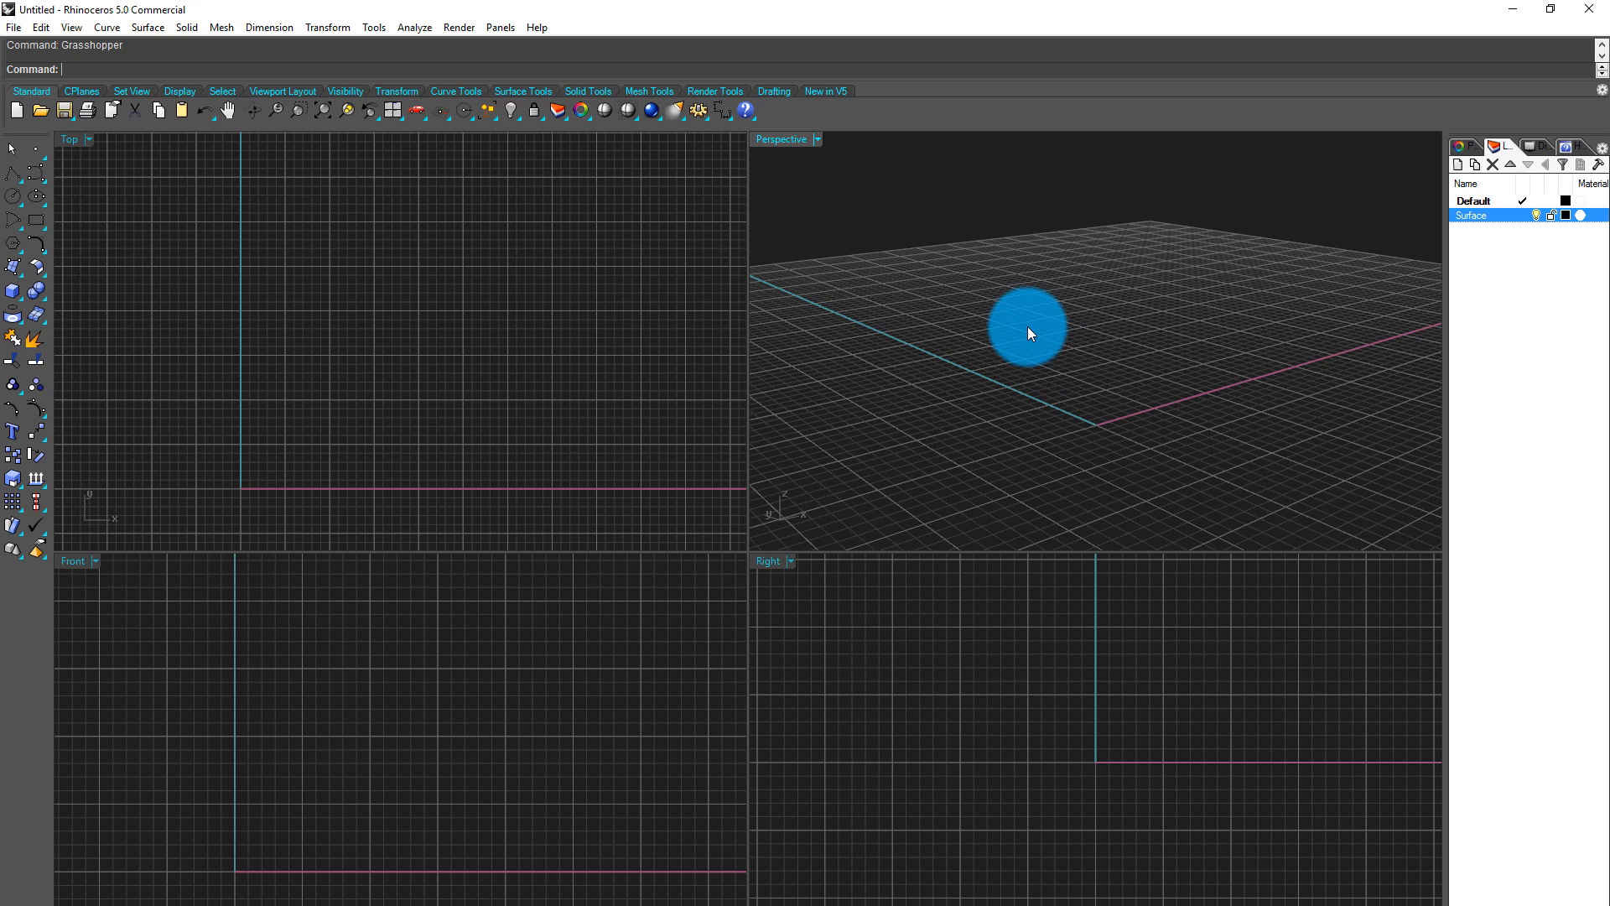
# Launch the Grasshopper plug-in with the Grasshopper command
pyautogui.moveTo(1019, 352); pyautogui.dragTo(968, 392, button='right')
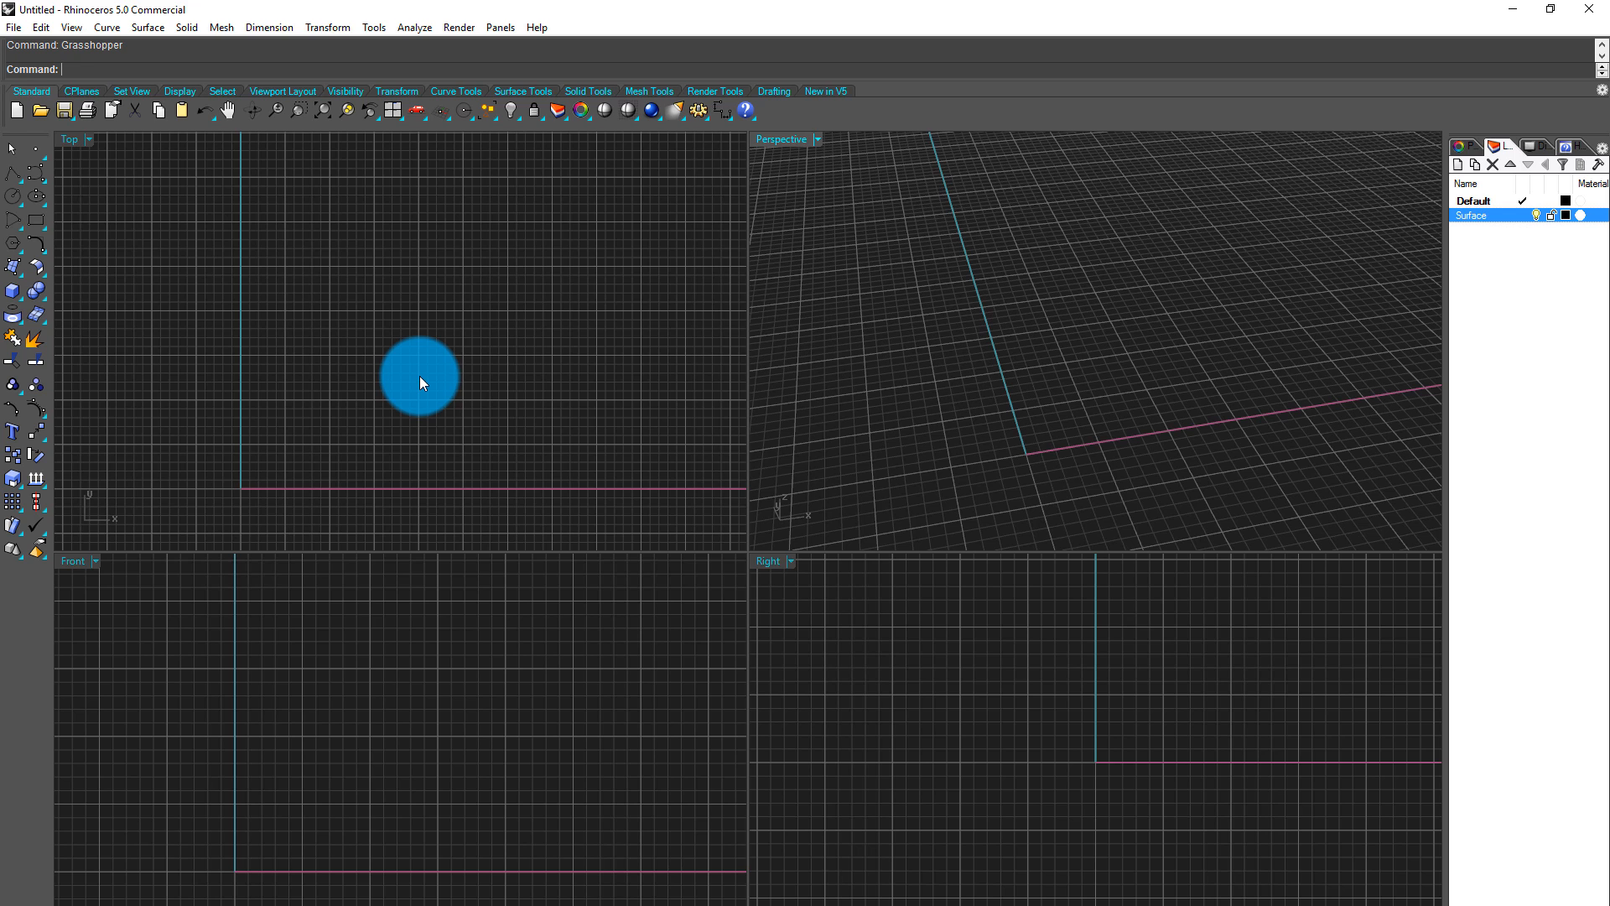
pyautogui.moveTo(419, 375)
pyautogui.mouseDown(button='right')
pyautogui.moveTo(370, 440)
pyautogui.moveTo(461, 364)
pyautogui.moveTo(426, 381)
pyautogui.mouseUp(button='right')
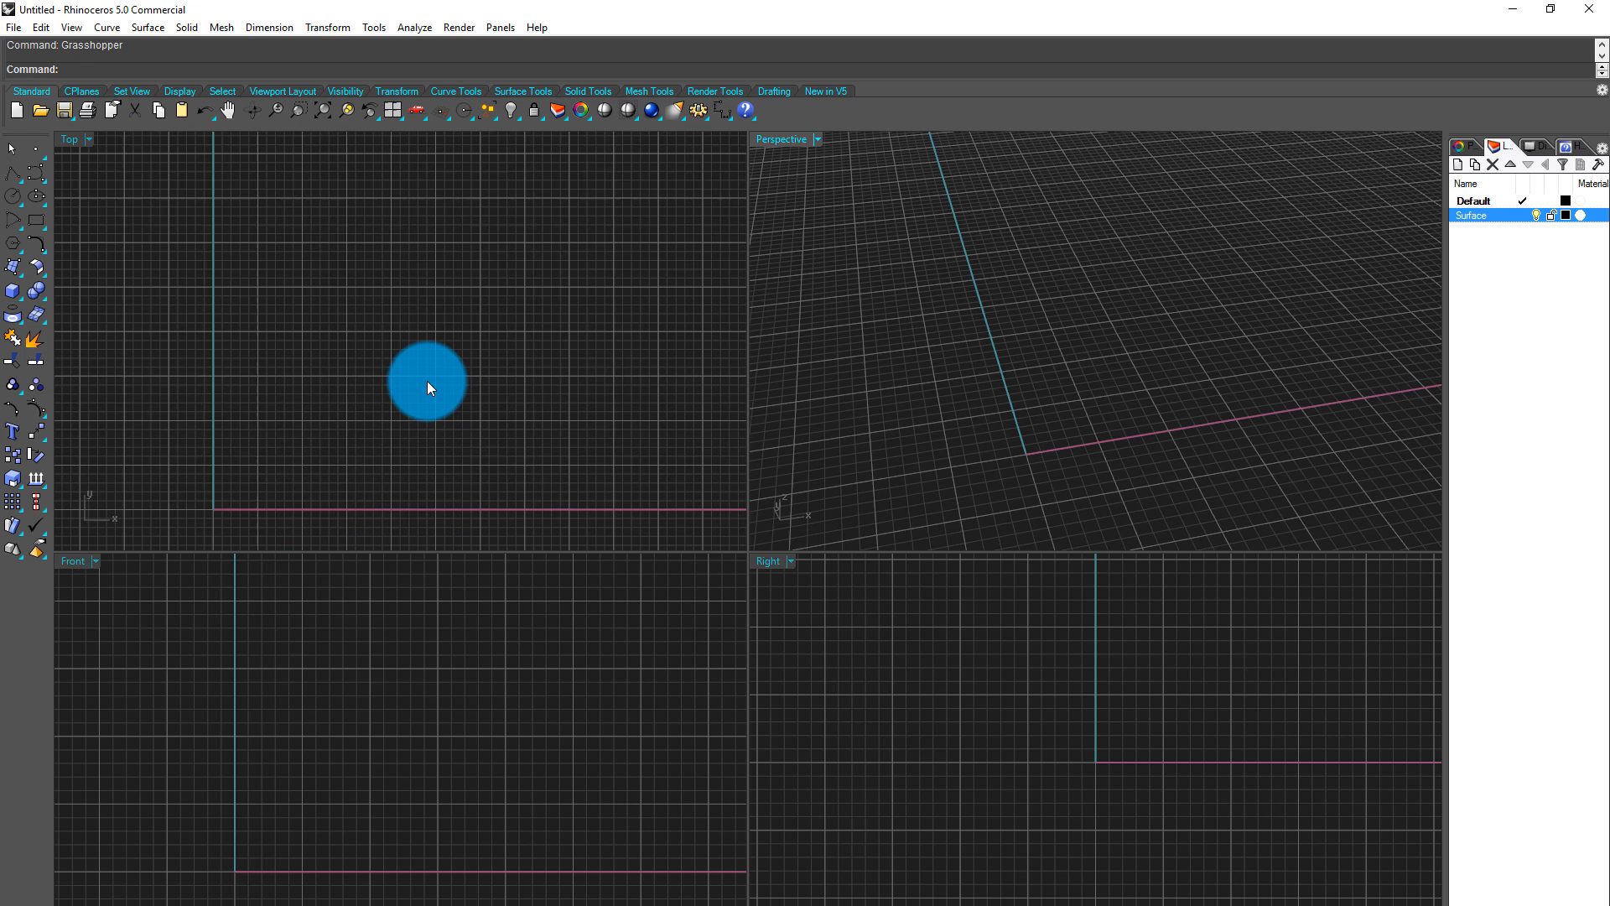
pyautogui.scroll(-2, 427, 381)
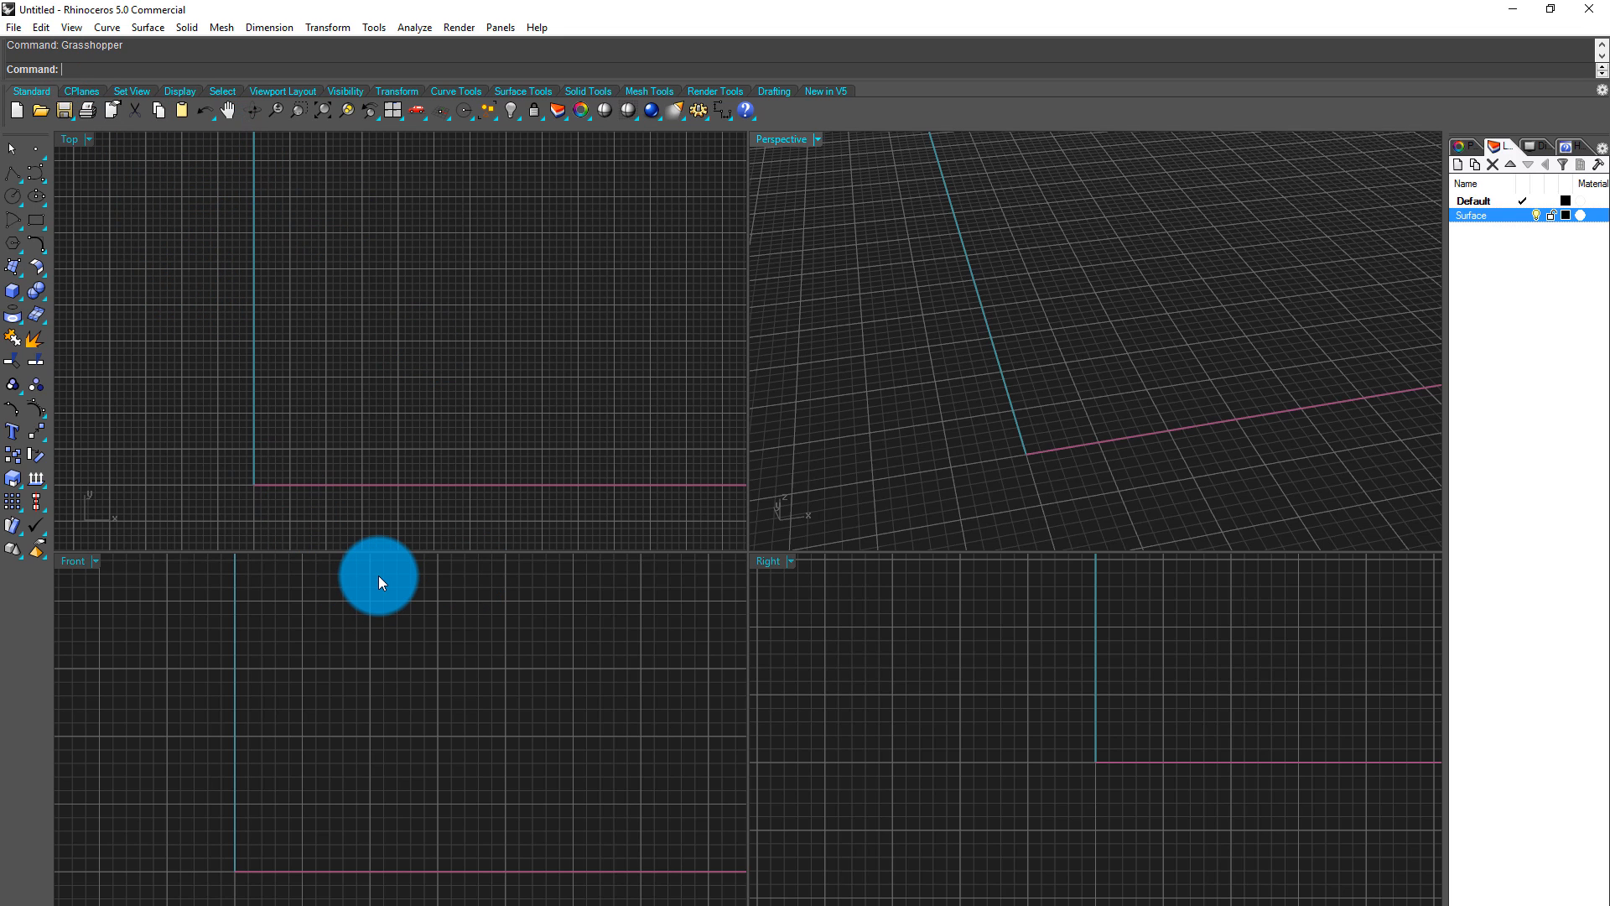
pyautogui.write('Gr')
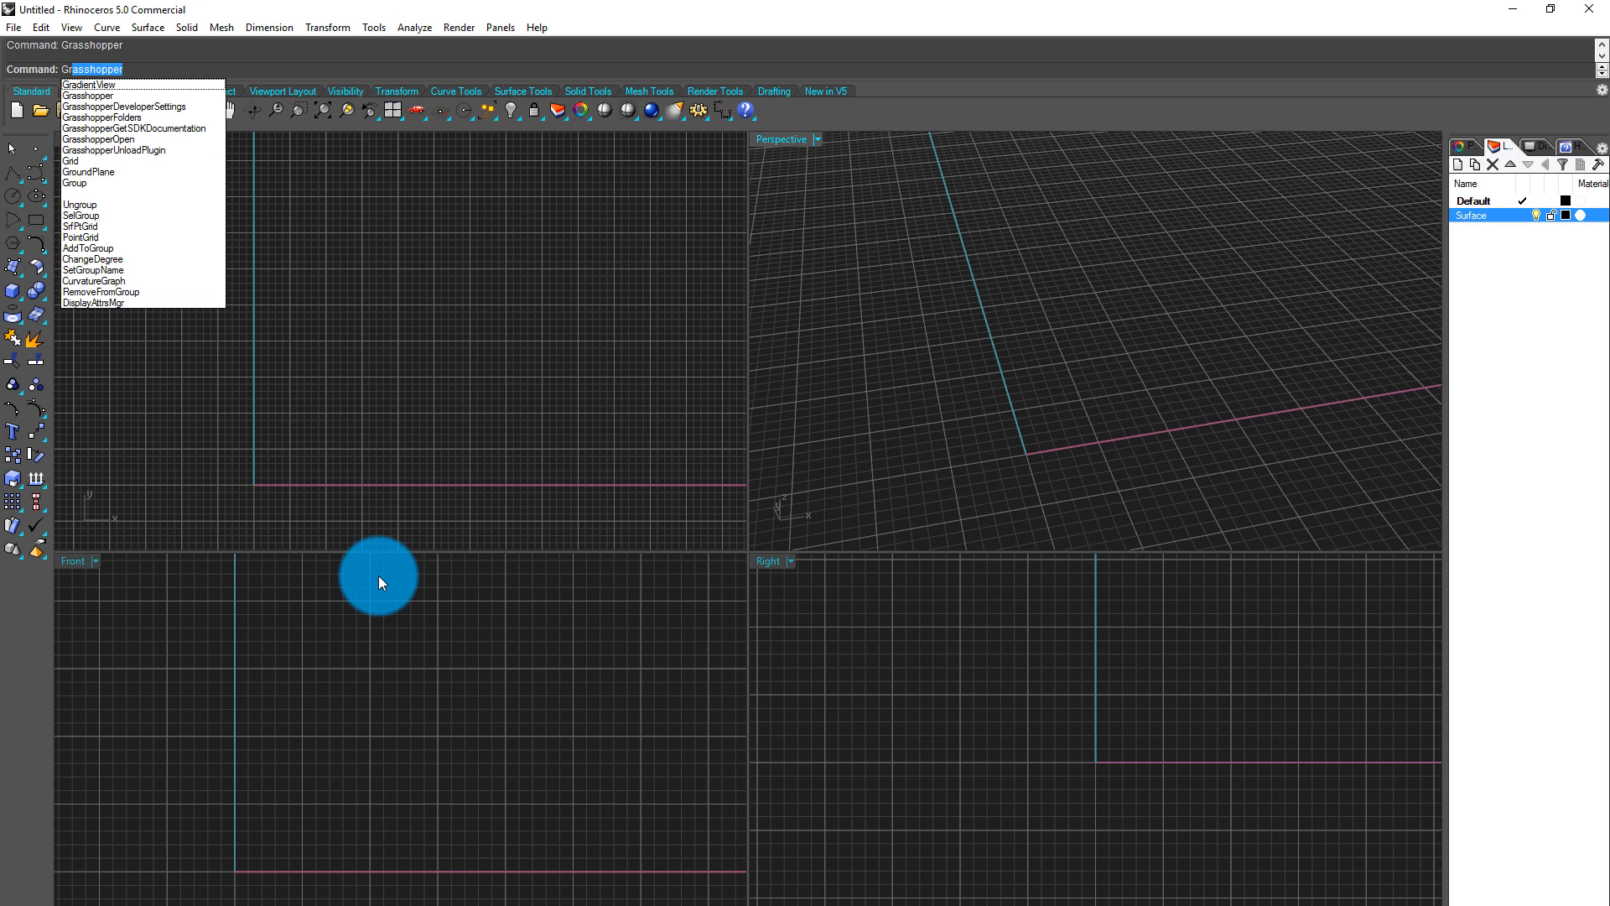
pyautogui.write('a')
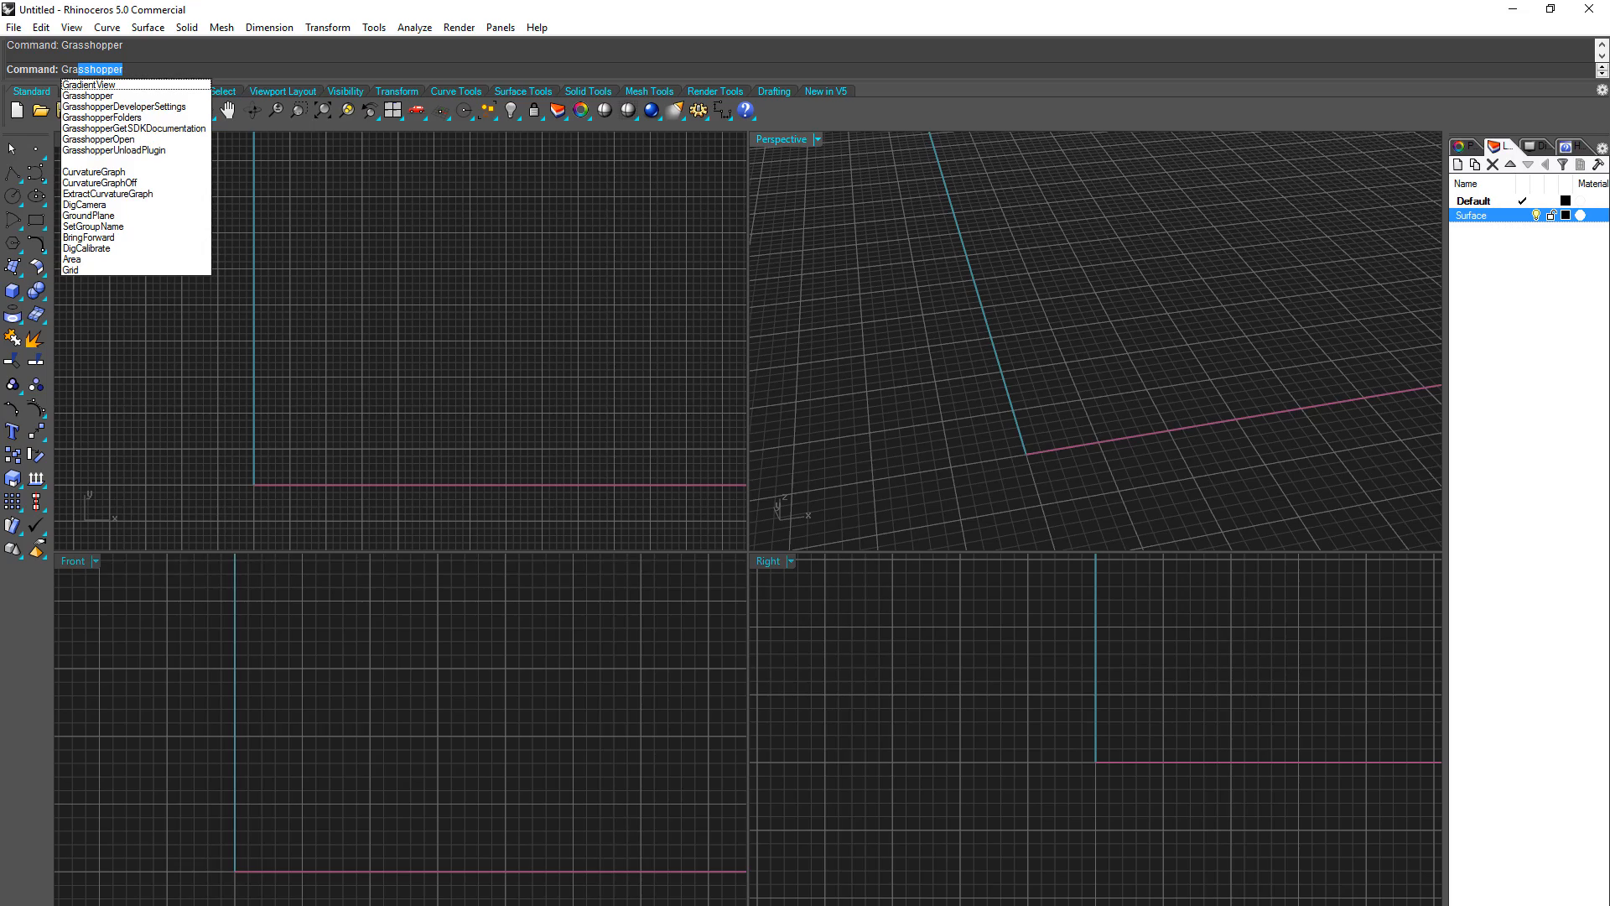
pyautogui.press('Return')
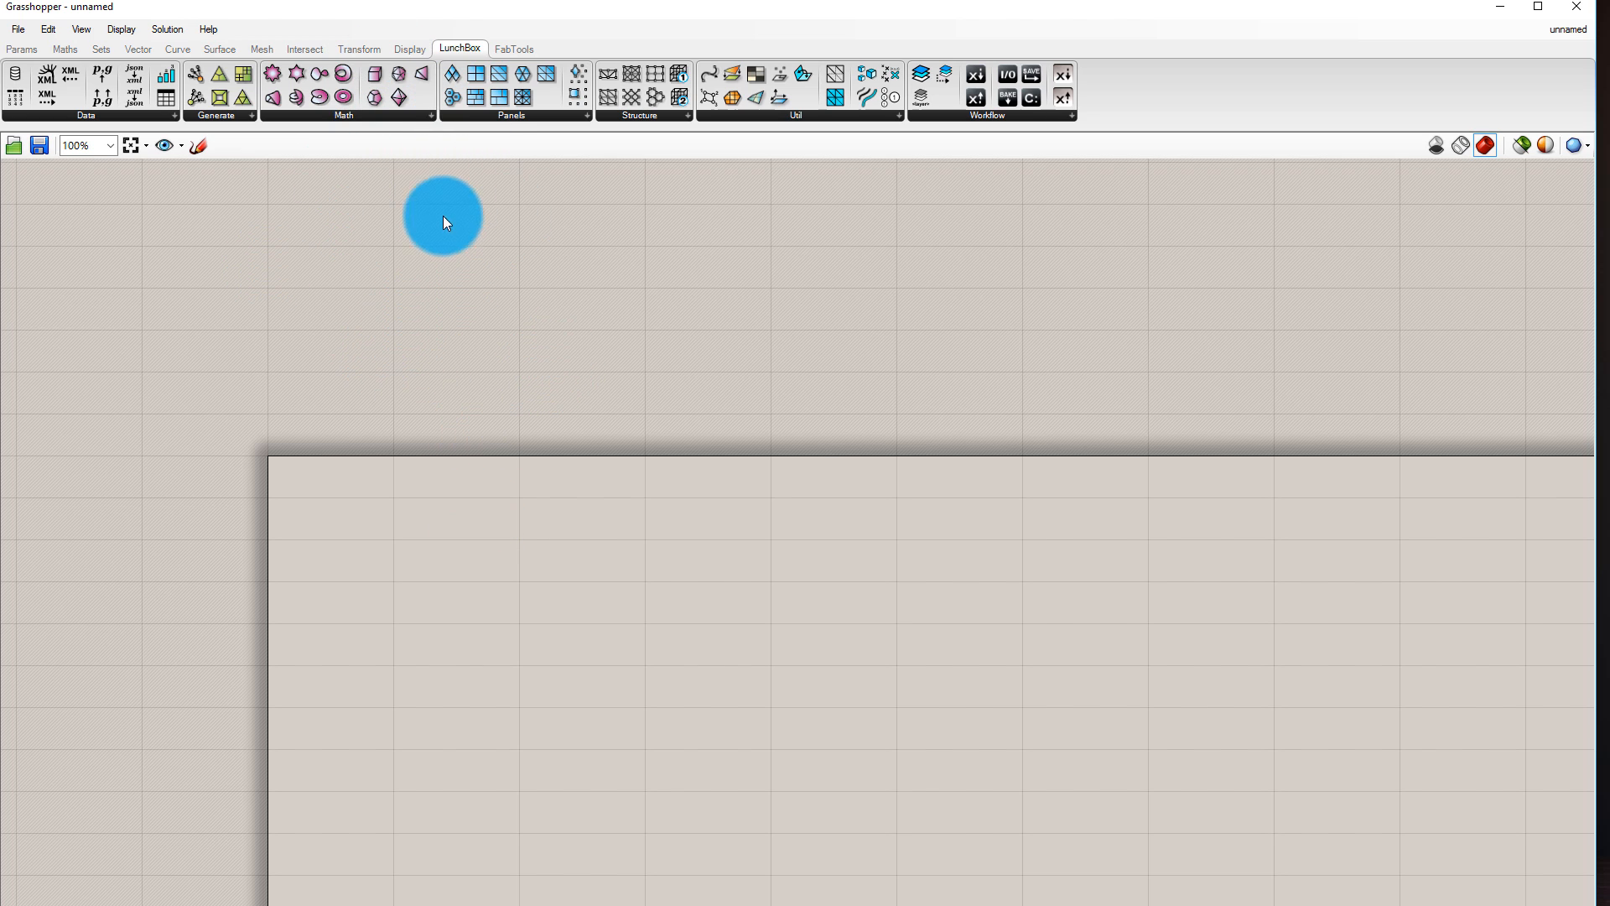
pyautogui.scroll(2, 525, 205)
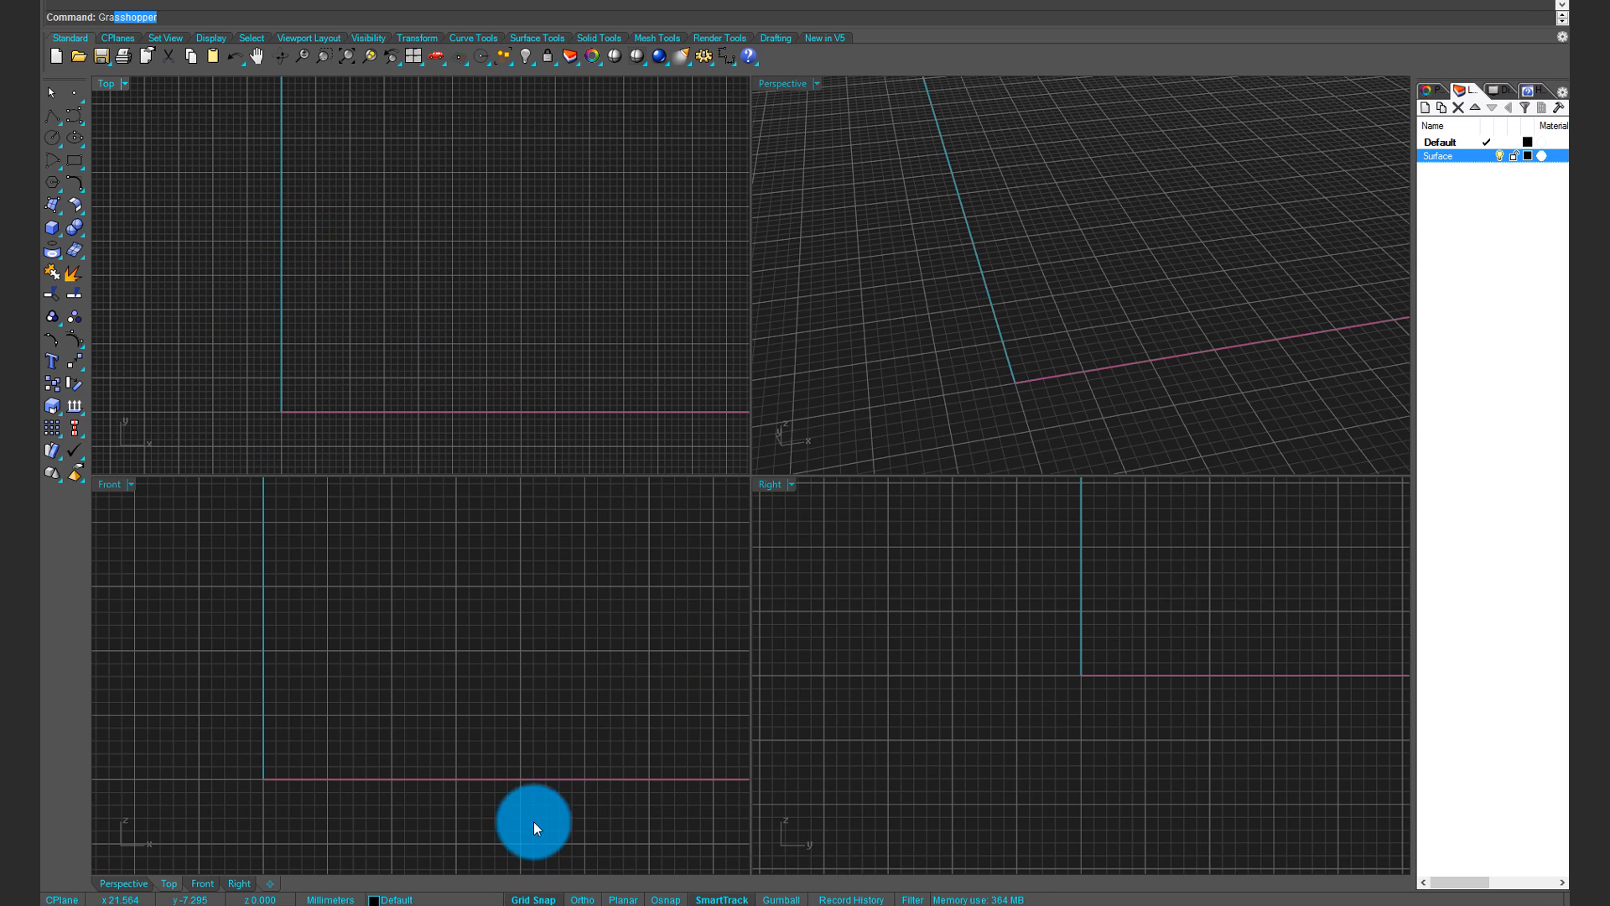
# Create a four-corner surface in the Top view with corners at 0,0, 40,0, 40,20 and 0,20 mm
pyautogui.click(52, 204)
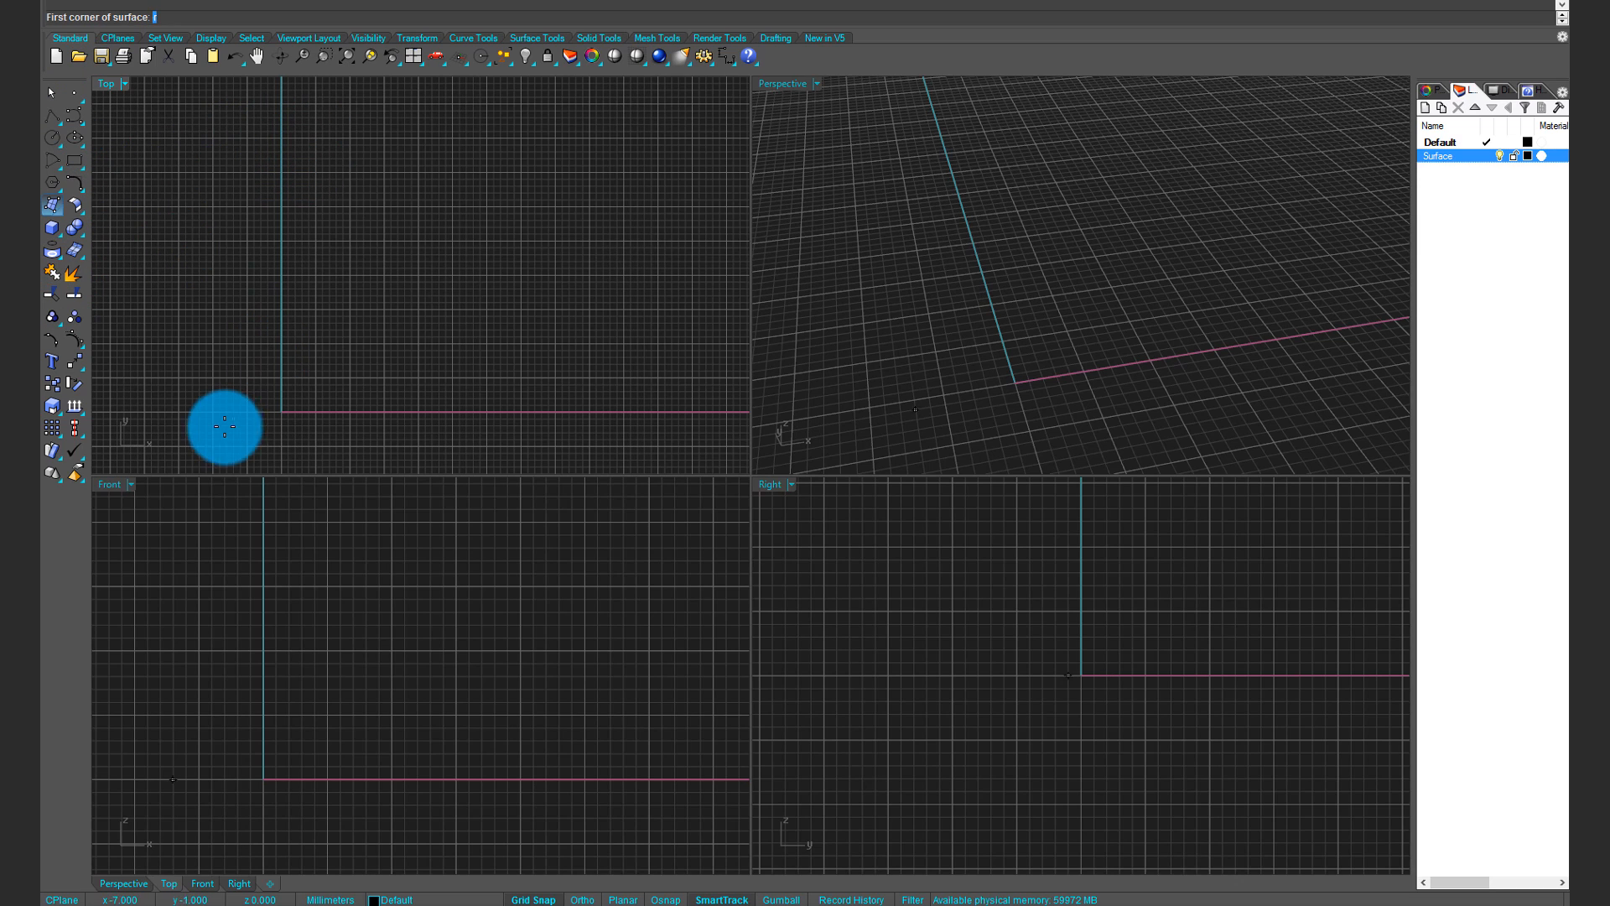
pyautogui.click(280, 412)
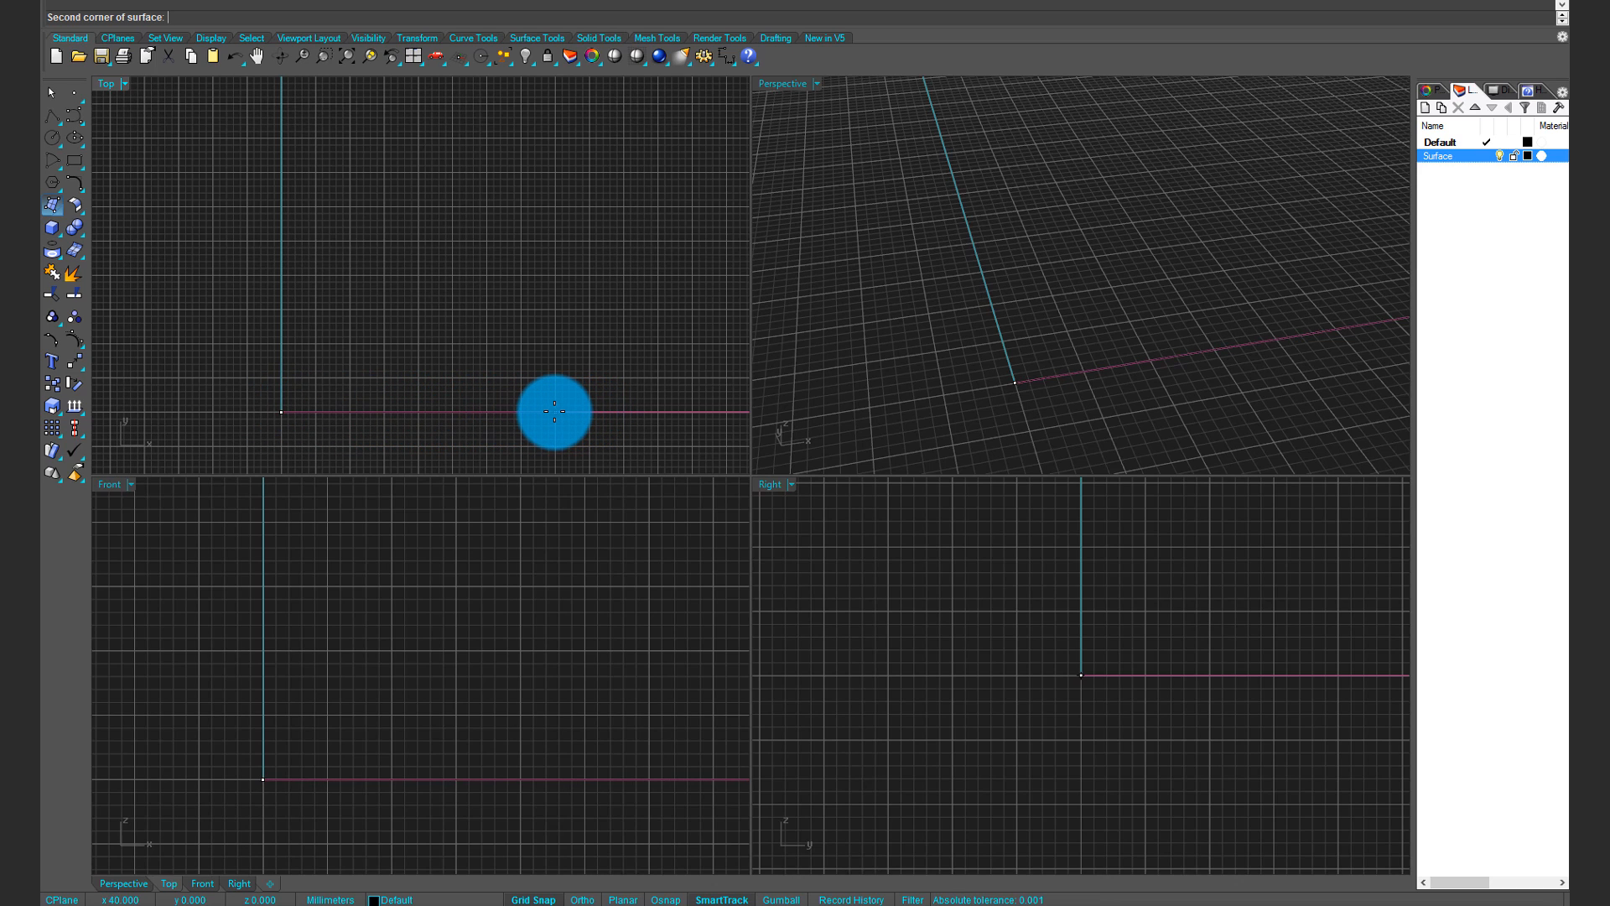
pyautogui.click(554, 412)
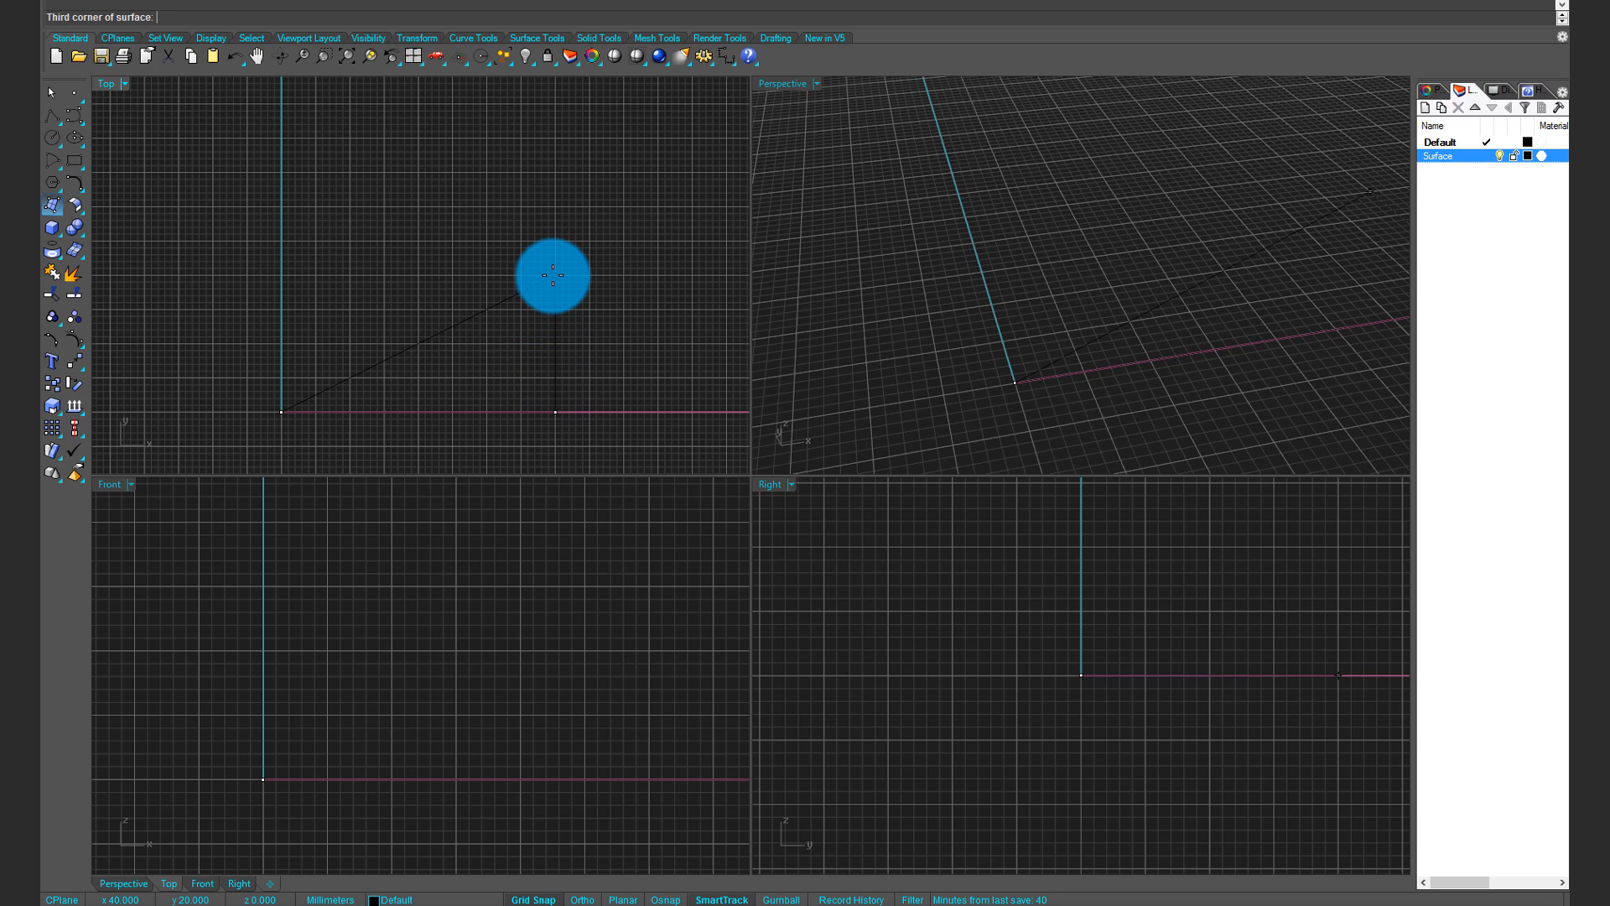
pyautogui.click(553, 275)
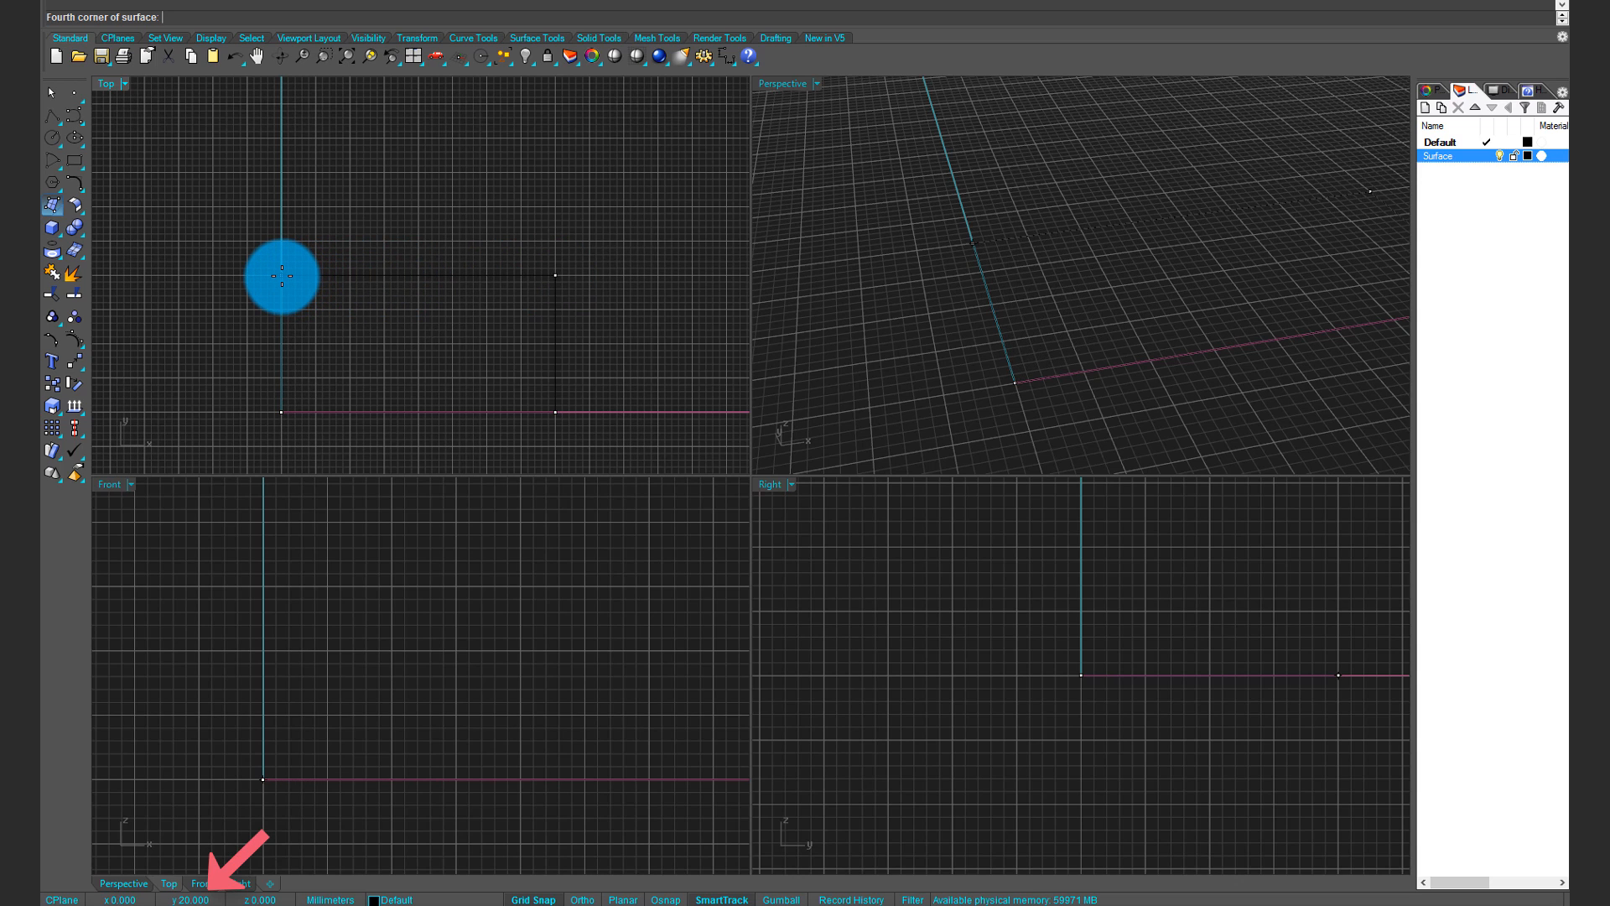
pyautogui.click(282, 275)
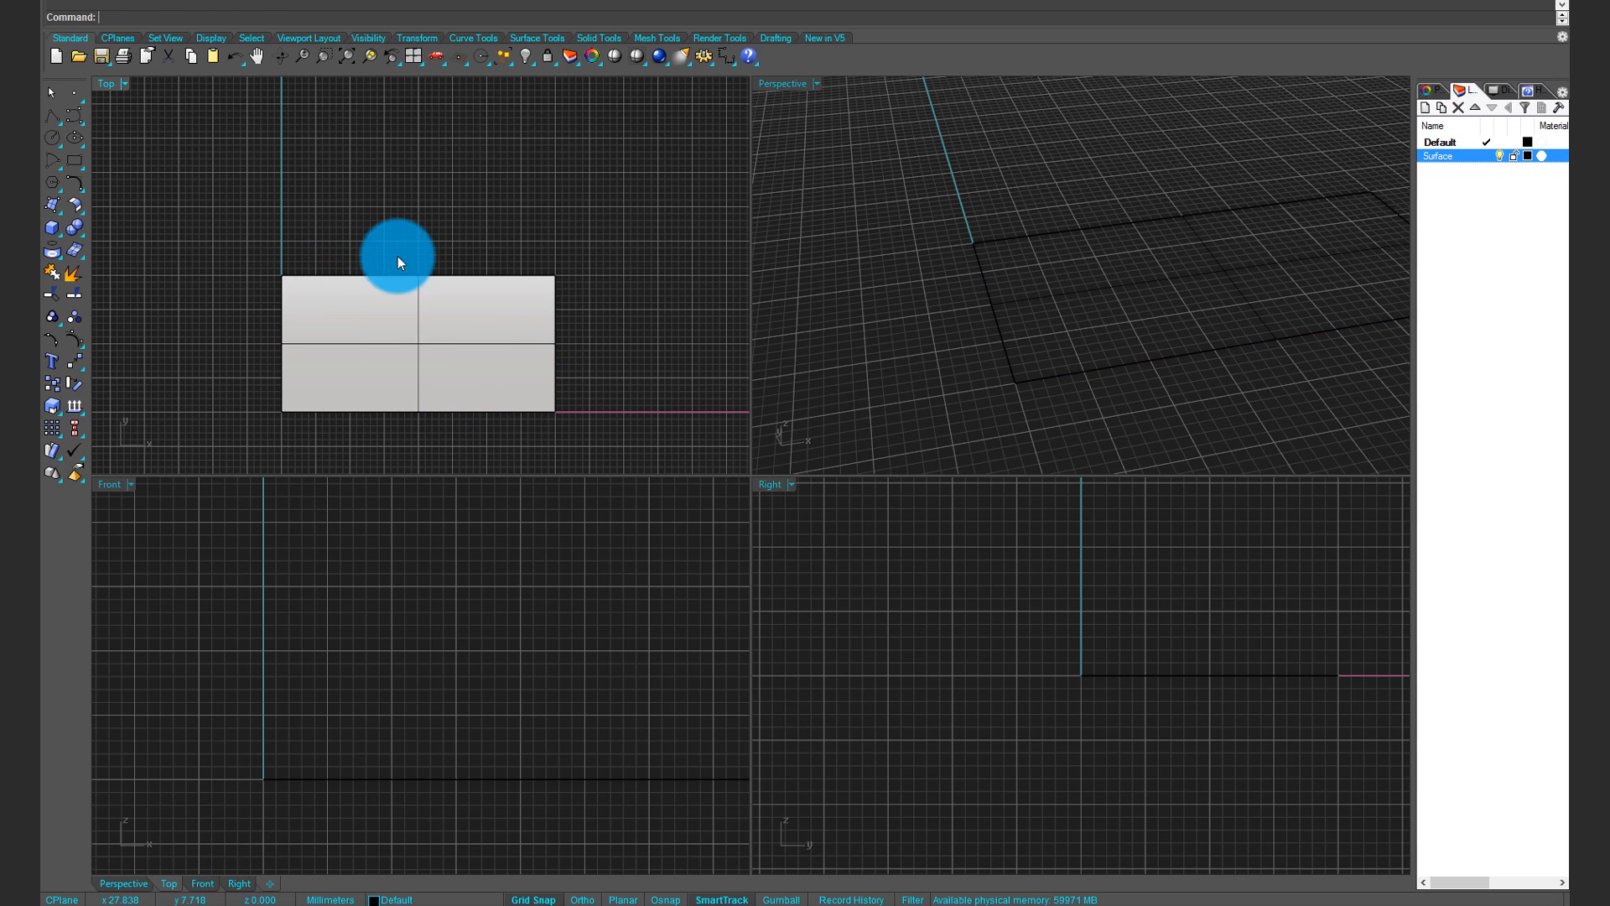
# Set the Top viewport's display mode to Shaded and leave the rectangular surface deselected
pyautogui.click(1151, 369)
pyautogui.click(486, 251)
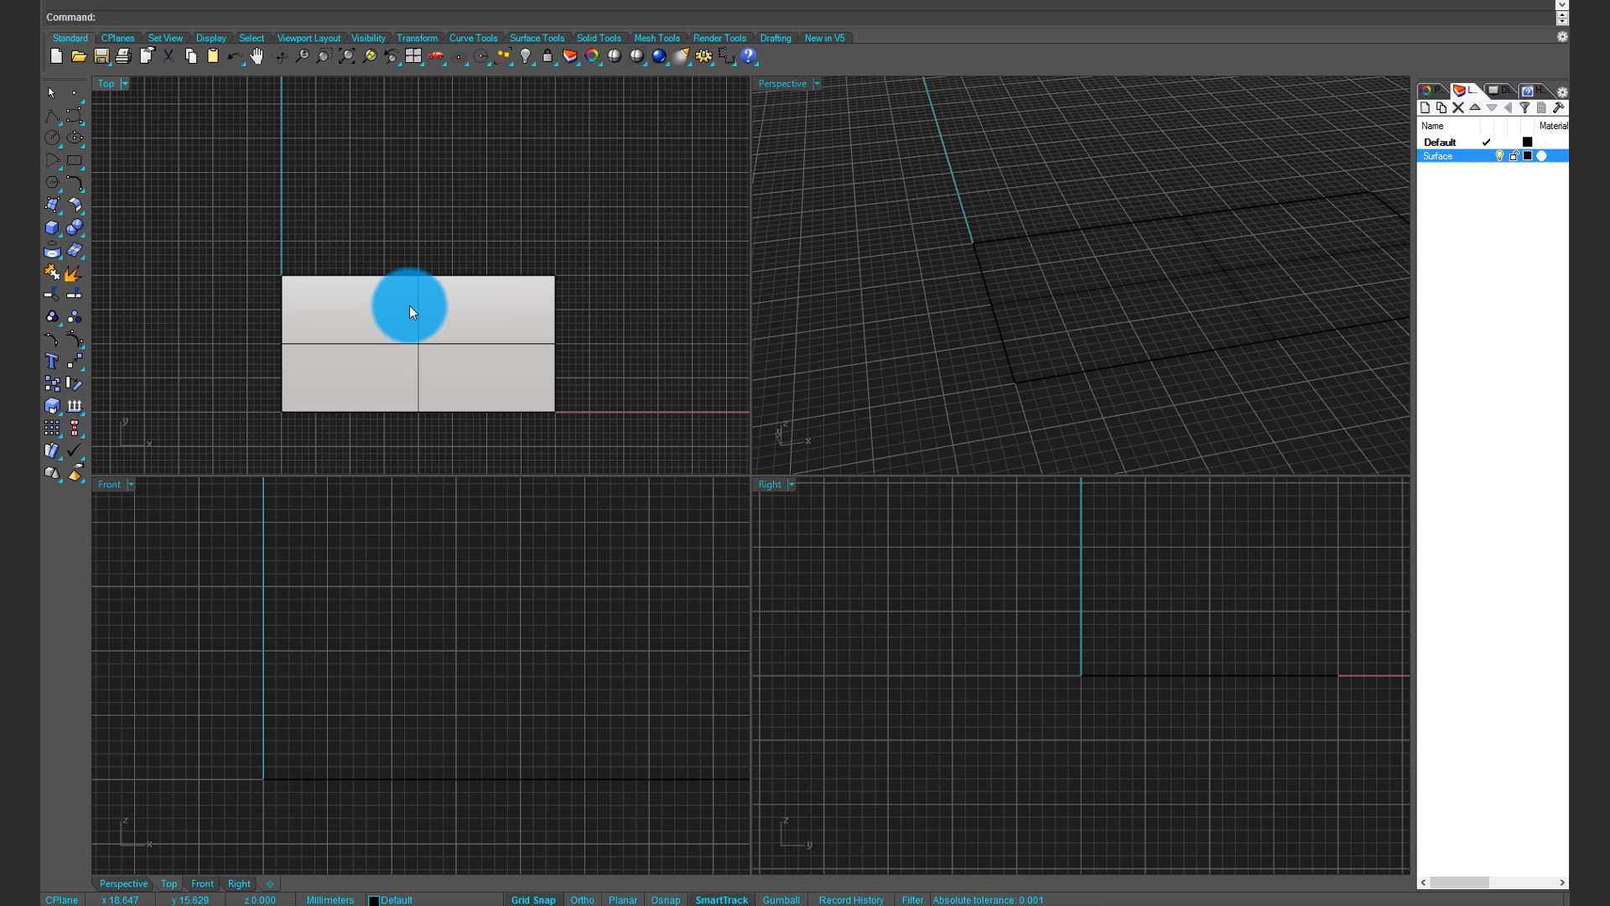
pyautogui.click(410, 309)
pyautogui.click(124, 83)
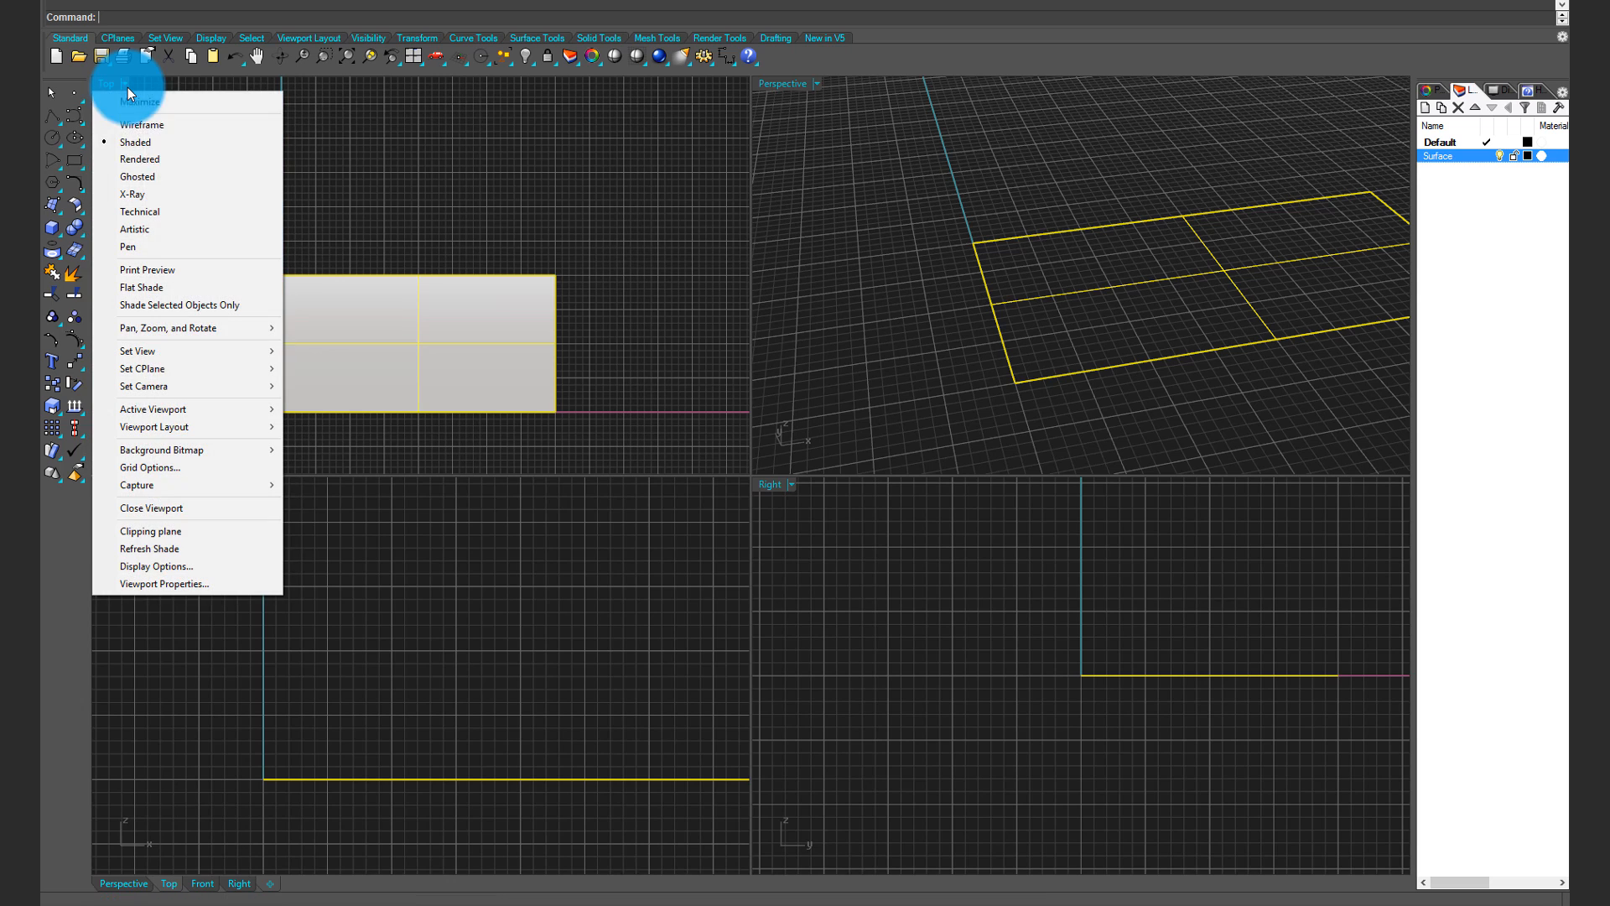
pyautogui.click(161, 144)
pyautogui.click(470, 151)
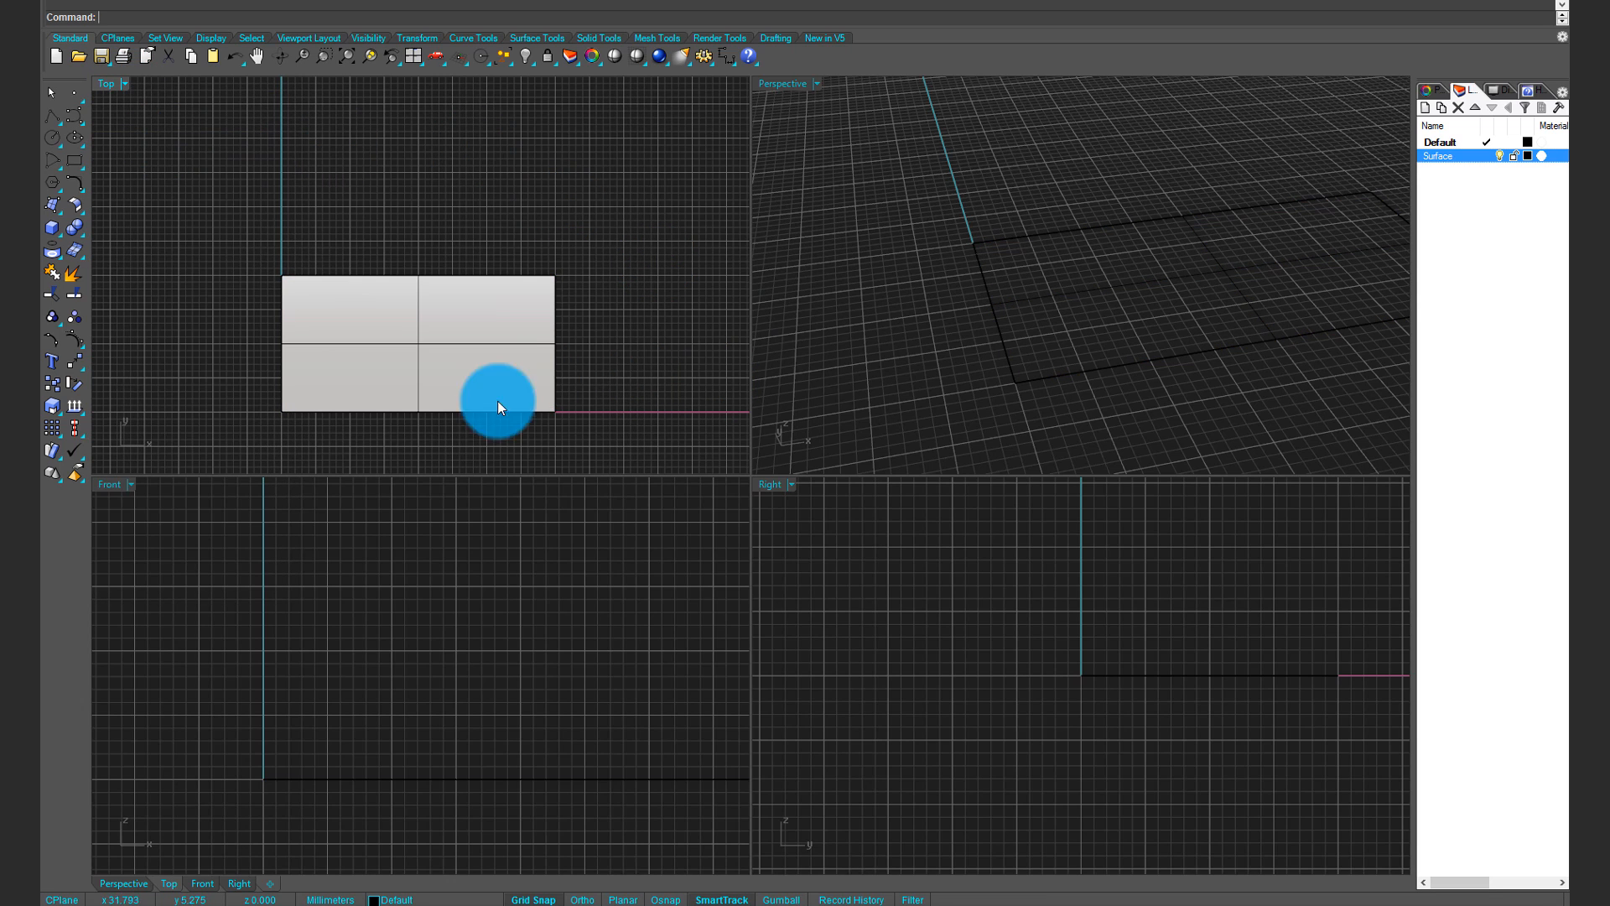
# Maximize the Top viewport and frame the rectangular surface in it
pyautogui.click(126, 86)
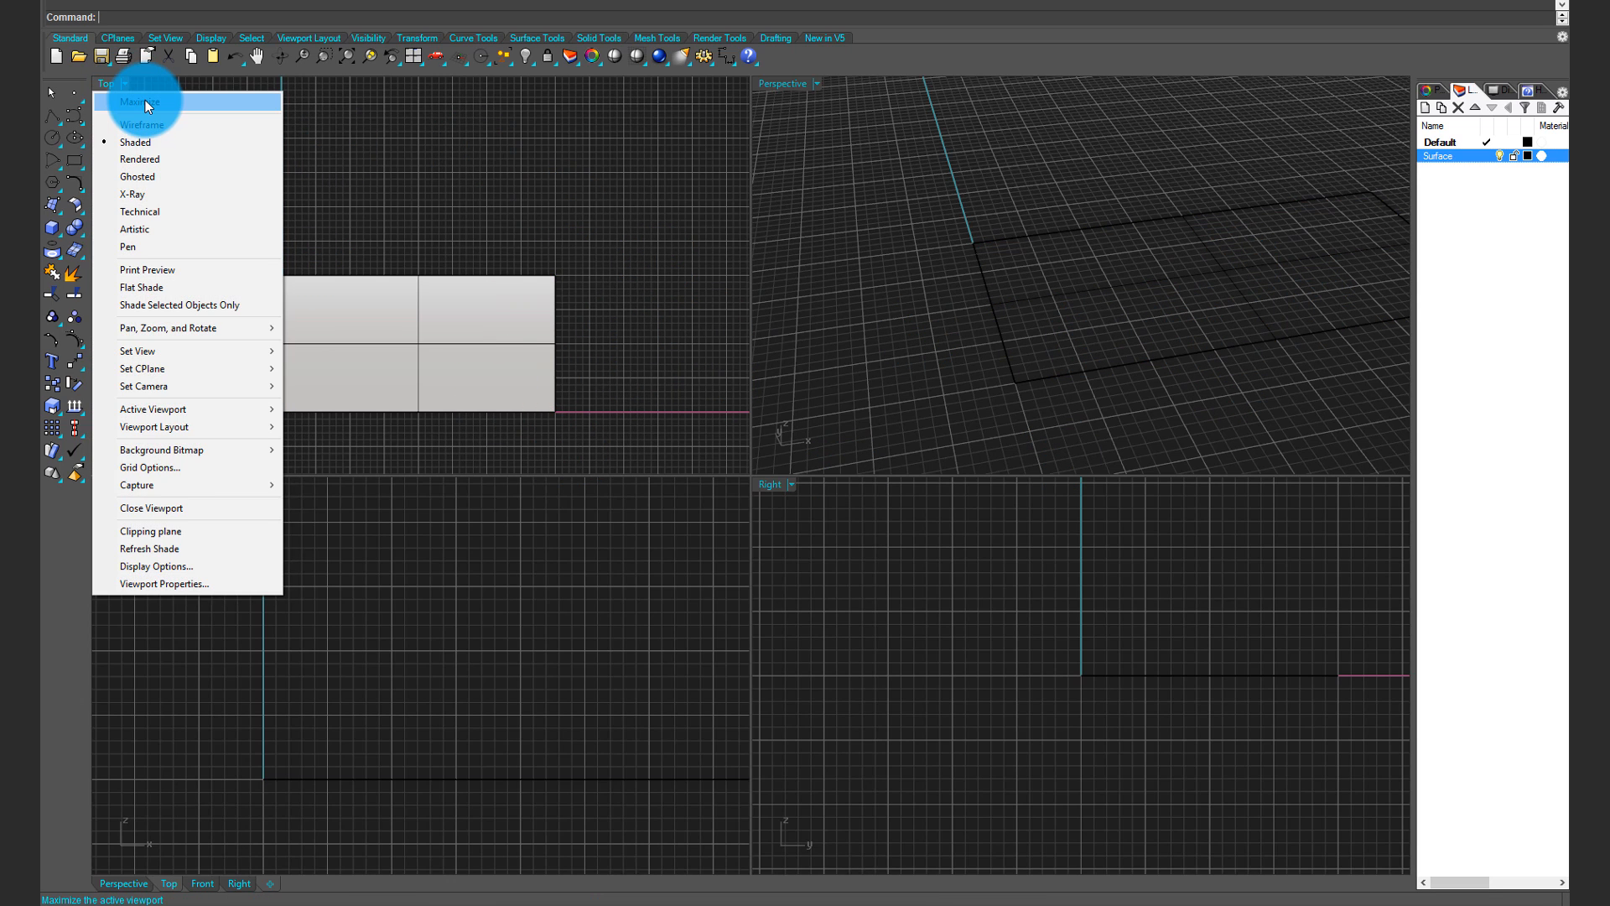
pyautogui.click(146, 100)
pyautogui.scroll(-5, 428, 261)
pyautogui.scroll(7, 618, 395)
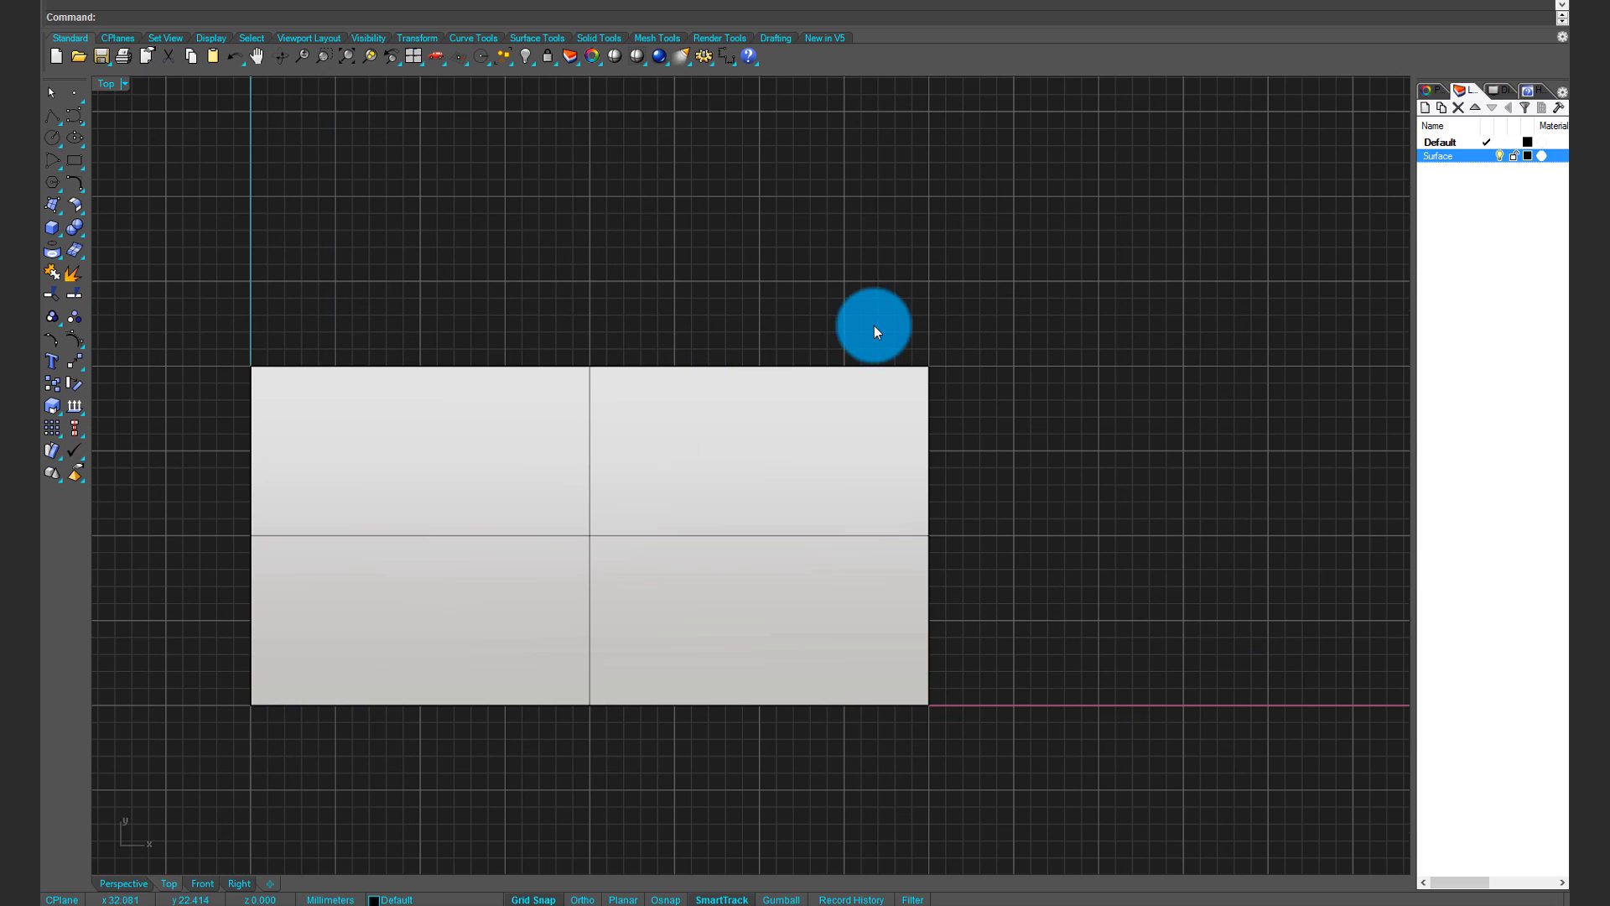
pyautogui.scroll(-5, 873, 326)
pyautogui.scroll(3, 667, 320)
pyautogui.scroll(2, 668, 326)
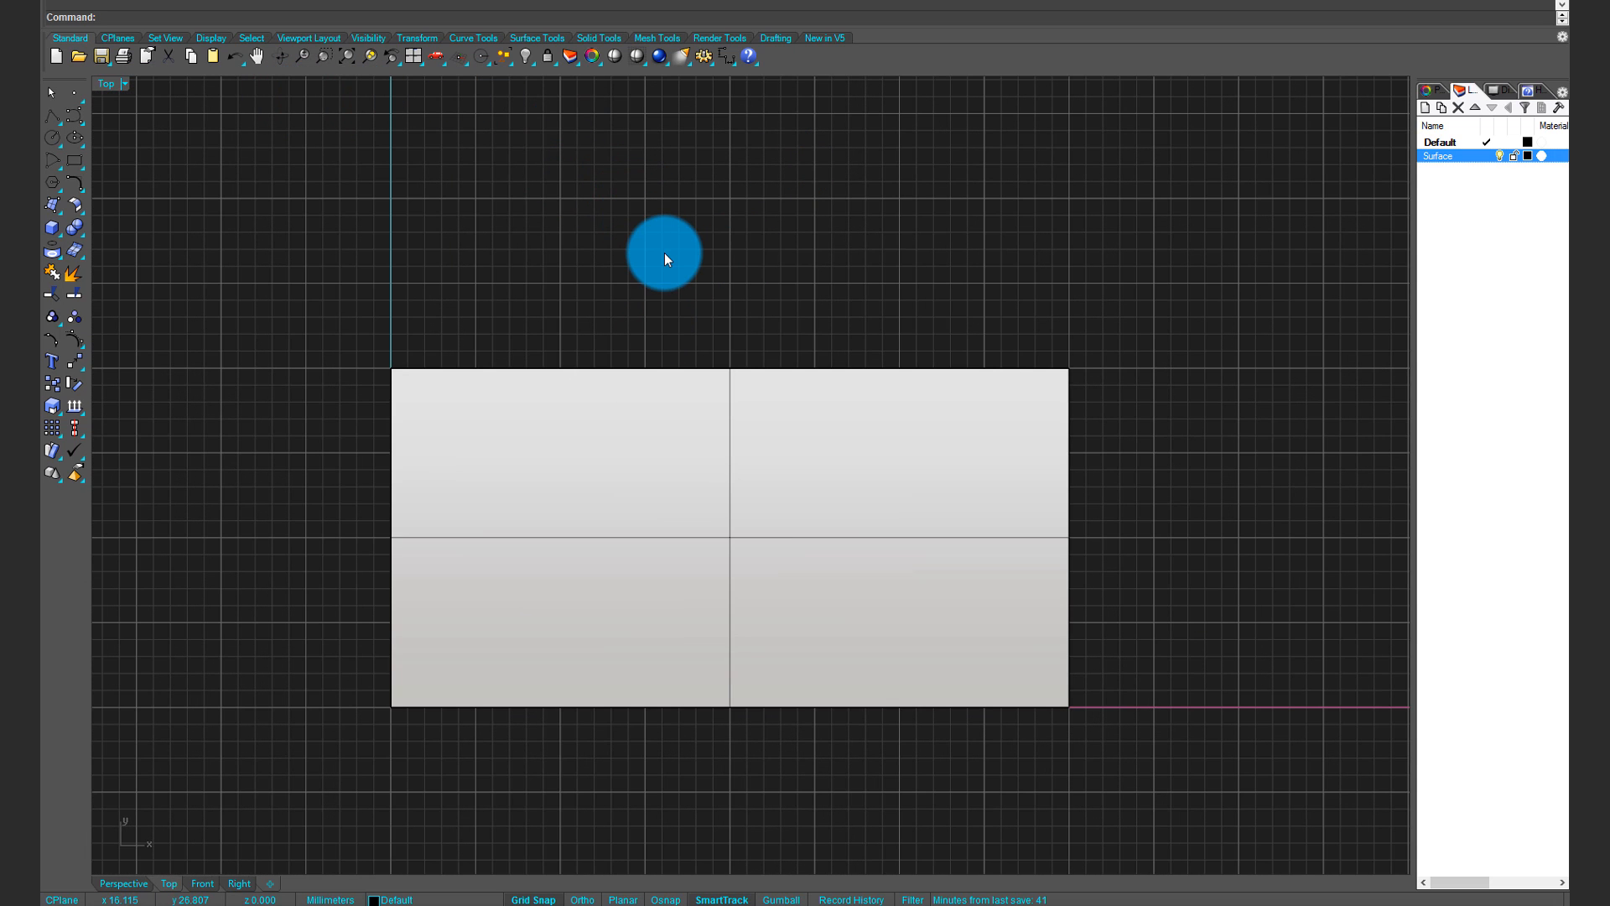
# Hide the grid in the Top viewport by setting ShowGrid to No with the Grid command
pyautogui.write('Grid')
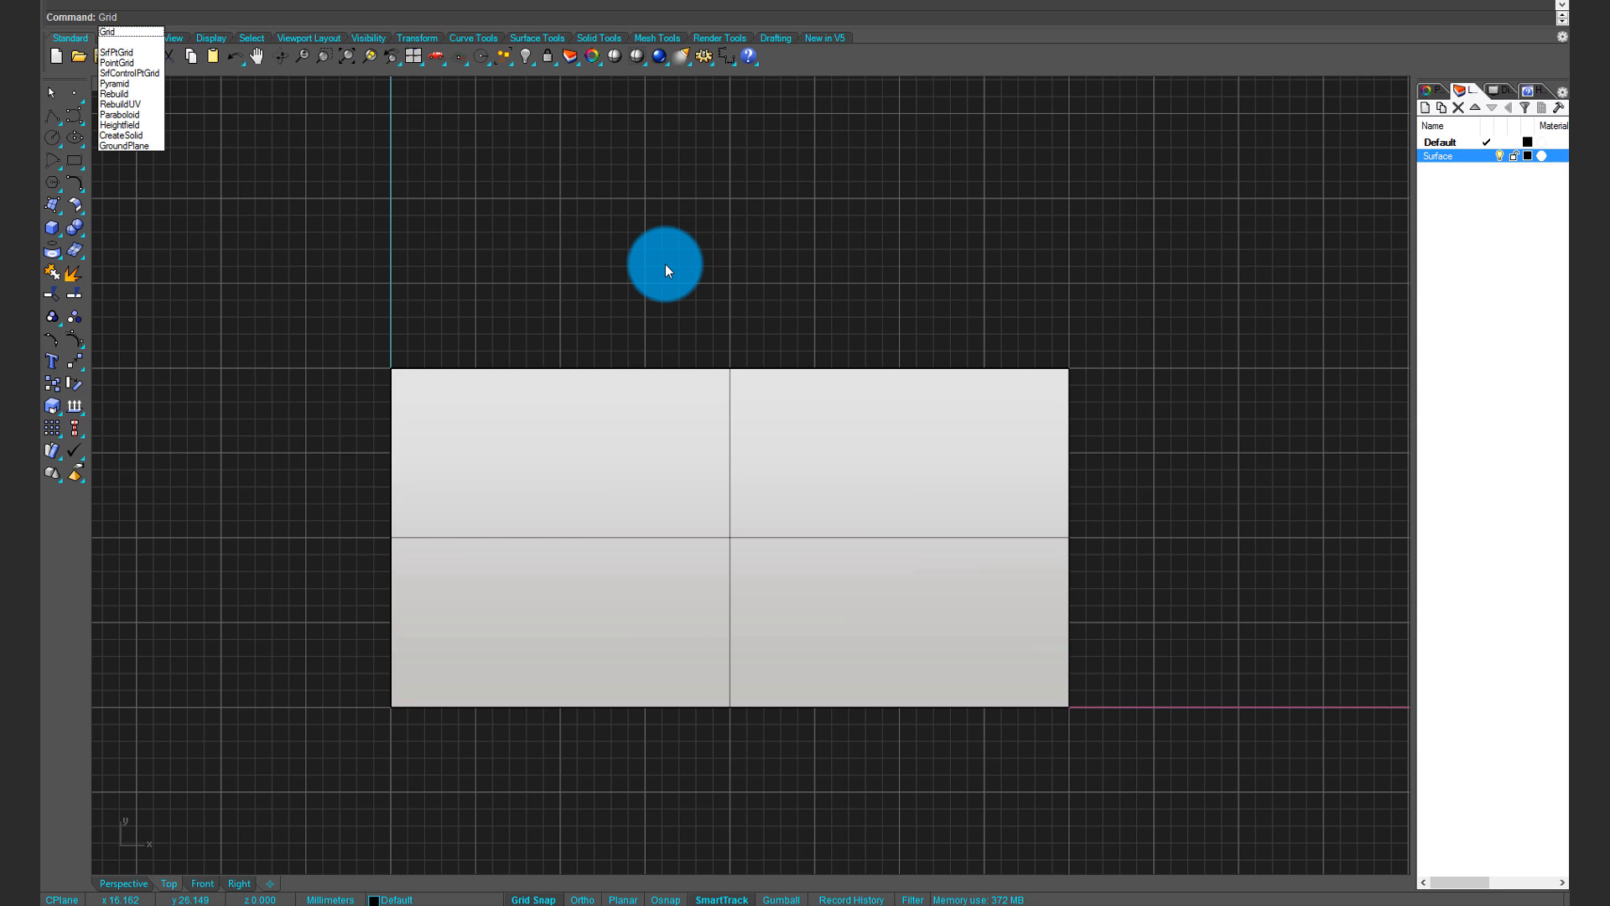
pyautogui.press('Return')
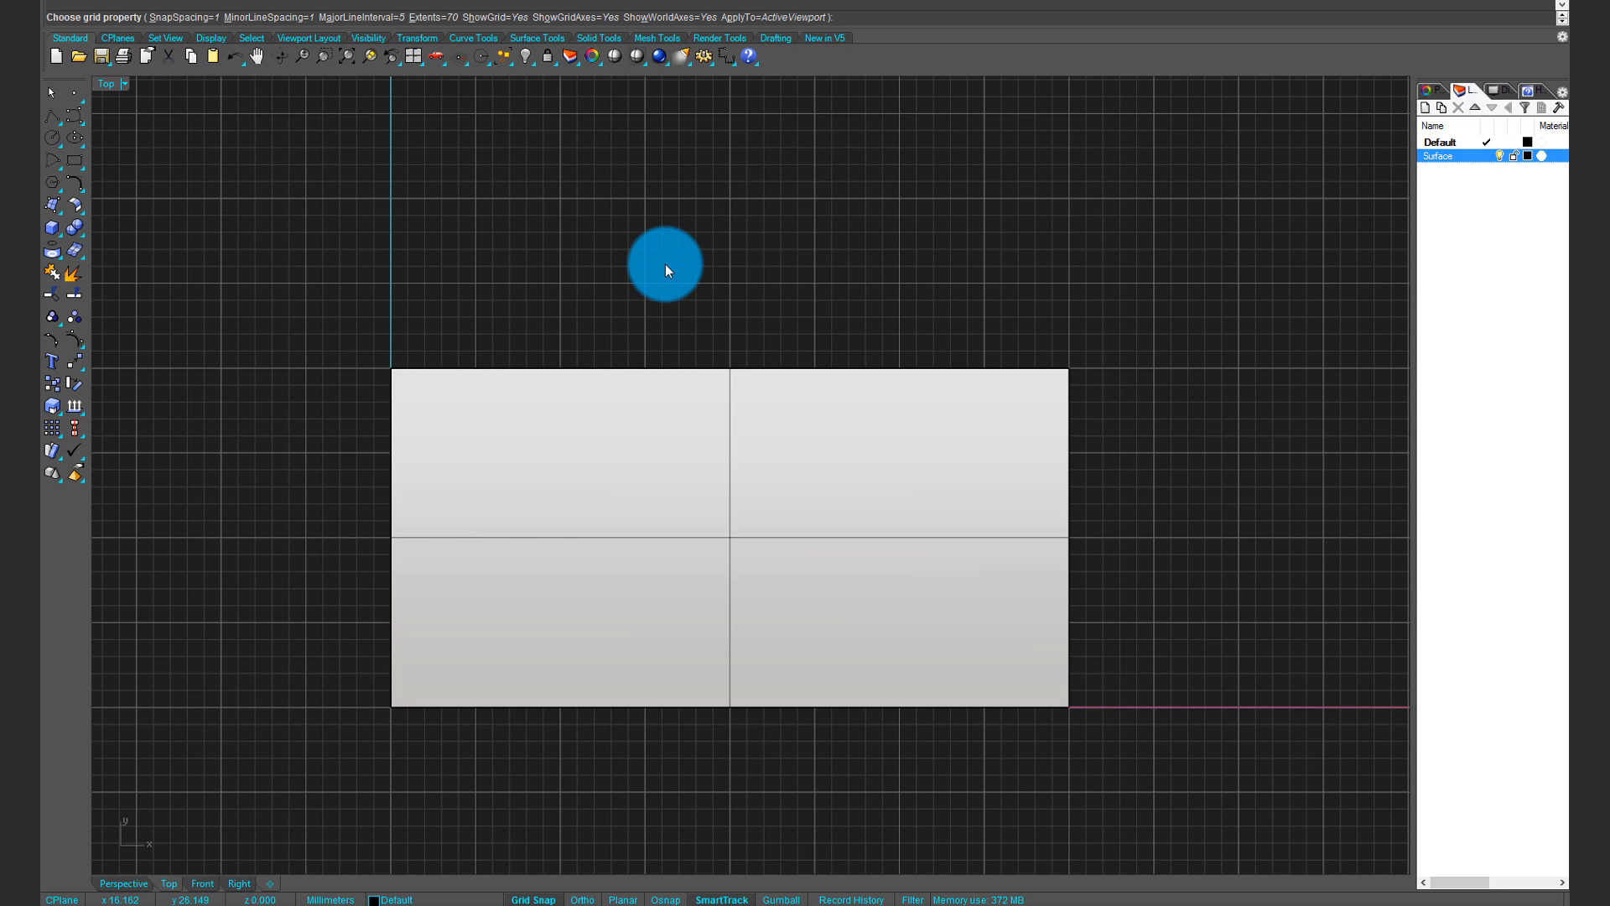
pyautogui.write('h')
pyautogui.press('Return')
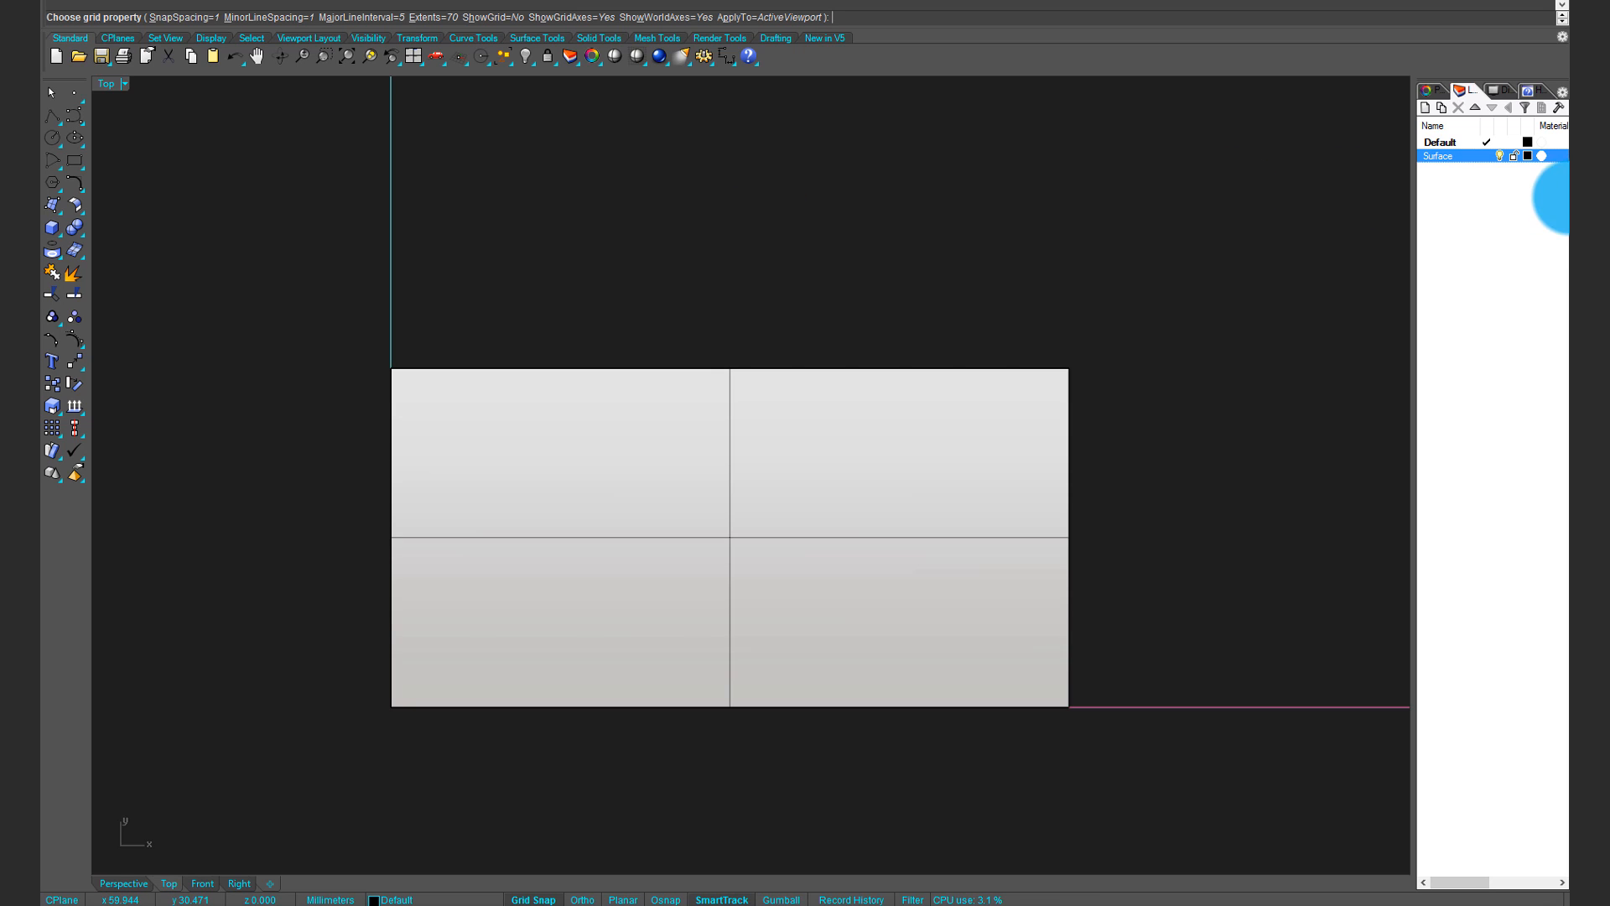
pyautogui.press('Return')
# Move the rectangular surface to the Surface layer and check it by turning that layer off and back on
pyautogui.click(729, 439)
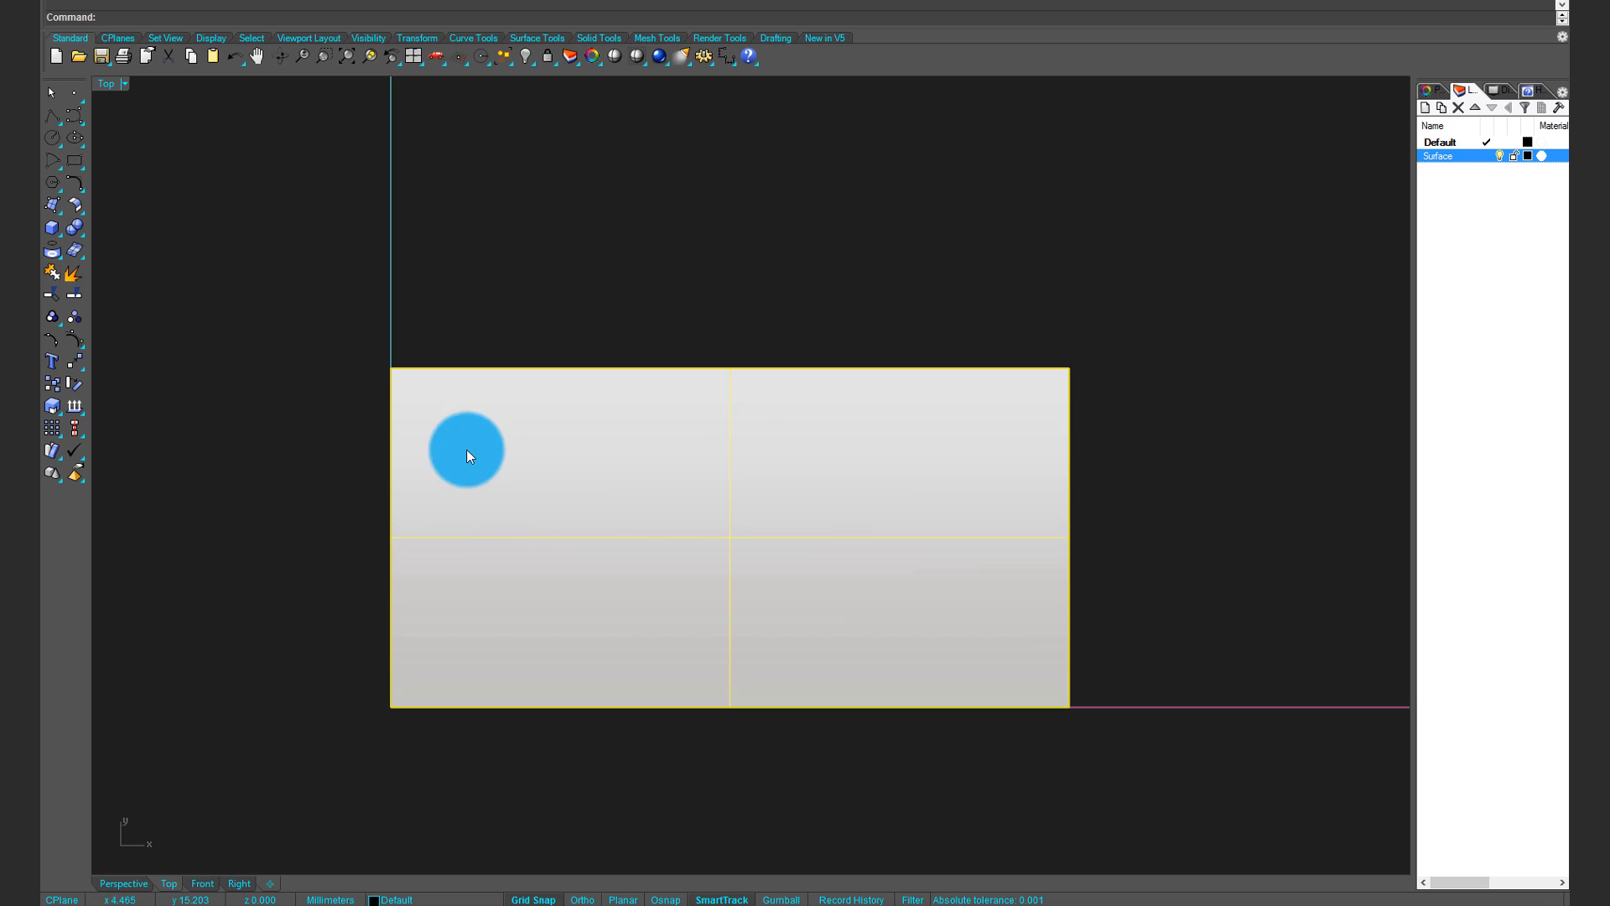
pyautogui.press('Escape')
pyautogui.click(729, 431)
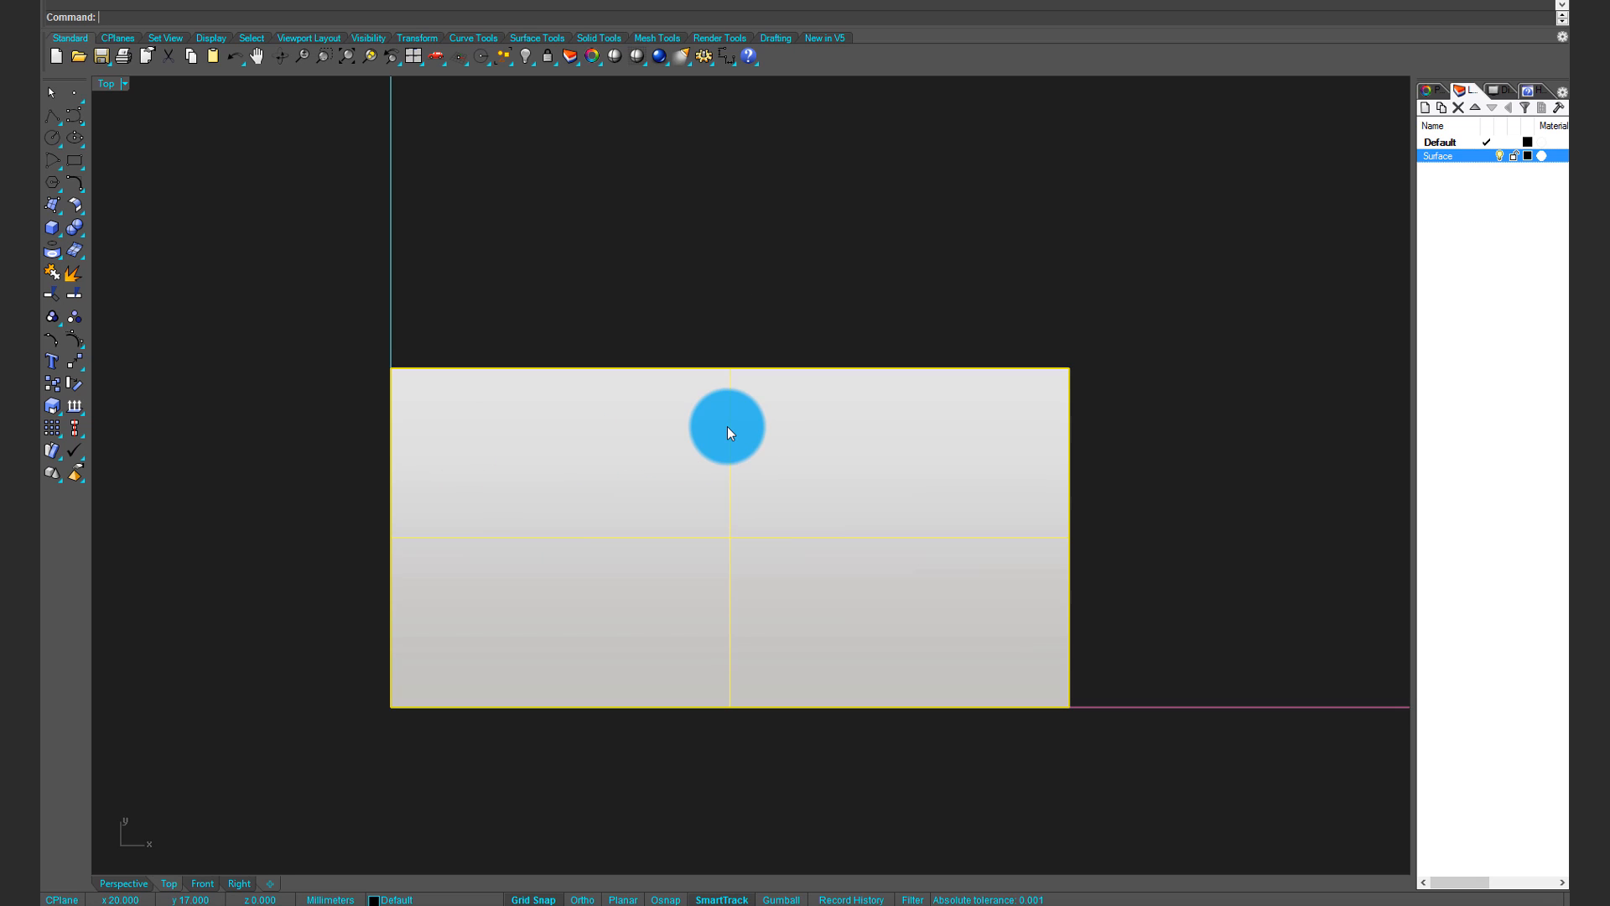
pyautogui.rightClick(1471, 157)
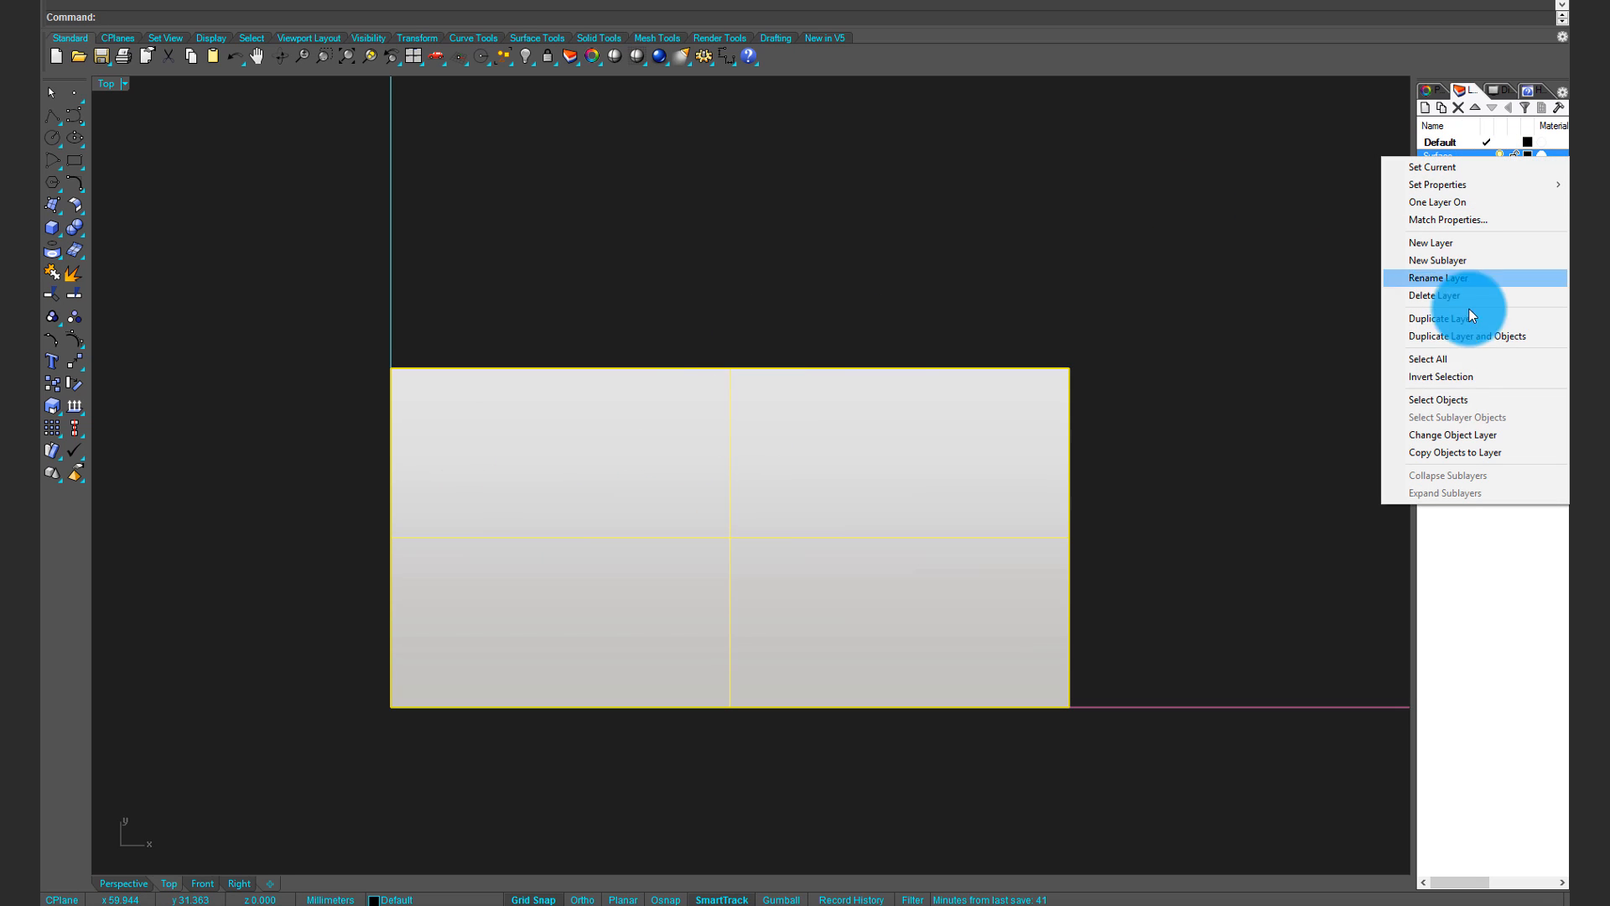
pyautogui.click(1453, 435)
pyautogui.click(1507, 157)
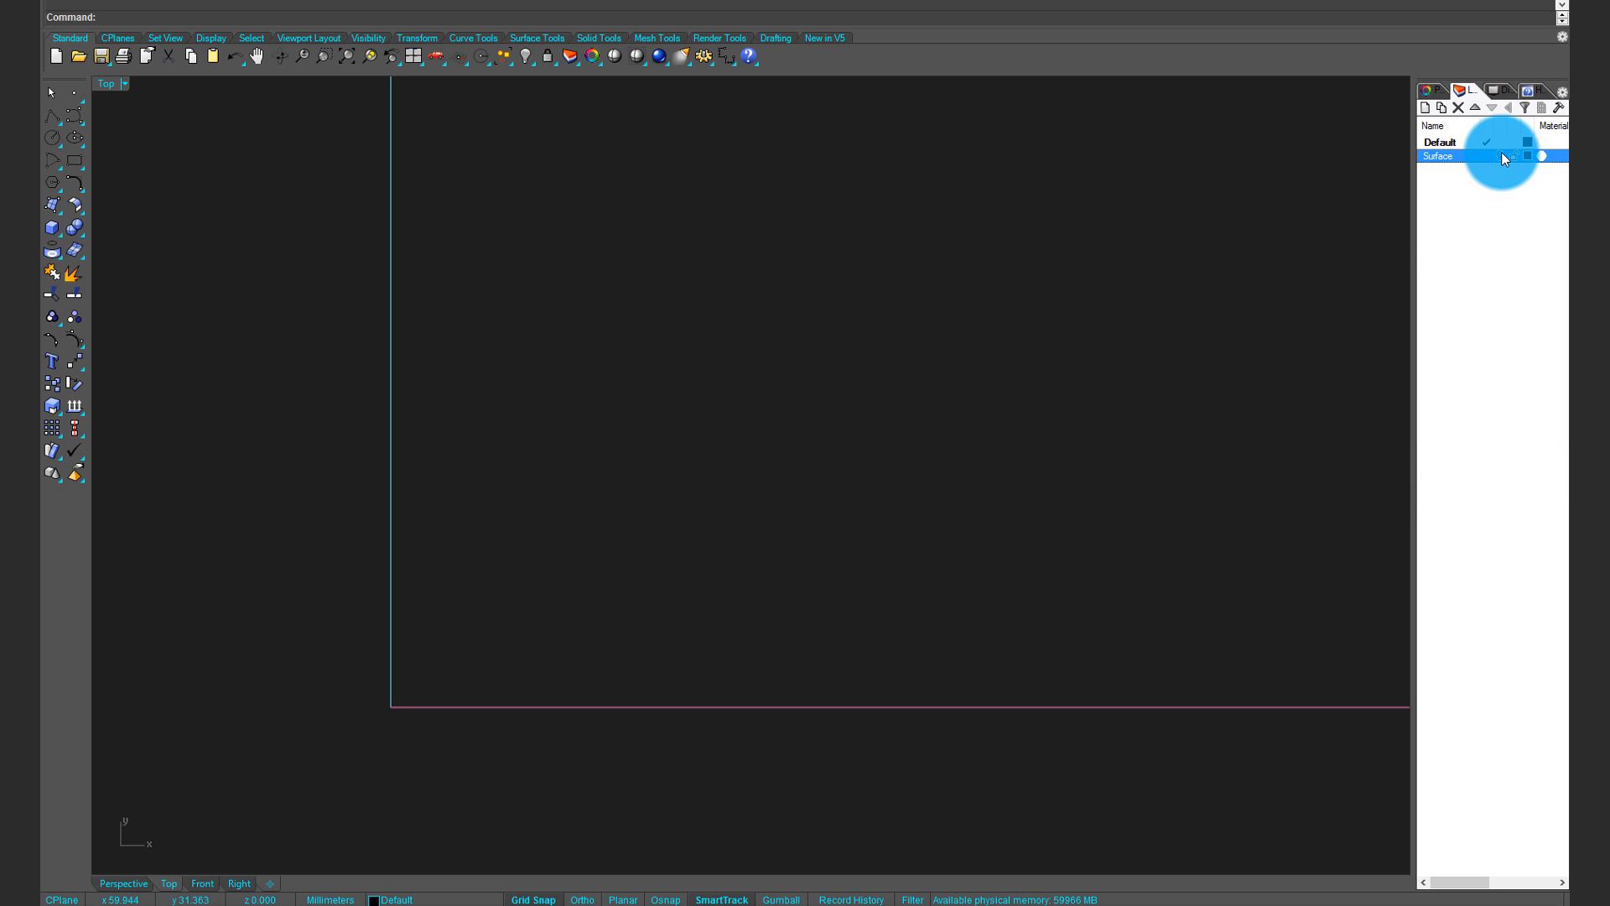
pyautogui.click(1502, 158)
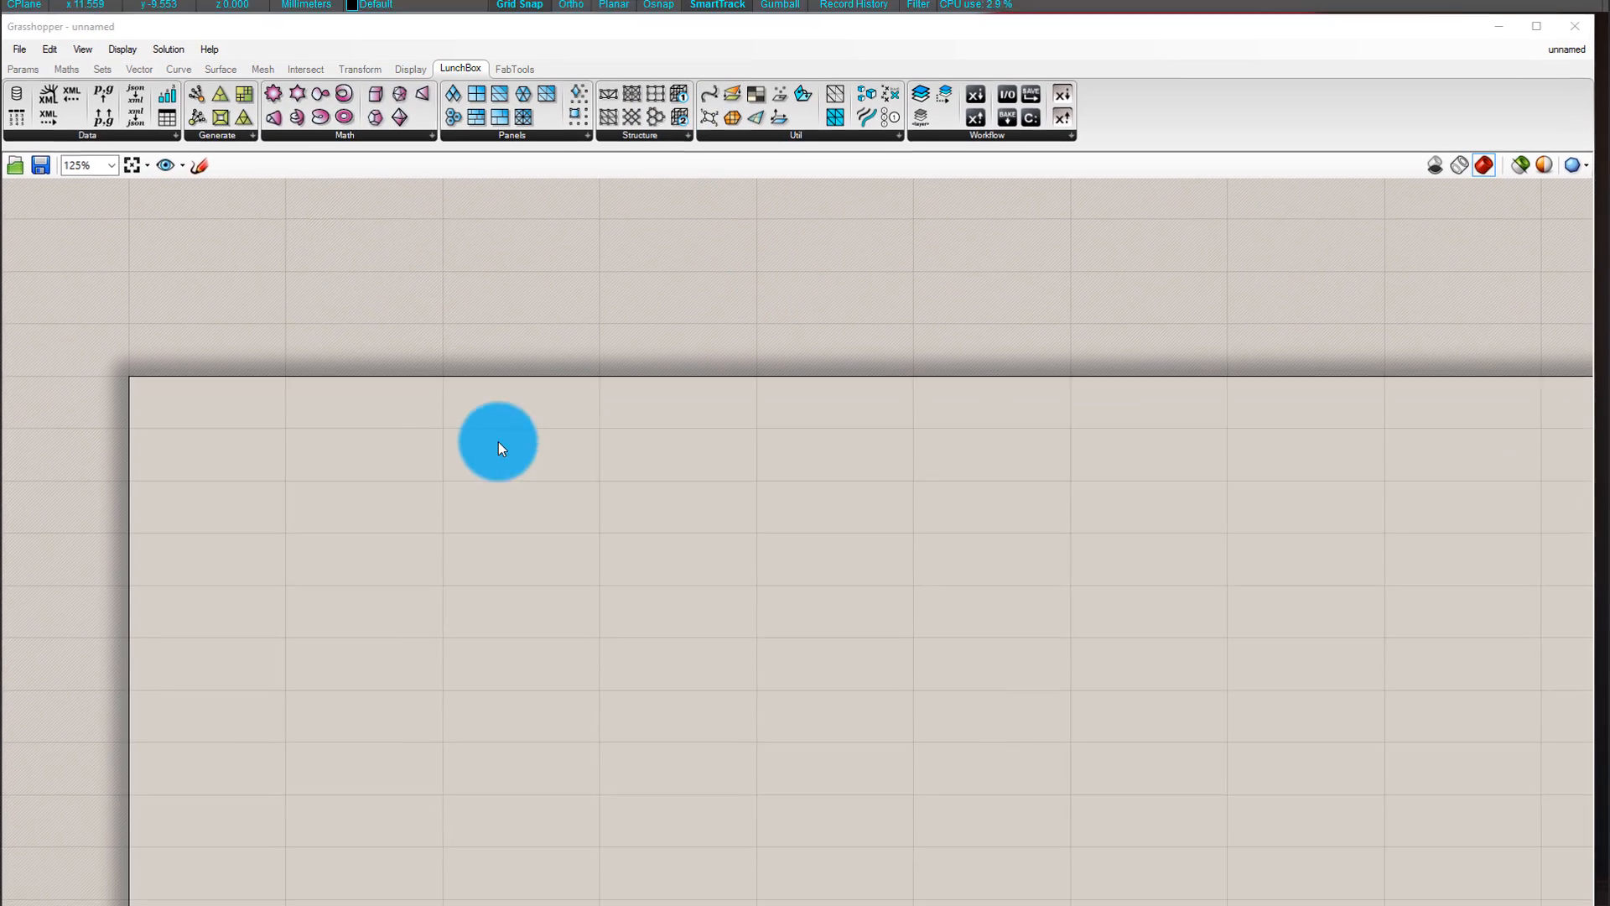
# Switch to Grasshopper and place a Surface geometry parameter near the upper-left corner of the canvas
pyautogui.click(23, 37)
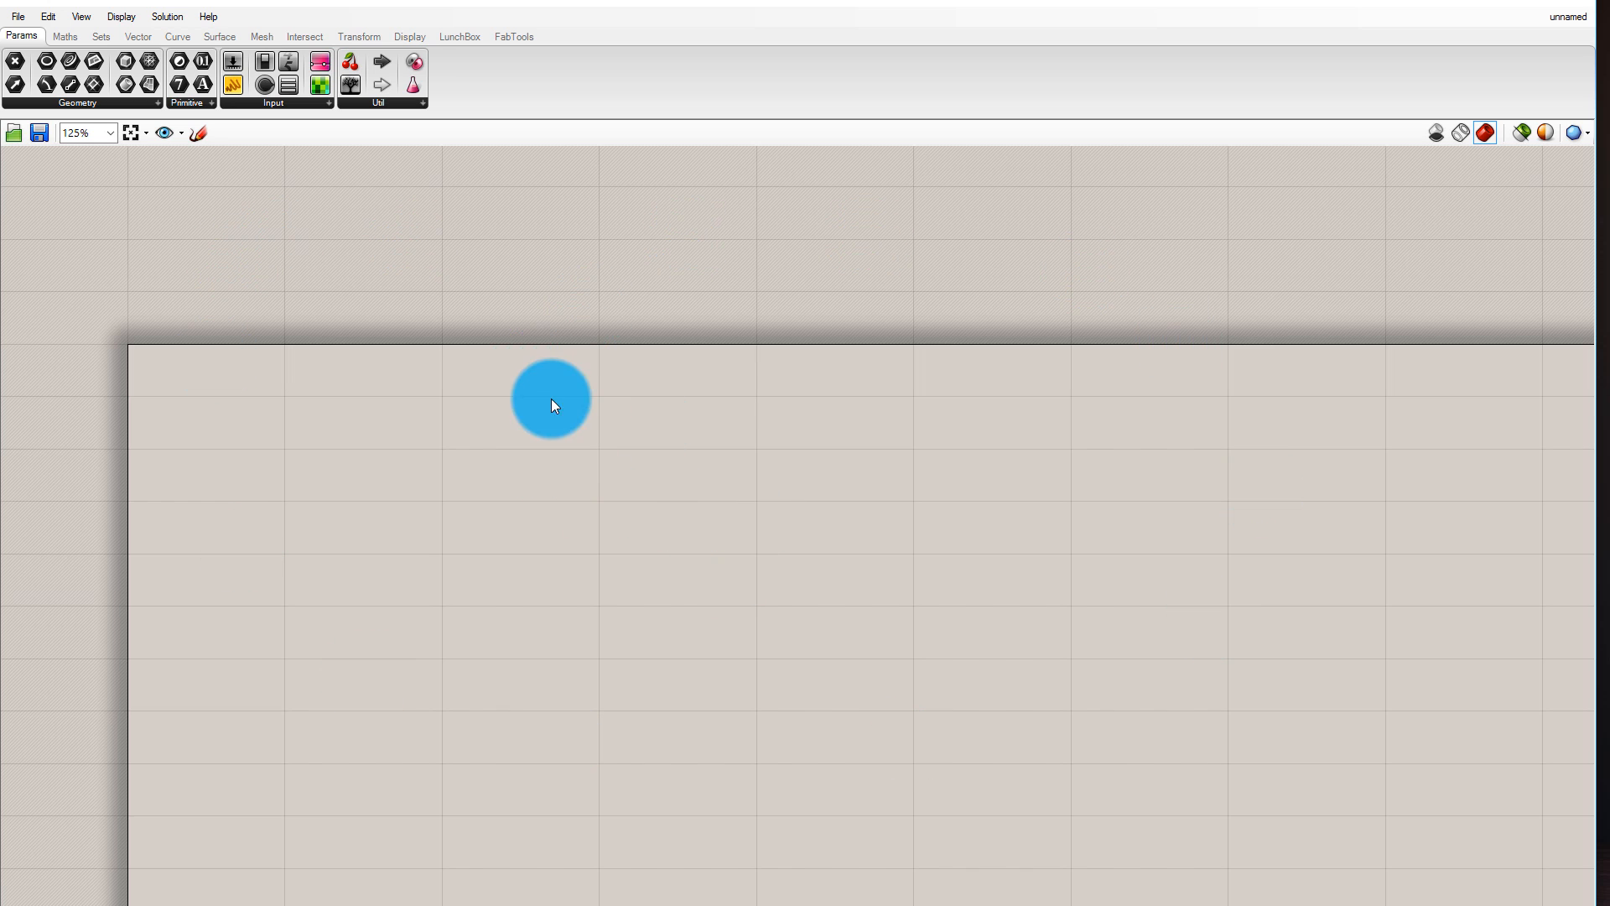
pyautogui.moveTo(551, 399); pyautogui.dragTo(359, 476, button='right')
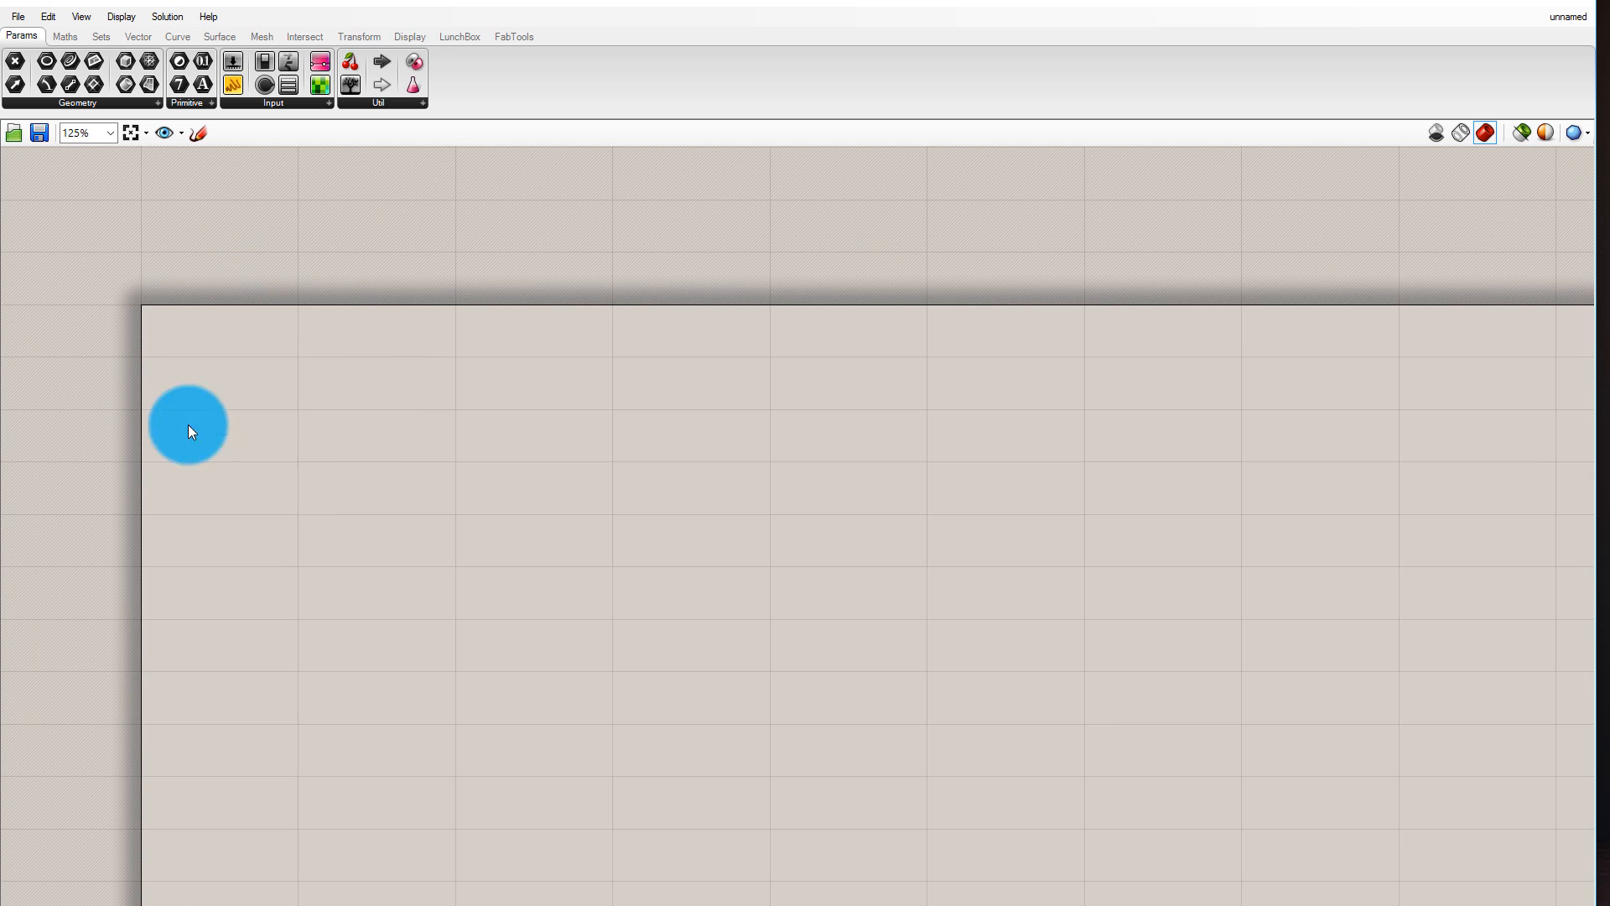
pyautogui.scroll(-2, 349, 300)
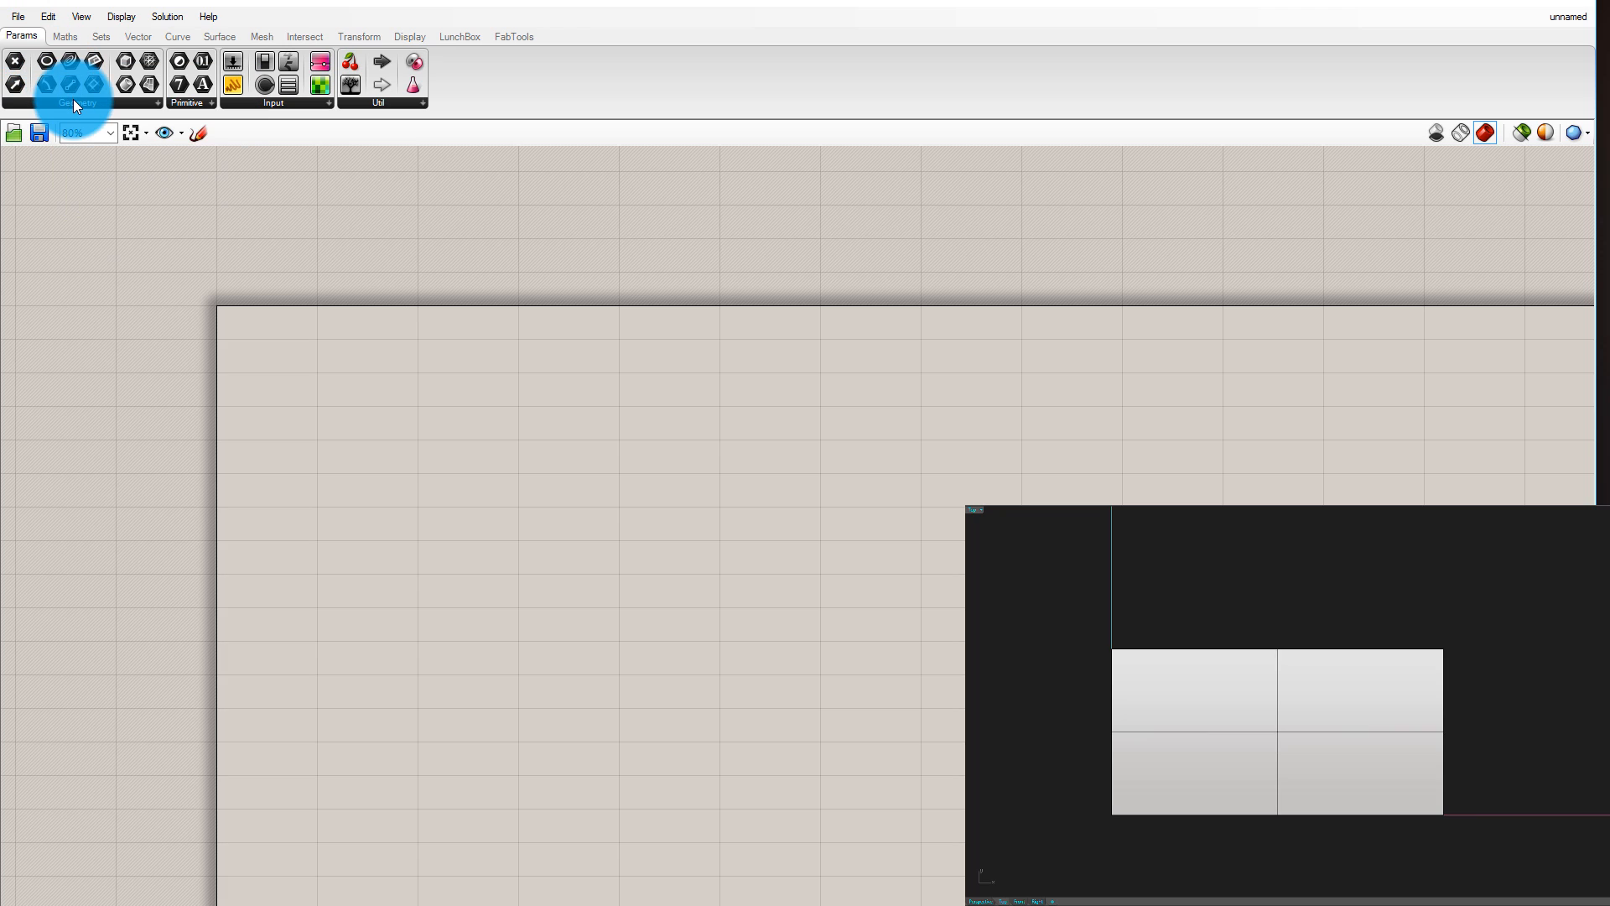
pyautogui.click(103, 105)
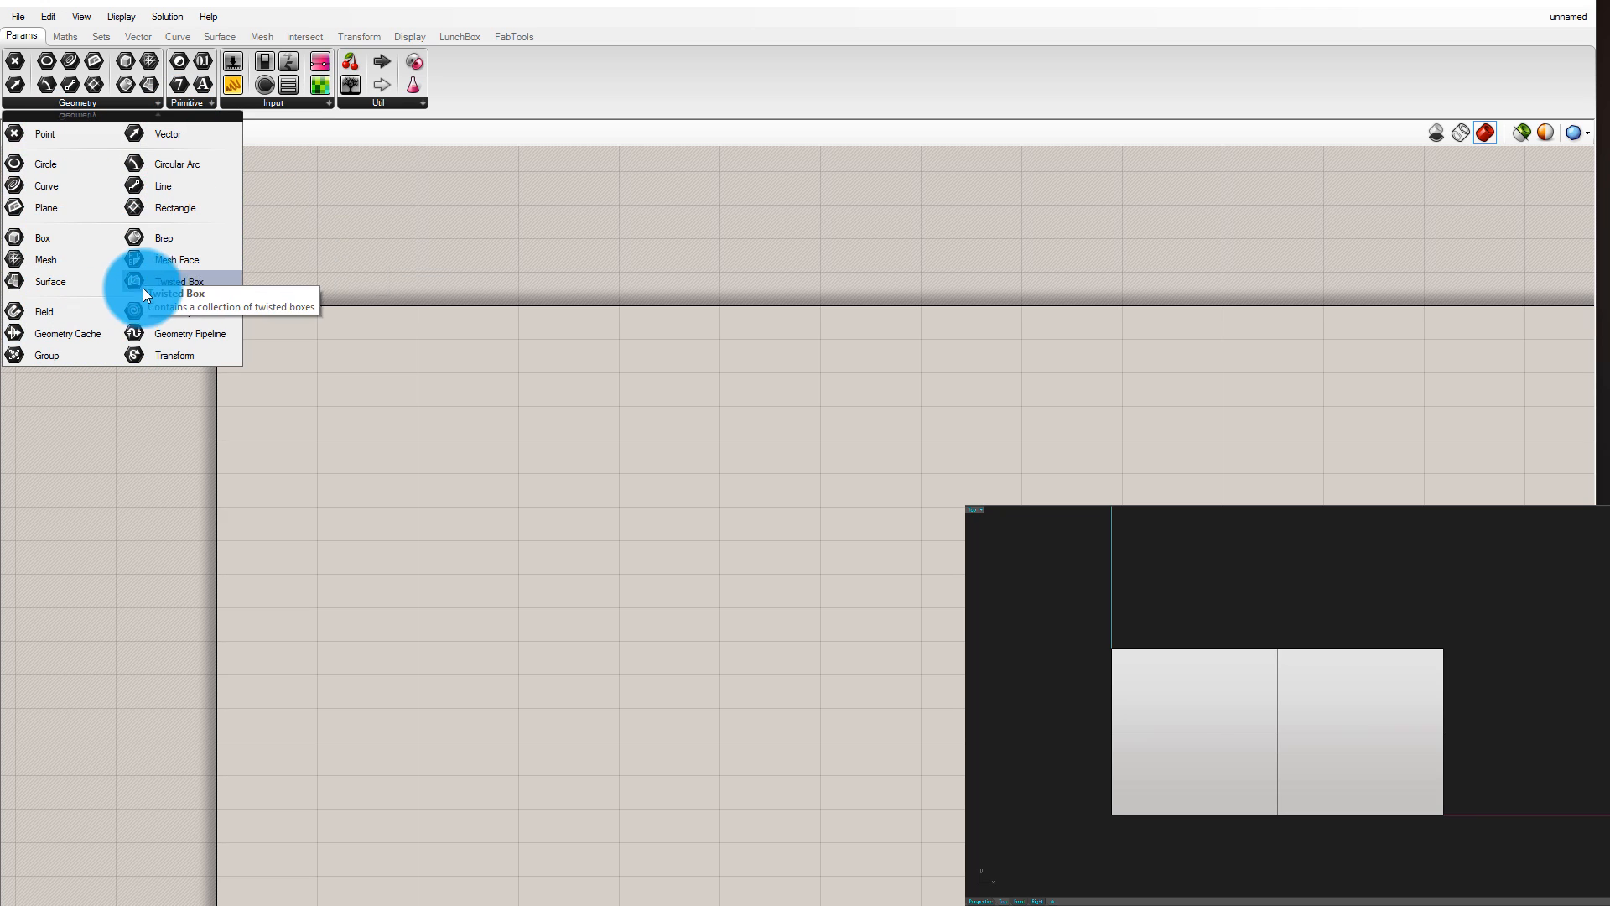
pyautogui.click(52, 282)
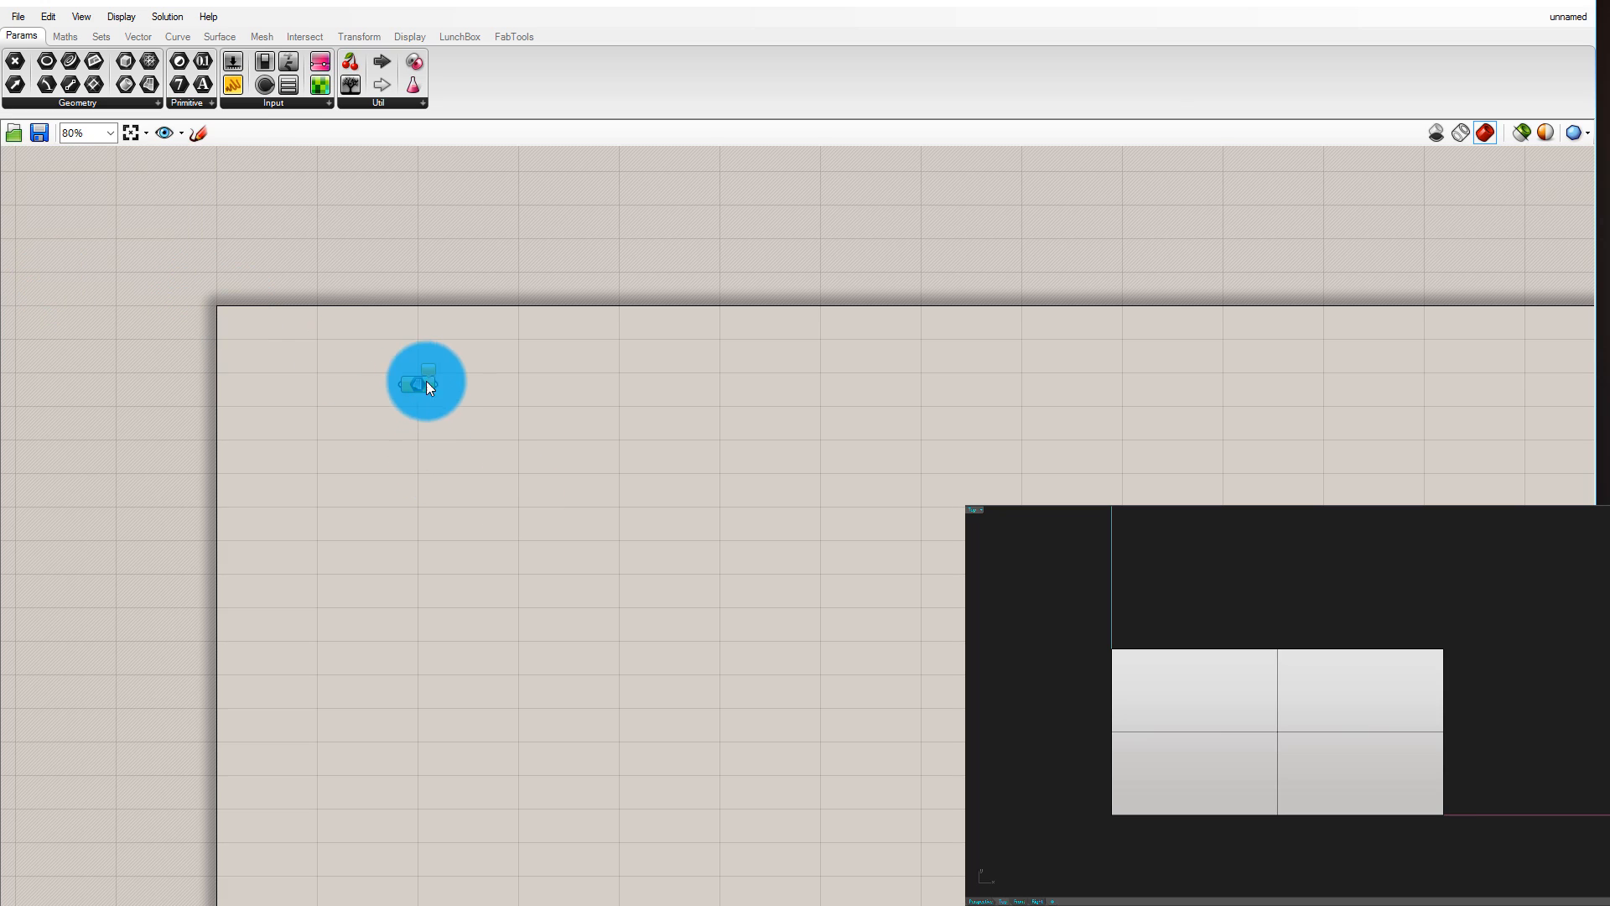
pyautogui.scroll(2, 373, 370)
pyautogui.scroll(-2, 637, 367)
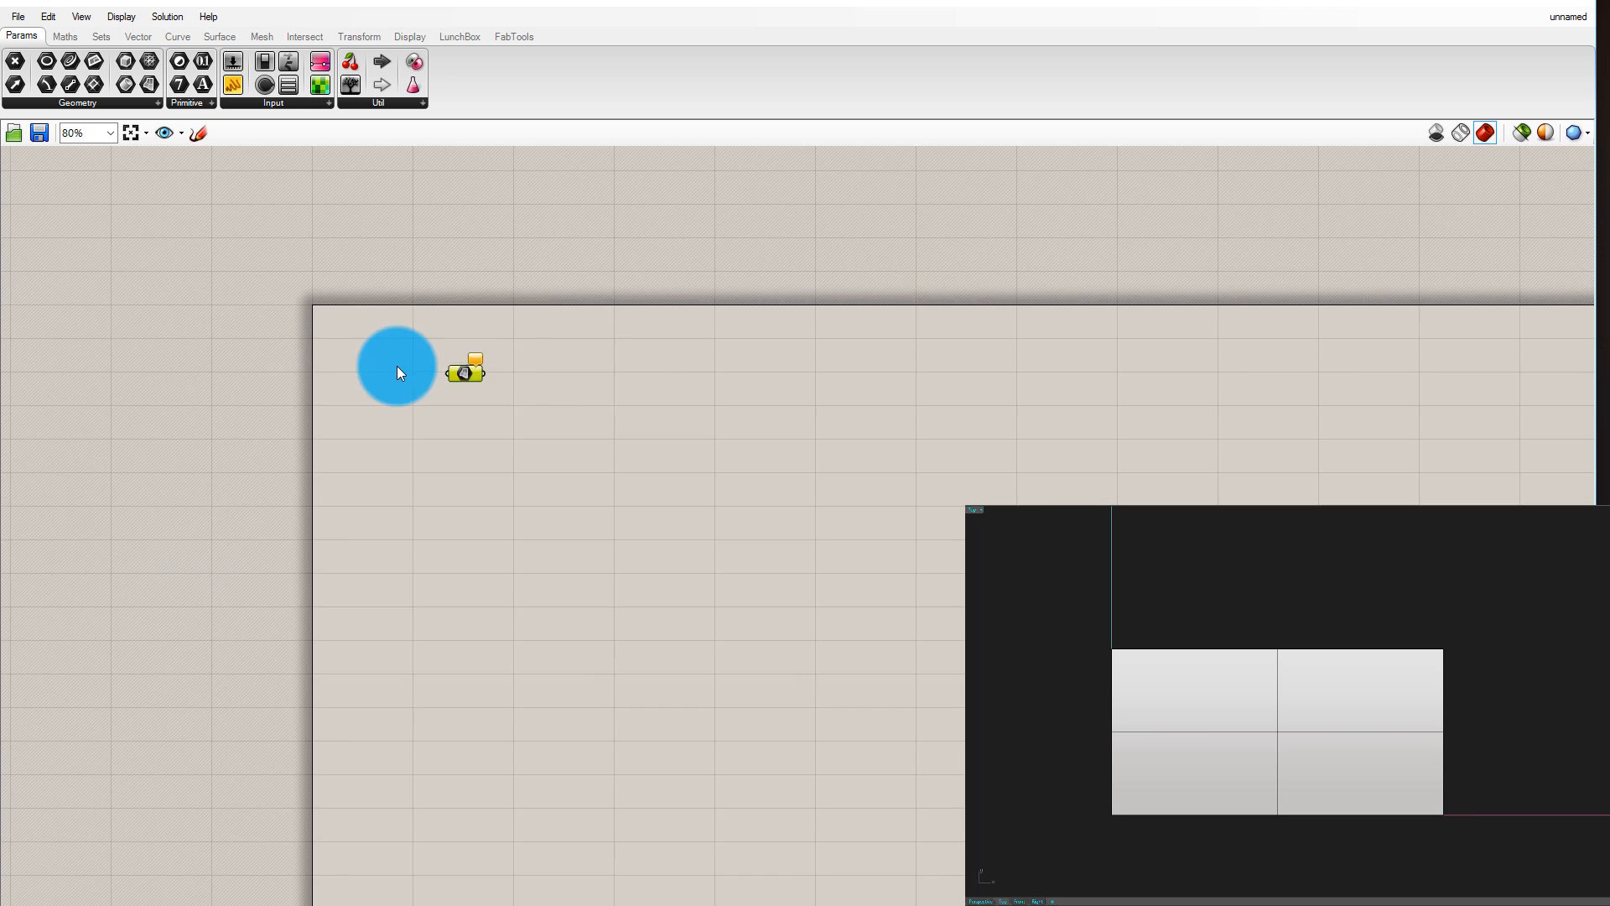
pyautogui.scroll(3, 397, 366)
pyautogui.scroll(1, 520, 356)
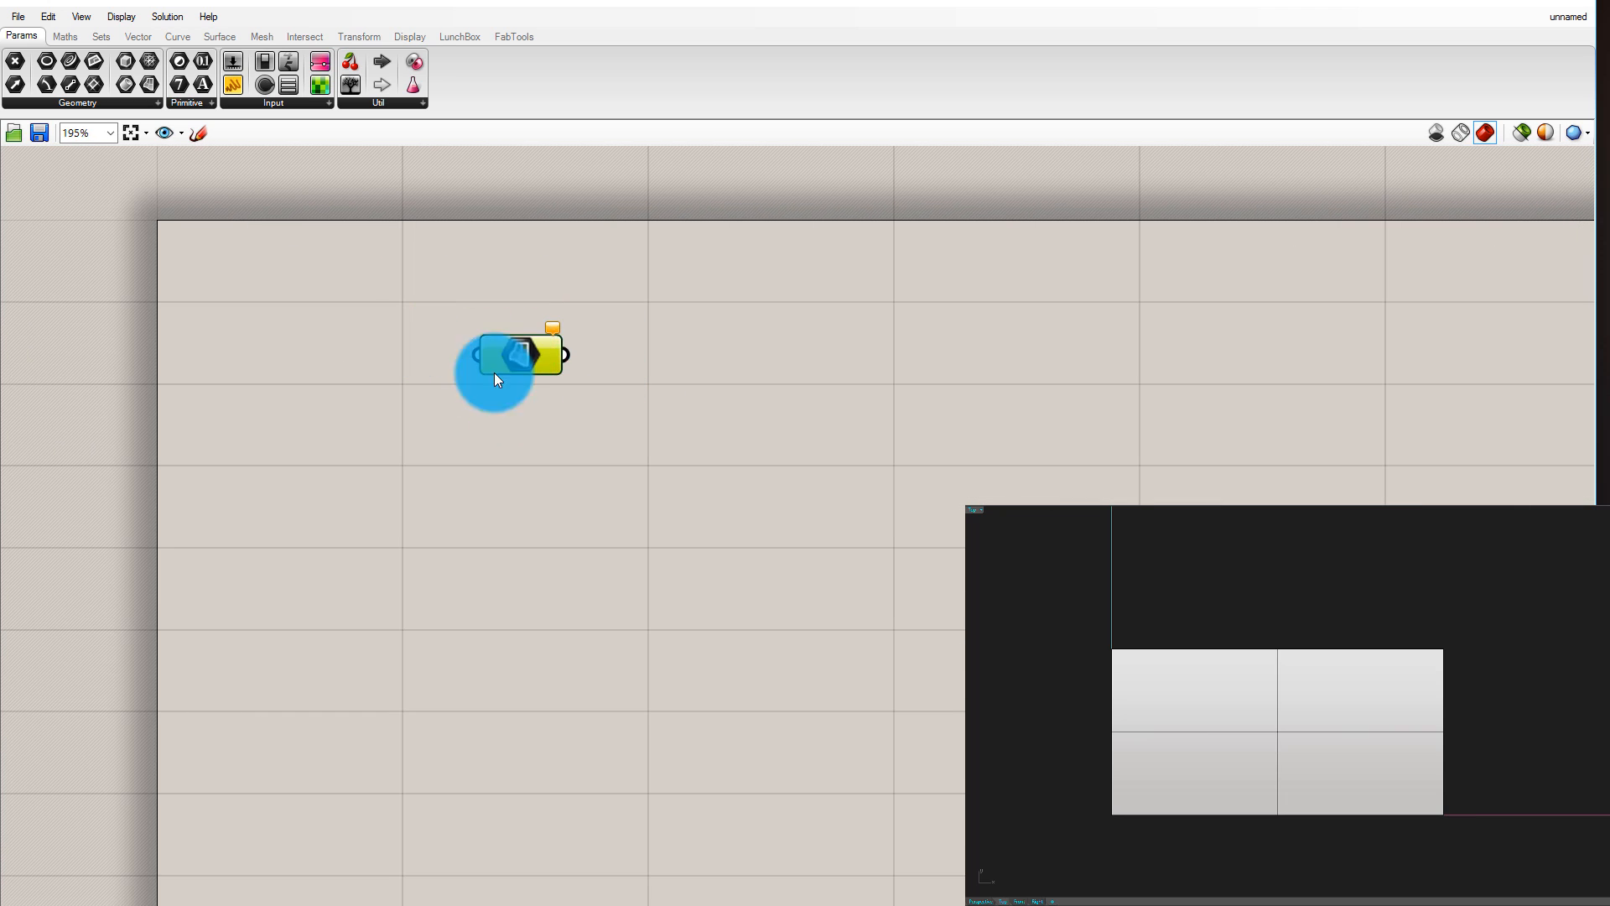
pyautogui.moveTo(520, 350); pyautogui.dragTo(463, 341)
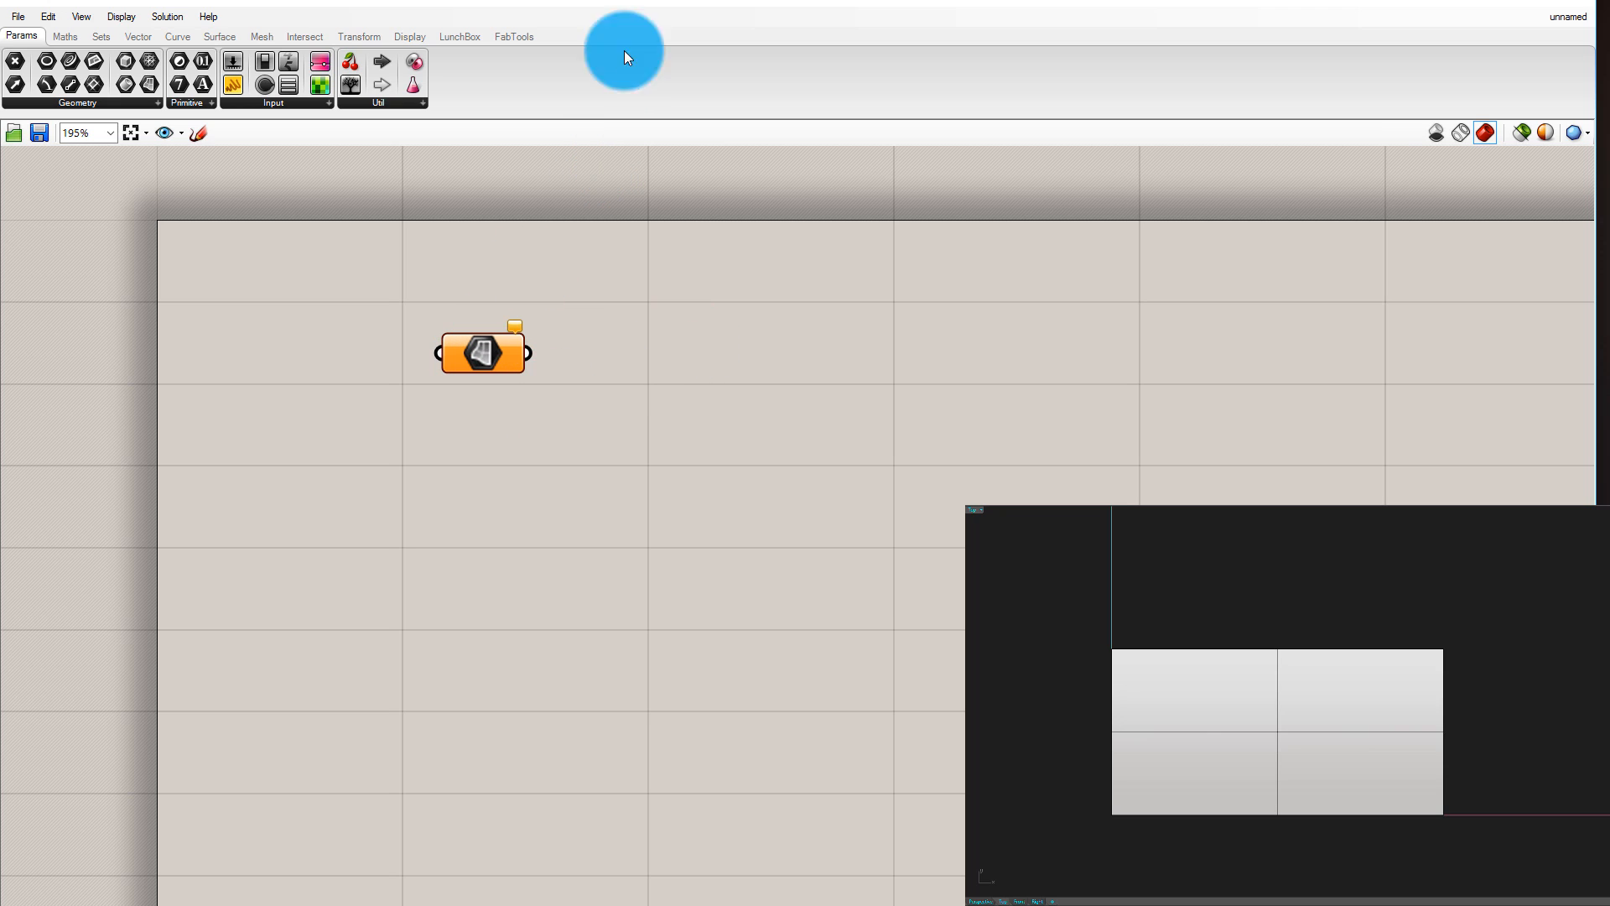
# Assign the rectangular Rhino surface to the Surface parameter as a single referenced surface
pyautogui.click(1268, 730)
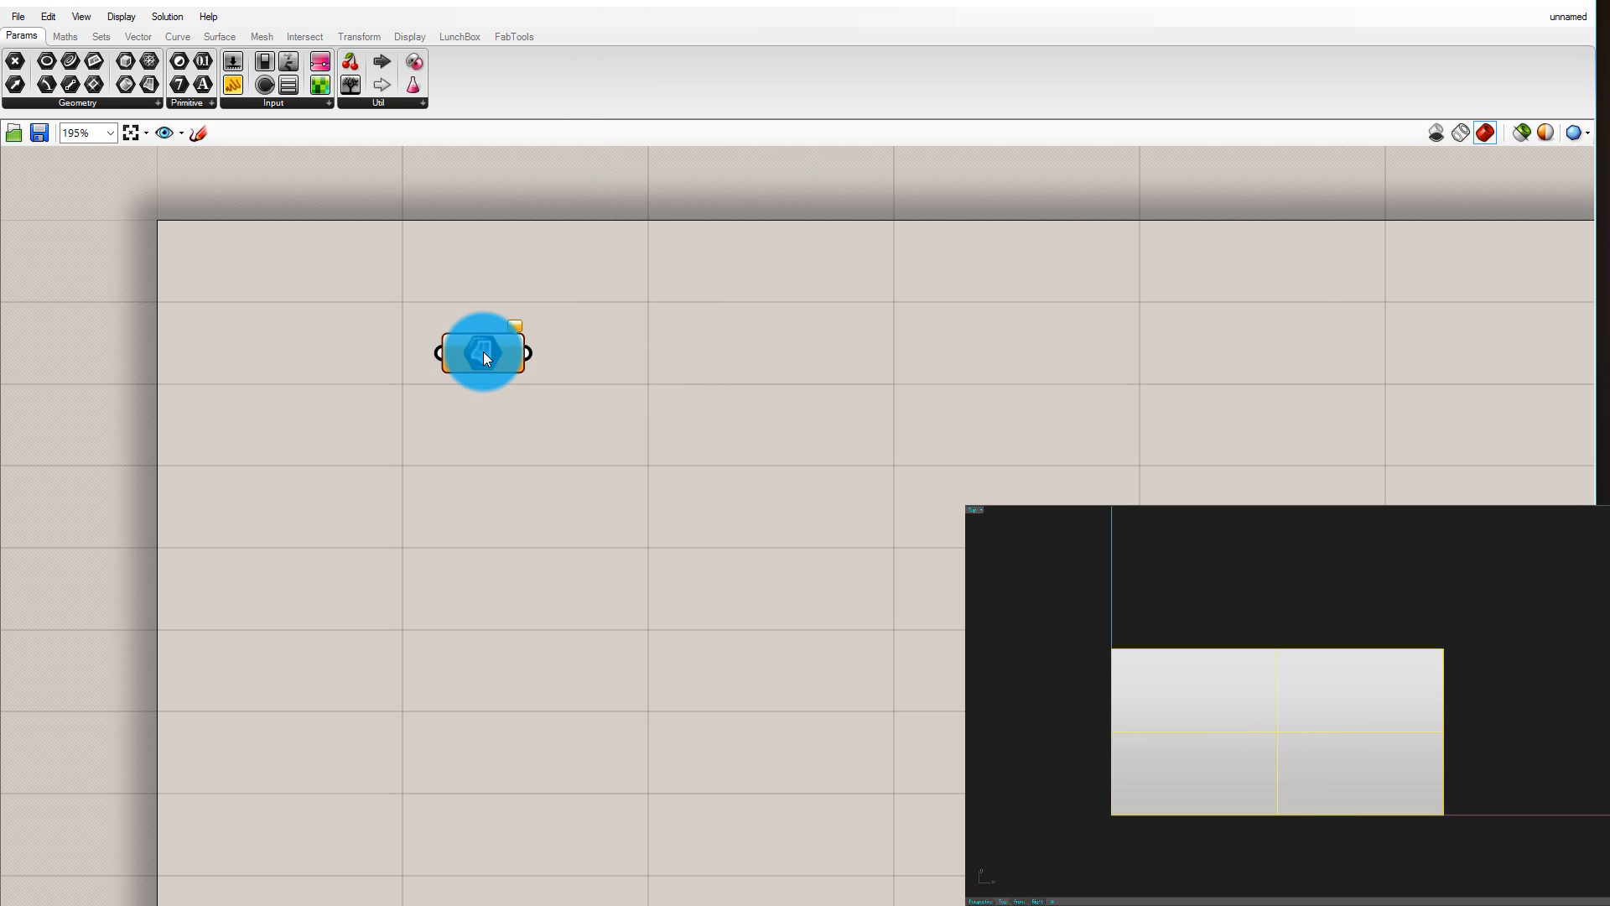
pyautogui.rightClick(484, 353)
pyautogui.click(472, 353)
pyautogui.rightClick(473, 352)
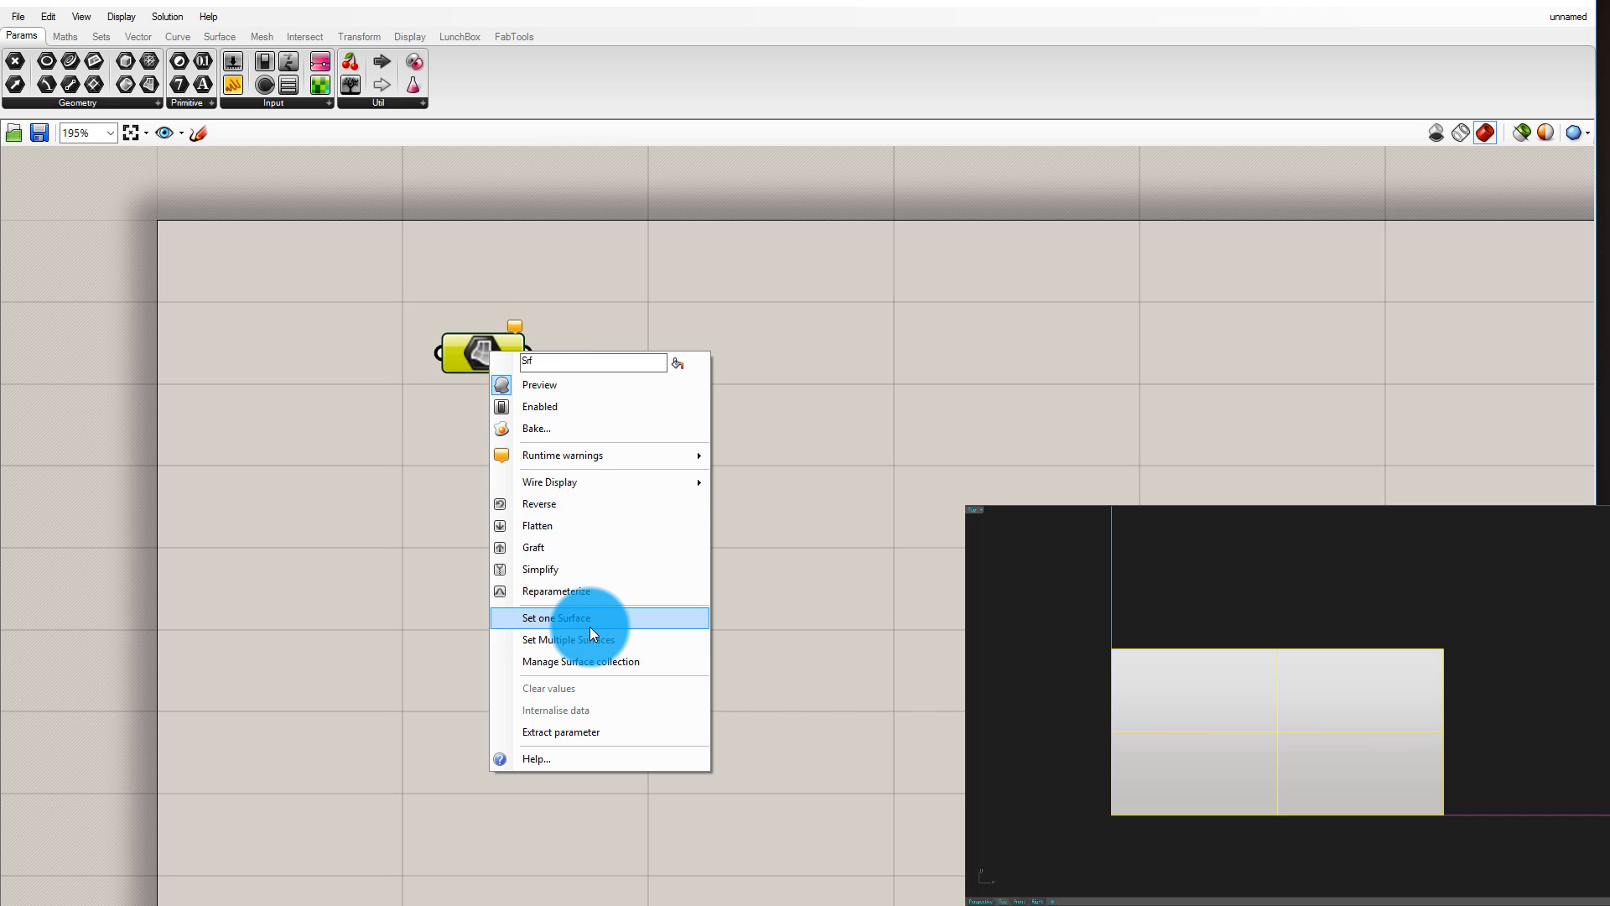
pyautogui.click(590, 626)
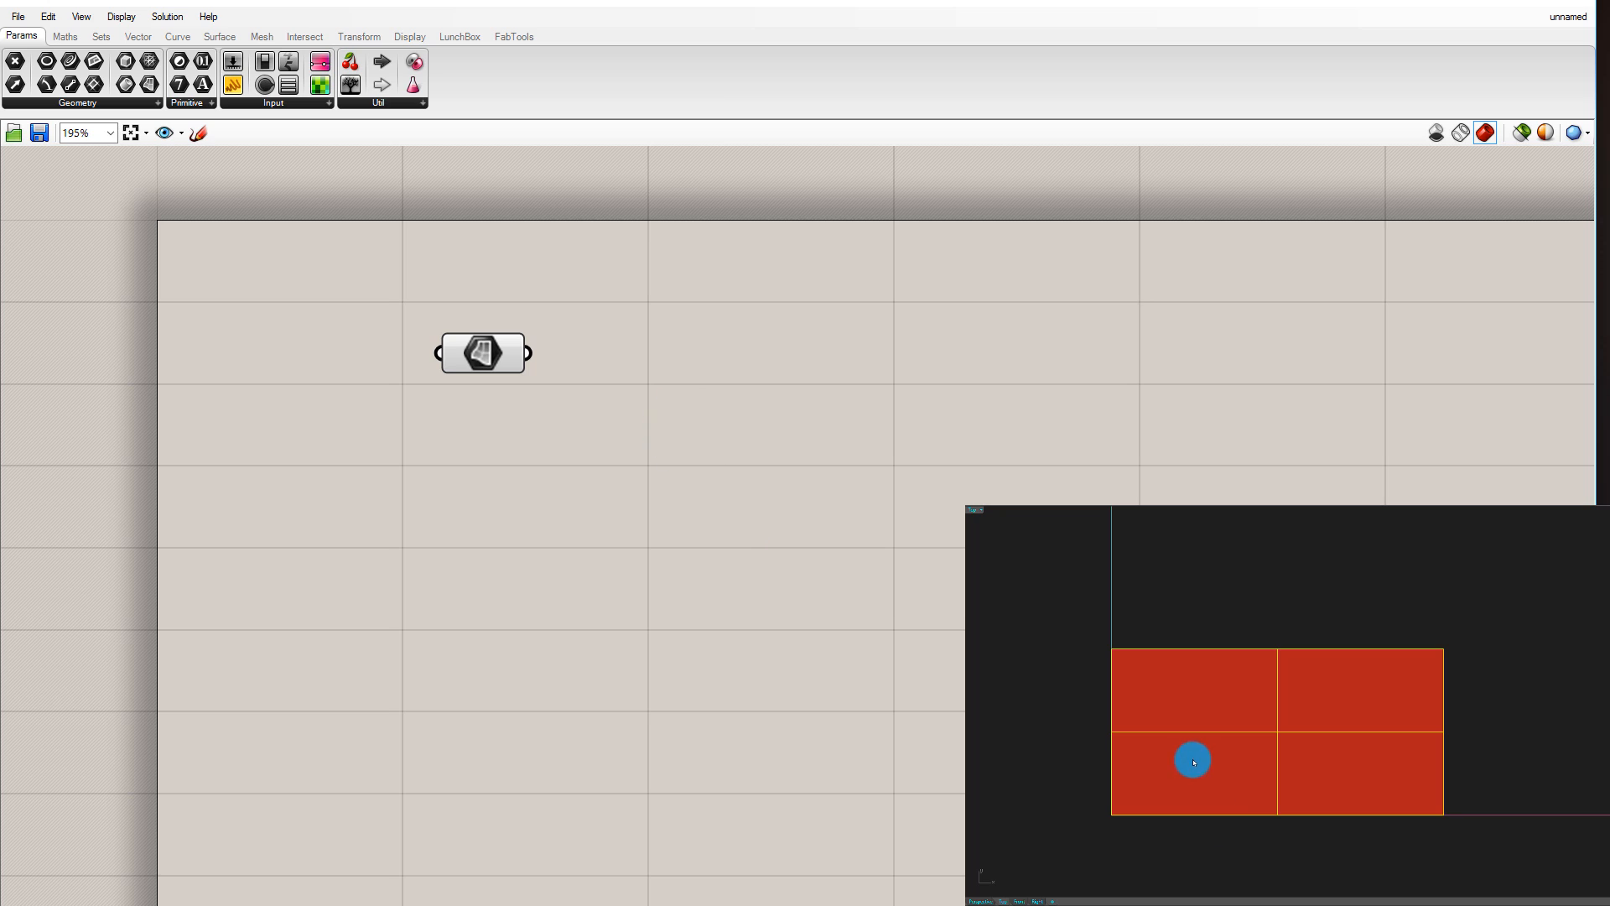
pyautogui.click(1349, 609)
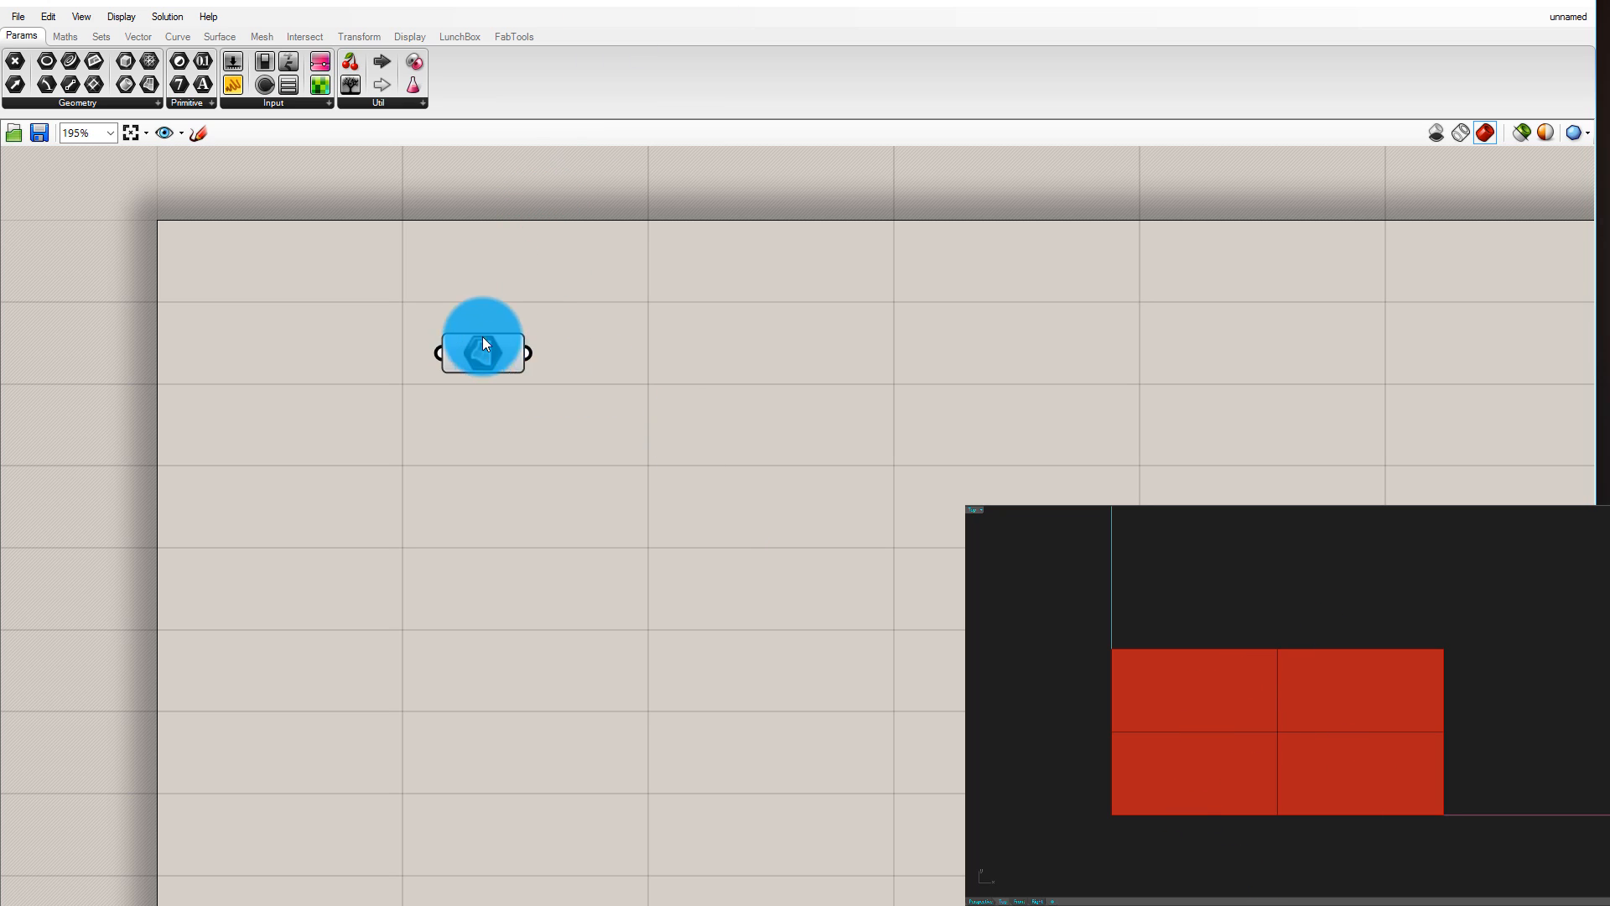
# Hide the original Rhino surface and select the Surface parameter to check its preview highlight in the viewport
pyautogui.moveTo(481, 335); pyautogui.dragTo(484, 318)
pyautogui.click(587, 324)
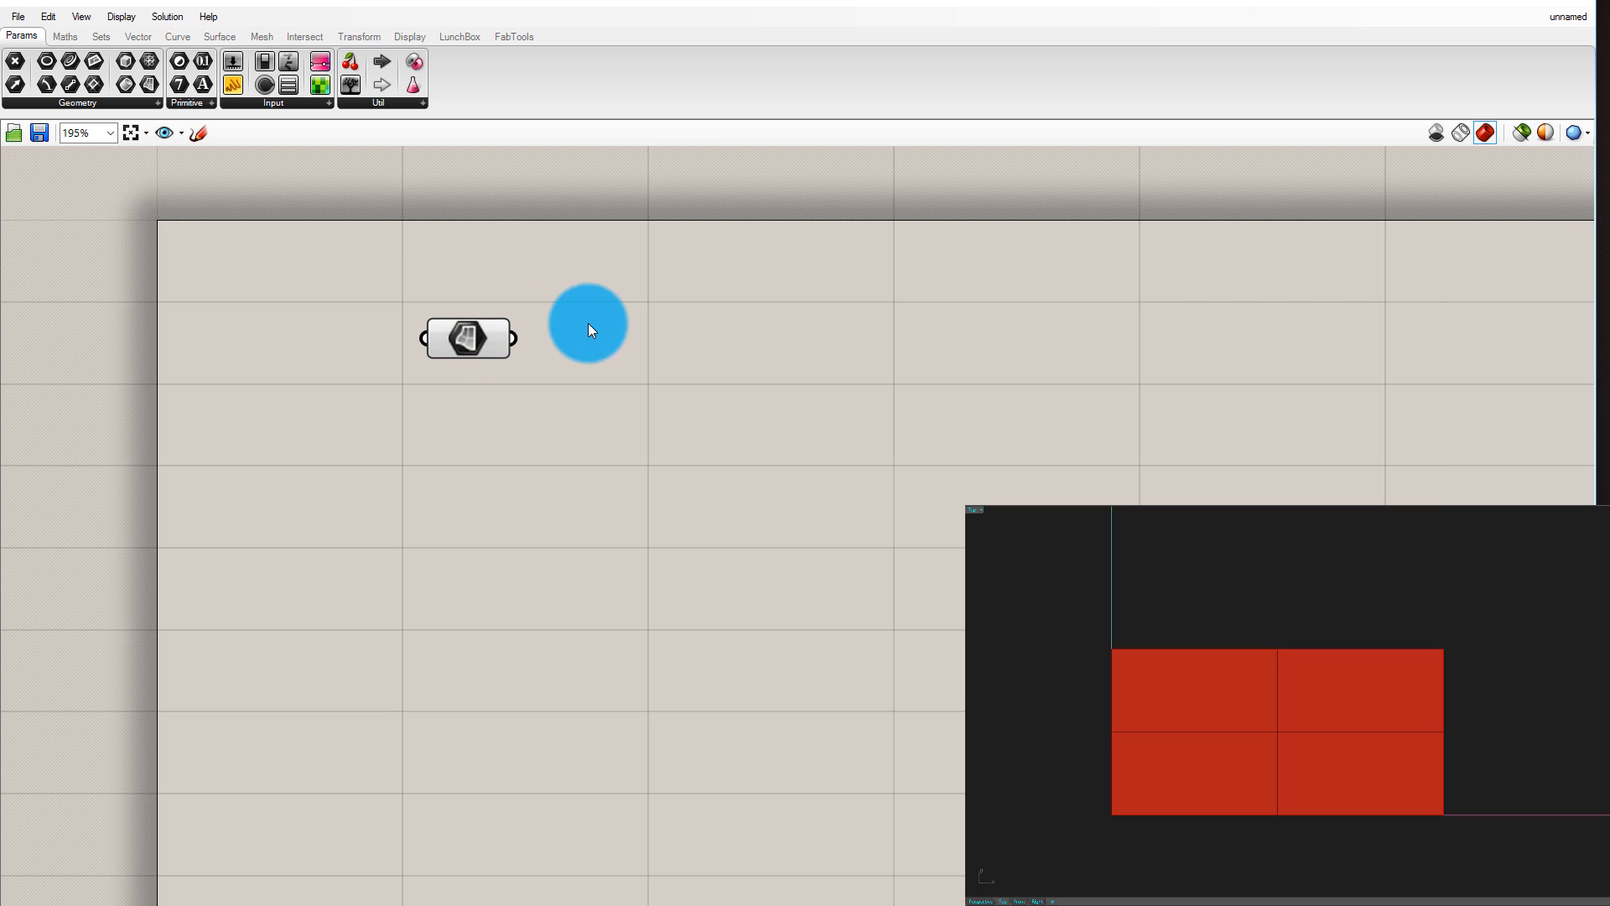
pyautogui.click(1413, 640)
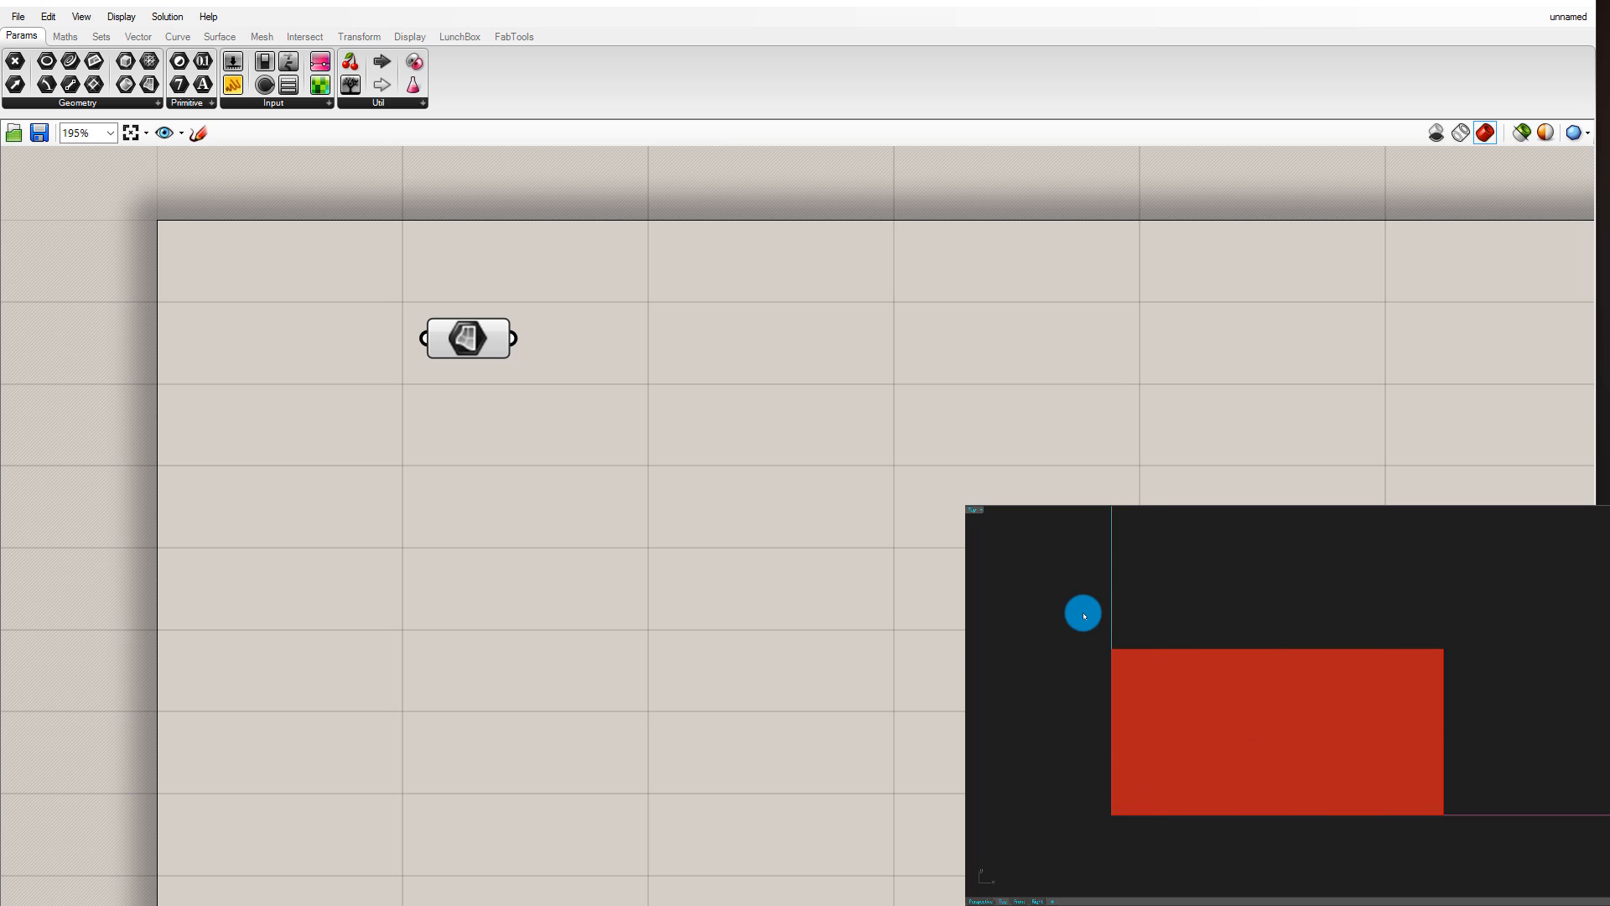
pyautogui.click(475, 348)
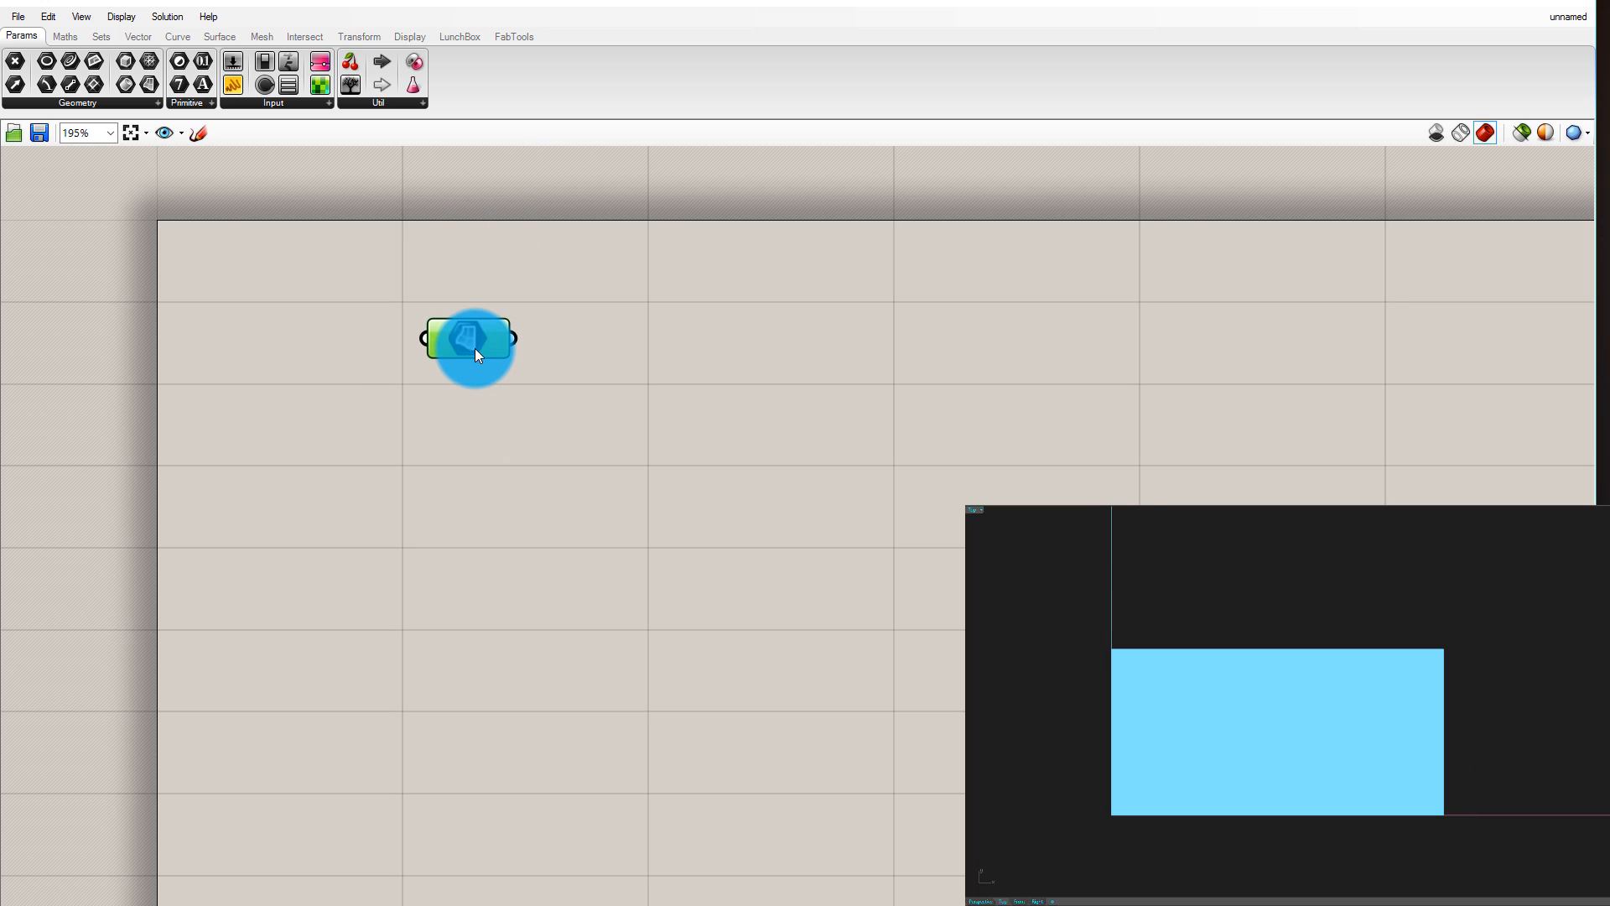
pyautogui.click(545, 361)
pyautogui.click(473, 351)
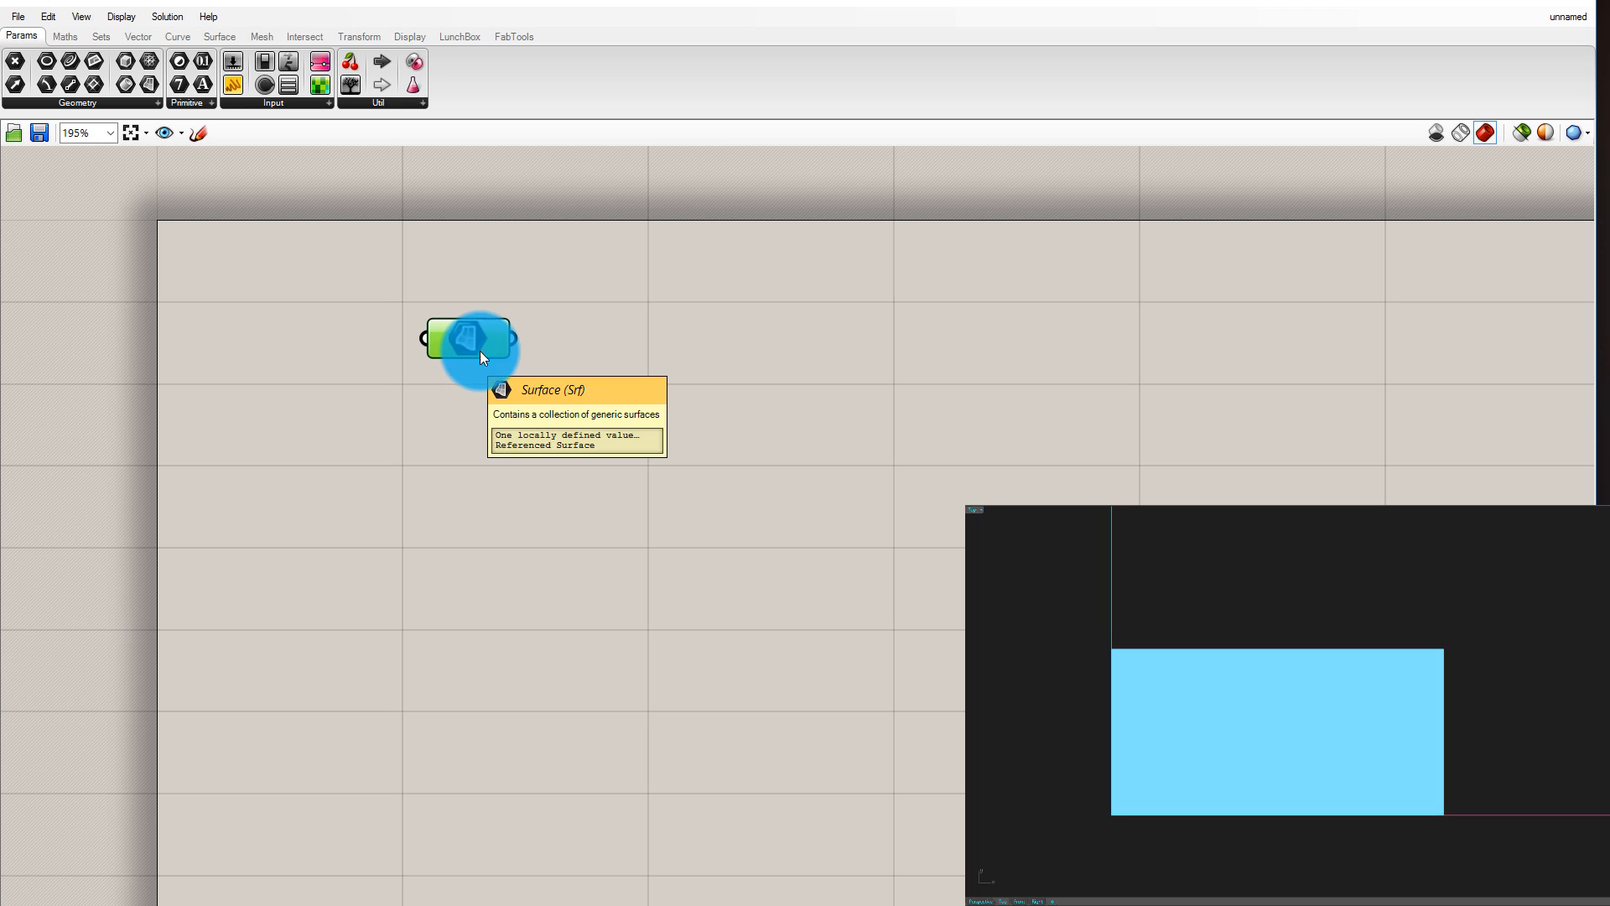
pyautogui.click(1541, 210)
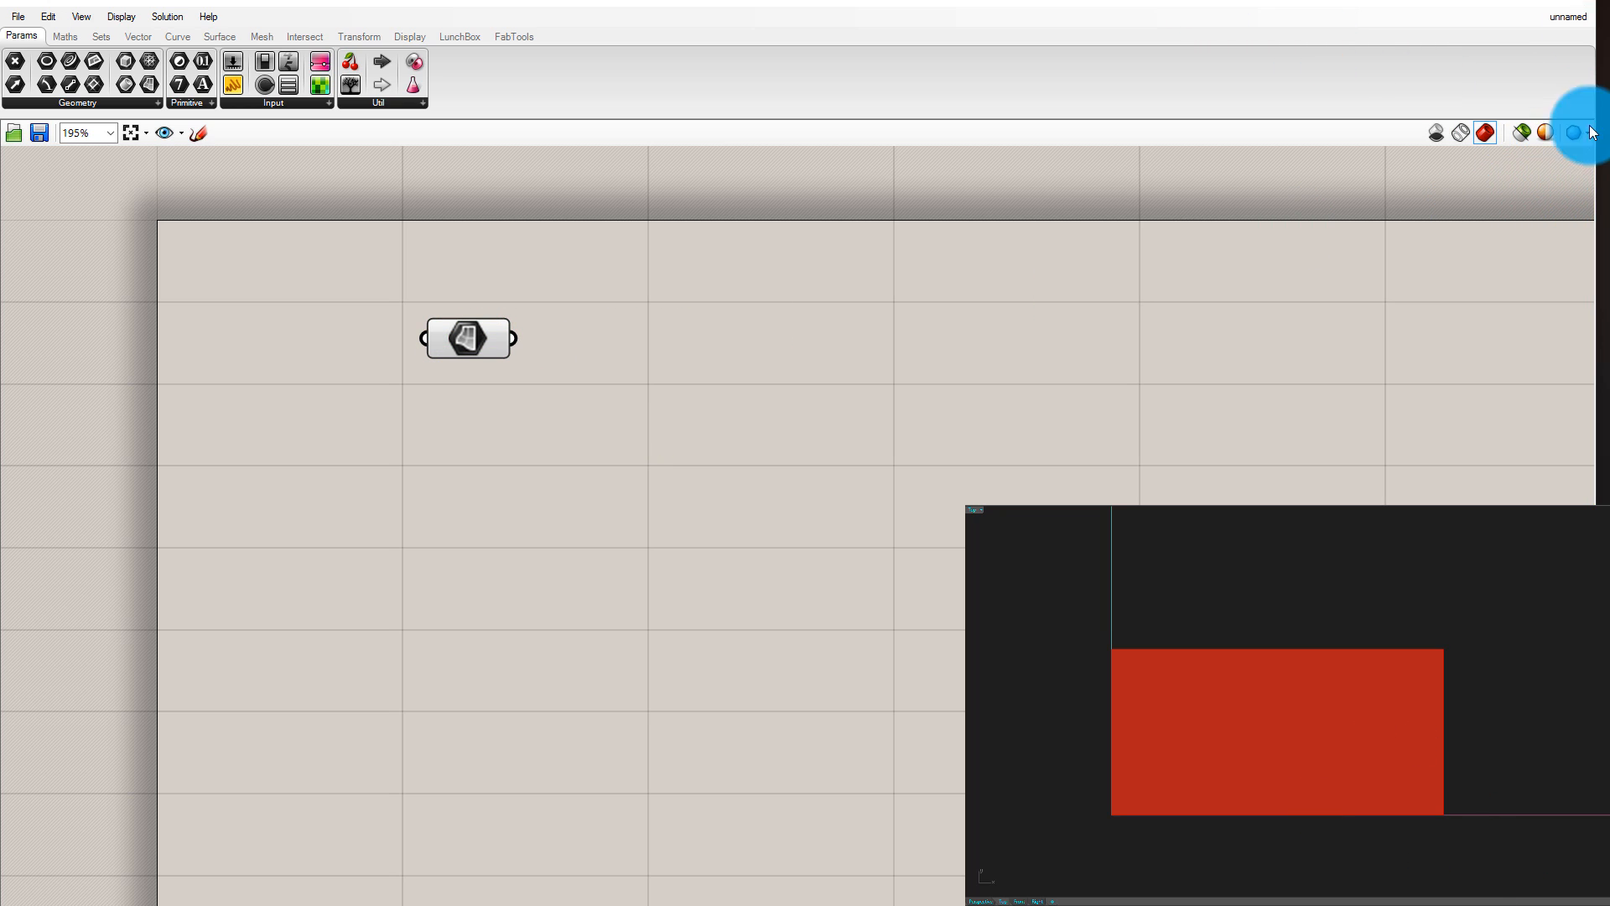
# Set the normal preview colour to red with Hue 2°, Sat 83, Val 89 and alpha 192, and the selected colour's alpha to 229
pyautogui.click(1545, 133)
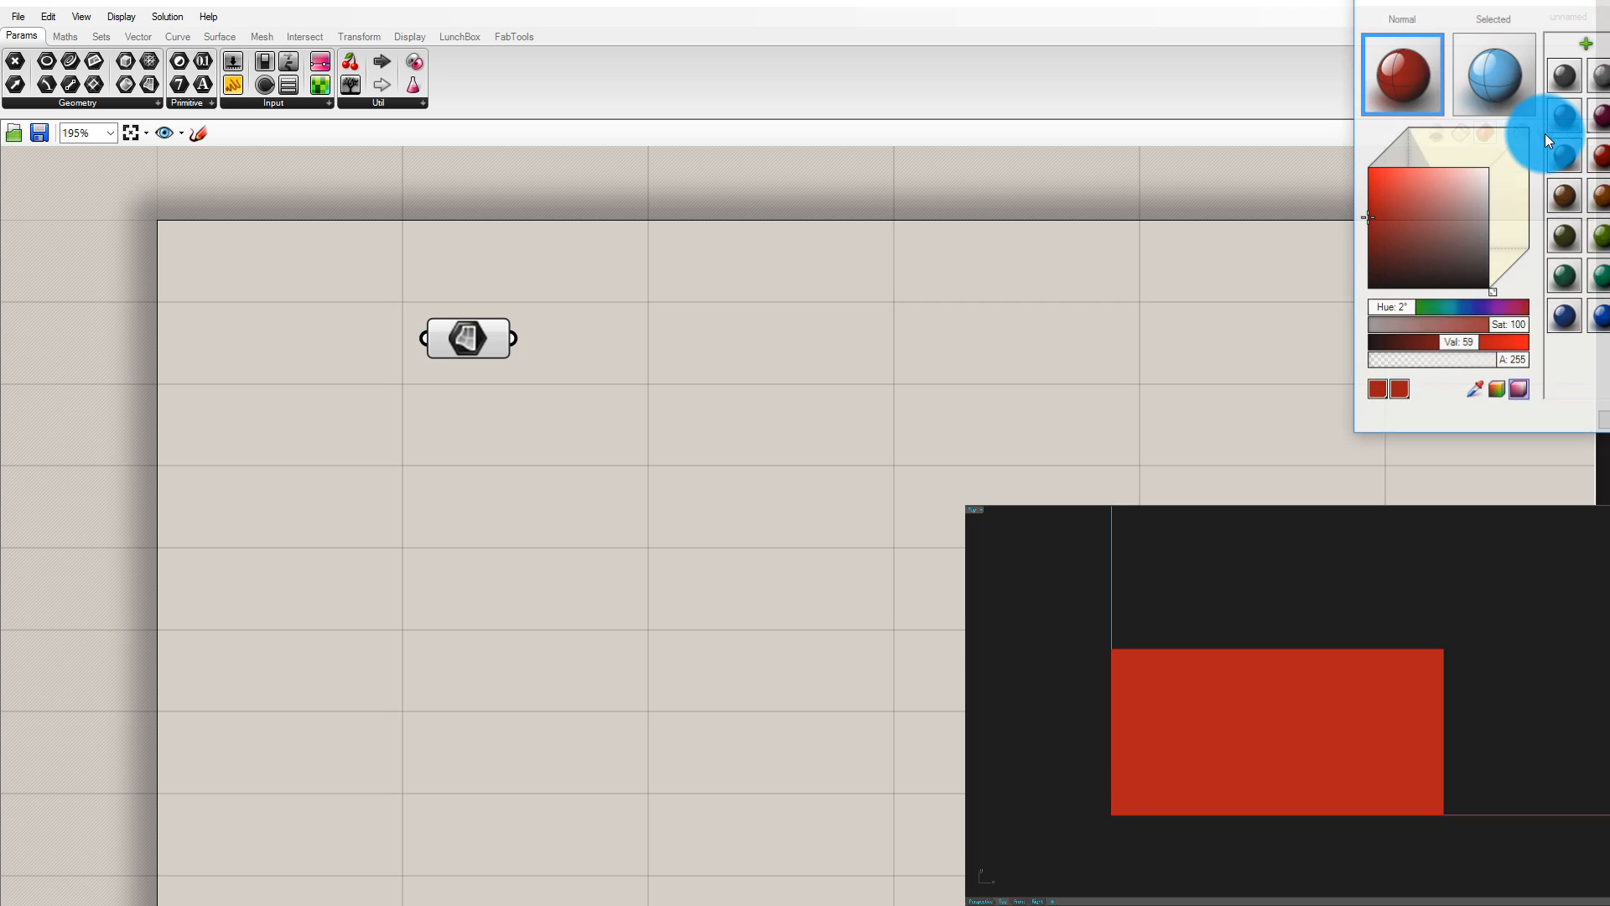
pyautogui.moveTo(1406, 231)
pyautogui.mouseDown()
pyautogui.moveTo(1372, 204)
pyautogui.moveTo(1404, 225)
pyautogui.moveTo(1402, 183)
pyautogui.moveTo(1386, 200)
pyautogui.moveTo(1383, 179)
pyautogui.mouseUp()
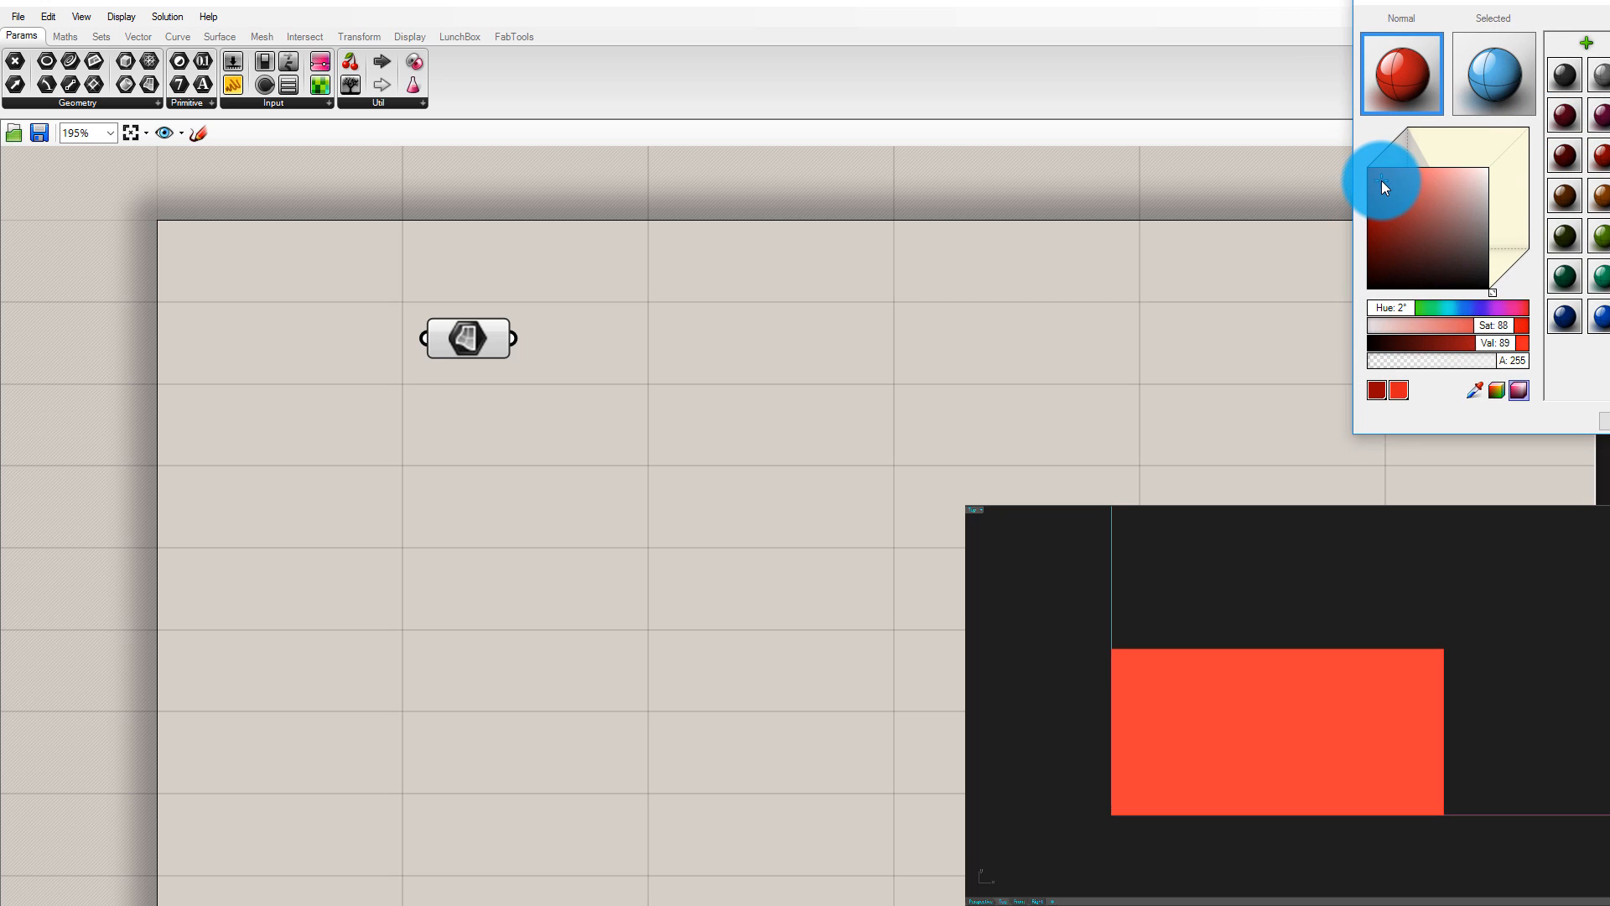
pyautogui.moveTo(1516, 360)
pyautogui.mouseDown()
pyautogui.moveTo(1456, 359)
pyautogui.moveTo(1487, 360)
pyautogui.mouseUp()
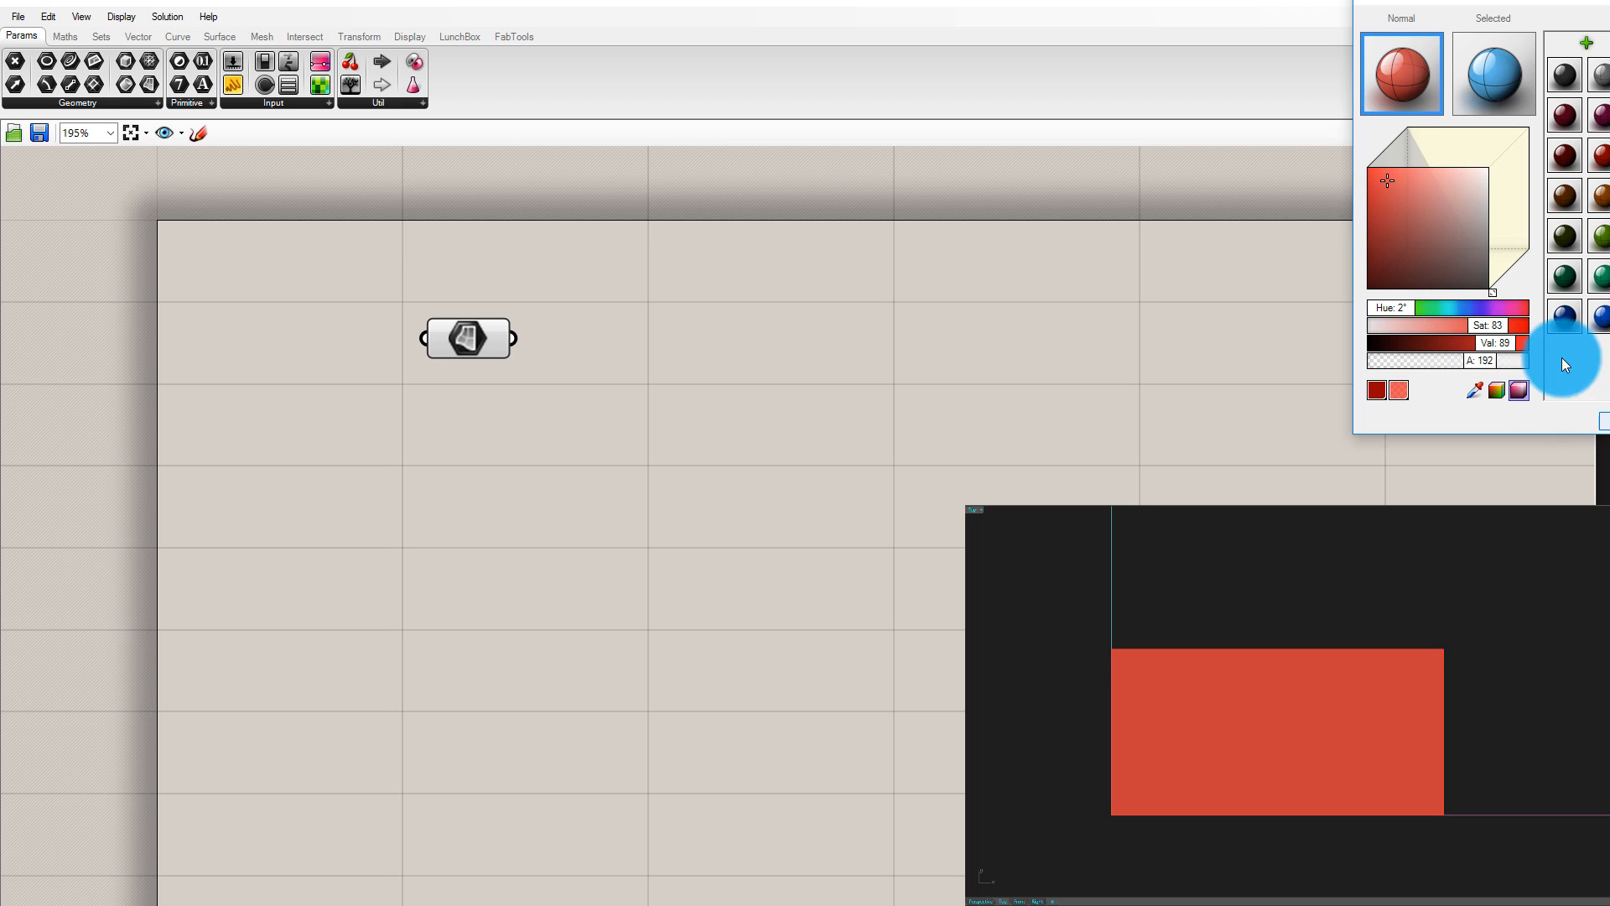
pyautogui.click(1484, 71)
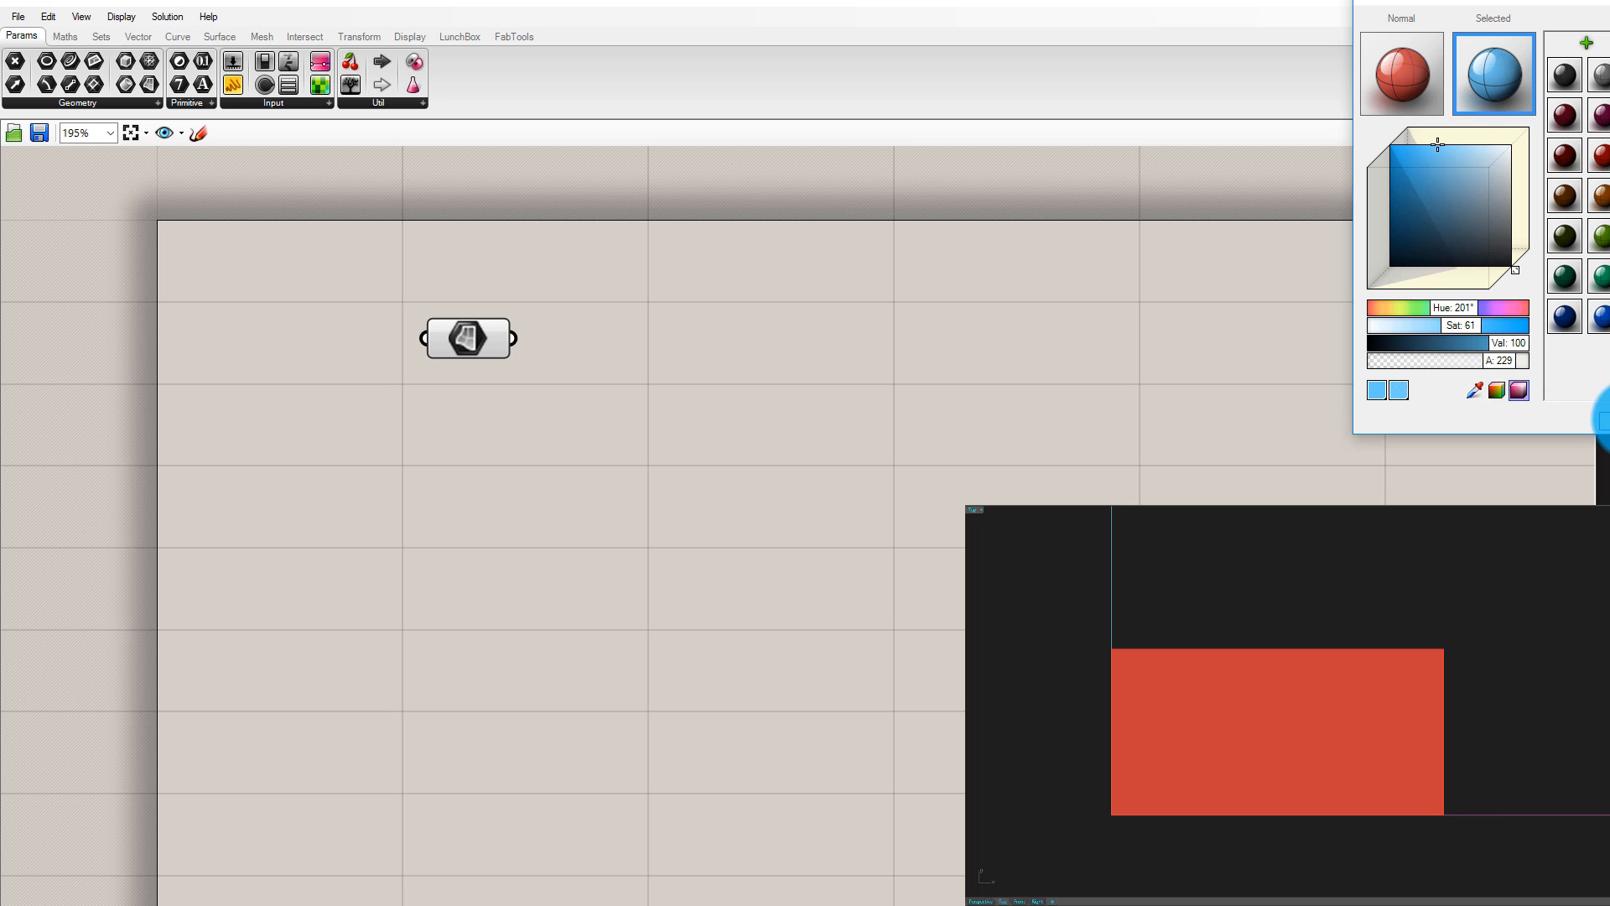
pyautogui.click(894, 375)
# Select the Surface parameter to check the new selection colour and nudge it slightly on the canvas
pyautogui.moveTo(477, 329); pyautogui.dragTo(491, 344)
pyautogui.click(468, 354)
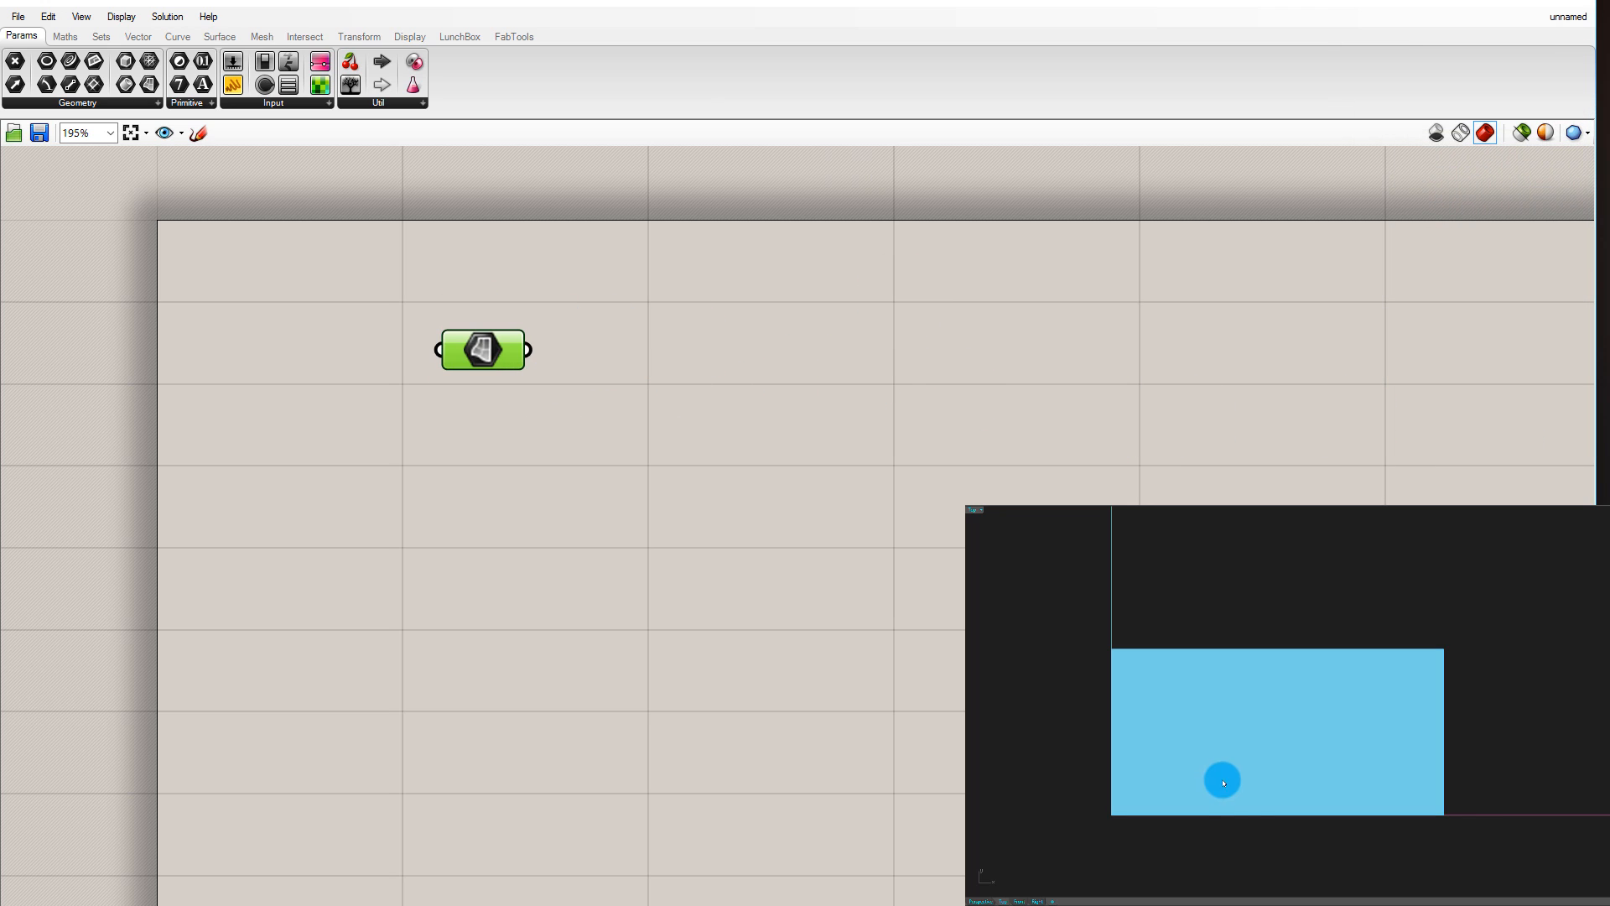
pyautogui.click(670, 440)
pyautogui.moveTo(477, 351); pyautogui.dragTo(475, 329)
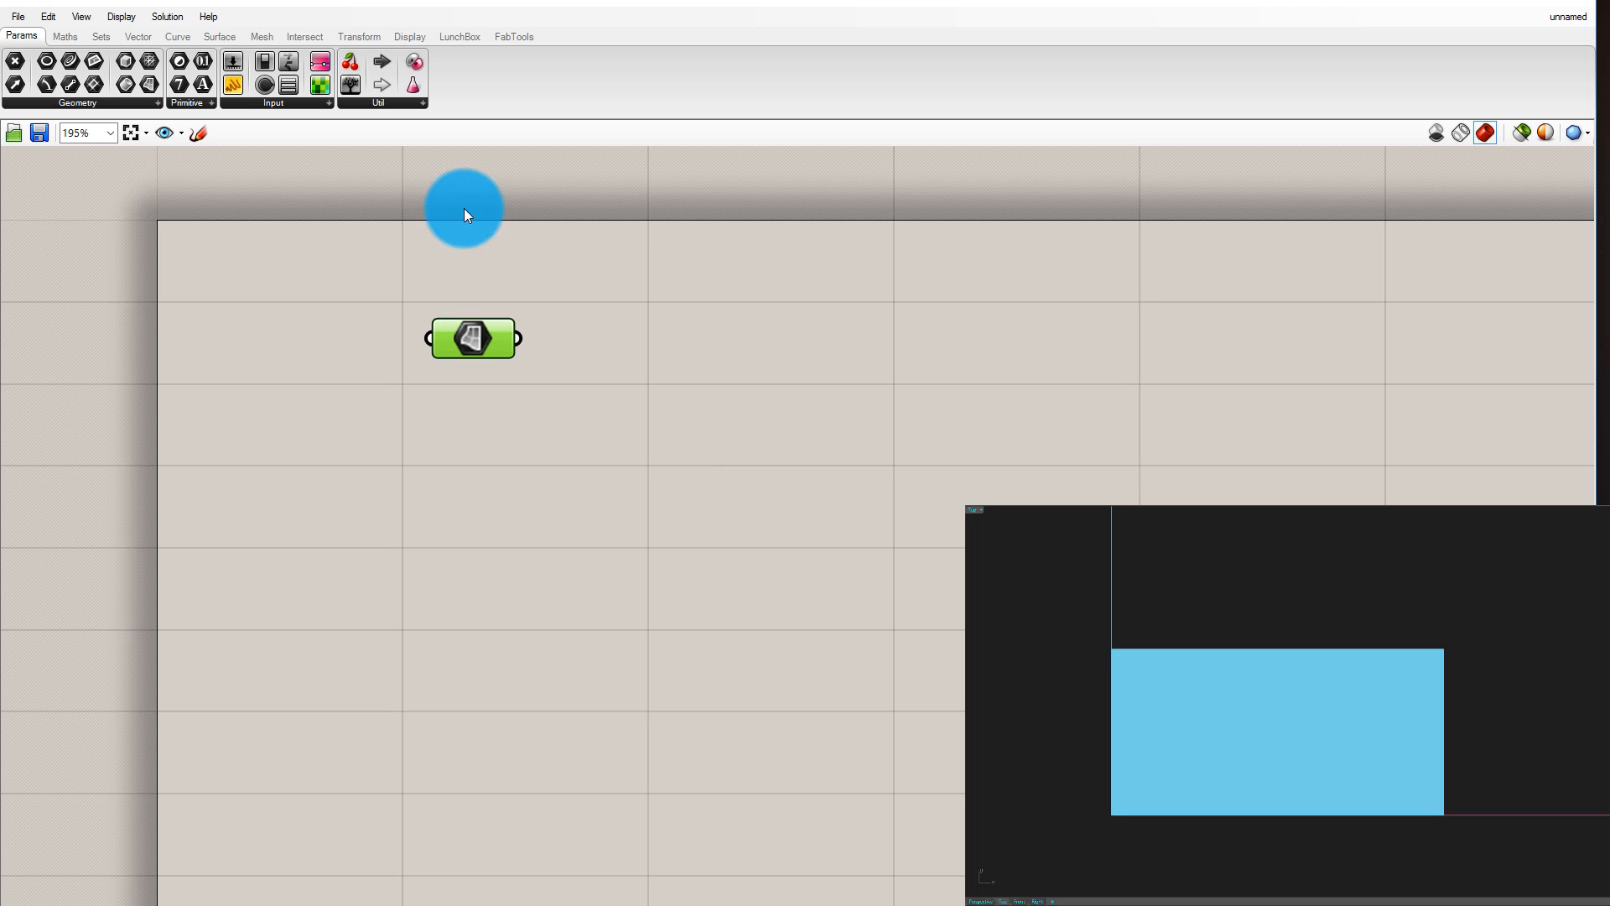
# Place a LunchBox Hexagon Cells component beside the Surface parameter and connect the parameter to its Srf input
pyautogui.click(460, 37)
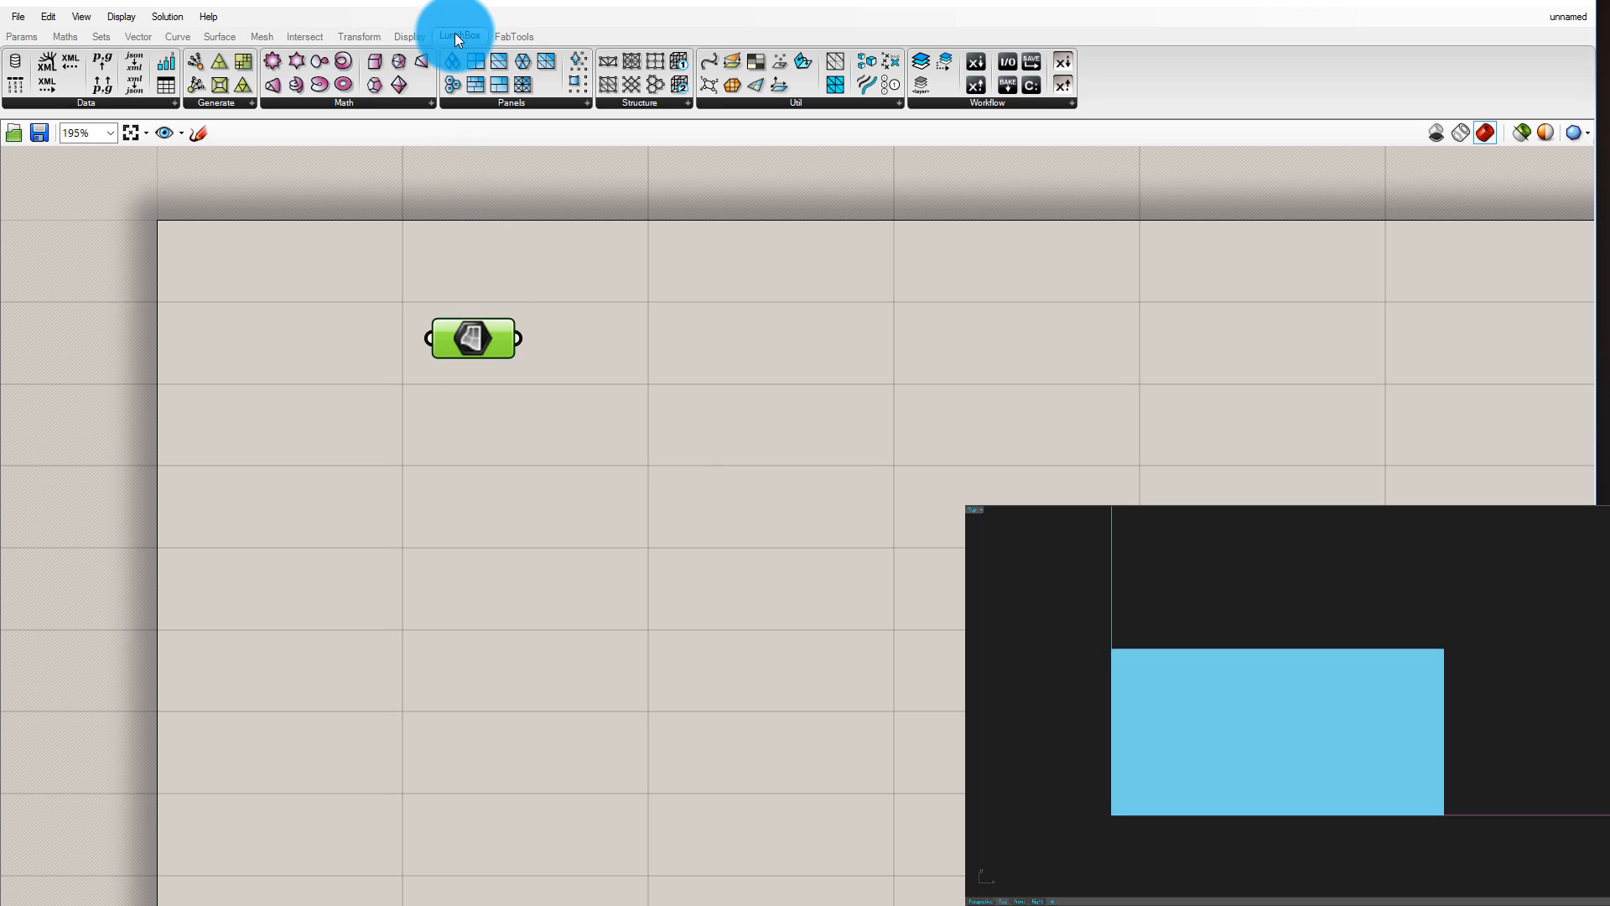
pyautogui.click(515, 106)
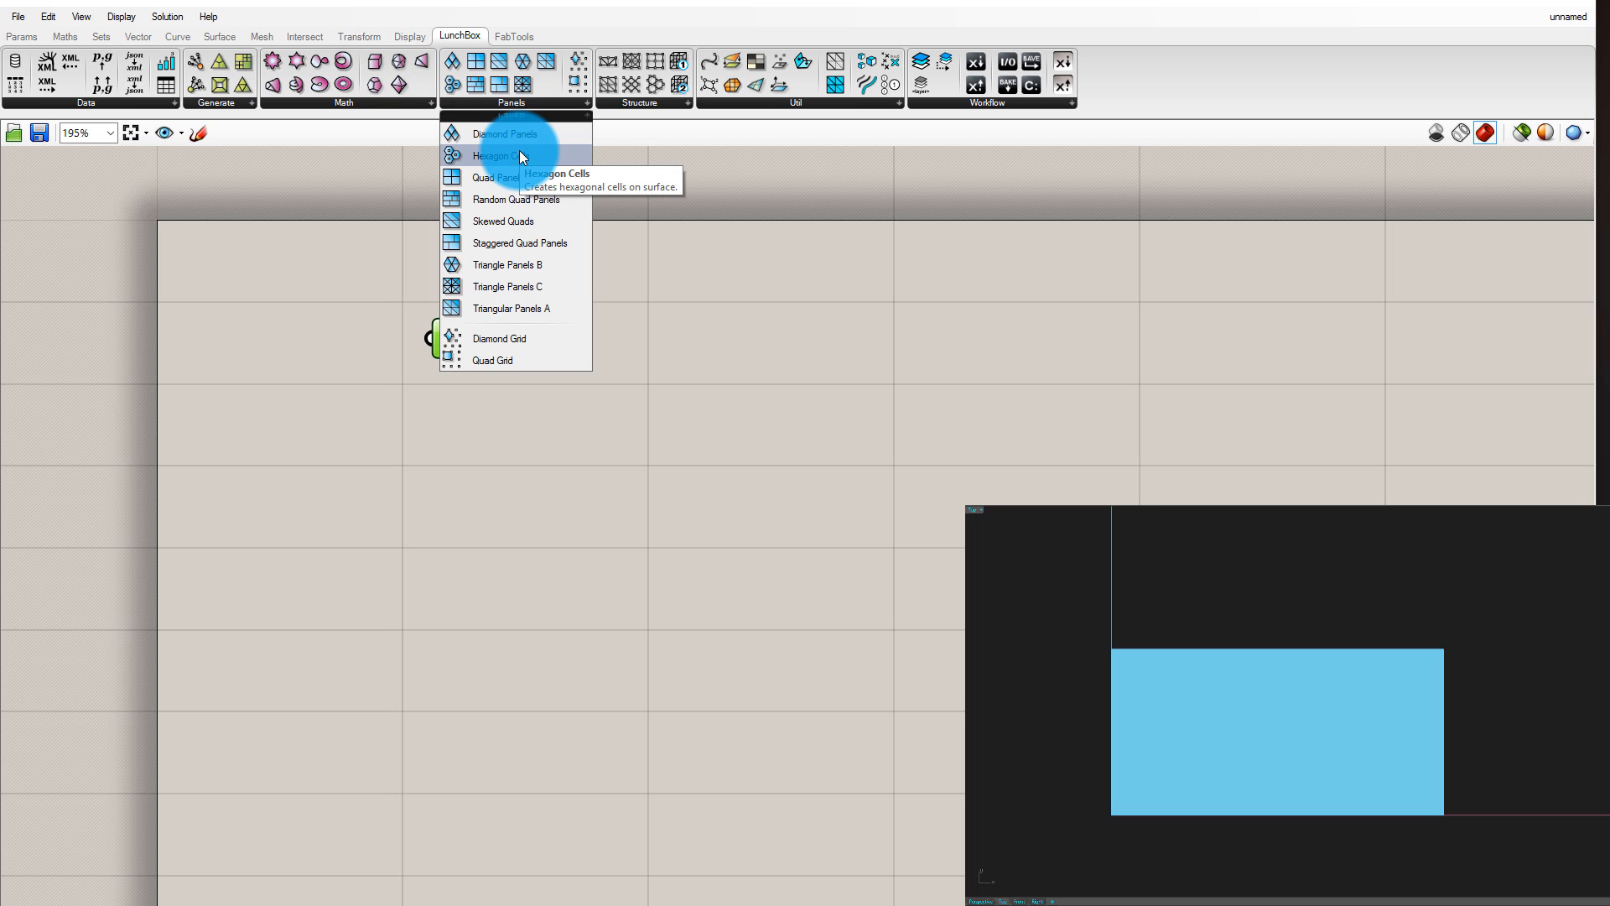
pyautogui.moveTo(520, 157); pyautogui.dragTo(833, 344)
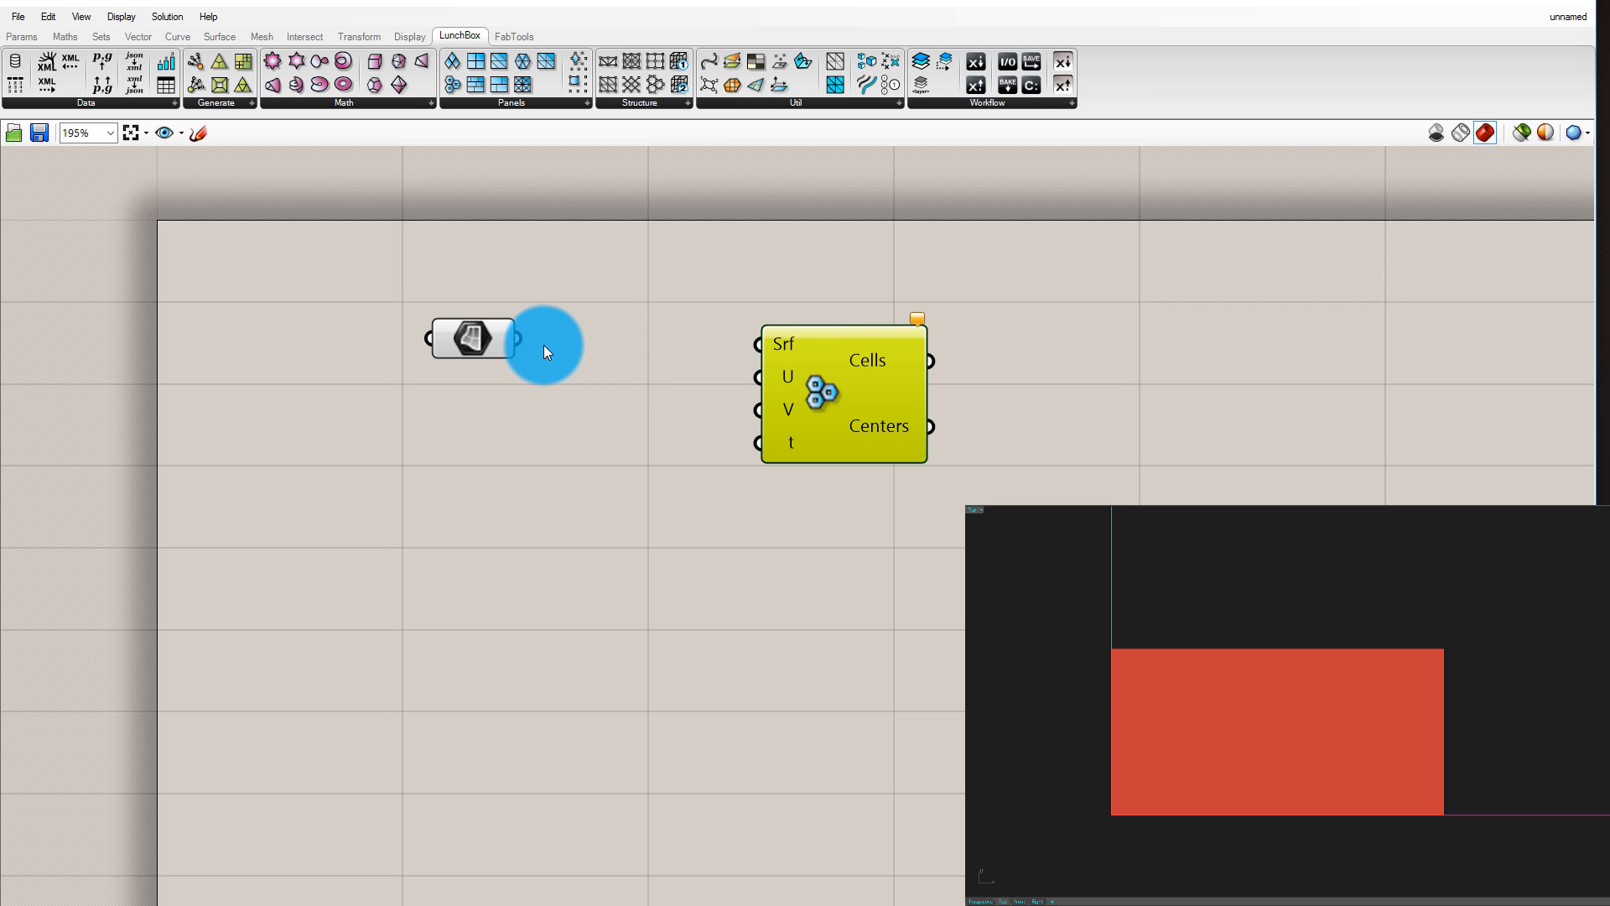
pyautogui.moveTo(535, 340); pyautogui.dragTo(785, 343)
pyautogui.click(1100, 385)
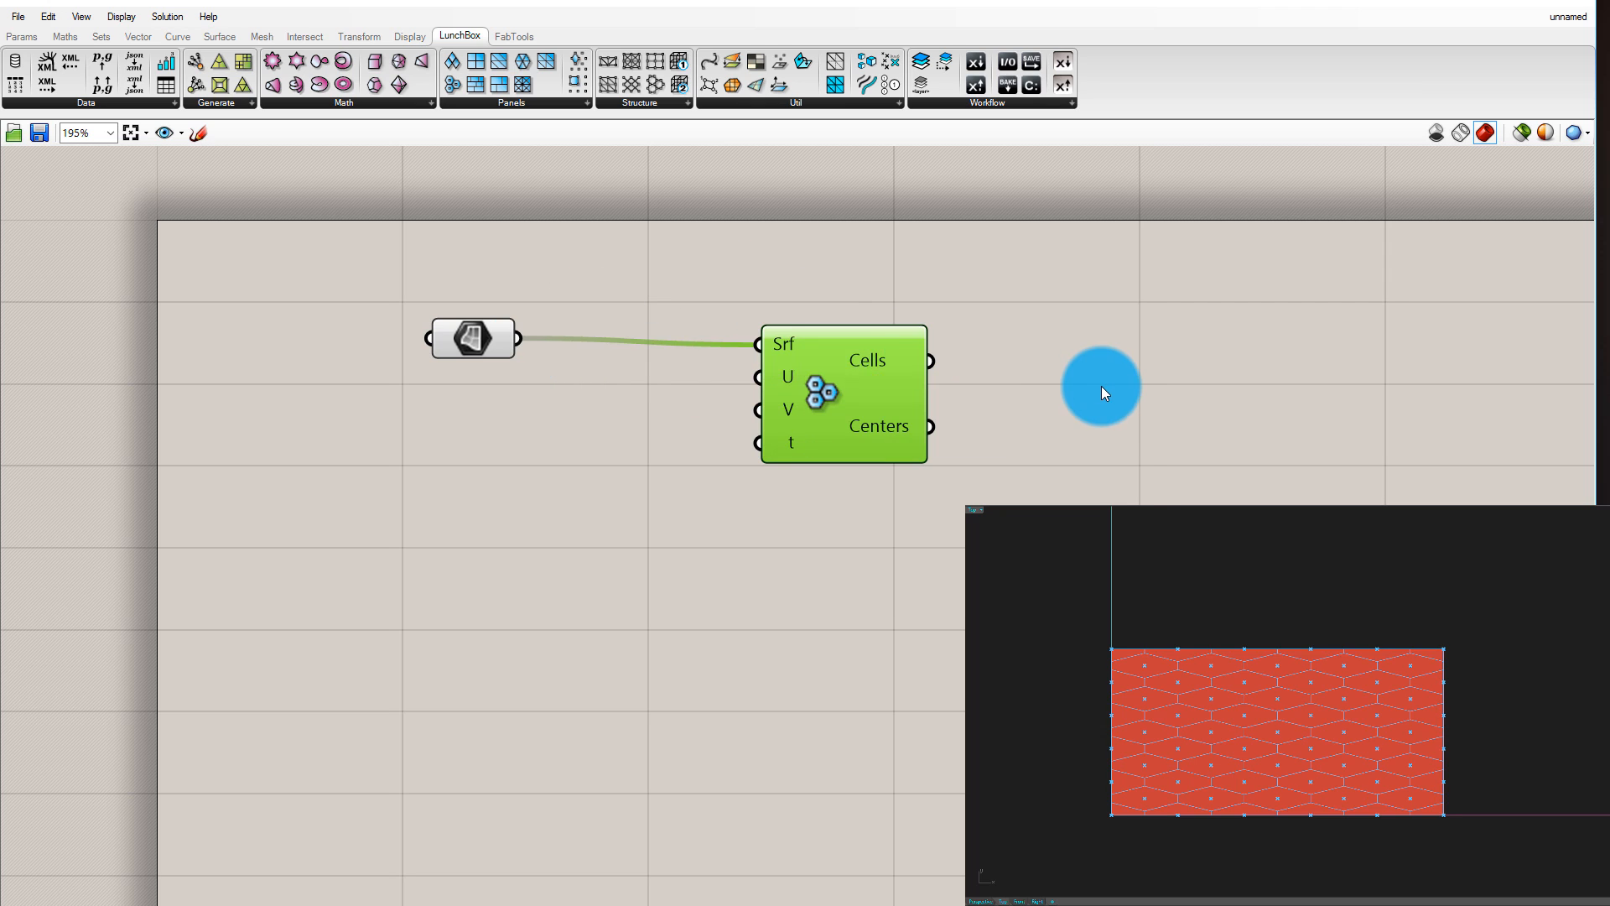
# Reposition the Hexagon Cells component so the wire from the Surface parameter to its Srf input runs straight
pyautogui.click(1204, 779)
pyautogui.click(833, 329)
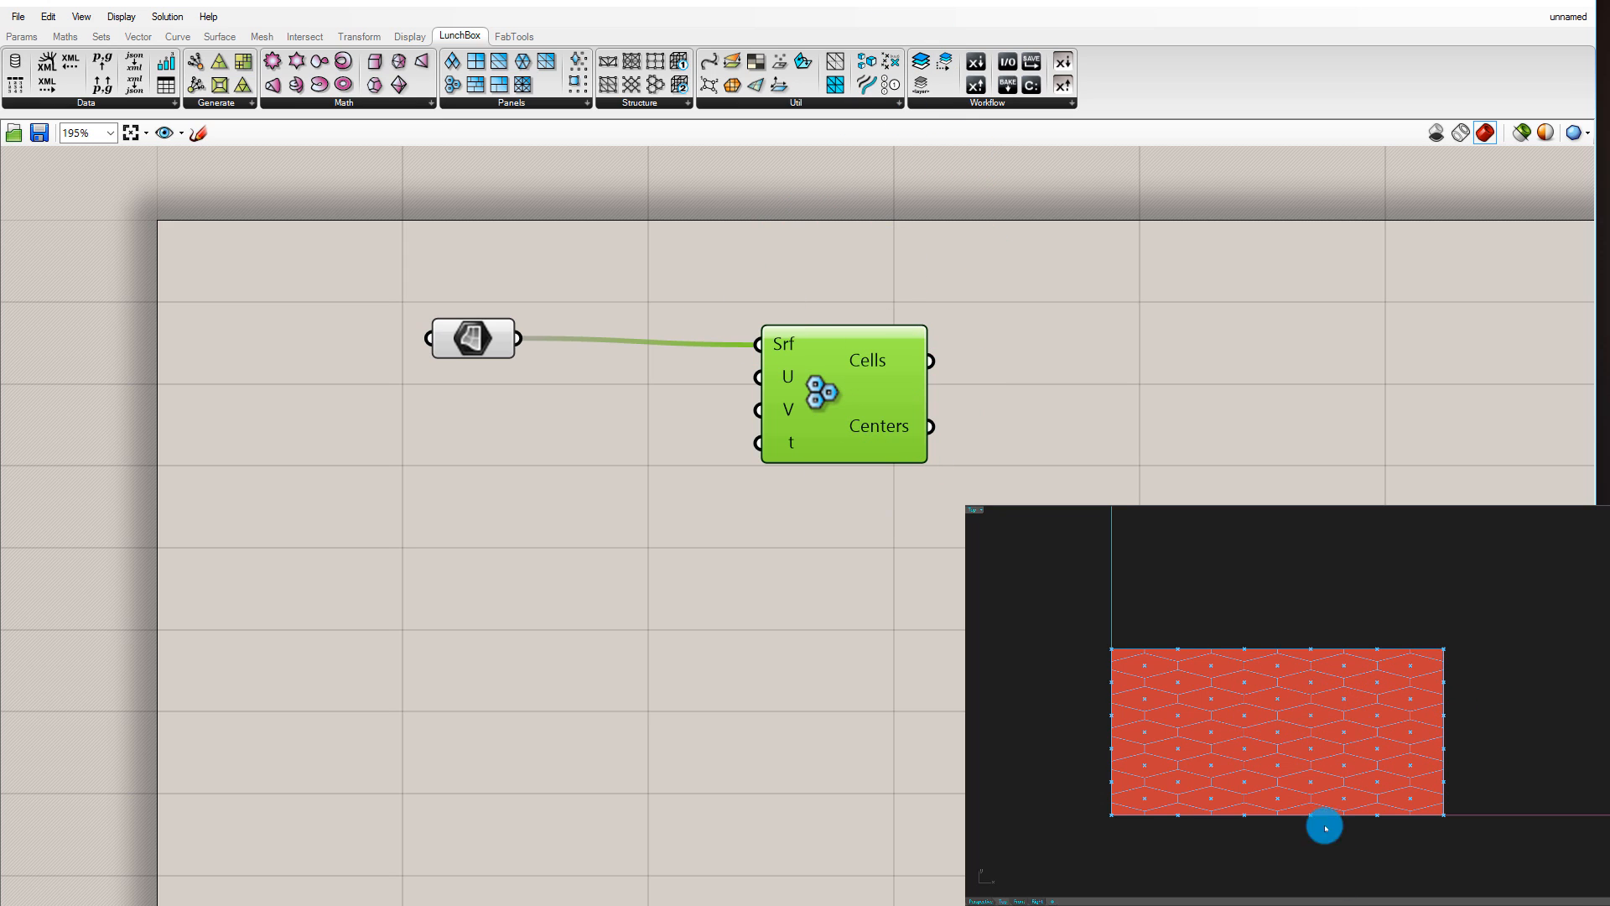
pyautogui.moveTo(827, 384); pyautogui.dragTo(833, 371)
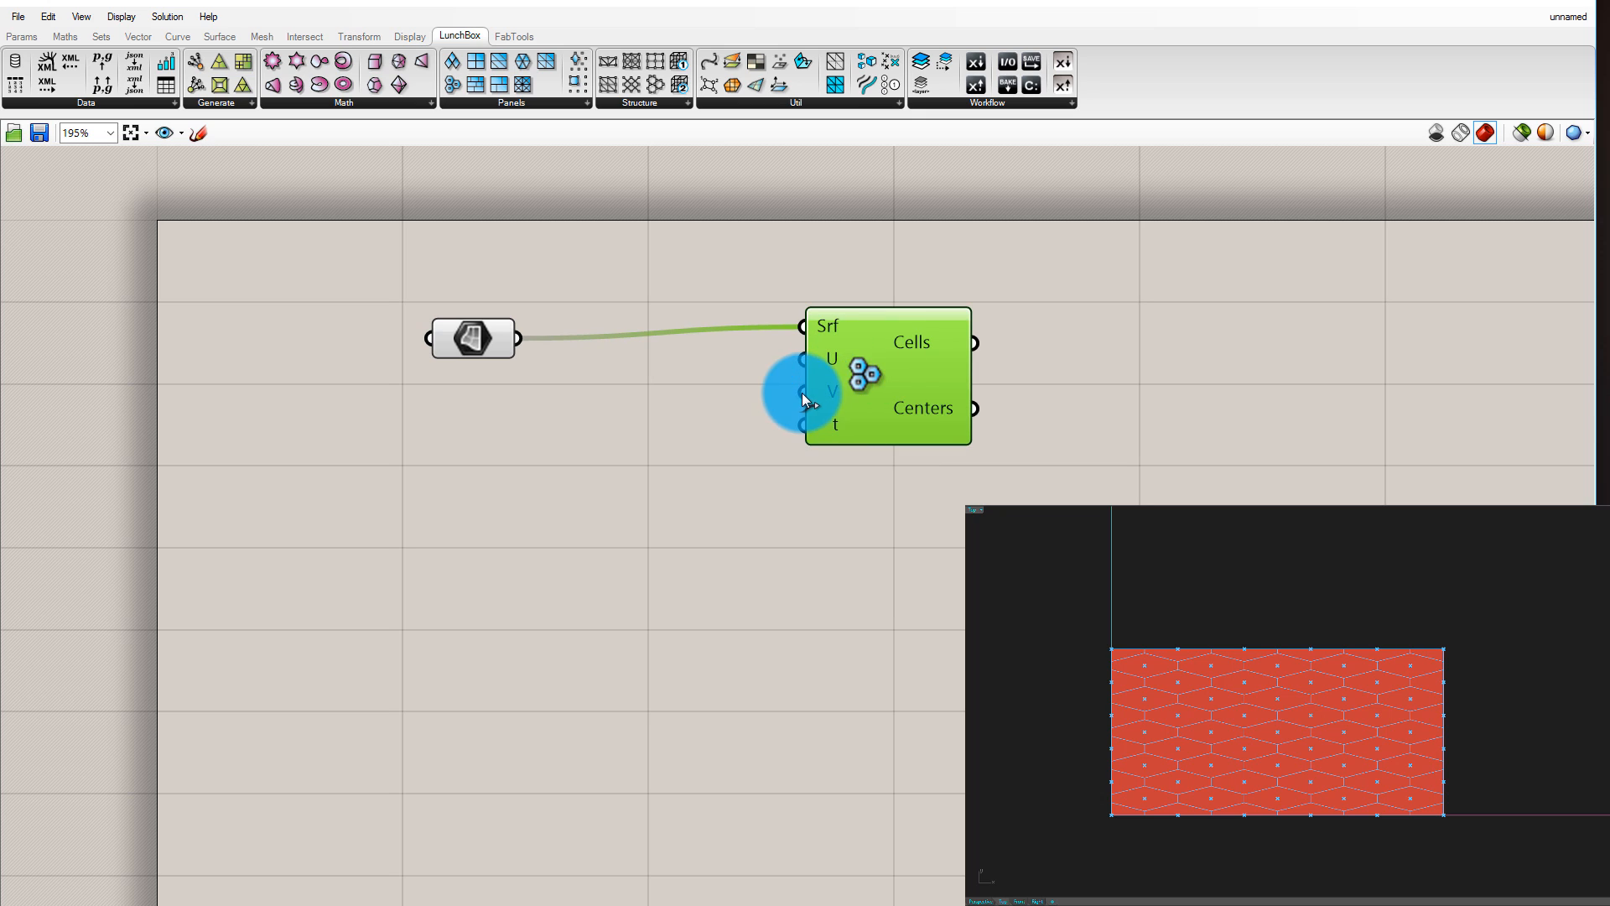
pyautogui.click(1036, 397)
pyautogui.moveTo(745, 402); pyautogui.dragTo(747, 403)
pyautogui.moveTo(891, 400); pyautogui.dragTo(754, 407)
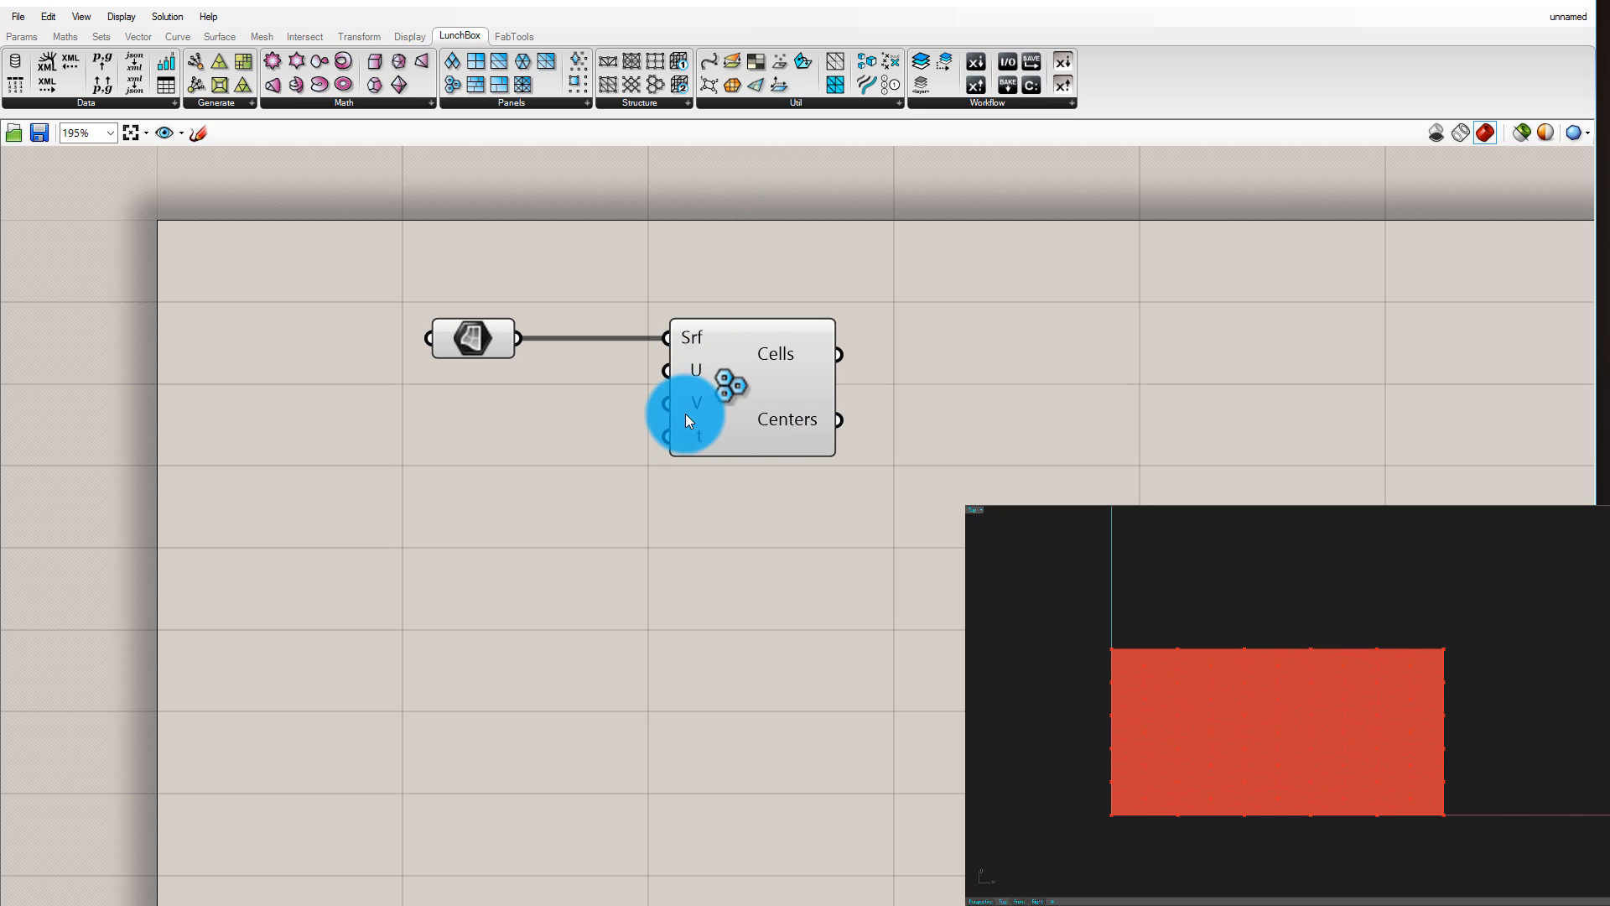
pyautogui.moveTo(765, 375); pyautogui.dragTo(828, 376)
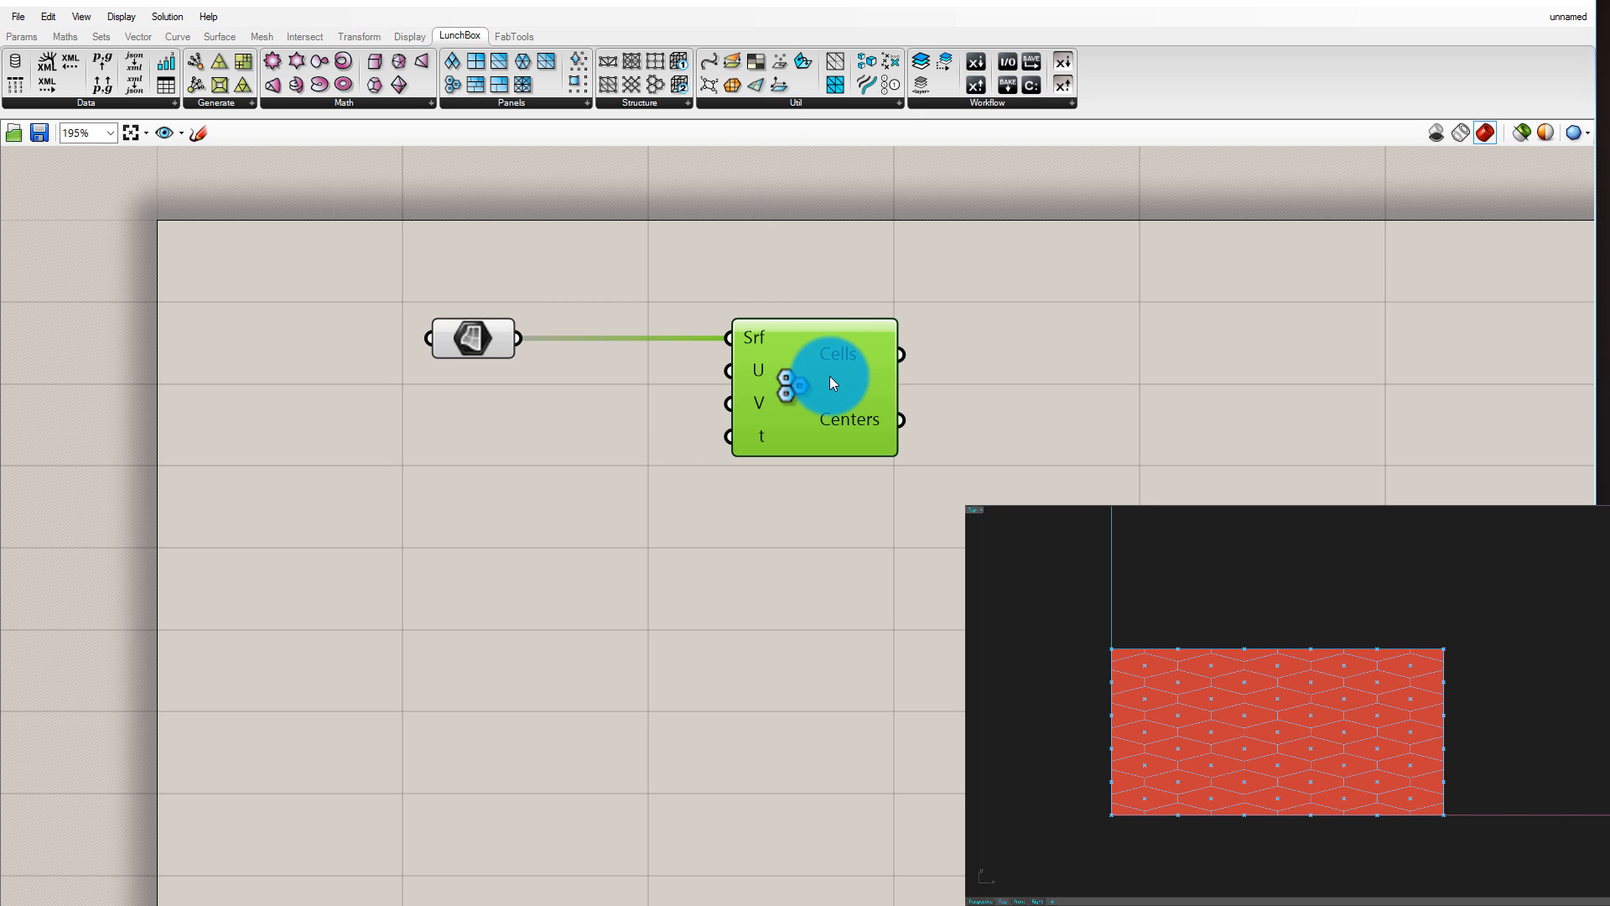
pyautogui.click(1075, 387)
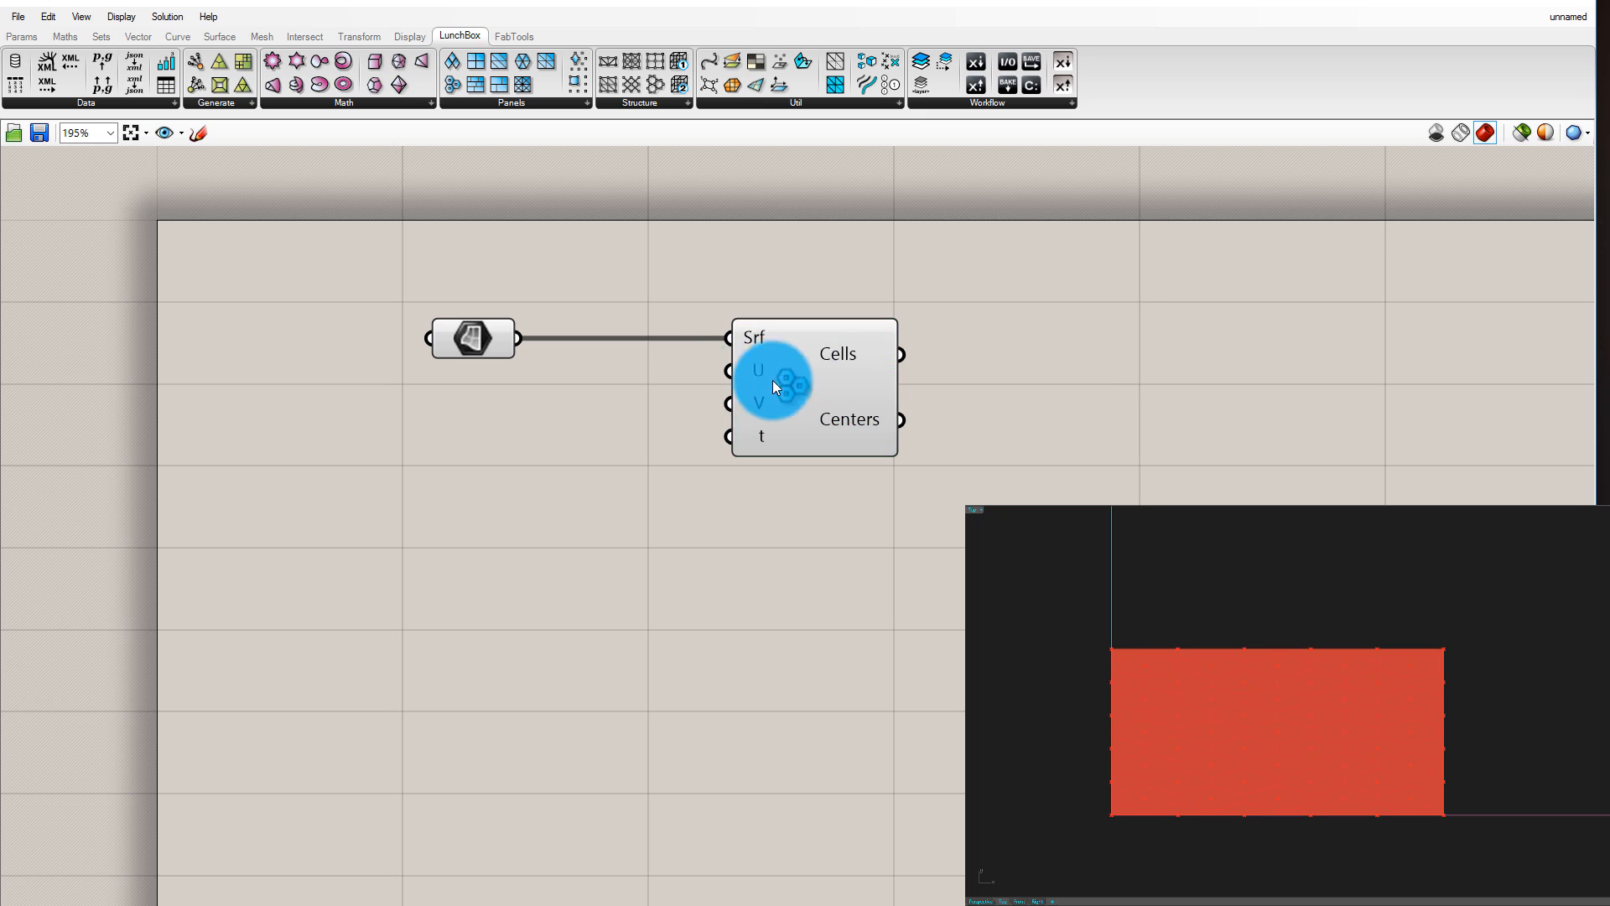
# Disable the preview of the Surface parameter so only the hexagon cells are displayed in the viewport
pyautogui.click(483, 343)
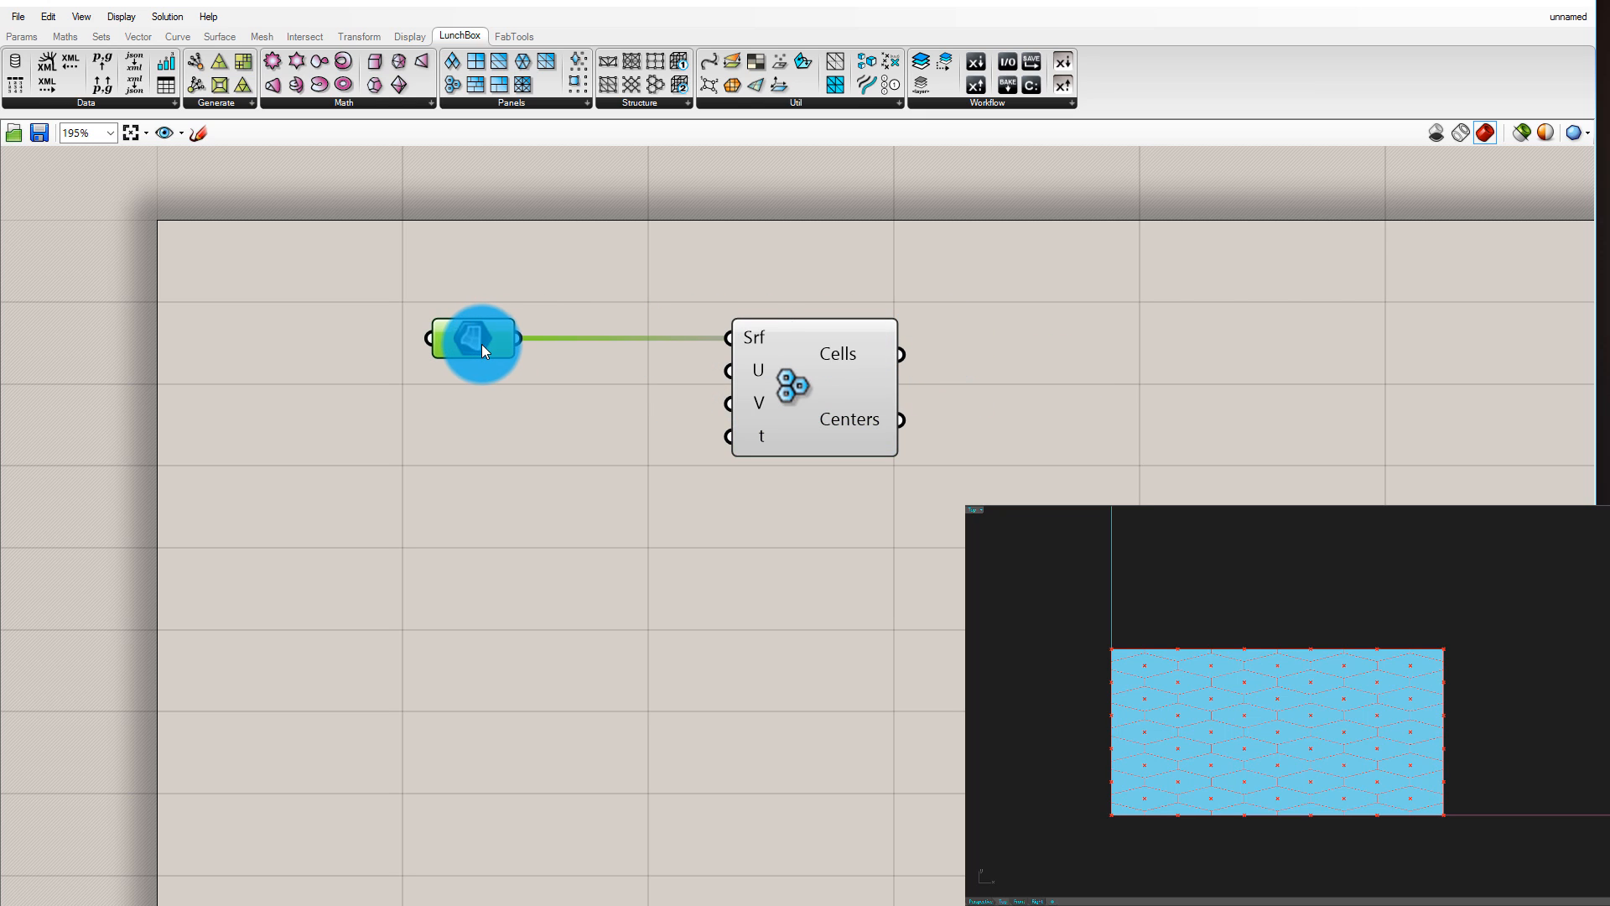
pyautogui.middleClick(486, 336)
pyautogui.click(654, 250)
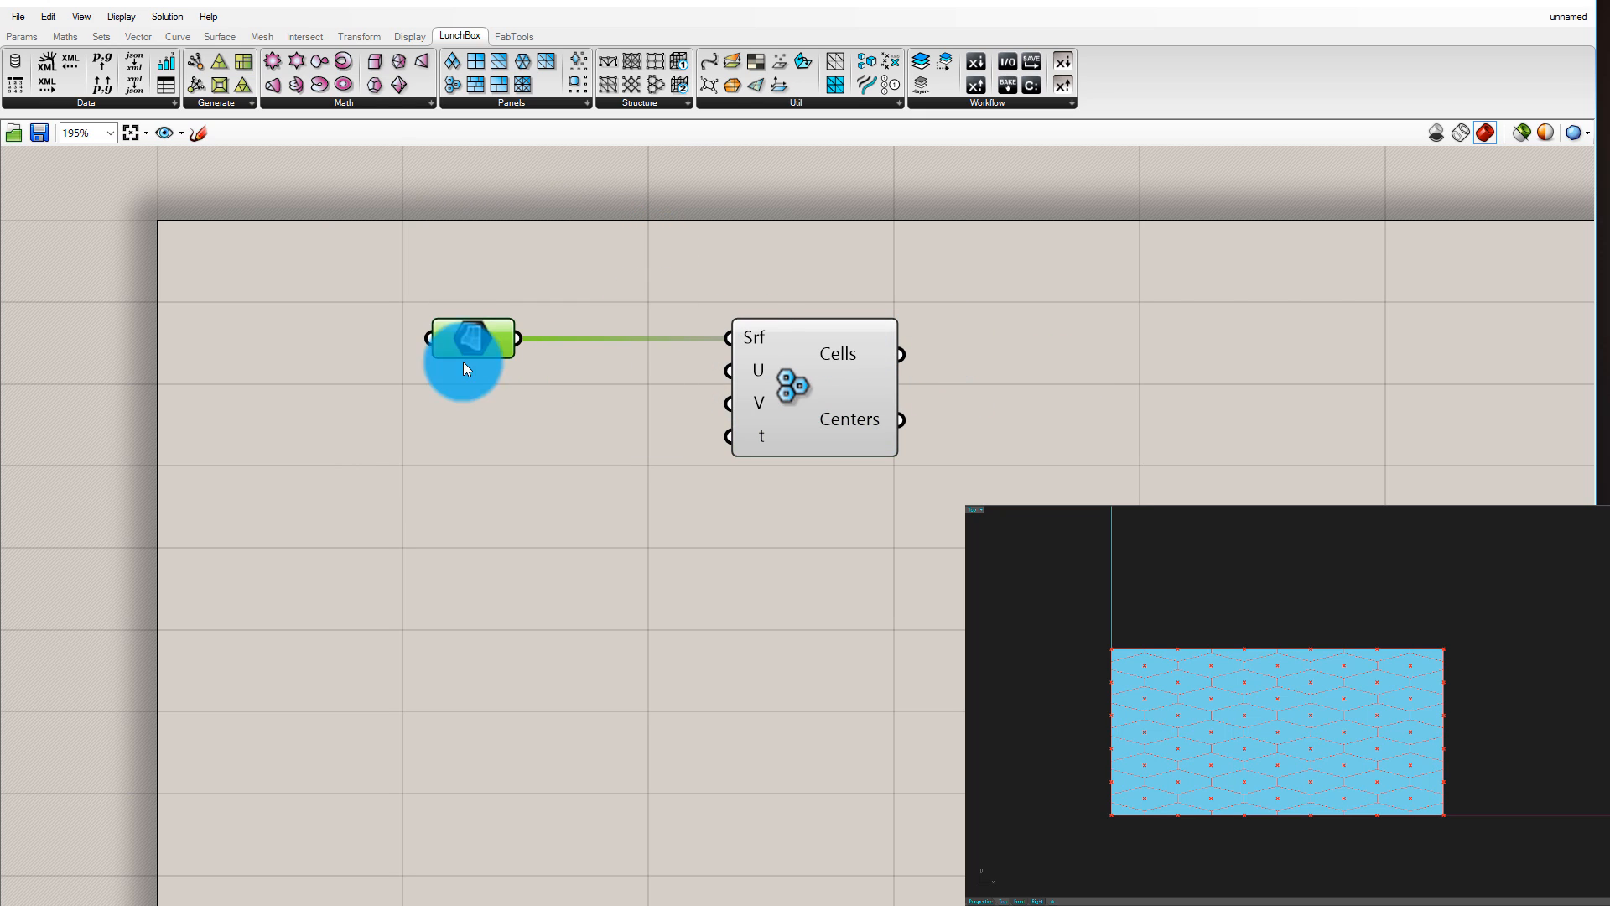
pyautogui.click(463, 363)
pyautogui.click(461, 339)
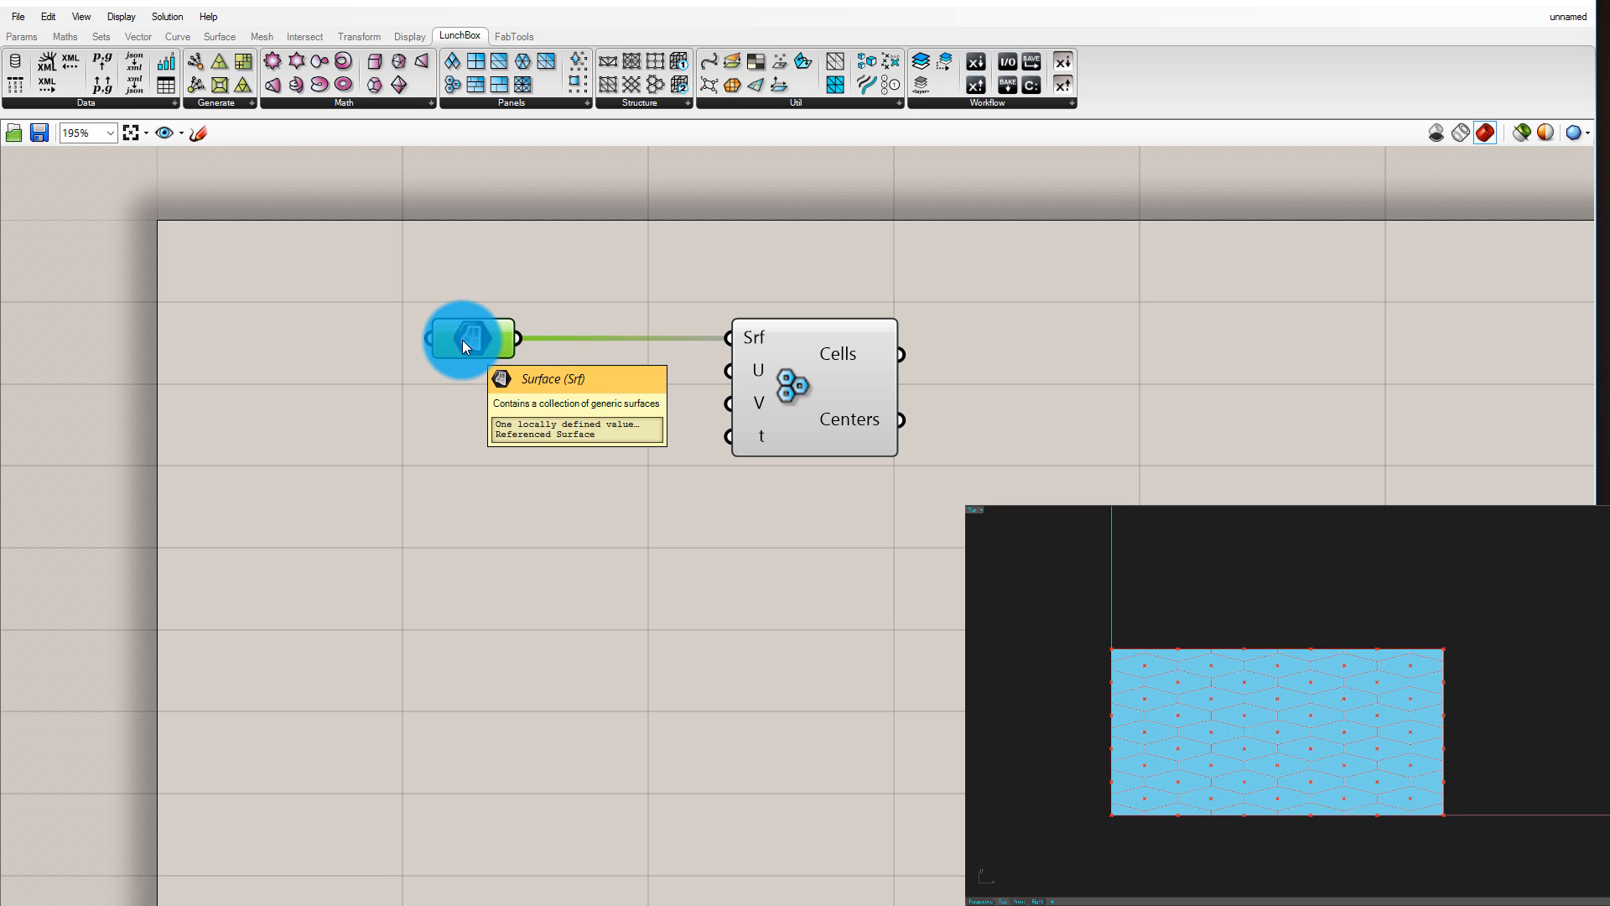
pyautogui.middleClick(463, 341)
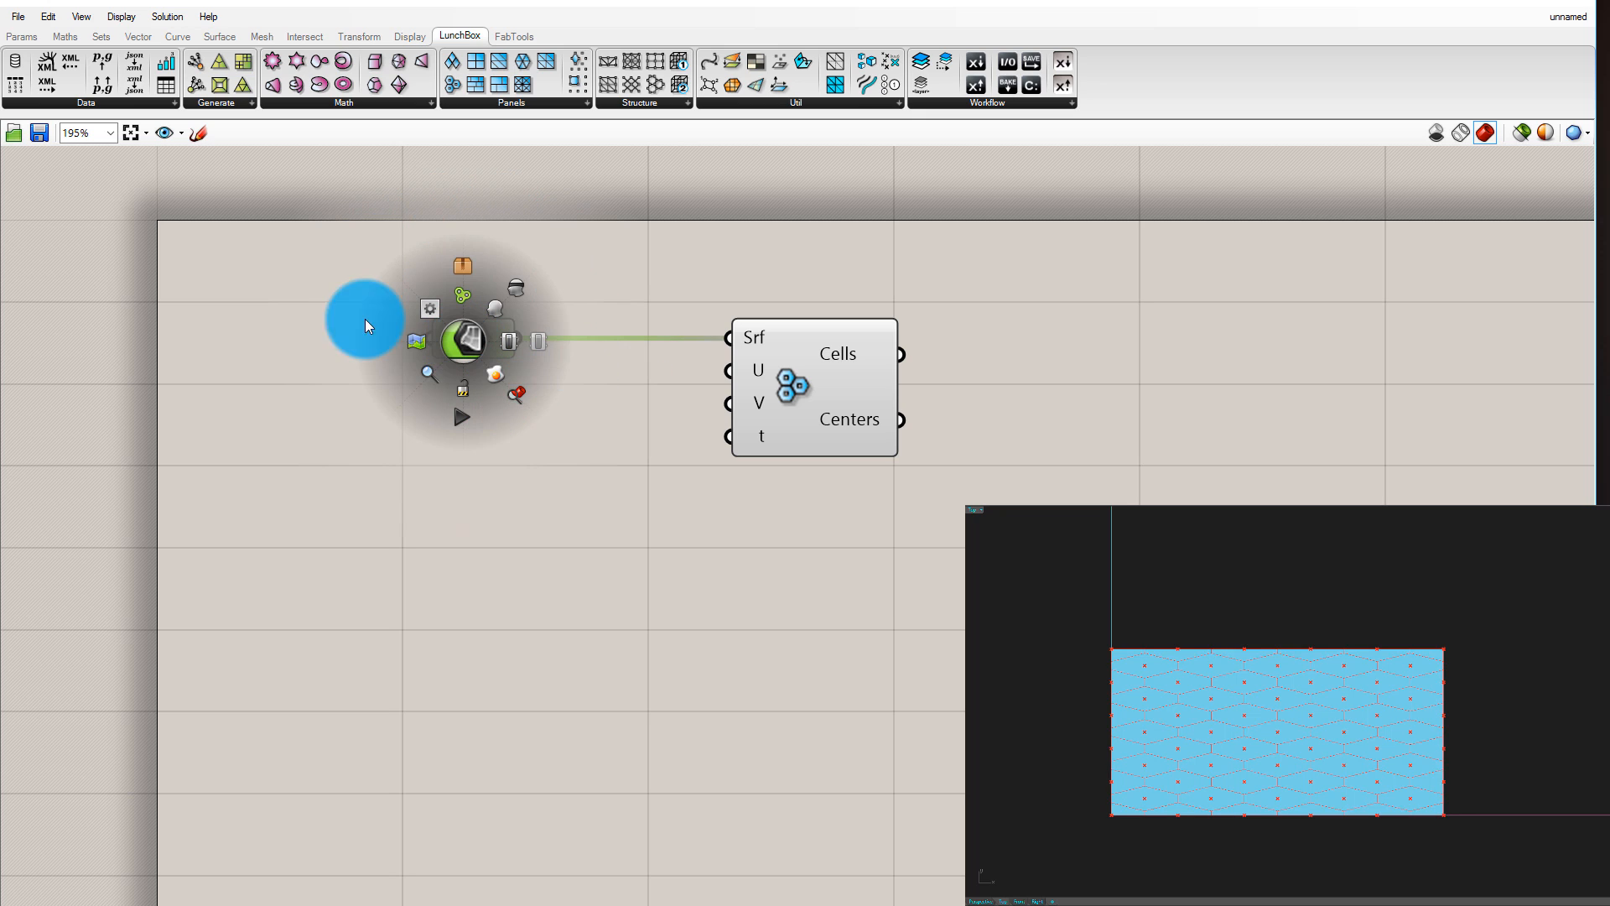
pyautogui.click(517, 285)
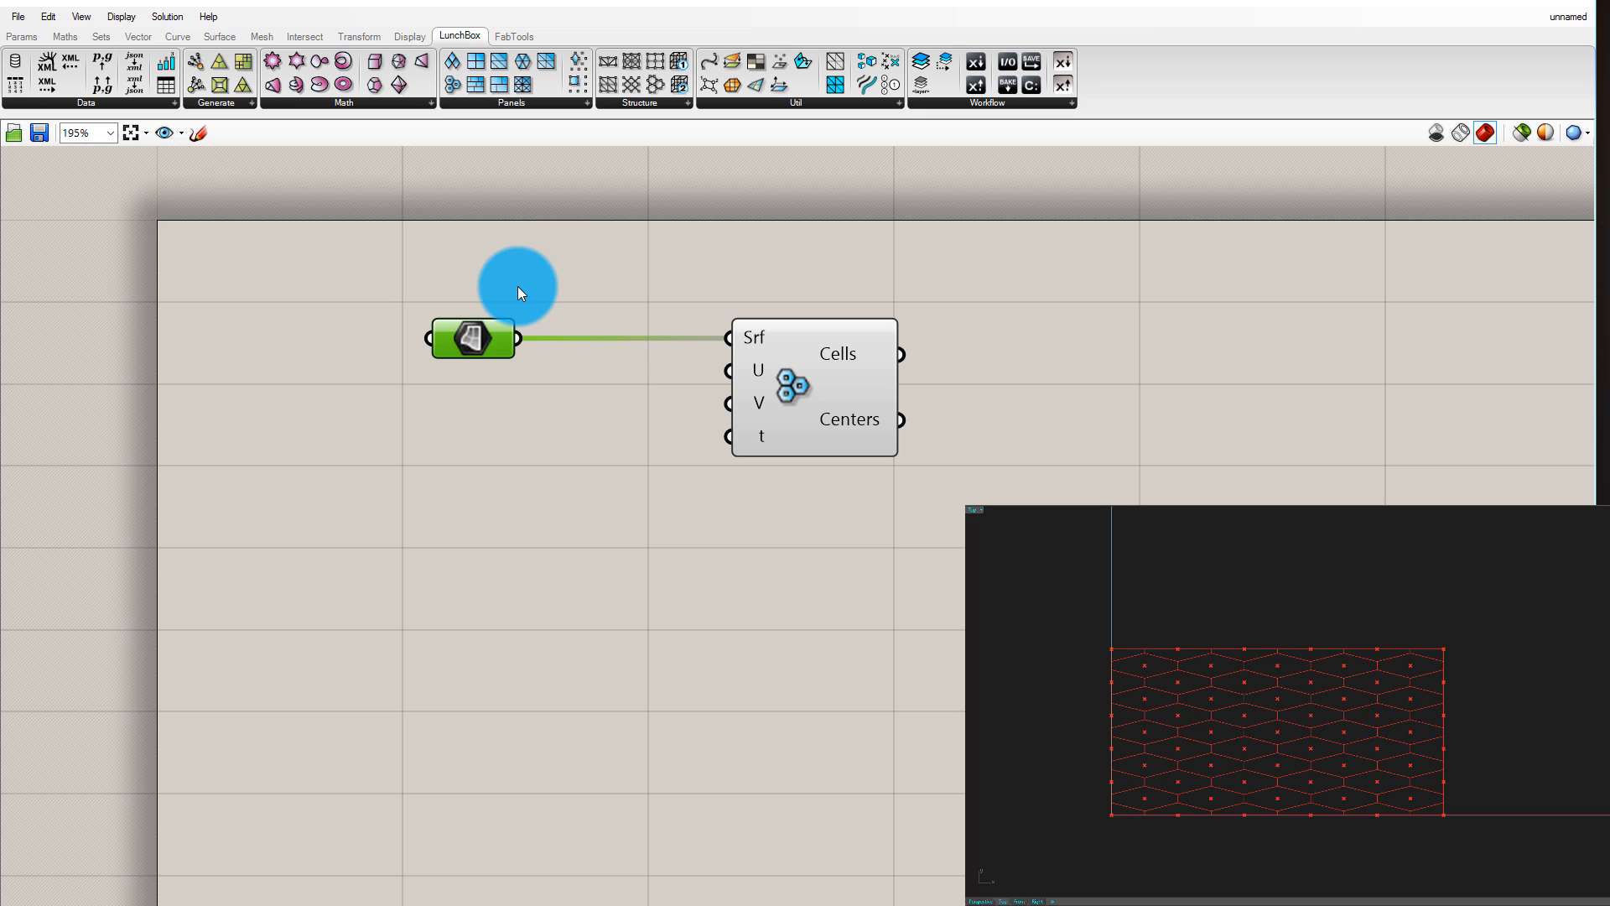
pyautogui.click(577, 250)
# Enable the Surface parameter's preview again and switch it back off
pyautogui.click(491, 337)
pyautogui.middleClick(491, 337)
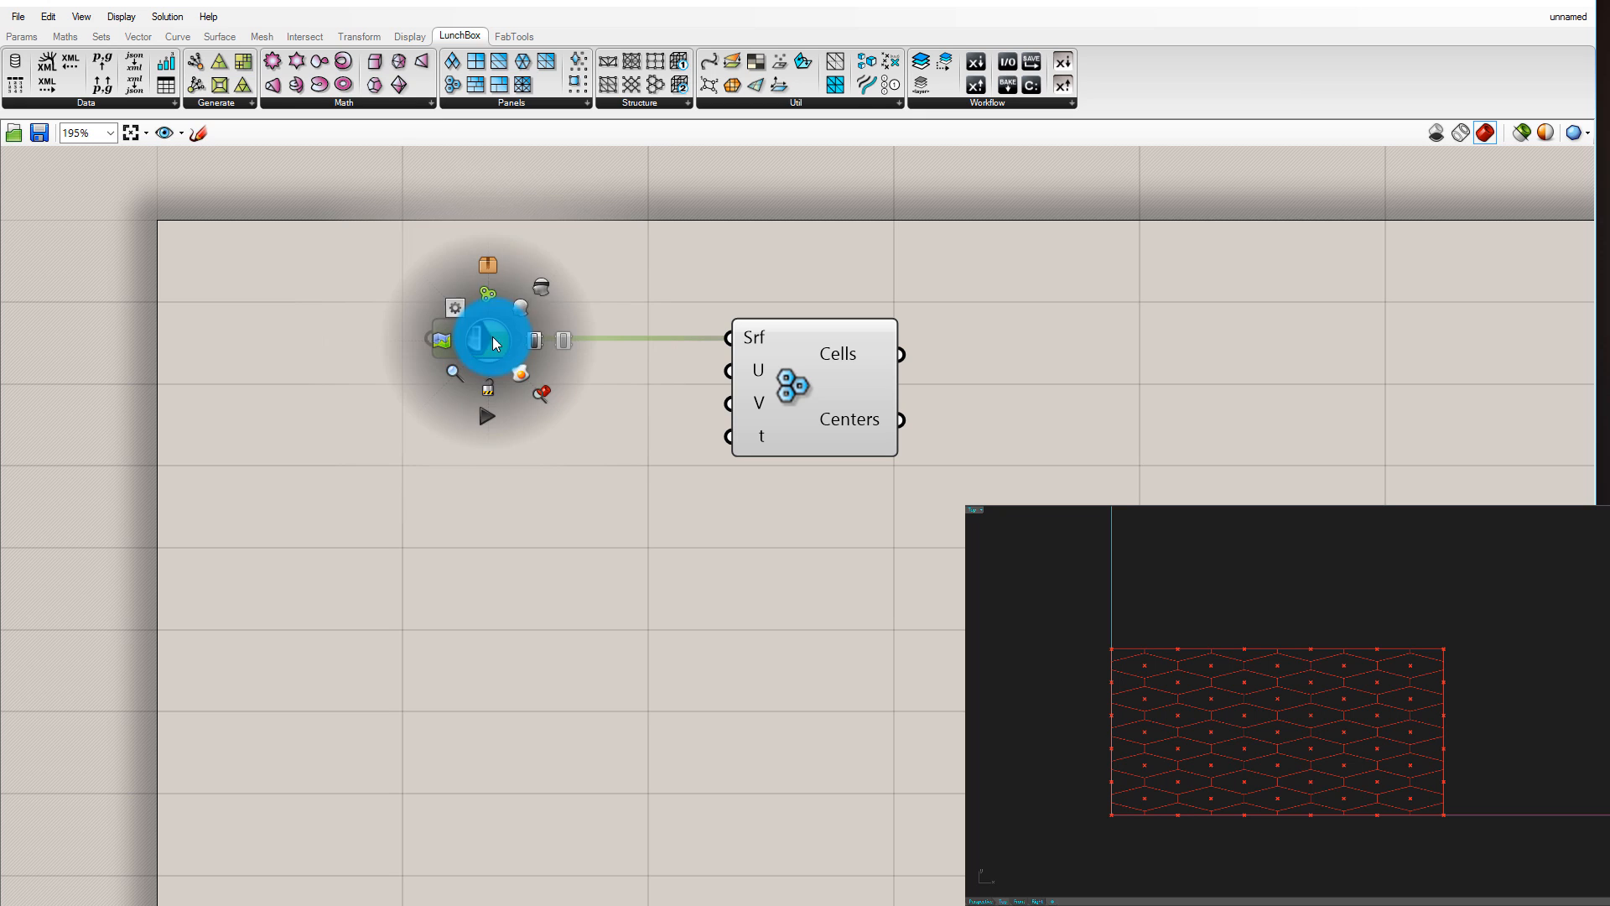
pyautogui.click(512, 309)
pyautogui.middleClick(466, 347)
pyautogui.click(512, 302)
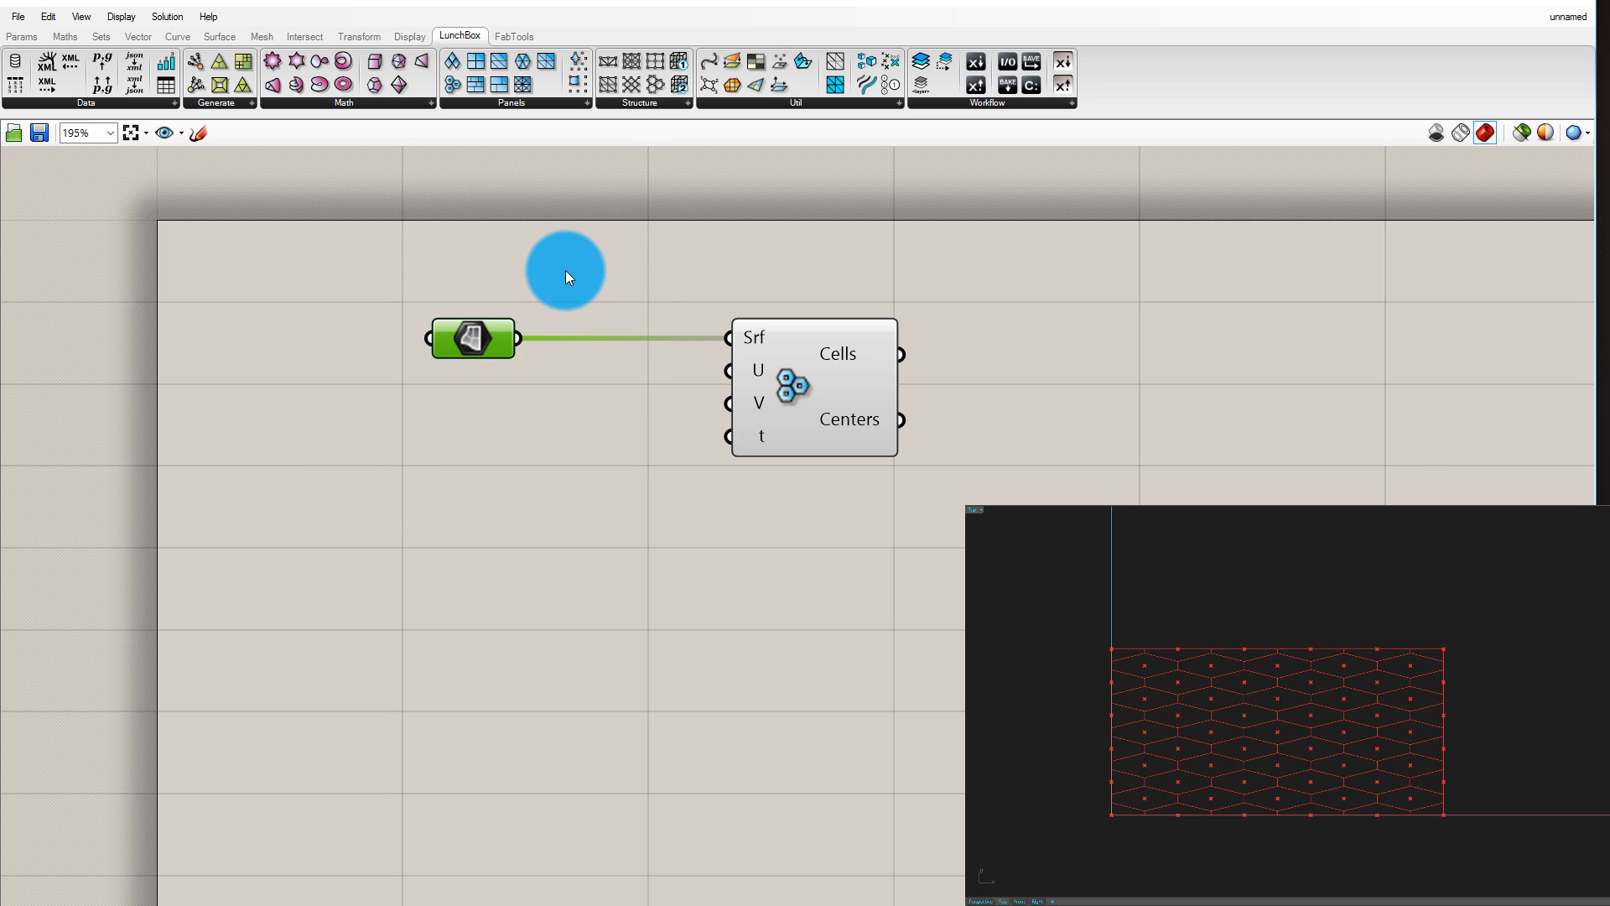
pyautogui.click(565, 270)
# Select the Hexagon Cells component to examine its cell and center preview in the viewport, and clear the selection
pyautogui.click(853, 420)
pyautogui.click(1242, 726)
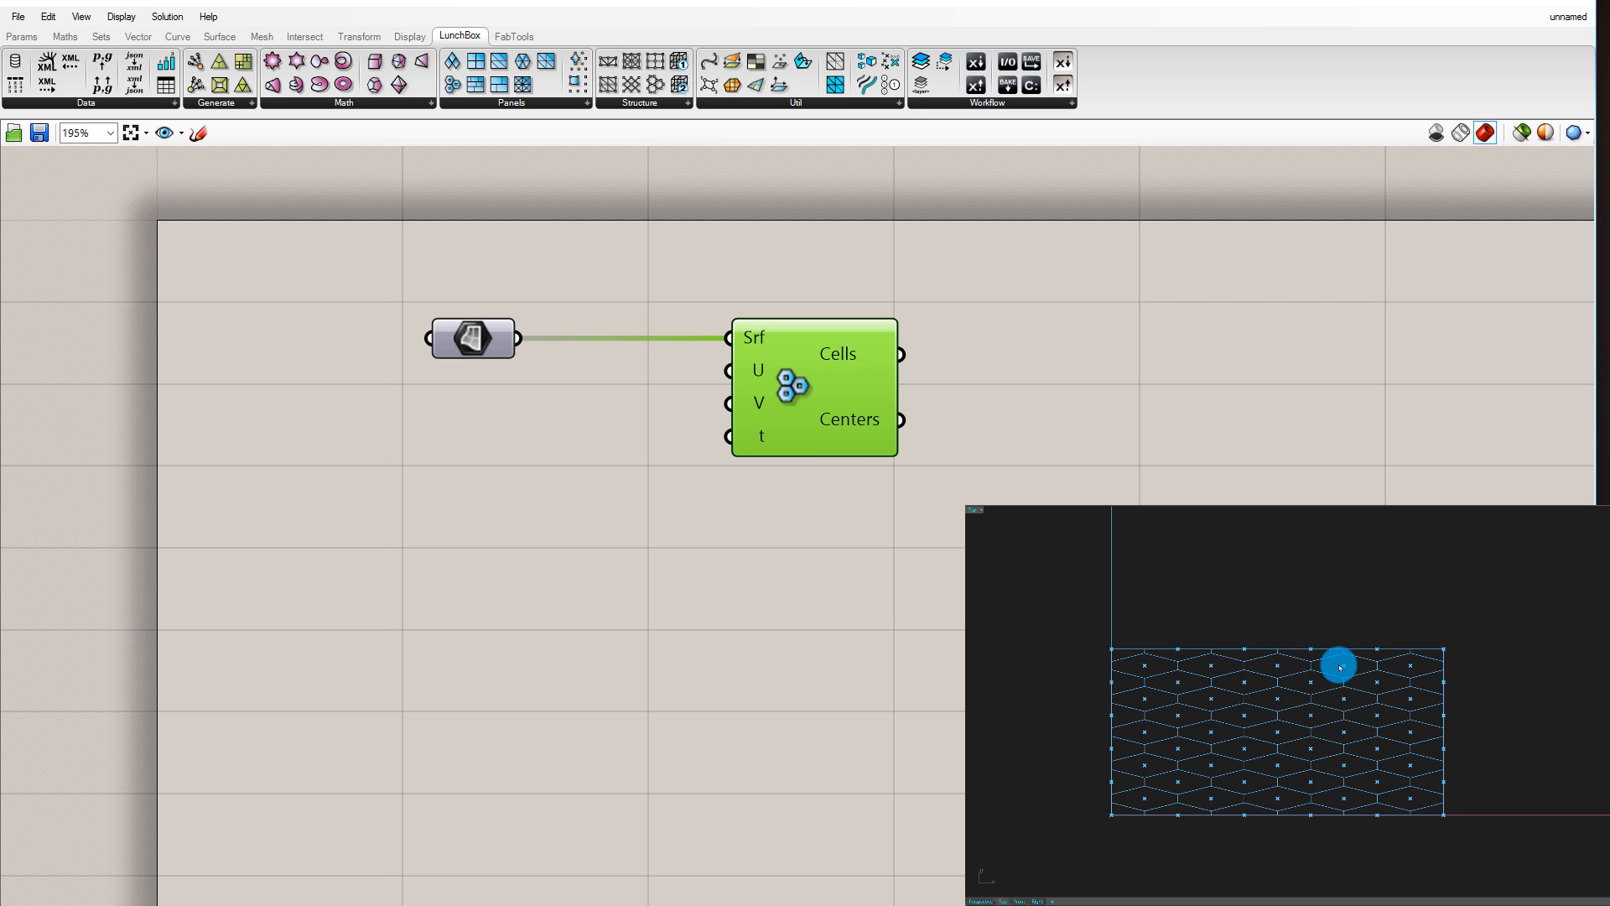
pyautogui.click(1098, 479)
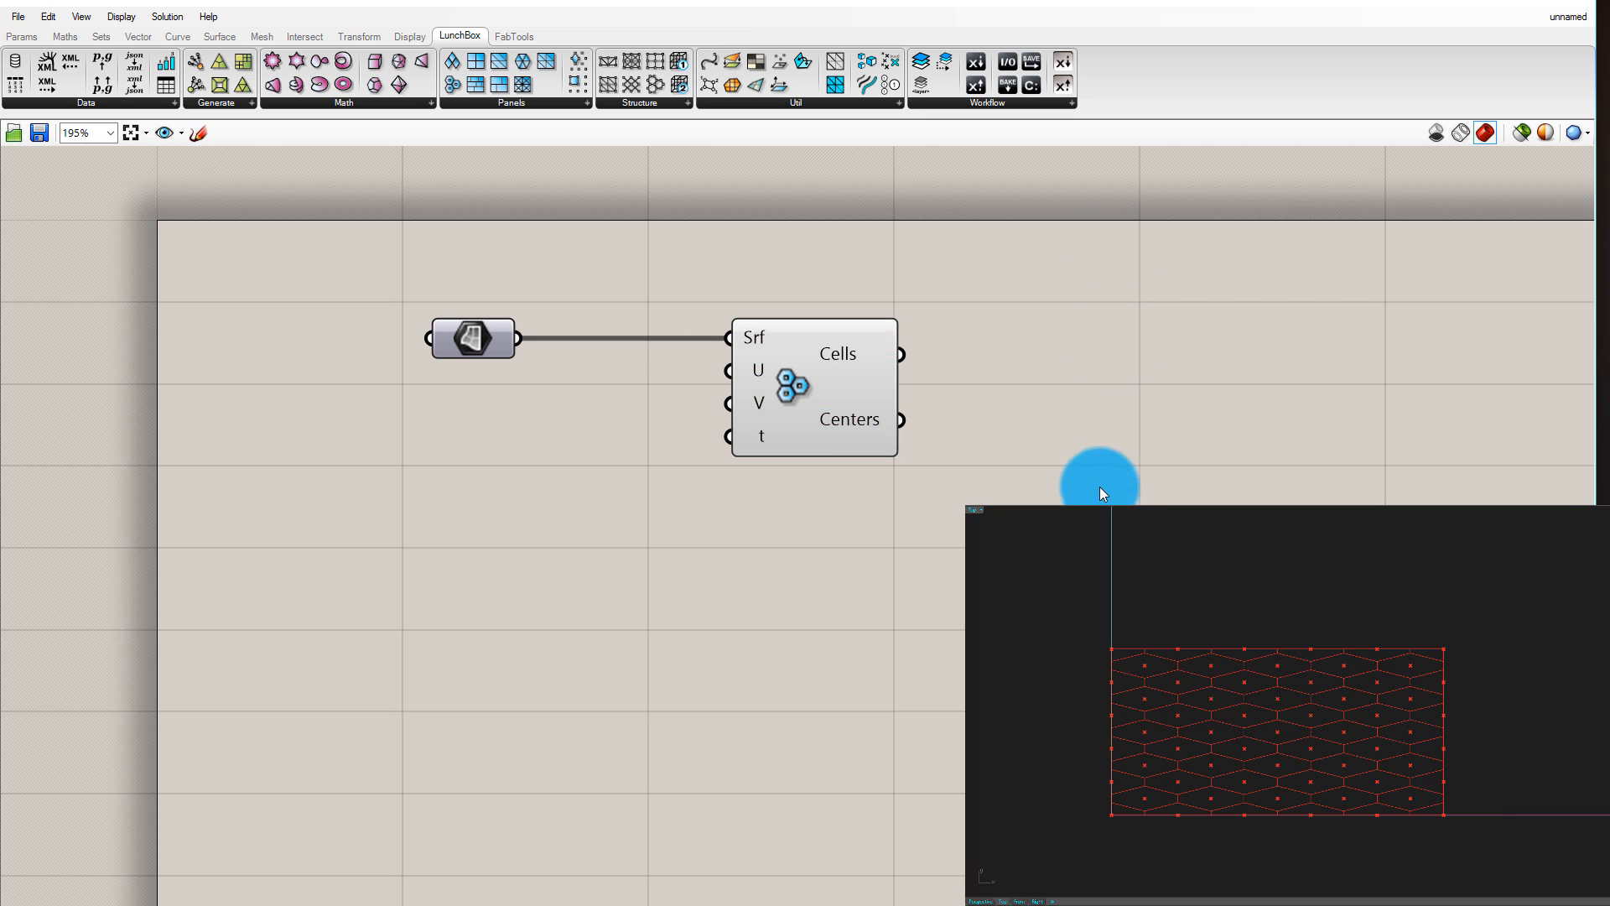
# Open the help for the Hexagon Cells component to read about its input parameters
pyautogui.scroll(1, 782, 426)
pyautogui.click(802, 381)
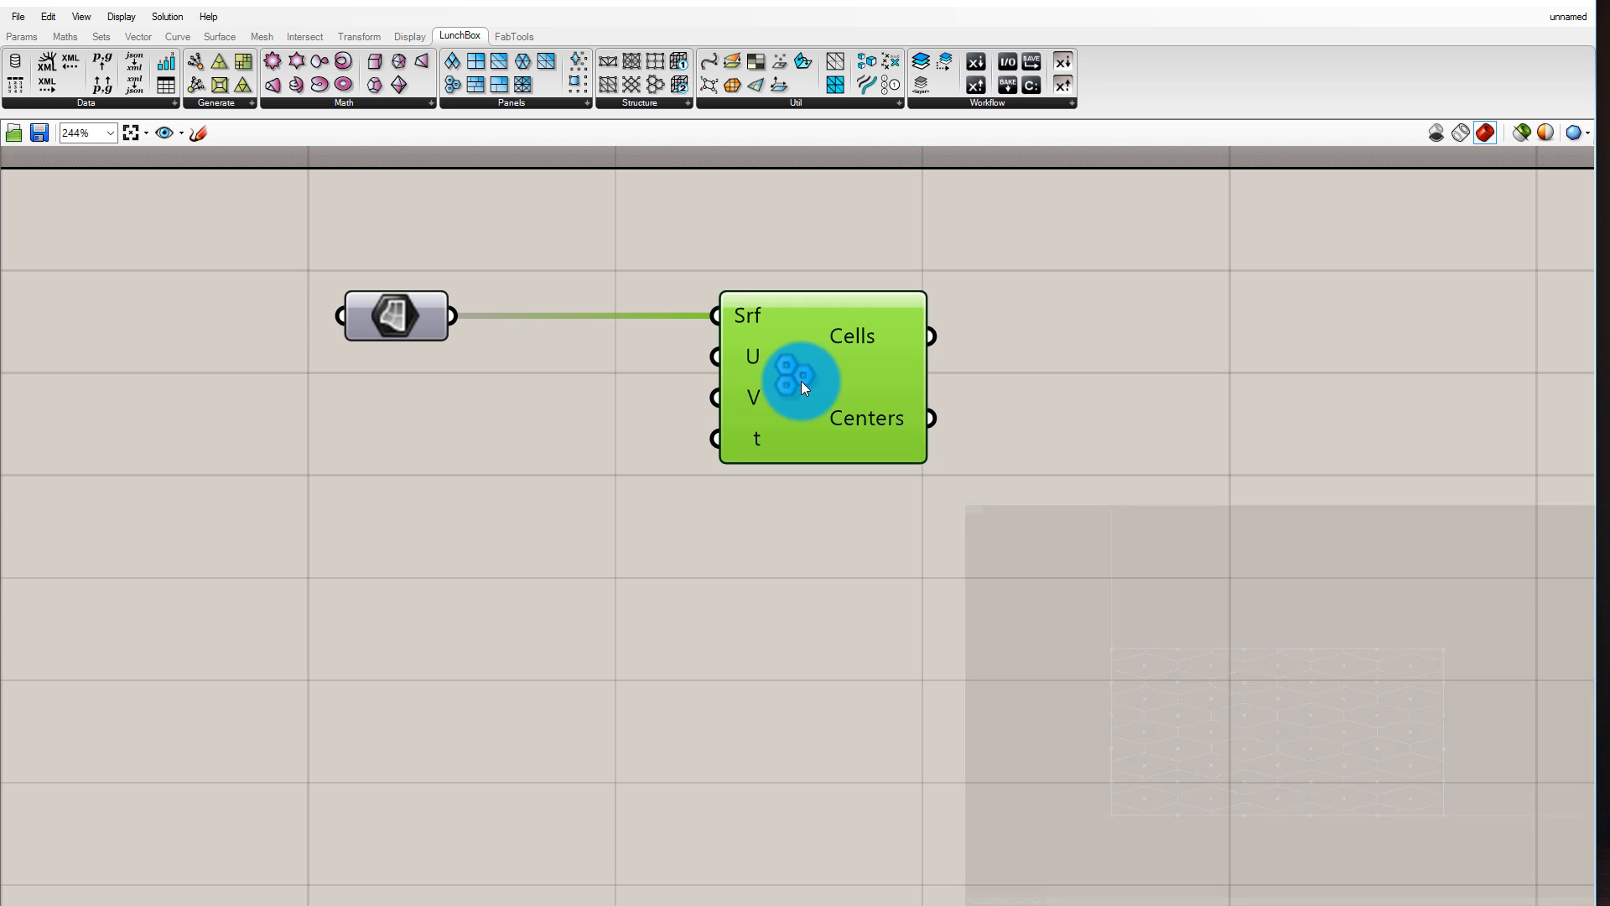
pyautogui.rightClick(803, 376)
pyautogui.click(888, 480)
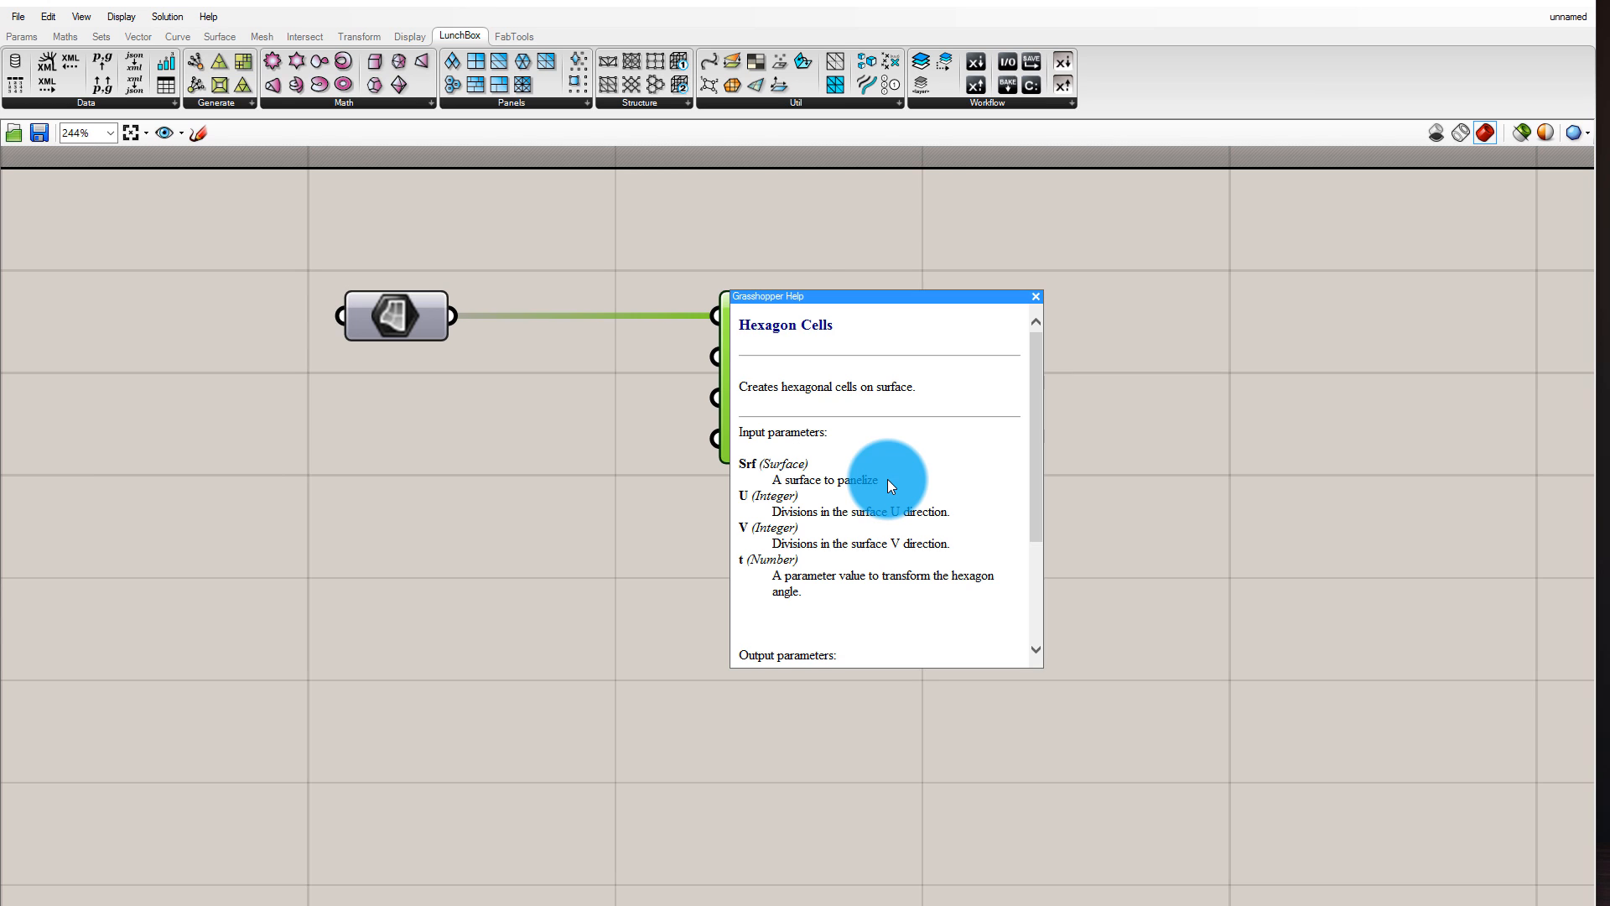
# Move the Hexagon Cells help aside to read the inputs, close it, and place the component farther from the Surface parameter
pyautogui.moveTo(929, 297); pyautogui.dragTo(1159, 296)
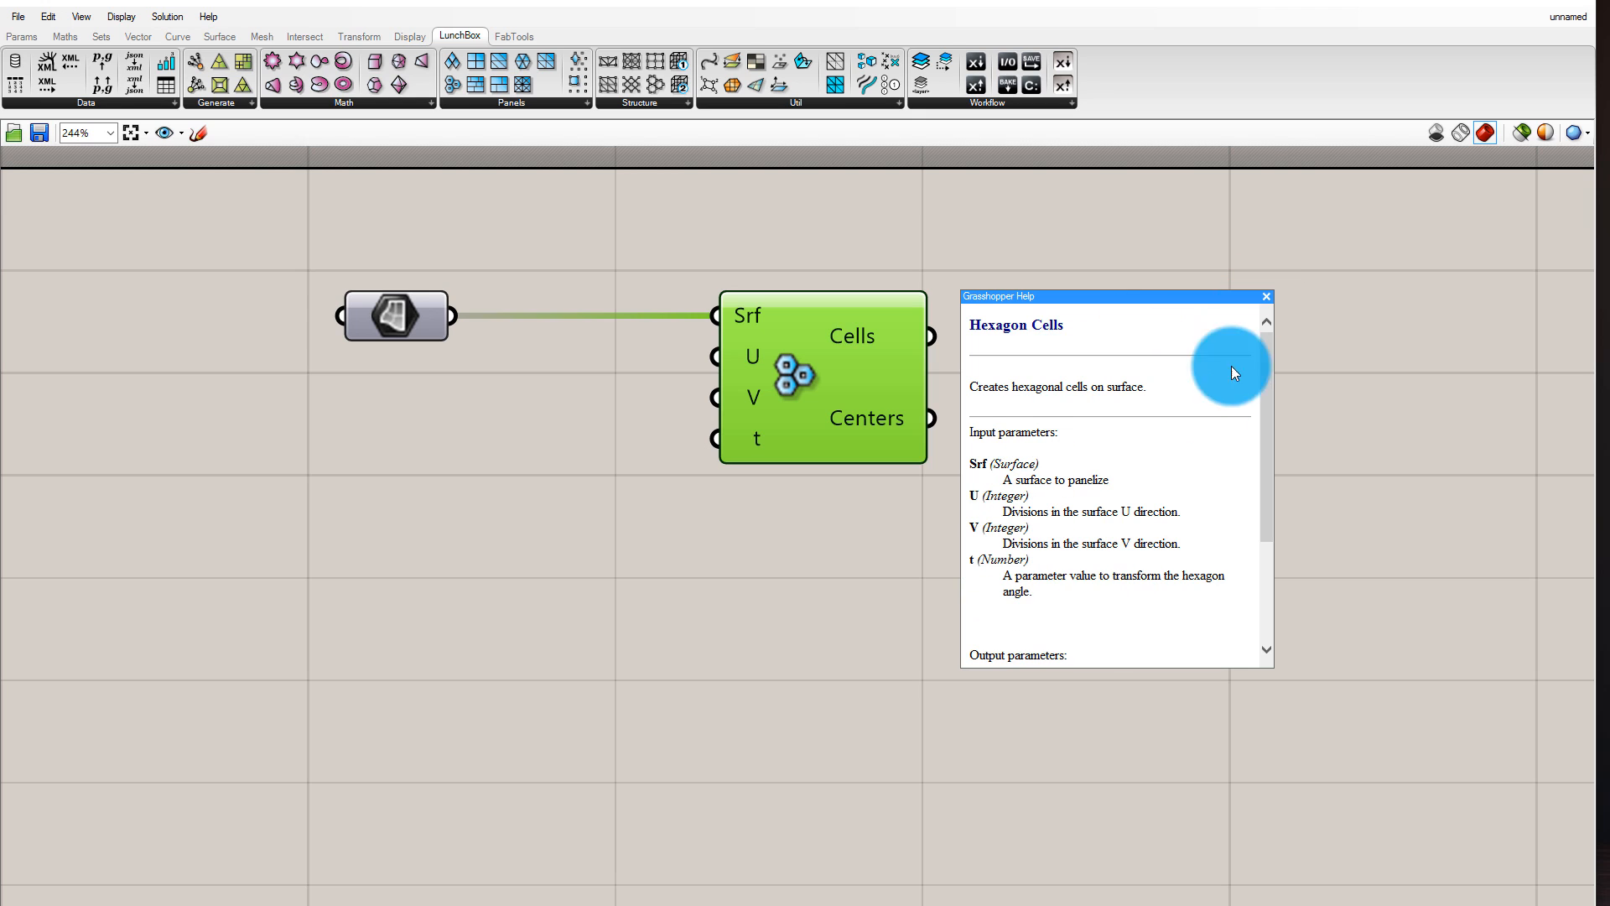
pyautogui.click(1265, 300)
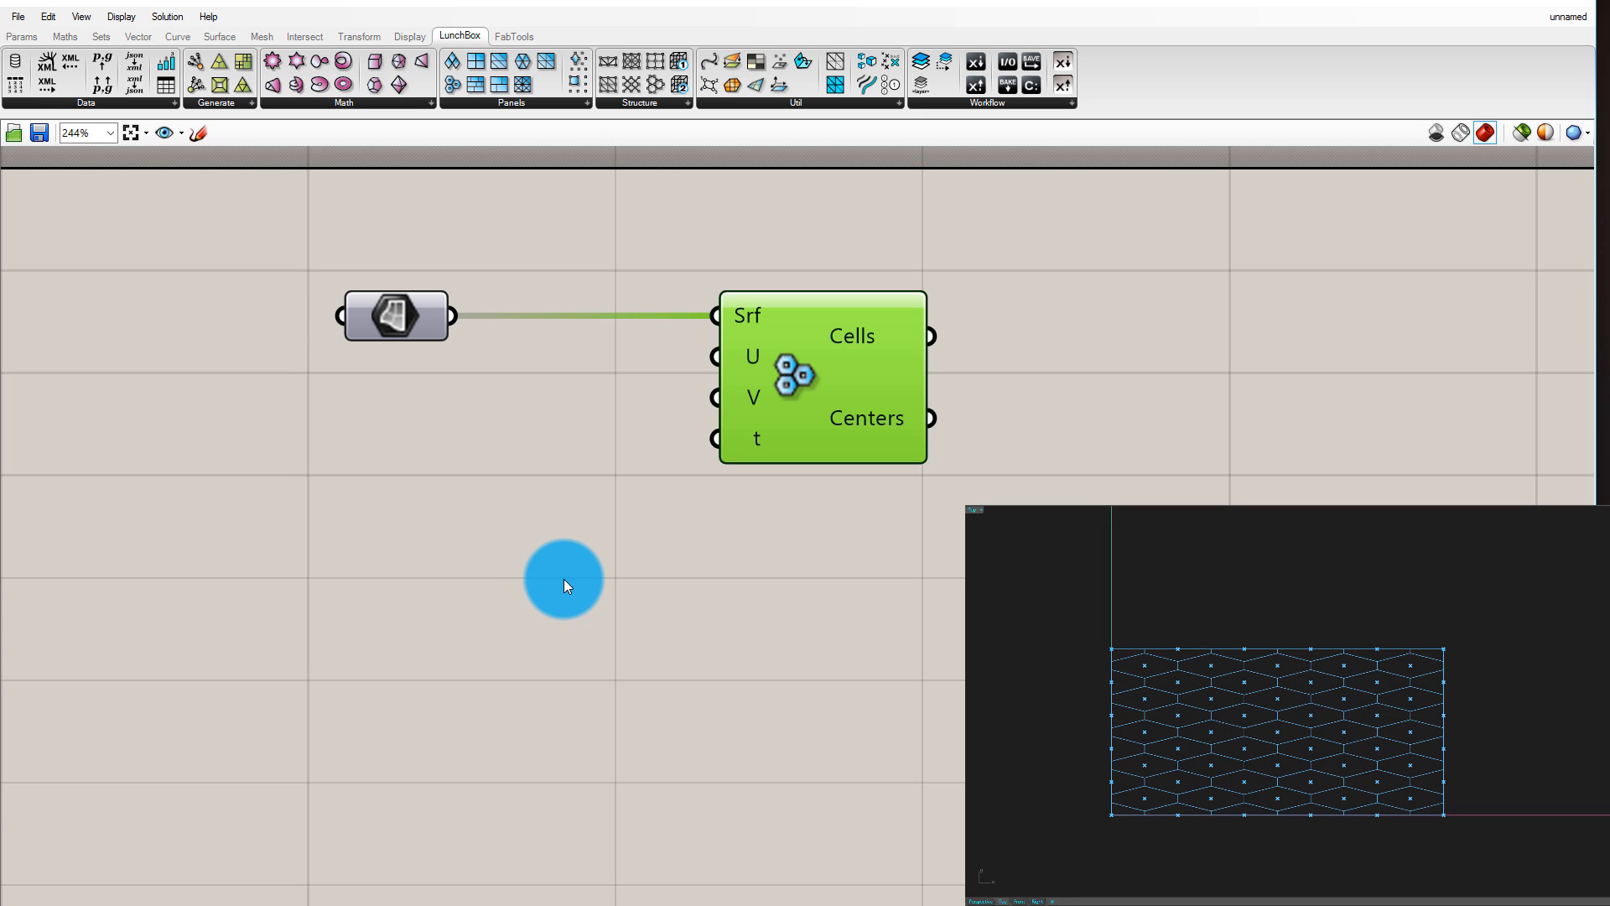
pyautogui.click(536, 553)
pyautogui.moveTo(841, 369); pyautogui.dragTo(890, 369)
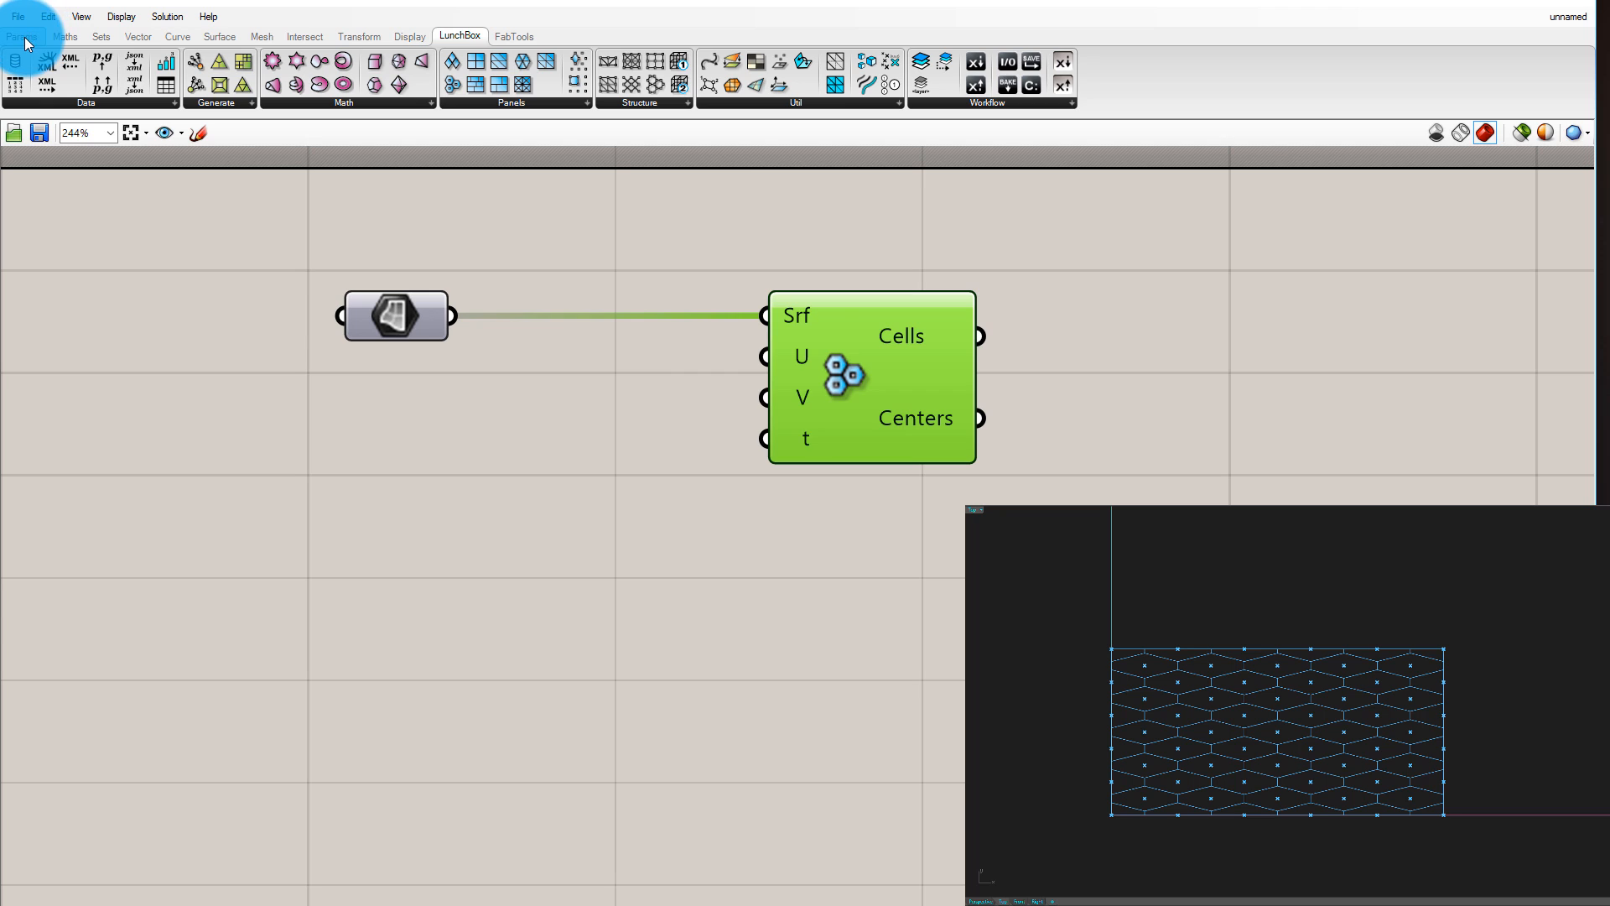
pyautogui.click(671, 636)
# Add a Number Slider below the Surface parameter and connect it to the t input of Hexagon Cells
pyautogui.click(20, 37)
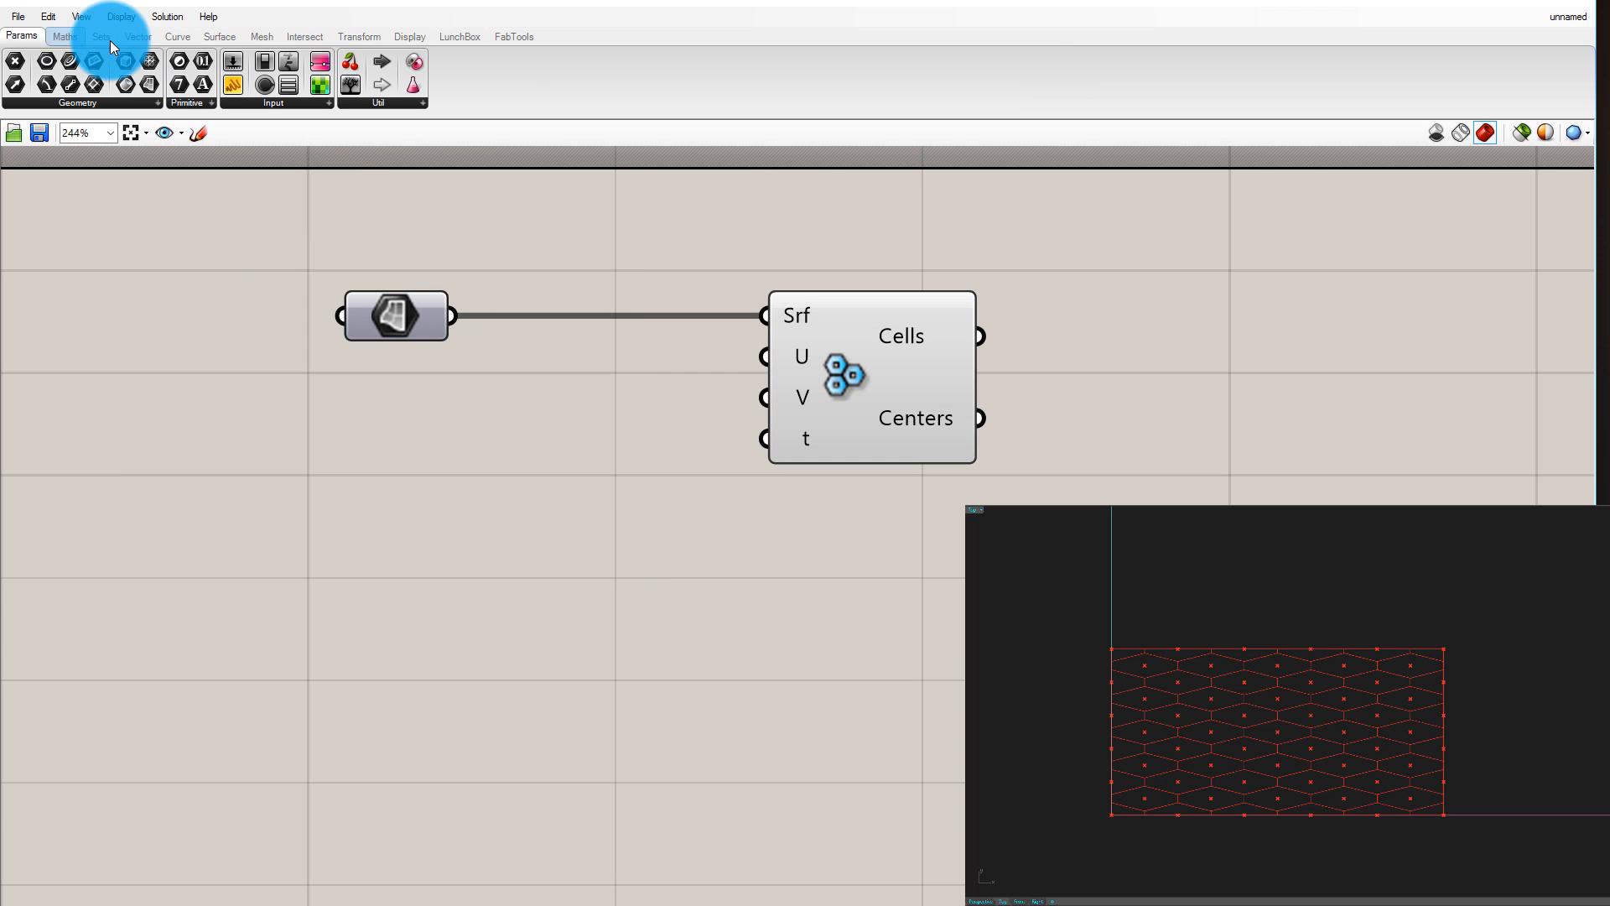
pyautogui.click(270, 100)
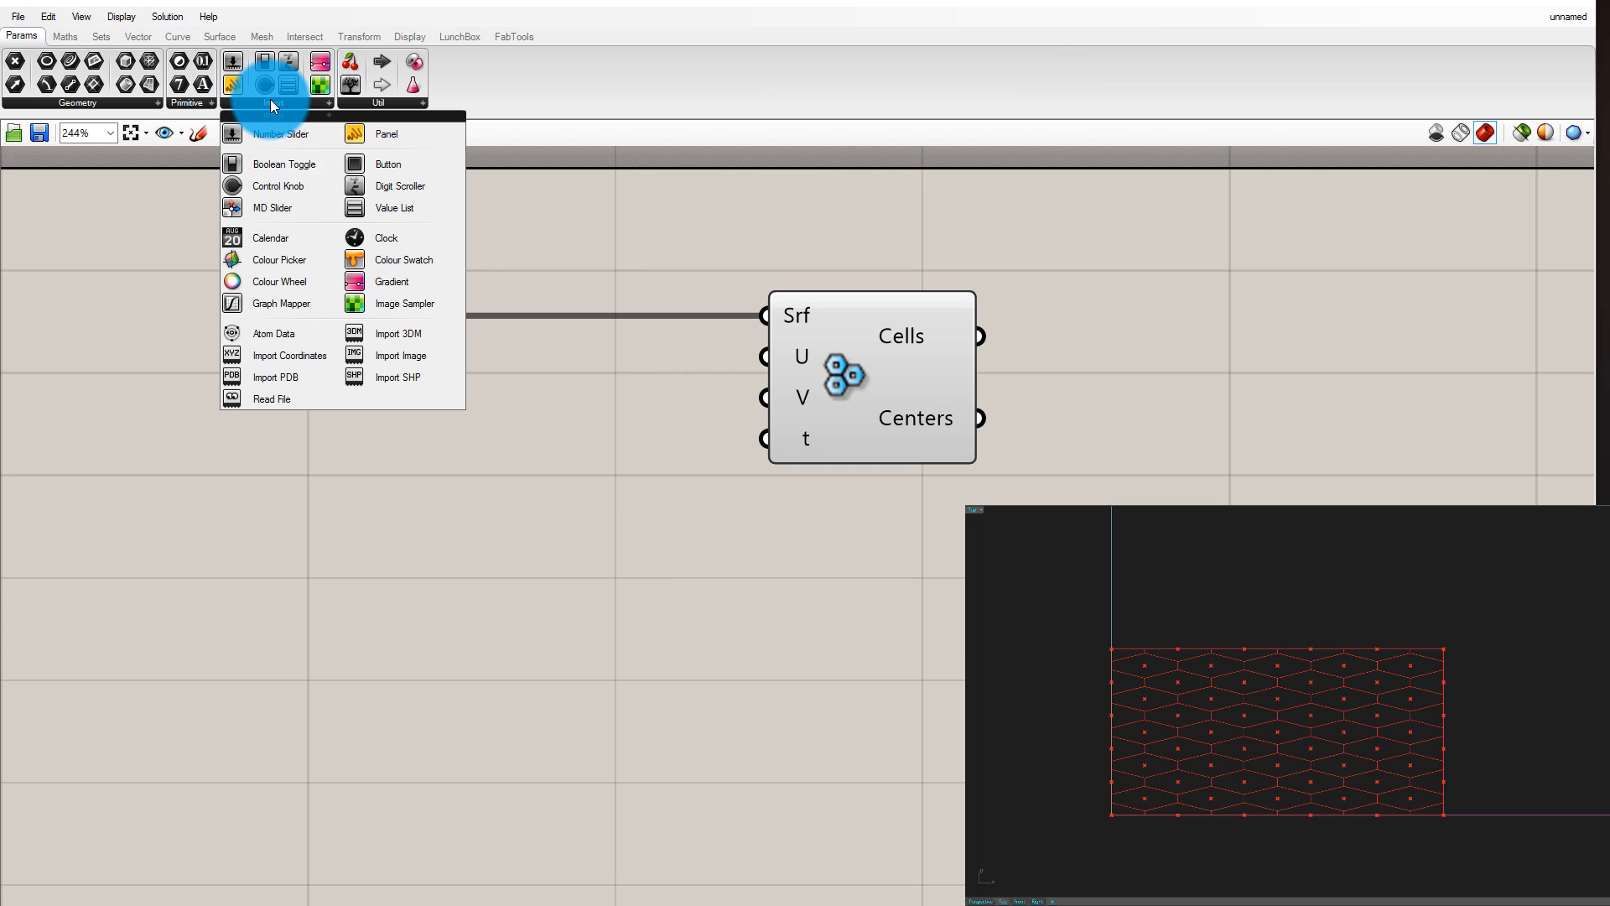
pyautogui.click(299, 139)
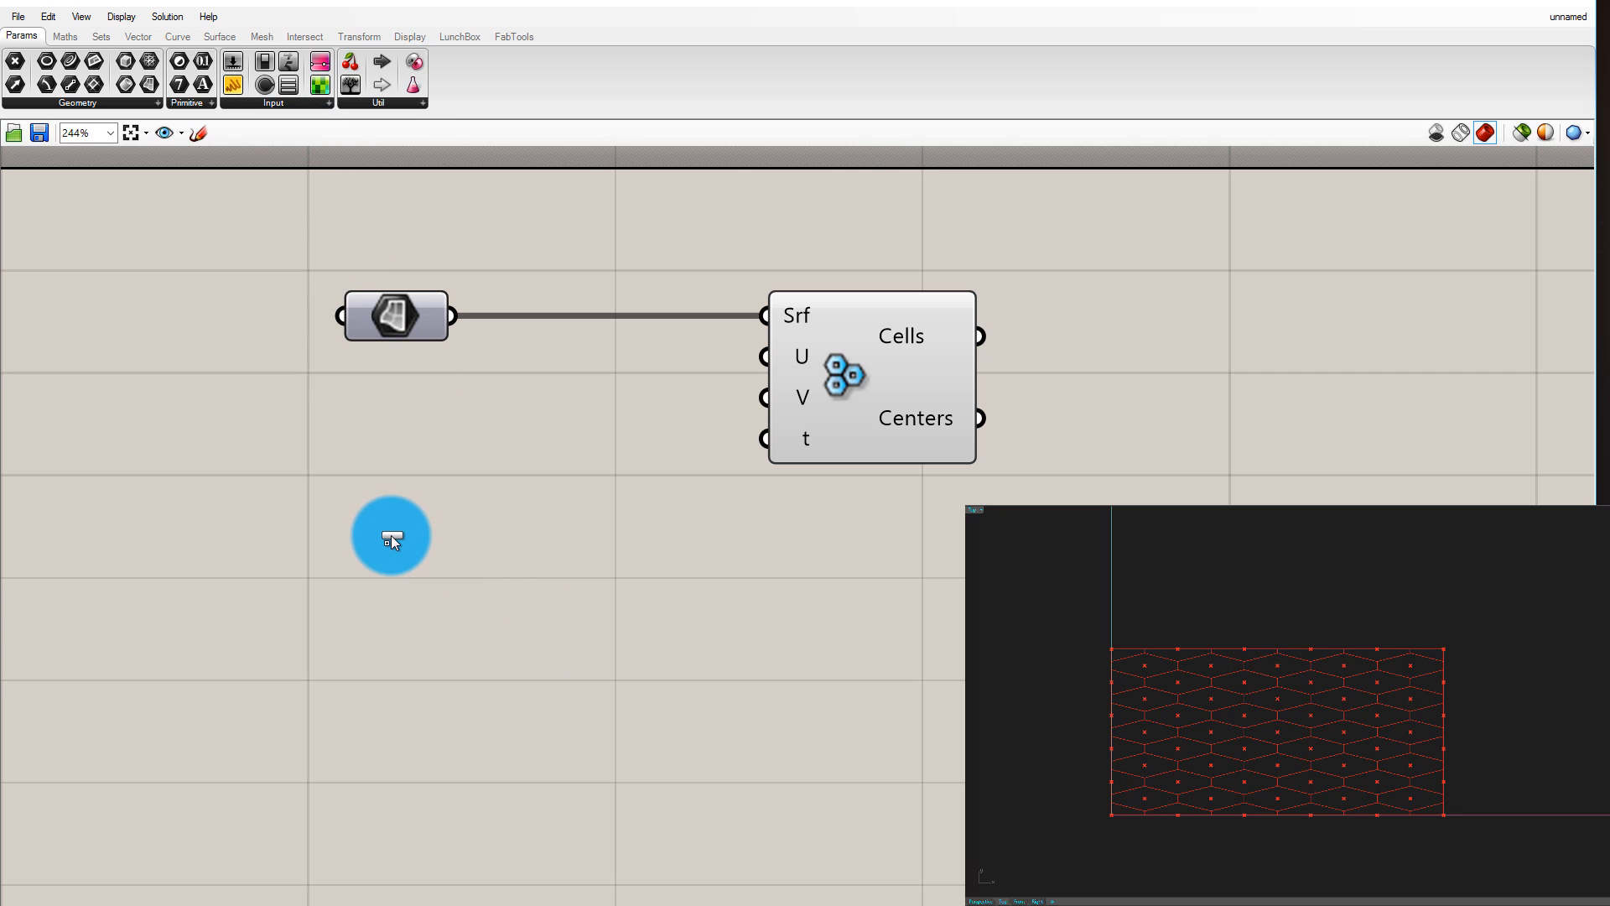
pyautogui.click(469, 511)
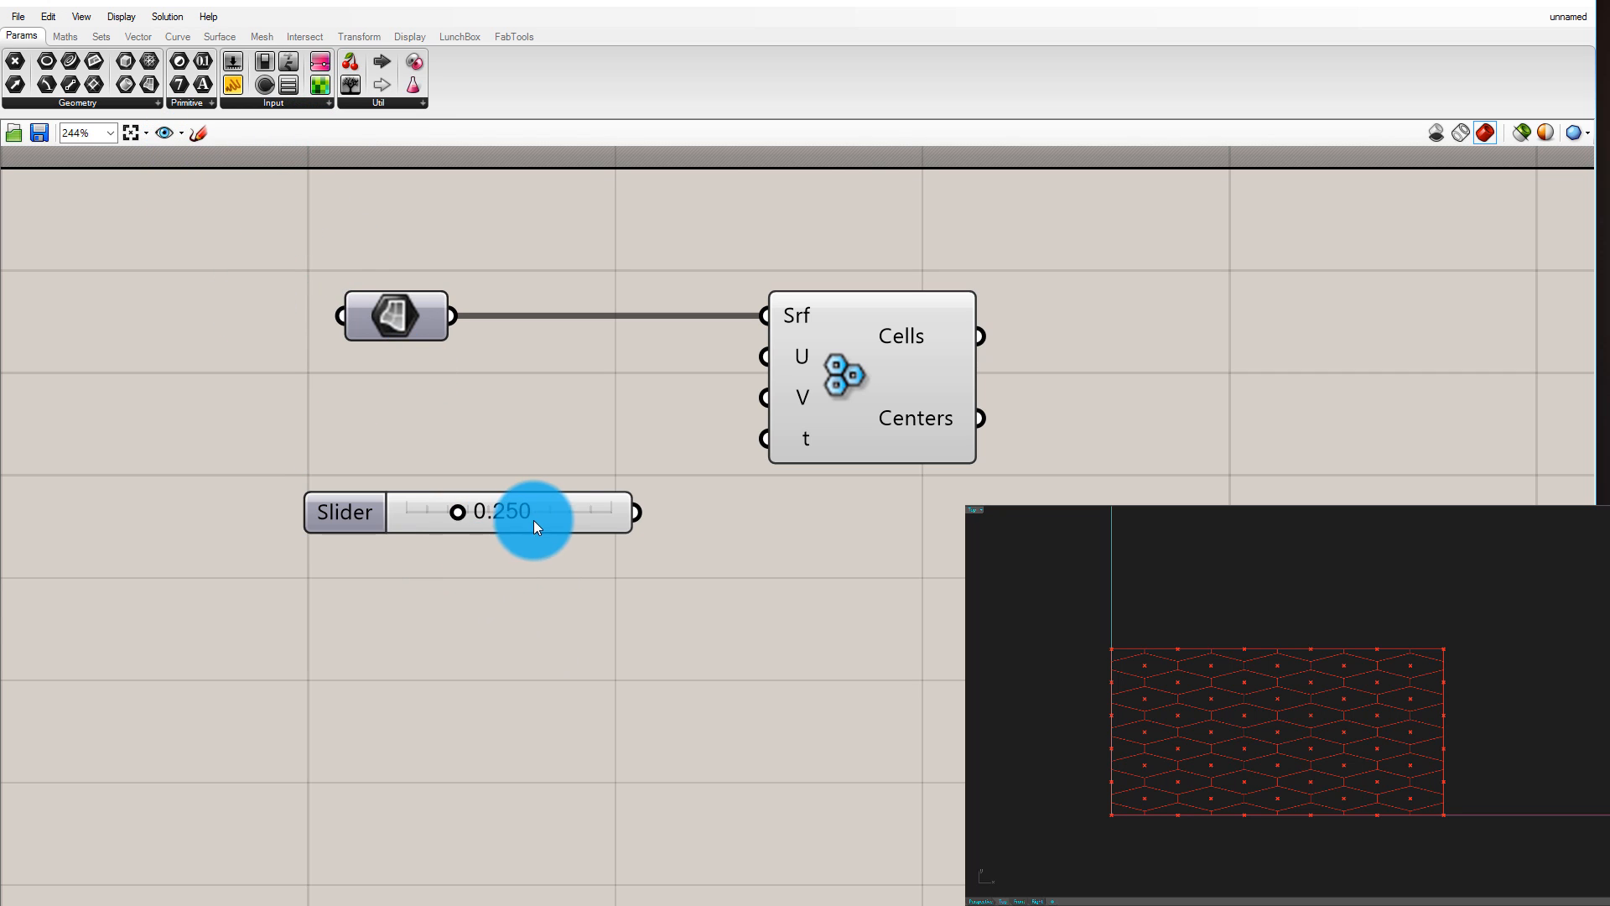
pyautogui.moveTo(537, 524); pyautogui.dragTo(437, 547)
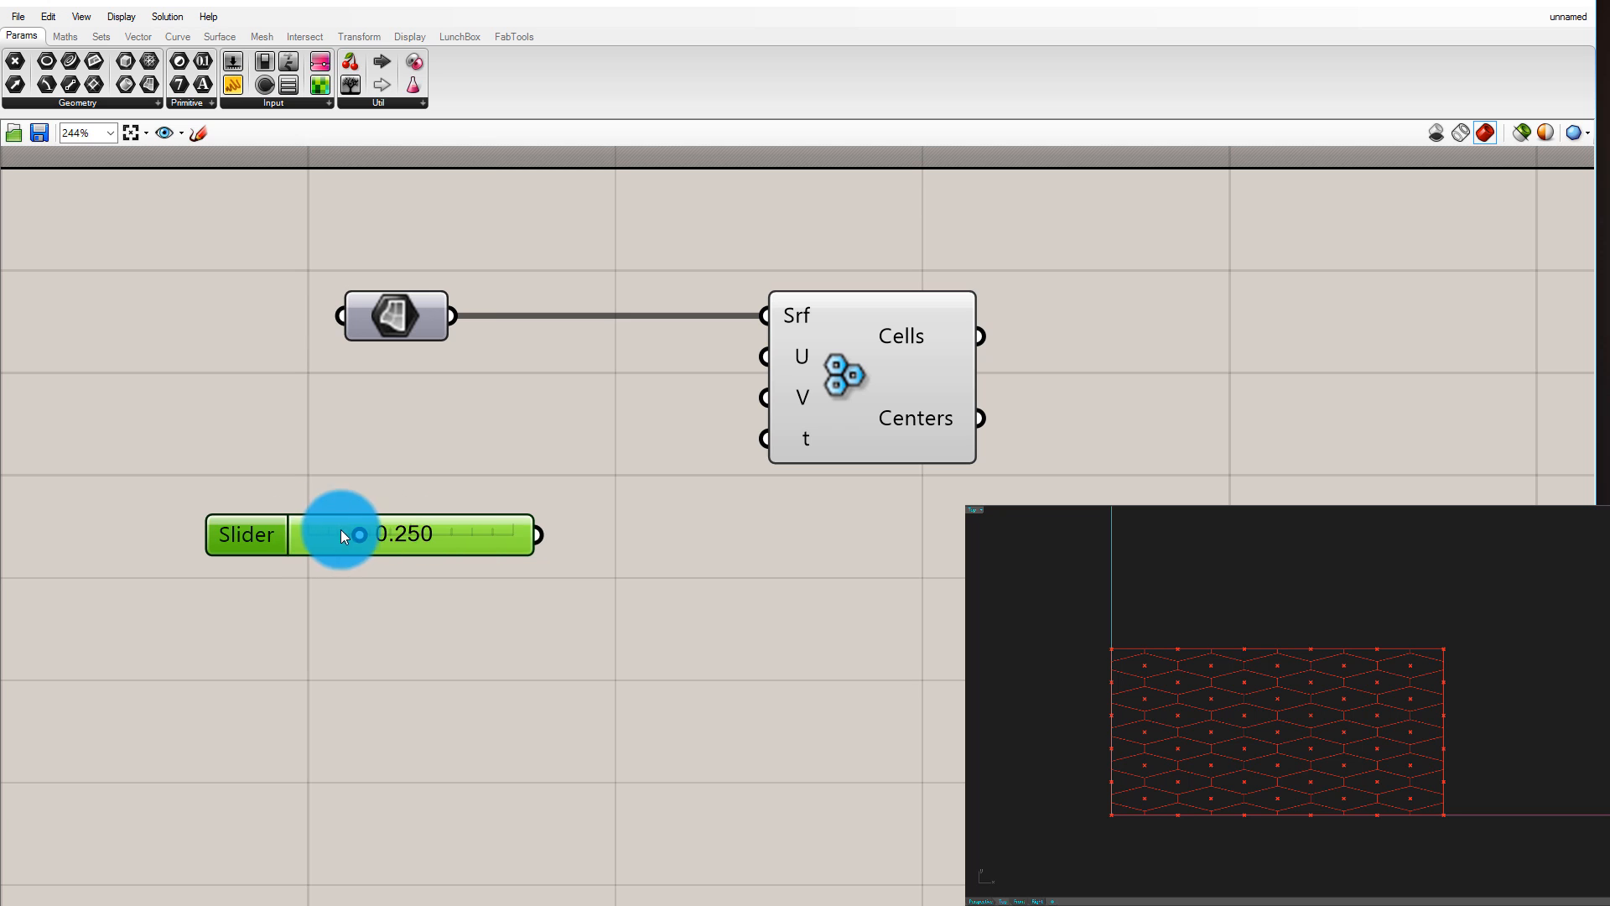
pyautogui.moveTo(539, 537); pyautogui.dragTo(776, 436)
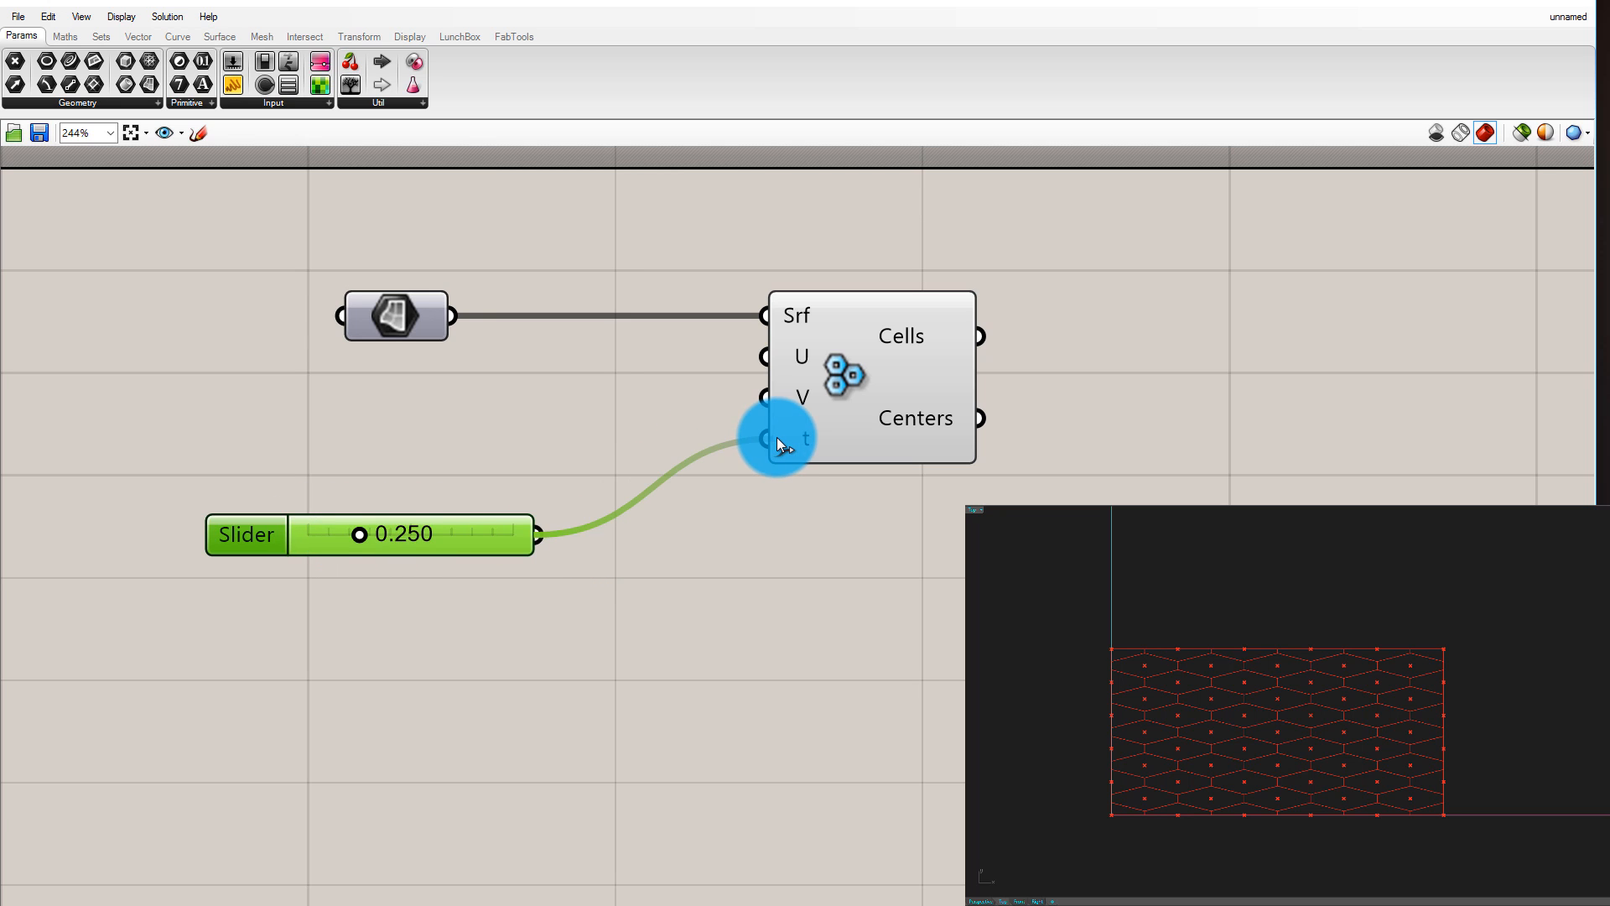
# Set the t Parameter slider to 0.299, and spread out the slider and the Hexagon Cells component to make room between them
pyautogui.click(881, 391)
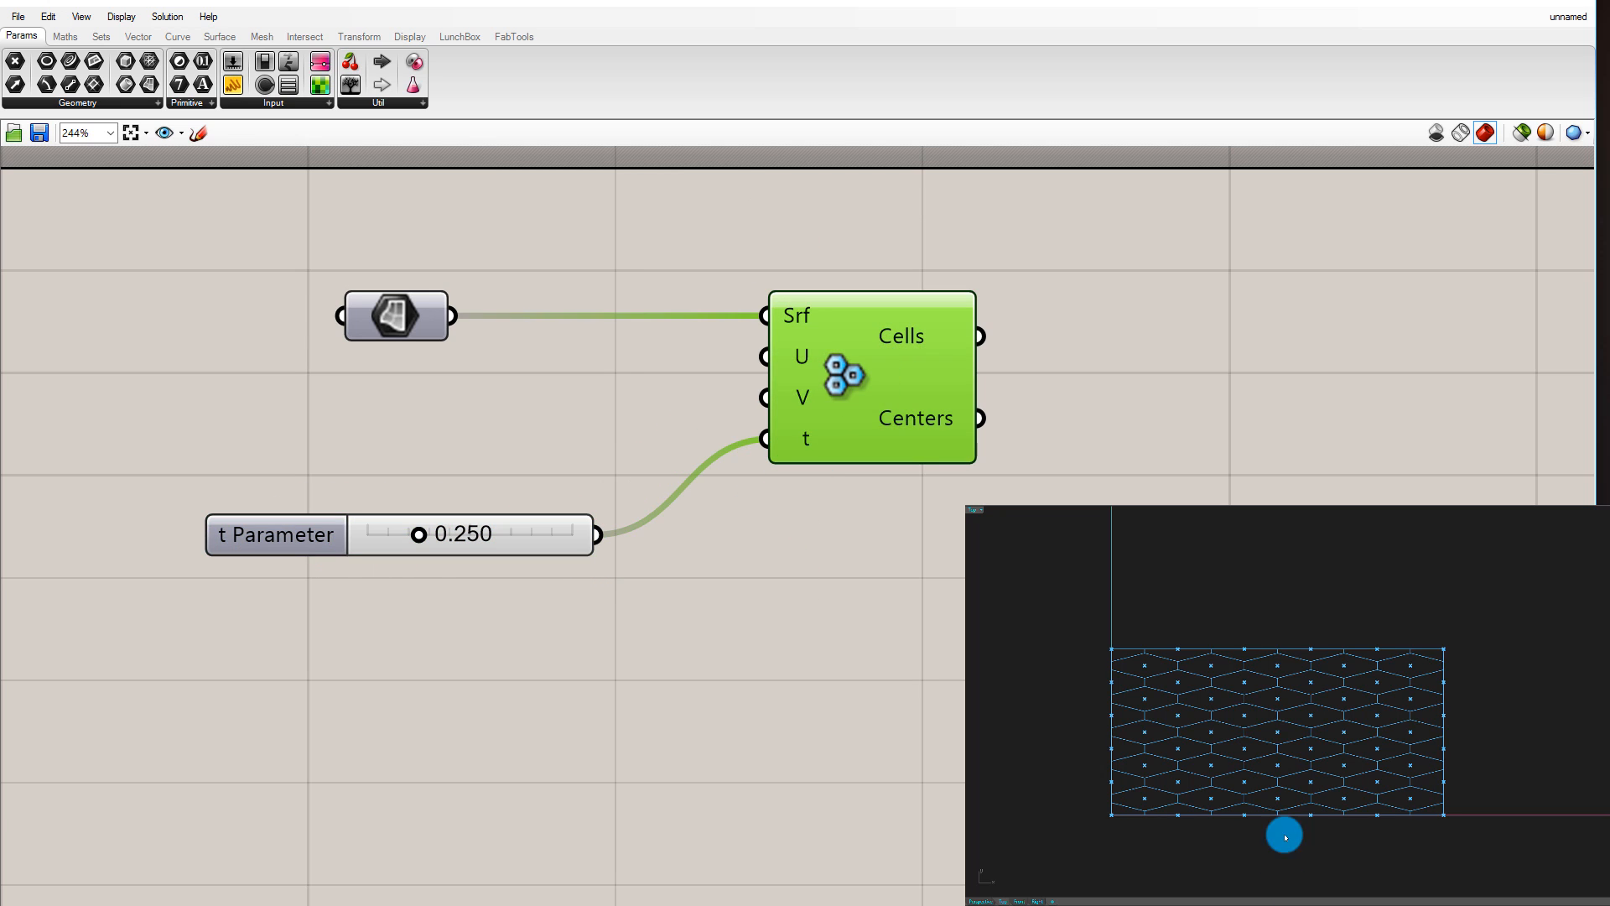
pyautogui.scroll(1, 706, 428)
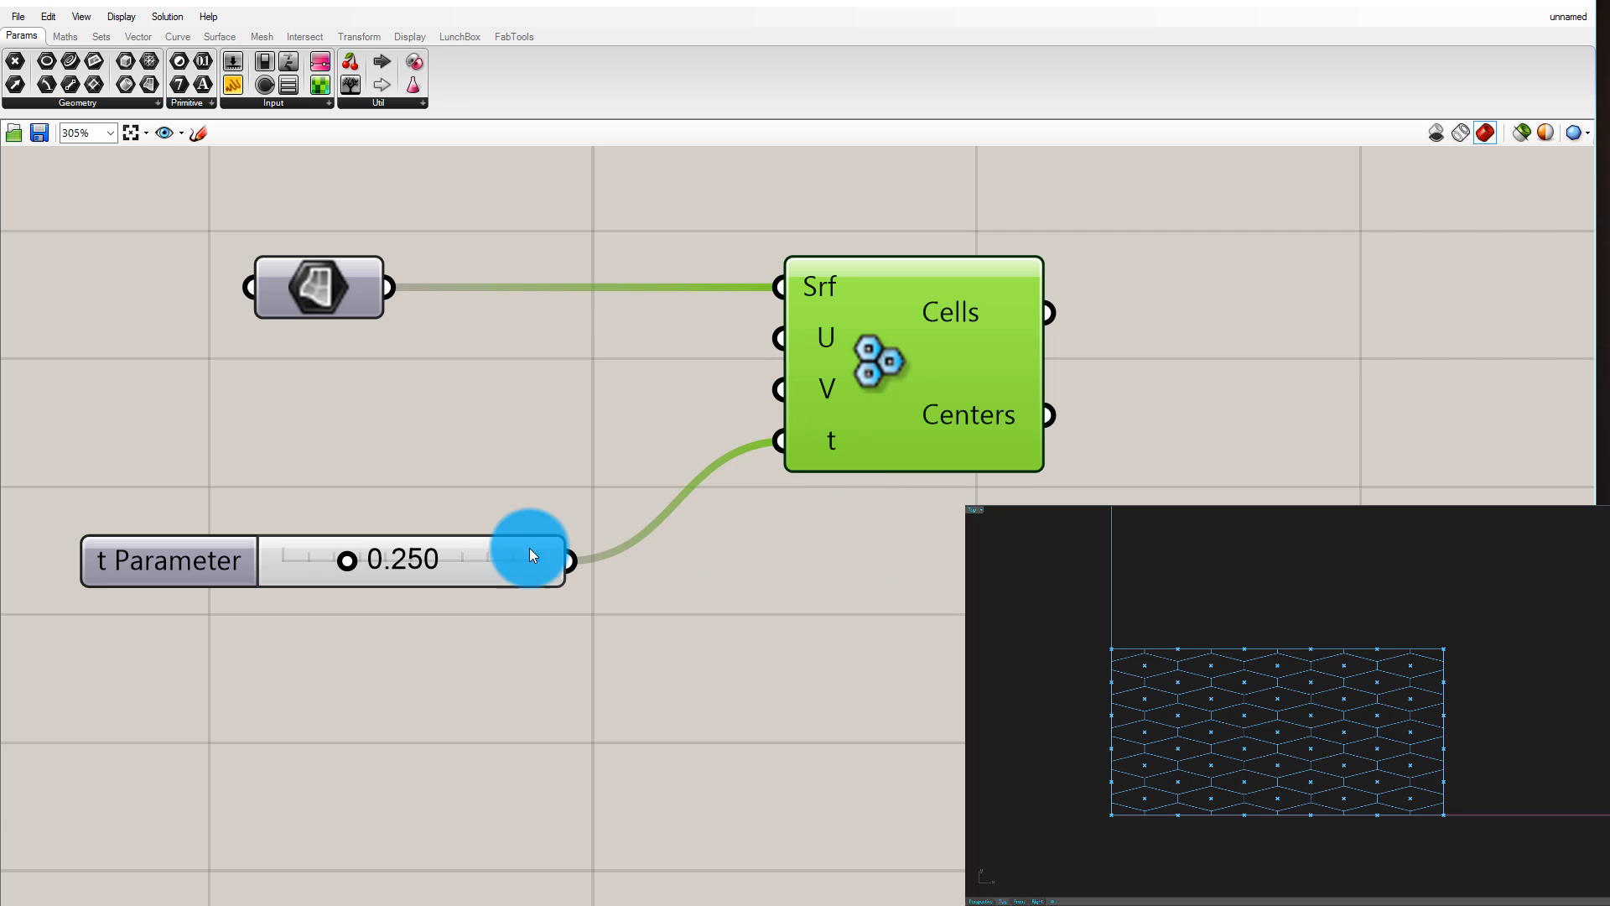
pyautogui.moveTo(351, 565); pyautogui.dragTo(460, 762)
pyautogui.moveTo(920, 284); pyautogui.dragTo(1166, 351)
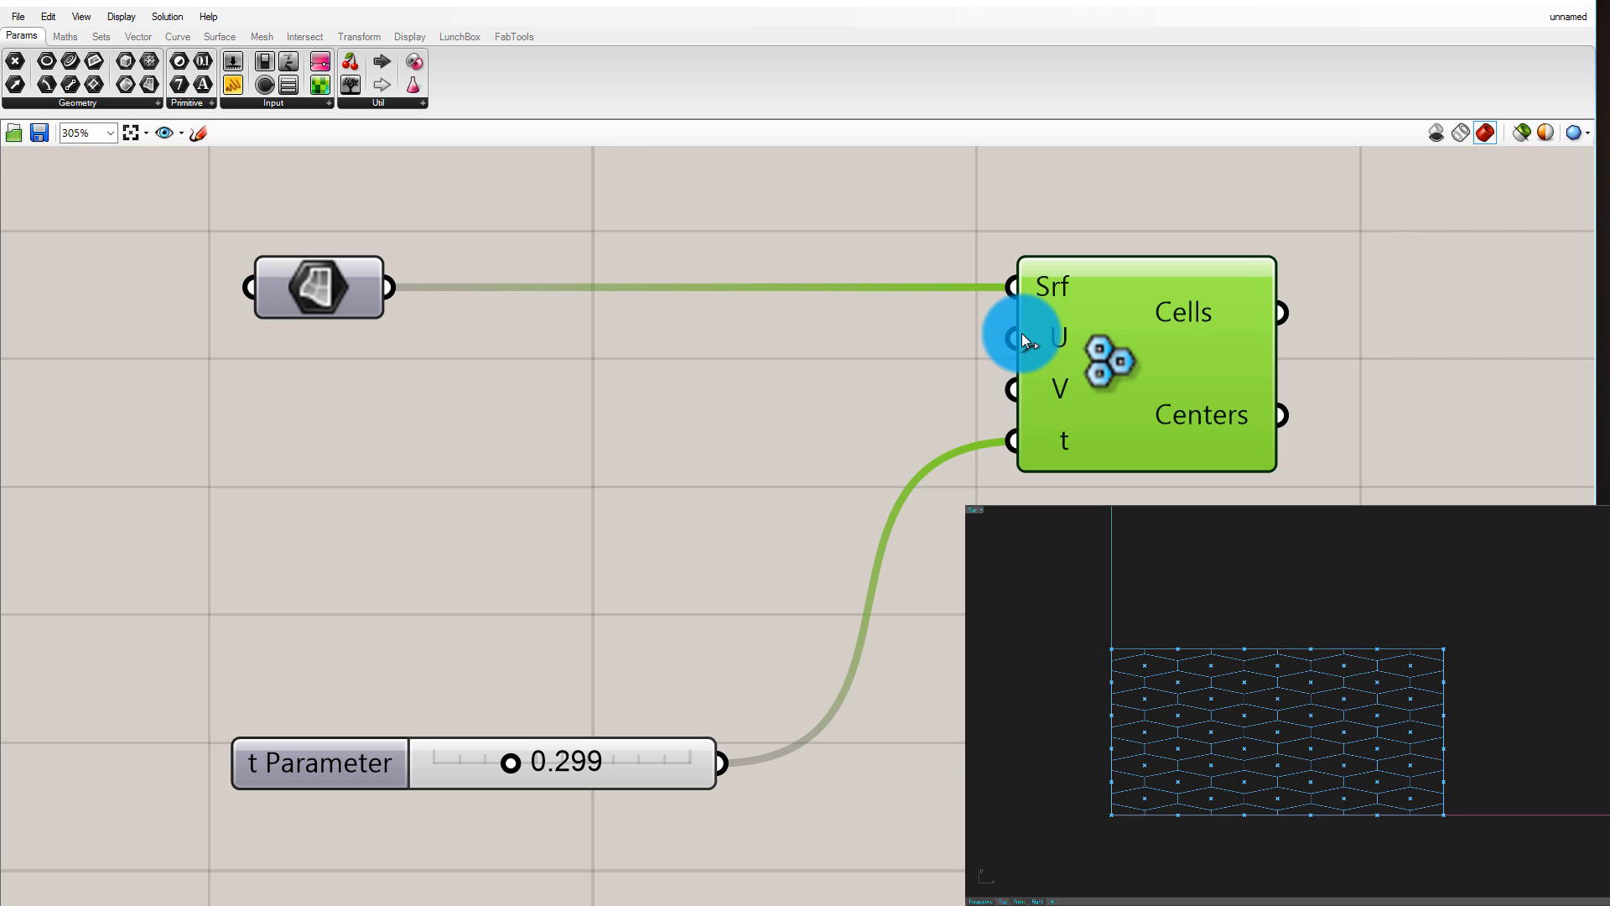
pyautogui.click(953, 463)
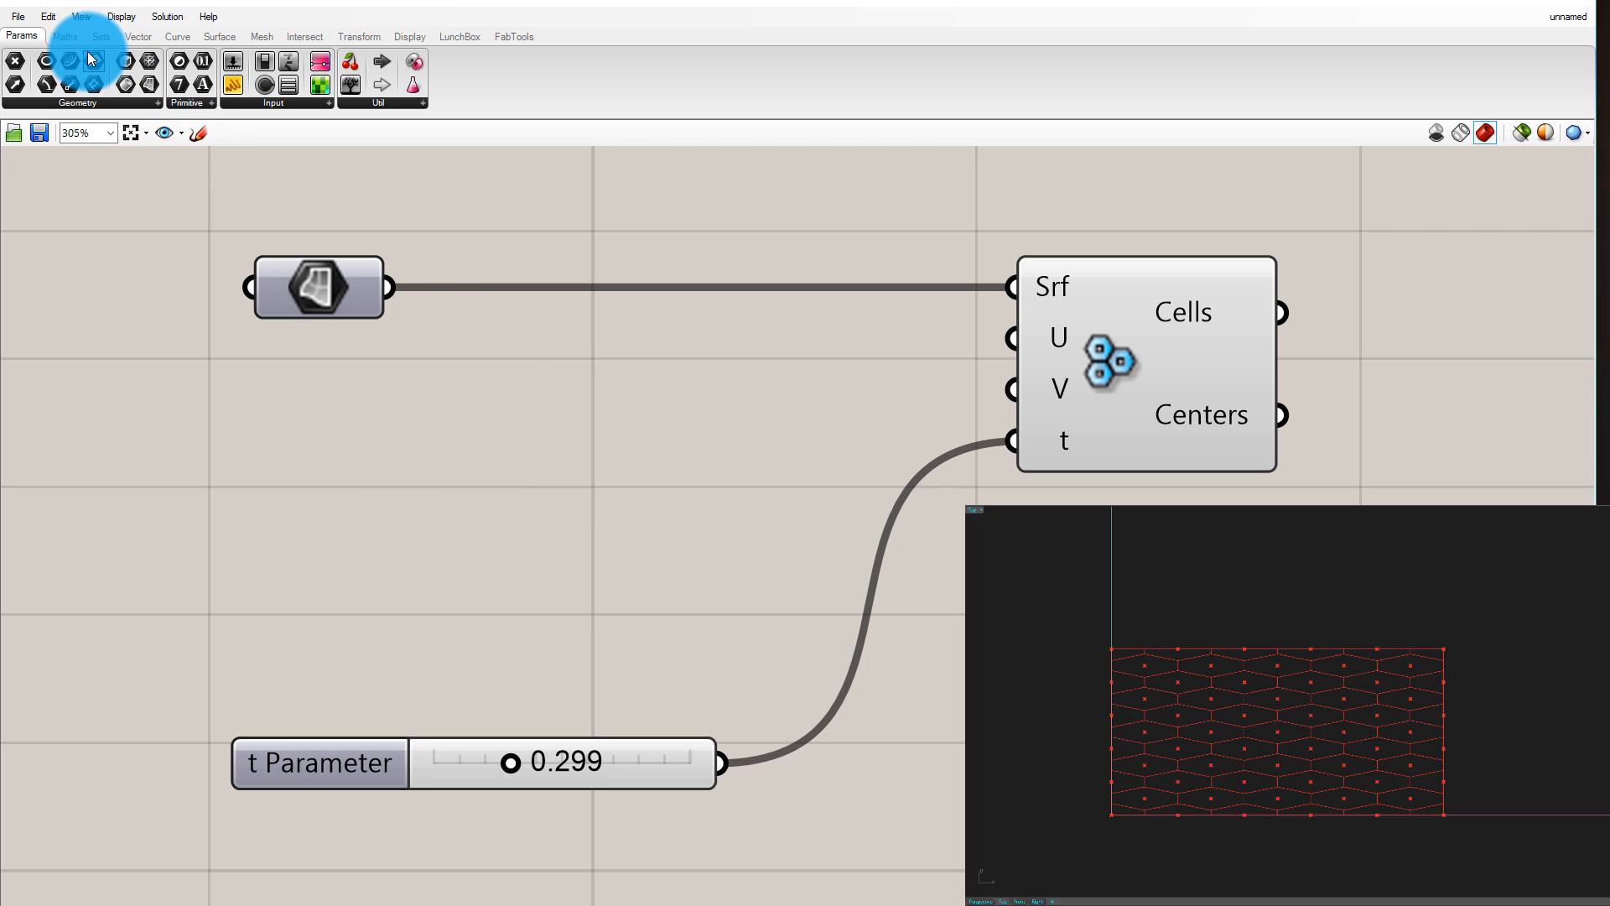
# Place a second Number Slider between the Surface parameter and the t Parameter slider, and set its maximum to 10
pyautogui.moveTo(356, 511); pyautogui.dragTo(490, 462)
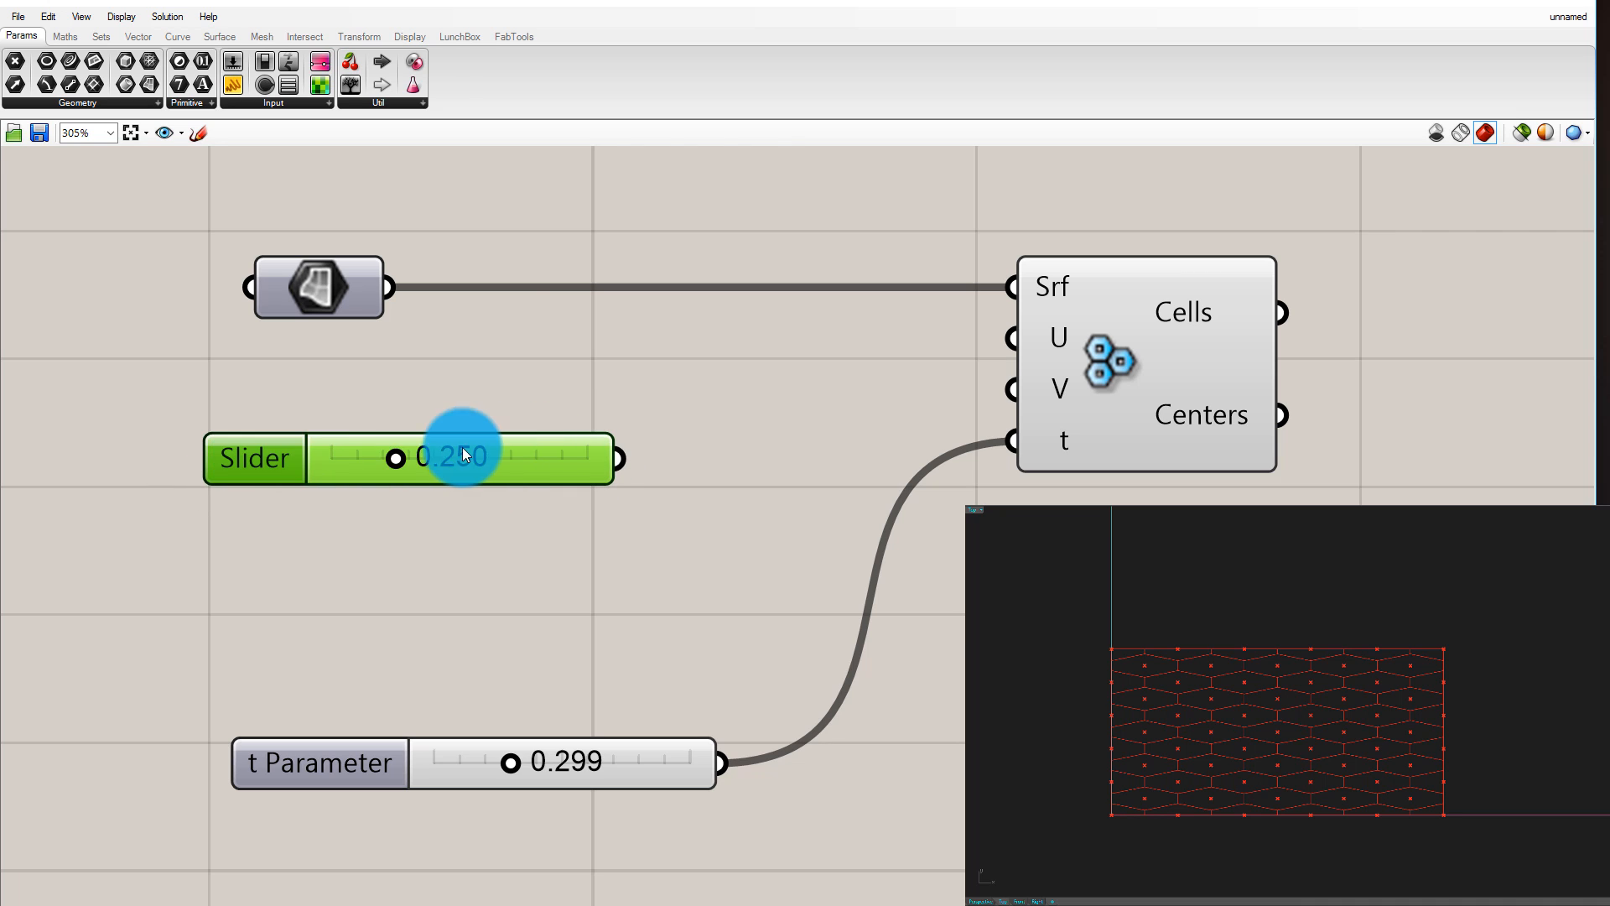
pyautogui.rightClick(486, 452)
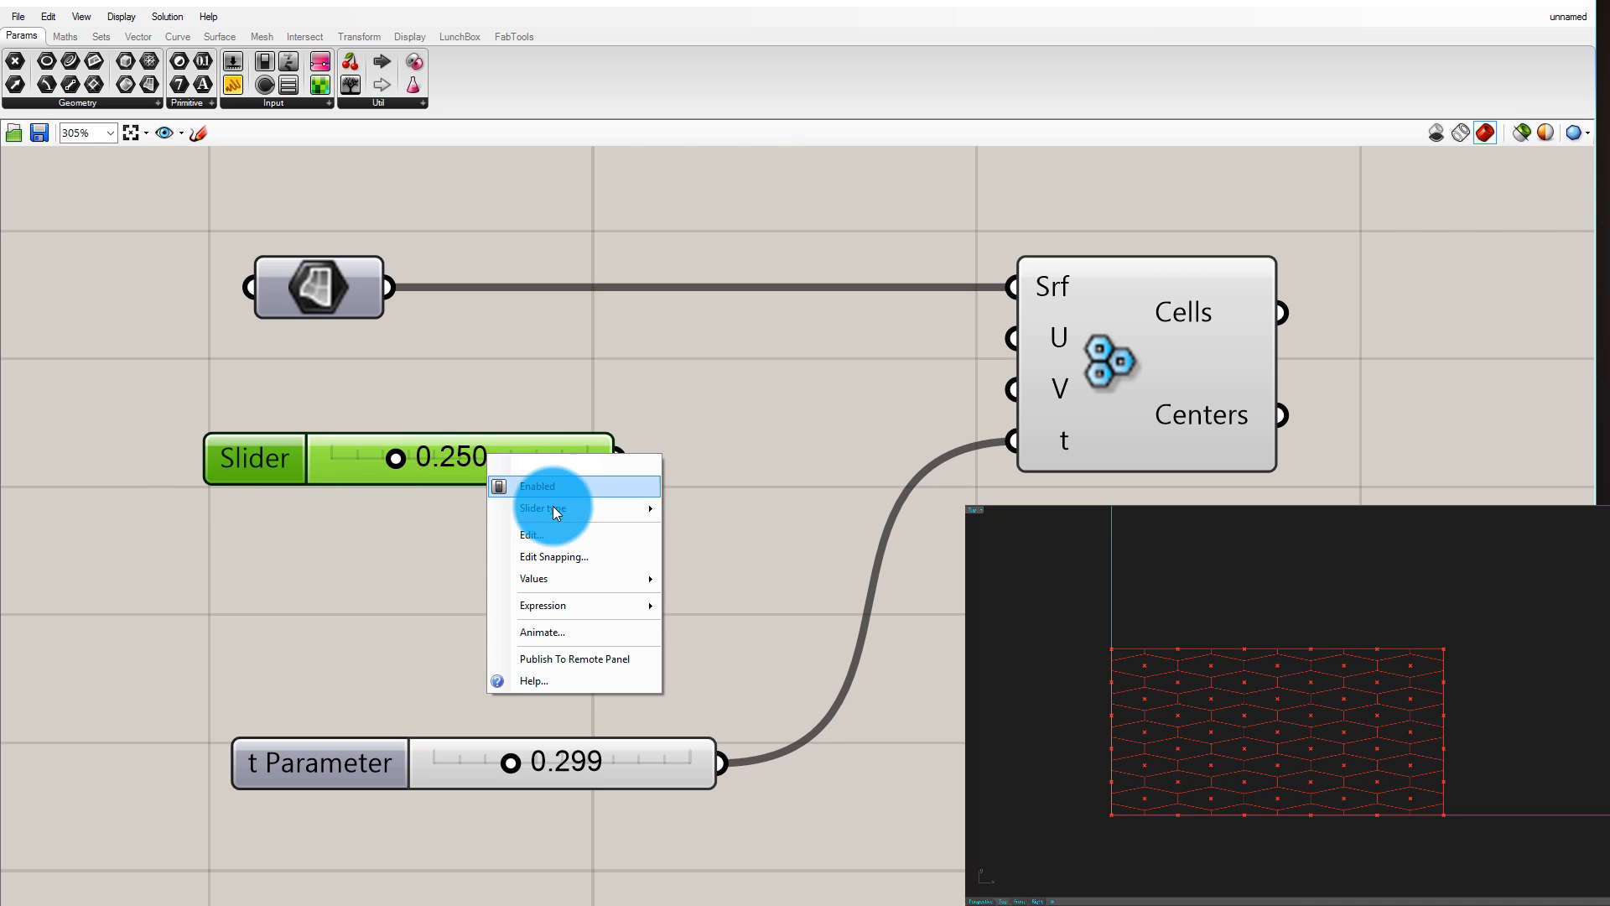
pyautogui.moveTo(553, 586)
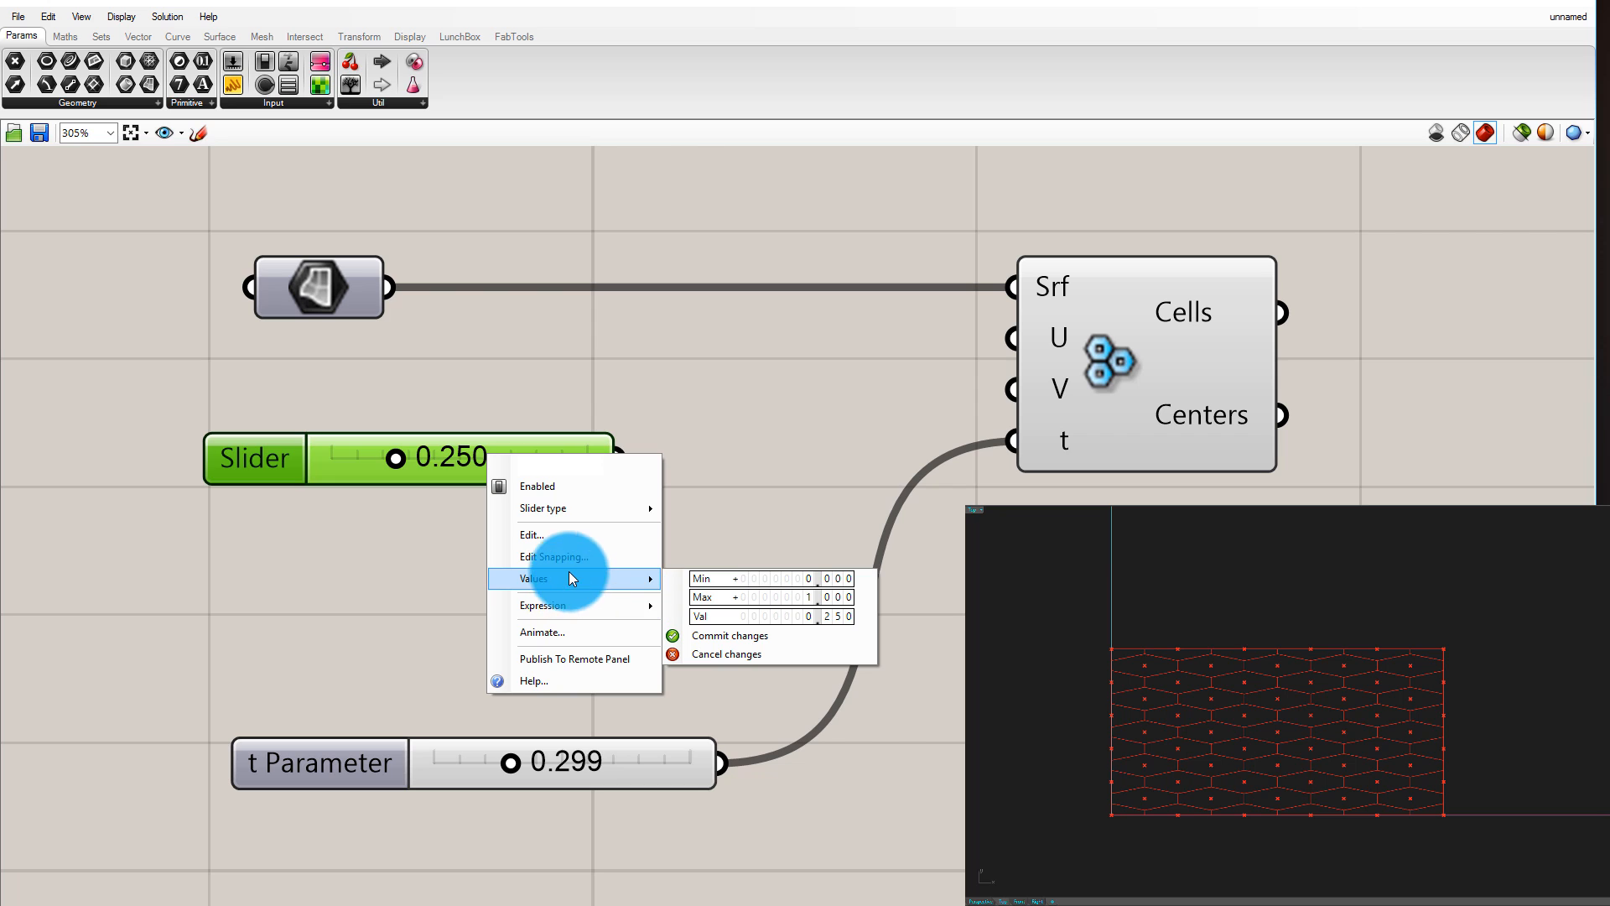
pyautogui.doubleClick(778, 594)
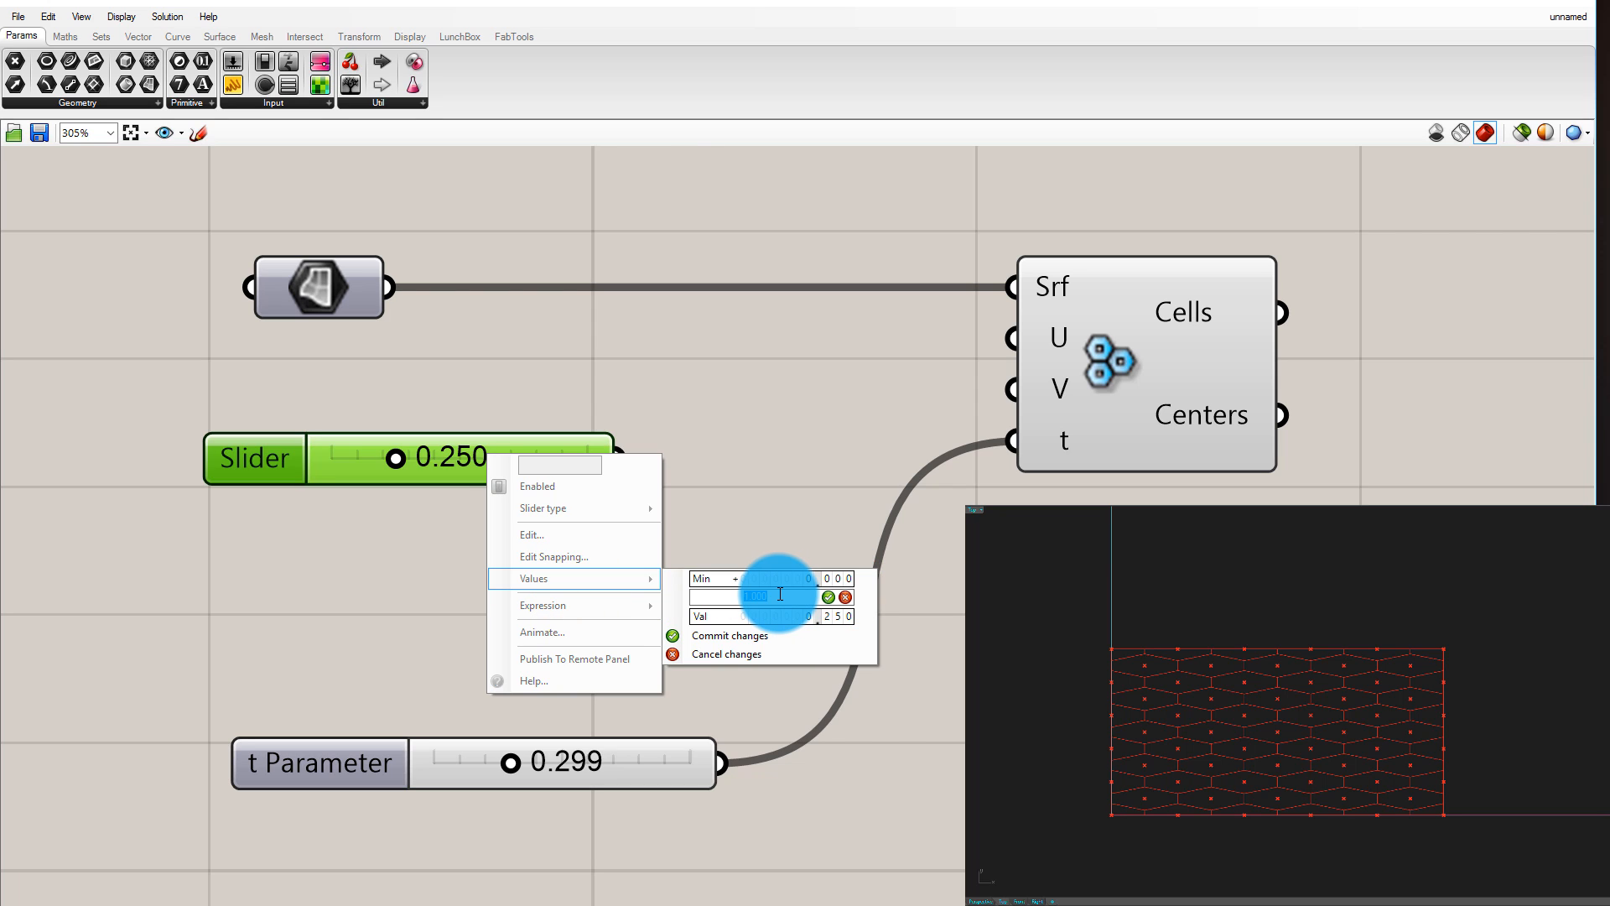
pyautogui.write('10')
pyautogui.press('Return')
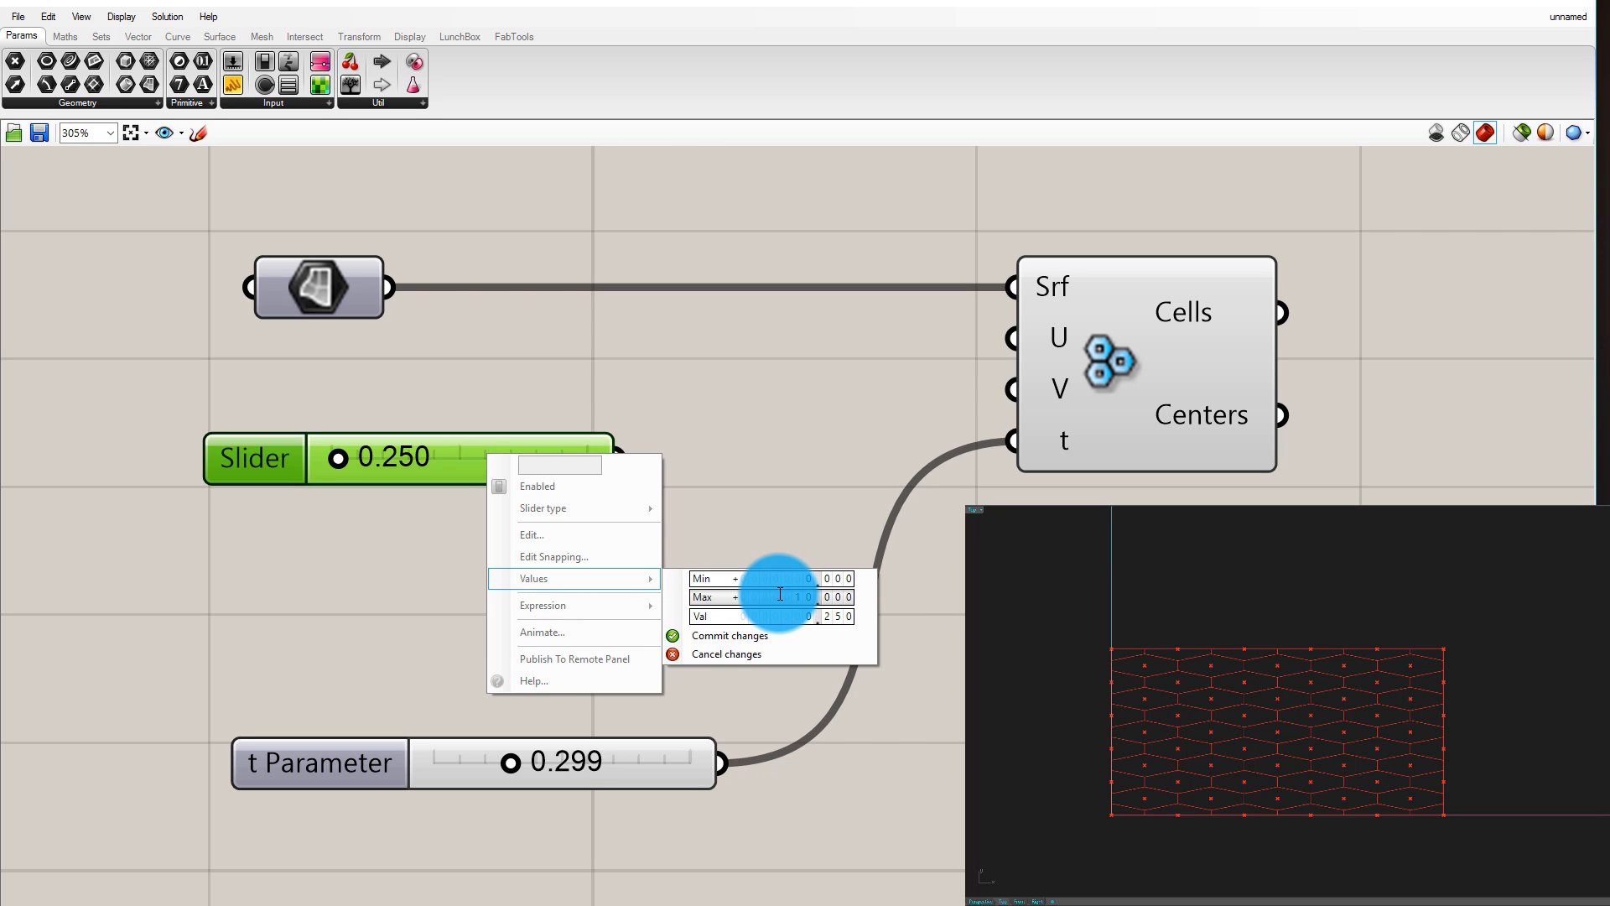
pyautogui.click(761, 633)
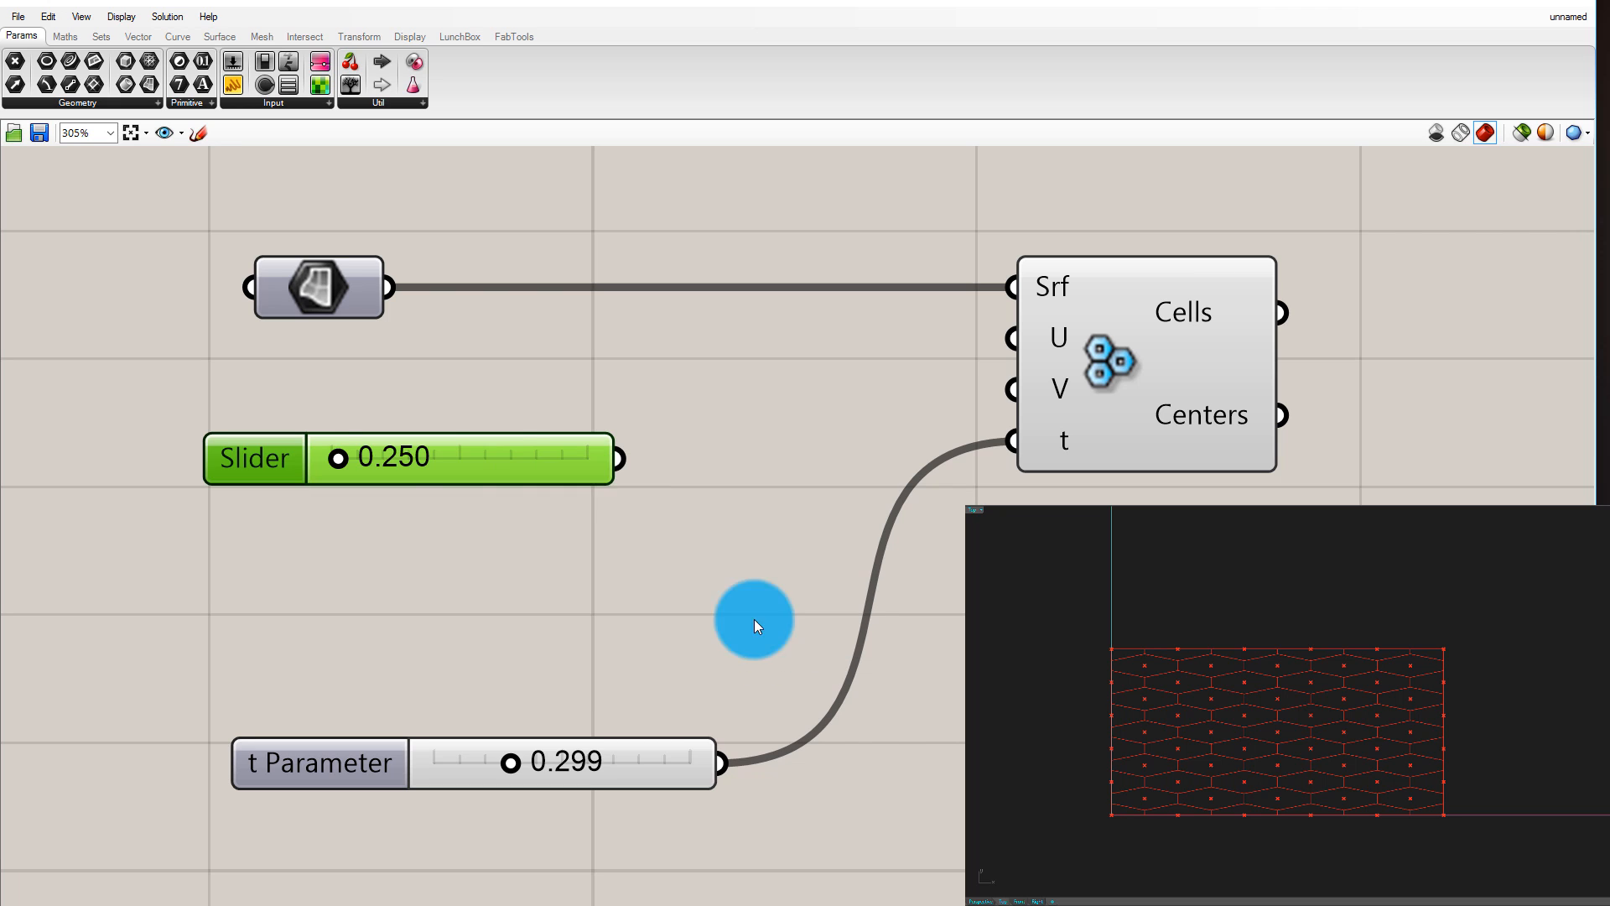
# Test the new slider's range and change its slider type to Integer
pyautogui.moveTo(399, 470); pyautogui.dragTo(399, 470)
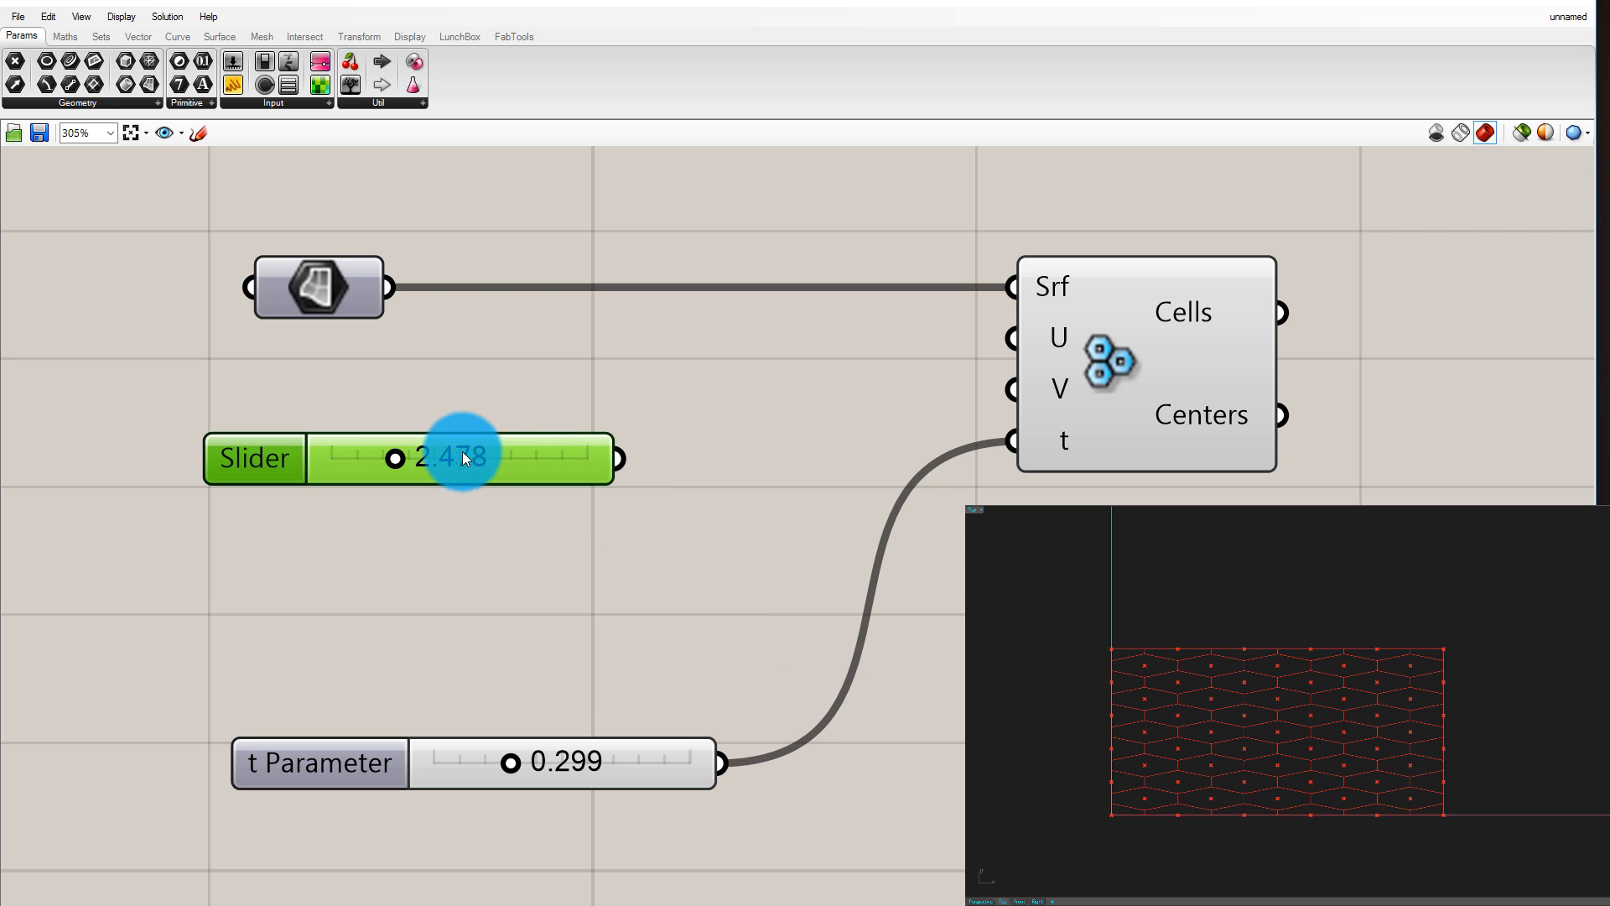
pyautogui.rightClick(485, 454)
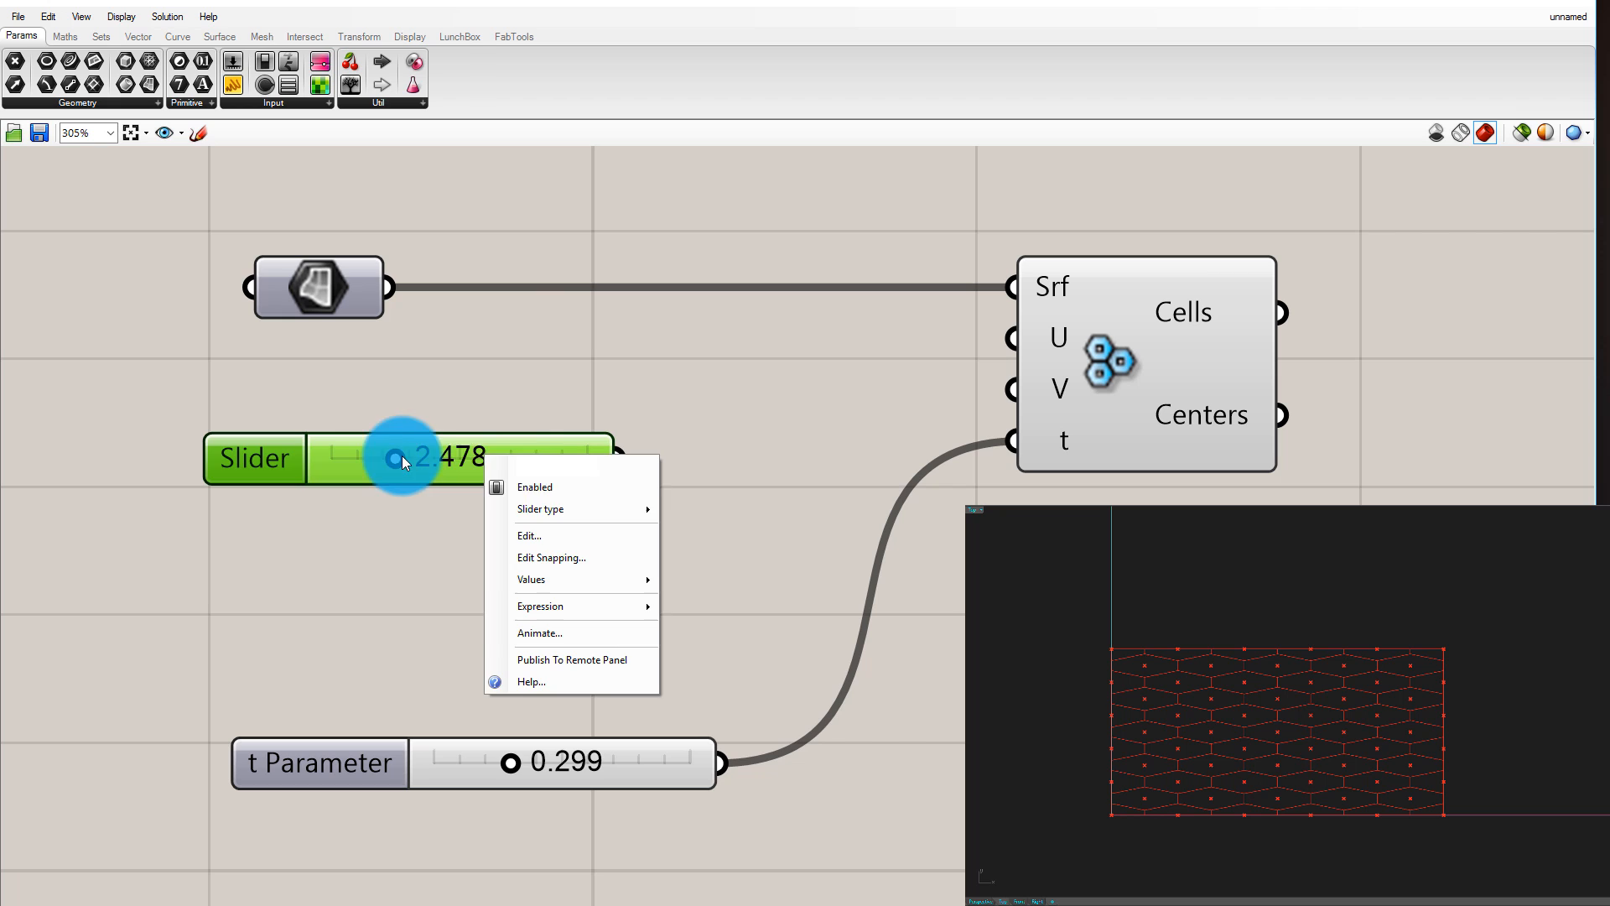
pyautogui.moveTo(540, 500)
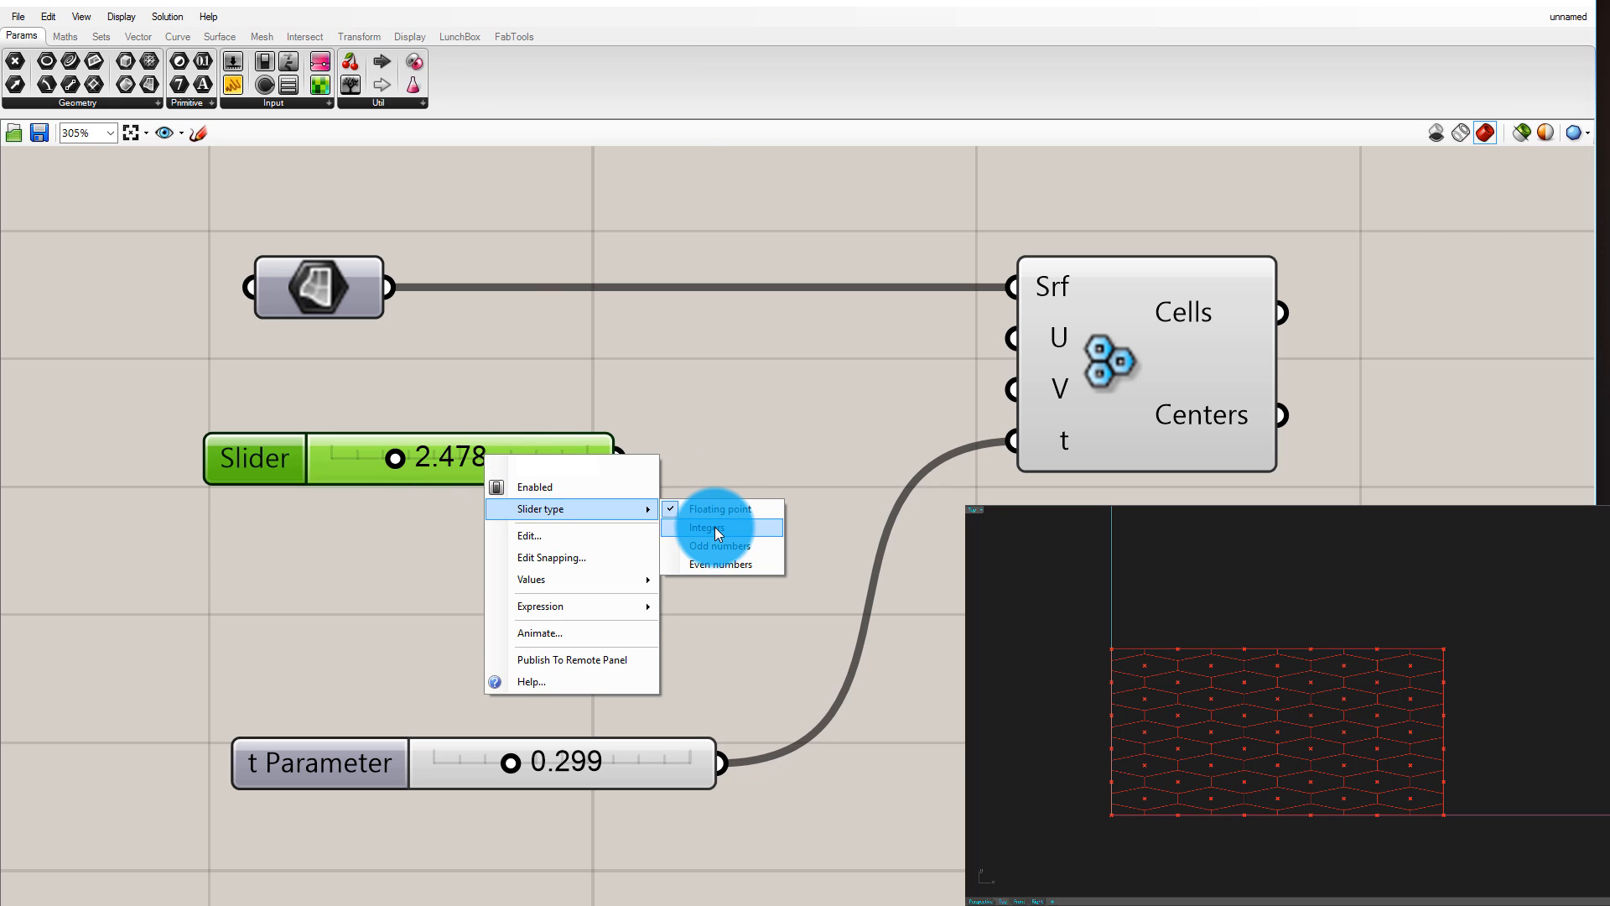
pyautogui.click(714, 527)
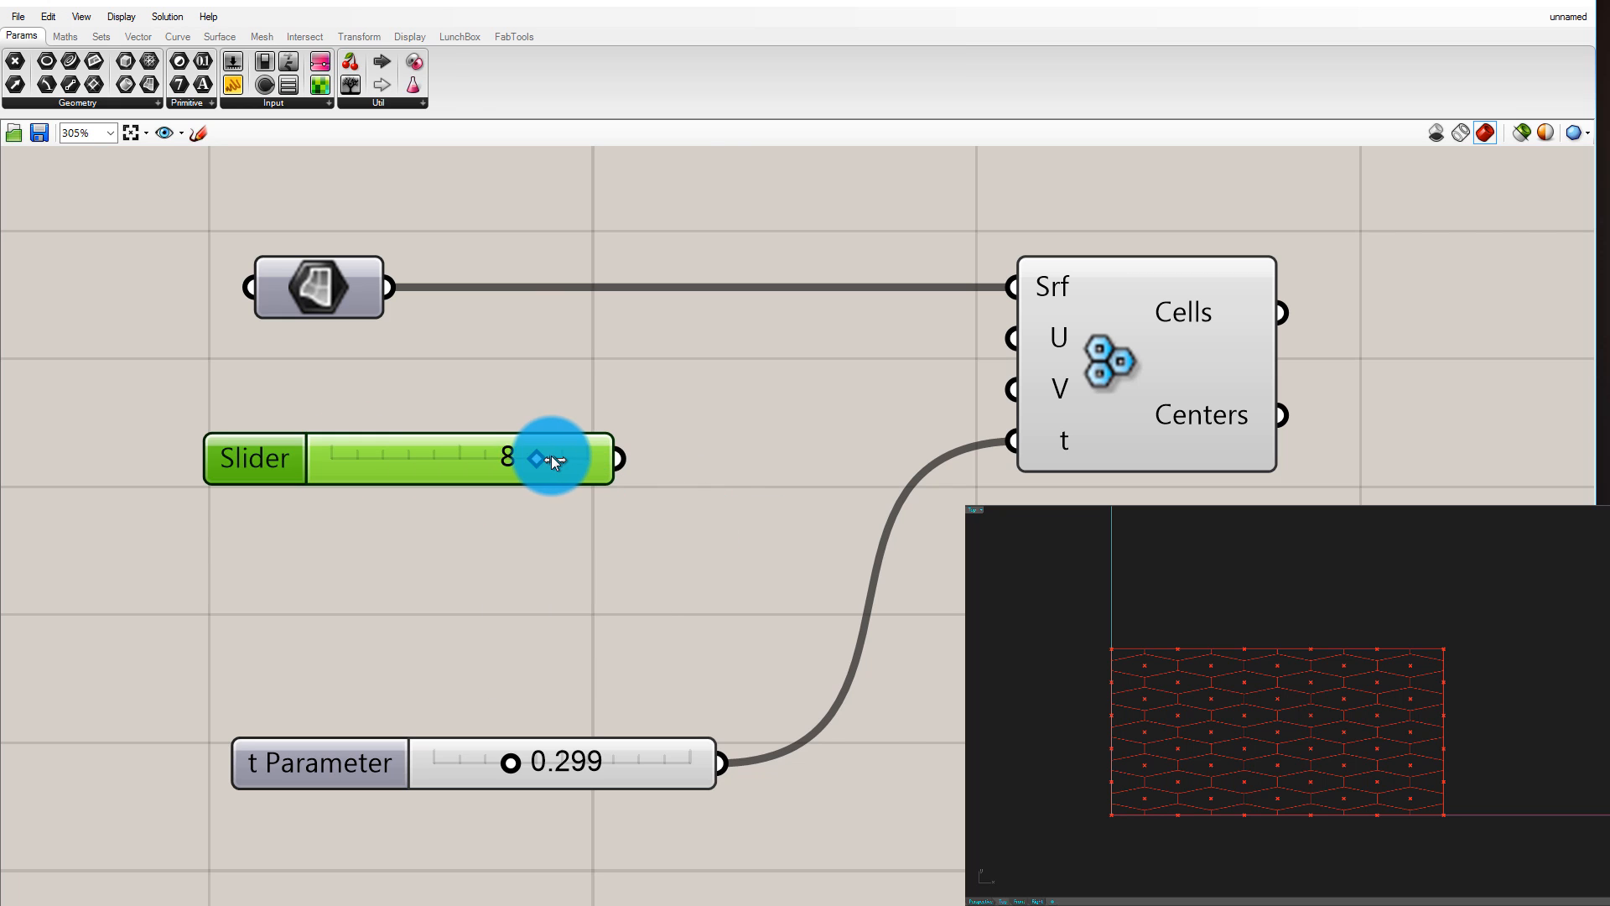
# Duplicate the integer slider and connect the two sliders to the U and V inputs of Hexagon Cells
pyautogui.moveTo(490, 437); pyautogui.dragTo(449, 543)
pyautogui.moveTo(617, 420); pyautogui.dragTo(1012, 338)
pyautogui.moveTo(567, 534); pyautogui.dragTo(1044, 385)
# Try the divisions at U 10 and V 5, and reduce U Divisions to 2 and V Divisions to 1
pyautogui.moveTo(463, 525); pyautogui.dragTo(726, 530)
pyautogui.moveTo(436, 390); pyautogui.dragTo(624, 395)
pyautogui.moveTo(474, 535); pyautogui.dragTo(496, 500)
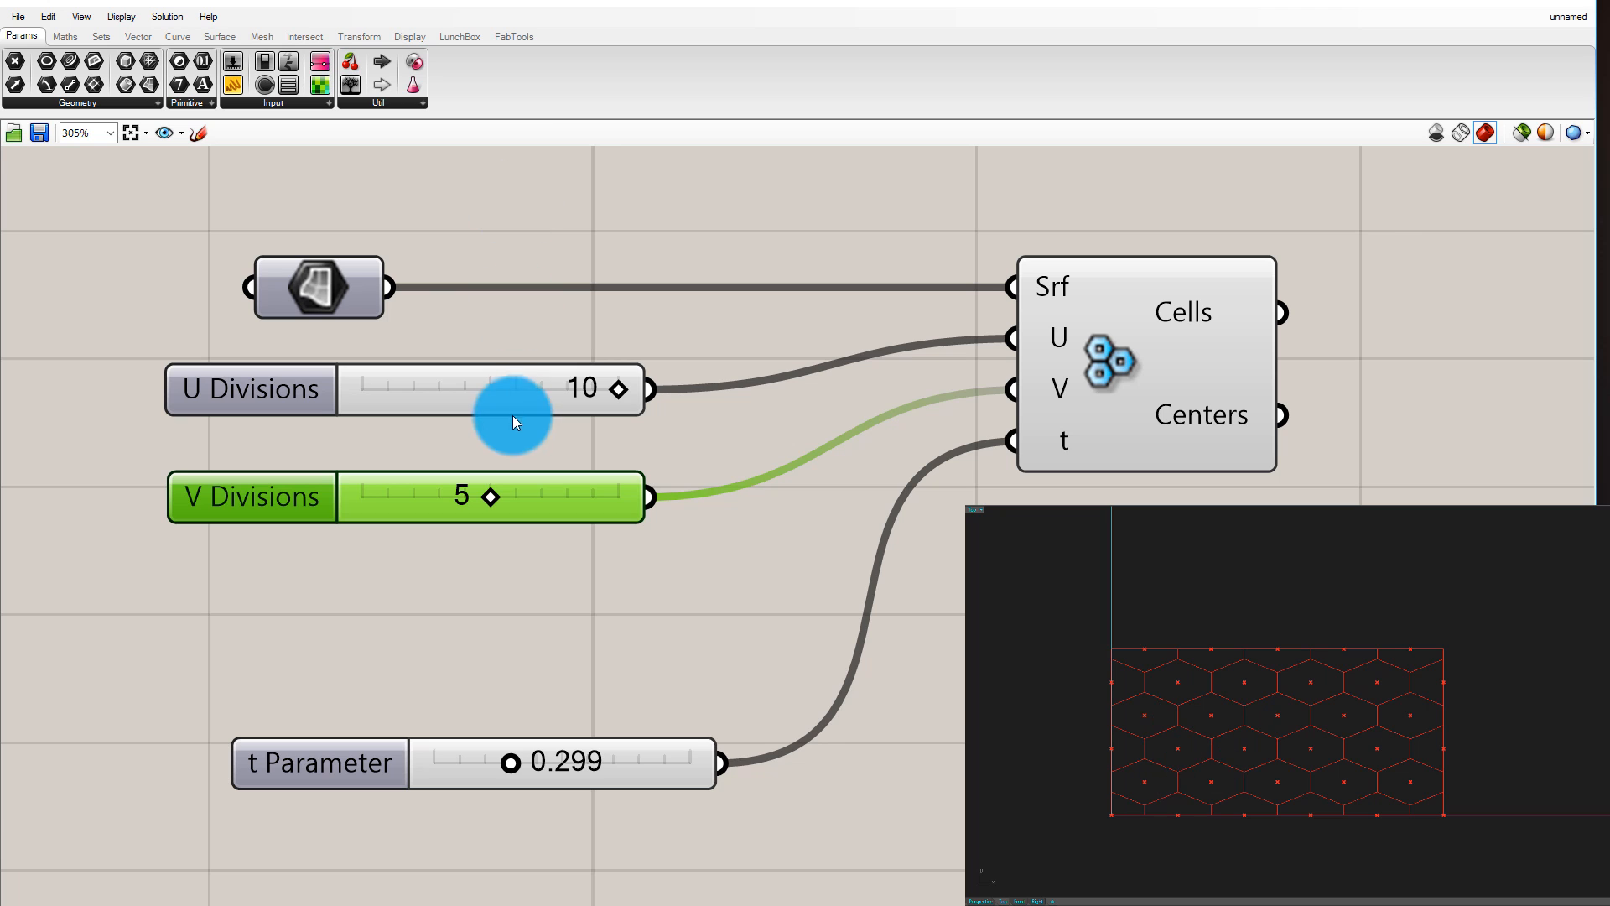
pyautogui.moveTo(616, 390); pyautogui.dragTo(410, 394)
pyautogui.moveTo(491, 497); pyautogui.dragTo(398, 500)
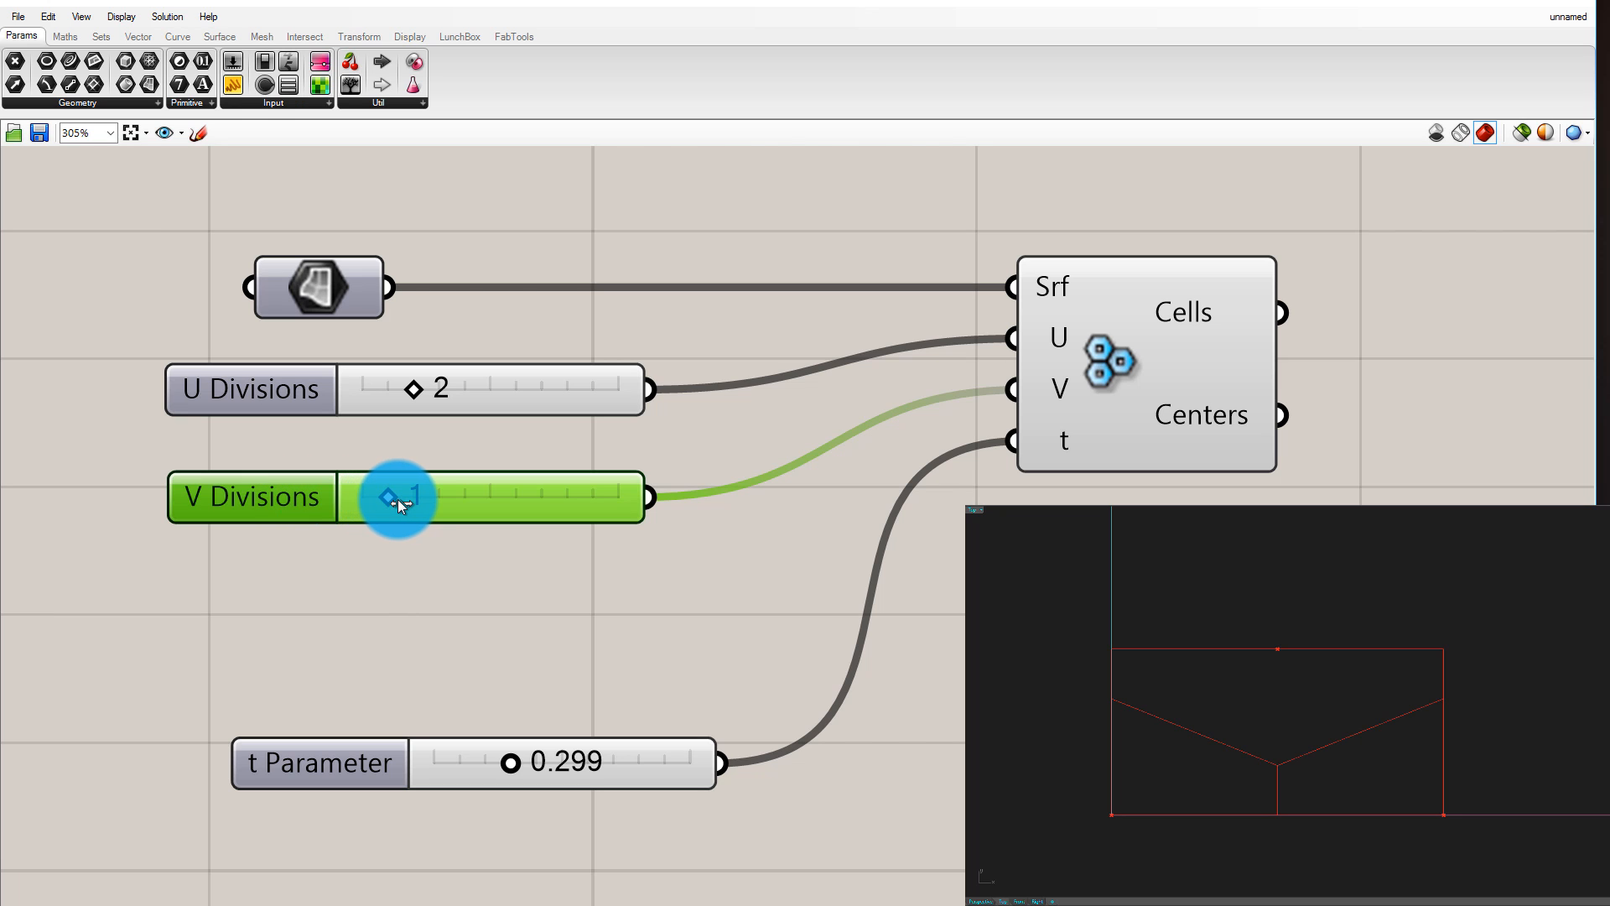
# Move the Hexagon Cells component farther away from the sliders to free canvas space between them
pyautogui.scroll(-1, 961, 335)
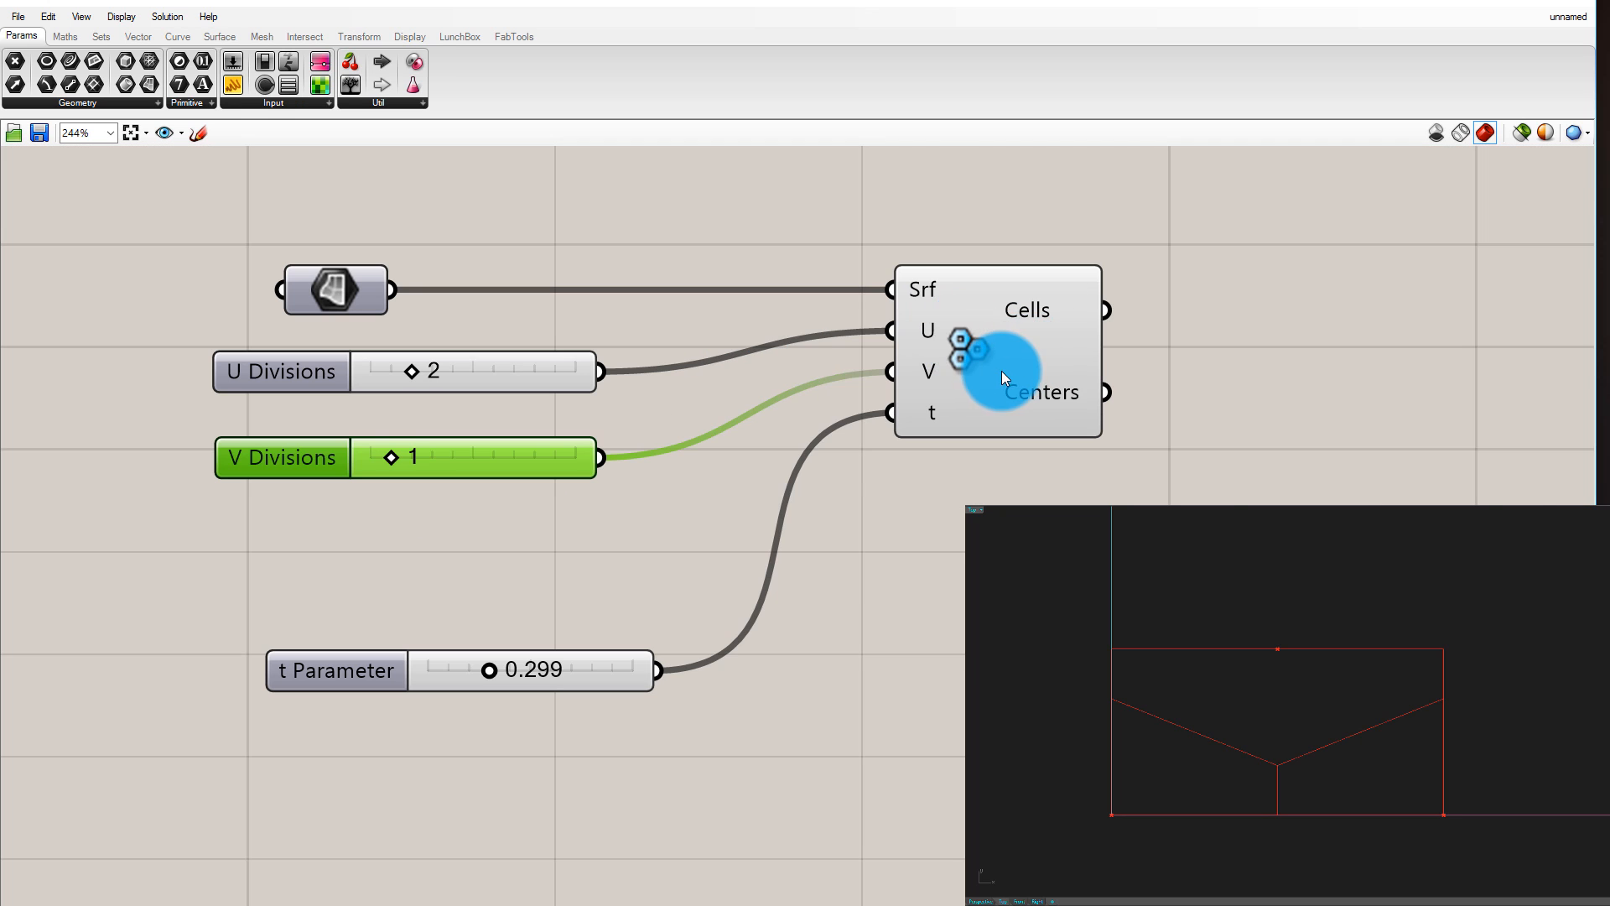
pyautogui.moveTo(1001, 377); pyautogui.dragTo(1353, 371)
pyautogui.scroll(-1, 792, 387)
pyautogui.click(892, 307)
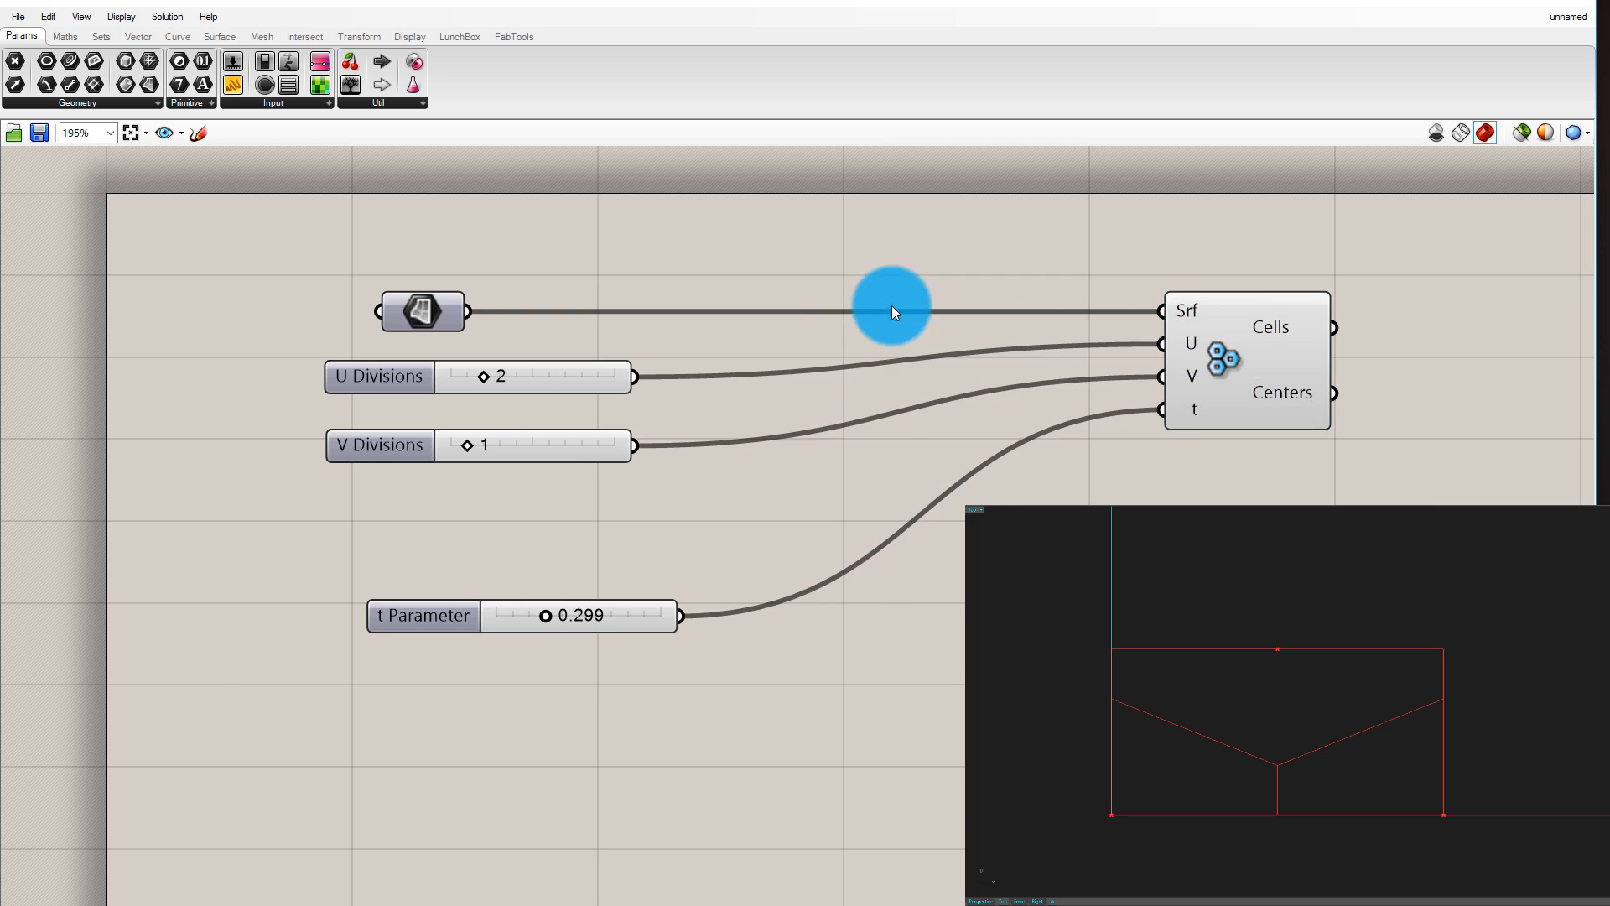
# Place the t Parameter slider lower and nearer to Hexagon Cells, and move the V and U Divisions sliders down from the Surface parameter
pyautogui.scroll(1, 847, 335)
pyautogui.scroll(-1, 796, 343)
pyautogui.moveTo(495, 639); pyautogui.dragTo(942, 724)
pyautogui.moveTo(524, 445); pyautogui.dragTo(525, 539)
pyautogui.click(514, 375)
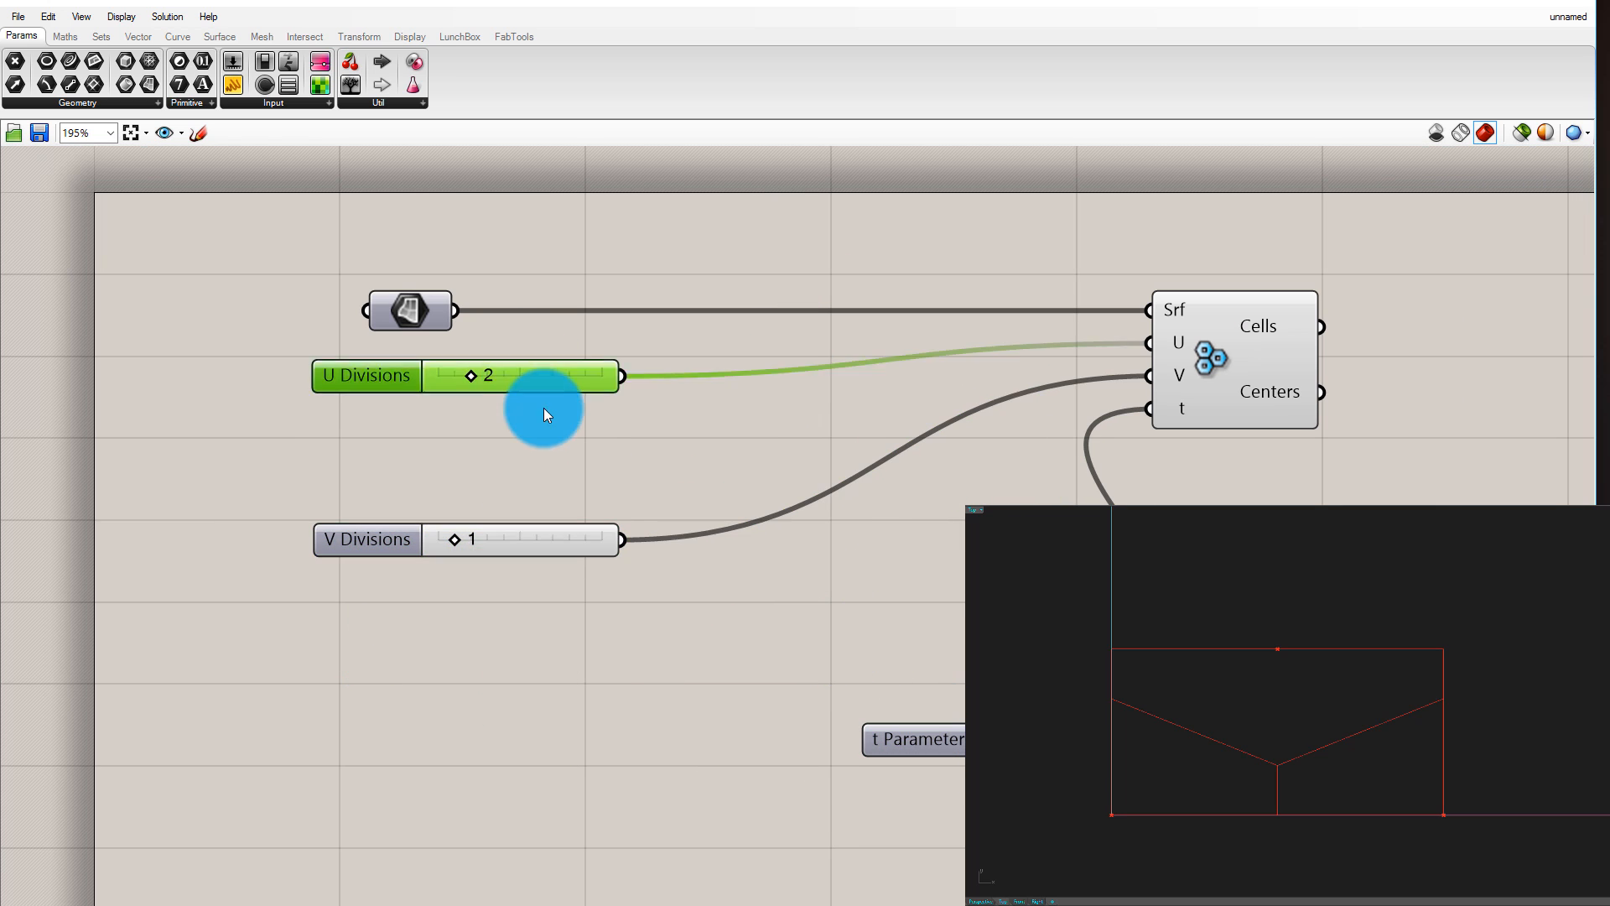
pyautogui.moveTo(544, 408); pyautogui.dragTo(546, 476)
pyautogui.click(532, 387)
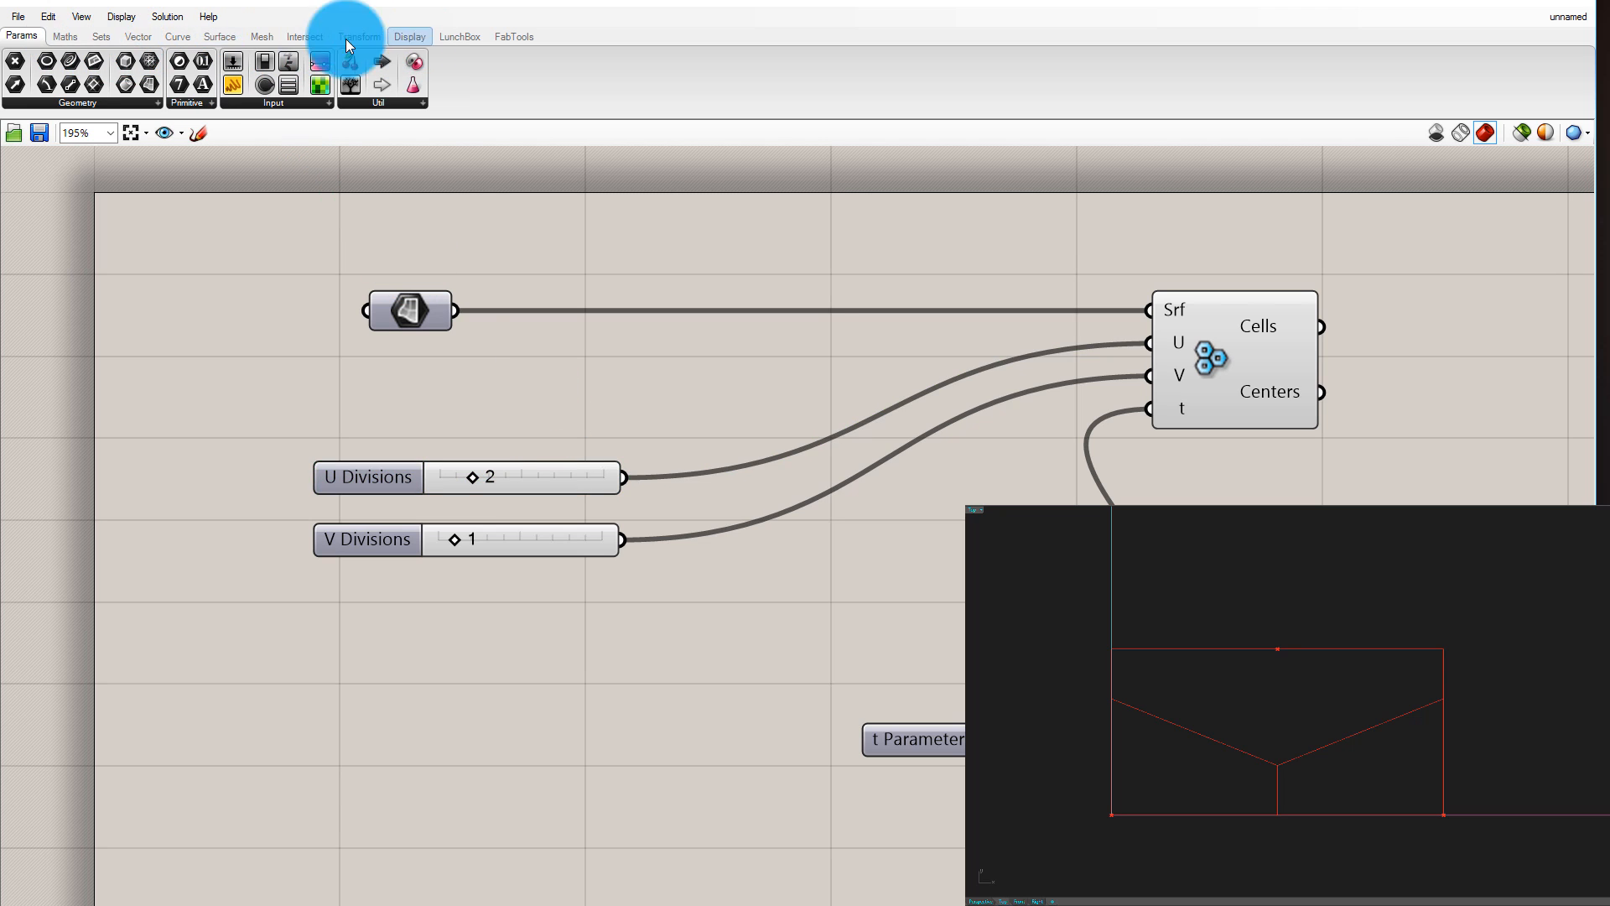
# Add a Multiplication component between the division sliders and the Hexagon Cells component
pyautogui.click(72, 38)
pyautogui.click(171, 101)
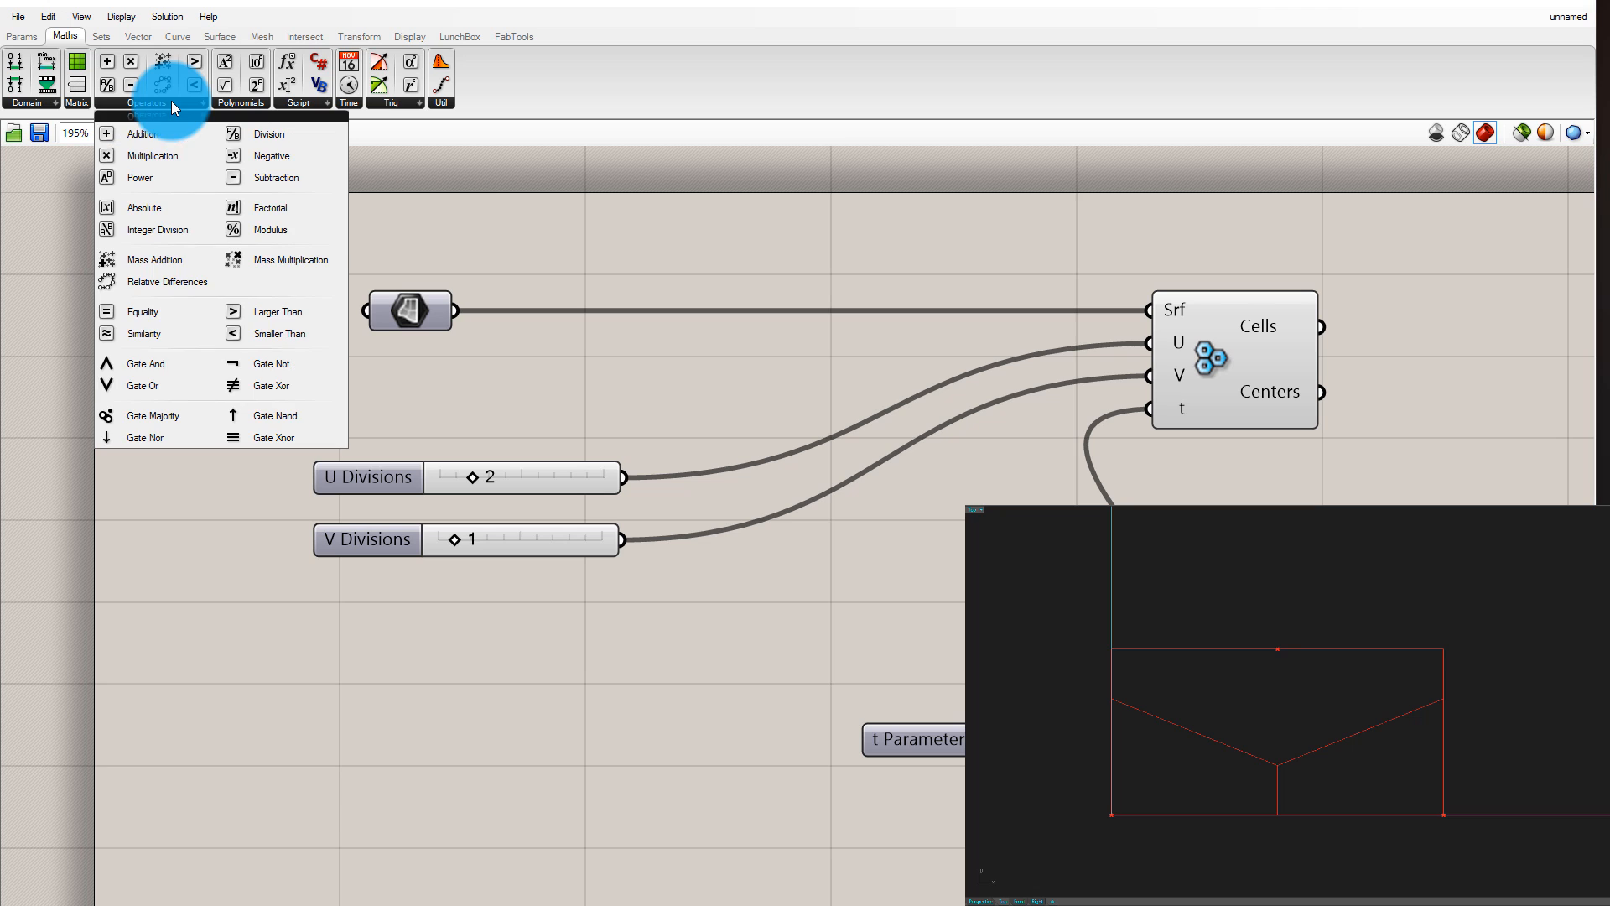
pyautogui.moveTo(184, 154); pyautogui.dragTo(717, 500)
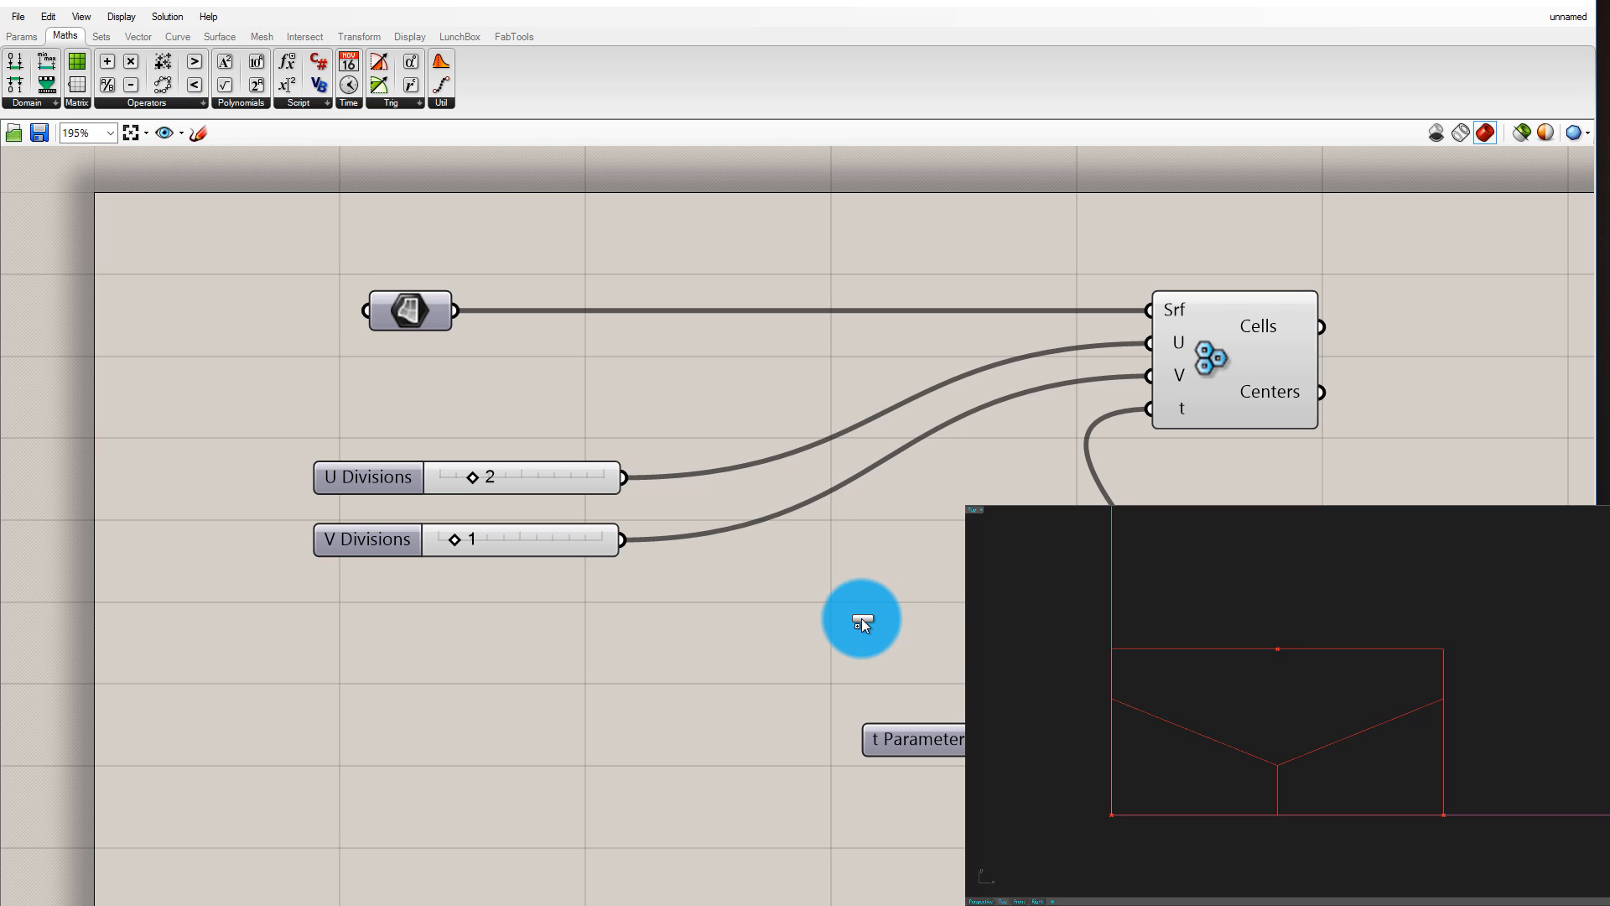
pyautogui.moveTo(862, 617); pyautogui.dragTo(959, 558)
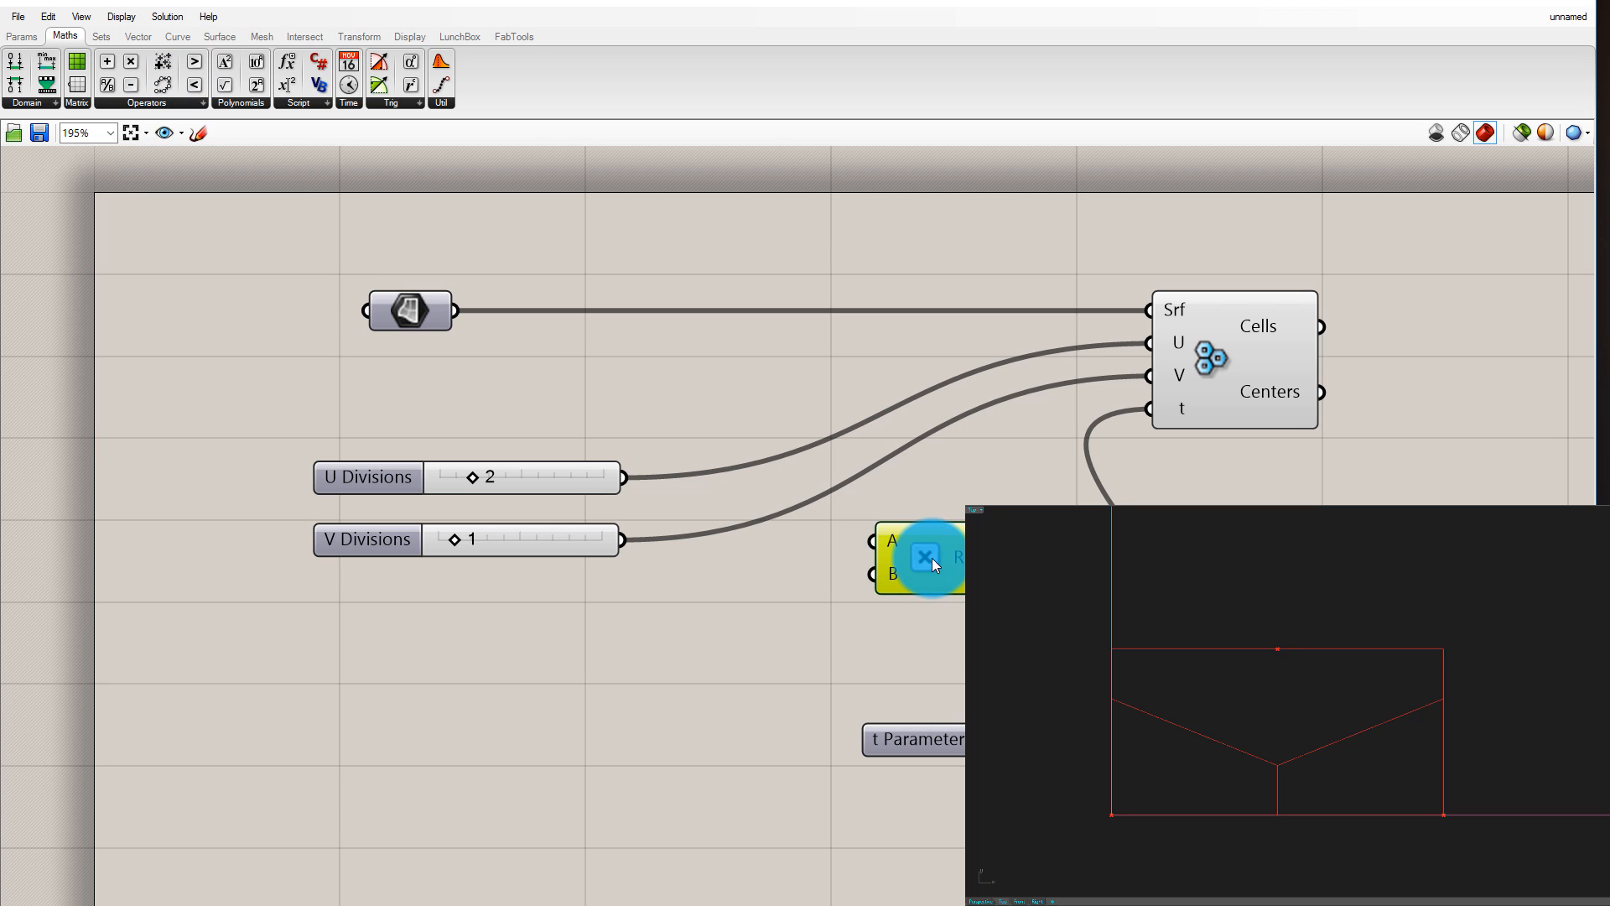
# Duplicate the V Divisions slider and place the unconnected copy below it
pyautogui.moveTo(574, 541); pyautogui.dragTo(562, 737)
pyautogui.hotkey('ctrl', 'c')
pyautogui.hotkey('ctrl', 'v')
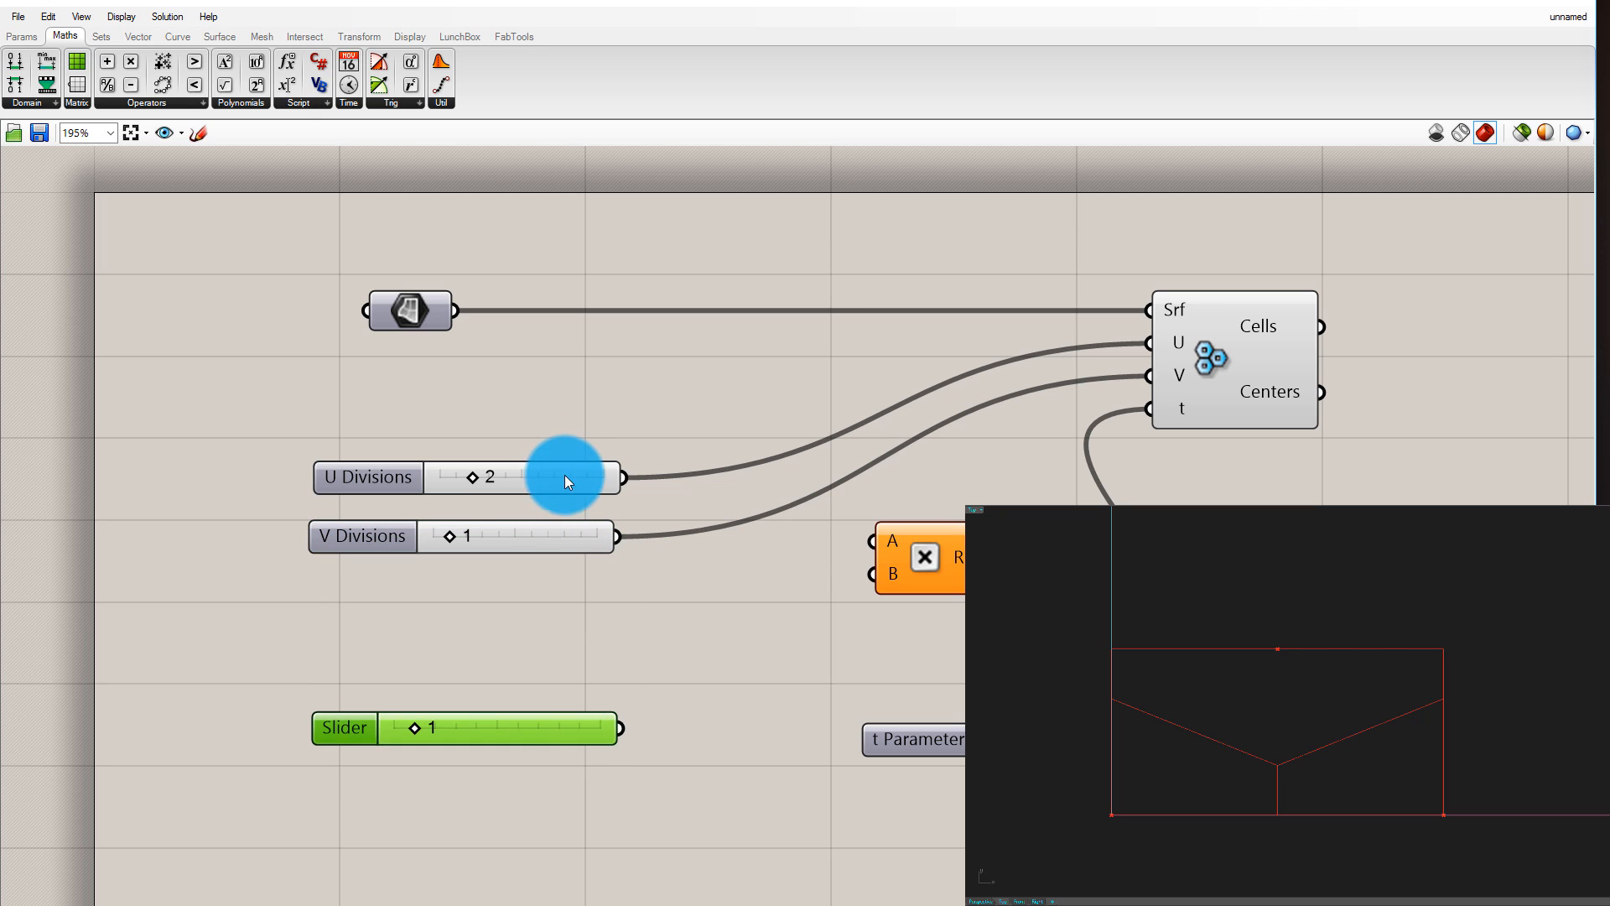
# Reposition the U Divisions slider and the Multiplication component, and connect the slider to the A input while keeping its U connection
pyautogui.moveTo(565, 474); pyautogui.dragTo(555, 438)
pyautogui.moveTo(914, 565); pyautogui.dragTo(837, 532)
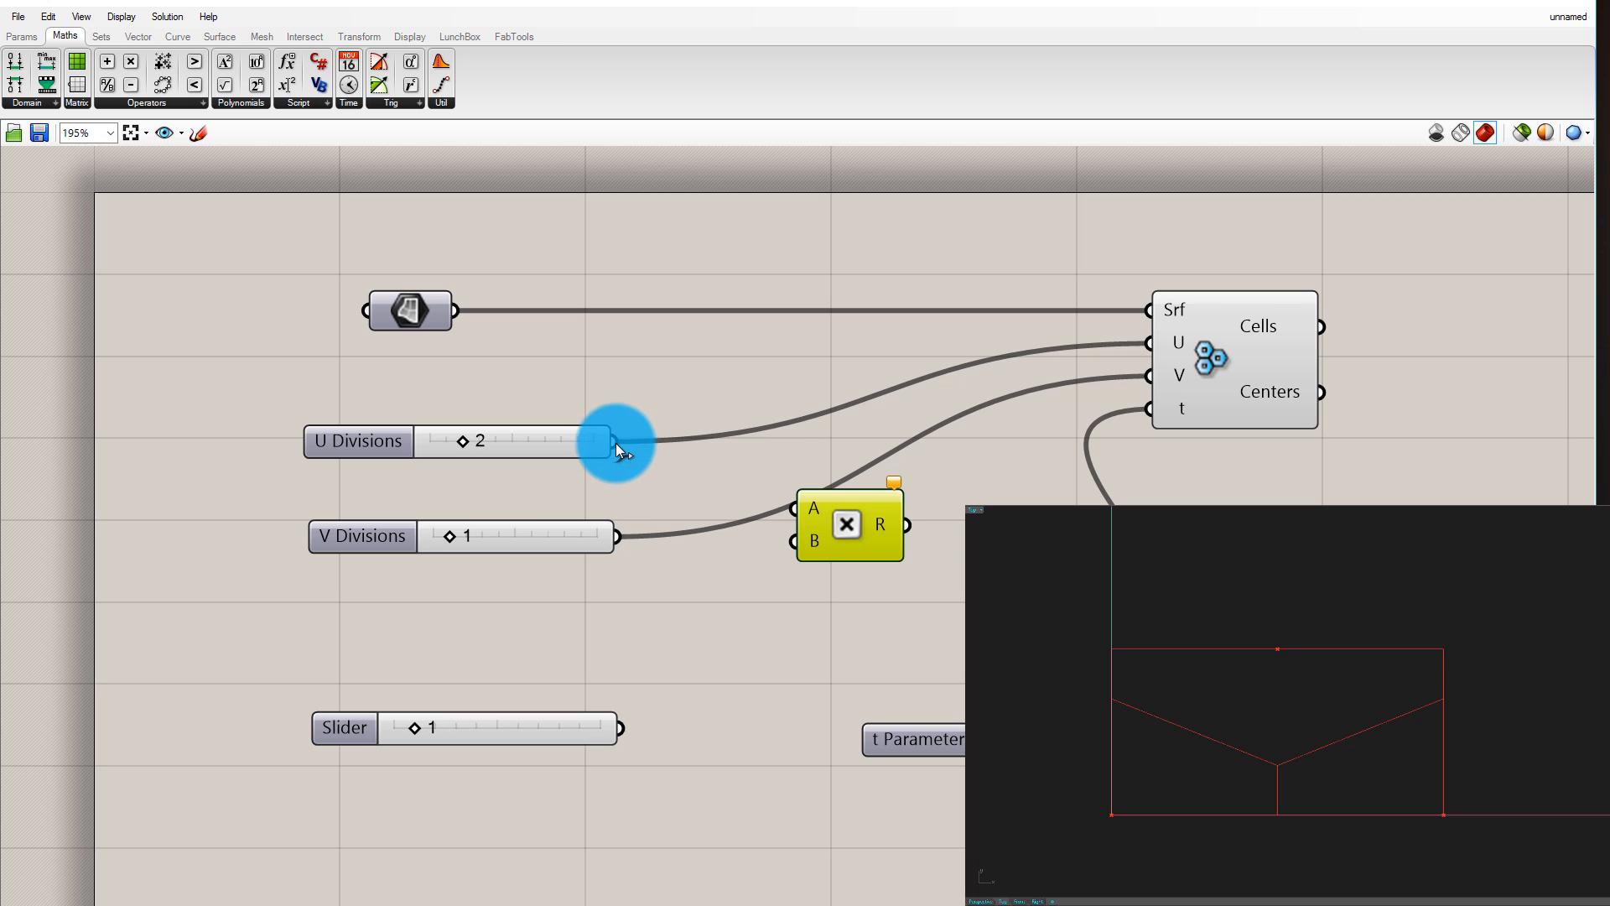
pyautogui.moveTo(615, 442); pyautogui.dragTo(797, 503)
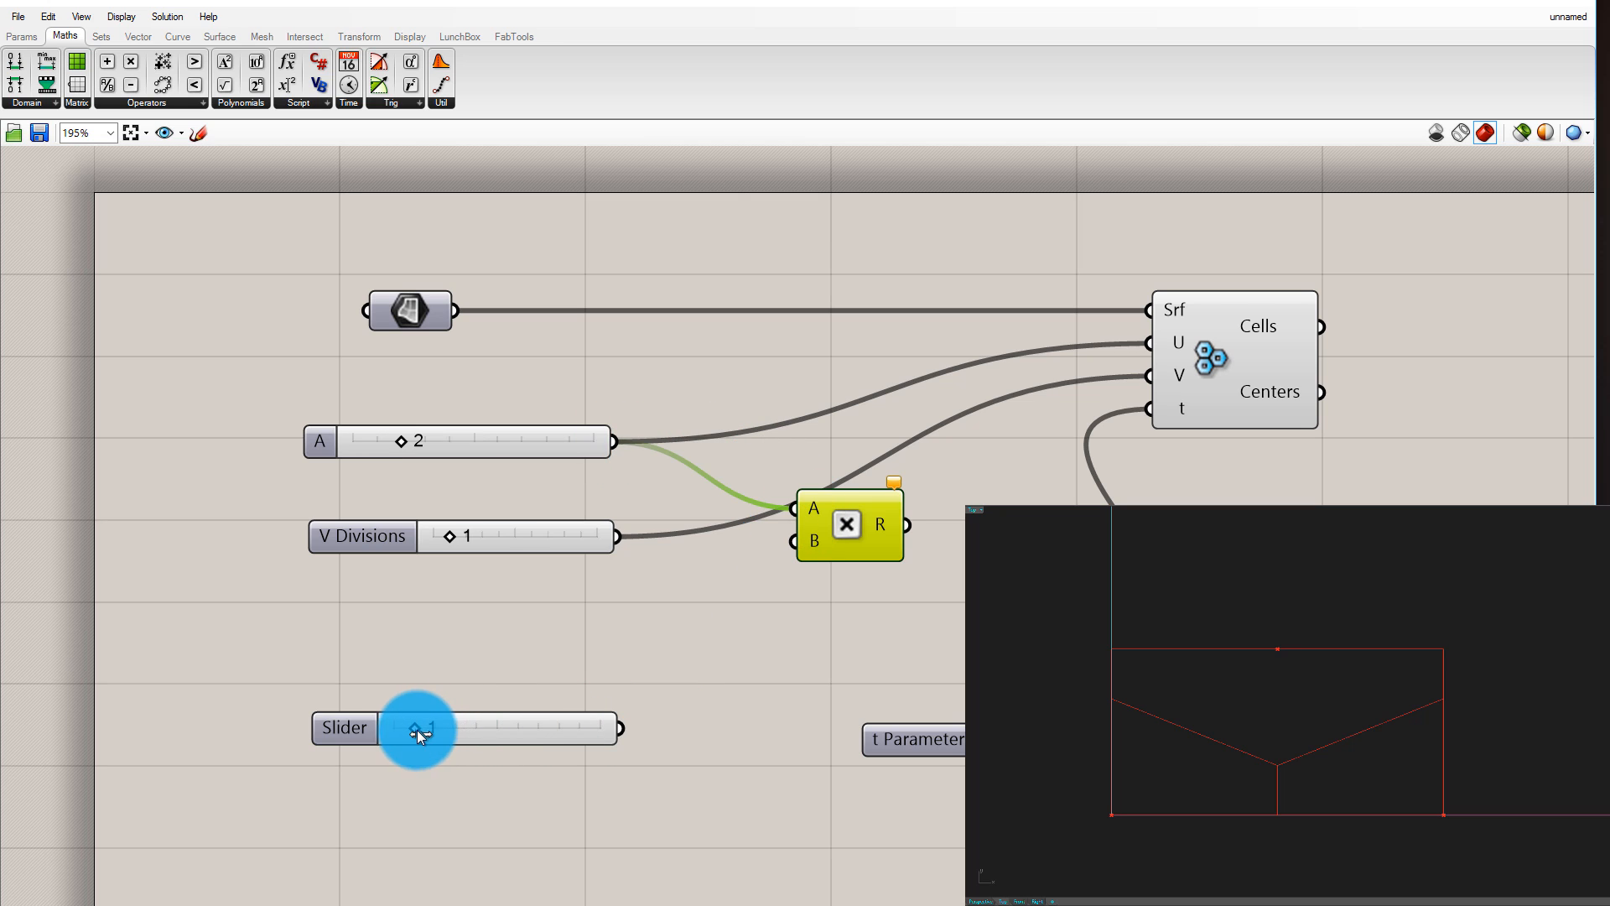
# Set the copied slider to 10, wire it into the Multiplication's B input, and connect the result to the U input of Hexagon Cells
pyautogui.moveTo(596, 741); pyautogui.dragTo(795, 541)
pyautogui.click(46, 10)
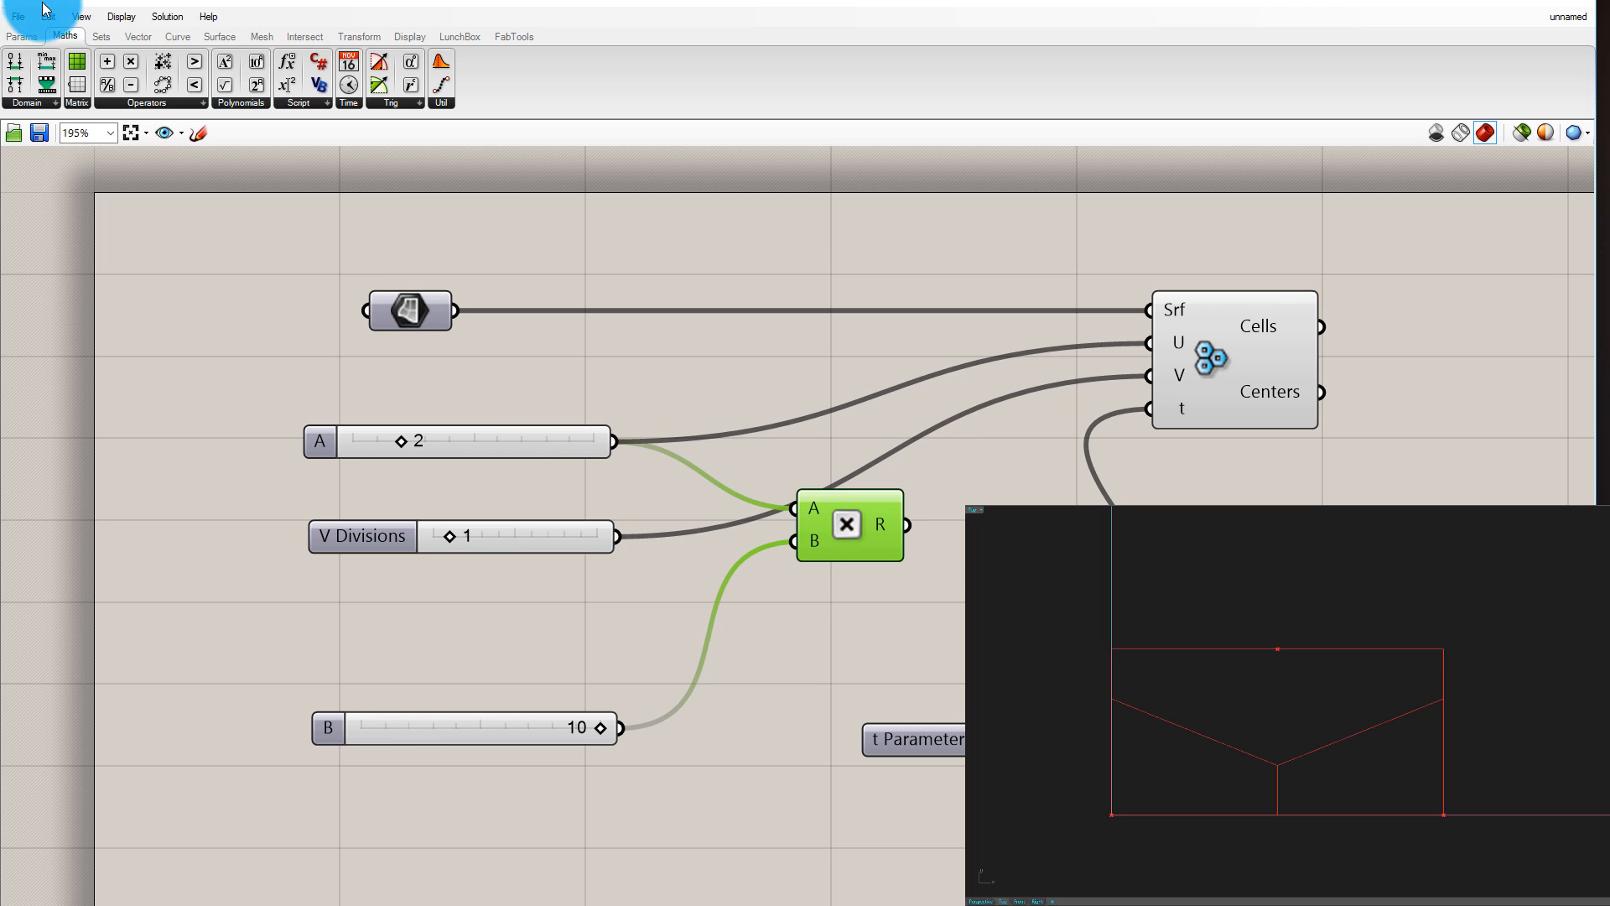
pyautogui.moveTo(909, 525); pyautogui.dragTo(1142, 345)
# Use a second Multiplication component to multiply V Divisions by the shared 10 slider, and feed its result into the V input
pyautogui.moveTo(832, 530)
pyautogui.mouseDown()
pyautogui.moveTo(782, 372)
pyautogui.moveTo(847, 384)
pyautogui.moveTo(839, 538)
pyautogui.mouseUp()
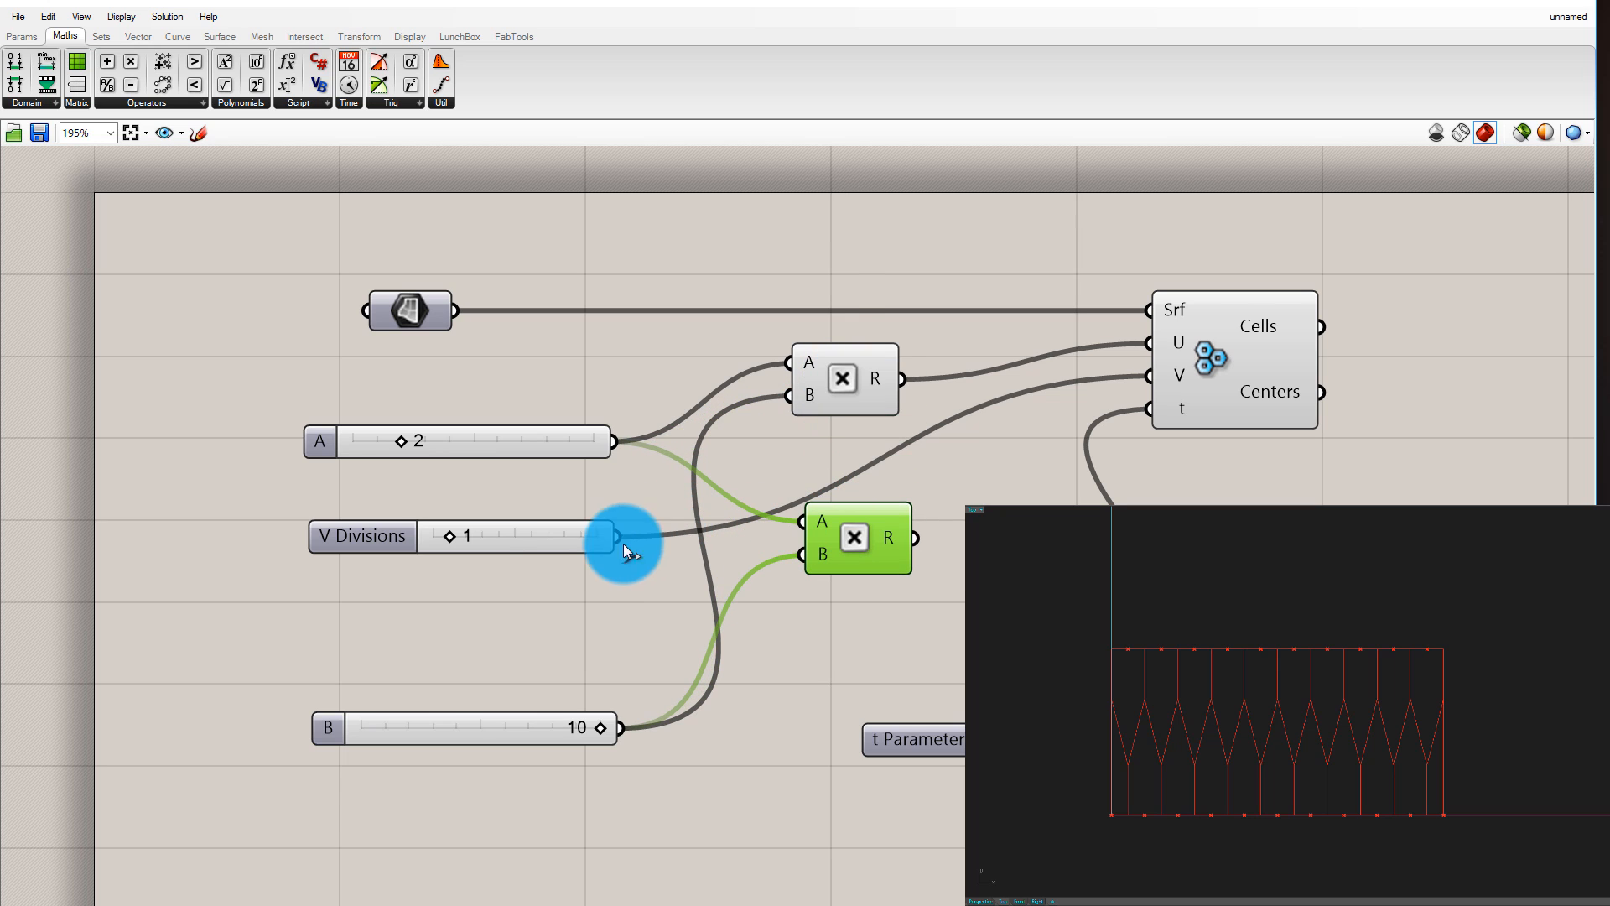
pyautogui.moveTo(622, 537); pyautogui.dragTo(1161, 378)
pyautogui.click(1201, 327)
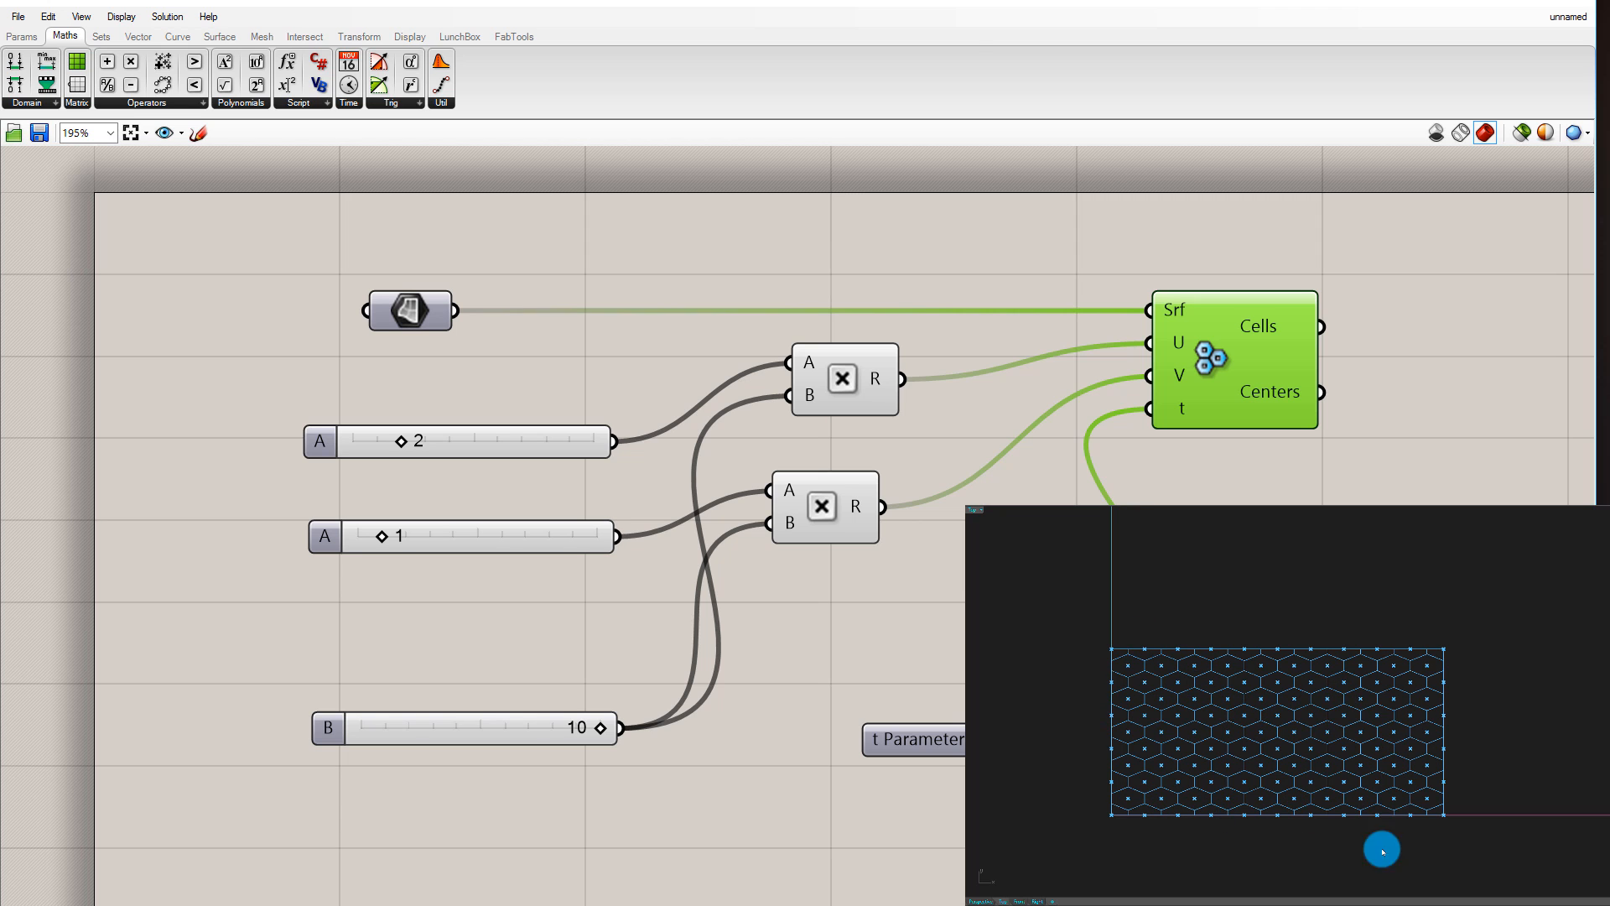
# Set the B slider that feeds both Multiplication components to 9
pyautogui.scroll(4, 587, 742)
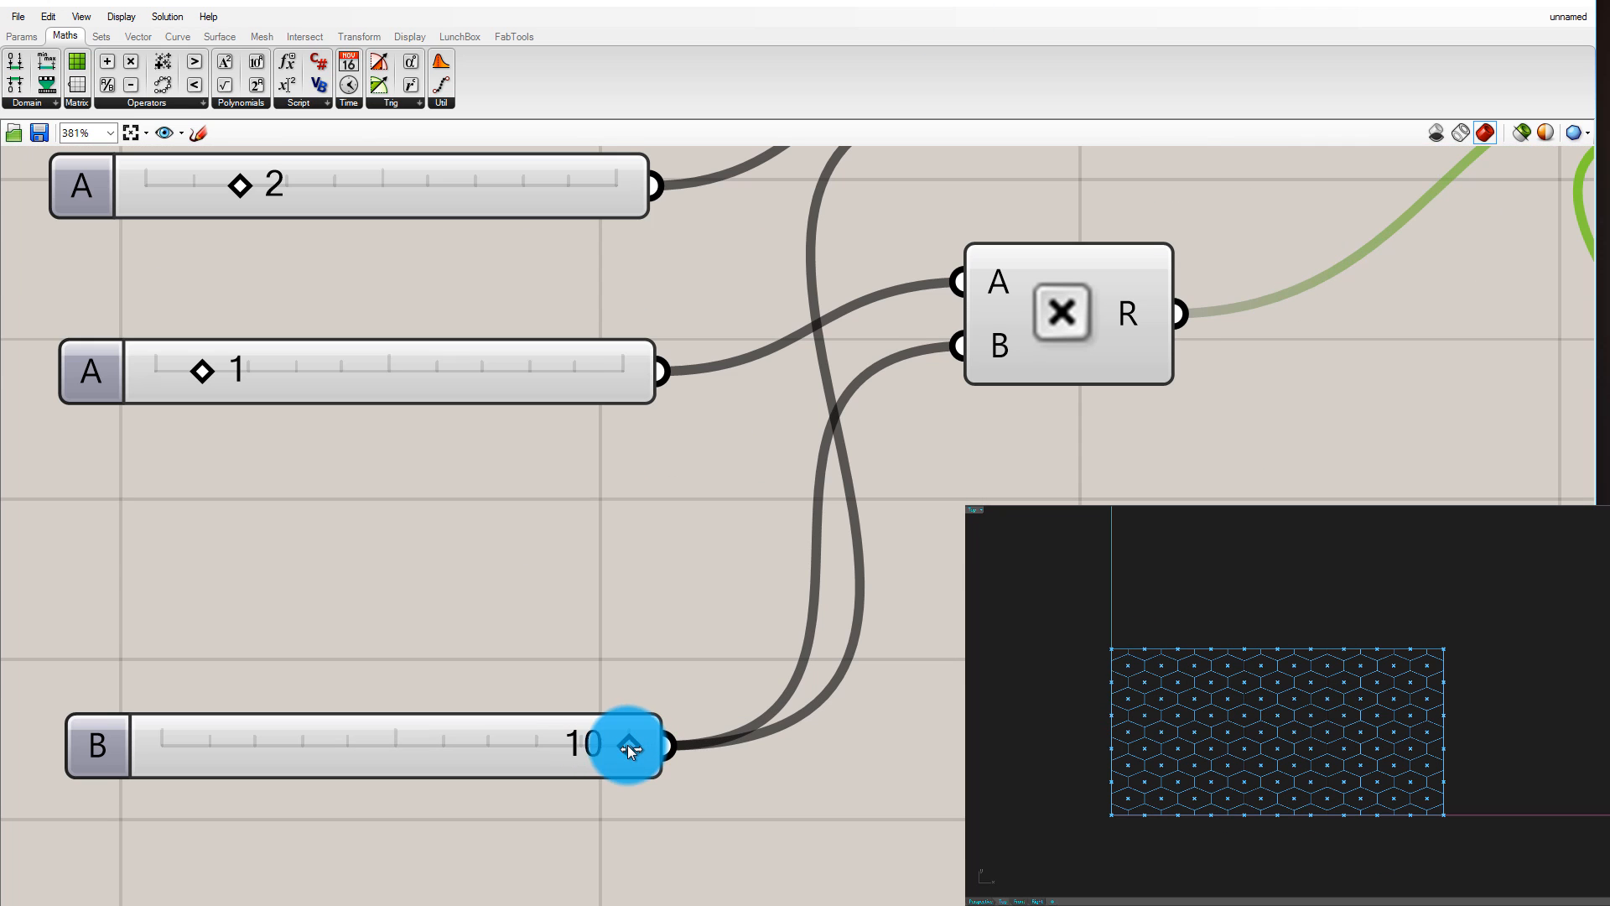
pyautogui.moveTo(629, 746)
pyautogui.mouseDown()
pyautogui.moveTo(266, 752)
pyautogui.moveTo(691, 752)
pyautogui.moveTo(183, 756)
pyautogui.moveTo(675, 758)
pyautogui.moveTo(542, 758)
pyautogui.moveTo(634, 758)
pyautogui.mouseUp()
pyautogui.scroll(-2, 1265, 693)
pyautogui.scroll(2, 1297, 694)
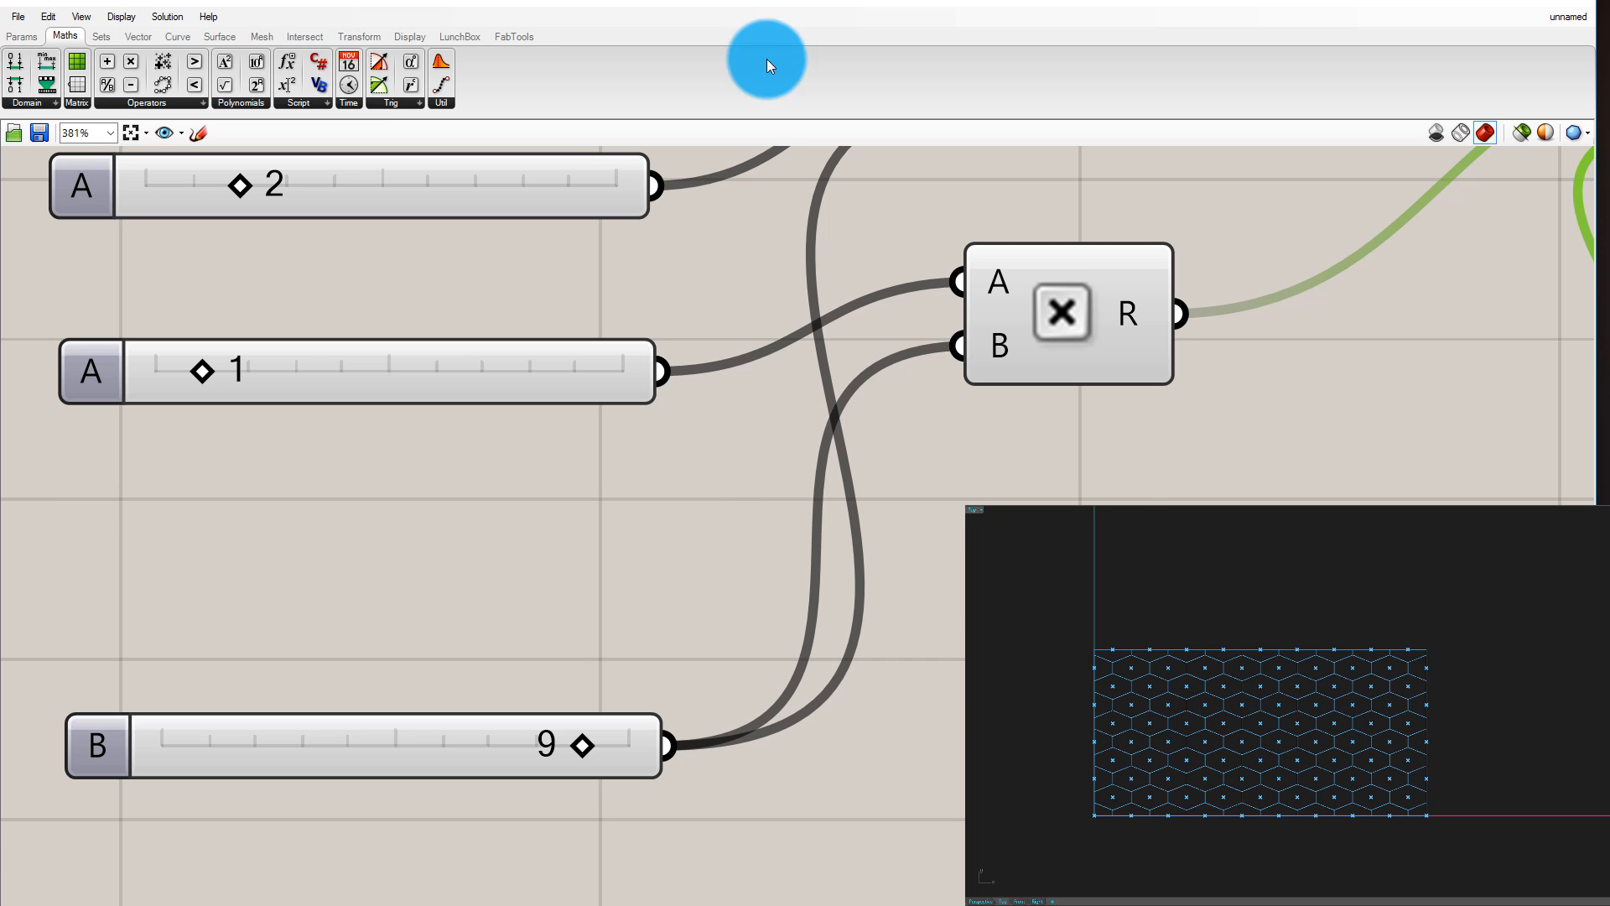
# Set the t Parameter slider to 0.361 and deselect the Hexagon Cells component
pyautogui.scroll(-3, 836, 545)
pyautogui.scroll(2, 811, 543)
pyautogui.scroll(-1, 812, 543)
pyautogui.scroll(2, 1313, 656)
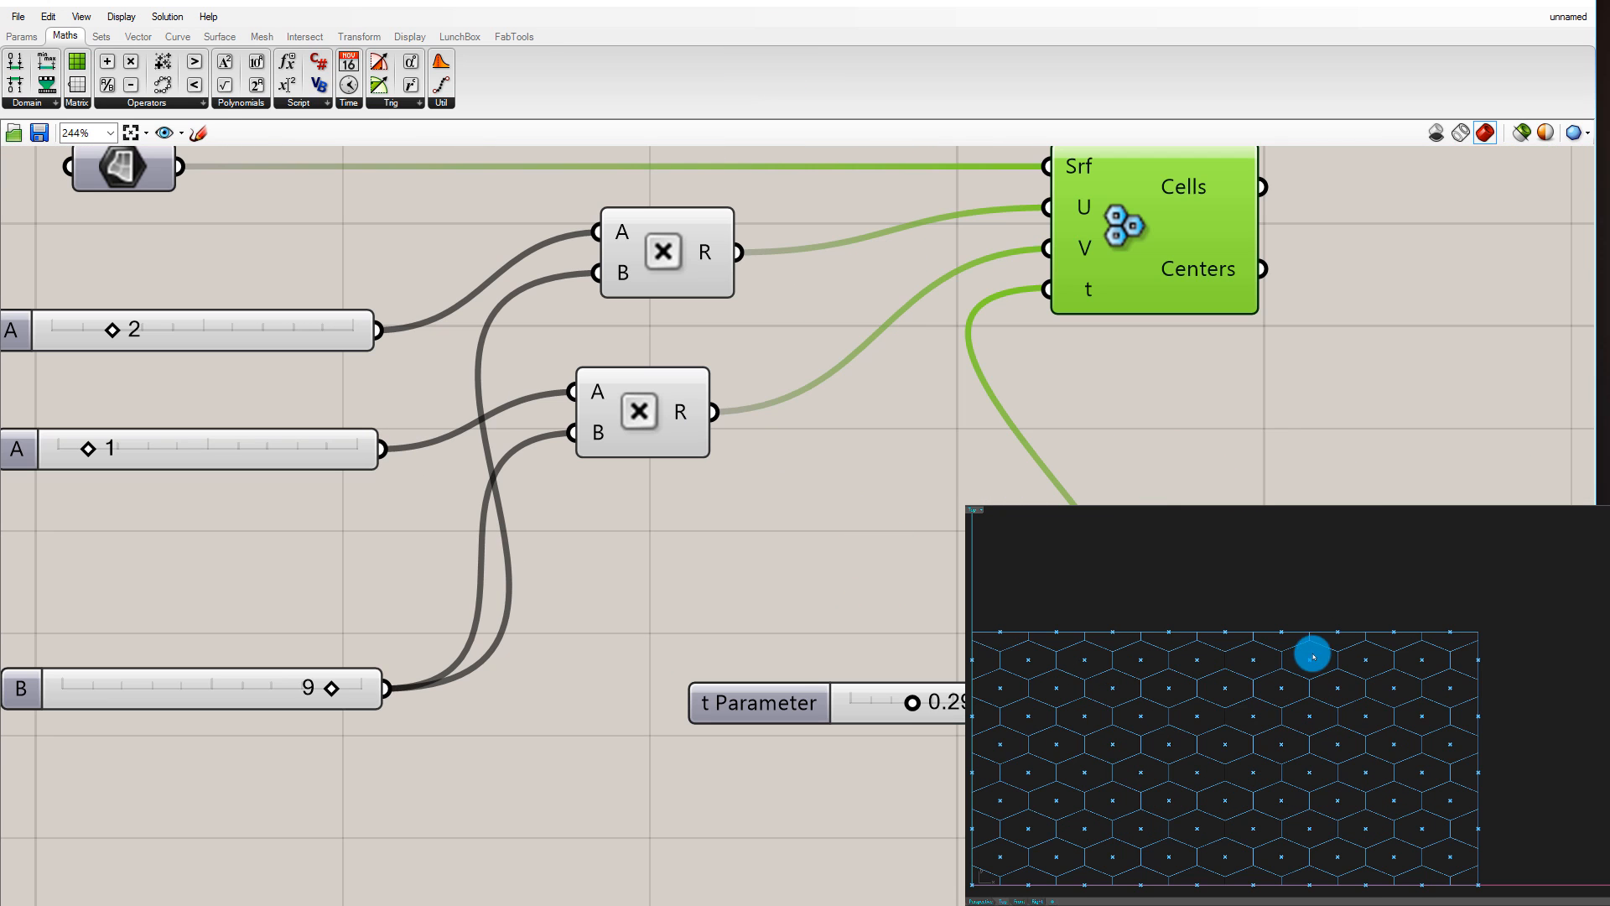
pyautogui.scroll(-1, 1461, 629)
pyautogui.scroll(1, 1246, 758)
pyautogui.scroll(3, 770, 668)
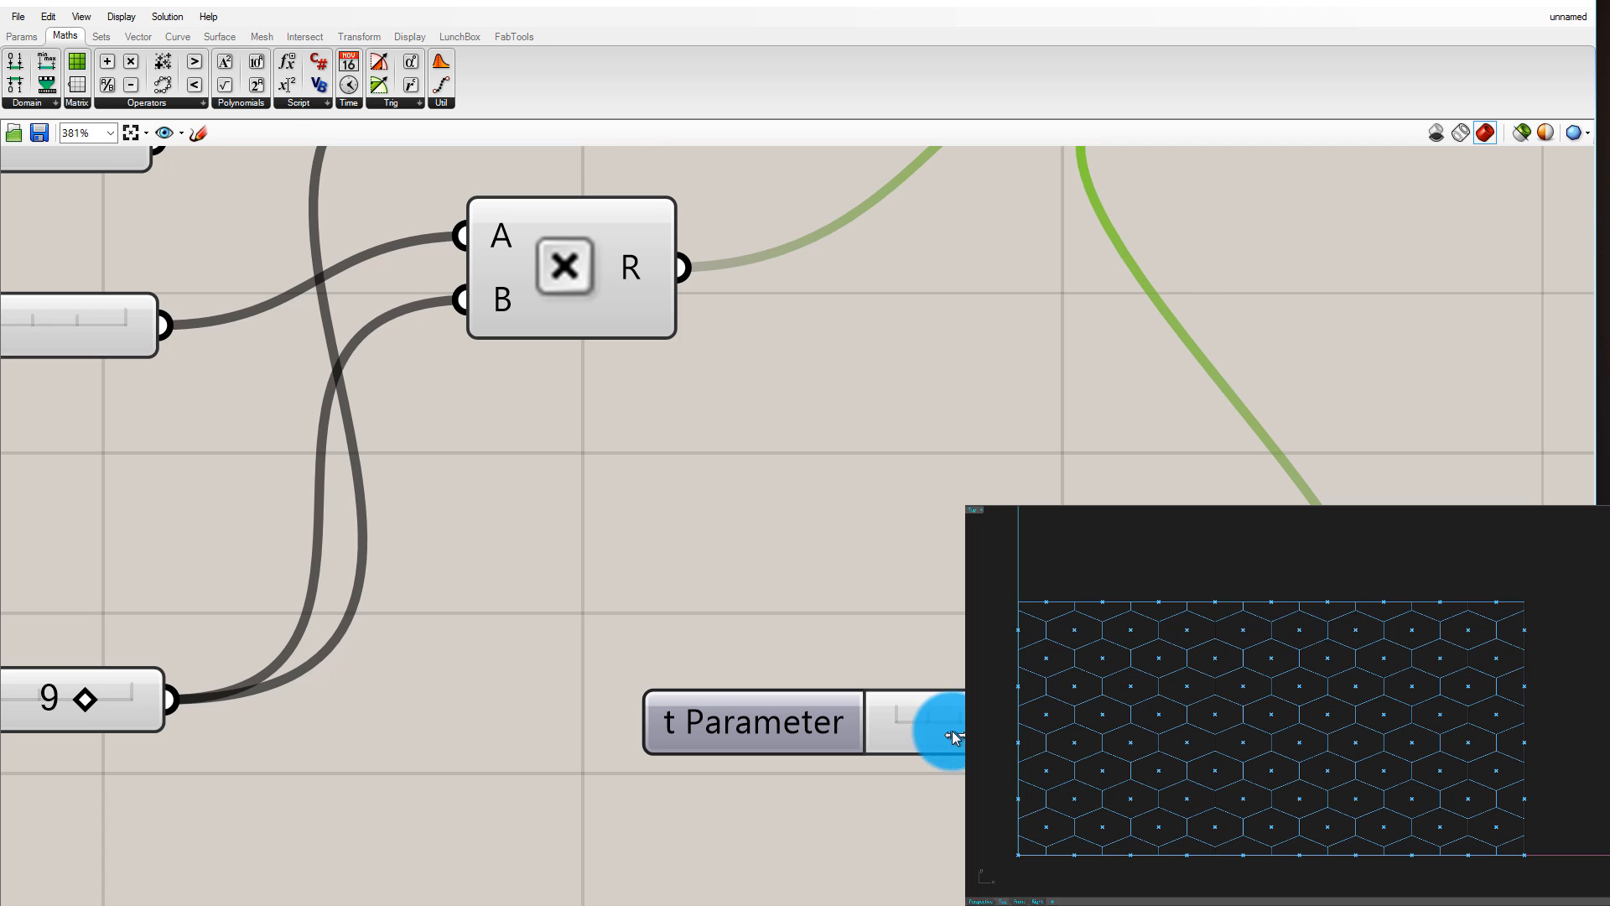
pyautogui.moveTo(953, 735); pyautogui.dragTo(1010, 734)
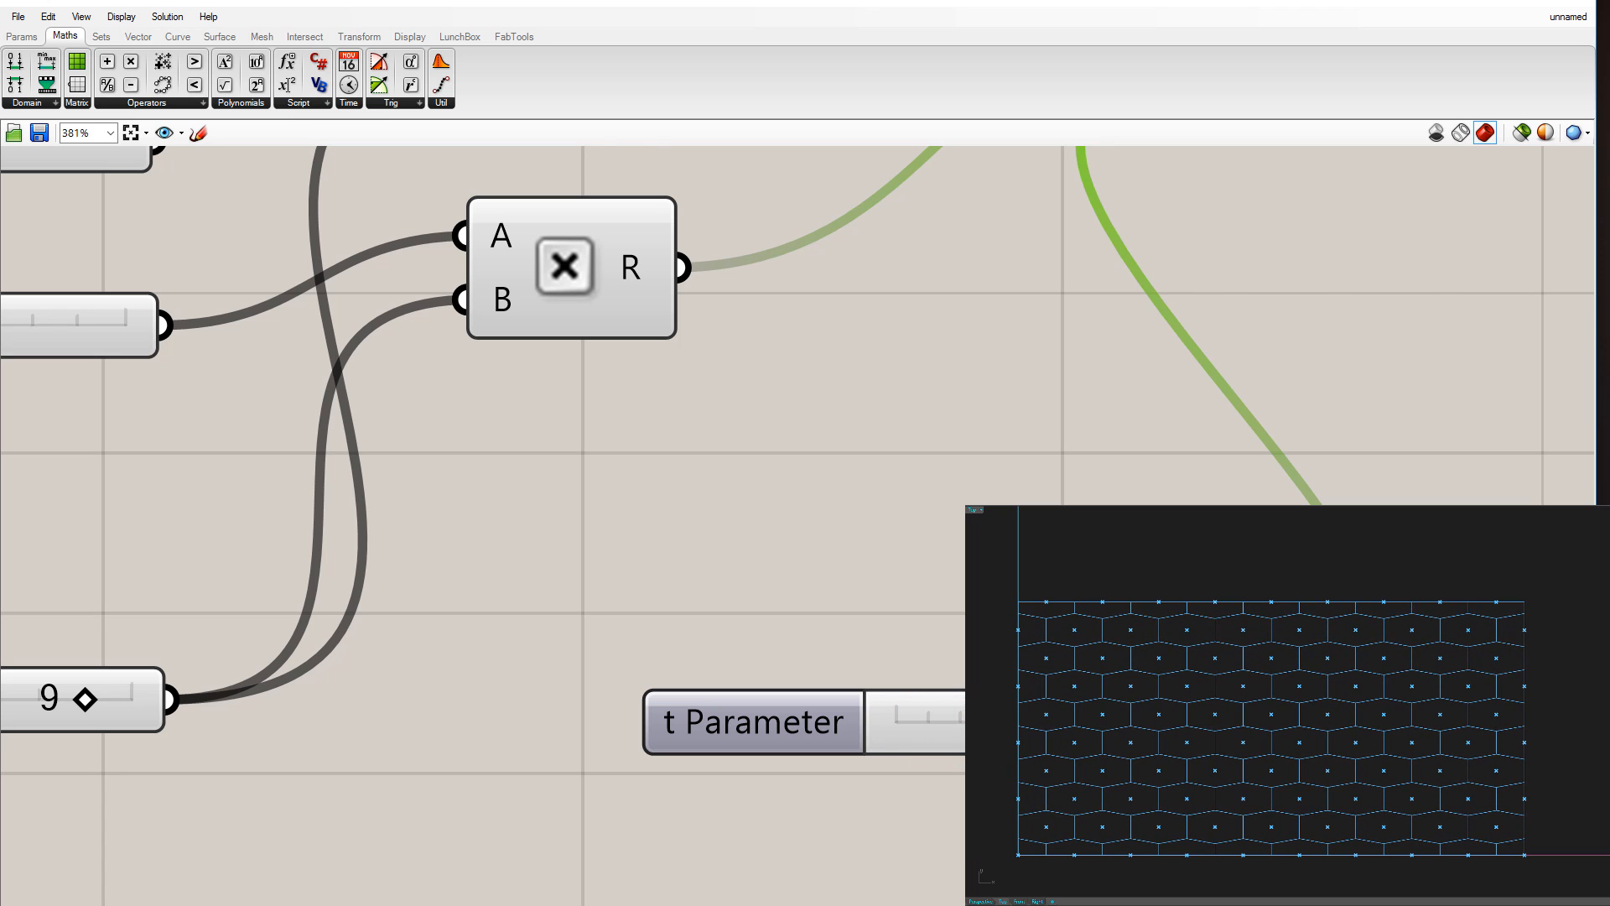
pyautogui.click(973, 547)
# Examine the hexagon cell pattern across the surface at different magnifications, along with the definition that drives it
pyautogui.scroll(-6, 1262, 613)
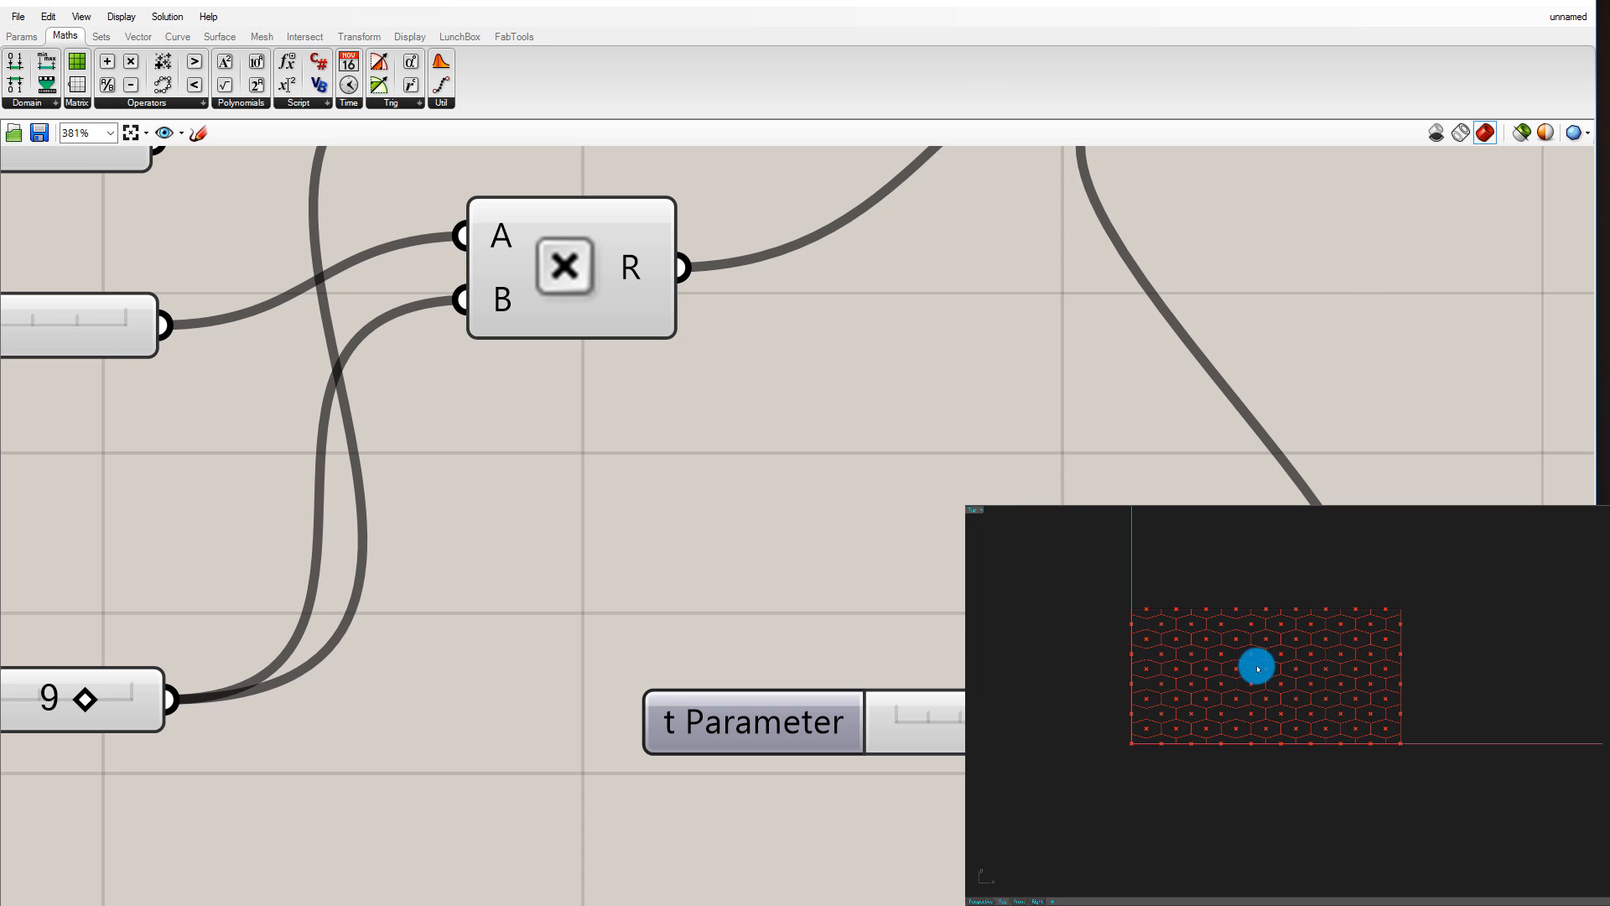
pyautogui.scroll(6, 1240, 611)
pyautogui.scroll(-3, 1240, 614)
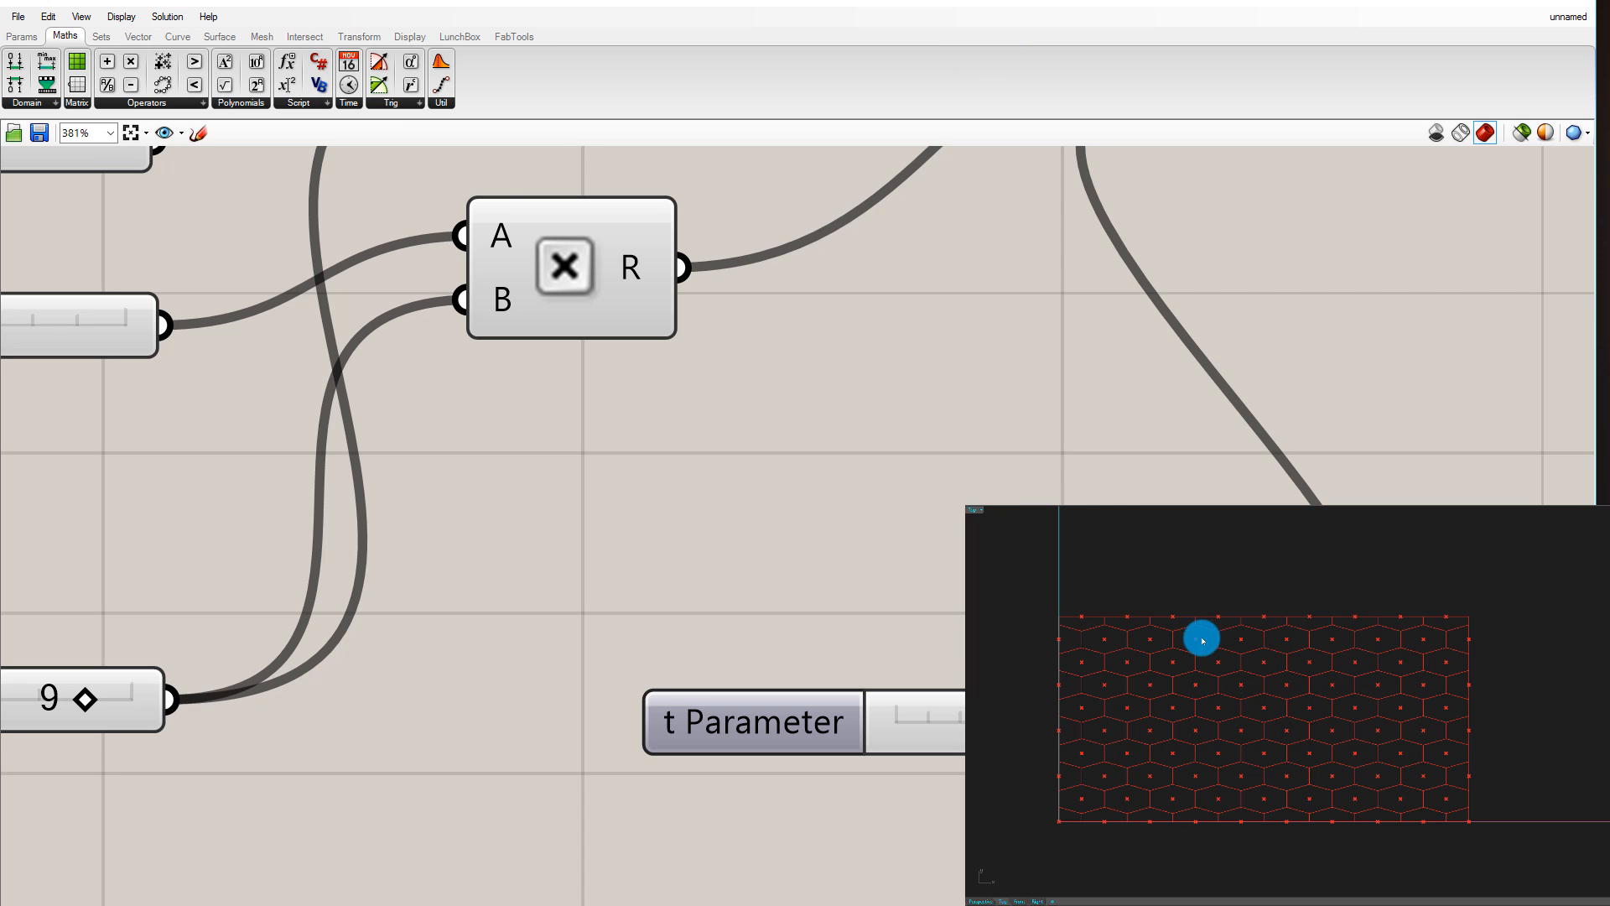
pyautogui.scroll(-3, 662, 421)
pyautogui.scroll(3, 805, 193)
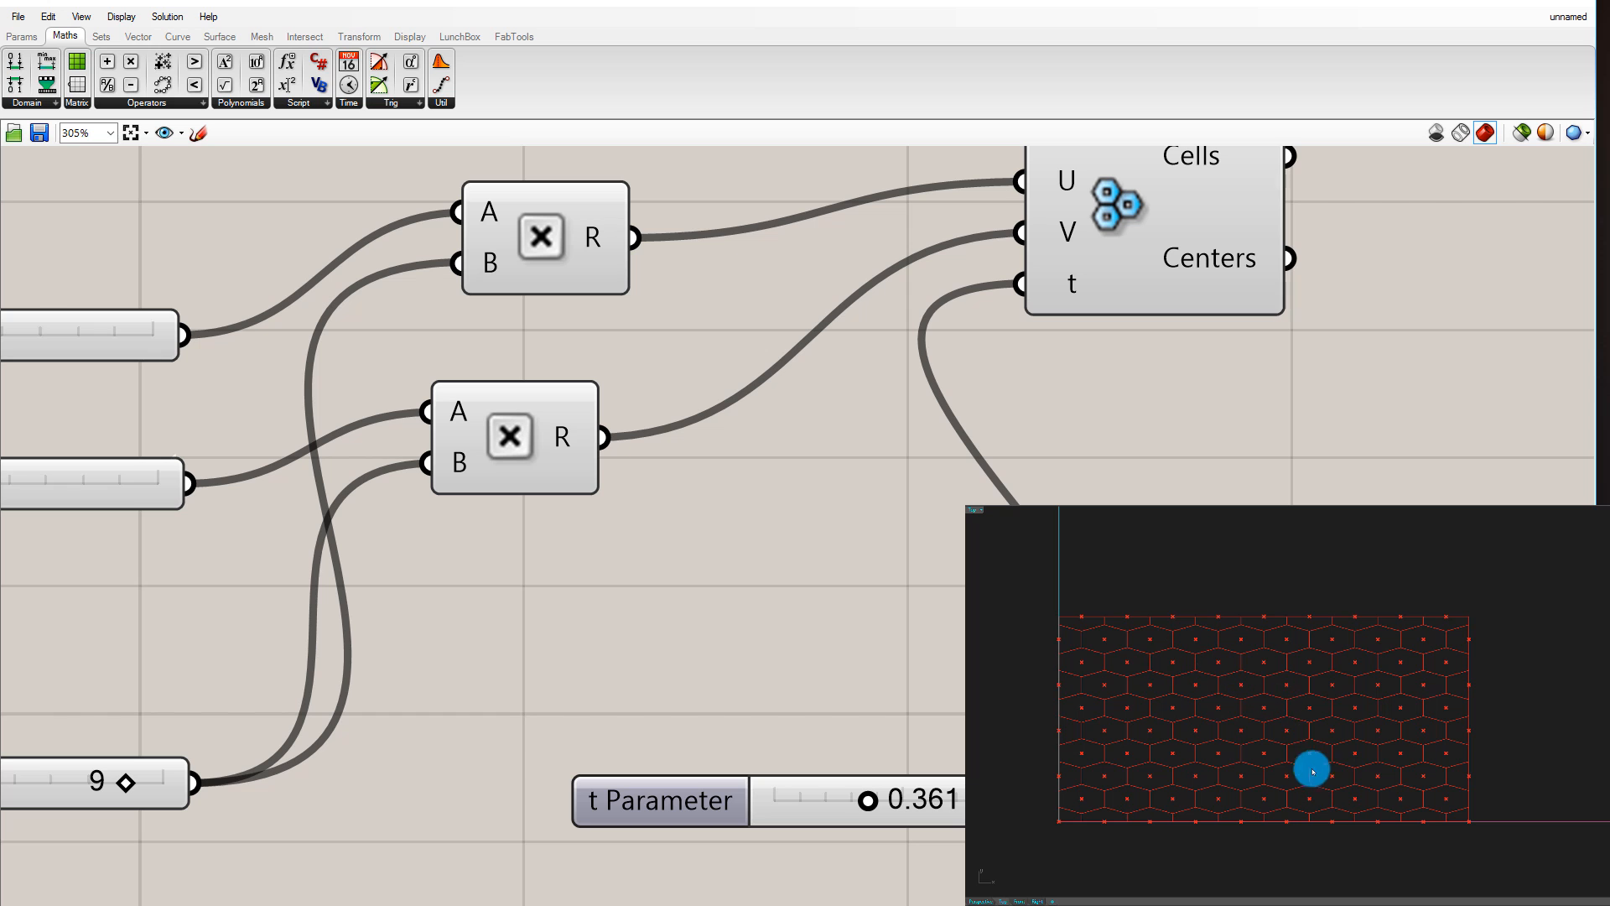
pyautogui.scroll(-5, 894, 545)
pyautogui.scroll(4, 776, 404)
pyautogui.scroll(-2, 969, 411)
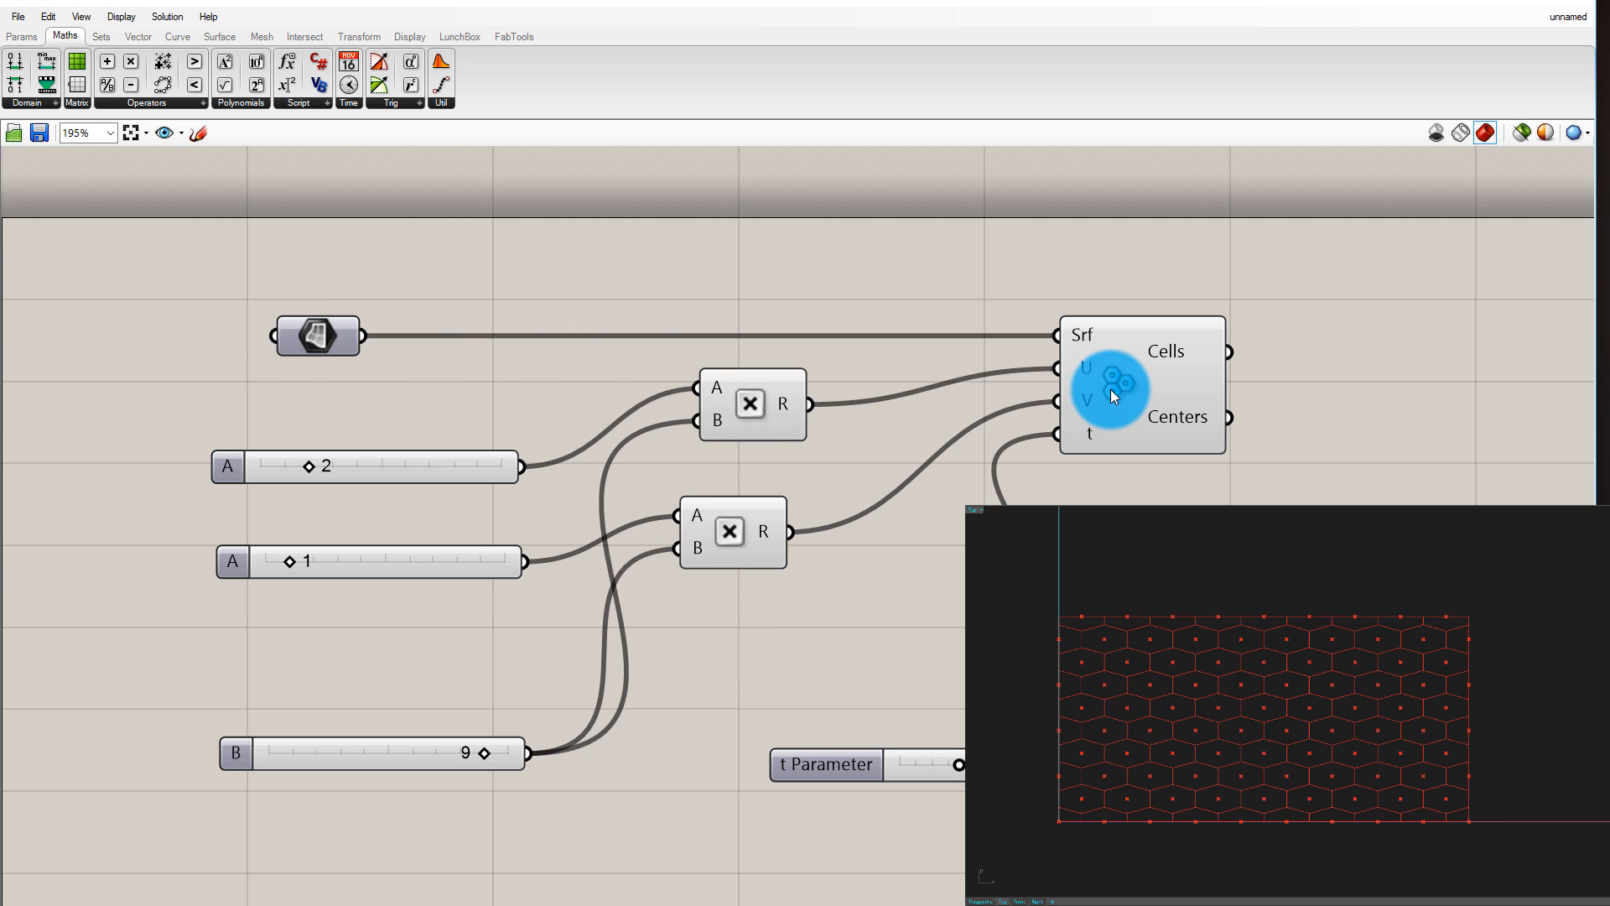
# Move the Hexagon Cells component farther away from the two Multiplication components and deselect it
pyautogui.scroll(-2, 1110, 389)
pyautogui.scroll(3, 1179, 381)
pyautogui.scroll(-3, 1072, 379)
pyautogui.scroll(2, 1078, 429)
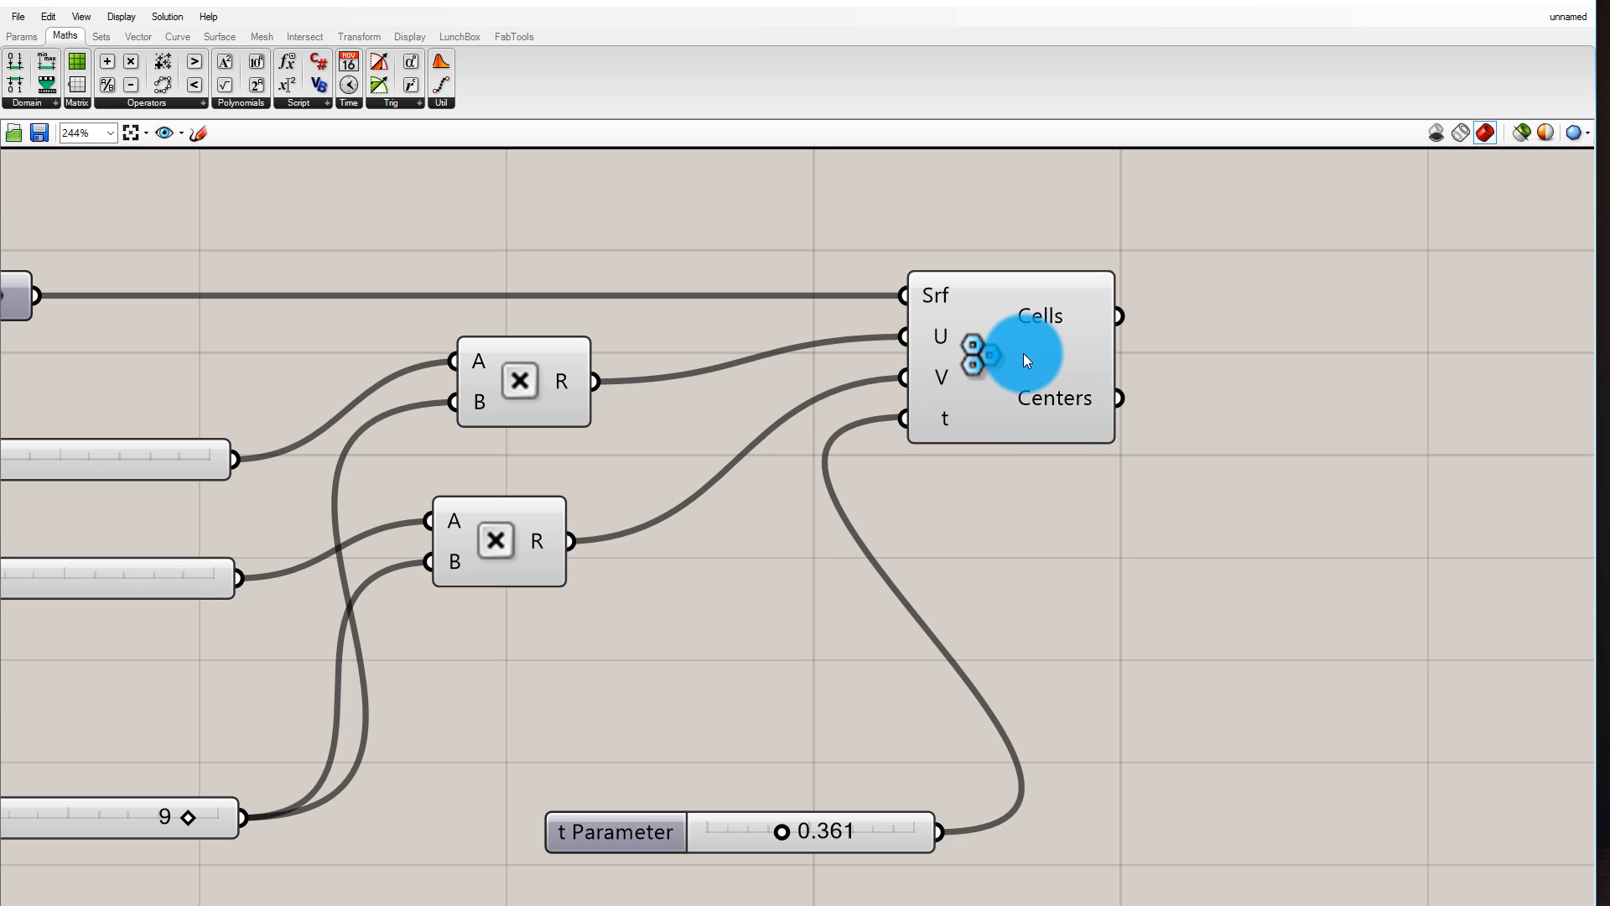
pyautogui.moveTo(1026, 359); pyautogui.dragTo(1253, 434)
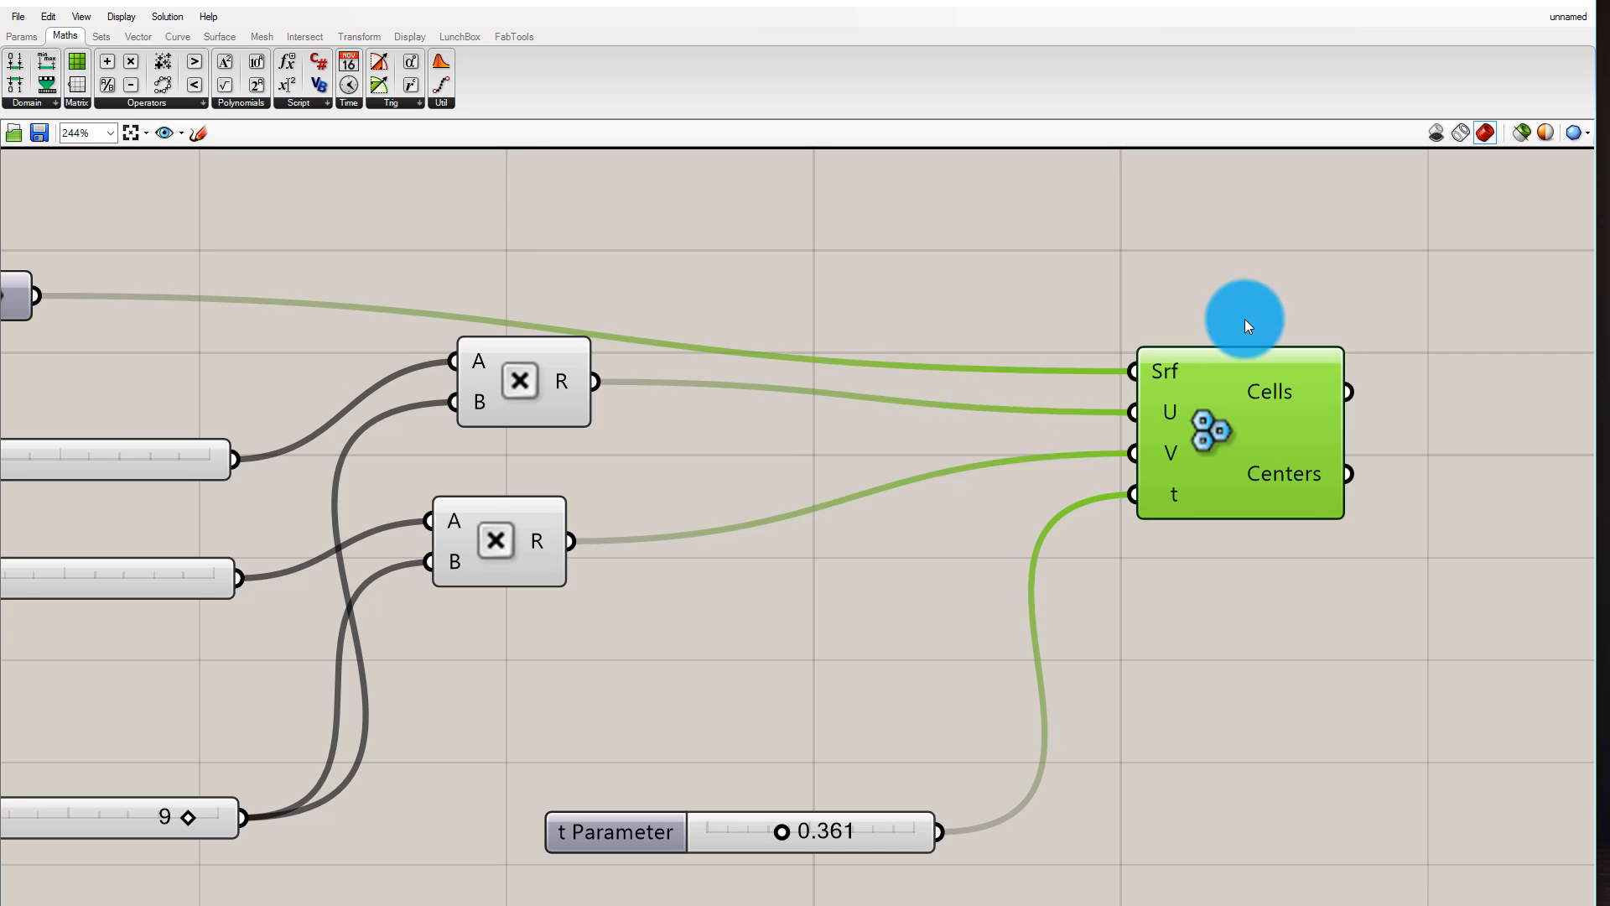
pyautogui.click(1244, 318)
# Stack the two Multiplication components directly above each other, closer to the Hexagon Cells component
pyautogui.scroll(-2, 1230, 349)
pyautogui.scroll(2, 964, 341)
pyautogui.scroll(-1, 1108, 318)
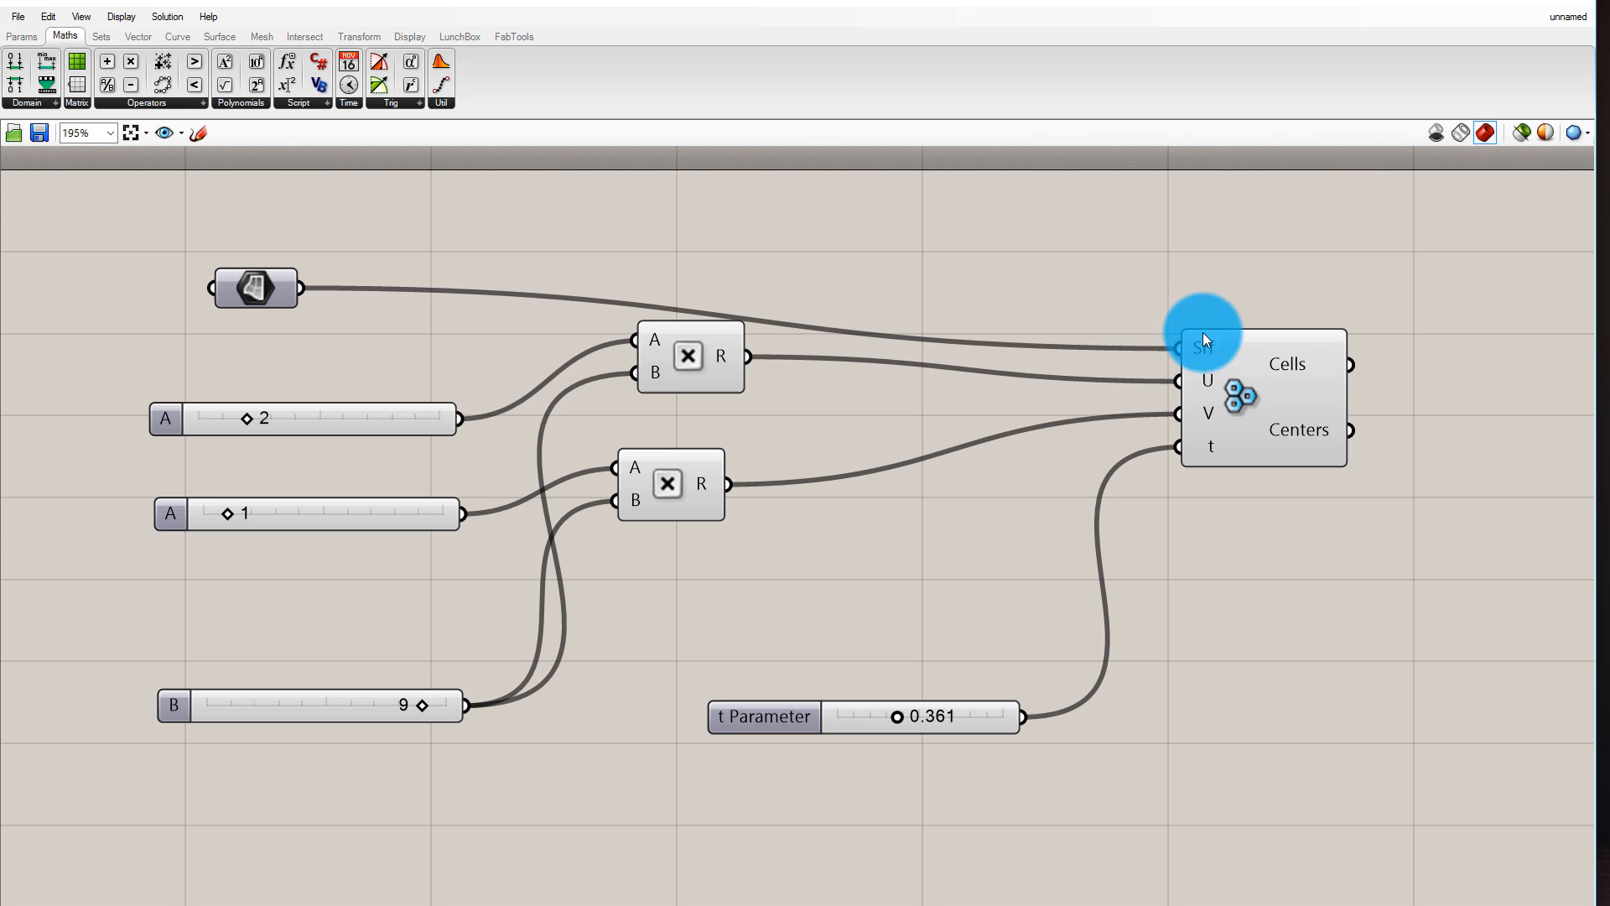
pyautogui.moveTo(702, 344); pyautogui.dragTo(880, 369)
pyautogui.moveTo(726, 466); pyautogui.dragTo(872, 458)
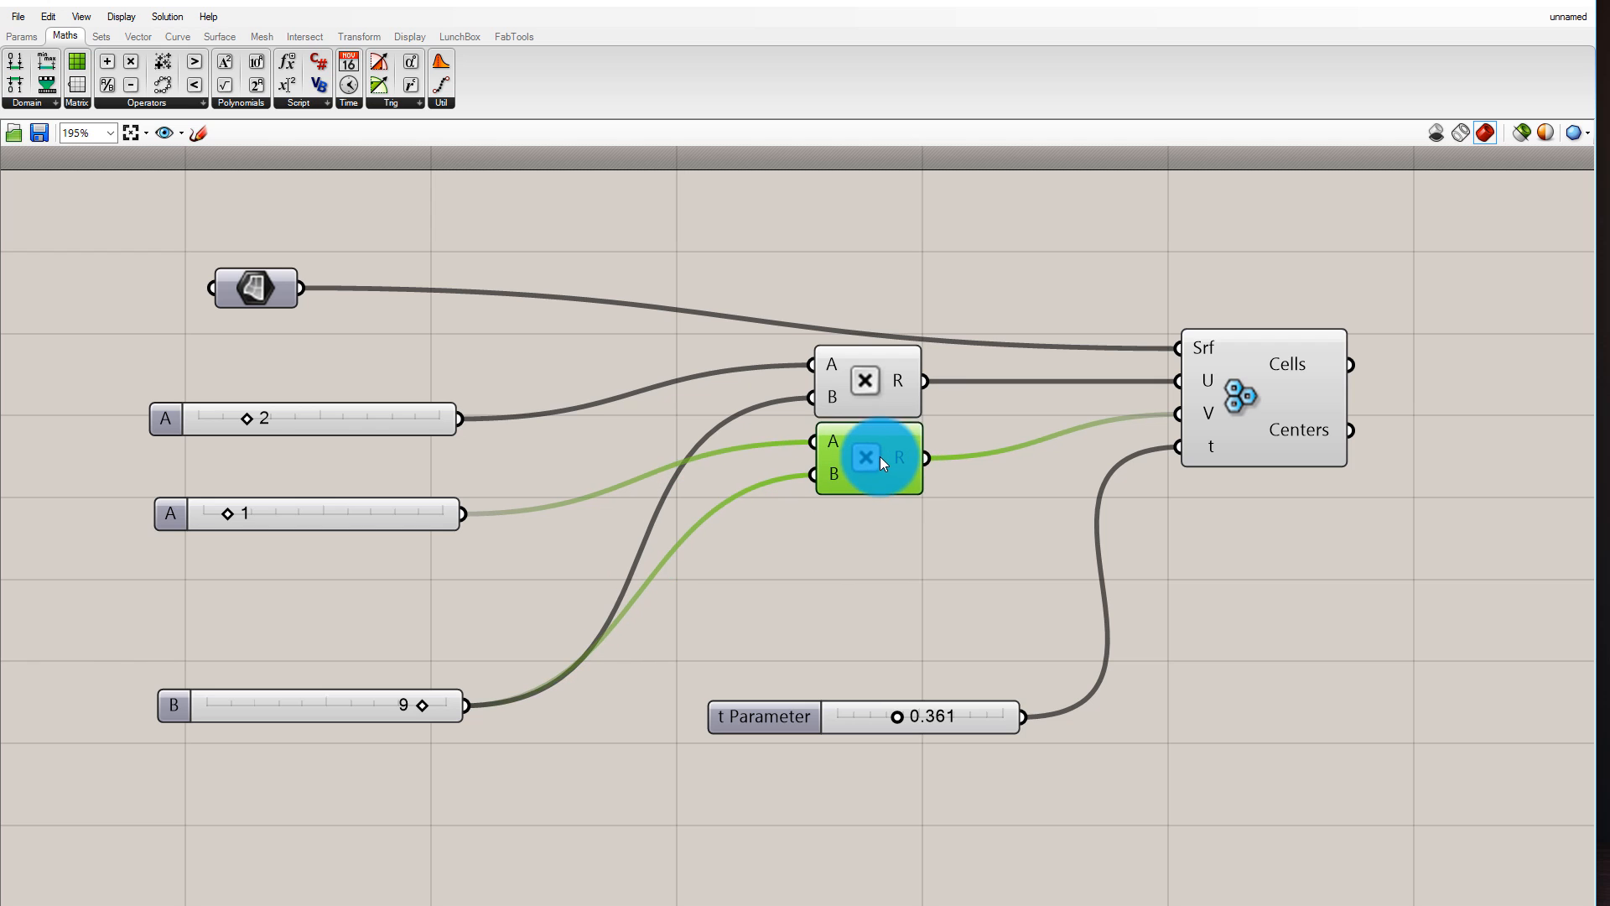
pyautogui.click(942, 533)
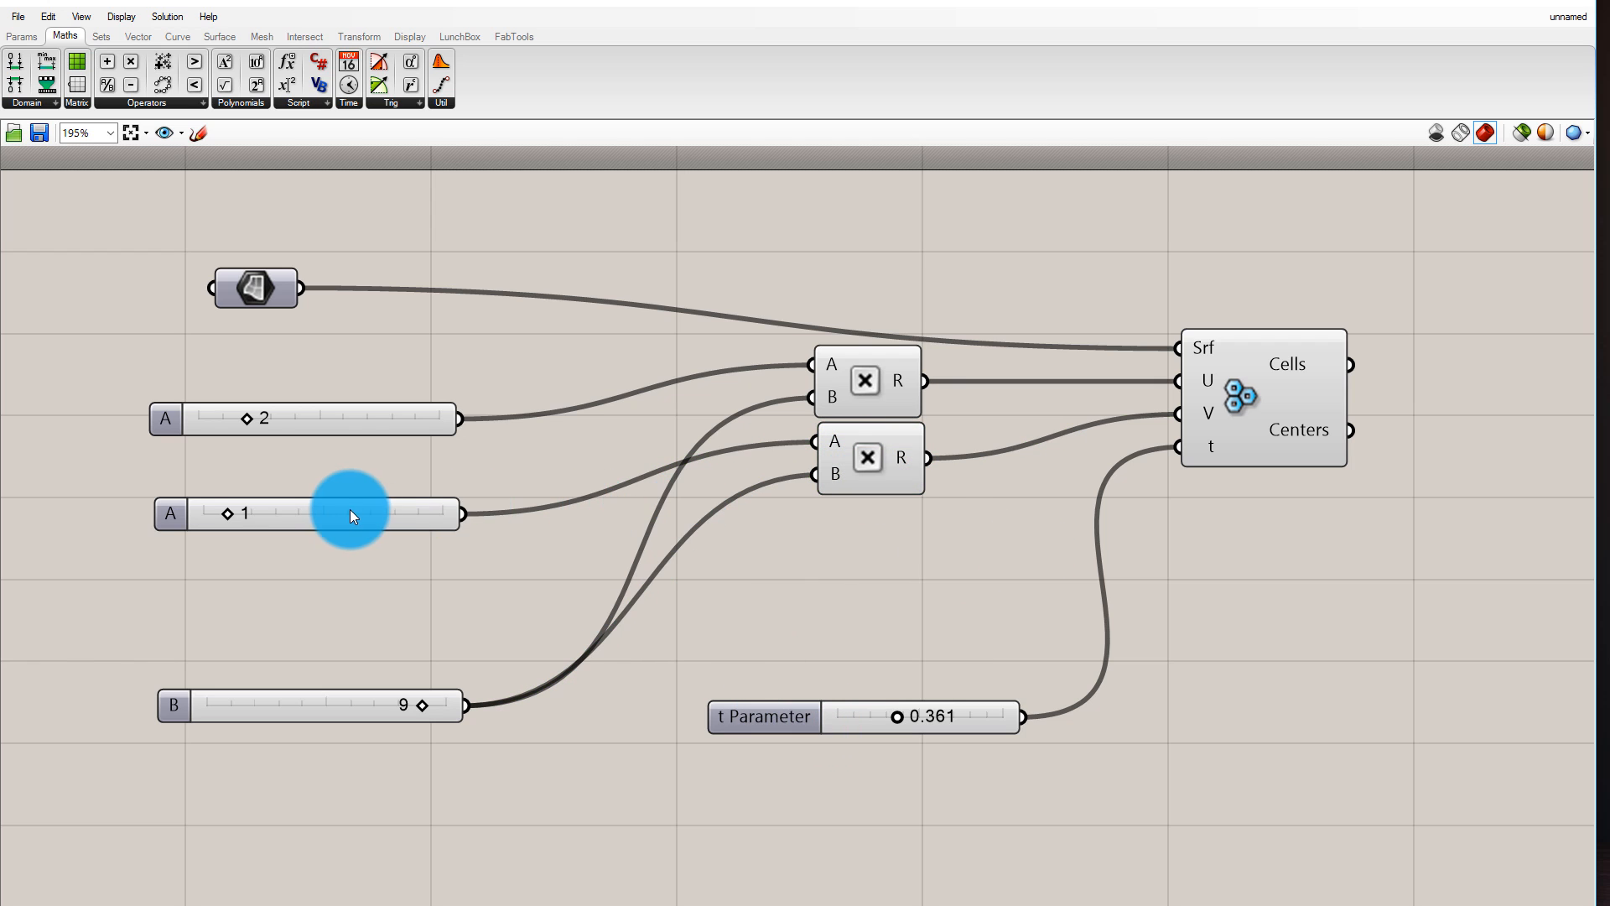
# Place the two A sliders directly below each other and shorten both to a matching width
pyautogui.moveTo(349, 510); pyautogui.dragTo(393, 461)
pyautogui.moveTo(430, 438); pyautogui.dragTo(573, 445, button='right')
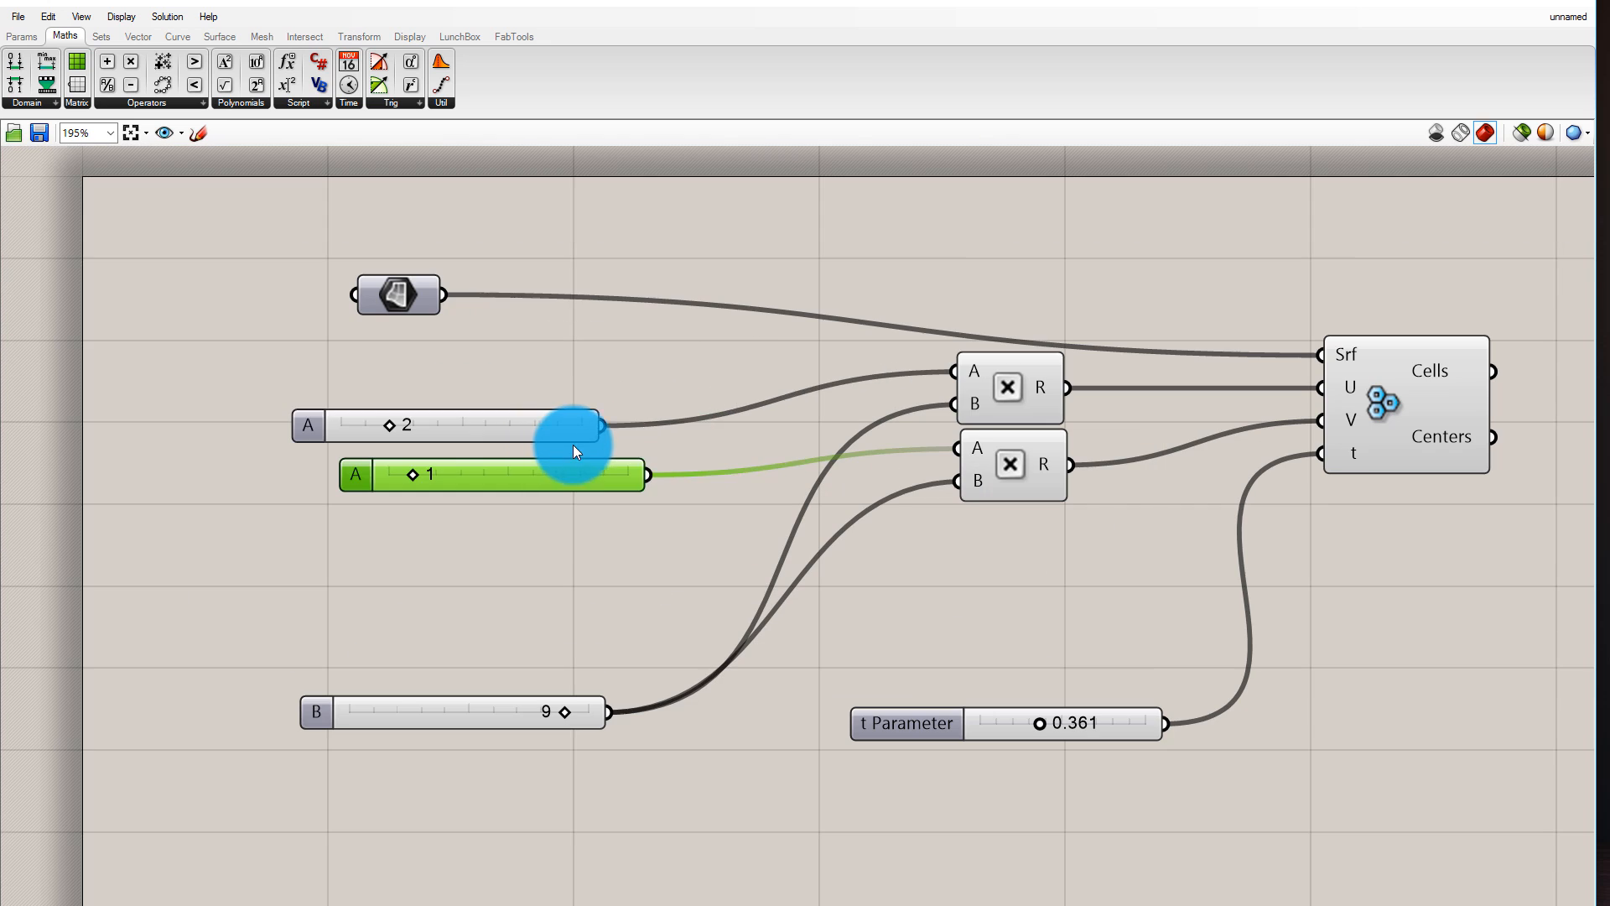
pyautogui.moveTo(526, 434)
pyautogui.mouseDown()
pyautogui.moveTo(592, 434)
pyautogui.moveTo(542, 421)
pyautogui.moveTo(540, 438)
pyautogui.mouseUp()
pyautogui.moveTo(643, 471); pyautogui.dragTo(494, 440)
pyautogui.click(500, 400)
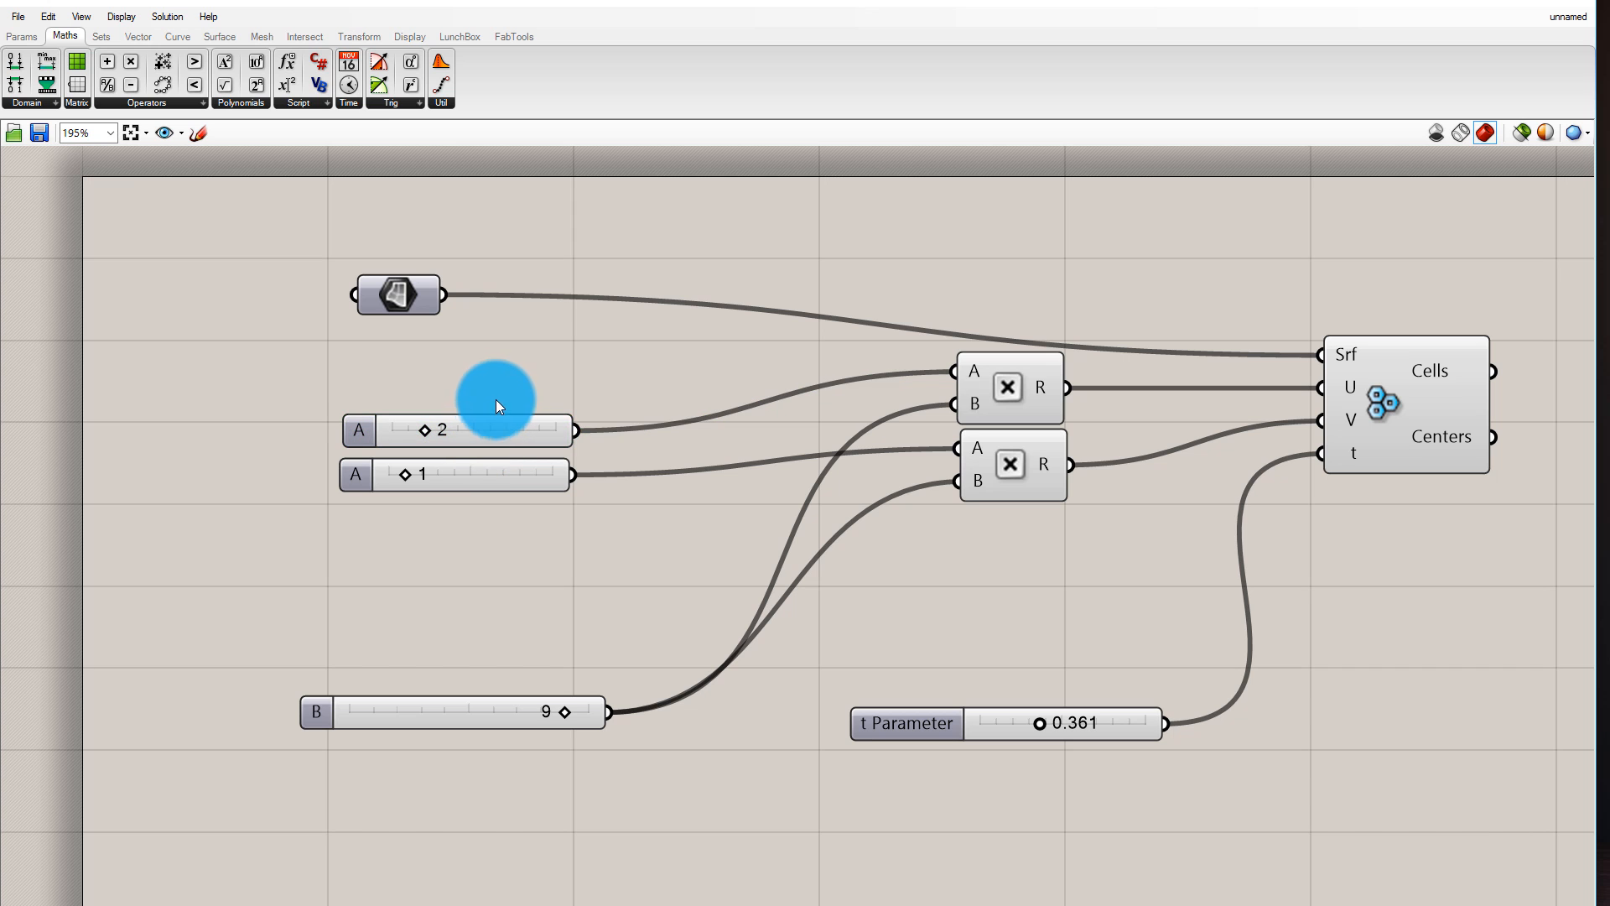
# Set the wire display of the Hexagon Cells Srf input to Hidden
pyautogui.scroll(-2, 664, 426)
pyautogui.scroll(1, 1207, 436)
pyautogui.scroll(-1, 604, 417)
pyautogui.scroll(2, 940, 418)
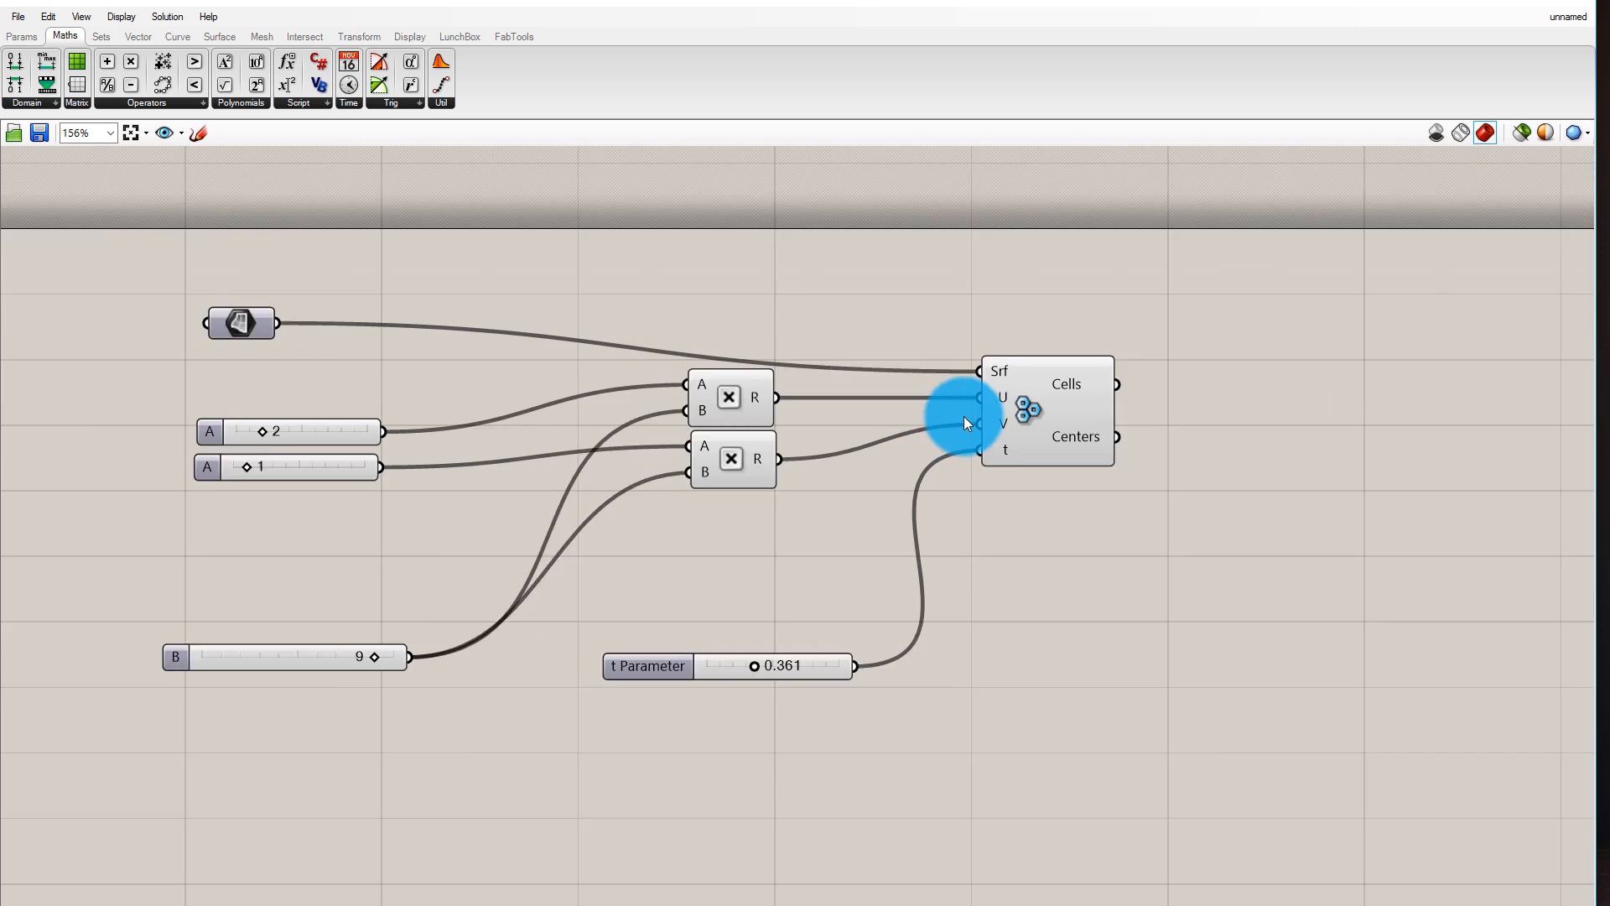
pyautogui.scroll(-2, 808, 478)
pyautogui.scroll(3, 1015, 408)
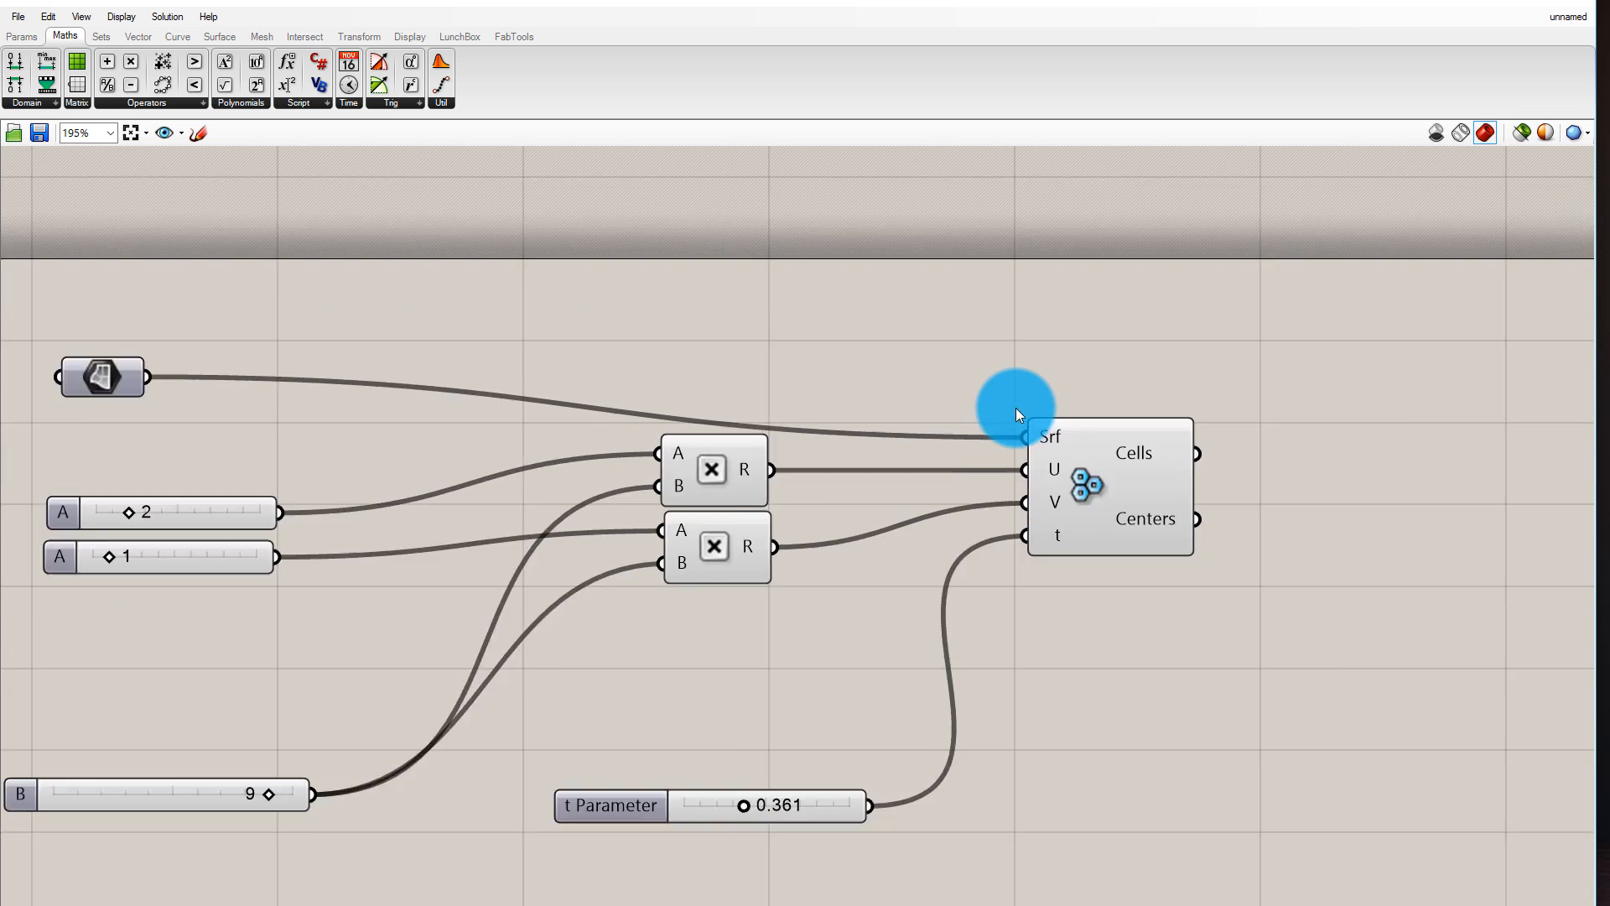
pyautogui.scroll(-2, 842, 411)
pyautogui.scroll(1, 842, 411)
pyautogui.rightClick(1100, 439)
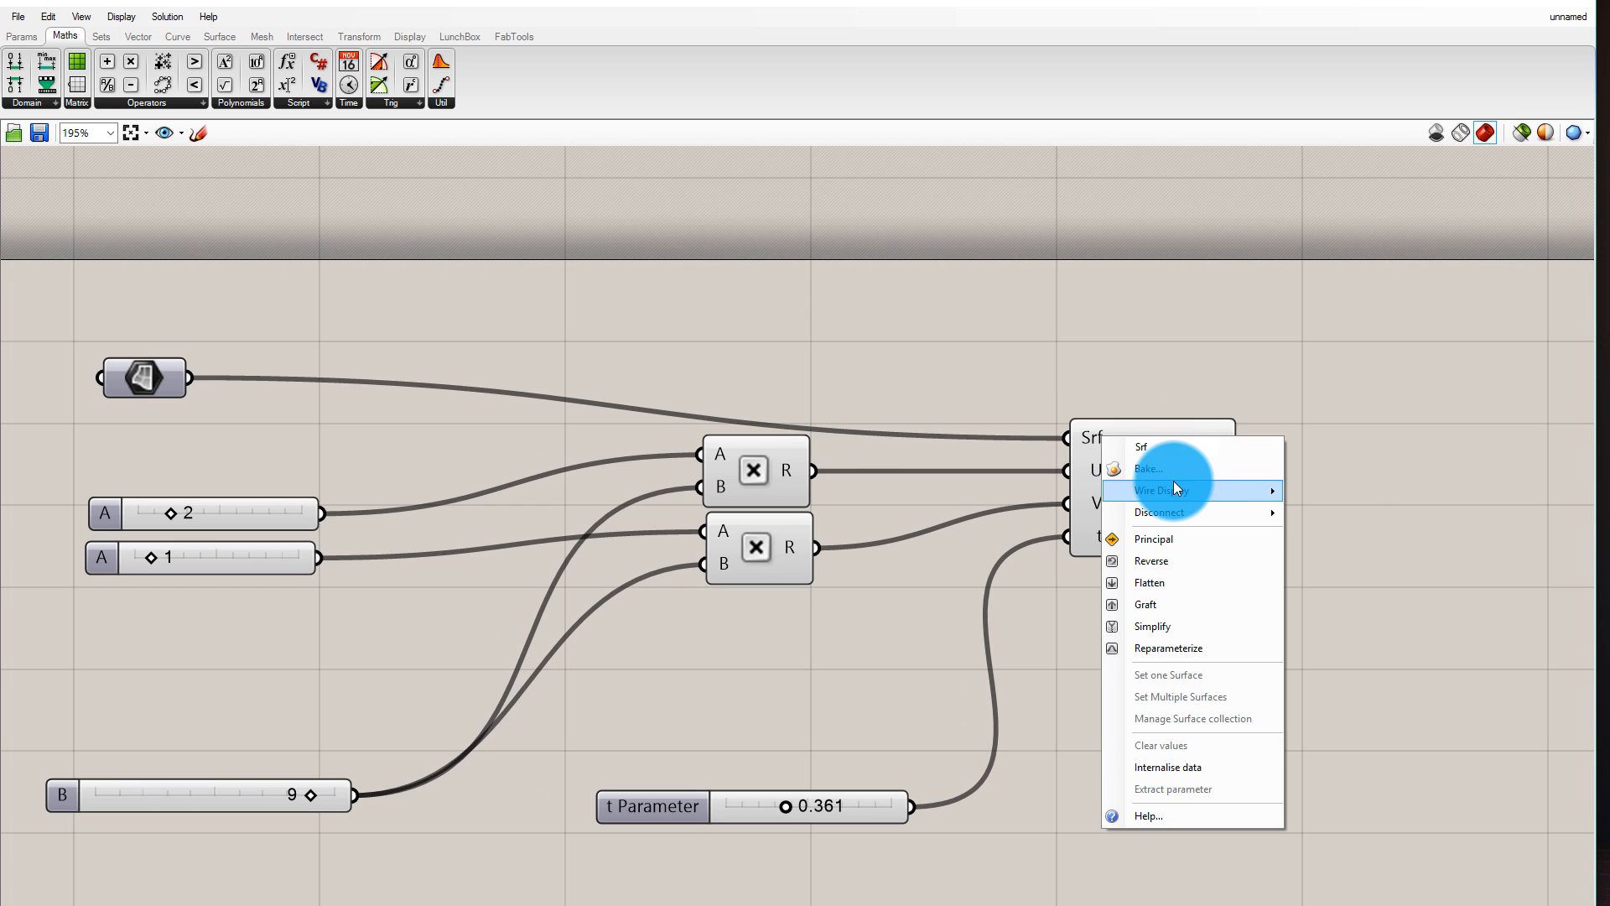
pyautogui.moveTo(1174, 483)
pyautogui.click(1328, 525)
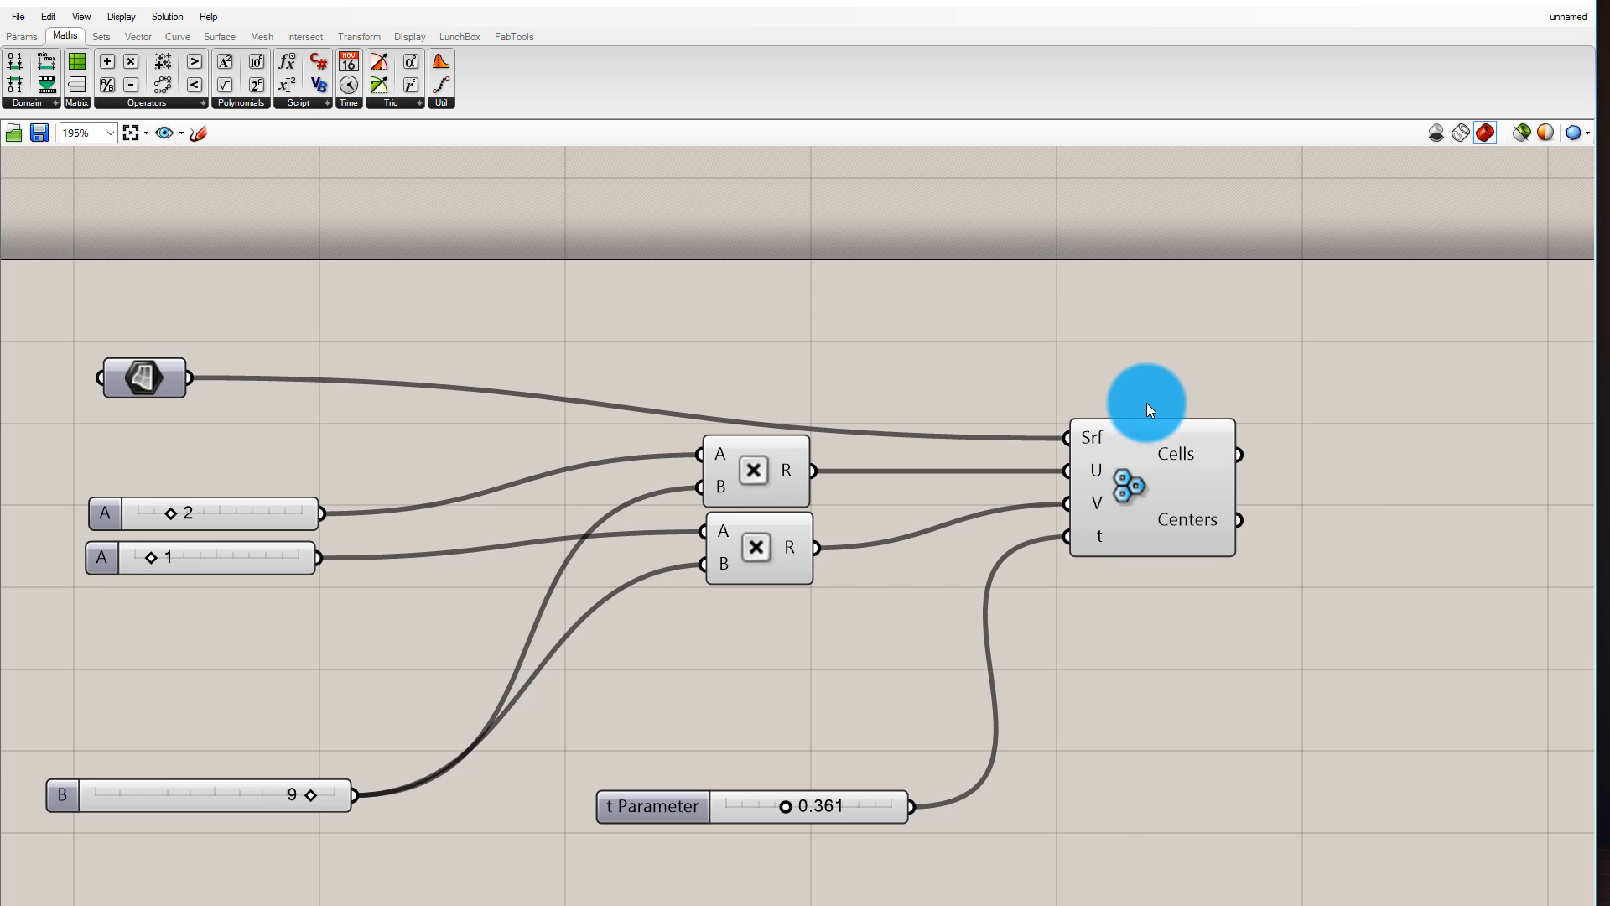
pyautogui.moveTo(1090, 437); pyautogui.dragTo(1092, 440, button='right')
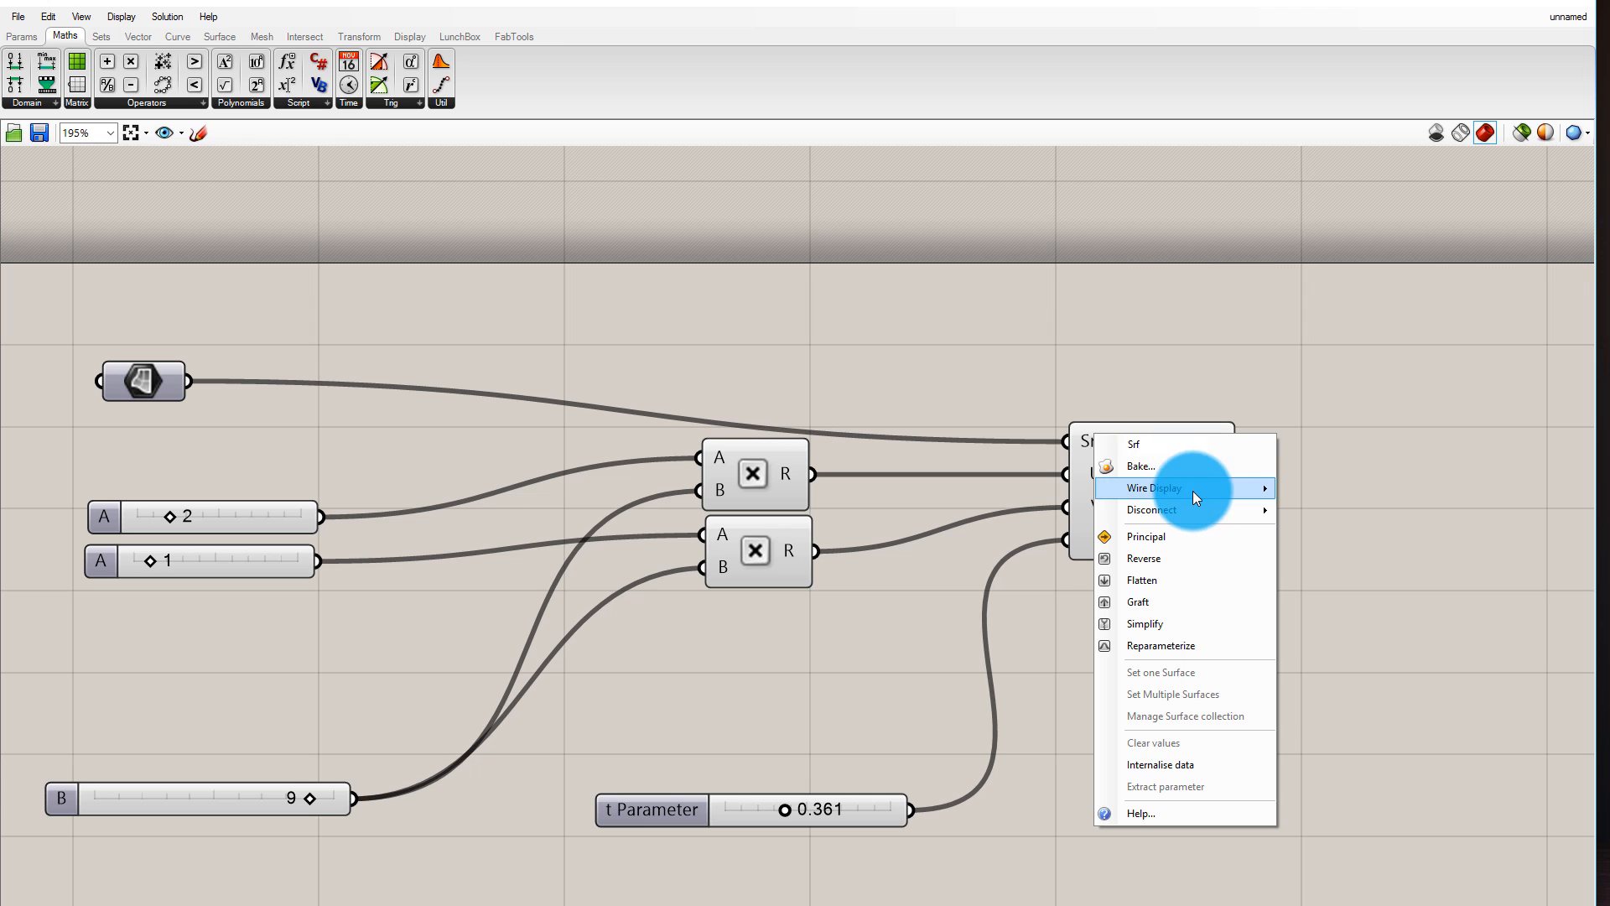
pyautogui.moveTo(1192, 491)
pyautogui.click(1316, 537)
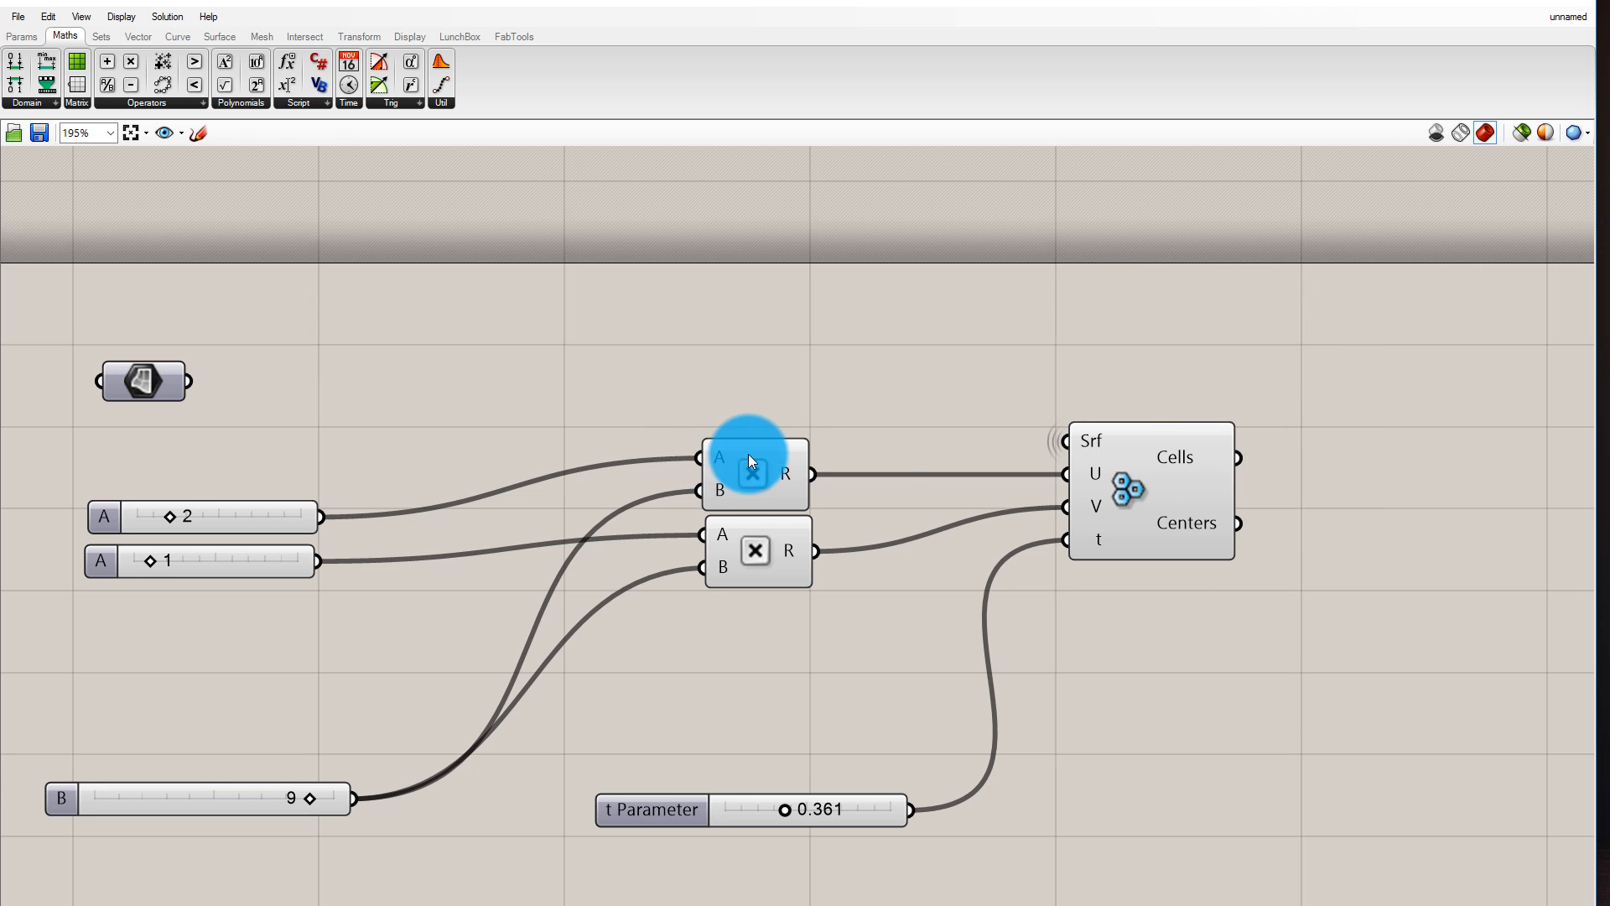
# Set the wire display of the upper Multiplication component's A and B inputs to Hidden
pyautogui.rightClick(708, 461)
pyautogui.moveTo(773, 515)
pyautogui.click(956, 556)
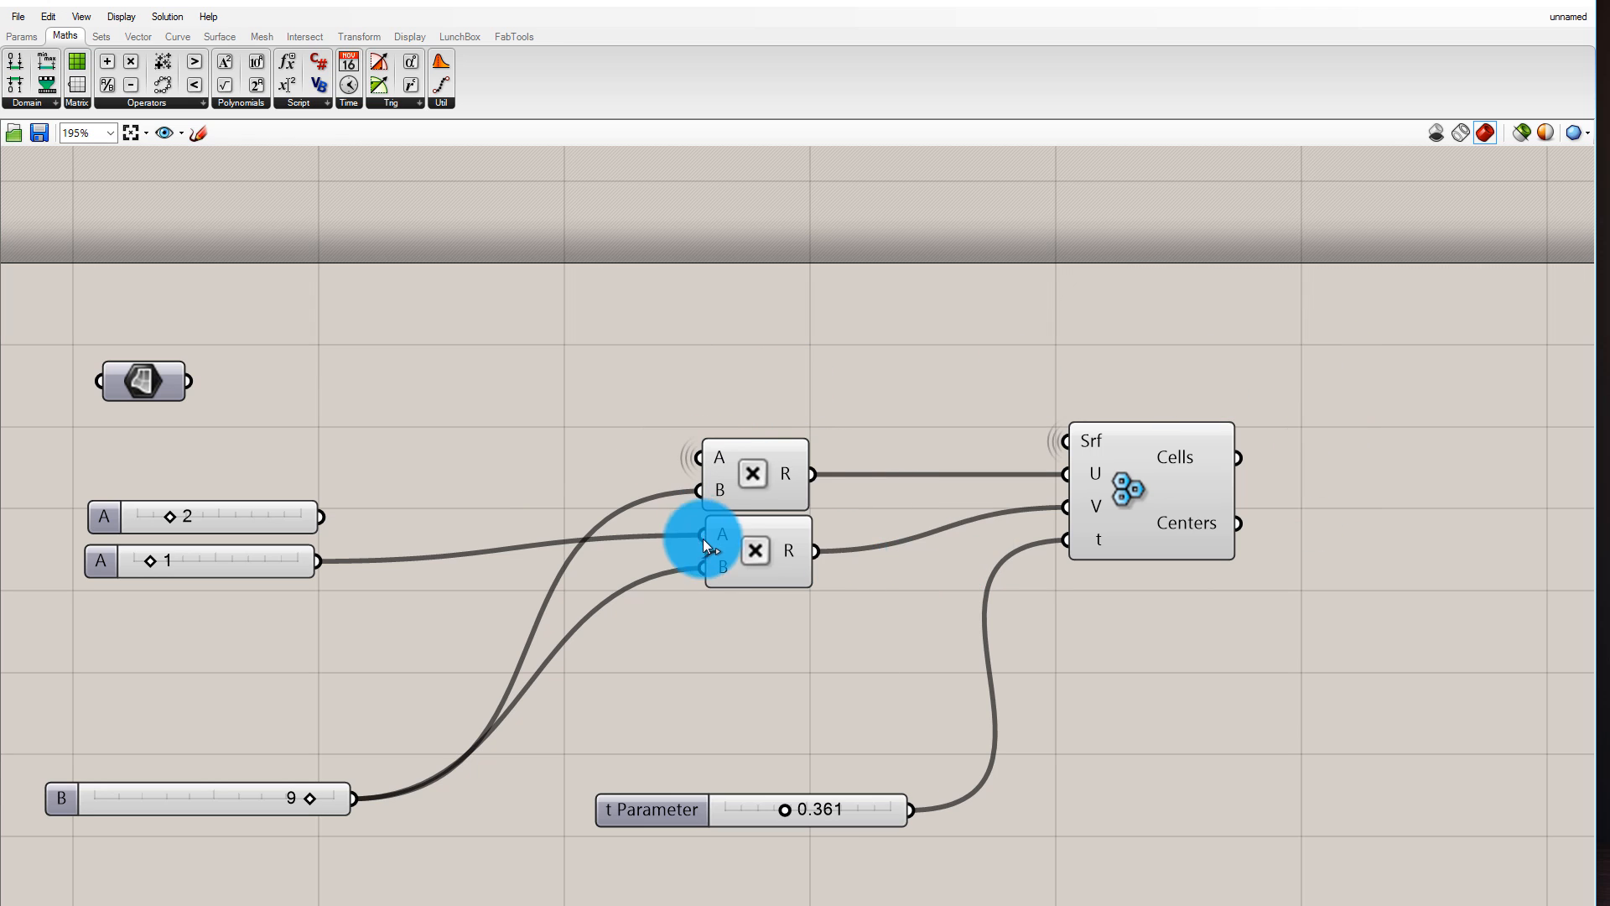
pyautogui.rightClick(712, 494)
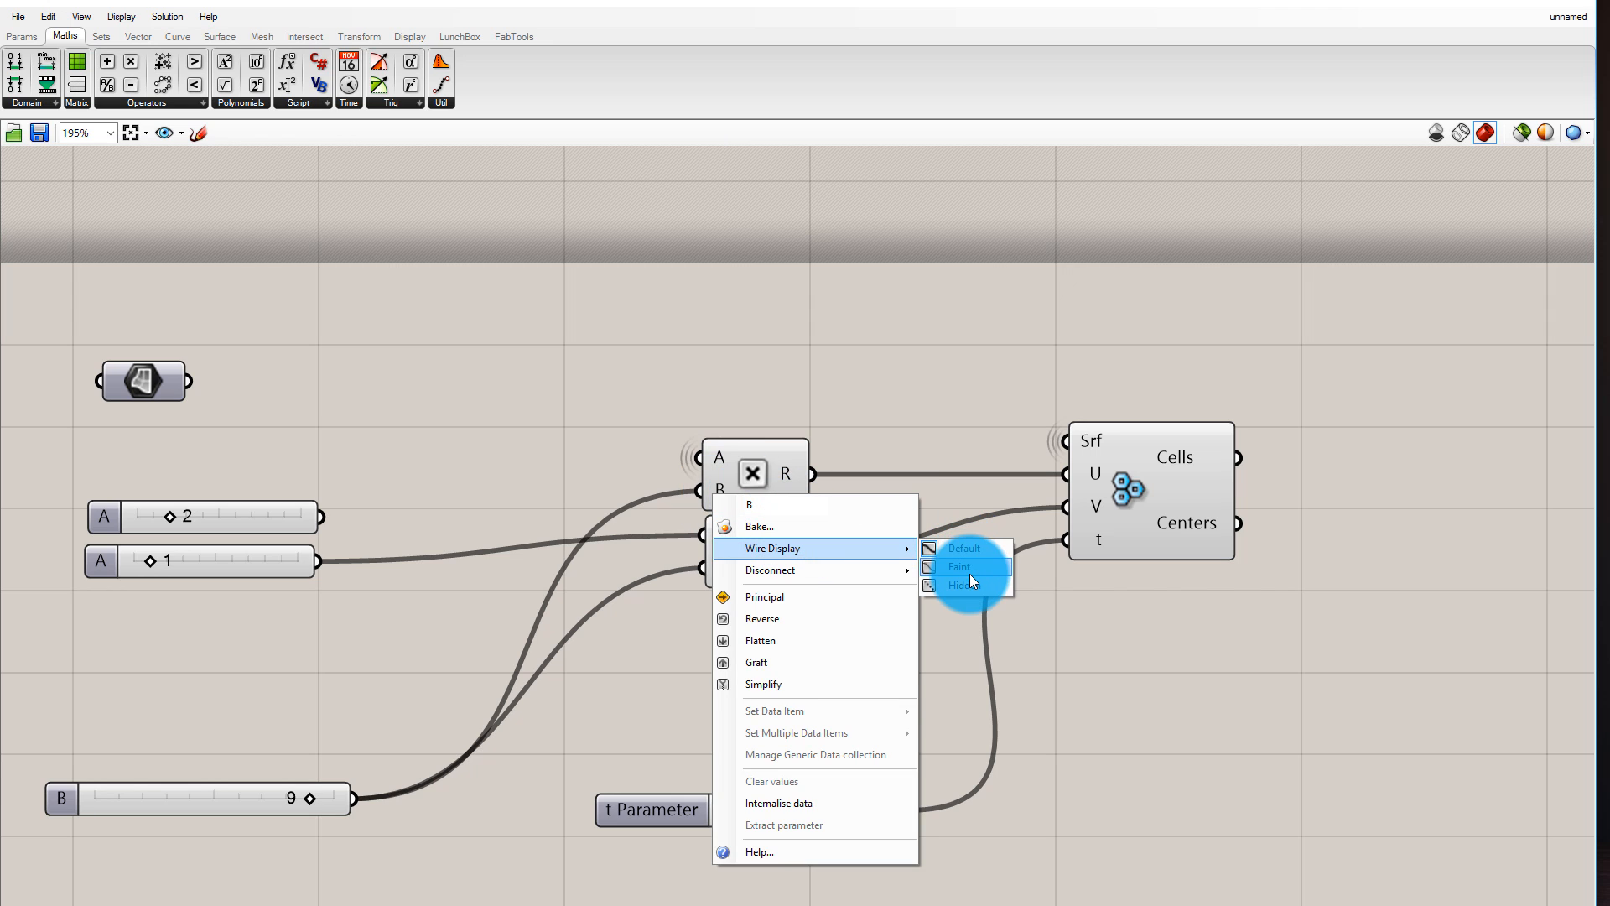
pyautogui.click(974, 585)
# Set the wire display of the lower Multiplication component's A and B inputs to Hidden
pyautogui.rightClick(714, 534)
pyautogui.moveTo(808, 589)
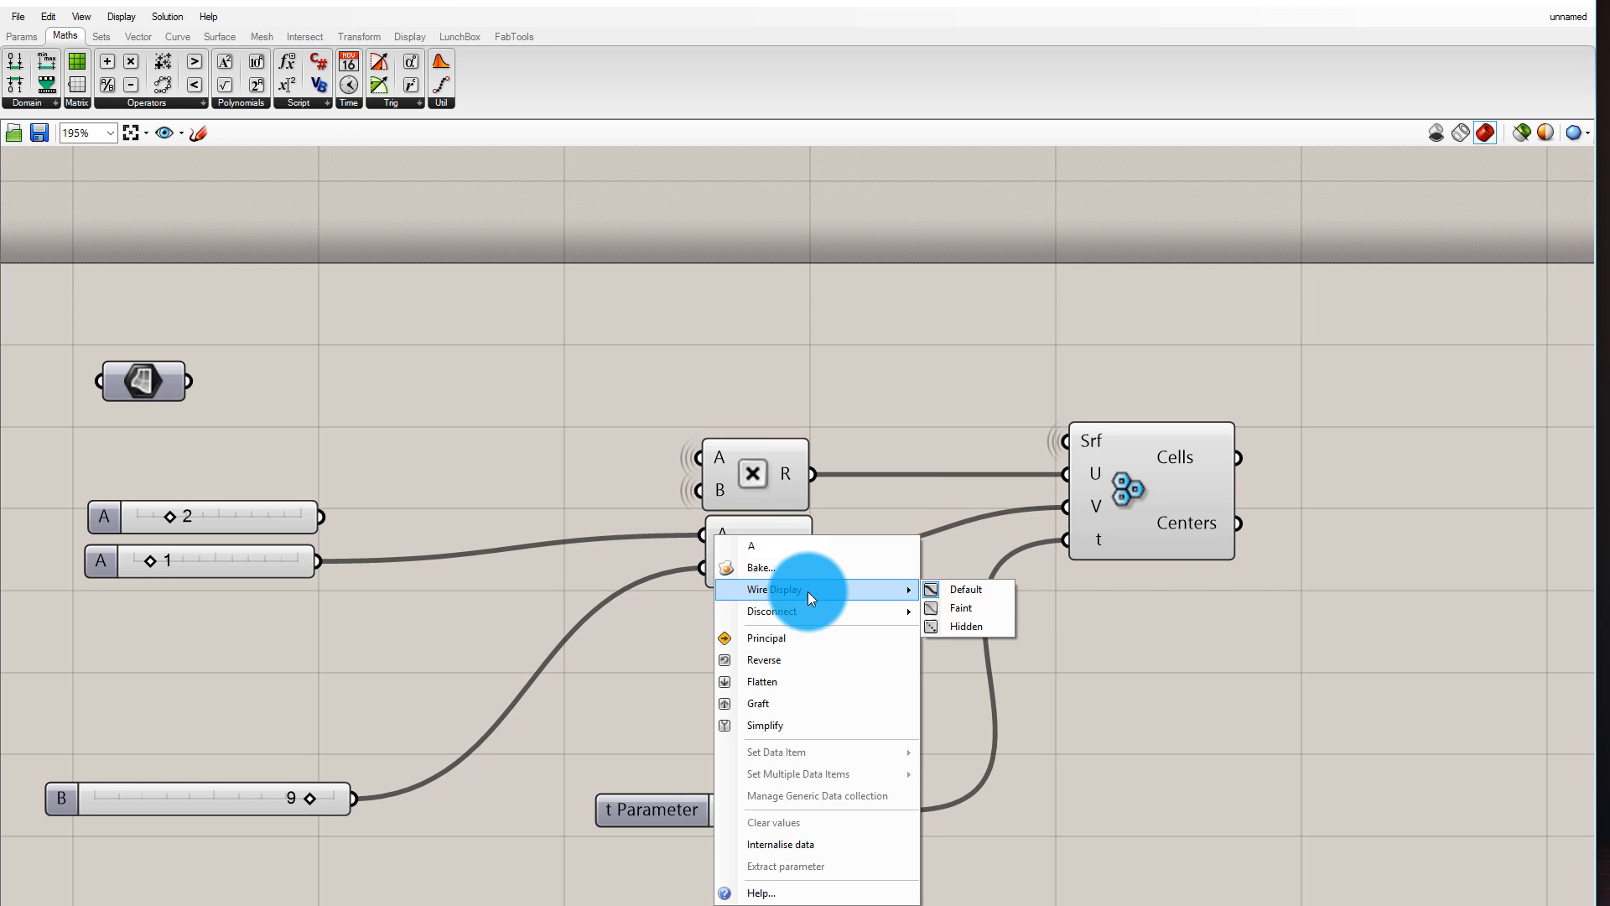
pyautogui.click(944, 631)
pyautogui.rightClick(717, 574)
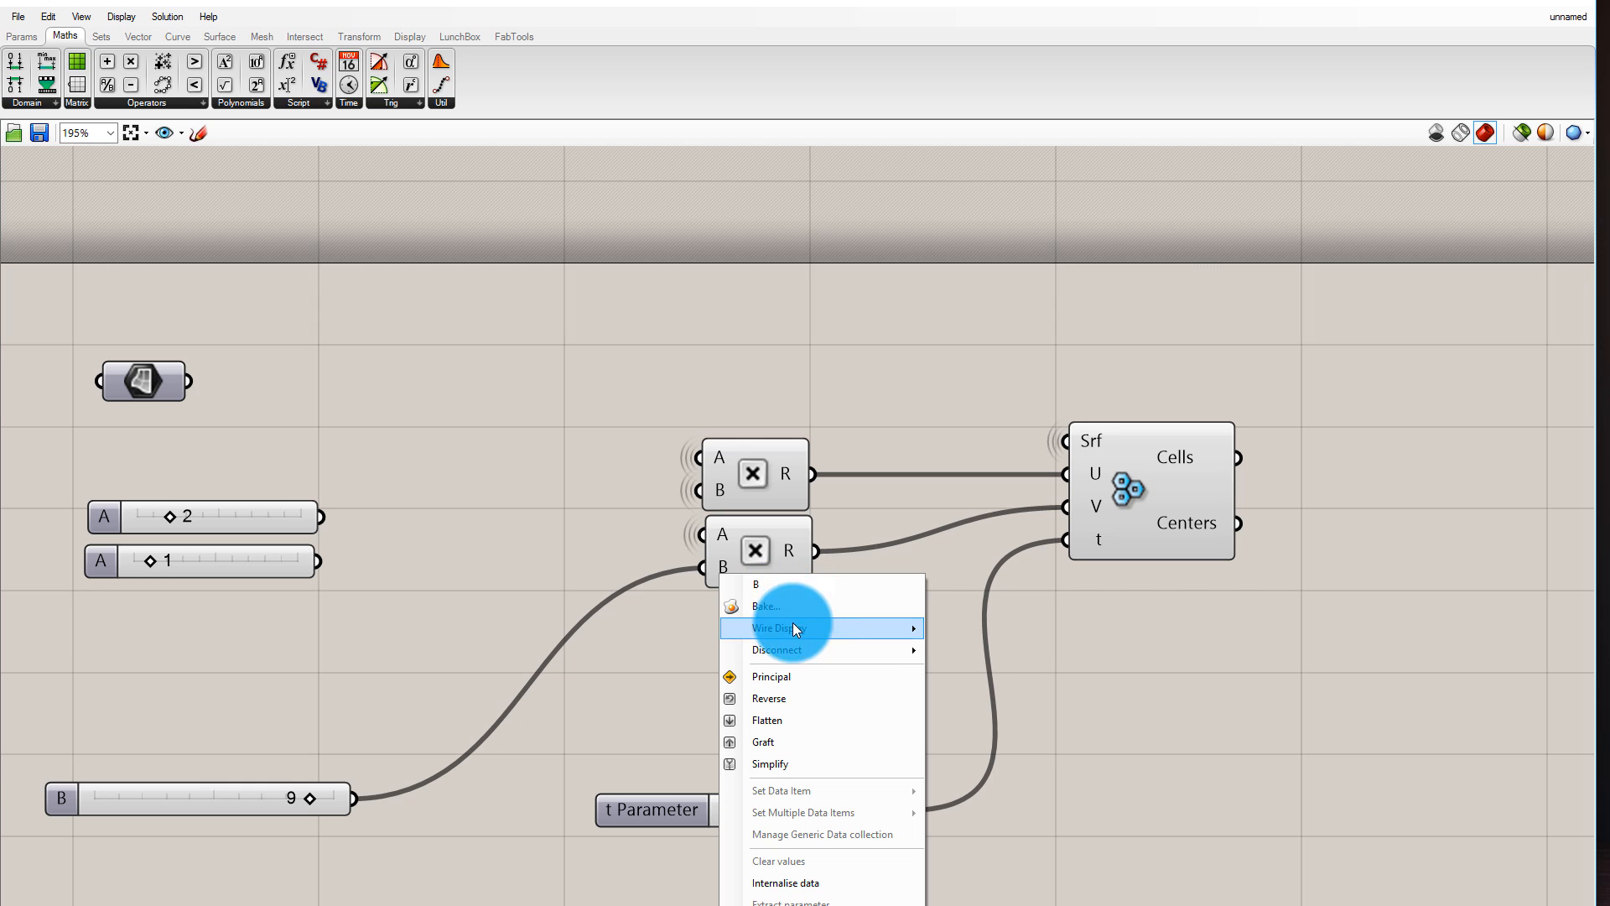
pyautogui.moveTo(800, 627)
pyautogui.click(976, 664)
# Set the wire display of the Hexagon Cells t input to Hidden
pyautogui.scroll(-1, 631, 366)
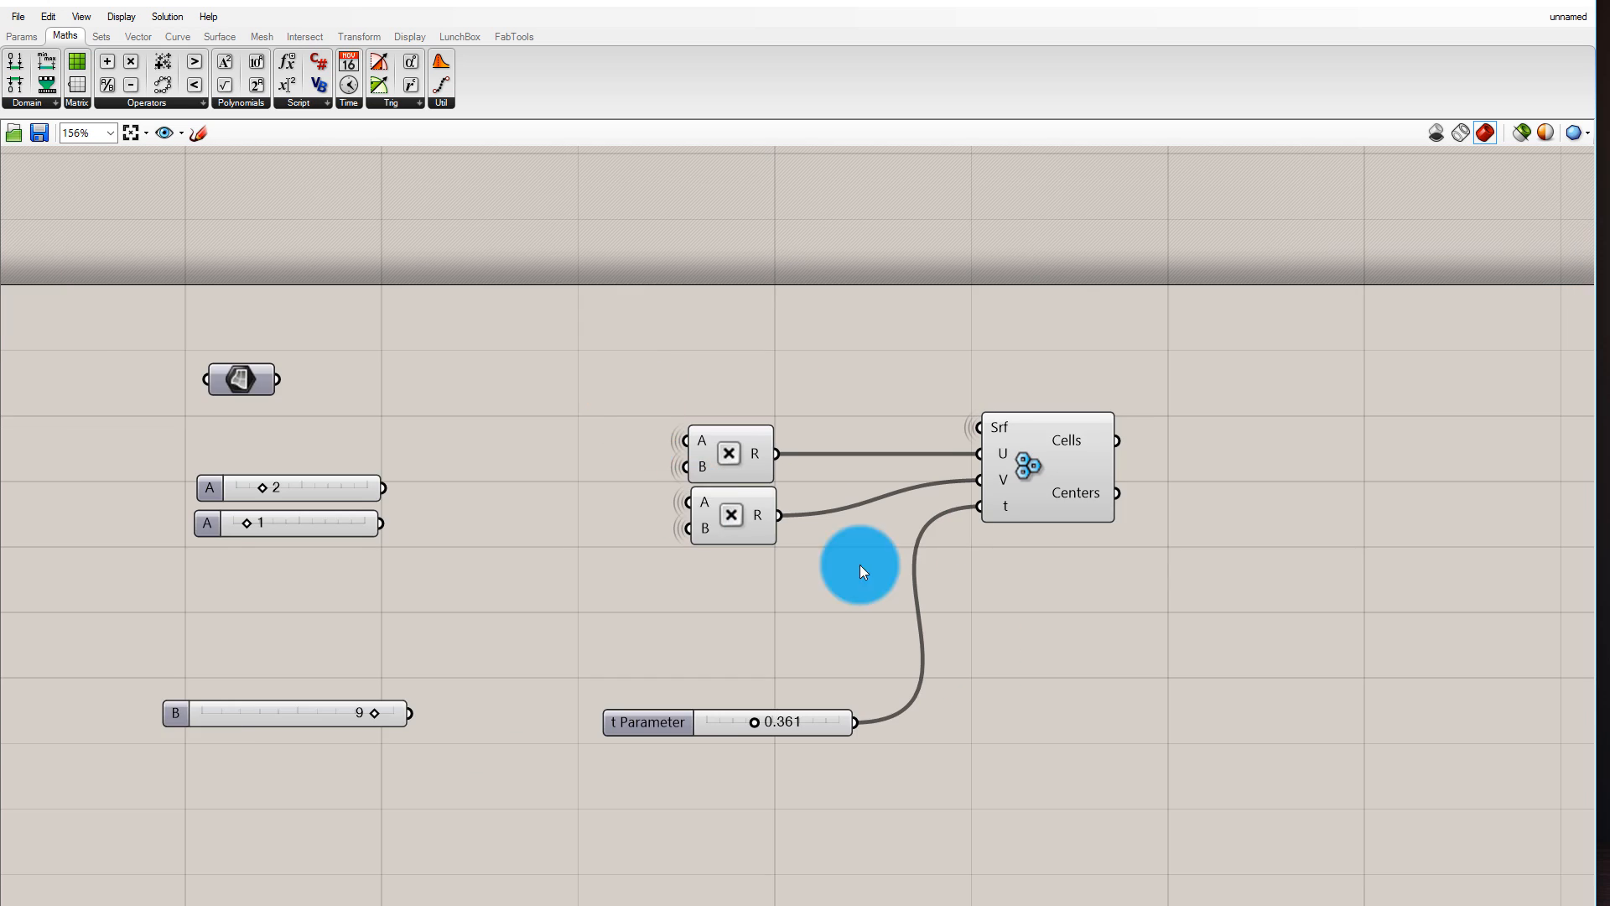
pyautogui.scroll(1, 933, 542)
pyautogui.rightClick(1014, 499)
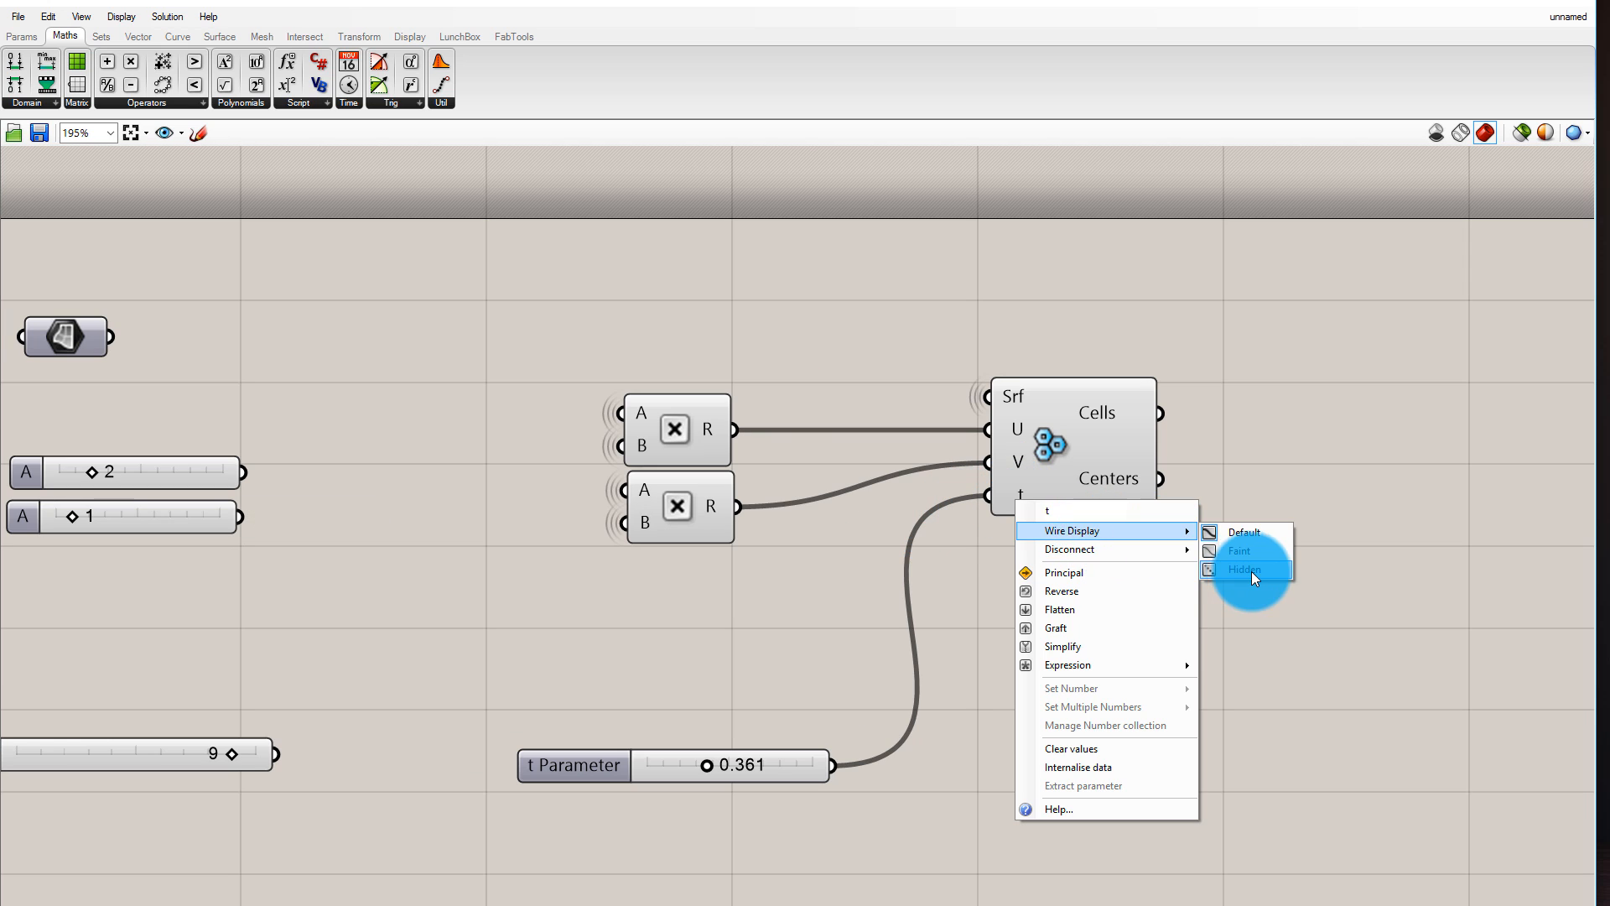
pyautogui.click(1249, 568)
# Gather the B slider and the t Parameter slider in a column beneath the two A sliders
pyautogui.scroll(-1, 1367, 491)
pyautogui.scroll(1, 521, 587)
pyautogui.moveTo(336, 753); pyautogui.dragTo(364, 597)
pyautogui.moveTo(800, 761); pyautogui.dragTo(372, 753)
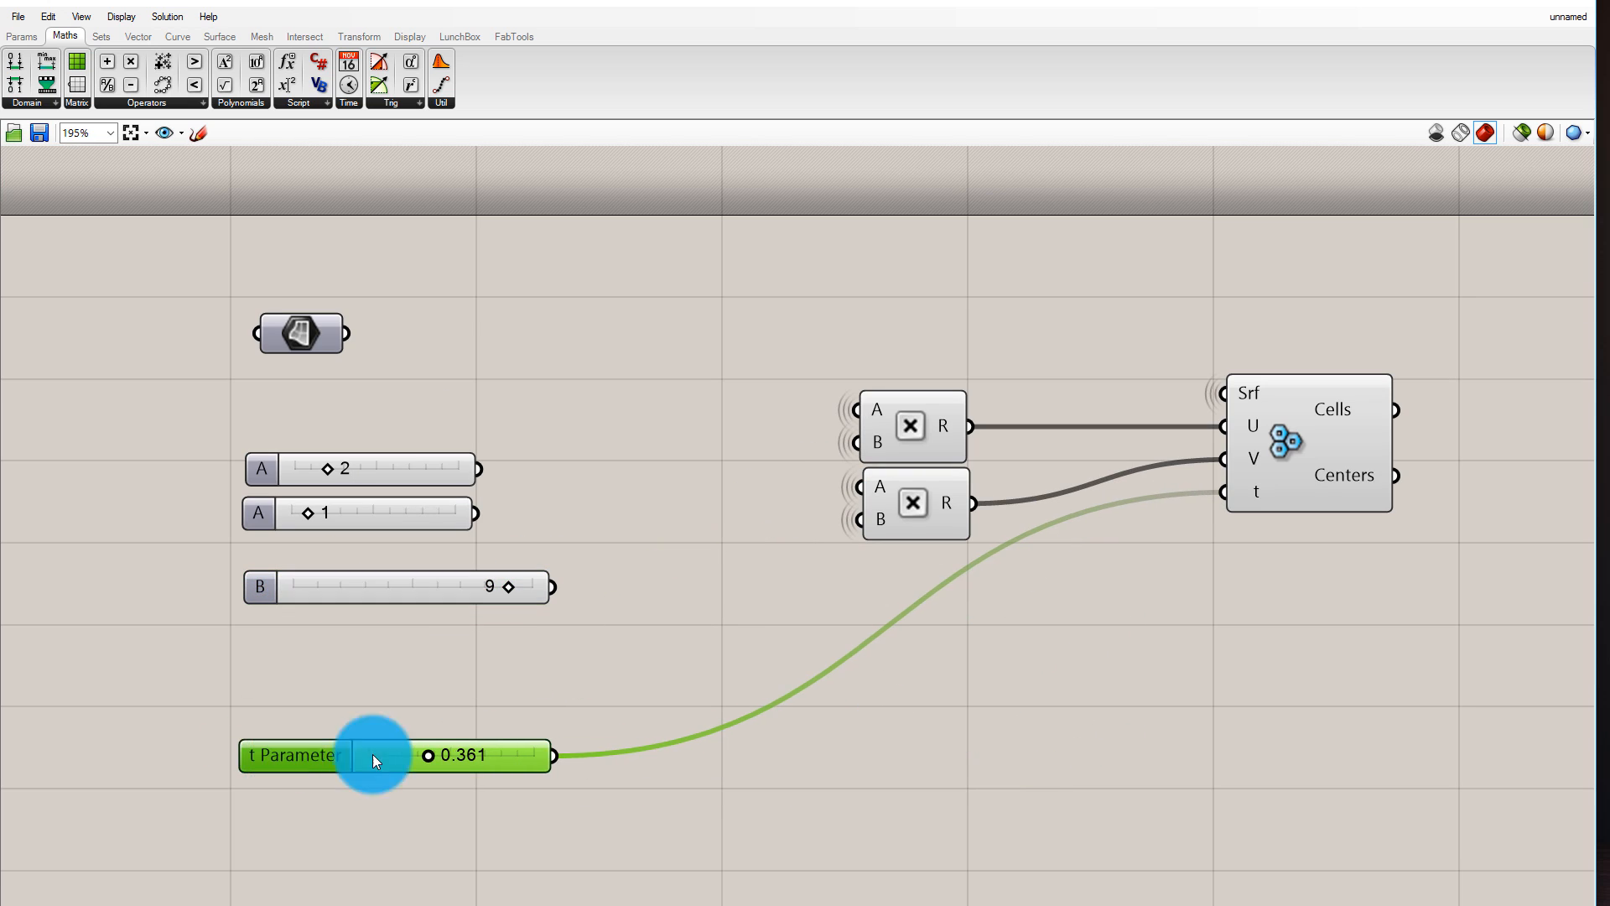
# Move both Multiplication components together with Hexagon Cells farther away from the slider column
pyautogui.scroll(-2, 717, 535)
pyautogui.moveTo(727, 355); pyautogui.dragTo(967, 485)
pyautogui.click(873, 389)
pyautogui.moveTo(762, 407); pyautogui.dragTo(1288, 709)
pyautogui.moveTo(986, 478); pyautogui.dragTo(1237, 499)
# Move the two A sliders and the B slider together to a column offset from the Surface parameter
pyautogui.click(374, 500)
pyautogui.moveTo(364, 456); pyautogui.dragTo(671, 638)
pyautogui.moveTo(493, 492); pyautogui.dragTo(608, 497)
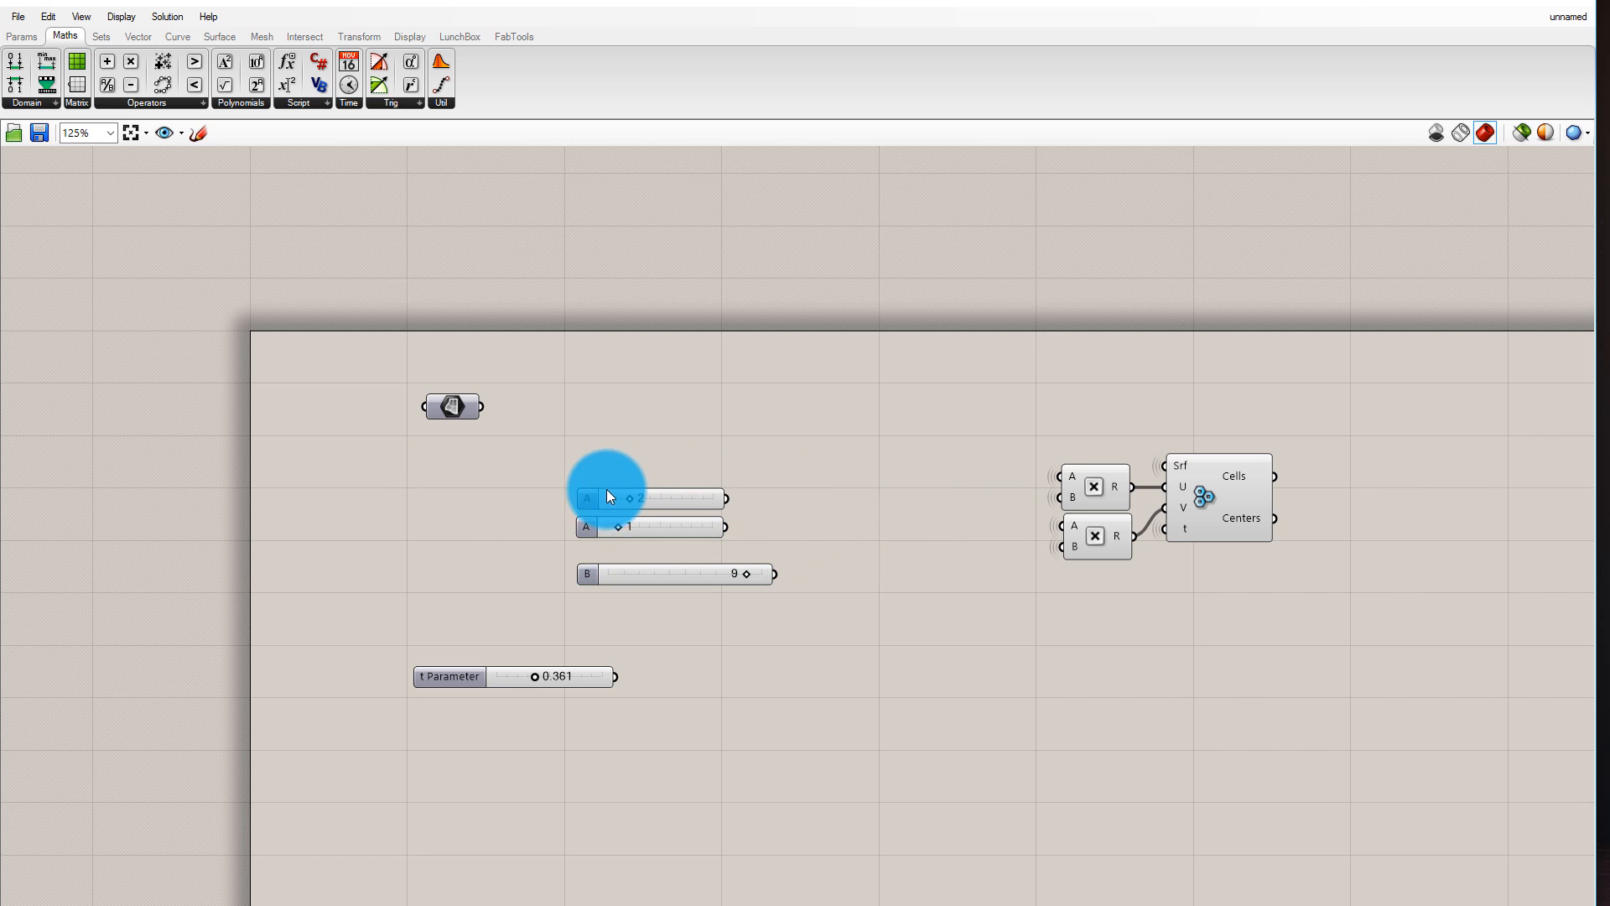
# Align the t Parameter slider beneath the B slider, and move the B slider slightly closer to the A sliders
pyautogui.click(617, 585)
pyautogui.moveTo(576, 676); pyautogui.dragTo(732, 673)
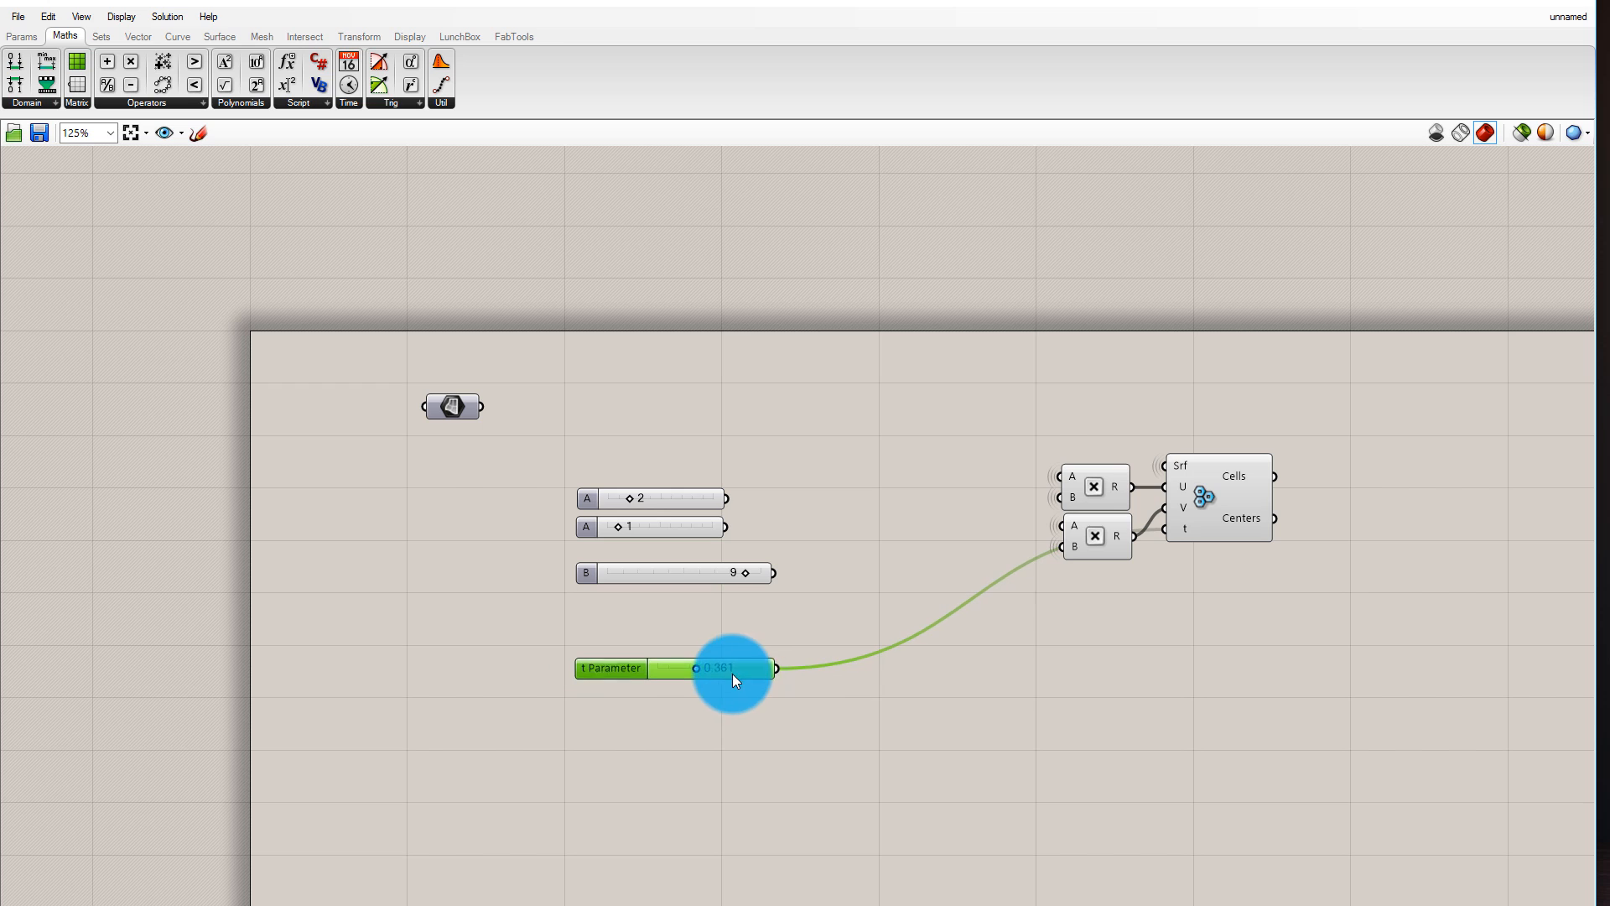
pyautogui.scroll(1, 632, 582)
pyautogui.click(632, 574)
pyautogui.moveTo(632, 573); pyautogui.dragTo(627, 550)
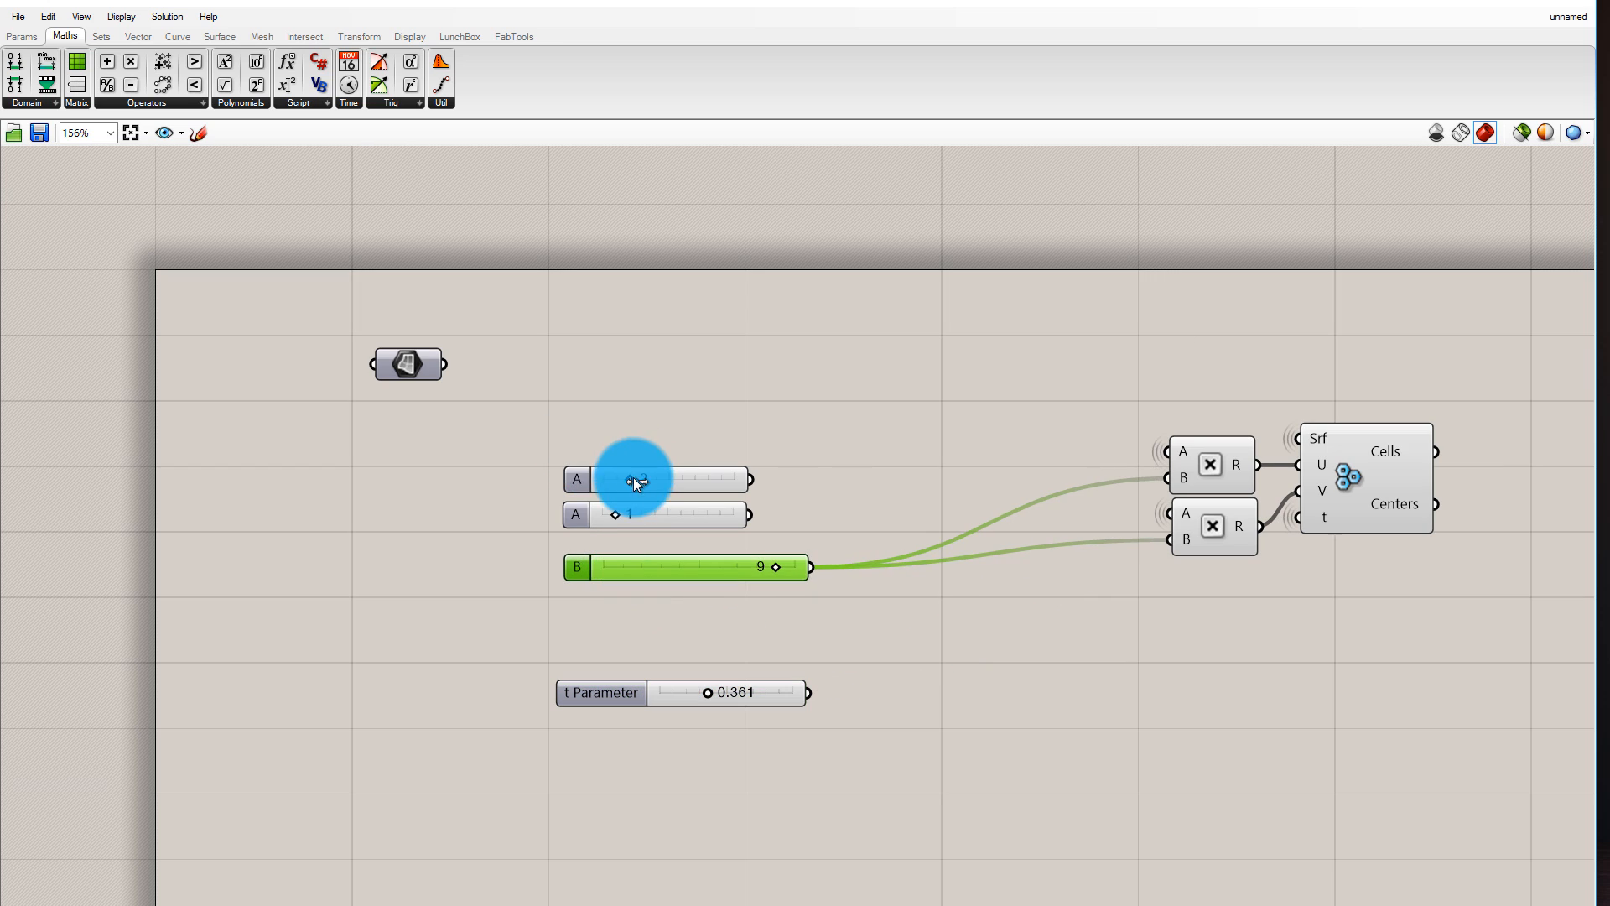
# Nudge the upper A slider into line and move the Surface parameter above the slider column
pyautogui.moveTo(633, 477); pyautogui.dragTo(629, 479)
pyautogui.click(621, 424)
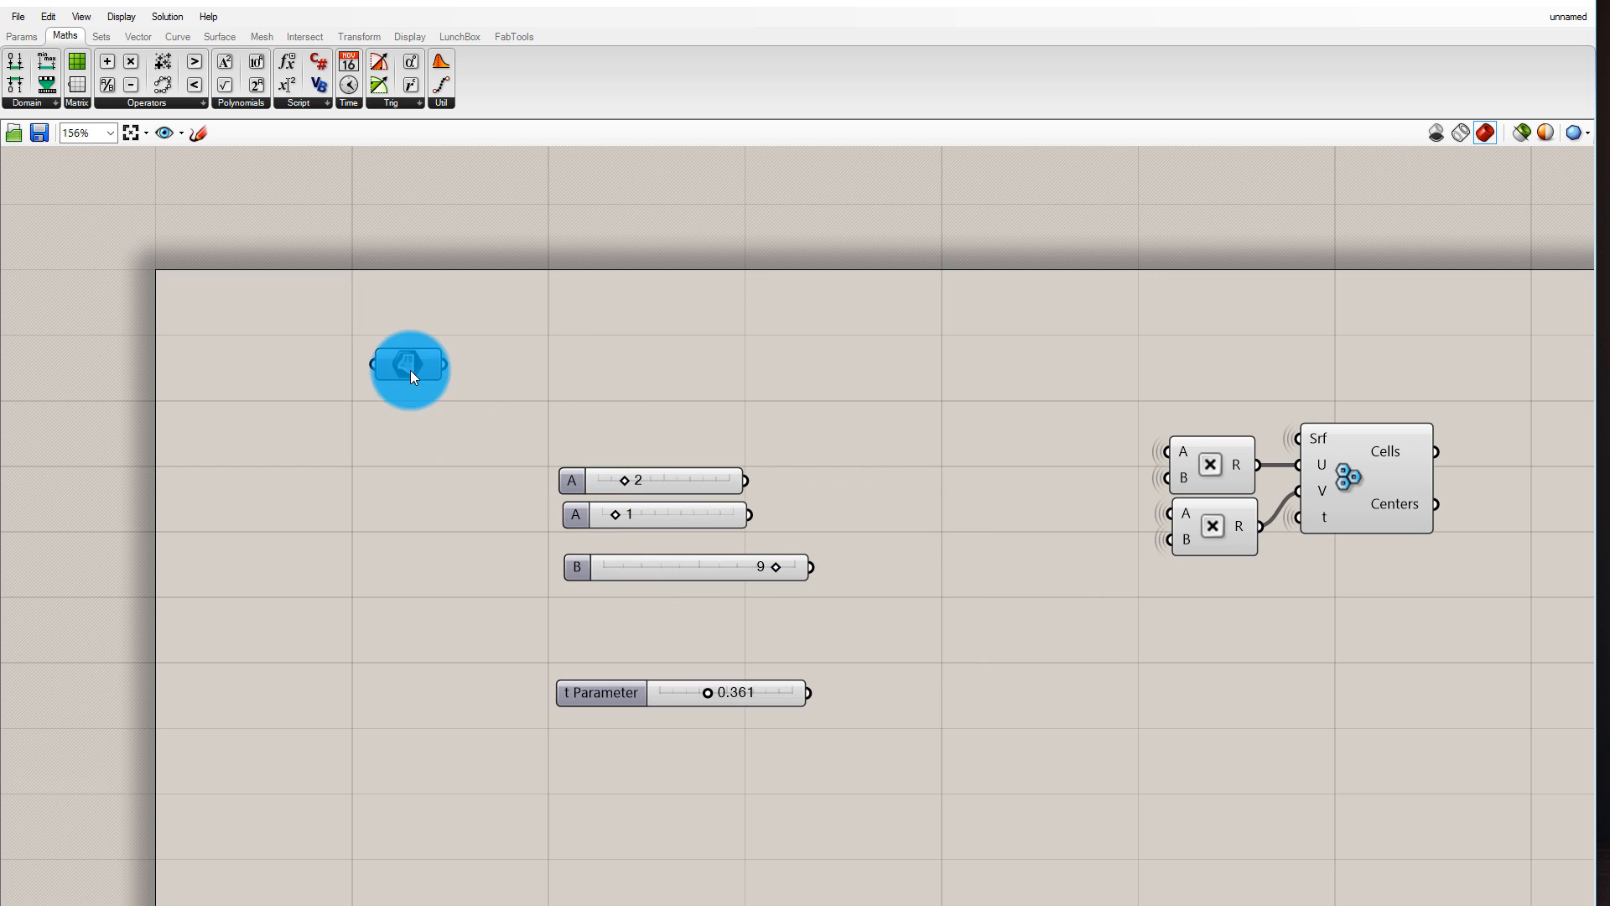
pyautogui.moveTo(410, 370); pyautogui.dragTo(605, 380)
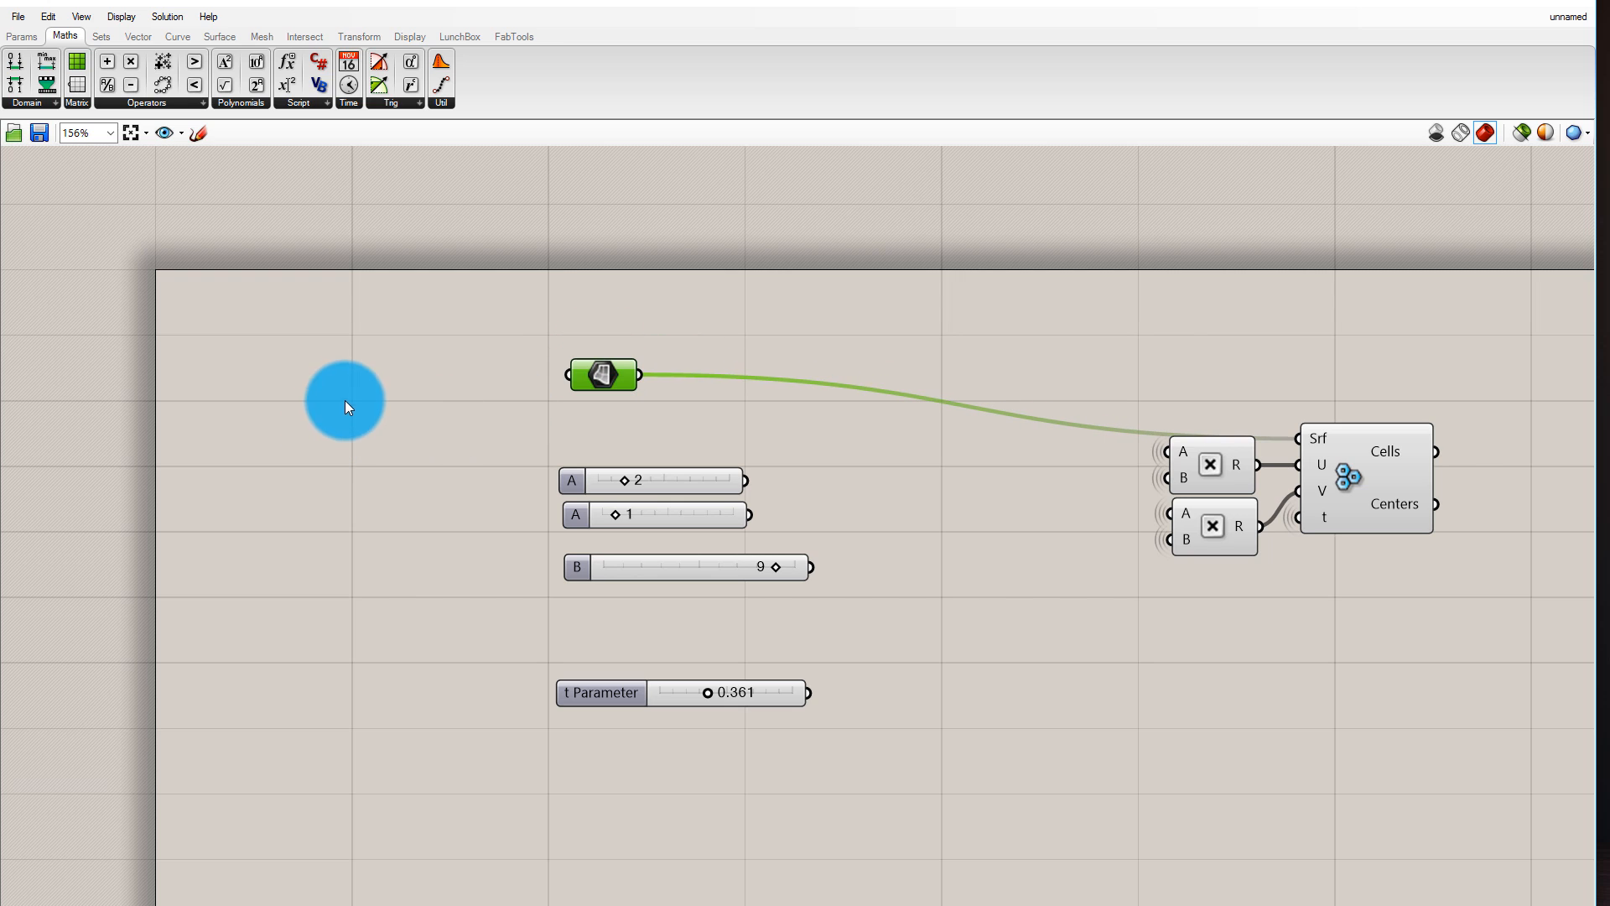
pyautogui.click(30, 32)
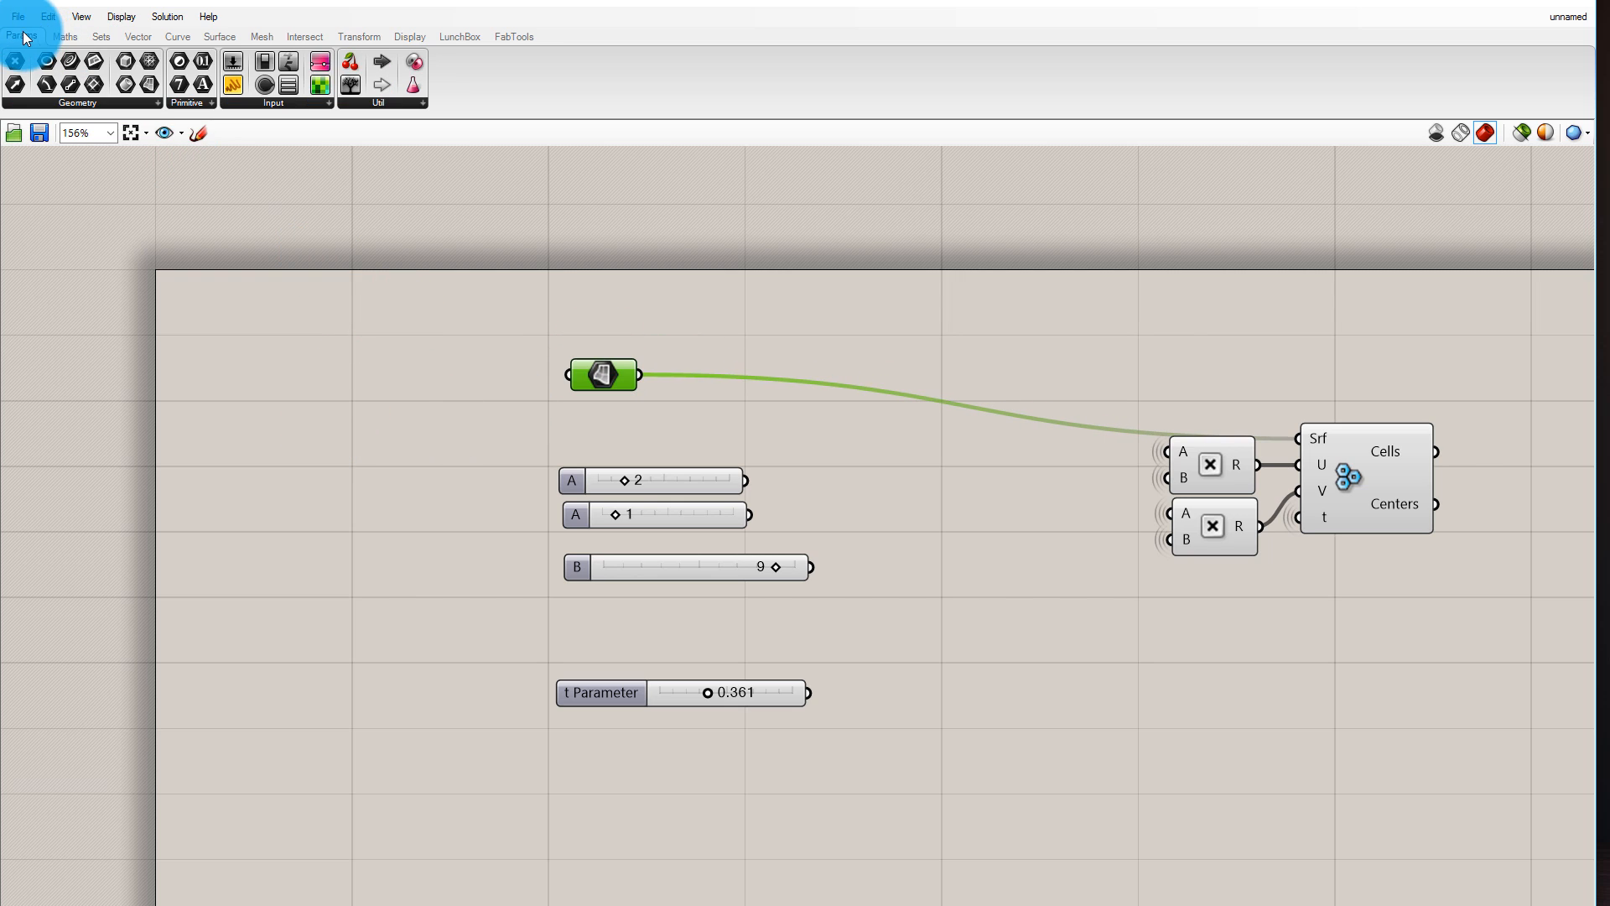
pyautogui.click(302, 103)
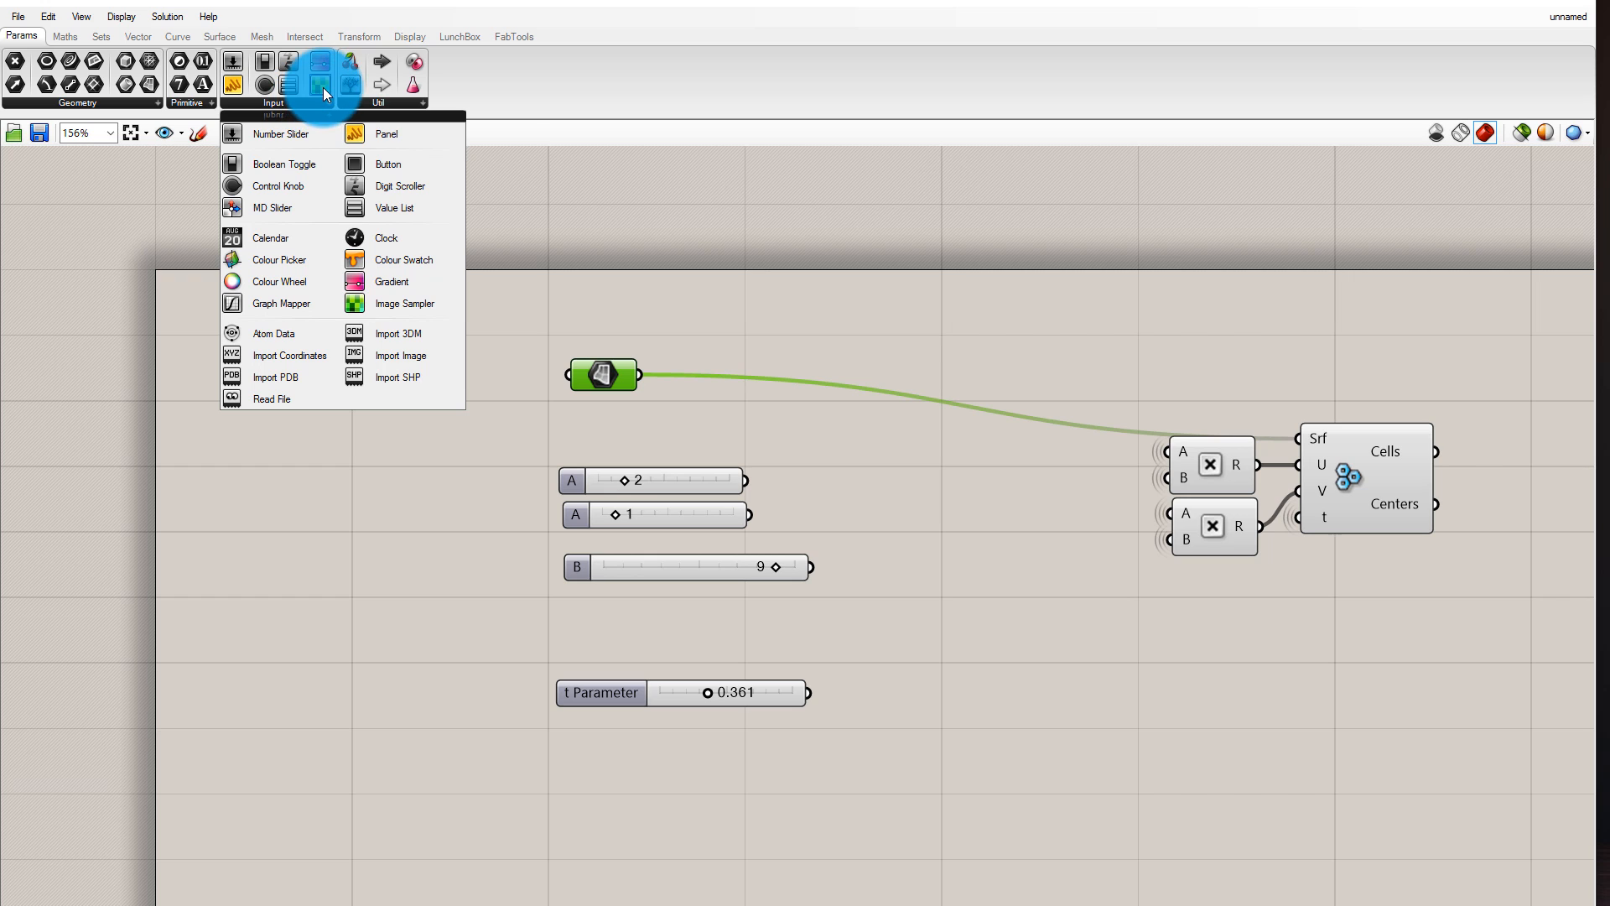
pyautogui.click(389, 102)
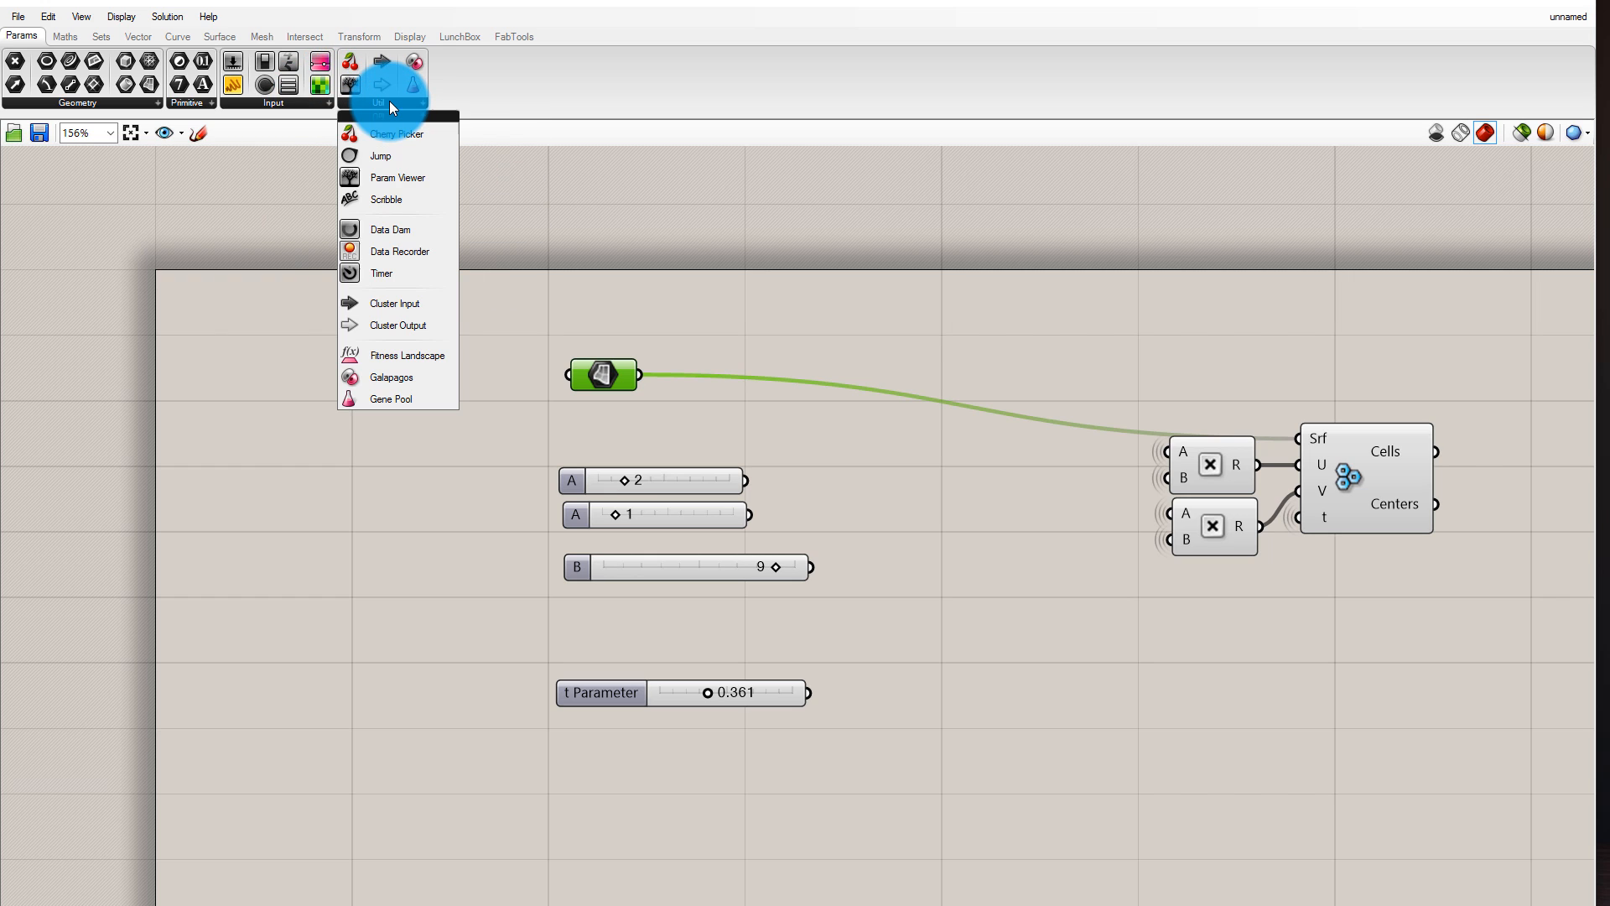
pyautogui.click(138, 102)
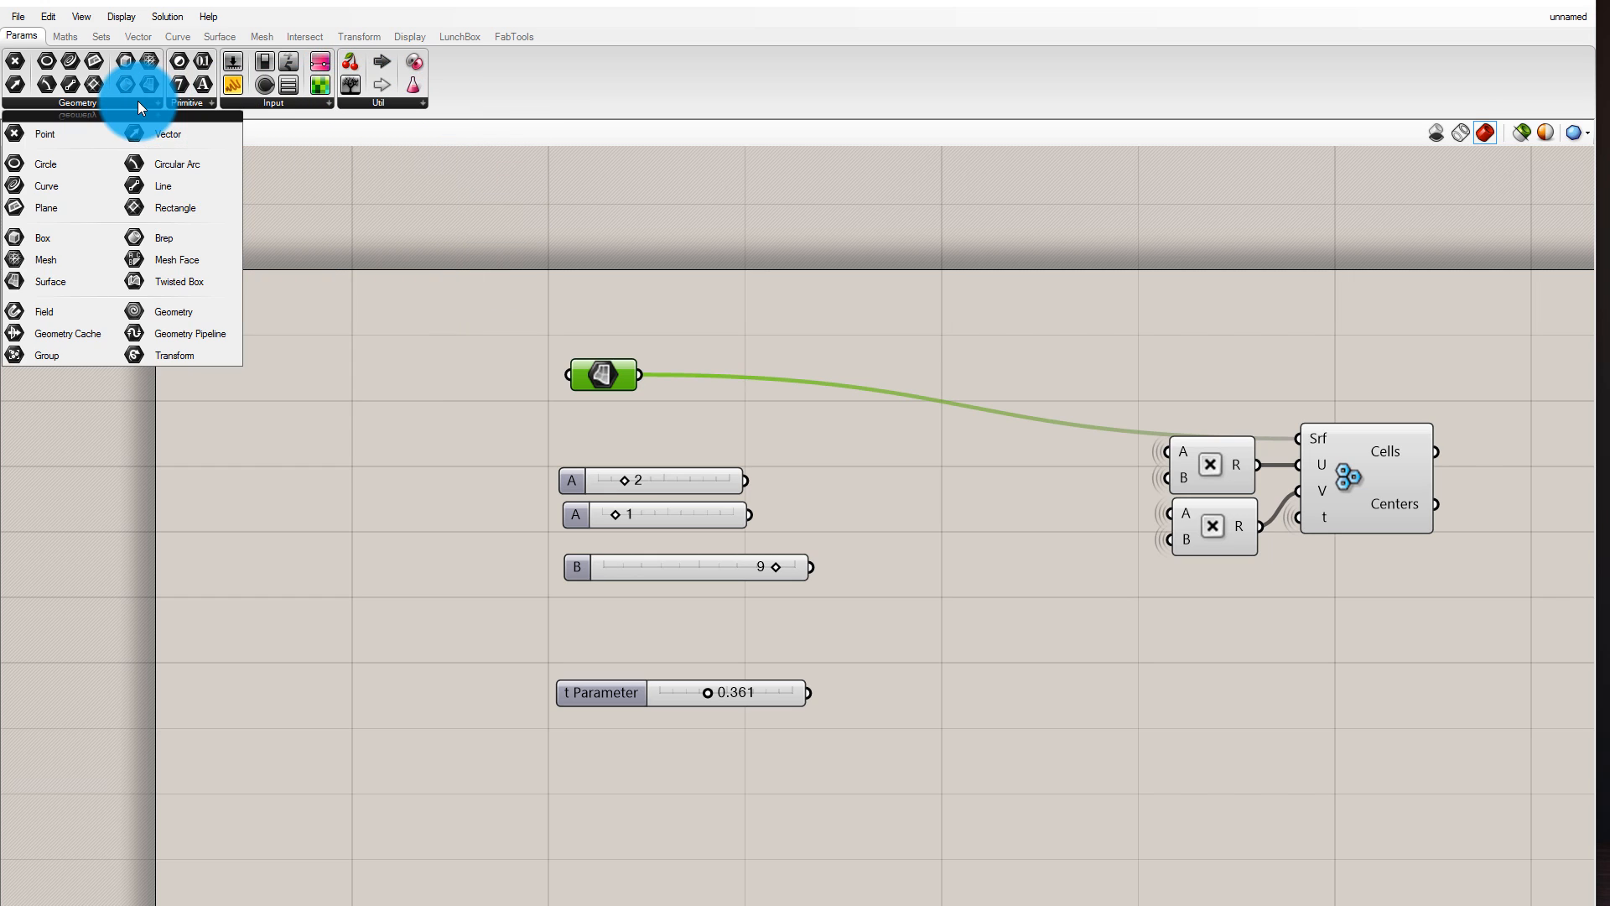
pyautogui.click(178, 102)
pyautogui.click(285, 104)
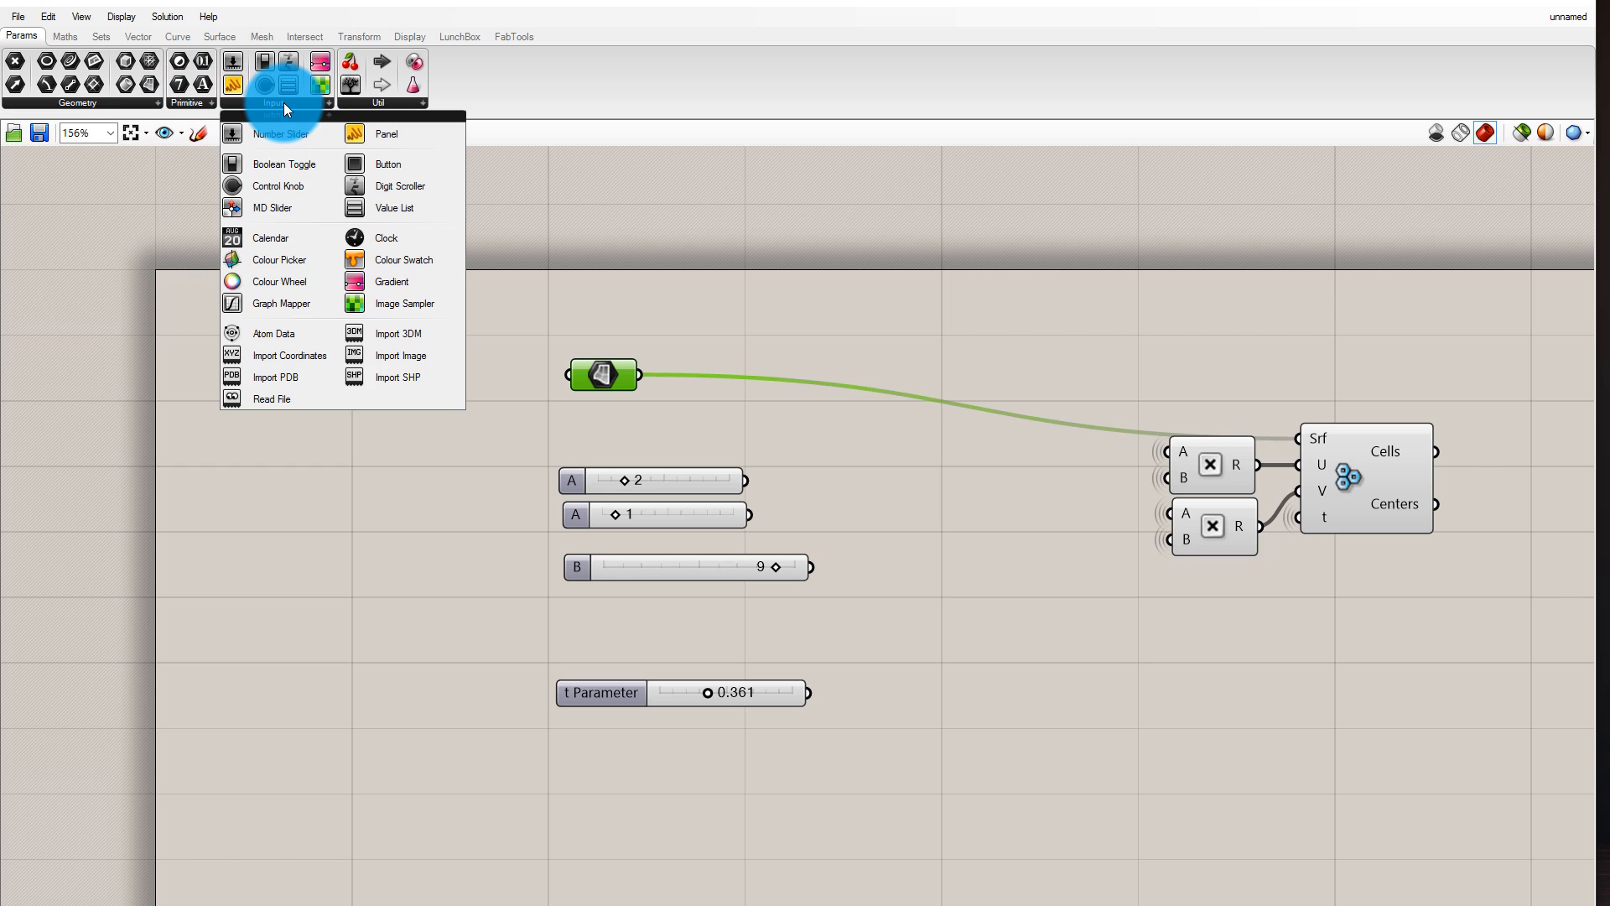
pyautogui.click(358, 521)
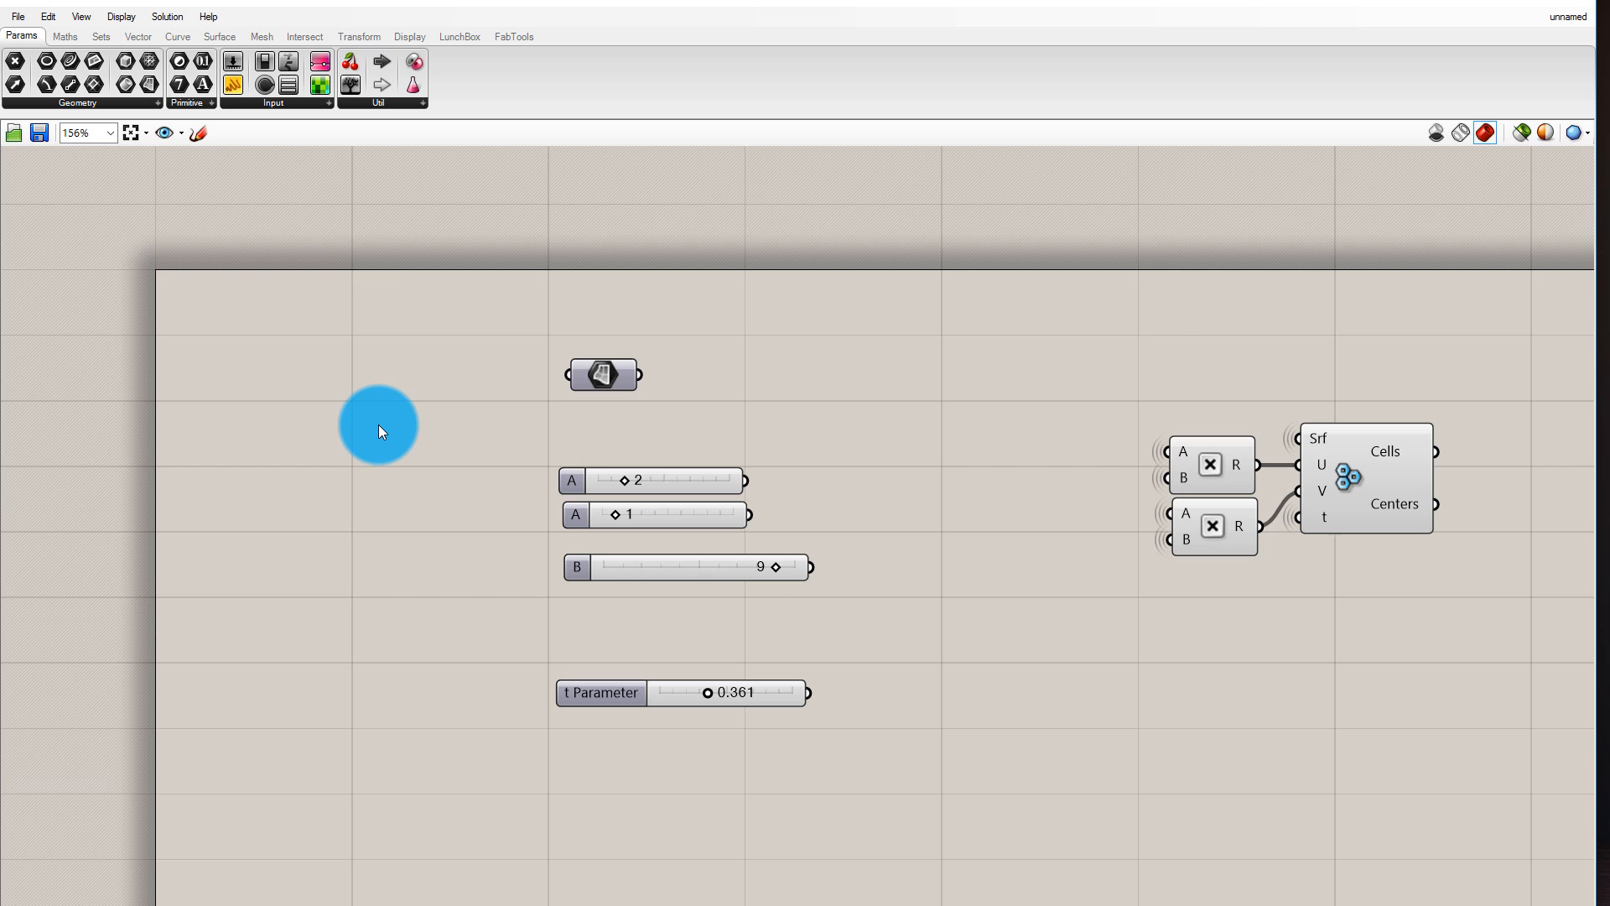
# Search for the Scribble component and place a text note on the canvas beside the sliders
pyautogui.doubleClick(379, 424)
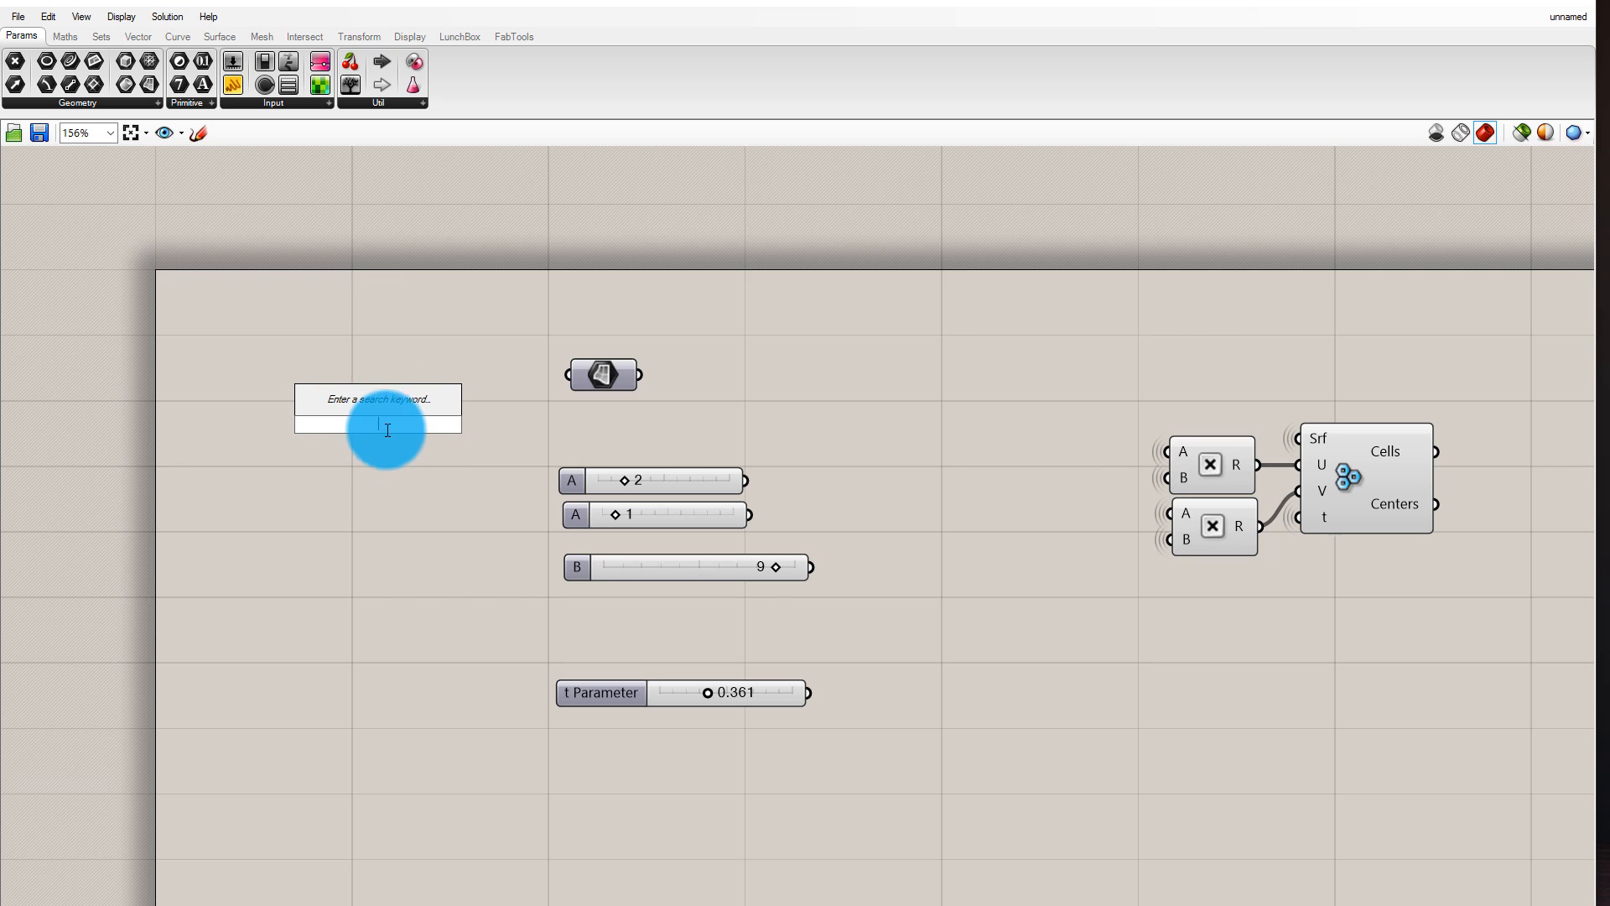
pyautogui.write('sc')
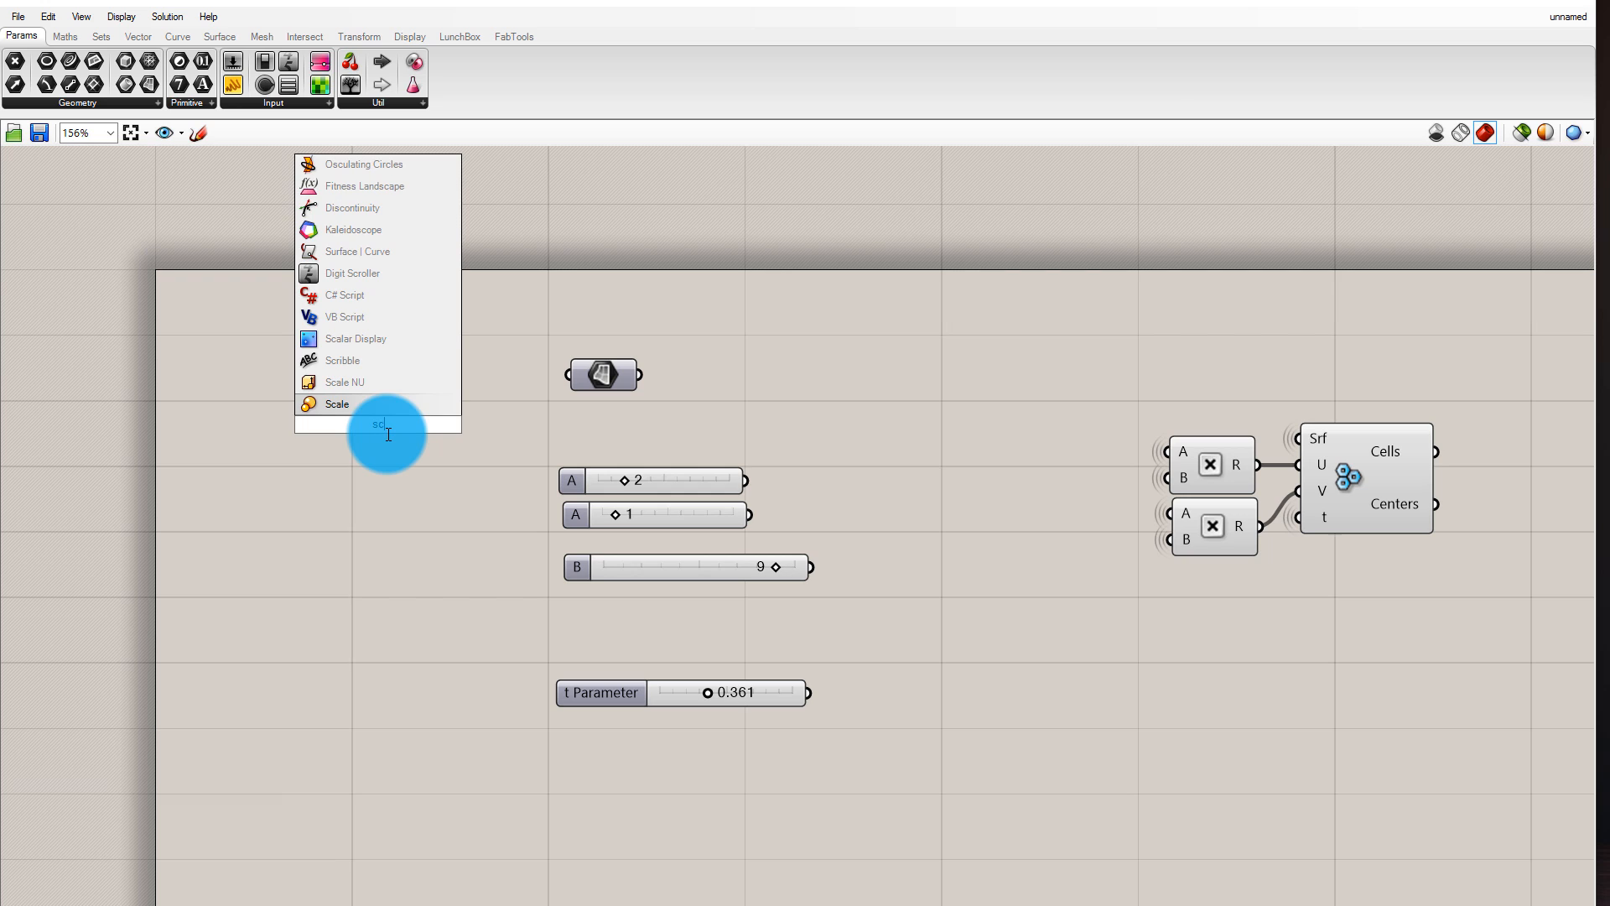
pyautogui.write('r')
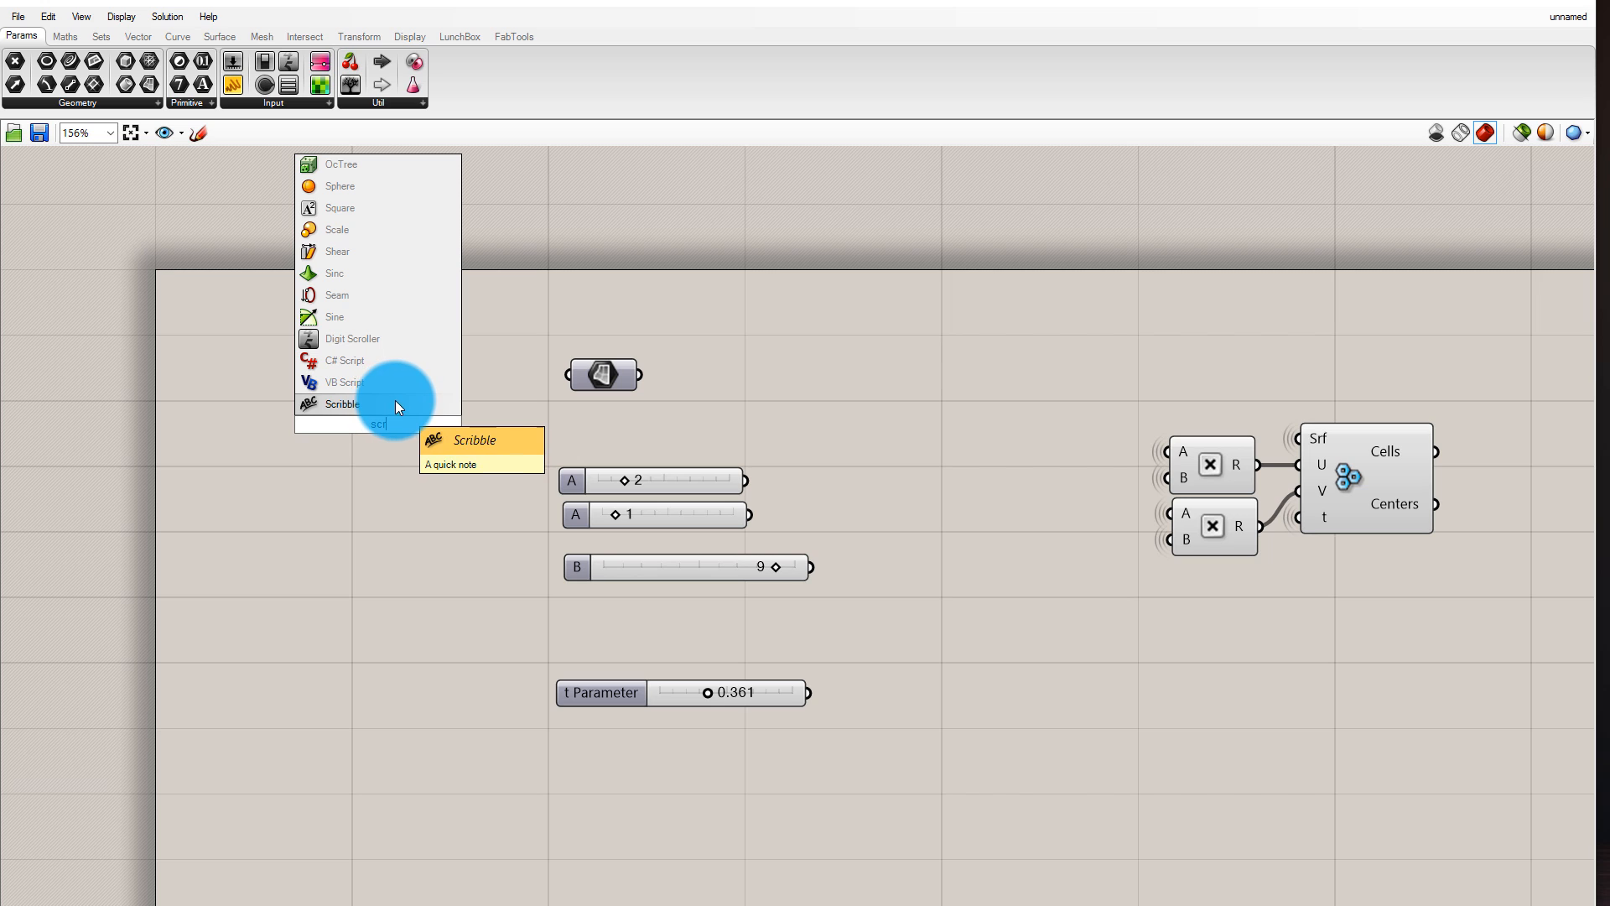
pyautogui.click(400, 404)
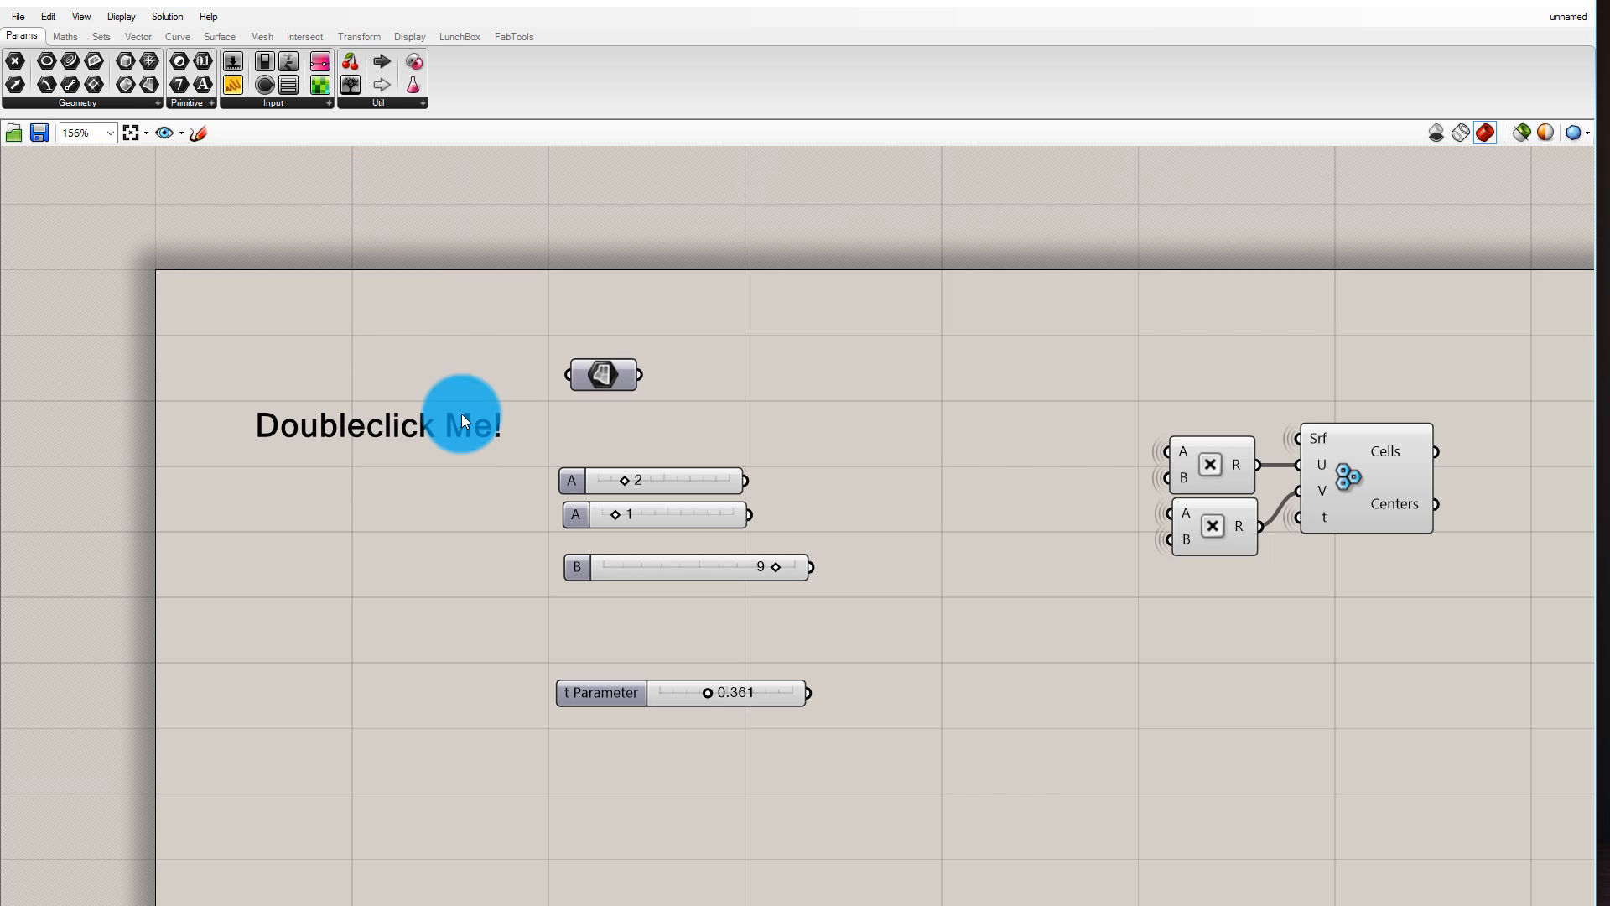
# Turn off Draw Icons to show the components with text names instead of icons
pyautogui.click(137, 18)
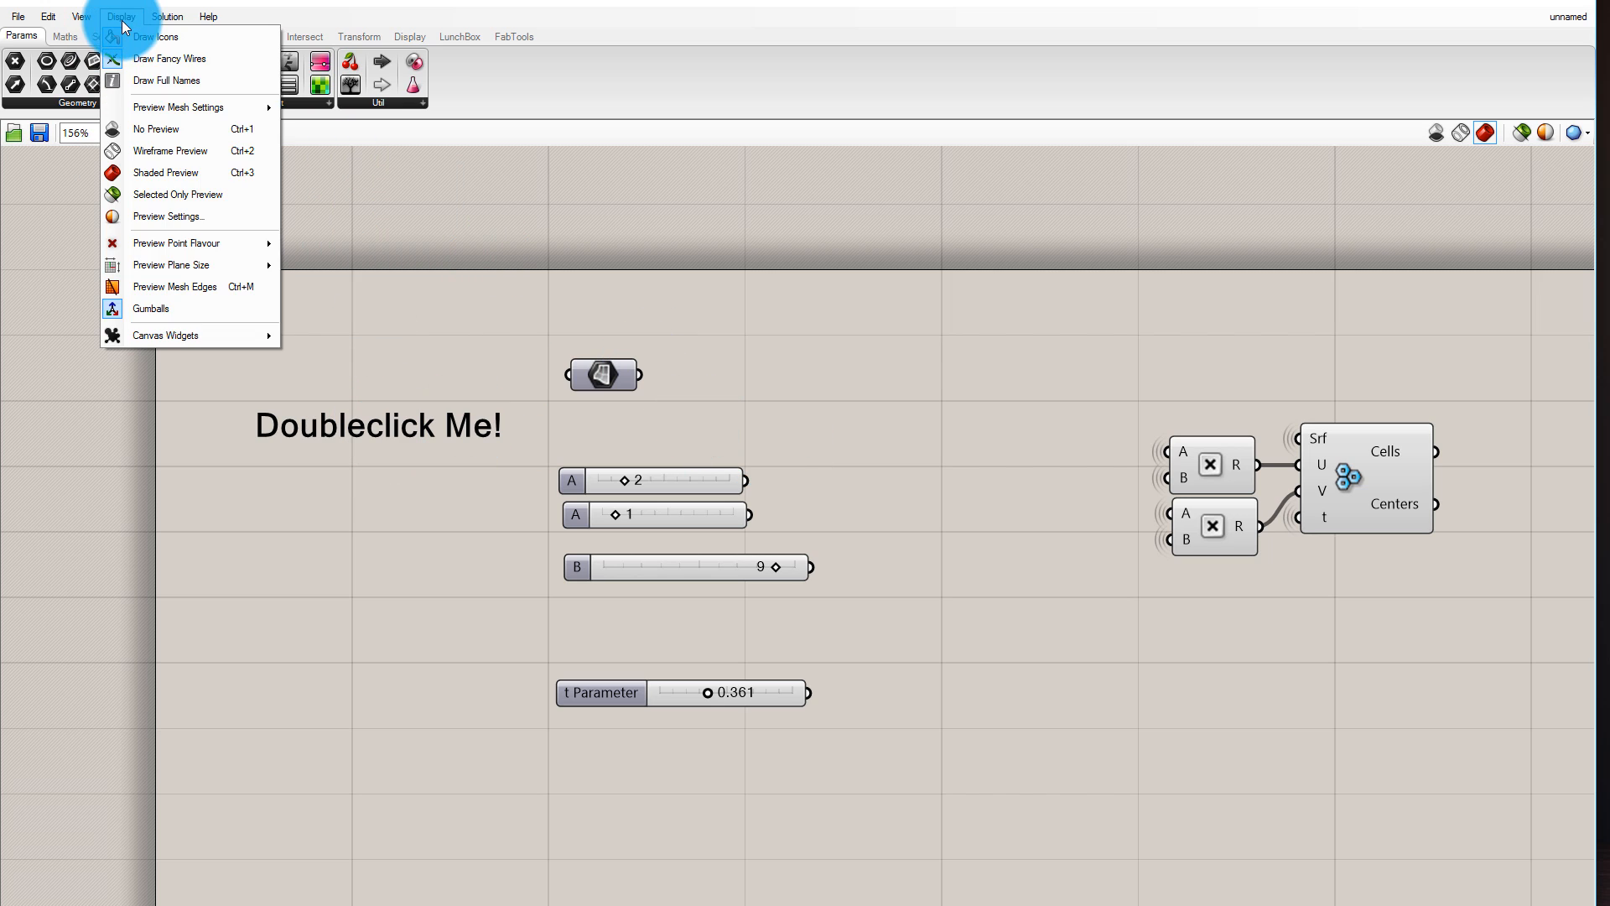
pyautogui.click(209, 60)
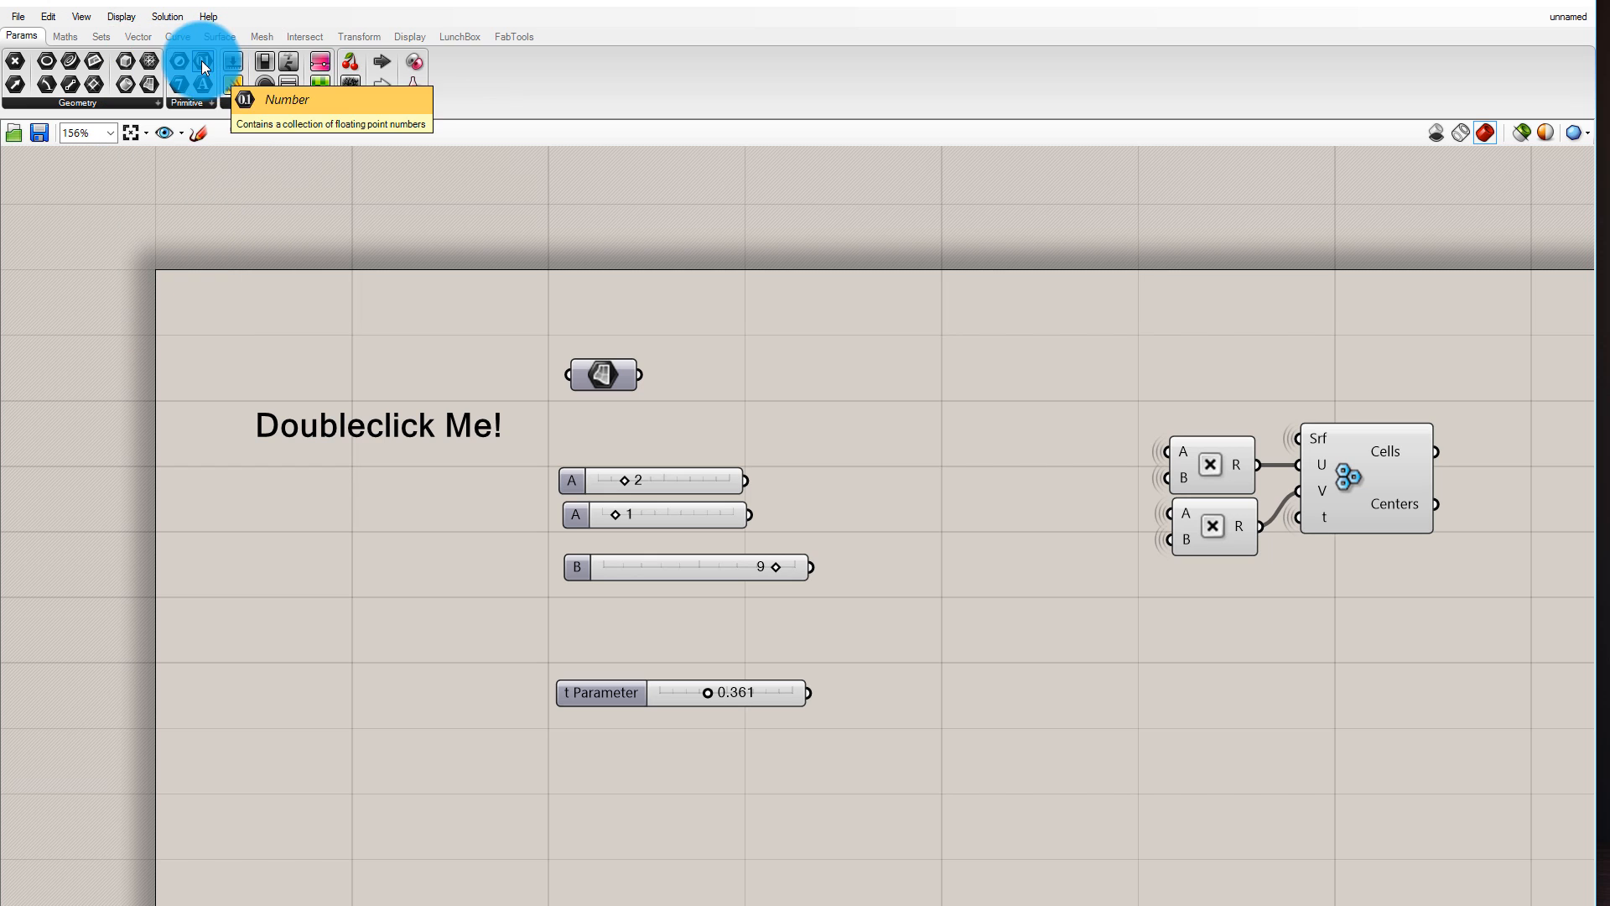
pyautogui.click(131, 16)
pyautogui.click(158, 44)
pyautogui.click(80, 17)
pyautogui.click(137, 52)
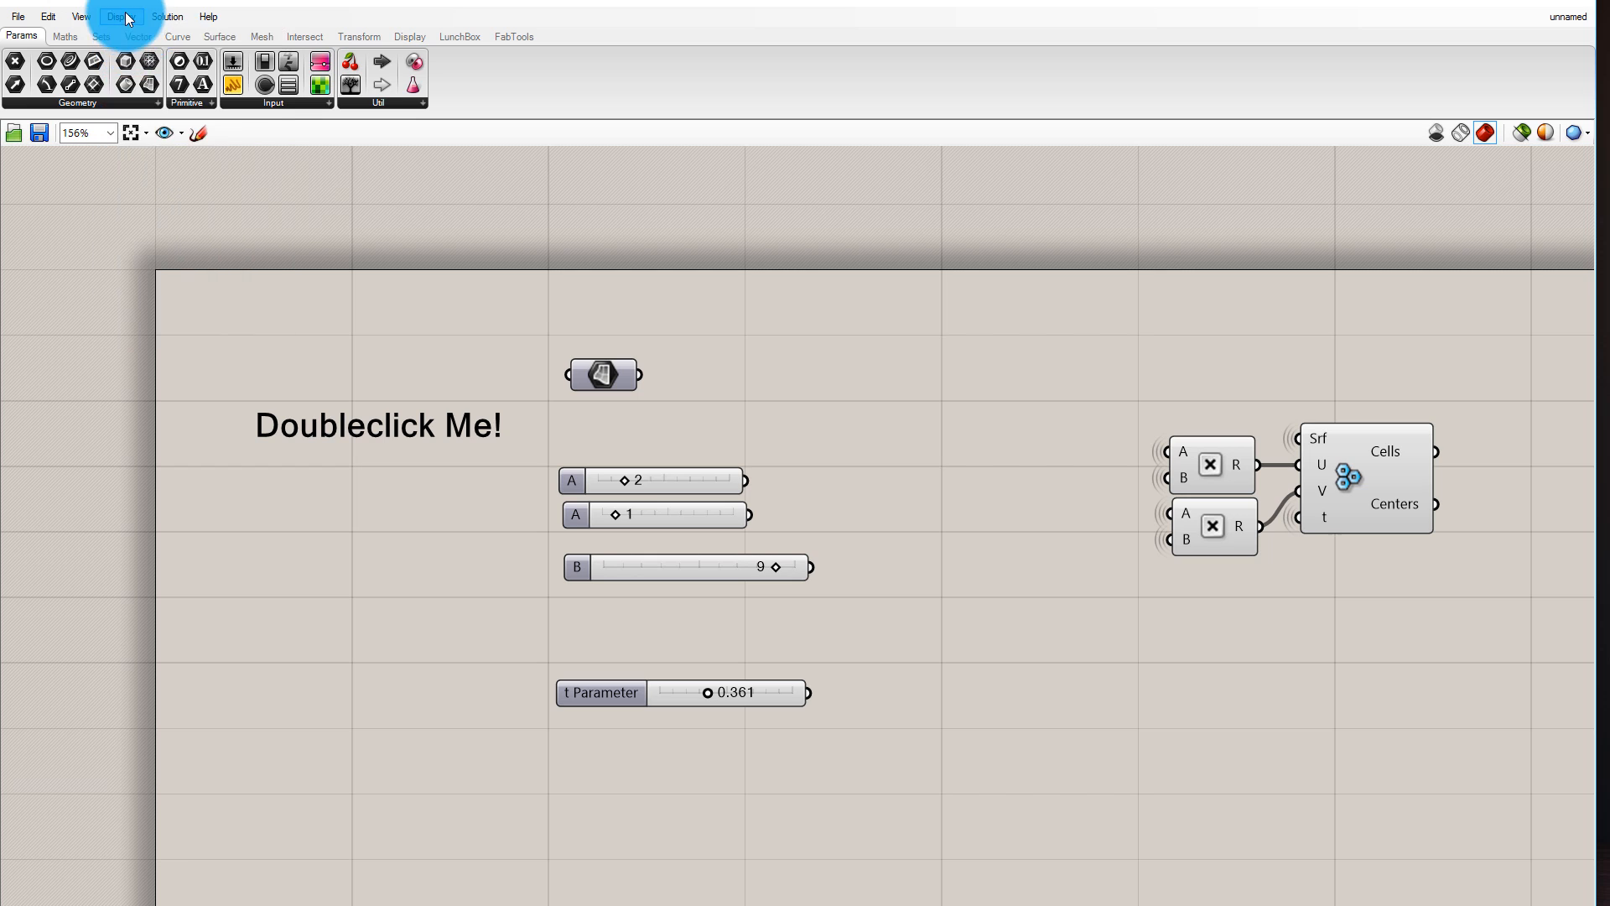
pyautogui.click(126, 17)
pyautogui.click(144, 34)
pyautogui.click(139, 18)
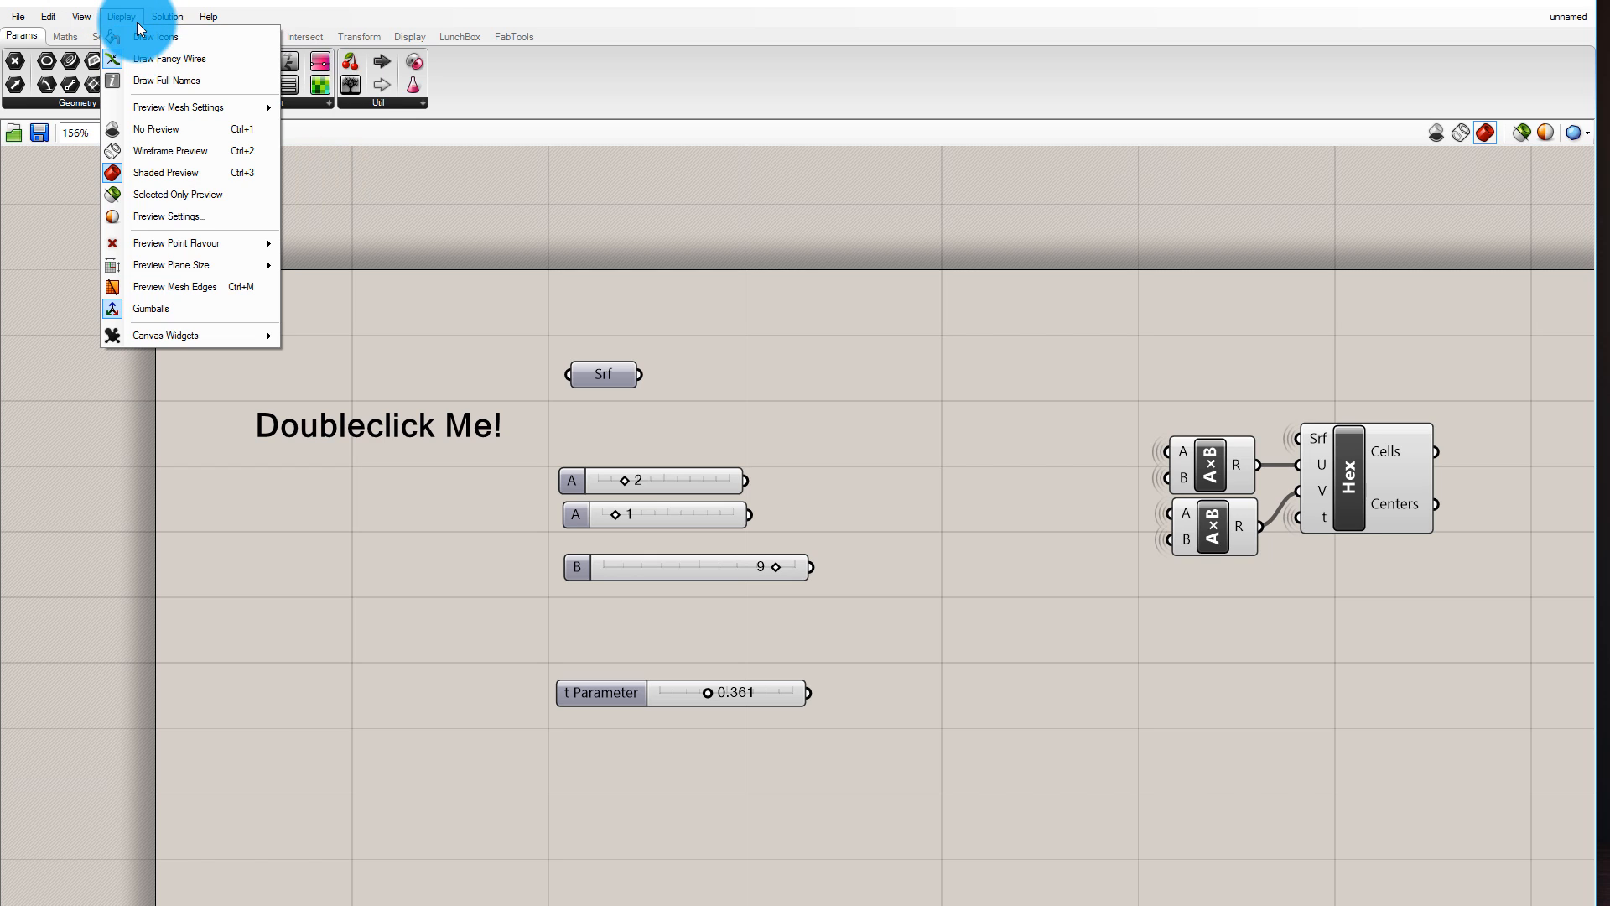
pyautogui.click(1175, 682)
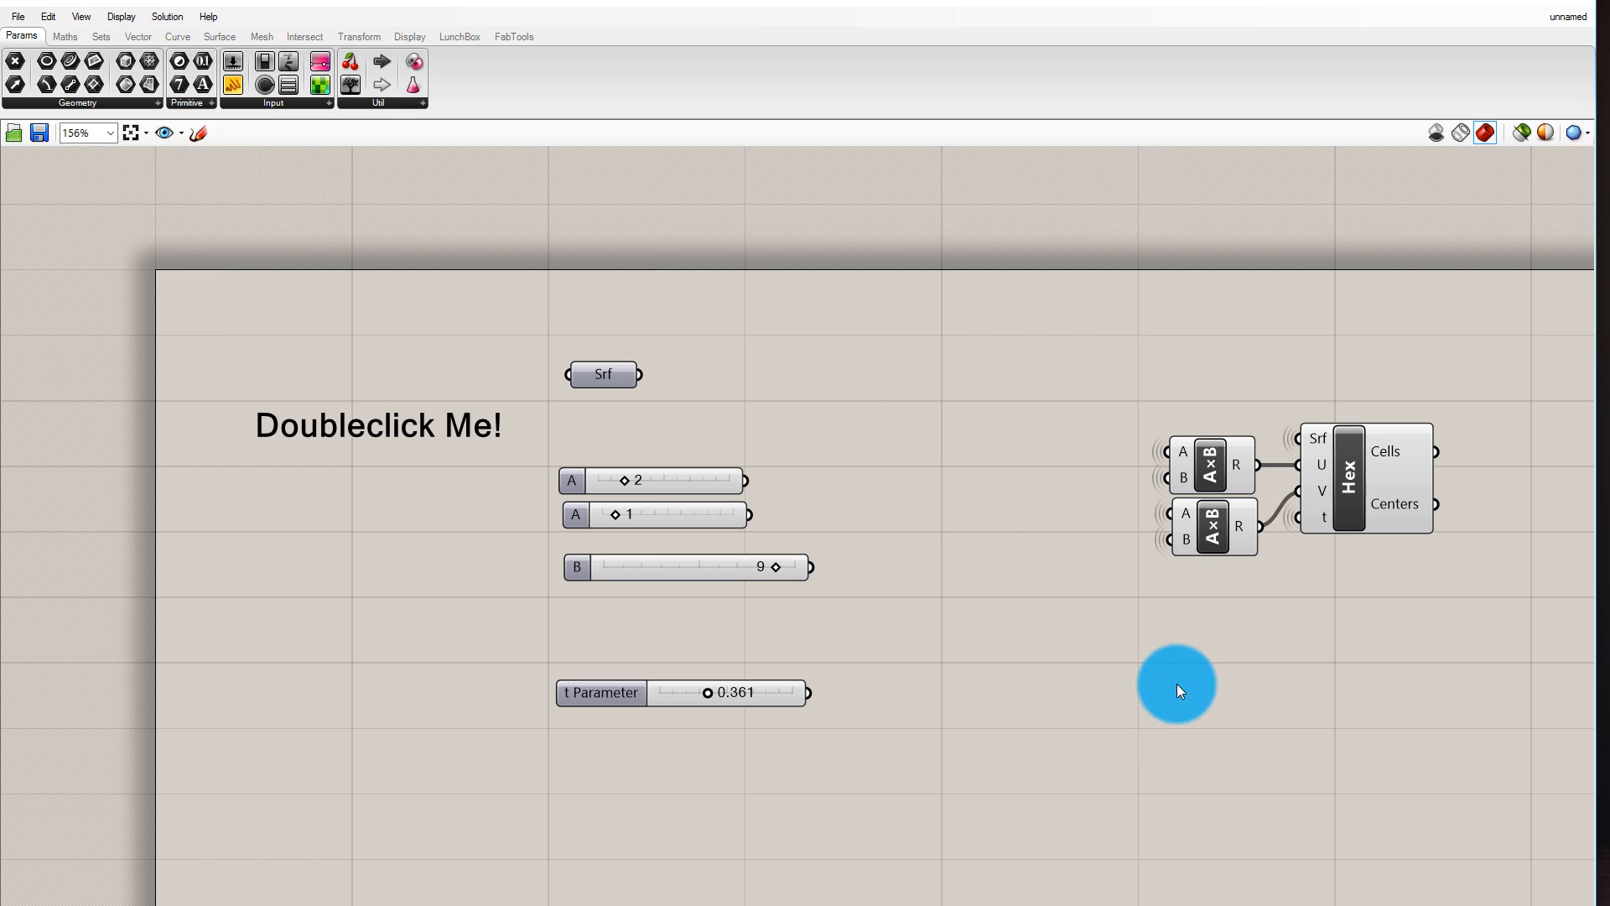
# Turn Draw Icons back on for the components
pyautogui.click(150, 40)
pyautogui.click(122, 16)
pyautogui.click(150, 36)
pyautogui.click(1177, 595)
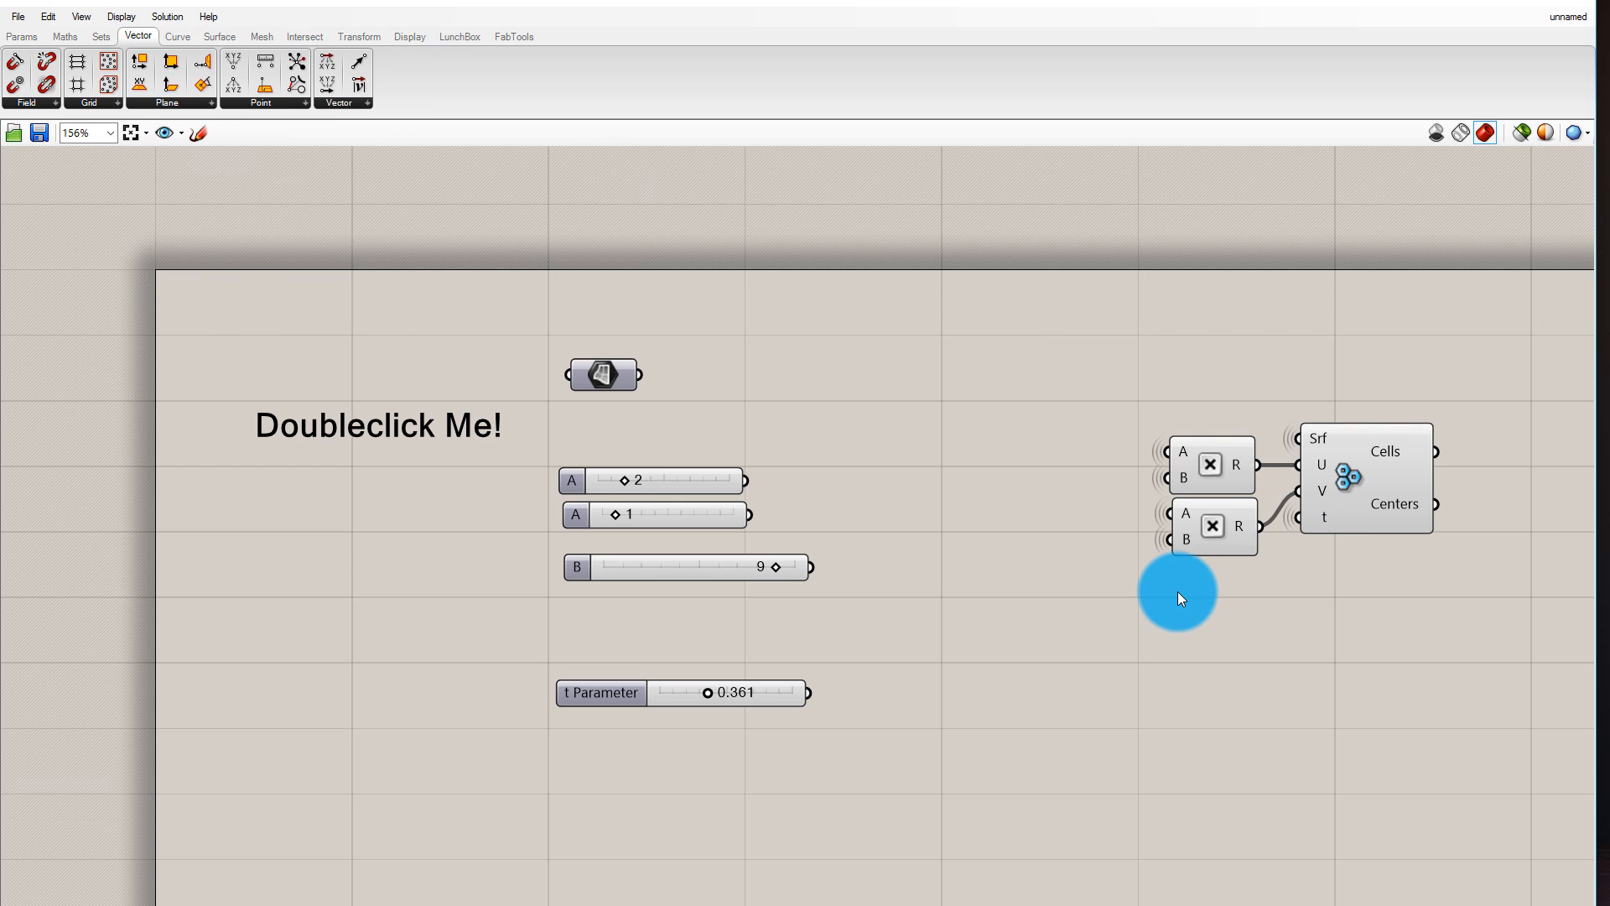
# Move the Scribble note beside the two A sliders and change its text to "Ratio"
pyautogui.moveTo(445, 432)
pyautogui.mouseDown()
pyautogui.moveTo(461, 460)
pyautogui.moveTo(418, 430)
pyautogui.mouseUp()
pyautogui.moveTo(421, 434)
pyautogui.mouseDown()
pyautogui.moveTo(390, 453)
pyautogui.moveTo(459, 505)
pyautogui.mouseUp()
pyautogui.doubleClick(459, 505)
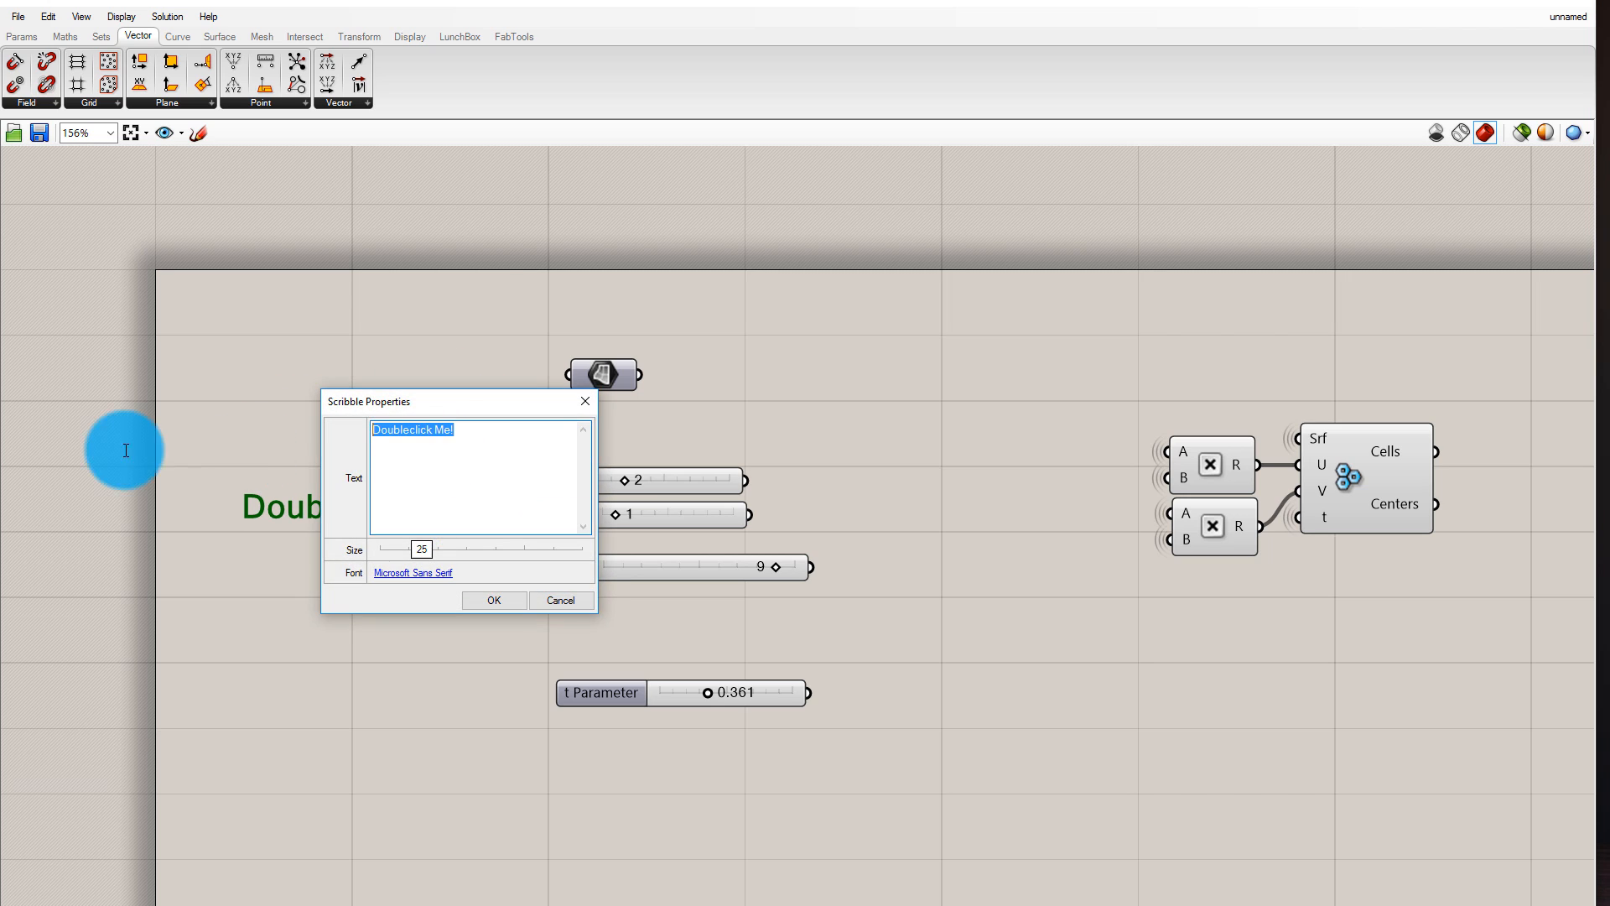
pyautogui.write('Ratio')
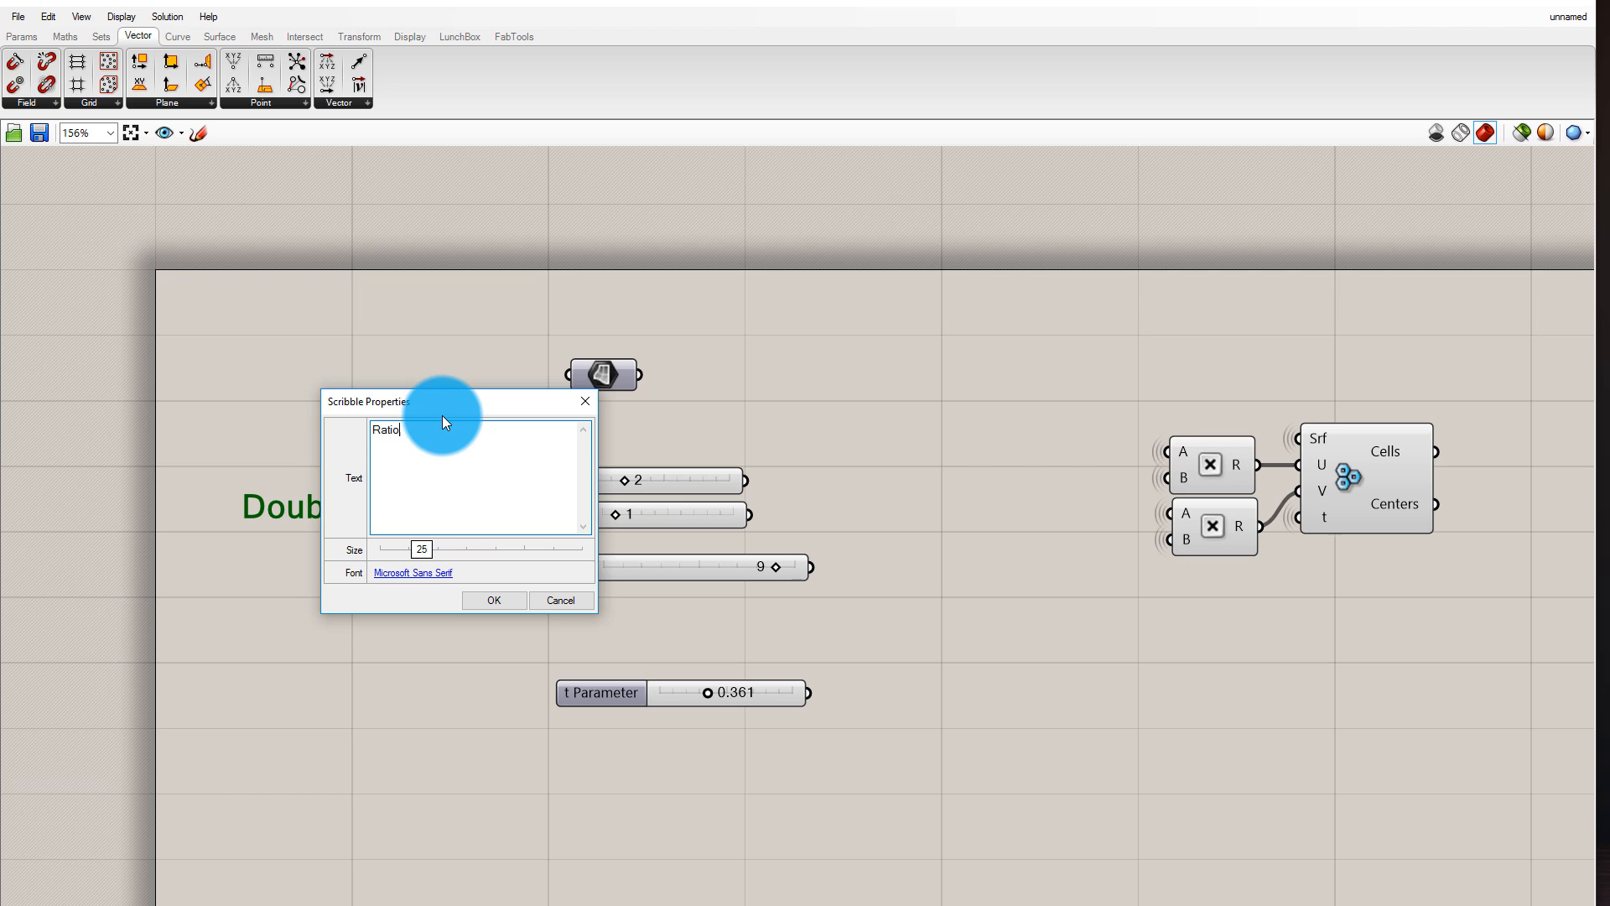
pyautogui.click(505, 599)
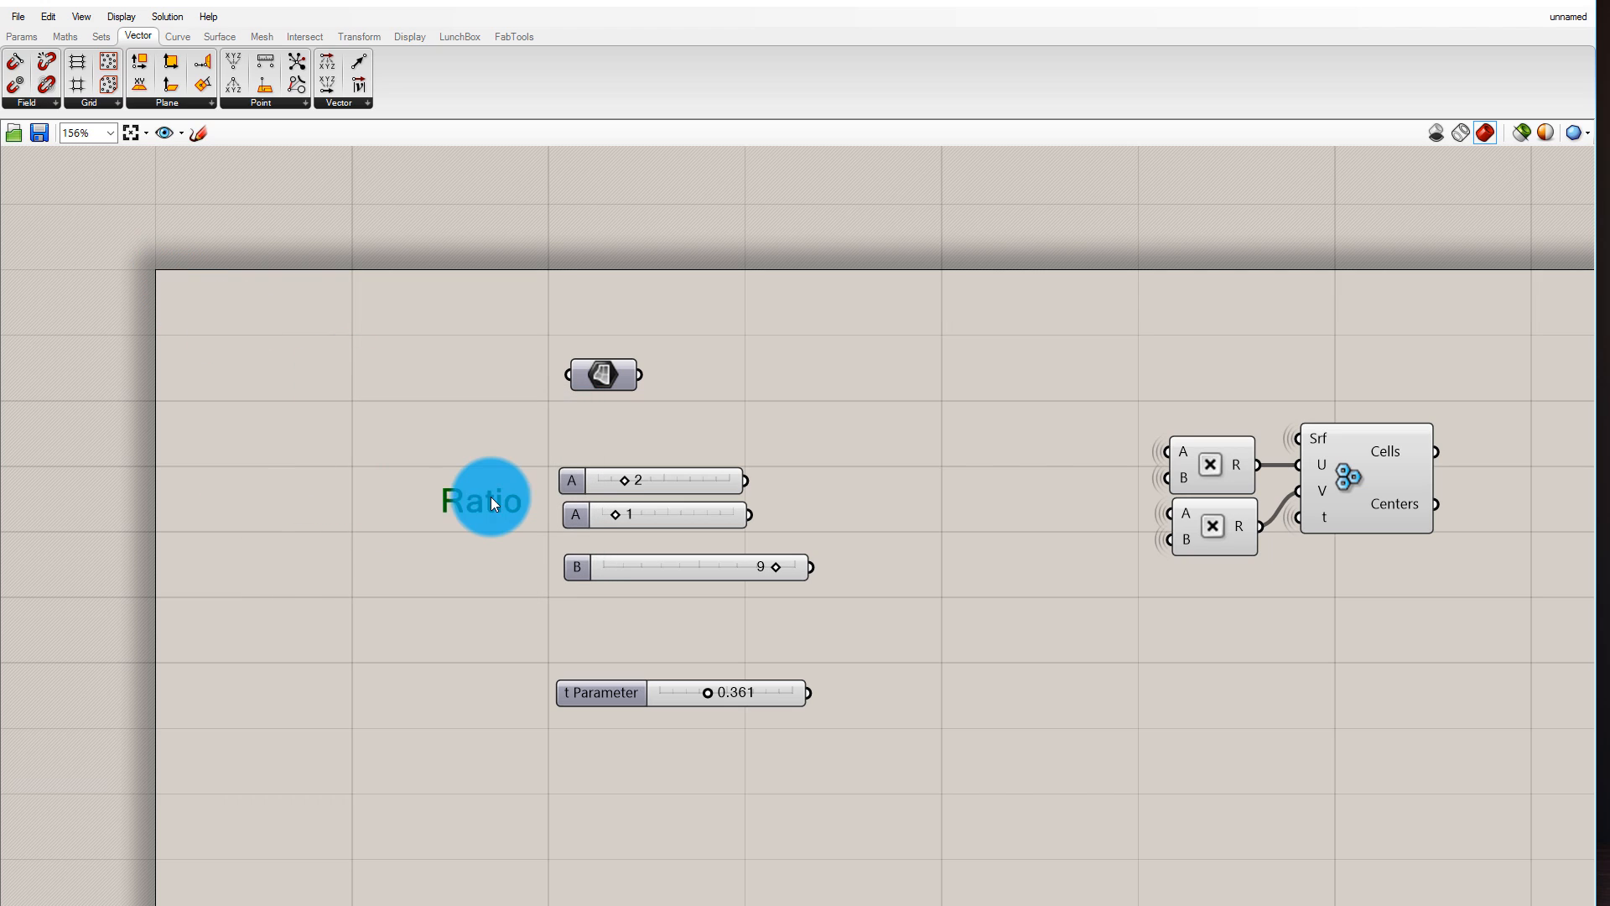
# Copy the Ratio note beside the B slider, change its text to "Density", and nudge the slider toward it
pyautogui.moveTo(446, 497)
pyautogui.keyDown('alt'); pyautogui.mouseDown()
pyautogui.moveTo(526, 521)
pyautogui.moveTo(501, 570)
pyautogui.mouseUp(); pyautogui.keyUp('alt')
pyautogui.doubleClick(500, 571)
pyautogui.write('D')
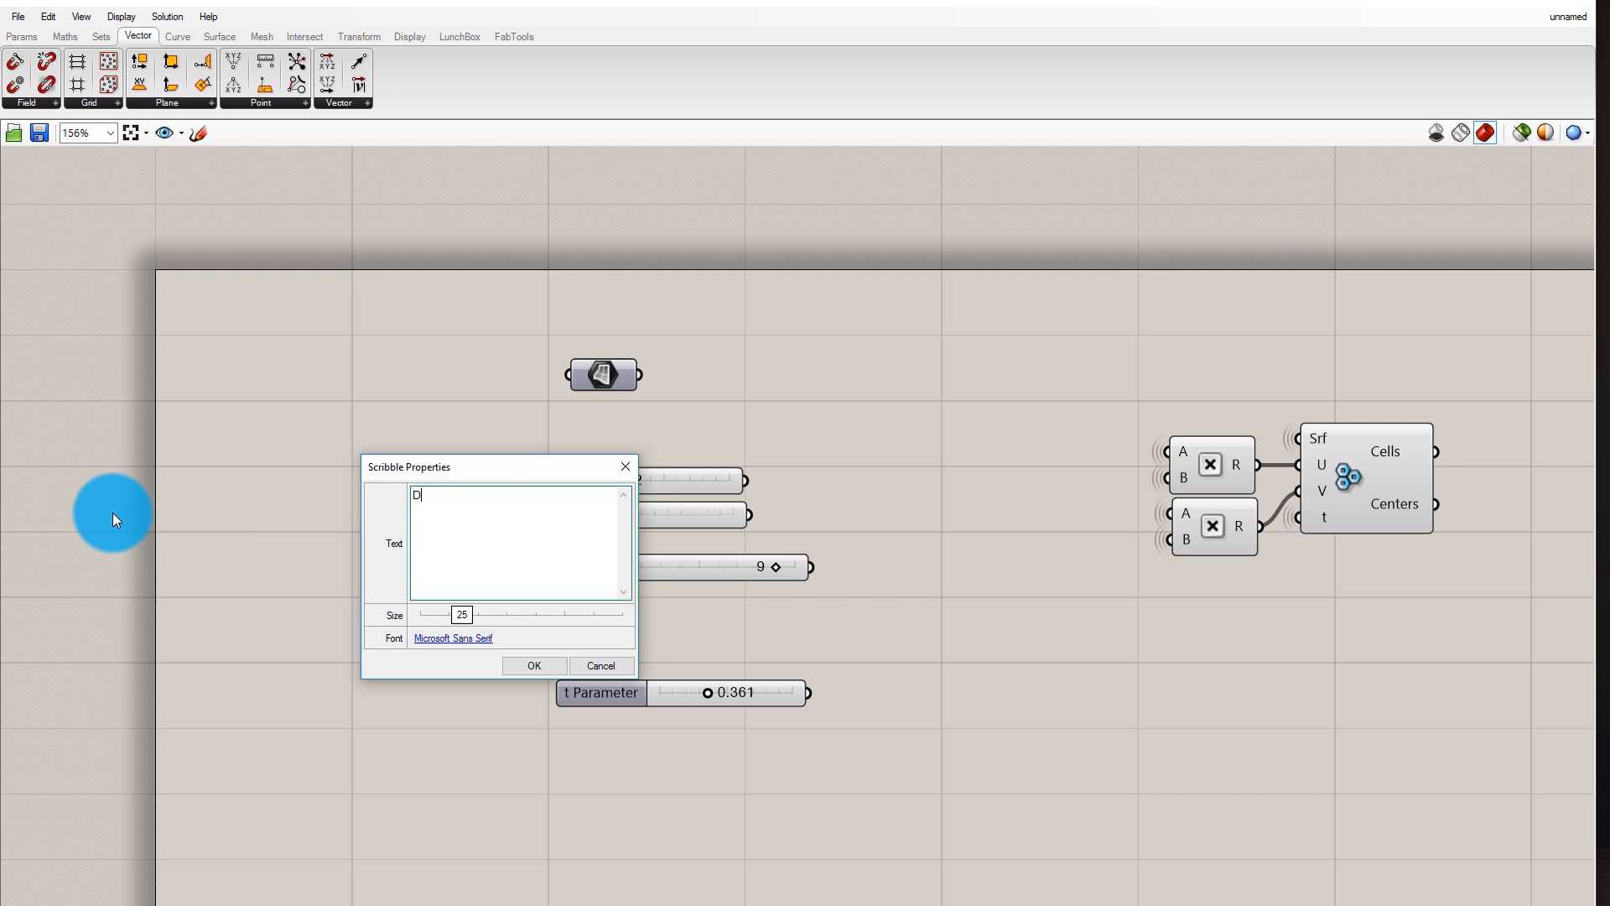
pyautogui.write('ensity')
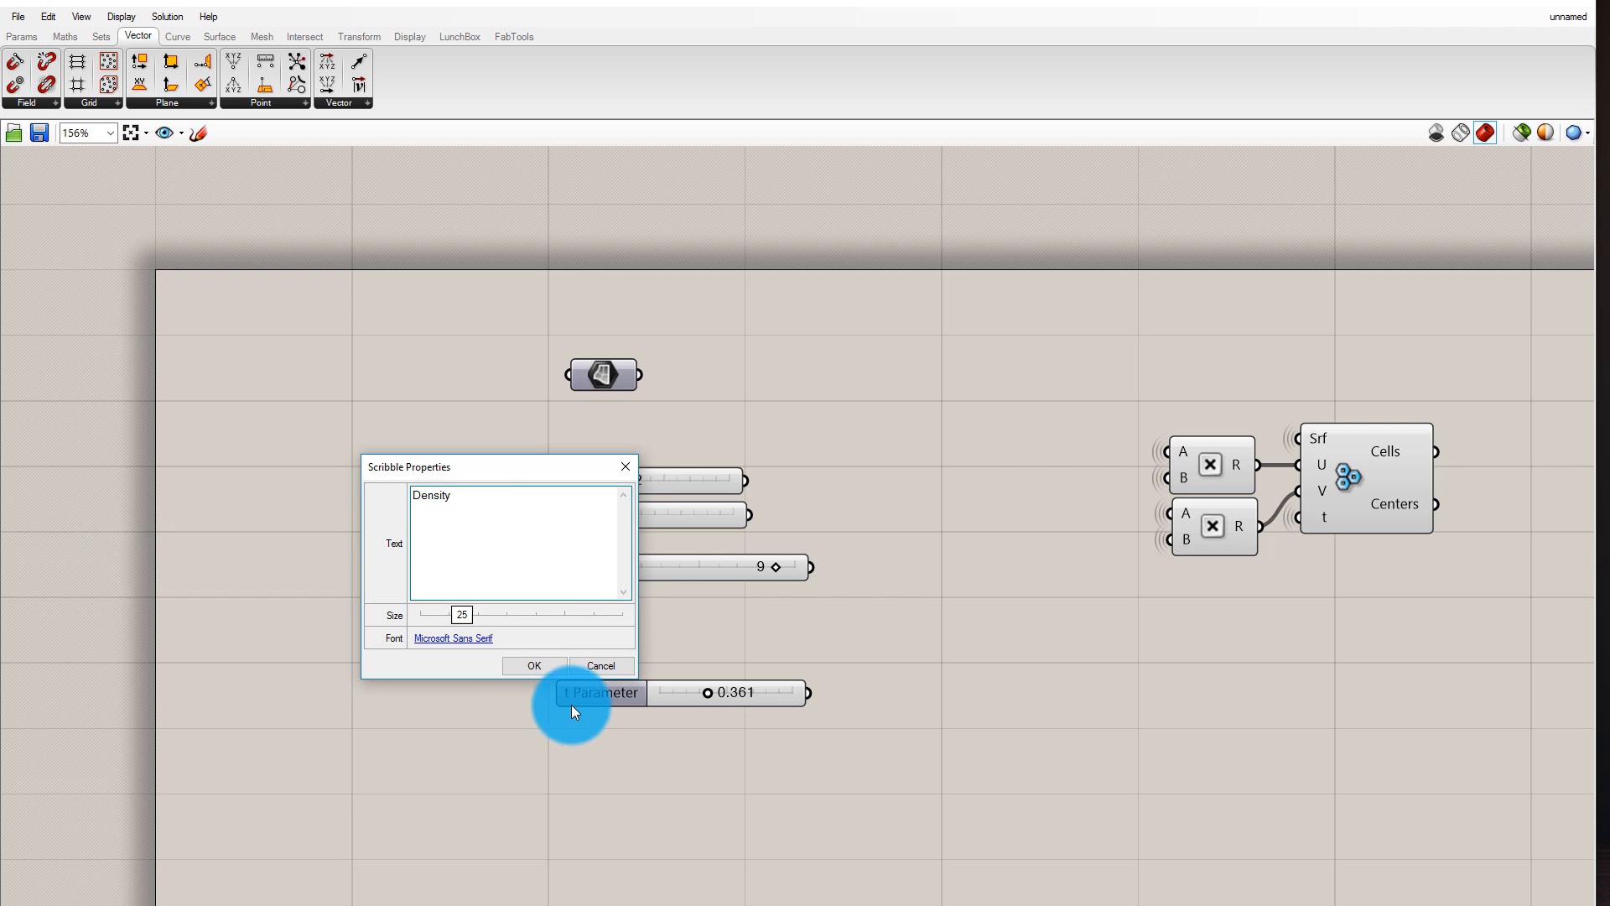
pyautogui.click(535, 667)
pyautogui.click(633, 564)
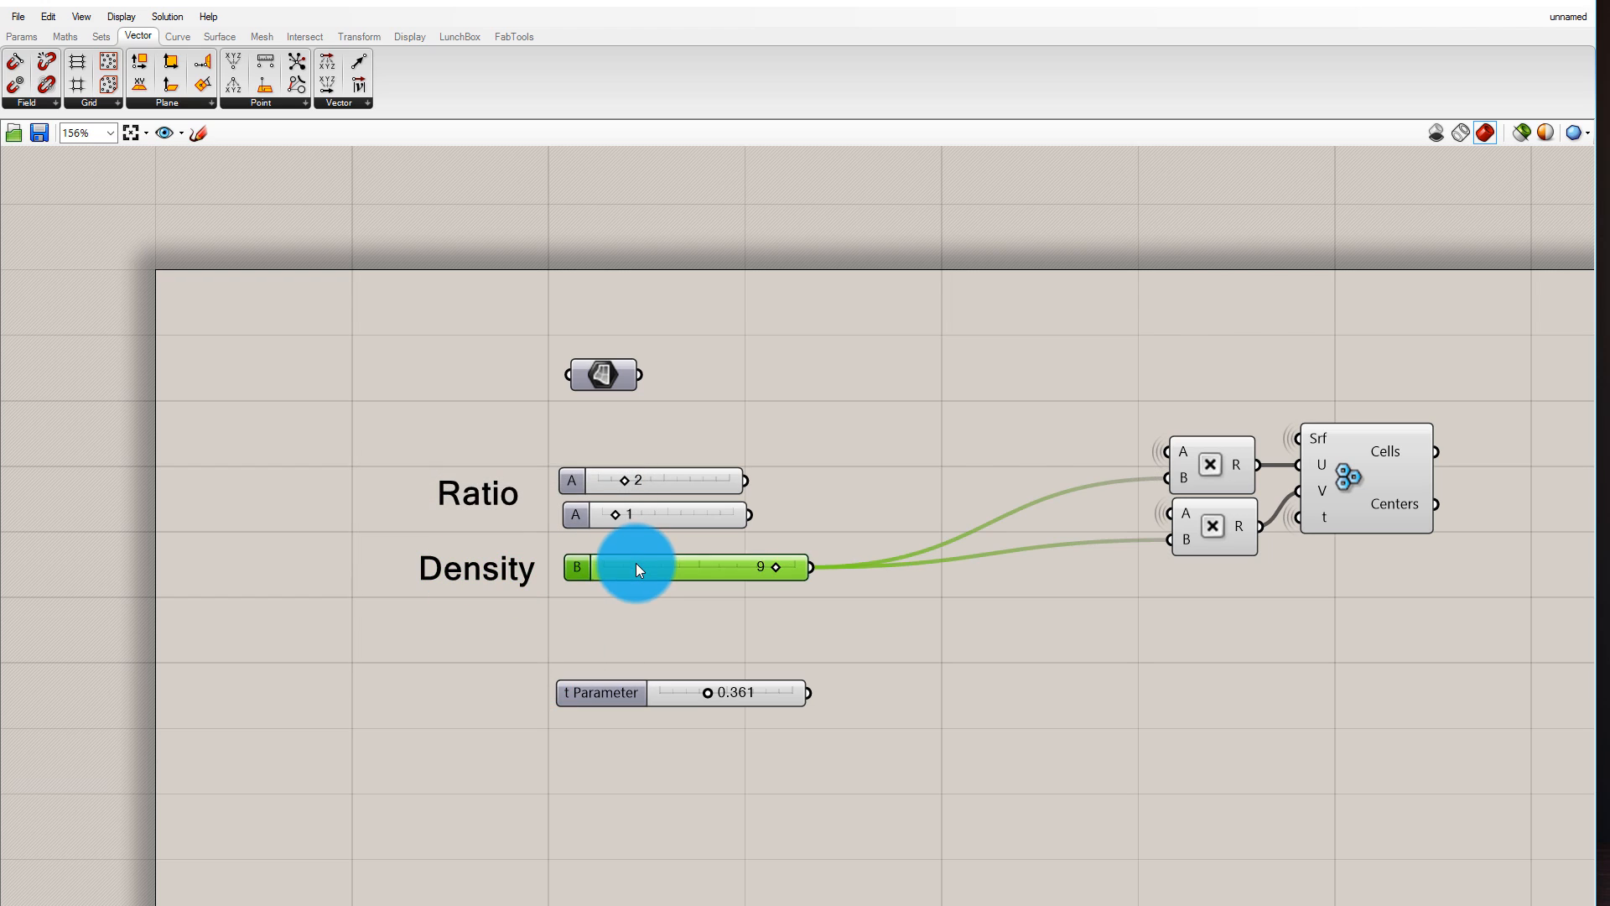
# Copy the Density note below itself and change its text to "Hex Angle"
pyautogui.keyDown('alt'); pyautogui.moveTo(498, 561); pyautogui.dragTo(501, 634); pyautogui.keyUp('alt')
pyautogui.doubleClick(501, 634)
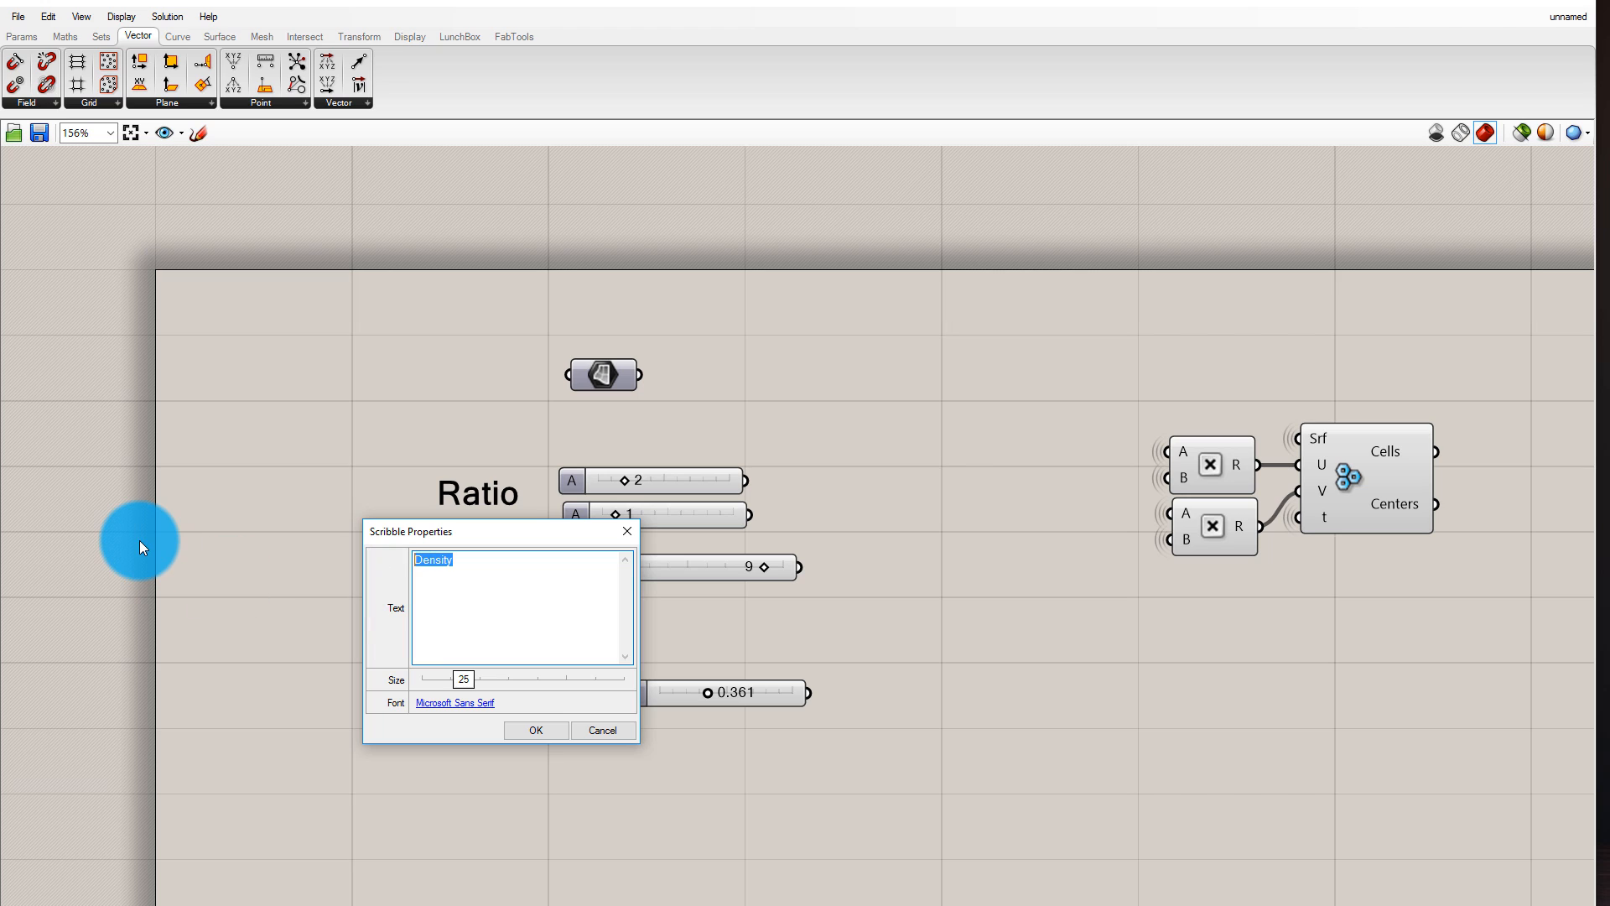
pyautogui.write('Hex Angle')
pyautogui.click(550, 736)
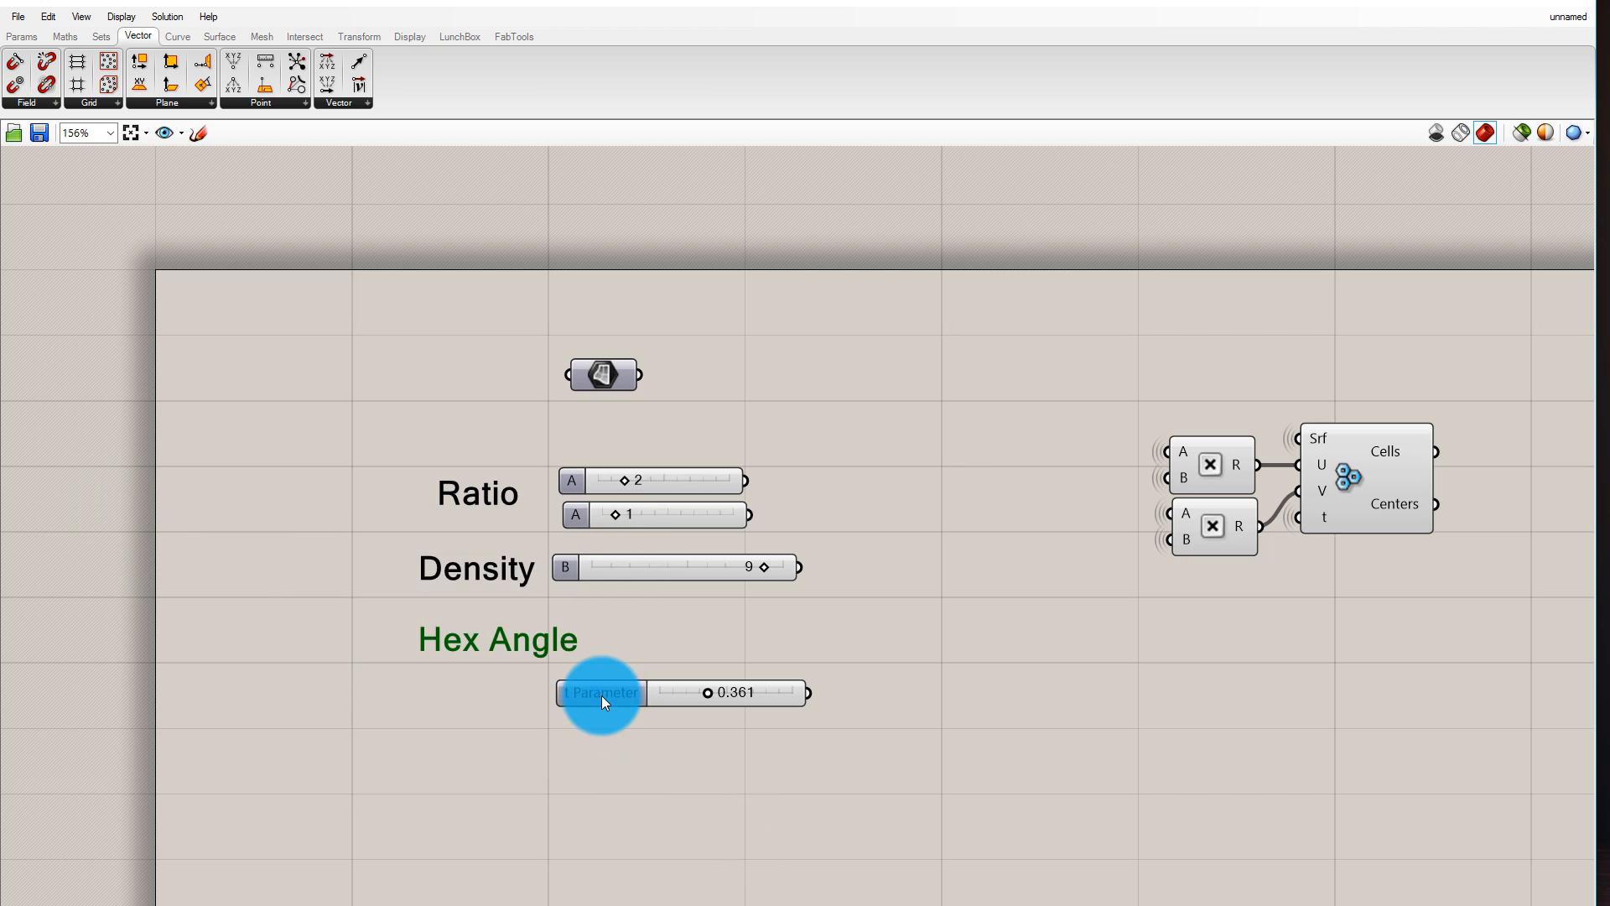
# Move the t Parameter slider up beneath the B slider and align the Hex Angle note beside it
pyautogui.moveTo(600, 697)
pyautogui.mouseDown()
pyautogui.moveTo(631, 639)
pyautogui.moveTo(613, 635)
pyautogui.mouseUp()
pyautogui.click(438, 637)
pyautogui.moveTo(437, 633); pyautogui.dragTo(444, 627)
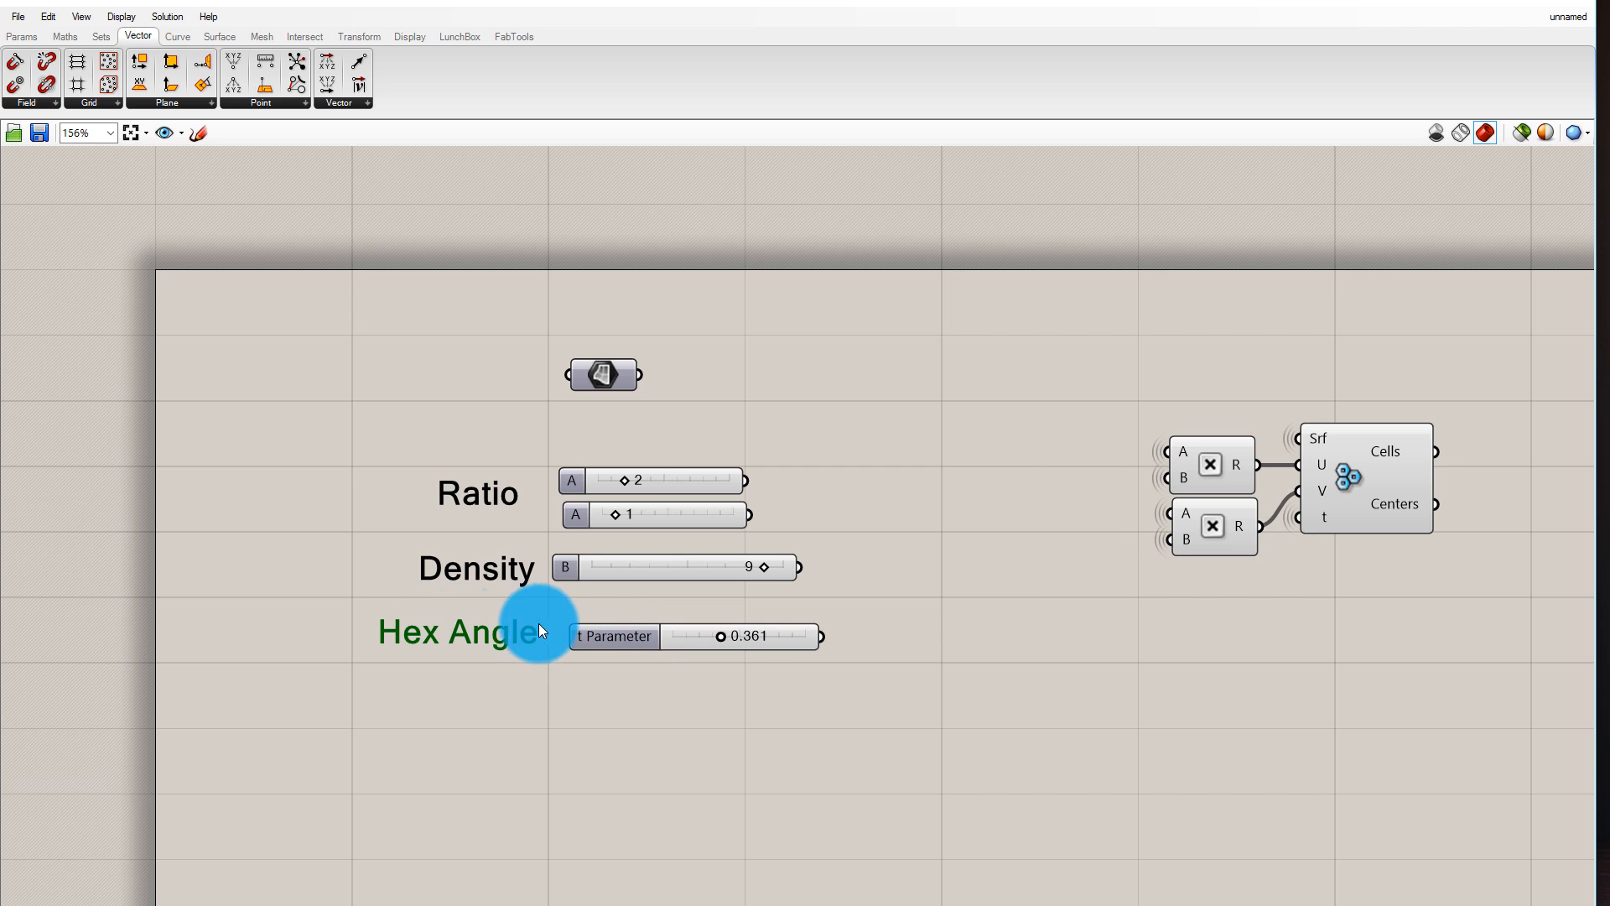
pyautogui.moveTo(592, 630); pyautogui.dragTo(583, 625)
pyautogui.click(603, 655)
# Move both Multiplication components and Hexagon Cells together slightly down, level with the slider rows
pyautogui.scroll(-1, 737, 517)
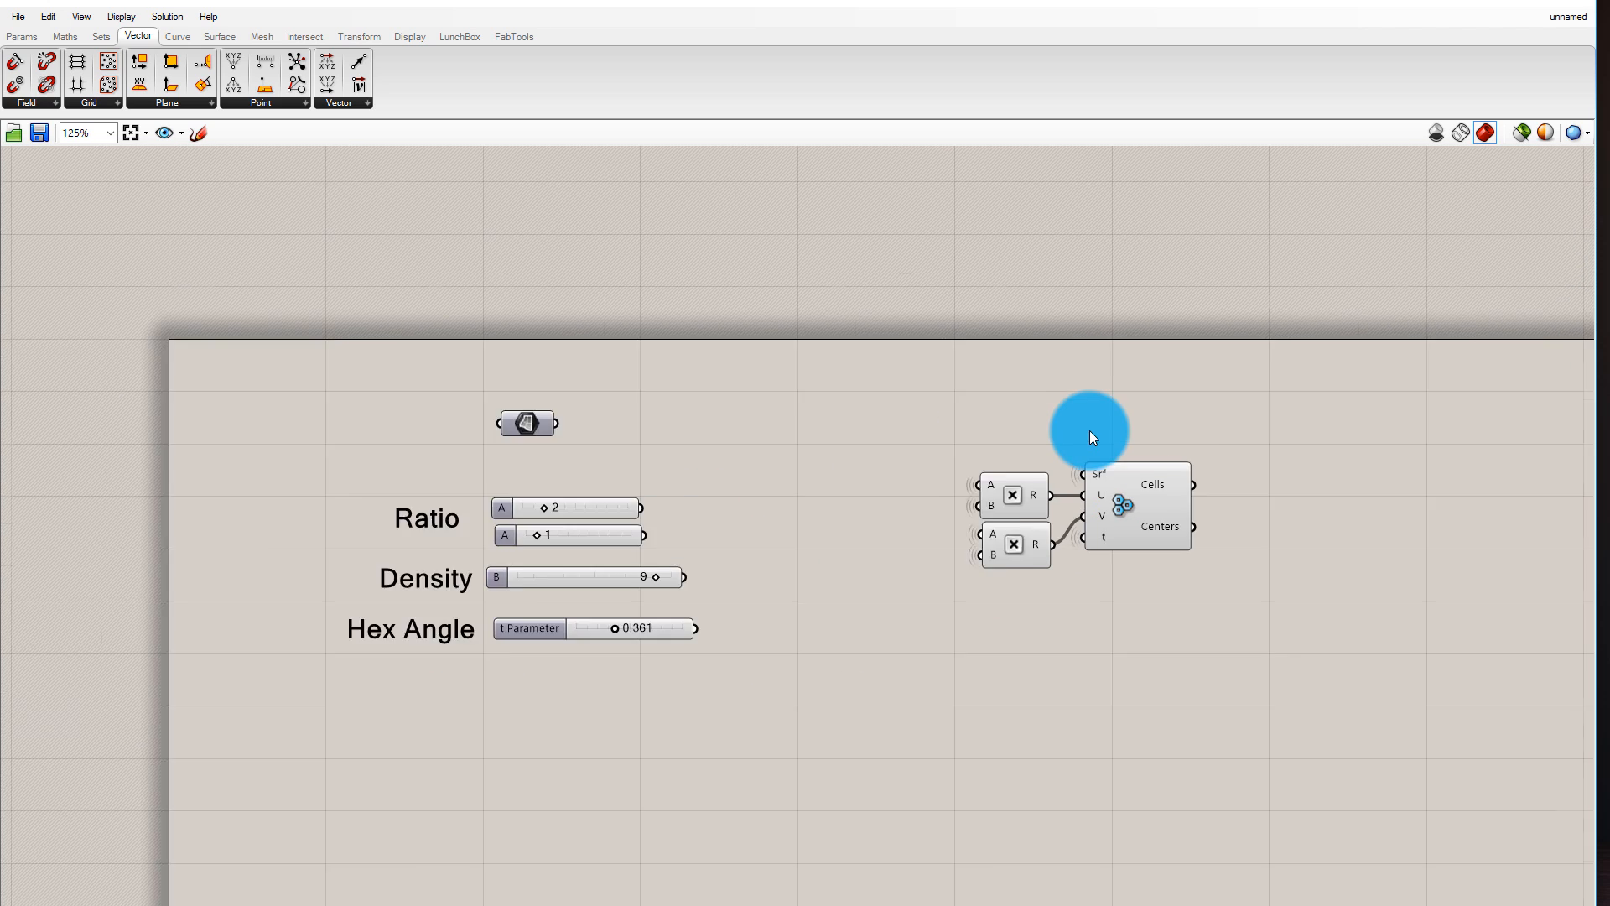
pyautogui.scroll(1, 1089, 431)
pyautogui.scroll(-1, 901, 390)
pyautogui.scroll(1, 827, 488)
pyautogui.moveTo(951, 377); pyautogui.dragTo(1542, 707)
pyautogui.moveTo(1365, 529); pyautogui.dragTo(1372, 573)
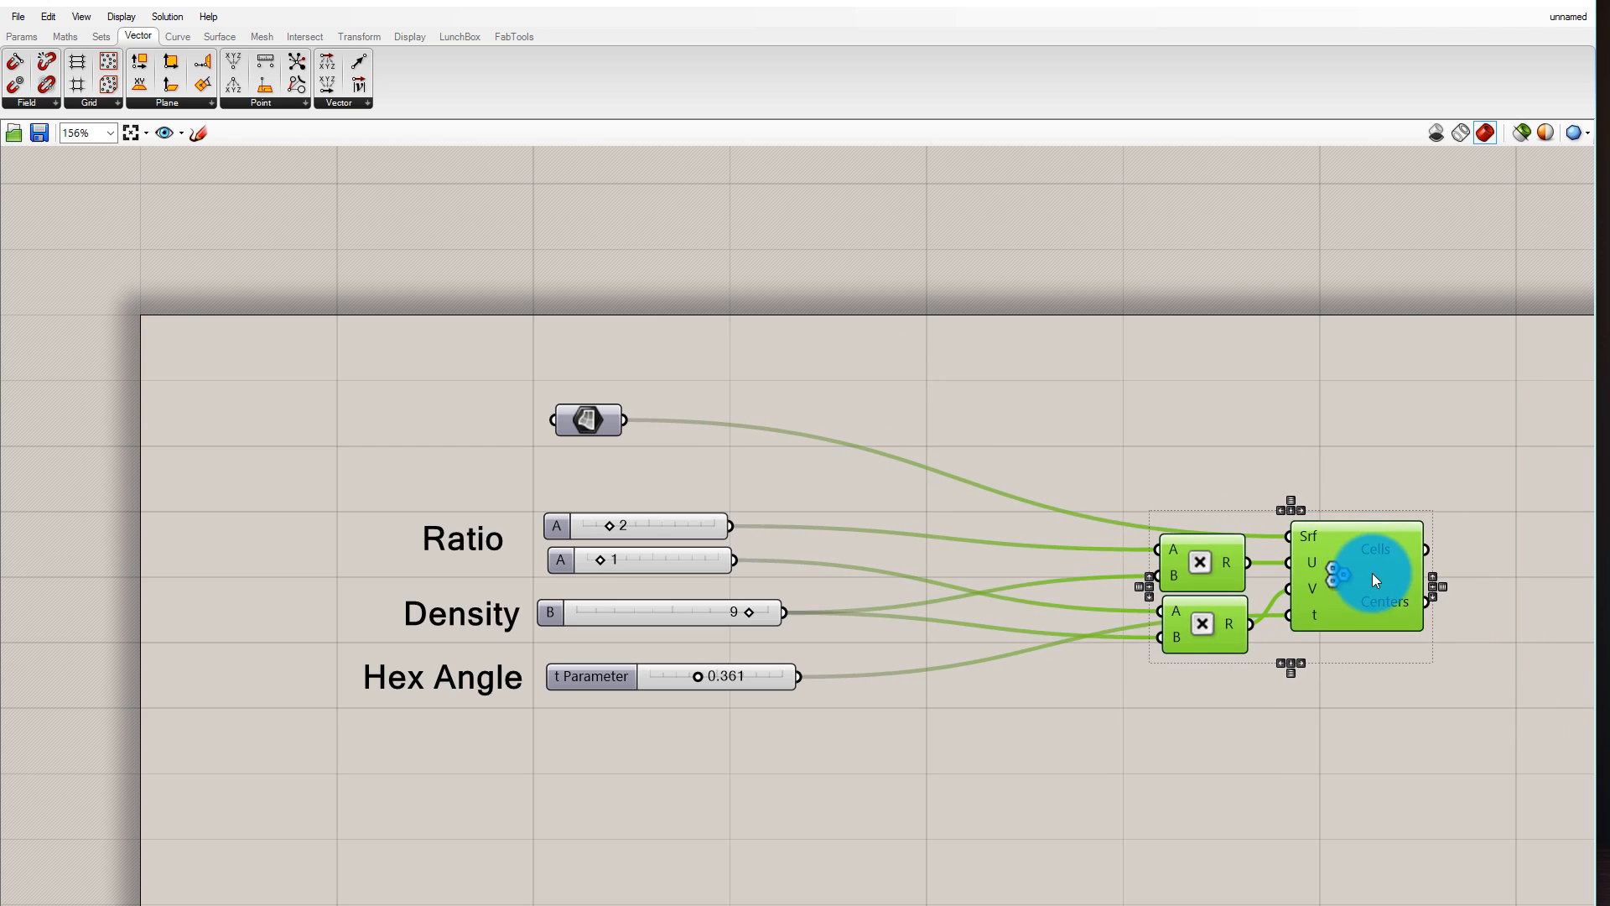
pyautogui.click(889, 202)
pyautogui.scroll(-3, 888, 202)
pyautogui.scroll(2, 1256, 252)
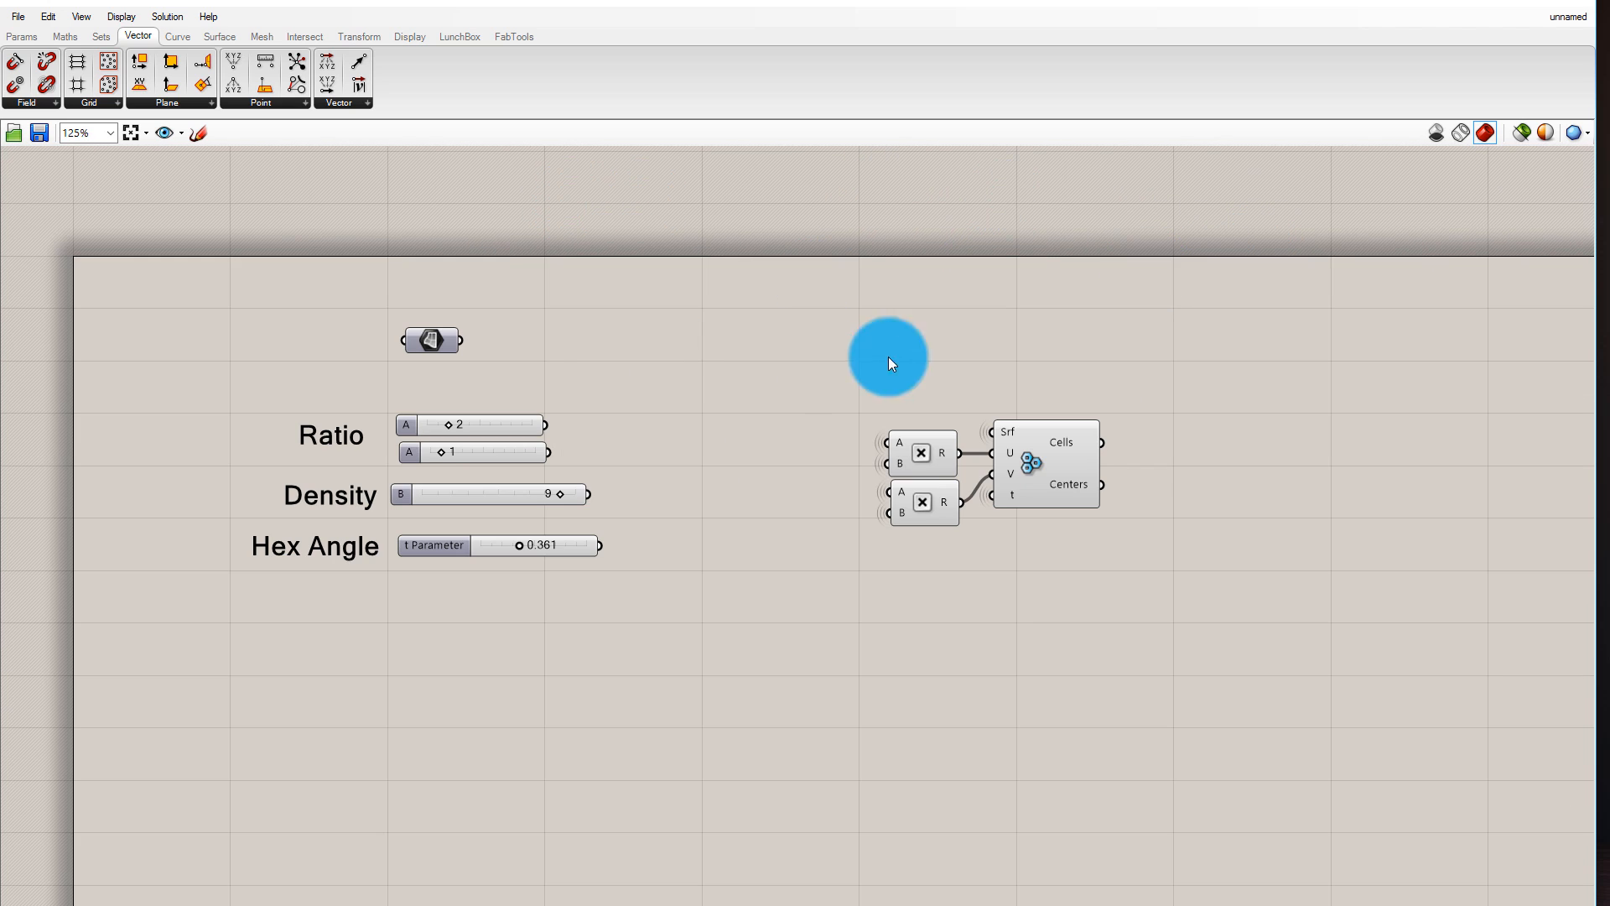
pyautogui.scroll(-1, 993, 365)
pyautogui.scroll(2, 1144, 359)
pyautogui.scroll(-1, 1283, 461)
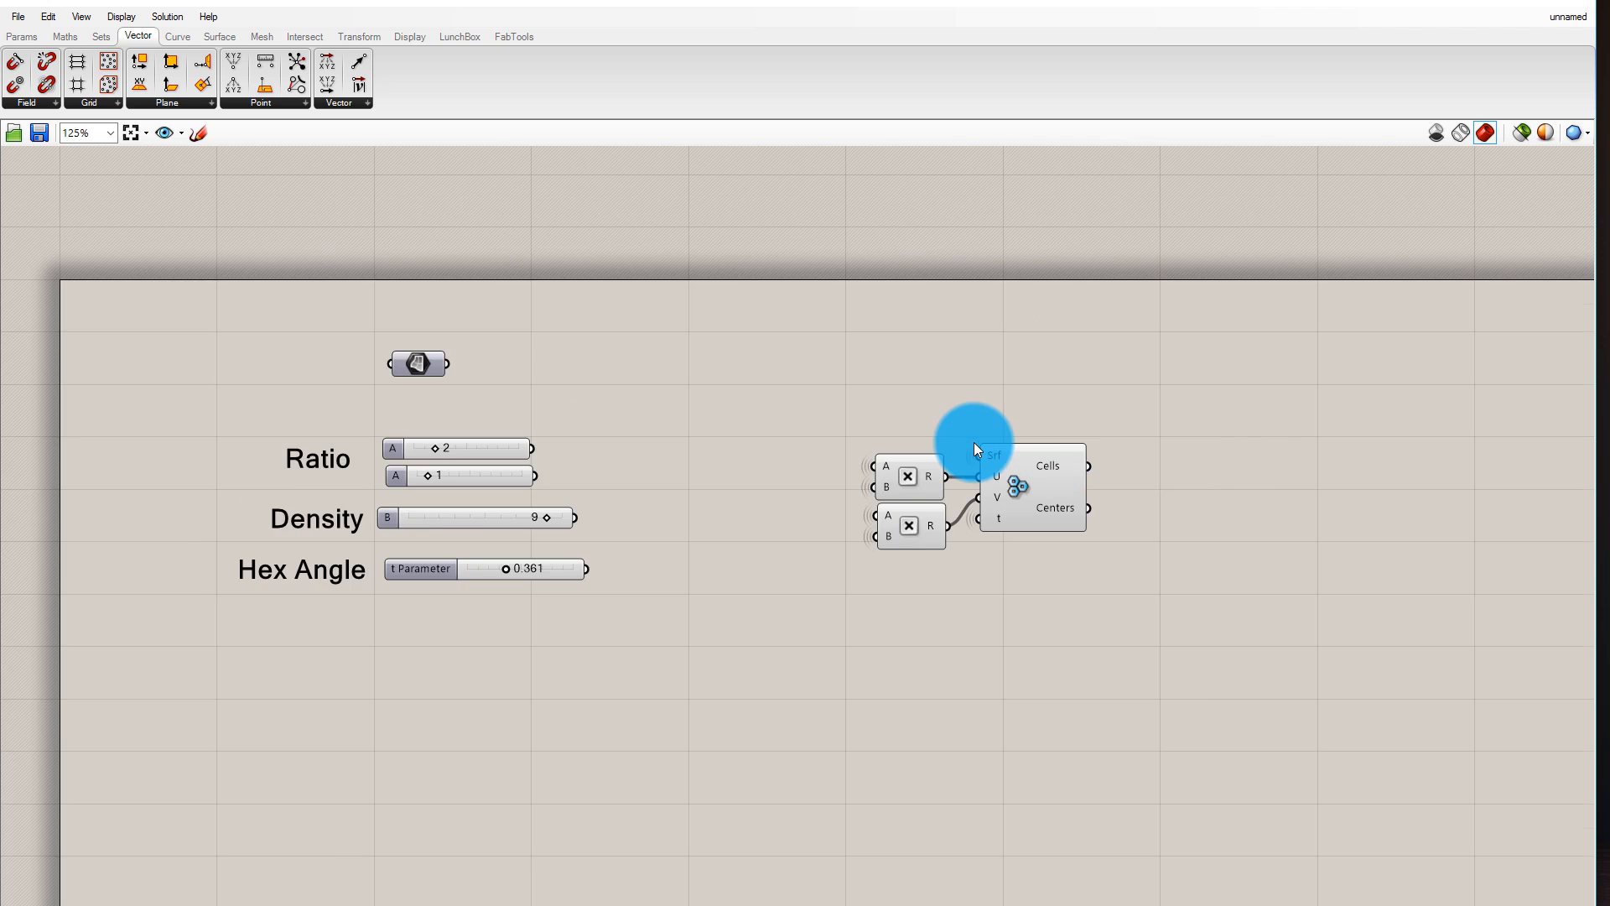
pyautogui.scroll(2, 973, 442)
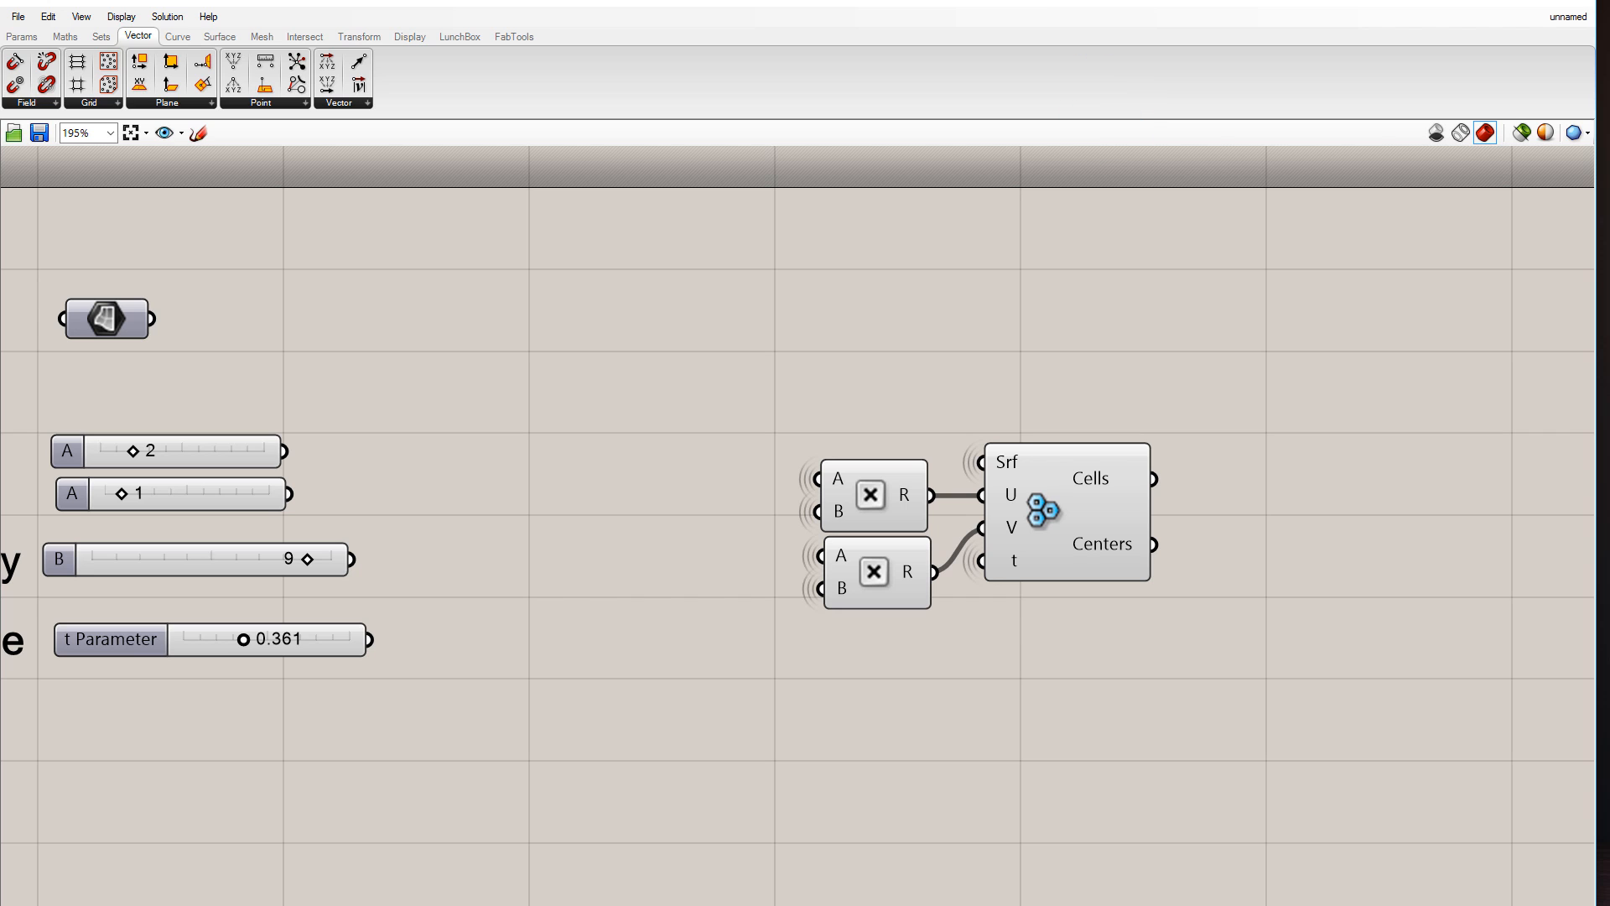
pyautogui.scroll(-1, 971, 249)
pyautogui.scroll(1, 1105, 250)
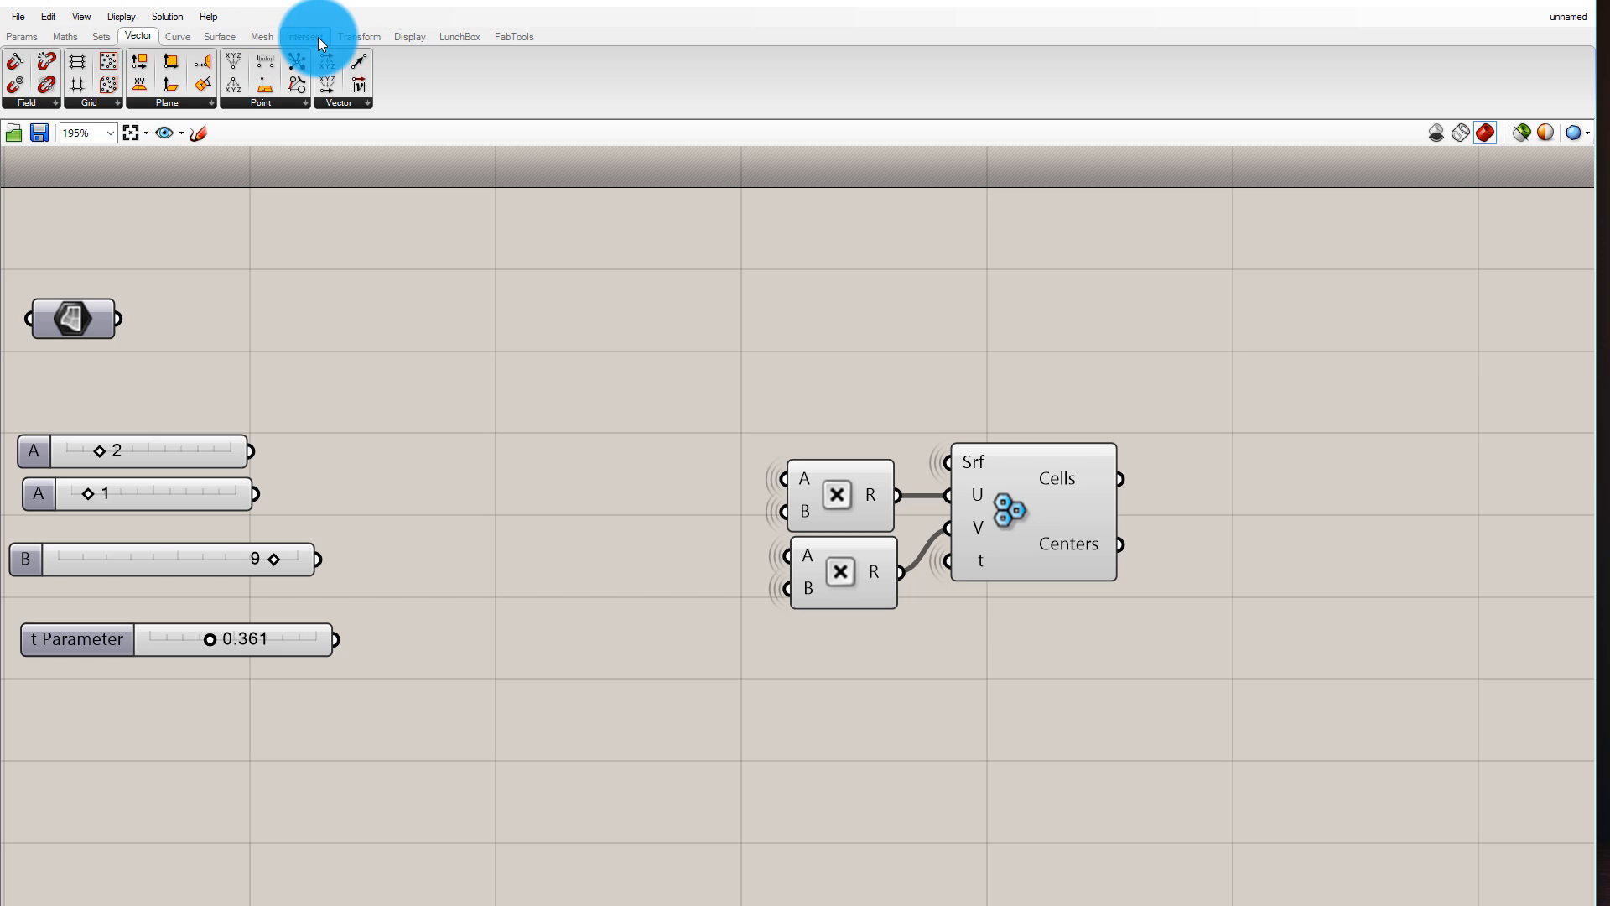
# Add a Scale component to the right of and slightly below the Hexagon Cells component
pyautogui.click(366, 37)
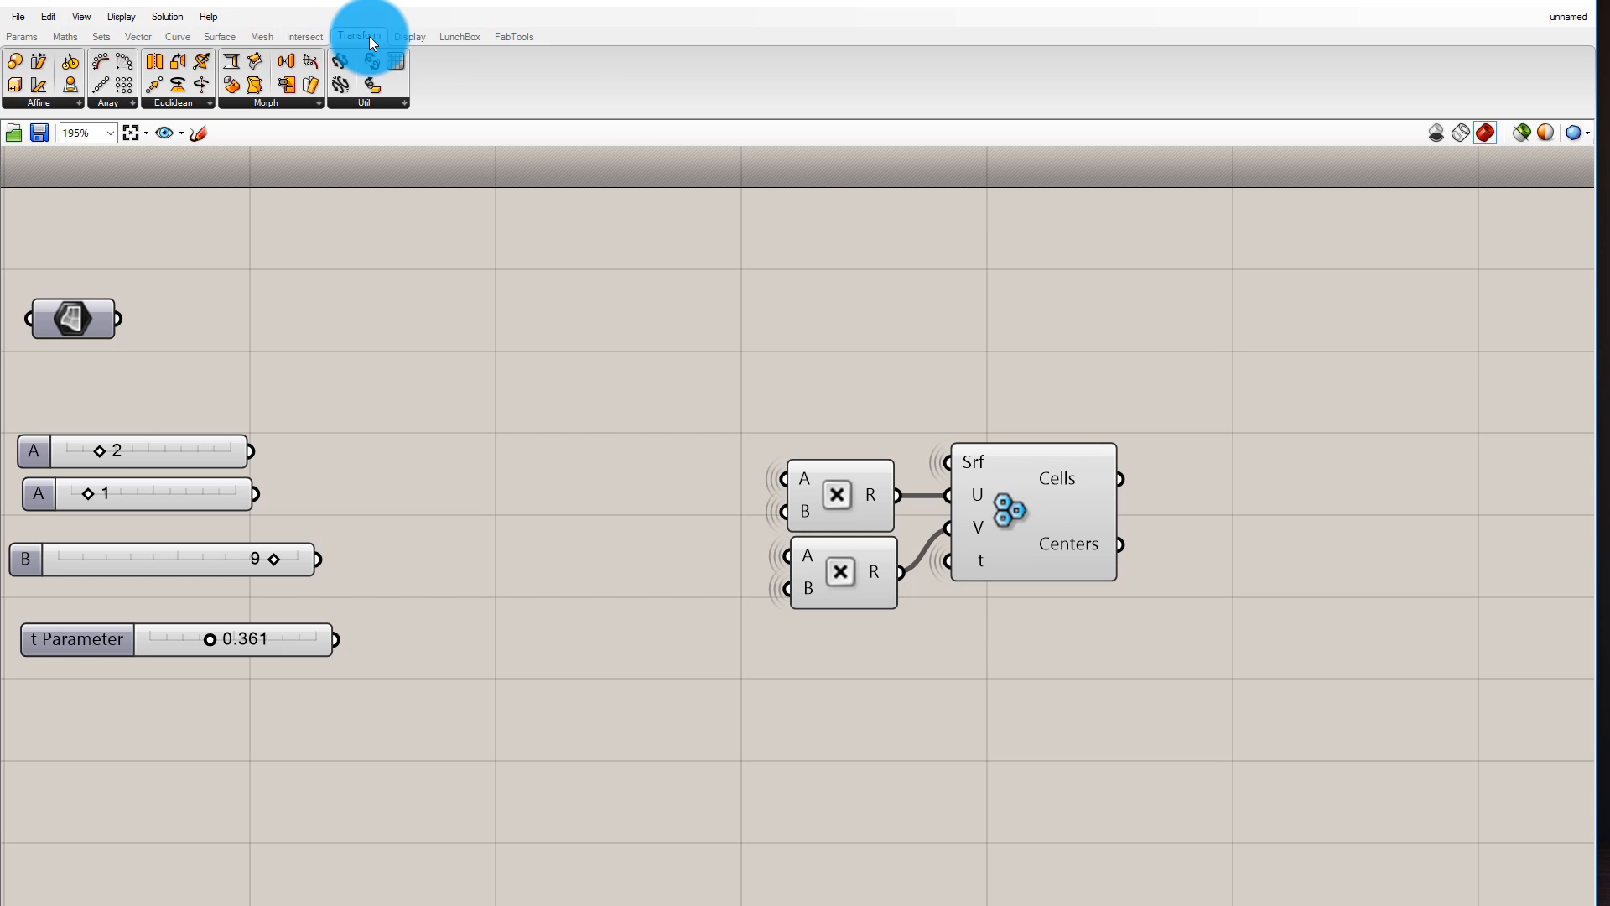
pyautogui.click(57, 102)
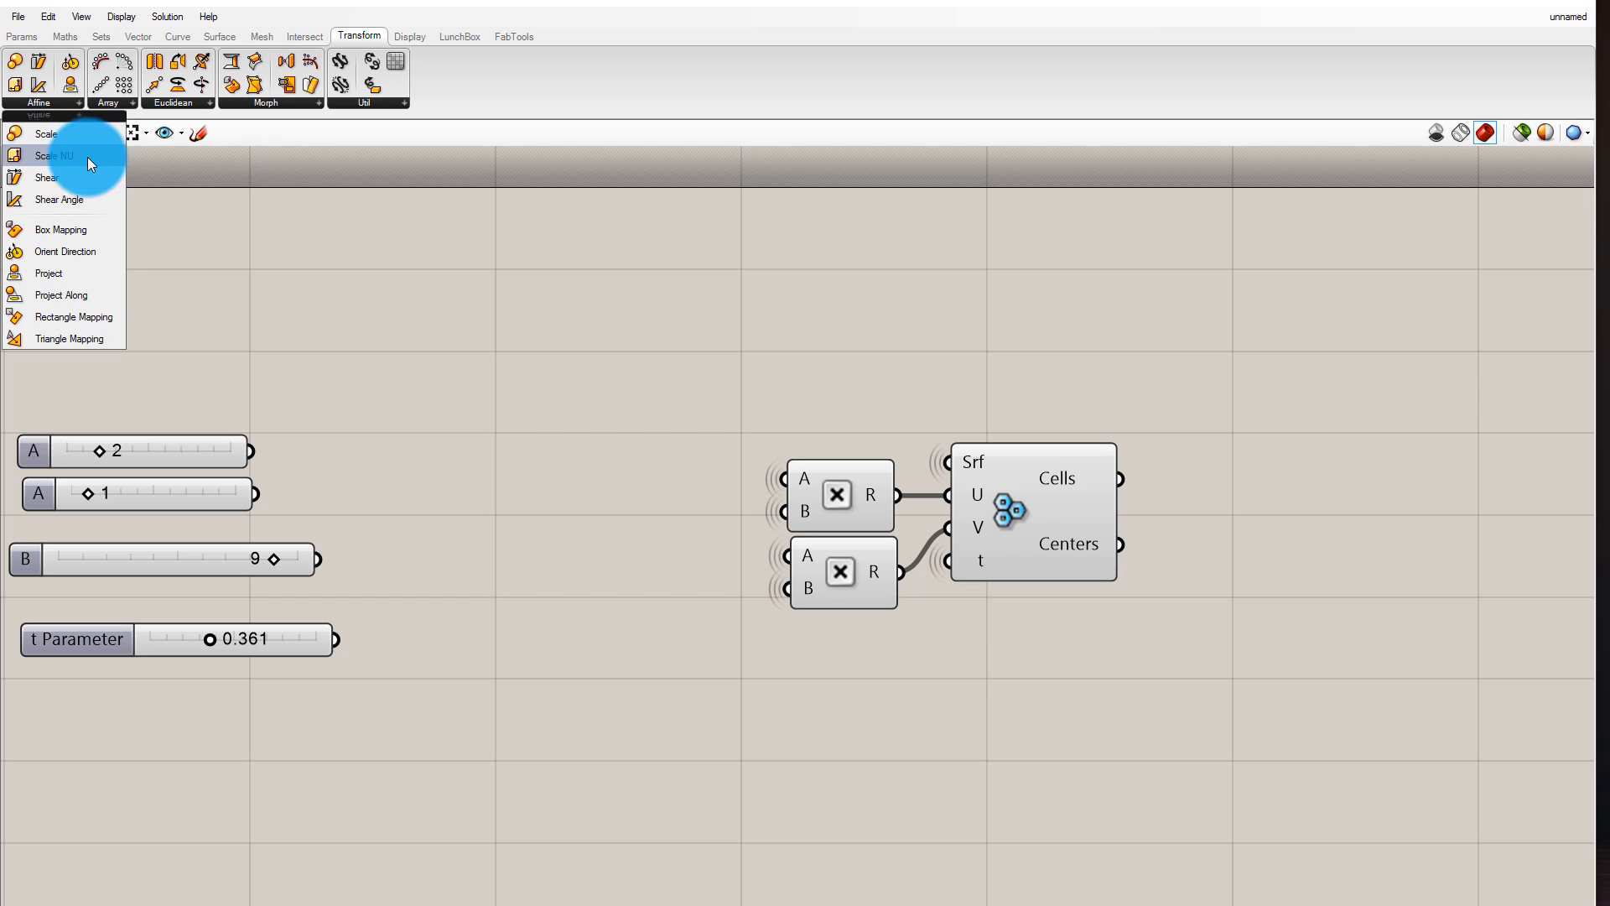
pyautogui.moveTo(72, 136); pyautogui.dragTo(1349, 624)
pyautogui.scroll(2, 1360, 535)
pyautogui.scroll(-3, 1258, 537)
pyautogui.scroll(1, 1308, 547)
pyautogui.scroll(1, 1297, 606)
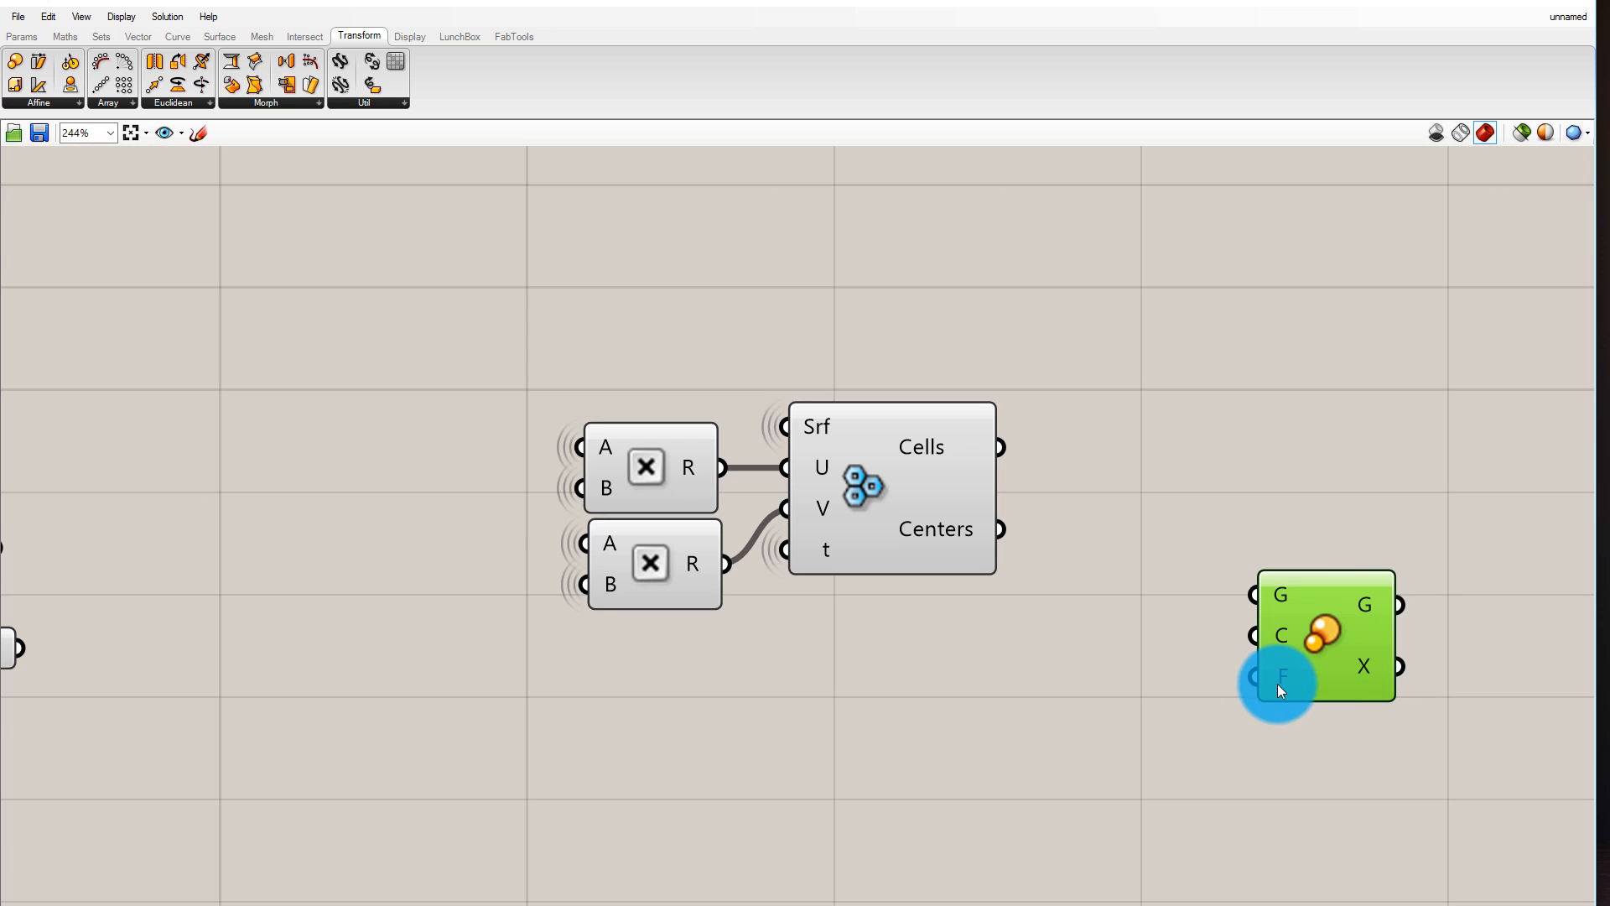
pyautogui.click(1063, 697)
pyautogui.scroll(-2, 1064, 683)
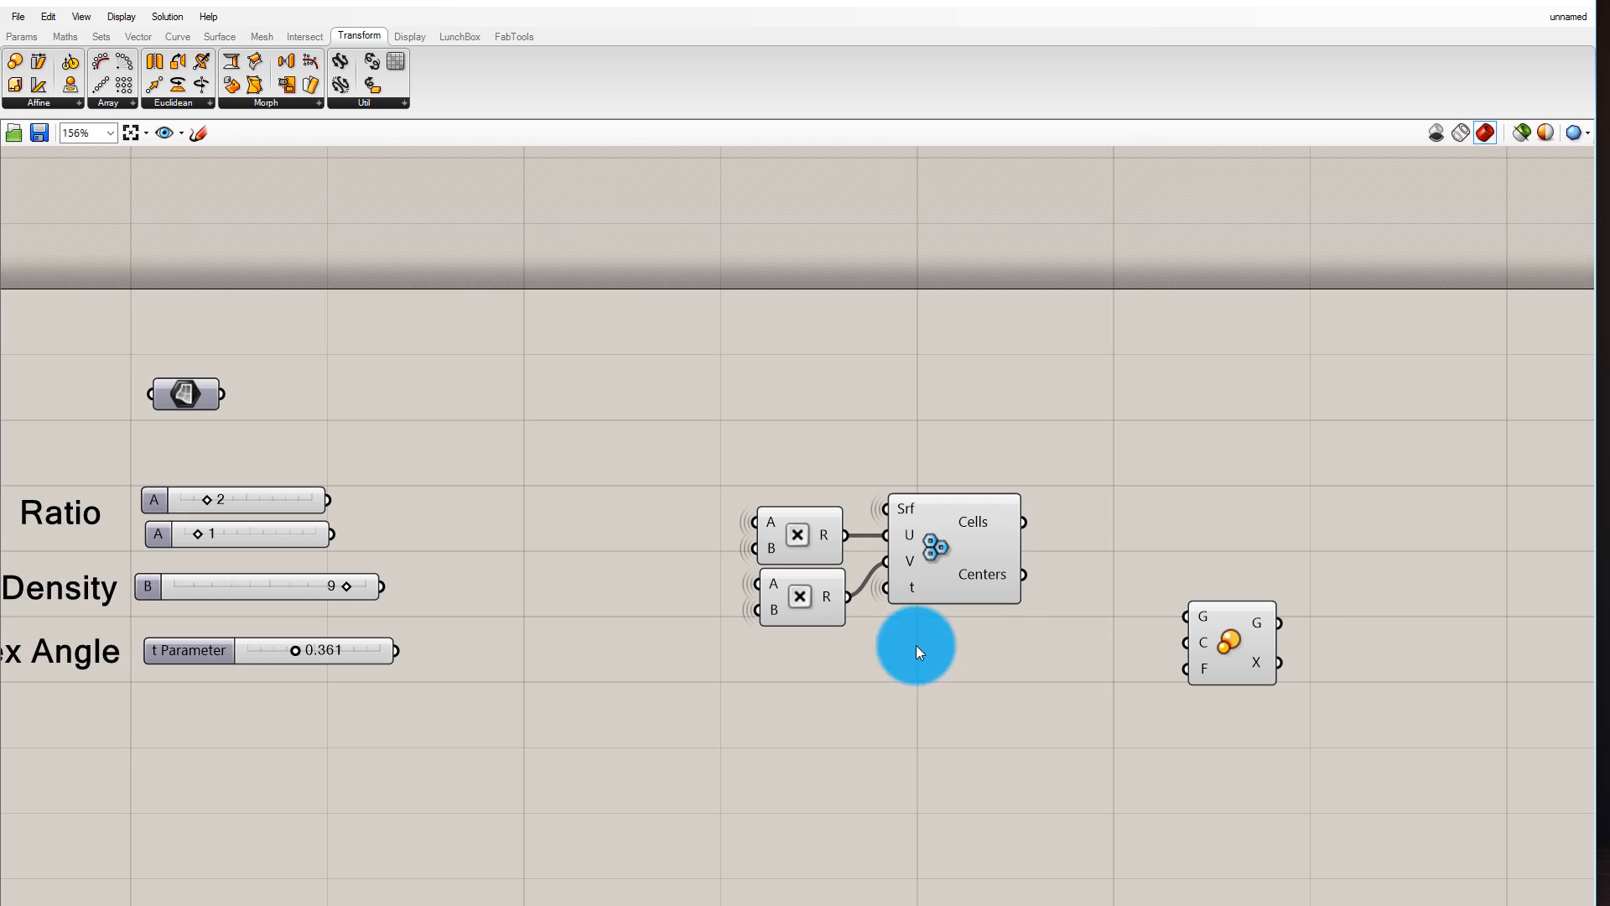
# Add a Factor number slider for the Scale component's F input and connect the hexagon Cells output to its G input
pyautogui.click(22, 37)
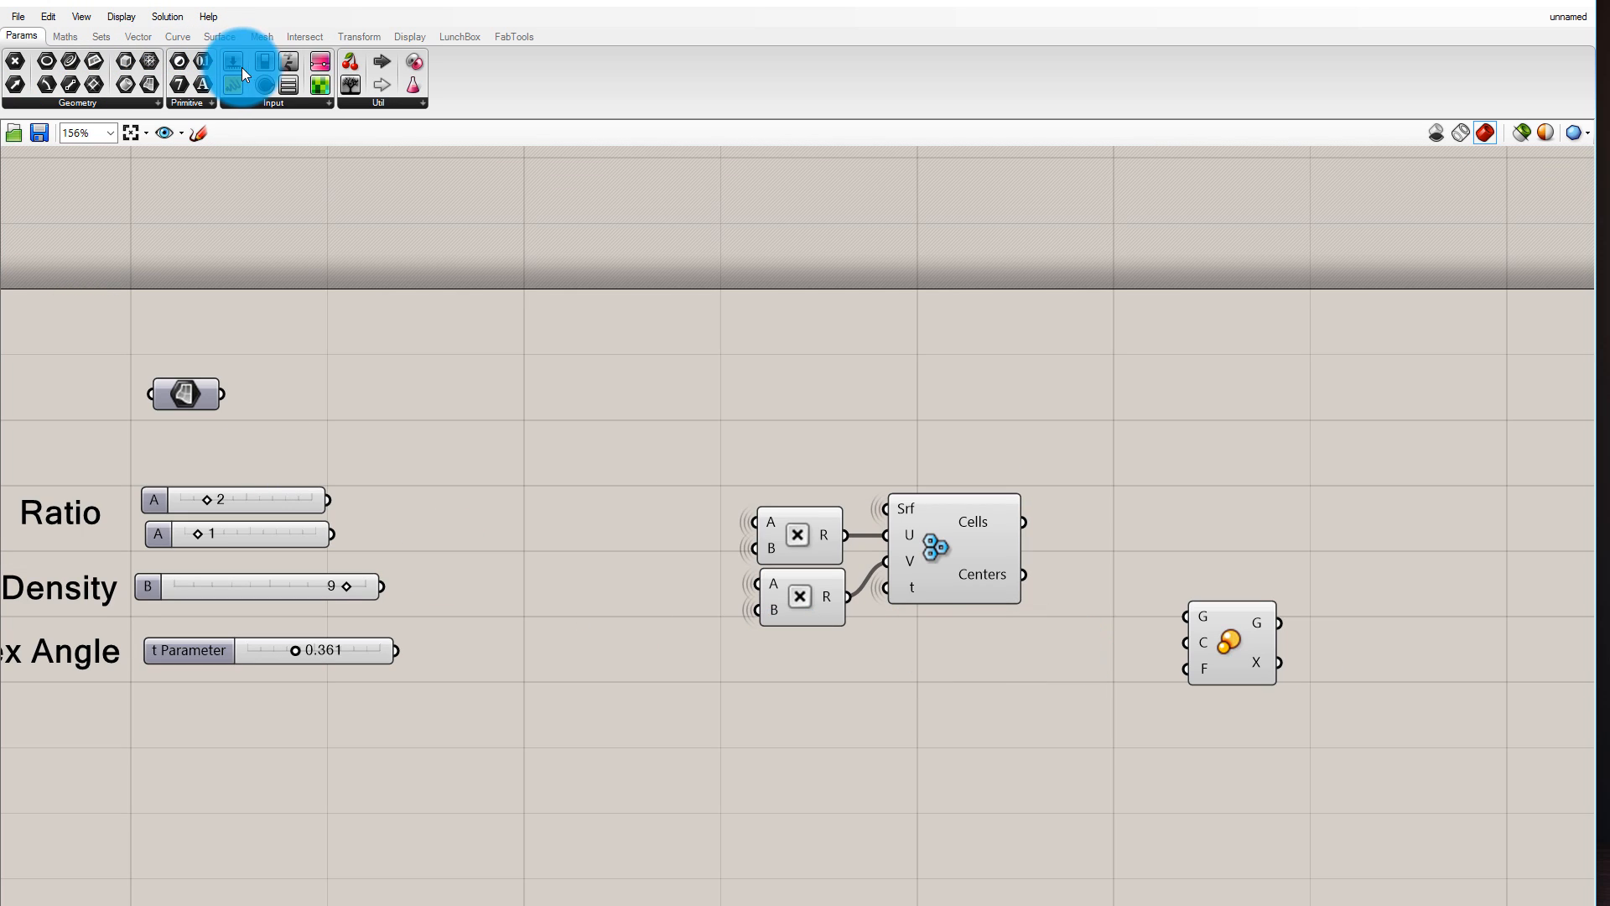
pyautogui.moveTo(242, 57); pyautogui.dragTo(1248, 553)
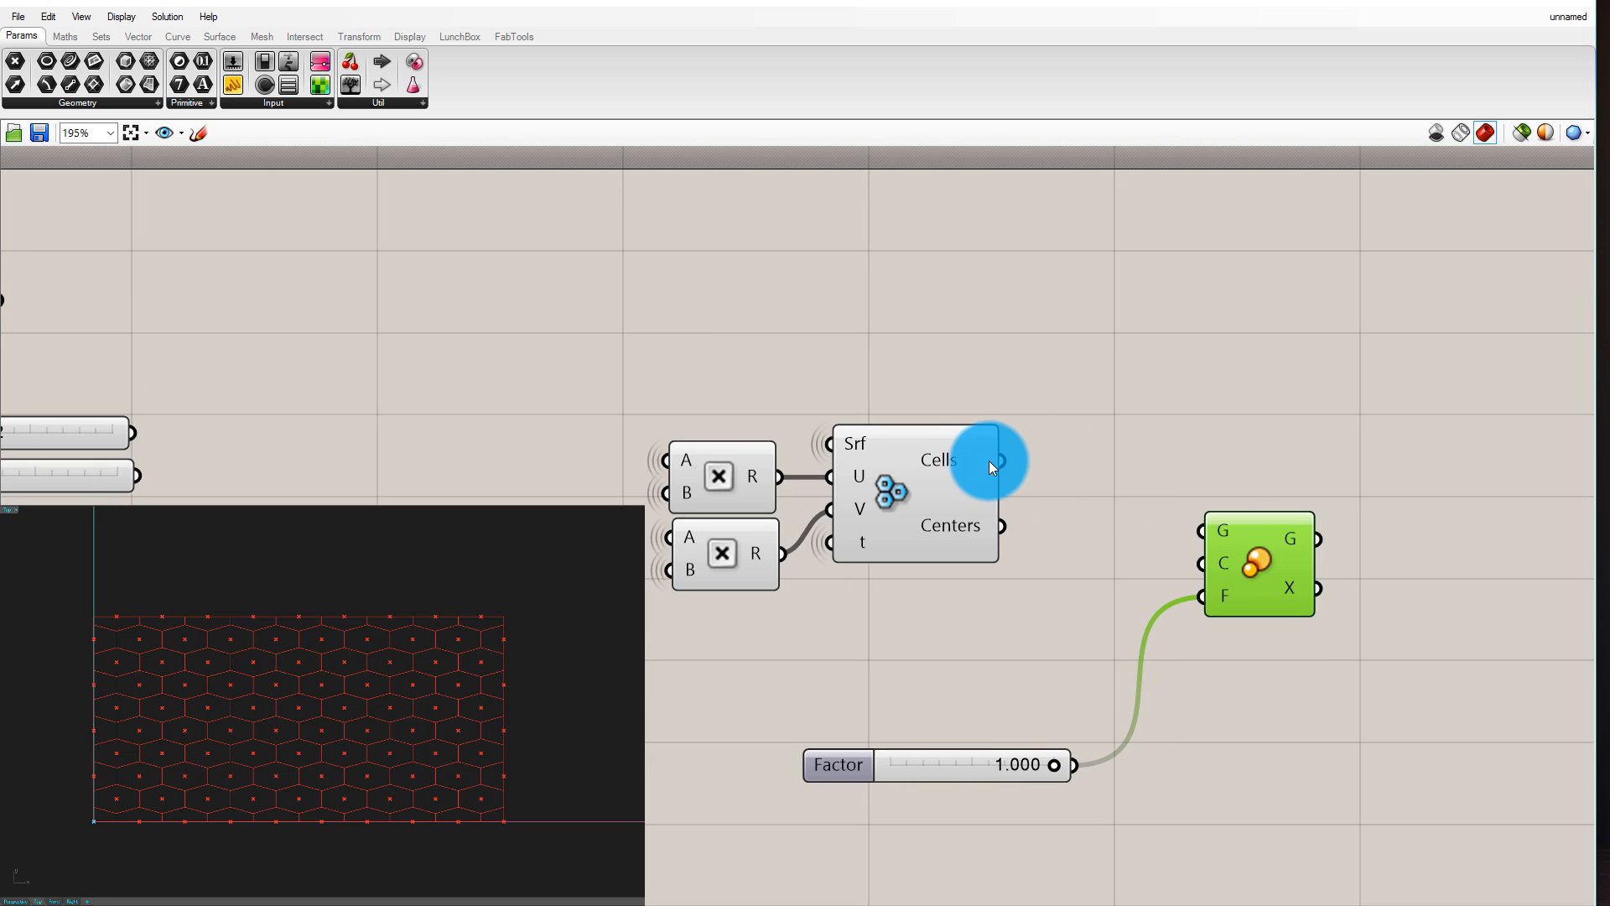
pyautogui.moveTo(1173, 488); pyautogui.dragTo(1217, 525)
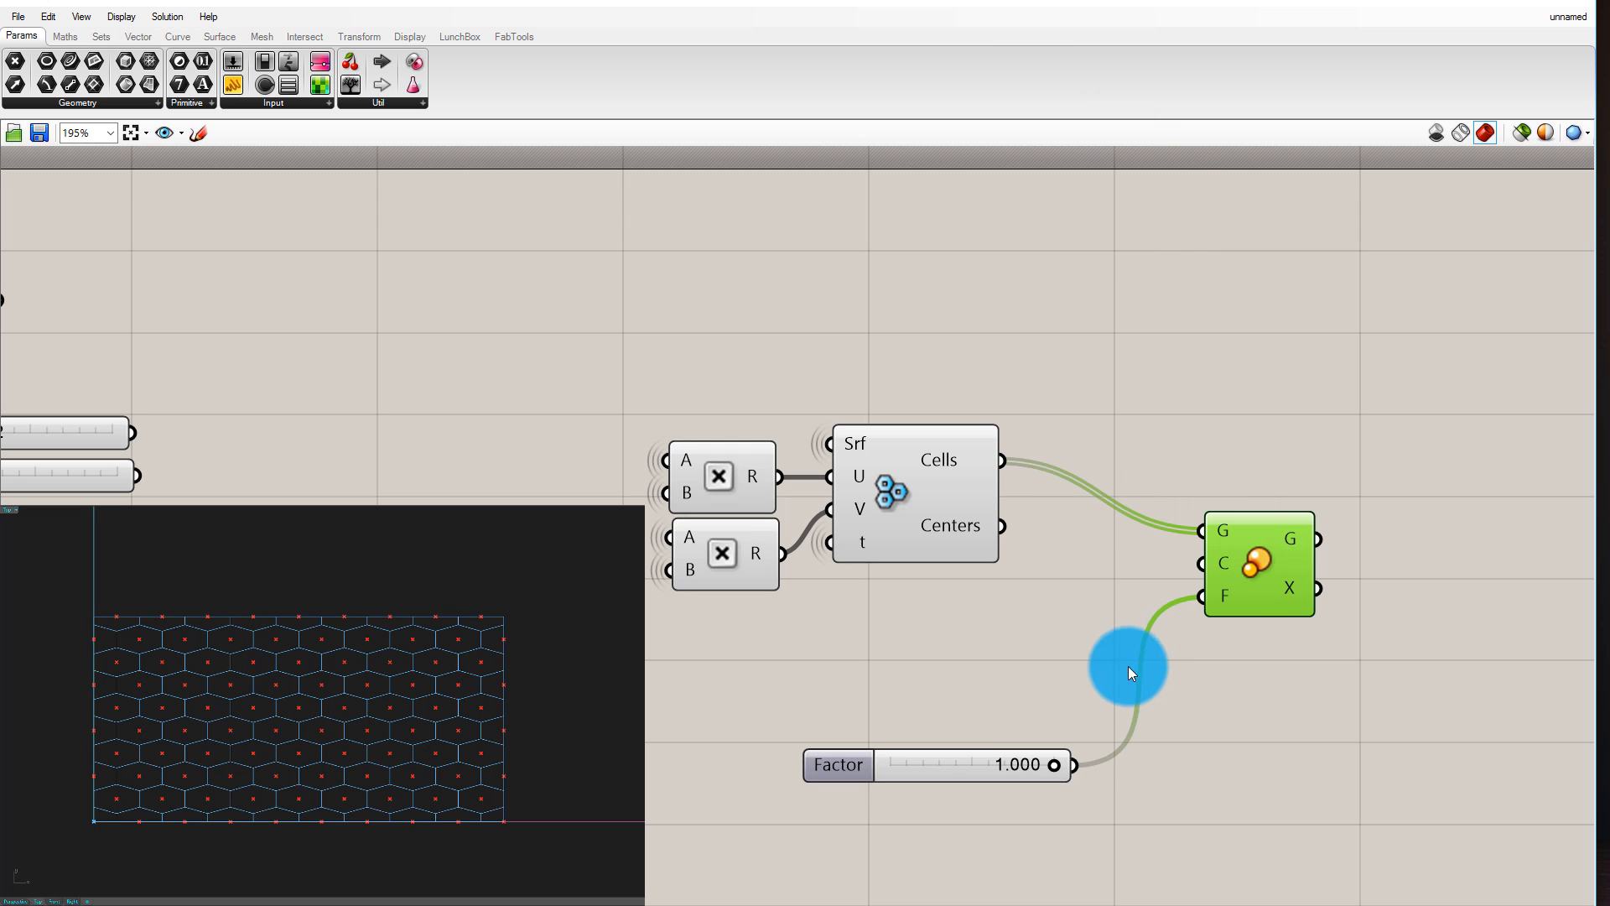
pyautogui.moveTo(1054, 765); pyautogui.dragTo(1090, 783)
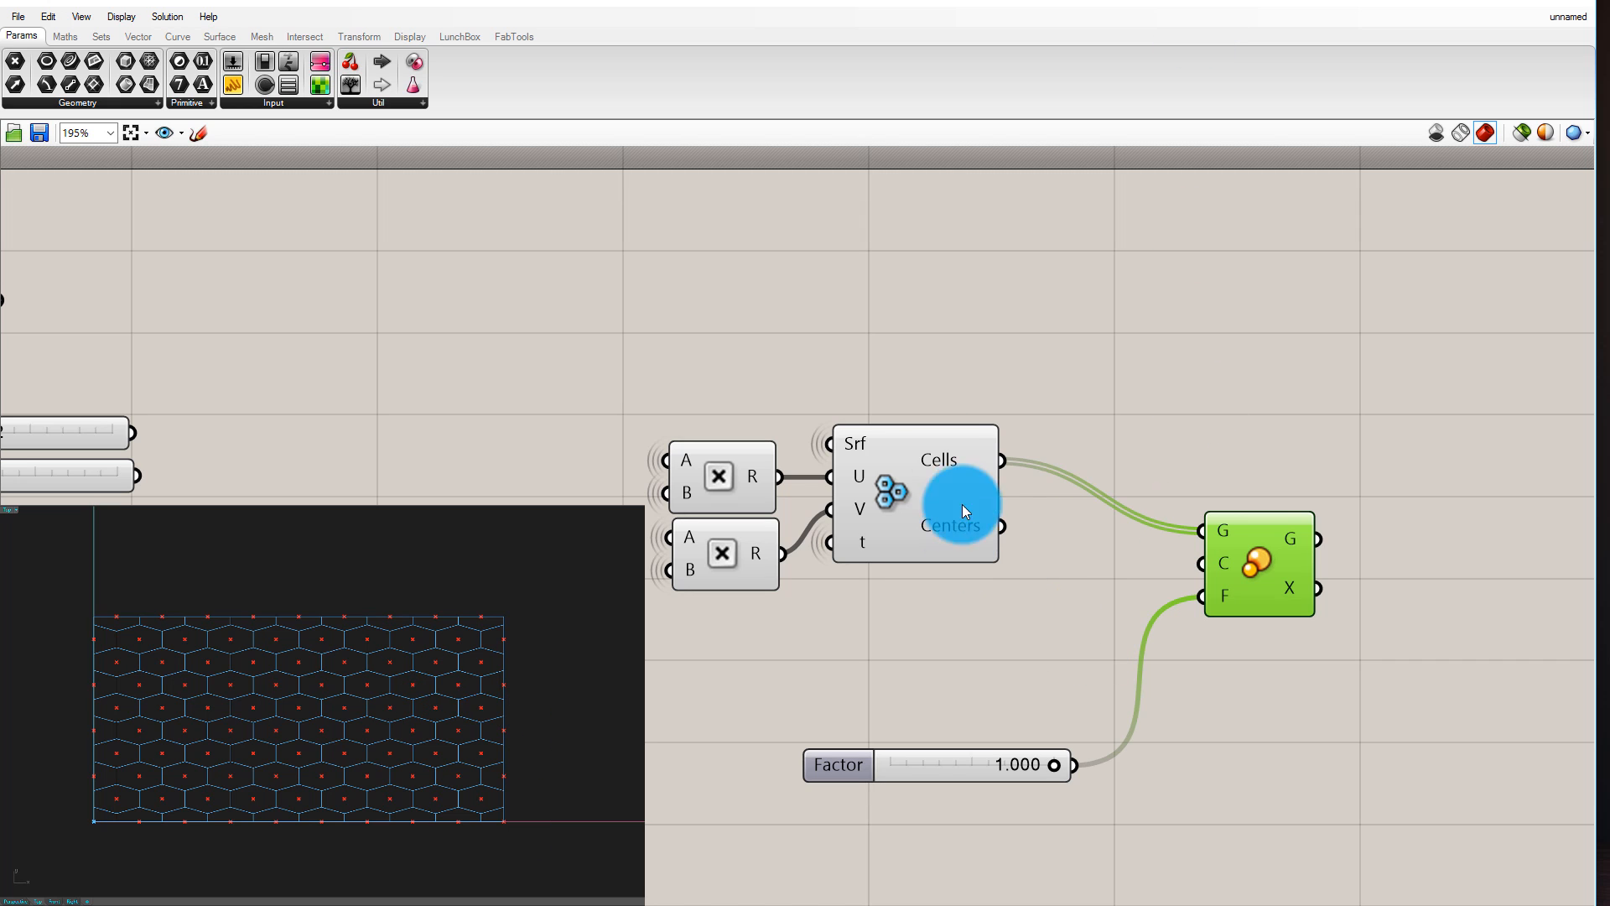
# Connect the Centers output of Hexagon Cells to the C input of the Scale component
pyautogui.click(933, 560)
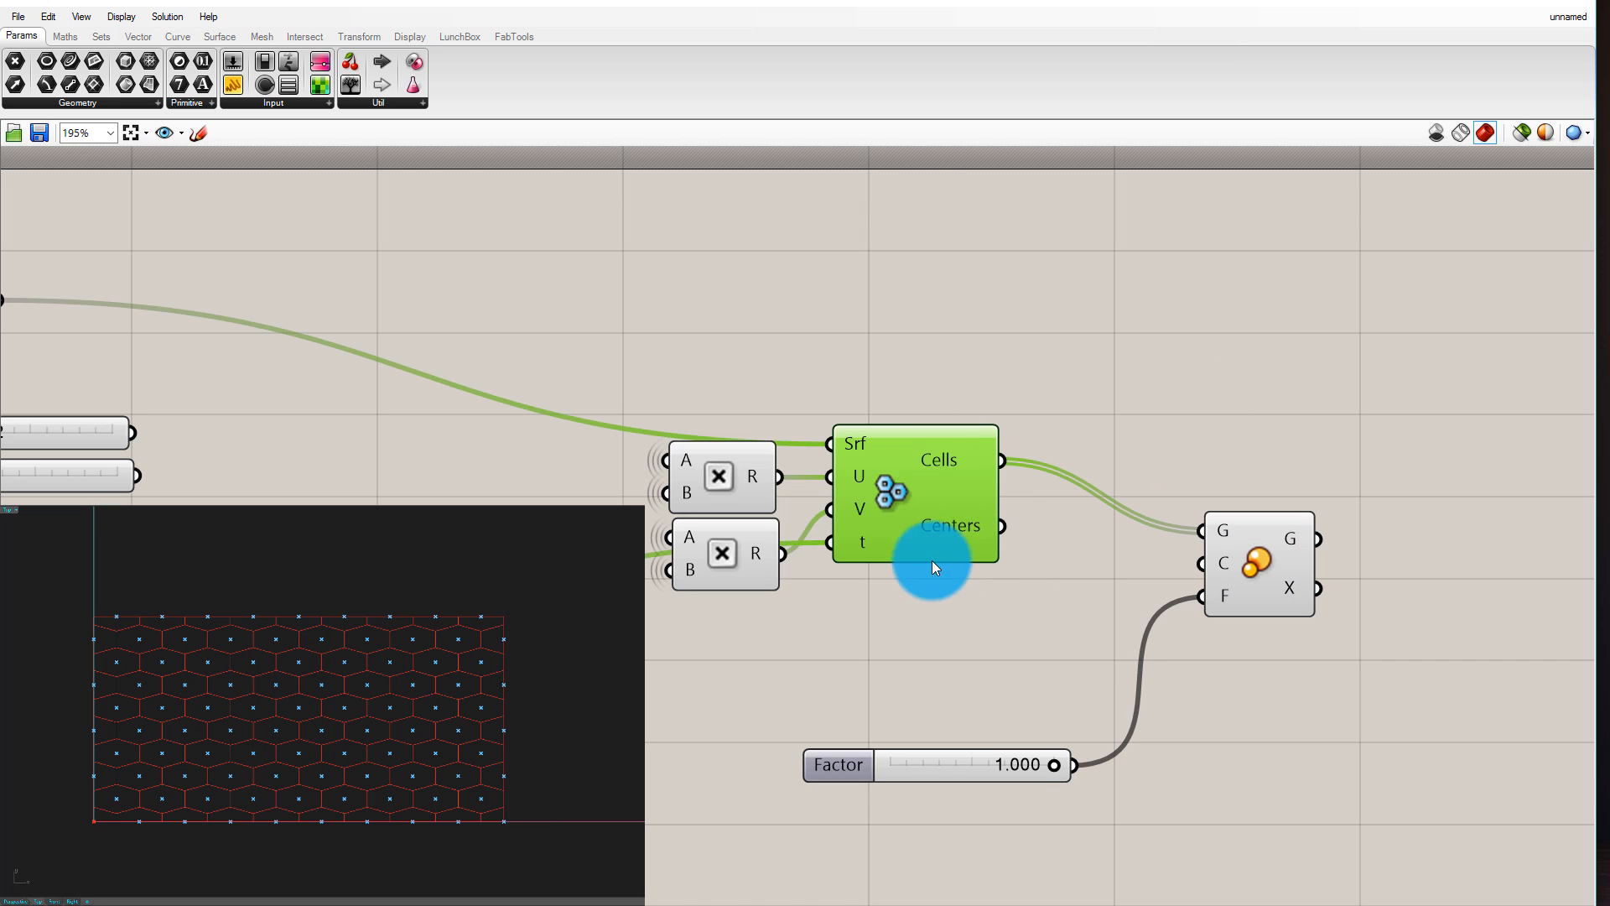
pyautogui.click(1082, 541)
pyautogui.moveTo(1002, 526); pyautogui.dragTo(1204, 562)
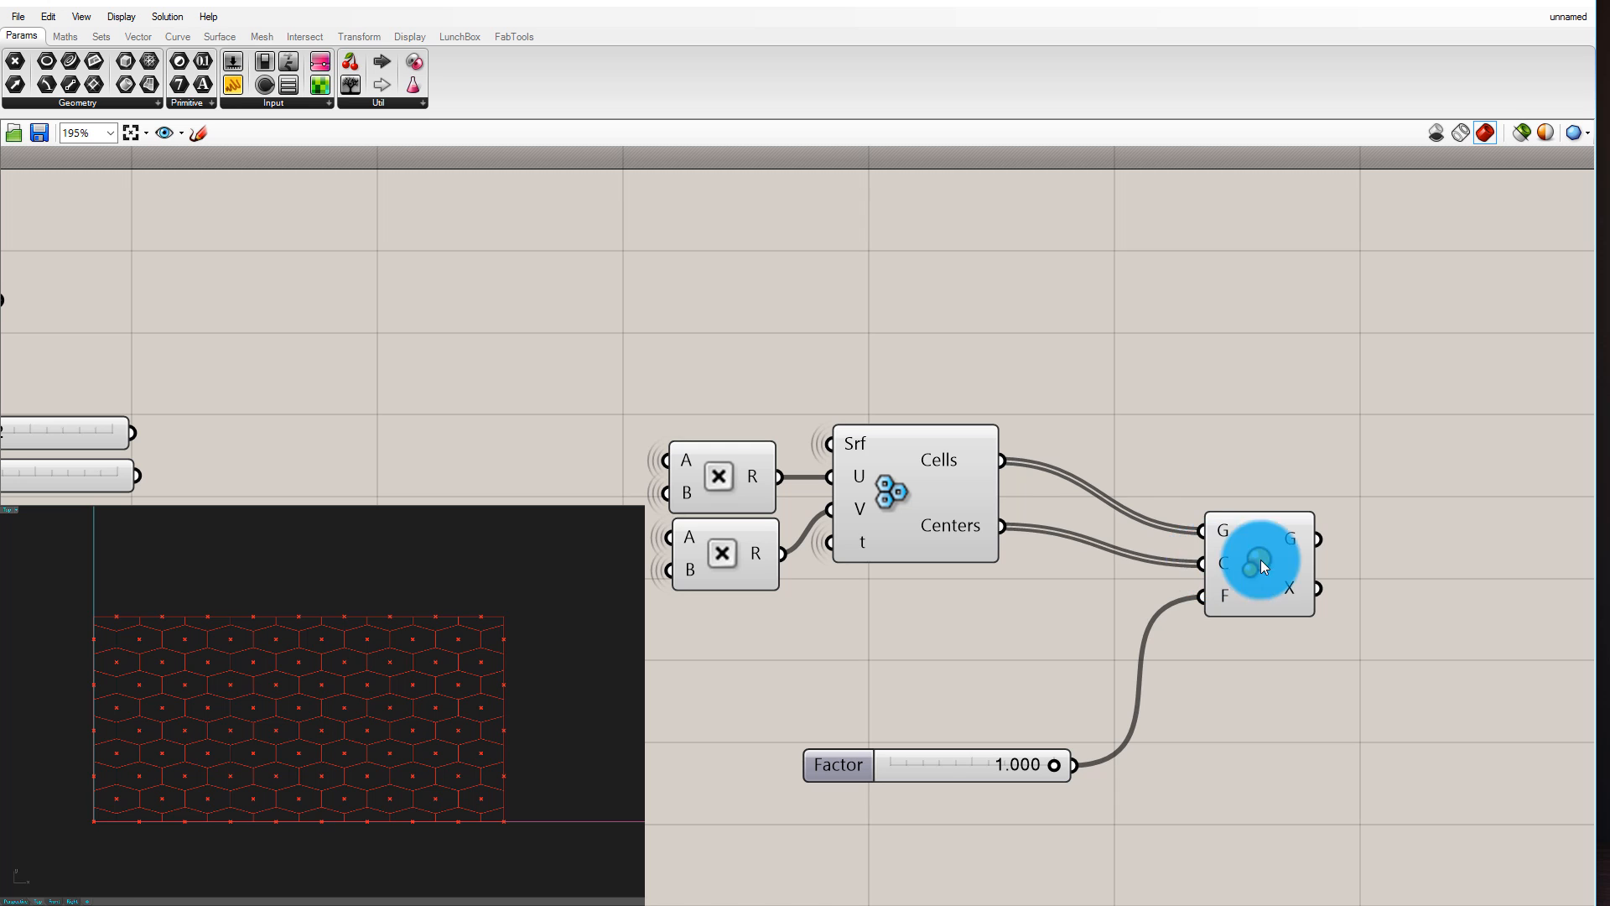
# Lower the Factor slider to 0.790 and highlight the scaled cells in the viewport
pyautogui.click(1260, 560)
pyautogui.moveTo(1053, 765)
pyautogui.mouseDown()
pyautogui.moveTo(986, 769)
pyautogui.moveTo(1039, 769)
pyautogui.moveTo(1022, 770)
pyautogui.mouseUp()
pyautogui.click(1257, 777)
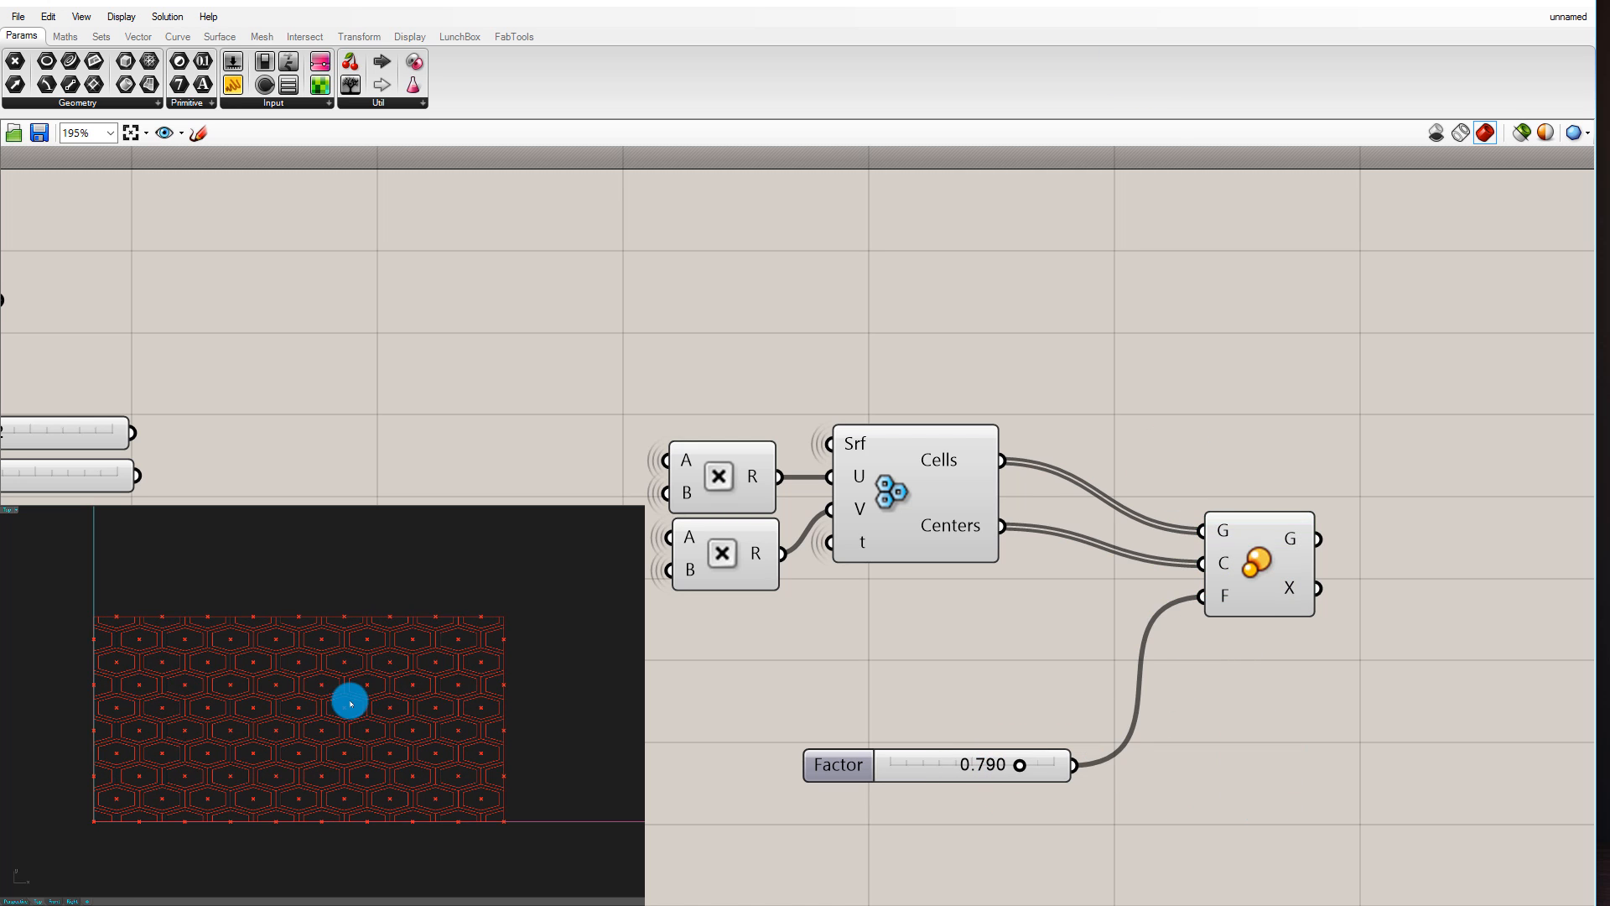
pyautogui.click(1255, 567)
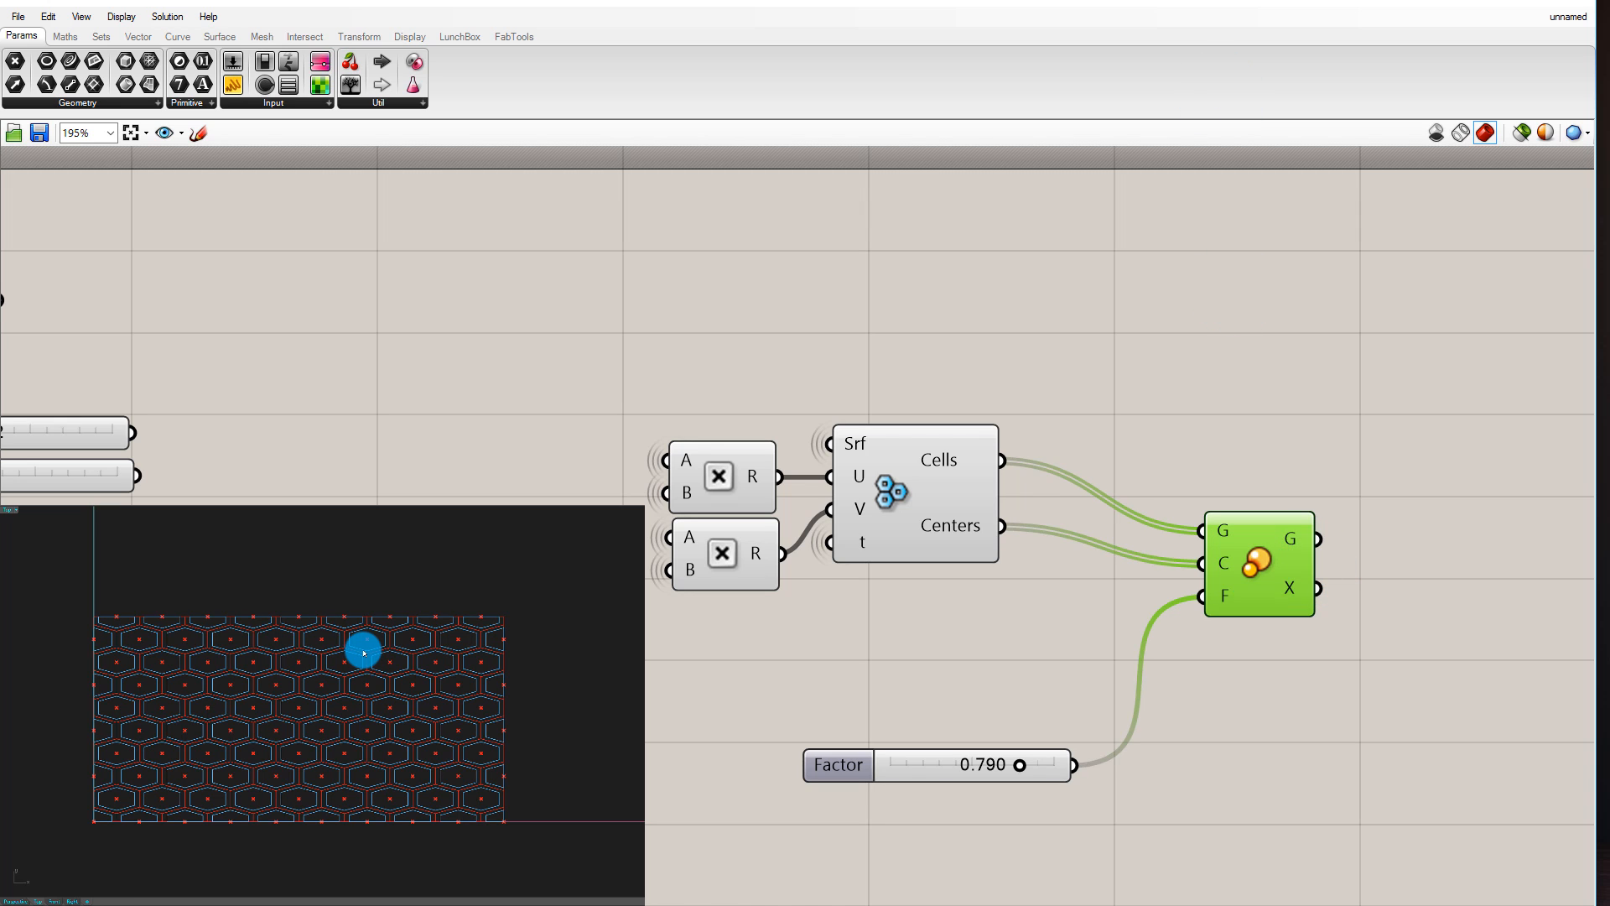
pyautogui.click(1224, 386)
# Turn off the preview of the Hexagon Cells component and set the Factor slider to 0.800
pyautogui.click(934, 503)
pyautogui.middleClick(934, 503)
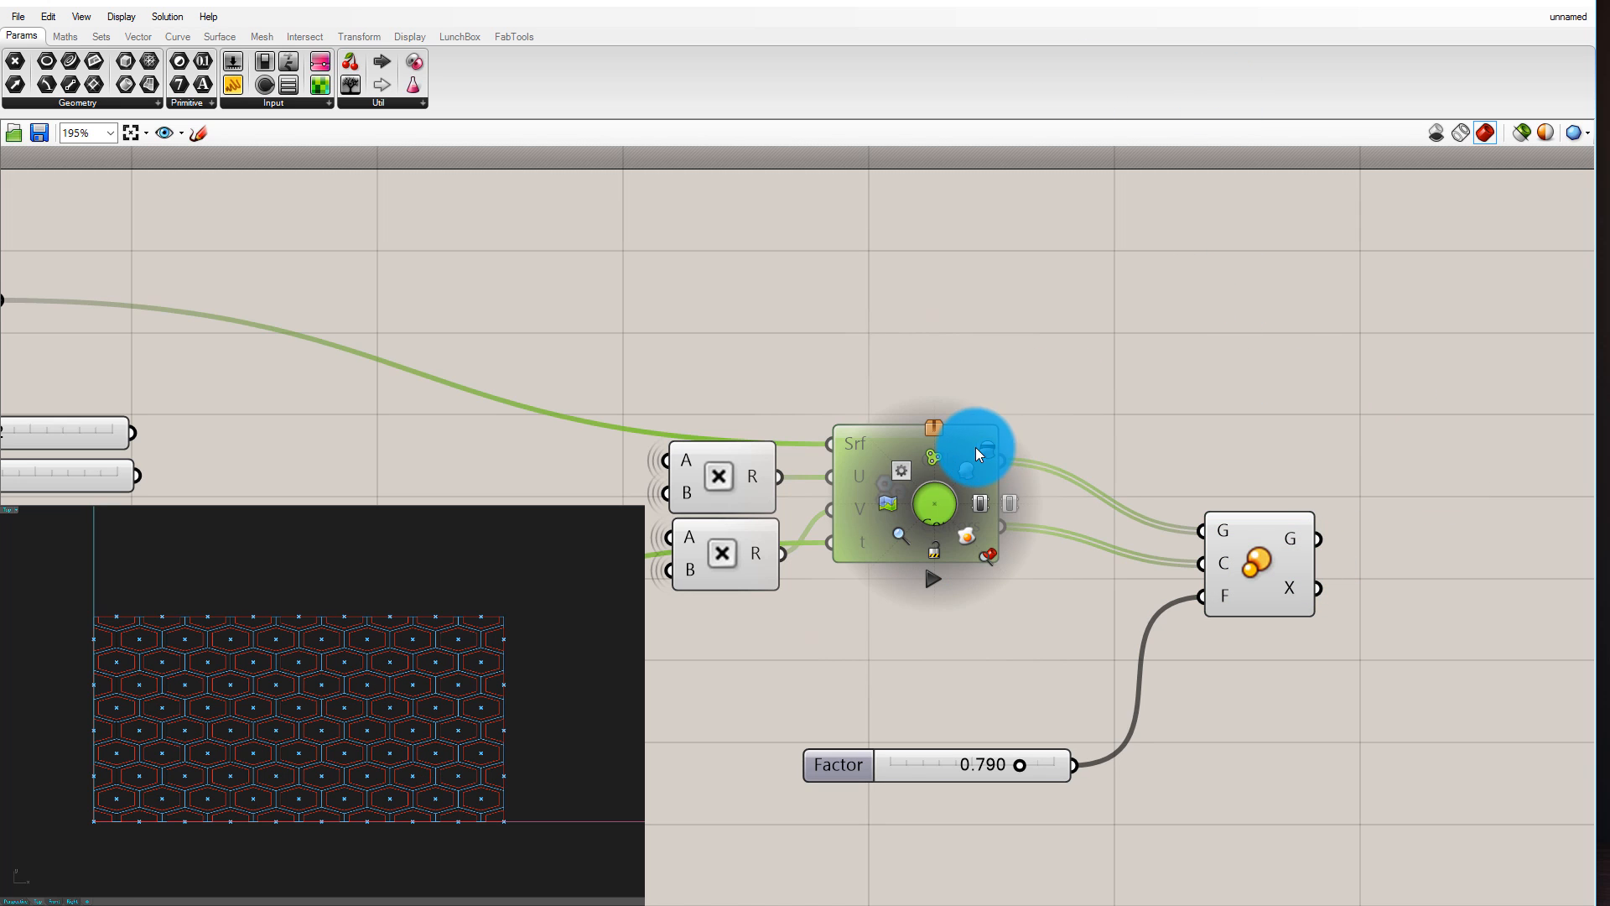
pyautogui.keyDown('ctrl'); pyautogui.click(887, 488); pyautogui.keyUp('ctrl')
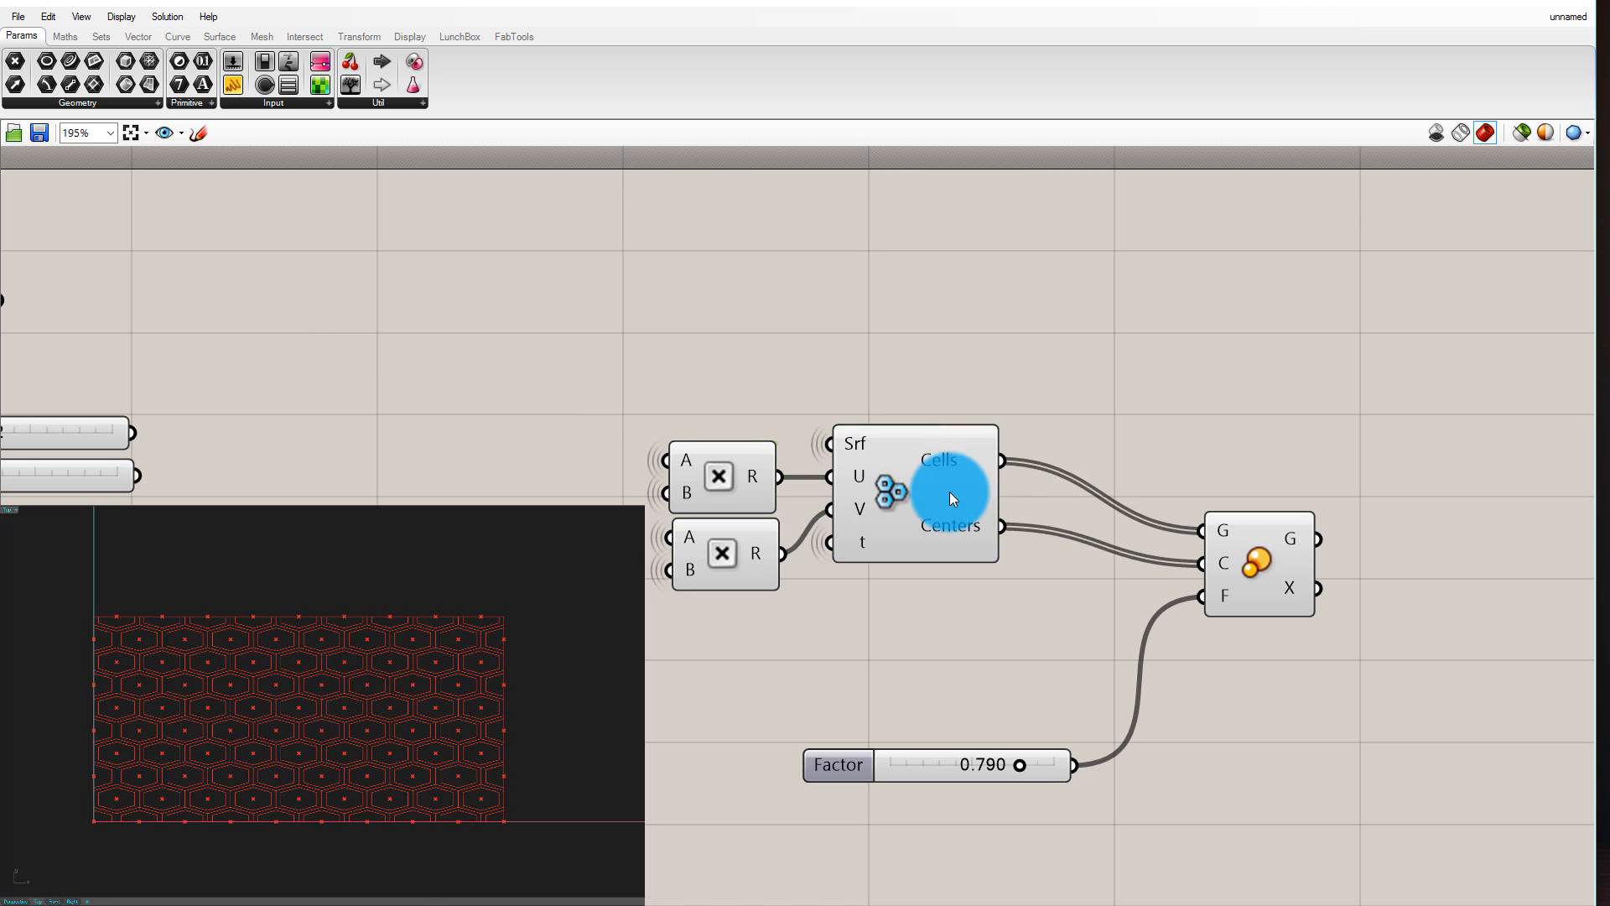
pyautogui.click(949, 493)
pyautogui.middleClick(949, 493)
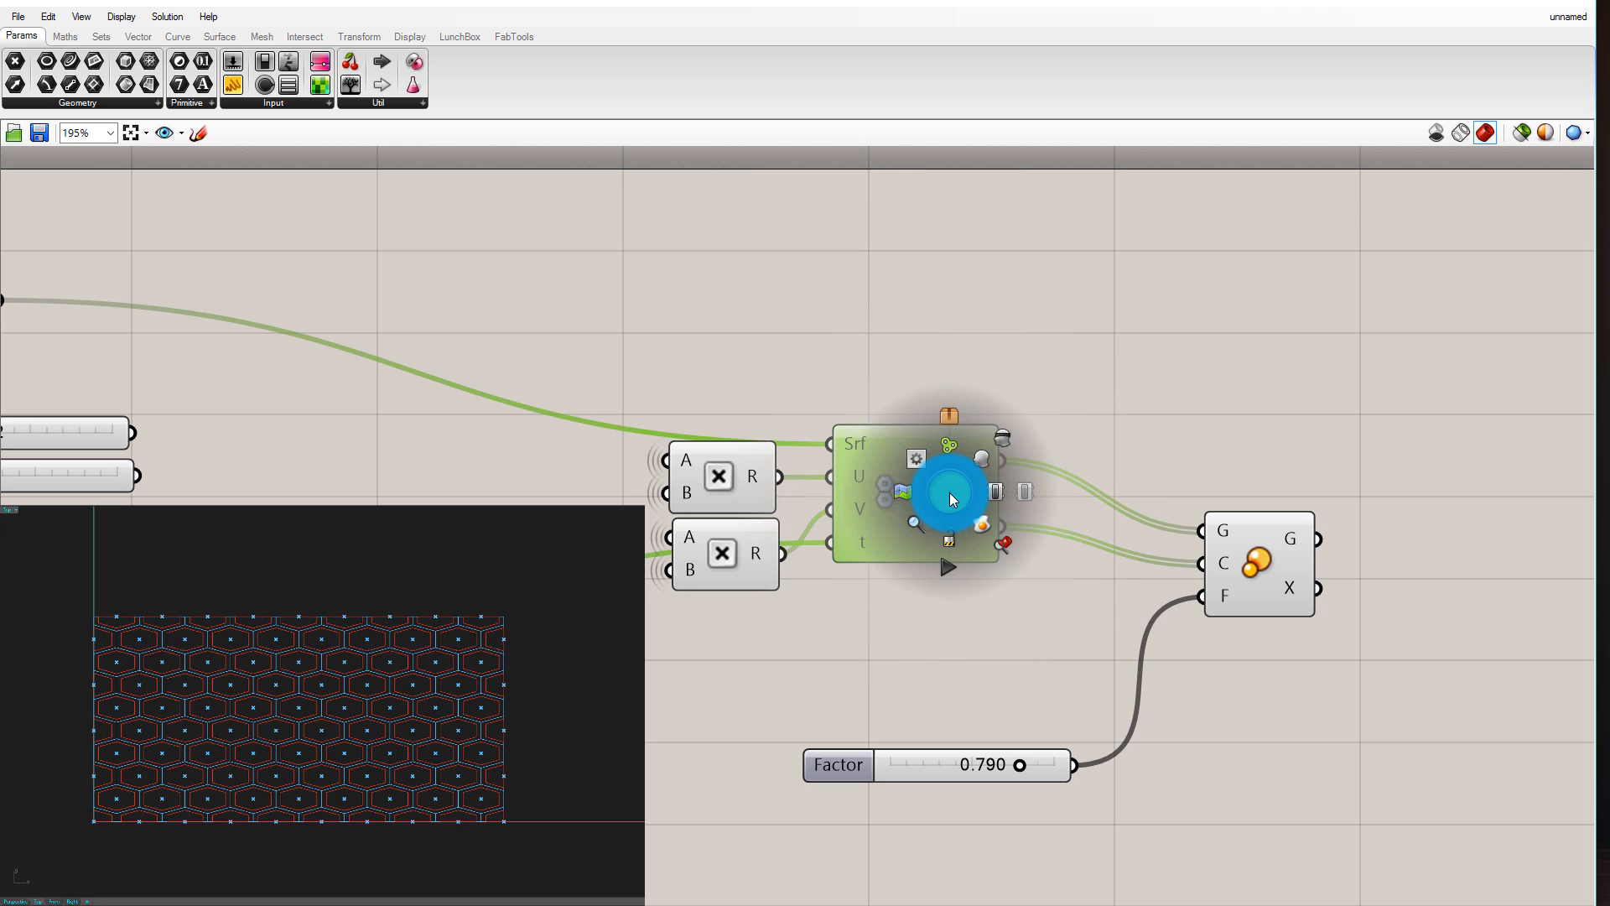
pyautogui.click(1005, 437)
pyautogui.click(1072, 361)
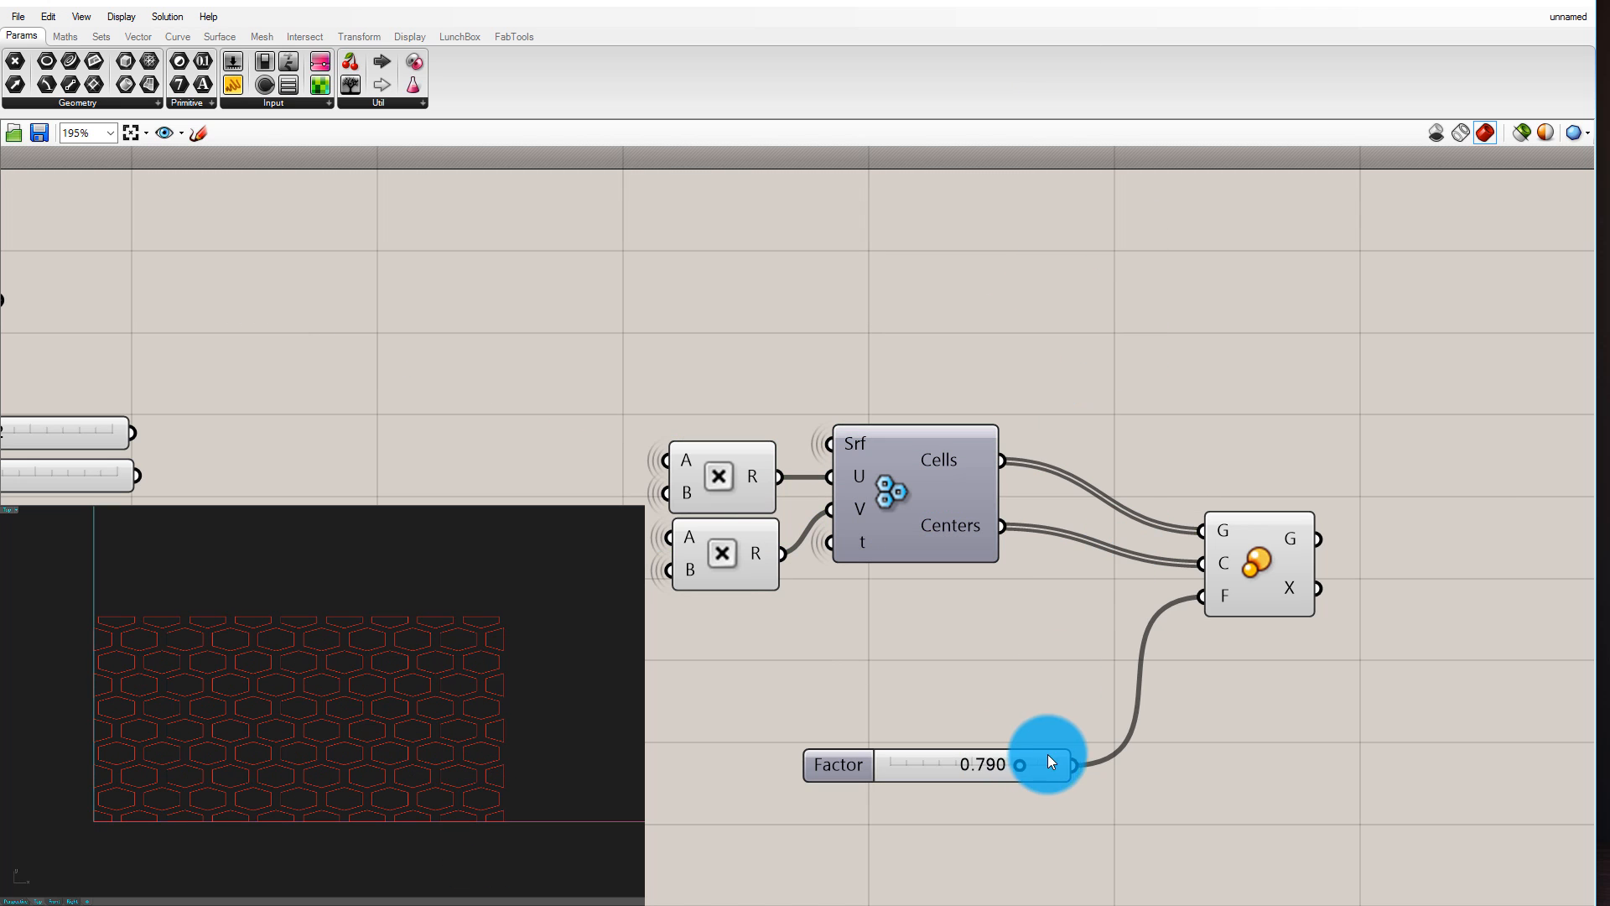
pyautogui.moveTo(1002, 763)
pyautogui.mouseDown()
pyautogui.moveTo(1048, 762)
pyautogui.moveTo(1023, 766)
pyautogui.mouseUp()
# Lower the Hex Angle slider to 0.243 and raise the Density slider to 10
pyautogui.scroll(-2, 1024, 352)
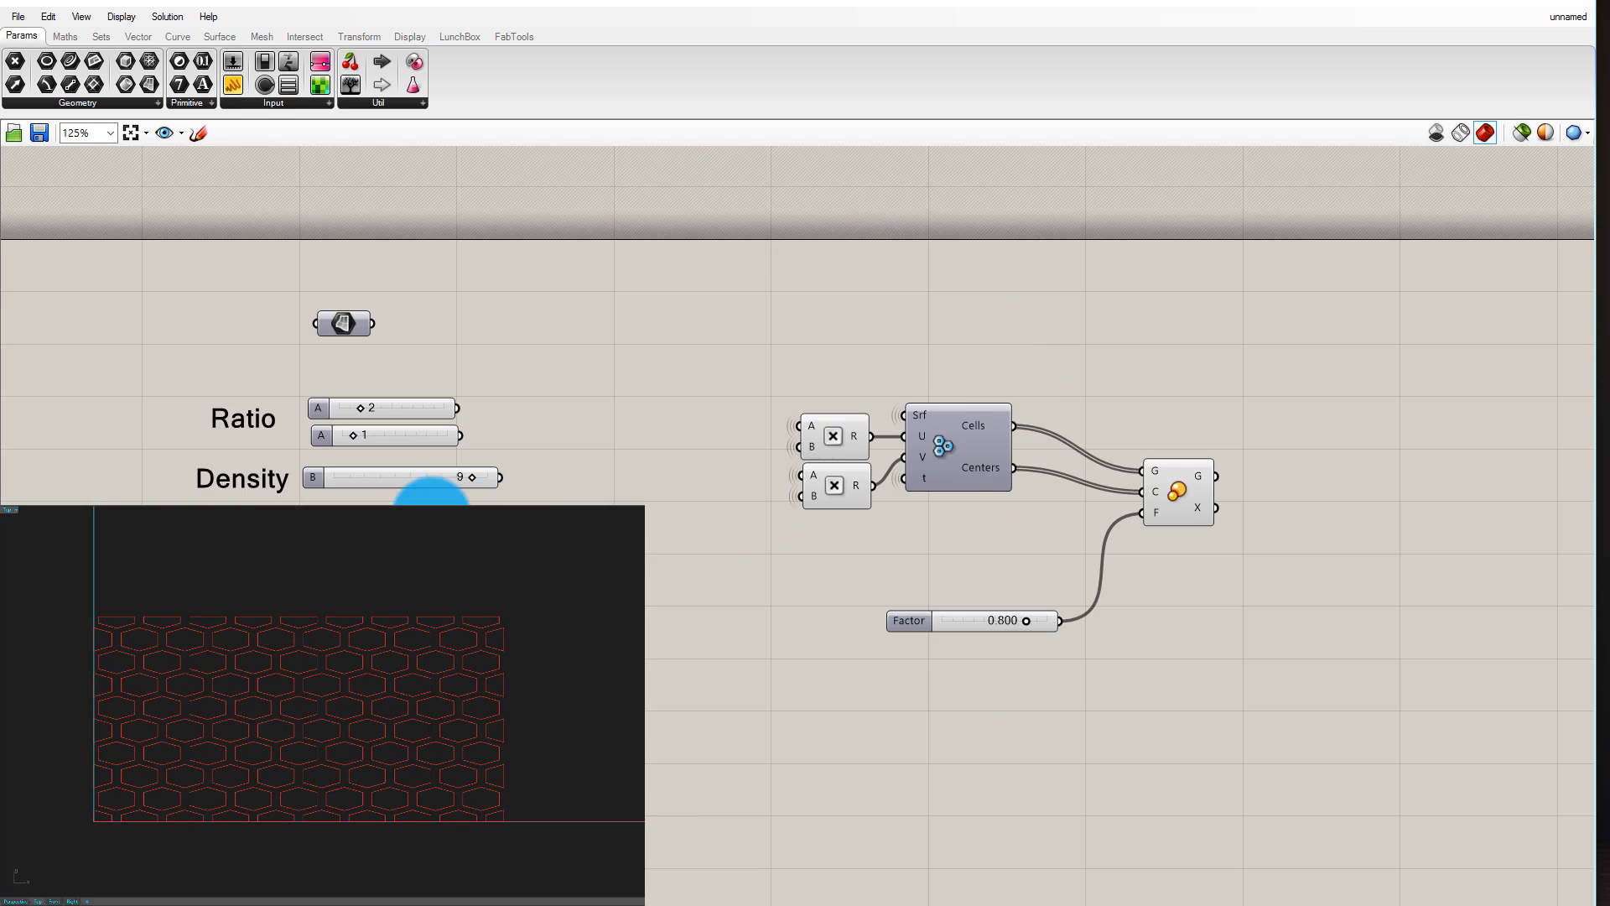
pyautogui.scroll(3, 431, 518)
pyautogui.moveTo(435, 518); pyautogui.dragTo(403, 518)
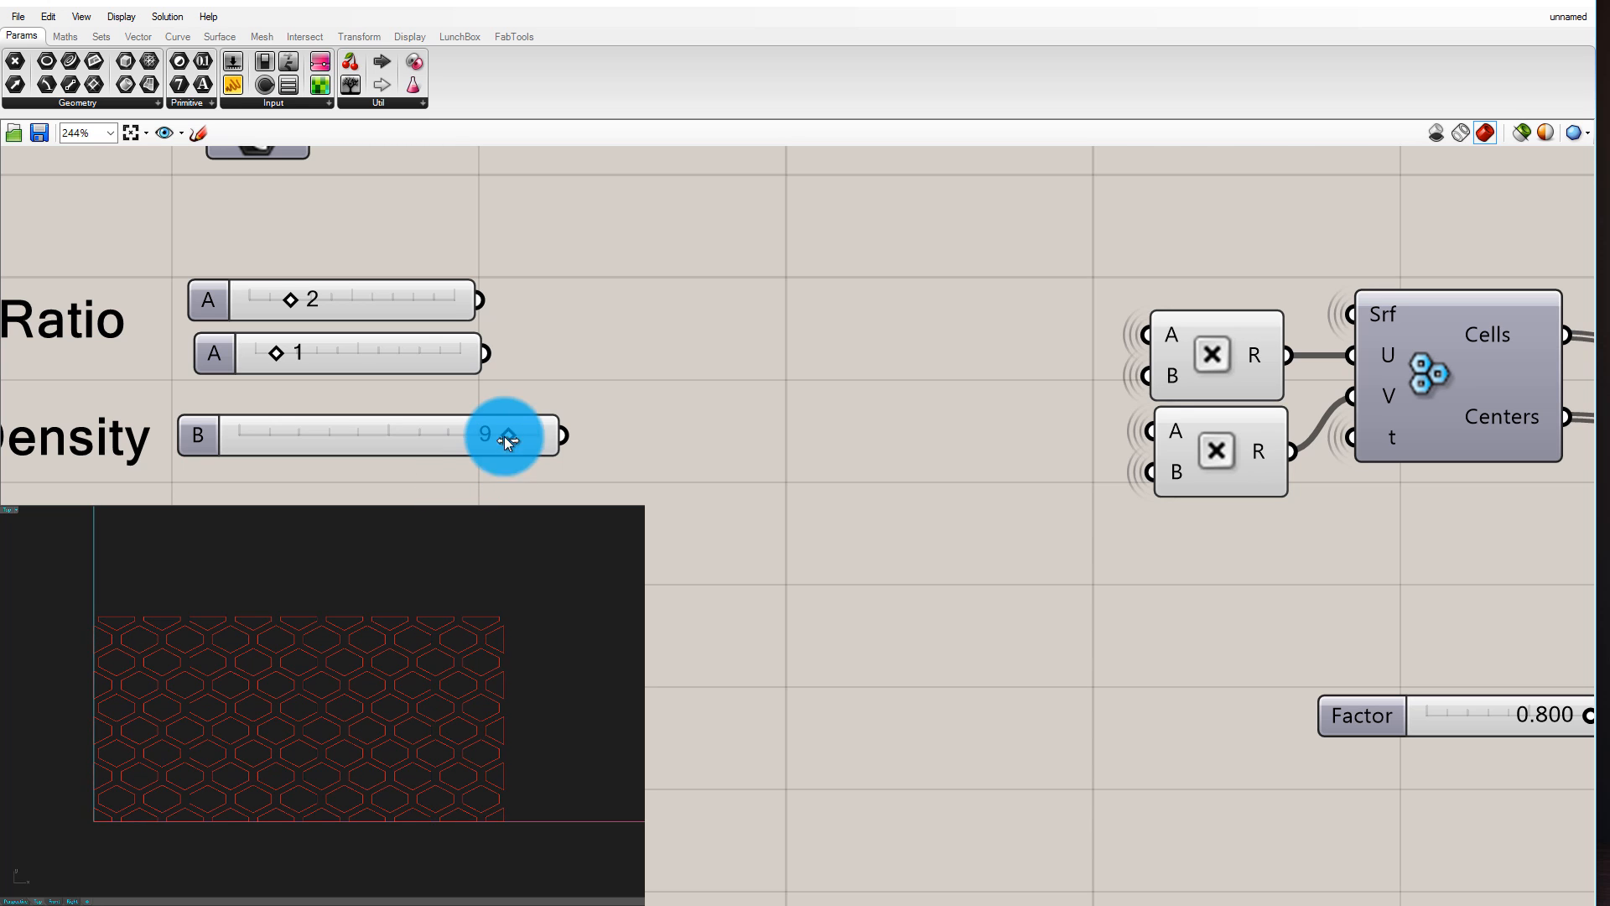
pyautogui.moveTo(504, 436)
pyautogui.mouseDown()
pyautogui.moveTo(560, 436)
pyautogui.moveTo(286, 437)
pyautogui.moveTo(502, 429)
pyautogui.mouseUp()
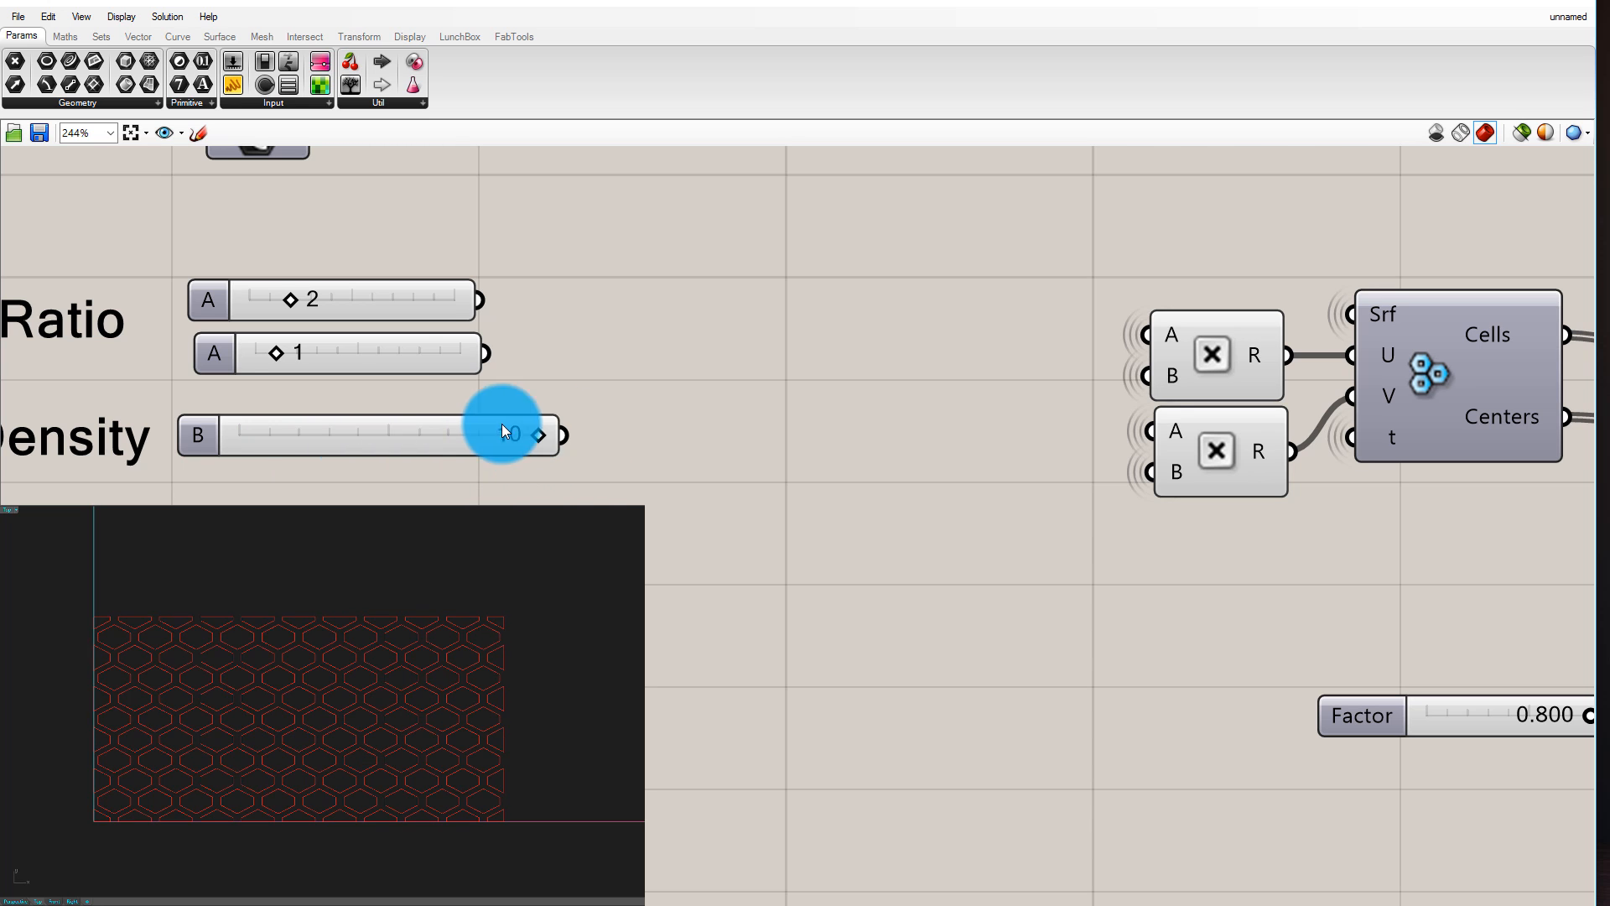
# Shorten the Density slider to the width of the Ratio sliders and raise its maximum value
pyautogui.click(456, 438)
pyautogui.scroll(-3, 847, 420)
pyautogui.scroll(2, 658, 435)
pyautogui.rightClick(656, 432)
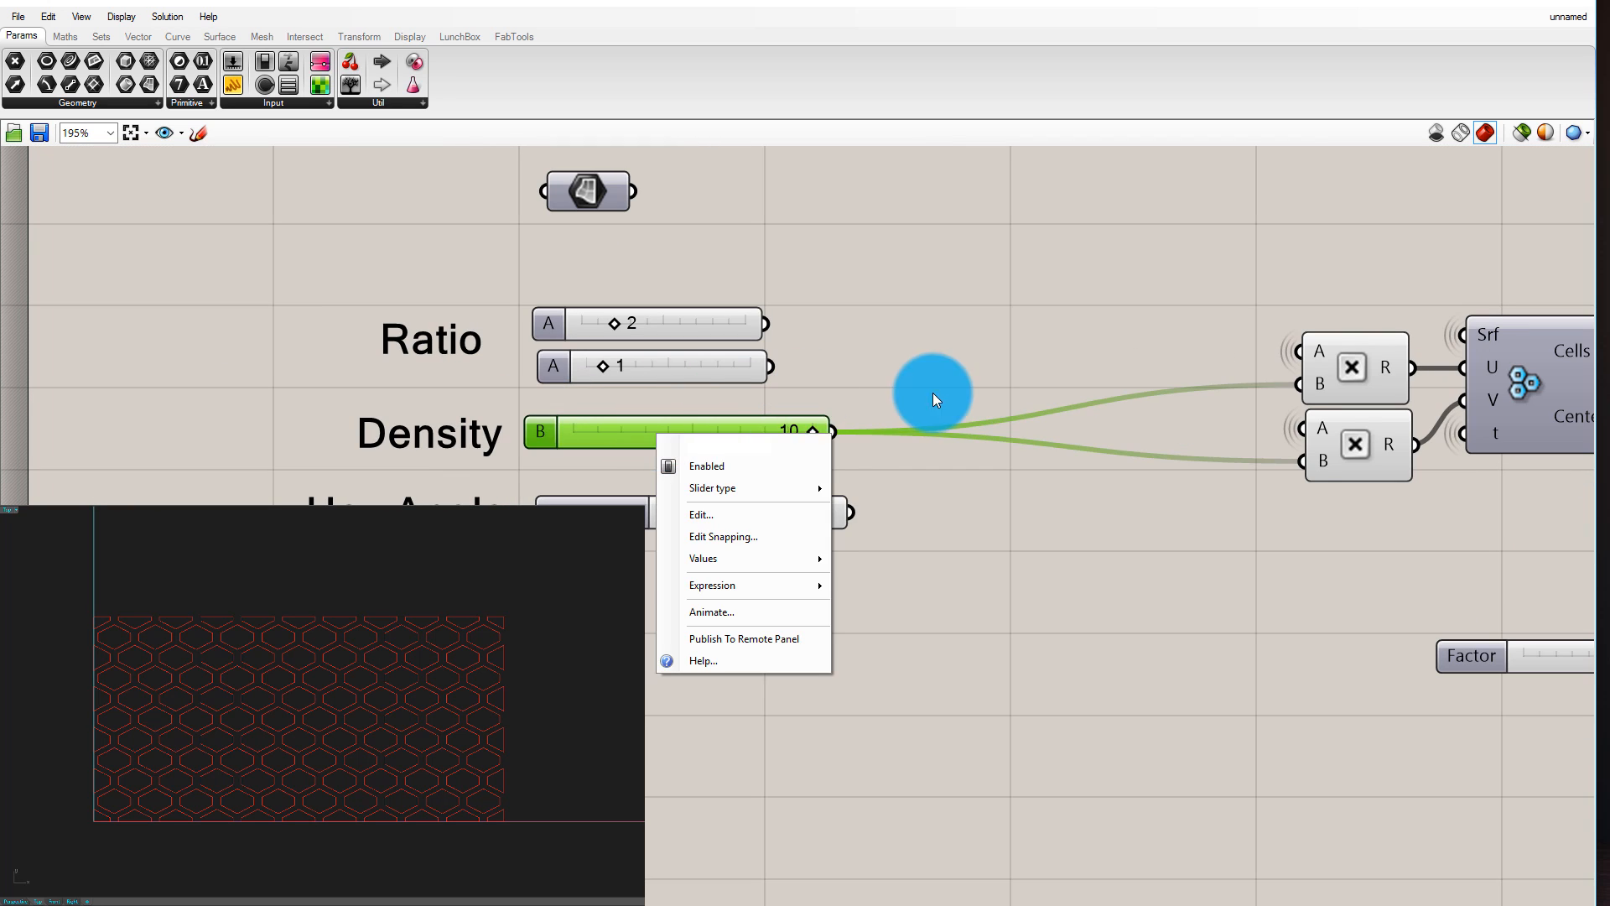
pyautogui.click(933, 394)
pyautogui.moveTo(827, 430); pyautogui.dragTo(701, 431)
pyautogui.click(672, 431)
pyautogui.rightClick(672, 433)
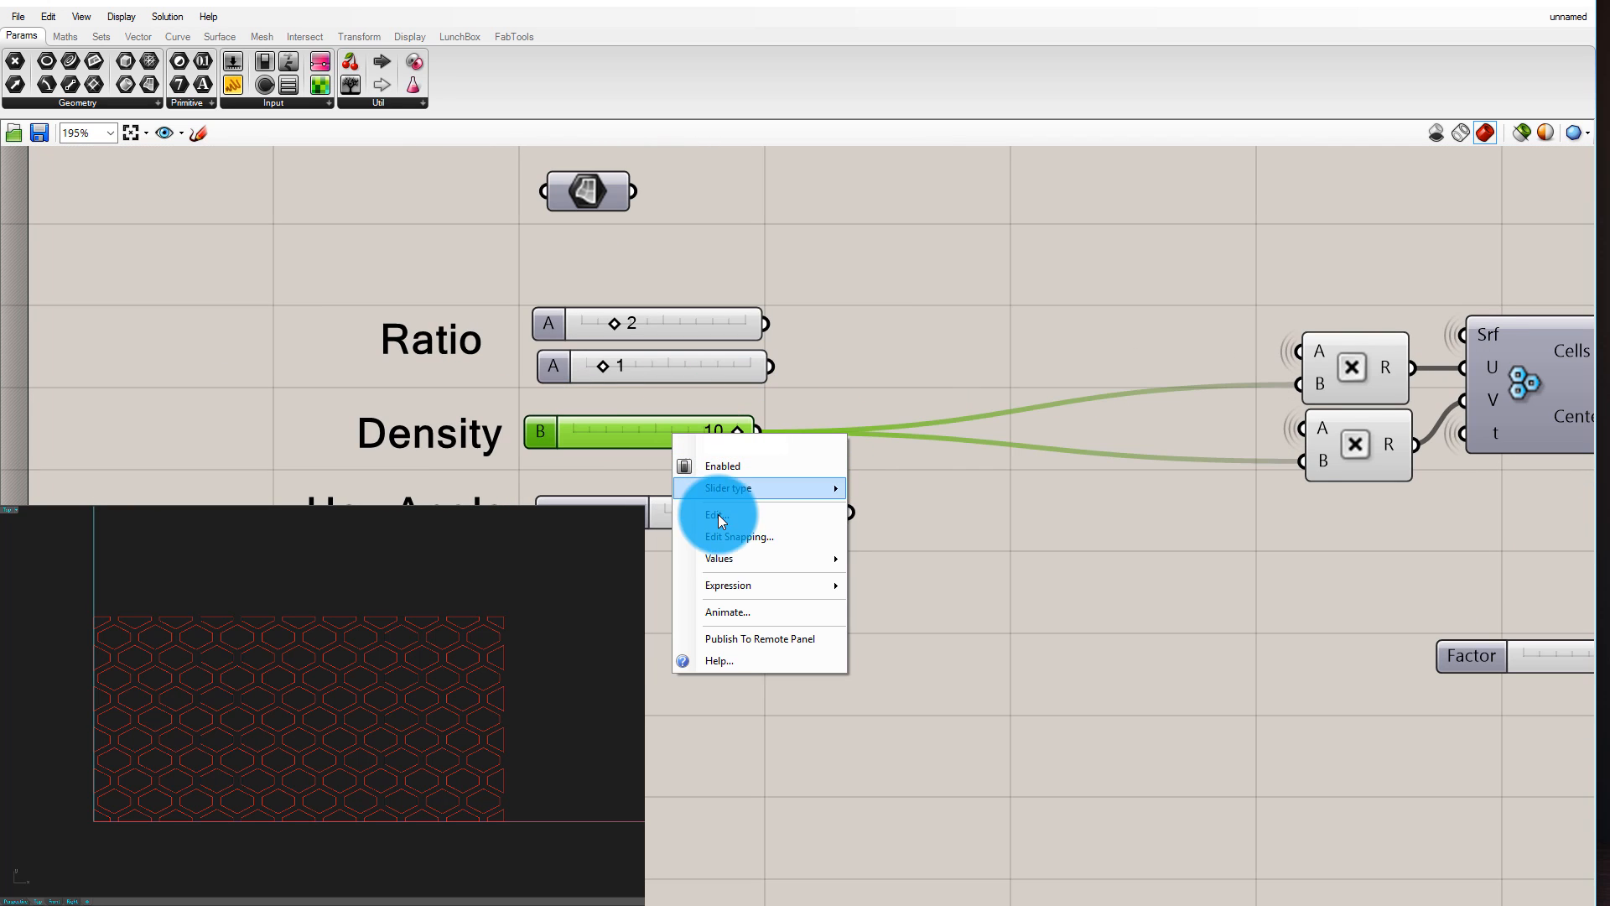
pyautogui.moveTo(738, 558)
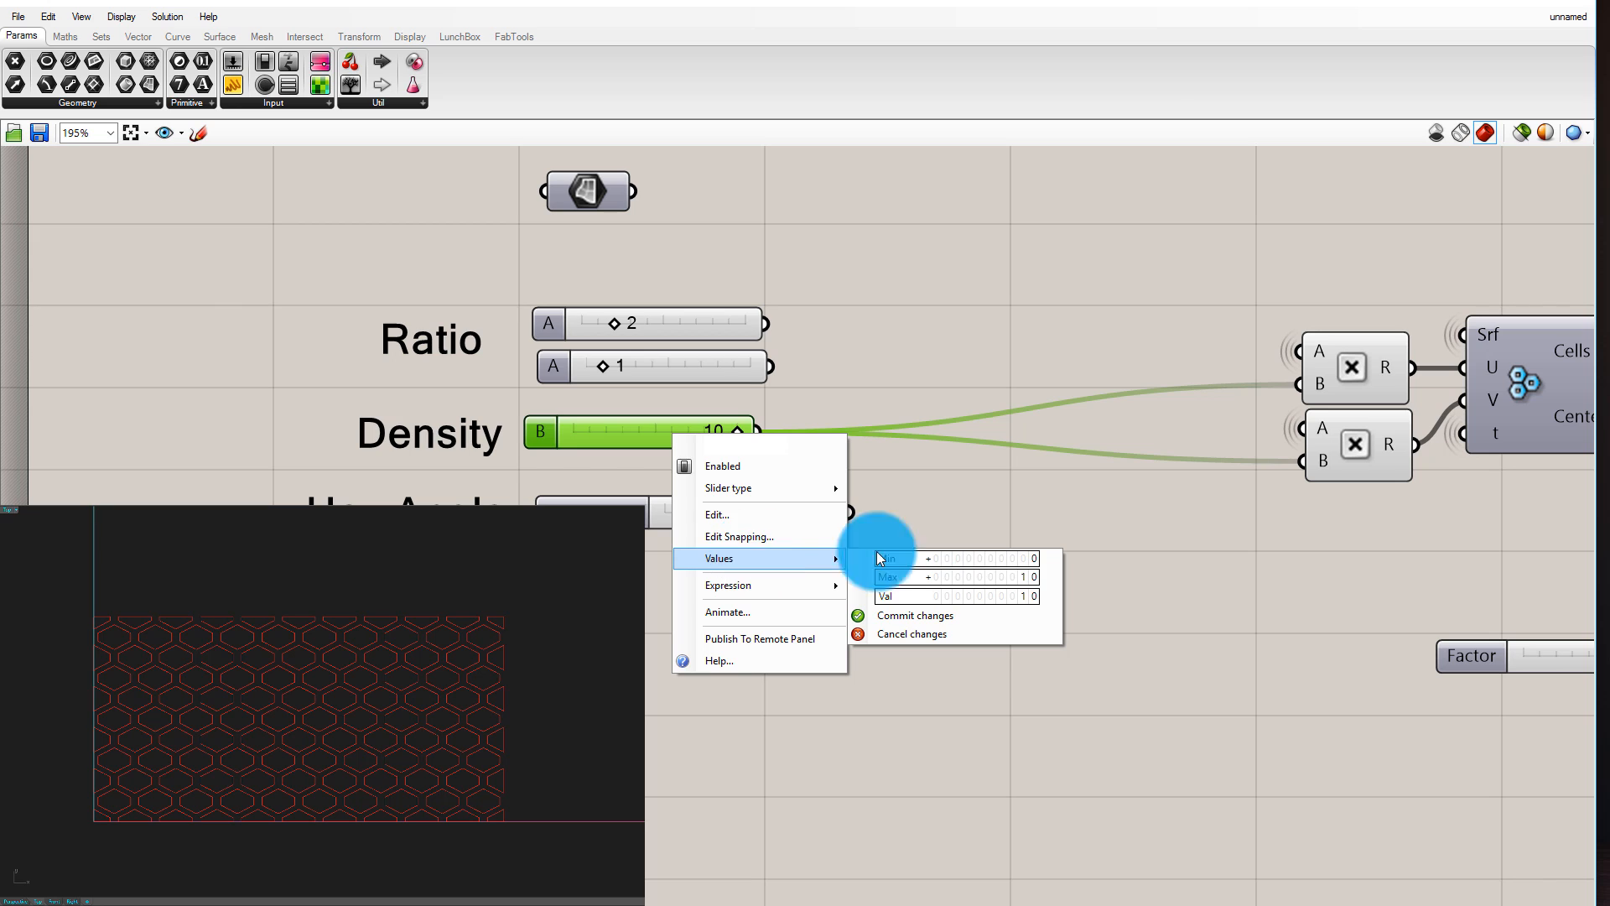
pyautogui.doubleClick(961, 577)
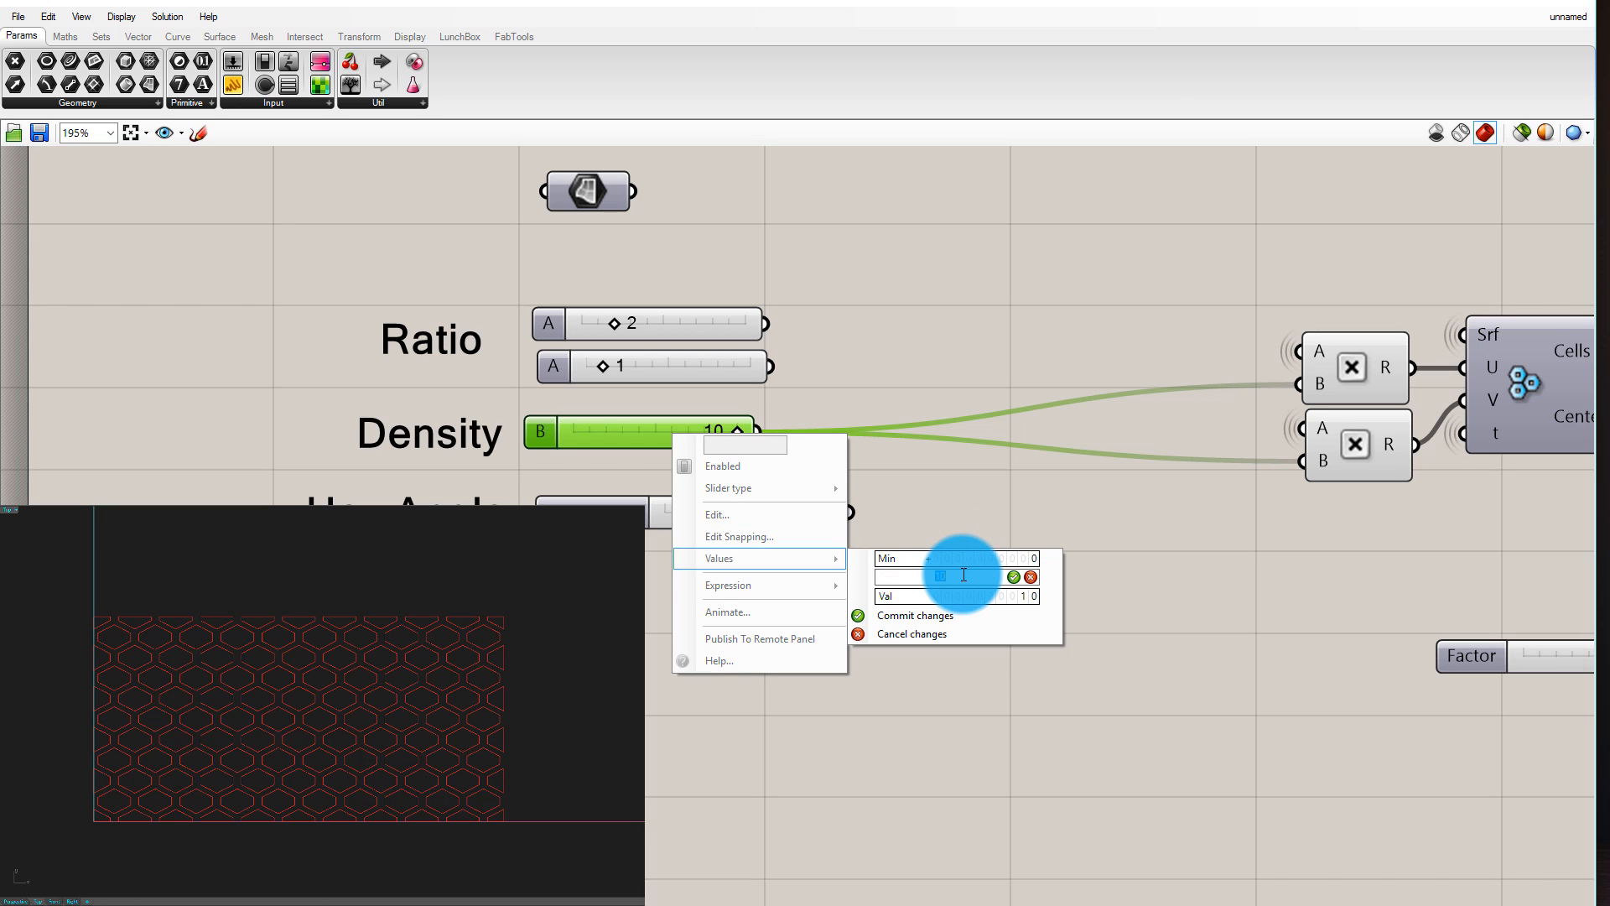
pyautogui.click(1008, 616)
# Try a Density of 20 for the hexagon pattern and return the slider to 10
pyautogui.click(620, 435)
pyautogui.moveTo(591, 429)
pyautogui.mouseDown()
pyautogui.moveTo(813, 431)
pyautogui.moveTo(609, 431)
pyautogui.mouseUp()
pyautogui.rightClick(656, 435)
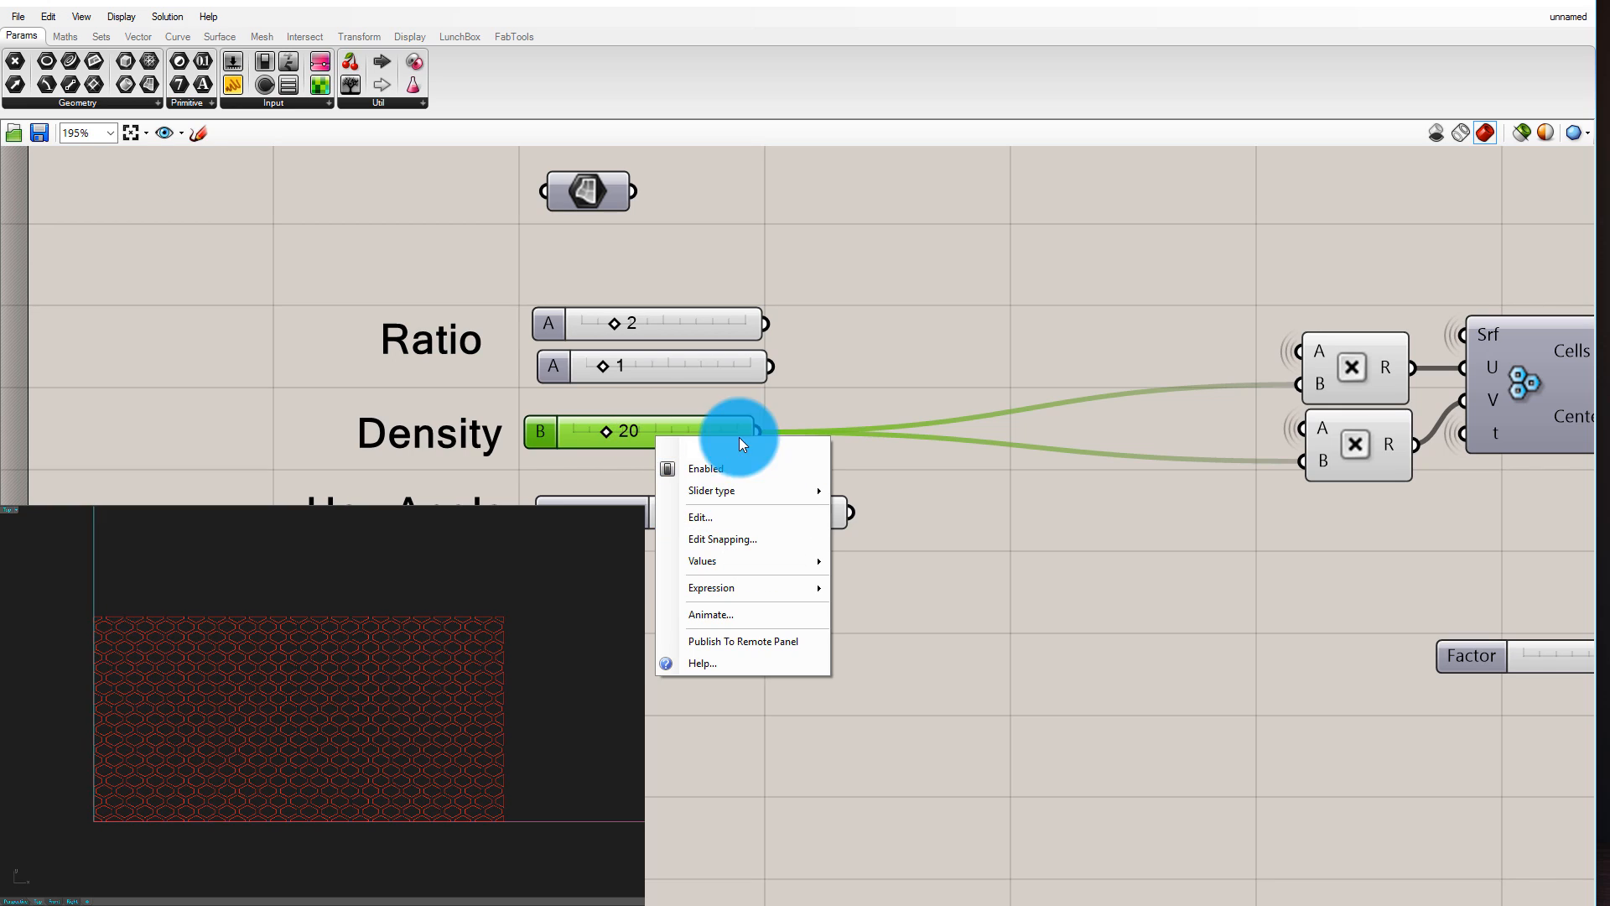
pyautogui.click(659, 431)
pyautogui.doubleClick(659, 431)
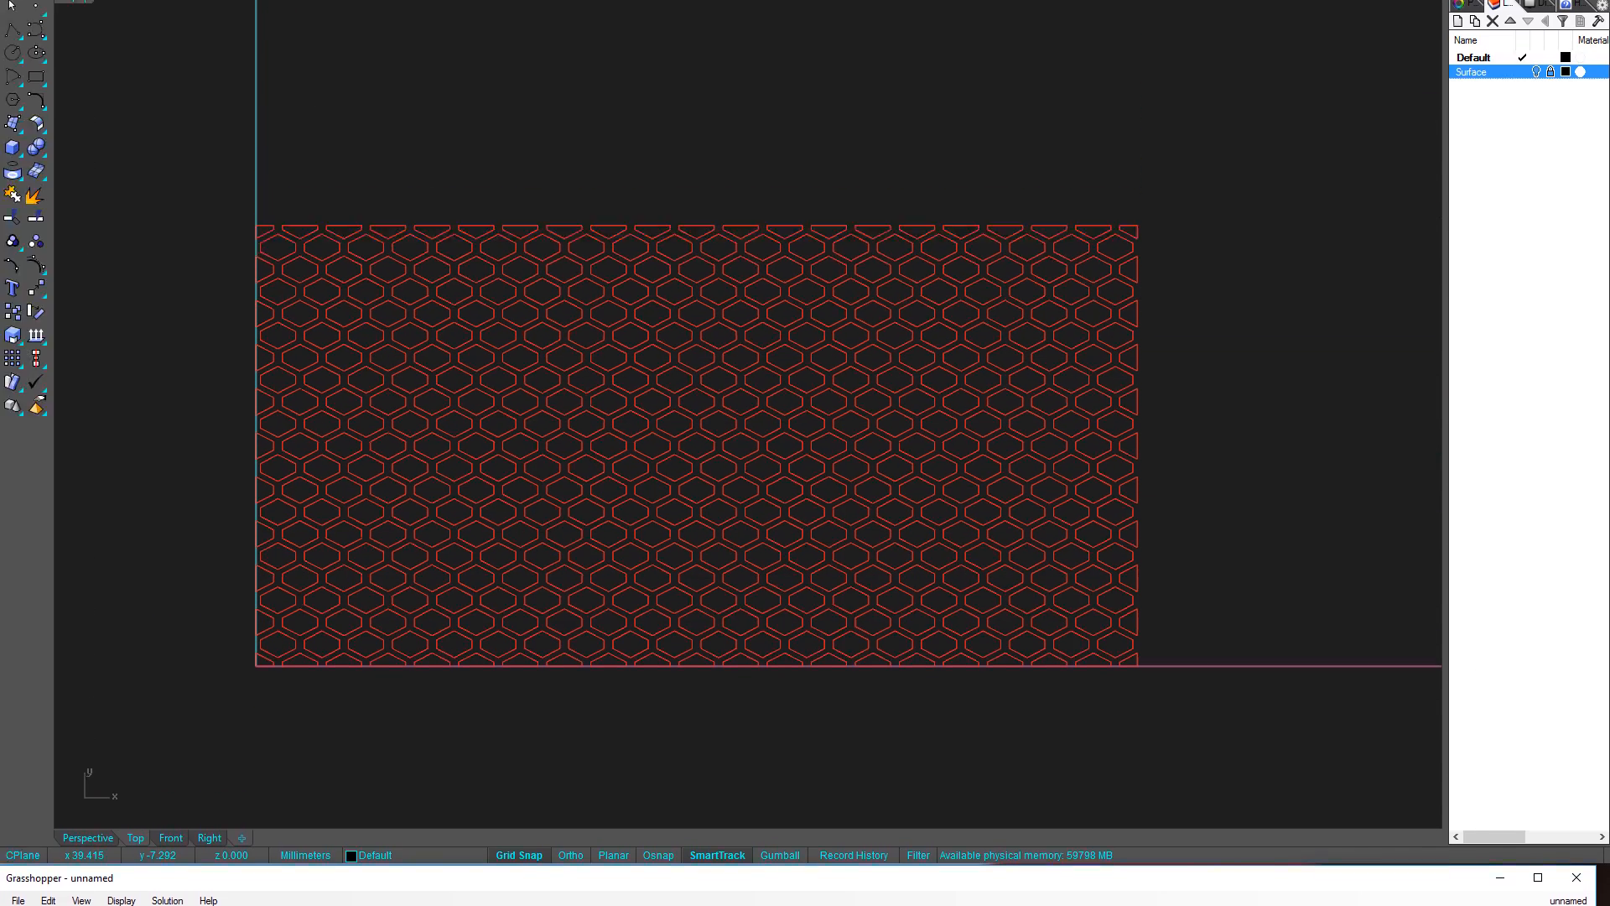
pyautogui.press('Return')
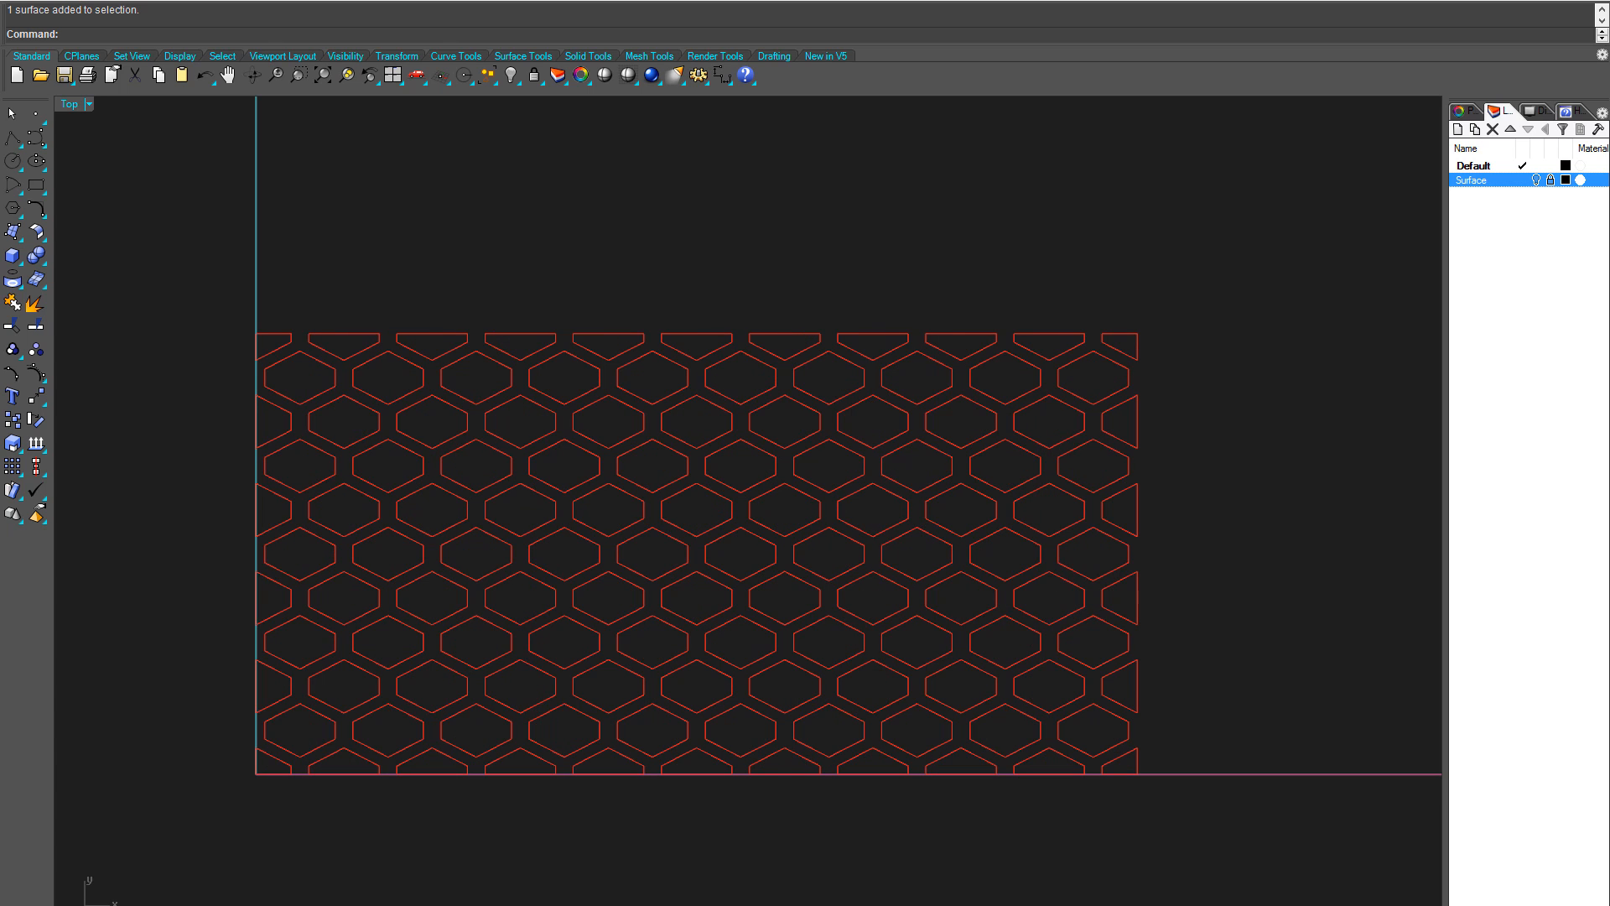
# In Rhino's Top viewport, place a single point object slightly right of the hexagon pattern's centre
pyautogui.scroll(-3, 783, 398)
pyautogui.scroll(3, 787, 390)
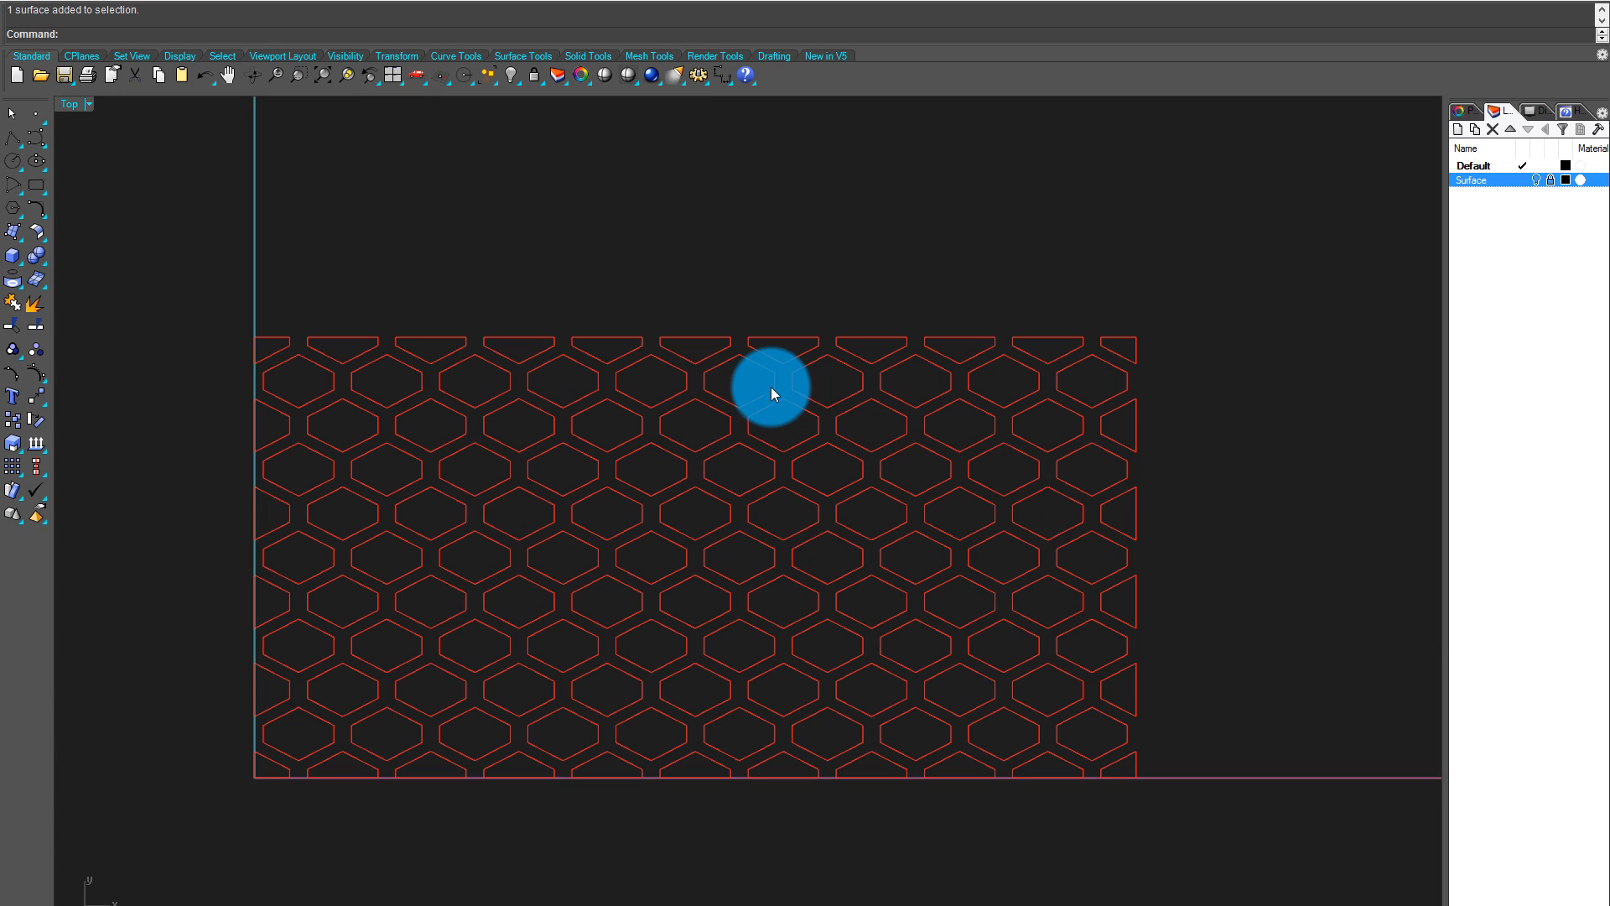
pyautogui.scroll(-3, 643, 464)
pyautogui.scroll(2, 642, 465)
pyautogui.scroll(-1, 1034, 557)
pyautogui.scroll(1, 528, 553)
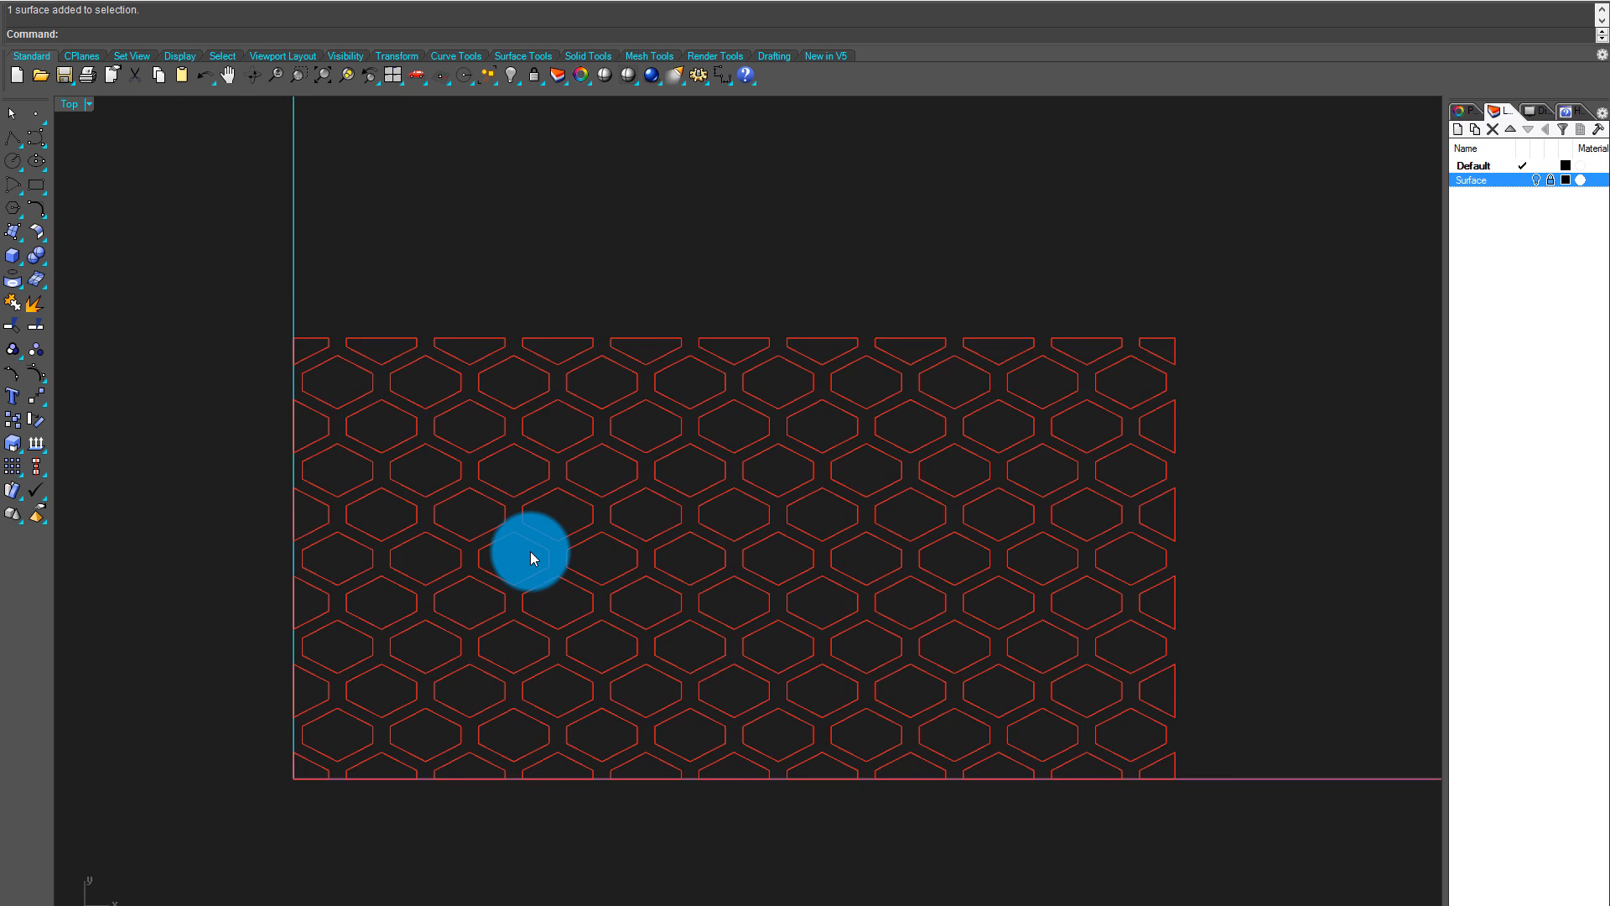
pyautogui.scroll(1, 597, 504)
pyautogui.scroll(-1, 602, 500)
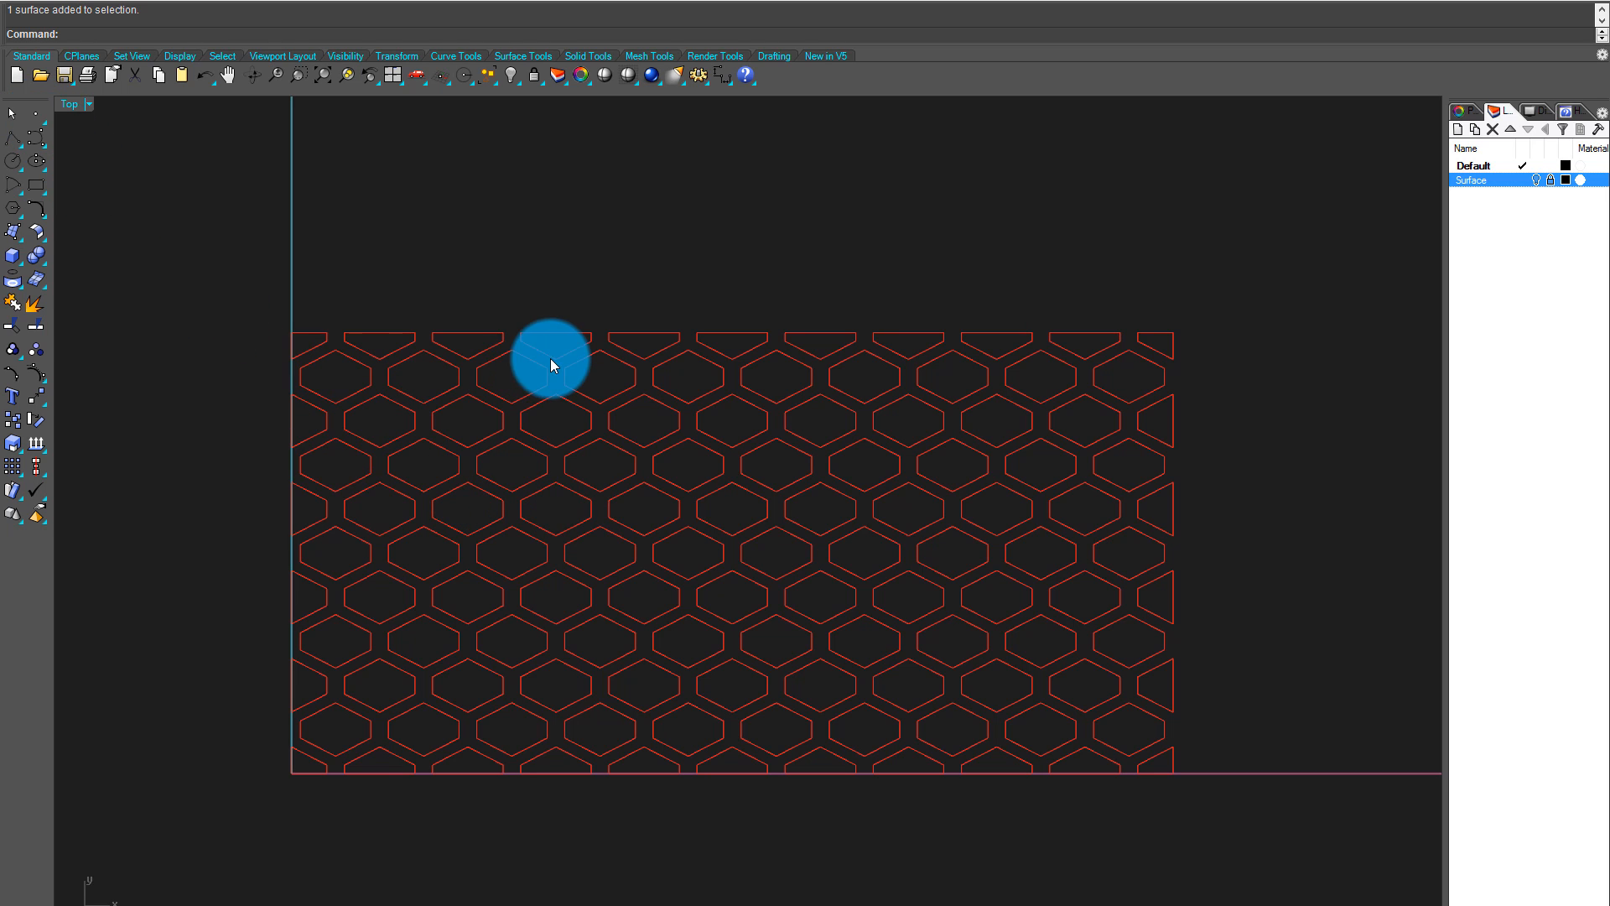
pyautogui.click(36, 114)
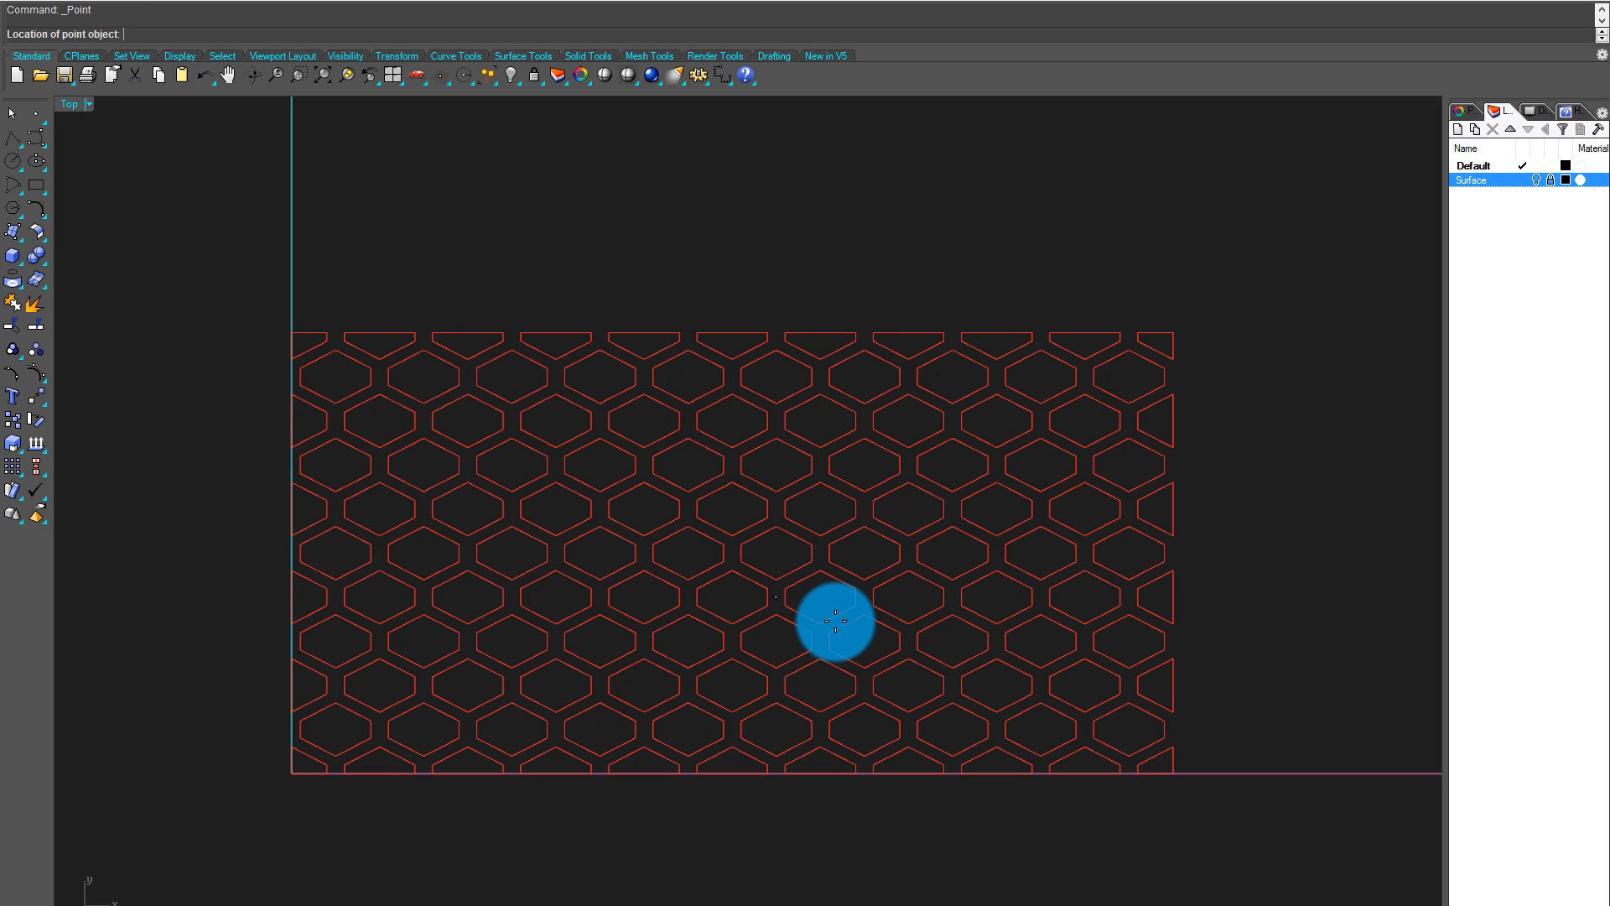
pyautogui.click(798, 554)
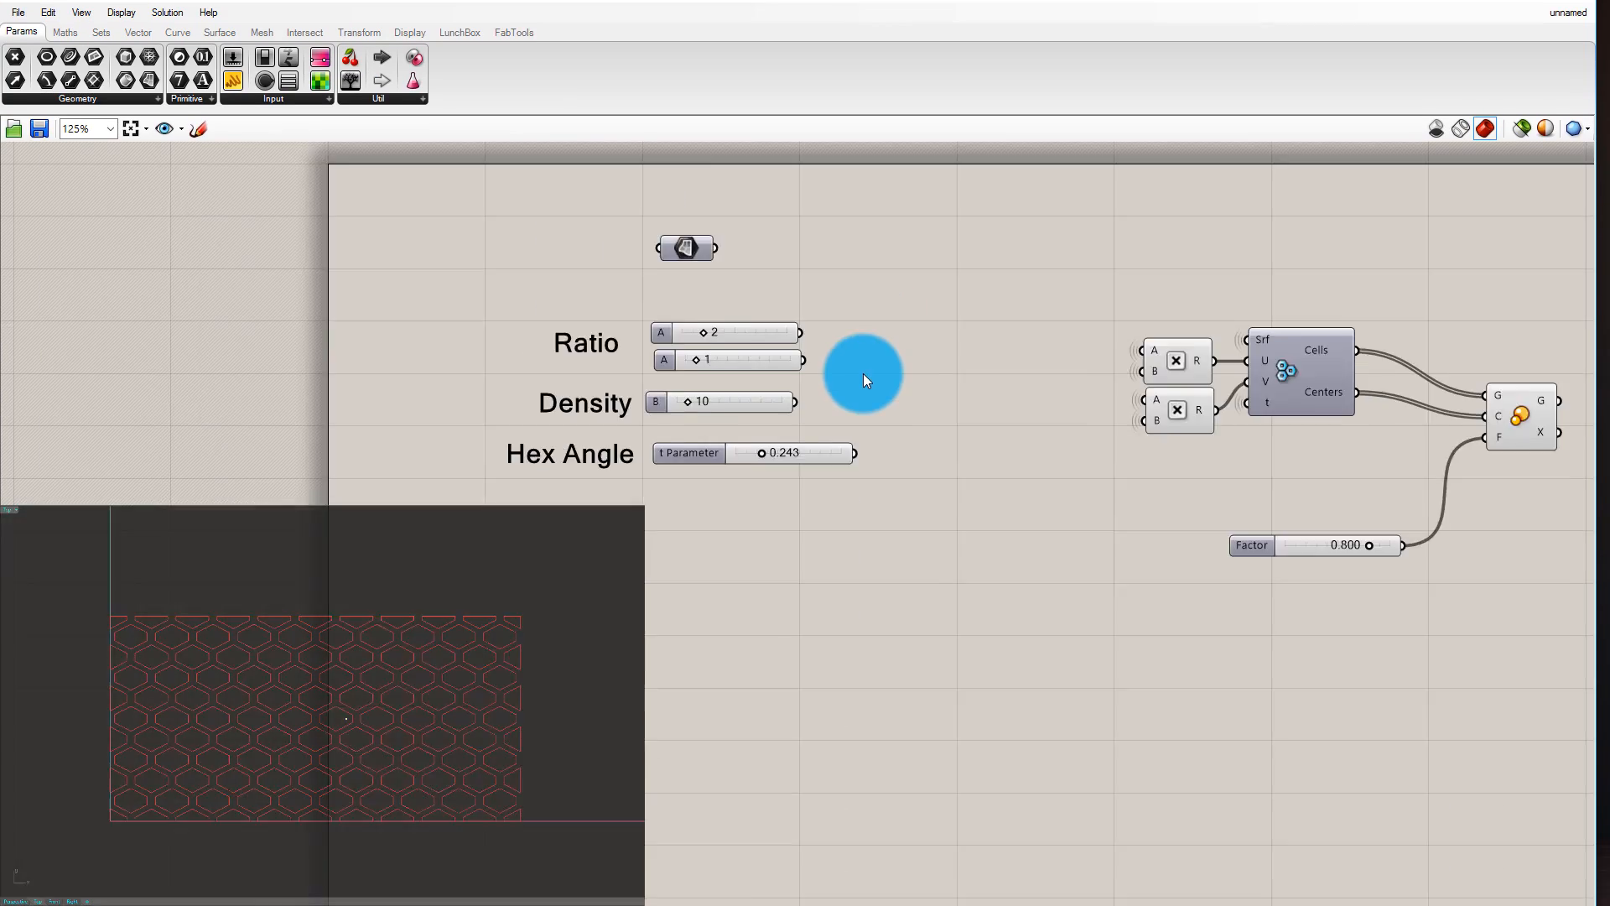
# Add a Point parameter to the Grasshopper canvas and arrange it directly below the Surface parameter
pyautogui.scroll(1, 863, 374)
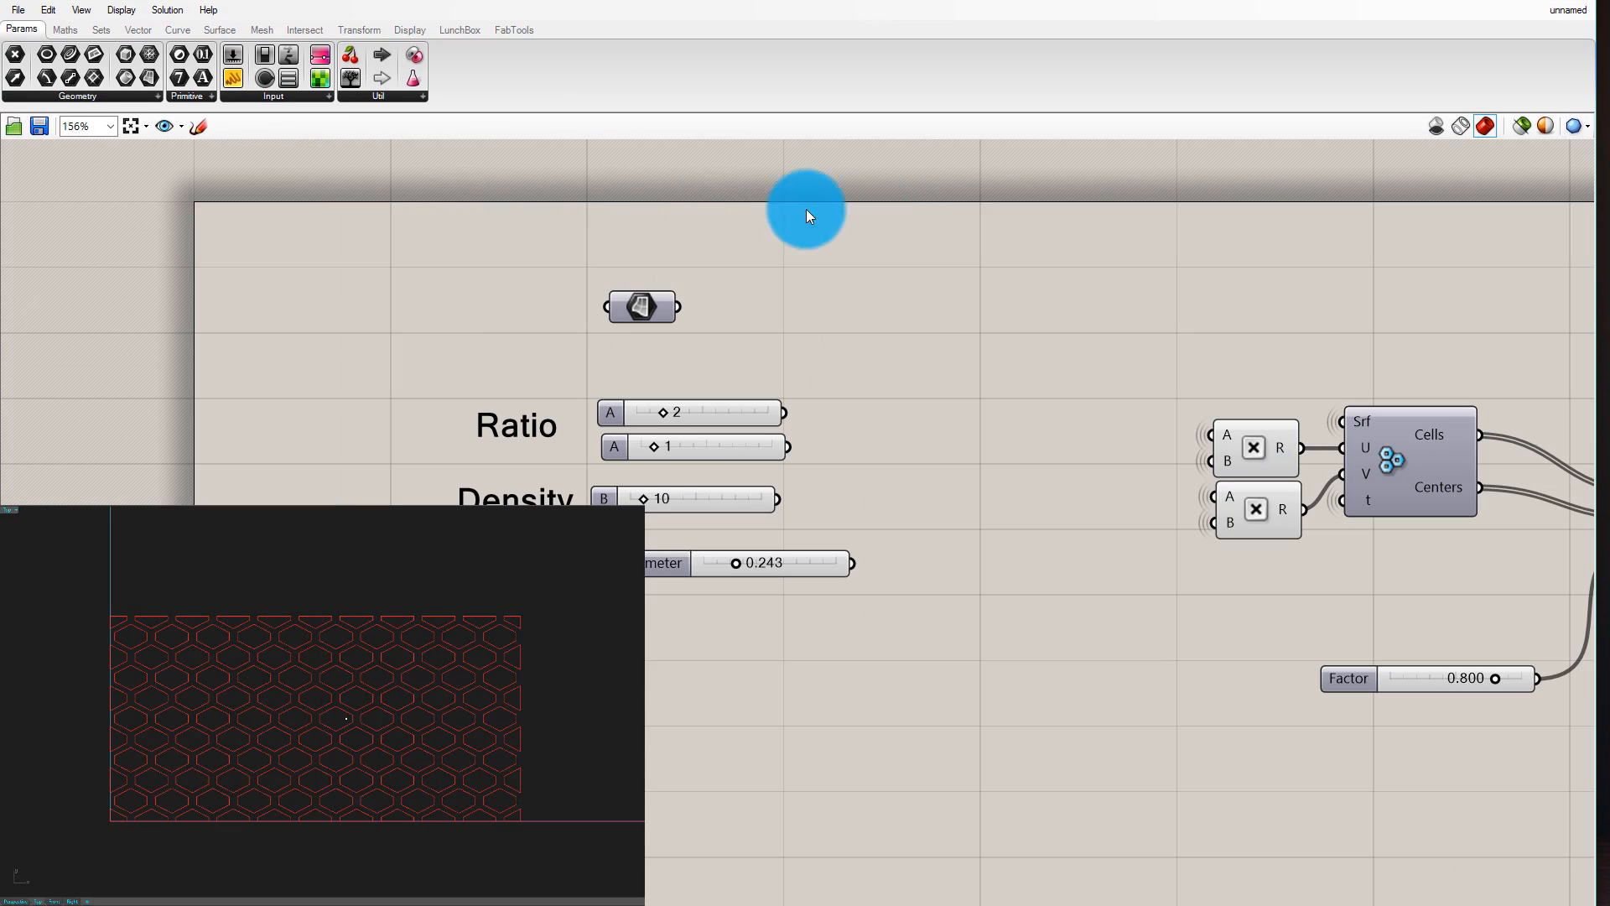
pyautogui.click(128, 94)
pyautogui.click(107, 123)
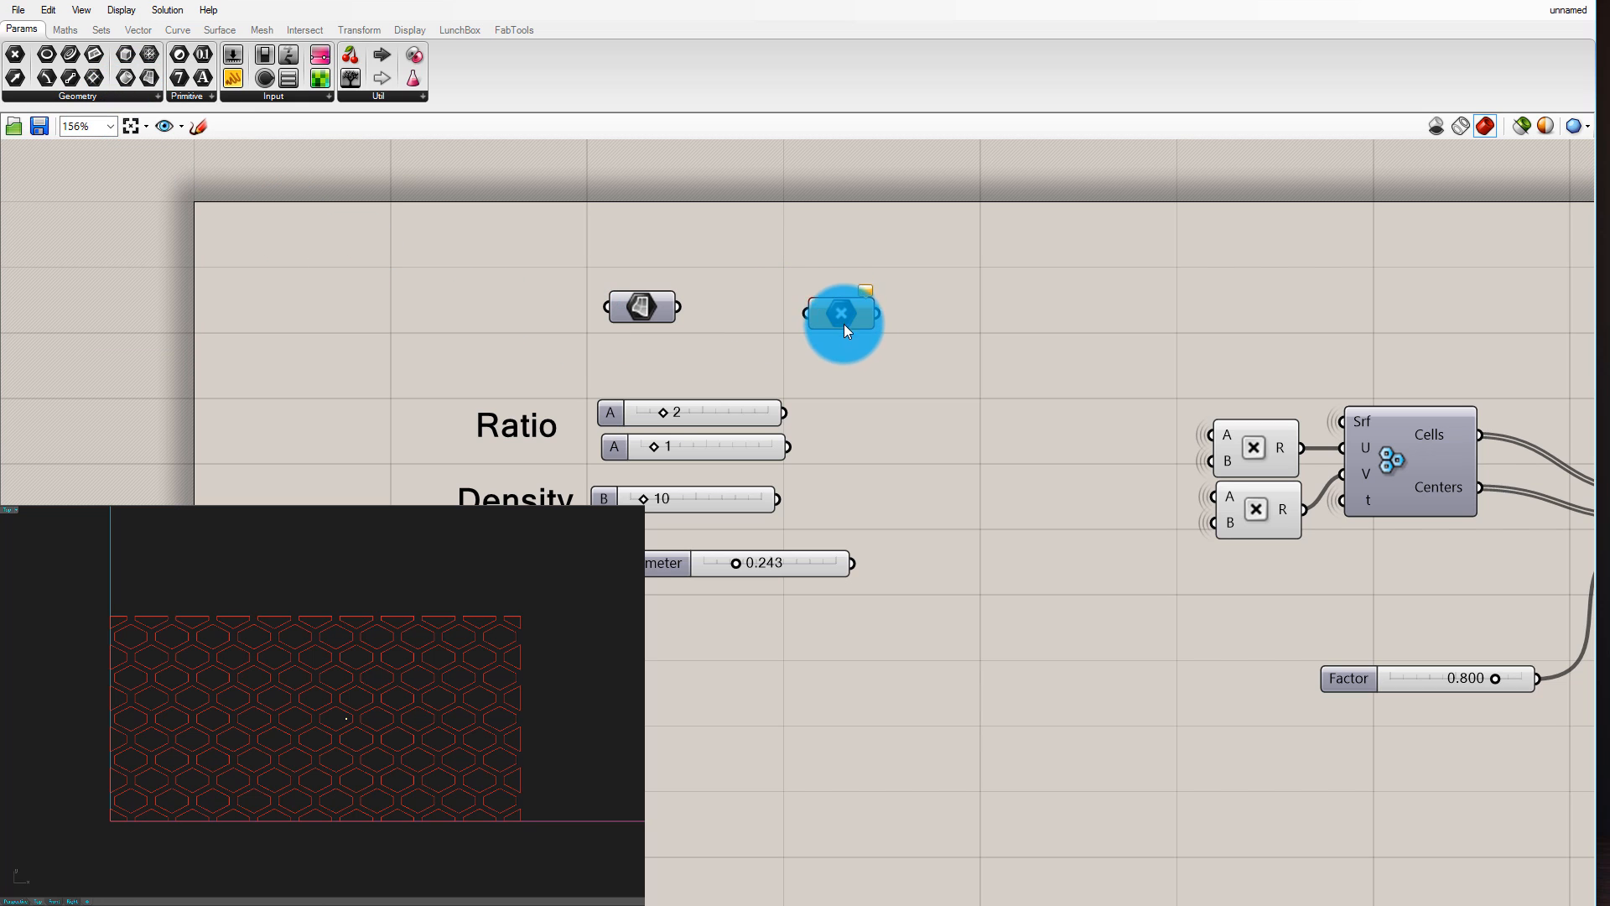
pyautogui.moveTo(843, 323); pyautogui.dragTo(632, 251)
pyautogui.moveTo(656, 329); pyautogui.dragTo(651, 307)
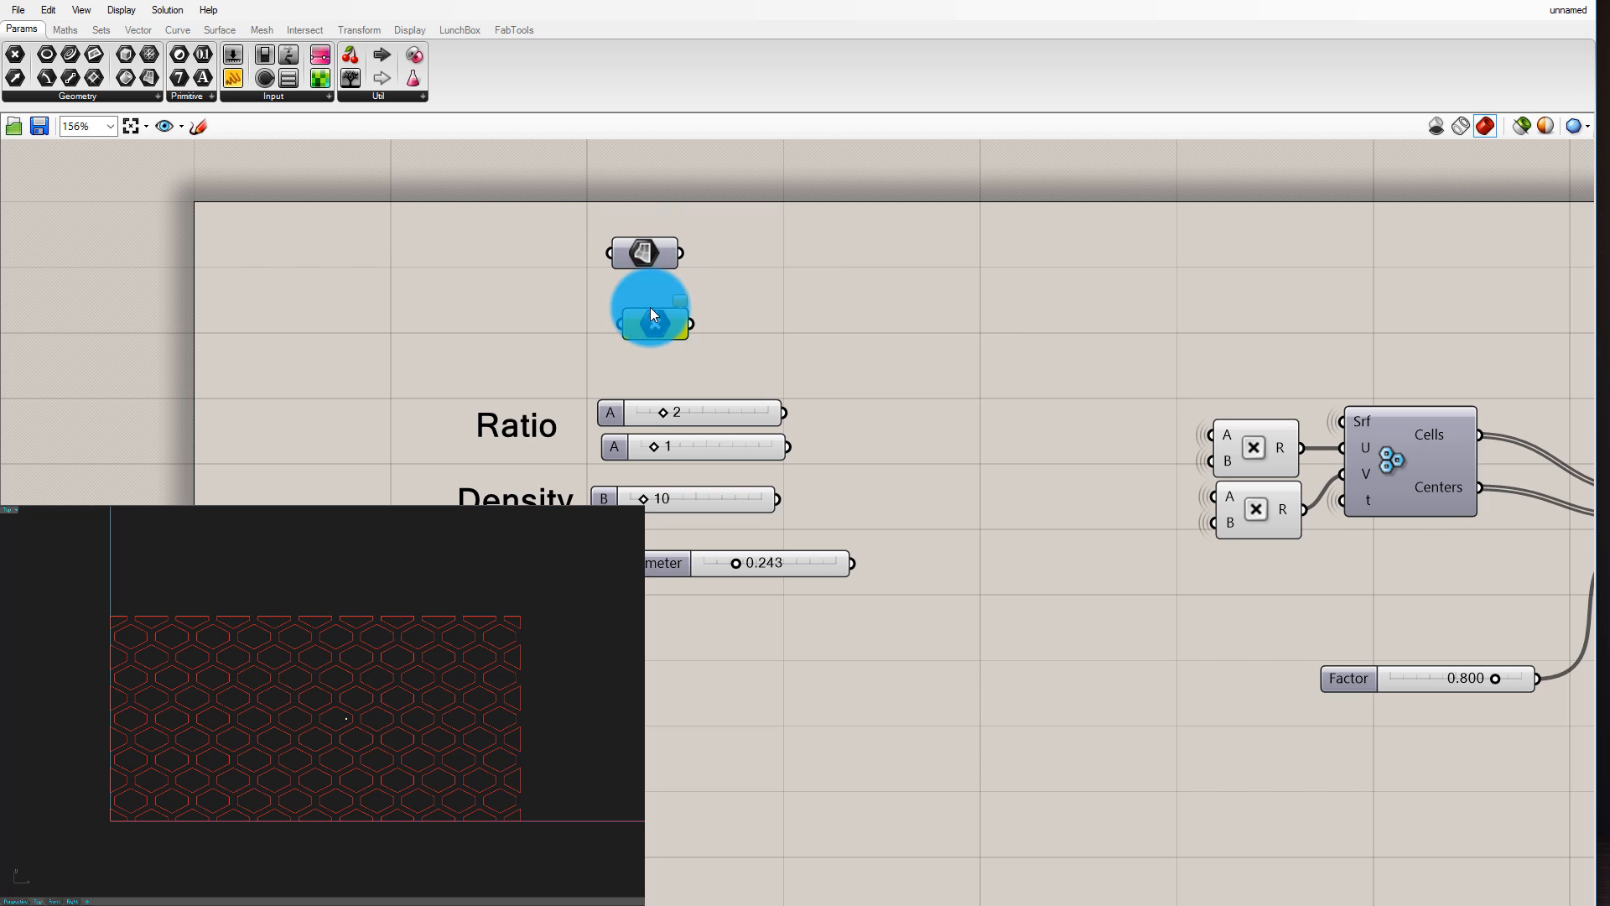
# Set the Point parameter to reference the single Rhino point inside the hexagon pattern
pyautogui.rightClick(657, 308)
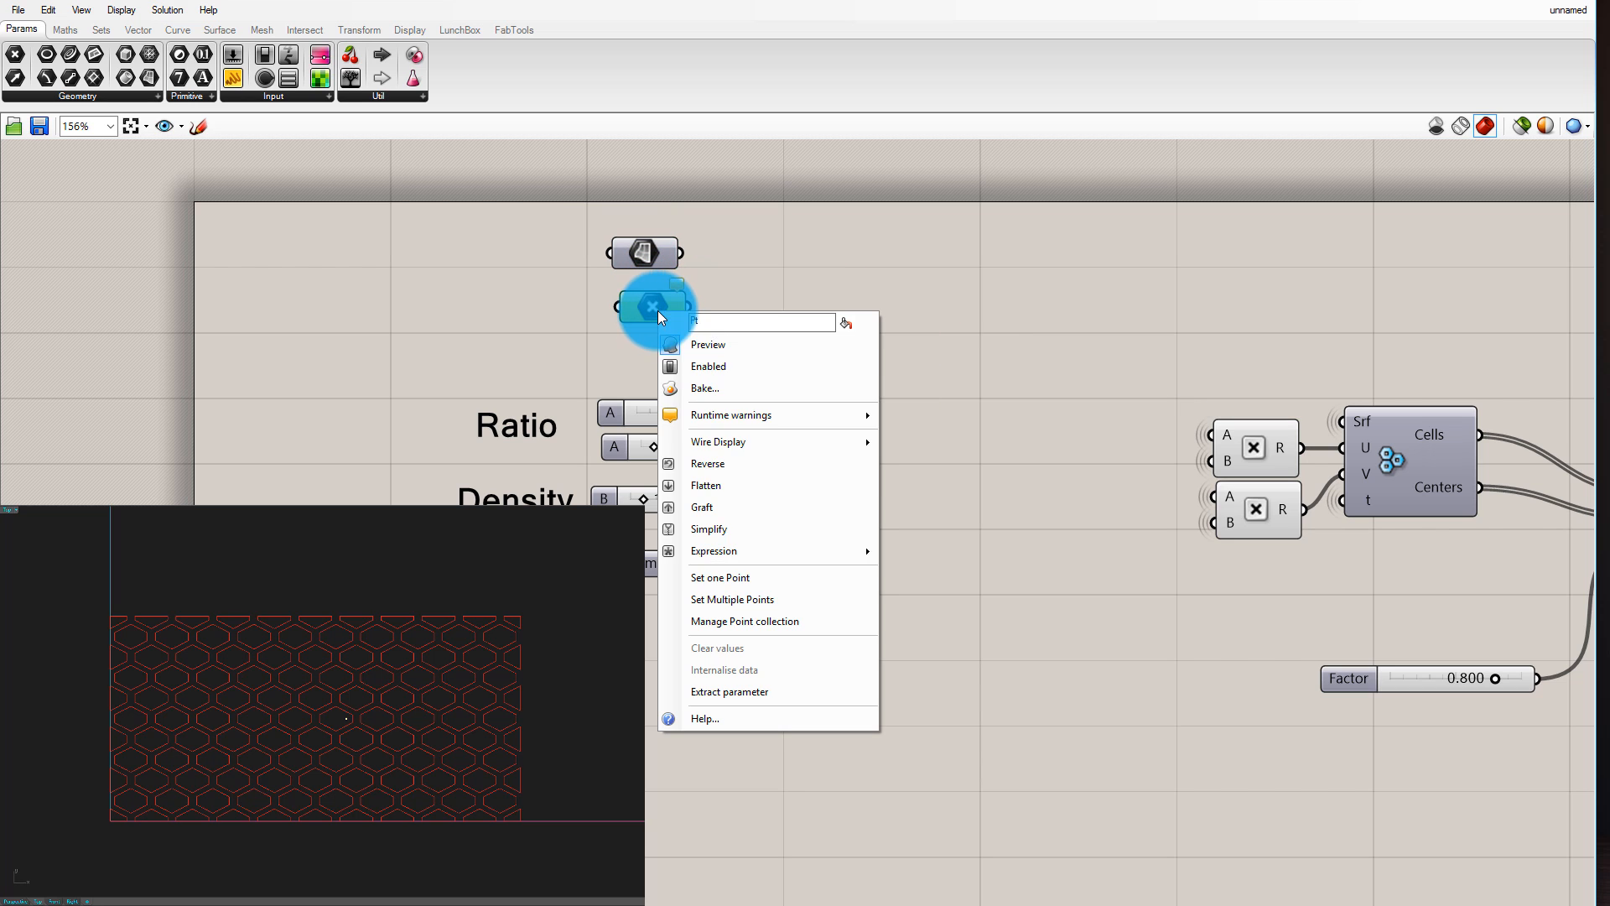
pyautogui.click(763, 580)
pyautogui.click(346, 718)
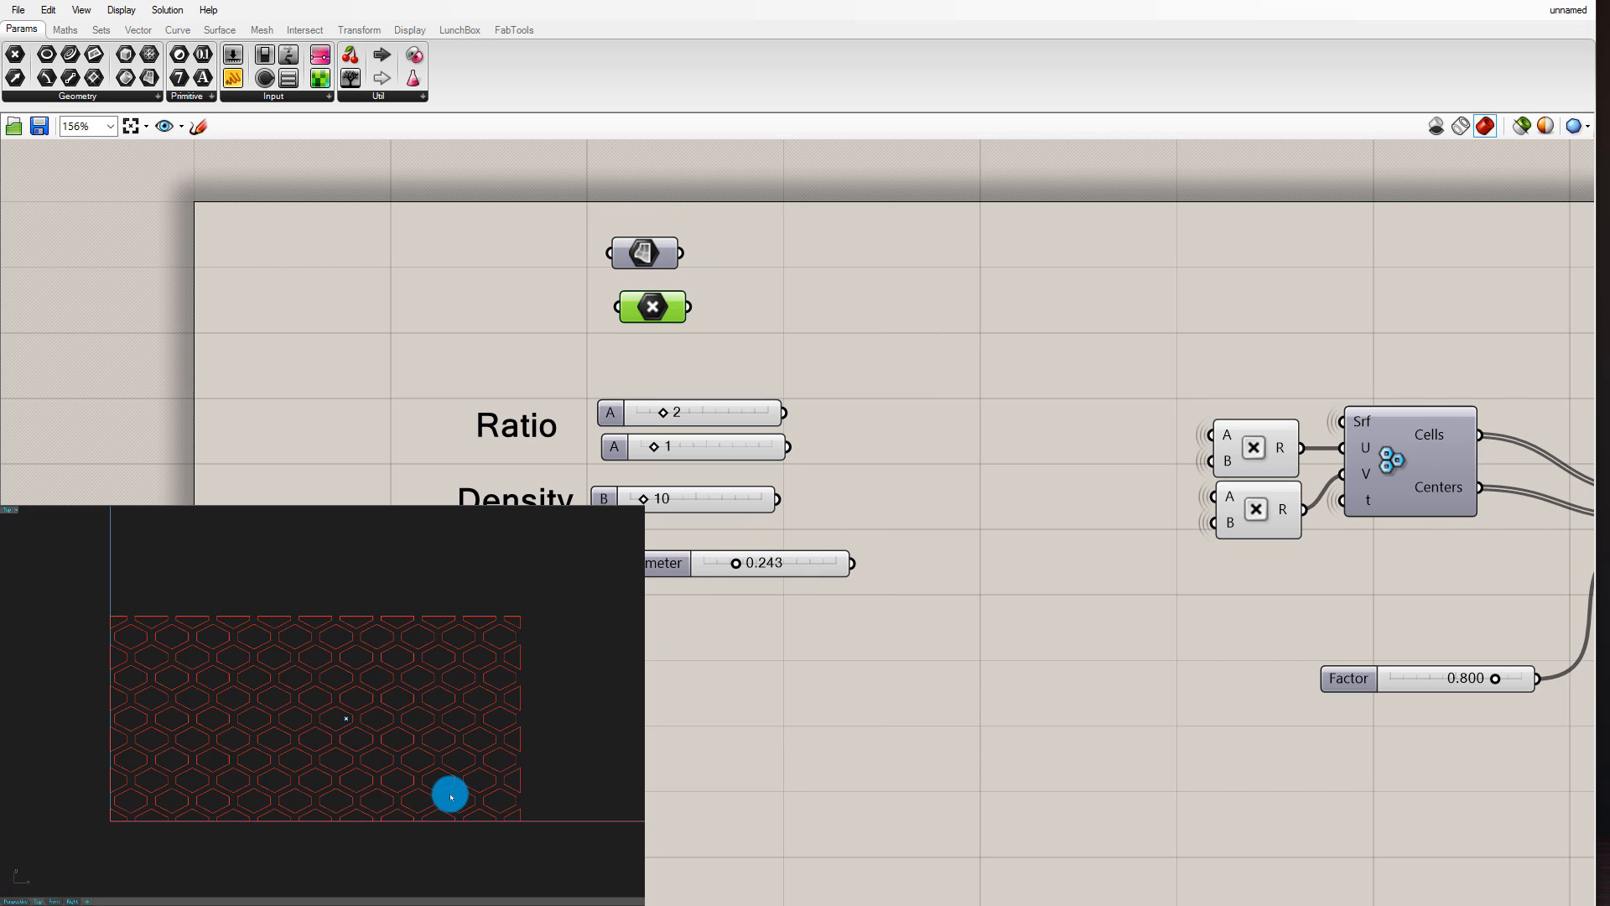
# In Rhino, rename the Surface layer as Inputs
pyautogui.scroll(3, 338, 727)
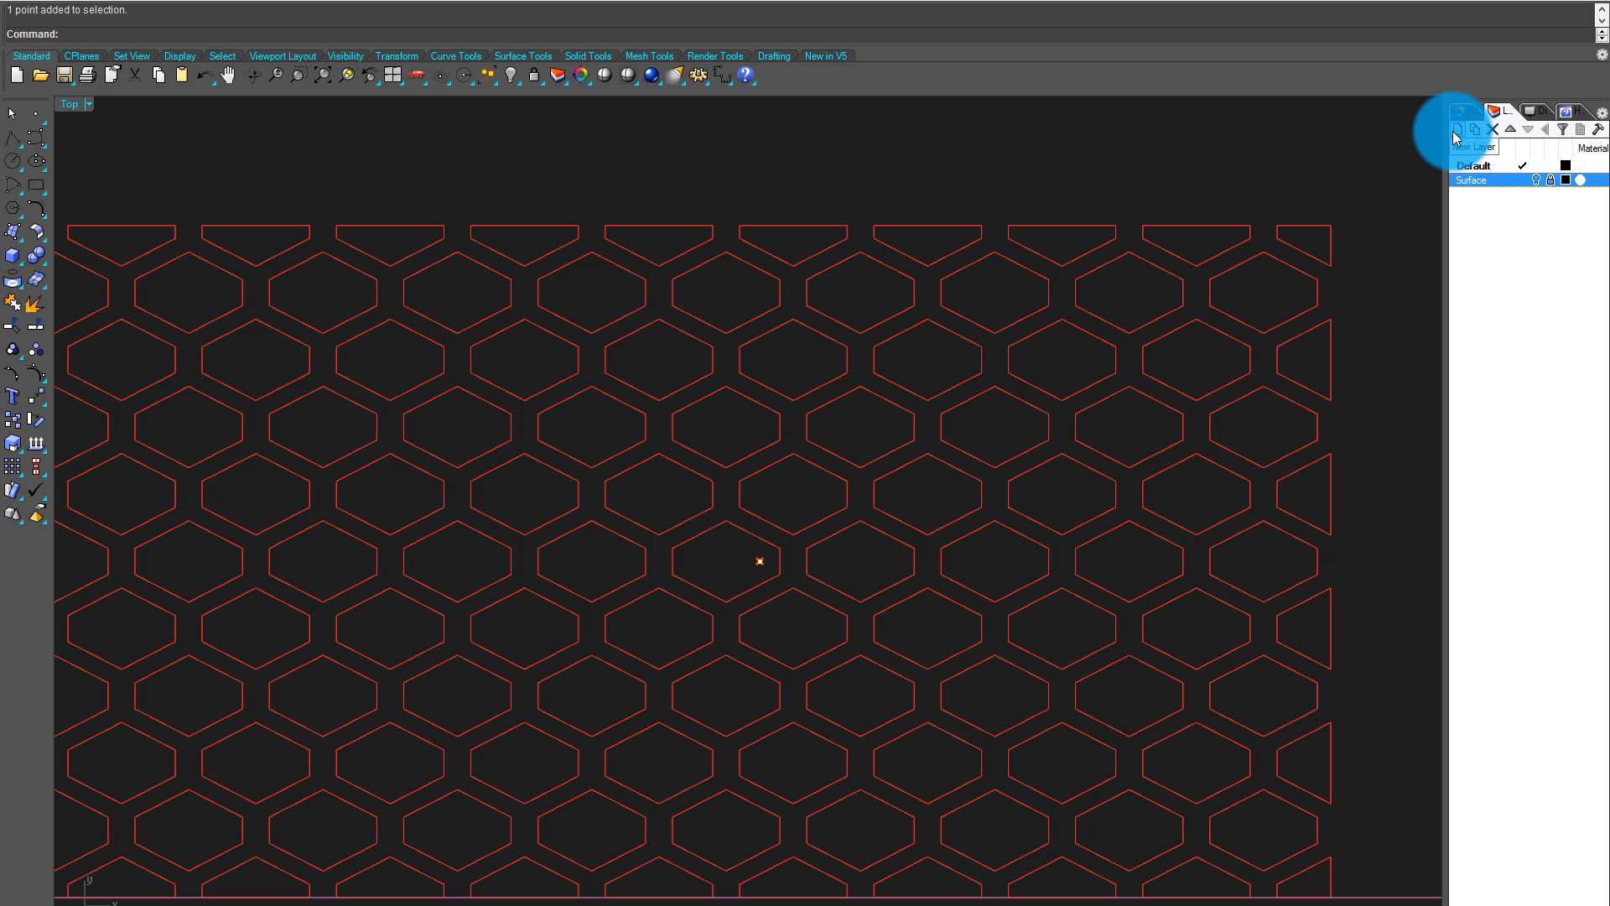
pyautogui.click(1492, 180)
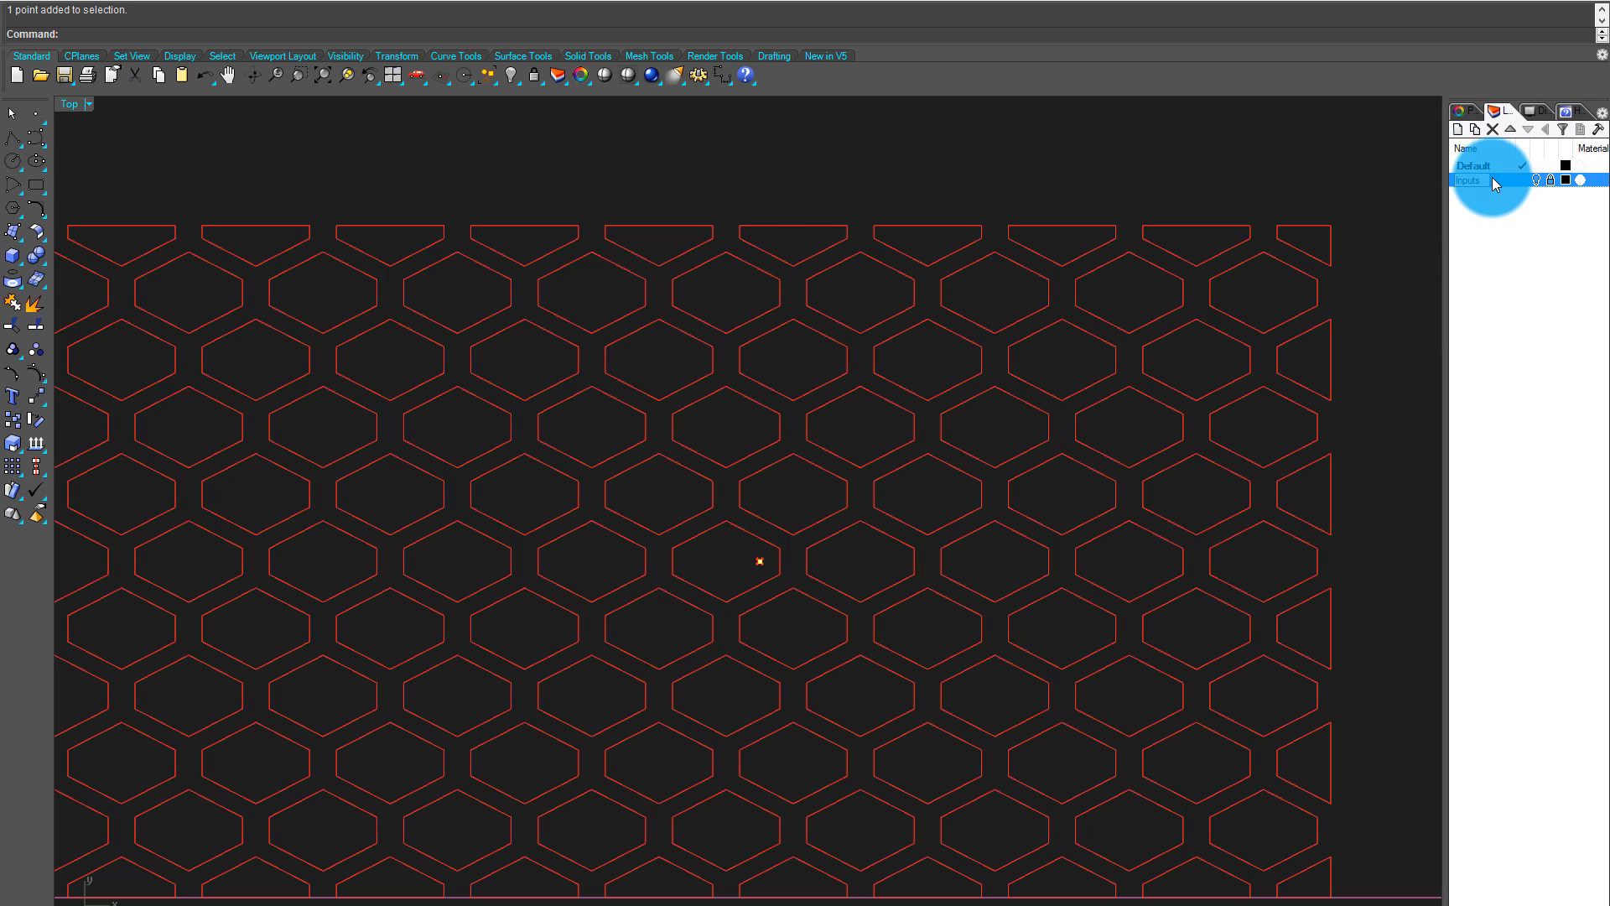
pyautogui.press('Return')
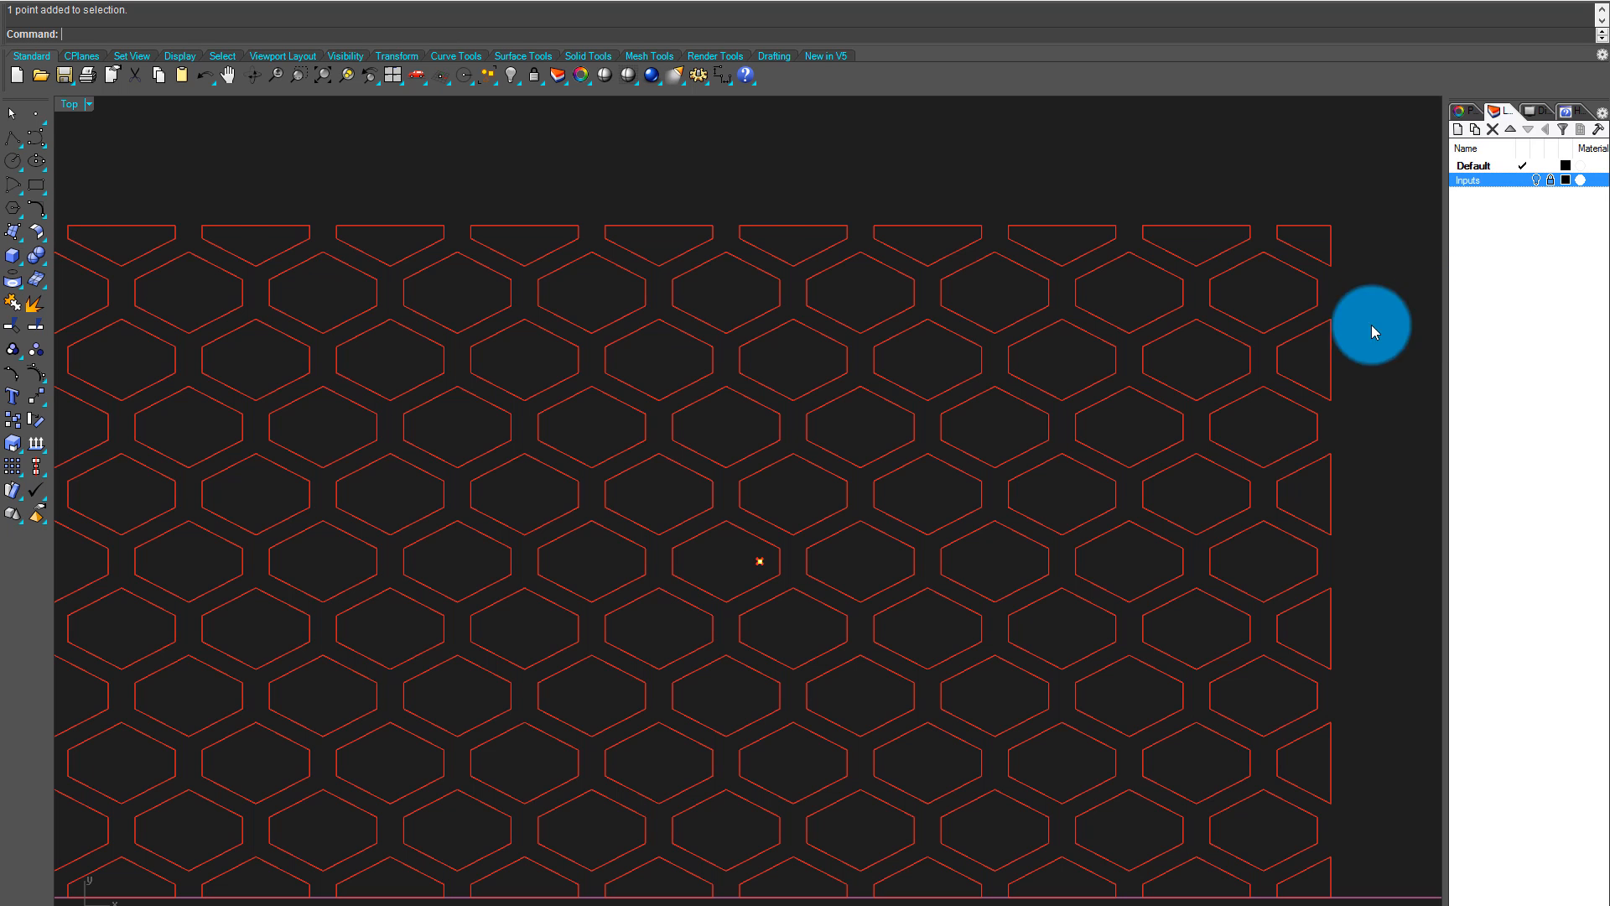
pyautogui.rightClick(1492, 180)
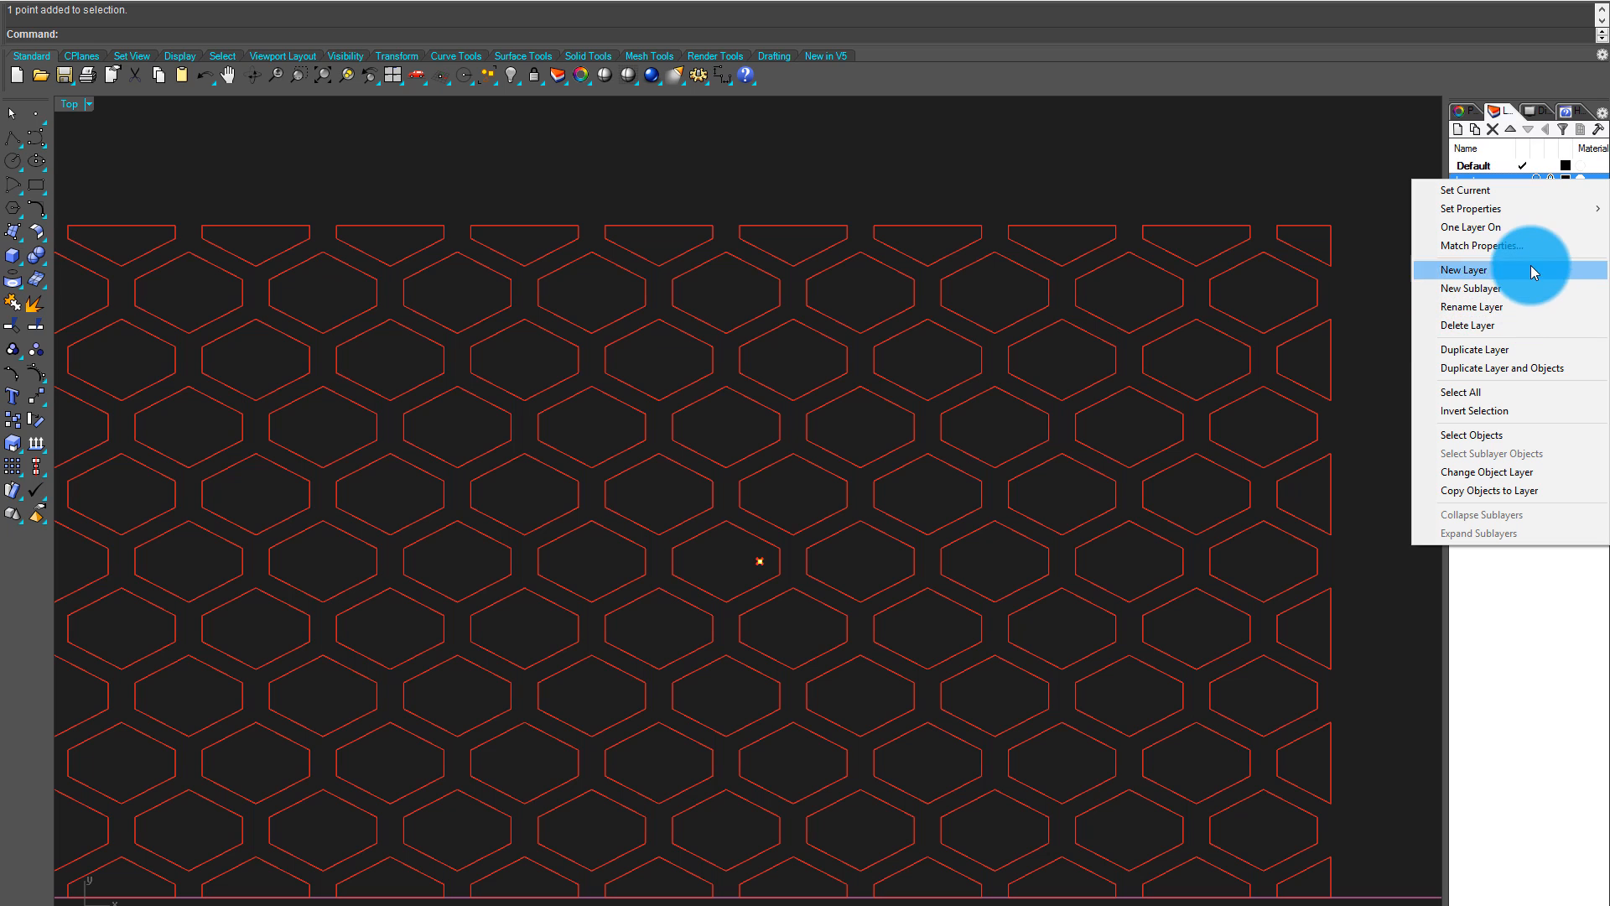
pyautogui.click(1276, 243)
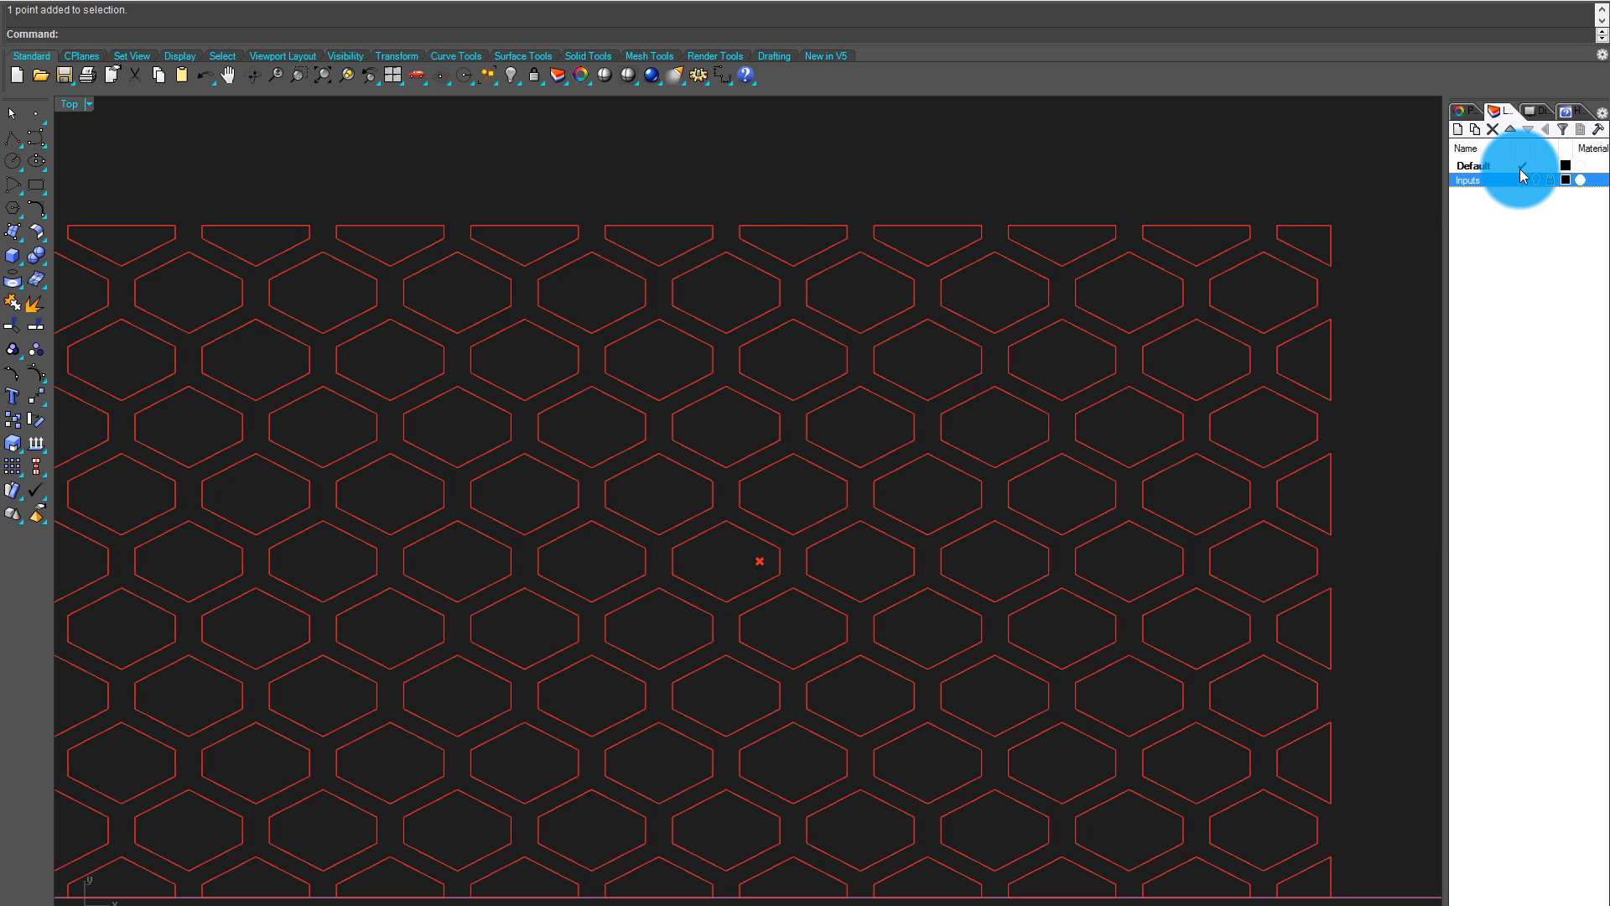
# Create a new layer named Points and move the selected point object onto it
pyautogui.click(1457, 130)
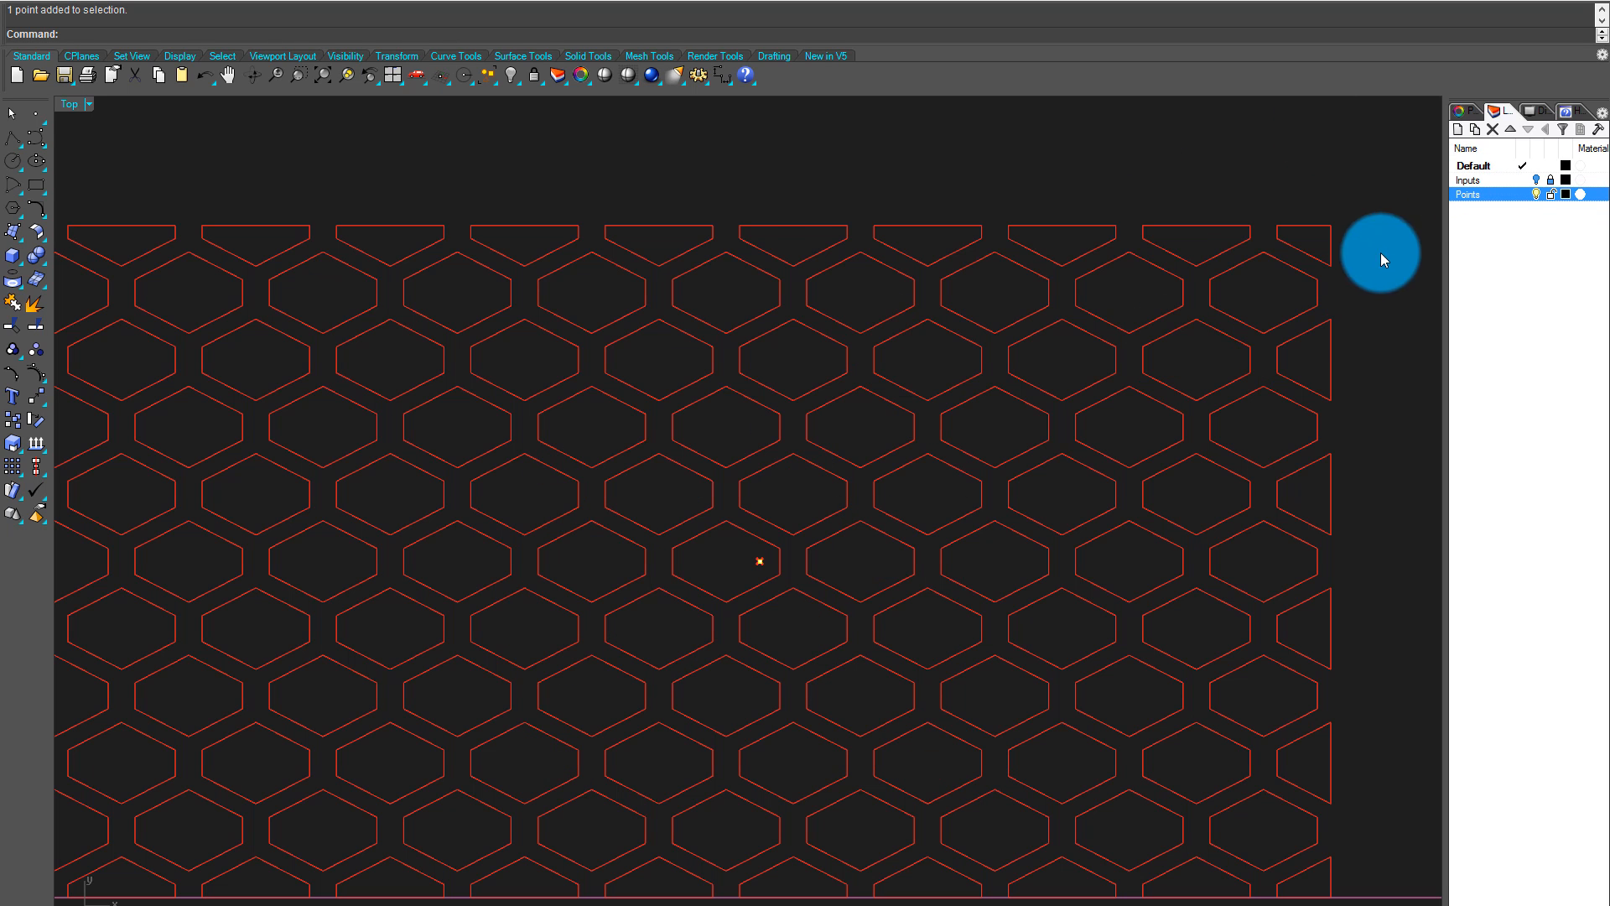
pyautogui.rightClick(1481, 193)
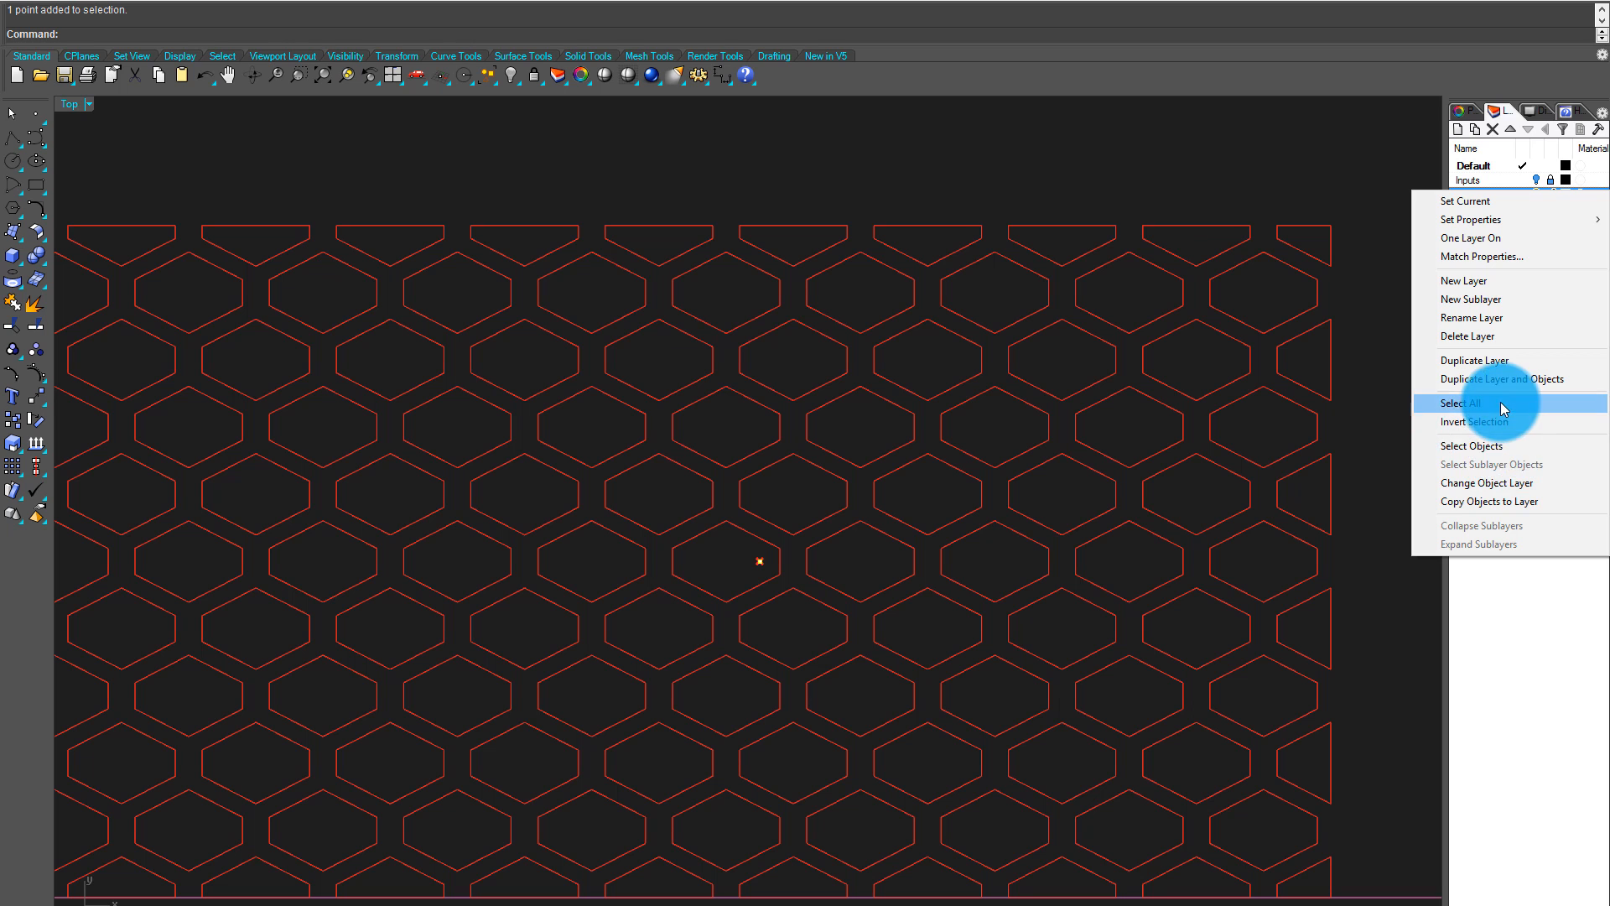
pyautogui.click(1509, 483)
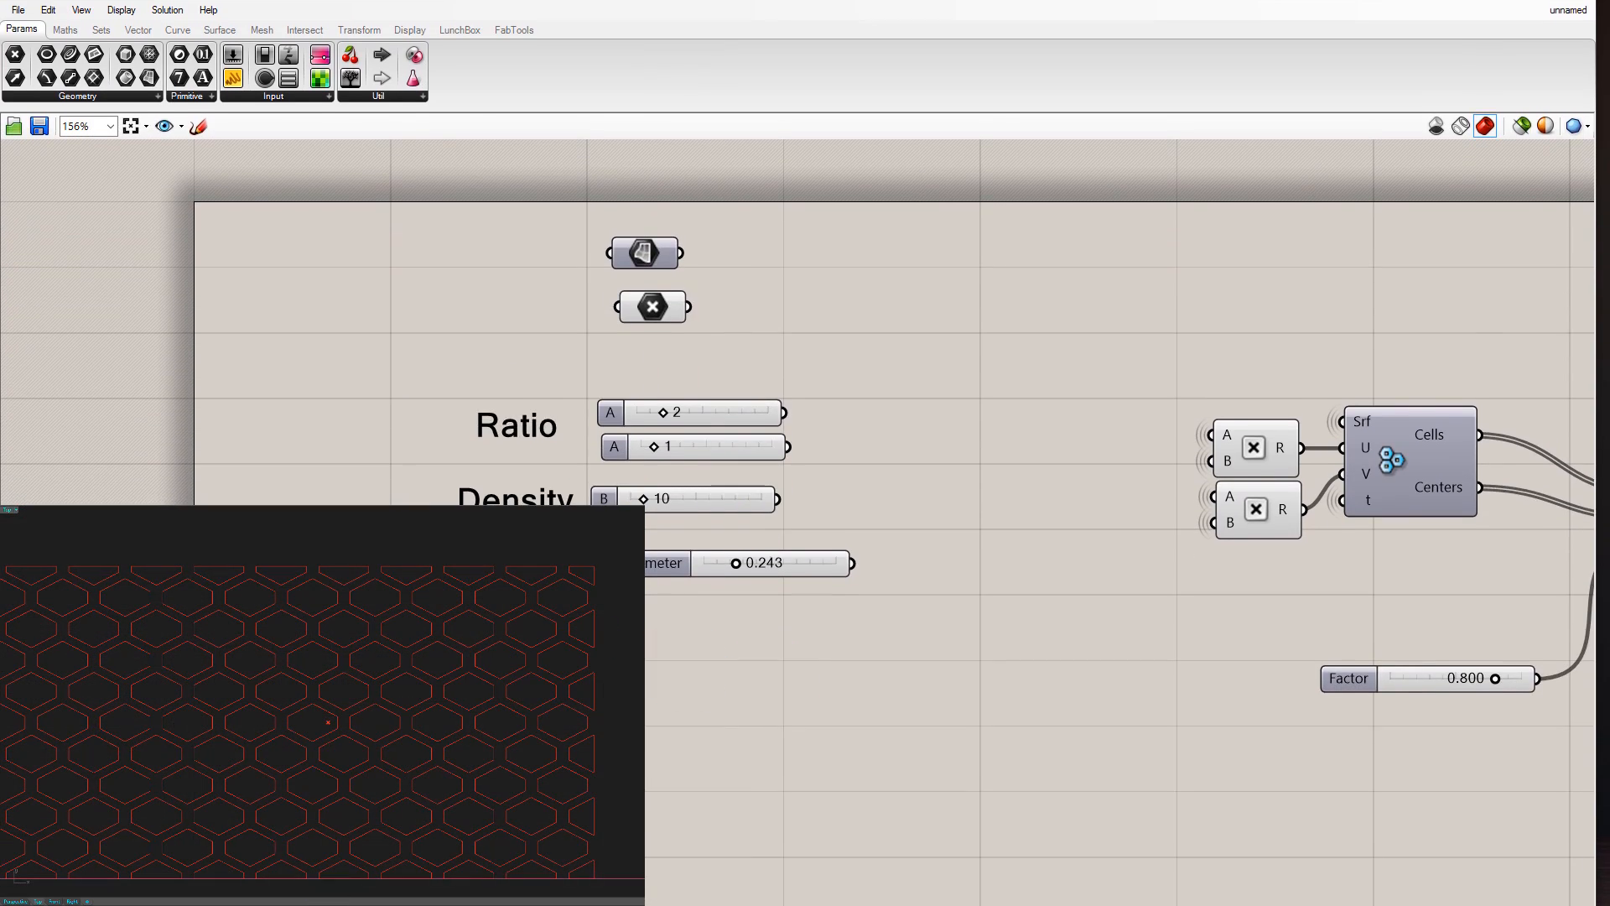
# In Grasshopper, duplicate the Ratio label and place the copy beside the Surface parameter
pyautogui.click(663, 530)
pyautogui.scroll(1, 572, 306)
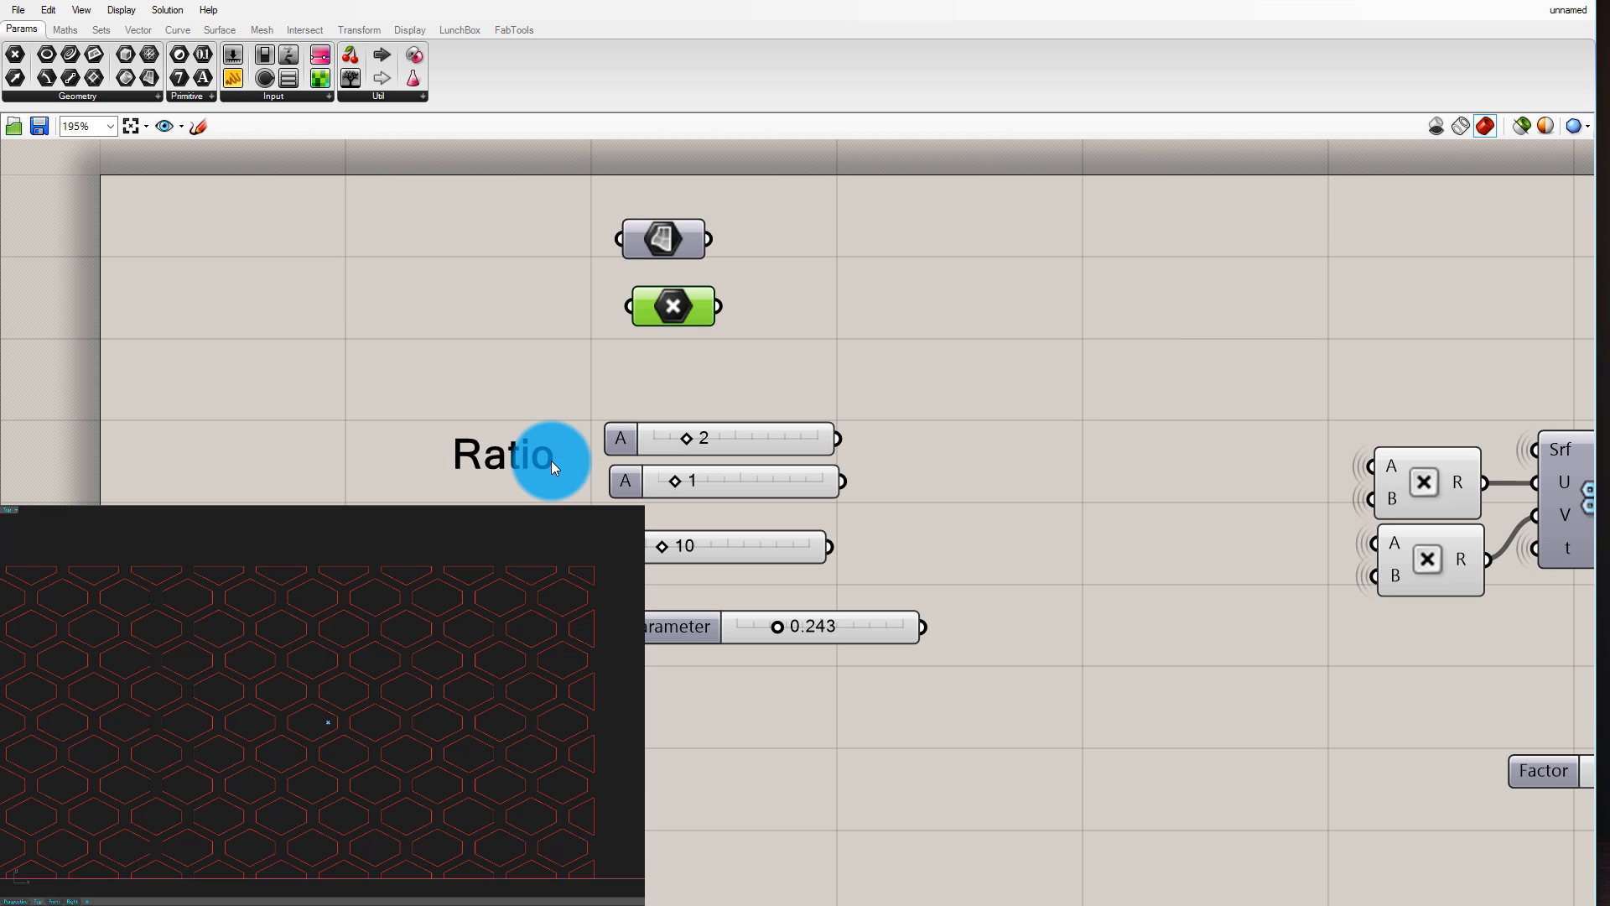
pyautogui.click(550, 461)
pyautogui.hotkey('ctrl', 'c')
pyautogui.hotkey('ctrl', 'v')
pyautogui.moveTo(559, 489)
pyautogui.mouseDown()
pyautogui.moveTo(605, 326)
pyautogui.moveTo(511, 237)
pyautogui.mouseUp()
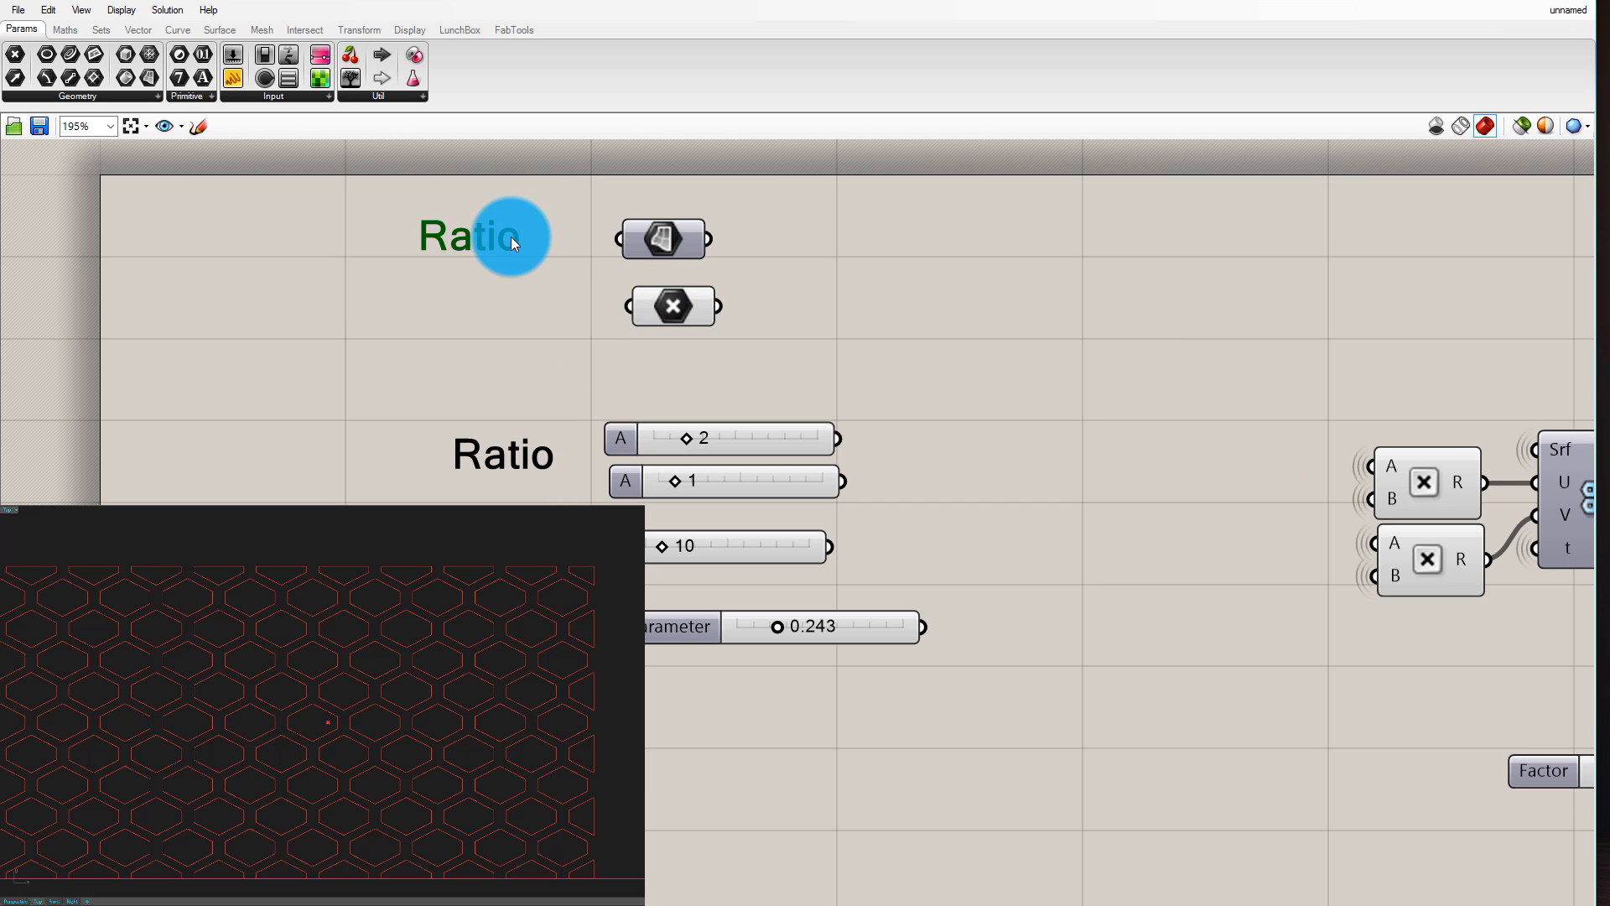
# Change the copied label's text to Inputs and align the Surface and Point parameters next to it
pyautogui.doubleClick(507, 235)
pyautogui.write('Input')
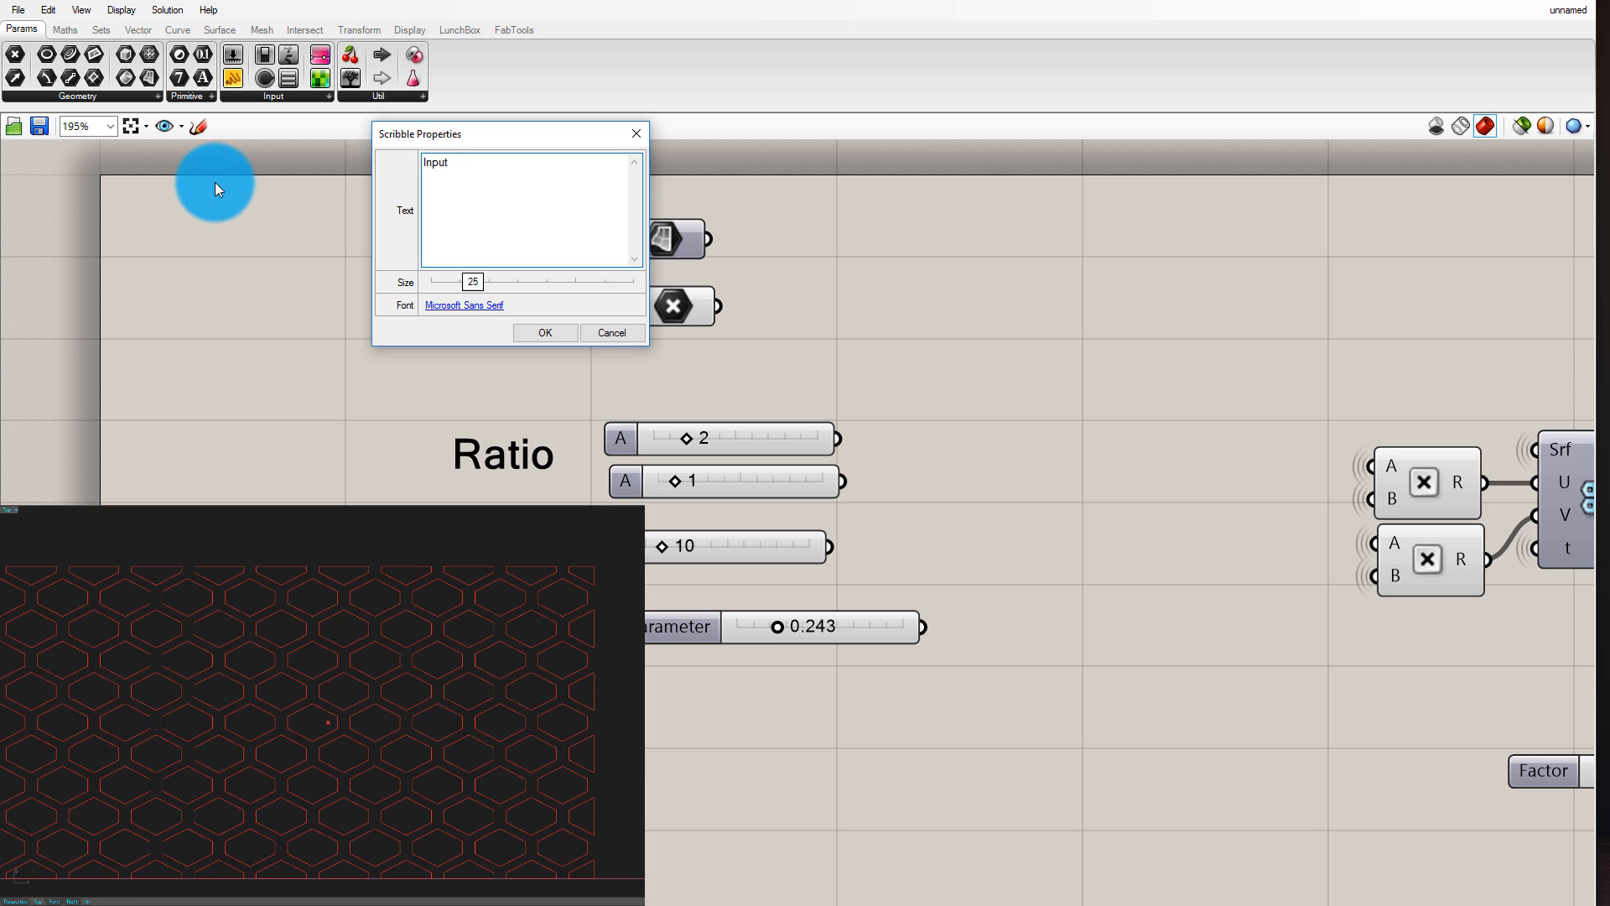
pyautogui.write('s')
pyautogui.click(545, 331)
pyautogui.moveTo(516, 243); pyautogui.dragTo(557, 242)
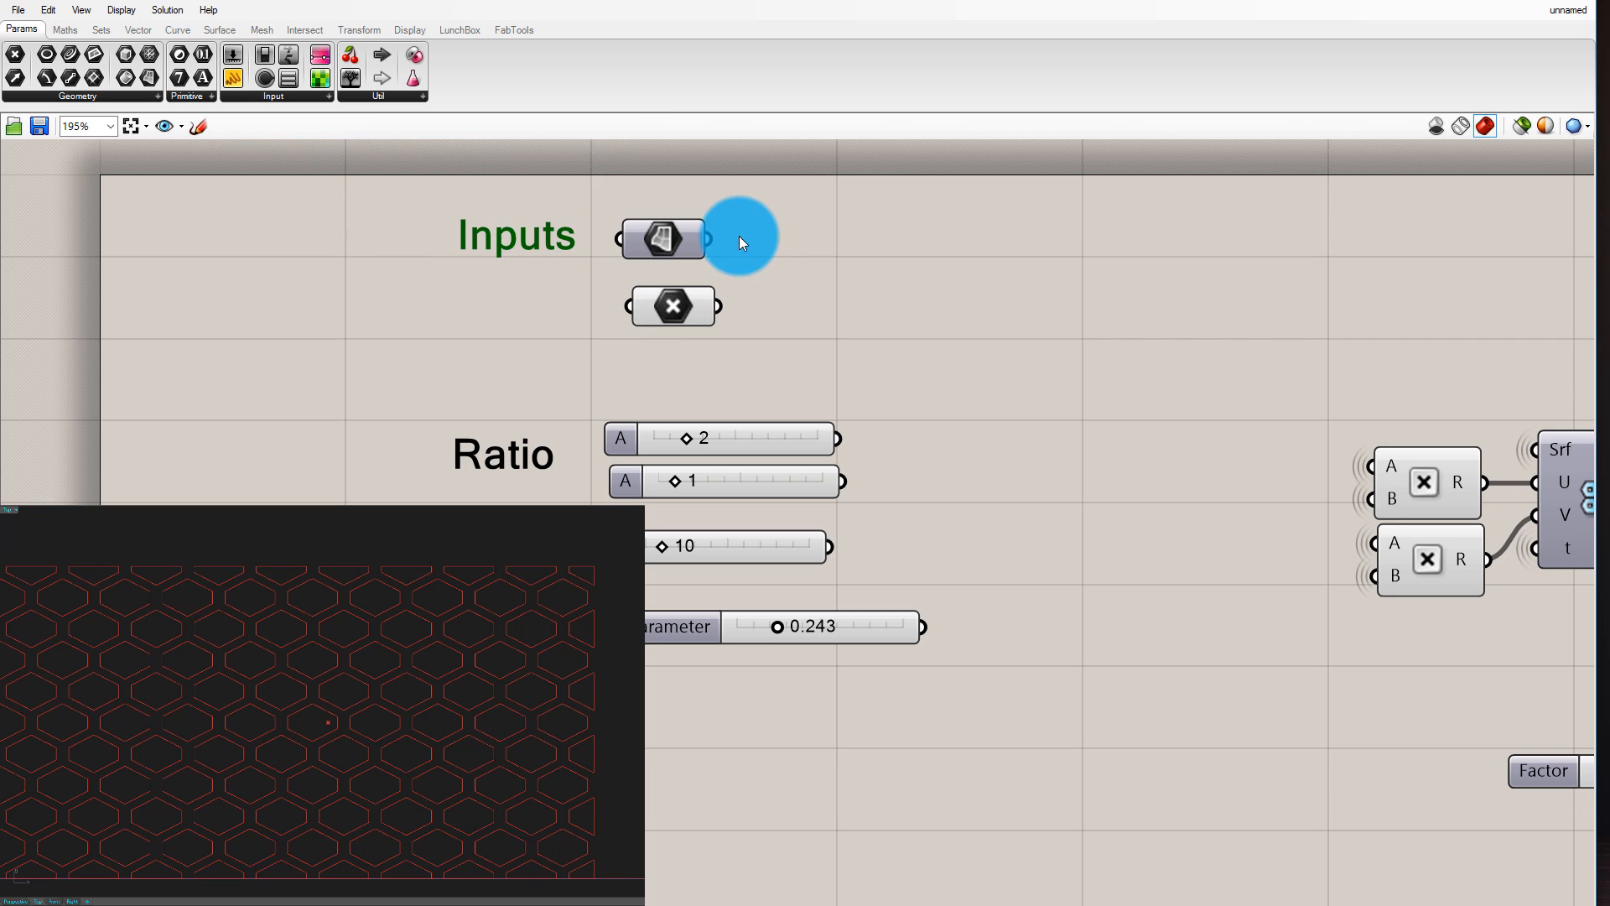
pyautogui.moveTo(675, 304); pyautogui.dragTo(652, 303)
pyautogui.moveTo(651, 240); pyautogui.dragTo(637, 235)
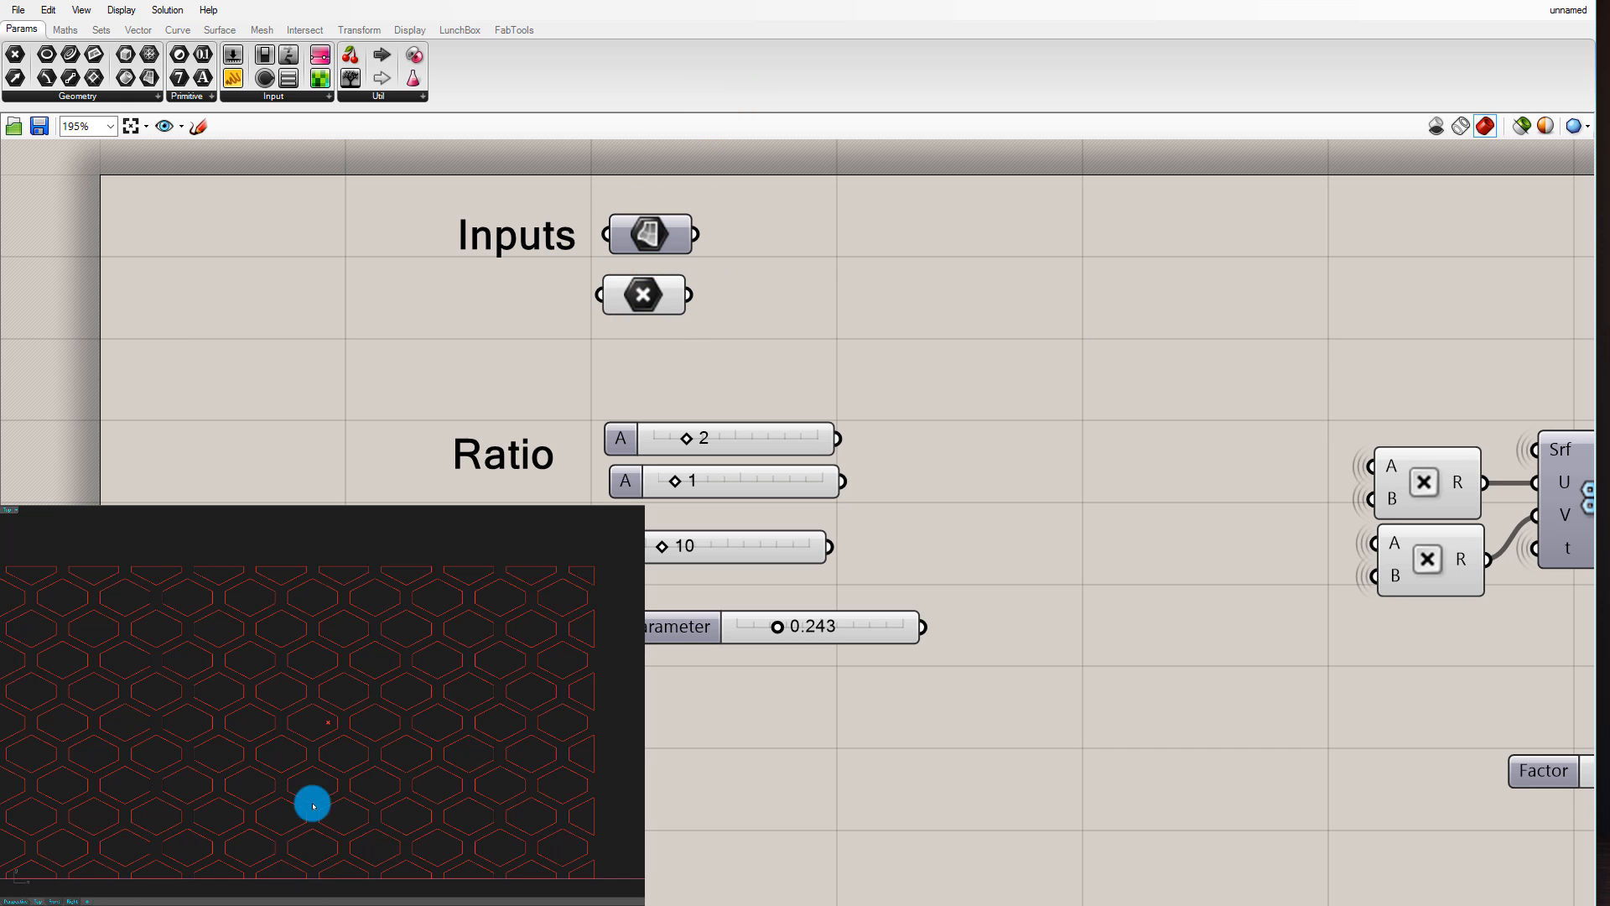
# Select the Point parameter and examine where its referenced point lies within the hexagon pattern
pyautogui.scroll(-8, 277, 712)
pyautogui.scroll(4, 305, 715)
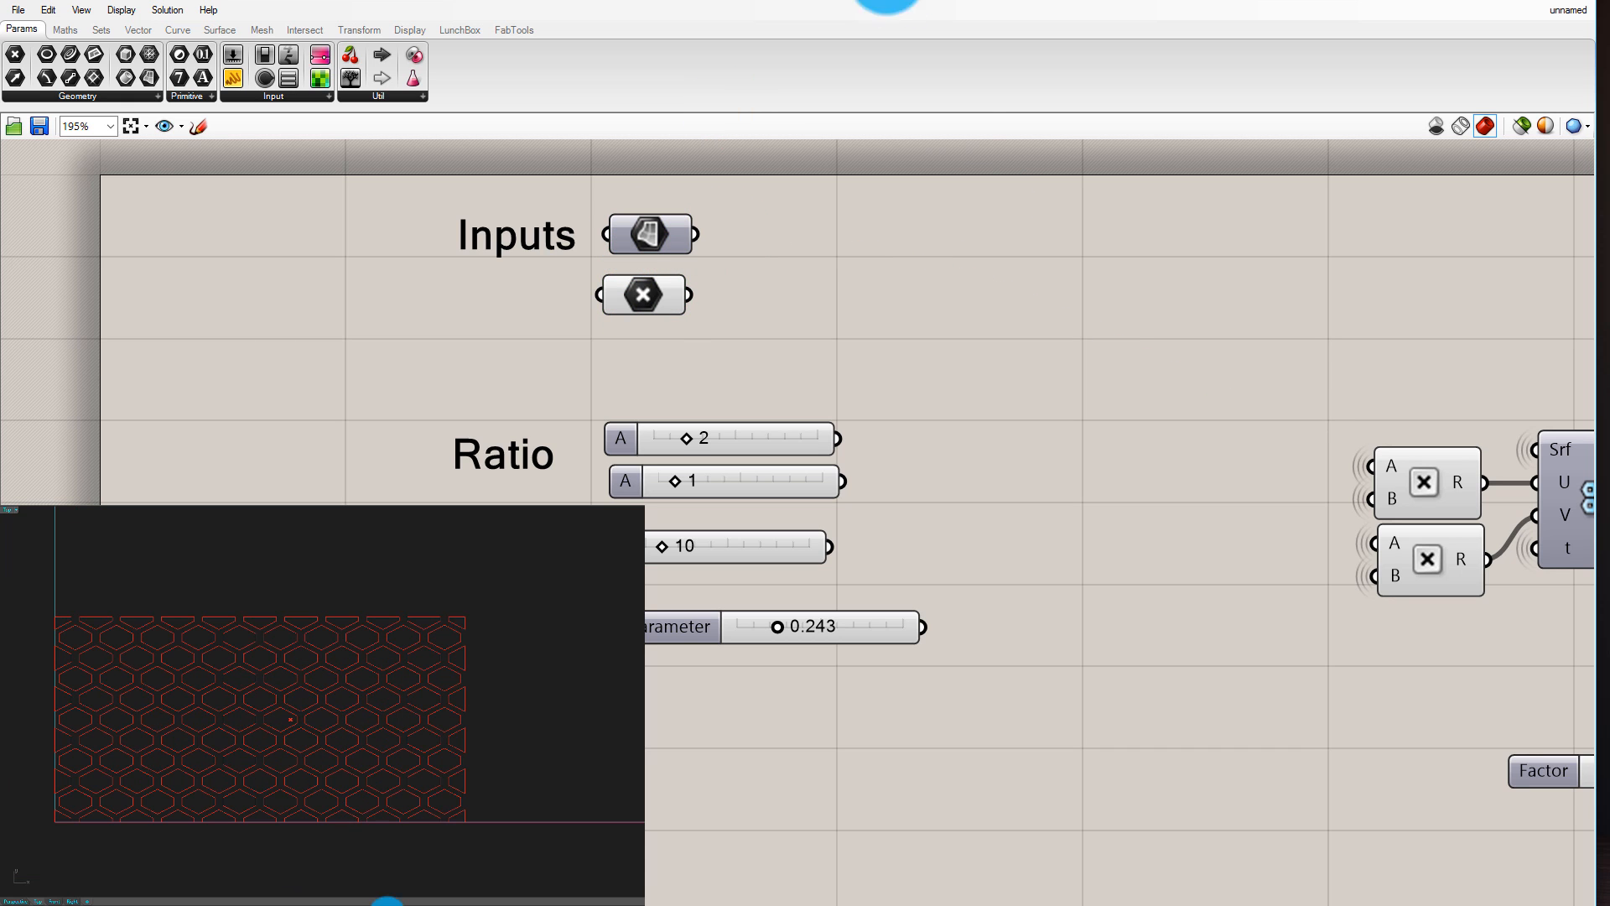
pyautogui.scroll(4, 365, 755)
pyautogui.scroll(-4, 273, 684)
pyautogui.scroll(4, 283, 681)
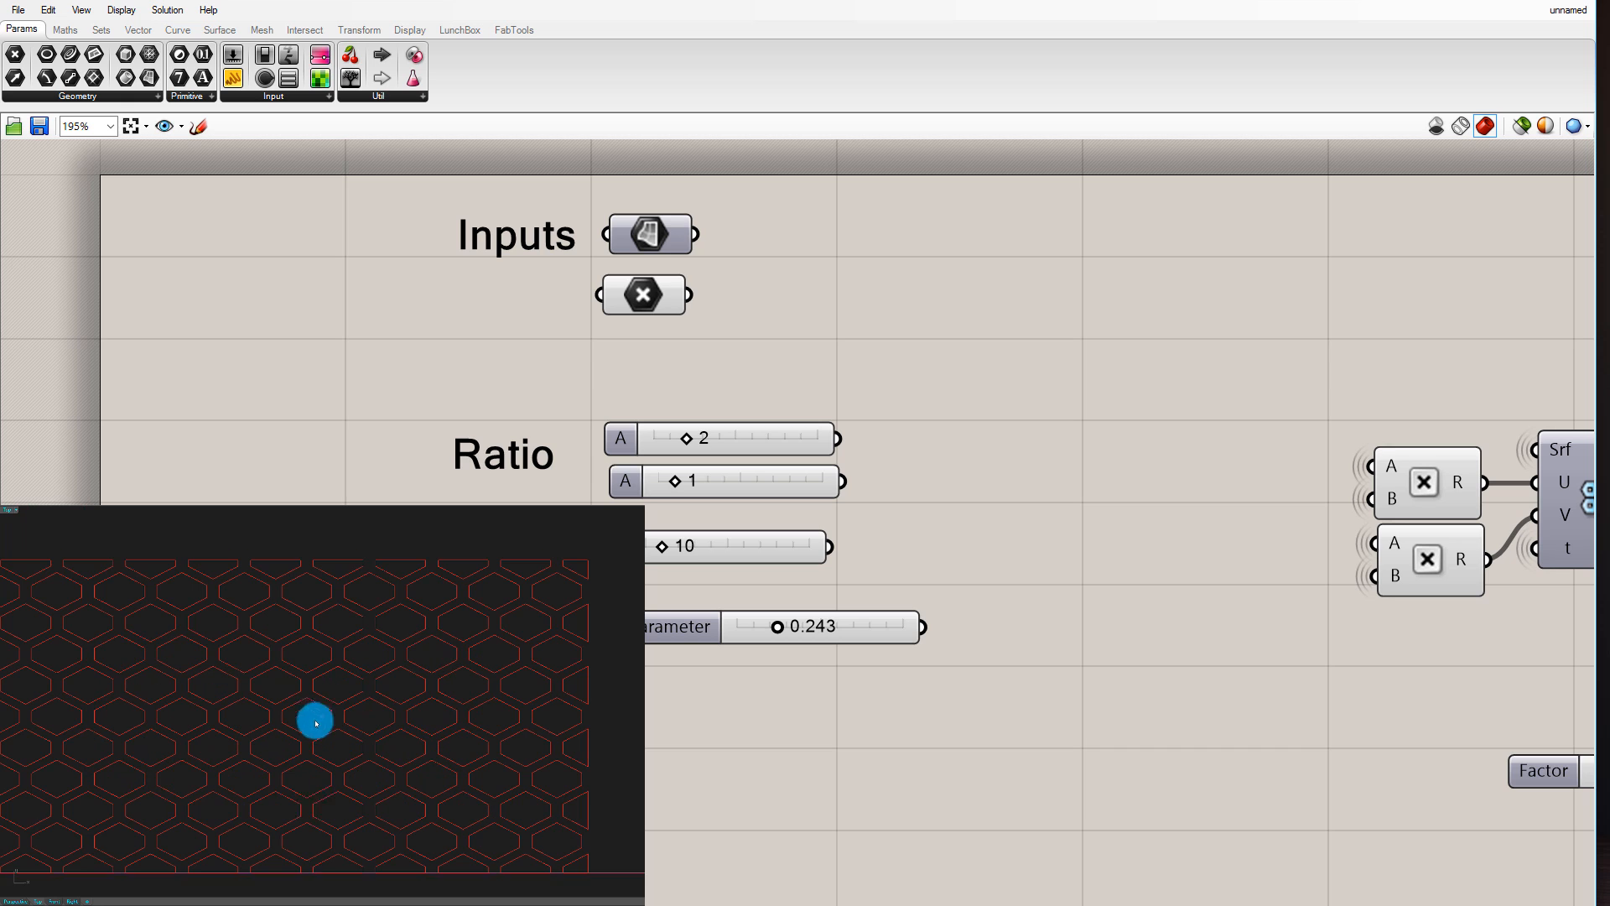
pyautogui.click(666, 293)
pyautogui.click(778, 280)
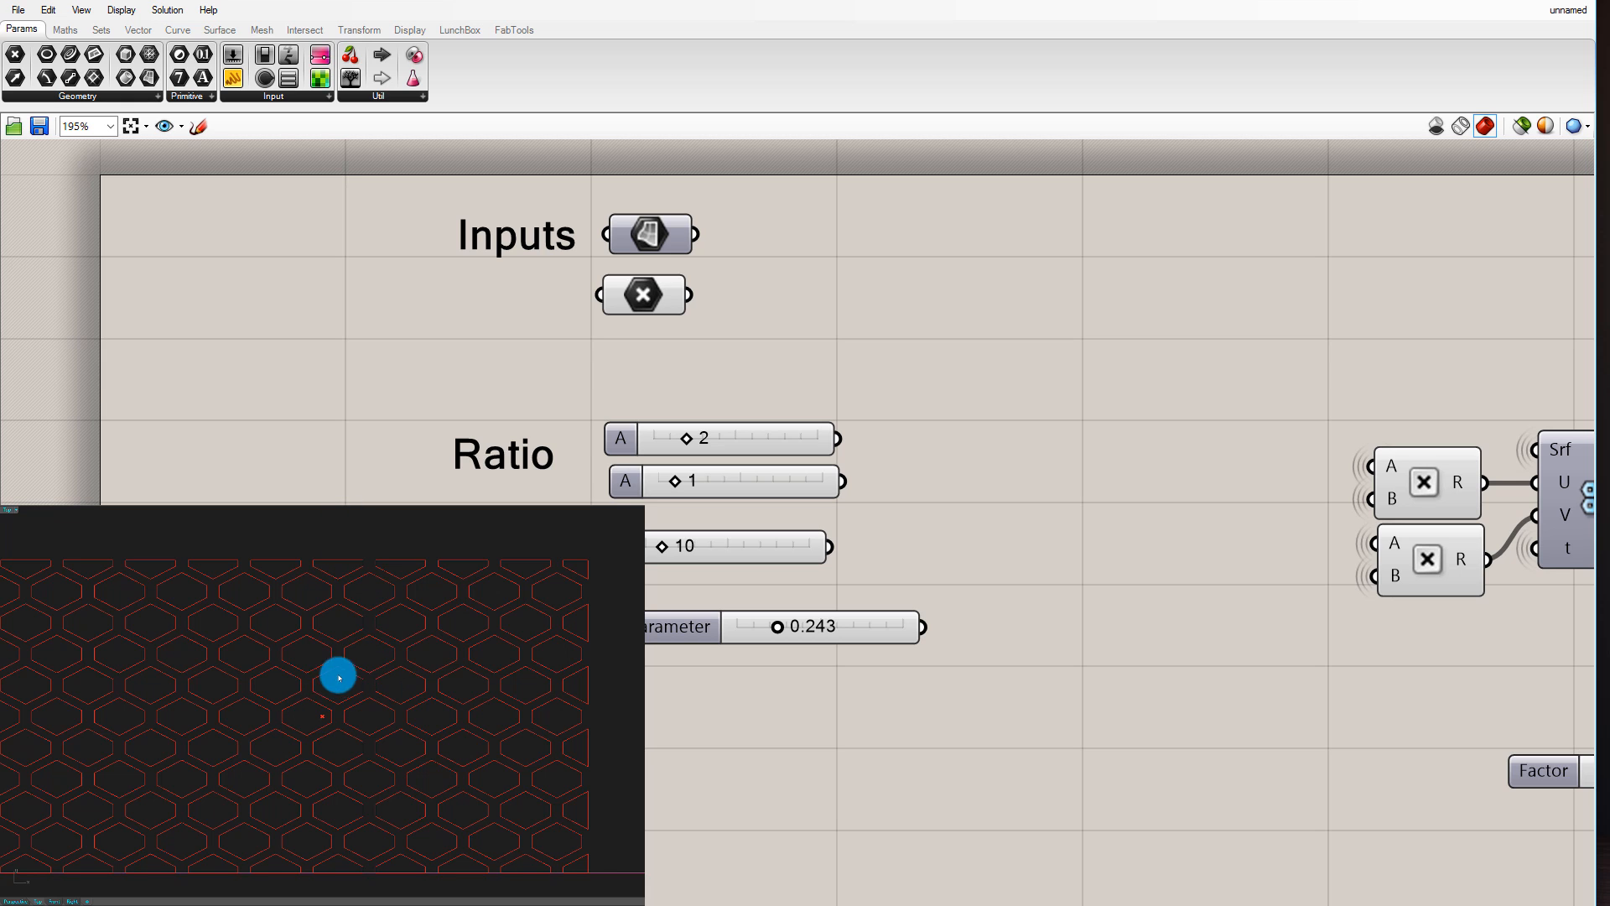
pyautogui.scroll(-4, 374, 675)
pyautogui.scroll(4, 355, 693)
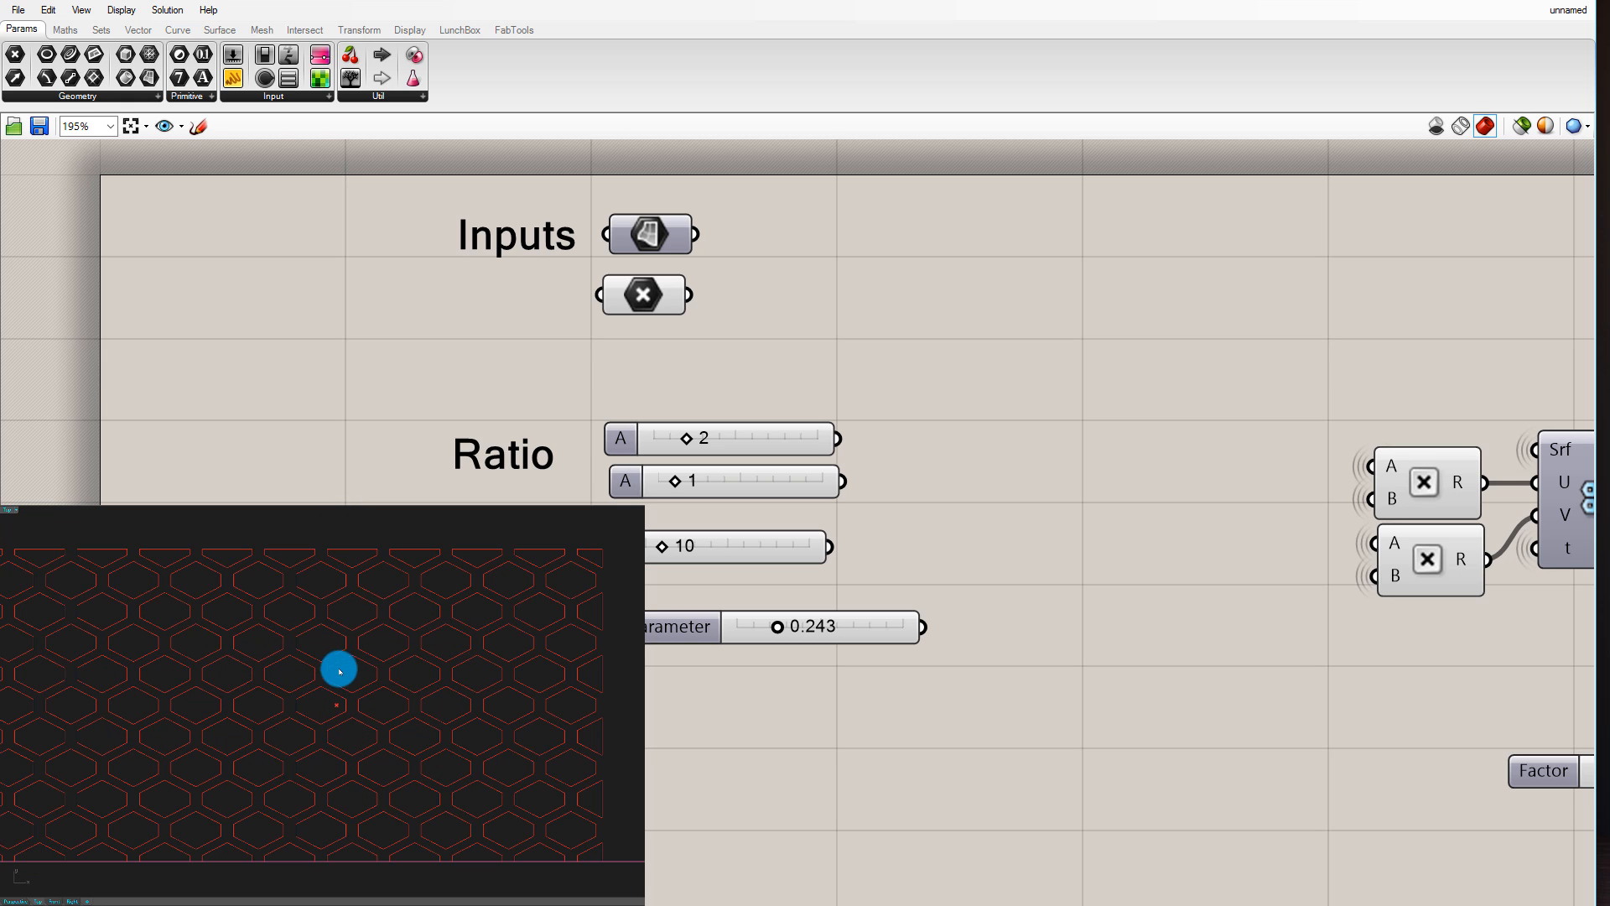
pyautogui.middleClick(658, 293)
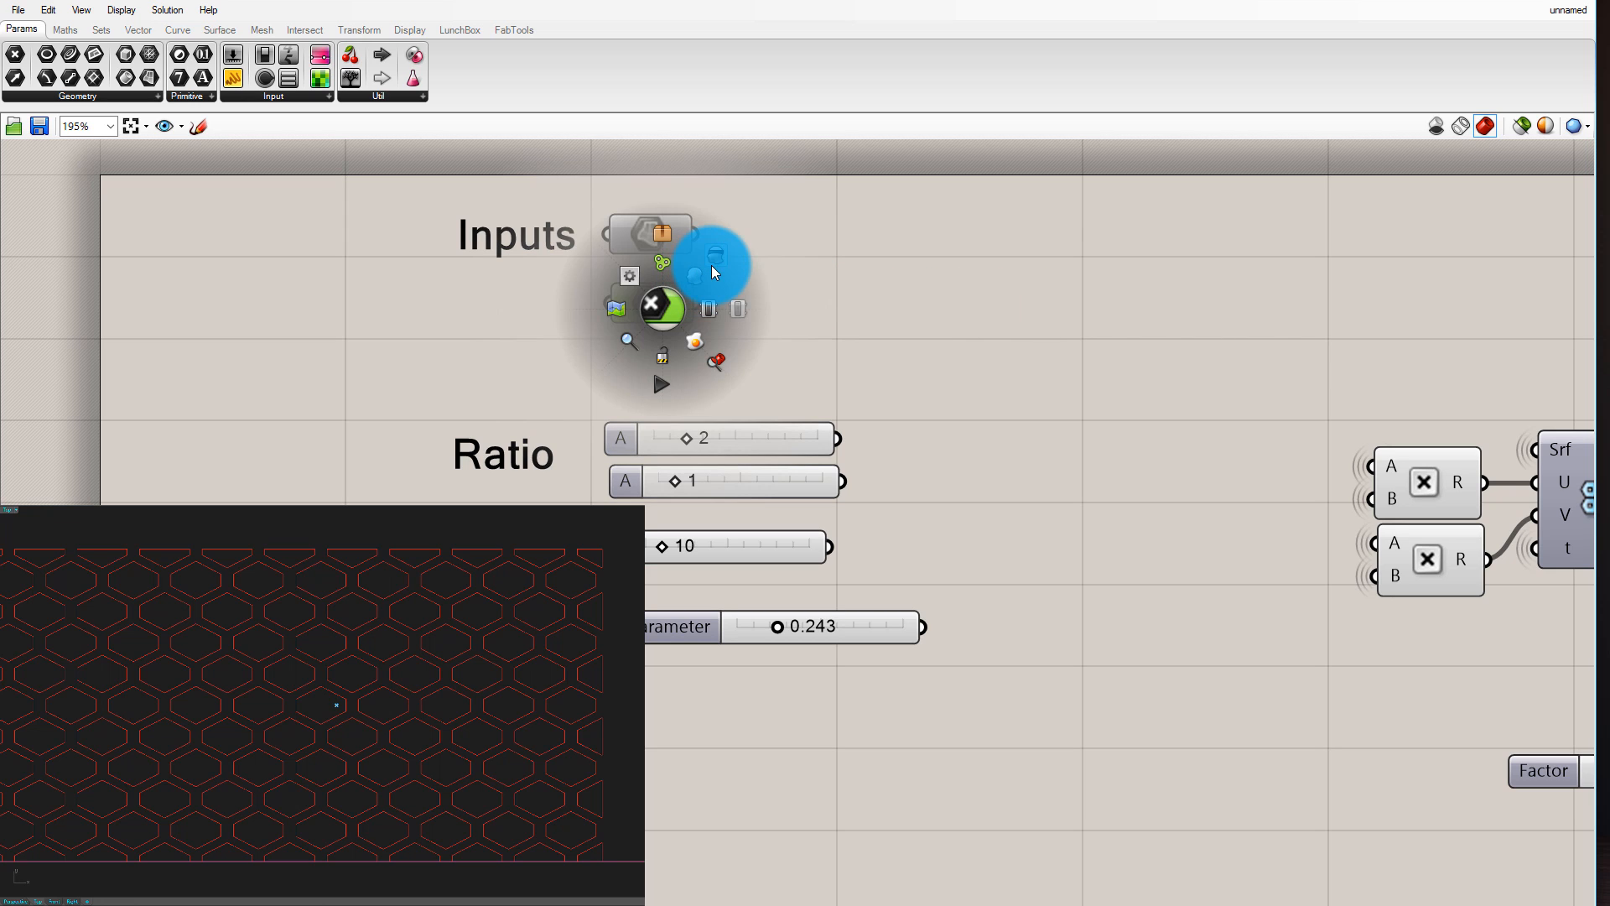
pyautogui.click(736, 302)
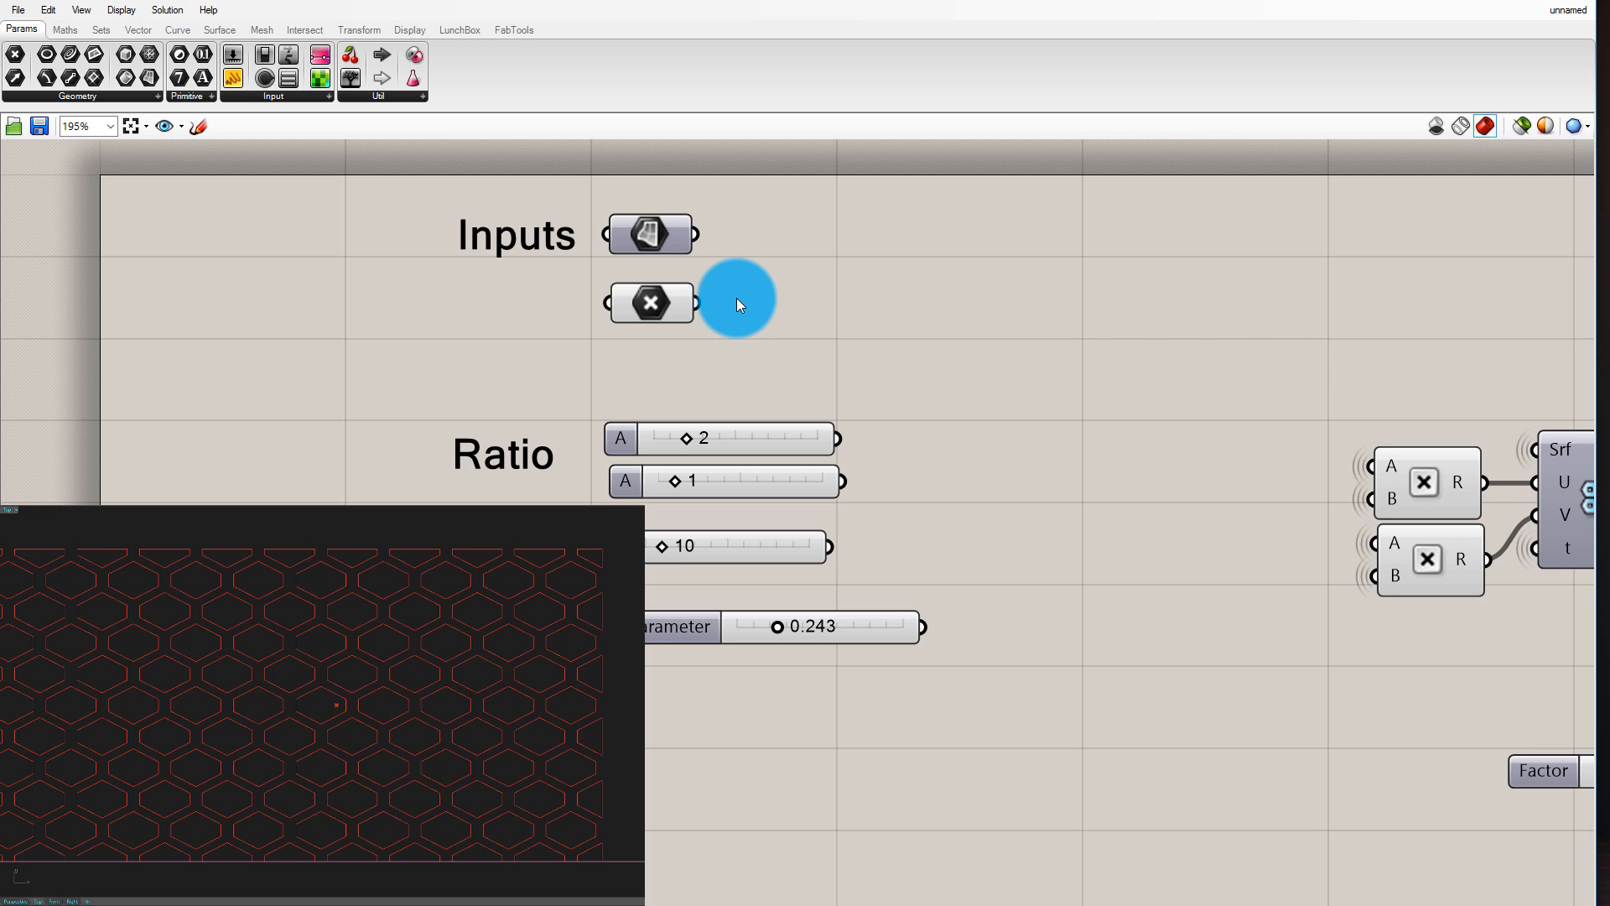
pyautogui.click(660, 317)
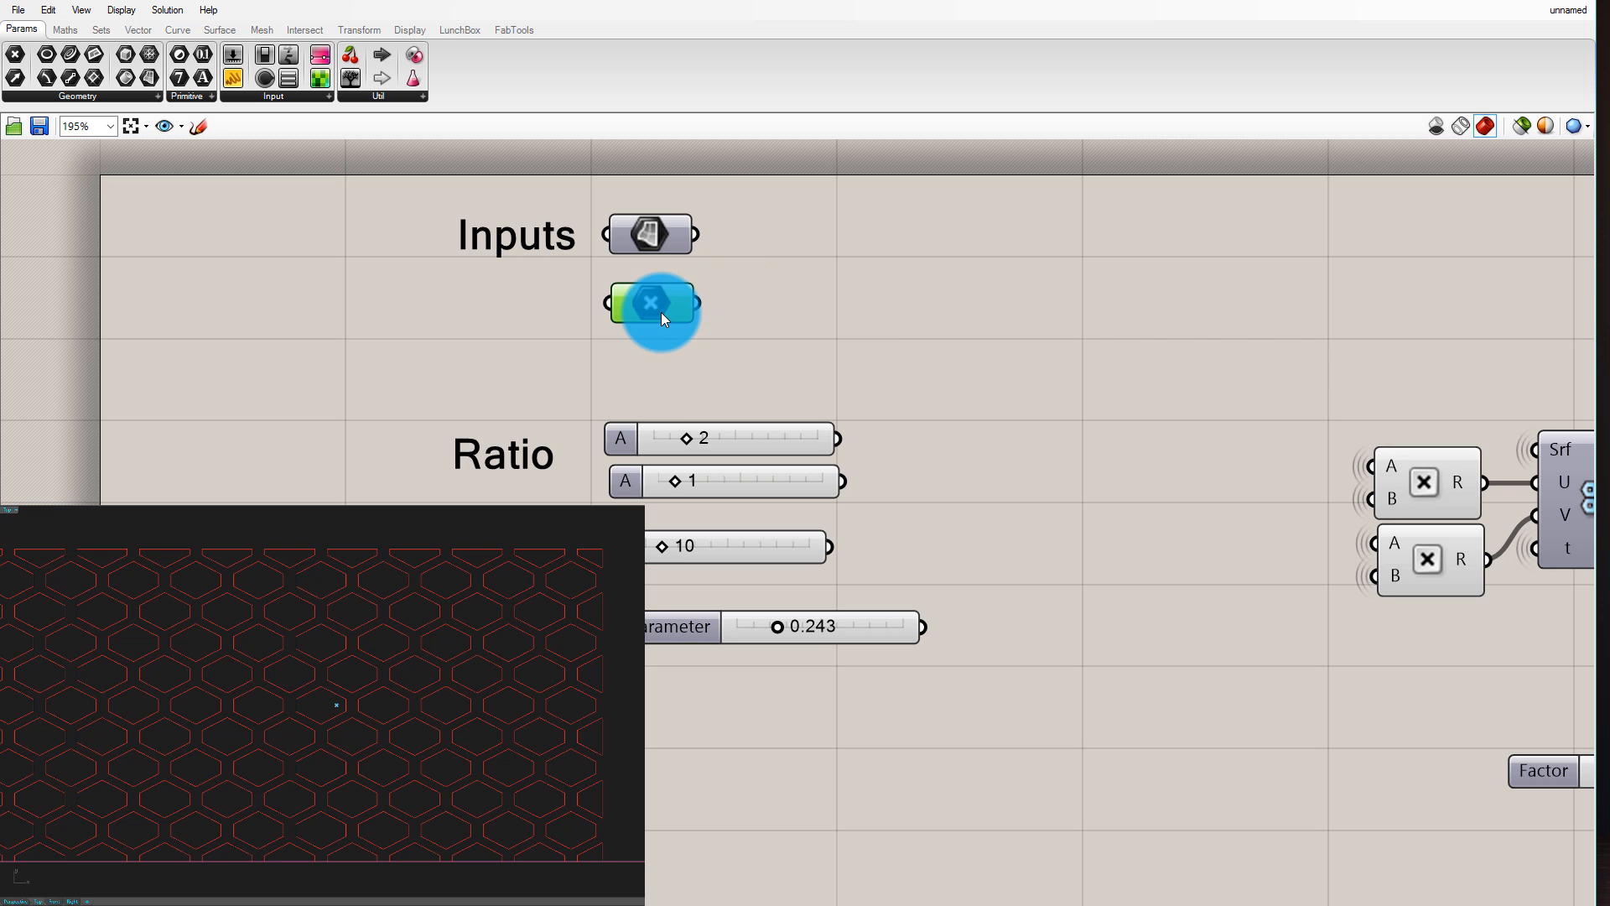
pyautogui.click(843, 298)
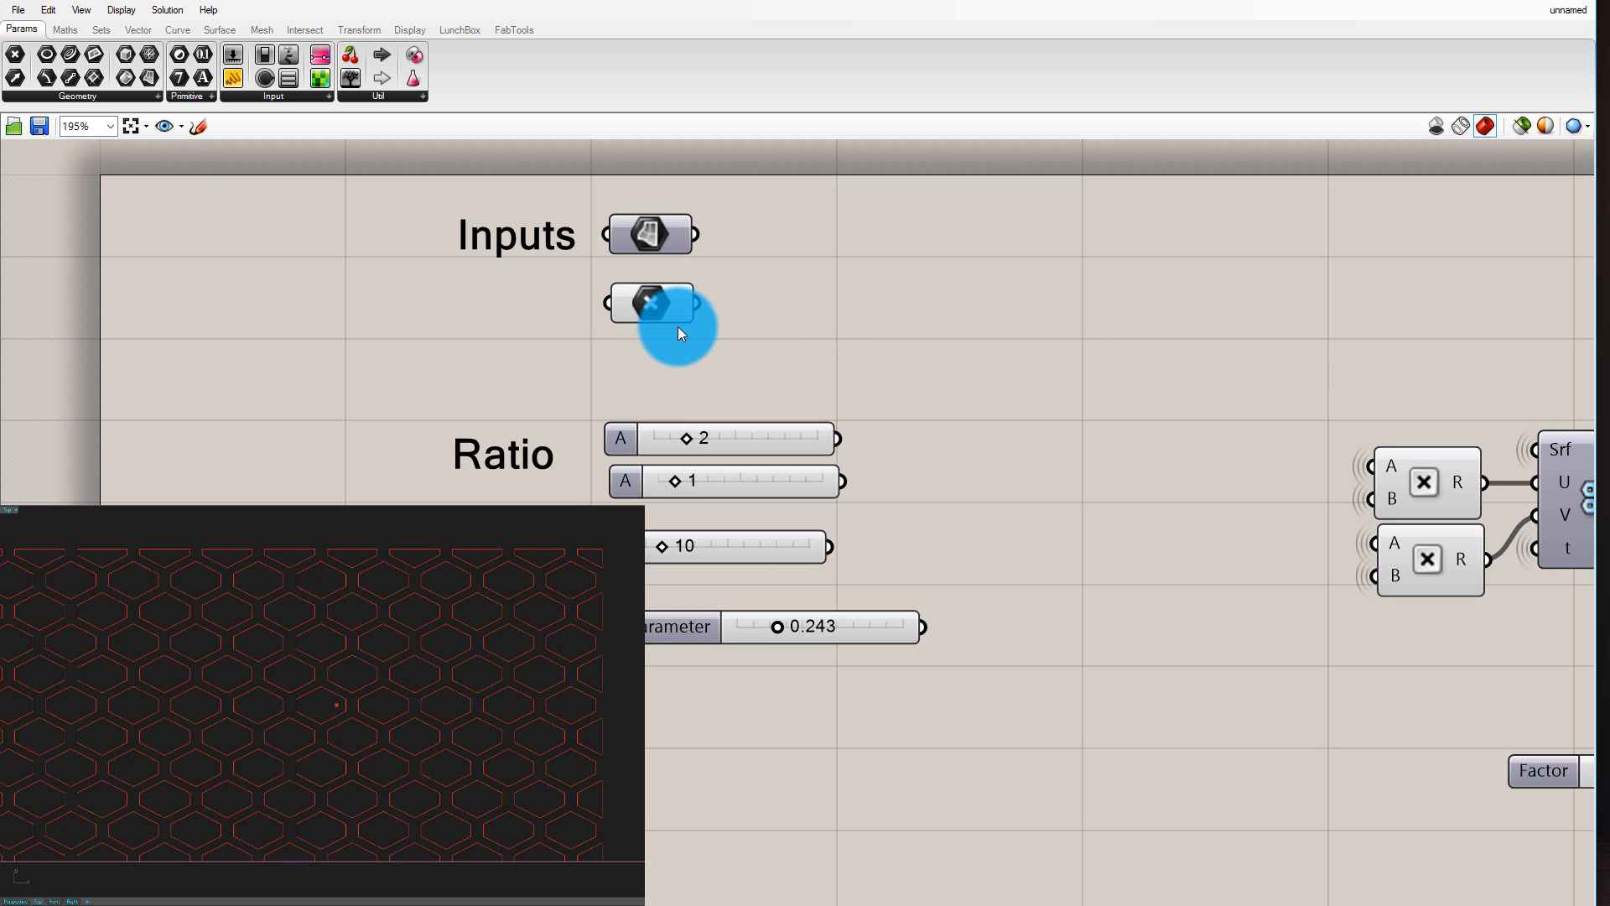
pyautogui.scroll(-3, 819, 270)
pyautogui.scroll(4, 713, 274)
pyautogui.scroll(-4, 592, 285)
pyautogui.scroll(3, 592, 285)
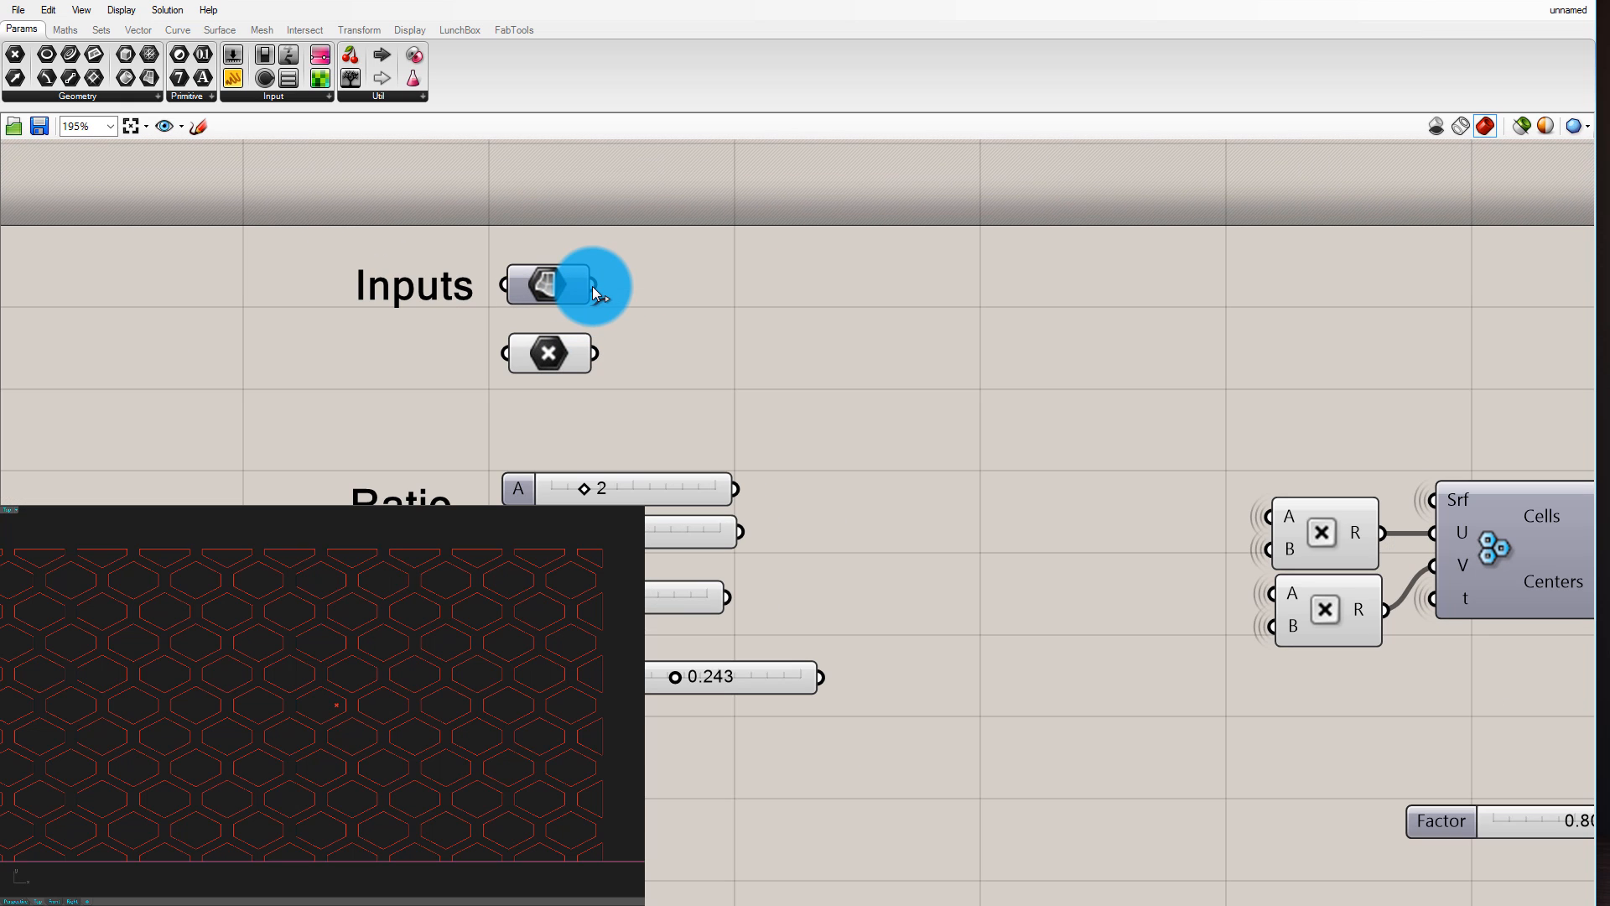
pyautogui.click(530, 367)
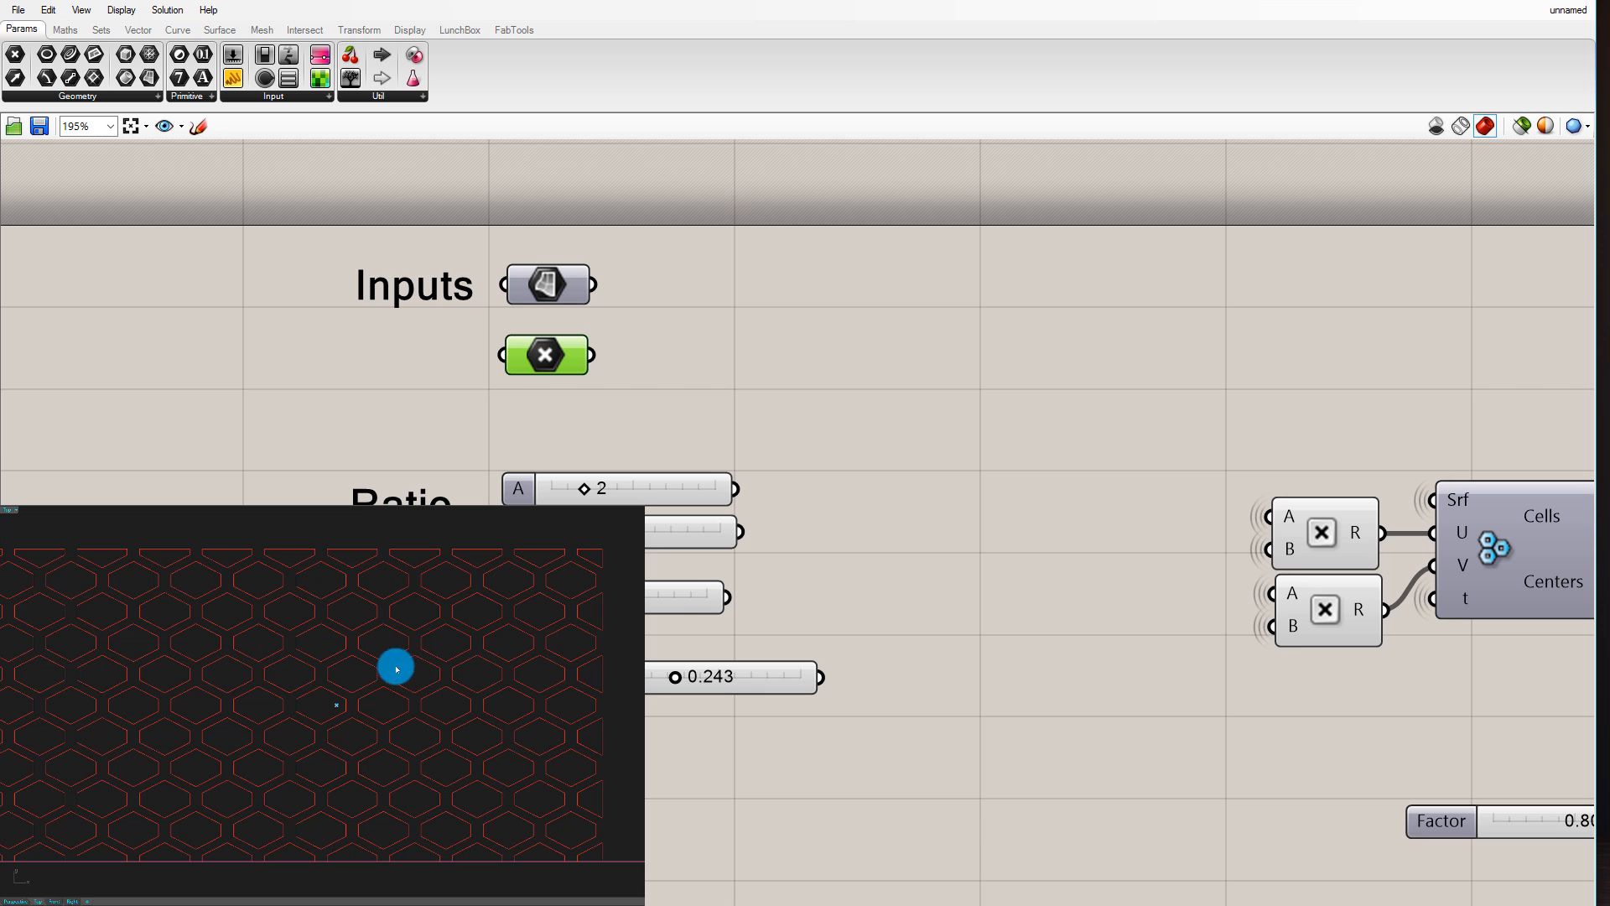
pyautogui.middleClick(596, 340)
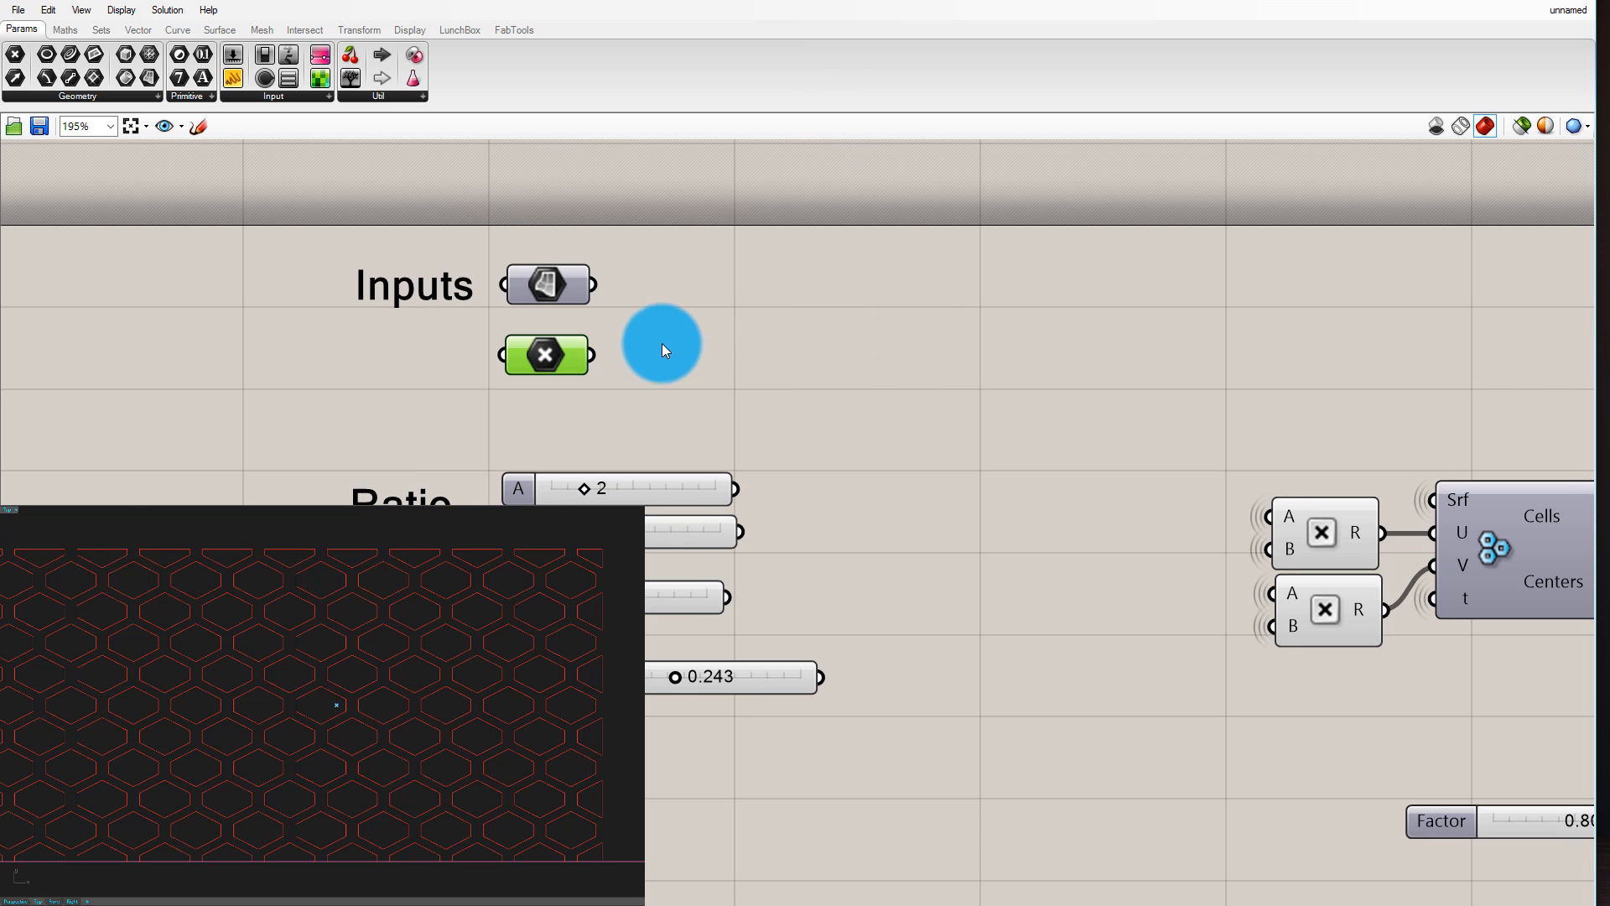
pyautogui.scroll(-2, 659, 344)
pyautogui.click(887, 324)
pyautogui.scroll(2, 880, 382)
pyautogui.scroll(-2, 628, 381)
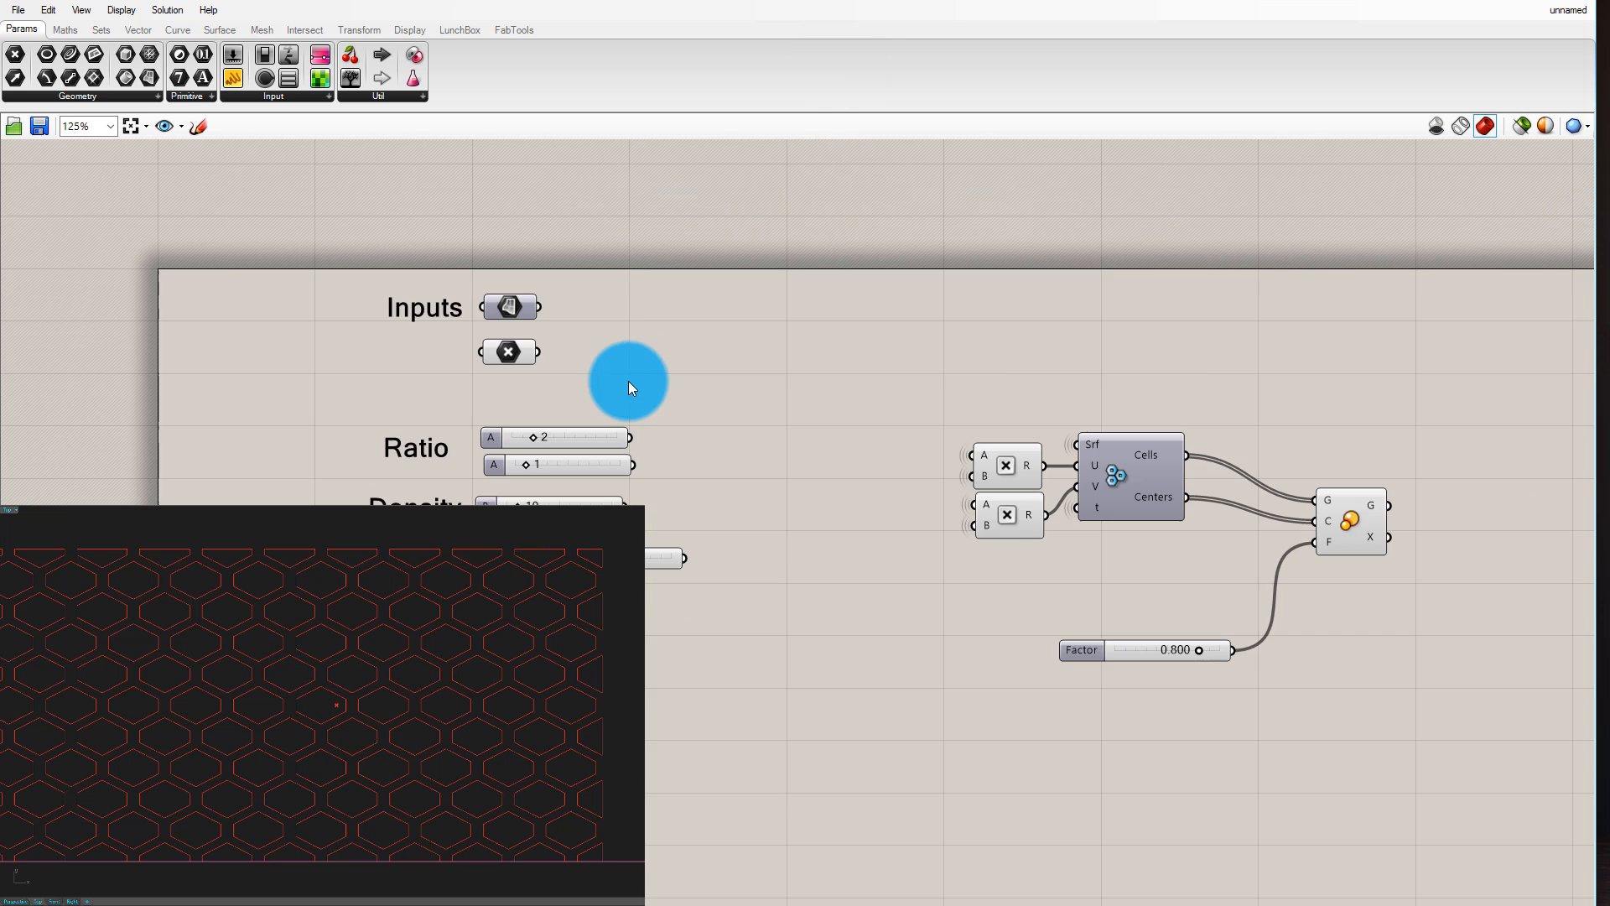
pyautogui.scroll(2, 1492, 379)
pyautogui.scroll(-1, 948, 445)
pyautogui.scroll(1, 981, 486)
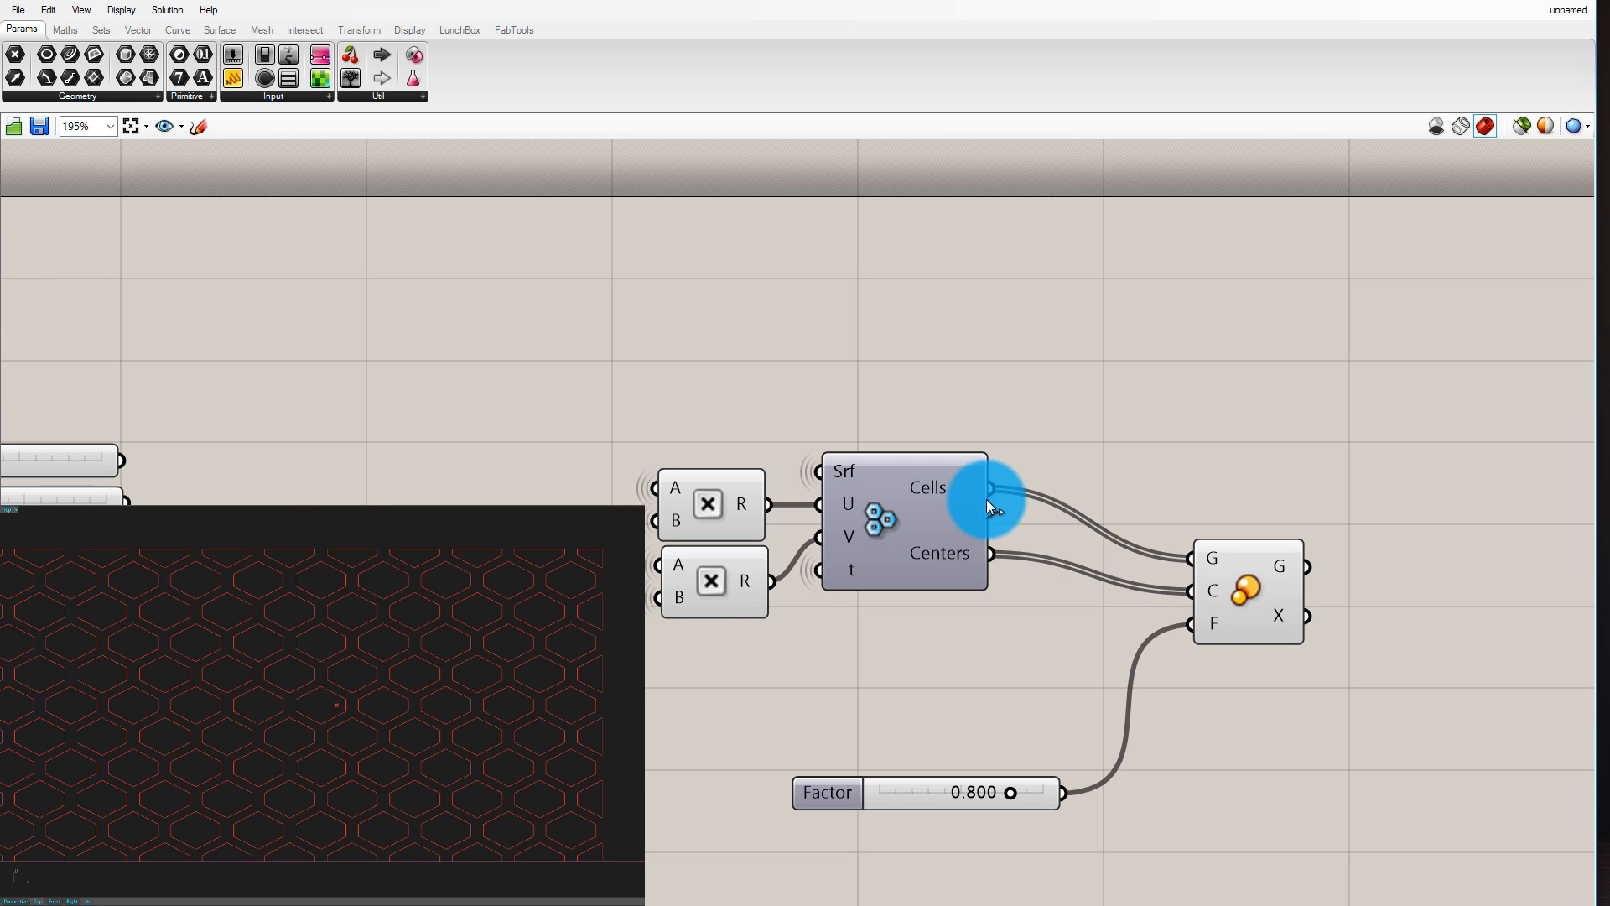
pyautogui.scroll(-2, 1184, 399)
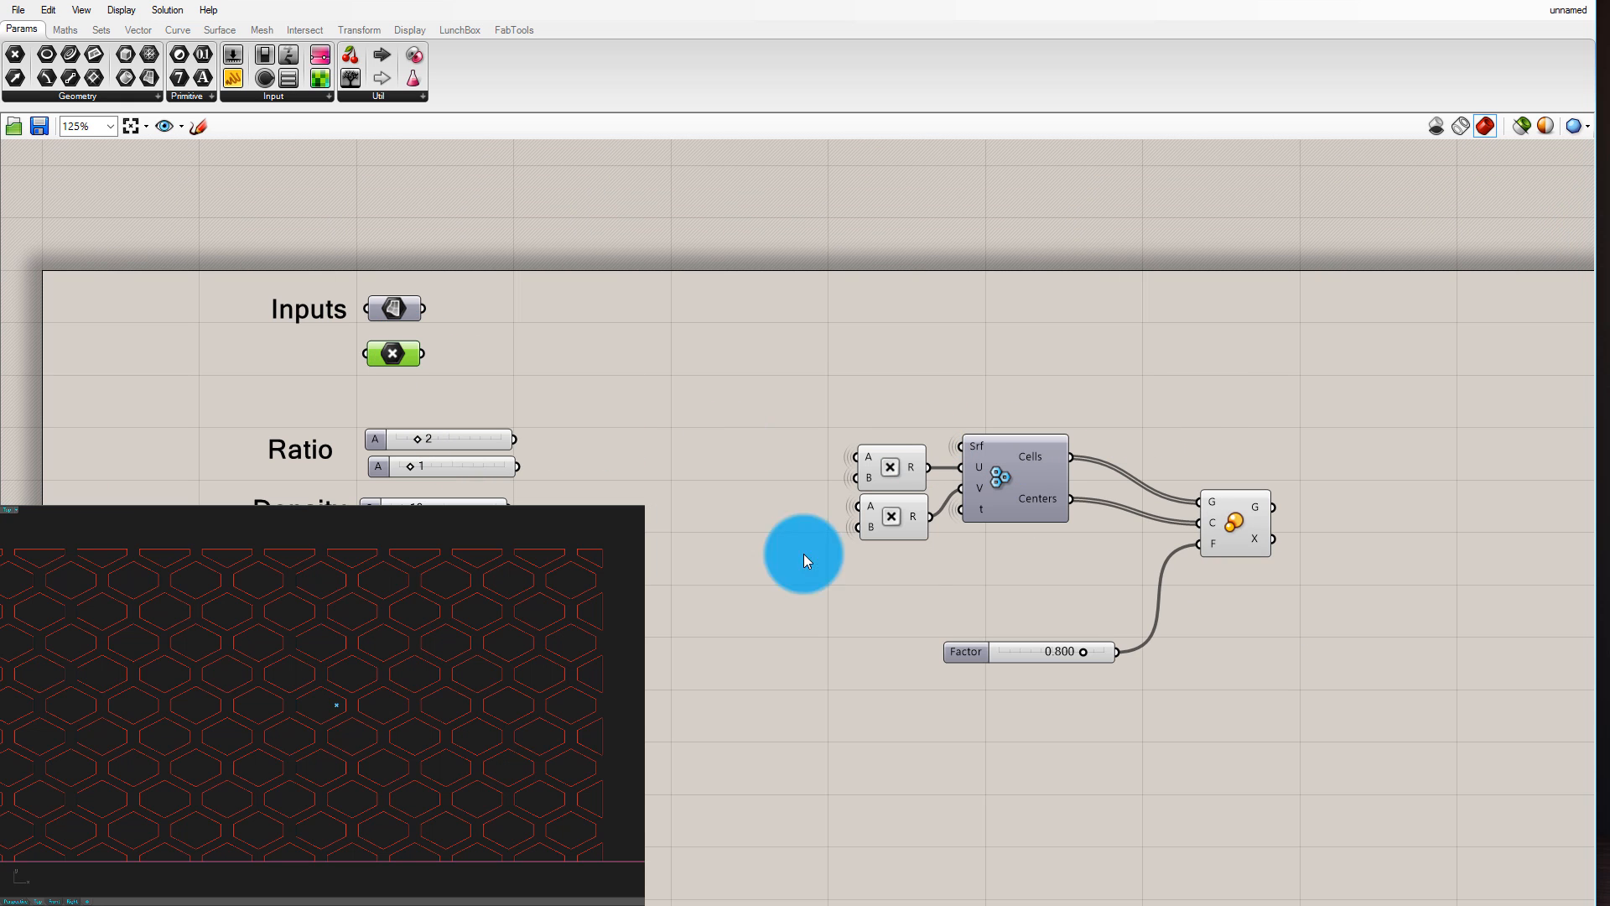
# Briefly turn on the hexagon cells component's preview to examine its cells and centres, and hide it again
pyautogui.scroll(2, 1048, 498)
pyautogui.click(1048, 498)
pyautogui.middleClick(1049, 498)
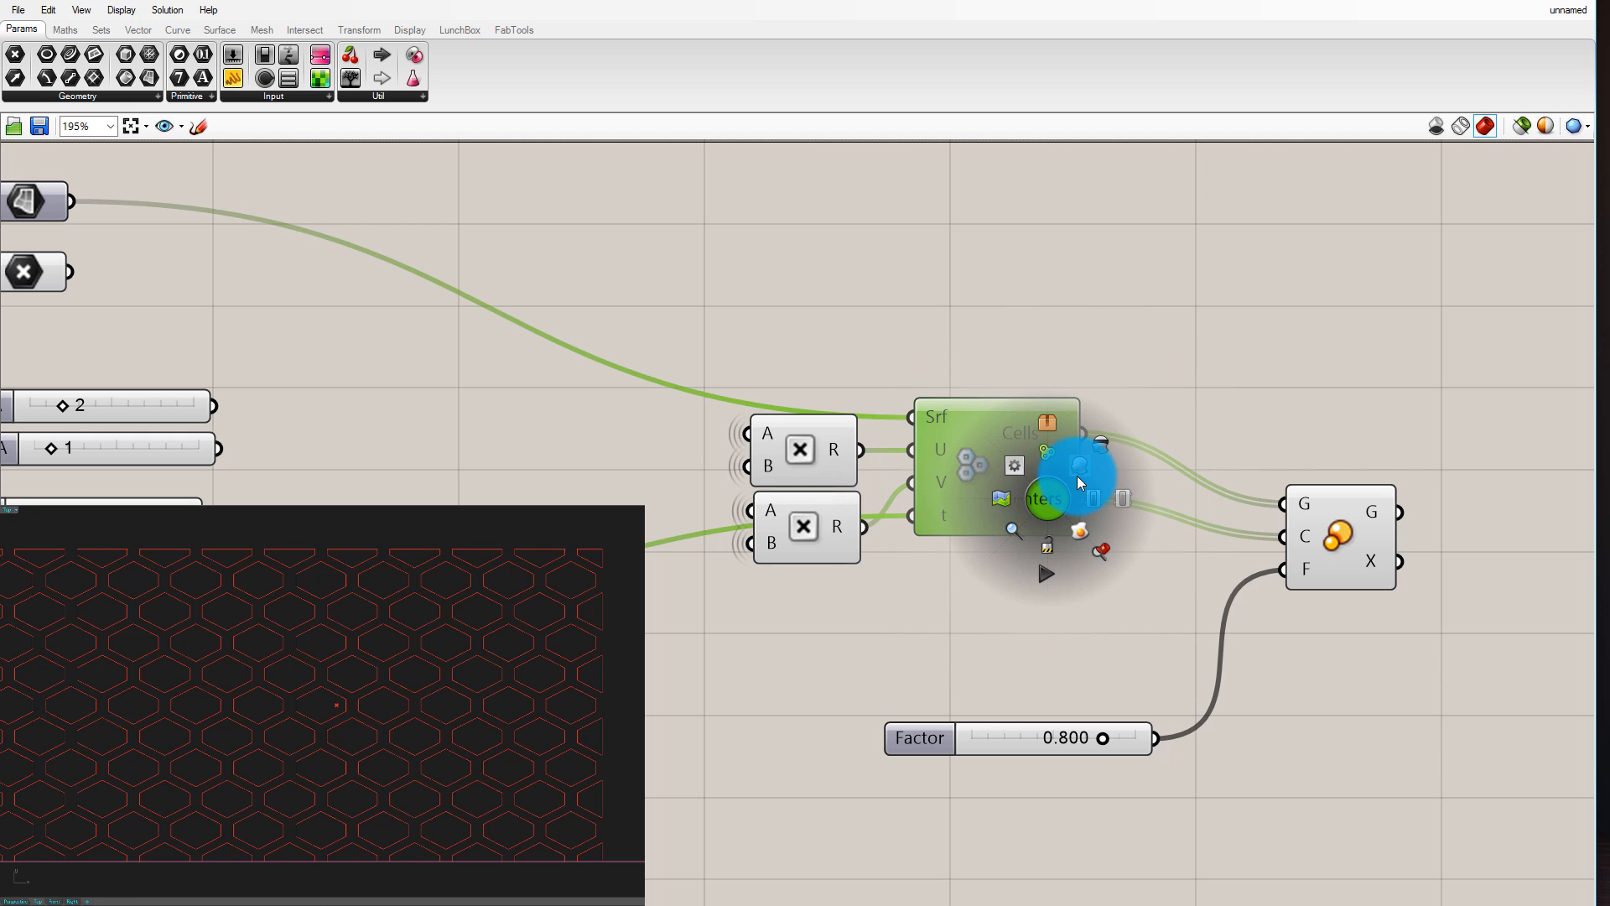
pyautogui.click(1076, 475)
pyautogui.middleClick(1029, 476)
pyautogui.click(1090, 432)
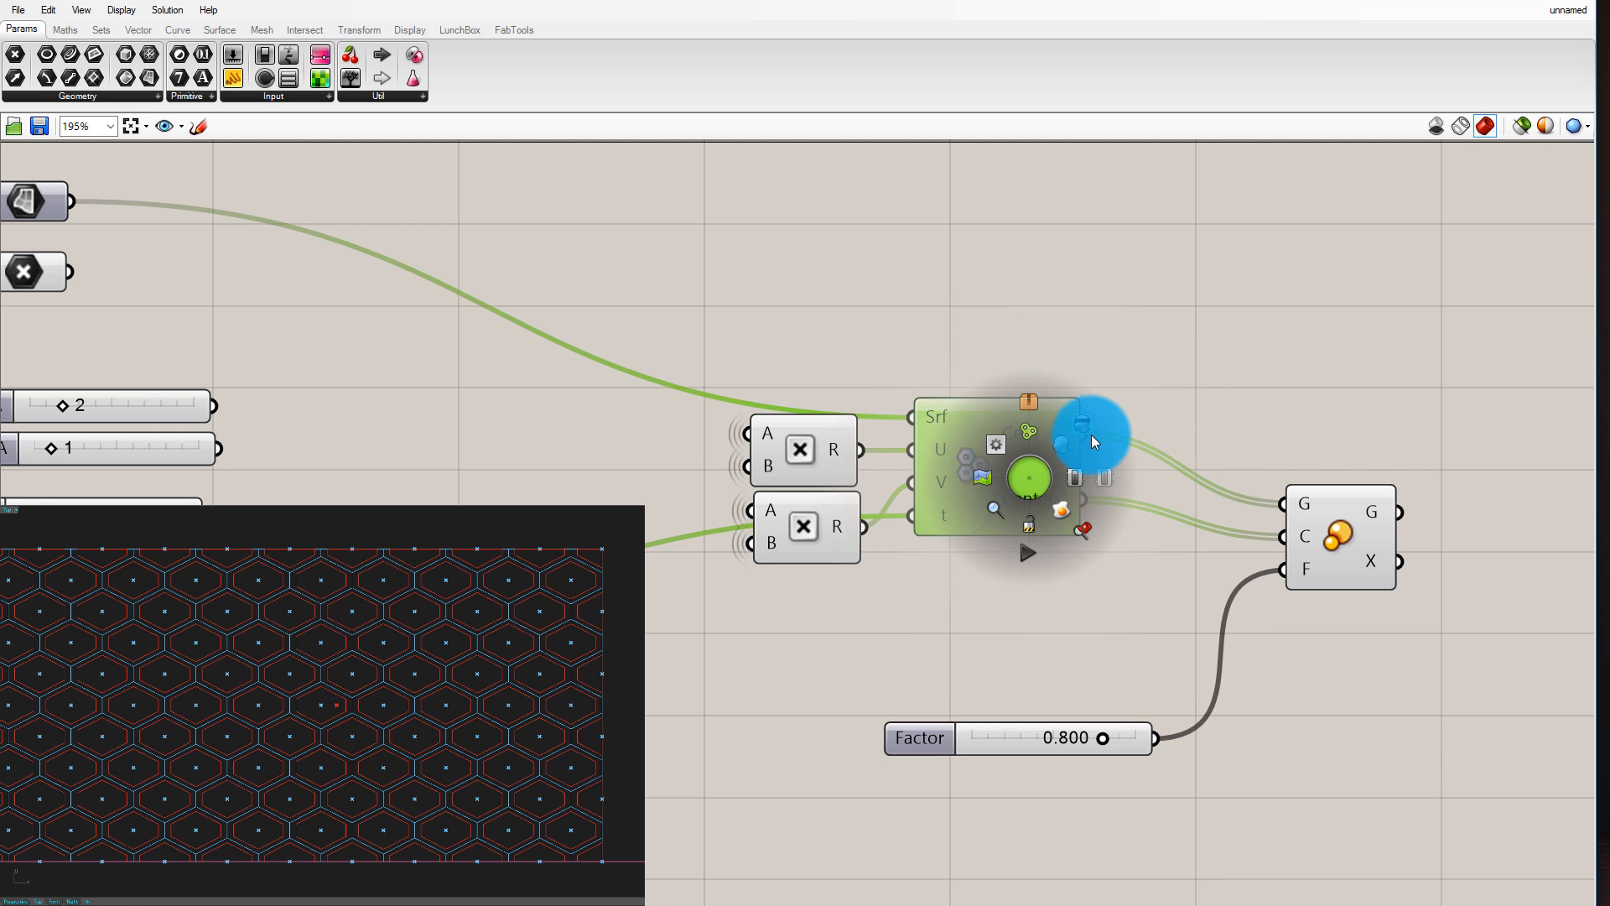
pyautogui.click(1089, 331)
pyautogui.click(1030, 512)
pyautogui.click(1175, 329)
pyautogui.scroll(-1, 1151, 348)
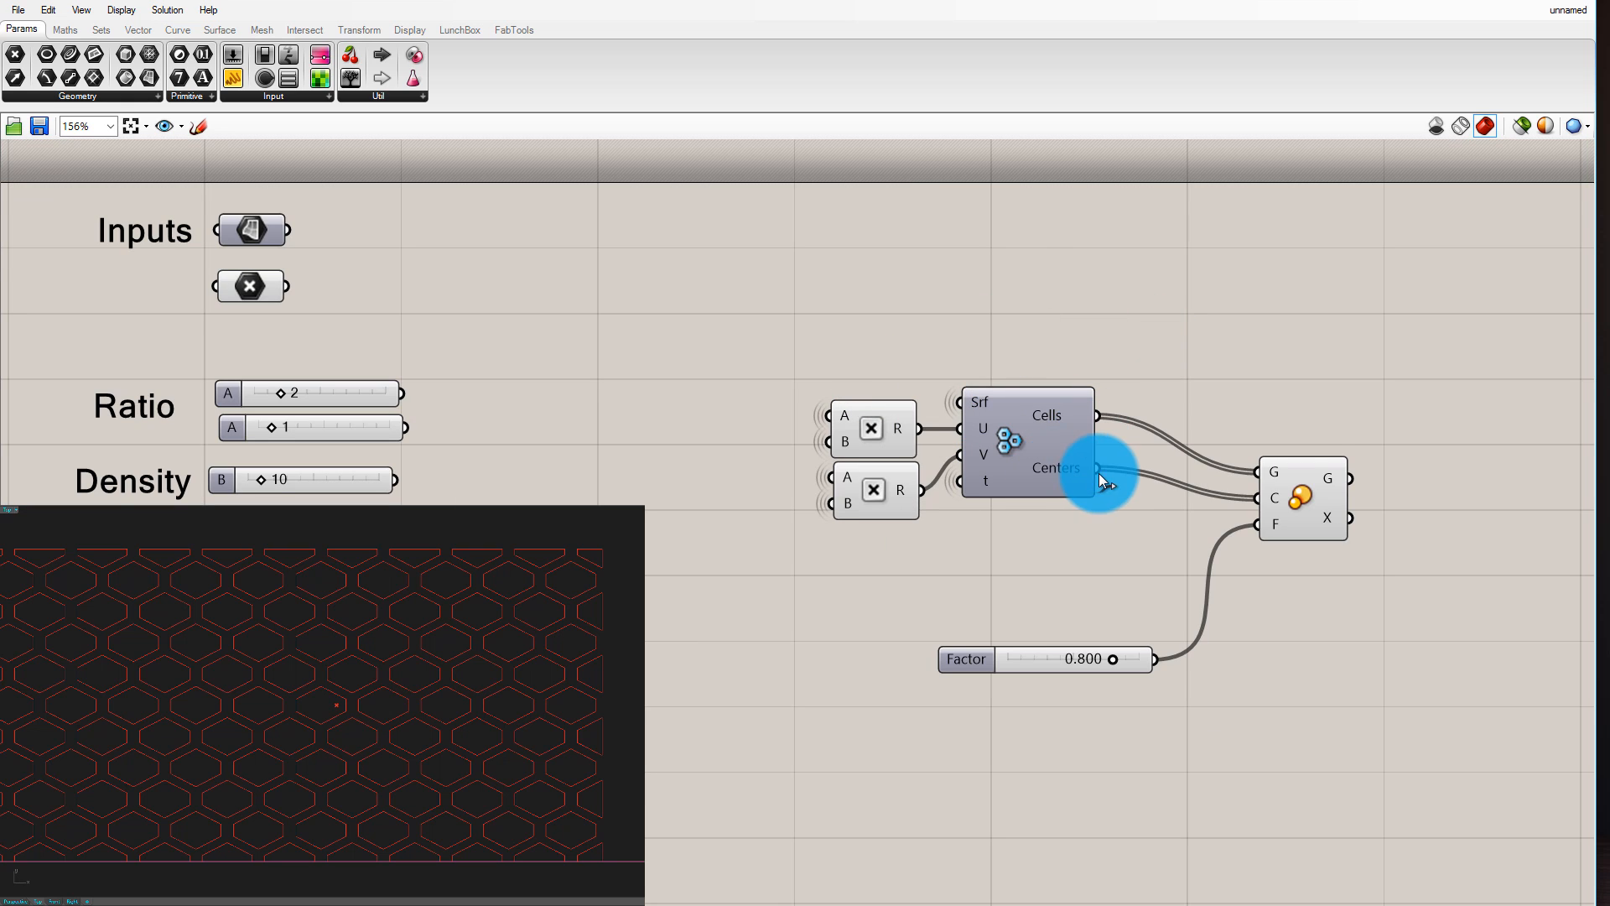
# Add a Point parameter above the Scale component and feed it from the hexagon cells' Centers output
pyautogui.click(1030, 429)
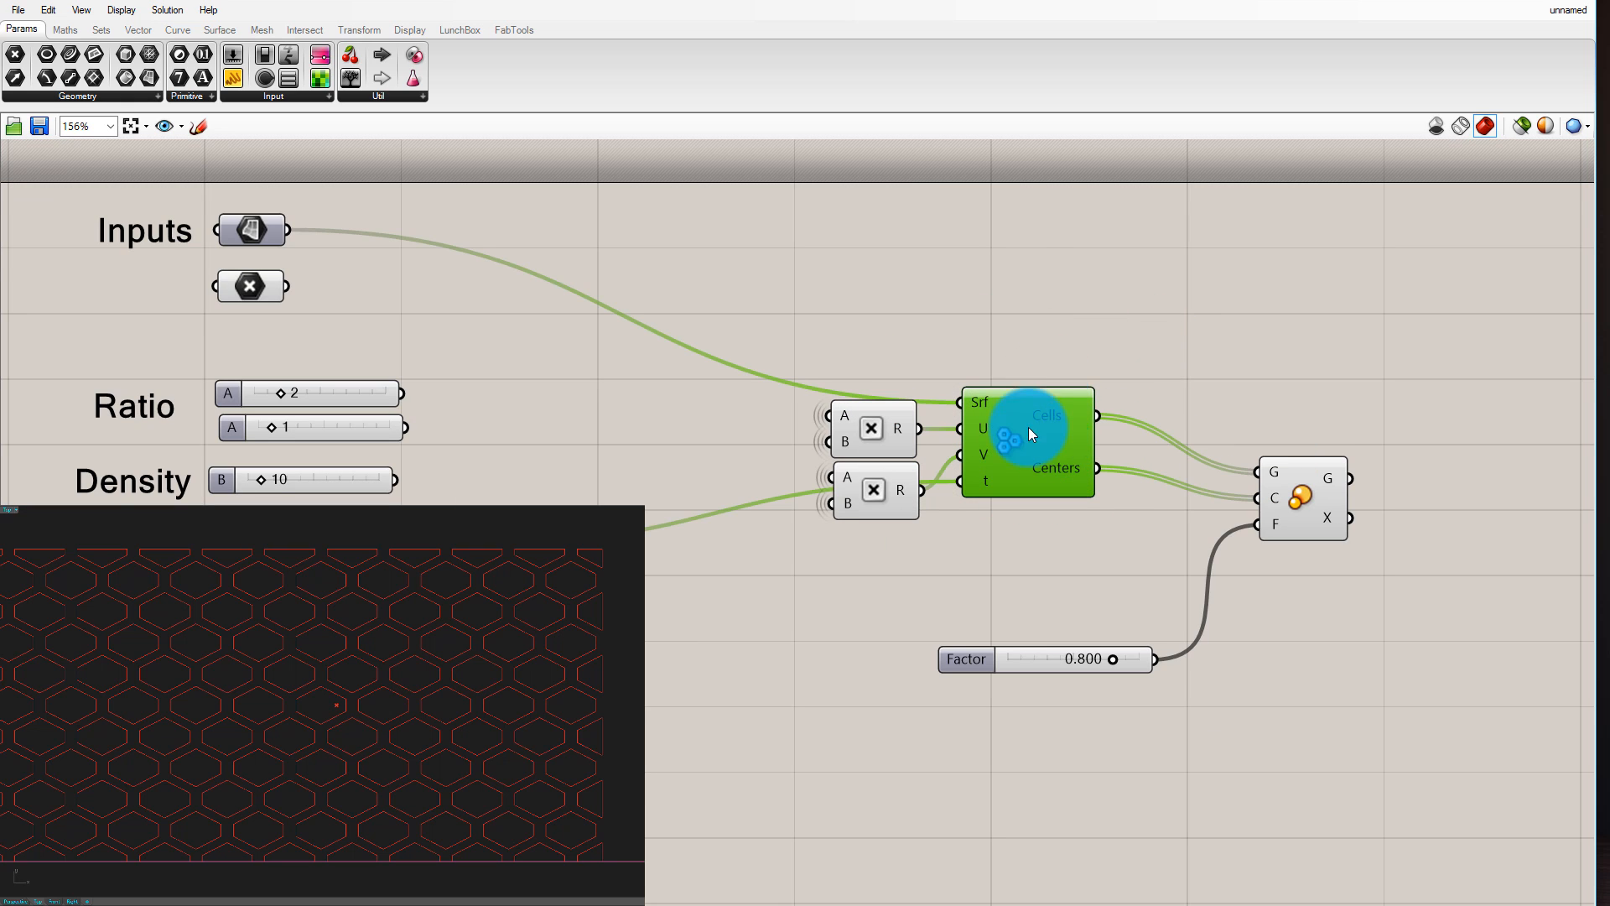
pyautogui.click(1160, 348)
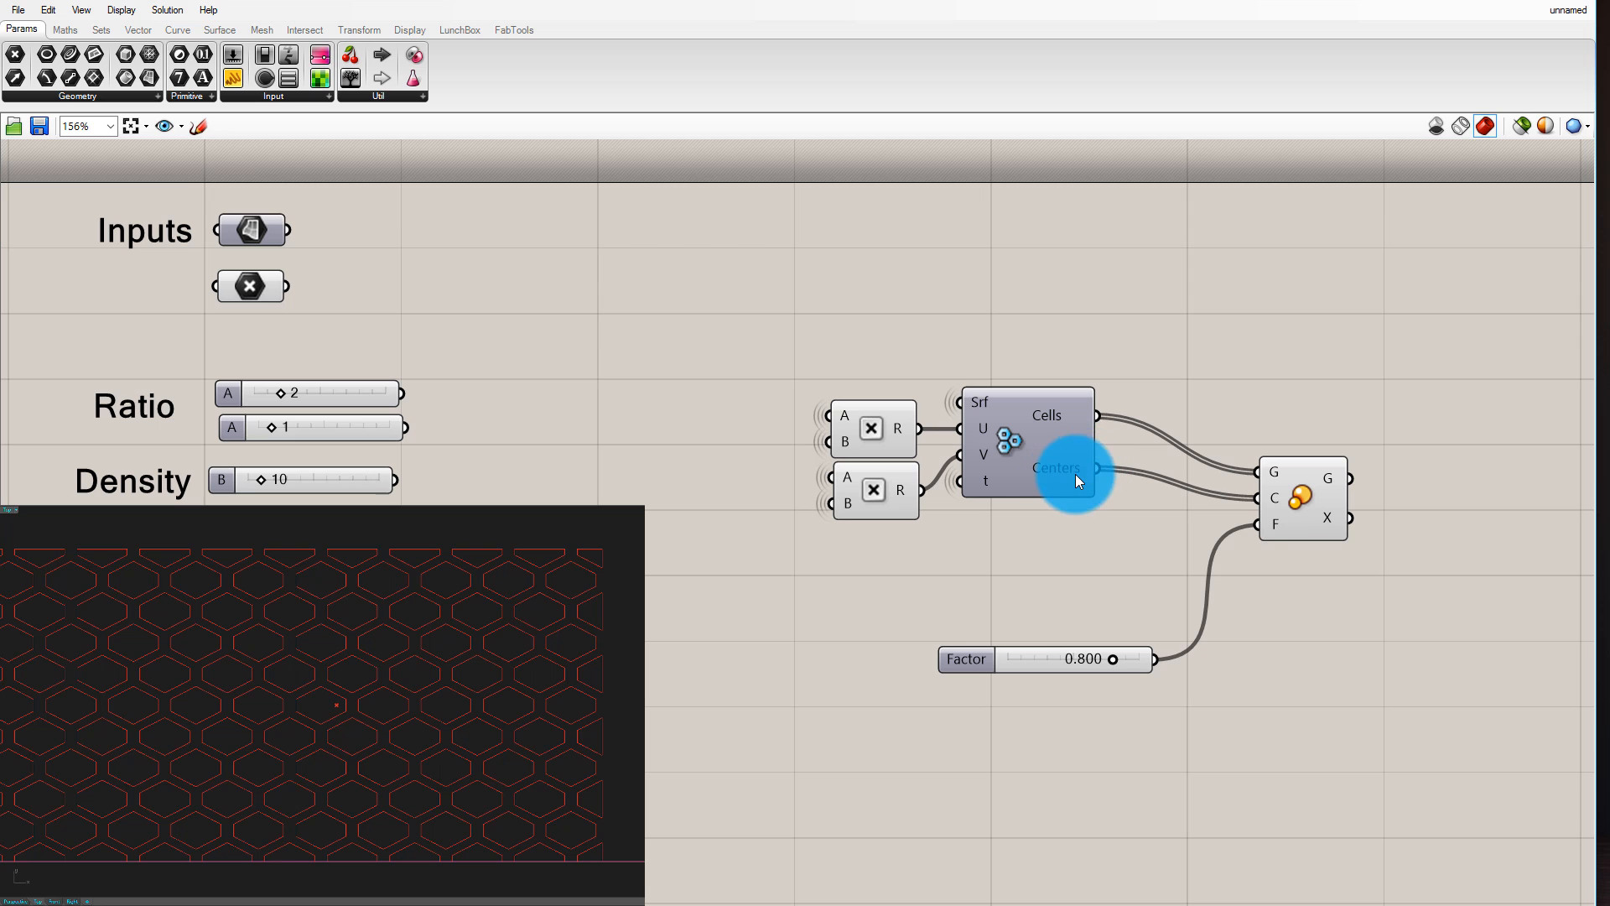
pyautogui.click(73, 97)
pyautogui.moveTo(78, 129); pyautogui.dragTo(1303, 300)
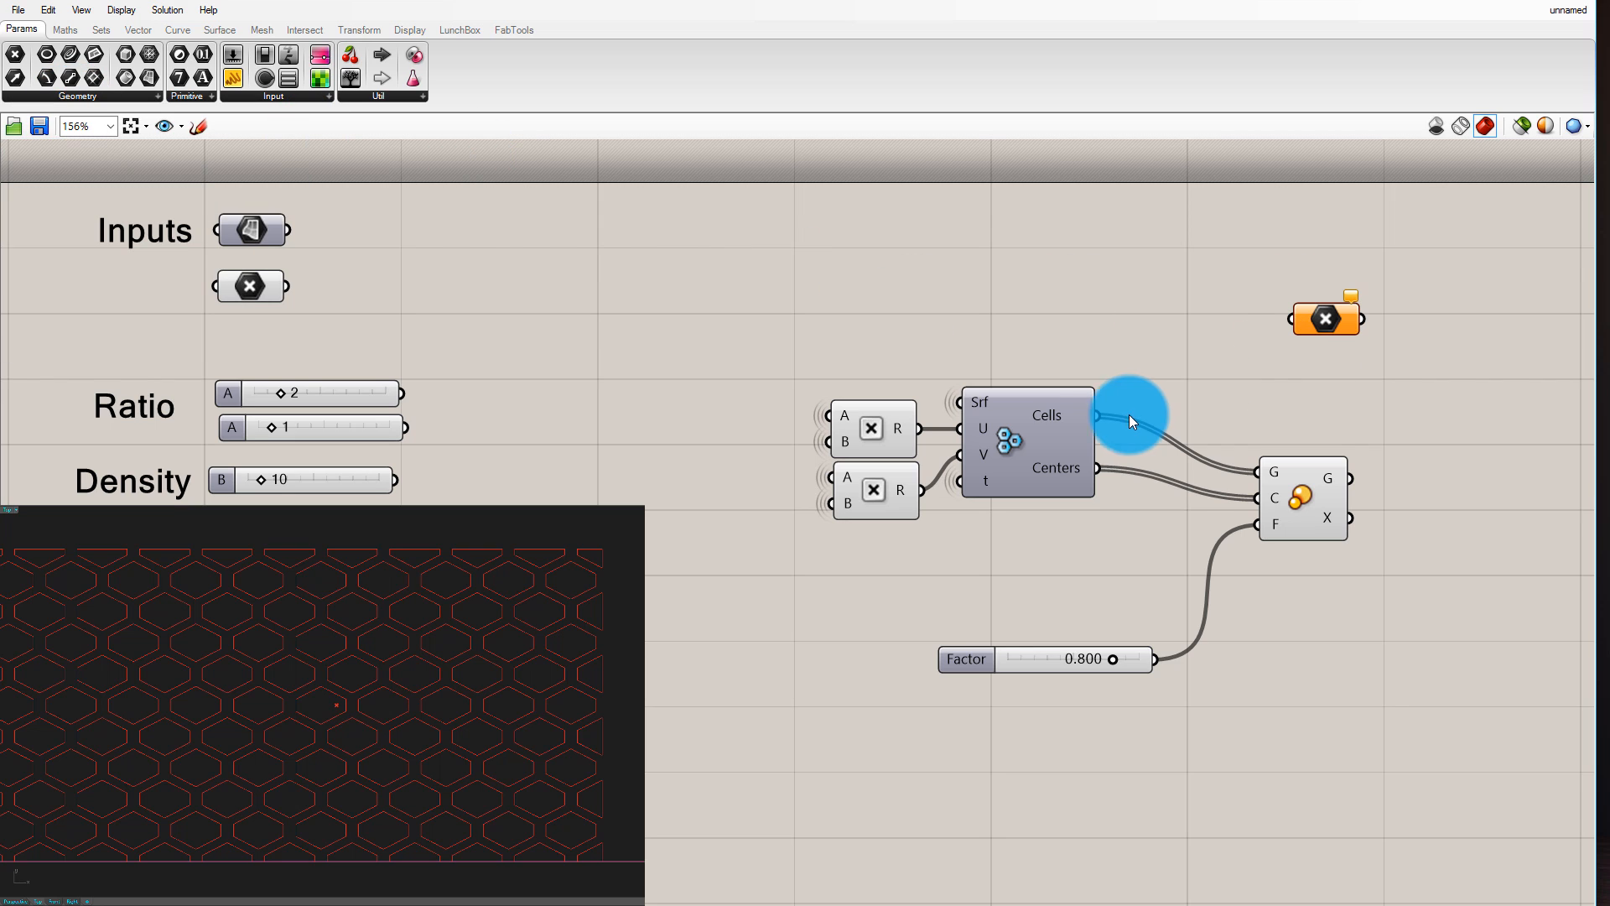
pyautogui.moveTo(1093, 480); pyautogui.dragTo(1297, 317)
pyautogui.click(1322, 318)
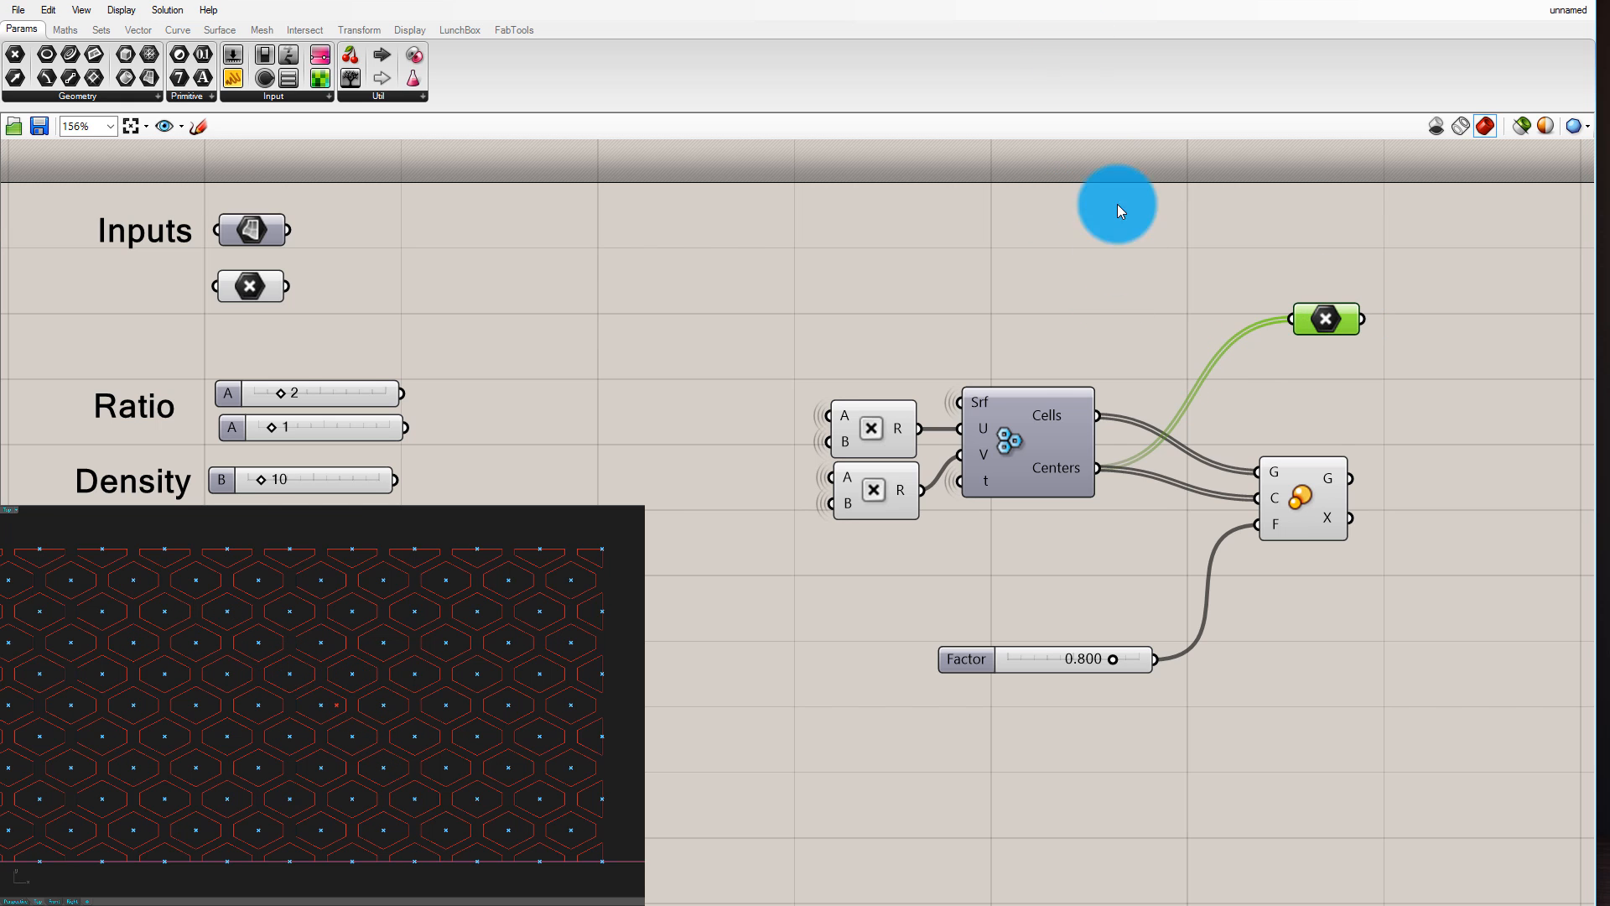
# Move the centres' Point parameter farther from the hexagon cells component and examine the cell centres against the referenced point
pyautogui.scroll(-3, 969, 274)
pyautogui.scroll(3, 1286, 273)
pyautogui.scroll(1, 1286, 273)
pyautogui.click(1165, 359)
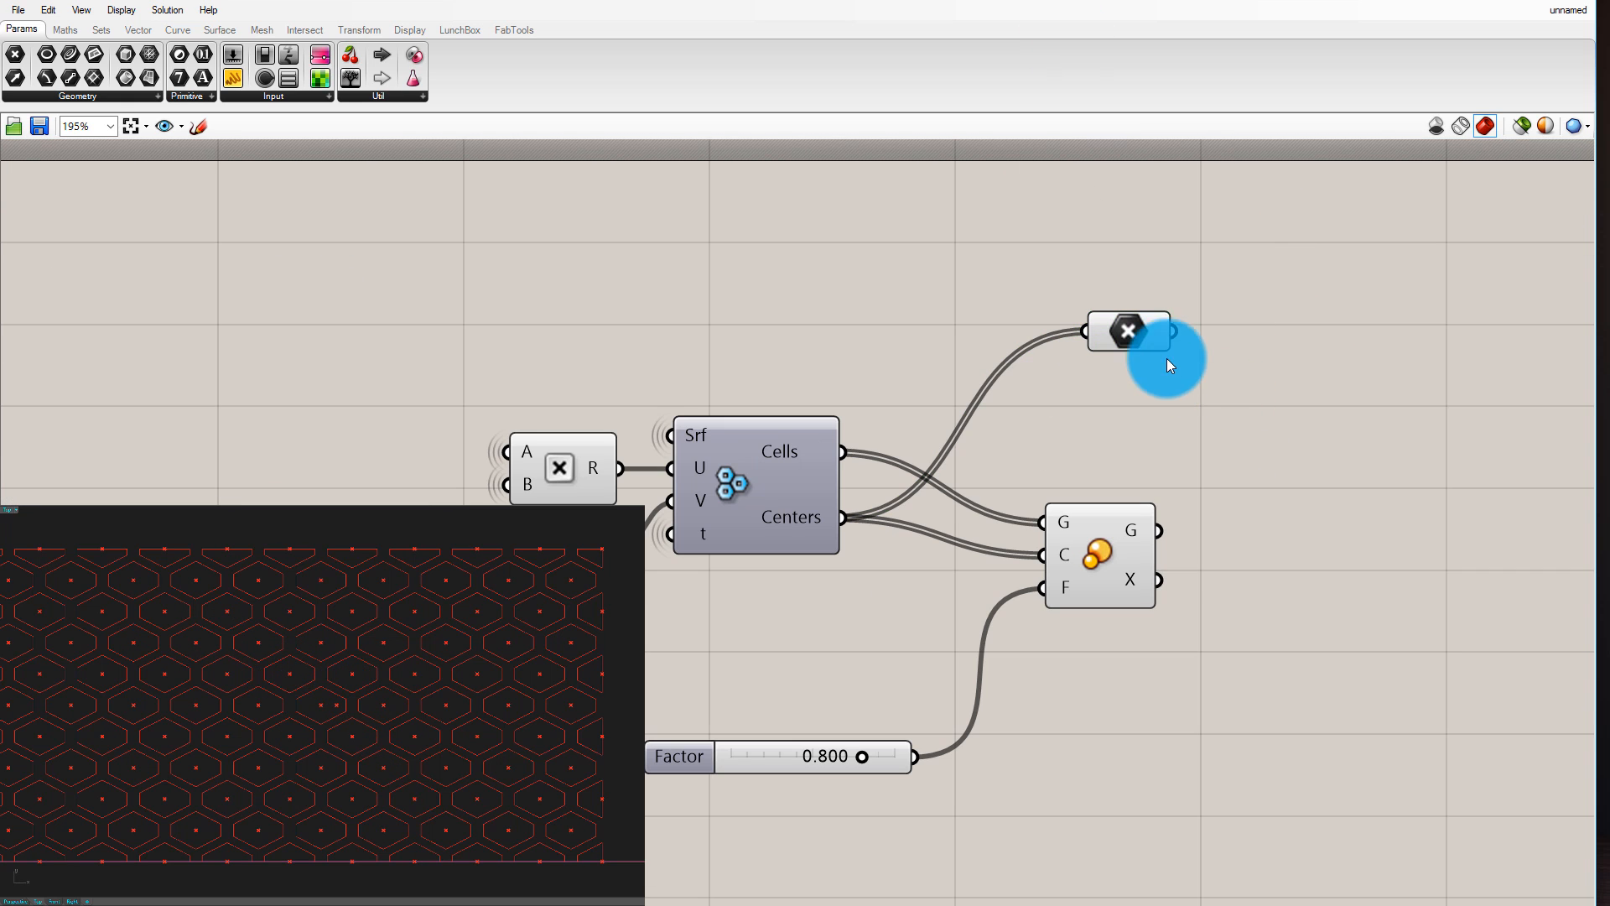
pyautogui.moveTo(1140, 331); pyautogui.dragTo(1290, 377)
pyautogui.click(1305, 529)
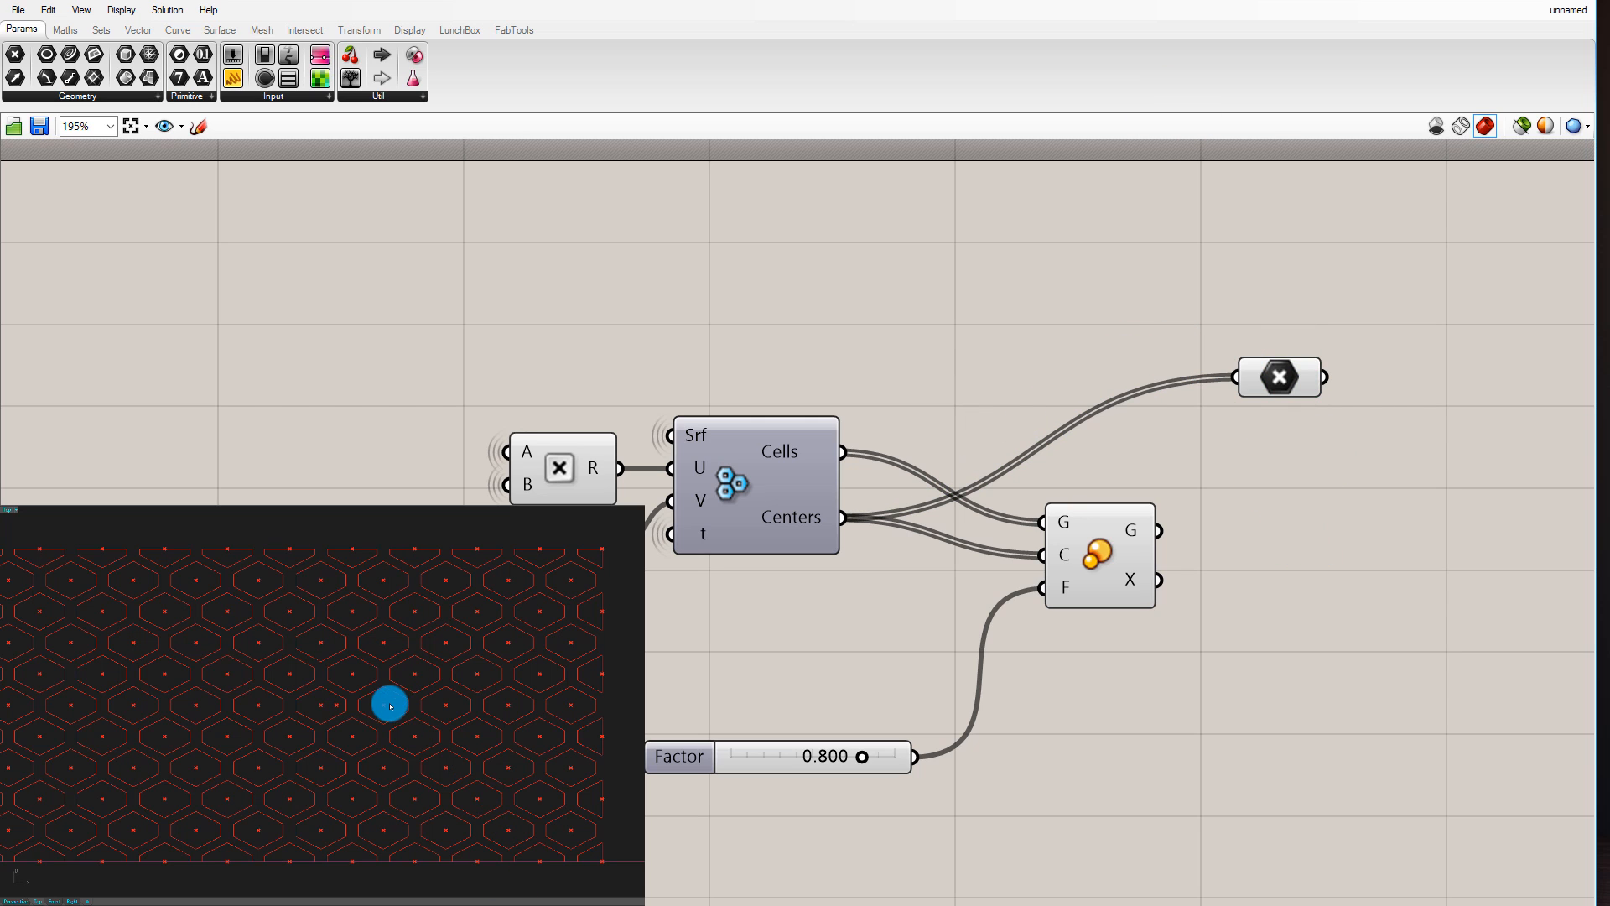
pyautogui.click(1282, 392)
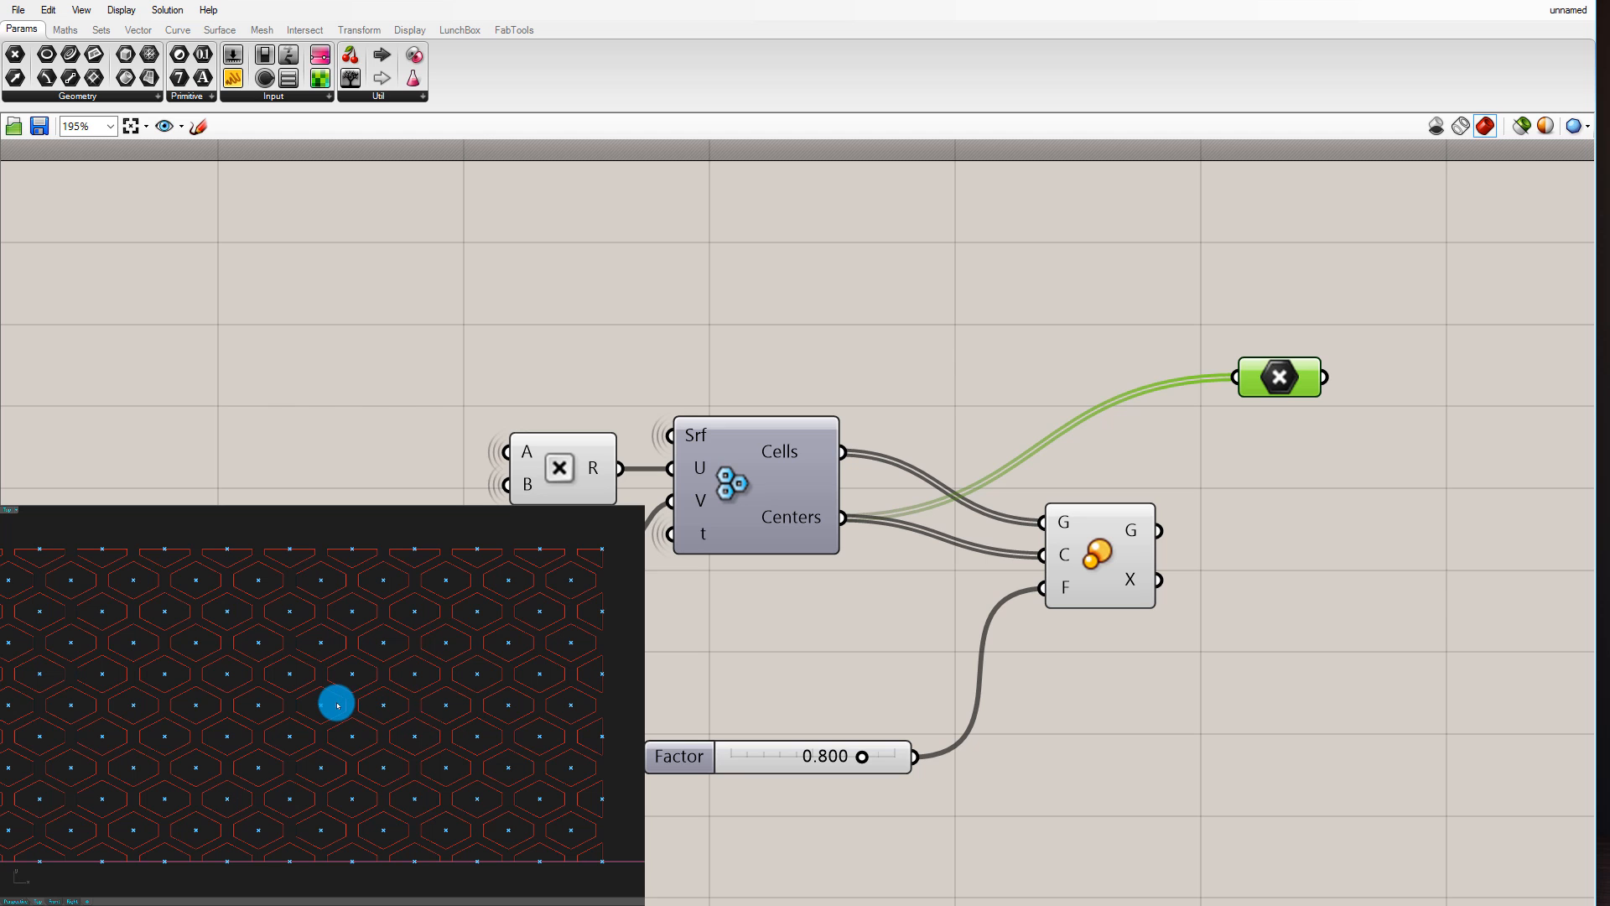
pyautogui.click(1164, 336)
# Add a two-point Line component beyond the centres' Point parameter
pyautogui.scroll(-2, 1166, 335)
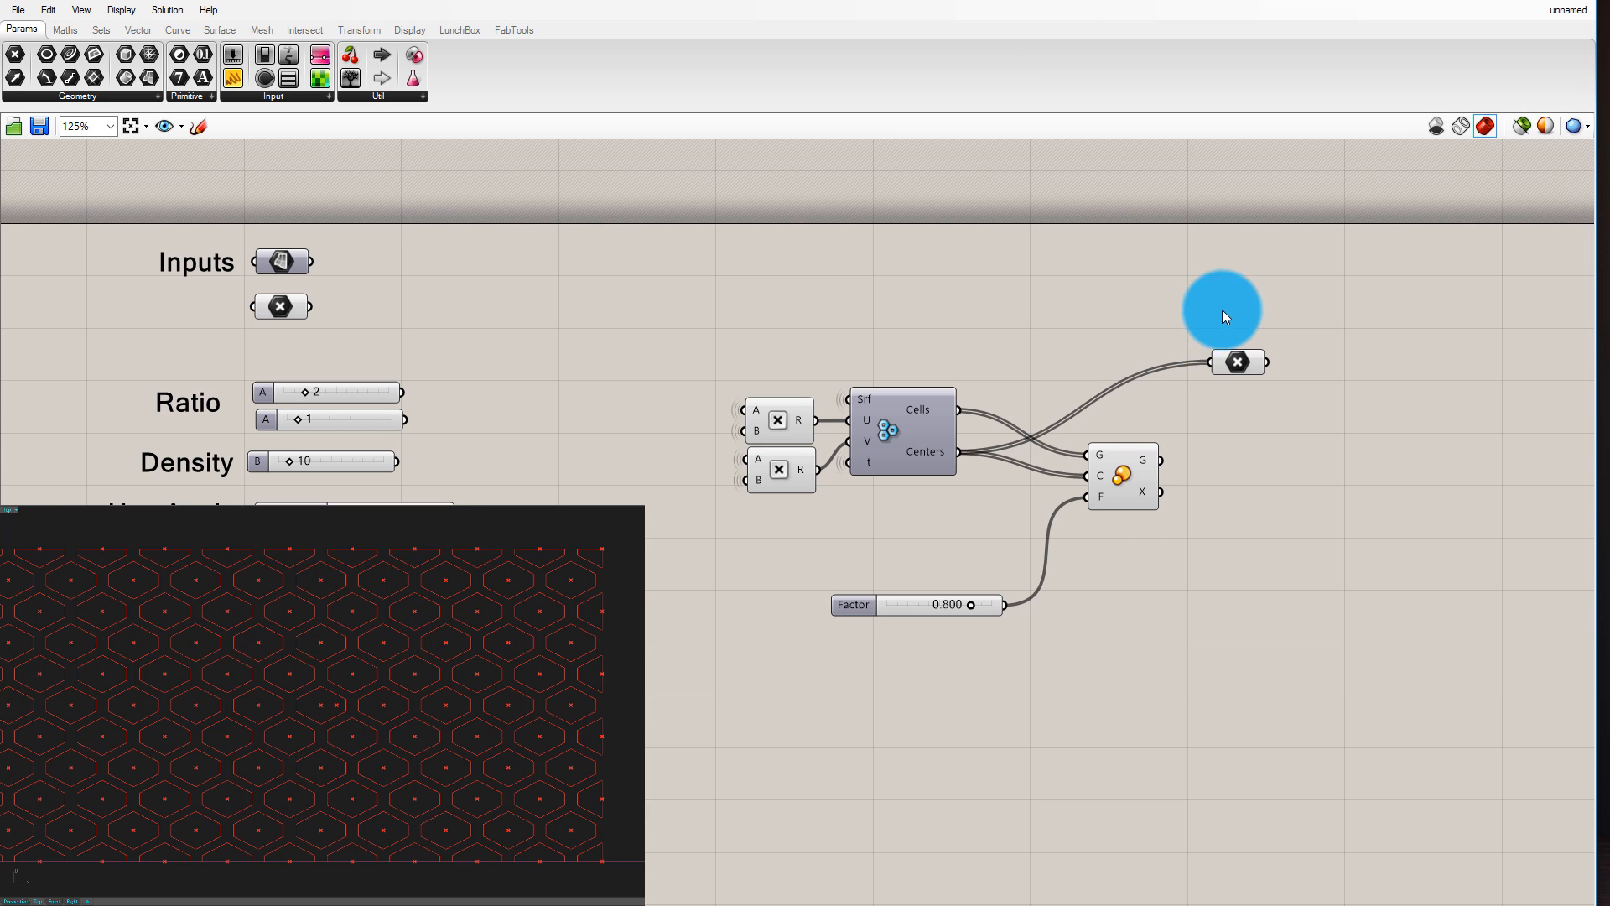
pyautogui.scroll(-2, 1245, 379)
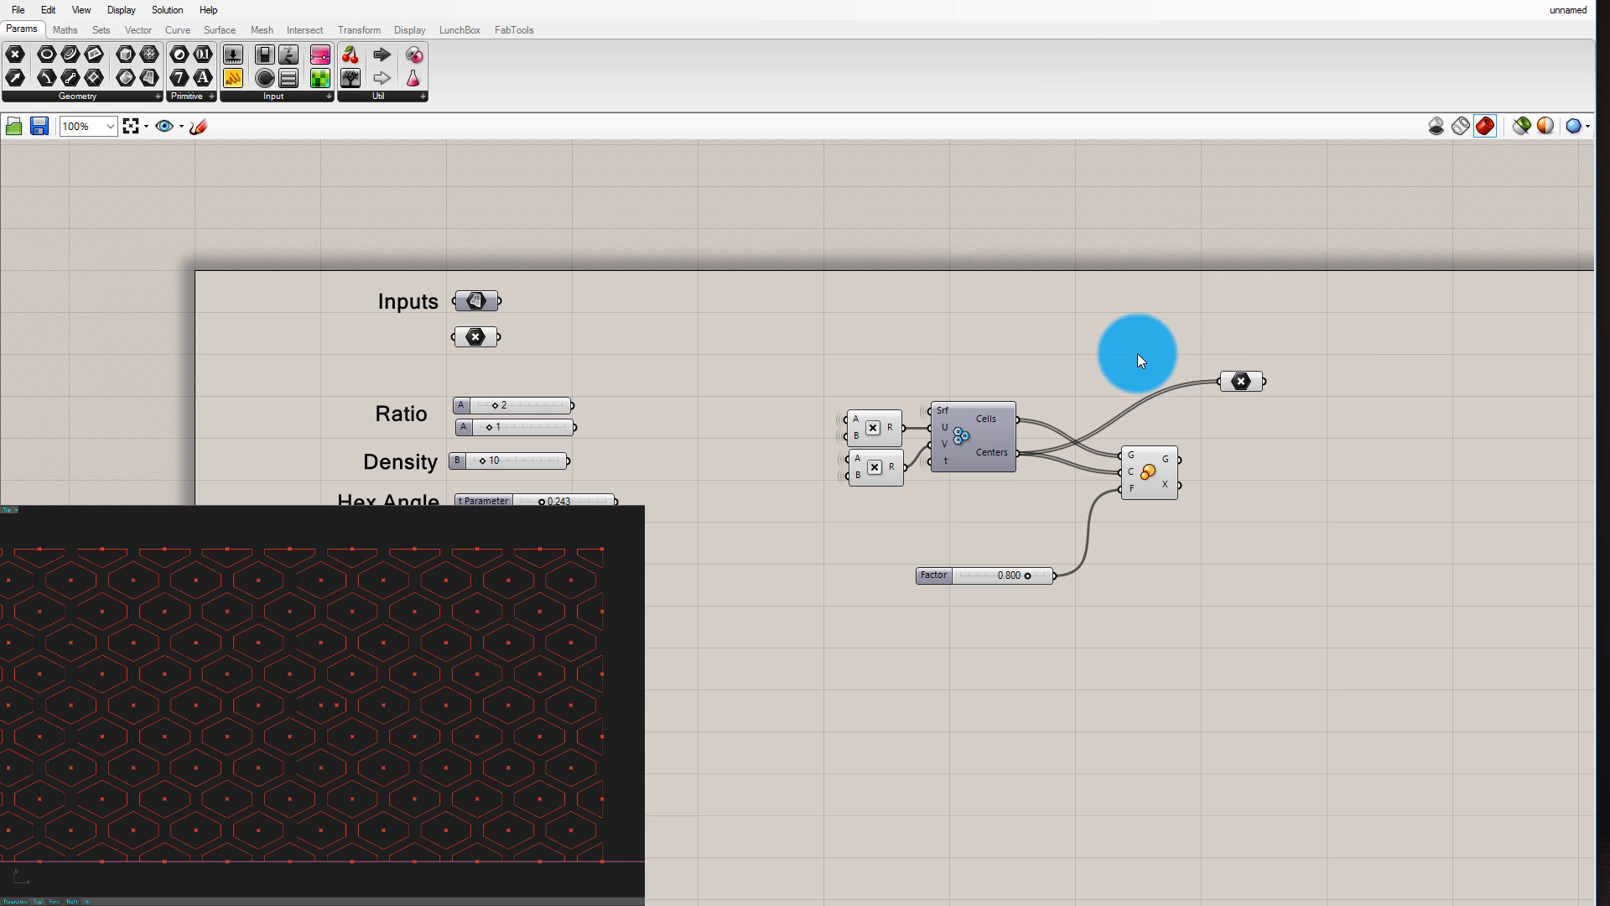
pyautogui.click(177, 29)
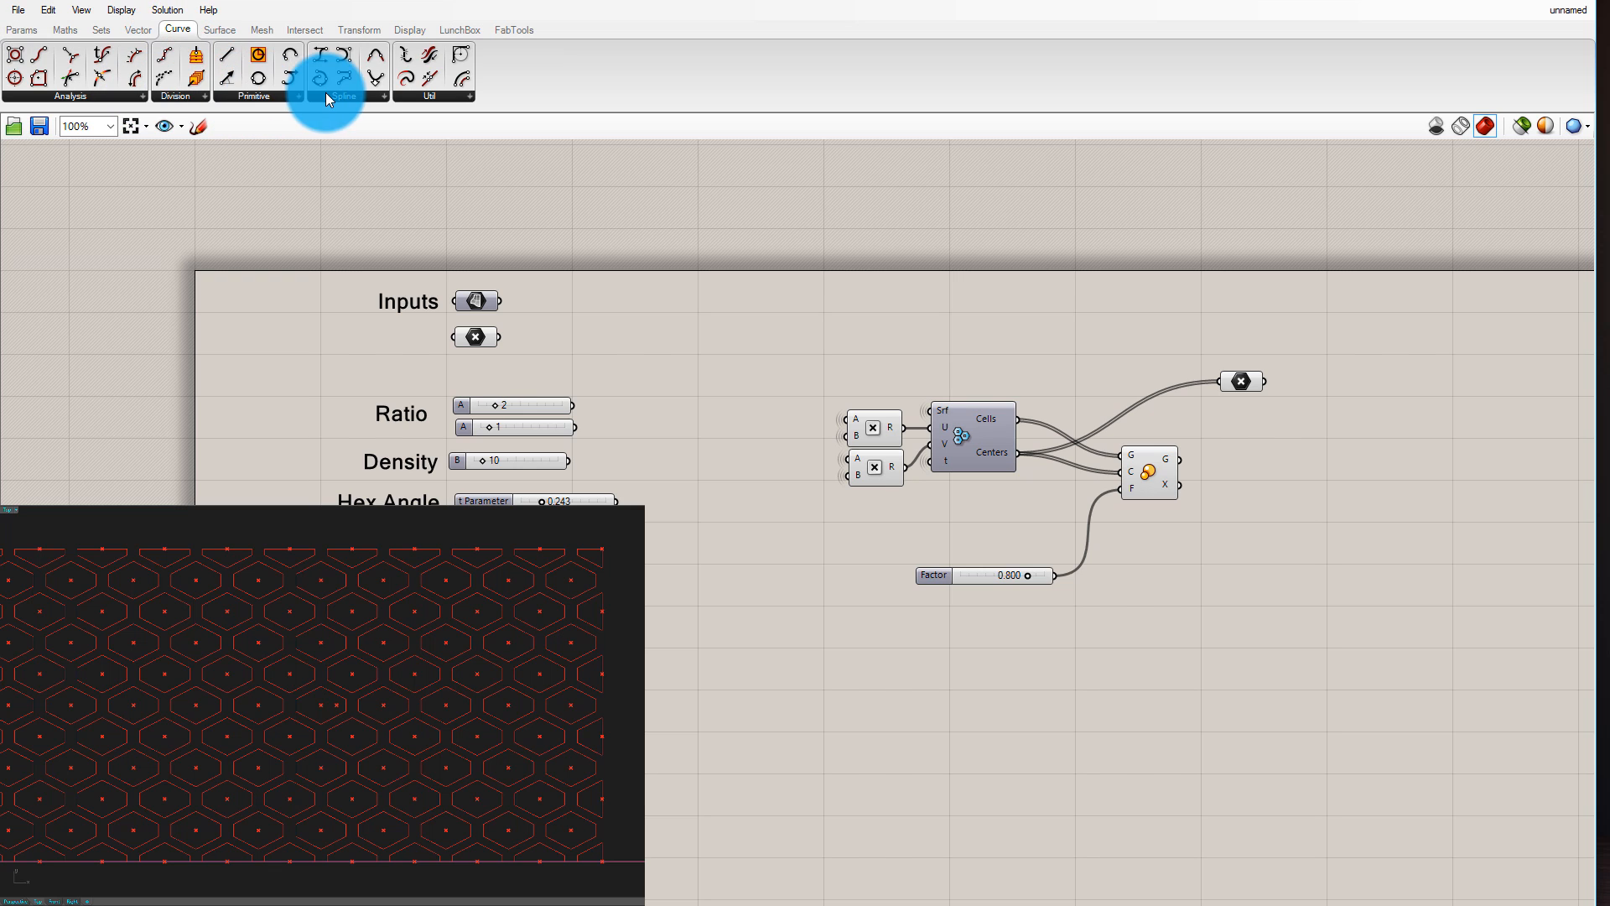
pyautogui.click(259, 97)
pyautogui.moveTo(387, 121); pyautogui.dragTo(1402, 307)
pyautogui.scroll(2, 1307, 338)
# Connect the cell centres to the Line component's B input and the referenced Inputs point to its A input
pyautogui.click(1200, 441)
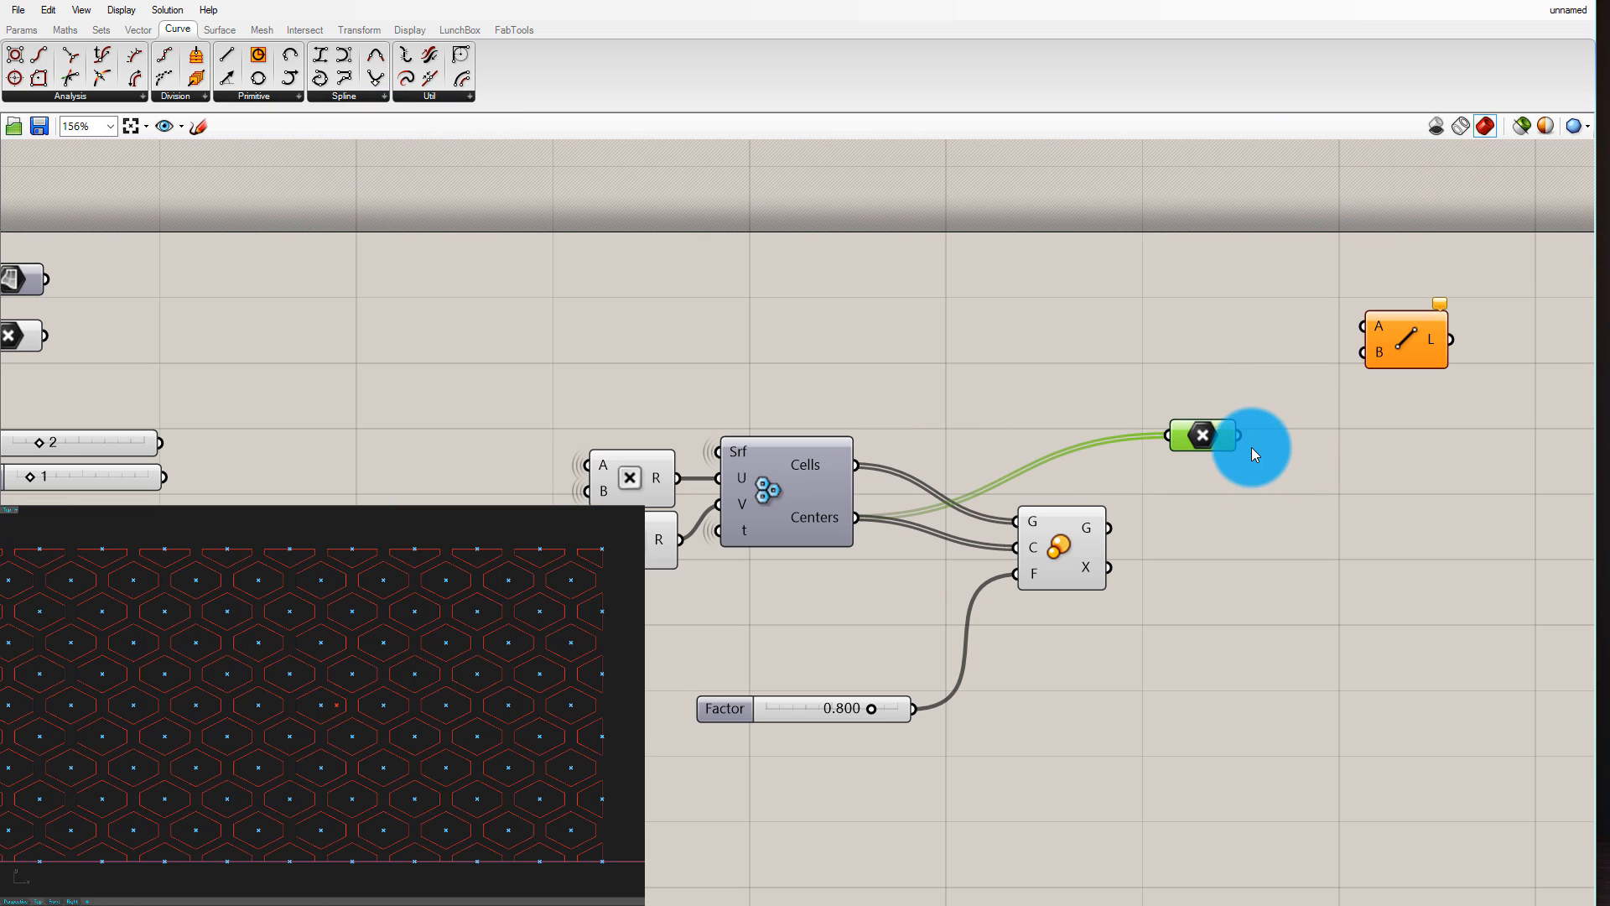
pyautogui.moveTo(1239, 435); pyautogui.dragTo(1367, 354)
pyautogui.scroll(-1, 696, 348)
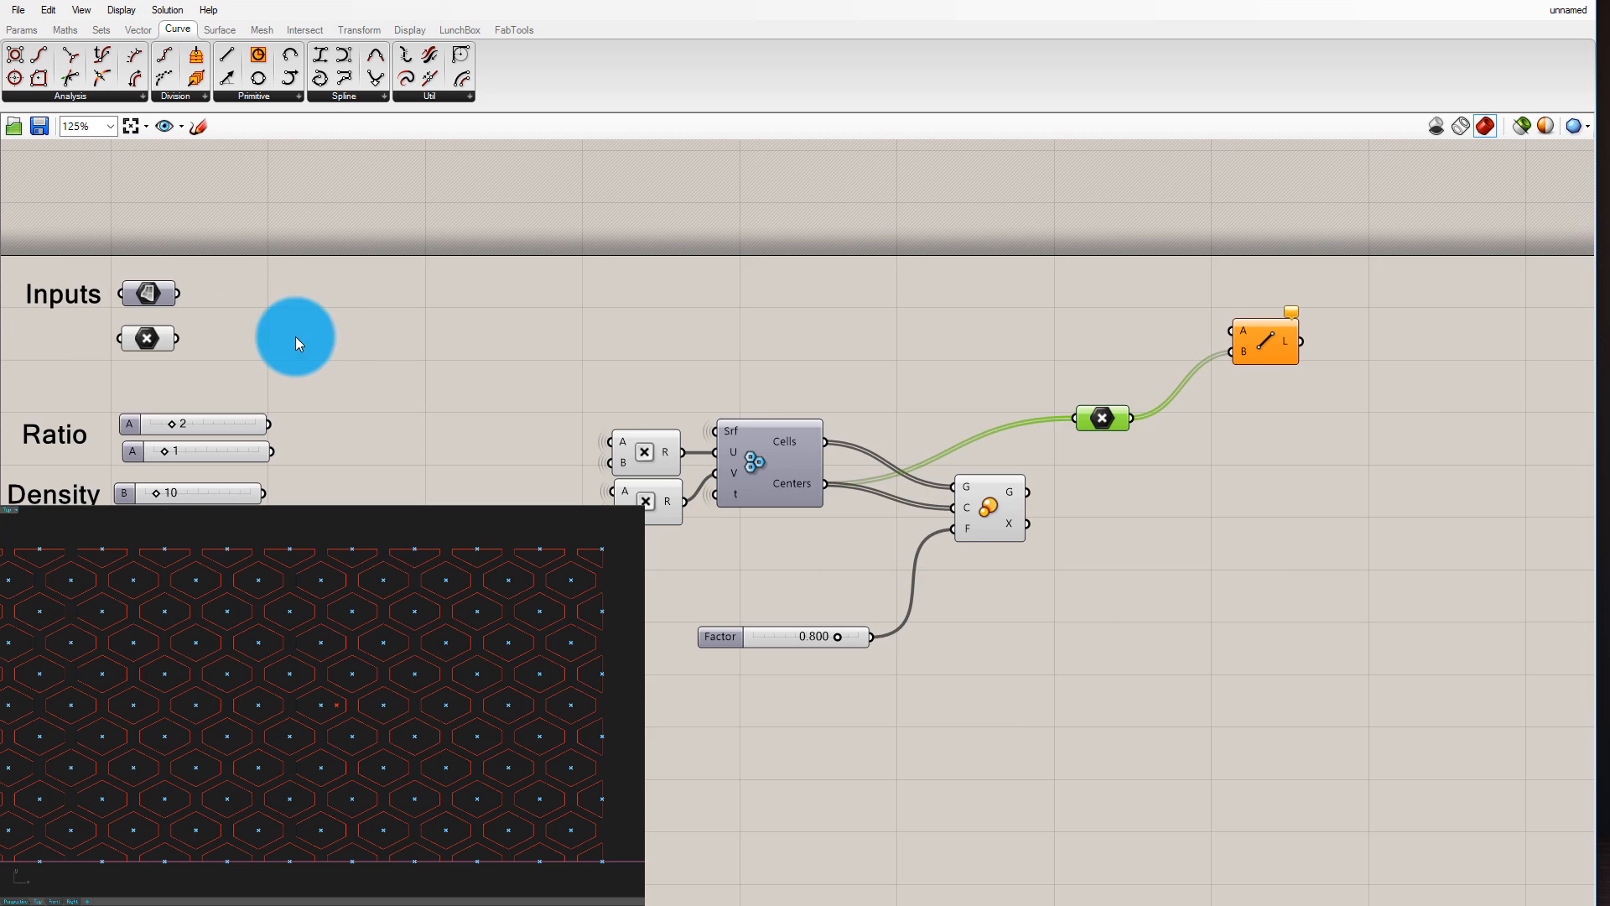
pyautogui.scroll(1, 176, 346)
pyautogui.moveTo(344, 347); pyautogui.dragTo(1511, 317)
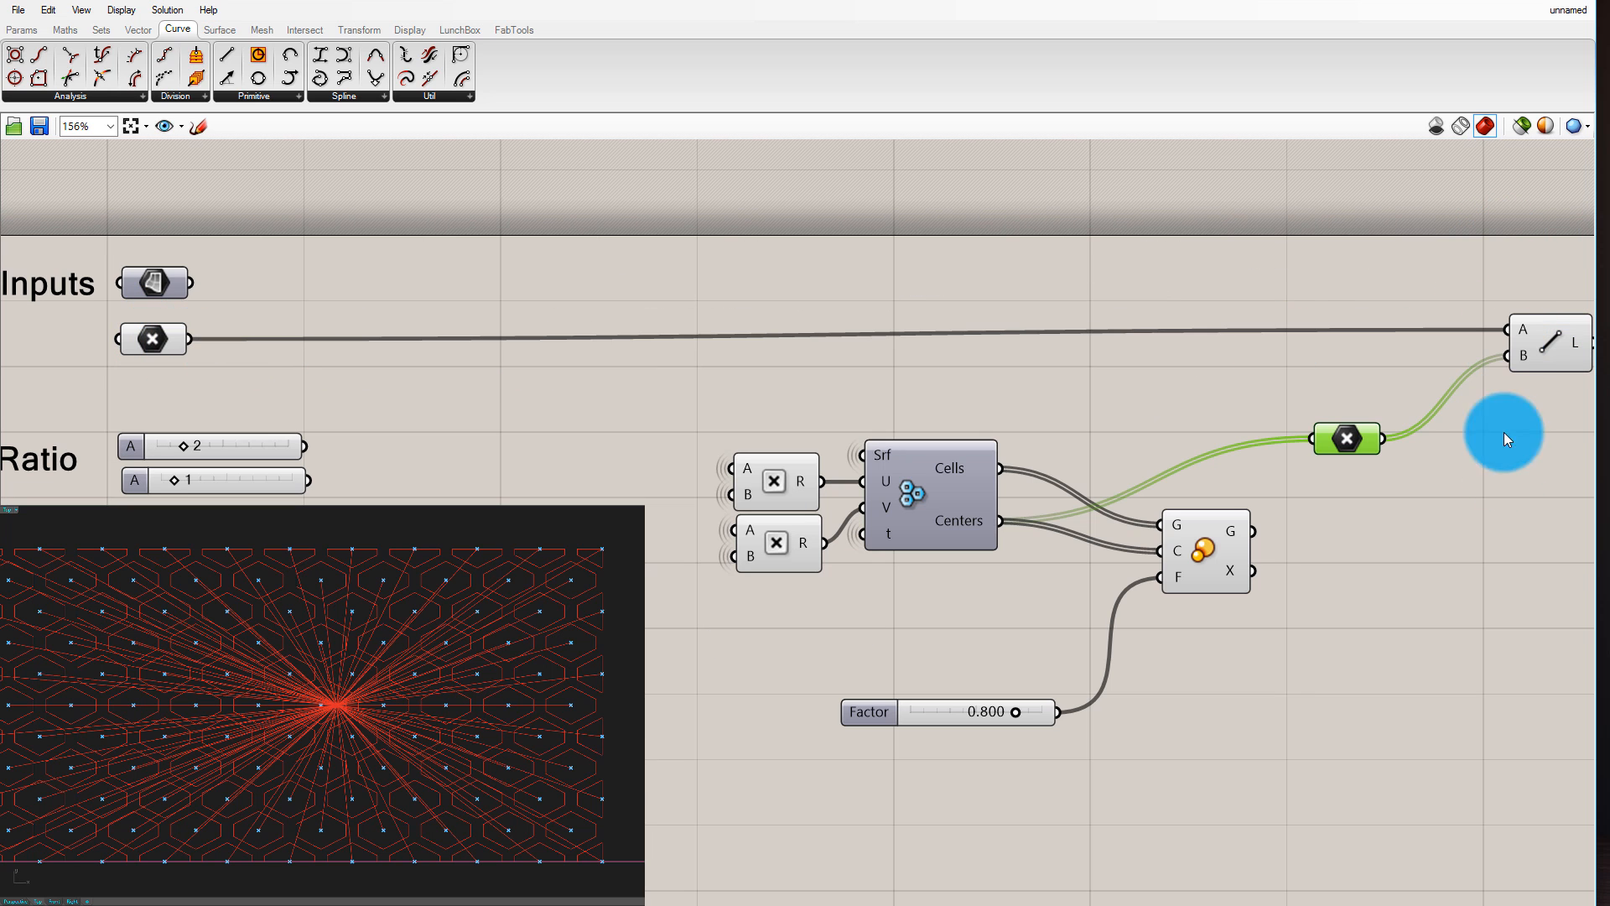
# Switch to Rhino and move the referenced point several times across the hexagon pattern, finishing slightly above and right of the pattern's centre
pyautogui.scroll(2, 327, 675)
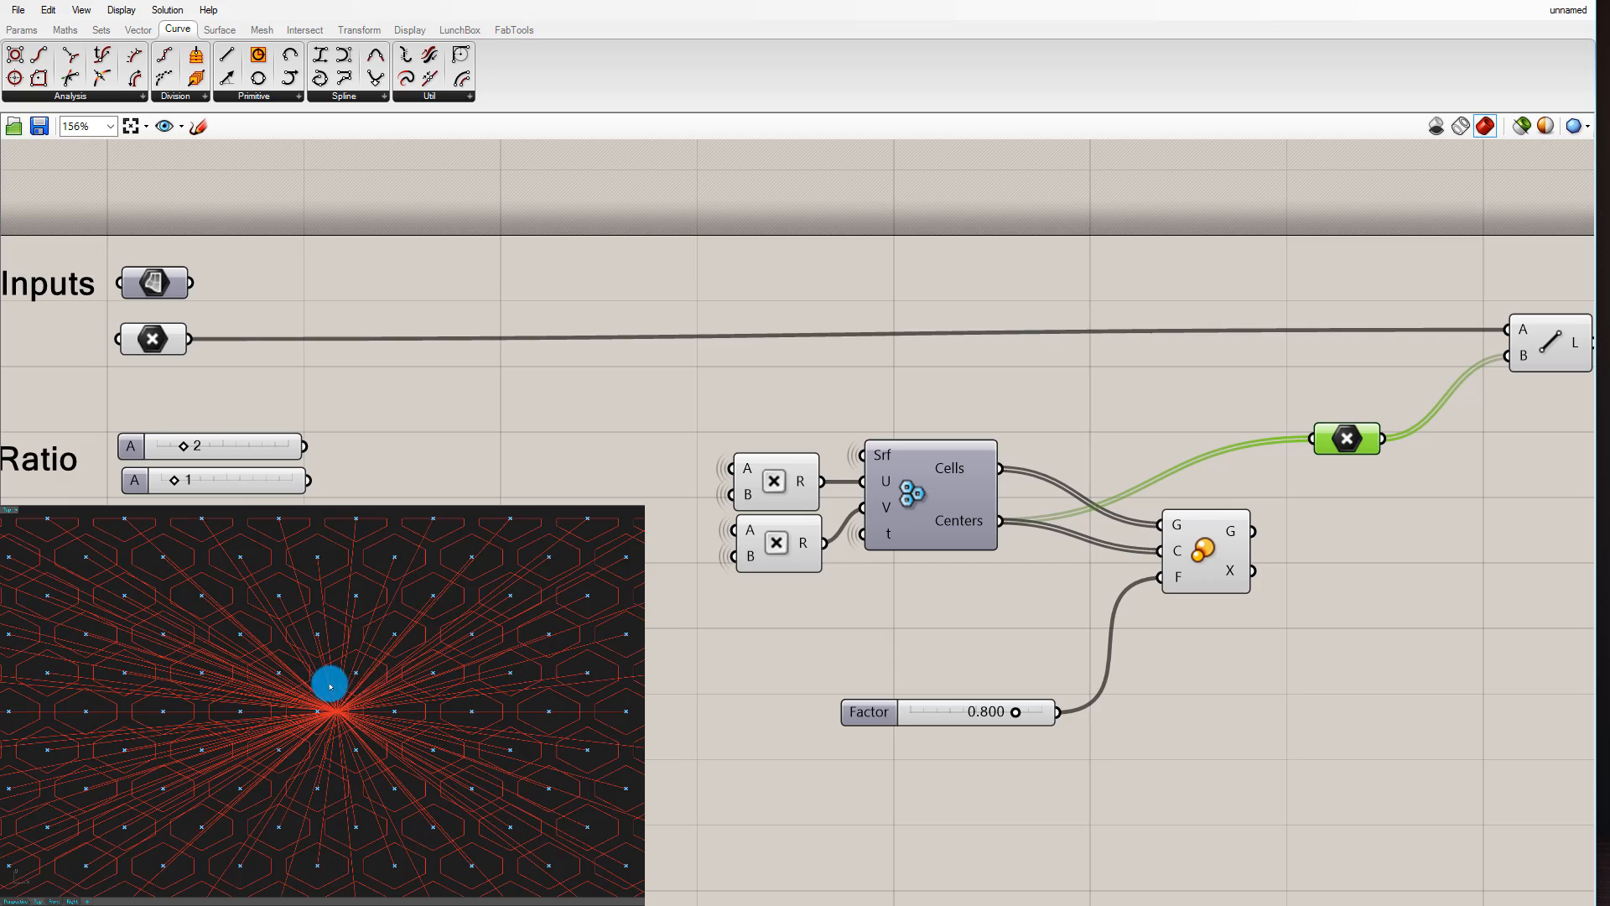
pyautogui.click(402, 676)
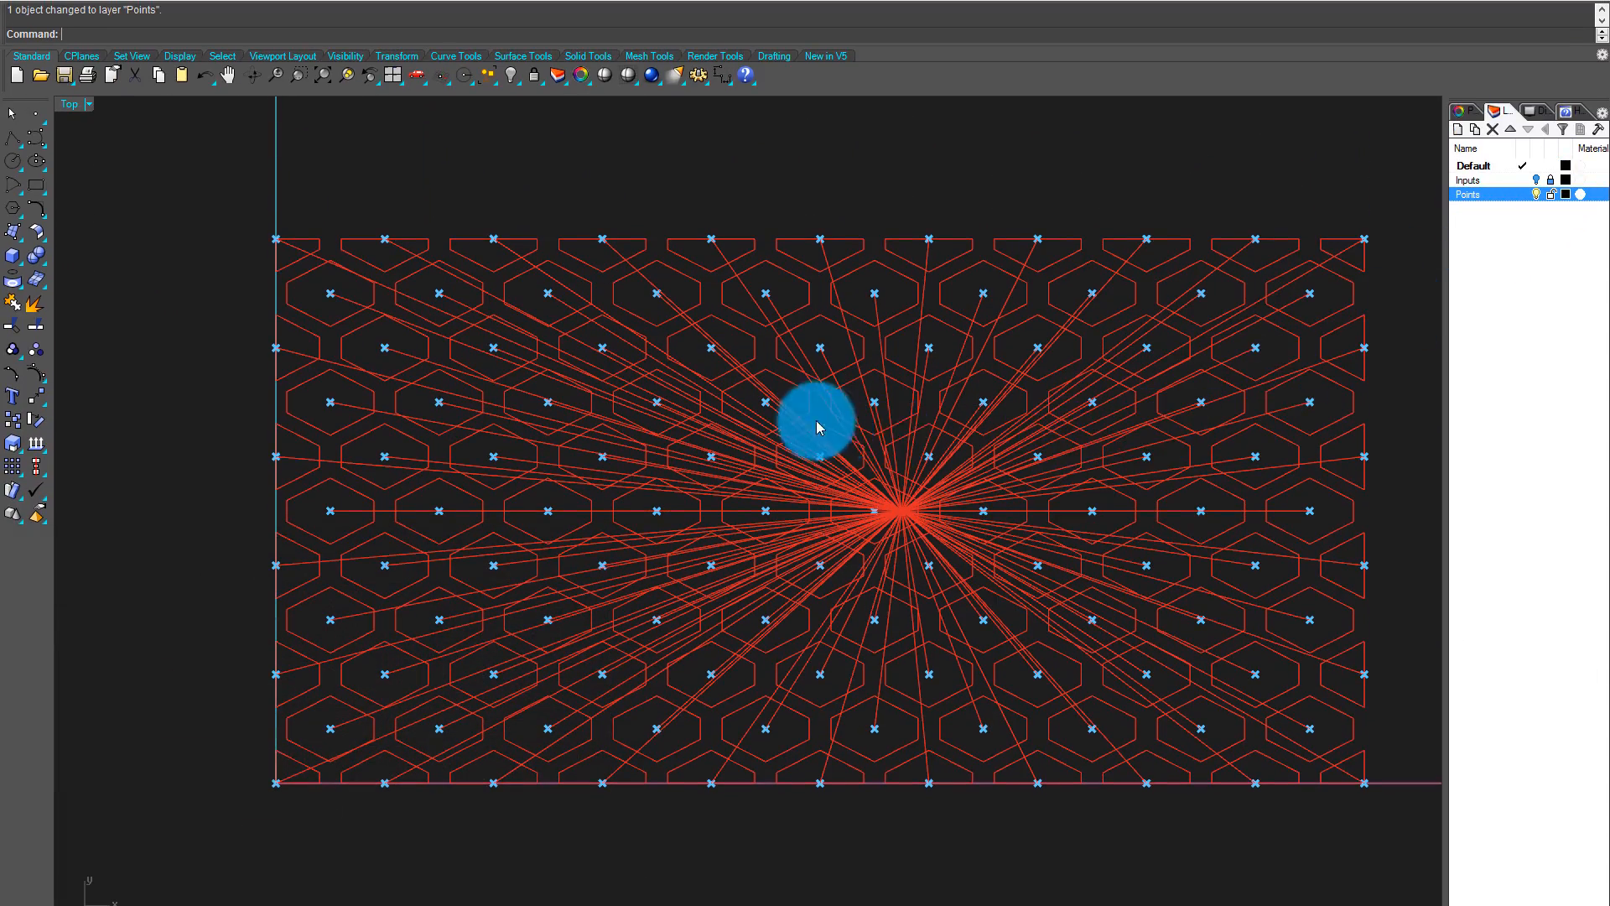
pyautogui.click(901, 508)
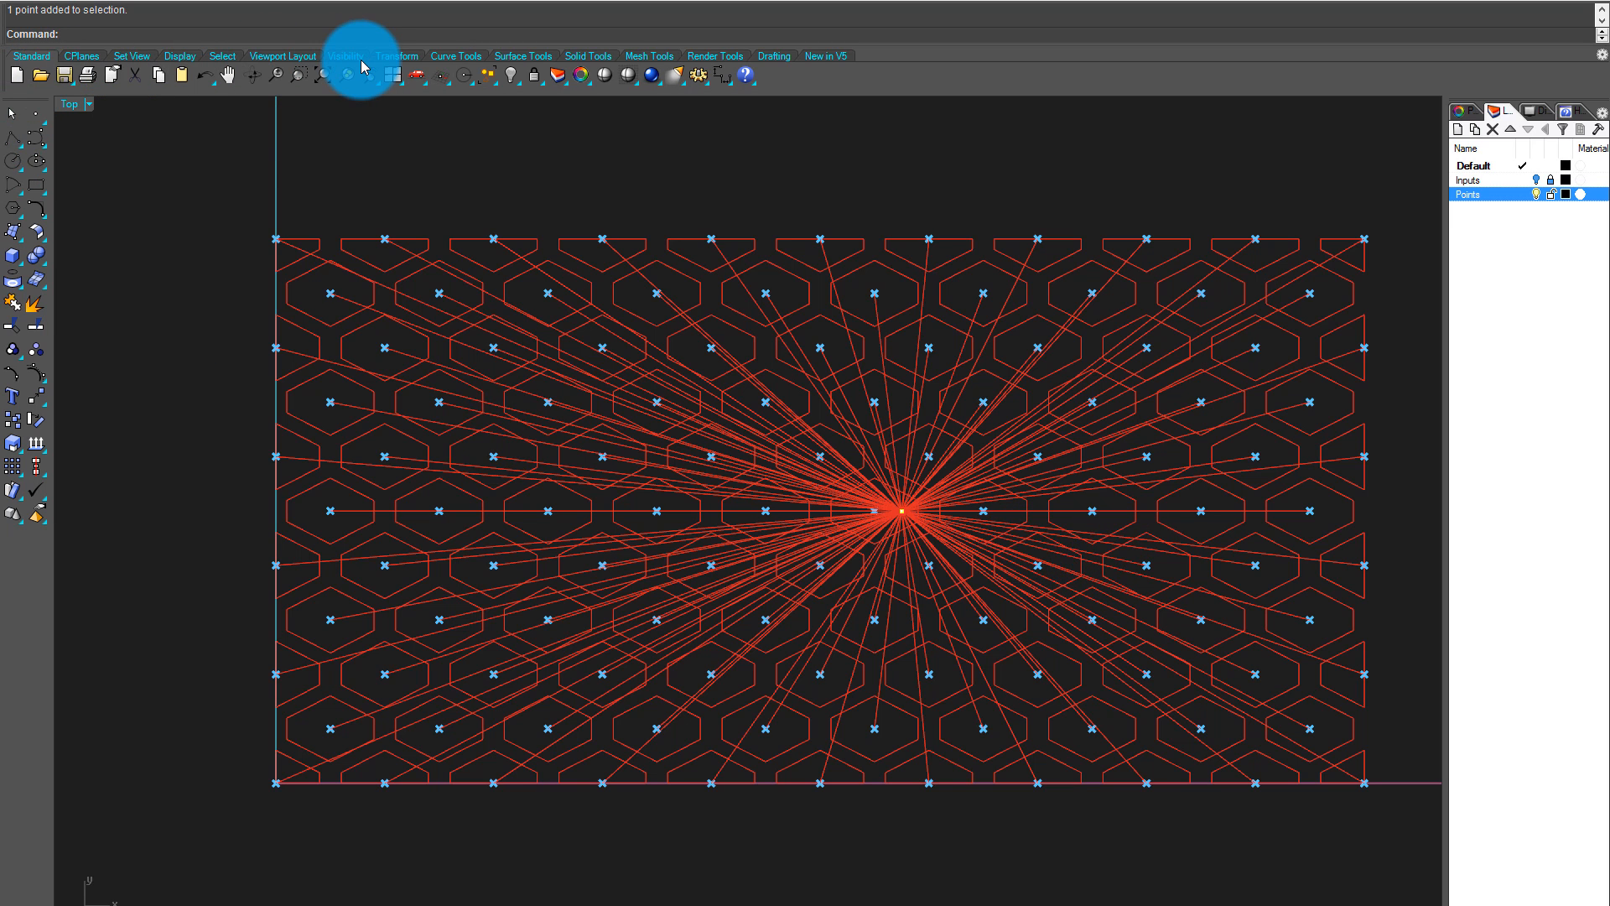
pyautogui.click(394, 57)
pyautogui.click(32, 82)
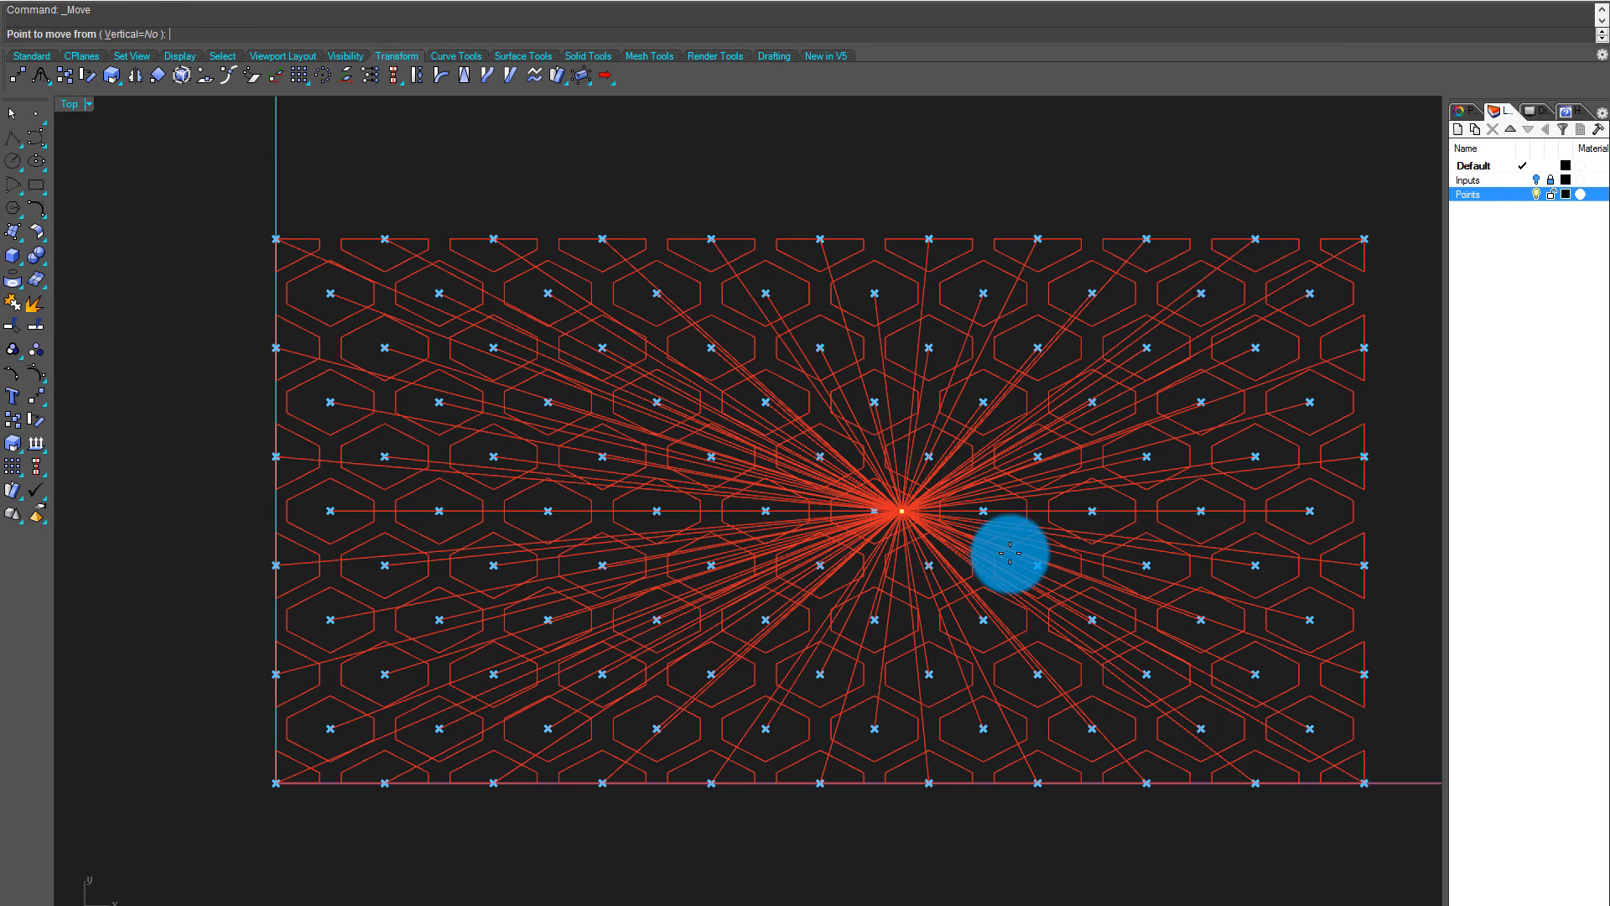
pyautogui.click(1016, 537)
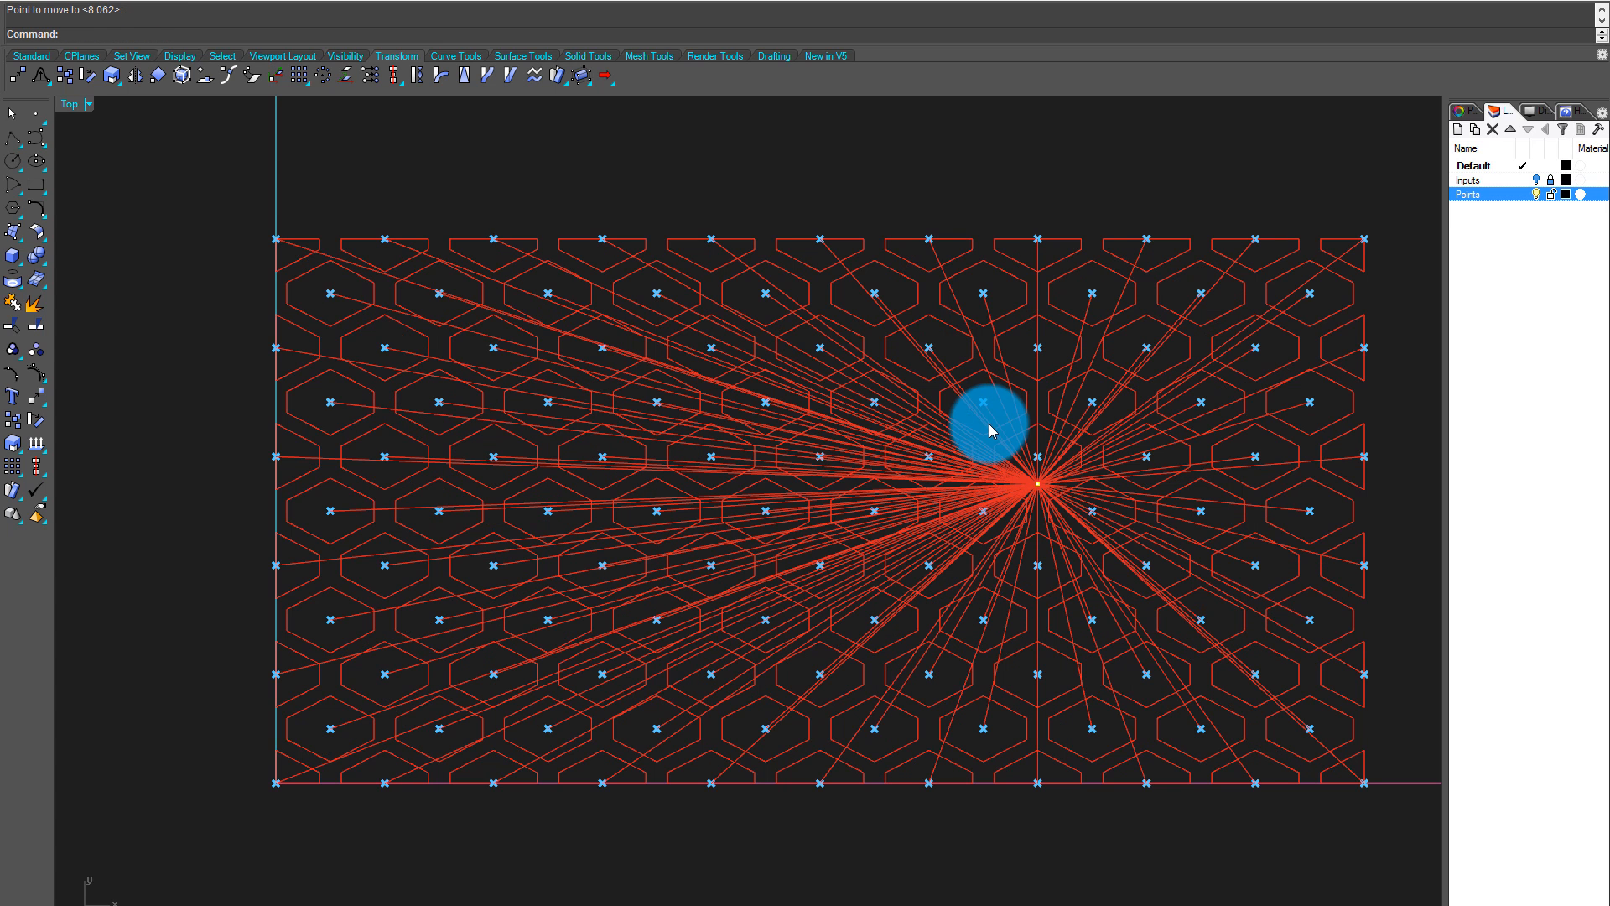
pyautogui.rightClick(1099, 505)
pyautogui.click(1102, 507)
pyautogui.click(821, 534)
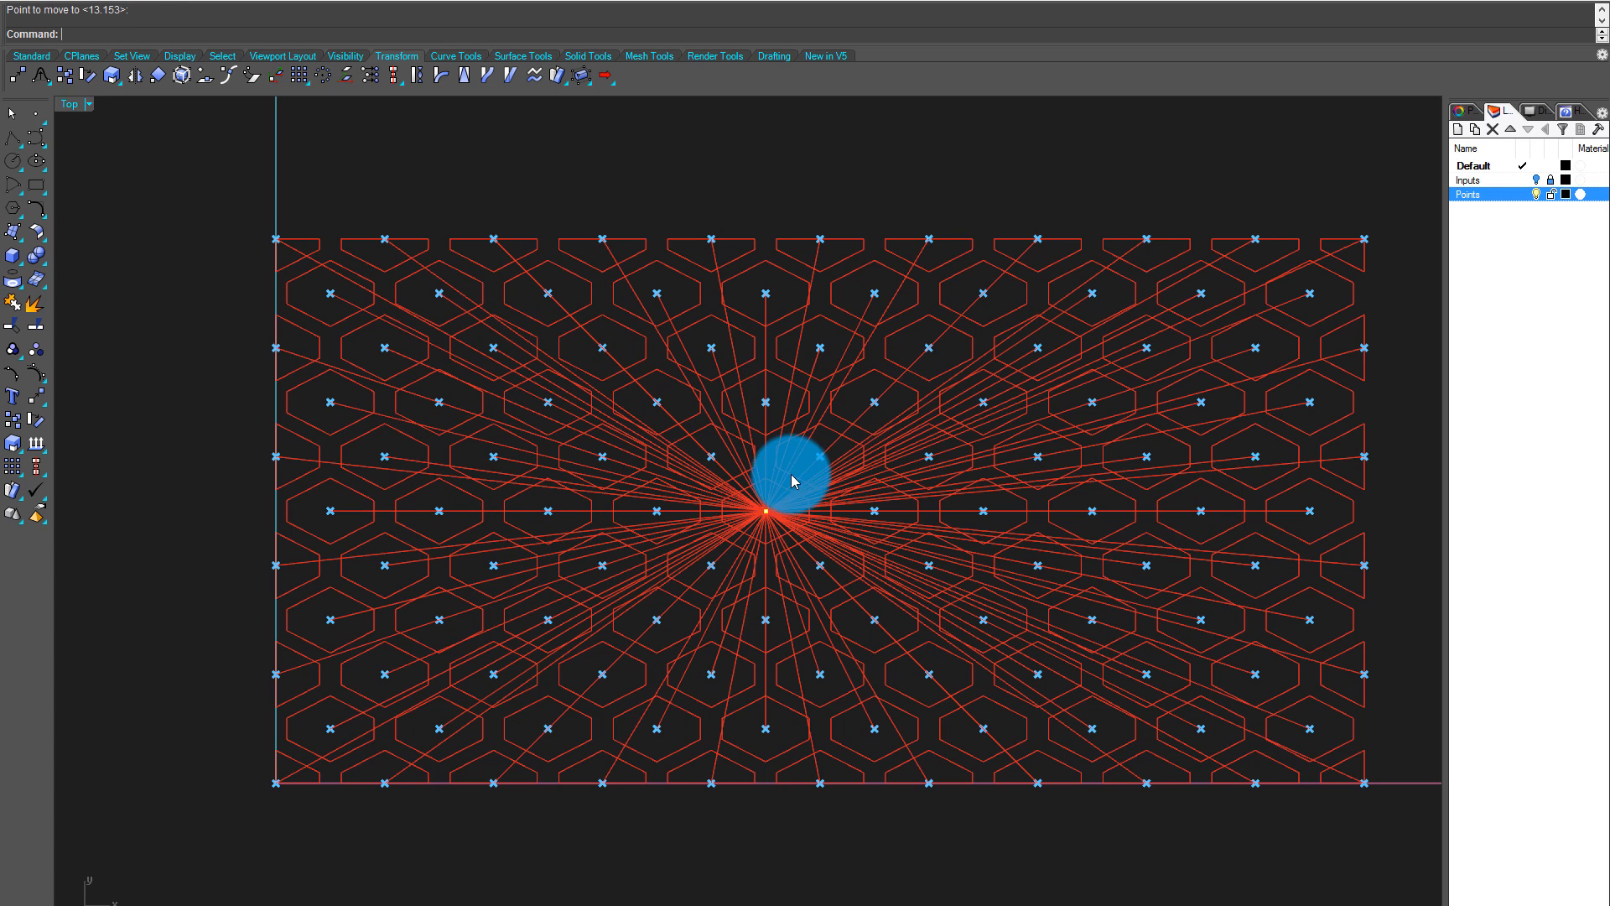
pyautogui.rightClick(797, 515)
pyautogui.click(844, 554)
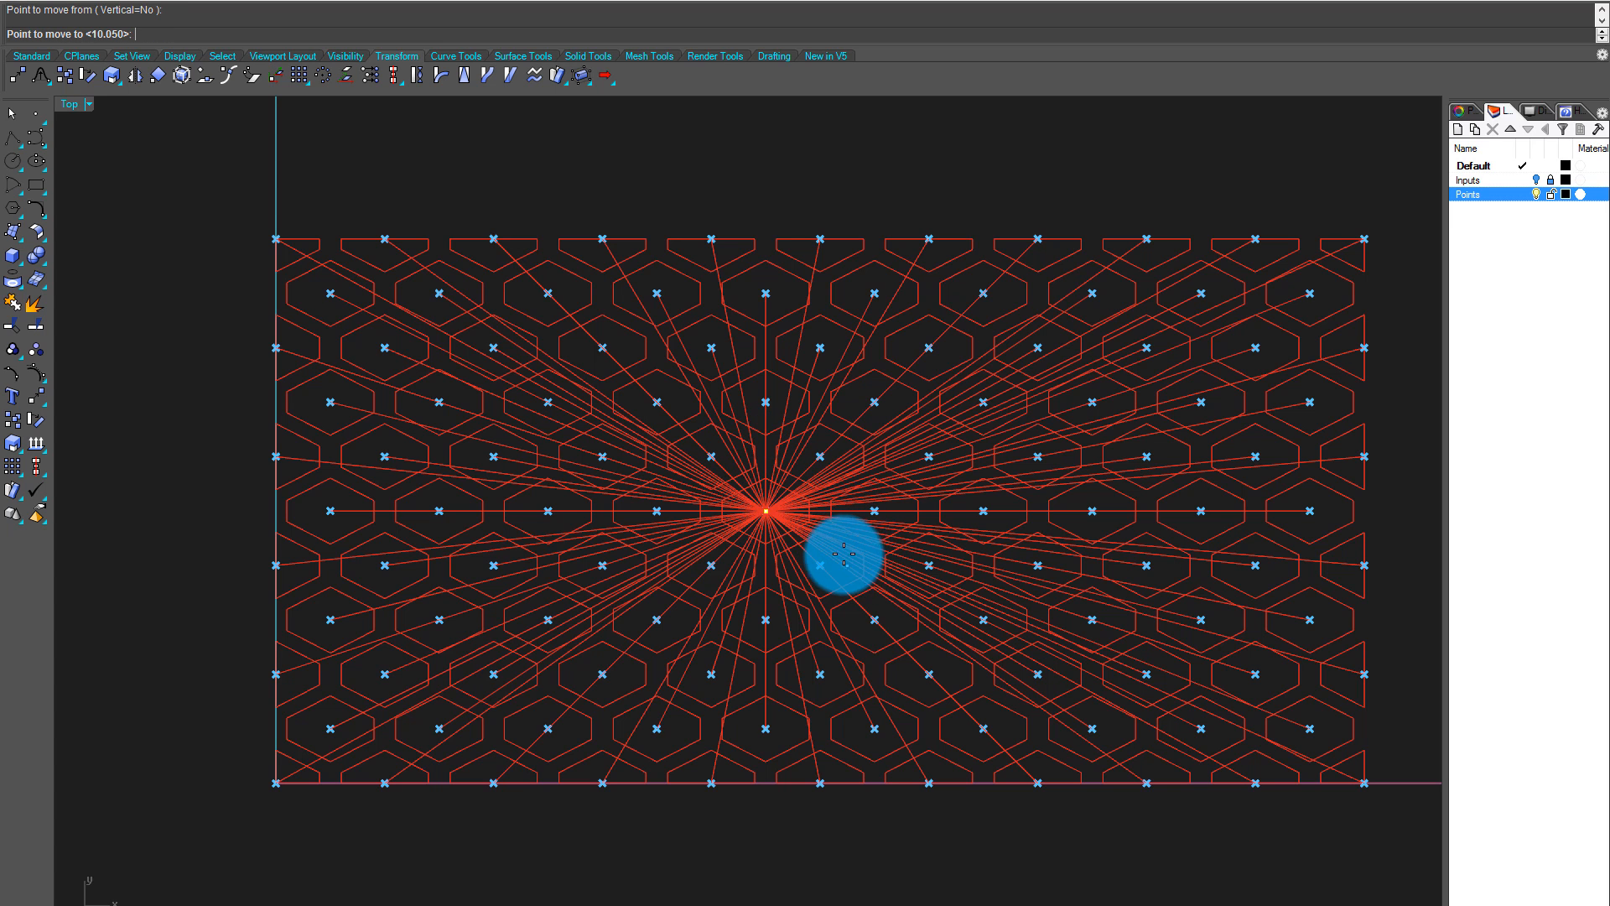
pyautogui.click(1036, 501)
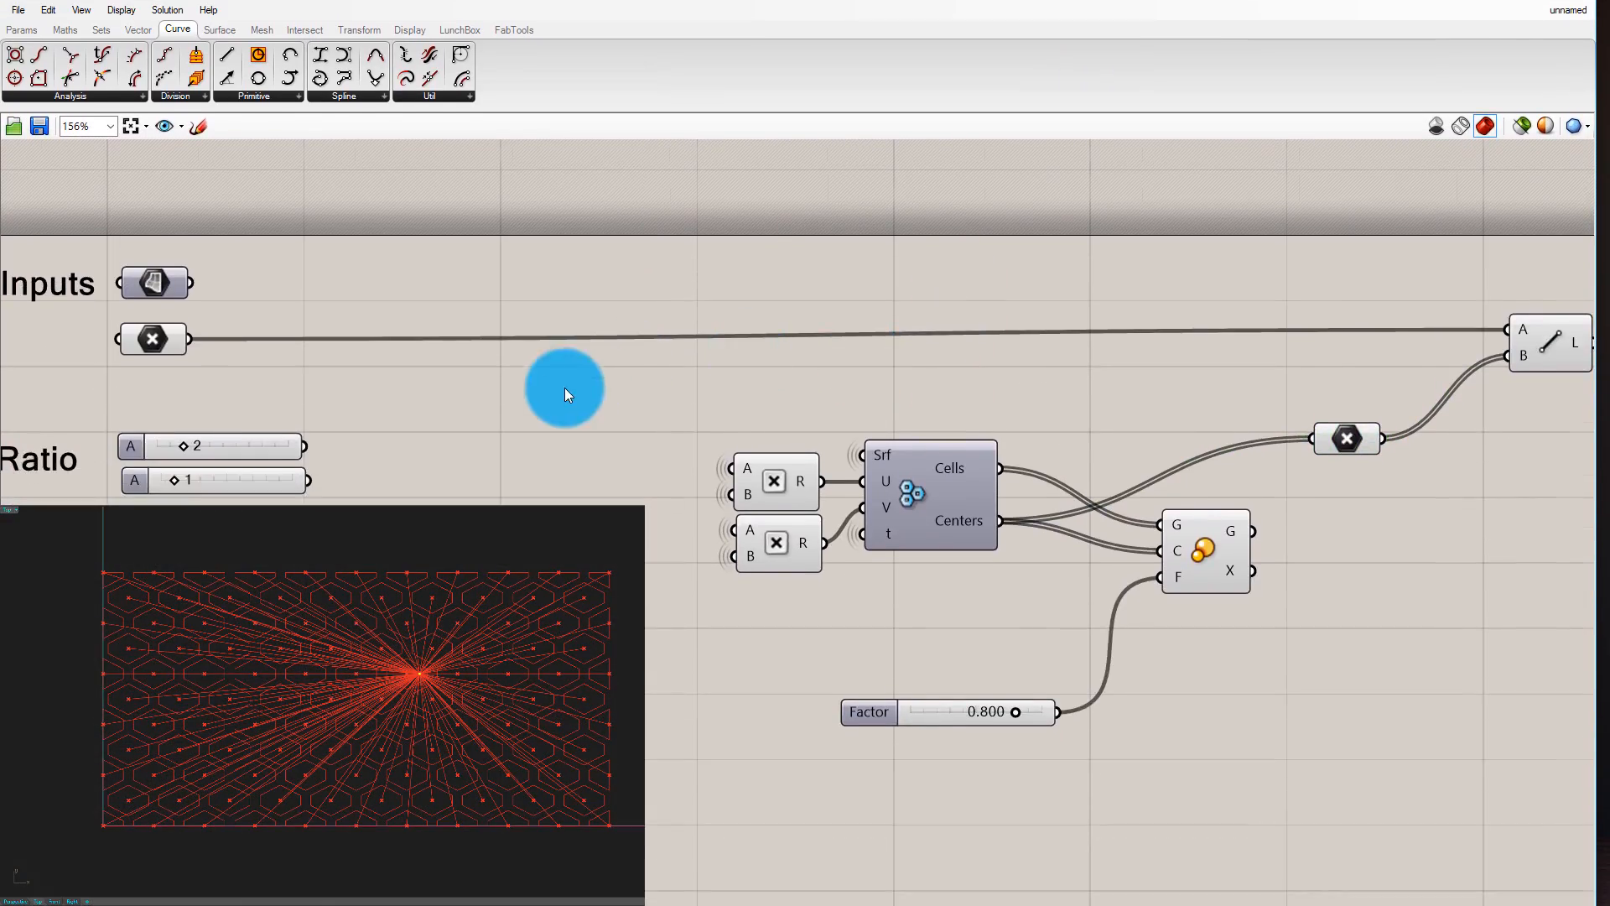
# Switch back to Grasshopper and add a Distance component between the hexagon cells and Line components
pyautogui.scroll(-2, 1172, 380)
pyautogui.scroll(2, 1121, 385)
pyautogui.moveTo(1120, 384); pyautogui.dragTo(1200, 411, button='right')
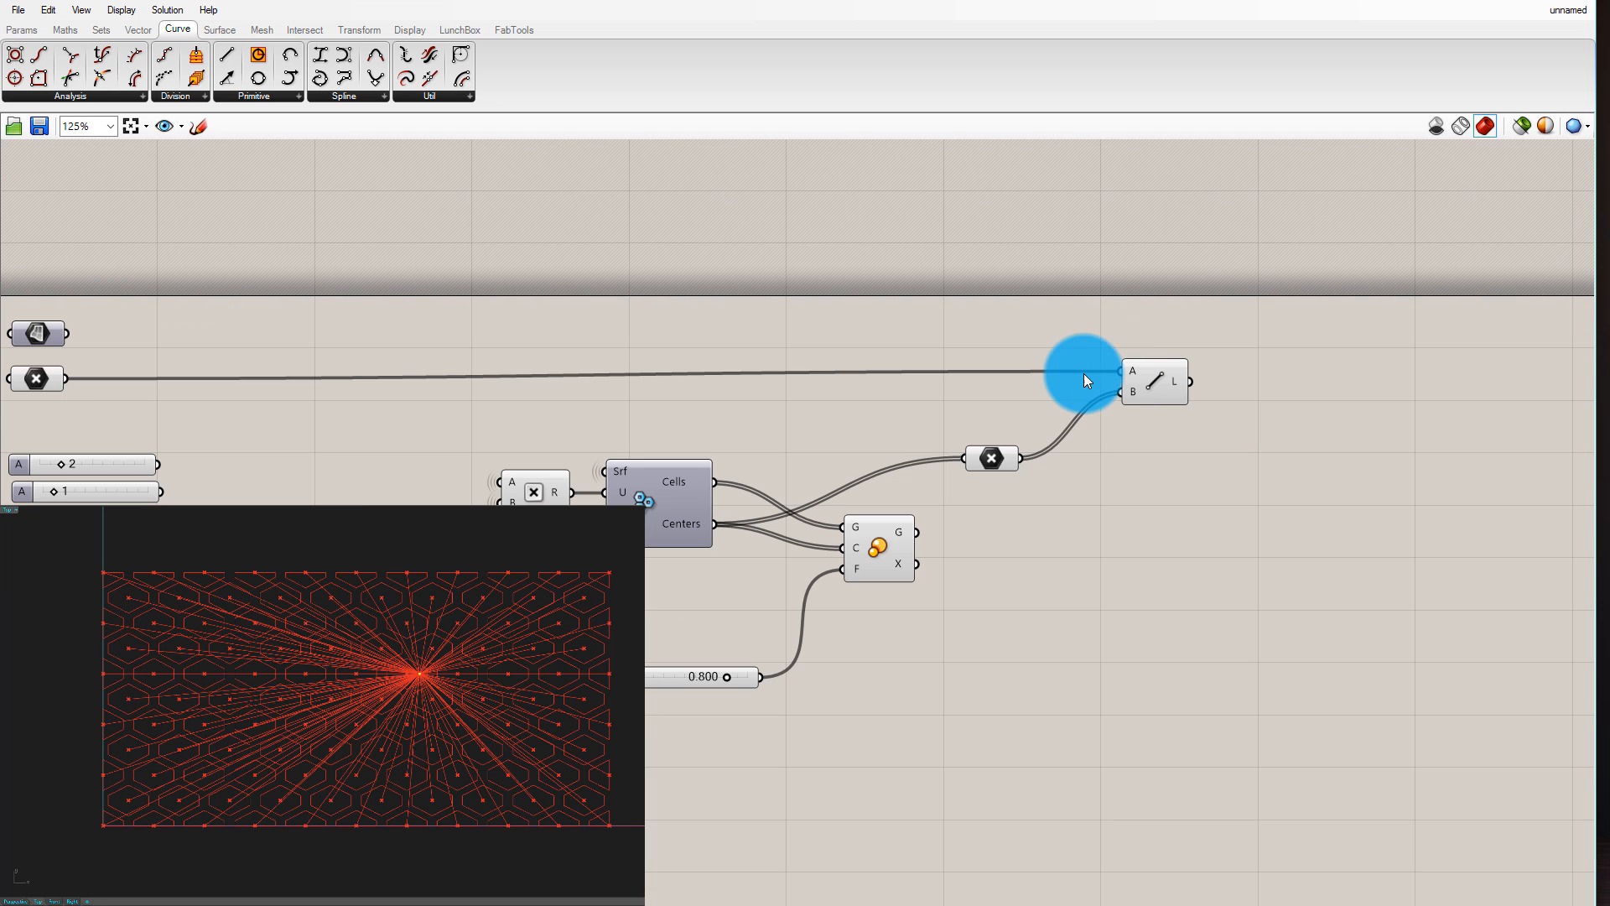
pyautogui.doubleClick(964, 384)
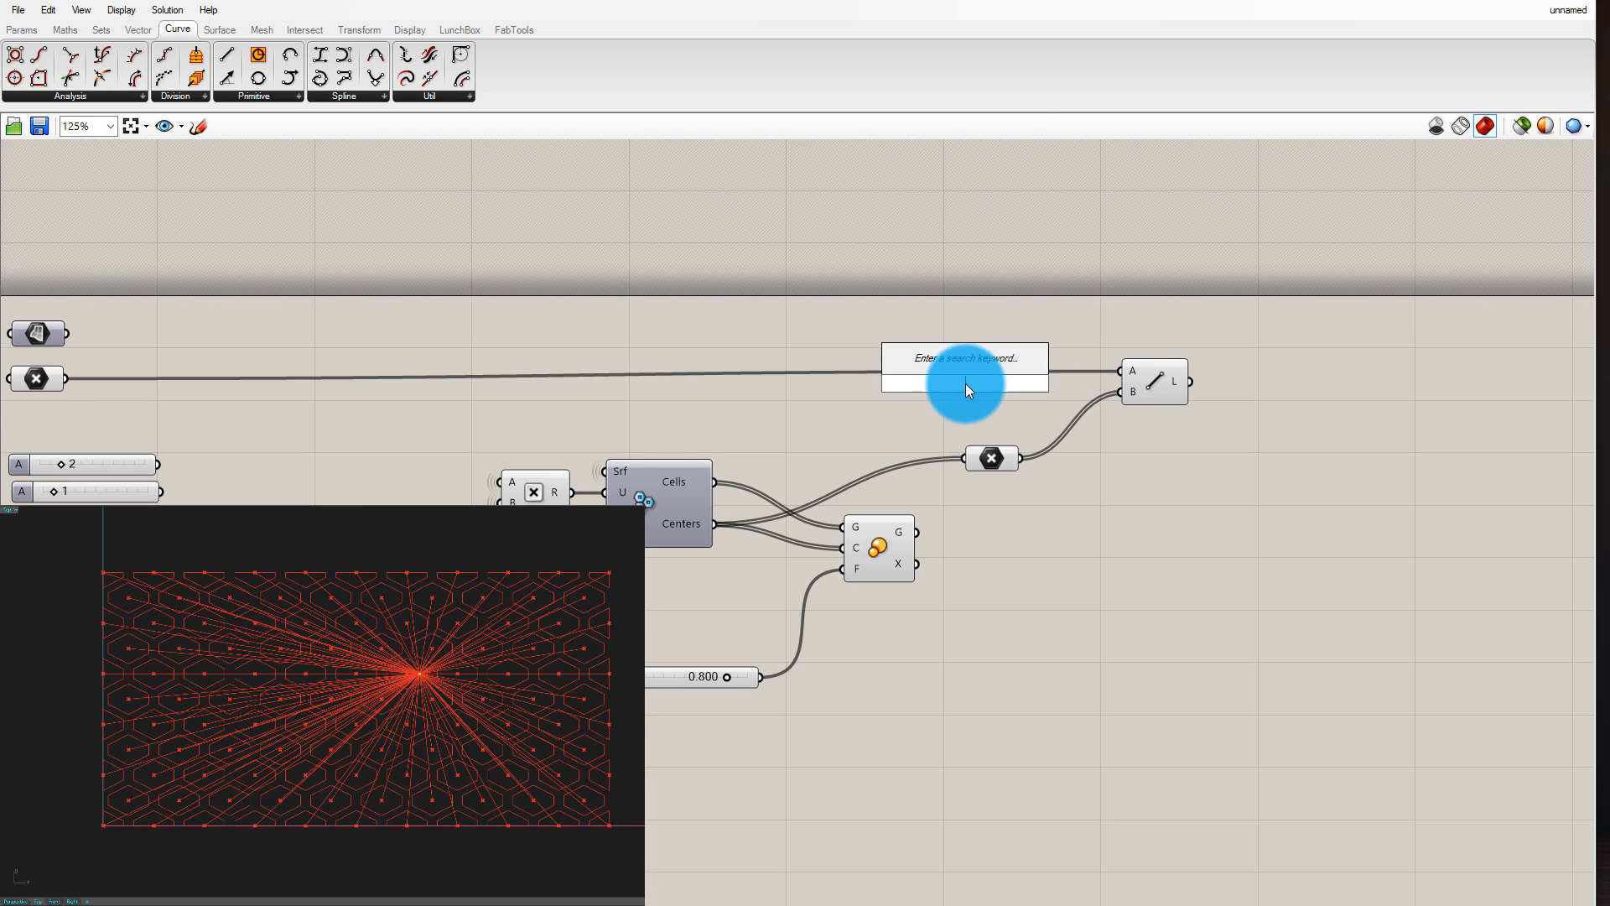
pyautogui.write('de')
pyautogui.write('st')
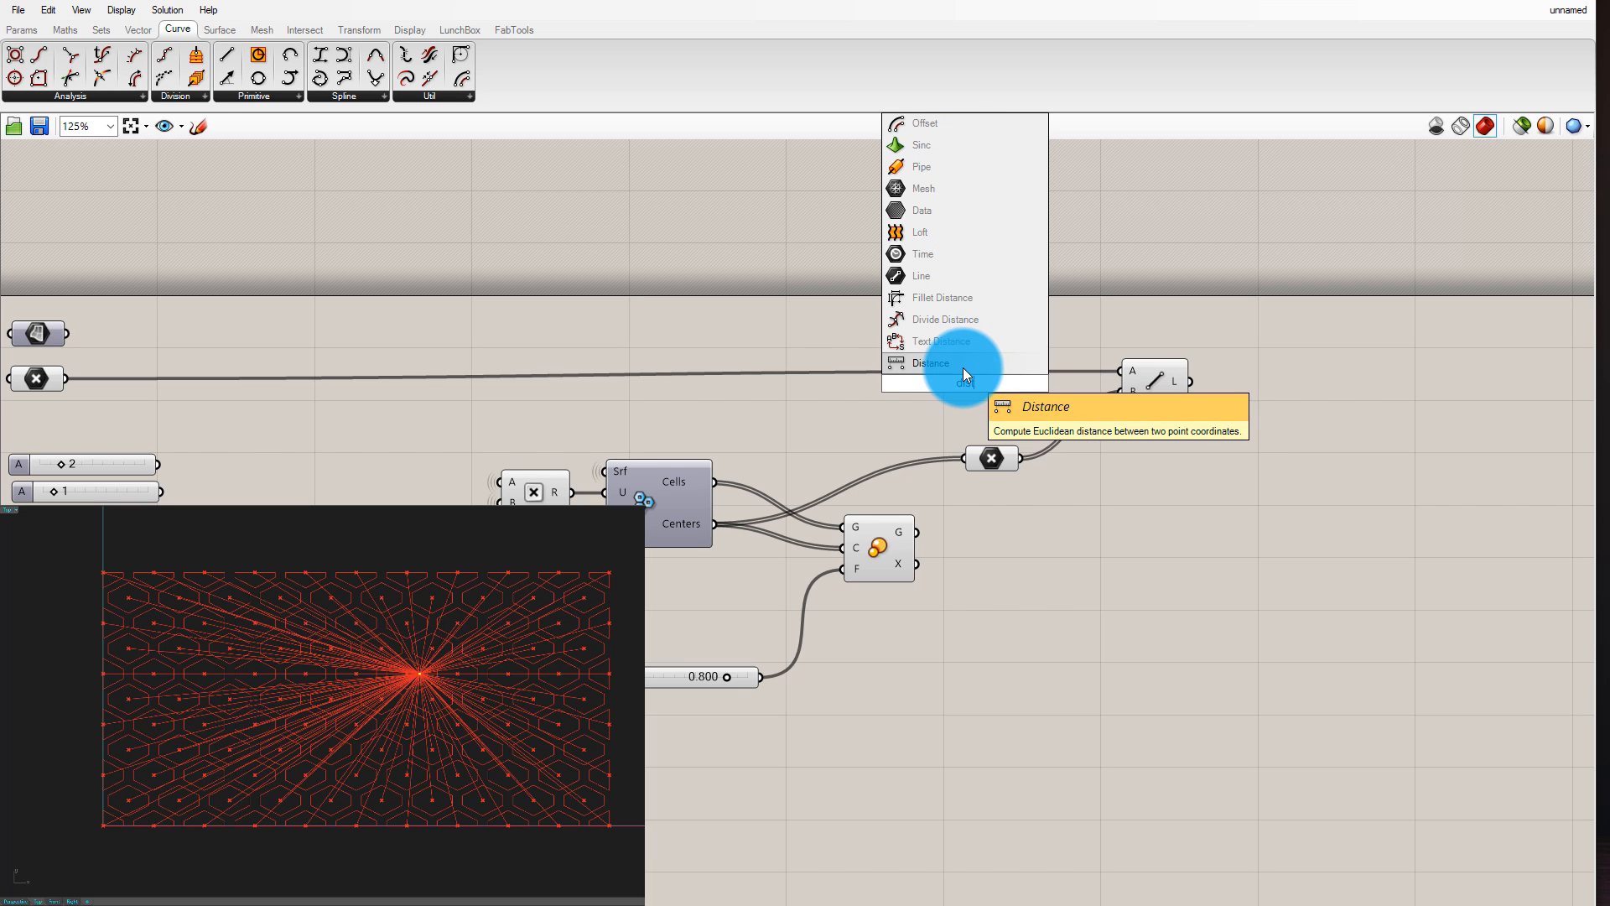
pyautogui.click(962, 364)
pyautogui.moveTo(923, 413); pyautogui.dragTo(910, 395)
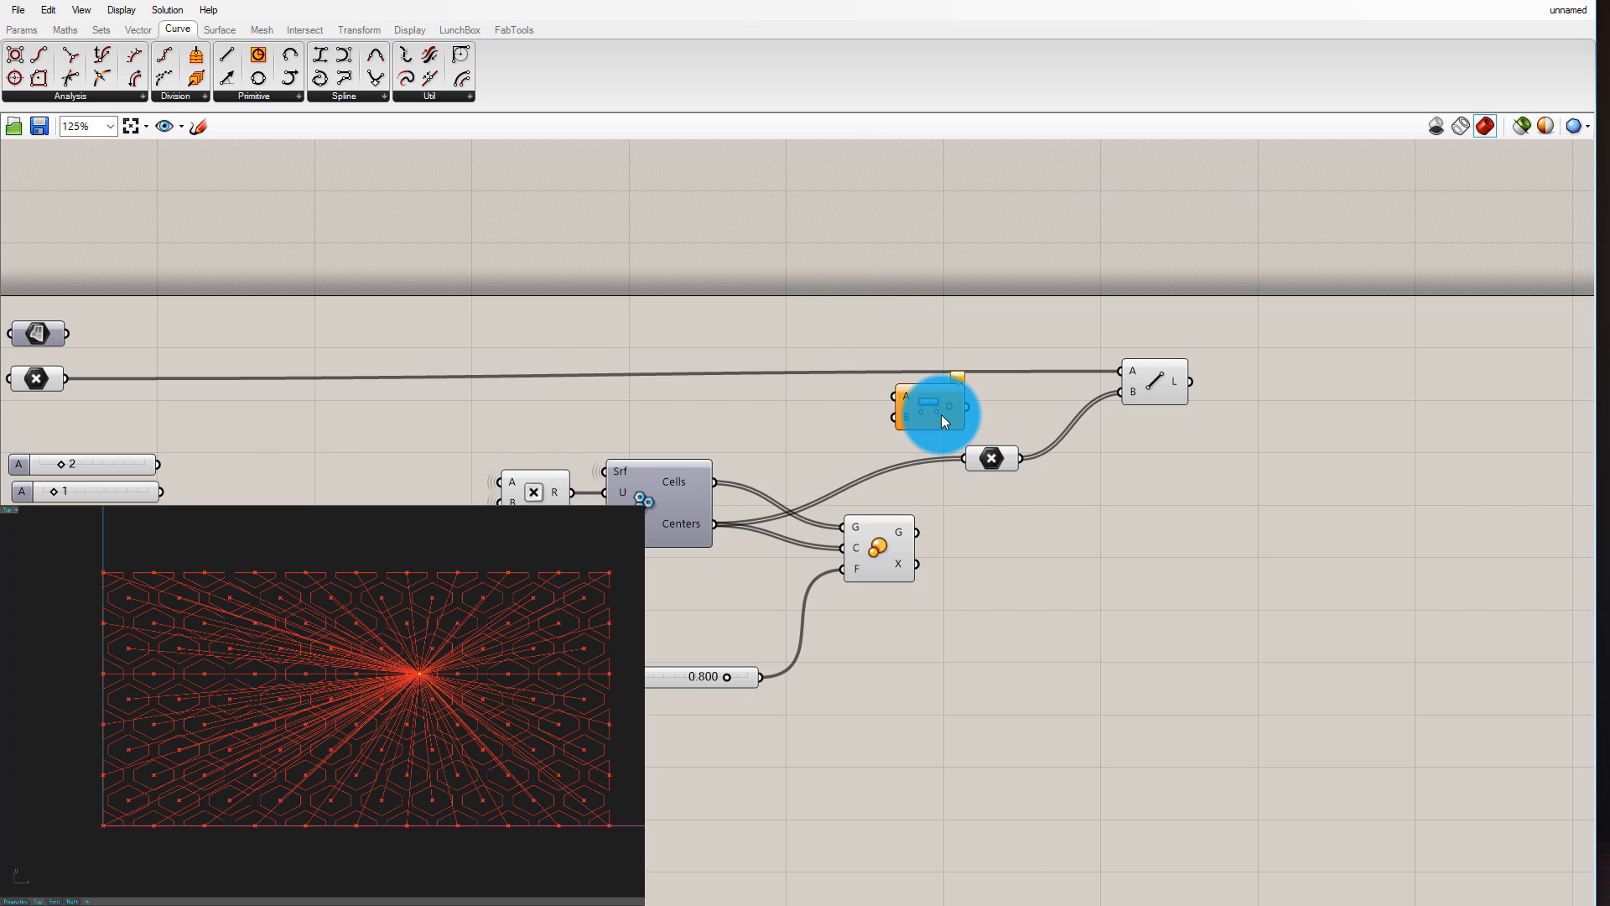
# Find where the placed Distance component is located in the component library
pyautogui.keyDown('ctrl'); pyautogui.keyDown('alt'); pyautogui.click(942, 416); pyautogui.keyUp('alt'); pyautogui.keyUp('ctrl')
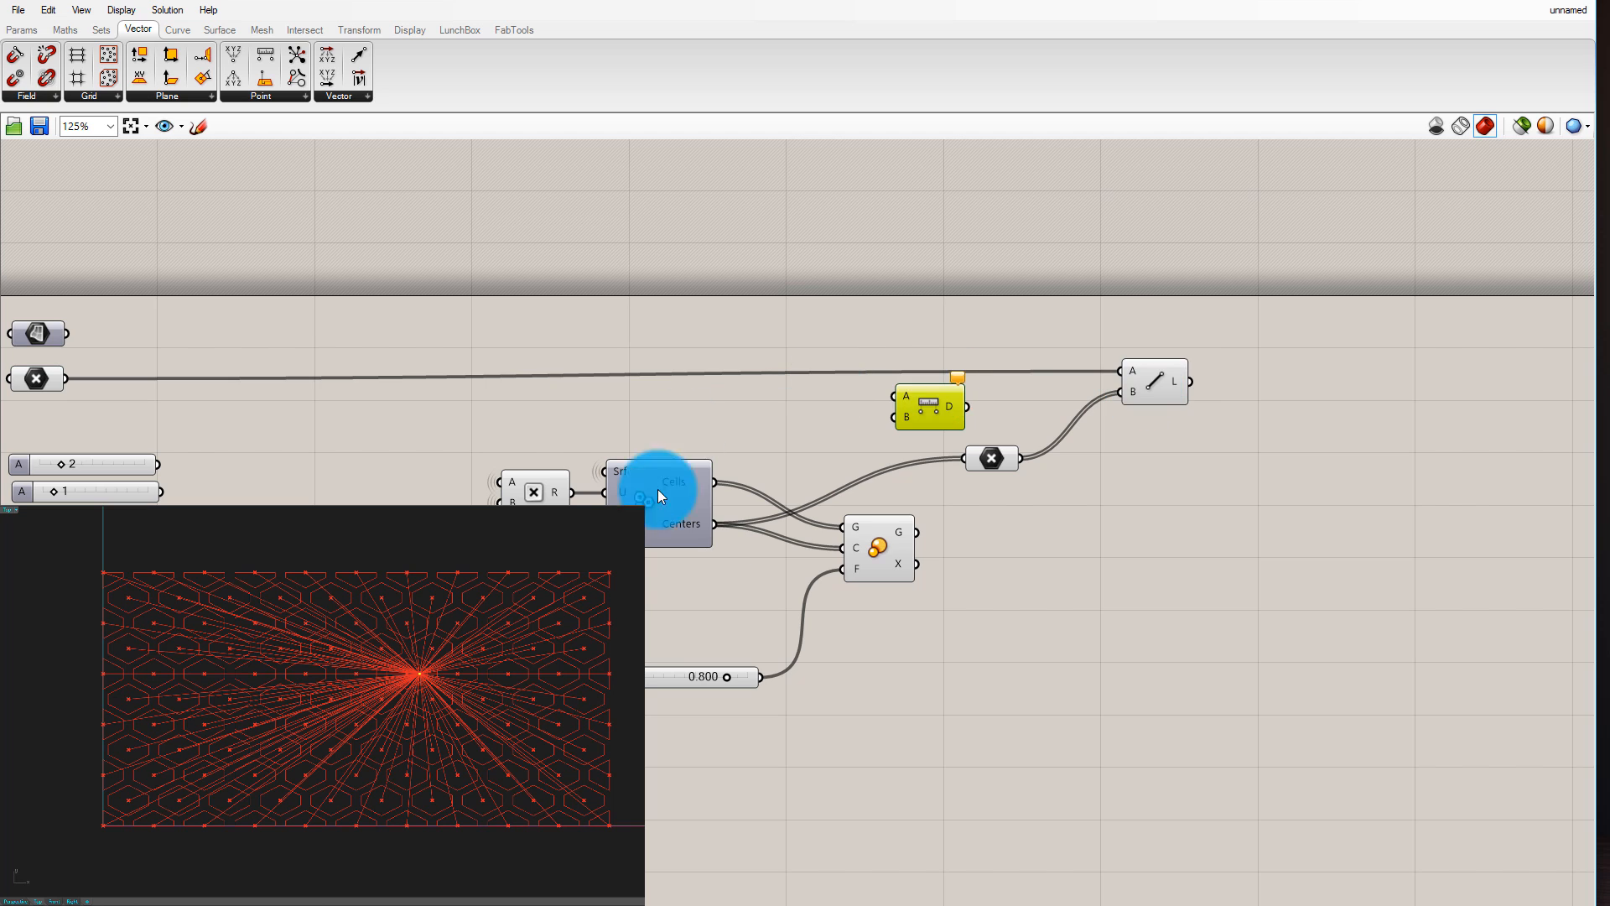
pyautogui.moveTo(780, 466); pyautogui.dragTo(909, 476, button='right')
pyautogui.scroll(-1, 1243, 436)
pyautogui.scroll(2, 1025, 432)
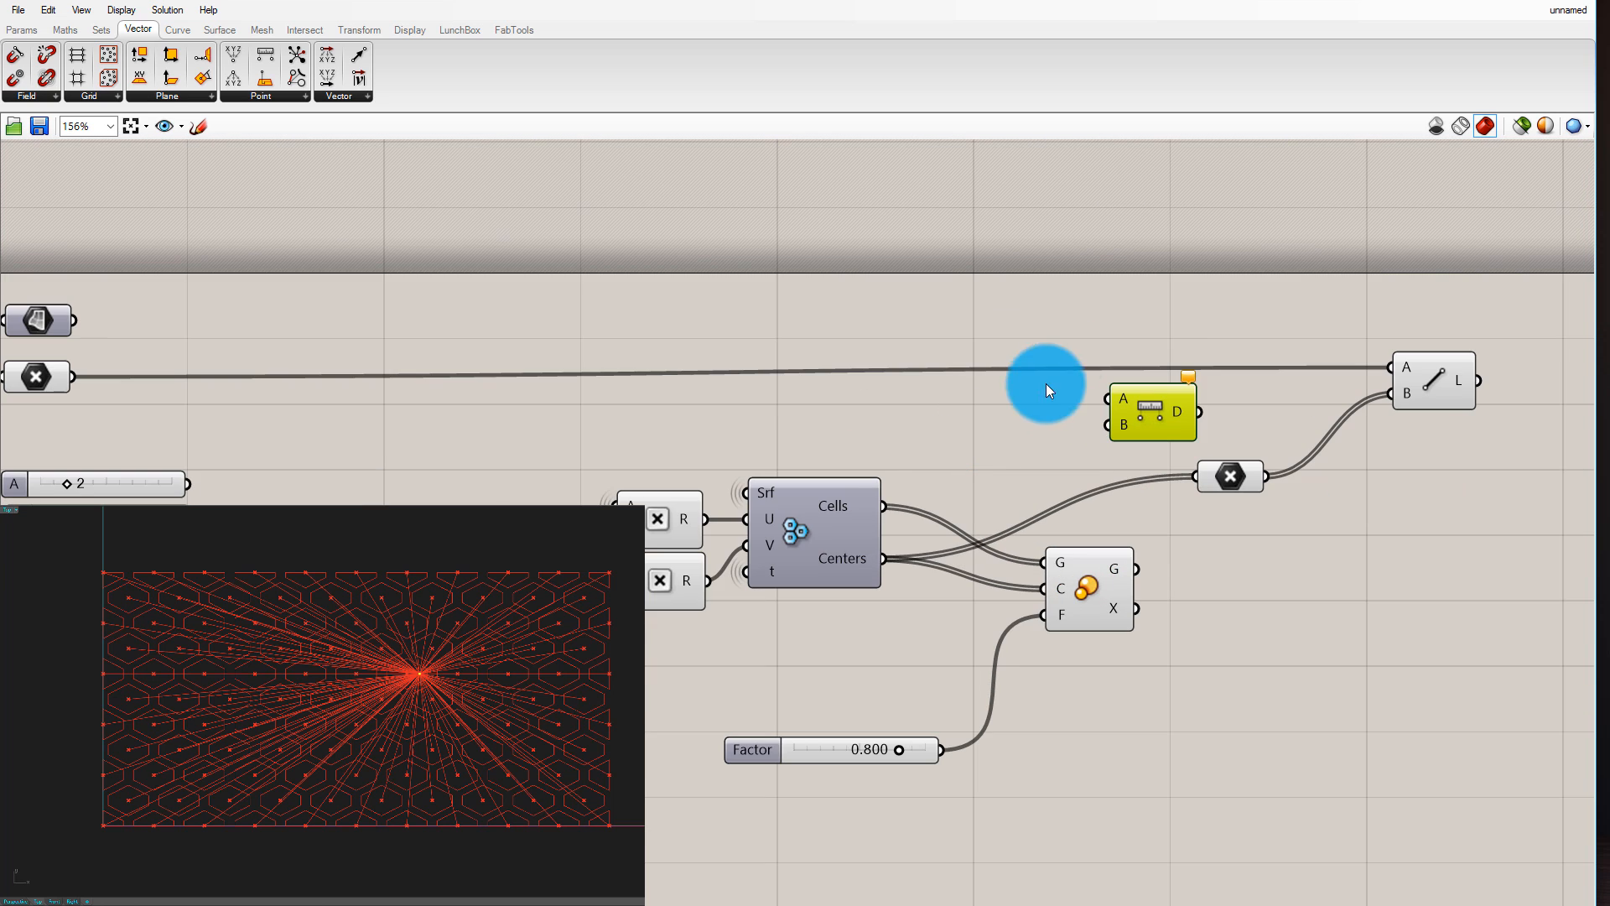
pyautogui.scroll(-2, 1329, 336)
pyautogui.scroll(1, 1235, 362)
pyautogui.scroll(-1, 954, 494)
pyautogui.click(1264, 587)
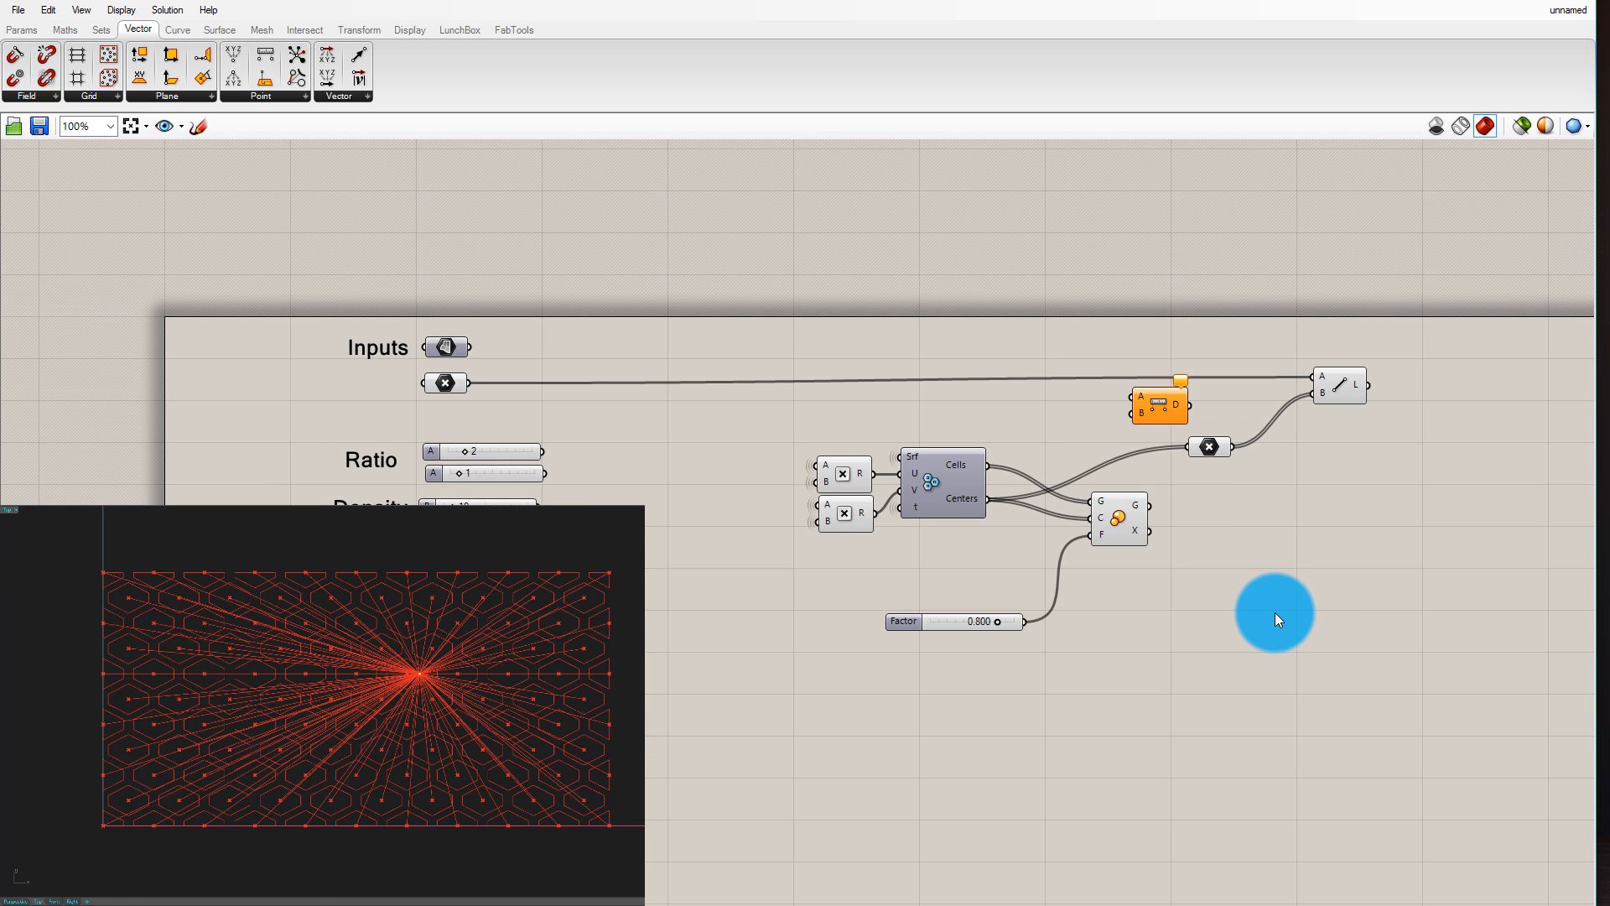
pyautogui.doubleClick(1276, 612)
pyautogui.write('ddfdf')
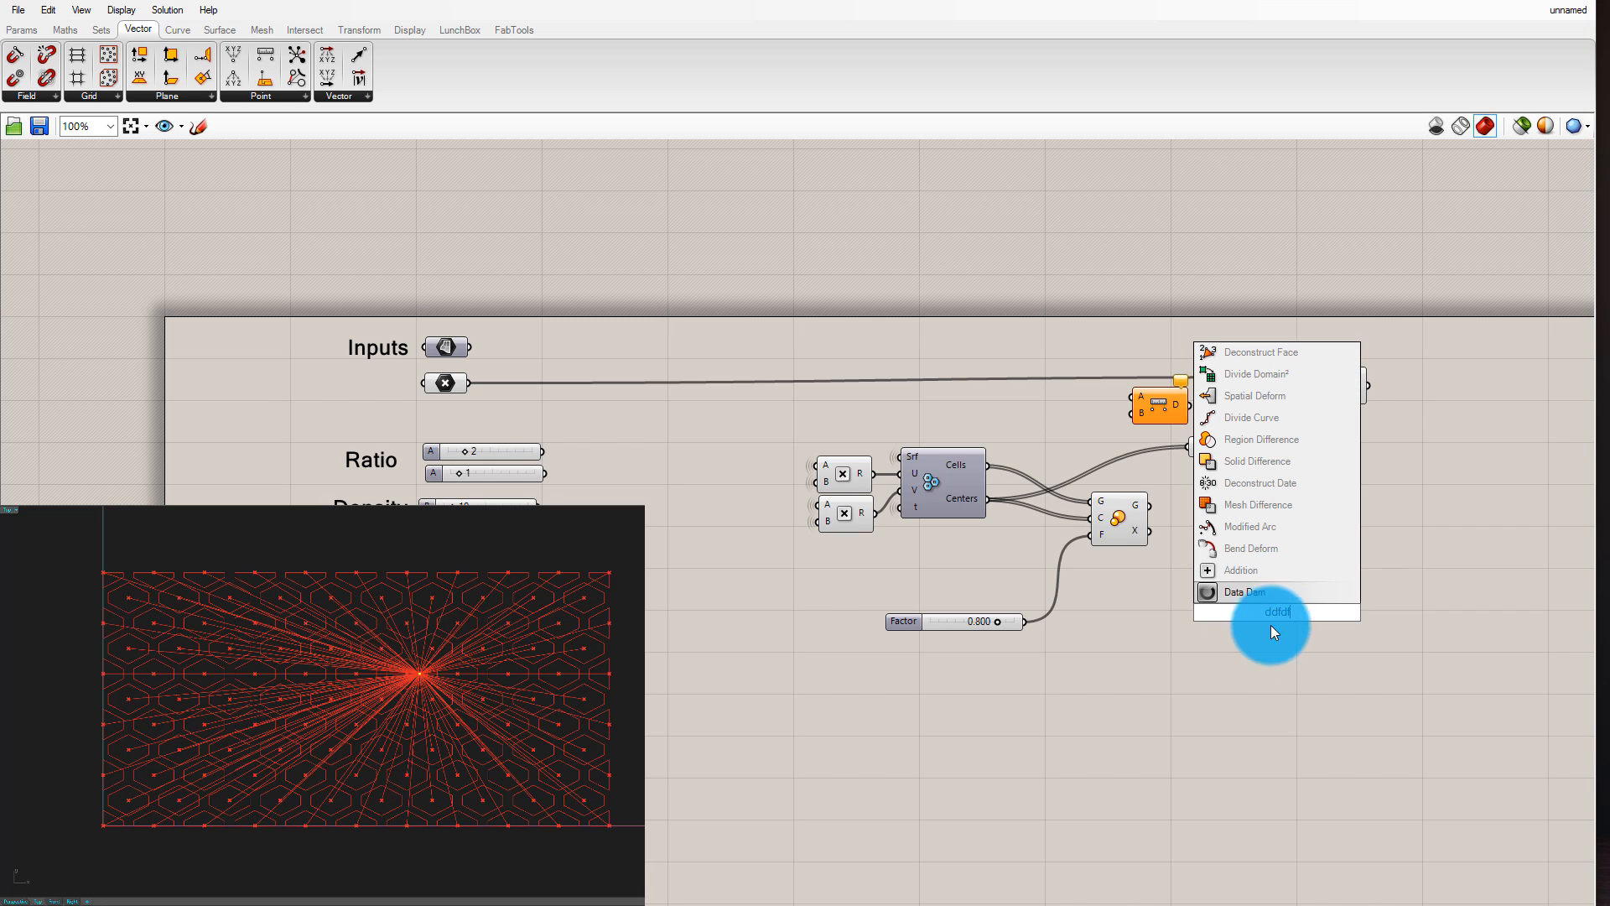
pyautogui.press('Escape')
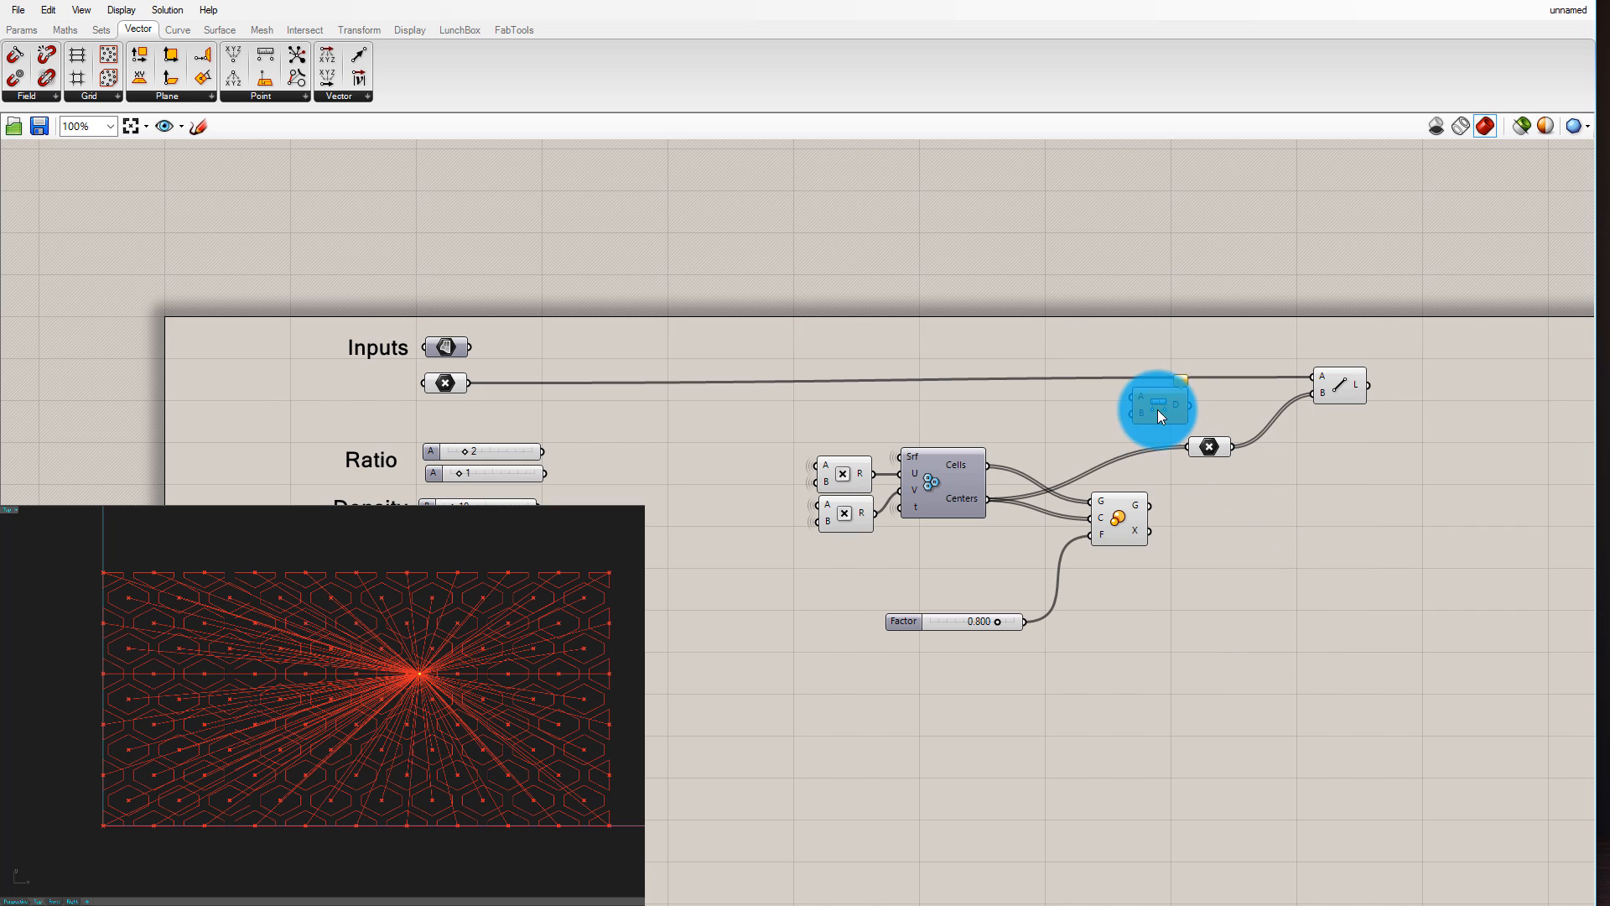
# Place the Distance component above the centres' Point parameter and wire the referenced point to A and the cell centres to B
pyautogui.moveTo(1174, 410); pyautogui.dragTo(815, 274)
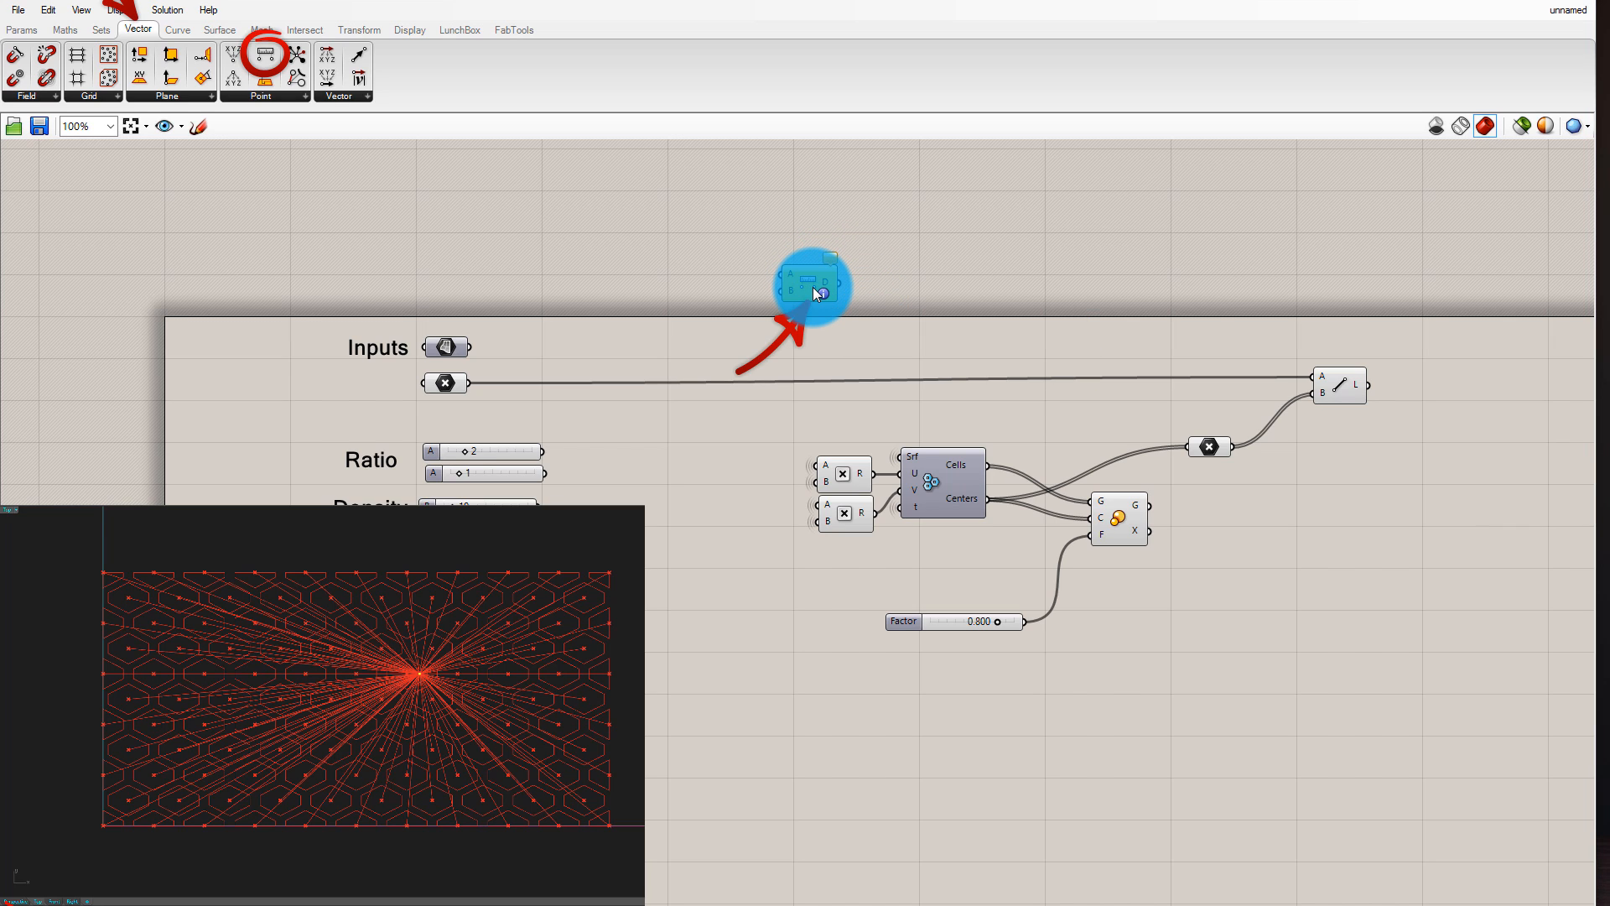
pyautogui.click(719, 288)
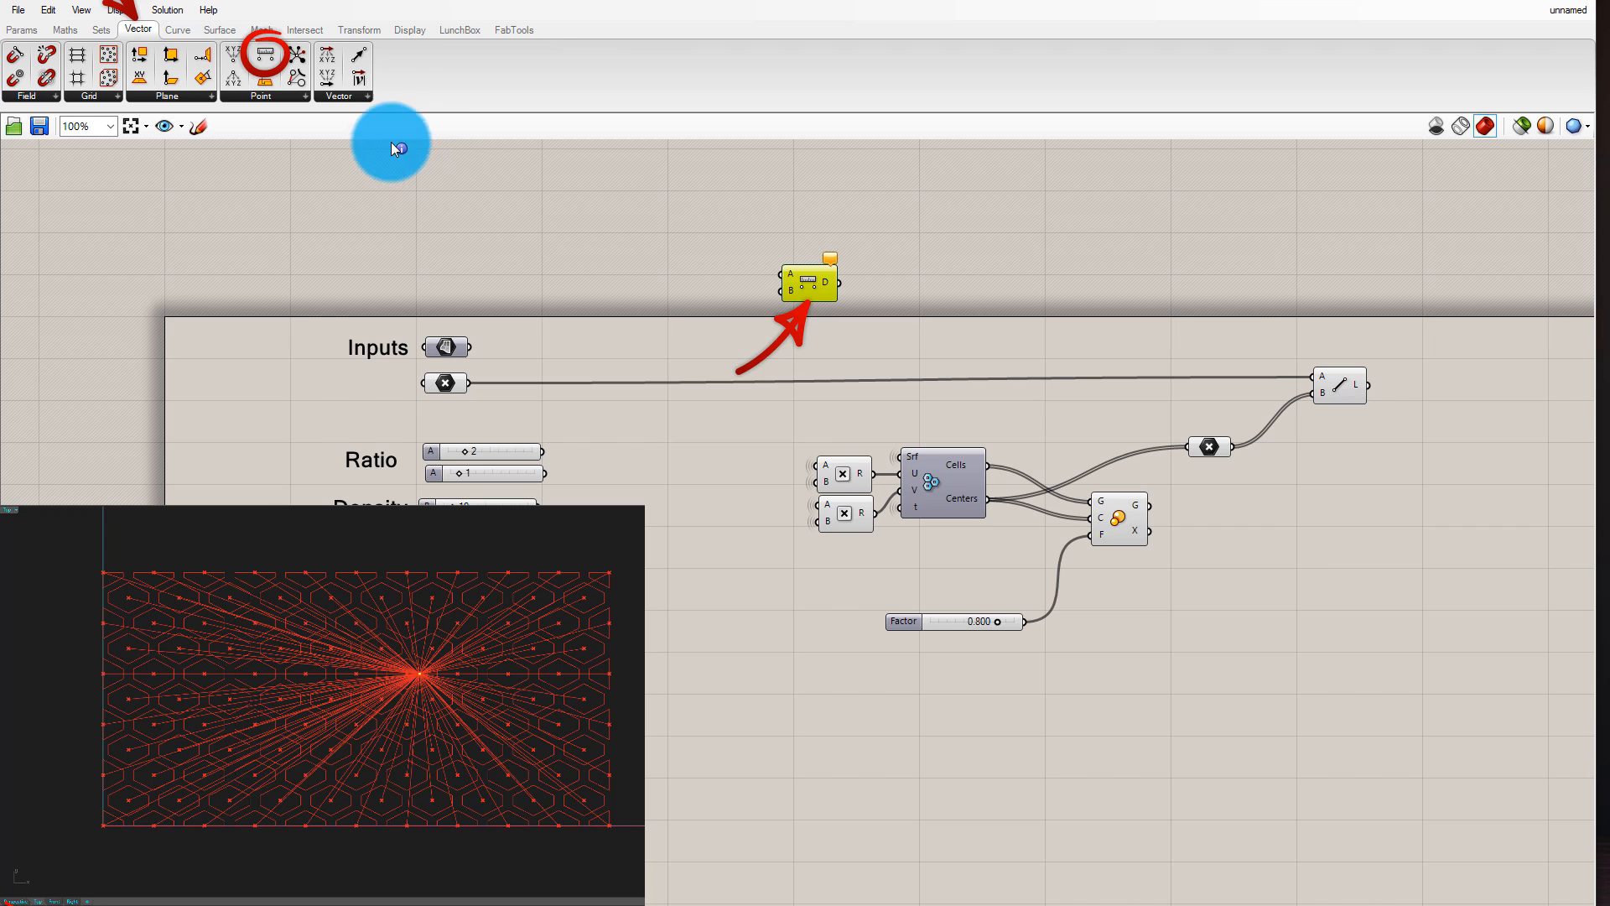
pyautogui.scroll(2, 901, 290)
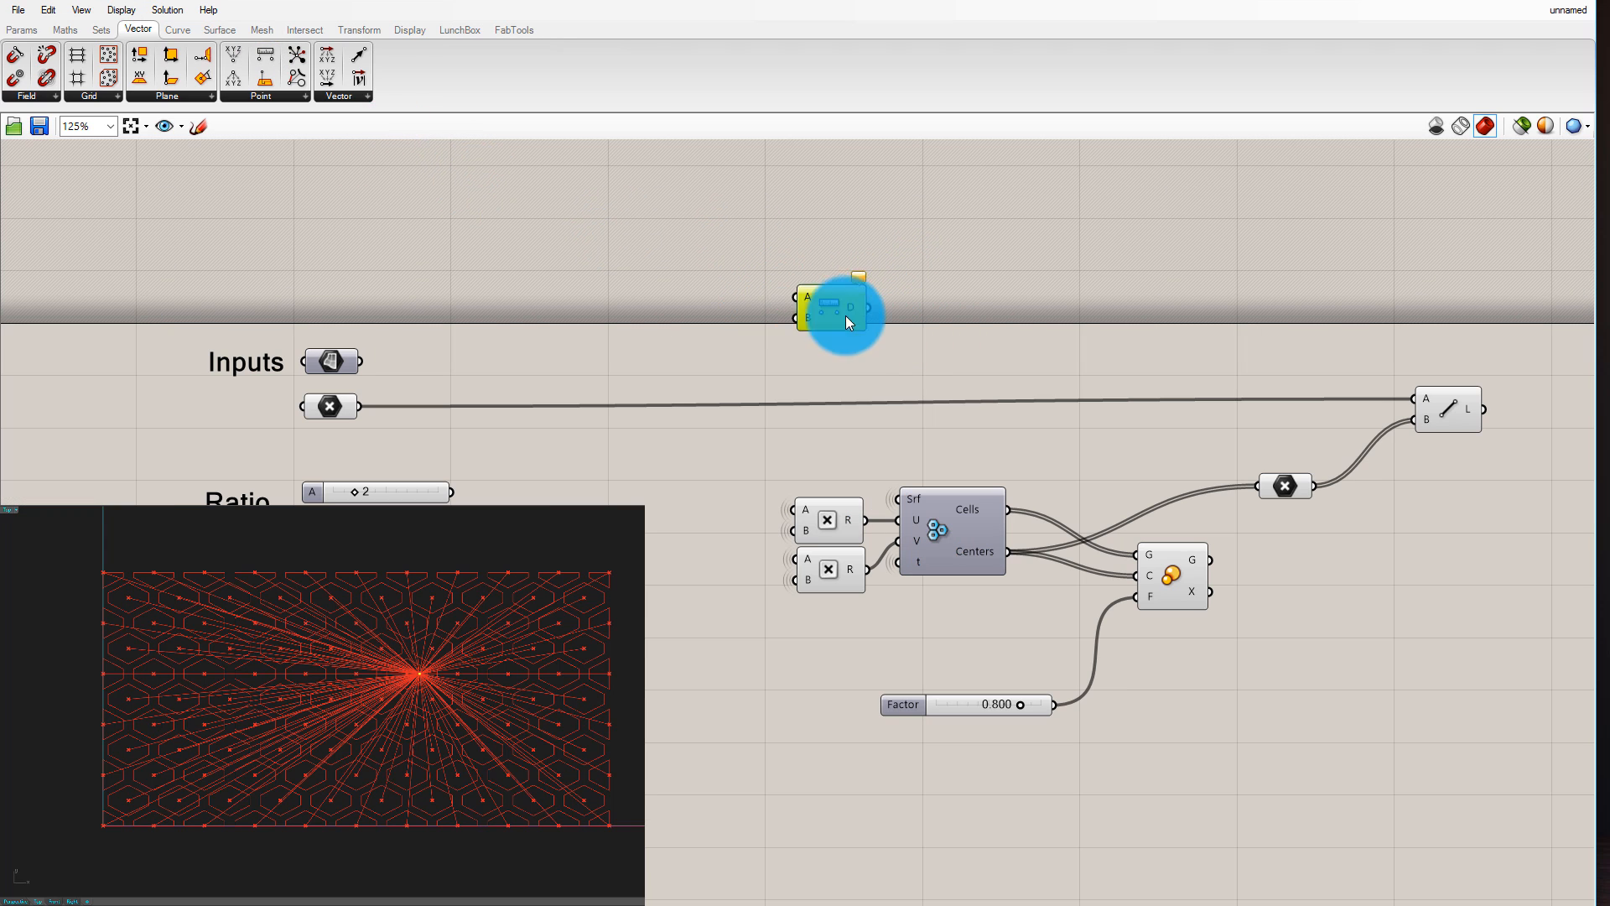
pyautogui.moveTo(356, 405); pyautogui.dragTo(1286, 324)
pyautogui.scroll(3, 1345, 355)
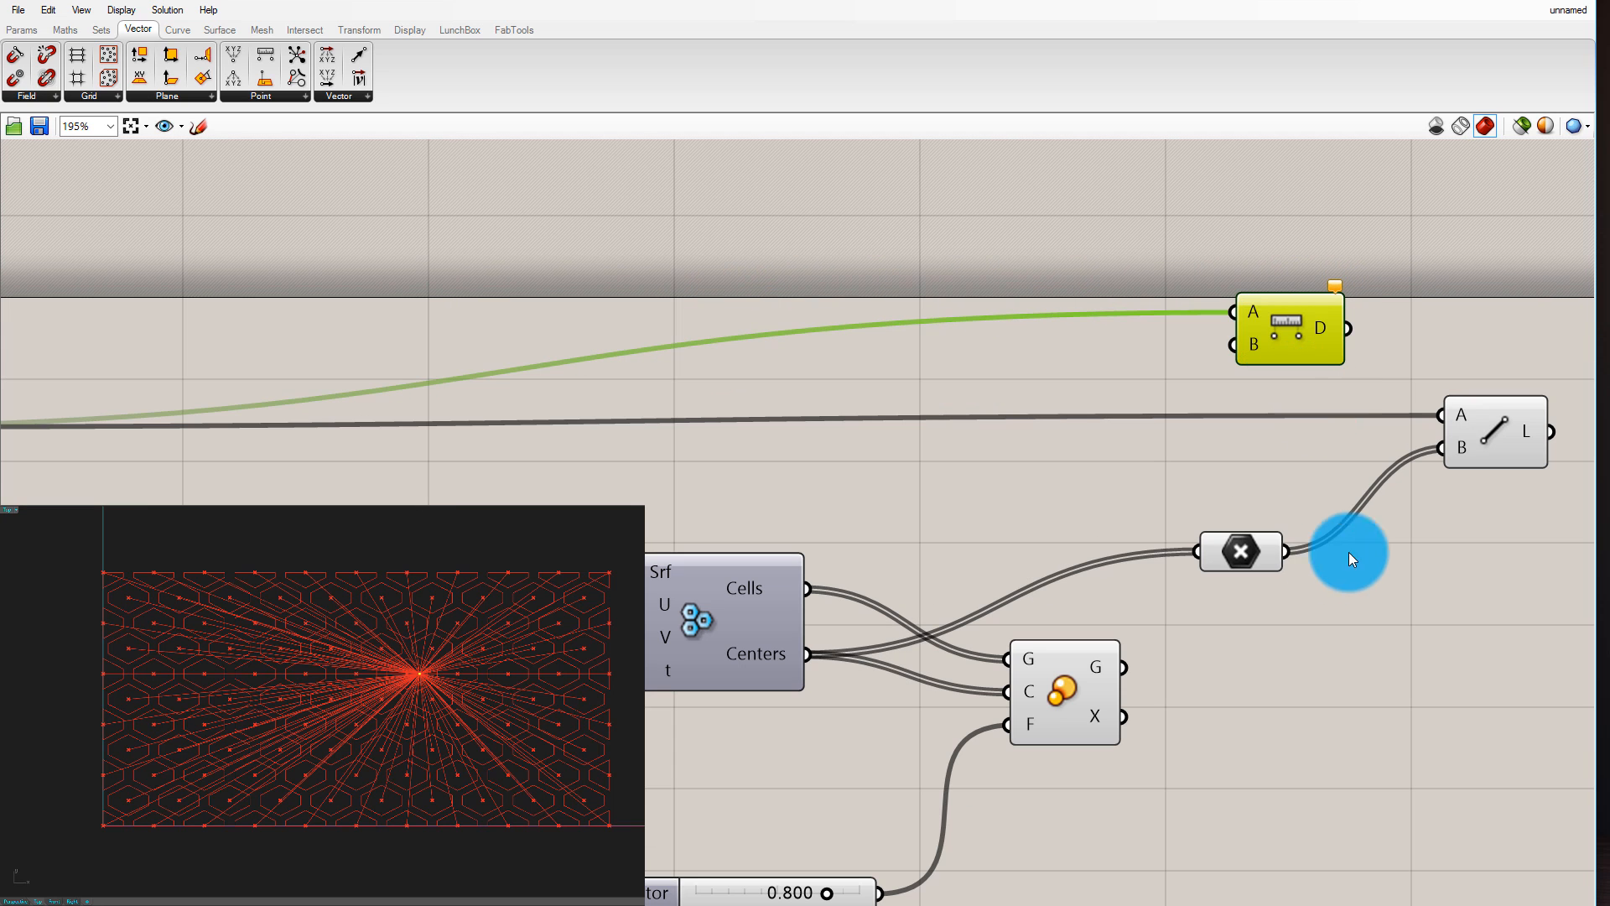
pyautogui.moveTo(1285, 551); pyautogui.dragTo(1234, 344)
pyautogui.scroll(-4, 1210, 419)
pyautogui.scroll(2, 1376, 403)
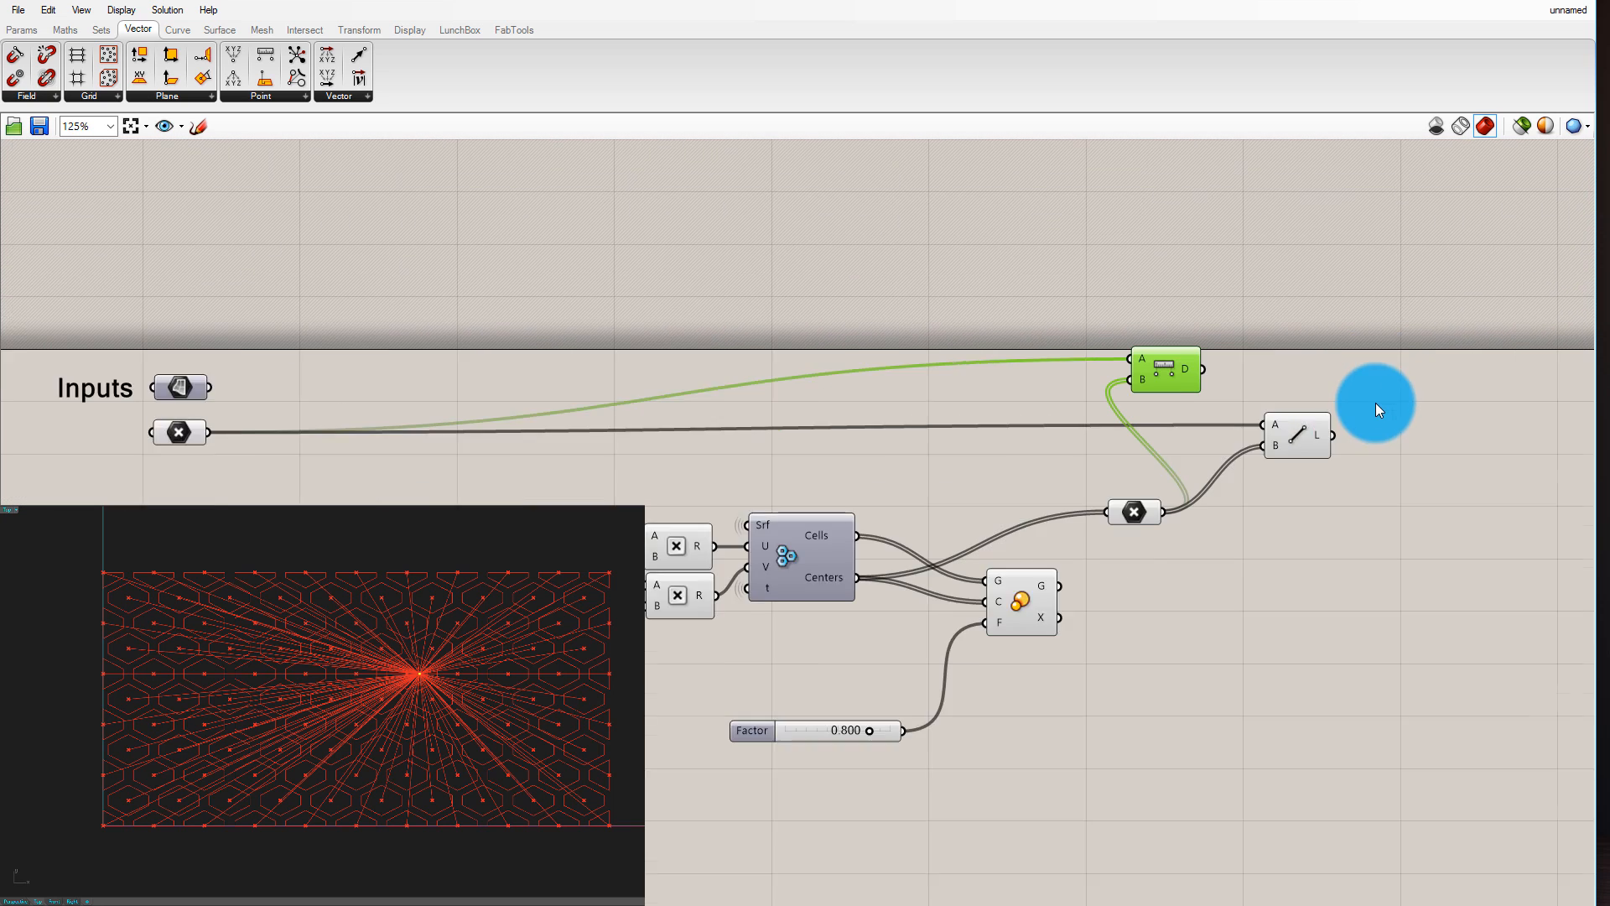
# Delete the Line component and move the Distance component down beside the cell centres' Point parameter
pyautogui.scroll(1, 1375, 402)
pyautogui.moveTo(1299, 485); pyautogui.dragTo(1316, 637)
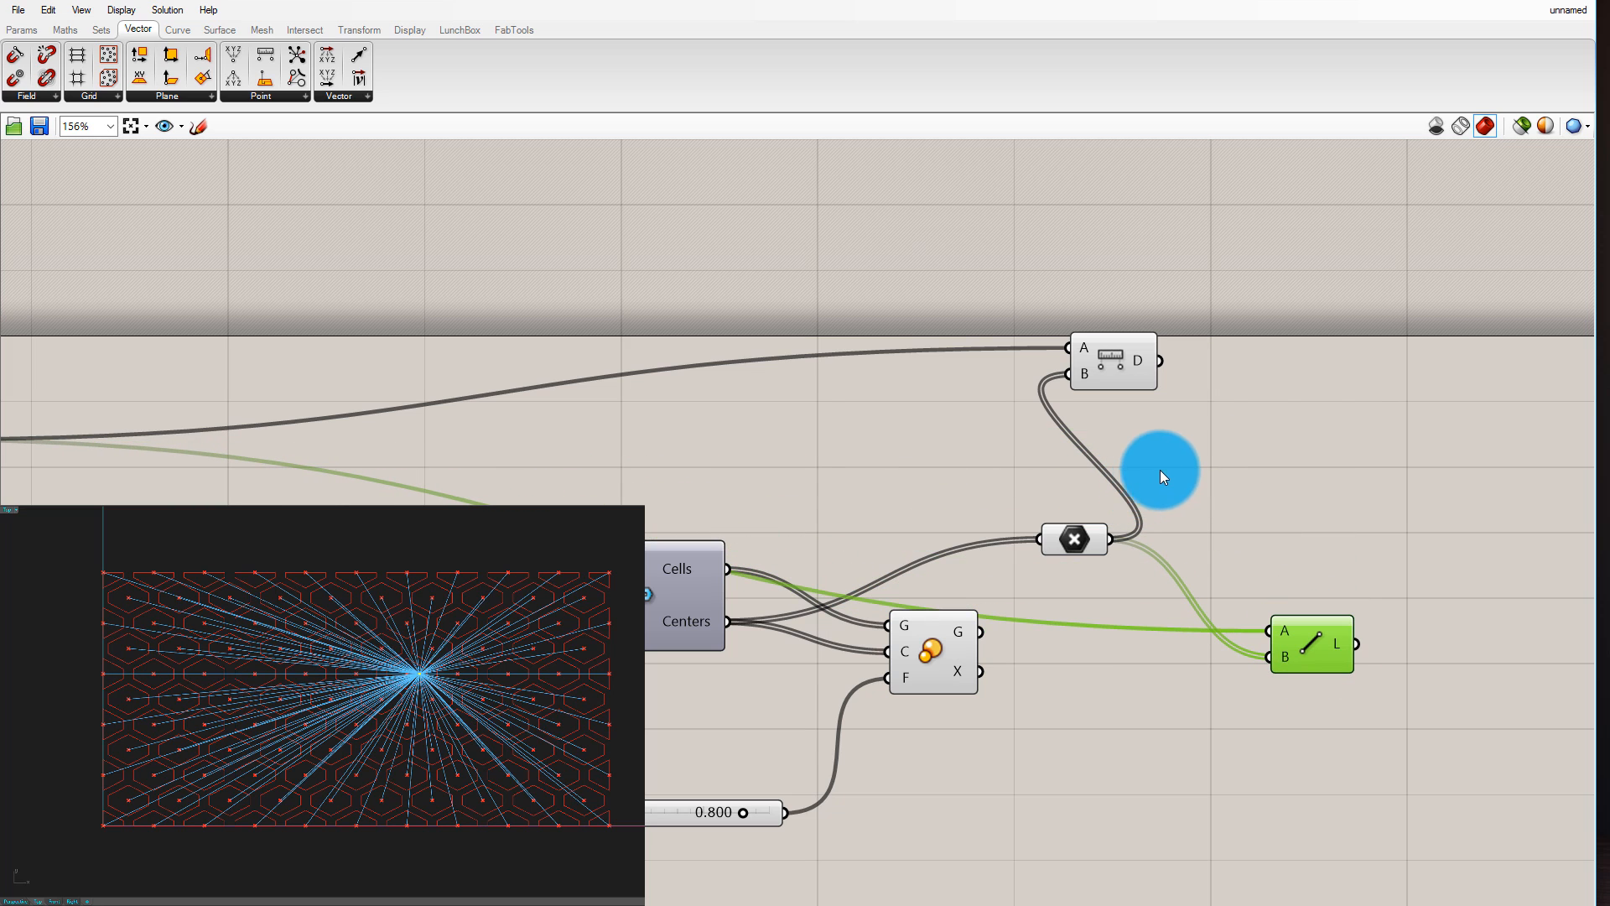
pyautogui.press('Delete')
pyautogui.moveTo(1085, 355); pyautogui.dragTo(1239, 480)
pyautogui.click(1173, 421)
pyautogui.scroll(-2, 1172, 421)
pyautogui.scroll(1, 1398, 432)
pyautogui.scroll(-2, 1087, 581)
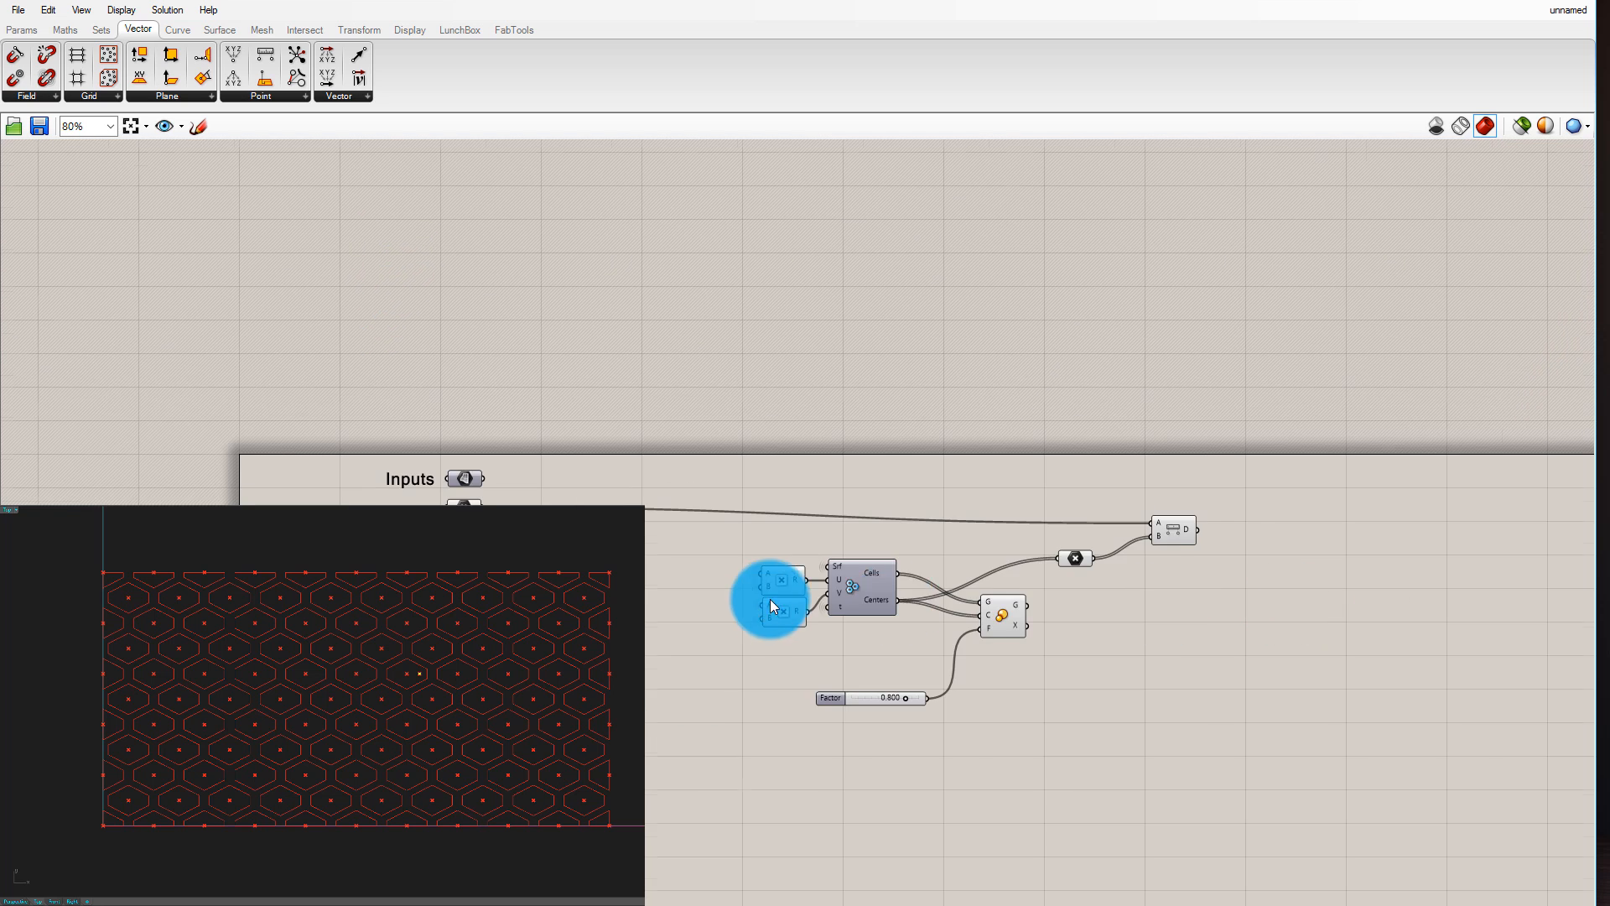
# Set the wire display of the Distance component's A input to Hidden and align the component with the centres' Point parameter
pyautogui.scroll(1, 770, 599)
pyautogui.scroll(2, 1262, 506)
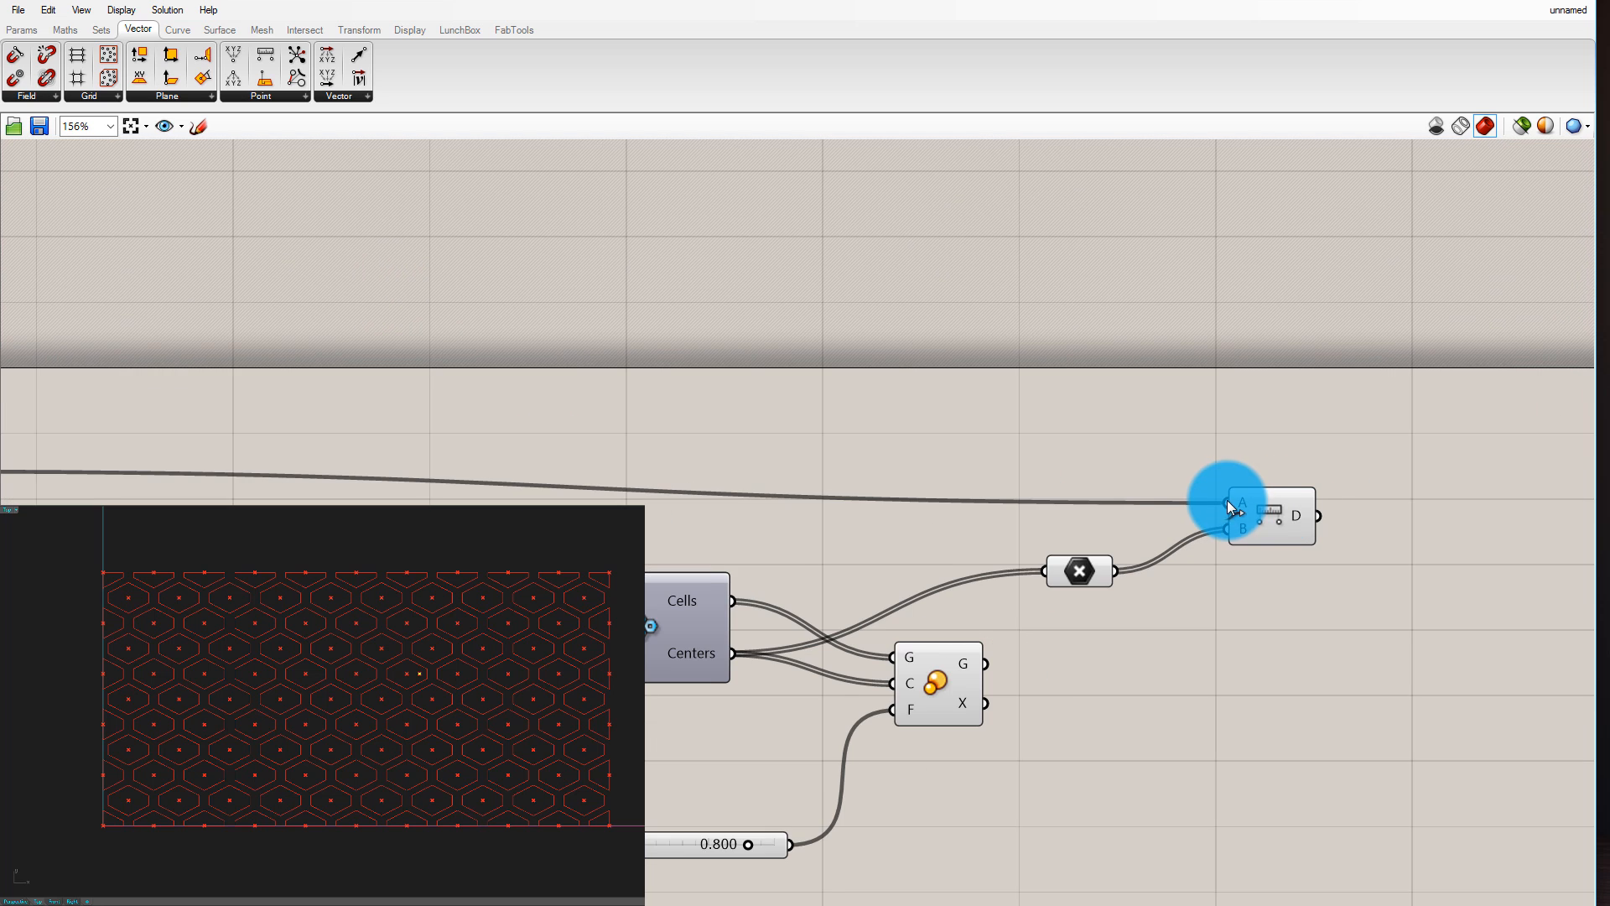
pyautogui.rightClick(1247, 507)
pyautogui.moveTo(1345, 560)
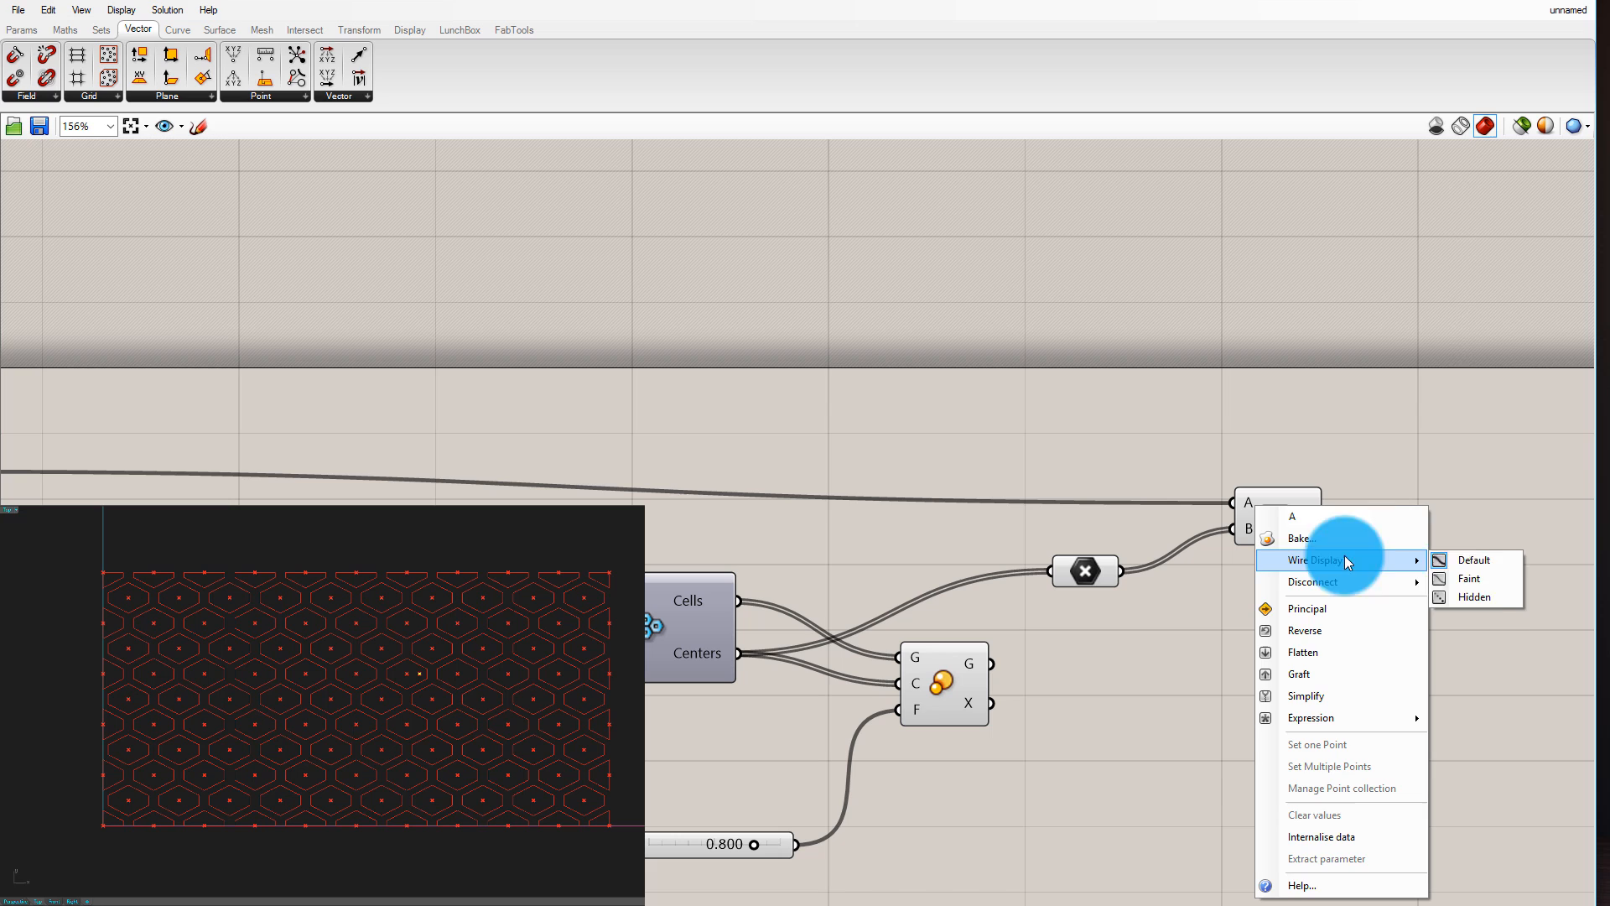
pyautogui.click(1485, 600)
pyautogui.moveTo(1286, 517); pyautogui.dragTo(1268, 558)
pyautogui.click(1371, 475)
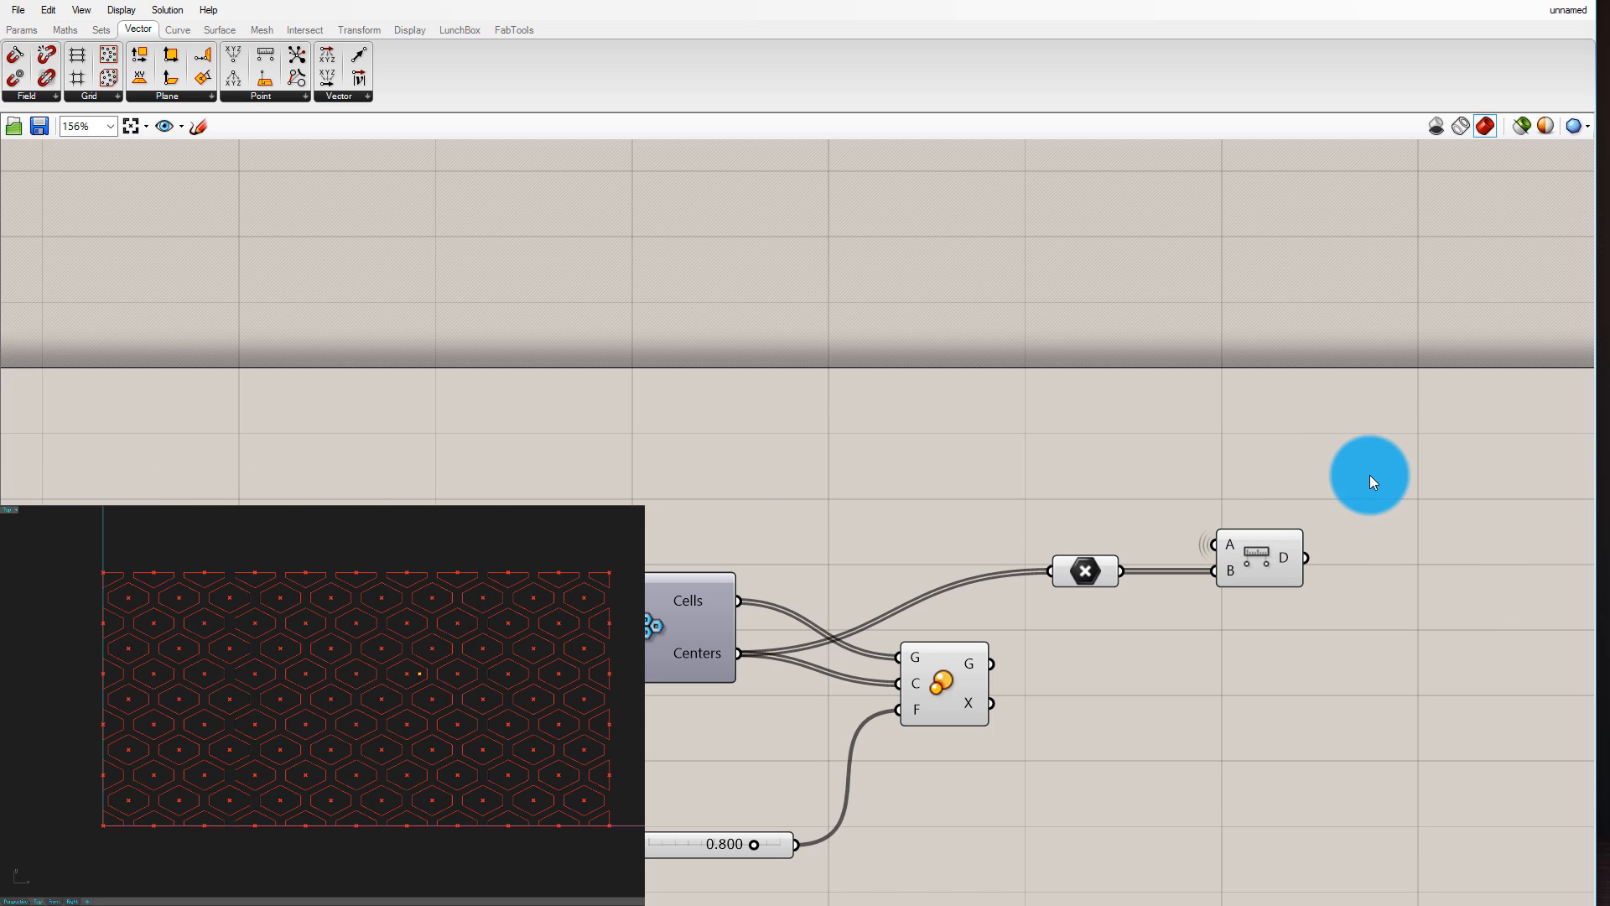
# Reposition the cell centres' Point parameter just above the Scale component, keeping it wired to the Distance component's B input
pyautogui.click(682, 621)
pyautogui.click(1082, 569)
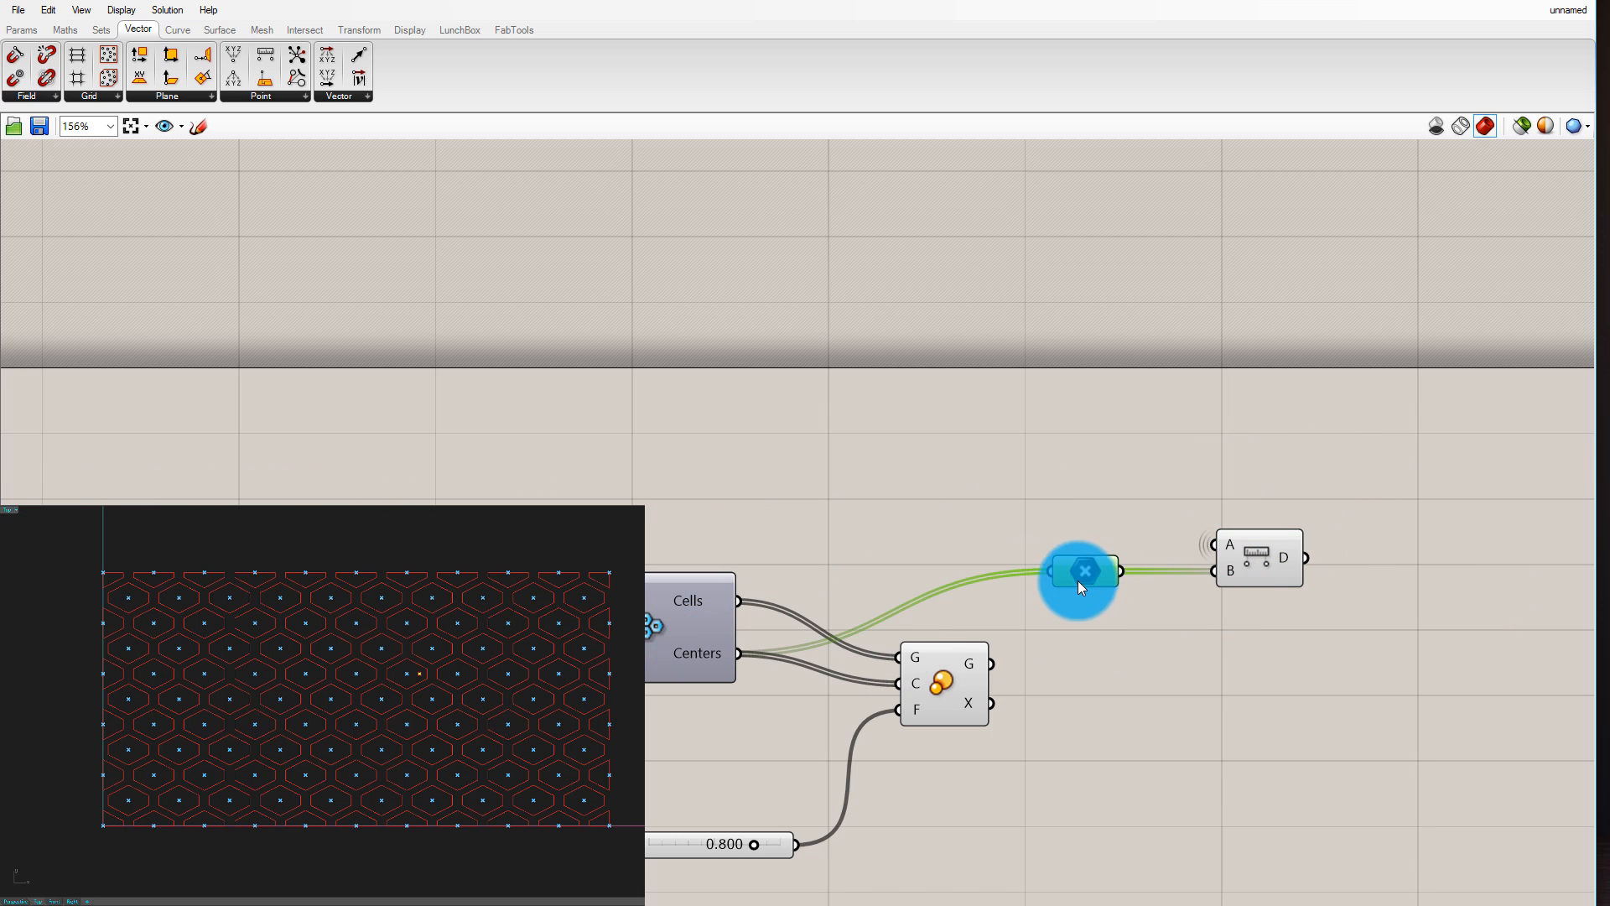
pyautogui.moveTo(797, 659); pyautogui.dragTo(1150, 662)
pyautogui.moveTo(1084, 577); pyautogui.dragTo(1050, 539)
pyautogui.click(384, 611)
pyautogui.click(928, 420)
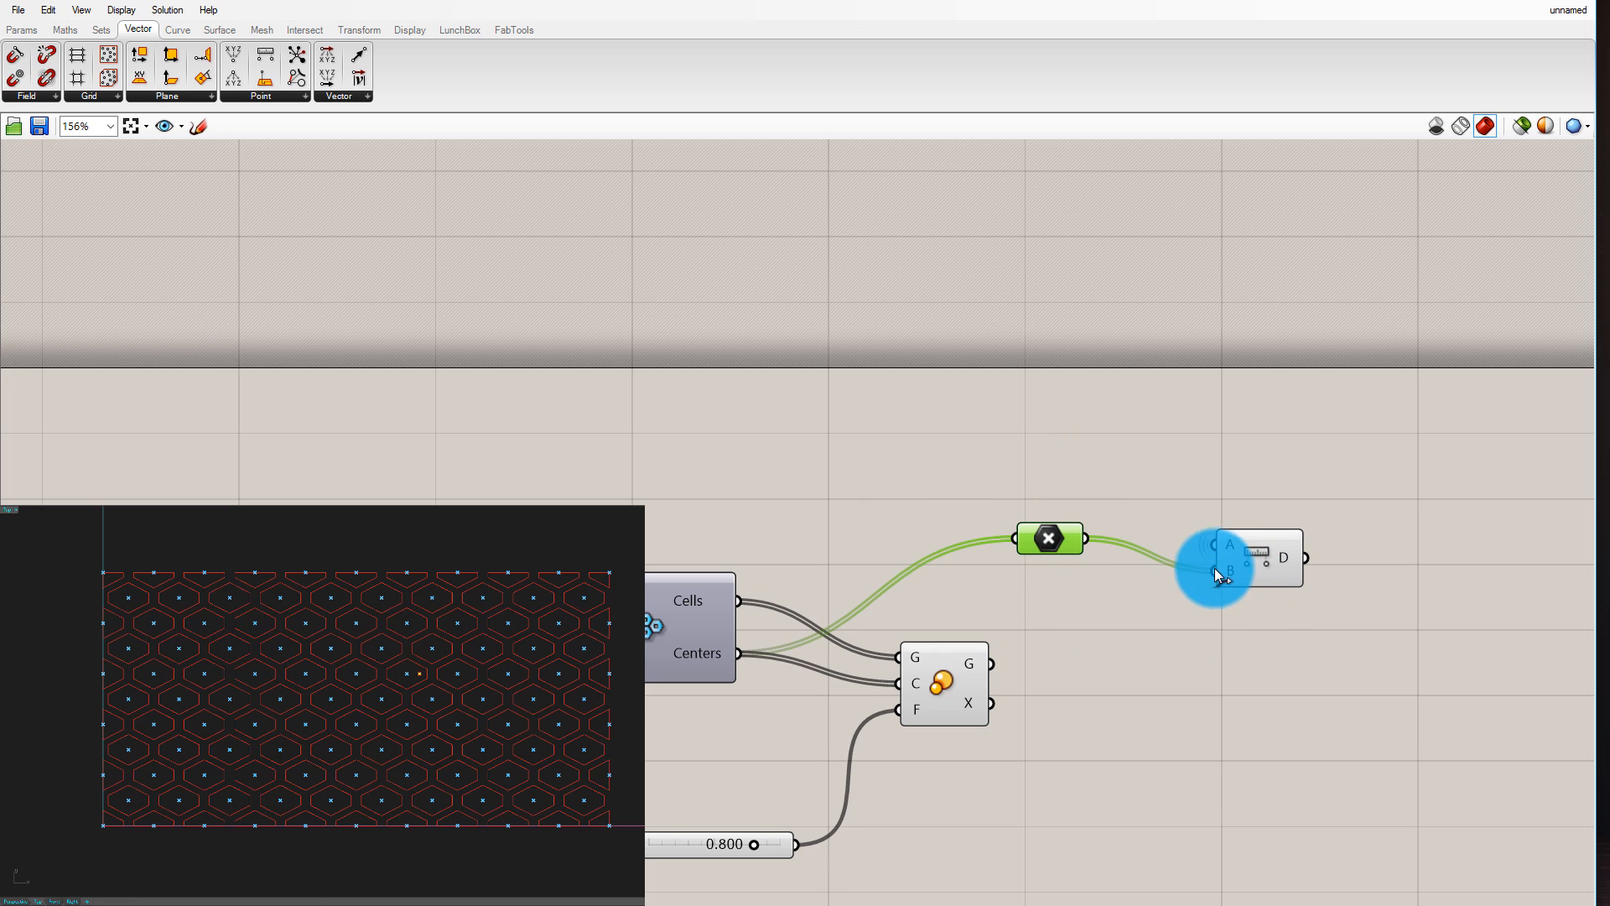
pyautogui.moveTo(1044, 528); pyautogui.dragTo(995, 510)
pyautogui.click(1015, 476)
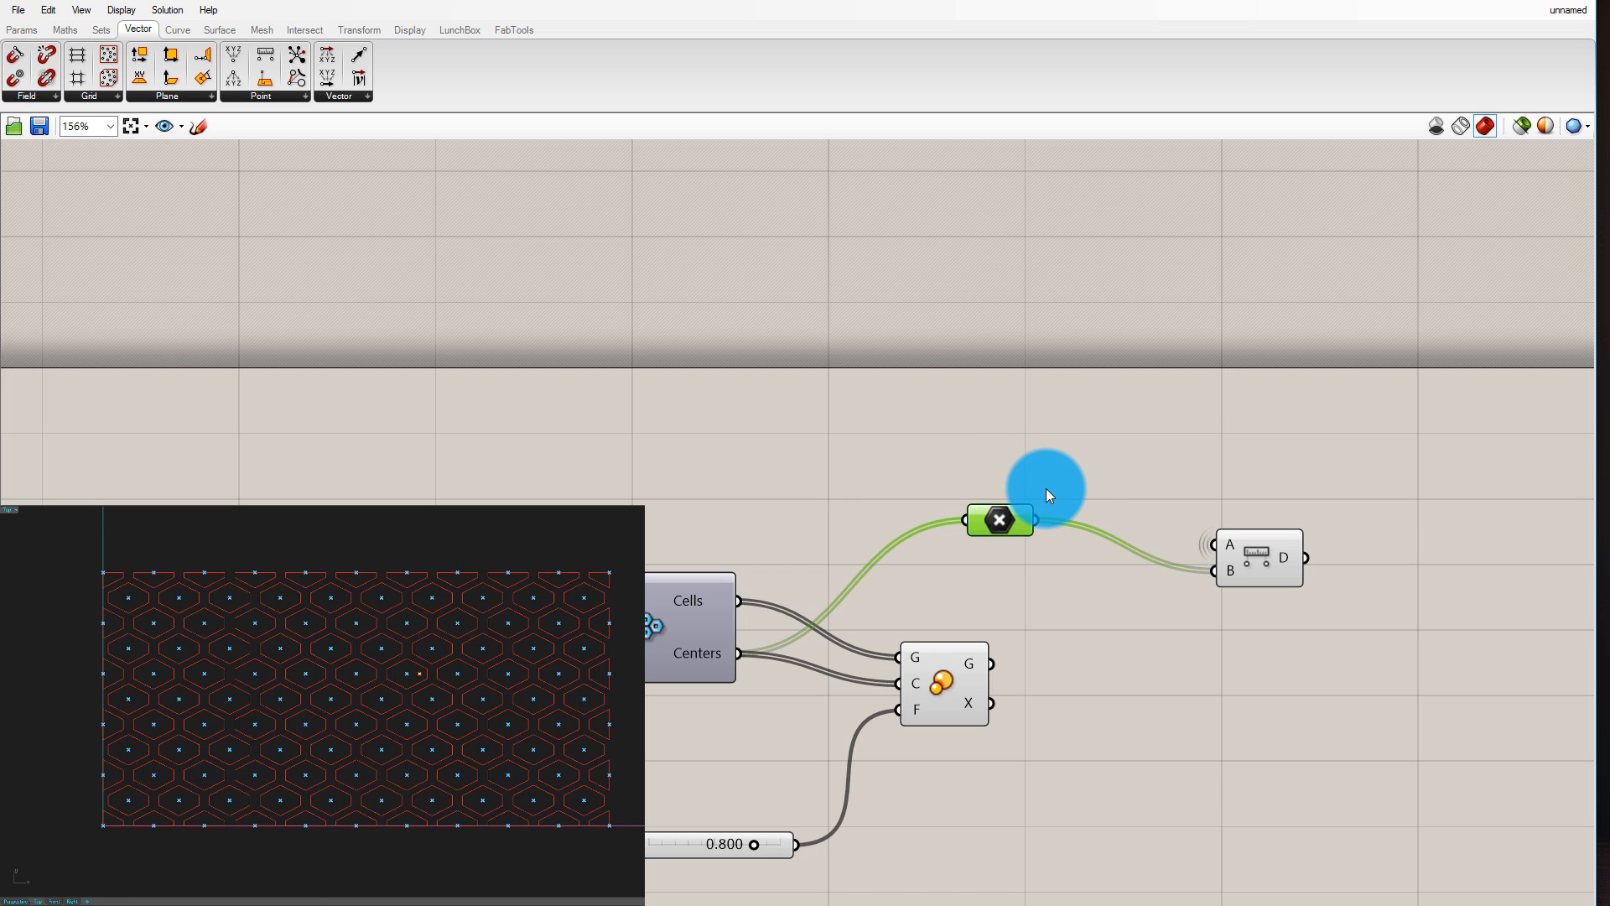
pyautogui.moveTo(1009, 514); pyautogui.dragTo(1048, 453)
pyautogui.click(1019, 454)
pyautogui.moveTo(732, 653); pyautogui.dragTo(1216, 594)
pyautogui.moveTo(1044, 431); pyautogui.dragTo(974, 591)
pyautogui.click(989, 482)
pyautogui.scroll(-2, 633, 478)
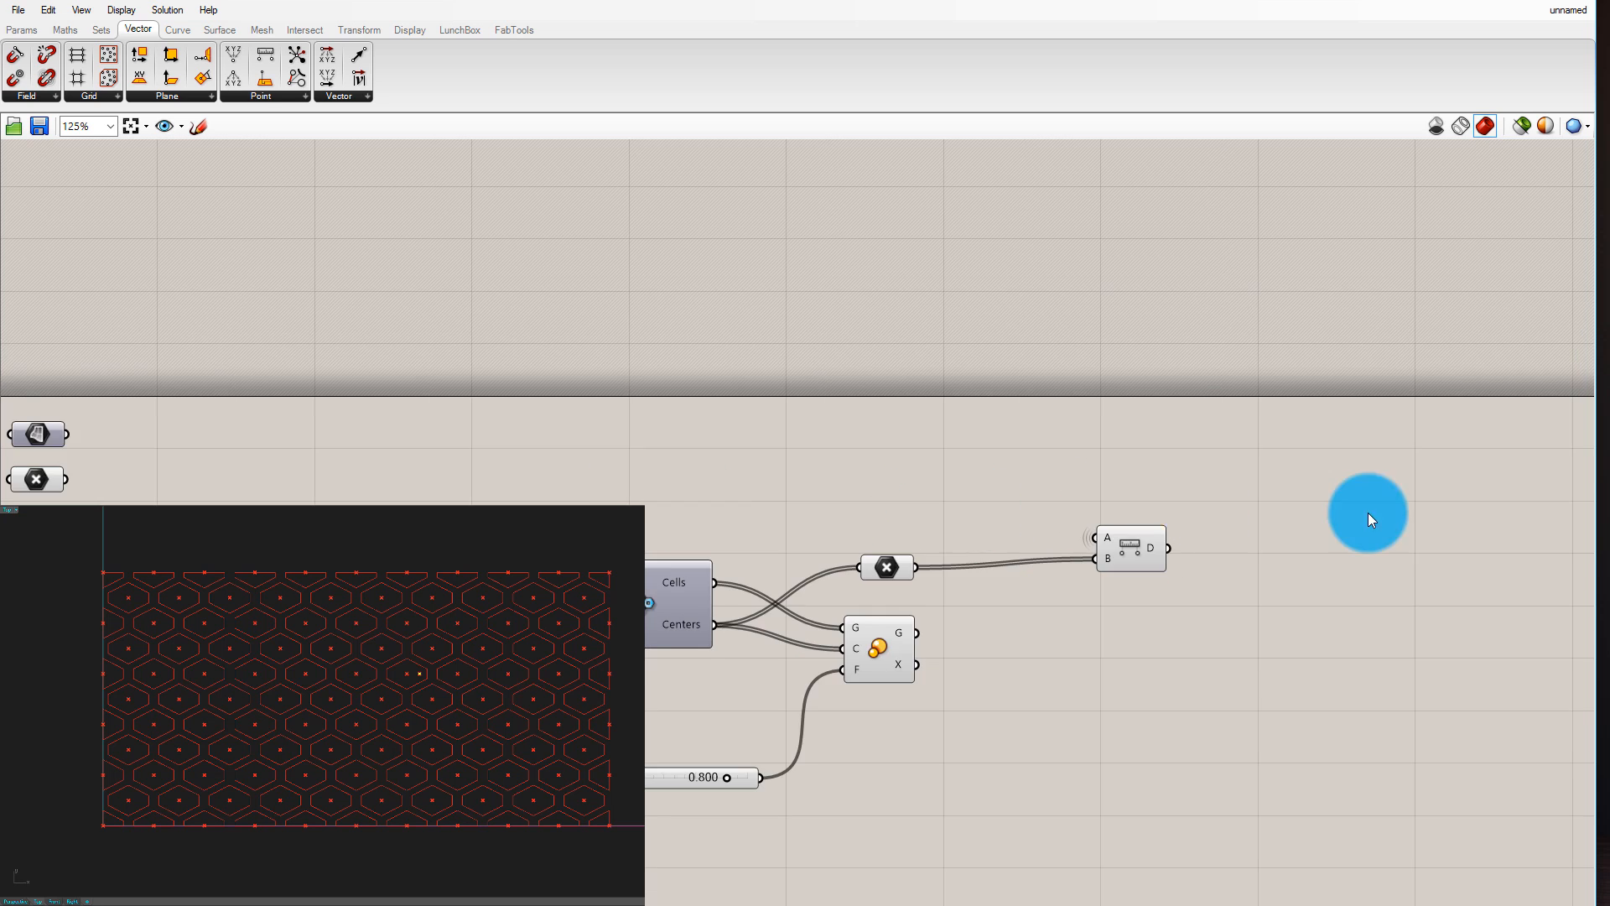
# Add a Panel beside the Distance component and wire the distance output D into it
pyautogui.scroll(3, 1367, 511)
pyautogui.click(22, 29)
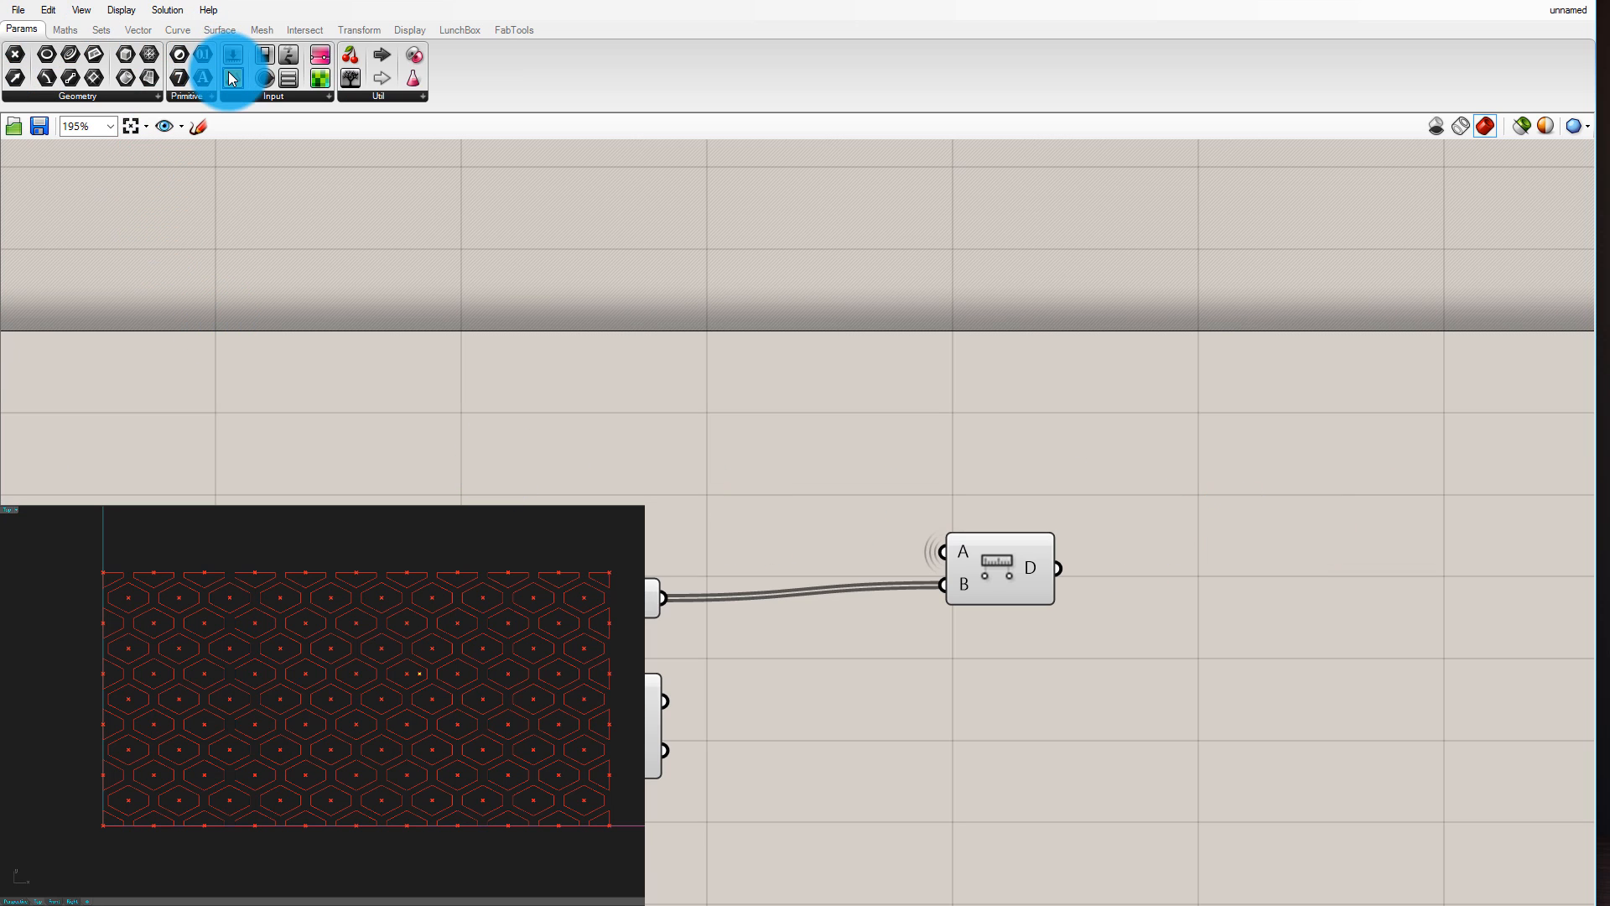
pyautogui.click(243, 93)
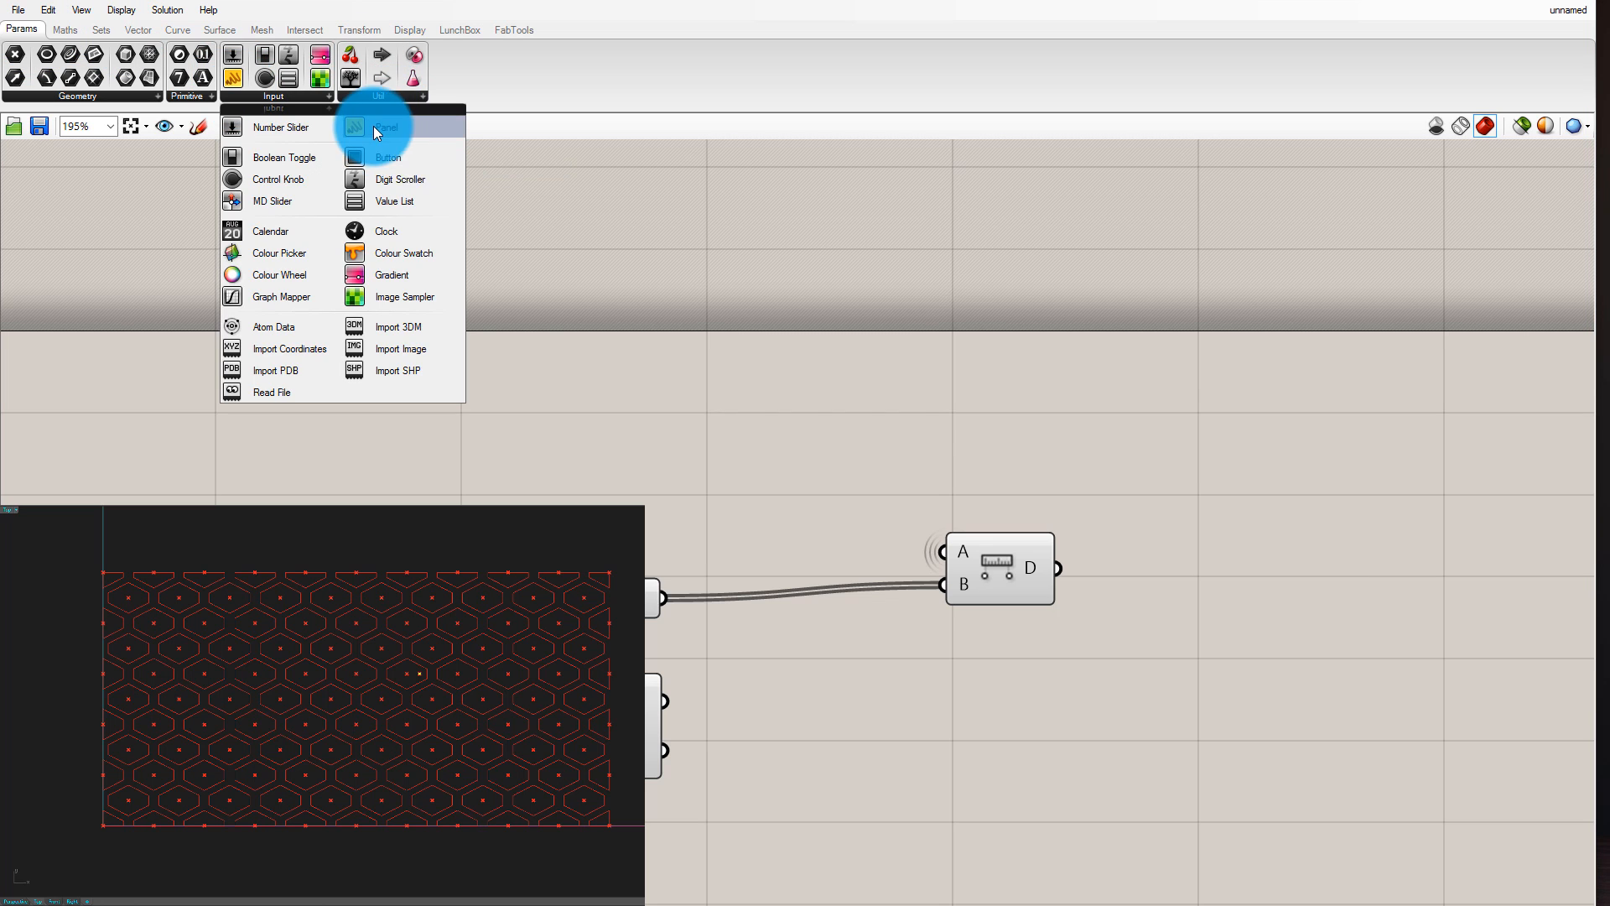
pyautogui.moveTo(374, 127); pyautogui.dragTo(1376, 500)
pyautogui.scroll(1, 1414, 574)
pyautogui.scroll(-2, 1258, 573)
pyautogui.moveTo(1044, 579); pyautogui.dragTo(1181, 528)
pyautogui.scroll(3, 1377, 546)
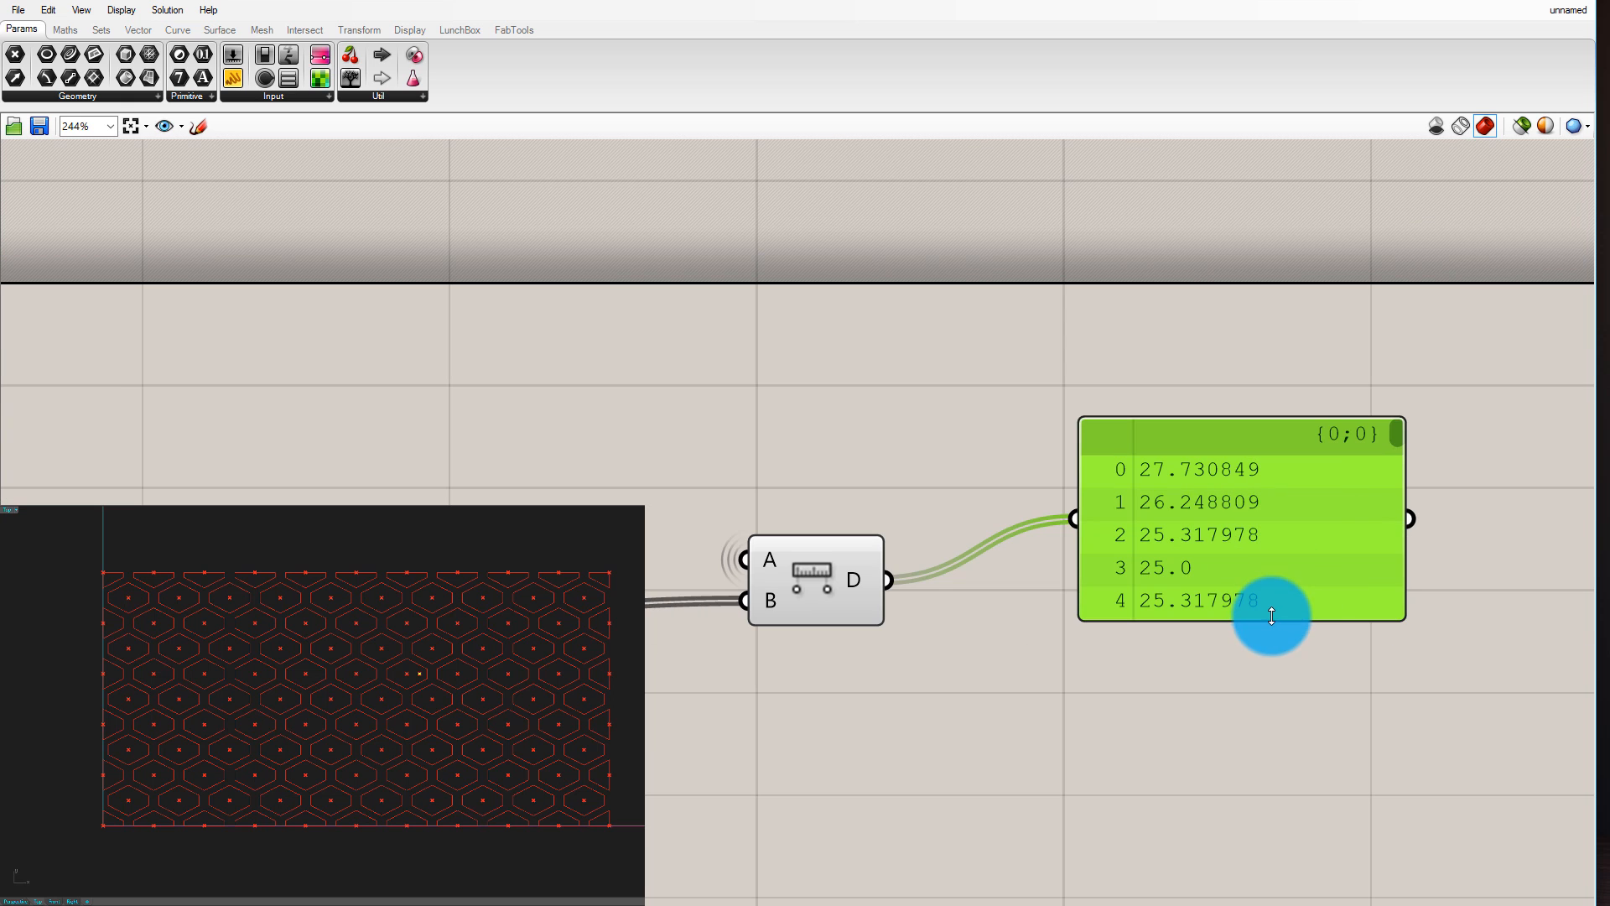
# Enlarge the Panel to examine the distances from the referenced point to the cell centres, and delete the Panel
pyautogui.moveTo(1266, 618); pyautogui.dragTo(1315, 807)
pyautogui.moveTo(1269, 586); pyautogui.dragTo(1299, 600)
pyautogui.moveTo(1429, 452); pyautogui.dragTo(1225, 504)
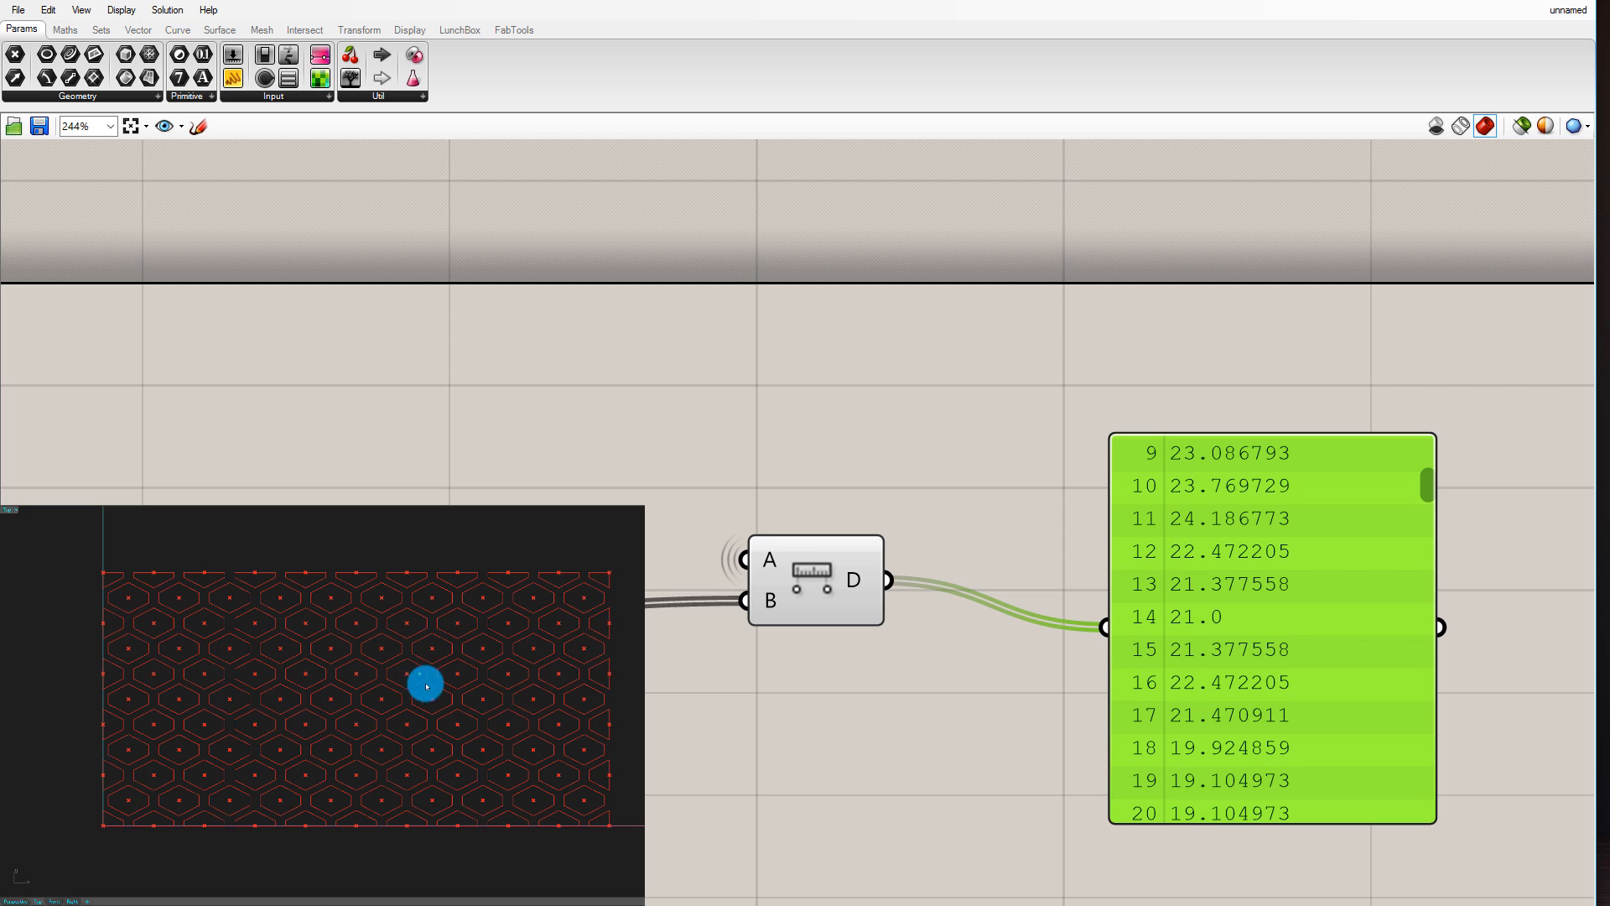
pyautogui.moveTo(1426, 491); pyautogui.dragTo(1443, 674)
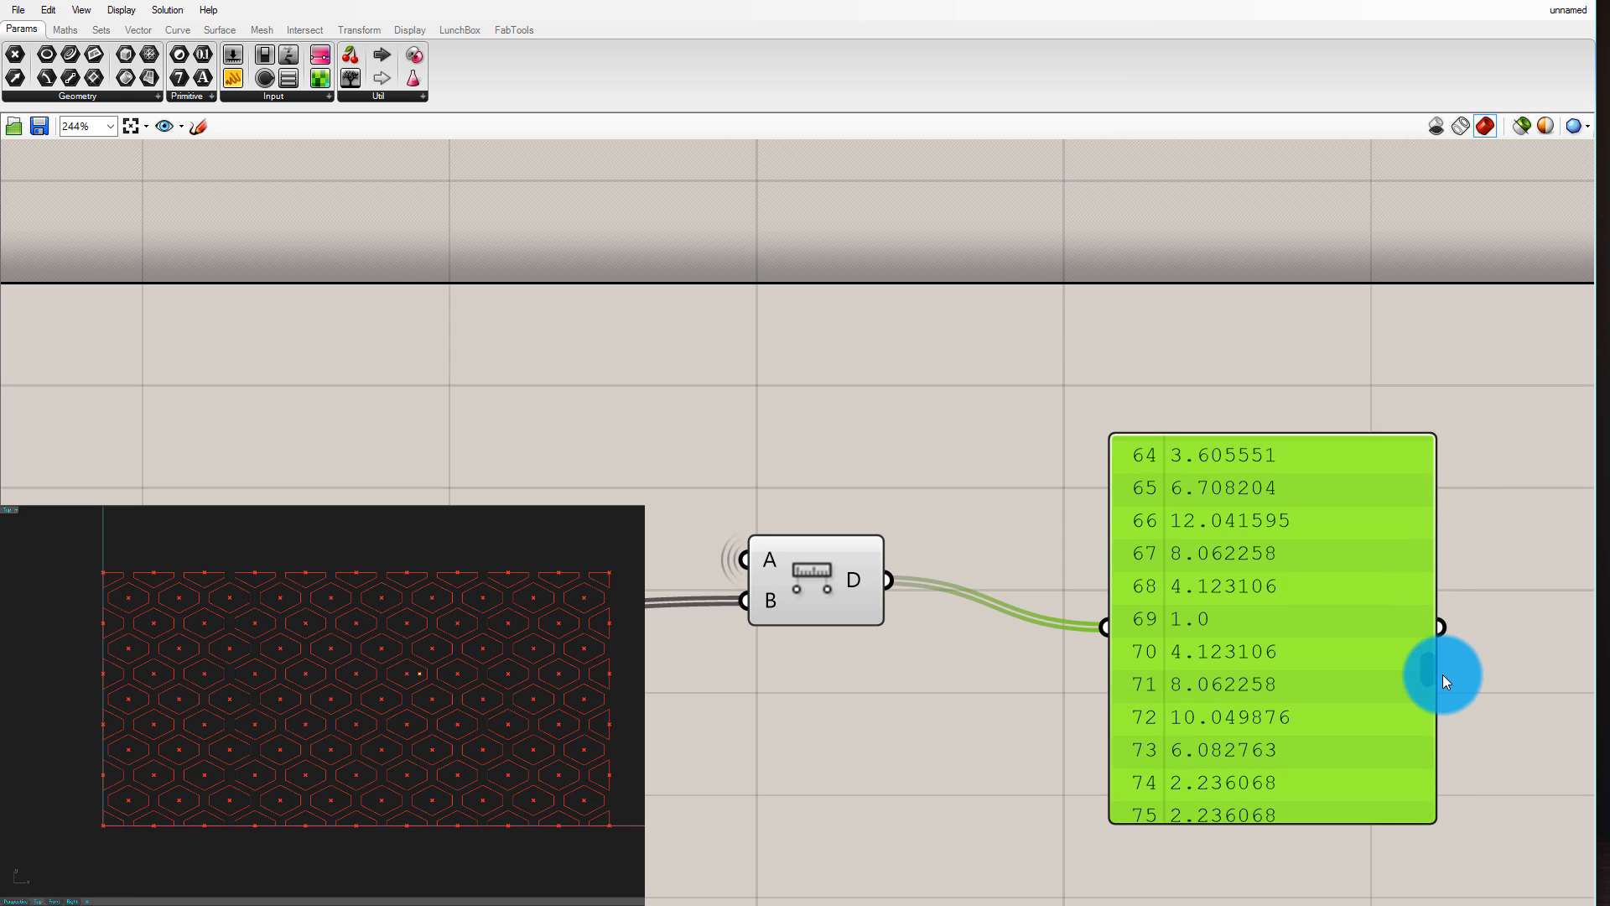
pyautogui.moveTo(1229, 662); pyautogui.dragTo(1233, 605)
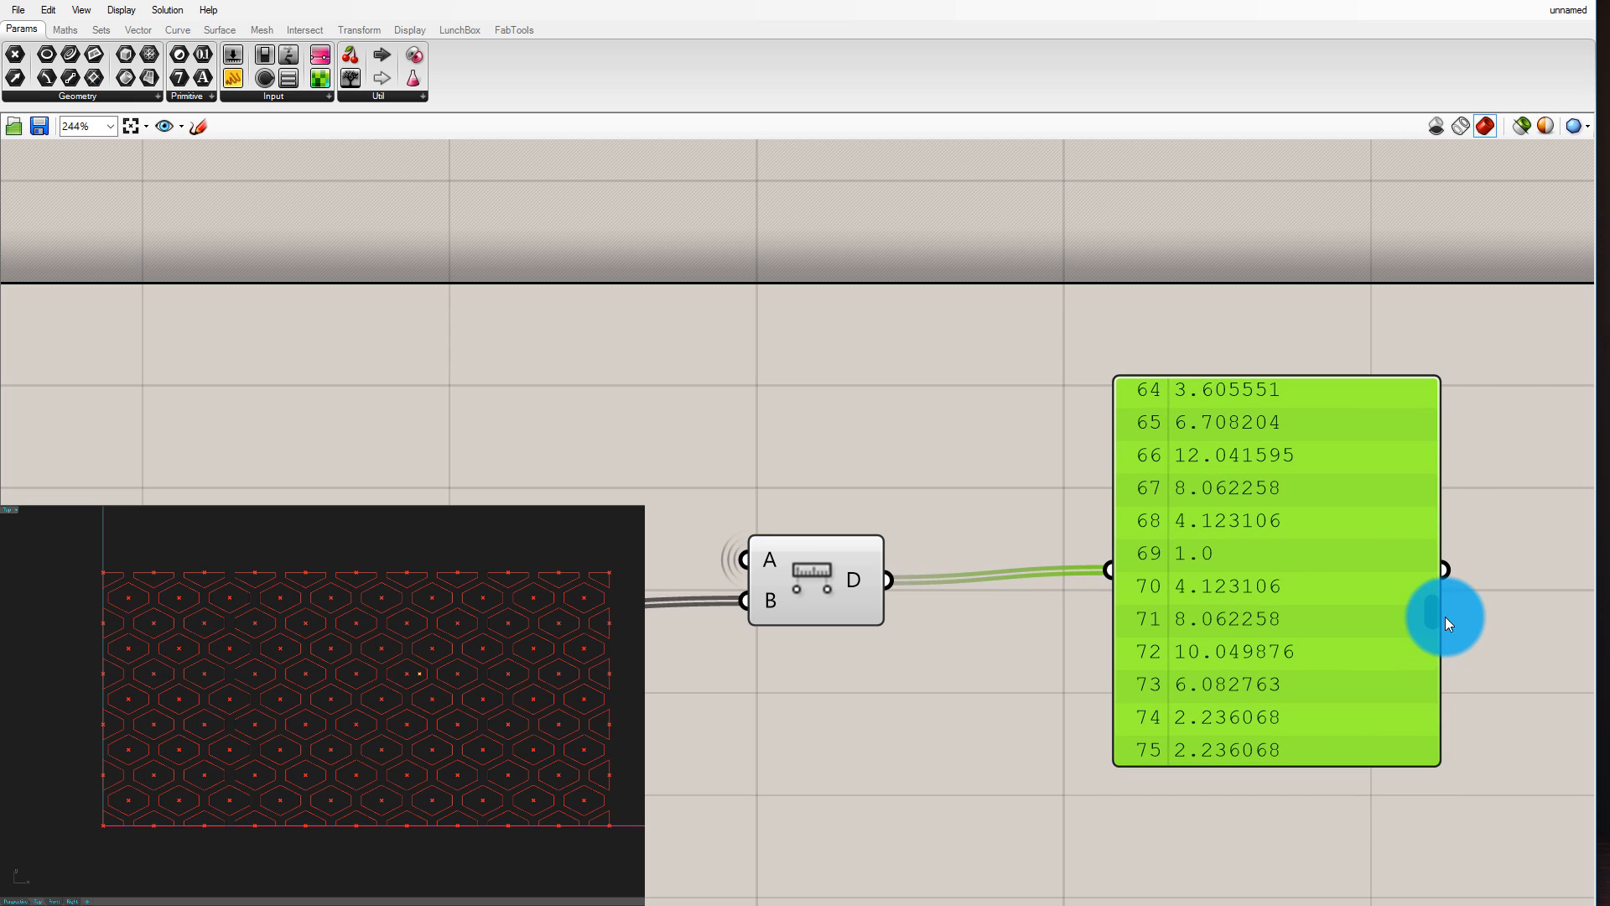
pyautogui.moveTo(1445, 617); pyautogui.dragTo(1432, 657)
pyautogui.moveTo(1304, 553); pyautogui.dragTo(1315, 583)
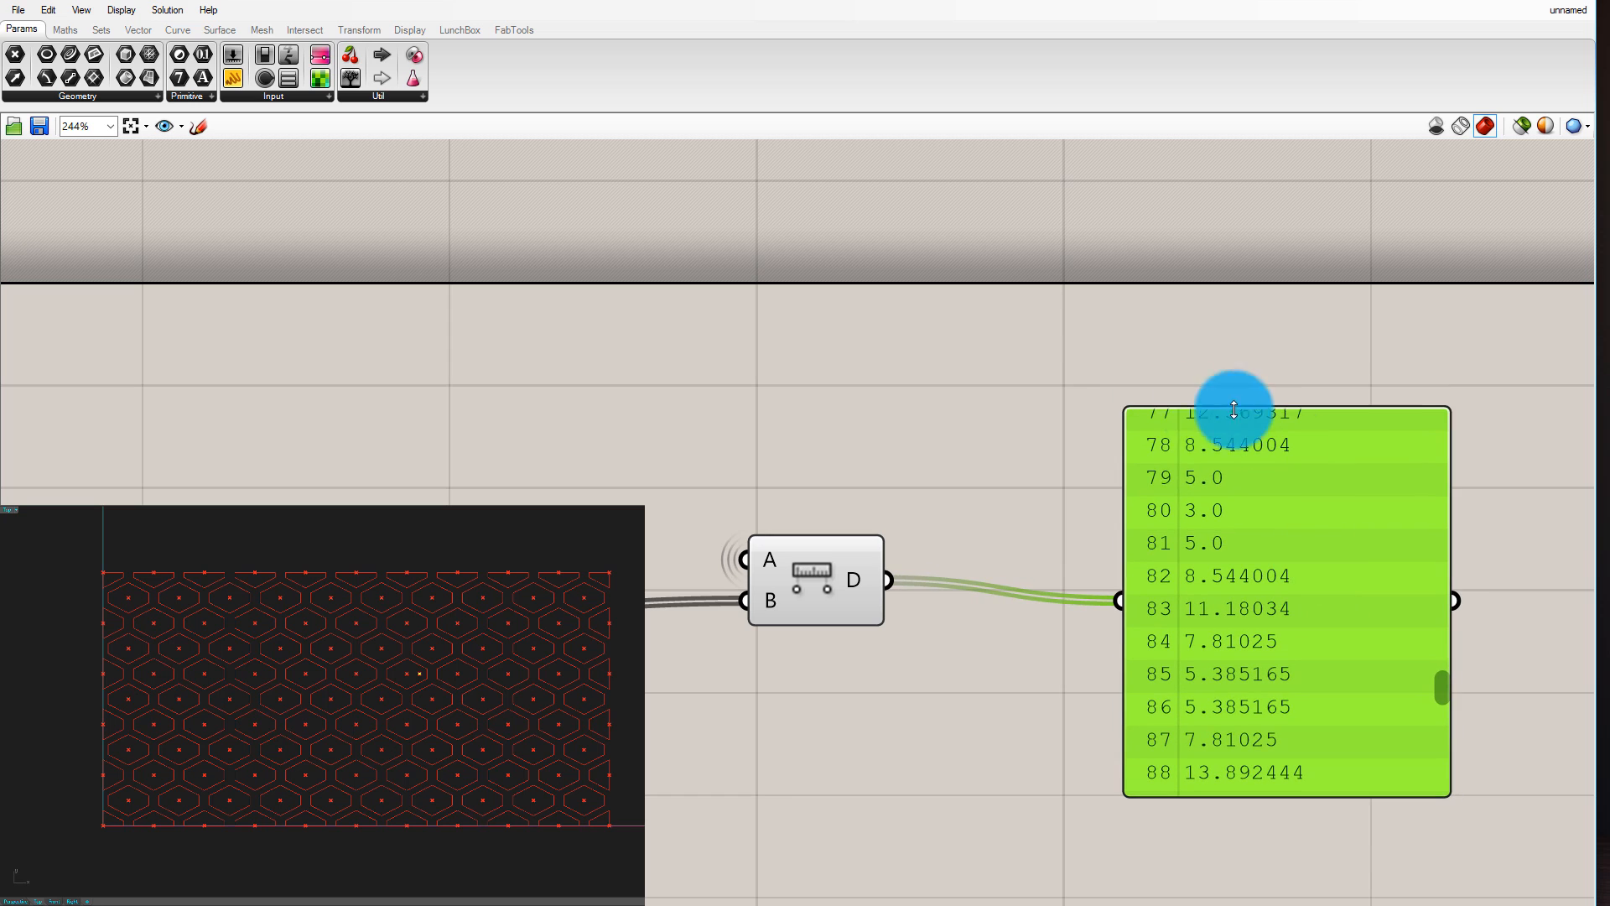
pyautogui.moveTo(1443, 684); pyautogui.dragTo(1431, 642)
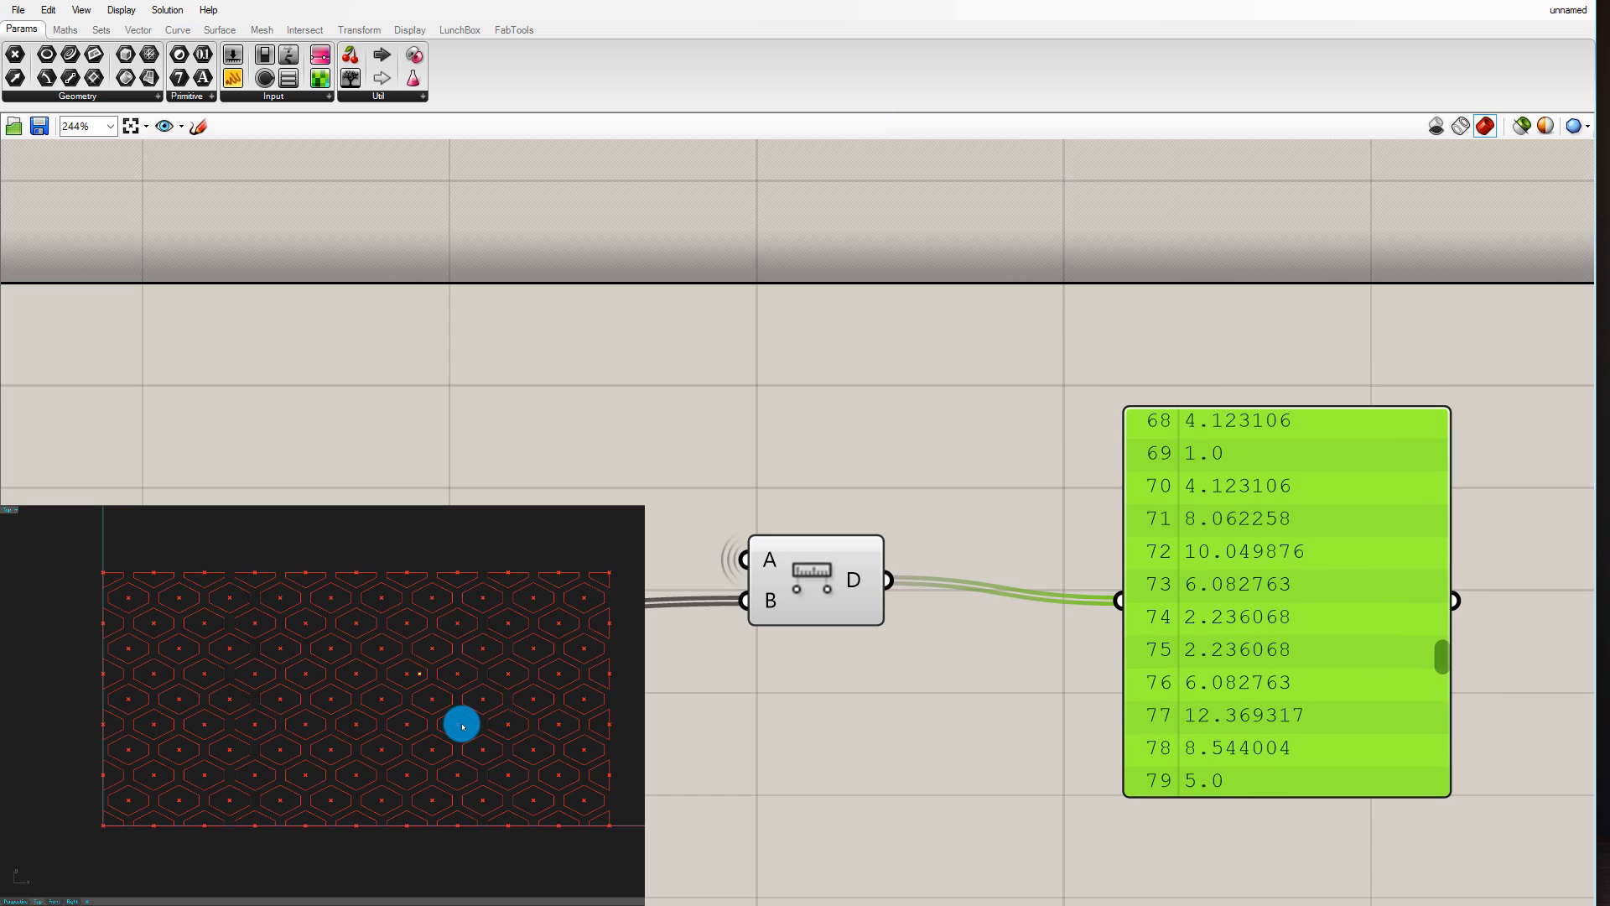
pyautogui.moveTo(1269, 542); pyautogui.dragTo(1195, 485)
pyautogui.scroll(-1, 1115, 516)
pyautogui.scroll(1, 1204, 471)
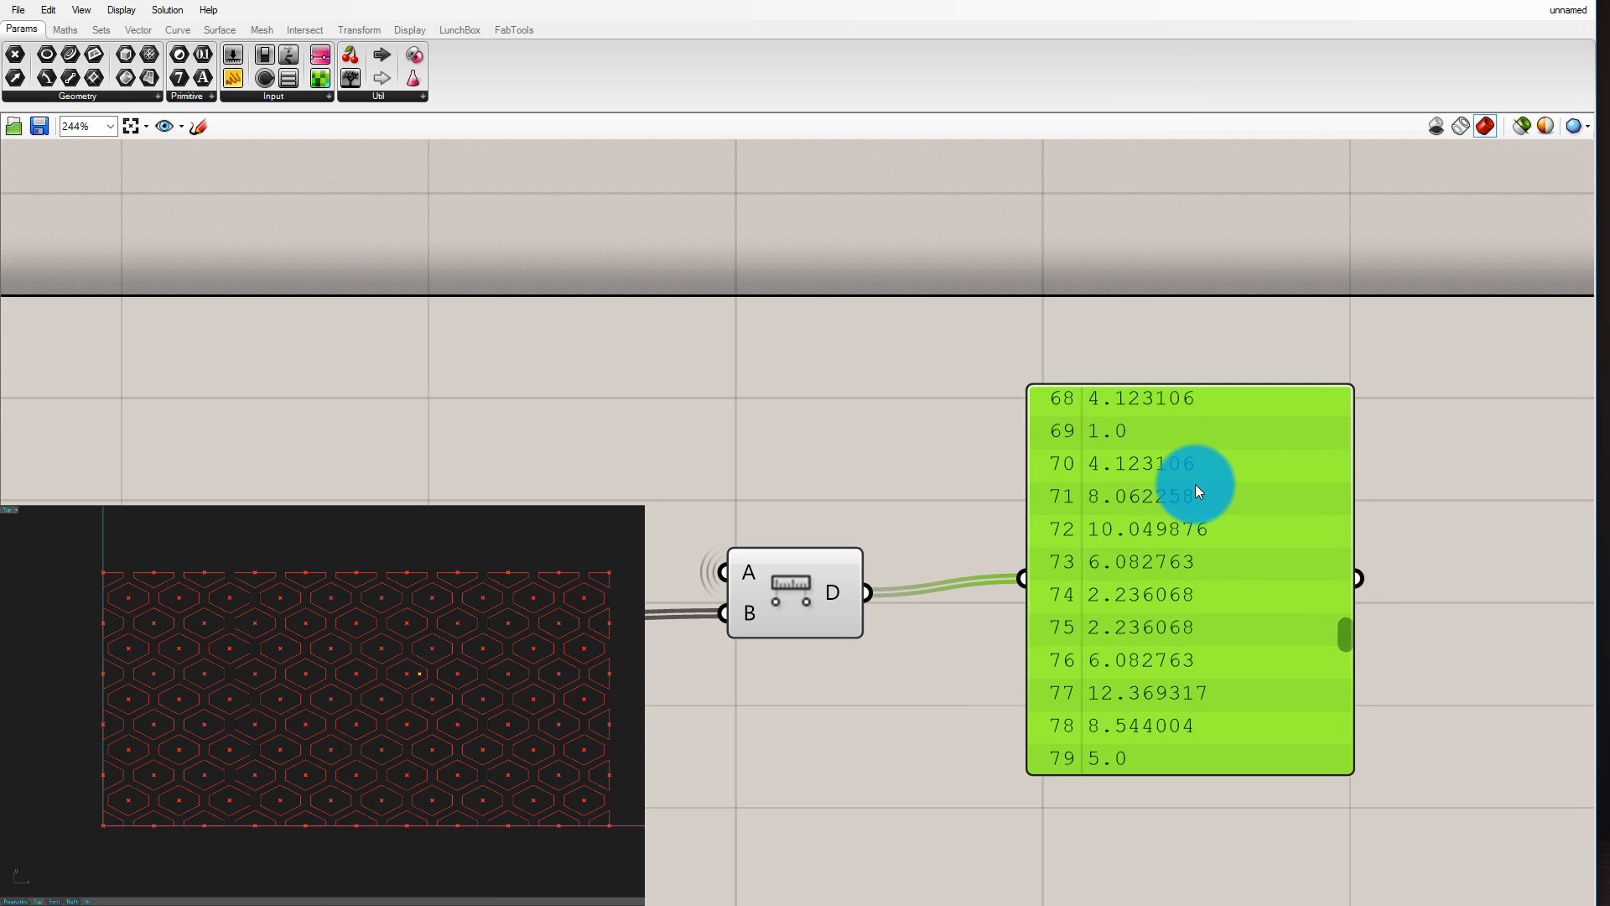
pyautogui.press('Delete')
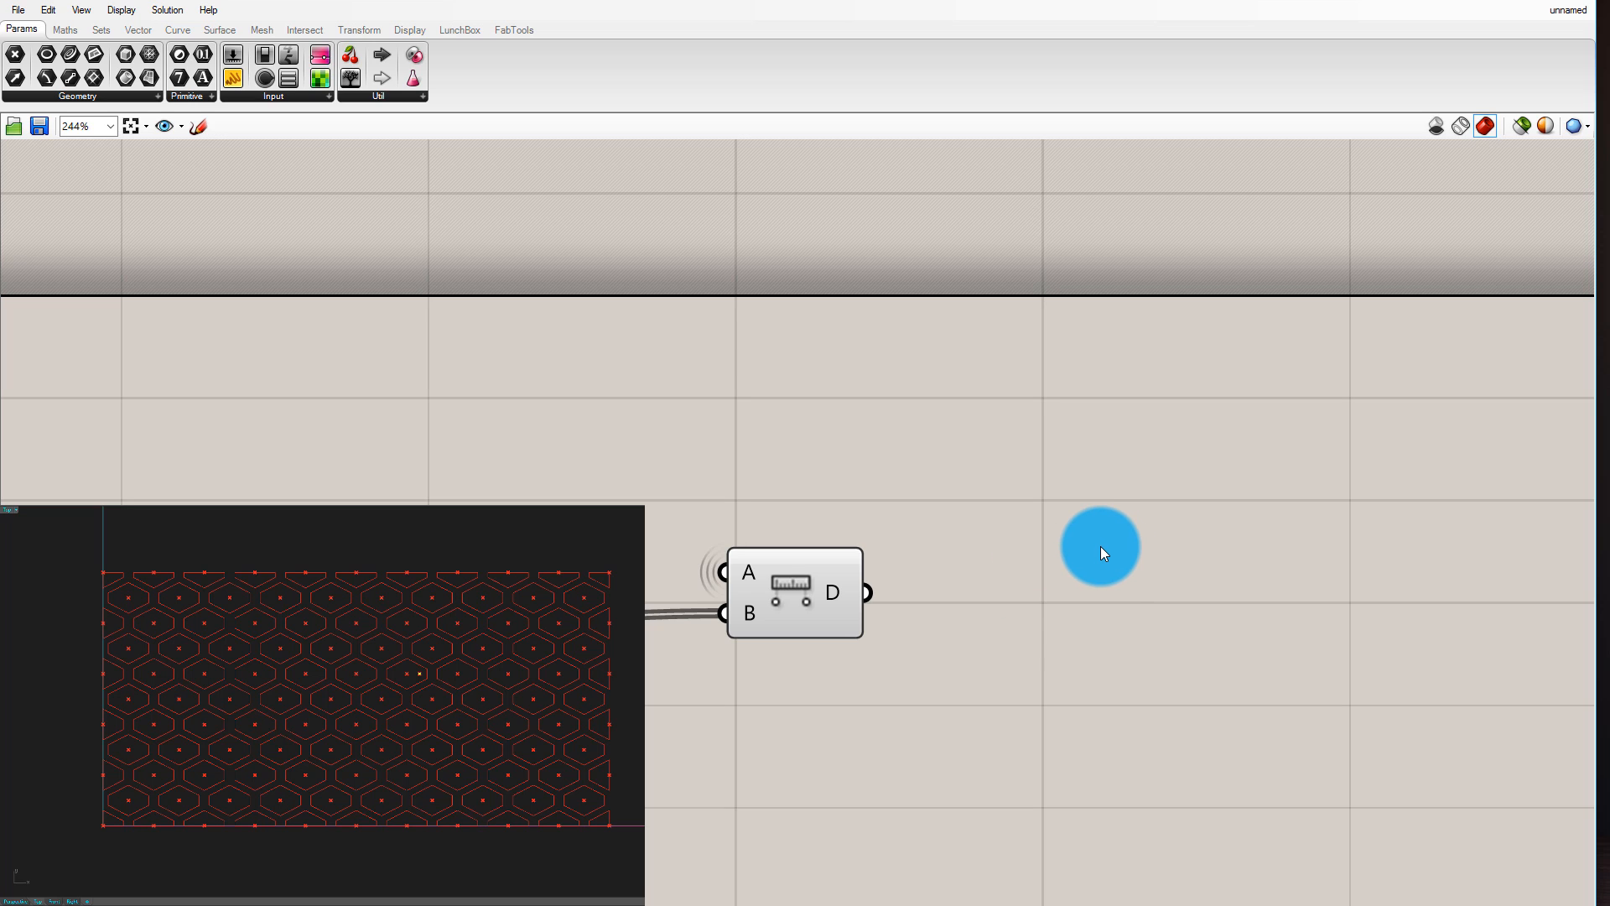
# Search for the Remap Numbers component beside the Distance component using "rem"
pyautogui.doubleClick(1100, 546)
pyautogui.write('rem')
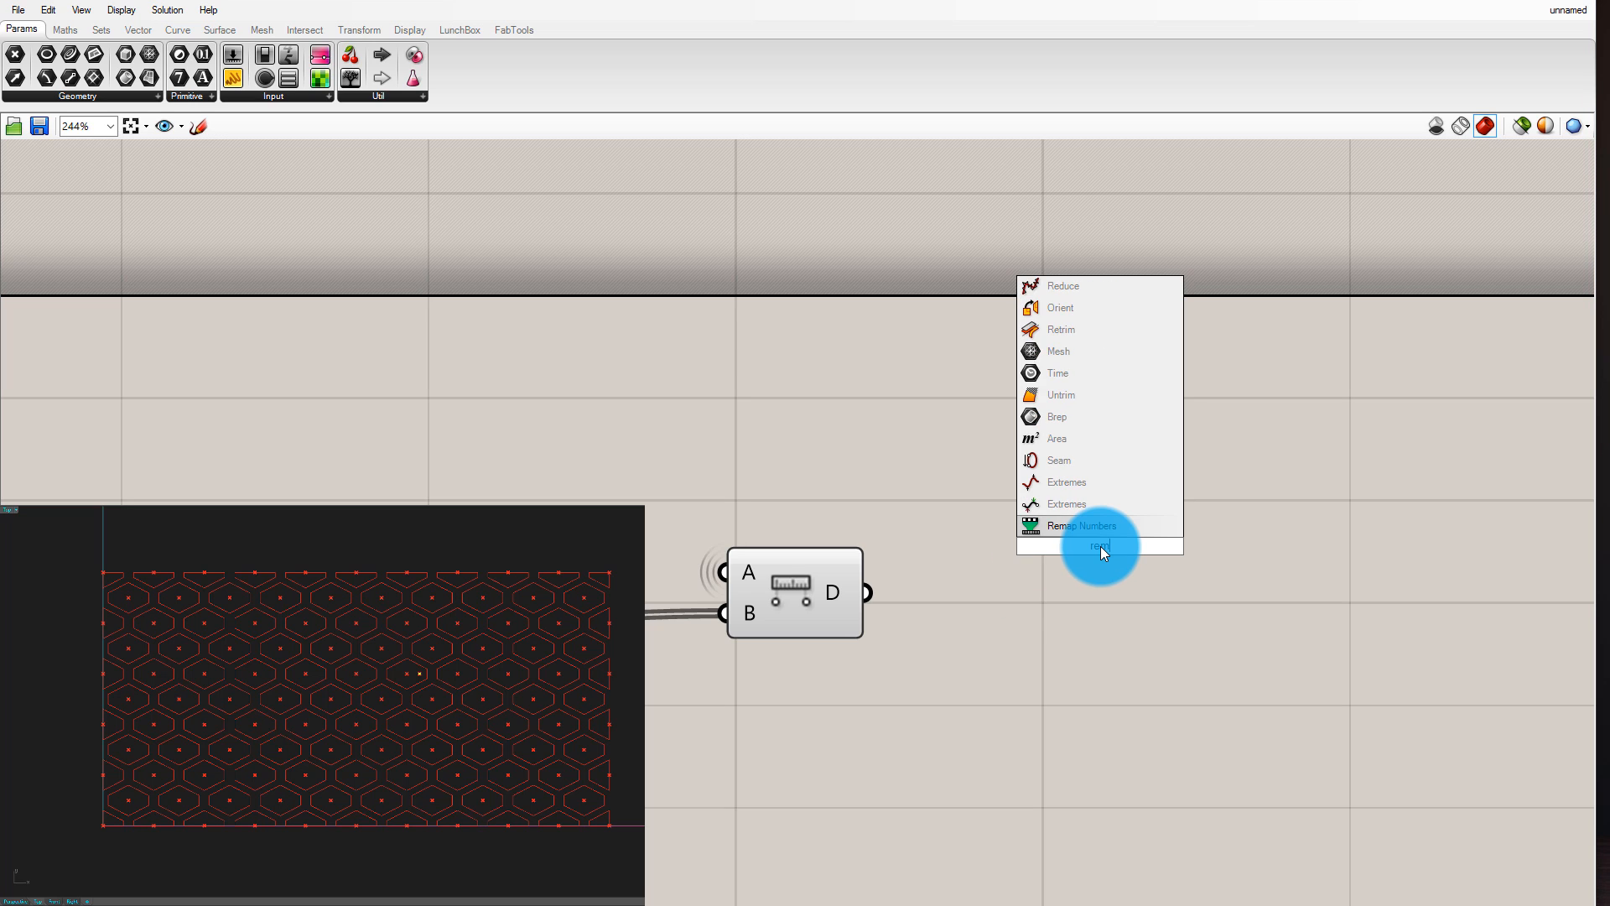
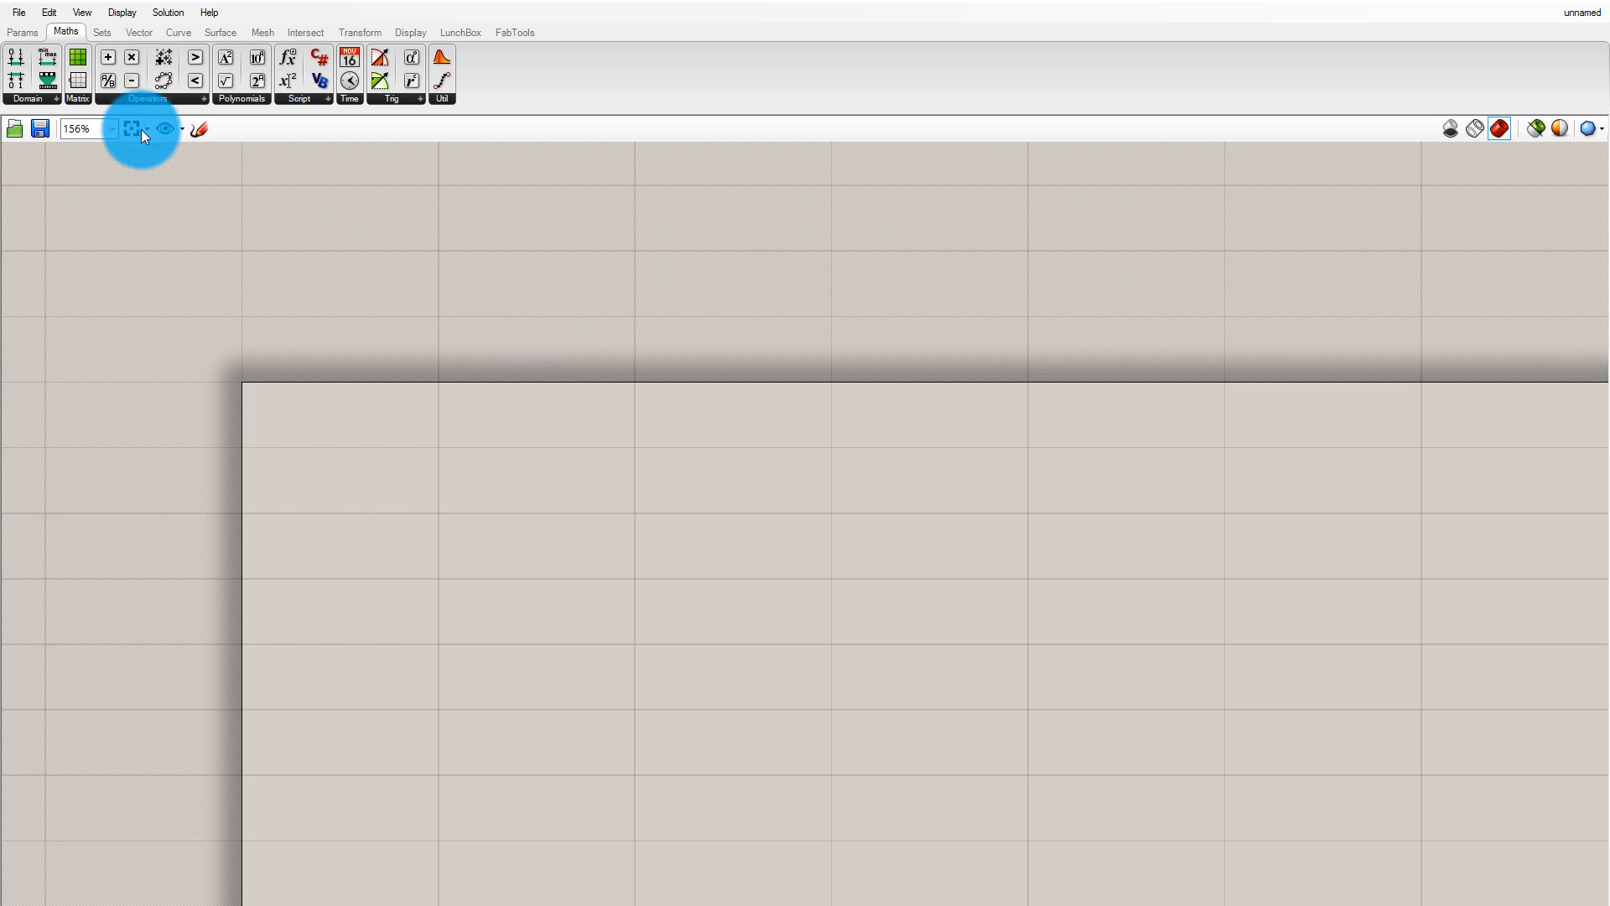
# Place a Construct Domain component on the empty canvas, leaving room for inputs before it
pyautogui.click(56, 97)
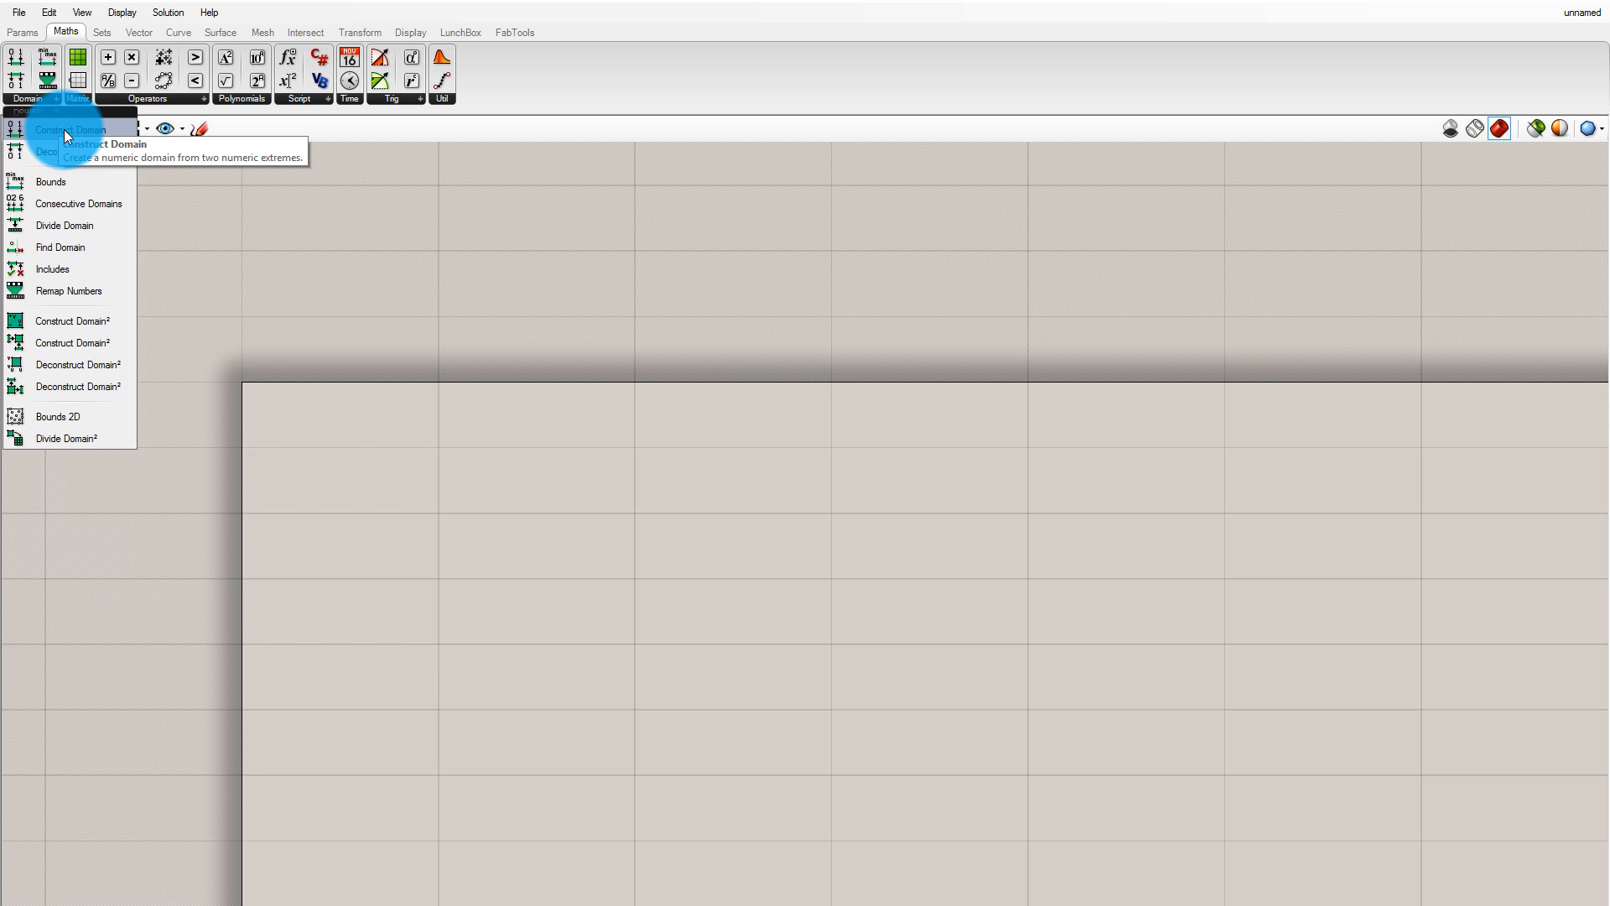
pyautogui.click(49, 94)
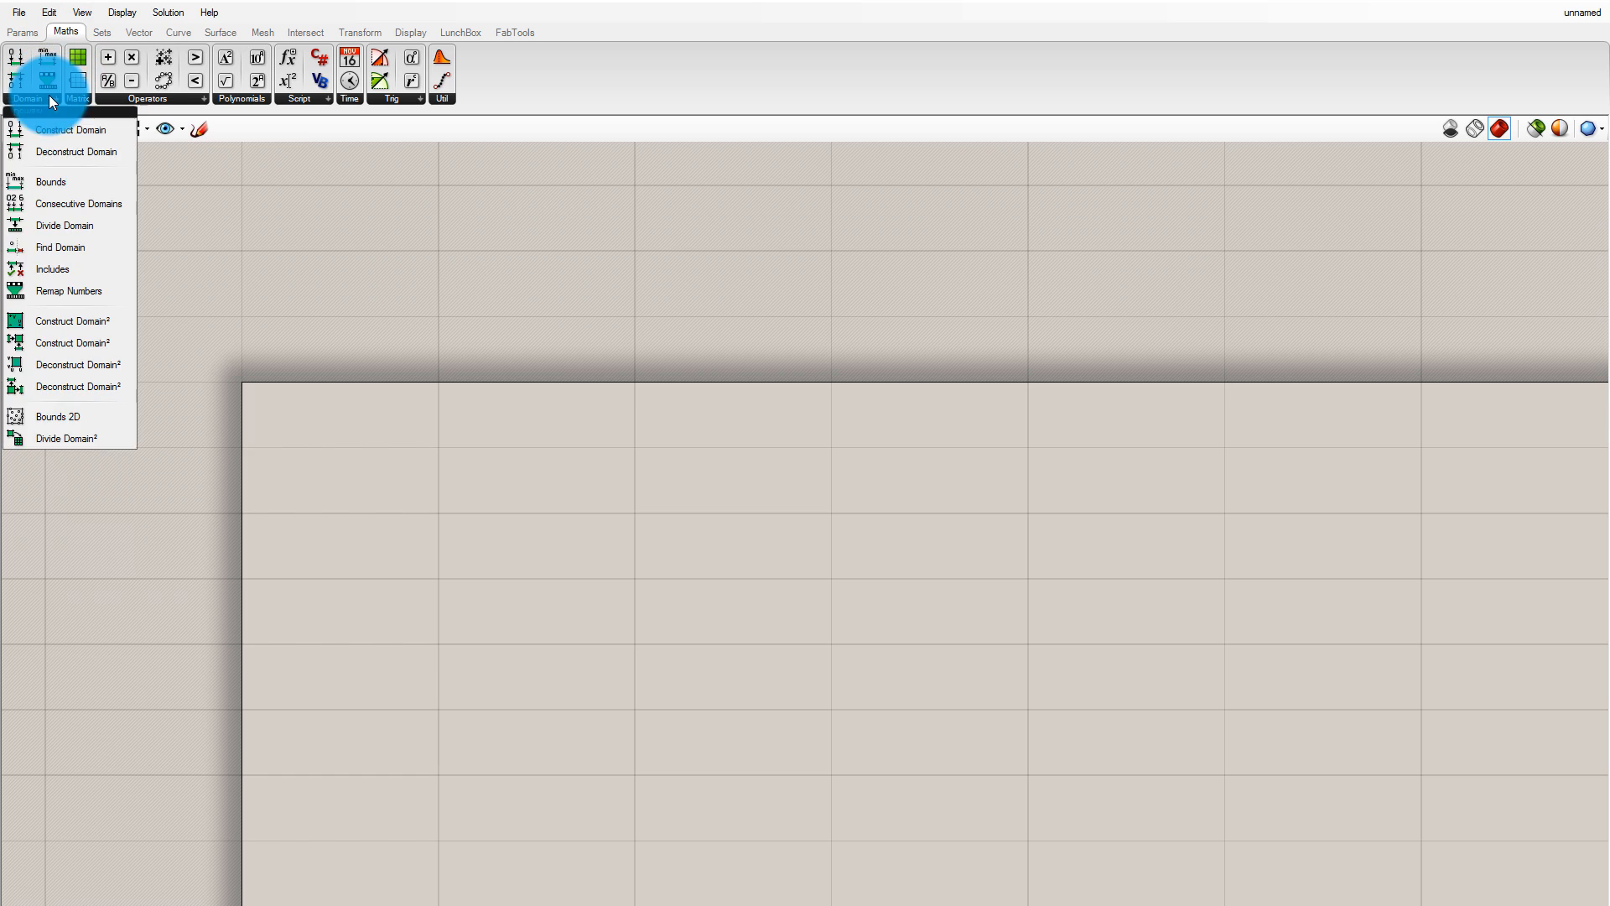
pyautogui.moveTo(58, 126); pyautogui.dragTo(719, 694)
pyautogui.click(755, 611)
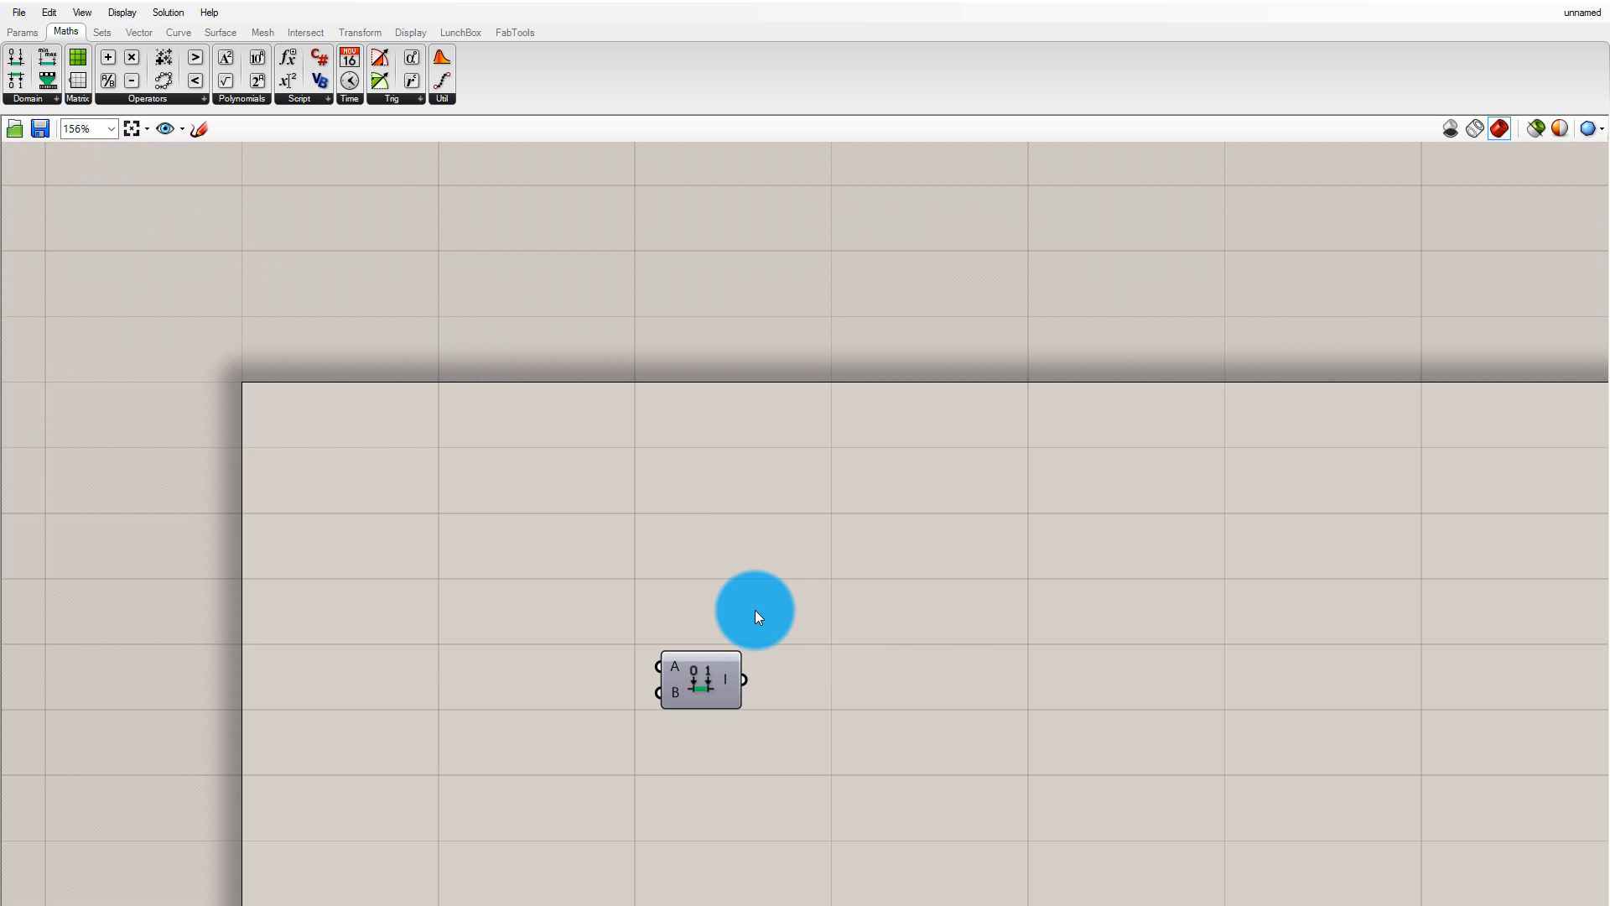
pyautogui.click(29, 31)
pyautogui.moveTo(234, 80); pyautogui.dragTo(270, 132)
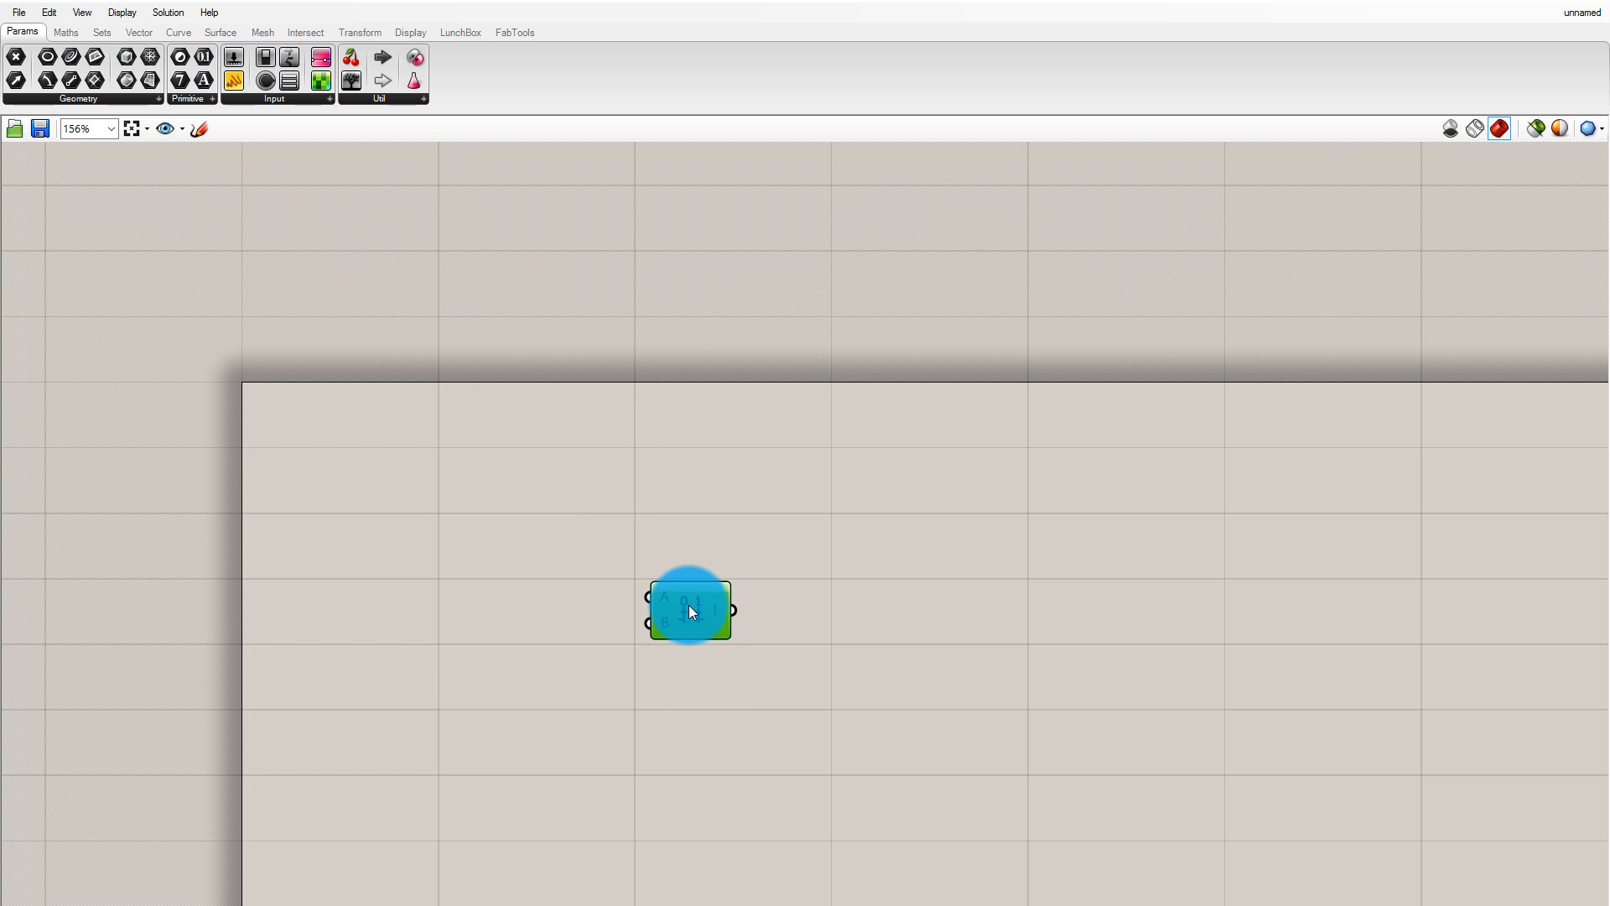
pyautogui.click(773, 610)
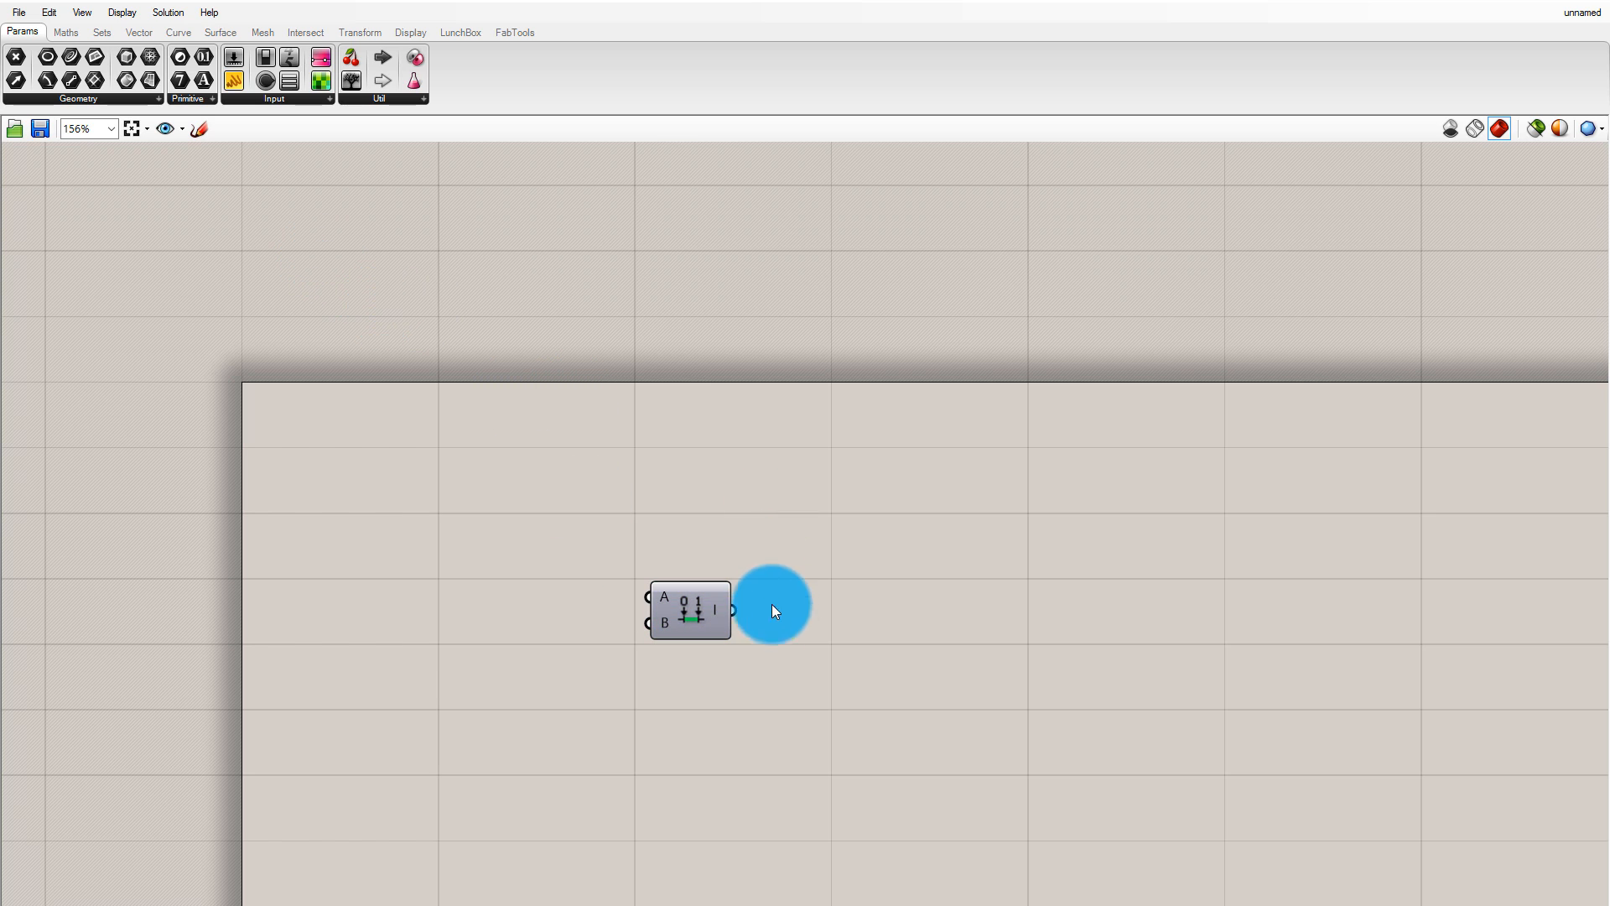
pyautogui.scroll(1, 1089, 581)
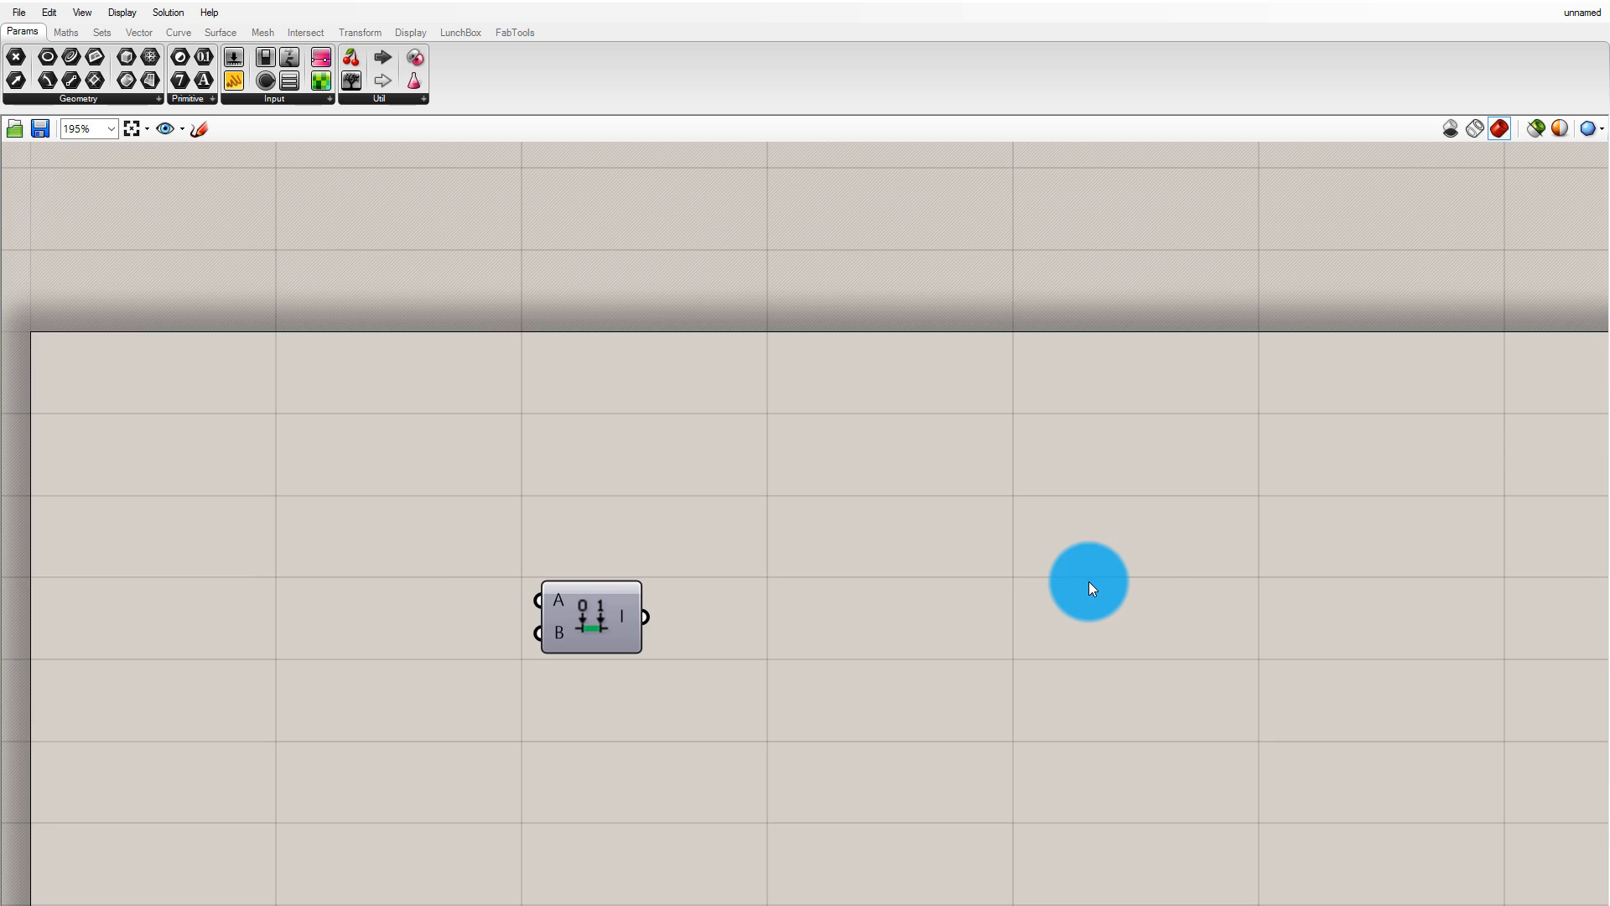
pyautogui.scroll(-1, 1051, 581)
pyautogui.moveTo(676, 612); pyautogui.dragTo(671, 616)
# Add a number slider before the Construct Domain component and set its slider type to Integers
pyautogui.click(177, 152)
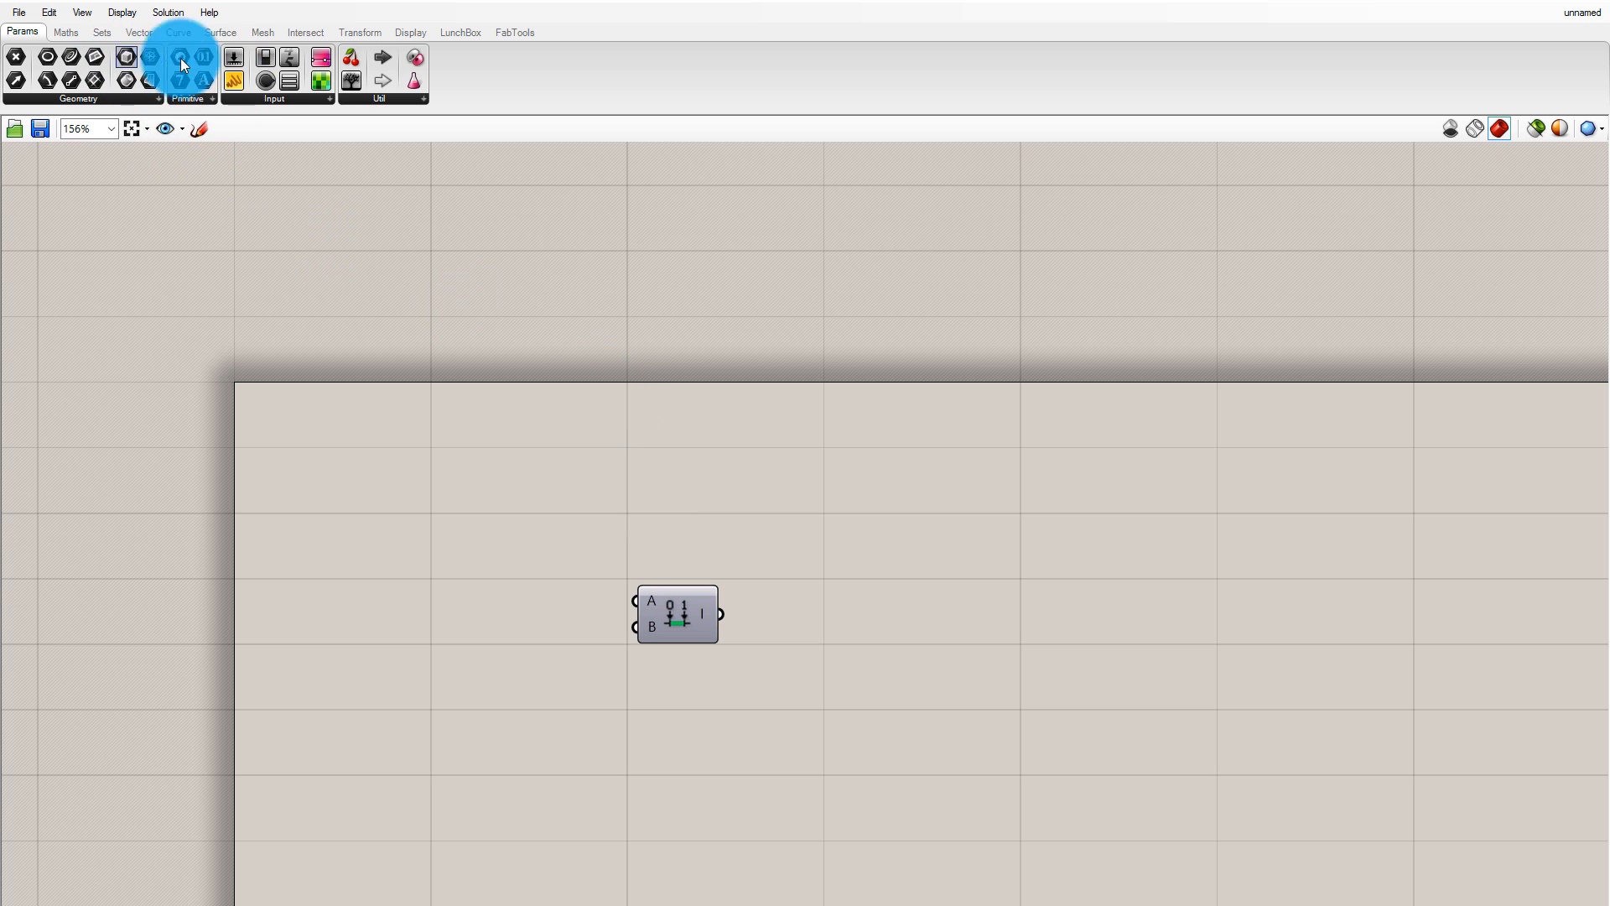
pyautogui.moveTo(238, 58); pyautogui.dragTo(471, 601)
pyautogui.moveTo(706, 605); pyautogui.dragTo(755, 603)
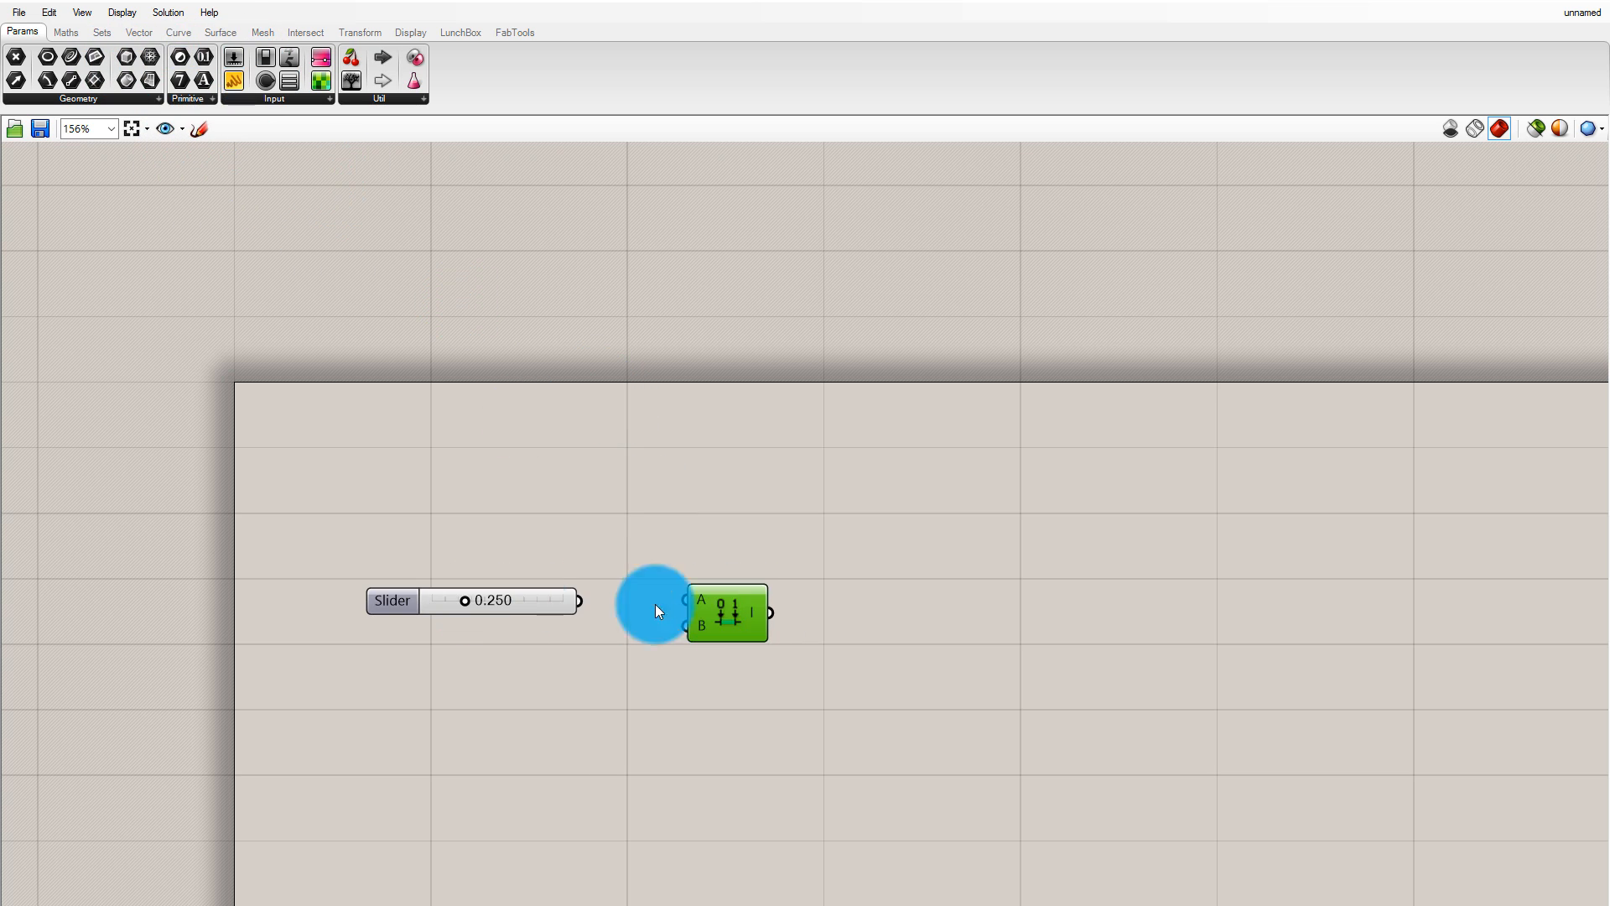
pyautogui.moveTo(494, 602); pyautogui.dragTo(494, 644)
pyautogui.rightClick(496, 650)
pyautogui.moveTo(592, 699)
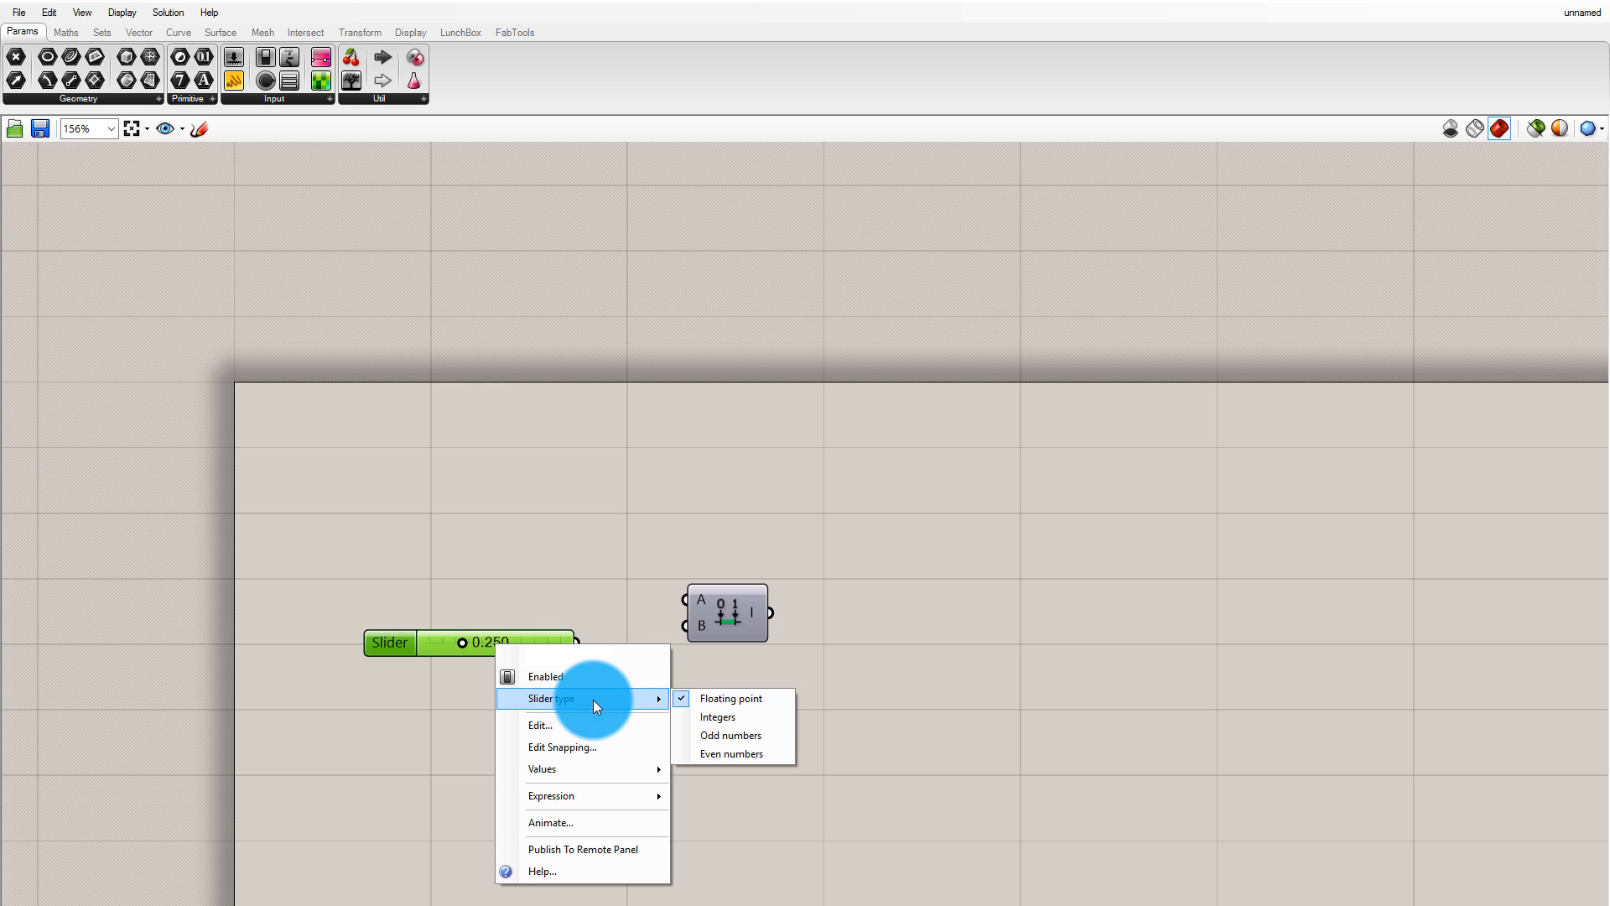
pyautogui.click(741, 711)
# Give the slider a maximum and value of 10 and wire it into Construct Domain's B input
pyautogui.rightClick(515, 647)
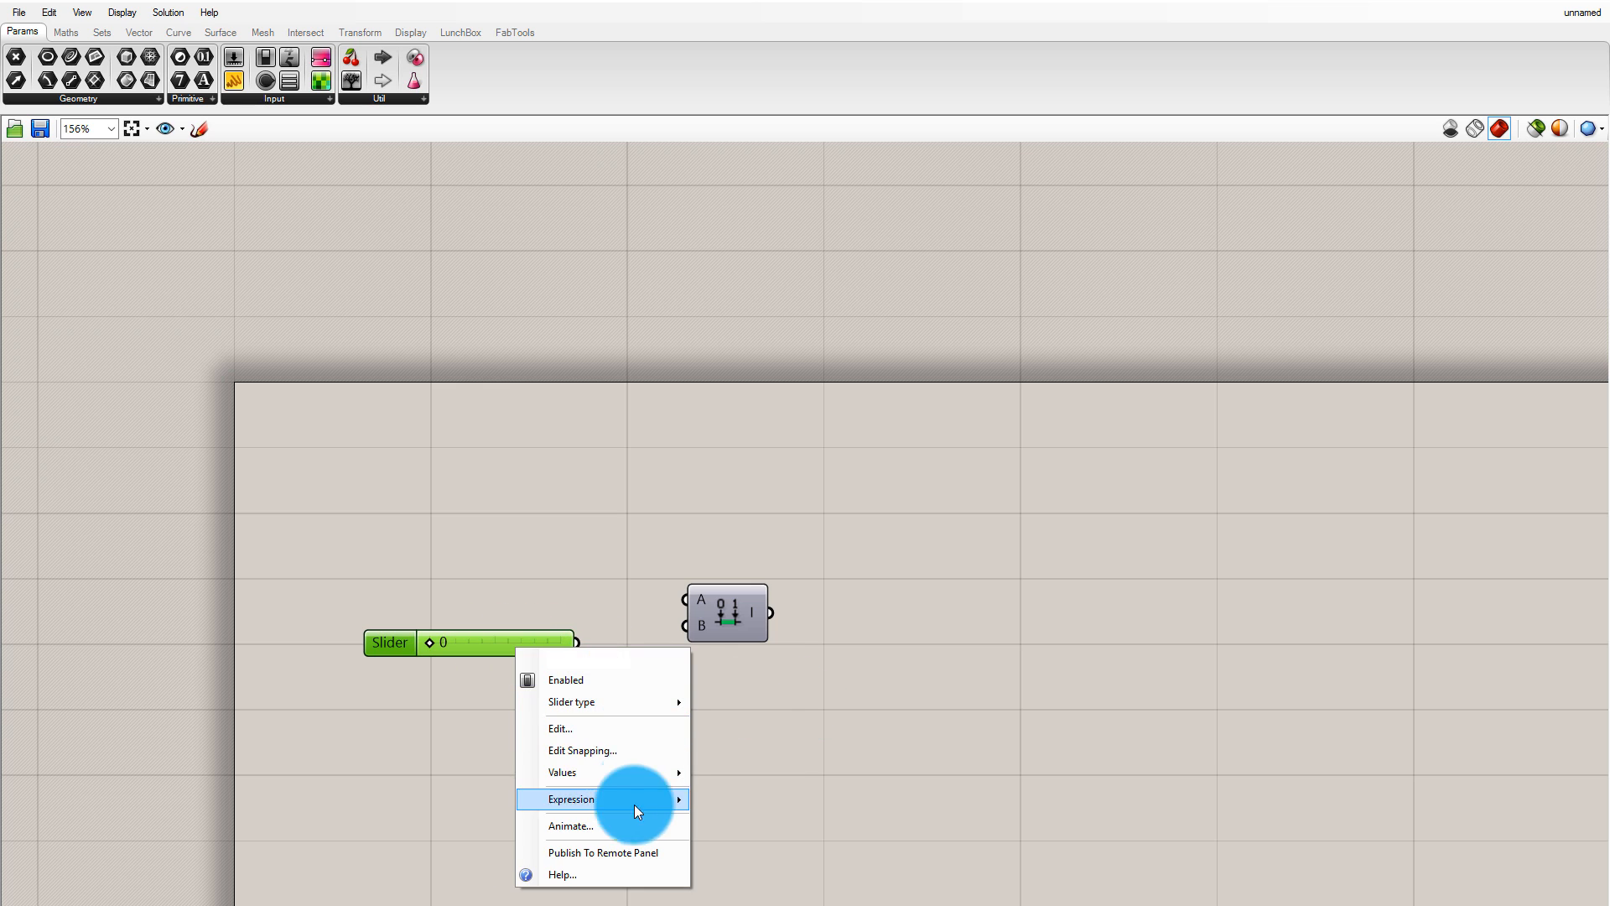
pyautogui.moveTo(634, 782)
pyautogui.click(820, 790)
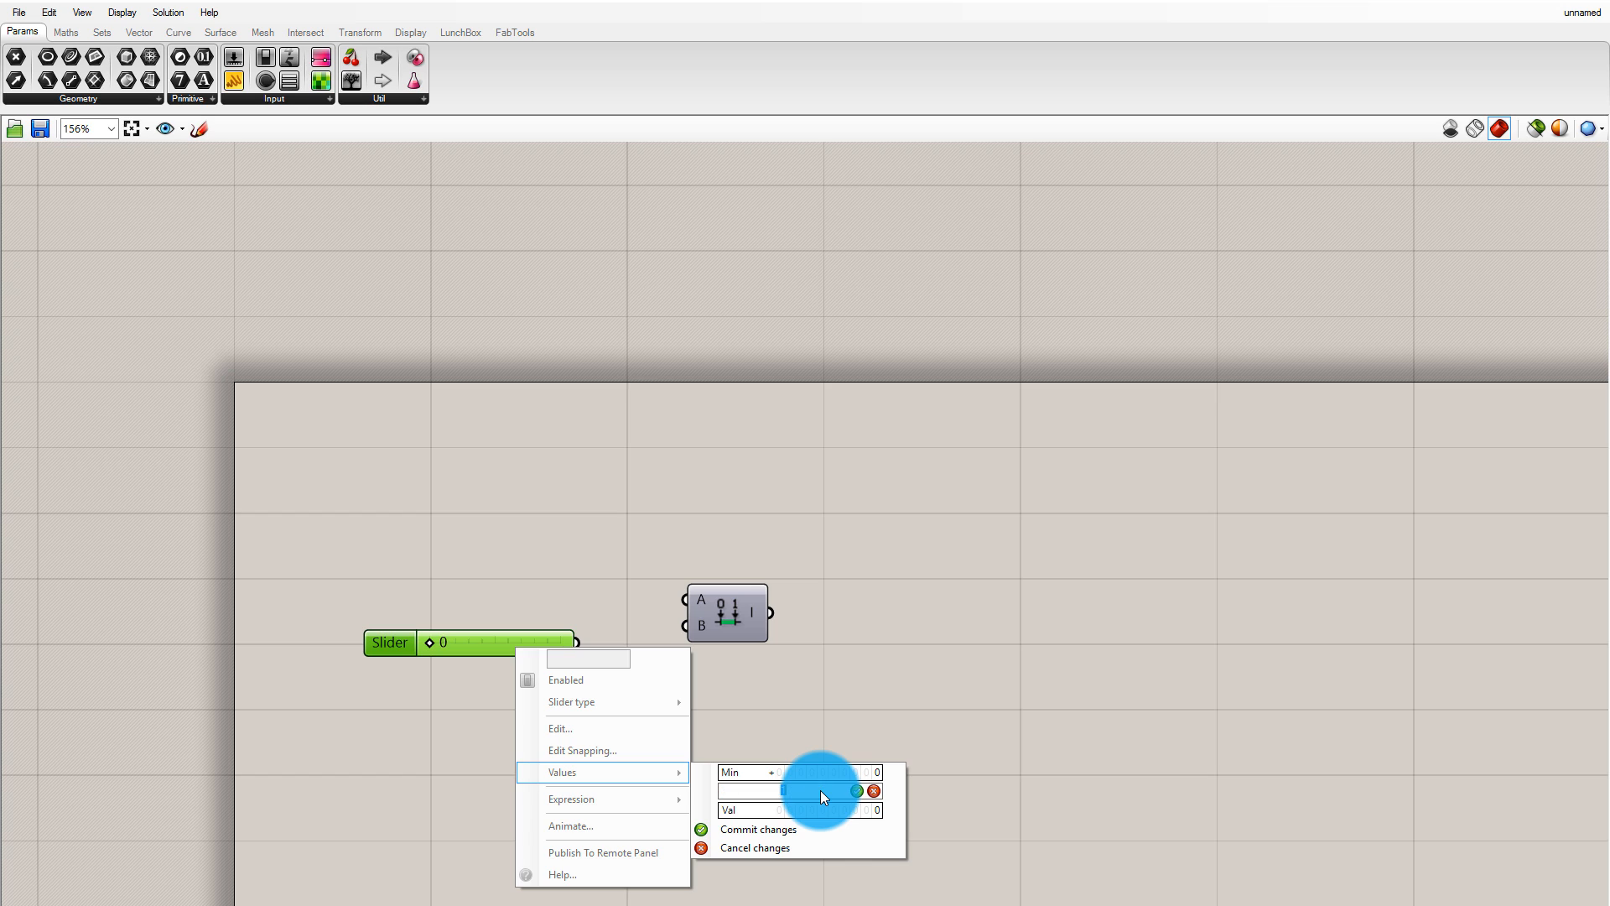
pyautogui.write('10')
pyautogui.press('Return')
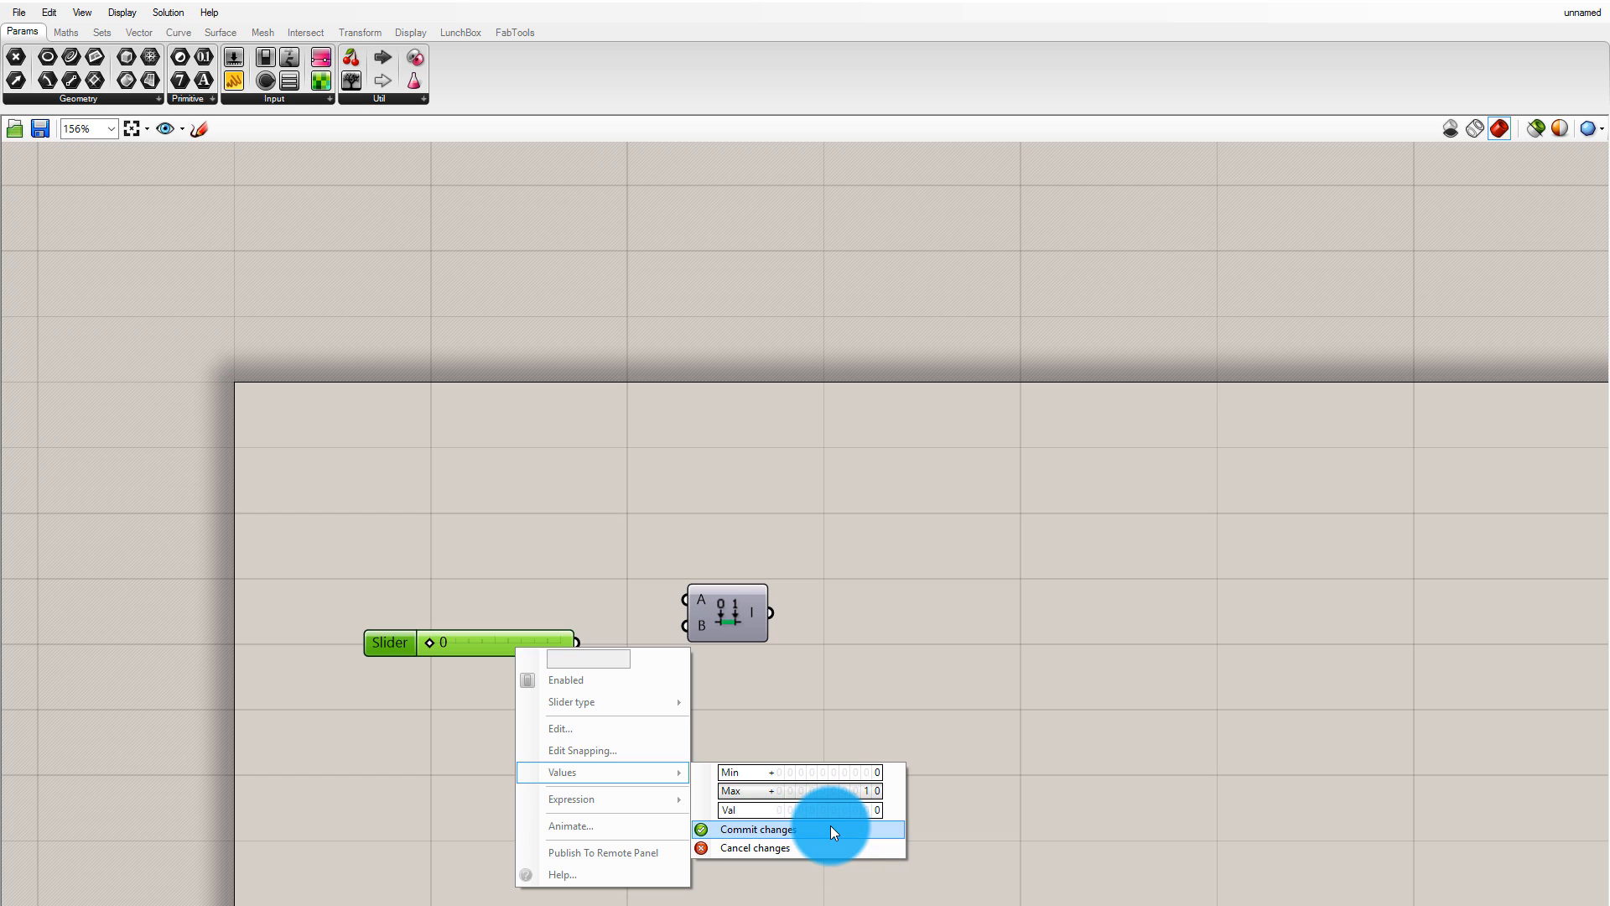
pyautogui.click(831, 827)
pyautogui.moveTo(503, 651); pyautogui.dragTo(552, 677)
pyautogui.moveTo(691, 625); pyautogui.dragTo(691, 625)
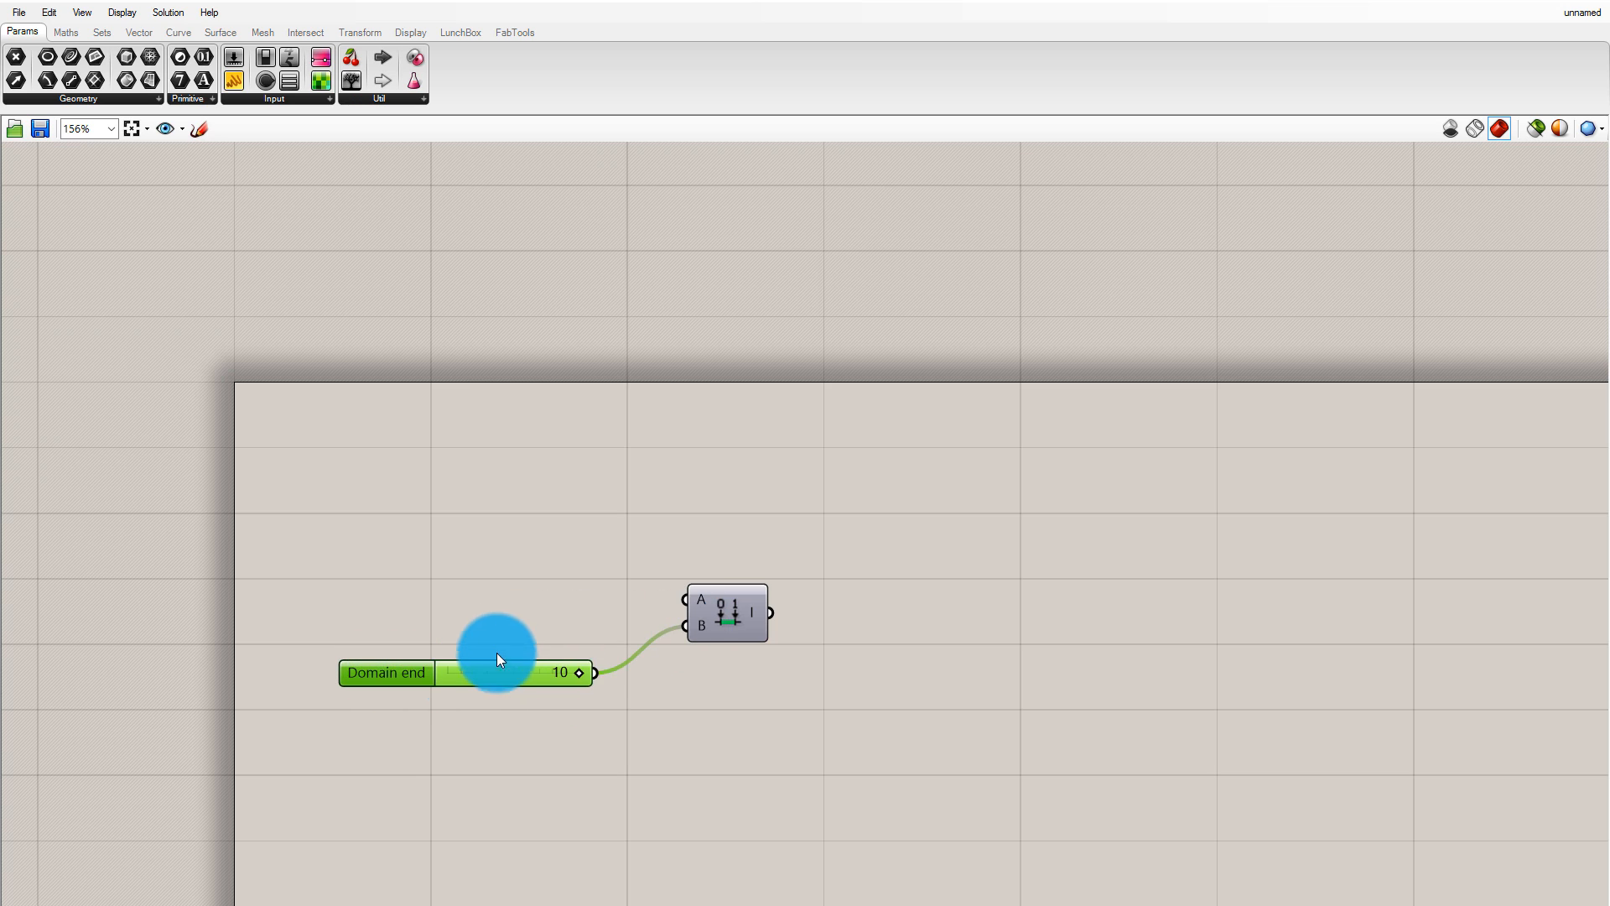
# Duplicate the integer slider and place the copy, set to 0, level with Construct Domain's A input
pyautogui.moveTo(496, 669); pyautogui.dragTo(414, 596)
pyautogui.hotkey('ctrl', 'c')
pyautogui.hotkey('ctrl', 'v')
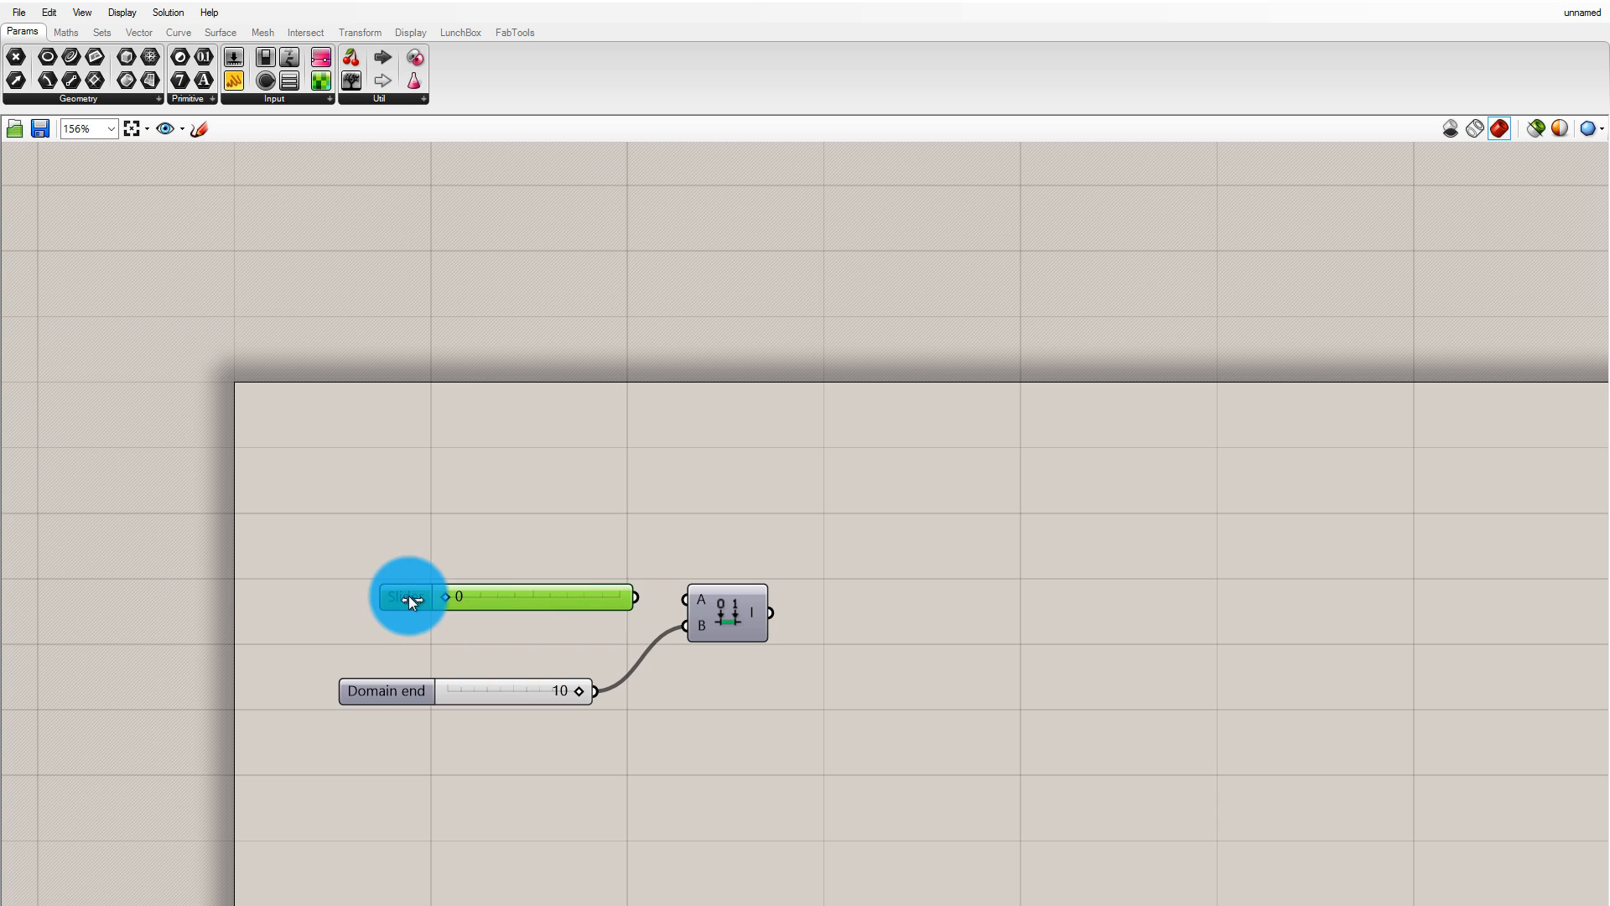
# Wire the duplicated slider into Construct Domain's A input and stack the two domain sliders closely beside the component
pyautogui.moveTo(703, 592); pyautogui.dragTo(702, 592)
pyautogui.moveTo(589, 593); pyautogui.dragTo(528, 599)
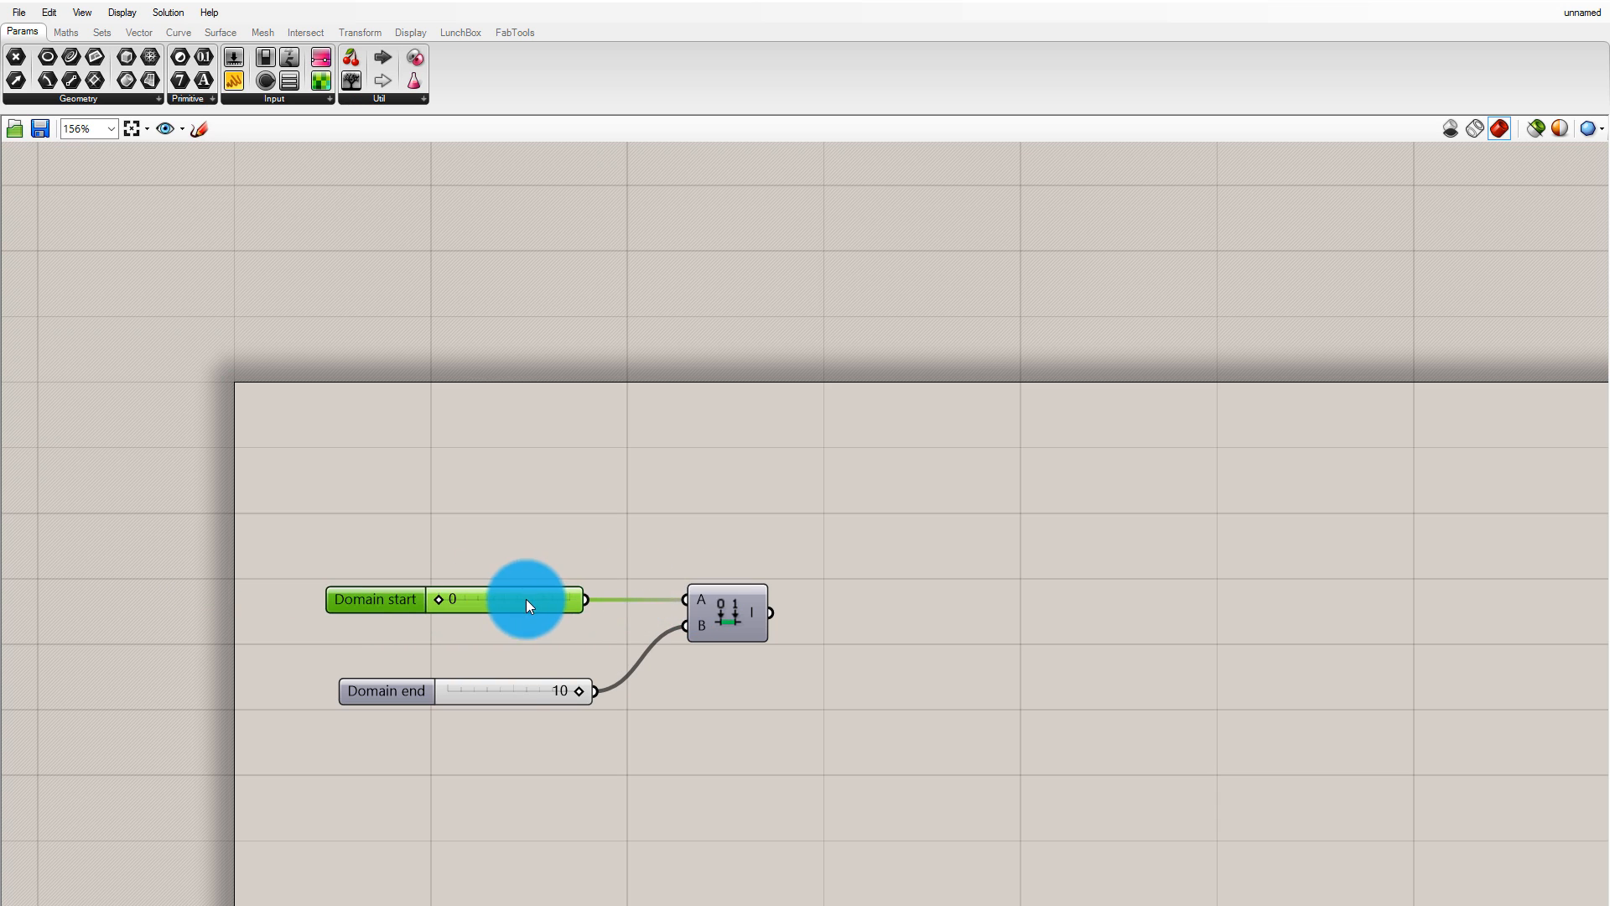
pyautogui.moveTo(486, 698); pyautogui.dragTo(477, 638)
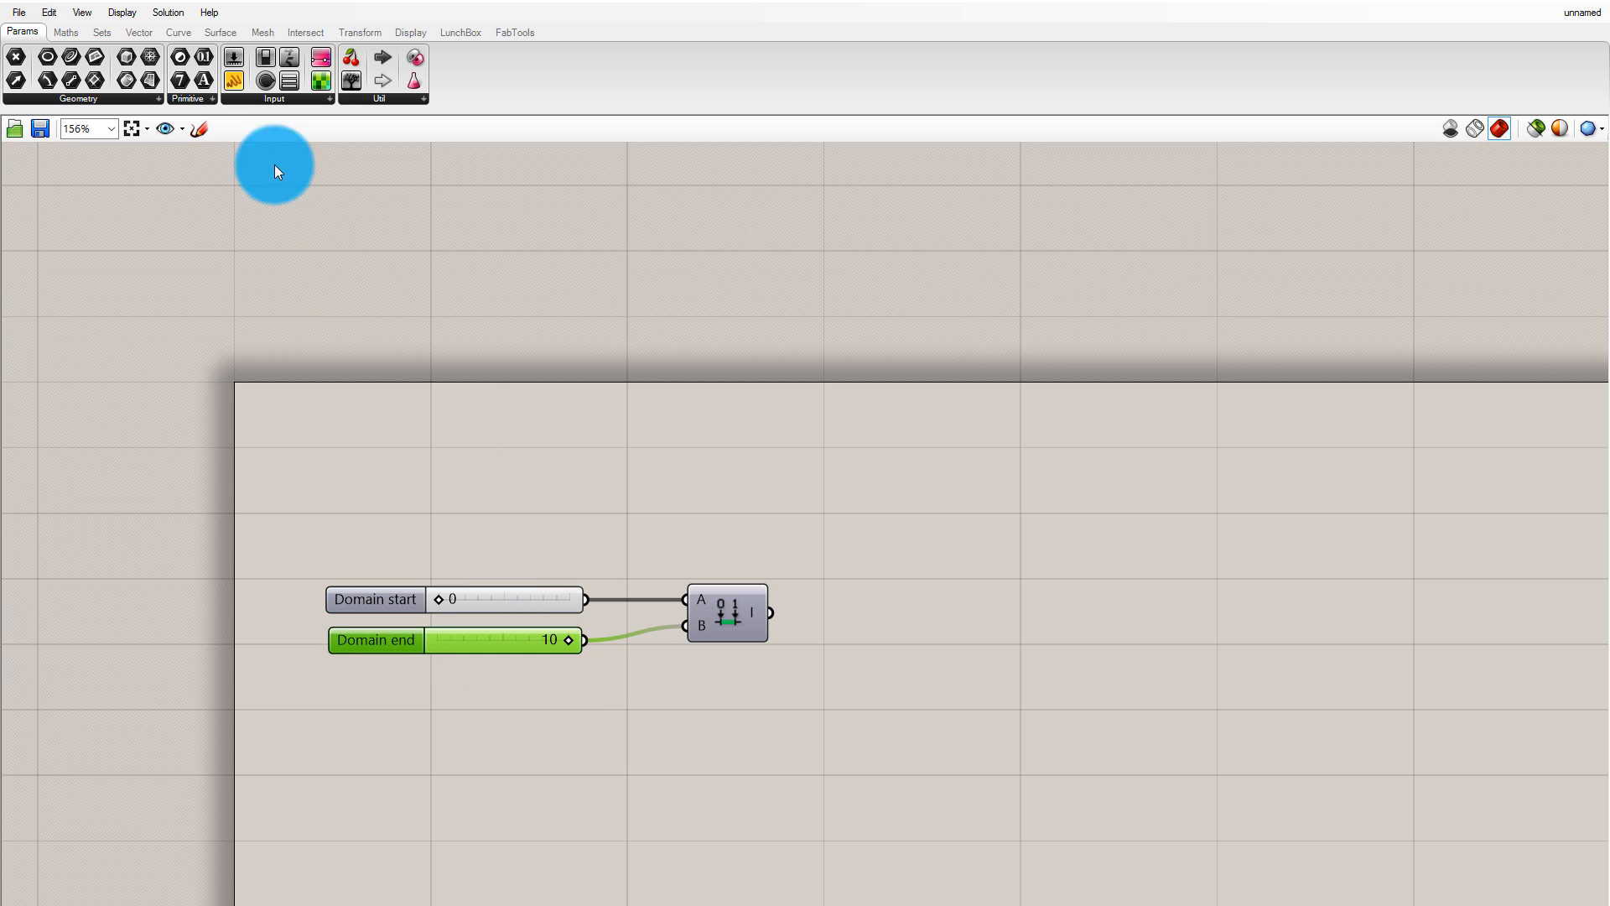
# Show the constructed domain in a temporary panel wired to Construct Domain's output, and remove the panel
pyautogui.click(231, 80)
pyautogui.click(1037, 579)
pyautogui.moveTo(771, 612); pyautogui.dragTo(931, 575)
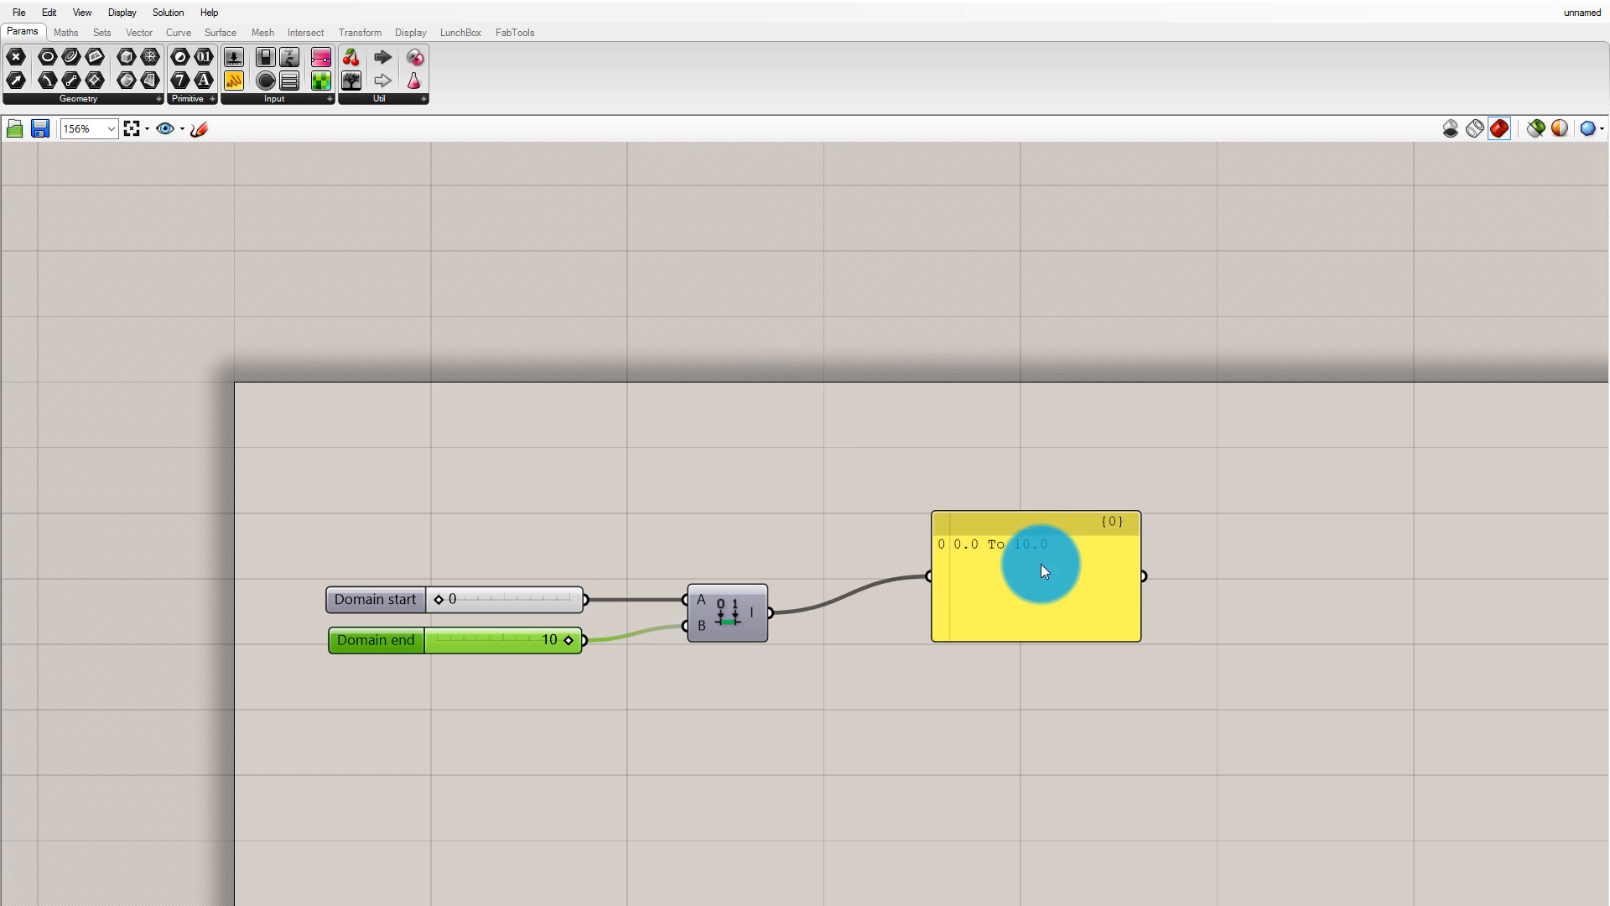
pyautogui.moveTo(1046, 526); pyautogui.dragTo(1124, 514)
pyautogui.press('Delete')
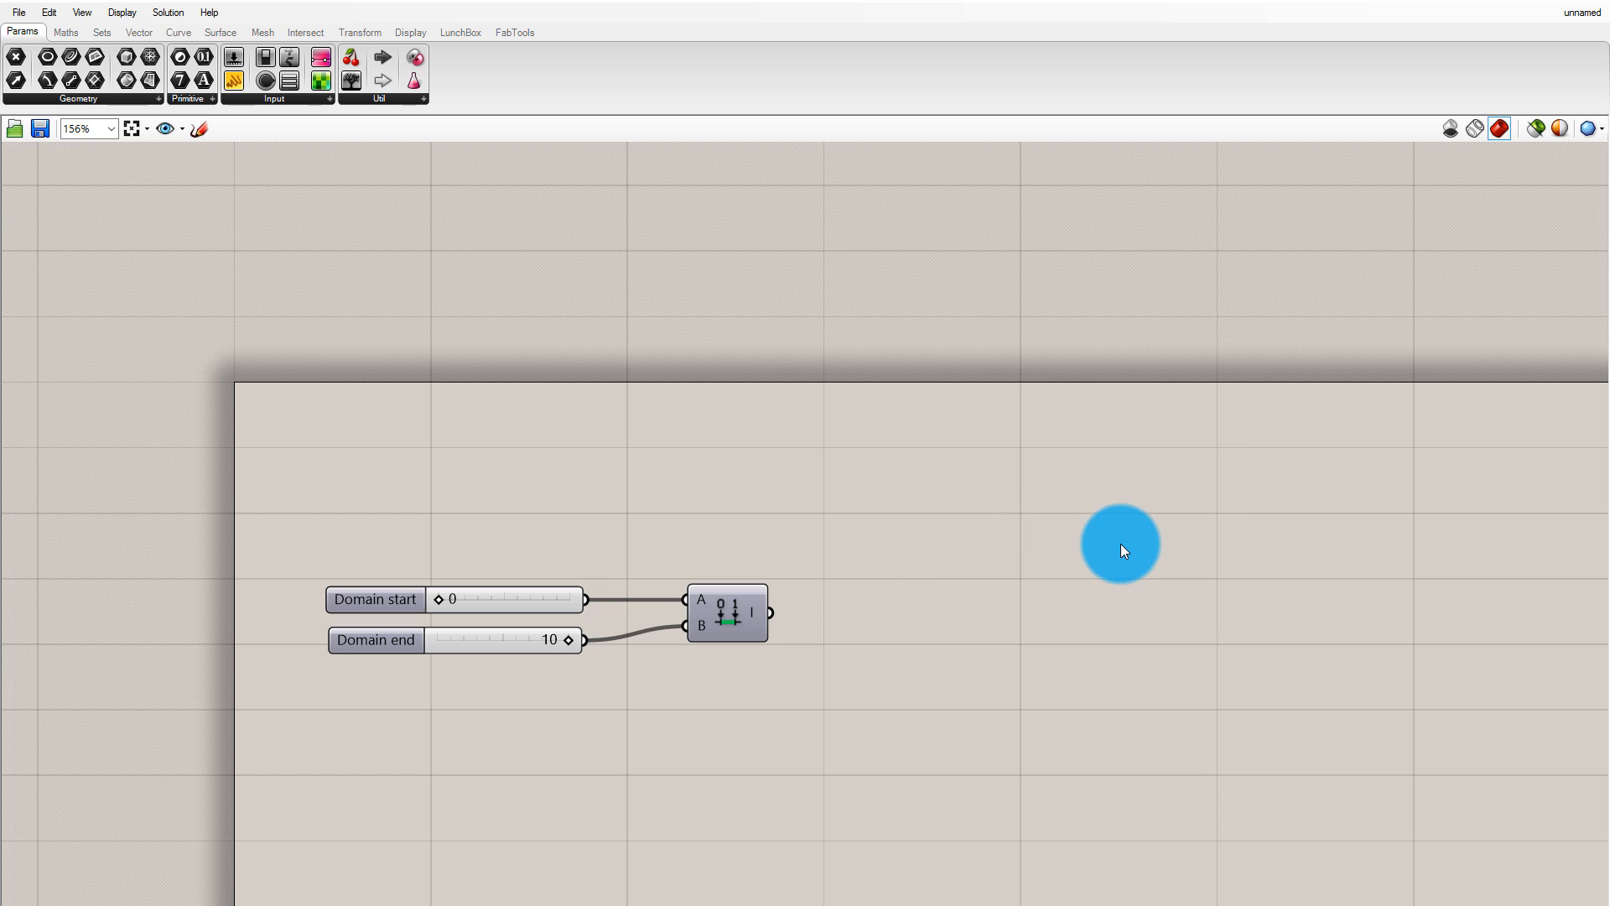
# Add a Remap Numbers component beyond Construct Domain and place a copy of the integer slider, set to 3, below the domain sliders
pyautogui.doubleClick(1121, 570)
pyautogui.write('rem')
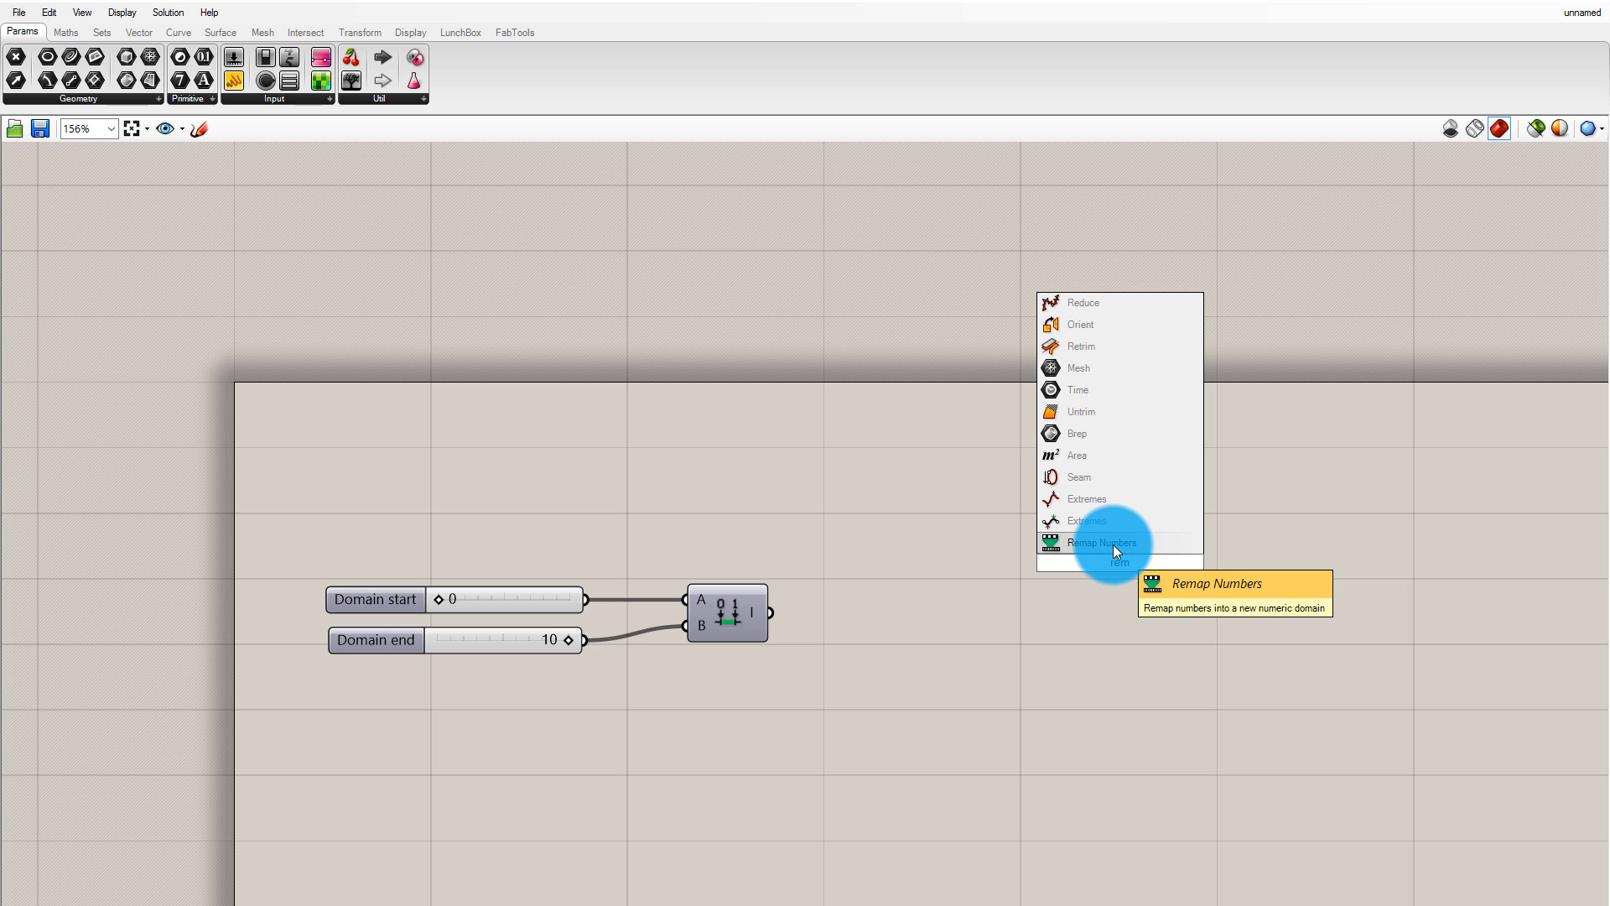
pyautogui.click(1114, 545)
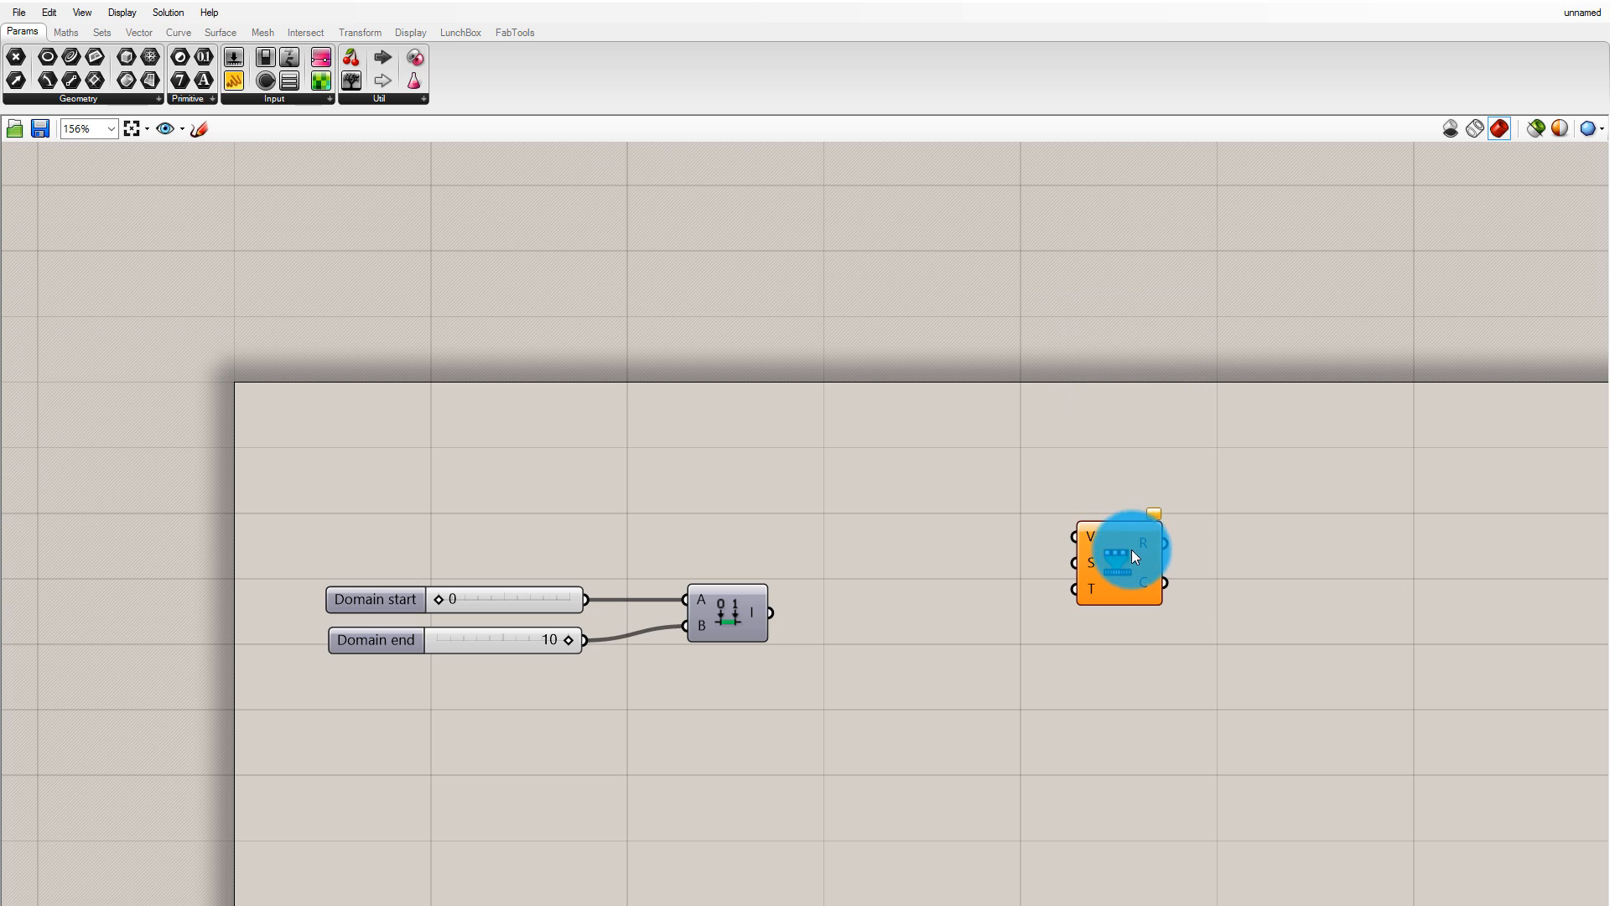
pyautogui.moveTo(1127, 552); pyautogui.dragTo(1083, 711)
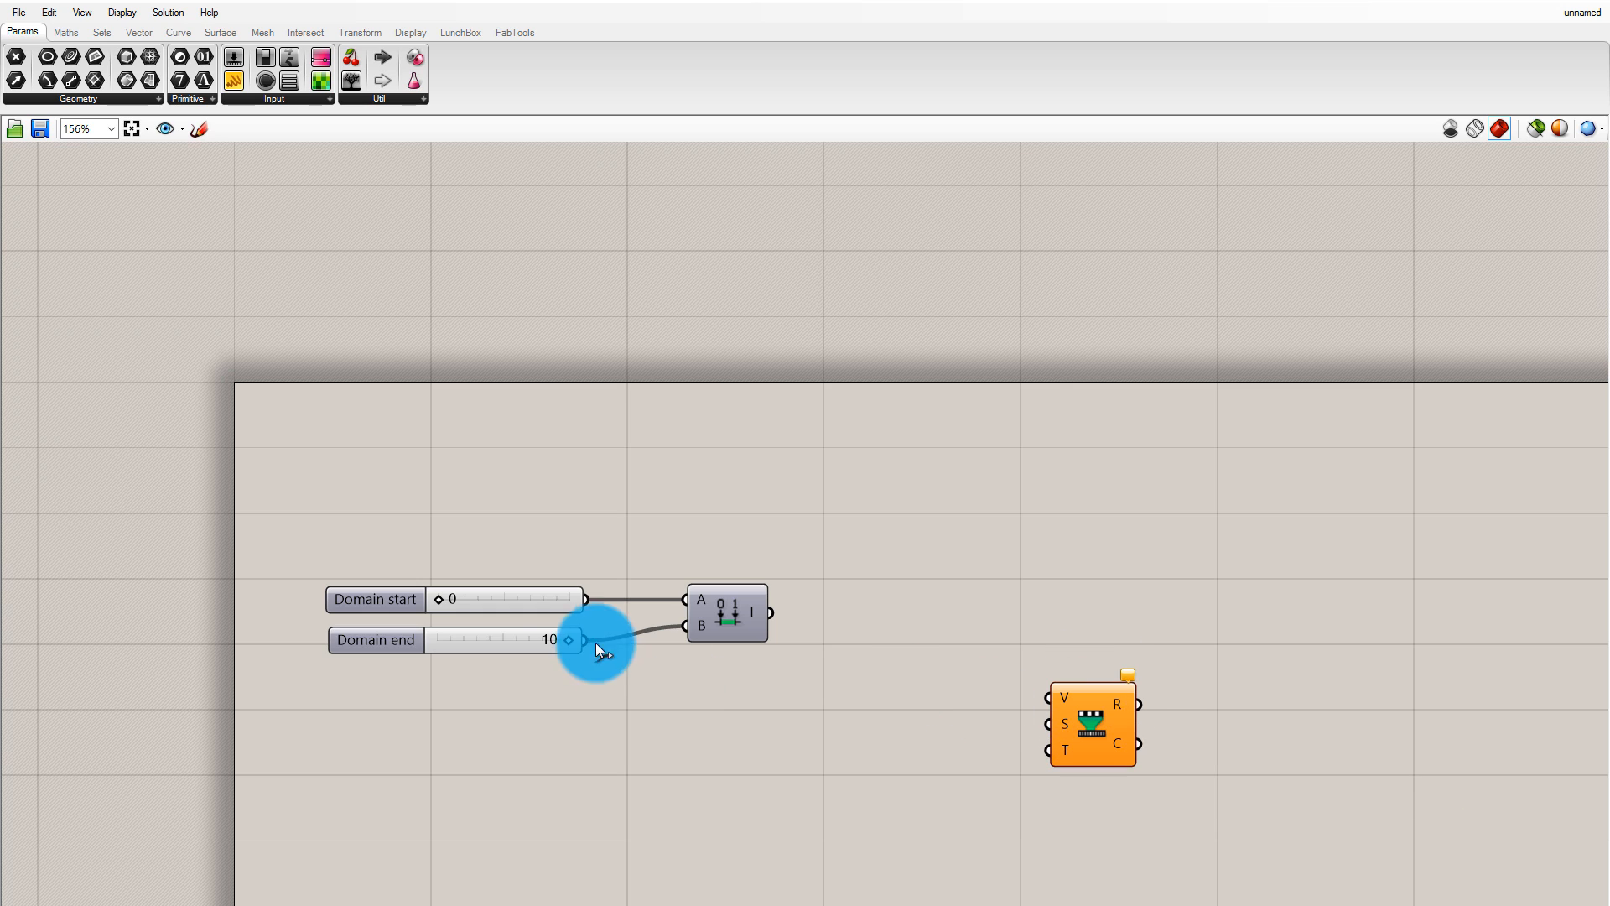
pyautogui.click(497, 636)
pyautogui.keyDown('alt'); pyautogui.moveTo(508, 641); pyautogui.dragTo(465, 818); pyautogui.keyUp('alt')
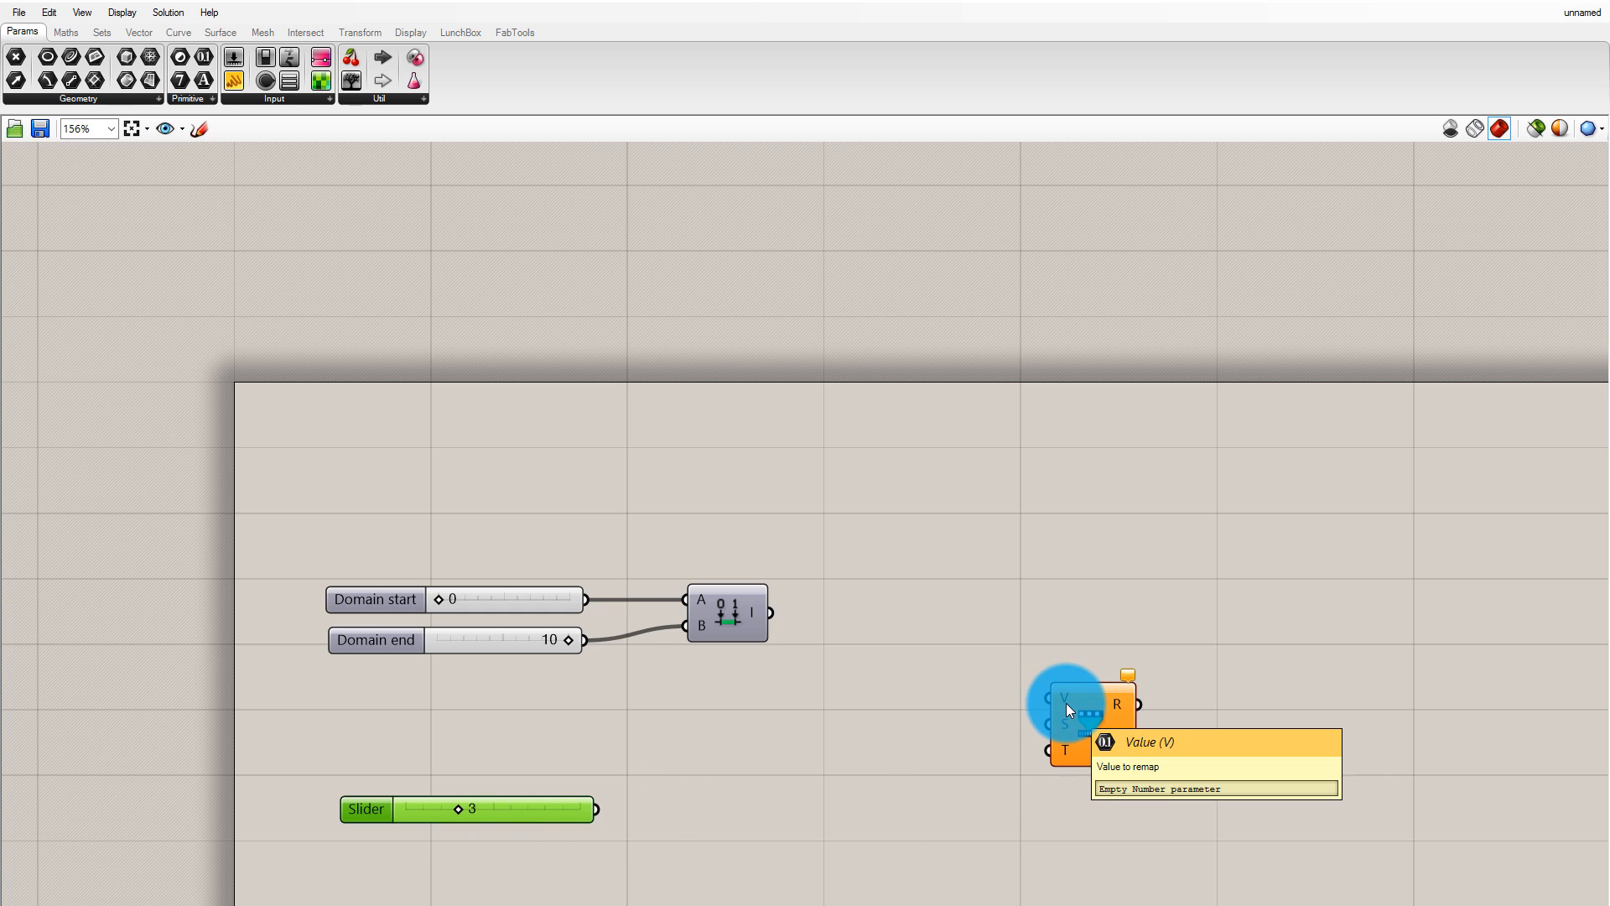
# Bring Remap Numbers level with Construct Domain and wire the domain into its Source (S) input
pyautogui.moveTo(1088, 725); pyautogui.dragTo(953, 757)
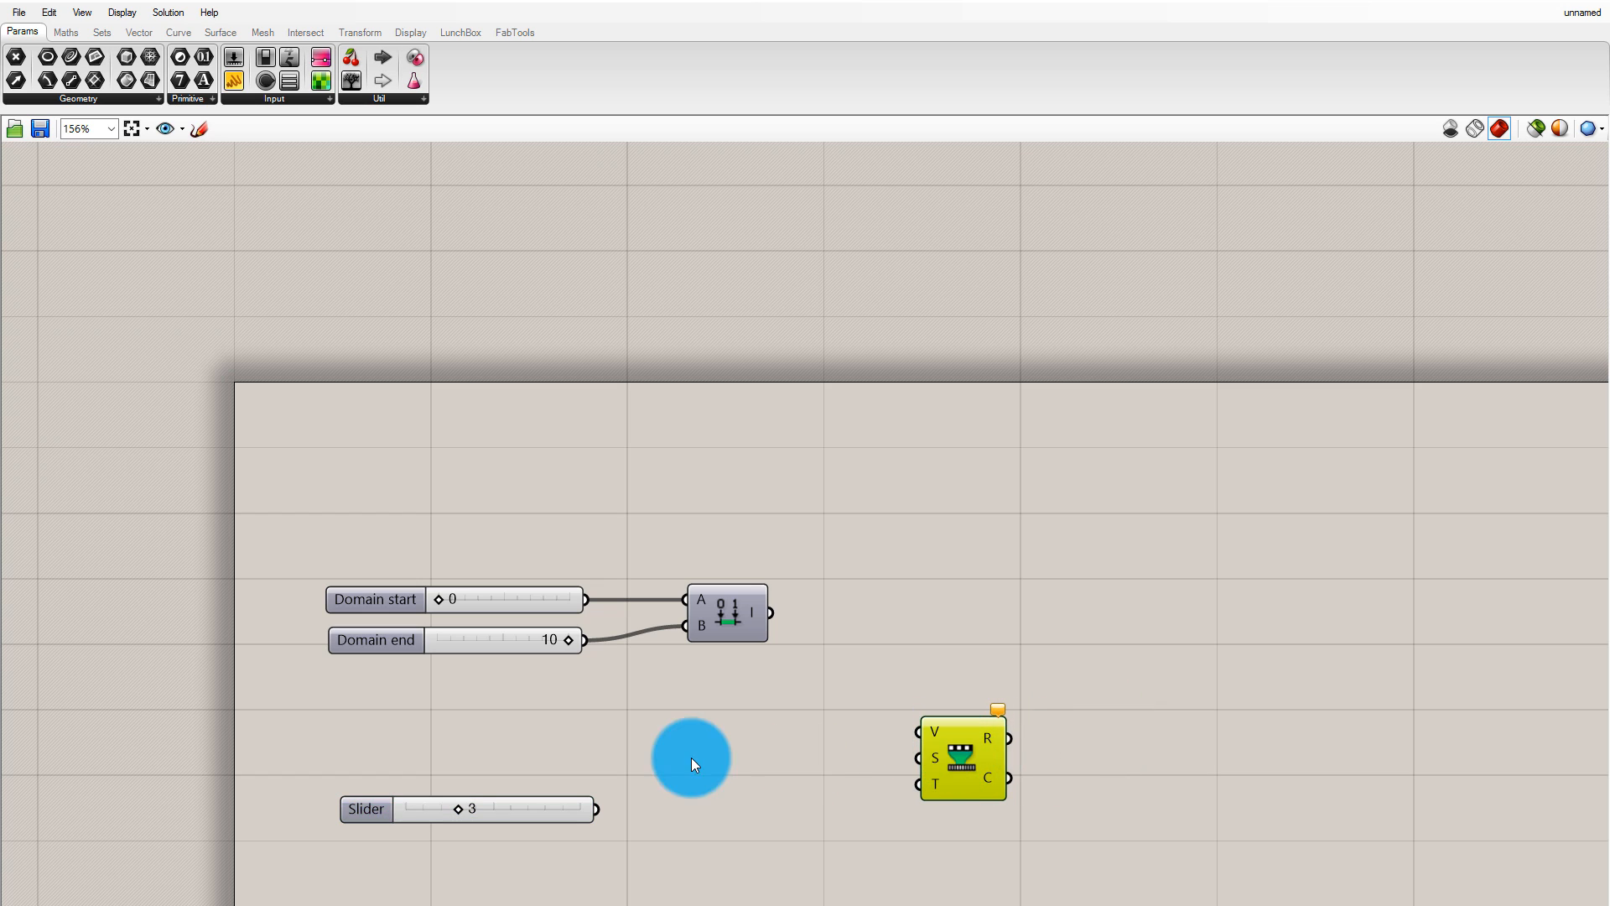
pyautogui.moveTo(973, 758); pyautogui.dragTo(972, 705)
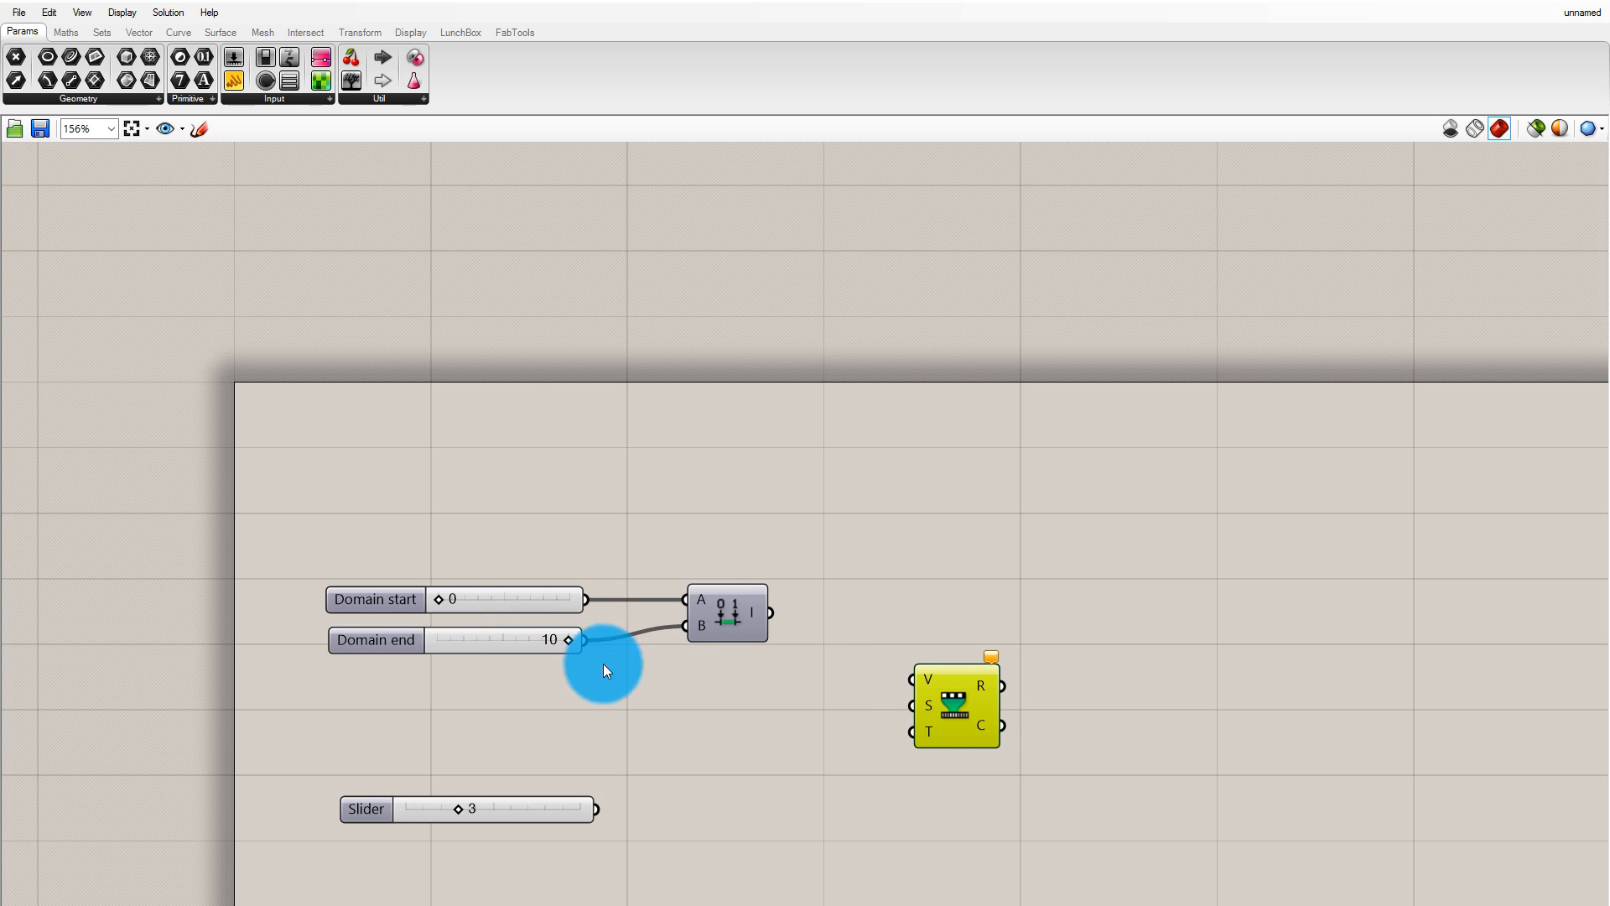
pyautogui.moveTo(960, 681); pyautogui.dragTo(938, 604)
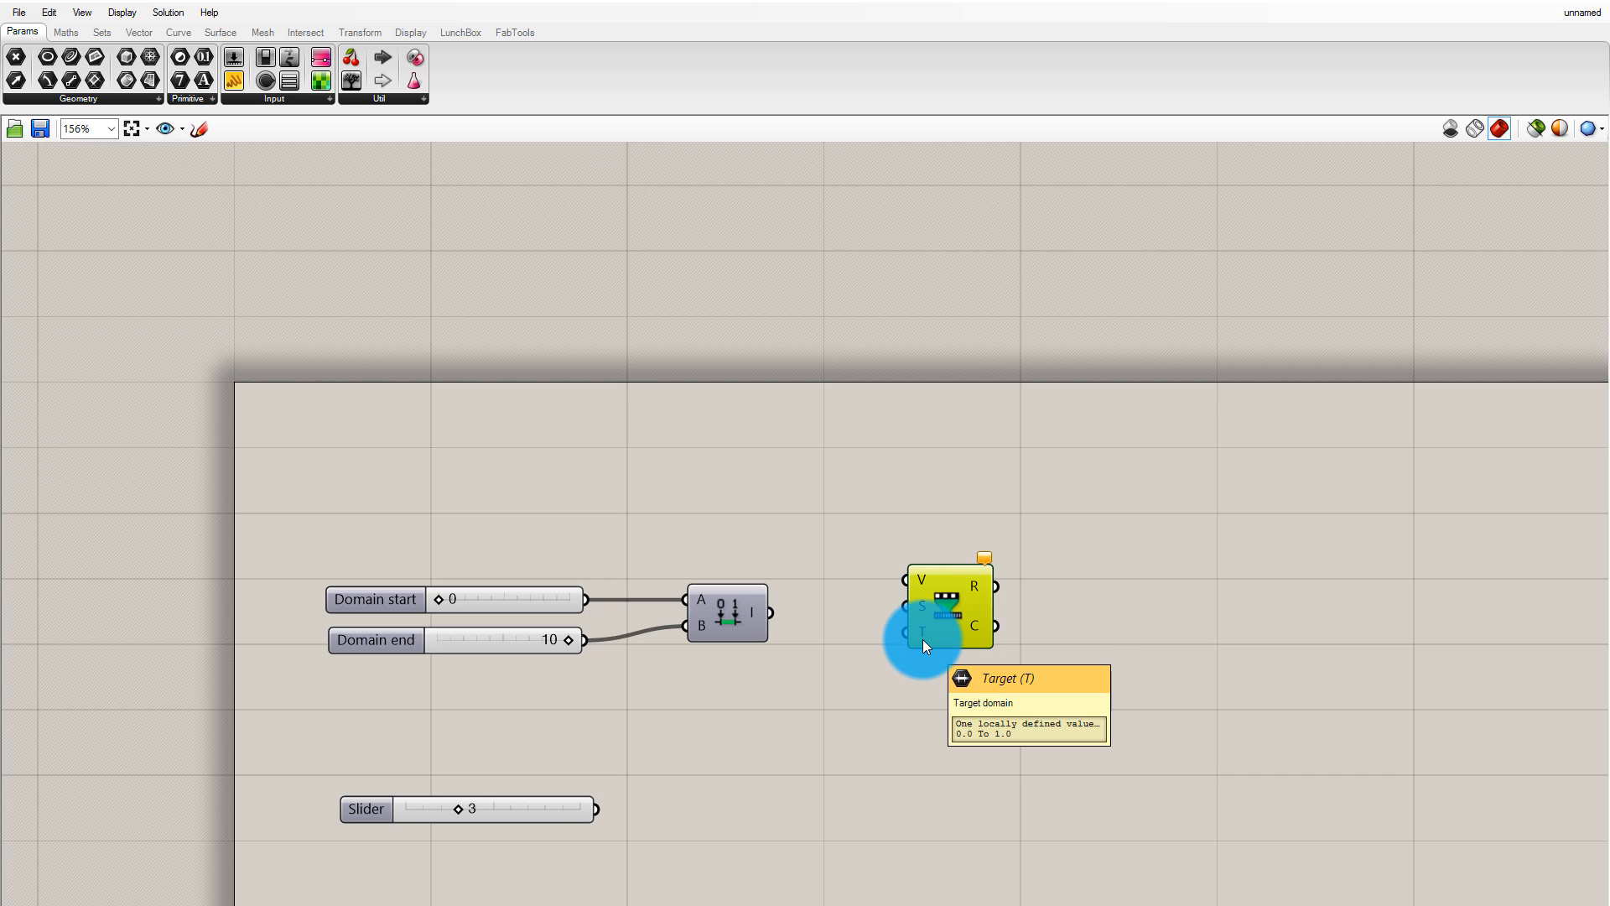
pyautogui.moveTo(772, 613); pyautogui.dragTo(910, 613)
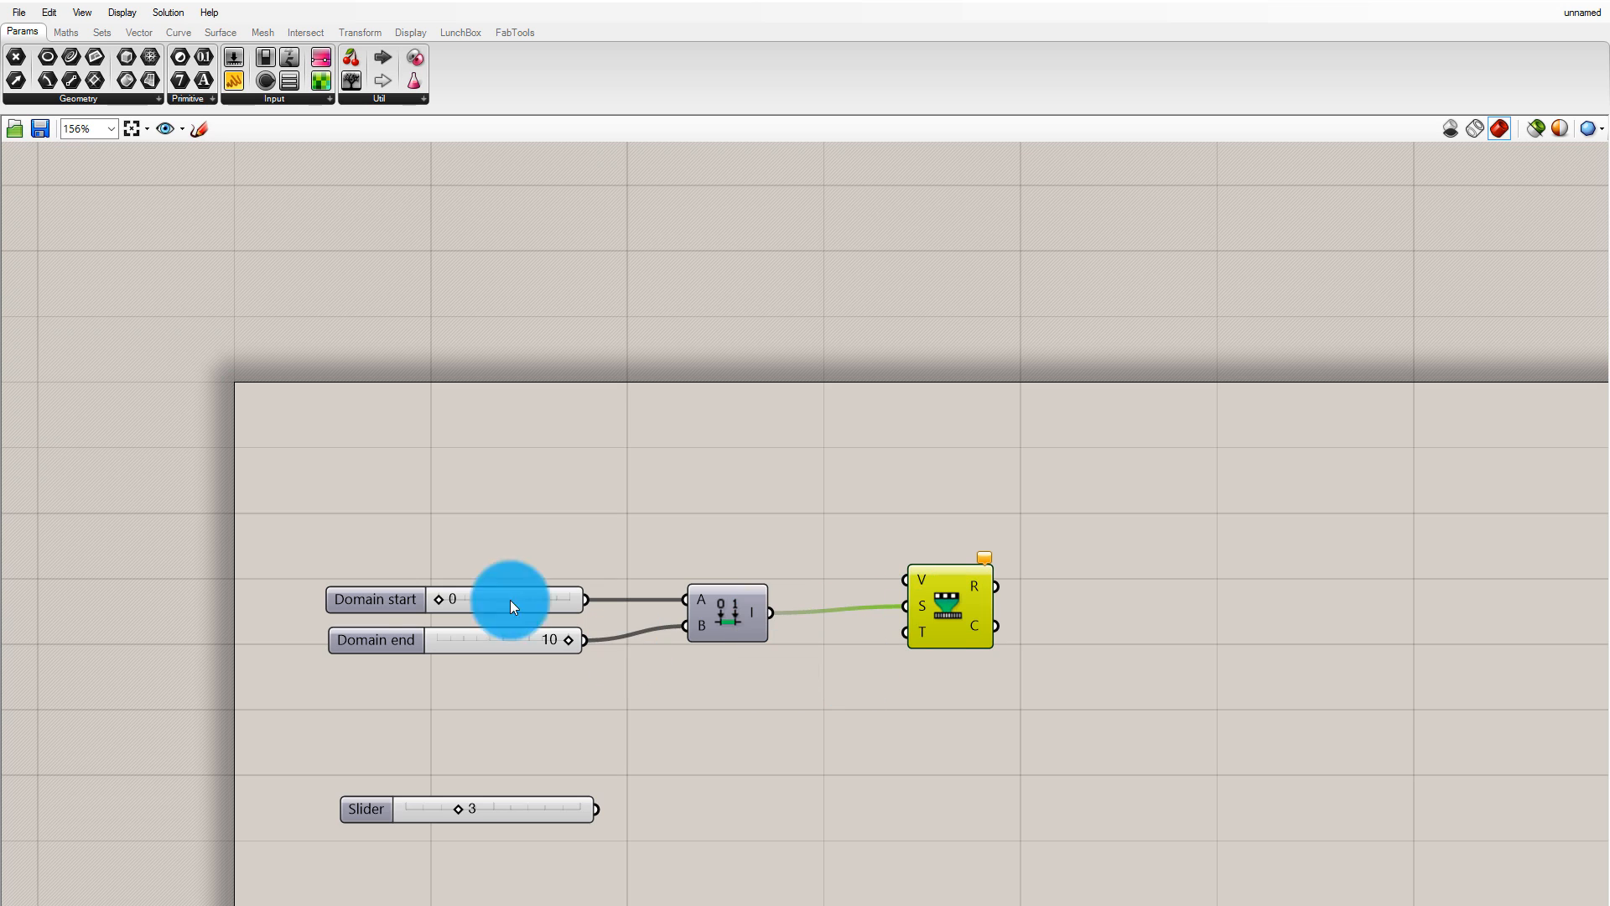
# Move the loose slider above the domain sliders and place a copy of Construct Domain with its two sliders below the originals
pyautogui.moveTo(476, 808); pyautogui.dragTo(542, 419)
pyautogui.moveTo(328, 516); pyautogui.dragTo(864, 771)
pyautogui.moveTo(272, 513); pyautogui.dragTo(835, 767)
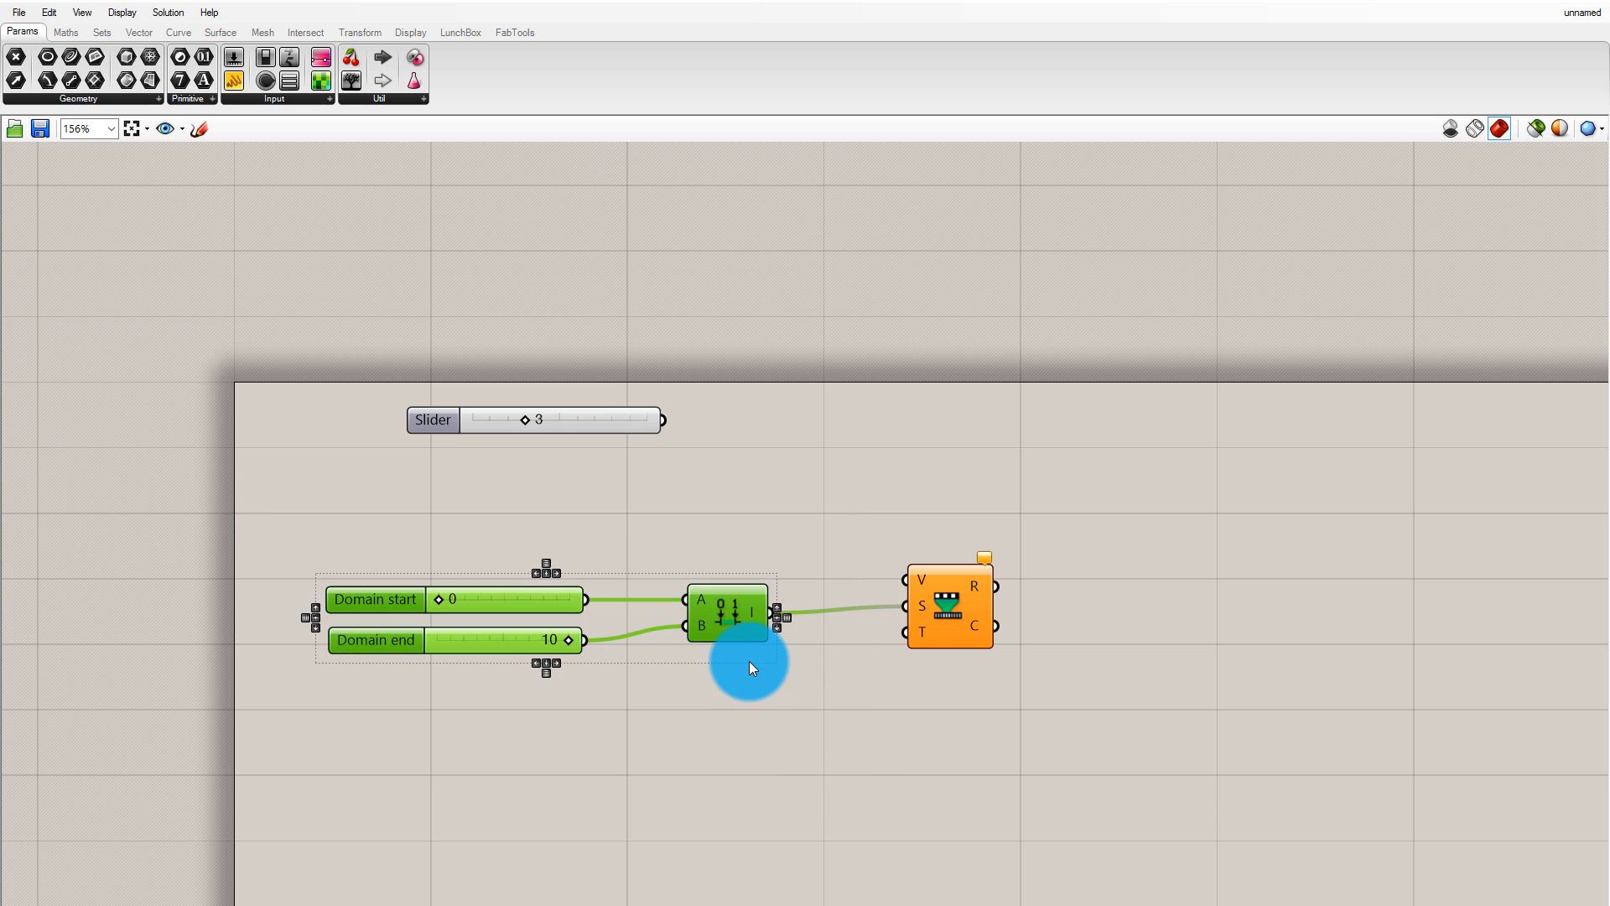
pyautogui.hotkey('ctrl', 'c')
pyautogui.hotkey('ctrl', 'v')
pyautogui.moveTo(676, 823); pyautogui.dragTo(684, 797)
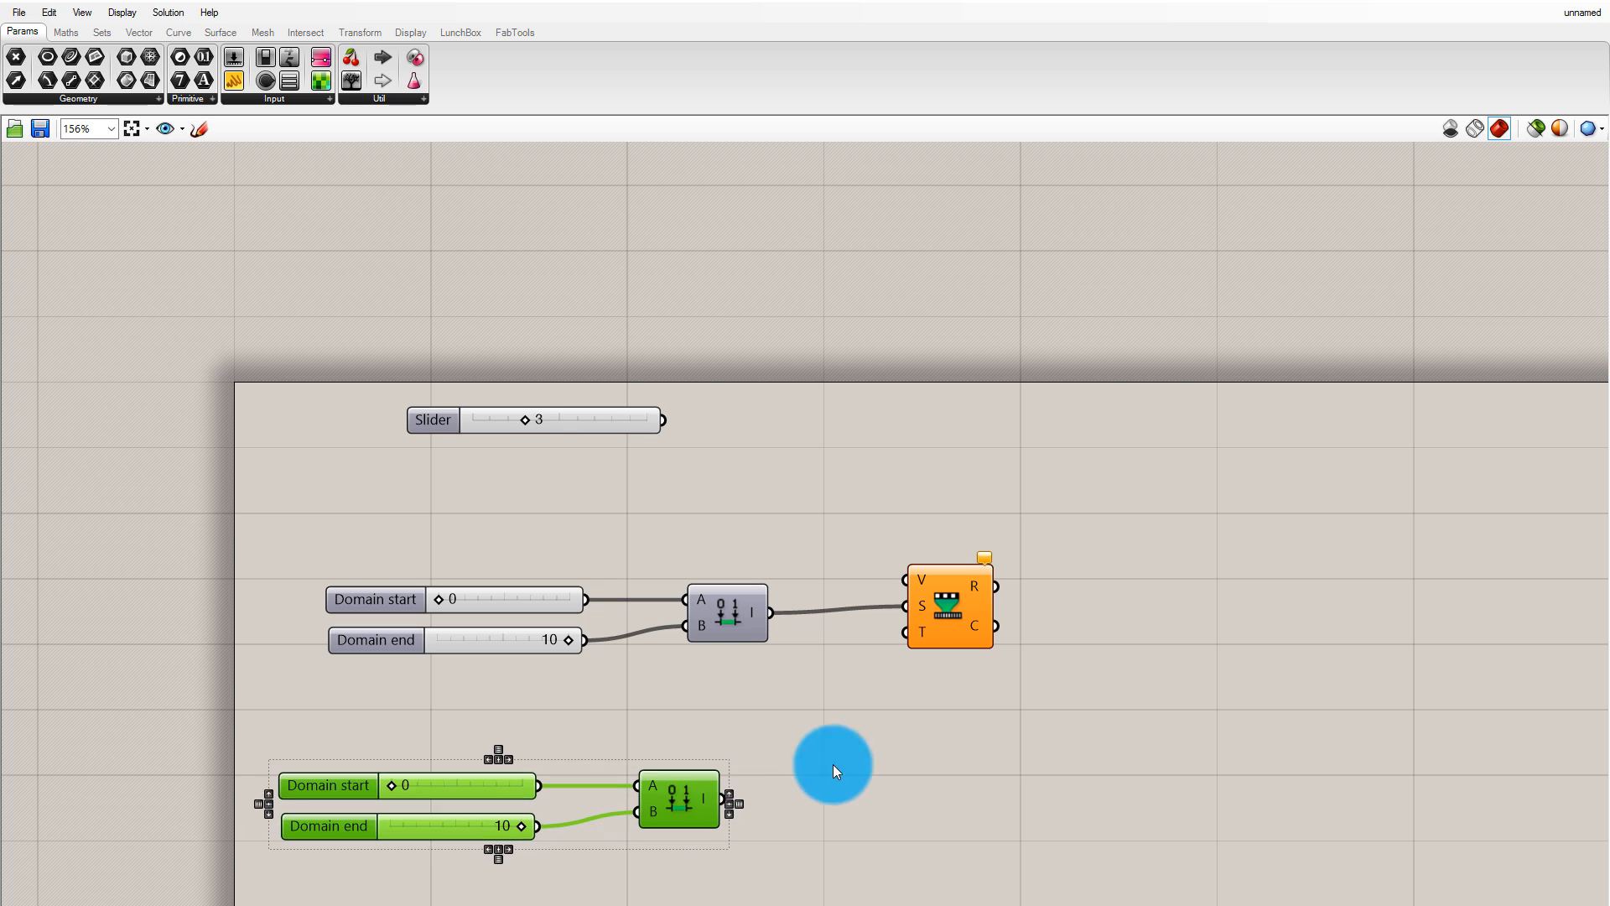
# Raise the maximum of the copied Domain end slider to 100
pyautogui.click(456, 808)
pyautogui.rightClick(448, 822)
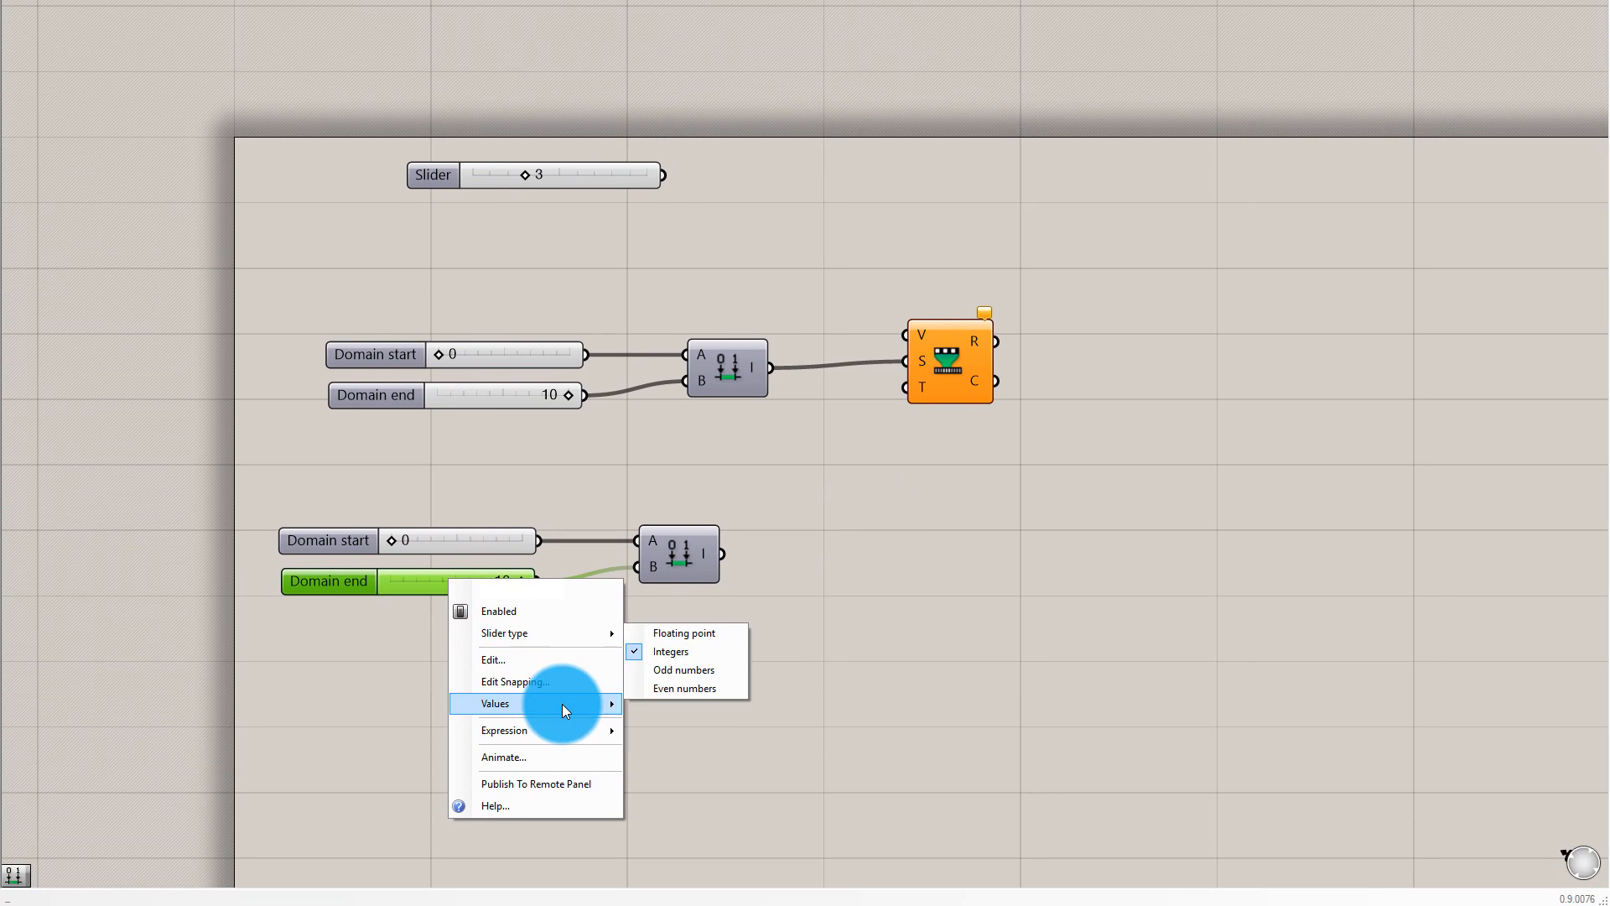
pyautogui.moveTo(562, 703)
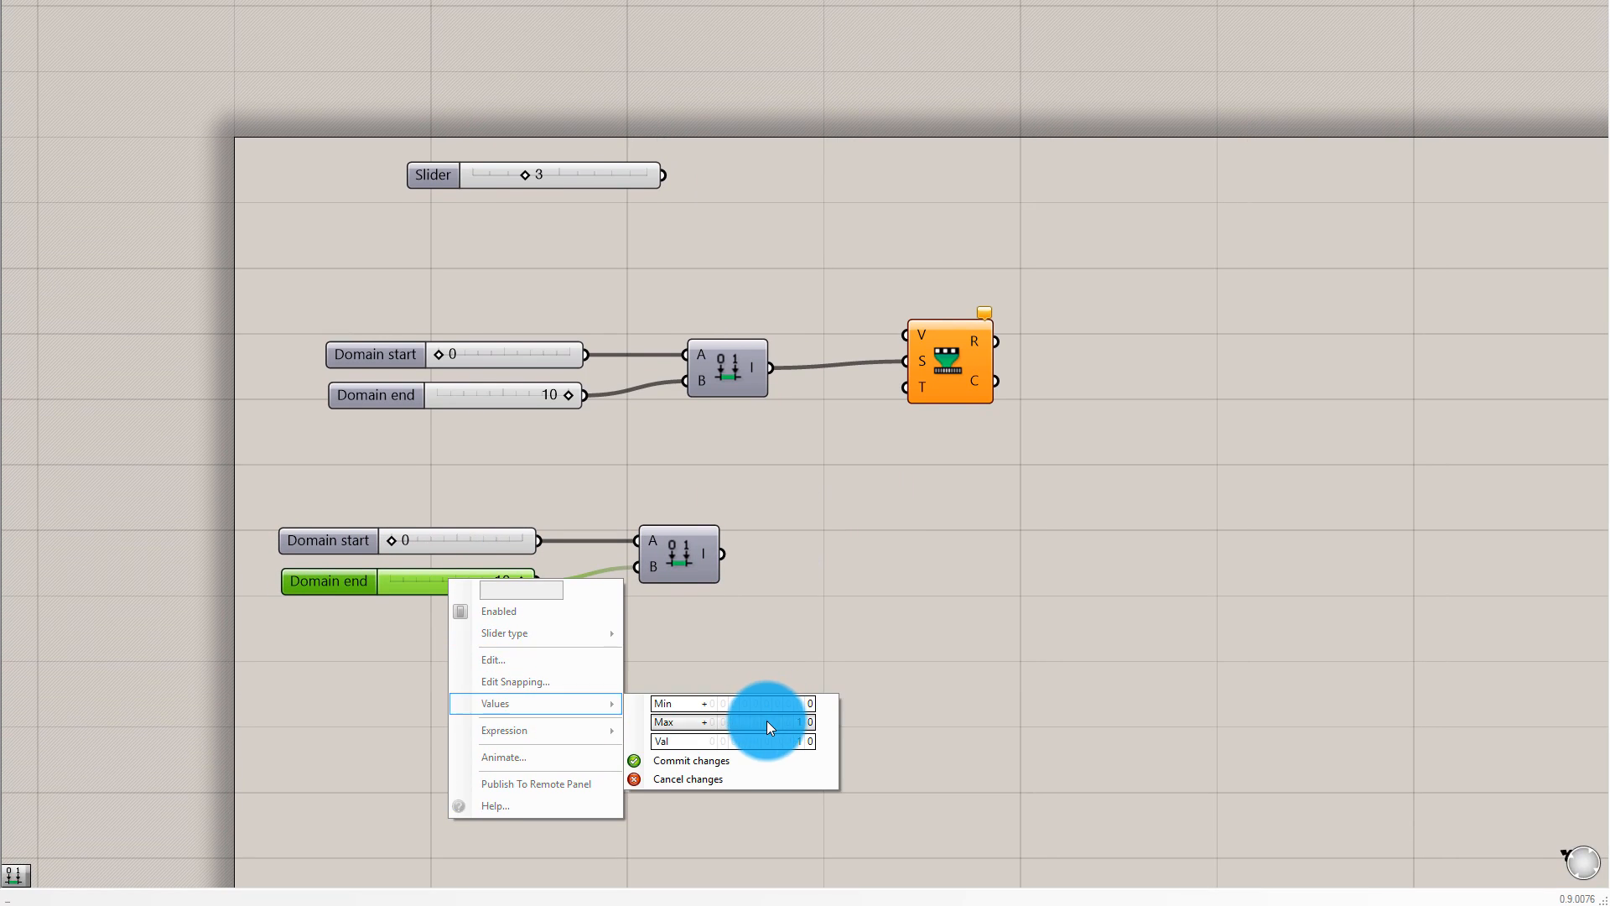
pyautogui.click(766, 721)
pyautogui.write('100')
pyautogui.press('Return')
pyautogui.click(754, 759)
pyautogui.click(845, 581)
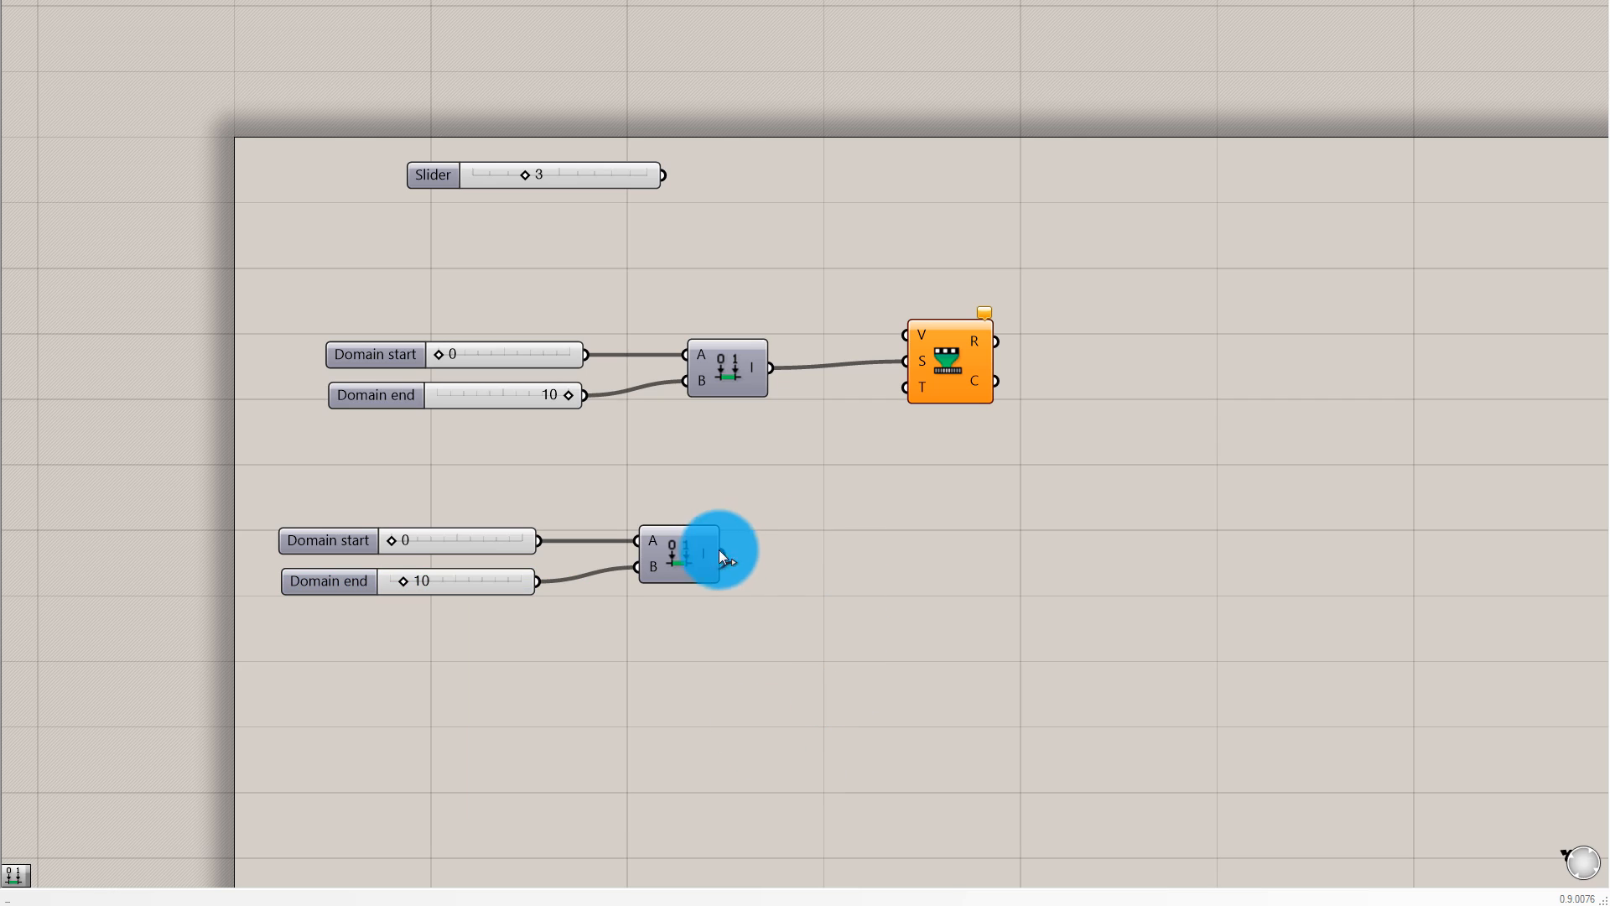
# Wire the second domain into Remap Numbers' Target (T) input and the loose slider into its Value (V) input
pyautogui.moveTo(721, 554); pyautogui.dragTo(917, 384)
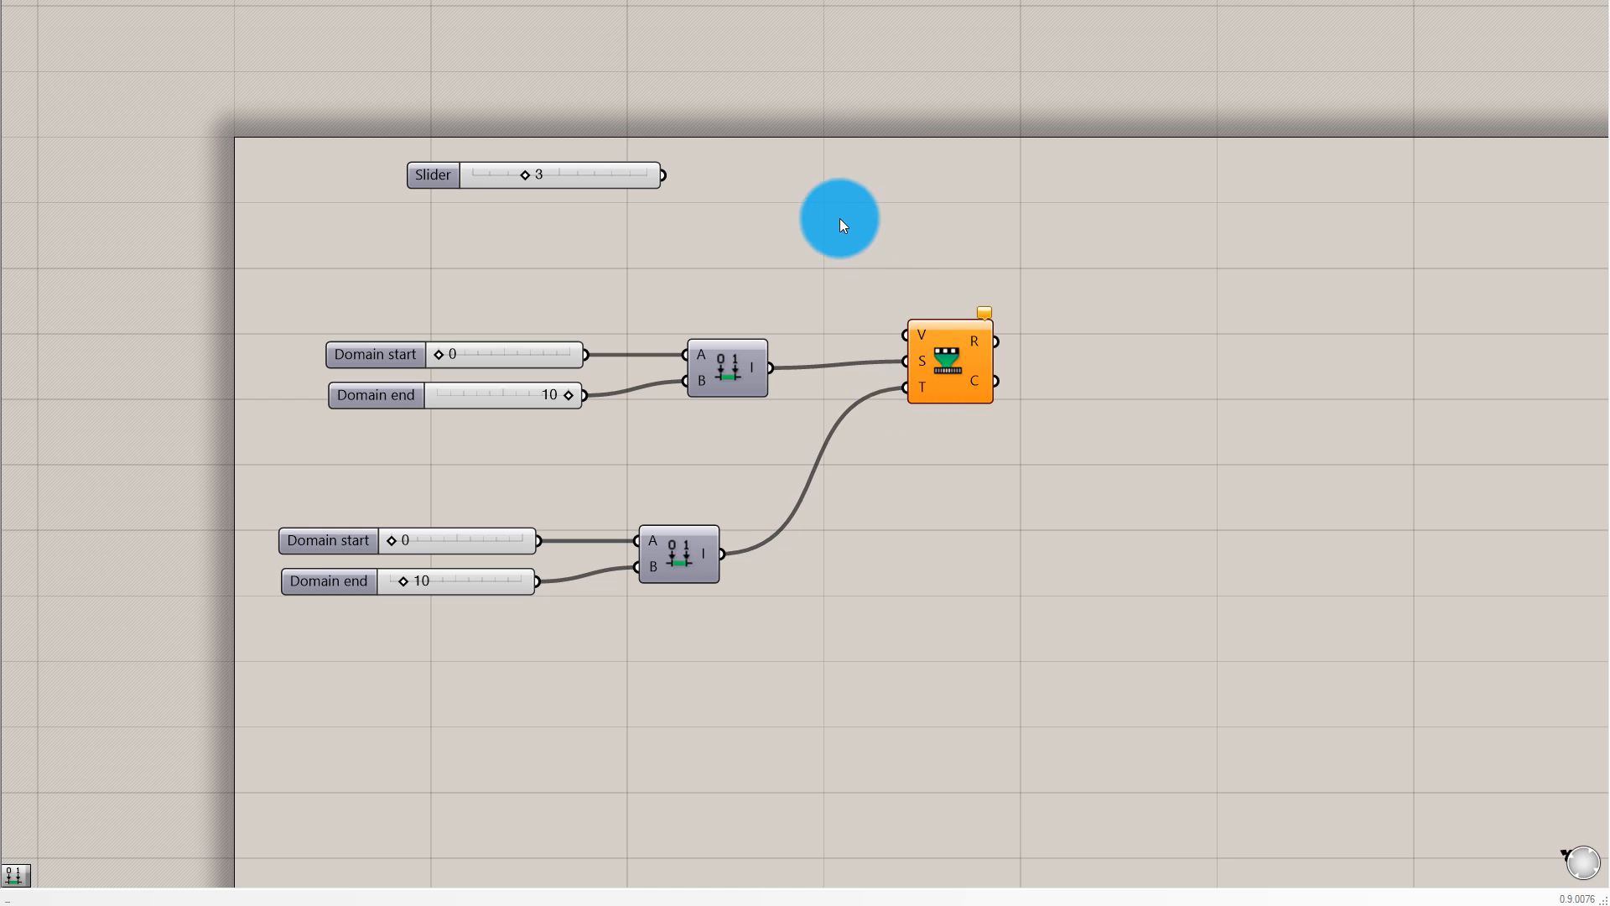
pyautogui.moveTo(594, 185); pyautogui.dragTo(561, 215)
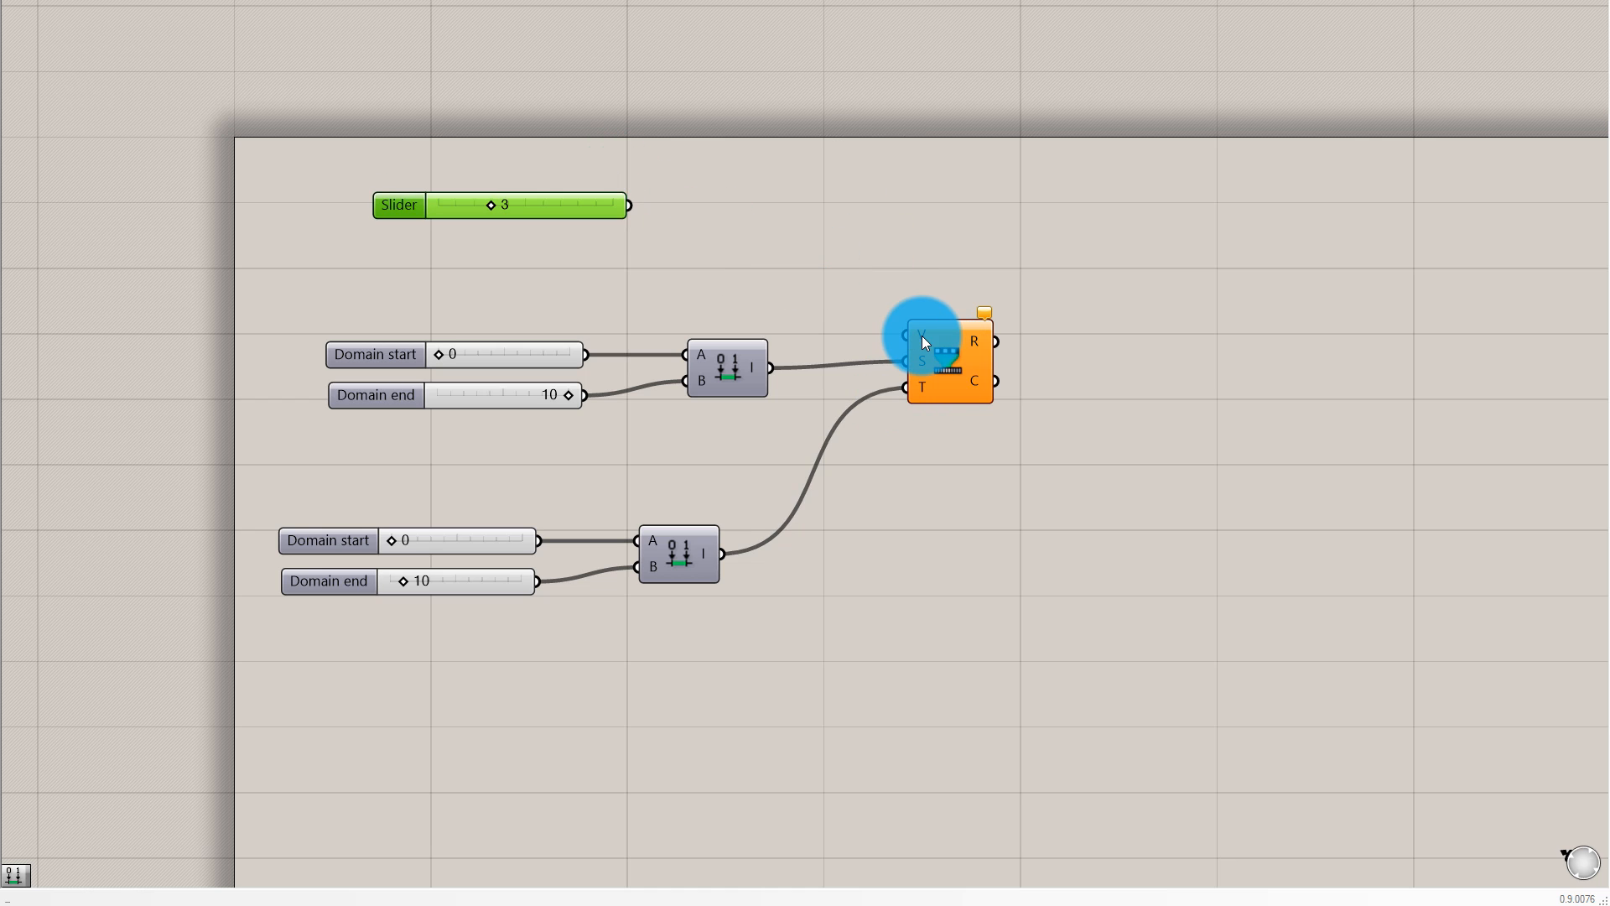
pyautogui.moveTo(922, 336); pyautogui.dragTo(629, 205)
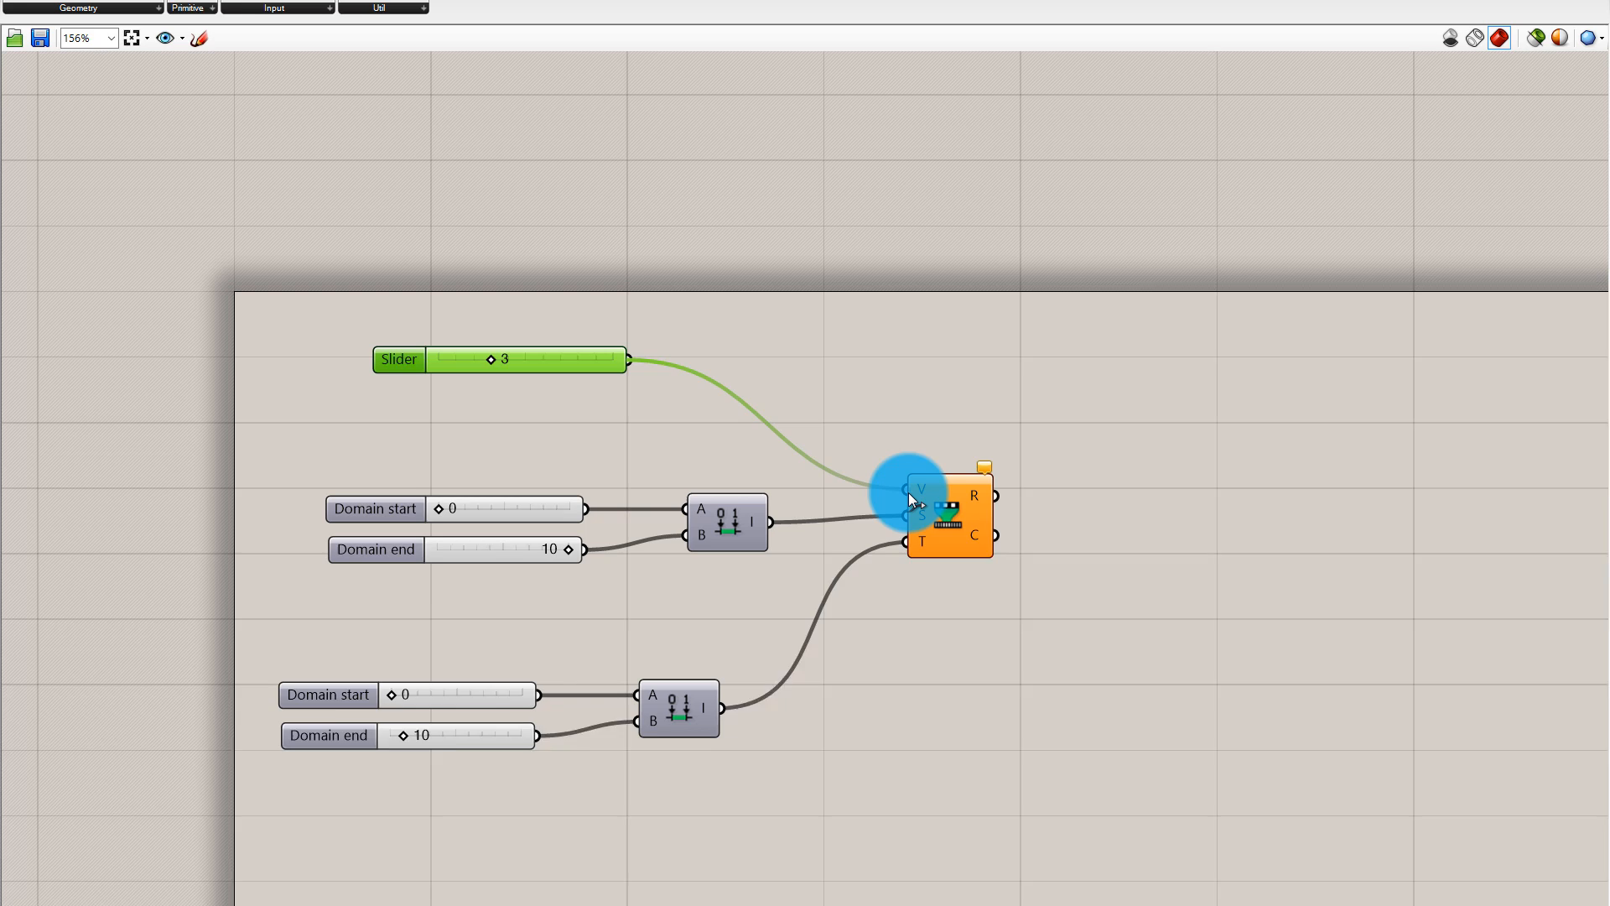
pyautogui.moveTo(908, 491); pyautogui.dragTo(907, 489)
pyautogui.click(971, 378)
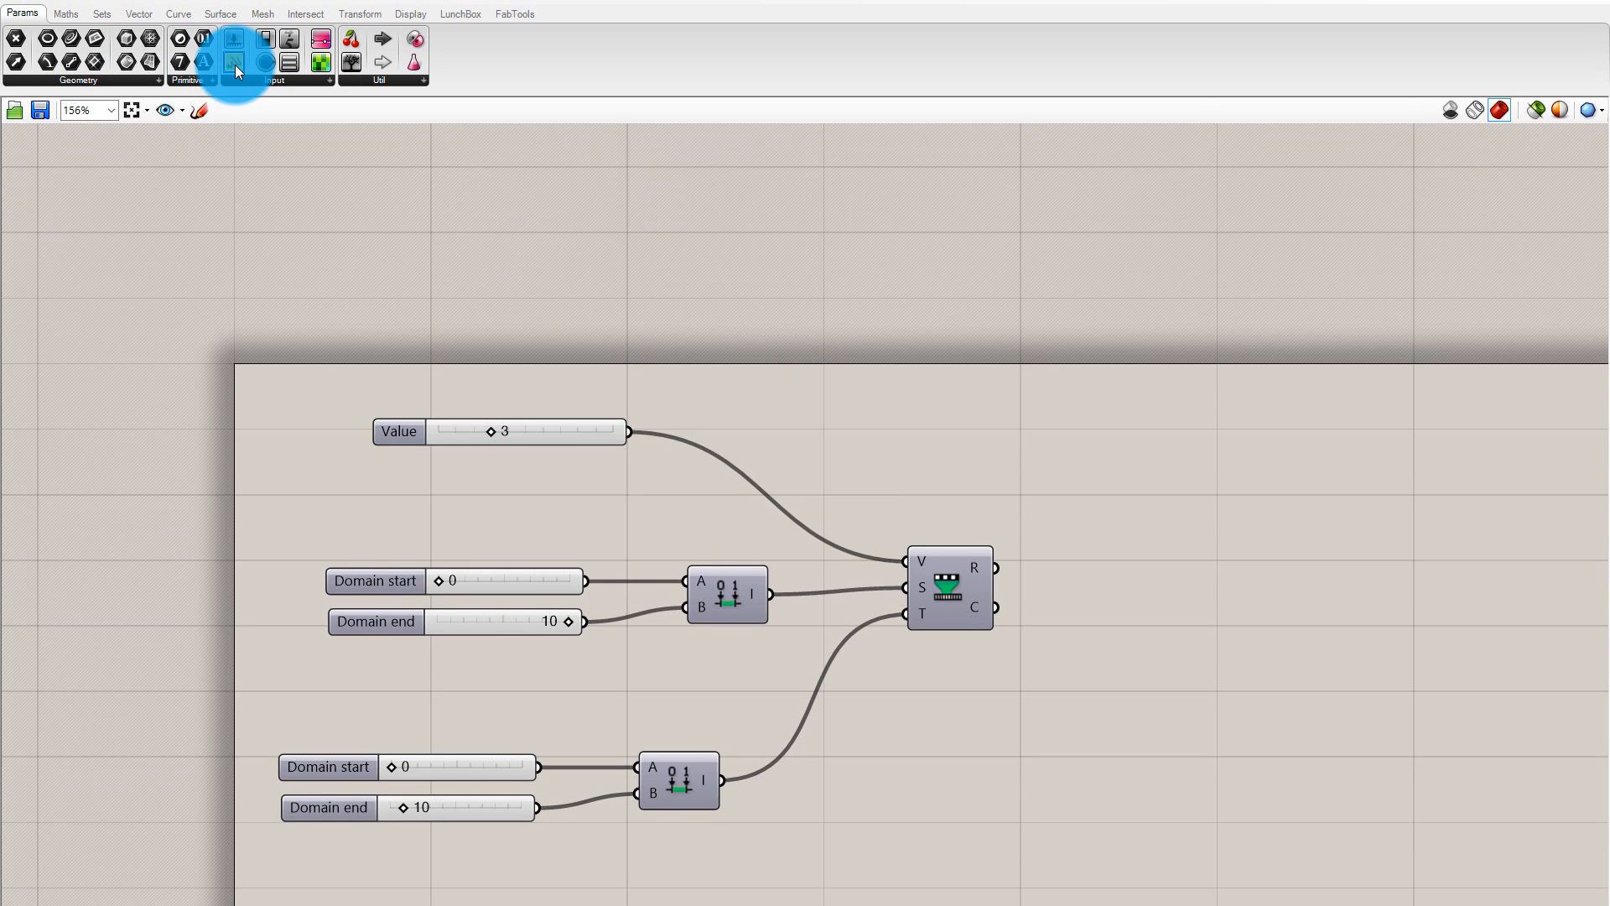
# Add a panel beyond Remap Numbers, wire the remapped output (R) into it and enlarge the panel
pyautogui.moveTo(1291, 582); pyautogui.dragTo(1291, 582)
pyautogui.click(1062, 581)
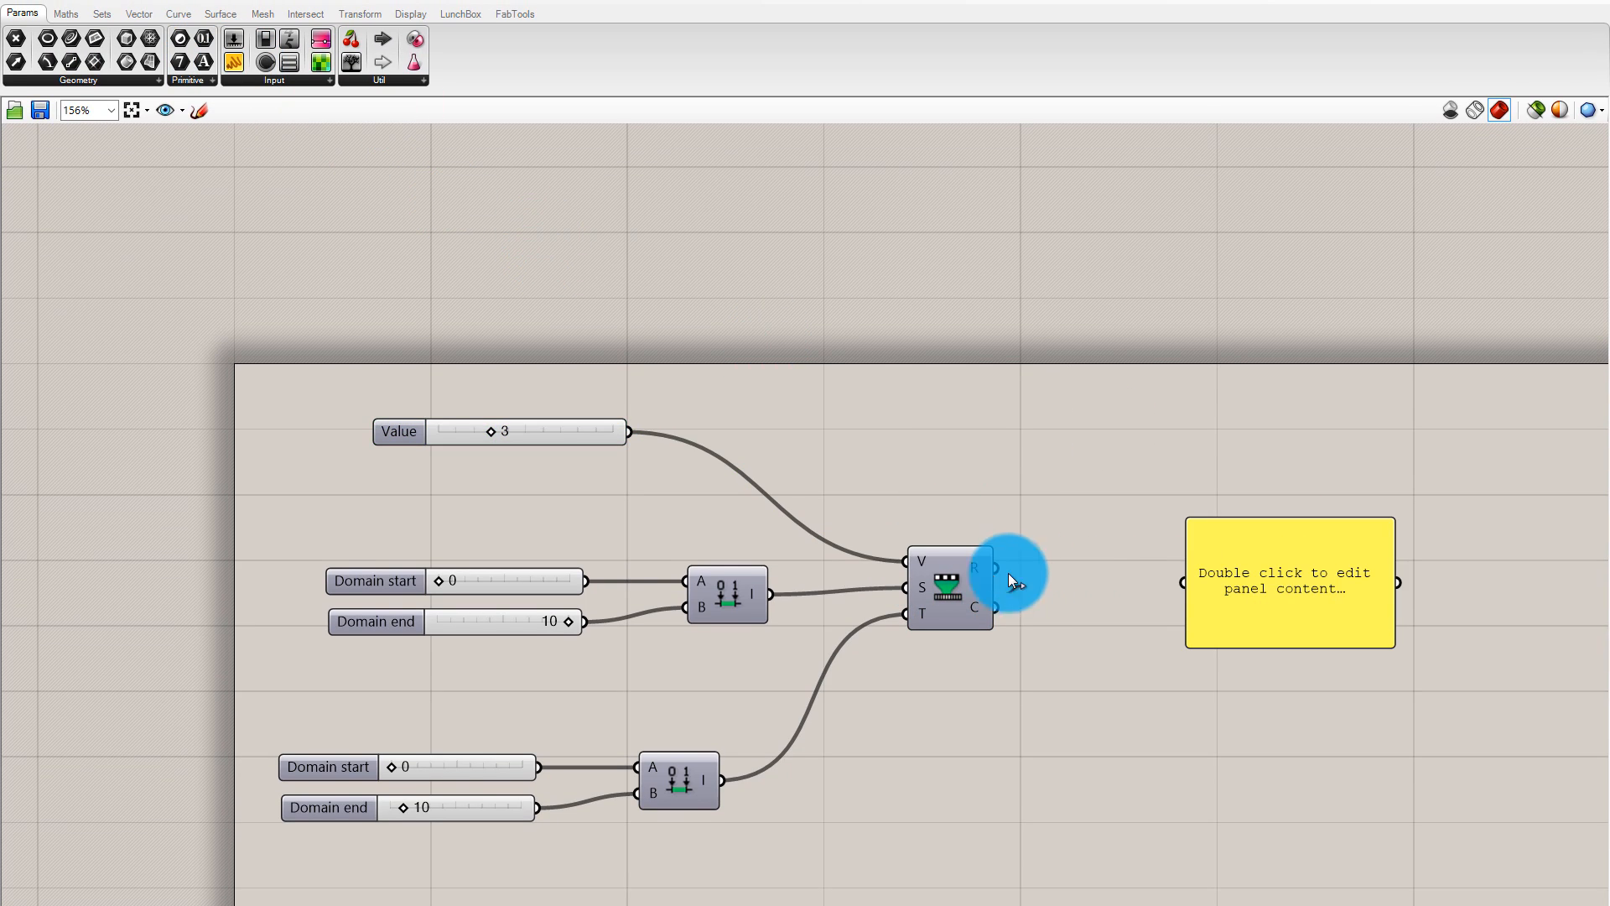
pyautogui.moveTo(1002, 570); pyautogui.dragTo(1251, 648)
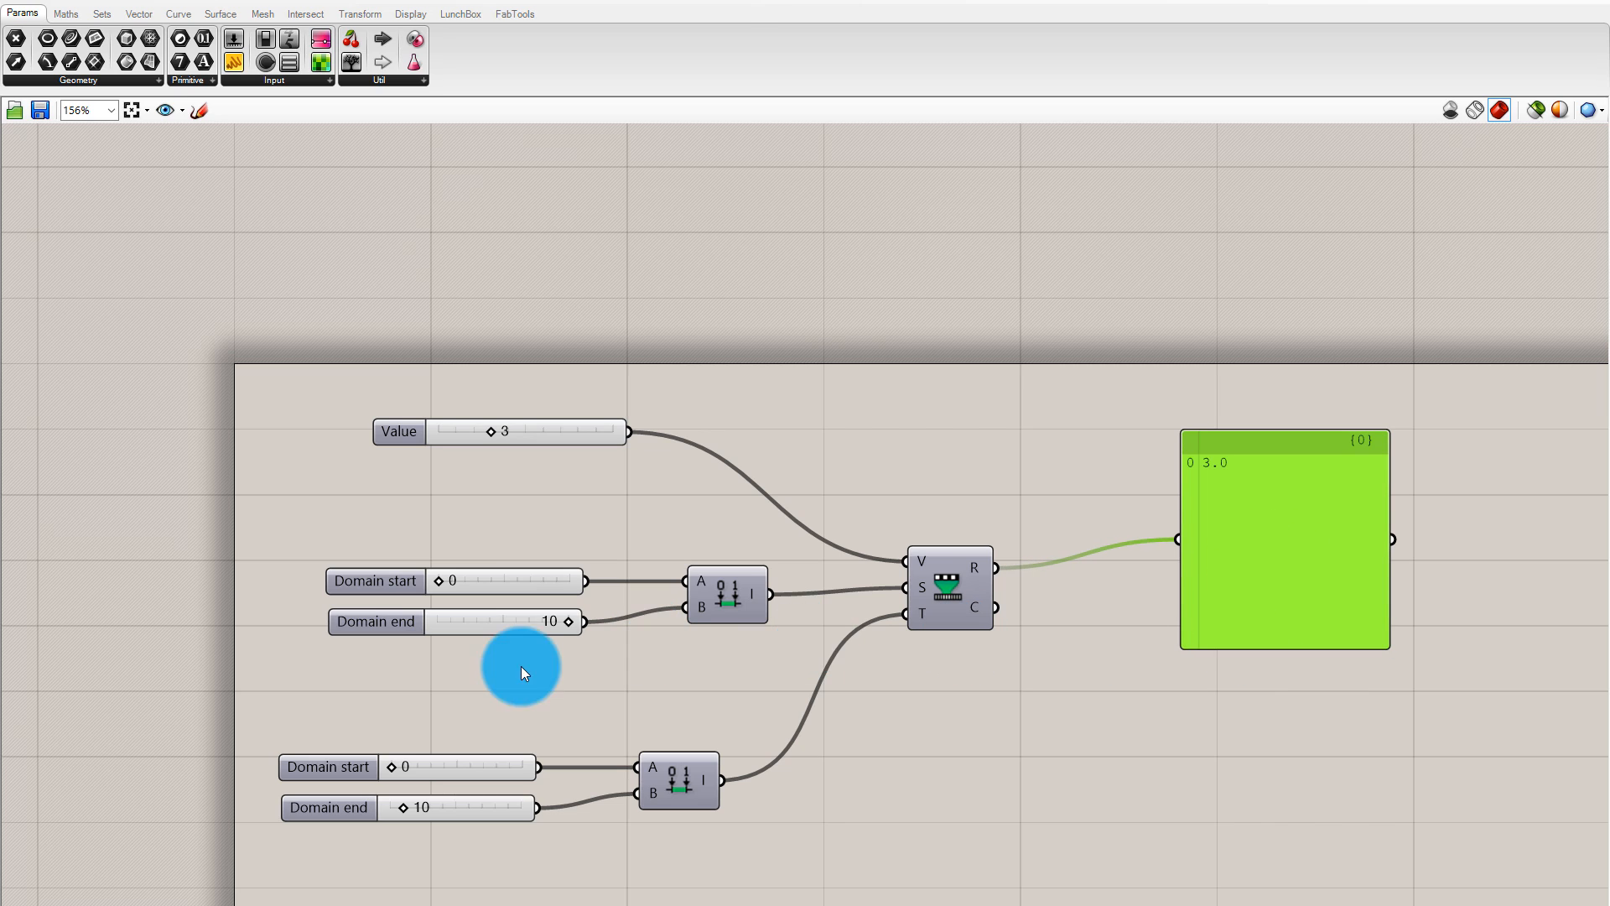
# Set the target domain's end slider to 100, and nudge the Value slider down and the target Construct Domain away from its sliders
pyautogui.click(437, 807)
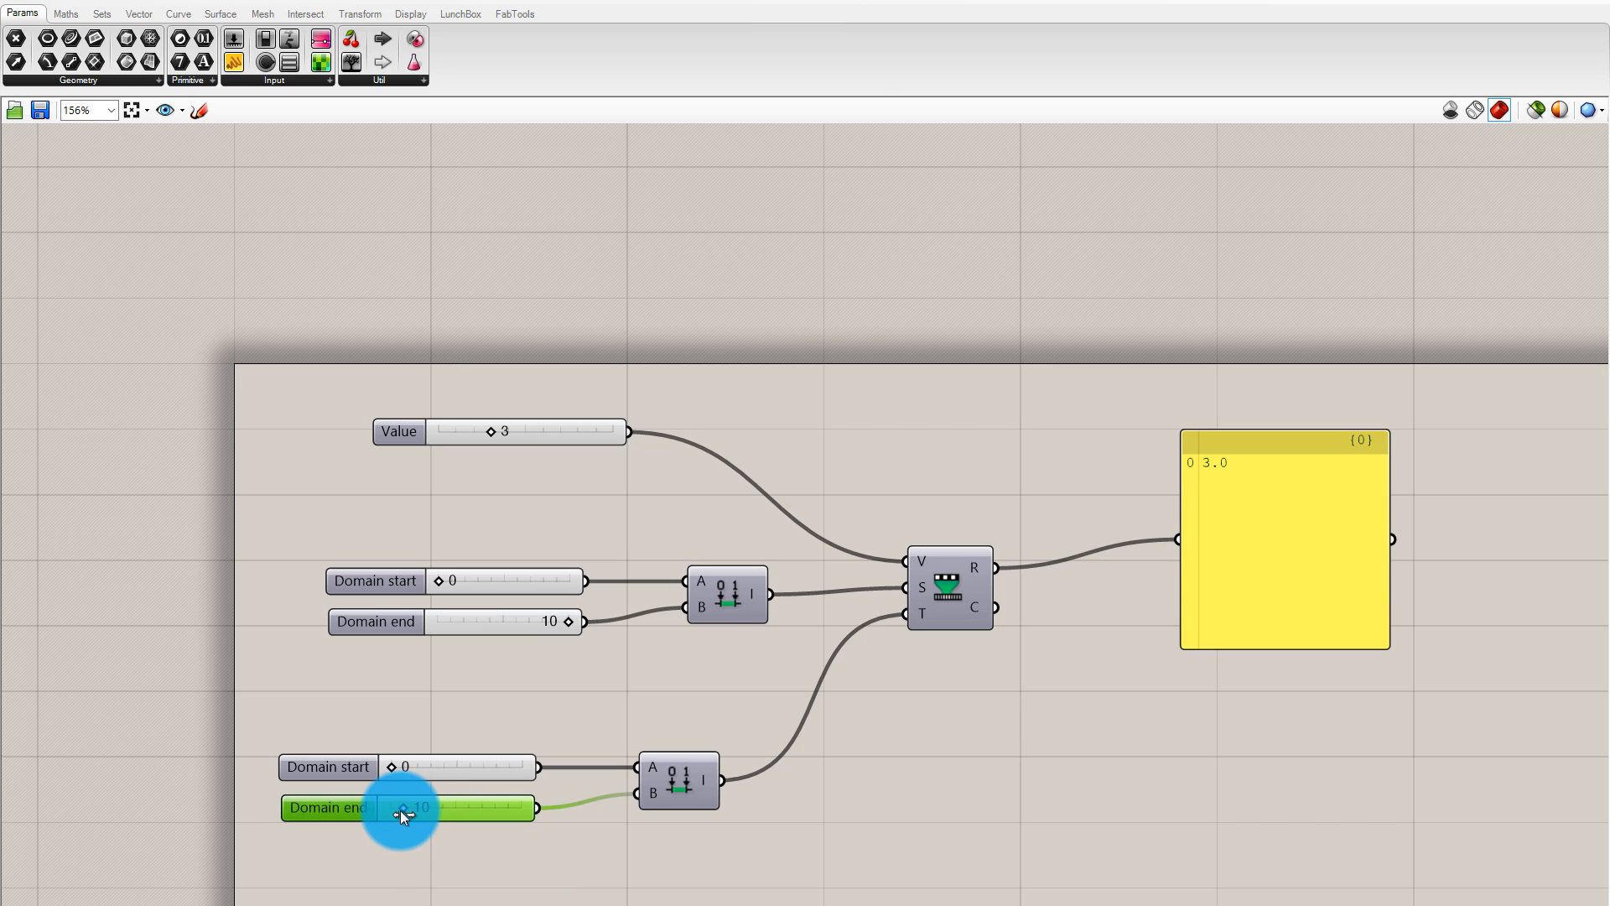
pyautogui.moveTo(400, 810); pyautogui.dragTo(682, 811)
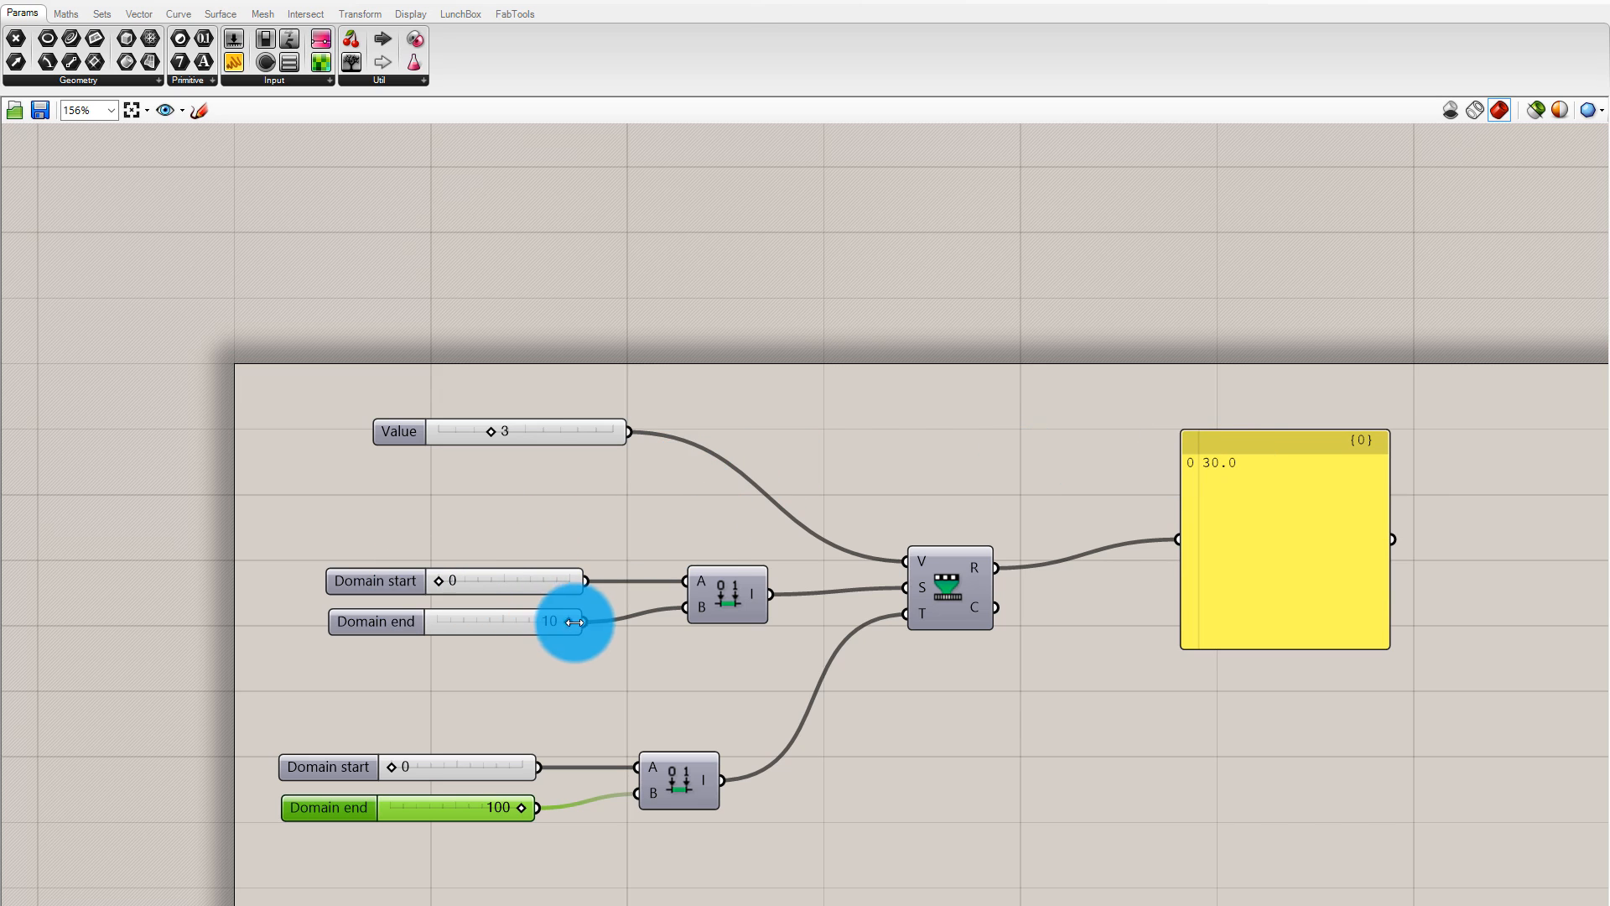
pyautogui.click(728, 590)
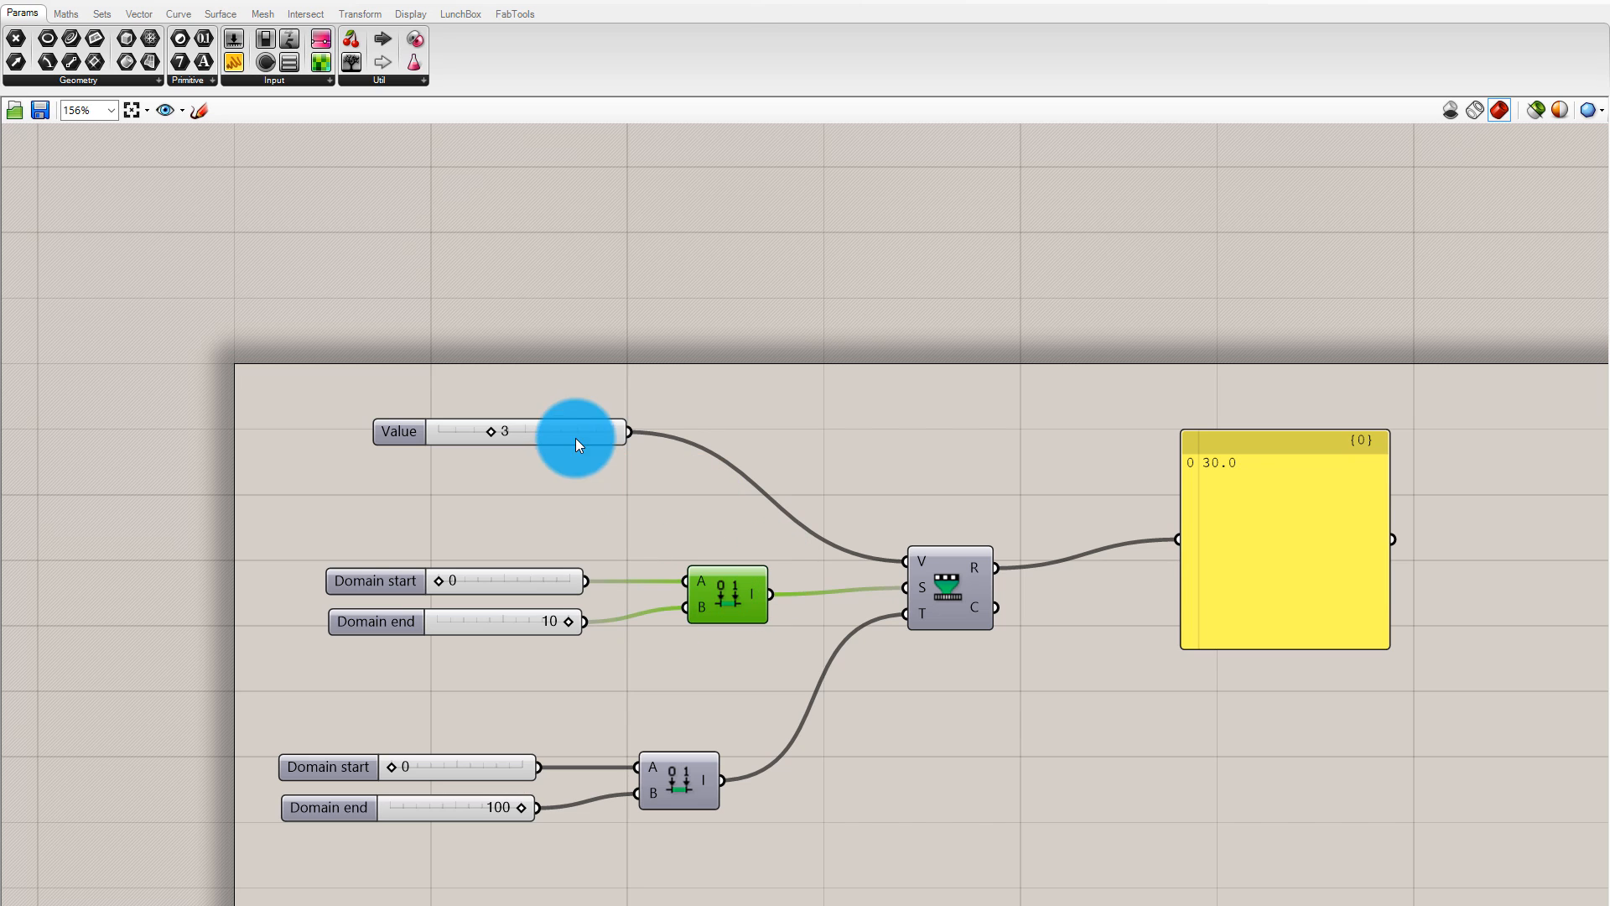
pyautogui.moveTo(575, 438); pyautogui.dragTo(576, 459)
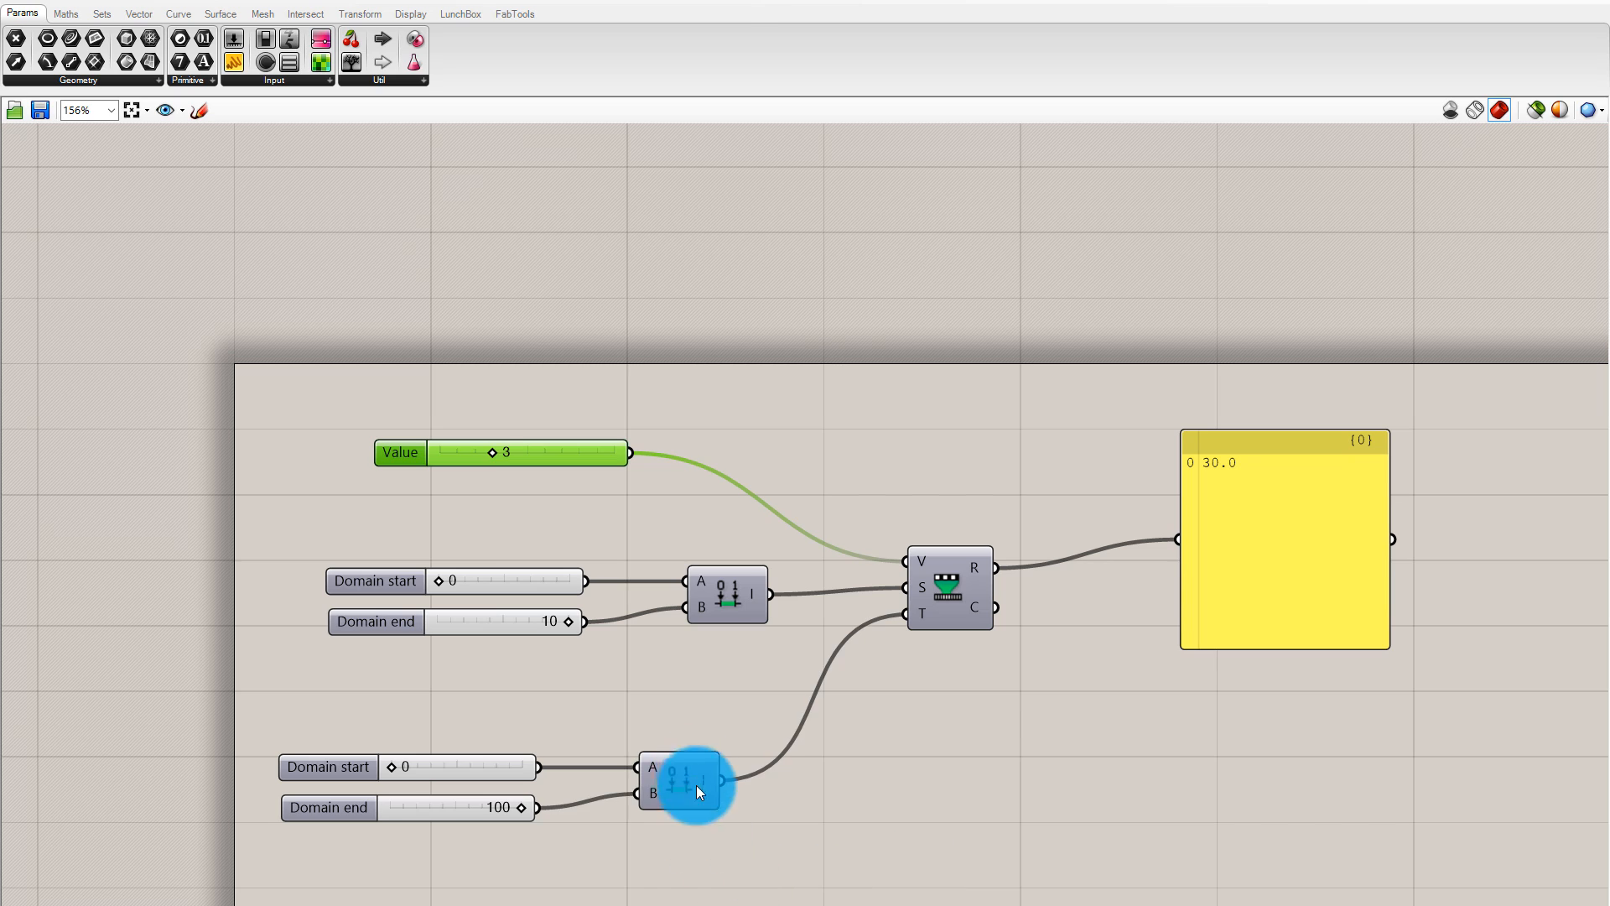
pyautogui.moveTo(696, 785); pyautogui.dragTo(714, 779)
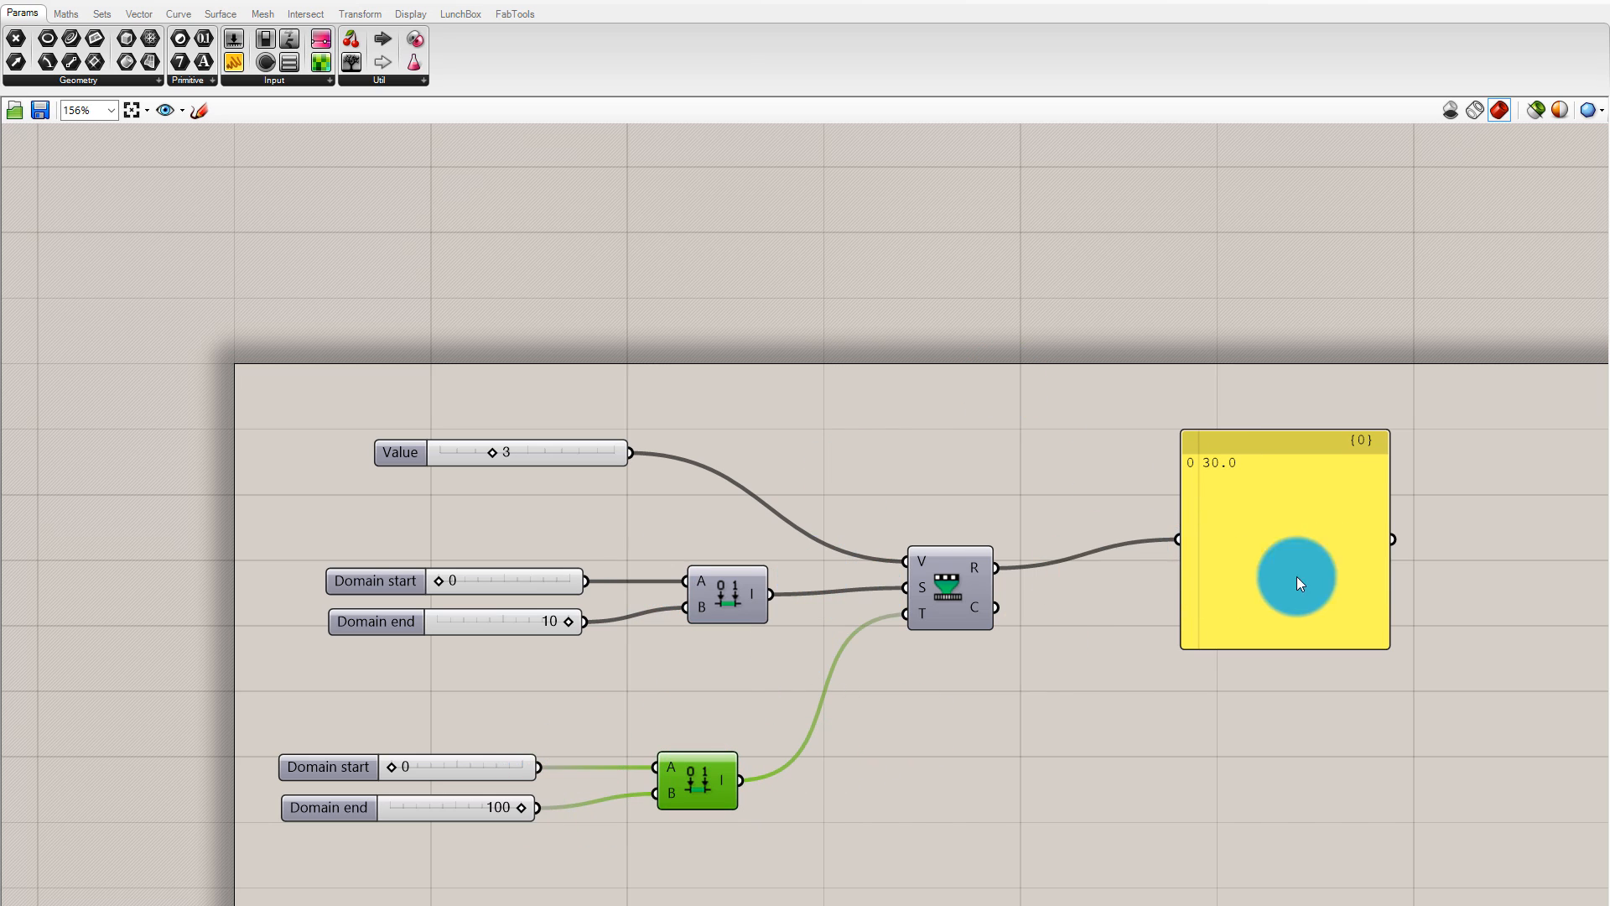
pyautogui.click(1197, 477)
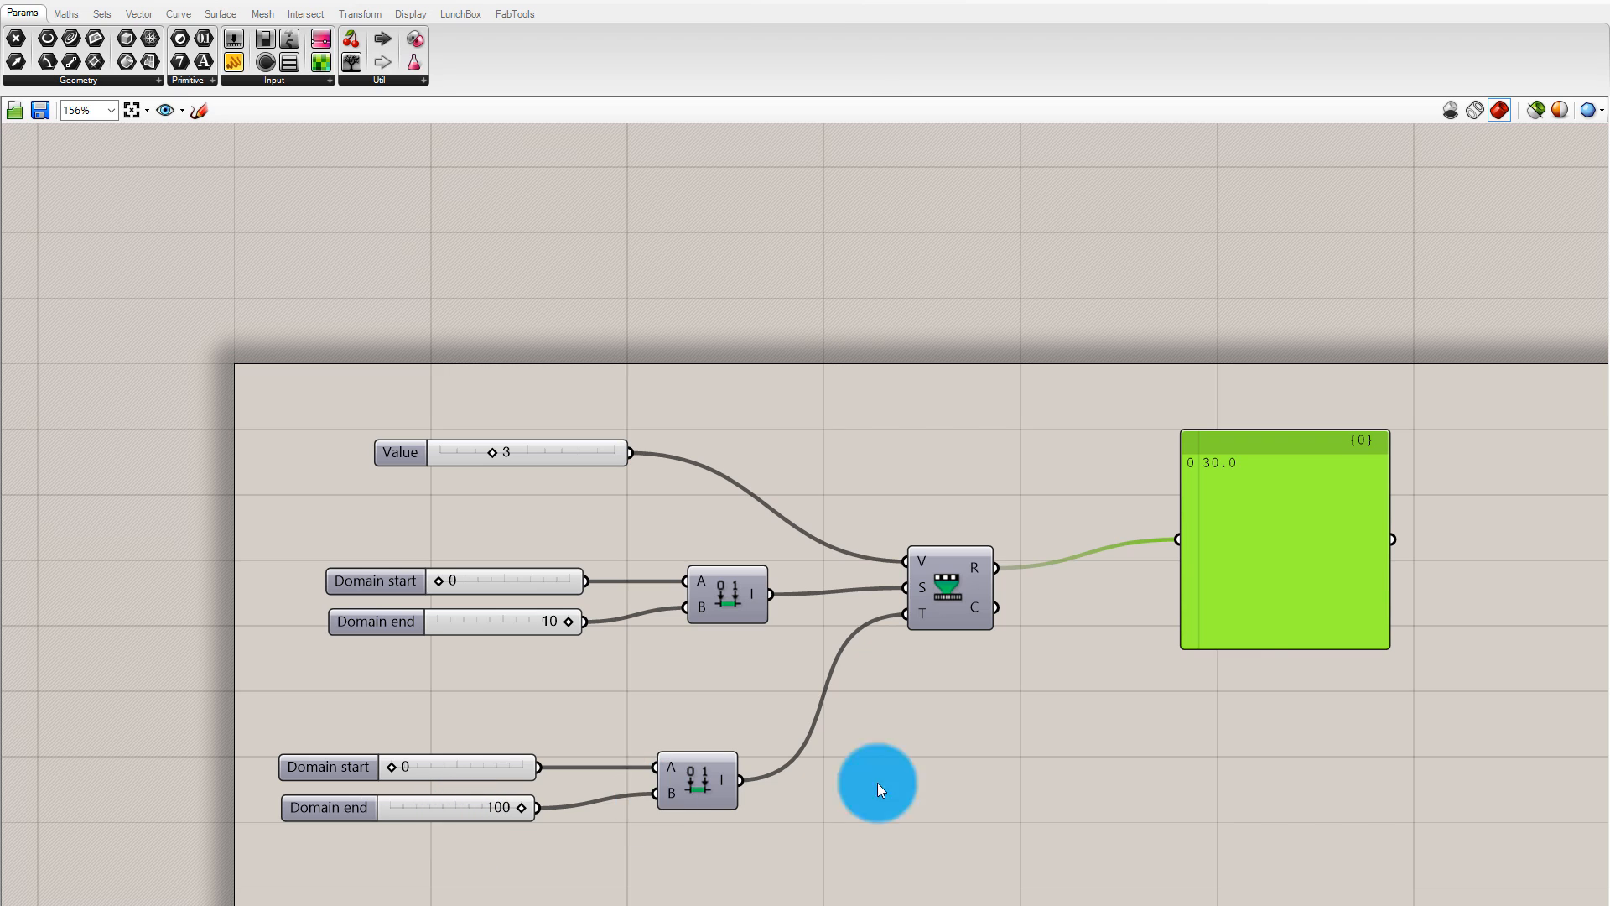
# Set the end value of the target domain feeding the T input to 25
pyautogui.moveTo(1256, 445); pyautogui.dragTo(1255, 457)
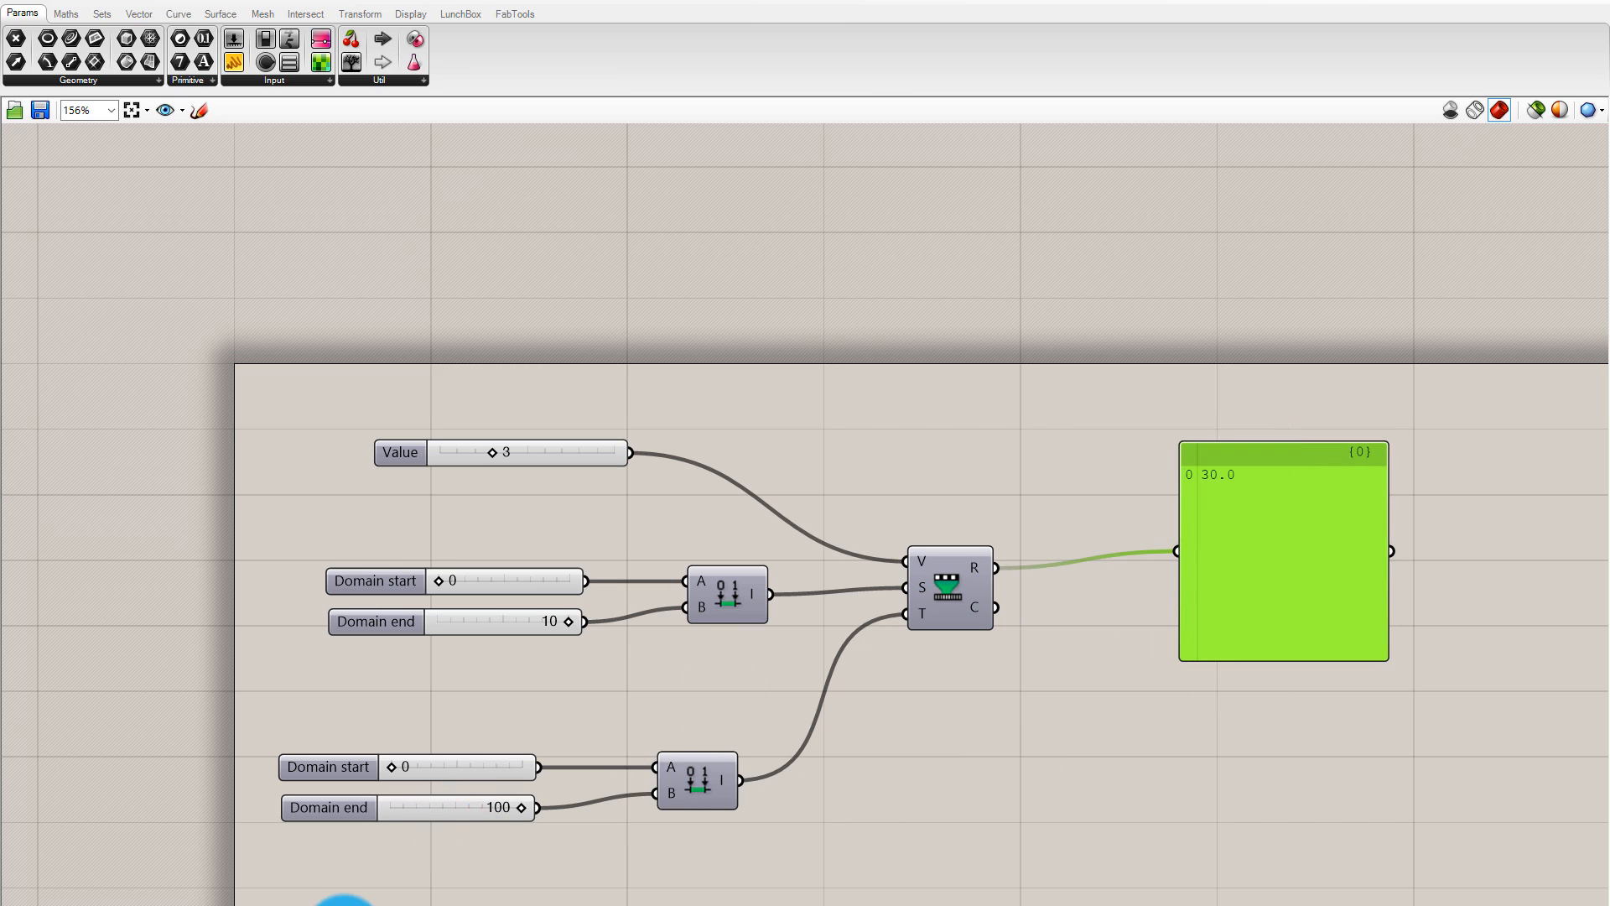
pyautogui.click(475, 808)
pyautogui.doubleClick(475, 808)
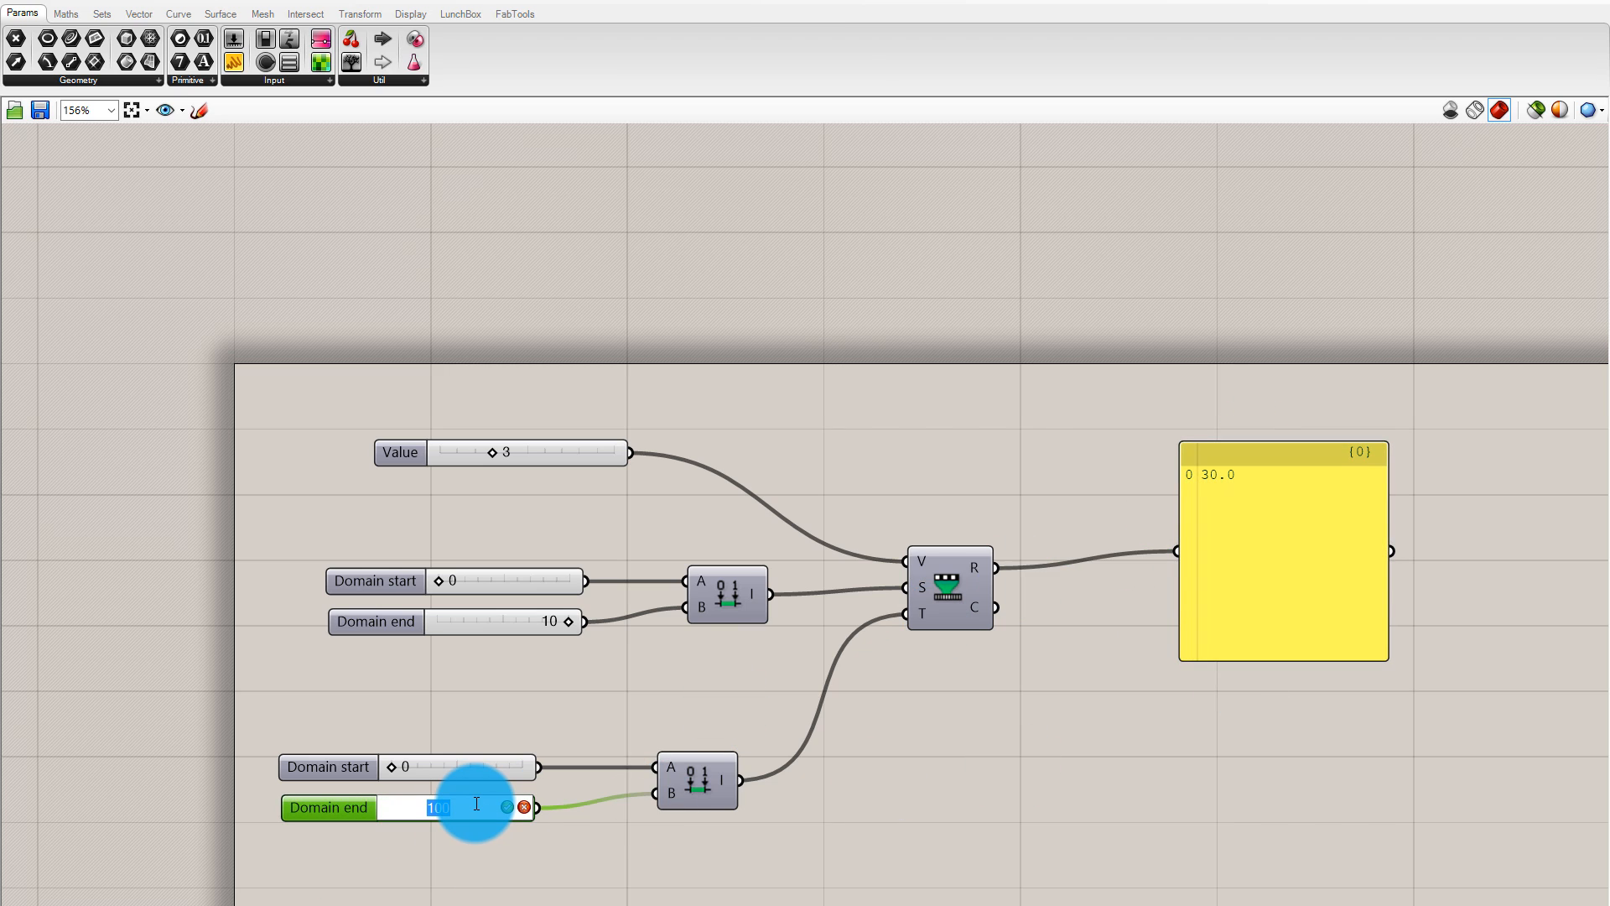
pyautogui.write('25')
pyautogui.press('Return')
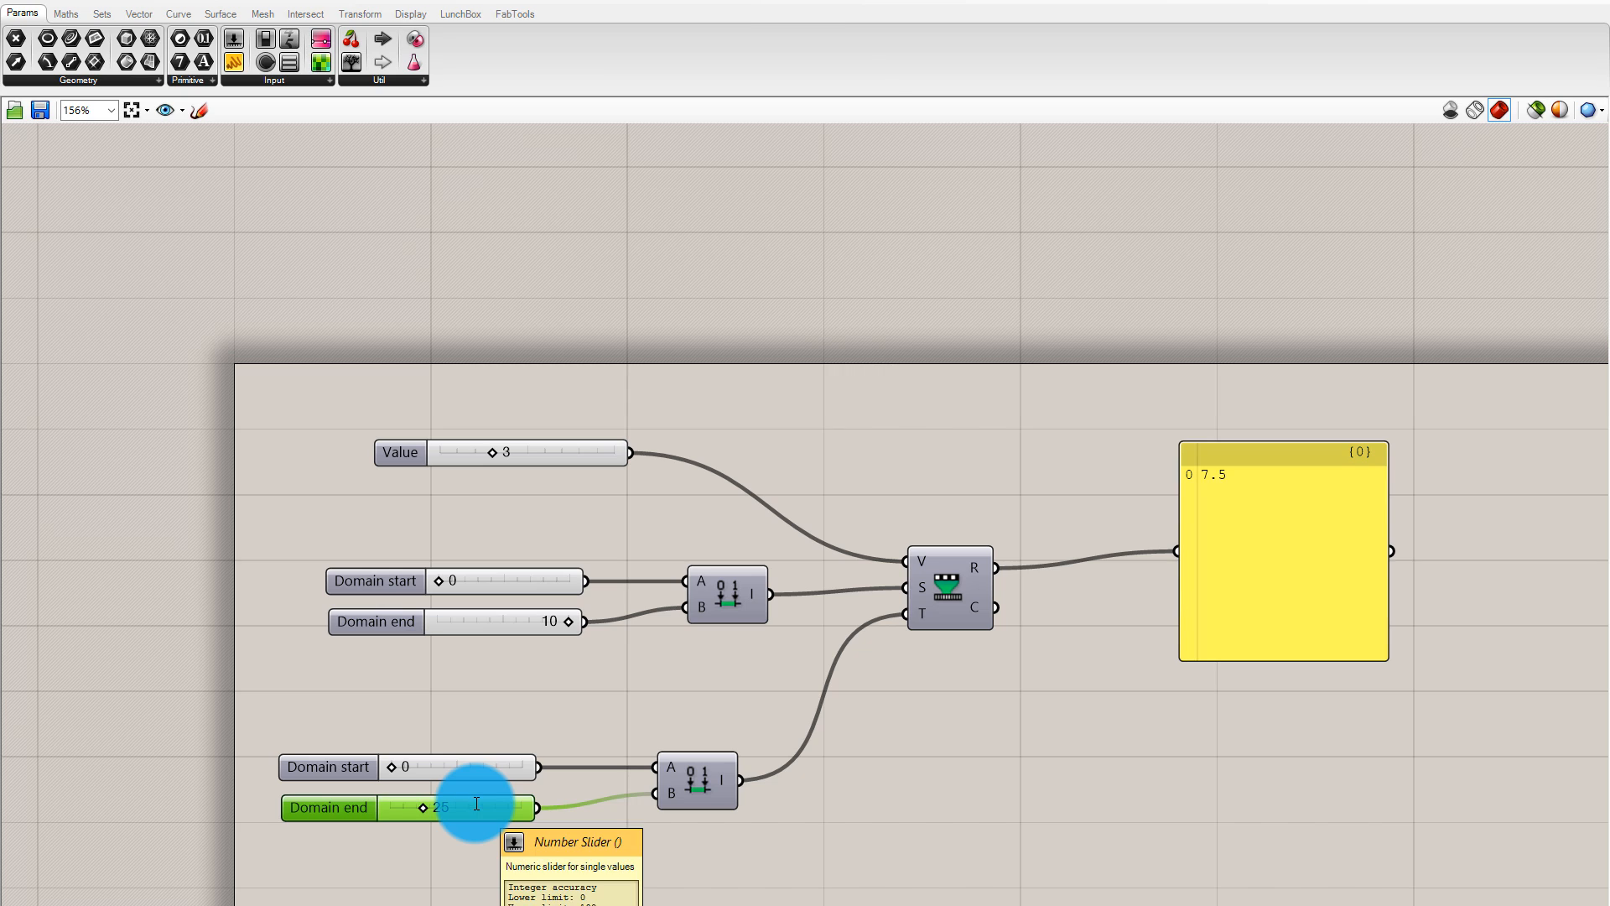
# Set the end value of the target domain feeding the T input to 80
pyautogui.doubleClick(482, 810)
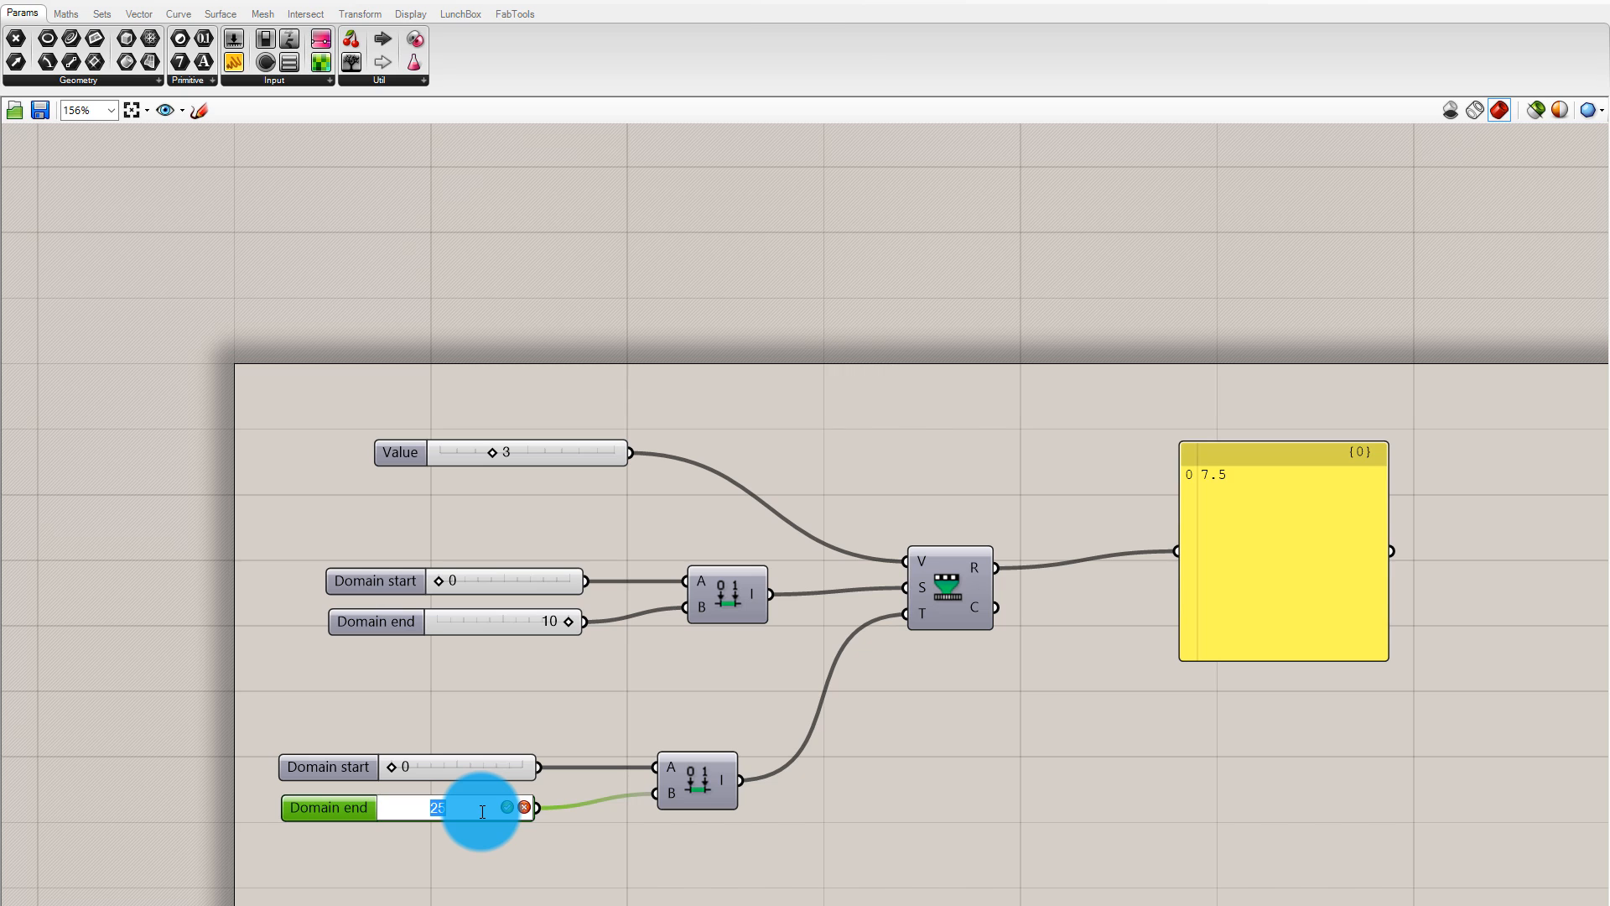
pyautogui.write('80')
pyautogui.press('Return')
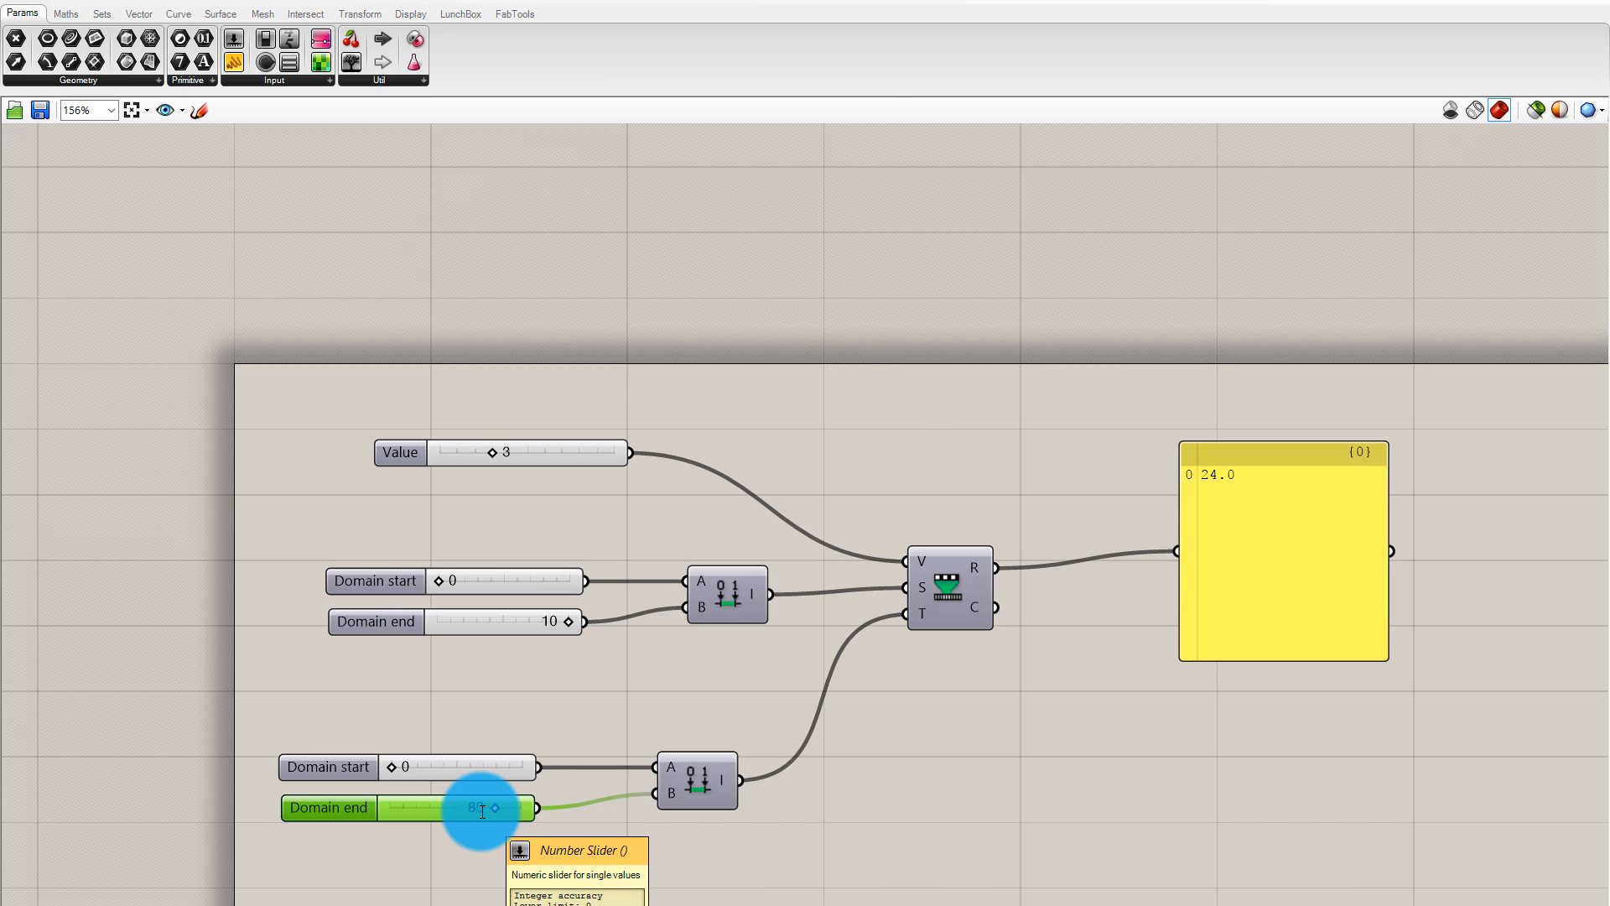
pyautogui.click(513, 728)
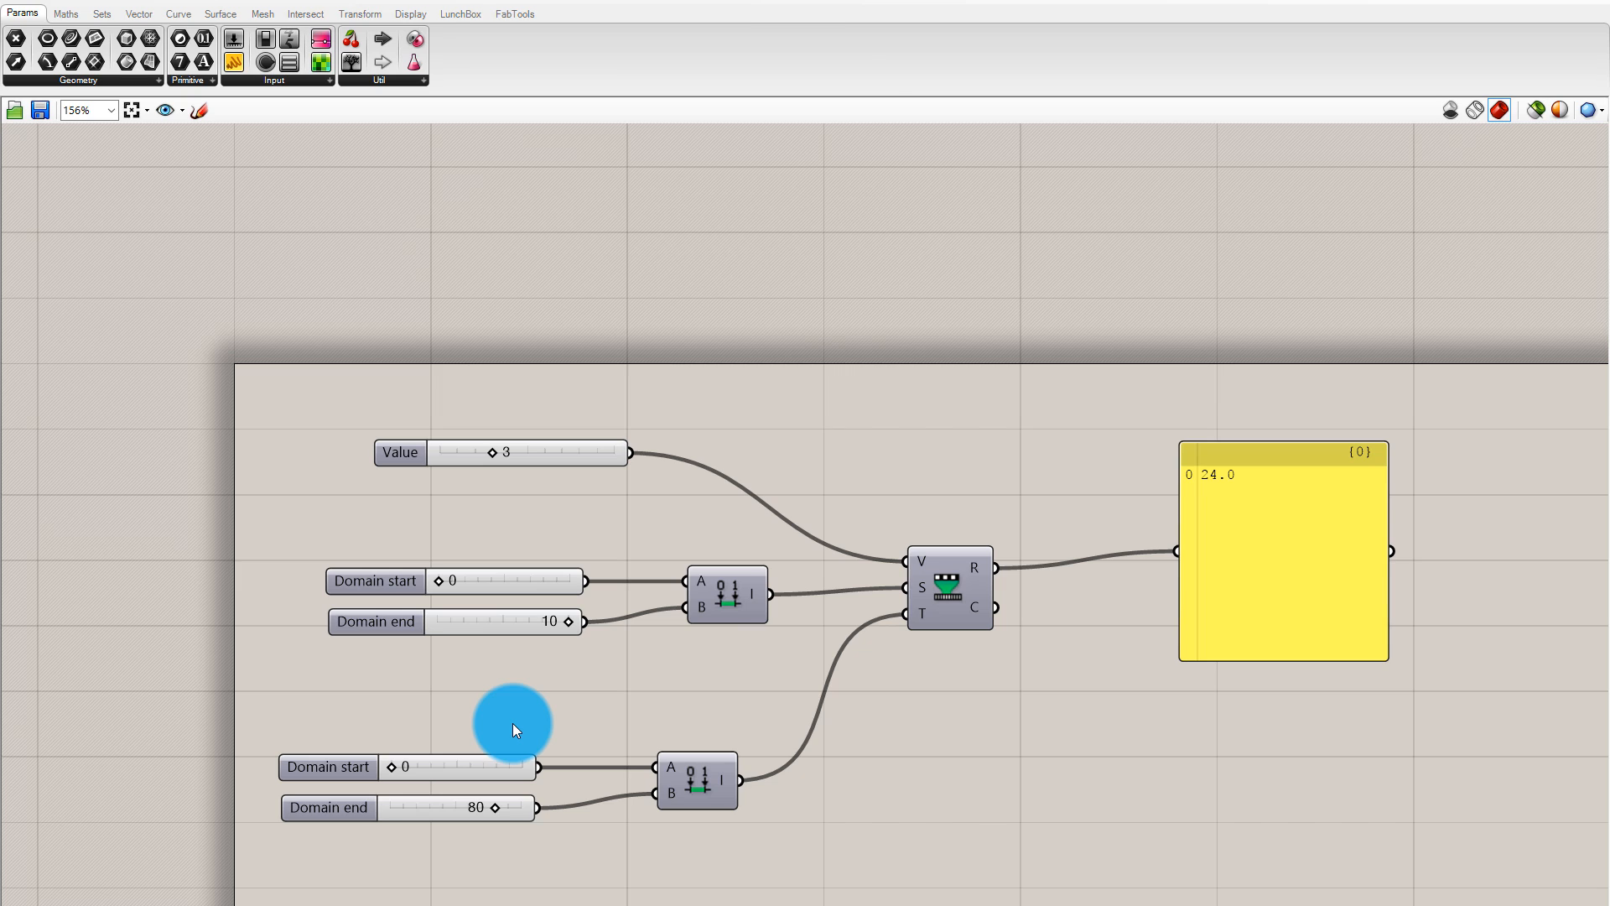
pyautogui.moveTo(545, 457); pyautogui.dragTo(587, 424)
pyautogui.moveTo(741, 582)
pyautogui.mouseDown()
pyautogui.moveTo(716, 582)
pyautogui.moveTo(745, 545)
pyautogui.moveTo(728, 586)
pyautogui.mouseUp()
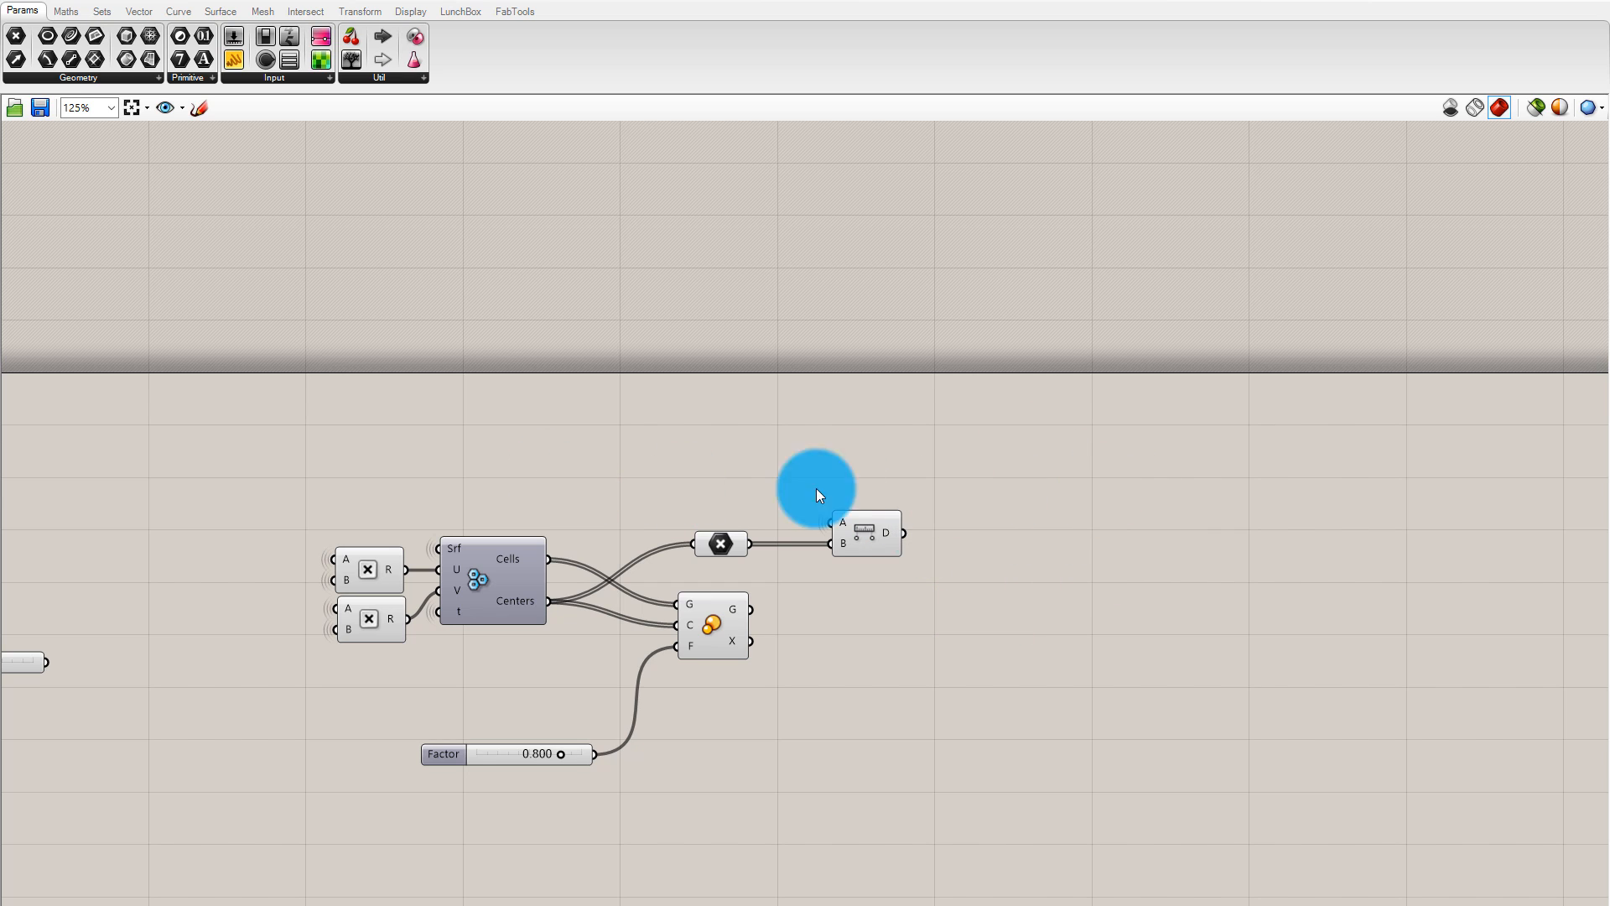
# Add a Remap Numbers component to the right of the Distance component
pyautogui.doubleClick(1108, 505)
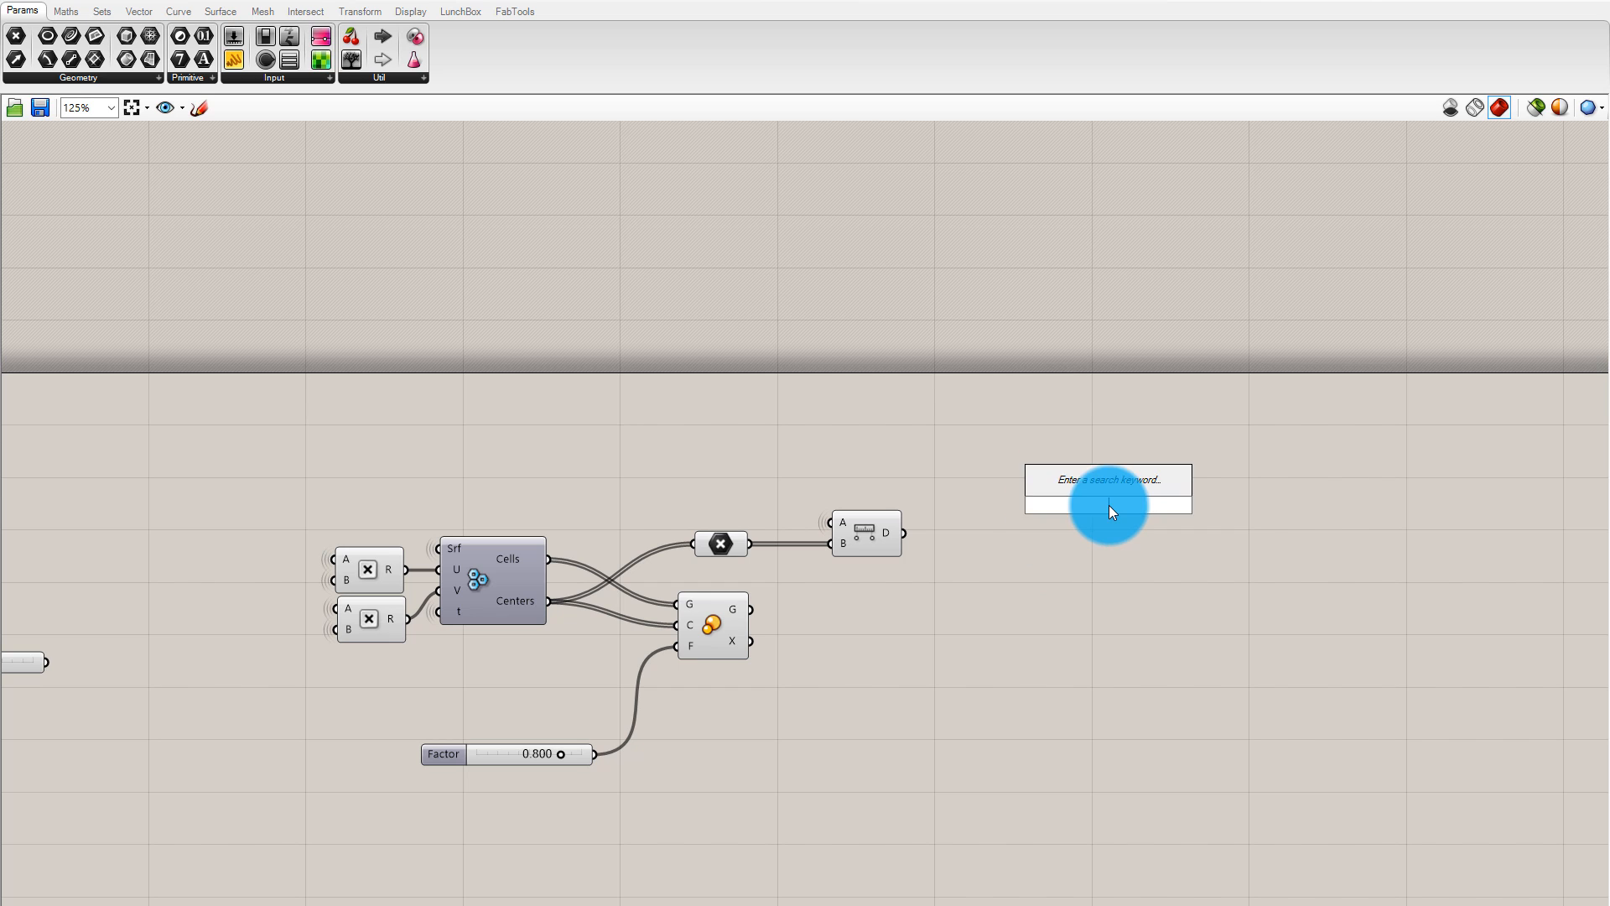
pyautogui.write('rem')
pyautogui.click(1119, 489)
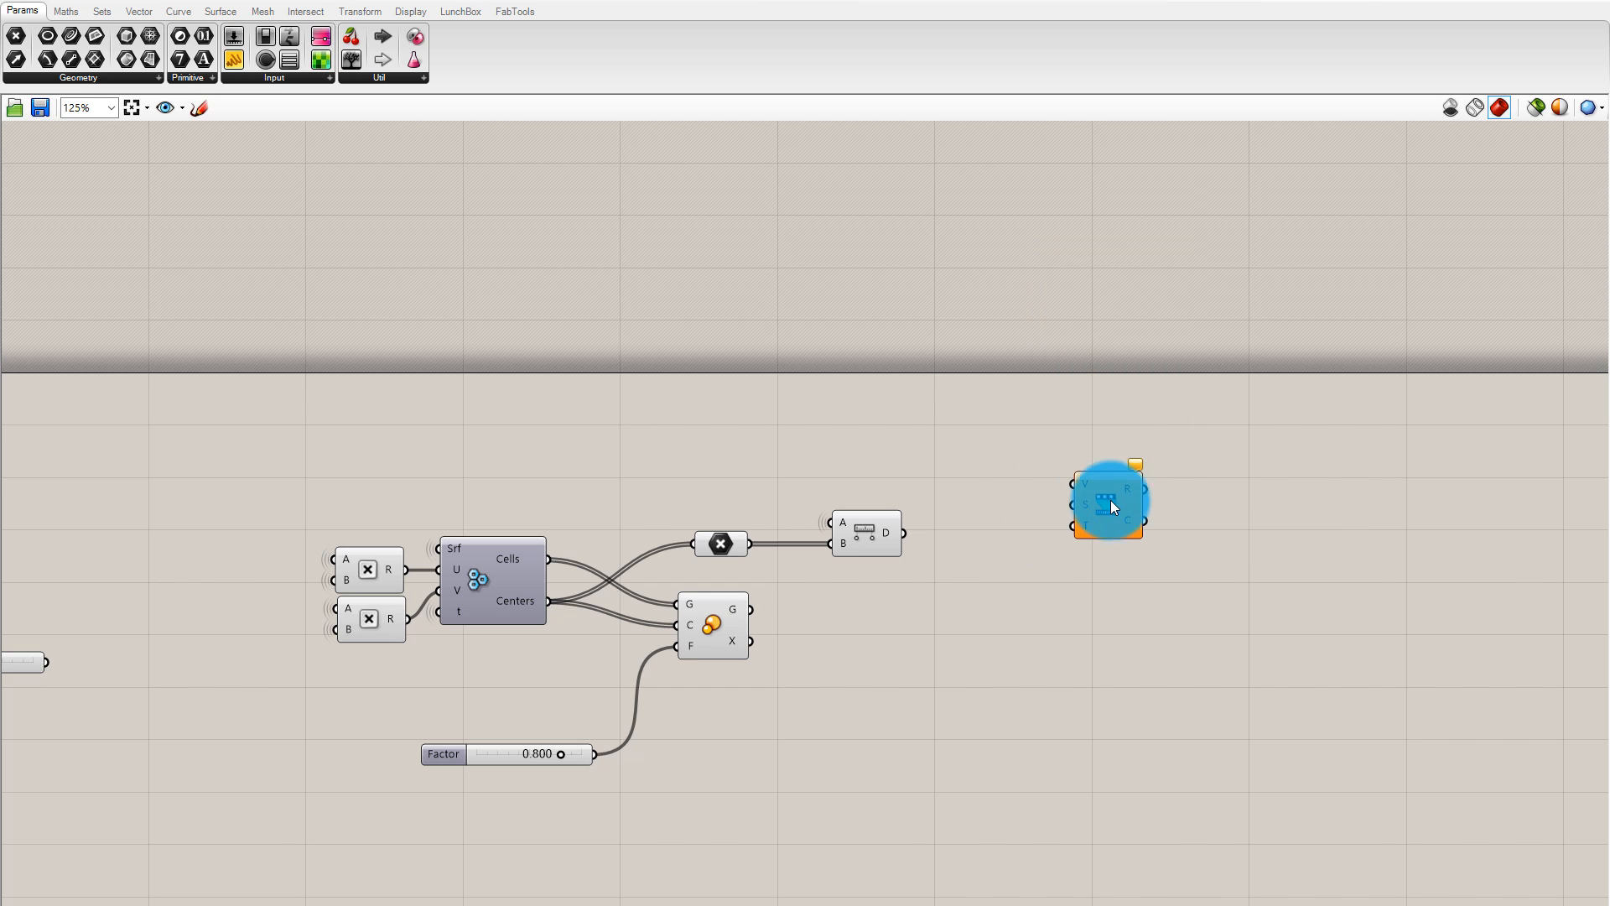
pyautogui.moveTo(1110, 500); pyautogui.dragTo(1126, 563)
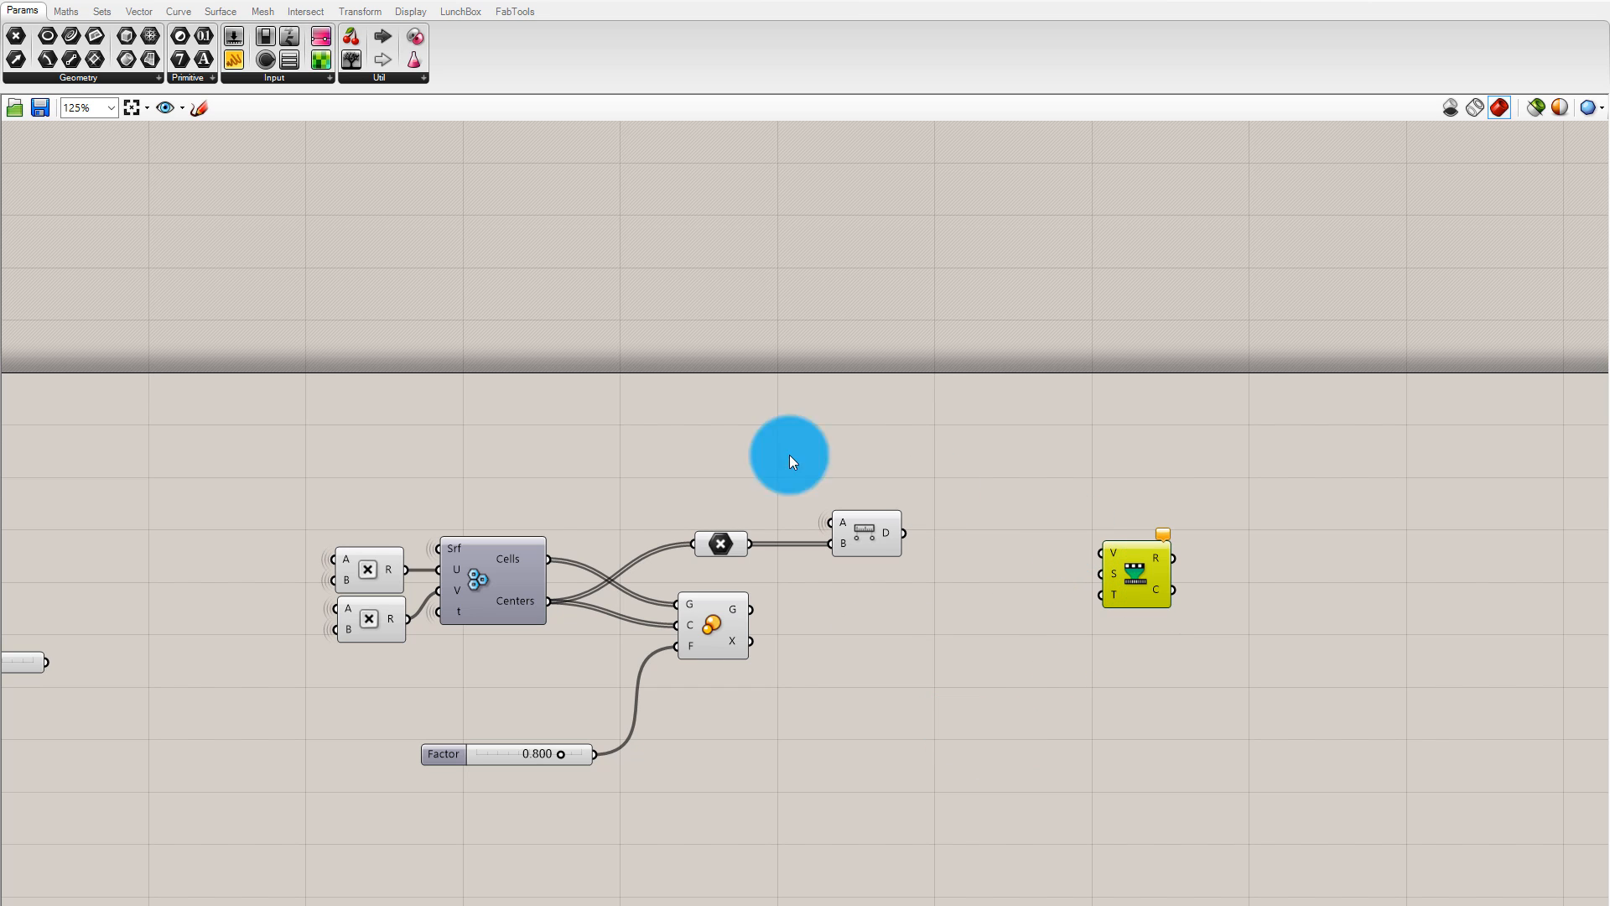
# Add a Construct Domain component below and to the left of the Remap Numbers component
pyautogui.click(61, 15)
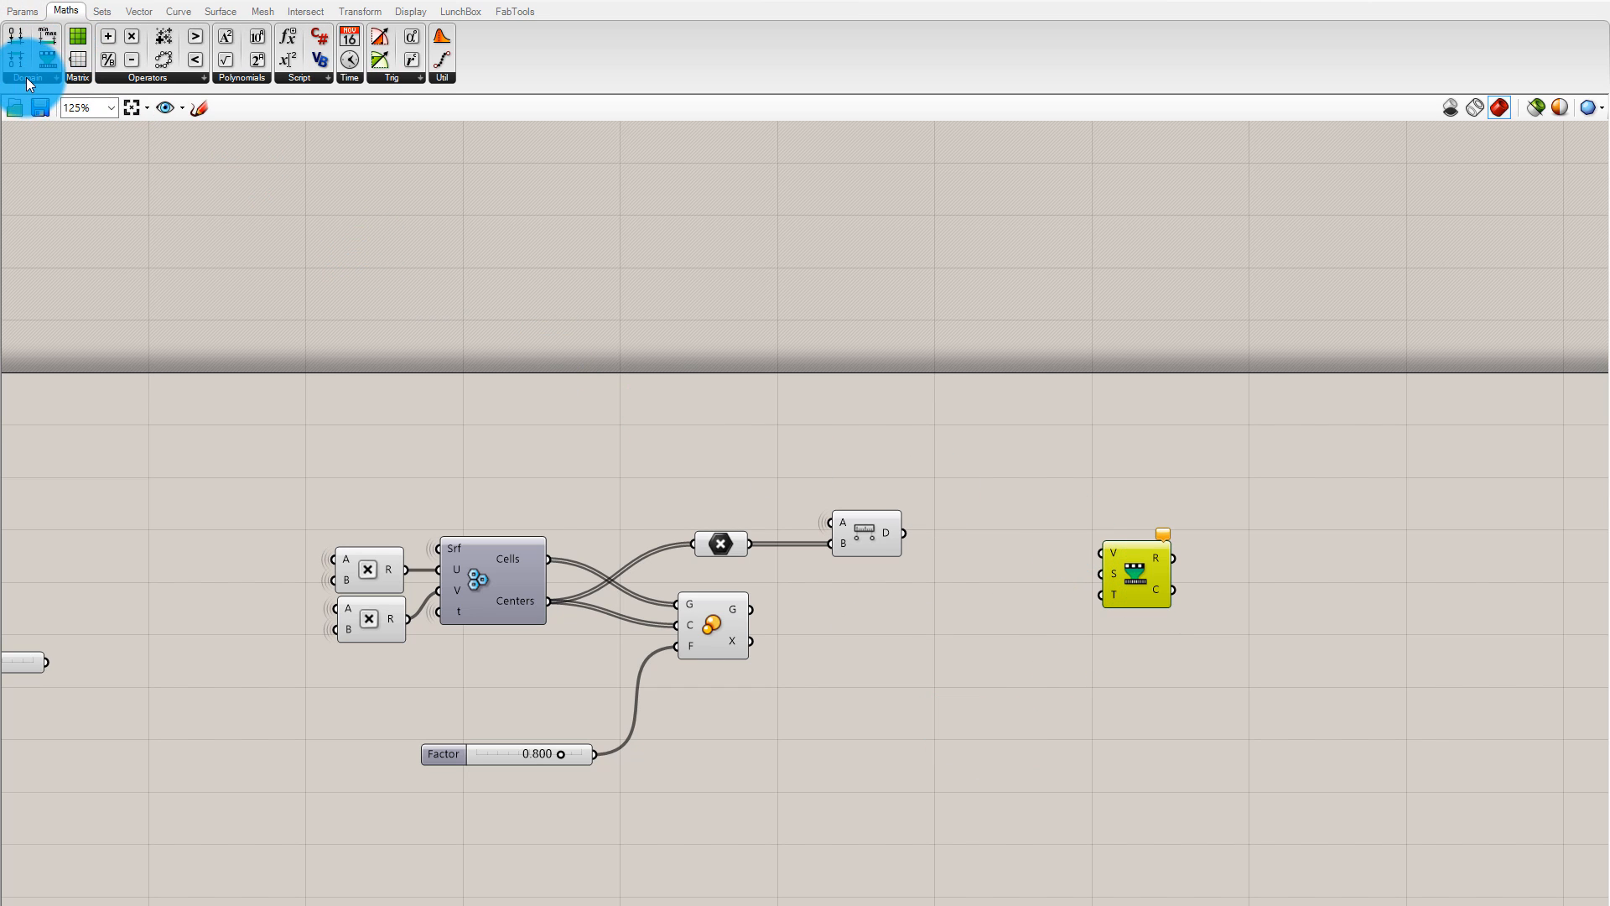
pyautogui.click(27, 77)
pyautogui.moveTo(70, 107); pyautogui.dragTo(998, 749)
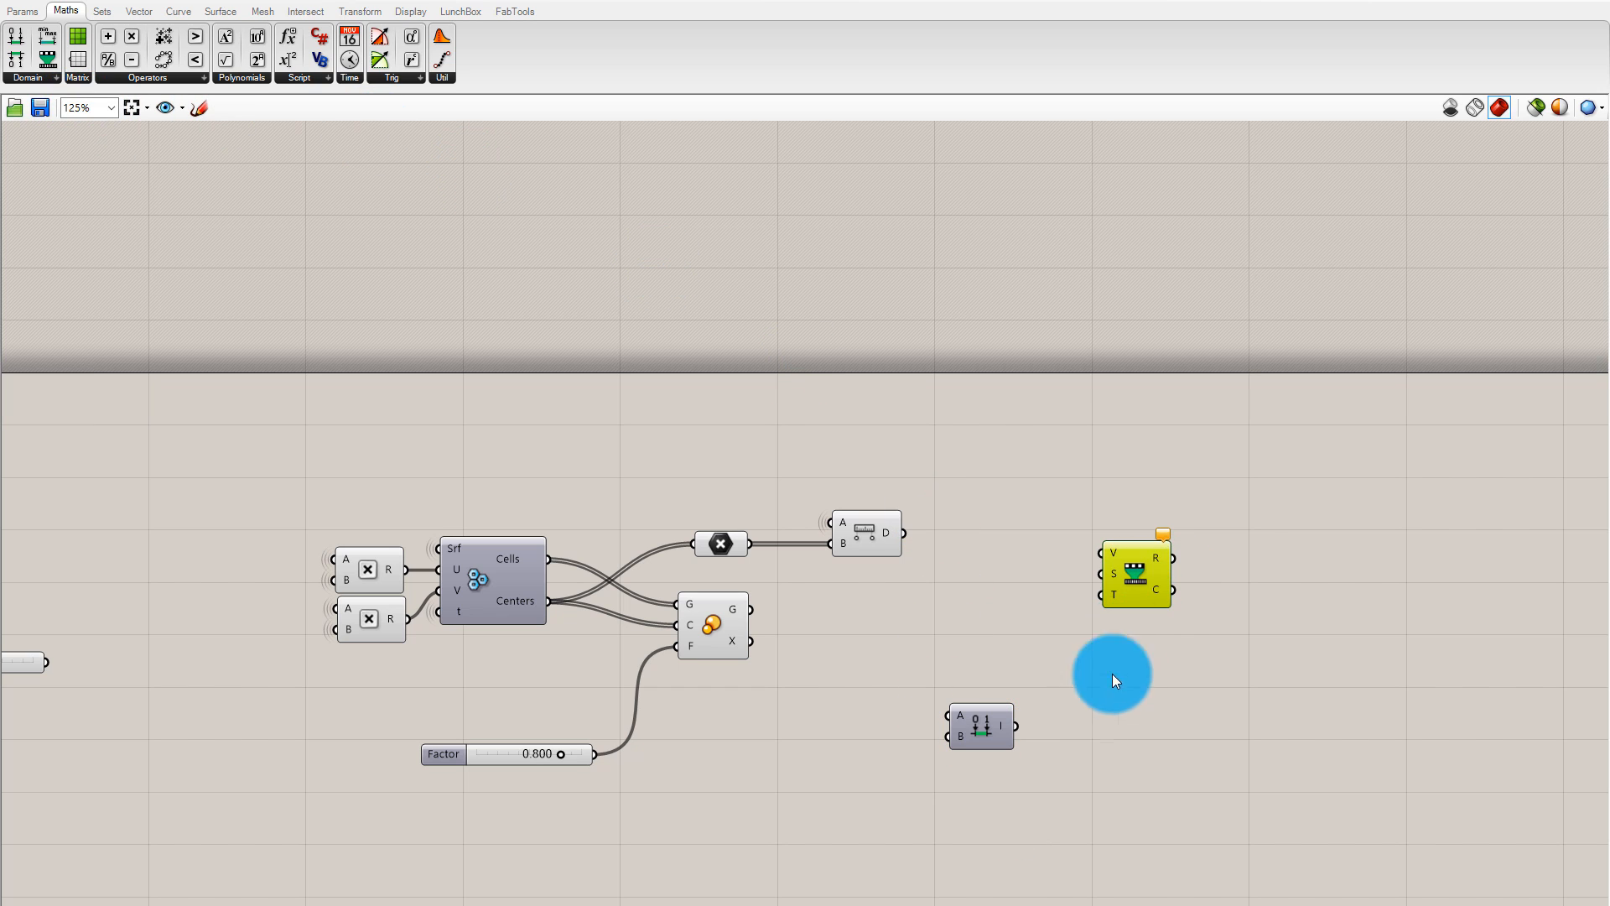
pyautogui.moveTo(978, 728); pyautogui.dragTo(978, 685)
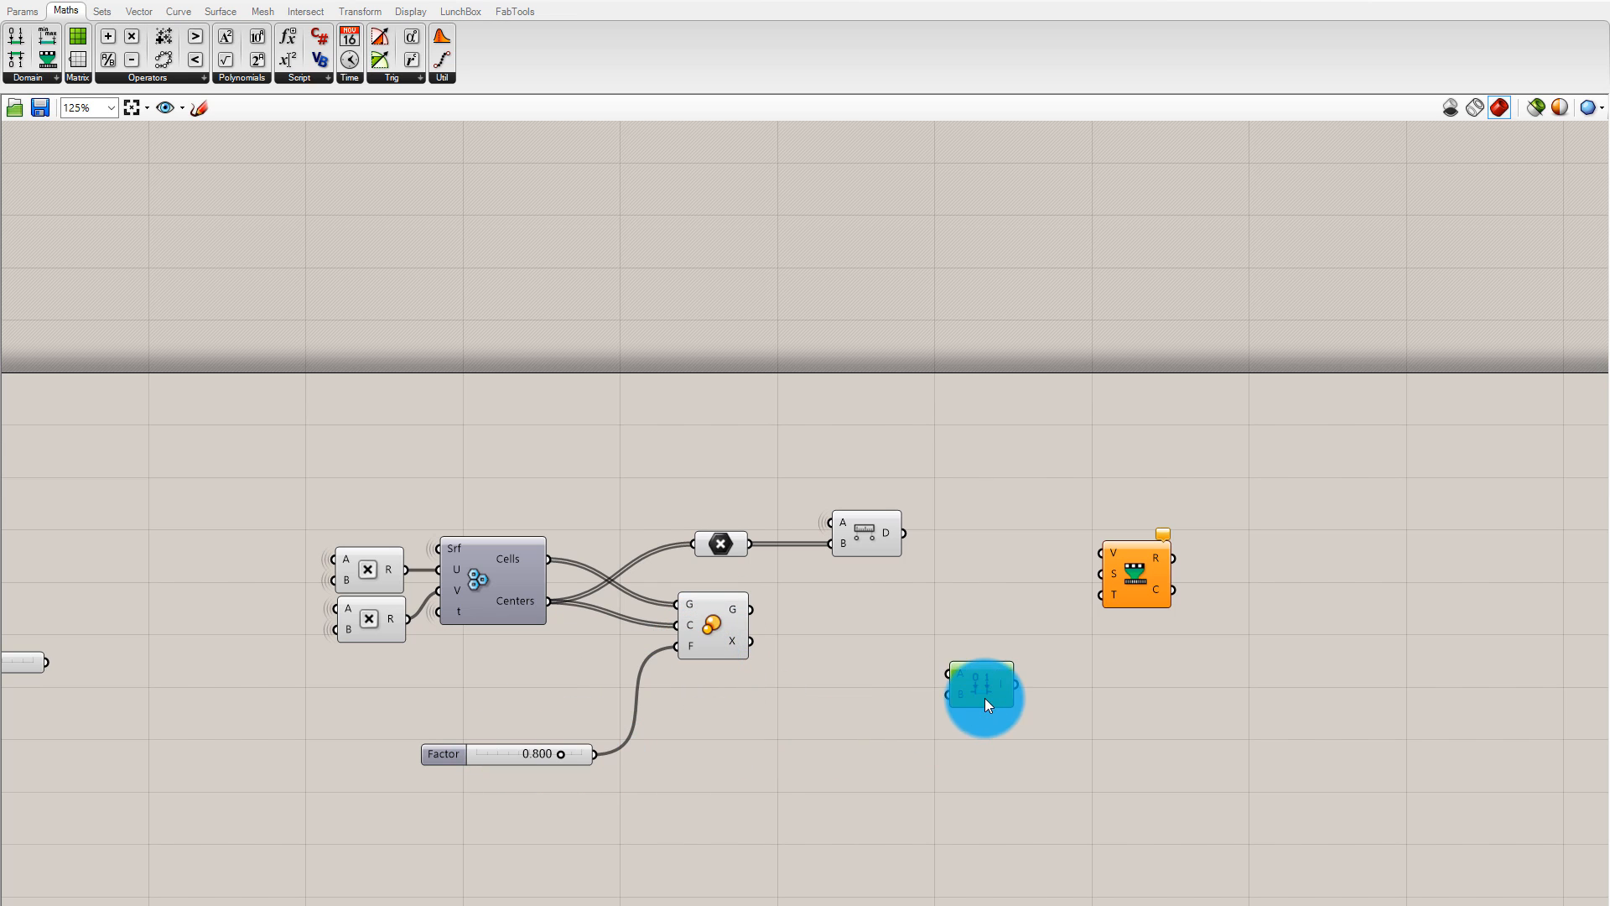
# Copy sliders set to 0.000 and 1.000, wire them into Construct Domain's A and B inputs, and space out the components
pyautogui.moveTo(513, 749); pyautogui.dragTo(742, 700)
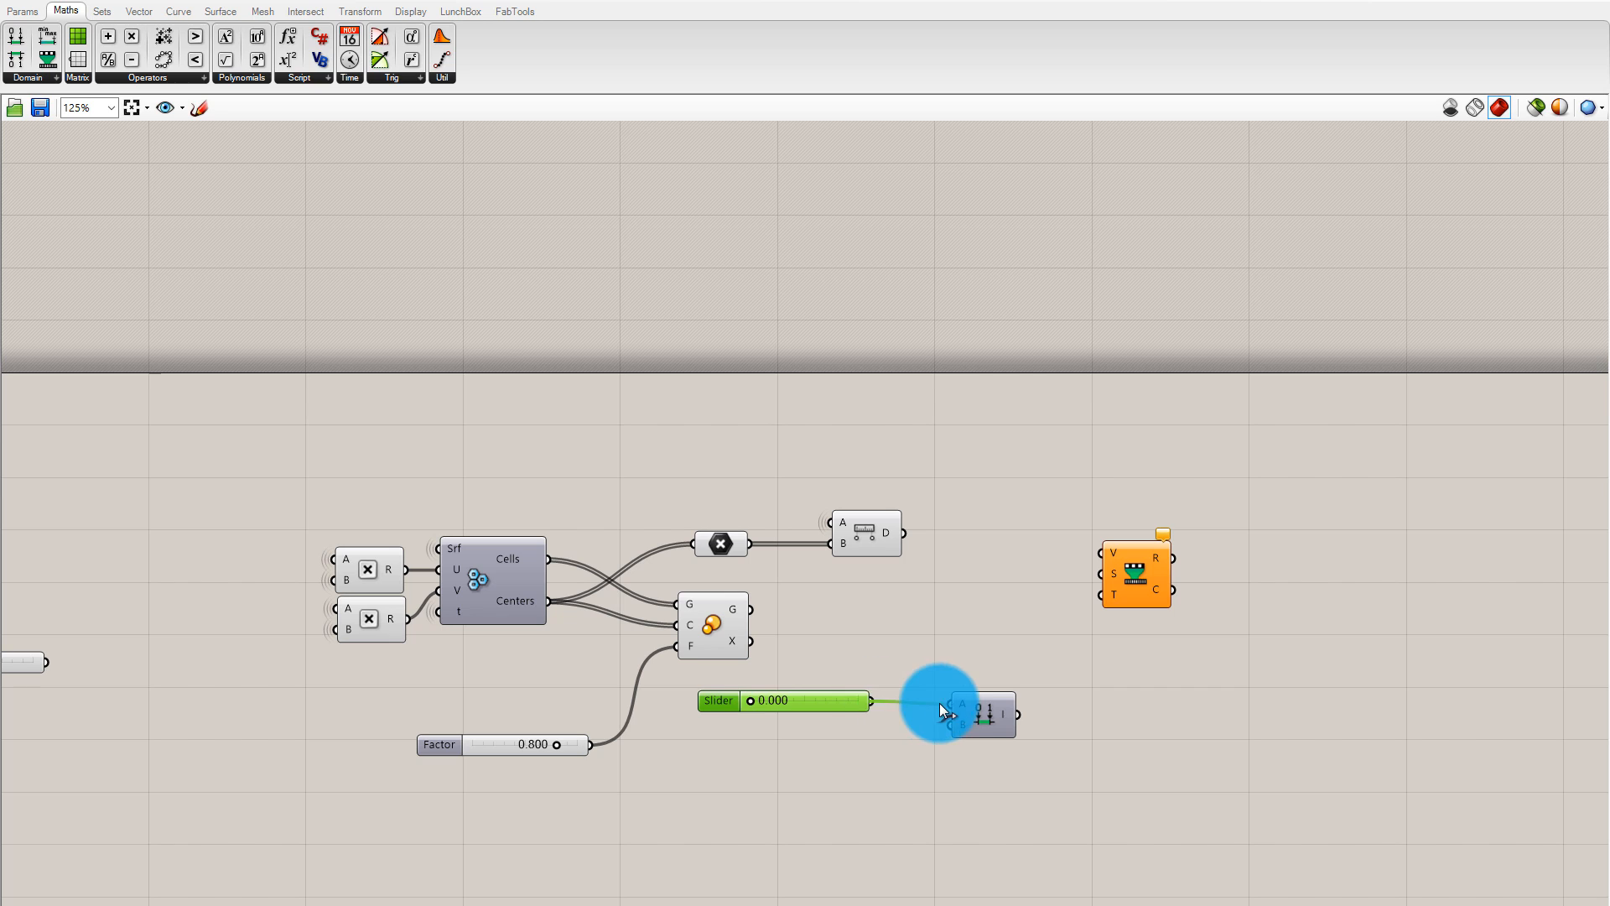
pyautogui.moveTo(939, 708); pyautogui.dragTo(947, 706)
pyautogui.keyDown('alt'); pyautogui.moveTo(850, 708); pyautogui.dragTo(812, 755); pyautogui.keyUp('alt')
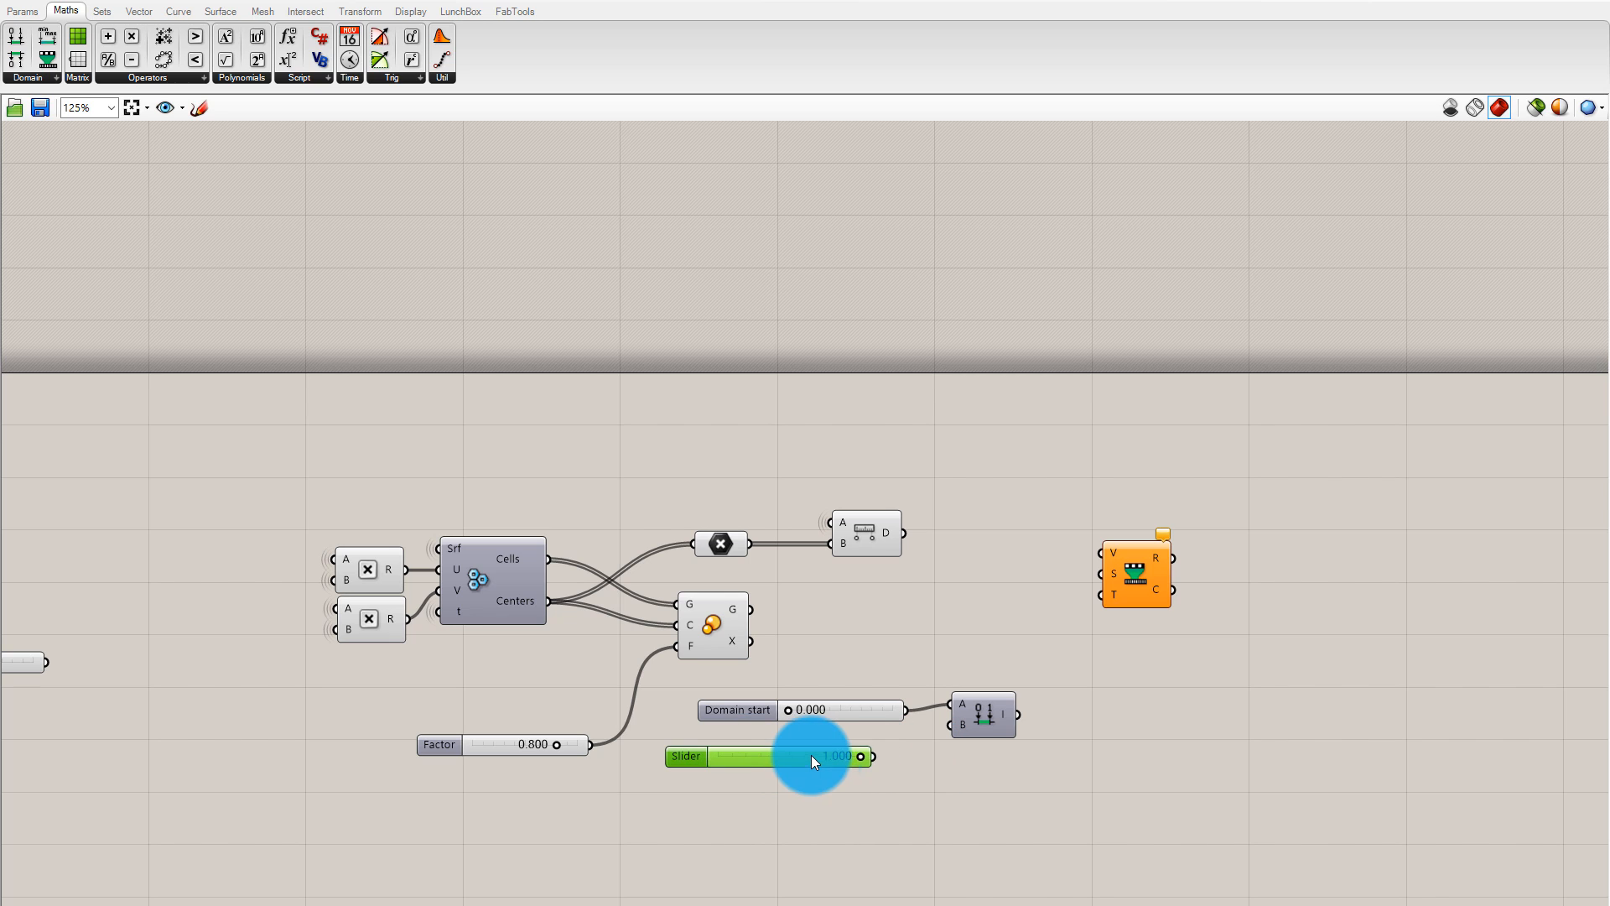
pyautogui.moveTo(954, 738); pyautogui.dragTo(1062, 718)
pyautogui.moveTo(770, 758); pyautogui.dragTo(920, 719)
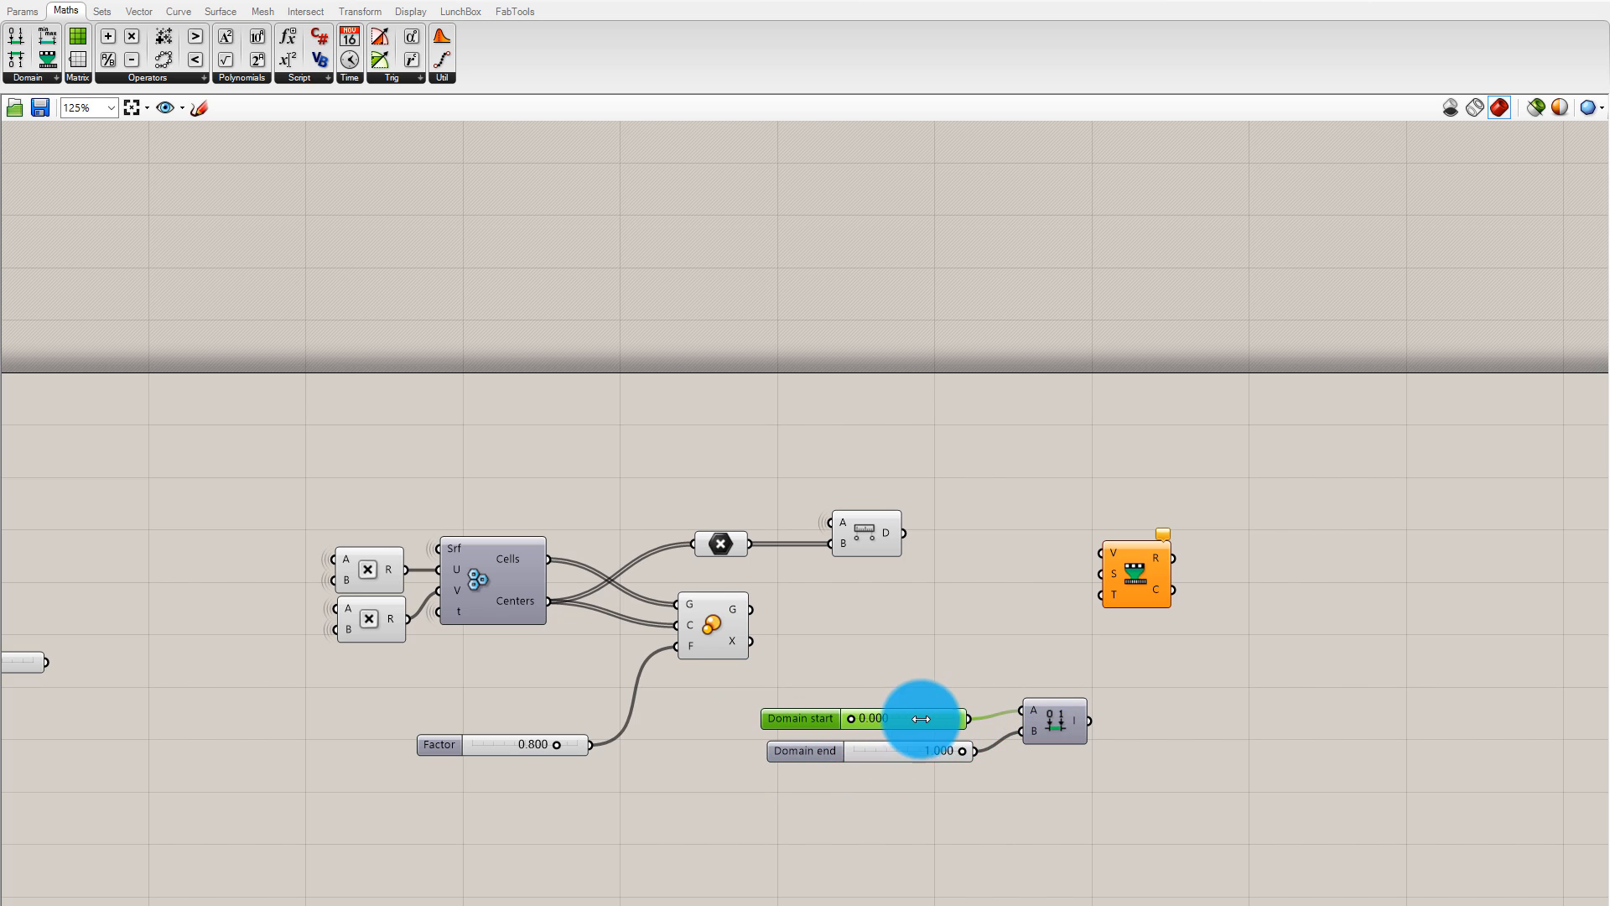
pyautogui.moveTo(1049, 719); pyautogui.dragTo(1048, 710)
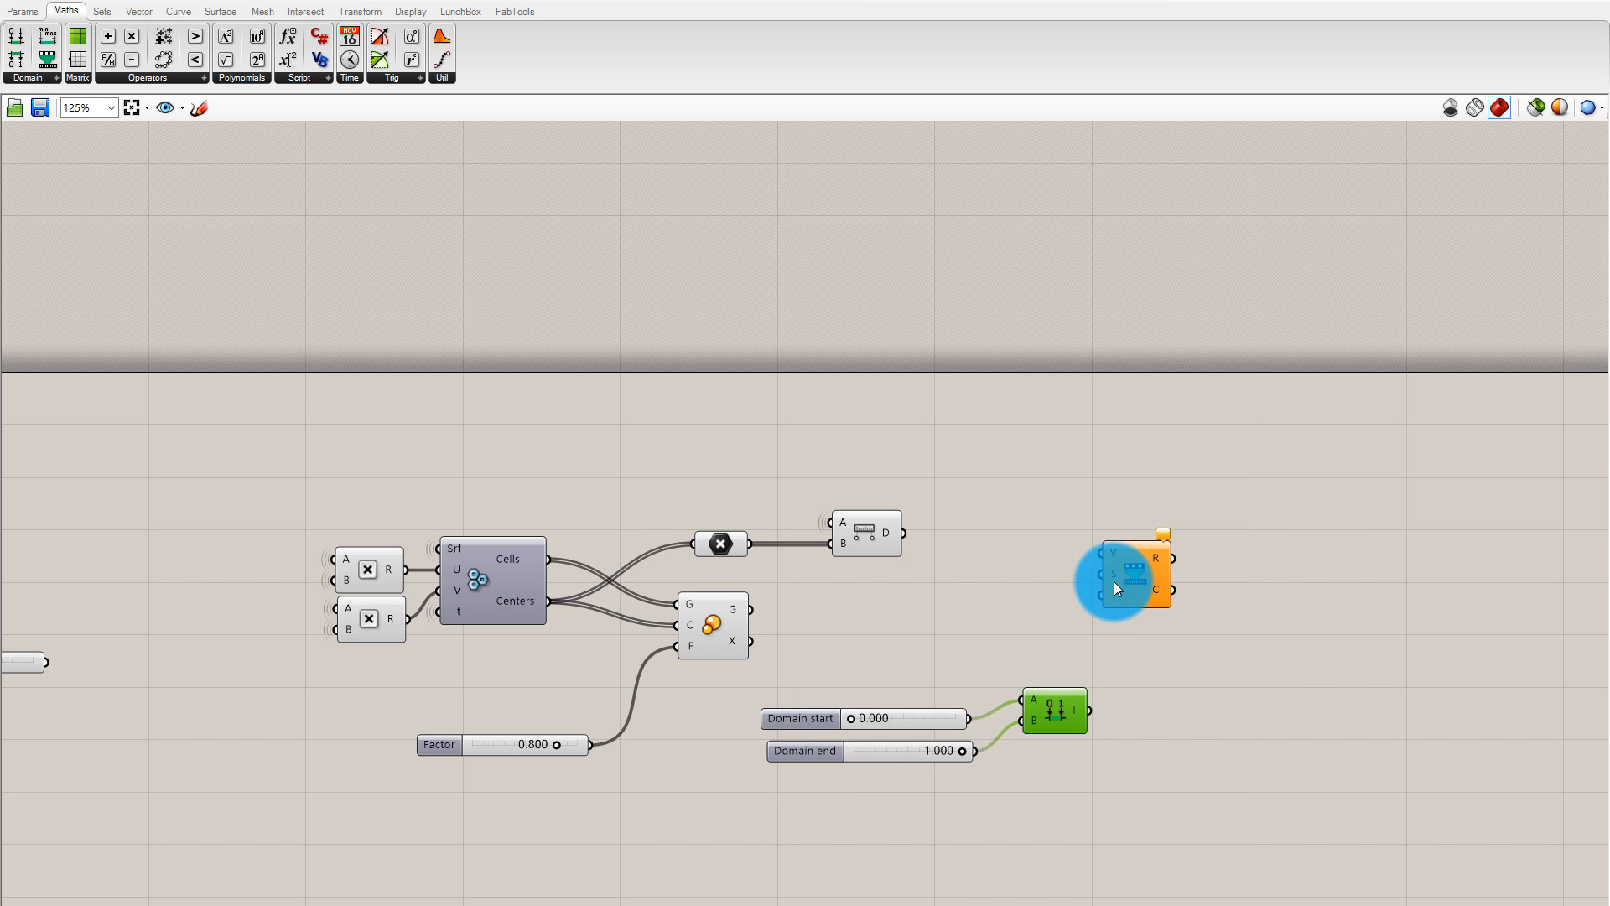
pyautogui.moveTo(1133, 578); pyautogui.dragTo(1205, 575)
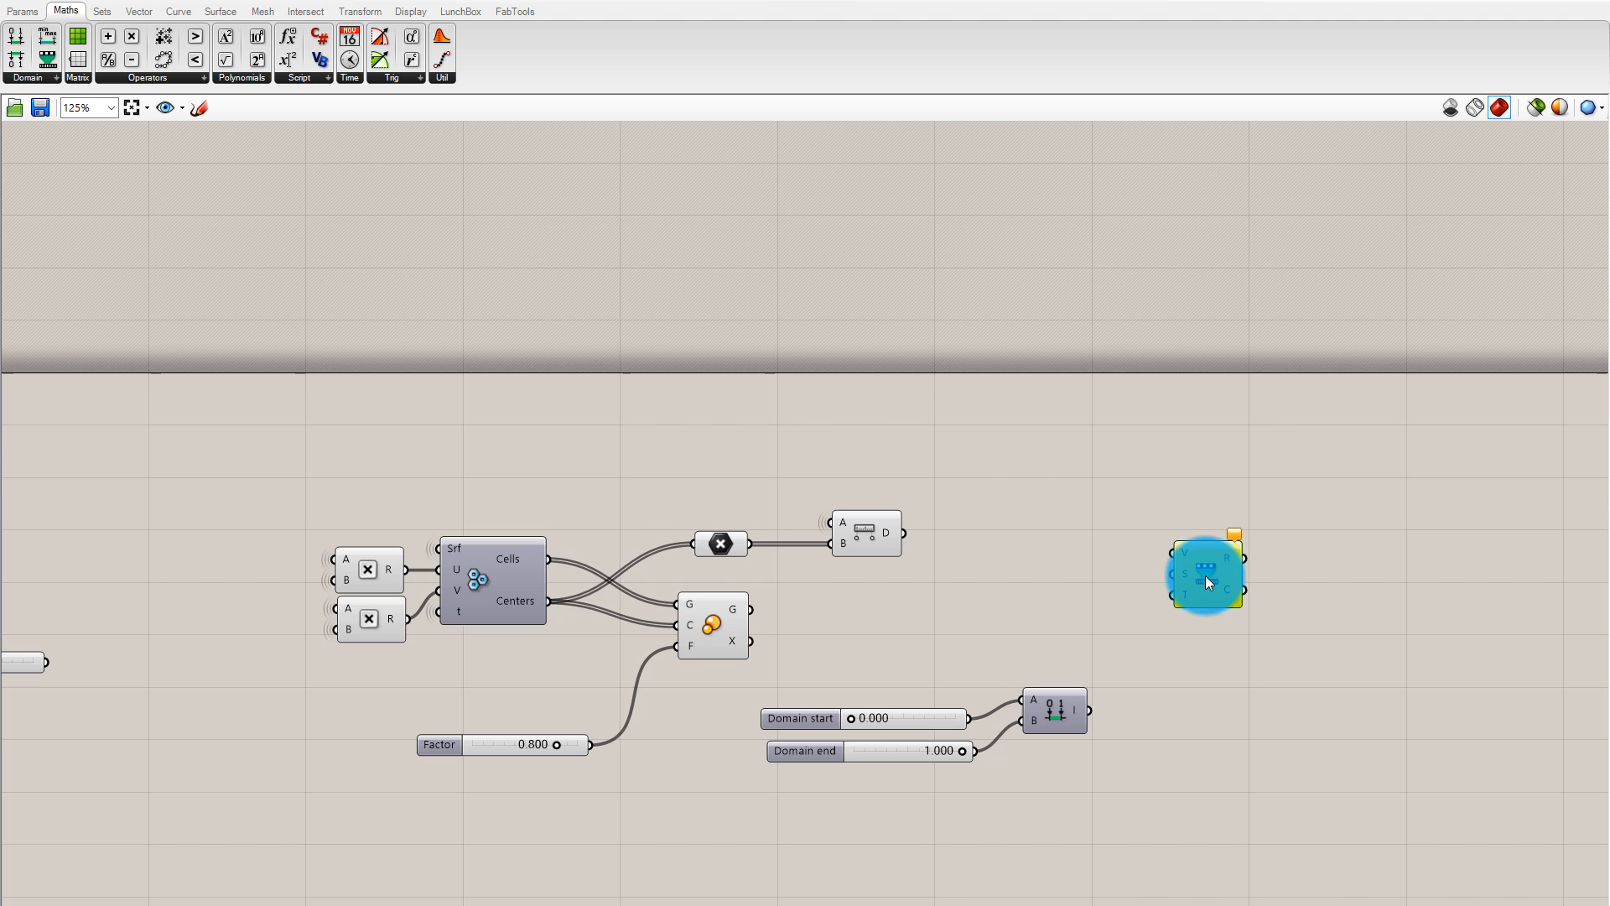
# Add a panel beside the Distance component, feed it the D output and enlarge it
pyautogui.click(33, 12)
pyautogui.click(234, 56)
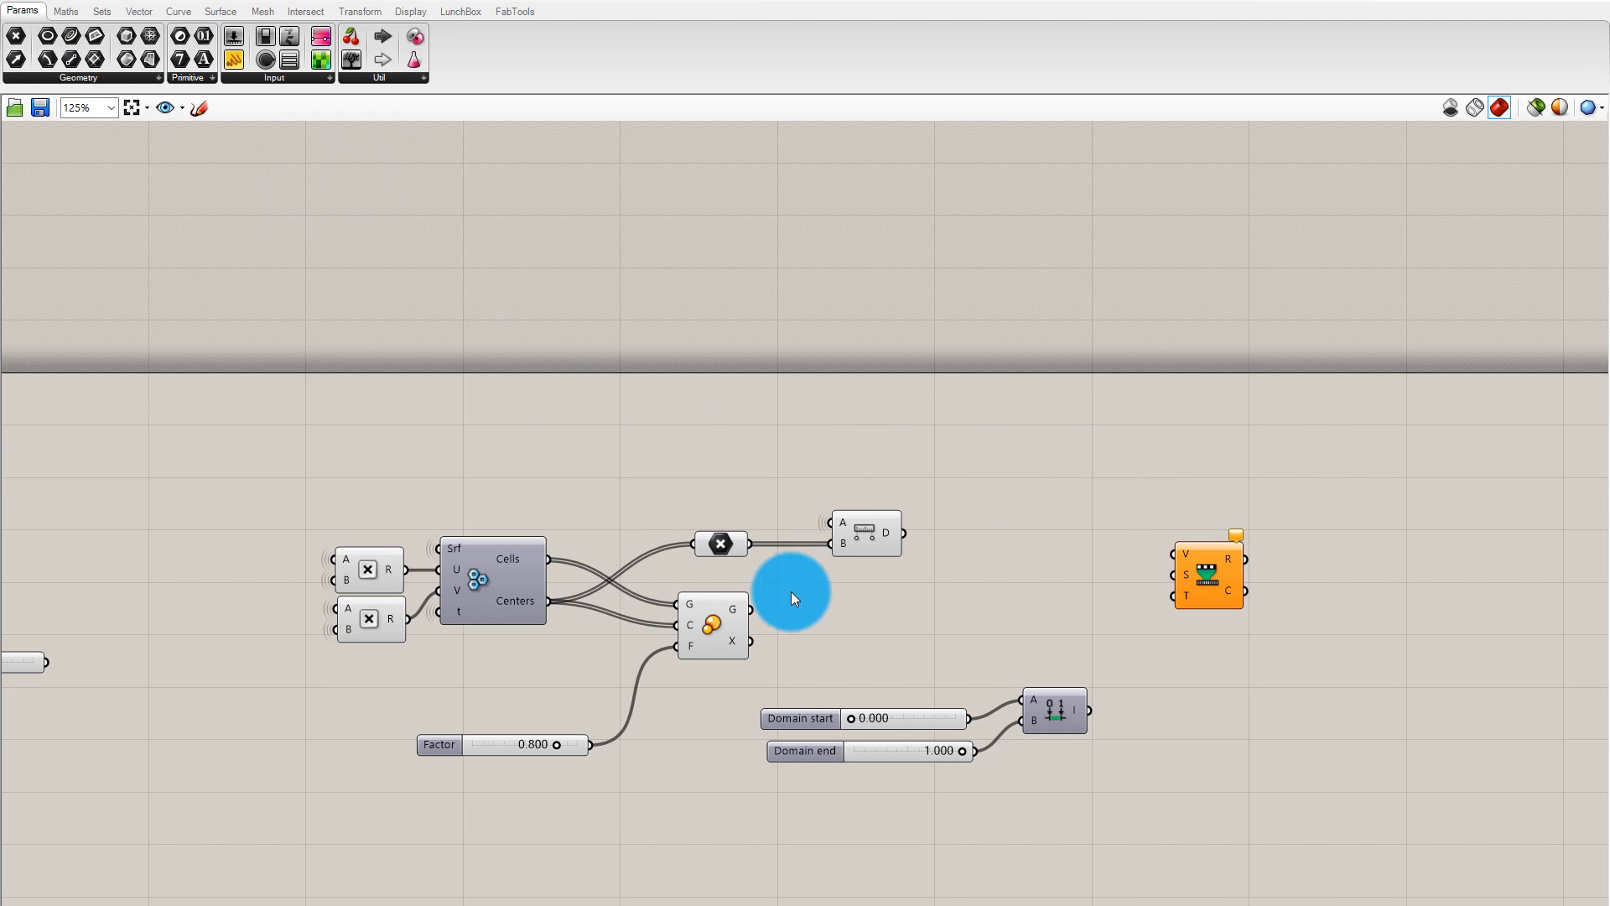
pyautogui.click(264, 81)
pyautogui.click(381, 111)
pyautogui.click(1050, 521)
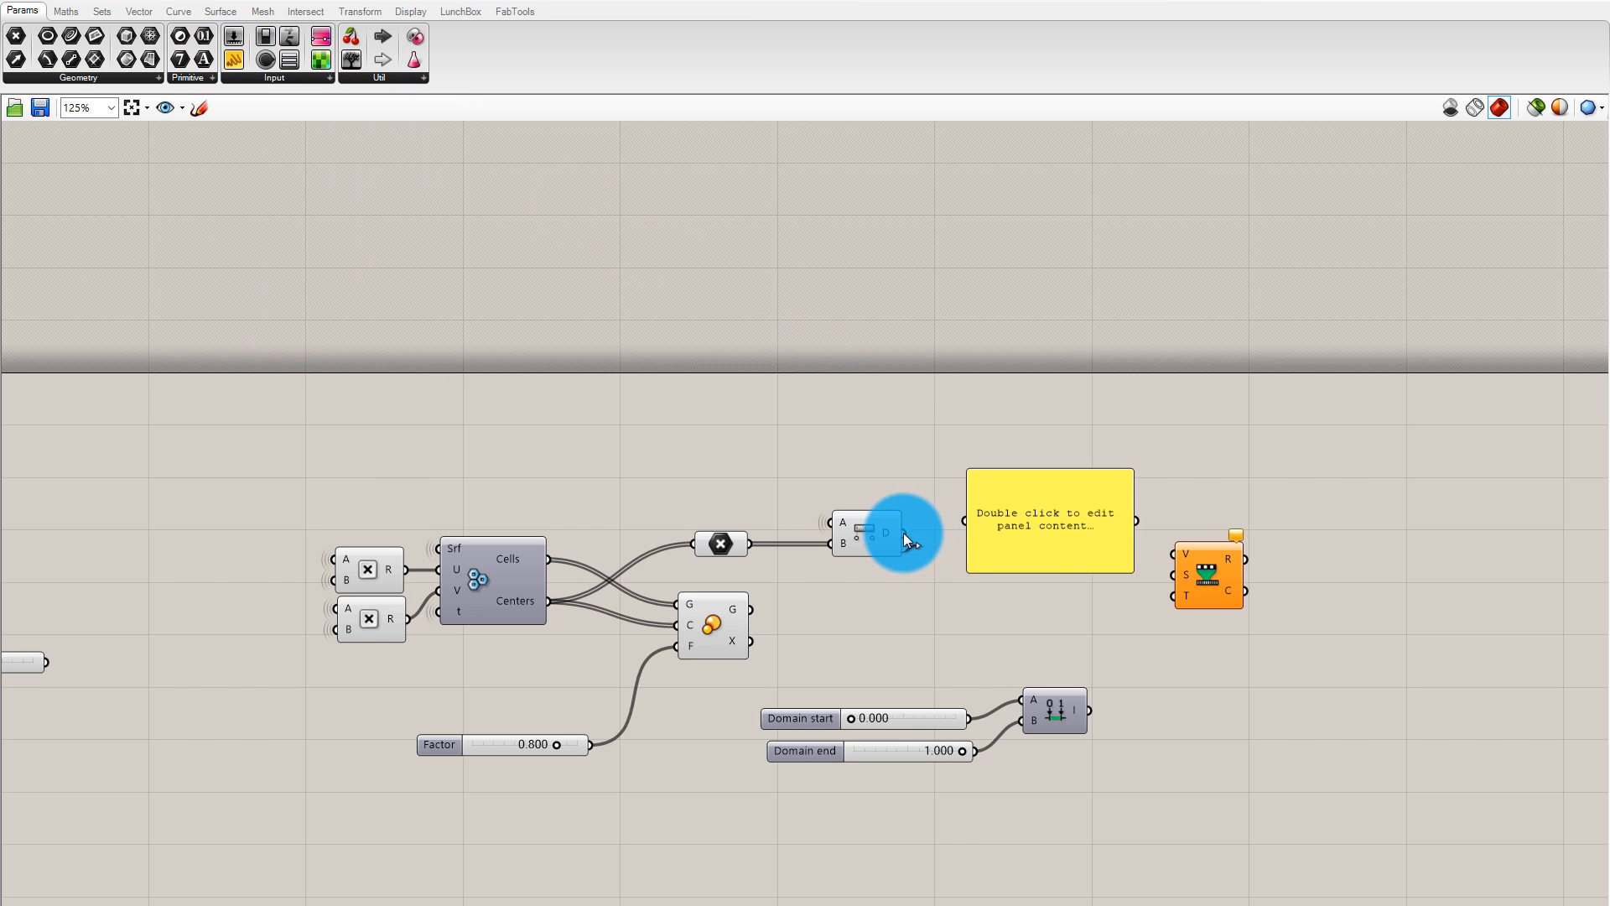
pyautogui.moveTo(904, 532); pyautogui.dragTo(1050, 571)
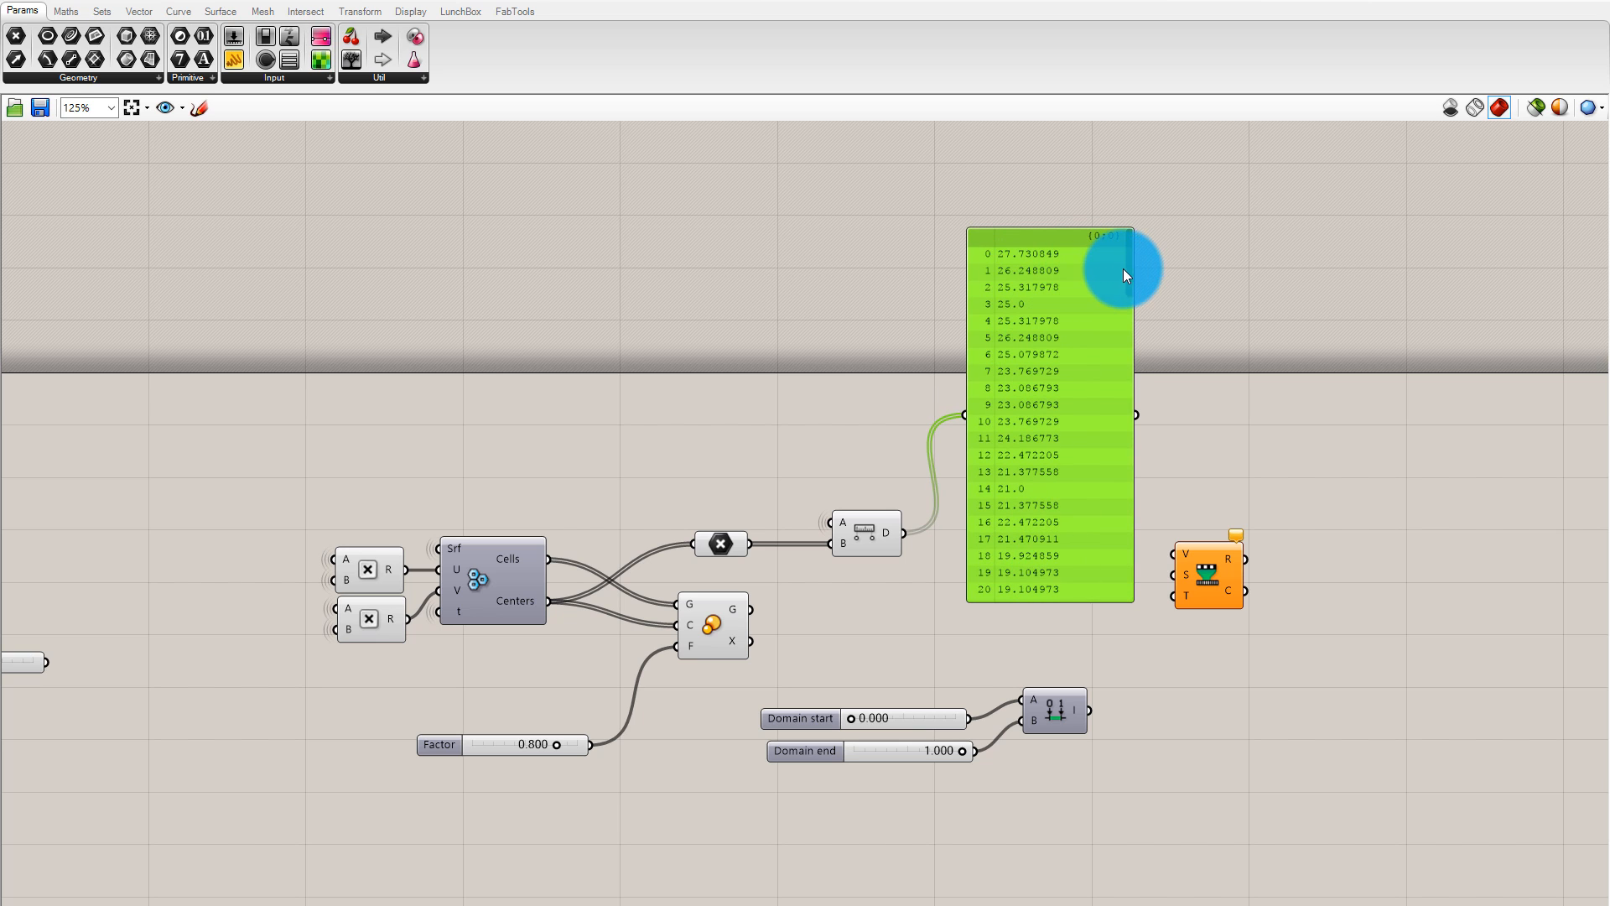
# Examine the range of distance values in the panel and move the panel aside
pyautogui.moveTo(1129, 289); pyautogui.dragTo(1109, 483)
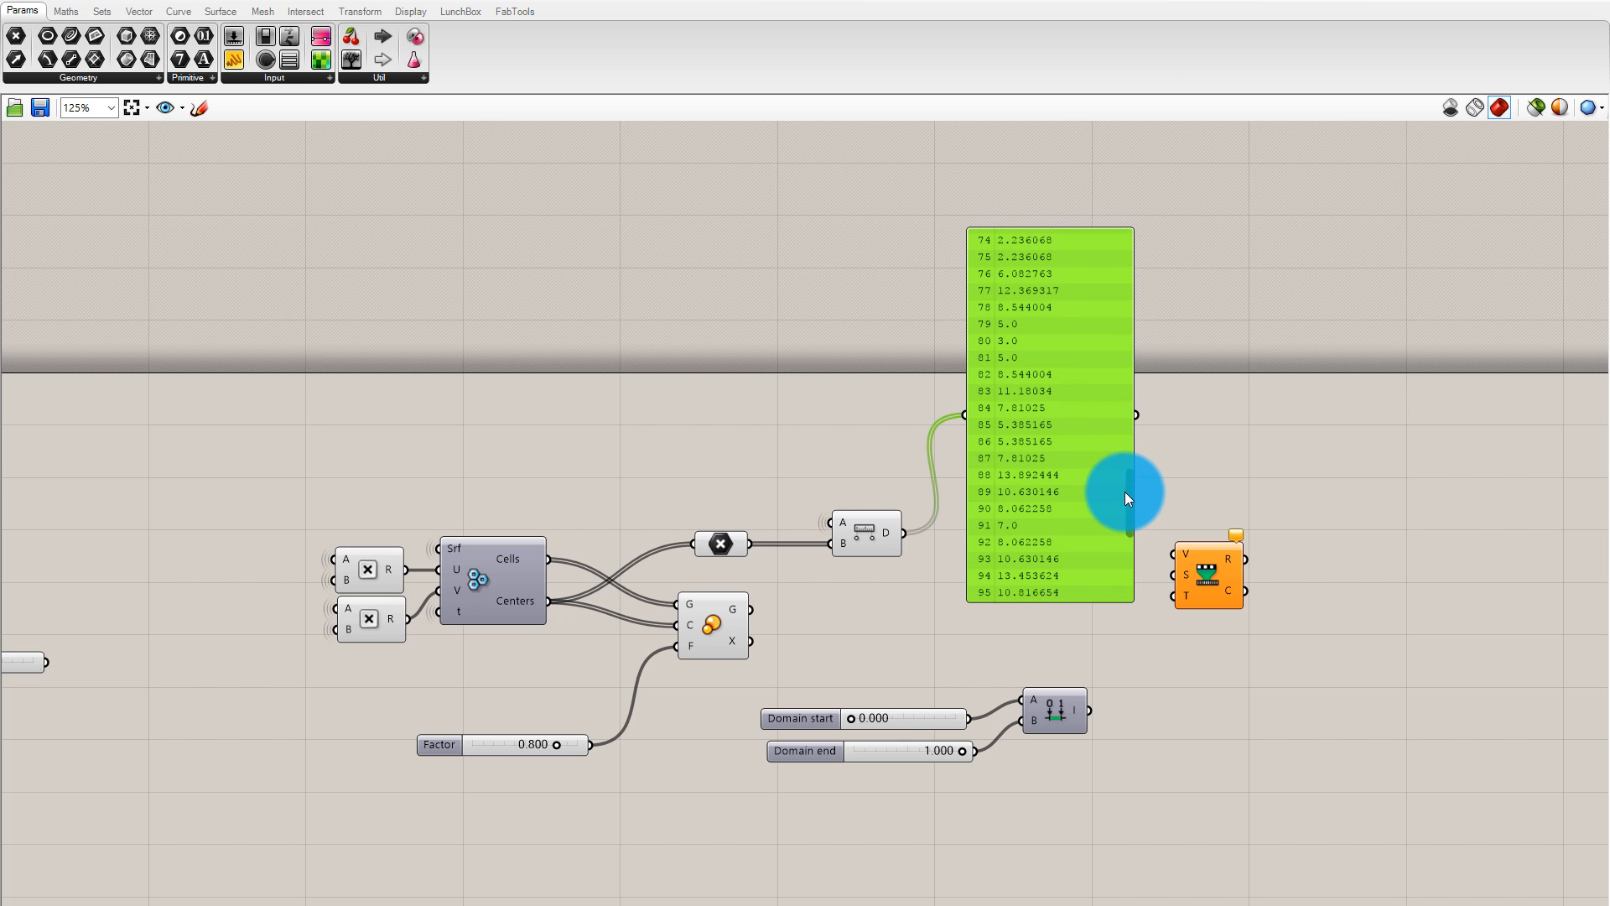
pyautogui.moveTo(1125, 491); pyautogui.dragTo(1114, 203)
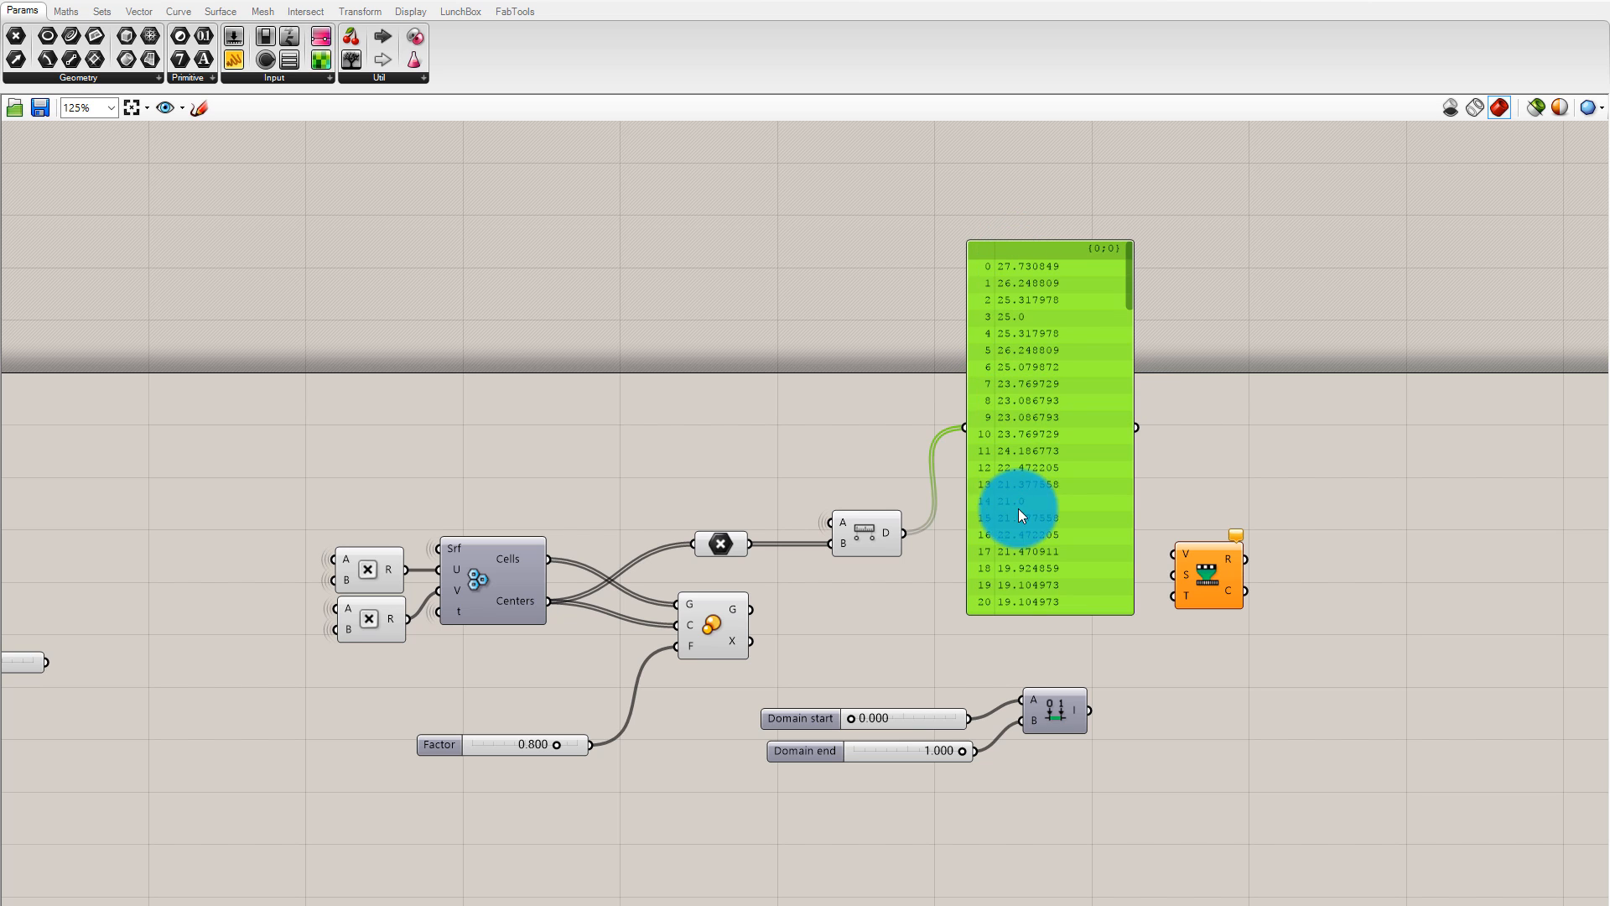
pyautogui.moveTo(1032, 385); pyautogui.dragTo(1169, 371)
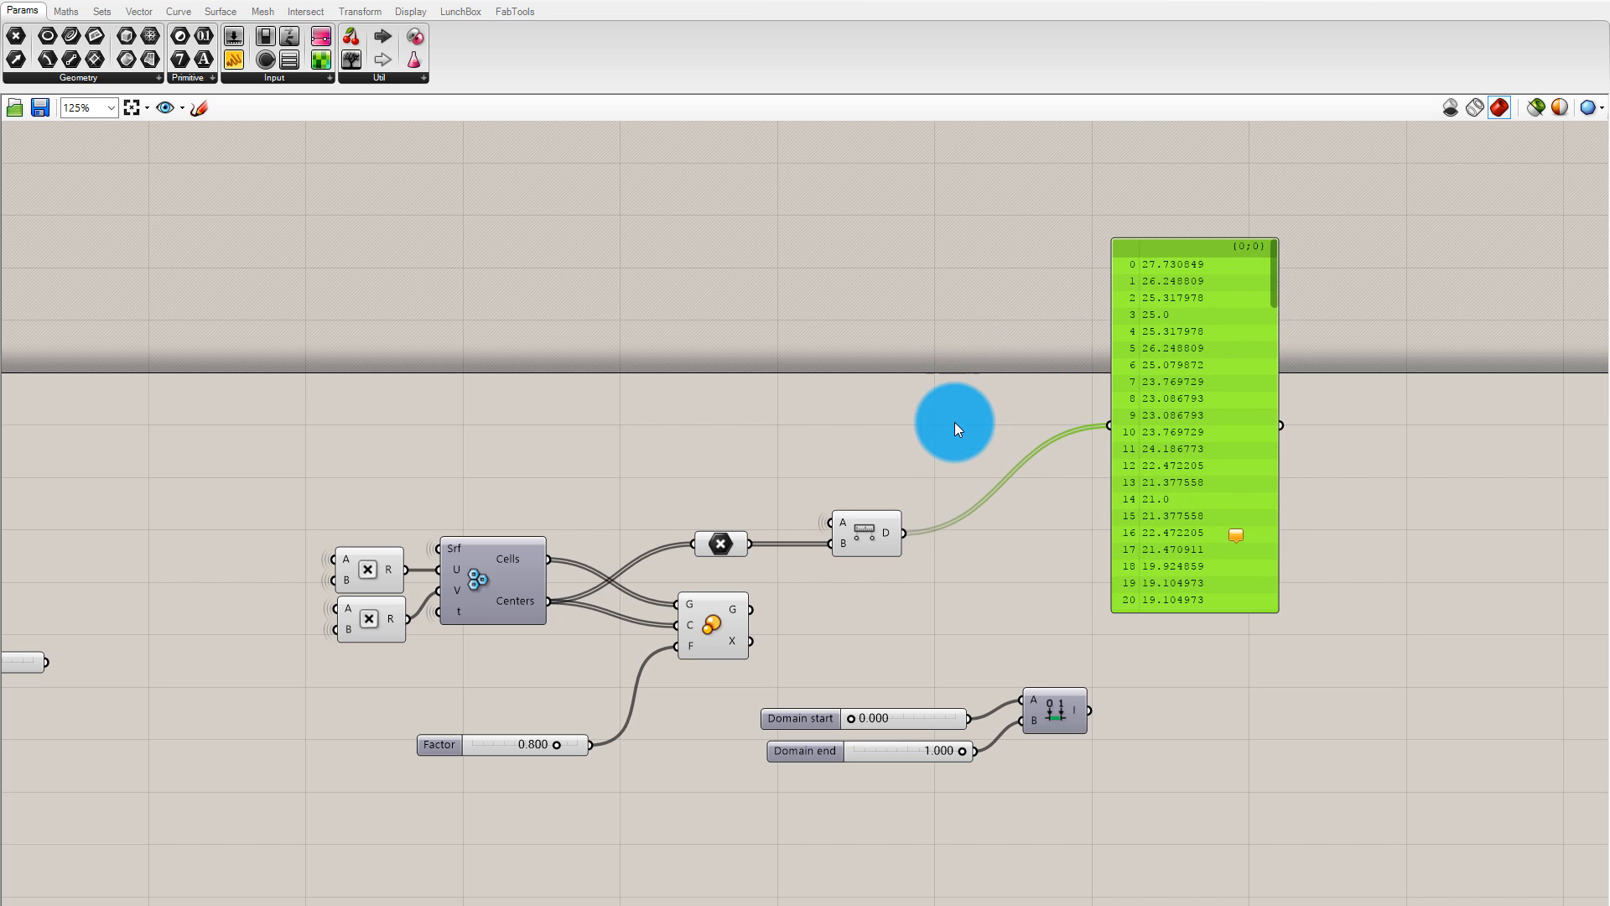
# Add a Bounds component above the Distance component and connect the D output to its N input
pyautogui.doubleClick(898, 418)
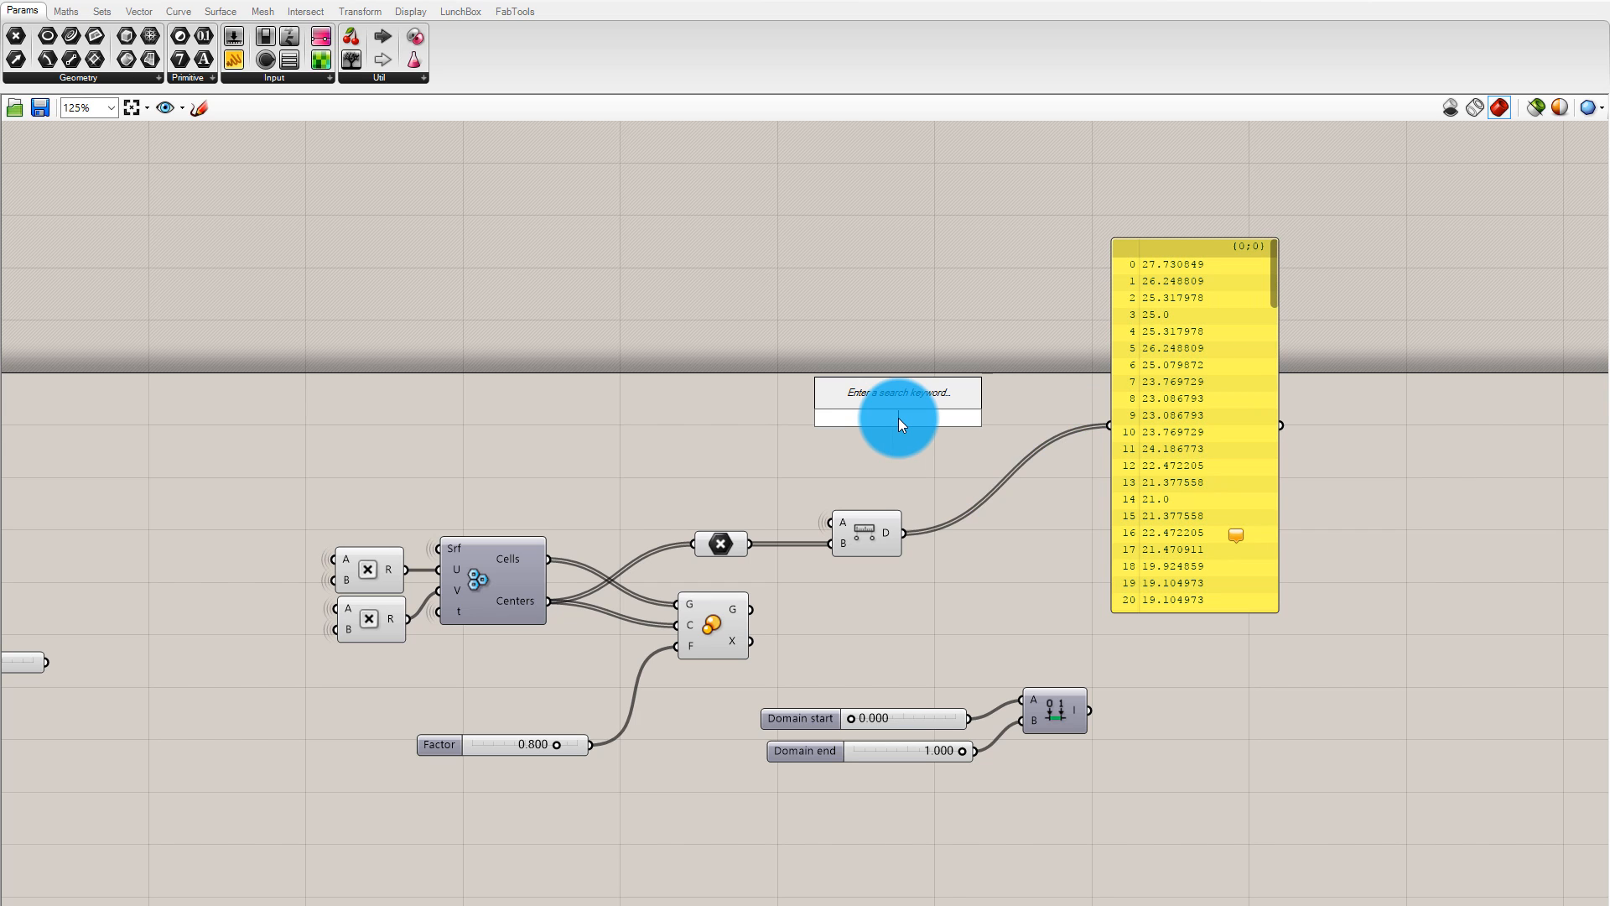
pyautogui.write('boun')
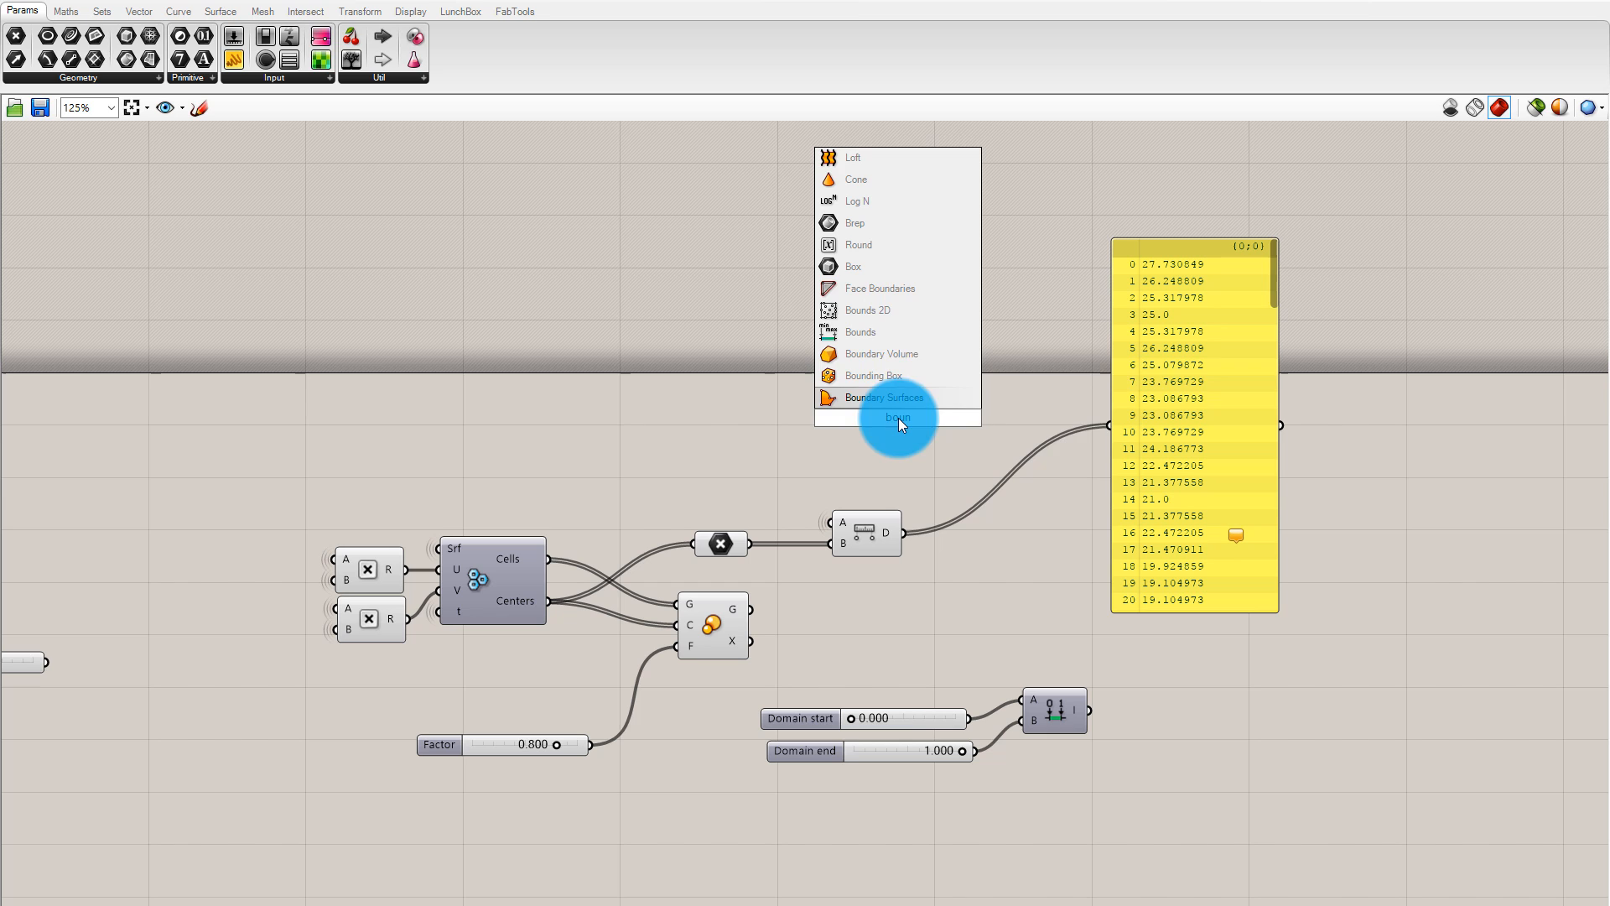
pyautogui.click(898, 333)
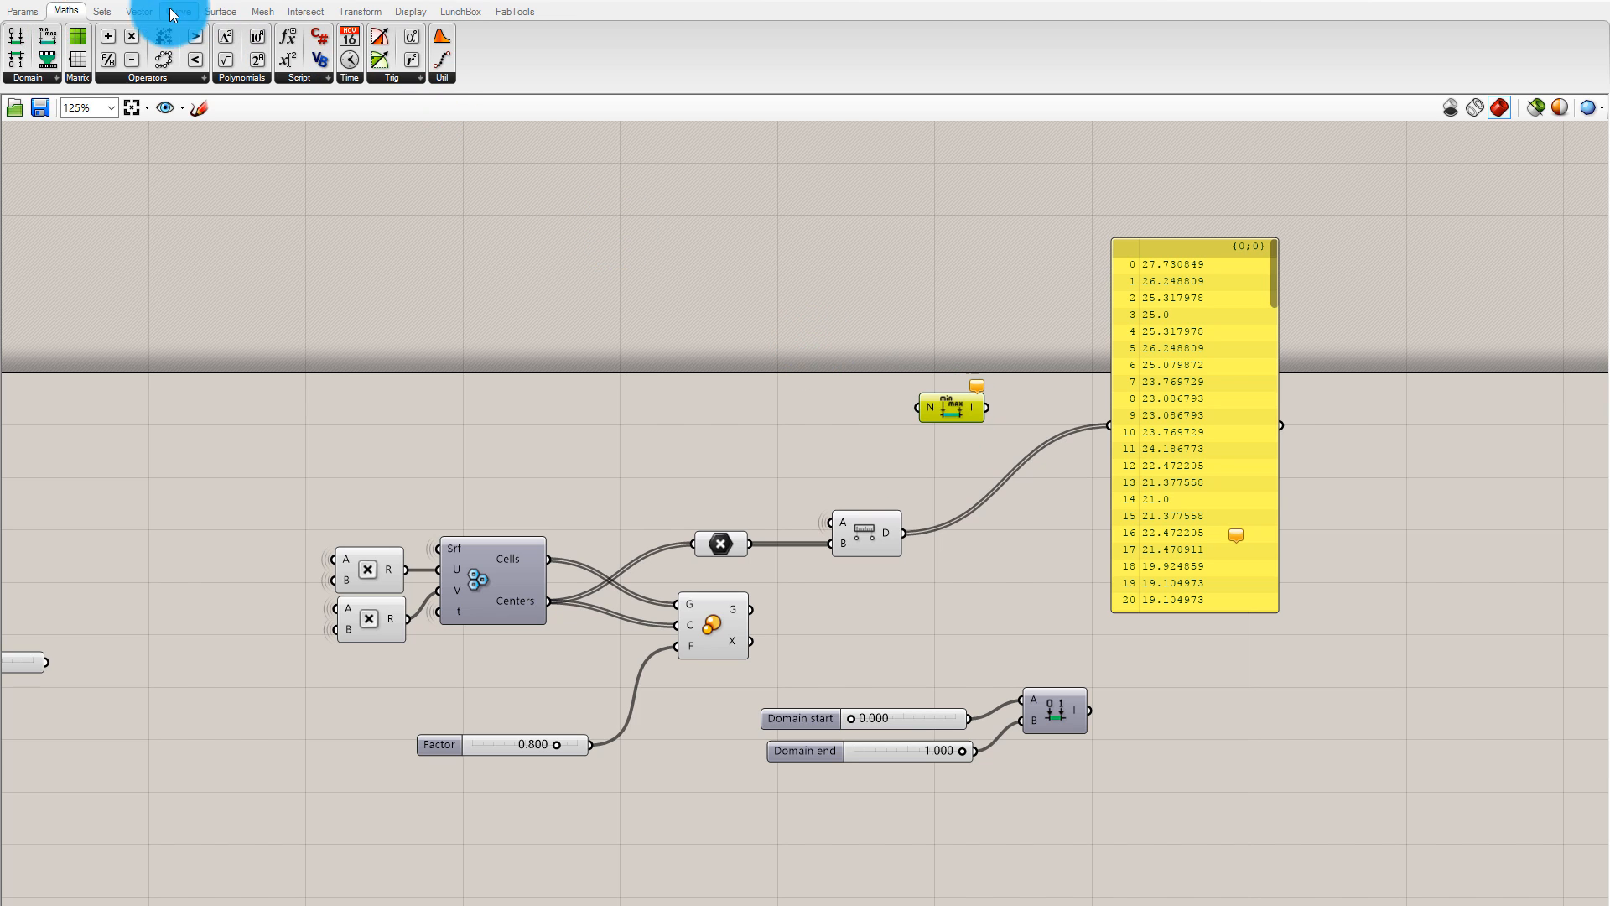
pyautogui.click(33, 80)
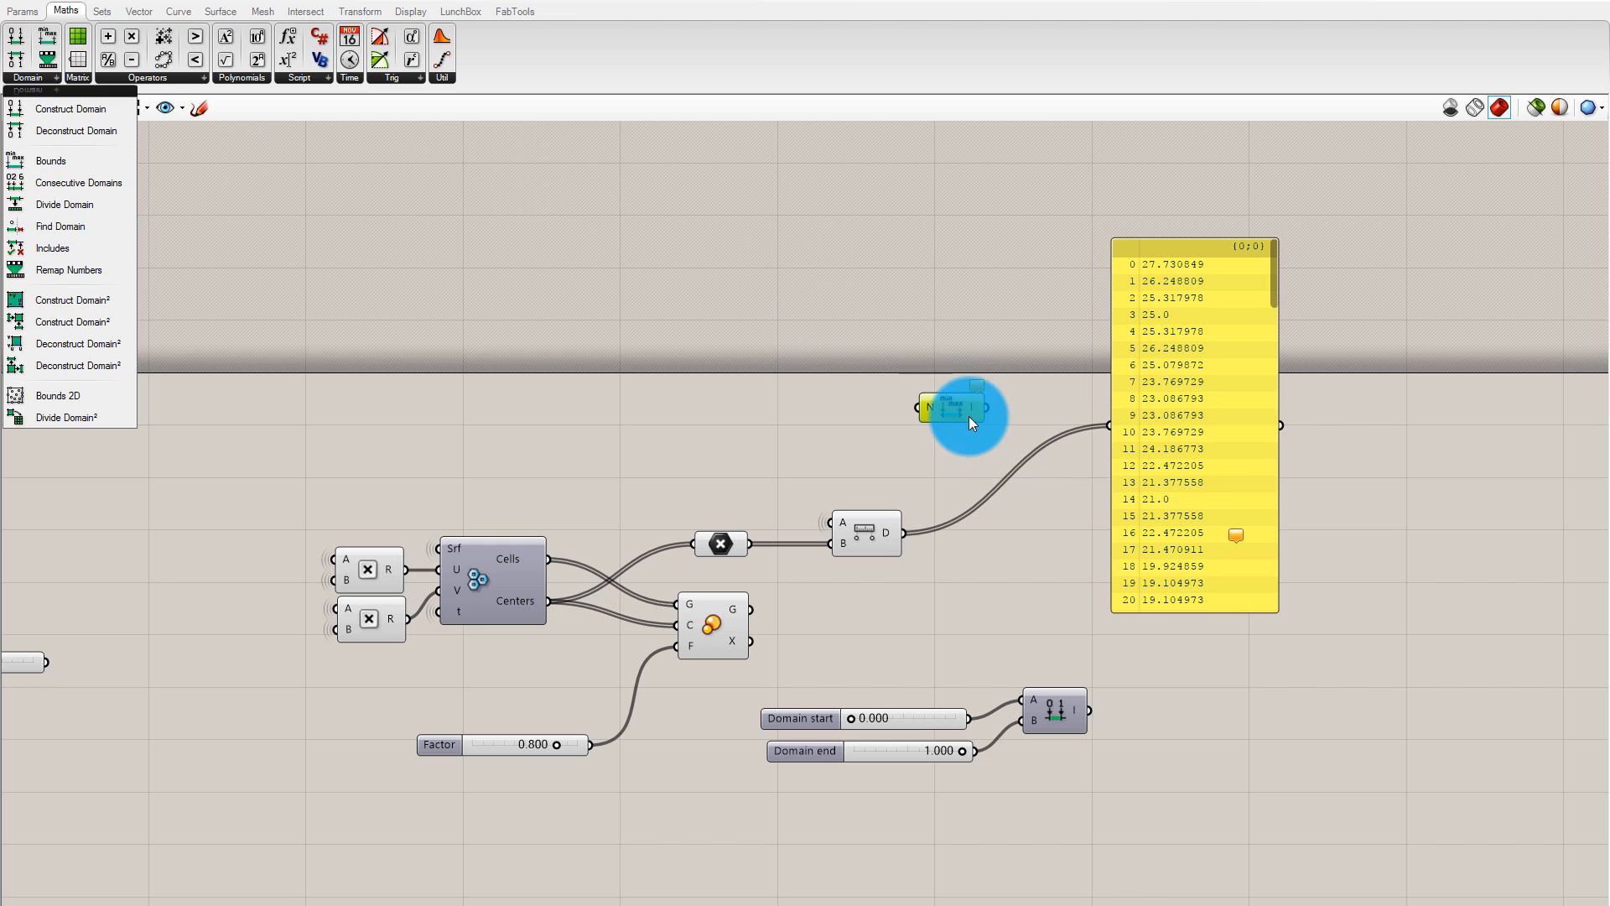
pyautogui.moveTo(956, 411); pyautogui.dragTo(979, 439)
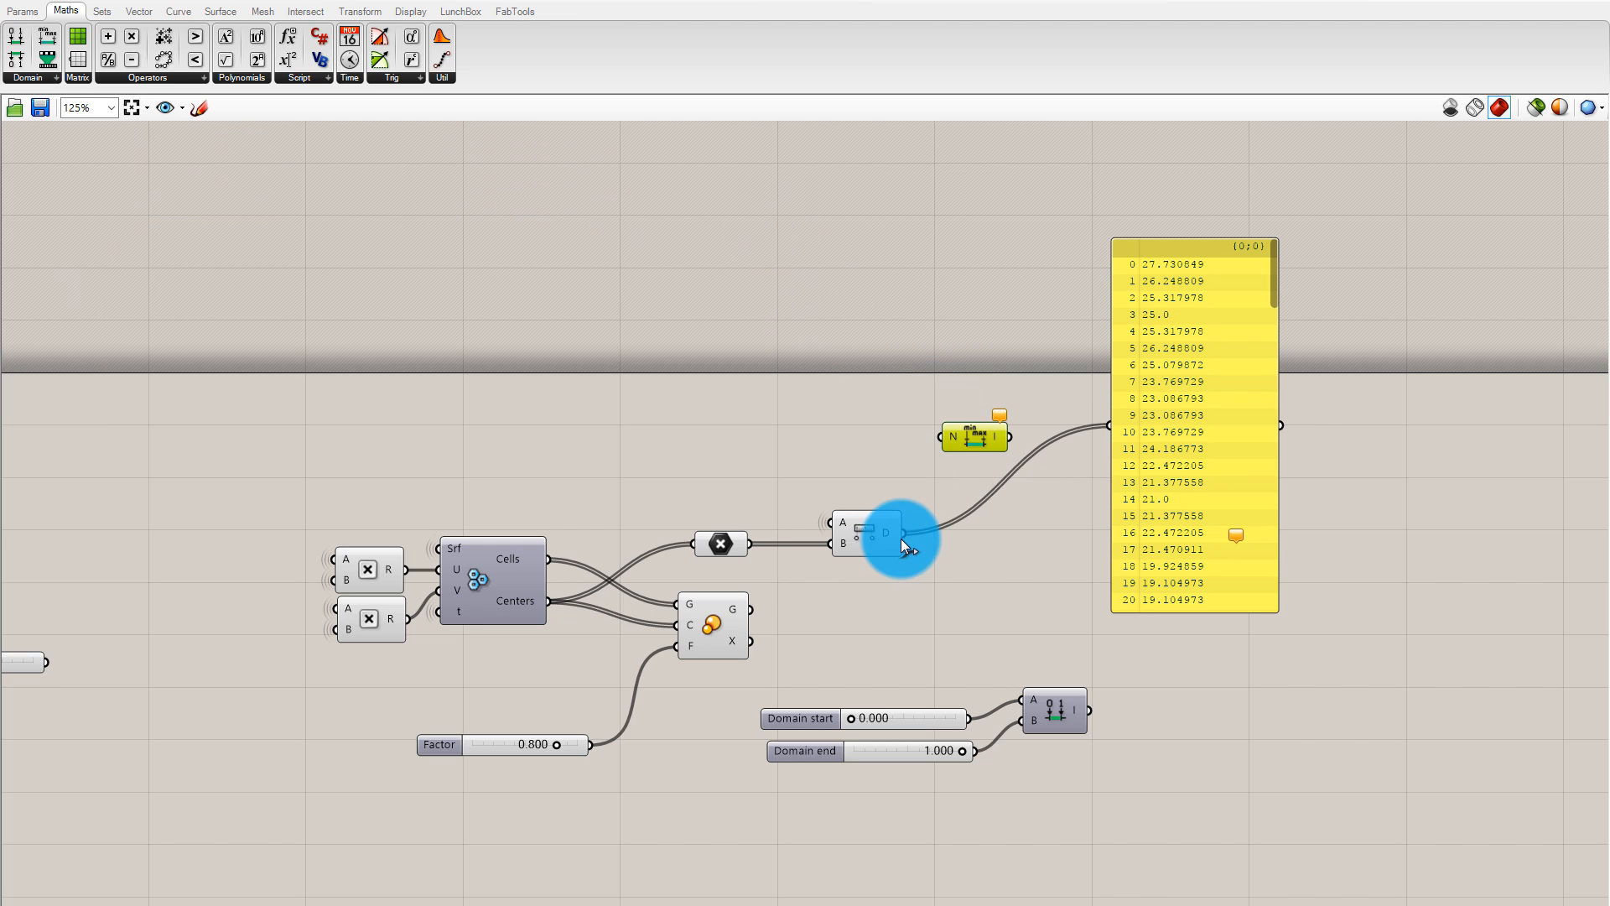
pyautogui.moveTo(902, 535); pyautogui.dragTo(938, 440)
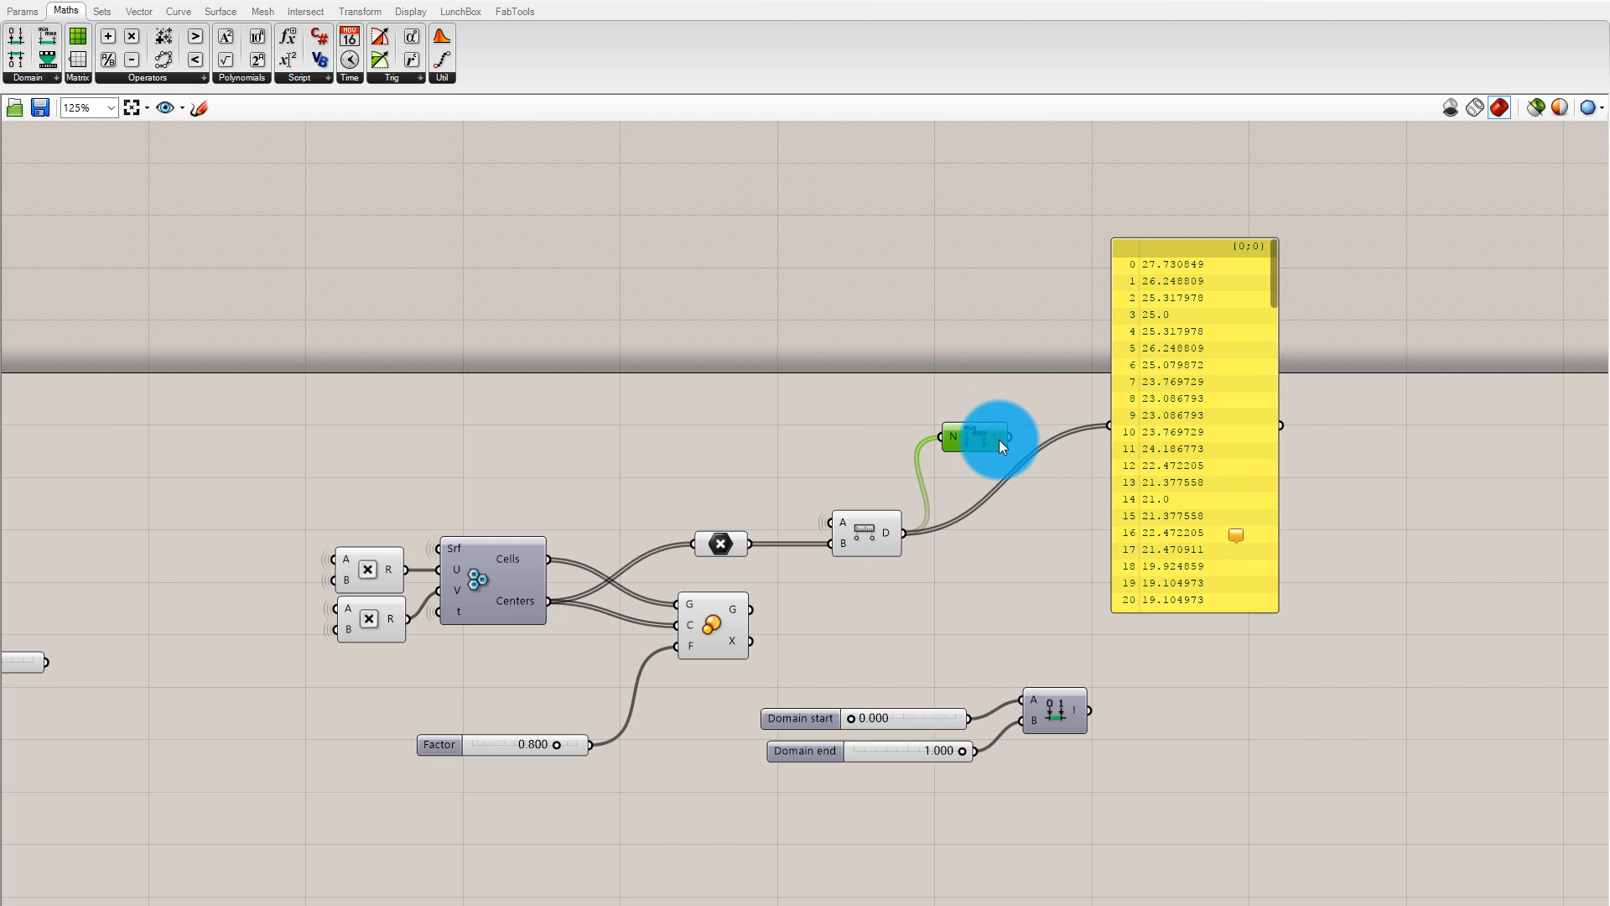
# Feed the Bounds output into the panel in place of the distances and inspect the resulting domain
pyautogui.moveTo(1099, 430); pyautogui.dragTo(1099, 430)
pyautogui.moveTo(1204, 325)
pyautogui.mouseDown()
pyautogui.moveTo(1221, 339)
pyautogui.moveTo(1209, 320)
pyautogui.mouseUp()
pyautogui.scroll(3, 1209, 321)
pyautogui.moveTo(855, 512); pyautogui.dragTo(922, 578)
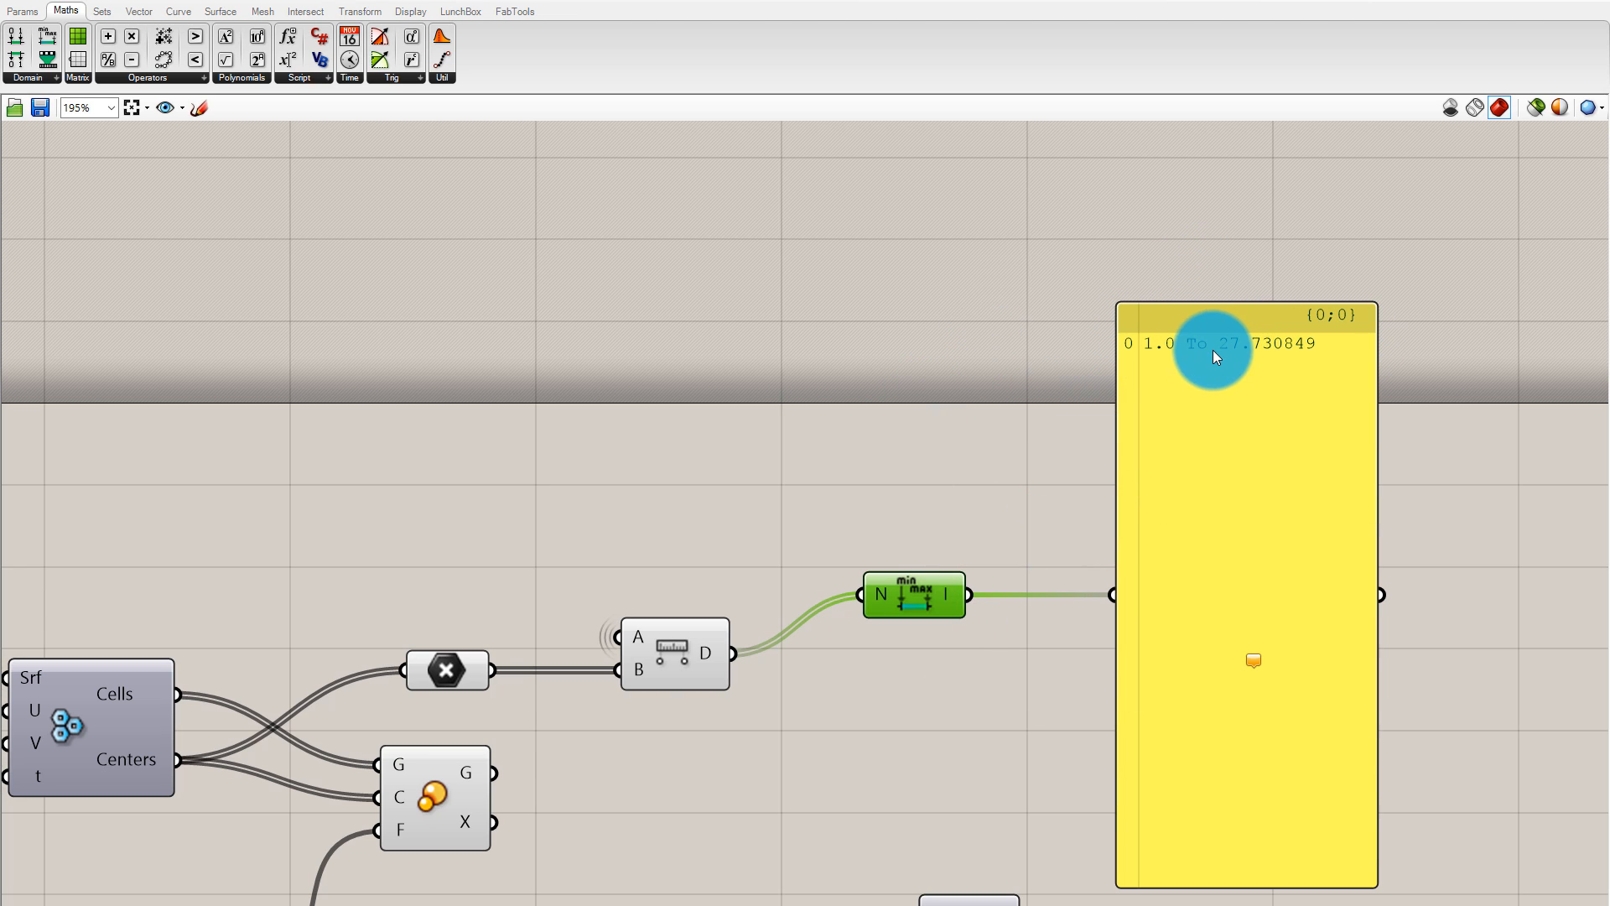
pyautogui.scroll(-2, 859, 405)
pyautogui.scroll(2, 1090, 396)
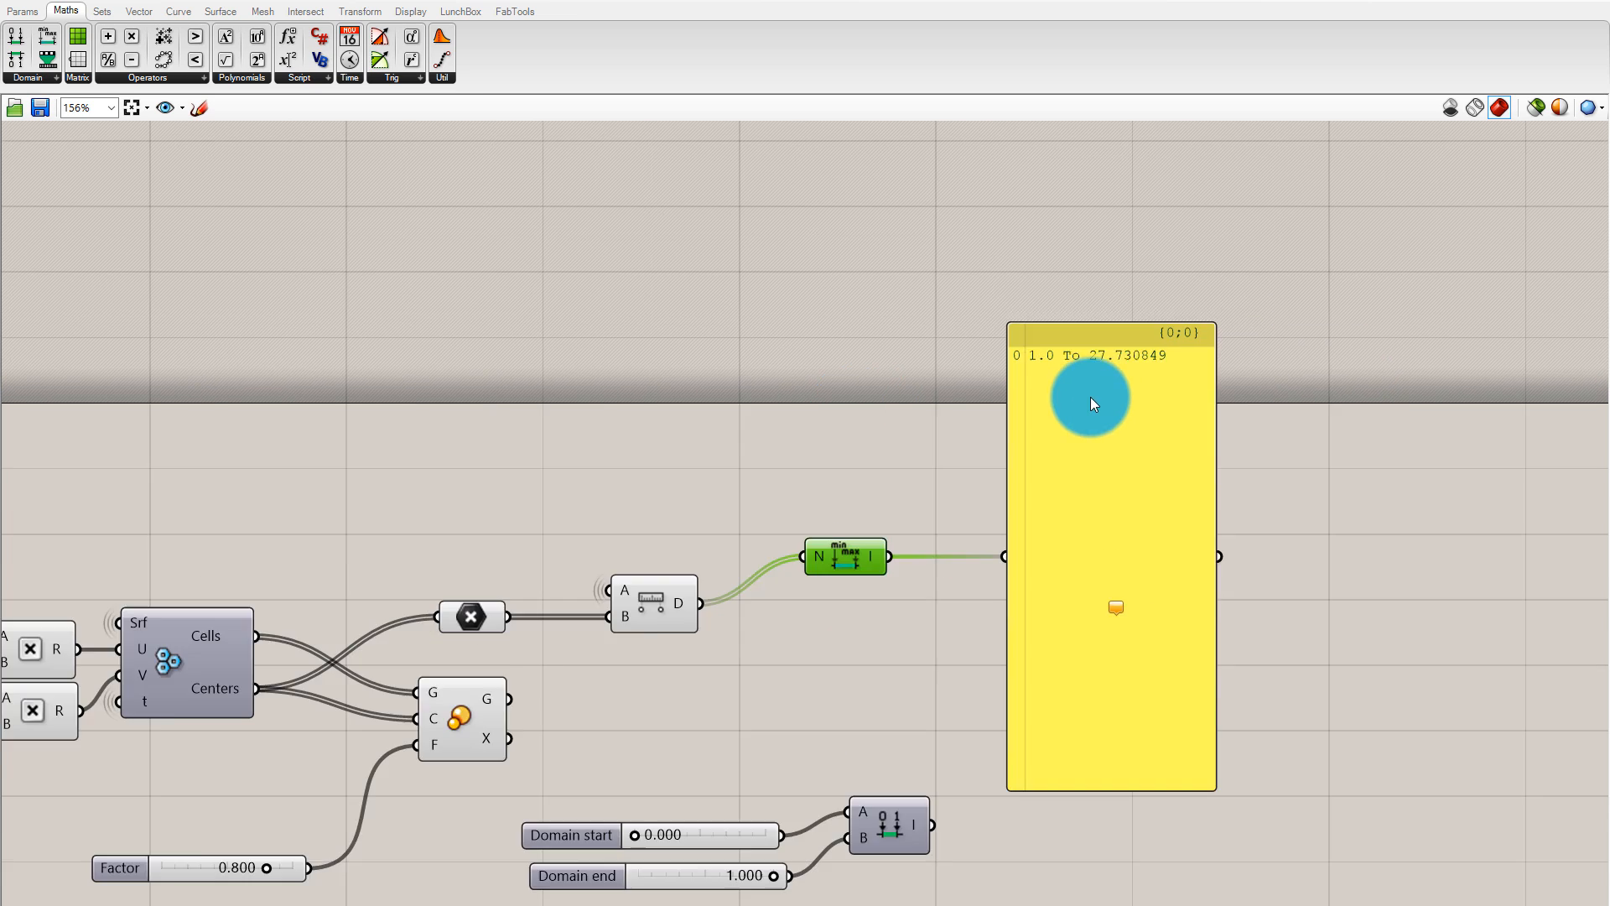
pyautogui.moveTo(1136, 306); pyautogui.dragTo(1239, 251)
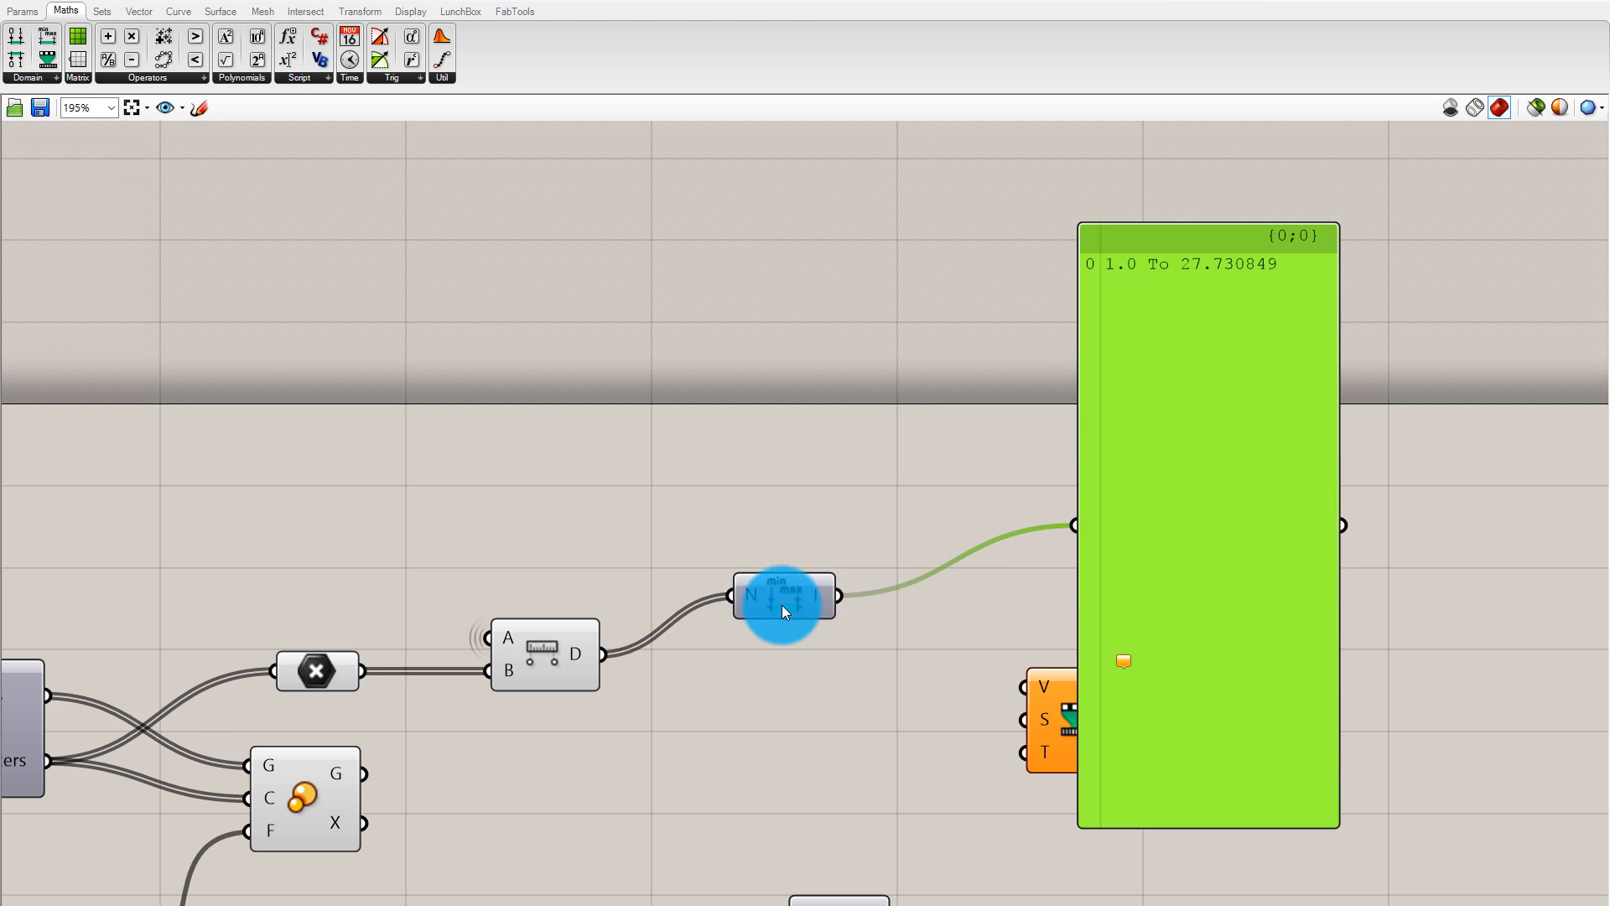
# Connect the Bounds output to the S input of Remap Numbers and delete the panel
pyautogui.moveTo(781, 605); pyautogui.dragTo(1023, 719)
pyautogui.moveTo(1206, 449); pyautogui.dragTo(1266, 423)
pyautogui.press('Delete')
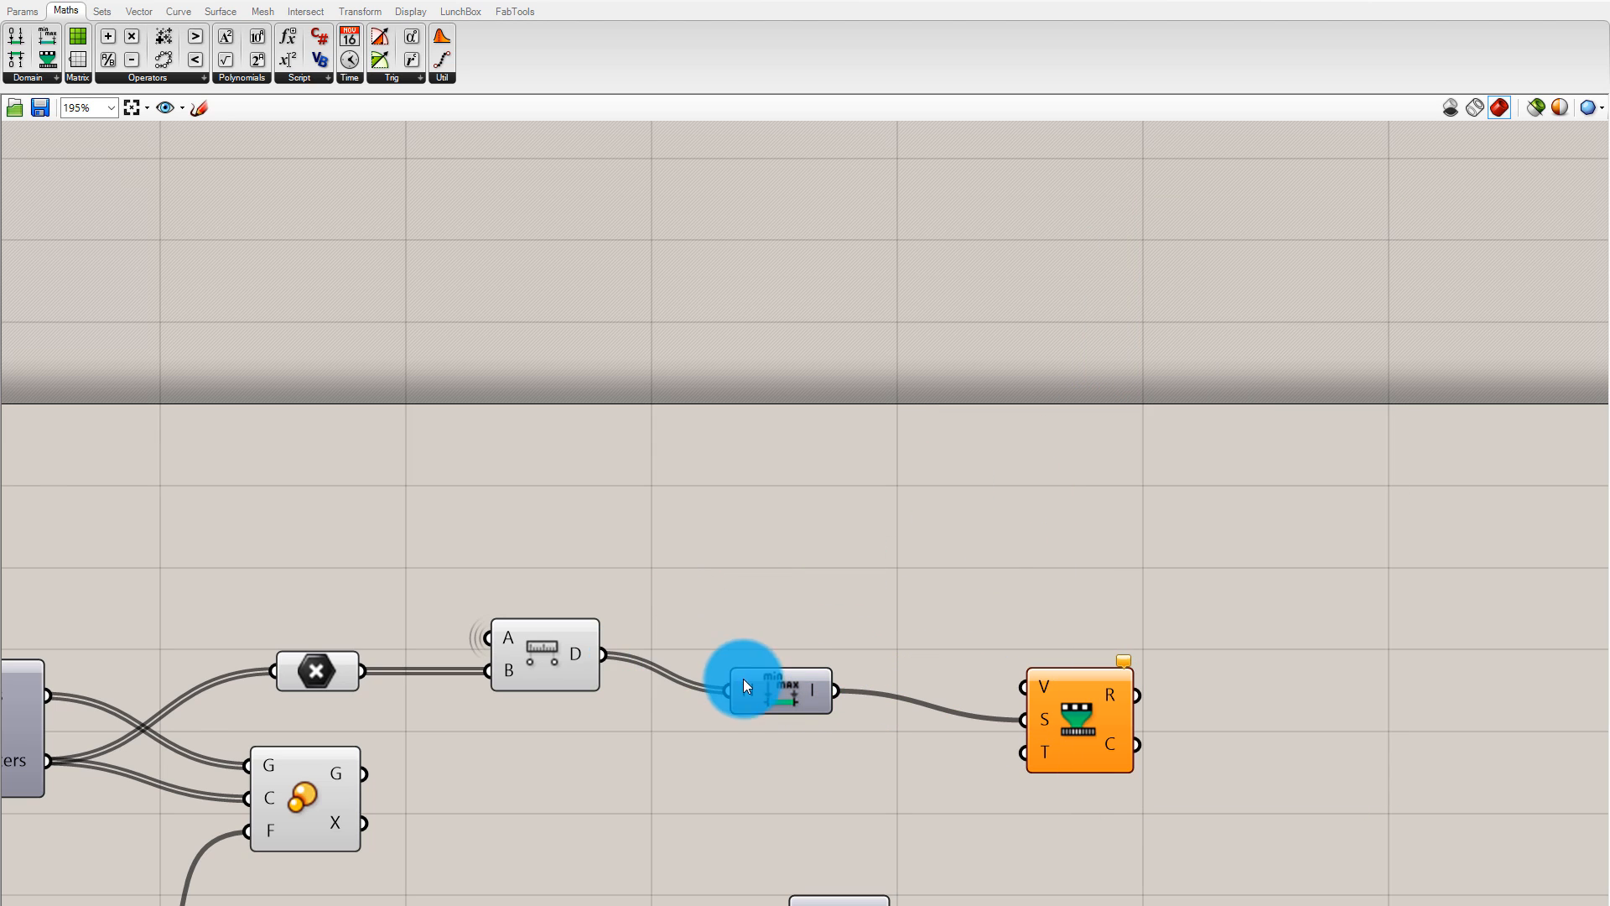
pyautogui.moveTo(1058, 688); pyautogui.dragTo(1015, 635)
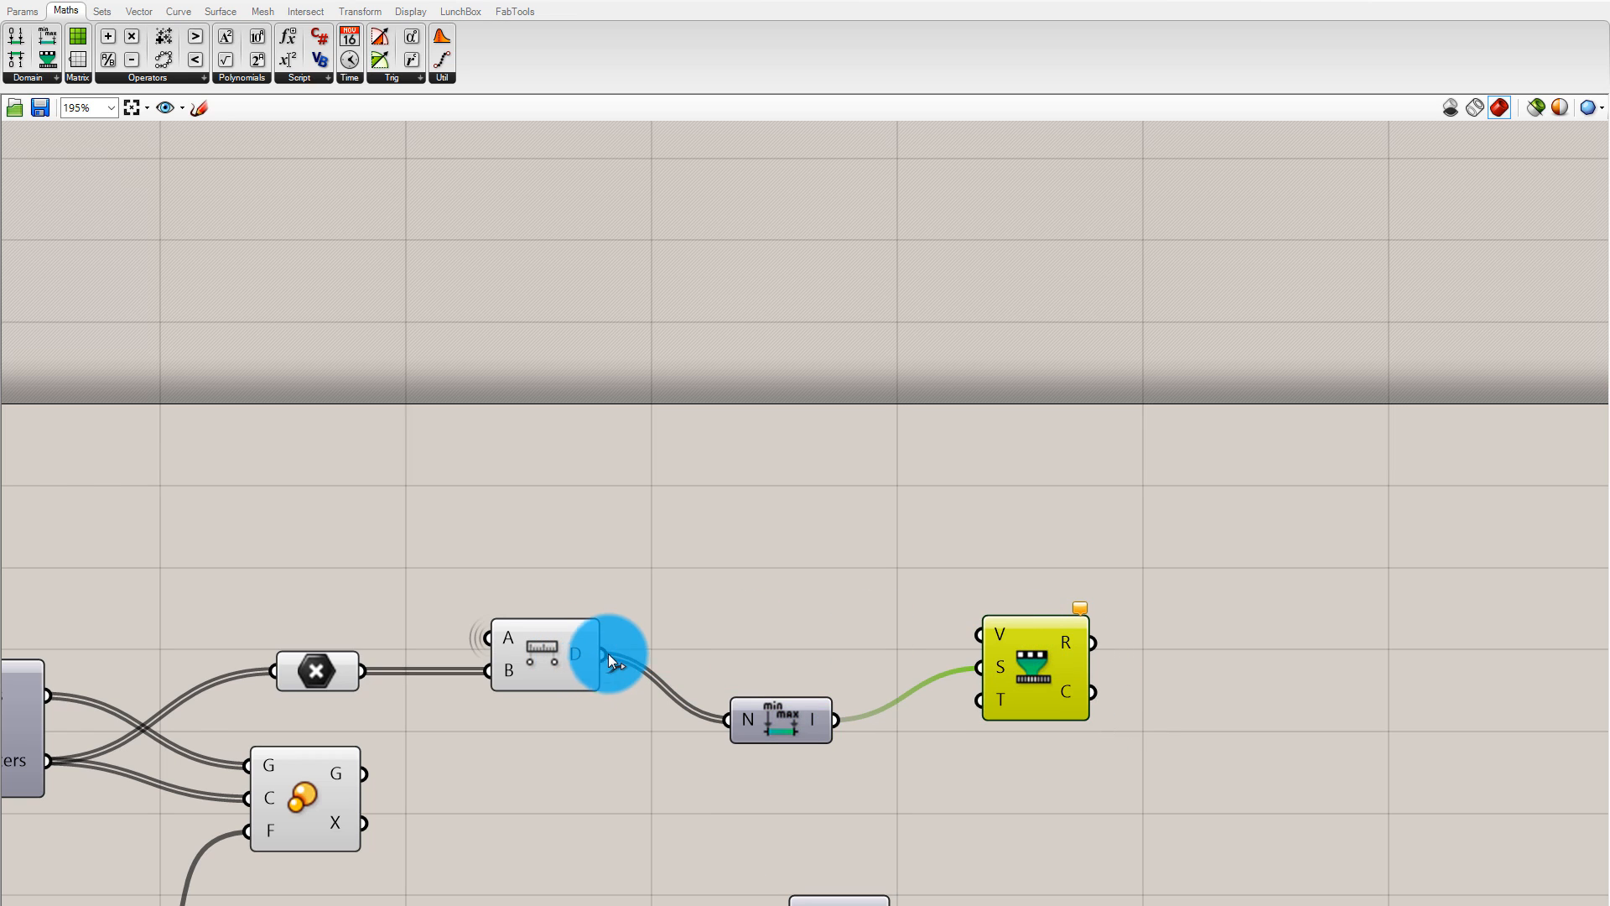
# Connect the Distance output D to the V input of Remap Numbers and the Construct Domain output to its T input
pyautogui.moveTo(604, 654); pyautogui.dragTo(979, 634)
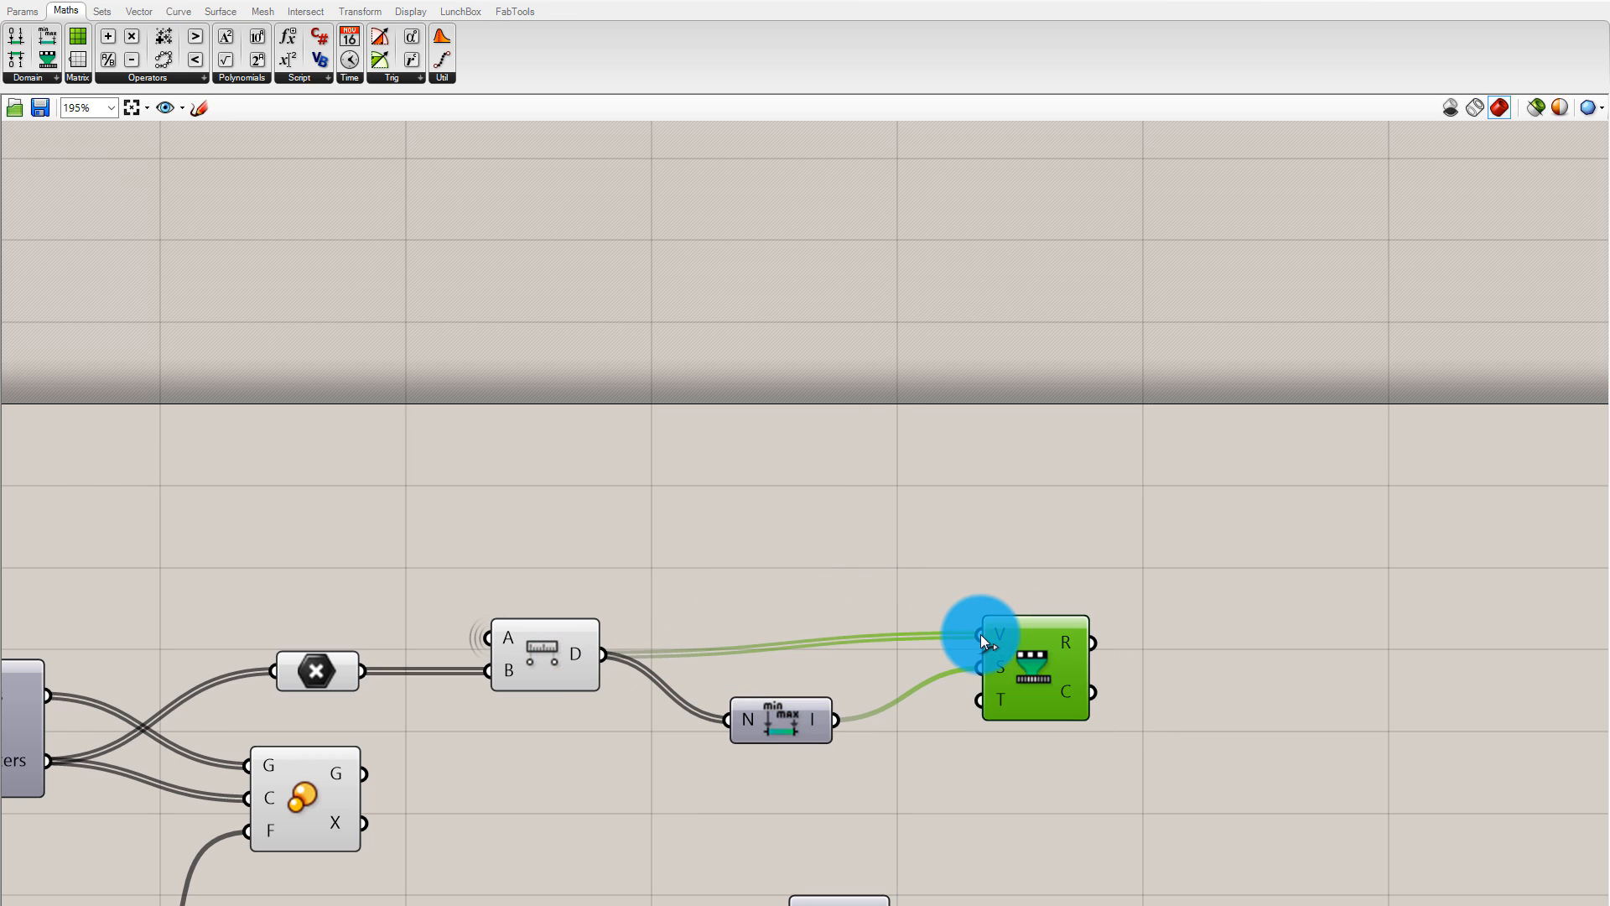
pyautogui.click(995, 870)
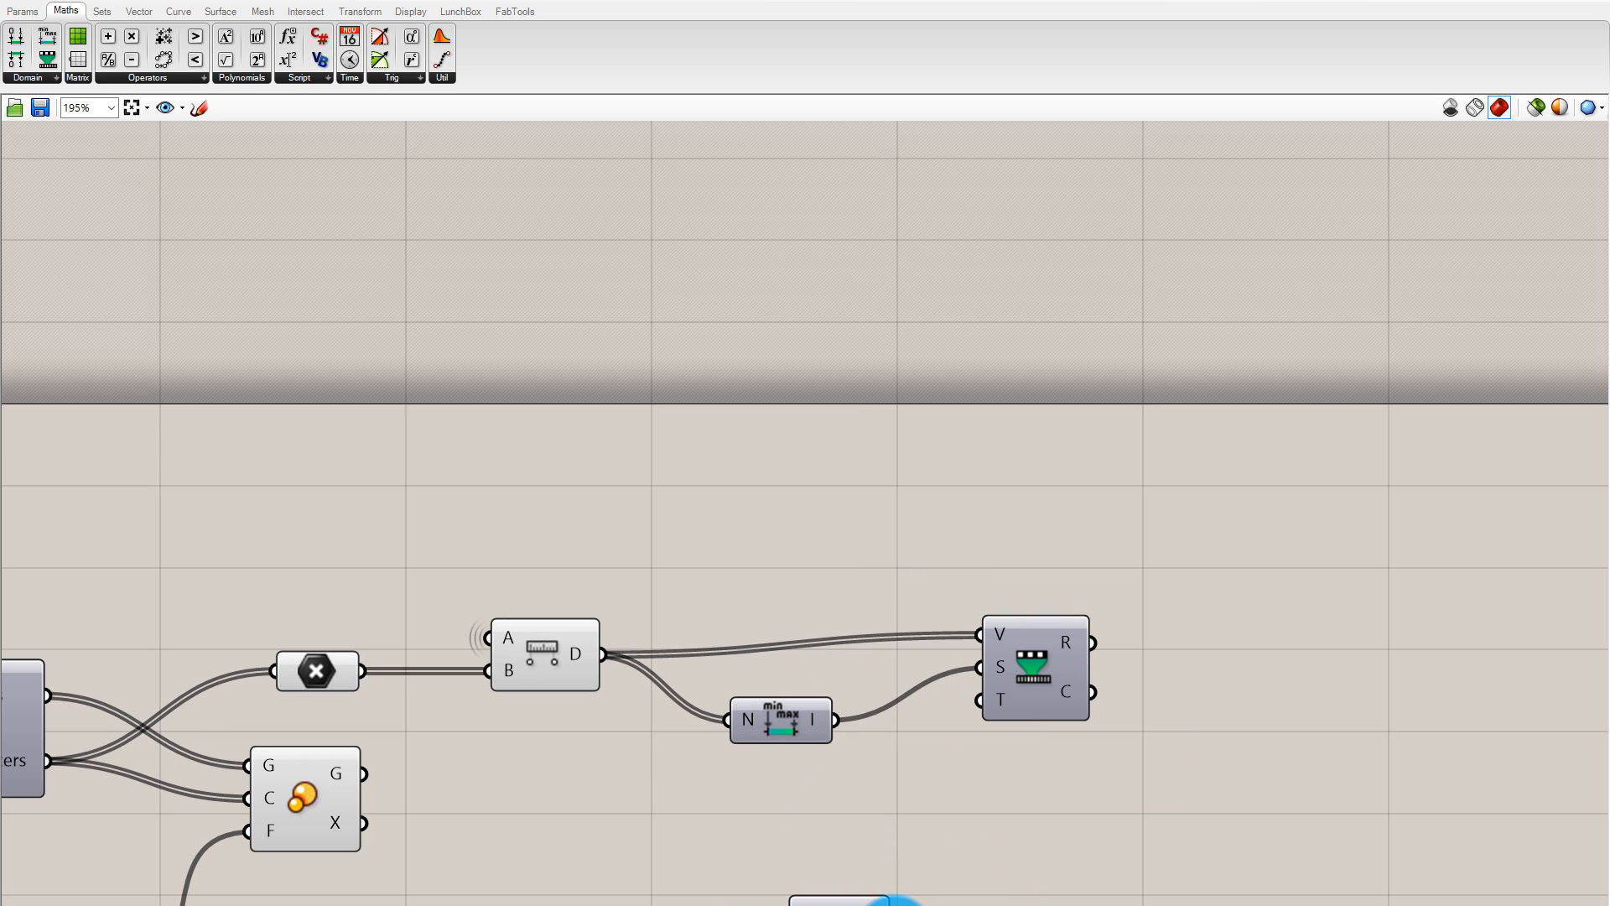
pyautogui.moveTo(893, 765); pyautogui.dragTo(975, 473)
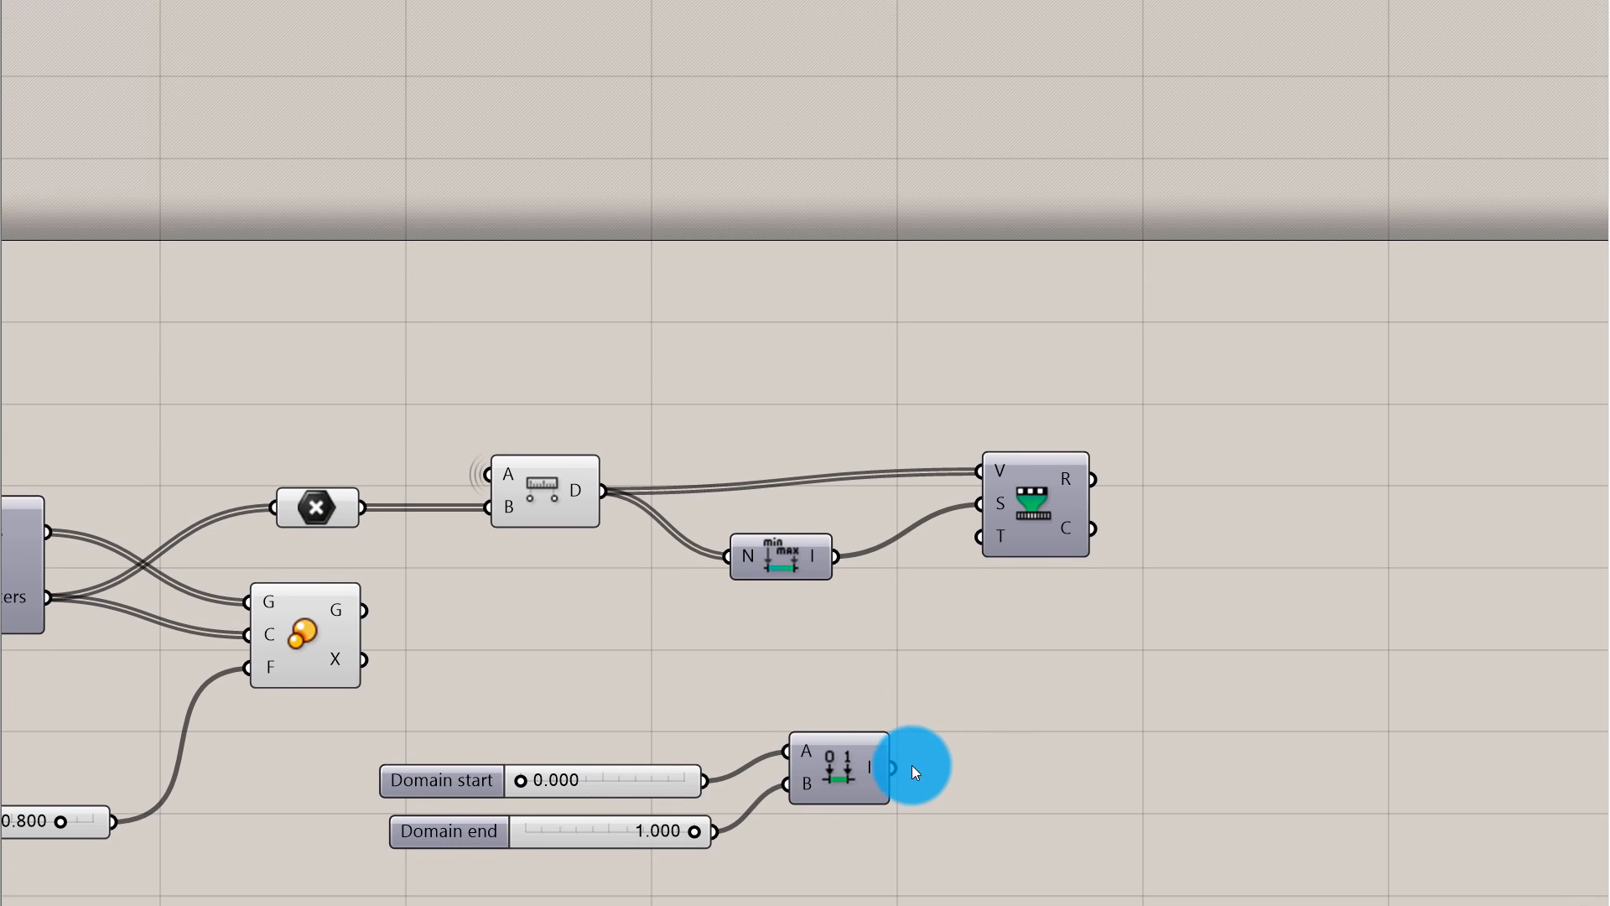
# Move the Scale component beyond Remap Numbers and delete the Factor slider that feeds it
pyautogui.scroll(-2, 966, 304)
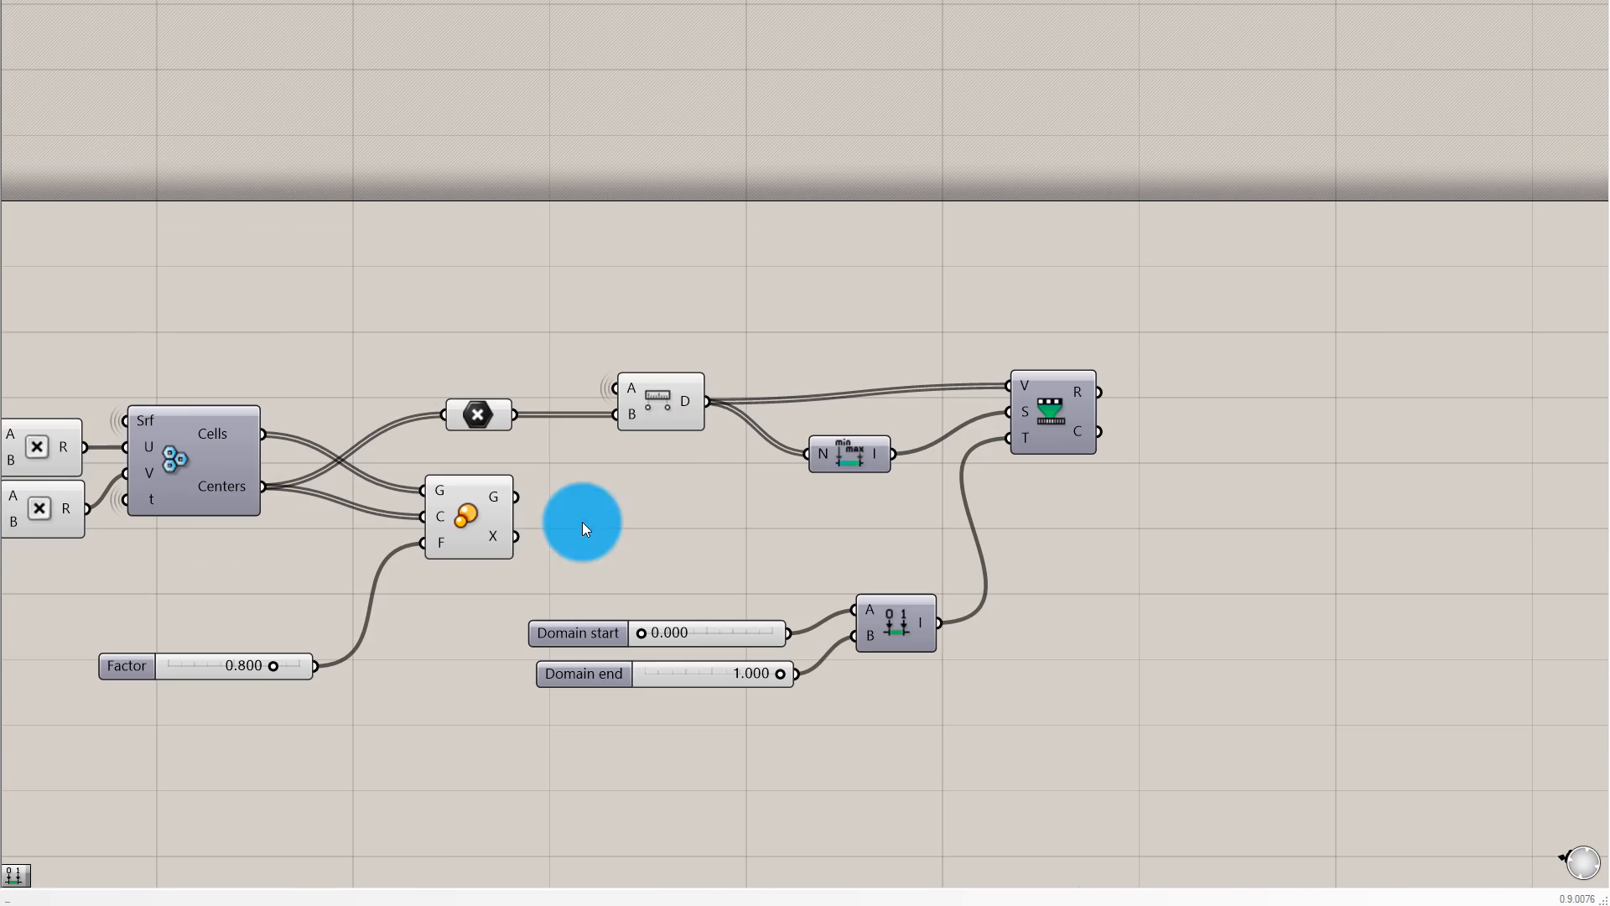
pyautogui.scroll(-1, 552, 488)
pyautogui.scroll(-1, 928, 440)
pyautogui.scroll(2, 573, 496)
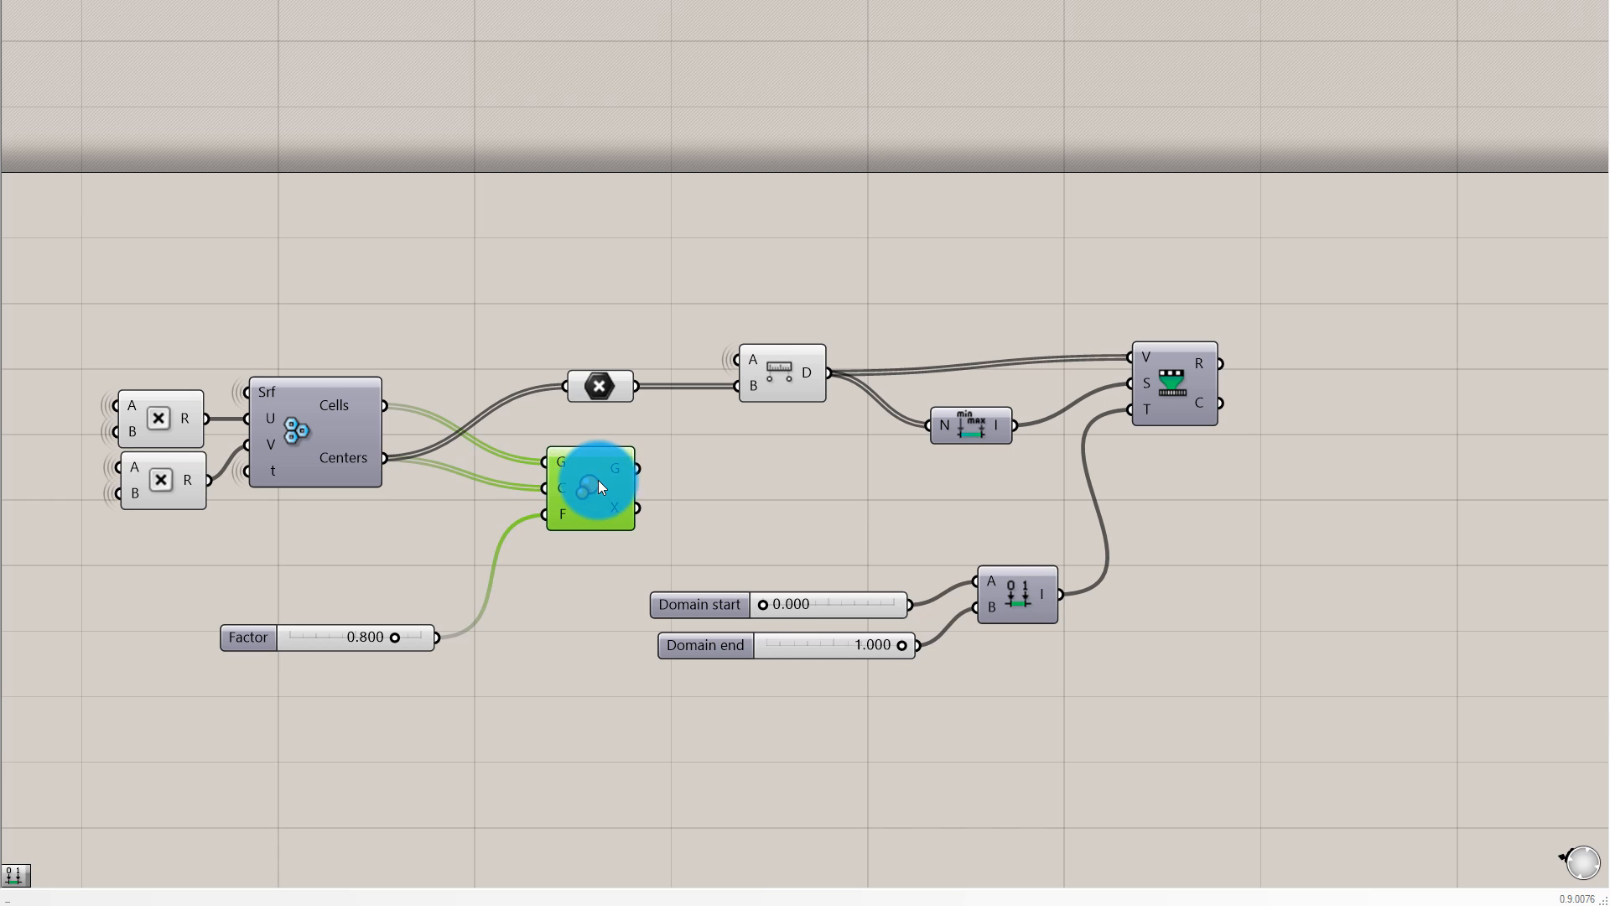
pyautogui.moveTo(599, 486); pyautogui.dragTo(1336, 232)
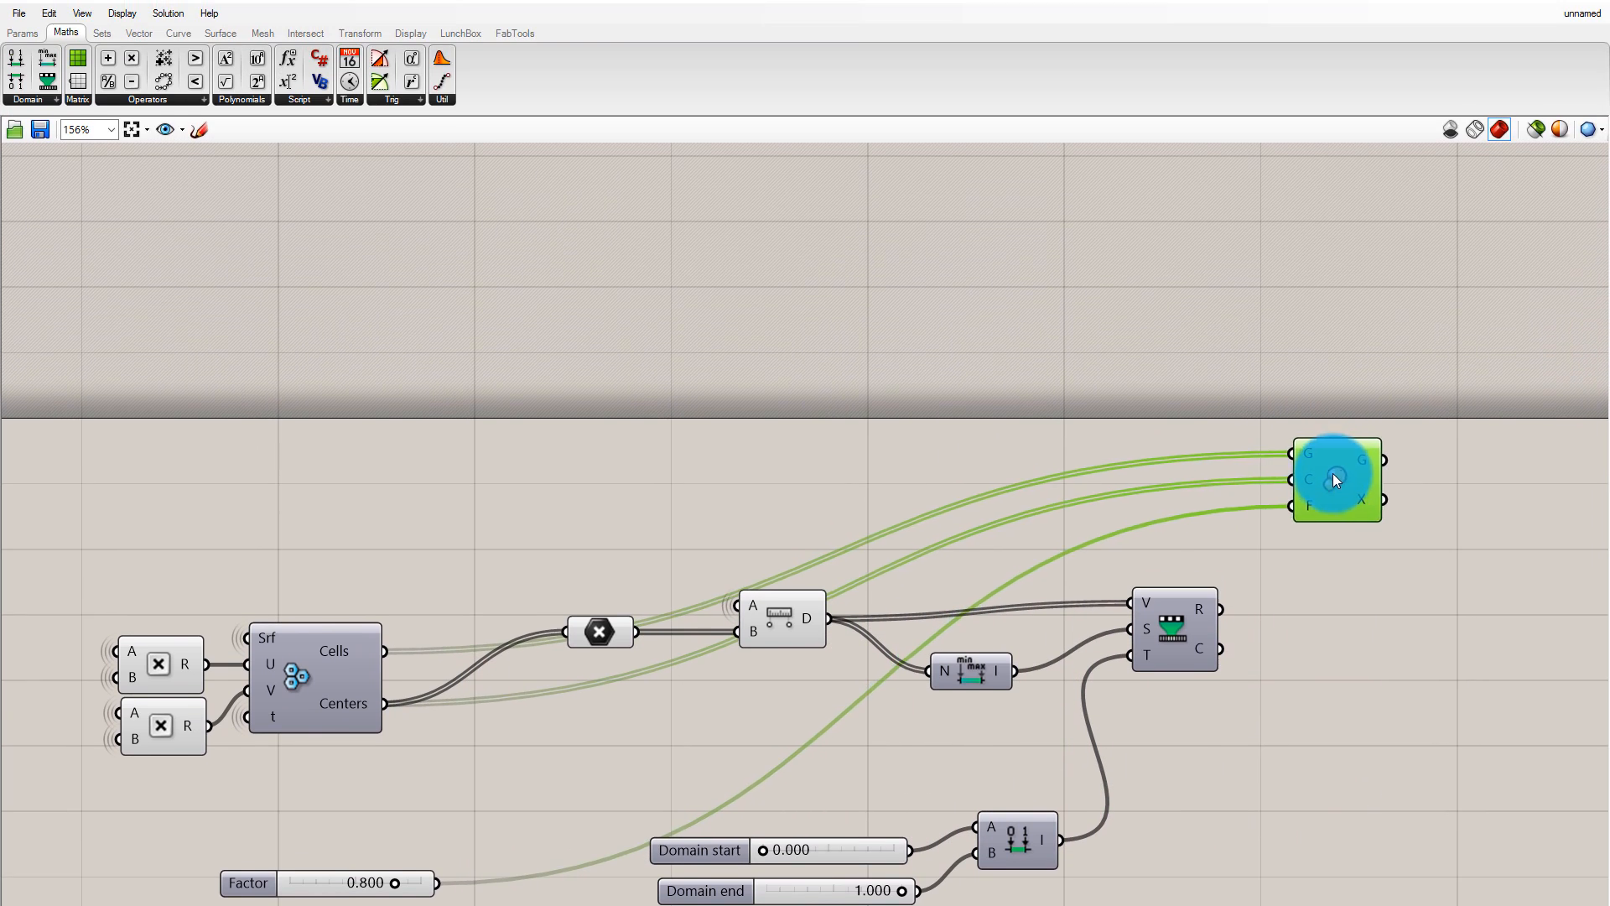
pyautogui.moveTo(1332, 474); pyautogui.dragTo(1333, 488)
pyautogui.moveTo(308, 883); pyautogui.dragTo(1049, 531)
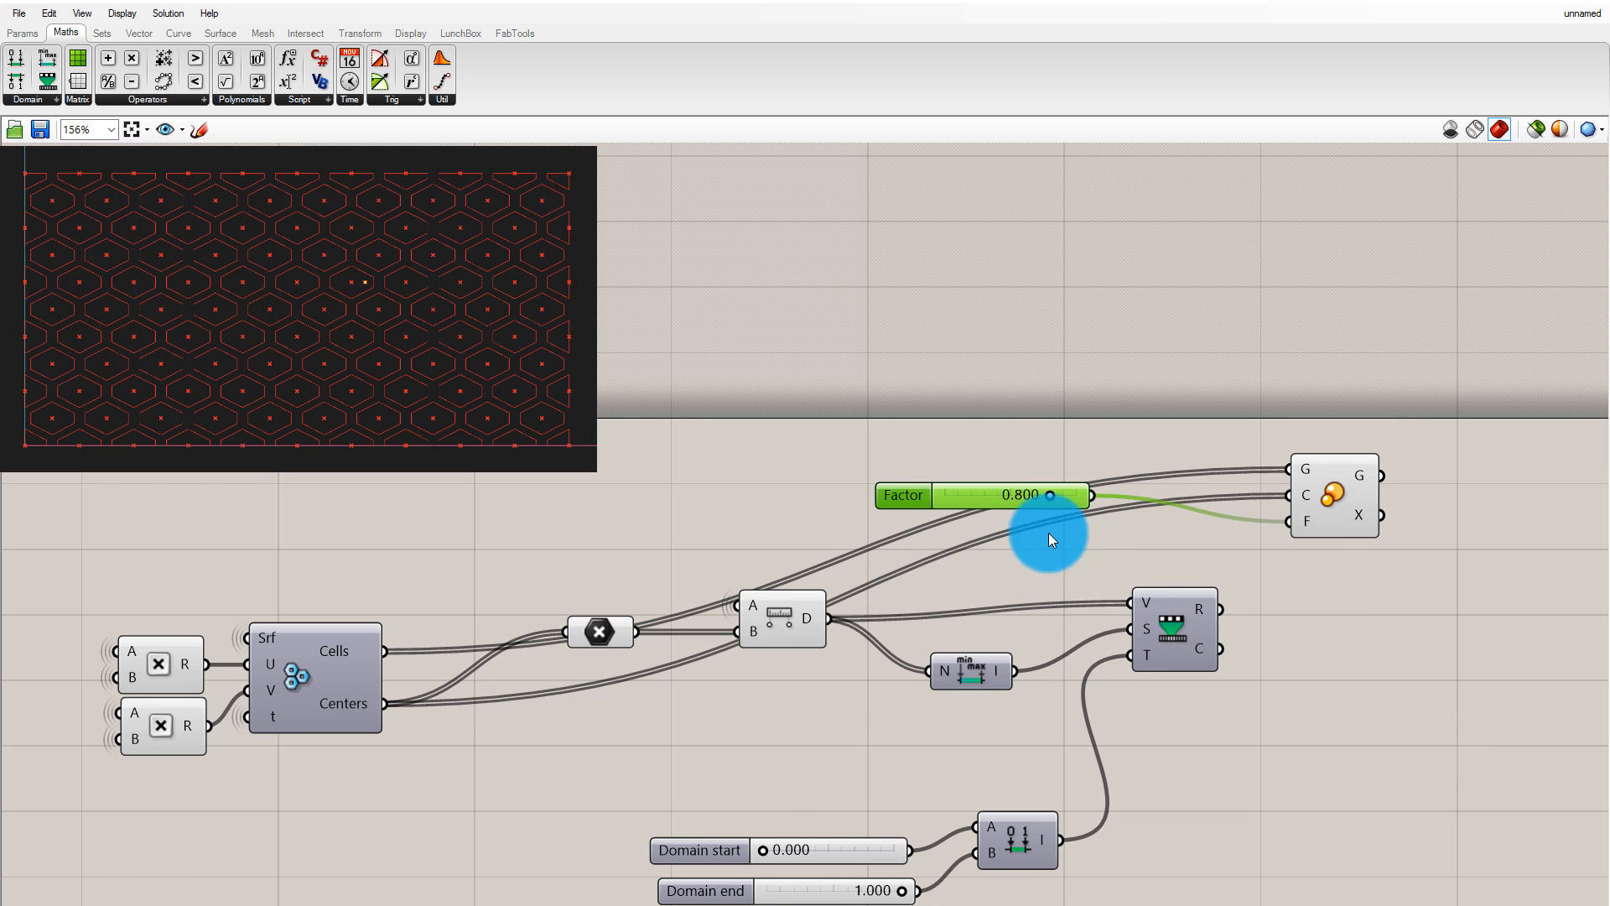
pyautogui.press('Delete')
# Connect the R output of Remap Numbers to the F input of Scale and raise Domain start to 0.058
pyautogui.moveTo(1222, 615); pyautogui.dragTo(1360, 570)
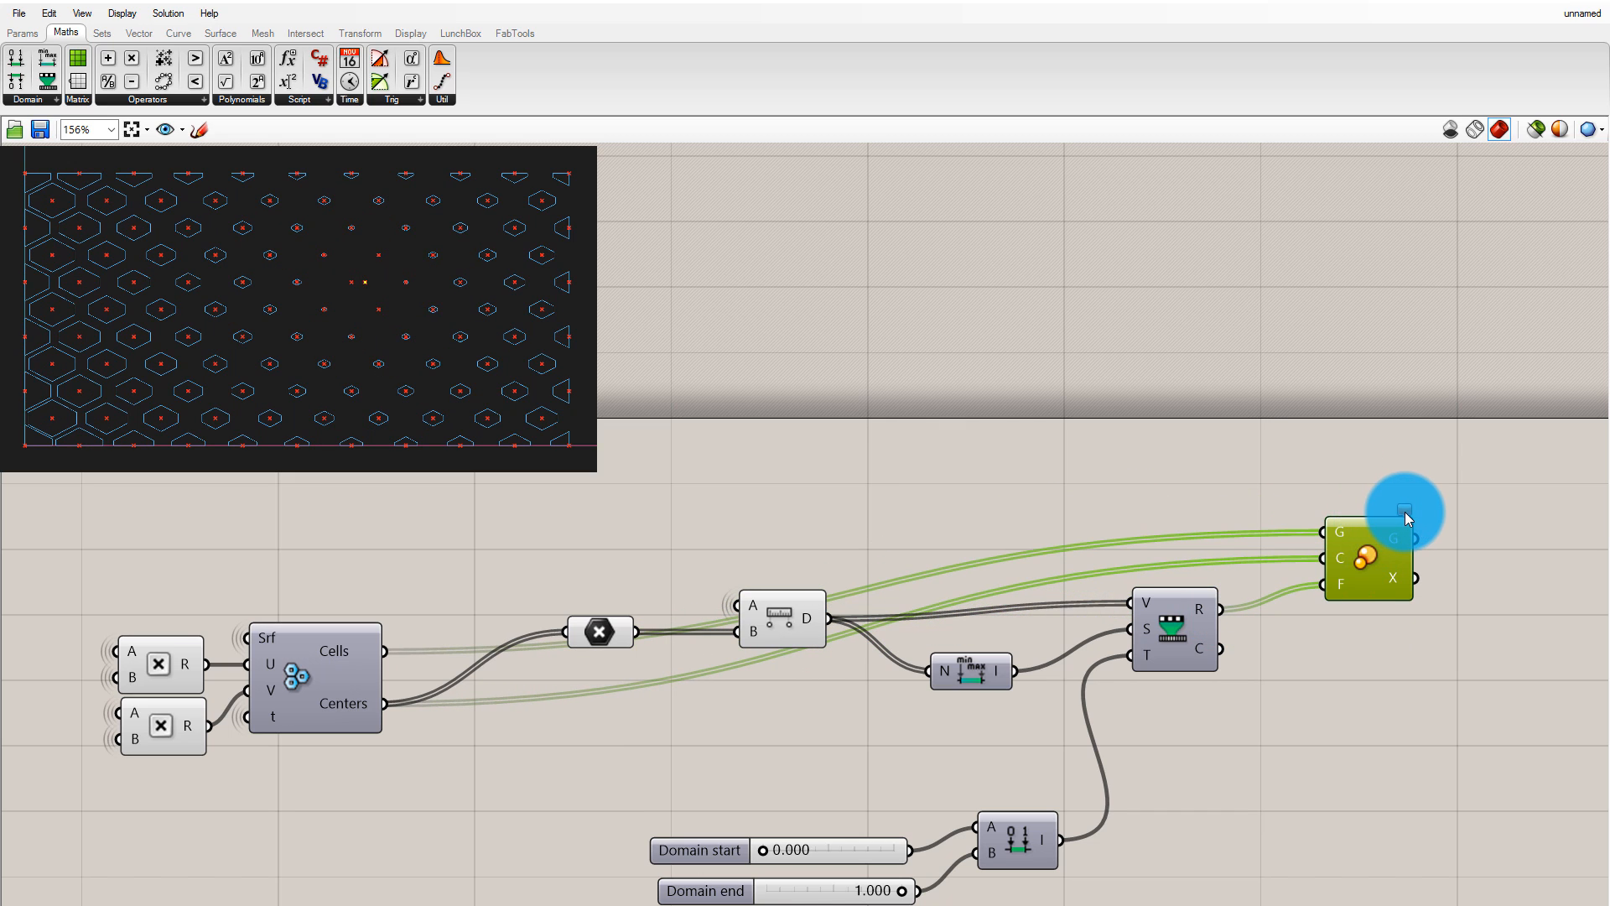
pyautogui.moveTo(1405, 518)
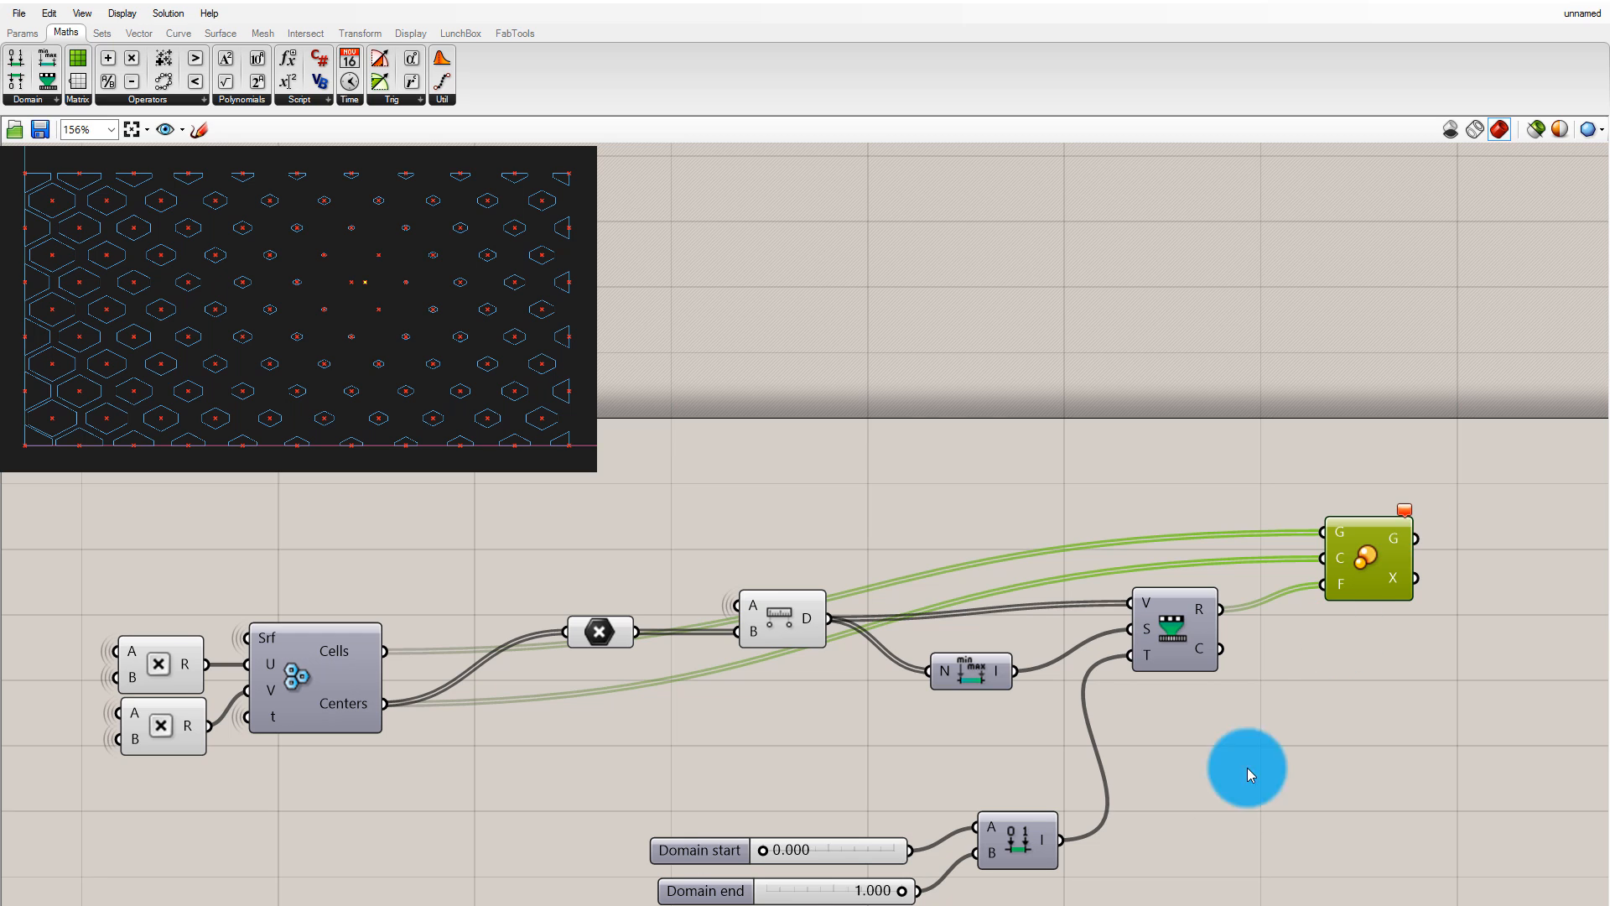
pyautogui.click(1387, 694)
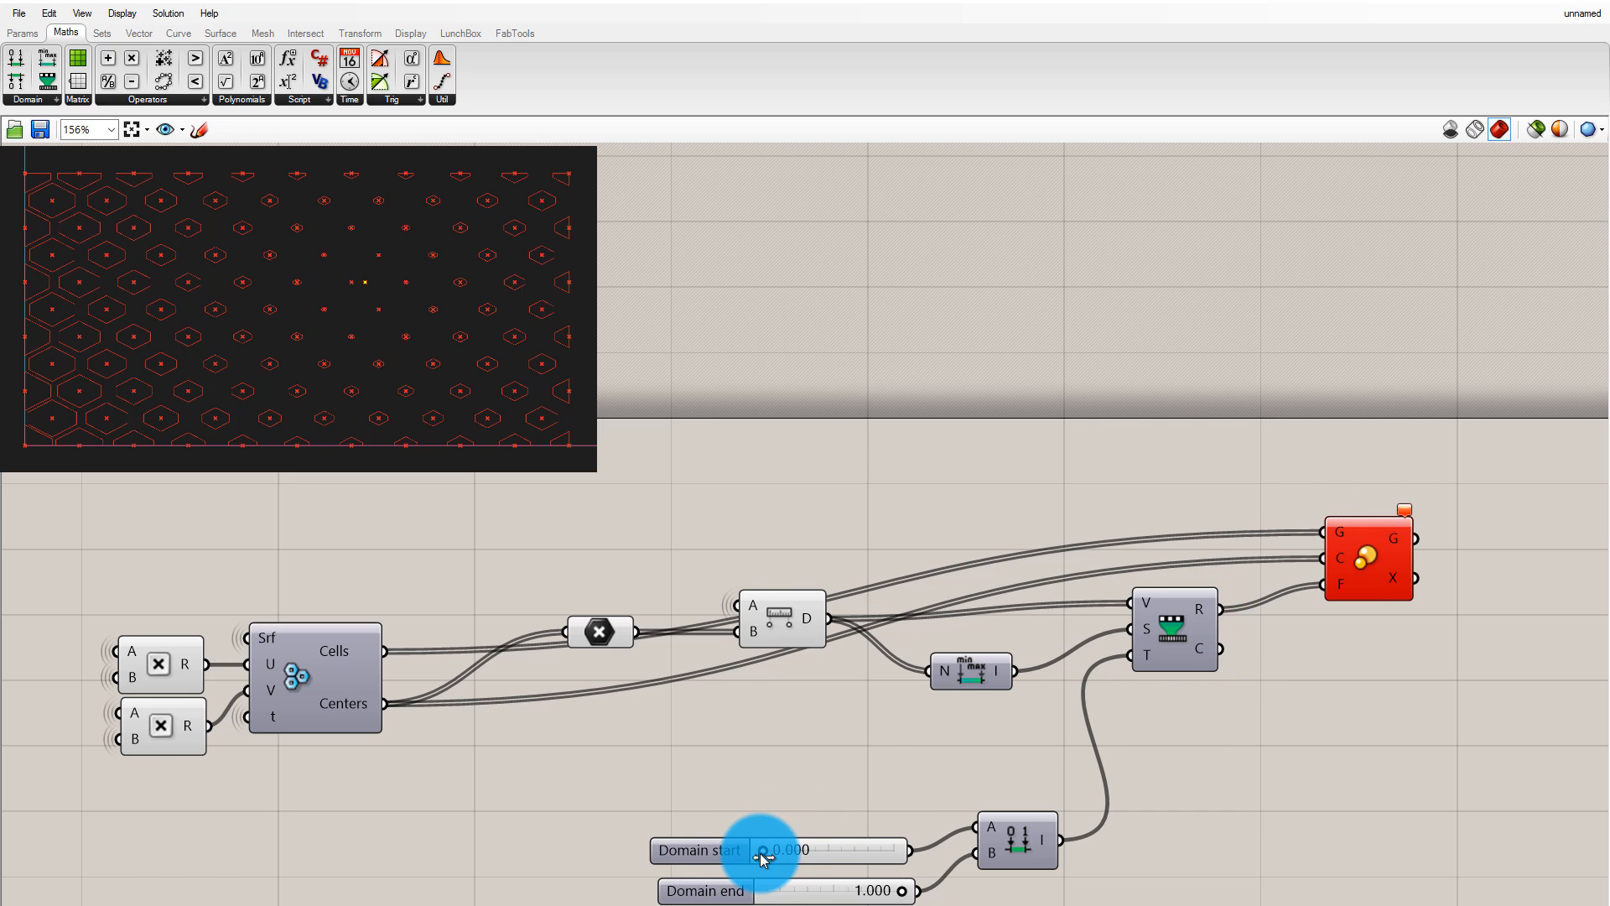
pyautogui.moveTo(762, 855); pyautogui.dragTo(772, 856)
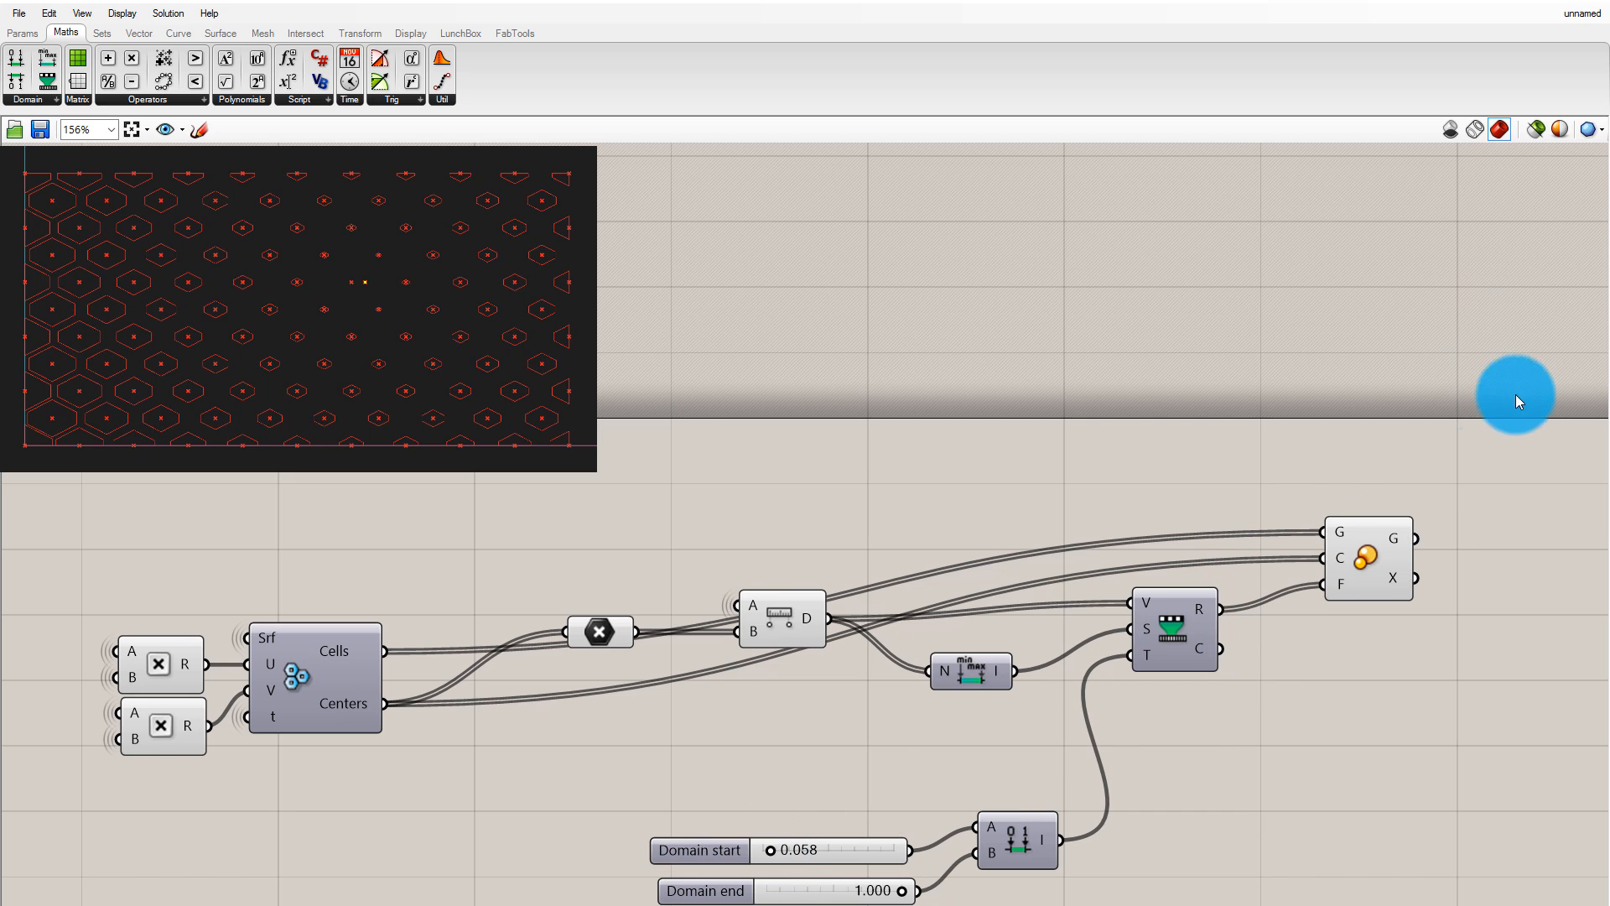
# Place the Scale component level with Remap Numbers and shift the Bounds component closer to its S input
pyautogui.click(1384, 564)
pyautogui.moveTo(1383, 563); pyautogui.dragTo(1363, 602)
pyautogui.click(1242, 500)
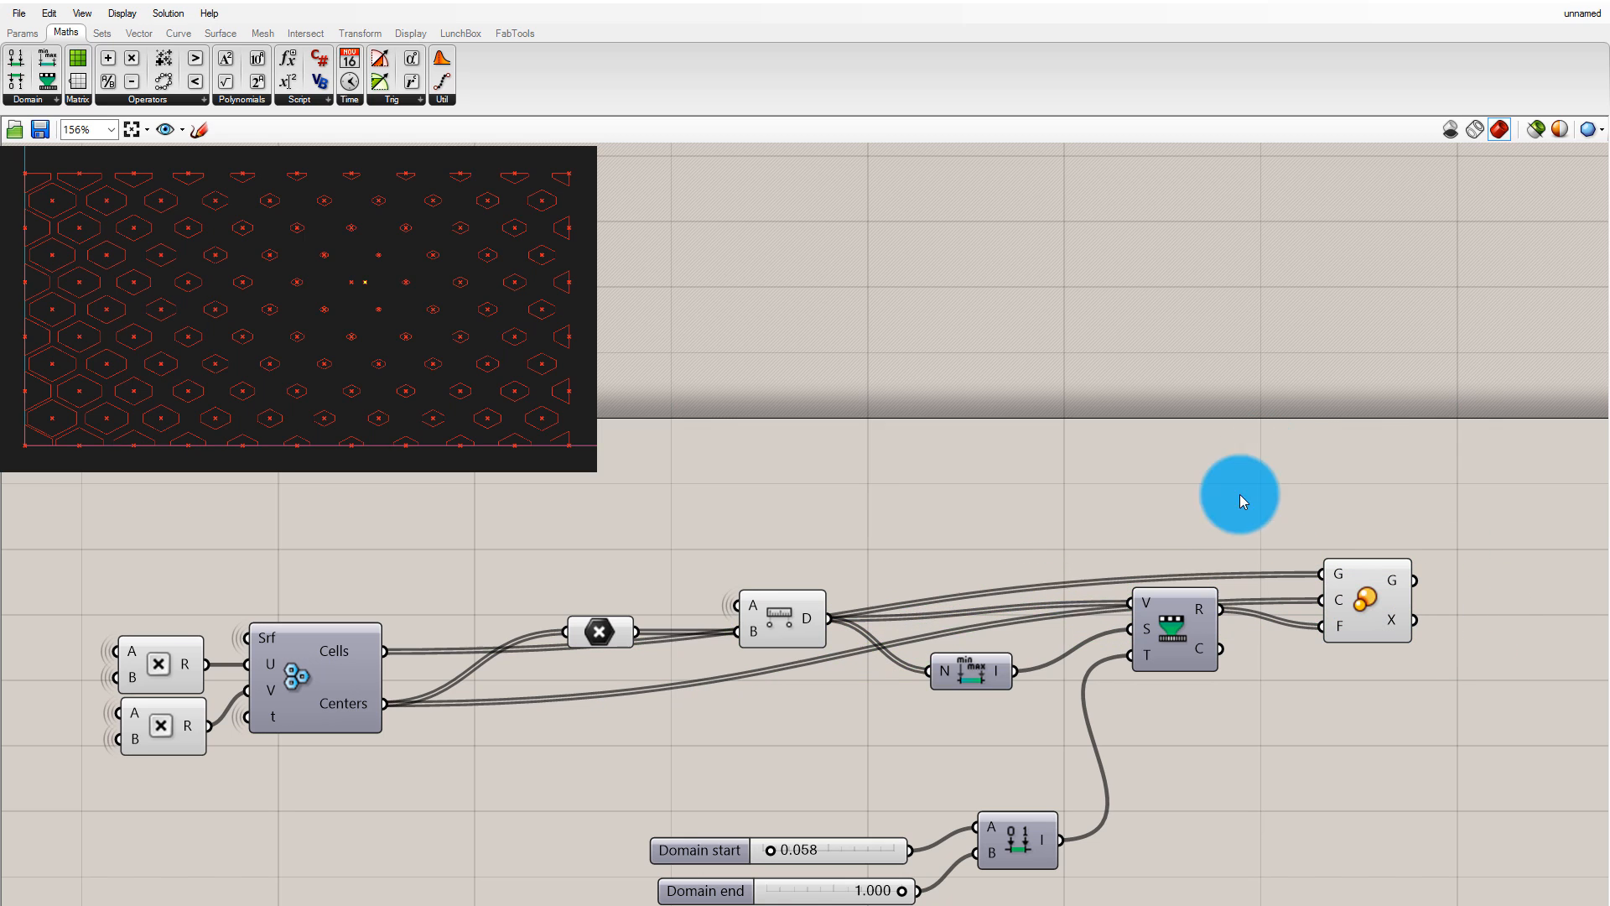
pyautogui.moveTo(956, 668); pyautogui.dragTo(987, 637)
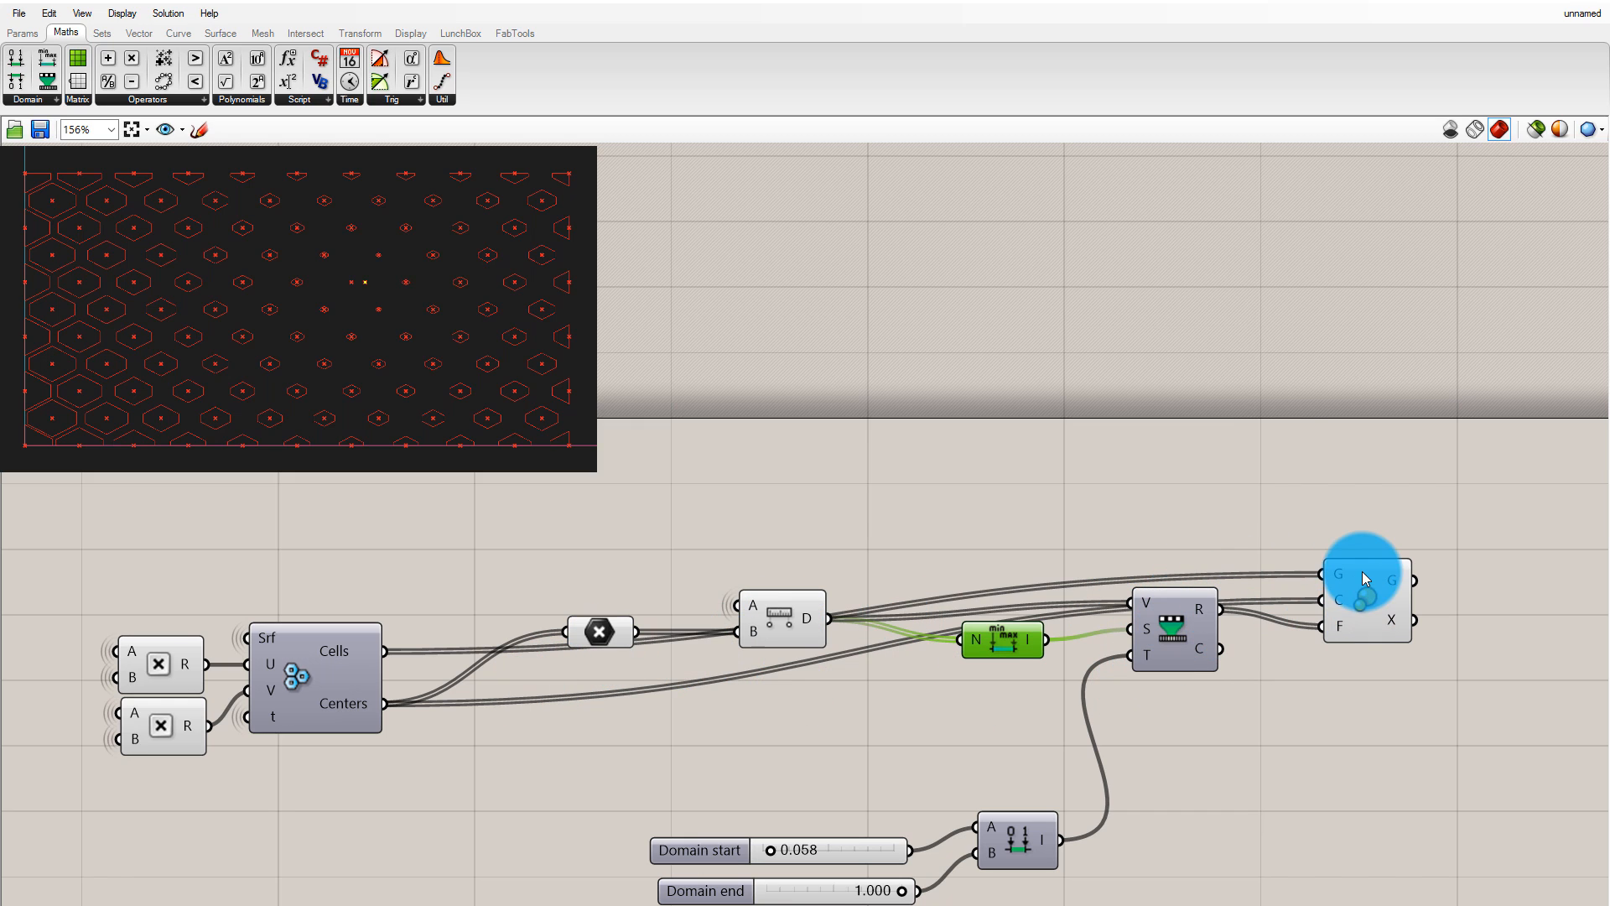
# Set the wire display of the Scale component's G and C inputs to Hidden
pyautogui.rightClick(1339, 589)
pyautogui.moveTo(1397, 637)
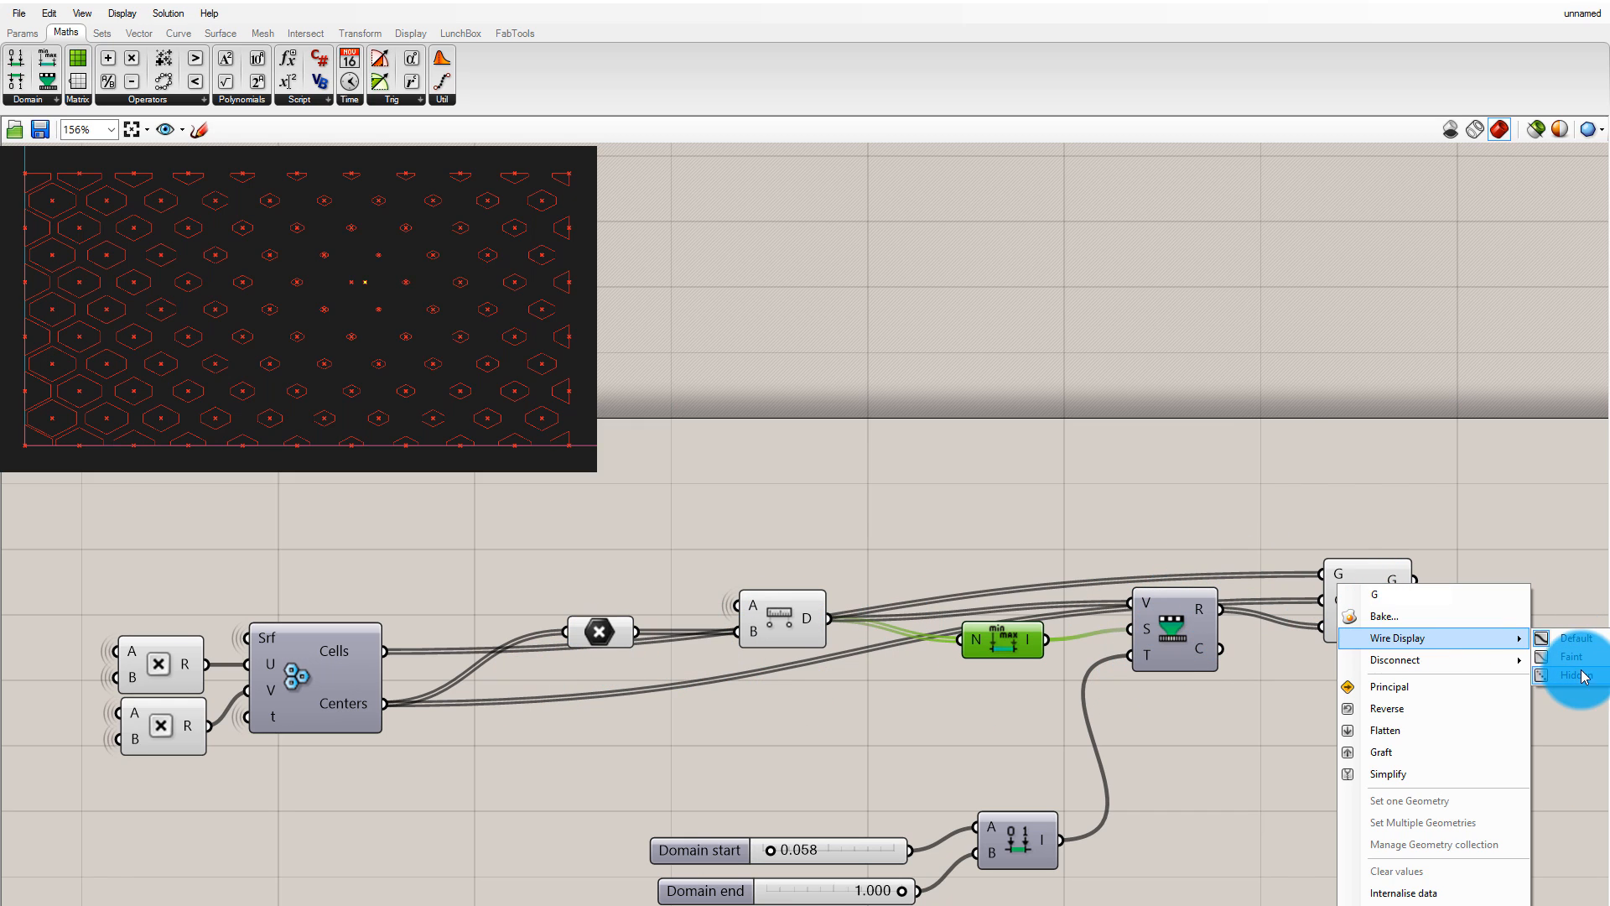
pyautogui.click(1583, 680)
pyautogui.rightClick(1334, 599)
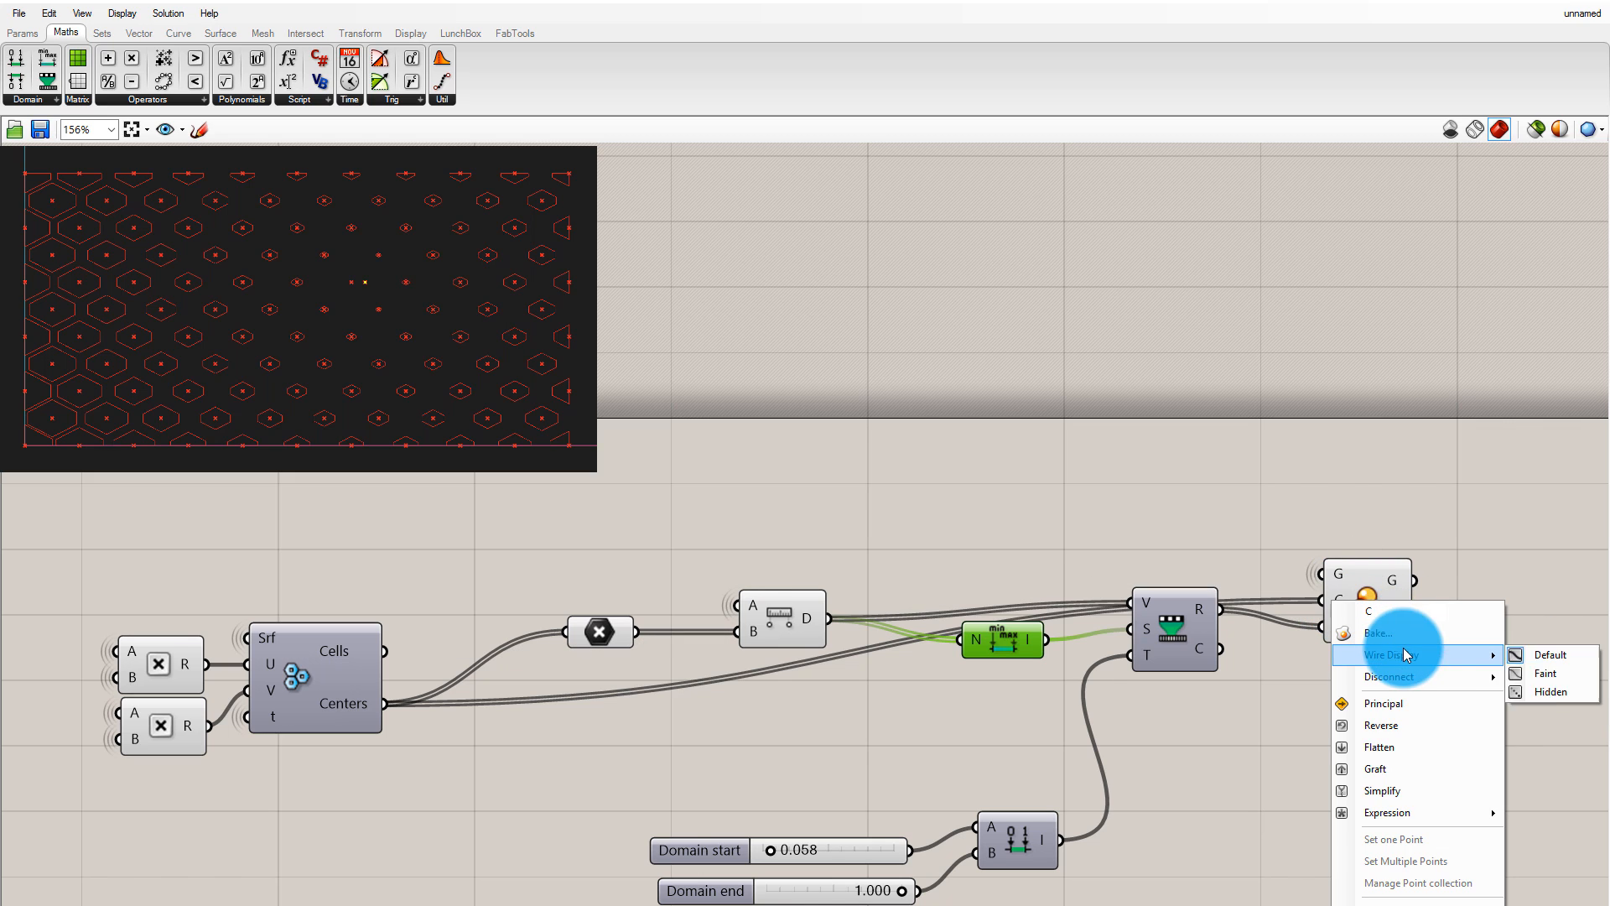
pyautogui.click(1545, 692)
# Tidy the layout by aligning Scale, Distance, Bounds, Construct Domain and its two sliders compactly around Remap Numbers
pyautogui.moveTo(1361, 615); pyautogui.dragTo(1318, 599)
pyautogui.click(1400, 671)
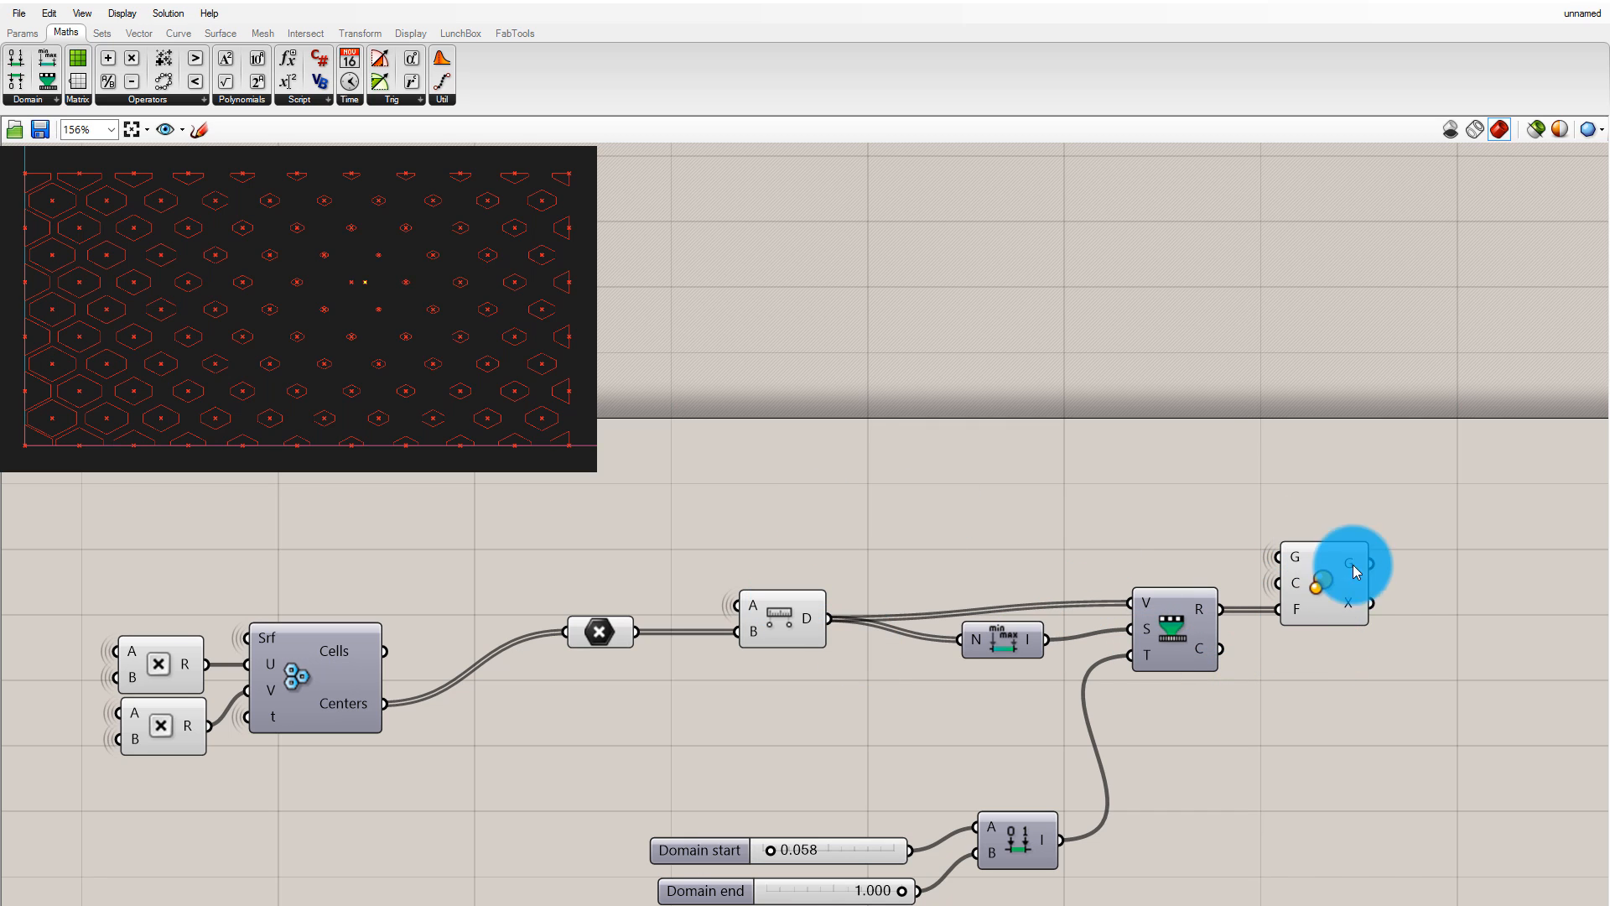
pyautogui.moveTo(815, 618)
pyautogui.mouseDown()
pyautogui.moveTo(808, 597)
pyautogui.moveTo(827, 603)
pyautogui.mouseUp()
pyautogui.moveTo(1019, 630); pyautogui.dragTo(1000, 632)
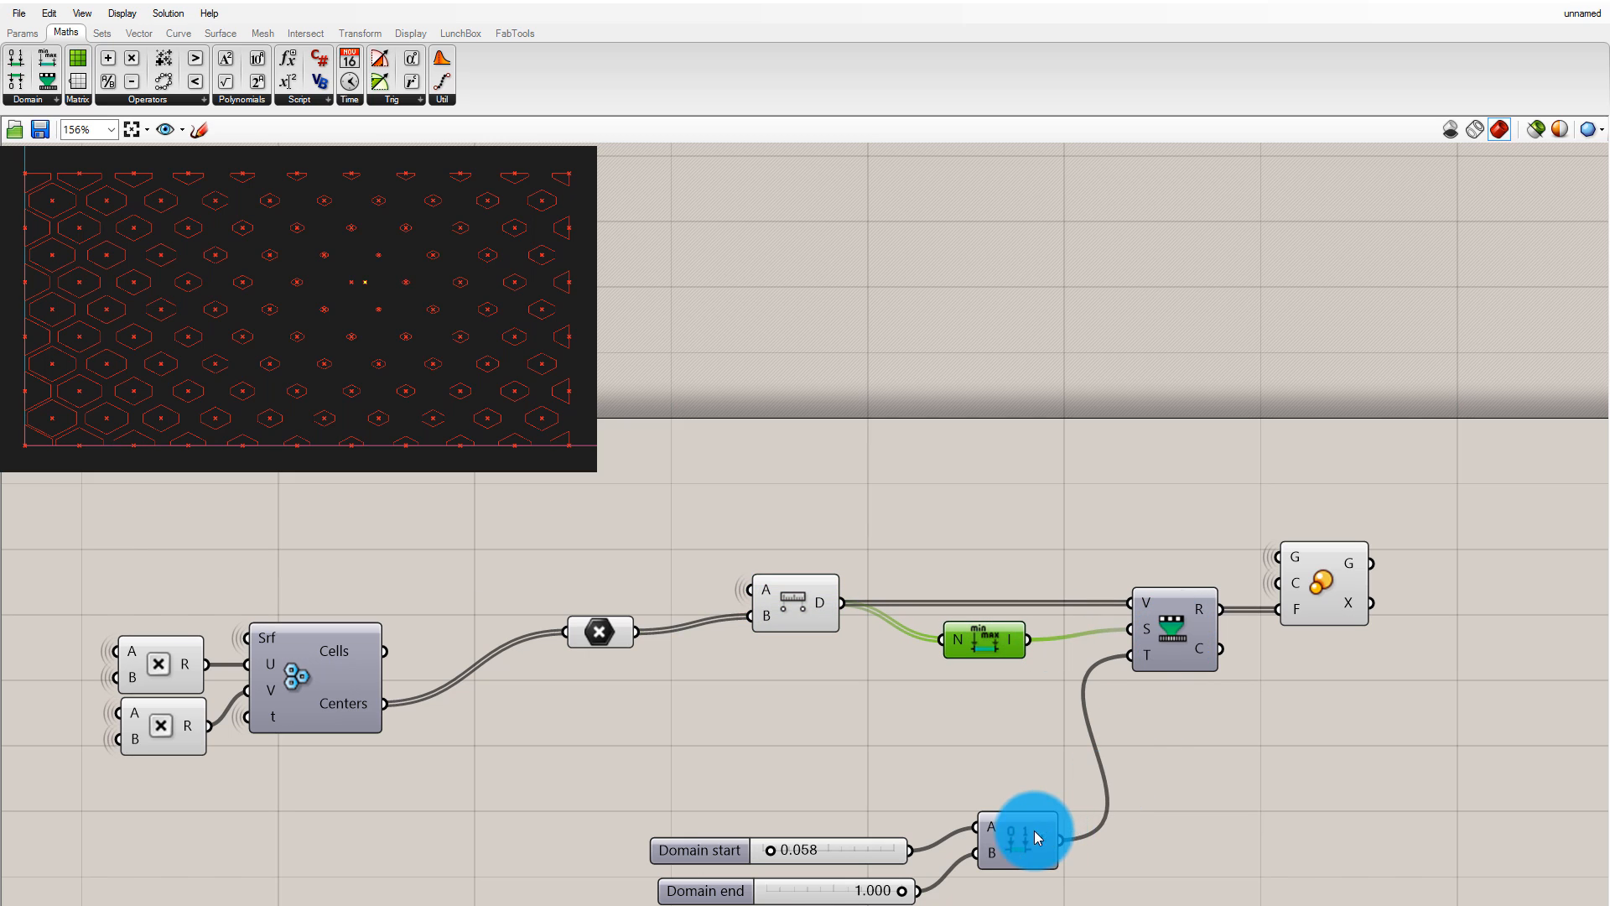
pyautogui.moveTo(1030, 820); pyautogui.dragTo(1003, 682)
pyautogui.moveTo(593, 783); pyautogui.dragTo(1053, 904)
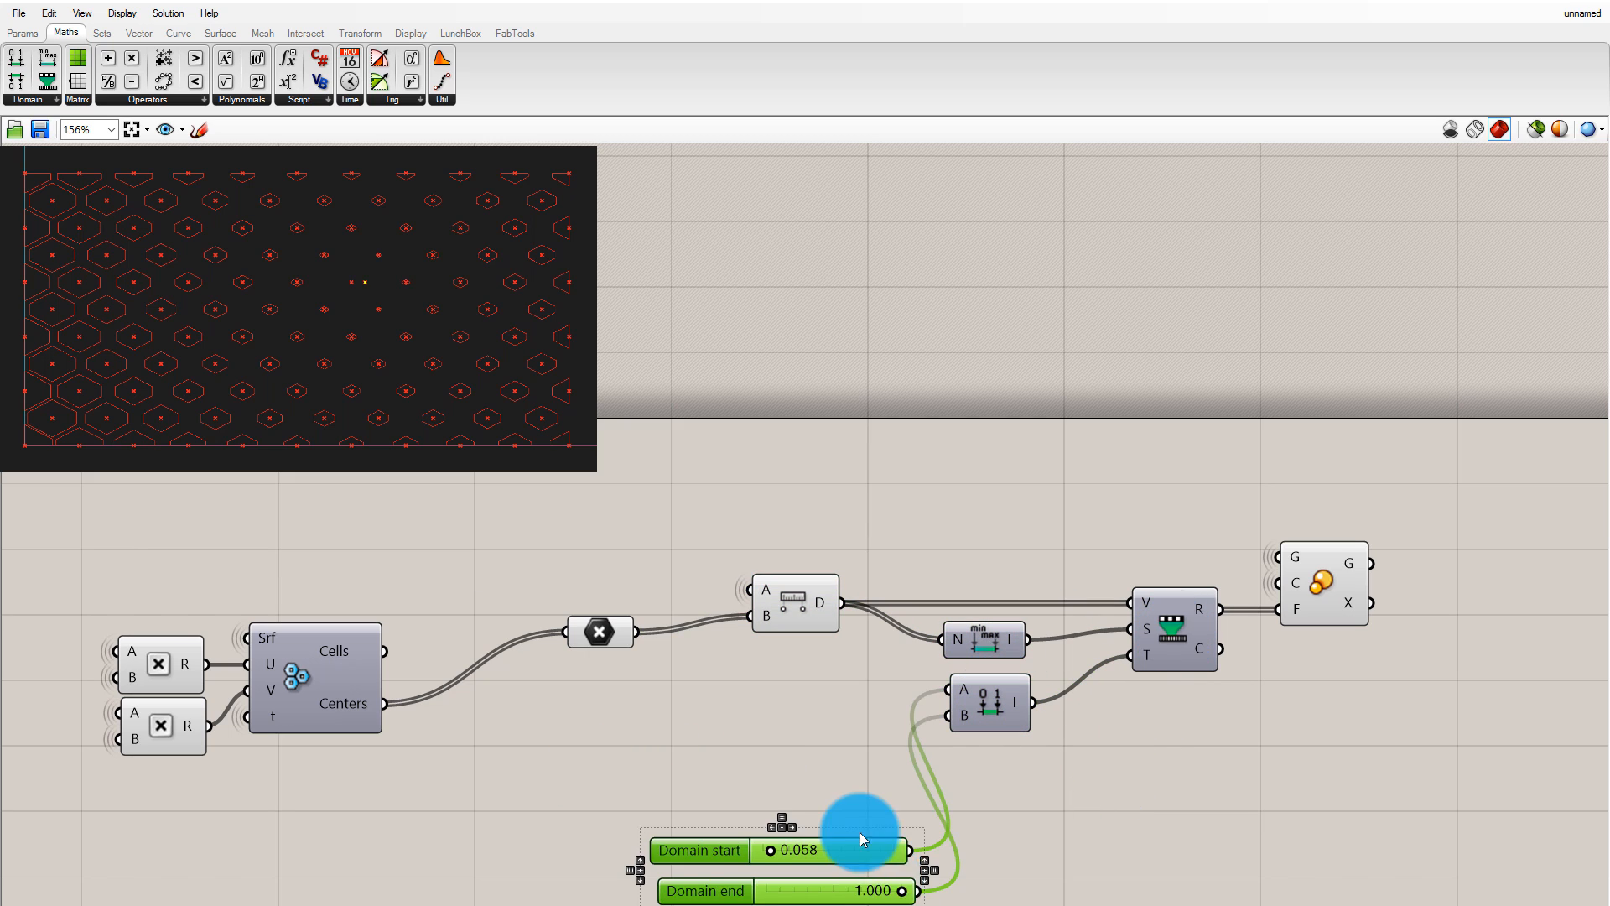
pyautogui.moveTo(876, 855); pyautogui.dragTo(823, 729)
pyautogui.click(1183, 798)
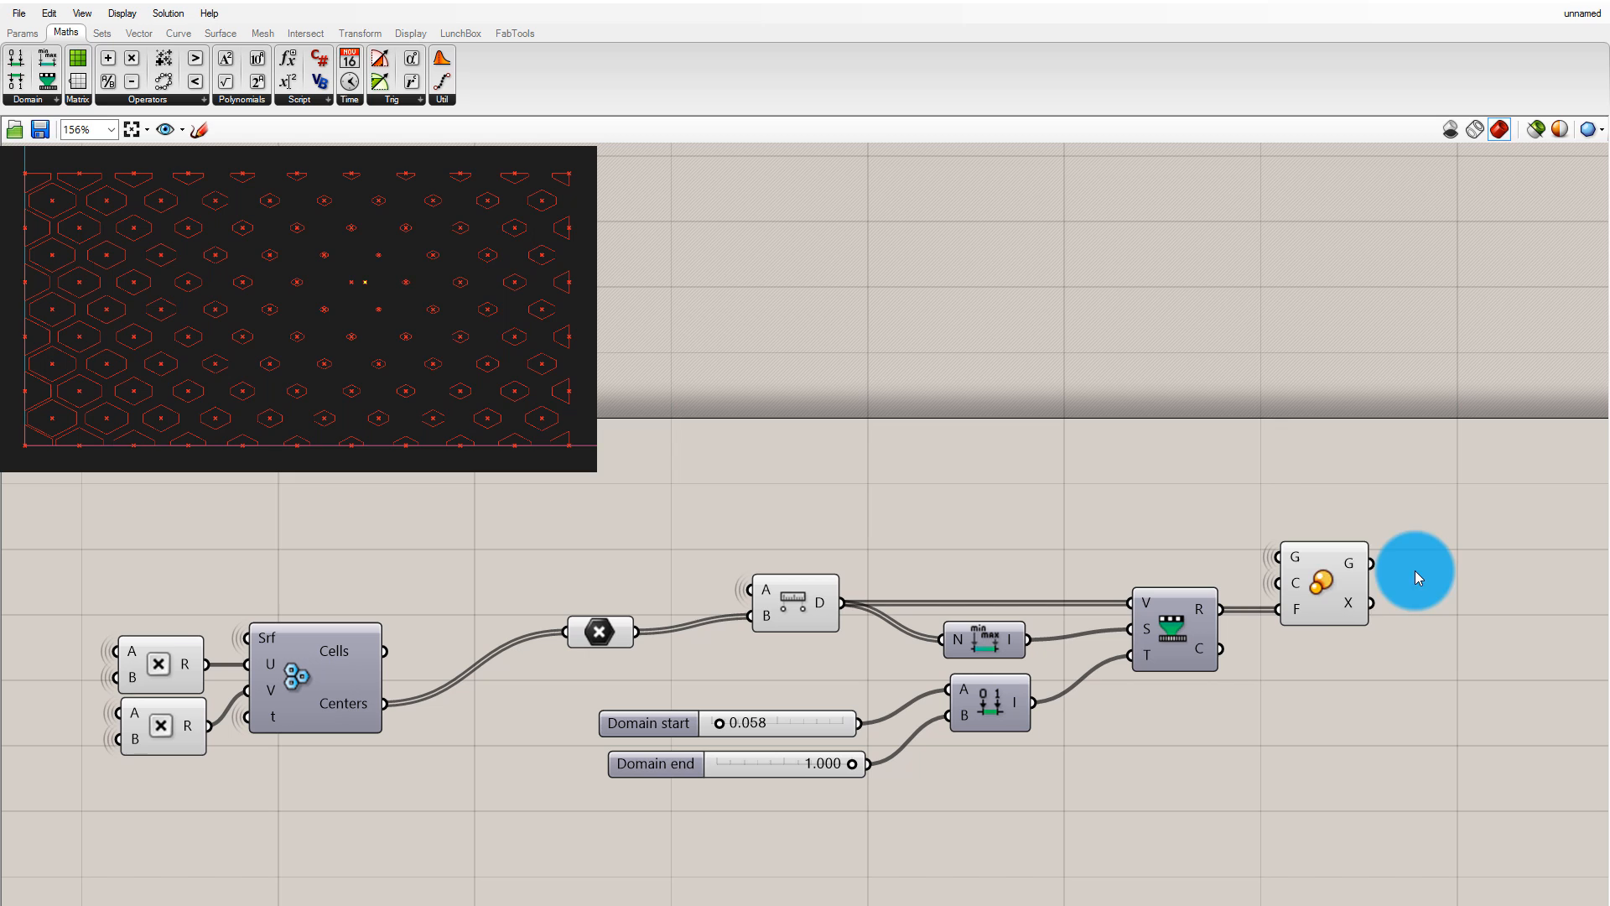
# Turn off the preview of the Point parameter and the Distance component
pyautogui.click(1345, 579)
pyautogui.click(1391, 712)
pyautogui.click(805, 591)
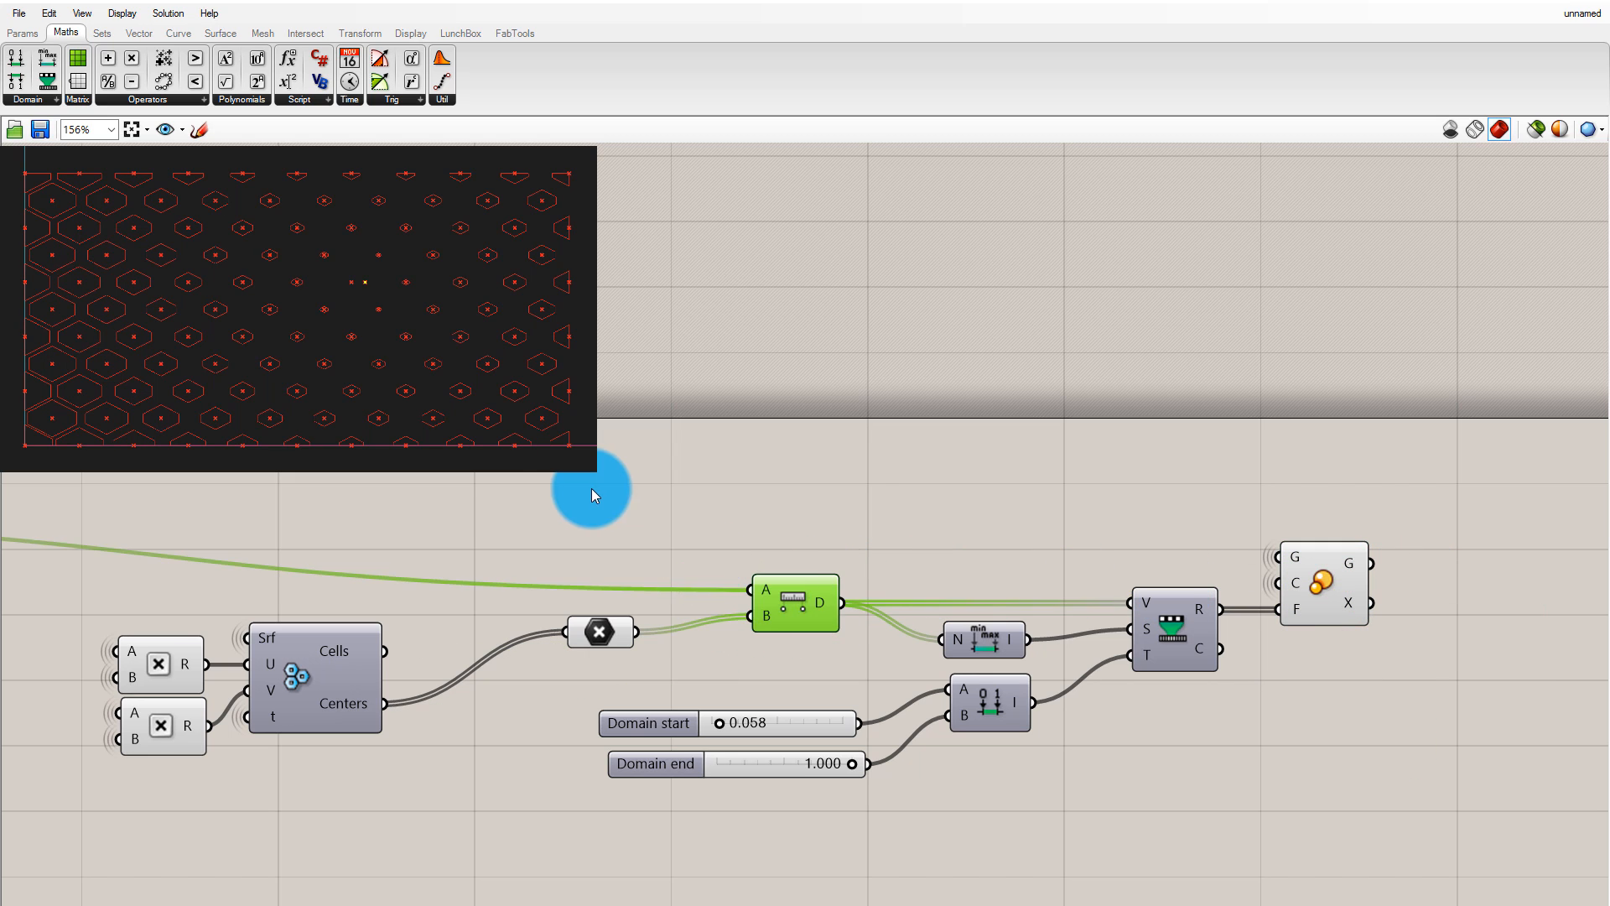
pyautogui.moveTo(470, 447); pyautogui.dragTo(898, 682)
pyautogui.middleClick(891, 686)
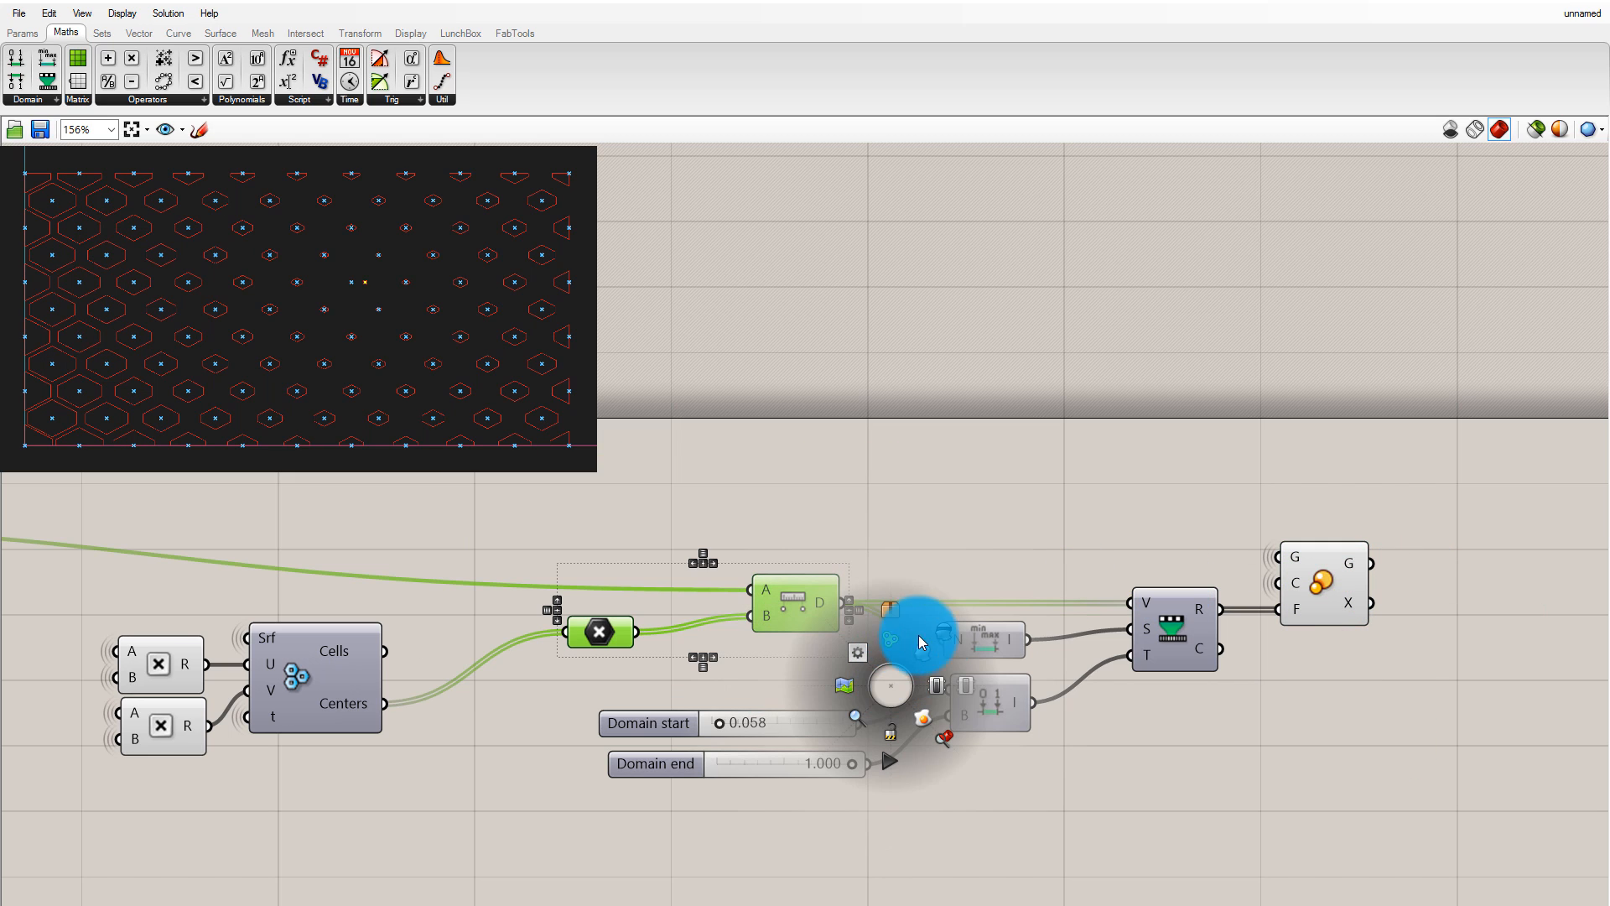
pyautogui.click(946, 642)
pyautogui.click(411, 333)
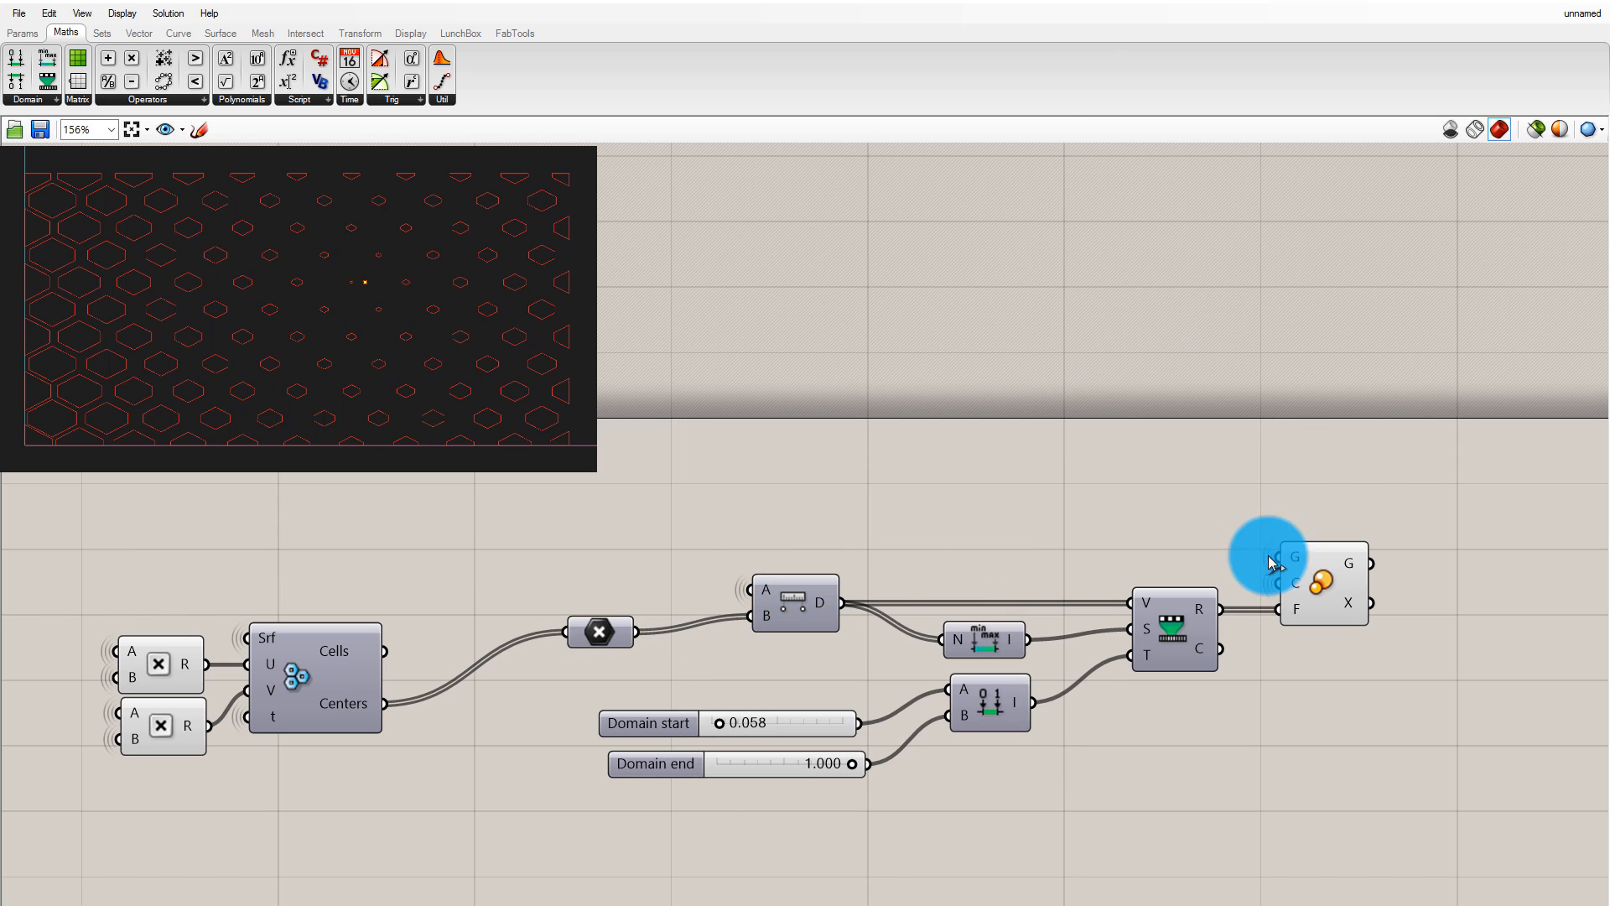
# Try a narrower scaling range with Domain end at 0.712 and Domain start at 0.478
pyautogui.click(1308, 574)
pyautogui.moveTo(806, 745); pyautogui.dragTo(831, 743, button='right')
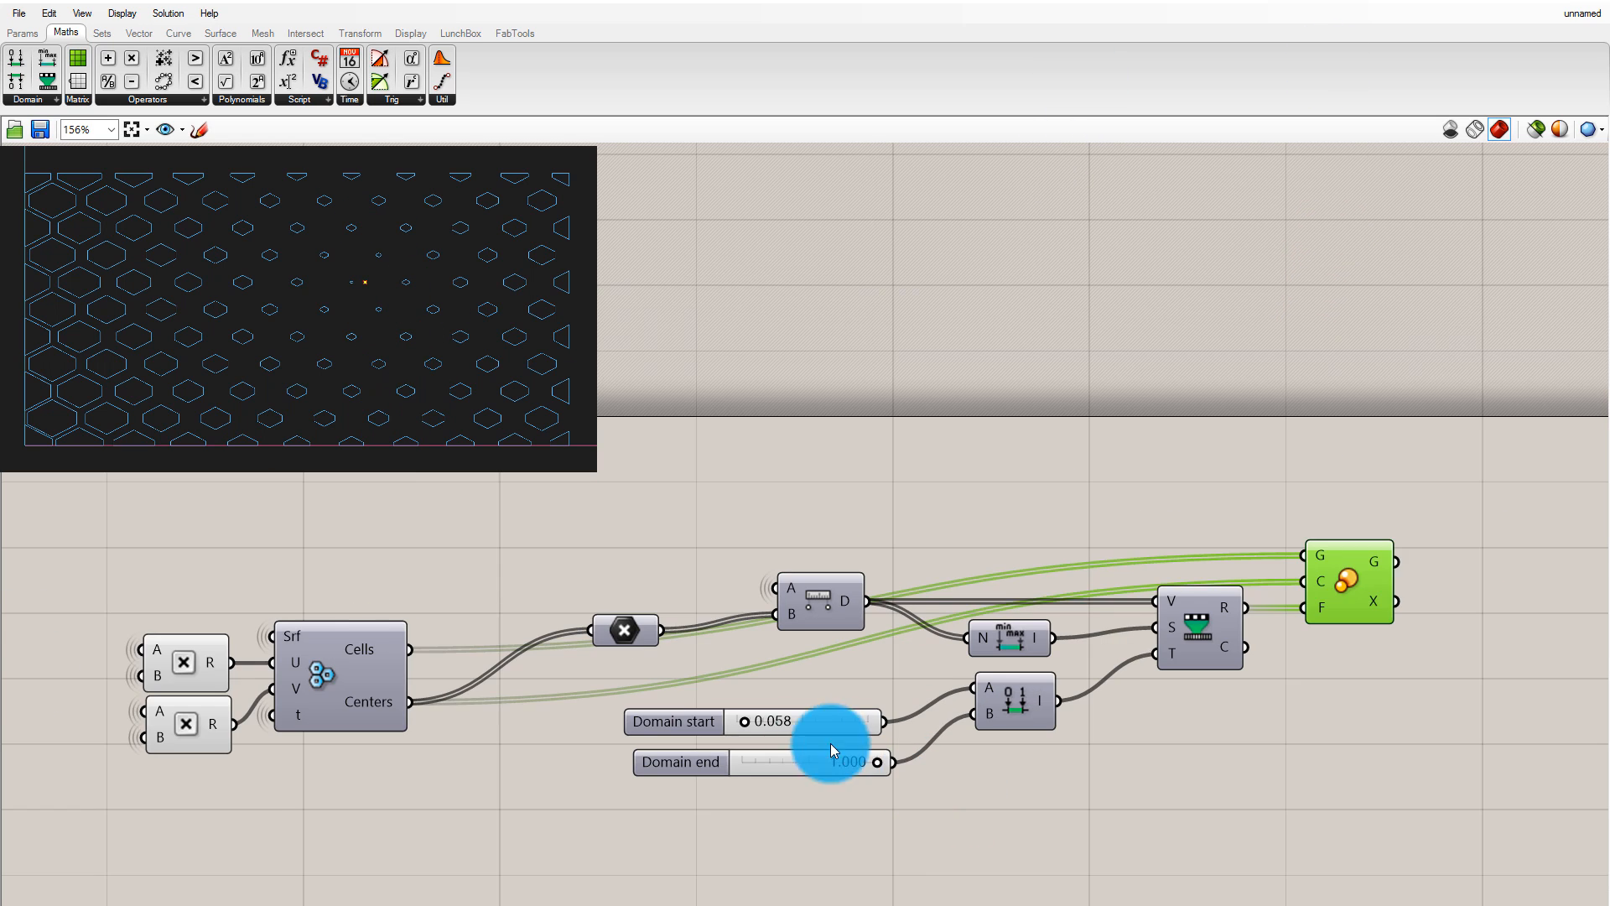
pyautogui.click(831, 745)
pyautogui.scroll(1, 831, 744)
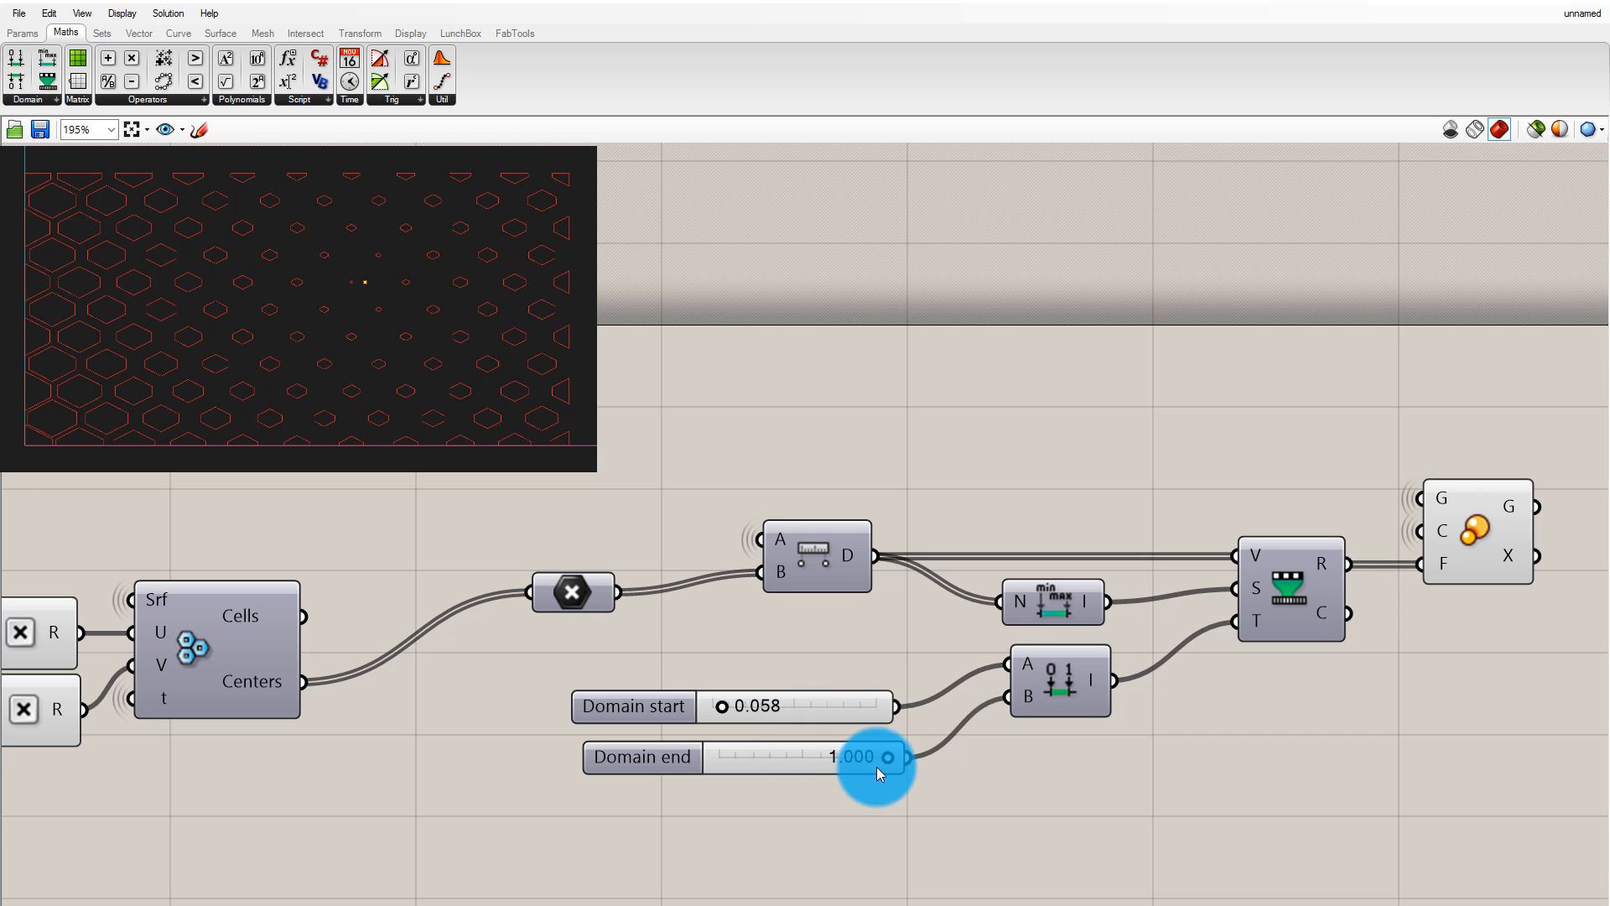
pyautogui.moveTo(878, 772); pyautogui.dragTo(829, 758)
pyautogui.click(757, 701)
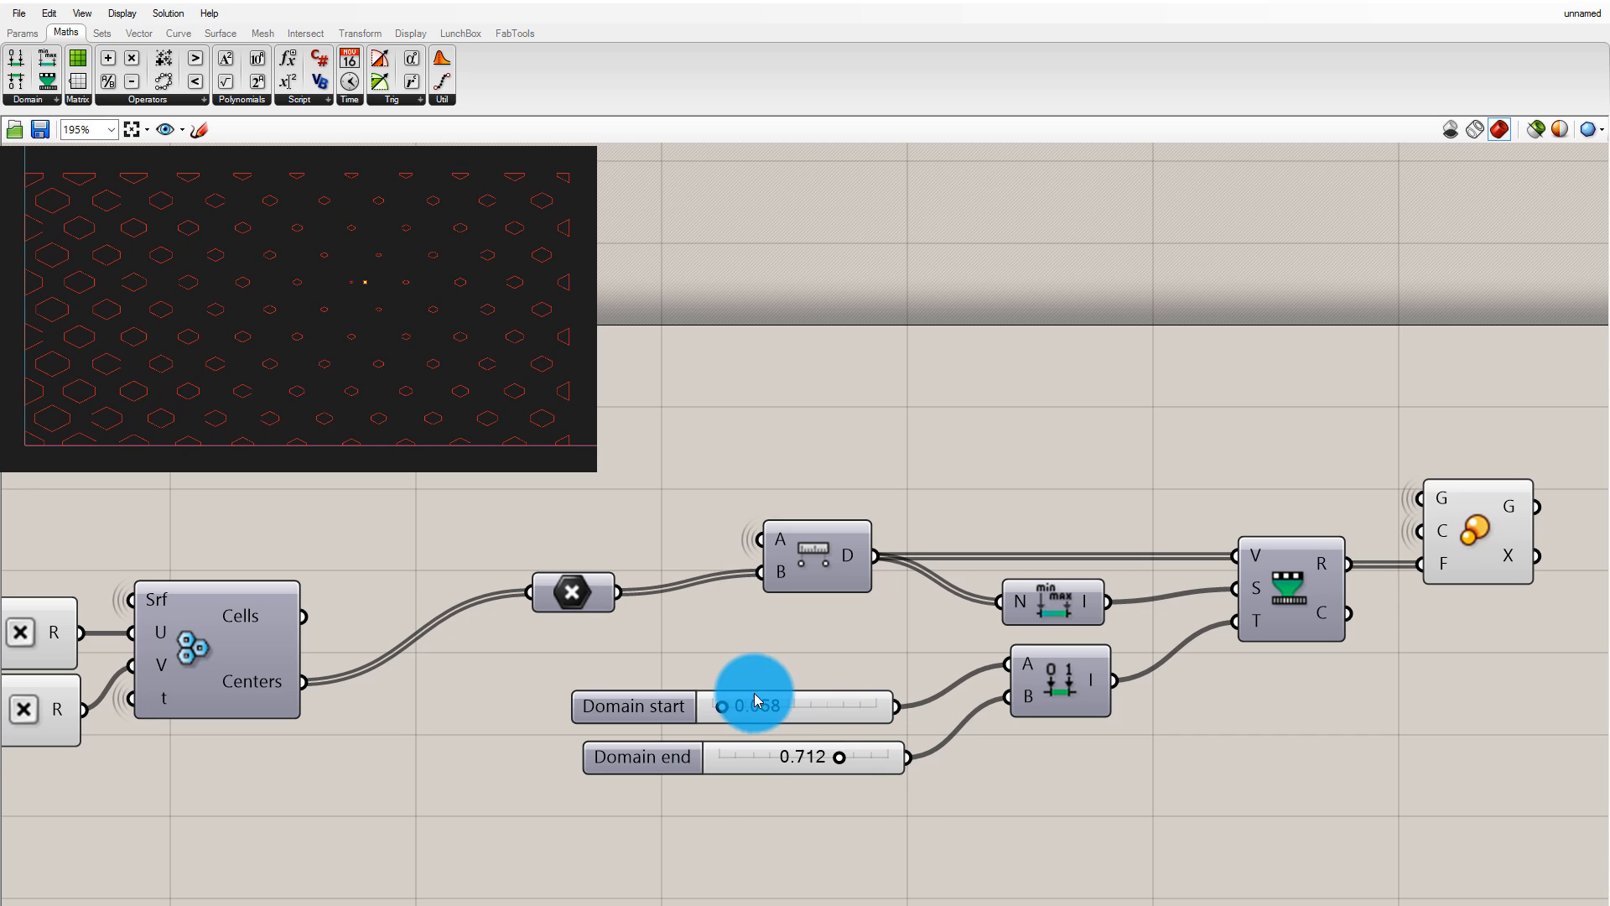
pyautogui.moveTo(758, 700)
pyautogui.mouseDown()
pyautogui.moveTo(832, 721)
pyautogui.moveTo(731, 726)
pyautogui.moveTo(772, 708)
pyautogui.moveTo(707, 707)
pyautogui.moveTo(827, 715)
pyautogui.moveTo(836, 738)
pyautogui.moveTo(743, 737)
pyautogui.moveTo(875, 736)
pyautogui.moveTo(743, 731)
pyautogui.moveTo(816, 731)
pyautogui.moveTo(797, 736)
pyautogui.moveTo(919, 769)
pyautogui.moveTo(828, 762)
pyautogui.moveTo(765, 708)
pyautogui.mouseUp()
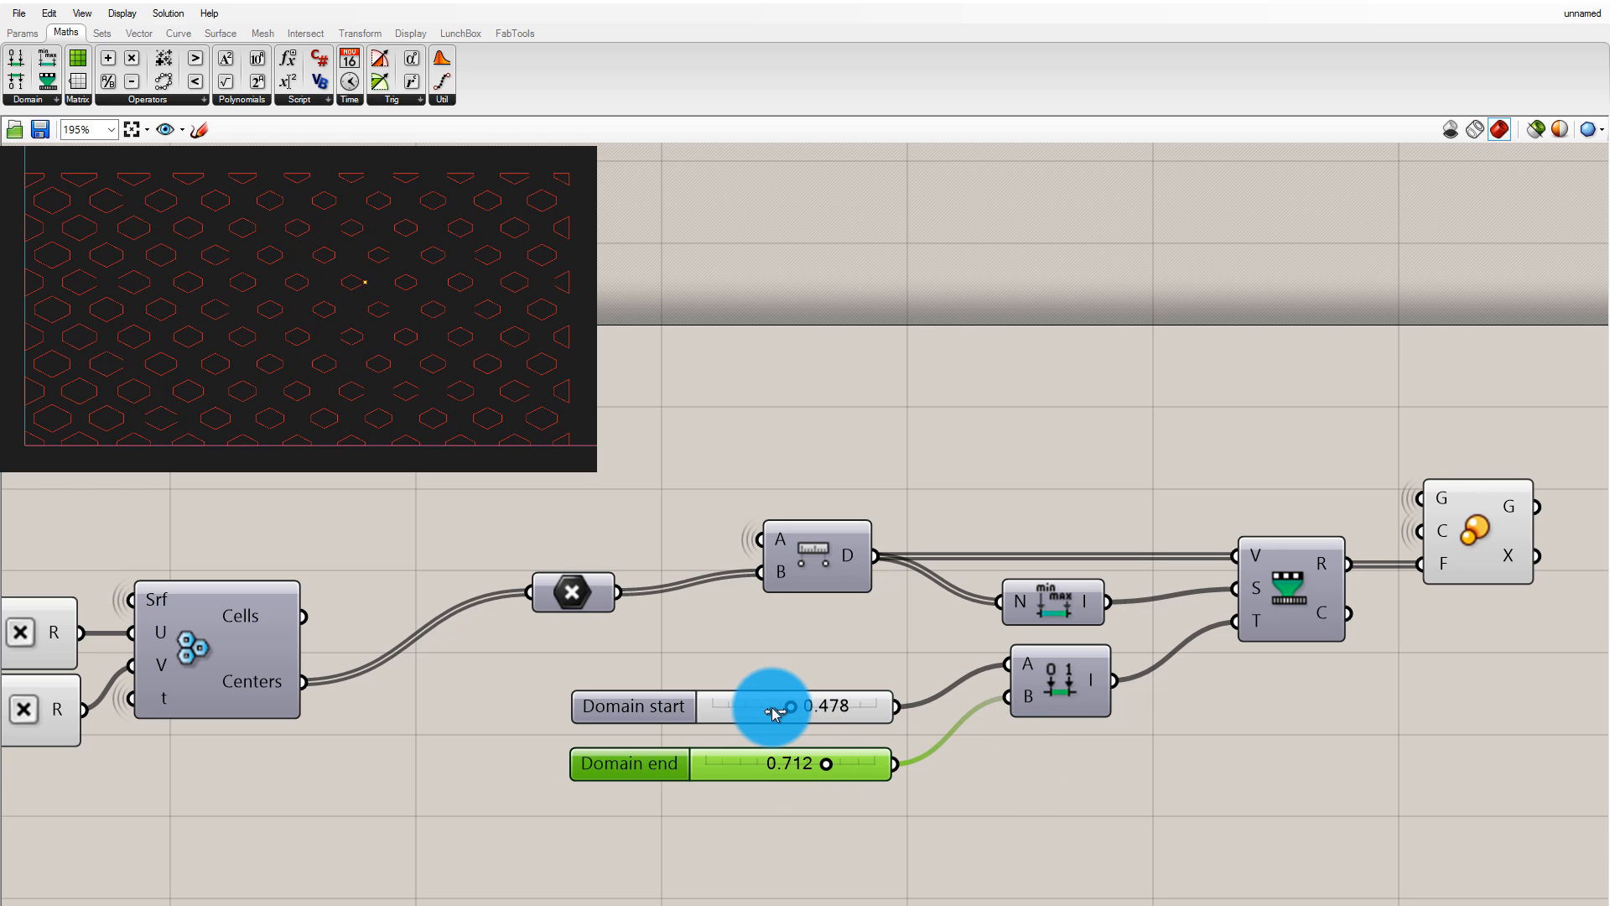
# Lower Domain end to 0.672 and set Domain start to exactly 0.300
pyautogui.moveTo(831, 760); pyautogui.dragTo(814, 750)
pyautogui.doubleClick(790, 700)
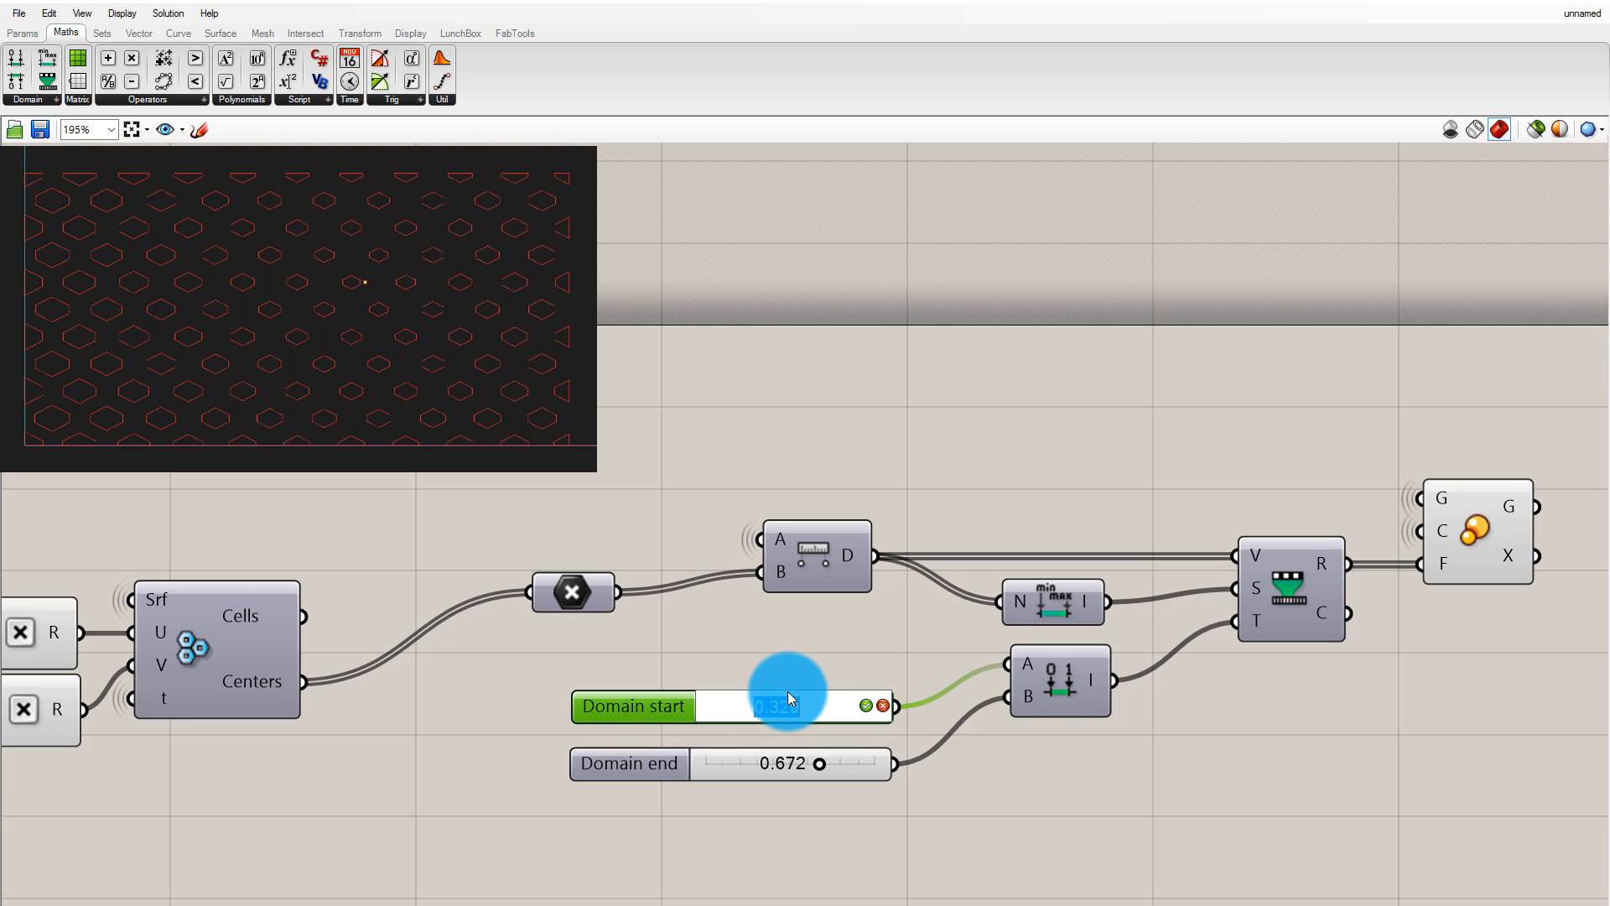
pyautogui.click(820, 755)
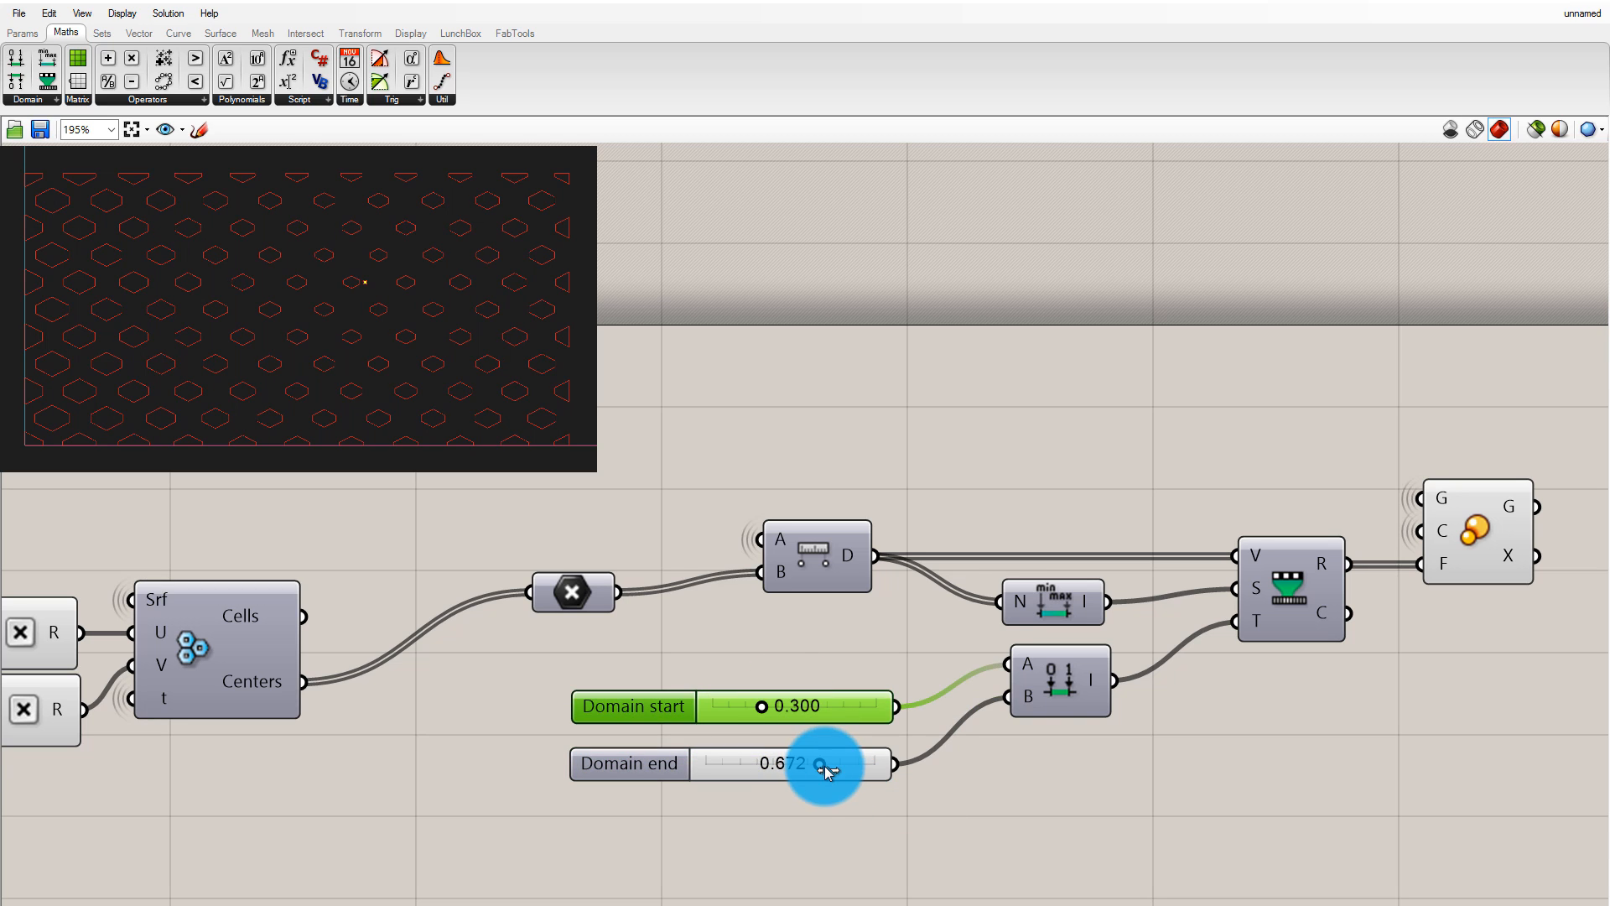
# Test Domain end at 1.000, reduce it to 0.508, and readjust the Domain start slider
pyautogui.moveTo(824, 769); pyautogui.dragTo(1053, 771)
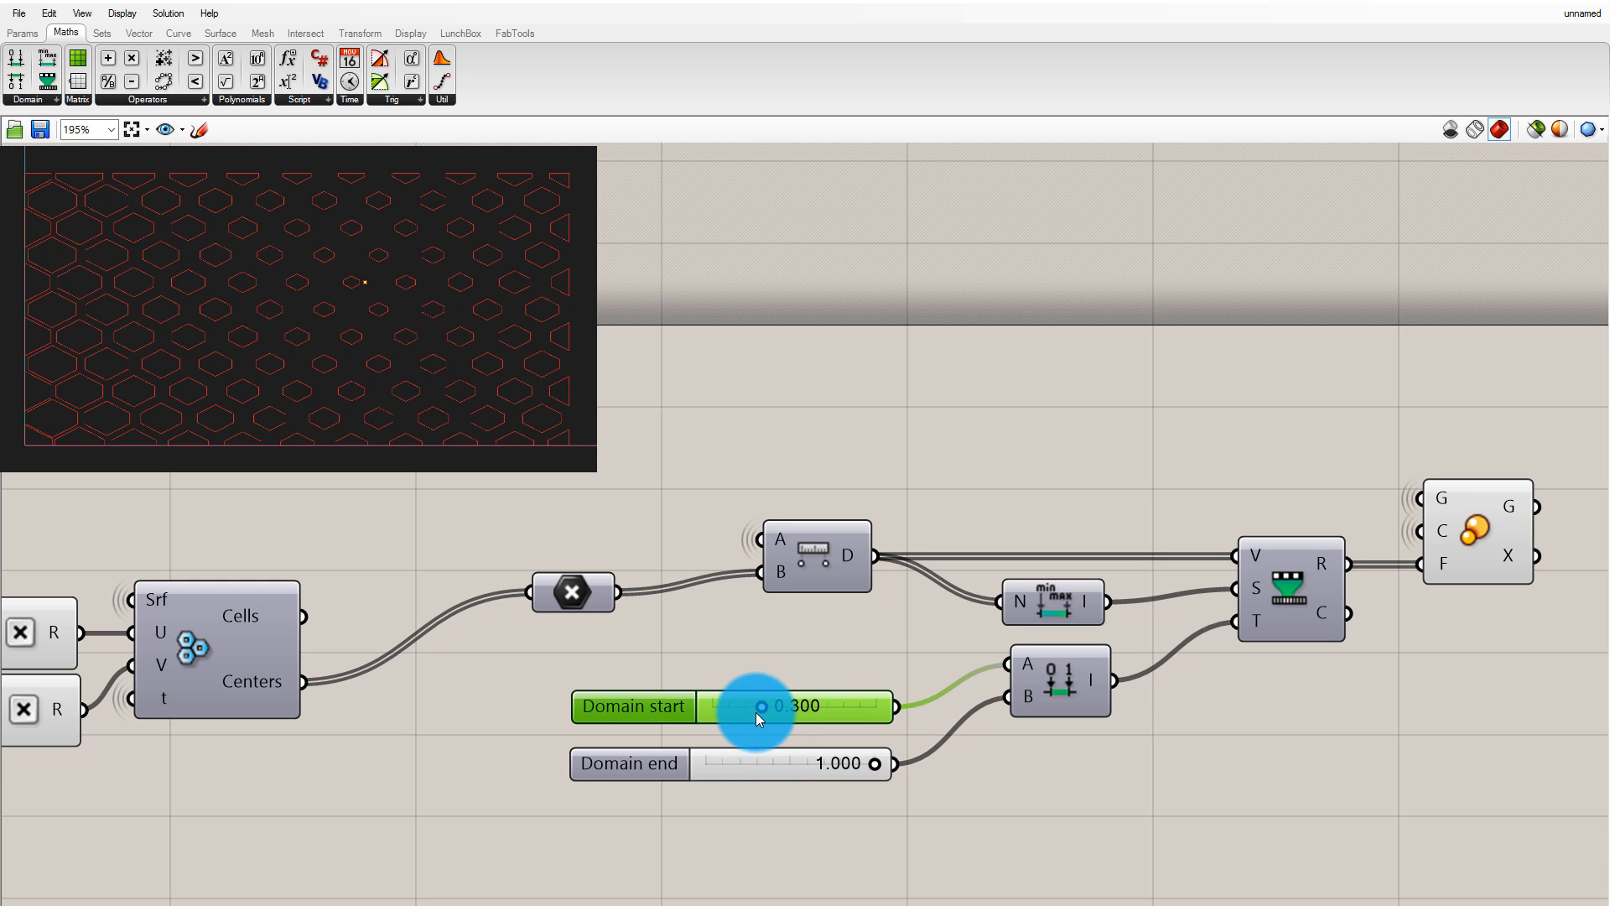
pyautogui.moveTo(872, 763); pyautogui.dragTo(792, 763)
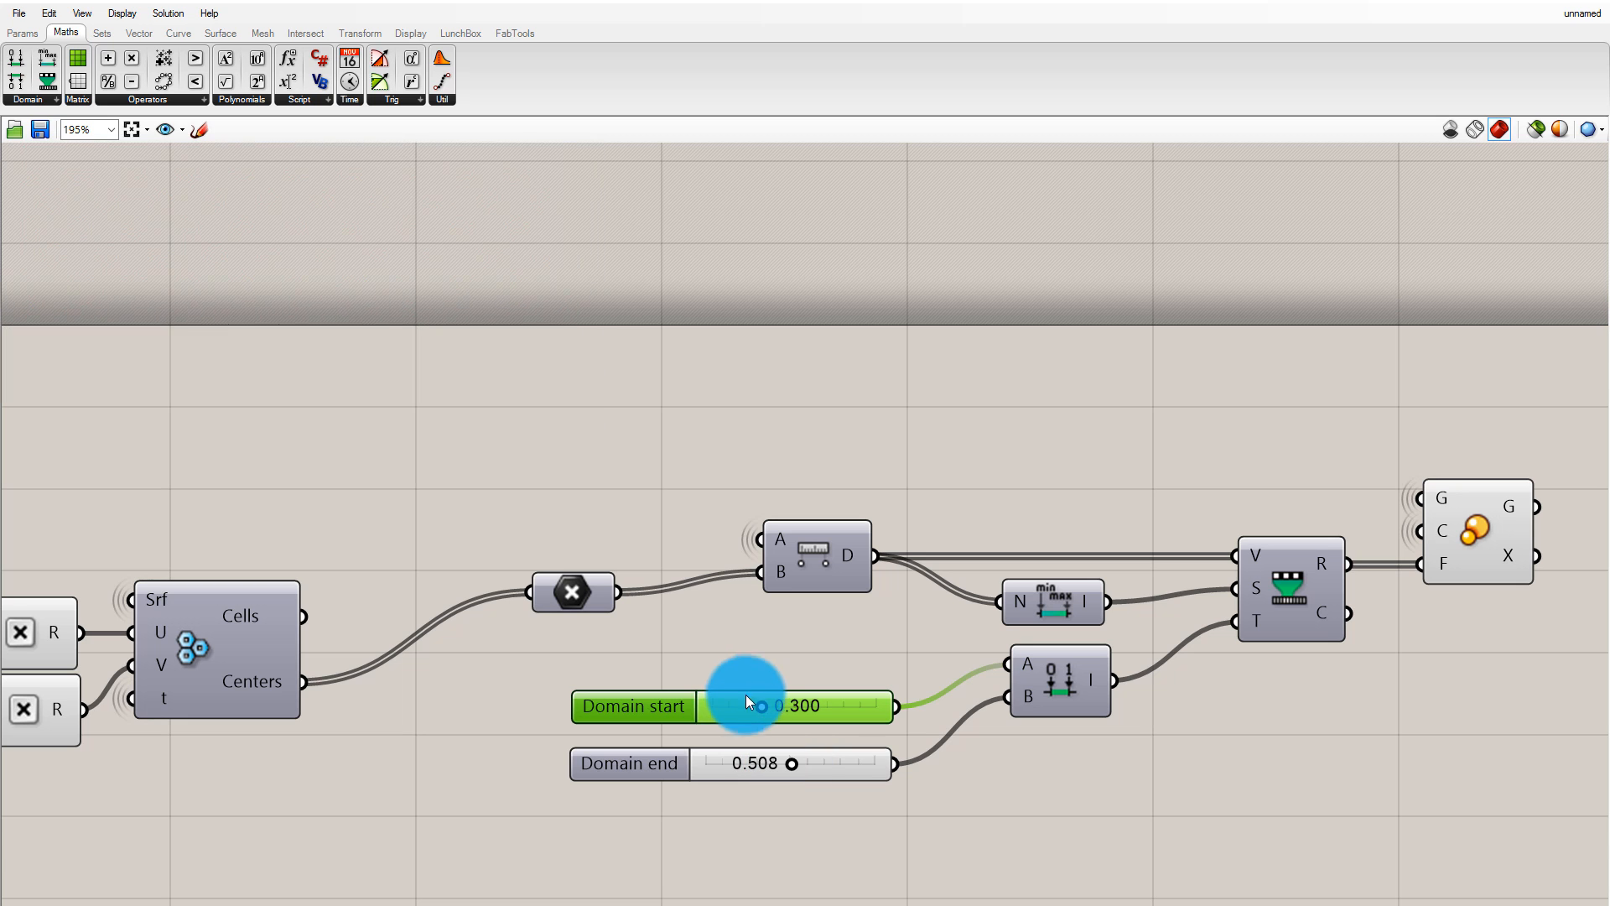
pyautogui.moveTo(741, 712)
pyautogui.mouseDown()
pyautogui.moveTo(793, 711)
pyautogui.moveTo(754, 711)
pyautogui.mouseUp()
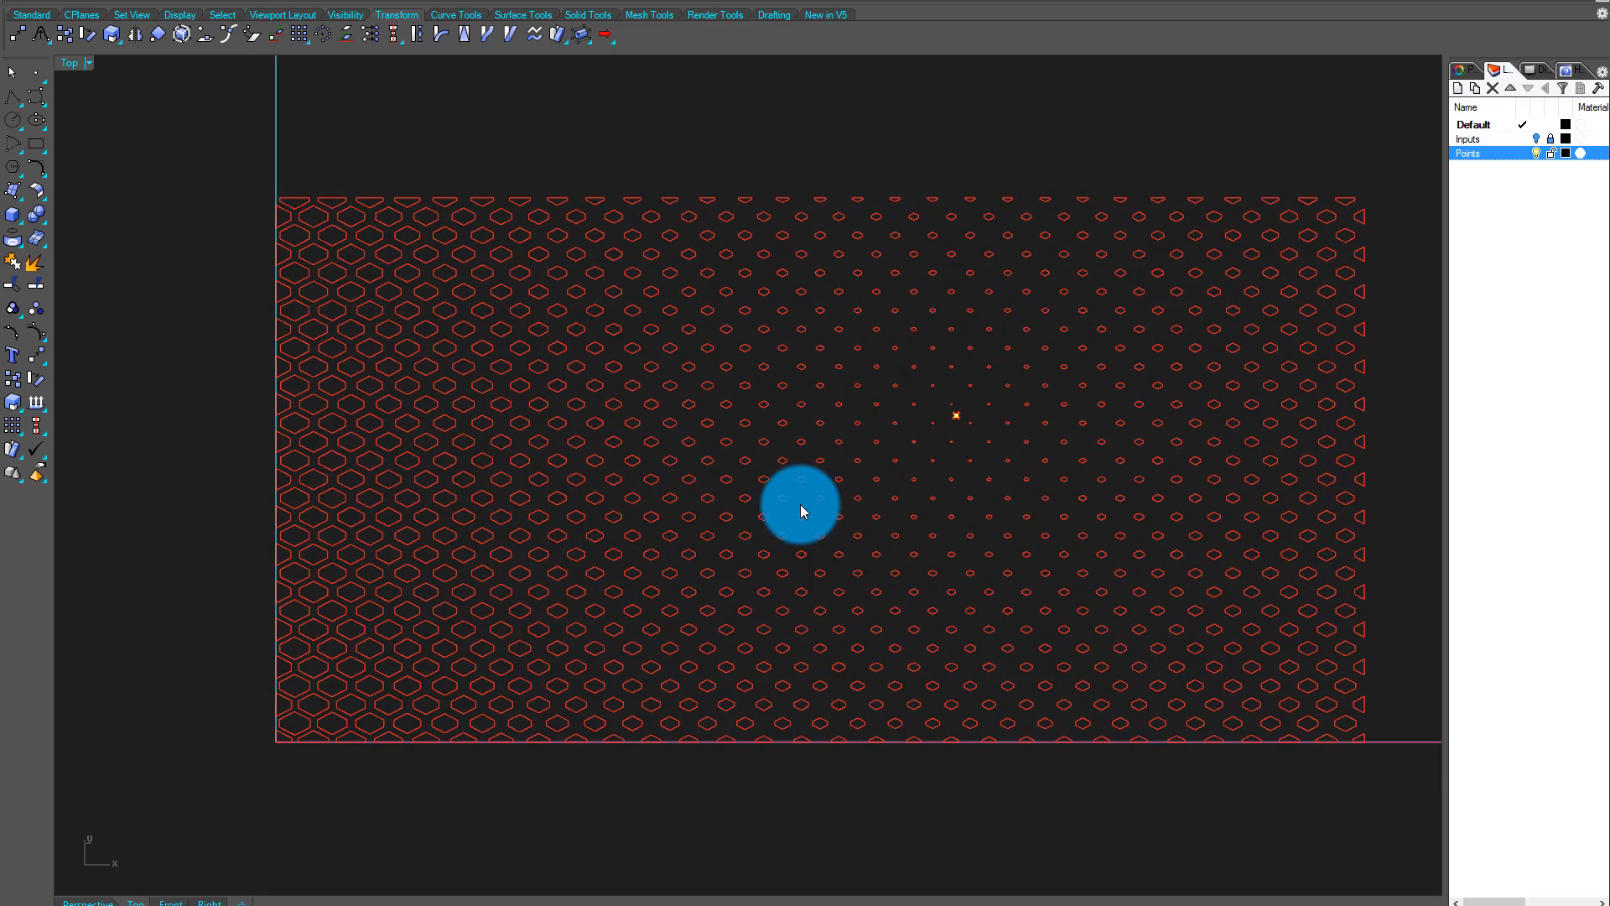
# Examine the scaled hexagon pattern around the attractor point in Rhino's Top viewport
pyautogui.scroll(-3, 800, 505)
pyautogui.scroll(3, 989, 398)
pyautogui.scroll(-3, 907, 438)
pyautogui.scroll(3, 907, 466)
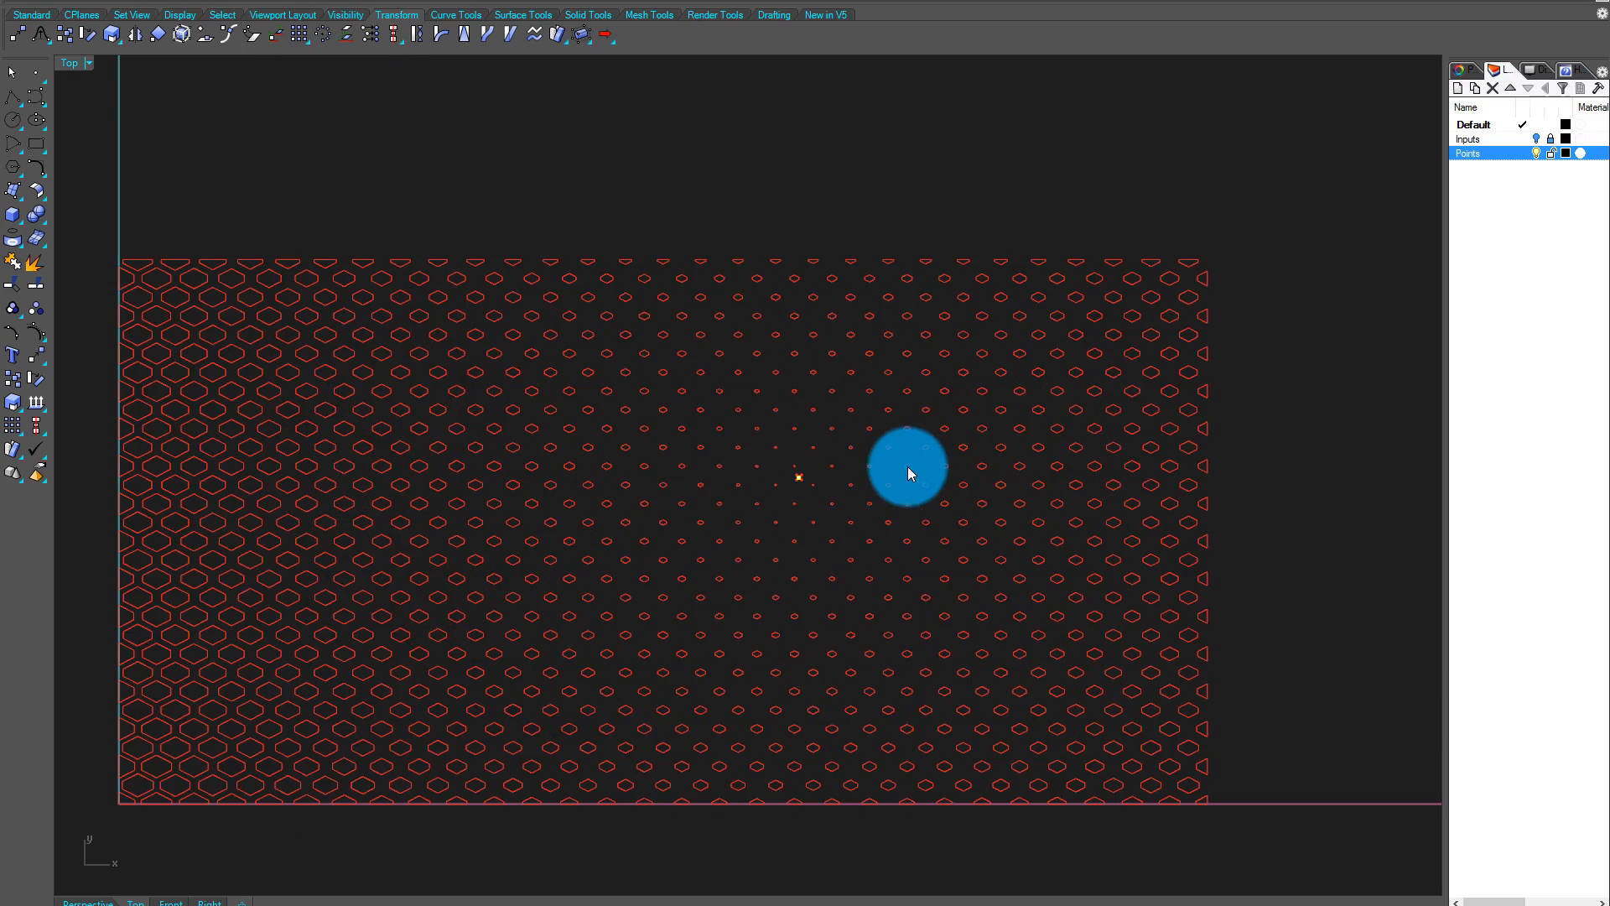
pyautogui.scroll(-2, 939, 470)
pyautogui.scroll(4, 862, 503)
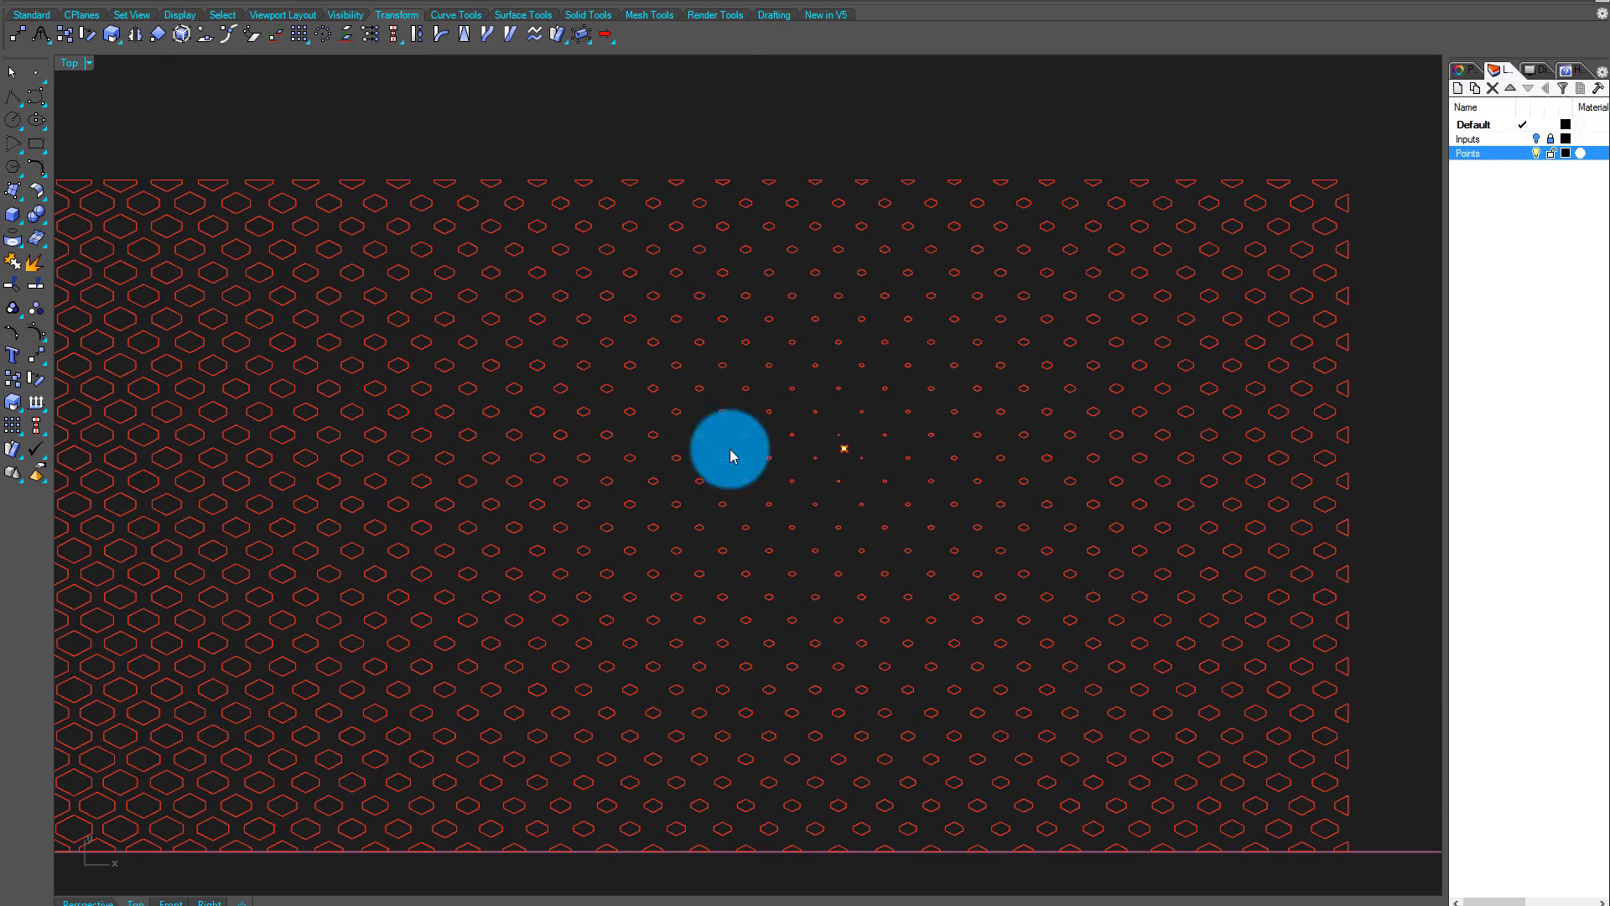
pyautogui.scroll(-3, 990, 491)
pyautogui.scroll(2, 926, 435)
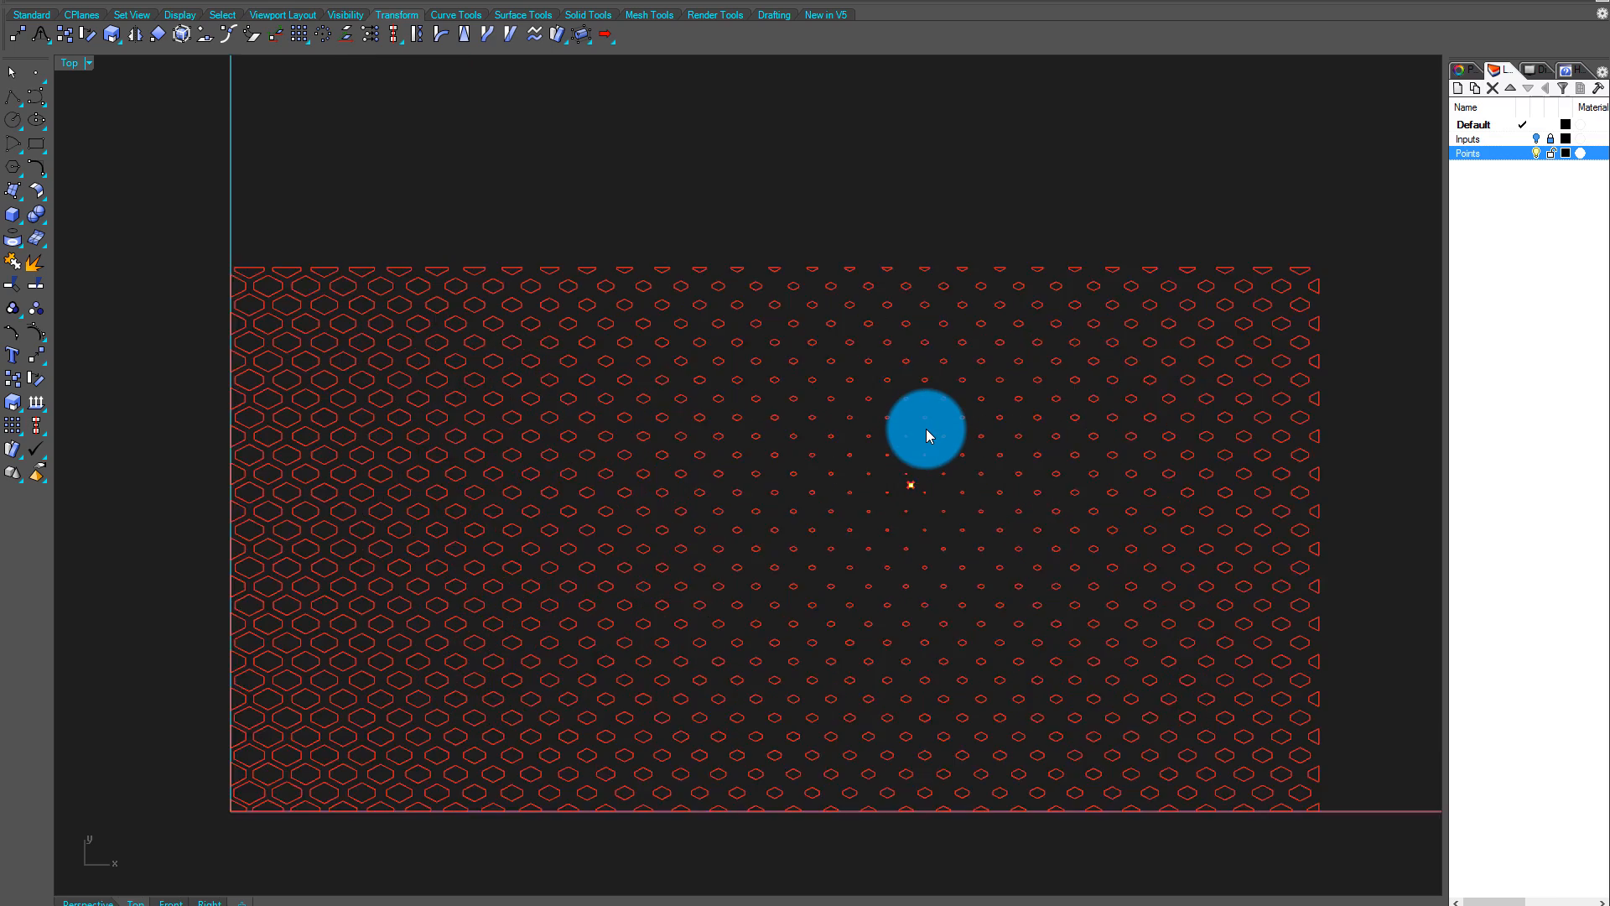
pyautogui.scroll(2, 926, 432)
pyautogui.scroll(-3, 928, 453)
pyautogui.scroll(3, 927, 478)
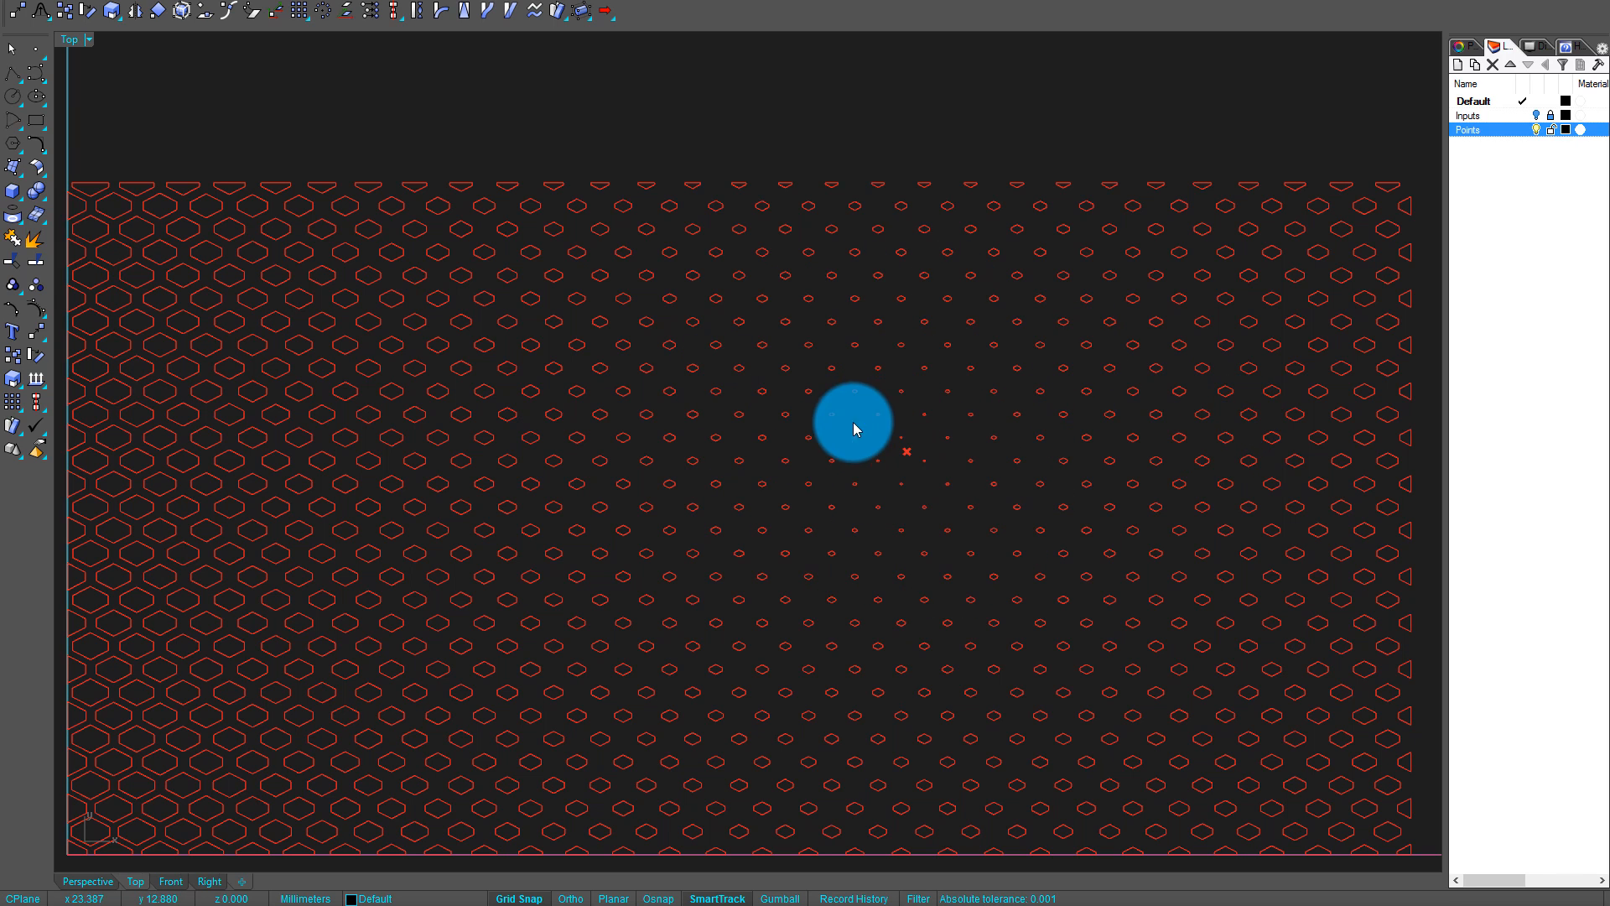
# Move the attractor point through several positions in Rhino's Top viewport, leaving it below and left of the hexagon pattern's centre
pyautogui.moveTo(856, 430); pyautogui.dragTo(984, 504)
pyautogui.click(18, 16)
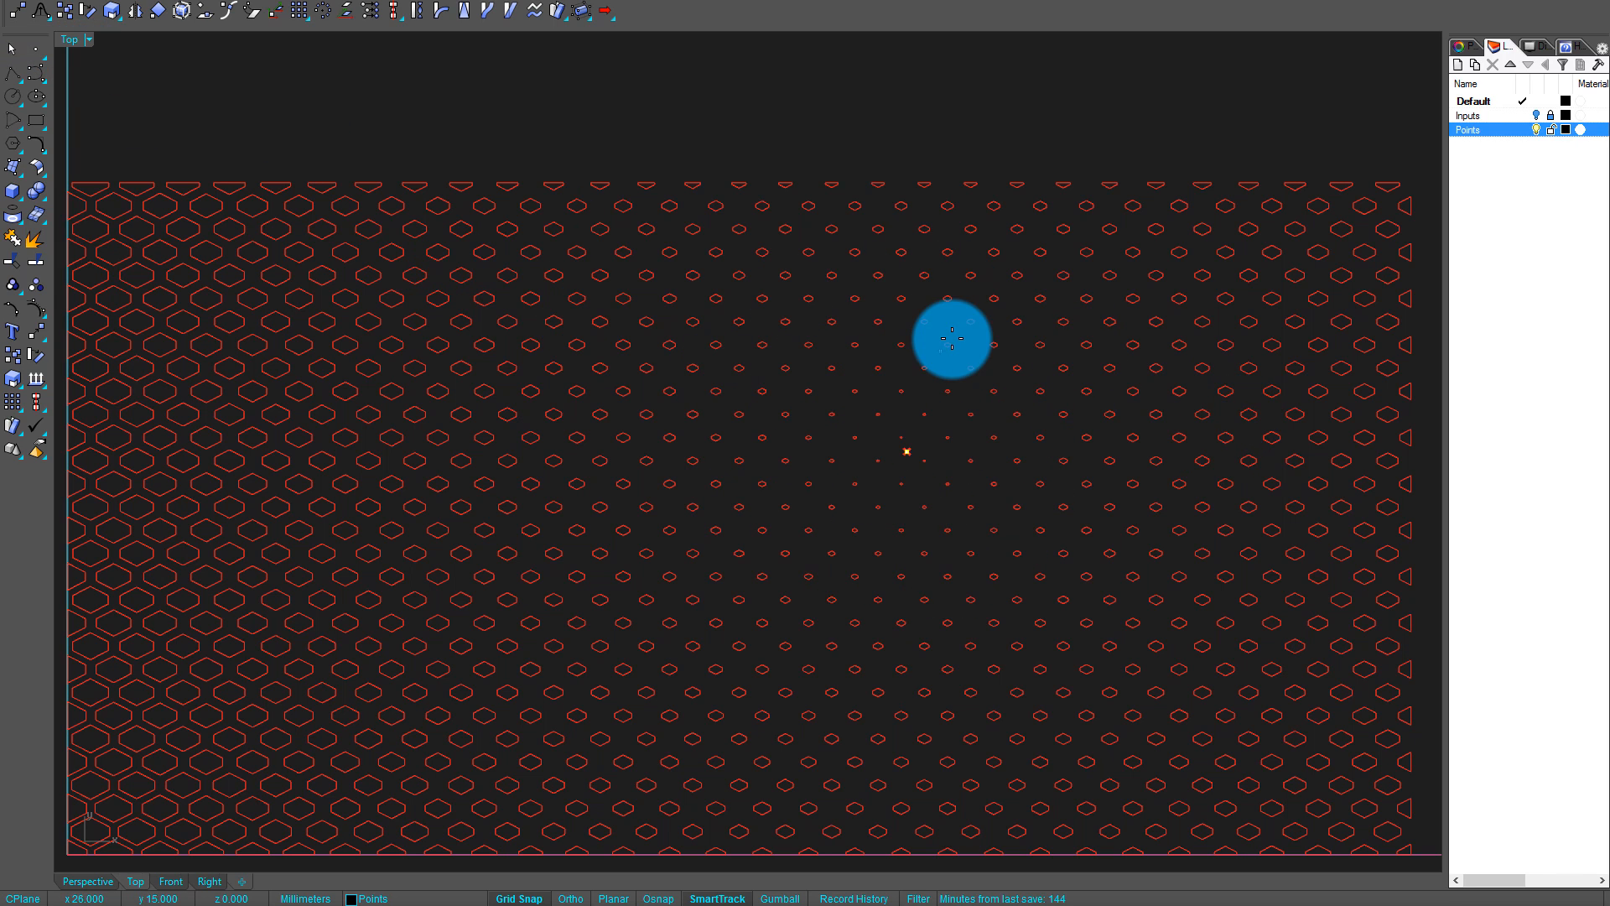
pyautogui.click(944, 345)
pyautogui.click(661, 456)
pyautogui.click(571, 507)
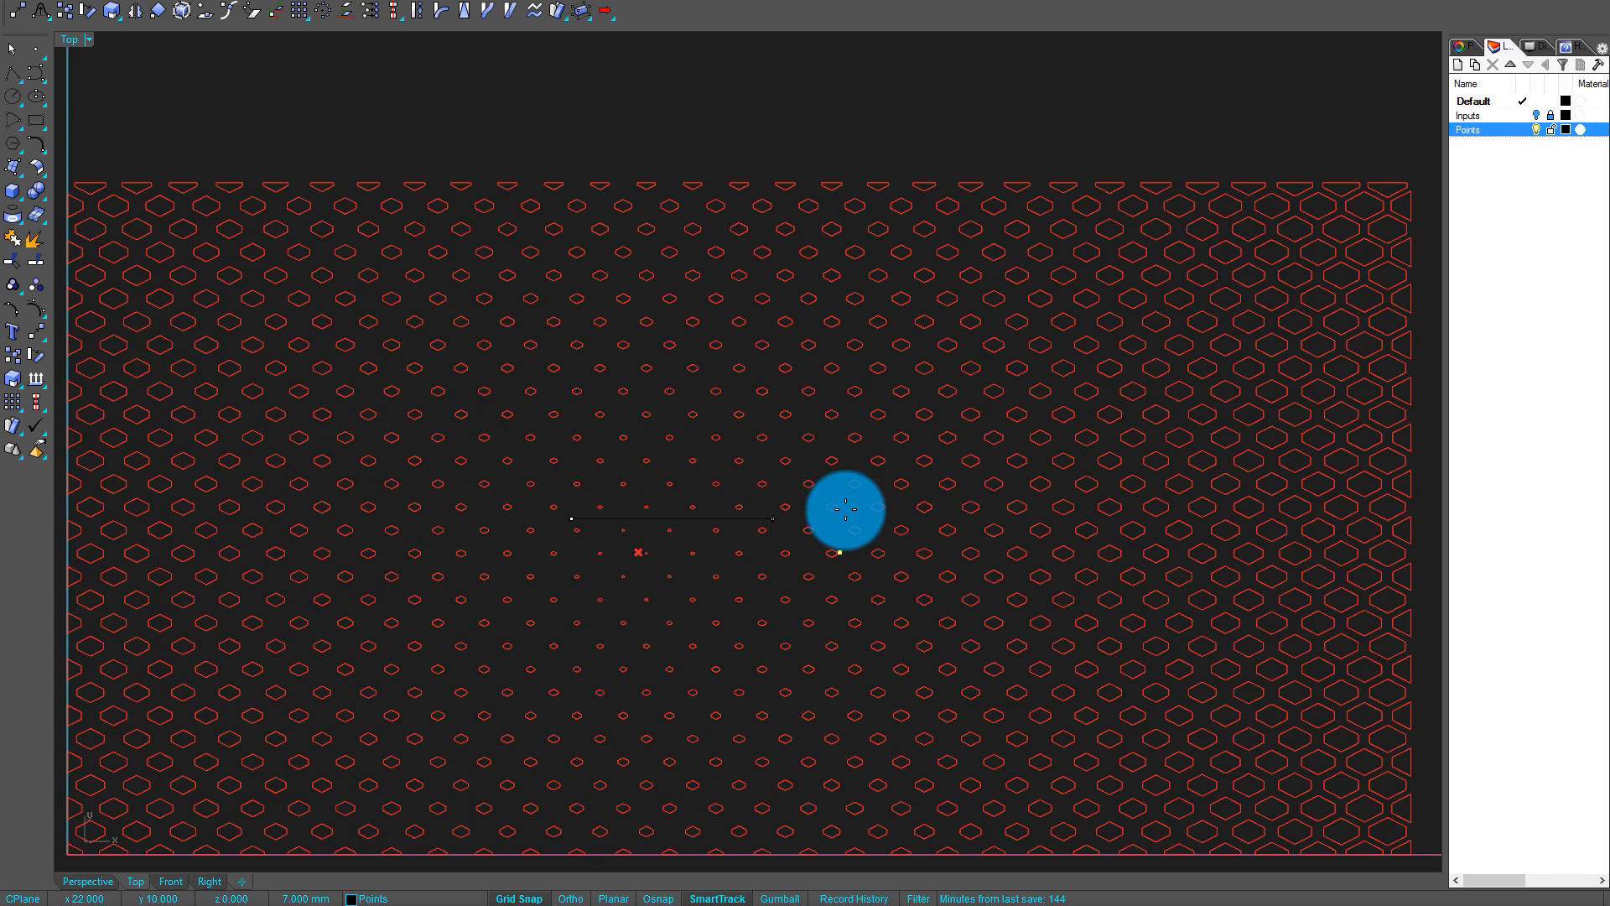
pyautogui.click(846, 510)
pyautogui.rightClick(828, 384)
pyautogui.click(1063, 517)
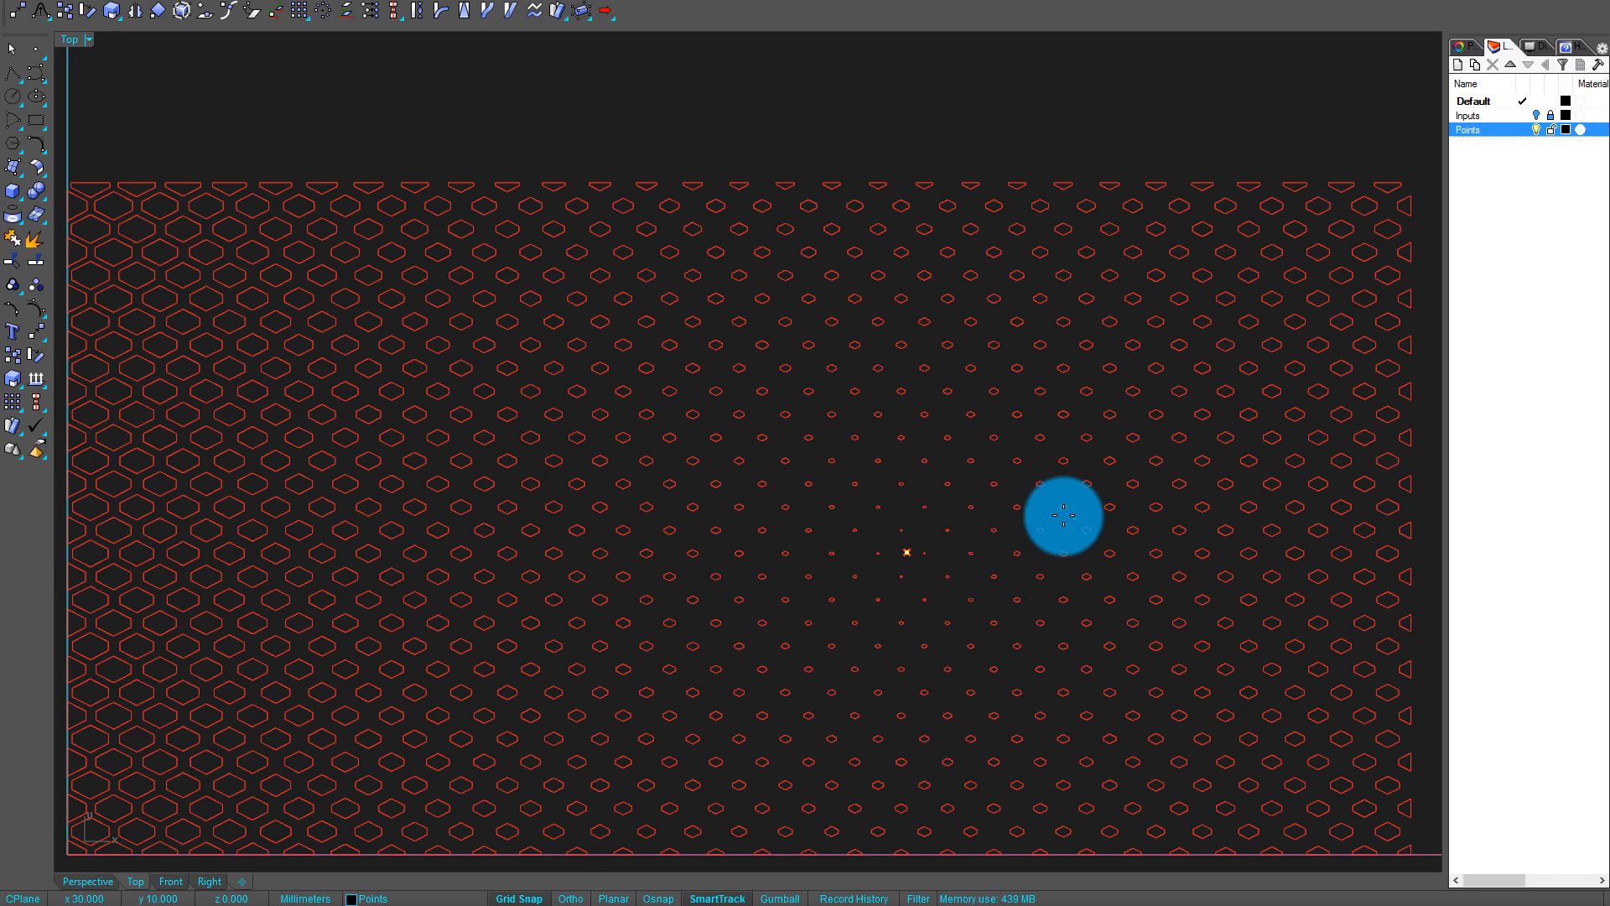
pyautogui.click(874, 514)
pyautogui.click(705, 552)
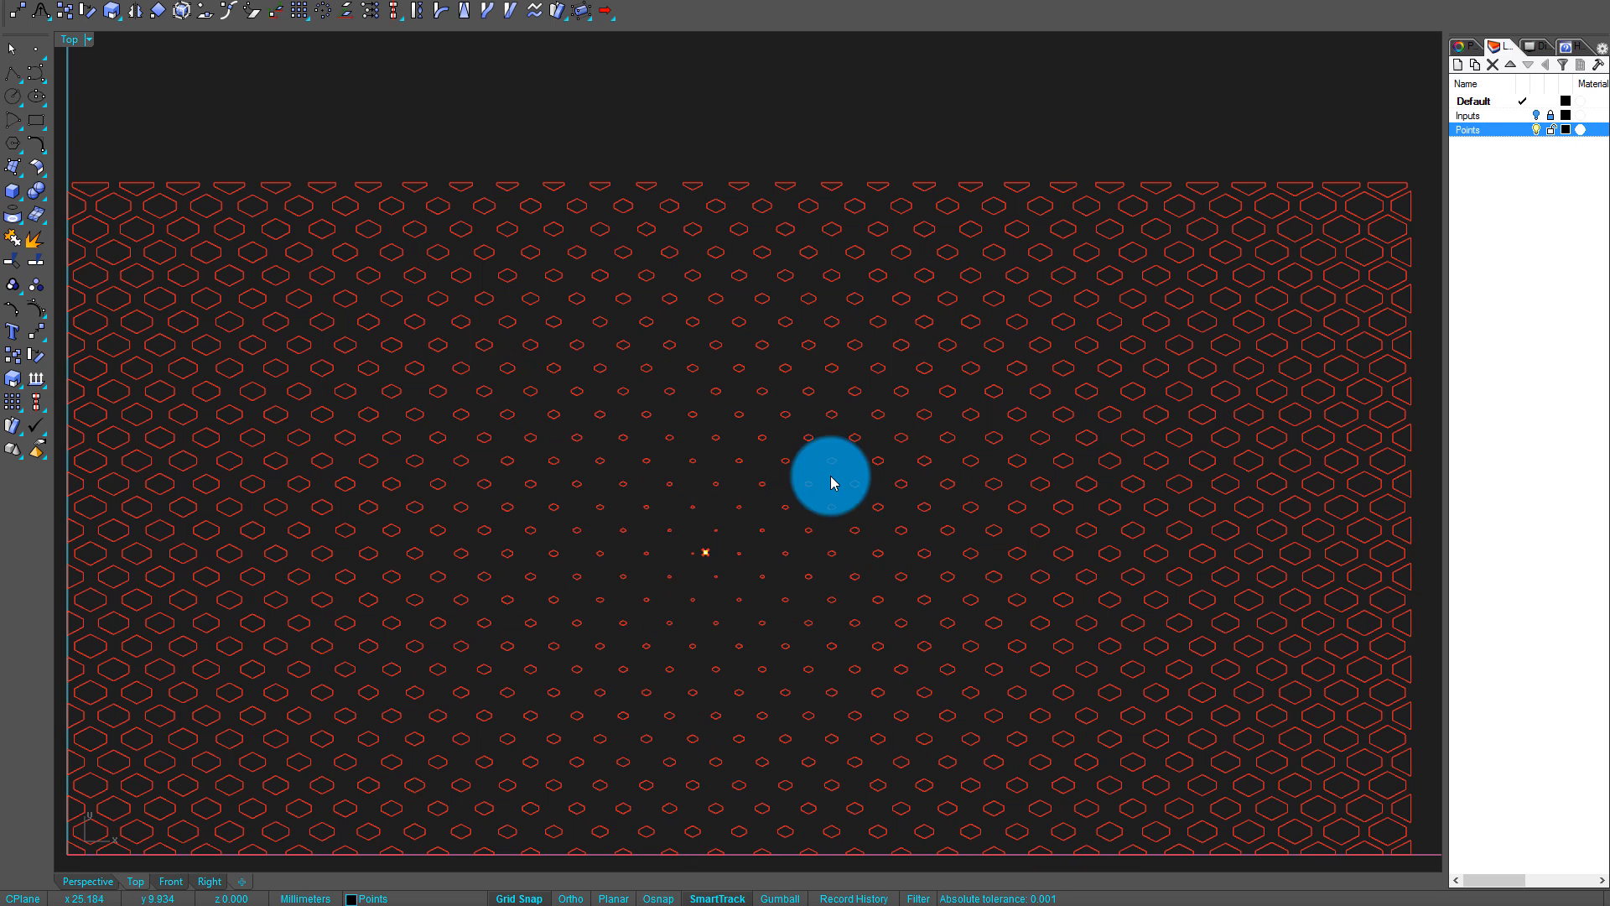
pyautogui.press('Escape')
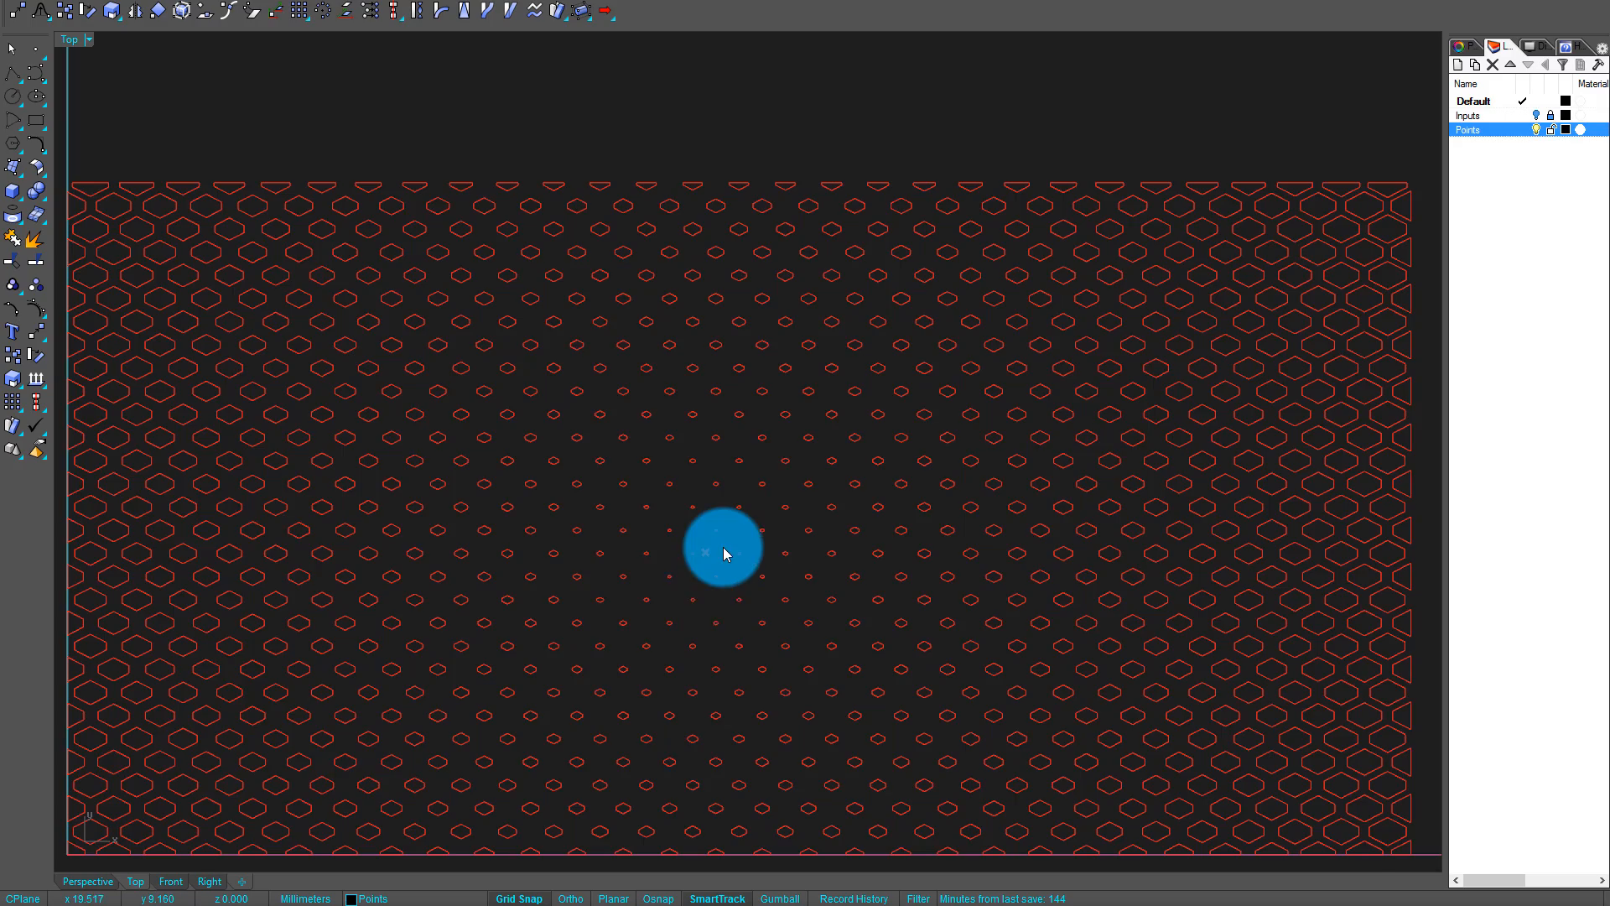
# Examine the hexagon size gradient around the attractor point's new position
pyautogui.scroll(3, 738, 549)
pyautogui.scroll(-5, 776, 546)
pyautogui.scroll(2, 817, 578)
pyautogui.scroll(-2, 744, 531)
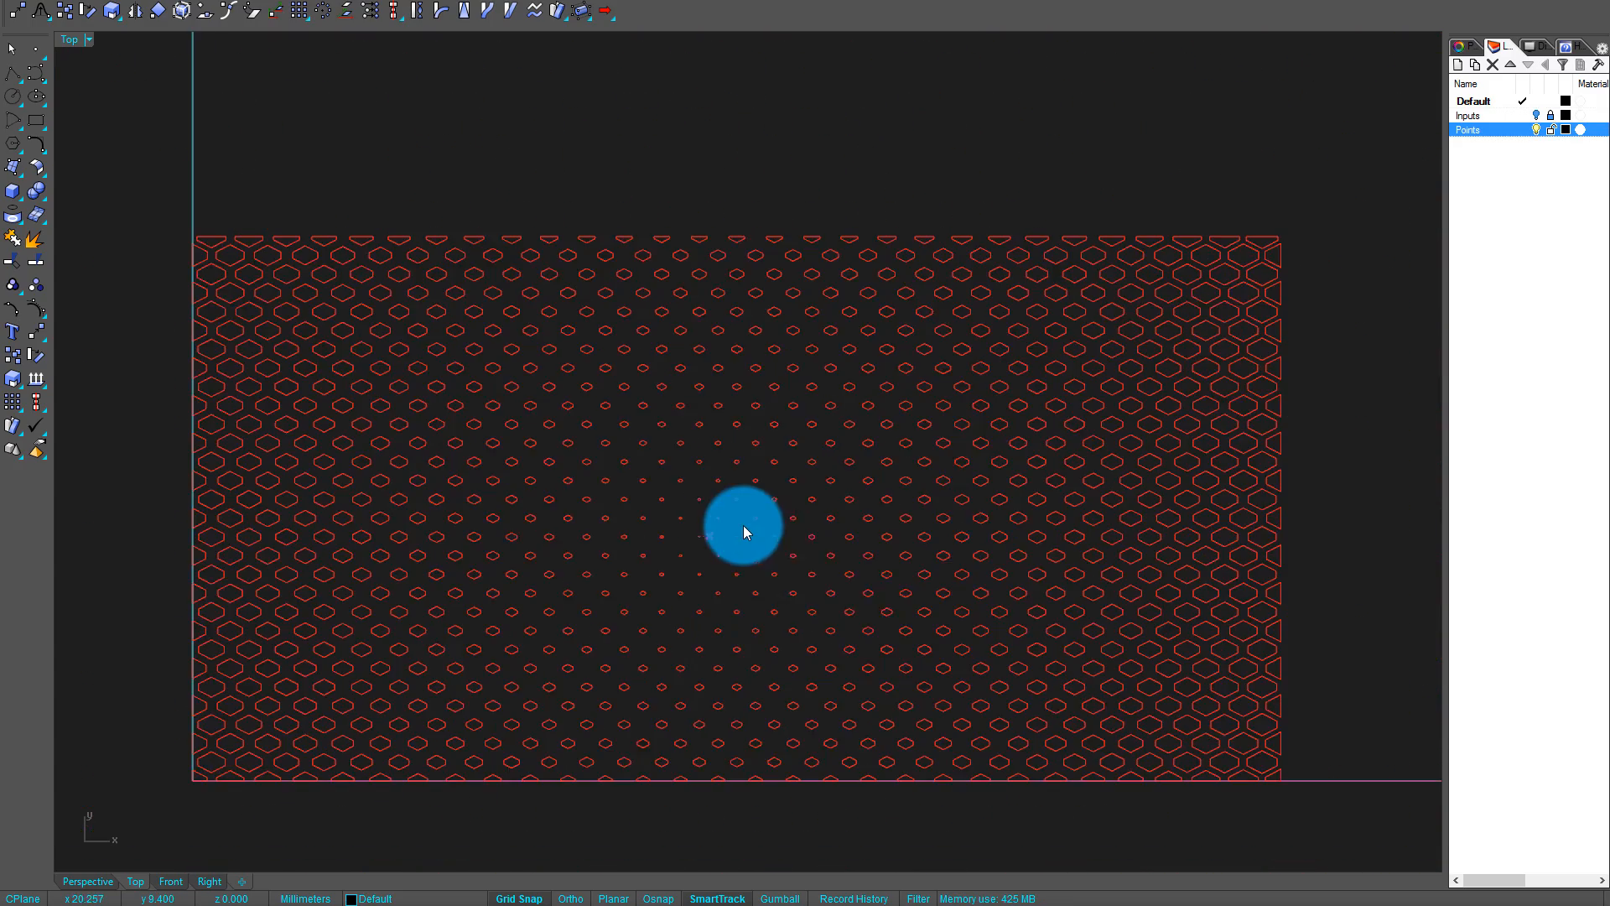
pyautogui.scroll(2, 880, 601)
pyautogui.scroll(-2, 868, 589)
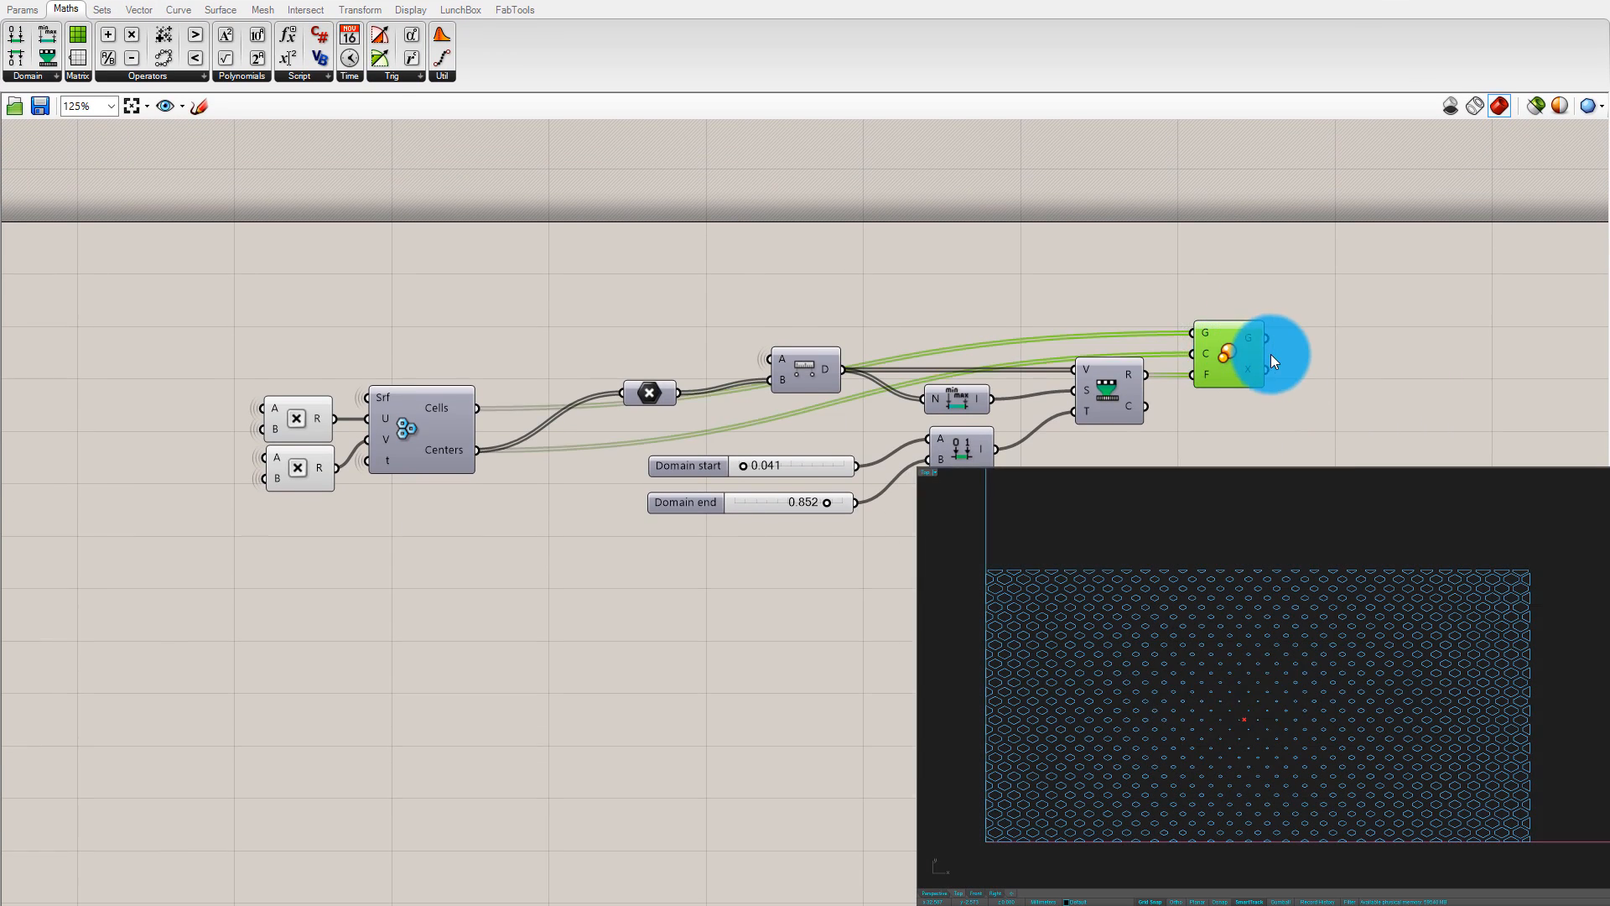
# Switch to Grasshopper and delete the Scale component
pyautogui.scroll(1, 1203, 336)
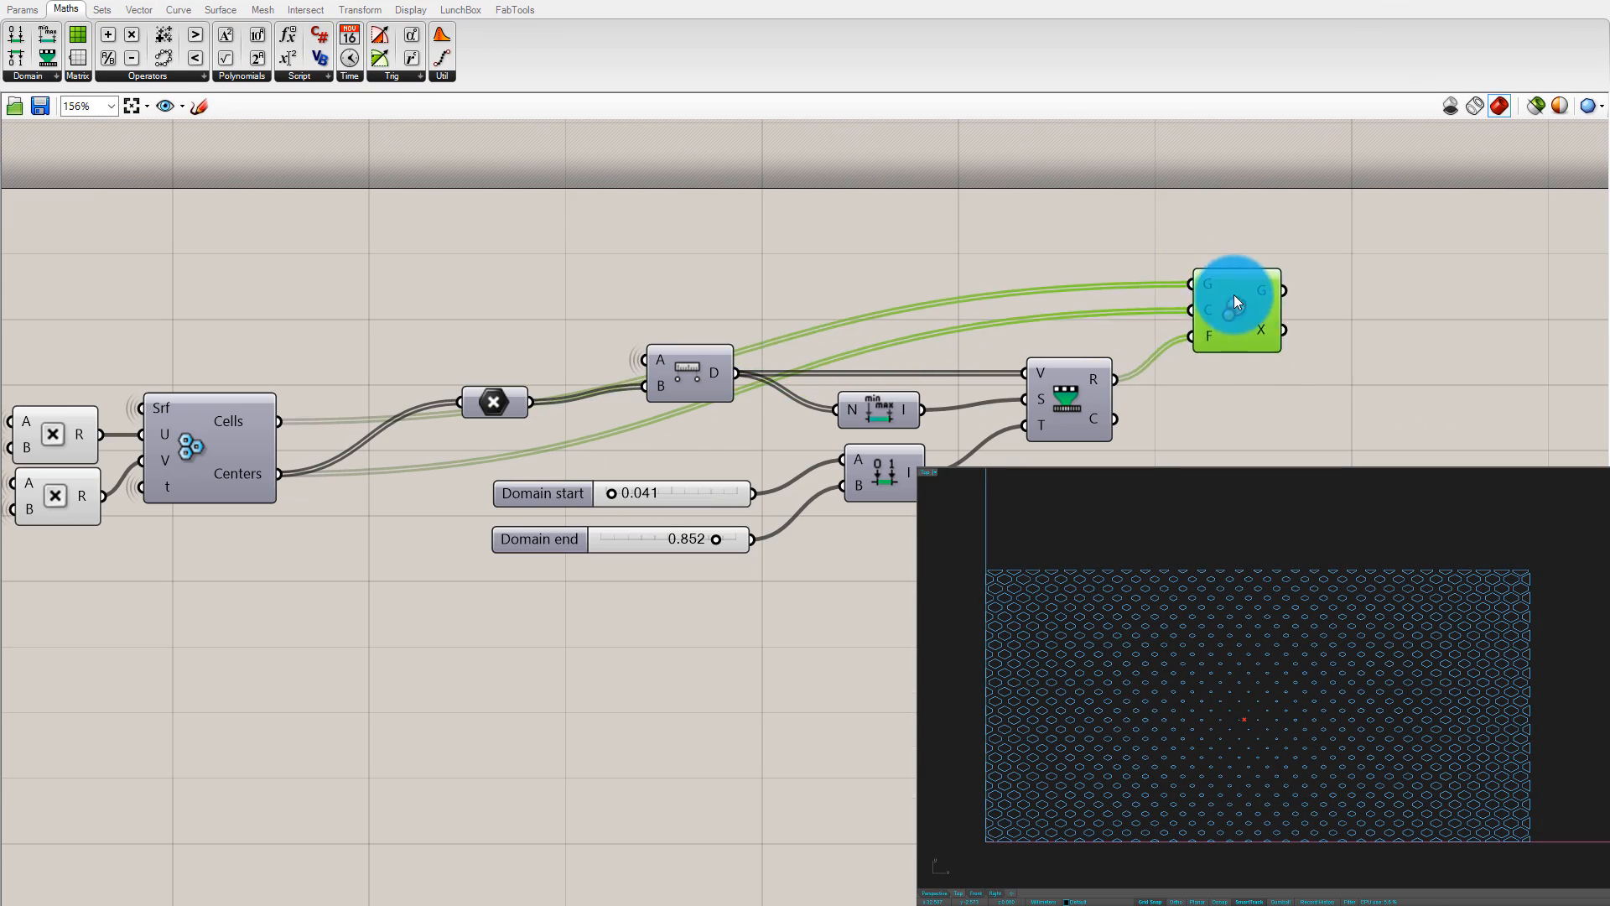
pyautogui.moveTo(1234, 300); pyautogui.dragTo(1261, 332)
pyautogui.click(1251, 370)
pyautogui.scroll(1, 1251, 323)
pyautogui.scroll(-2, 1248, 344)
pyautogui.scroll(2, 1250, 340)
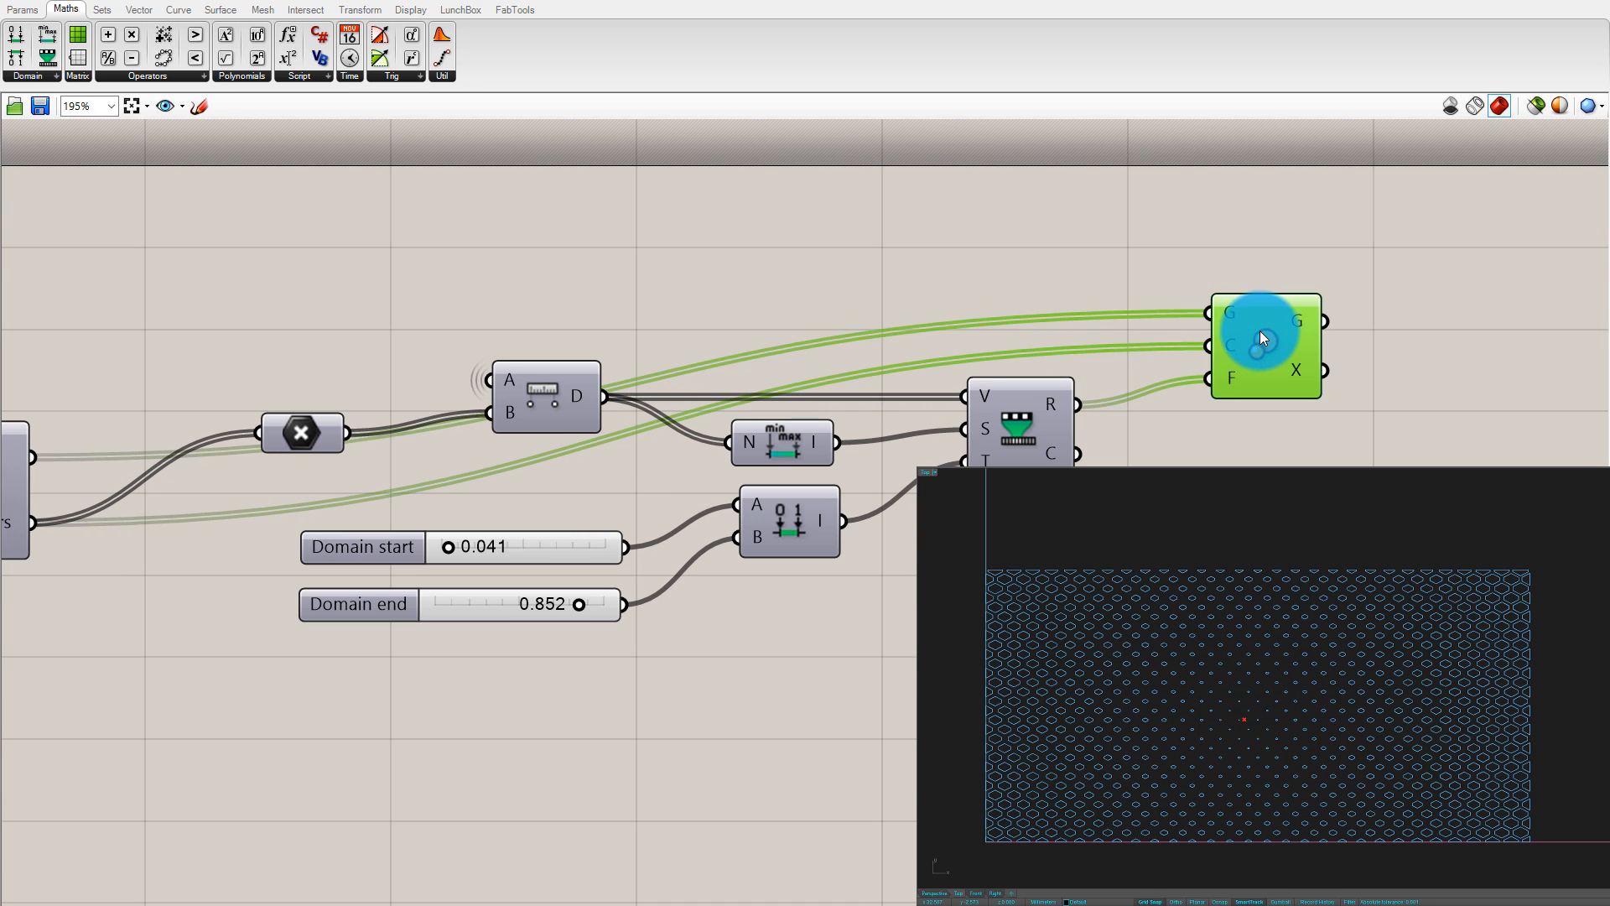
pyautogui.press('Delete')
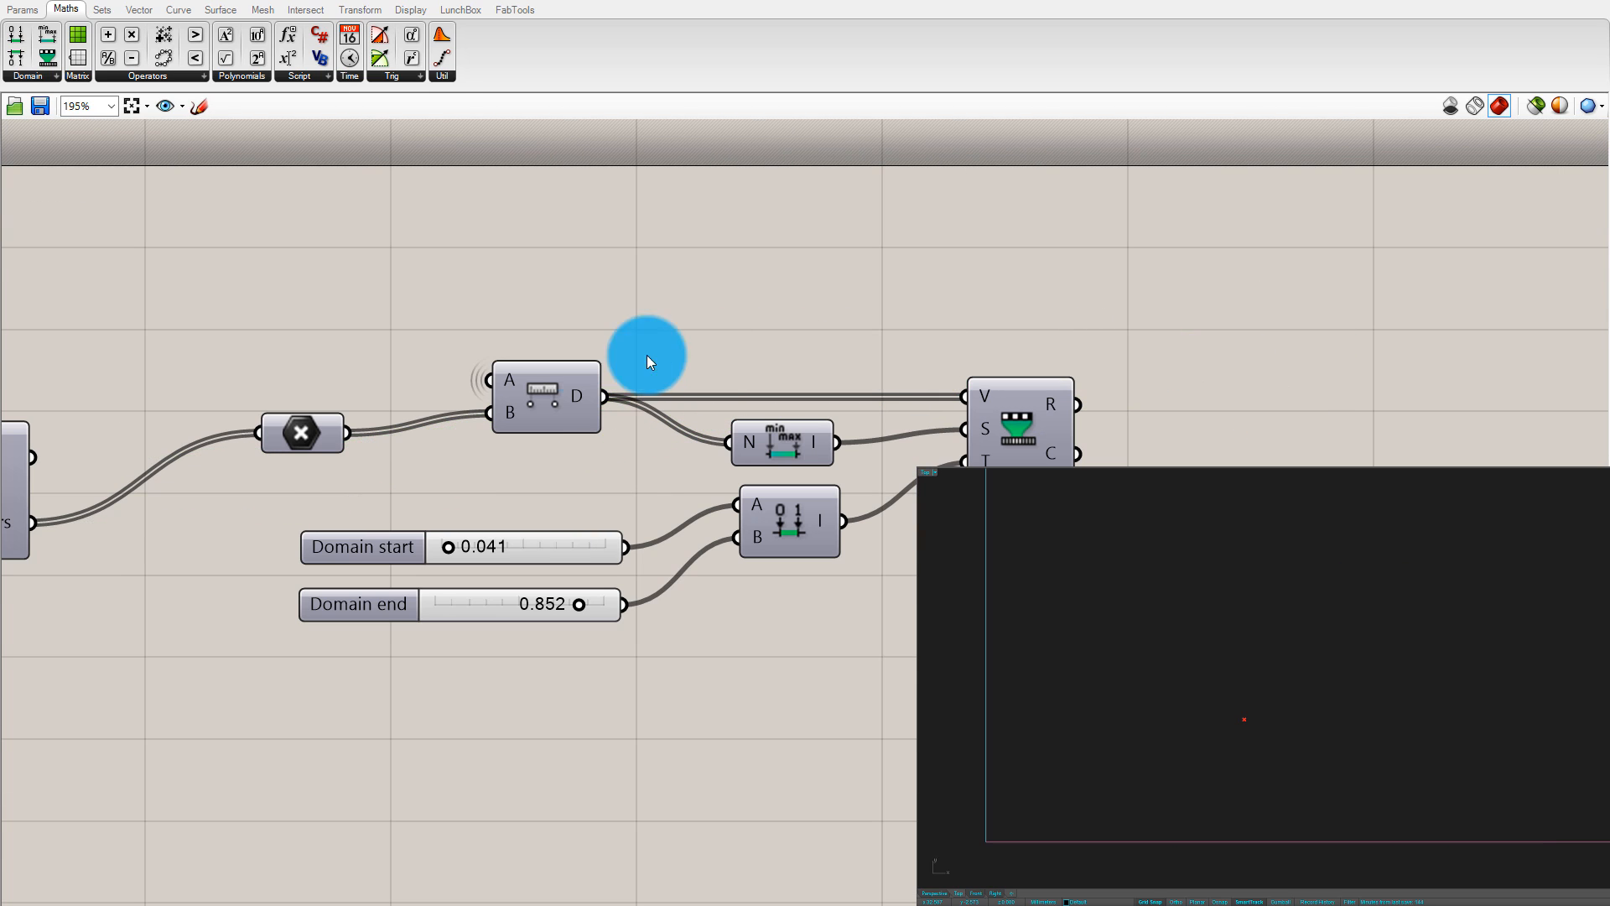
# Show the Hexagon Cells component's preview of cells and centers, and hide it again
pyautogui.scroll(-2, 841, 359)
pyautogui.scroll(2, 194, 503)
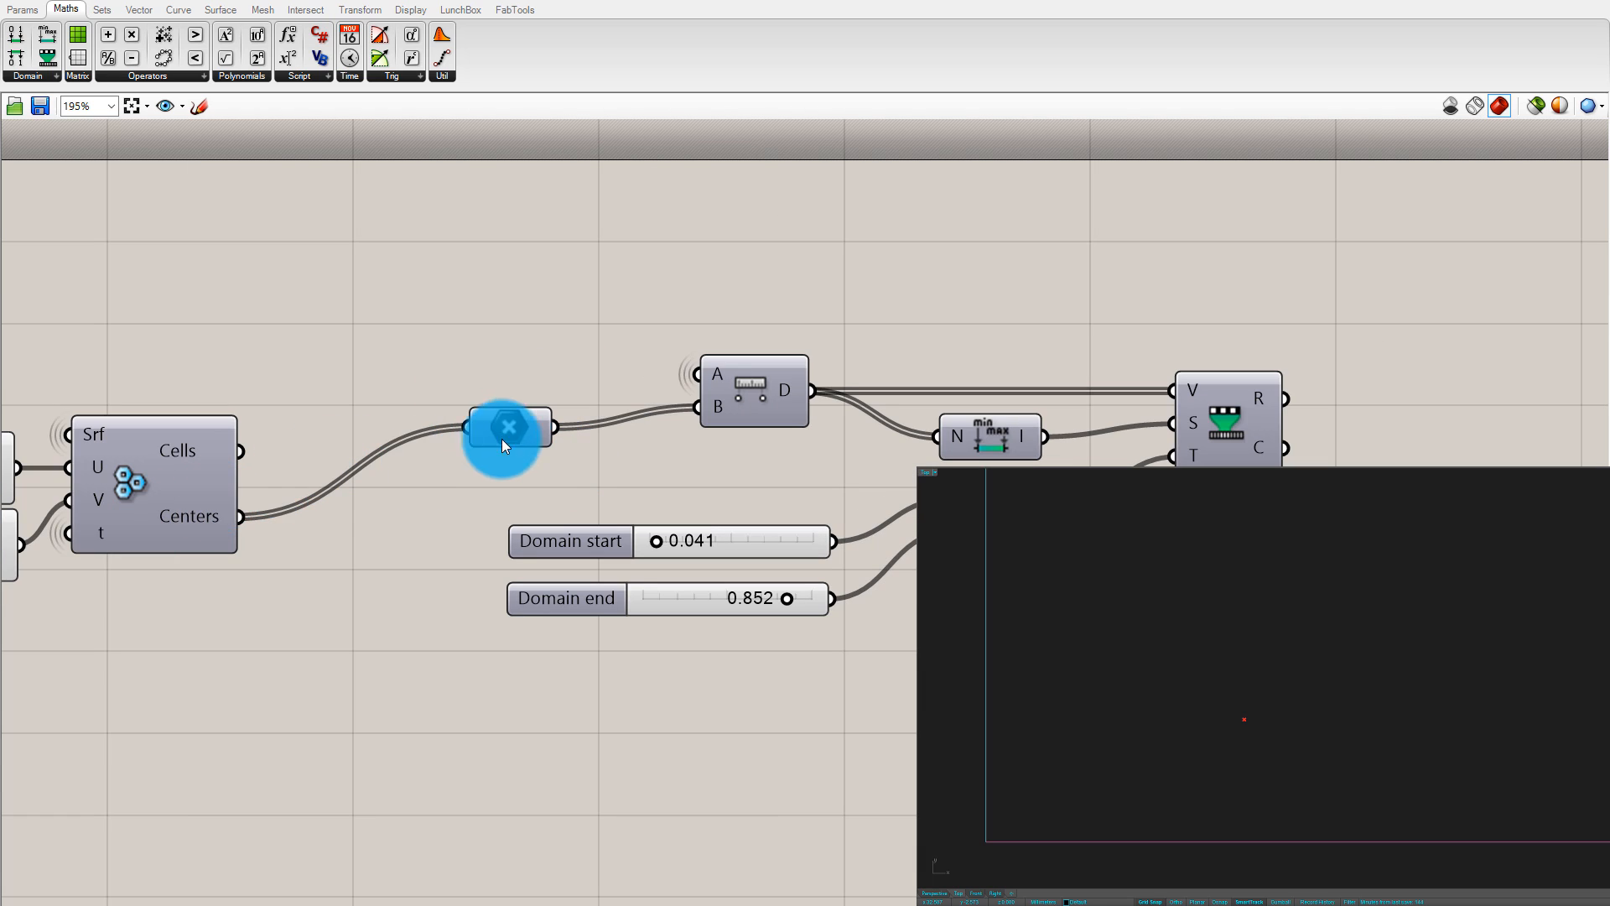
pyautogui.click(206, 510)
pyautogui.click(665, 290)
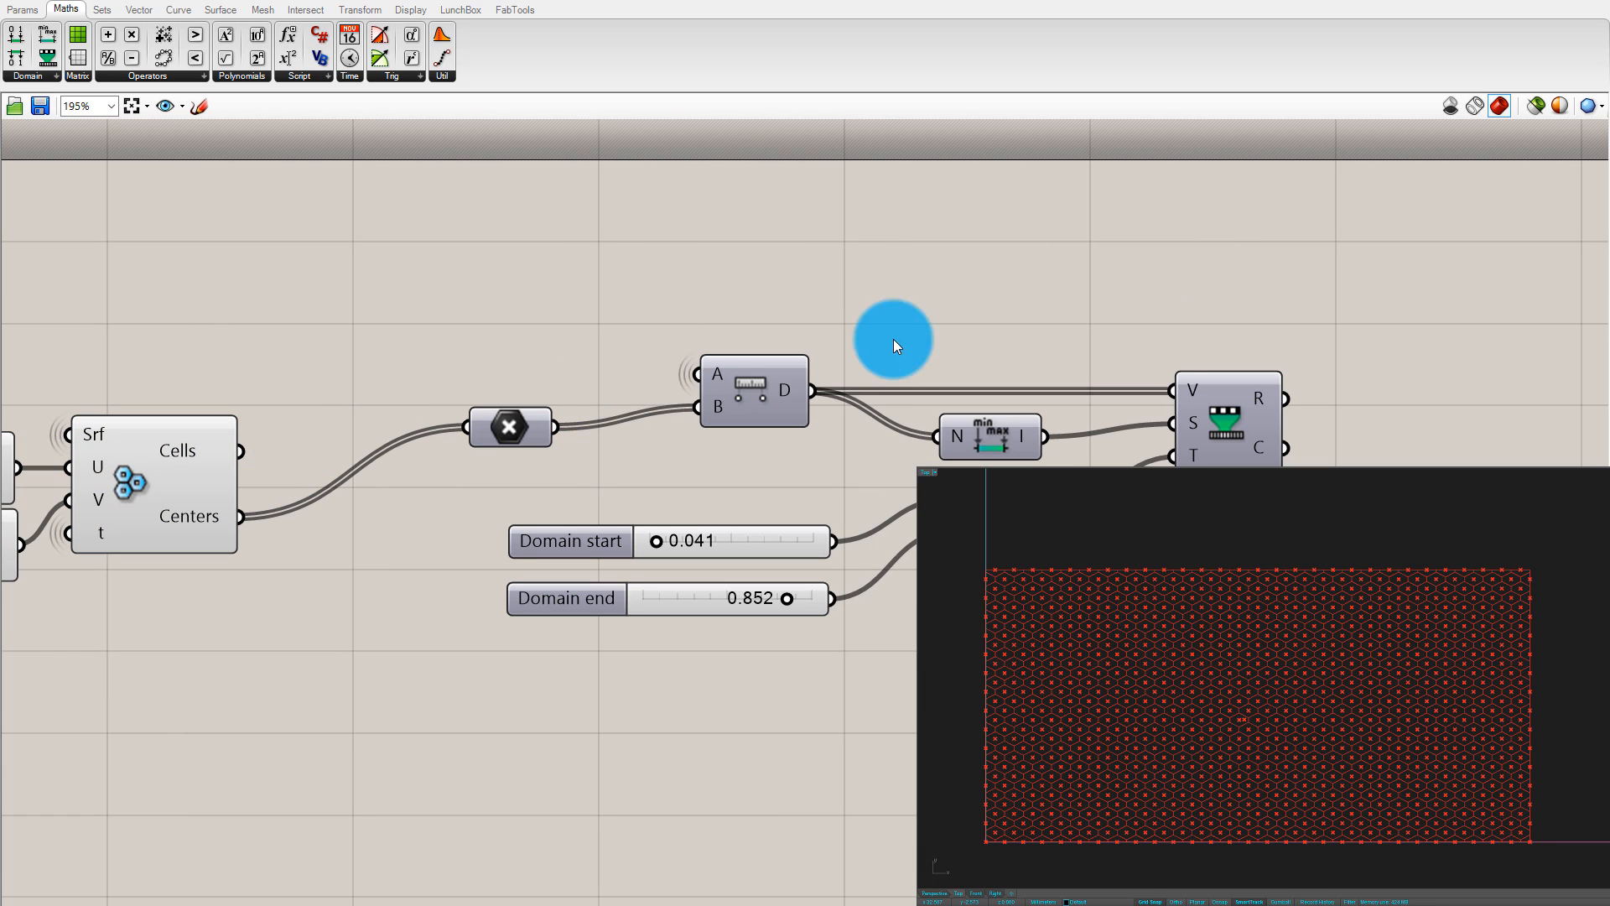
pyautogui.click(223, 446)
pyautogui.middleClick(223, 446)
pyautogui.click(264, 411)
pyautogui.click(394, 324)
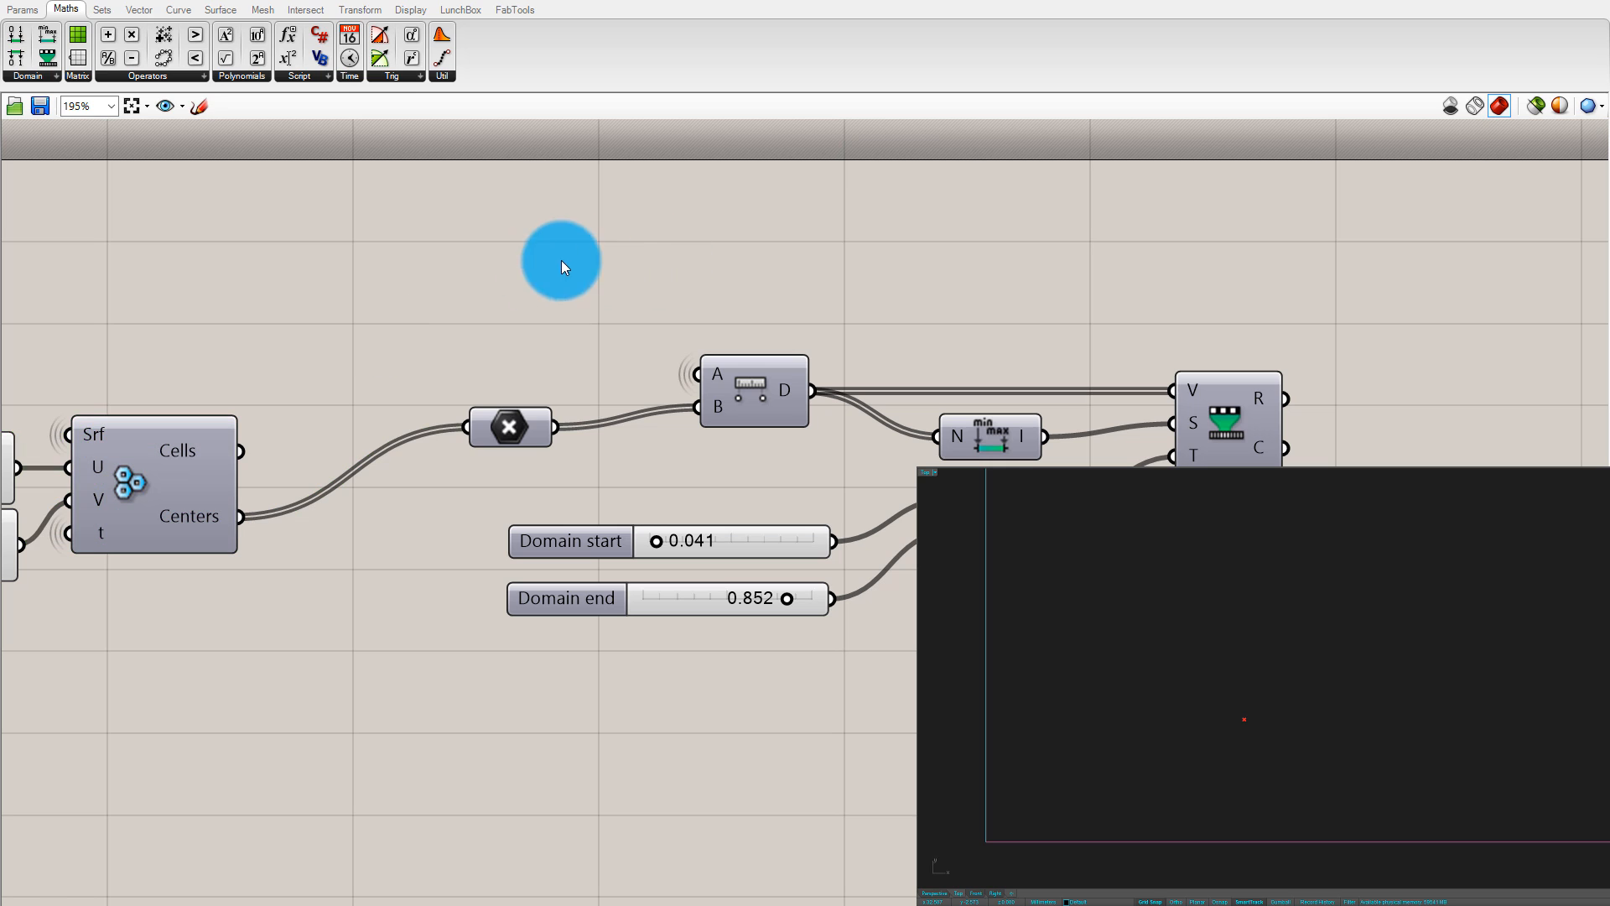
# Add a Curve parameter and connect the Hexagon Cells component's Cells output to it
pyautogui.doubleClick(621, 259)
pyautogui.write('ce')
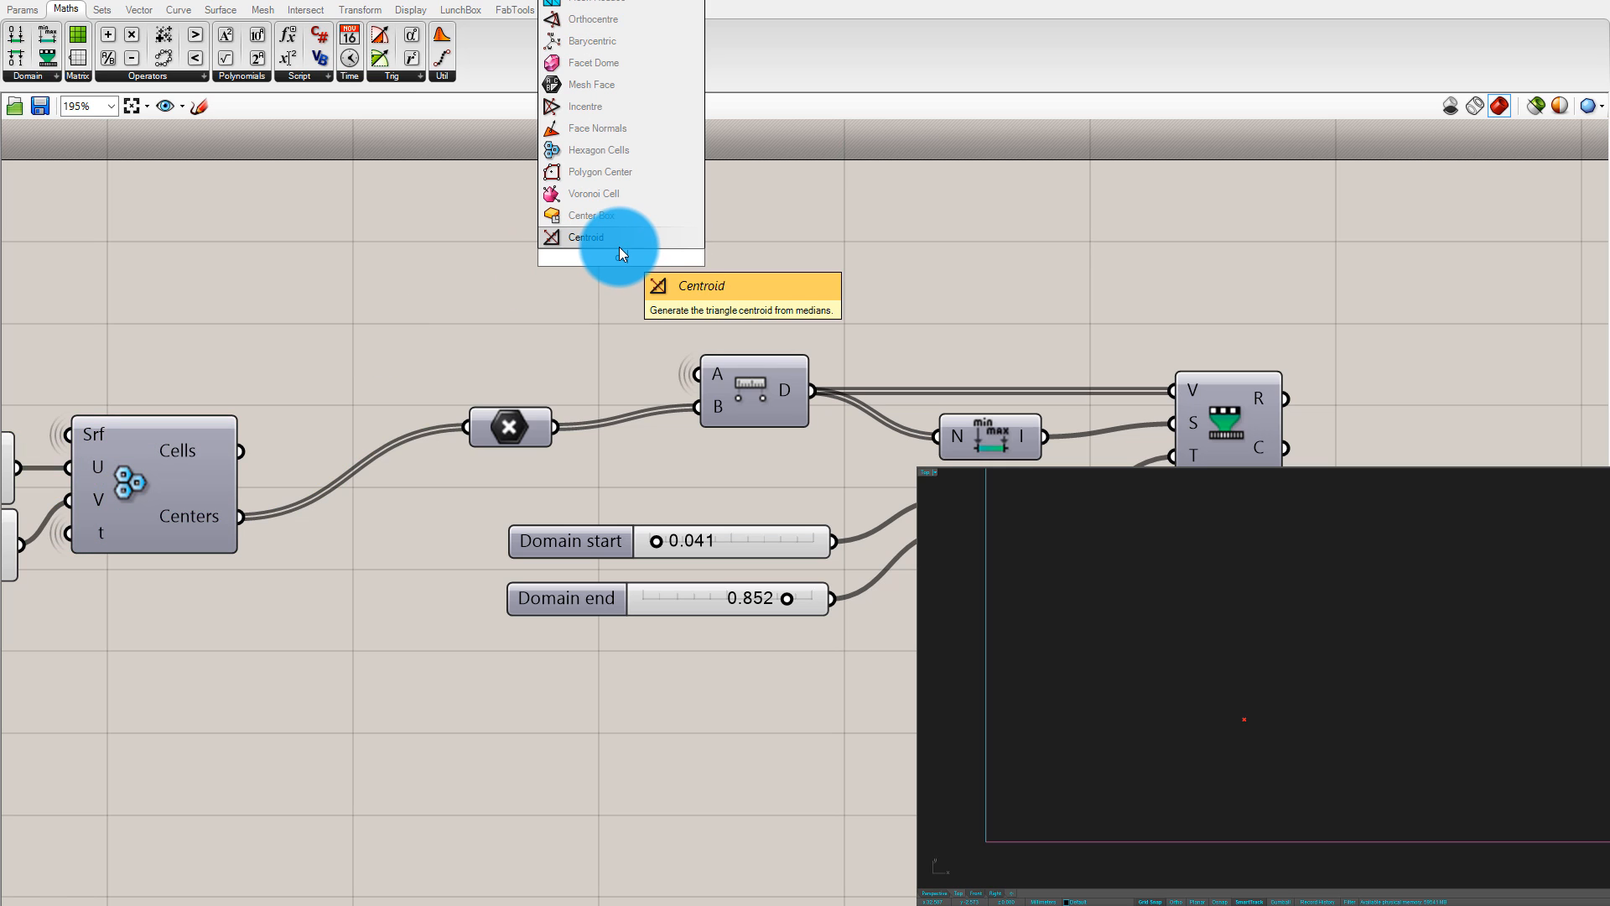
pyautogui.doubleClick(956, 188)
pyautogui.write('cu')
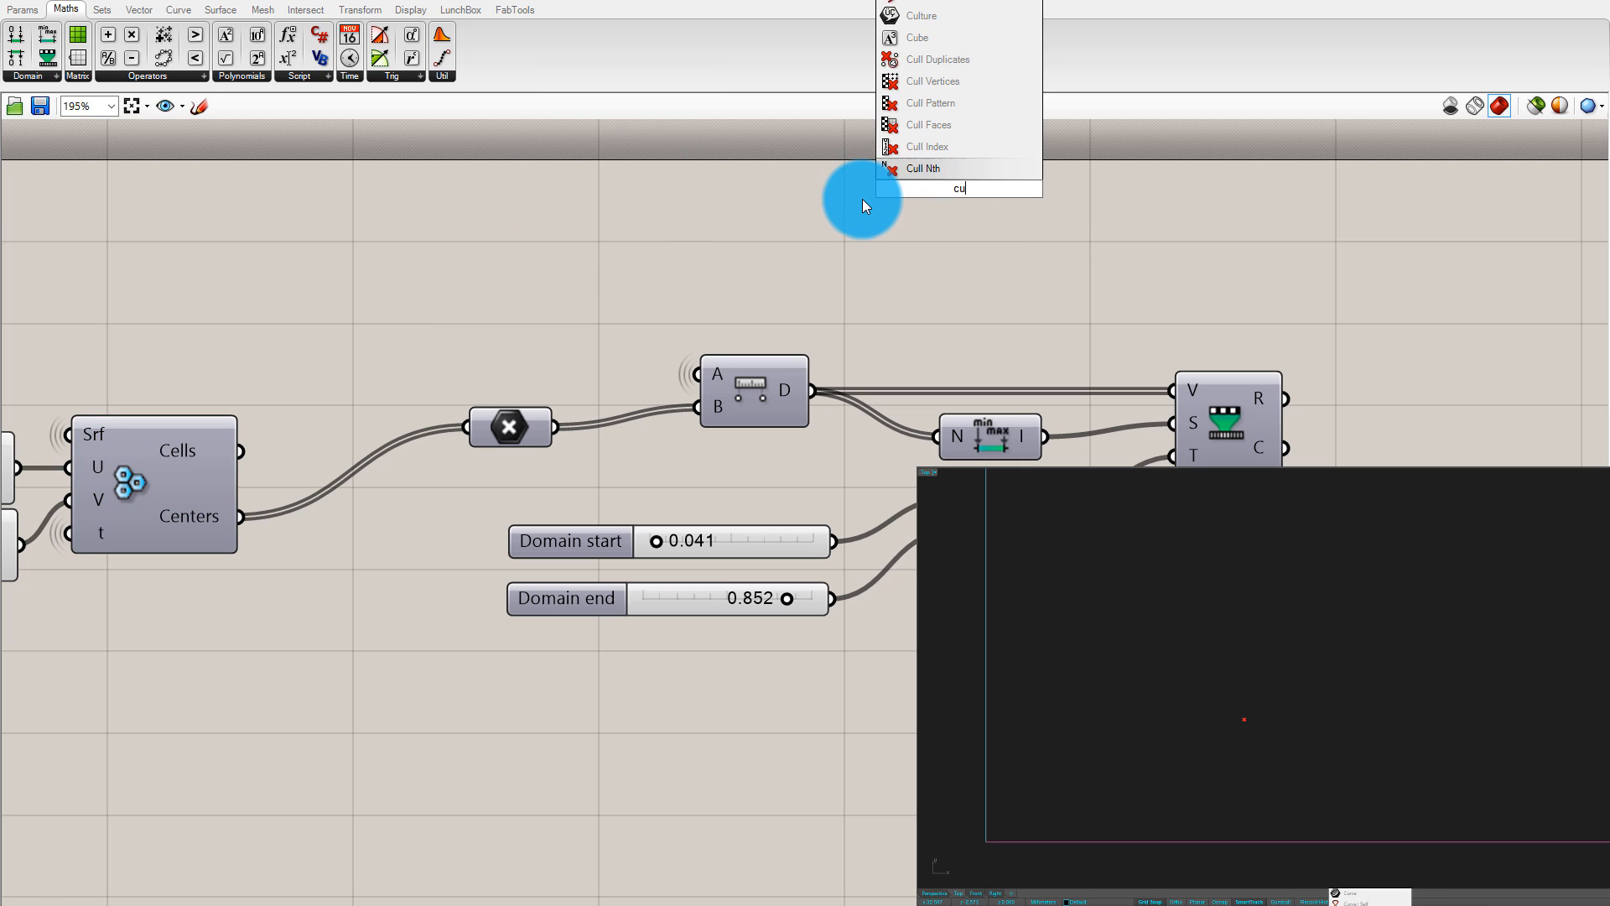
pyautogui.write('rv')
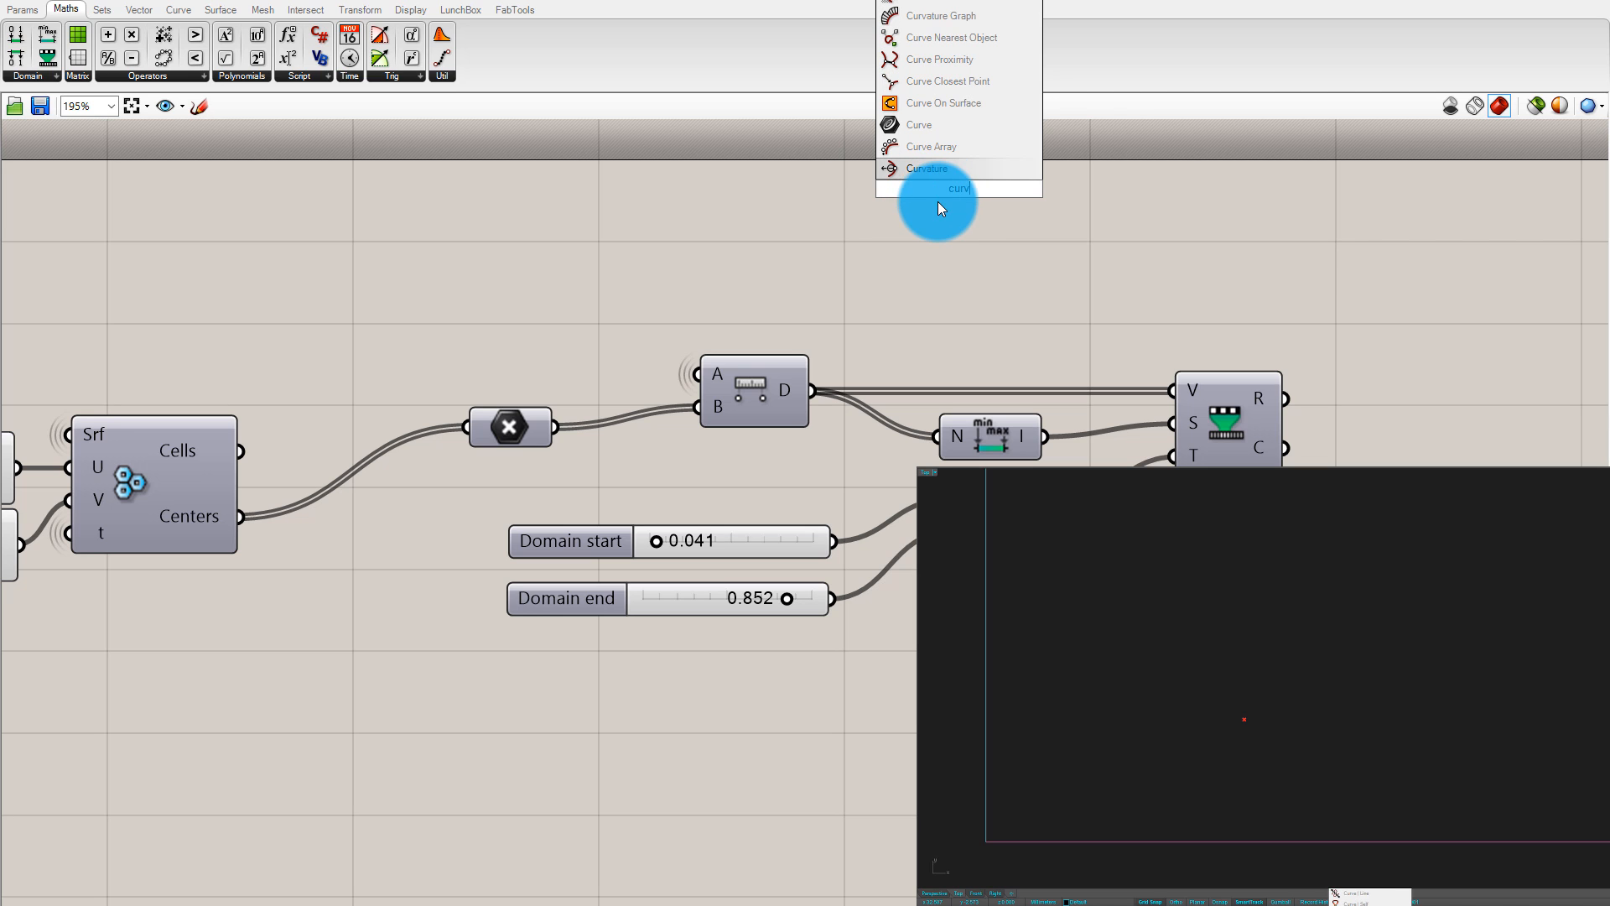
pyautogui.click(944, 133)
pyautogui.moveTo(241, 451); pyautogui.dragTo(912, 188)
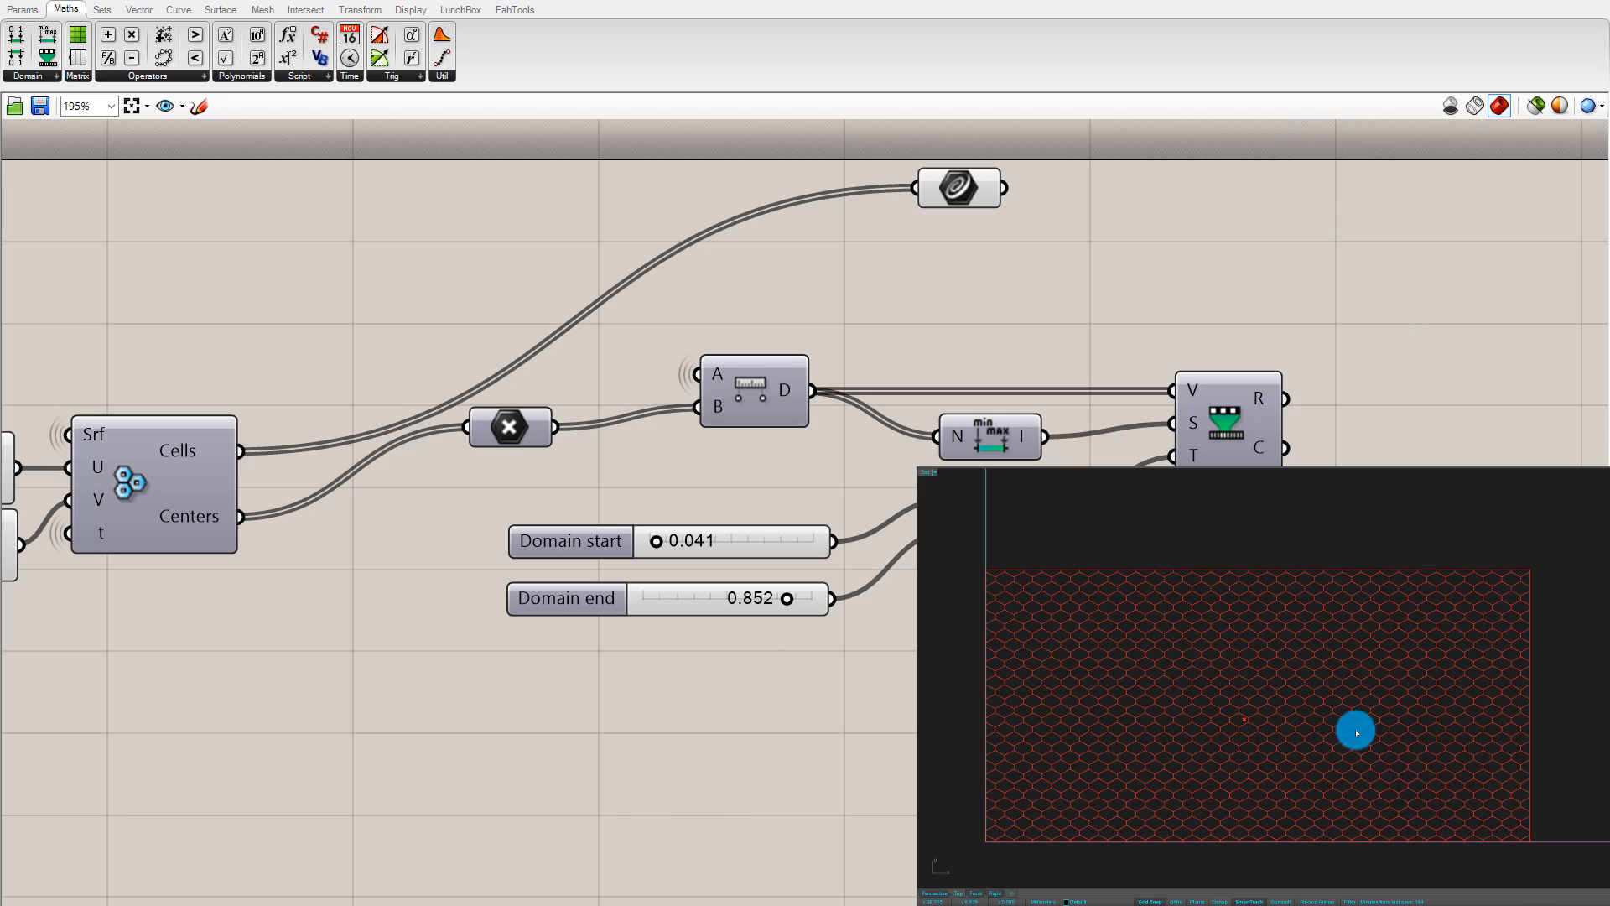
# Move the Curve parameter above Remap Numbers and examine the unscaled hexagon grid around the attractor point
pyautogui.scroll(3, 1269, 721)
pyautogui.scroll(-3, 1269, 721)
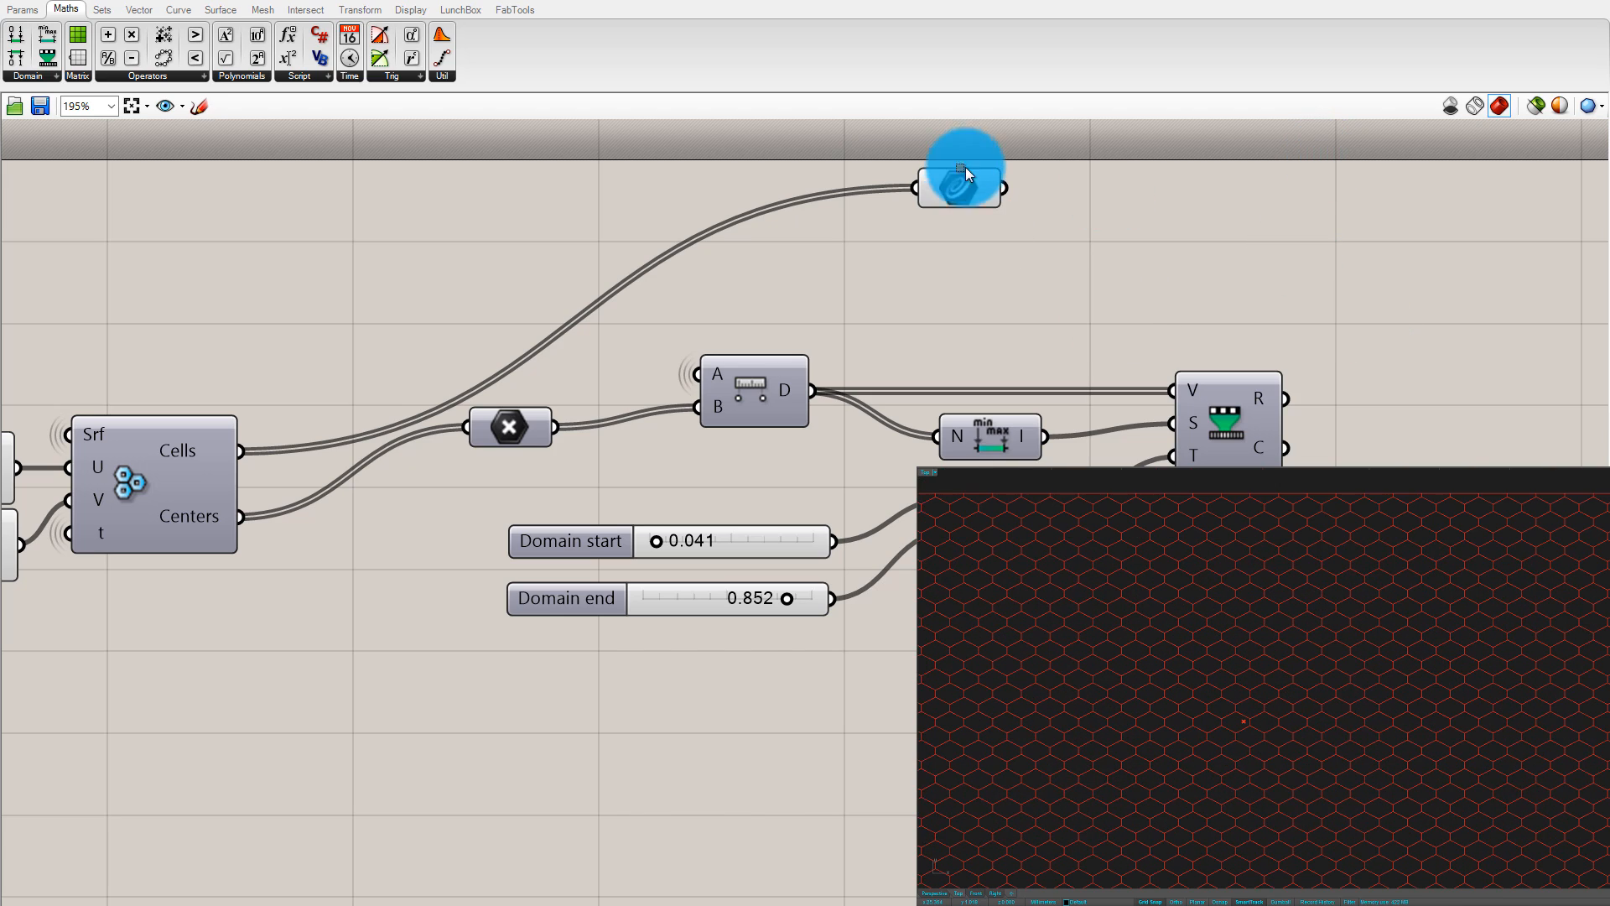
pyautogui.moveTo(965, 167); pyautogui.dragTo(1130, 187)
pyautogui.moveTo(1254, 736)
pyautogui.mouseDown(button='right')
pyautogui.moveTo(1193, 737)
pyautogui.moveTo(1279, 737)
pyautogui.mouseUp(button='right')
pyautogui.scroll(-2, 1295, 715)
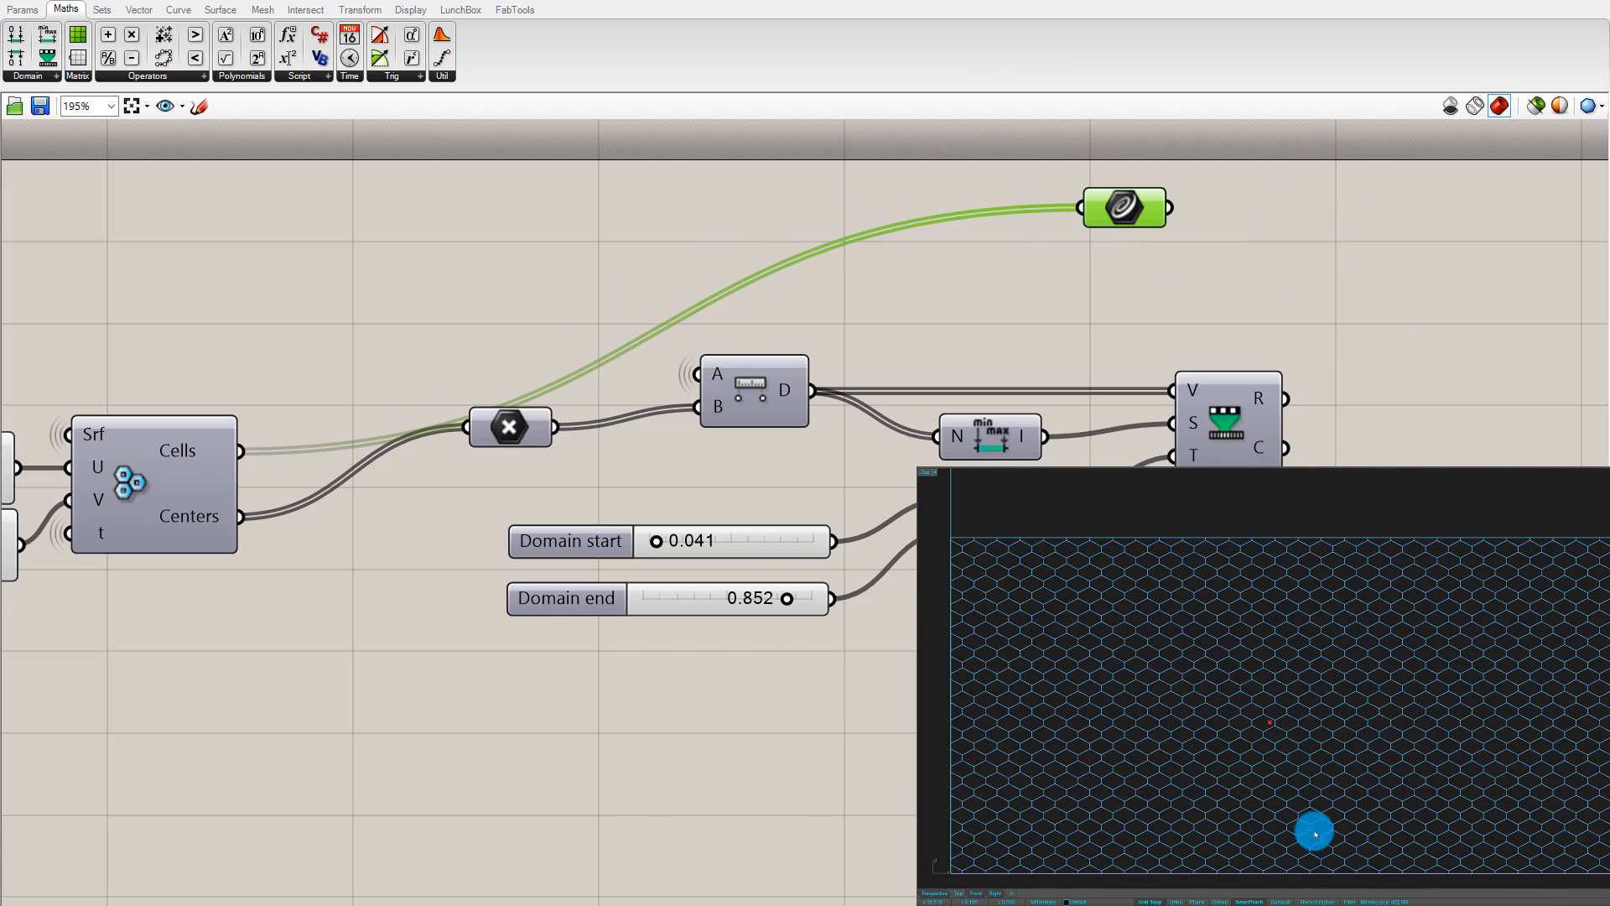
pyautogui.scroll(3, 1248, 428)
pyautogui.scroll(-2, 1258, 445)
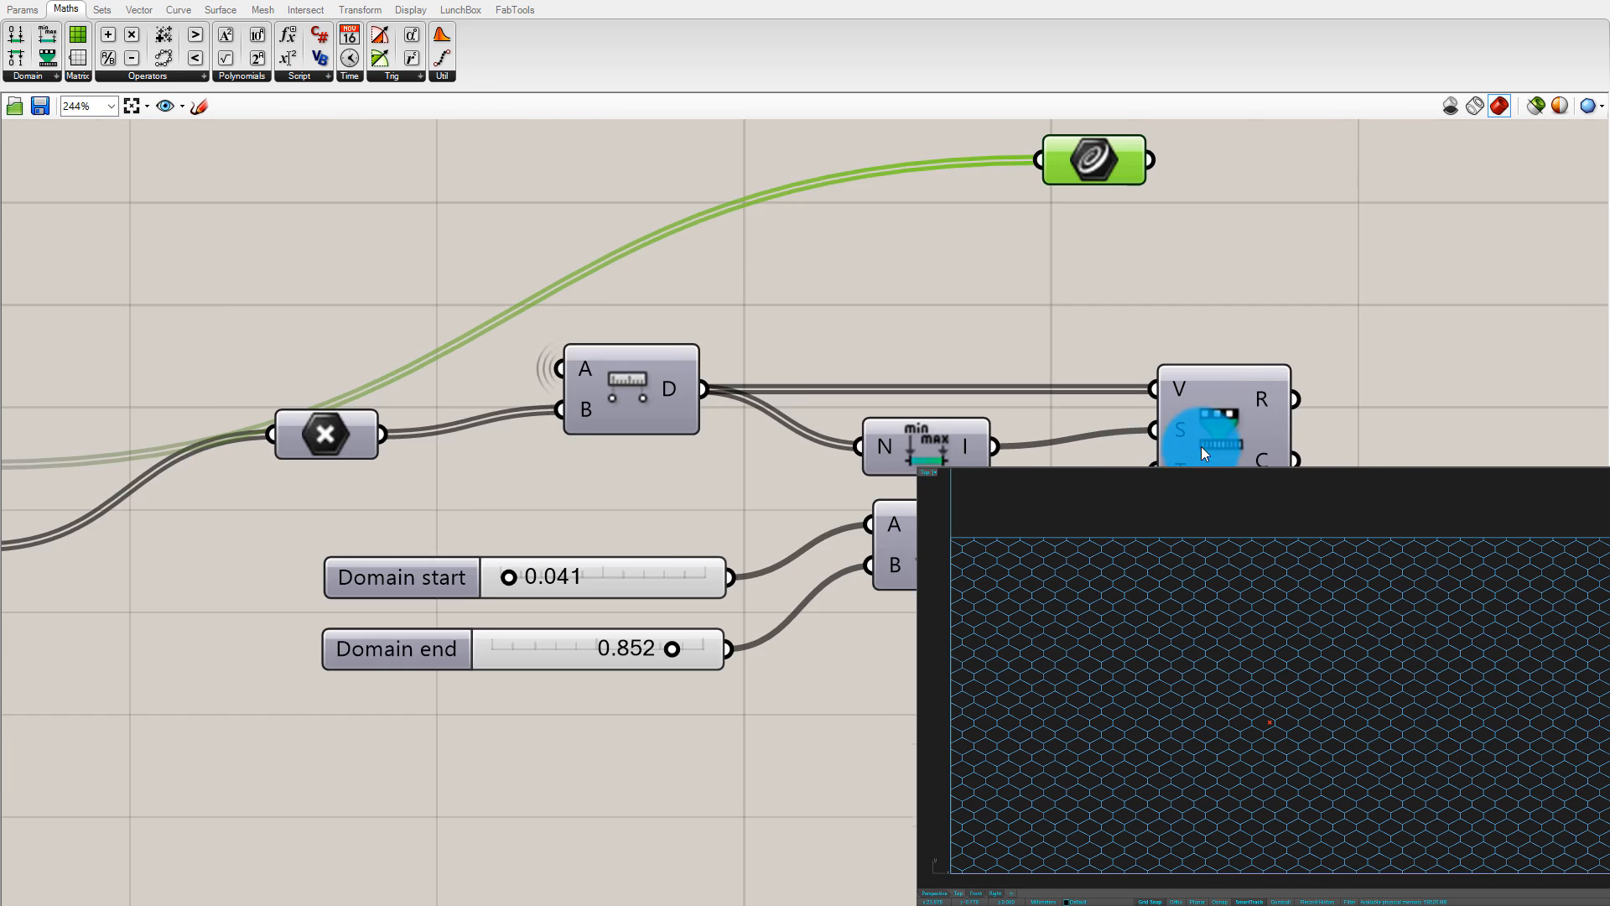
pyautogui.scroll(-1, 1200, 446)
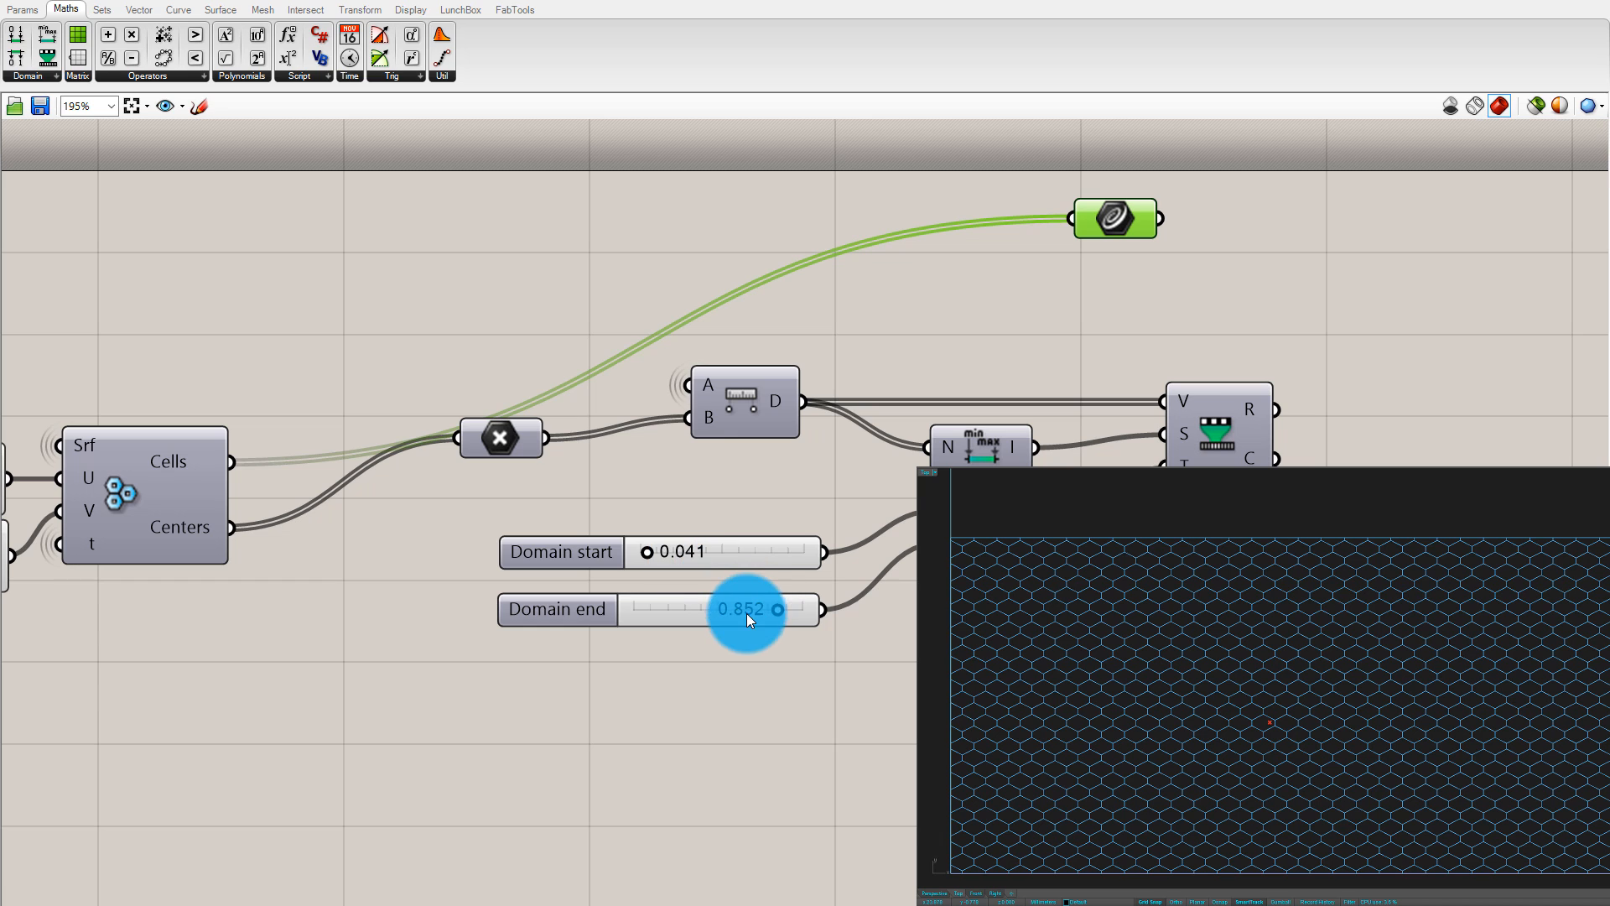
# Set Domain start to 0.000 and Domain end to 1.000, and place the Curve parameter above the Point parameter
pyautogui.moveTo(652, 562); pyautogui.dragTo(624, 553)
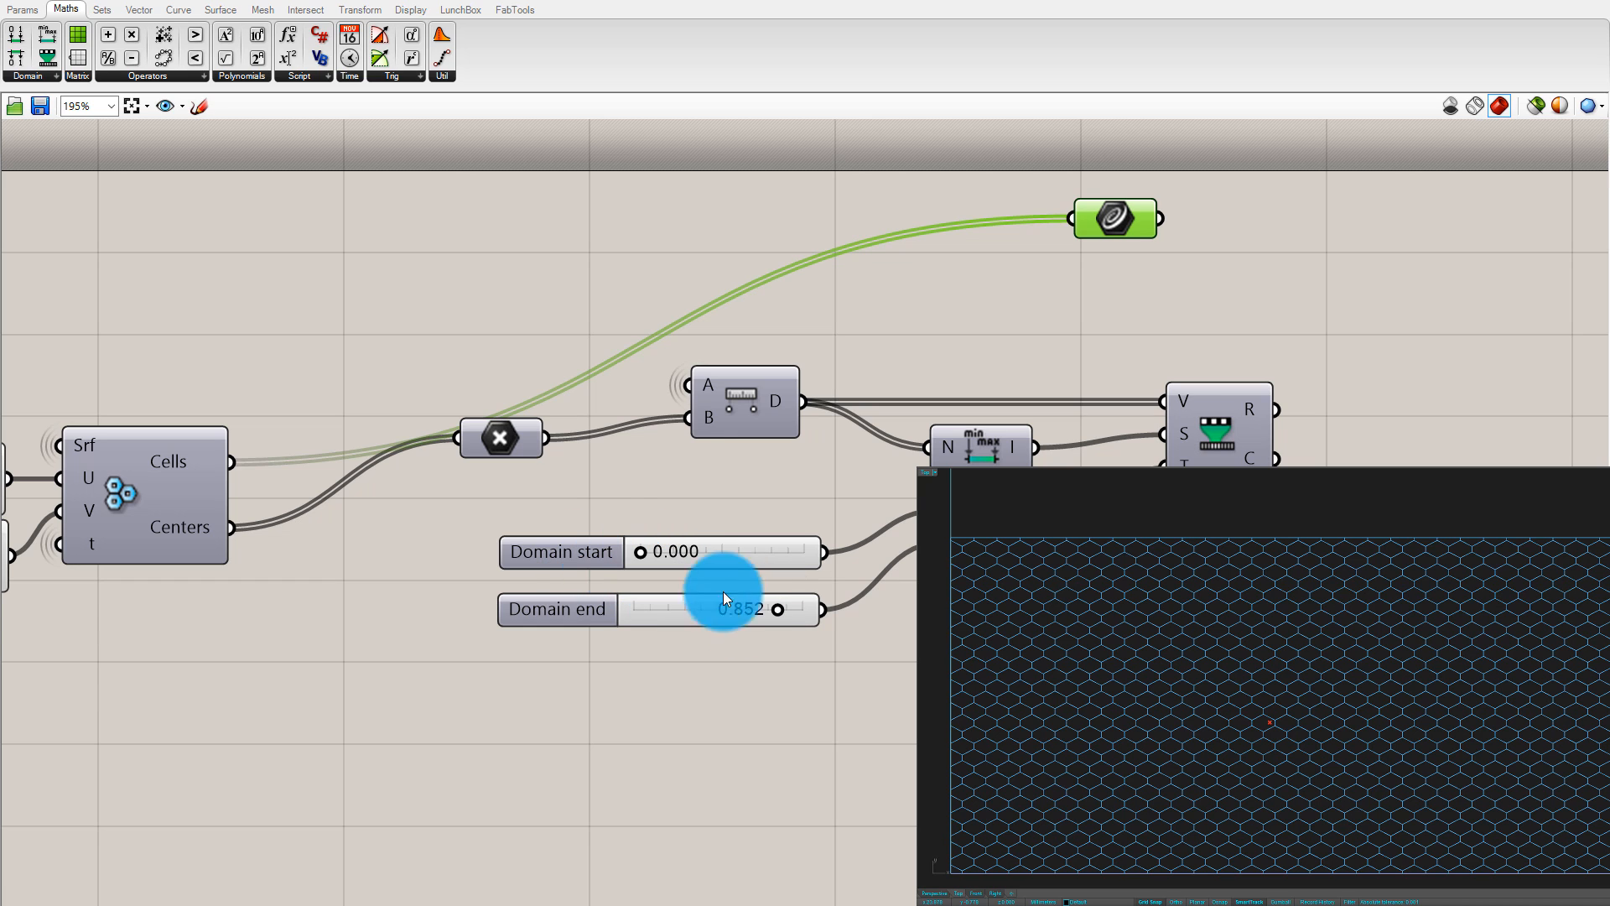
pyautogui.moveTo(776, 611)
pyautogui.mouseDown()
pyautogui.moveTo(848, 611)
pyautogui.moveTo(803, 604)
pyautogui.mouseUp()
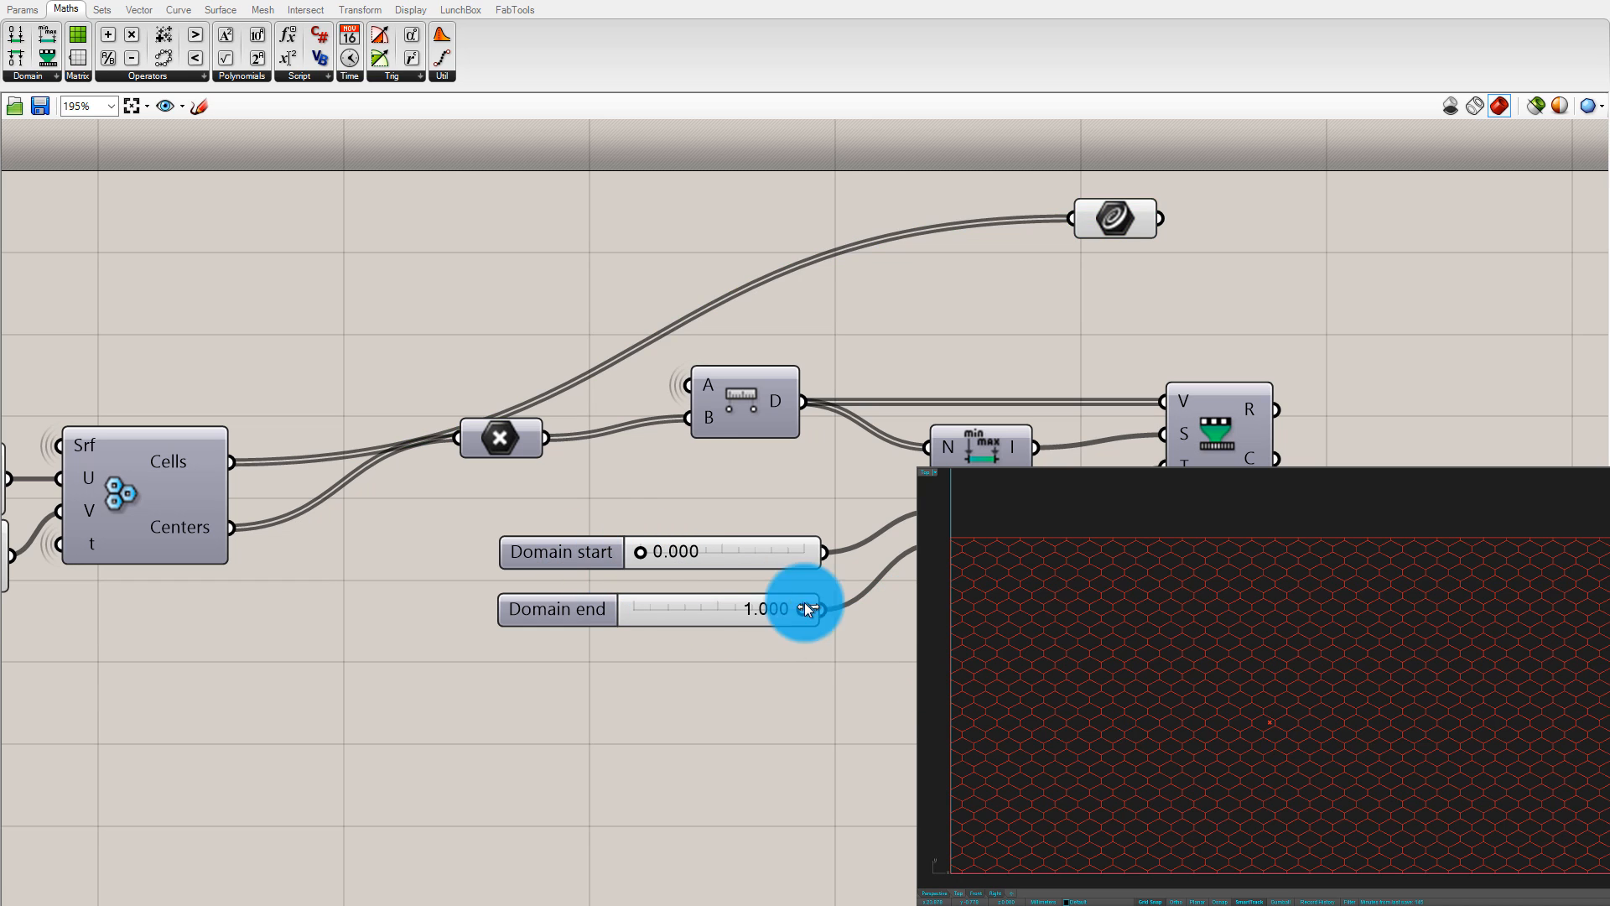
pyautogui.moveTo(725, 552); pyautogui.dragTo(730, 553)
pyautogui.click(1044, 295)
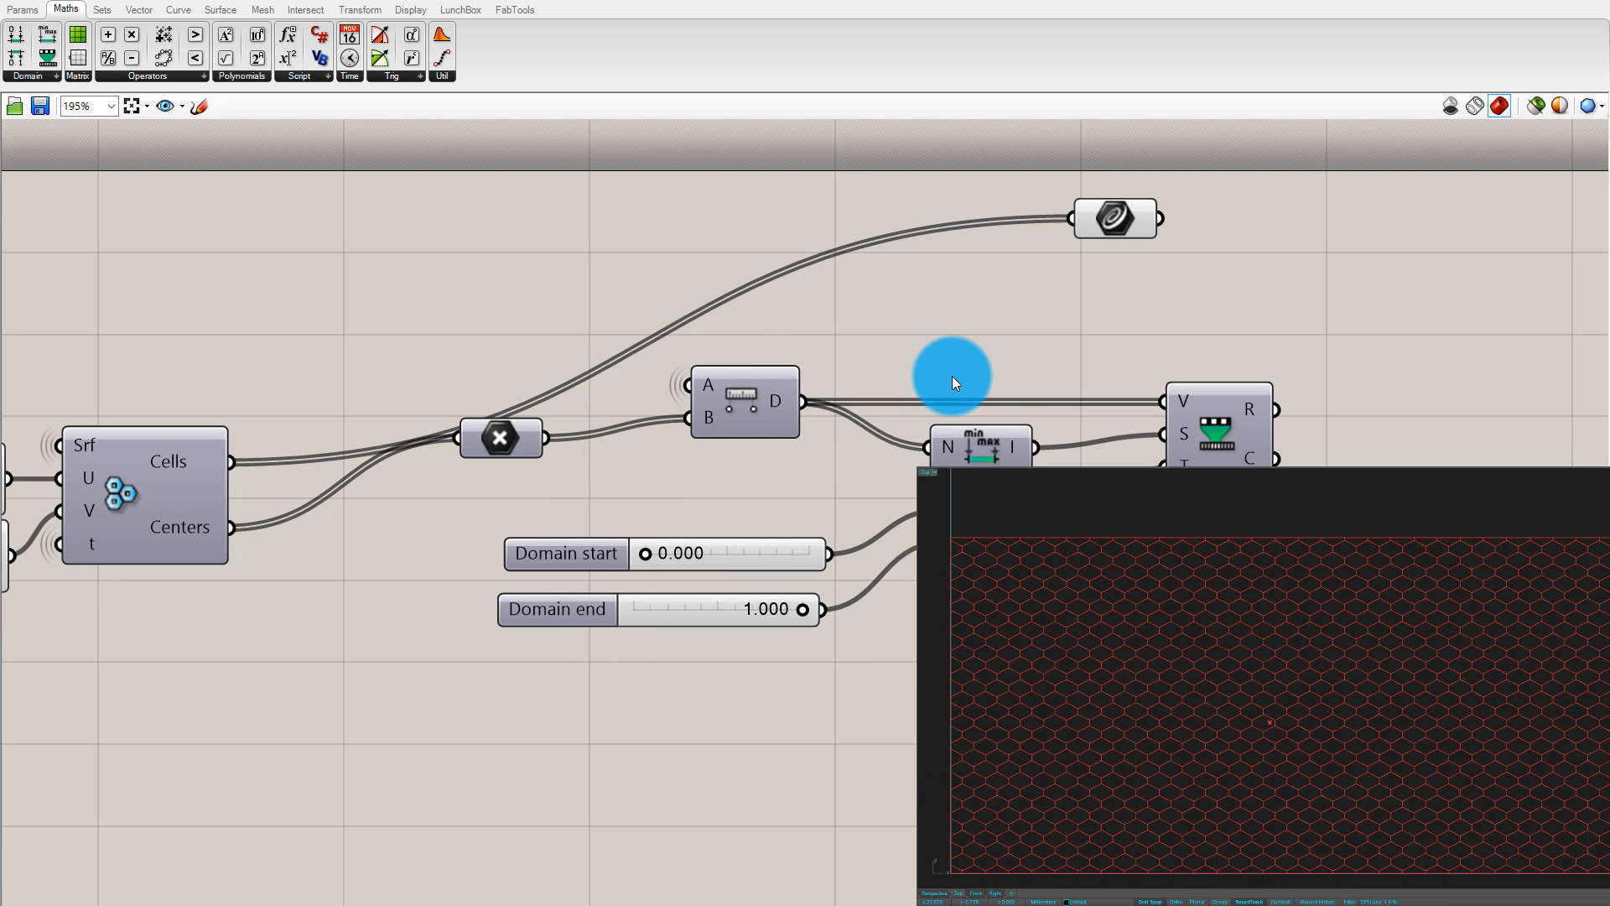
pyautogui.moveTo(1084, 203); pyautogui.dragTo(499, 231)
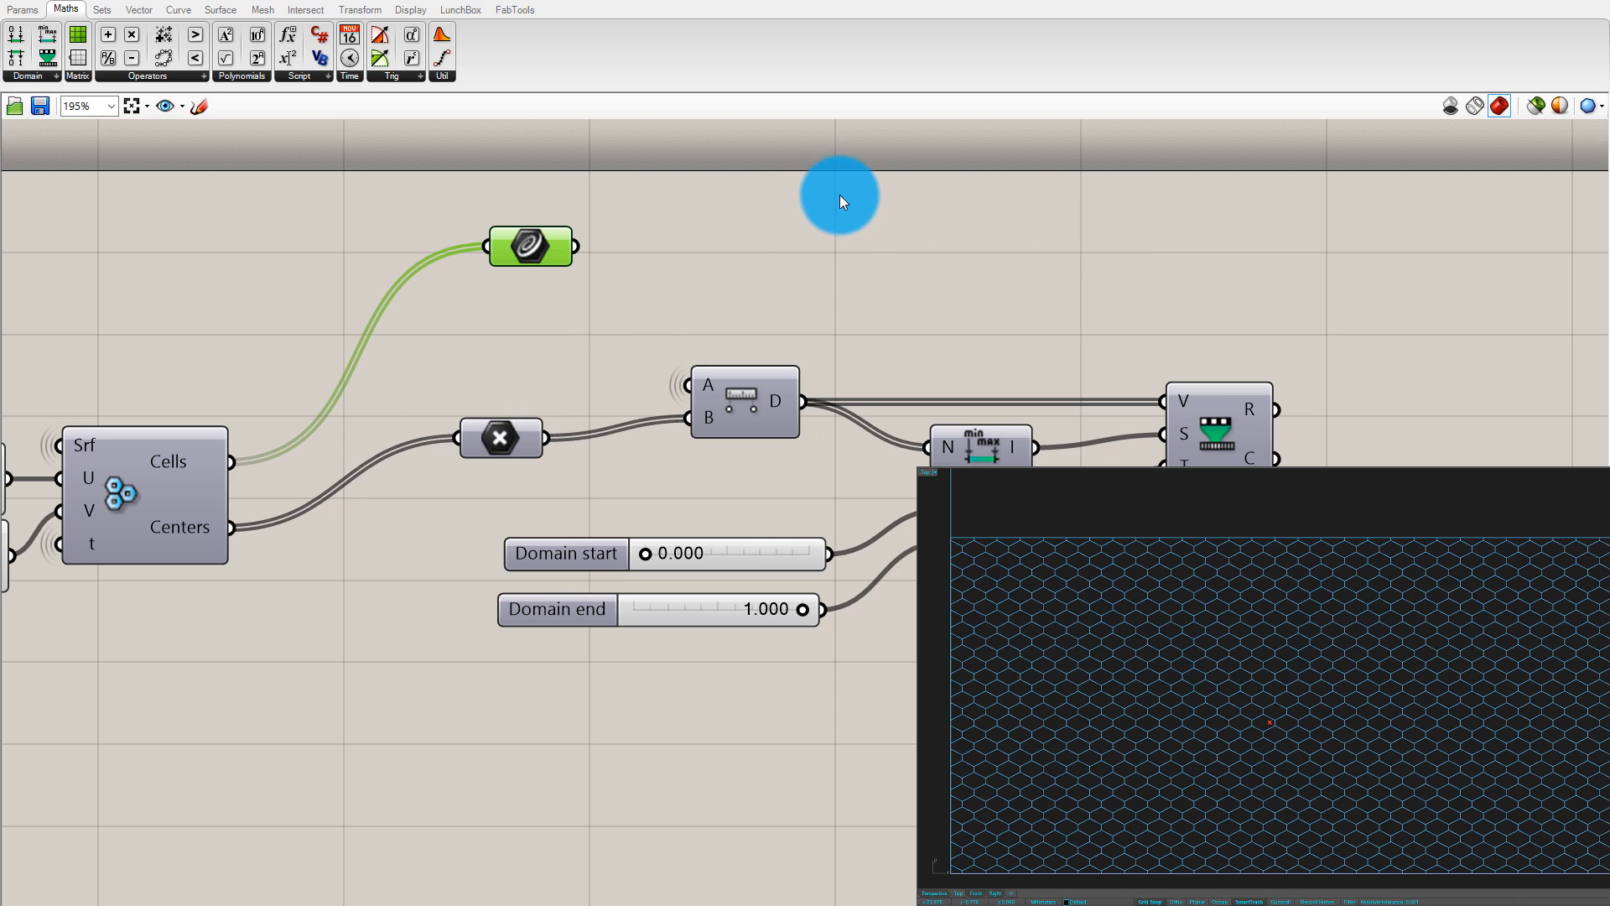
pyautogui.click(862, 205)
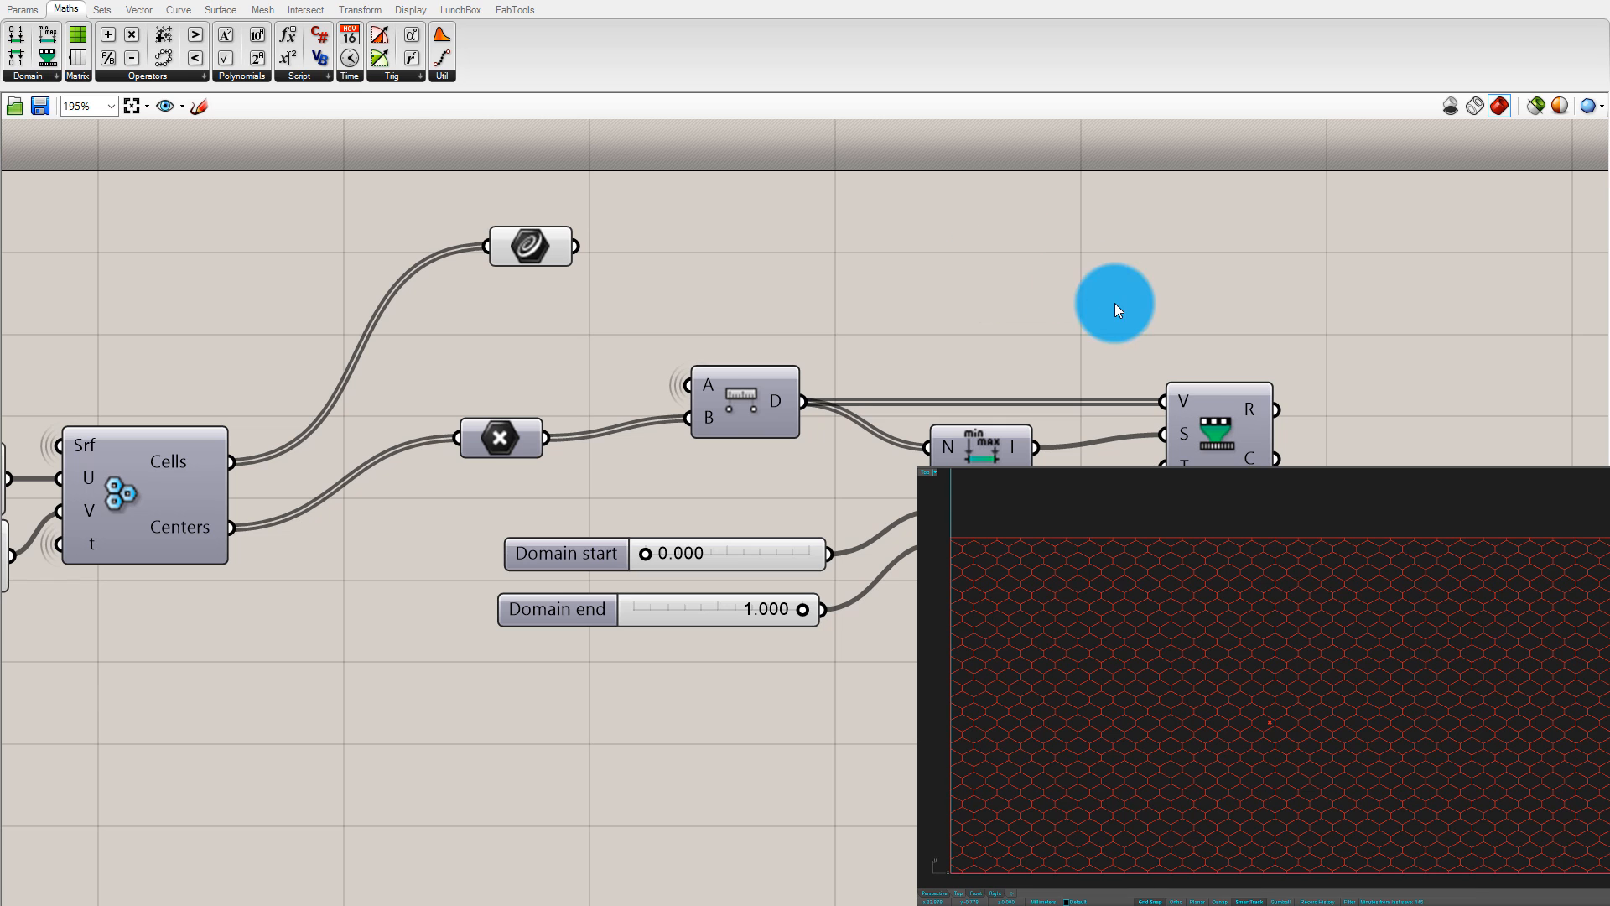
# Add a Panel beside Remap Numbers and connect the R output to it
pyautogui.click(23, 8)
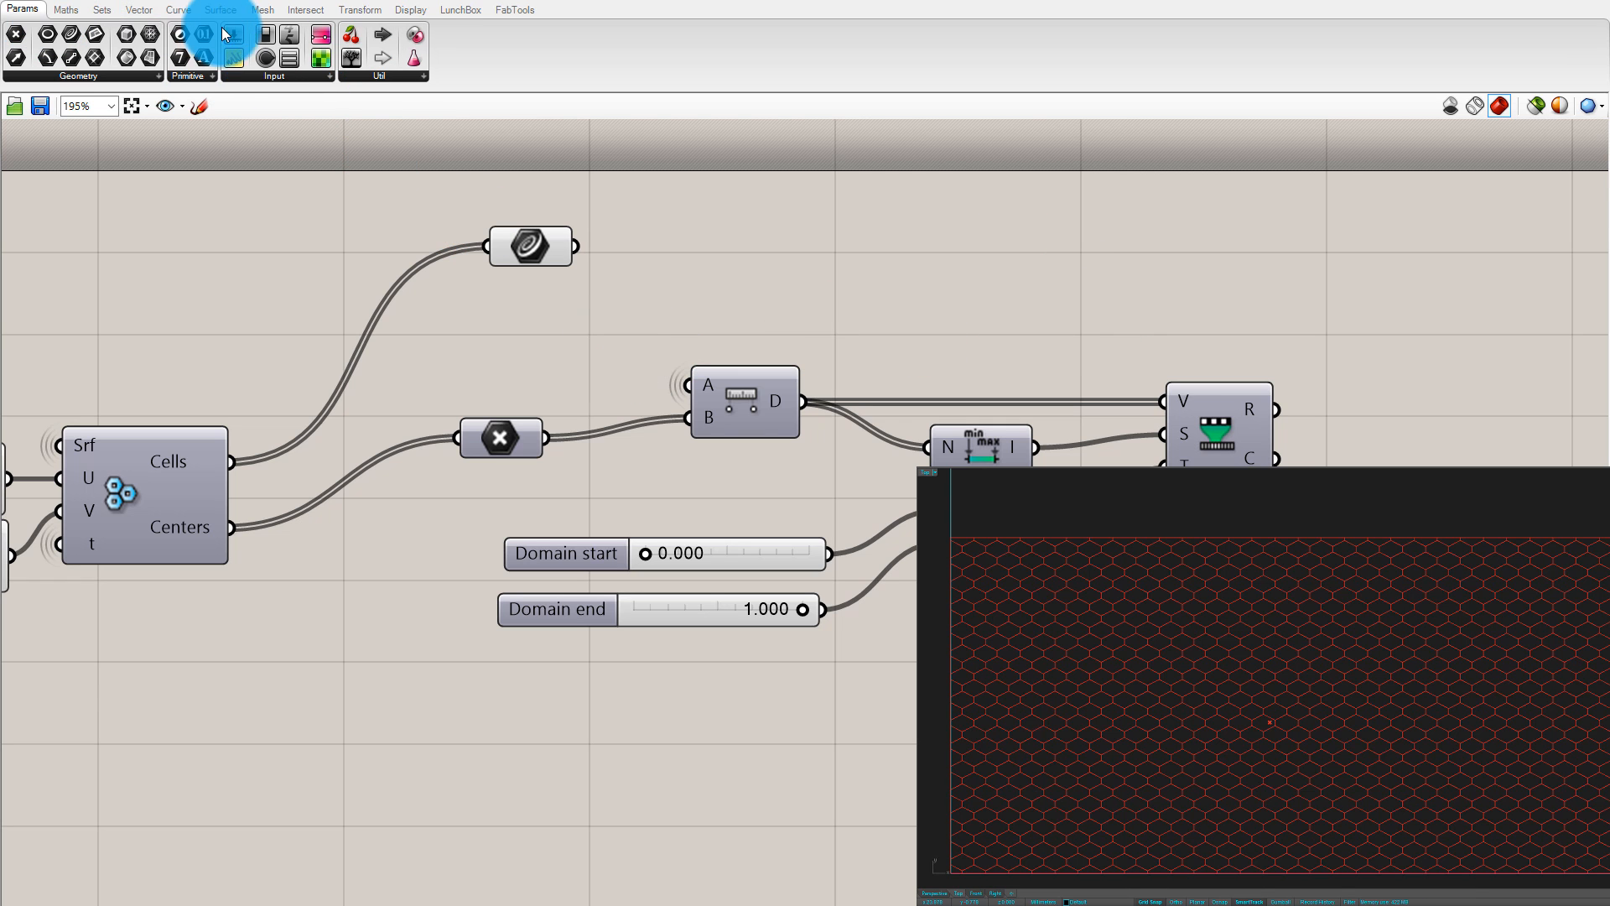
pyautogui.click(258, 73)
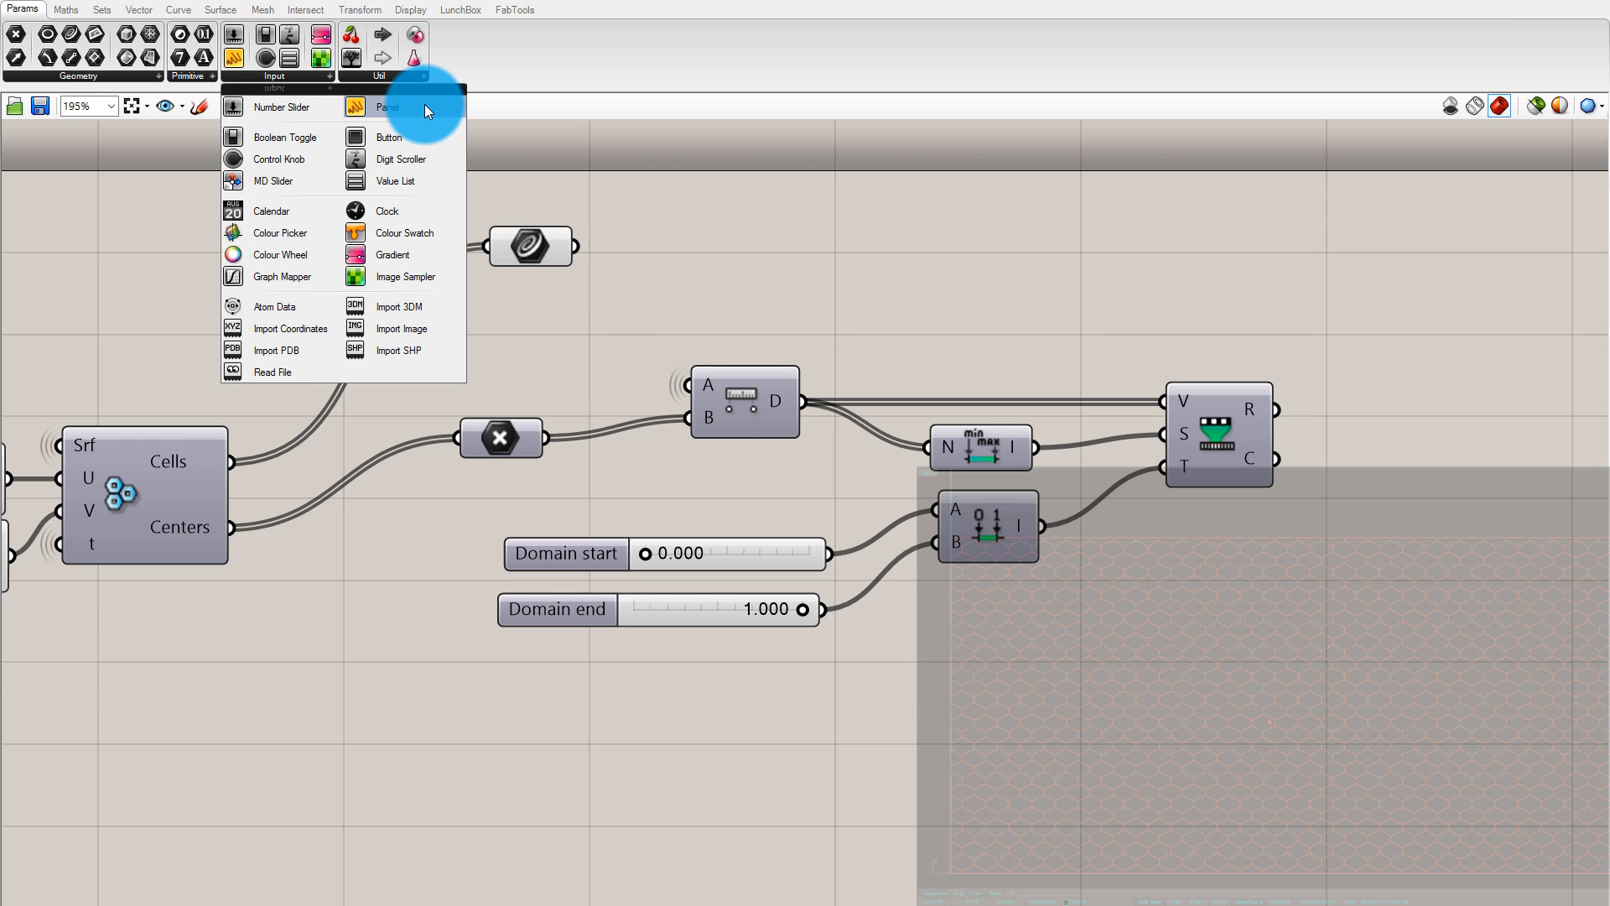
pyautogui.click(425, 107)
pyautogui.click(1482, 453)
pyautogui.scroll(-1, 802, 466)
pyautogui.scroll(2, 1317, 458)
pyautogui.moveTo(1316, 458); pyautogui.dragTo(999, 450, button='right')
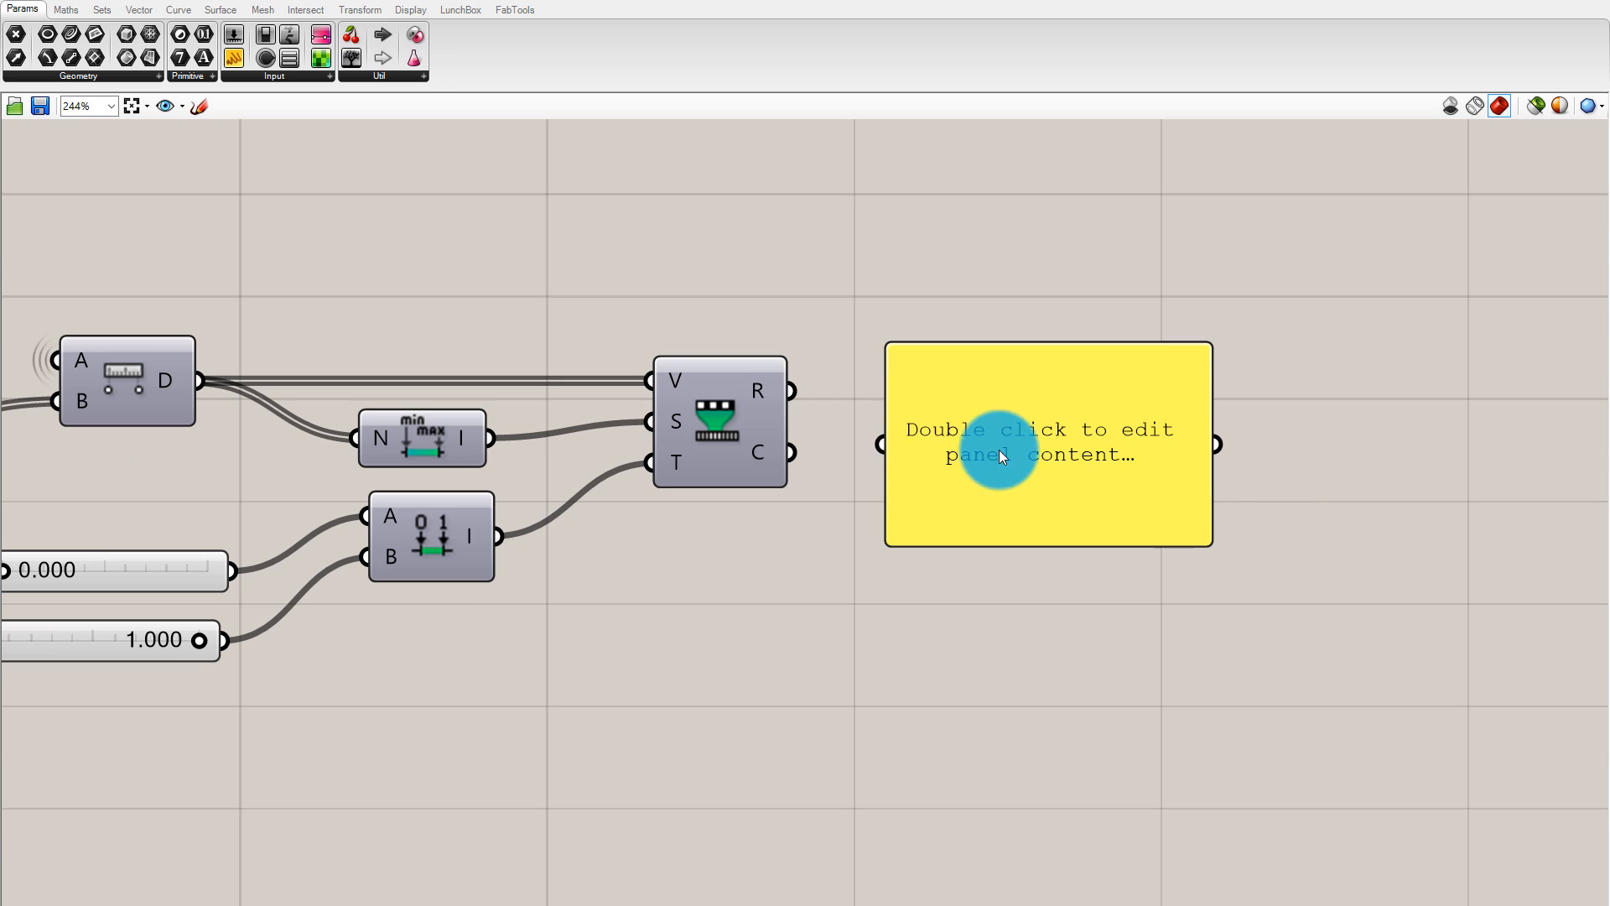
pyautogui.moveTo(910, 446); pyautogui.dragTo(912, 448)
pyautogui.moveTo(1026, 483); pyautogui.dragTo(1061, 430)
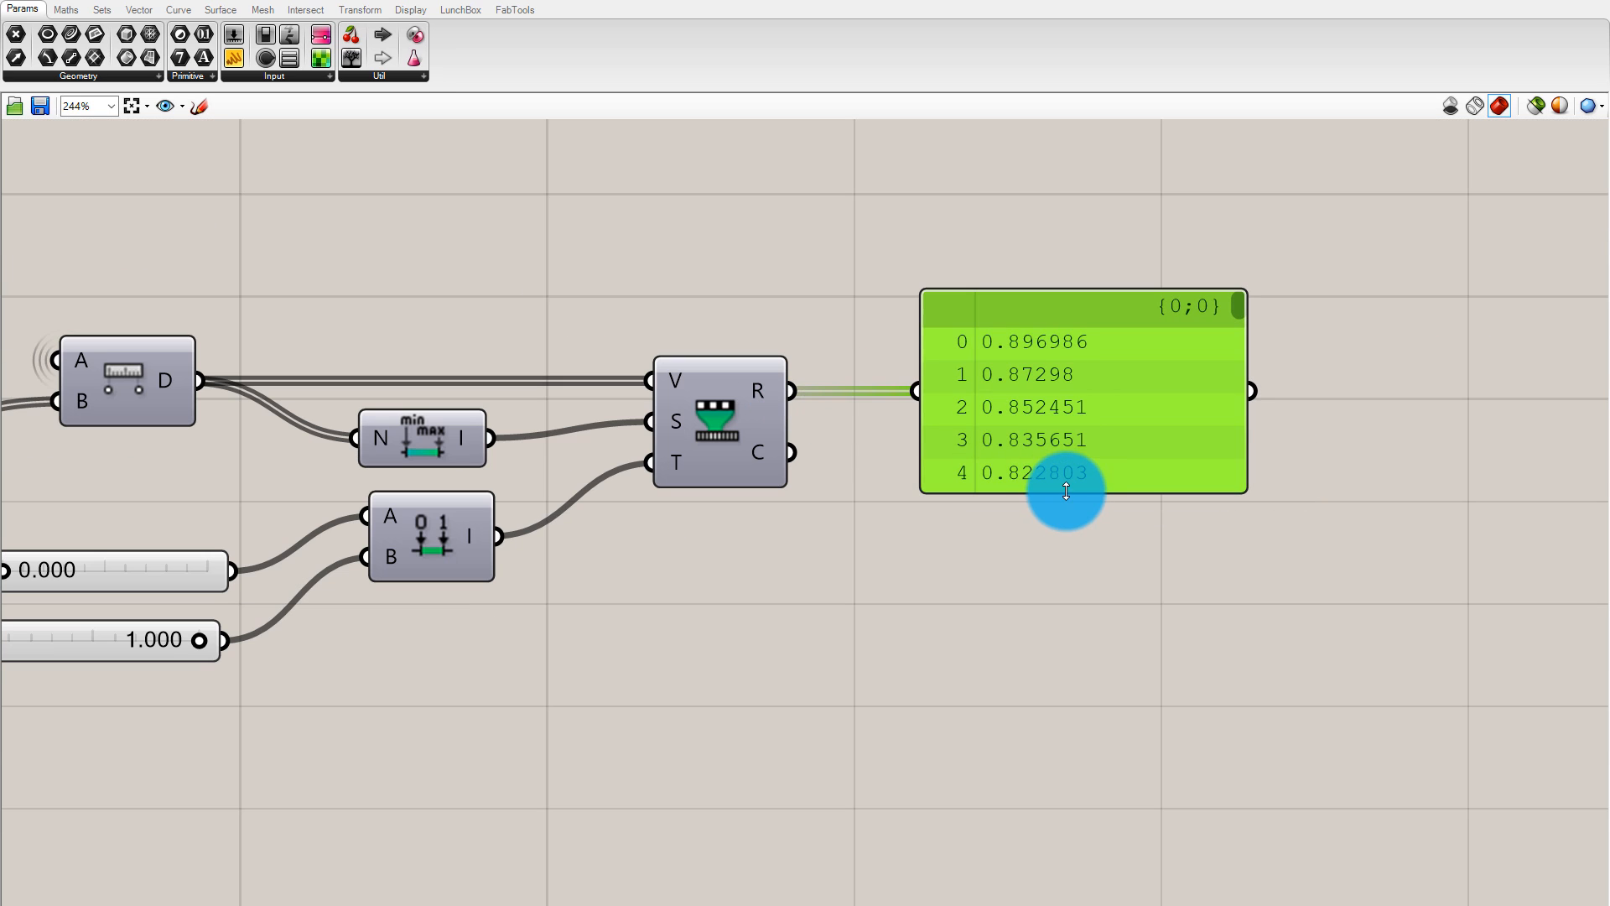
# Enlarge the panel to list about twenty values and move it farther from Remap Numbers
pyautogui.moveTo(1065, 490); pyautogui.dragTo(1063, 905)
pyautogui.moveTo(1119, 419); pyautogui.dragTo(1189, 327)
pyautogui.moveTo(1346, 194)
pyautogui.mouseDown()
pyautogui.moveTo(1348, 276)
pyautogui.moveTo(1350, 188)
pyautogui.mouseUp()
pyautogui.moveTo(1211, 374); pyautogui.dragTo(1353, 340)
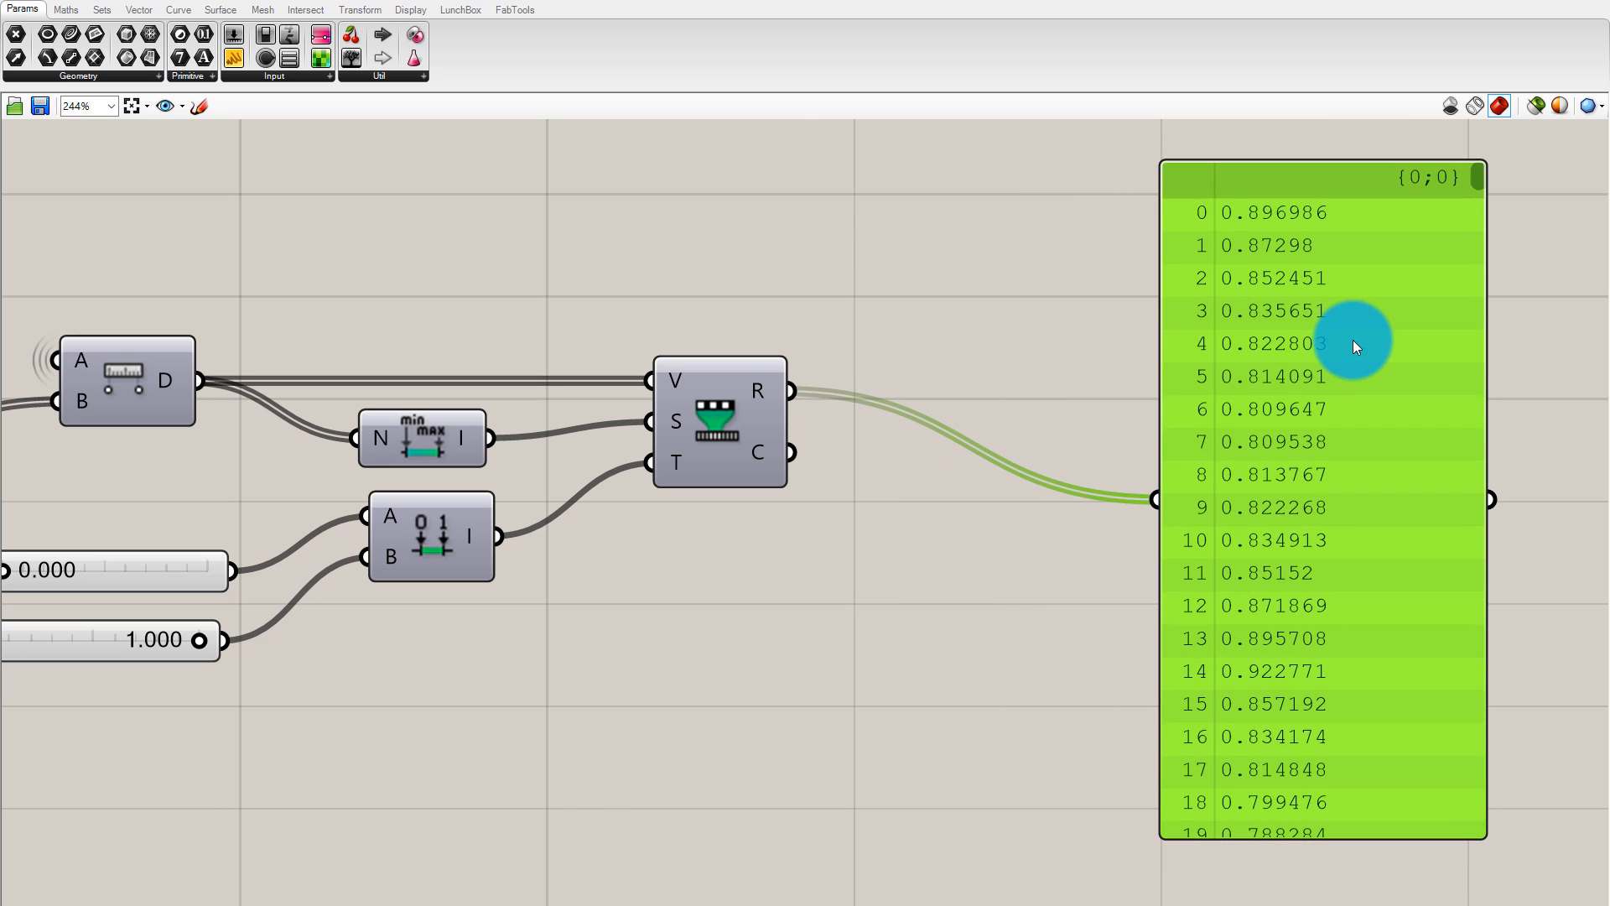
# Duplicate the panel and connect the Distance component's D output to the original panel
pyautogui.hotkey('ctrl', 'c')
pyautogui.hotkey('ctrl', 'v')
pyautogui.moveTo(1269, 416); pyautogui.dragTo(918, 764)
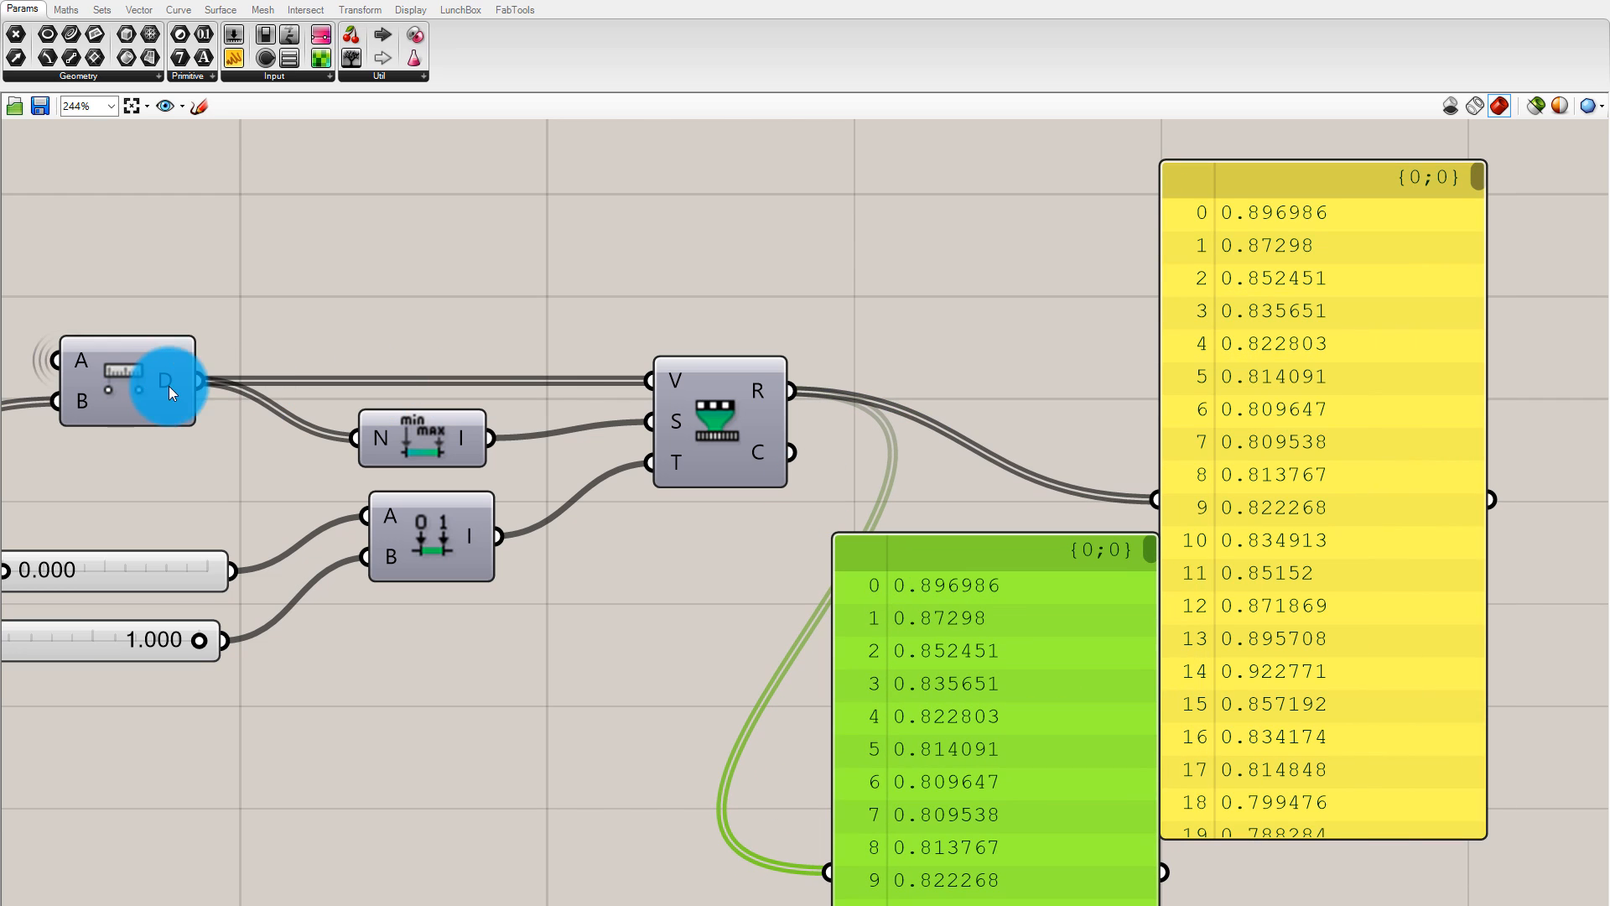
pyautogui.keyDown('shift'); pyautogui.moveTo(197, 381); pyautogui.dragTo(1509, 572); pyautogui.keyUp('shift')
# Arrange the remapped-value and distance panels side by side, aligning their rows for comparison
pyautogui.scroll(-2, 694, 563)
pyautogui.scroll(1, 1078, 491)
pyautogui.moveTo(1070, 396); pyautogui.dragTo(862, 389)
pyautogui.scroll(2, 1325, 403)
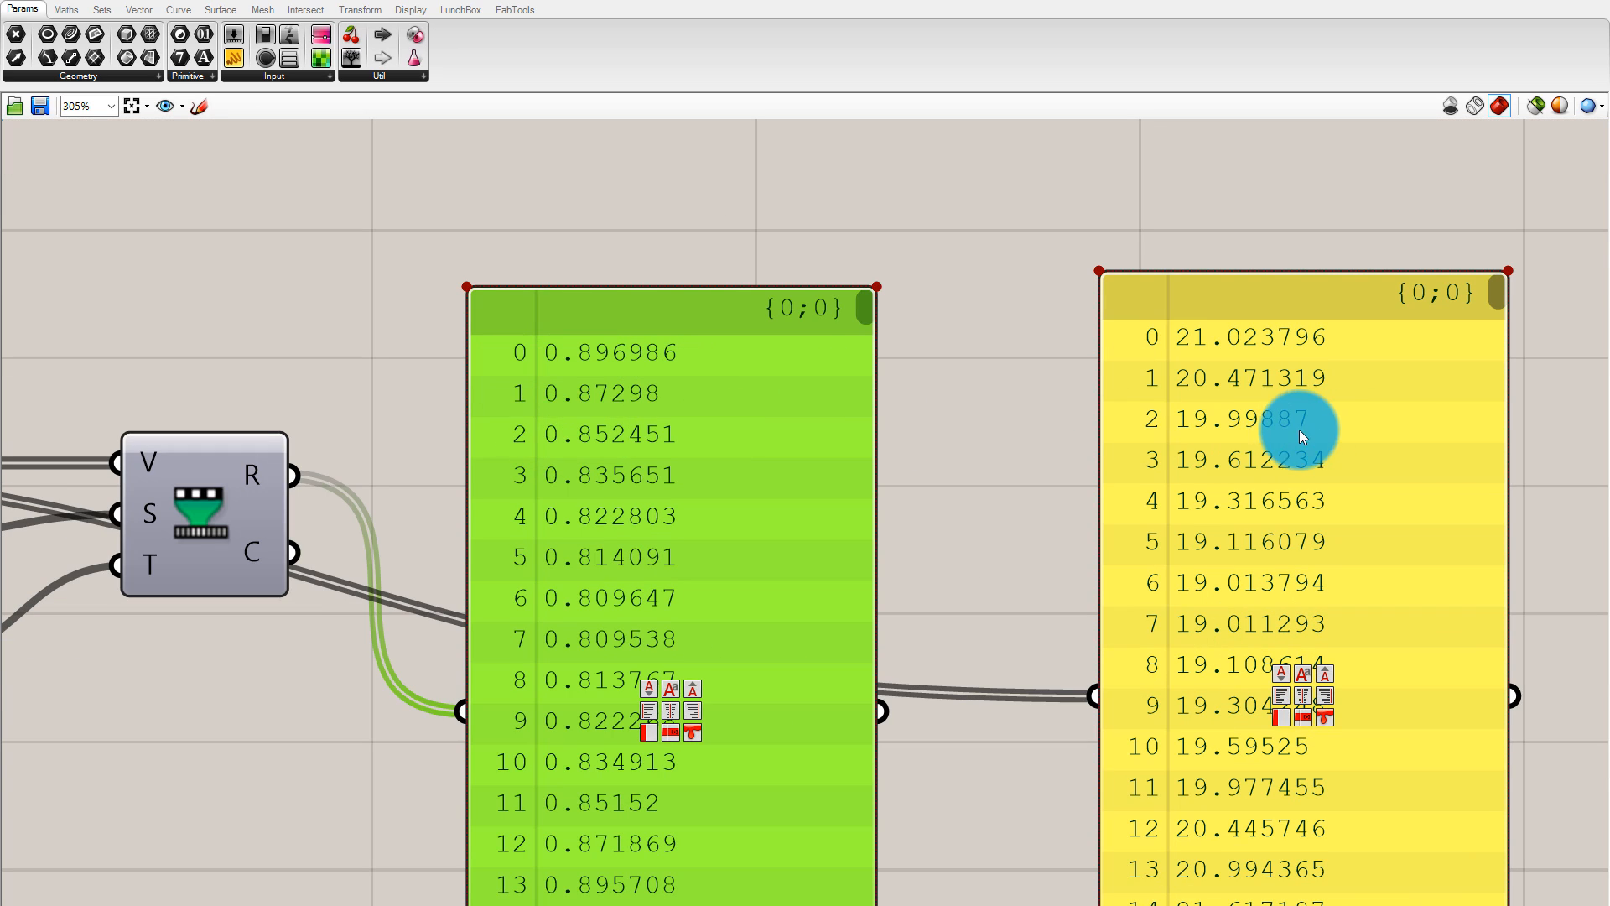
pyautogui.moveTo(1300, 429); pyautogui.dragTo(1226, 349)
pyautogui.scroll(-2, 1243, 440)
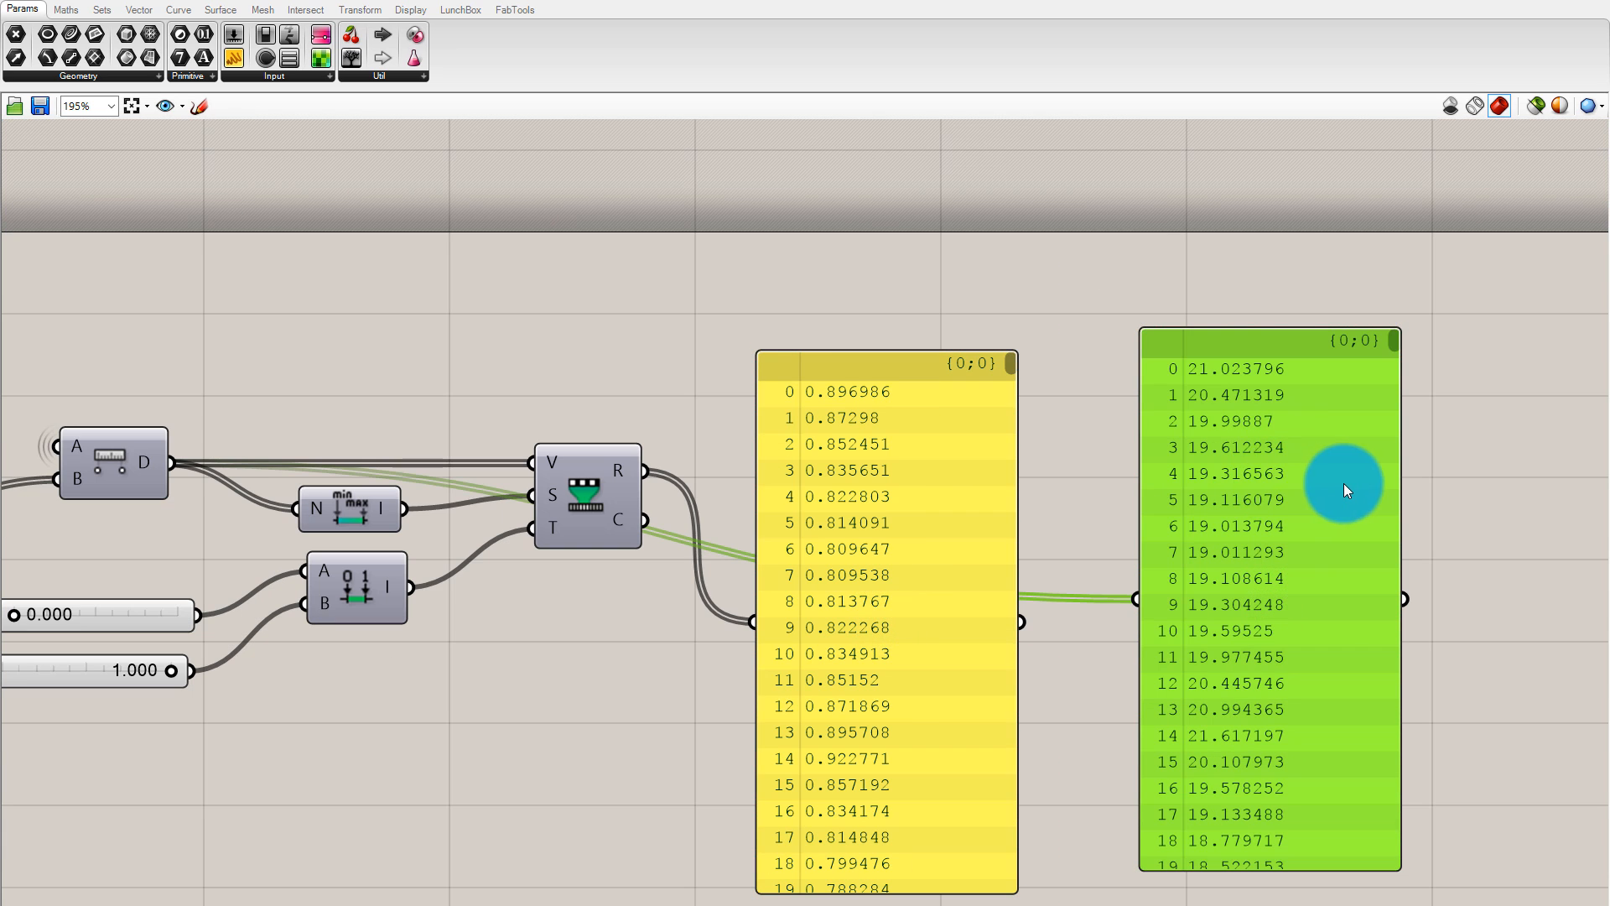
pyautogui.moveTo(1221, 442); pyautogui.dragTo(1140, 473)
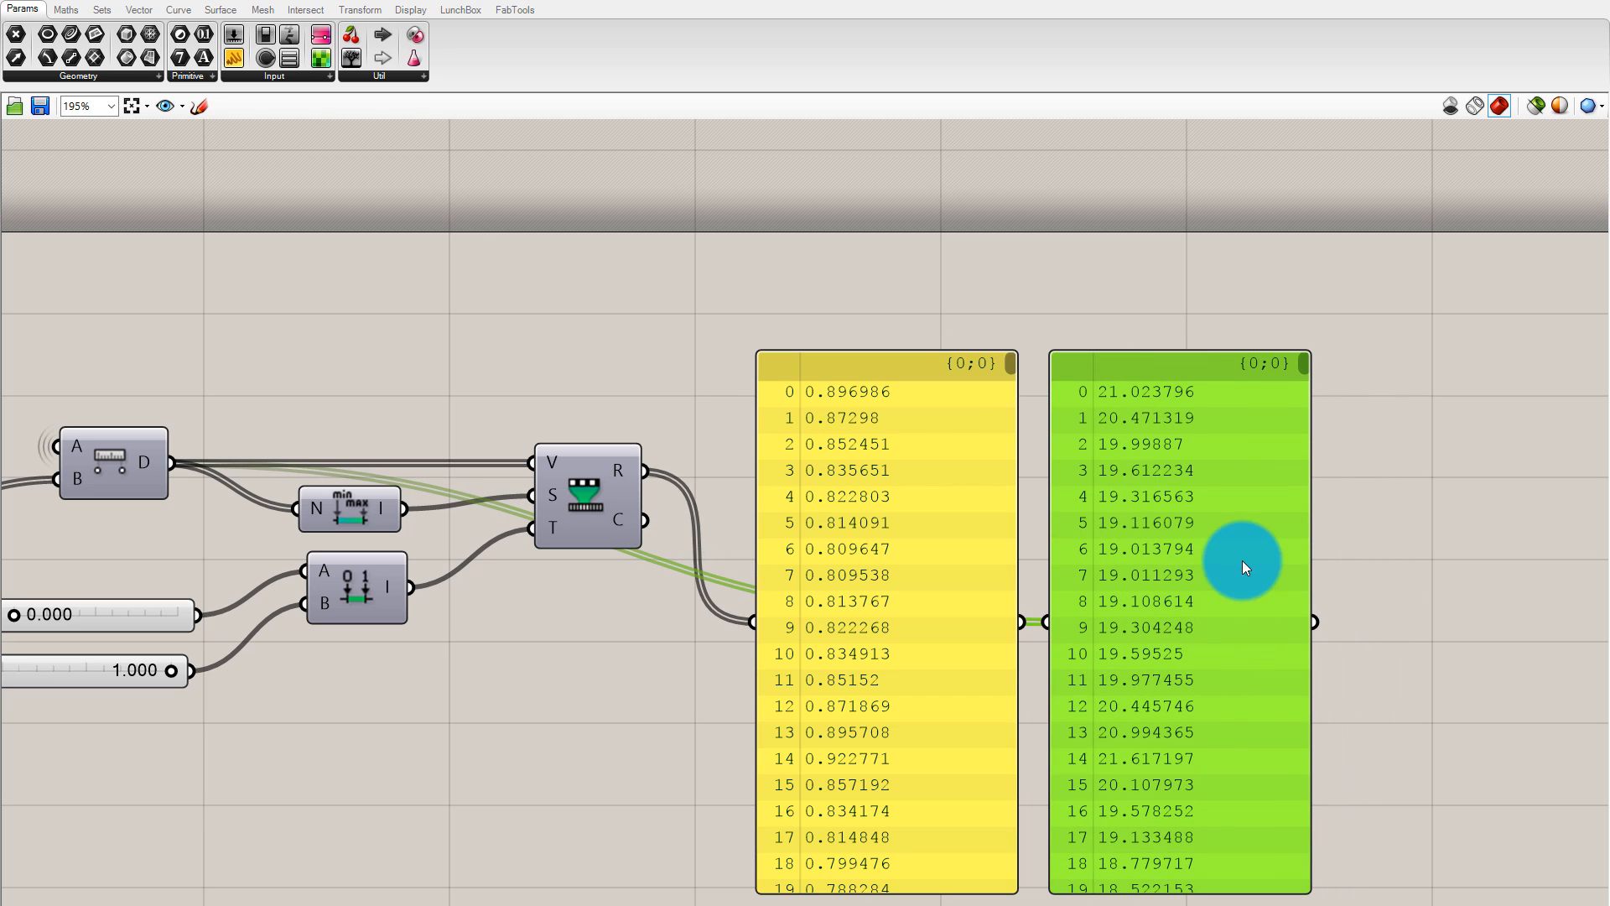
# Reposition the distance panel beside the remapped-value panel, roughly aligning their rows
pyautogui.hotkey('ctrl', 'z')
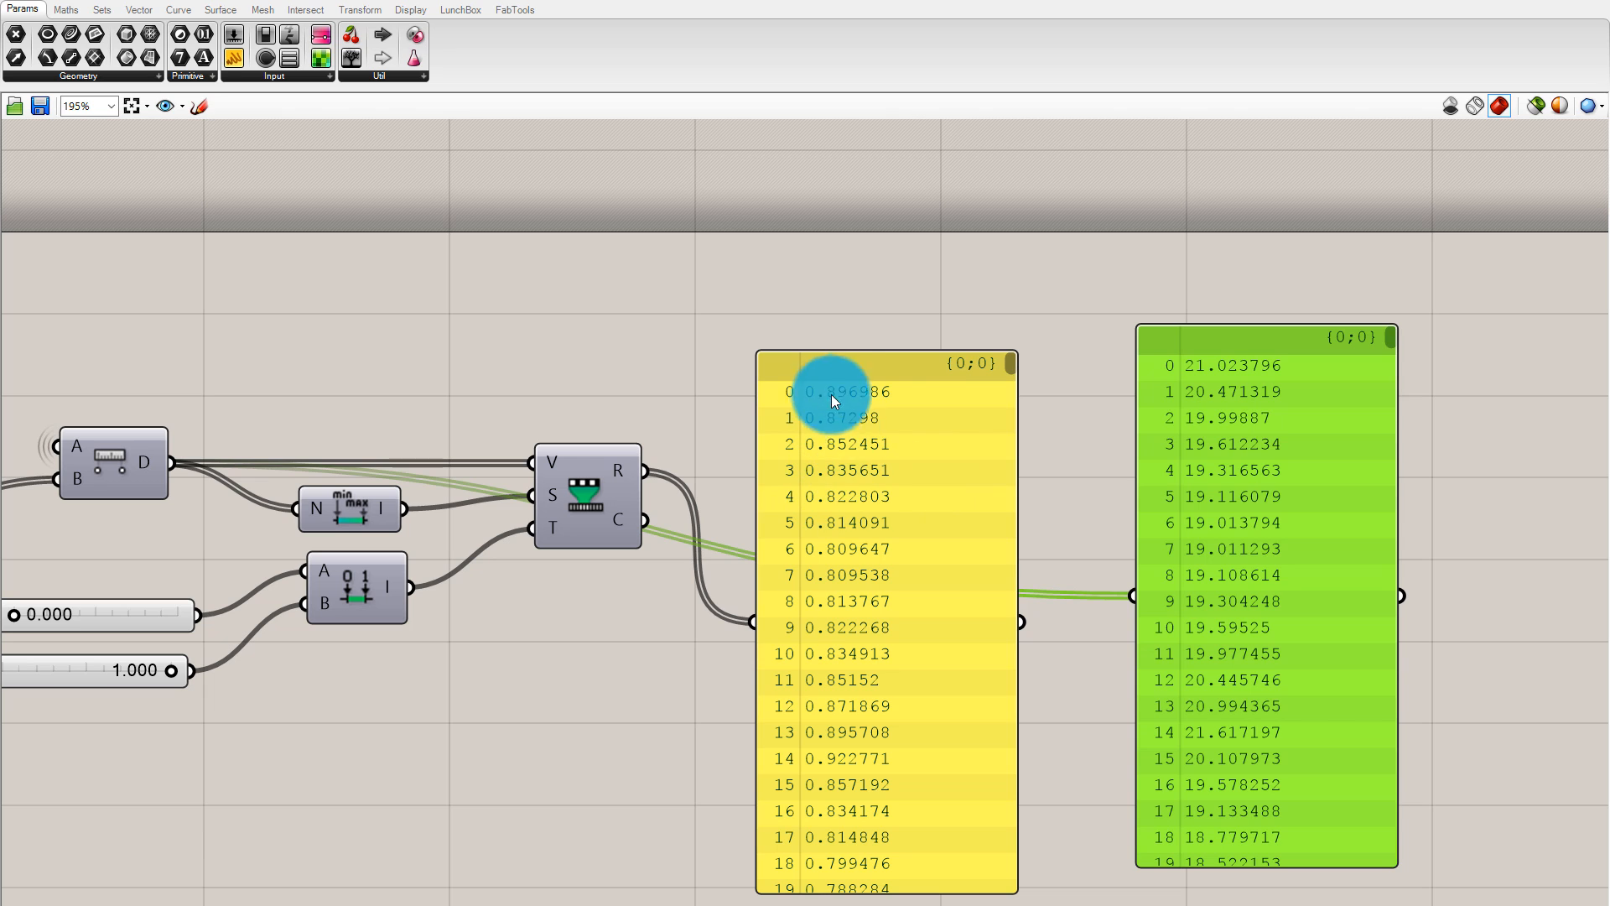
pyautogui.moveTo(1300, 462); pyautogui.dragTo(1279, 437)
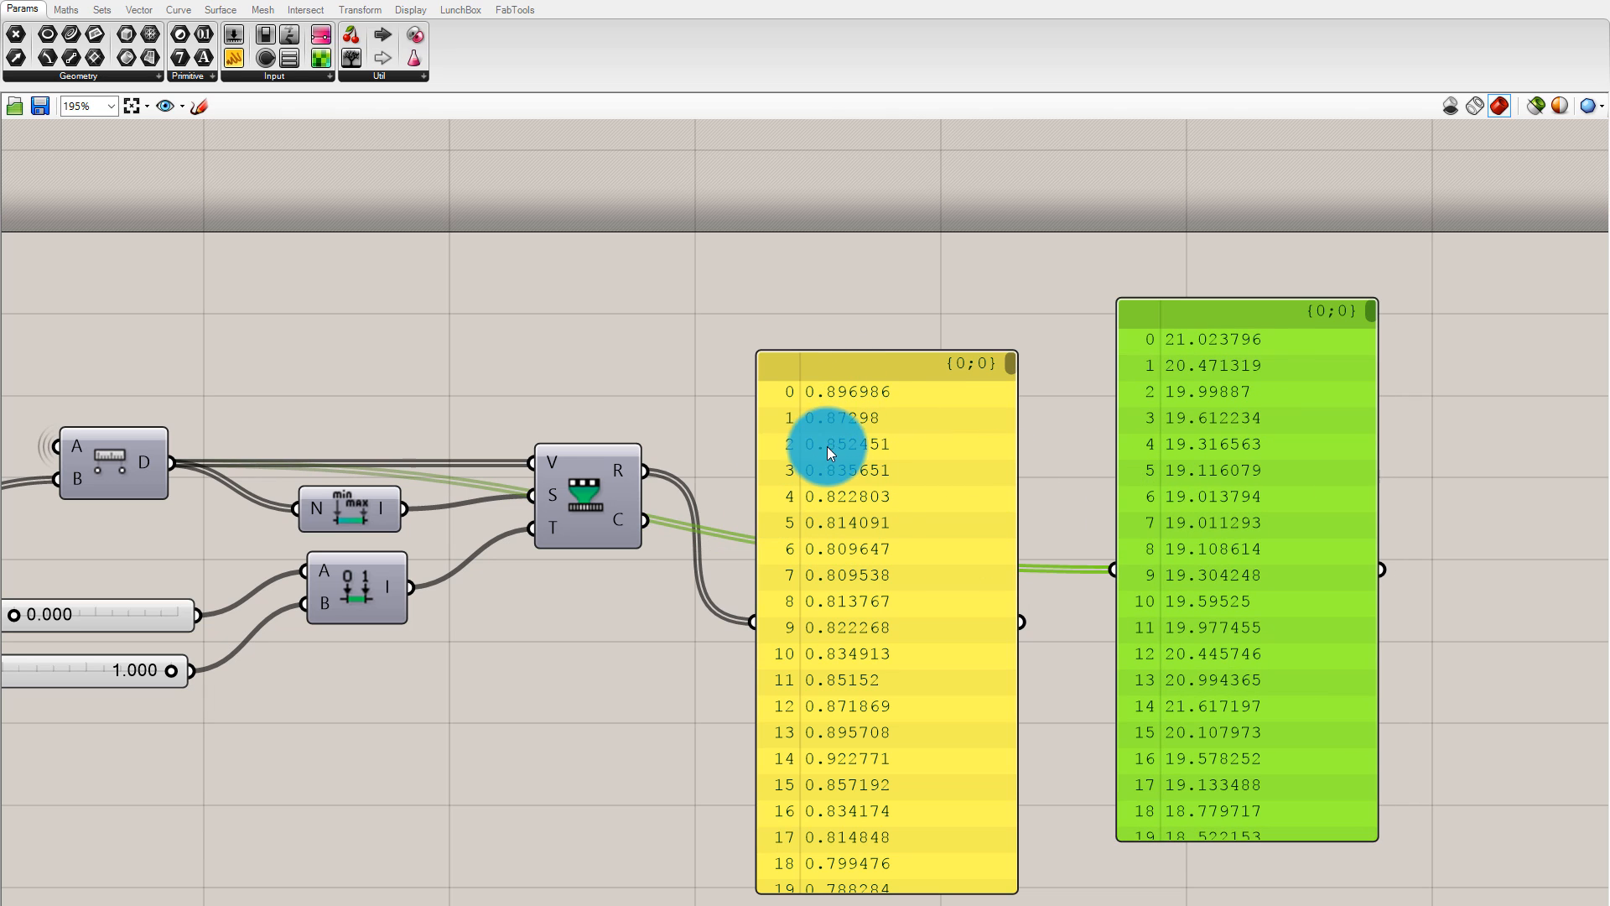
pyautogui.hotkey('ctrl', 'z')
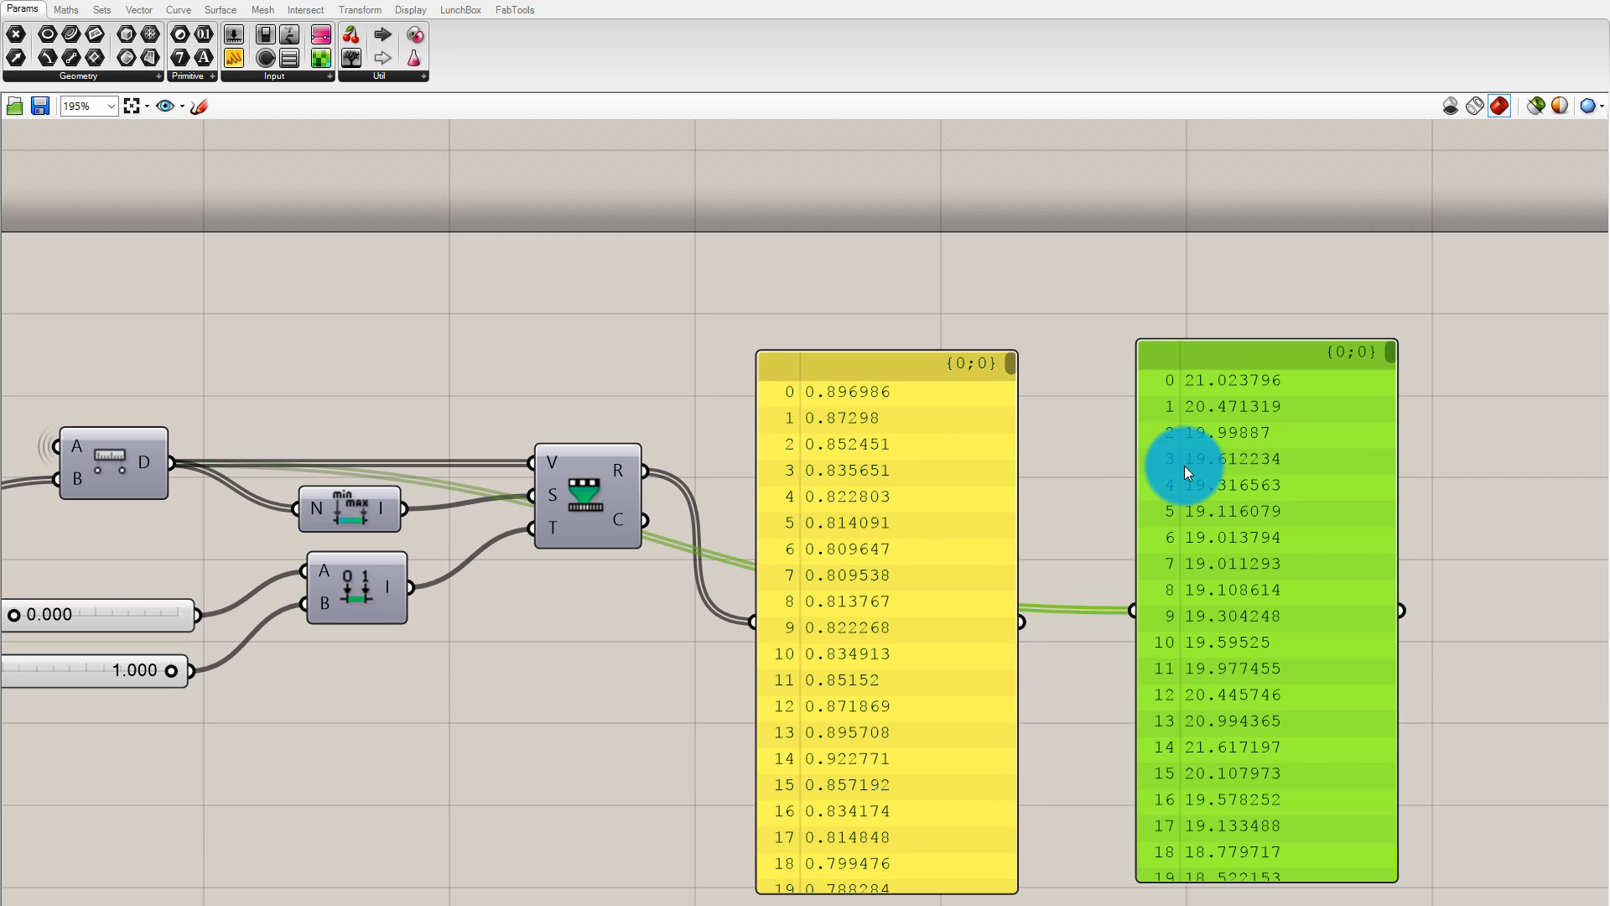
pyautogui.moveTo(1204, 511)
pyautogui.mouseDown()
pyautogui.moveTo(1246, 592)
pyautogui.moveTo(1154, 598)
pyautogui.moveTo(1201, 516)
pyautogui.mouseUp()
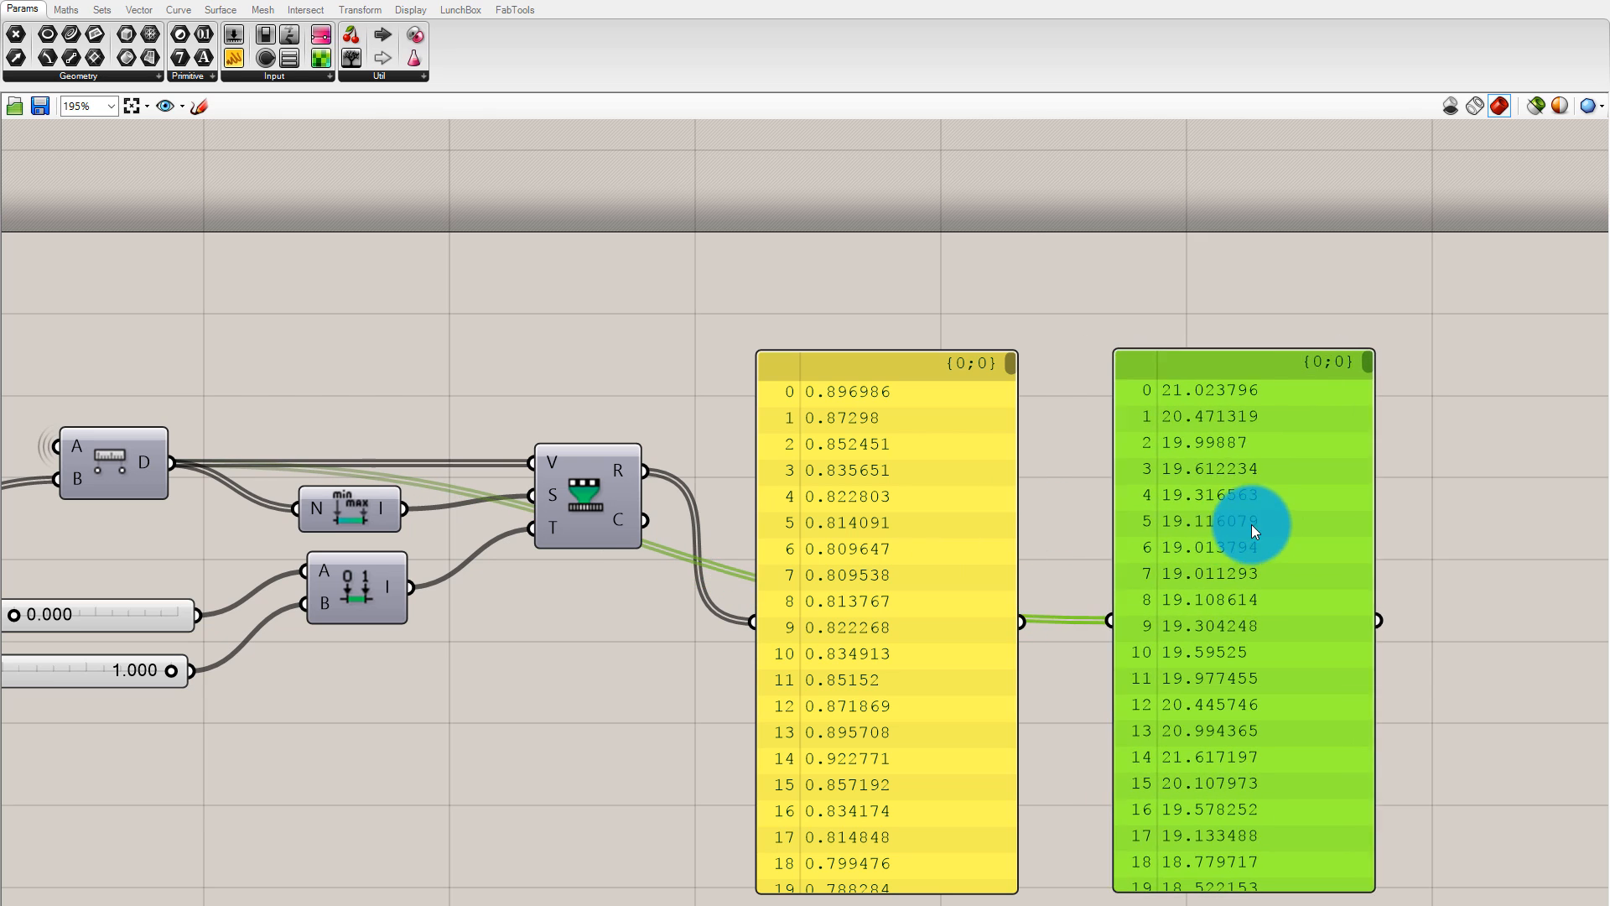
# Delete the distance panel and the remapped-value panel
pyautogui.press('Delete')
pyautogui.click(932, 521)
pyautogui.press('Delete')
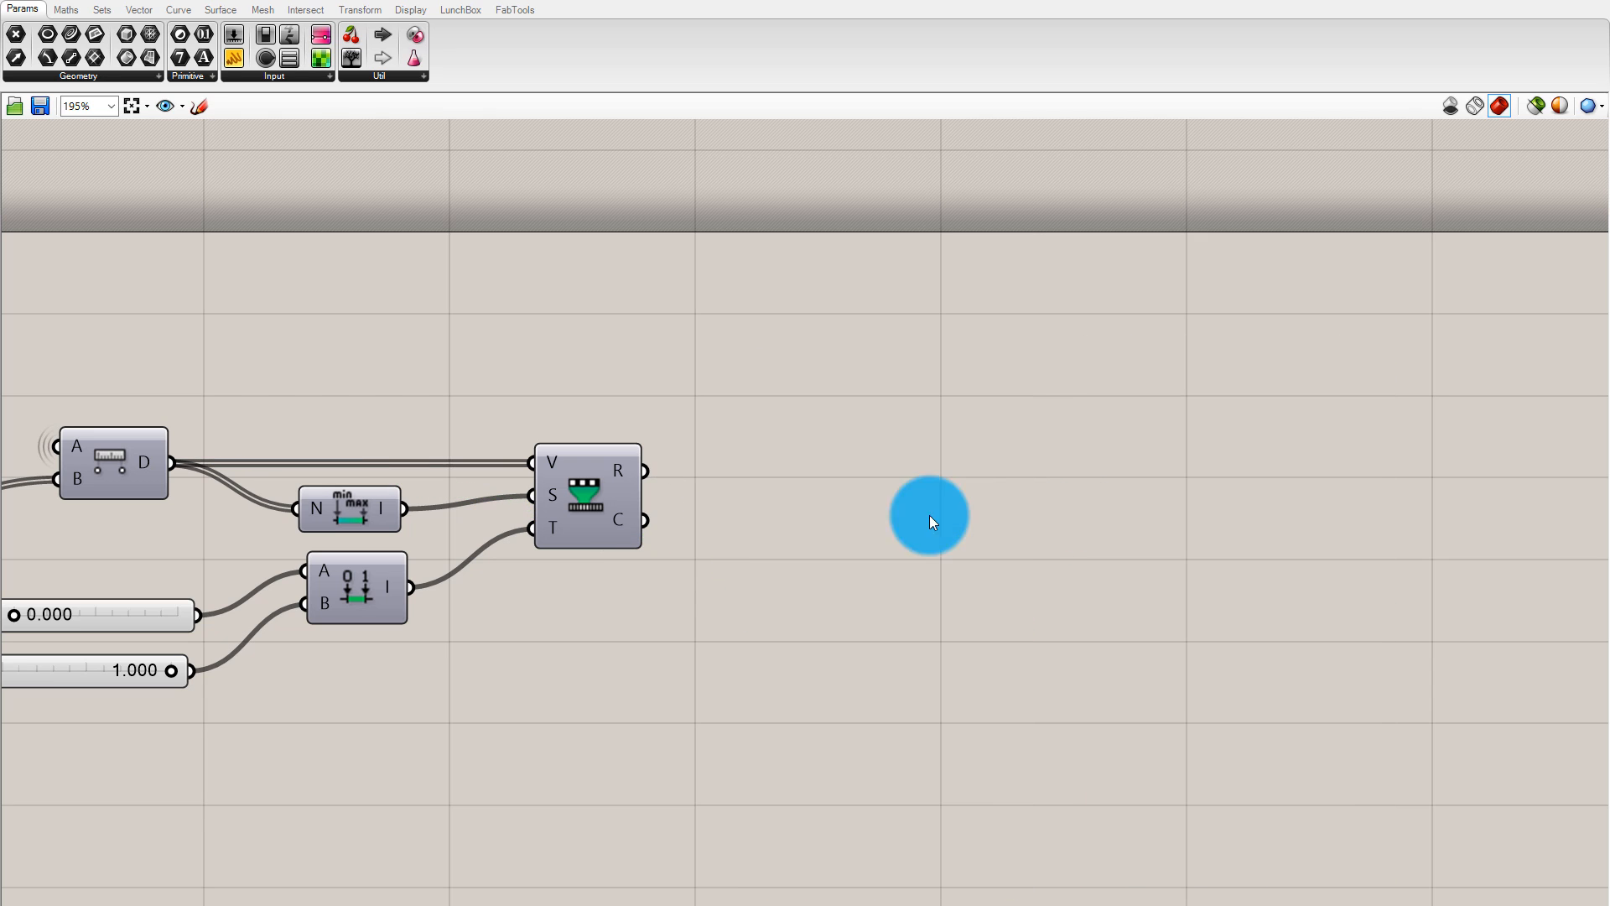
# Add a Smaller Than component beyond Remap Numbers and connect the R output to its A input
pyautogui.click(74, 9)
pyautogui.click(166, 74)
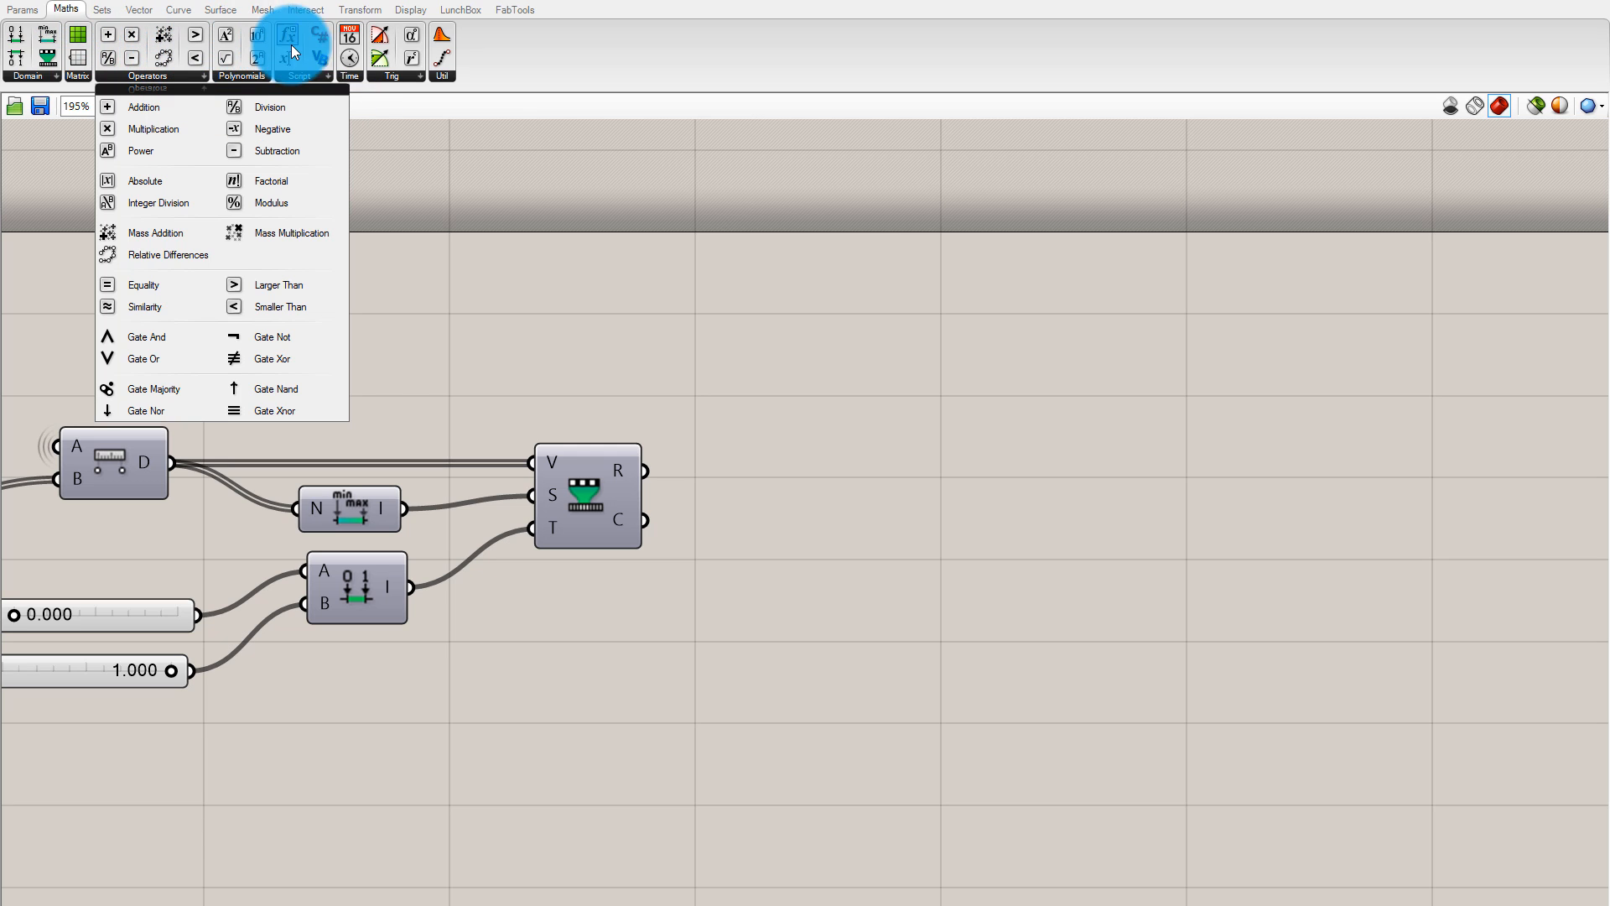
pyautogui.click(244, 74)
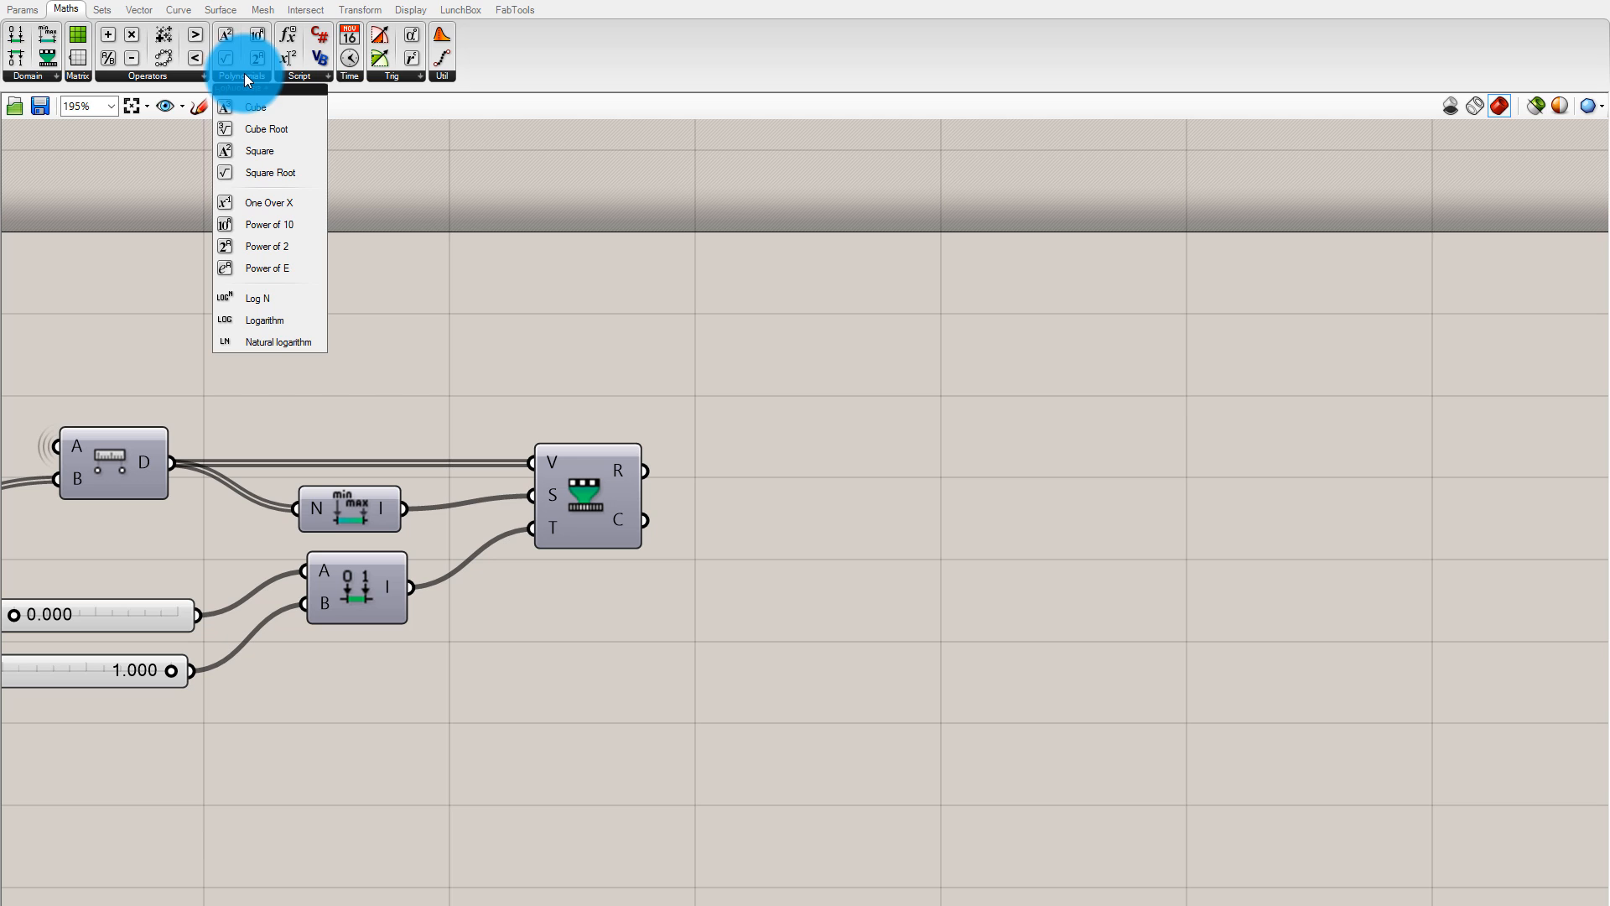
pyautogui.click(184, 73)
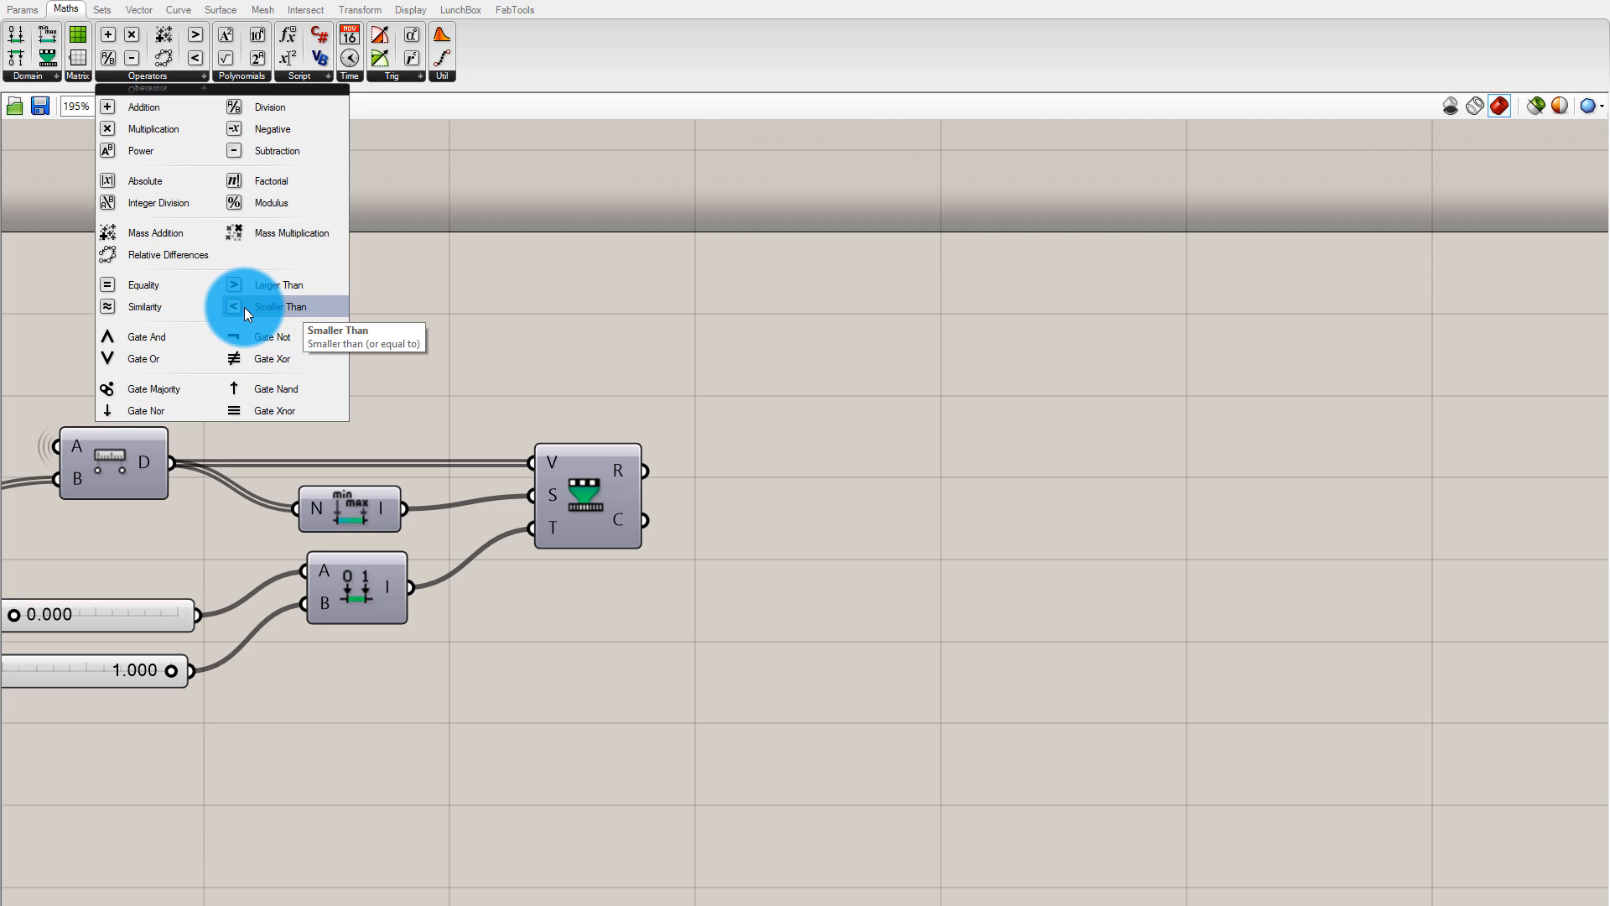
pyautogui.moveTo(253, 306); pyautogui.dragTo(788, 456)
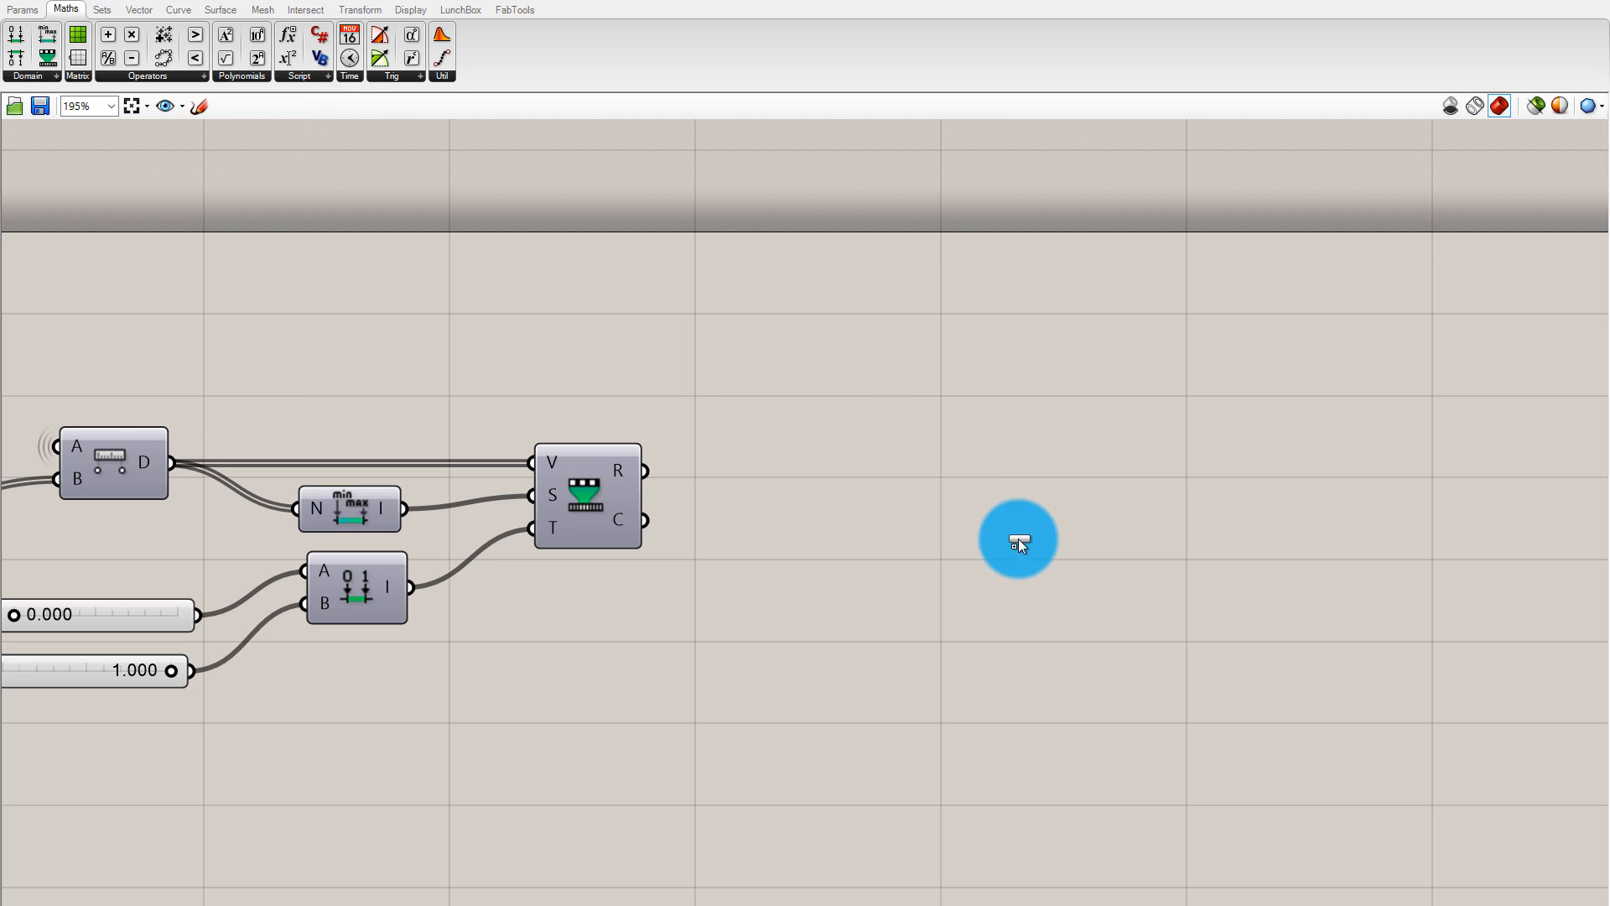
pyautogui.moveTo(1018, 538); pyautogui.dragTo(999, 537)
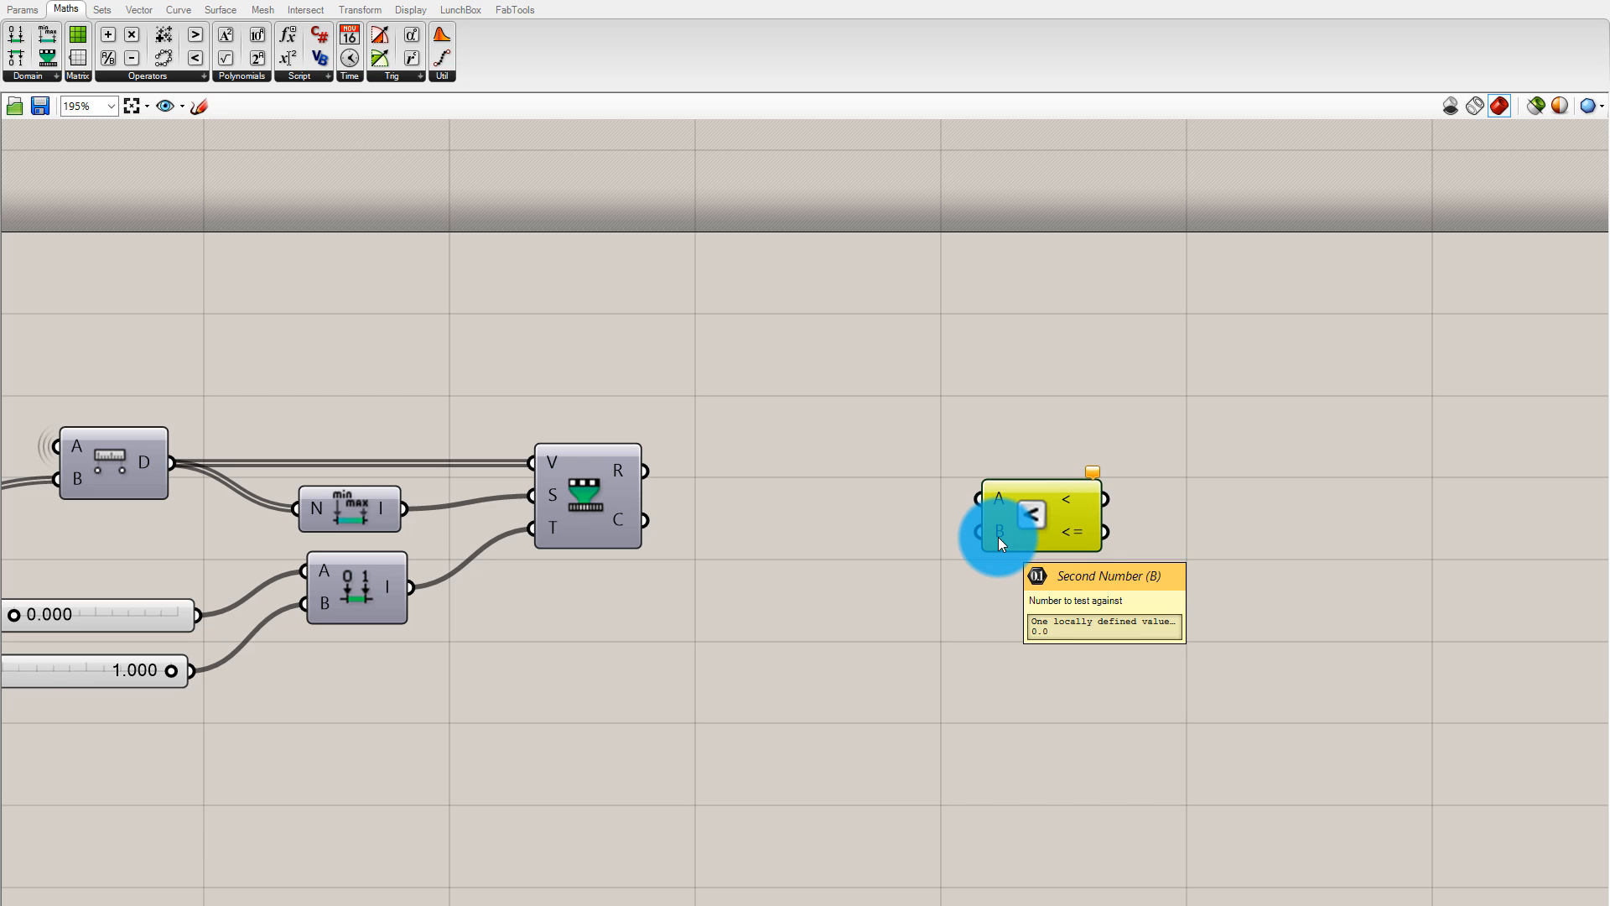
pyautogui.moveTo(1045, 506); pyautogui.dragTo(1013, 513)
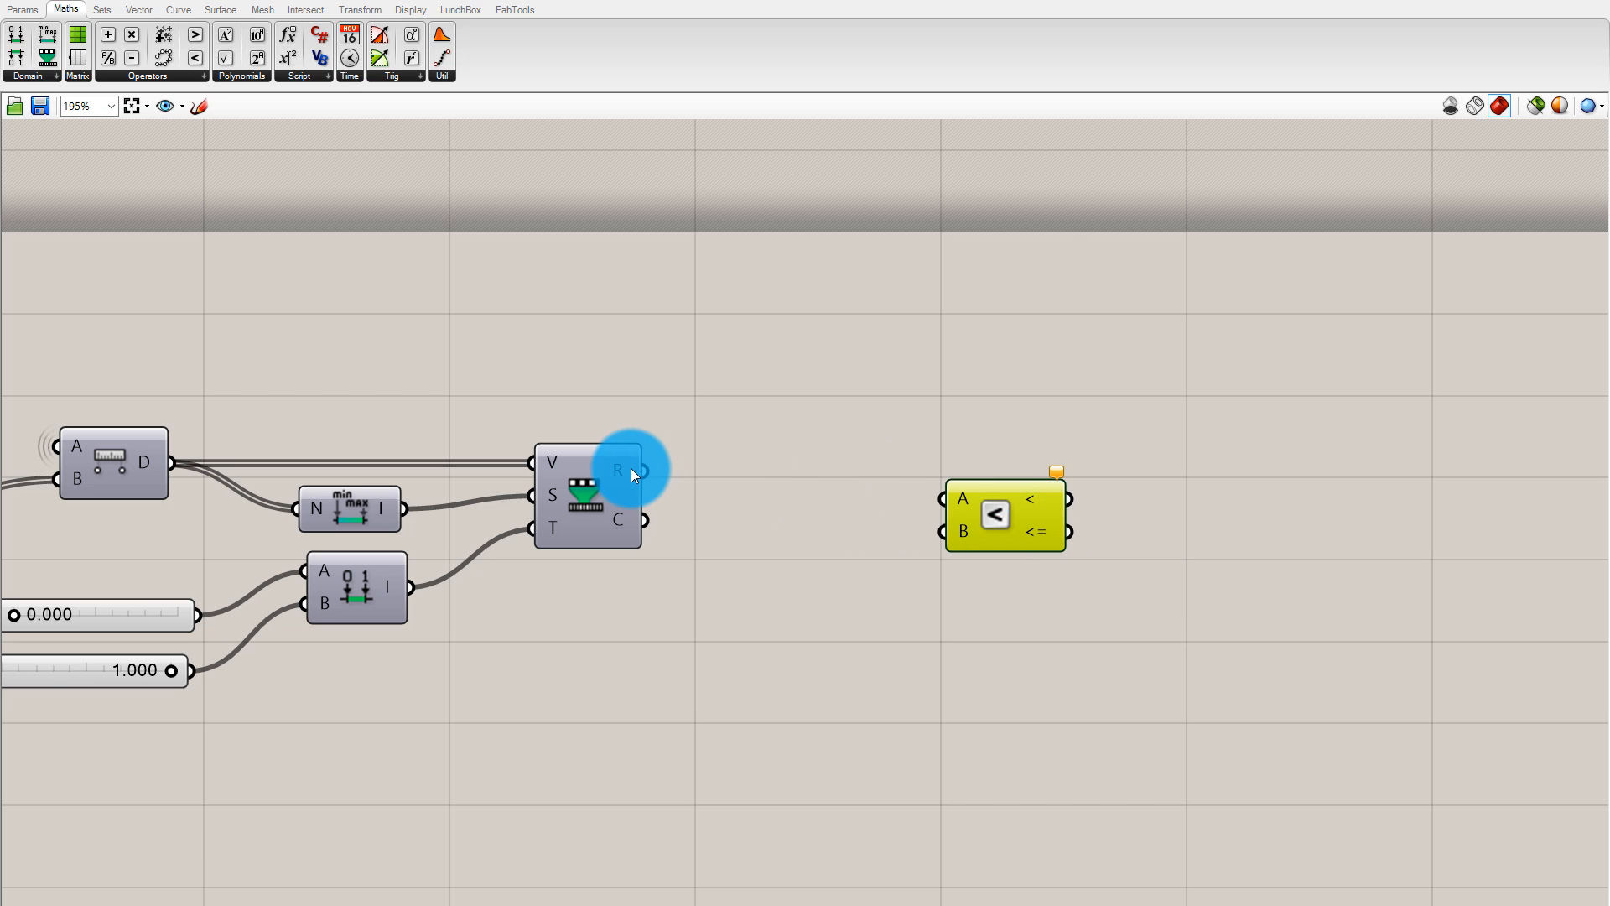
pyautogui.moveTo(630, 468); pyautogui.dragTo(991, 483)
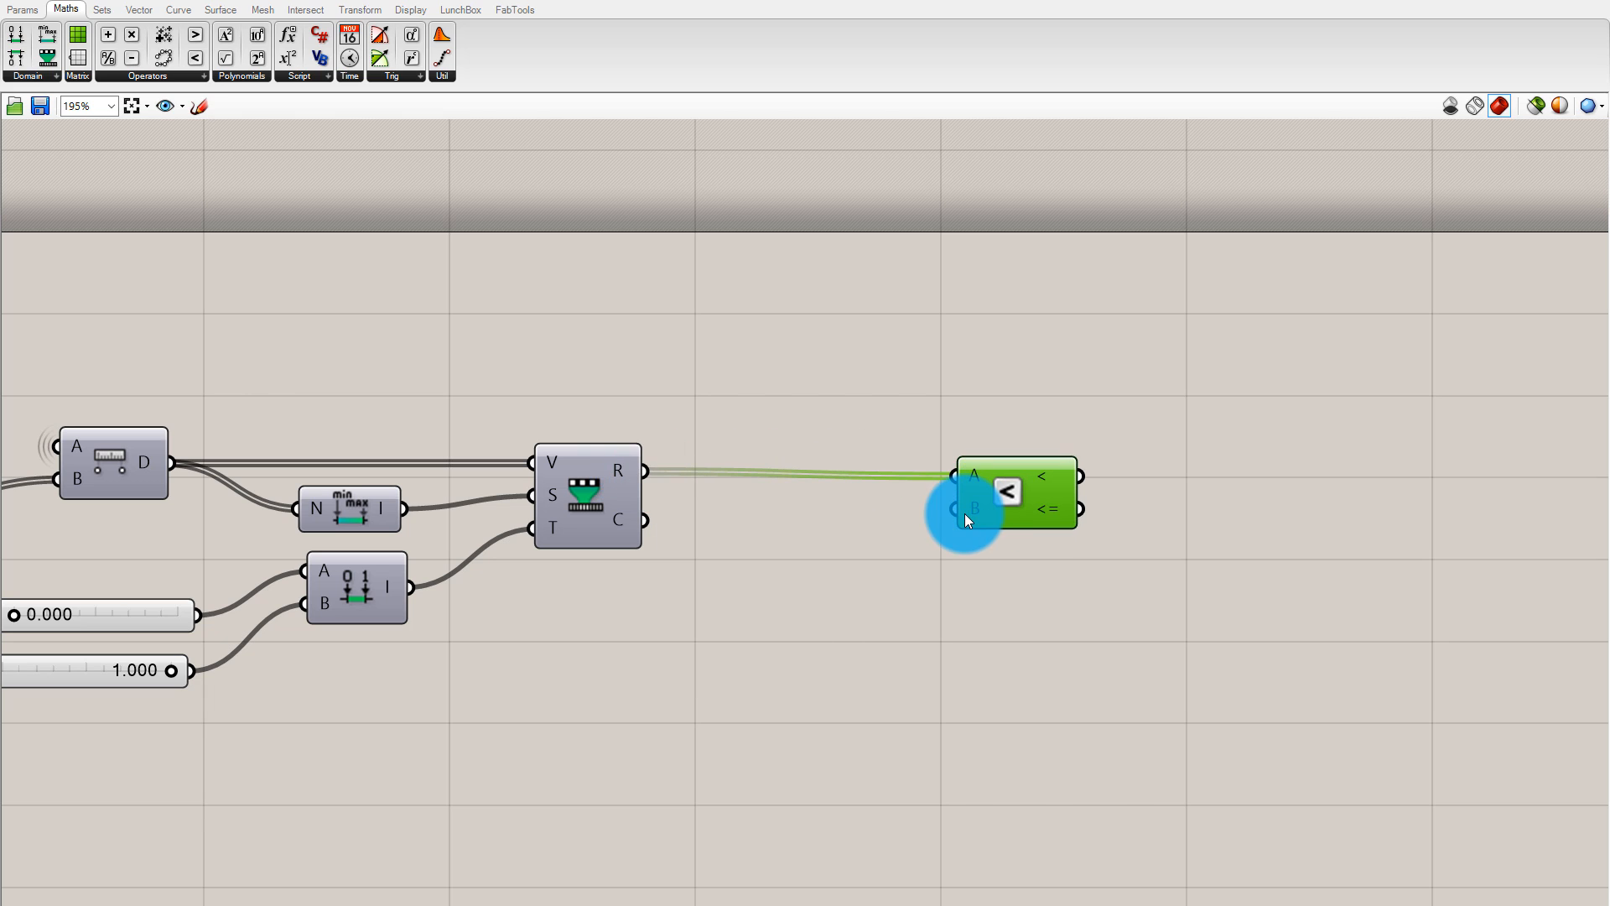
# Add a number slider set to 0.300, connect it to Smaller Than's B input, and place it below Remap Numbers
pyautogui.click(23, 9)
pyautogui.moveTo(233, 52); pyautogui.dragTo(827, 647)
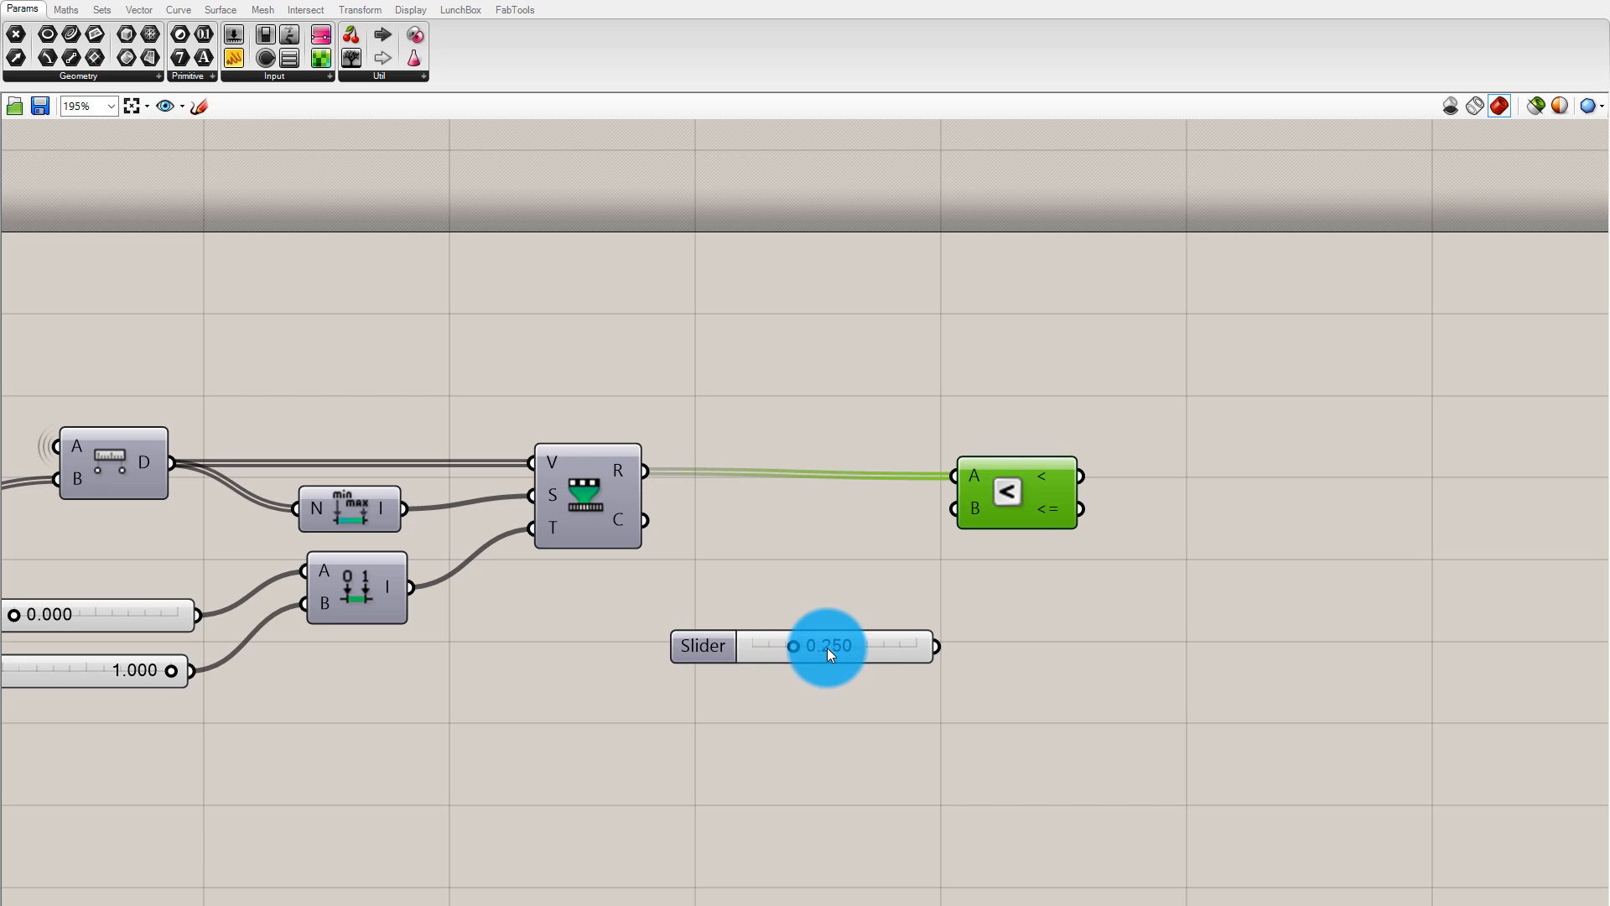
pyautogui.doubleClick(849, 647)
pyautogui.write('0.3')
pyautogui.press('Return')
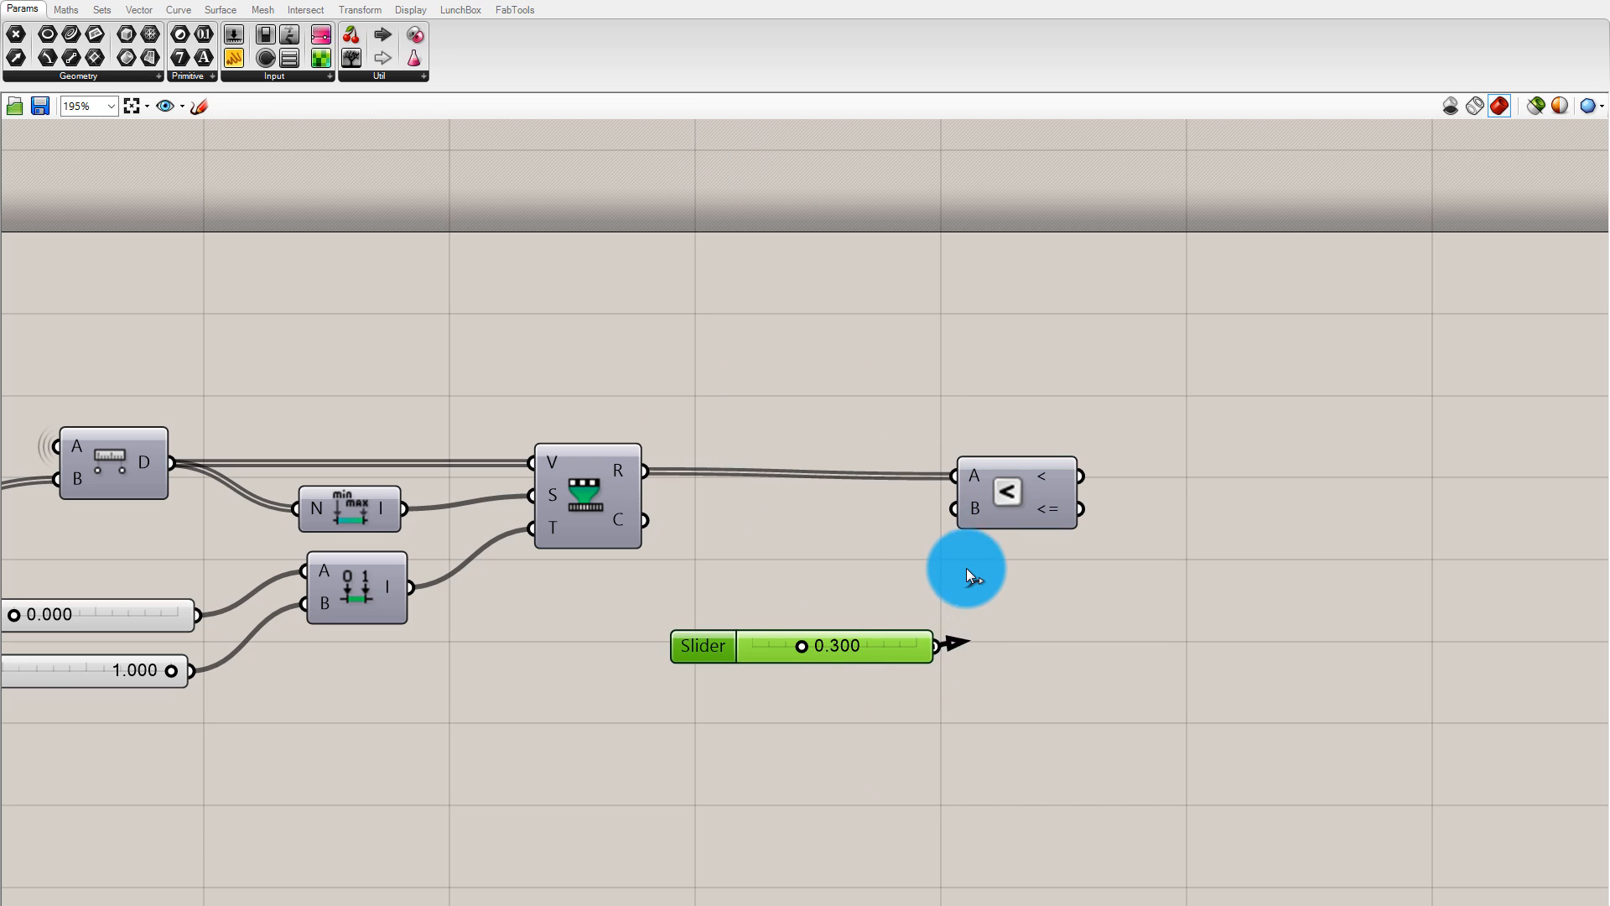
pyautogui.moveTo(970, 576); pyautogui.dragTo(954, 508)
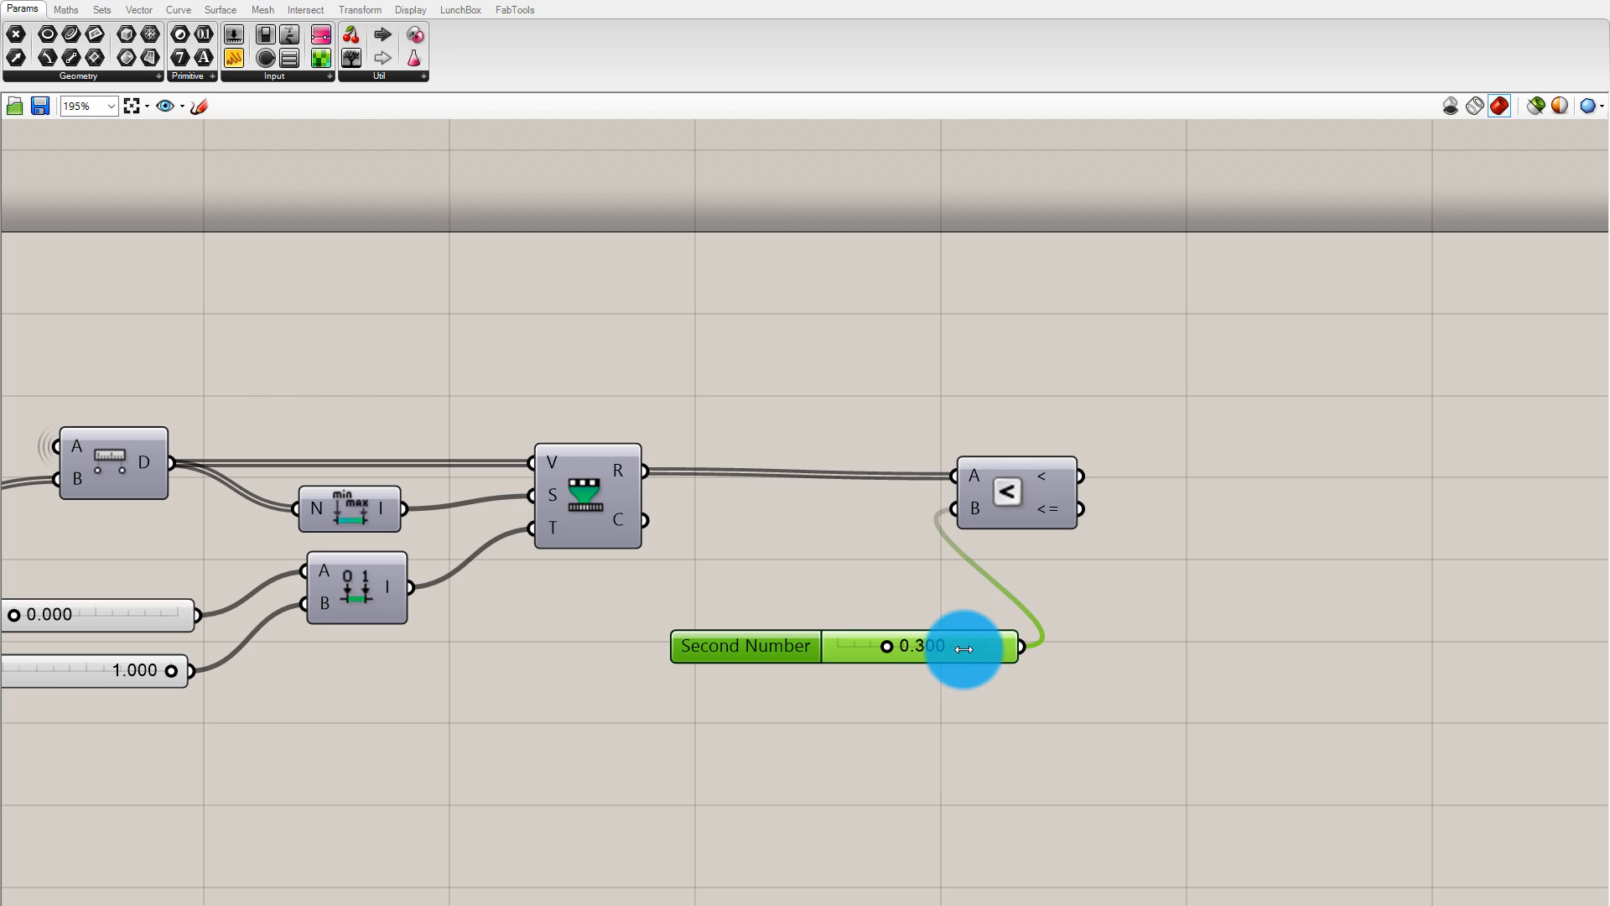
pyautogui.moveTo(807, 651); pyautogui.dragTo(675, 651)
# Add a Panel beside Smaller Than and connect the < output to it
pyautogui.click(234, 57)
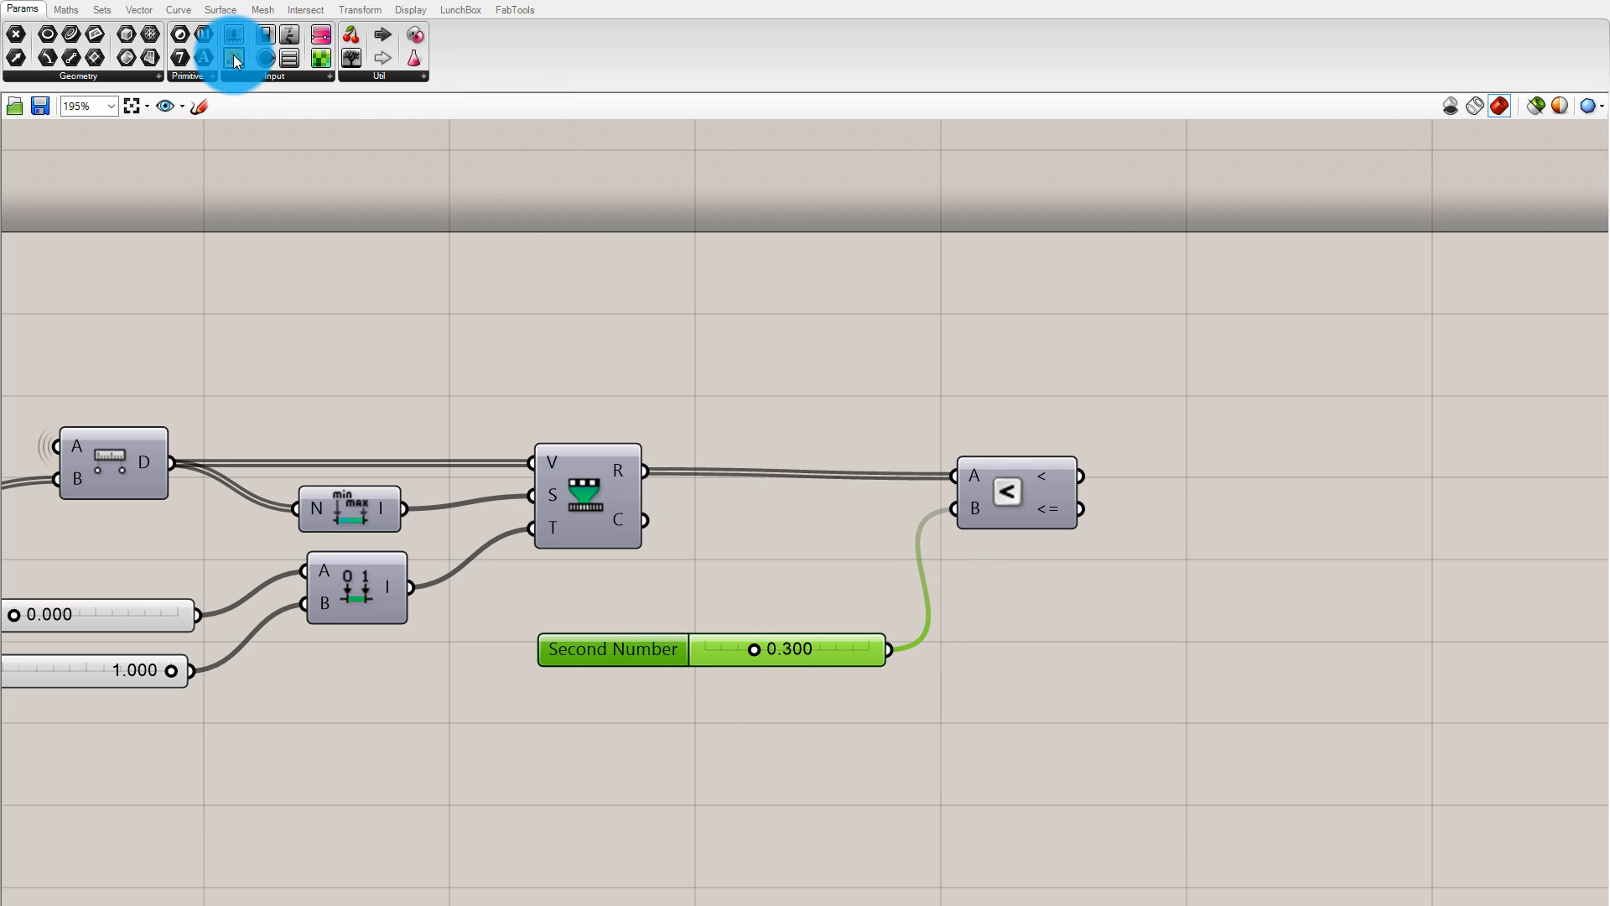
pyautogui.click(1350, 511)
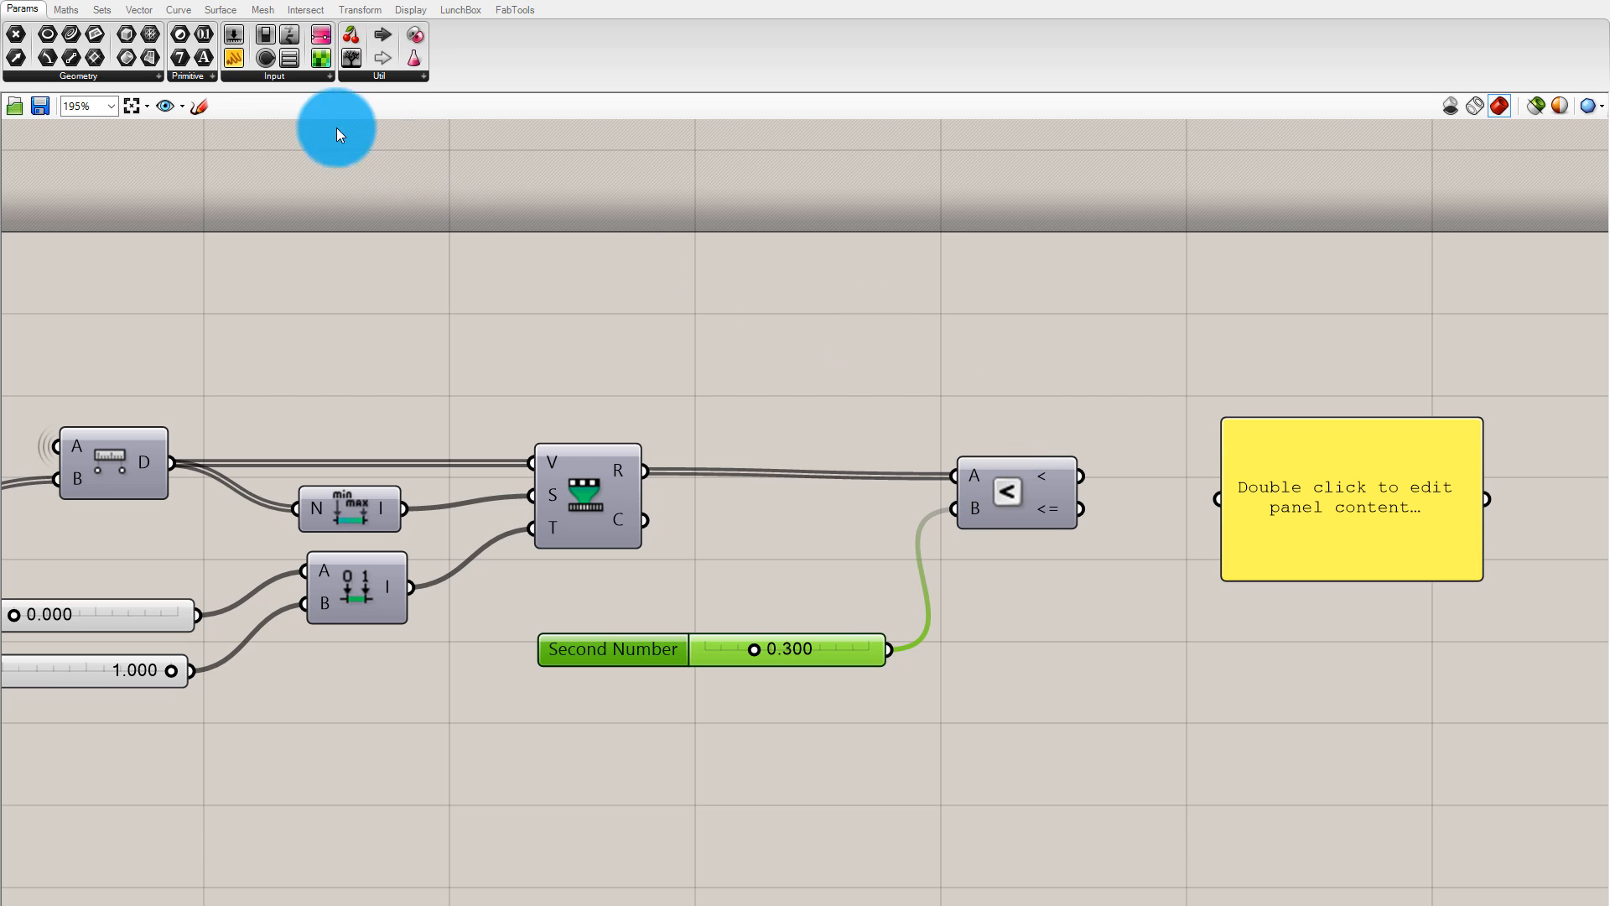
pyautogui.click(264, 79)
pyautogui.click(1040, 431)
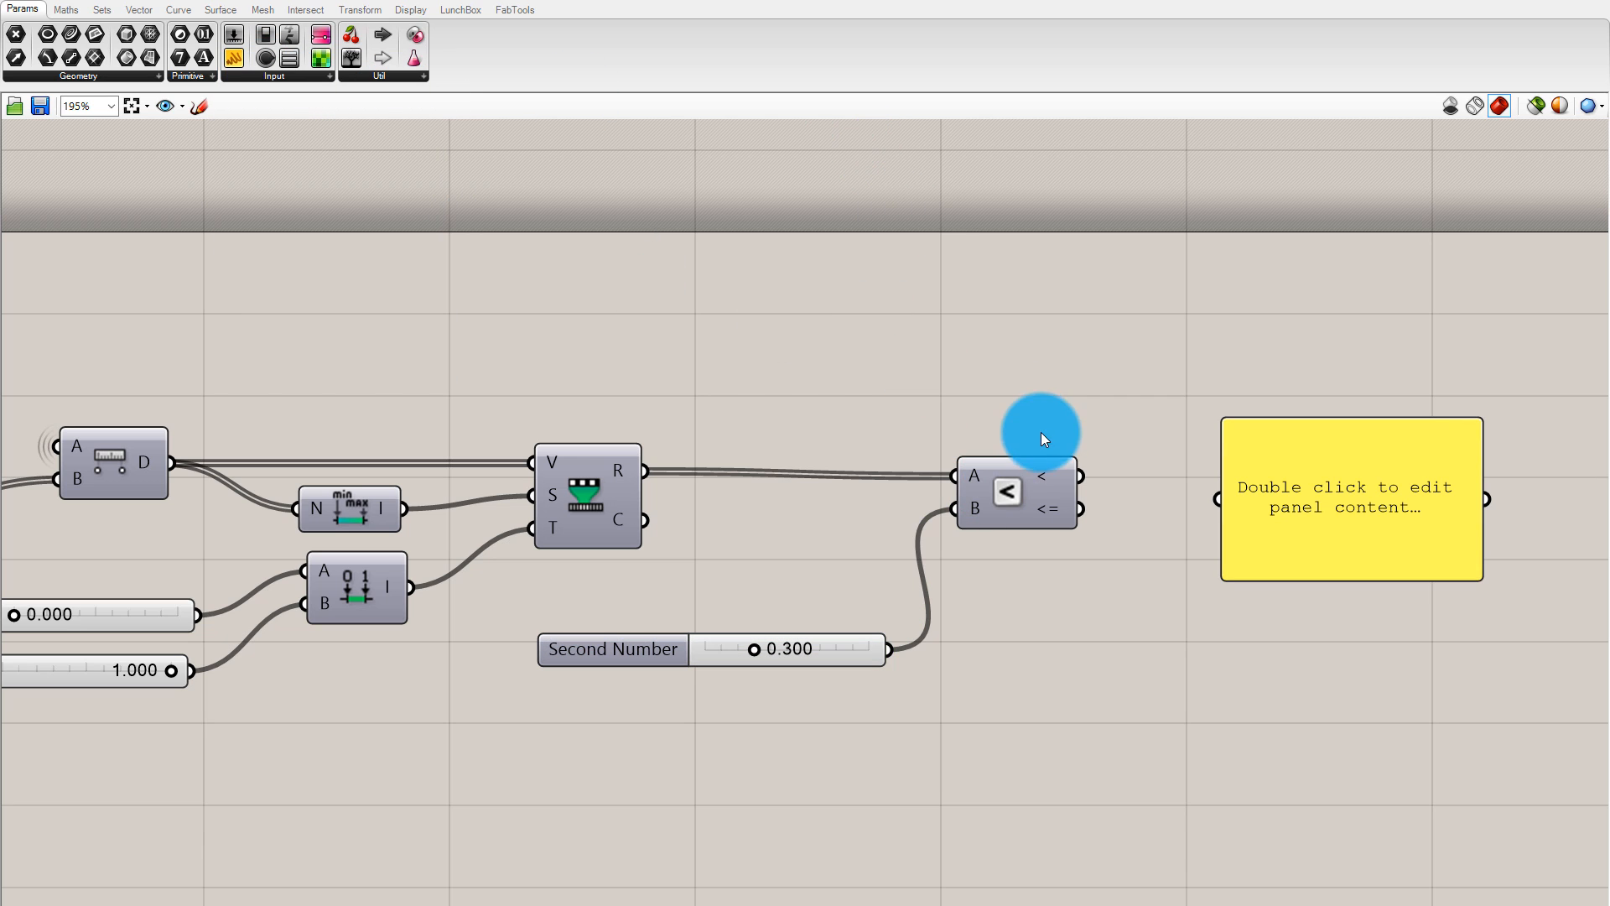
pyautogui.moveTo(1080, 477); pyautogui.dragTo(1218, 499)
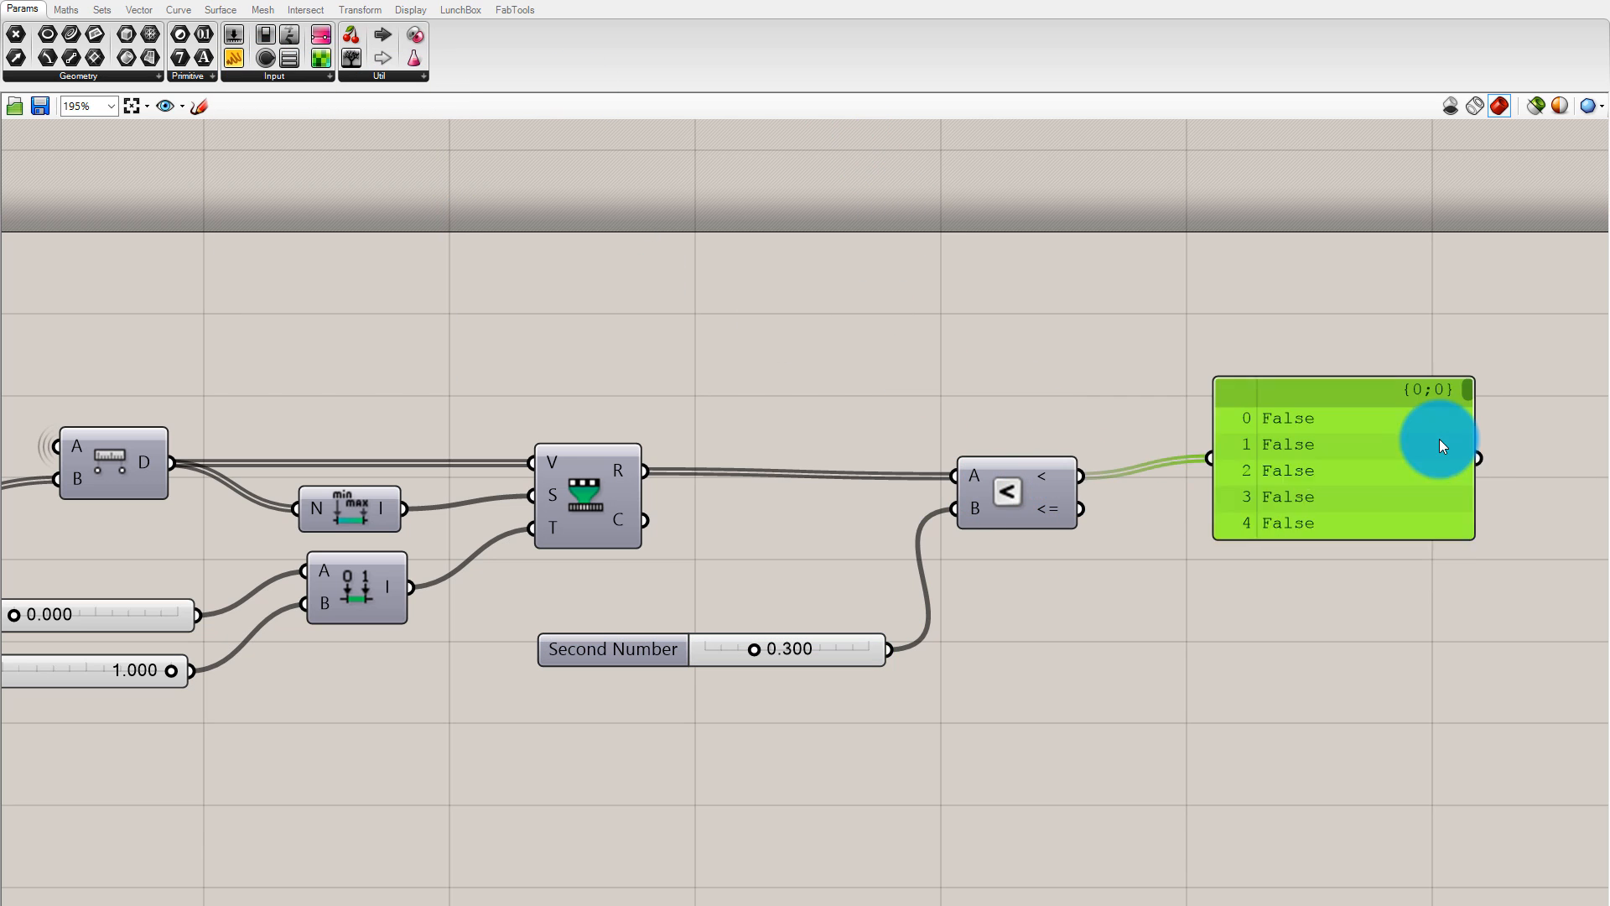
# Enlarge the panel to look through the True/False list, and delete it after checking
pyautogui.click(1373, 495)
pyautogui.moveTo(1365, 491); pyautogui.dragTo(1383, 888)
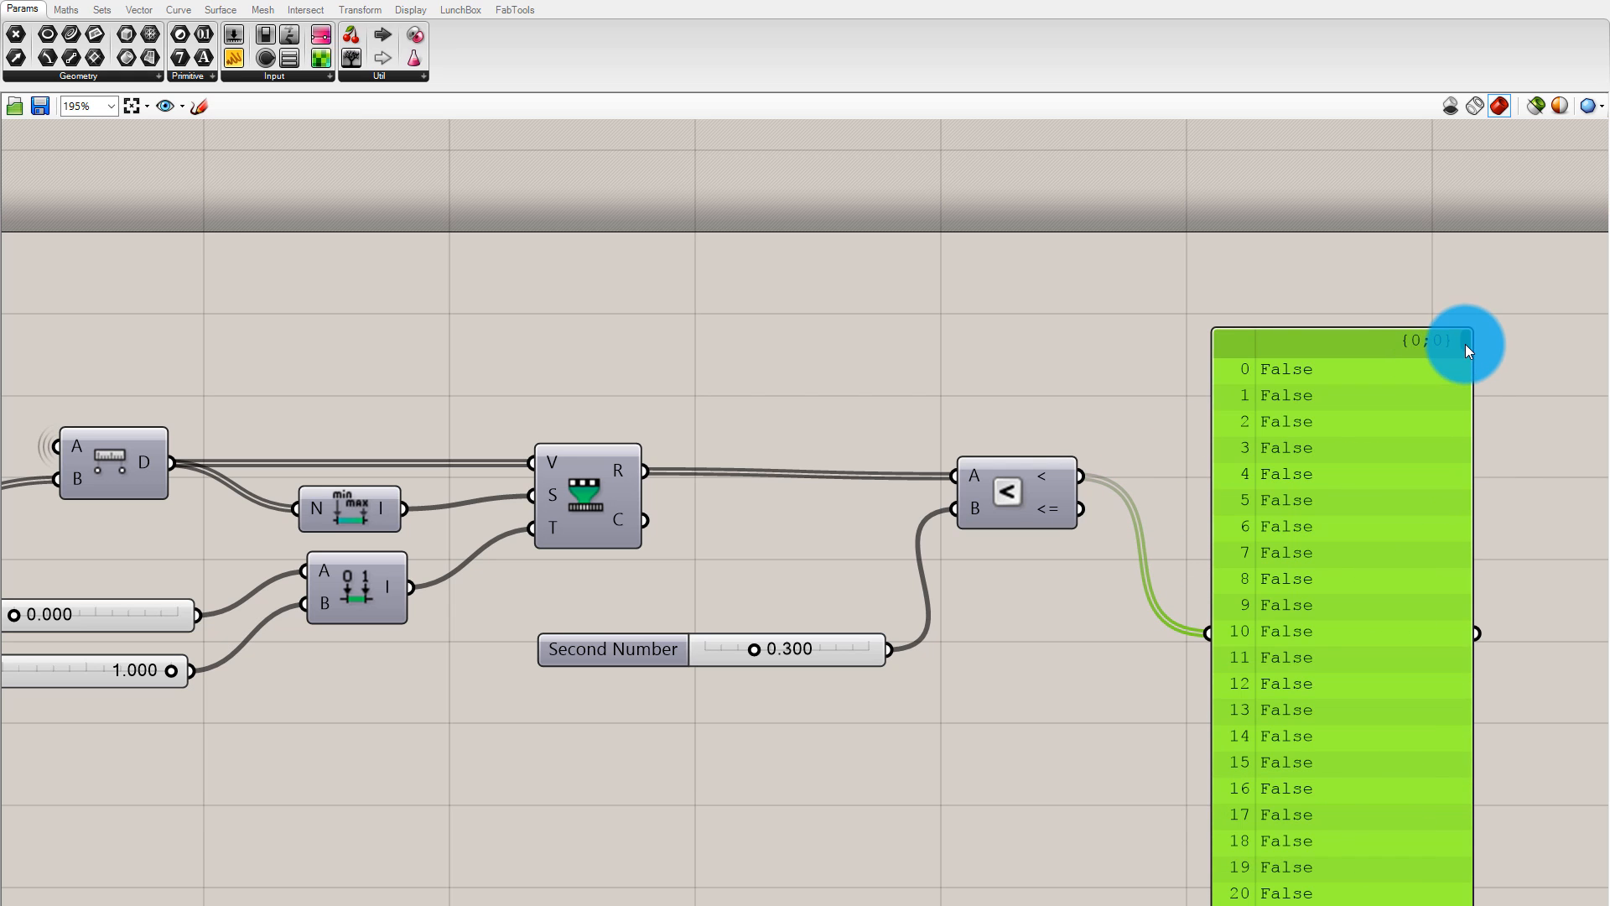
pyautogui.moveTo(1465, 346); pyautogui.dragTo(1454, 549)
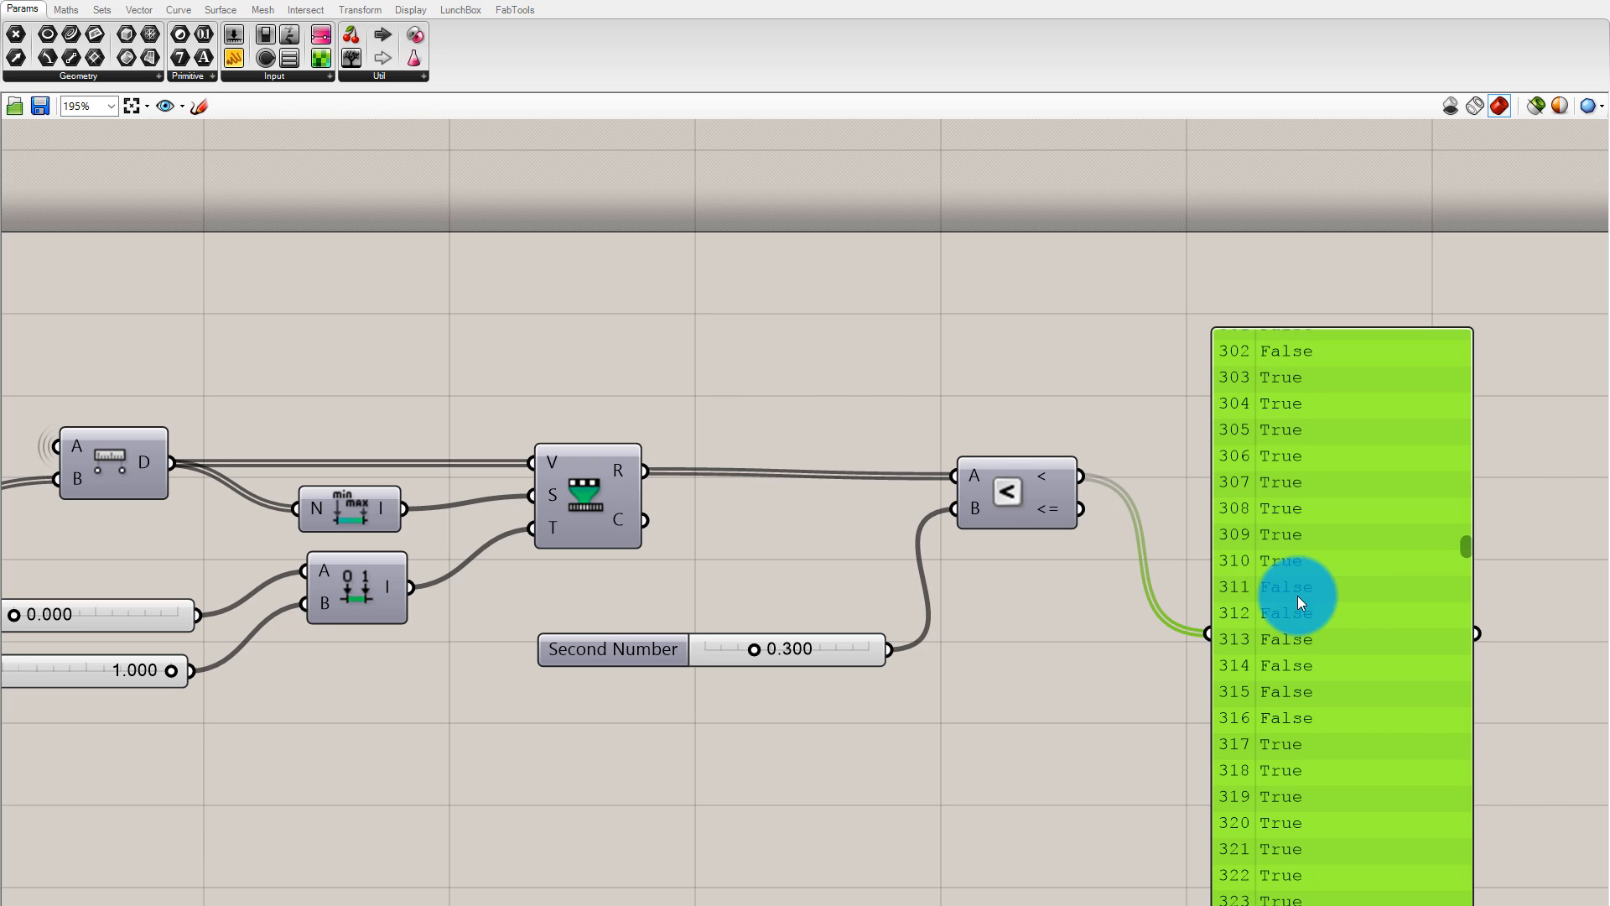
pyautogui.press('Delete')
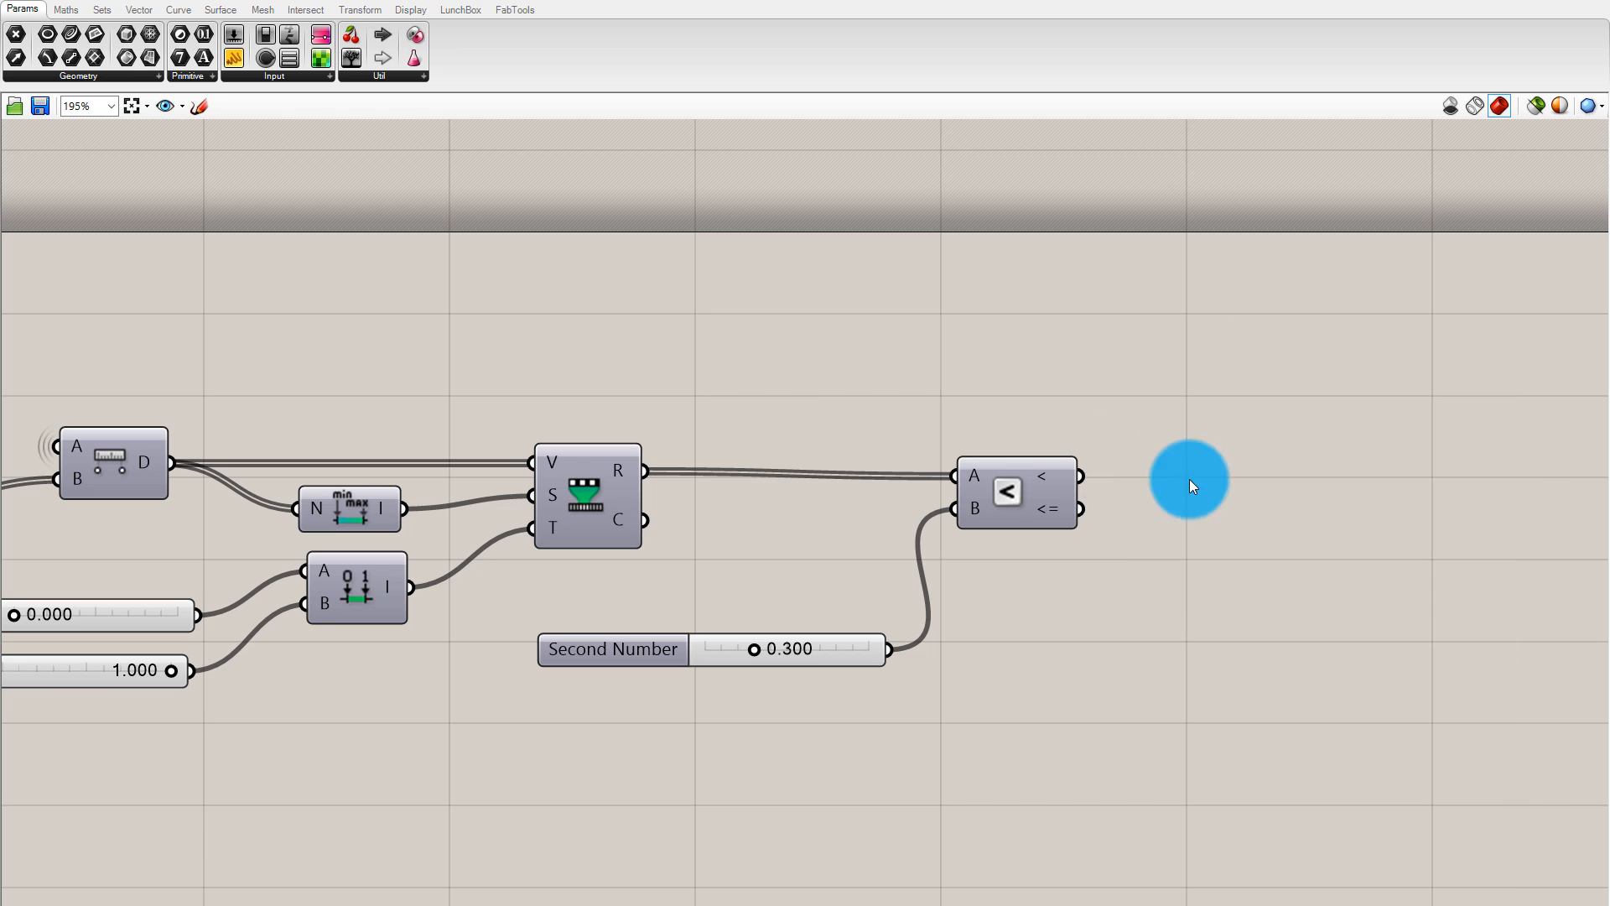
# Add a Cull Pattern component beyond Smaller Than and connect the < output to its P input
pyautogui.click(89, 15)
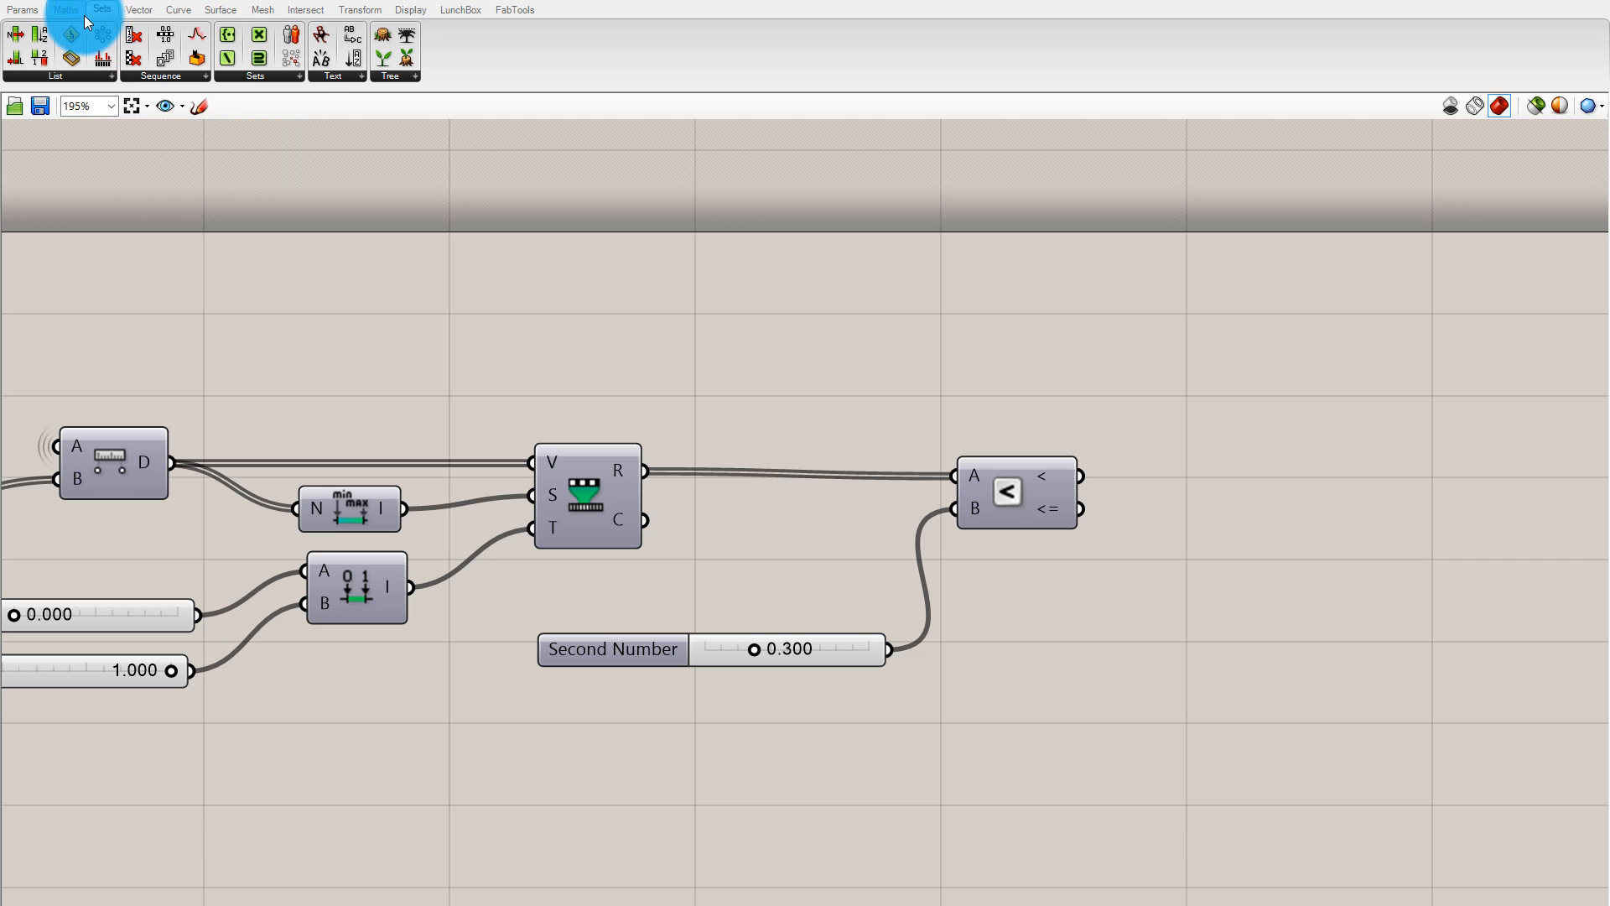
pyautogui.click(178, 79)
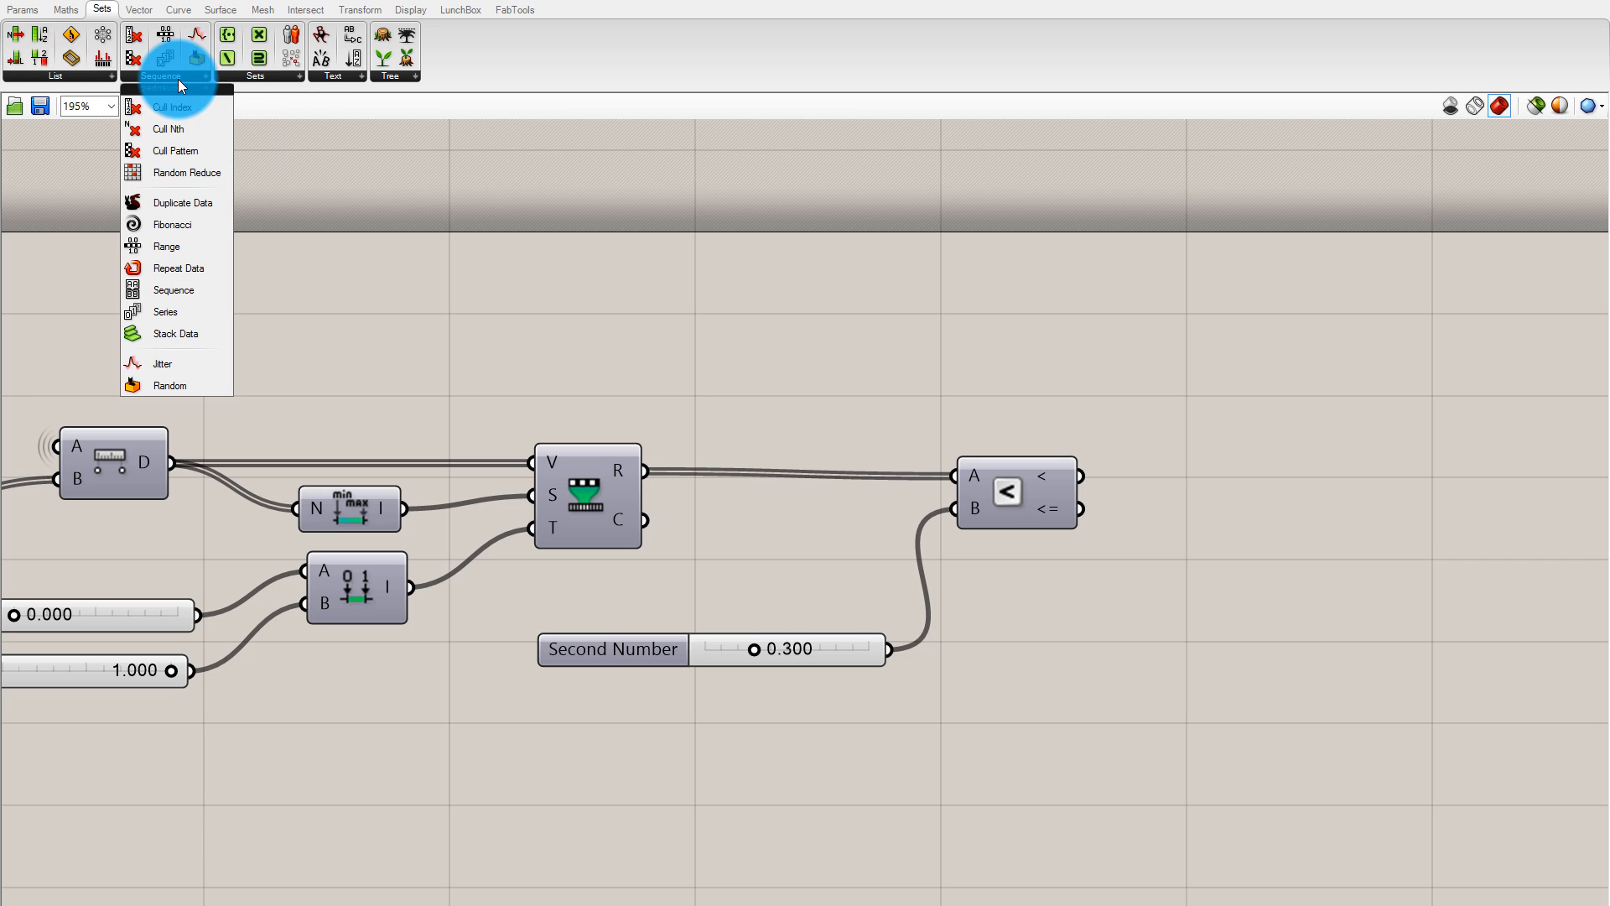
pyautogui.click(196, 150)
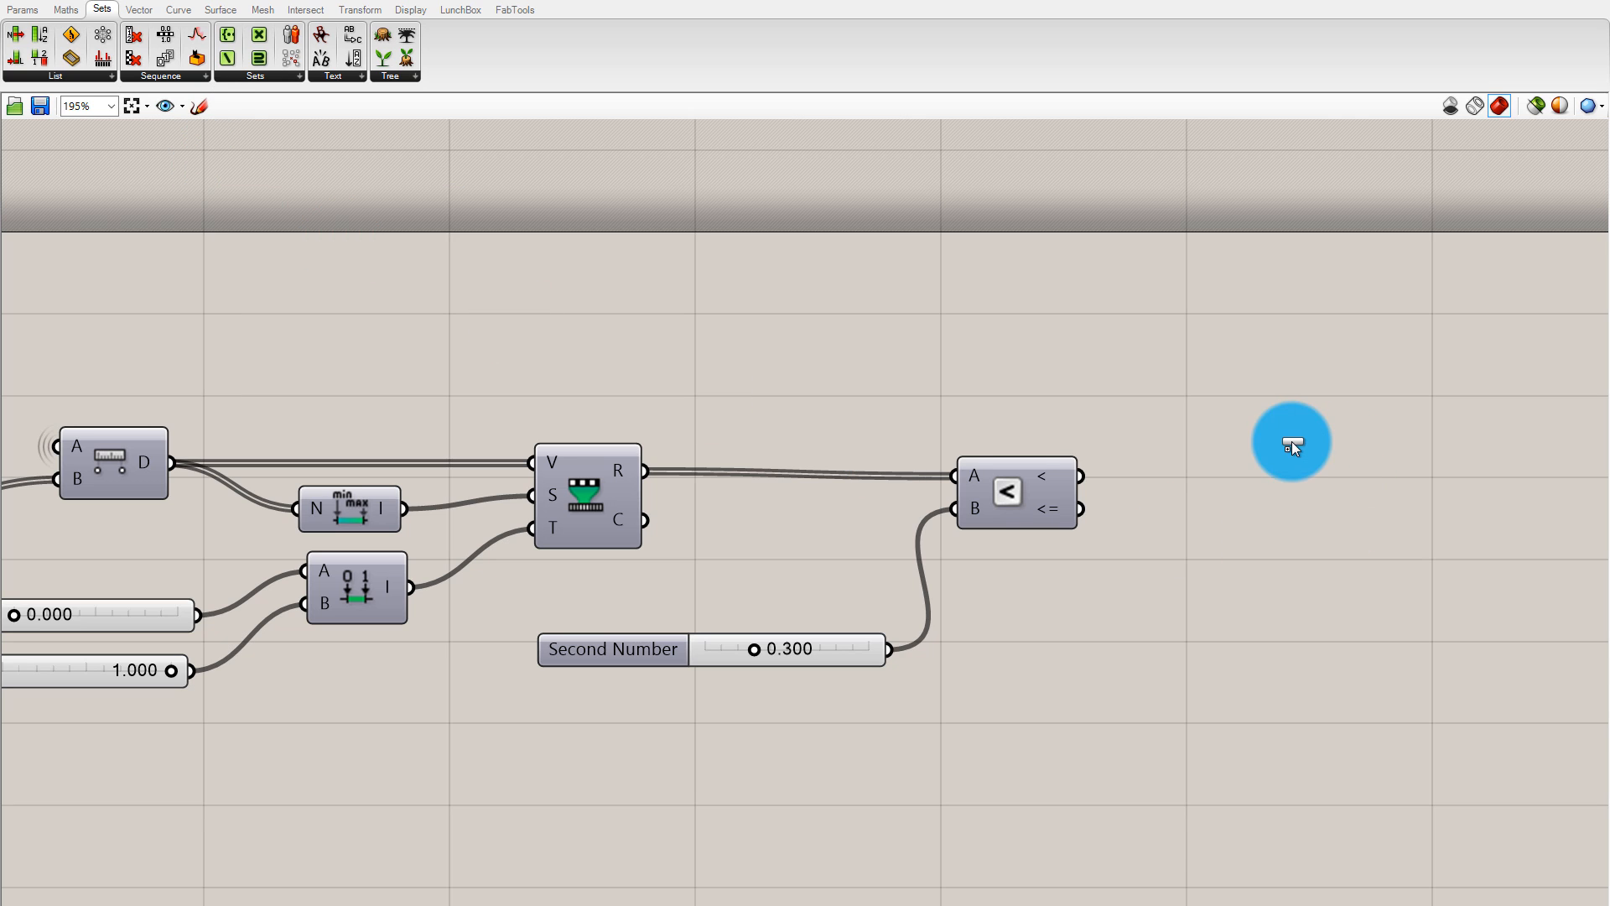
pyautogui.click(1267, 450)
pyautogui.scroll(-1, 1365, 500)
pyautogui.scroll(1, 1177, 444)
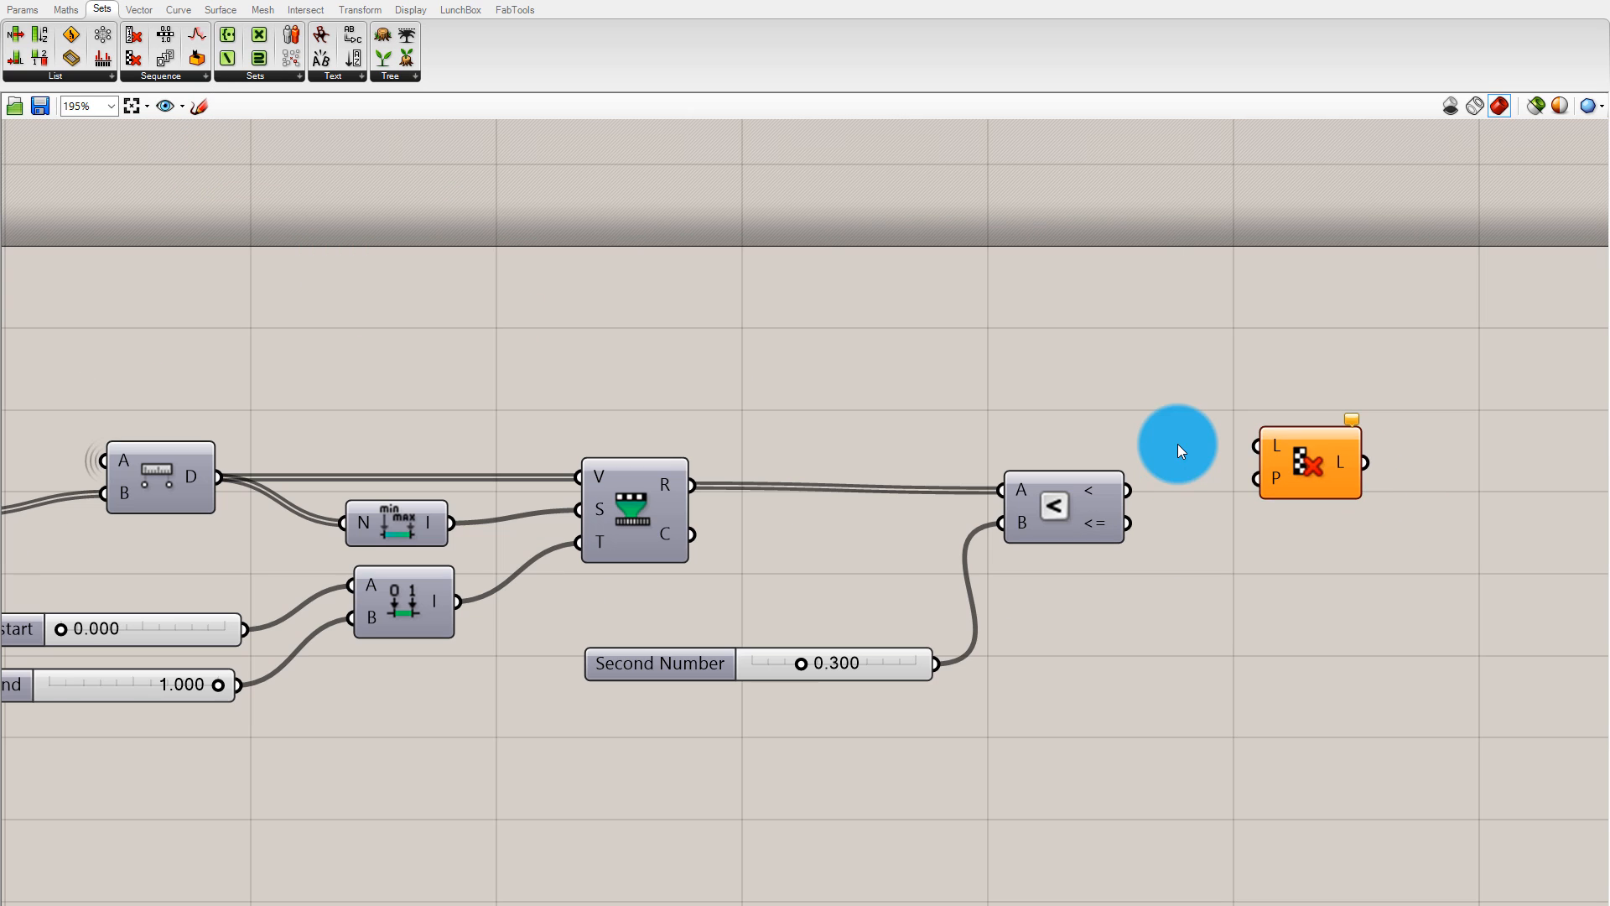
pyautogui.click(1121, 487)
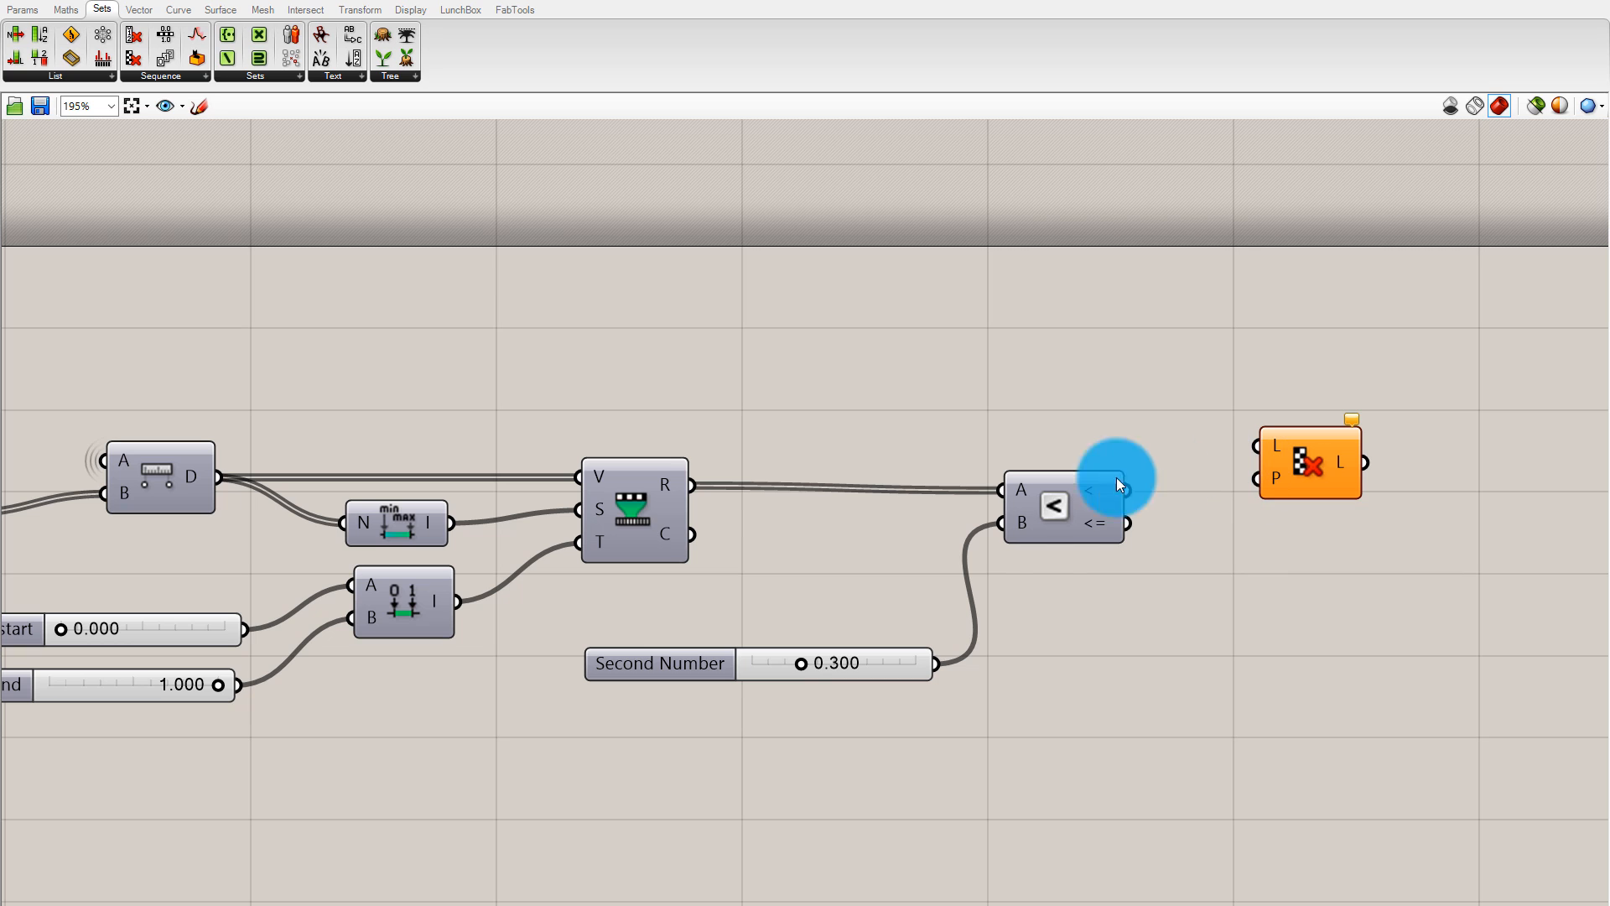
pyautogui.moveTo(1124, 493); pyautogui.dragTo(1269, 495)
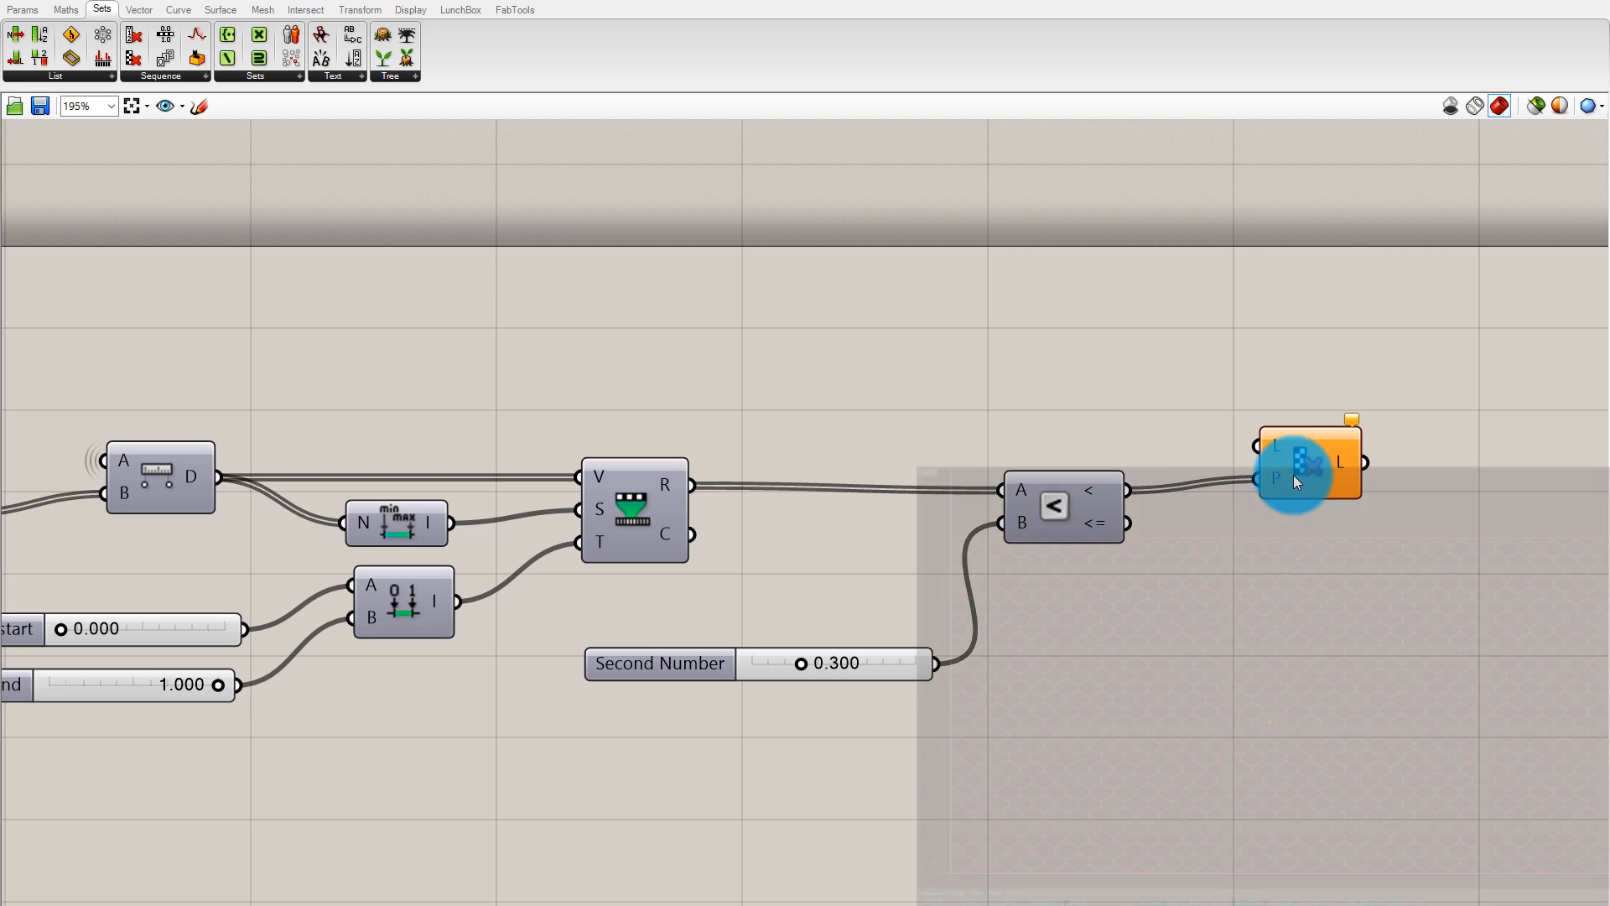
# Connect the hexagon component's Cells output directly to Cull Pattern's L input
pyautogui.scroll(-1, 1091, 398)
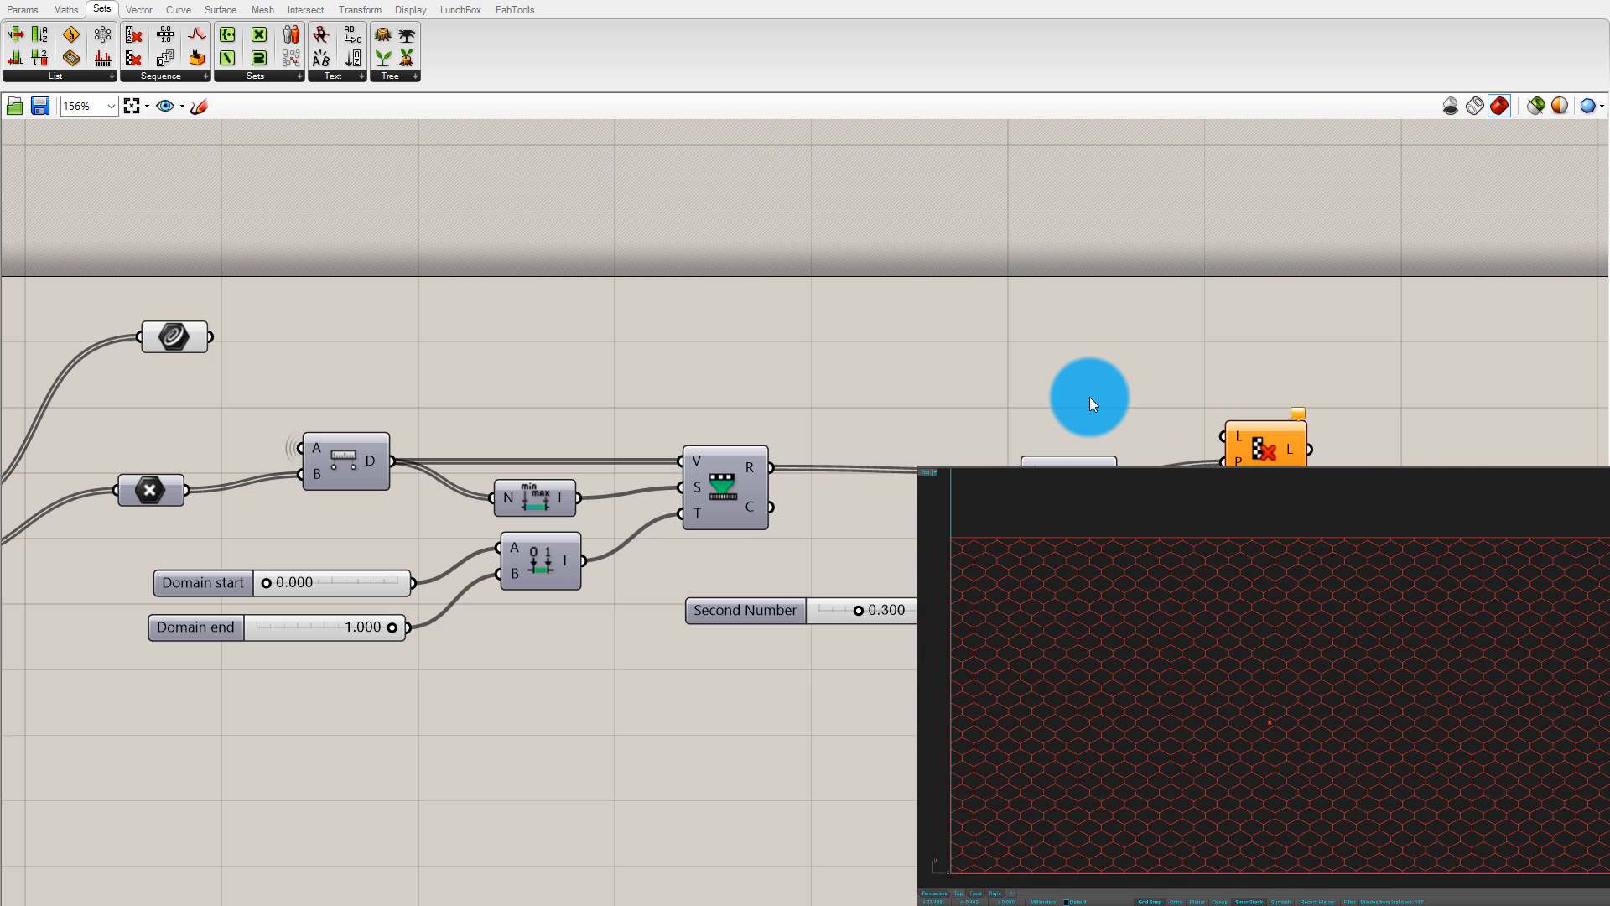
pyautogui.scroll(-1, 1423, 408)
pyautogui.scroll(1, 411, 426)
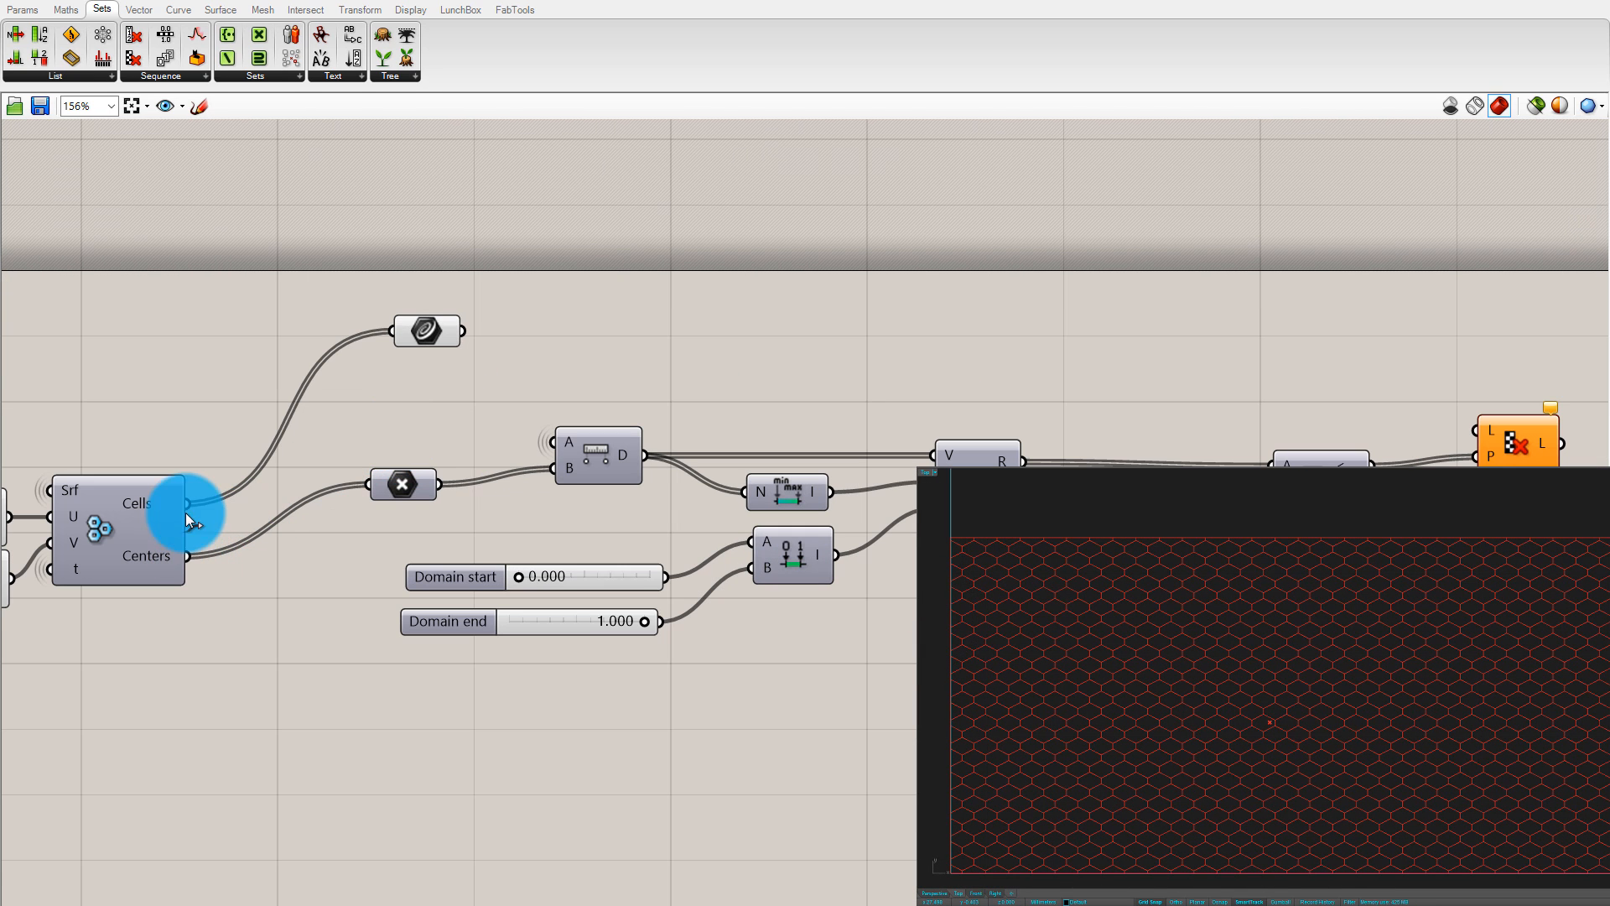
pyautogui.moveTo(191, 507); pyautogui.dragTo(1476, 430)
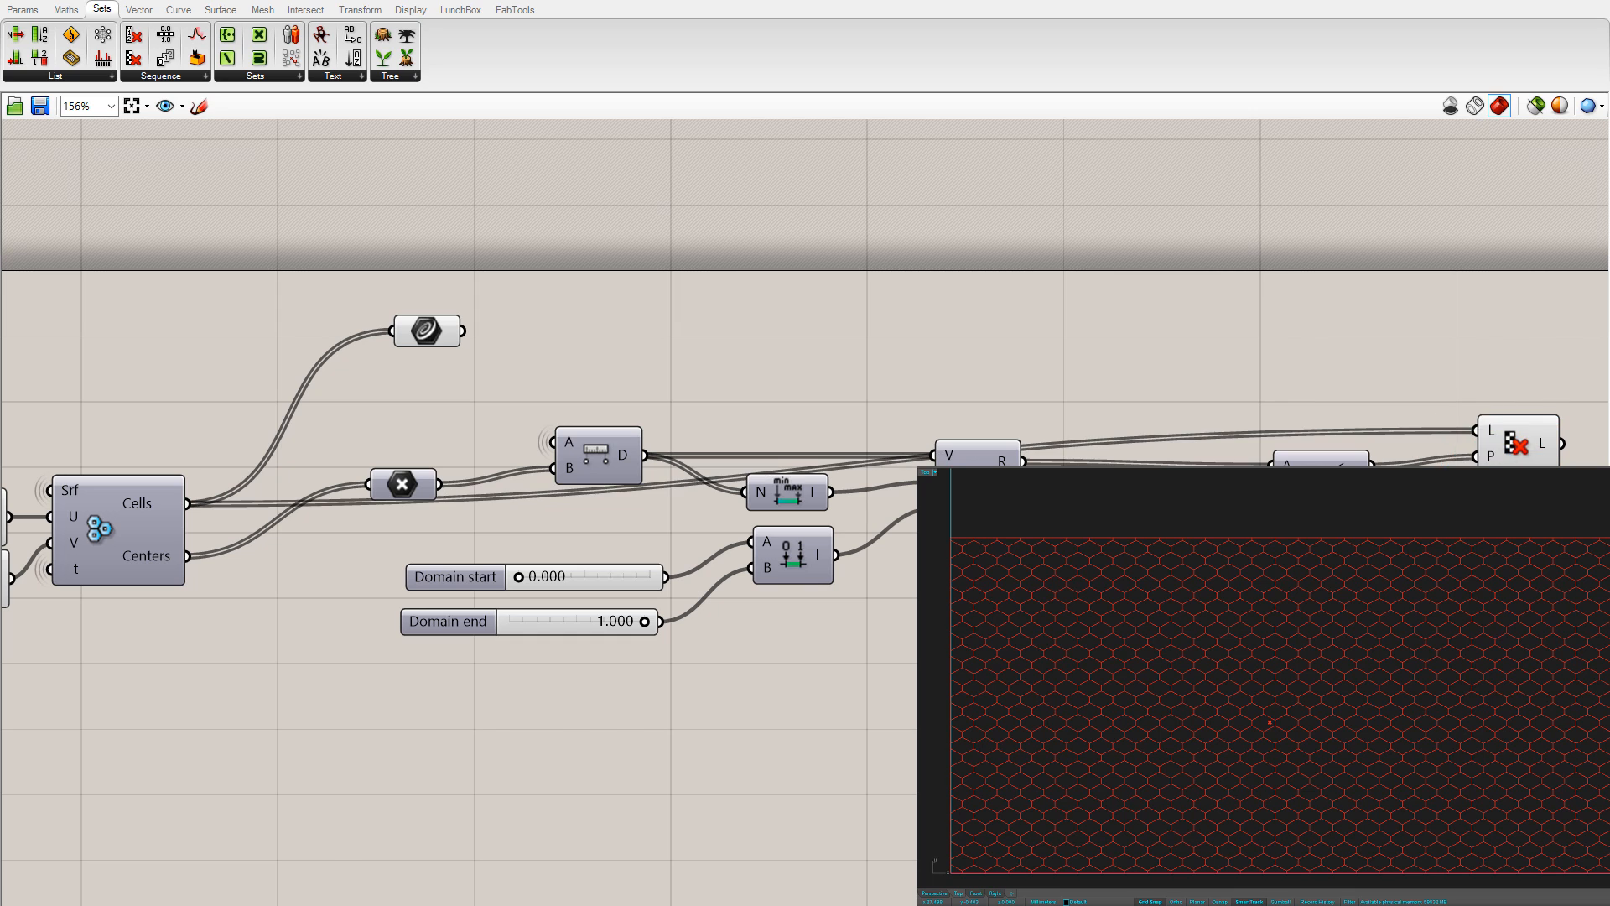
# Turn off the preview of the Curve parameter that holds the hexagon cells
pyautogui.click(427, 333)
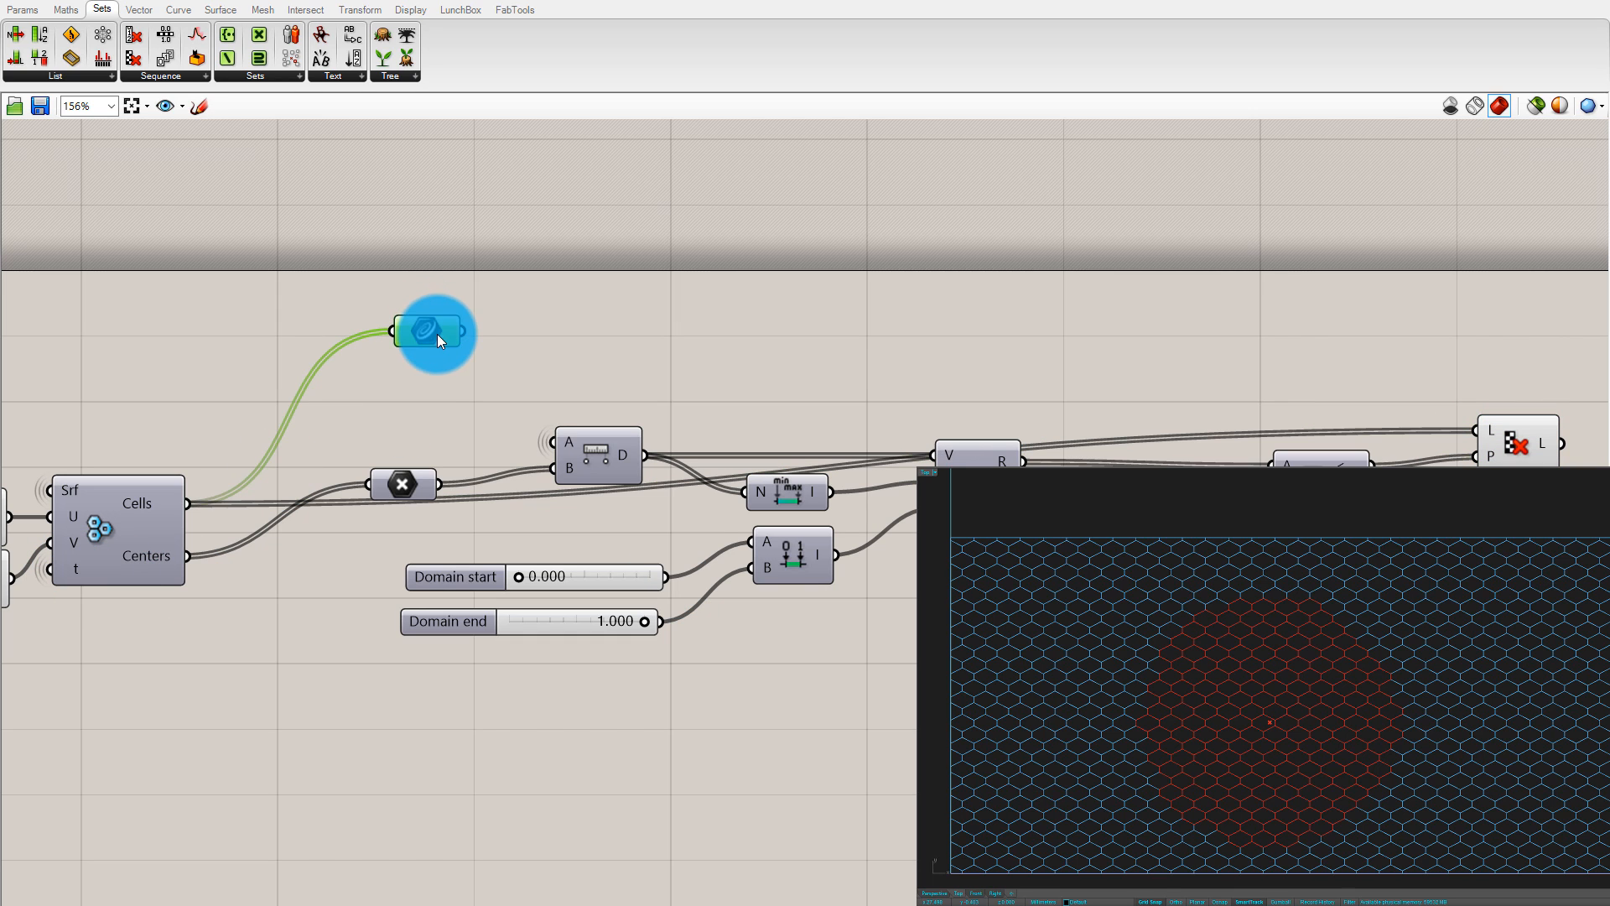
pyautogui.middleClick(483, 303)
pyautogui.click(509, 308)
pyautogui.click(720, 265)
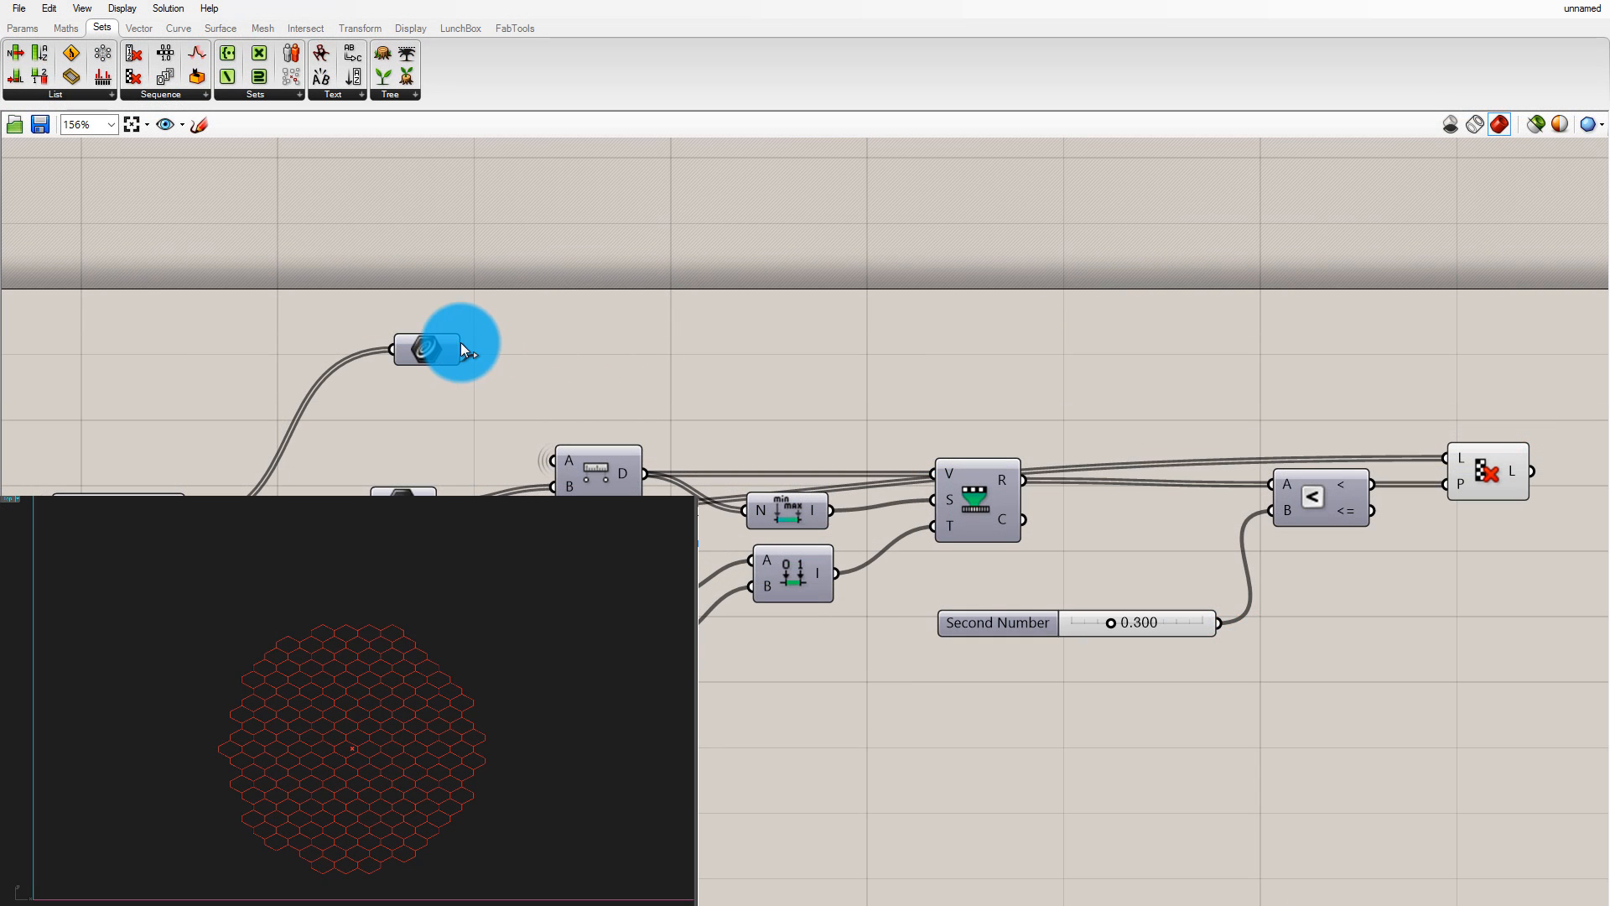
# Feed Cull Pattern's L input from the Curve parameter instead of Cells, and select Cull Pattern to highlight its output
pyautogui.moveTo(462, 349); pyautogui.dragTo(1447, 438)
pyautogui.click(1499, 475)
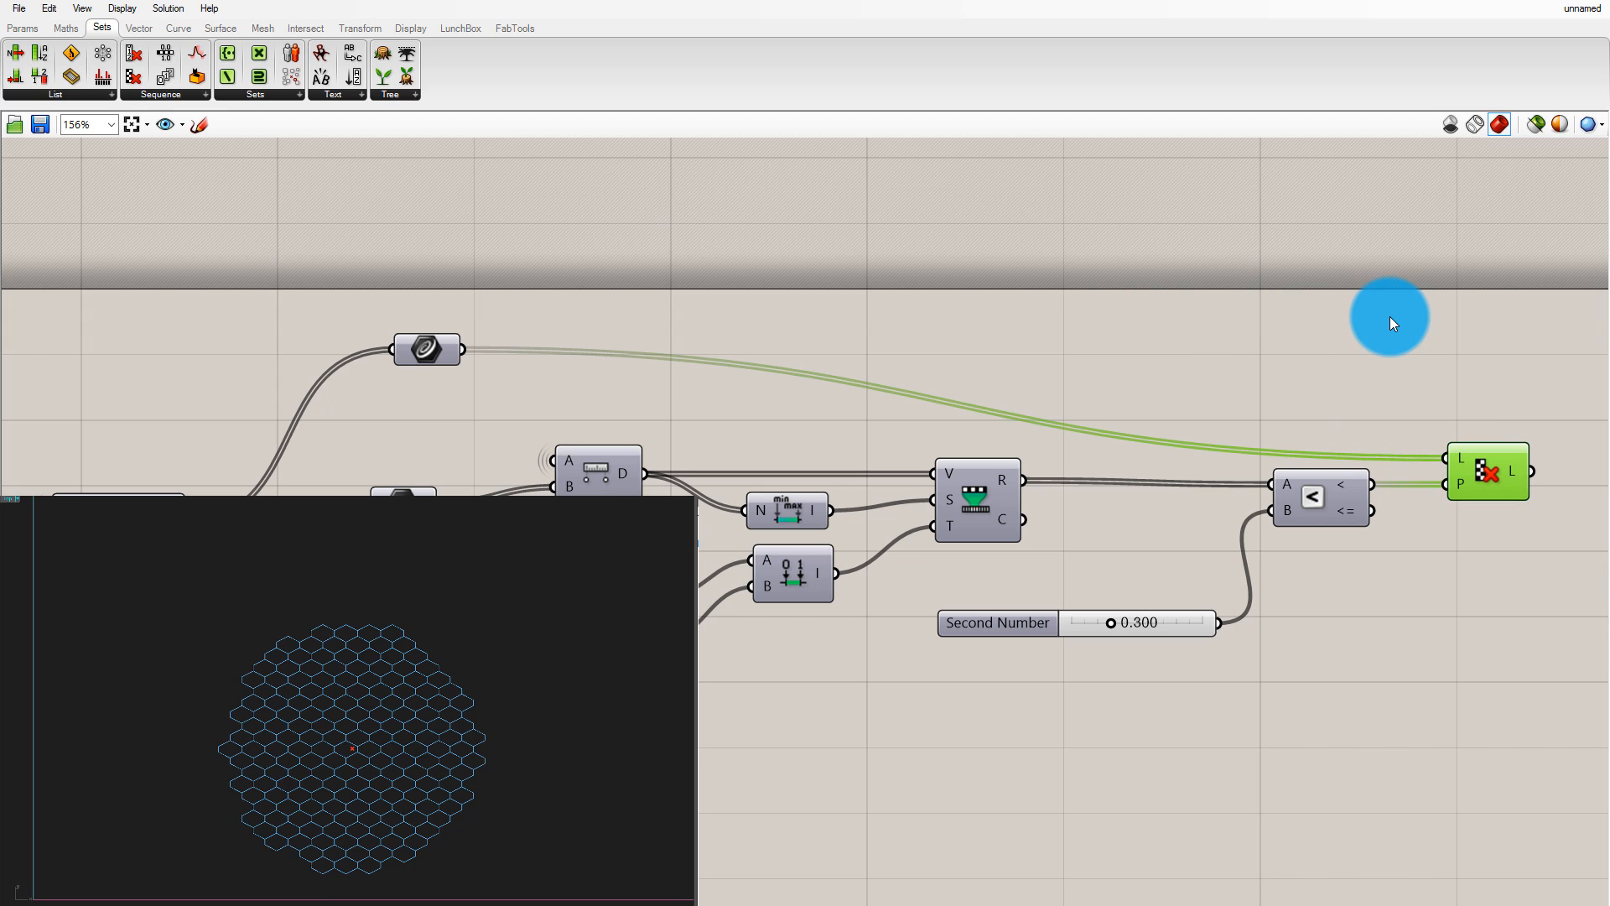
pyautogui.click(1169, 582)
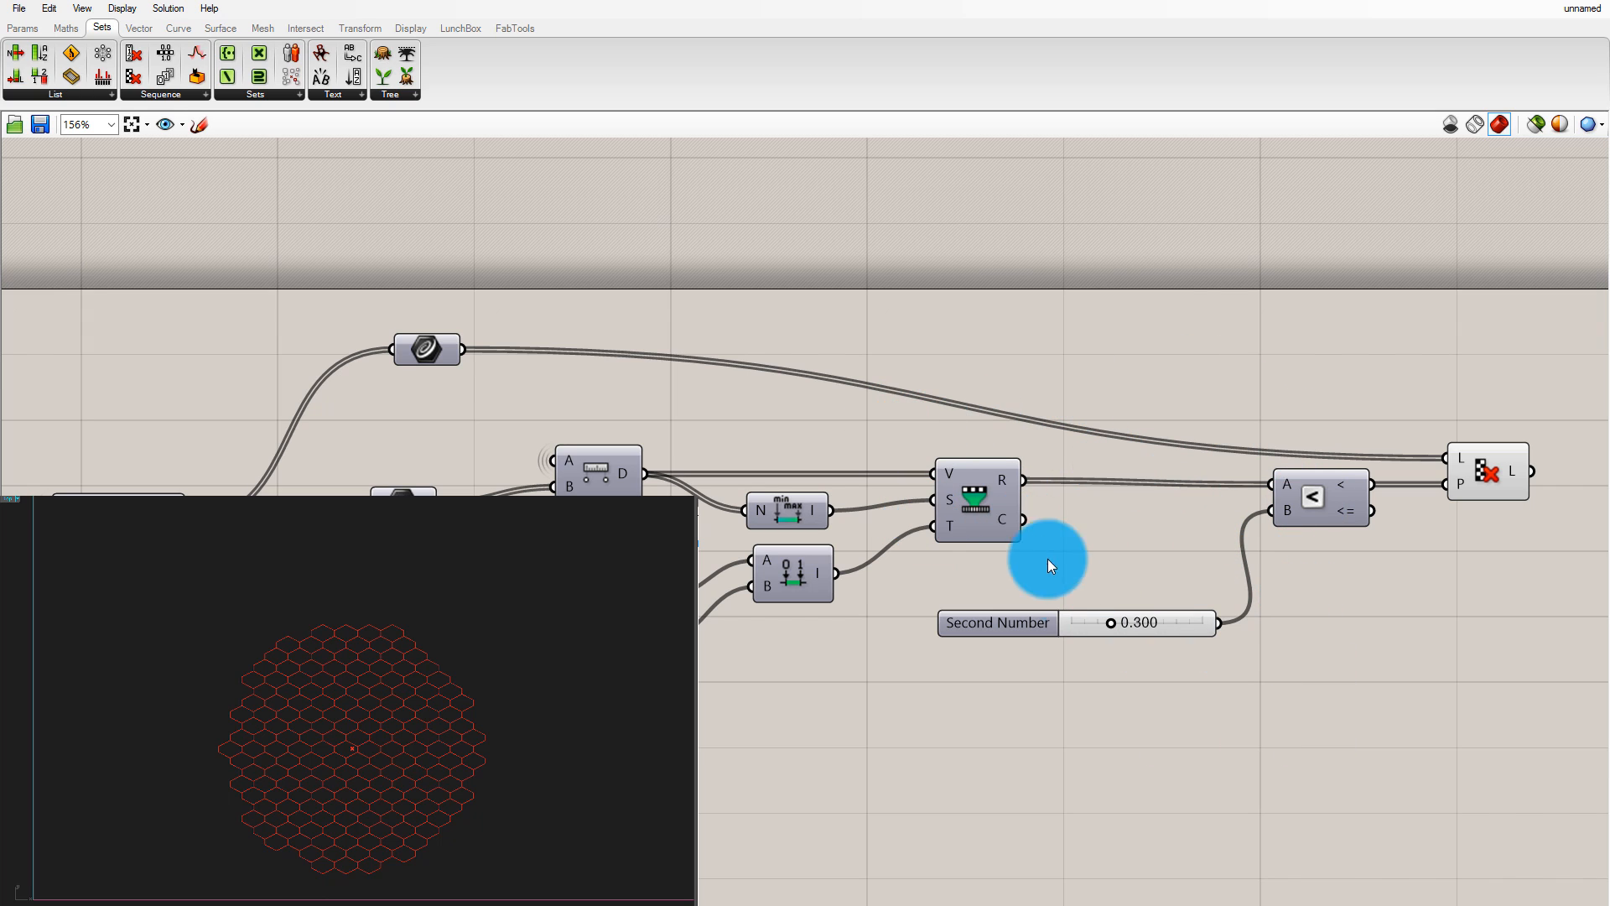
# Set the Second Number threshold slider to 0.307 and move the attractor point left across the hexagon grid in the viewport
pyautogui.moveTo(1112, 625)
pyautogui.mouseDown()
pyautogui.moveTo(1094, 631)
pyautogui.moveTo(1221, 636)
pyautogui.moveTo(1090, 639)
pyautogui.moveTo(1184, 640)
pyautogui.moveTo(1097, 643)
pyautogui.moveTo(1130, 646)
pyautogui.moveTo(1117, 646)
pyautogui.mouseUp()
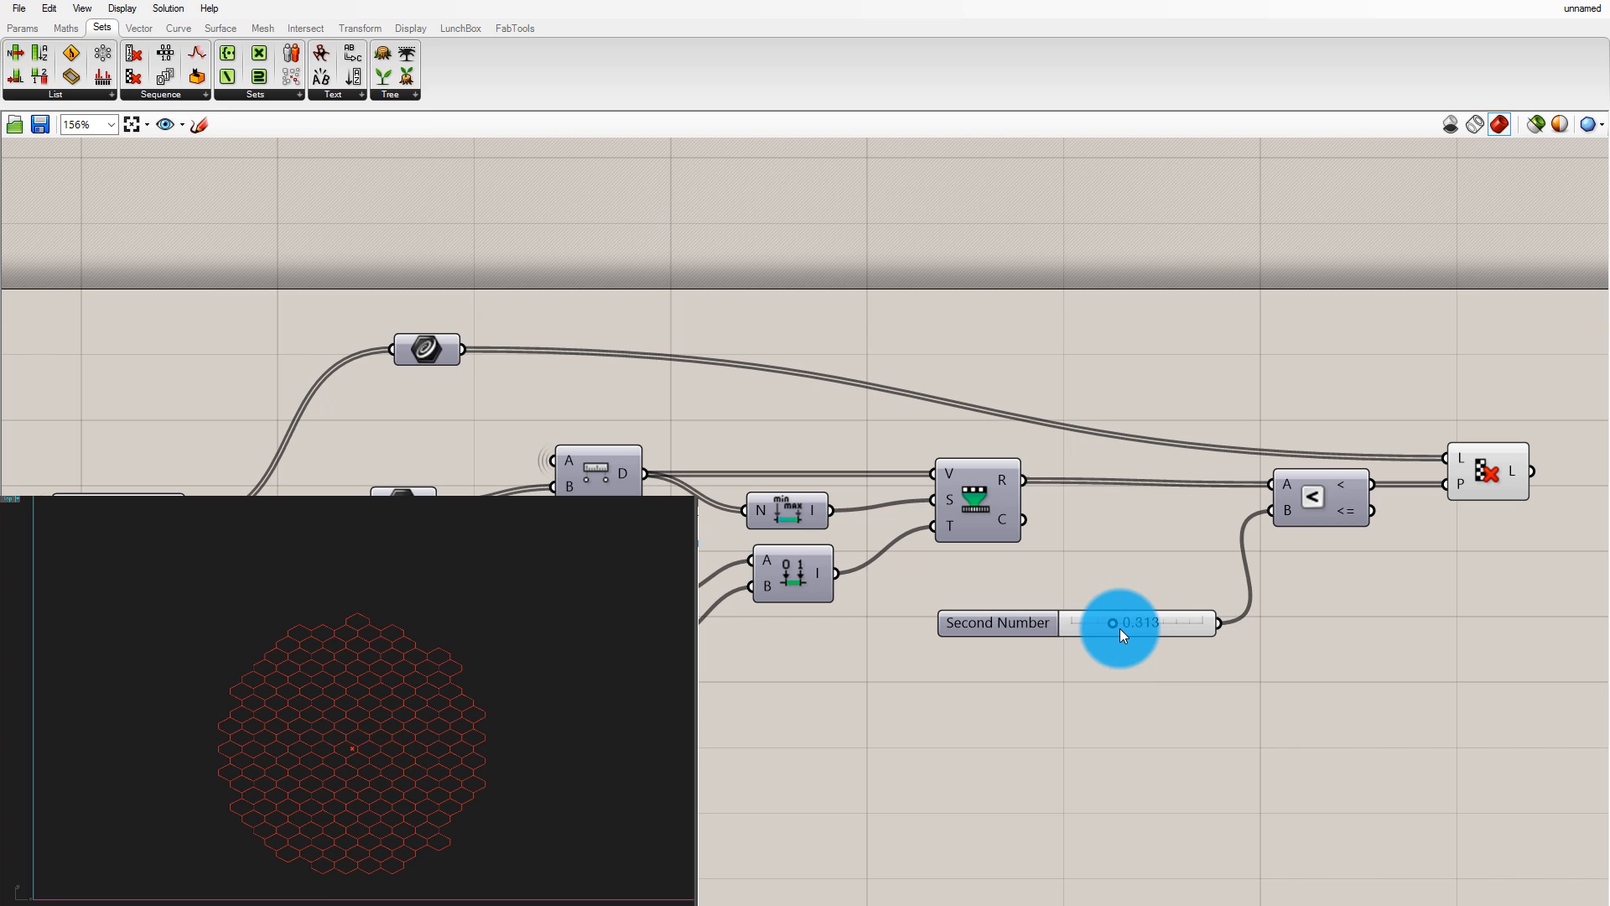
pyautogui.moveTo(1110, 622); pyautogui.dragTo(1109, 620)
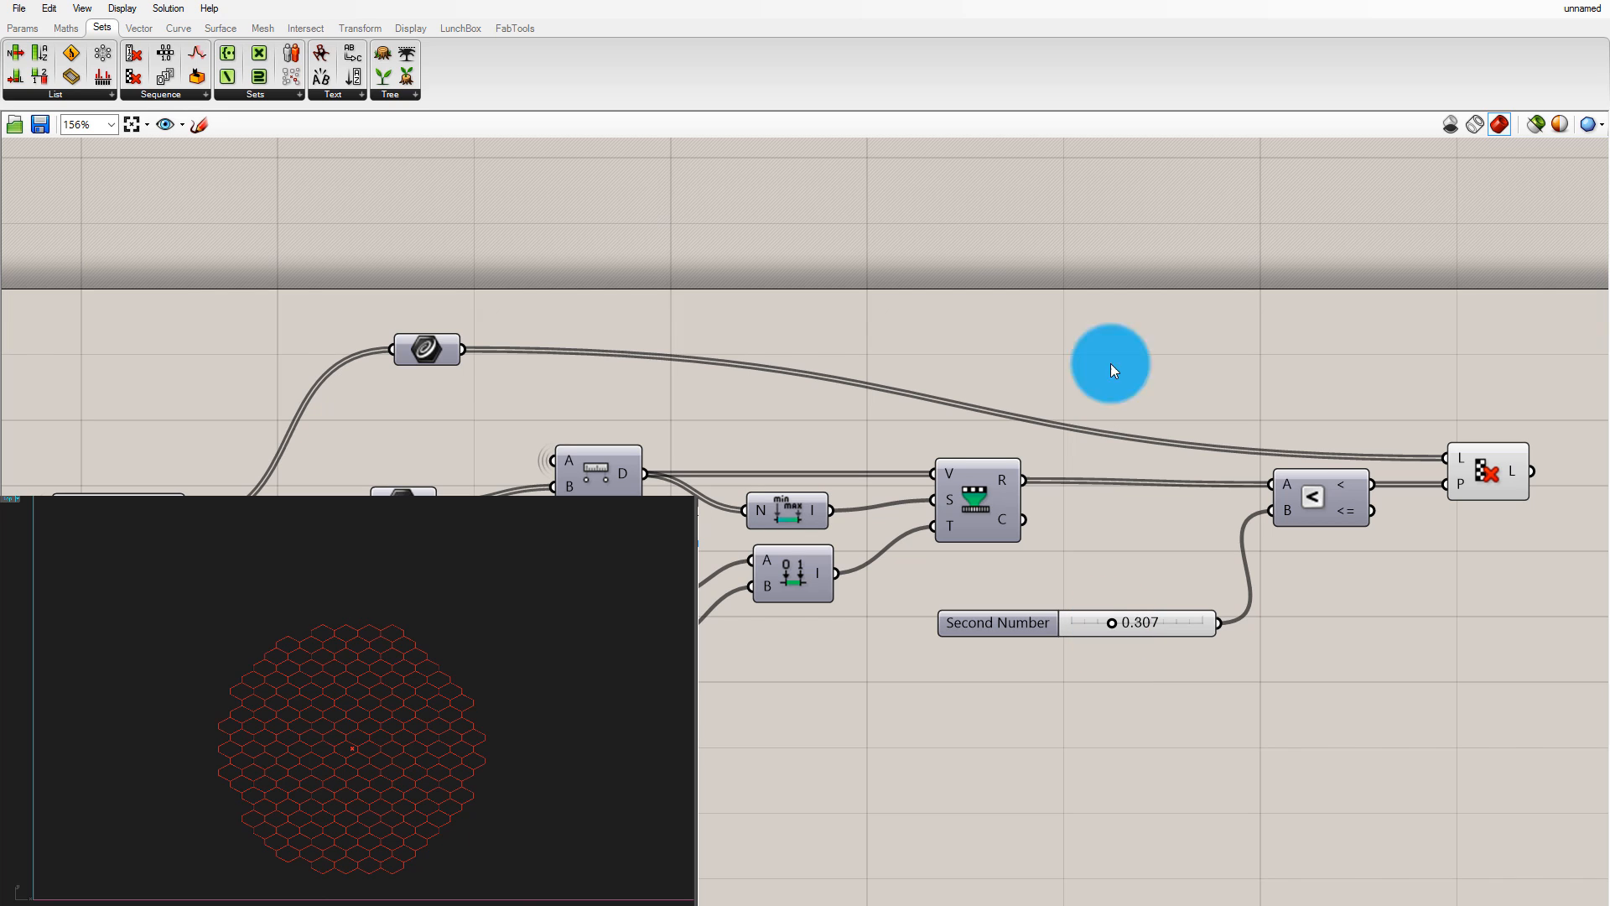
pyautogui.moveTo(350, 717); pyautogui.dragTo(416, 791)
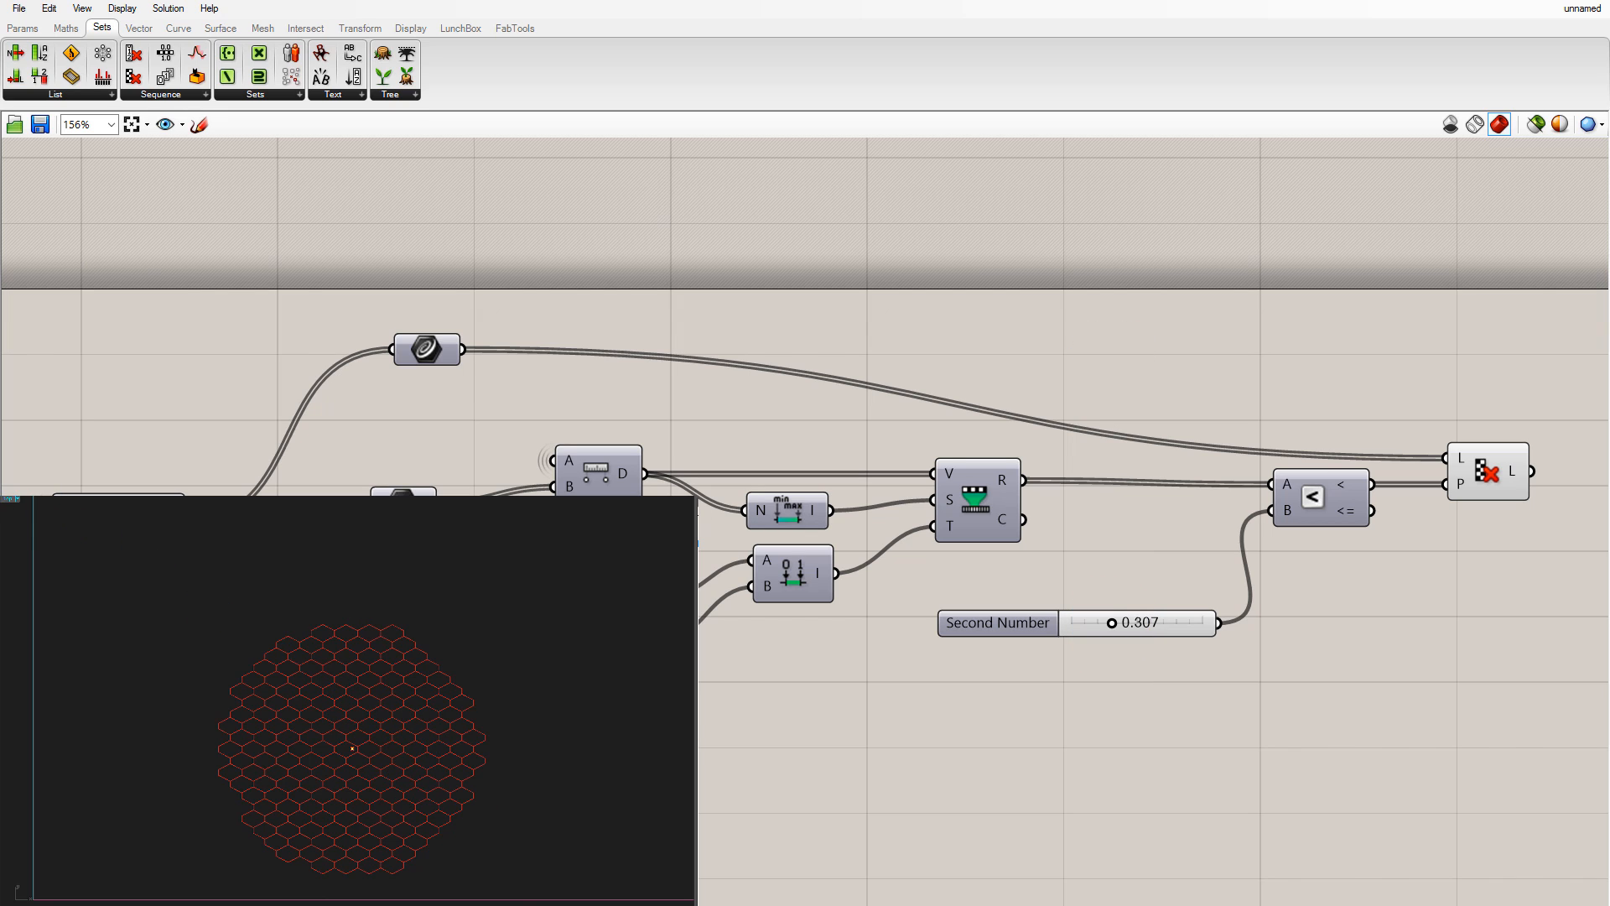
pyautogui.moveTo(352, 748); pyautogui.dragTo(302, 751)
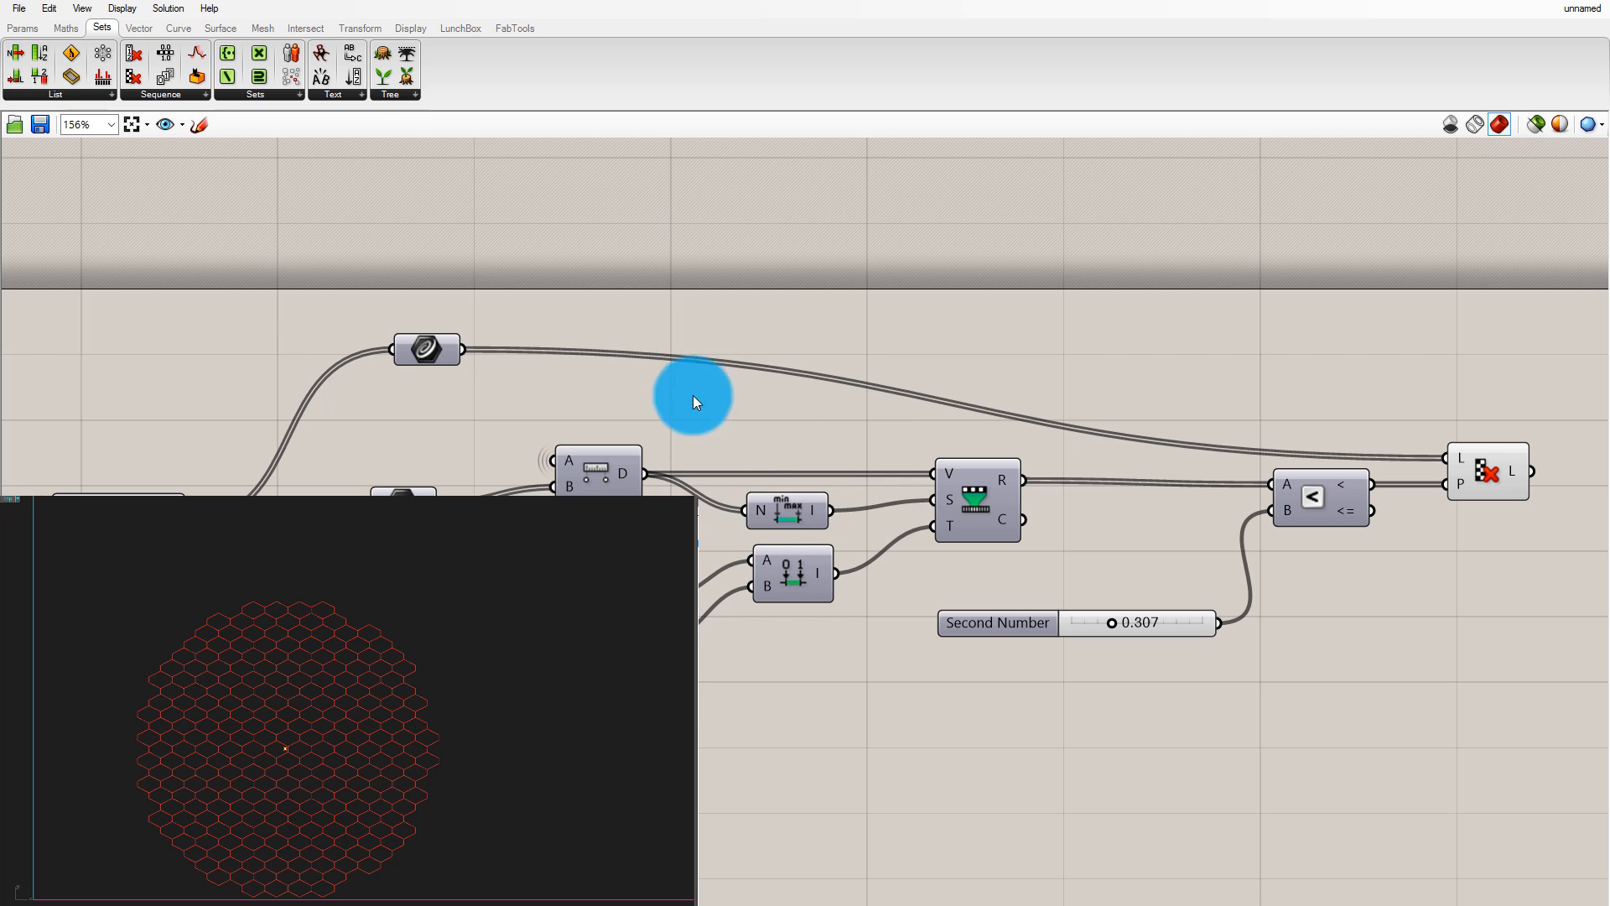
# Move the Cull Pattern component up, above the level of Smaller Than, to make room beneath it
pyautogui.scroll(-1, 503, 580)
pyautogui.scroll(1, 1103, 431)
pyautogui.scroll(1, 701, 461)
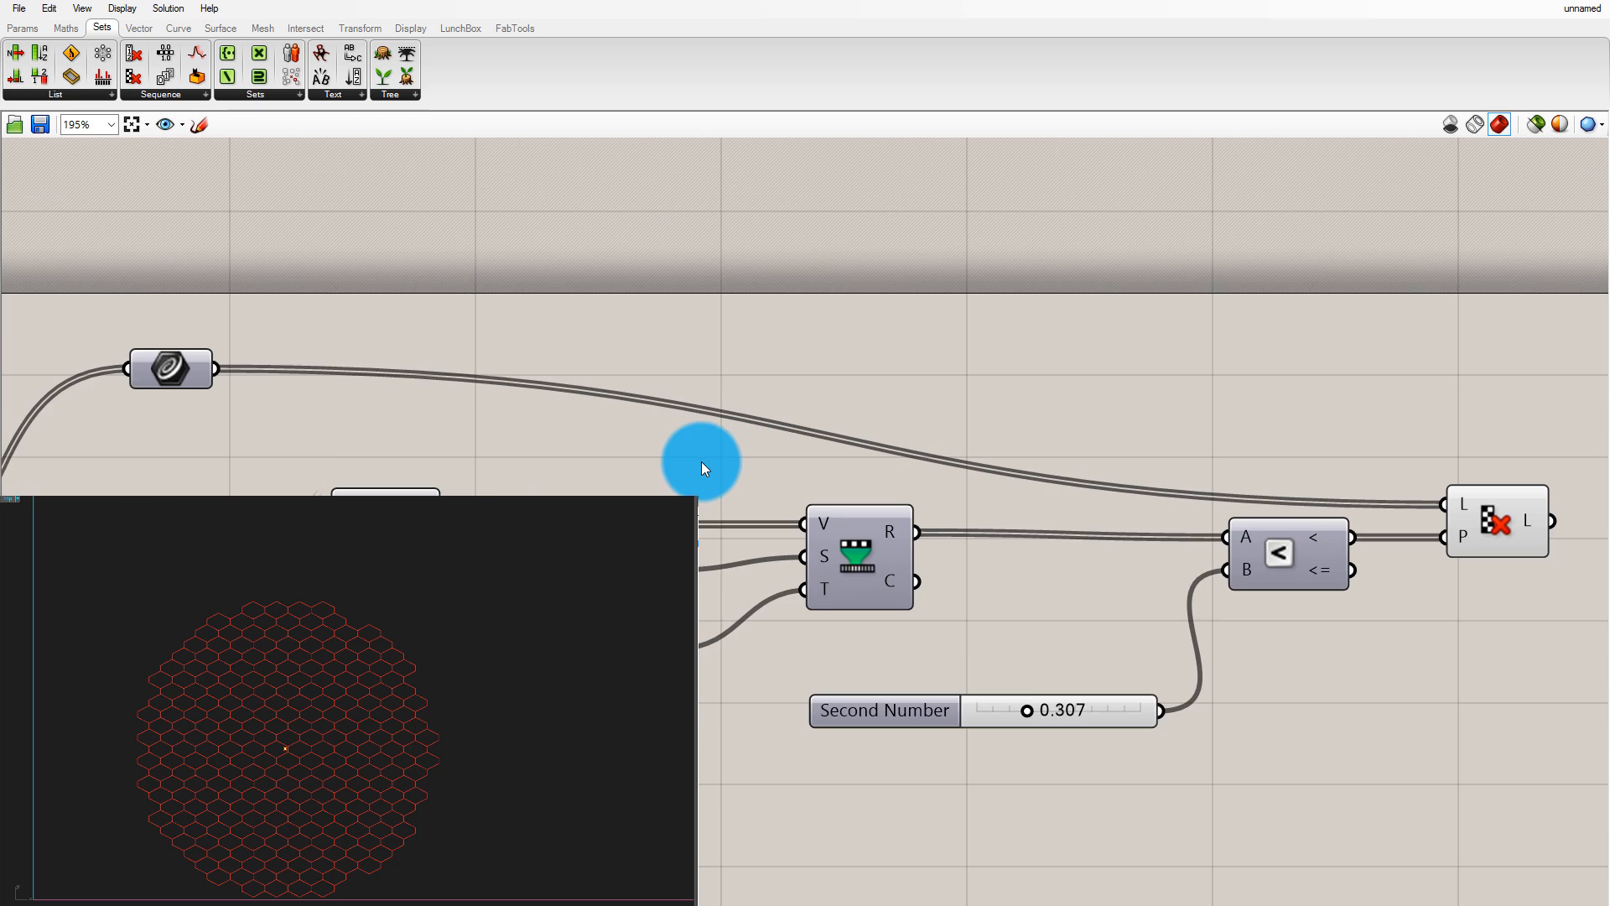
pyautogui.scroll(-2, 701, 461)
pyautogui.scroll(1, 689, 522)
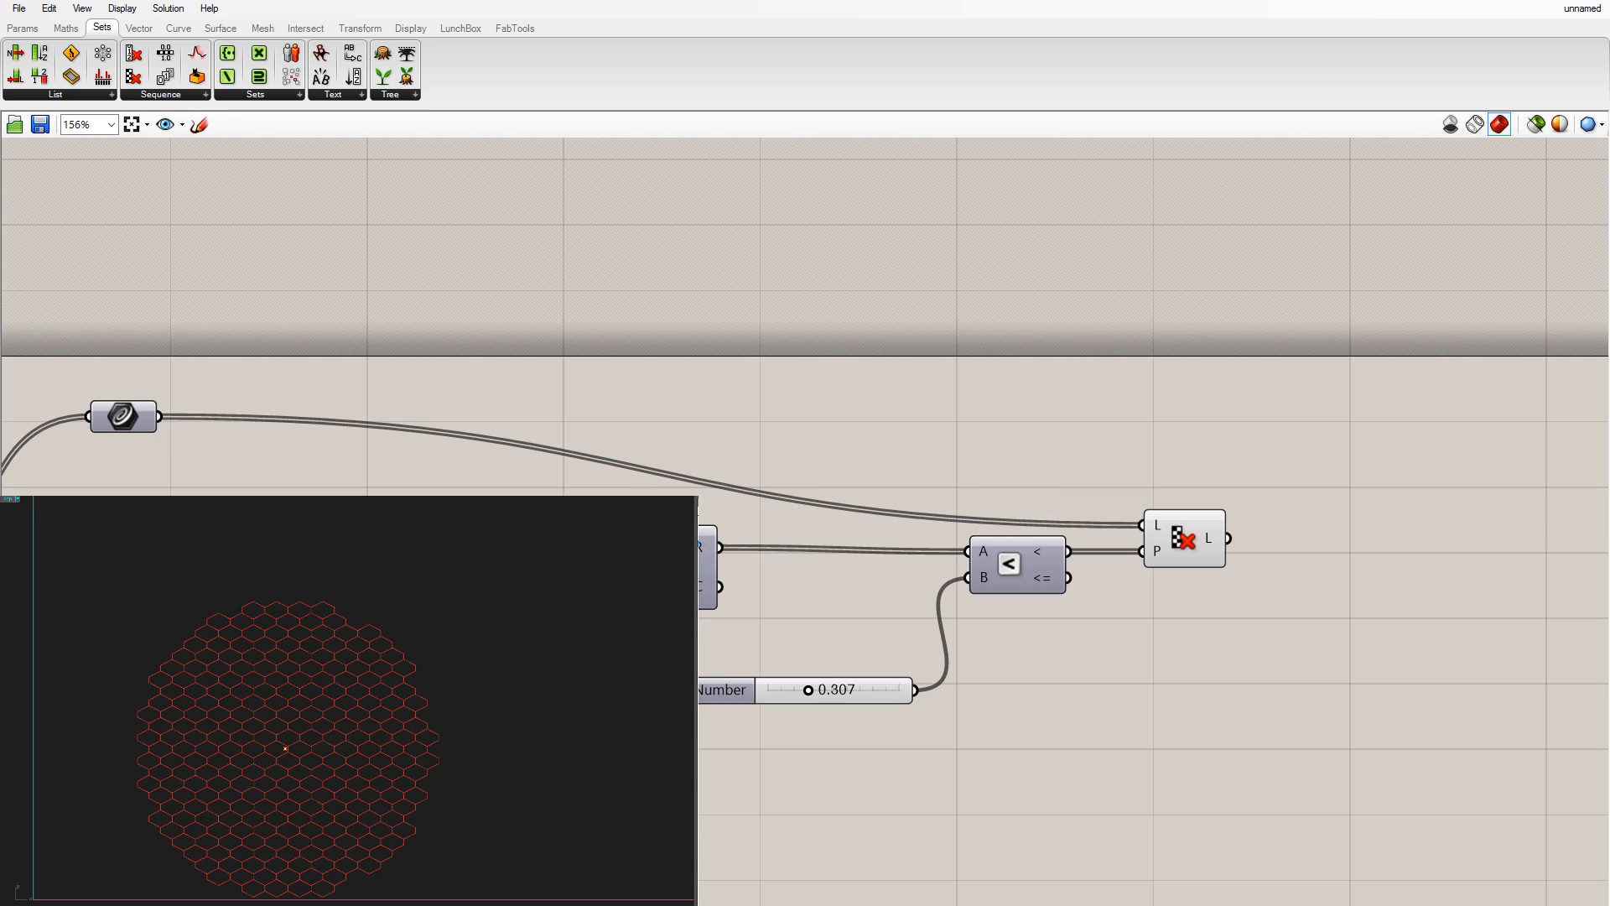
pyautogui.moveTo(1187, 532); pyautogui.dragTo(1188, 460)
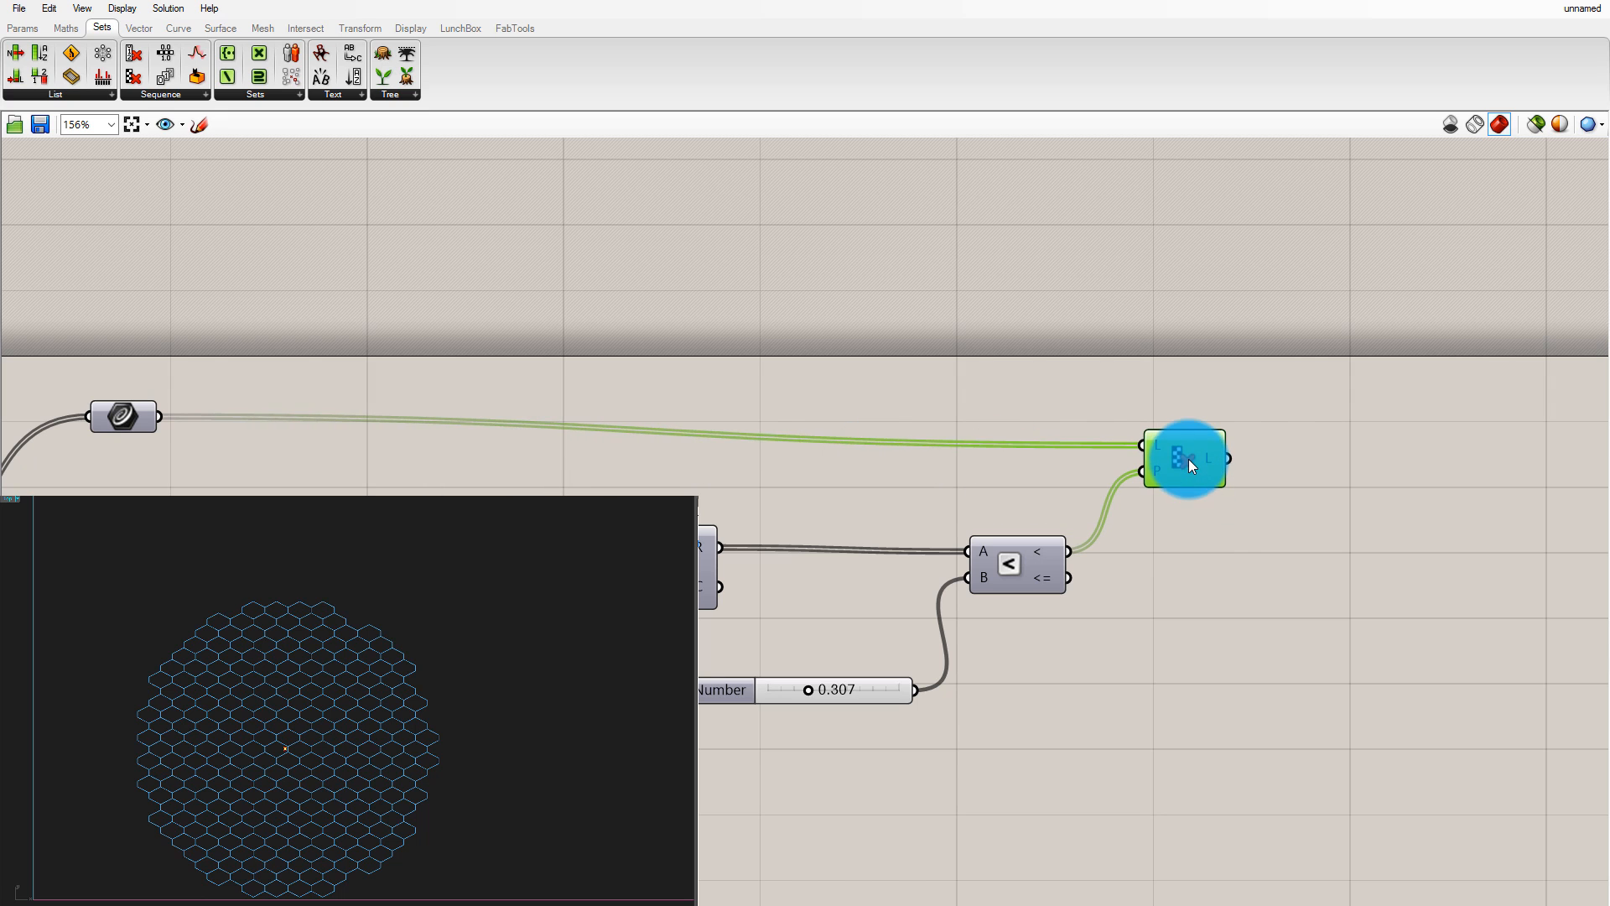
pyautogui.click(1213, 535)
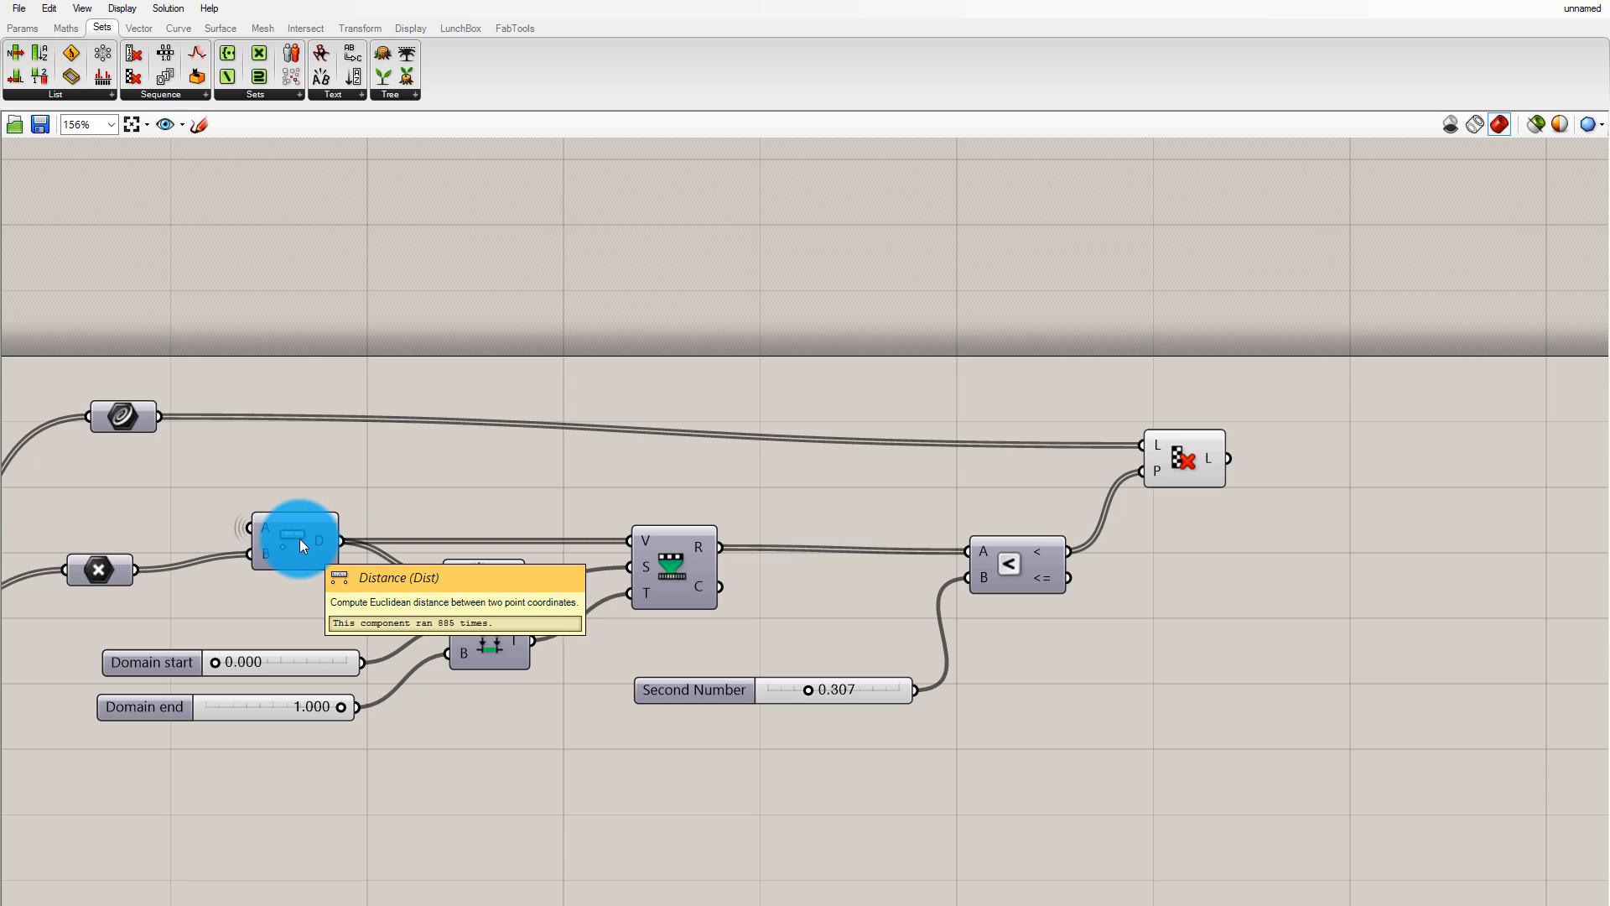
pyautogui.click(299, 538)
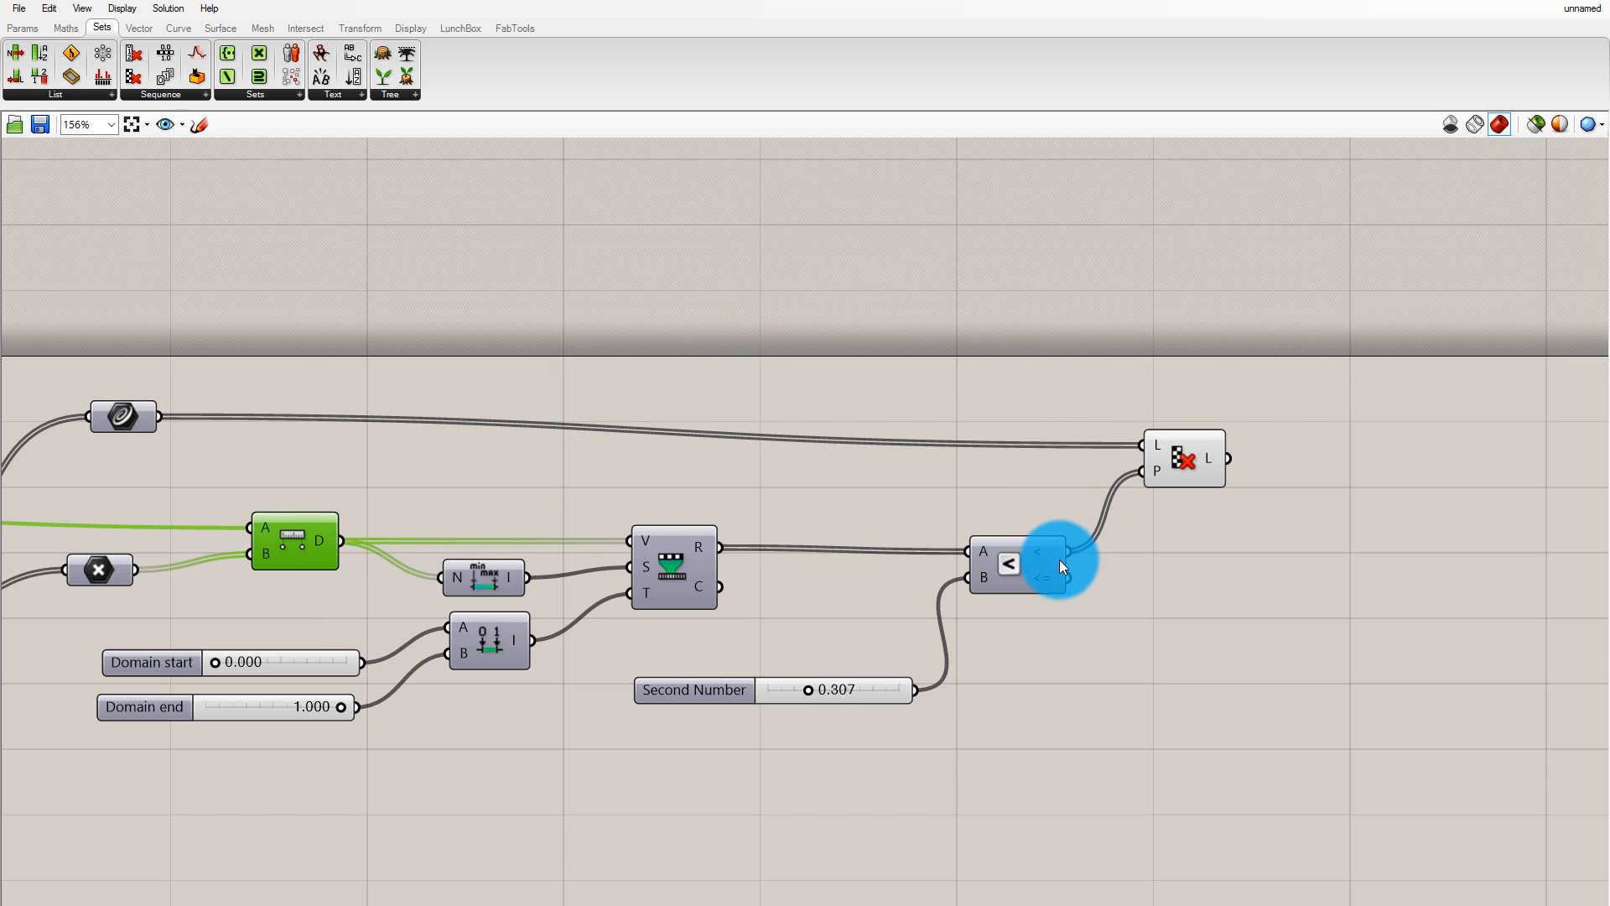
pyautogui.moveTo(1186, 457); pyautogui.dragTo(1210, 409)
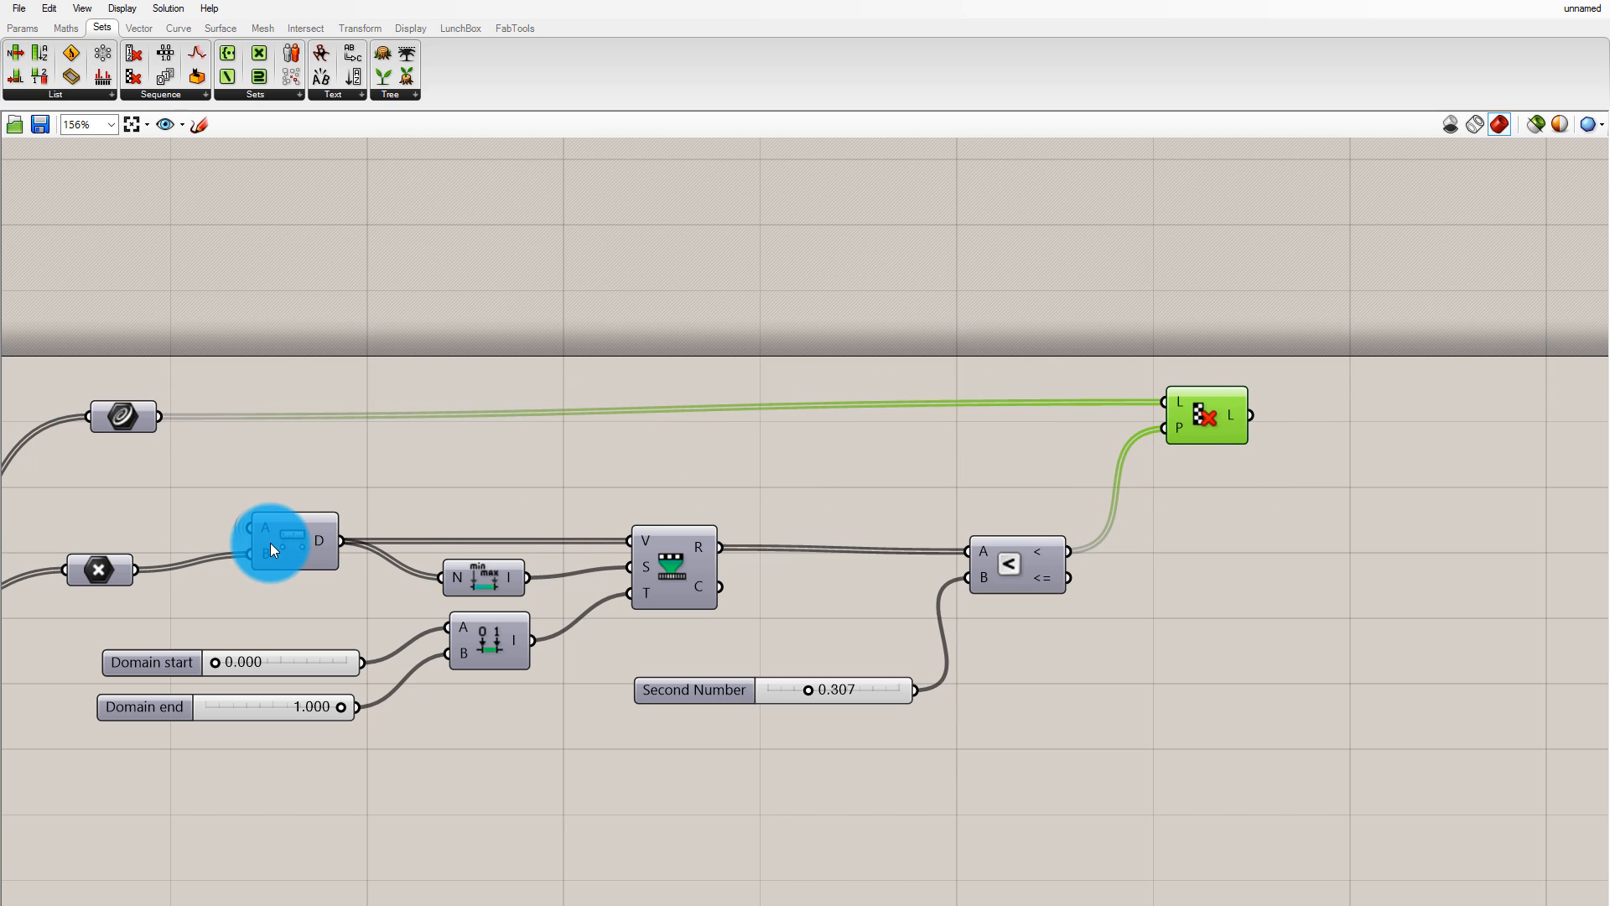
# Duplicate Cull Pattern below the original and connect Distance's D output to the copy's L input, keeping the pattern input
pyautogui.moveTo(1212, 408); pyautogui.dragTo(1235, 520)
pyautogui.click(1246, 461)
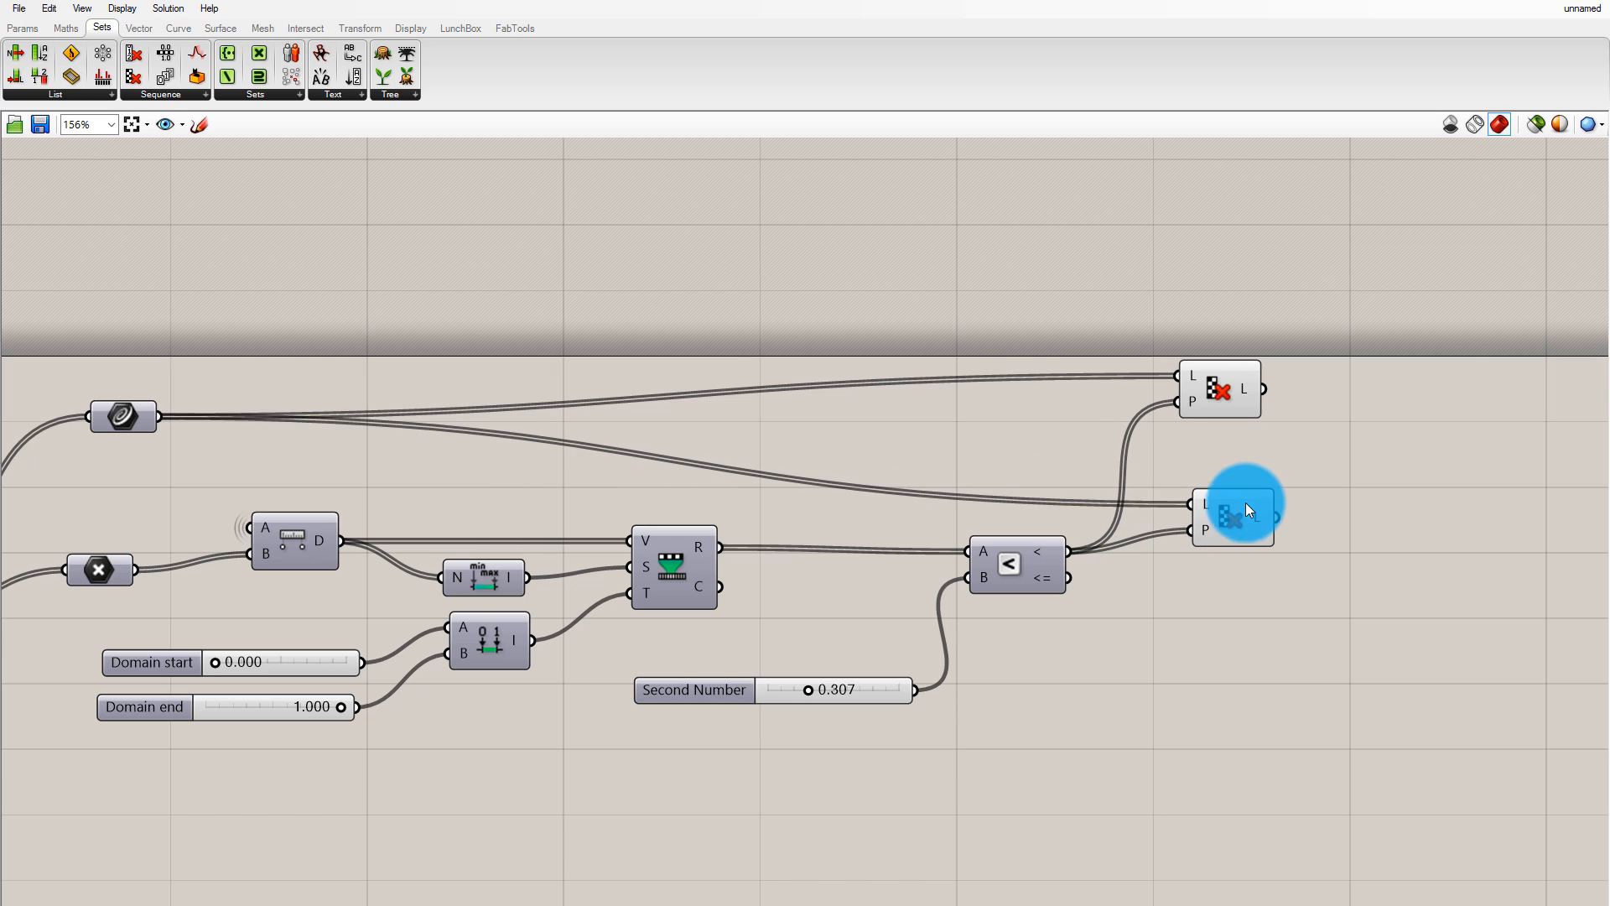
pyautogui.click(1245, 510)
pyautogui.moveTo(1204, 501)
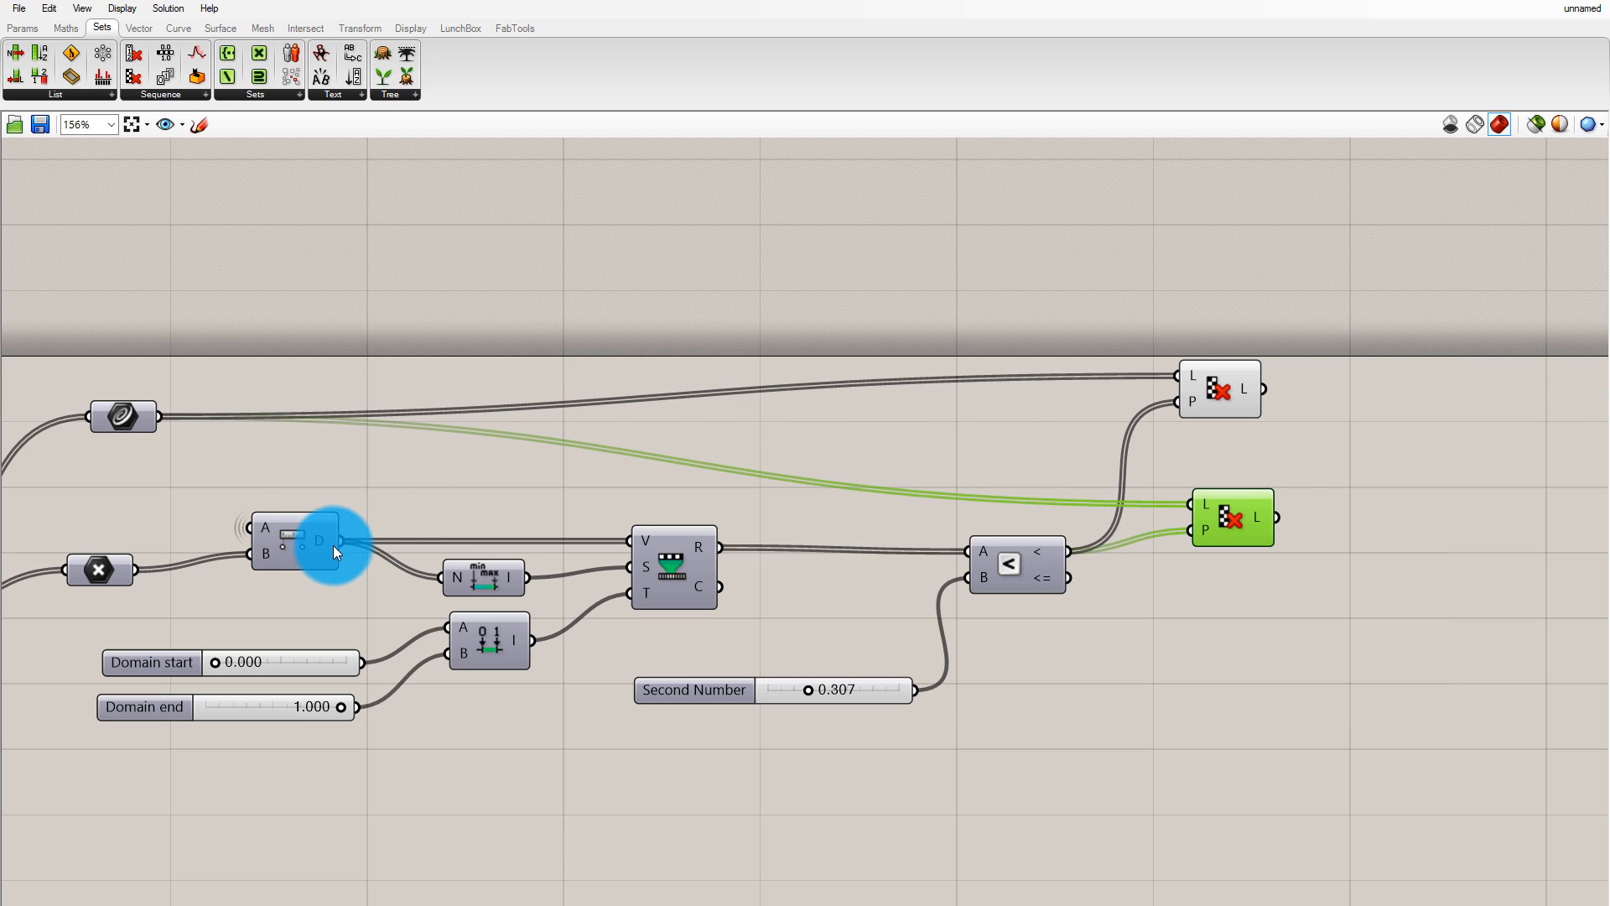
pyautogui.moveTo(334, 545); pyautogui.dragTo(1207, 552)
pyautogui.click(1222, 481)
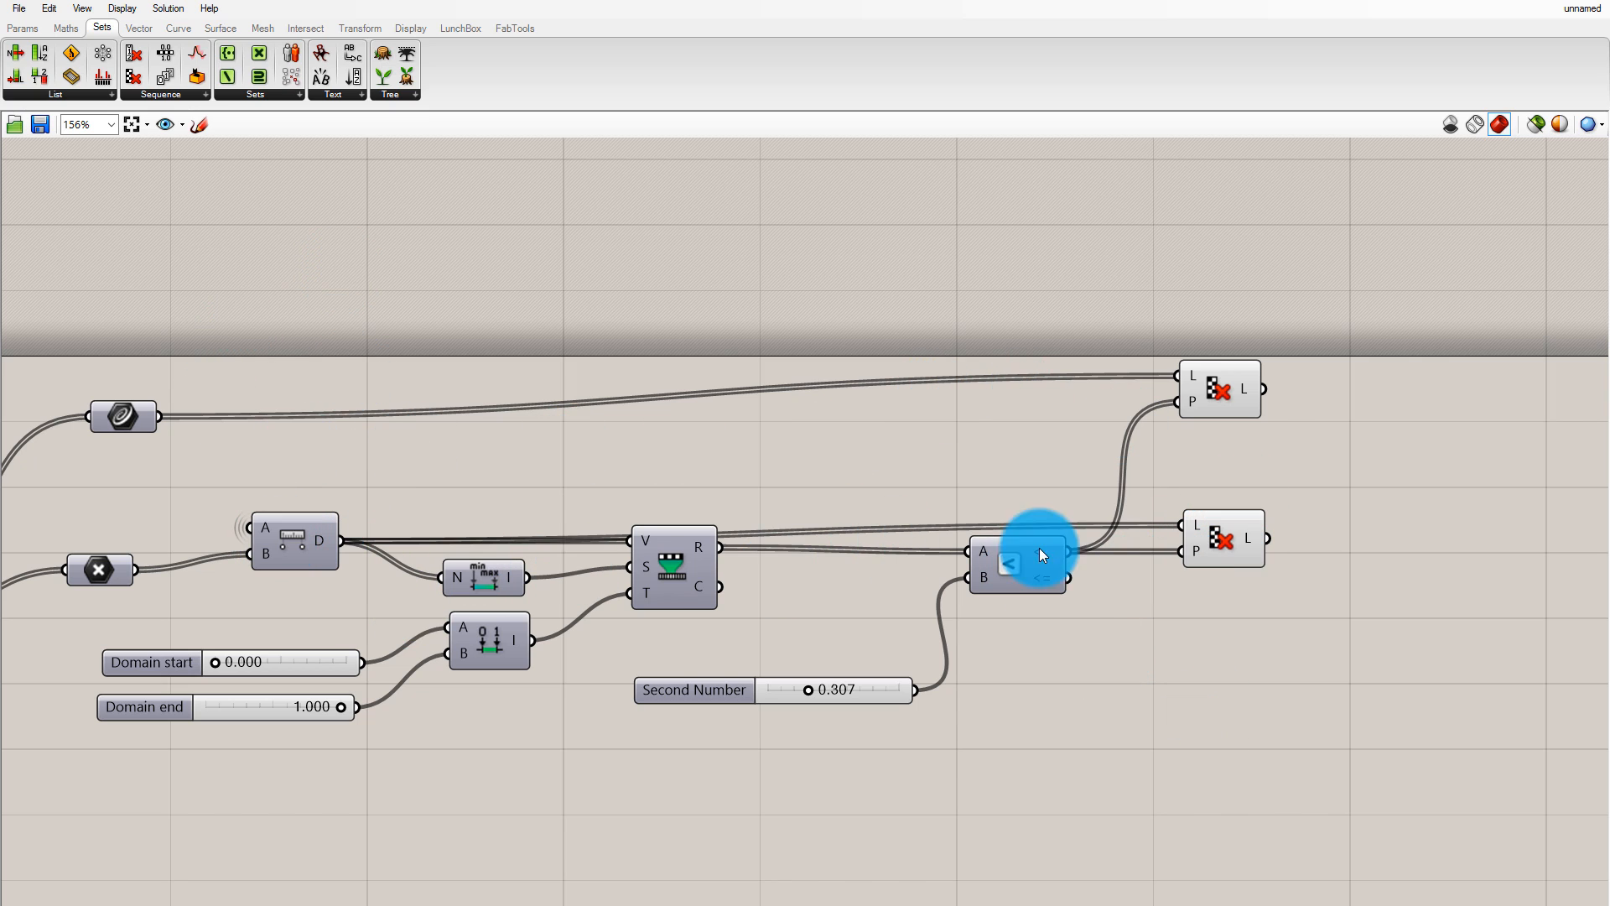
pyautogui.click(1216, 386)
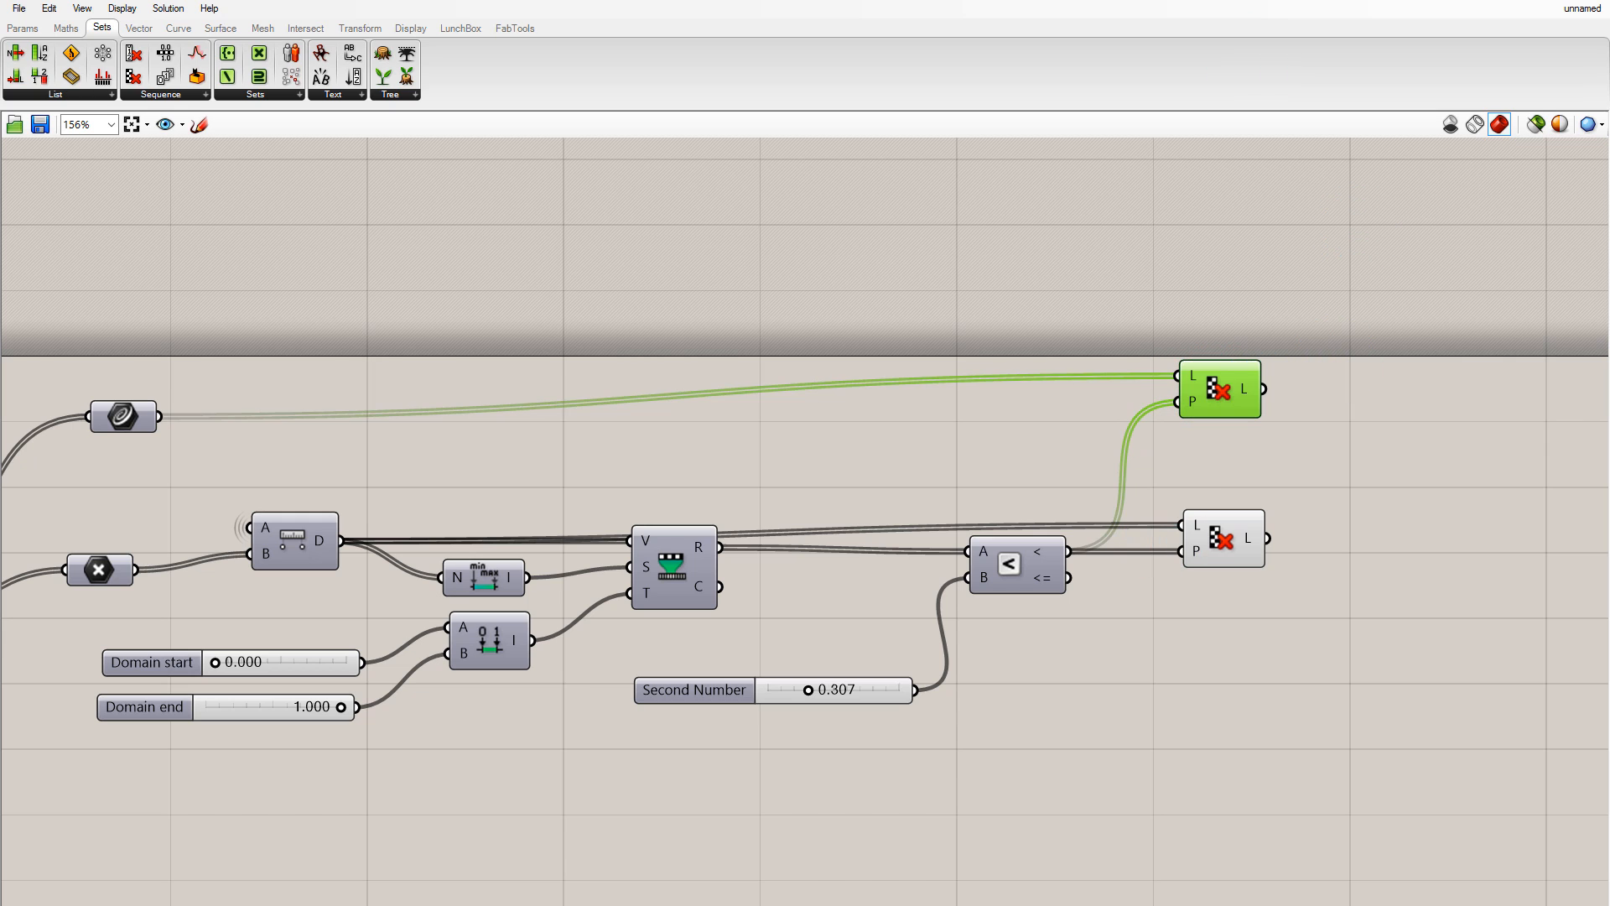
pyautogui.click(1222, 541)
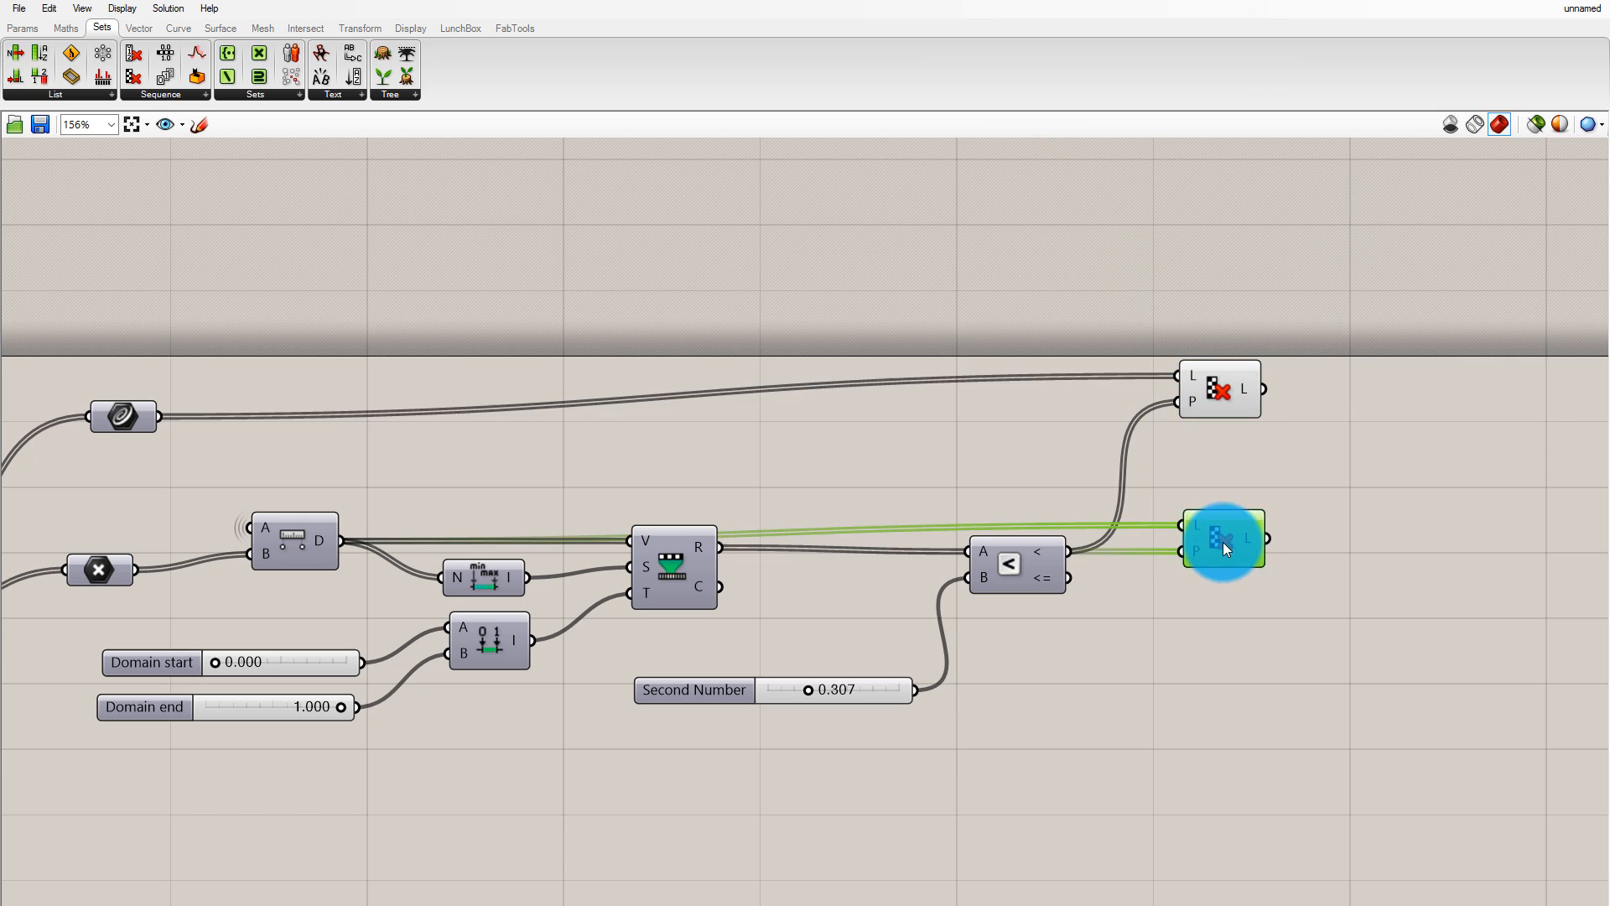
pyautogui.click(313, 550)
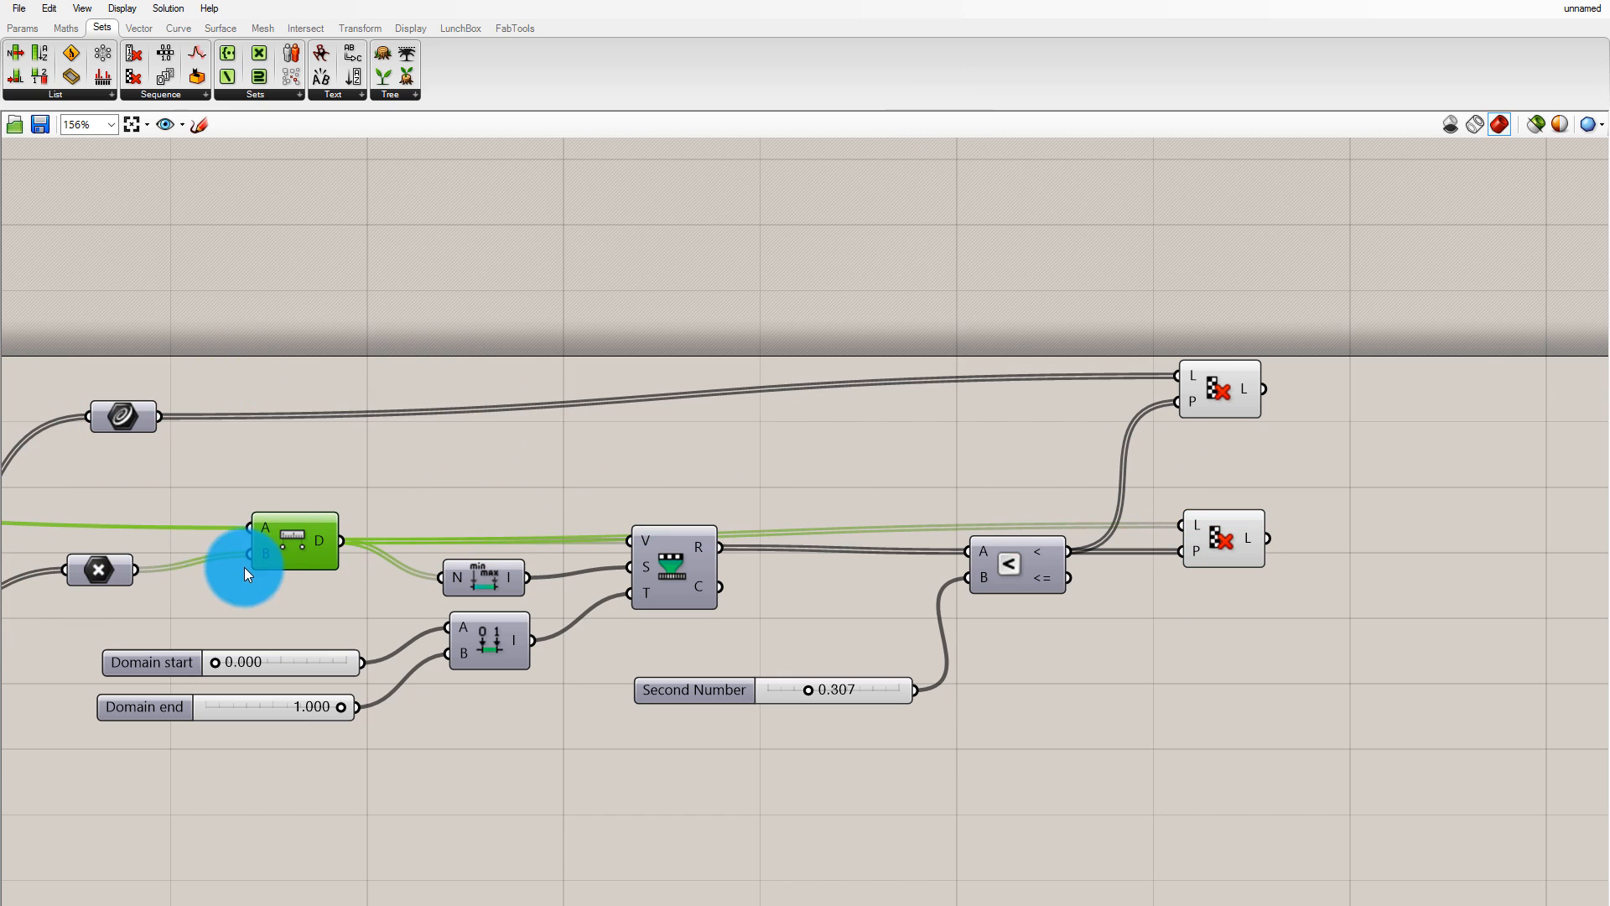
pyautogui.click(1214, 396)
# Add a Panel beyond the second Cull Pattern, connect that component's L output to it, and enlarge the panel vertically
pyautogui.moveTo(1224, 545); pyautogui.dragTo(1228, 534)
pyautogui.click(22, 27)
pyautogui.moveTo(238, 57); pyautogui.dragTo(1540, 529)
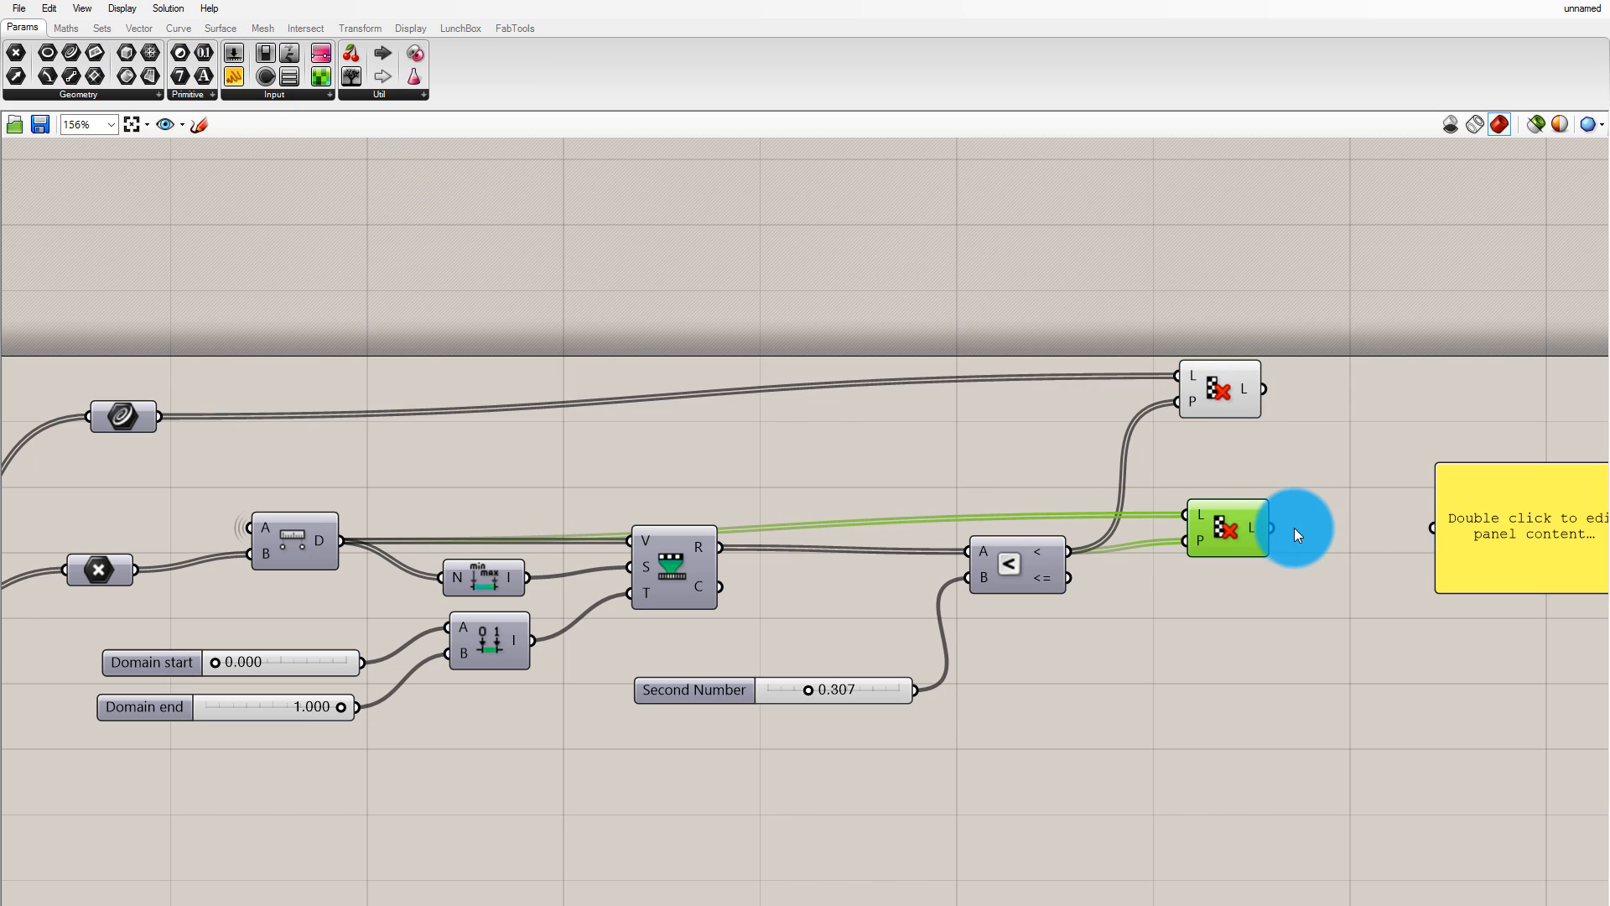
pyautogui.moveTo(1273, 527); pyautogui.dragTo(1434, 526)
pyautogui.moveTo(991, 428); pyautogui.dragTo(710, 428, button='right')
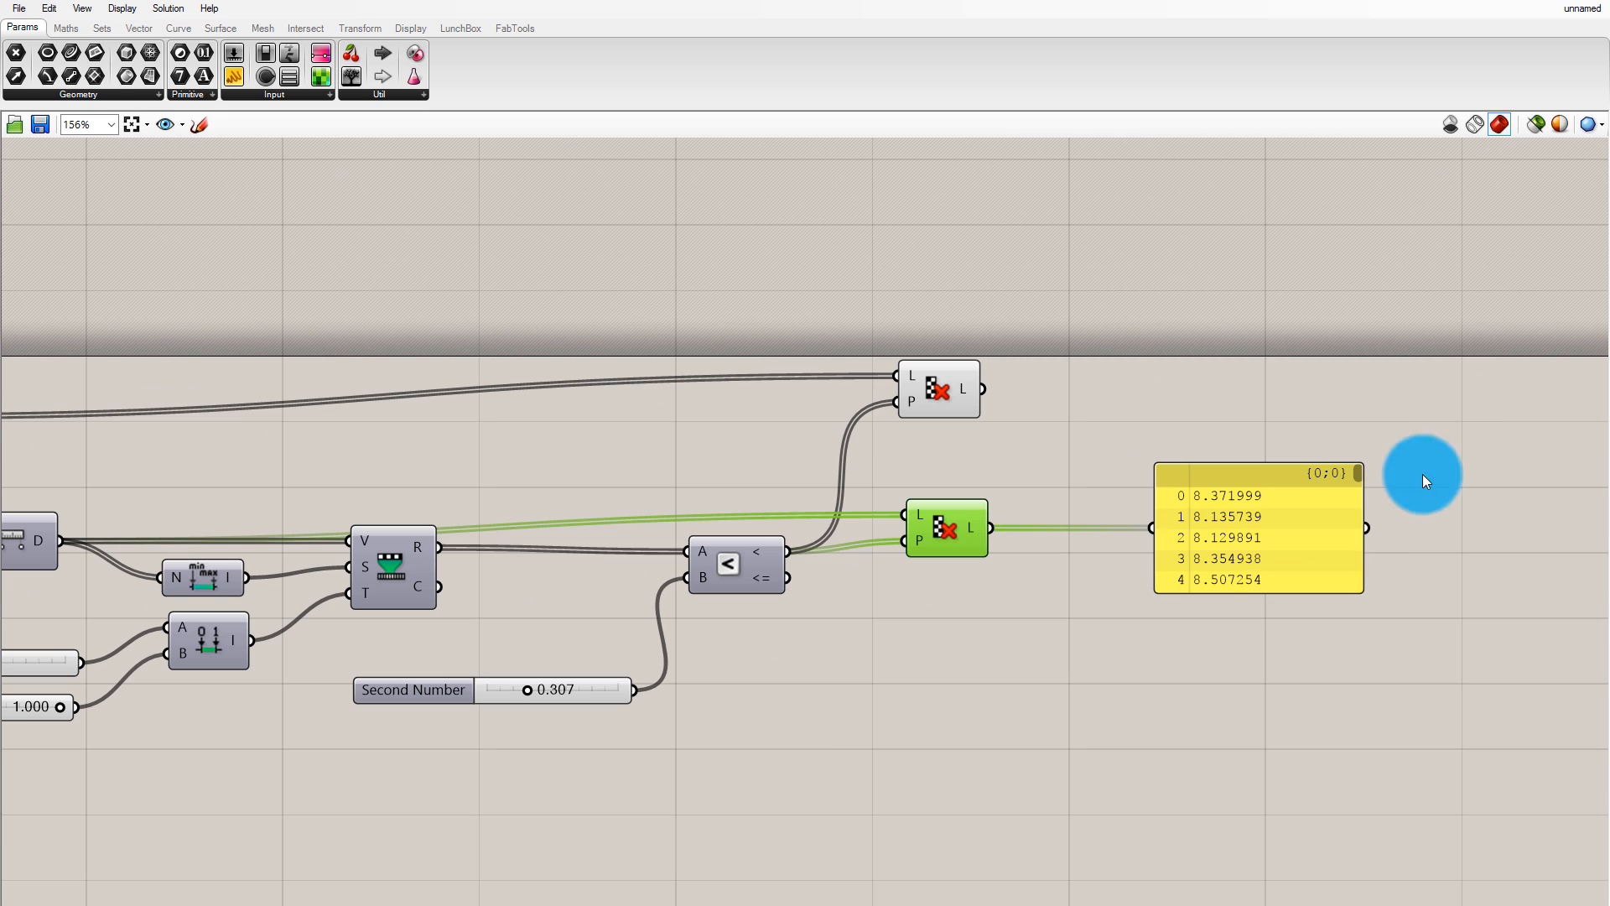
pyautogui.moveTo(1261, 592); pyautogui.dragTo(1258, 902)
# Duplicate the panel above, connect the first Cull Pattern's L output to the copy, and view the ends of both lists
pyautogui.moveTo(1265, 708); pyautogui.dragTo(1357, 169)
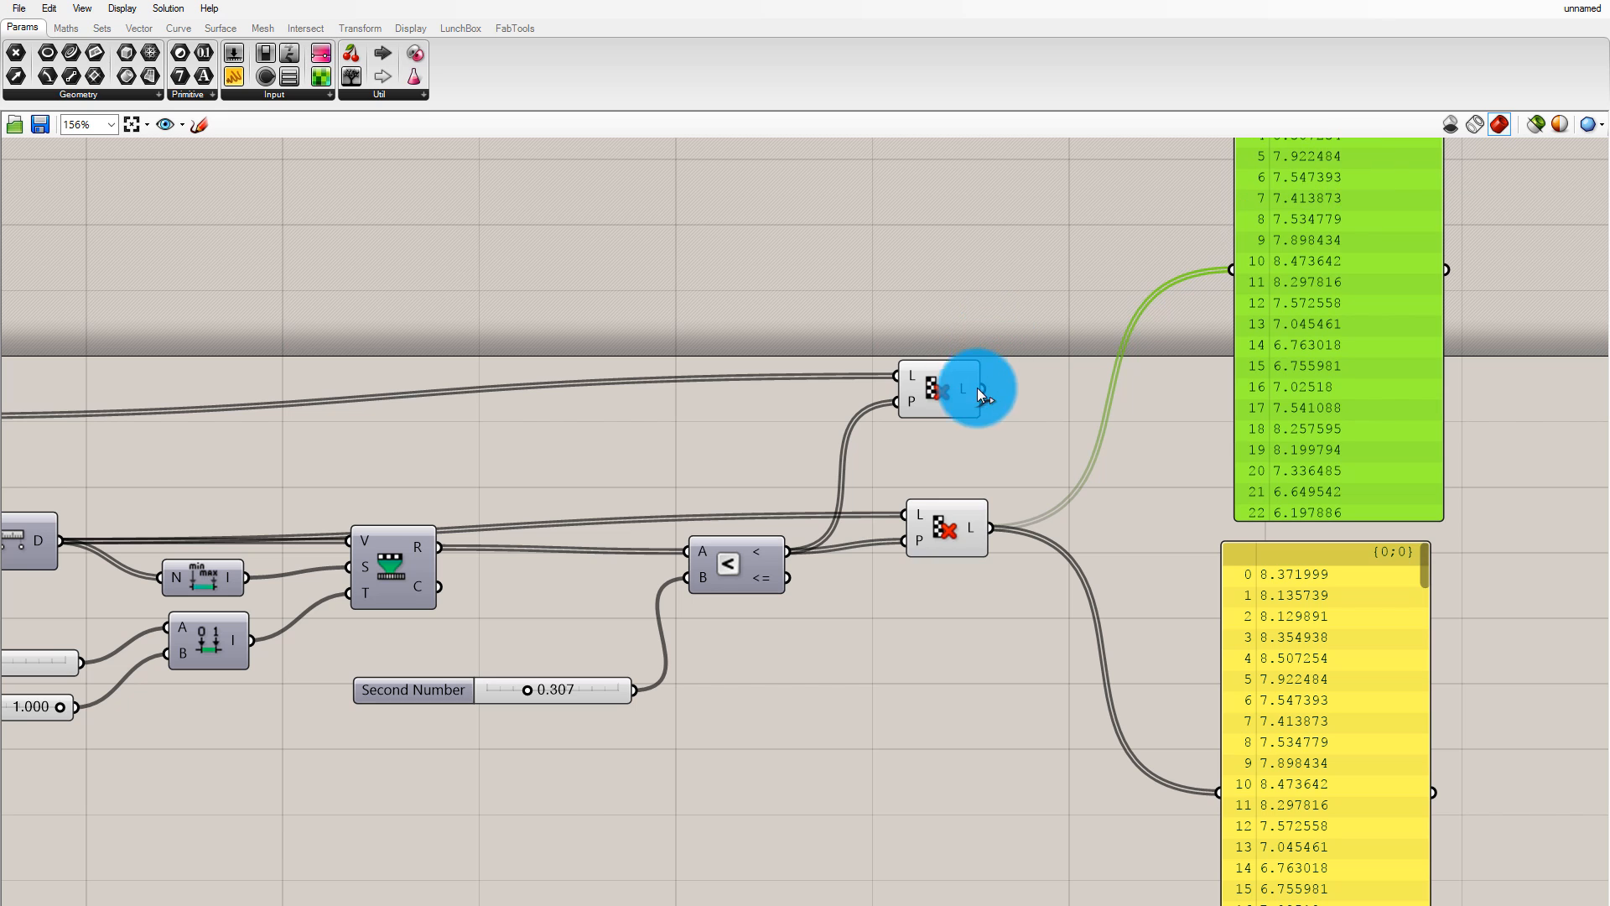
pyautogui.moveTo(981, 389); pyautogui.dragTo(1228, 269)
pyautogui.scroll(-2, 1109, 510)
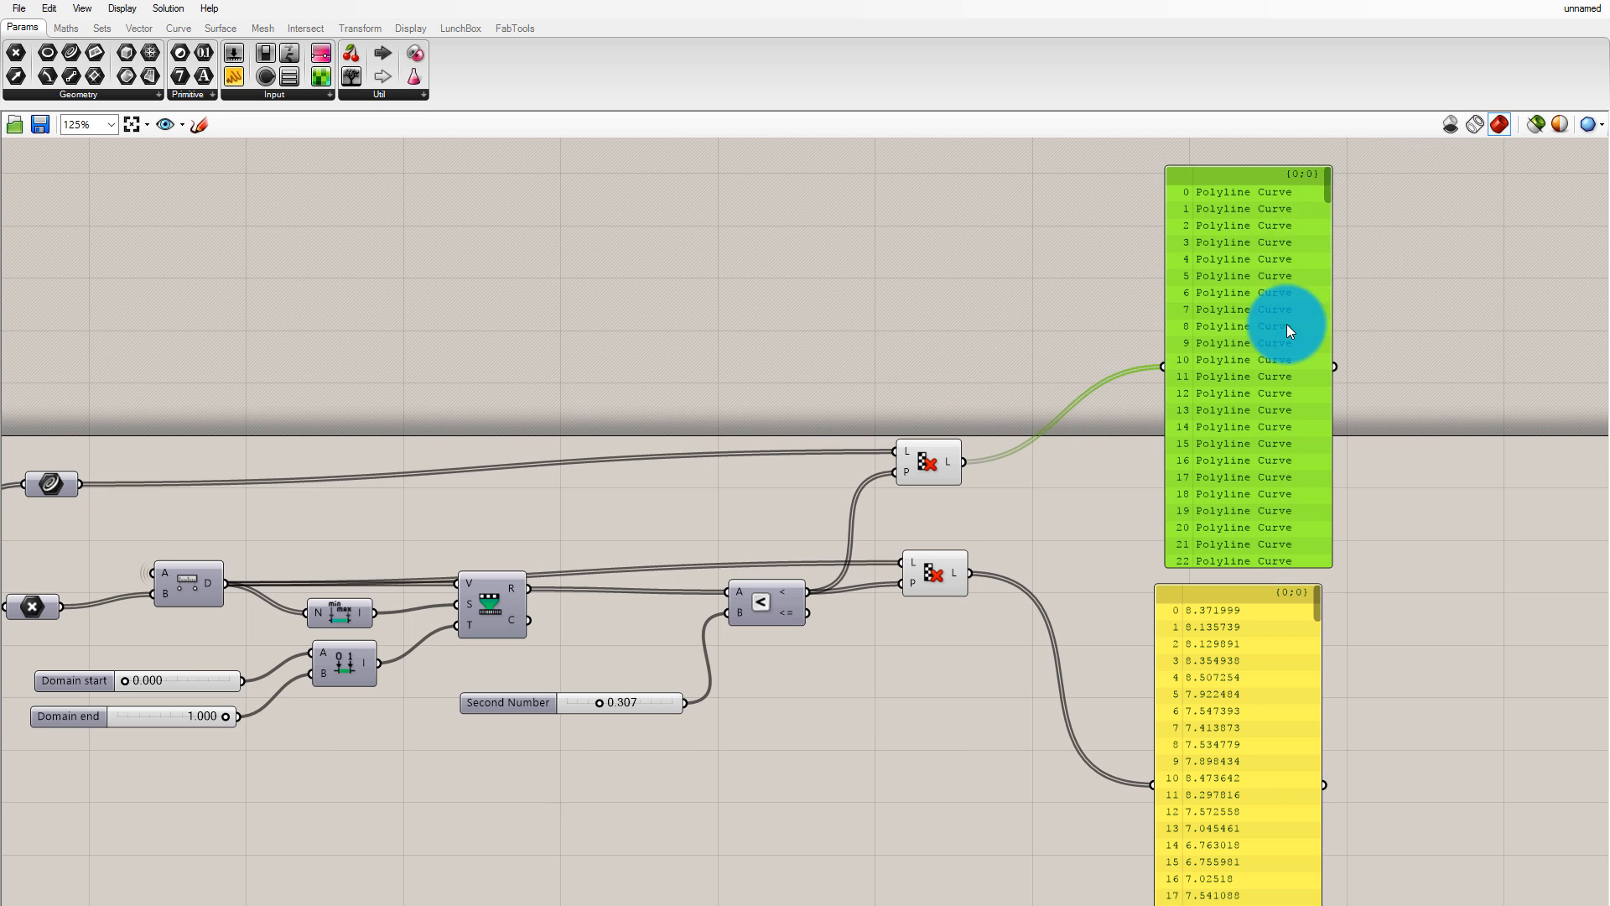
pyautogui.click(1331, 191)
pyautogui.moveTo(1330, 189); pyautogui.dragTo(1320, 905)
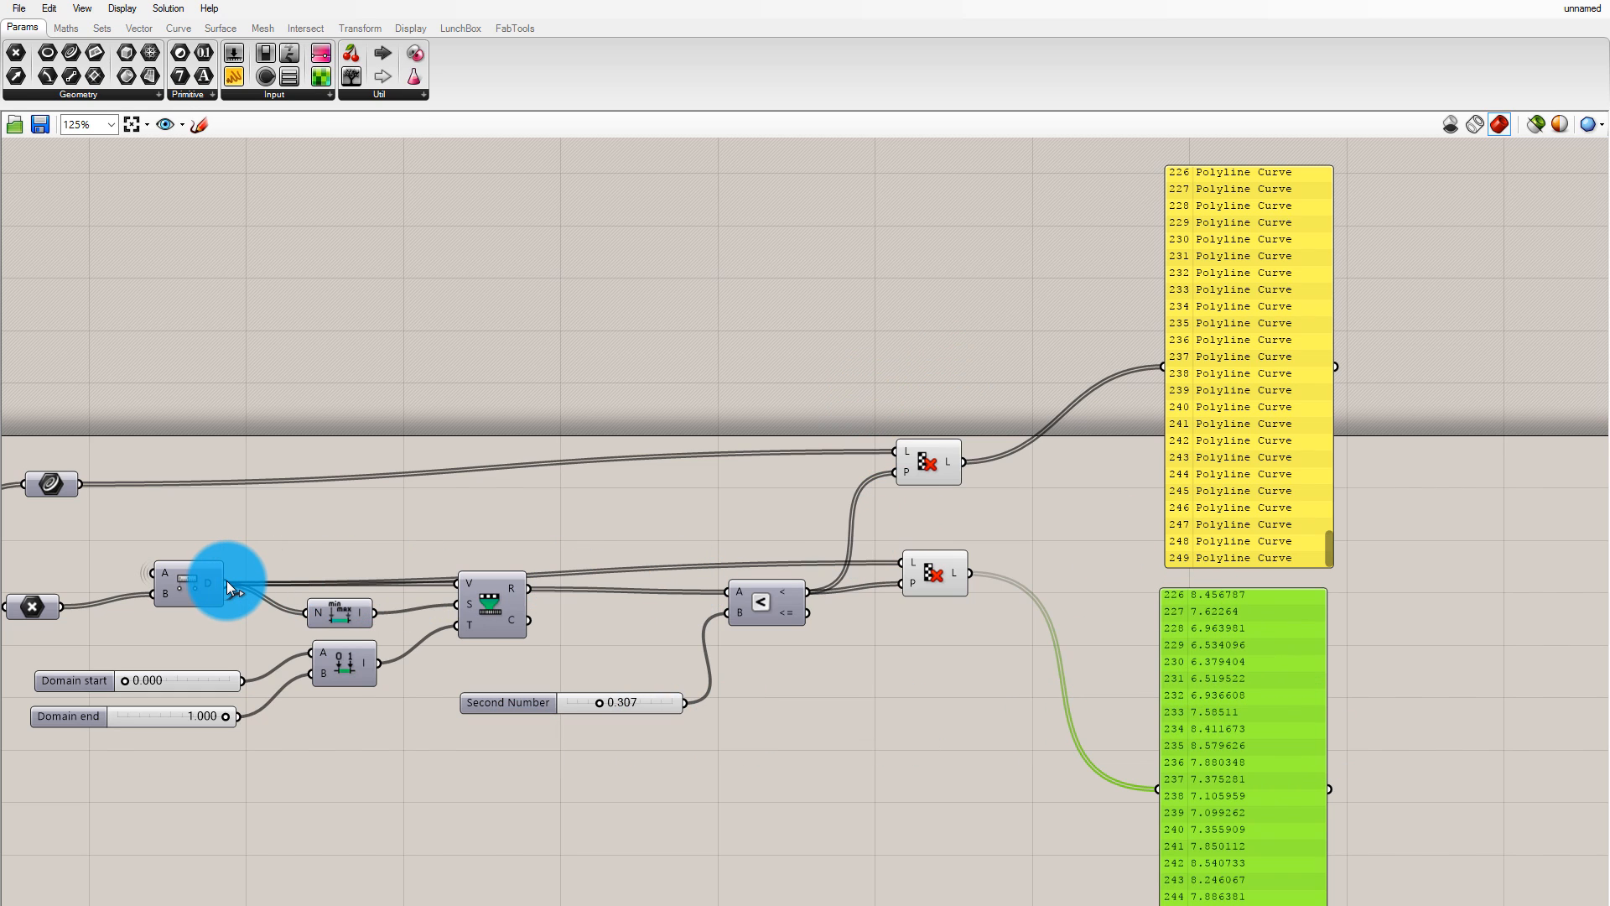
# Feed the lower panel from Distance's D output for comparison, and reconnect it to the second Cull Pattern's L output
pyautogui.moveTo(227, 580); pyautogui.dragTo(1157, 788)
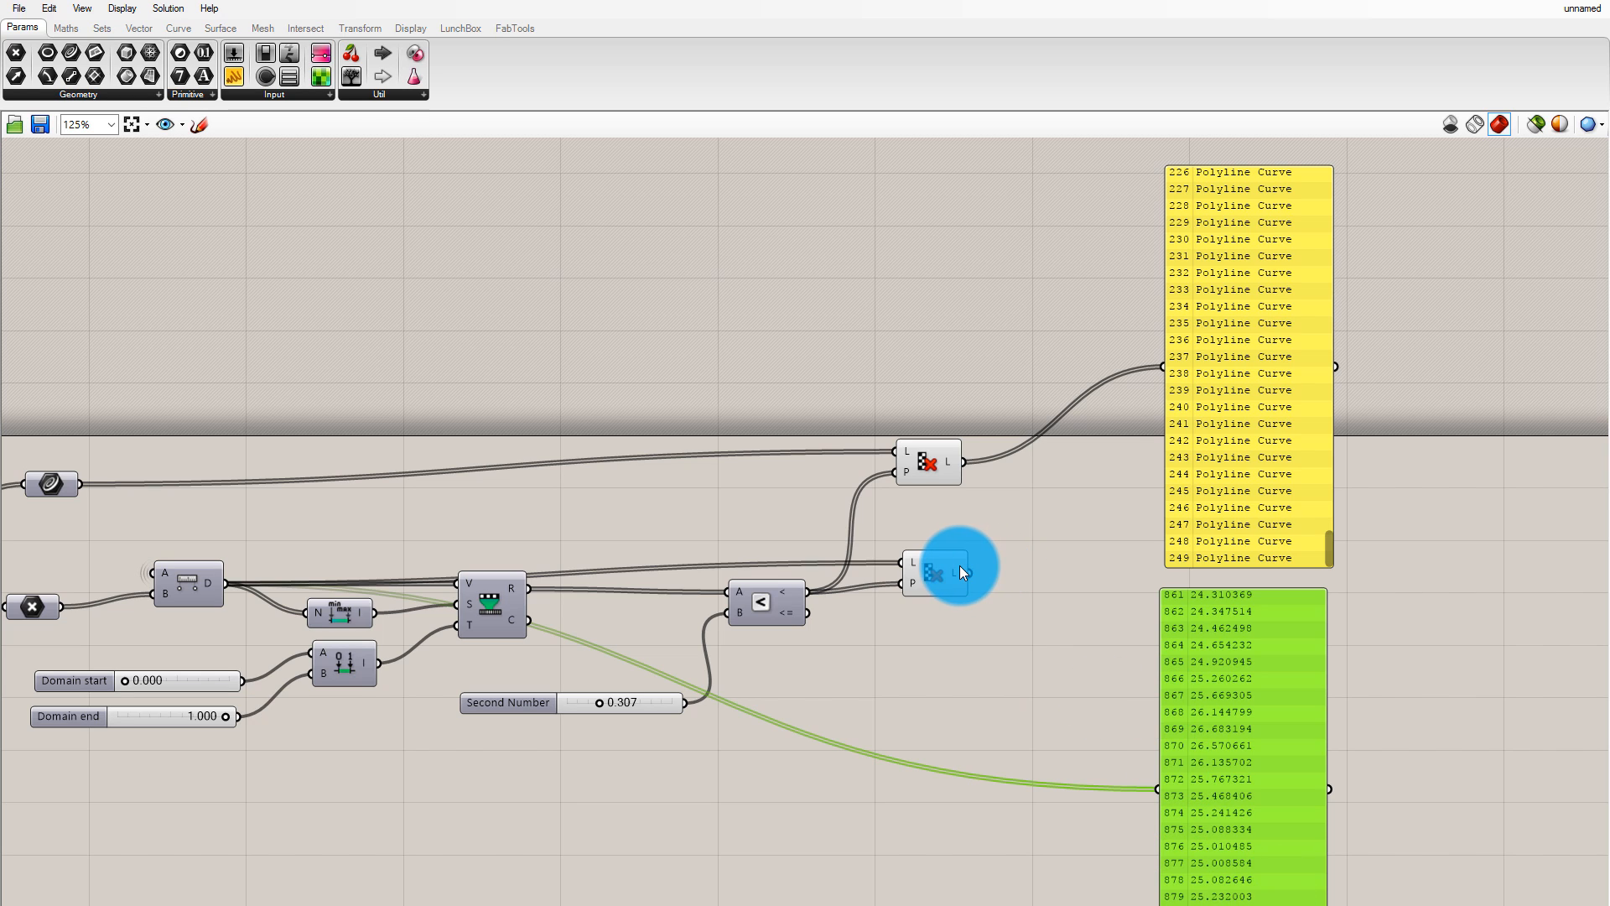
pyautogui.moveTo(961, 570); pyautogui.dragTo(1158, 788)
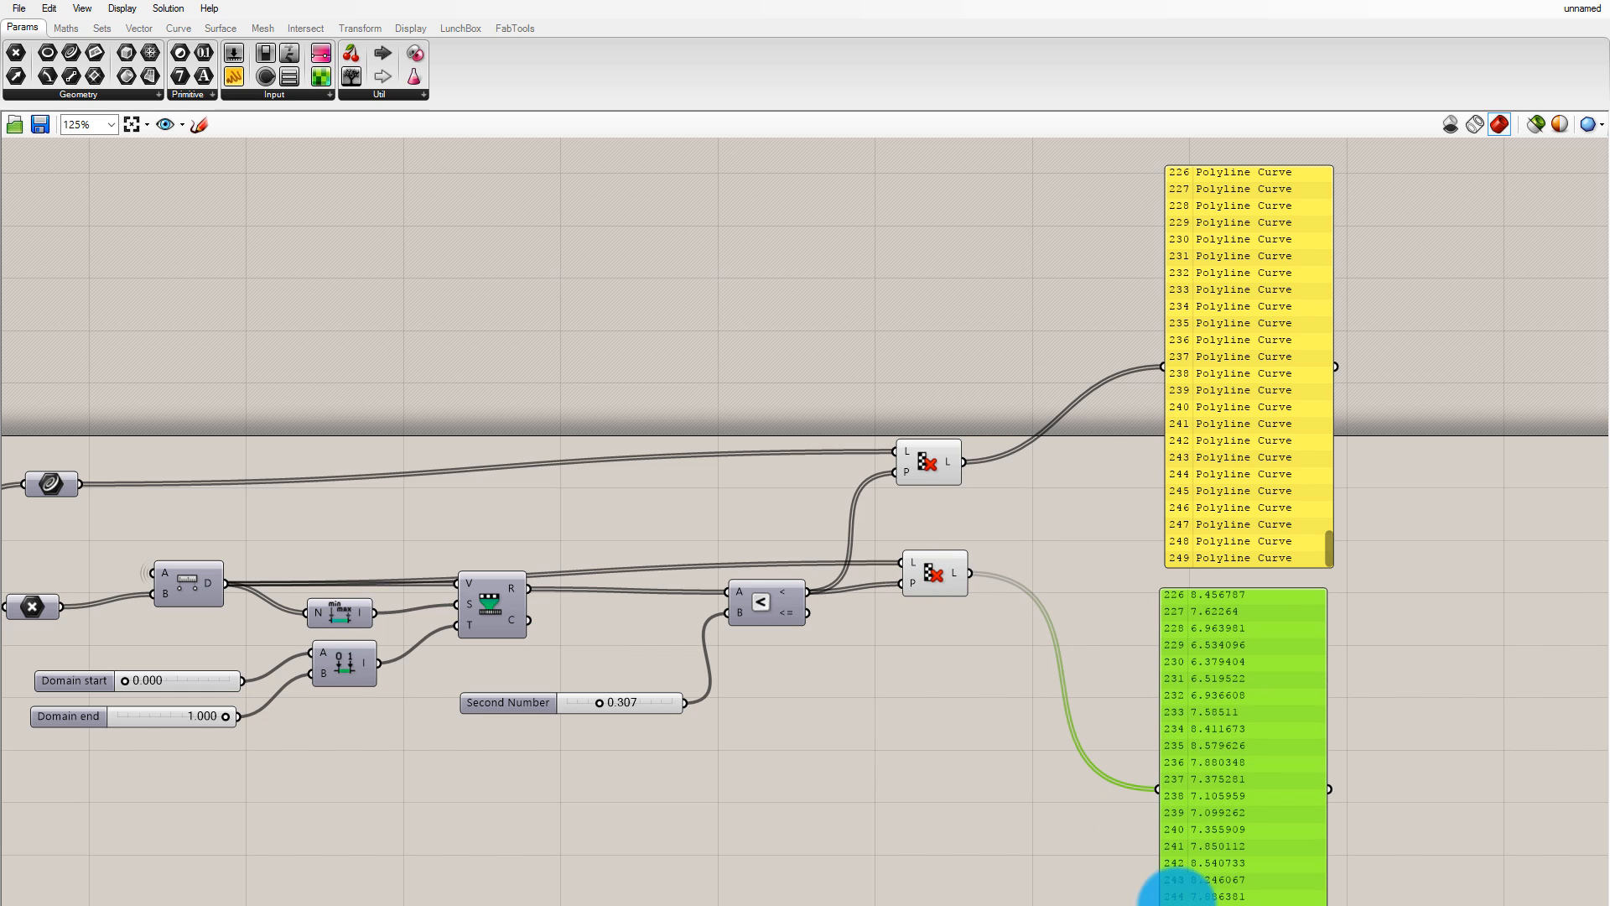
pyautogui.click(1240, 741)
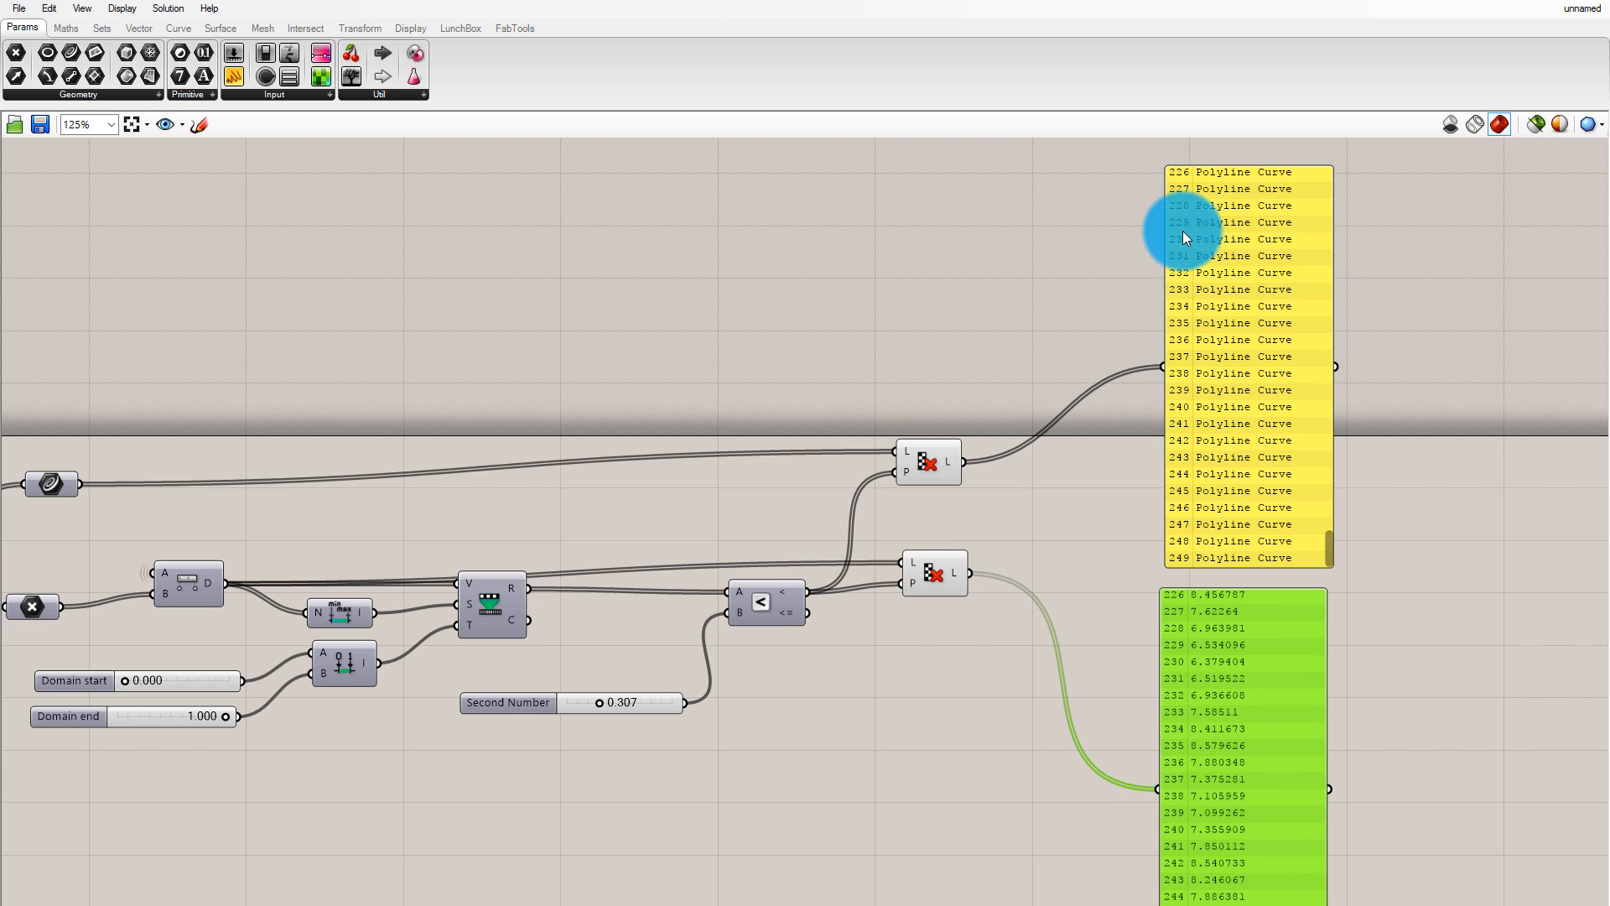
pyautogui.moveTo(1250, 711)
pyautogui.mouseDown()
pyautogui.moveTo(1246, 732)
pyautogui.moveTo(1224, 708)
pyautogui.moveTo(1238, 717)
pyautogui.mouseUp()
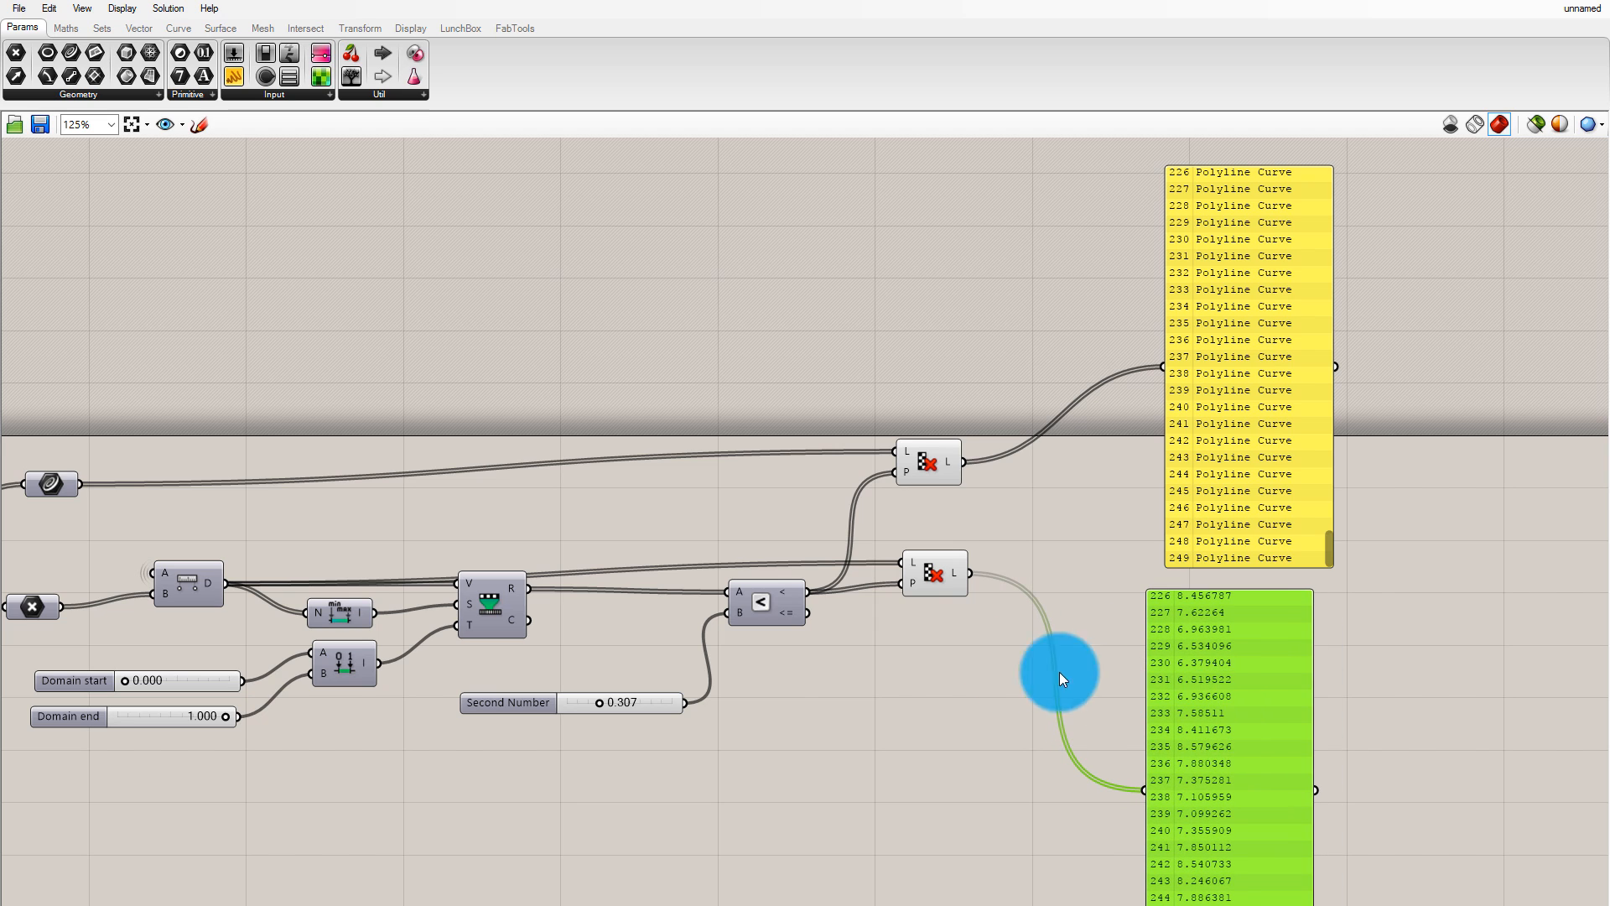
# Duplicate Remap Numbers with its Bounds, Construct Domain and Domain start and end sliders, placing the copies beyond the second Cull Pattern
pyautogui.click(493, 609)
pyautogui.keyDown('shift'); pyautogui.click(357, 610); pyautogui.keyUp('shift')
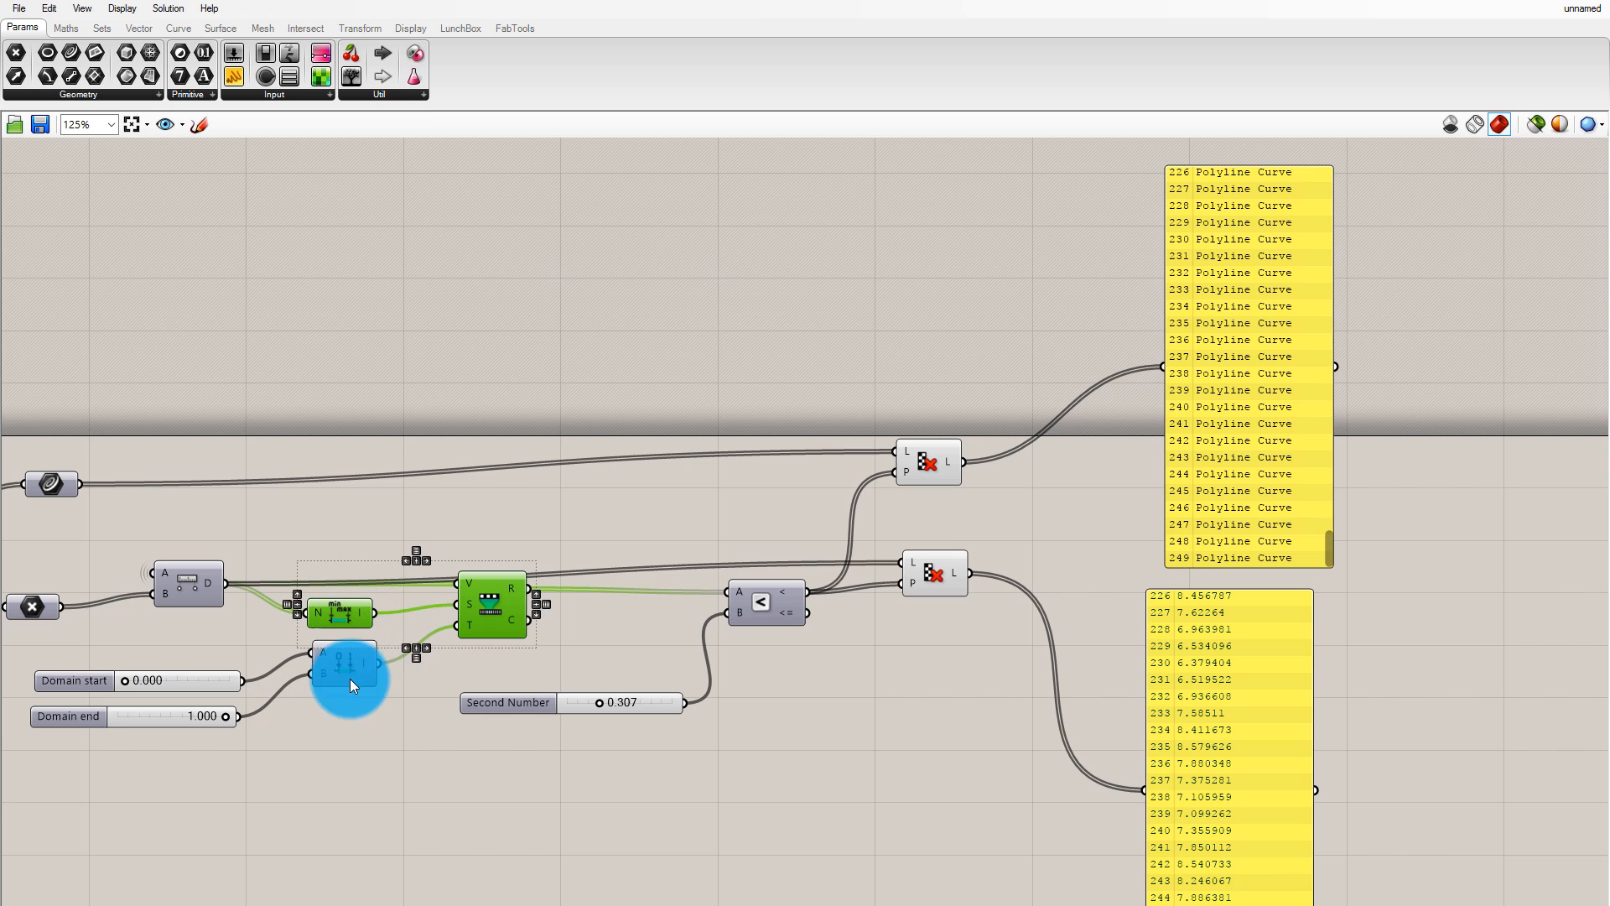
pyautogui.keyDown('shift'); pyautogui.click(348, 671); pyautogui.keyUp('shift')
pyautogui.keyDown('shift'); pyautogui.click(169, 682); pyautogui.keyUp('shift')
pyautogui.keyDown('shift'); pyautogui.click(174, 717); pyautogui.keyUp('shift')
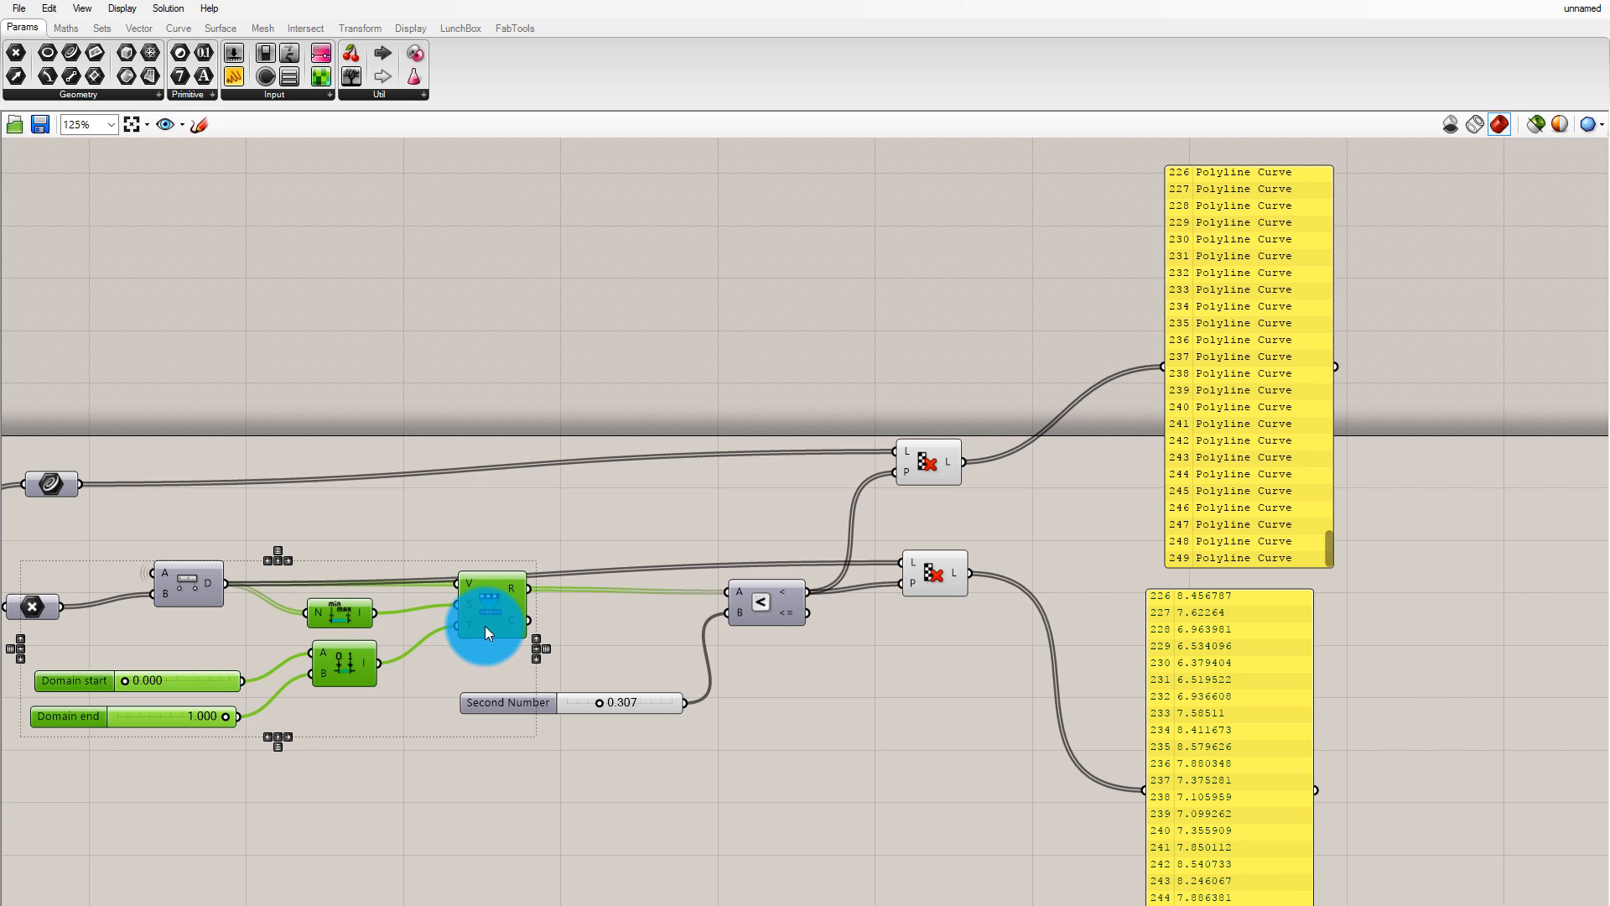
pyautogui.keyDown('alt'); pyautogui.moveTo(488, 627); pyautogui.dragTo(1222, 783); pyautogui.keyUp('alt')
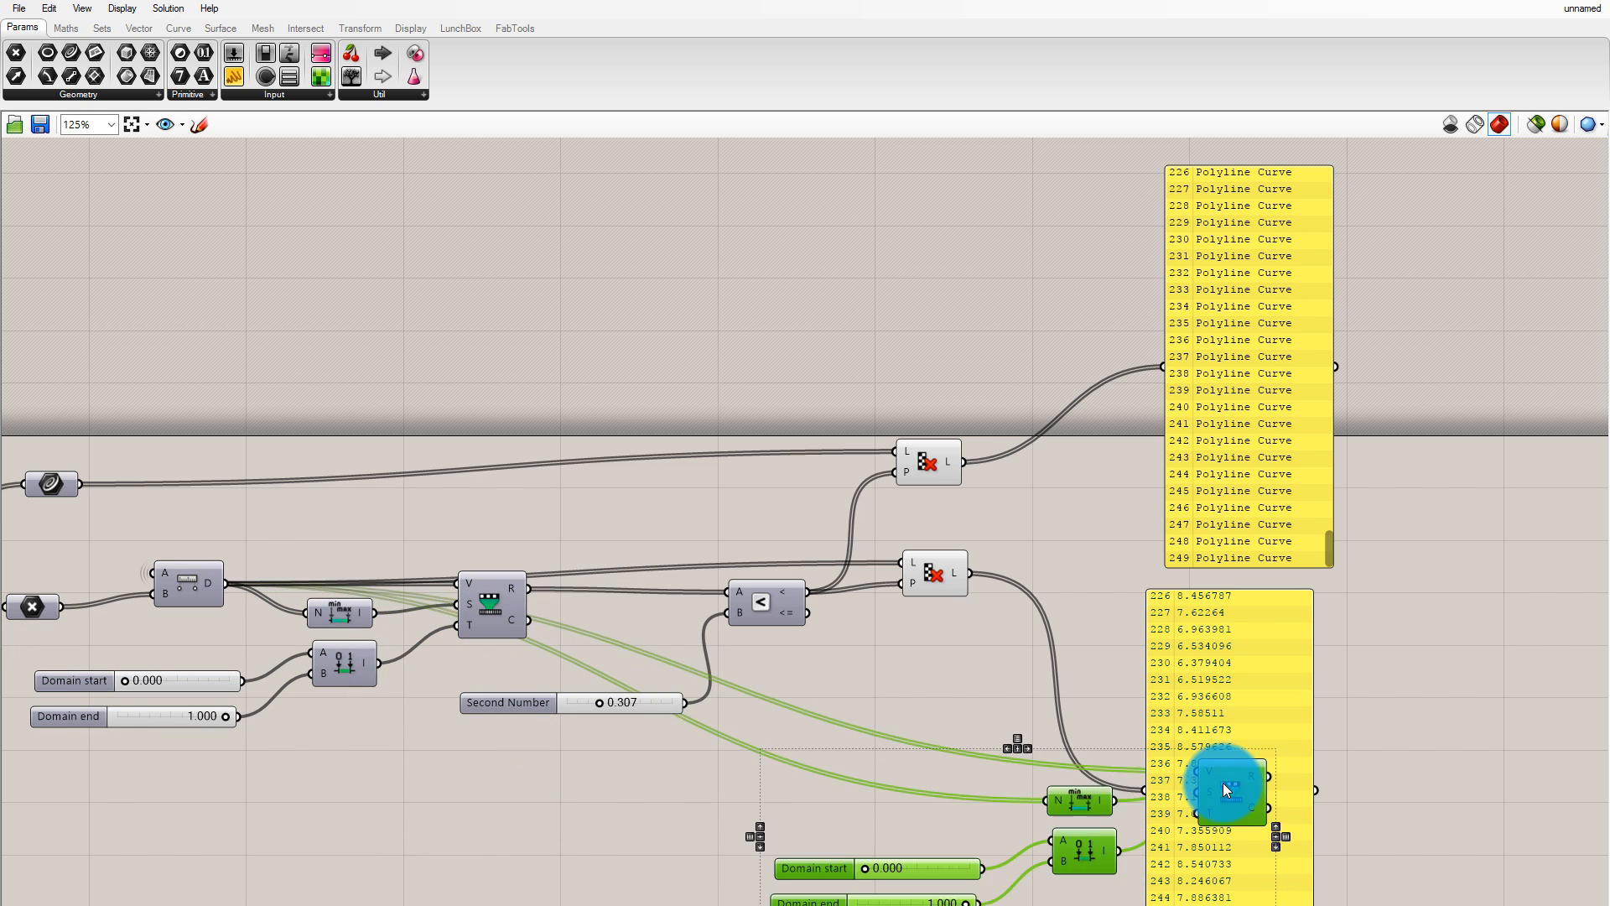
# Delete the panel listing the culled distances and move the copied Remap Numbers up beside the second Cull Pattern
pyautogui.moveTo(1293, 652); pyautogui.dragTo(1299, 522)
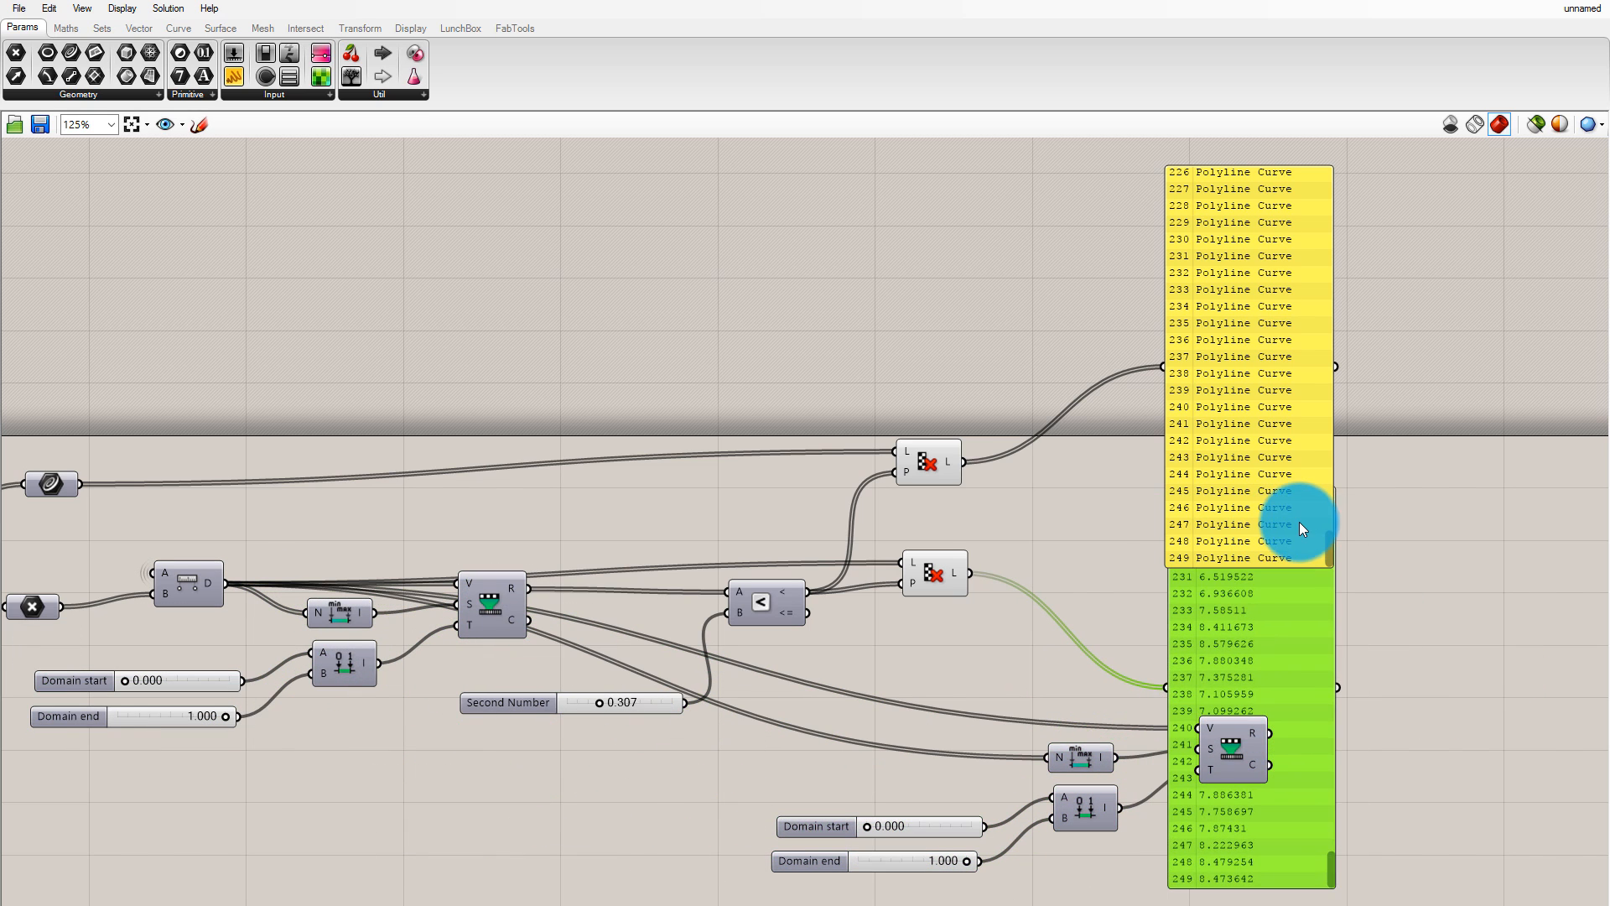
pyautogui.press('Delete')
pyautogui.moveTo(1236, 752); pyautogui.dragTo(1208, 678)
pyautogui.click(995, 577)
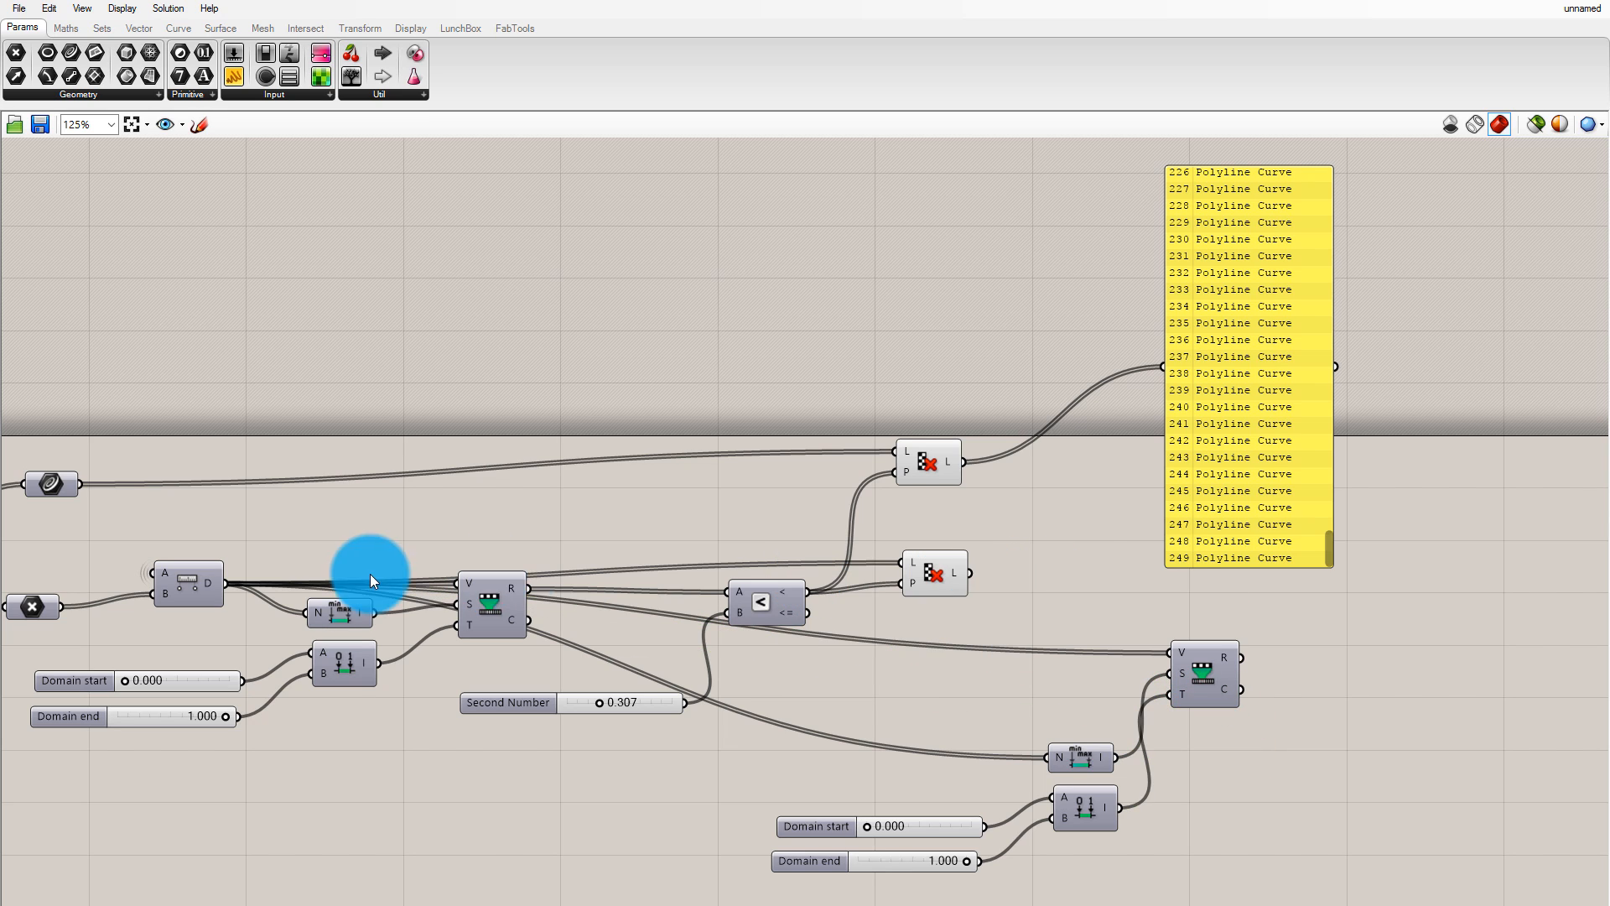
# Connect the second Cull Pattern's L output to the copied Remap Numbers' V input and the copied Bounds' N input
pyautogui.moveTo(973, 575); pyautogui.dragTo(1172, 652)
pyautogui.click(1081, 755)
pyautogui.moveTo(1070, 708); pyautogui.dragTo(1033, 722)
# Delete the remaining panel that lists the polyline curves
pyautogui.moveTo(1212, 471); pyautogui.dragTo(1322, 460)
pyautogui.press('Delete')
pyautogui.scroll(1, 949, 509)
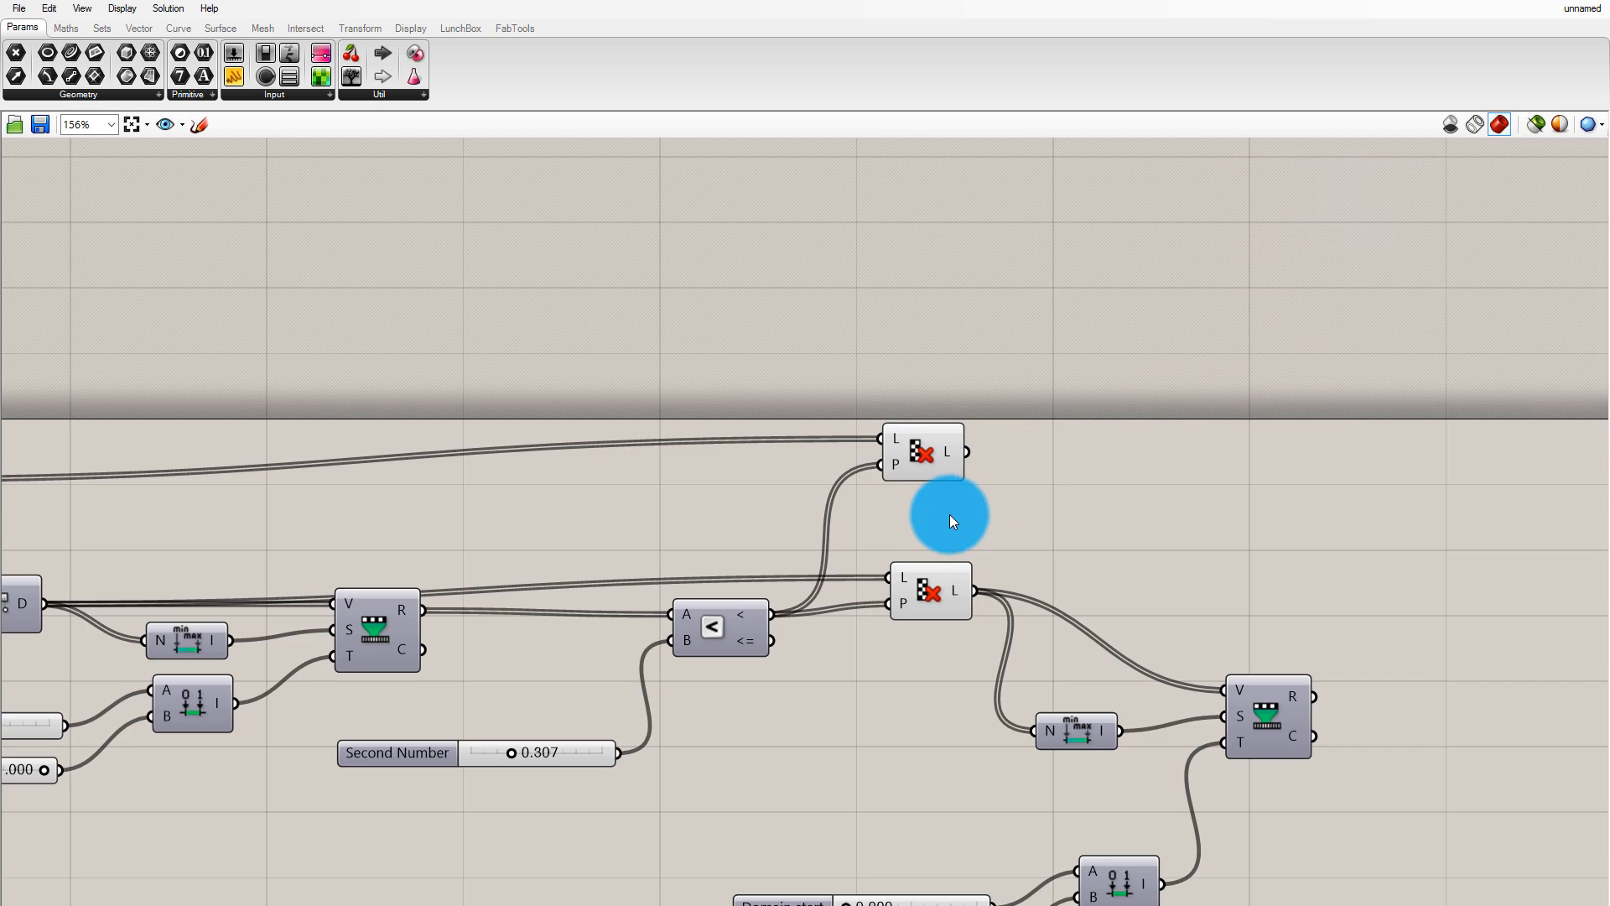
# Set the wire display of the second Cull Pattern's L input to Hidden
pyautogui.scroll(-1, 949, 515)
pyautogui.scroll(1, 941, 561)
pyautogui.moveTo(982, 572)
pyautogui.mouseDown()
pyautogui.moveTo(998, 611)
pyautogui.moveTo(975, 571)
pyautogui.mouseUp()
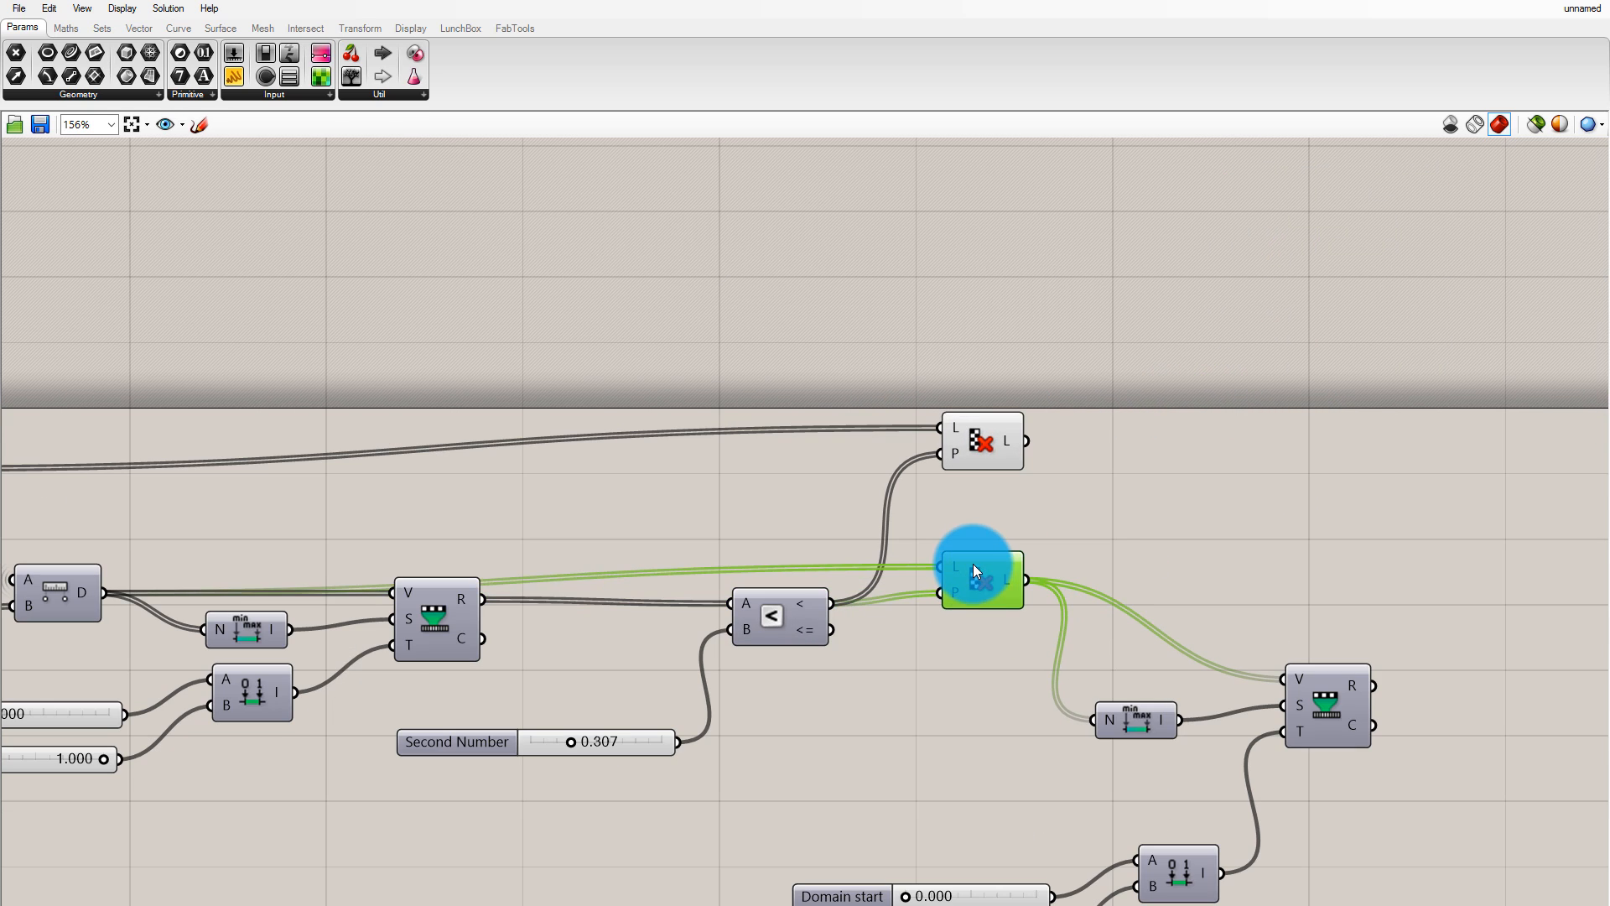
pyautogui.rightClick(959, 566)
pyautogui.moveTo(1043, 620)
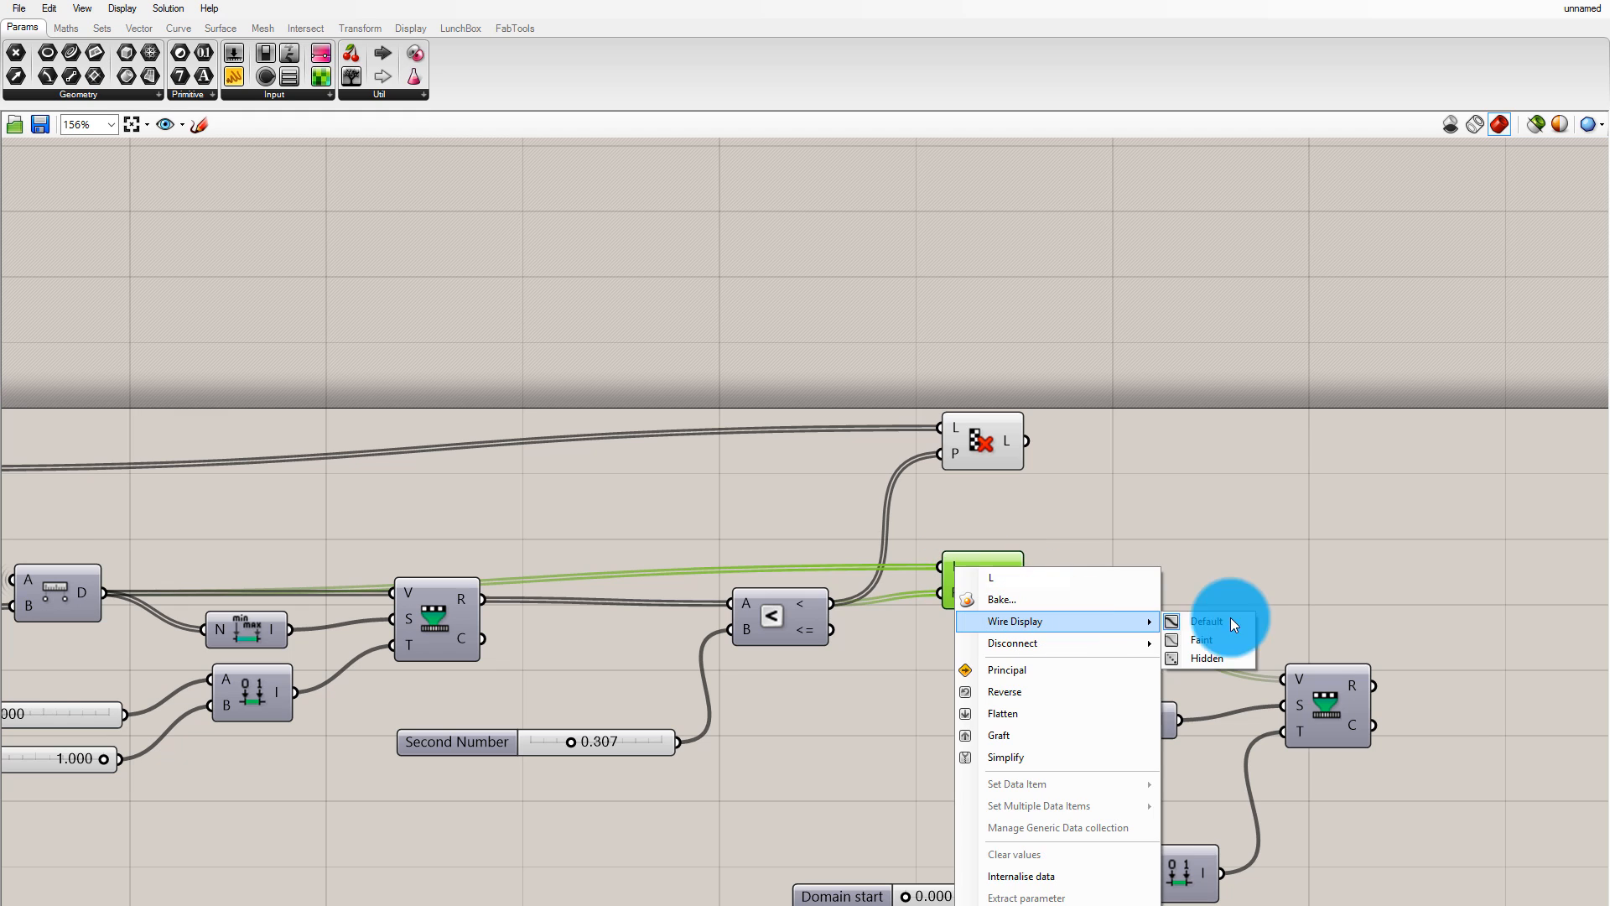
pyautogui.click(1220, 657)
pyautogui.click(1171, 483)
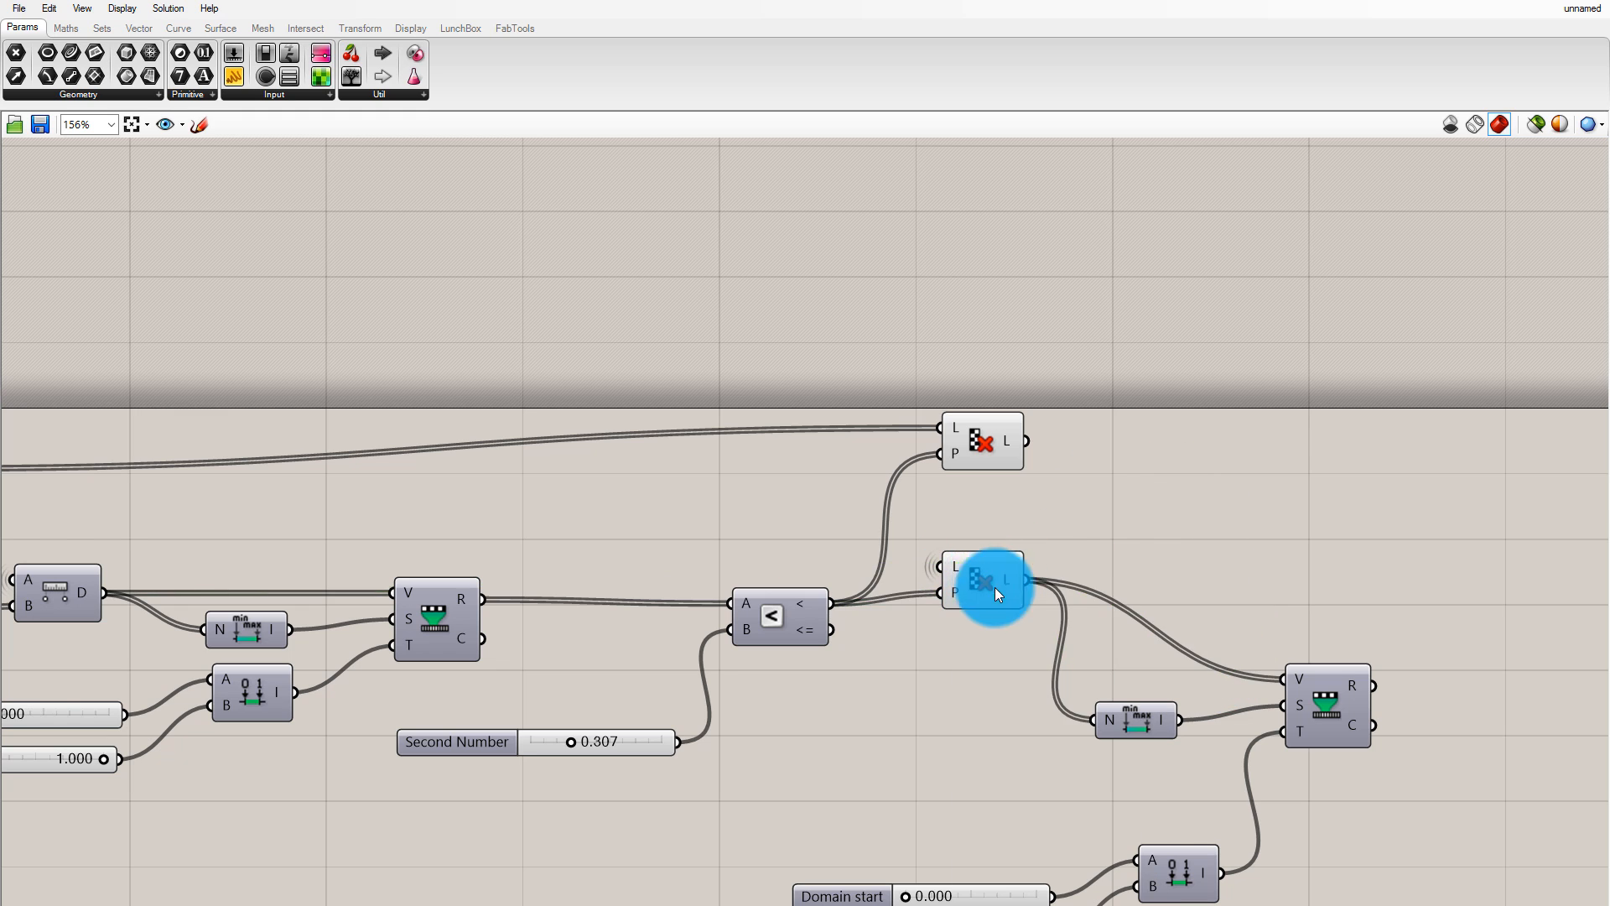
# Move the lower Cull Pattern slightly down, and set the wire display of the upper Cull Pattern's L input to Hidden
pyautogui.moveTo(994, 587); pyautogui.dragTo(996, 597)
pyautogui.rightClick(959, 426)
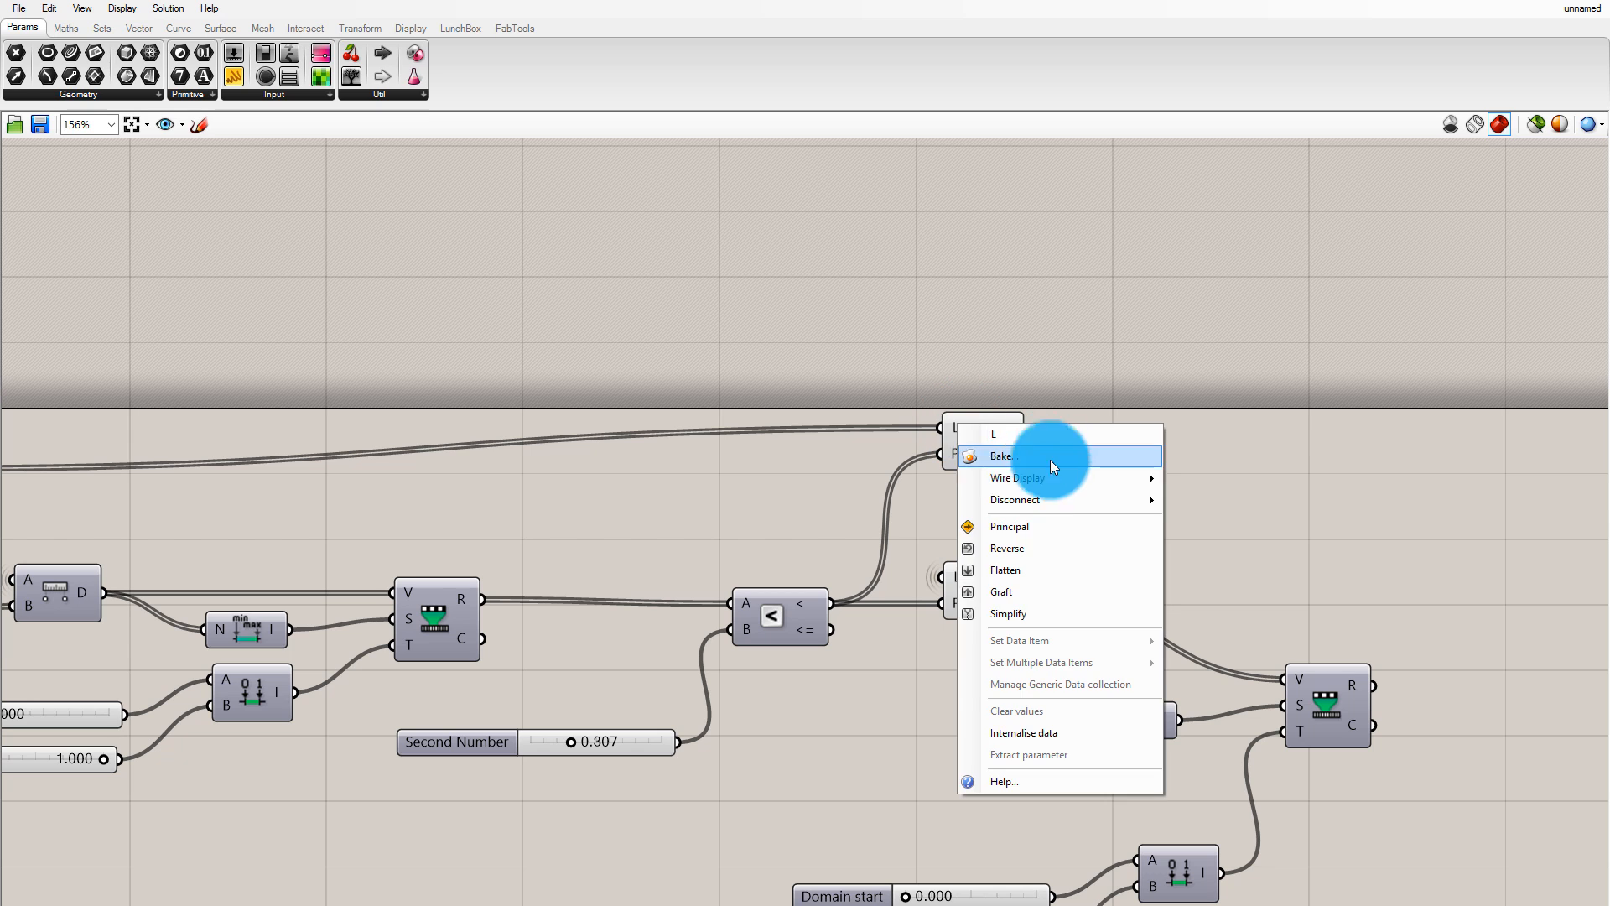
pyautogui.moveTo(1064, 479)
pyautogui.click(1240, 513)
# Shift both Cull Pattern components slightly down and move the second Remap Numbers up closer to their level
pyautogui.scroll(-2, 1350, 481)
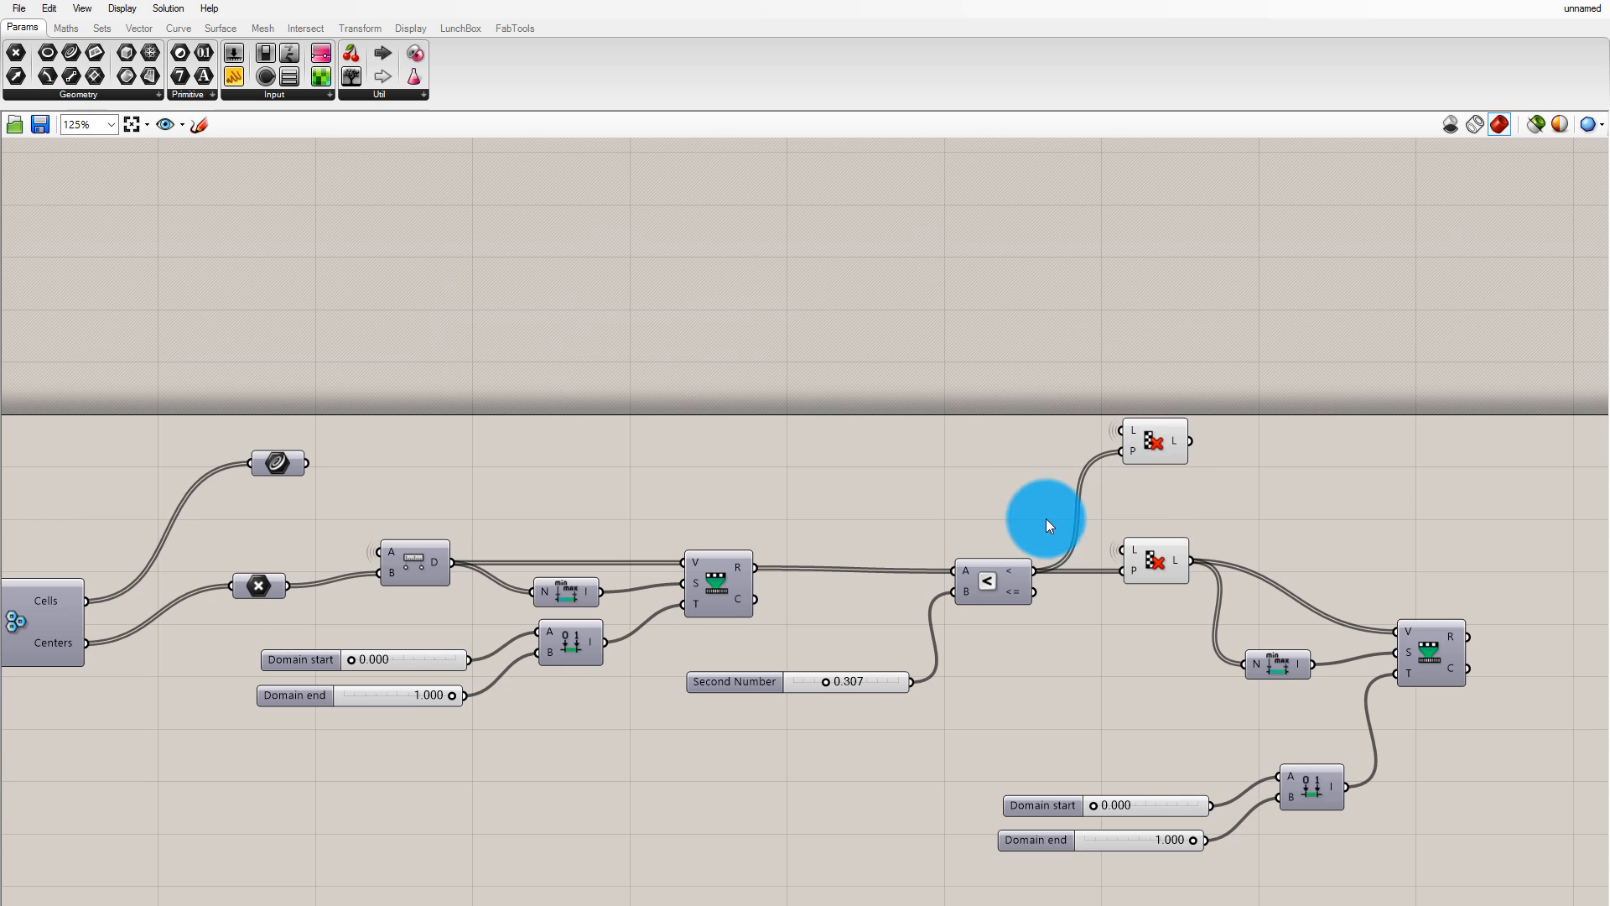
pyautogui.moveTo(1144, 471); pyautogui.dragTo(1151, 474)
pyautogui.moveTo(1154, 561); pyautogui.dragTo(1155, 586)
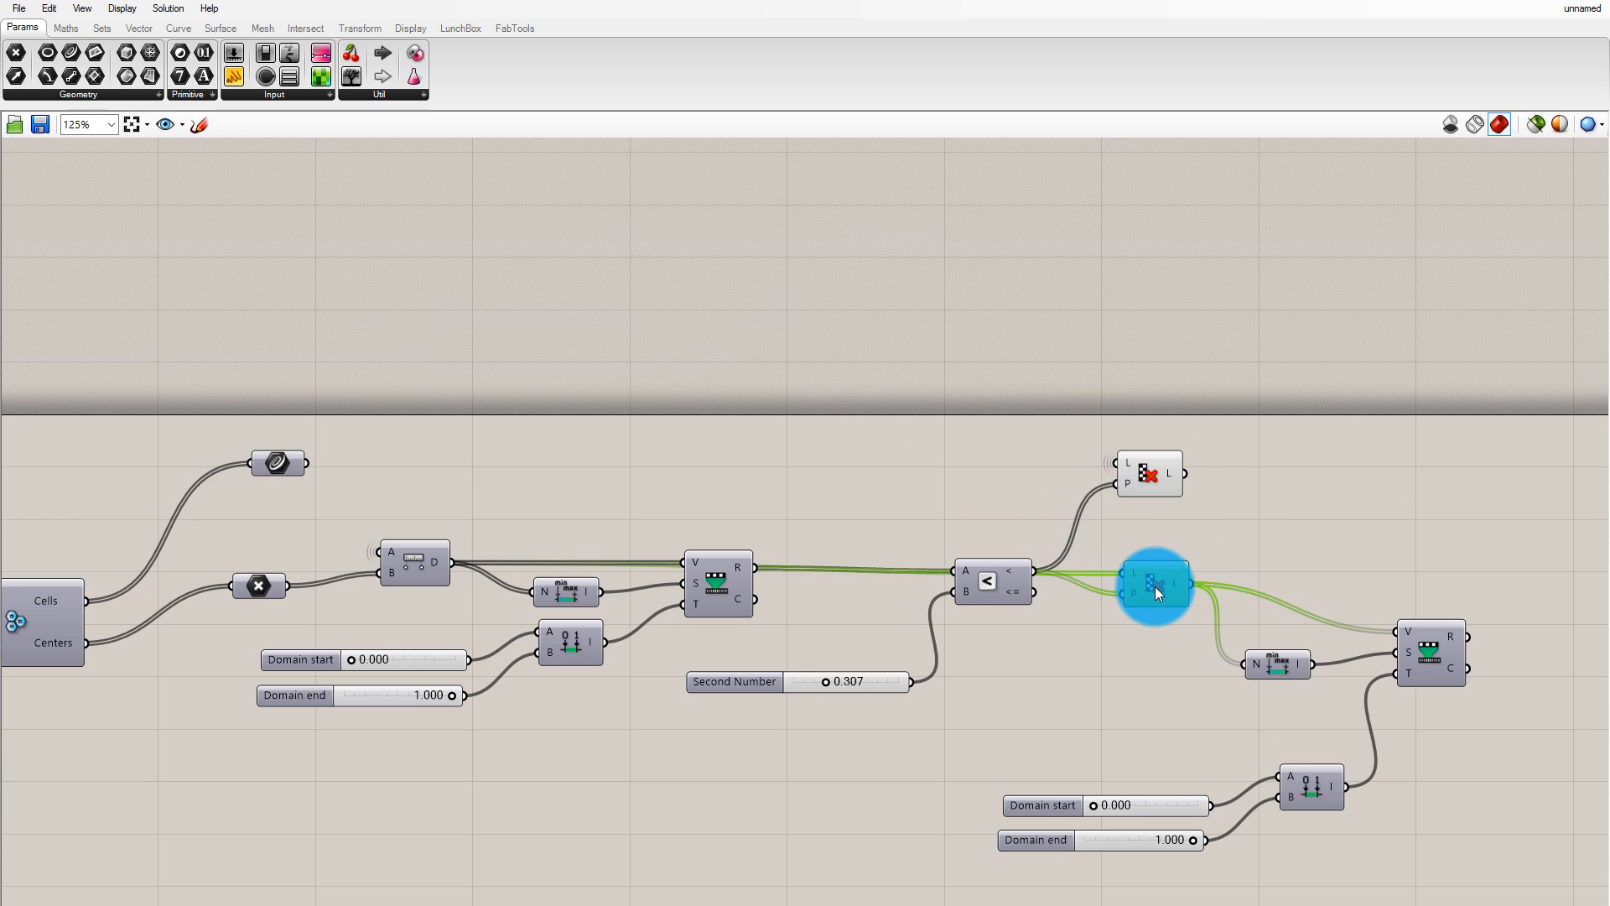
pyautogui.click(1482, 635)
pyautogui.moveTo(1433, 666); pyautogui.dragTo(1402, 602)
pyautogui.scroll(-2, 1195, 557)
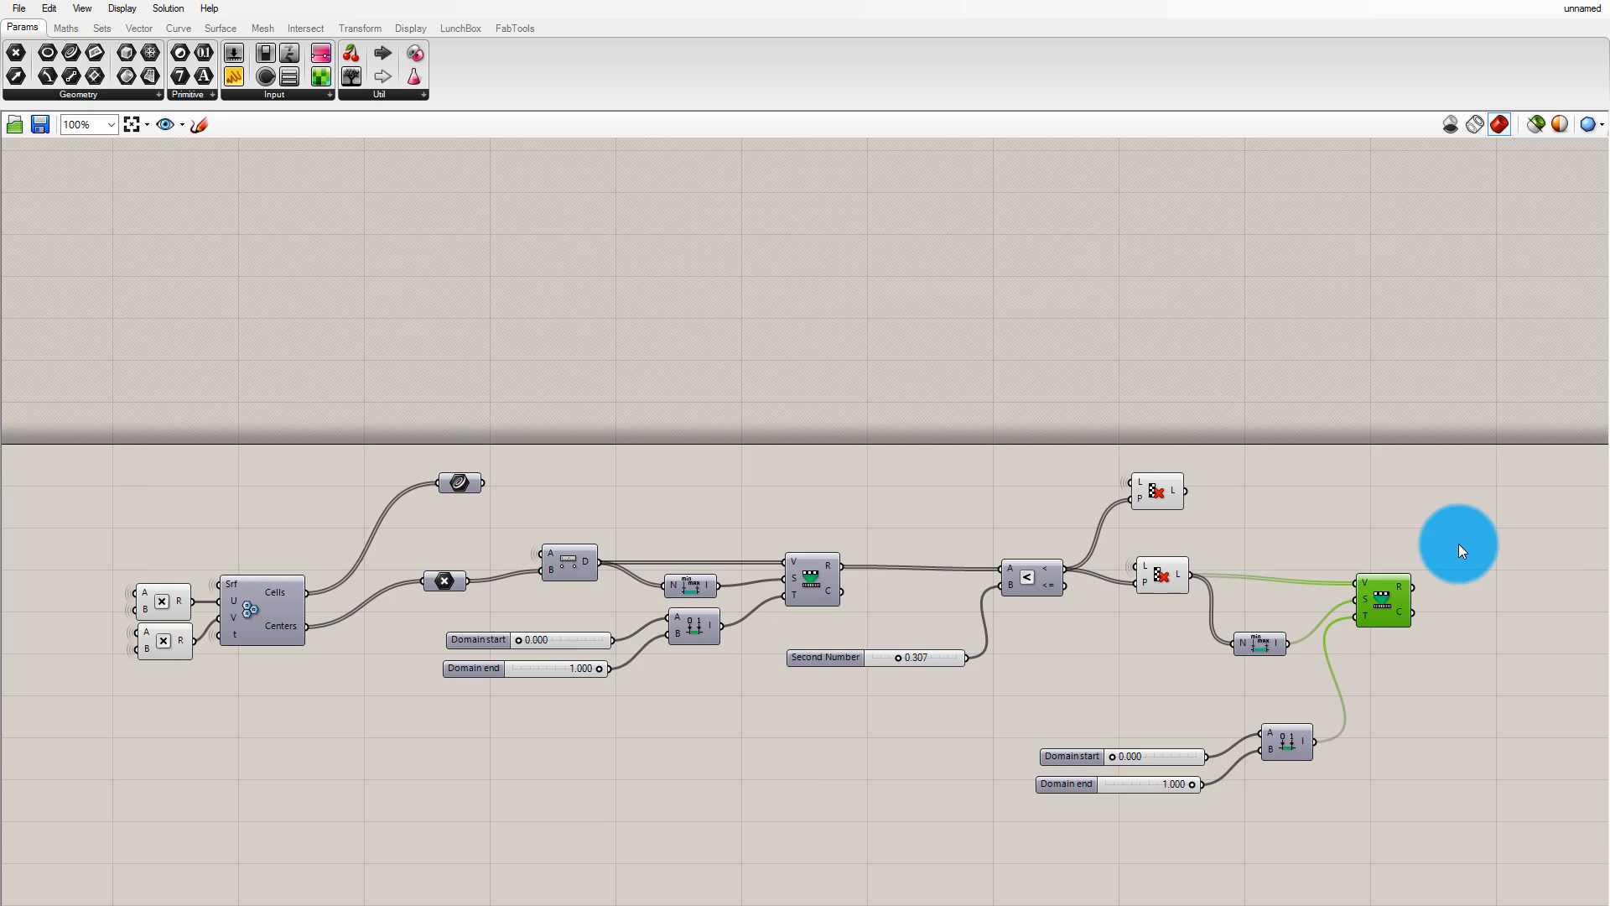
# Add a Scale component and place it beyond the second Remap Numbers, slightly higher on the canvas
pyautogui.scroll(3, 1423, 550)
pyautogui.scroll(-2, 1008, 543)
pyautogui.click(863, 570)
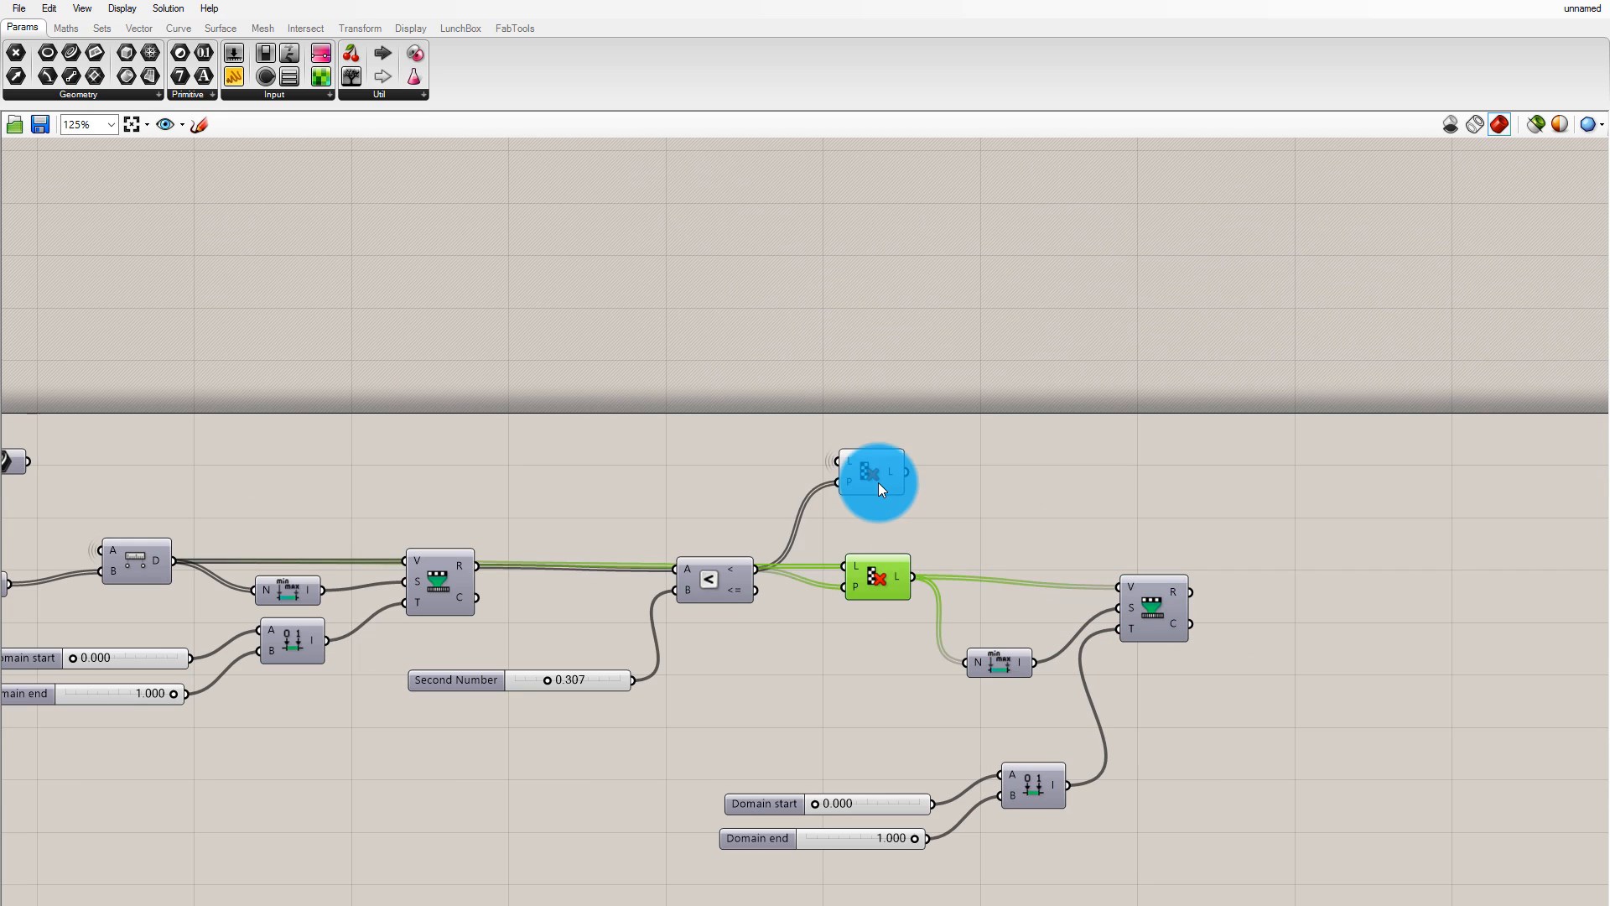
pyautogui.click(878, 481)
pyautogui.click(1090, 482)
pyautogui.doubleClick(1140, 468)
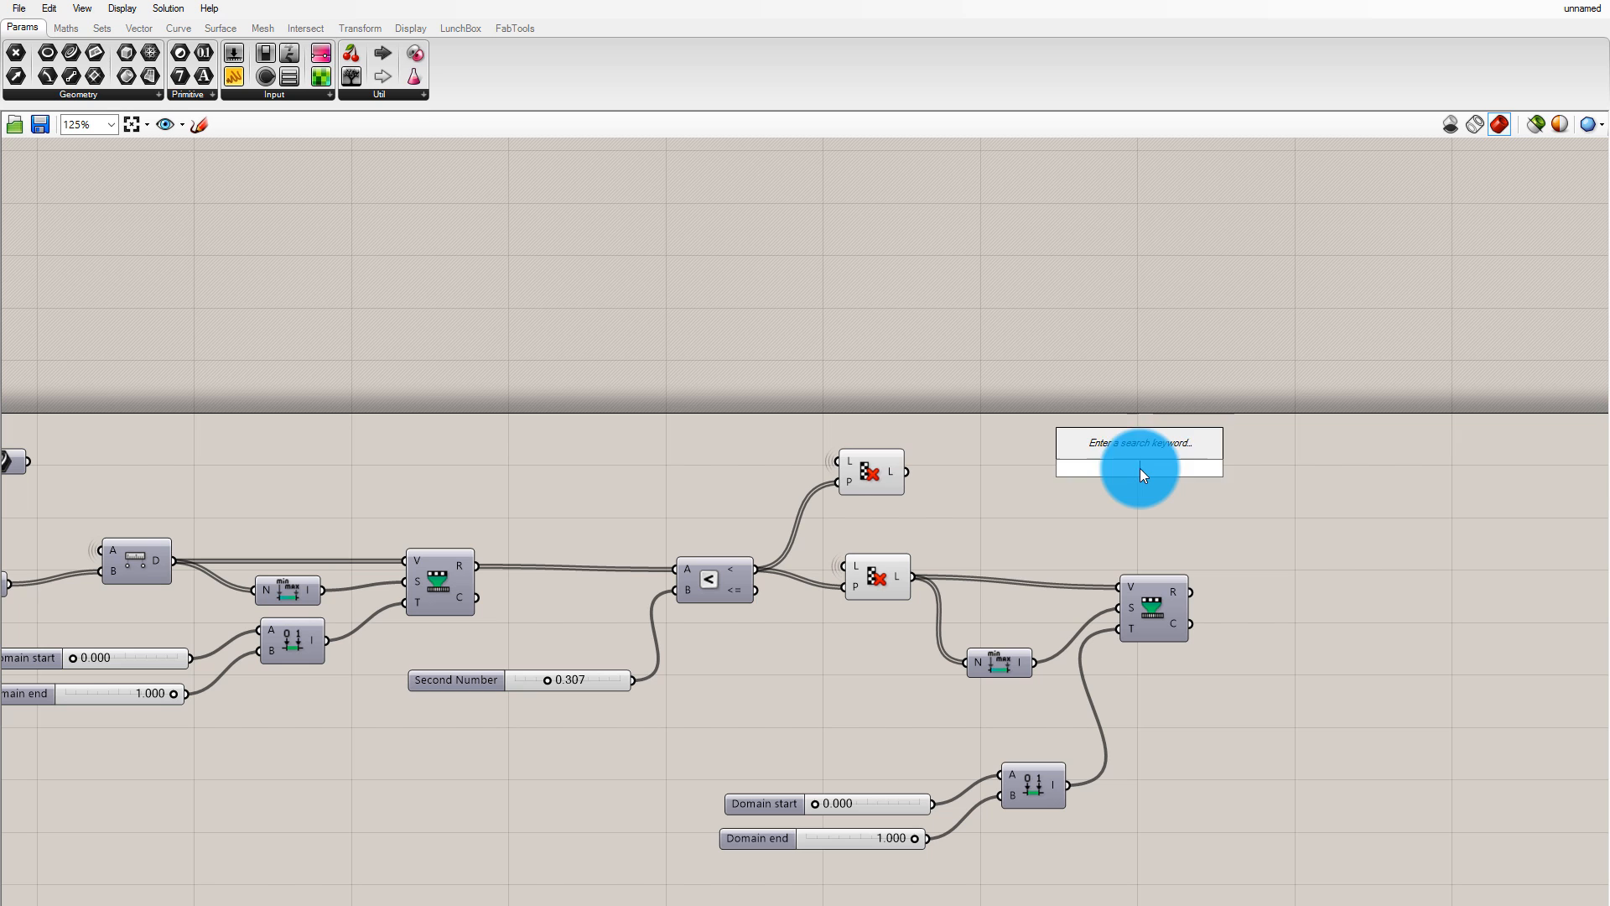
pyautogui.write('sca')
pyautogui.click(1140, 444)
pyautogui.moveTo(1154, 473); pyautogui.dragTo(1433, 501)
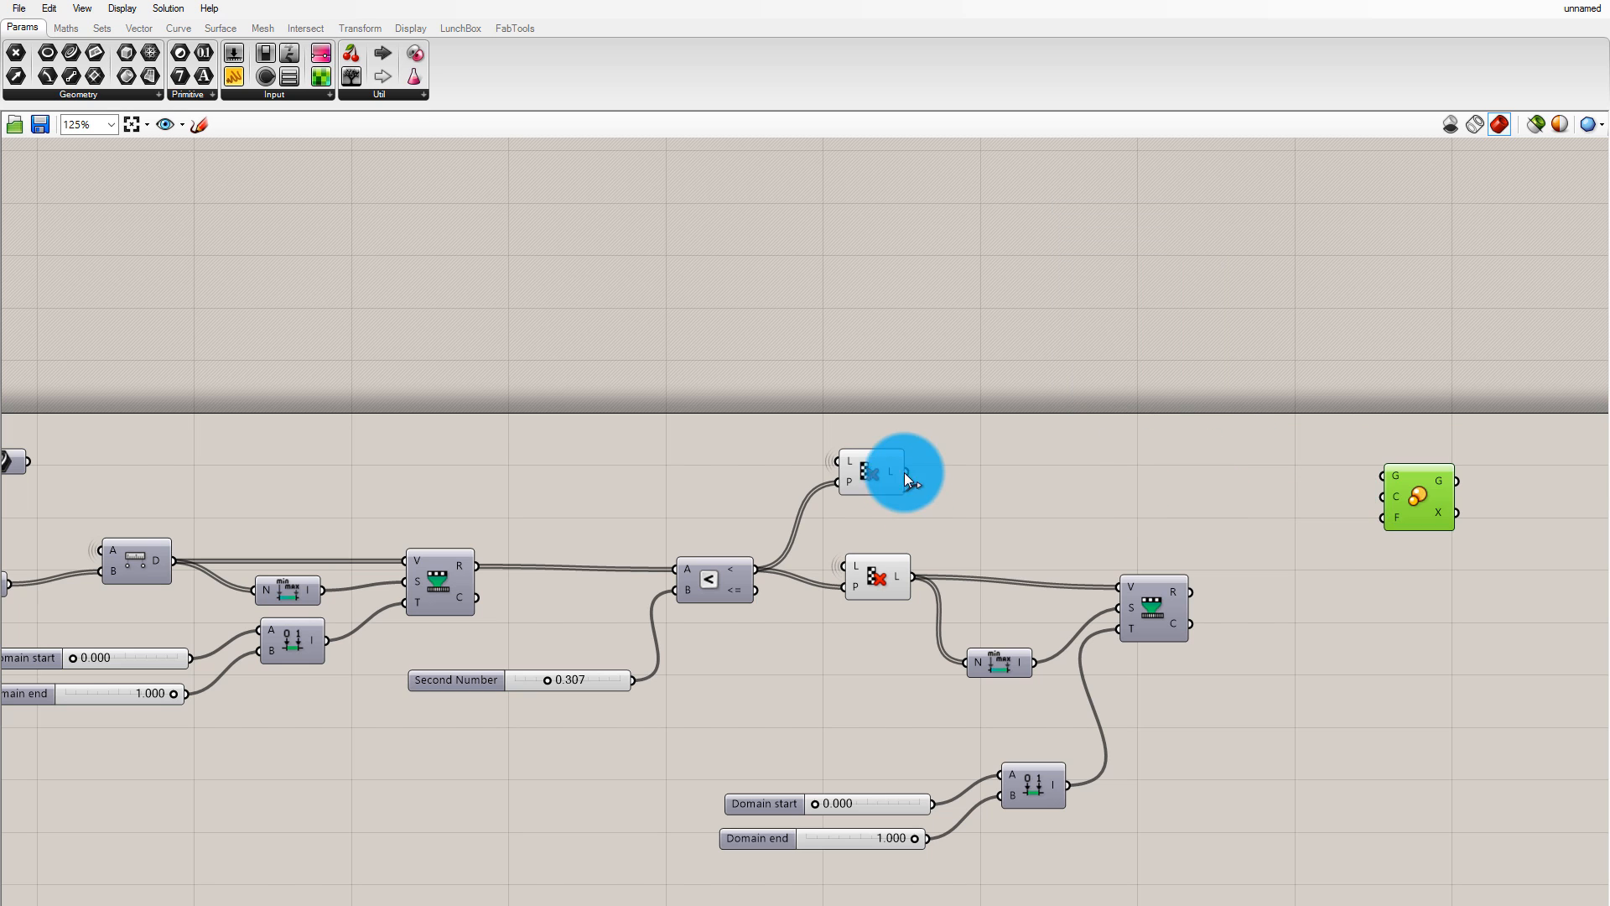
# Move the two Cull Pattern components further apart vertically, leaving room for another component between them
pyautogui.click(902, 471)
pyautogui.click(882, 591)
pyautogui.scroll(-1, 1019, 454)
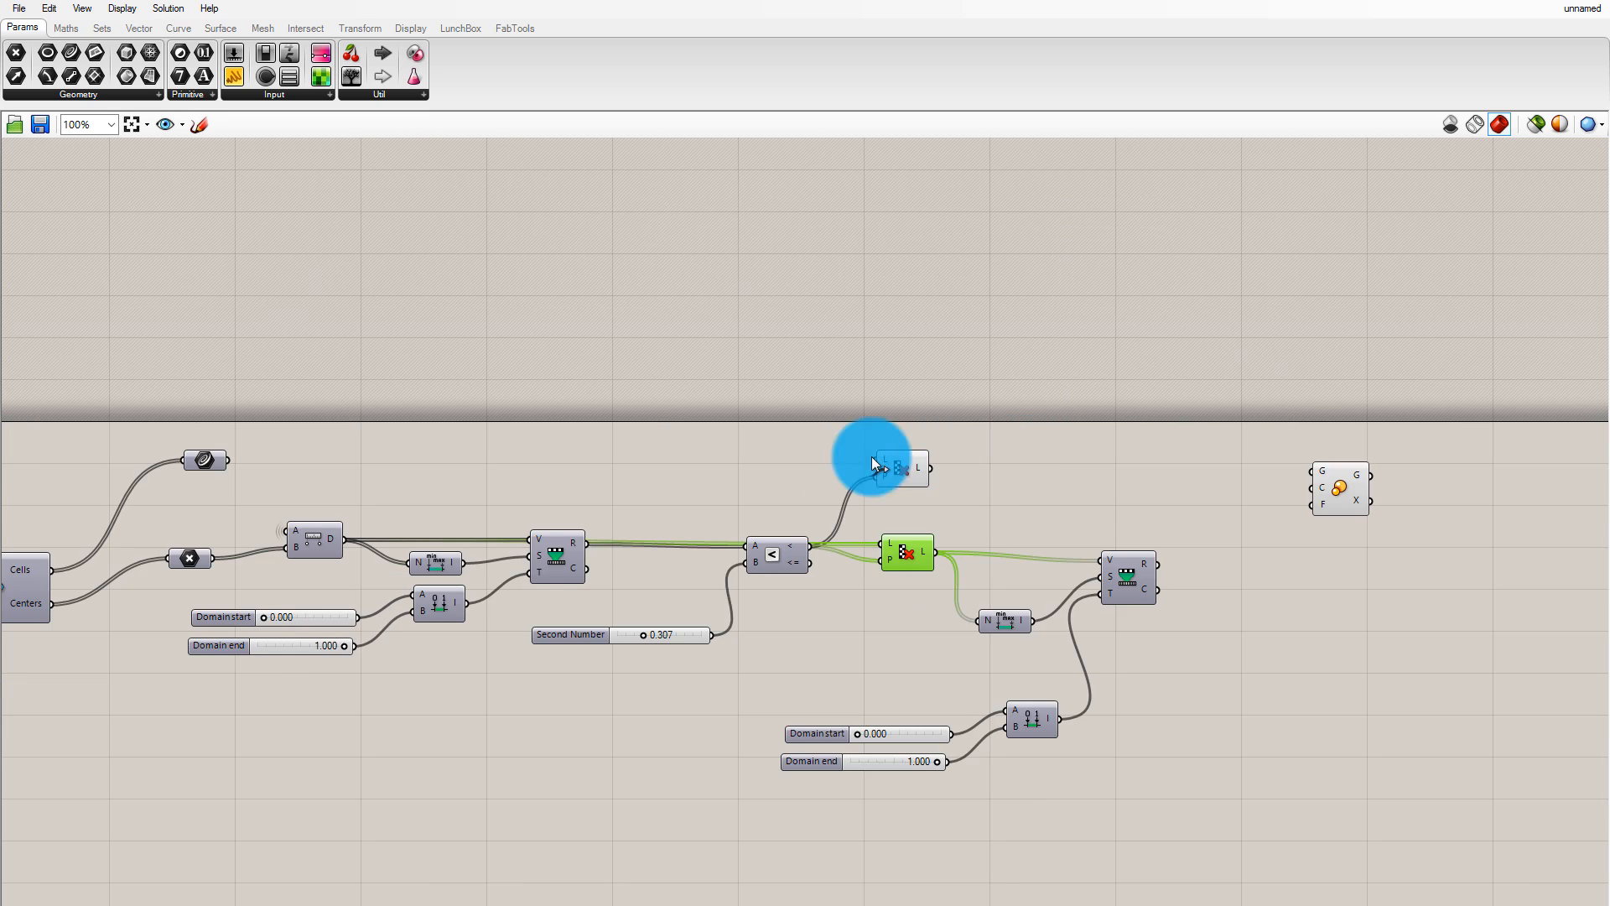
pyautogui.scroll(1, 784, 430)
pyautogui.moveTo(953, 453); pyautogui.dragTo(963, 426)
pyautogui.moveTo(958, 571); pyautogui.dragTo(973, 391)
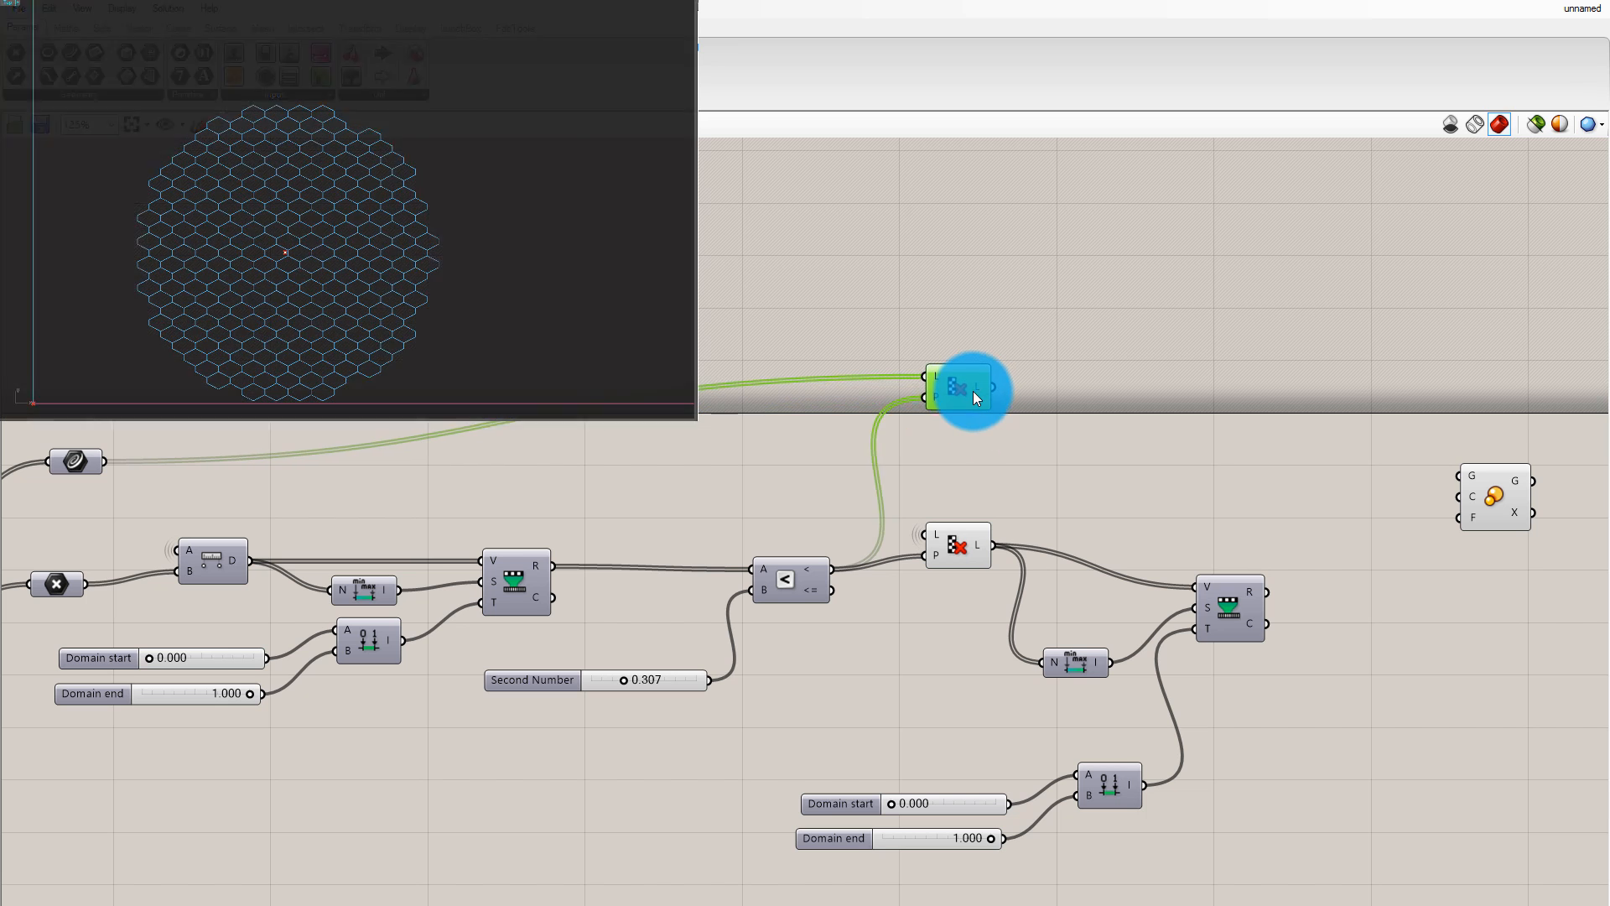
pyautogui.moveTo(964, 566); pyautogui.dragTo(964, 621)
pyautogui.click(962, 394)
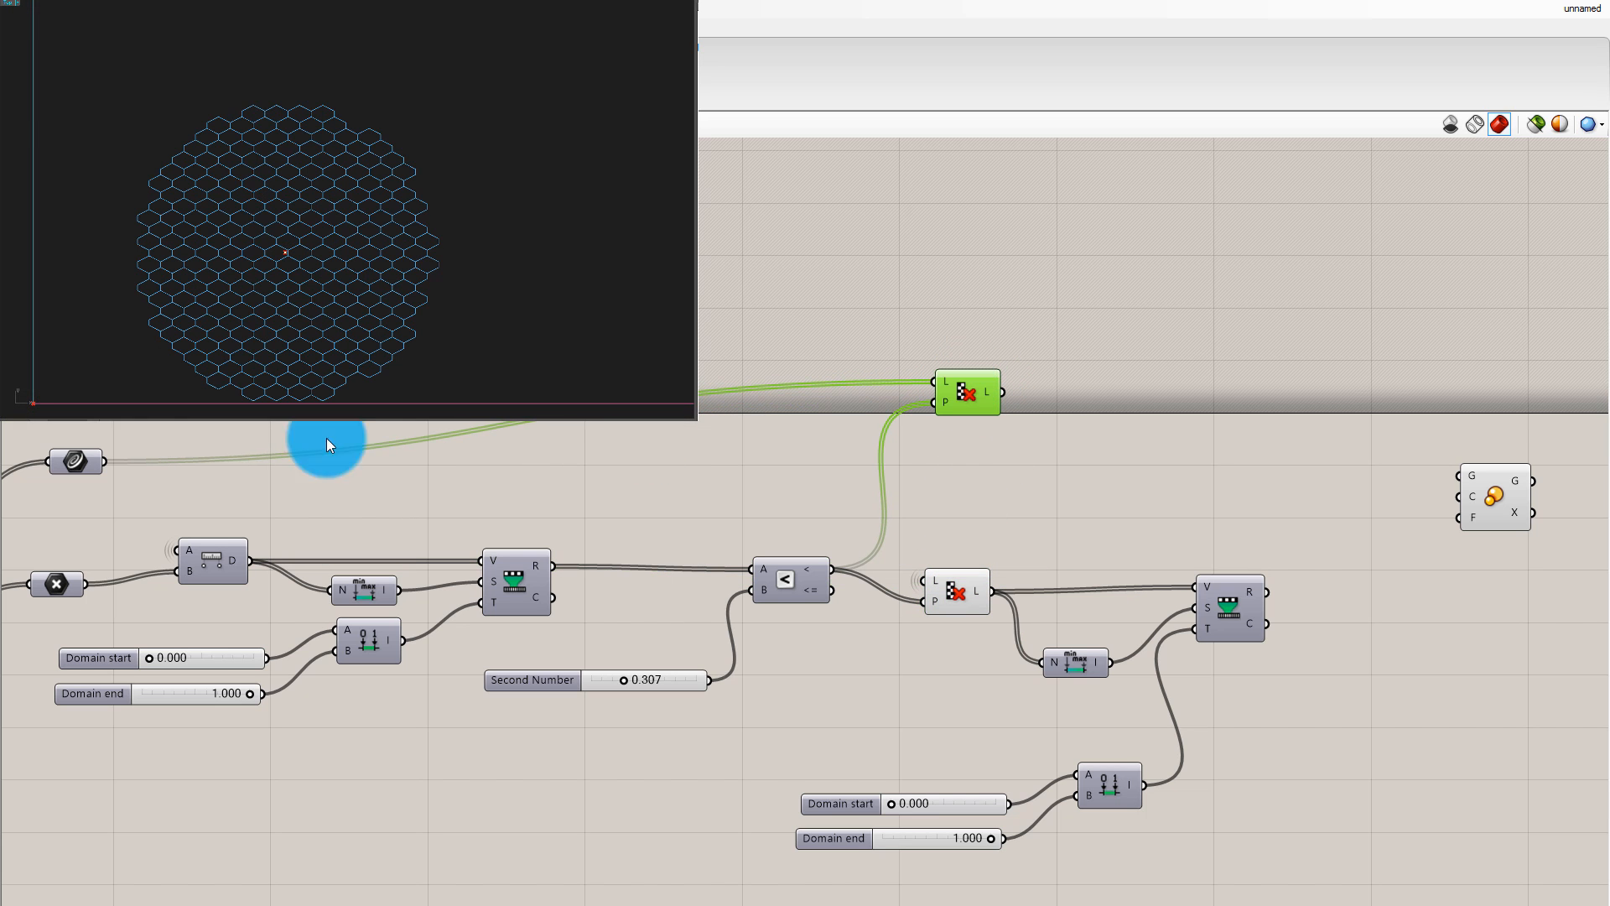
# Turn on the preview of the Point parameter that holds the cell centers
pyautogui.click(60, 584)
pyautogui.middleClick(99, 554)
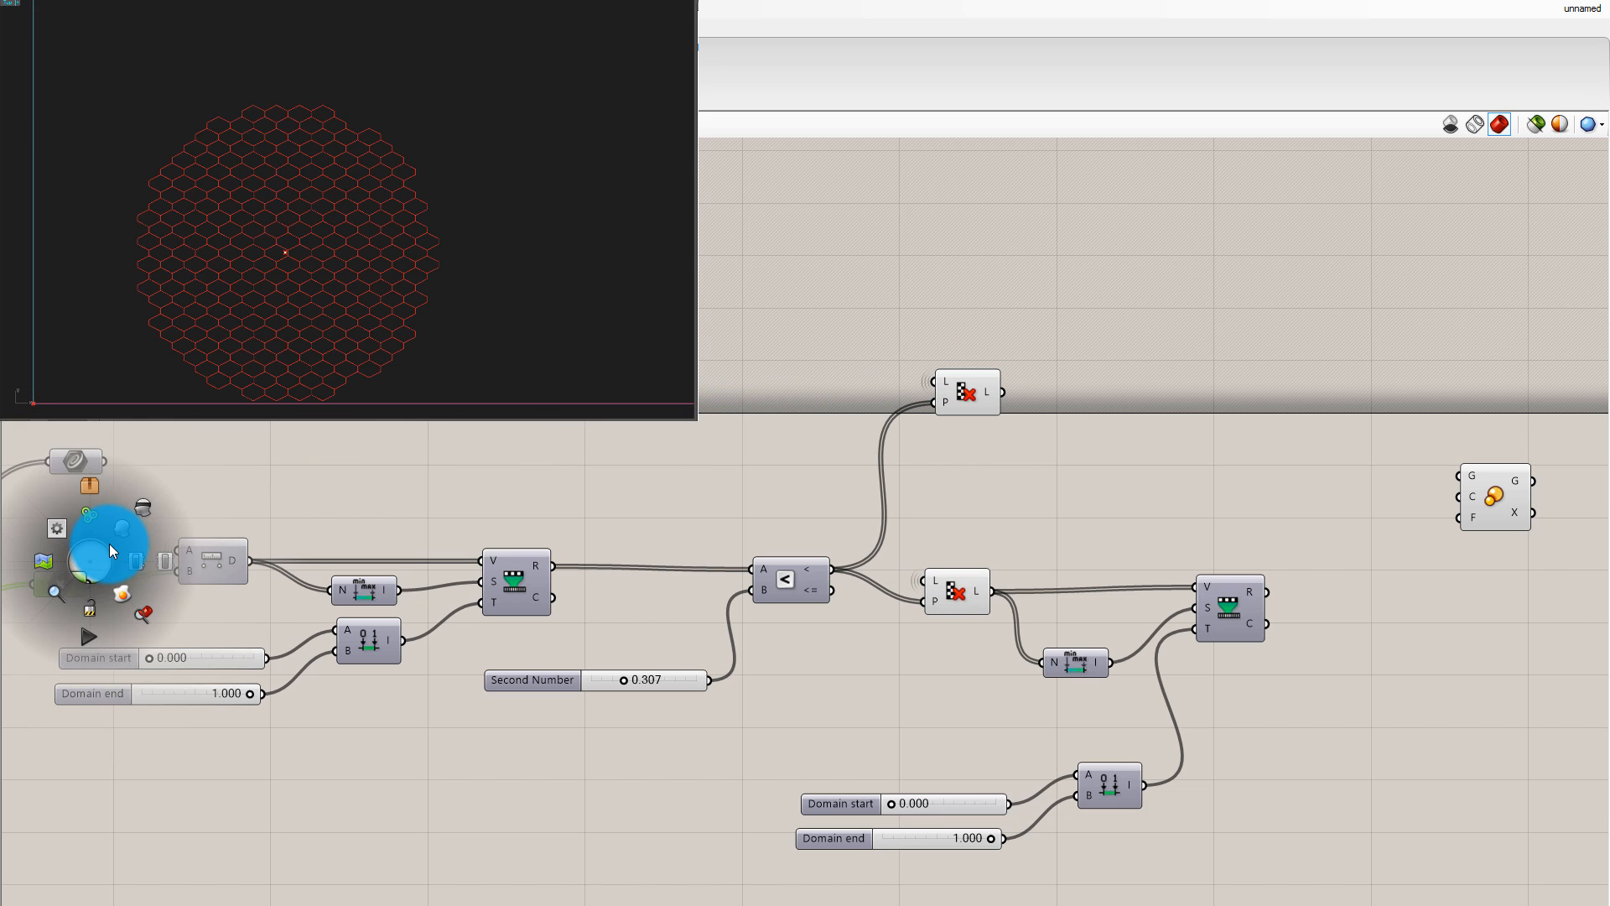
pyautogui.click(122, 530)
pyautogui.click(122, 524)
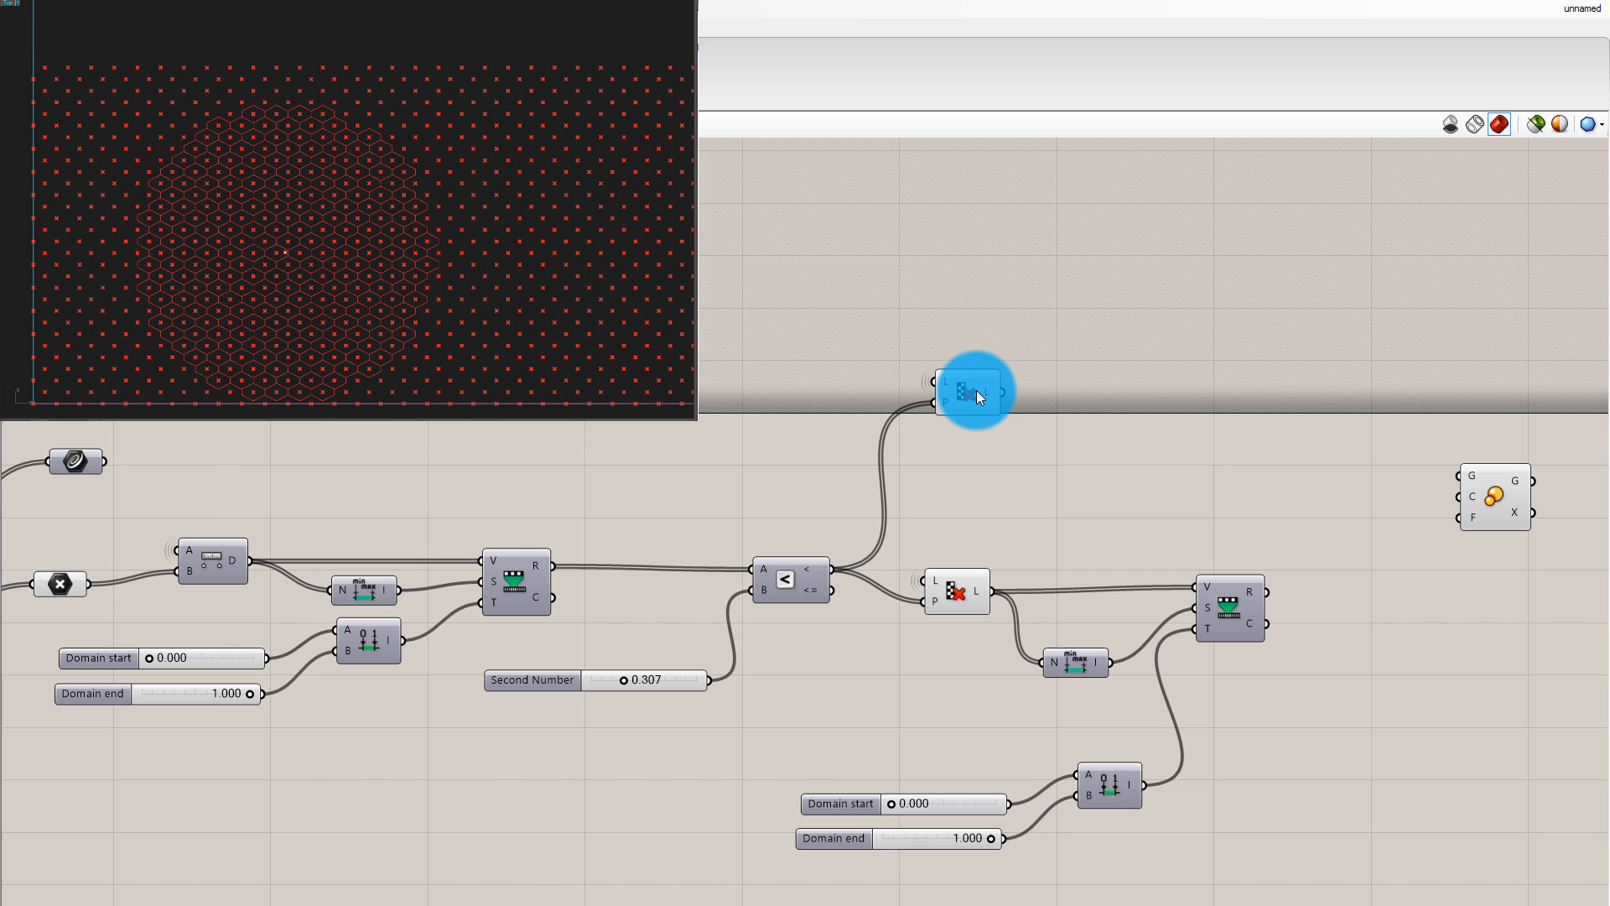
# Duplicate the upper Cull Pattern into the gap below it, and connect the Point parameter of cell centers to the copy's L input
pyautogui.moveTo(976, 390); pyautogui.dragTo(960, 481)
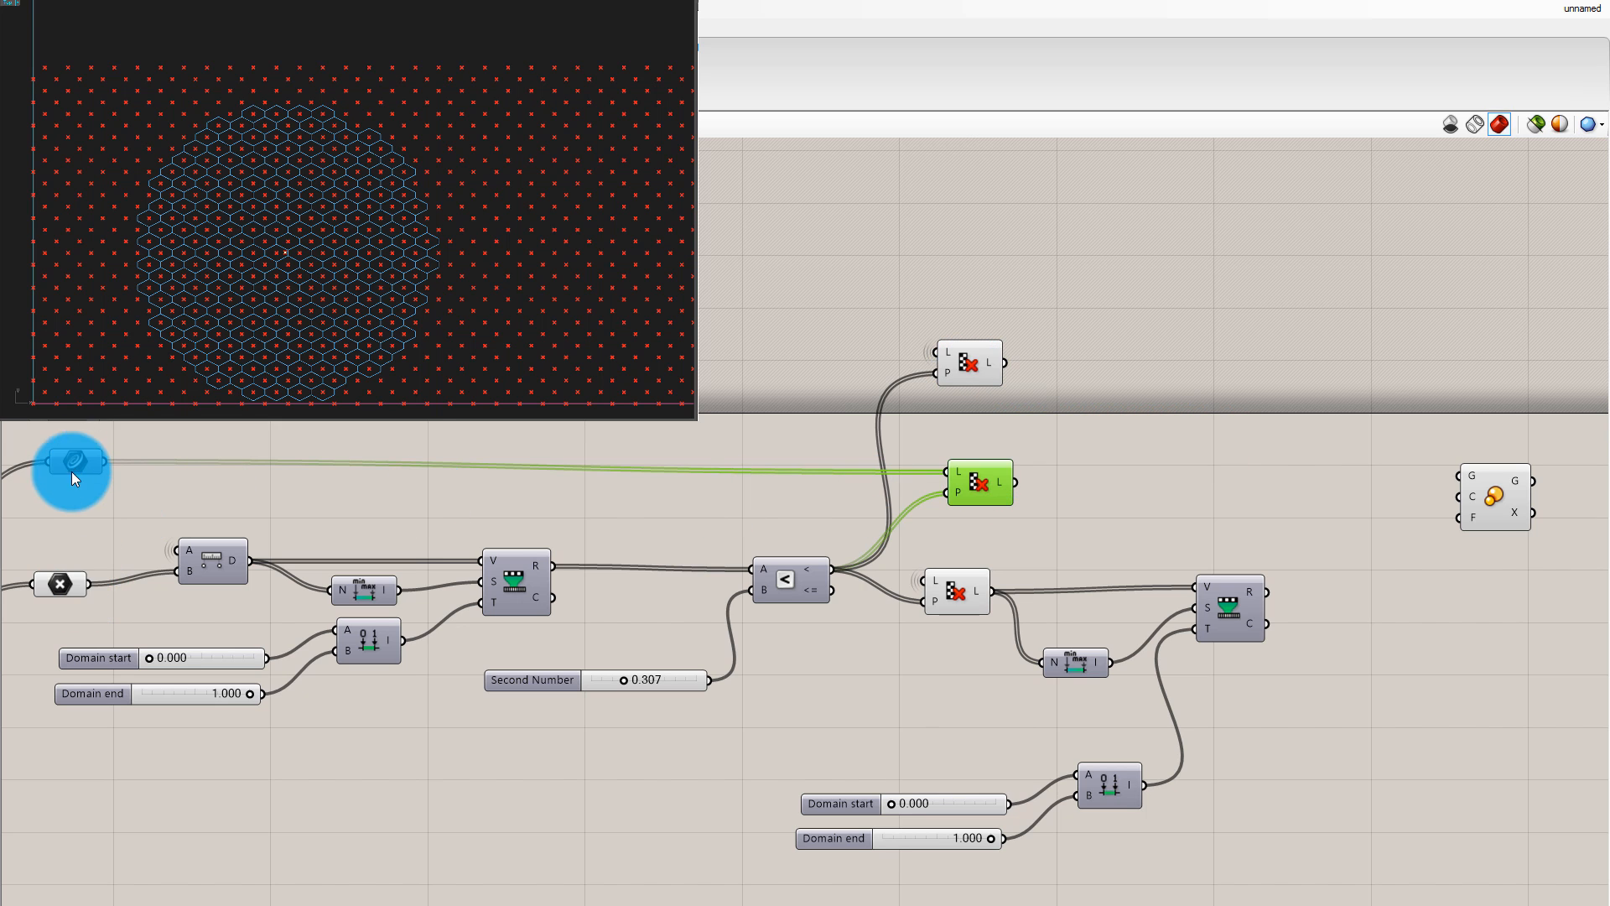
pyautogui.click(60, 584)
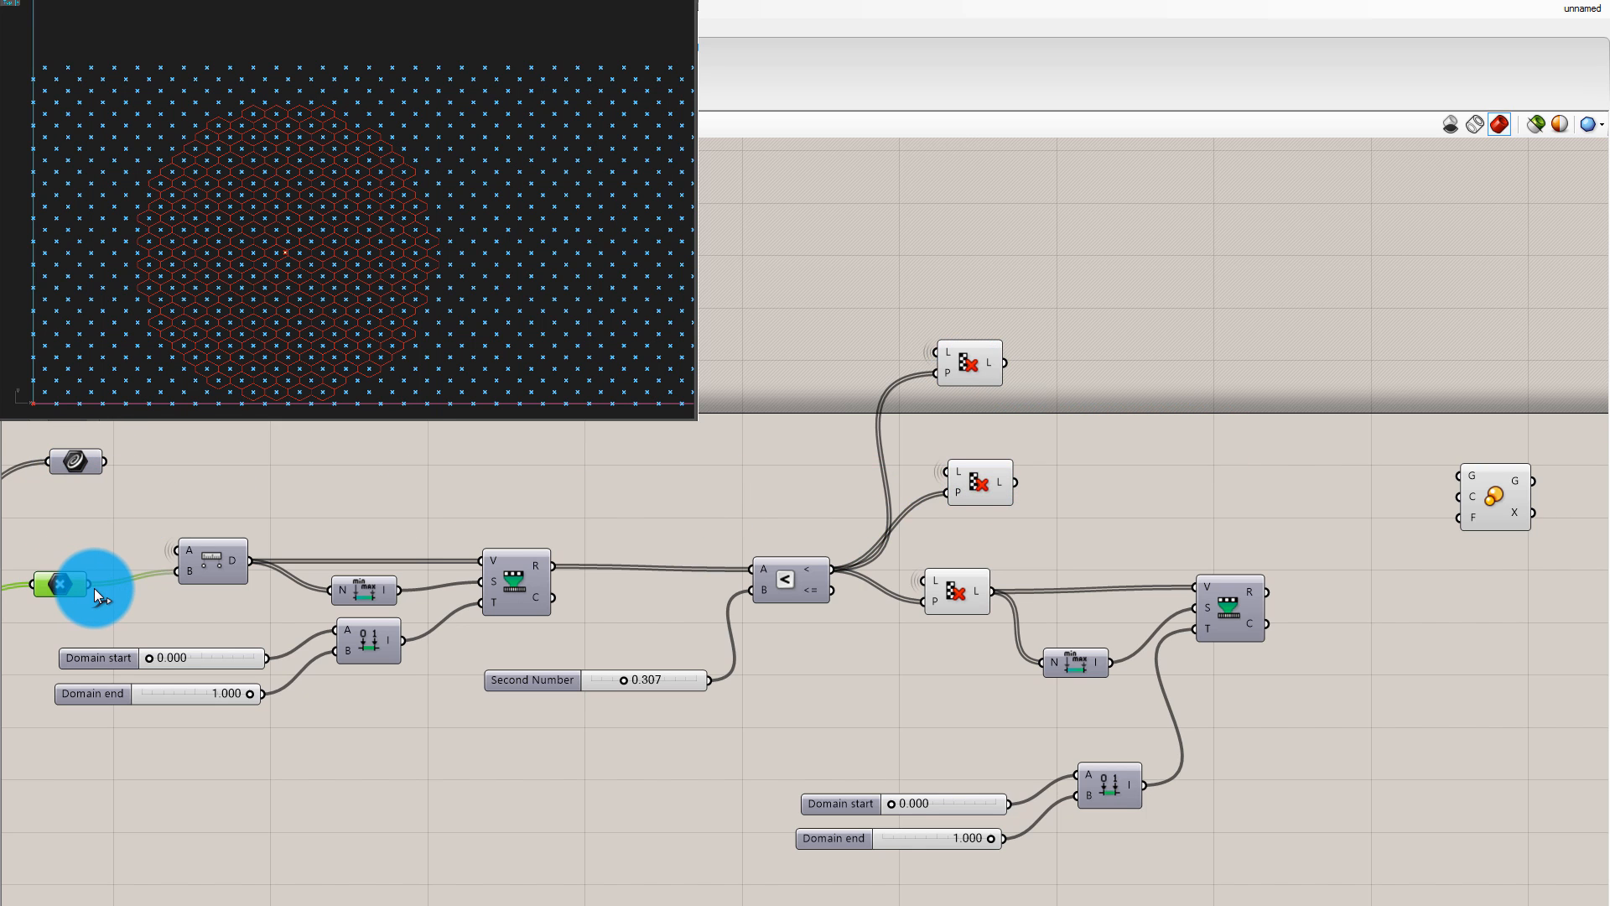
pyautogui.moveTo(88, 585); pyautogui.dragTo(947, 465)
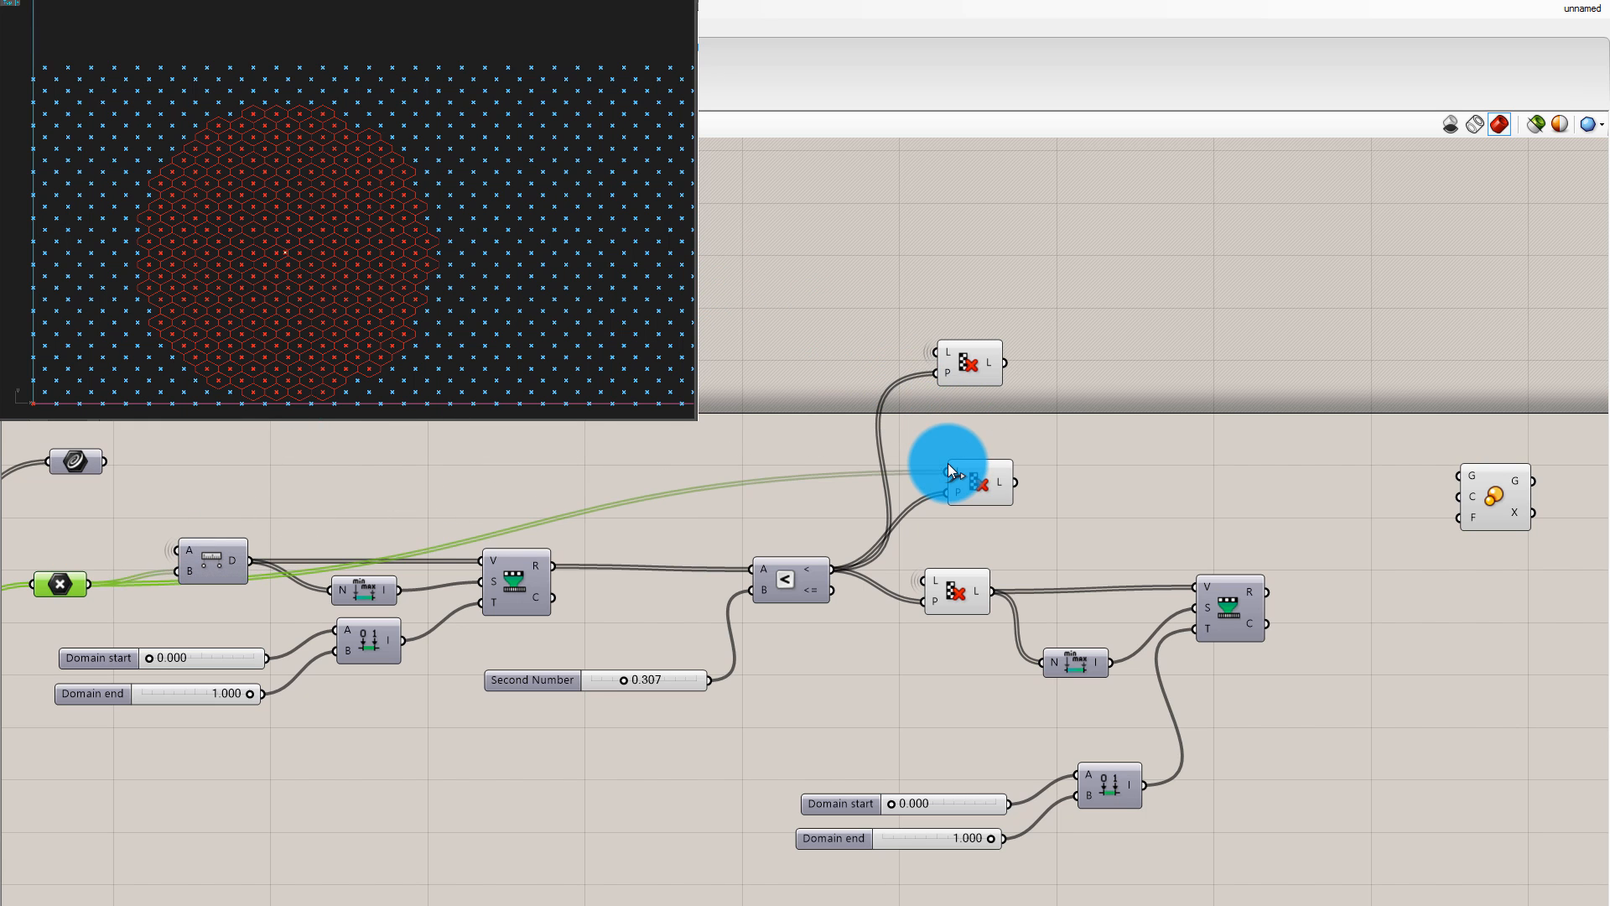
pyautogui.click(1194, 416)
pyautogui.click(974, 472)
pyautogui.click(1114, 436)
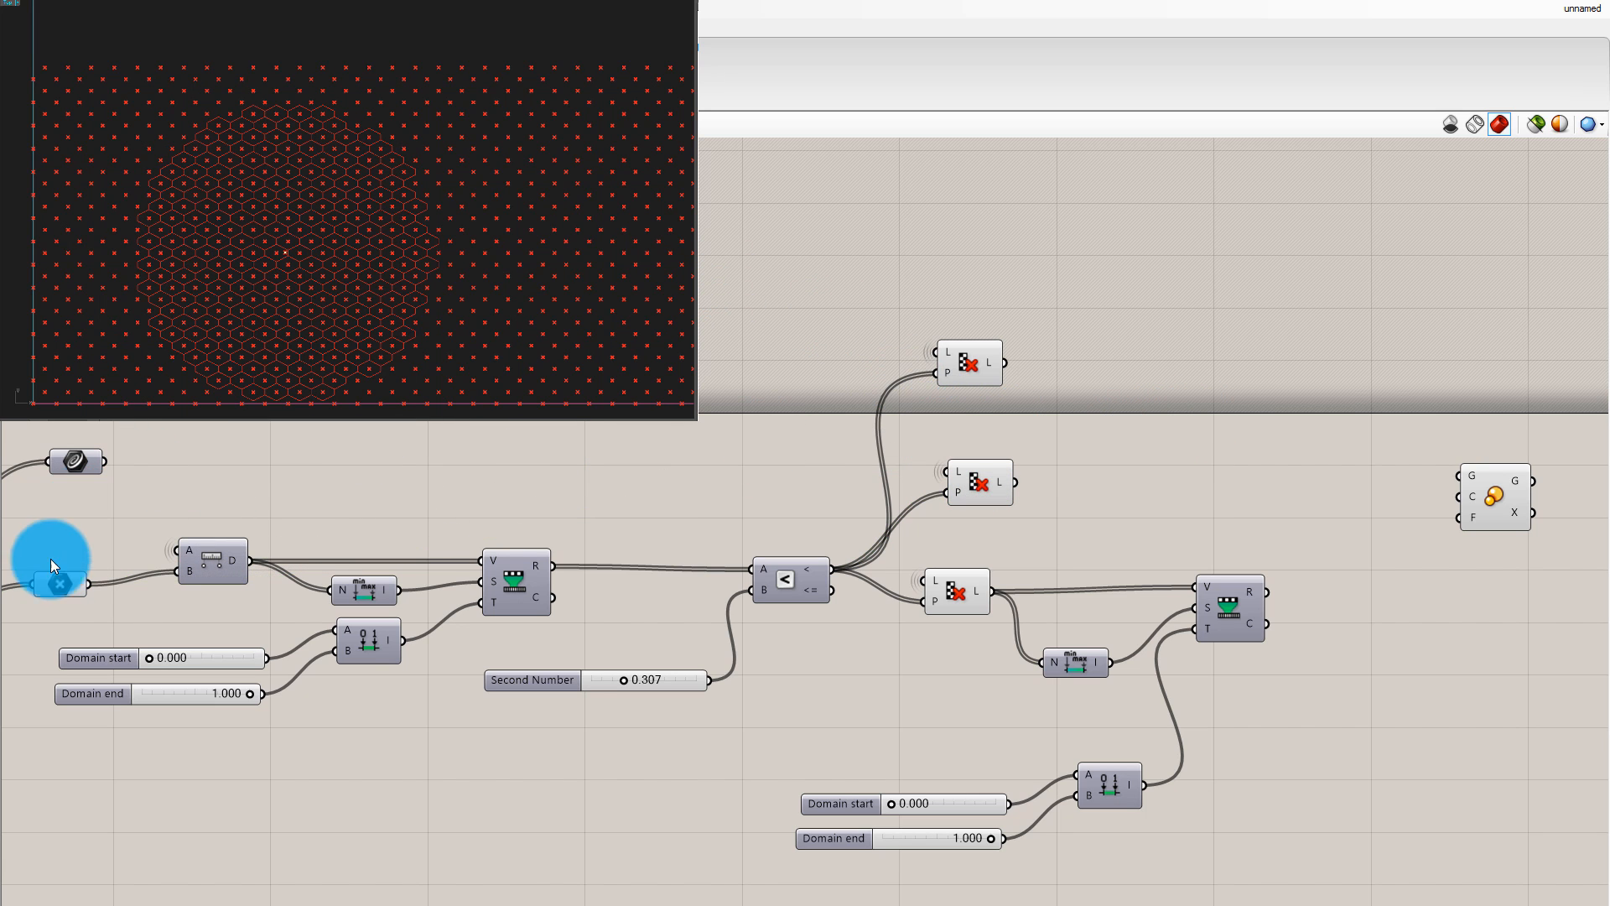
# Turn off the preview of the Point parameter that holds the cell centers
pyautogui.click(60, 585)
pyautogui.middleClick(72, 578)
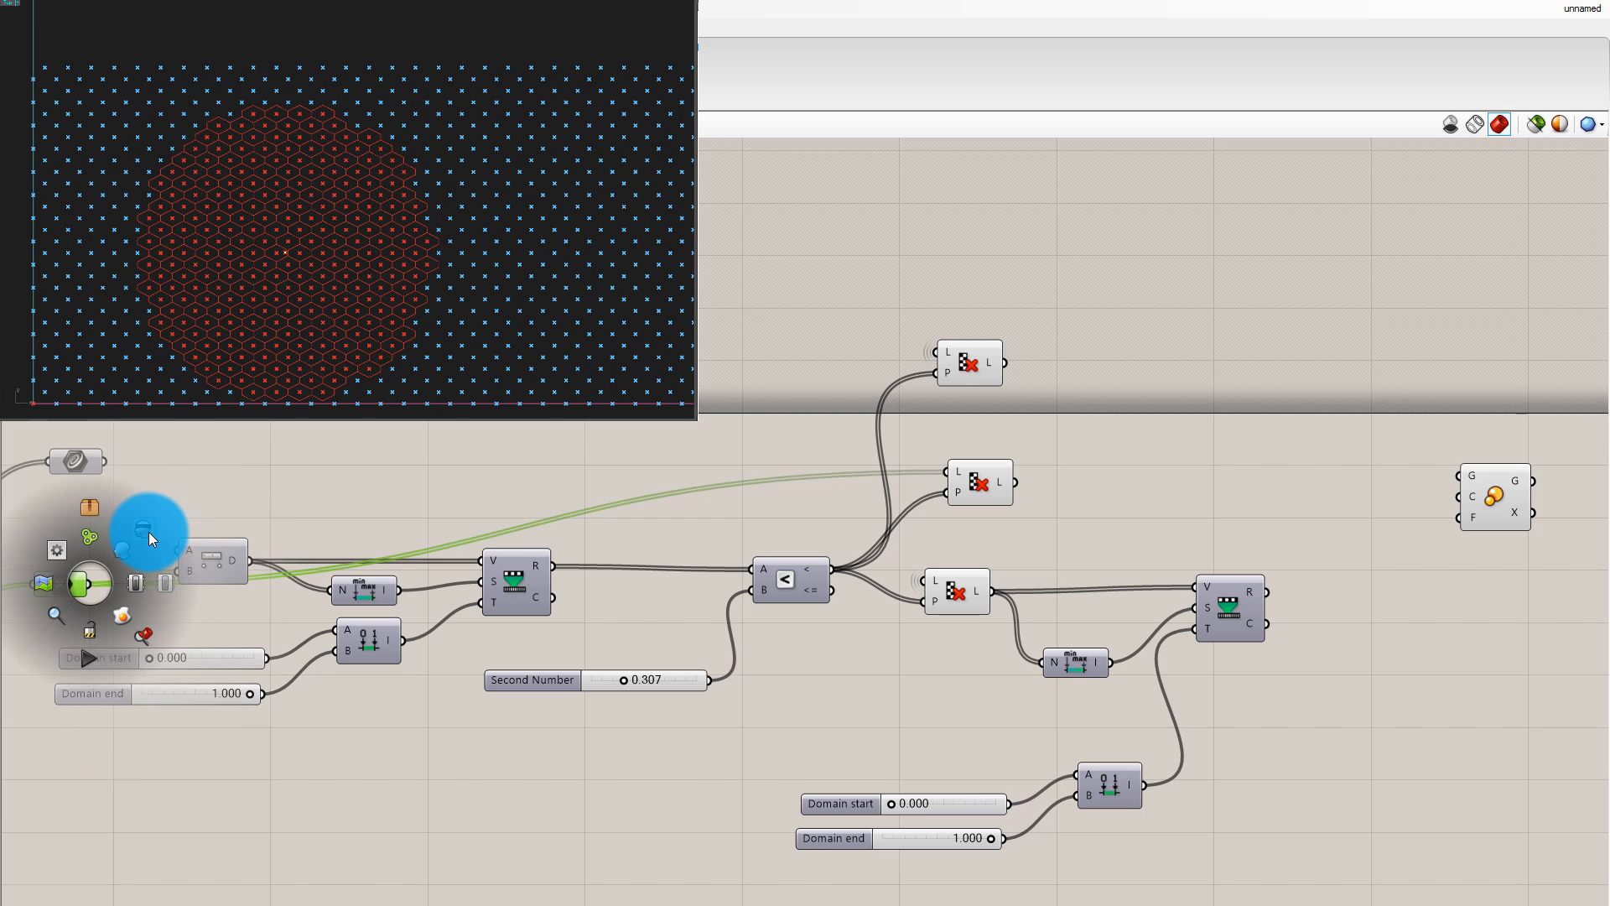
pyautogui.click(145, 530)
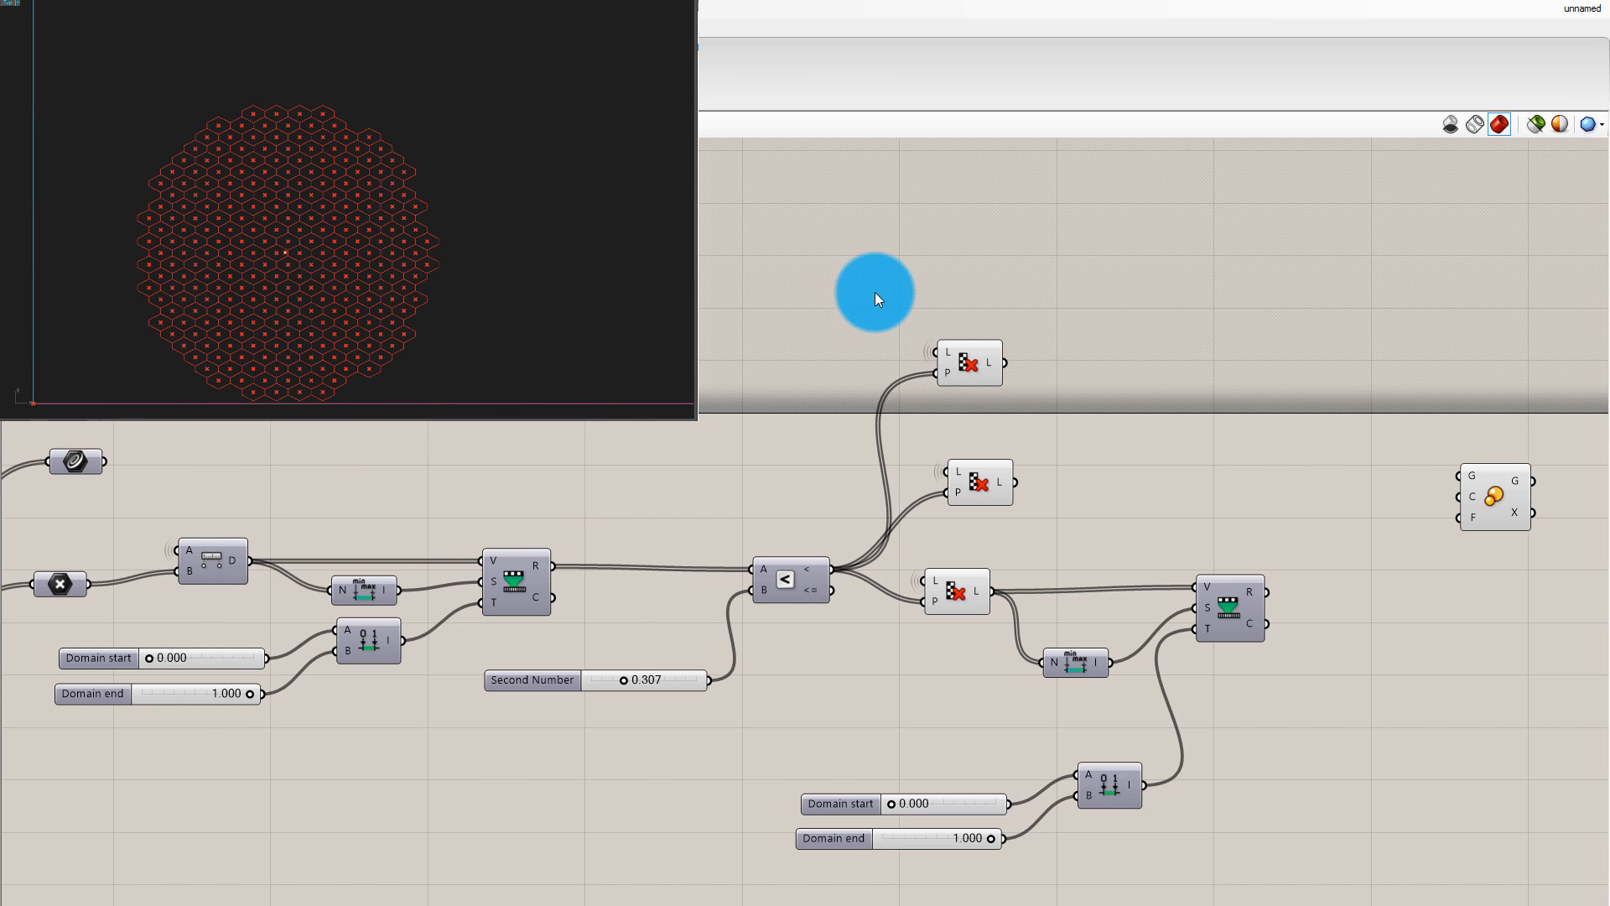
# Align the three Cull Pattern components in one column, and compare the culled cells with the culled center points in the preview
pyautogui.moveTo(985, 491); pyautogui.dragTo(954, 496)
pyautogui.moveTo(970, 375); pyautogui.dragTo(958, 413)
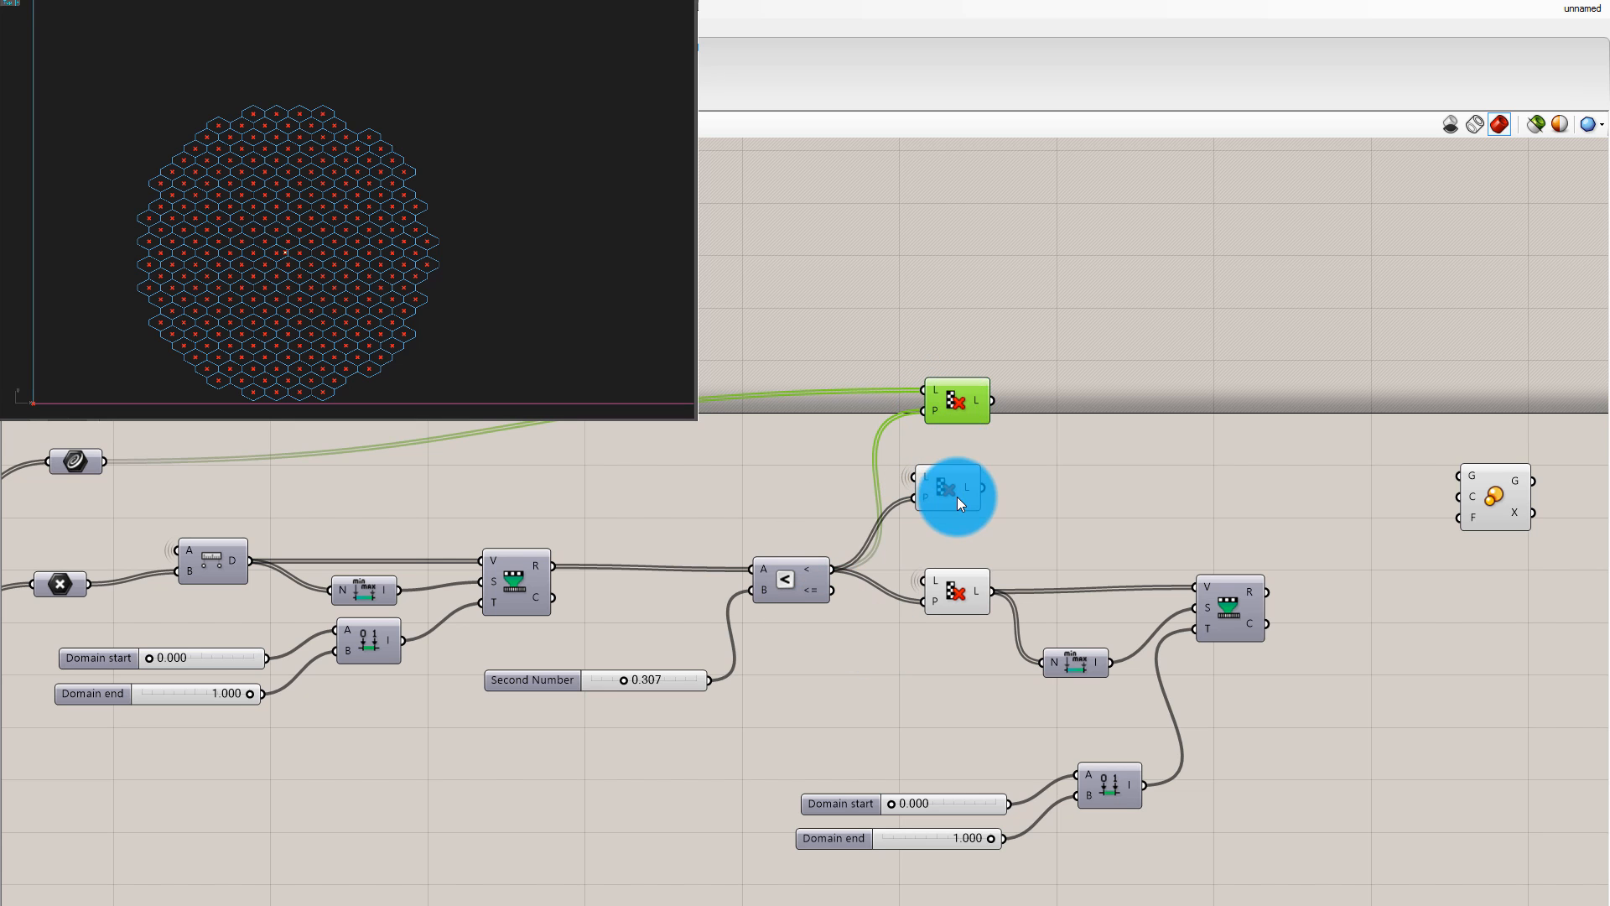
pyautogui.moveTo(957, 497)
pyautogui.mouseDown()
pyautogui.moveTo(994, 510)
pyautogui.moveTo(960, 515)
pyautogui.mouseUp()
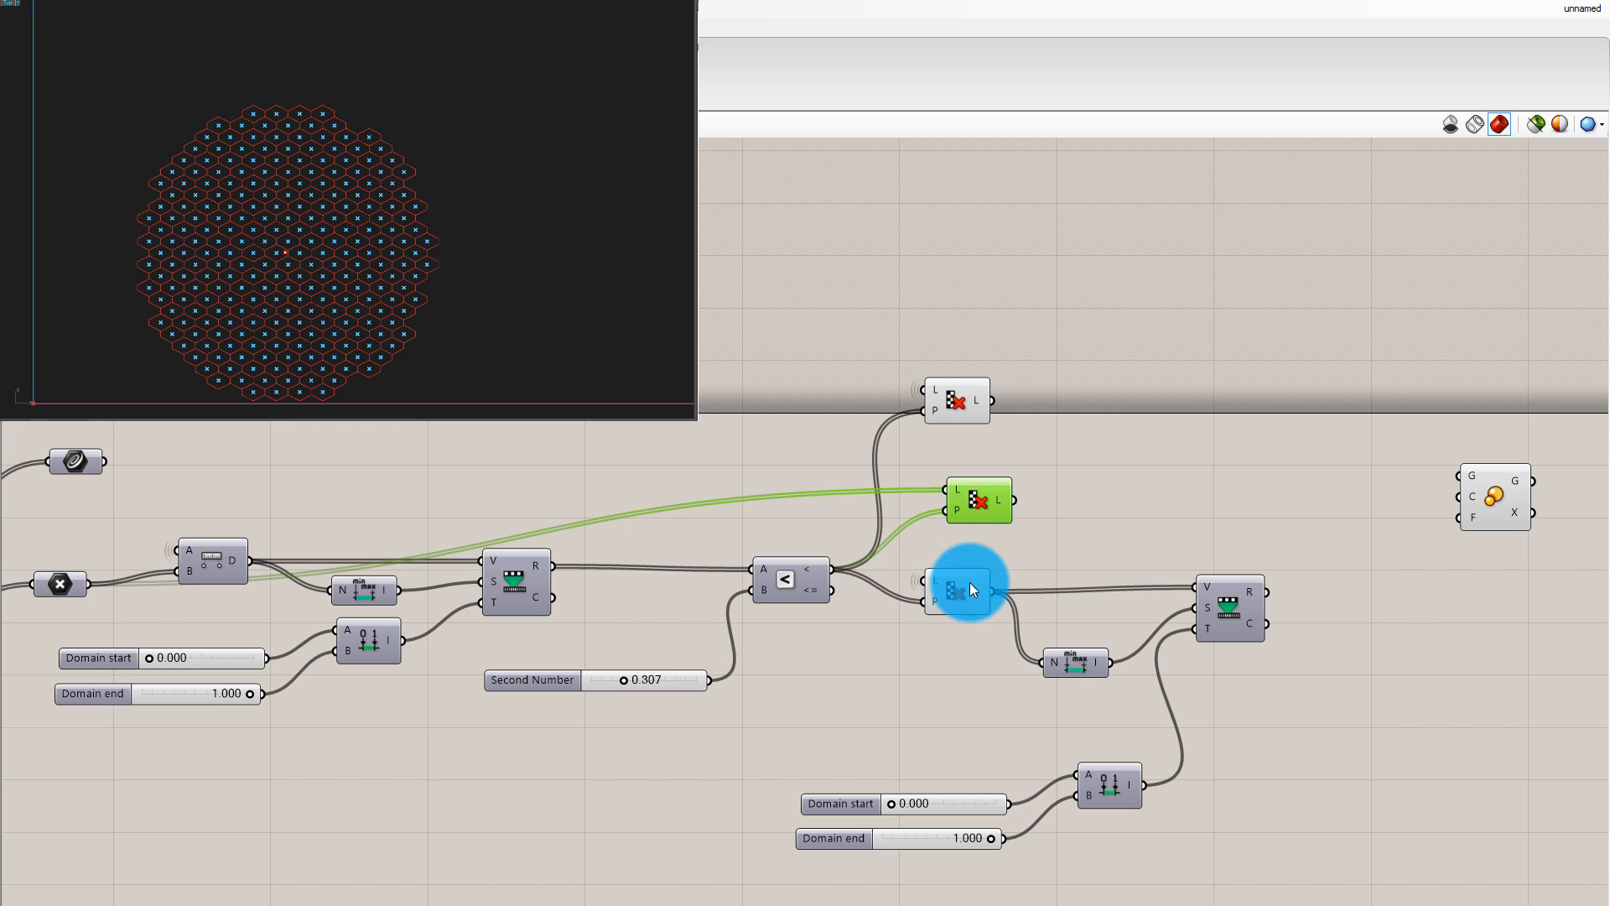
pyautogui.moveTo(961, 507); pyautogui.dragTo(934, 507)
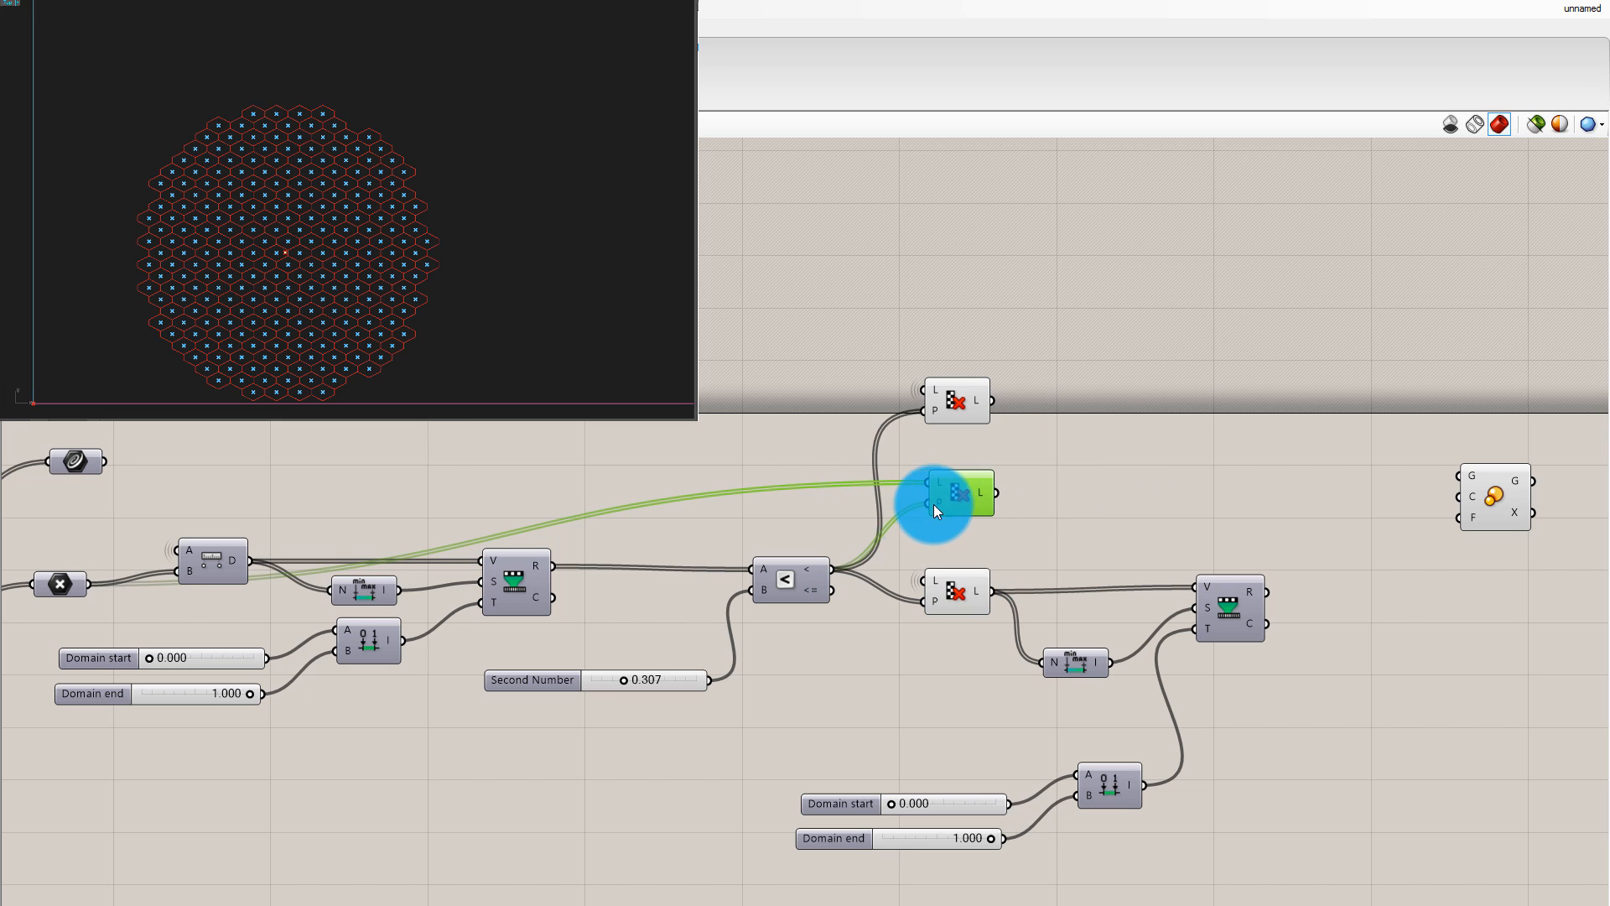
pyautogui.click(964, 453)
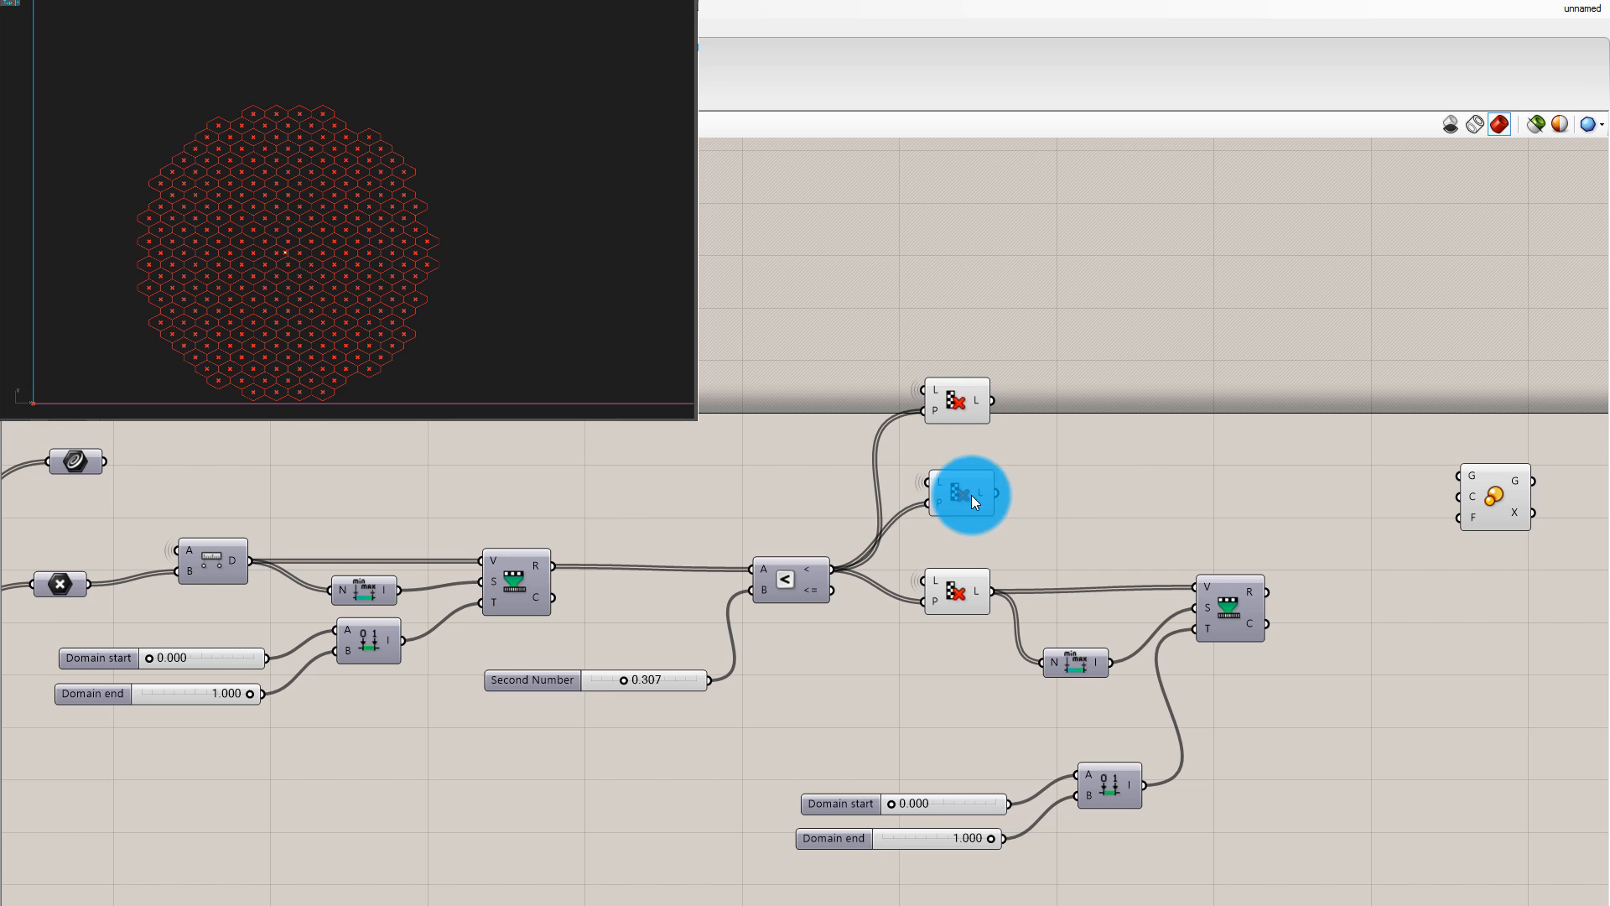
pyautogui.click(971, 495)
pyautogui.click(956, 435)
pyautogui.click(943, 409)
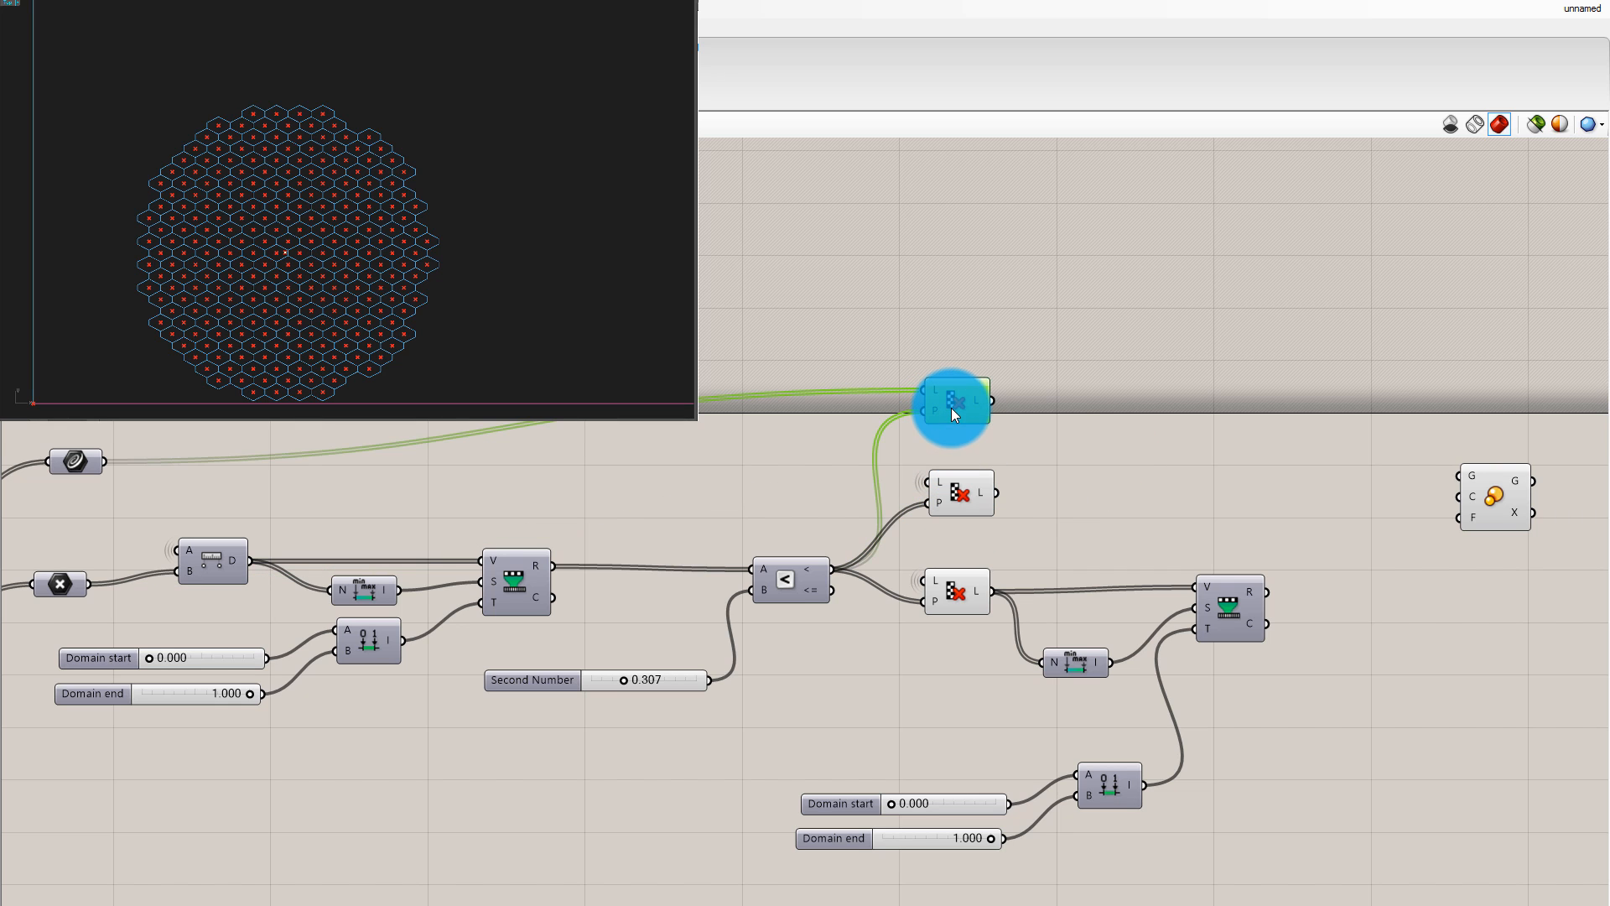
pyautogui.click(977, 478)
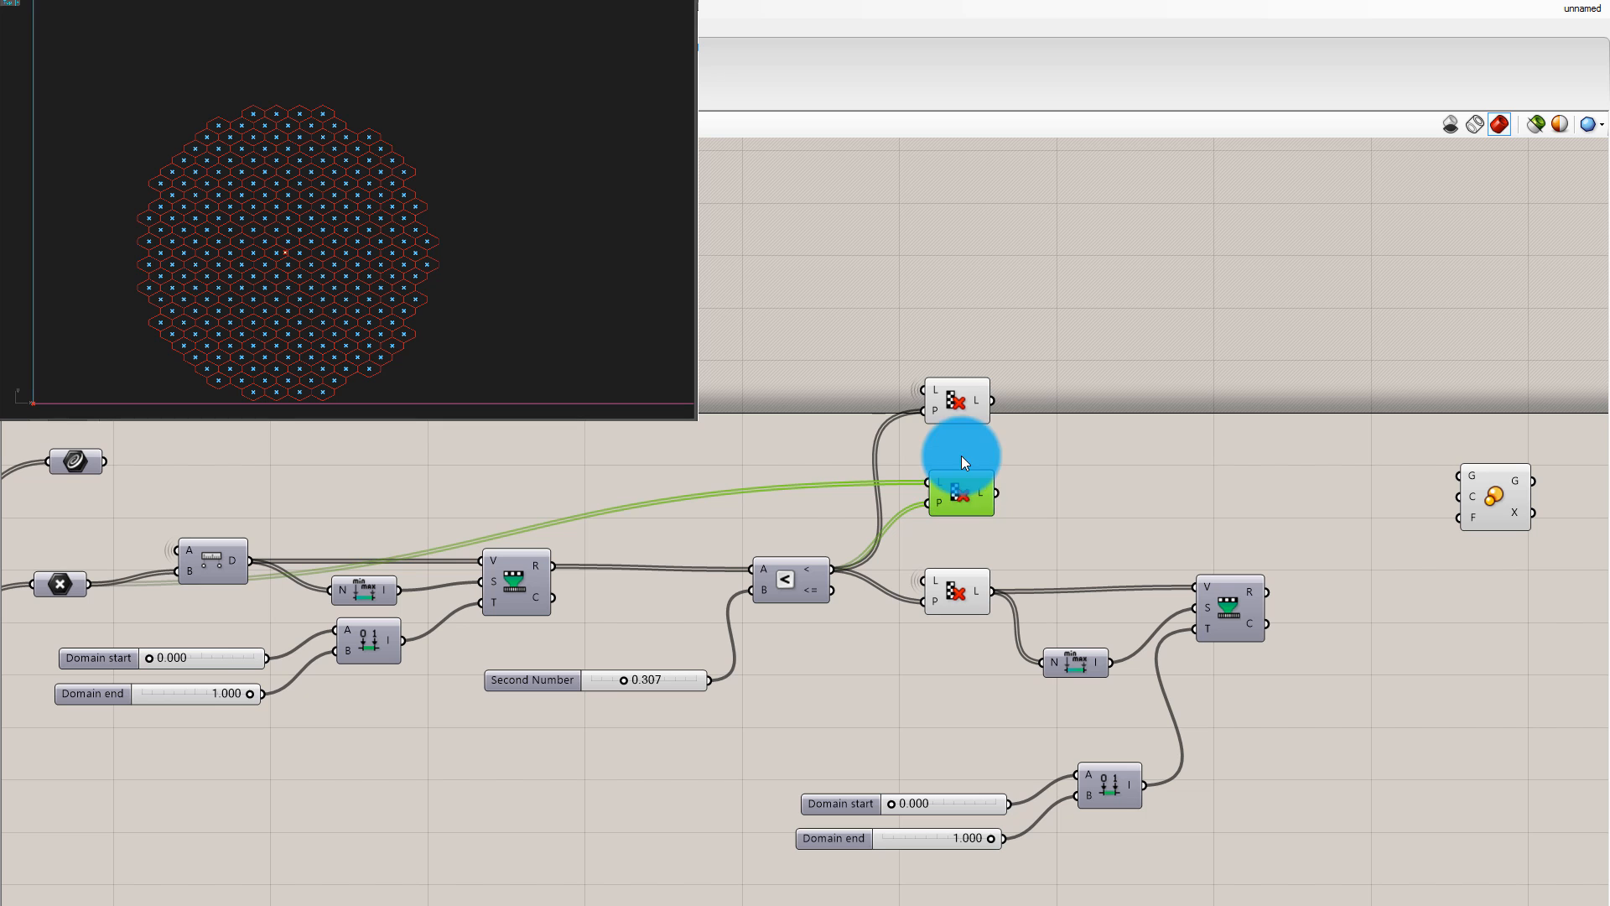
pyautogui.click(969, 413)
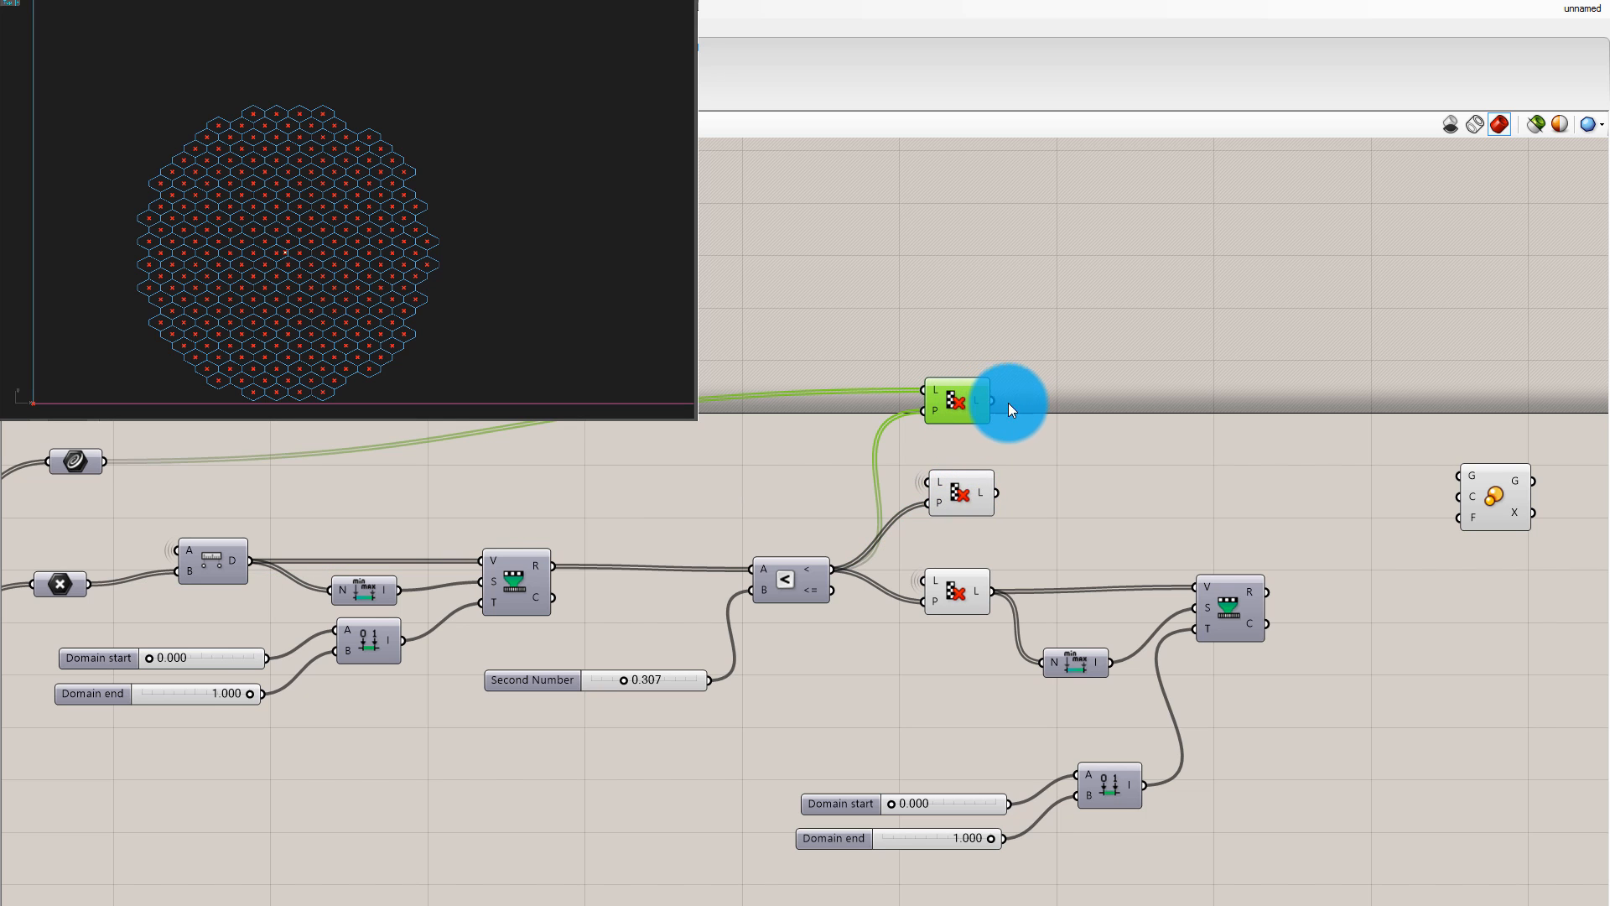
# Move Scale nearer the Cull Patterns, and connect the culled cells to its G input and the culled center points to its C input
pyautogui.moveTo(1506, 495); pyautogui.dragTo(1206, 419)
pyautogui.scroll(2, 1191, 411)
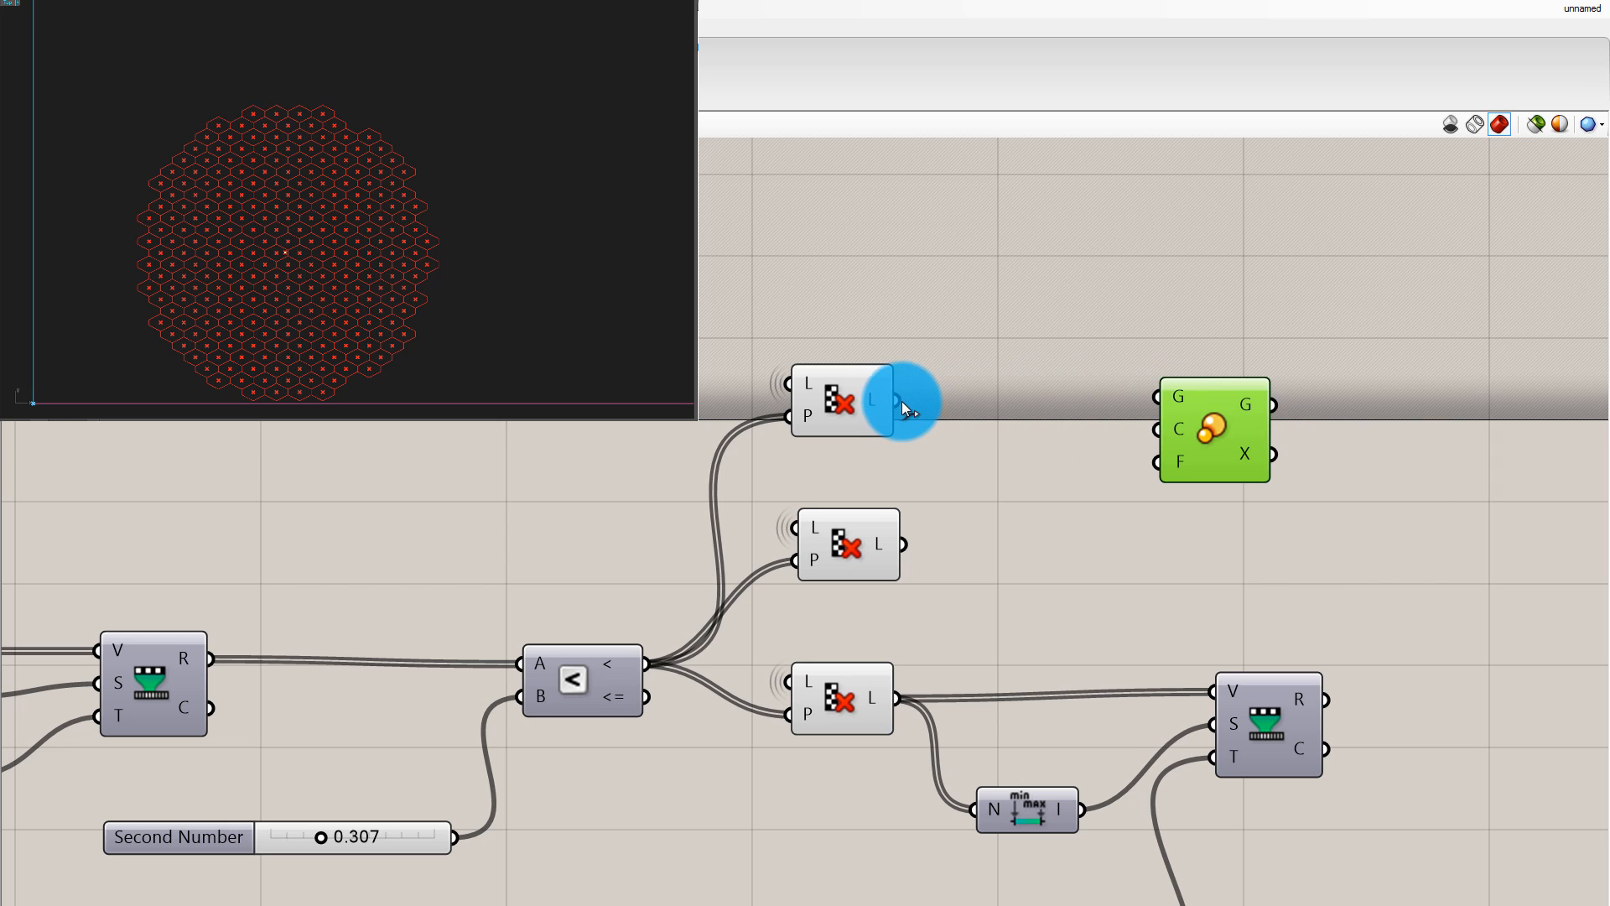
pyautogui.moveTo(902, 401); pyautogui.dragTo(1194, 401)
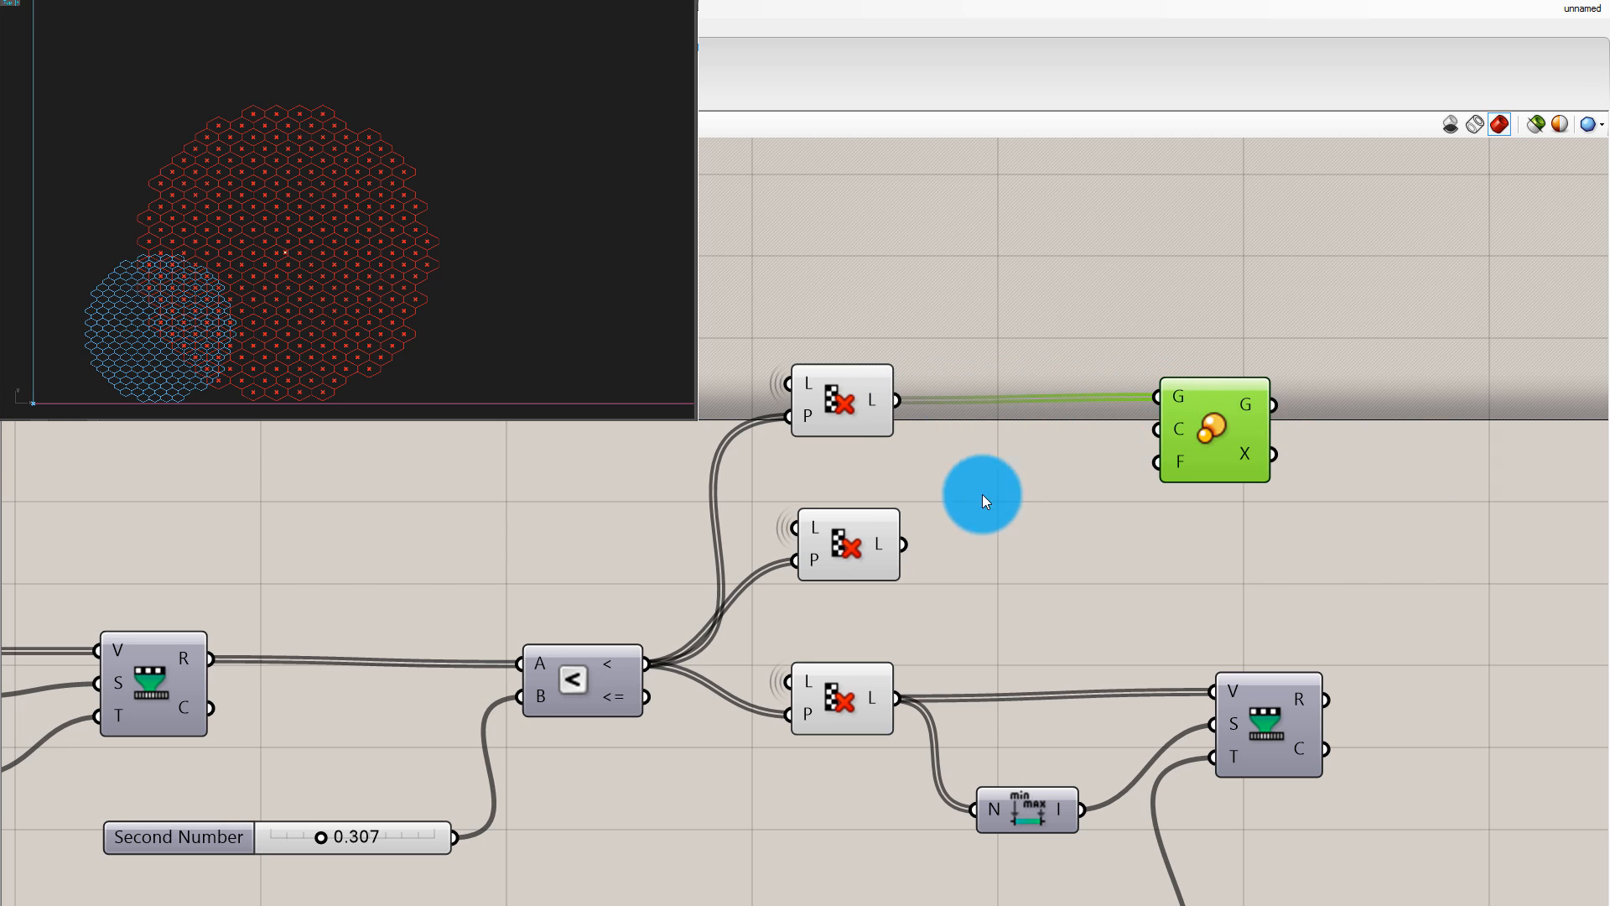
pyautogui.click(862, 544)
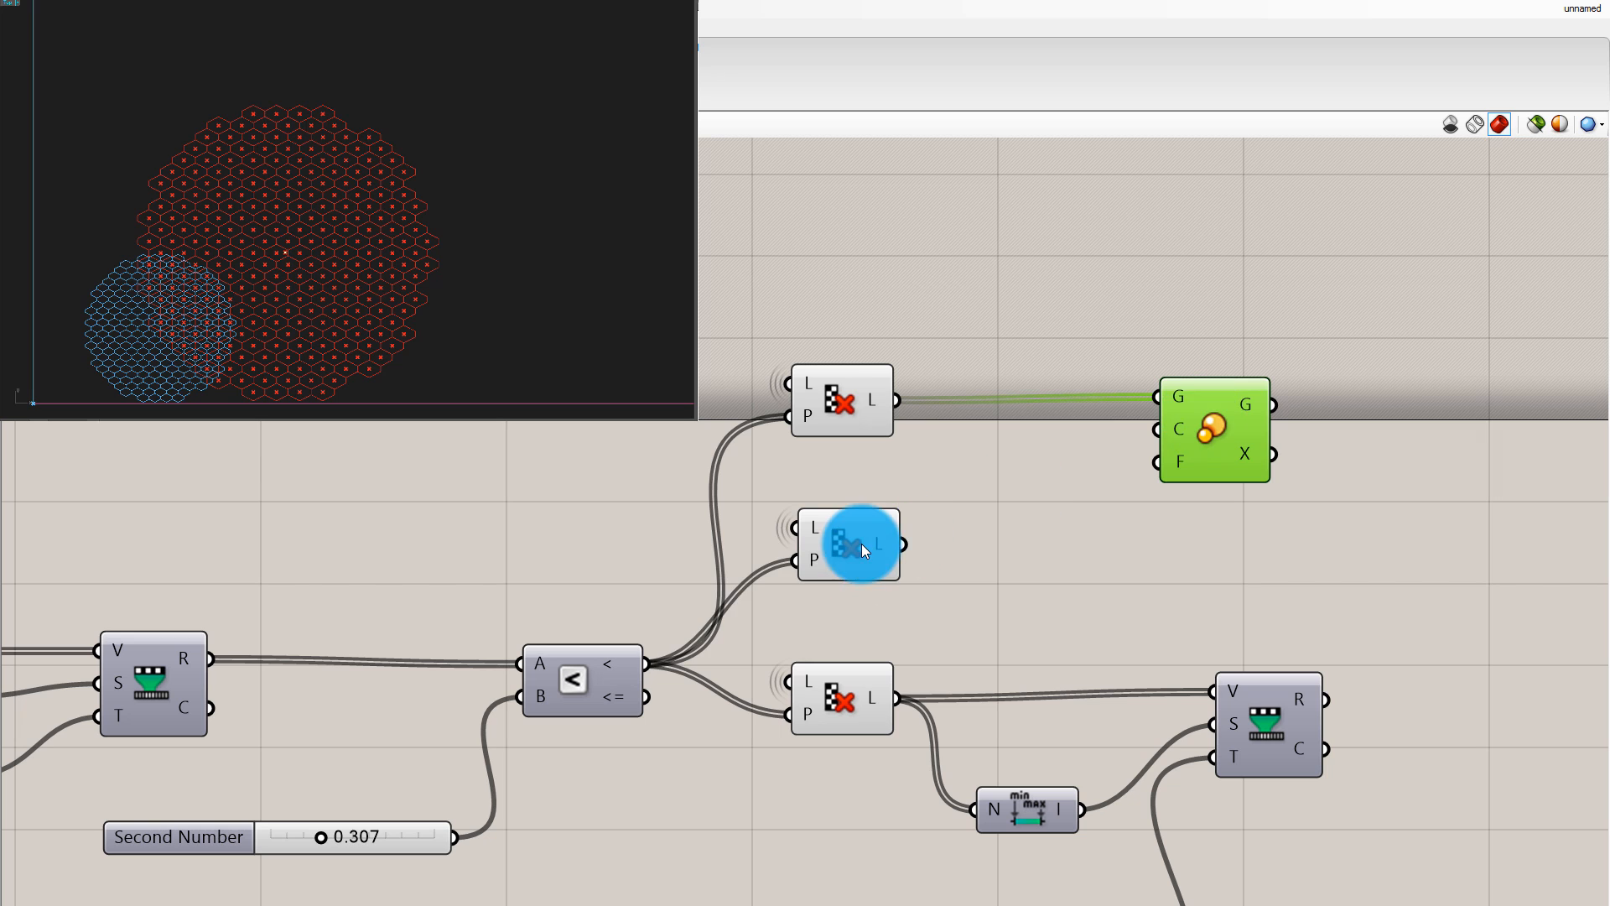
pyautogui.moveTo(909, 542); pyautogui.dragTo(1134, 426)
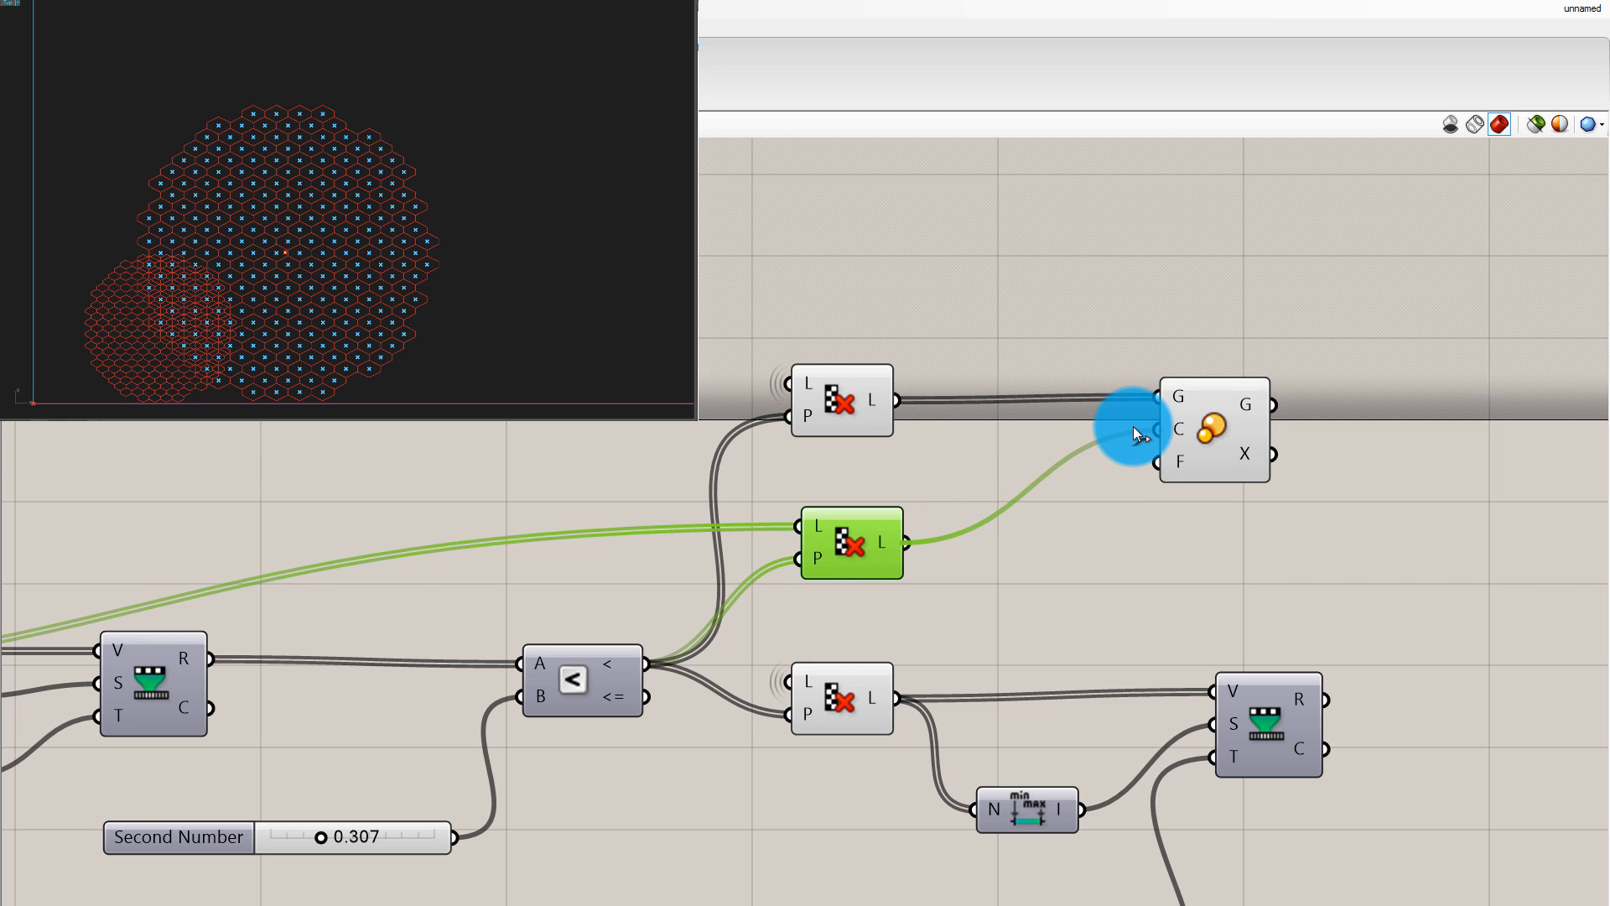
pyautogui.scroll(-2, 1215, 431)
pyautogui.click(1215, 431)
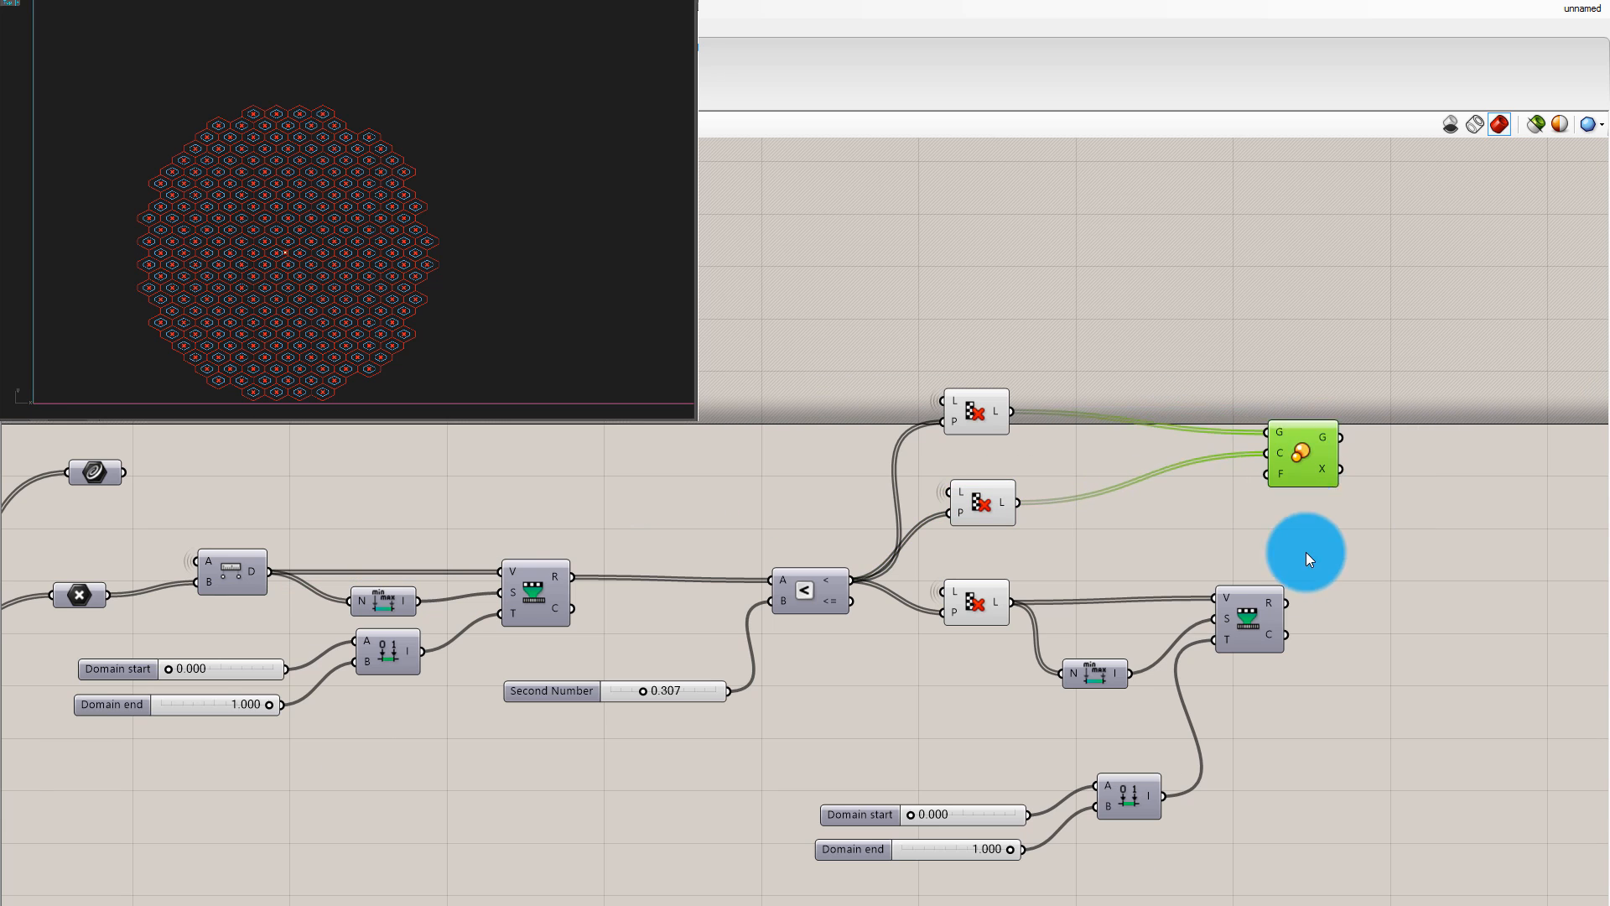
# Connect the second Remap Numbers' R output to Scale's F input, and move Scale further away from the Cull Patterns
pyautogui.scroll(2, 1263, 618)
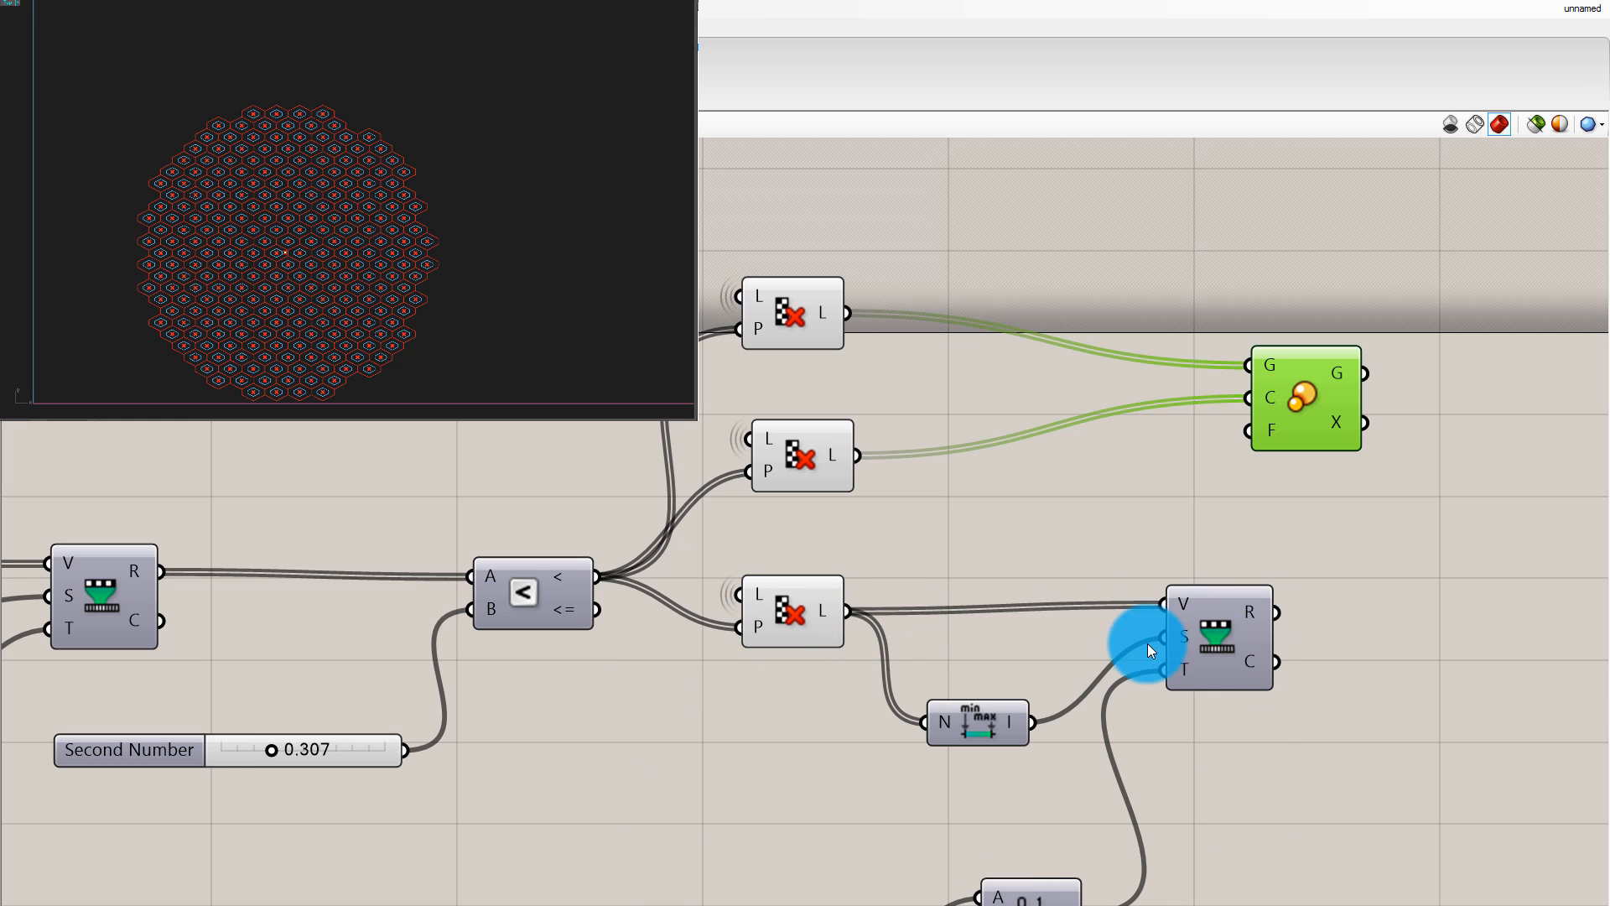
pyautogui.moveTo(1268, 621); pyautogui.dragTo(1243, 445)
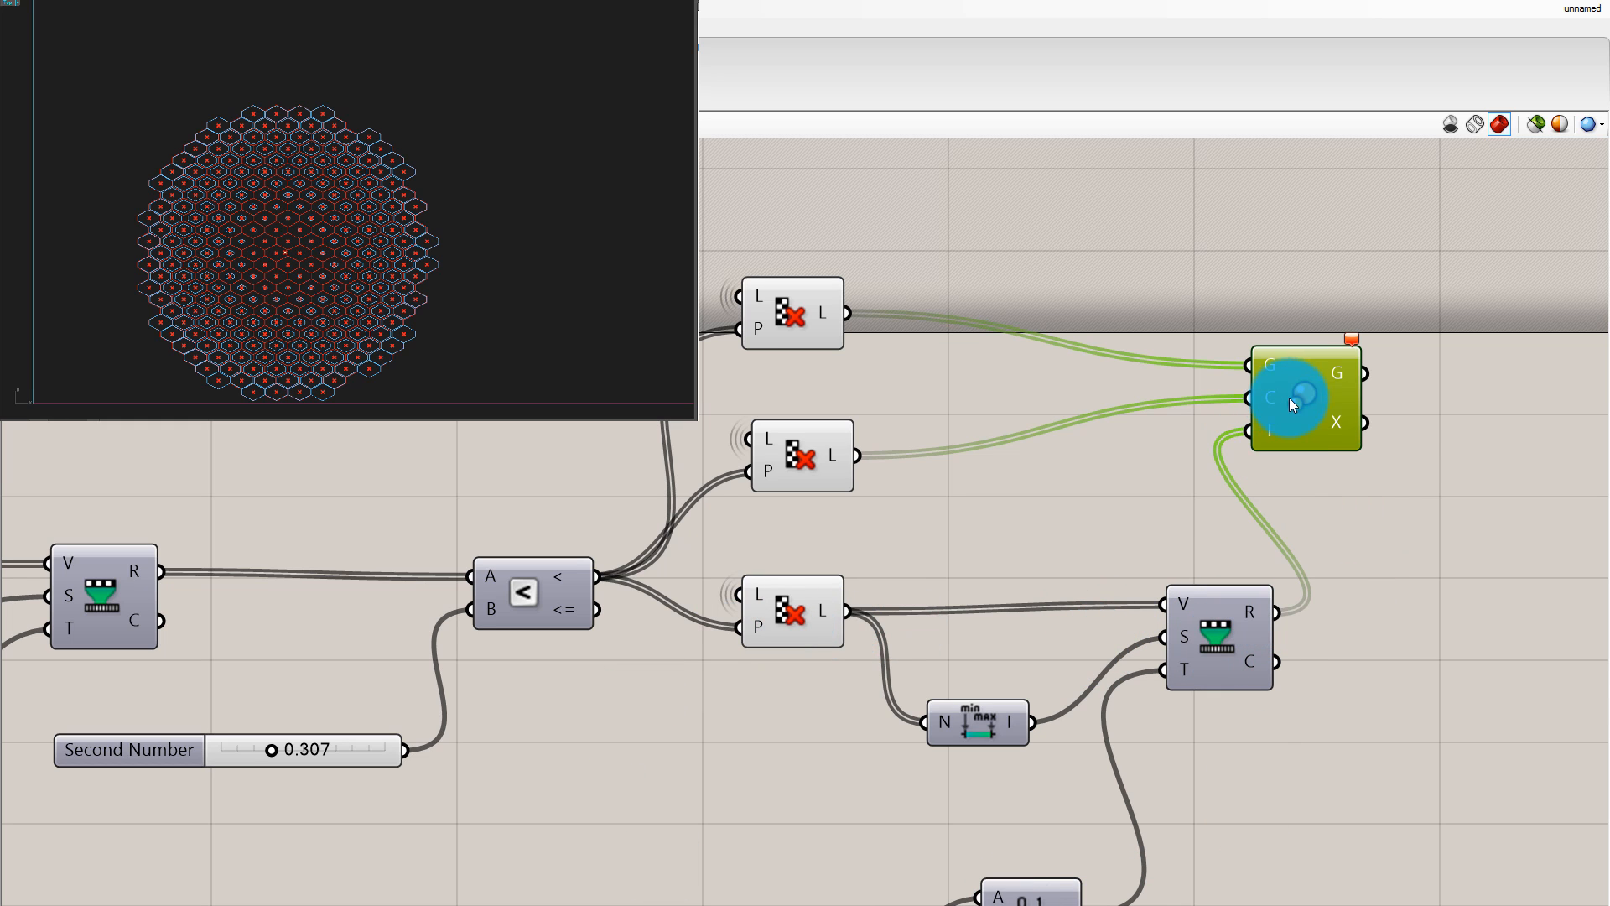
pyautogui.moveTo(1286, 396); pyautogui.dragTo(1409, 427)
pyautogui.click(1311, 371)
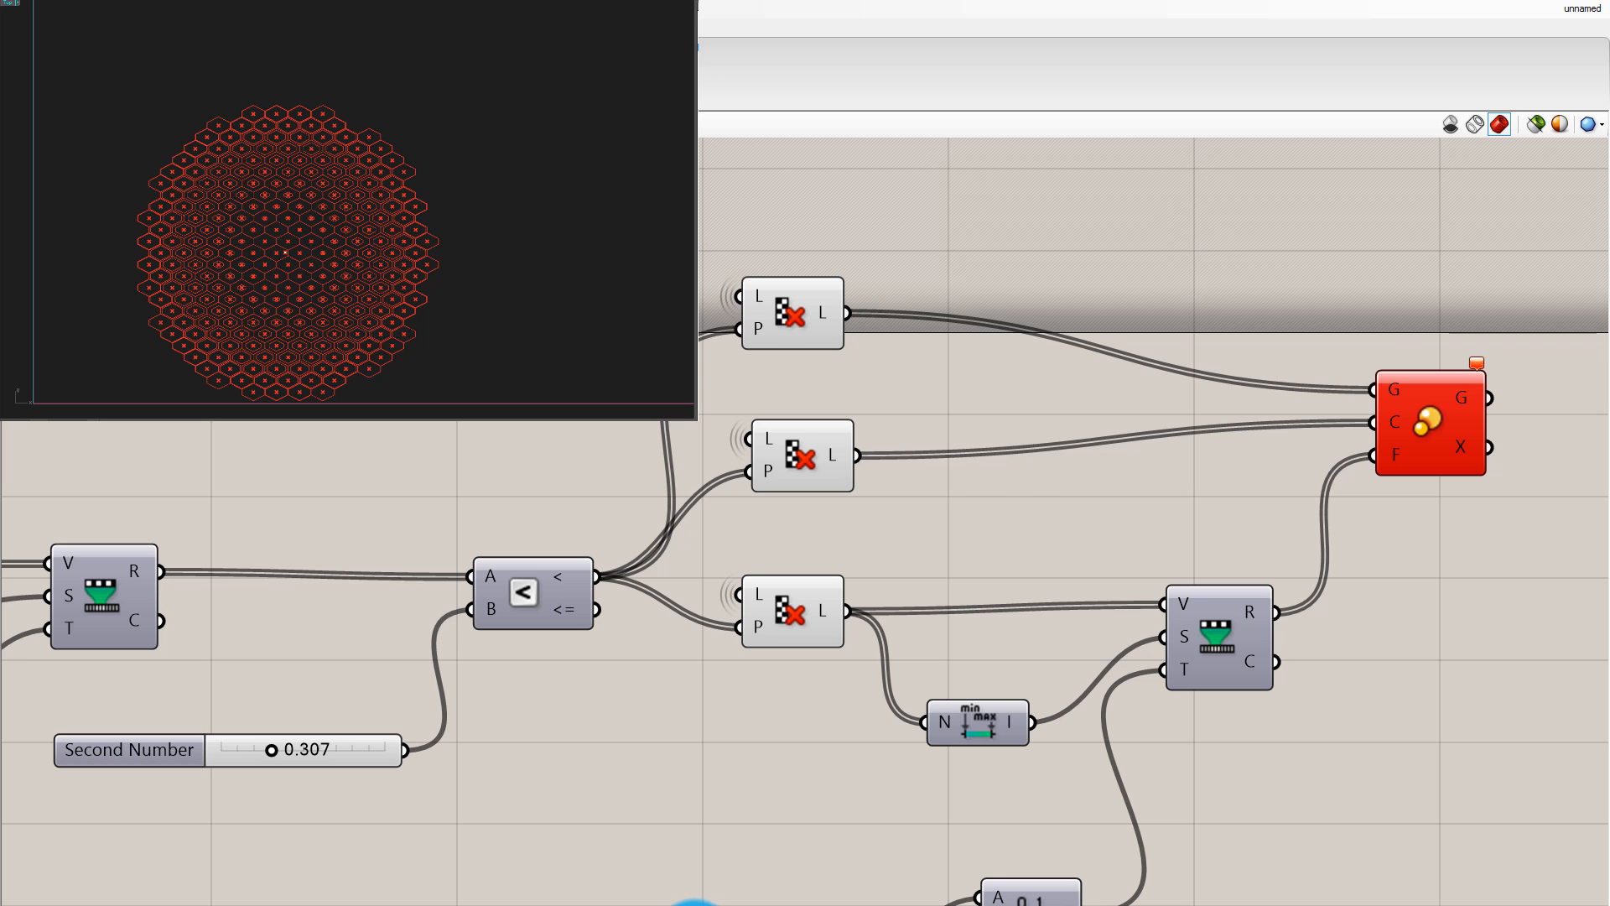
# Turn off the preview of the three Cull Pattern components
pyautogui.moveTo(508, 224); pyautogui.dragTo(947, 770)
pyautogui.middleClick(958, 673)
pyautogui.click(1012, 622)
pyautogui.click(1079, 201)
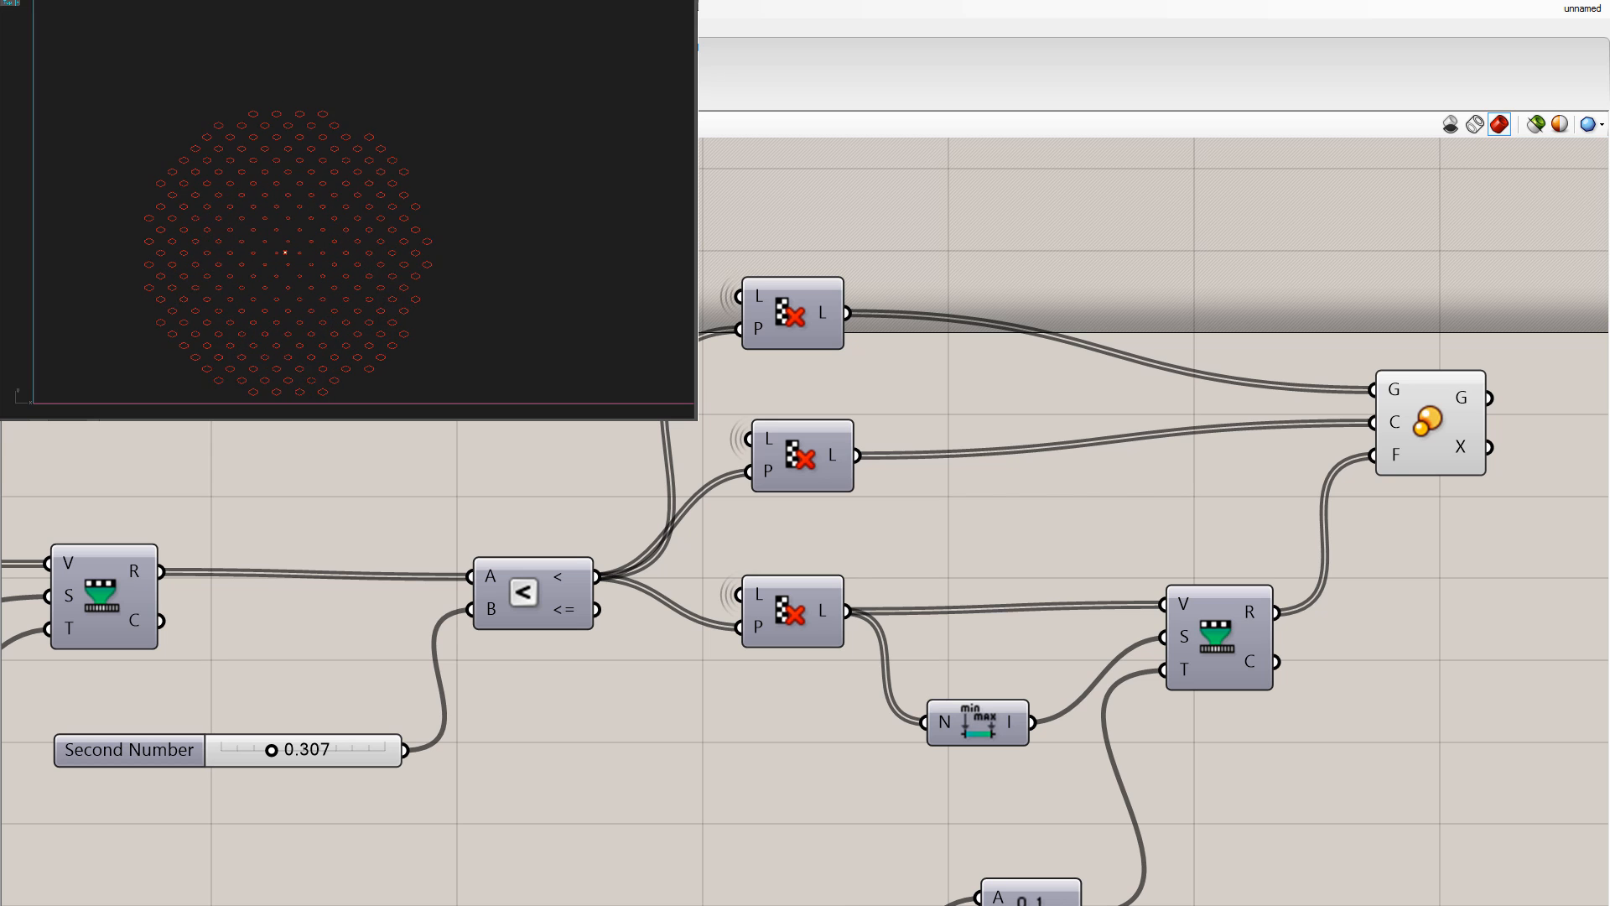
# Set the second target domain's start to 0.707 and its end to 0.220
pyautogui.moveTo(703, 905); pyautogui.dragTo(803, 783)
pyautogui.click(396, 341)
pyautogui.scroll(-2, 1113, 389)
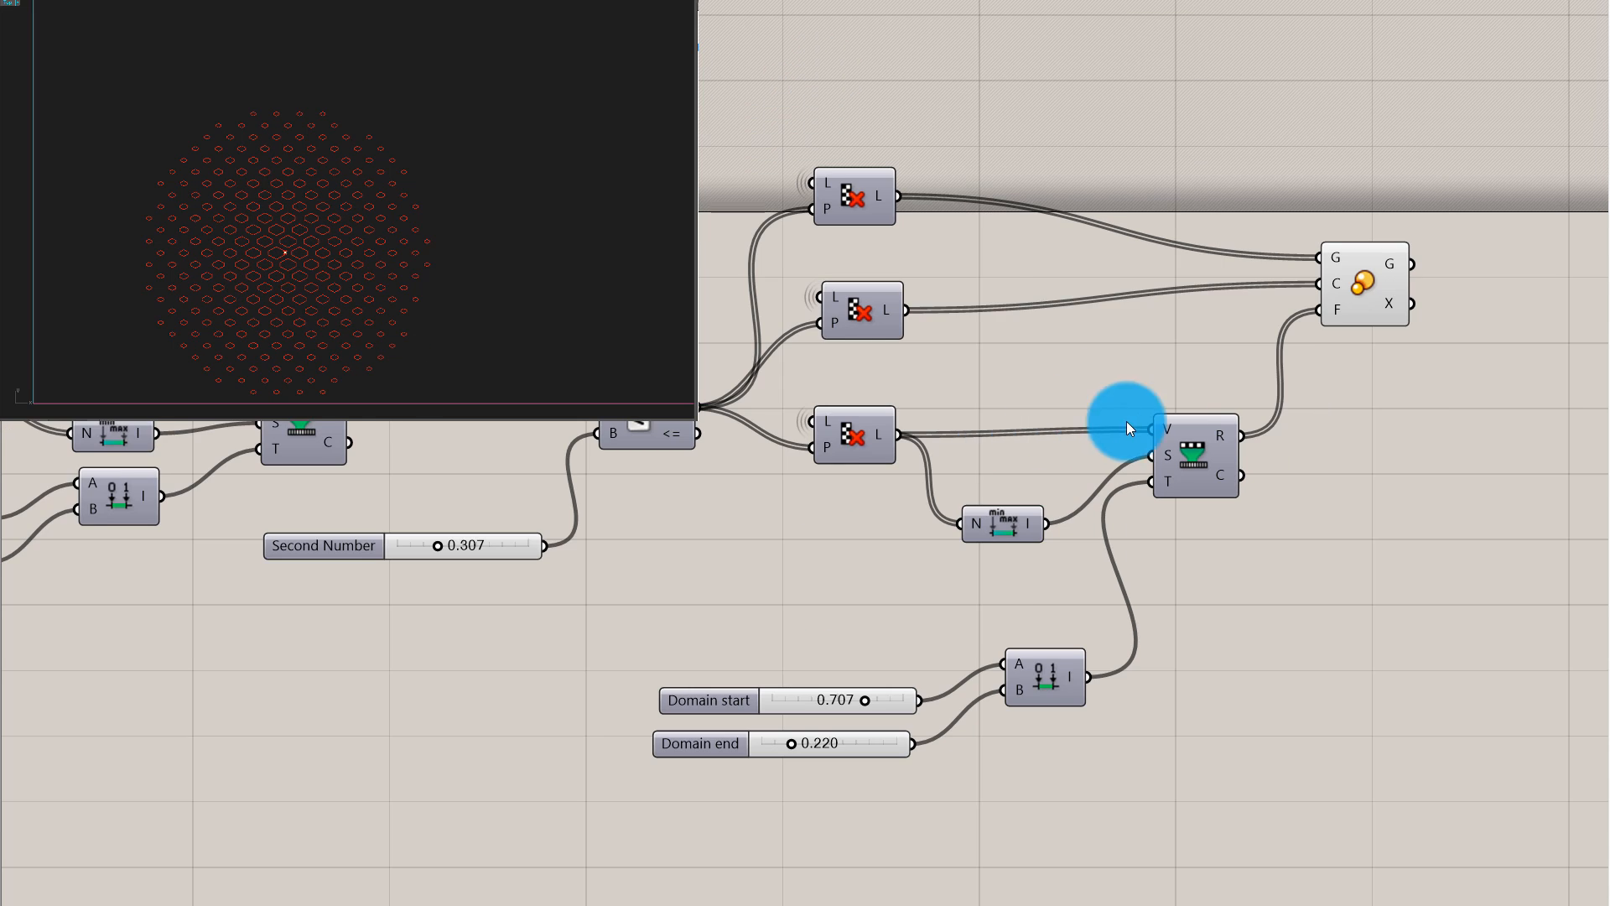
# Move the Scale component lower and further away, closer to level with the second Remap Numbers component
pyautogui.scroll(-1, 1126, 421)
pyautogui.moveTo(1311, 314); pyautogui.dragTo(1412, 379)
pyautogui.click(1415, 290)
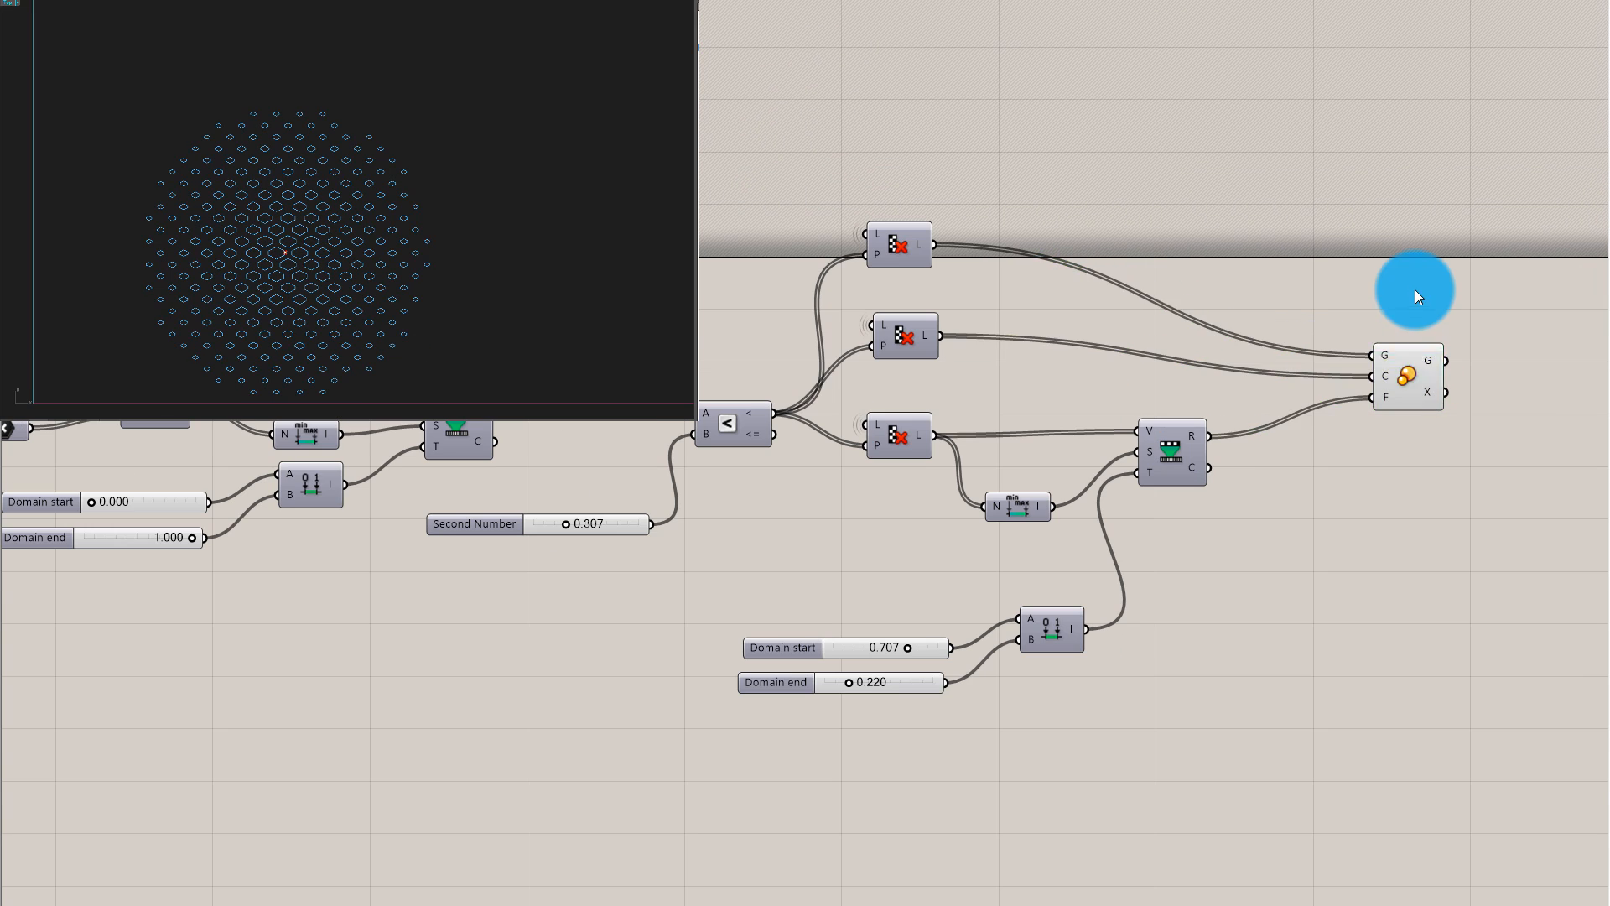
pyautogui.click(1411, 385)
pyautogui.click(1371, 303)
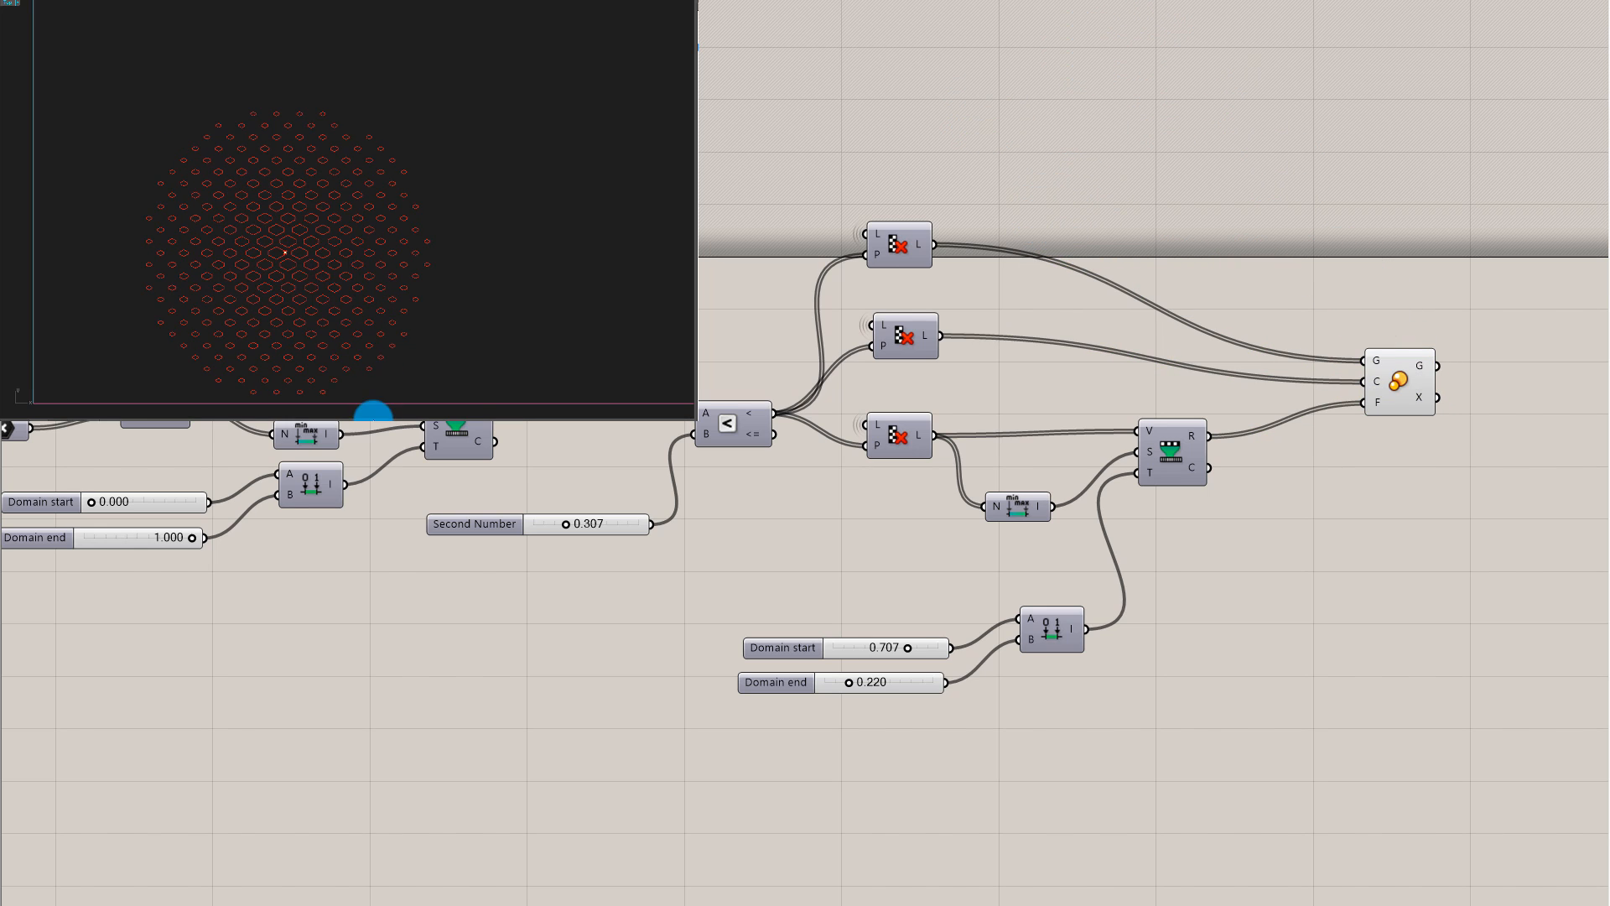
pyautogui.scroll(-1, 1059, 507)
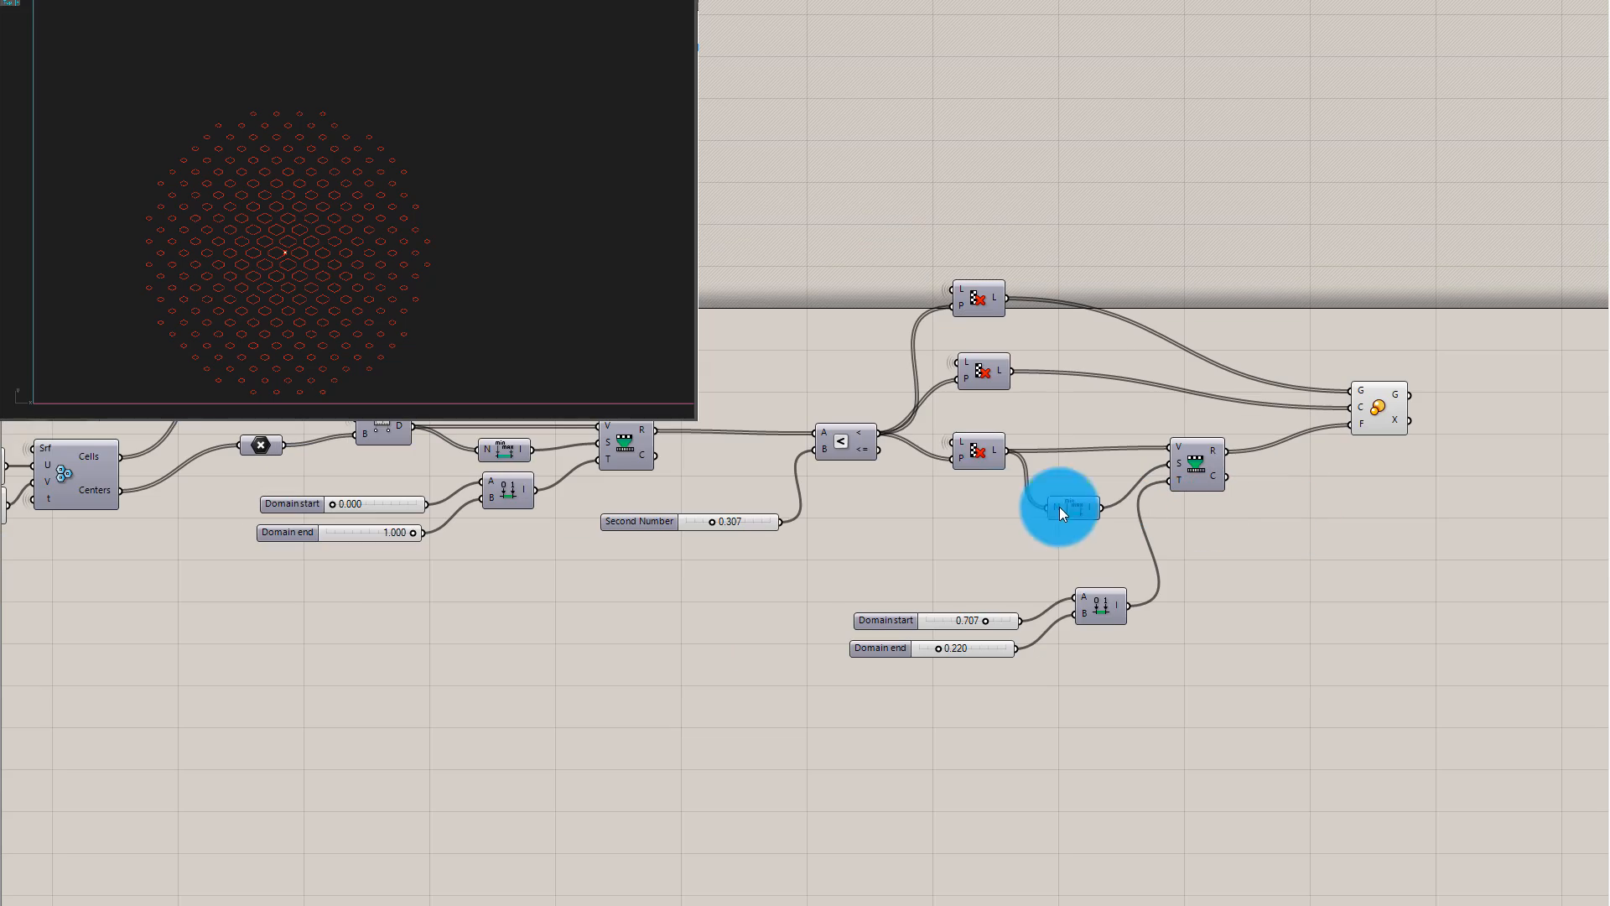
pyautogui.scroll(1, 901, 466)
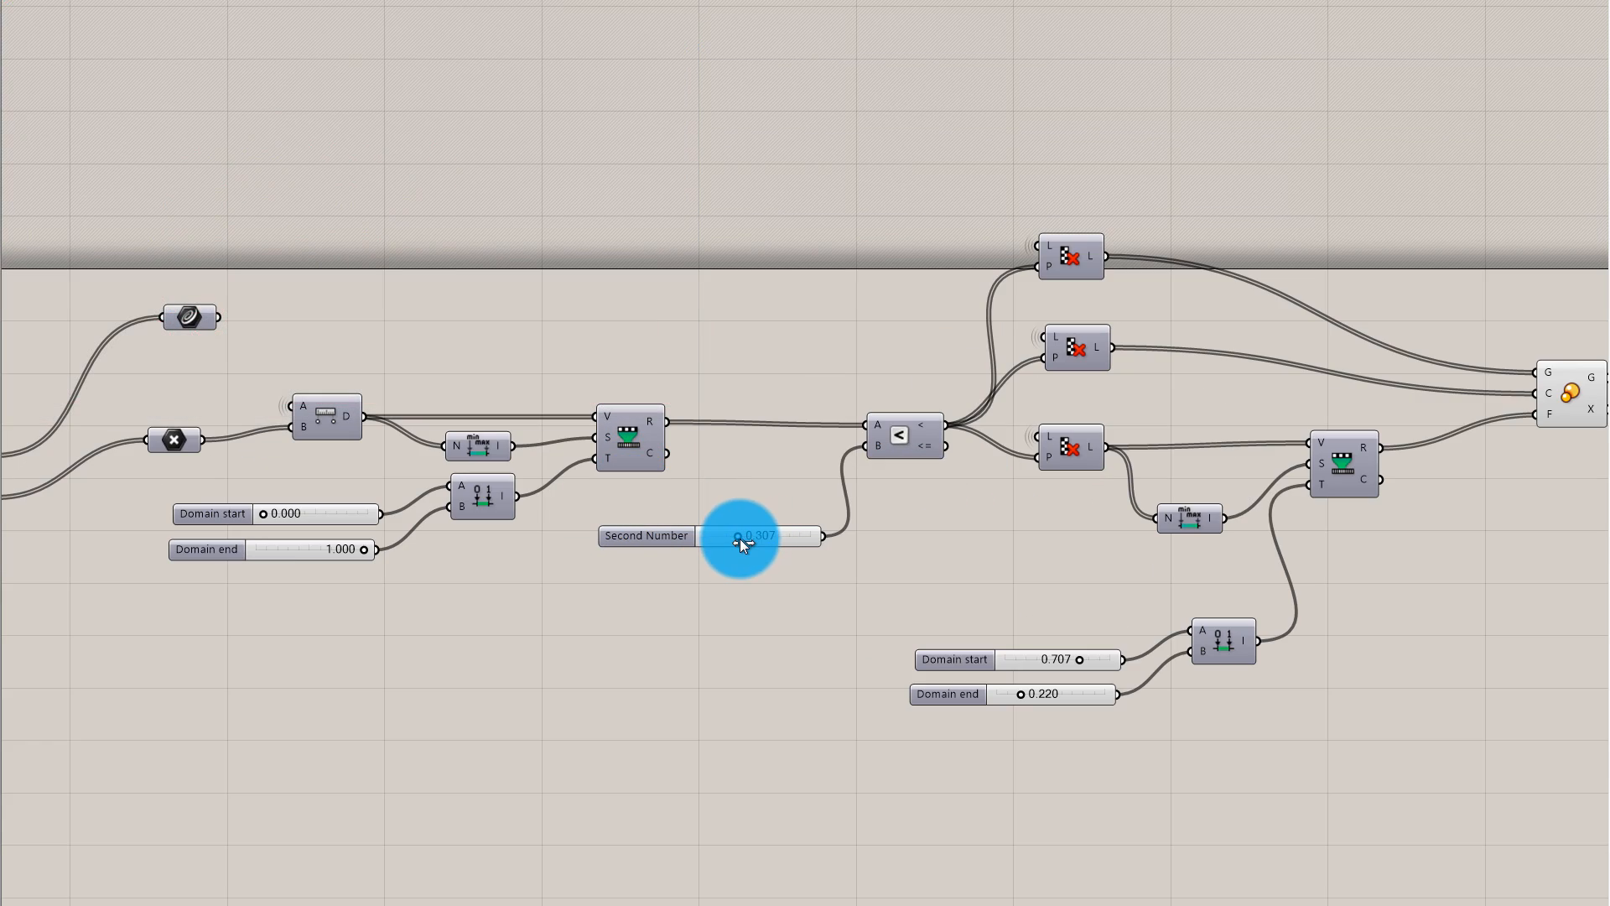
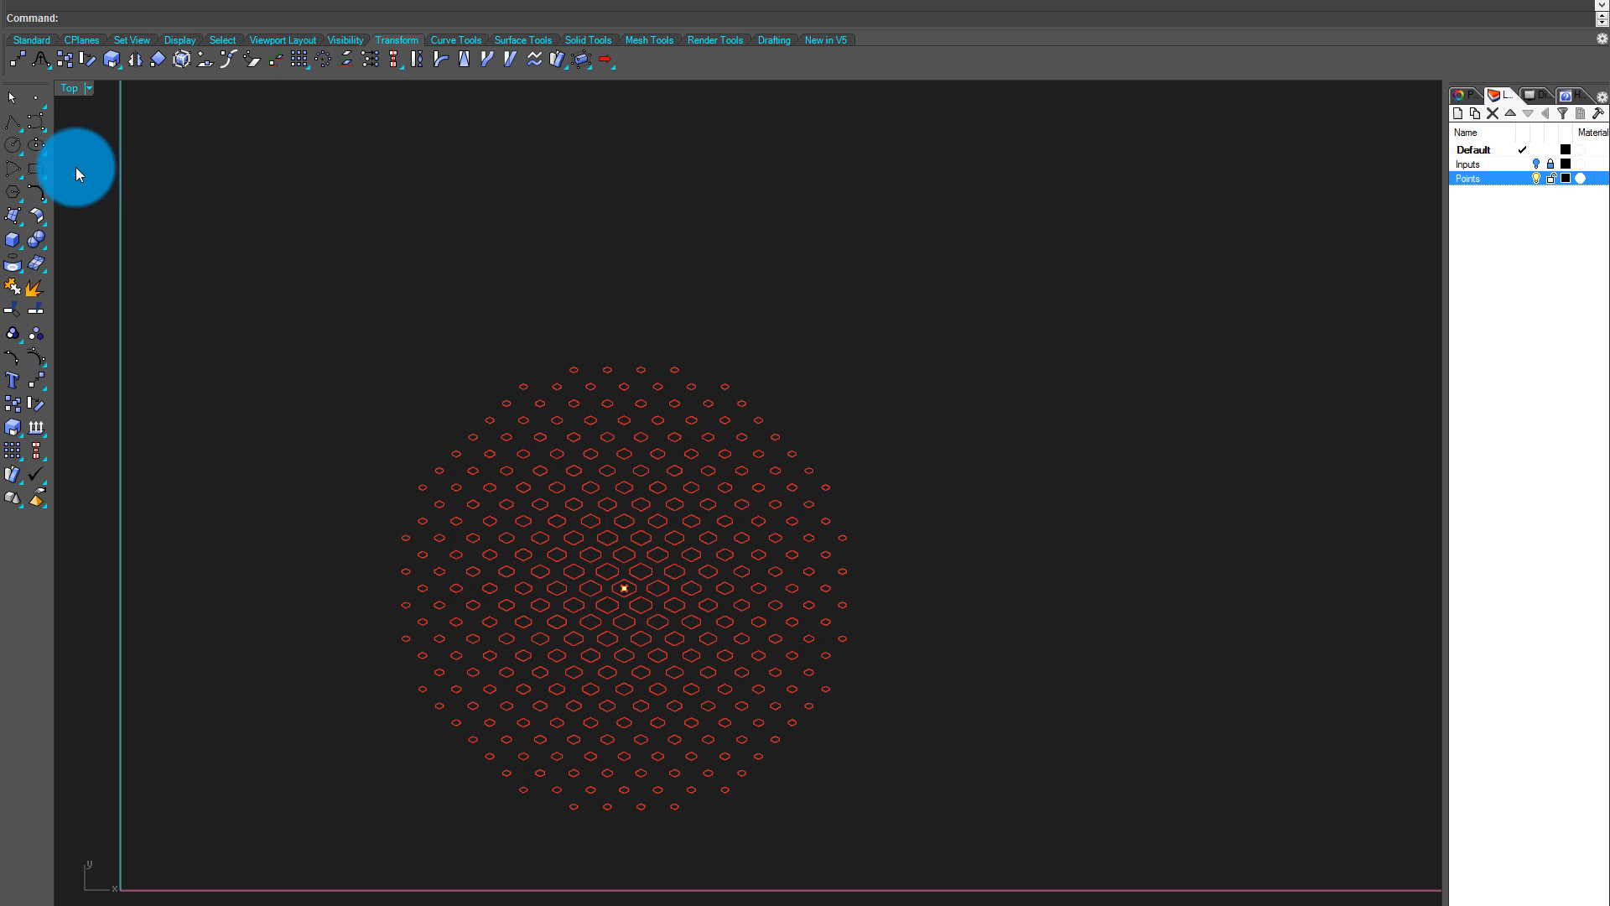
# In Rhino, draw a wavy degree-3 control-point curve with five points across the hexagon pattern, rising past its upper-right side
pyautogui.click(35, 124)
pyautogui.click(254, 722)
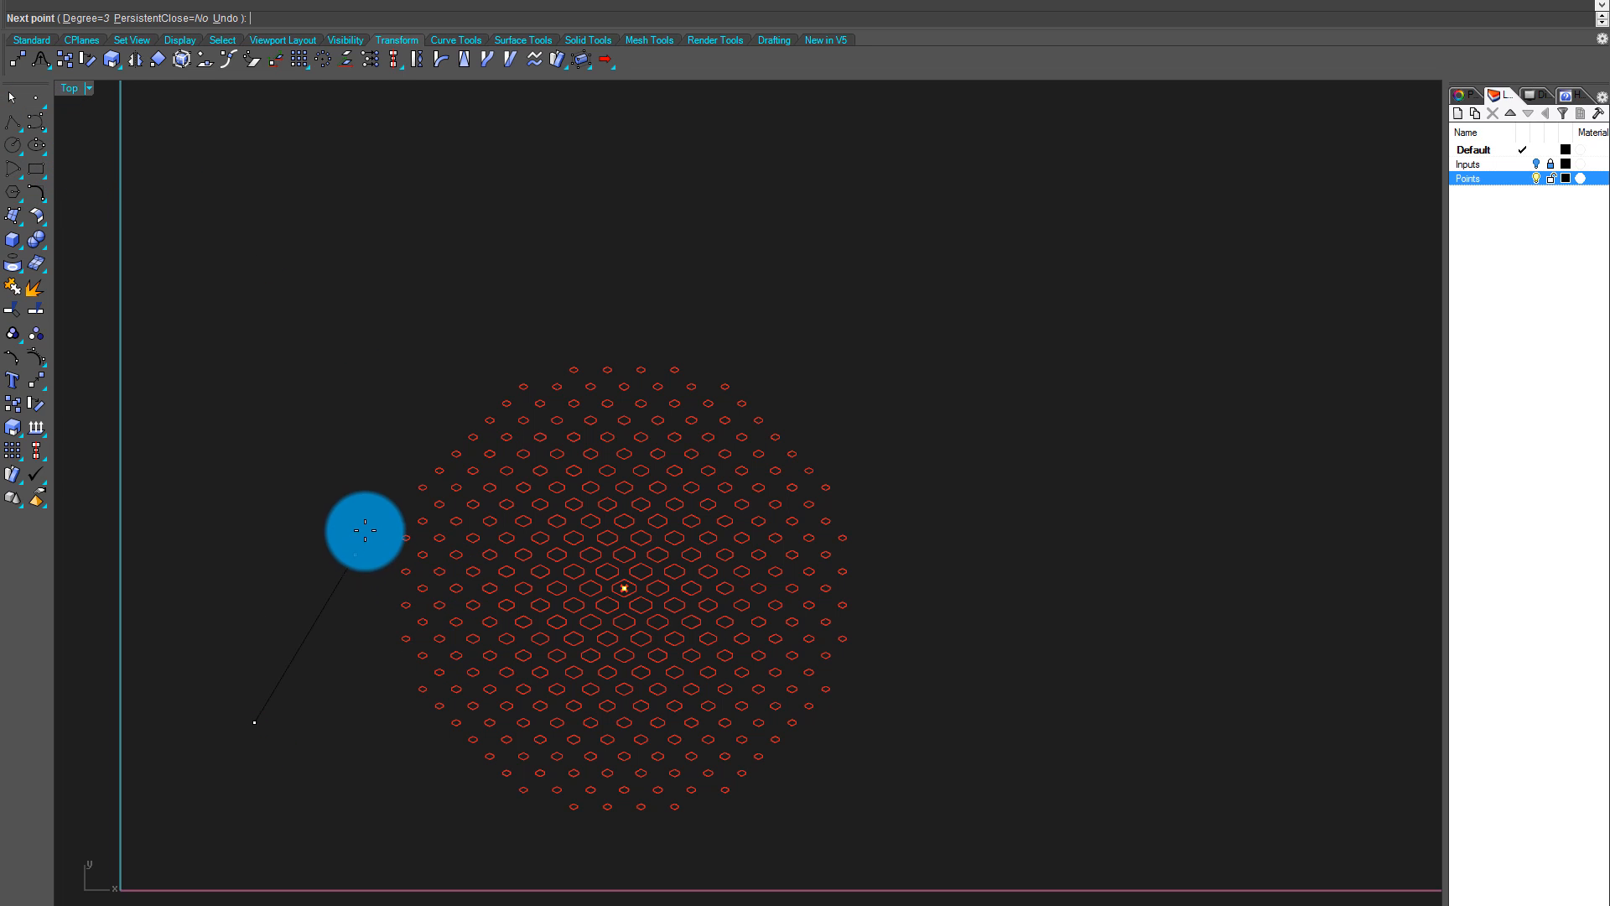
pyautogui.click(388, 454)
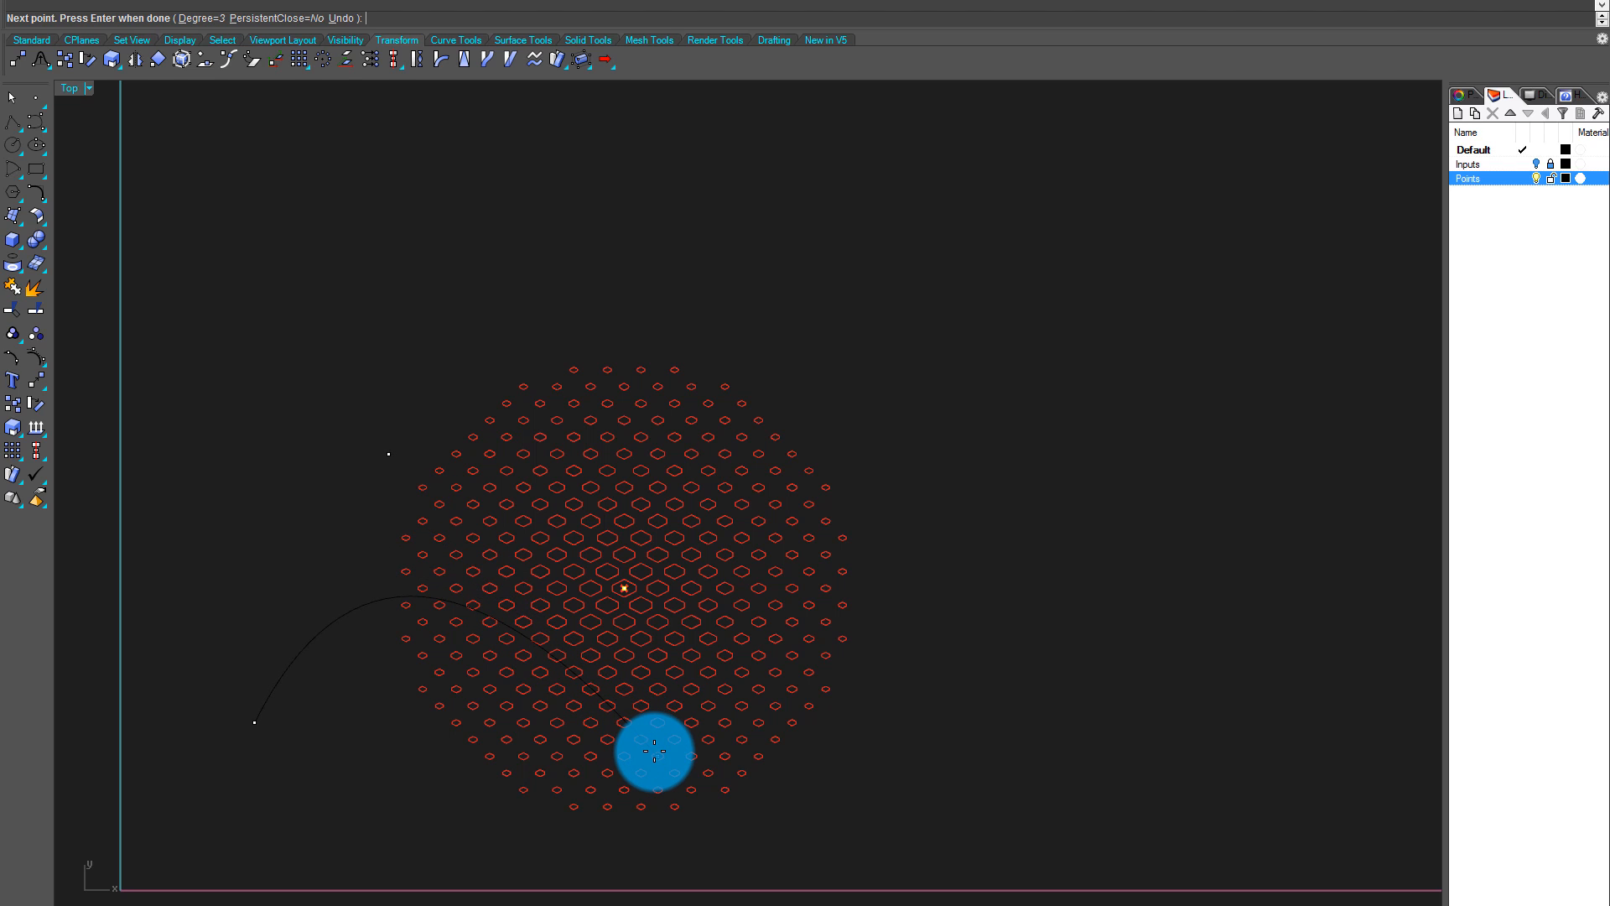
pyautogui.click(654, 751)
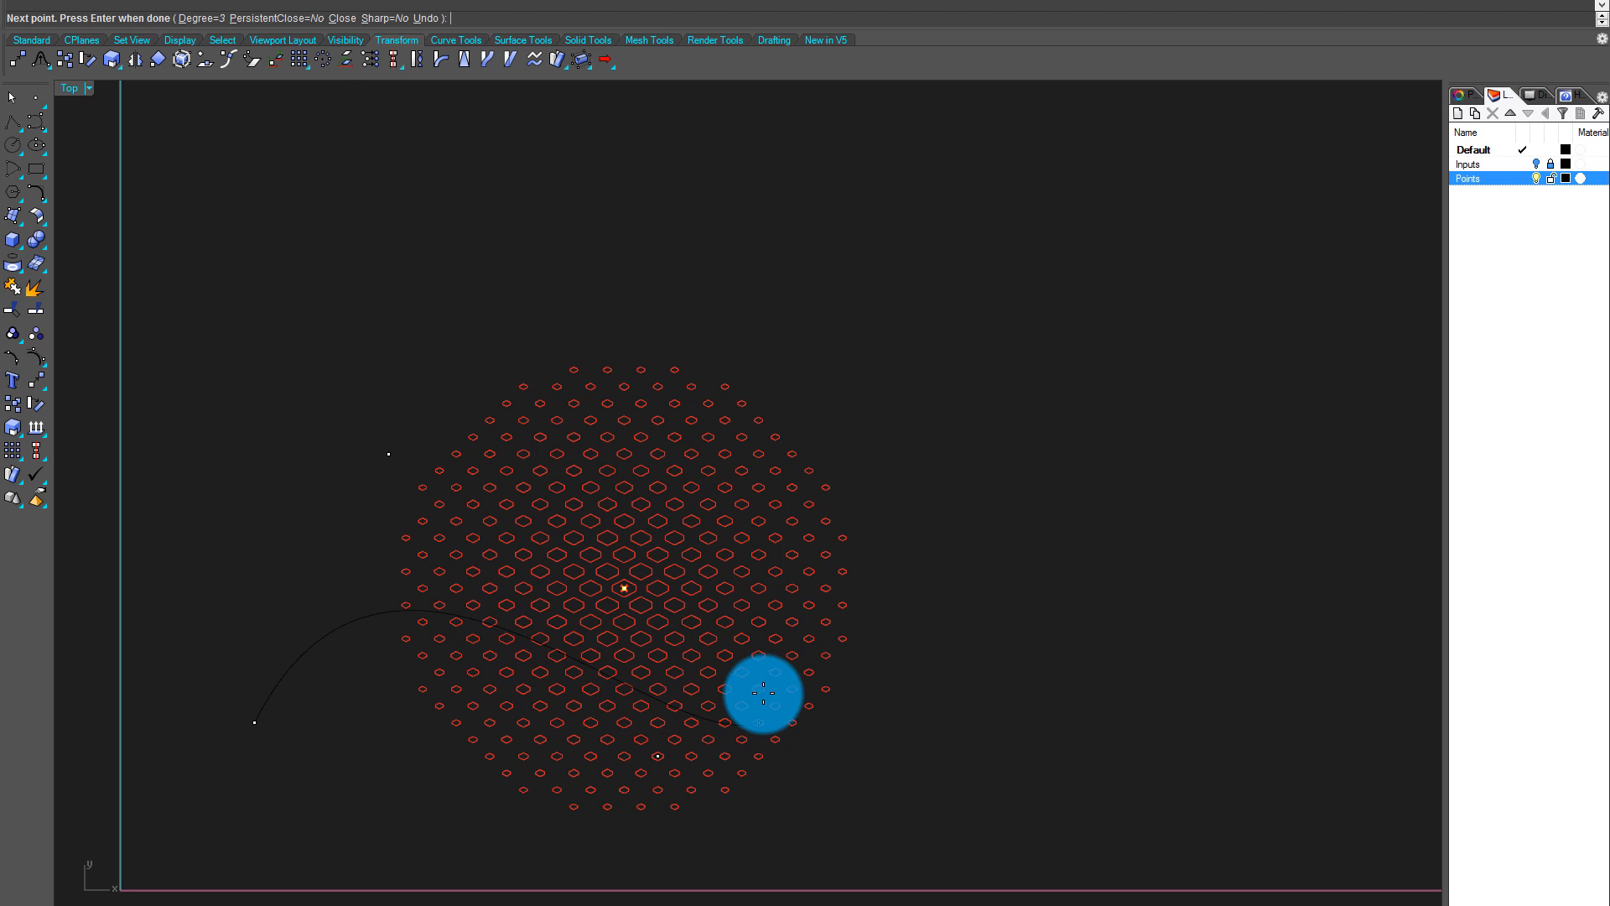
pyautogui.click(724, 756)
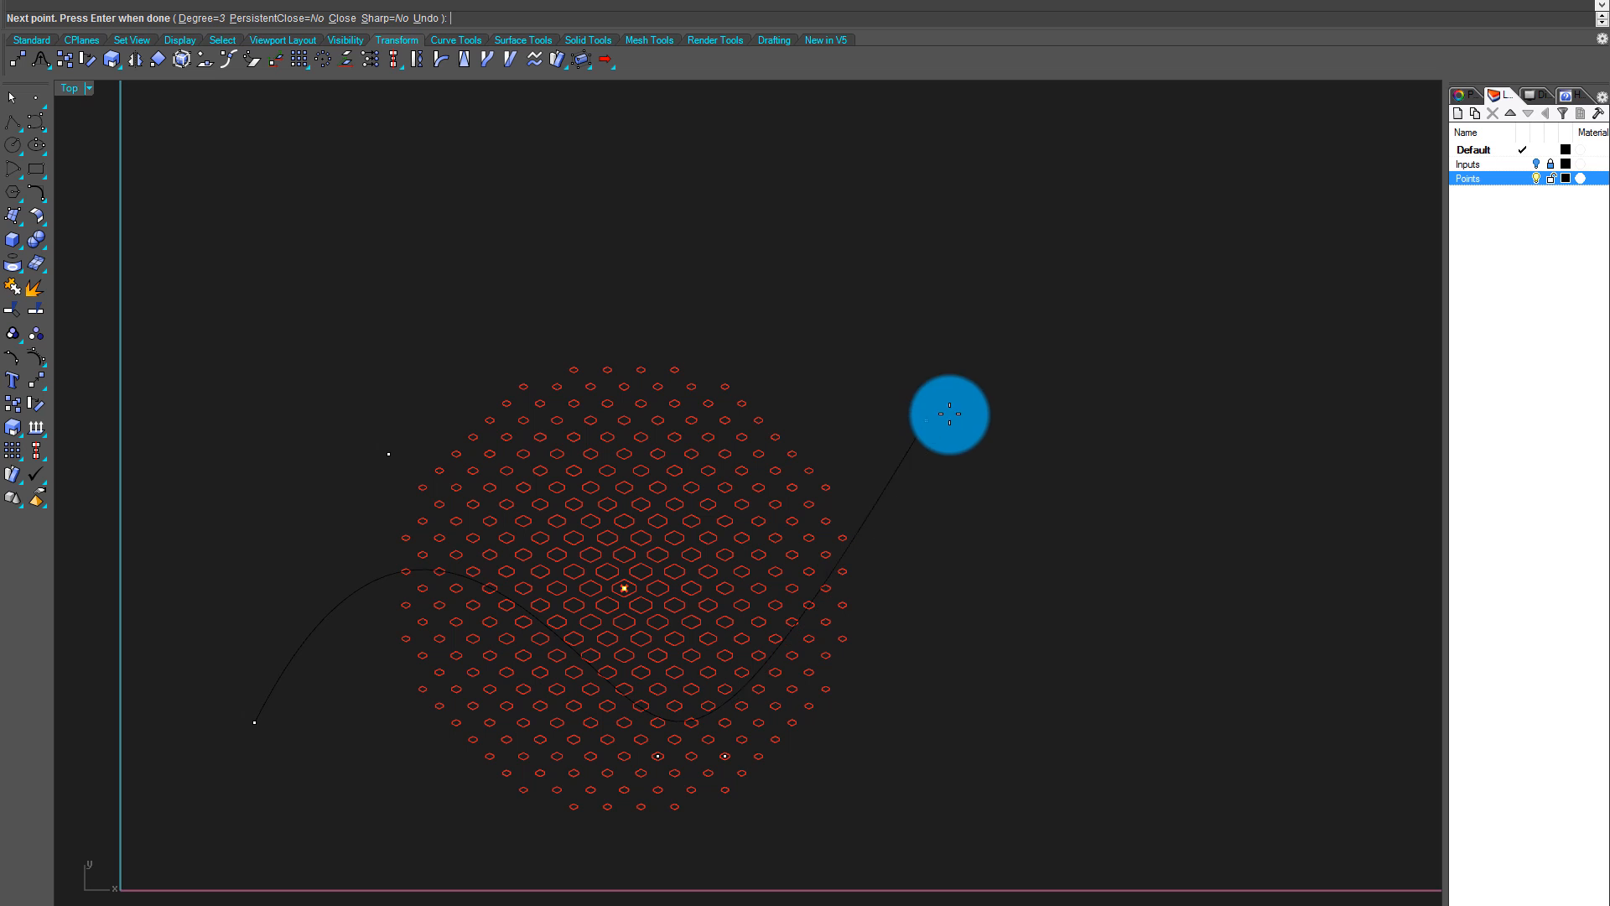
pyautogui.click(958, 418)
pyautogui.press('Return')
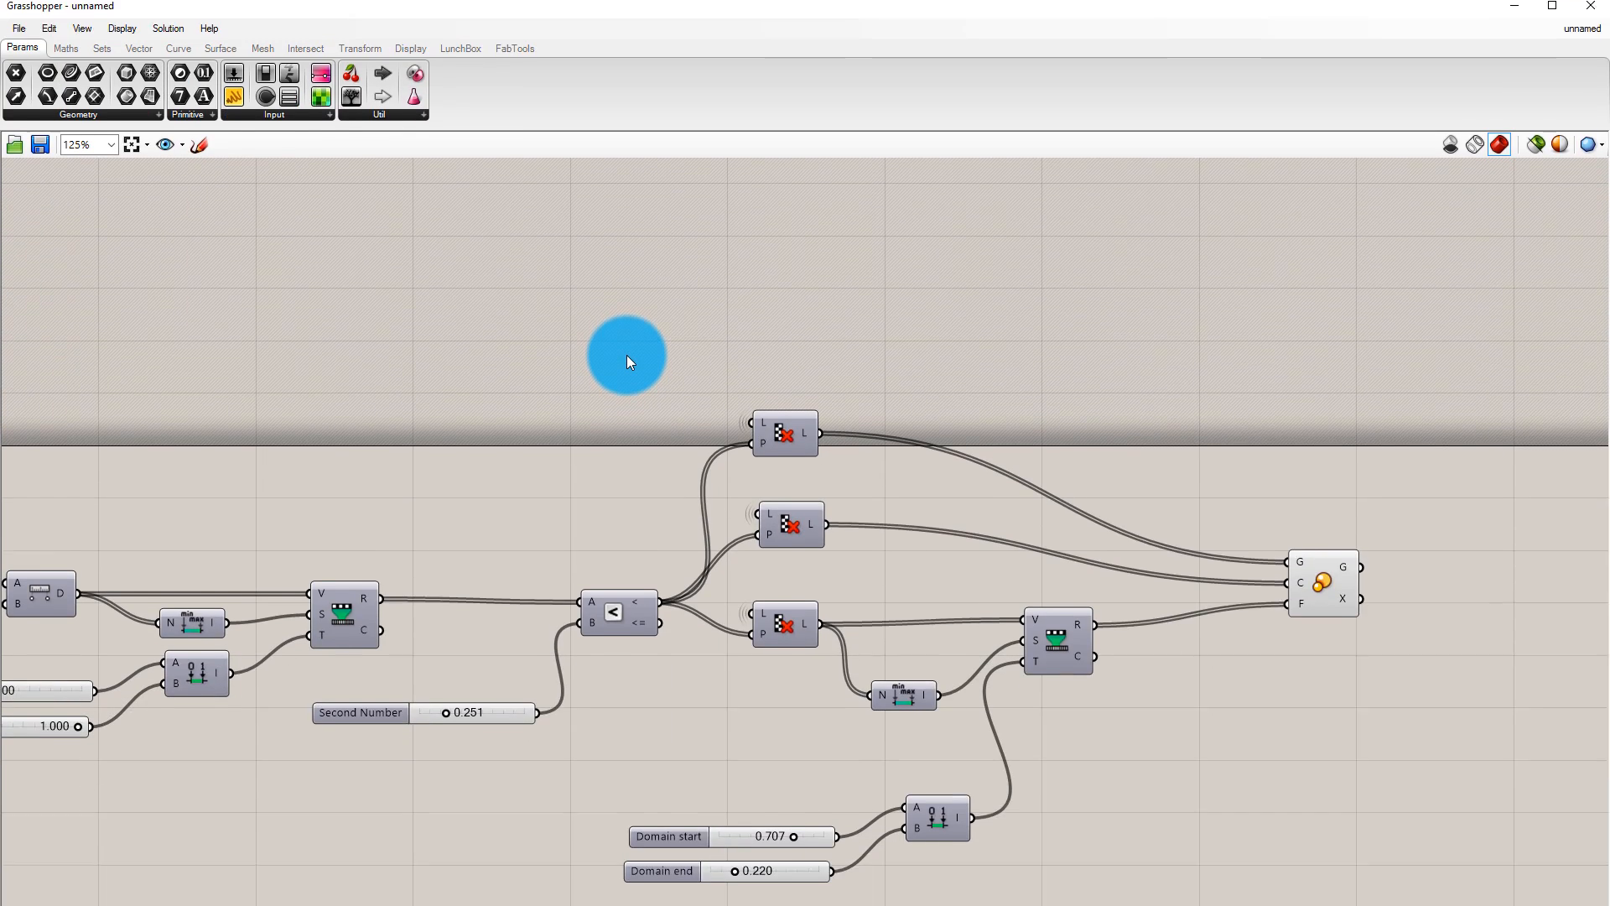
# In Grasshopper, add a Curve parameter above the Cull Pattern components and set the wavy curve as its single curve
pyautogui.doubleClick(626, 318)
pyautogui.write('c')
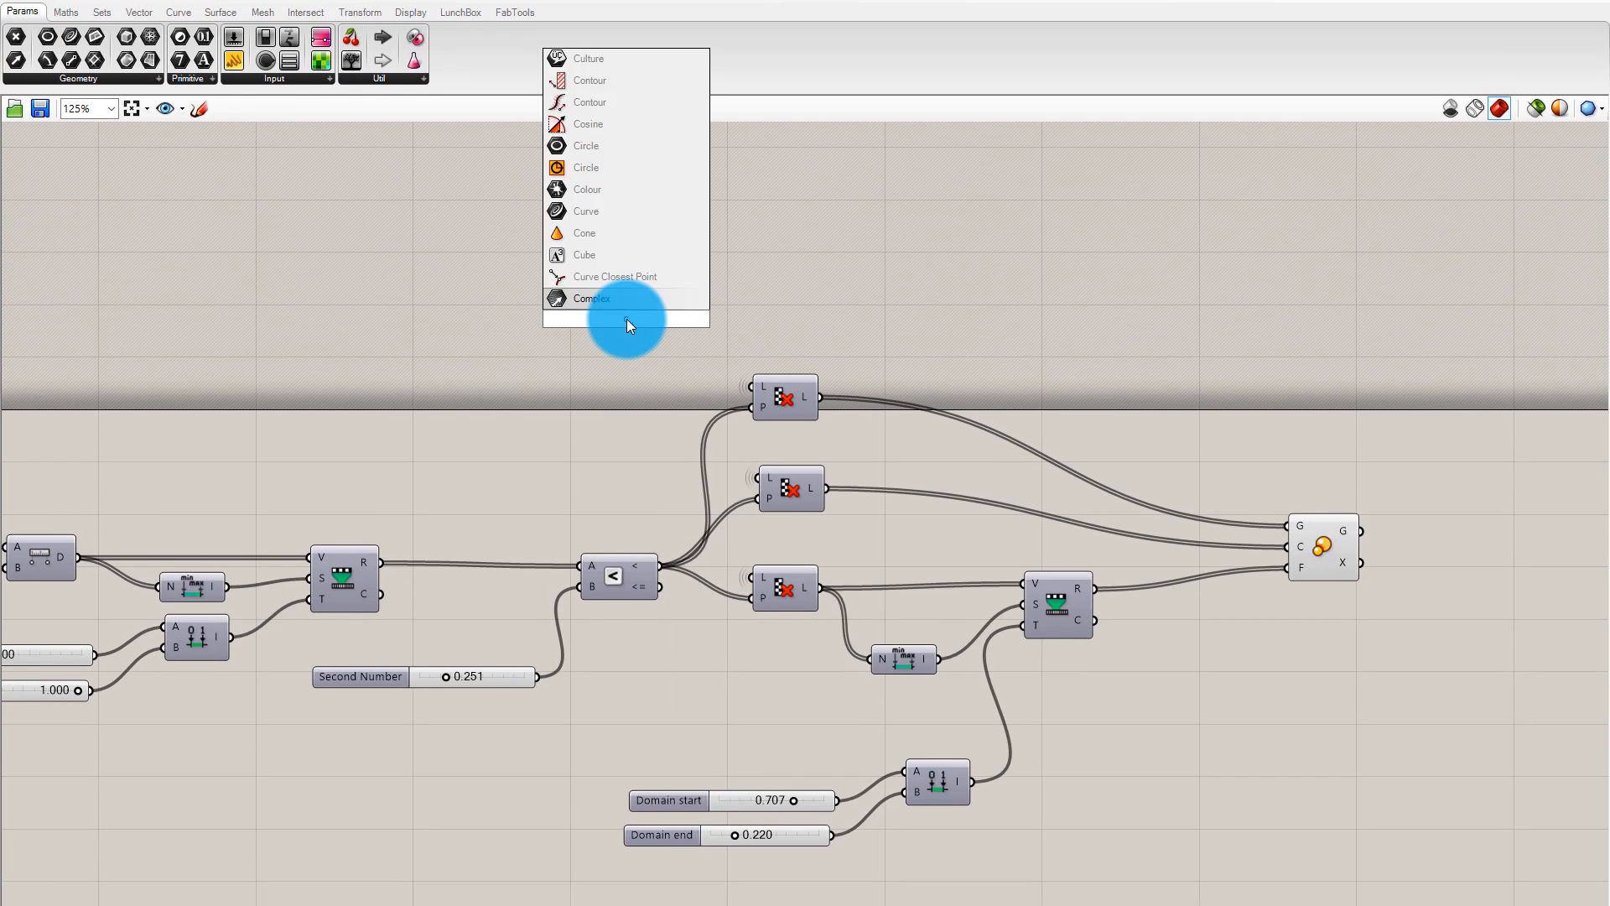
pyautogui.write('urv')
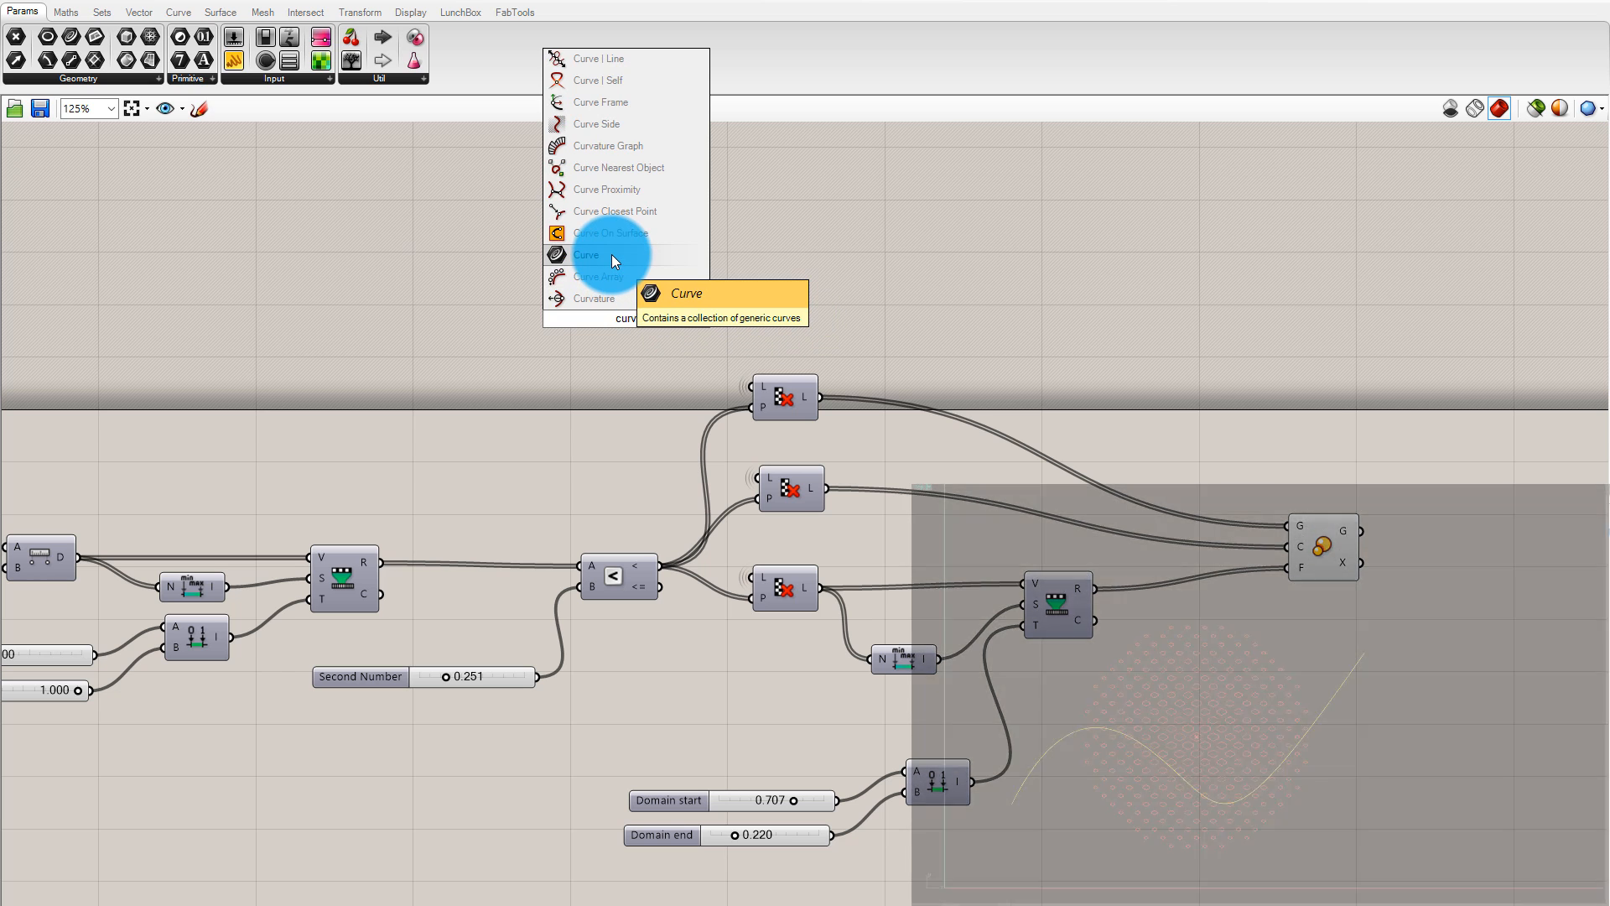
pyautogui.click(611, 254)
pyautogui.rightClick(630, 319)
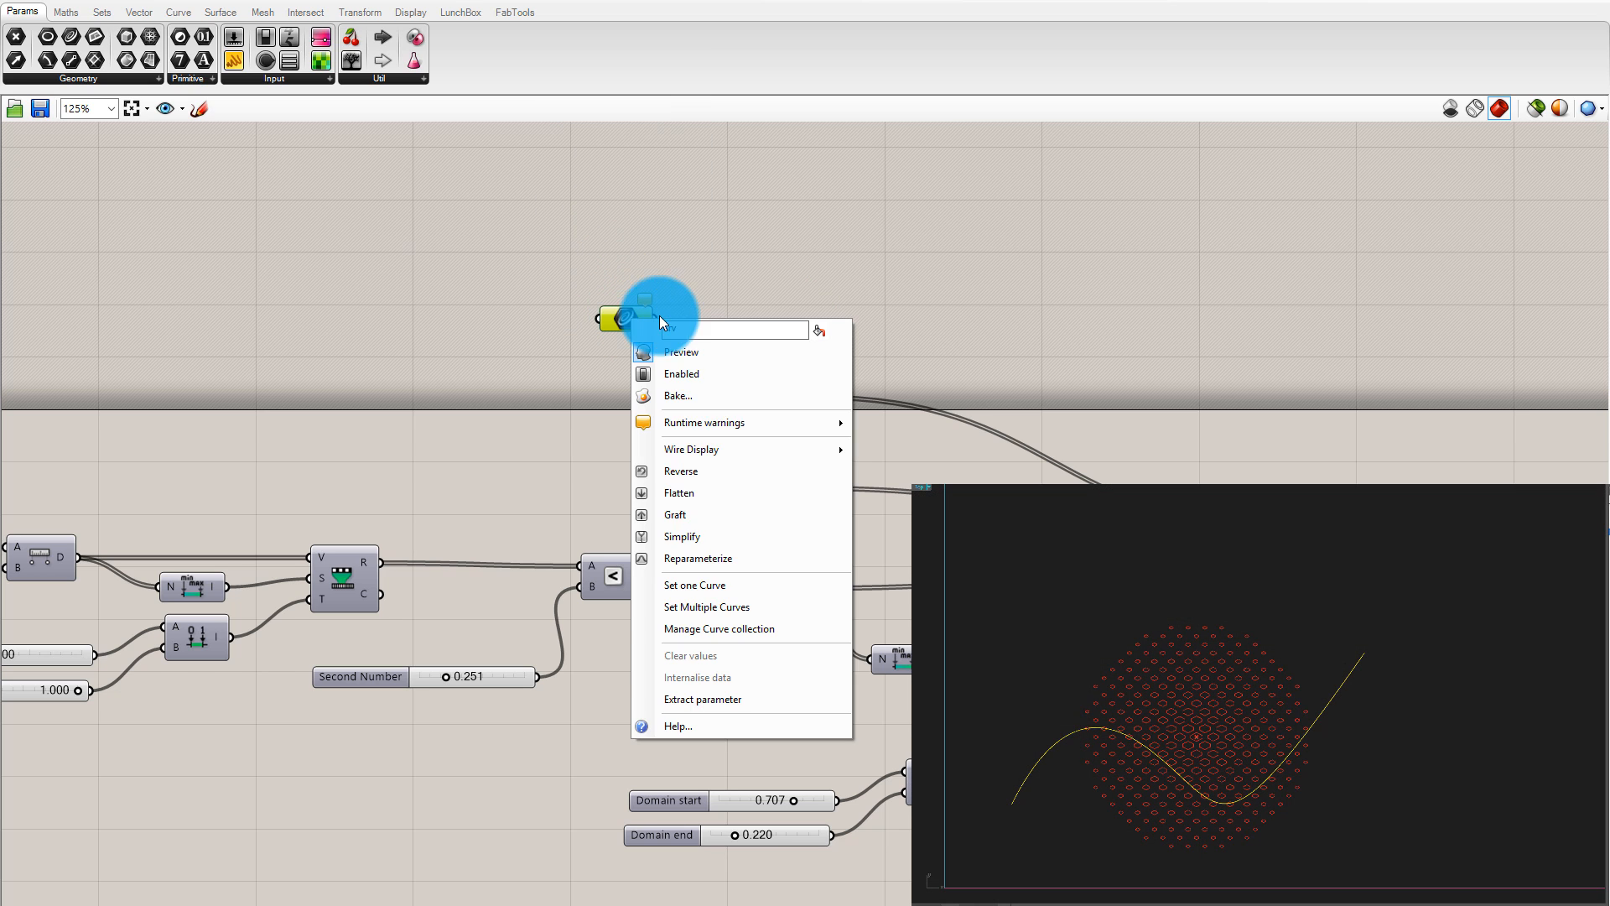
pyautogui.click(709, 584)
pyautogui.click(1220, 792)
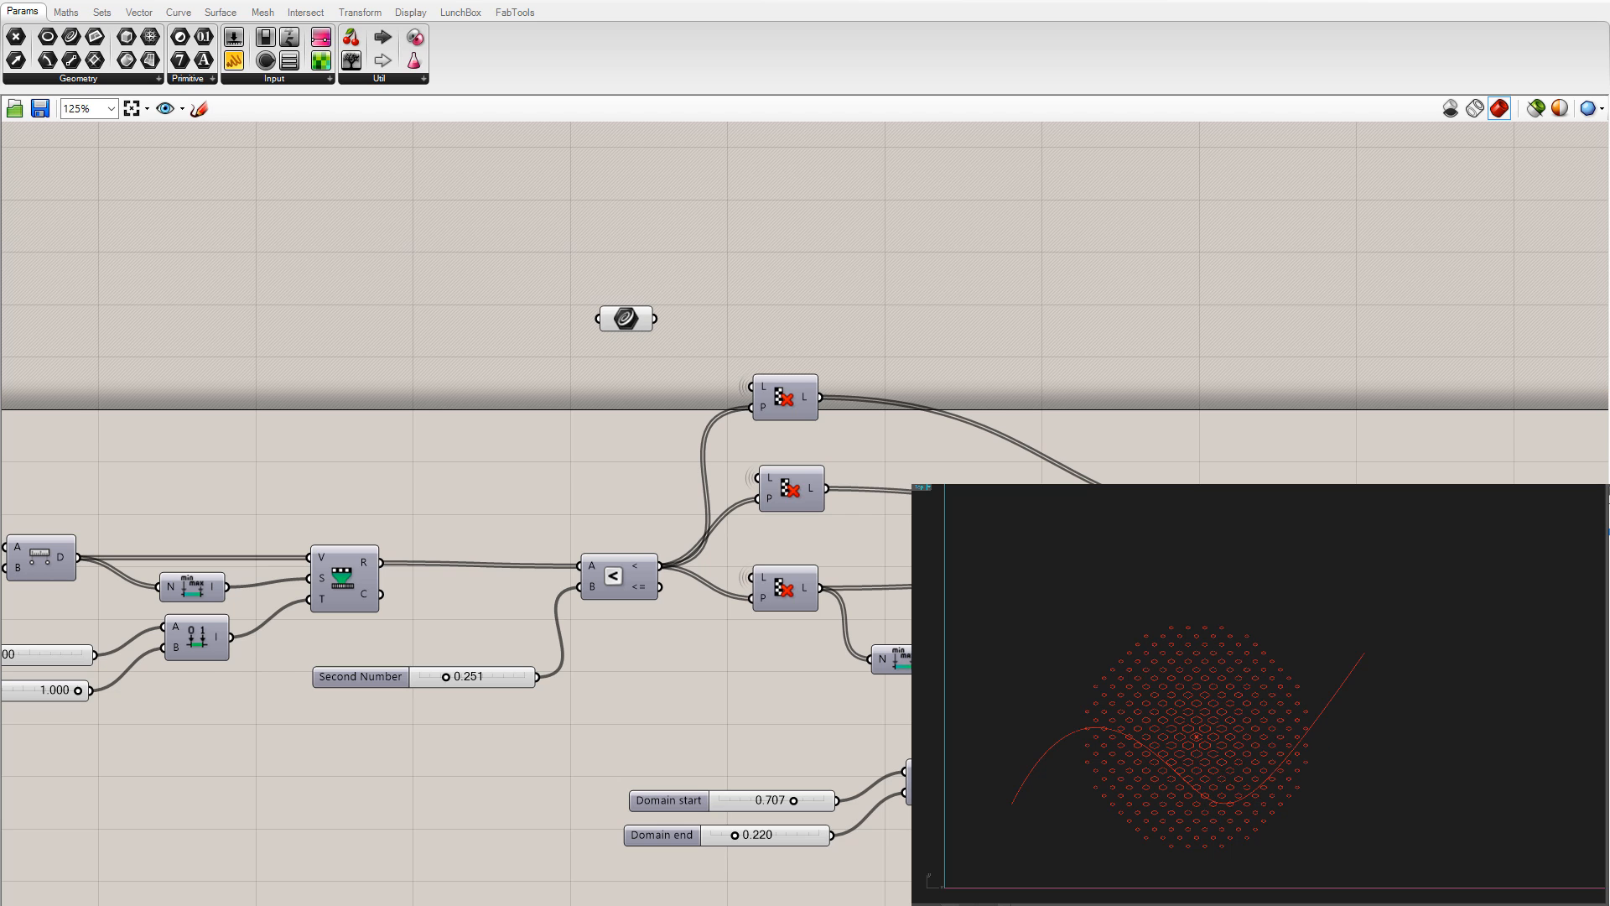
# Move the wavy curve's parameter to the start of the definition, above the hexagon Cells curve parameter
pyautogui.moveTo(495, 320); pyautogui.dragTo(780, 344, button='right')
pyautogui.scroll(-1, 780, 343)
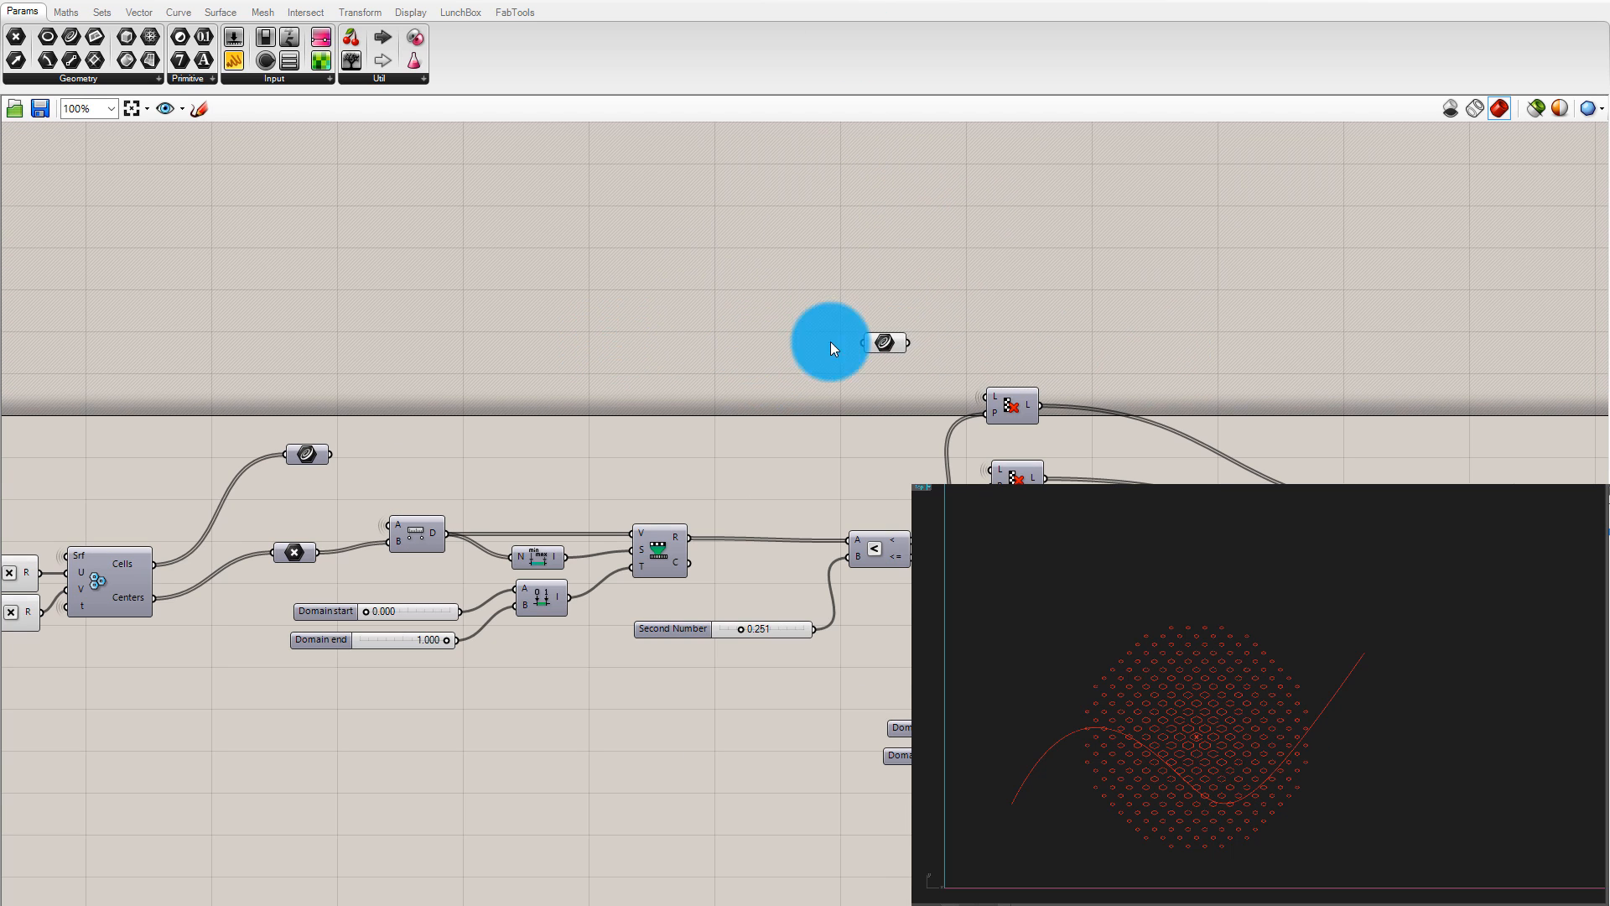
pyautogui.click(882, 343)
pyautogui.moveTo(882, 342); pyautogui.dragTo(395, 344)
pyautogui.scroll(1, 352, 535)
pyautogui.moveTo(352, 535); pyautogui.dragTo(597, 470, button='right')
pyautogui.scroll(2, 817, 405)
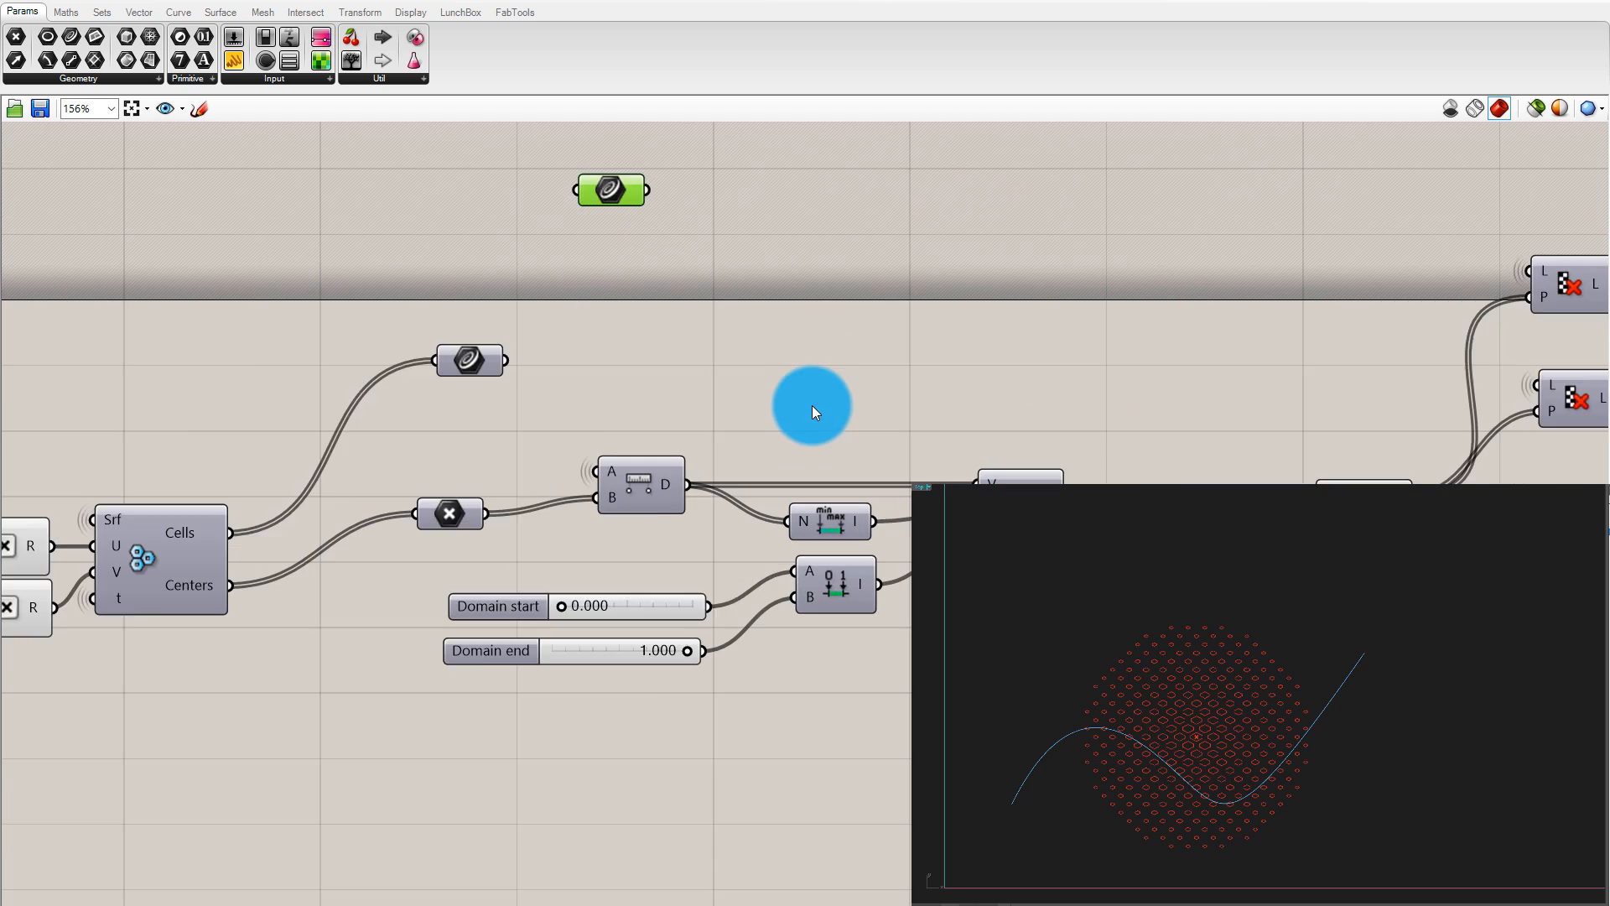
pyautogui.scroll(-2, 620, 470)
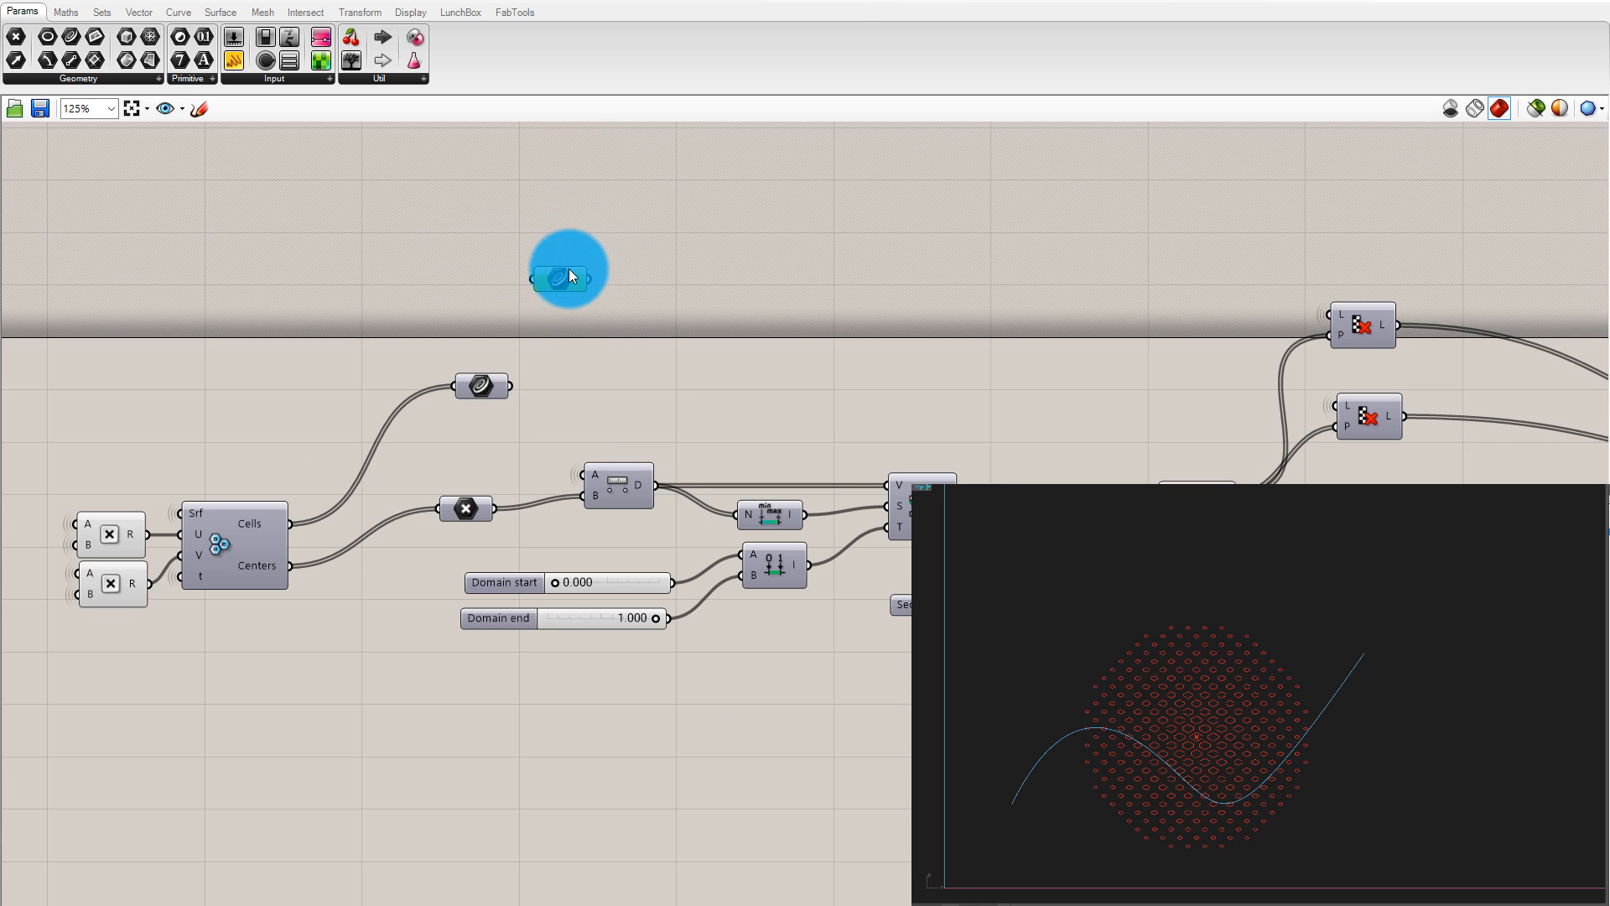
pyautogui.click(659, 263)
pyautogui.scroll(2, 613, 462)
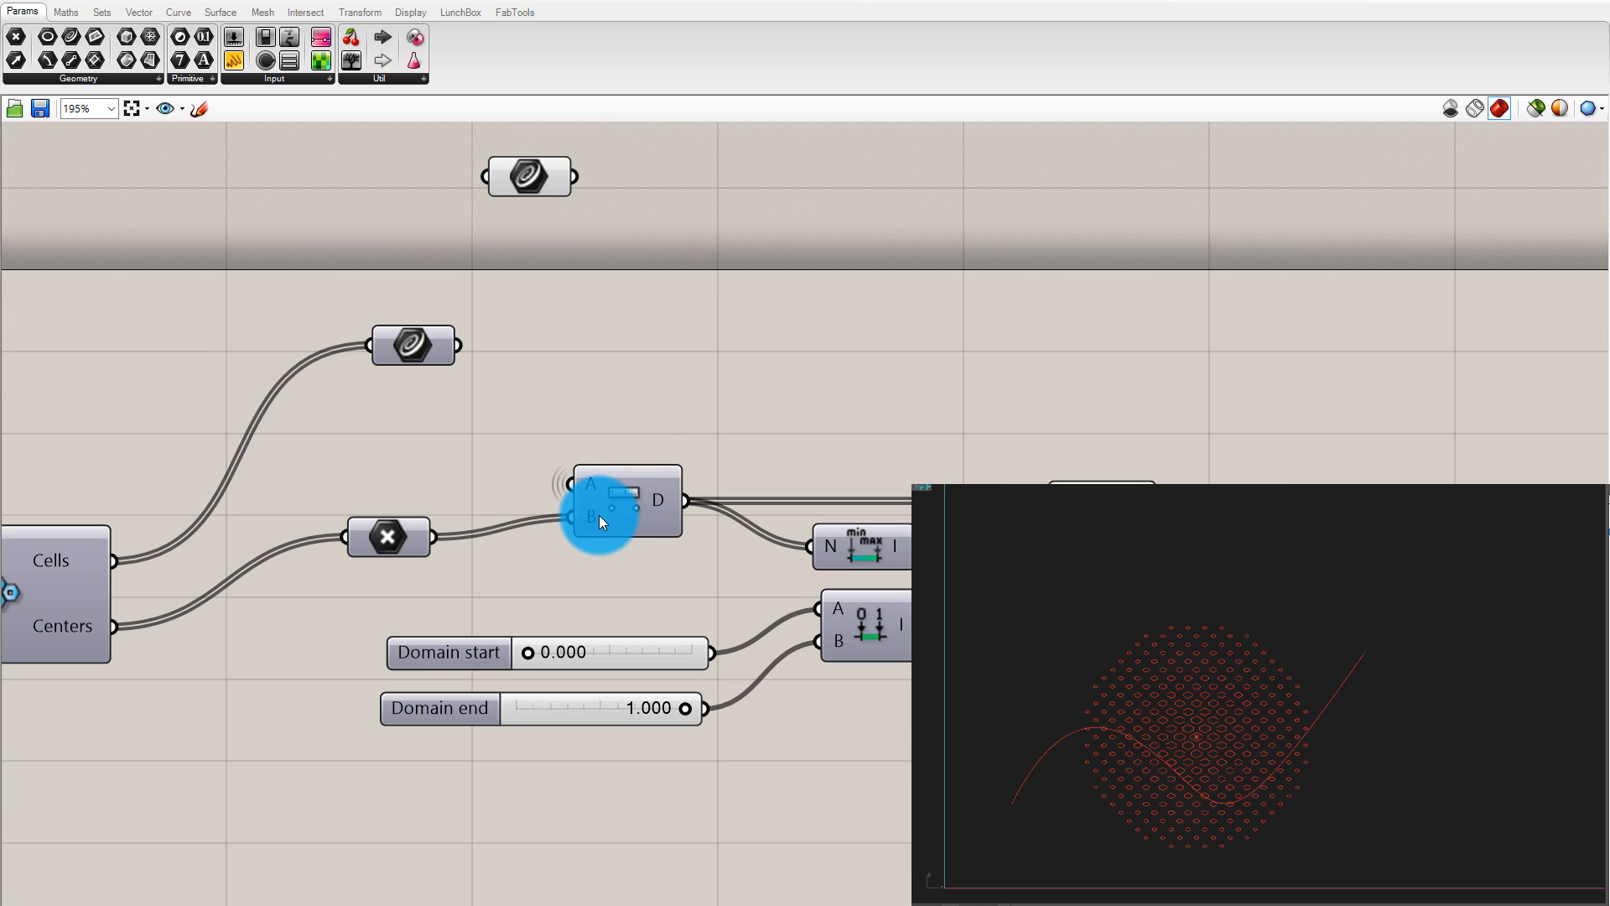
pyautogui.moveTo(527, 181); pyautogui.dragTo(486, 166)
pyautogui.scroll(-1, 600, 409)
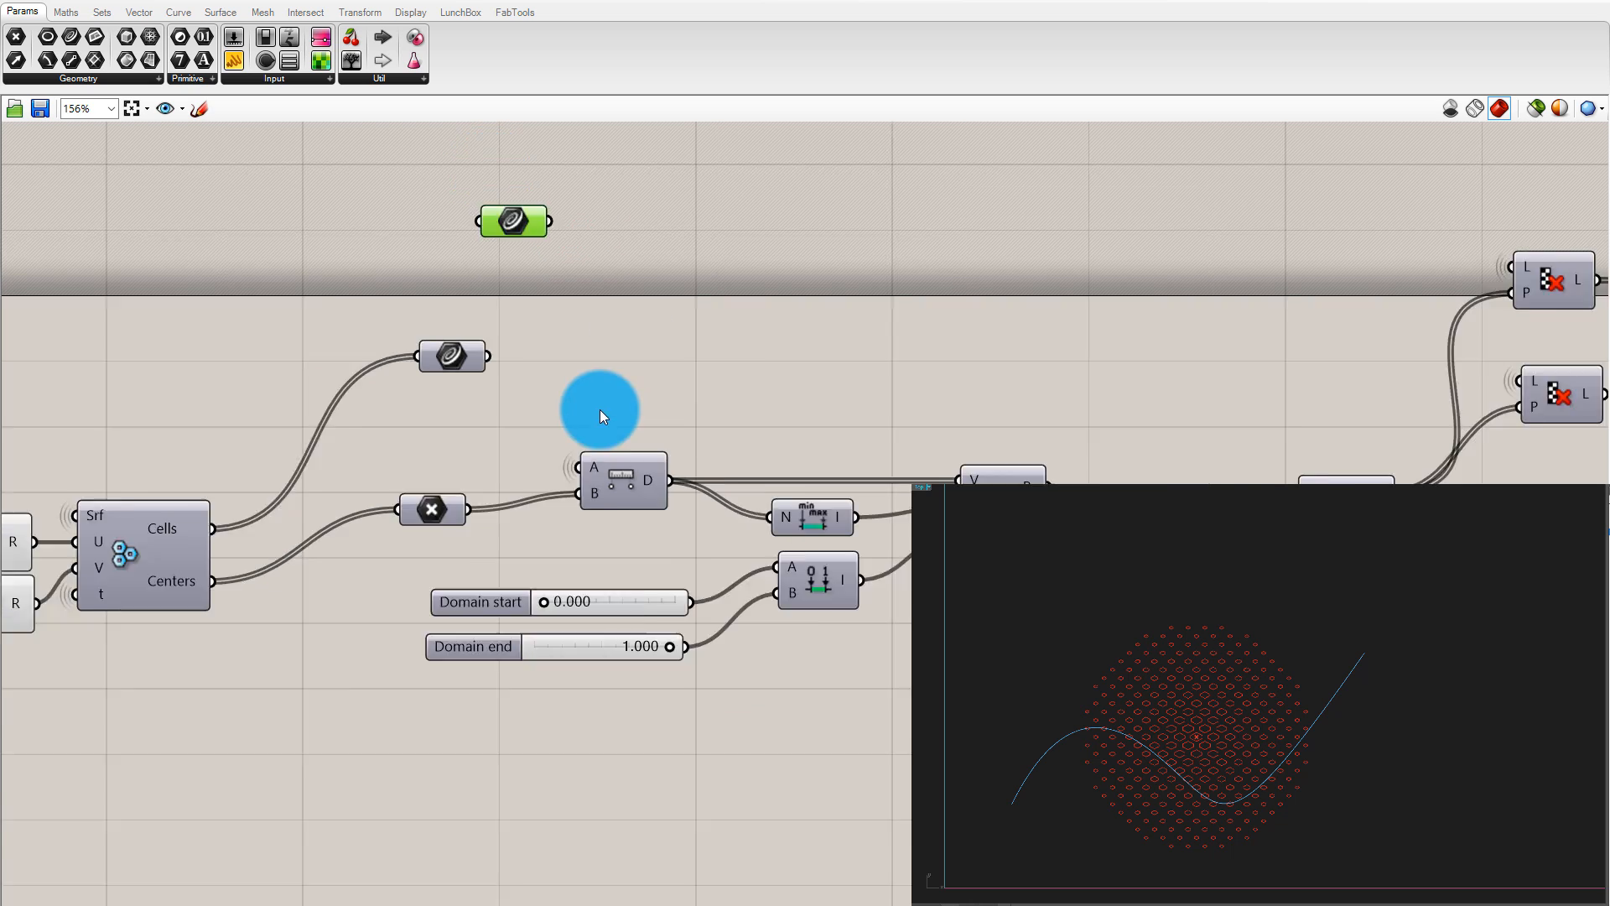
# Add a Curve Closest Point component above the Distance component and connect the wavy curve's parameter to its C input
pyautogui.click(177, 12)
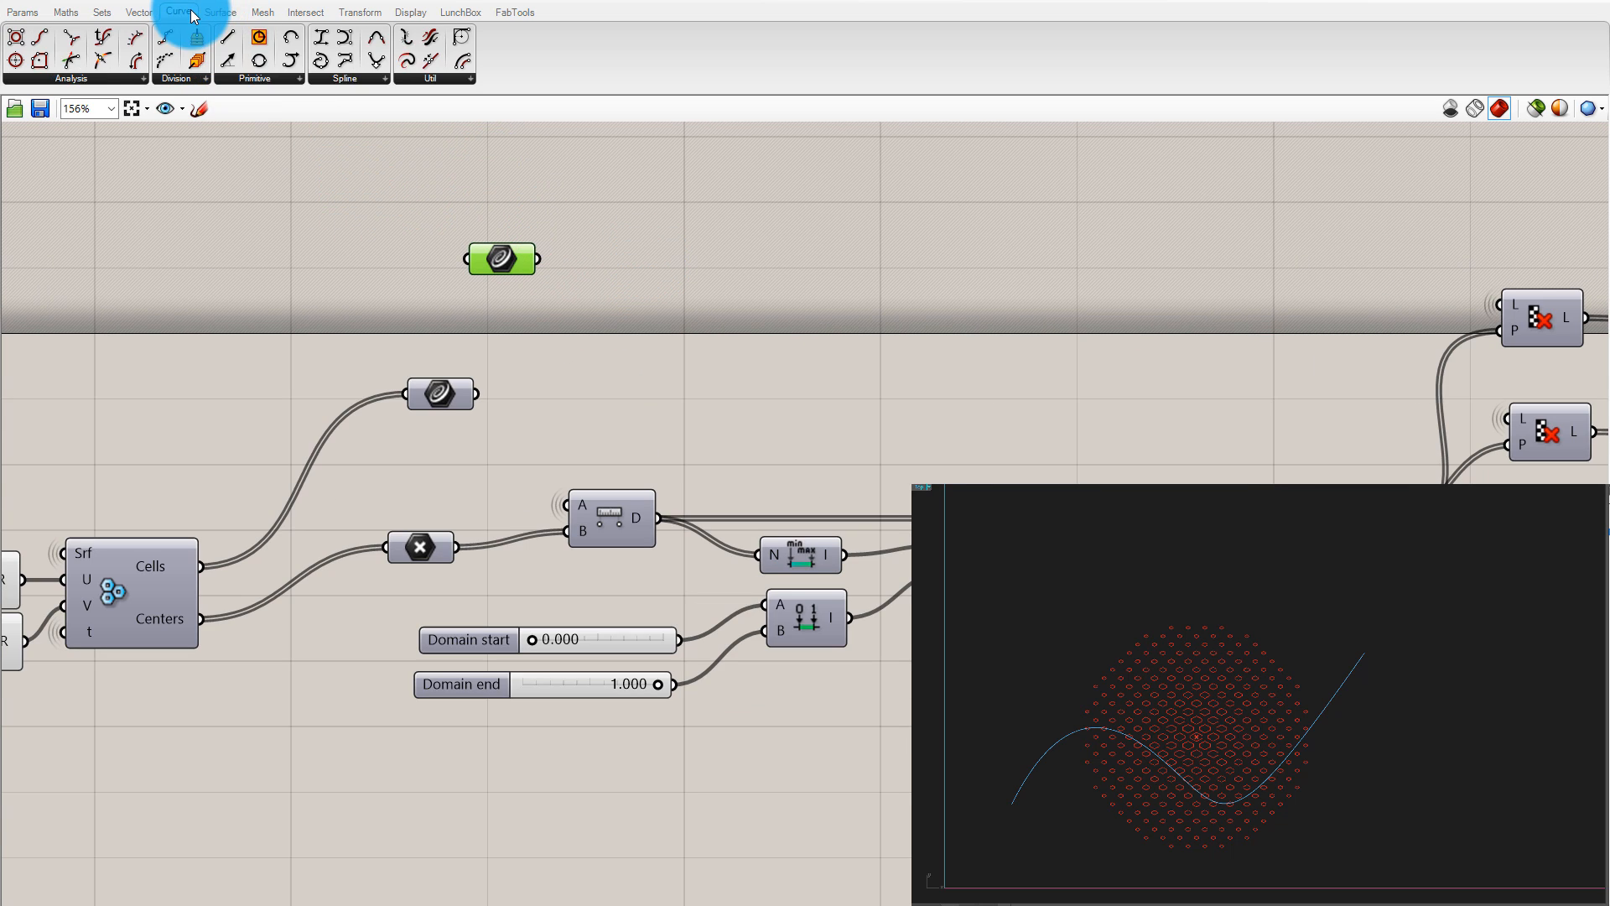
pyautogui.click(87, 79)
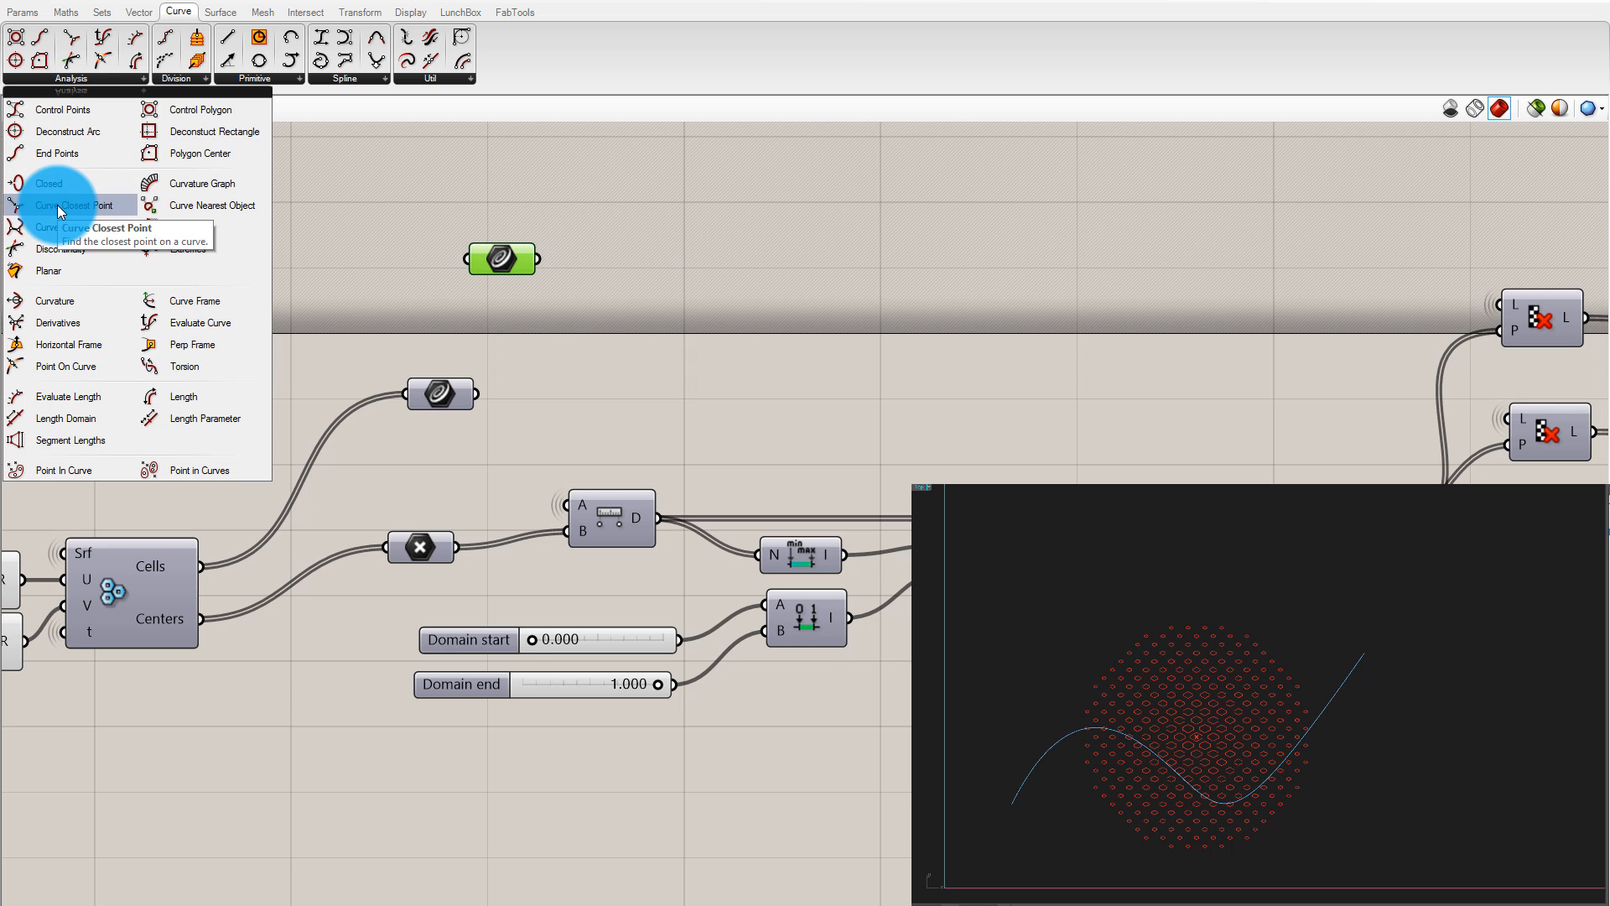
pyautogui.moveTo(57, 204); pyautogui.dragTo(838, 285)
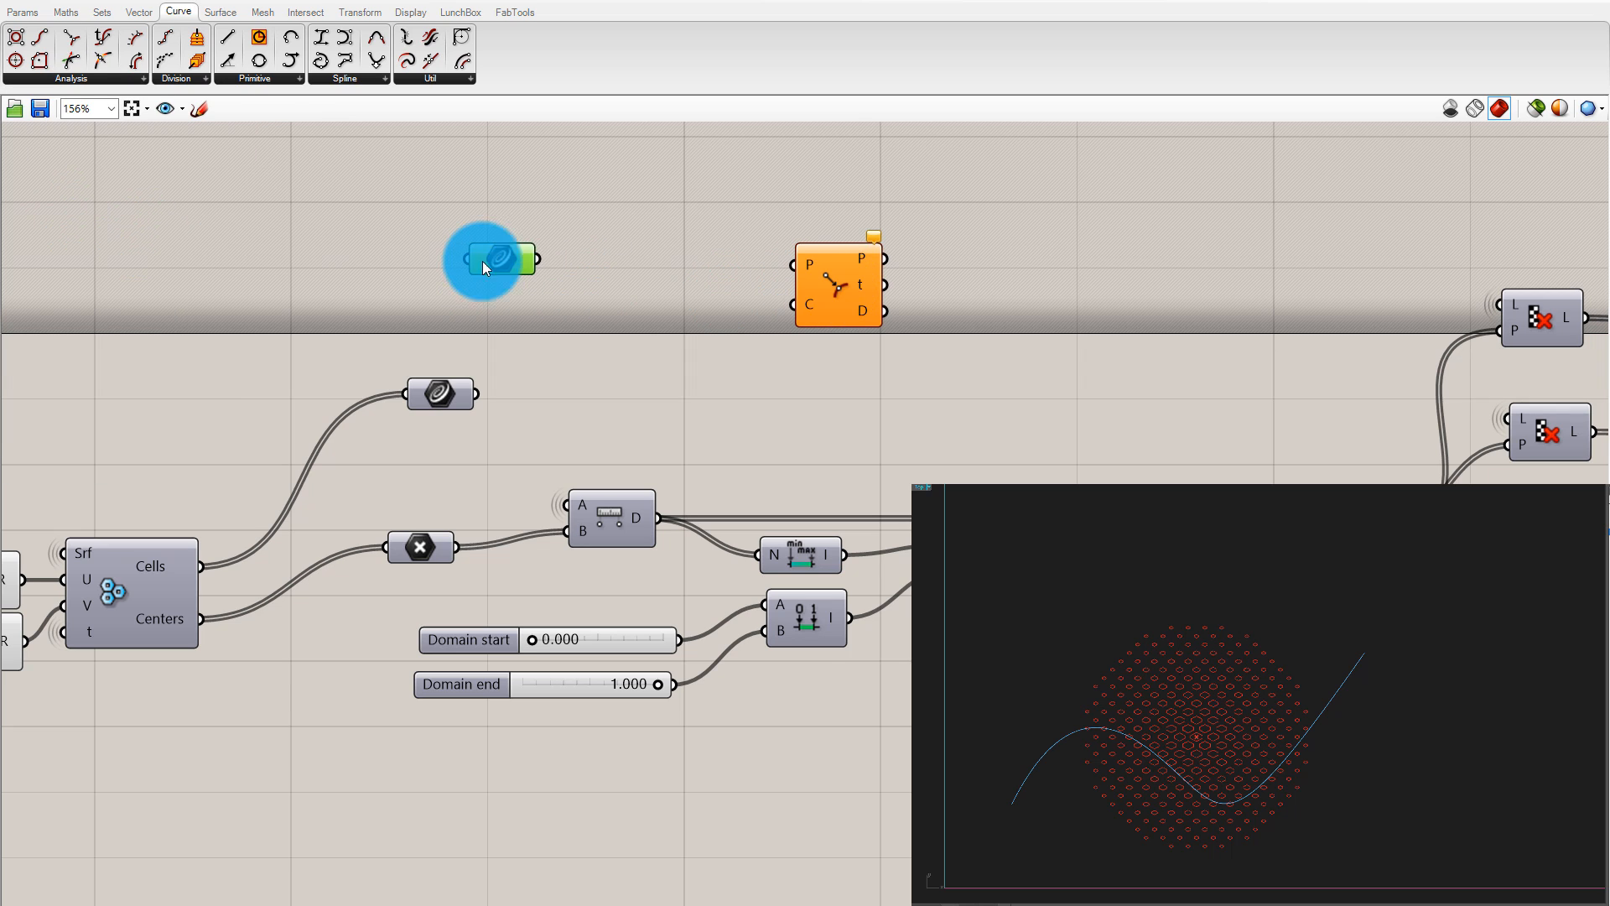
pyautogui.moveTo(482, 261); pyautogui.dragTo(422, 251)
pyautogui.moveTo(657, 253); pyautogui.dragTo(807, 307)
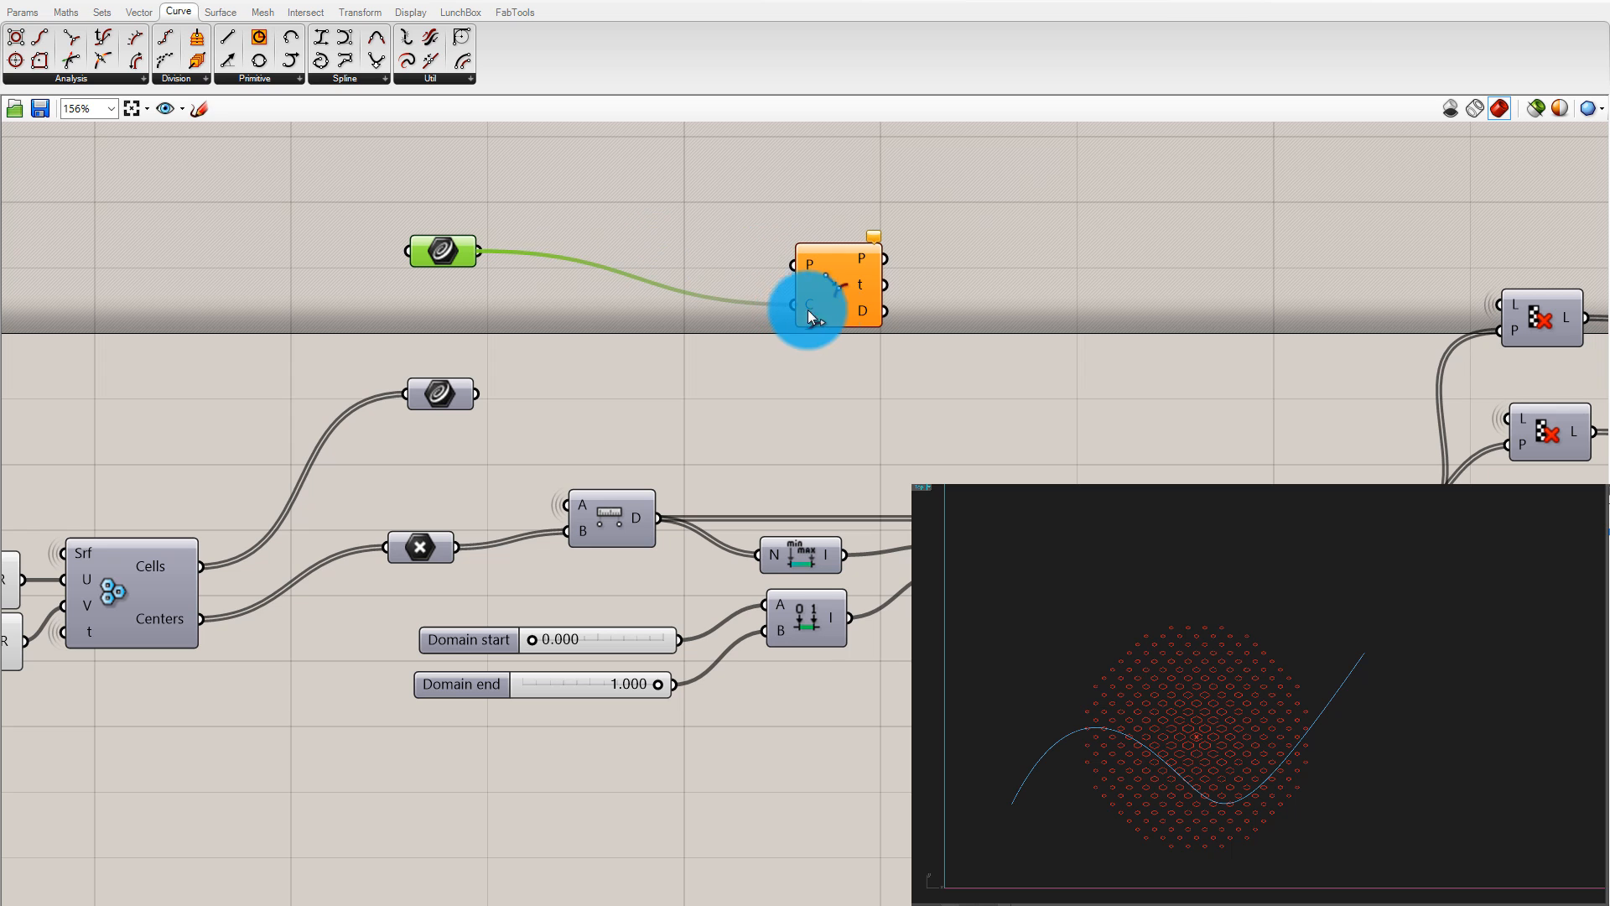
pyautogui.click(822, 289)
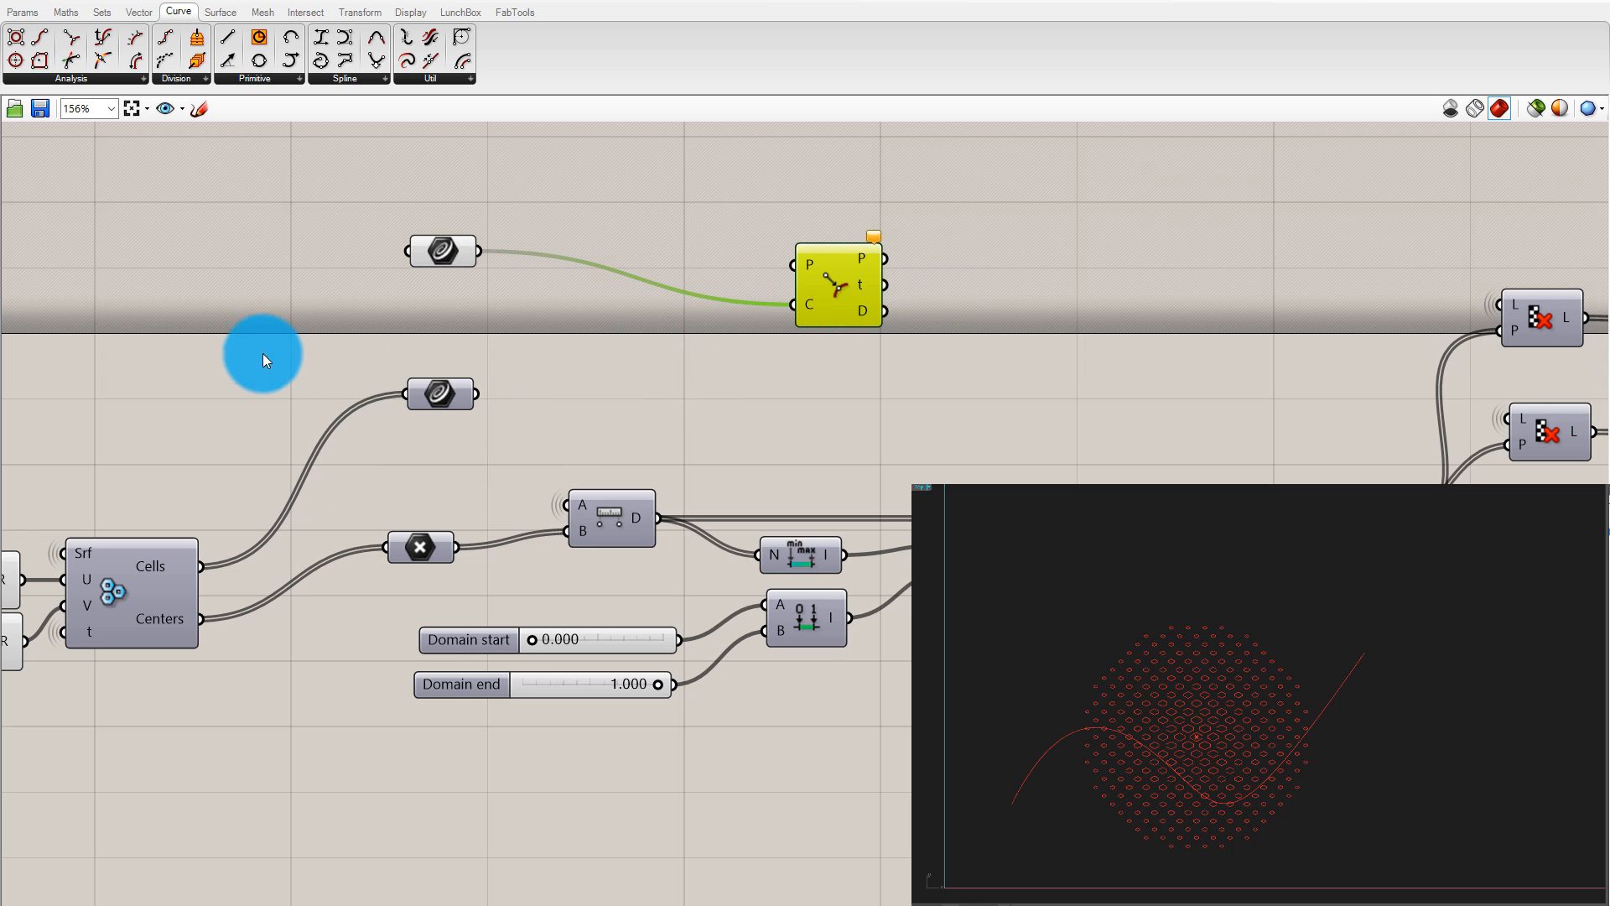
# Connect the cell center points to Curve Closest Point's P input, and rearrange that component and both Curve parameters so the wavy curve sits beside C
pyautogui.scroll(-1, 218, 401)
pyautogui.scroll(1, 868, 224)
pyautogui.scroll(-1, 847, 228)
pyautogui.scroll(1, 411, 395)
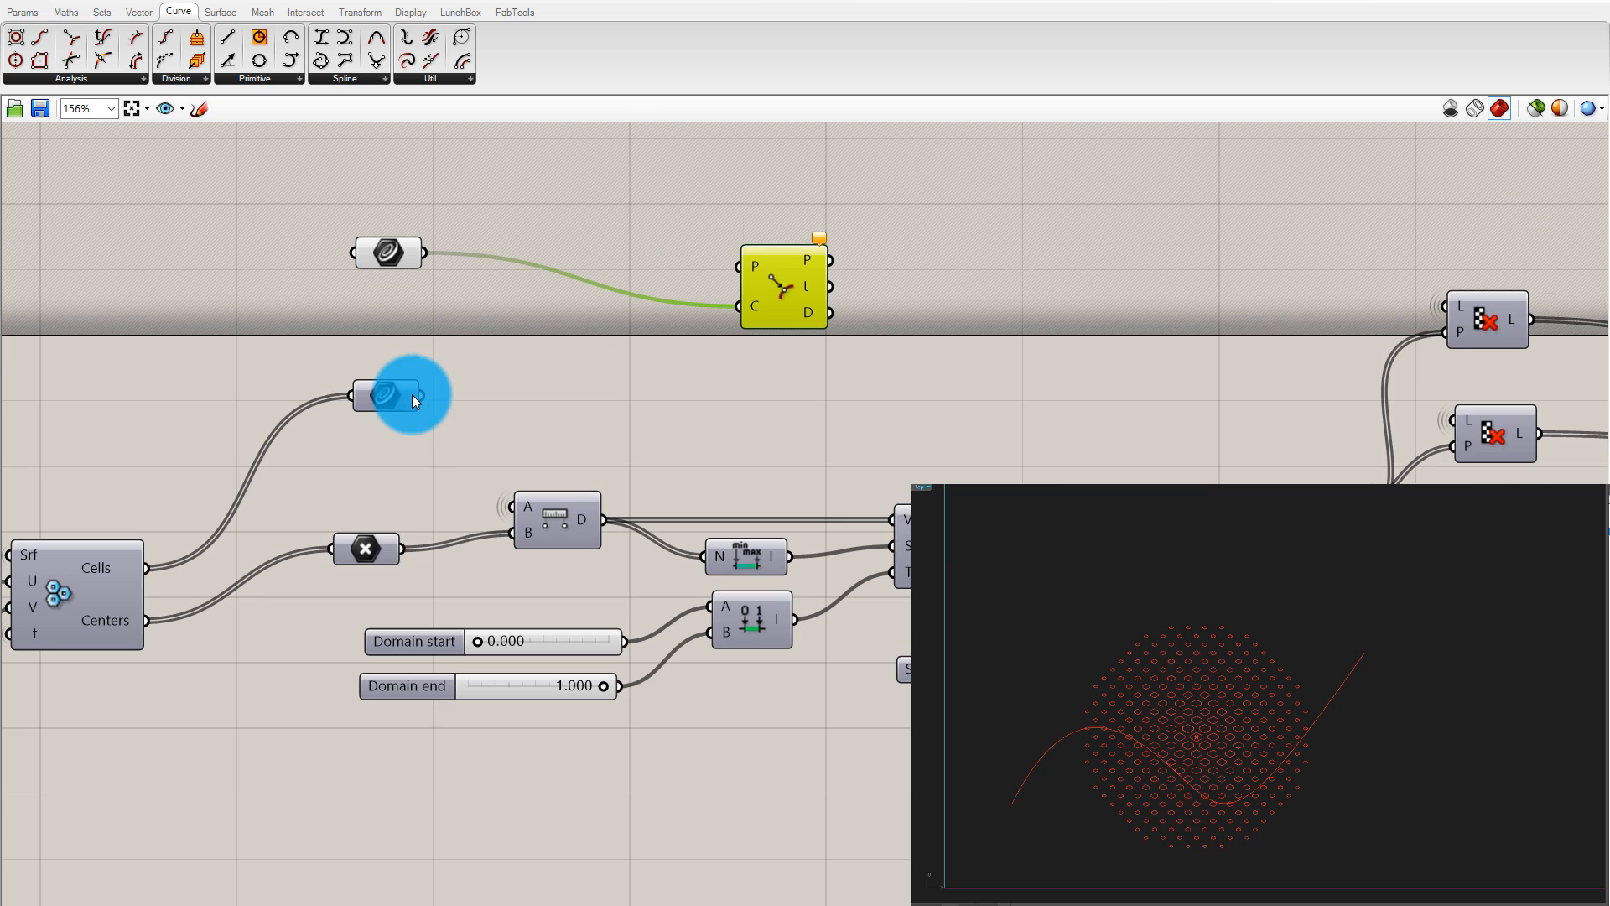
pyautogui.moveTo(400, 549); pyautogui.dragTo(639, 324)
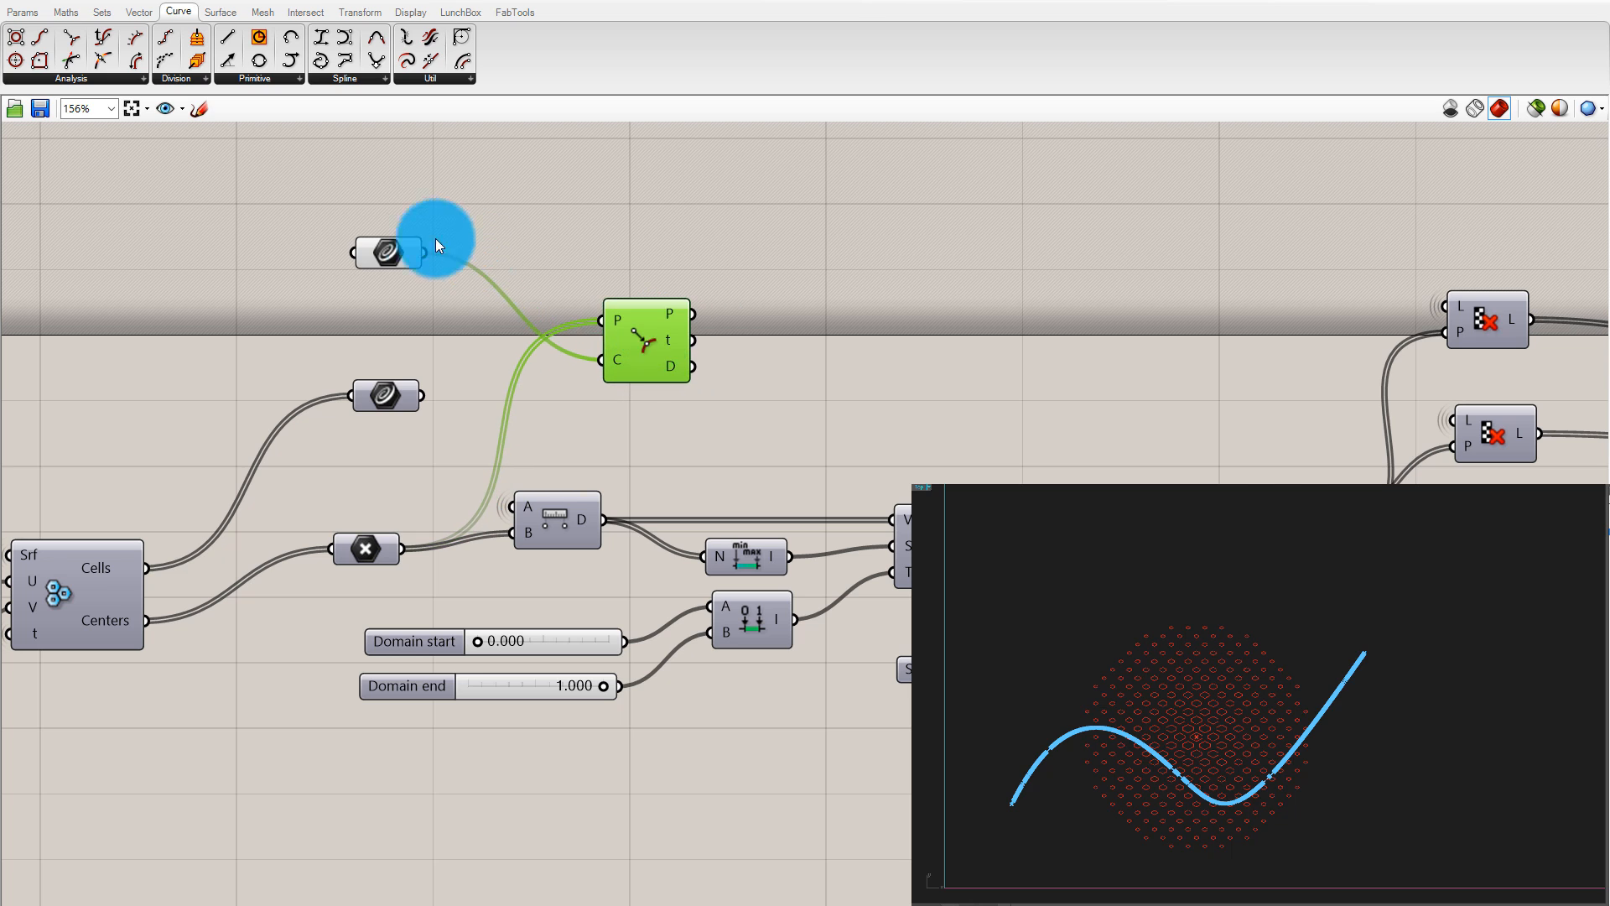
pyautogui.moveTo(411, 252); pyautogui.dragTo(550, 384)
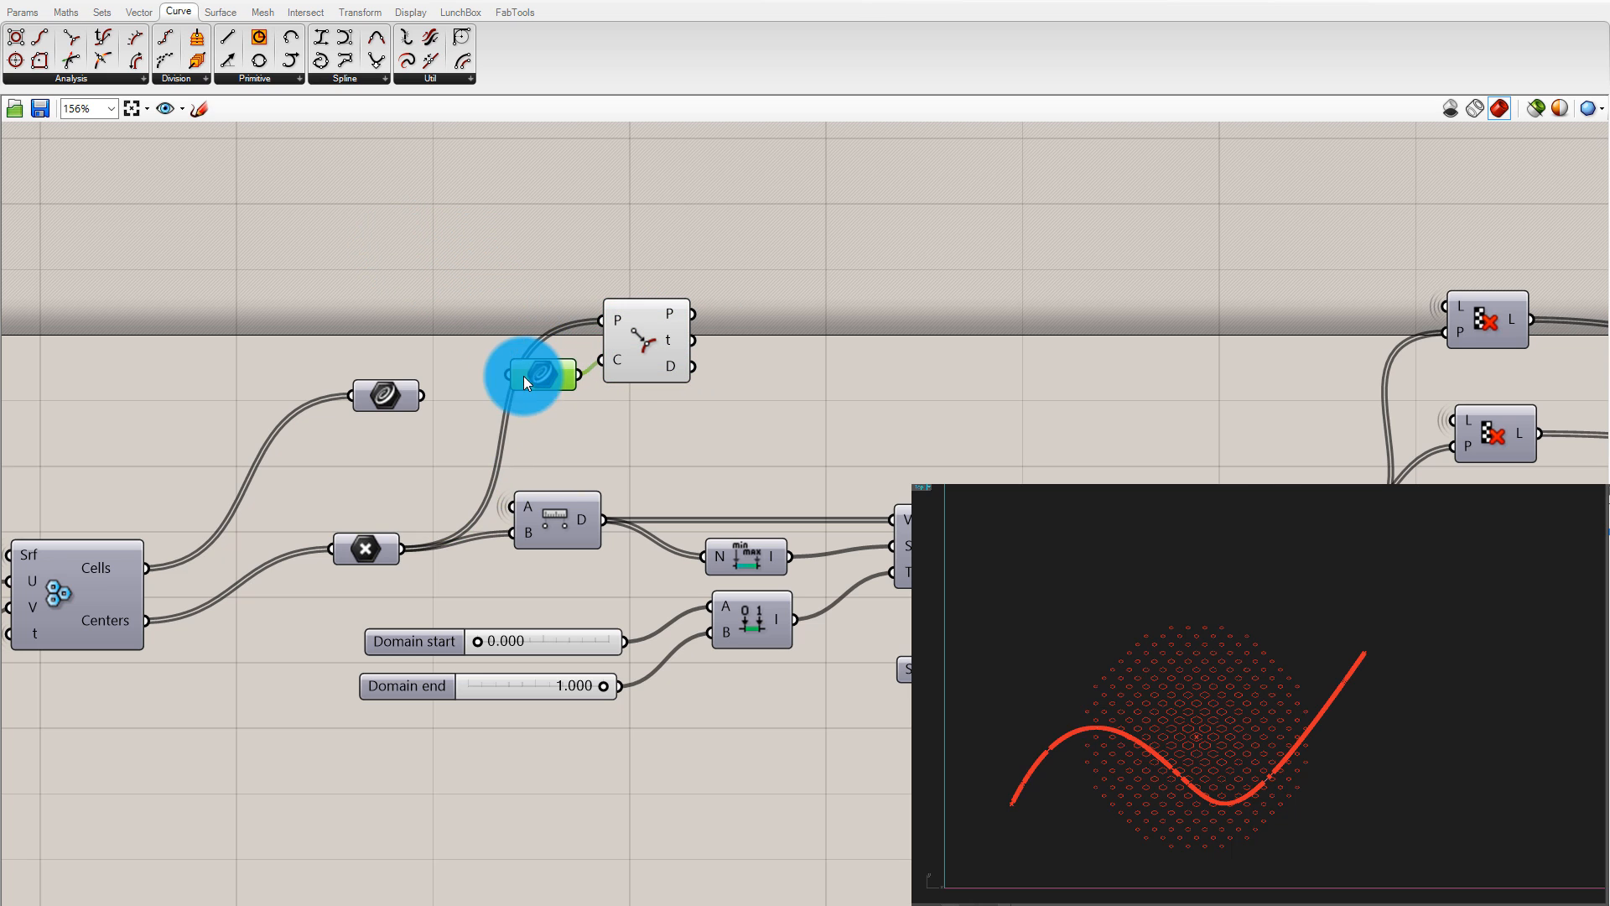
pyautogui.moveTo(369, 399); pyautogui.dragTo(321, 295)
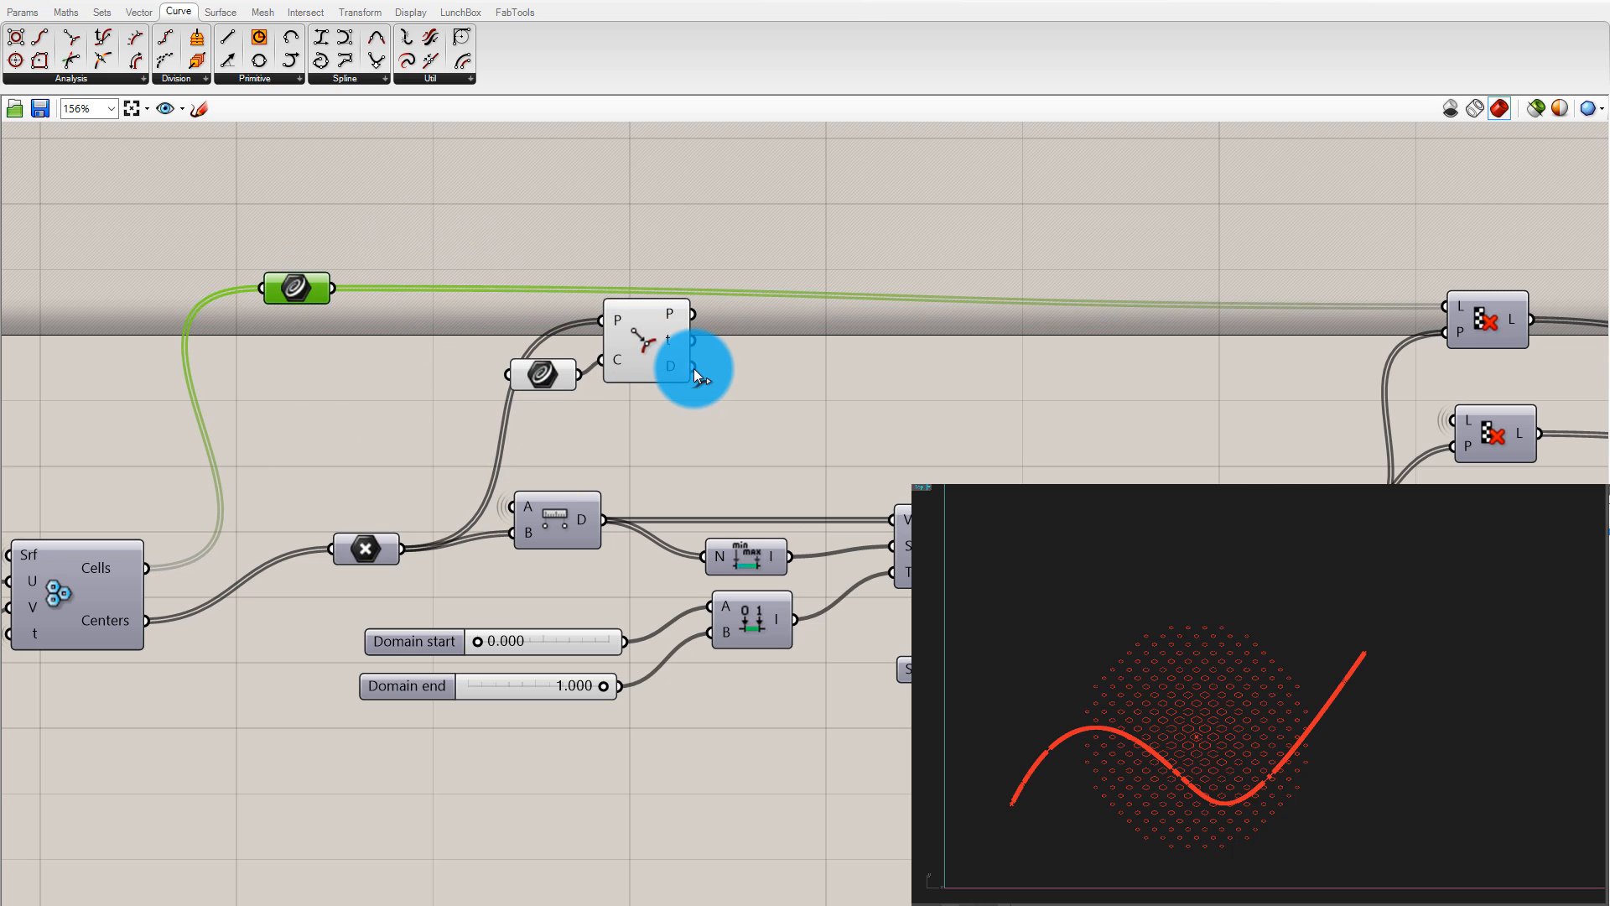
# Connect Curve Closest Point's D output to the first Bounds' N input and the first Remap Numbers' V input, replacing the Distance wires
pyautogui.moveTo(692, 369)
pyautogui.mouseDown()
pyautogui.moveTo(791, 365)
pyautogui.moveTo(500, 385)
pyautogui.moveTo(707, 389)
pyautogui.mouseUp()
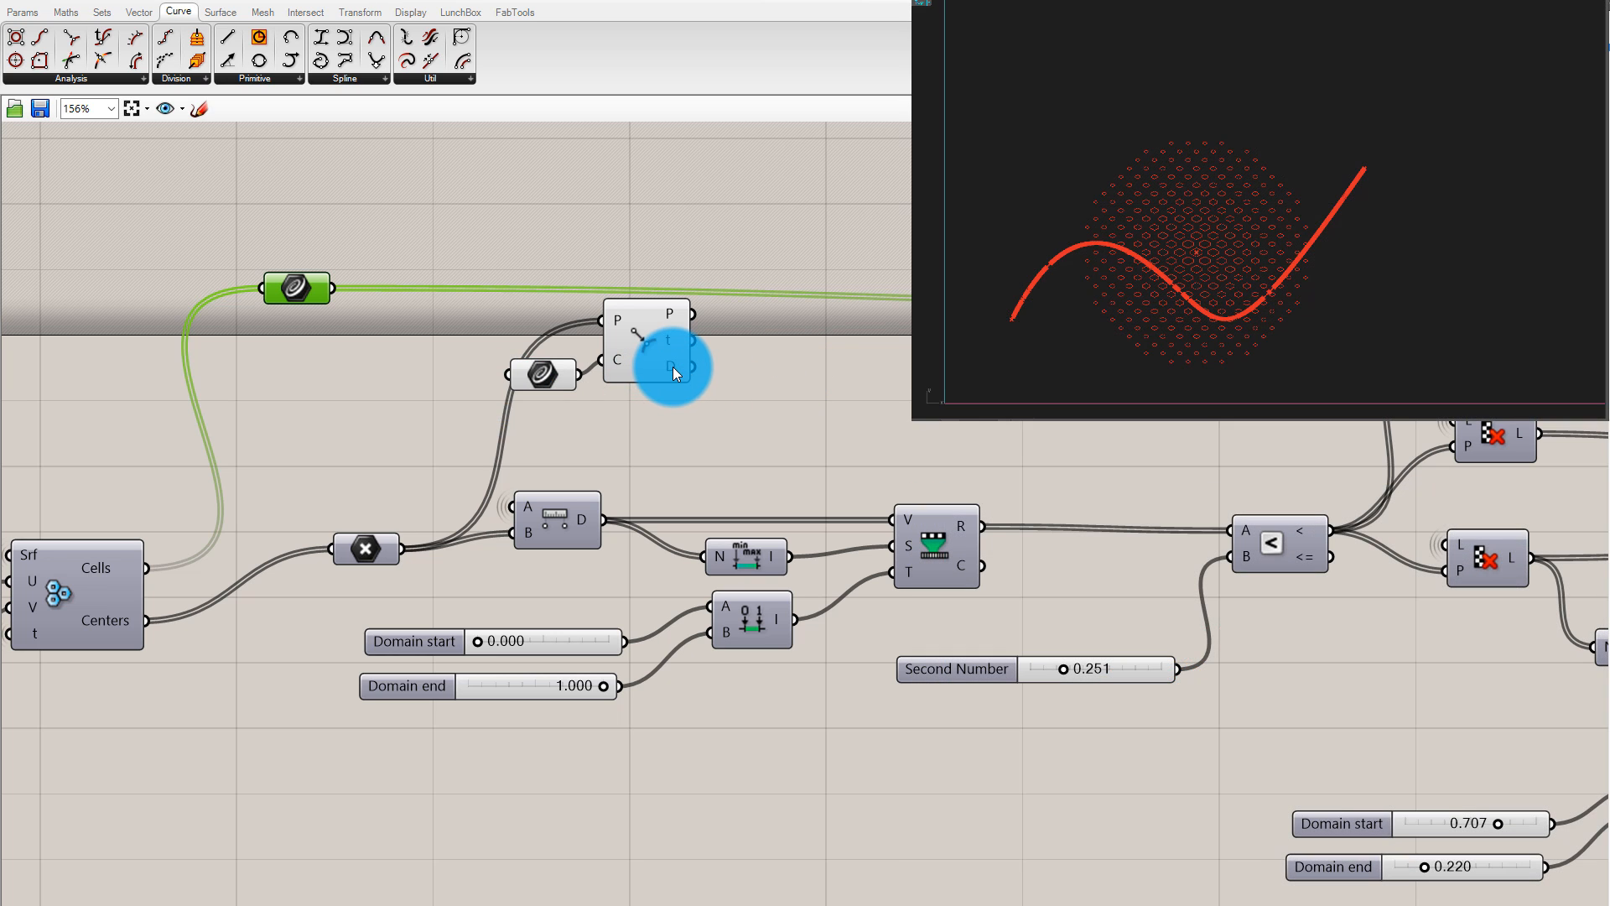
pyautogui.moveTo(674, 372)
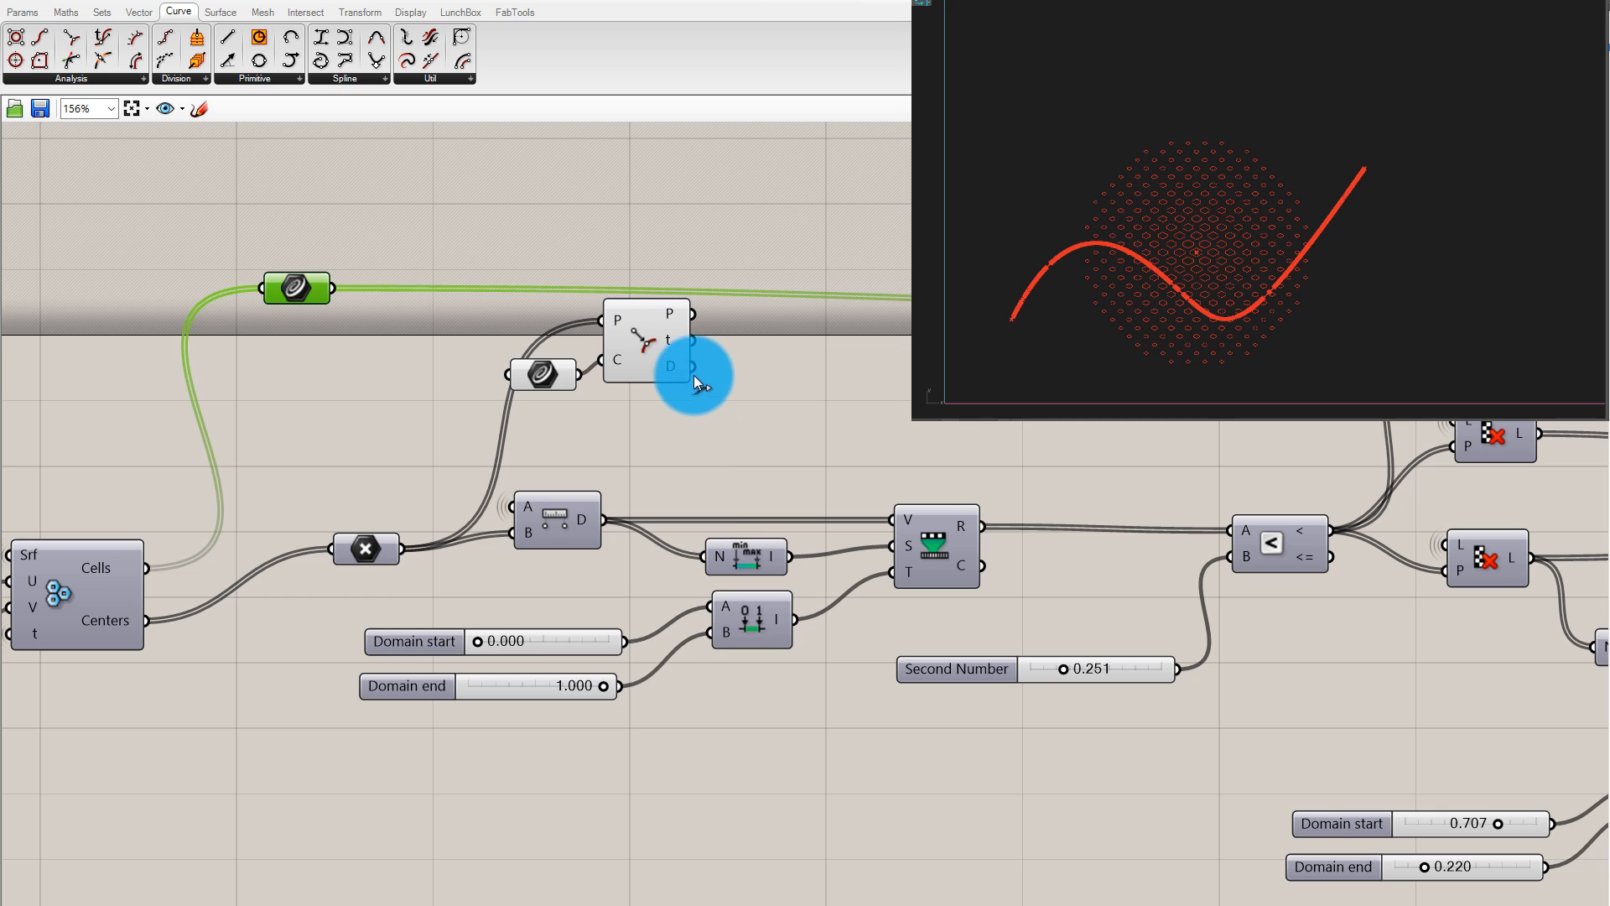
pyautogui.moveTo(693, 366); pyautogui.dragTo(703, 555)
pyautogui.moveTo(692, 366); pyautogui.dragTo(897, 522)
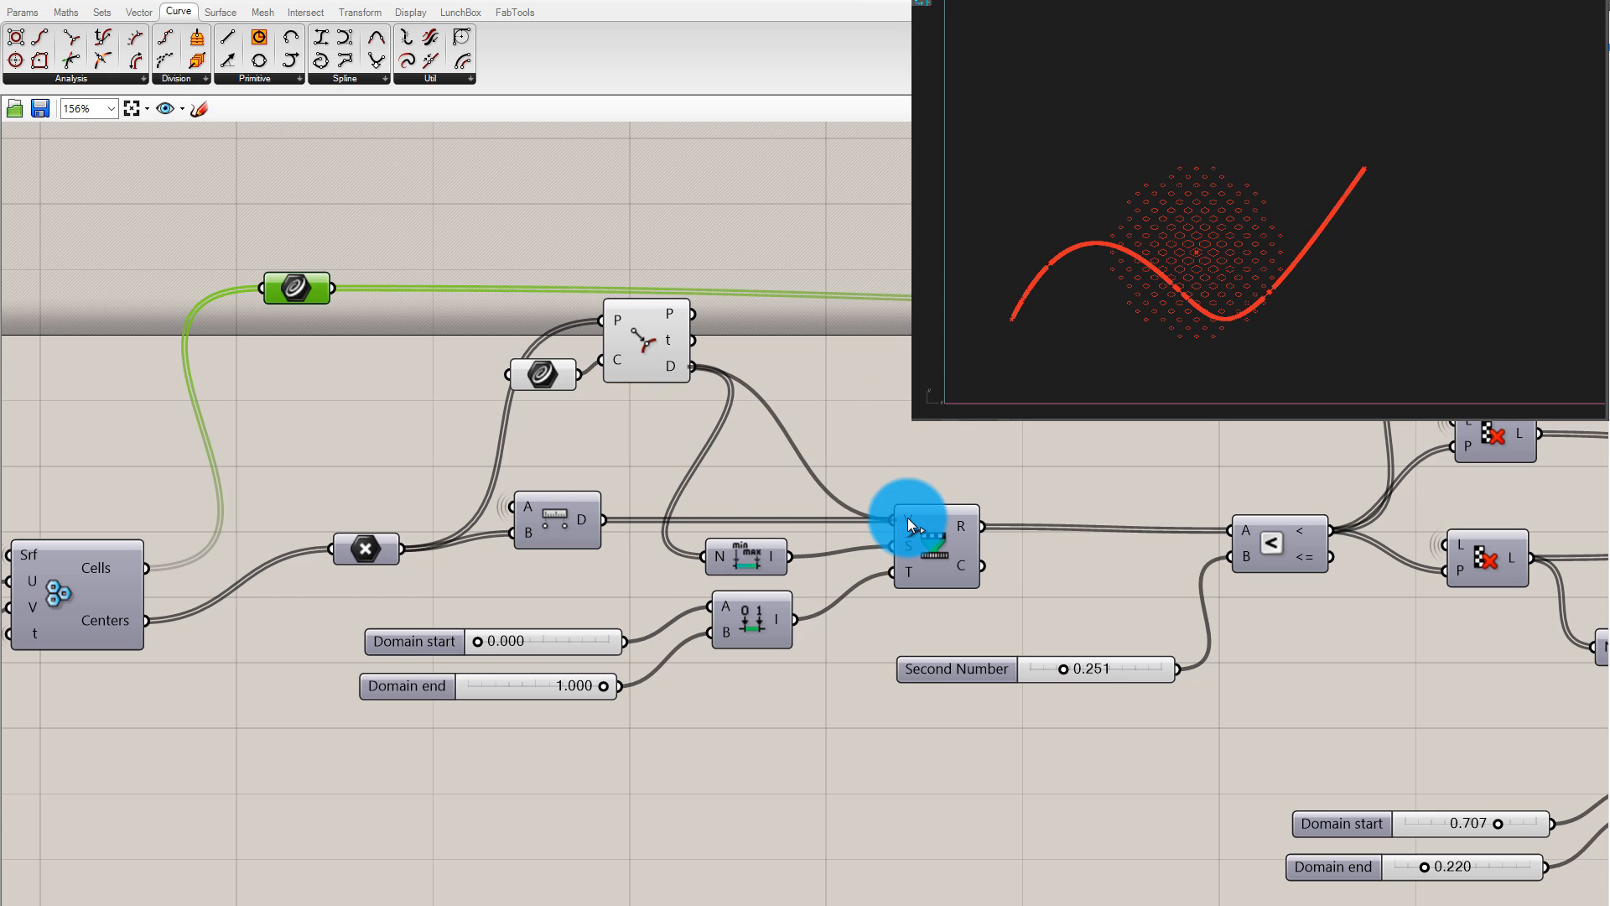
pyautogui.click(948, 429)
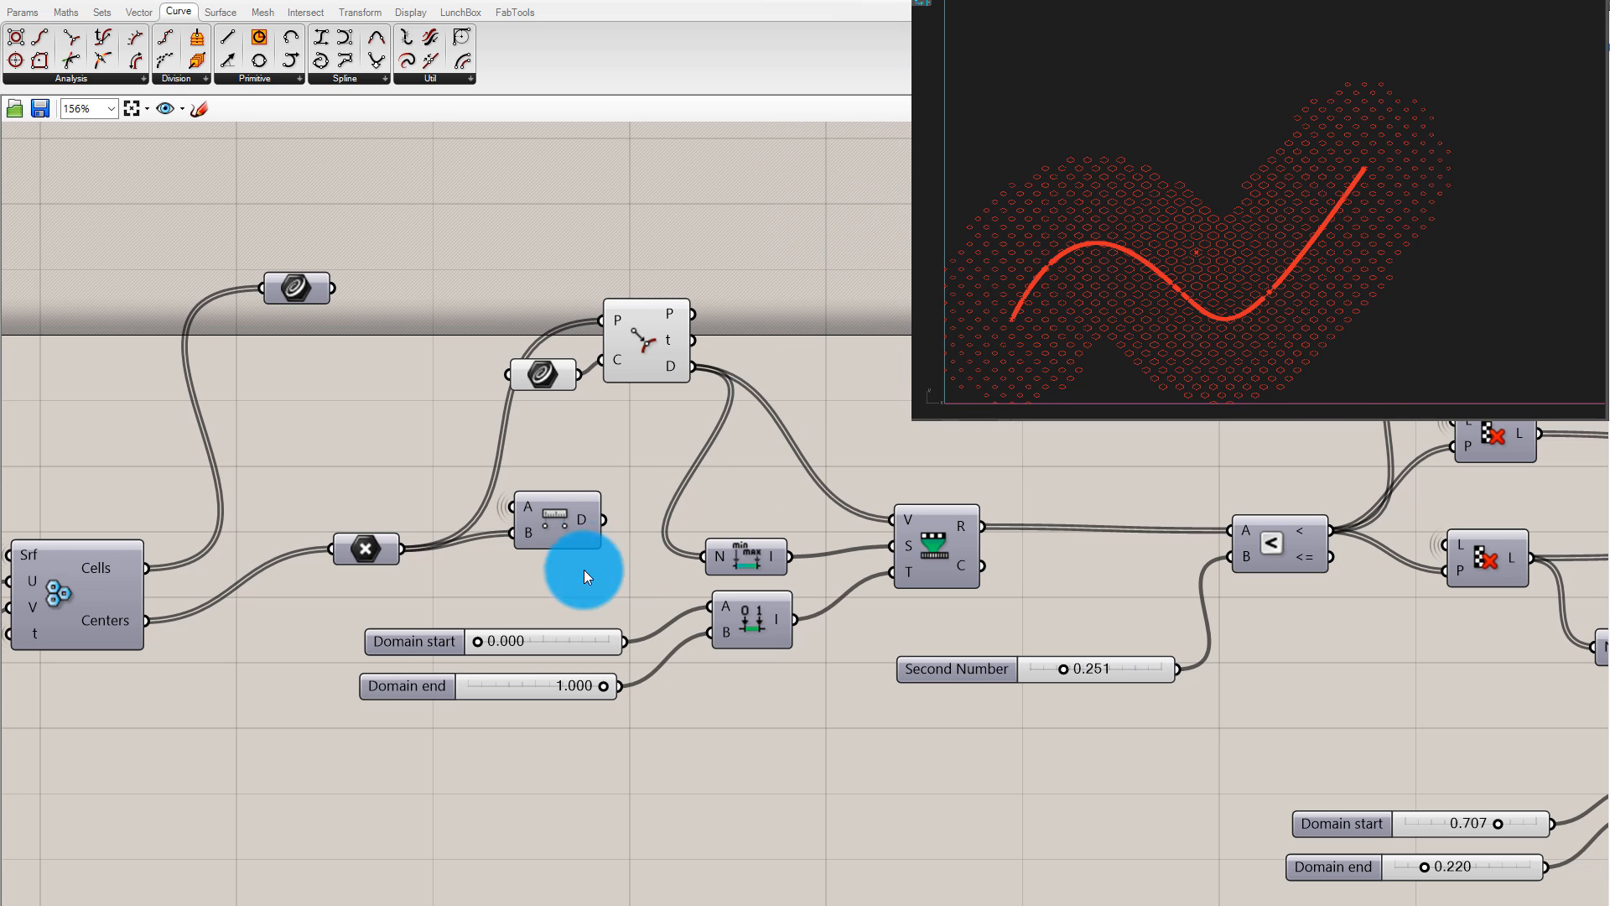
# Move the Distance component up, nearer to the Curve Closest Point component
pyautogui.click(579, 518)
pyautogui.hscroll(3, 1283, 482)
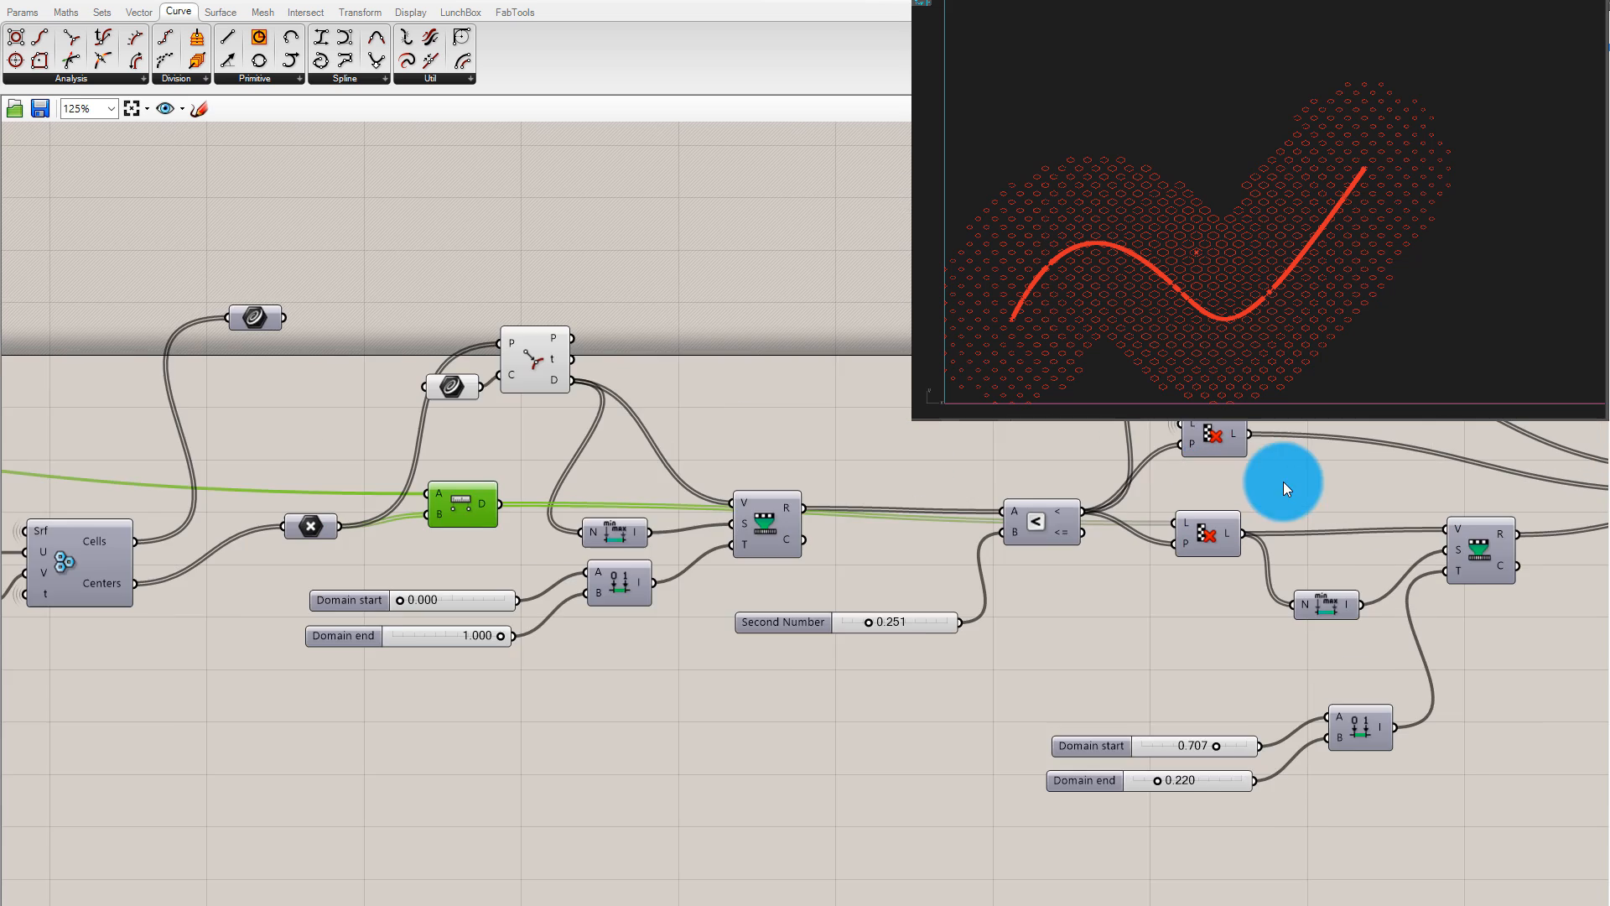
pyautogui.moveTo(476, 379); pyautogui.dragTo(754, 379)
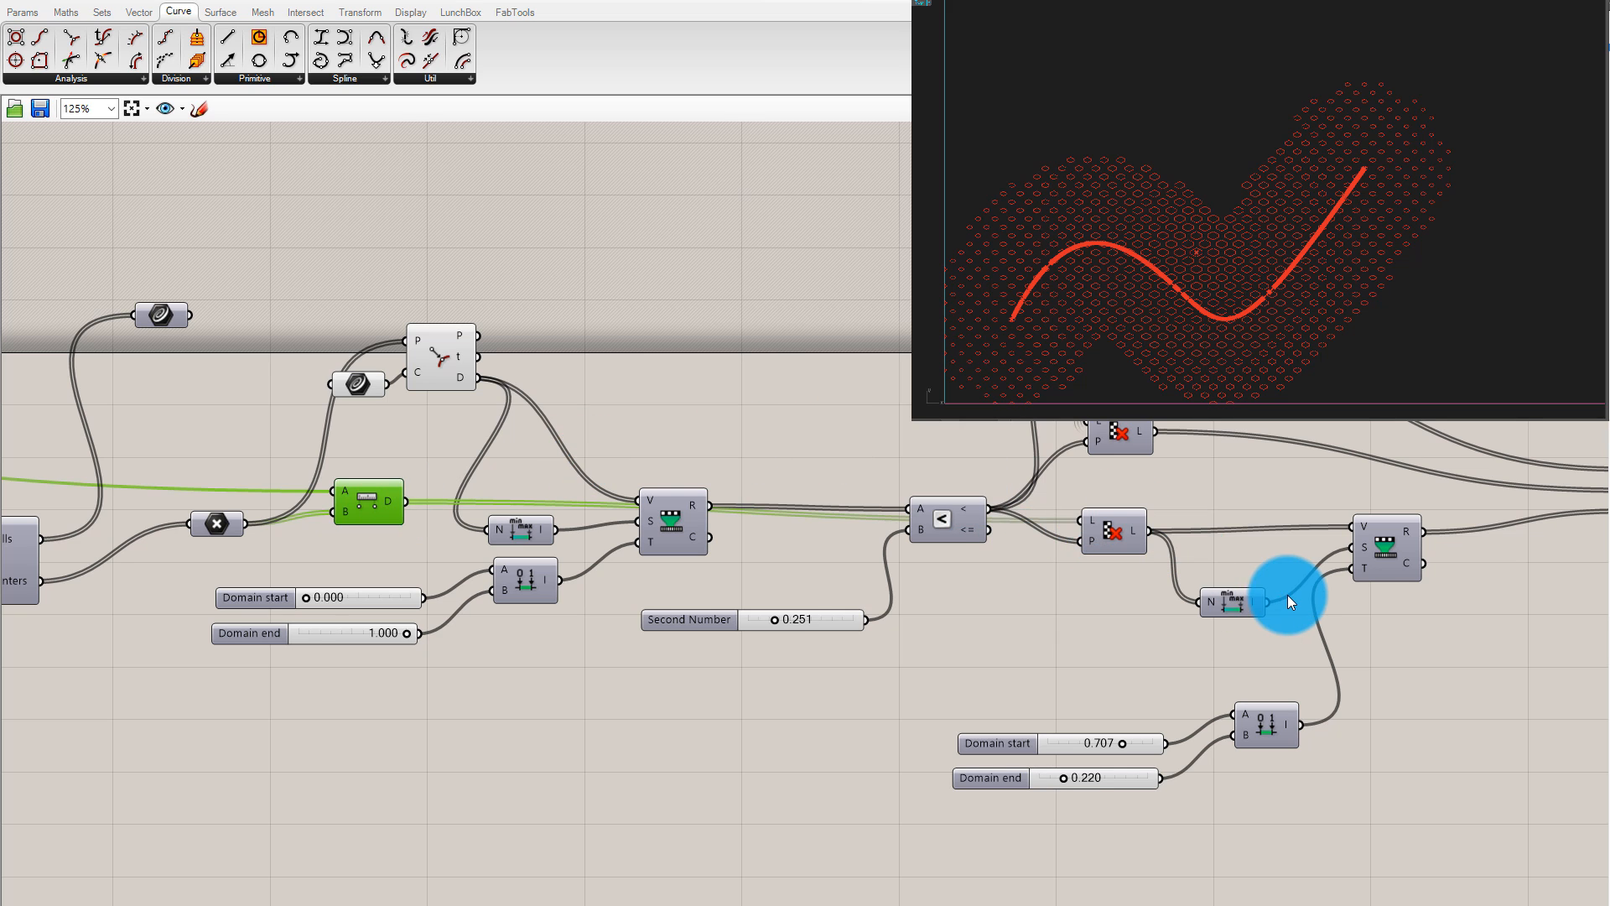
pyautogui.moveTo(392, 488); pyautogui.dragTo(419, 462)
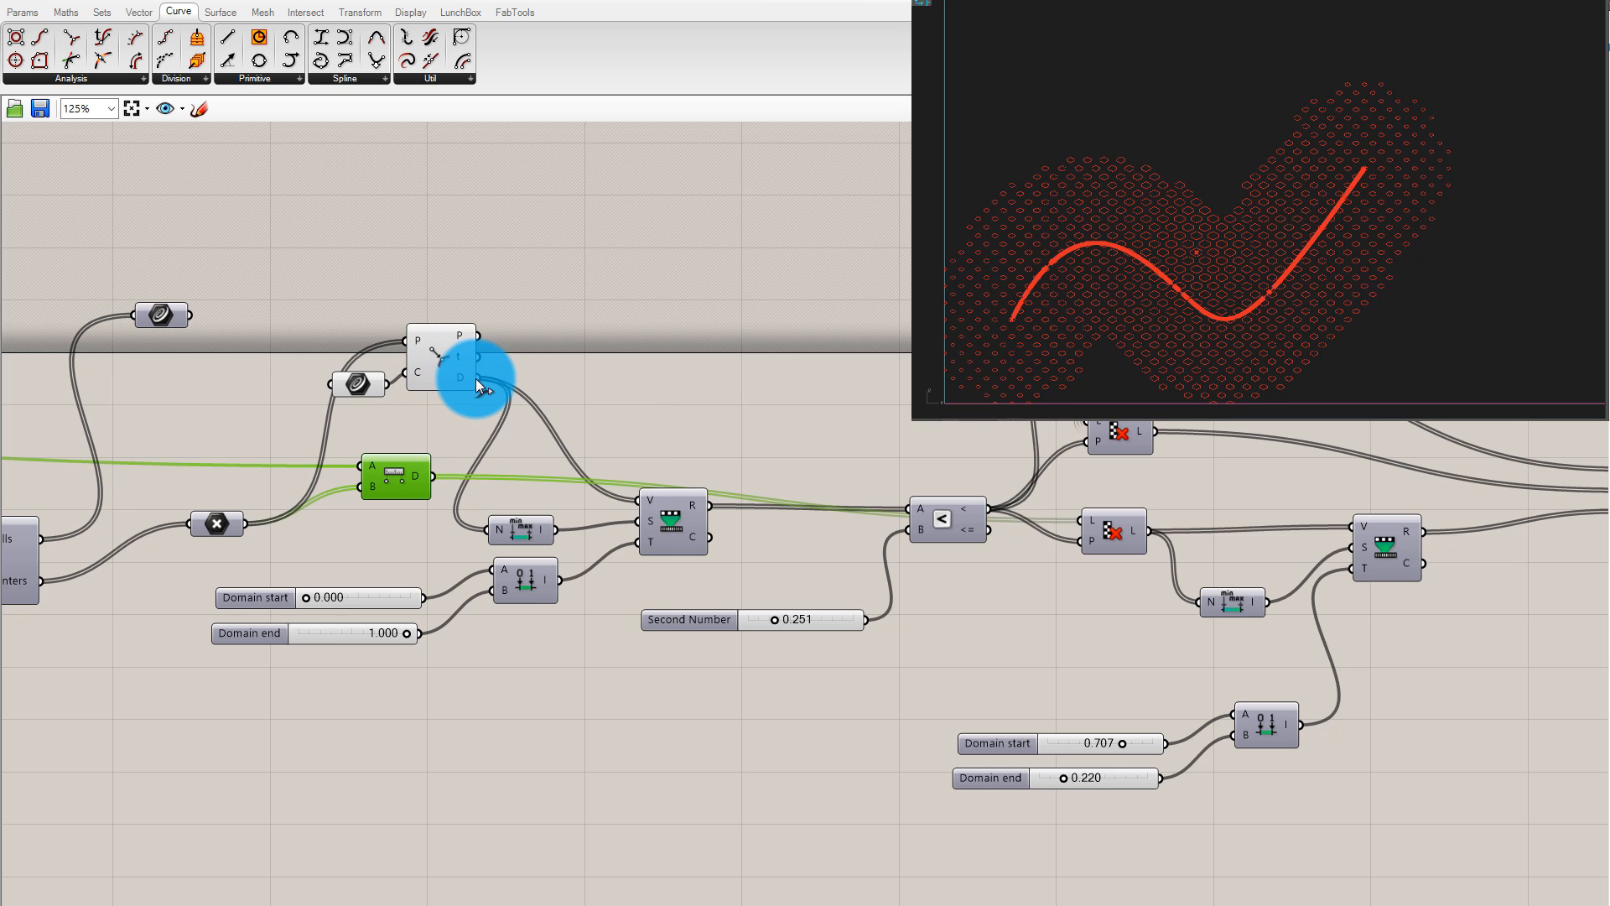
# Move the Distance component slightly down so it sits level with the cell center points parameter
pyautogui.moveTo(476, 378); pyautogui.dragTo(671, 362)
pyautogui.click(433, 353)
pyautogui.click(485, 388)
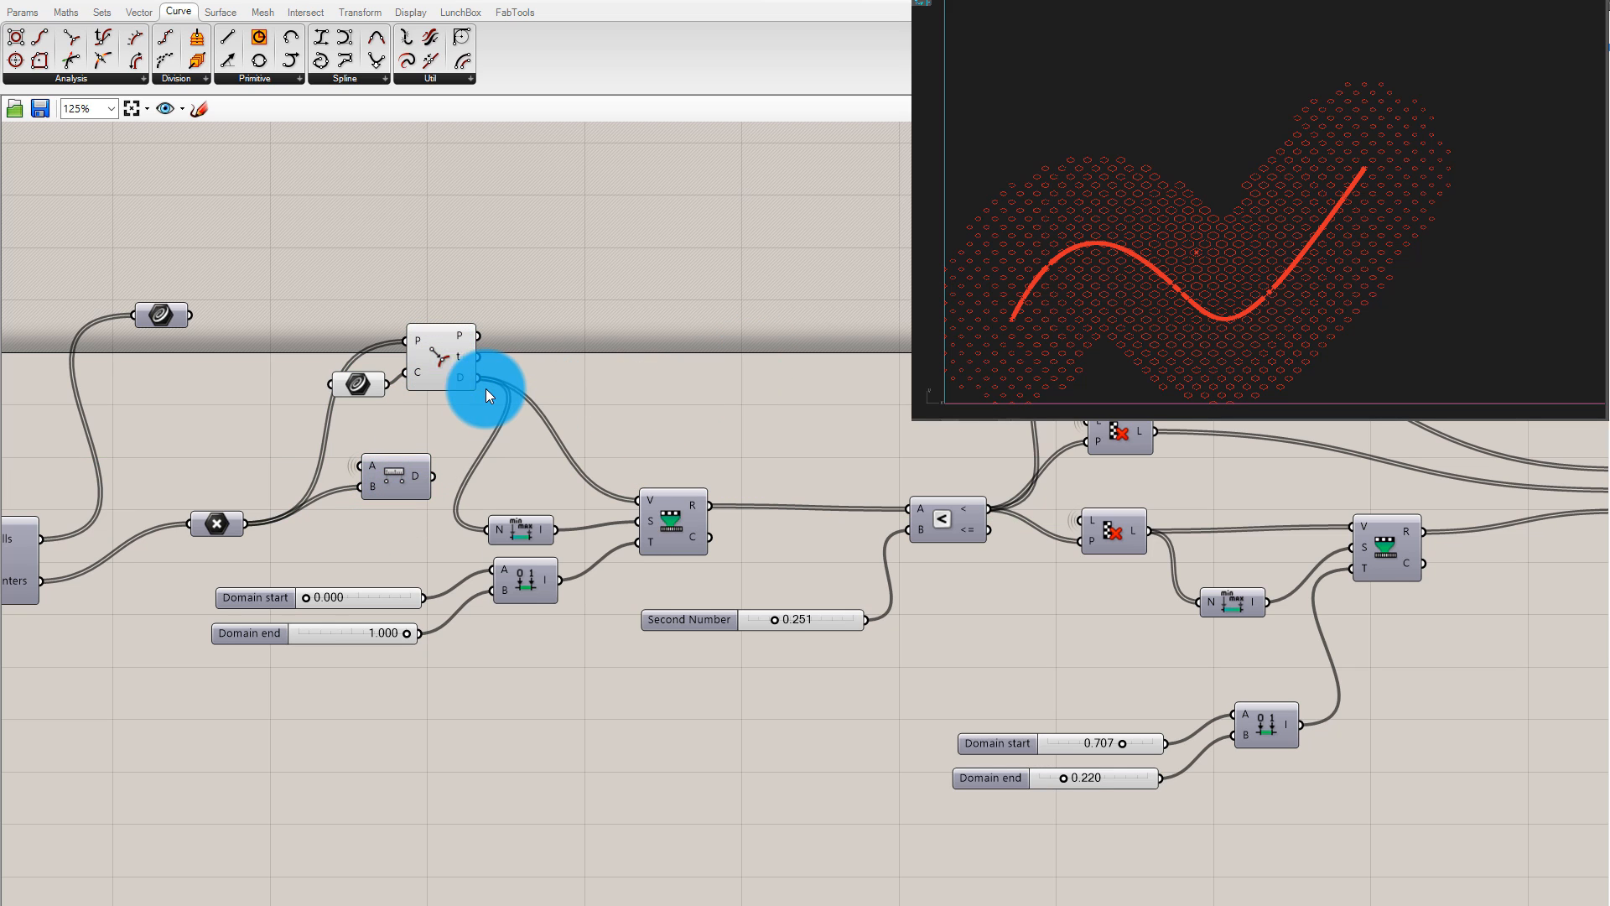
pyautogui.click(376, 489)
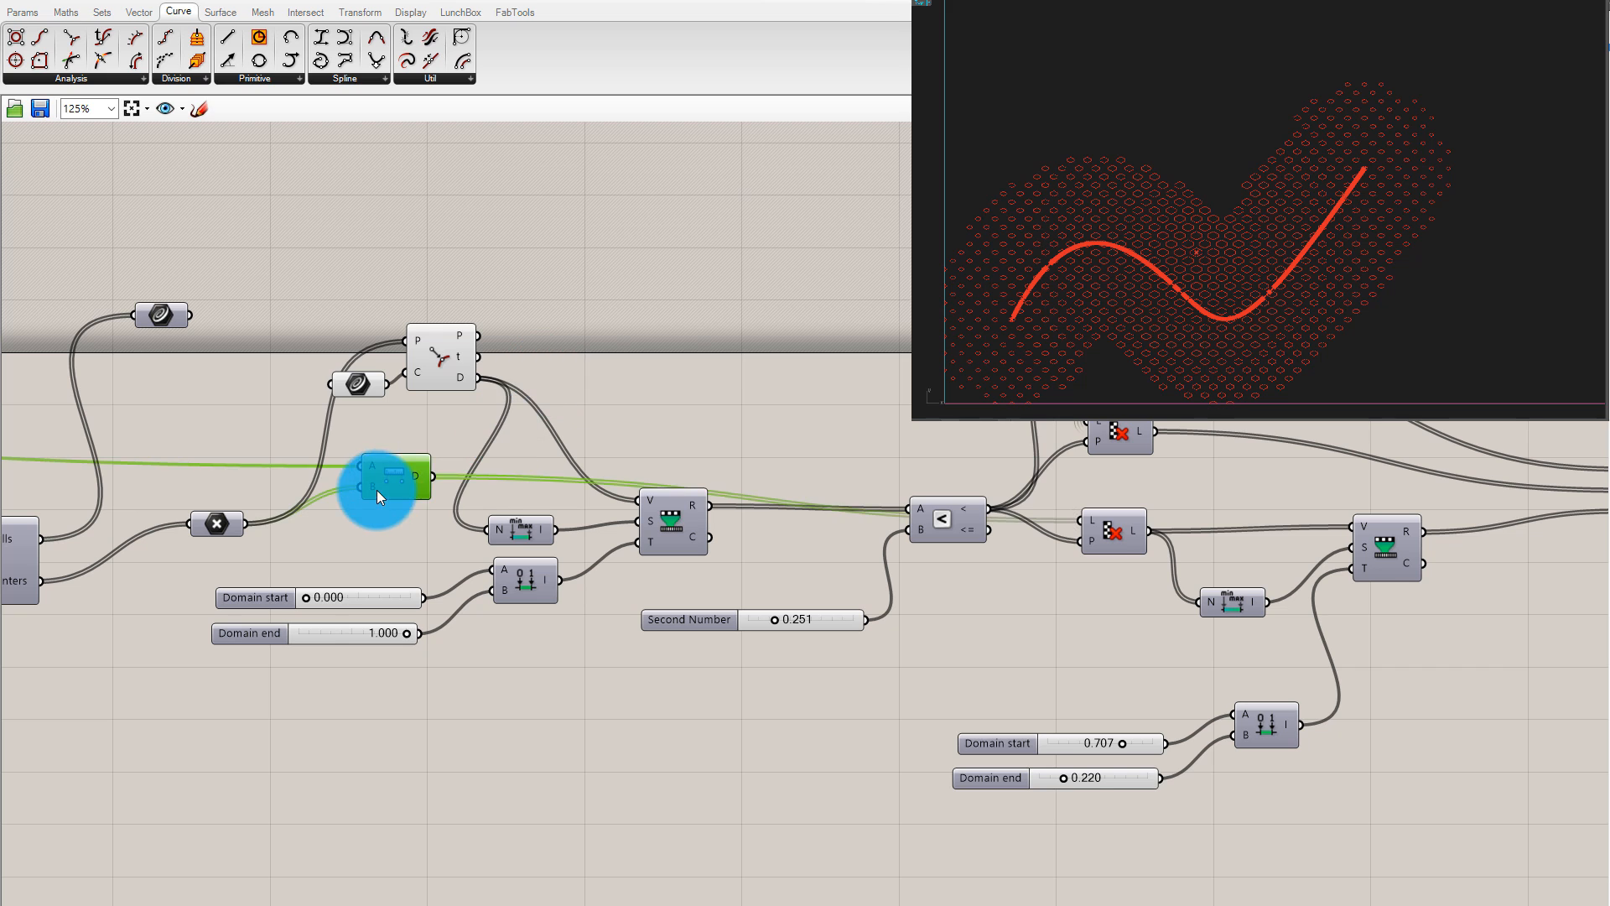
pyautogui.moveTo(476, 385); pyautogui.dragTo(1091, 505)
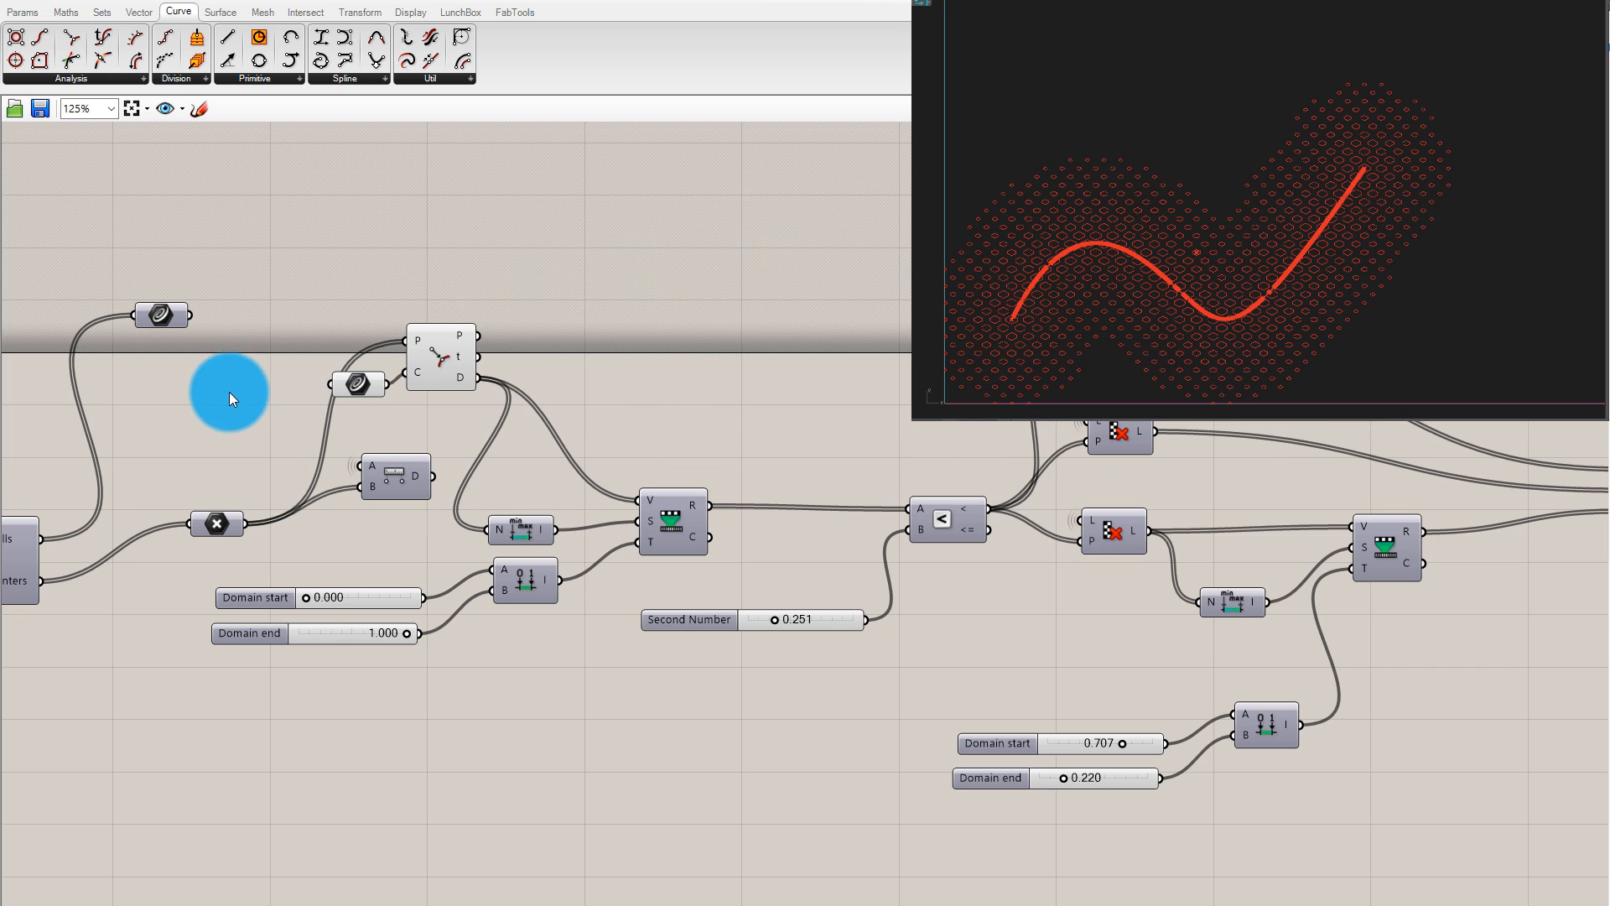
pyautogui.moveTo(389, 469); pyautogui.dragTo(375, 505)
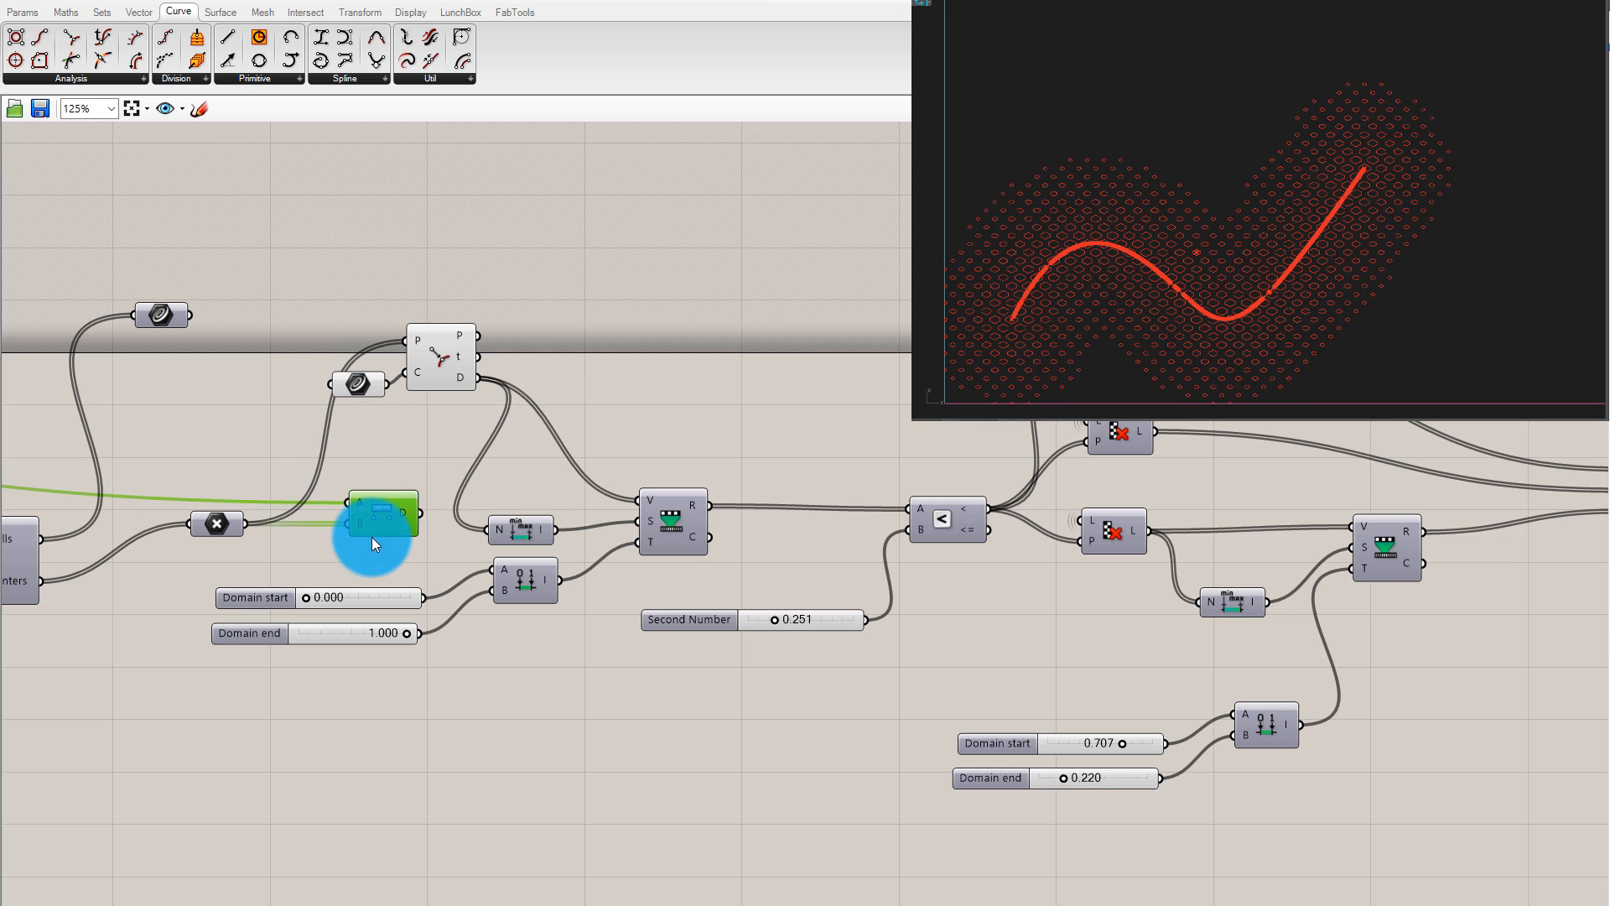
pyautogui.moveTo(168, 486); pyautogui.dragTo(361, 437)
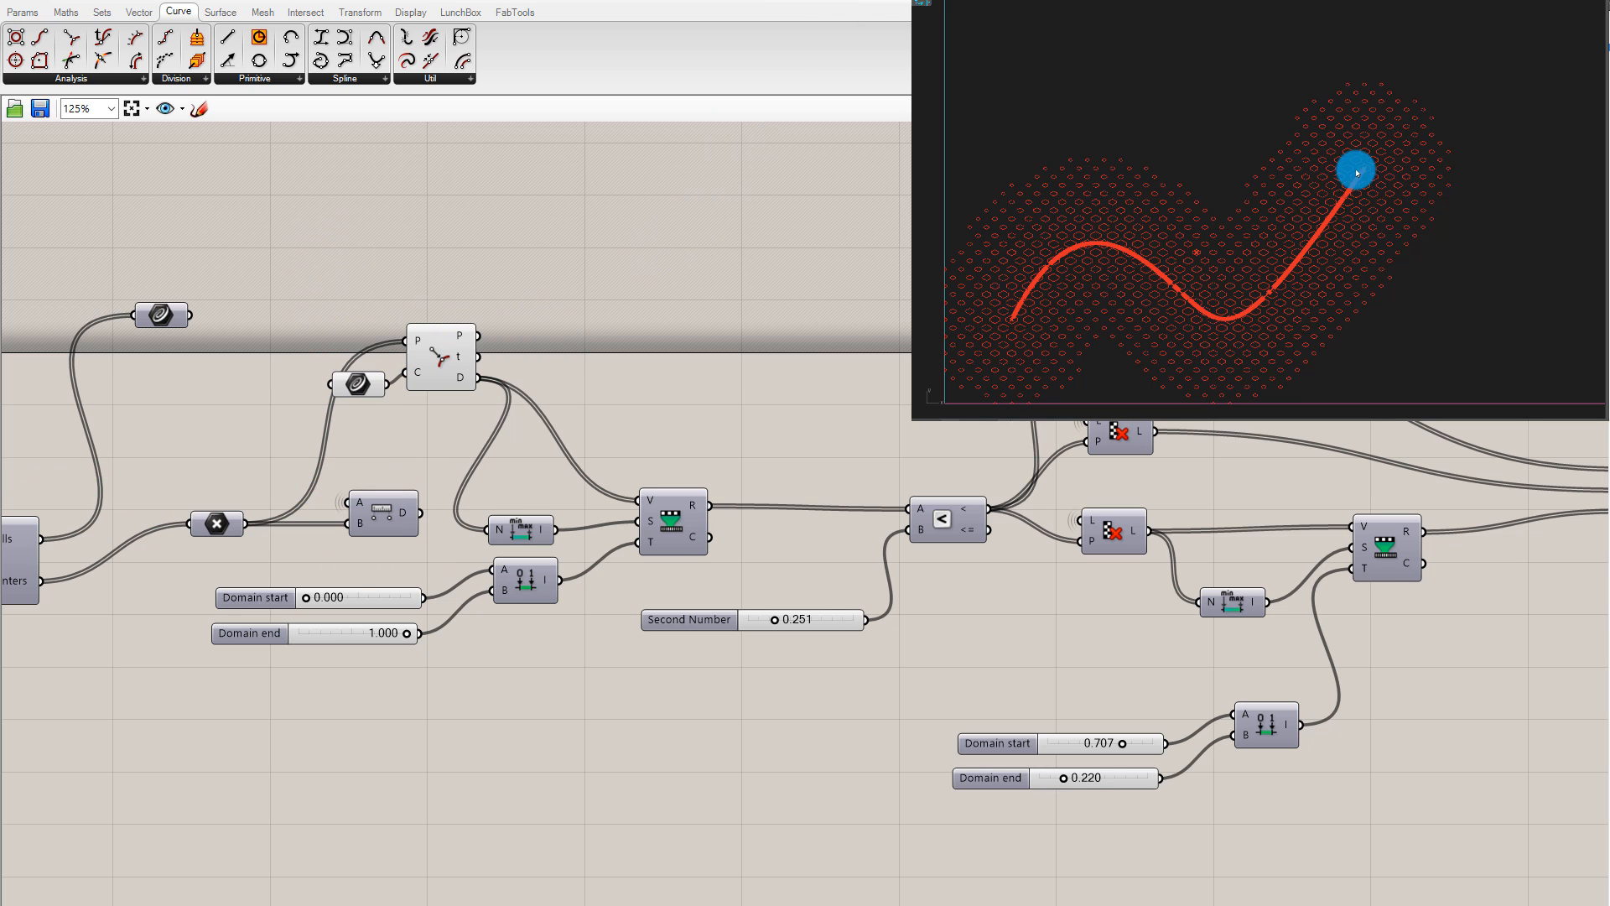
pyautogui.moveTo(2, 243); pyautogui.dragTo(11, 557)
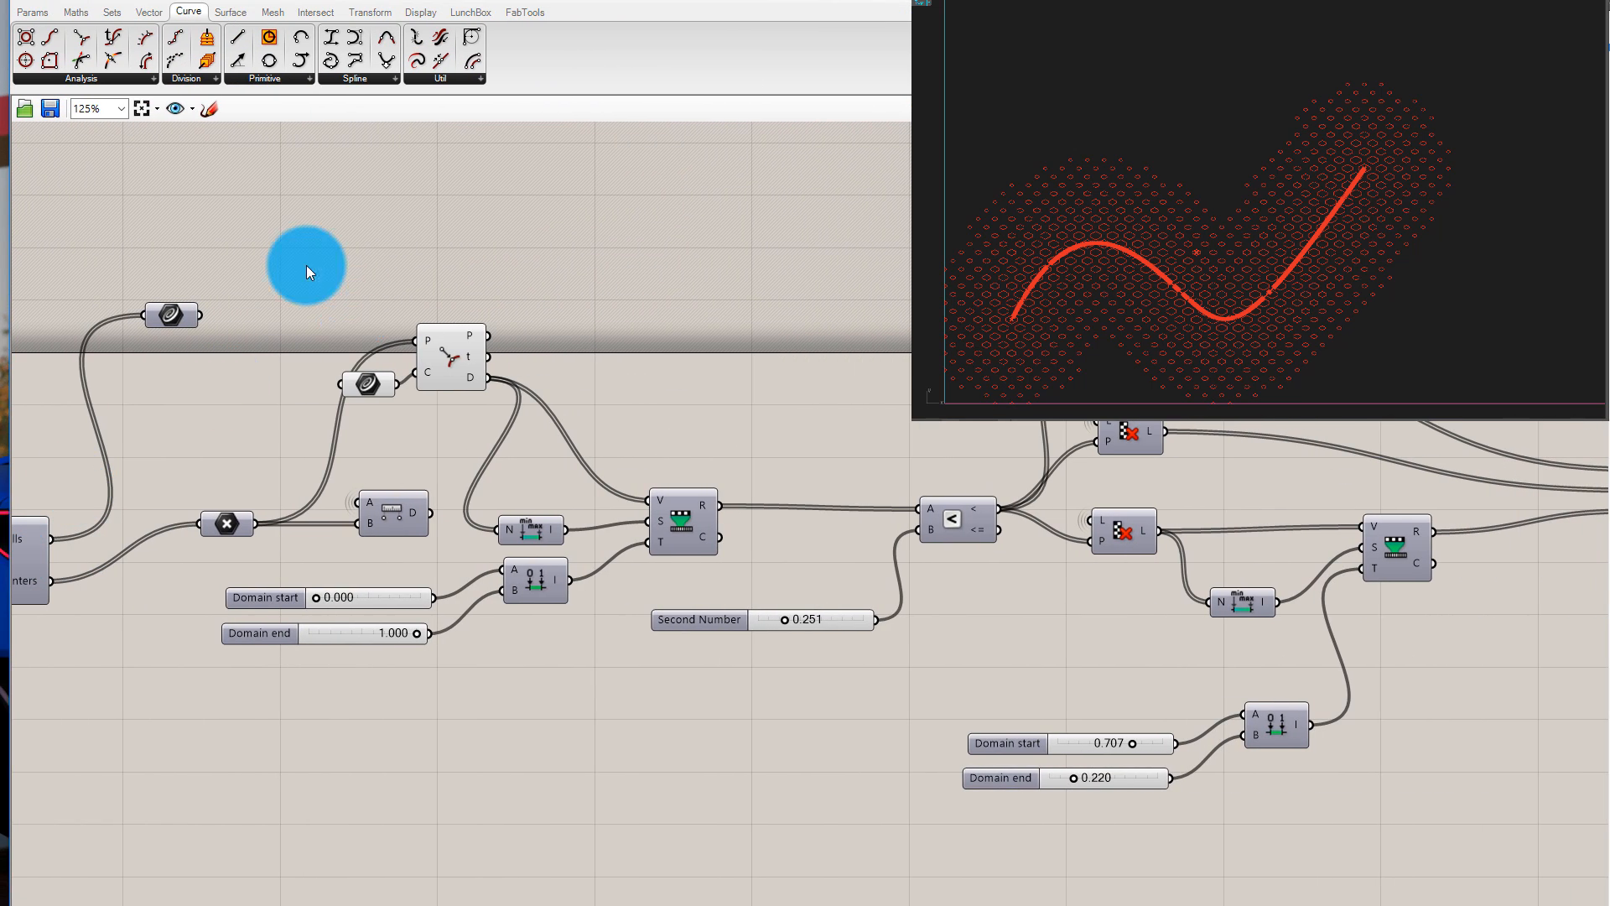
# Turn off the preview of the wavy Curve parameter, Curve Closest Point, Distance, and the first Bounds, Construct Domain and Remap Numbers components
pyautogui.moveTo(280, 266); pyautogui.dragTo(716, 638)
pyautogui.middleClick(721, 541)
pyautogui.click(769, 471)
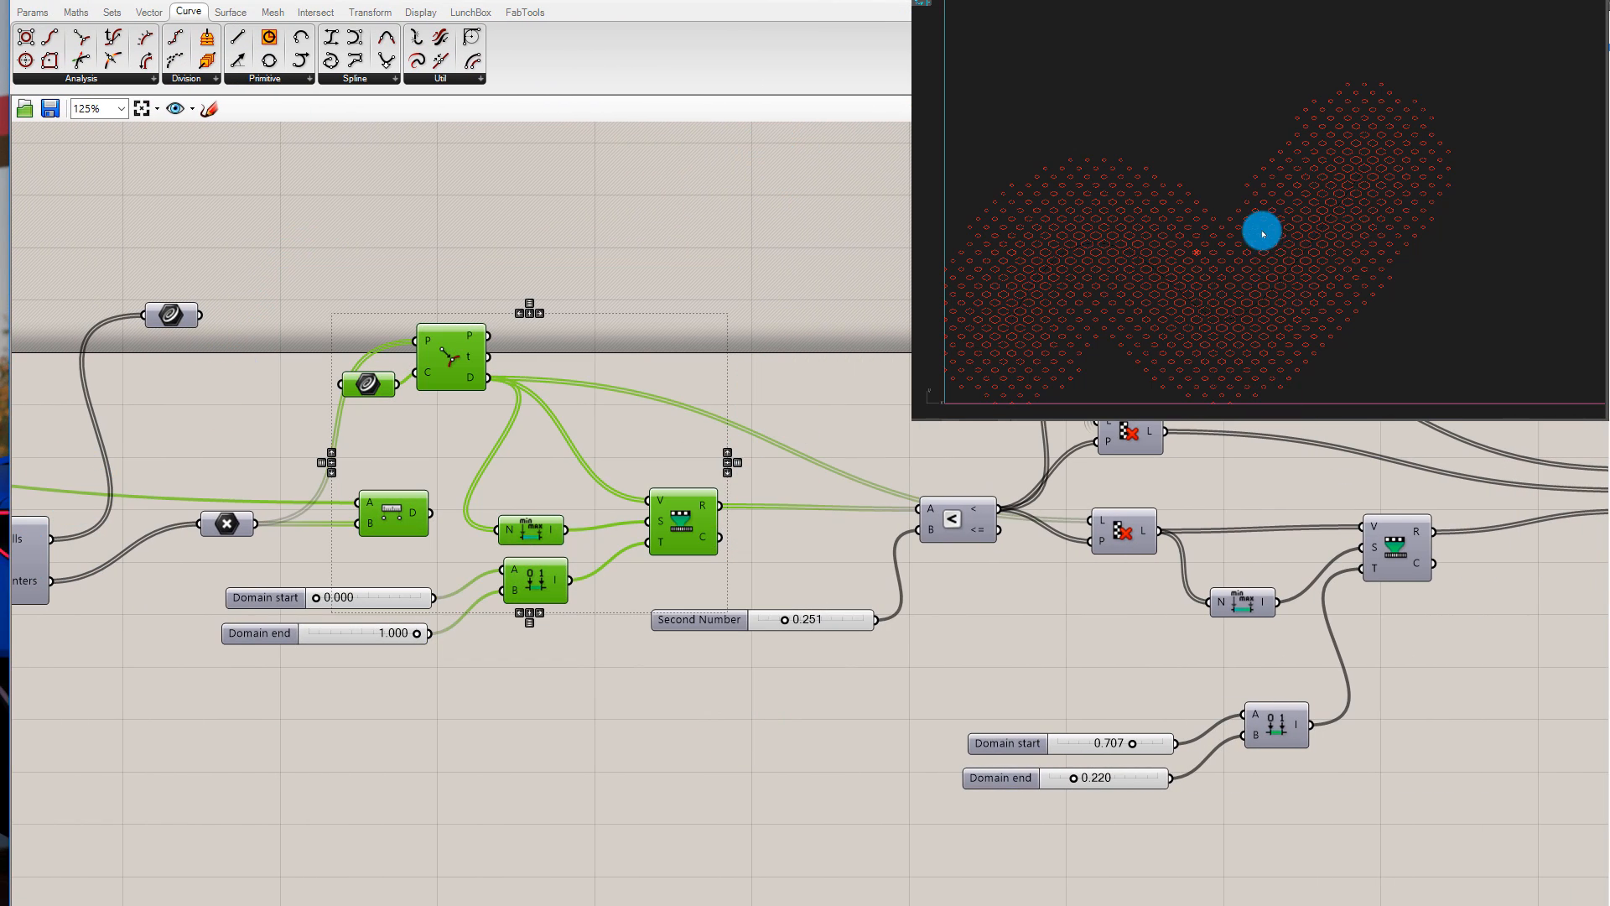
pyautogui.scroll(-4, 1262, 234)
pyautogui.click(788, 258)
# Set the scaling remap's target domain sliders to a Domain end of 0.041 and a Domain start of 0.587
pyautogui.scroll(-1, 465, 349)
pyautogui.scroll(2, 1273, 236)
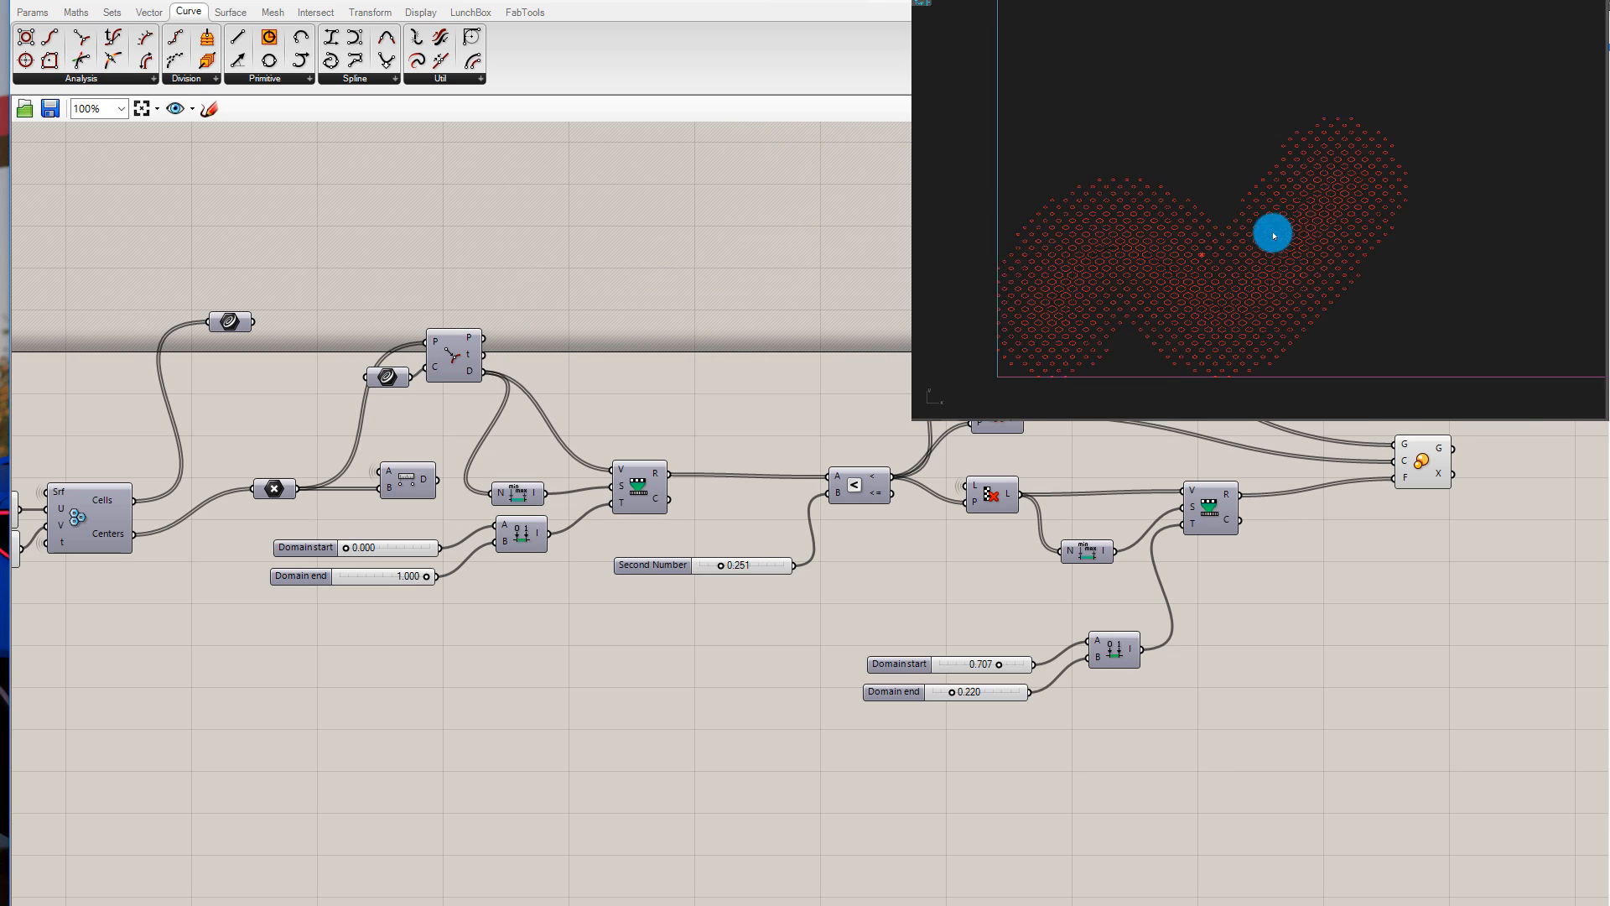
pyautogui.scroll(2, 1272, 236)
pyautogui.scroll(1, 960, 663)
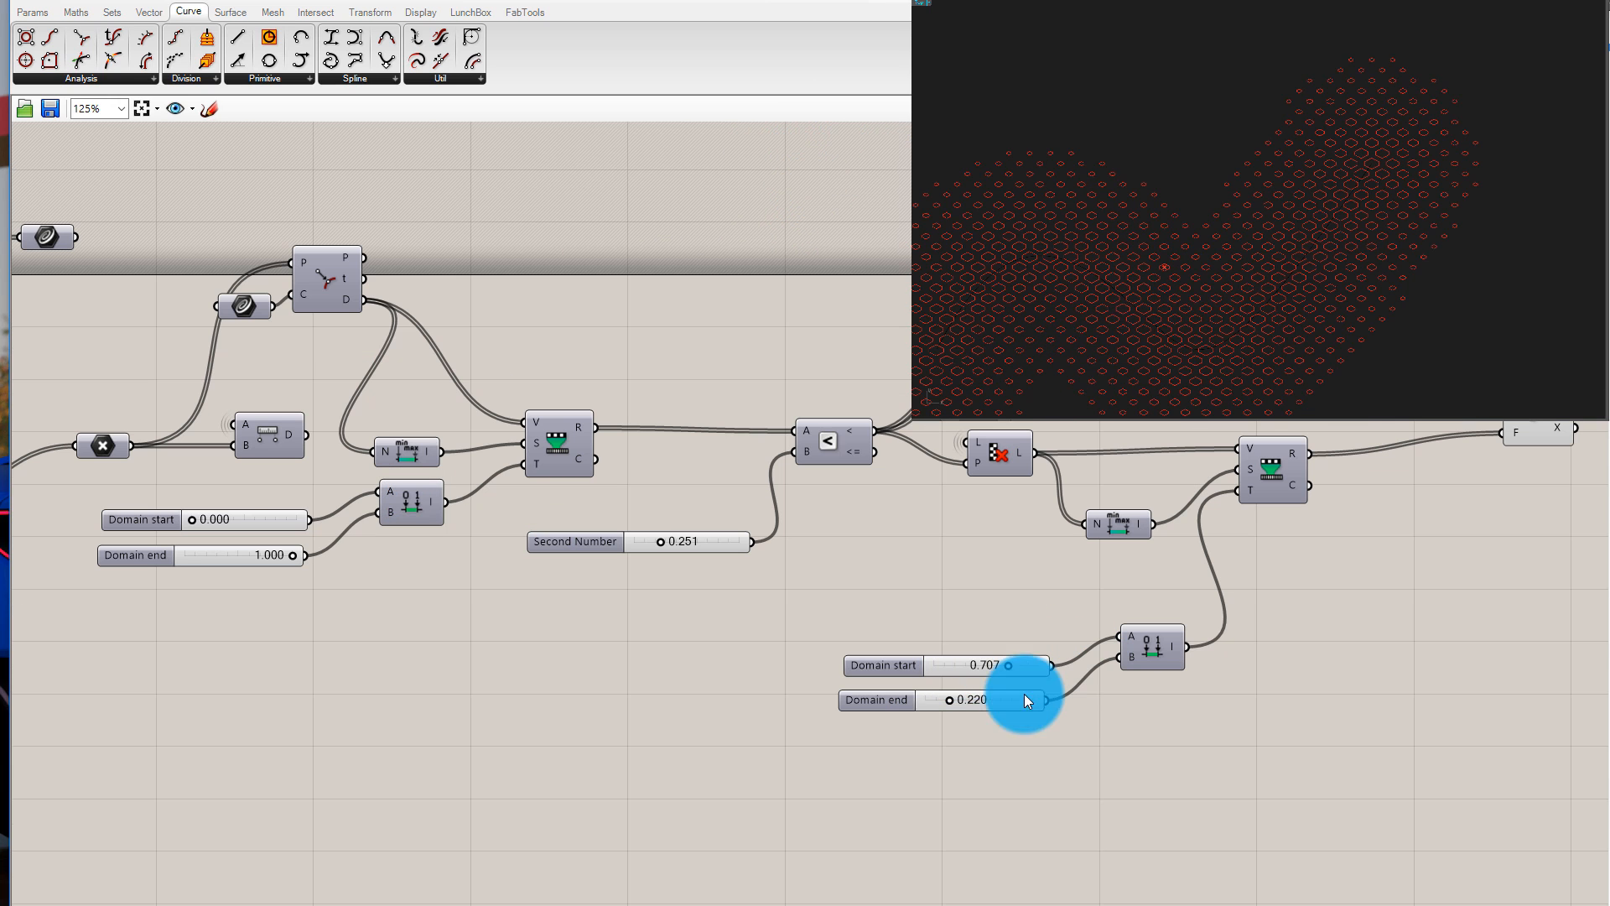
pyautogui.moveTo(949, 701)
pyautogui.mouseDown()
pyautogui.moveTo(915, 701)
pyautogui.moveTo(1075, 701)
pyautogui.moveTo(976, 702)
pyautogui.moveTo(1048, 665)
pyautogui.moveTo(924, 671)
pyautogui.moveTo(987, 672)
pyautogui.moveTo(974, 697)
pyautogui.moveTo(920, 708)
pyautogui.mouseUp()
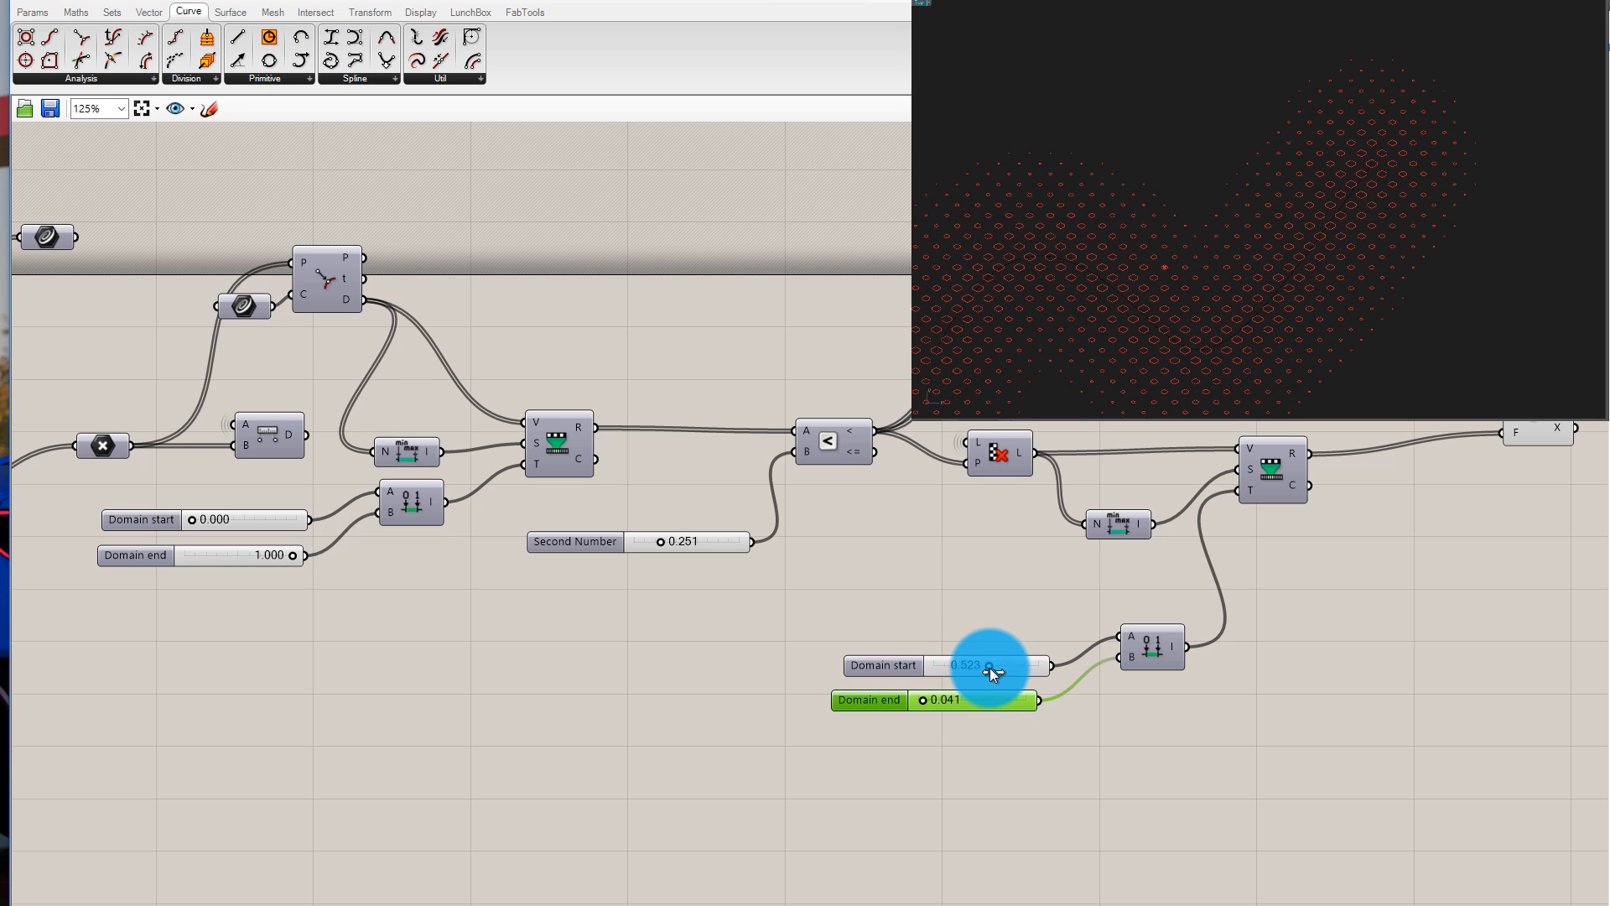
pyautogui.moveTo(989, 667)
pyautogui.mouseDown()
pyautogui.moveTo(1028, 670)
pyautogui.moveTo(996, 672)
pyautogui.mouseUp()
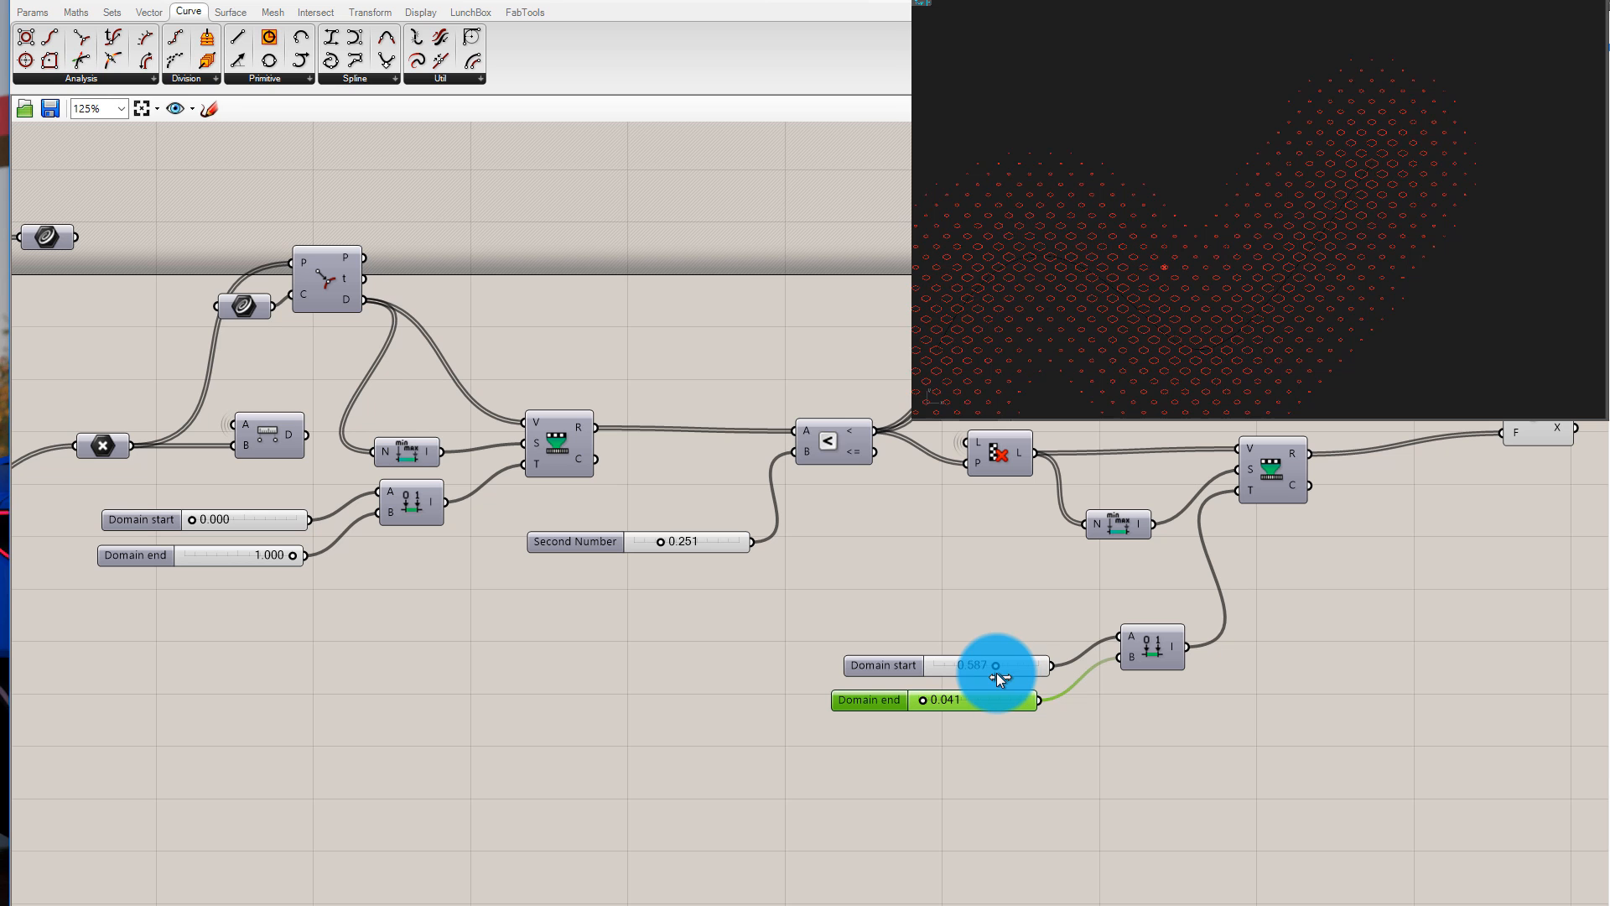
# Examine the hexagon pattern around the attractor curve and the layout of the complete definition
pyautogui.moveTo(1435, 126); pyautogui.dragTo(1342, 128, button='right')
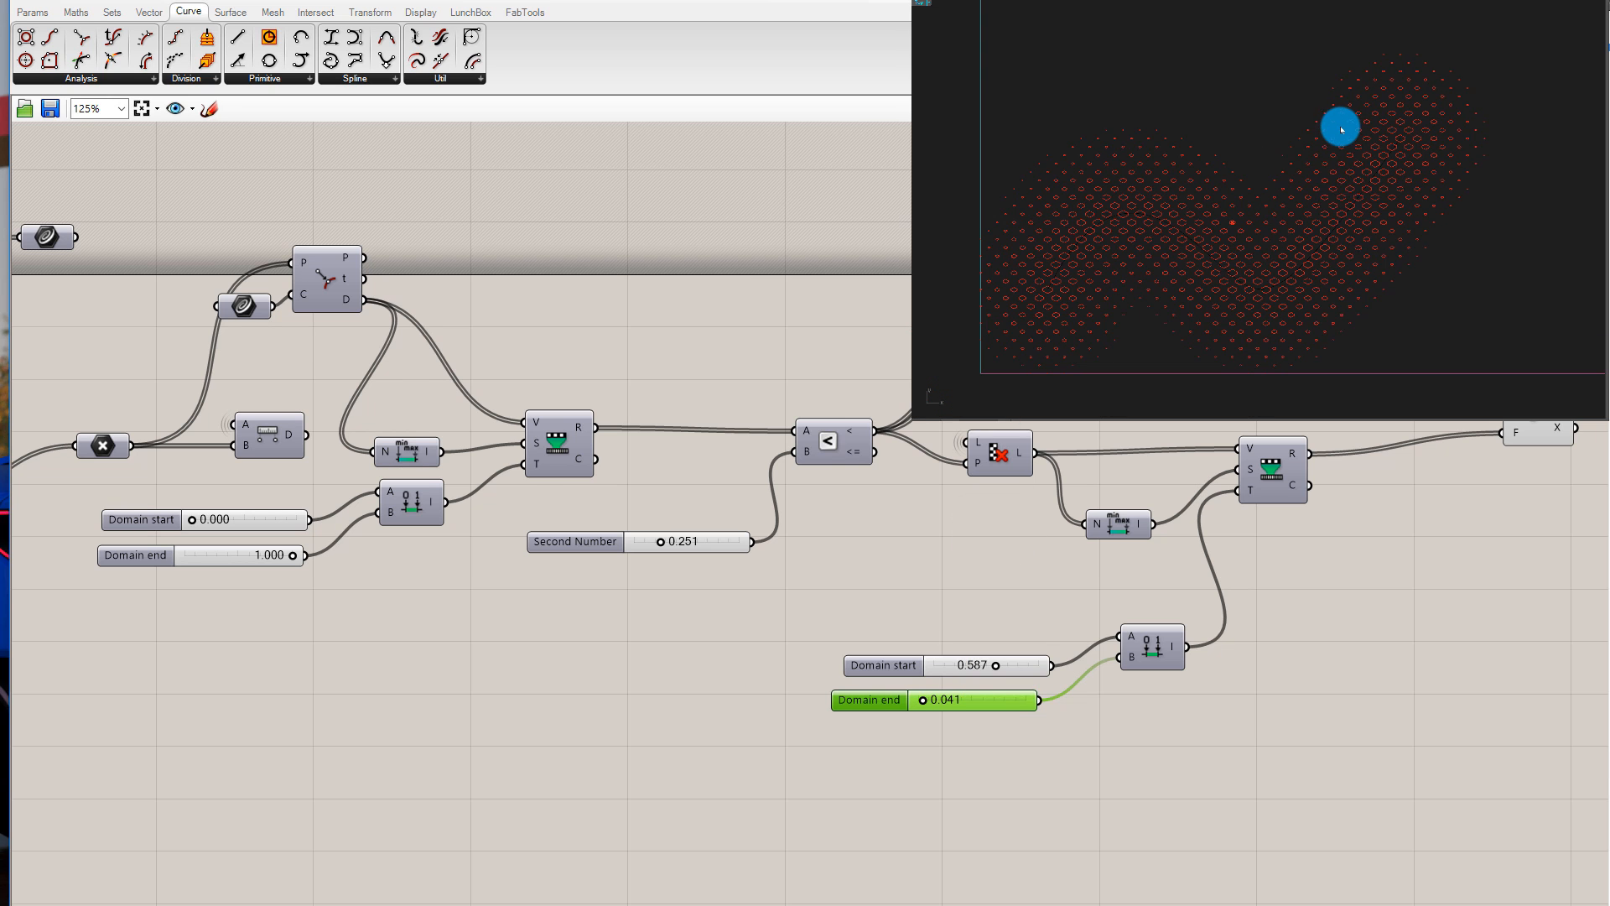
pyautogui.scroll(-2, 779, 449)
pyautogui.scroll(1, 532, 294)
pyautogui.scroll(-3, 879, 301)
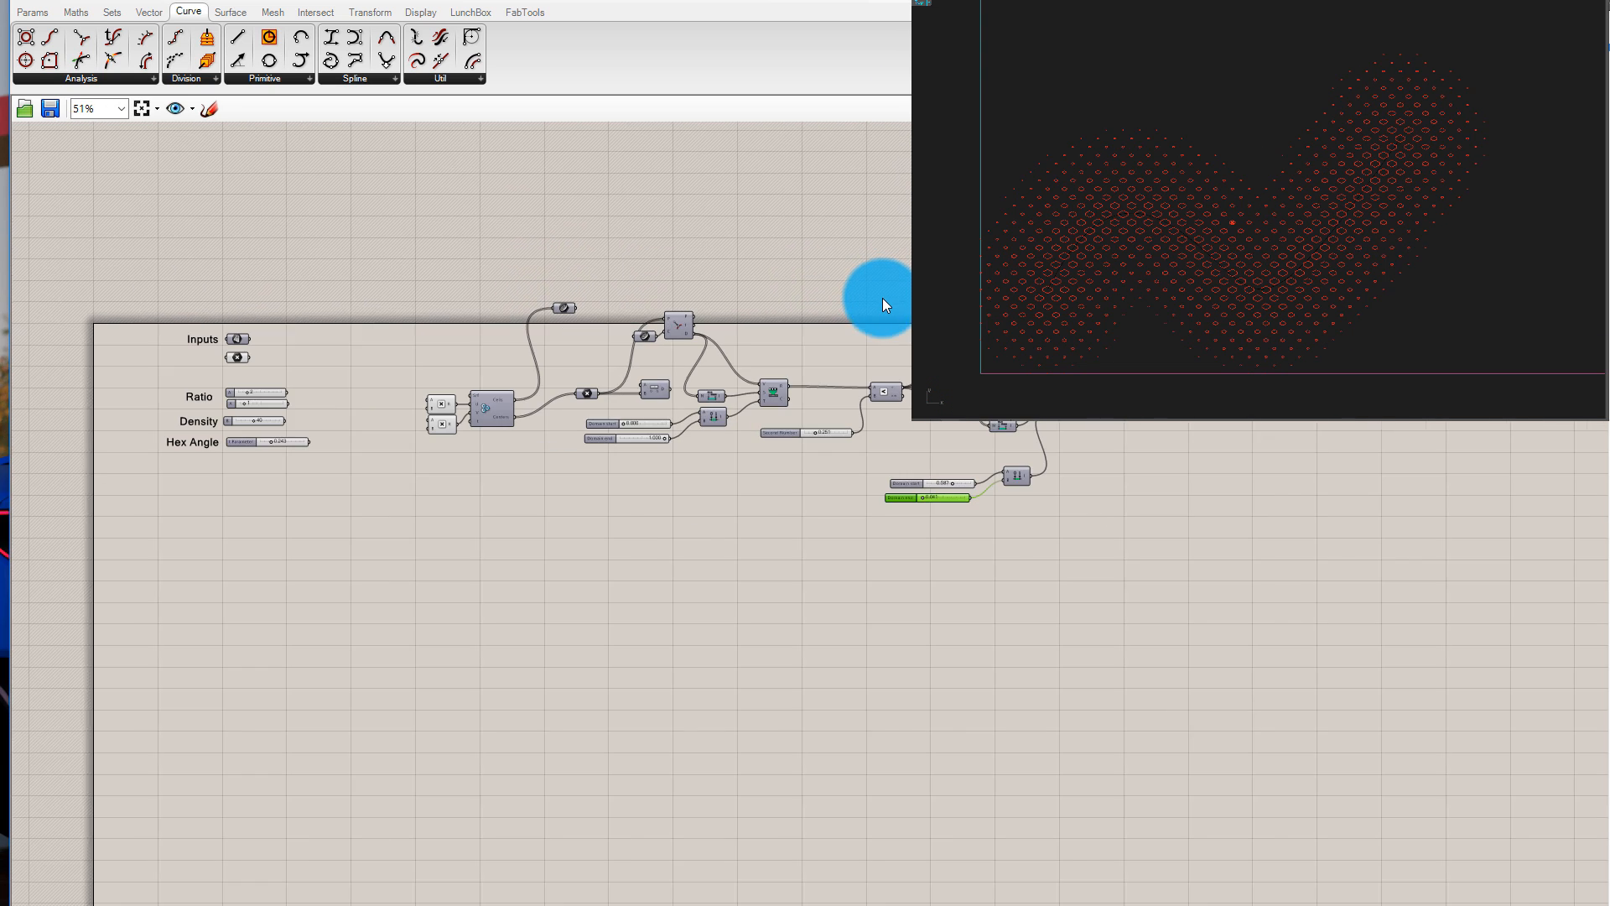
pyautogui.scroll(1, 691, 280)
pyautogui.scroll(-1, 654, 302)
pyautogui.scroll(1, 616, 326)
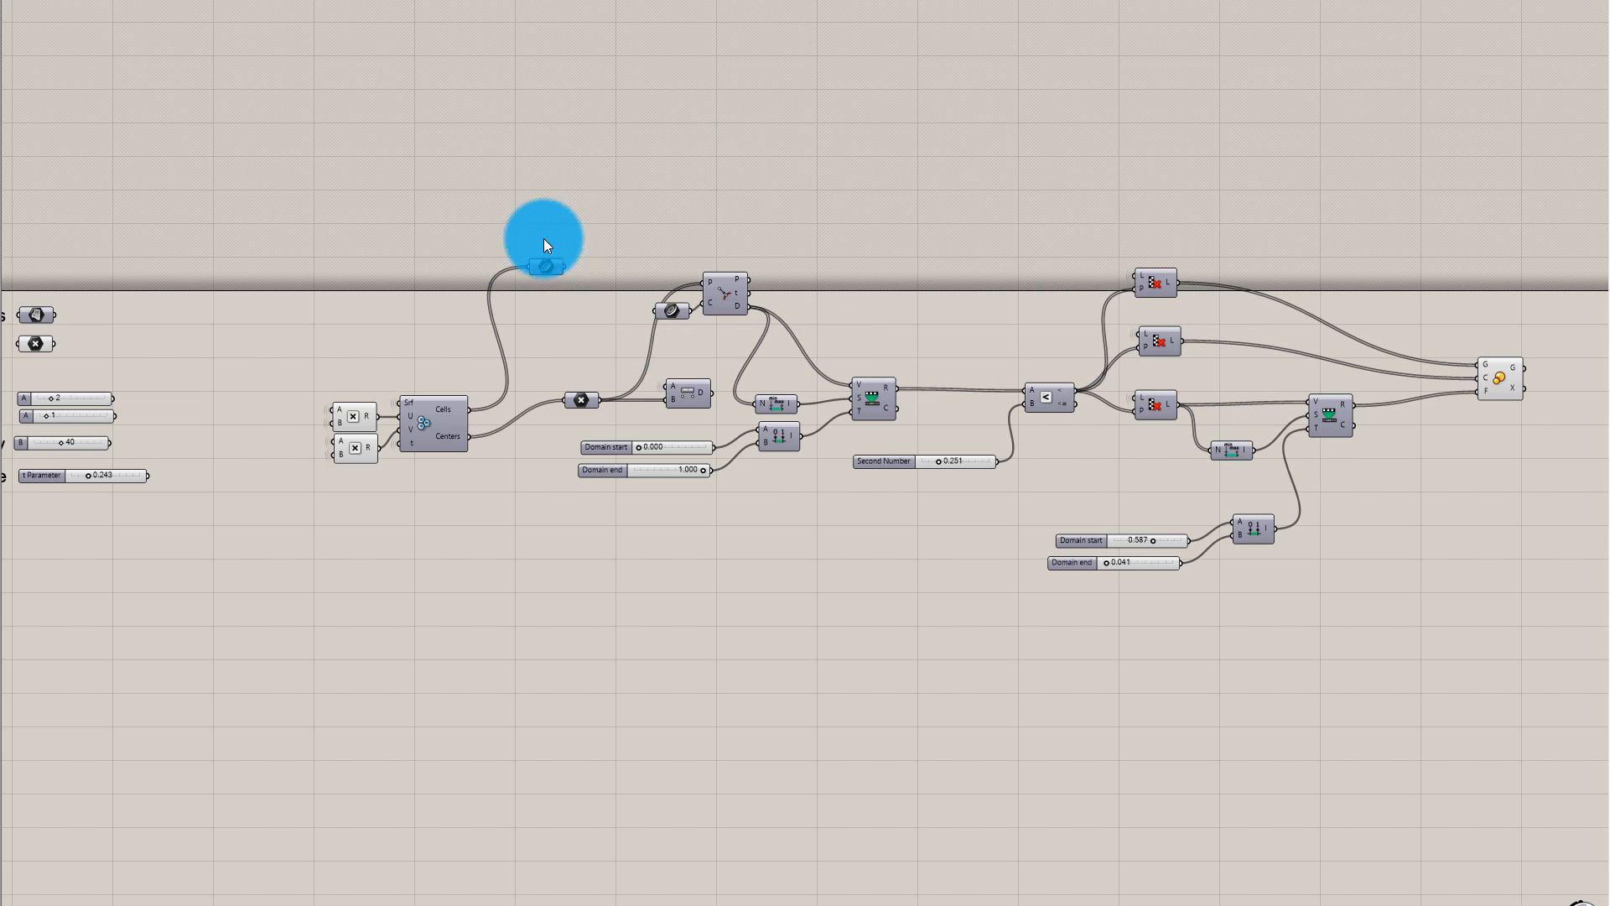
pyautogui.moveTo(738, 404); pyautogui.dragTo(842, 399, button='right')
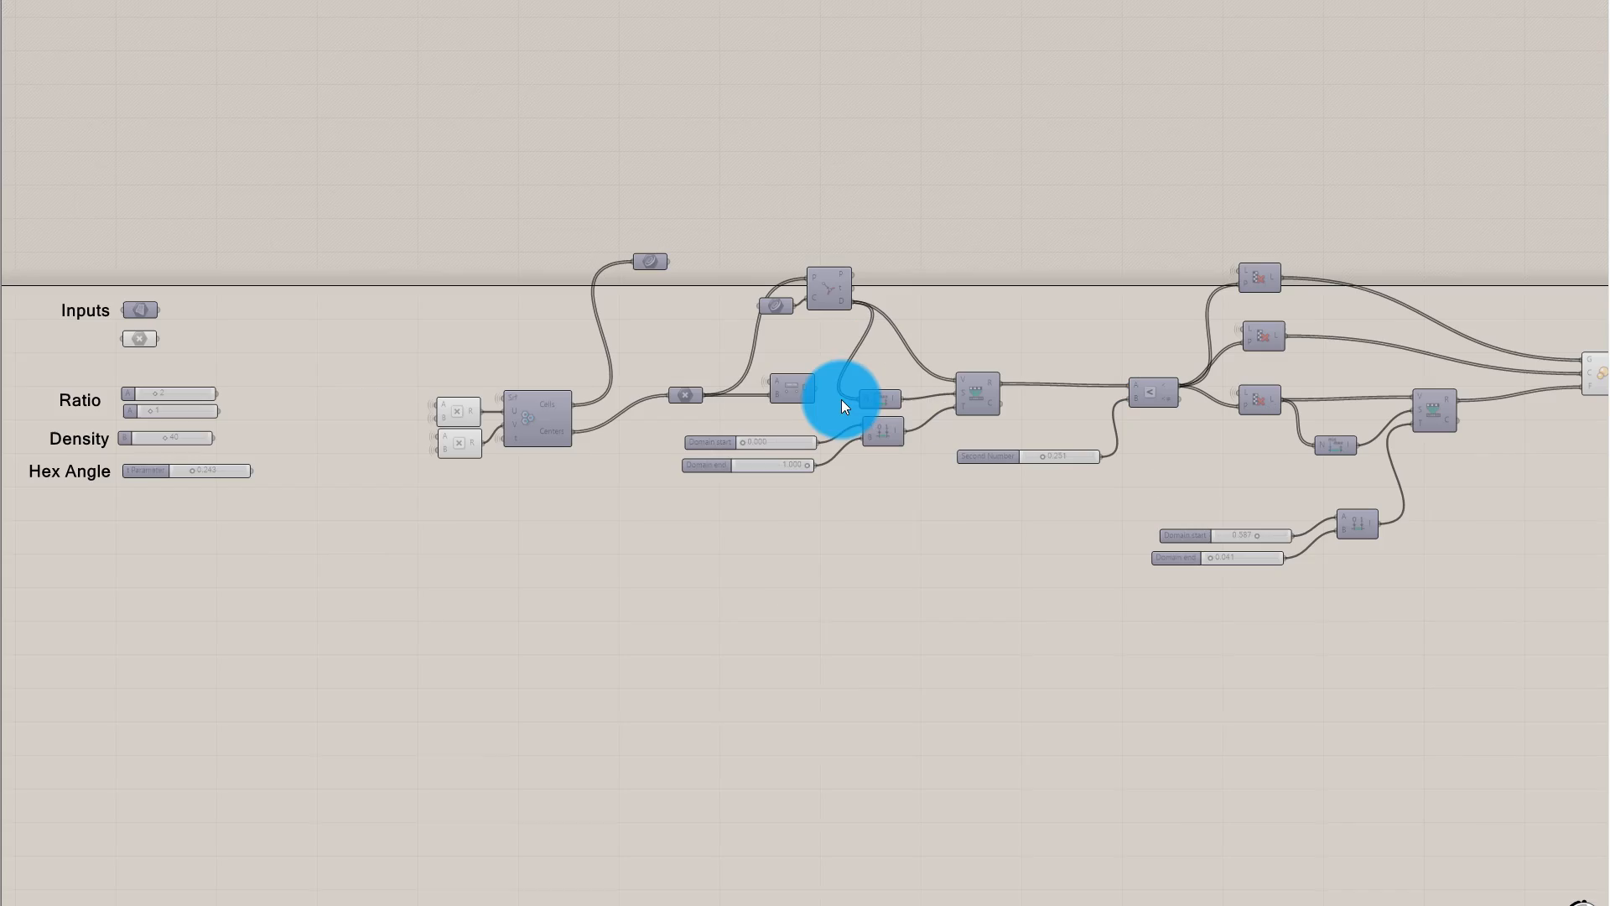
pyautogui.scroll(-2, 726, 380)
pyautogui.scroll(2, 793, 370)
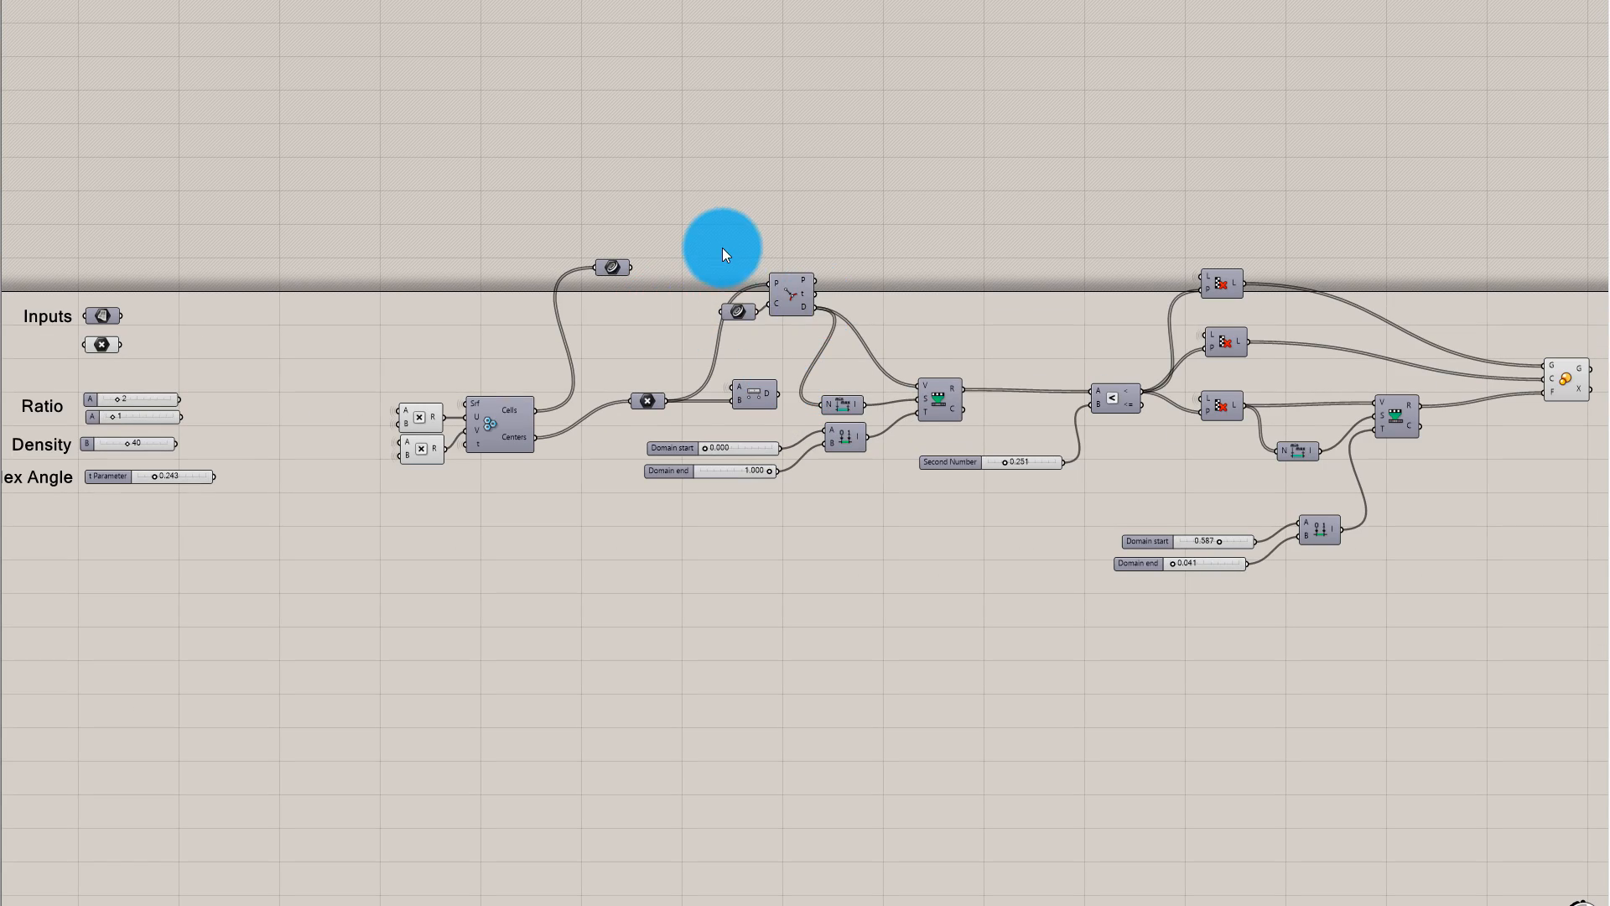
pyautogui.scroll(-2, 737, 266)
pyautogui.scroll(3, 741, 269)
pyautogui.scroll(-2, 661, 259)
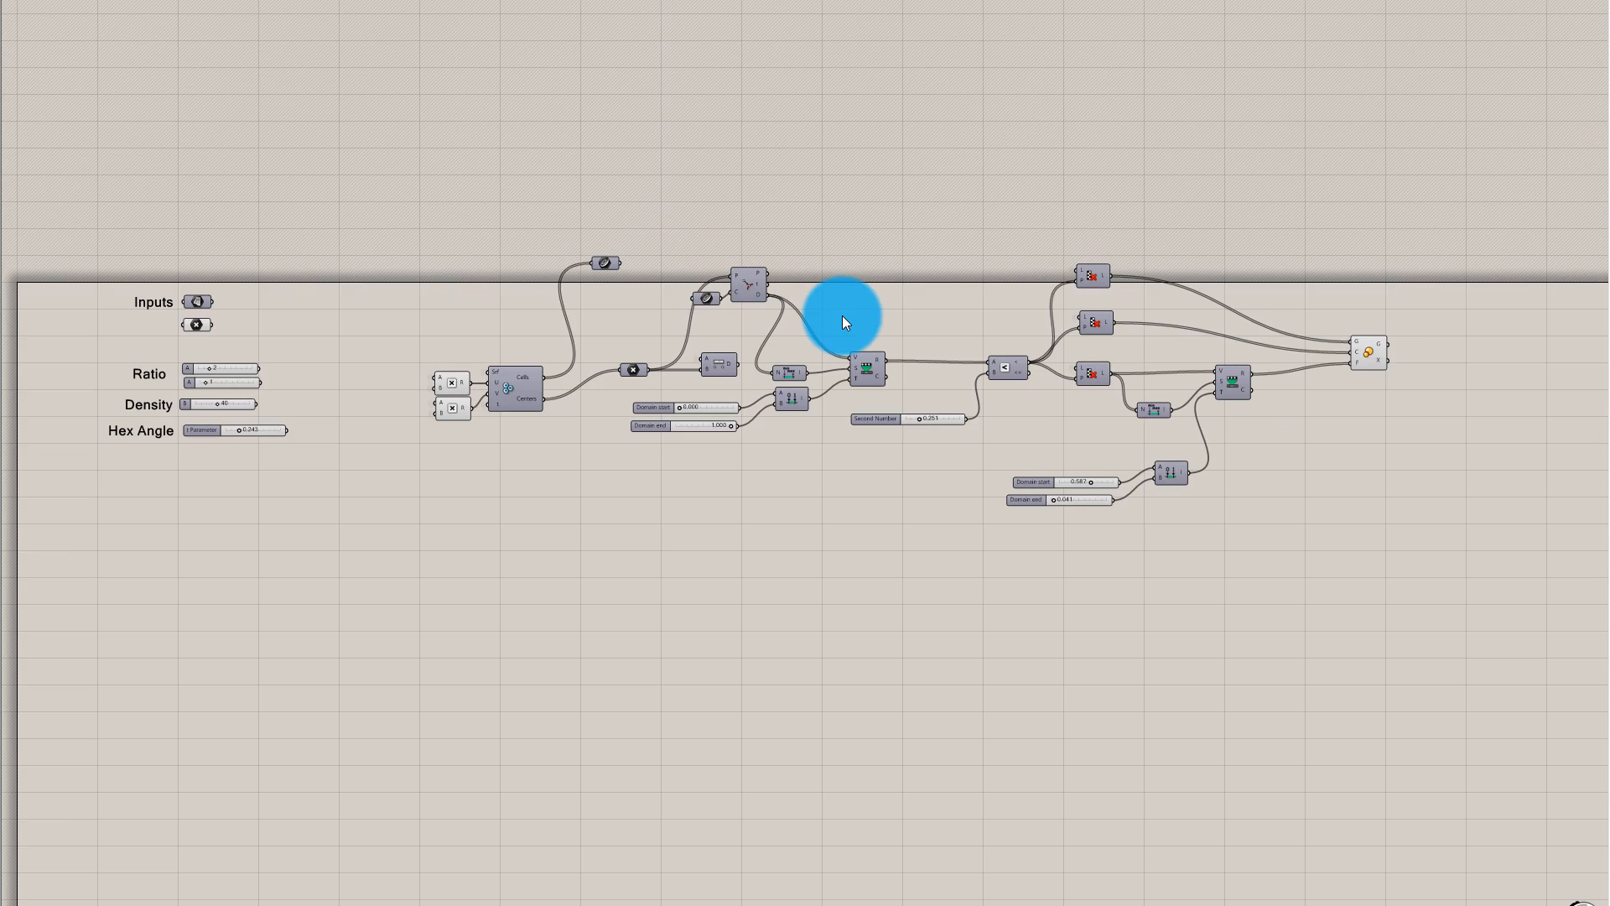
pyautogui.scroll(2, 882, 347)
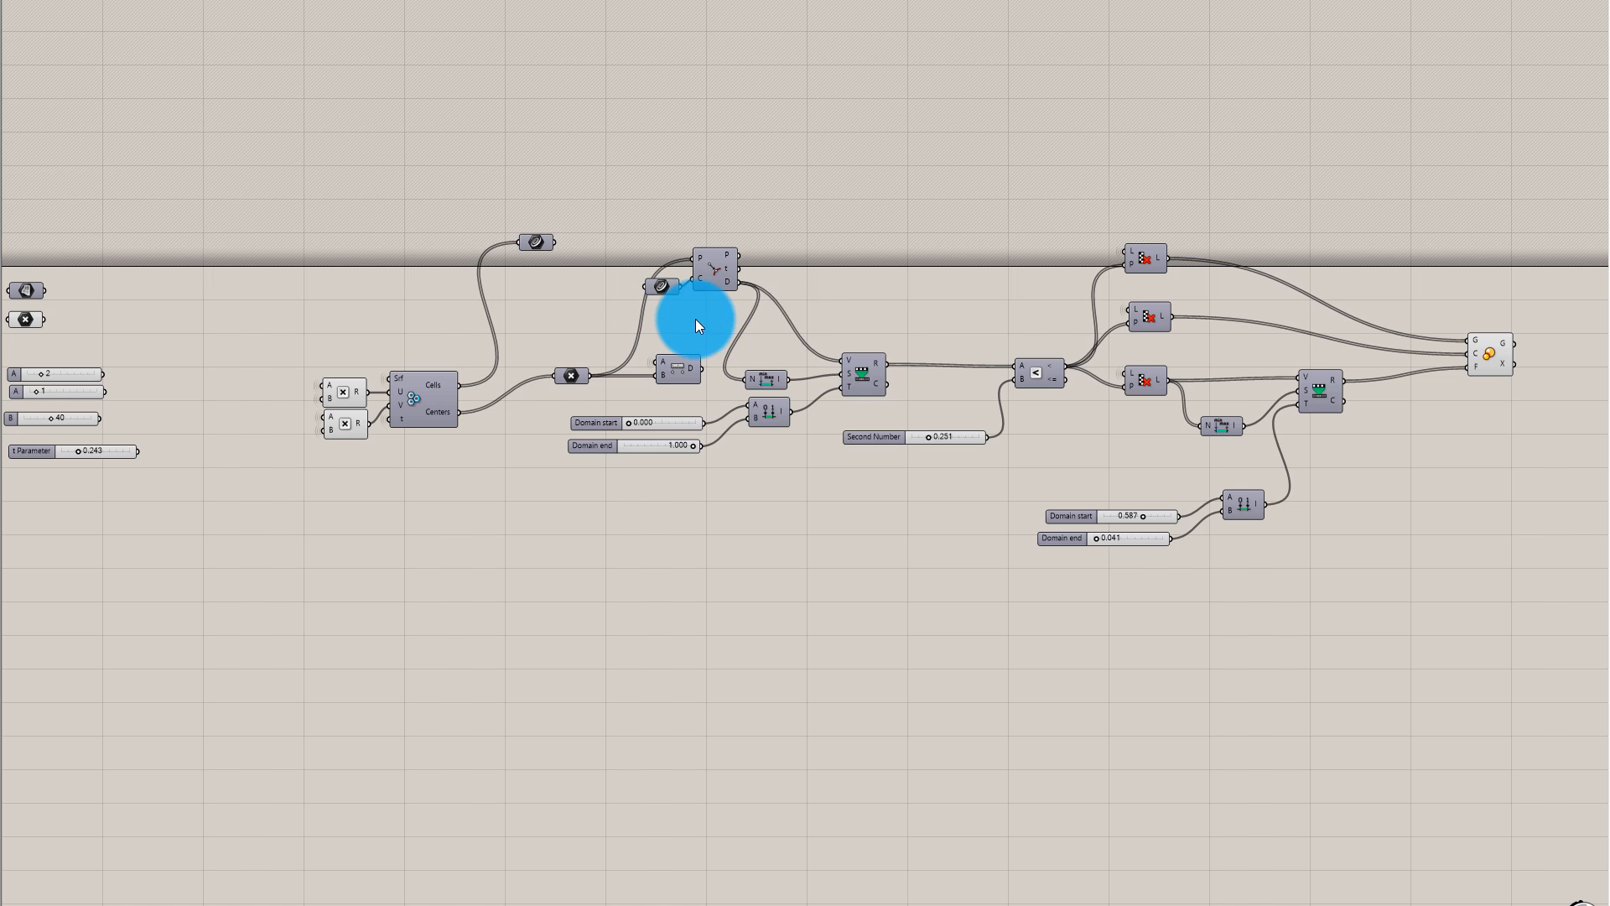
# Rearrange the three Cull Pattern components into an evenly spaced column beside the Smaller Than component
pyautogui.scroll(4, 1226, 304)
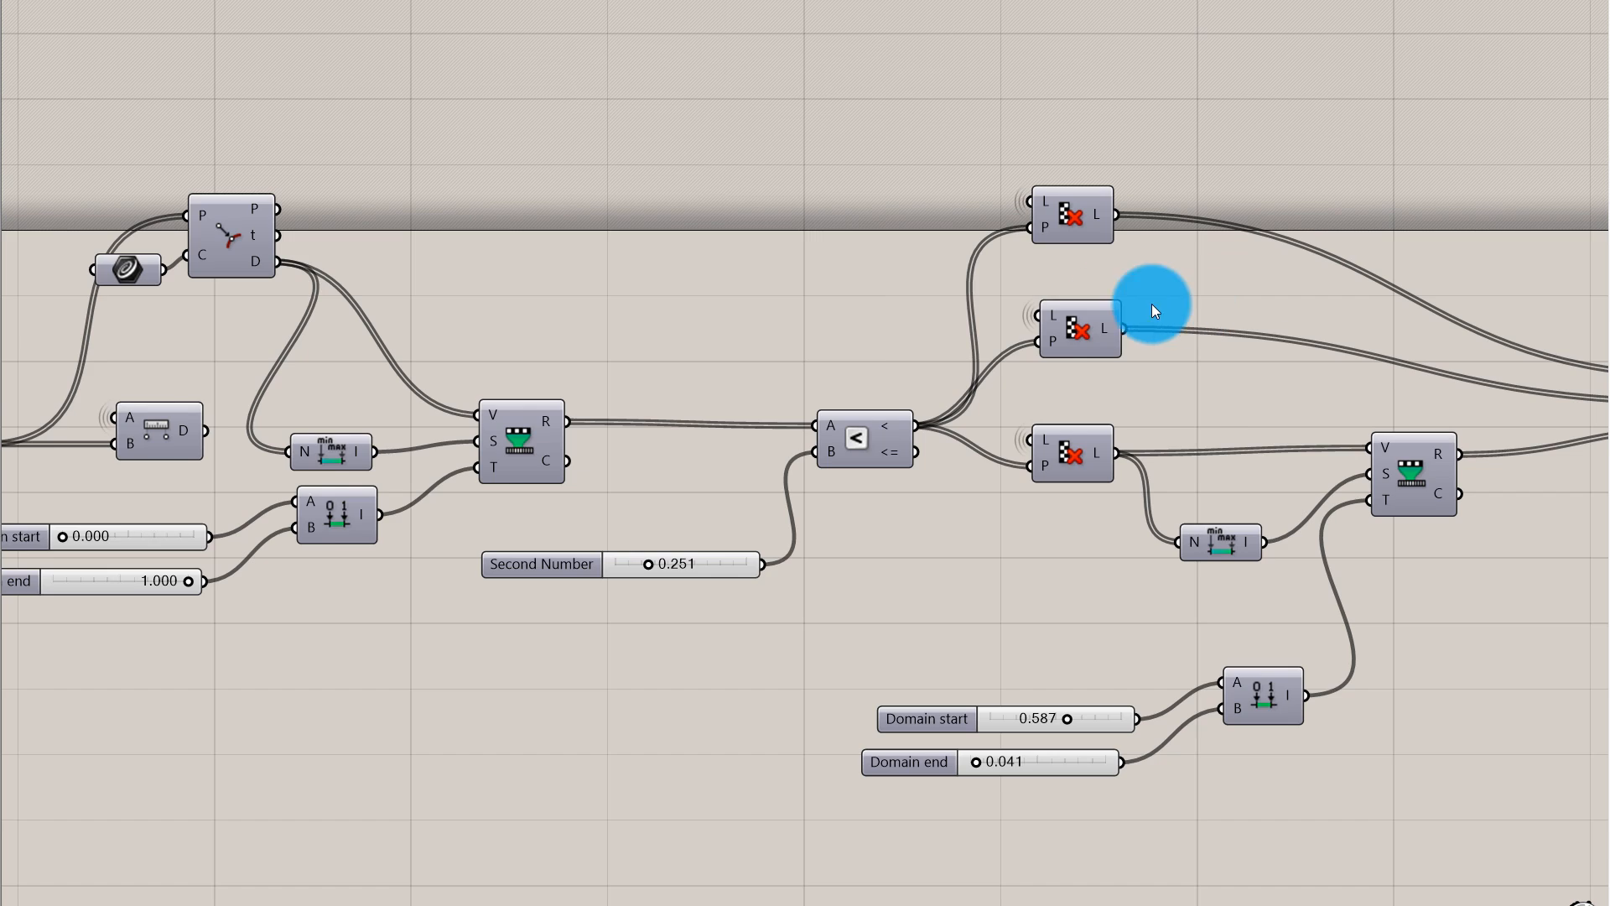
pyautogui.scroll(-4, 874, 303)
pyautogui.scroll(3, 1015, 374)
pyautogui.moveTo(944, 389); pyautogui.dragTo(962, 417)
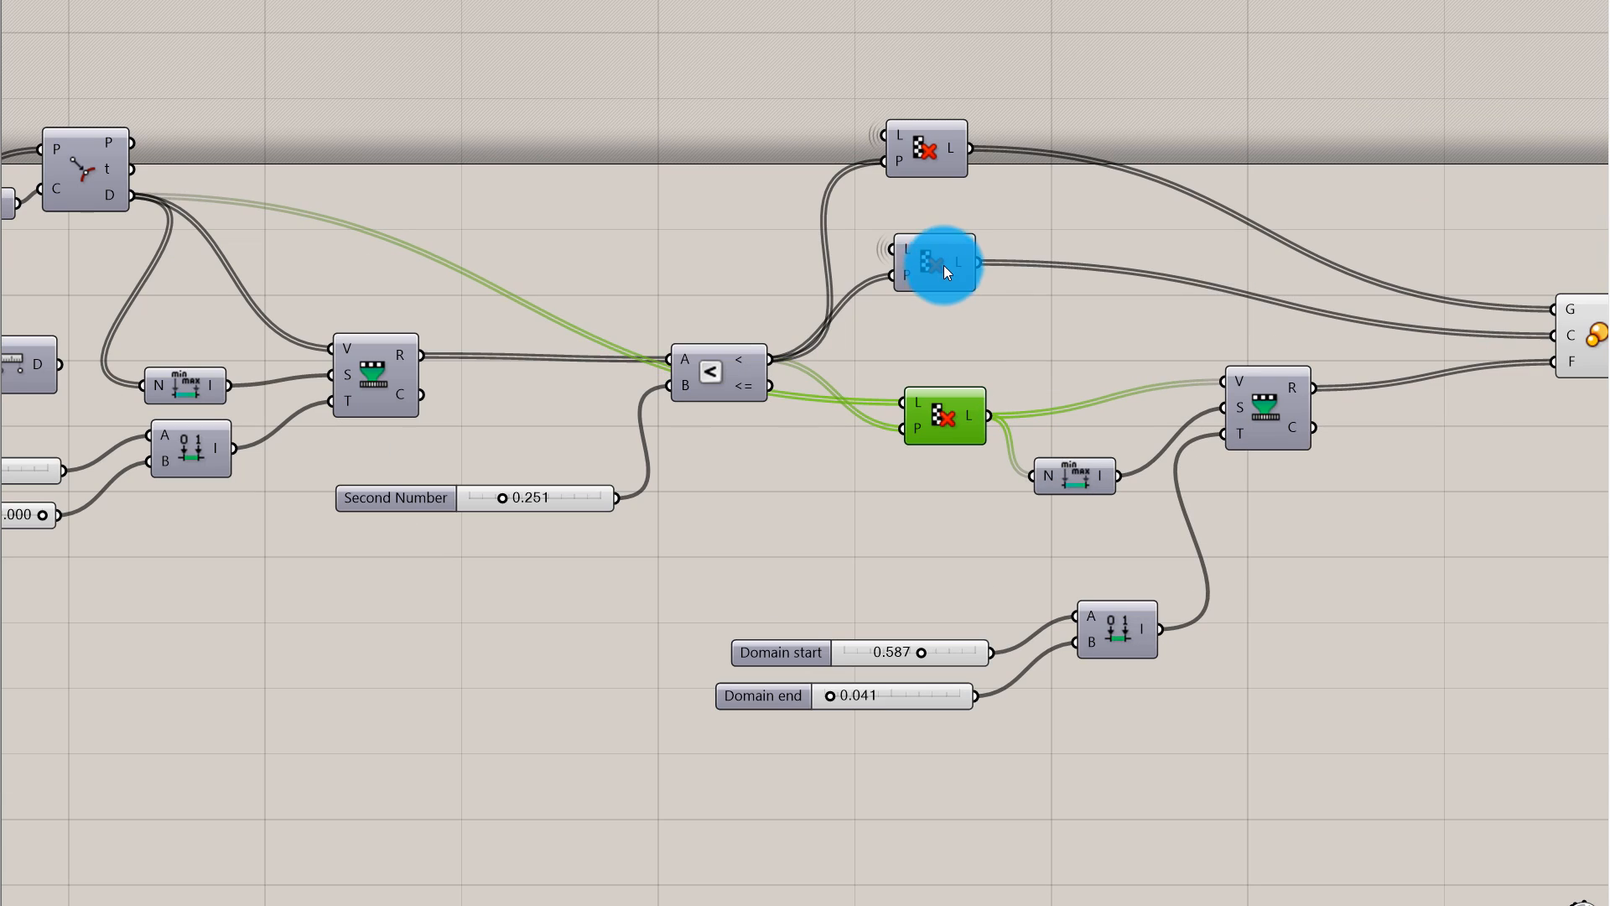
pyautogui.moveTo(944, 263); pyautogui.dragTo(963, 298)
pyautogui.moveTo(943, 143); pyautogui.dragTo(951, 219)
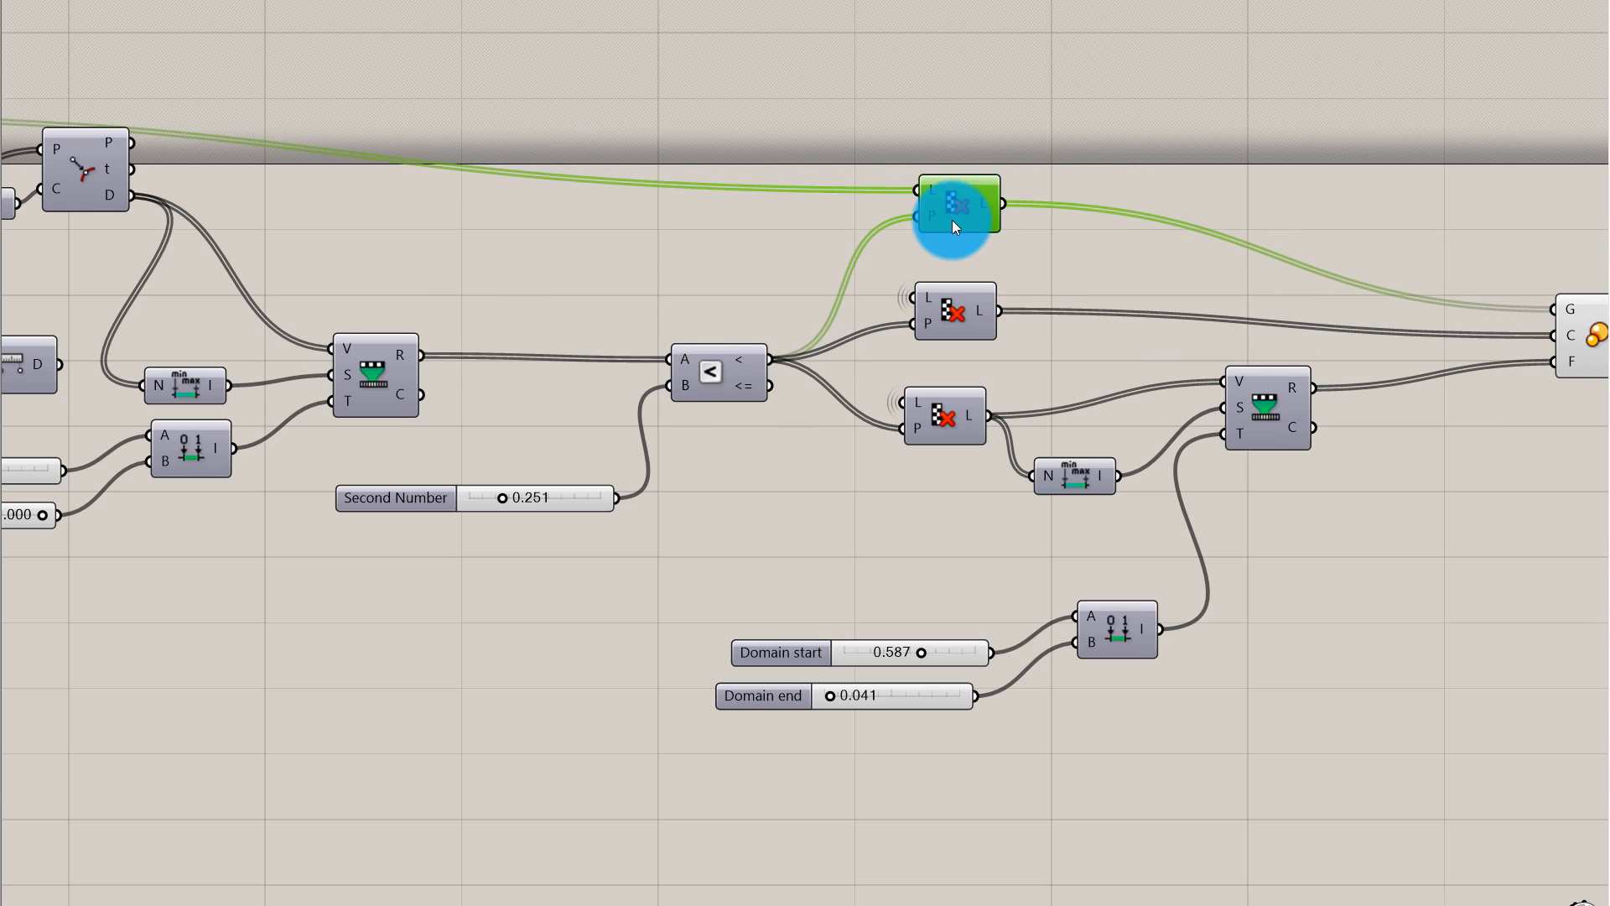
pyautogui.moveTo(948, 412); pyautogui.dragTo(947, 434)
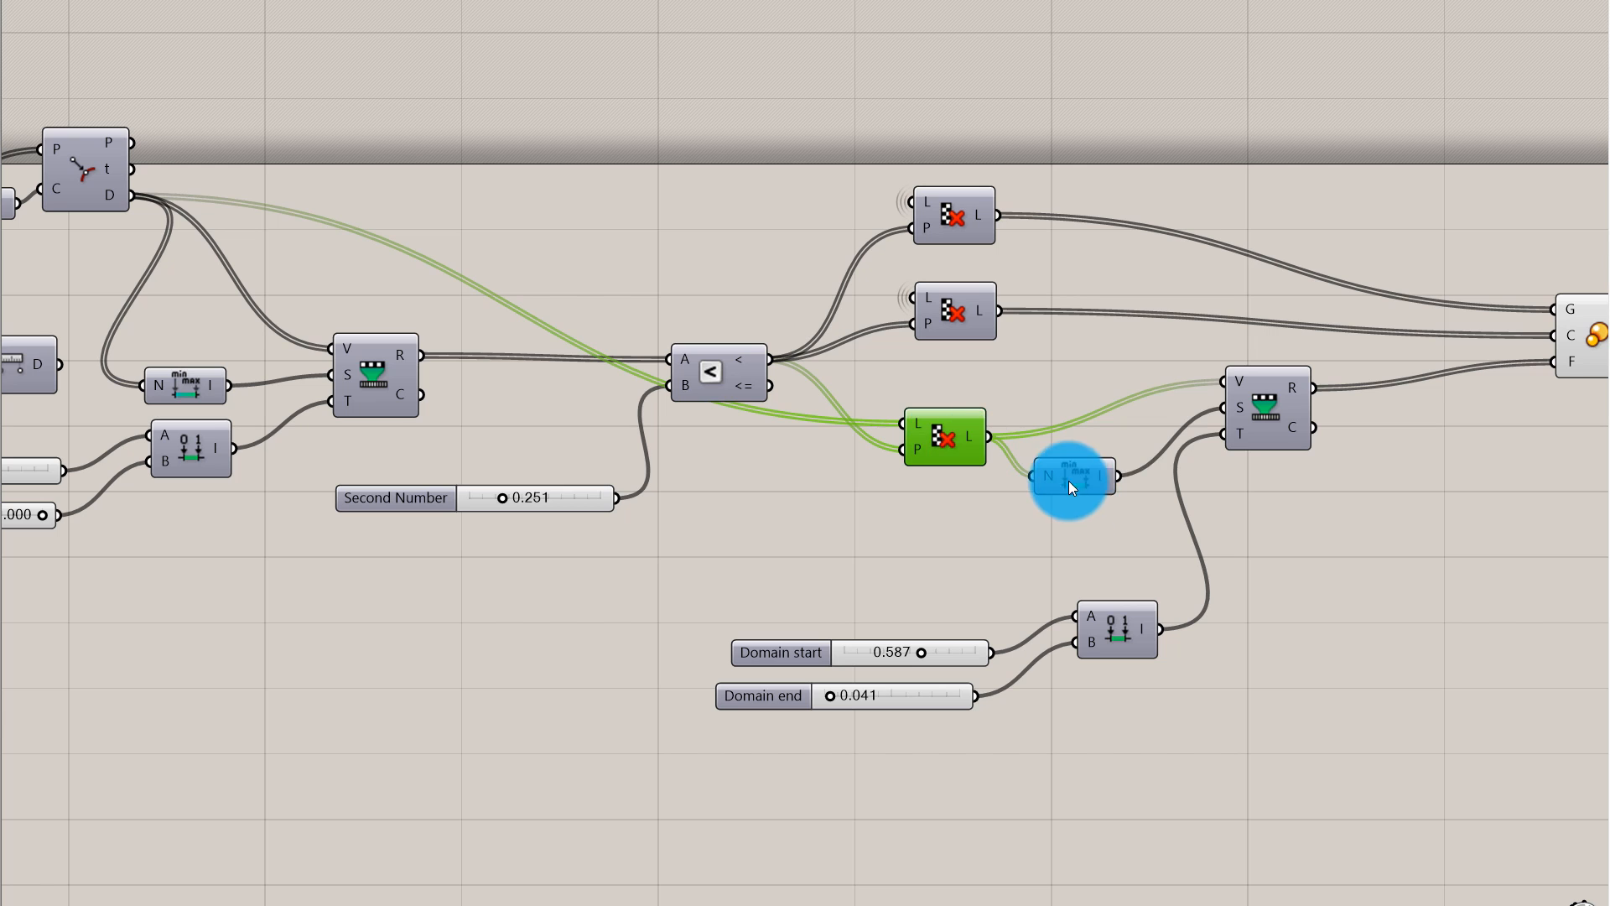
# Gather the second Bounds, Remap Numbers and Construct Domain beside the lowest Cull Pattern, and stack their Domain start and Domain end sliders
pyautogui.moveTo(1069, 480); pyautogui.dragTo(1071, 500)
pyautogui.moveTo(1278, 427); pyautogui.dragTo(1266, 473)
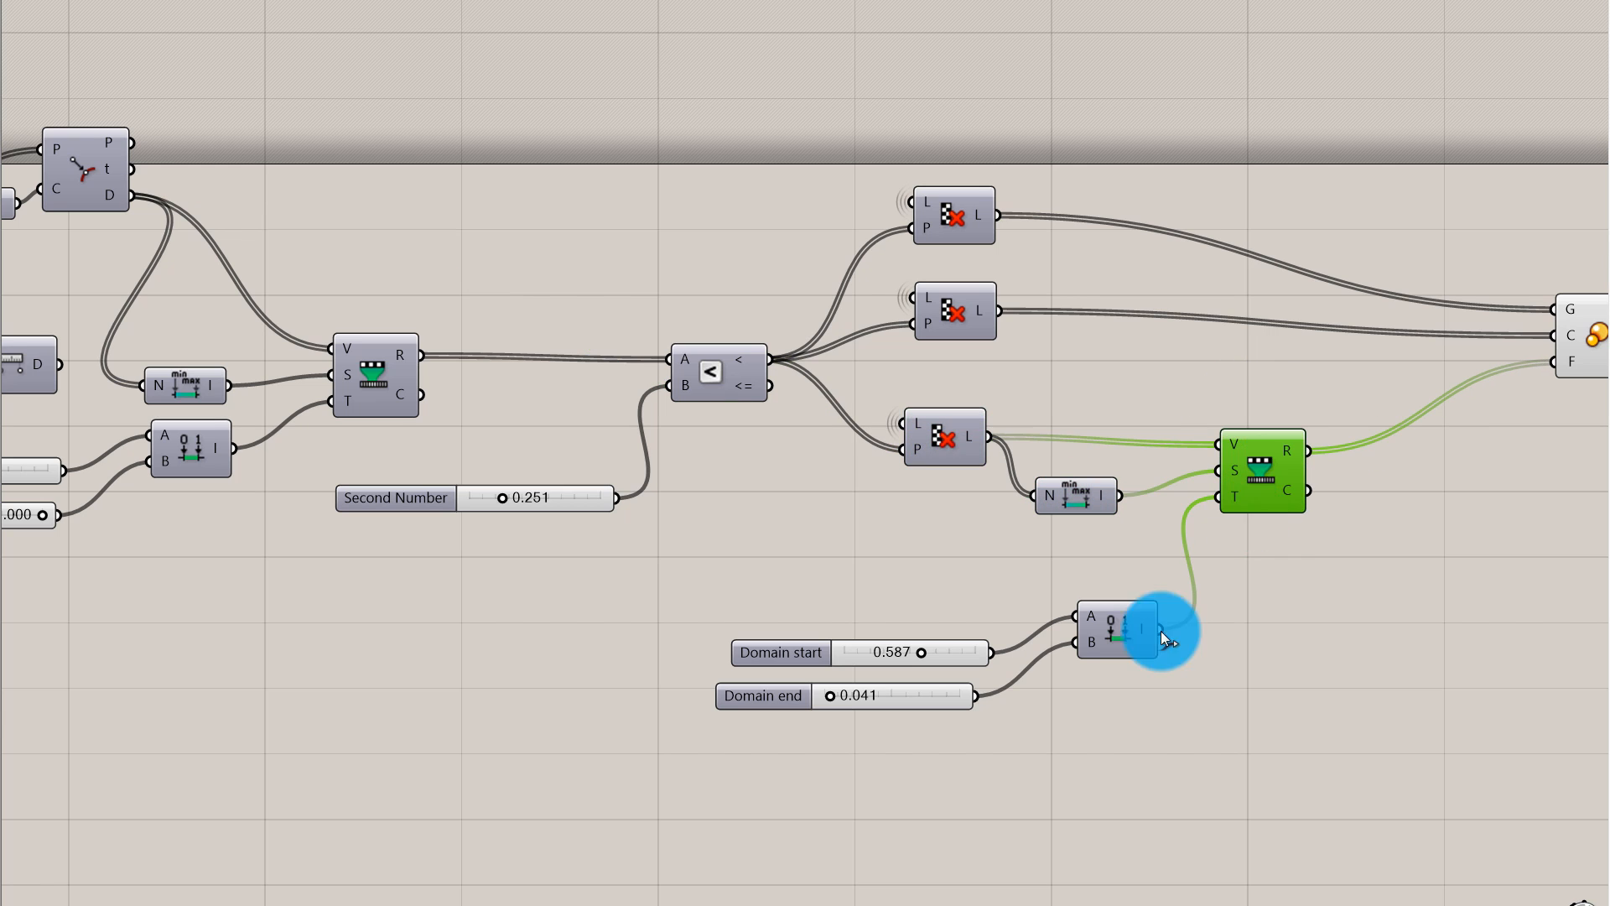
pyautogui.moveTo(1105, 639); pyautogui.dragTo(1062, 566)
pyautogui.moveTo(954, 657); pyautogui.dragTo(849, 627)
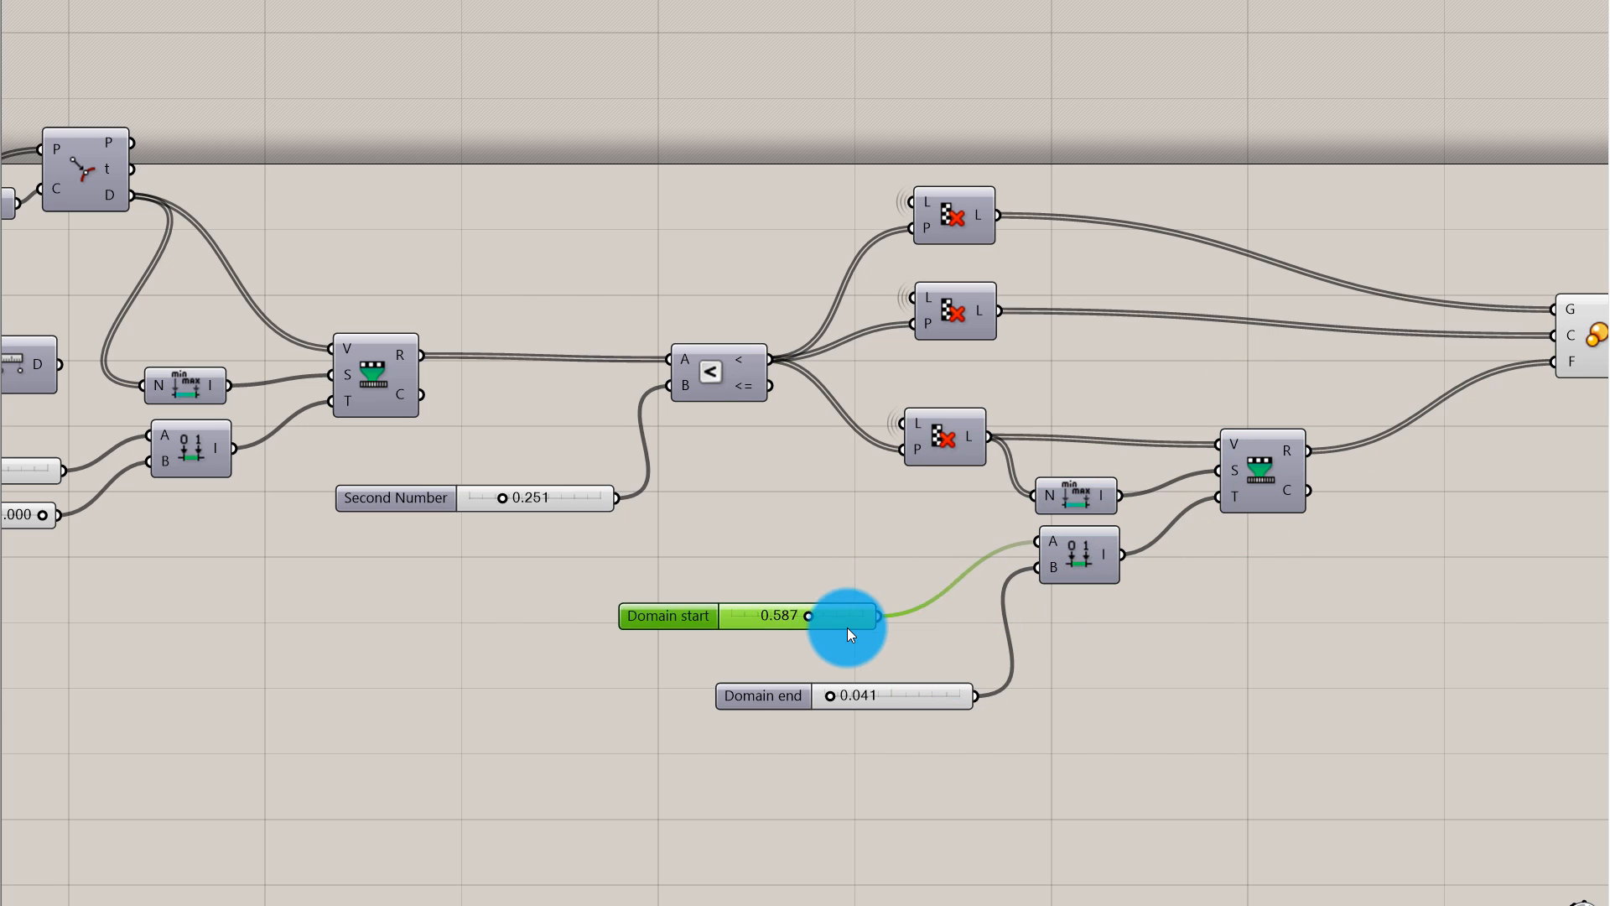
pyautogui.moveTo(785, 699); pyautogui.dragTo(694, 662)
pyautogui.click(843, 541)
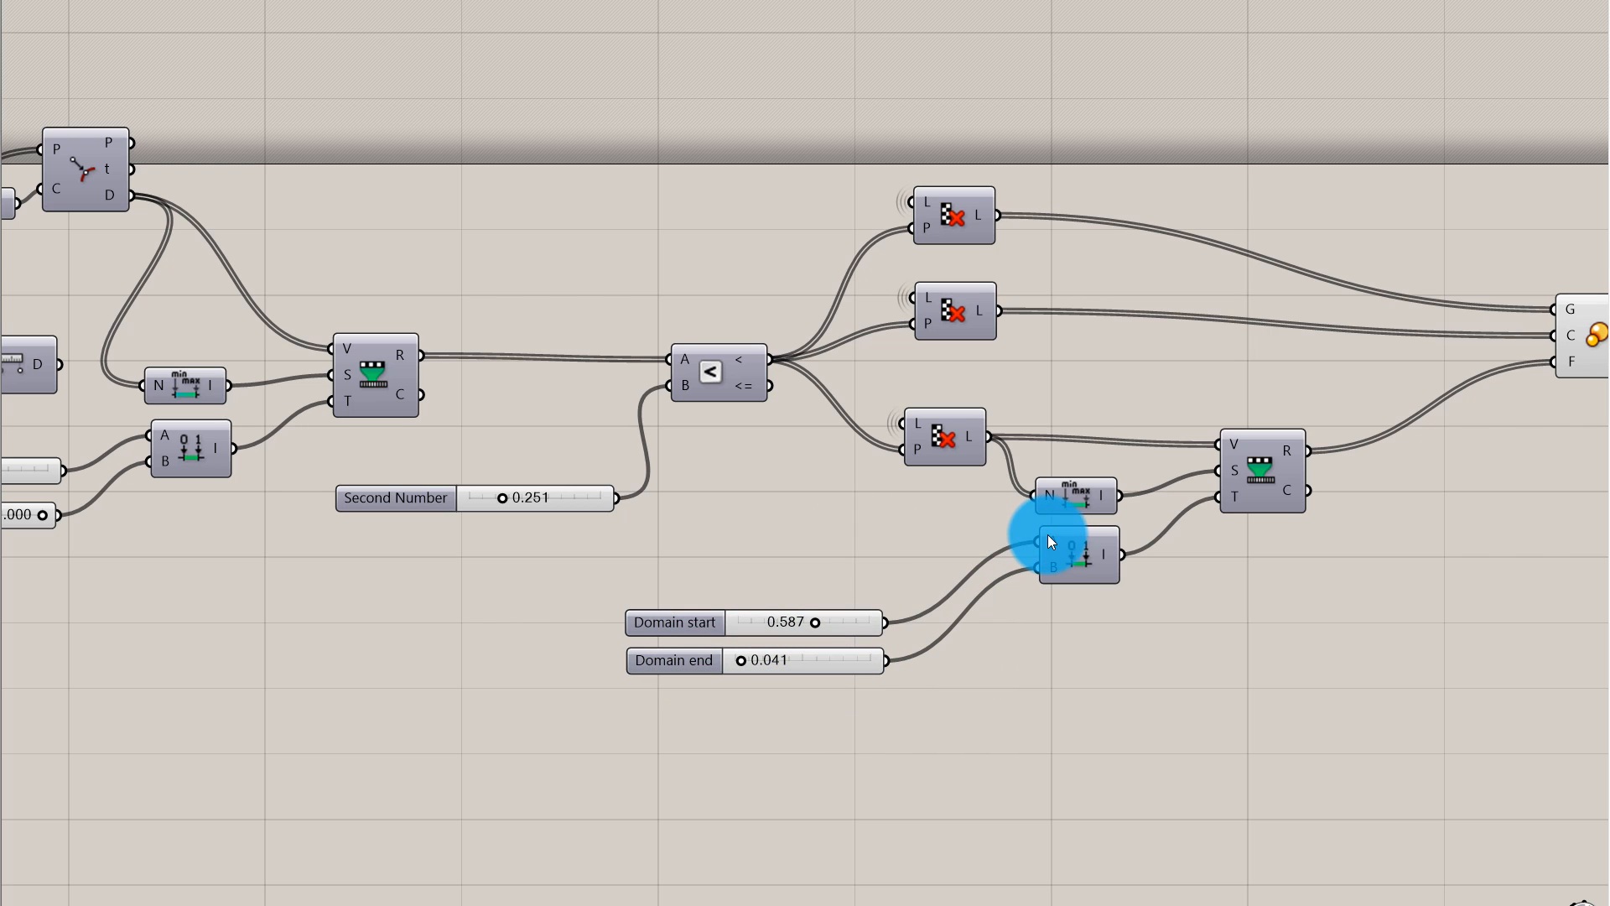
# Set the wire display of the second Construct Domain's A and B inputs to Hidden
pyautogui.rightClick(1050, 539)
pyautogui.moveTo(1139, 570)
pyautogui.click(1302, 615)
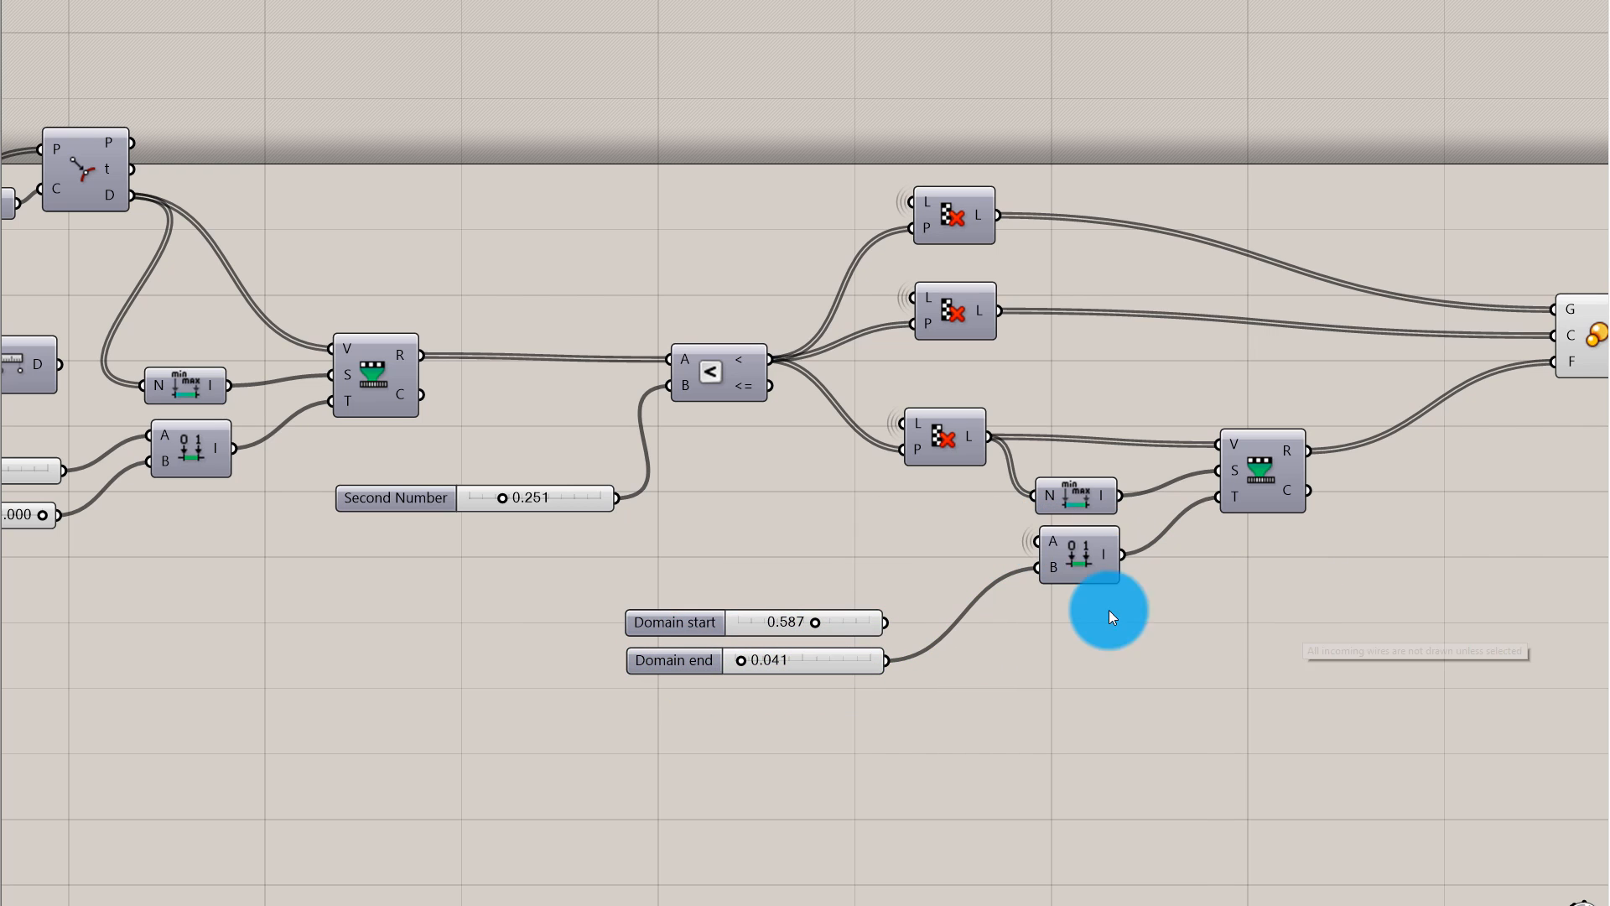
pyautogui.rightClick(1047, 574)
pyautogui.moveTo(1121, 607)
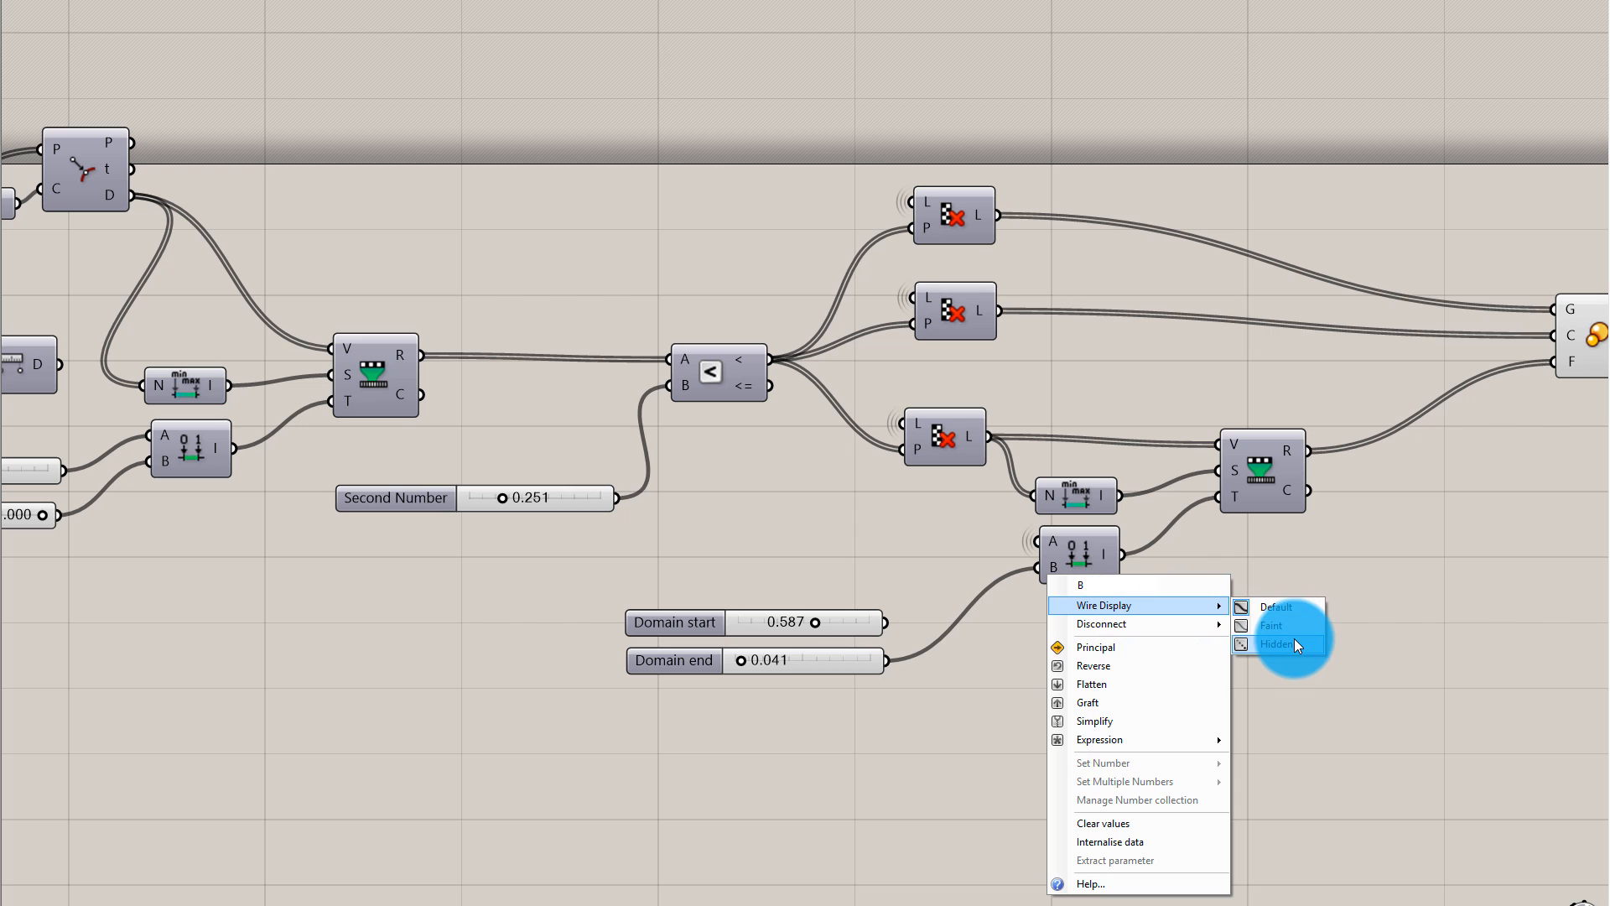
pyautogui.click(1294, 641)
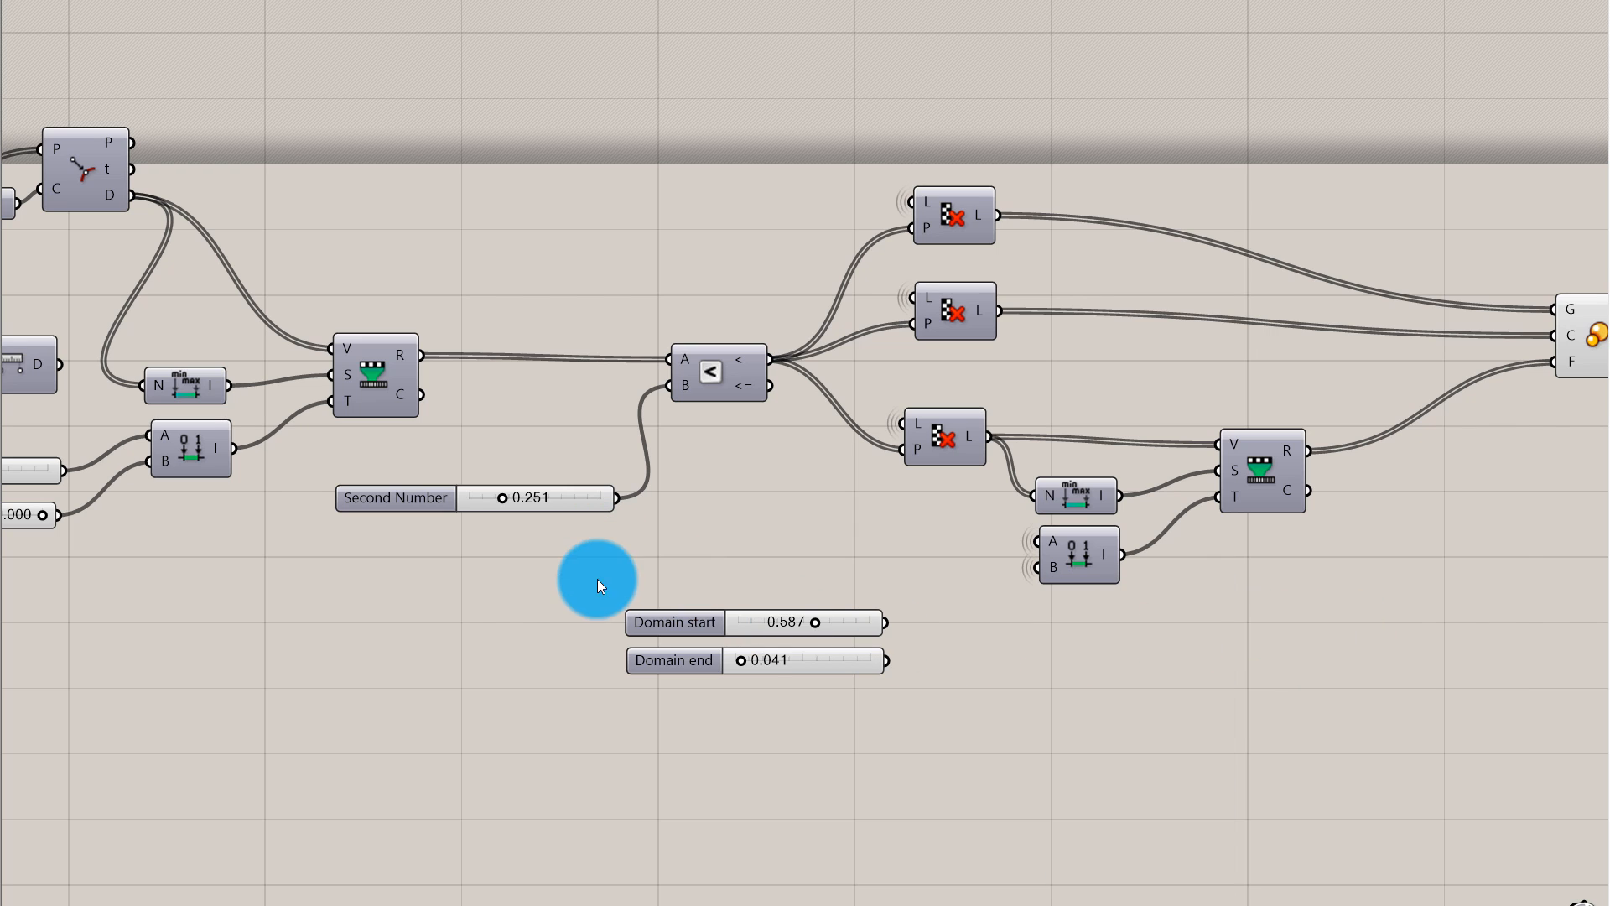
# Group the 0.587 Domain start and 0.041 Domain end sliders
pyautogui.moveTo(576, 564); pyautogui.dragTo(945, 765)
pyautogui.middleClick(941, 704)
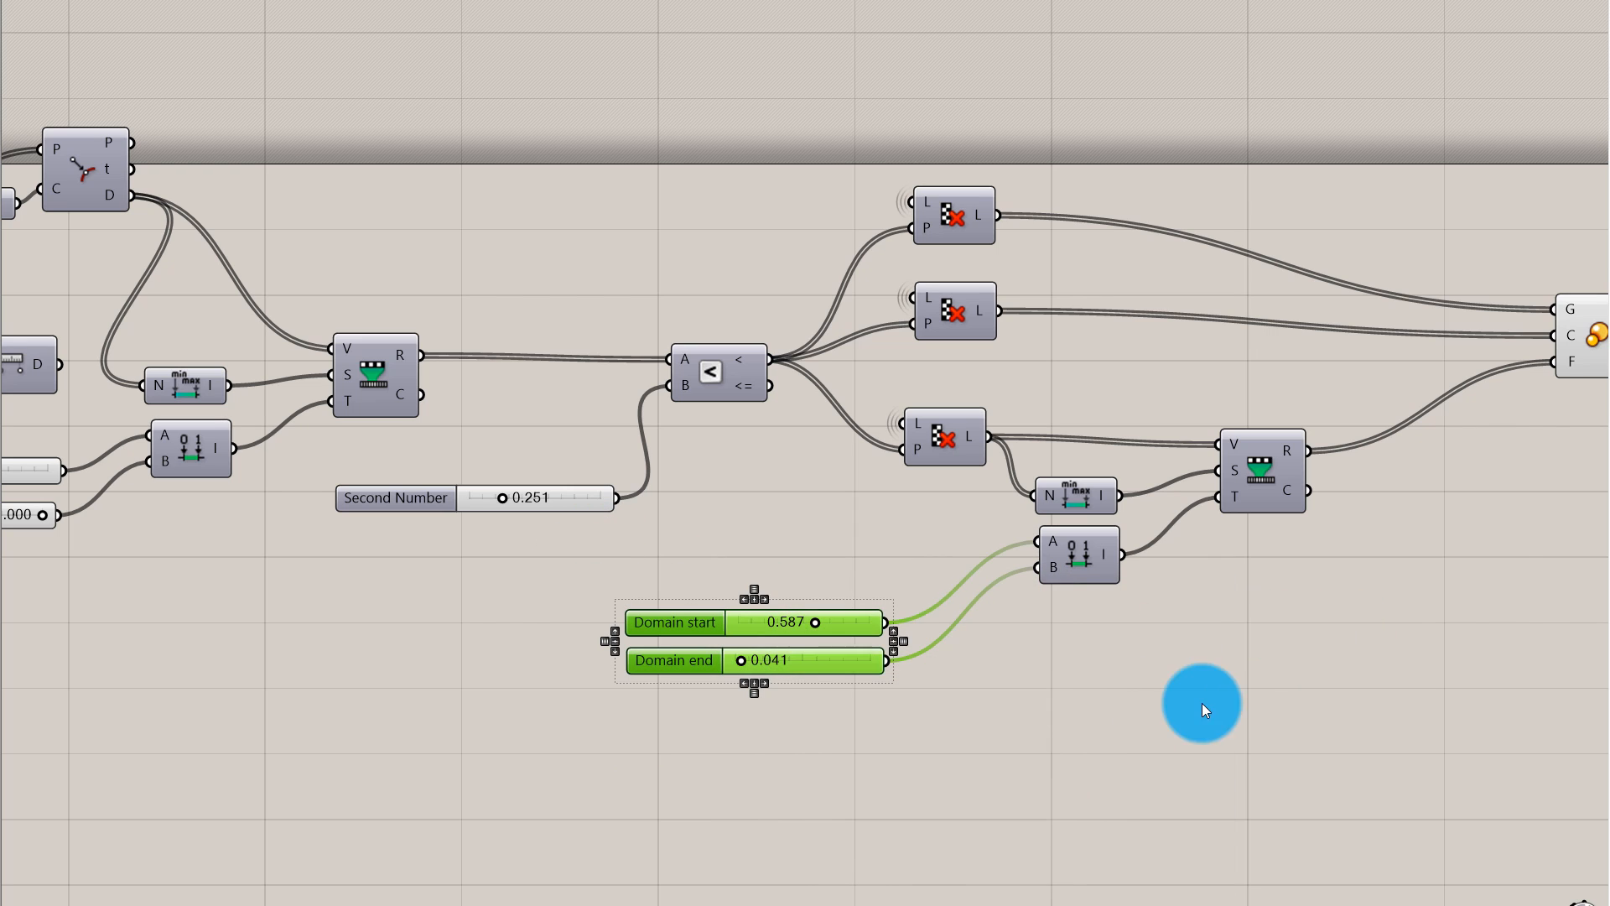
pyautogui.moveTo(593, 565); pyautogui.dragTo(945, 767)
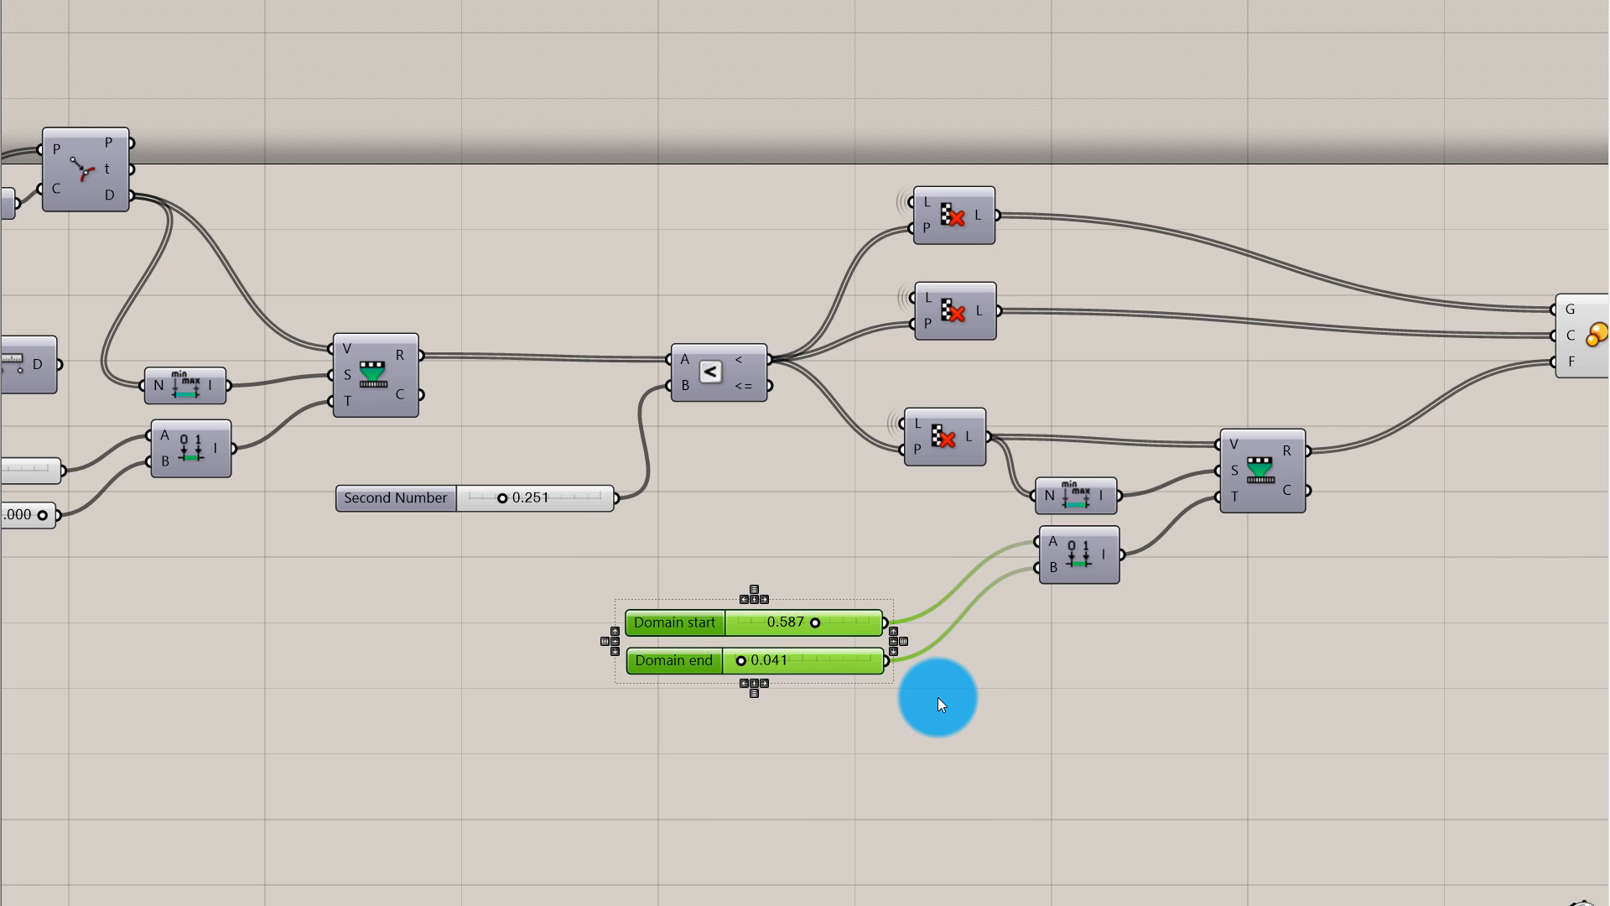
pyautogui.middleClick(938, 683)
pyautogui.click(937, 641)
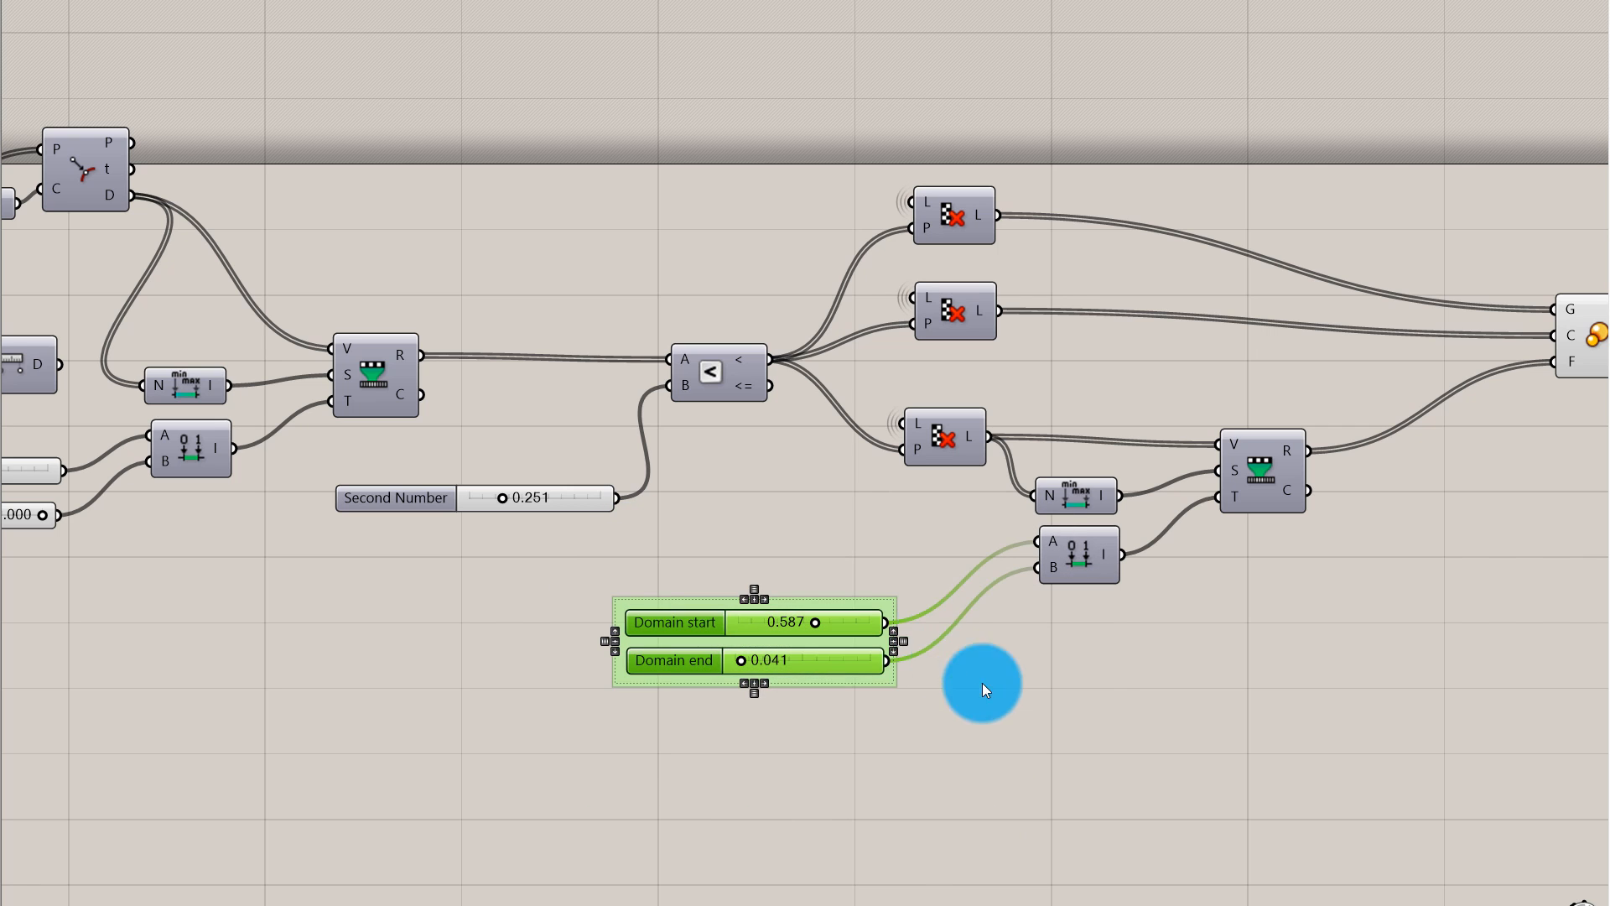
# Move the Domain start and Domain end slider group to the input area, below the Hex Angle slider
pyautogui.scroll(-2, 1110, 538)
pyautogui.scroll(2, 839, 521)
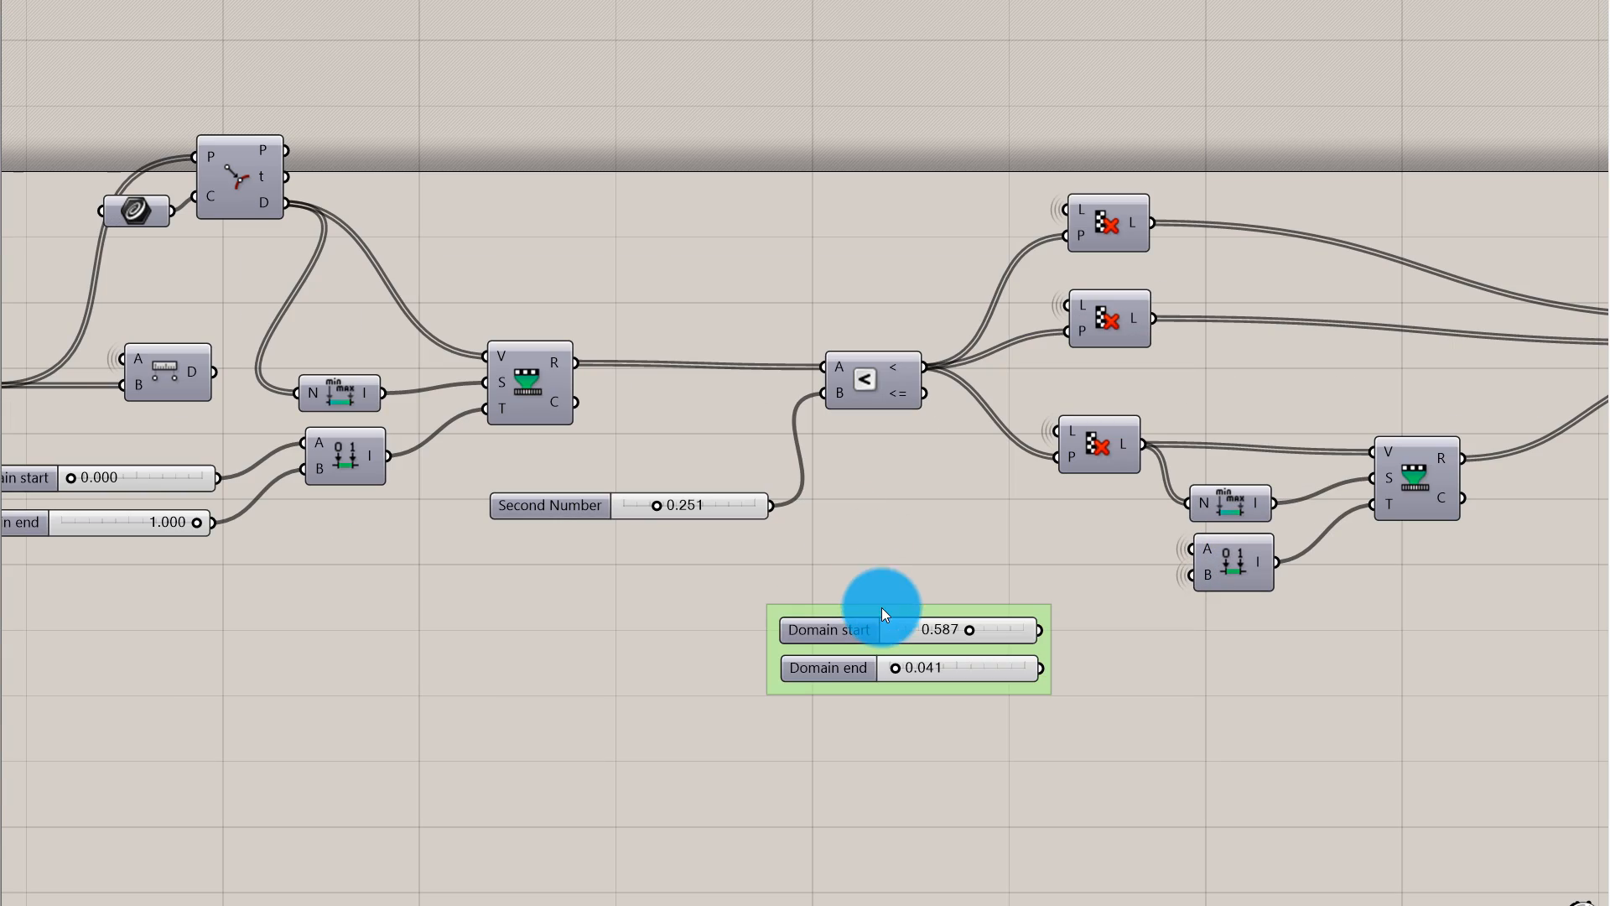
pyautogui.moveTo(883, 607); pyautogui.dragTo(677, 677)
pyautogui.scroll(-2, 989, 662)
pyautogui.scroll(1, 976, 657)
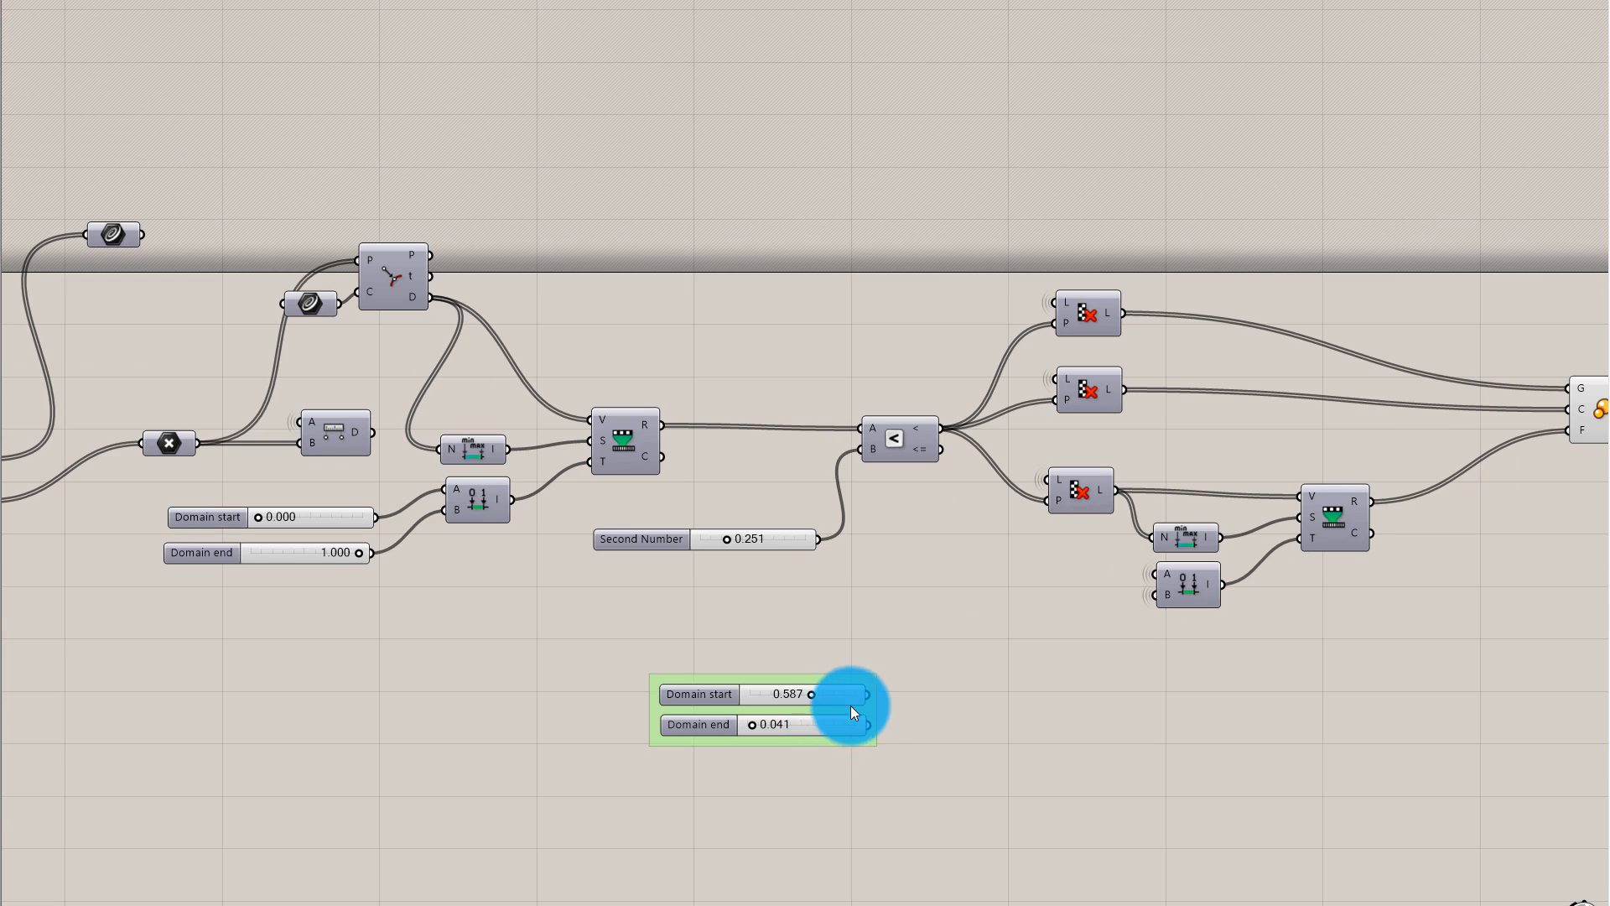
pyautogui.moveTo(868, 710); pyautogui.dragTo(108, 673)
pyautogui.scroll(-3, 1141, 684)
pyautogui.scroll(1, 837, 676)
pyautogui.click(793, 673)
pyautogui.scroll(-2, 793, 672)
pyautogui.scroll(5, 273, 636)
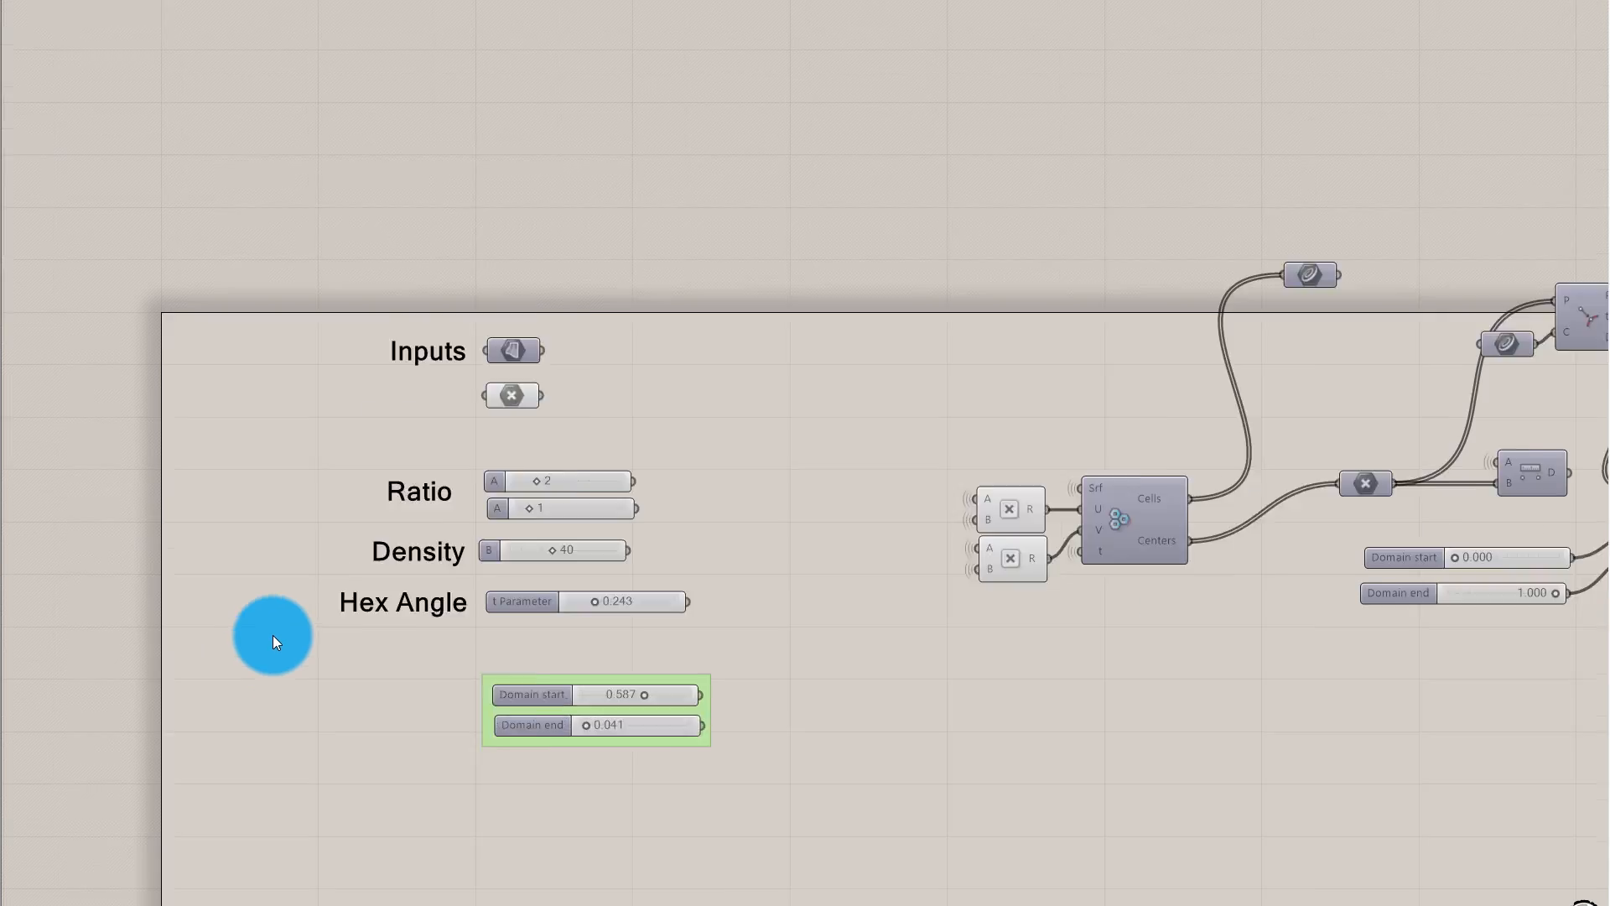
# Duplicate the Hex Angle label beside the grouped domain sliders and change its text to Scaling
pyautogui.keyDown('alt'); pyautogui.moveTo(459, 596); pyautogui.dragTo(408, 737); pyautogui.keyUp('alt')
pyautogui.doubleClick(419, 727)
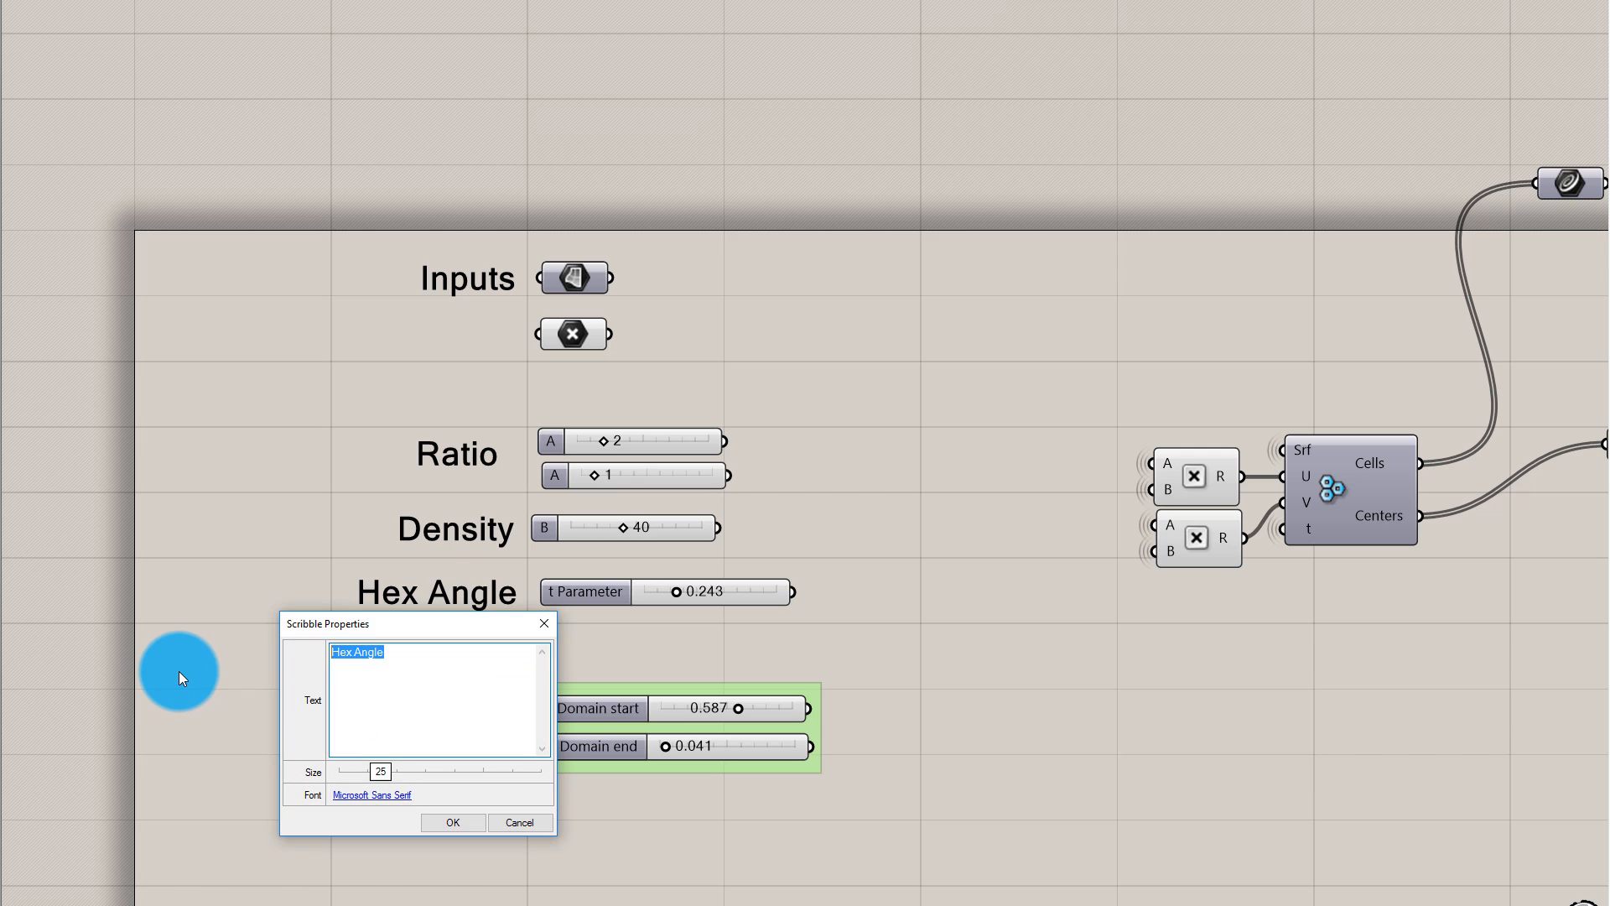
pyautogui.write('Scaling')
pyautogui.click(476, 821)
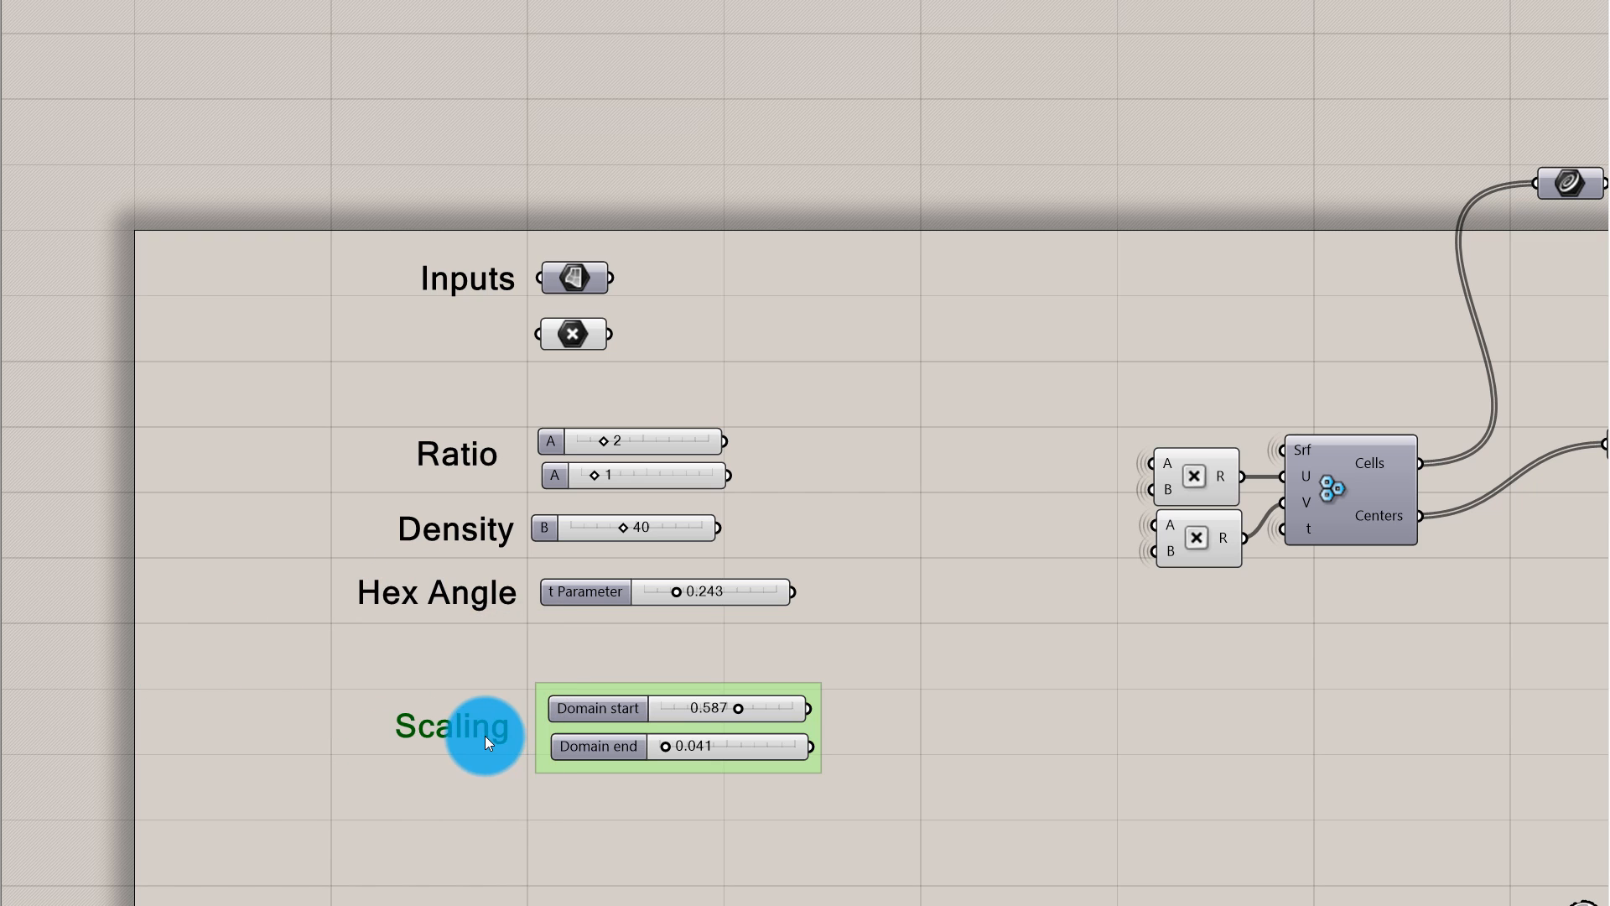
# Set the wire display of the Smaller Than component's B input to Hidden
pyautogui.scroll(-5, 444, 671)
pyautogui.scroll(5, 1049, 525)
pyautogui.scroll(2, 1062, 522)
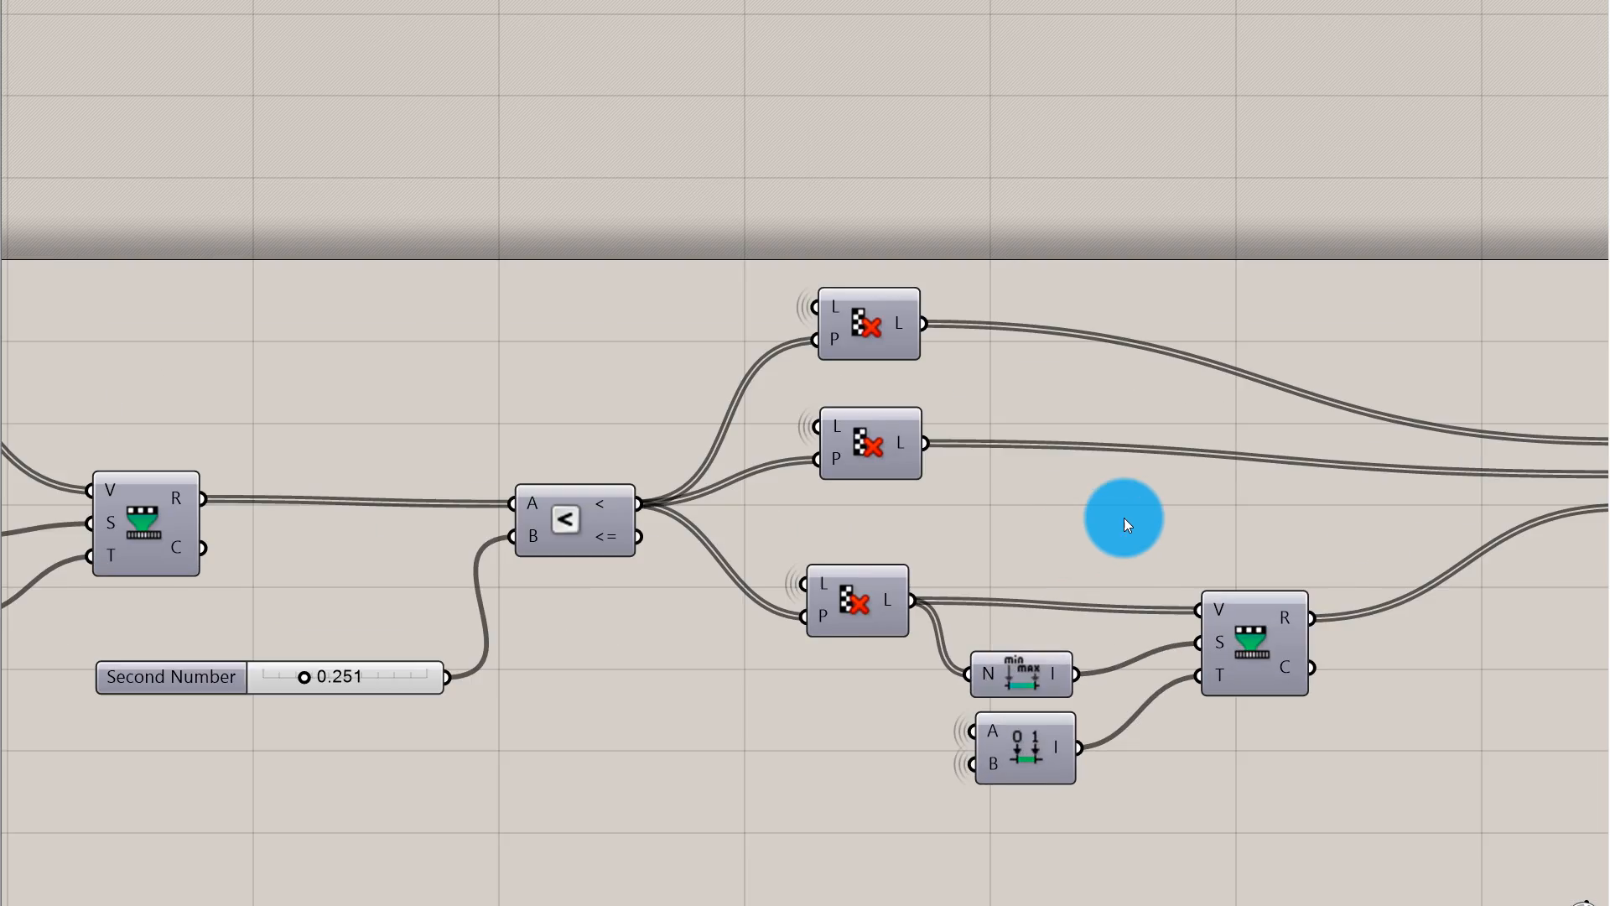
pyautogui.scroll(-3, 1124, 516)
pyautogui.scroll(2, 838, 604)
pyautogui.click(669, 591)
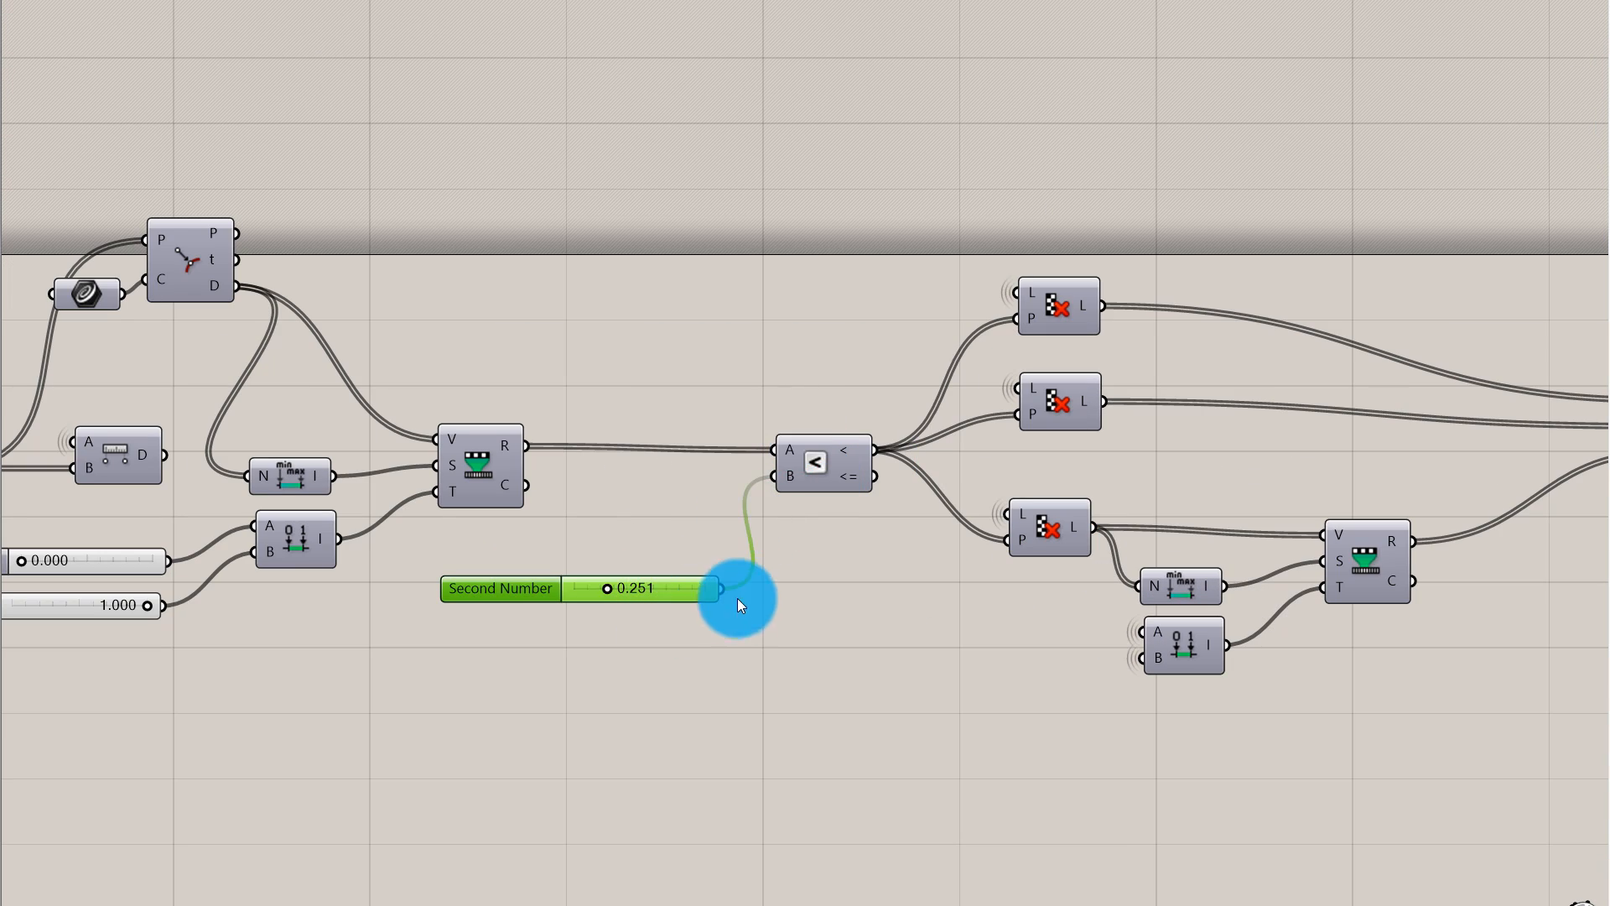
pyautogui.scroll(-3, 737, 578)
pyautogui.scroll(3, 736, 551)
pyautogui.rightClick(890, 491)
pyautogui.moveTo(973, 524)
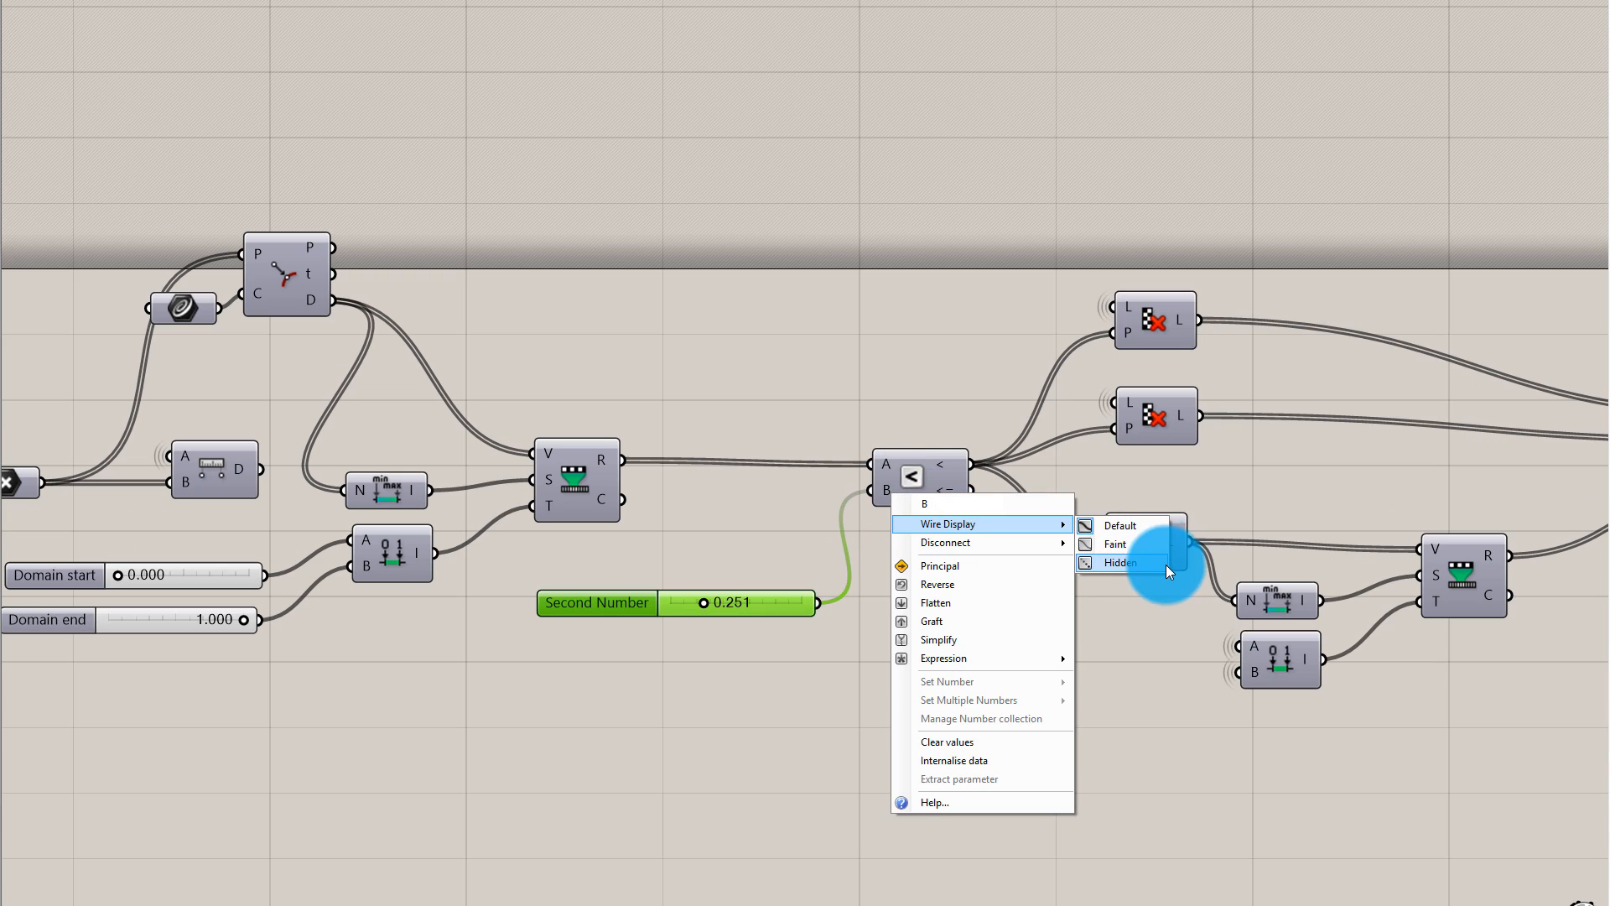
pyautogui.click(1157, 562)
# Move the Second Number slider to the input area, below the Scaling slider group
pyautogui.scroll(-3, 1236, 533)
pyautogui.scroll(1, 1300, 537)
pyautogui.moveTo(1358, 543); pyautogui.dragTo(1594, 541, button='right')
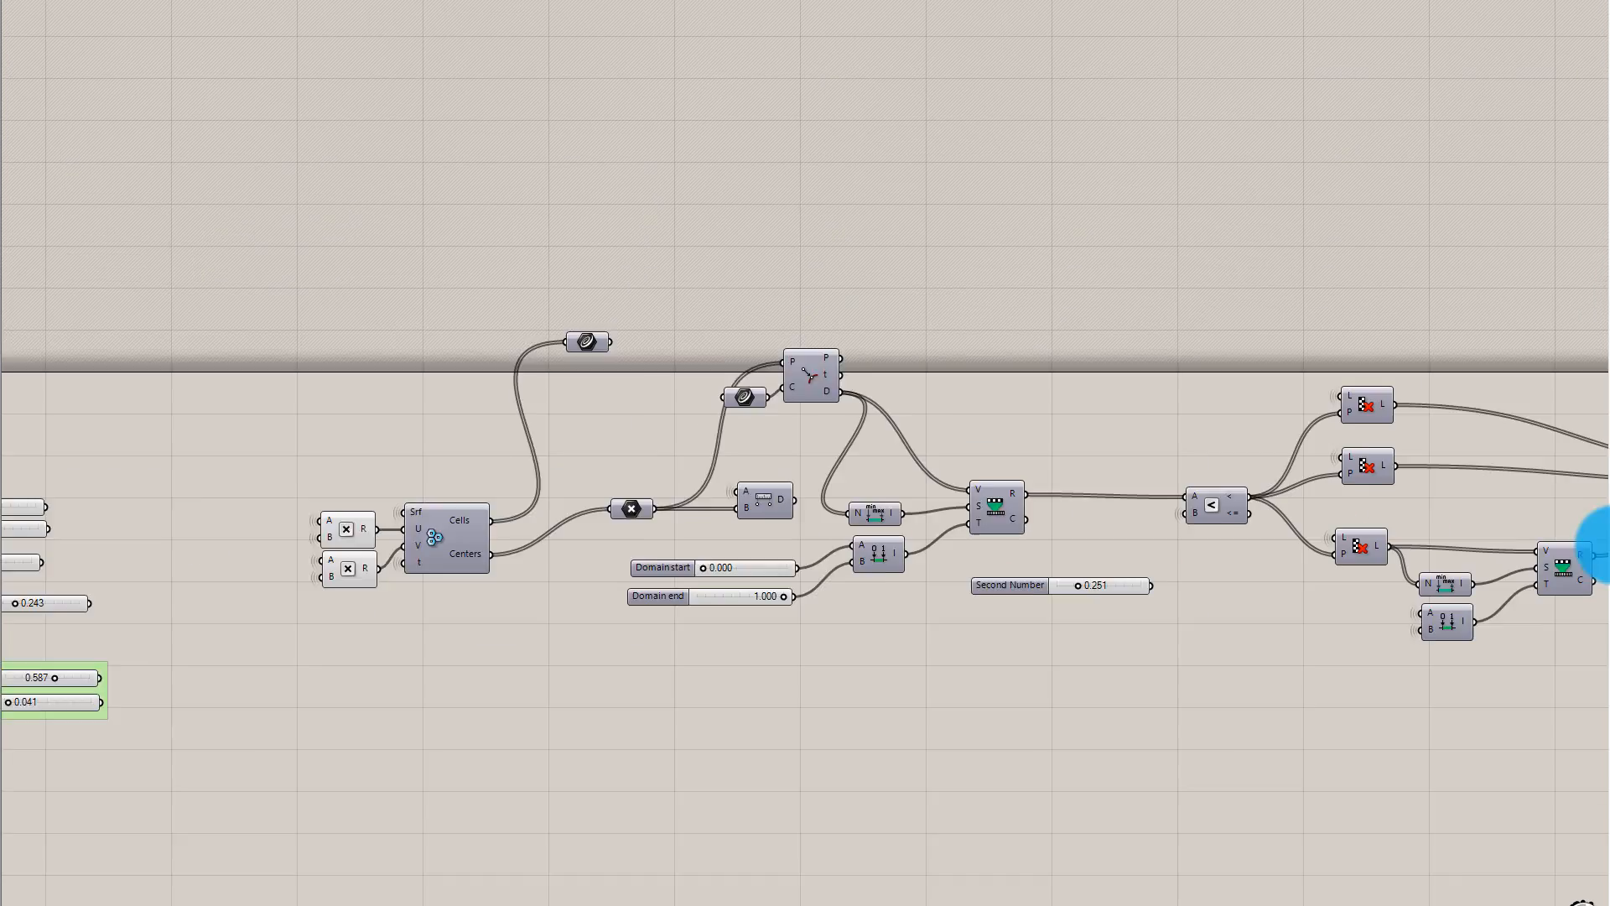
pyautogui.scroll(-1, 1287, 587)
pyautogui.scroll(2, 1165, 579)
pyautogui.scroll(-2, 1293, 585)
pyautogui.scroll(1, 1048, 585)
pyautogui.moveTo(1136, 594); pyautogui.dragTo(104, 776)
pyautogui.click(1104, 707)
pyautogui.scroll(-4, 1101, 701)
pyautogui.scroll(3, 698, 689)
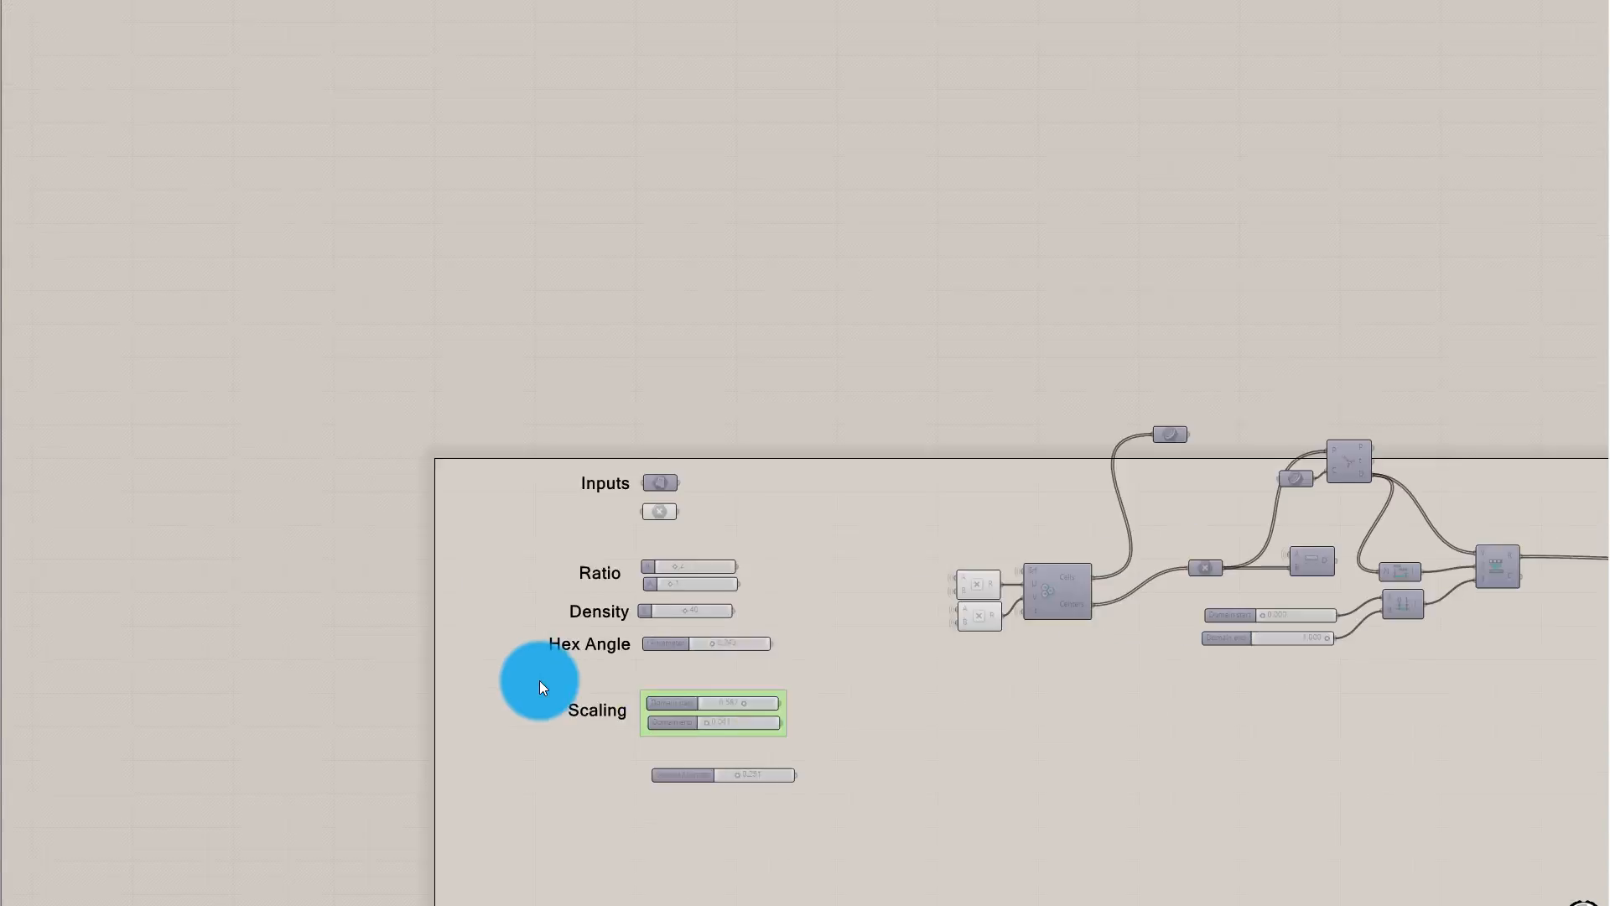
# Duplicate the Scaling label beside the Second Number slider and change its text to Distance Threshold
pyautogui.scroll(3, 540, 681)
pyautogui.scroll(-3, 658, 617)
pyautogui.scroll(-4, 725, 429)
pyautogui.scroll(7, 696, 518)
pyautogui.click(728, 529)
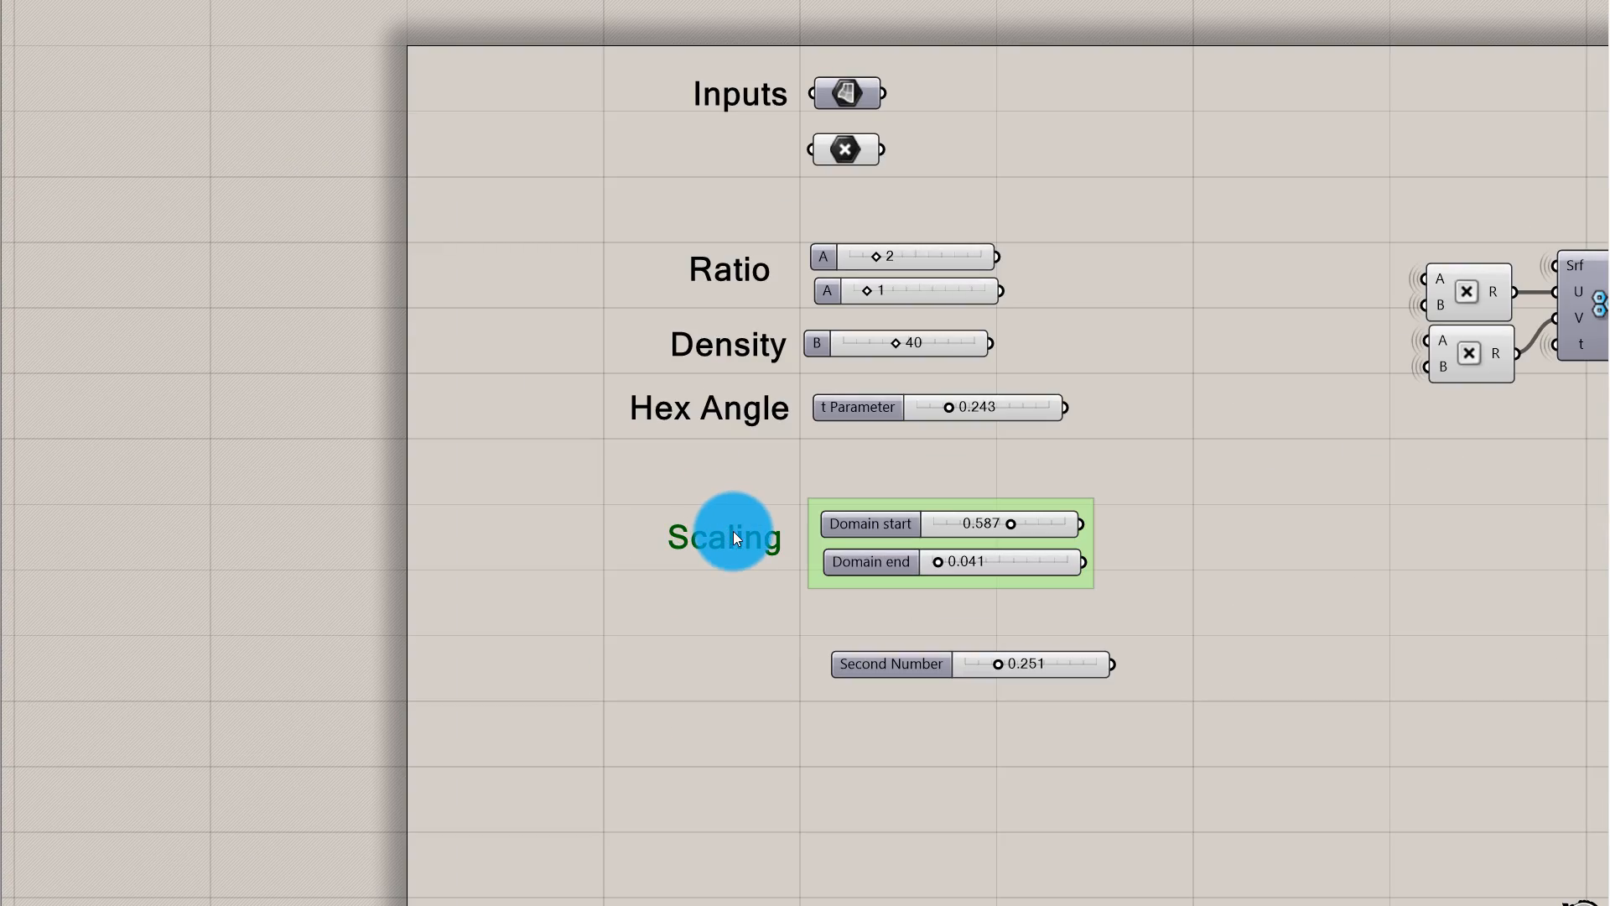
pyautogui.keyDown('alt'); pyautogui.moveTo(733, 530); pyautogui.dragTo(738, 676); pyautogui.keyUp('alt')
pyautogui.doubleClick(738, 676)
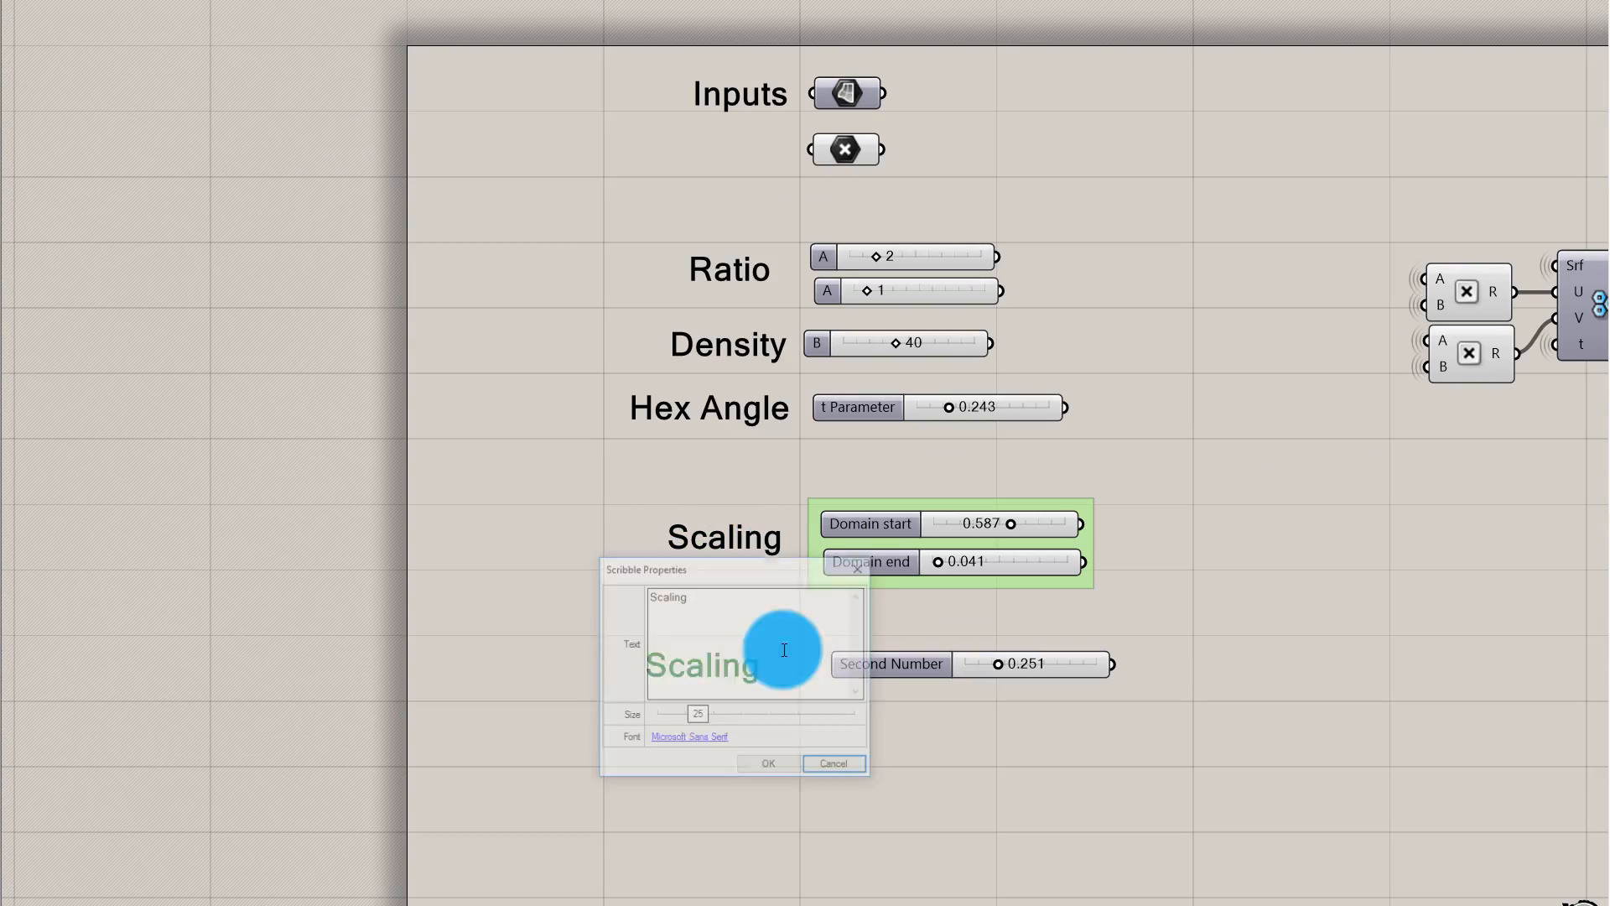
pyautogui.write('Distance')
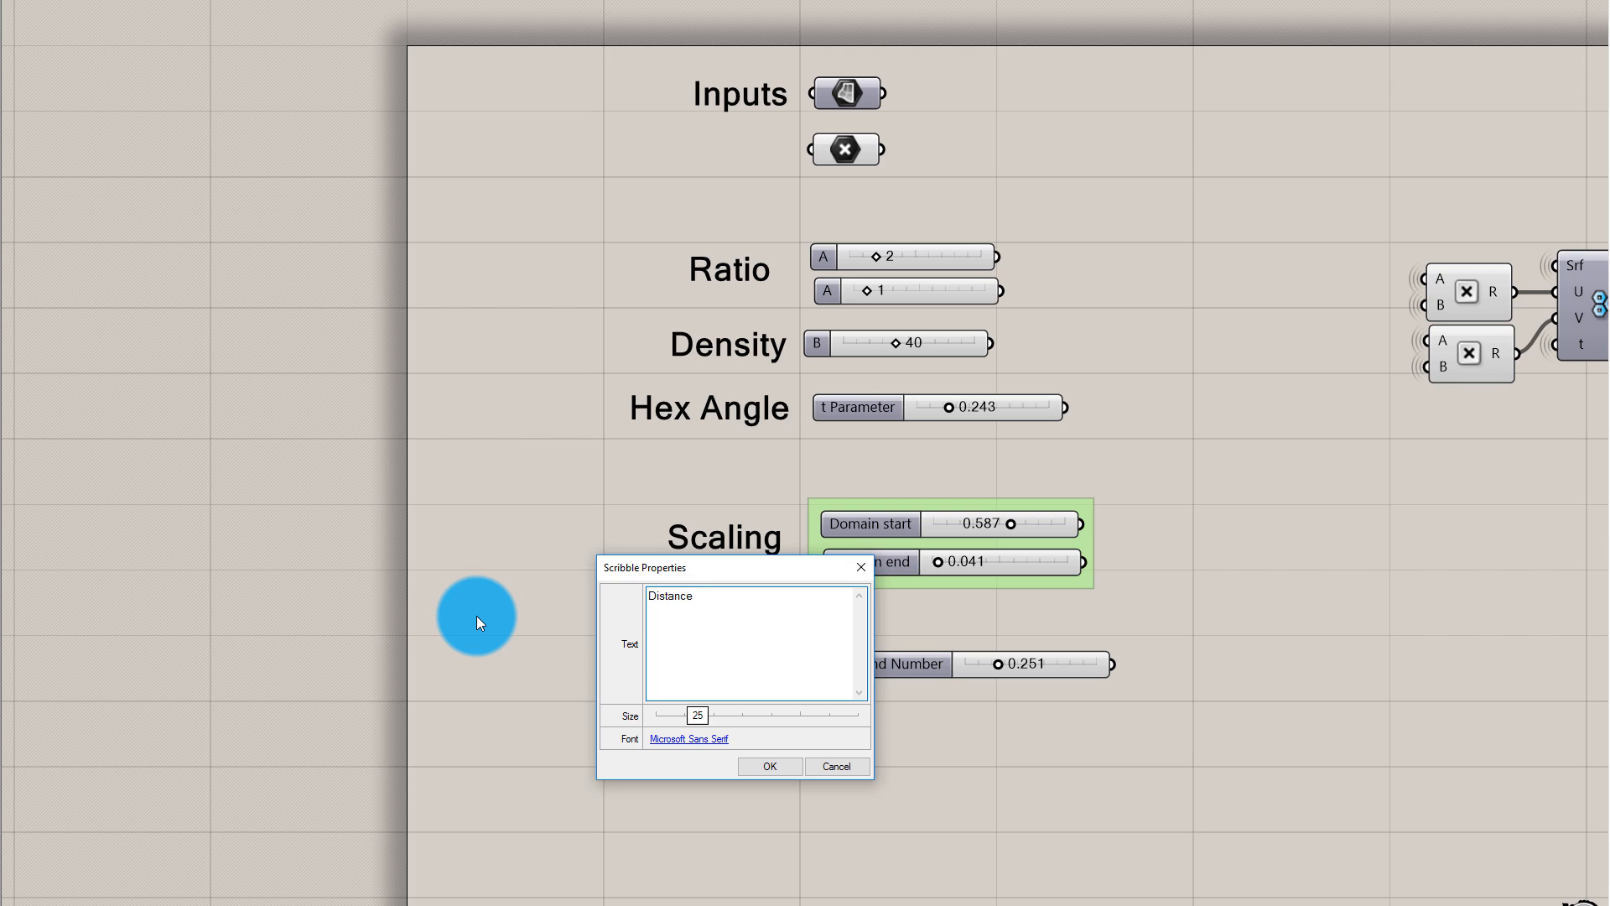
pyautogui.write(' Threshold')
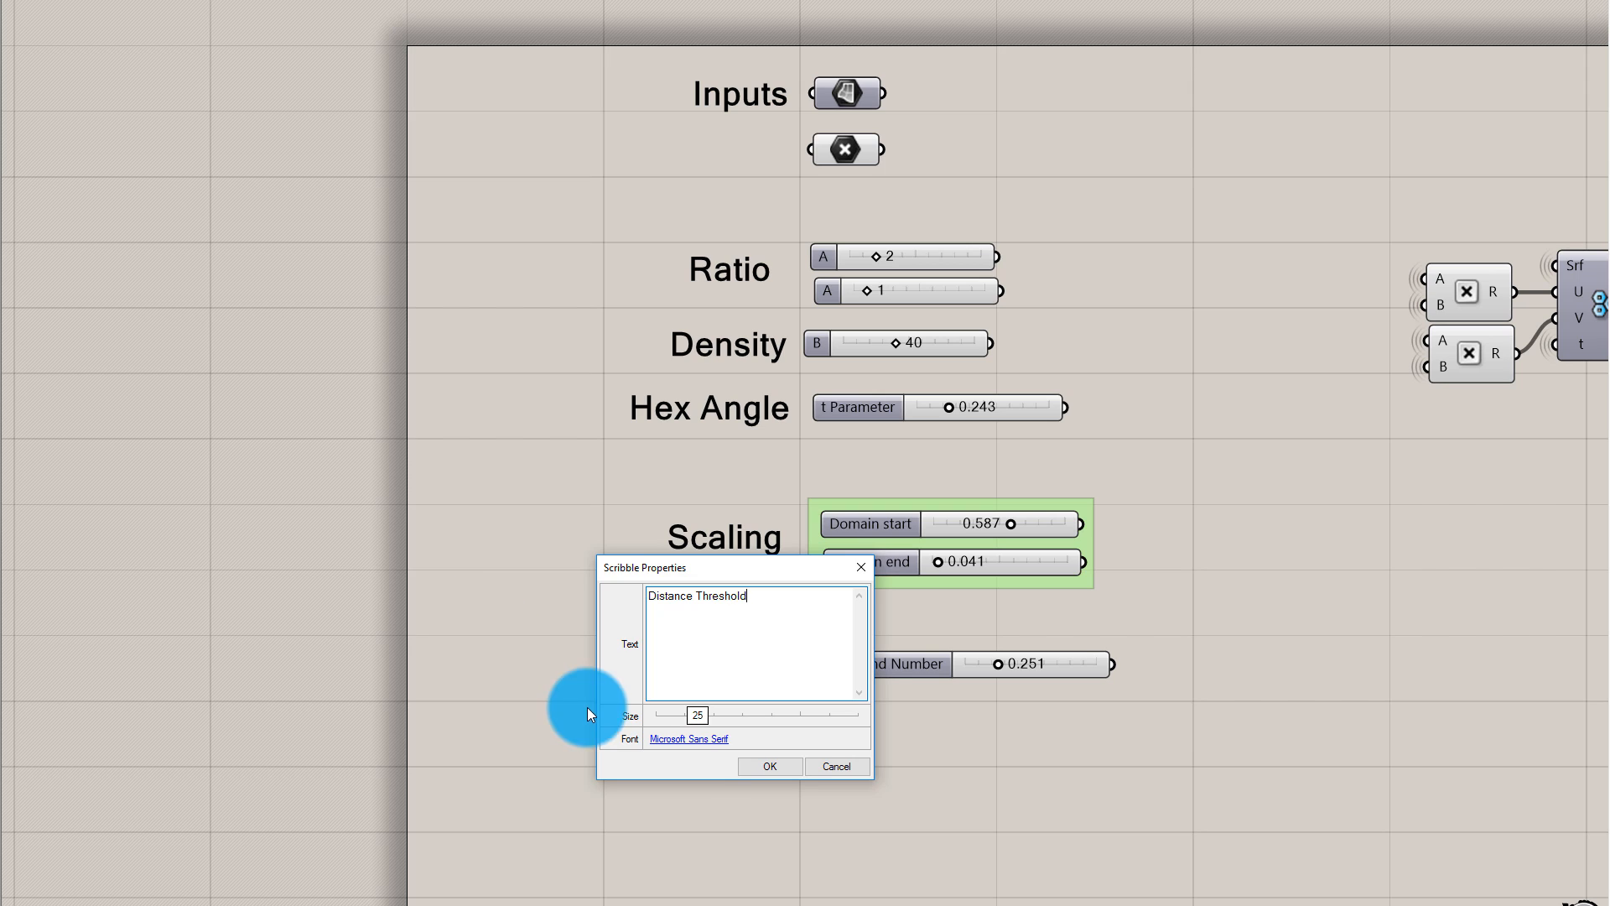
pyautogui.click(773, 766)
# Line up the Distance Threshold label with the Second Number slider, and set the slider to 0.078
pyautogui.moveTo(767, 677); pyautogui.dragTo(572, 657)
pyautogui.moveTo(917, 662)
pyautogui.mouseDown()
pyautogui.moveTo(888, 658)
pyautogui.moveTo(957, 671)
pyautogui.mouseUp()
pyautogui.click(957, 733)
pyautogui.scroll(-6, 987, 214)
pyautogui.scroll(6, 1432, 195)
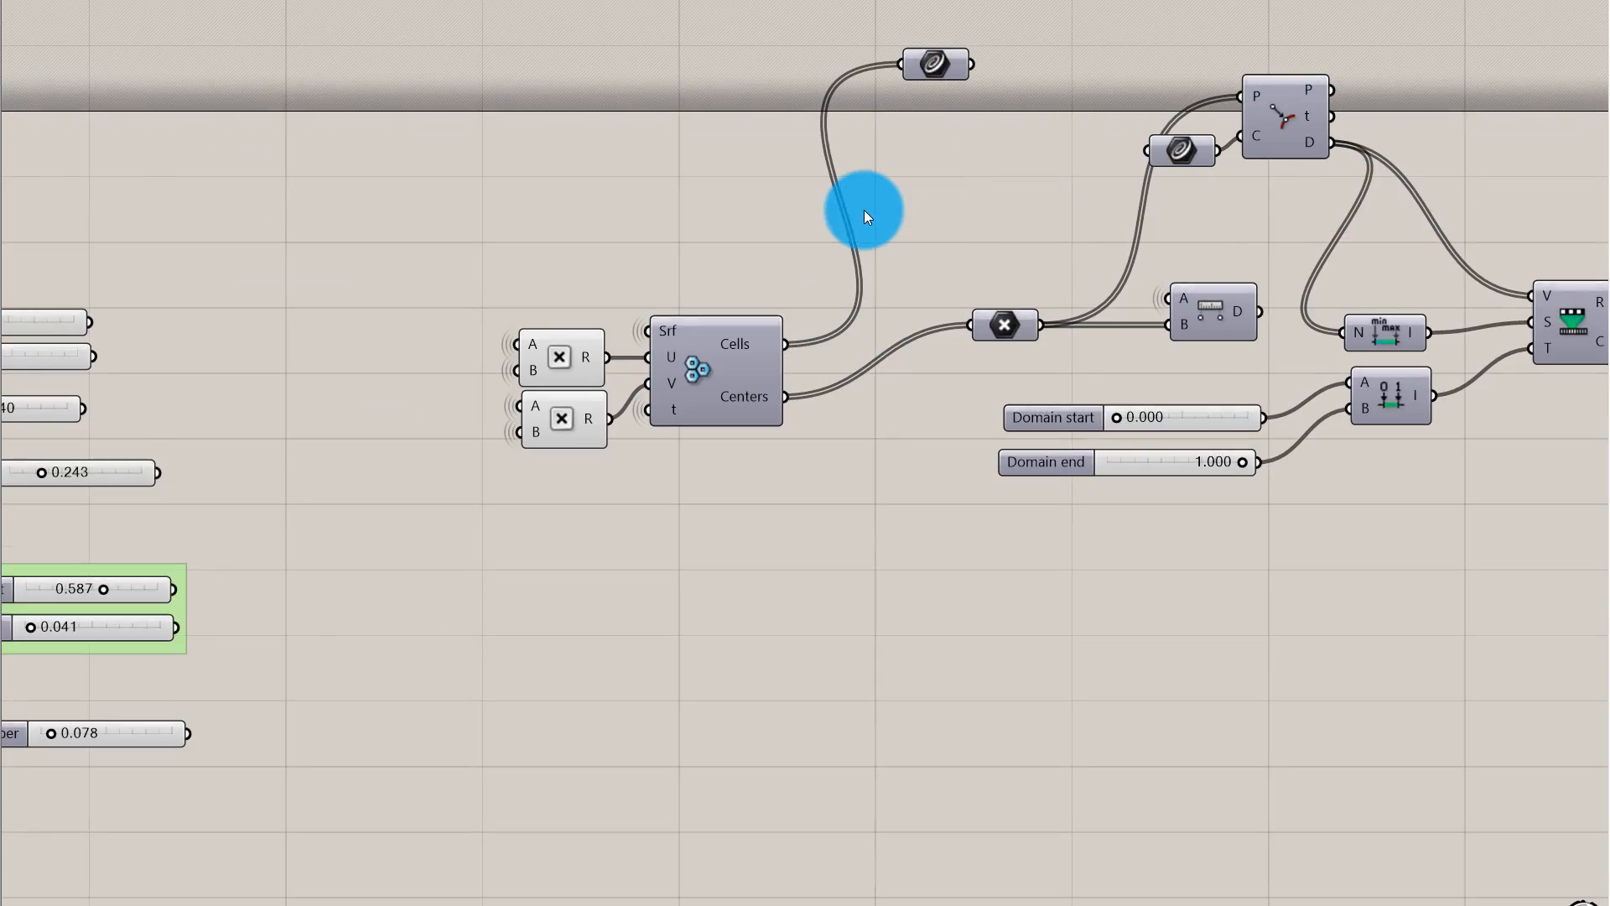
# Wire the hexagon component's Cells output directly into the uppermost Cull Pattern's L input and delete the intermediate Curve parameter
pyautogui.scroll(-4, 864, 211)
pyautogui.scroll(4, 1366, 214)
pyautogui.scroll(-2, 686, 217)
pyautogui.scroll(1, 685, 216)
pyautogui.click(330, 101)
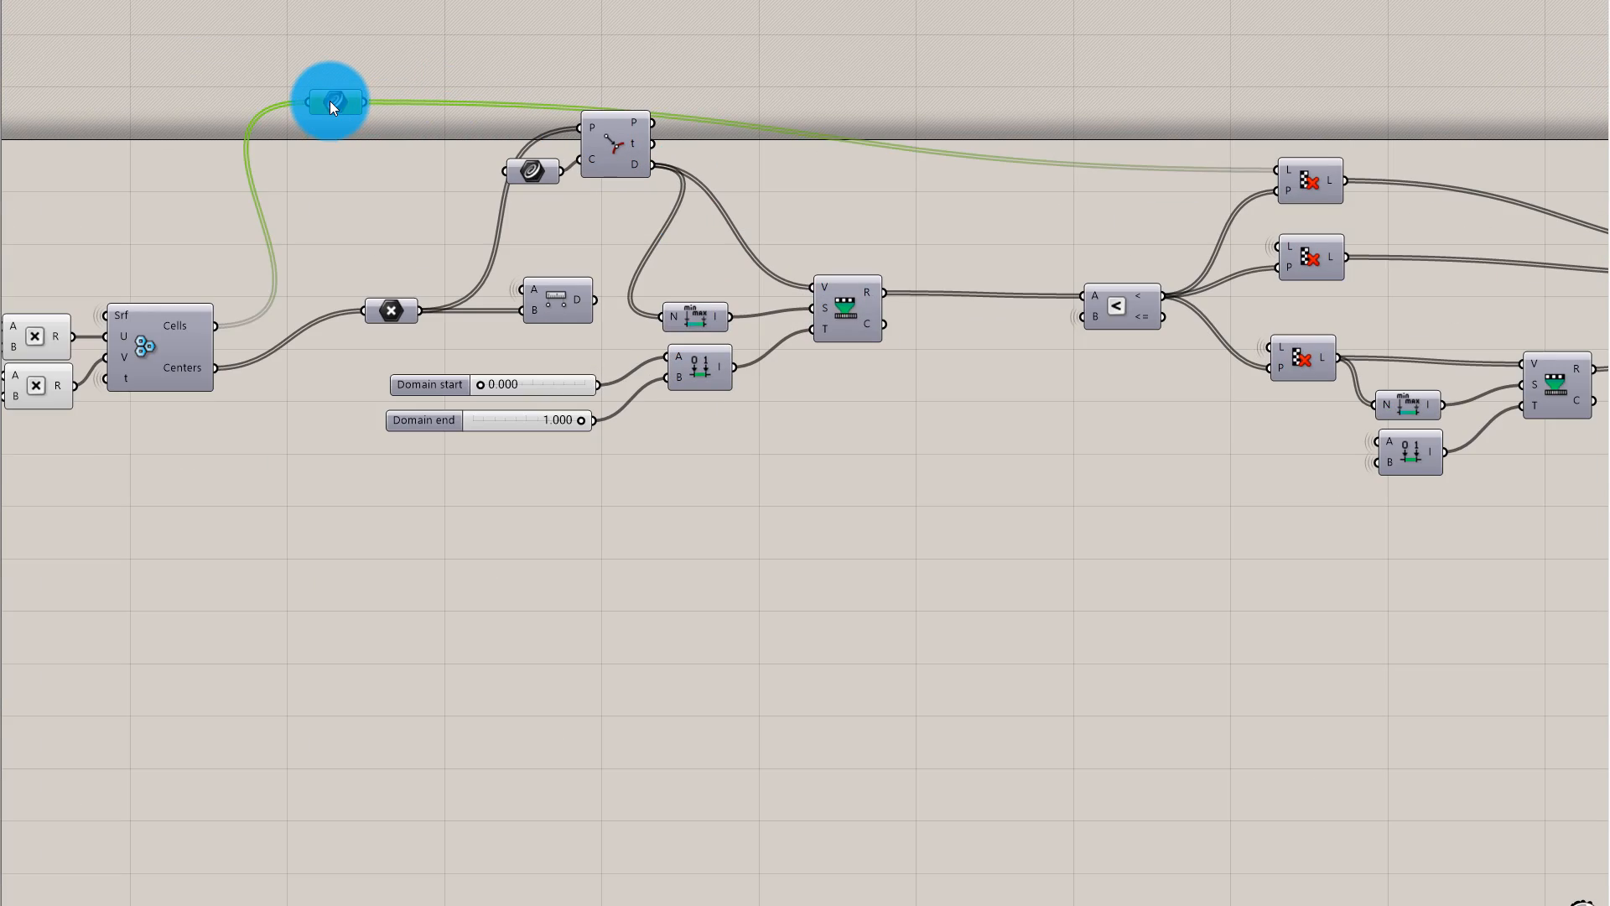
pyautogui.scroll(-1, 619, 189)
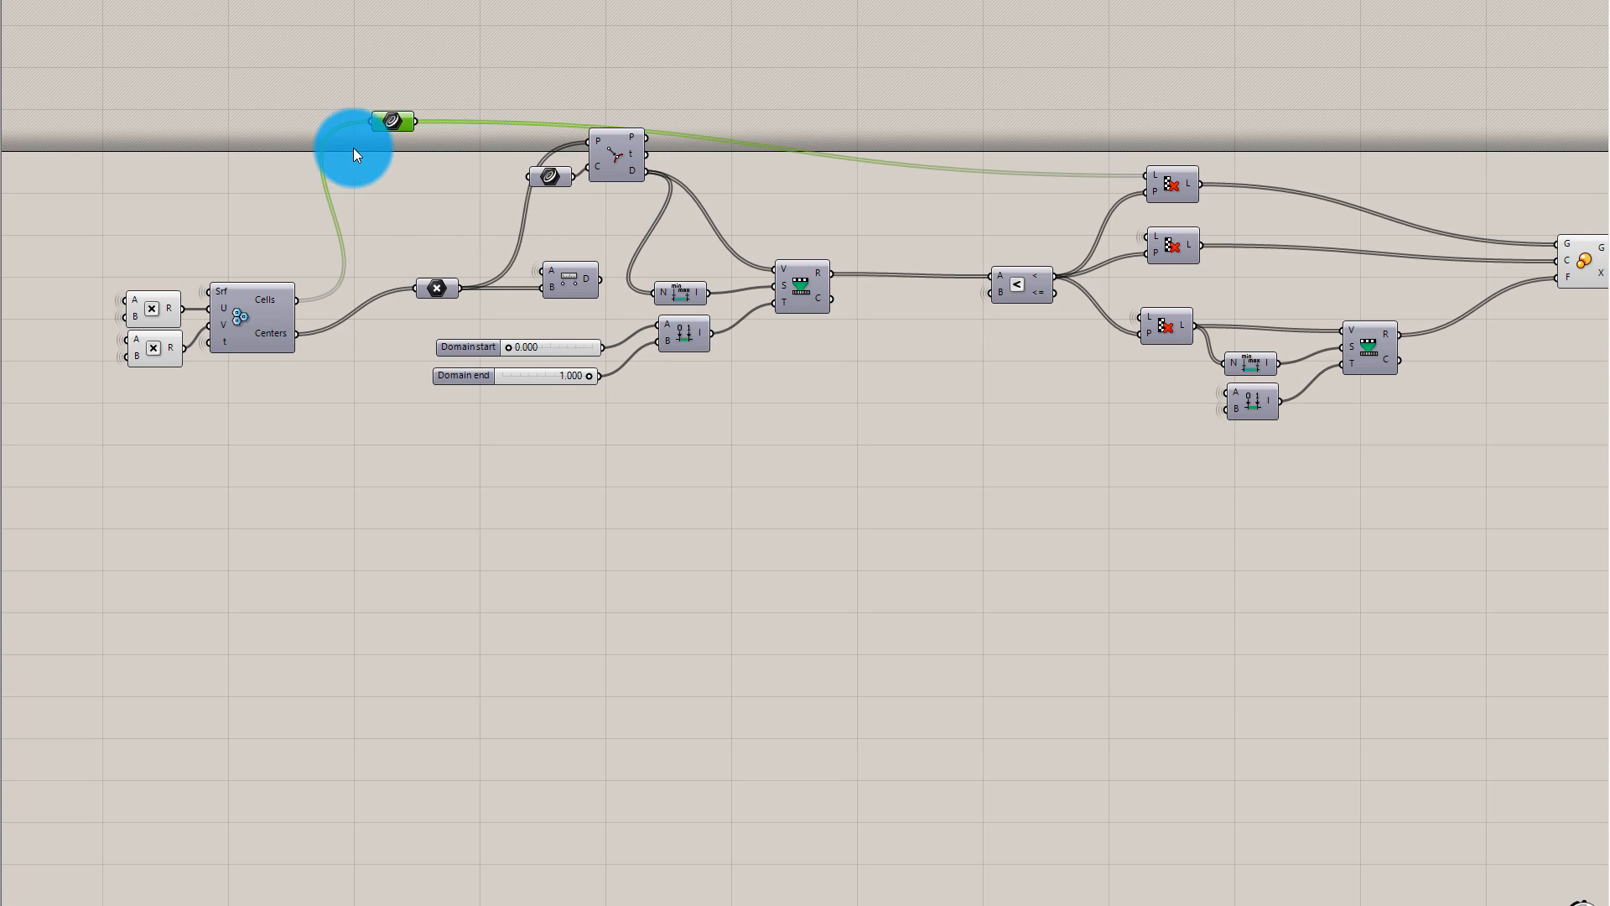
pyautogui.click(385, 188)
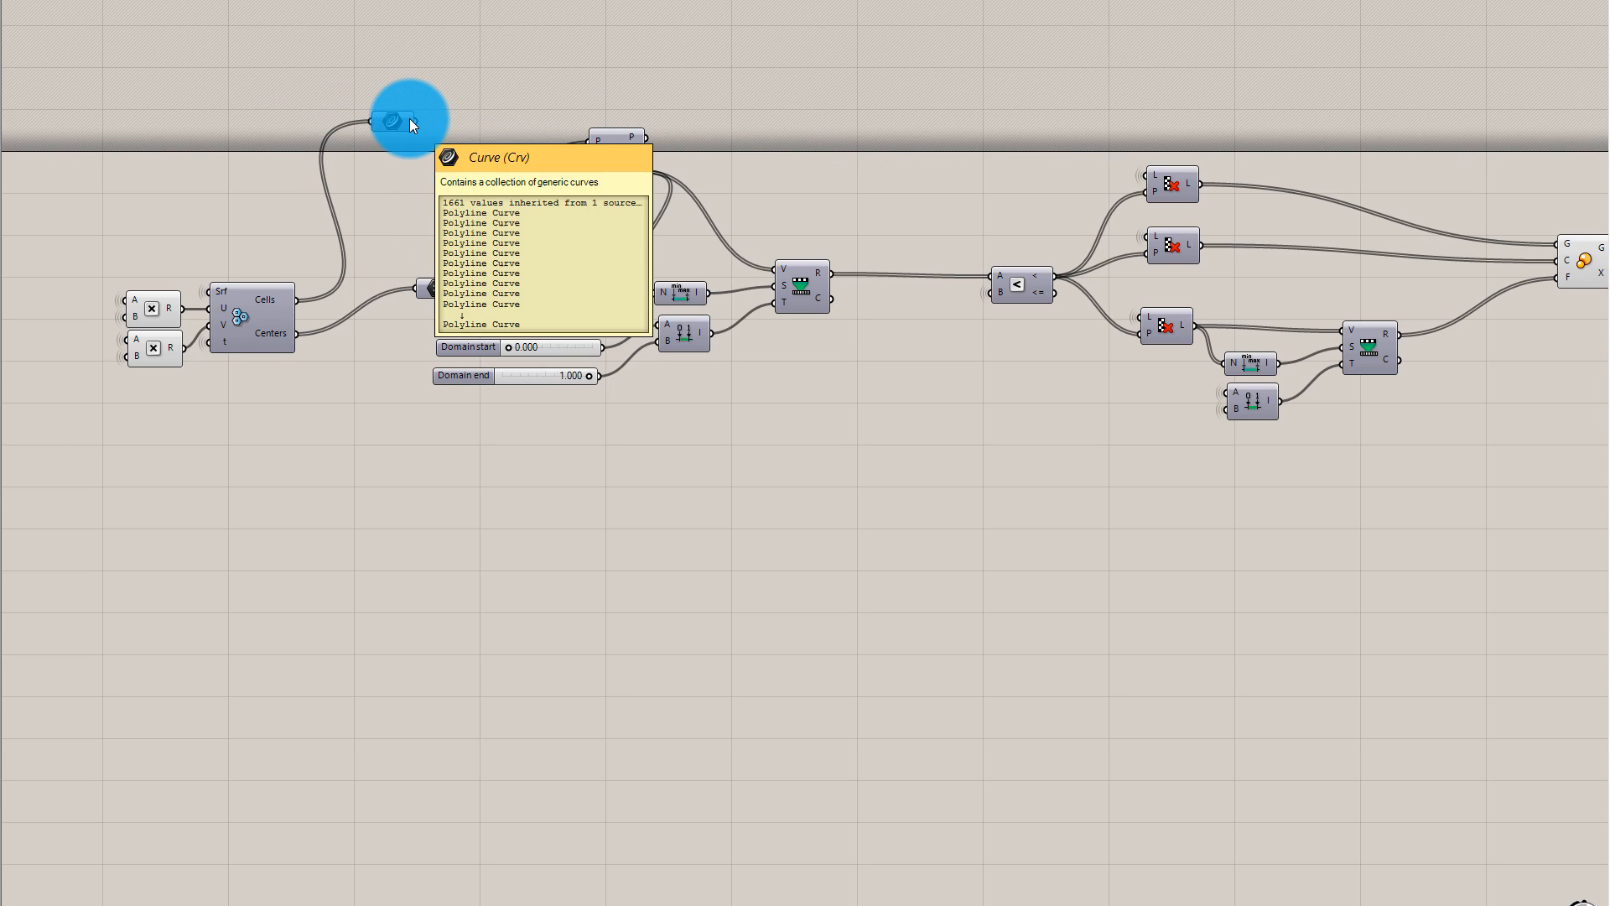
pyautogui.moveTo(387, 118); pyautogui.dragTo(425, 67)
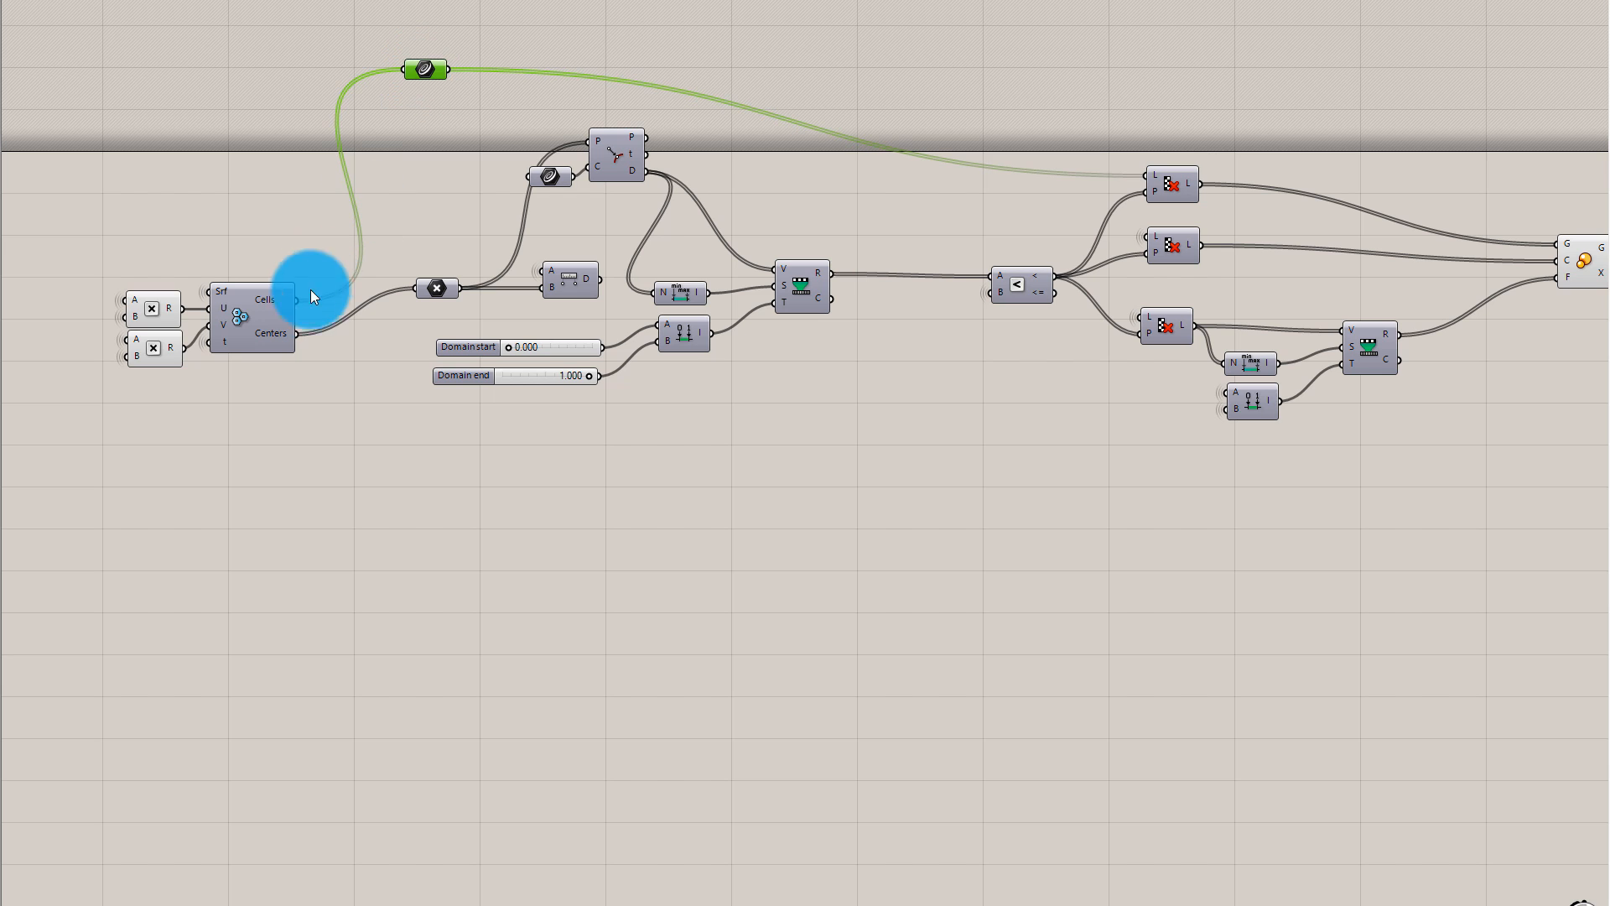
pyautogui.moveTo(374, 297); pyautogui.dragTo(1147, 176)
pyautogui.click(633, 94)
pyautogui.press('Delete')
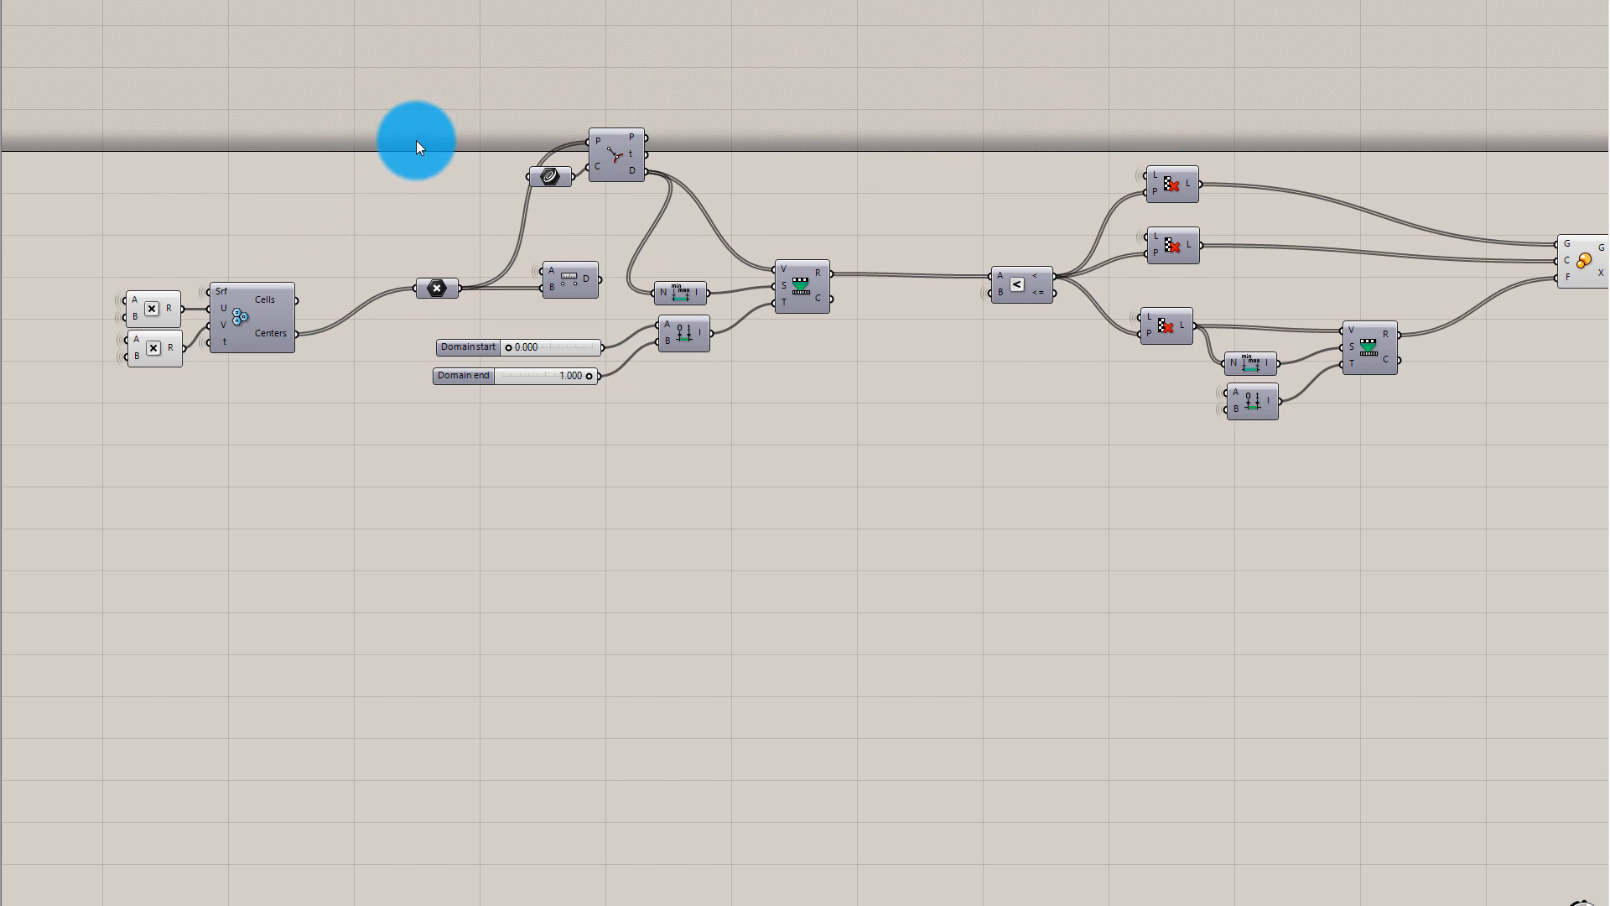
# Move the Point parameter fed by Centers slightly higher, between the hexagon component and the Curve Closest Point component
pyautogui.moveTo(434, 288); pyautogui.dragTo(414, 236)
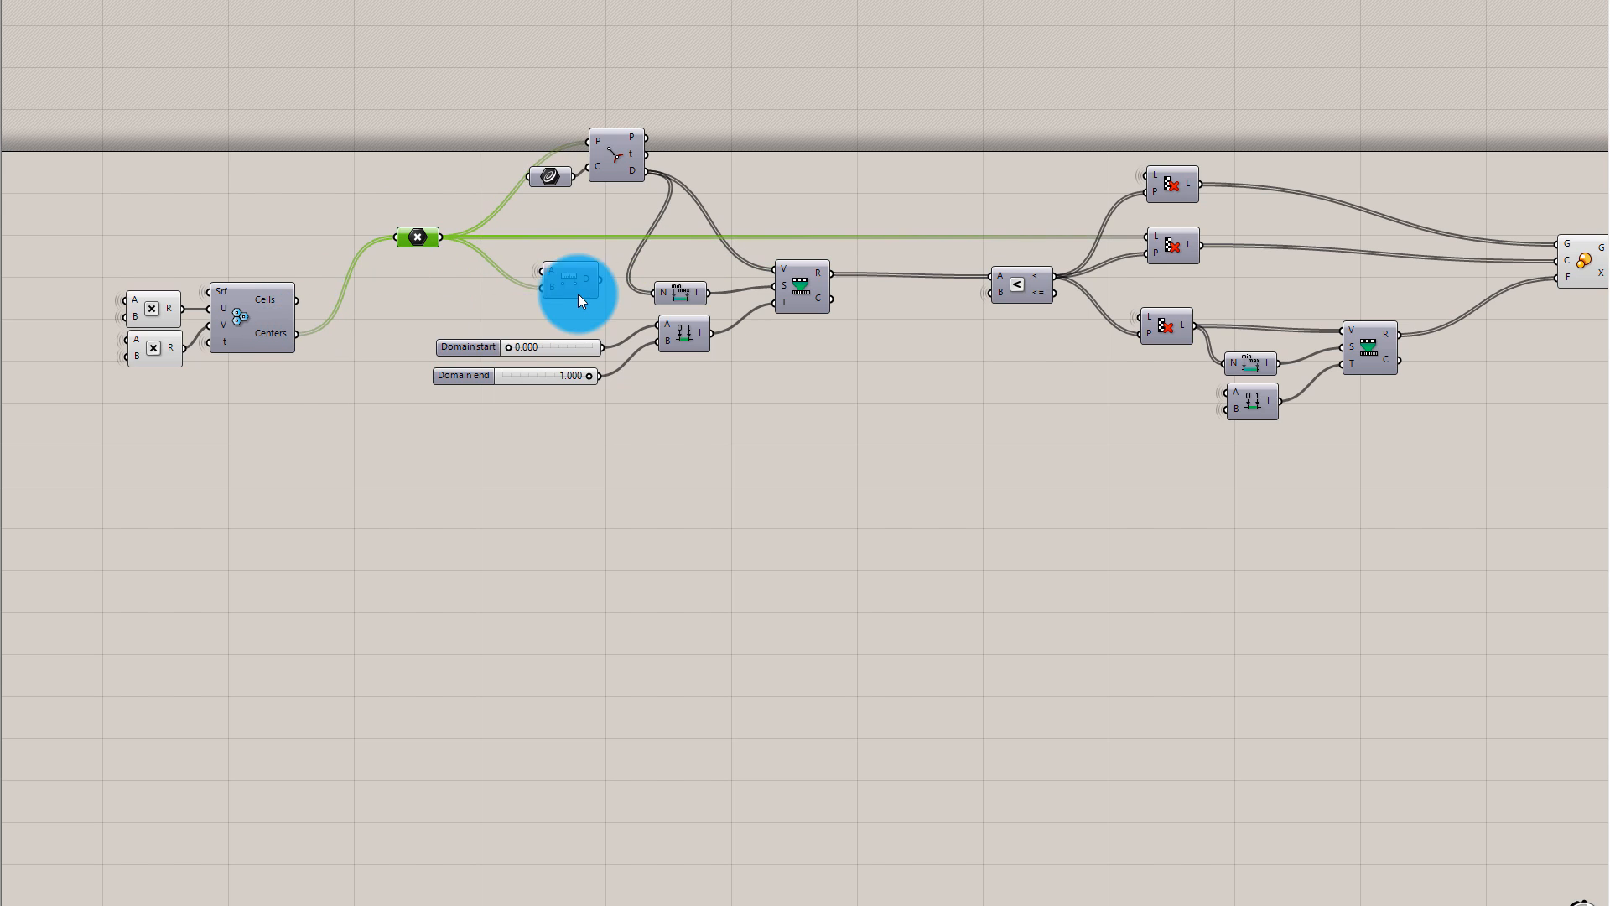
pyautogui.click(490, 178)
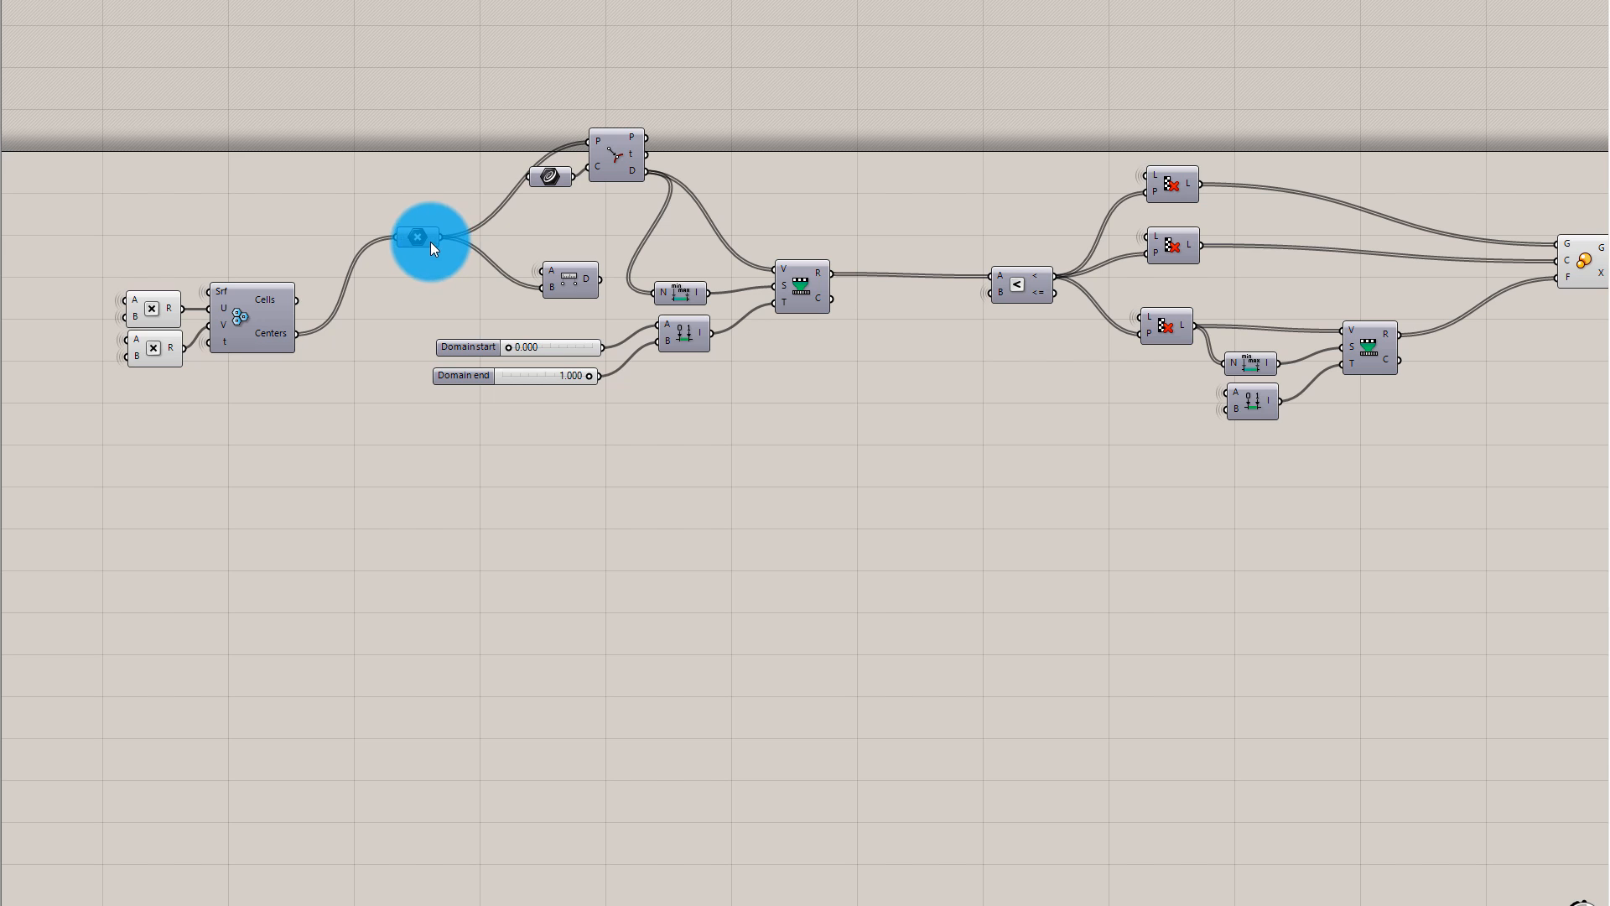
pyautogui.moveTo(424, 238); pyautogui.dragTo(445, 238)
pyautogui.click(631, 209)
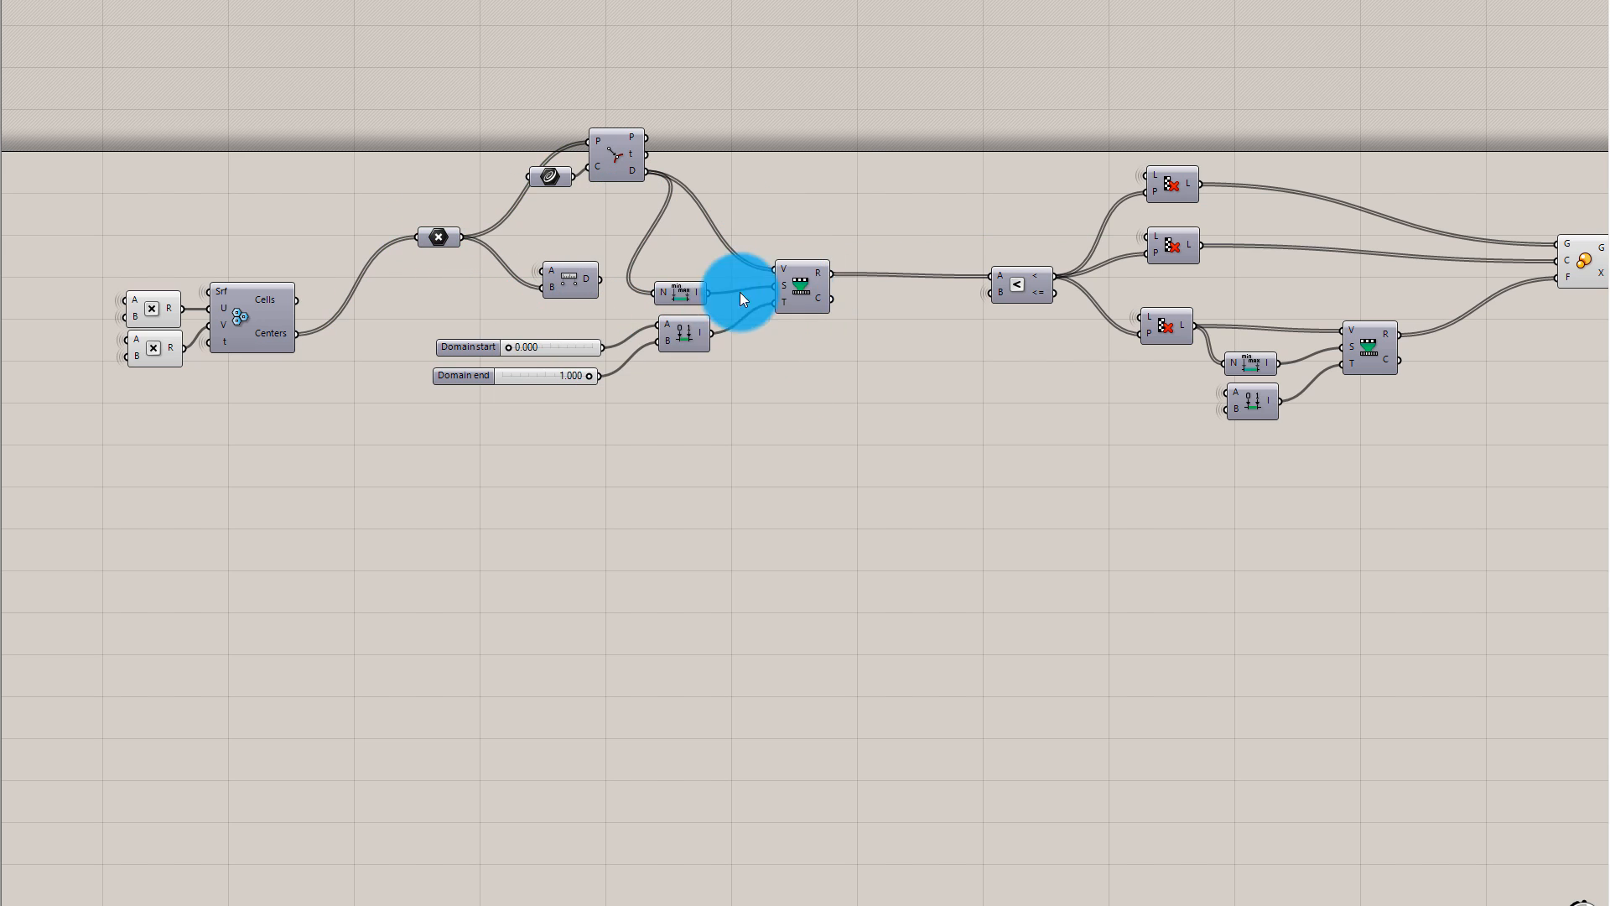
# Internalise the 0.000 and 1.000 values in the A and B inputs of the first Construct Domain
pyautogui.scroll(2, 607, 323)
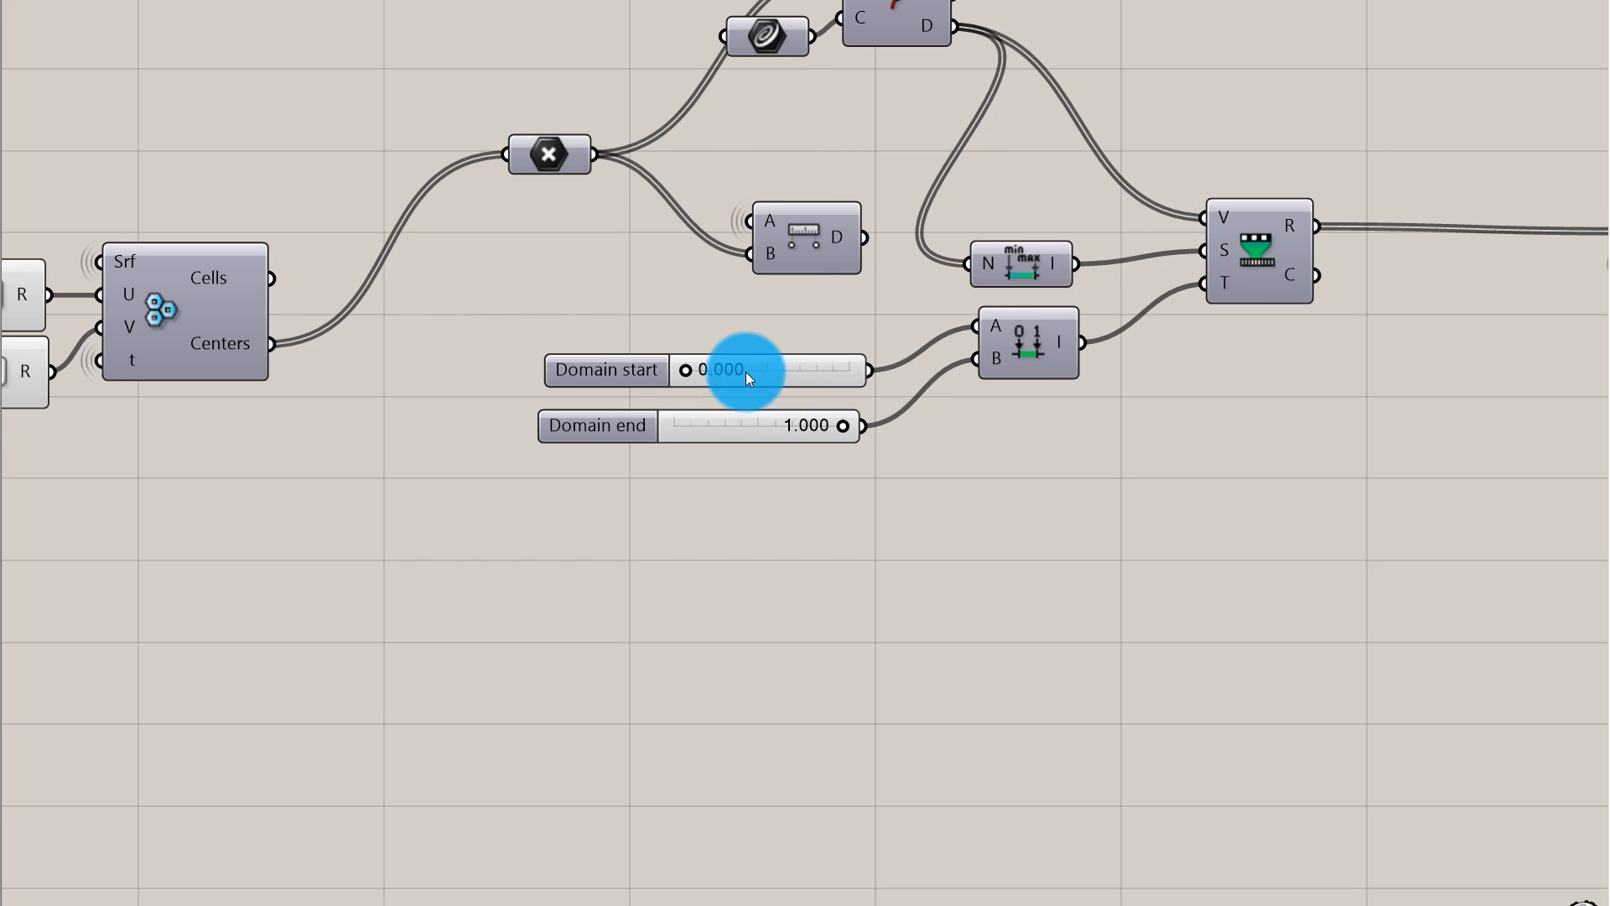
pyautogui.rightClick(998, 333)
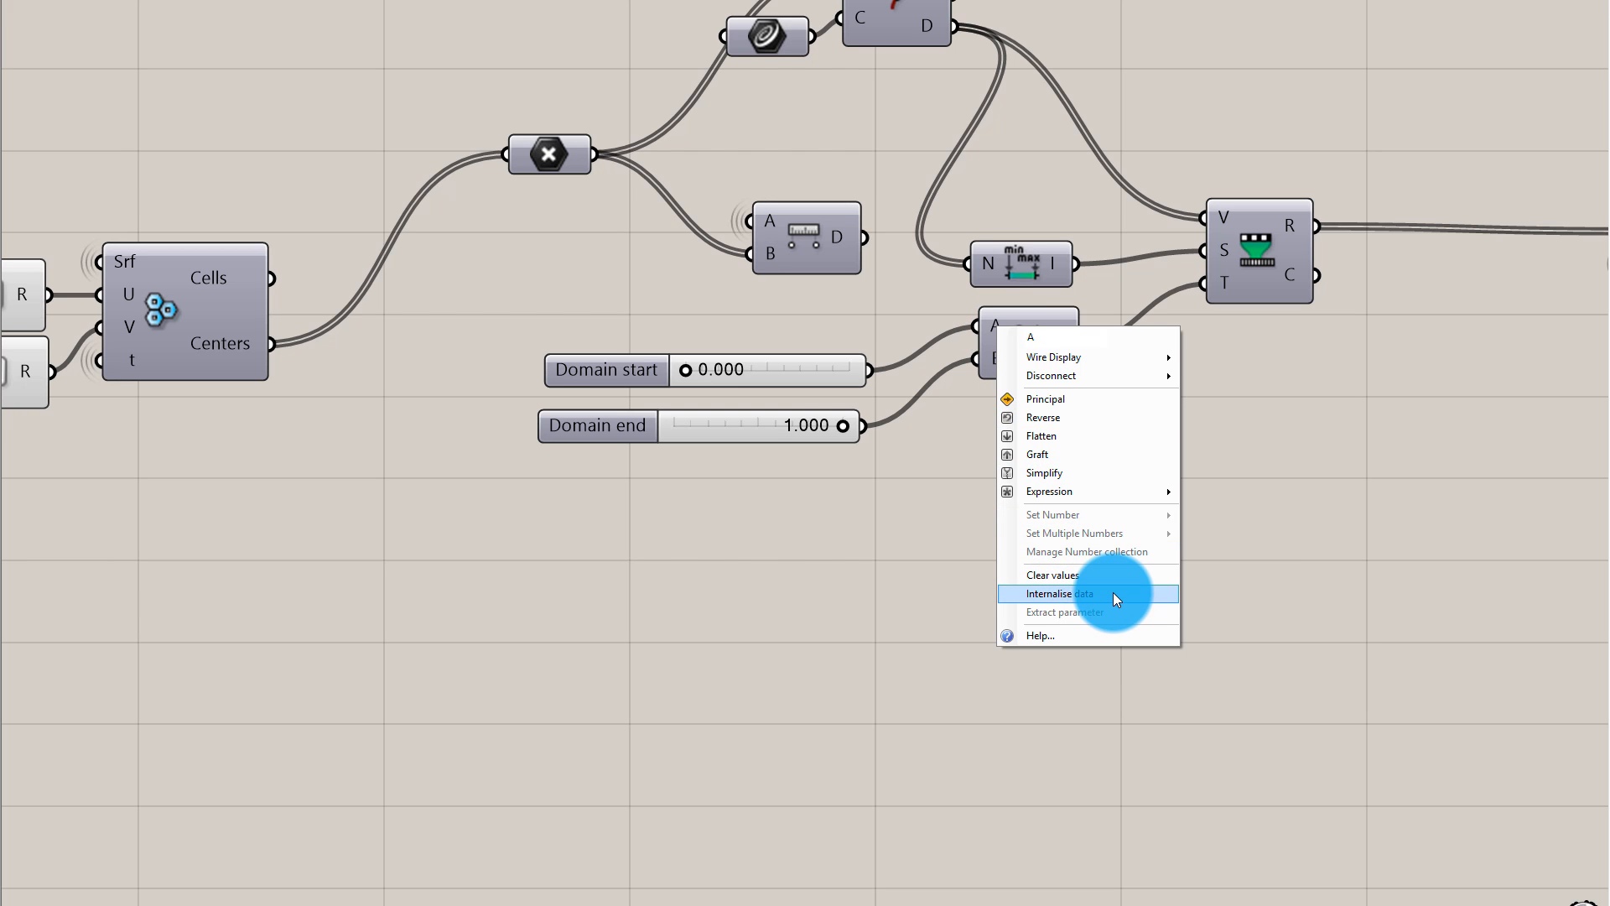
pyautogui.click(1114, 592)
pyautogui.rightClick(990, 357)
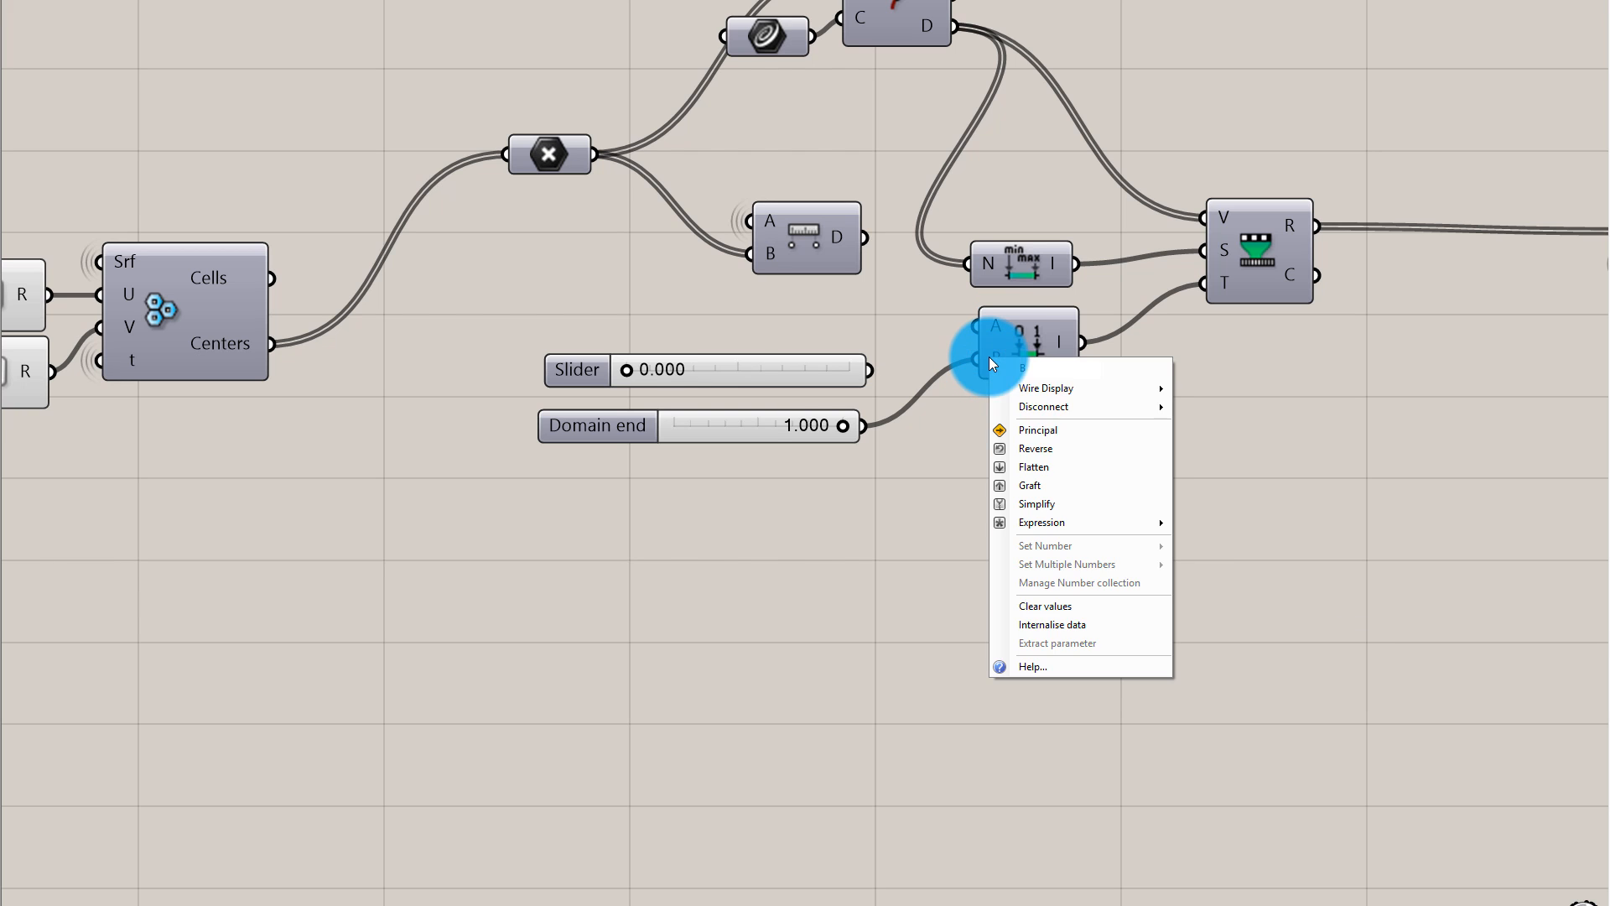
pyautogui.click(1097, 624)
# Delete the two disconnected 0.000 and 1.000 sliders and align the first Construct Domain under its Bounds component
pyautogui.click(786, 366)
pyautogui.press('Delete')
pyautogui.click(743, 414)
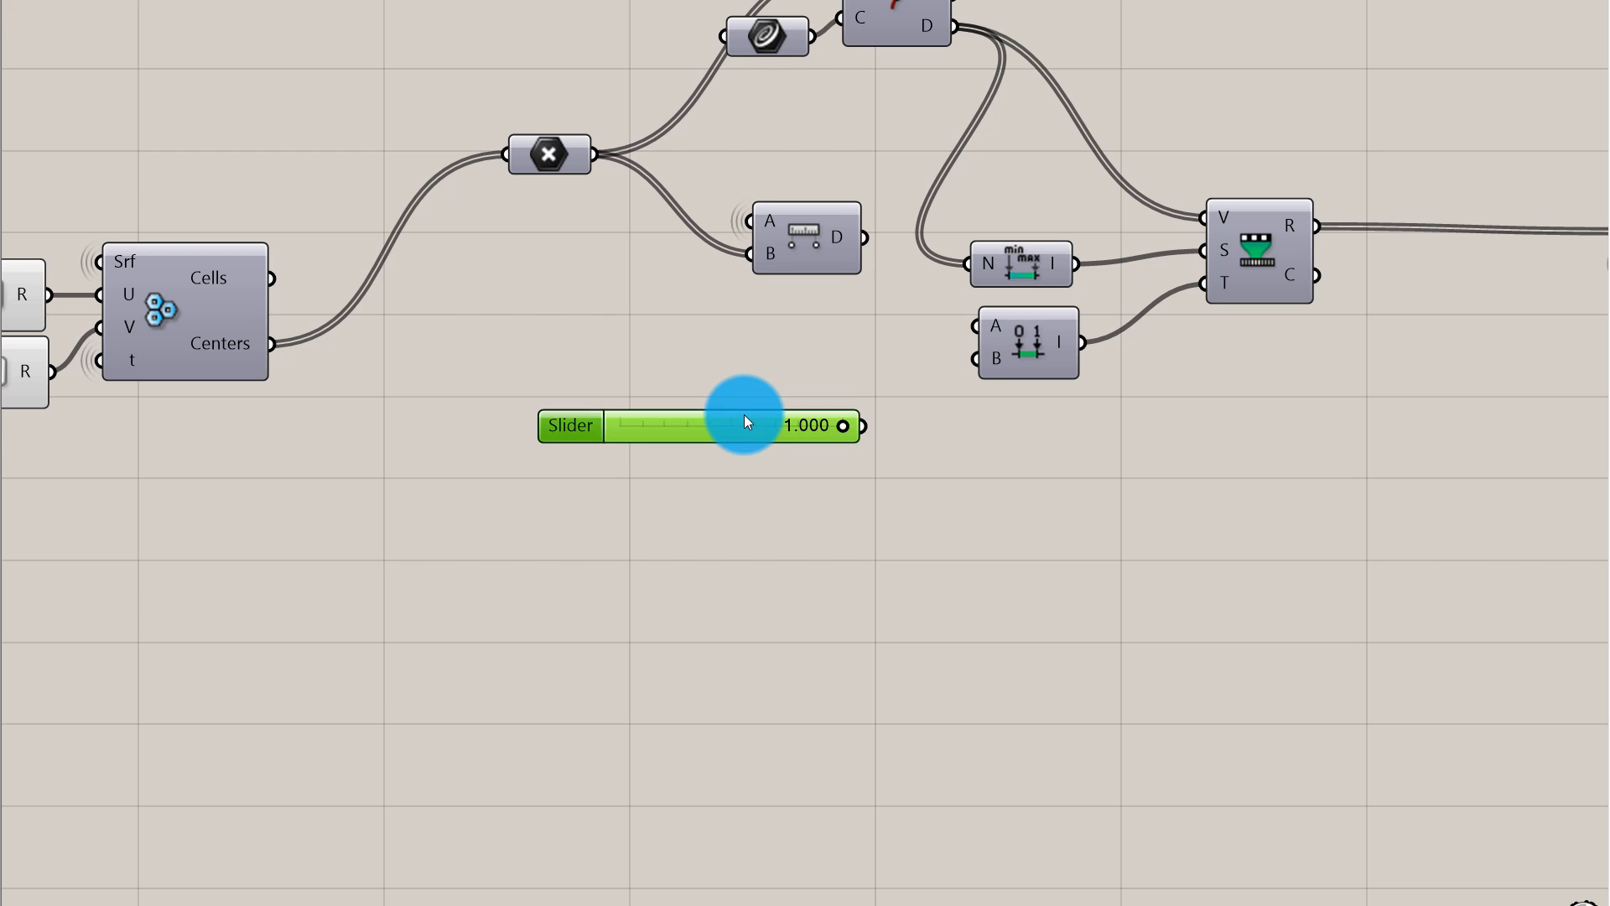
pyautogui.press('Delete')
pyautogui.moveTo(1032, 354); pyautogui.dragTo(1028, 350)
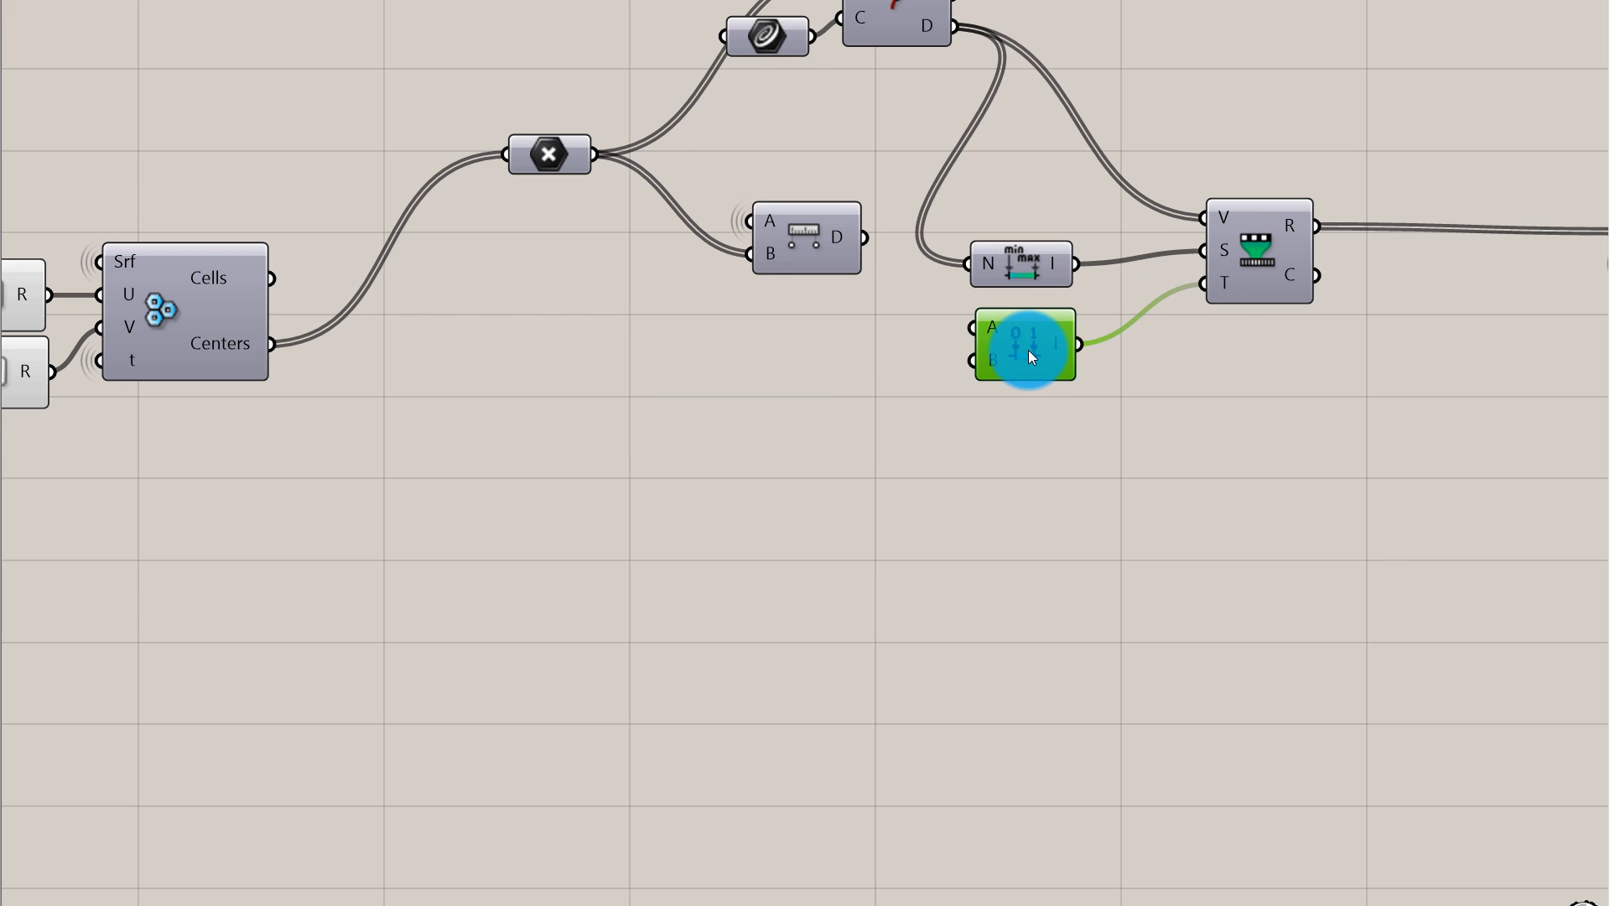
pyautogui.click(1139, 357)
pyautogui.click(1024, 344)
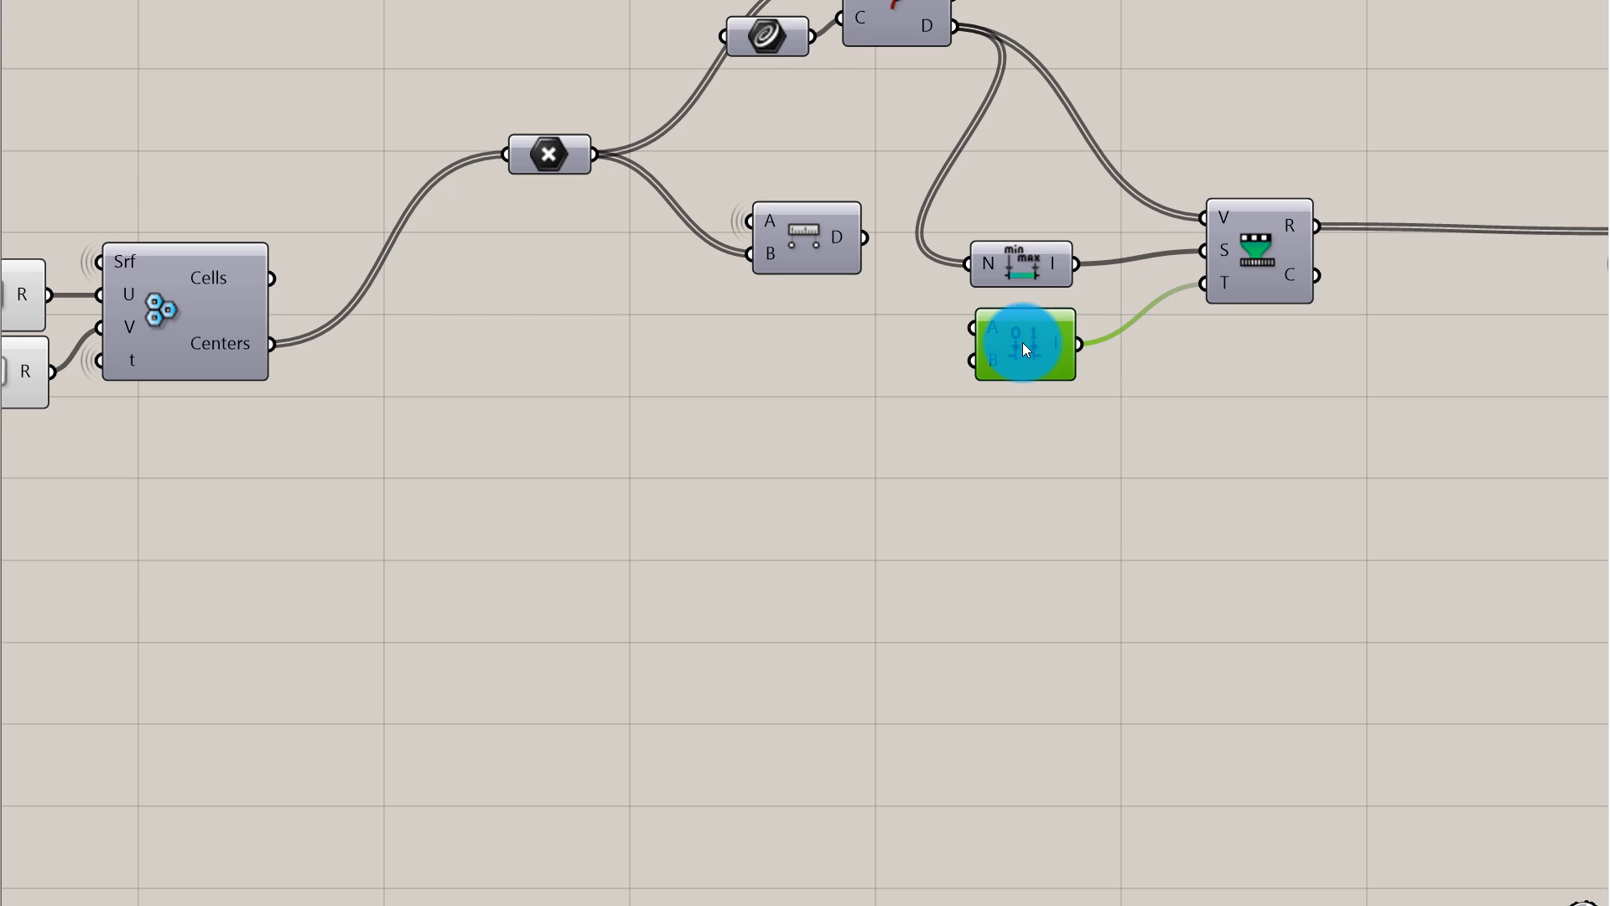
pyautogui.click(1224, 286)
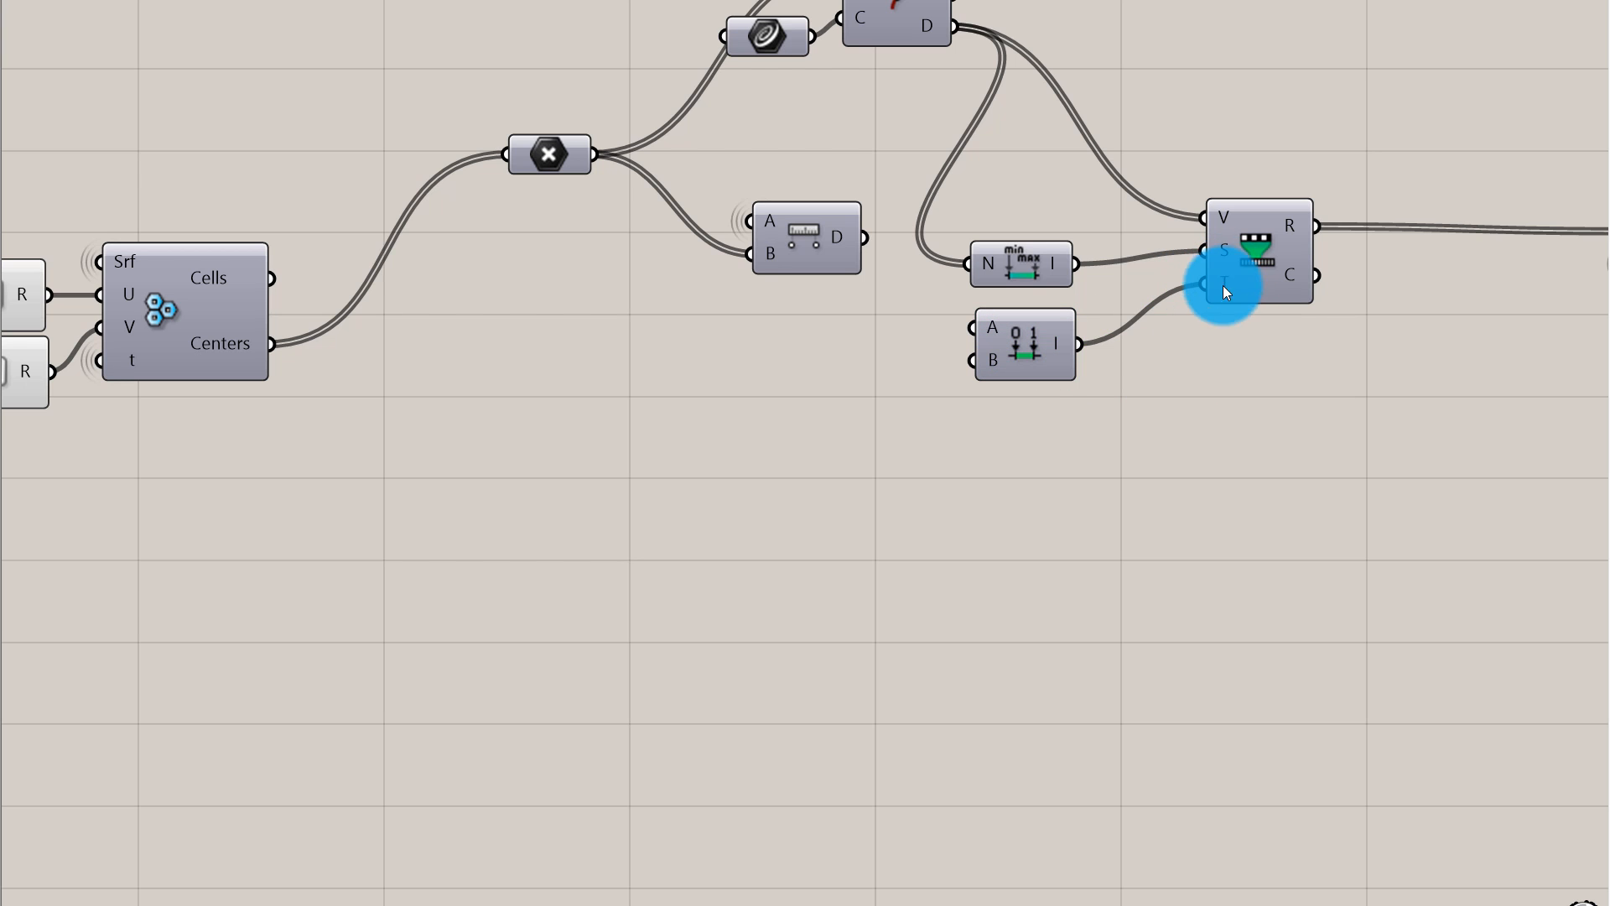
# Move the Distance component down and away from the main wires, below the Point parameter
pyautogui.scroll(-2, 1155, 466)
pyautogui.scroll(2, 893, 315)
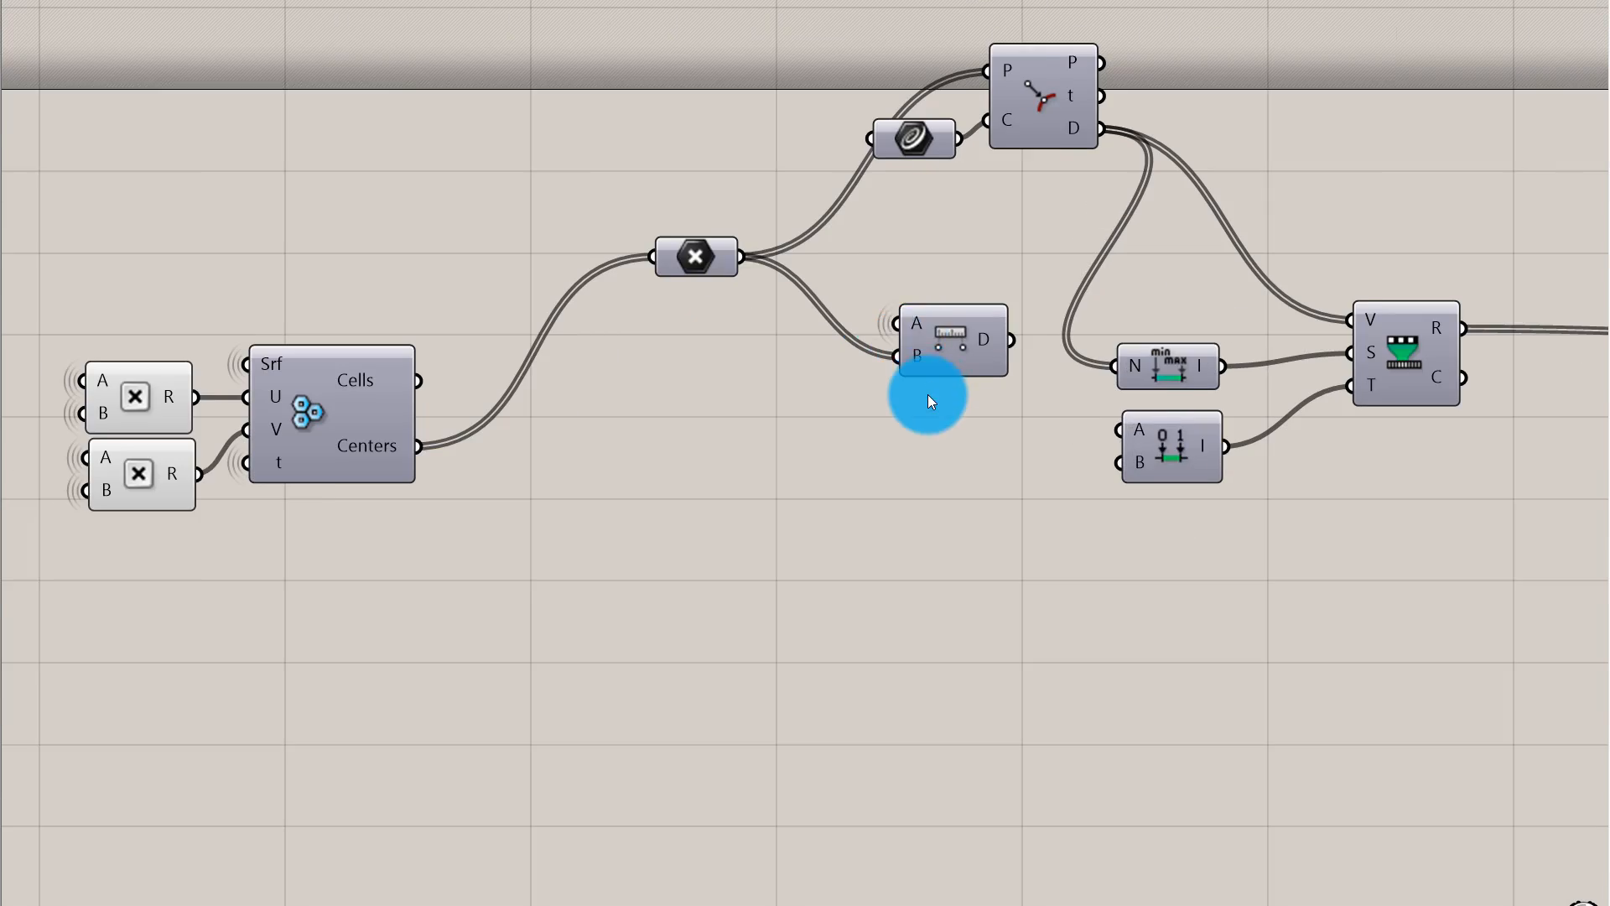
pyautogui.scroll(-2, 927, 401)
pyautogui.scroll(1, 983, 318)
pyautogui.moveTo(921, 383); pyautogui.dragTo(772, 457)
pyautogui.scroll(-2, 772, 456)
pyautogui.scroll(1, 1081, 401)
pyautogui.scroll(-3, 927, 388)
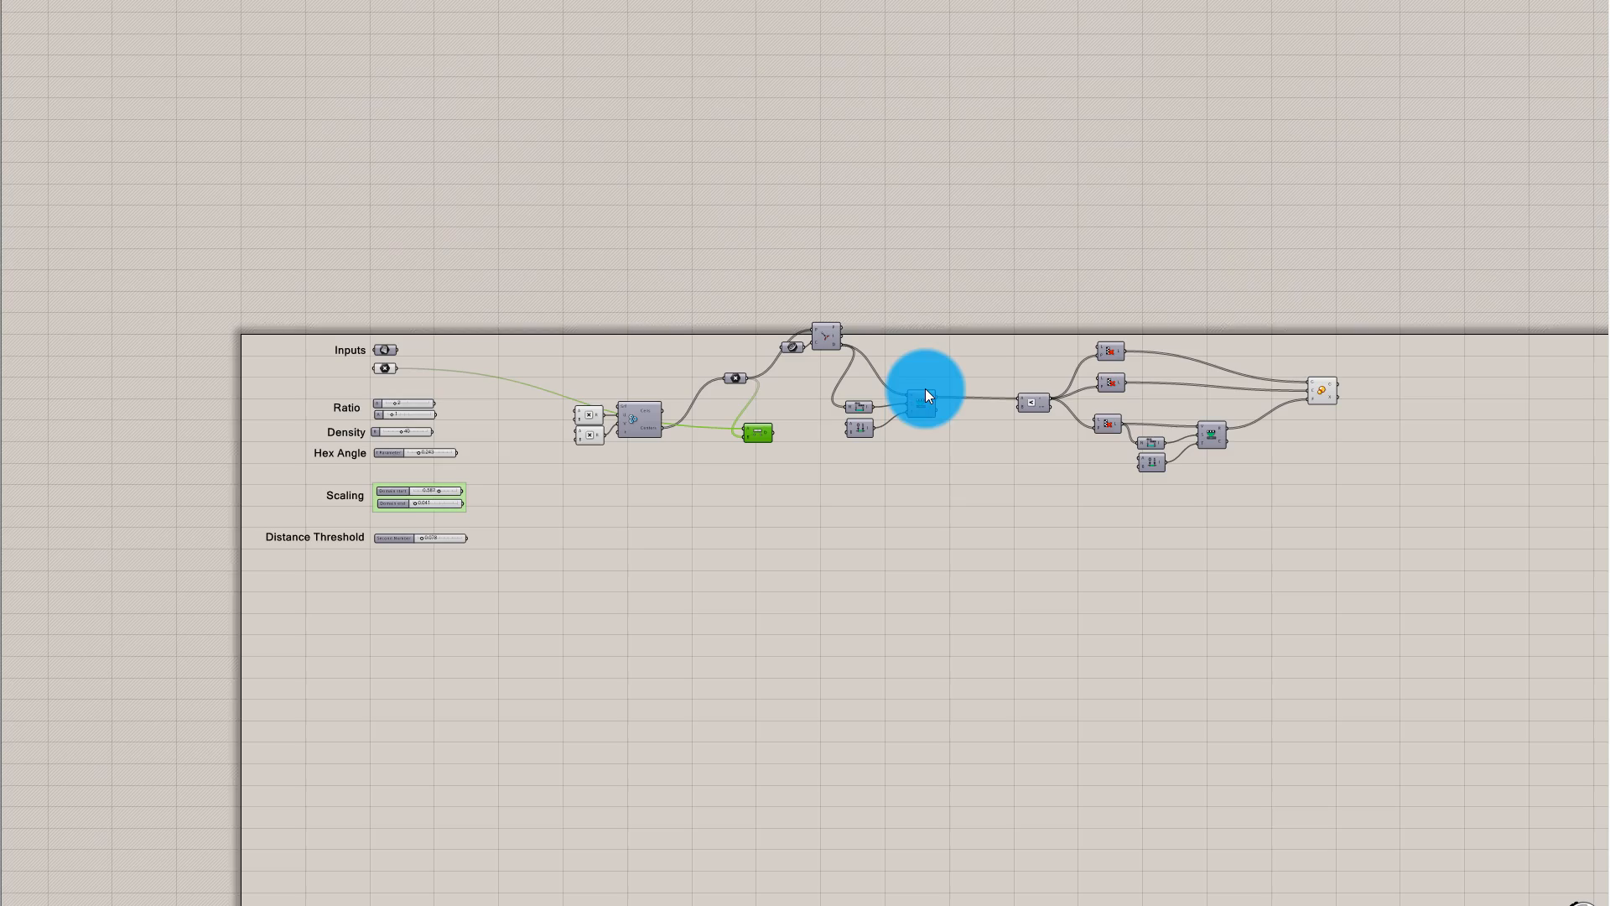
# Group Smaller Than, the three Cull Pattern components and the second Bounds, Construct Domain and Remap Numbers
pyautogui.scroll(3, 1006, 361)
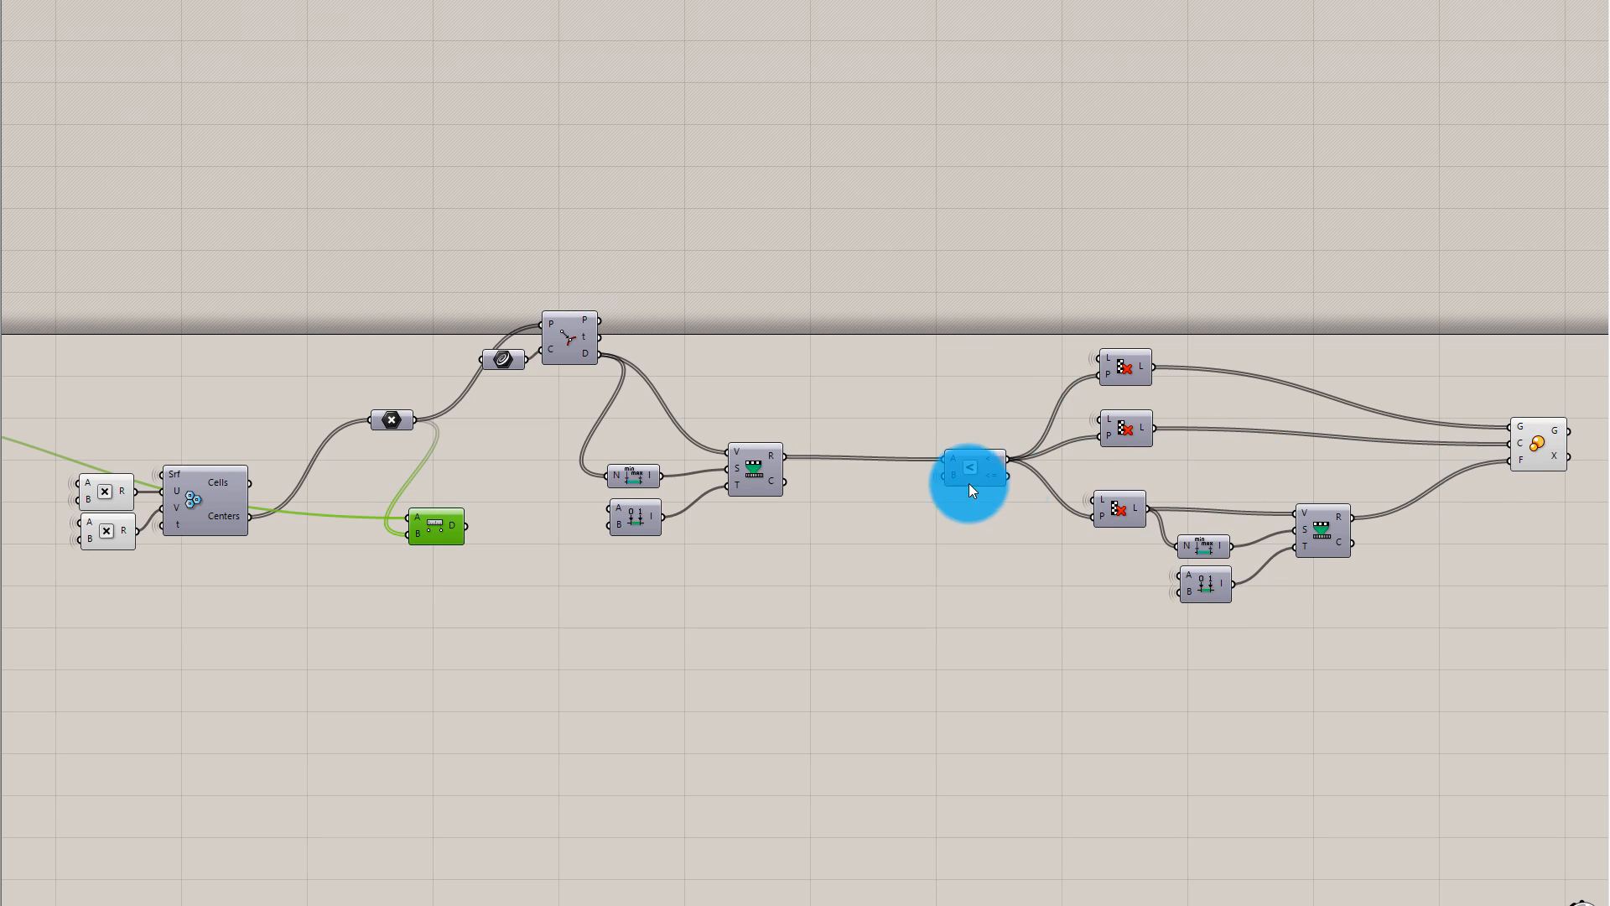
pyautogui.moveTo(887, 290); pyautogui.dragTo(1377, 703)
pyautogui.middleClick(1360, 621)
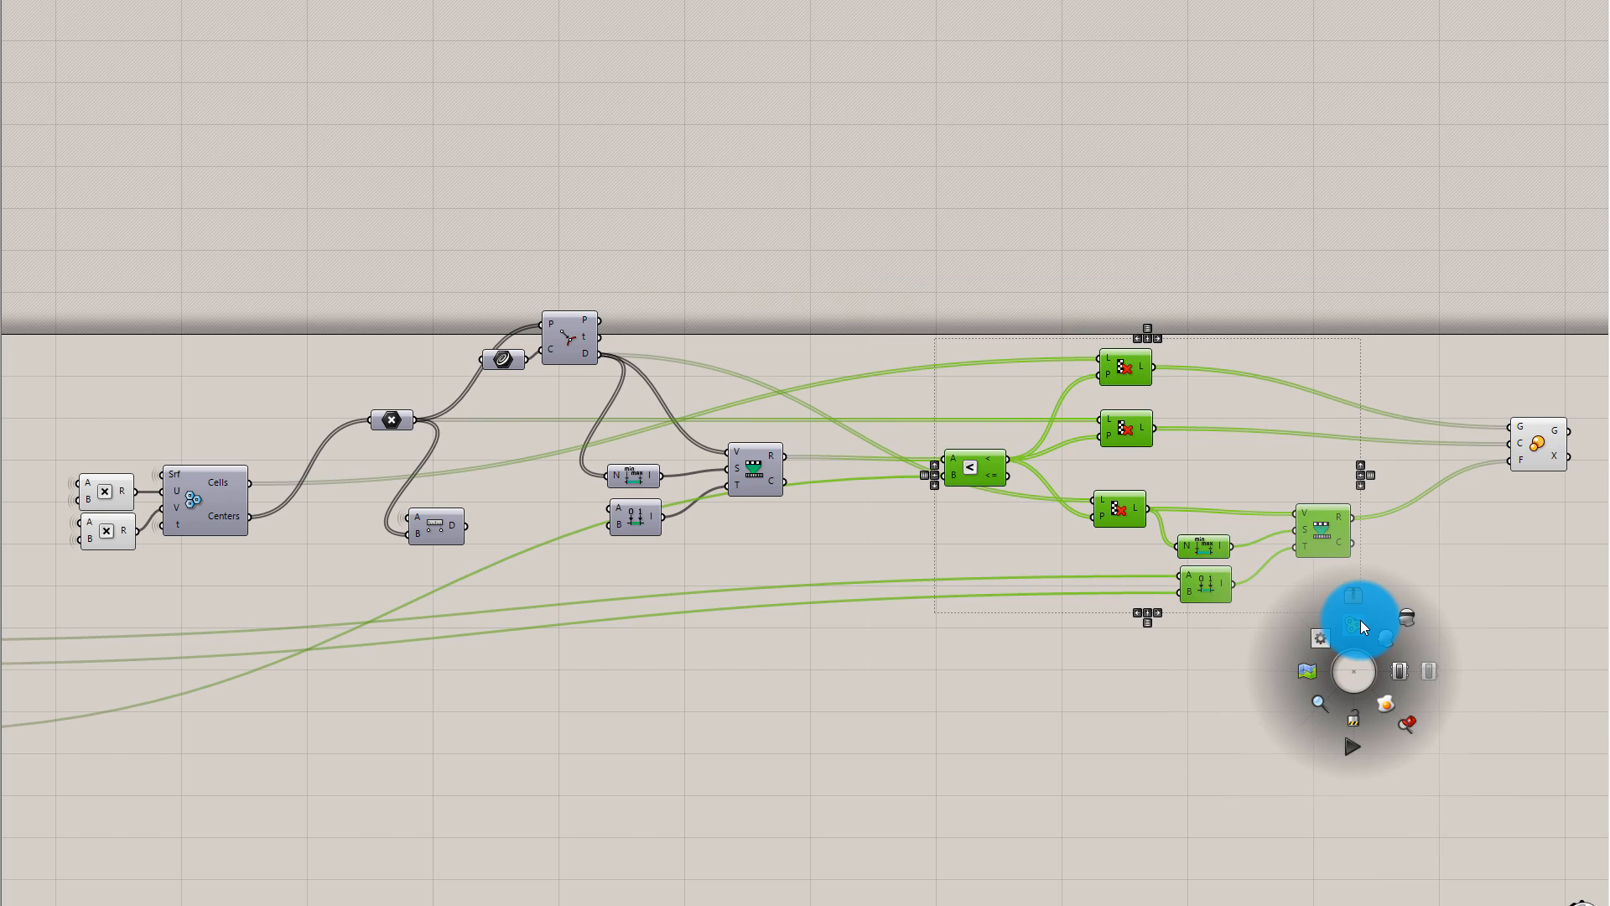
pyautogui.click(1387, 677)
pyautogui.scroll(1, 1334, 464)
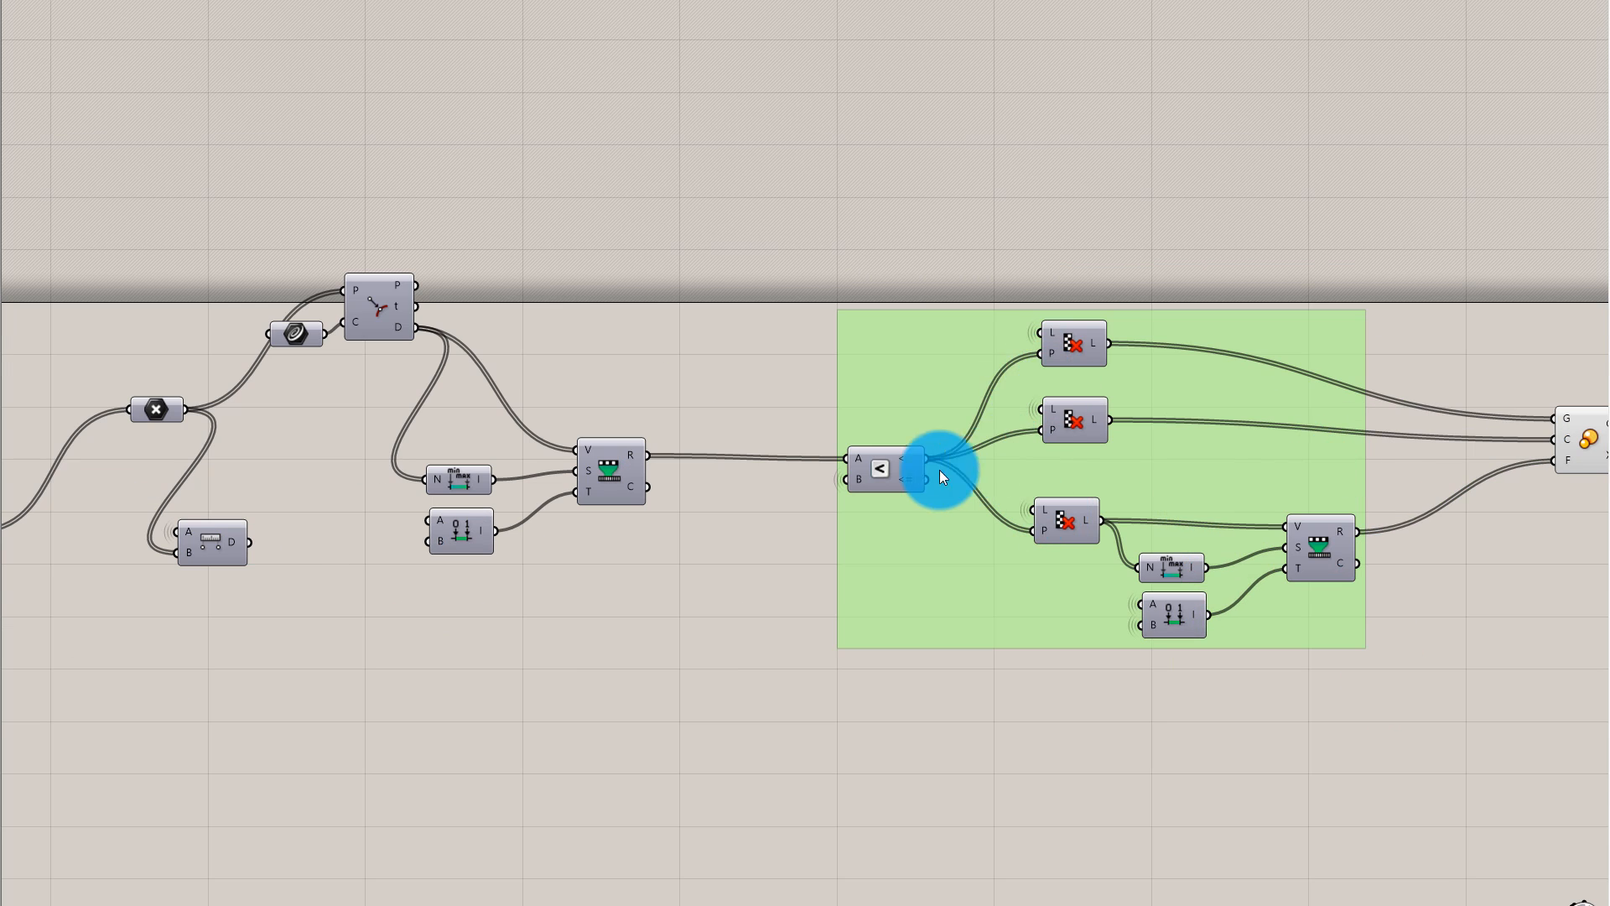
# Shift Smaller Than and the lowest Cull Pattern slightly within the group, and put that Cull Pattern in its own group
pyautogui.moveTo(879, 475); pyautogui.dragTo(858, 483)
pyautogui.moveTo(1065, 506); pyautogui.dragTo(1044, 513)
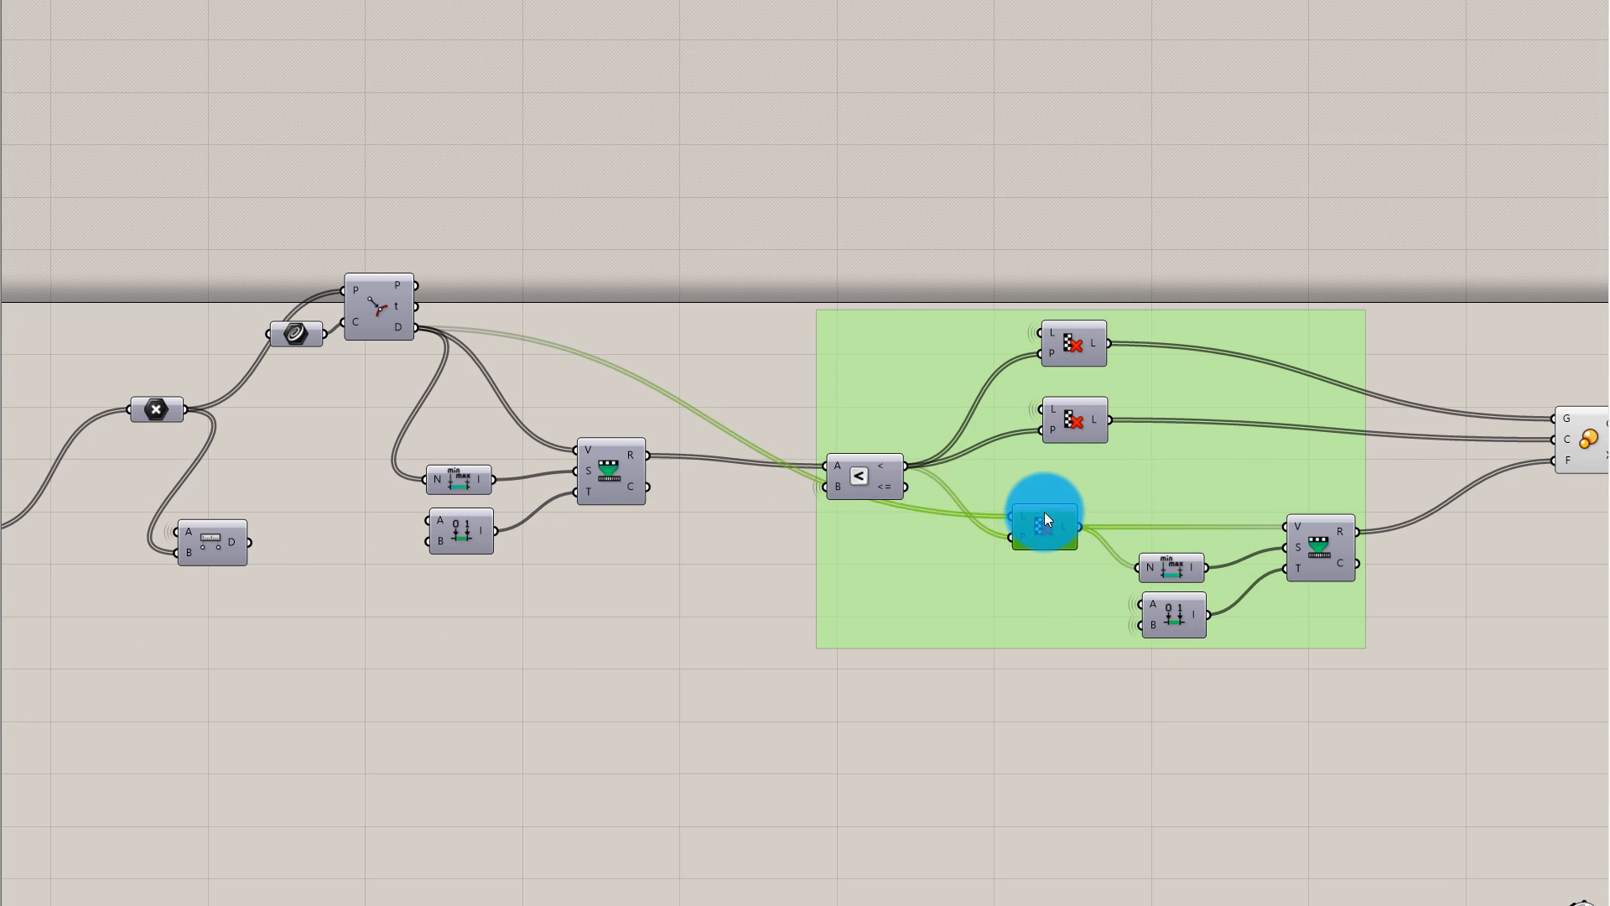
pyautogui.middleClick(1048, 475)
pyautogui.click(1077, 430)
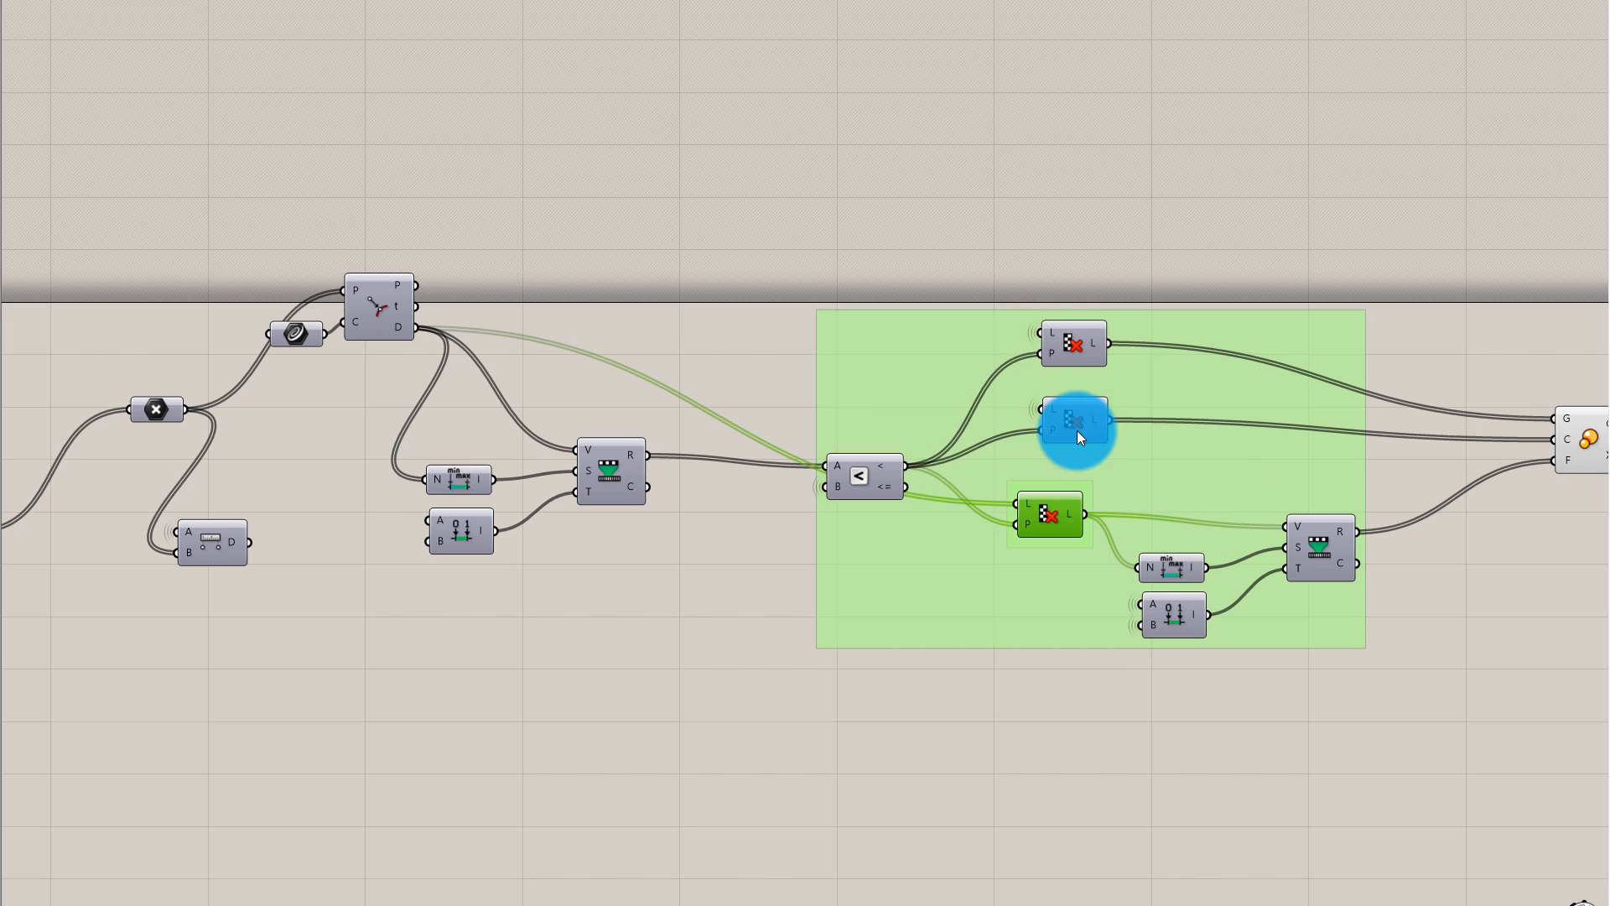
pyautogui.click(1080, 487)
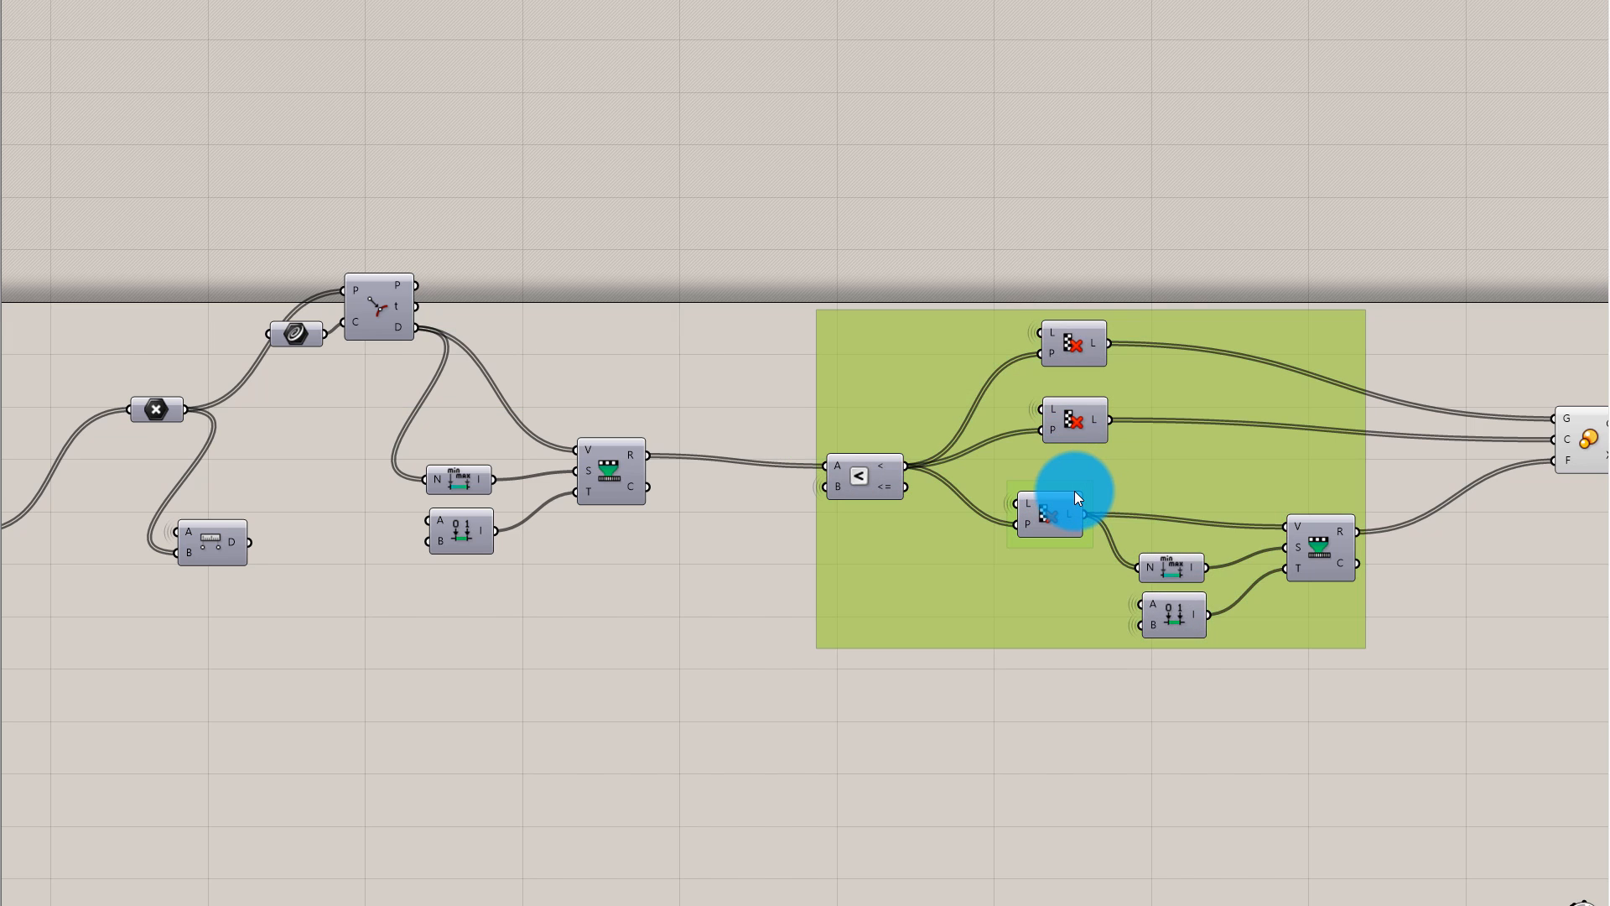
# Try to remove the lowest Cull Pattern from the group around it
pyautogui.rightClick(1076, 493)
pyautogui.click(1049, 488)
pyautogui.rightClick(1049, 488)
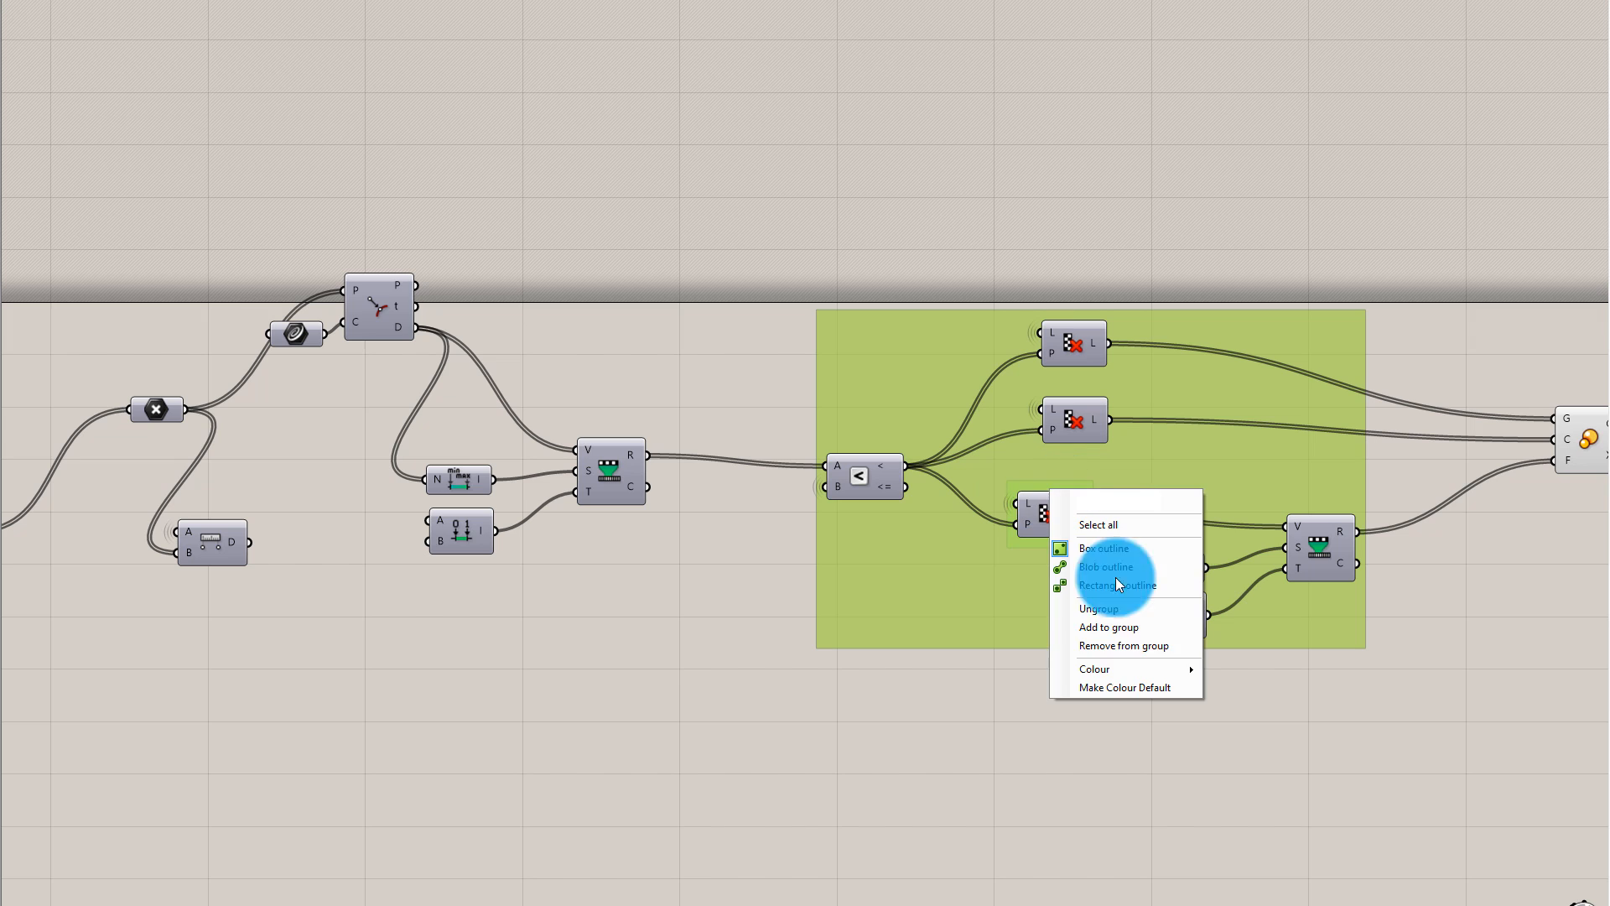
pyautogui.click(1124, 645)
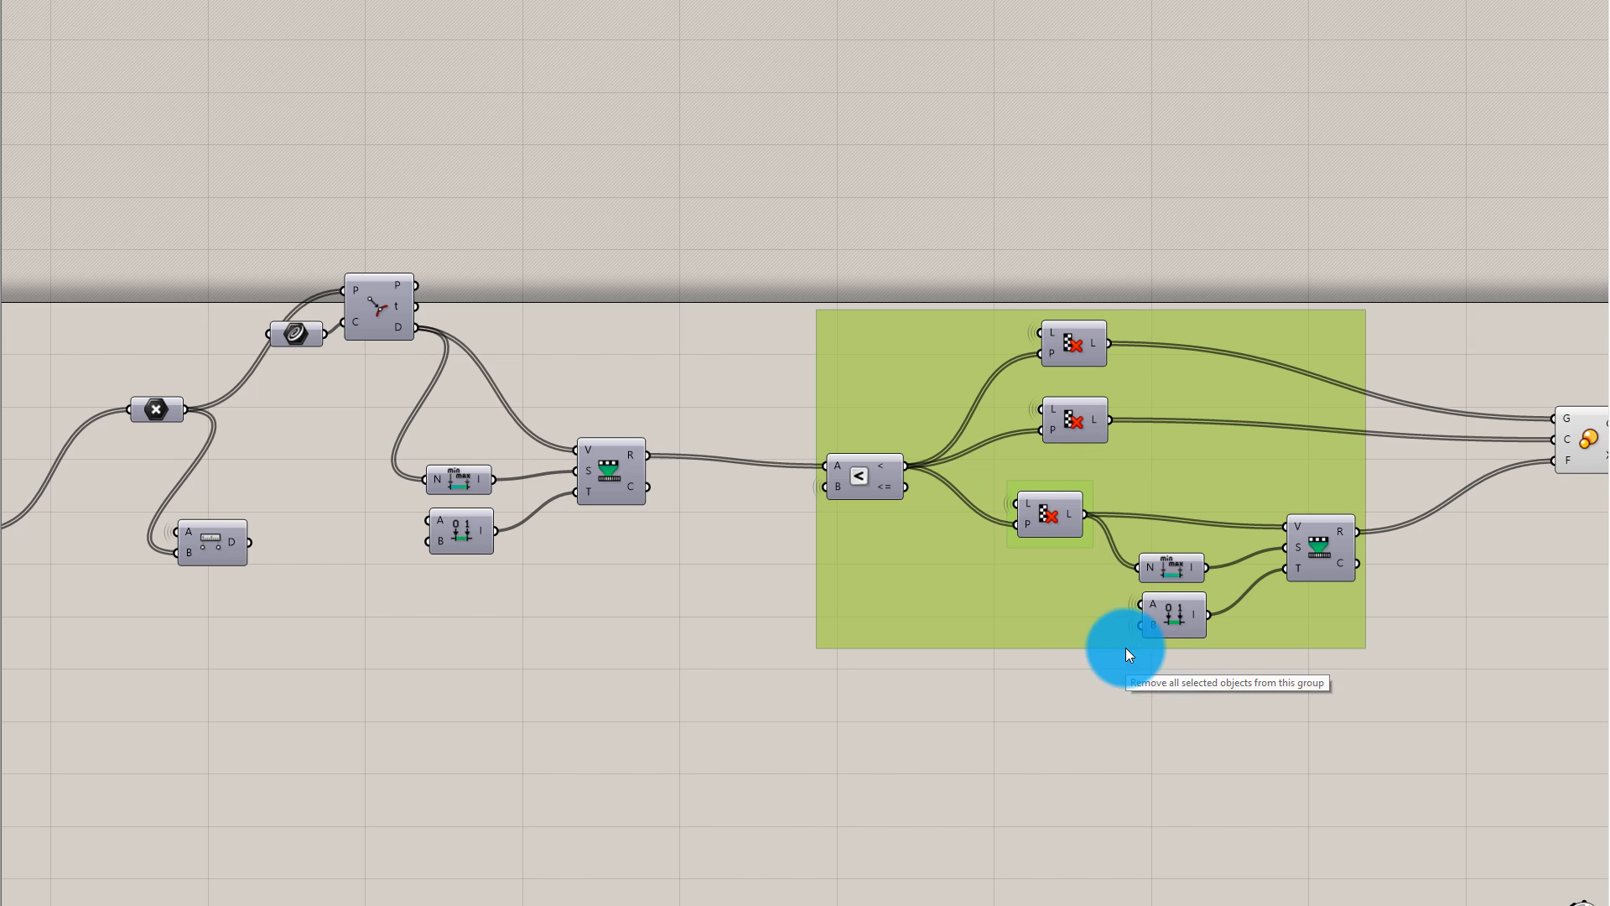
pyautogui.rightClick(1061, 470)
pyautogui.click(1164, 624)
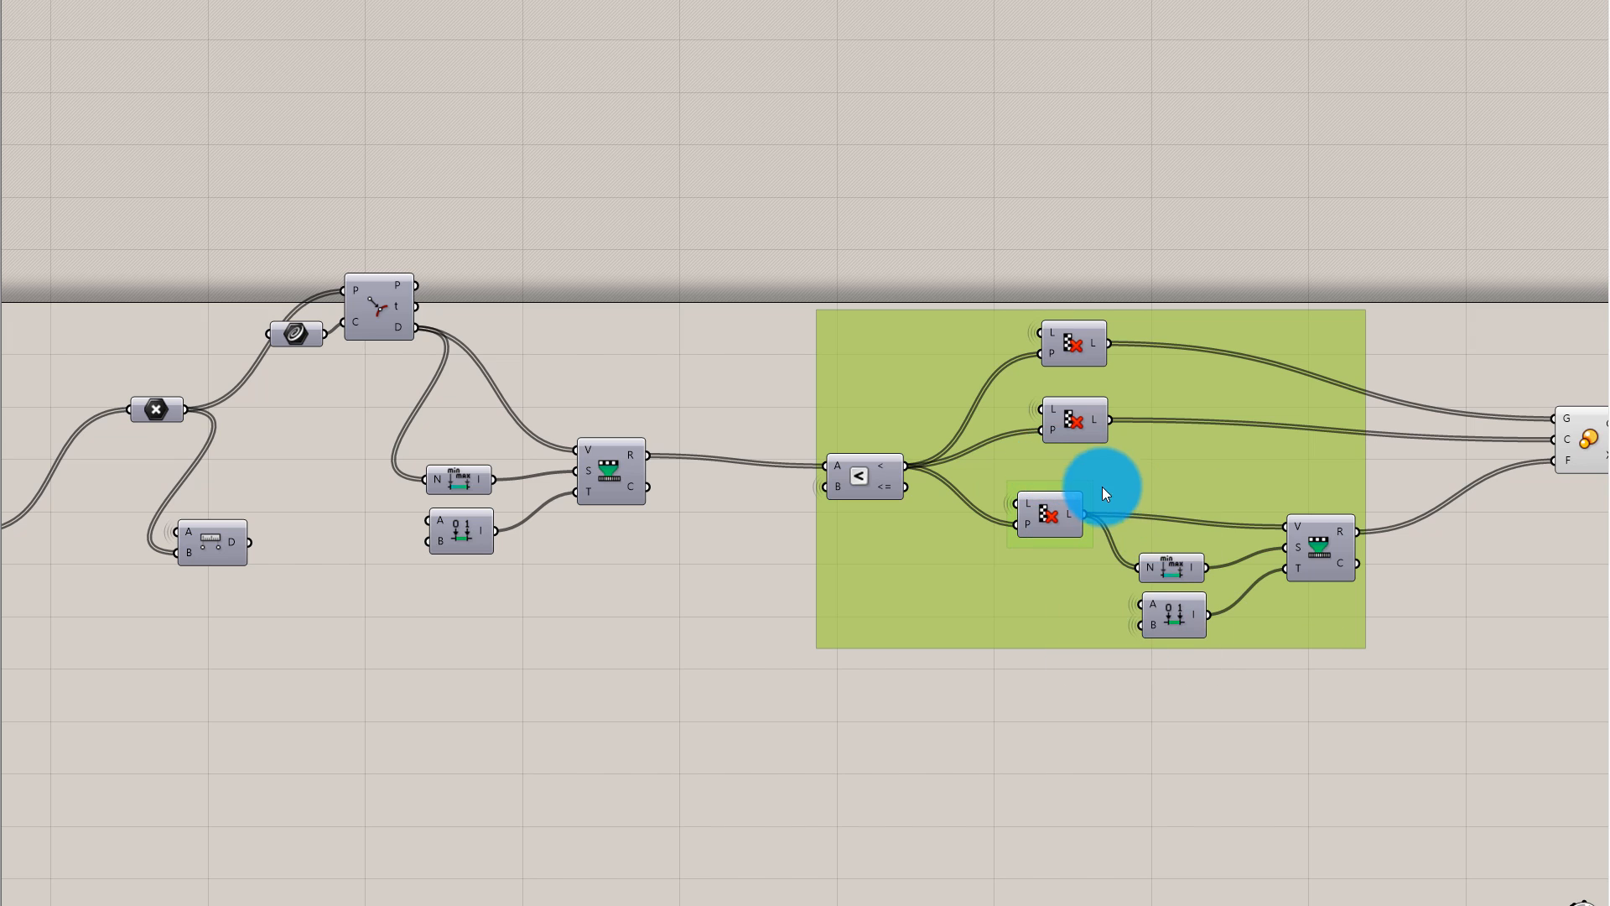
# Ungroup the large group around Smaller Than and the small group around the lowest Cull Pattern
pyautogui.rightClick(1101, 465)
pyautogui.click(1192, 582)
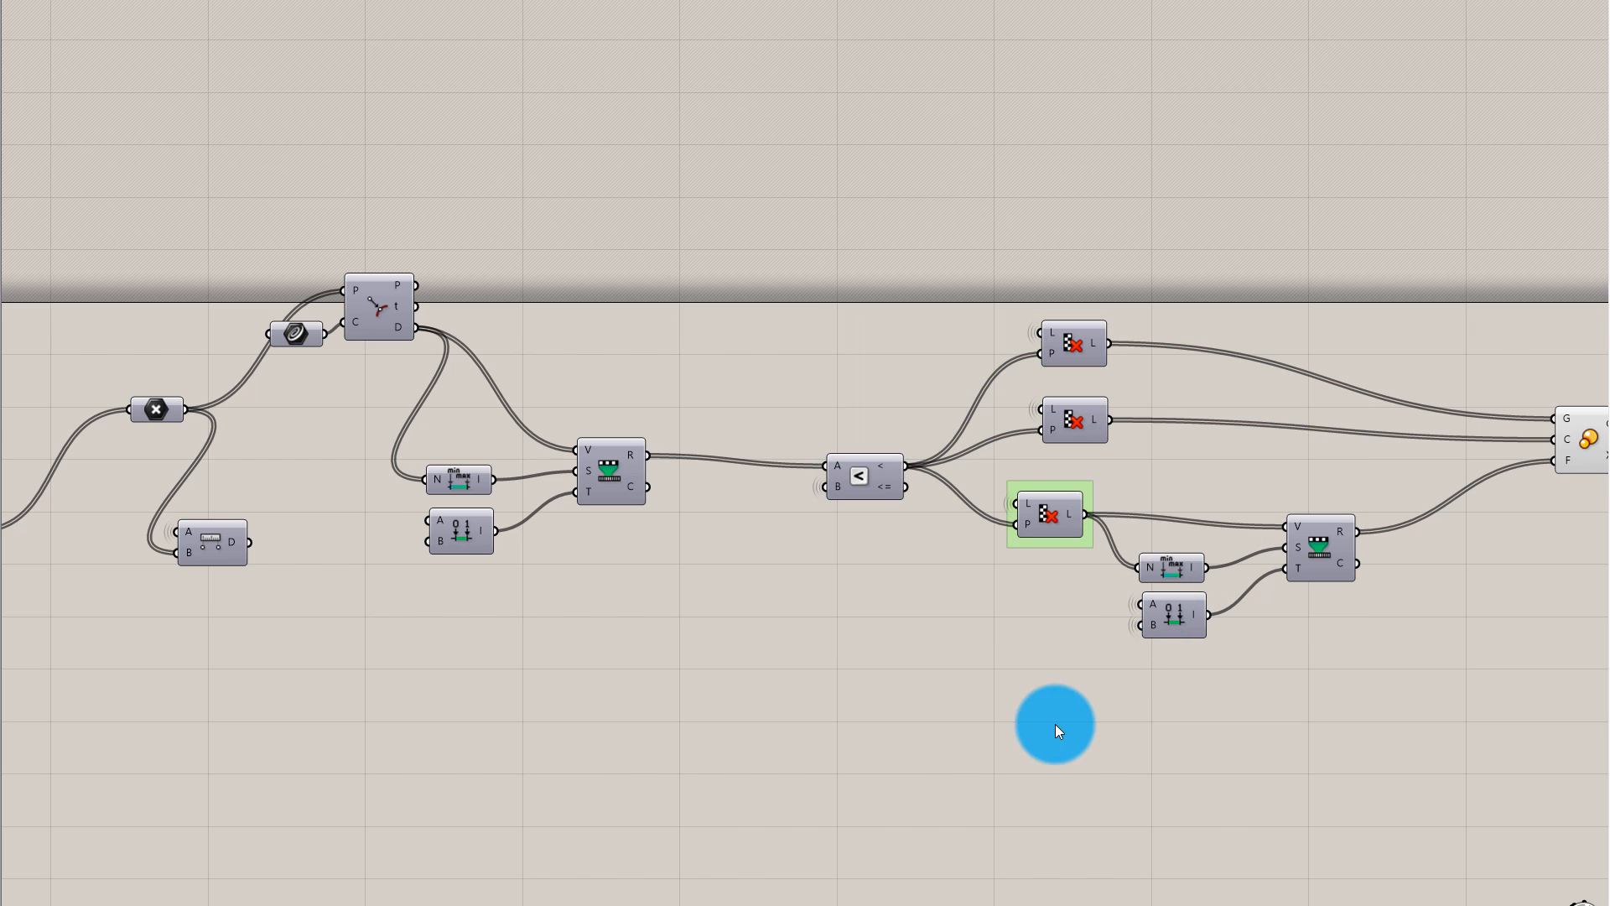
pyautogui.rightClick(1078, 486)
pyautogui.click(1169, 609)
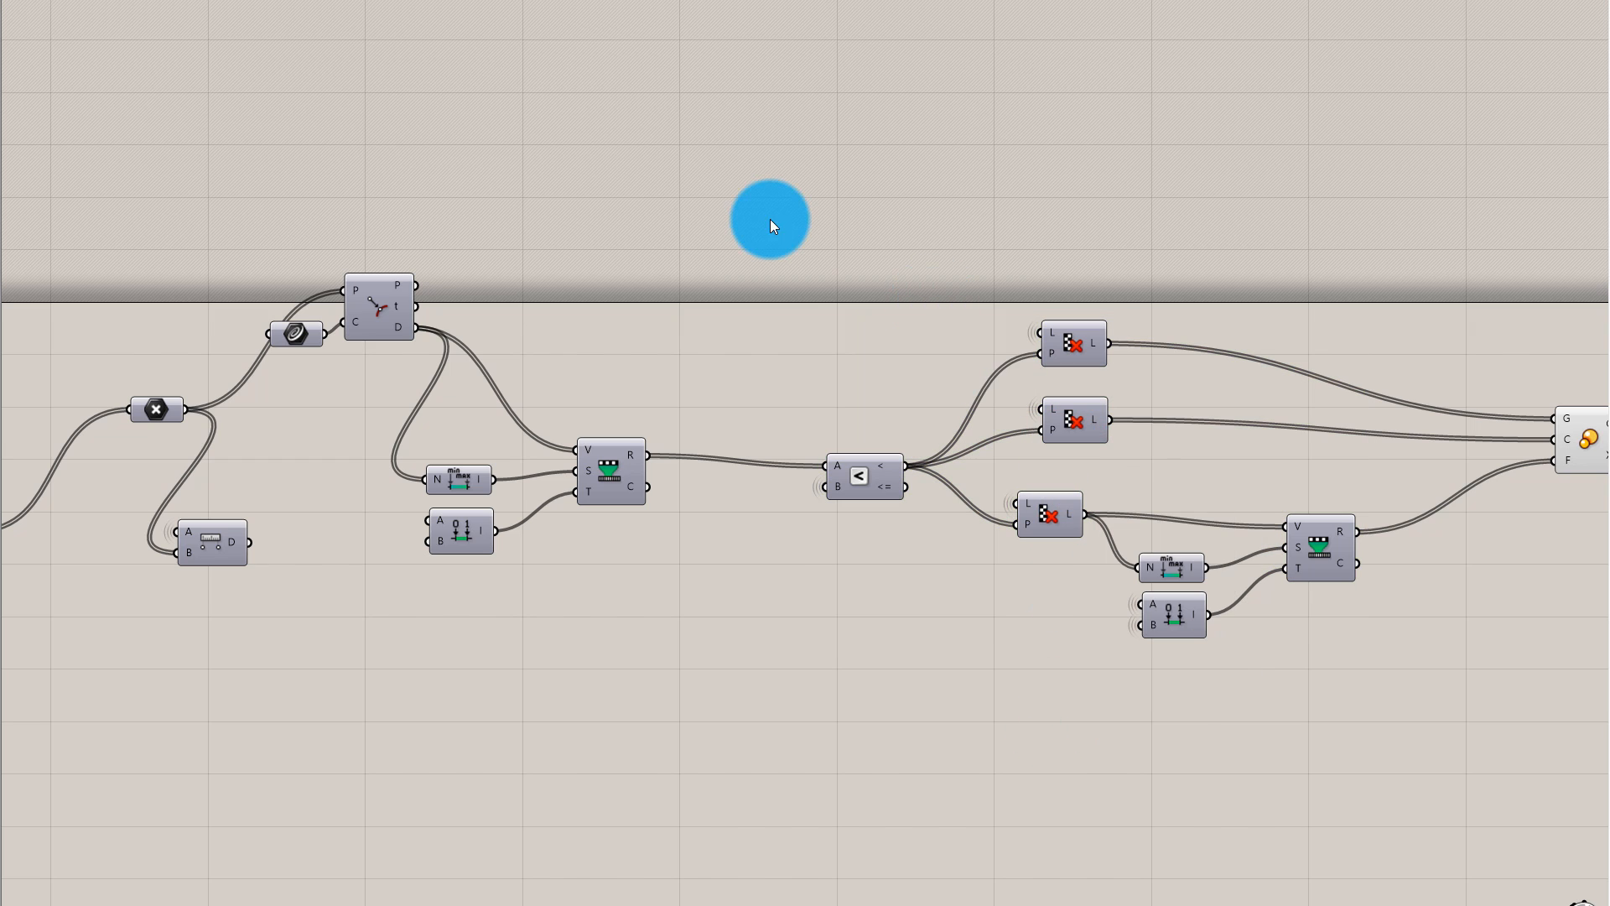
# Group Smaller Than, the three Cull Pattern components and the second Bounds, Construct Domain and Remap Numbers again
pyautogui.click(1085, 329)
pyautogui.moveTo(767, 169); pyautogui.dragTo(1367, 737)
pyautogui.middleClick(1319, 668)
pyautogui.click(1320, 600)
pyautogui.click(1314, 285)
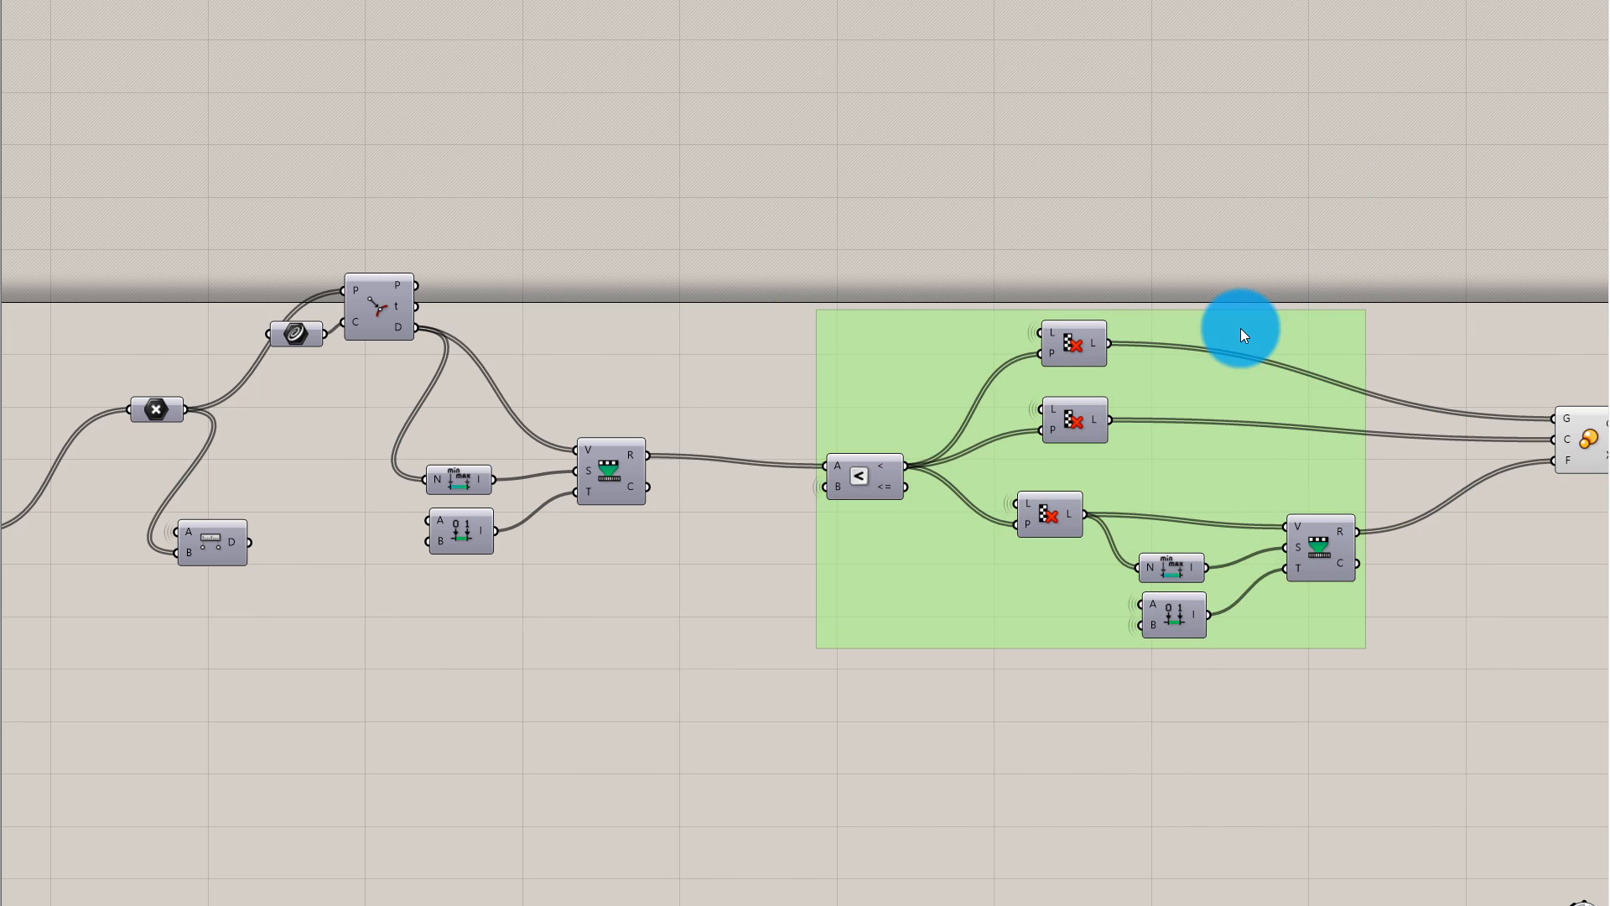
# Set the large group's colour to cyan with hue 182°
pyautogui.rightClick(1240, 329)
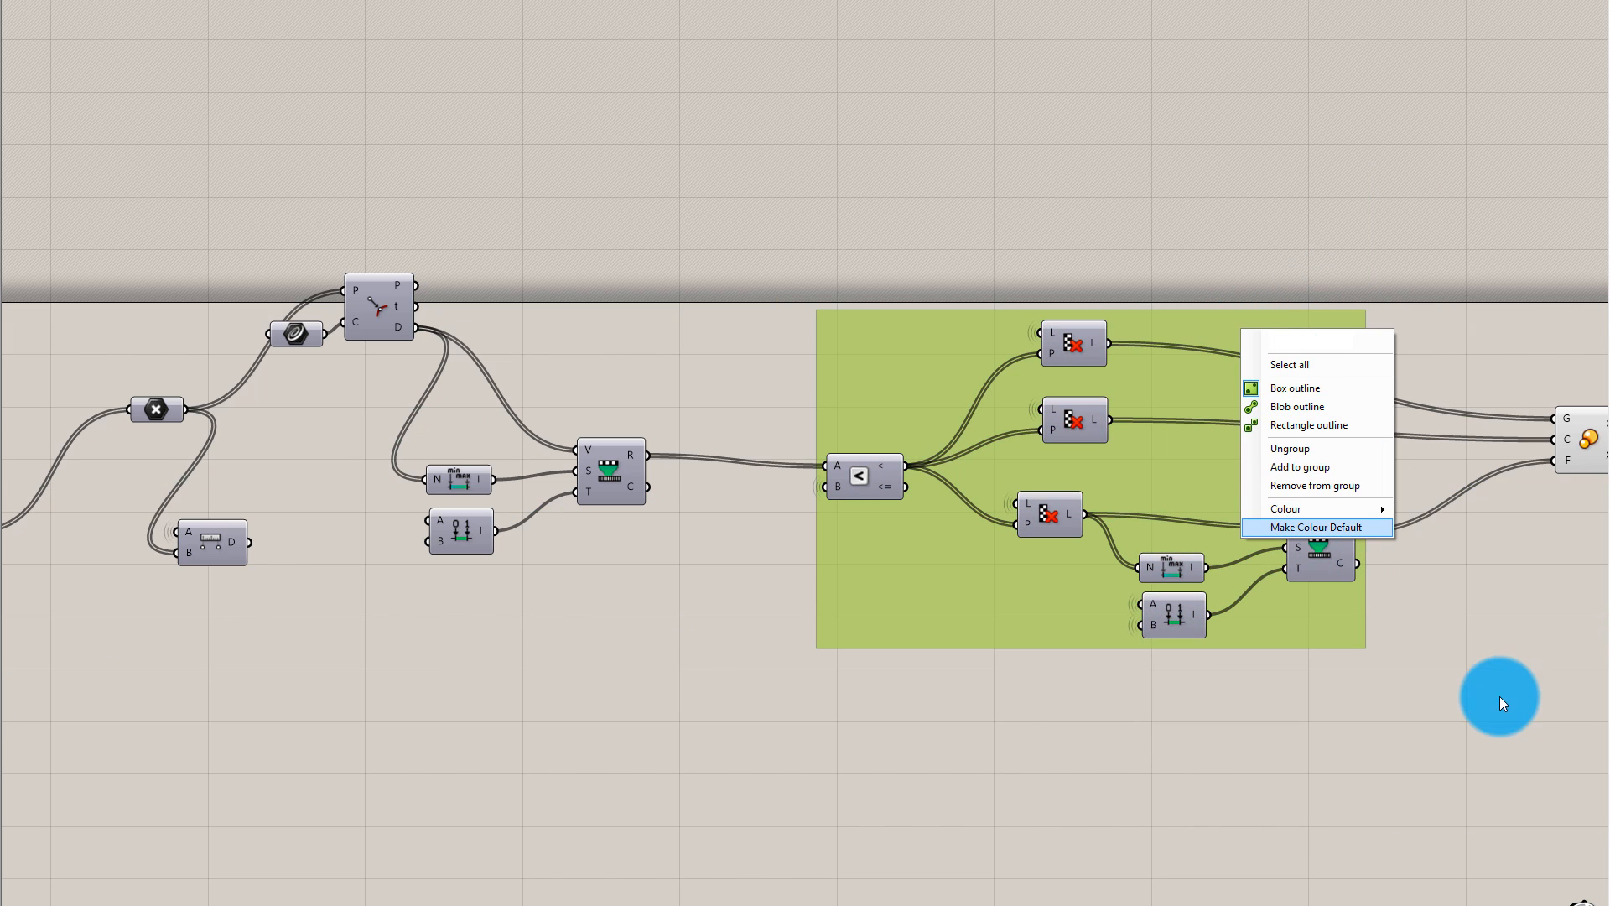
pyautogui.moveTo(1369, 506)
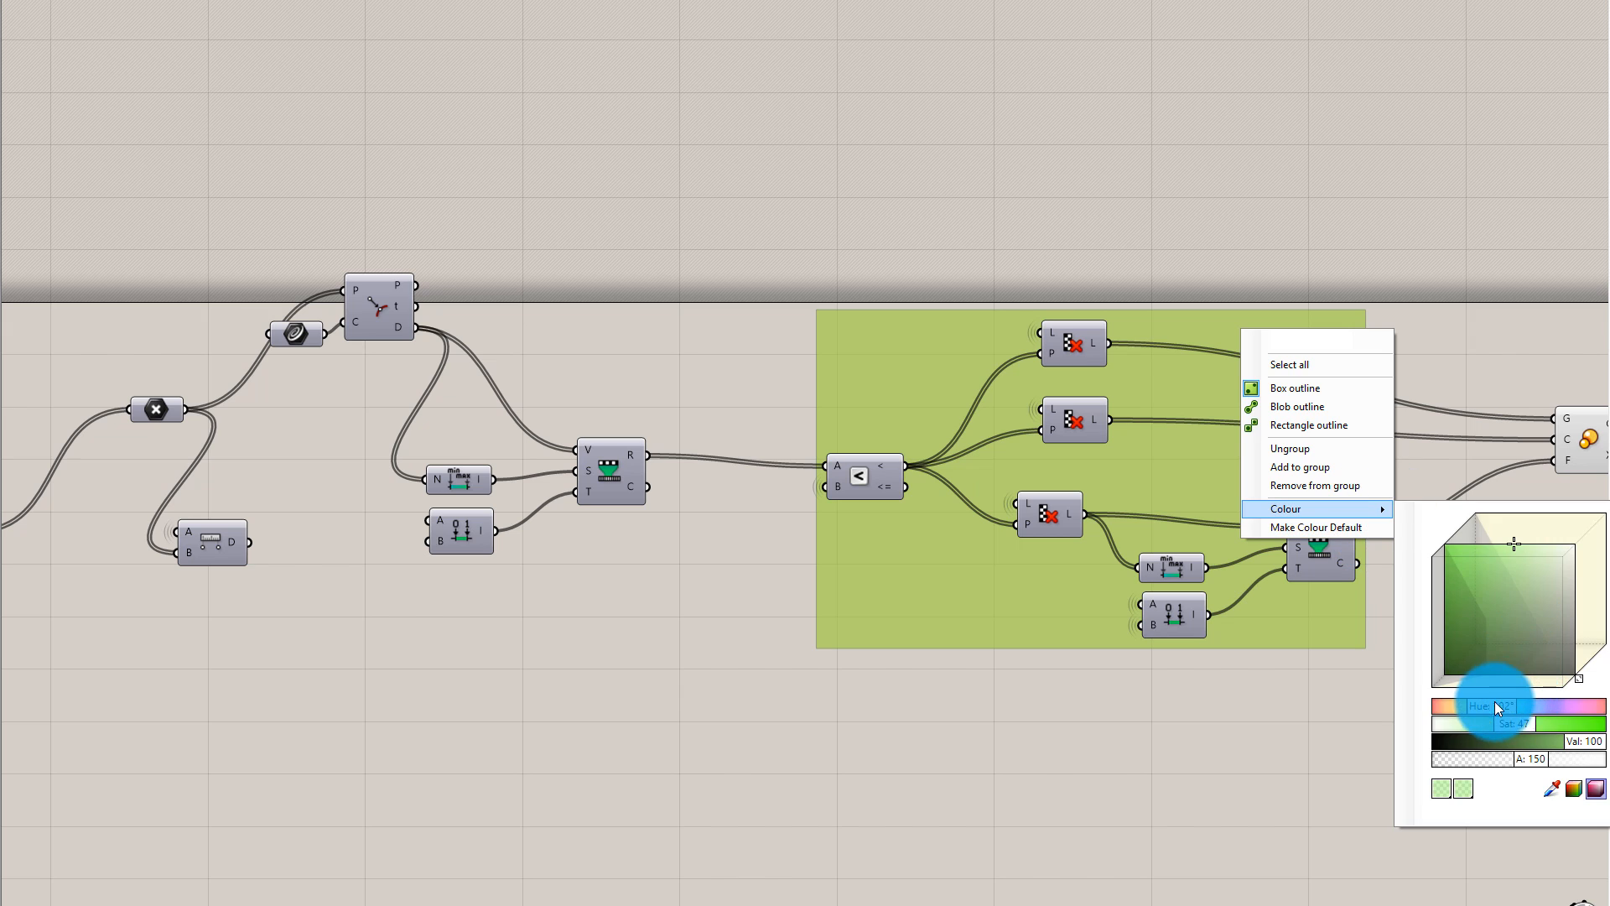
pyautogui.moveTo(1521, 711); pyautogui.dragTo(1522, 712)
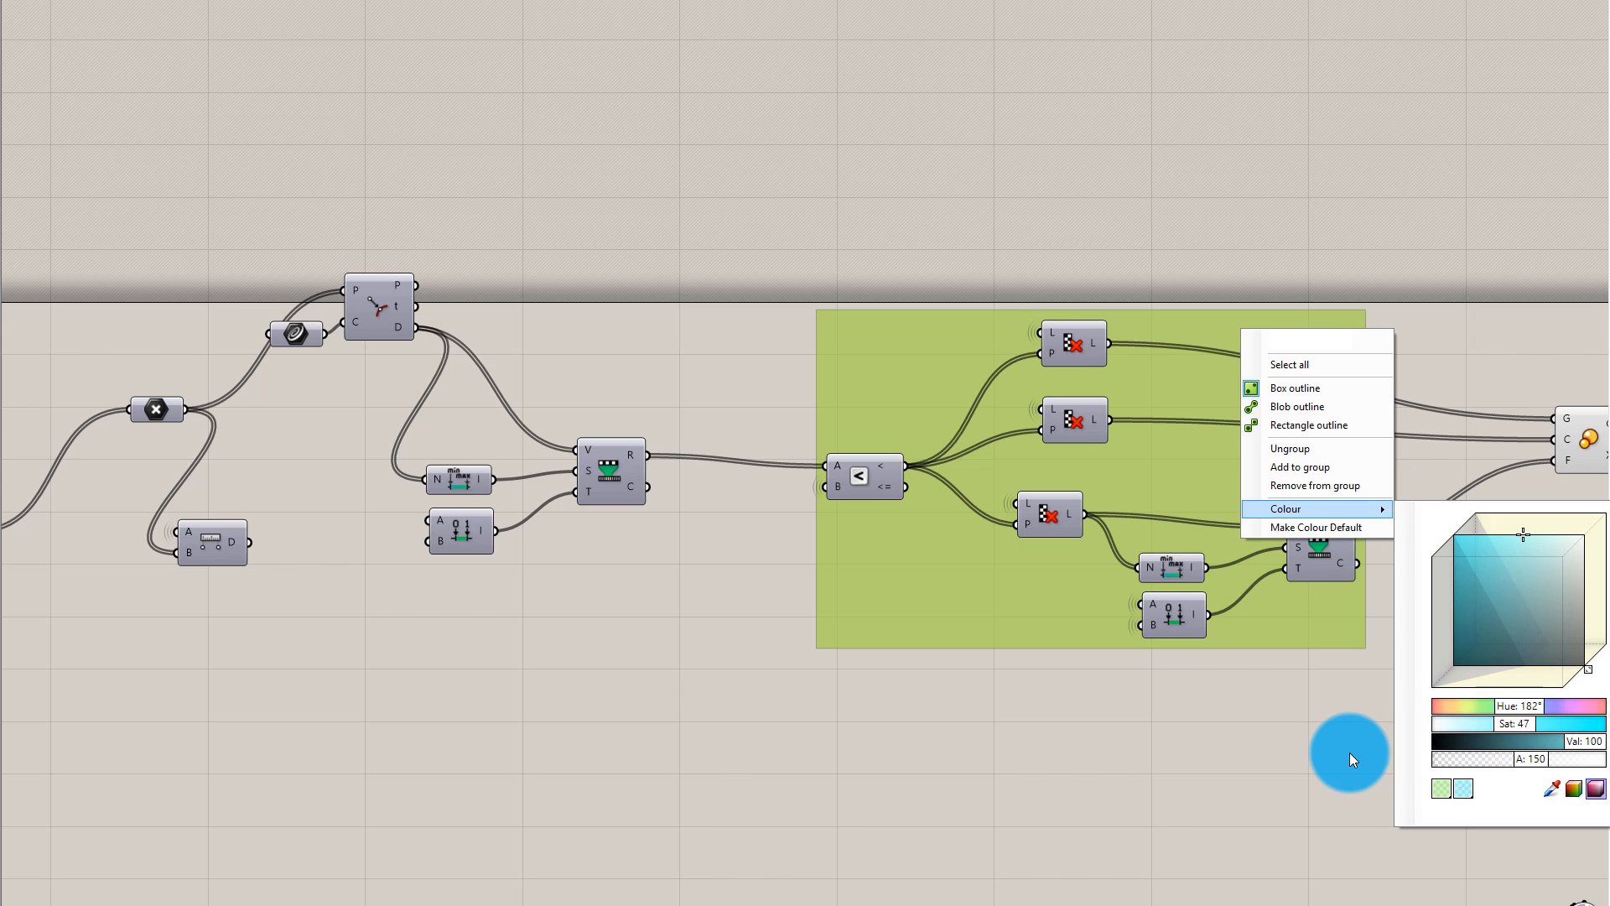
pyautogui.click(1350, 722)
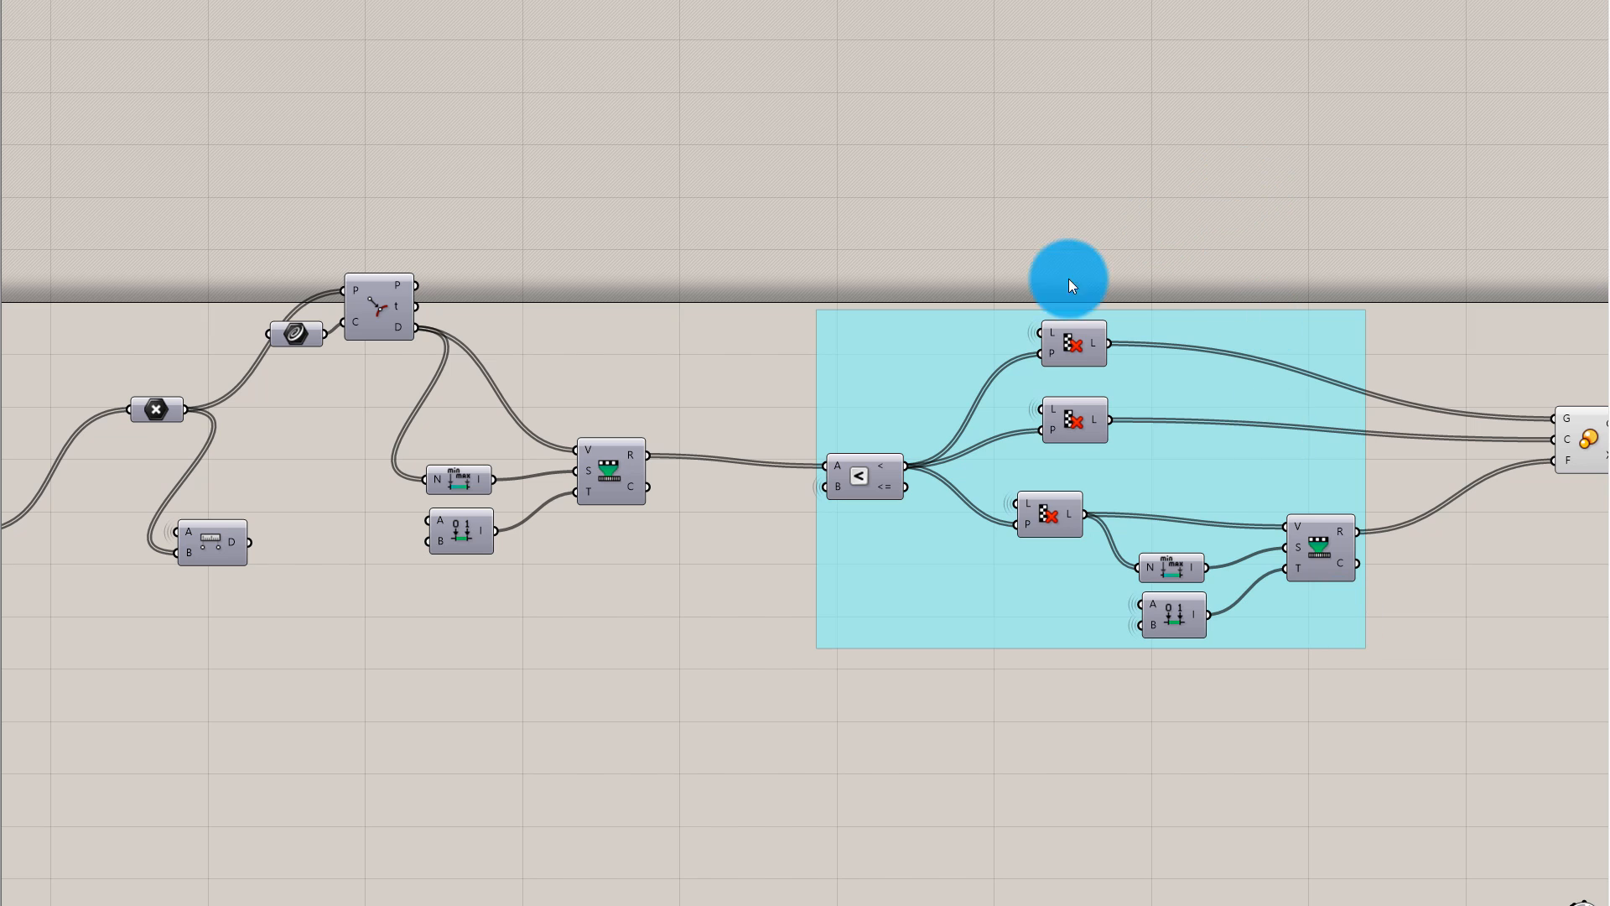
# Rearrange the three Cull Pattern components into a roughly aligned, more compact column beside Smaller Than
pyautogui.moveTo(1076, 421); pyautogui.dragTo(1054, 442)
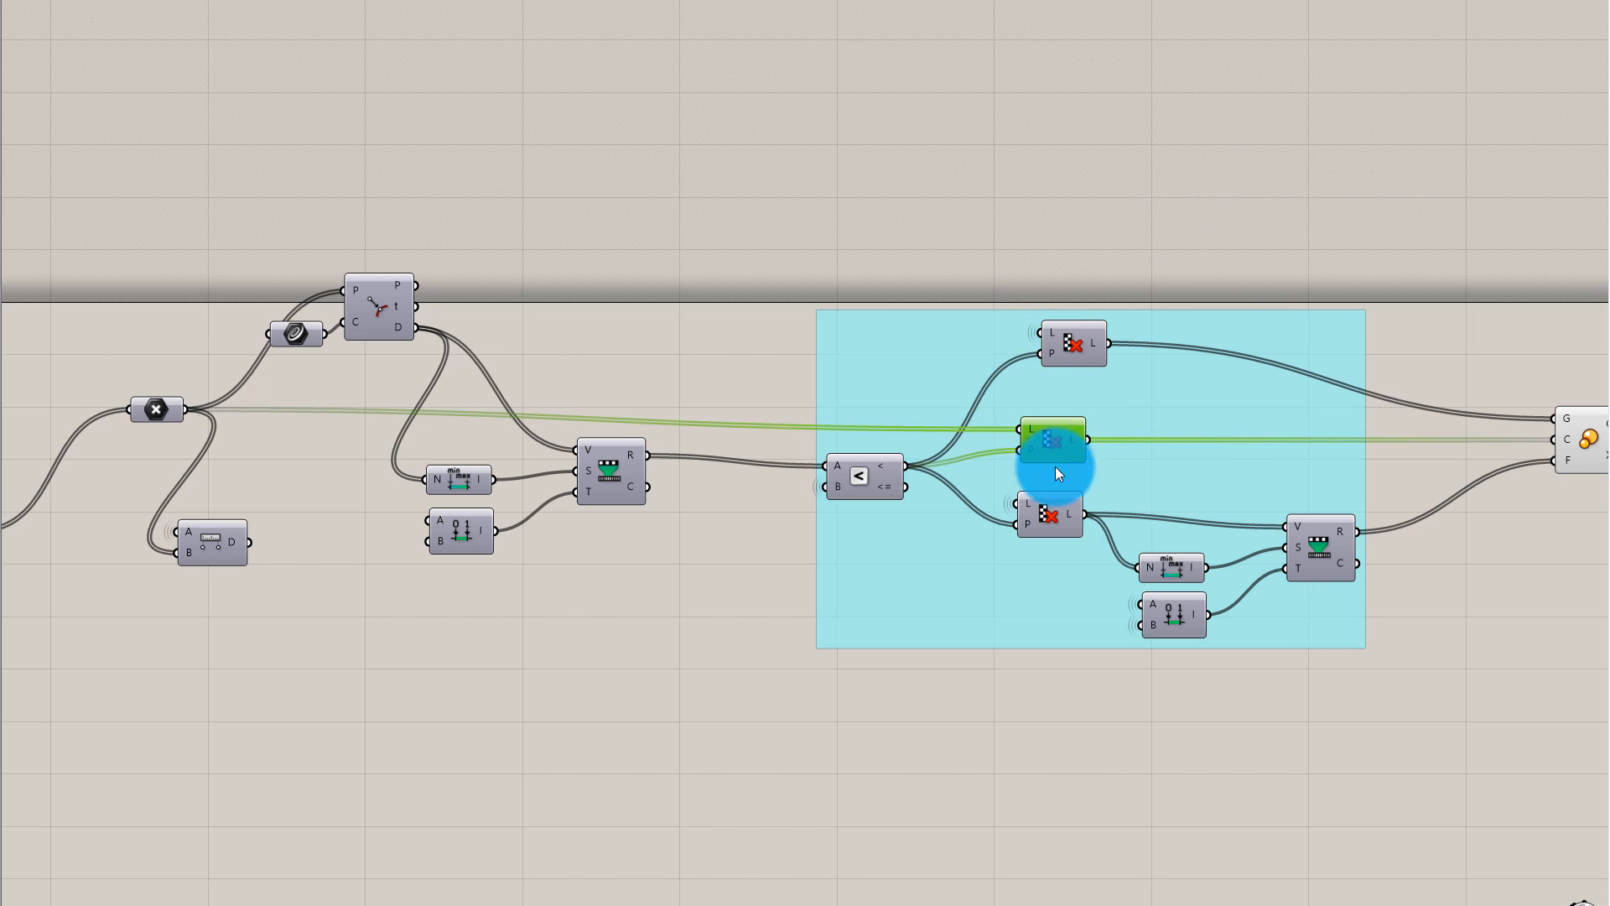
pyautogui.moveTo(1049, 515); pyautogui.dragTo(1045, 440)
pyautogui.moveTo(1079, 355); pyautogui.dragTo(1050, 363)
pyautogui.moveTo(1045, 516)
pyautogui.mouseDown()
pyautogui.moveTo(1045, 530)
pyautogui.moveTo(1044, 515)
pyautogui.mouseUp()
pyautogui.click(1370, 537)
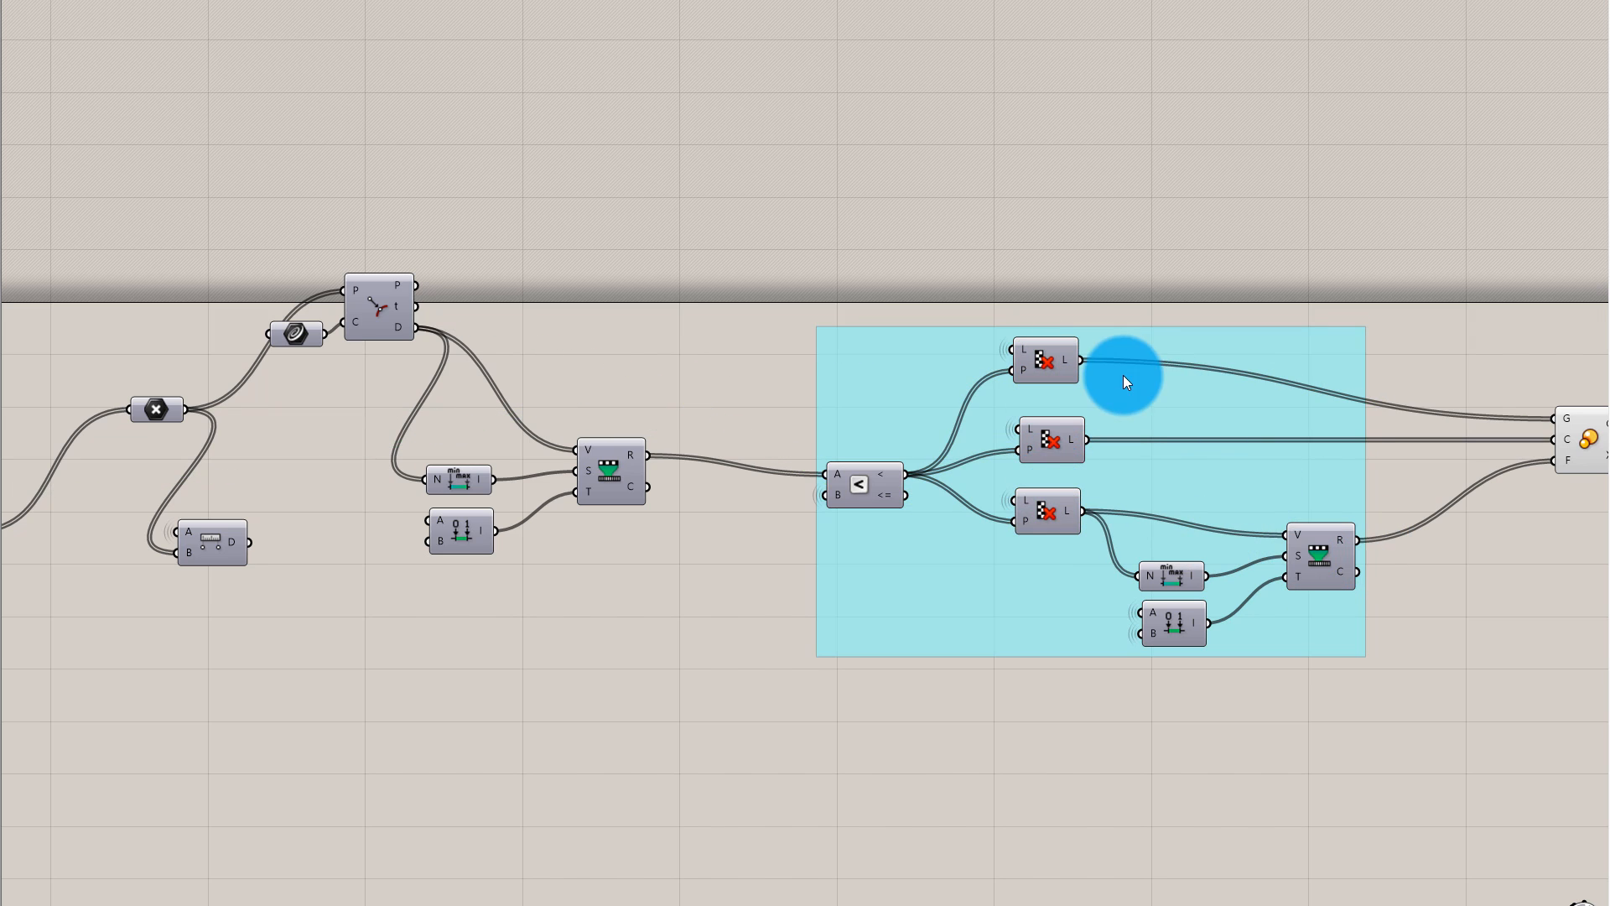
# Move the lowest Cull Pattern down, away from the other two, and put it in its own group
pyautogui.moveTo(1048, 515); pyautogui.dragTo(1029, 575)
pyautogui.rightClick(1029, 575)
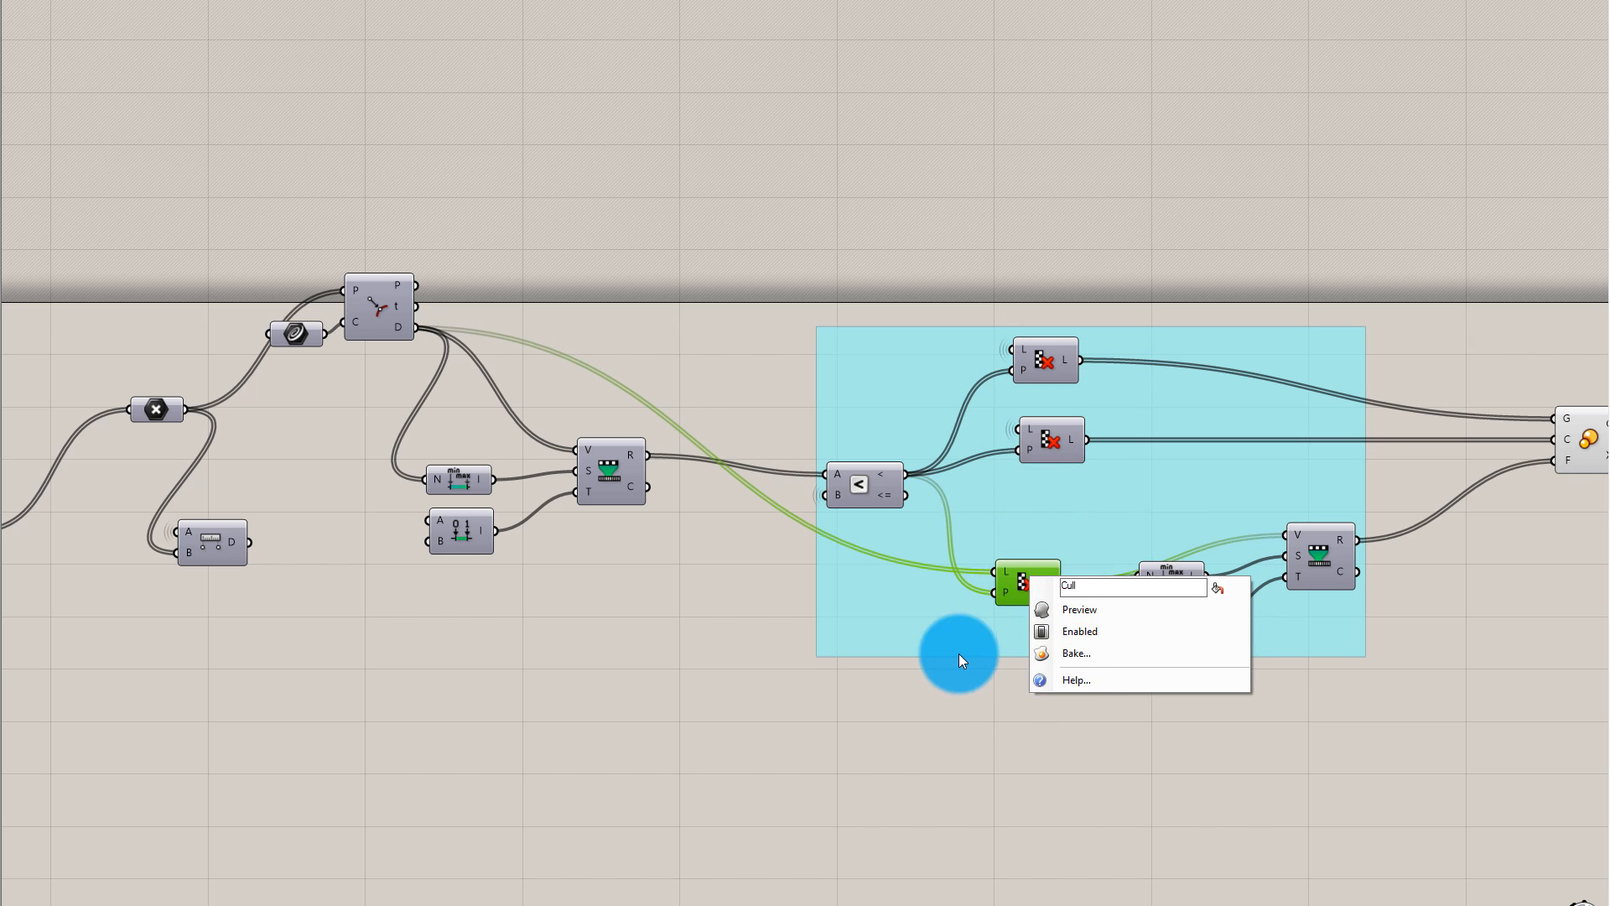
pyautogui.moveTo(959, 653); pyautogui.dragTo(964, 652)
pyautogui.click(1033, 581)
pyautogui.middleClick(1023, 588)
pyautogui.click(1024, 546)
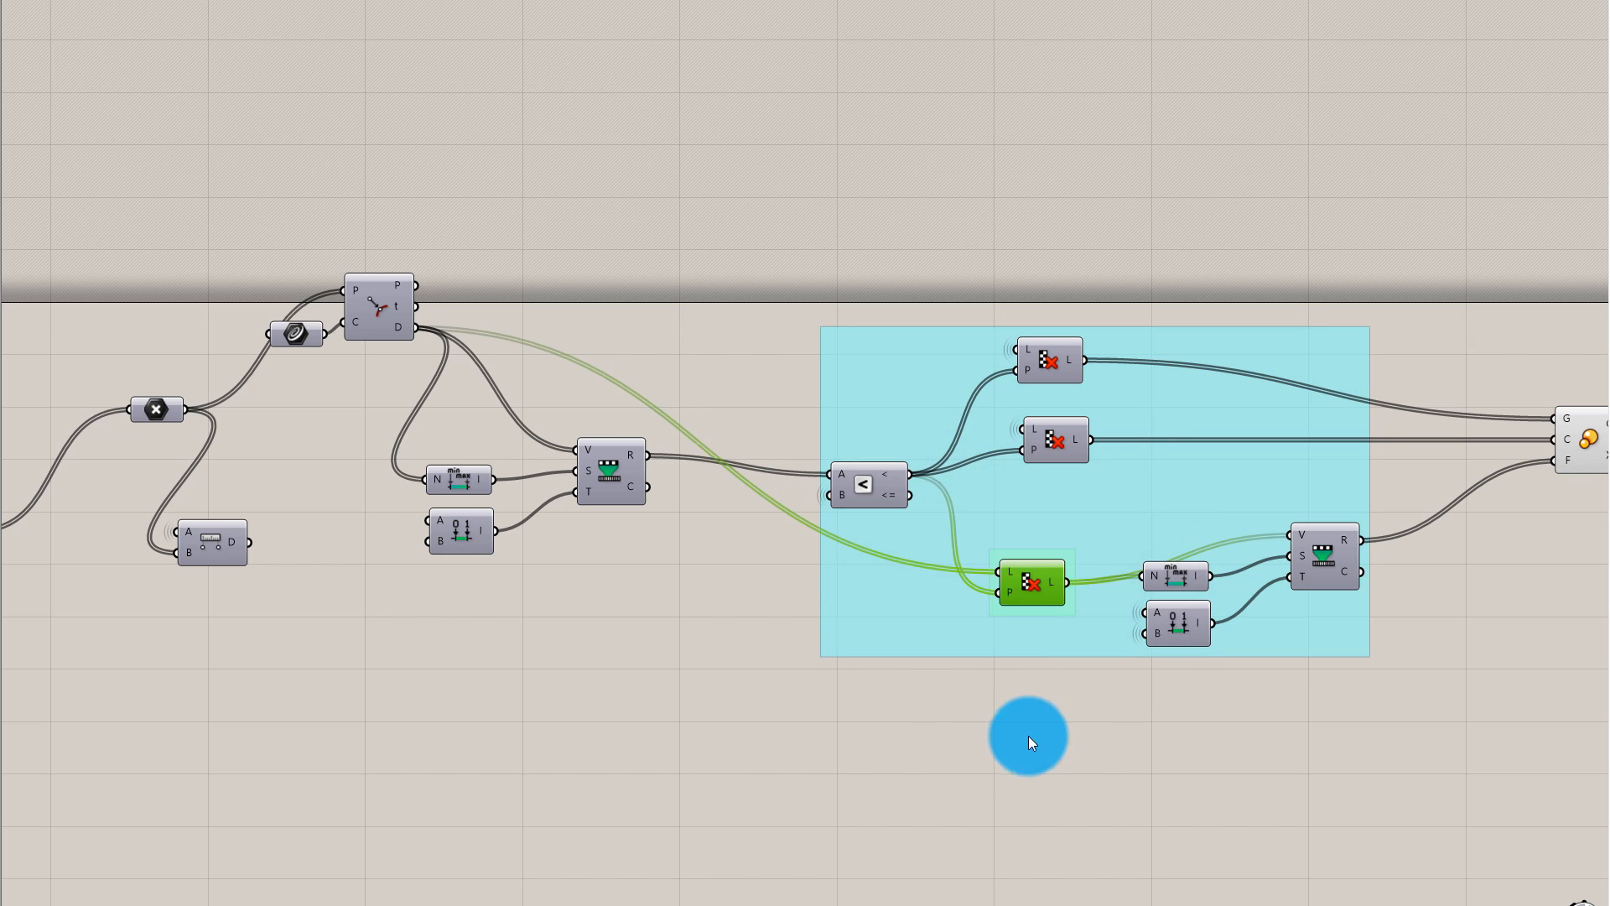
# Ungroup the large cyan group while keeping the small group around the lowest Cull Pattern
pyautogui.click(1039, 555)
pyautogui.rightClick(1083, 502)
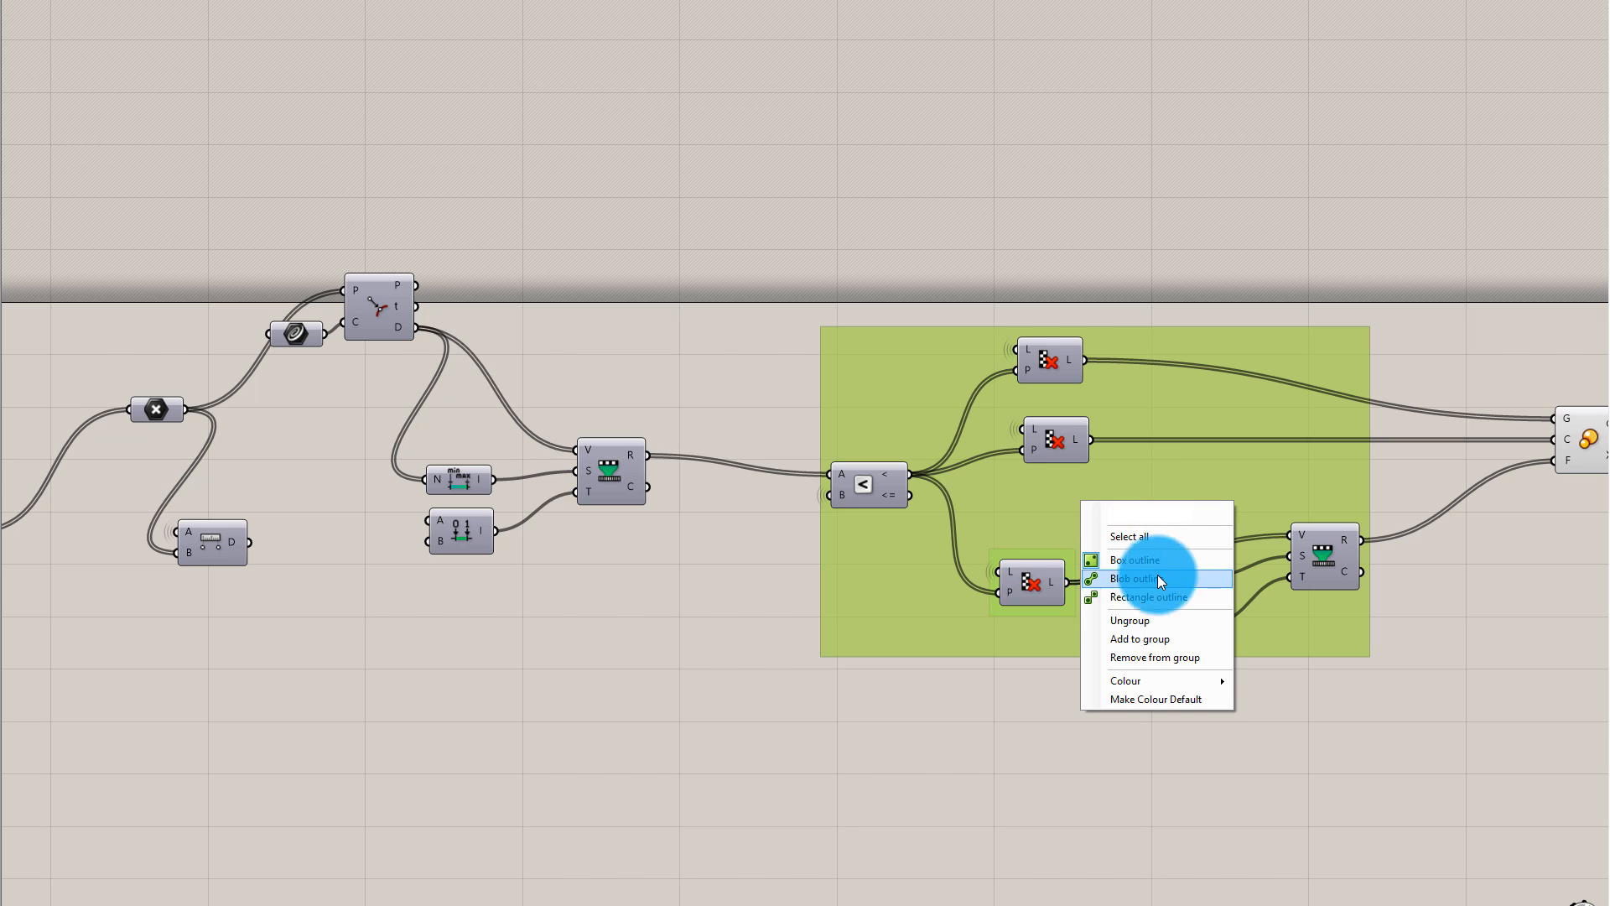
pyautogui.click(1157, 621)
pyautogui.click(1059, 551)
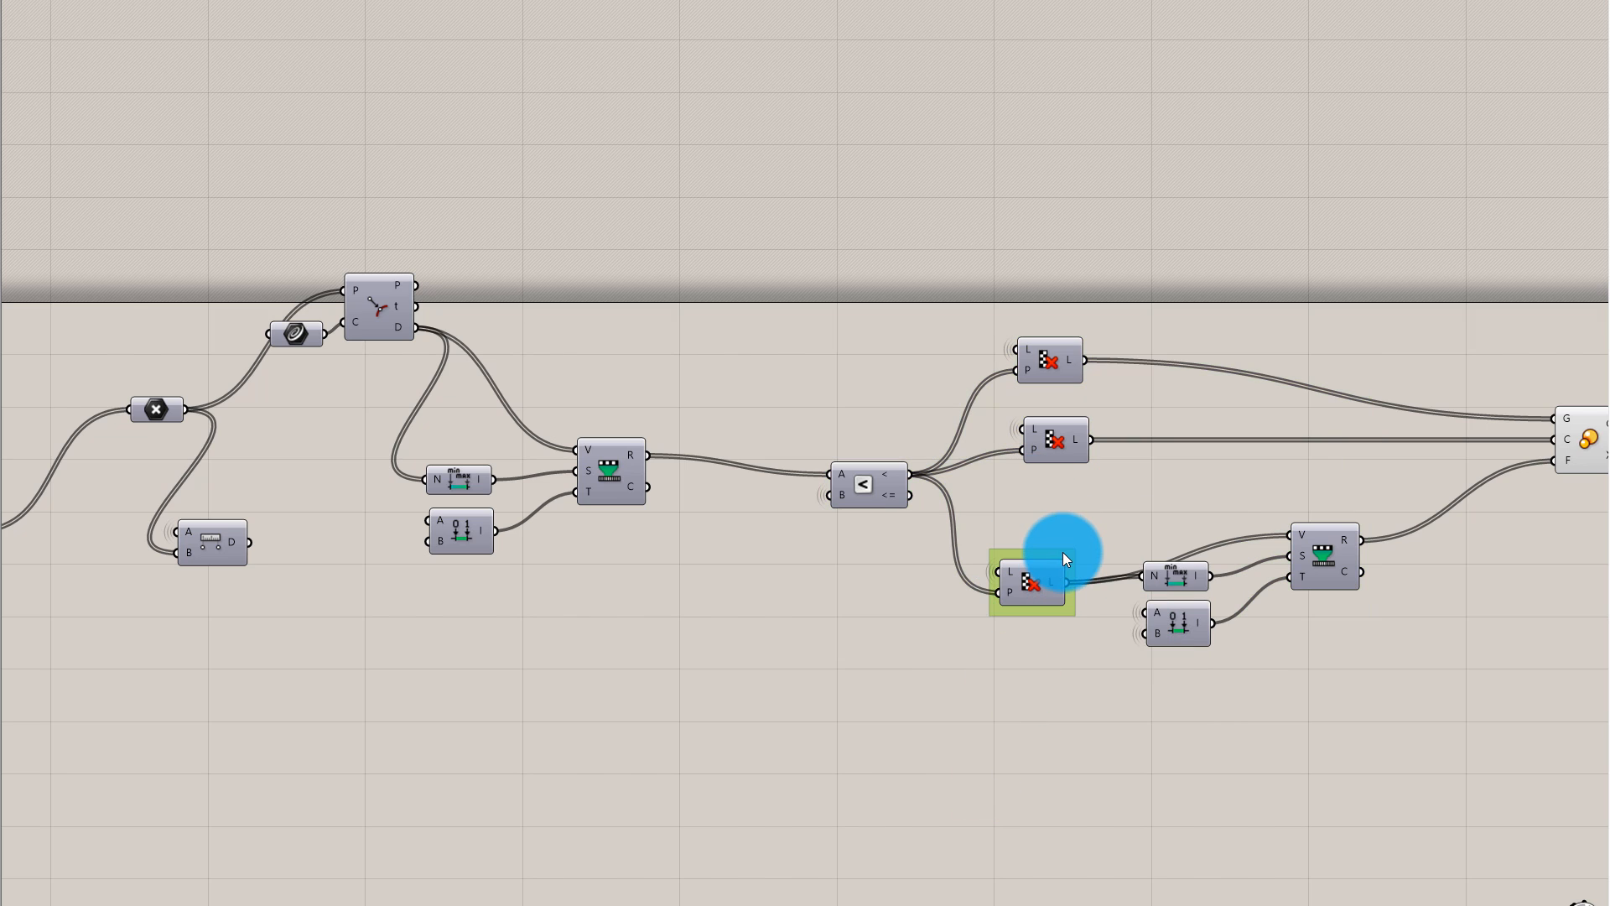
# Set the lowest Cull Pattern group's colour to blue with hue 232° and saturation 83
pyautogui.rightClick(1063, 552)
pyautogui.moveTo(1191, 732)
pyautogui.moveTo(1321, 827); pyautogui.dragTo(1349, 842)
pyautogui.moveTo(1336, 676); pyautogui.dragTo(1305, 639)
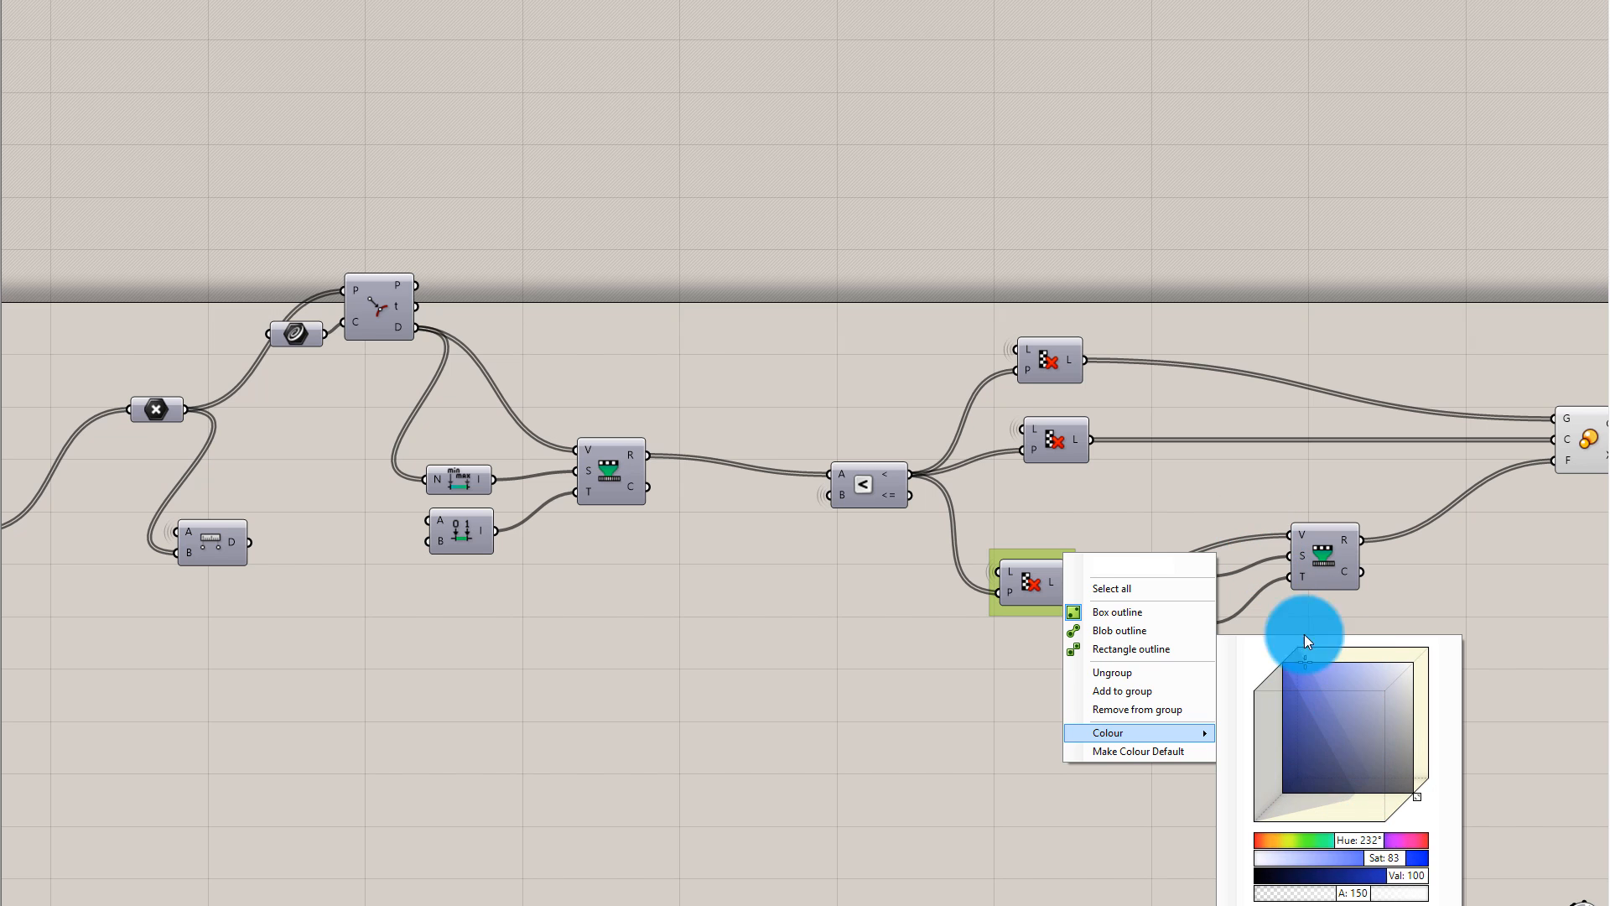
pyautogui.click(1240, 395)
# Move the lowest Cull Pattern group up slightly and make its blue colour the default for groups
pyautogui.scroll(2, 1058, 556)
pyautogui.click(1058, 555)
pyautogui.rightClick(1059, 555)
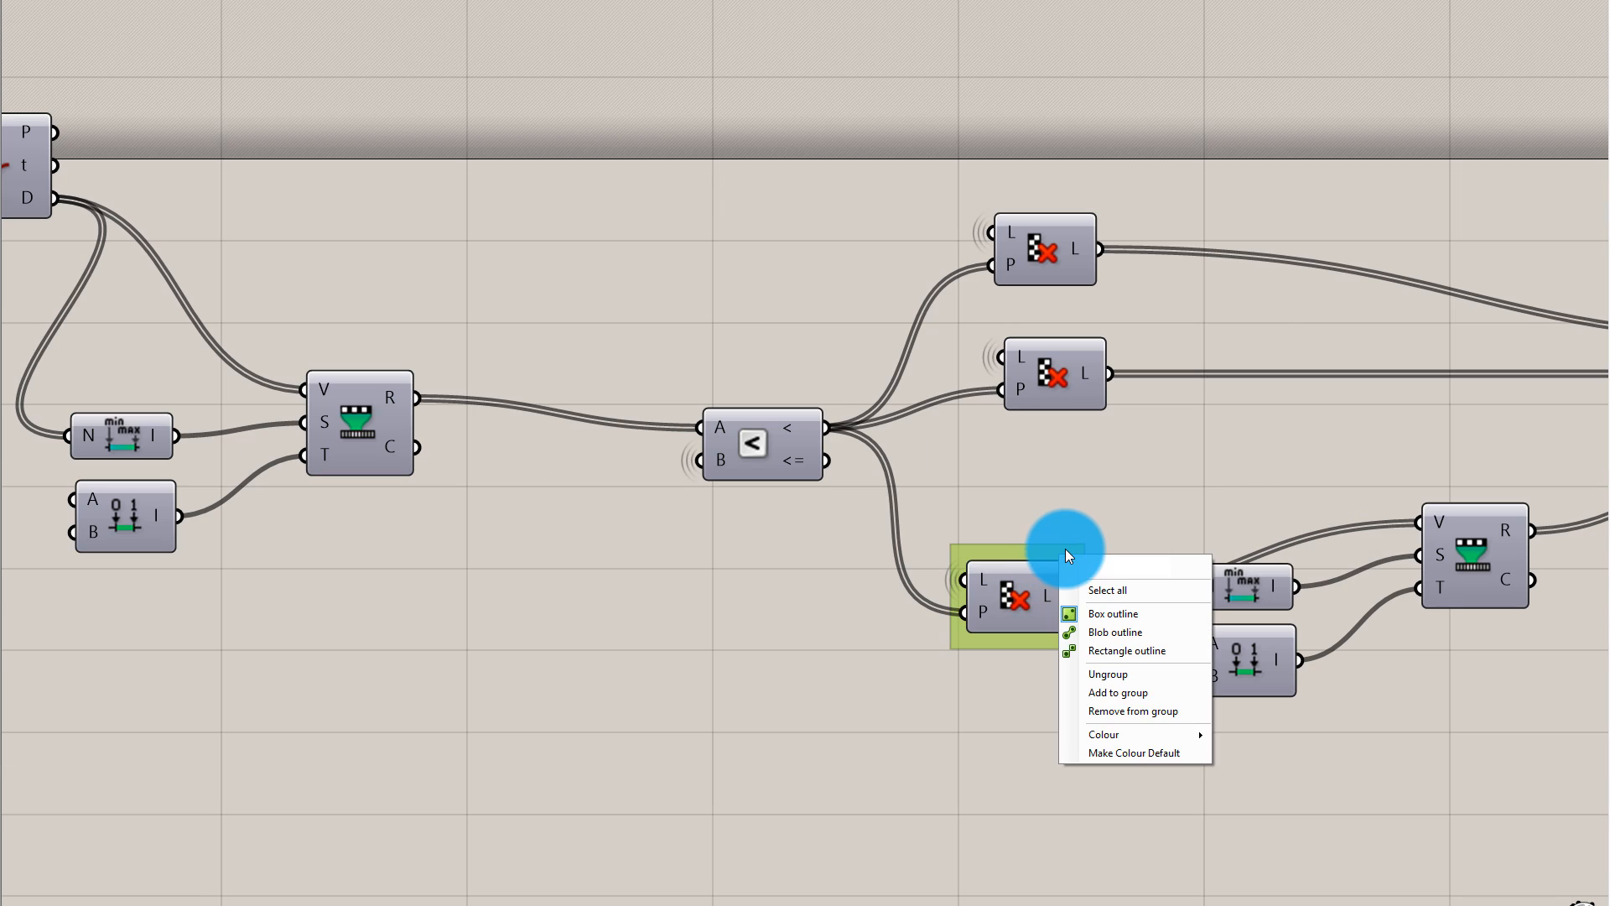
pyautogui.click(1036, 471)
pyautogui.moveTo(1045, 551); pyautogui.dragTo(1090, 481)
pyautogui.rightClick(1092, 481)
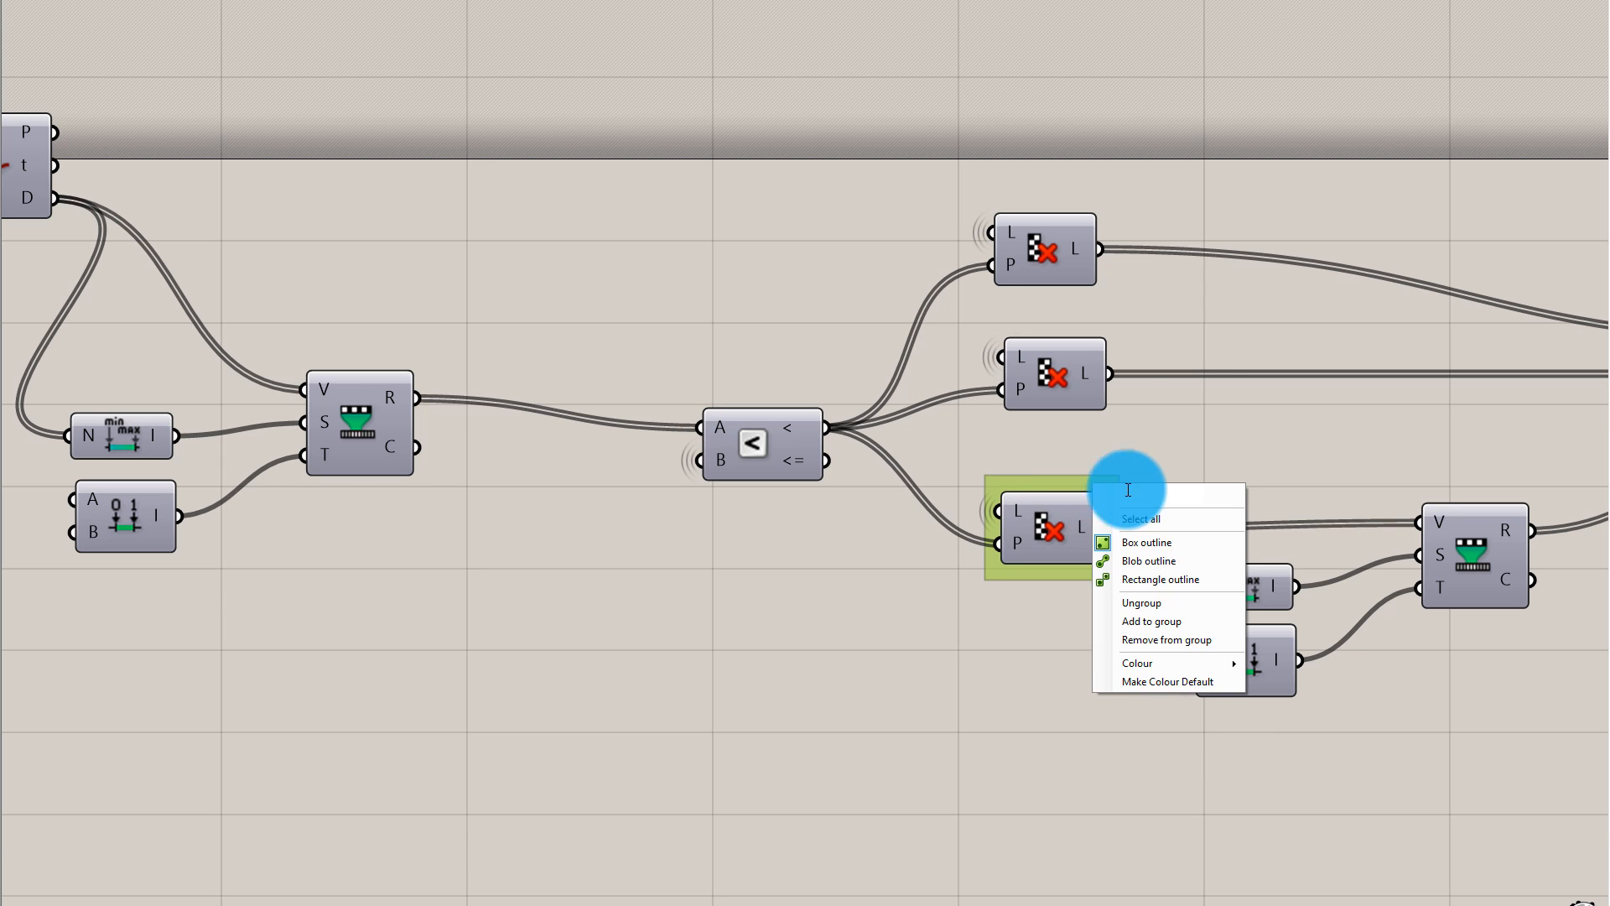
pyautogui.click(1180, 676)
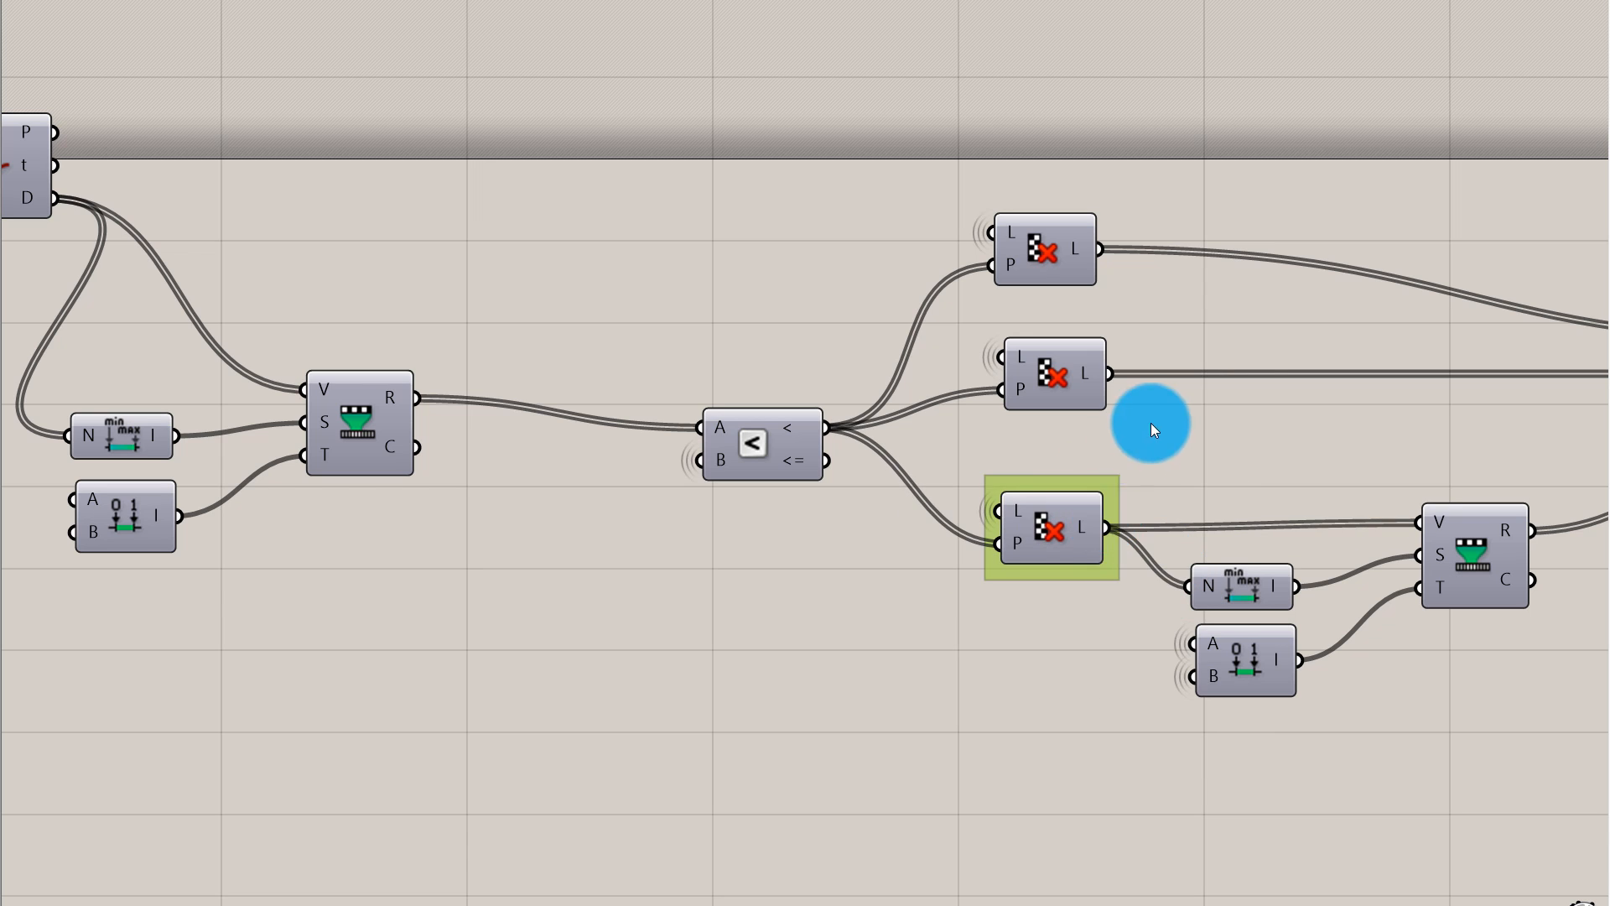
# Move the lowest Cull Pattern group back down and put the middle and upper Cull Patterns in separate groups
pyautogui.moveTo(1090, 567); pyautogui.dragTo(1092, 651)
pyautogui.click(1104, 432)
pyautogui.moveTo(964, 302); pyautogui.dragTo(1210, 501)
pyautogui.middleClick(1158, 469)
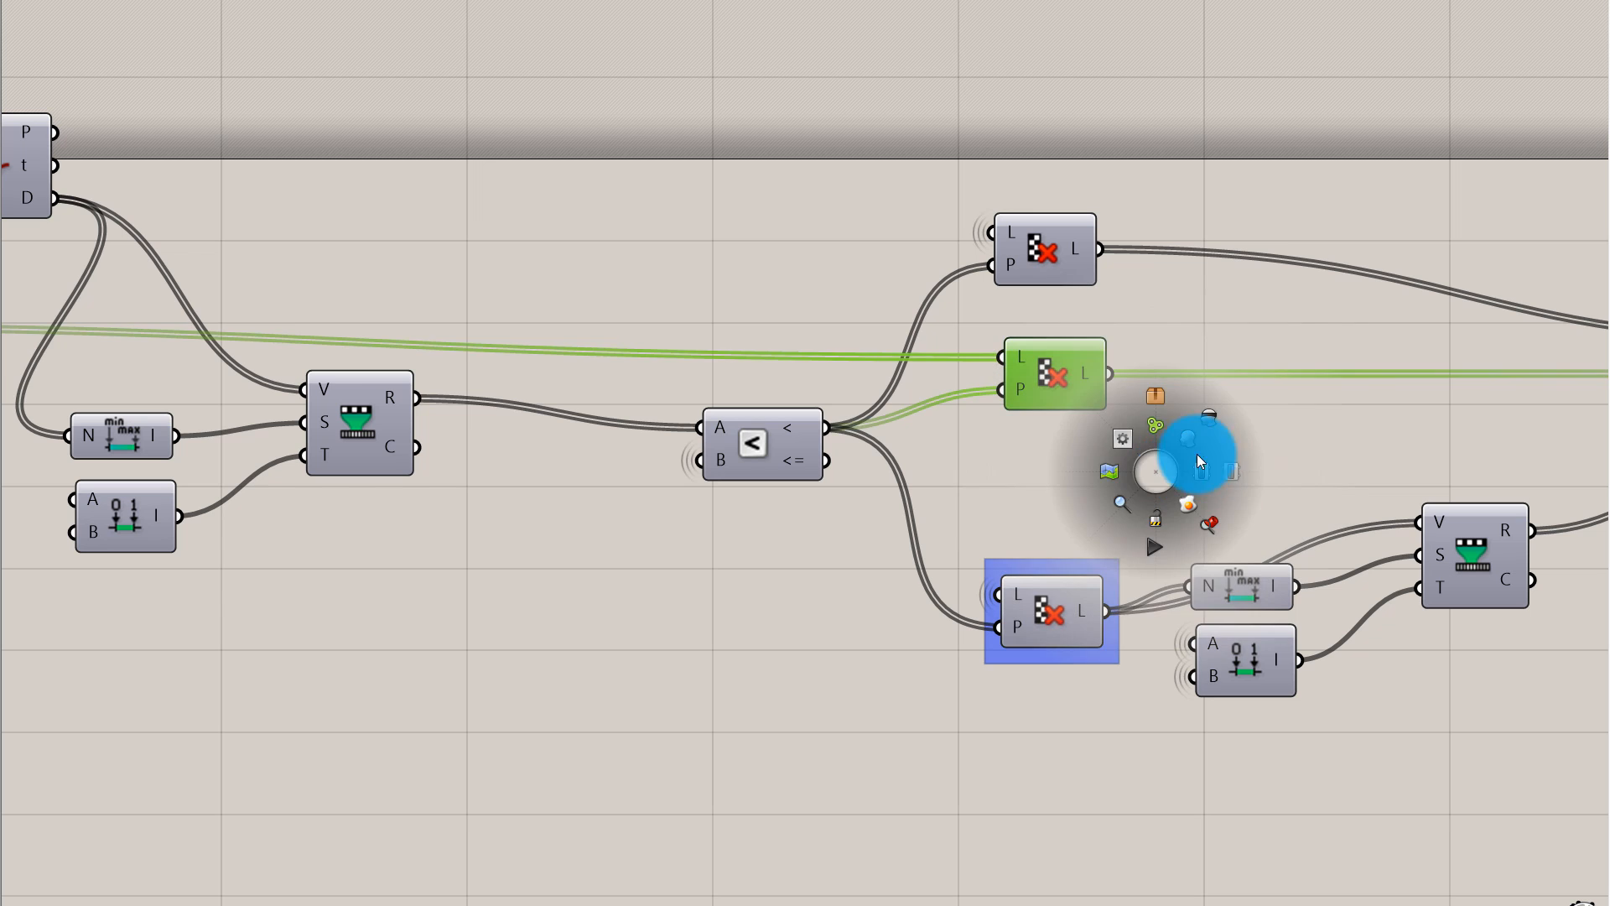
pyautogui.click(1195, 455)
pyautogui.click(1150, 429)
pyautogui.moveTo(981, 151); pyautogui.dragTo(1211, 289)
pyautogui.middleClick(1207, 285)
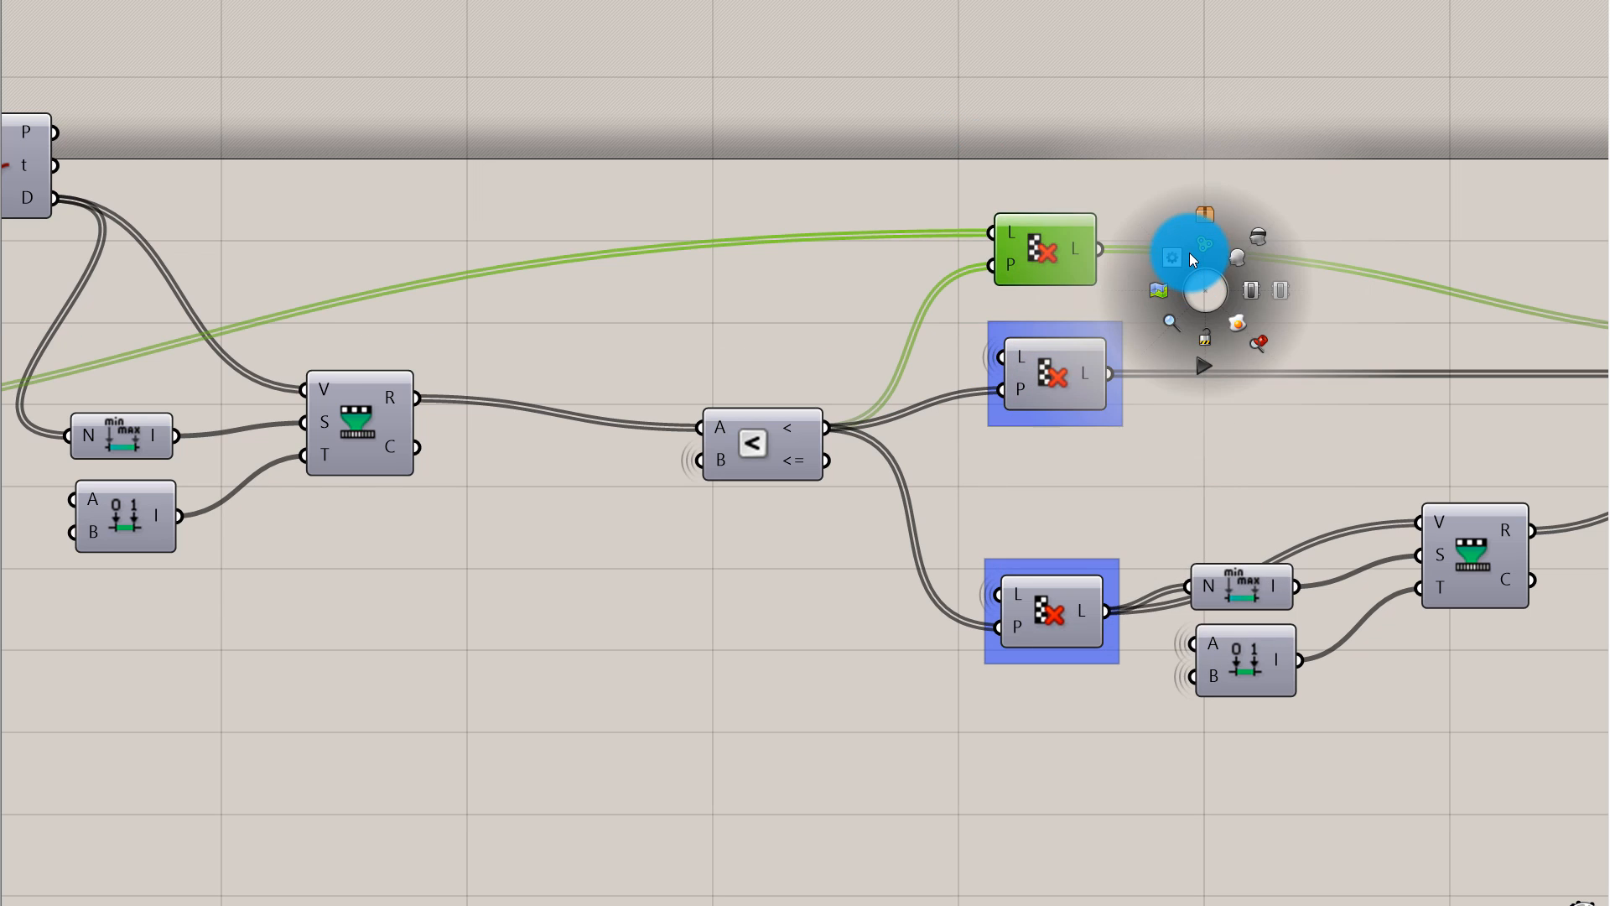
pyautogui.click(1189, 253)
# Move the middle Cull Pattern group down to space it between the upper and lower ones
pyautogui.click(1073, 451)
pyautogui.moveTo(1084, 427); pyautogui.dragTo(1089, 480)
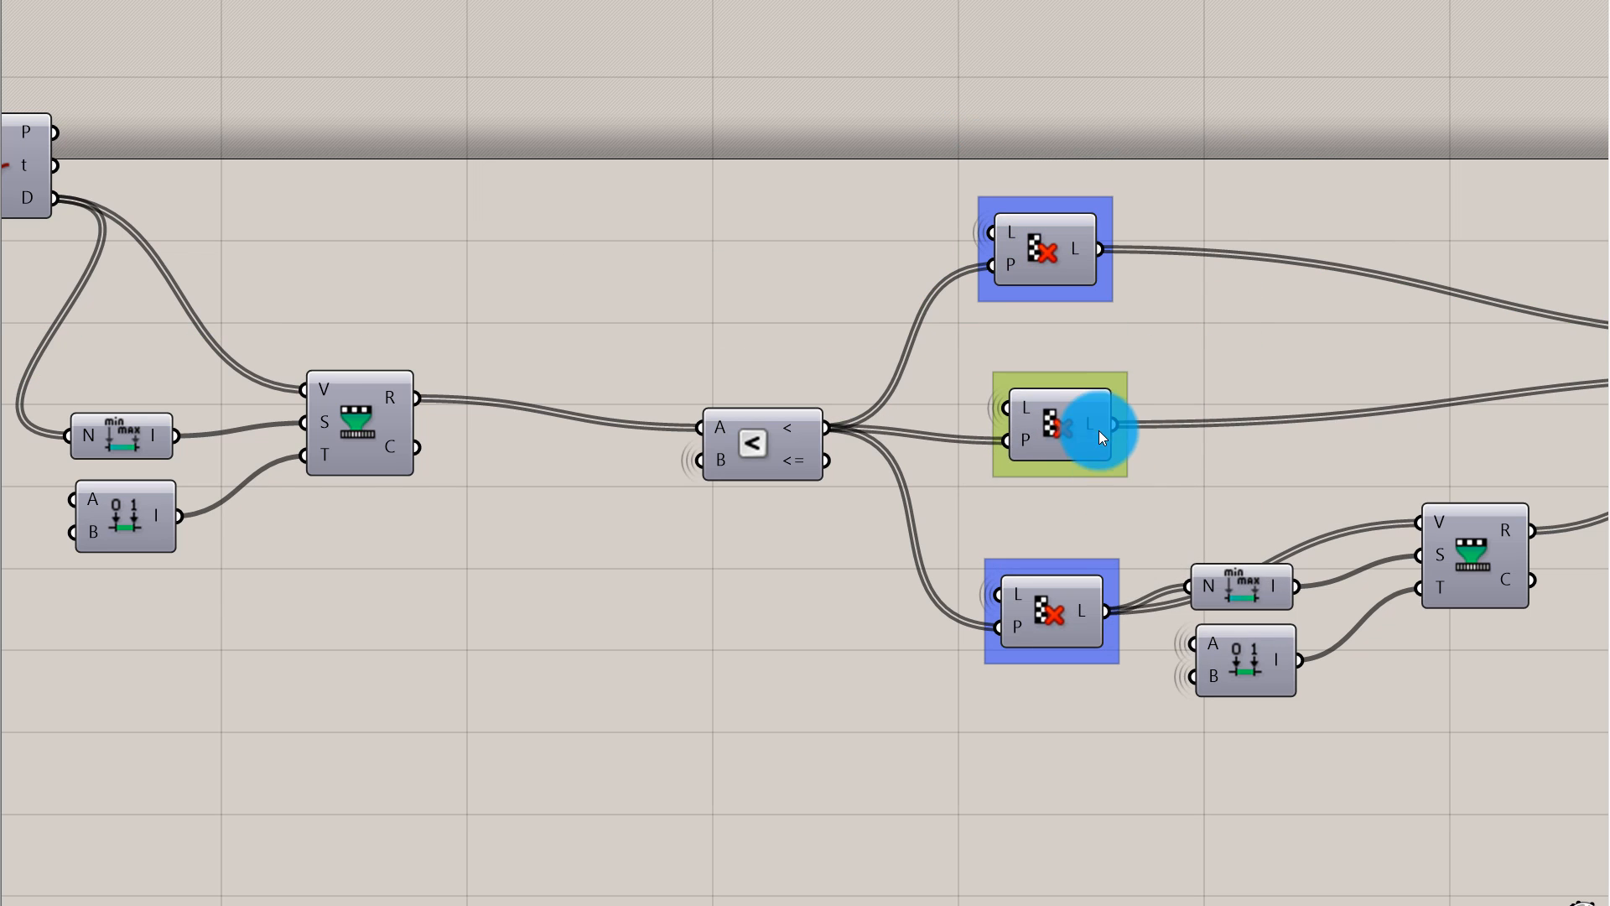
pyautogui.rightClick(1094, 378)
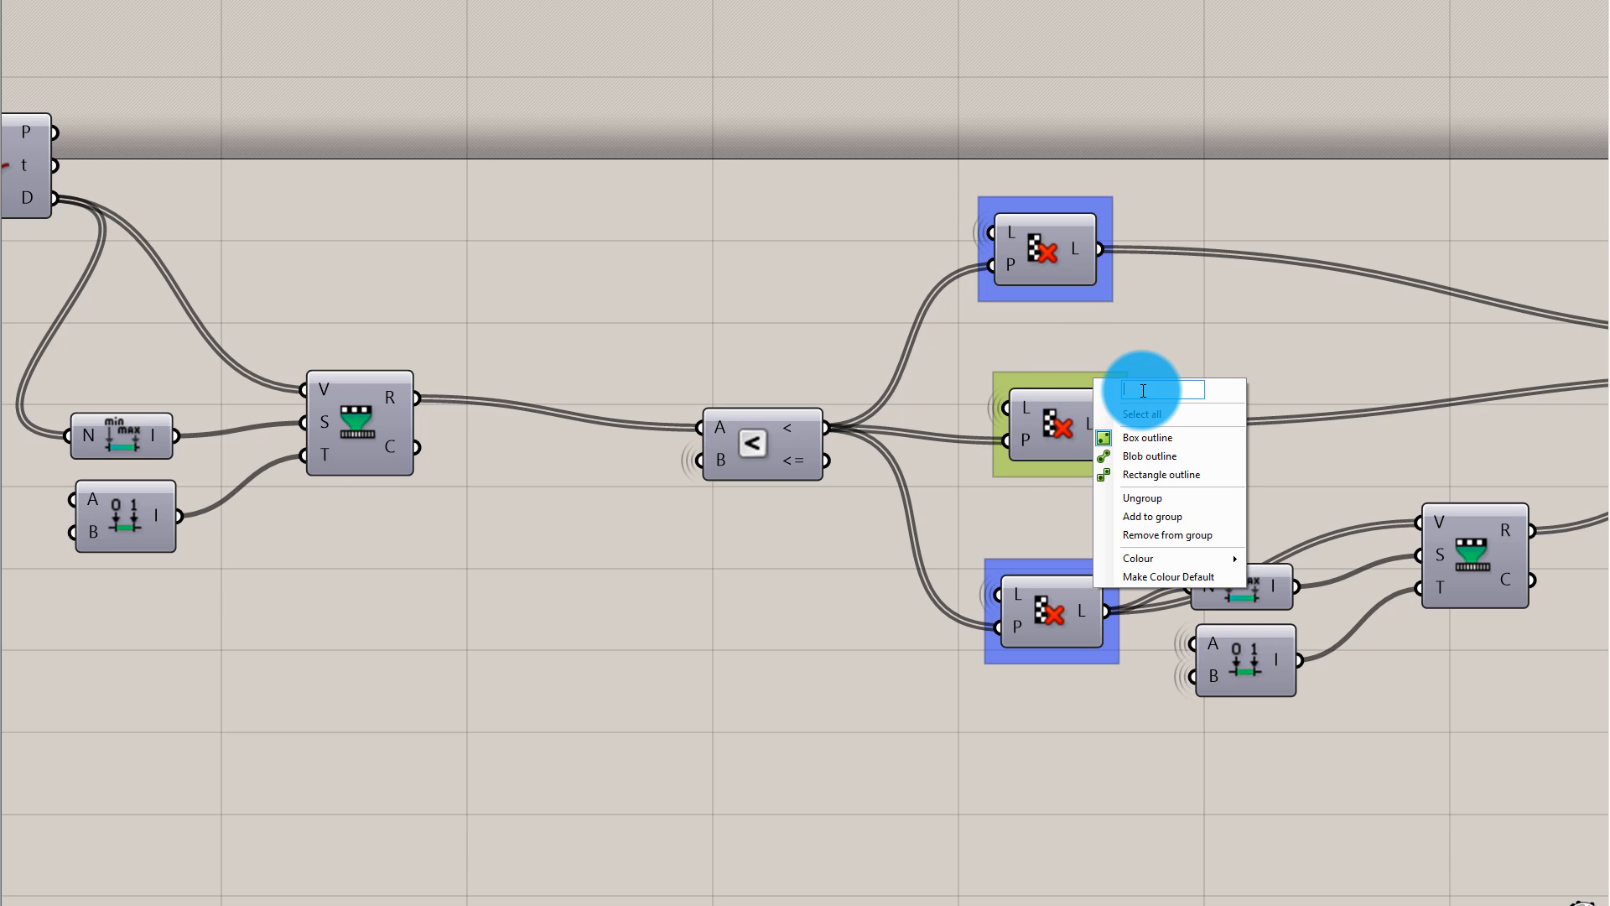
pyautogui.scroll(-2, 1126, 382)
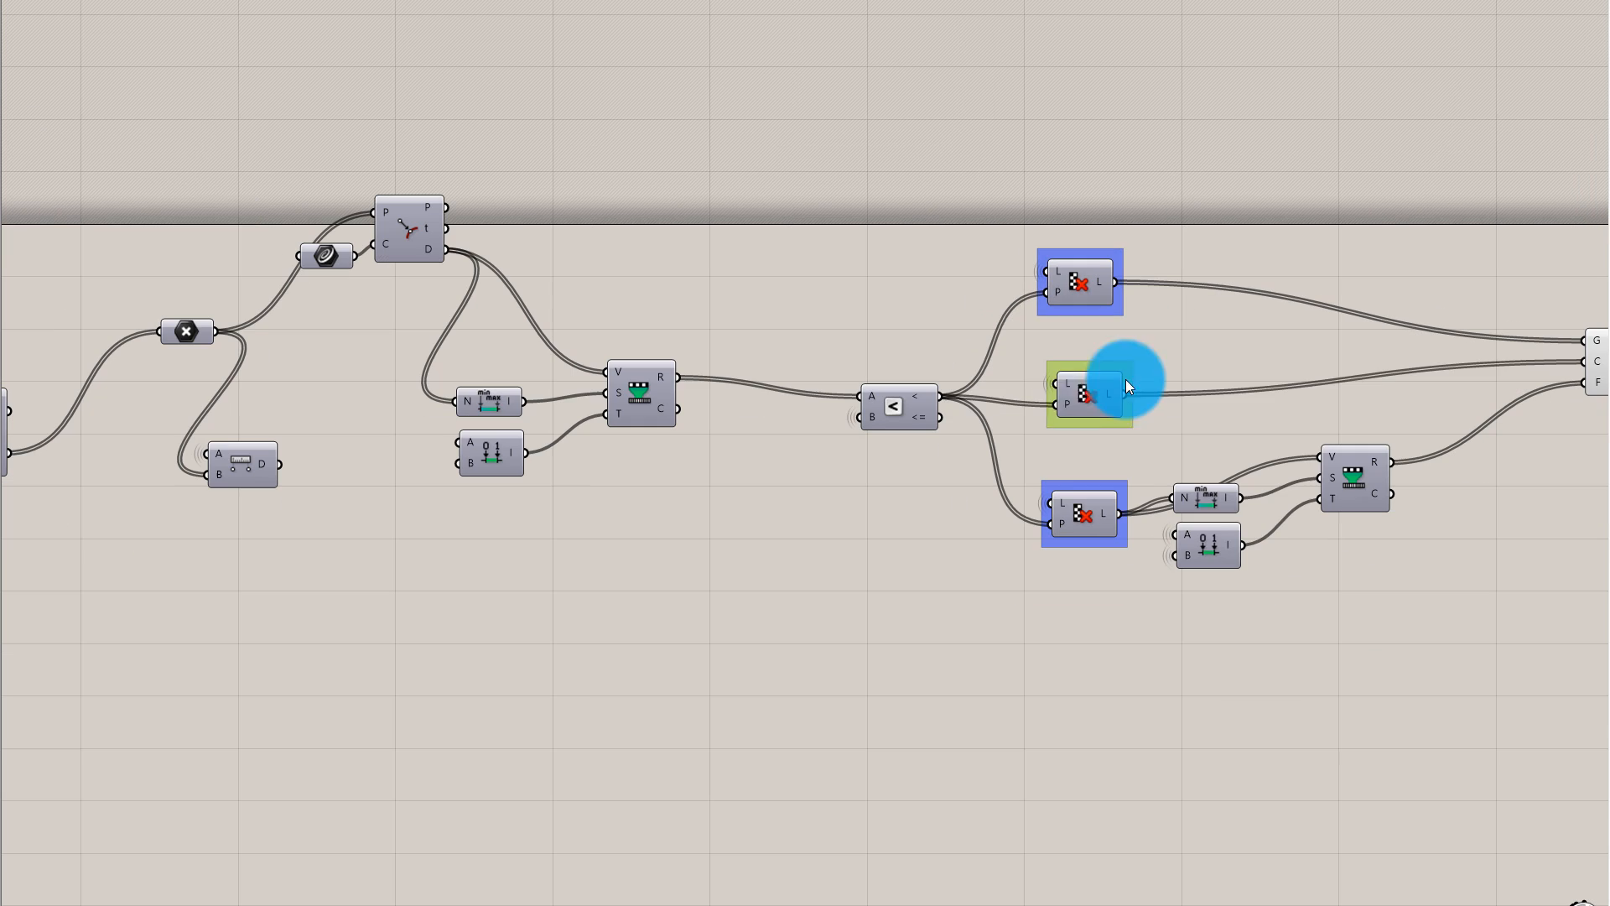
# Label the group around the middle Cull Pattern component "Points"
pyautogui.click(1093, 380)
pyautogui.scroll(3, 1090, 380)
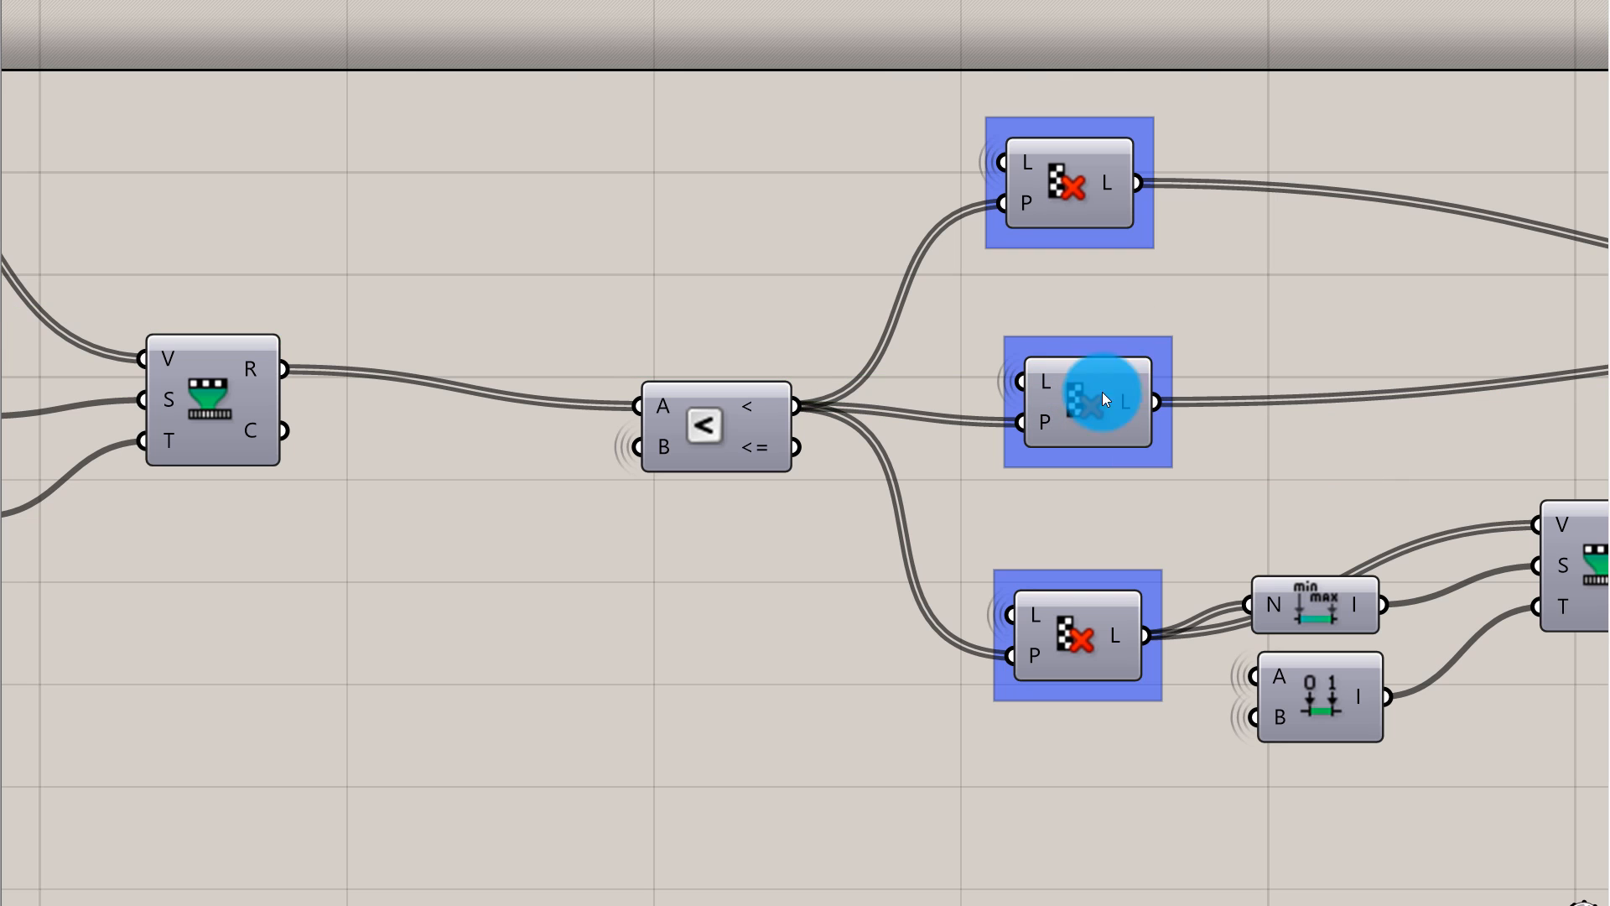
pyautogui.rightClick(1115, 342)
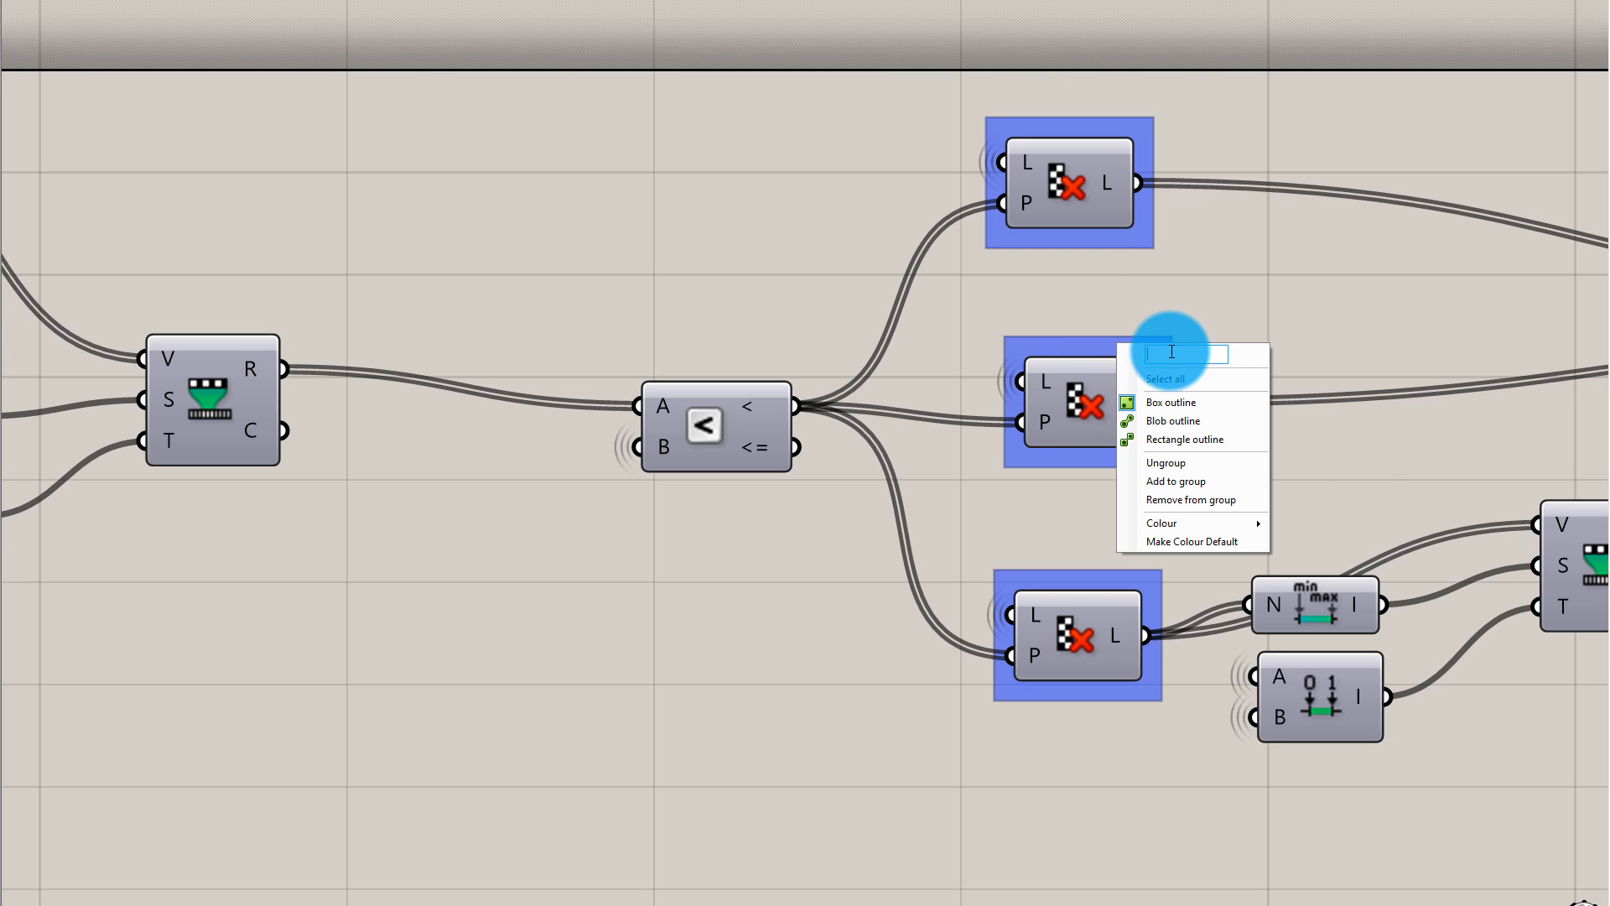
pyautogui.write('Points')
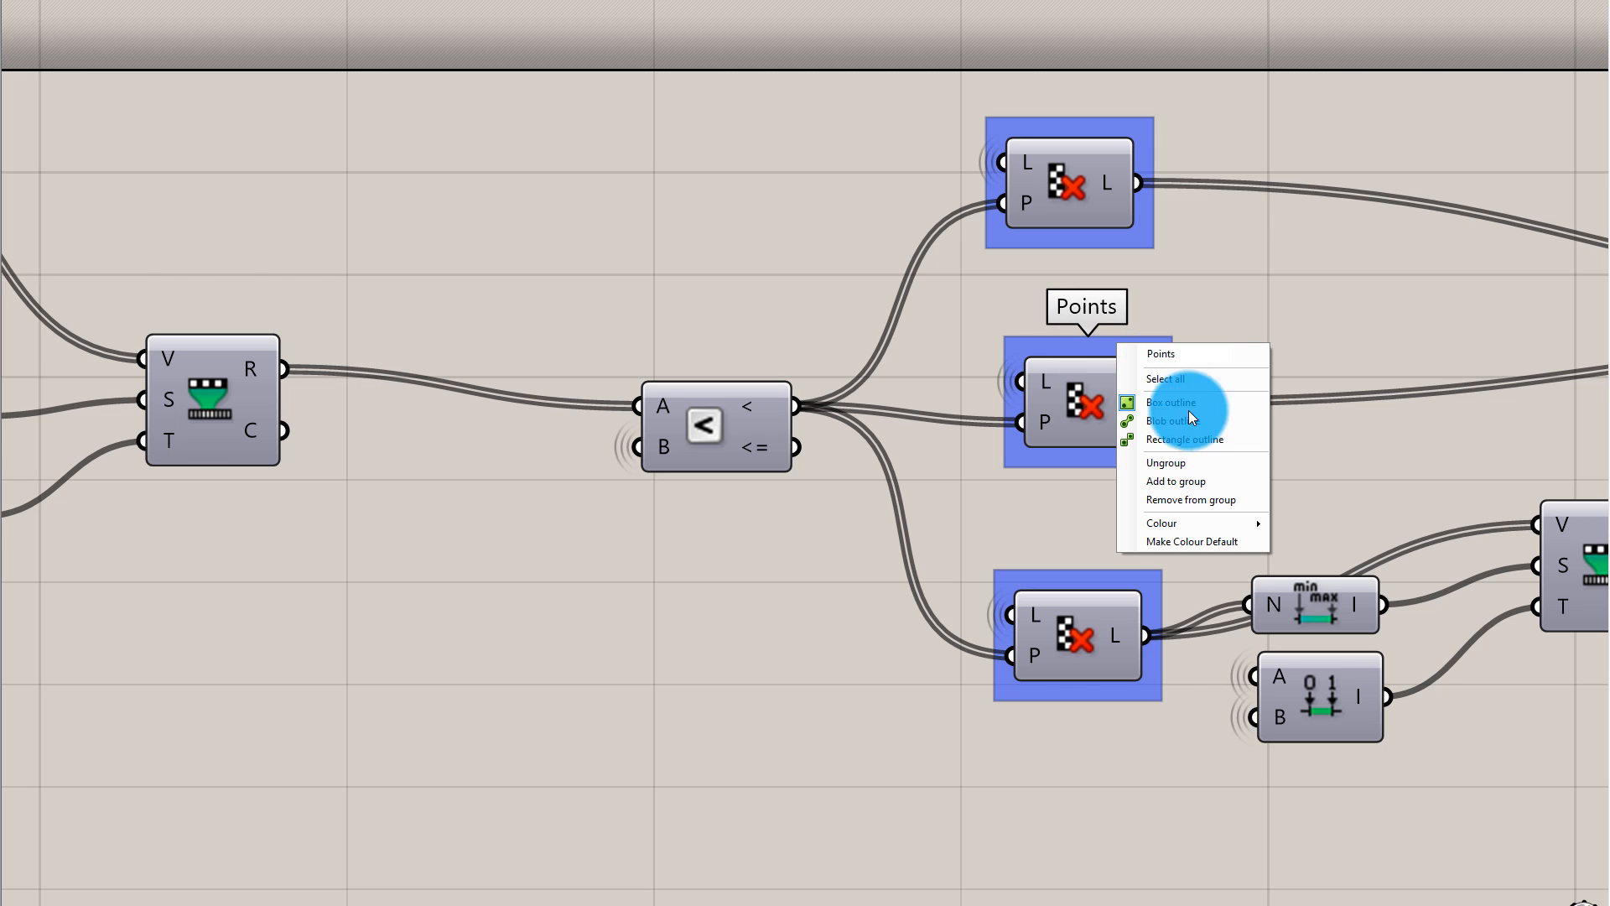
pyautogui.click(1285, 226)
# Label the group around the upper Cull Pattern component "Cells"
pyautogui.scroll(-1, 1037, 285)
pyautogui.scroll(2, 1036, 284)
pyautogui.click(1009, 255)
pyautogui.scroll(-5, 968, 268)
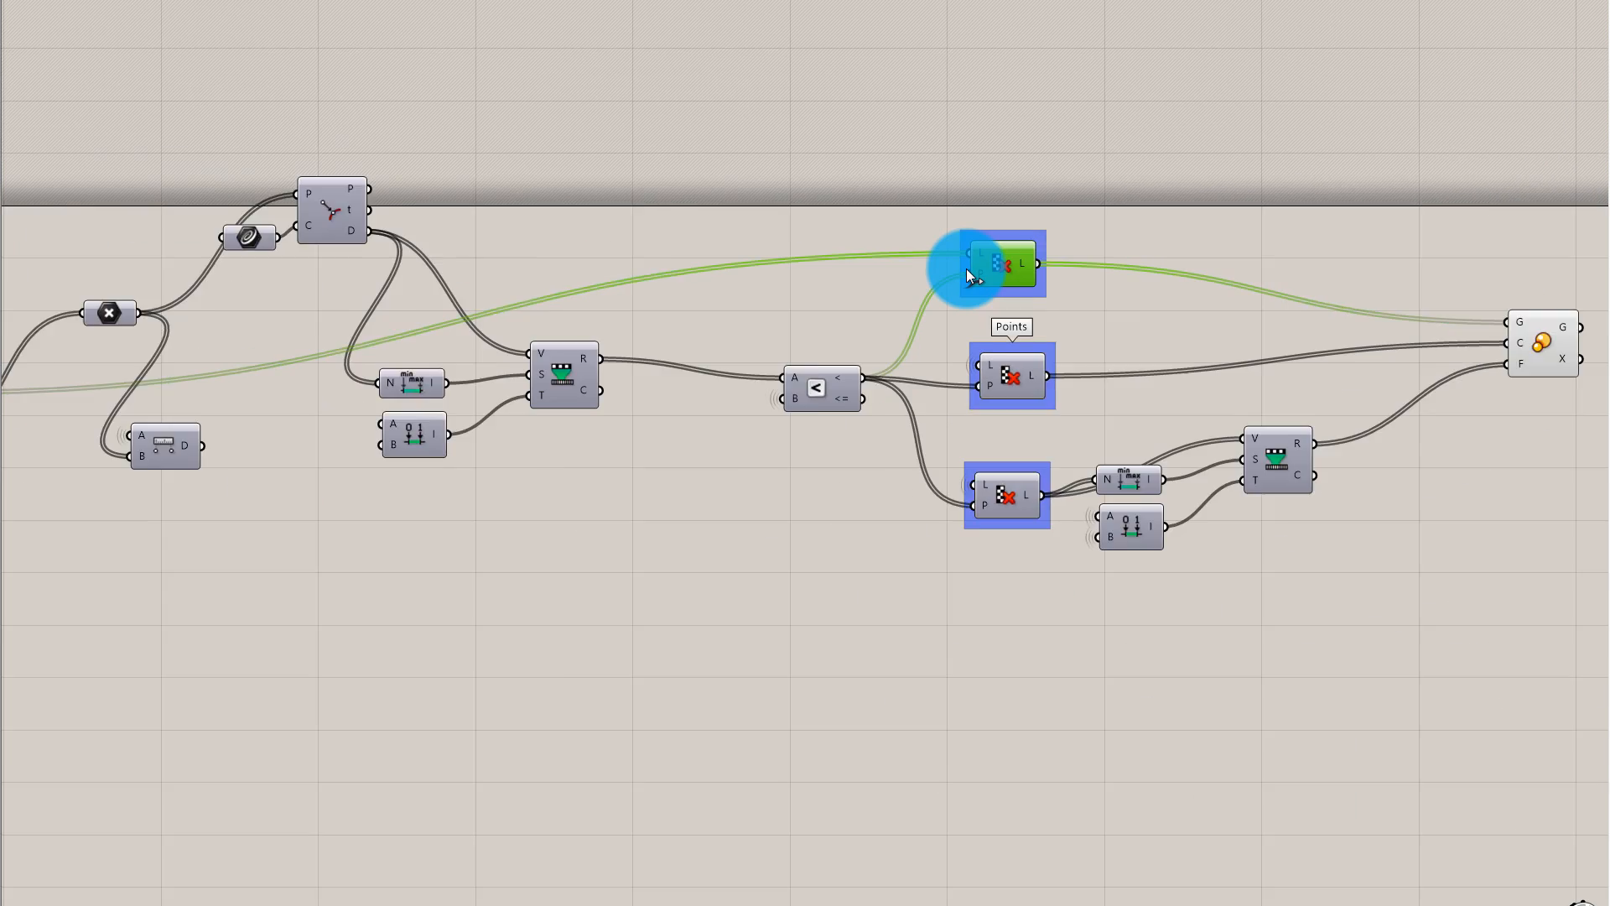
pyautogui.scroll(5, 968, 269)
pyautogui.moveTo(1011, 268); pyautogui.dragTo(985, 237)
pyautogui.rightClick(986, 193)
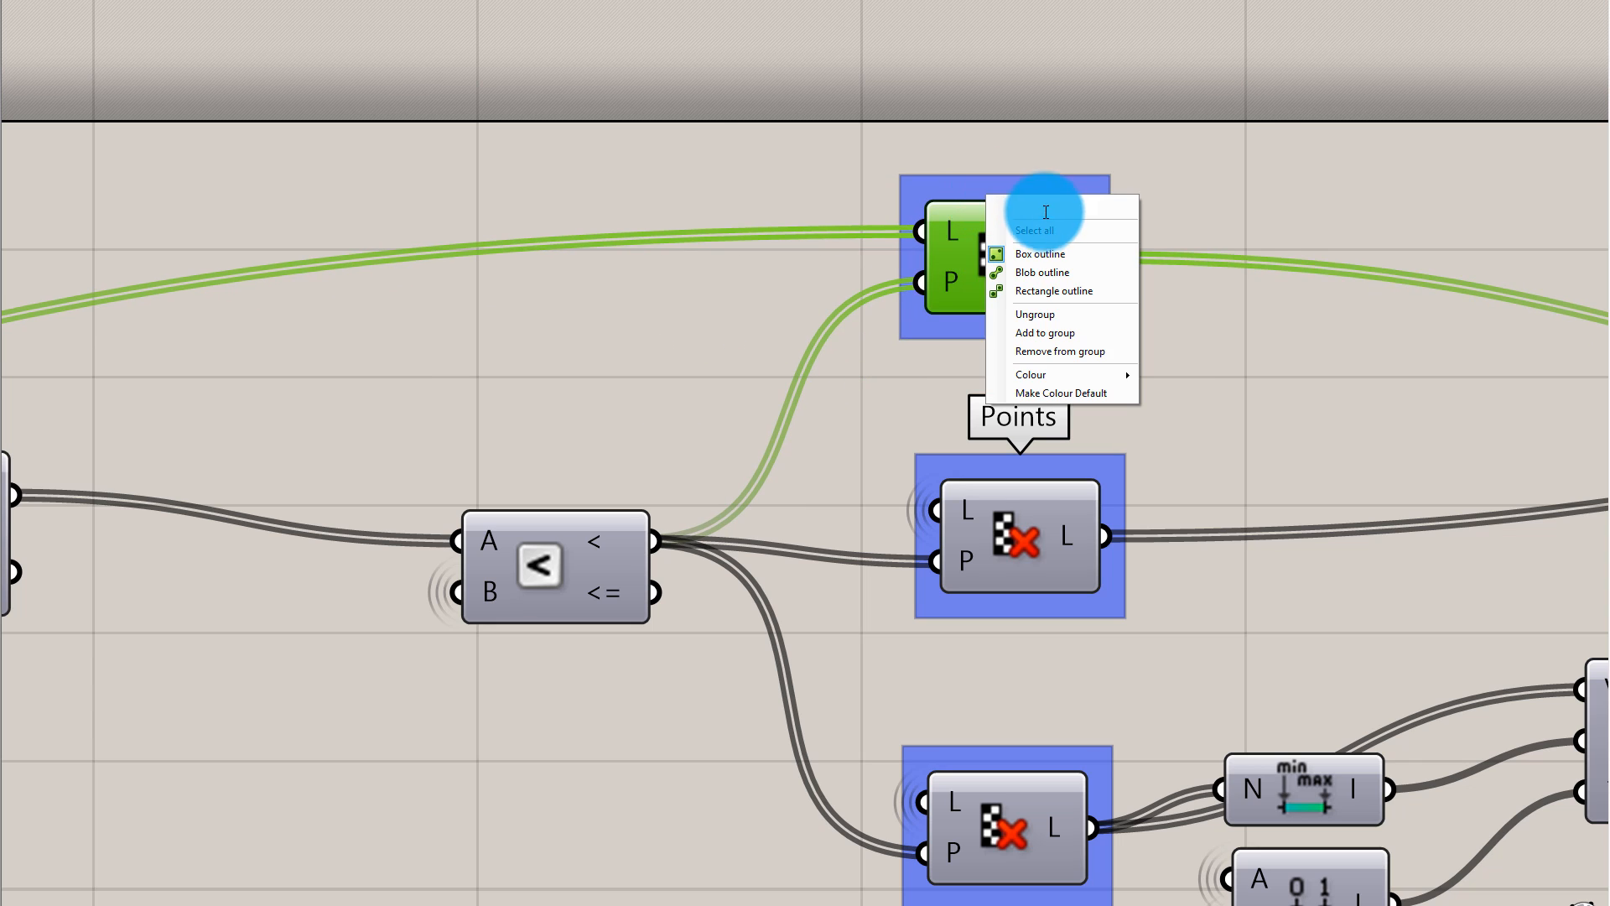
pyautogui.write('Cle')
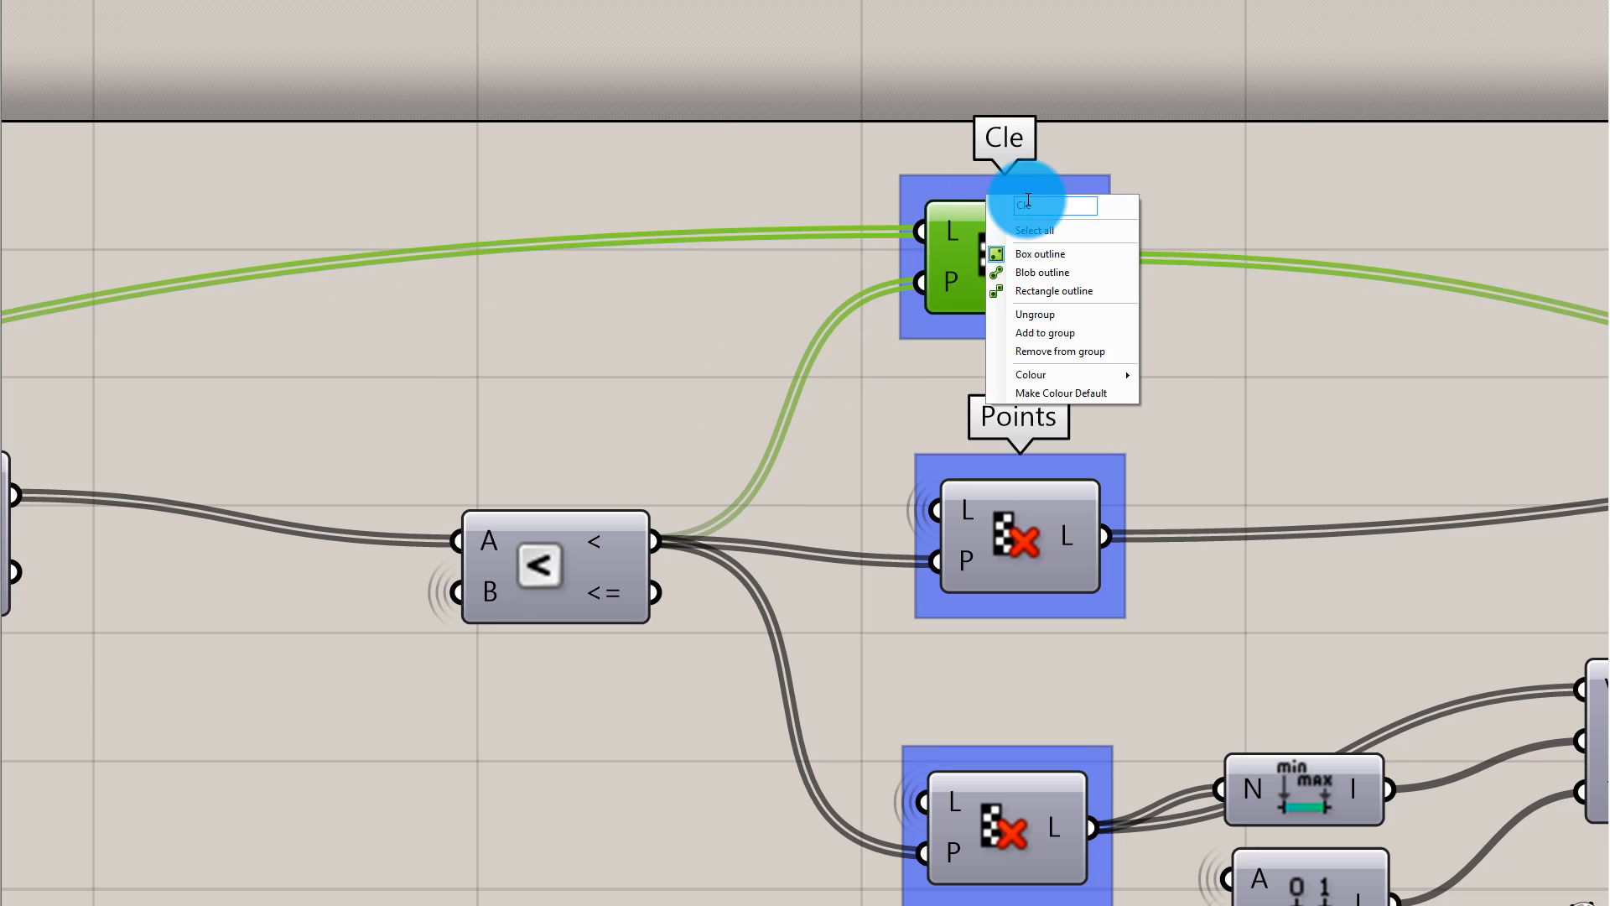
pyautogui.press('BackSpace')
pyautogui.press('BackSpace')
pyautogui.write('ells')
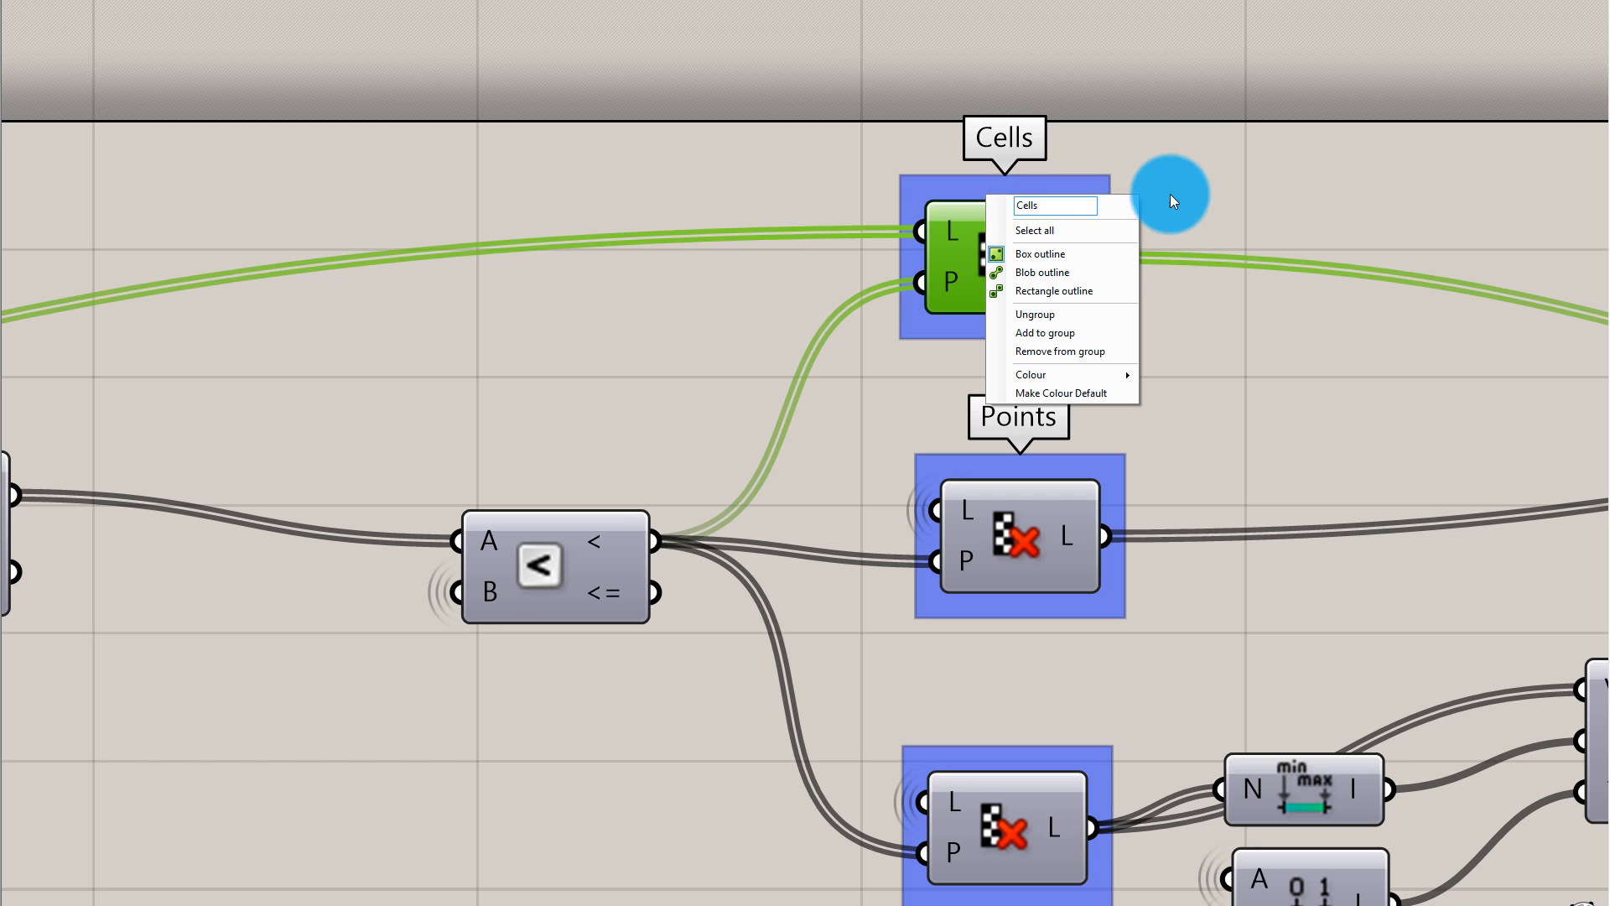
pyautogui.click(1209, 174)
# Label the group around the lower Cull Pattern component "Distance"
pyautogui.scroll(-3, 1256, 170)
pyautogui.scroll(3, 1187, 399)
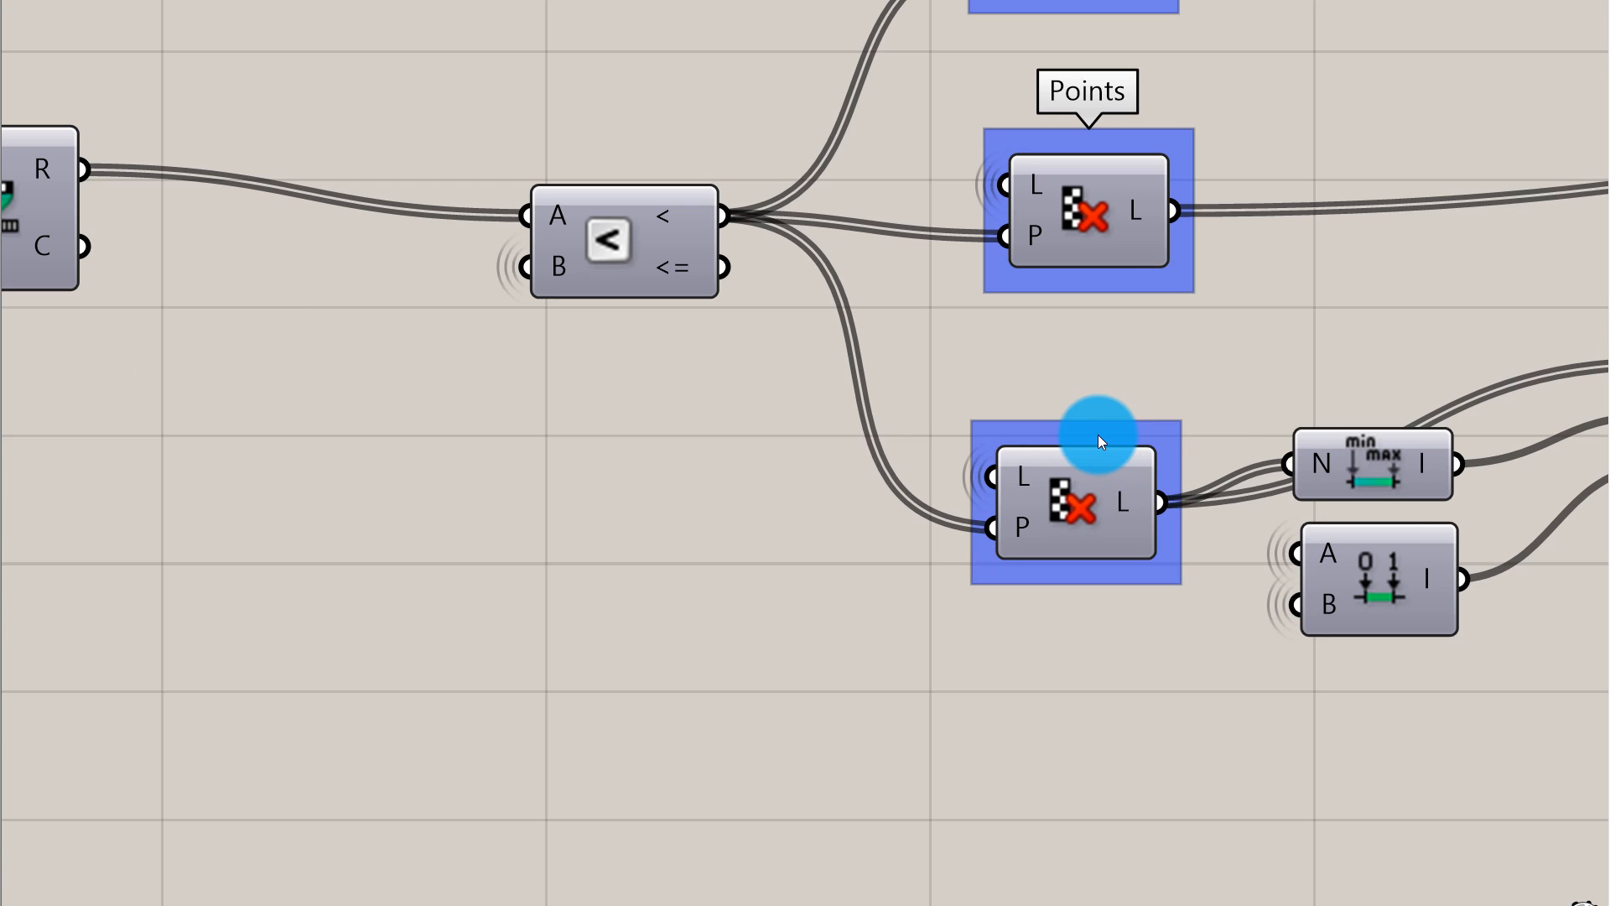
pyautogui.rightClick(1099, 435)
pyautogui.click(1093, 381)
pyautogui.scroll(-3, 1092, 419)
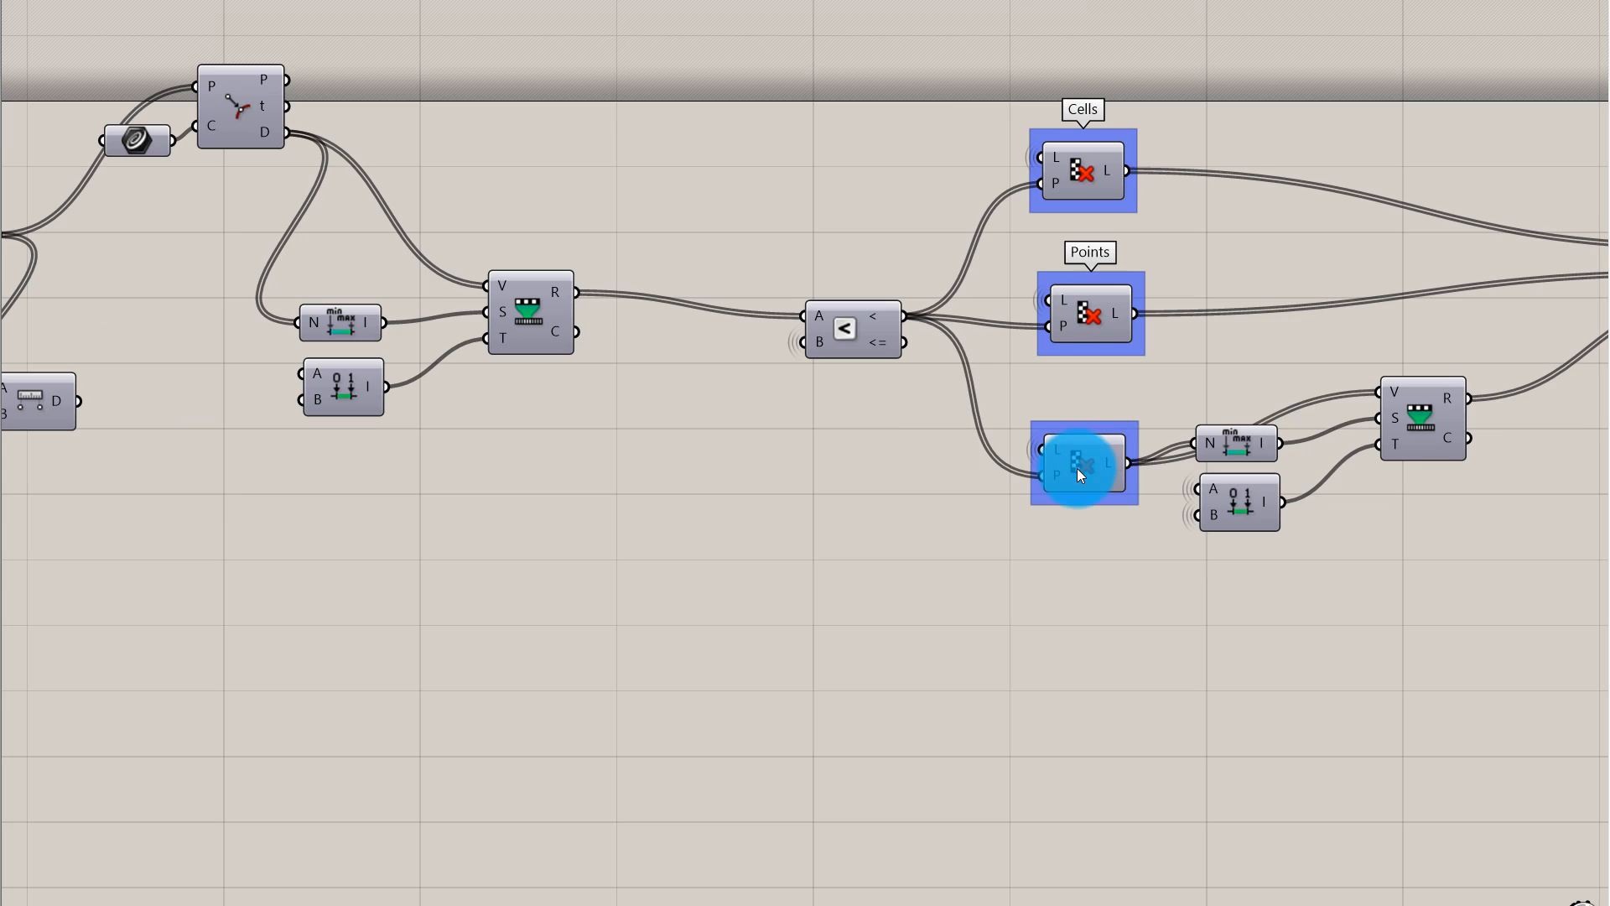
pyautogui.click(1076, 468)
pyautogui.scroll(3, 1077, 423)
pyautogui.rightClick(1082, 475)
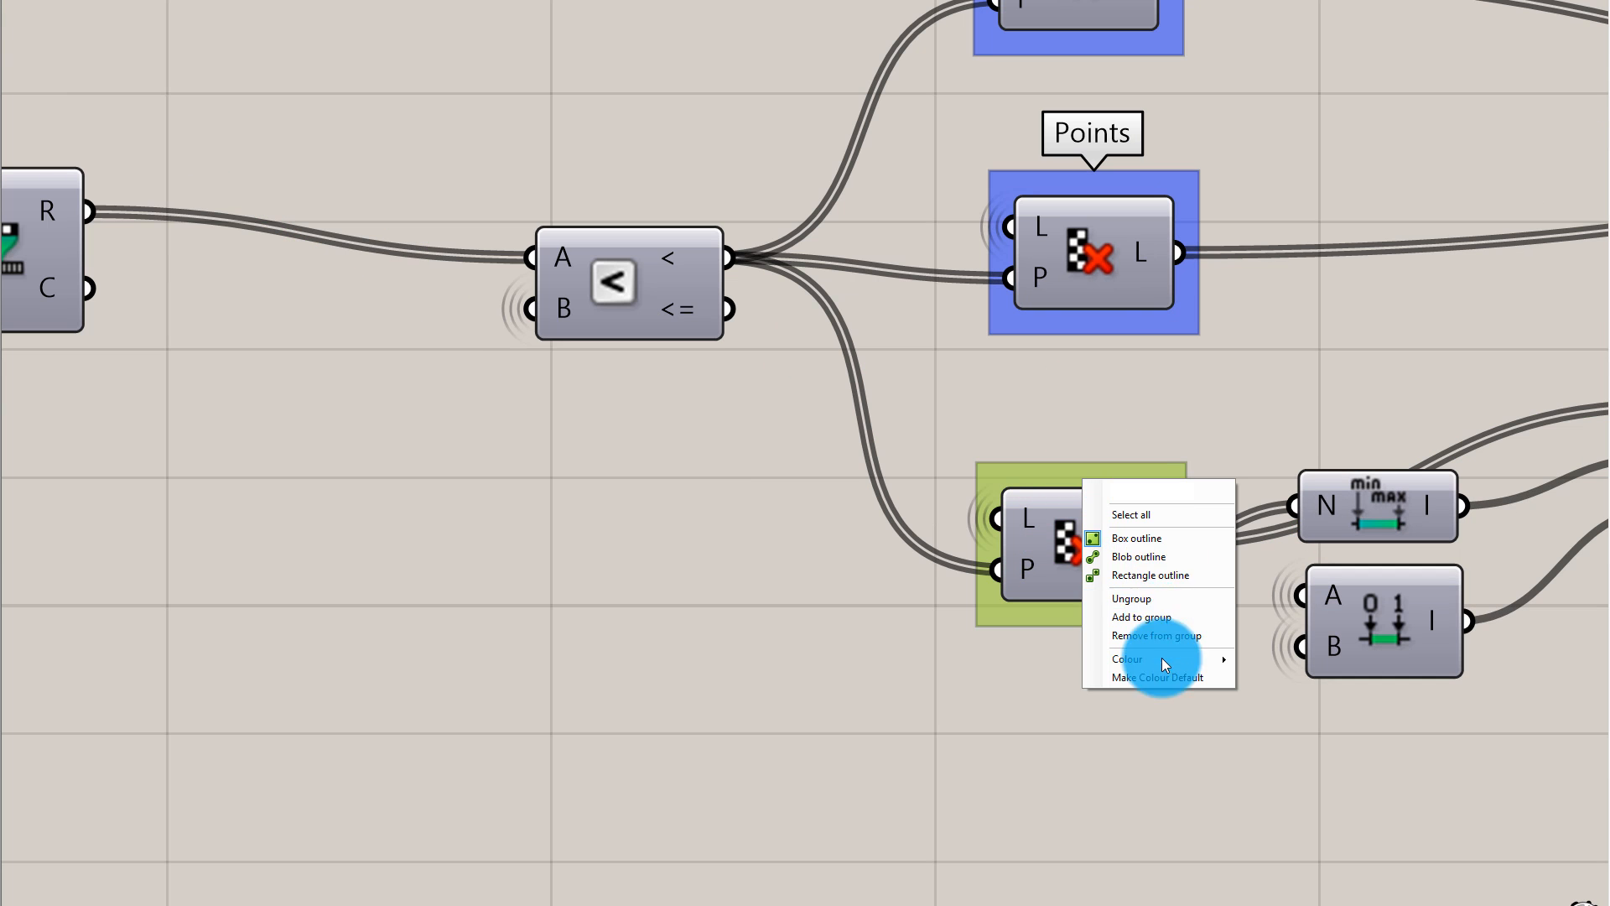
pyautogui.click(1154, 512)
pyautogui.click(1124, 460)
pyautogui.rightClick(1121, 465)
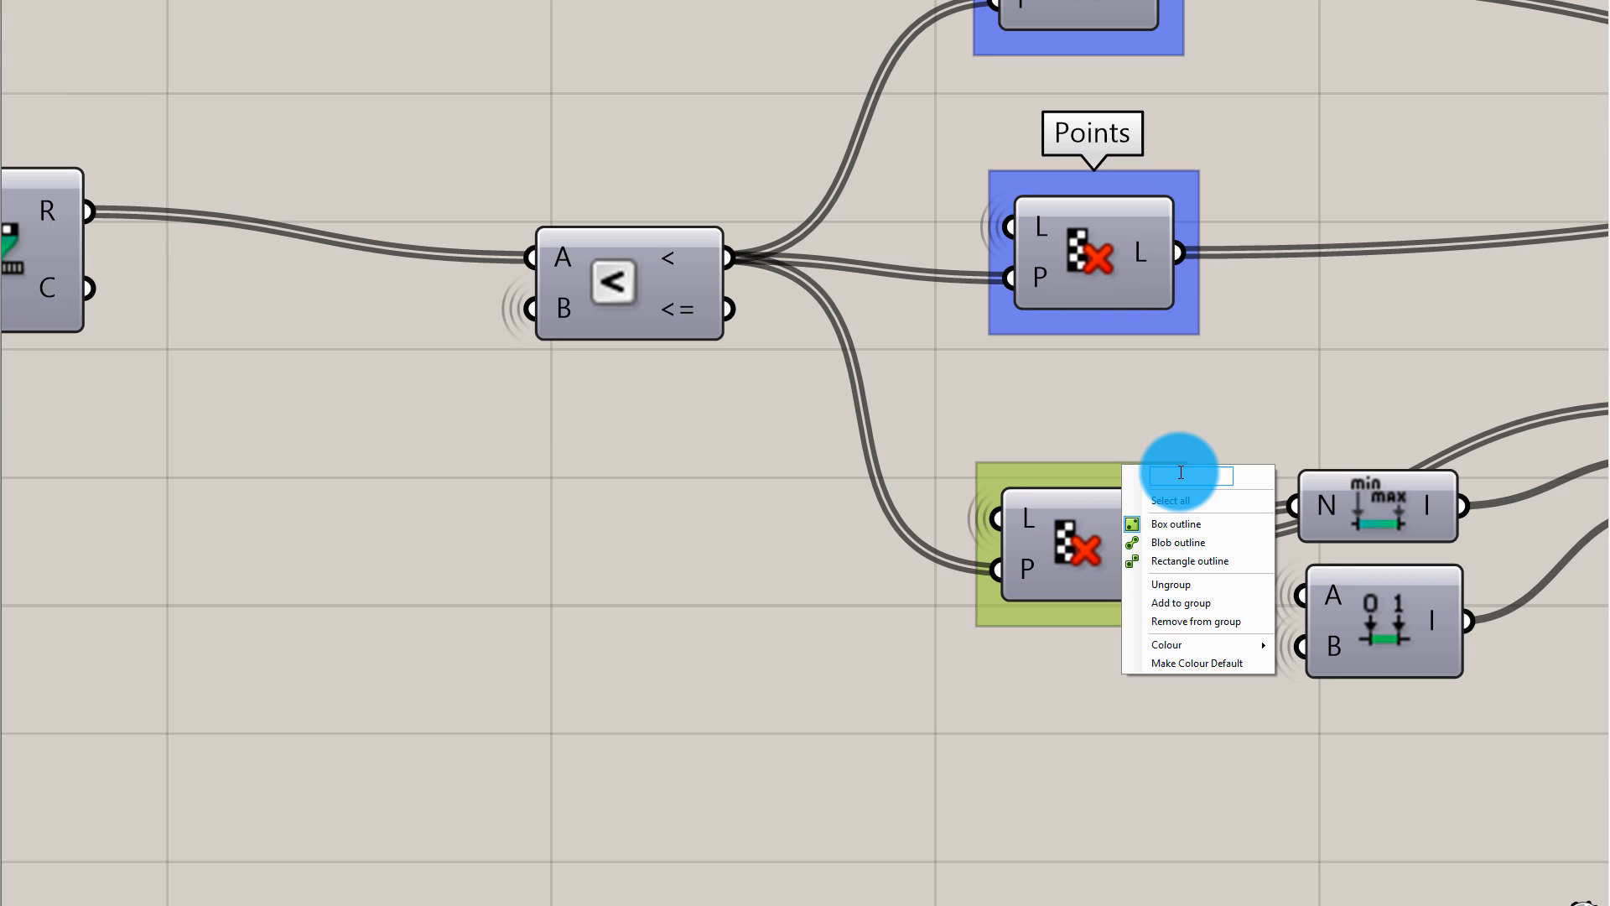
pyautogui.write('Dista')
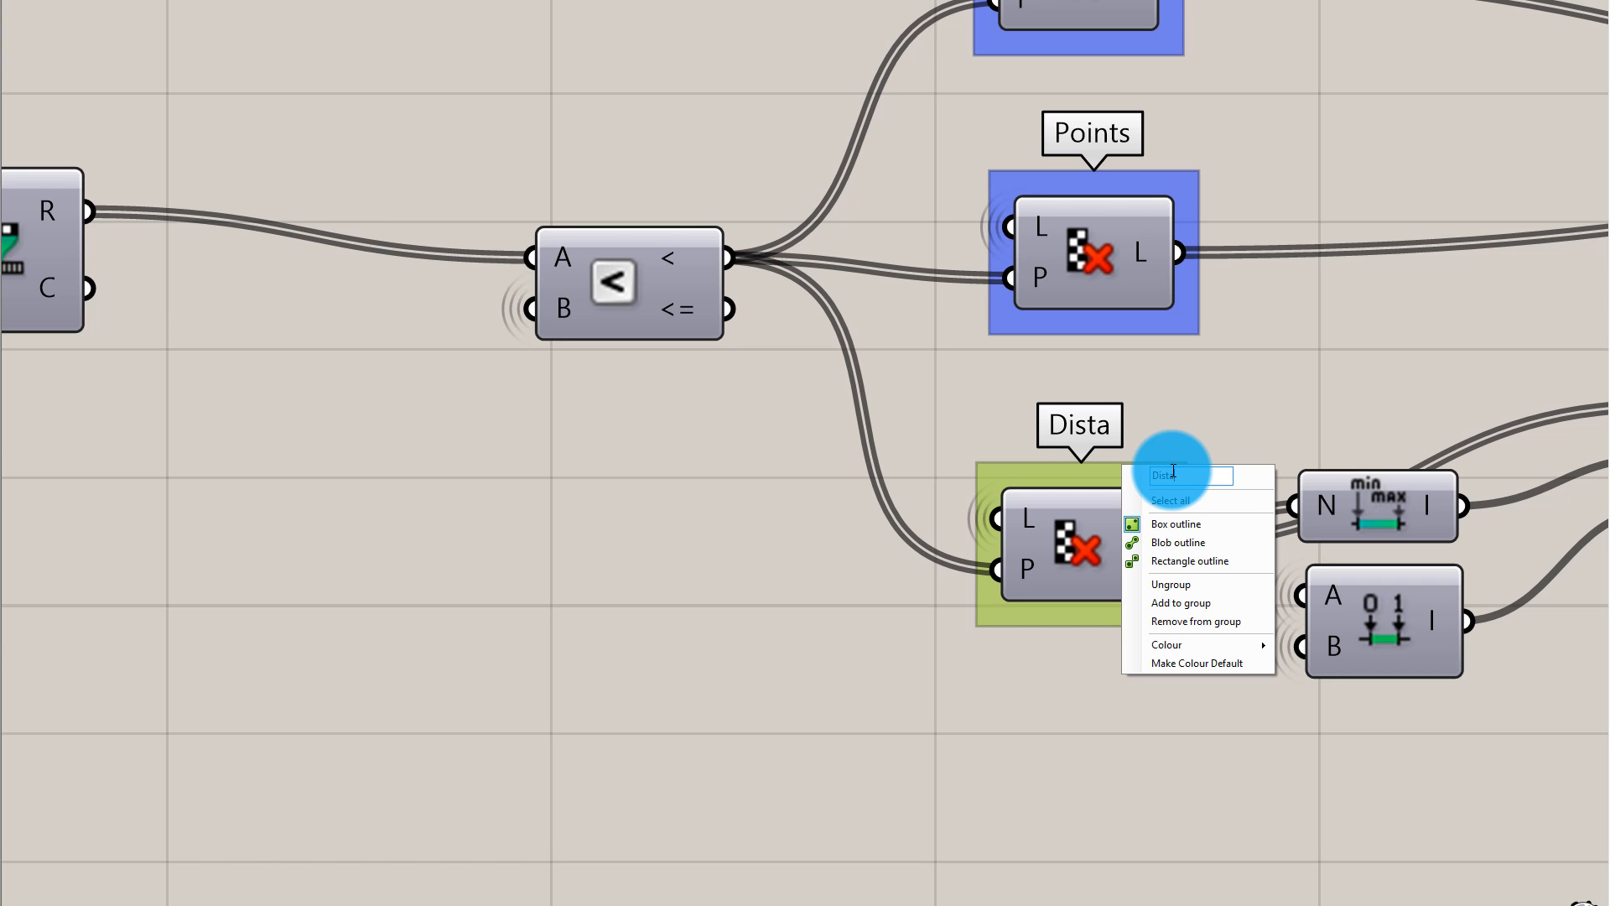
pyautogui.write('nce')
pyautogui.click(1372, 357)
# Tidy the Distance branch by repositioning its Cull Pattern component and shifting the Remap Numbers, Bounds and Construct Domain components away from it
pyautogui.scroll(-3, 810, 410)
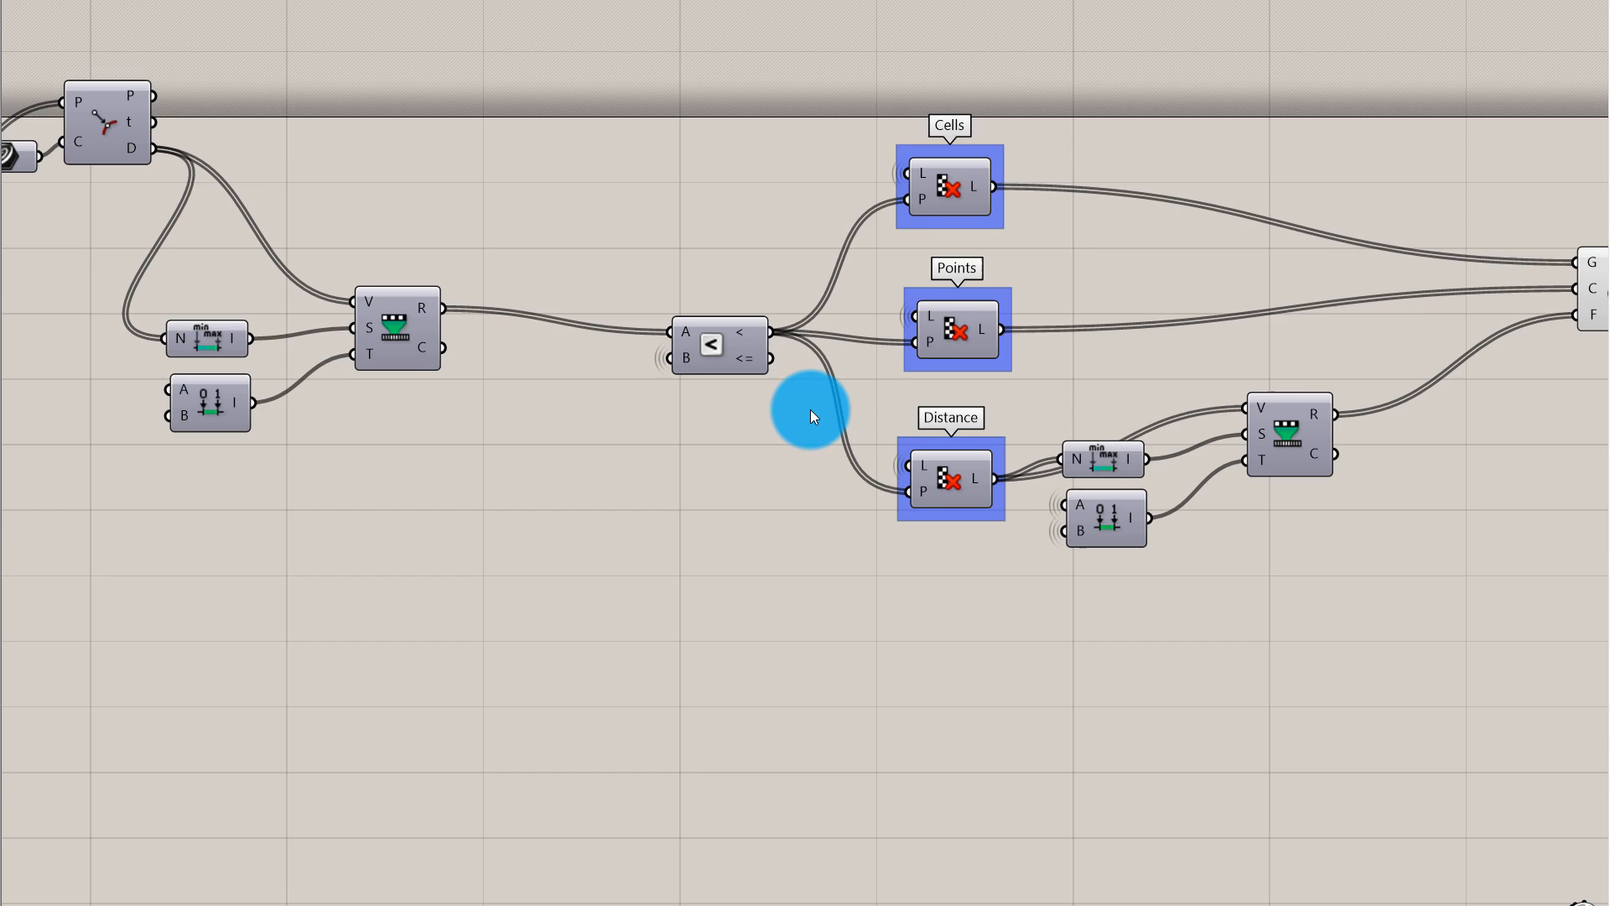
pyautogui.scroll(2, 1063, 541)
pyautogui.moveTo(795, 515); pyautogui.dragTo(850, 475)
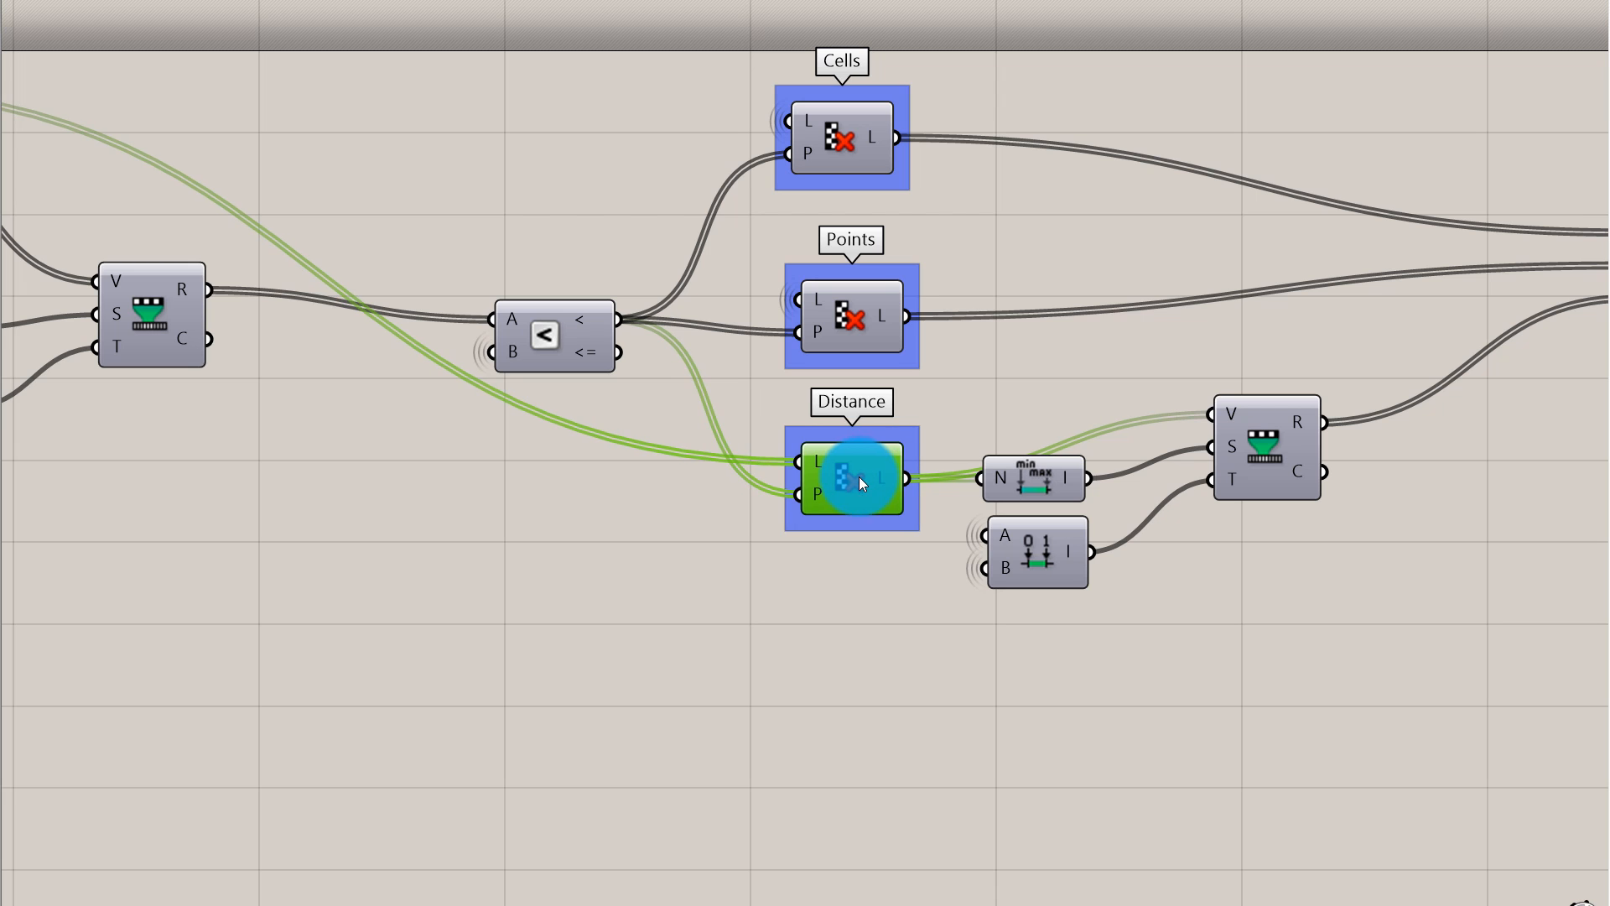
pyautogui.click(994, 389)
pyautogui.moveTo(1263, 451); pyautogui.dragTo(1345, 503)
pyautogui.moveTo(1049, 583); pyautogui.dragTo(1100, 630)
pyautogui.moveTo(1030, 493); pyautogui.dragTo(1099, 546)
# Line up the Smaller Than component with the output of the first Remap Numbers component so their wire runs straight
pyautogui.scroll(-3, 1043, 420)
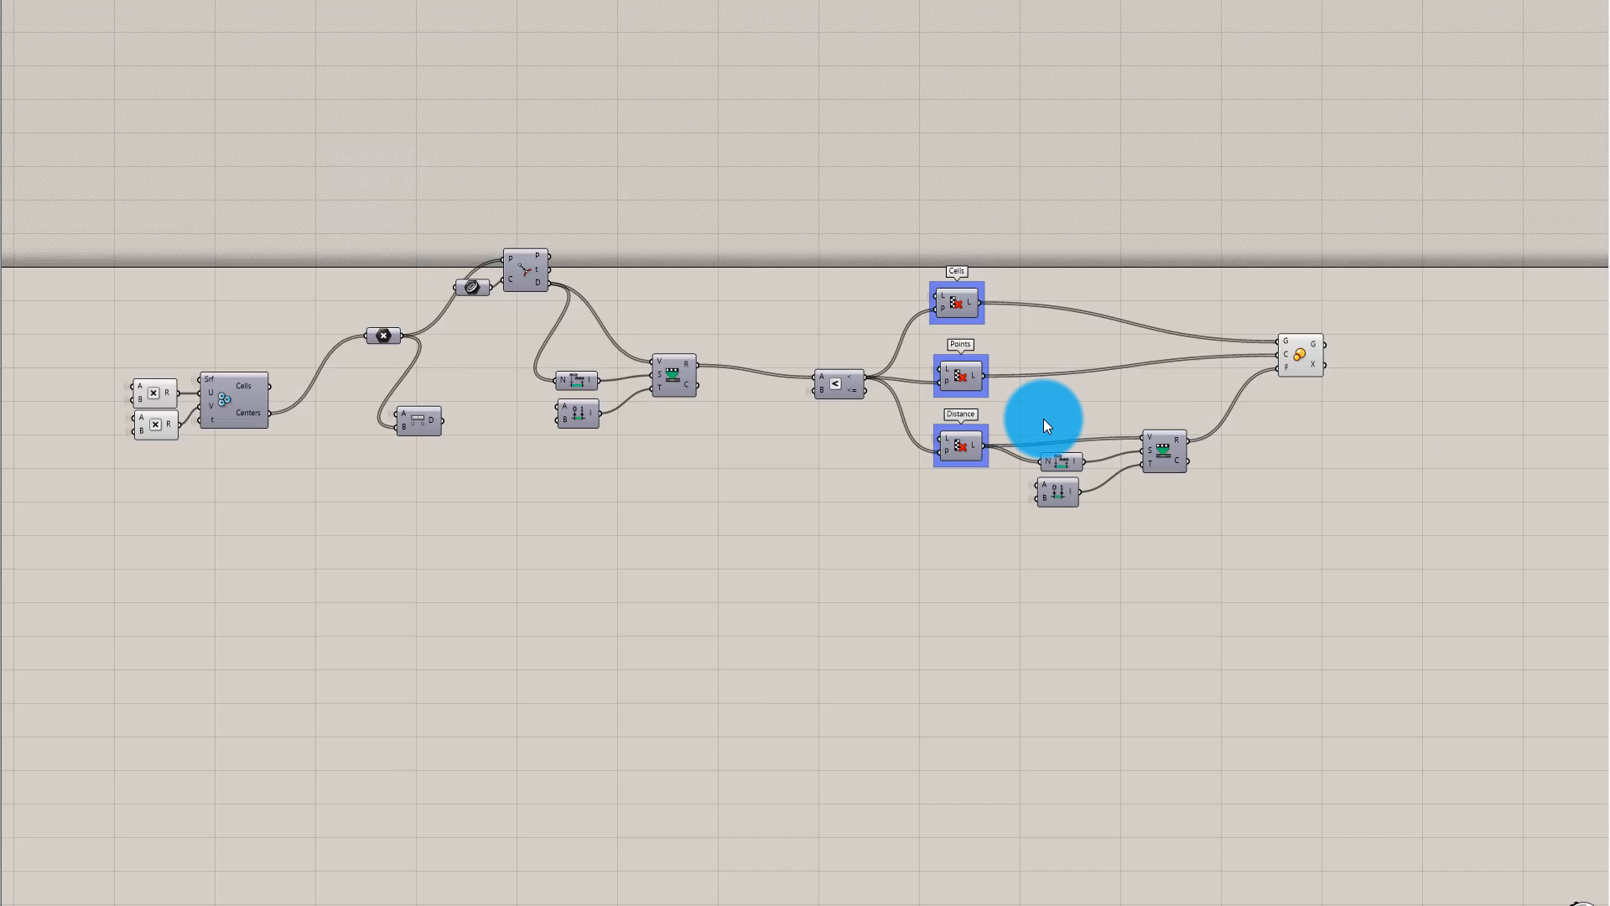
pyautogui.scroll(1, 909, 406)
pyautogui.click(939, 383)
pyautogui.click(982, 285)
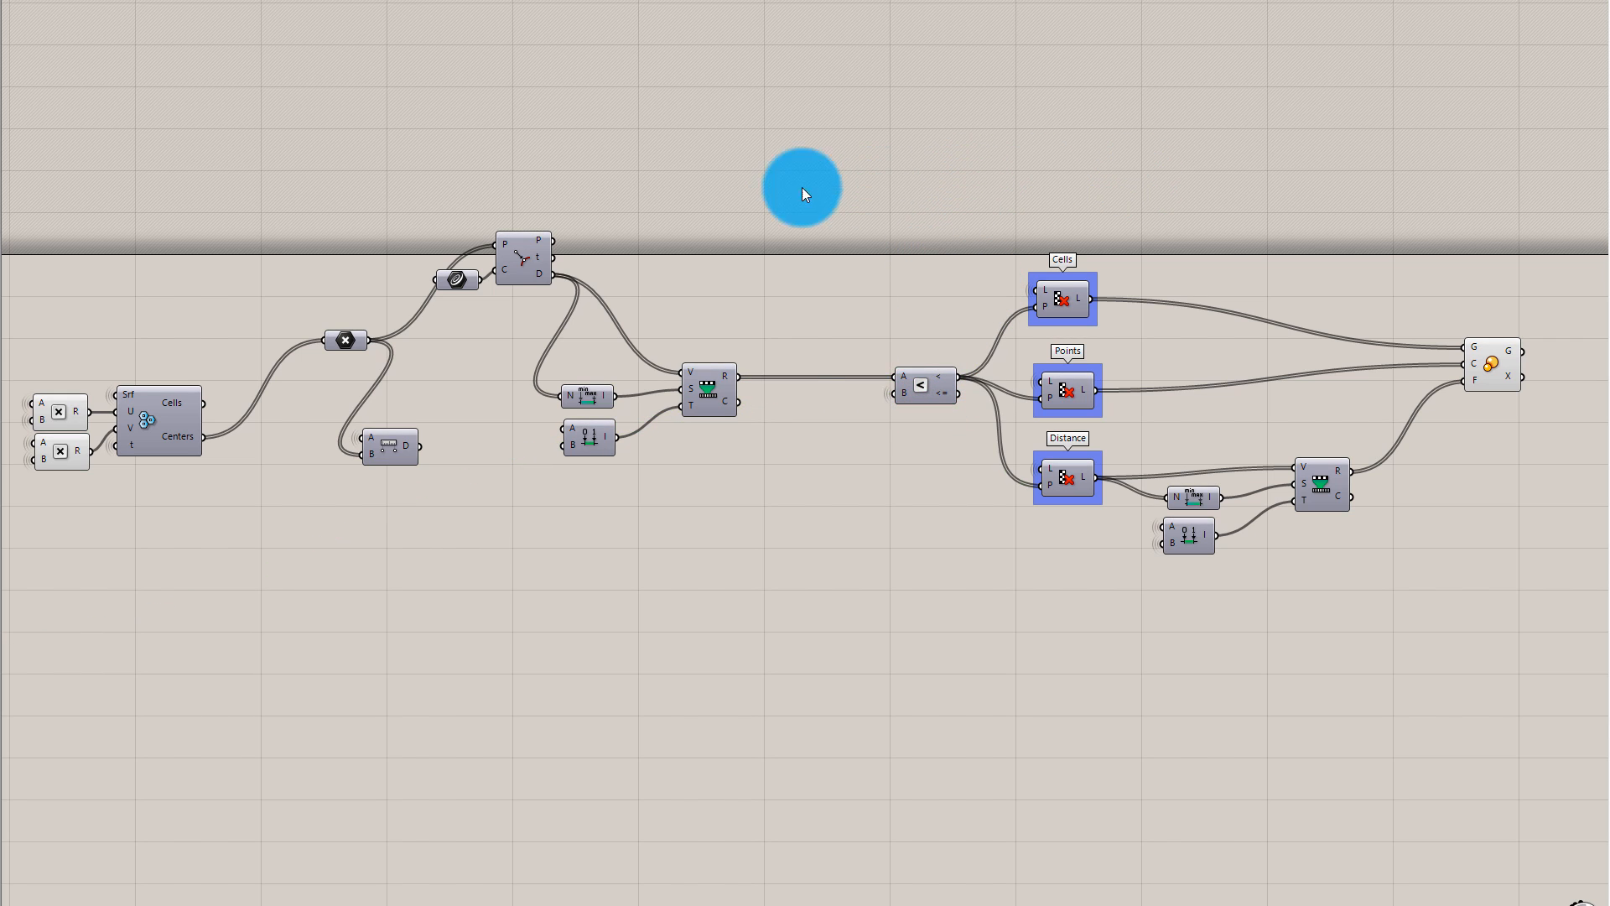
pyautogui.moveTo(789, 64); pyautogui.dragTo(1397, 624)
pyautogui.press('space')
pyautogui.click(880, 62)
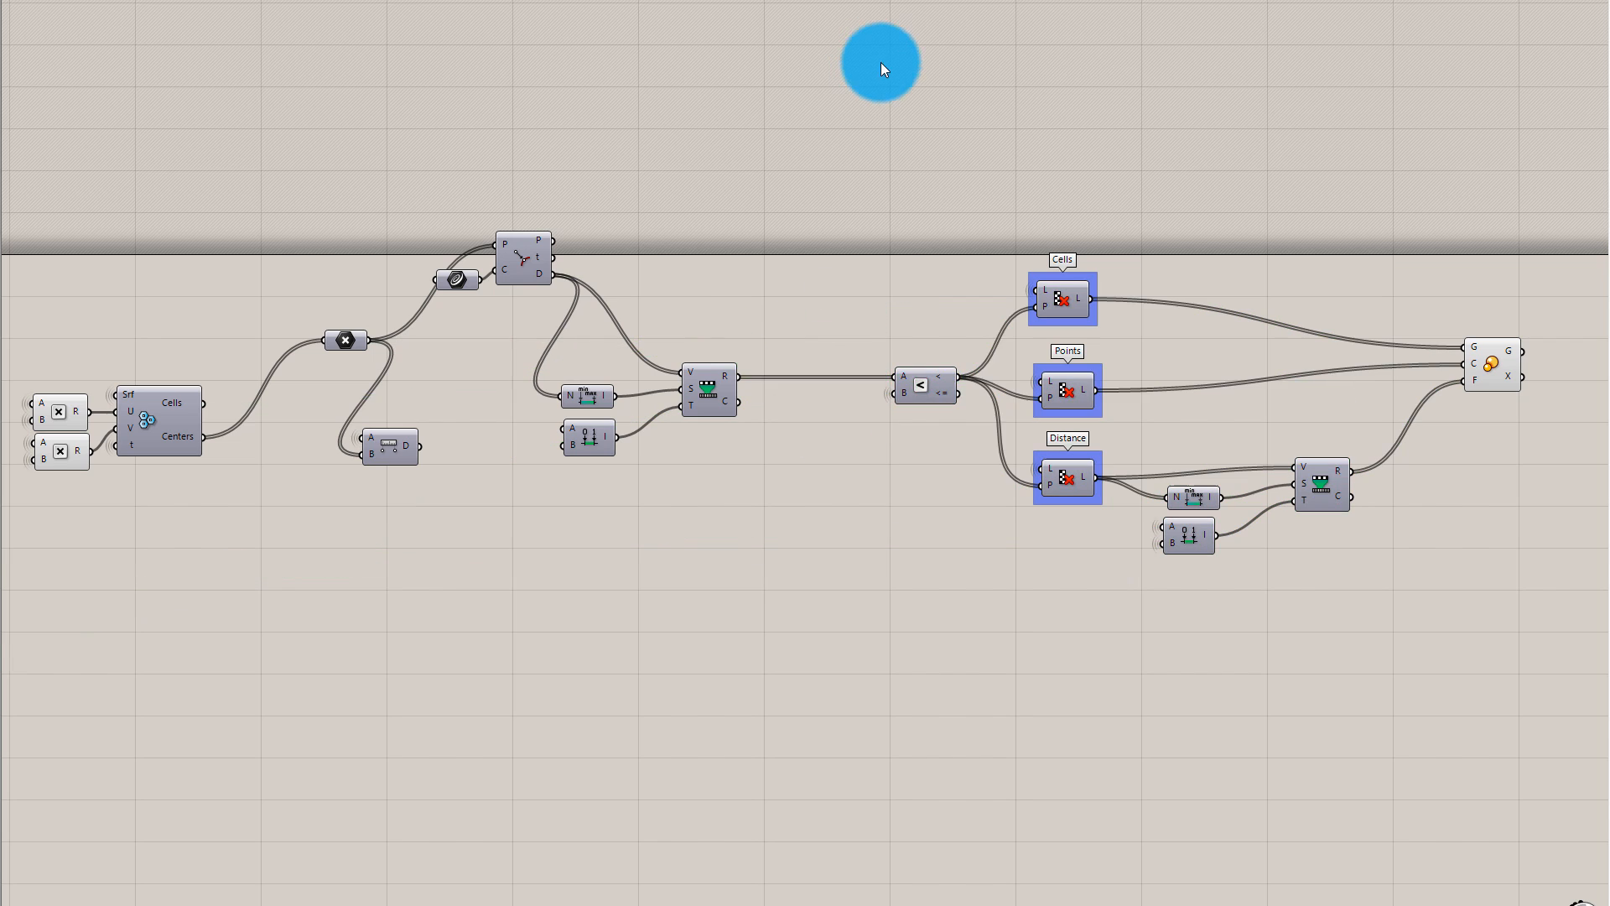
# Move Smaller Than closer to the Cull Pattern groups and cluster its Remap Numbers, Bounds and Construct Domain components beside it
pyautogui.moveTo(894, 353); pyautogui.dragTo(934, 371)
pyautogui.click(817, 324)
pyautogui.moveTo(711, 390); pyautogui.dragTo(868, 385)
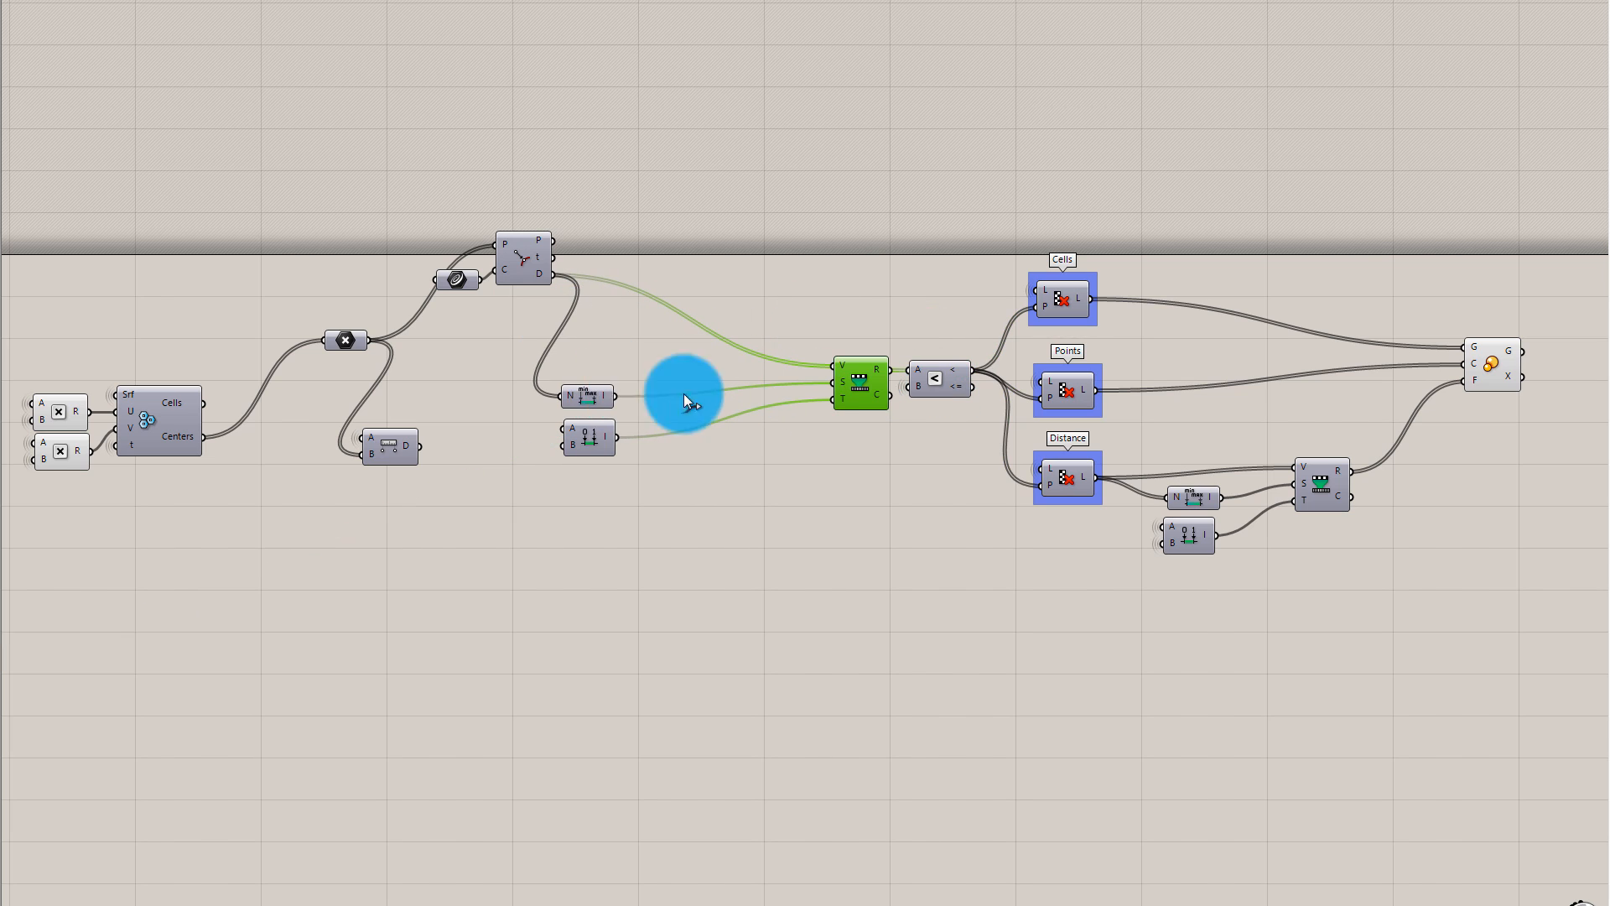
pyautogui.moveTo(574, 399); pyautogui.dragTo(723, 380)
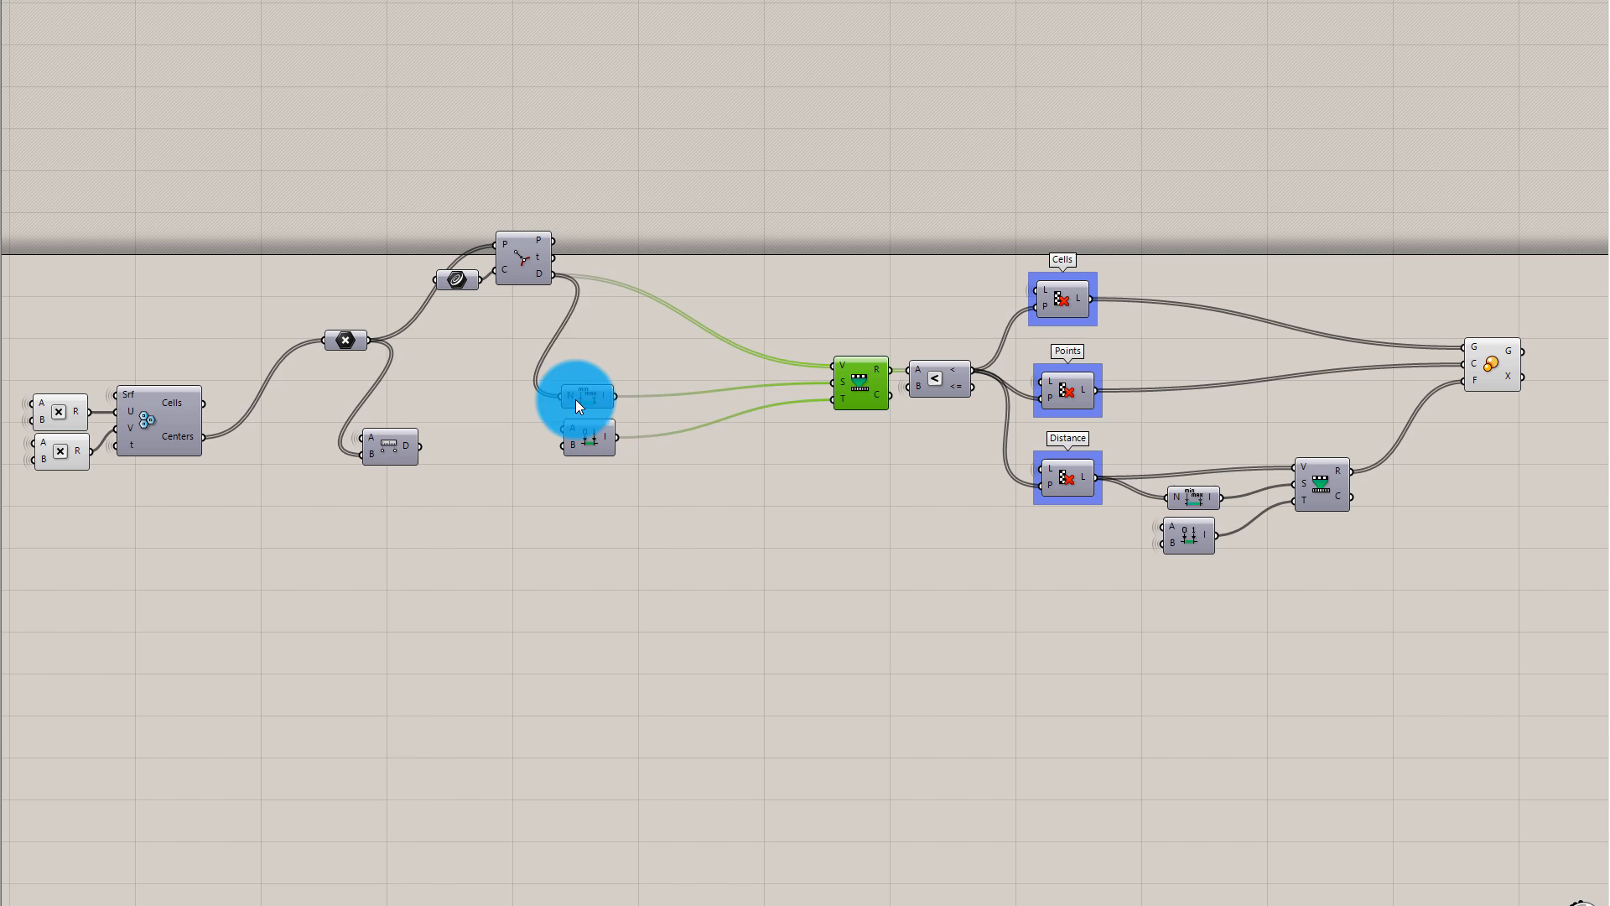
pyautogui.moveTo(576, 399); pyautogui.dragTo(774, 389)
pyautogui.moveTo(587, 442); pyautogui.dragTo(778, 431)
# Group the Bounds, Construct Domain, Remap Numbers and Smaller Than components together
pyautogui.moveTo(696, 273); pyautogui.dragTo(996, 495)
pyautogui.middleClick(995, 483)
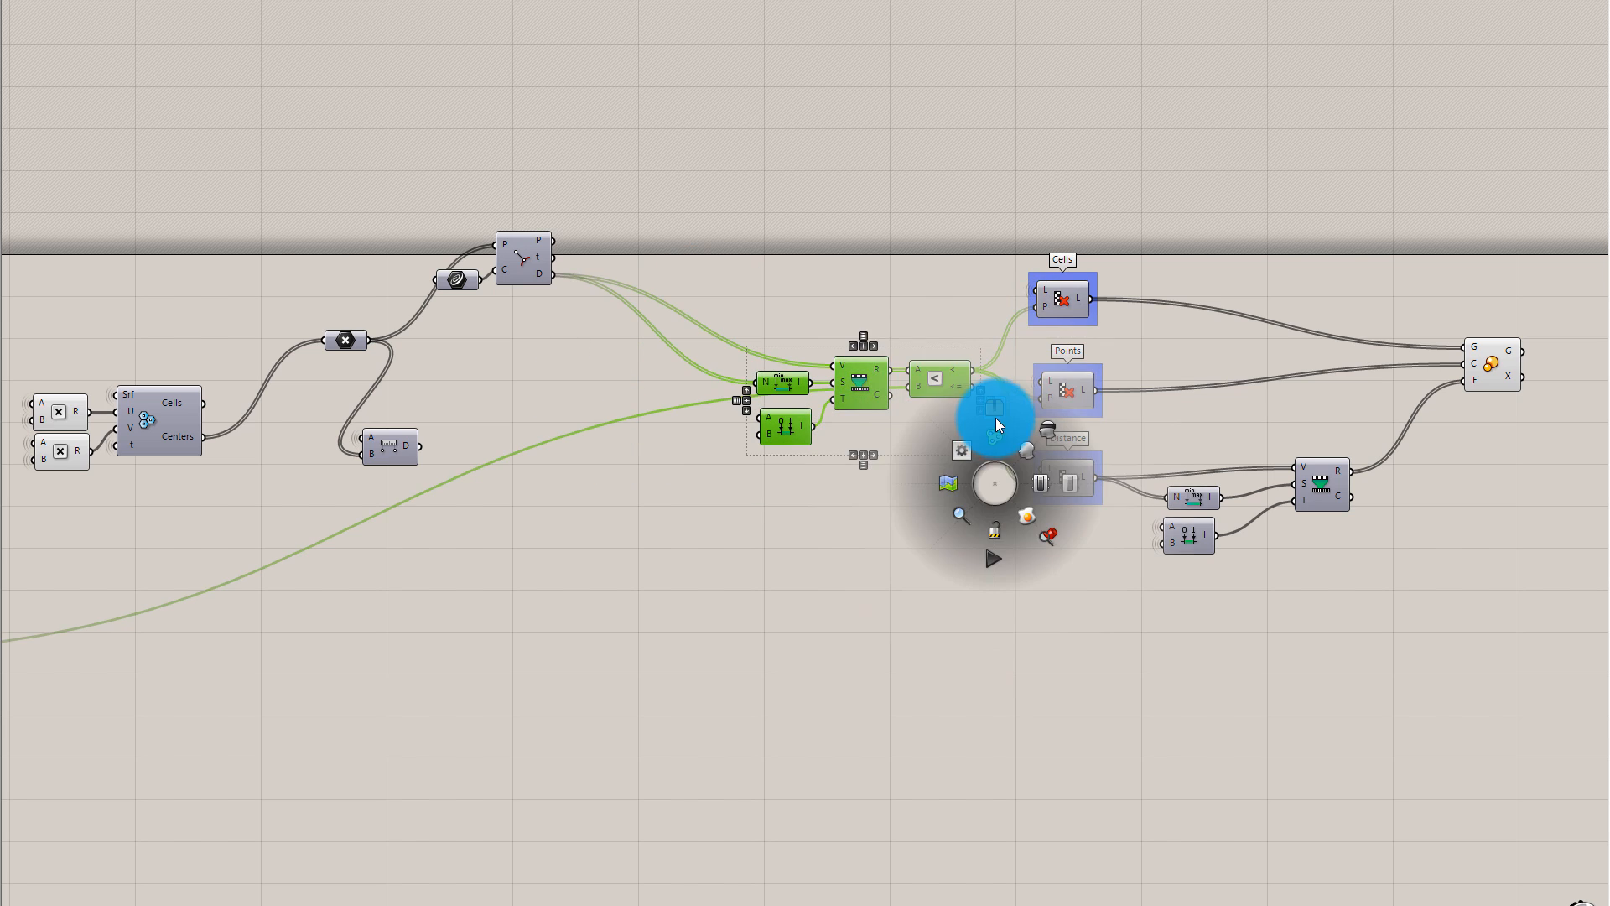
pyautogui.click(996, 419)
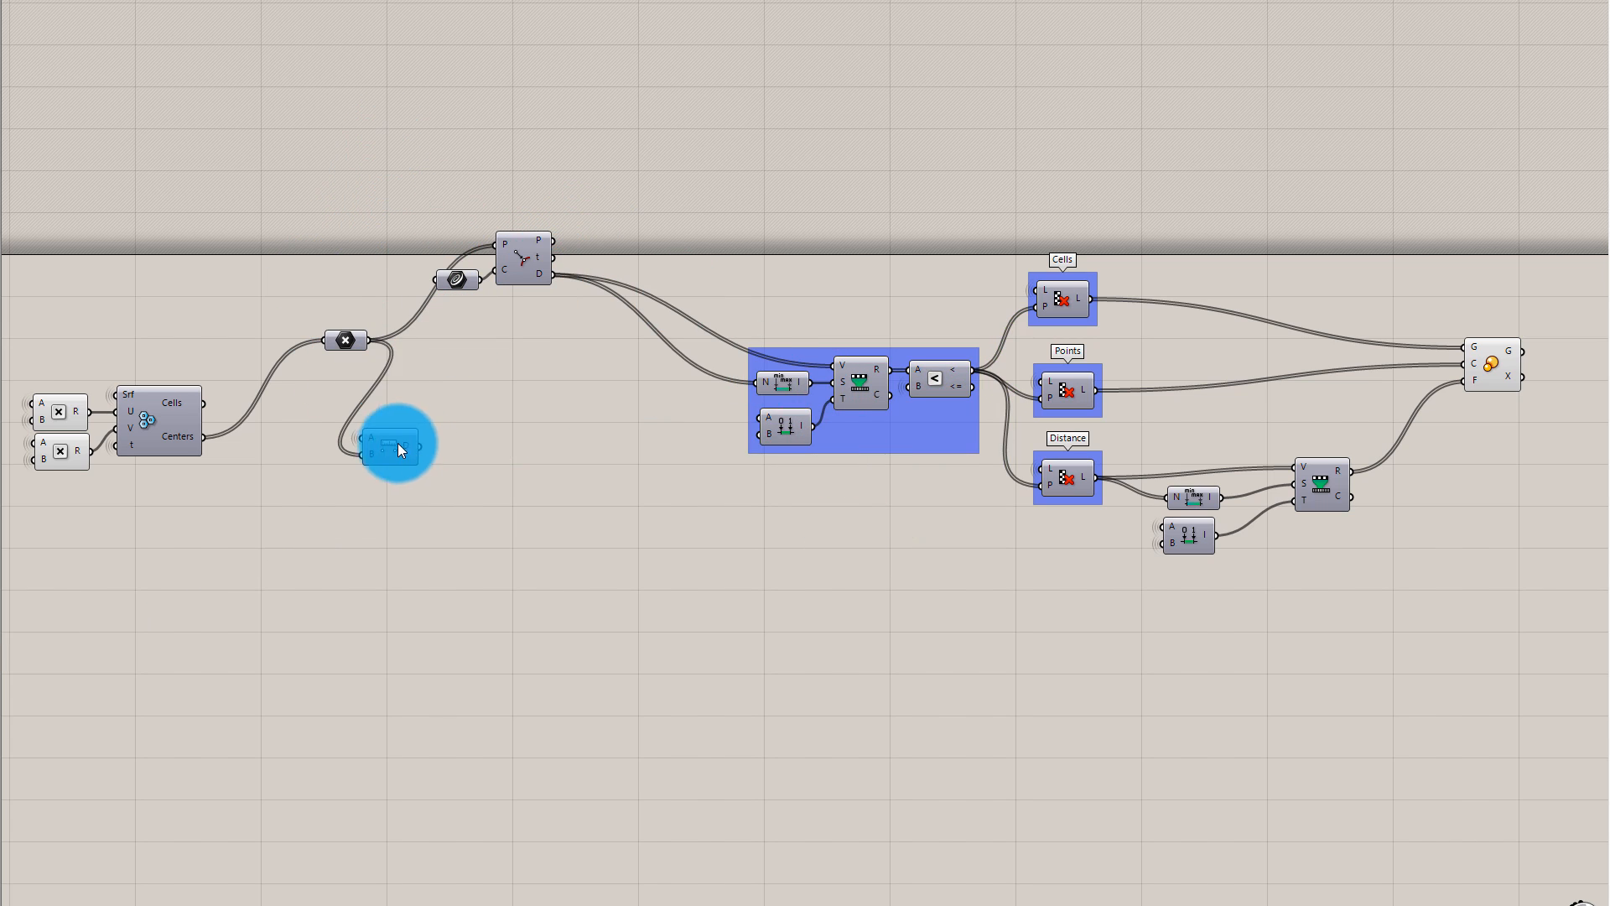
# Move the Distance component down and bring the curve parameter and Curve Closest Point component into line with the main chain
pyautogui.moveTo(398, 443); pyautogui.dragTo(442, 539)
pyautogui.moveTo(476, 284); pyautogui.dragTo(438, 381)
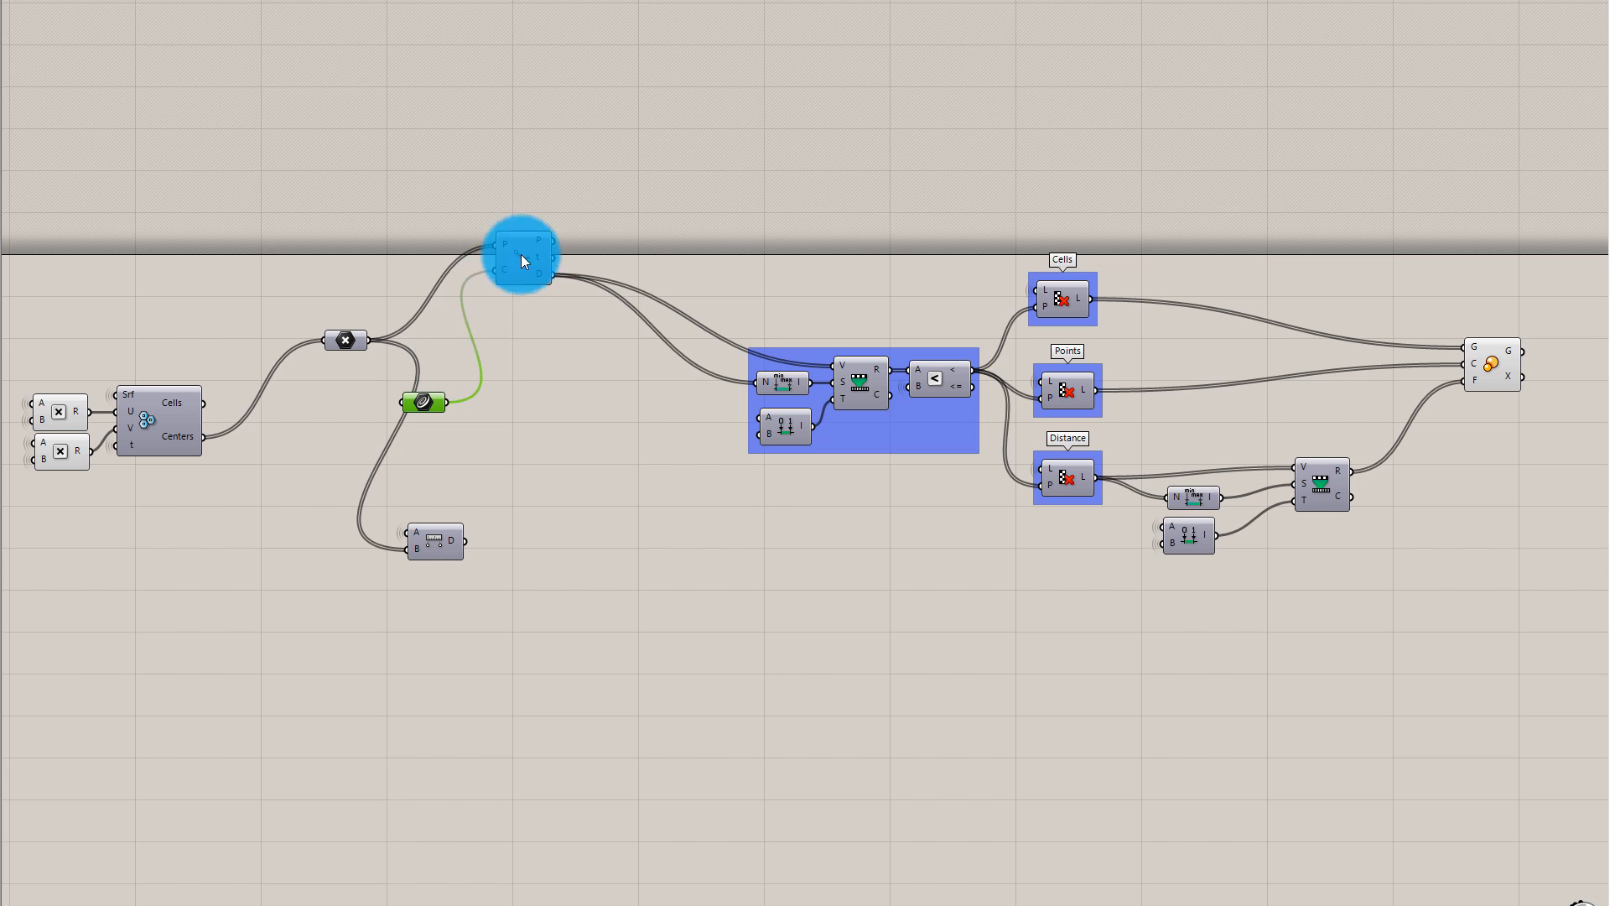
pyautogui.moveTo(521, 254); pyautogui.dragTo(526, 402)
# Turn on the preview of the curve parameter that feeds Curve Closest Point
pyautogui.scroll(2, 490, 414)
pyautogui.click(434, 402)
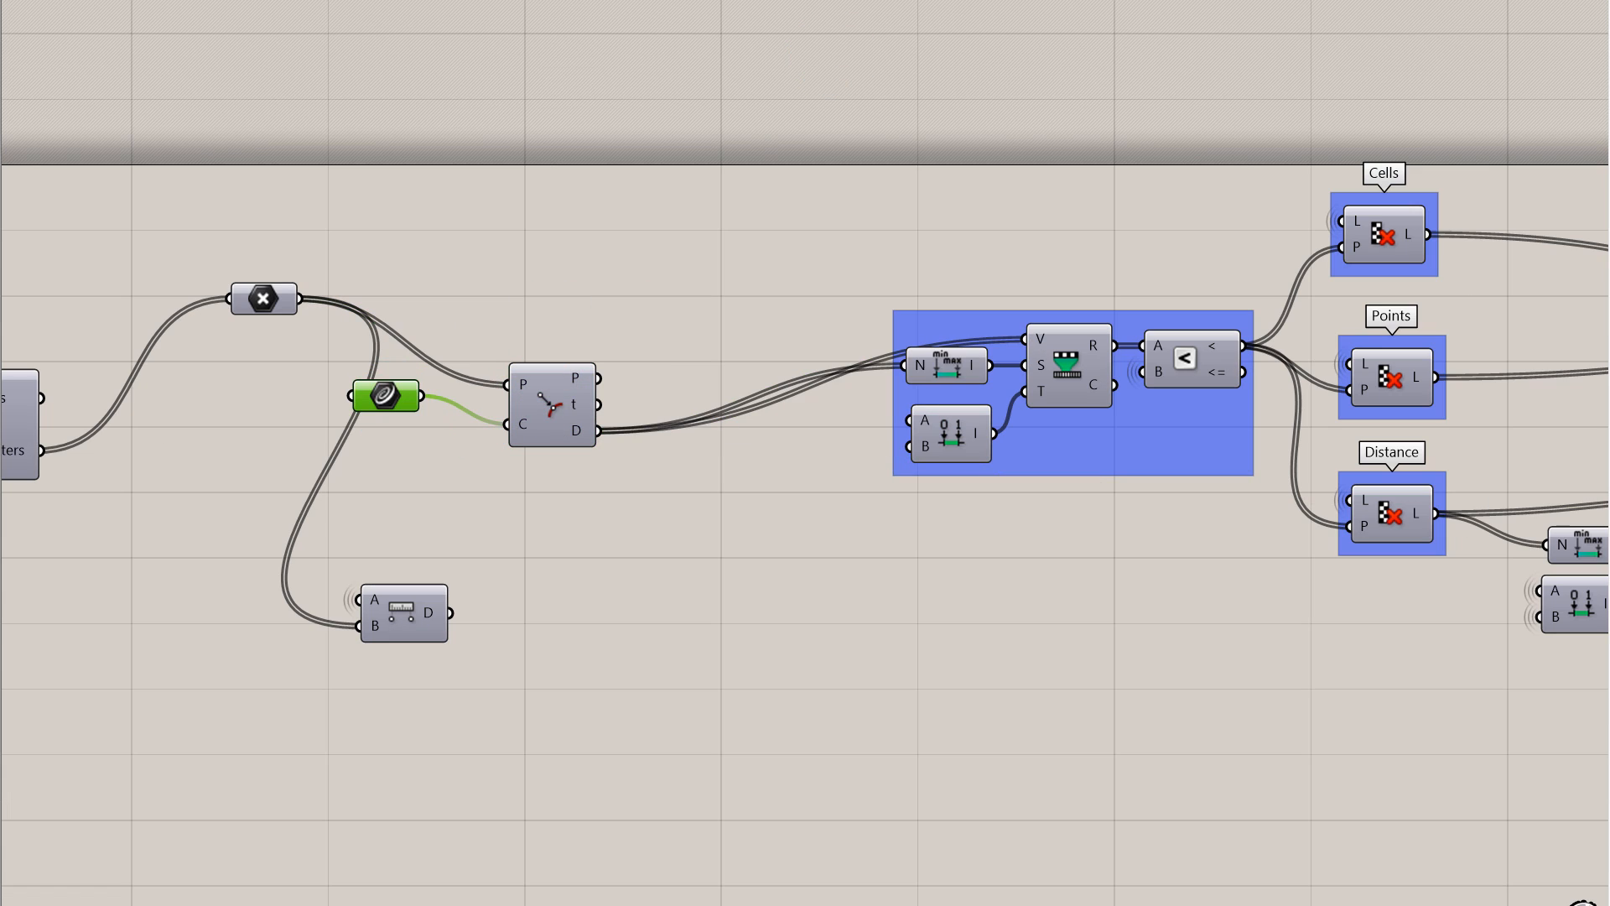
pyautogui.click(386, 338)
pyautogui.click(374, 410)
pyautogui.middleClick(373, 409)
pyautogui.click(414, 375)
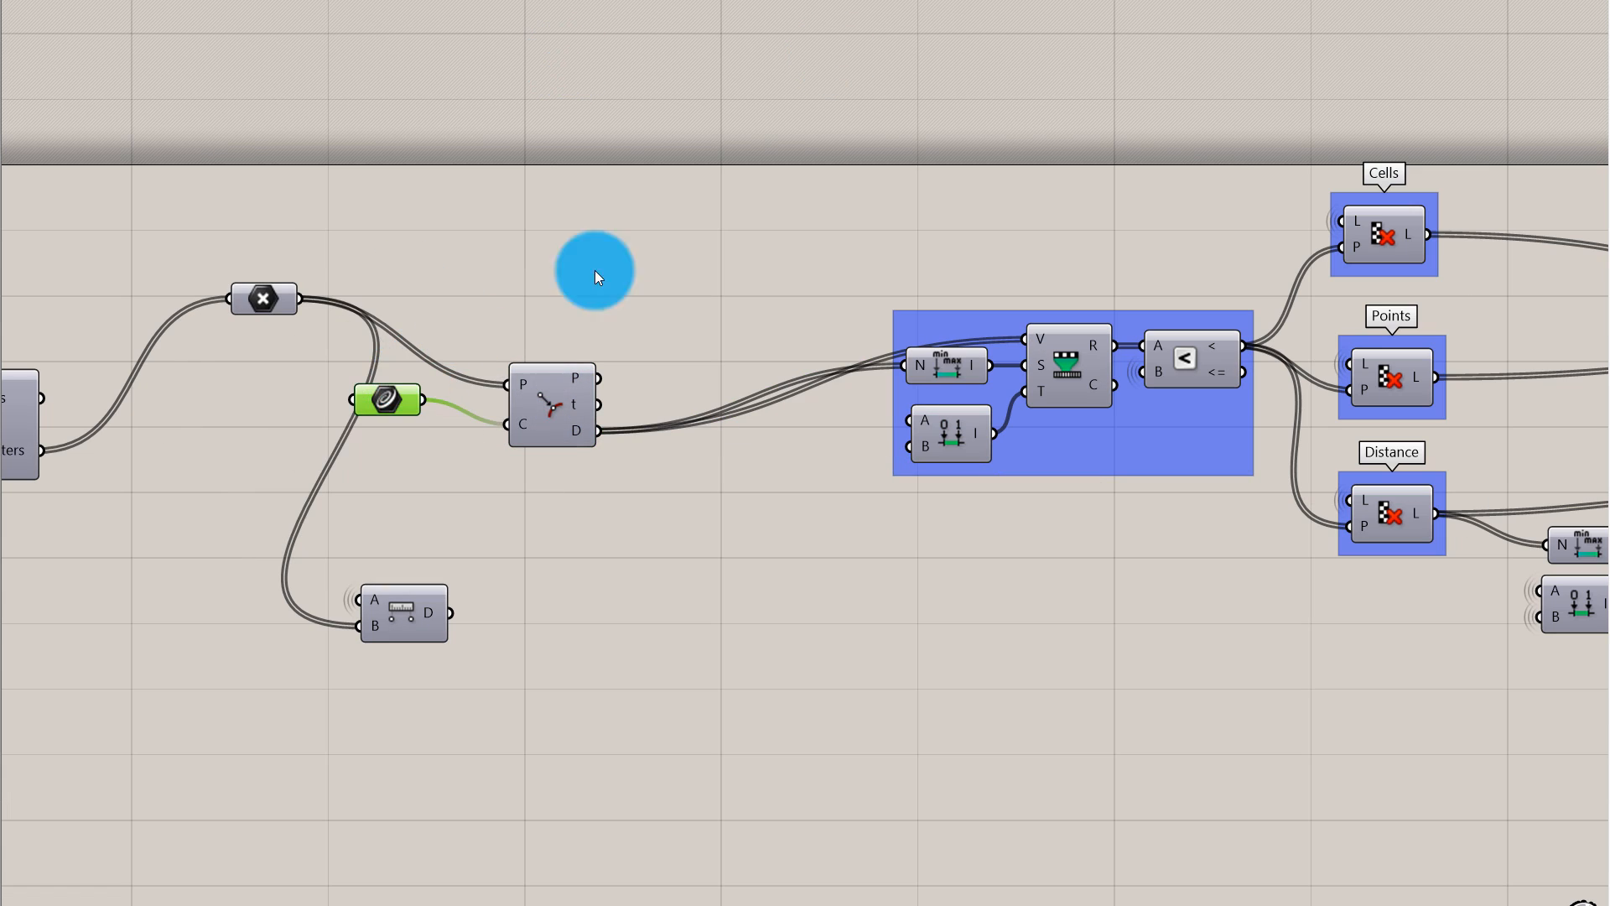
pyautogui.click(595, 270)
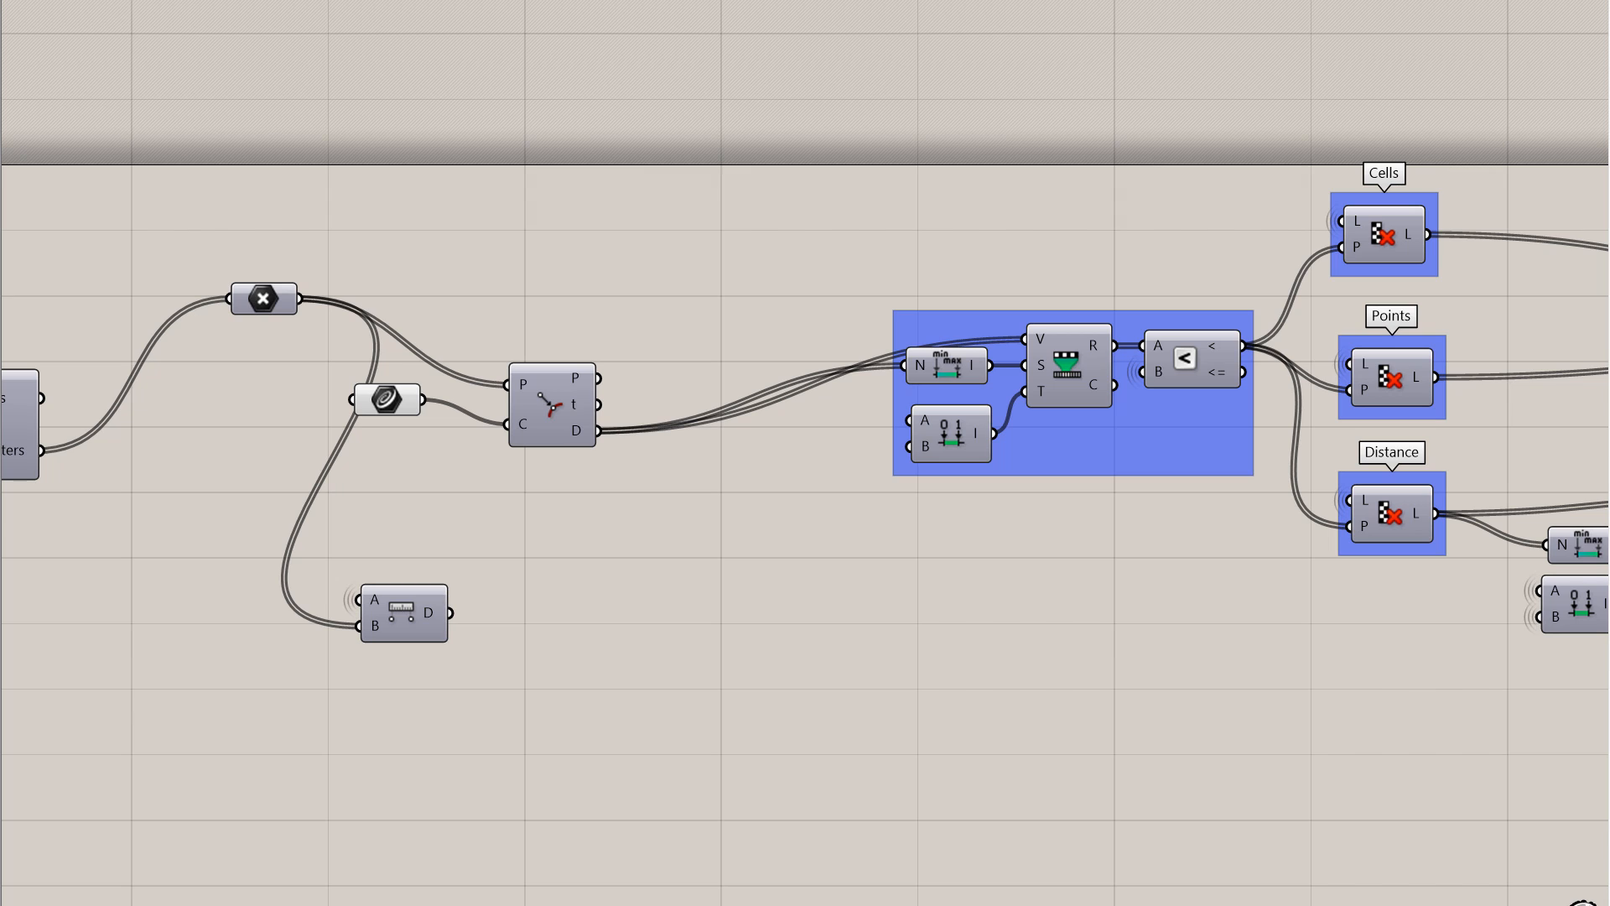
pyautogui.click(634, 244)
# Switch to Rhino and examine the referenced curve together with the hexagon pattern along it in the Top viewport
pyautogui.click(390, 404)
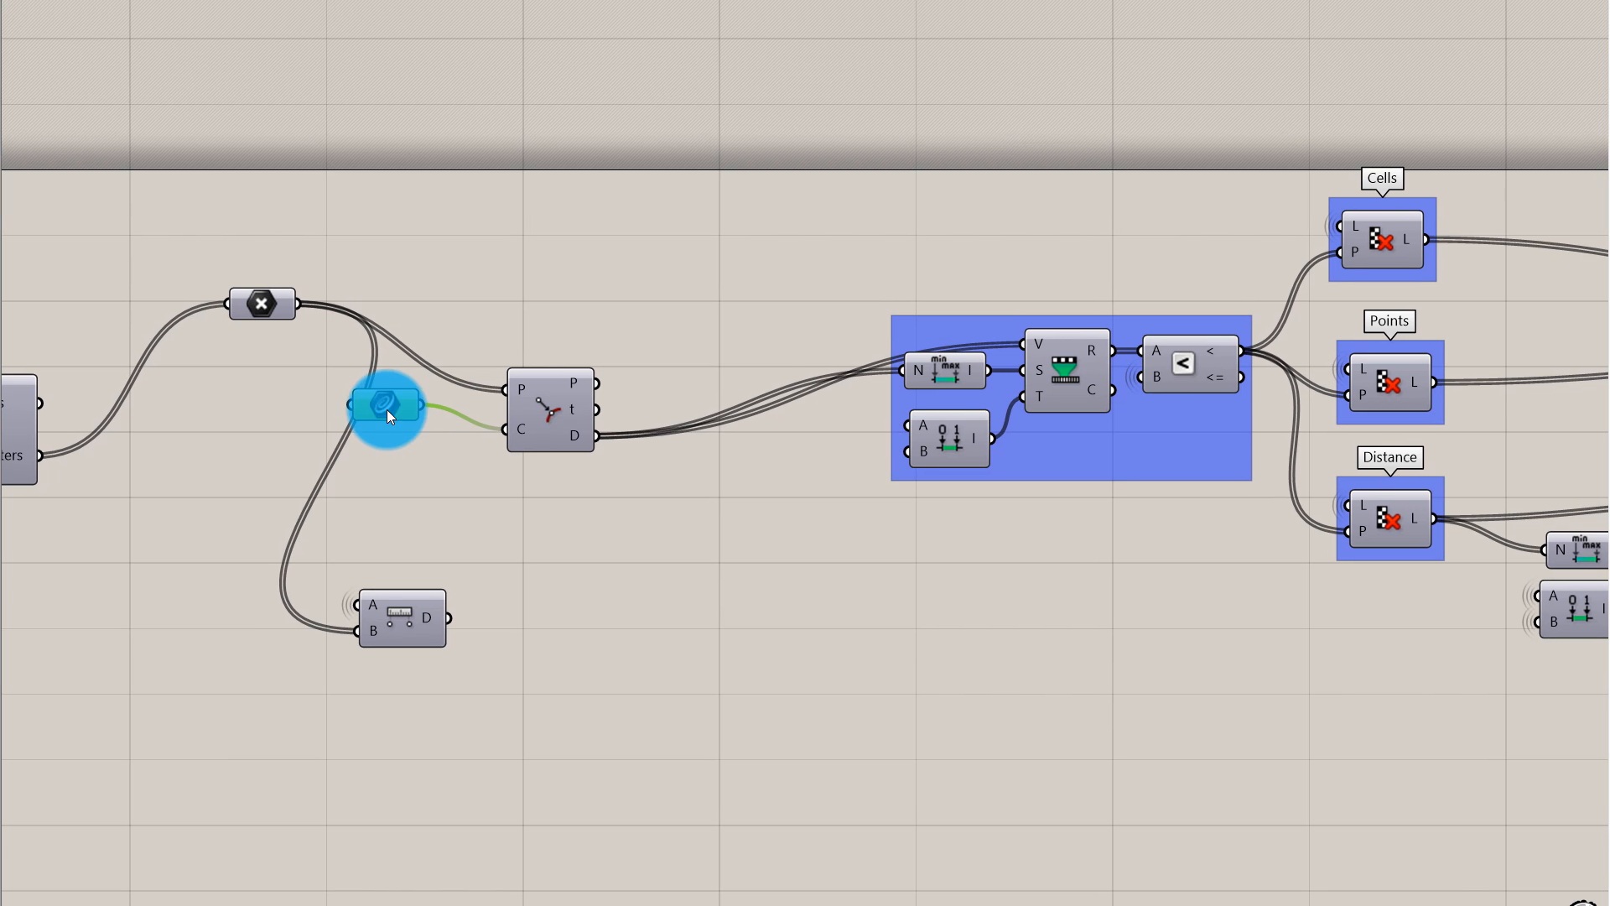
pyautogui.rightClick(386, 407)
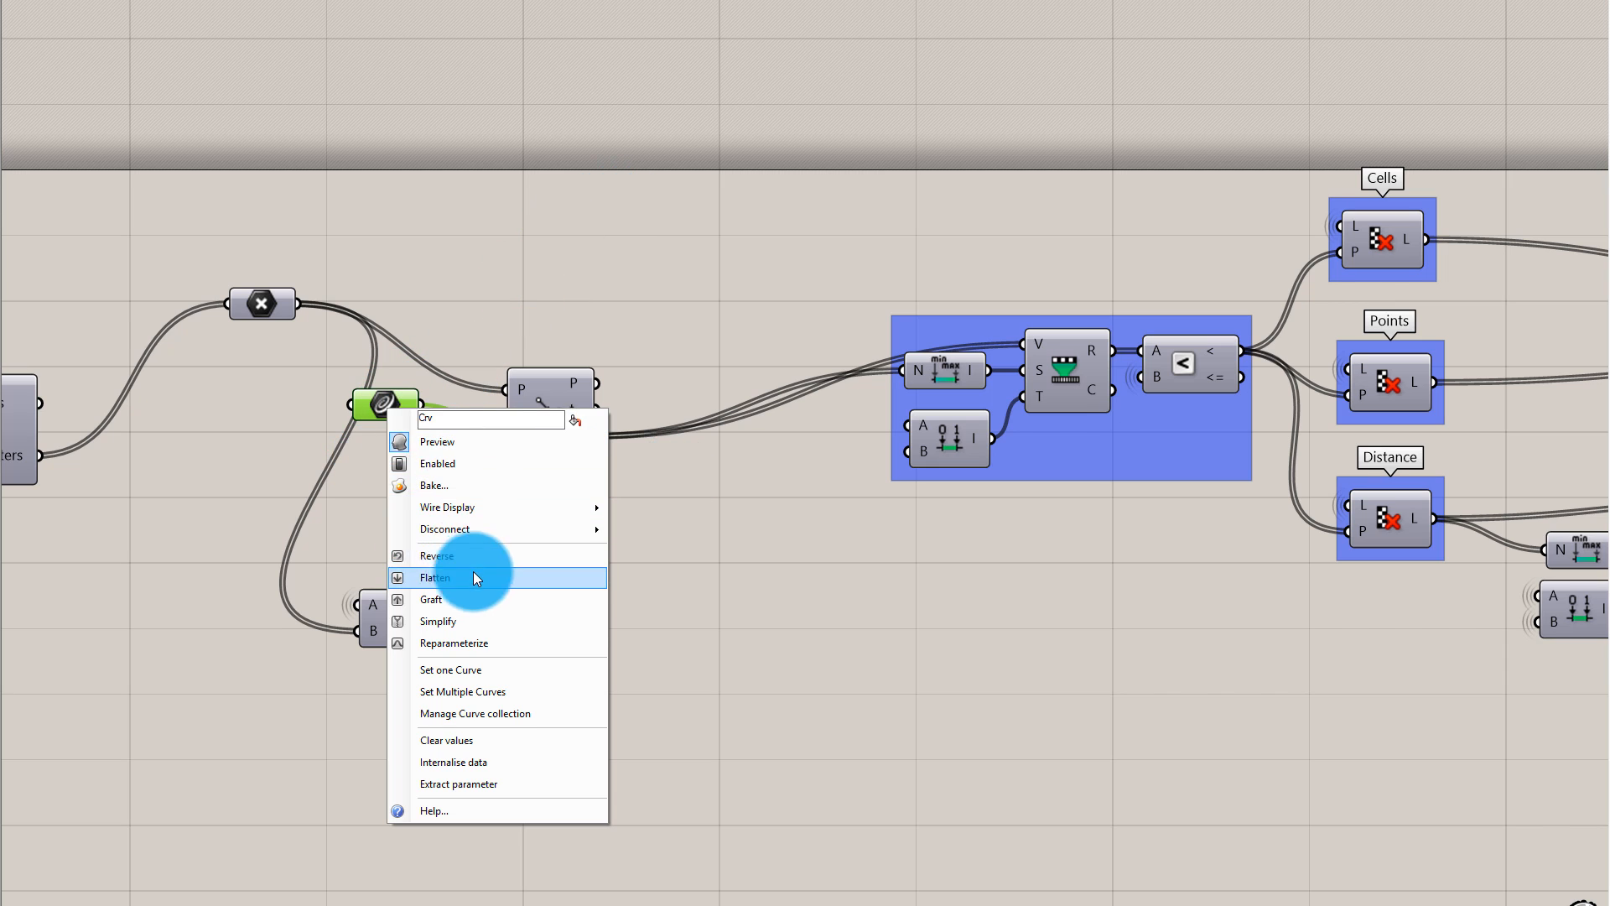
pyautogui.click(406, 369)
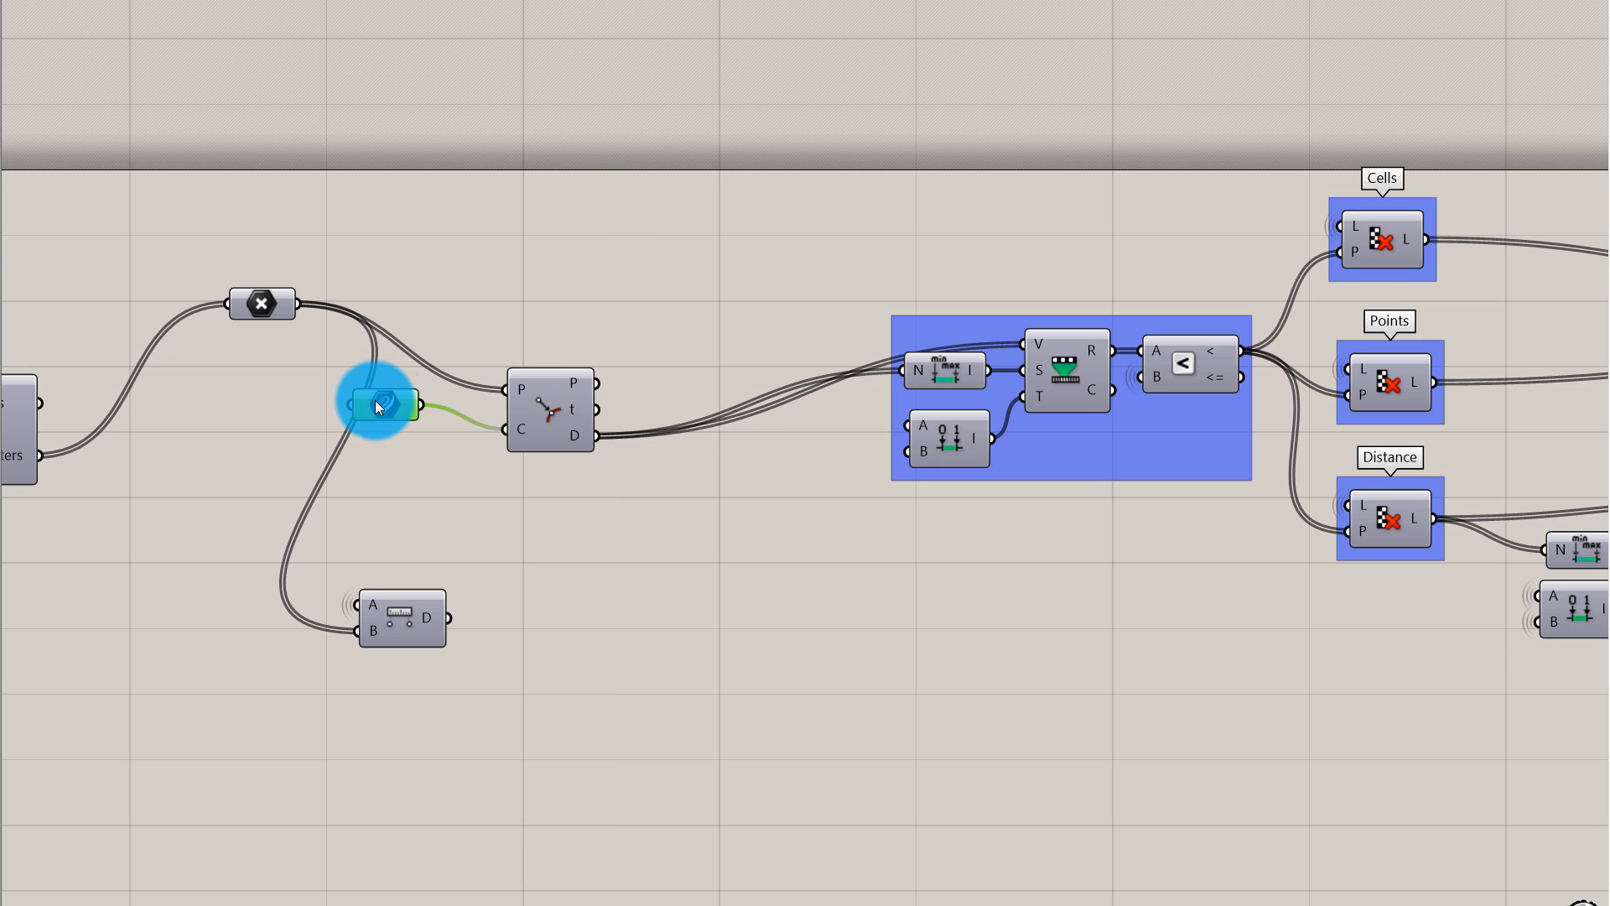
pyautogui.rightClick(384, 403)
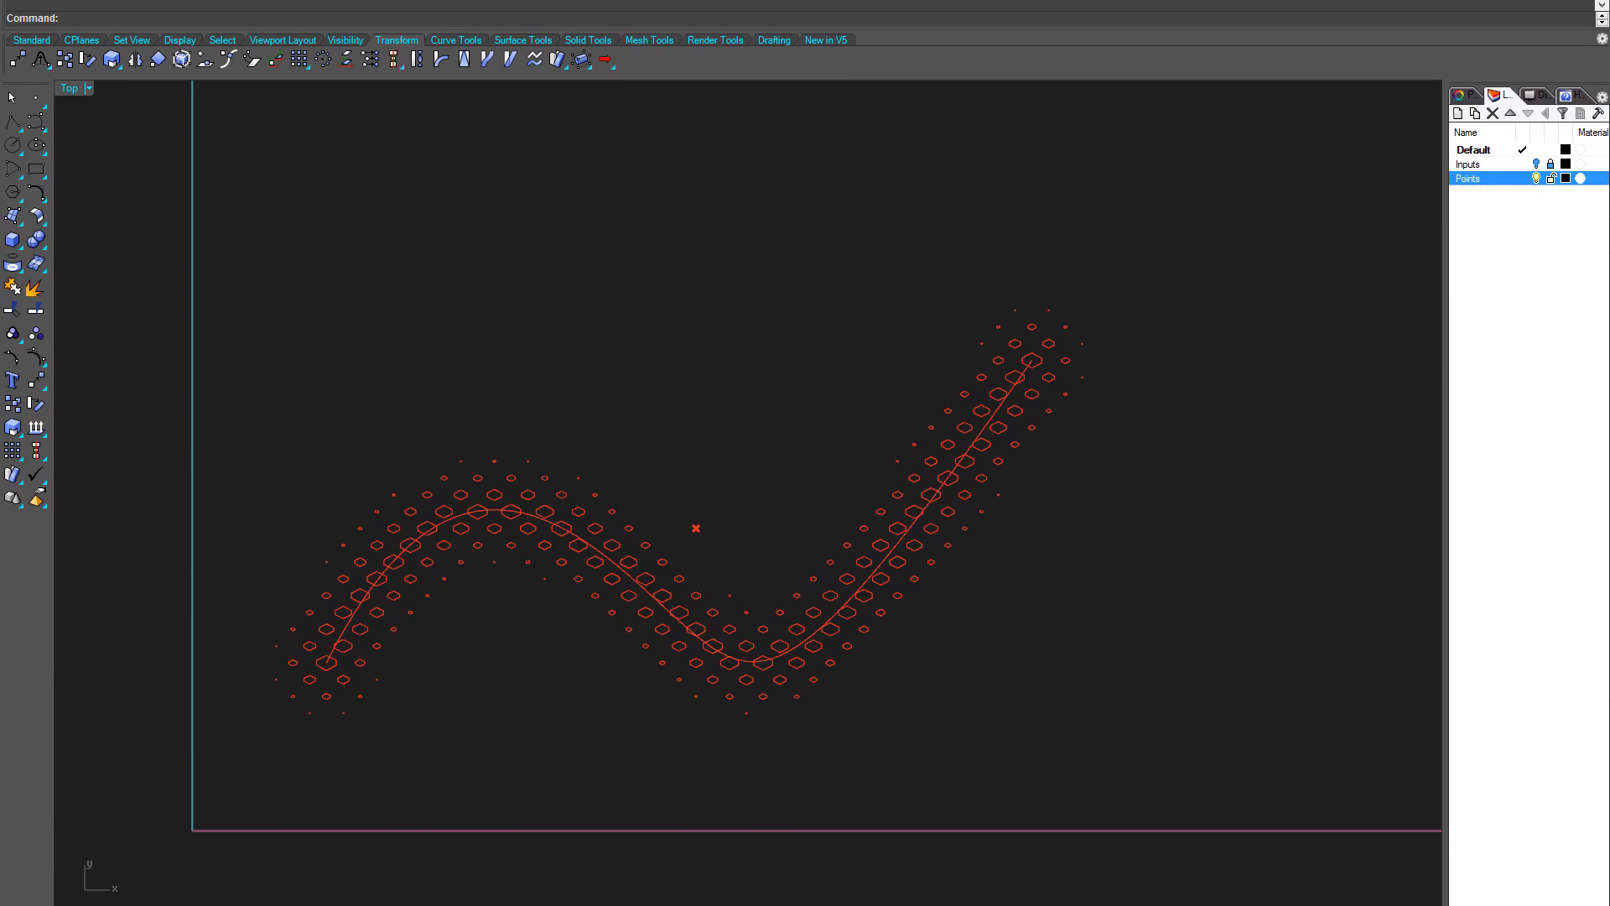
pyautogui.click(713, 648)
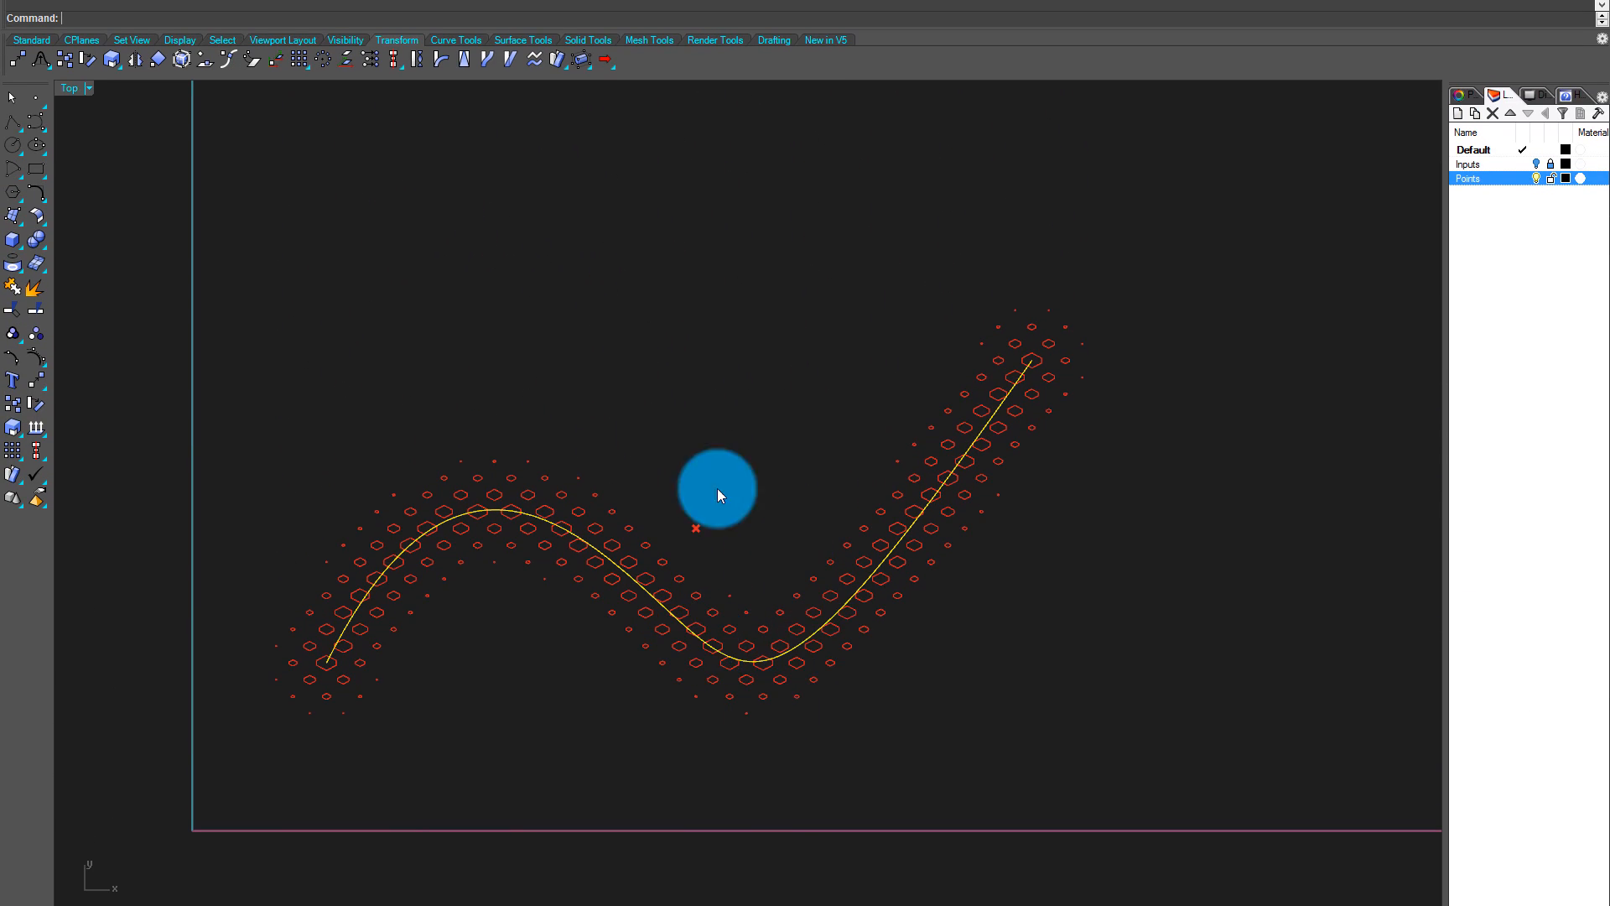
pyautogui.click(730, 551)
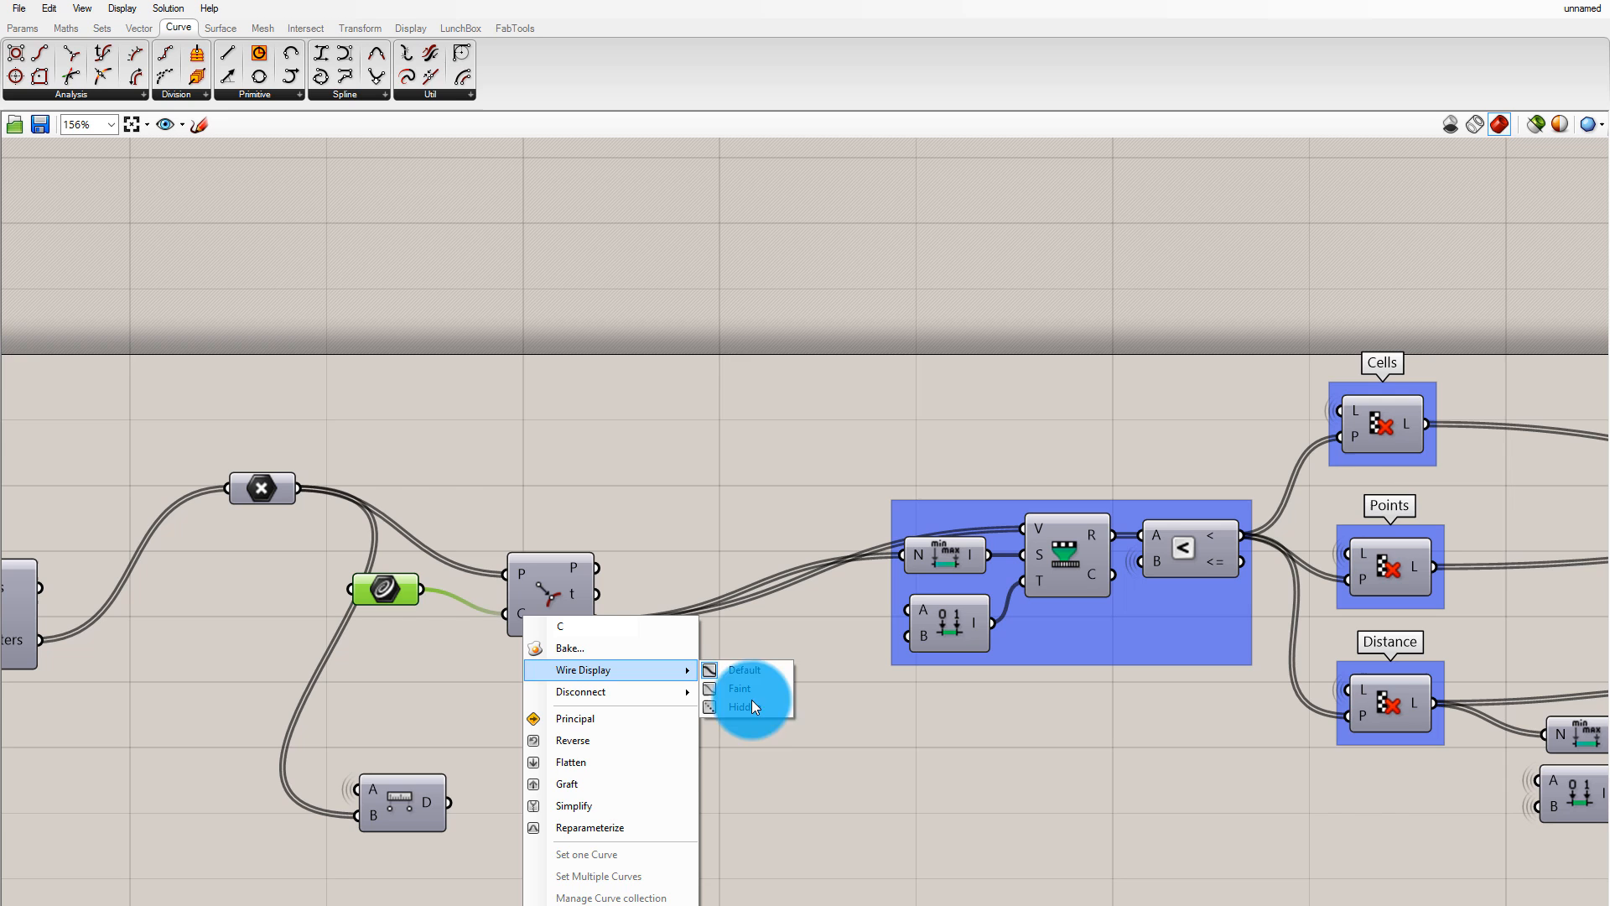
# Set the wire display of Curve Closest Point's curve input to Hidden
pyautogui.click(763, 713)
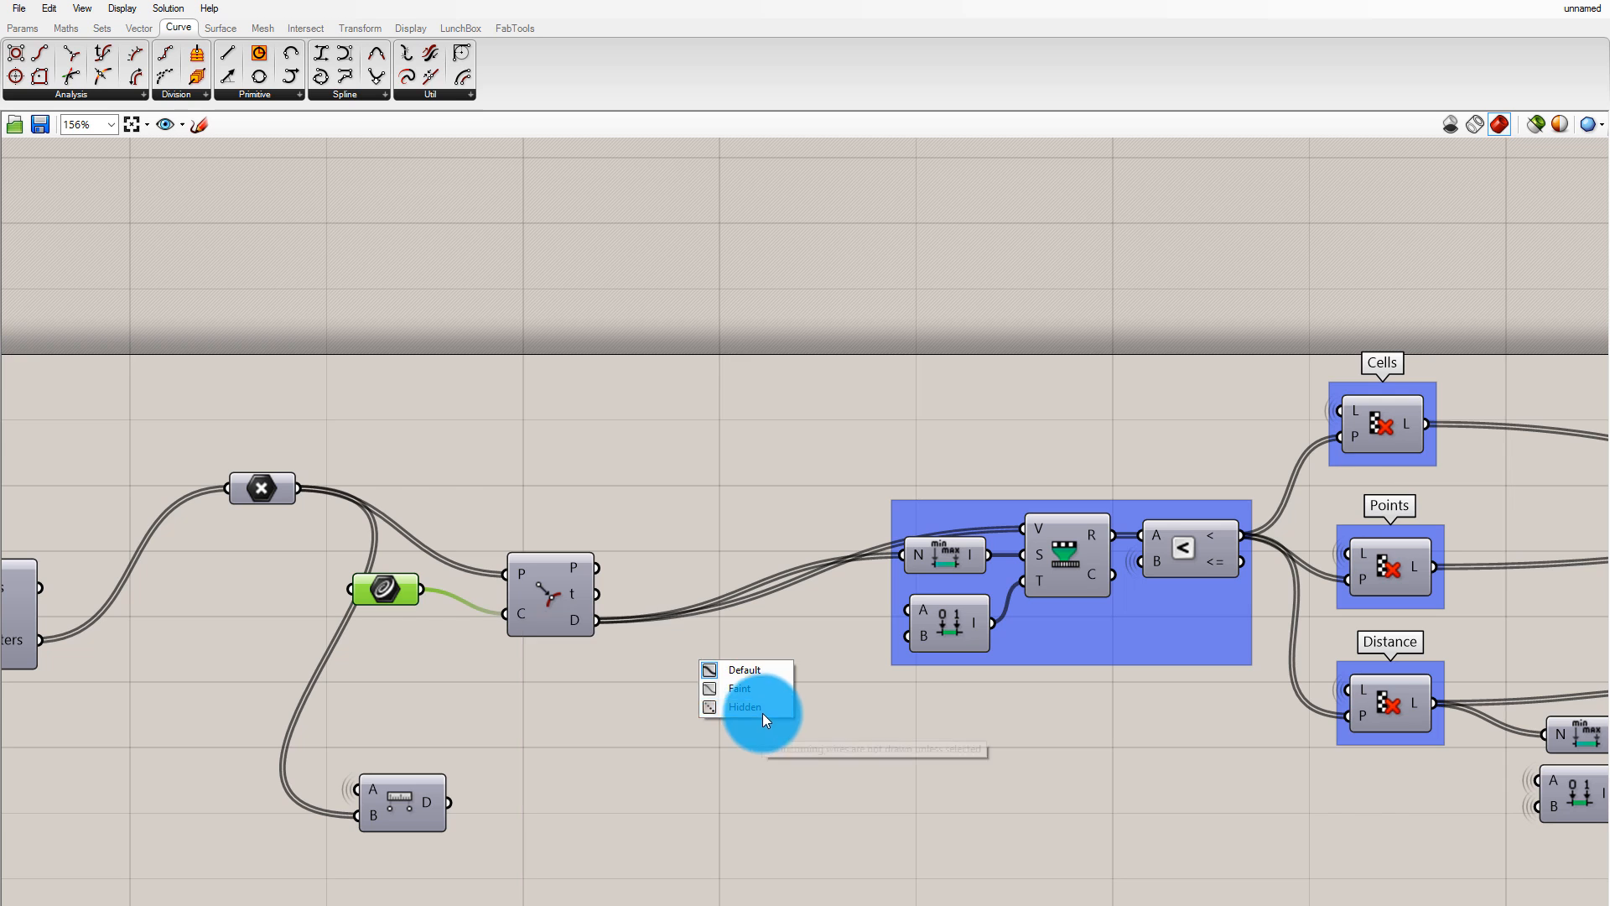
pyautogui.scroll(-3, 1399, 714)
pyautogui.click(920, 705)
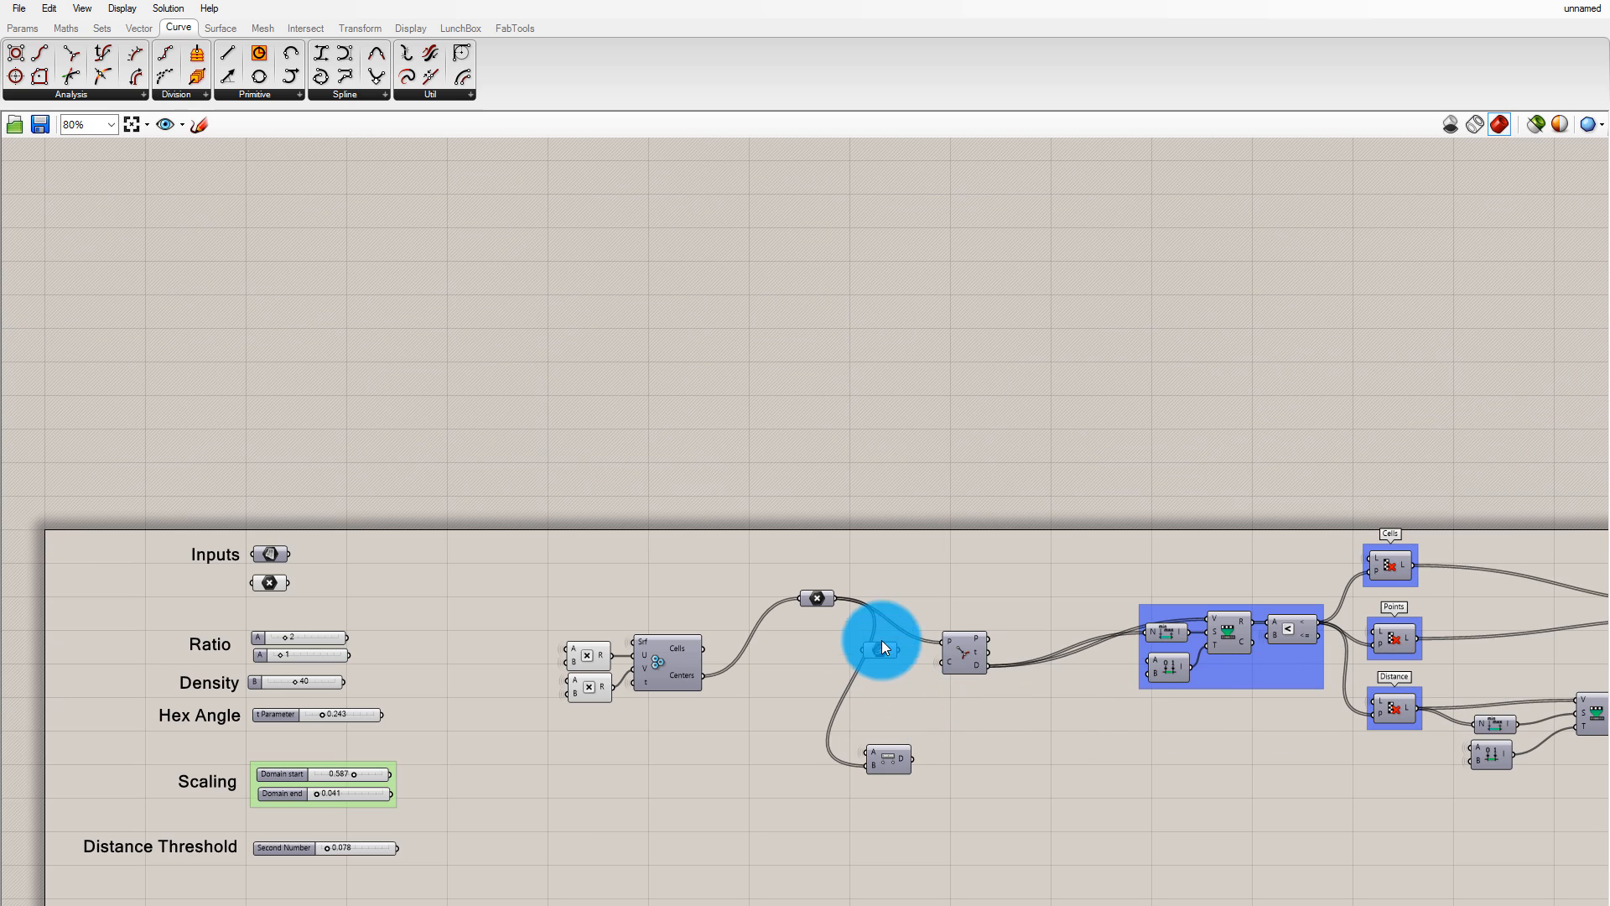
# Move the curve parameter into the Inputs area and align it closely beneath the surface and point parameters
pyautogui.moveTo(883, 645); pyautogui.dragTo(272, 607)
pyautogui.scroll(5, 249, 589)
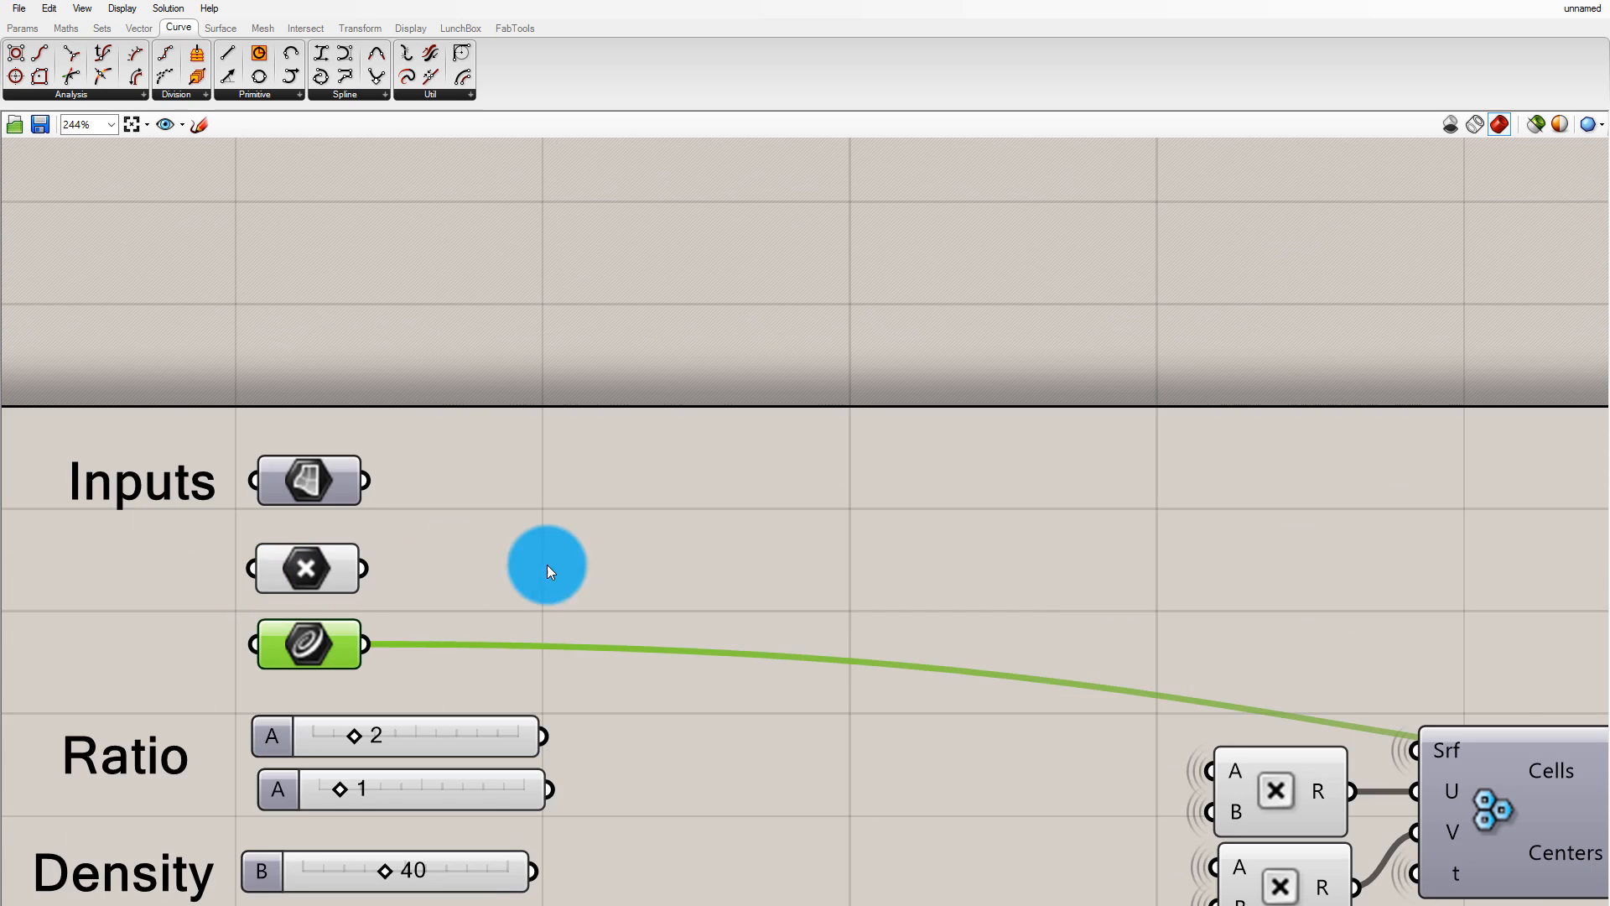
pyautogui.scroll(1, 547, 565)
pyautogui.click(407, 441)
pyautogui.click(412, 530)
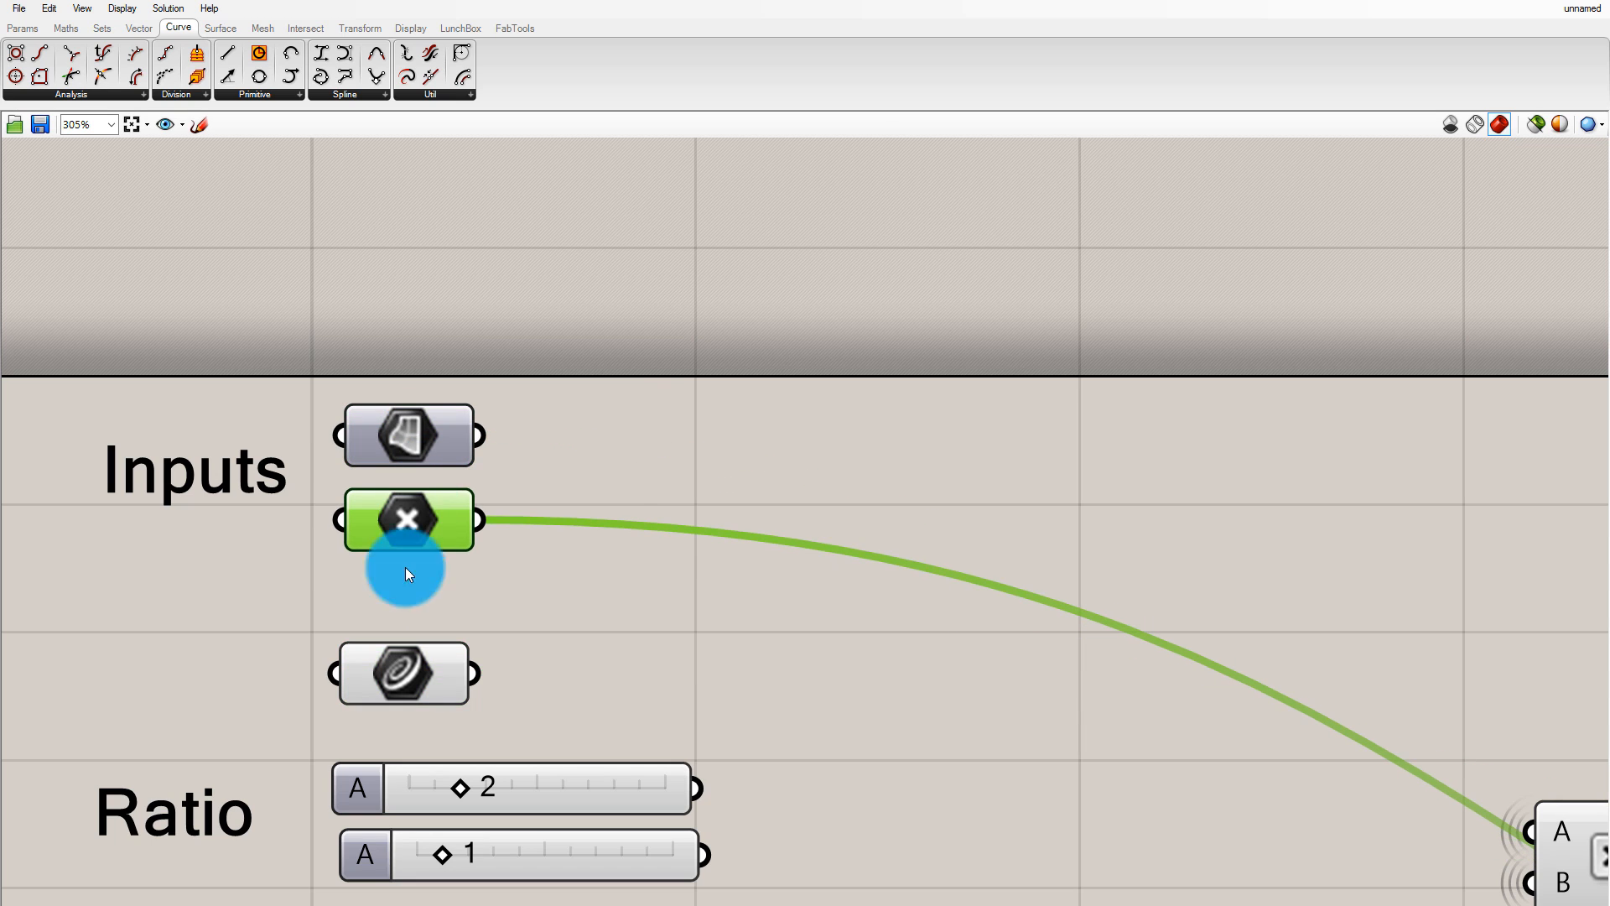
pyautogui.moveTo(410, 673); pyautogui.dragTo(401, 613)
pyautogui.click(413, 509)
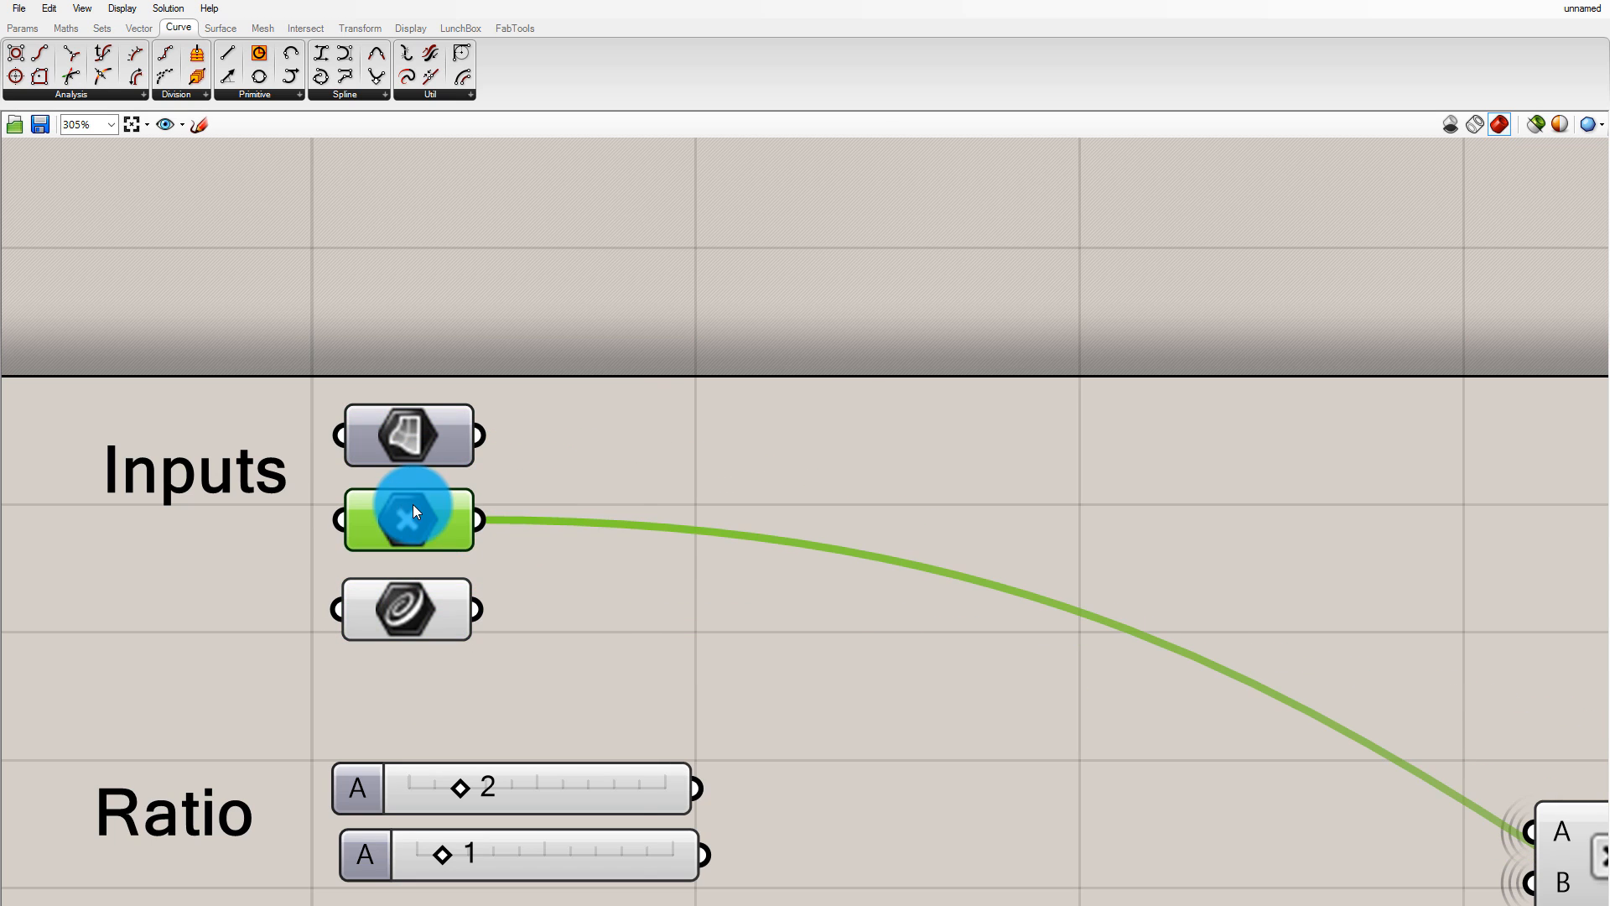
# Internalise the data of the point parameter and the surface parameter in the Inputs area
pyautogui.rightClick(417, 523)
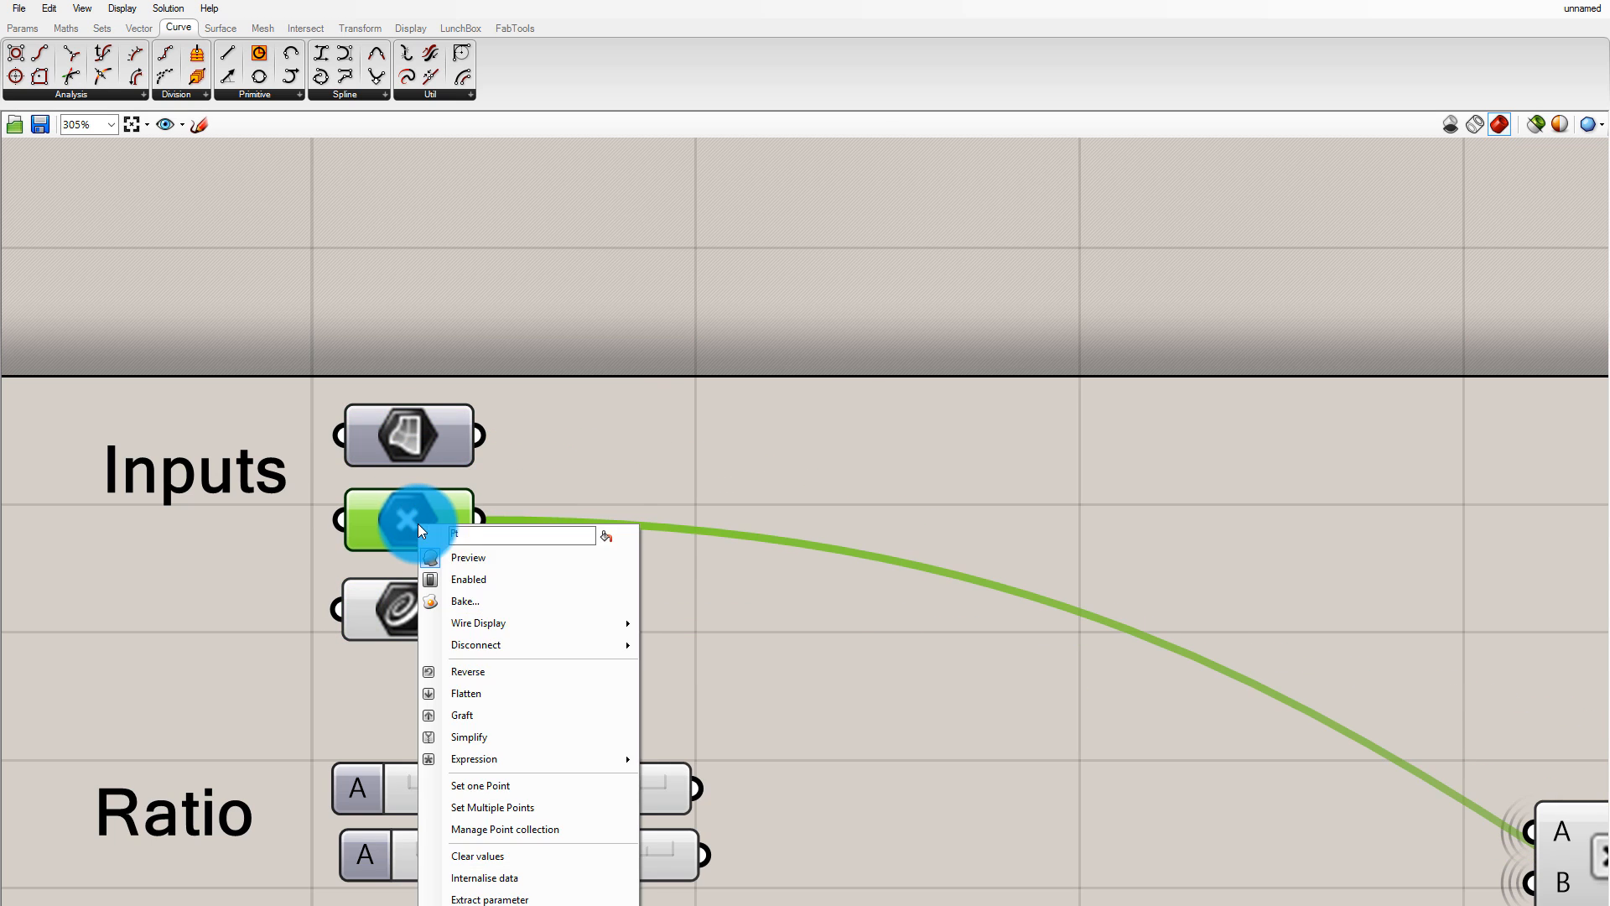
pyautogui.click(507, 871)
pyautogui.click(410, 436)
pyautogui.rightClick(411, 436)
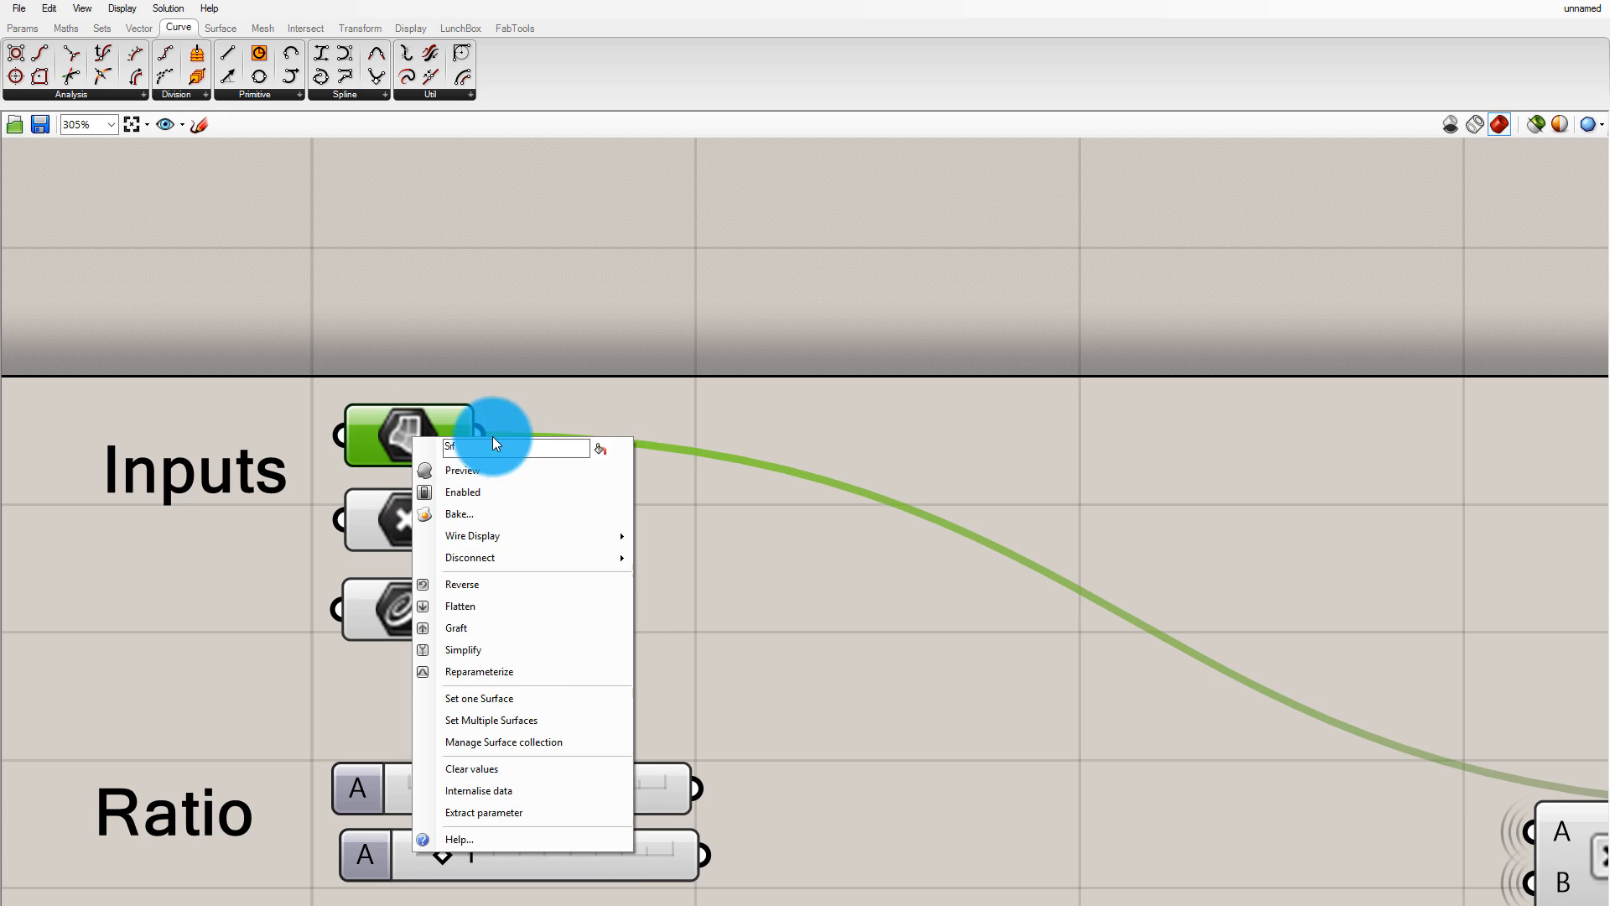
pyautogui.click(525, 793)
# Line up the point parameter in the main chain with the hexagon grid's Centers output
pyautogui.scroll(-5, 565, 402)
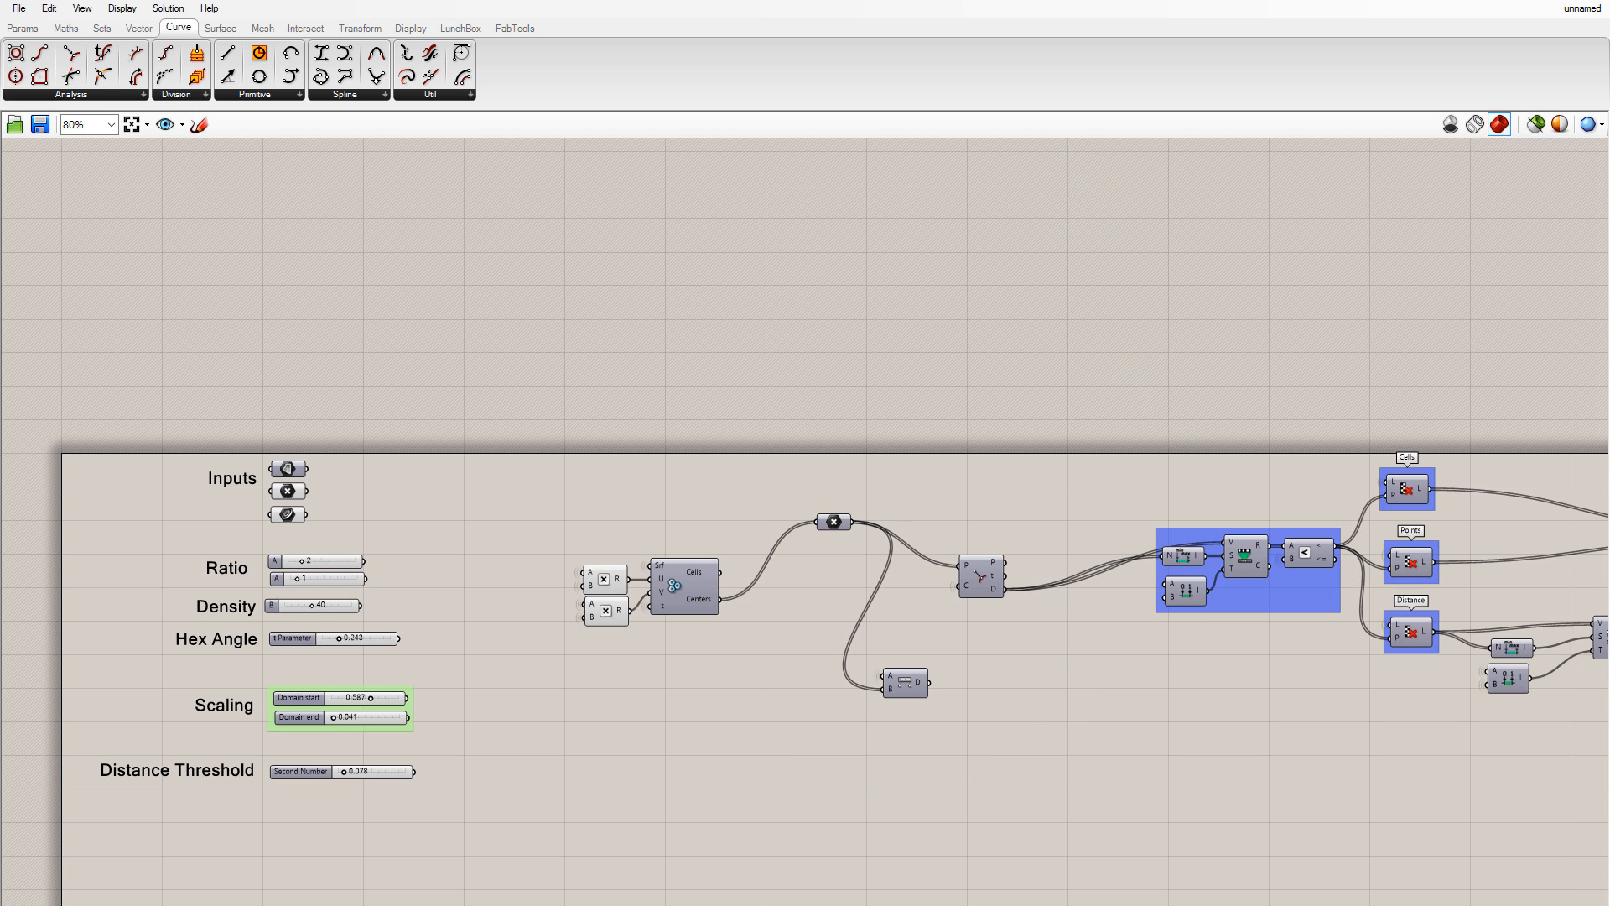
pyautogui.scroll(-2, 546, 503)
pyautogui.scroll(2, 1018, 528)
pyautogui.scroll(-2, 1306, 583)
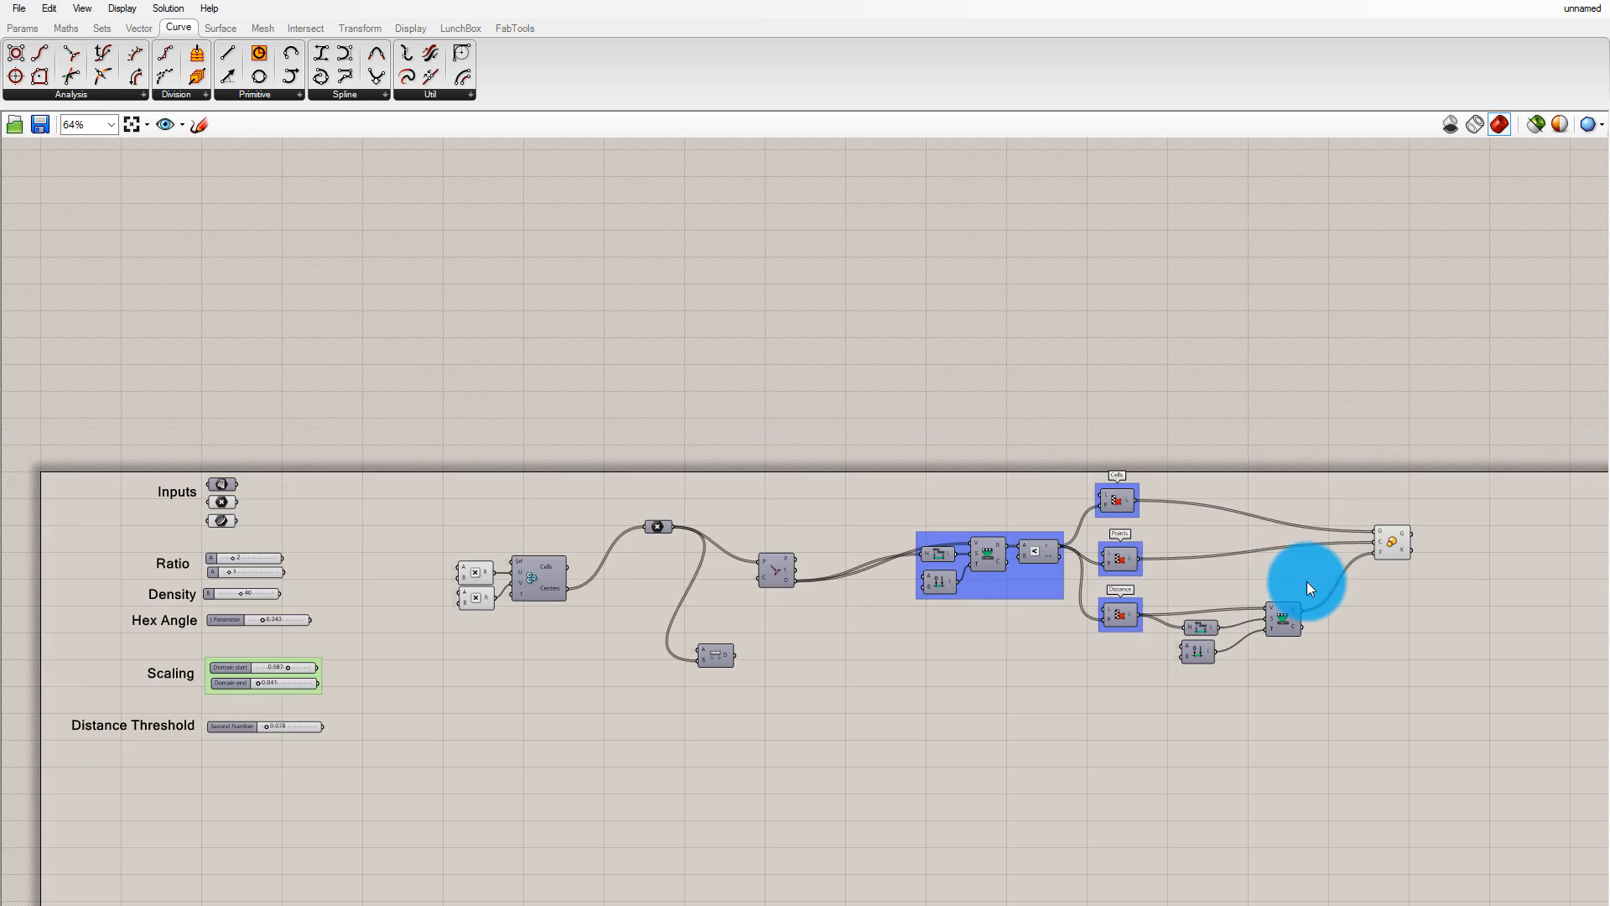
pyautogui.scroll(2, 722, 474)
pyautogui.scroll(3, 751, 531)
pyautogui.scroll(-2, 805, 525)
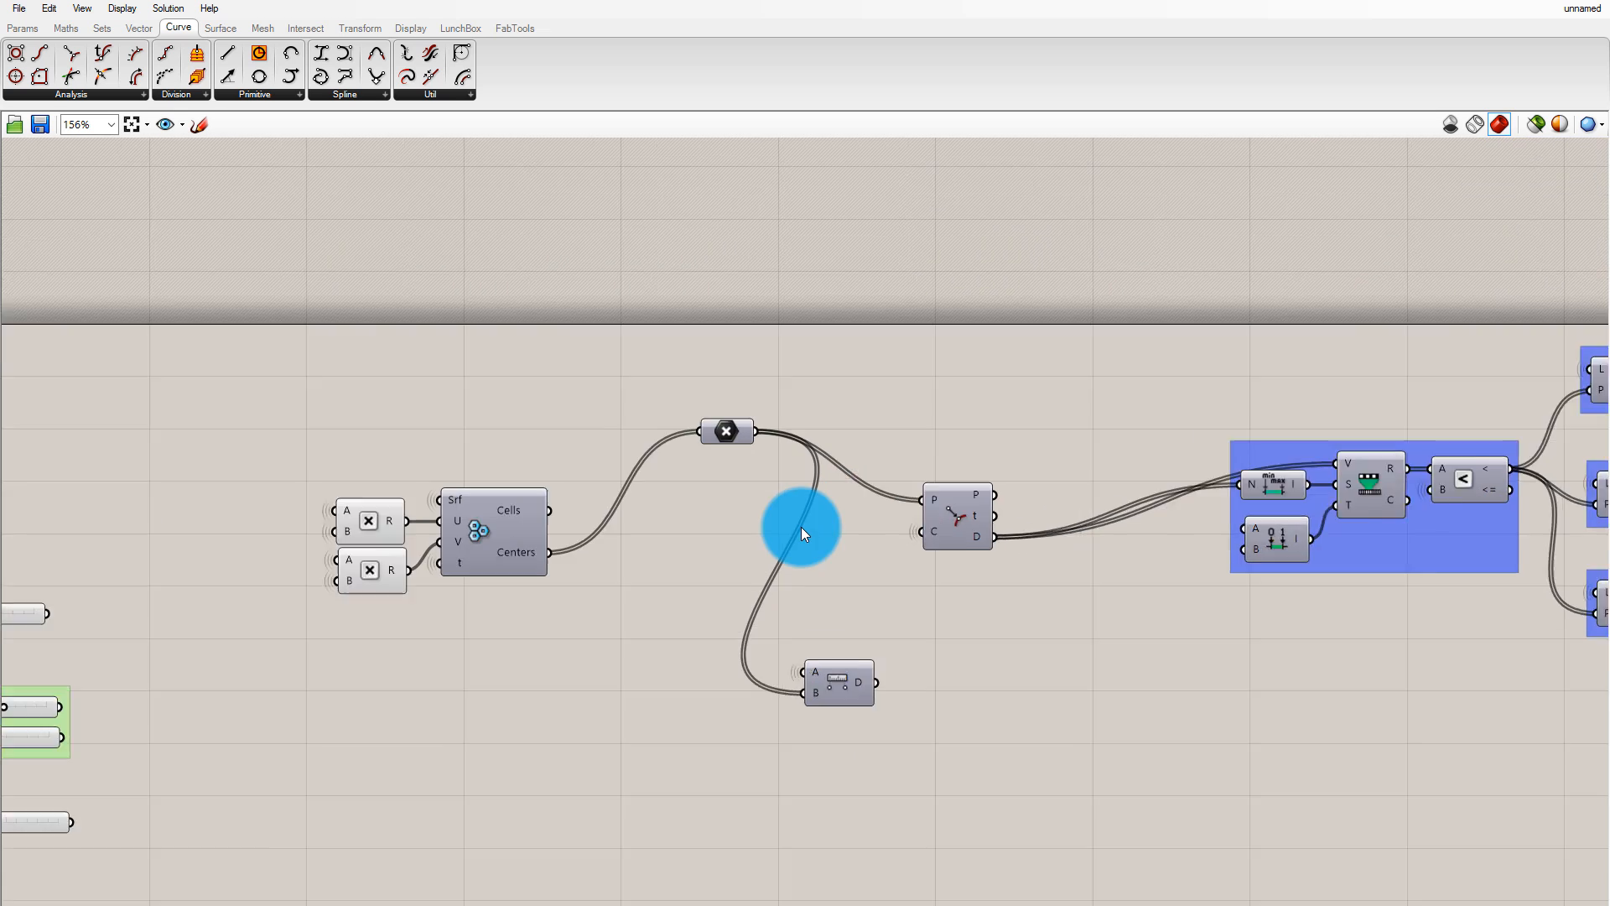
pyautogui.scroll(3, 667, 354)
pyautogui.moveTo(668, 353); pyautogui.dragTo(546, 565)
pyautogui.click(807, 465)
pyautogui.scroll(-3, 897, 552)
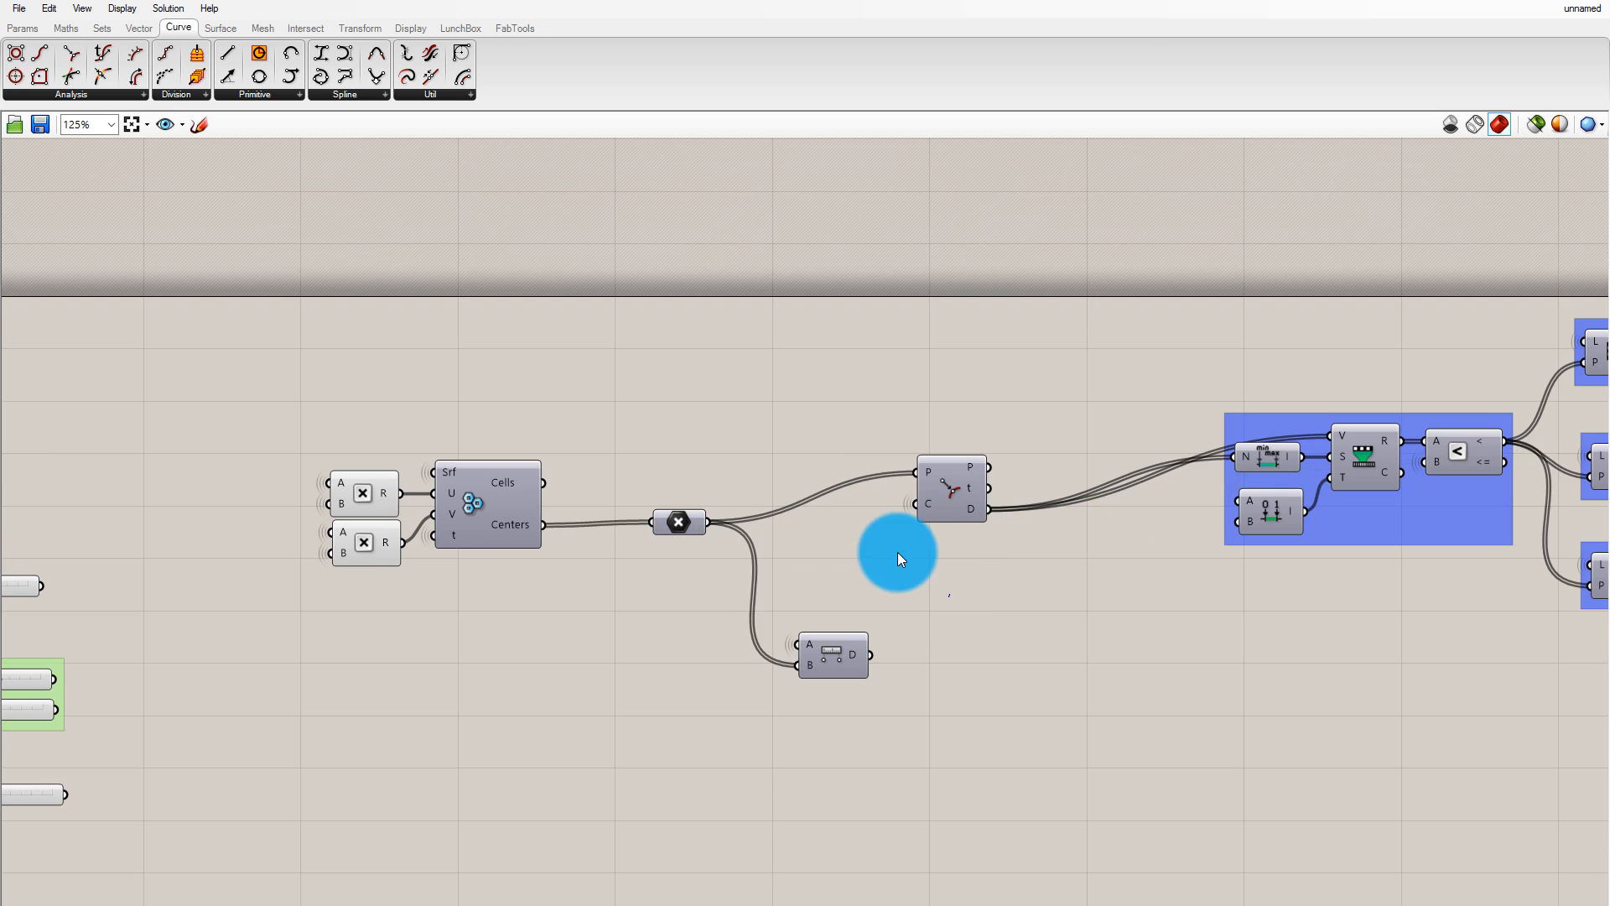
# Arrange Curve Closest Point above and Distance below the line of the point parameter that collects the hexagon centers
pyautogui.scroll(2, 988, 441)
pyautogui.click(951, 475)
pyautogui.scroll(2, 793, 722)
pyautogui.moveTo(793, 722); pyautogui.dragTo(993, 545)
pyautogui.click(464, 394)
pyautogui.scroll(-3, 451, 505)
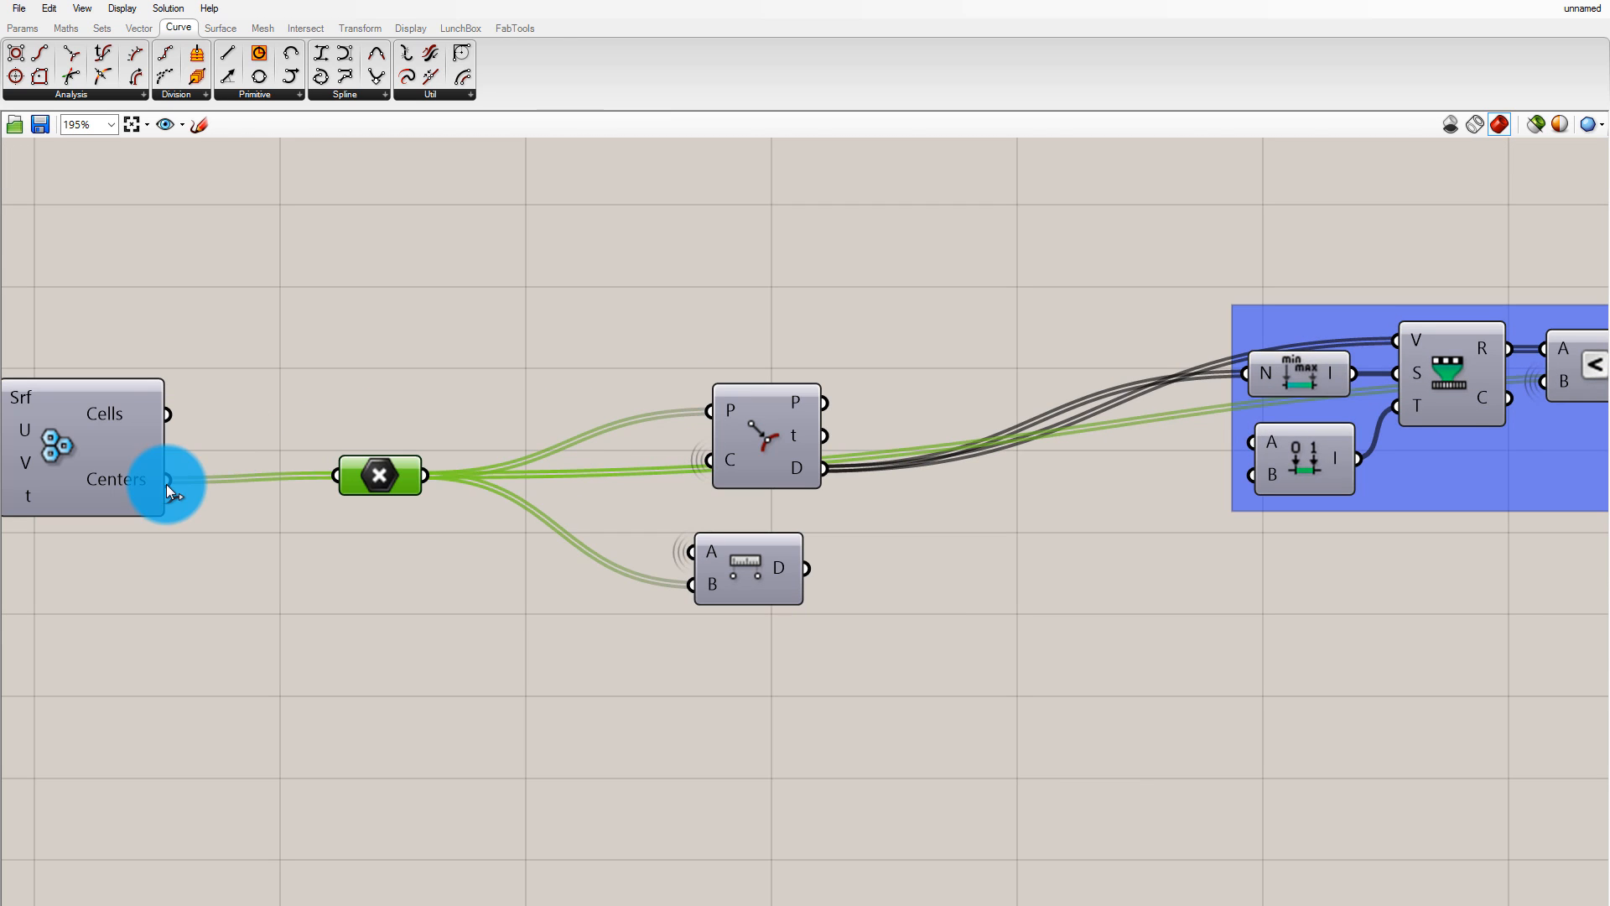
pyautogui.moveTo(589, 363); pyautogui.dragTo(638, 461)
pyautogui.moveTo(777, 435); pyautogui.dragTo(773, 356)
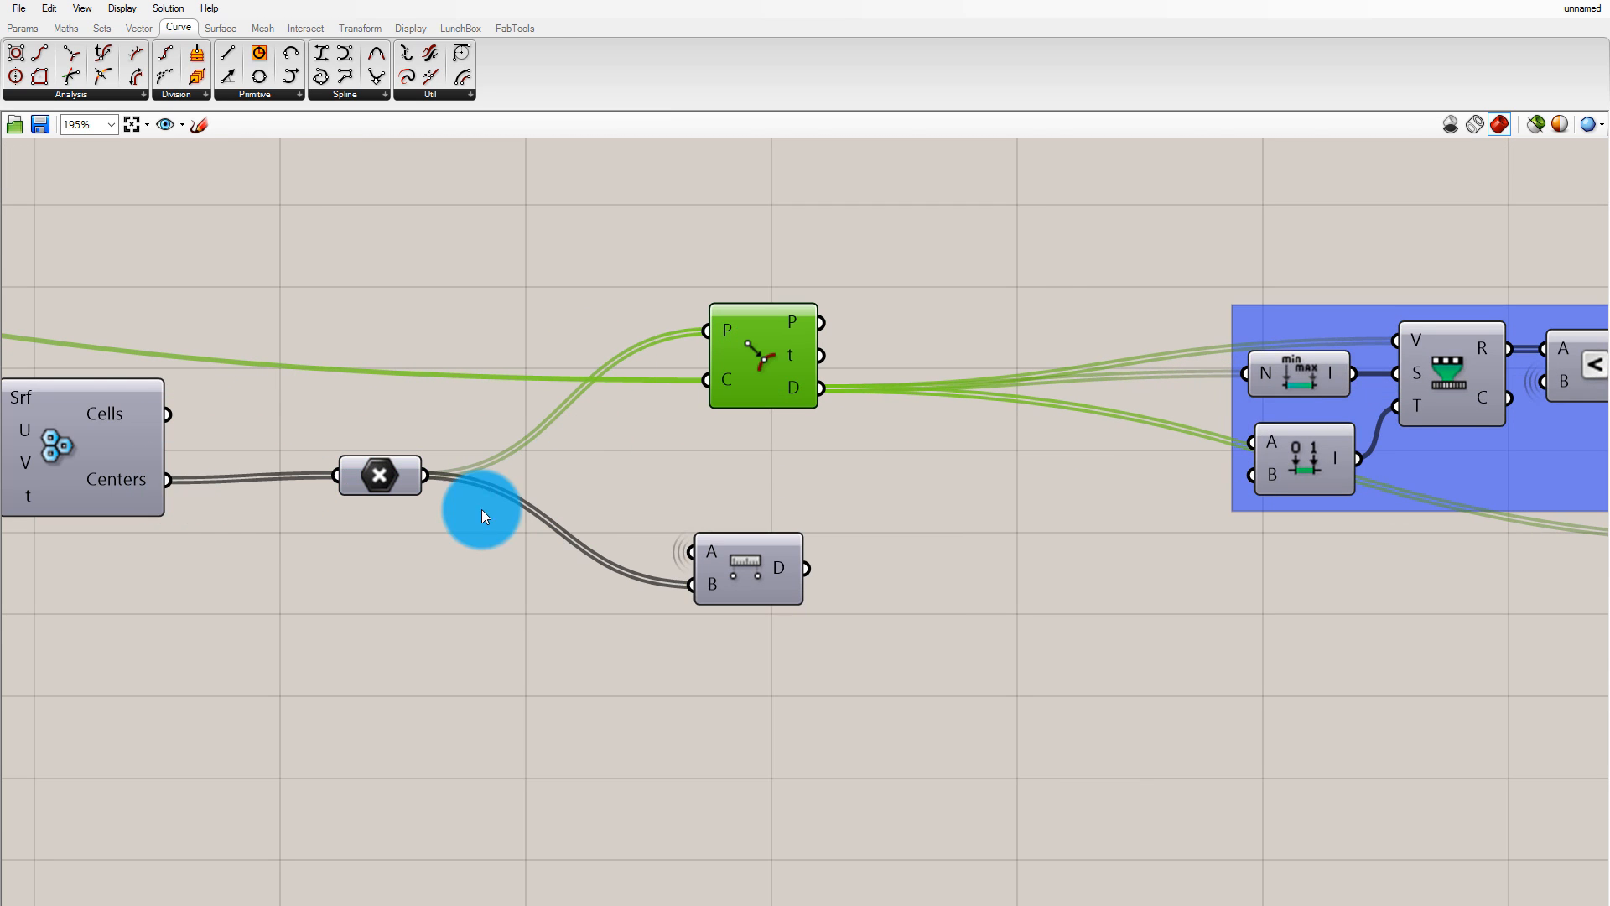
pyautogui.moveTo(379, 474); pyautogui.dragTo(435, 475)
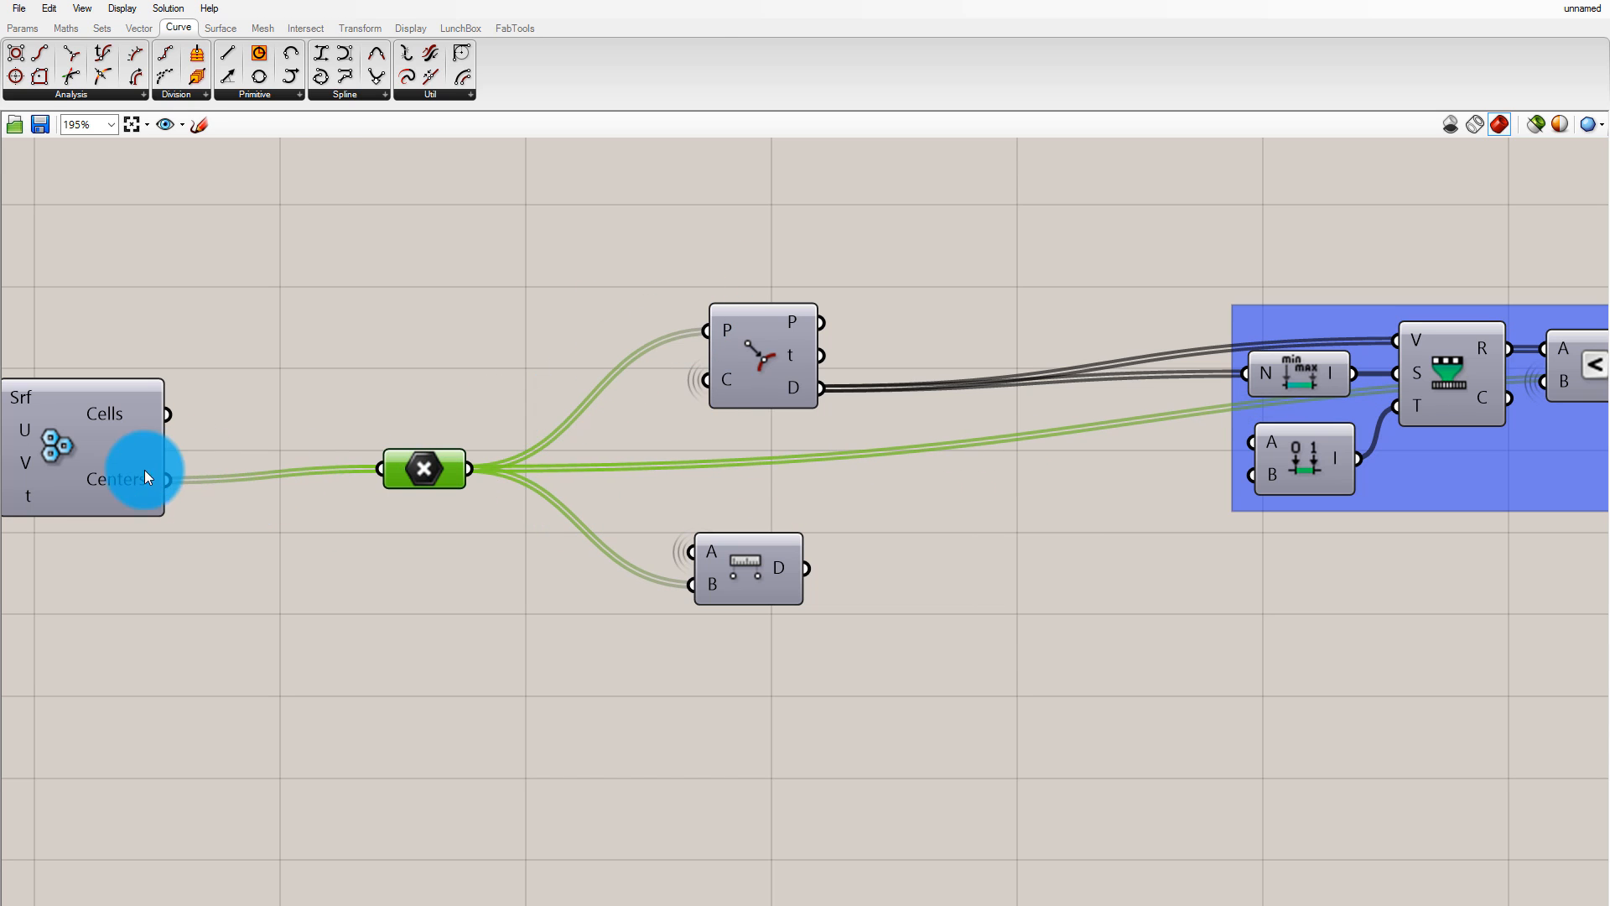
# Connect the grid's Centers output directly to Curve Closest Point, the Points cull list and Distance, and remove the intermediate point parameter
pyautogui.moveTo(314, 436); pyautogui.dragTo(706, 330)
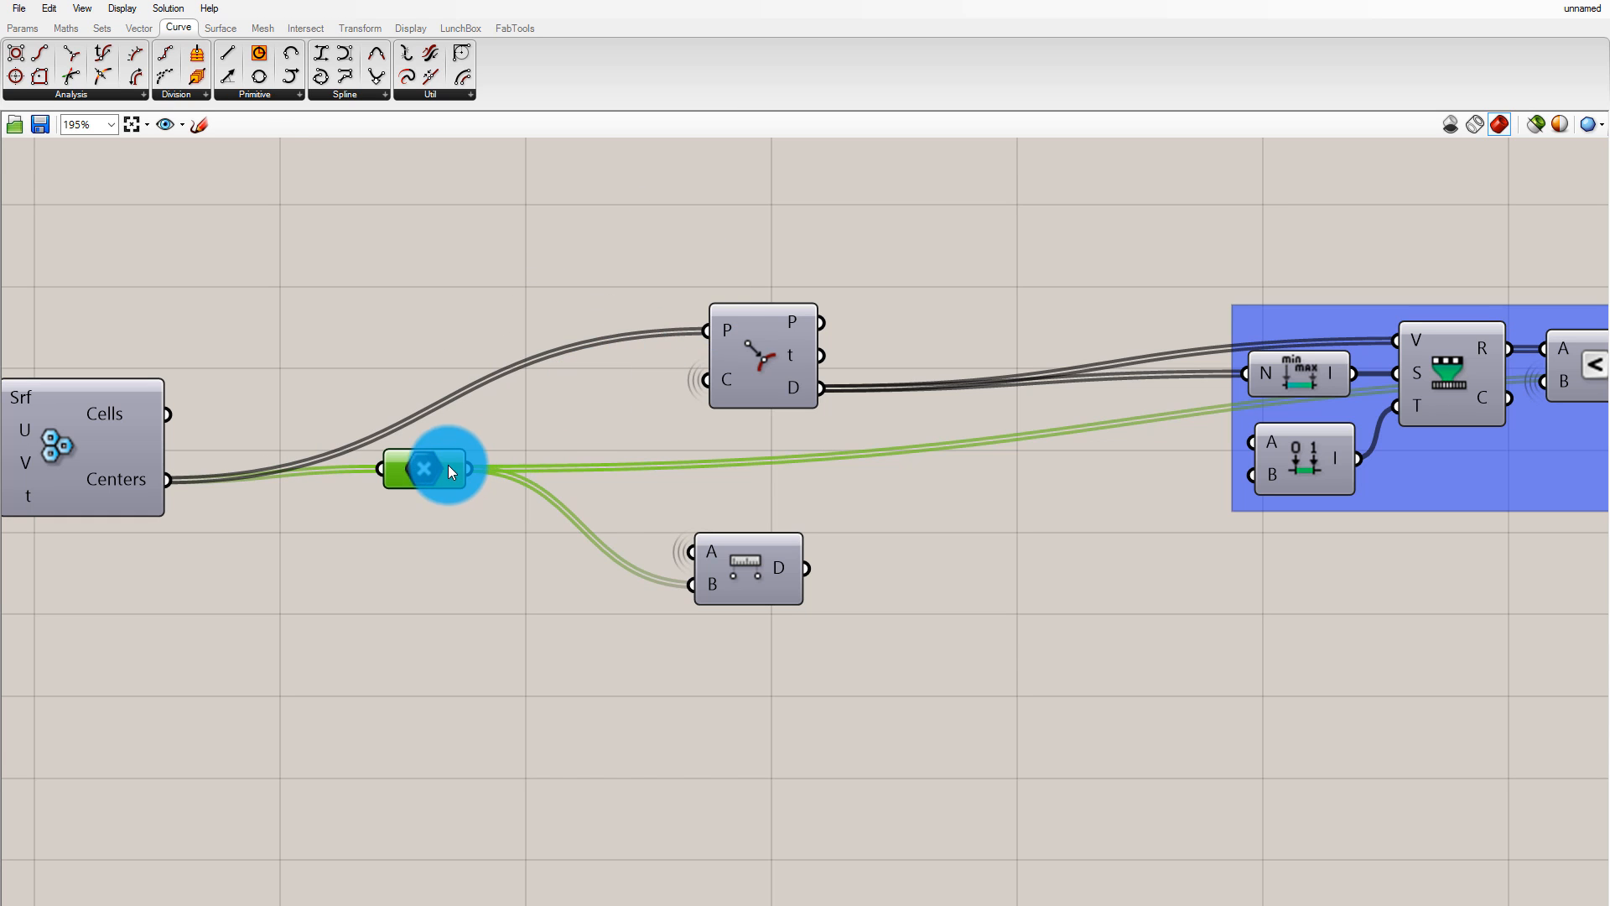
pyautogui.scroll(-2, 399, 499)
pyautogui.scroll(1, 1075, 499)
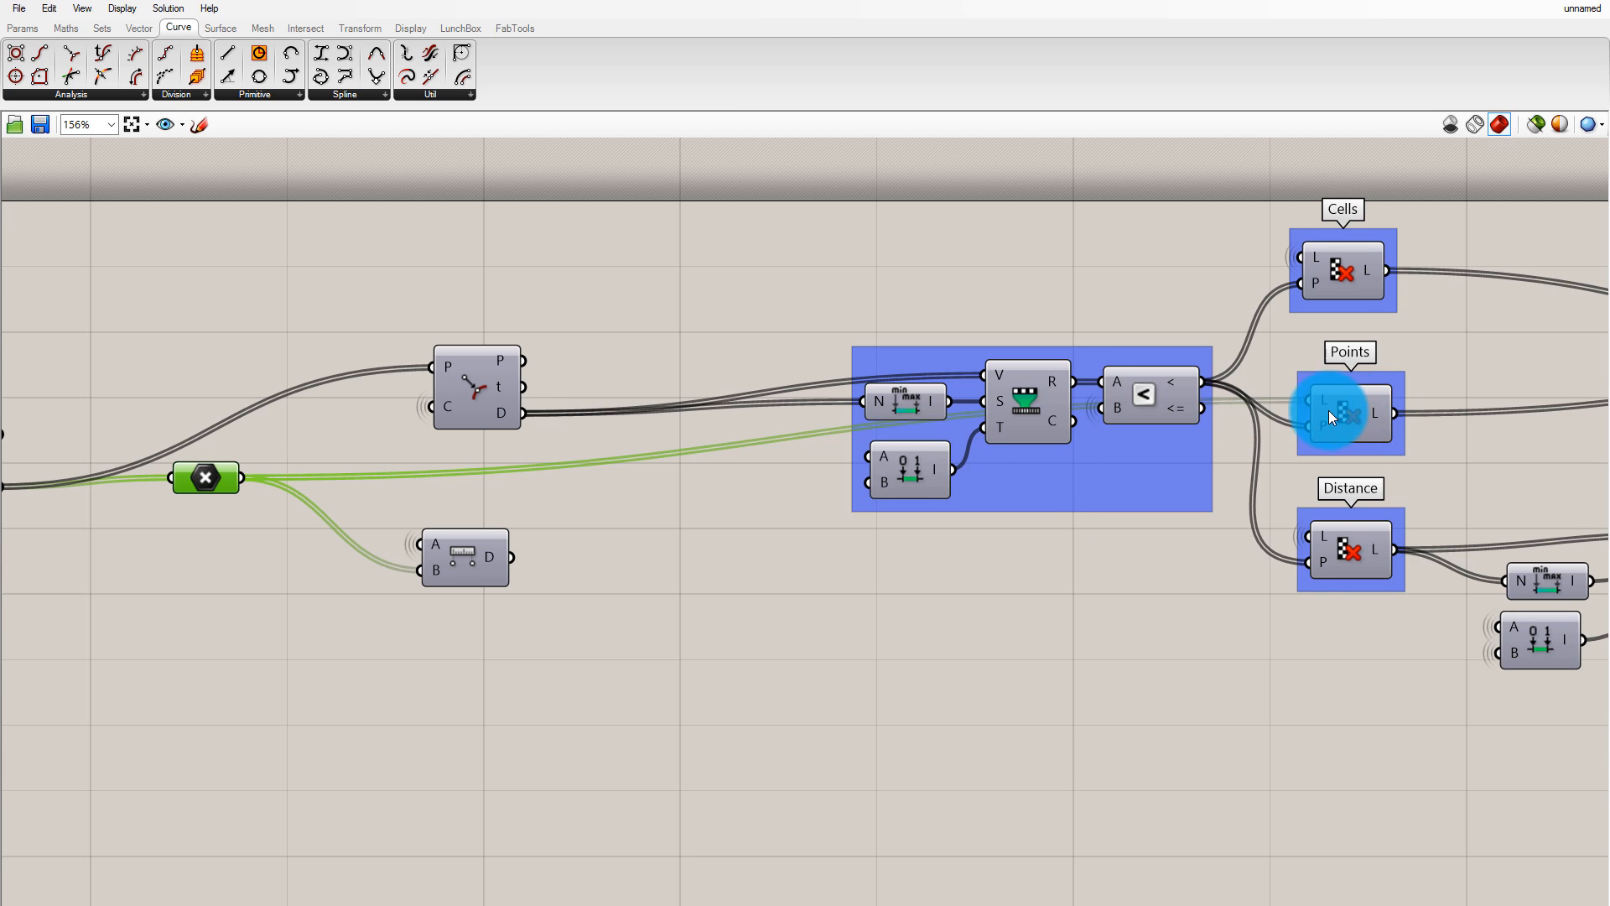
pyautogui.scroll(-1, 431, 405)
pyautogui.moveTo(79, 471); pyautogui.dragTo(1124, 395)
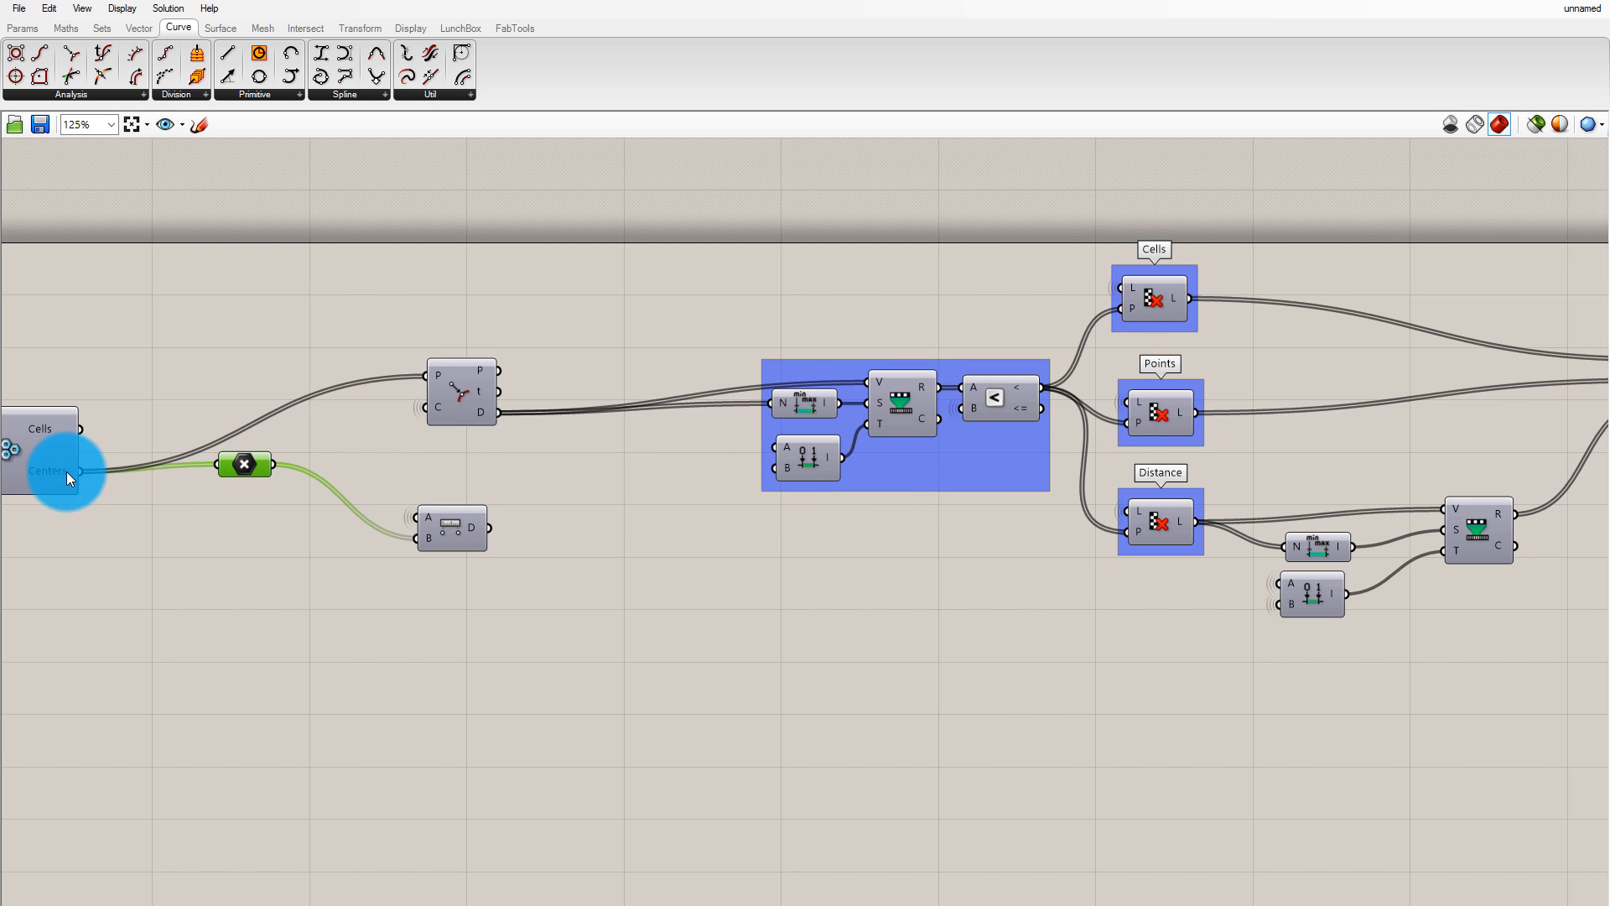
pyautogui.moveTo(406, 541); pyautogui.dragTo(406, 541)
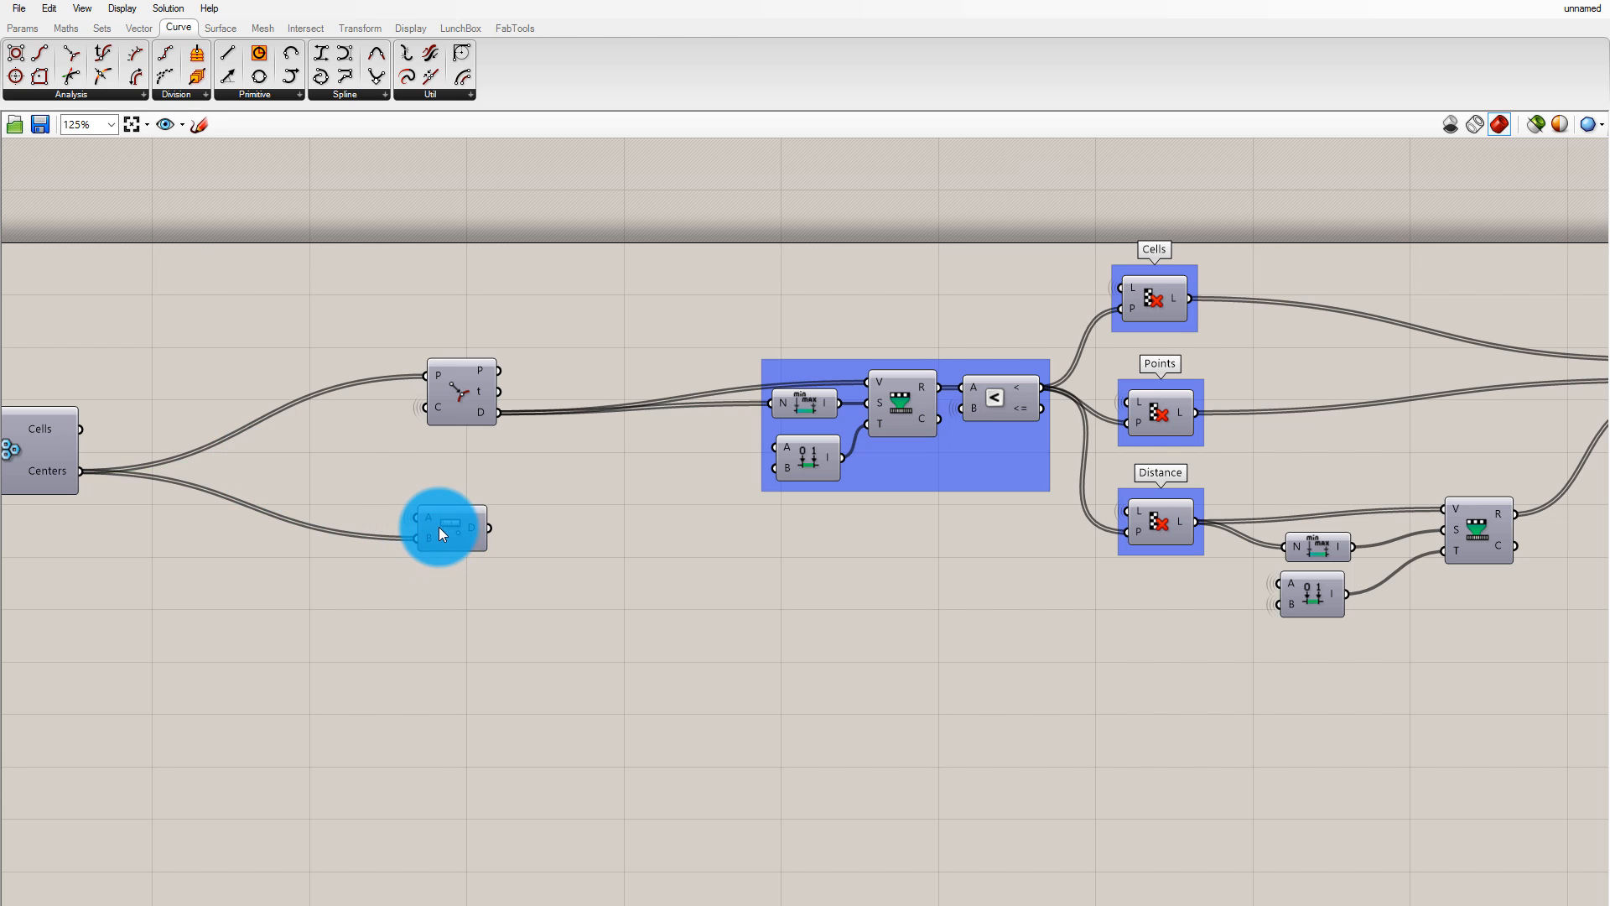
# Move the Distance component further down, clear of Curve Closest Point
pyautogui.moveTo(439, 529); pyautogui.dragTo(465, 650)
pyautogui.scroll(-4, 450, 498)
pyautogui.scroll(5, 440, 472)
pyautogui.scroll(-2, 502, 563)
pyautogui.scroll(2, 391, 442)
# Group the Curve Closest Point component and name the group Curve Distance
pyautogui.moveTo(414, 365); pyautogui.dragTo(696, 588)
pyautogui.middleClick(645, 566)
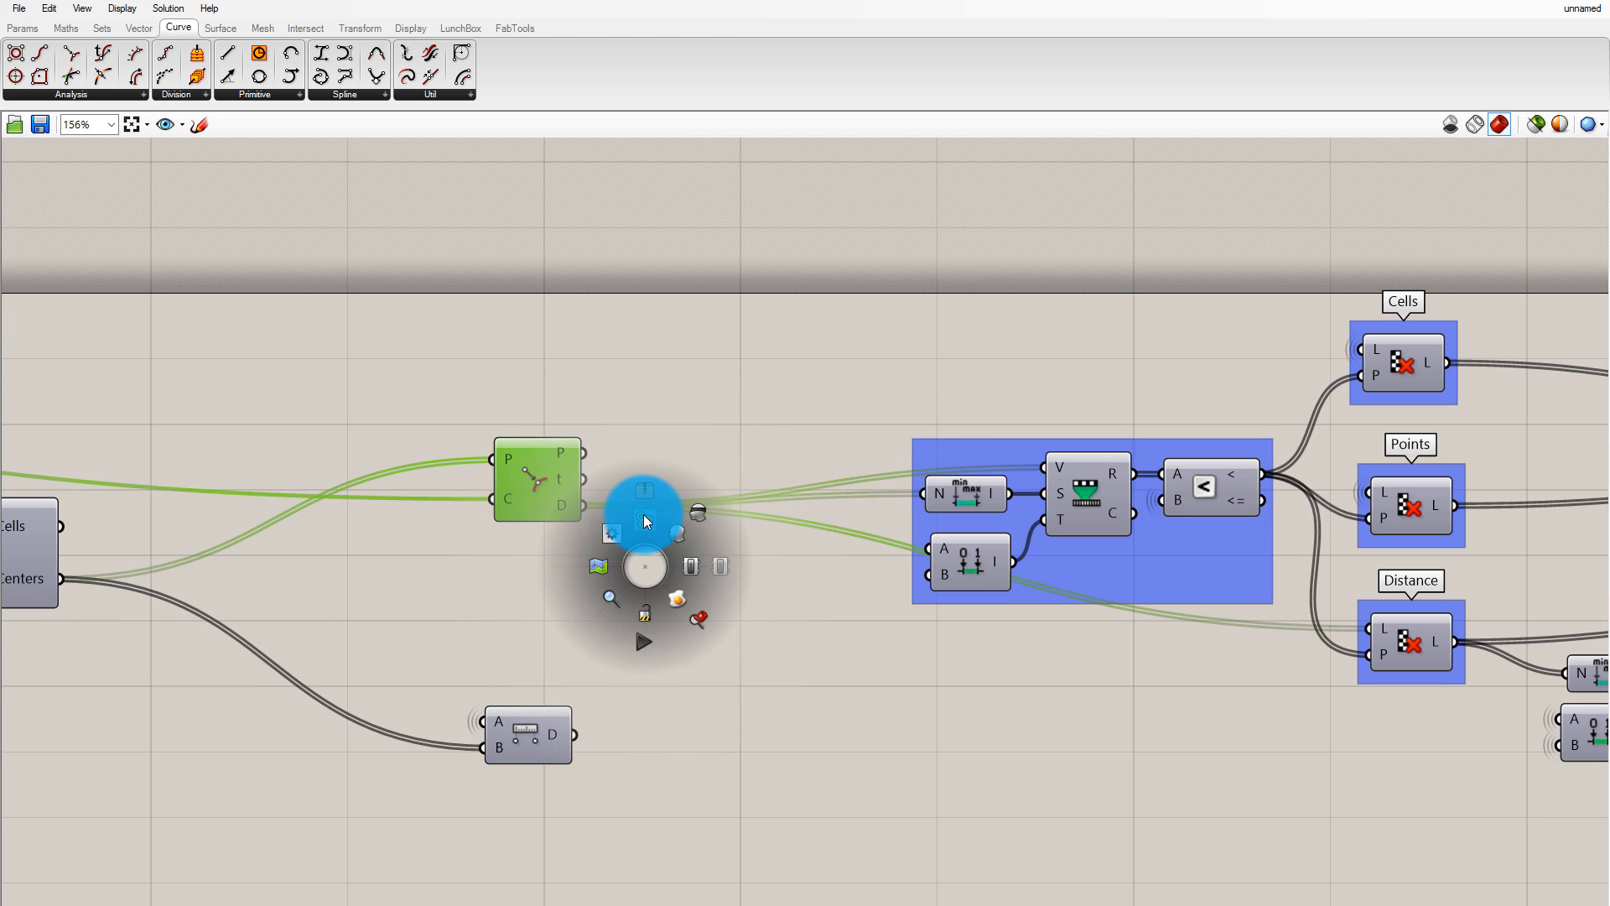
pyautogui.click(643, 515)
pyautogui.moveTo(567, 525); pyautogui.dragTo(540, 560)
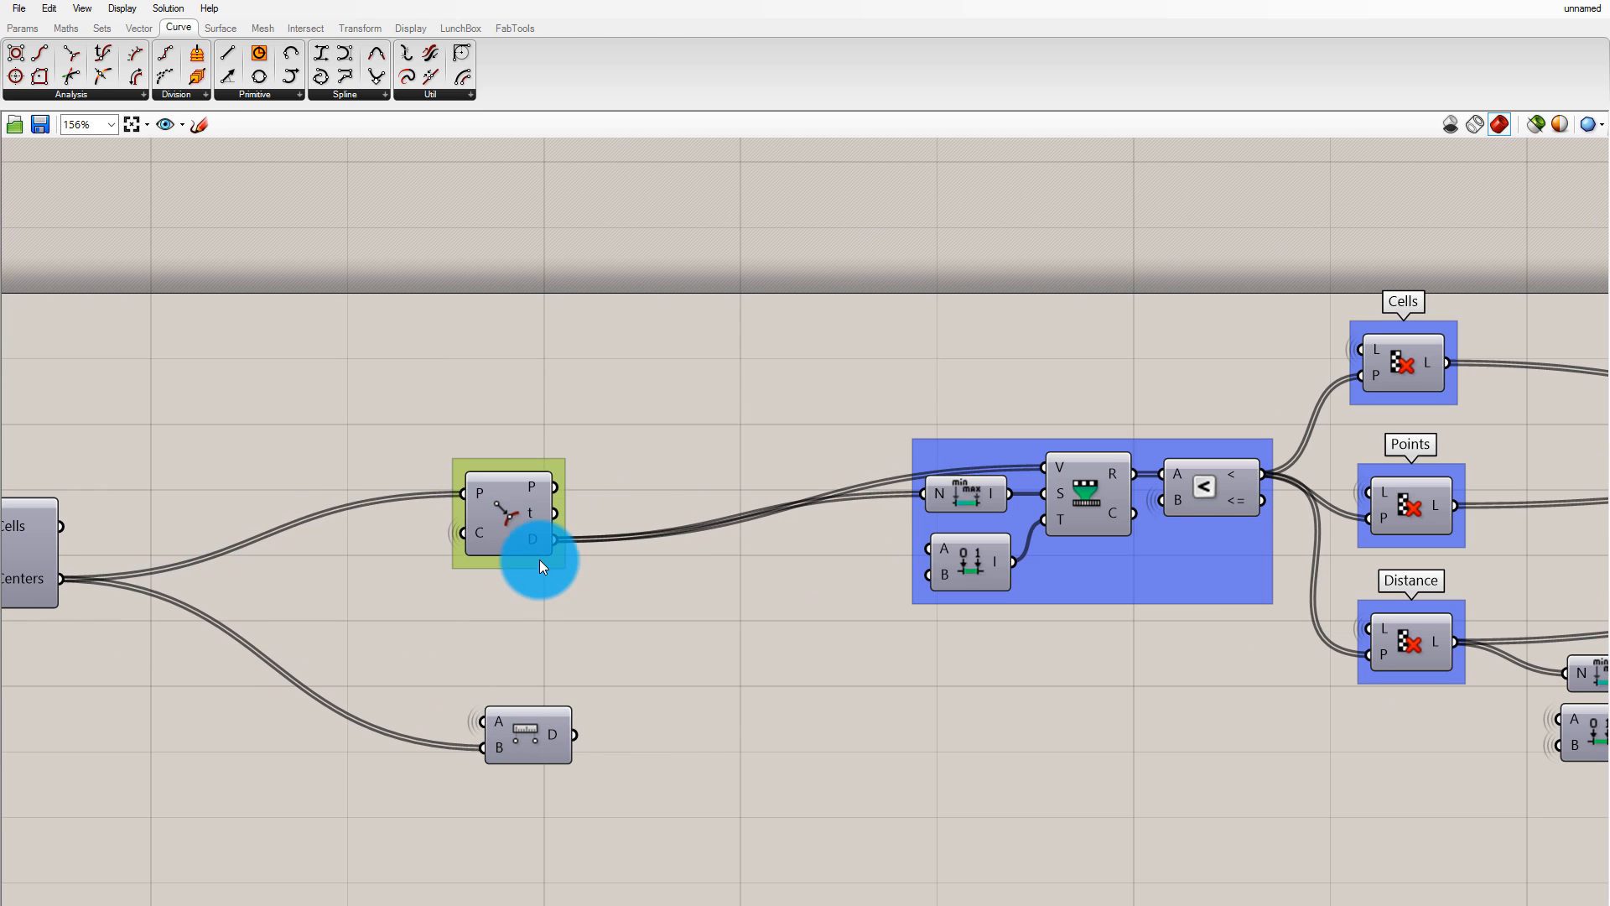
pyautogui.rightClick(540, 560)
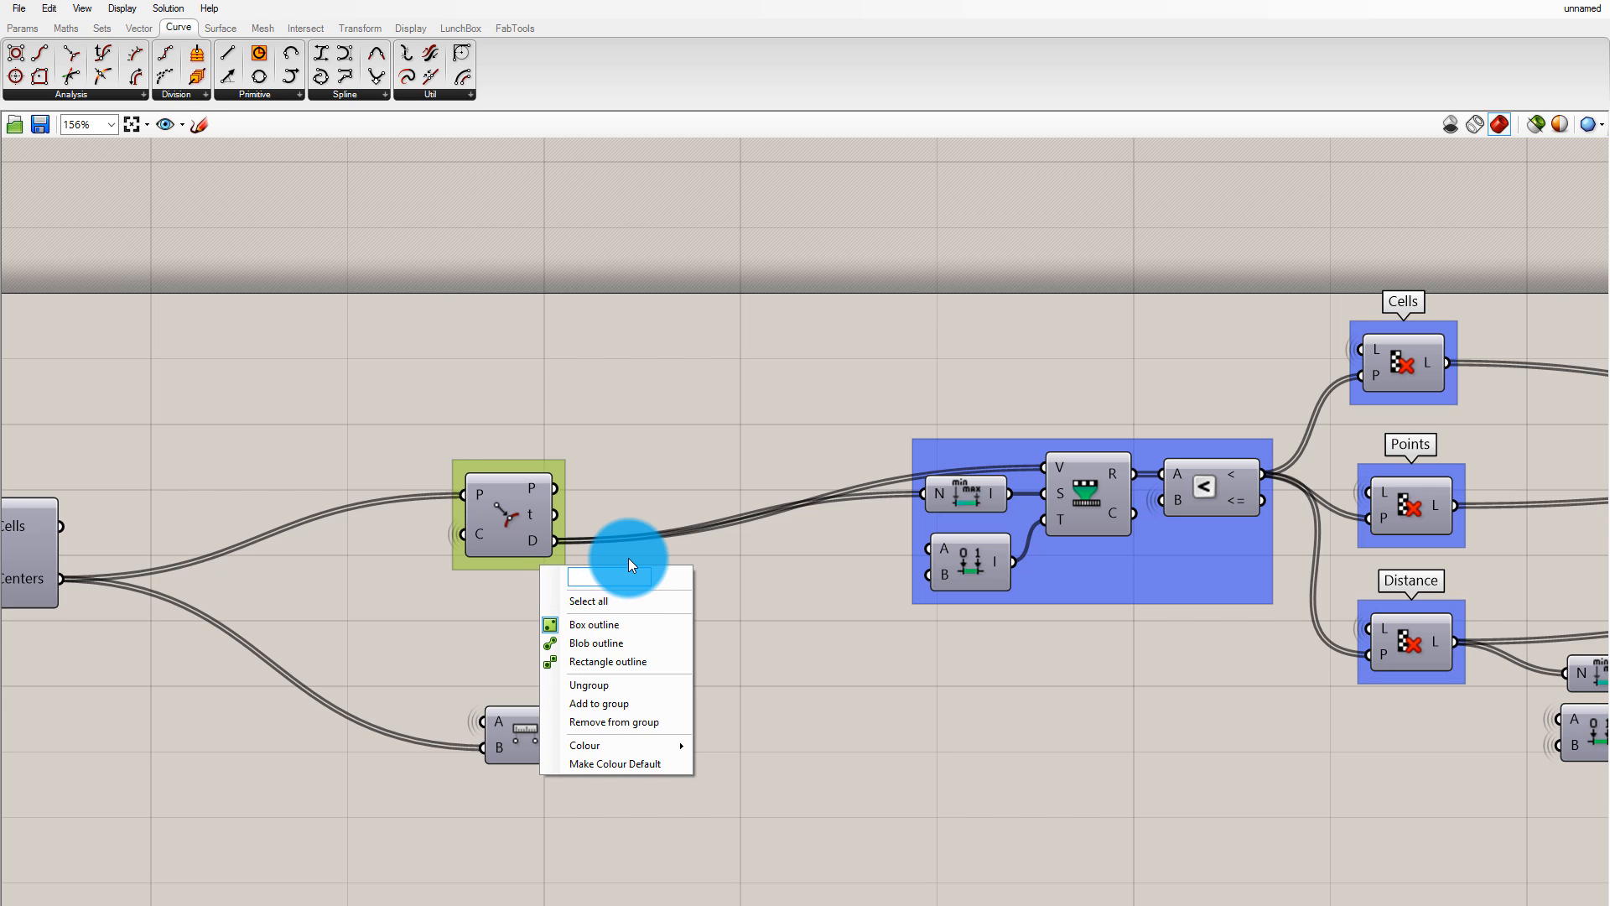
pyautogui.write('Curve Distance')
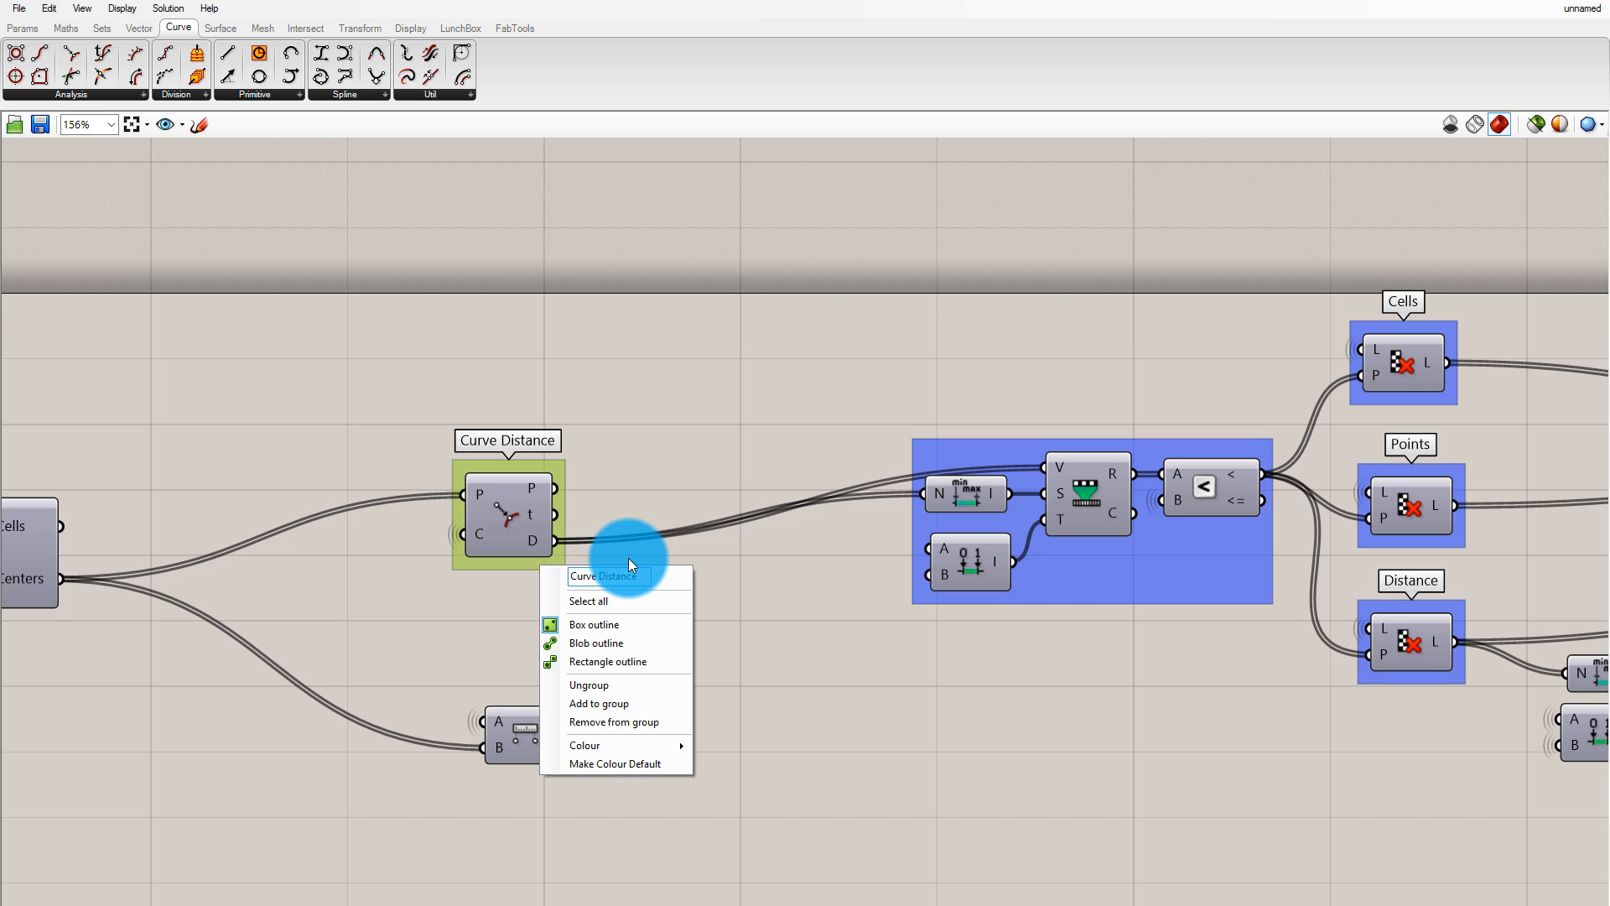
pyautogui.click(794, 645)
pyautogui.scroll(-4, 693, 550)
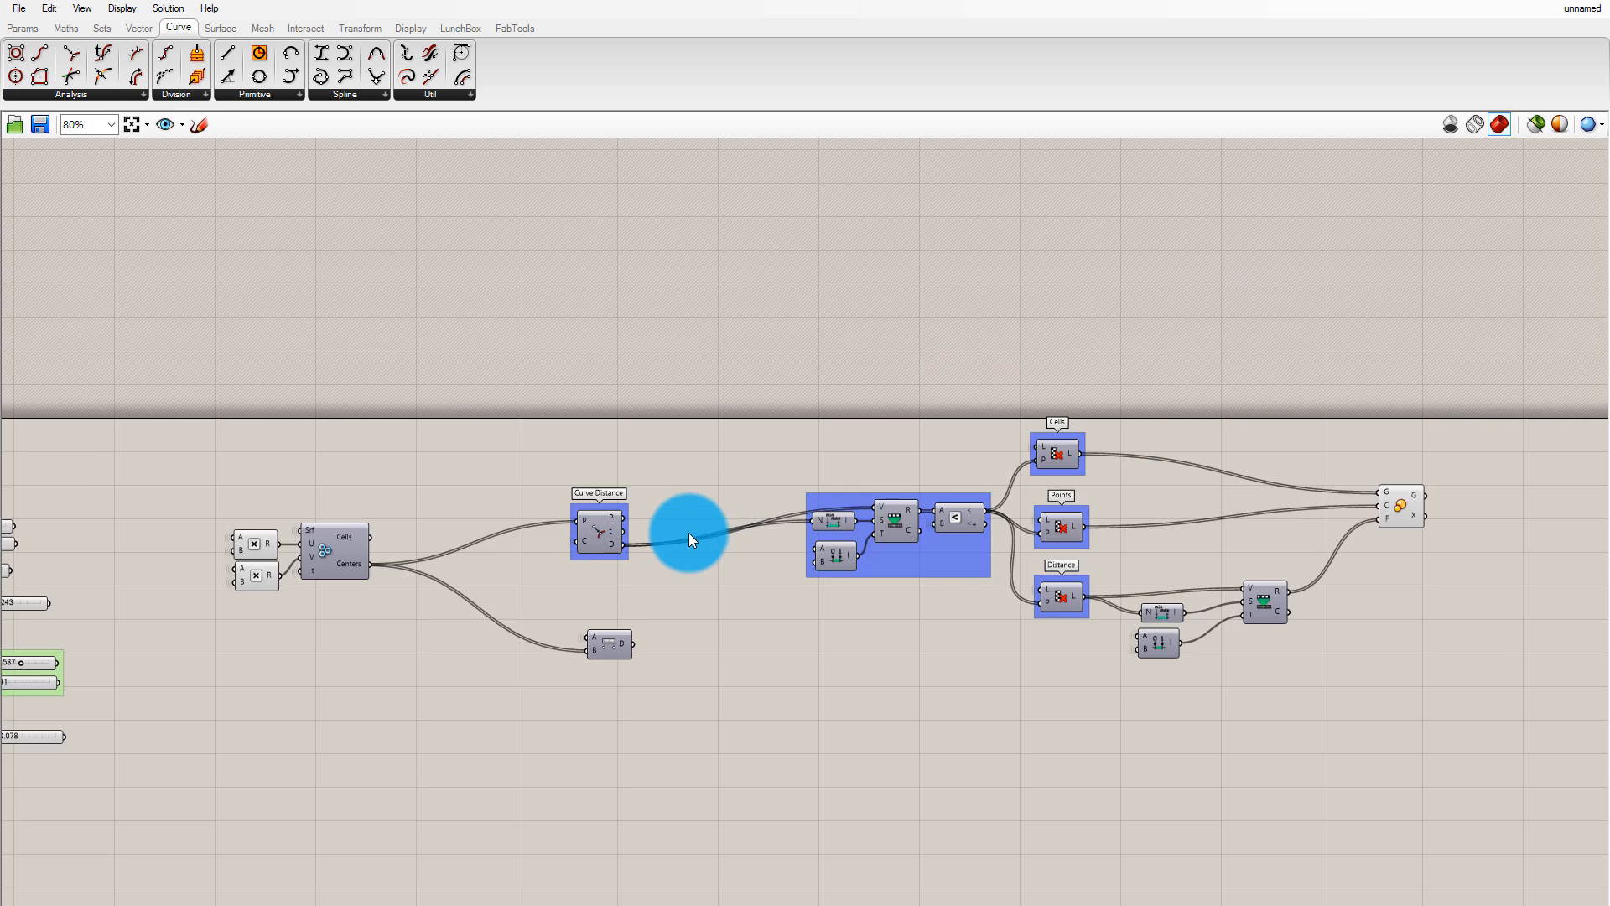
# Duplicate the whole component chain from the multiplications to the final scaling component, placing the copy below the original
pyautogui.scroll(3, 592, 611)
pyautogui.scroll(-3, 605, 609)
pyautogui.moveTo(279, 249); pyautogui.dragTo(1497, 726)
pyautogui.scroll(-1, 841, 324)
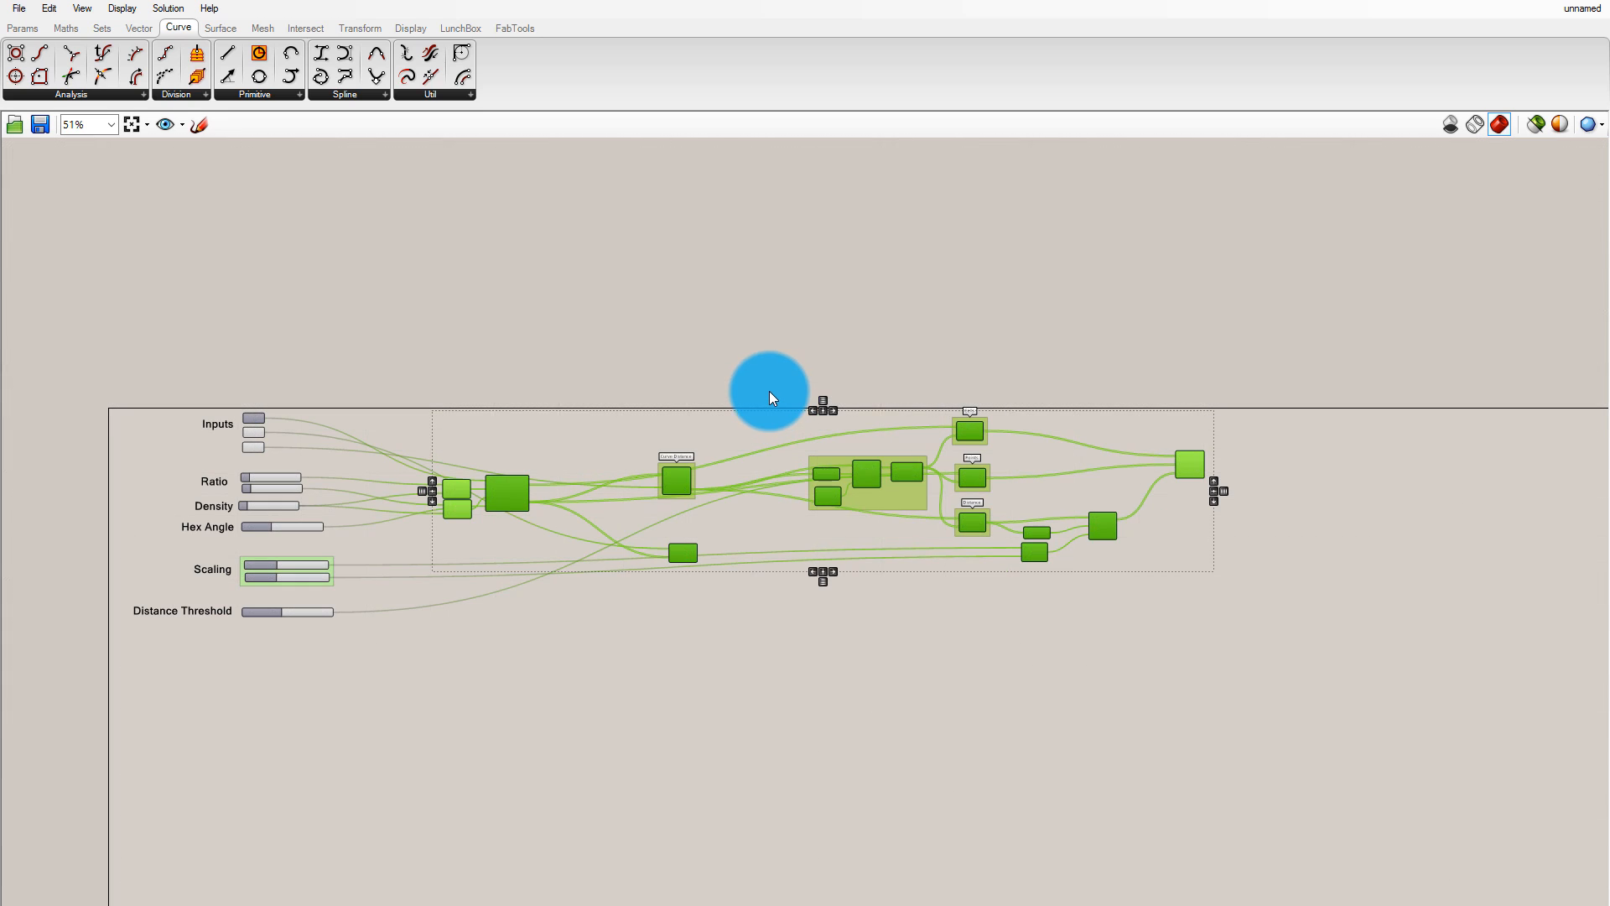
pyautogui.keyDown('alt'); pyautogui.moveTo(845, 491); pyautogui.dragTo(898, 778); pyautogui.keyUp('alt')
pyautogui.click(587, 891)
# In the copied chain, move the Distance component up slightly and the Curve Distance component up out of the main line
pyautogui.scroll(5, 590, 459)
pyautogui.scroll(2, 864, 627)
pyautogui.scroll(-2, 867, 708)
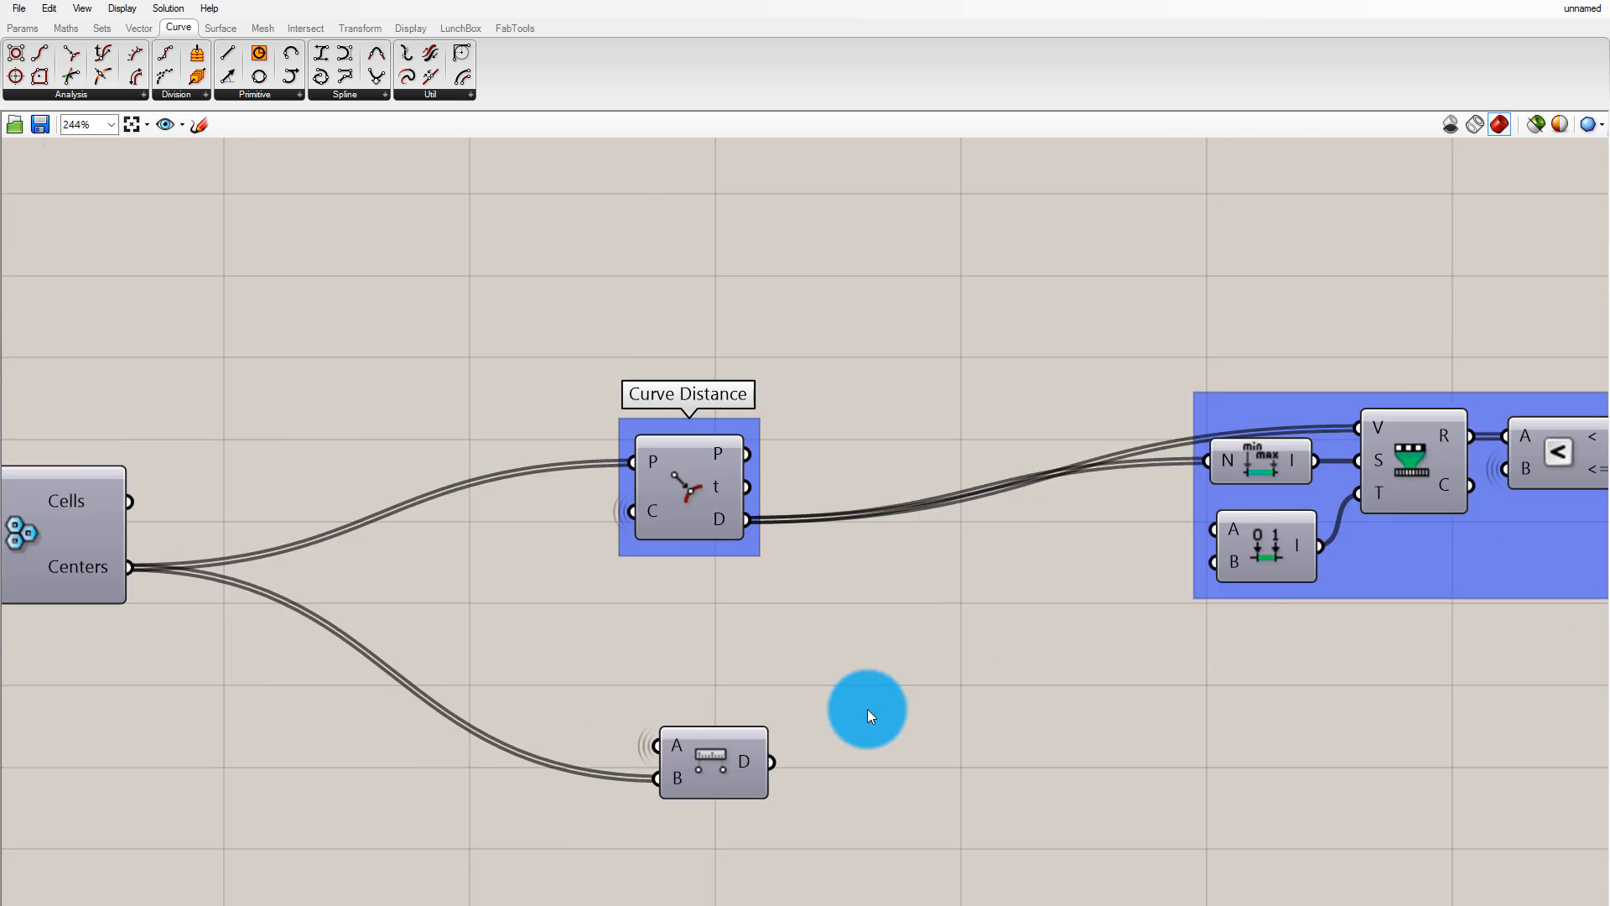
pyautogui.scroll(1, 604, 778)
pyautogui.moveTo(624, 809); pyautogui.dragTo(625, 764)
pyautogui.moveTo(567, 477); pyautogui.dragTo(666, 259)
pyautogui.scroll(-3, 561, 565)
pyautogui.scroll(2, 503, 474)
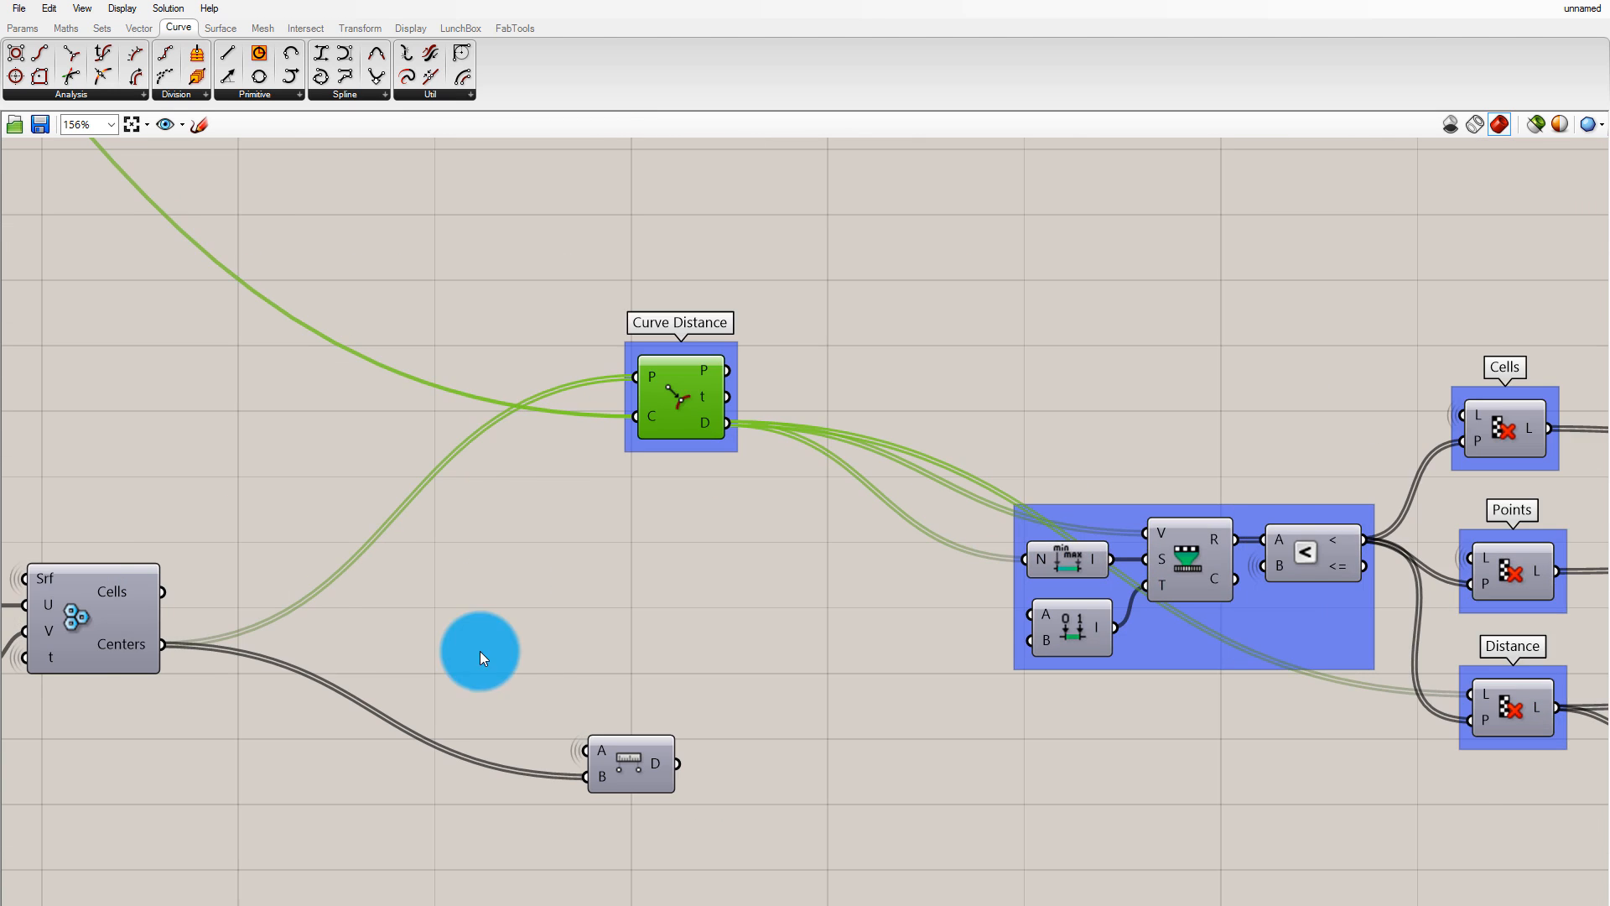
# Connect the copied Distance component's output to the Bounds input and the Remap Numbers value input
pyautogui.scroll(-1, 480, 650)
pyautogui.scroll(2, 817, 480)
pyautogui.moveTo(456, 880); pyautogui.dragTo(948, 635)
pyautogui.moveTo(937, 580); pyautogui.dragTo(1105, 599)
pyautogui.moveTo(550, 429); pyautogui.dragTo(556, 423)
pyautogui.scroll(-1, 659, 726)
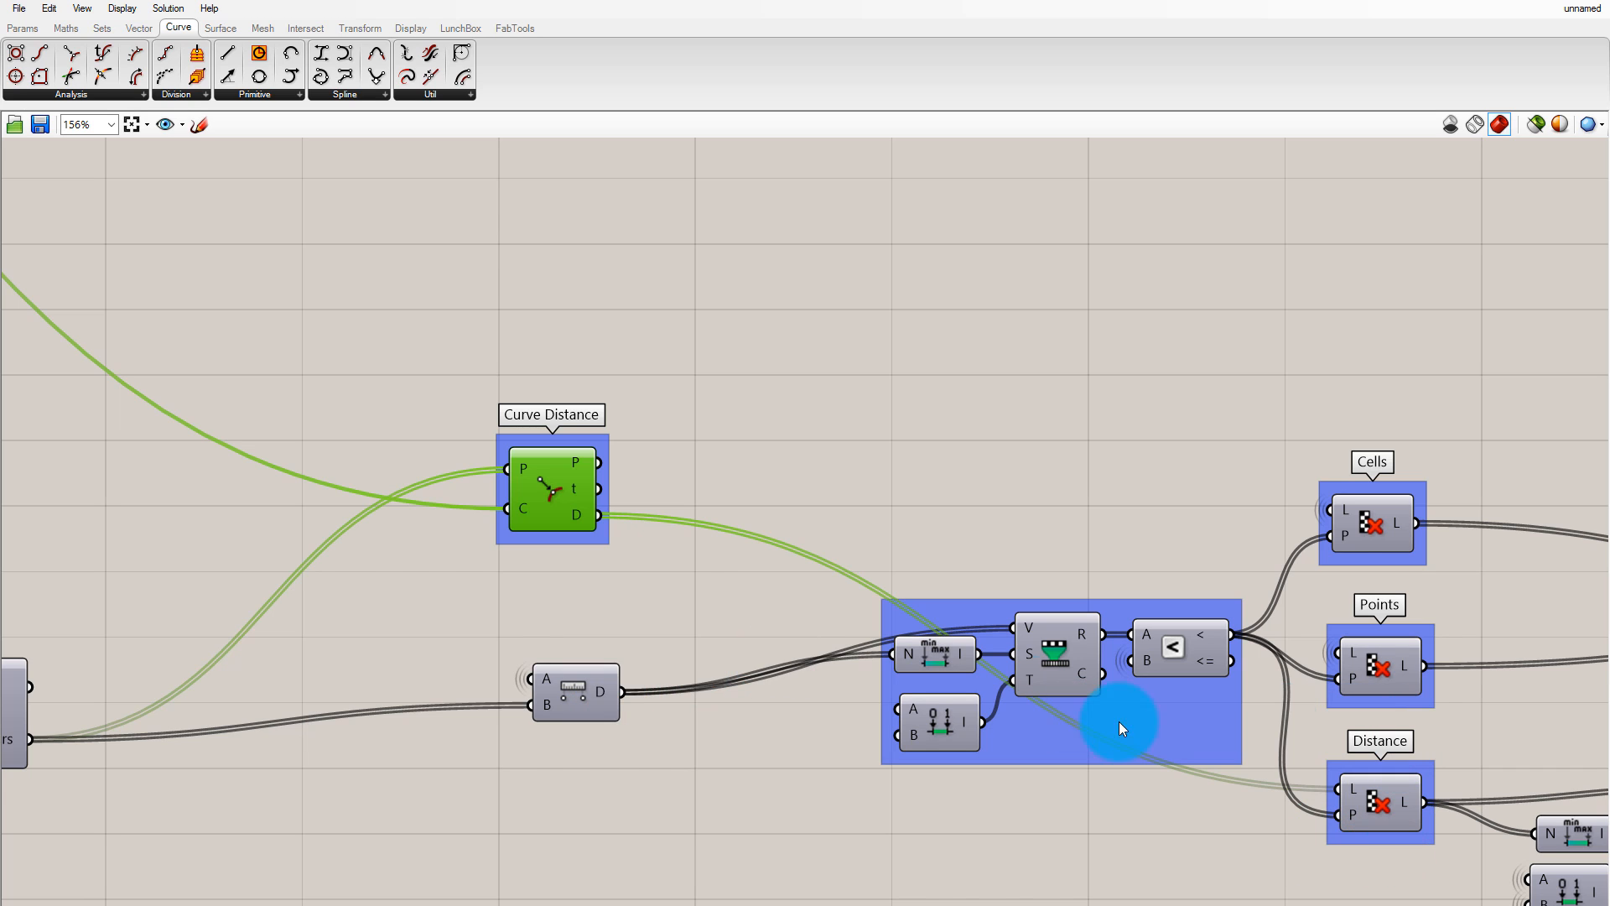
# Move the copied Distance component closer beneath Curve Distance and connect its output to the list input of the Distance cull component
pyautogui.click(834, 468)
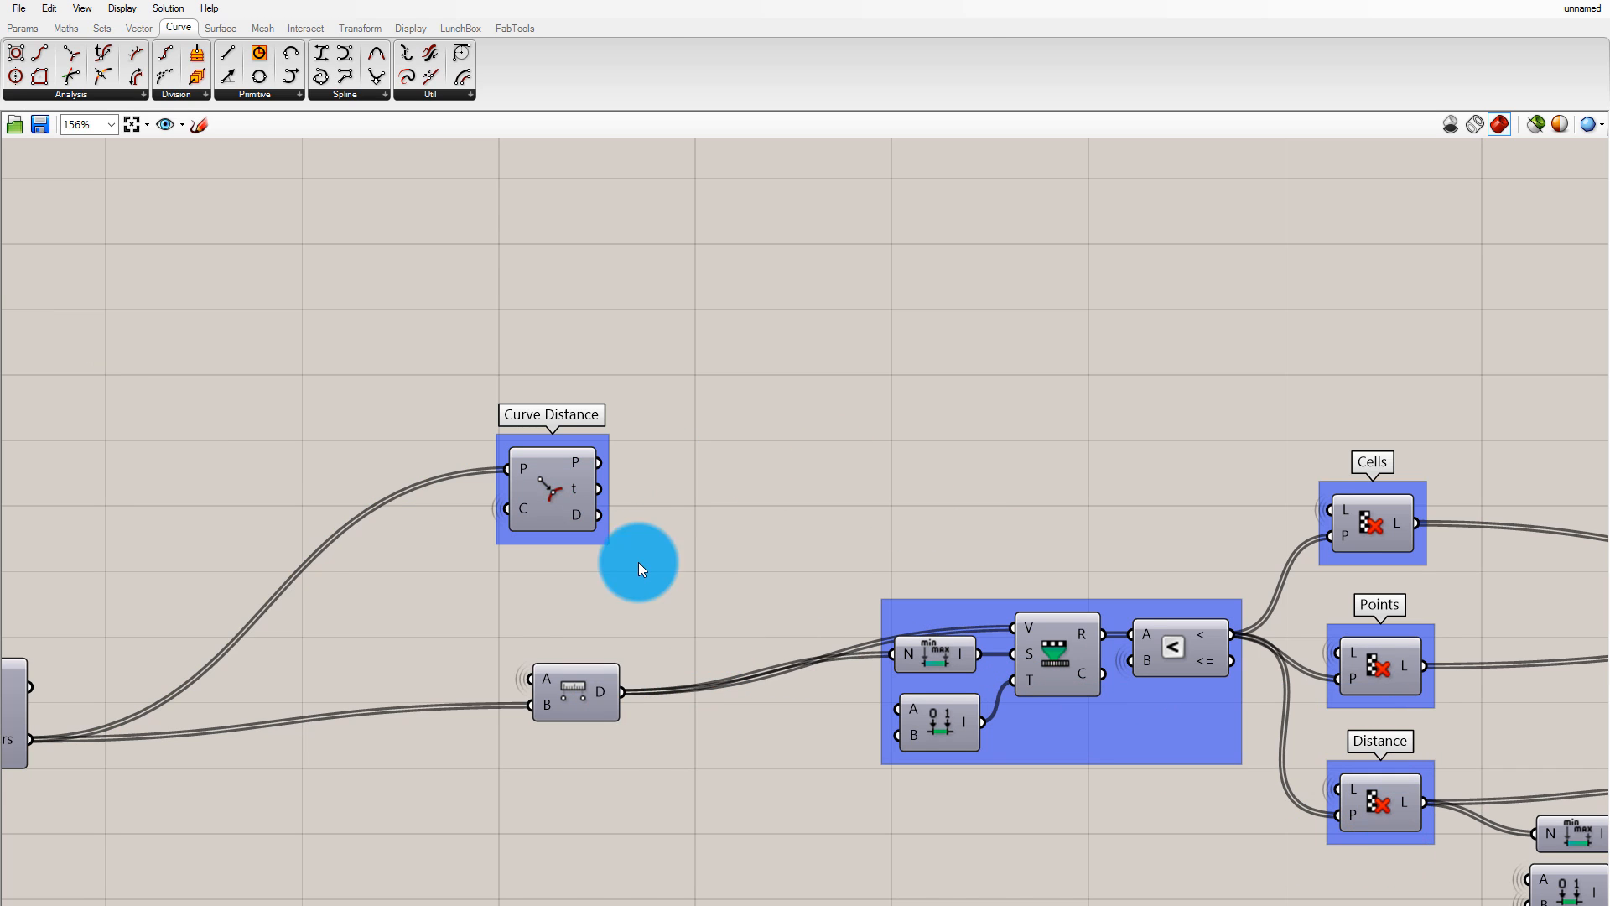
pyautogui.click(569, 481)
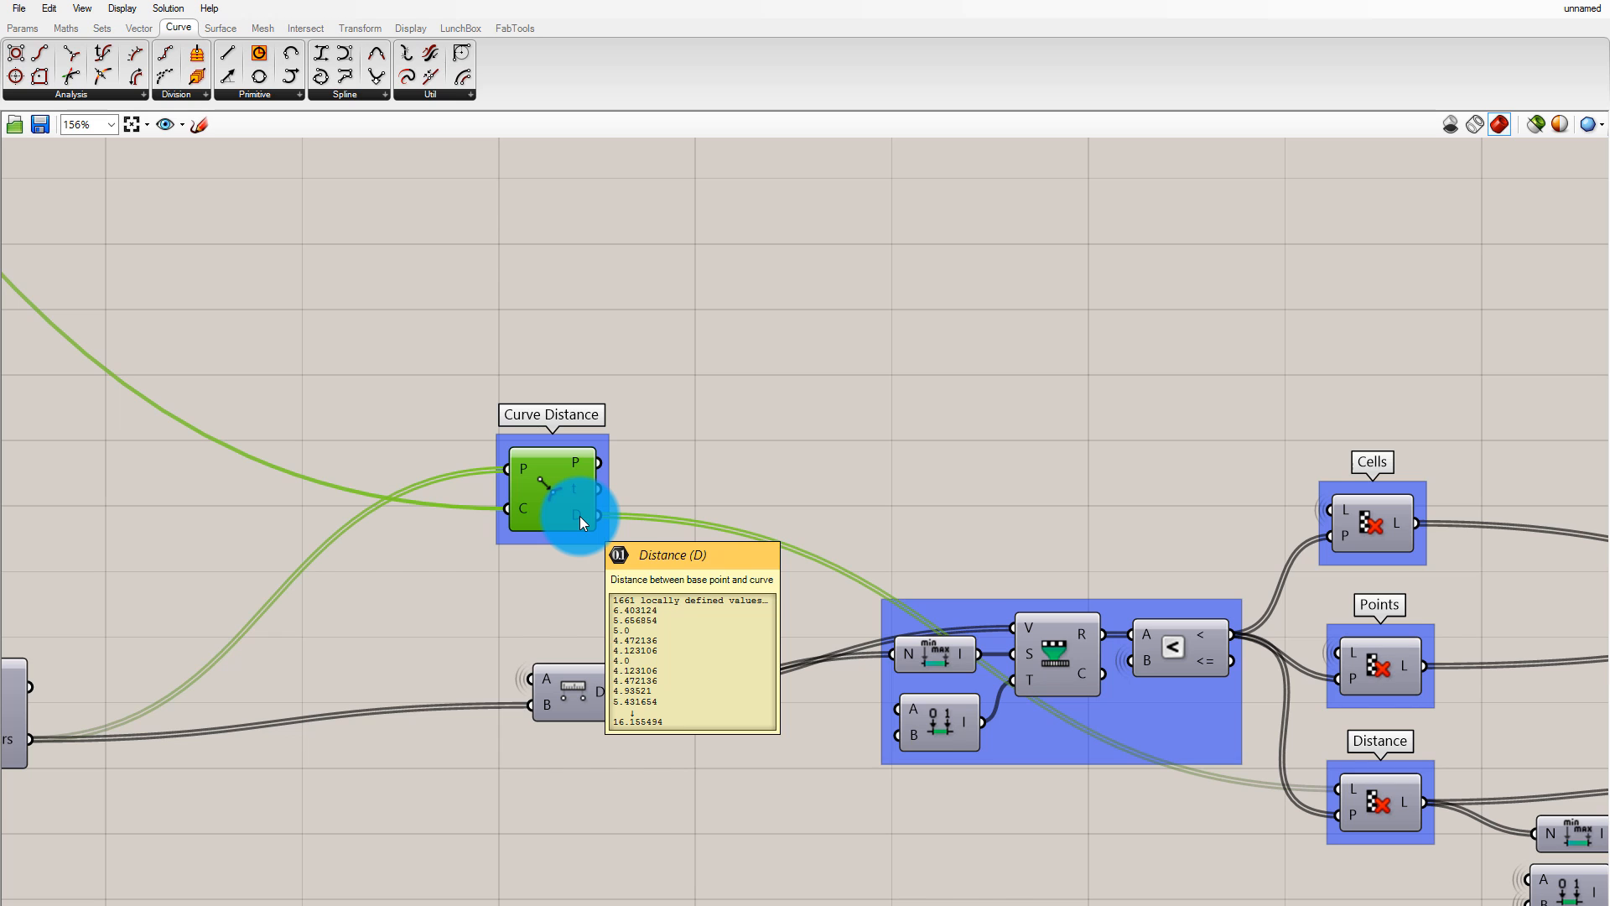
pyautogui.click(585, 696)
pyautogui.moveTo(583, 691); pyautogui.dragTo(542, 639)
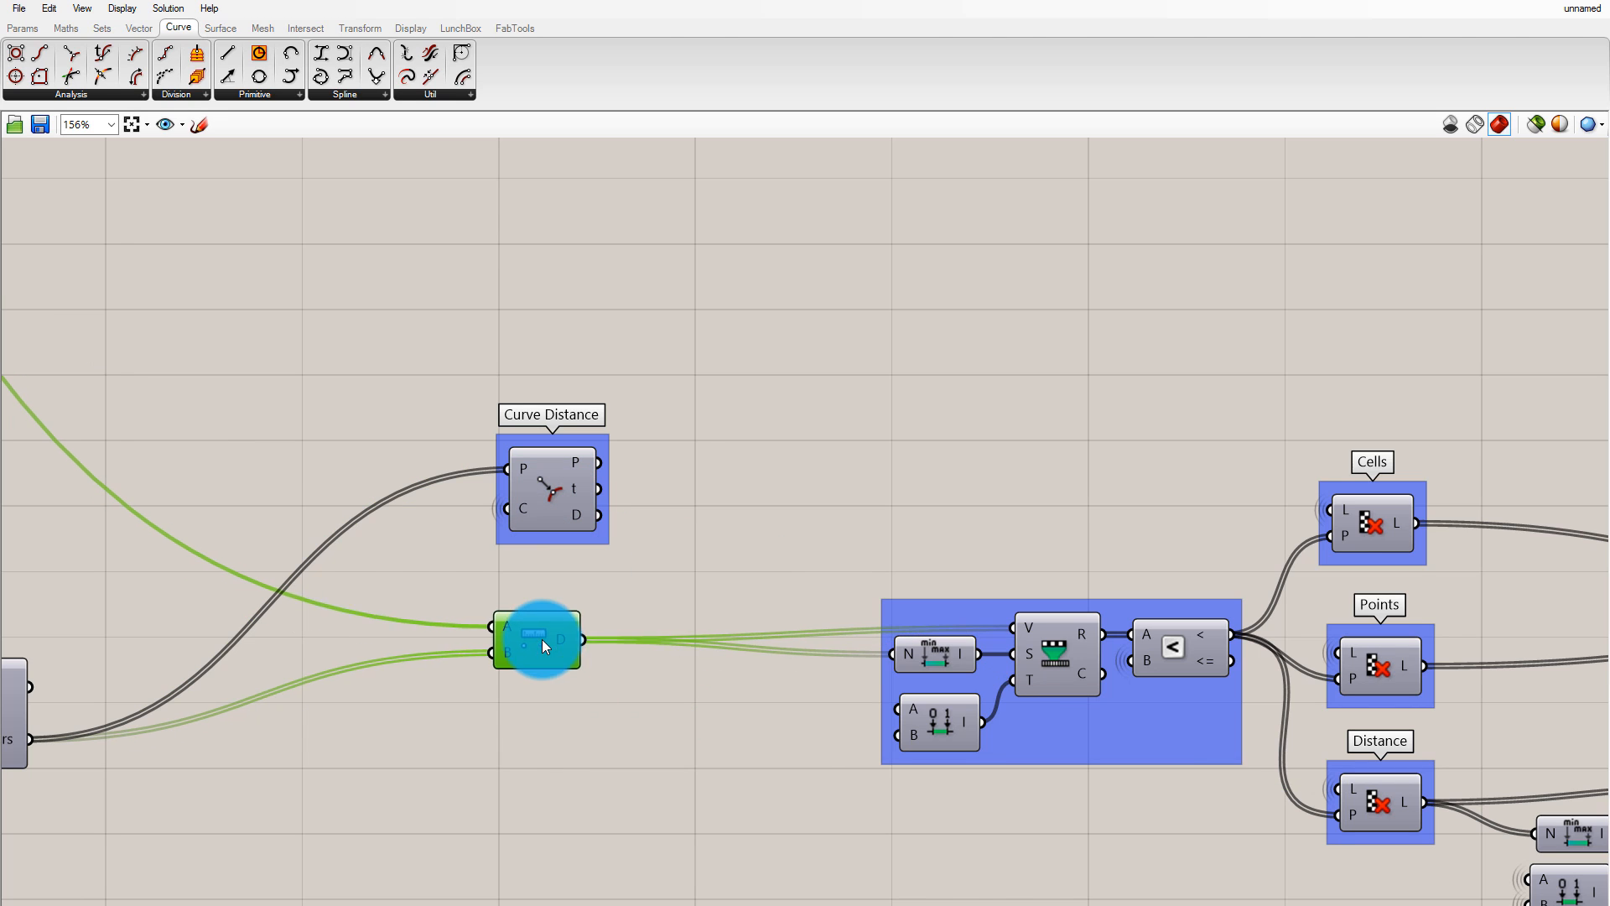
pyautogui.click(644, 550)
pyautogui.click(581, 527)
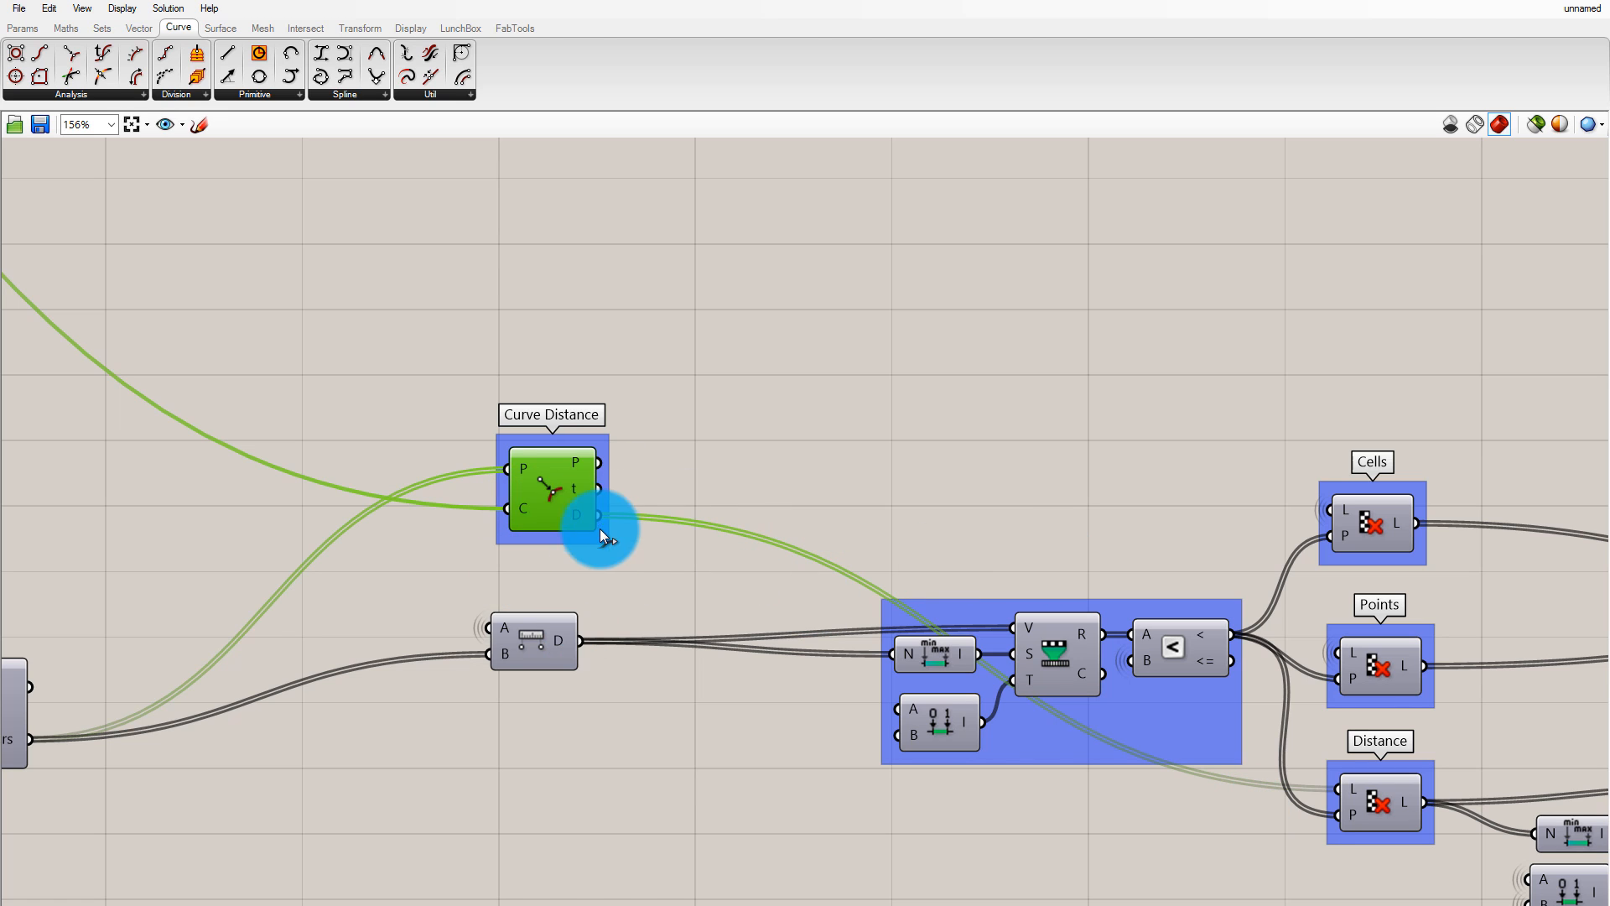
pyautogui.moveTo(579, 641); pyautogui.dragTo(1346, 790)
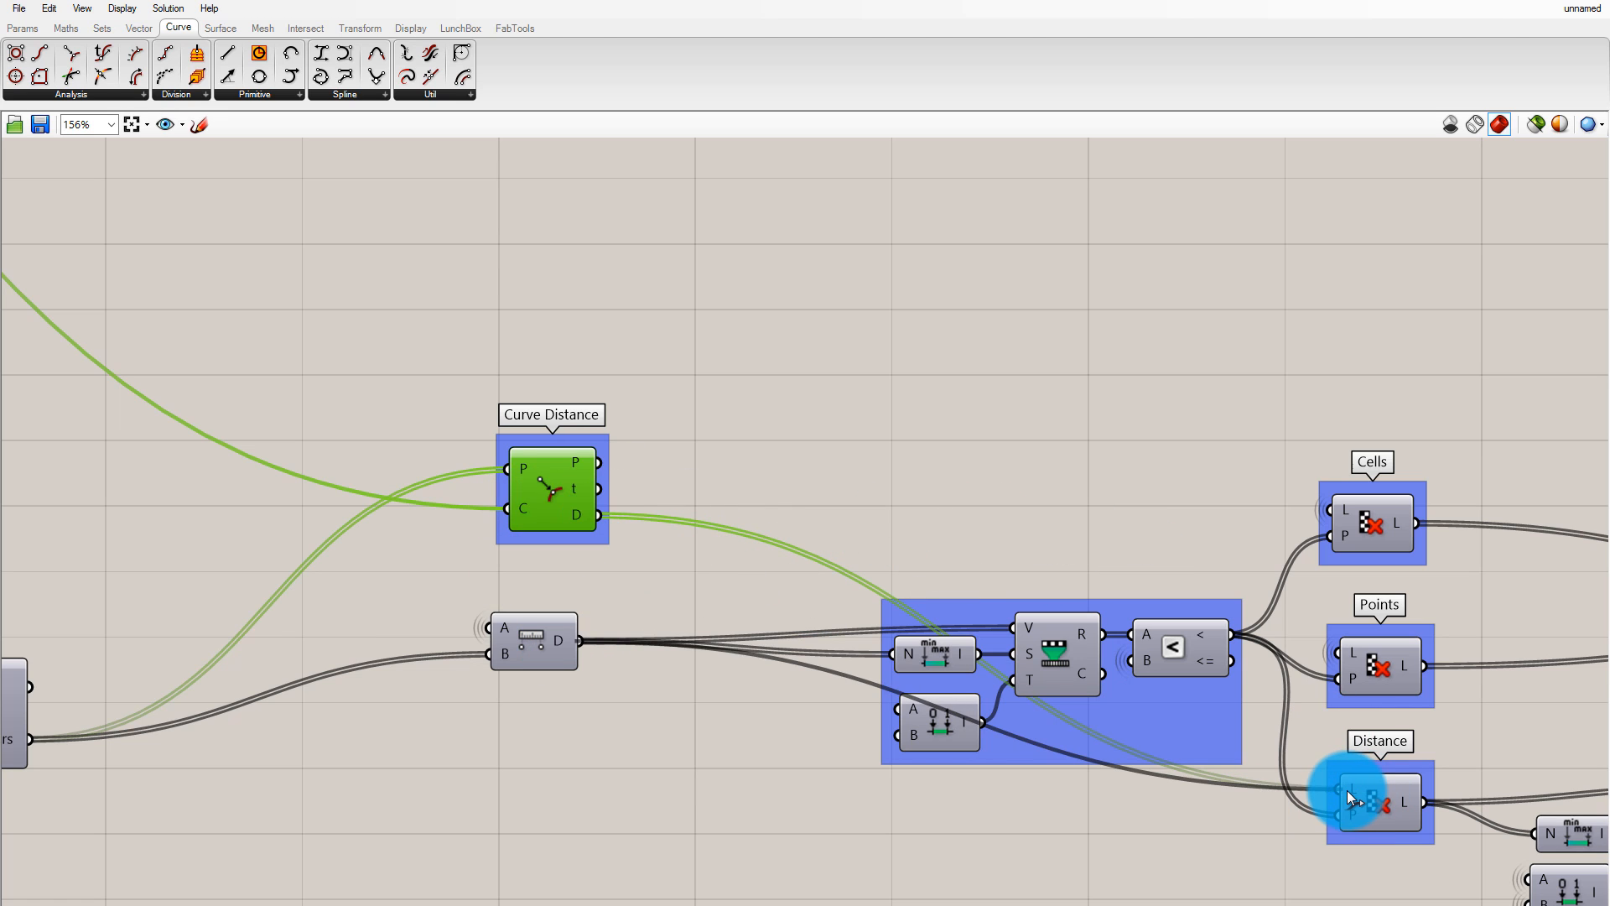
# Disconnect Curve Closest Point from the copied Distance cull list and delete the component
pyautogui.click(495, 500)
pyautogui.click(570, 485)
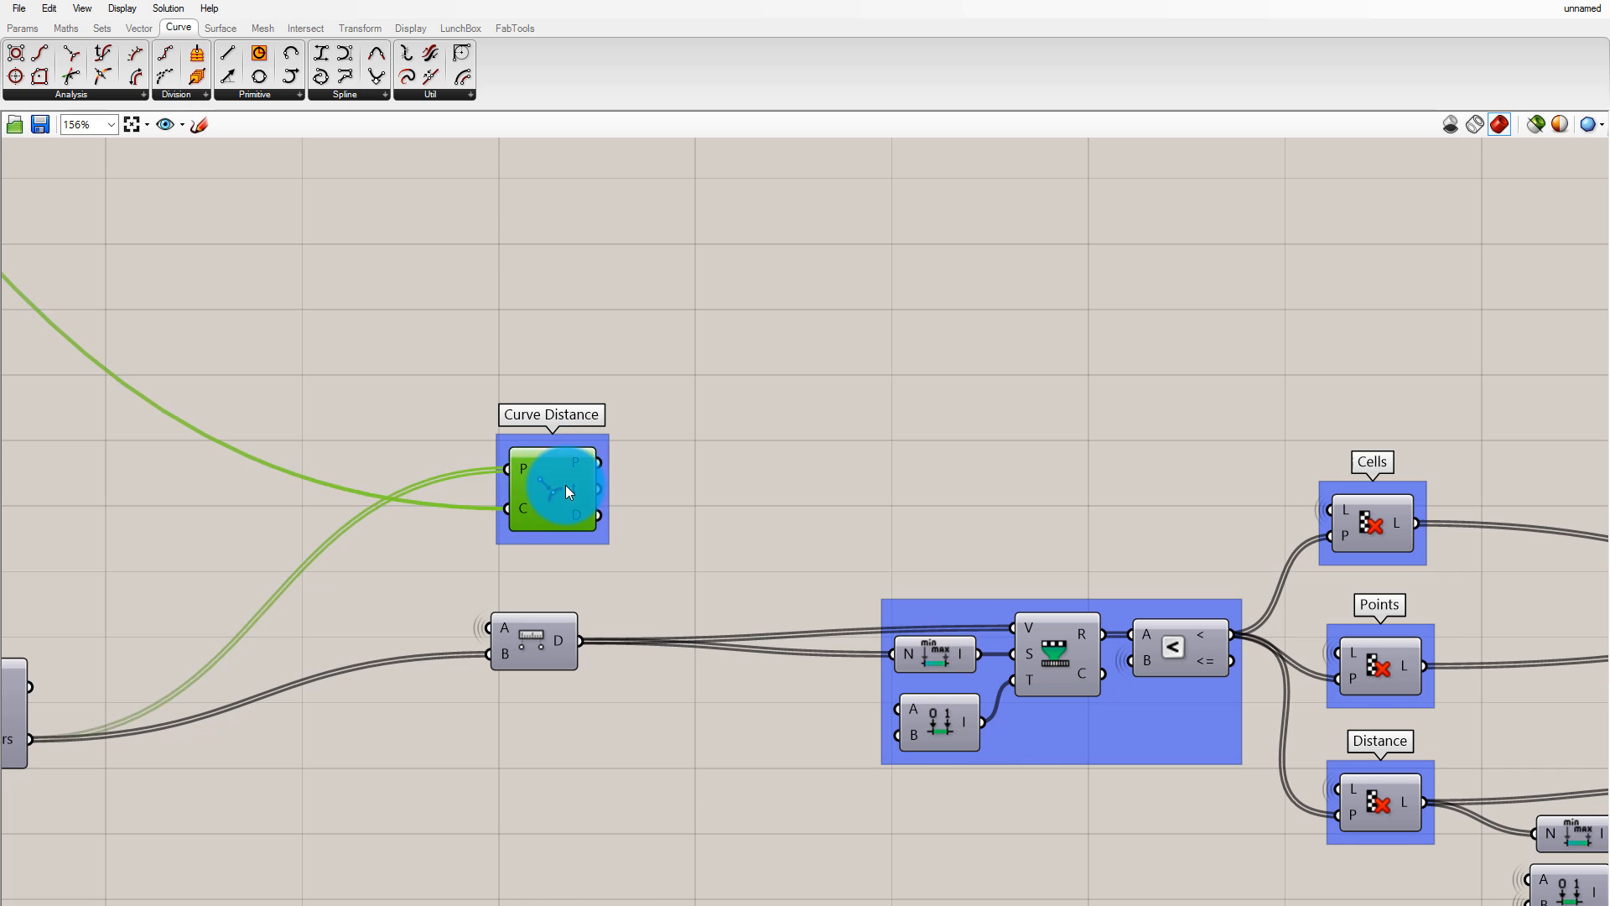
pyautogui.press('Delete')
# Group the copied chain's Distance component and name the group Point Distance
pyautogui.click(542, 634)
pyautogui.middleClick(542, 634)
pyautogui.click(549, 601)
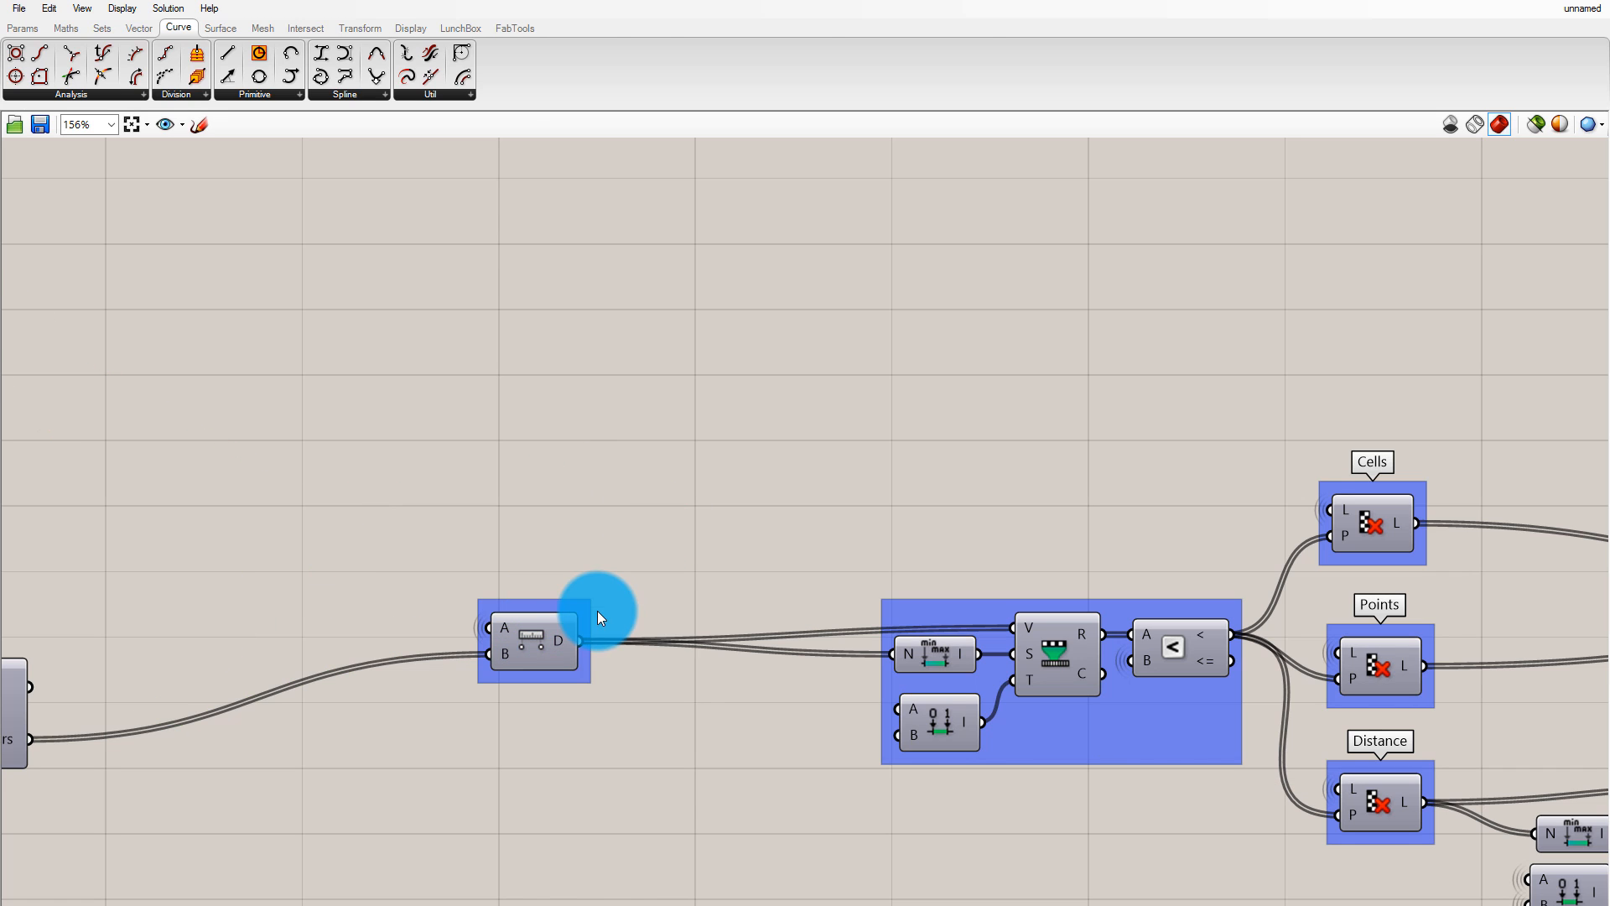
pyautogui.rightClick(587, 604)
pyautogui.click(634, 607)
pyautogui.write('Po')
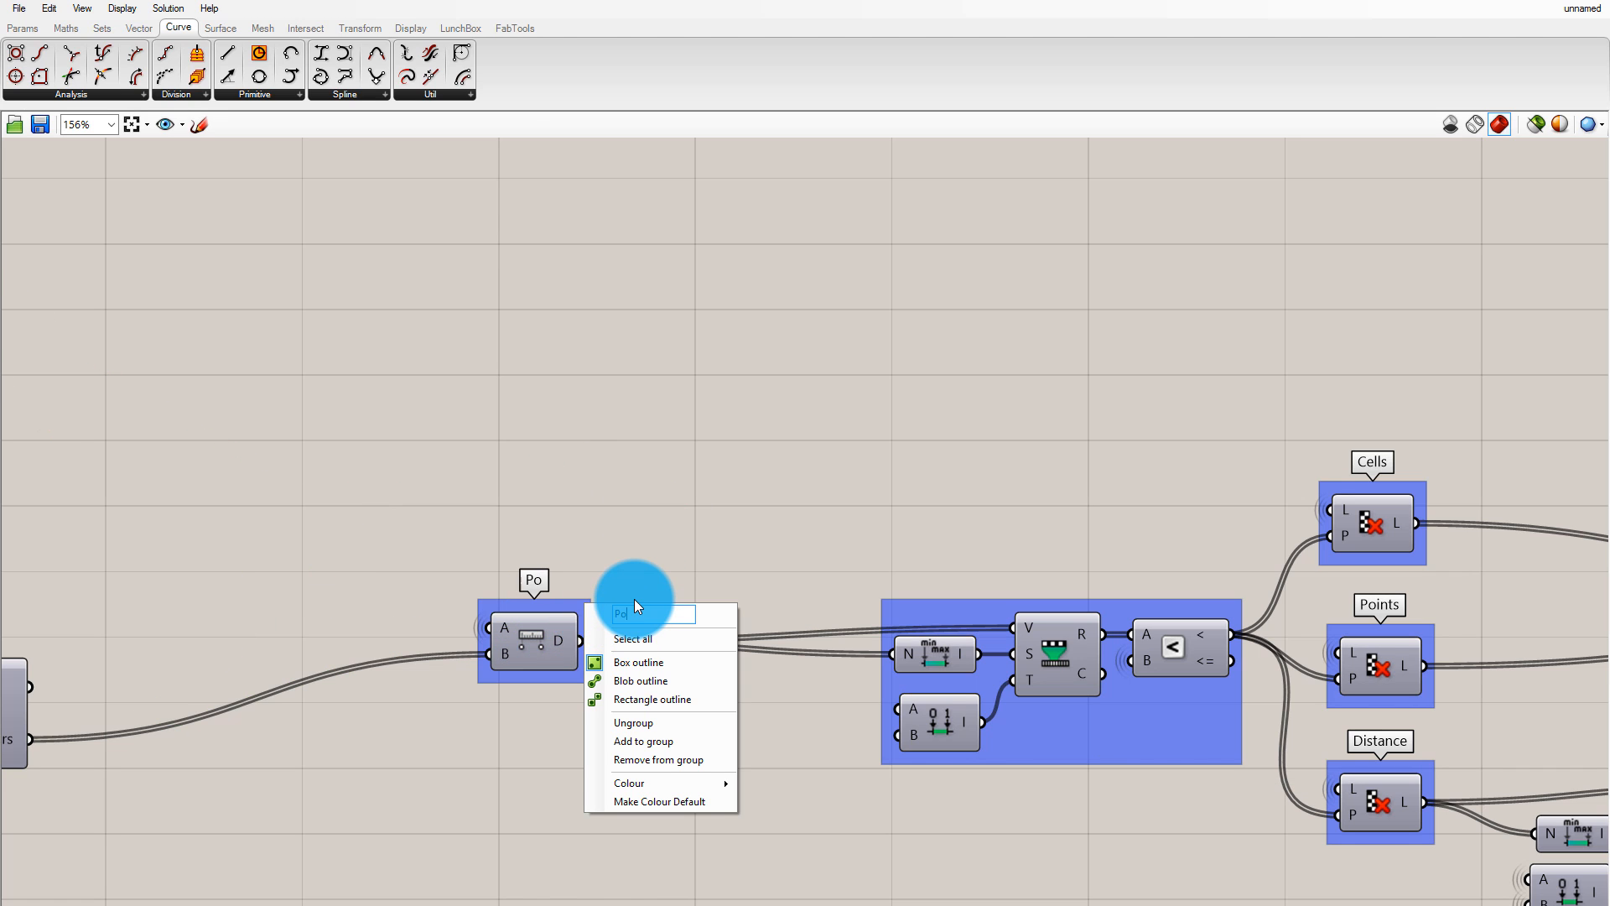
pyautogui.write('int Distrance')
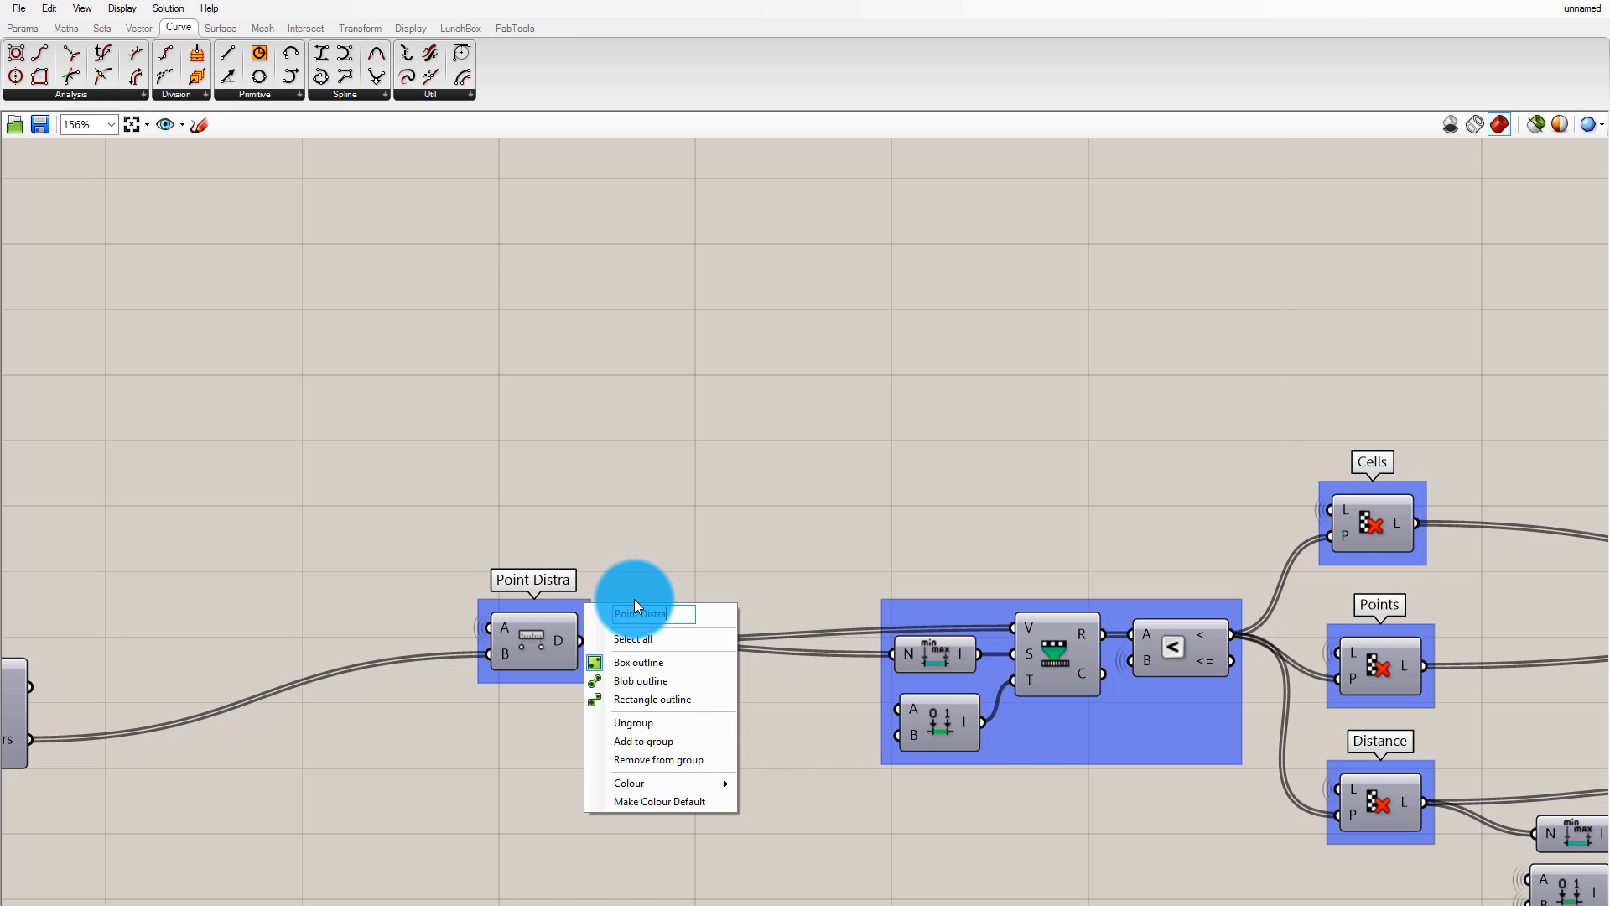
pyautogui.press('BackSpace')
pyautogui.press('BackSpace')
pyautogui.press('BackSpace')
pyautogui.press('BackSpace')
pyautogui.press('BackSpace')
pyautogui.write('ance')
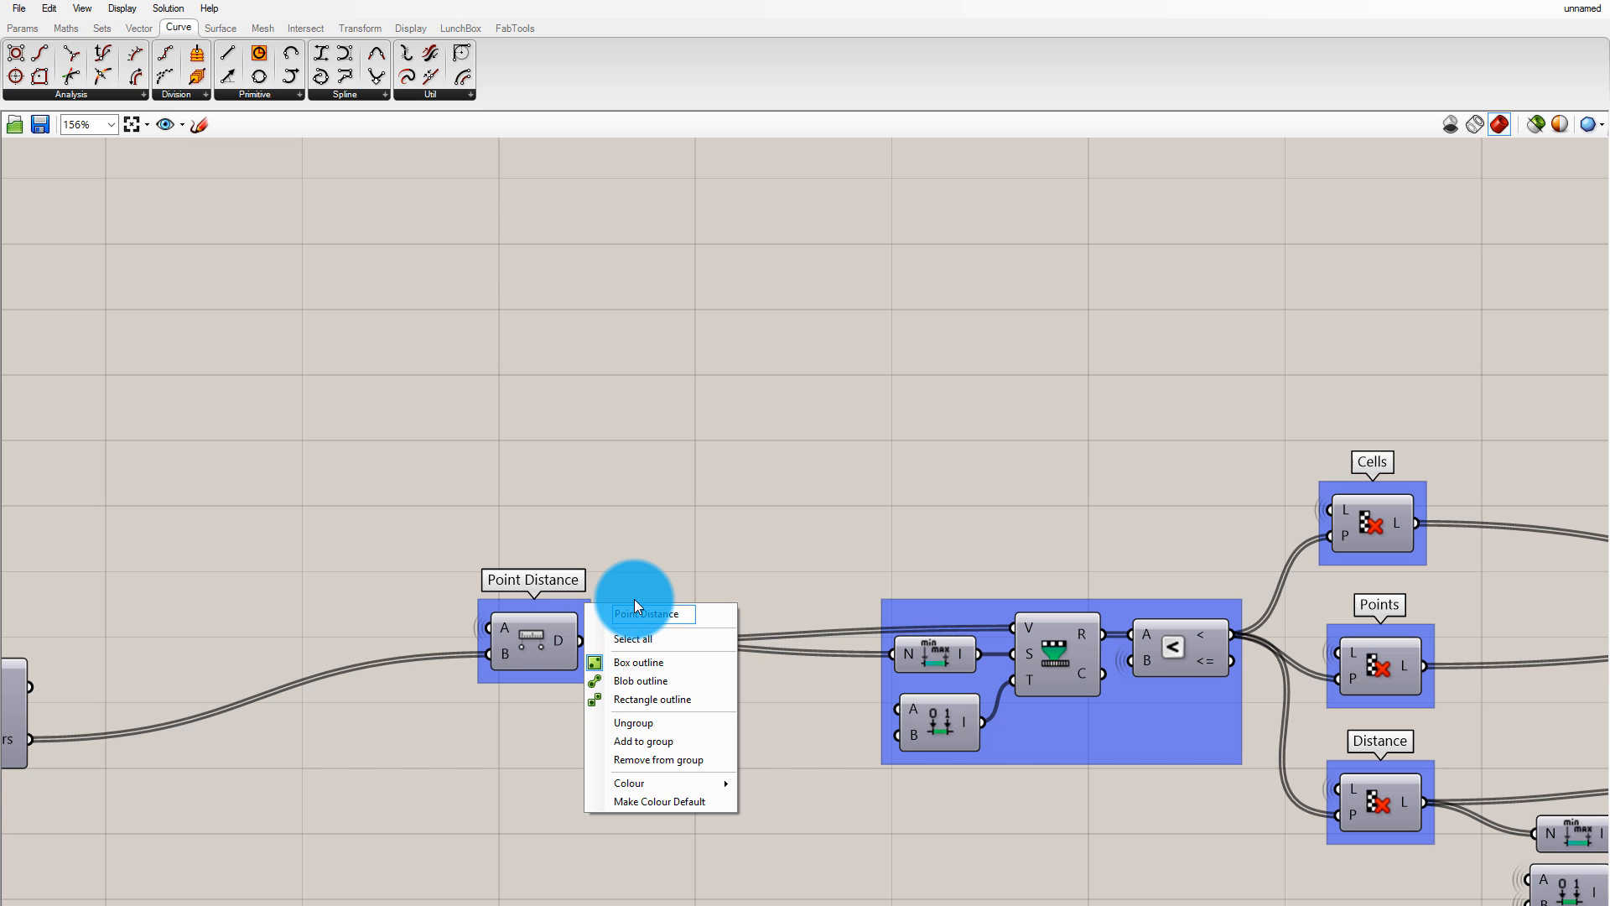
# Move the copied pair of Multiplication components and the hexagon cells component up and closer to the Point Distance group
pyautogui.press('Return')
pyautogui.scroll(-5, 873, 532)
pyautogui.scroll(1, 265, 576)
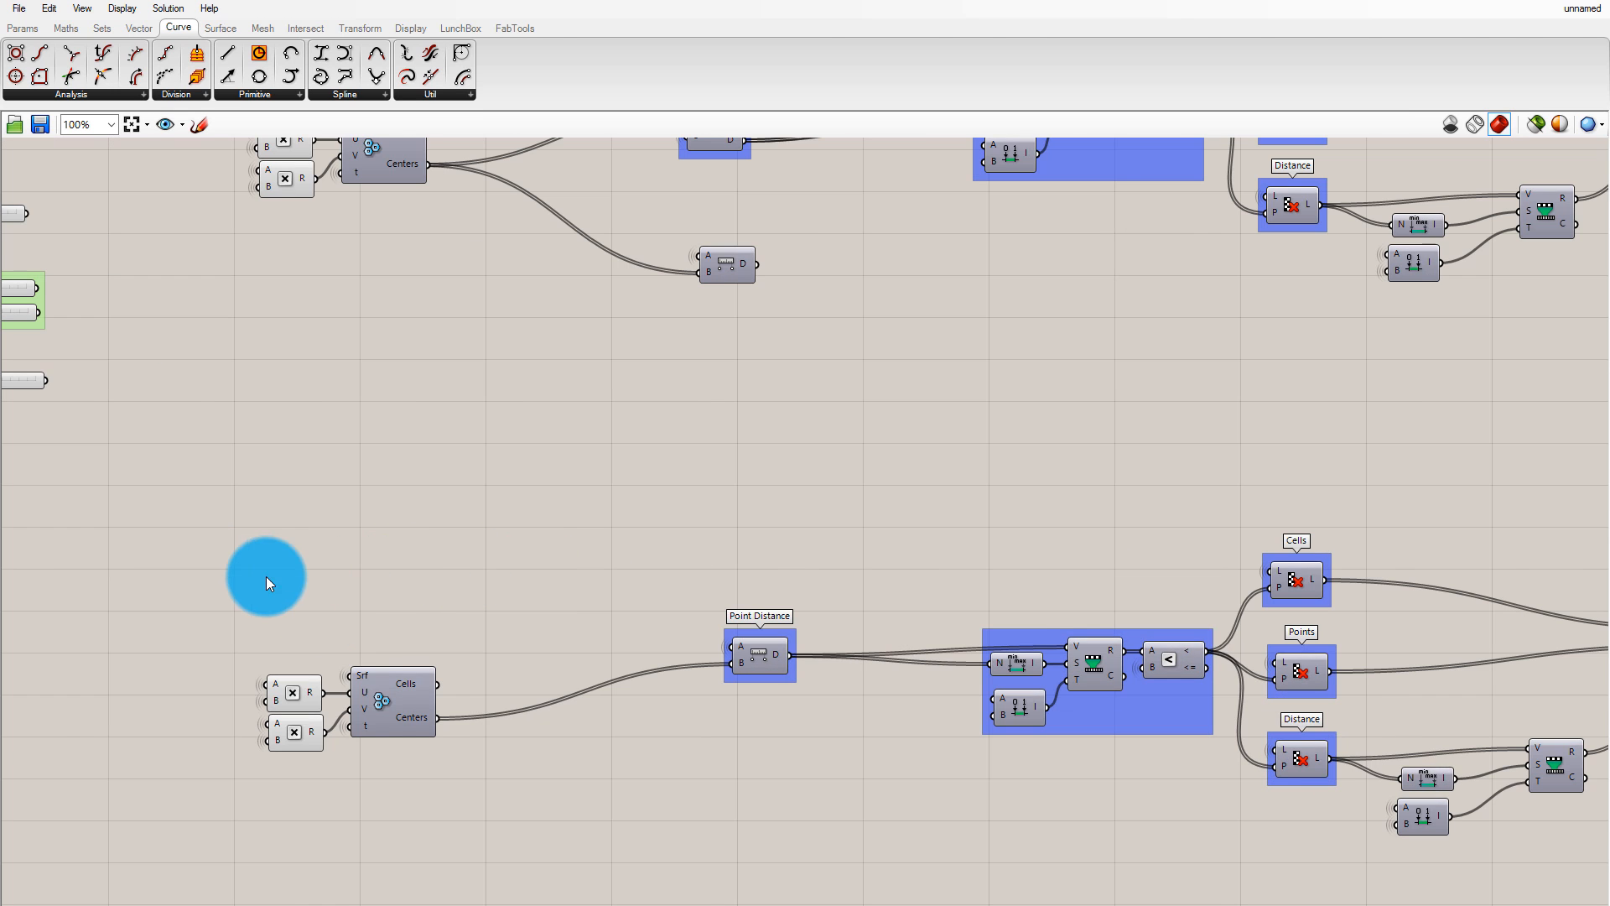
pyautogui.moveTo(252, 604); pyautogui.dragTo(625, 851)
pyautogui.moveTo(389, 688); pyautogui.dragTo(447, 626)
pyautogui.click(430, 556)
pyautogui.scroll(-1, 430, 557)
pyautogui.scroll(2, 1032, 584)
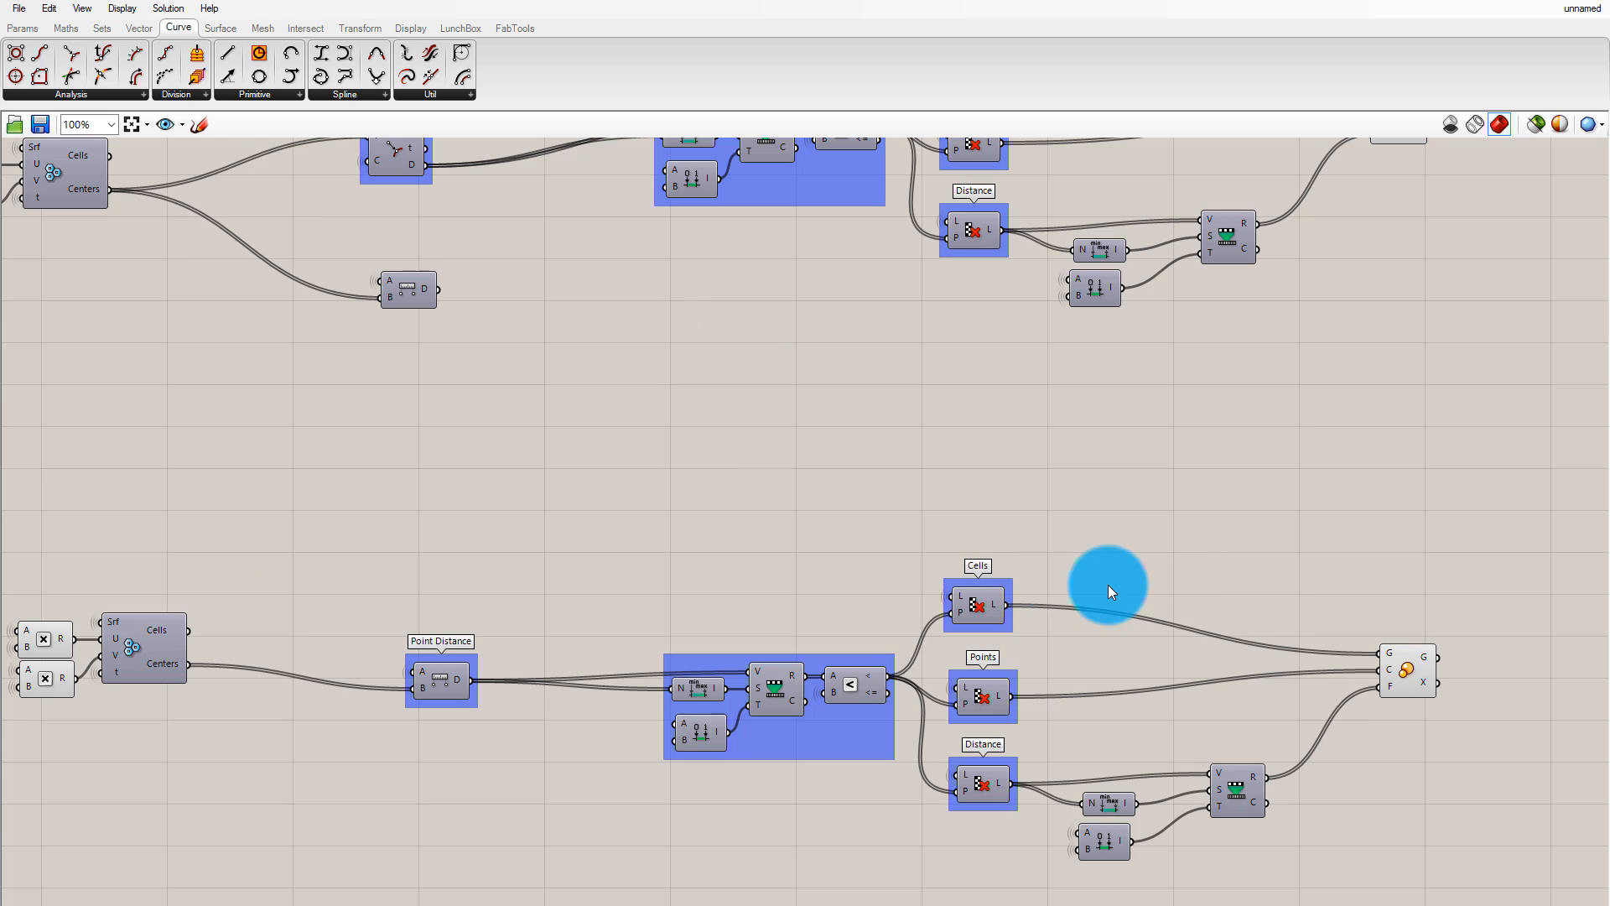
# Turn off the preview of the three geometry parameters labelled Inputs
pyautogui.scroll(-2, 1047, 643)
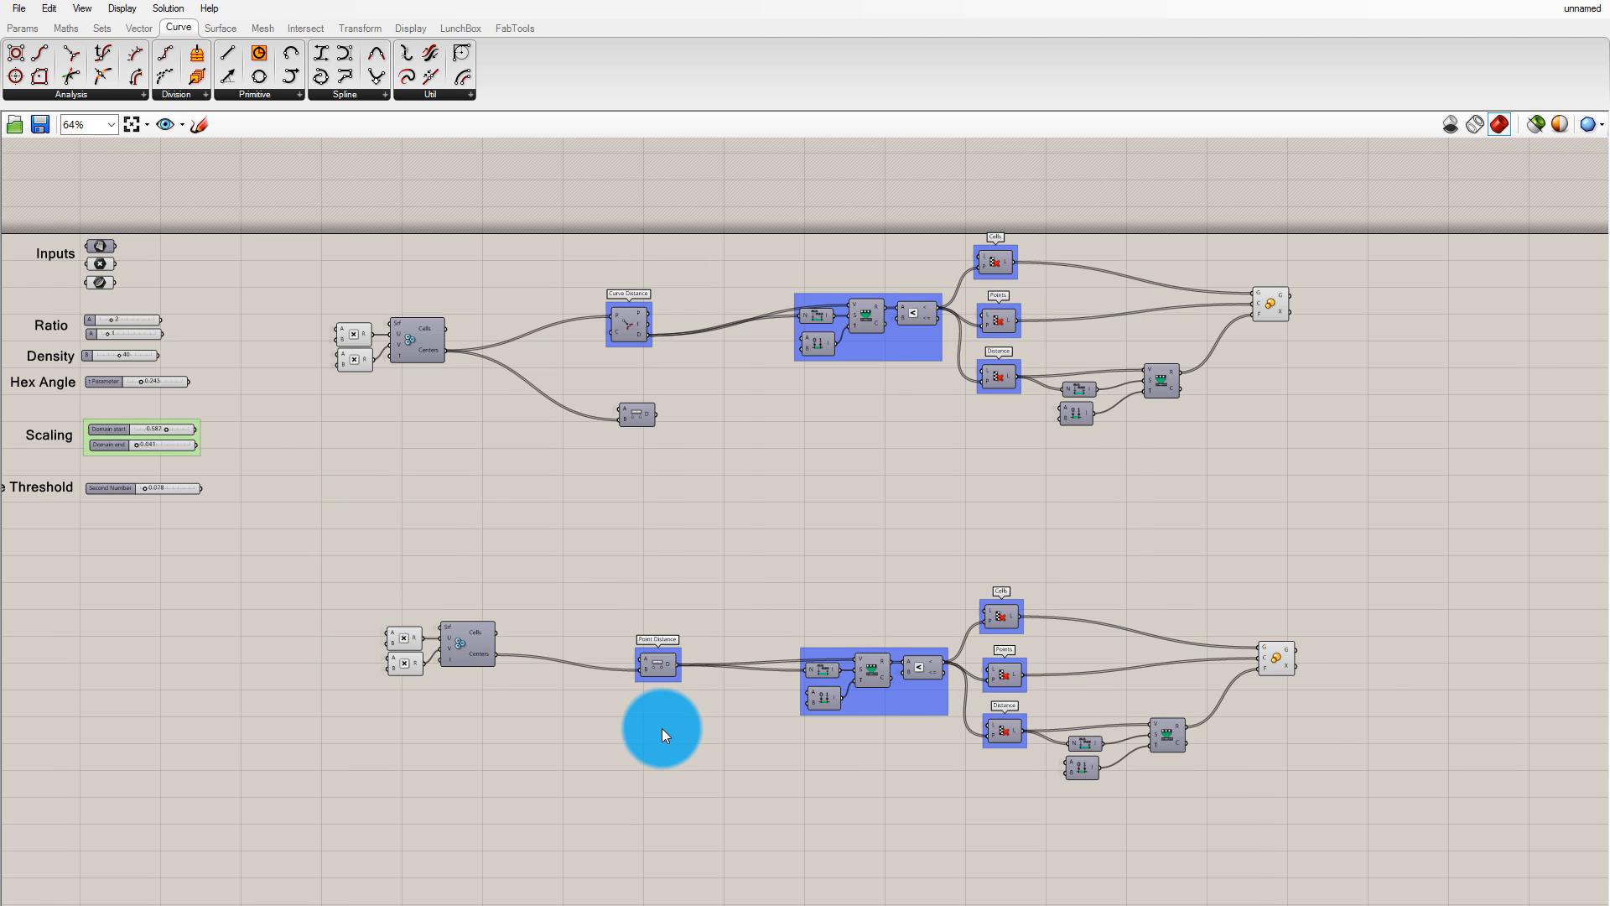
pyautogui.scroll(-1, 661, 728)
pyautogui.scroll(1, 470, 372)
pyautogui.moveTo(116, 294); pyautogui.dragTo(224, 385)
pyautogui.middleClick(241, 363)
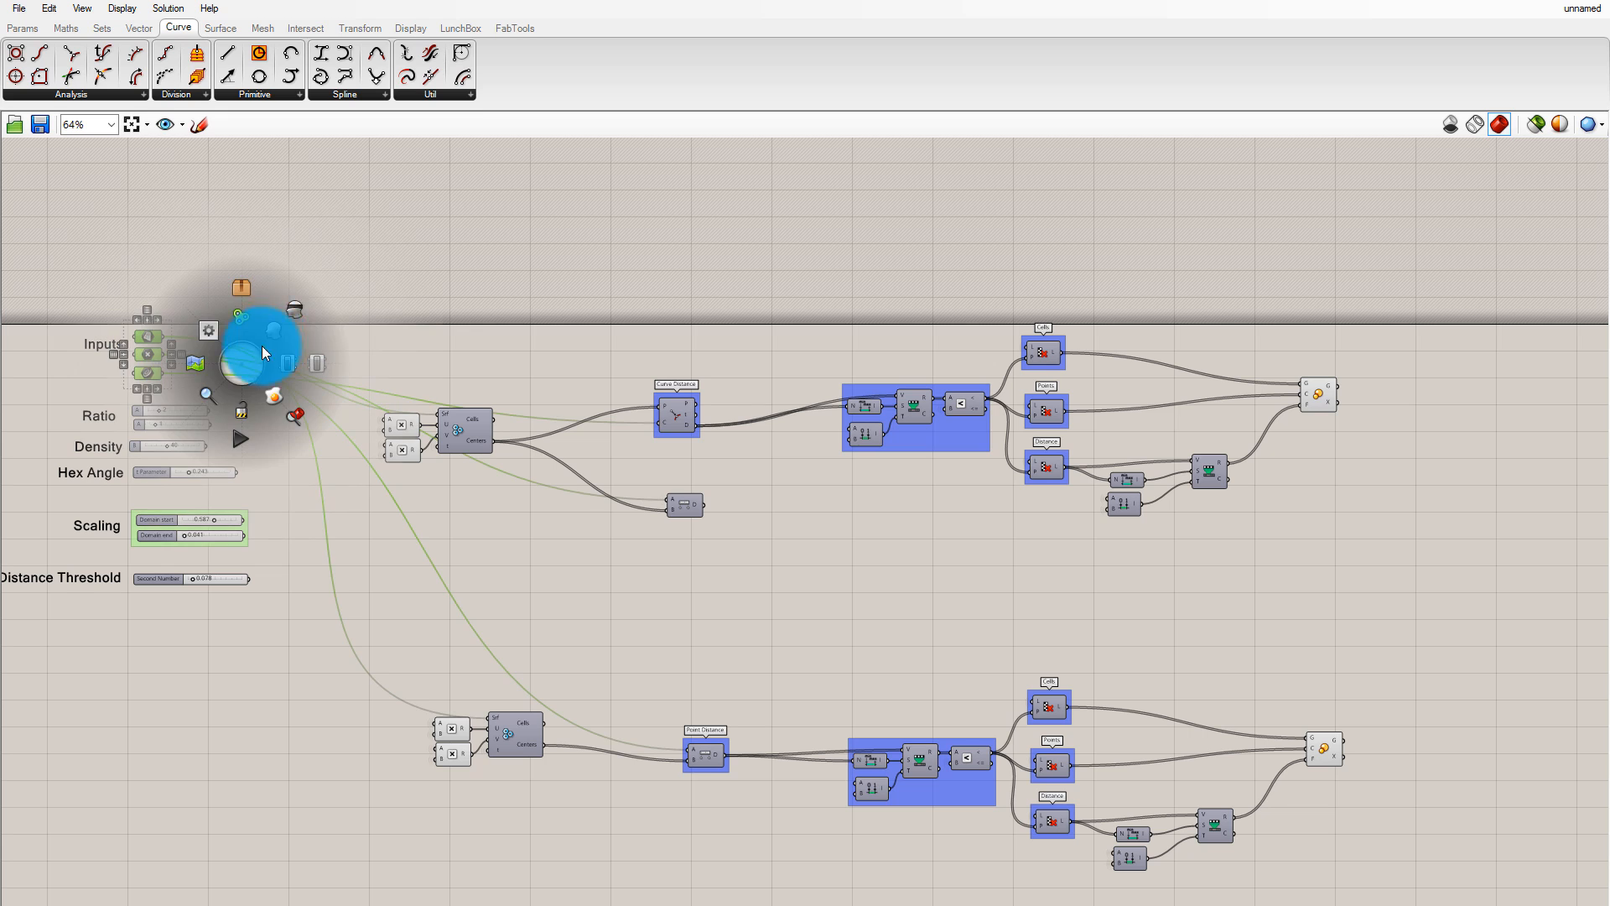
pyautogui.click(299, 309)
pyautogui.click(385, 290)
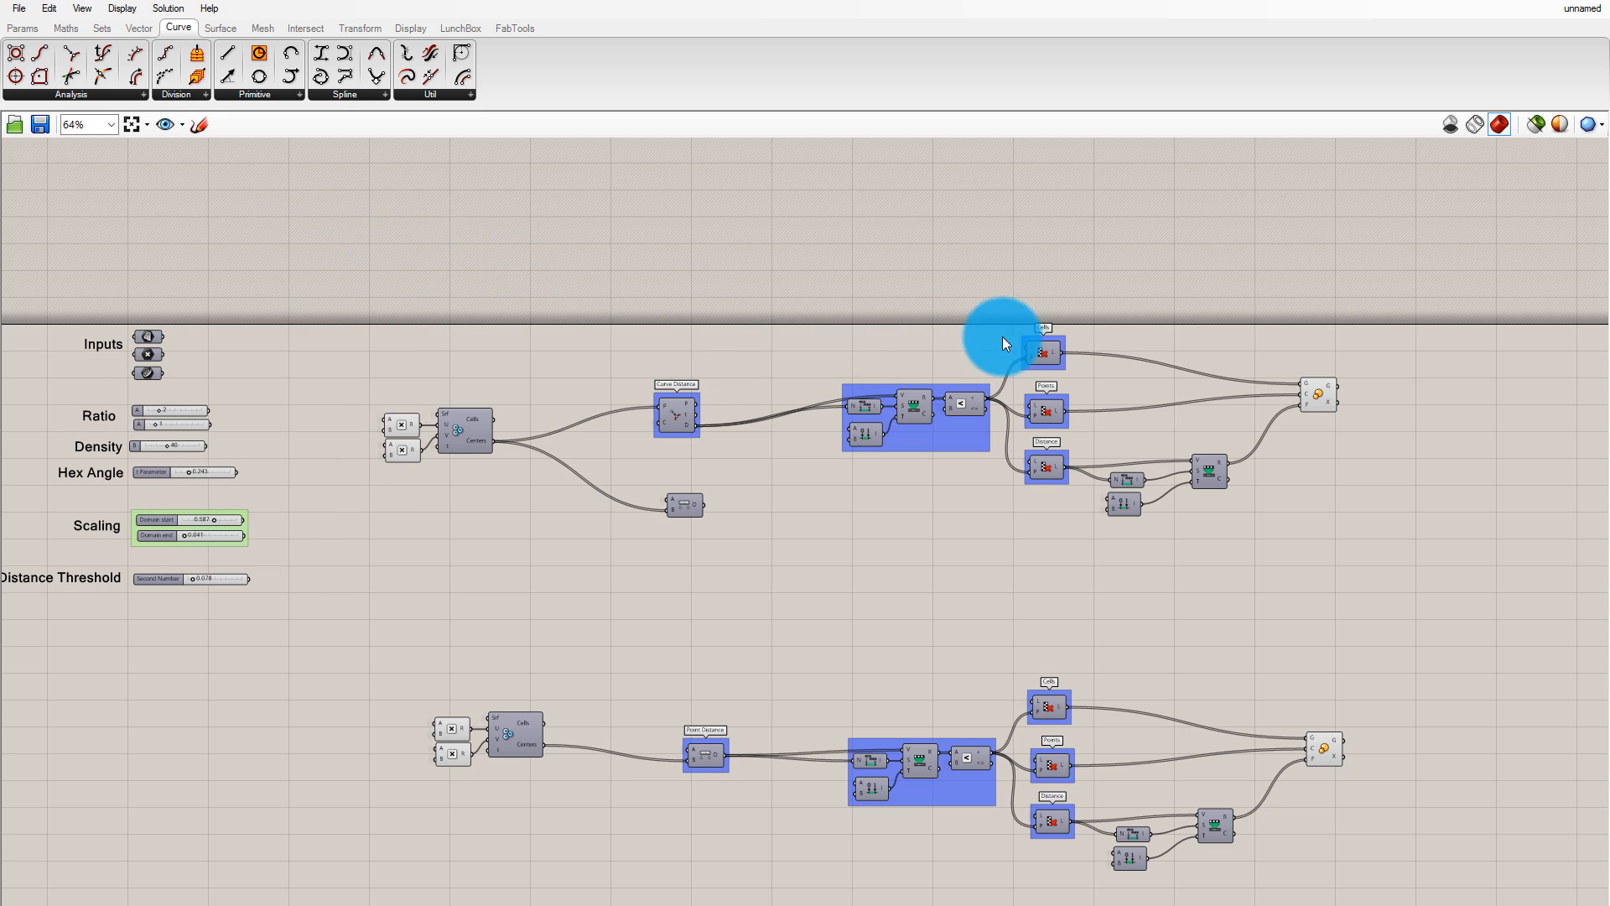
# Turn off the preview of all components in the curve-distance chain
pyautogui.moveTo(362, 300); pyautogui.dragTo(1454, 563)
pyautogui.middleClick(1238, 436)
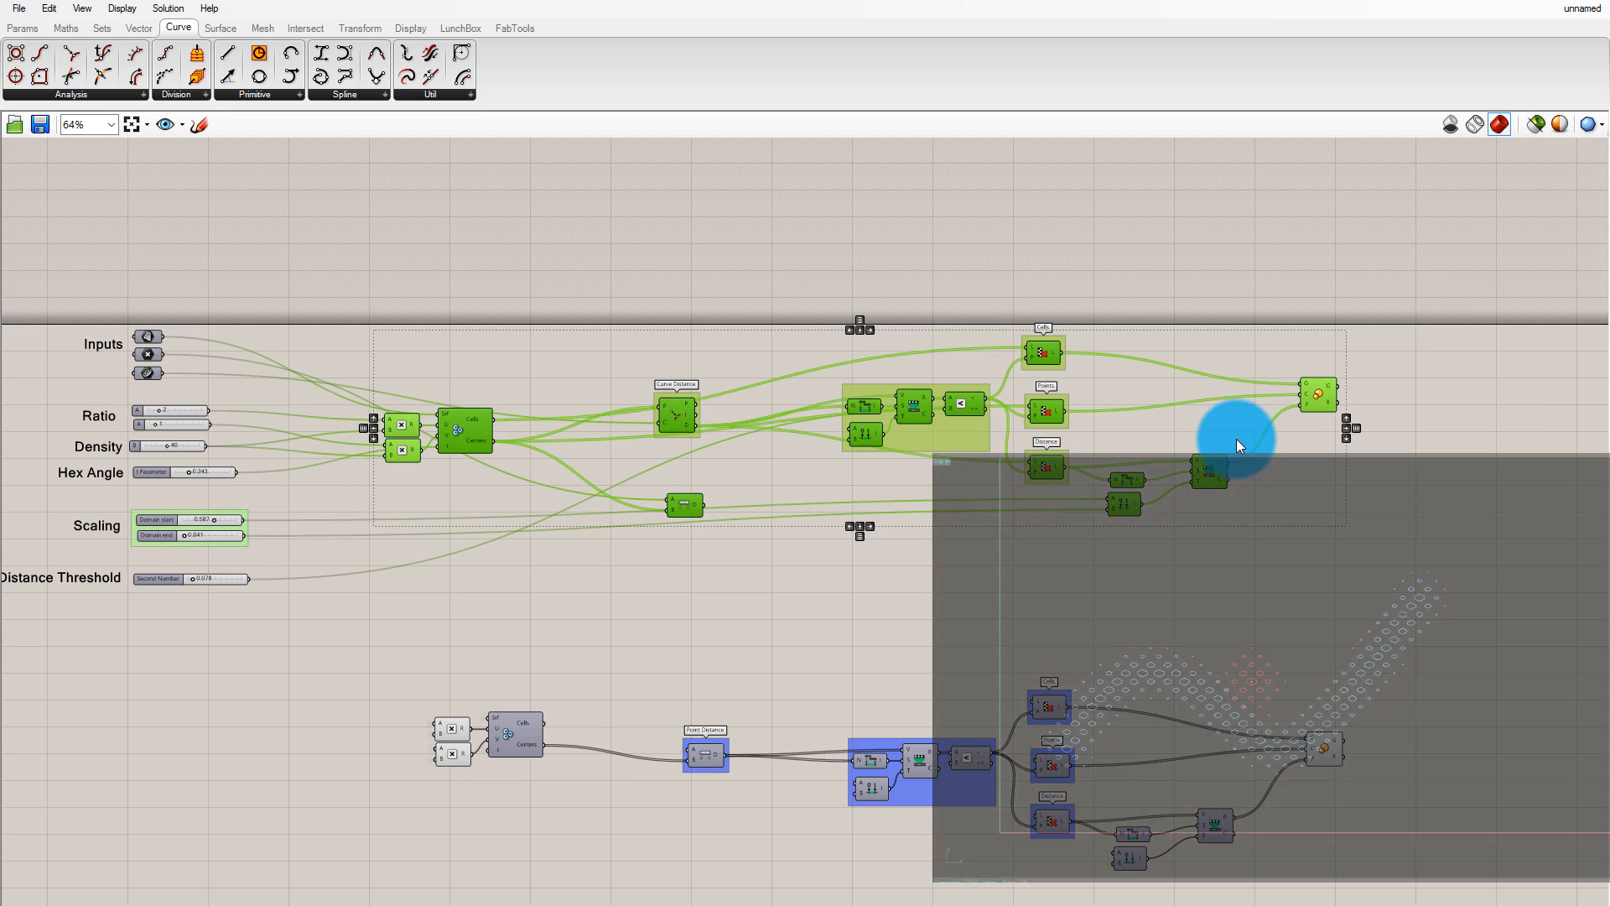
pyautogui.click(1296, 379)
pyautogui.click(1296, 298)
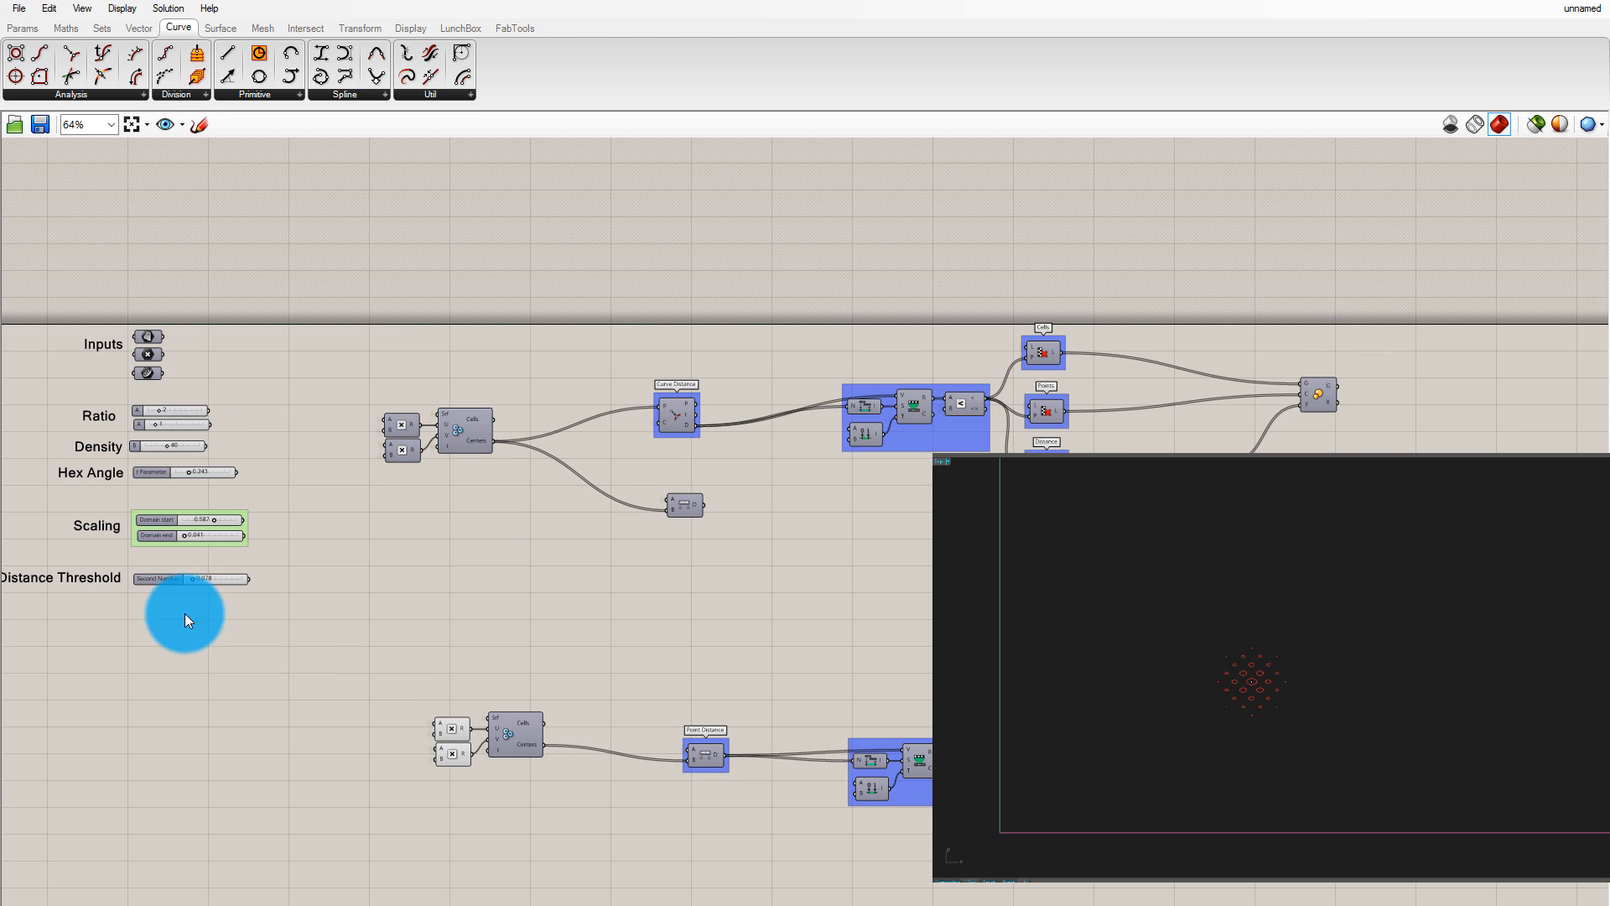
# Set the Distance Threshold slider to 0.276
pyautogui.scroll(5, 184, 612)
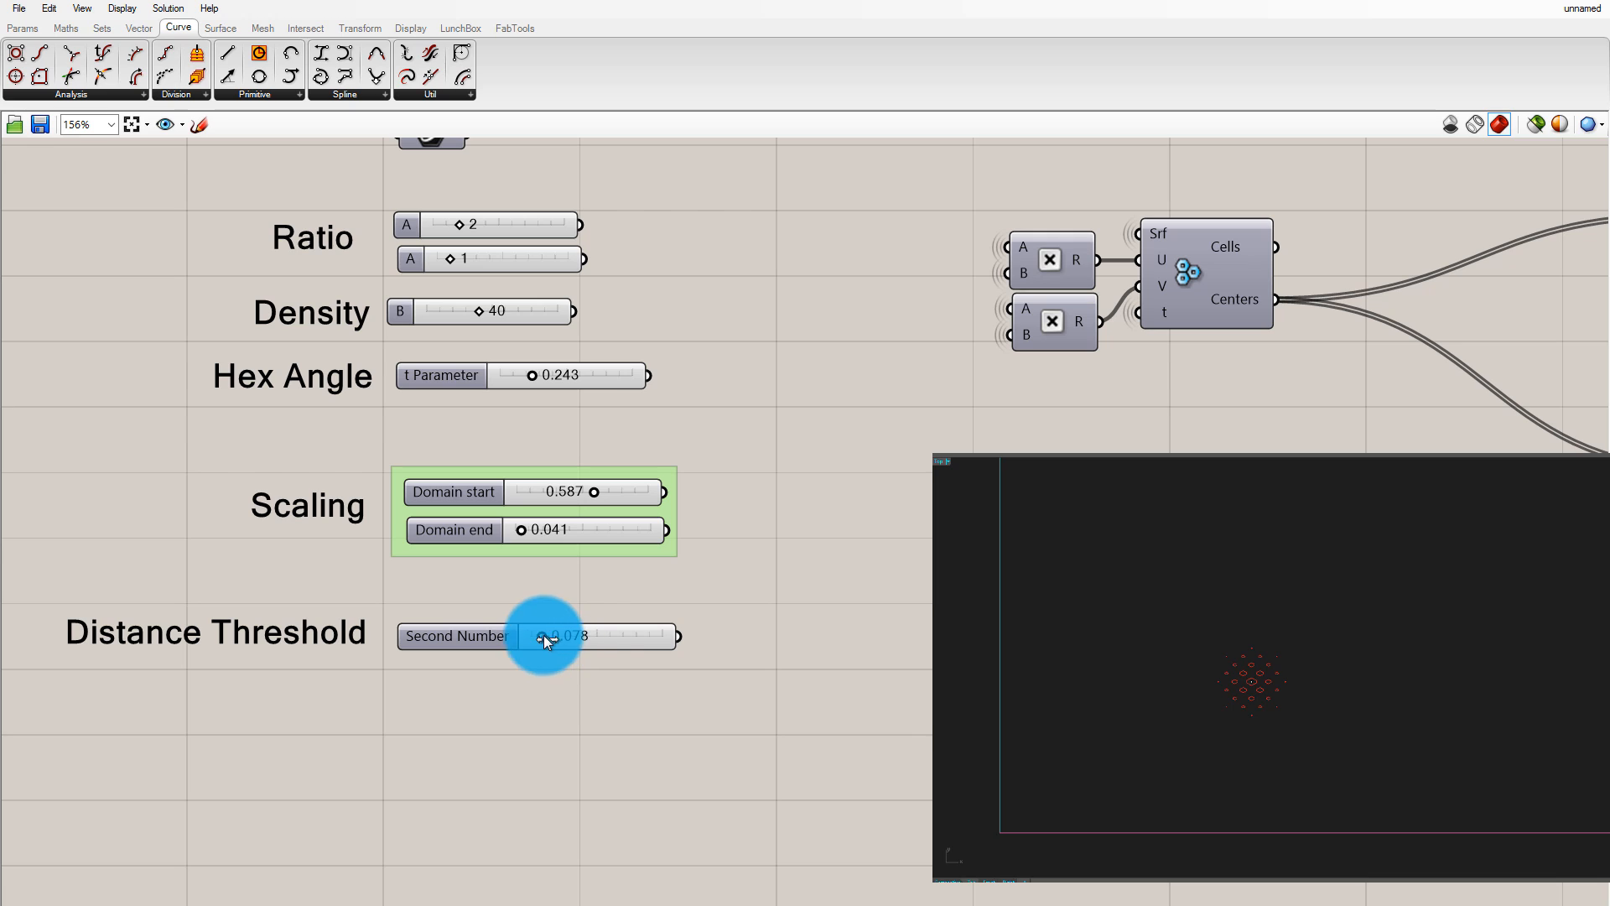
pyautogui.moveTo(566, 637); pyautogui.dragTo(576, 638)
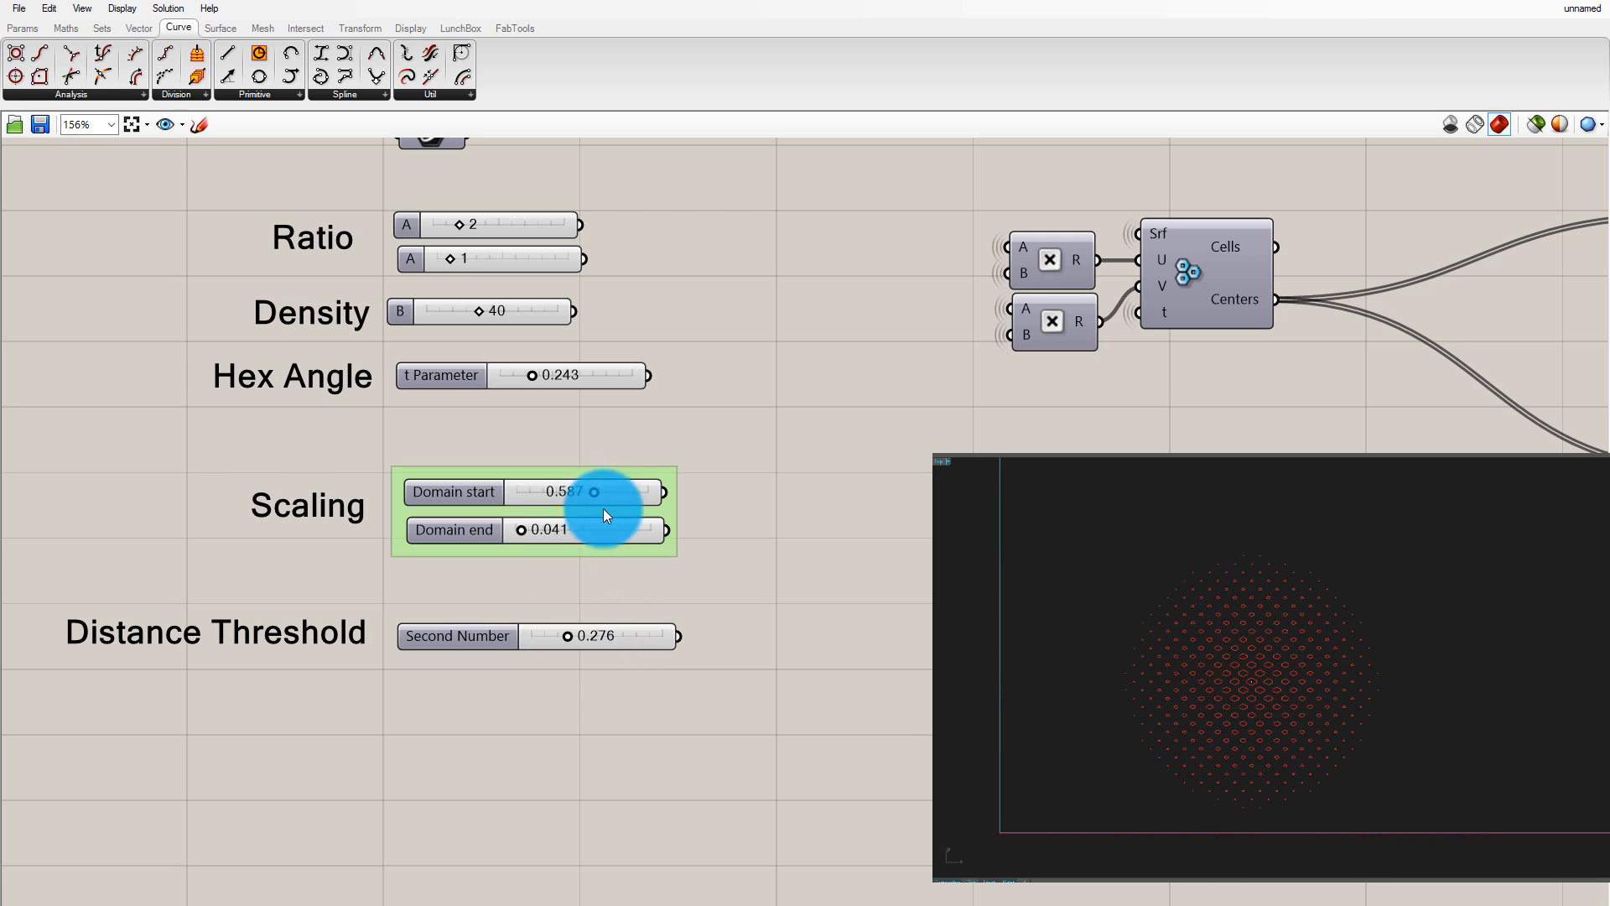
# Turn off the preview of all components in the point-distance chain
pyautogui.scroll(-7, 371, 706)
pyautogui.scroll(2, 813, 663)
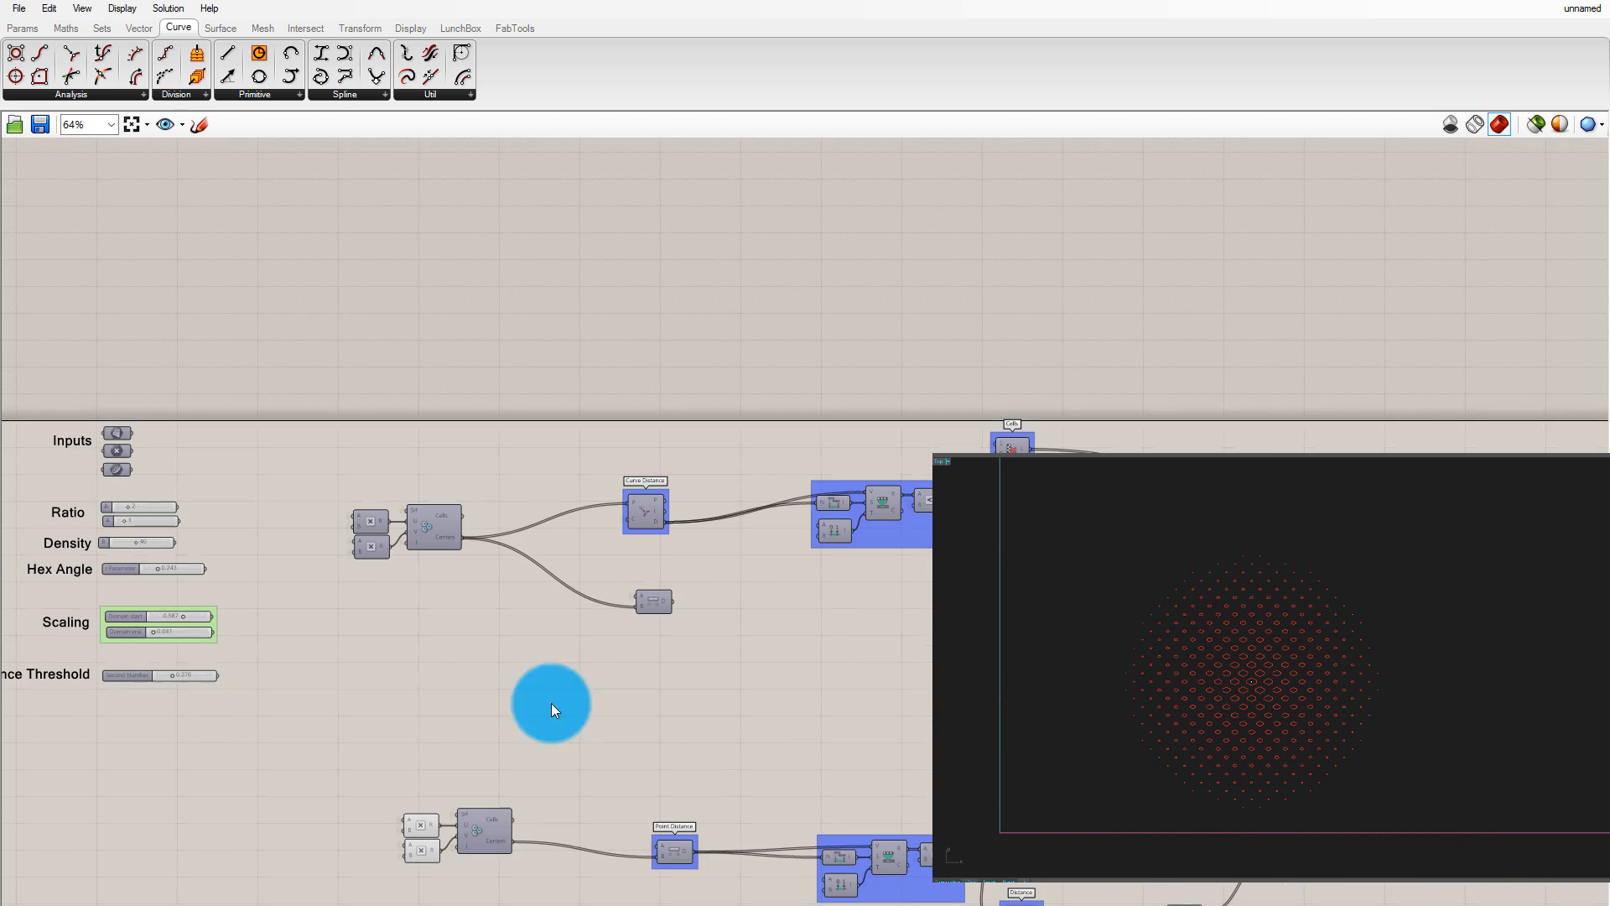
pyautogui.moveTo(339, 703); pyautogui.dragTo(1435, 896)
pyautogui.middleClick(1440, 886)
pyautogui.click(1486, 886)
pyautogui.click(858, 618)
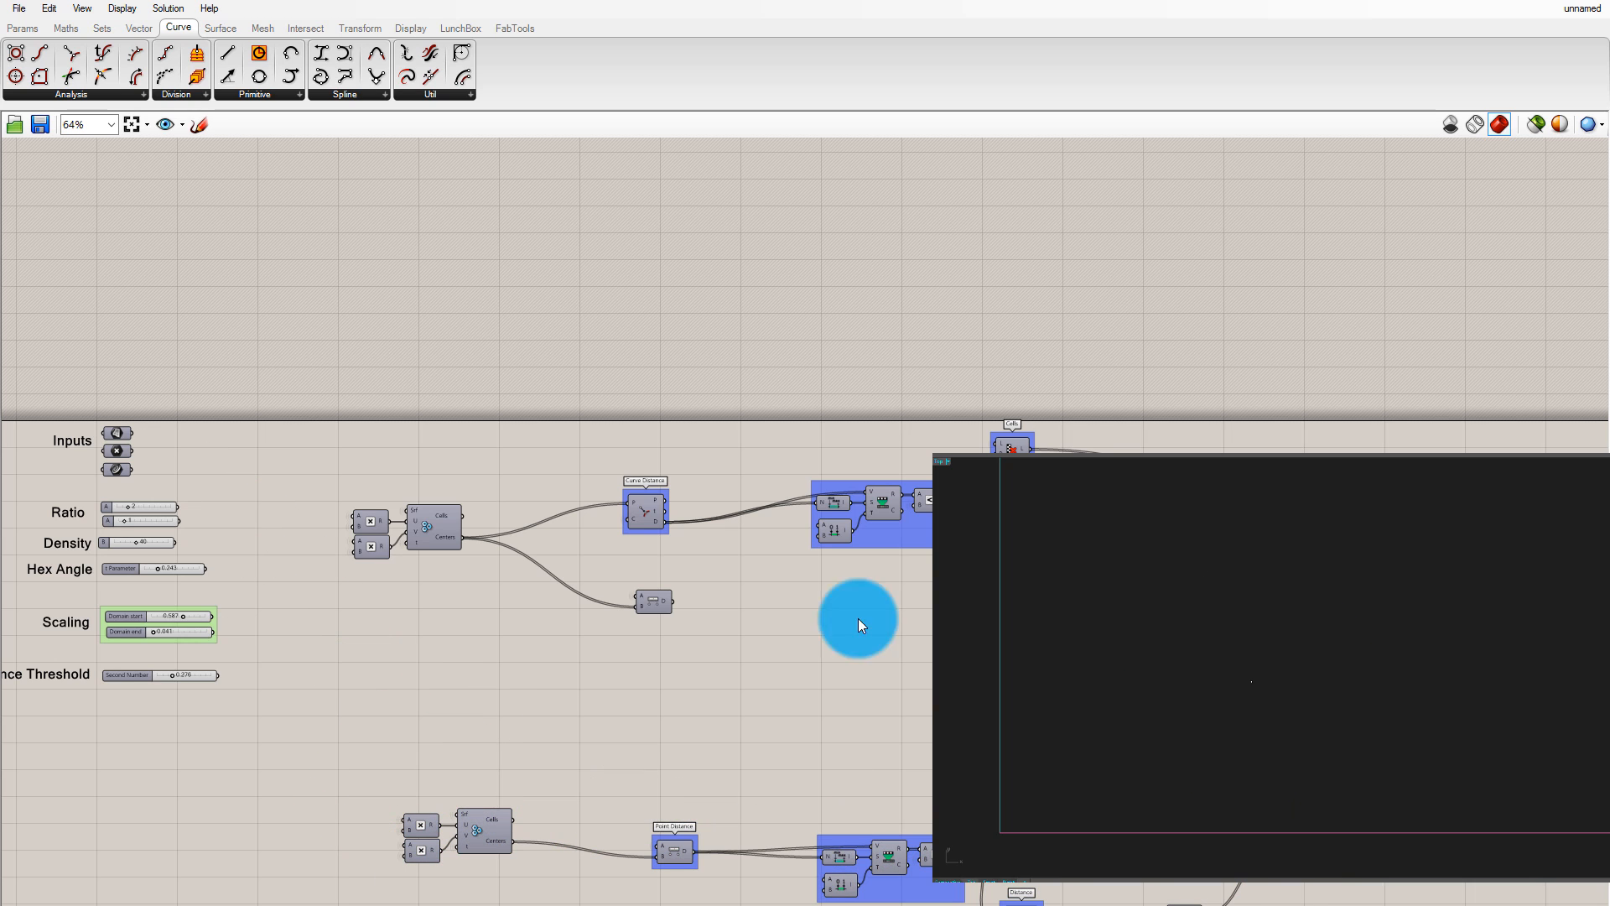
# Turn on the preview of only the Scale component in the curve-distance chain
pyautogui.moveTo(285, 277); pyautogui.dragTo(1424, 682)
pyautogui.click(1209, 328)
pyautogui.moveTo(1208, 329); pyautogui.dragTo(1355, 508)
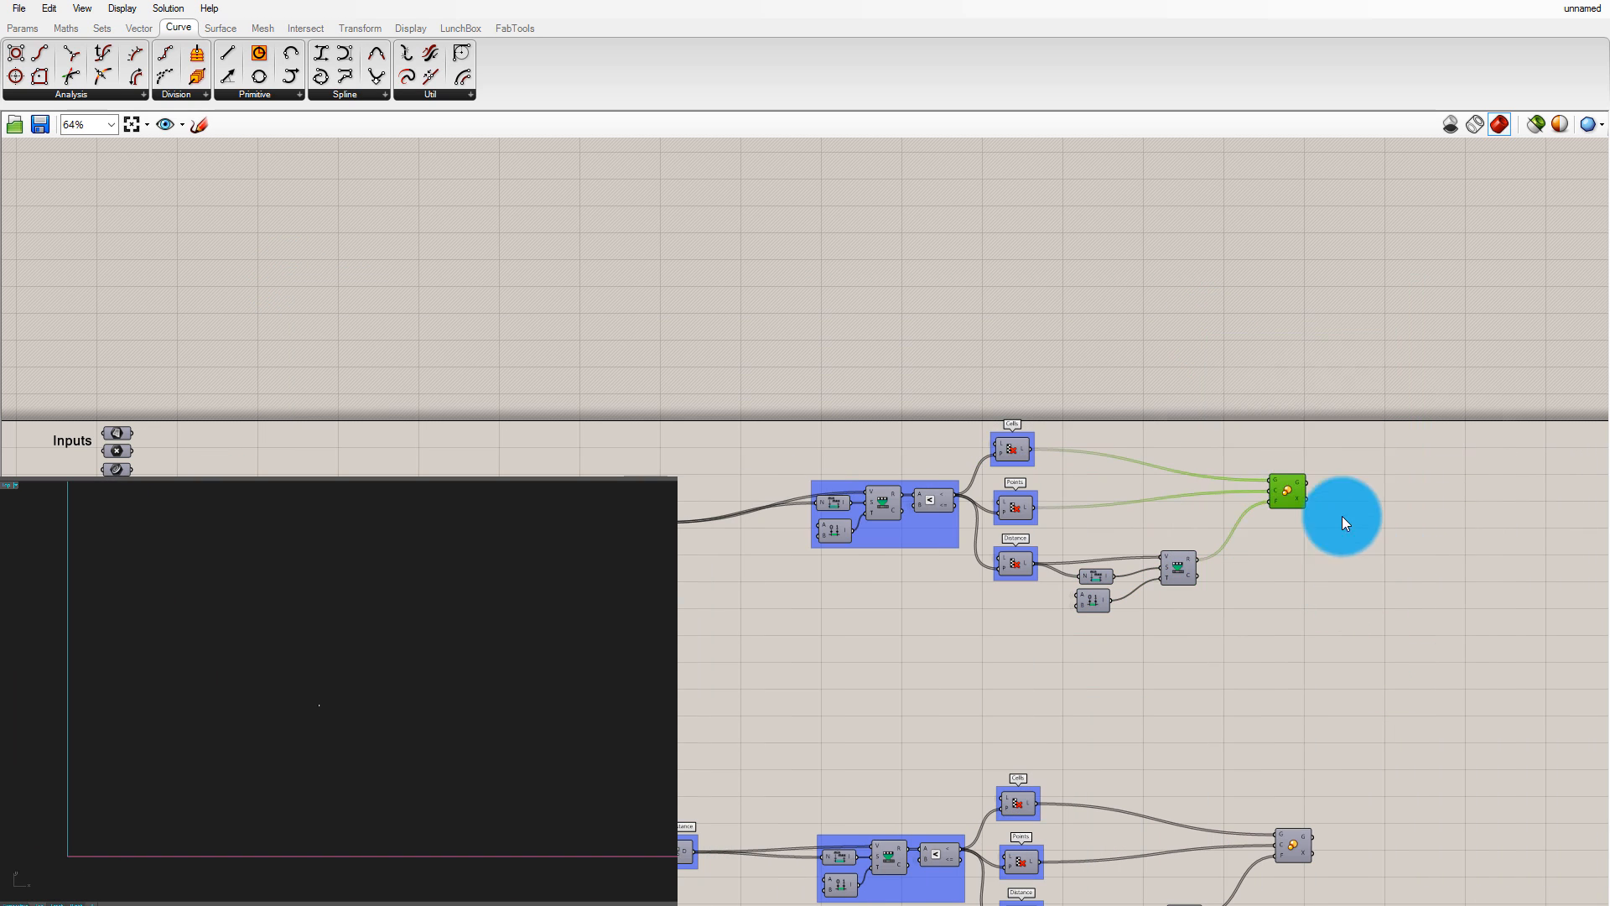
pyautogui.middleClick(1339, 519)
pyautogui.click(1363, 490)
pyautogui.click(1270, 584)
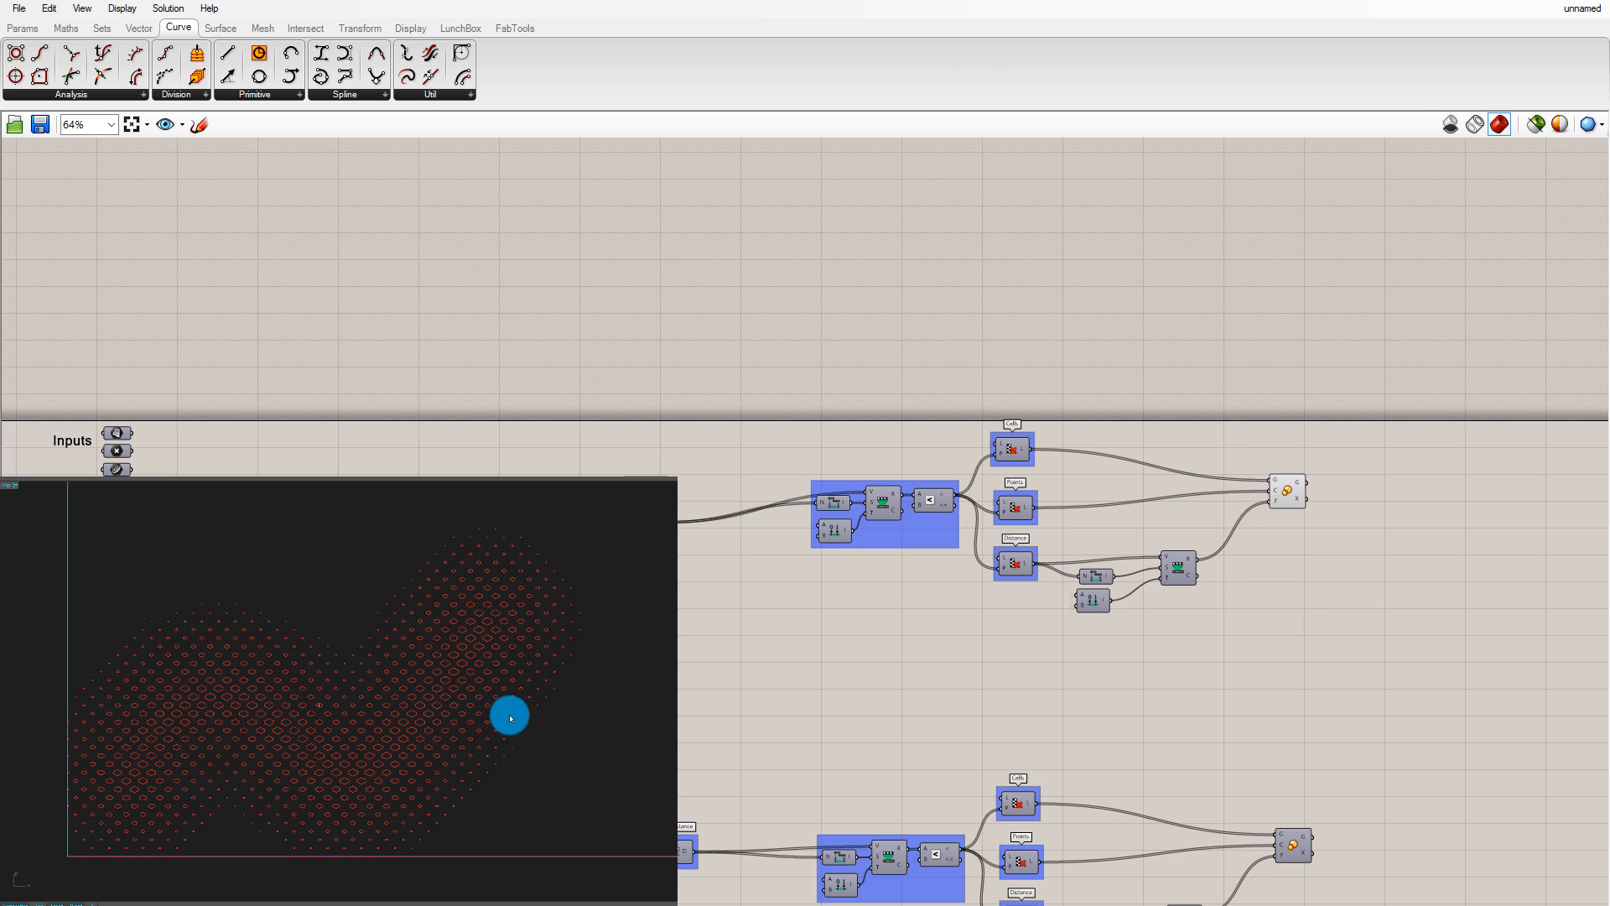
# Turn off the preview from the curve-distance chain's threshold group through to its Scale component
pyautogui.scroll(2, 755, 495)
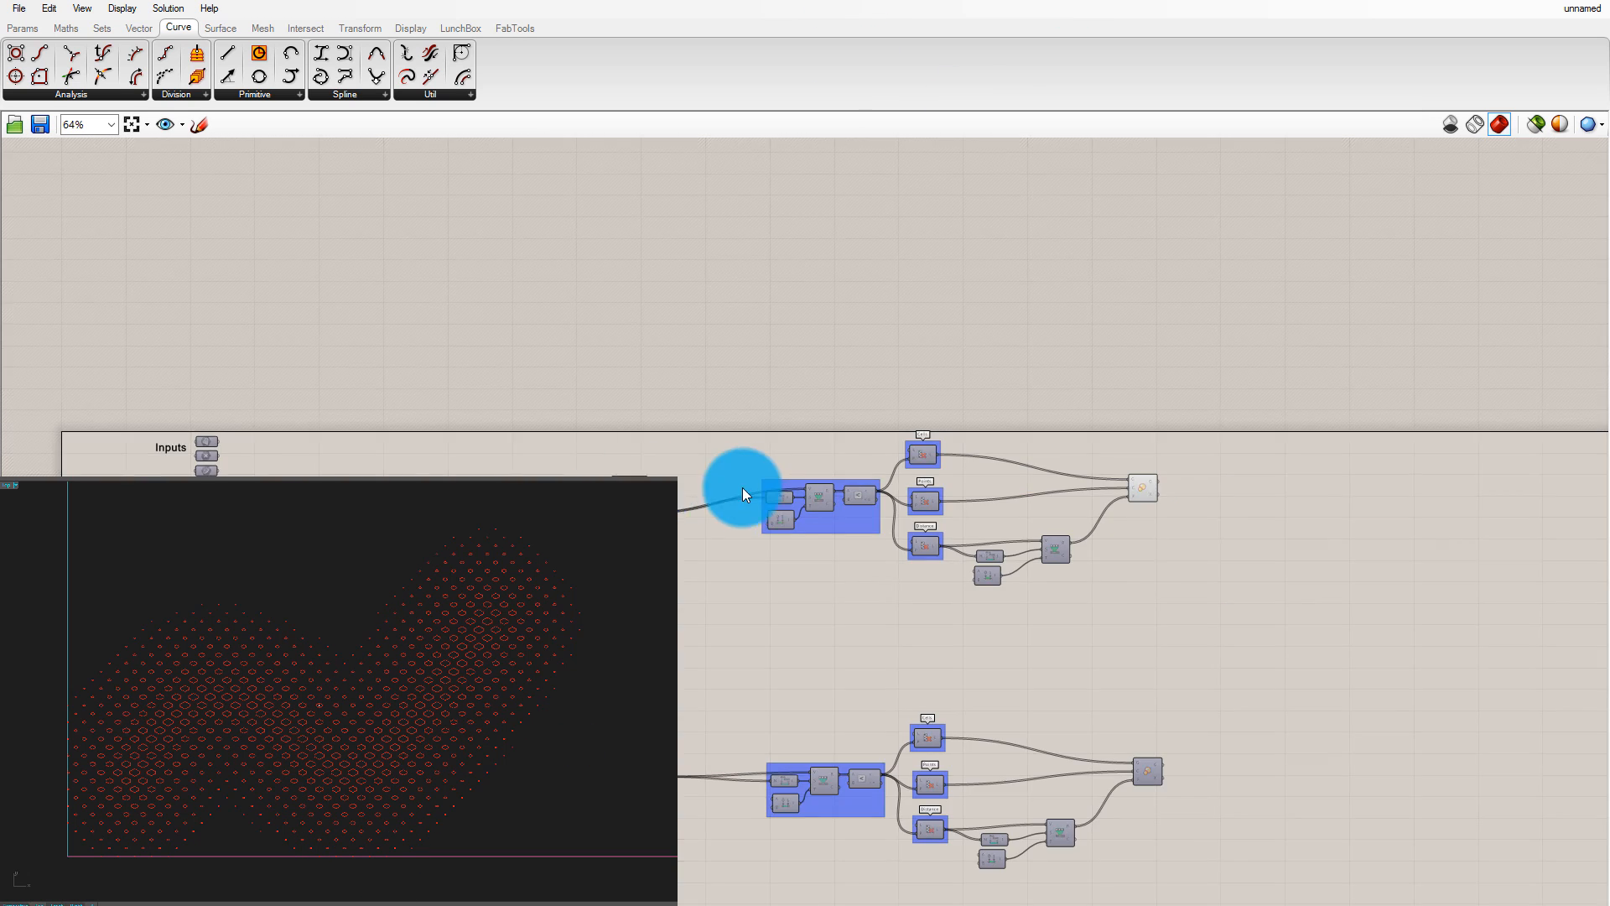
pyautogui.moveTo(717, 247); pyautogui.dragTo(1536, 756)
pyautogui.middleClick(1513, 655)
pyautogui.click(1570, 602)
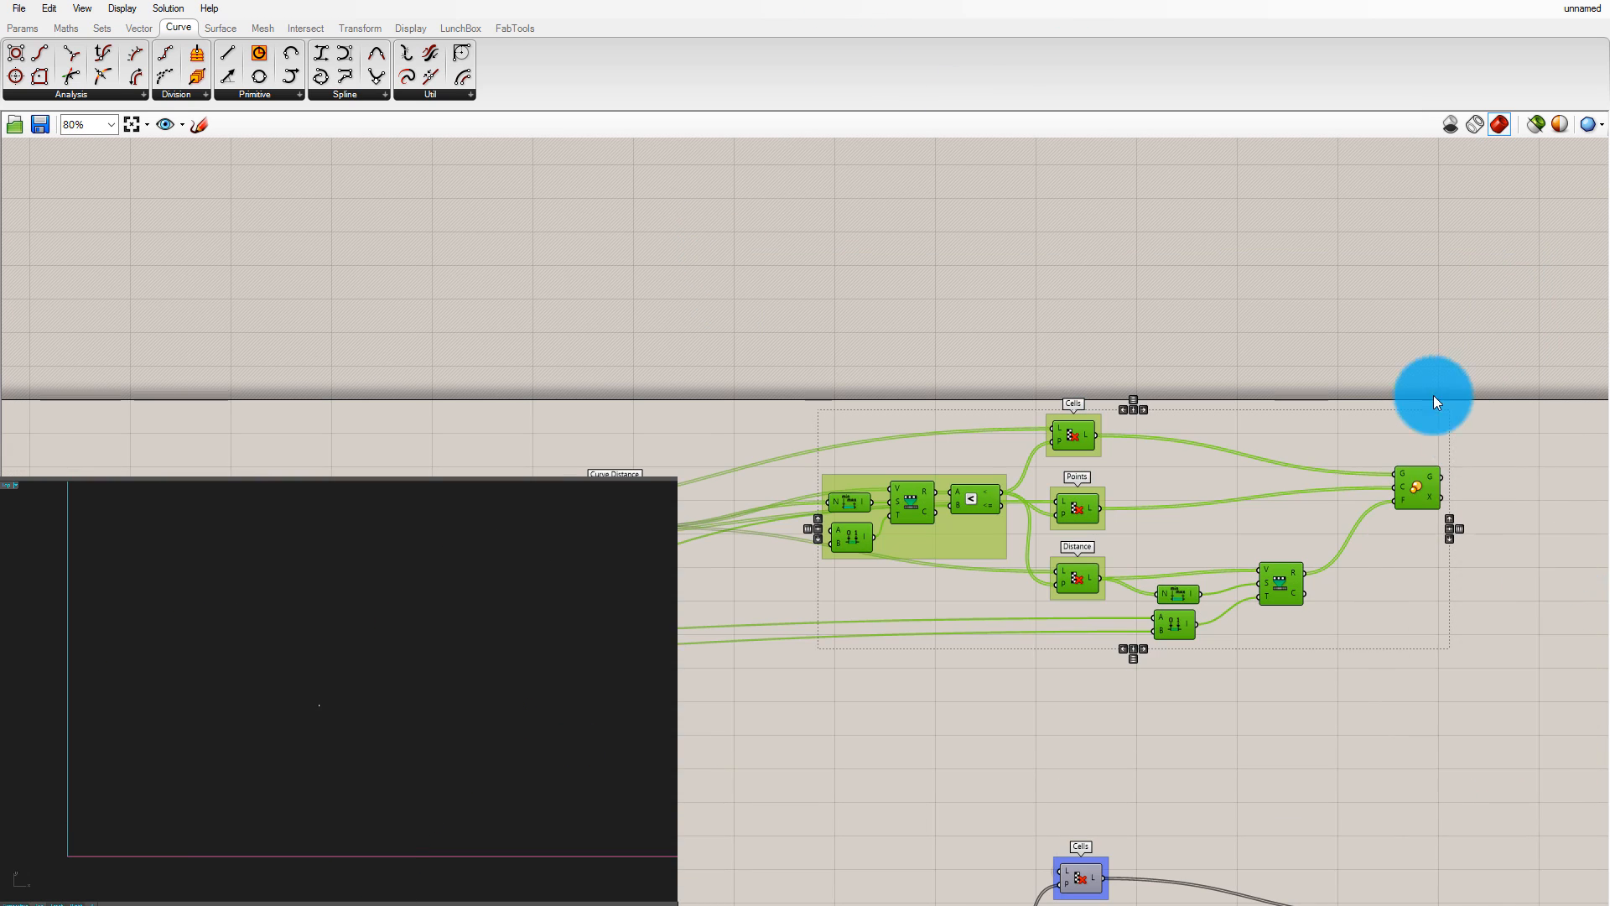
# Turn the preview of the curve-distance chain's final Scale component back on
pyautogui.click(1258, 394)
pyautogui.scroll(-2, 1177, 426)
pyautogui.scroll(1, 1274, 388)
pyautogui.middleClick(1343, 481)
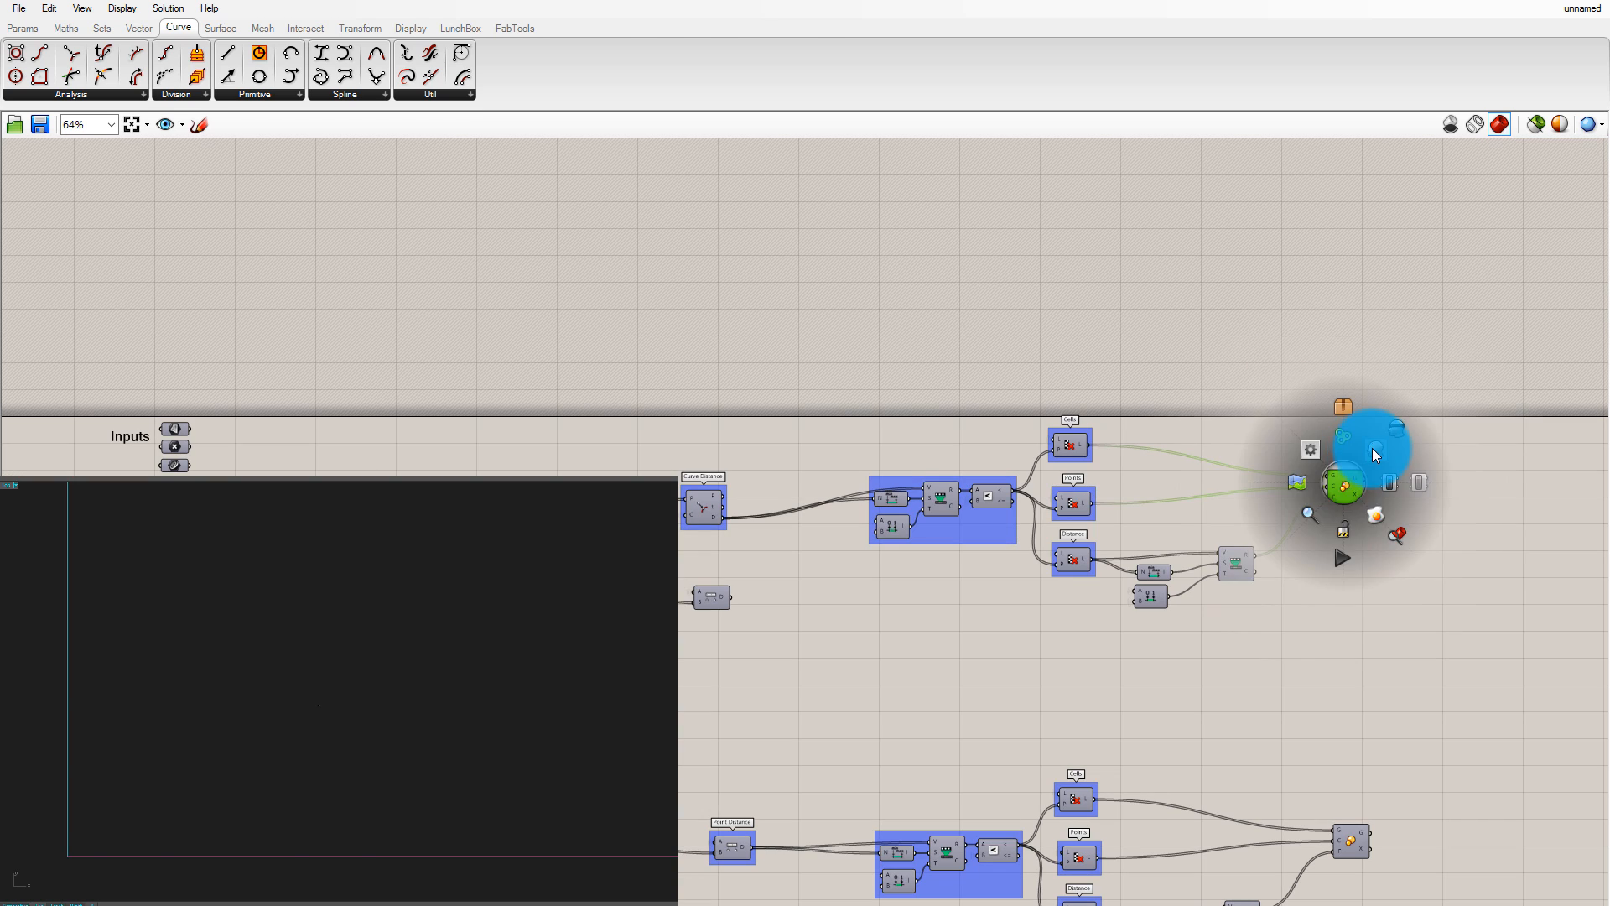
pyautogui.click(1372, 448)
pyautogui.click(1305, 597)
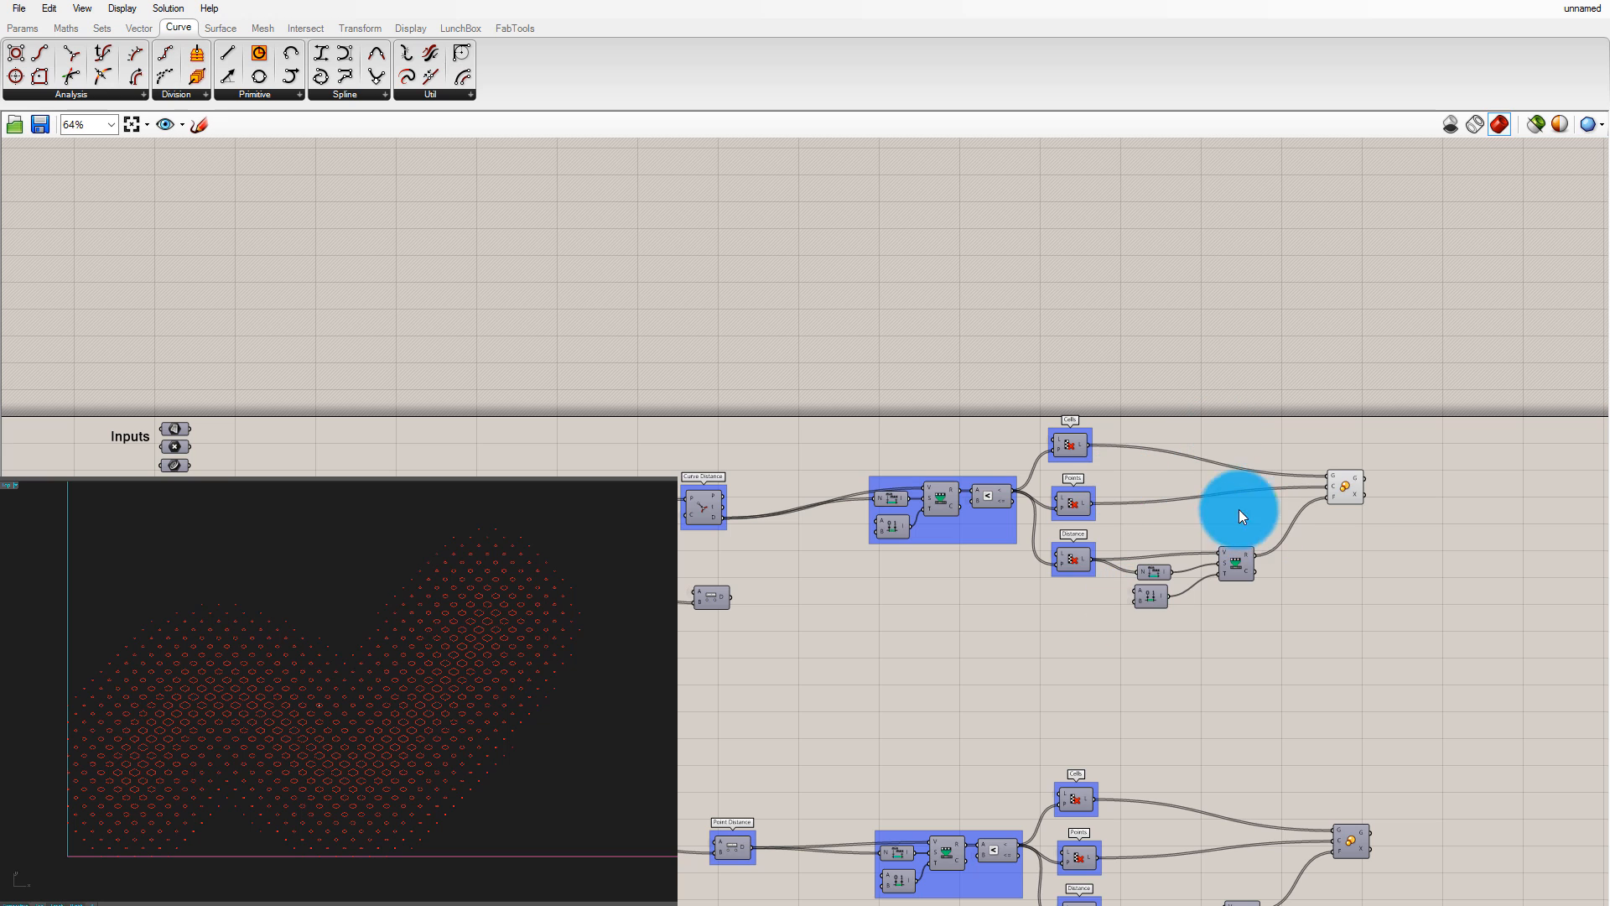
# Turn off the preview of the curve-distance chain's Scale component
pyautogui.click(1345, 495)
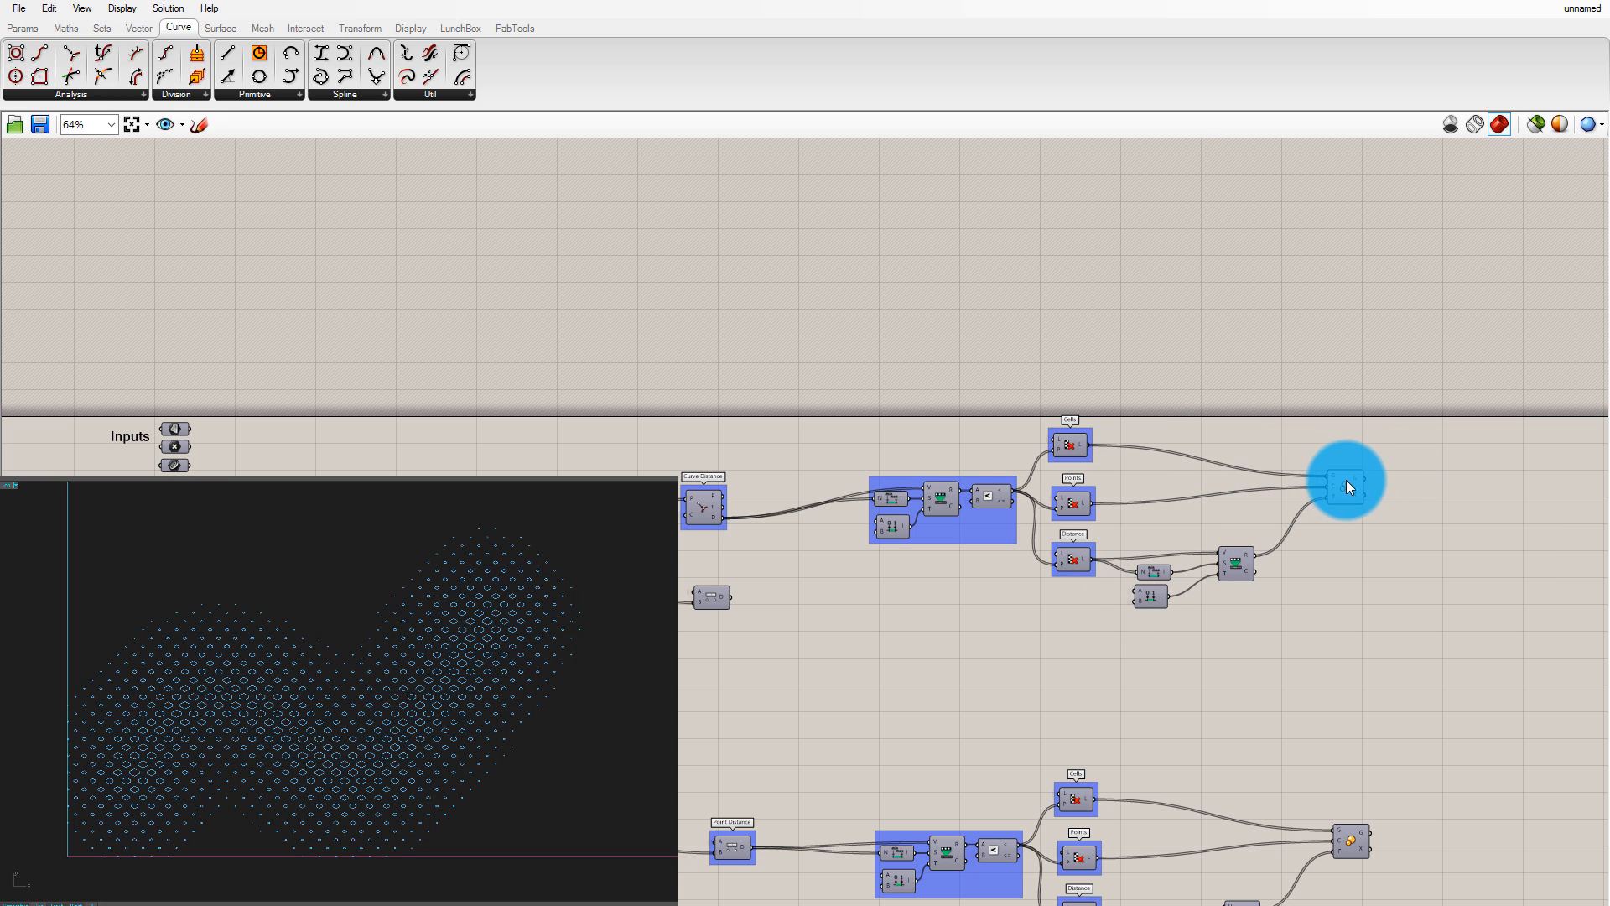
pyautogui.click(1370, 576)
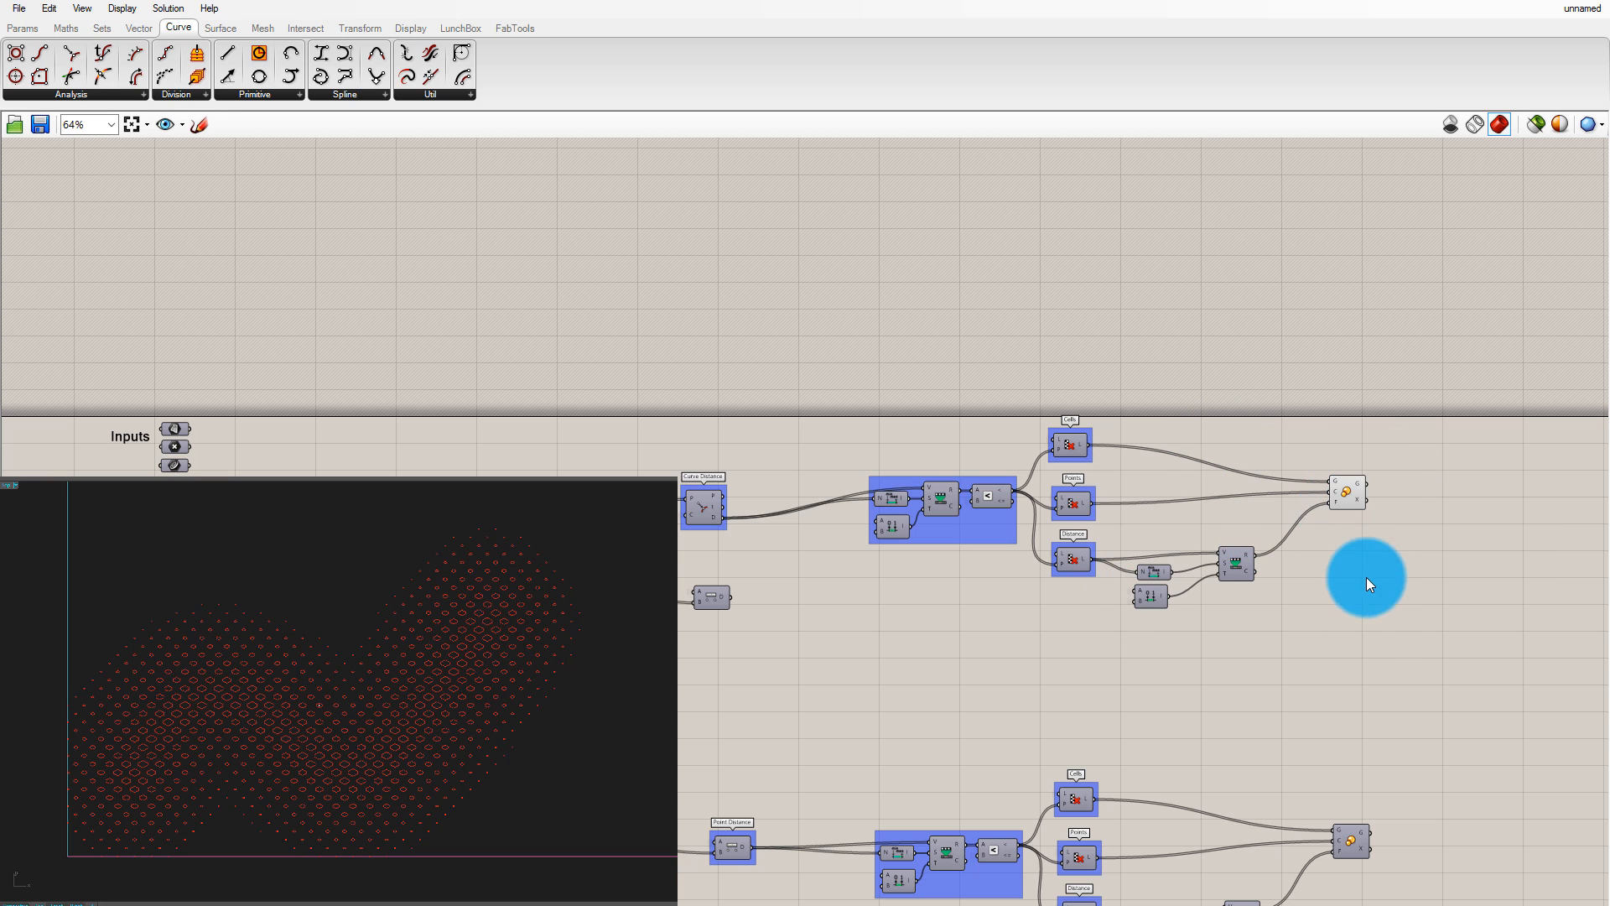
pyautogui.moveTo(1252, 355); pyautogui.dragTo(1461, 617)
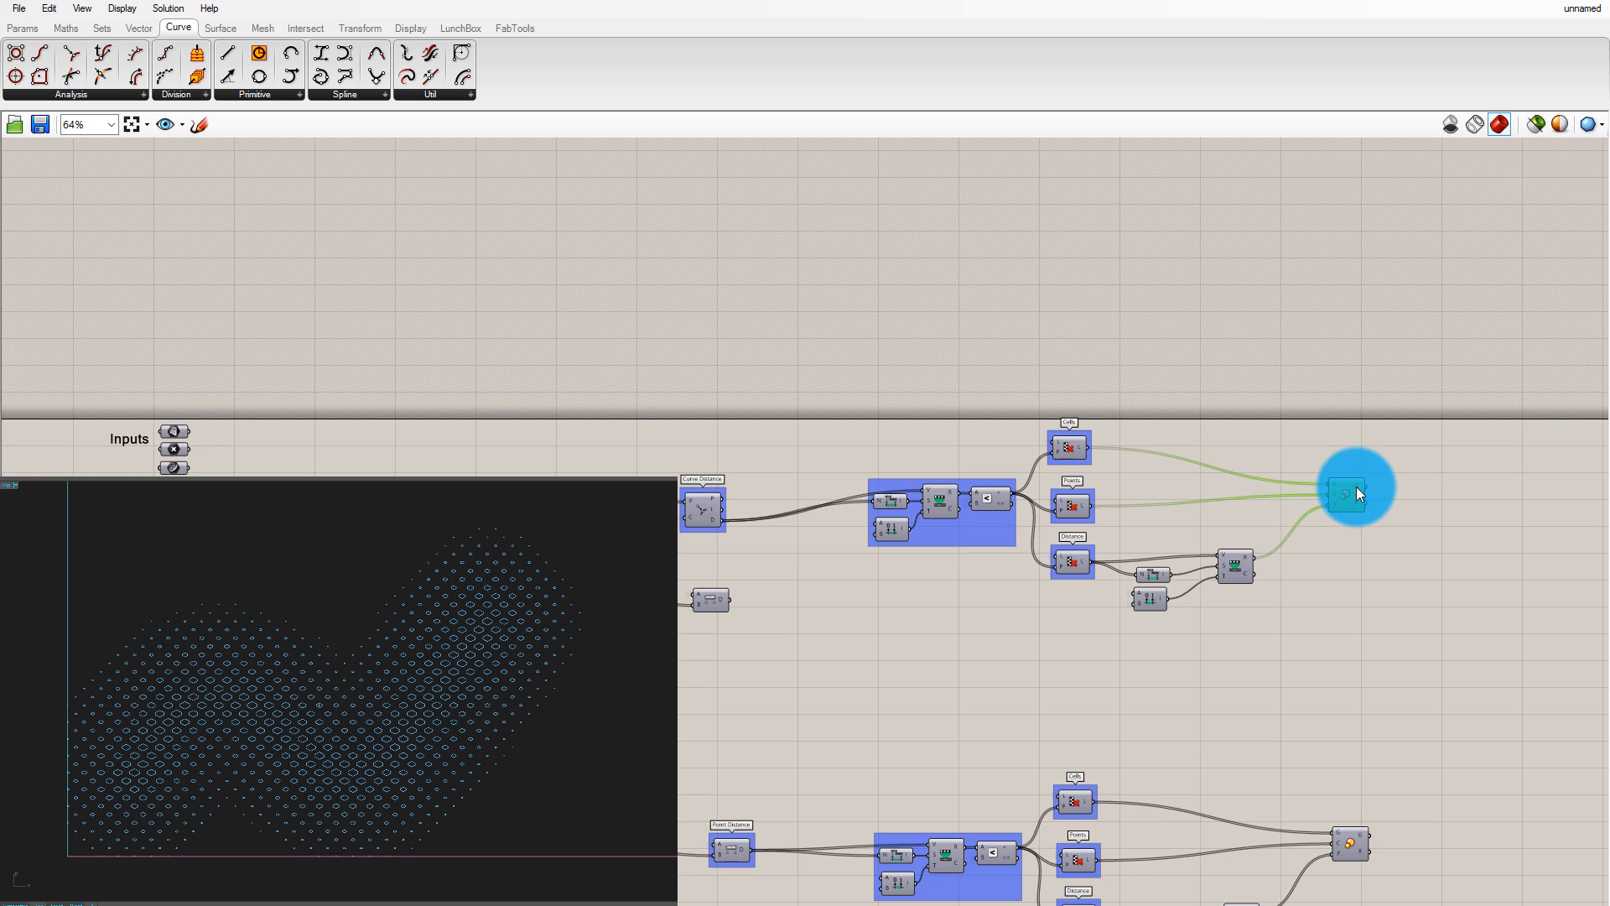
pyautogui.middleClick(1360, 468)
pyautogui.click(1397, 432)
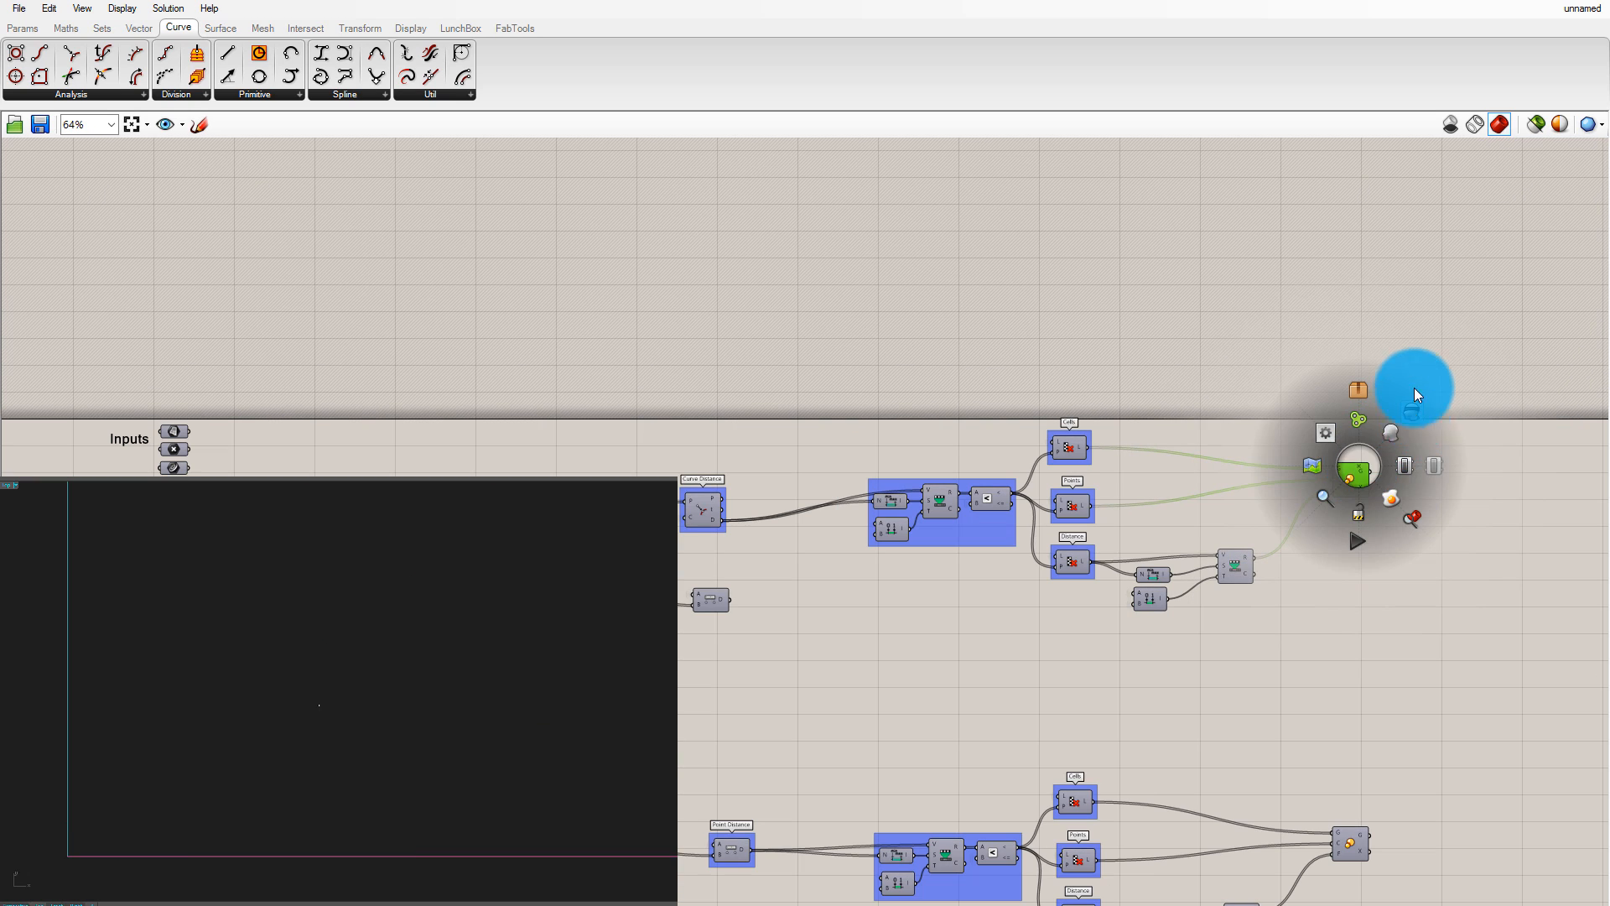
# Turn on the preview of the Scale component in the point-distance chain
pyautogui.click(1352, 839)
pyautogui.middleClick(1353, 839)
pyautogui.click(1382, 802)
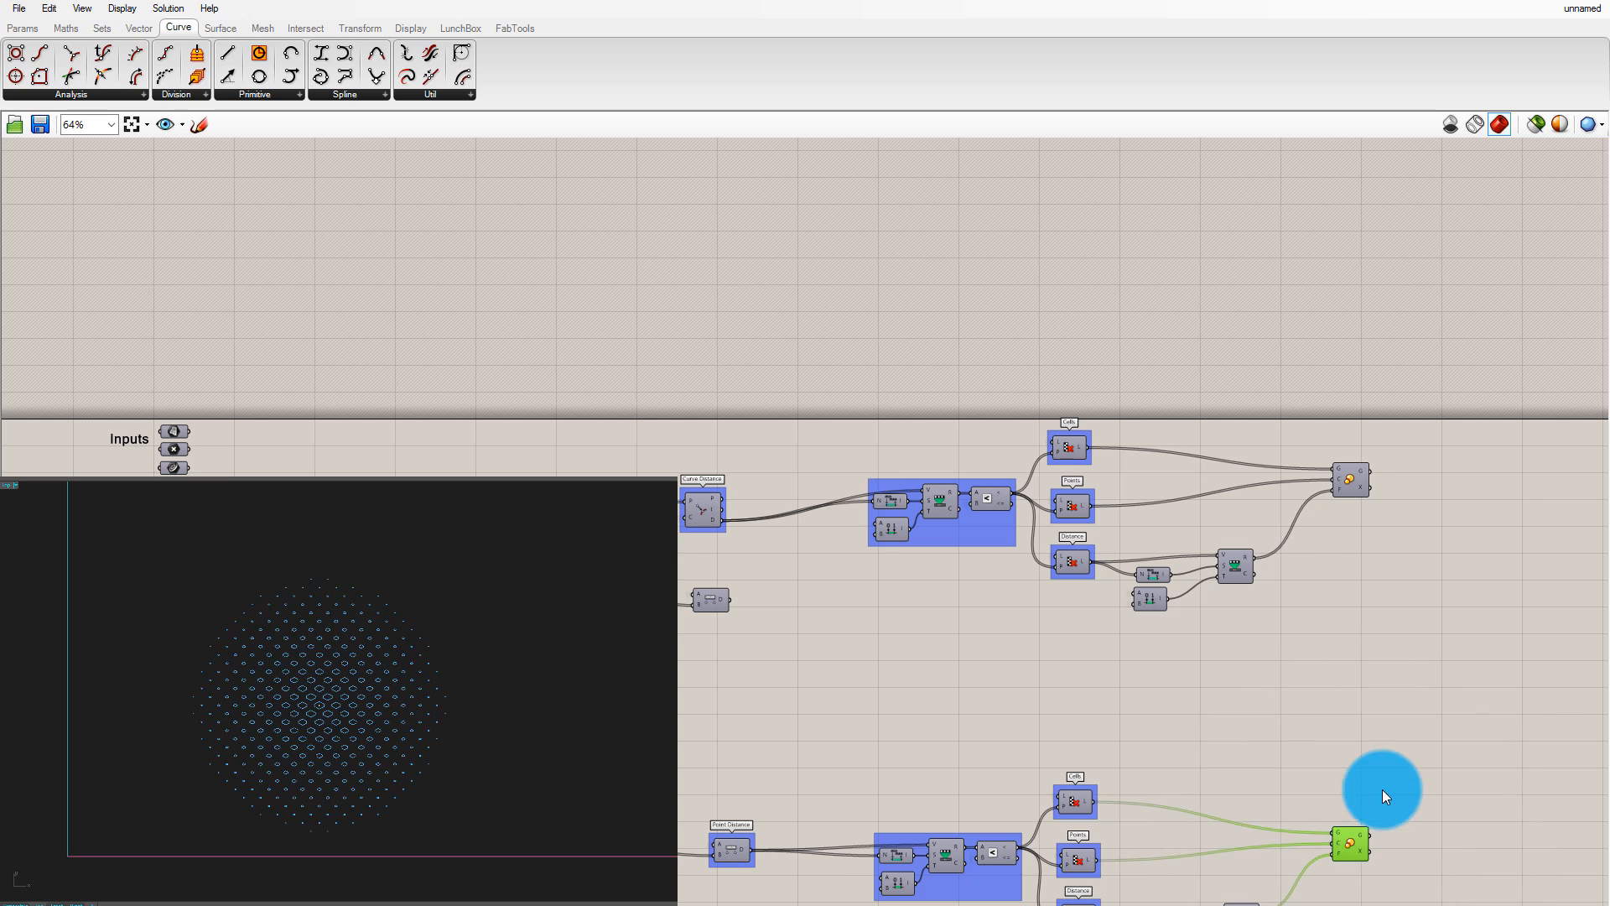
pyautogui.click(1381, 789)
# Raise the Domain end slider in the Scaling group to enlarge the hexagons at the point-distance pattern's outer edge
pyautogui.scroll(6, 312, 641)
pyautogui.scroll(-3, 434, 709)
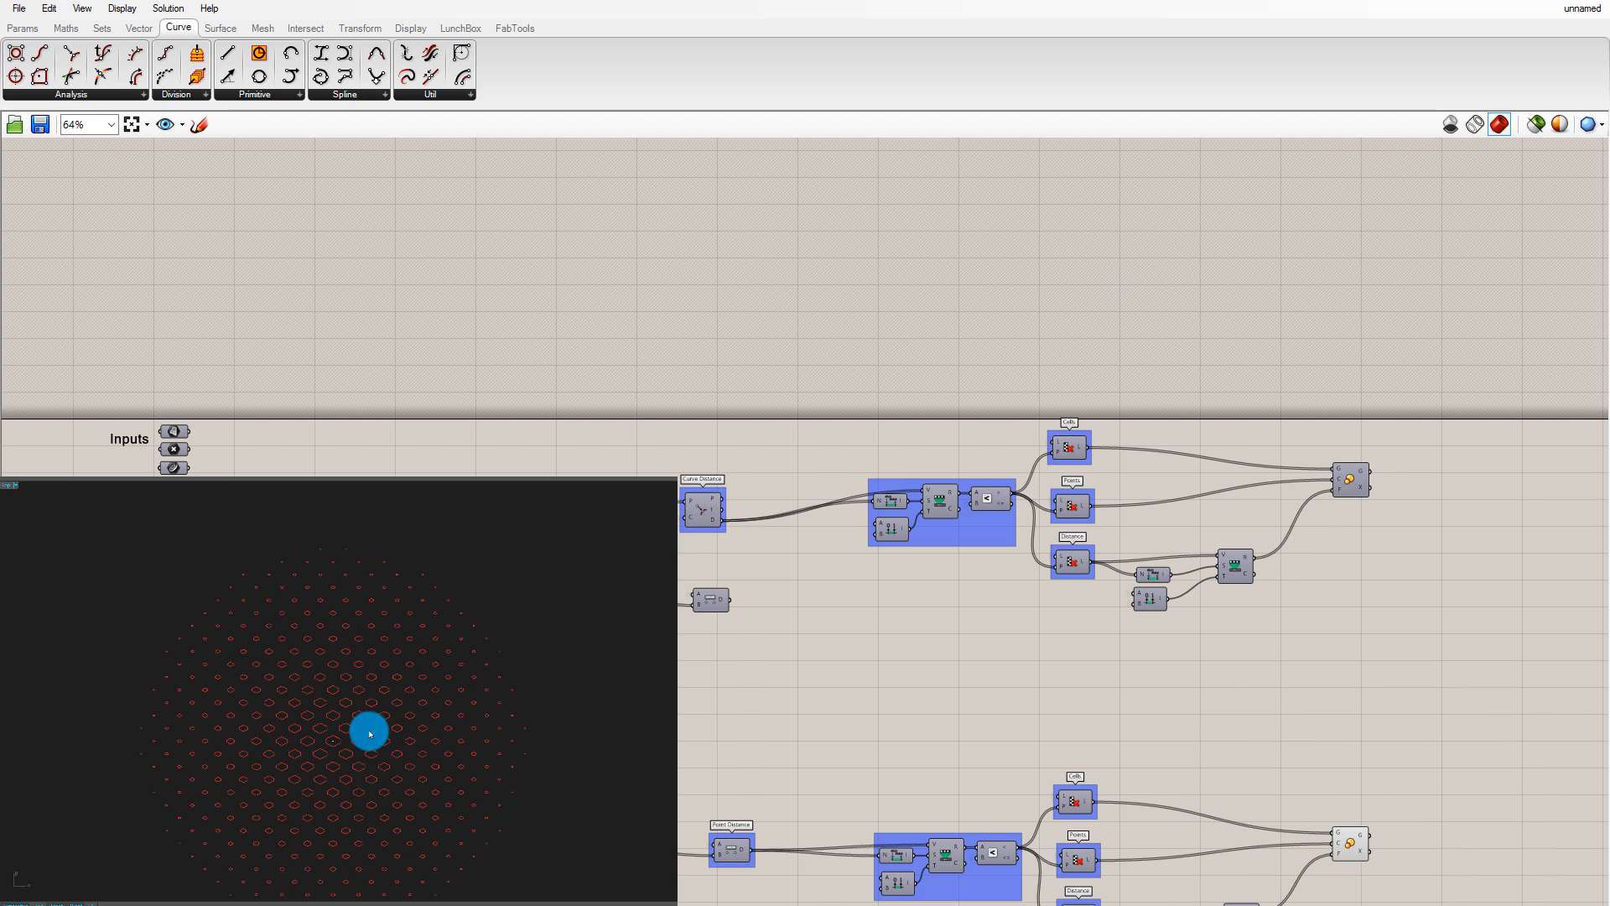
pyautogui.scroll(-3, 359, 643)
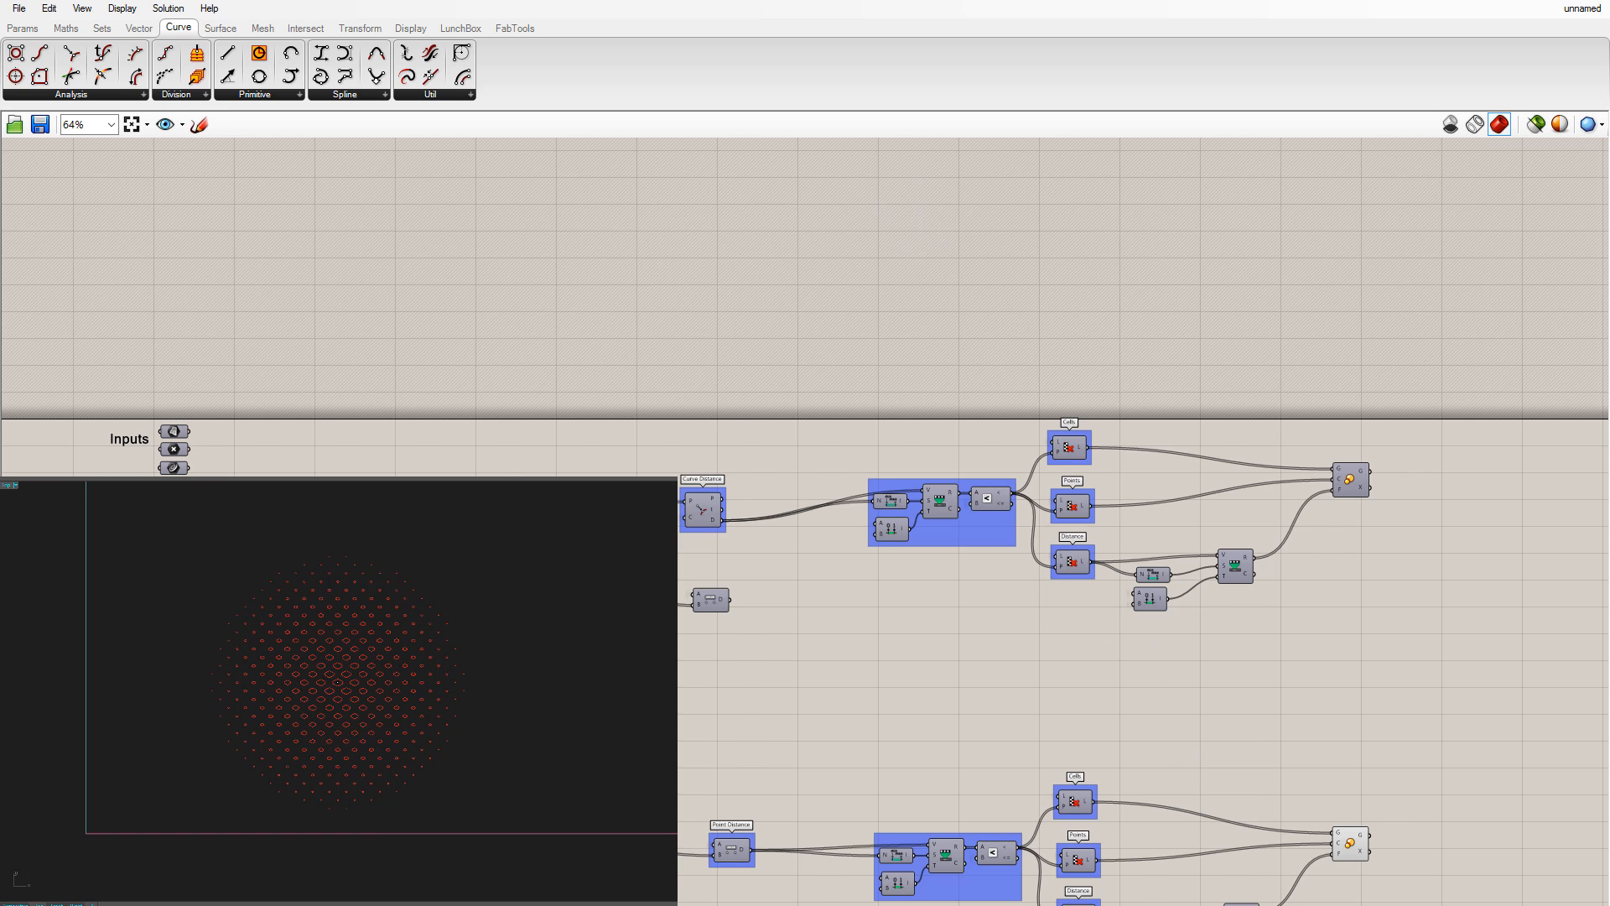
pyautogui.scroll(3, 199, 657)
pyautogui.moveTo(283, 661); pyautogui.dragTo(452, 659, button='right')
pyautogui.scroll(2, 453, 663)
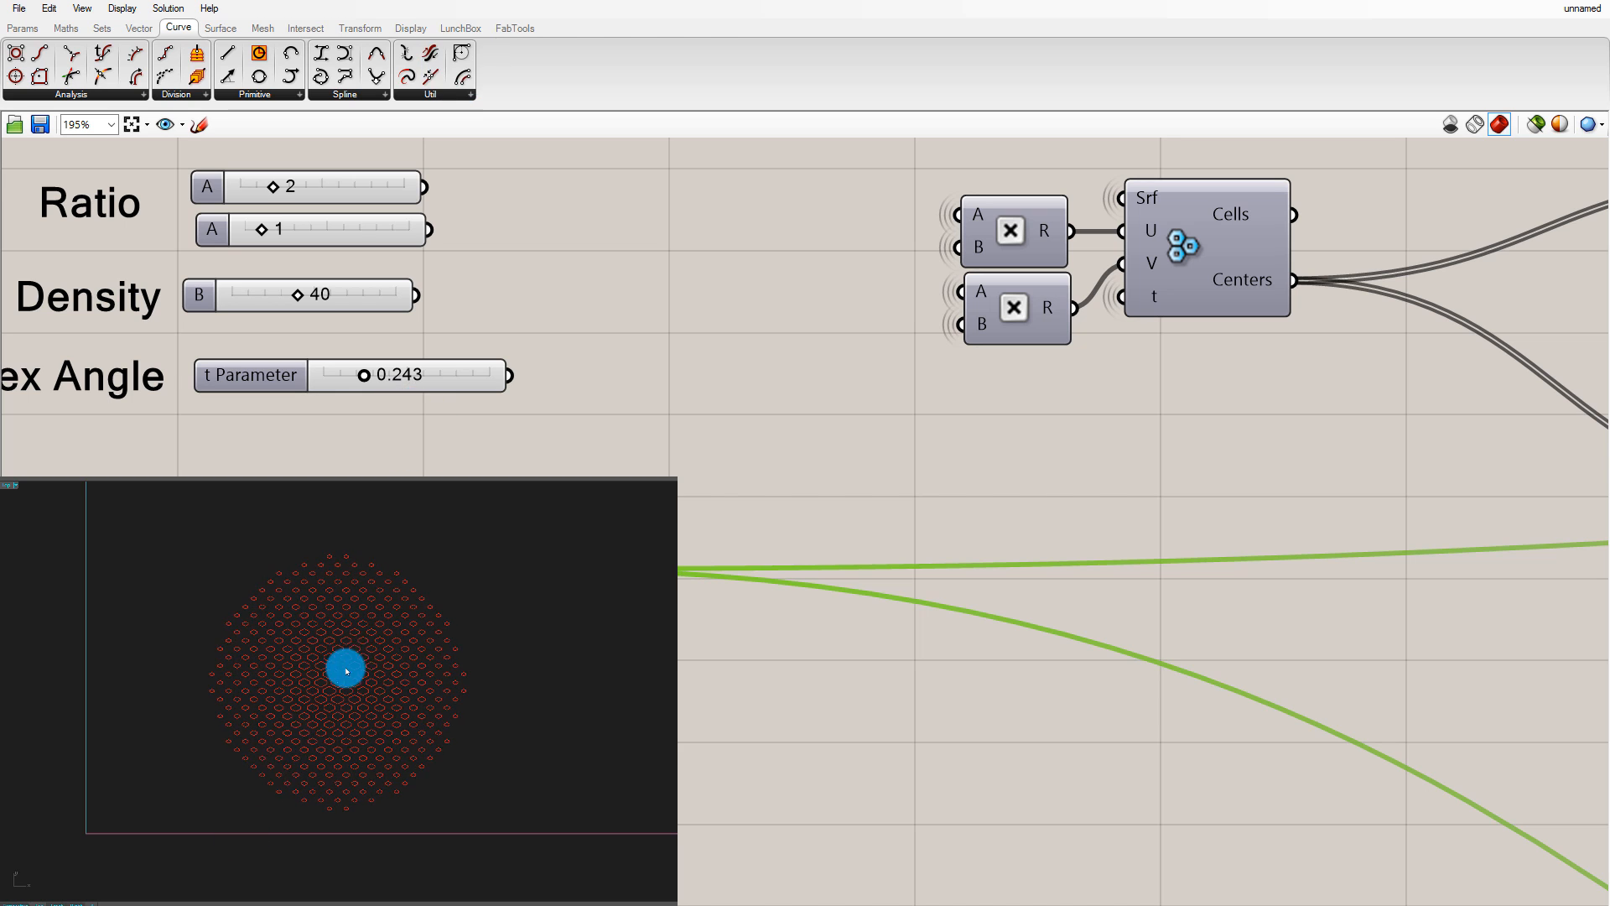
# Examine the point-distance hexagon pattern in the Rhino viewport alongside the two component chains
pyautogui.scroll(-6, 345, 669)
pyautogui.scroll(6, 399, 622)
pyautogui.scroll(-8, 207, 623)
pyautogui.scroll(-5, 952, 377)
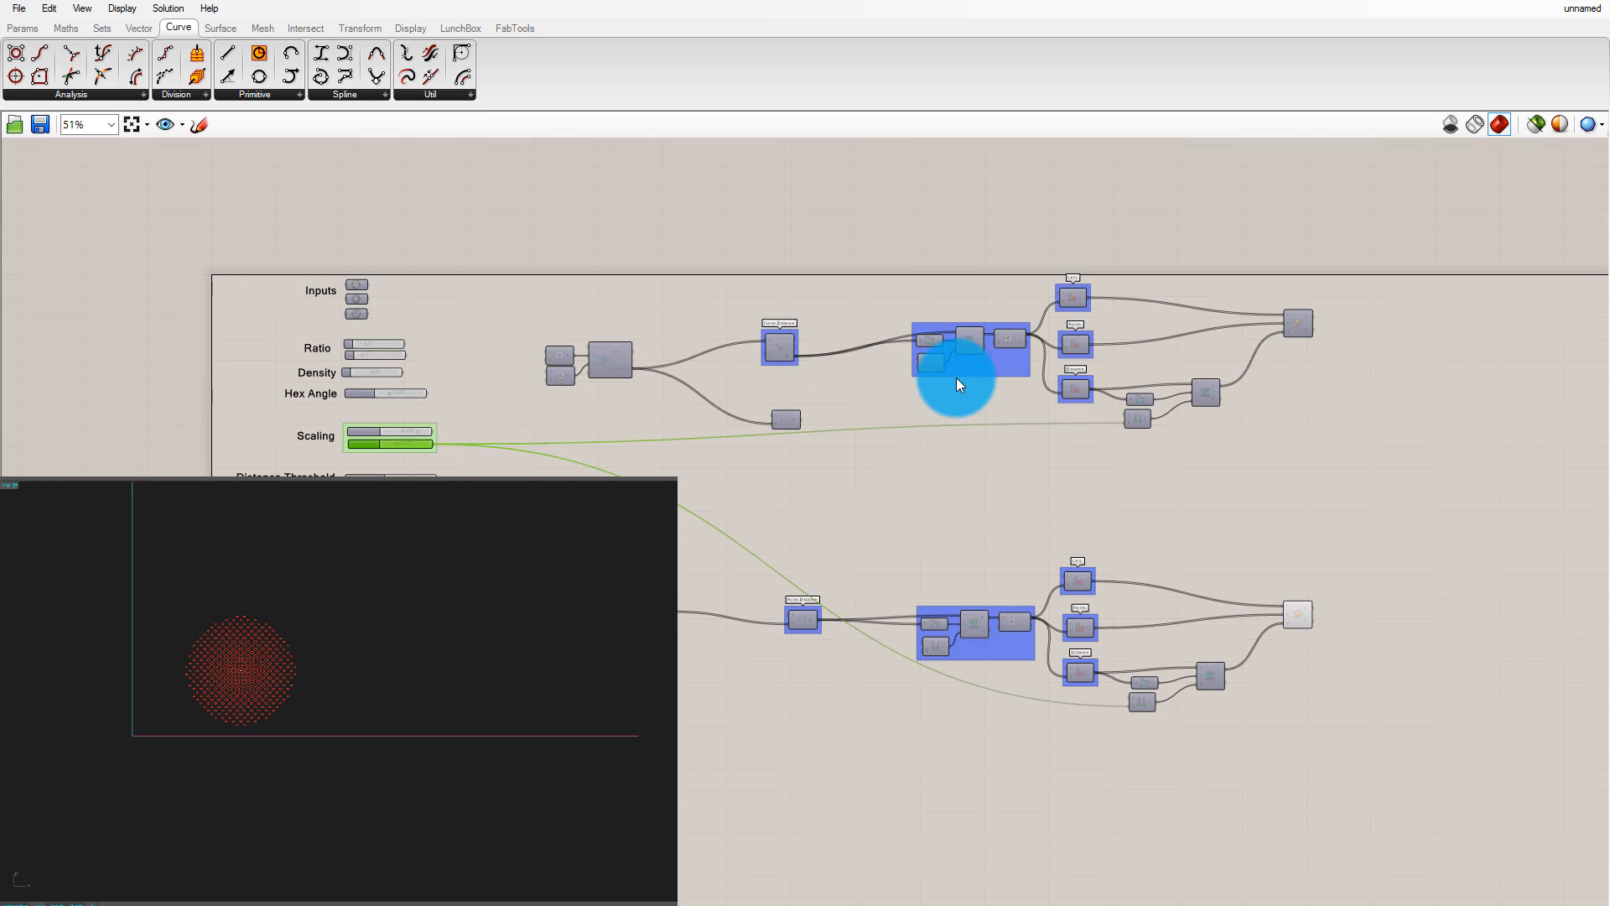
pyautogui.scroll(3, 1171, 456)
pyautogui.scroll(-3, 819, 499)
pyautogui.scroll(1, 1186, 583)
pyautogui.scroll(1, 1185, 579)
pyautogui.scroll(6, 208, 651)
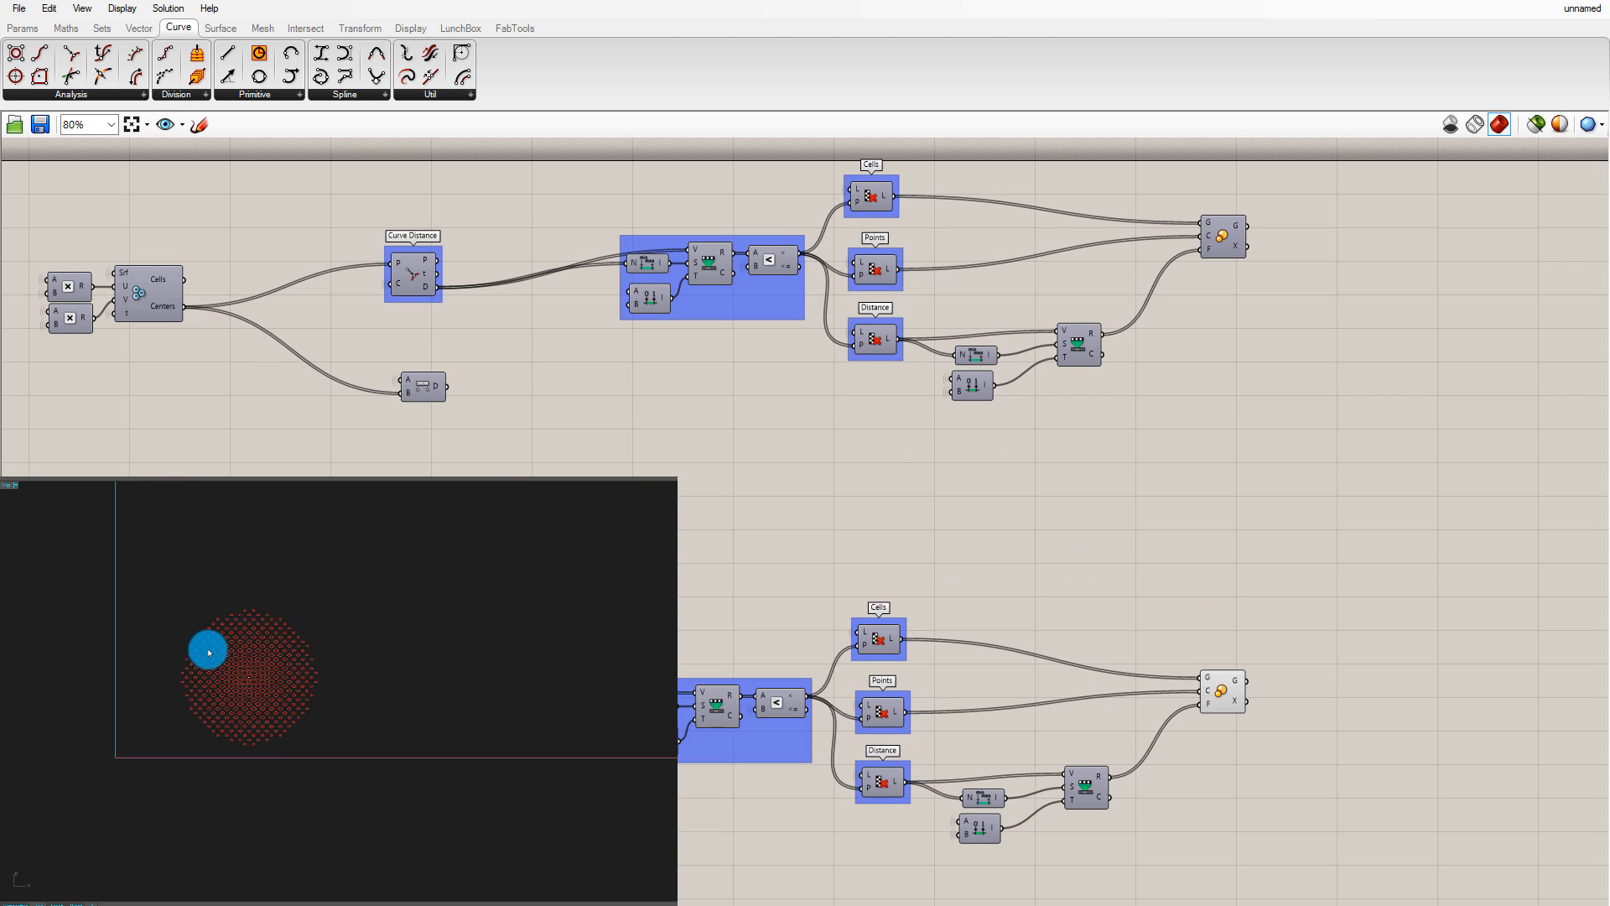
pyautogui.scroll(4, 306, 707)
pyautogui.scroll(-3, 298, 696)
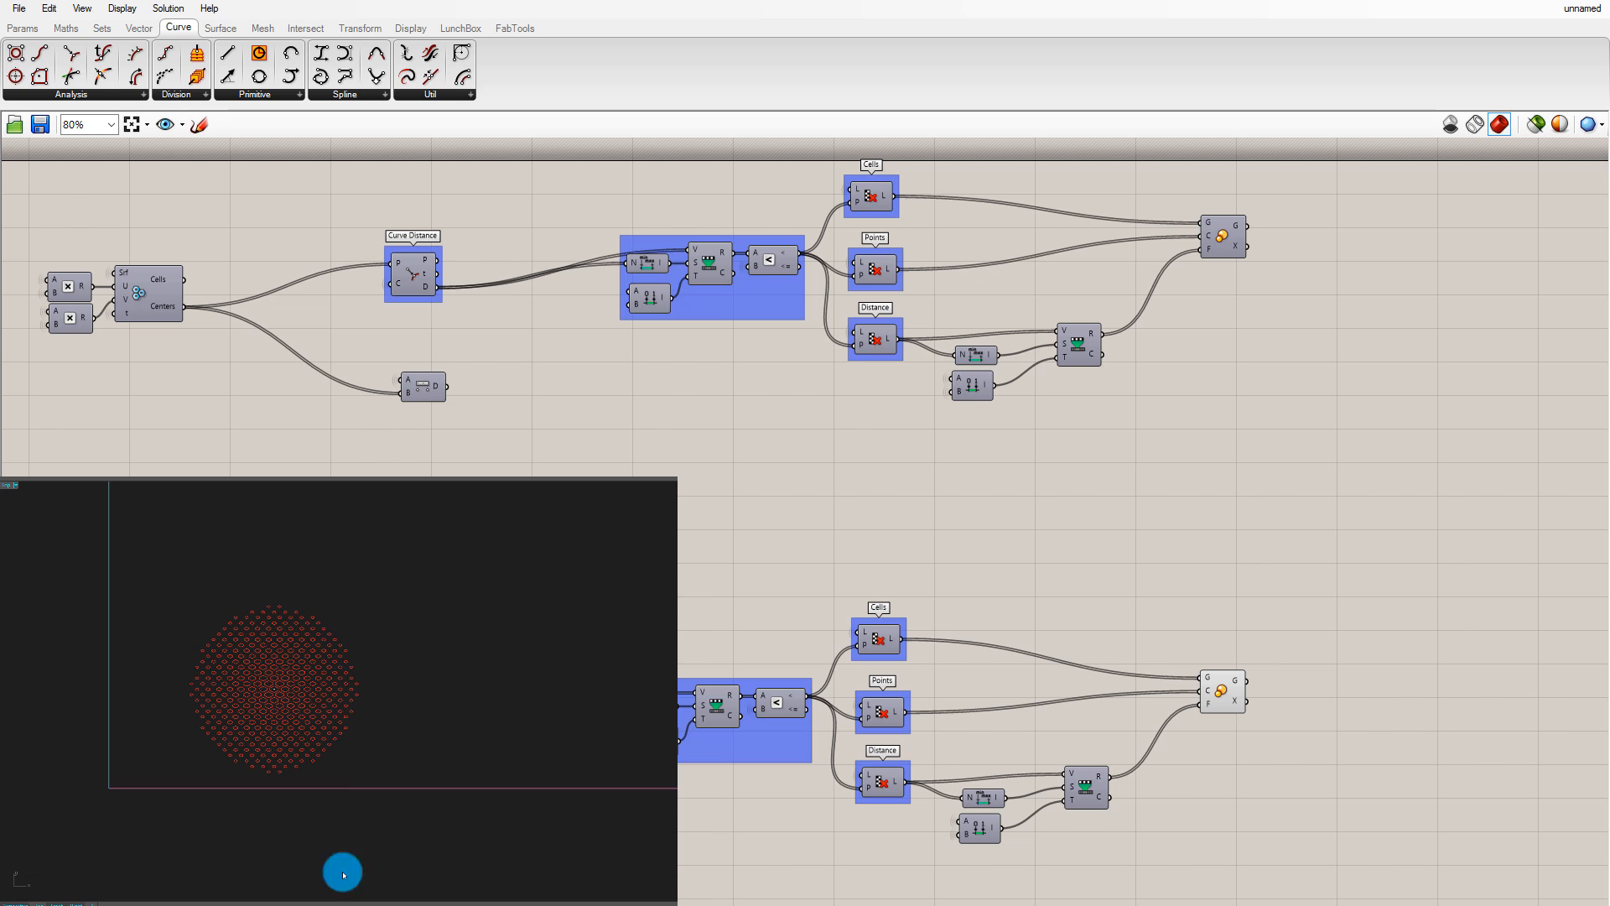
pyautogui.scroll(4, 1261, 718)
pyautogui.rightClick(1195, 682)
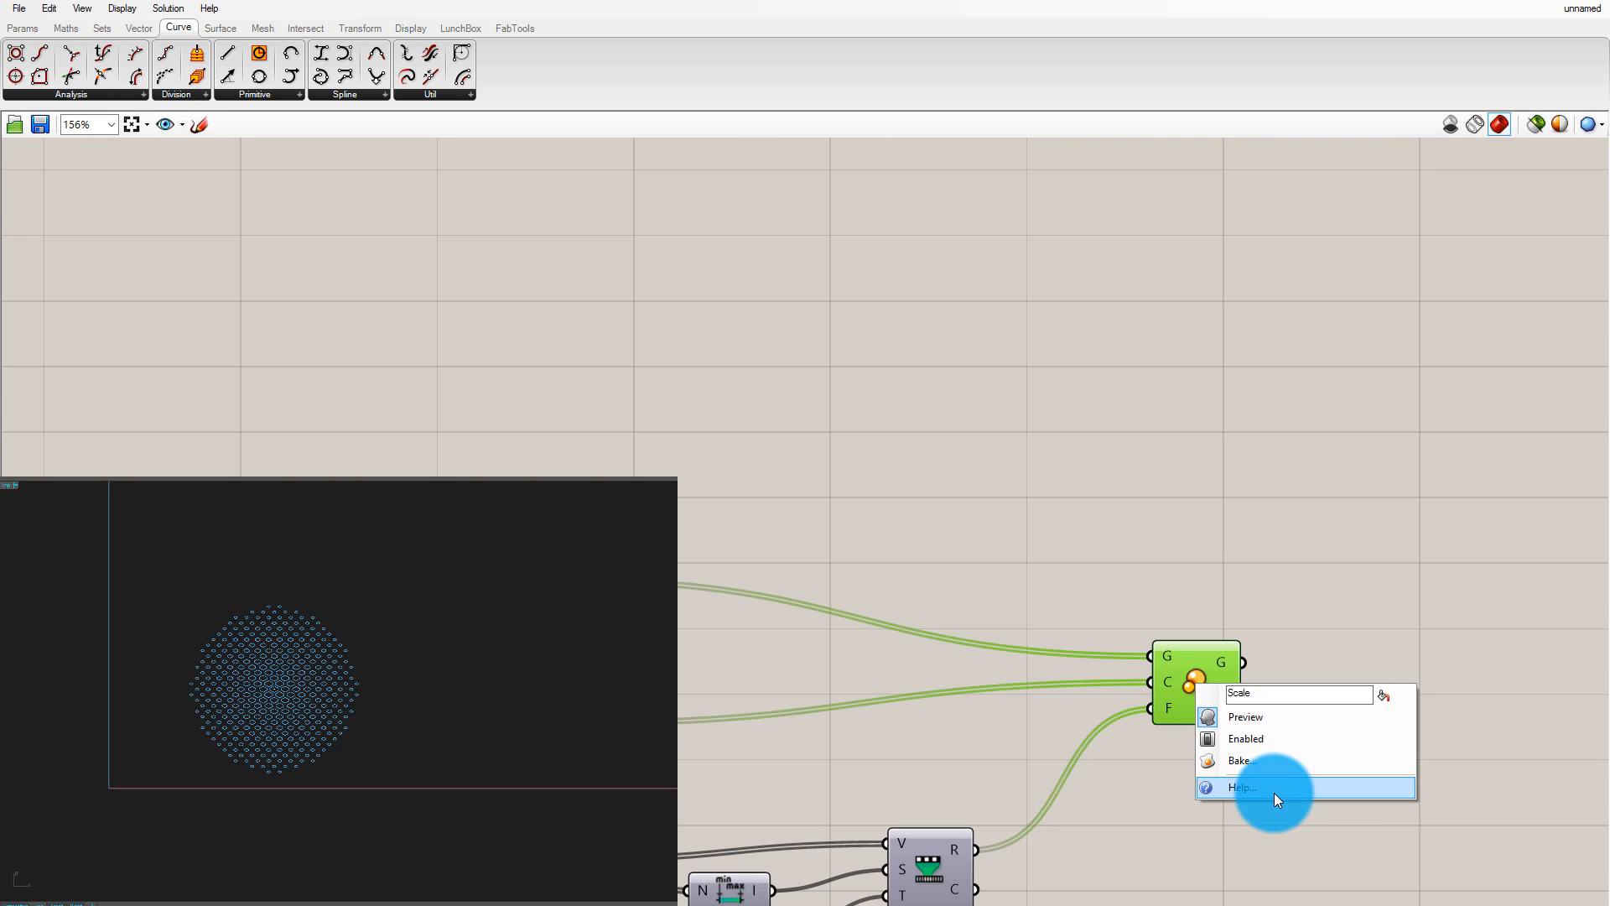
pyautogui.click(1272, 762)
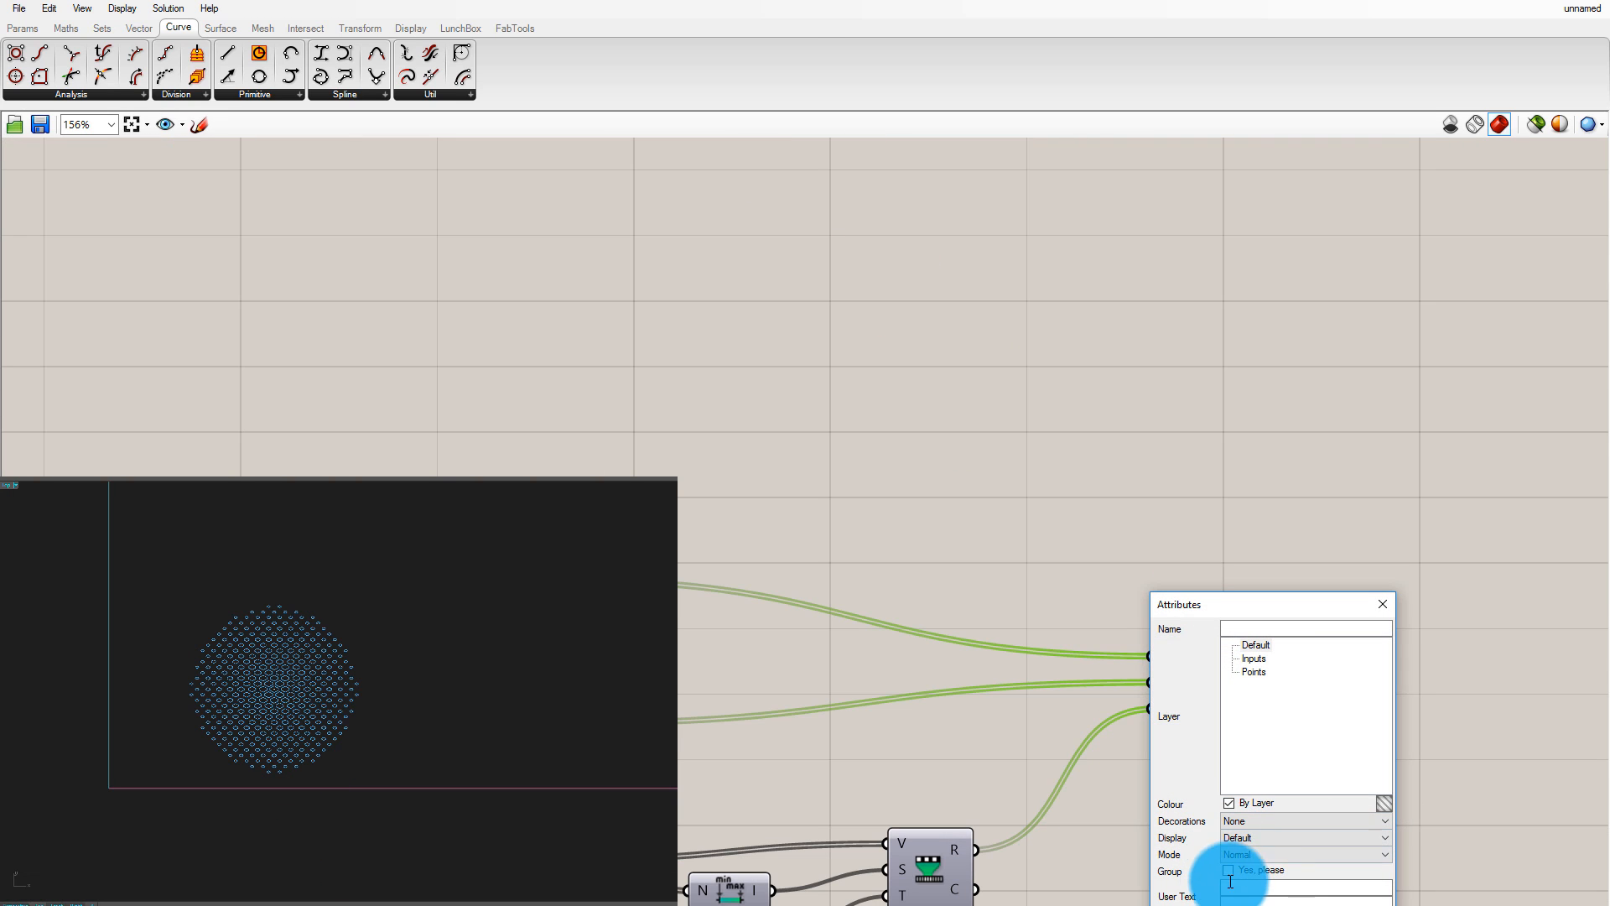
pyautogui.click(1350, 904)
# Bake the point-distance Scale component's geometry as a group and select the baked hexagons in the Rhino viewport
pyautogui.scroll(-1, 1294, 553)
pyautogui.scroll(2, 1225, 655)
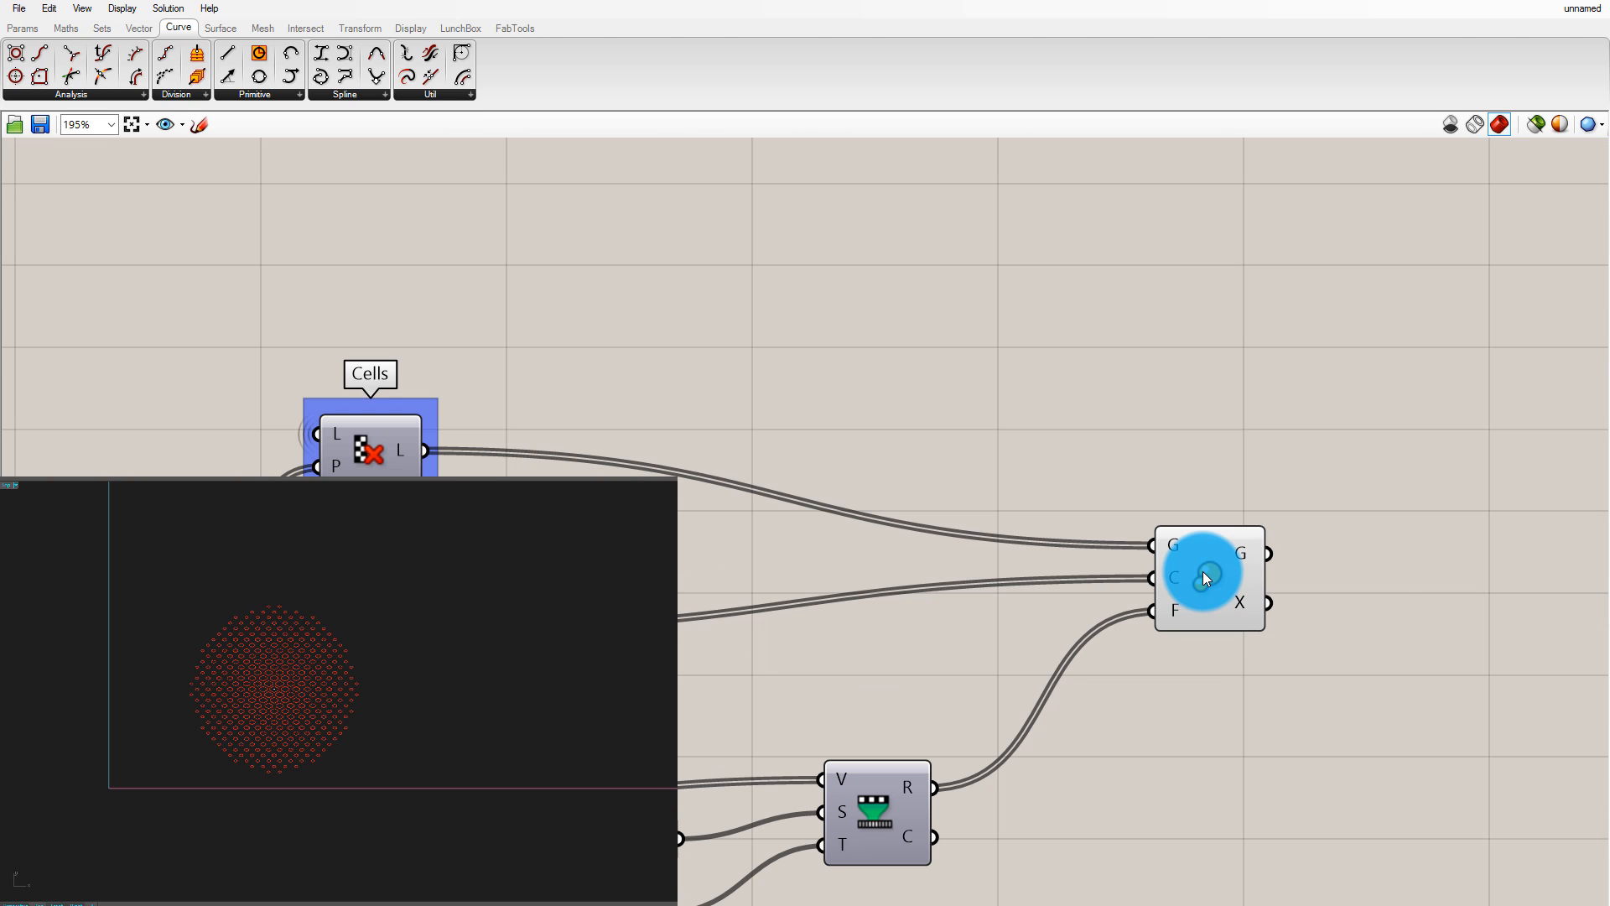
pyautogui.click(1202, 571)
pyautogui.rightClick(1203, 571)
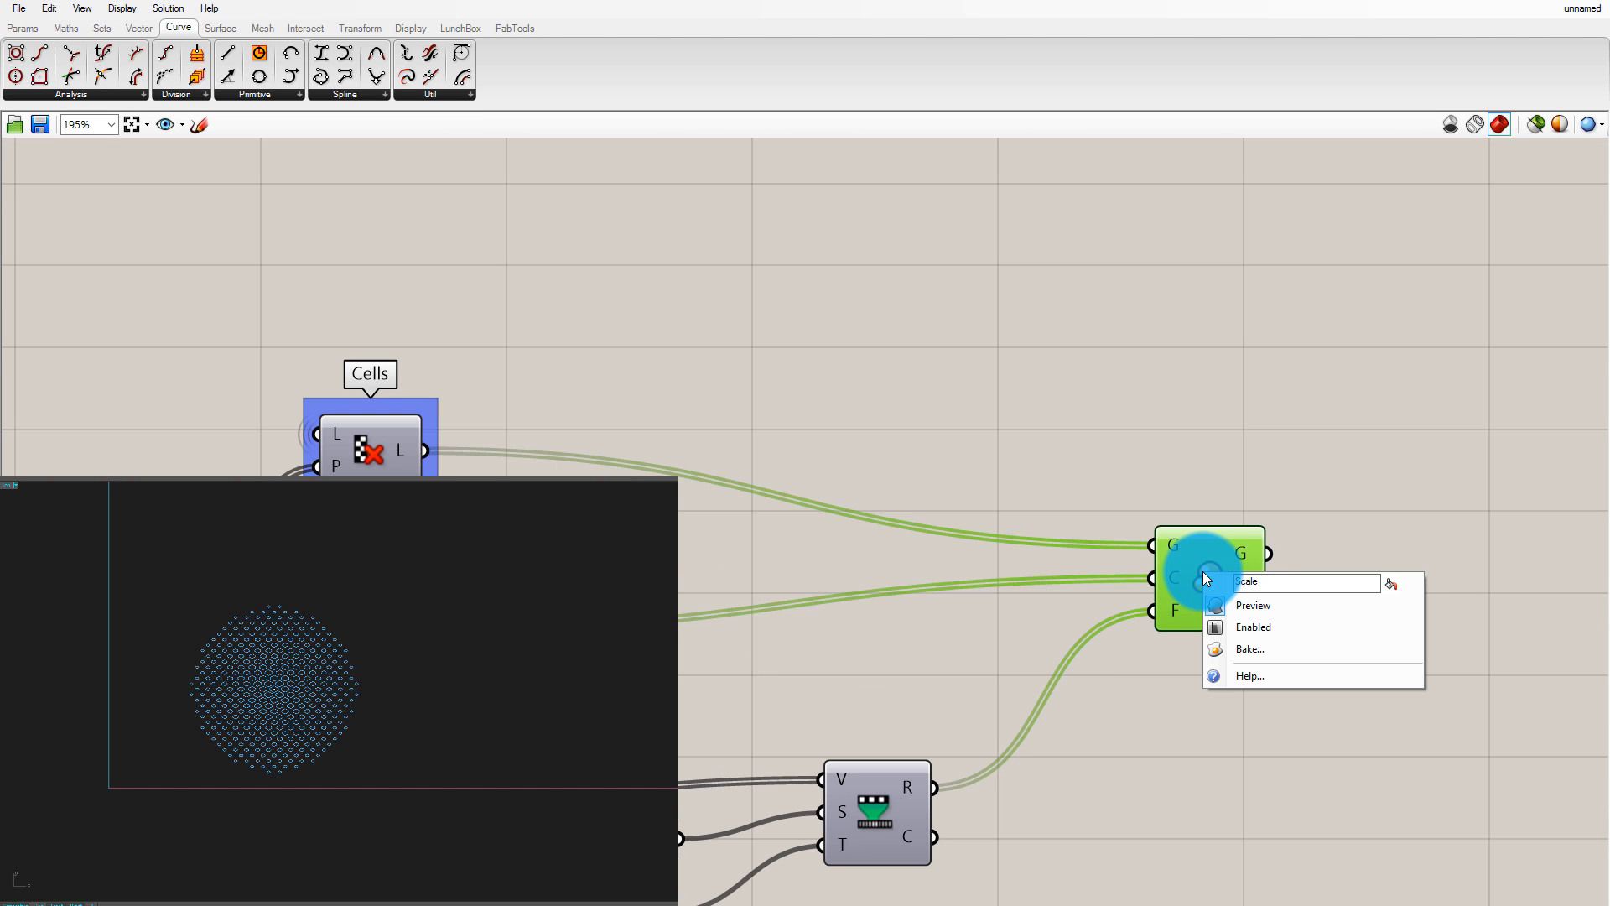
pyautogui.click(1273, 651)
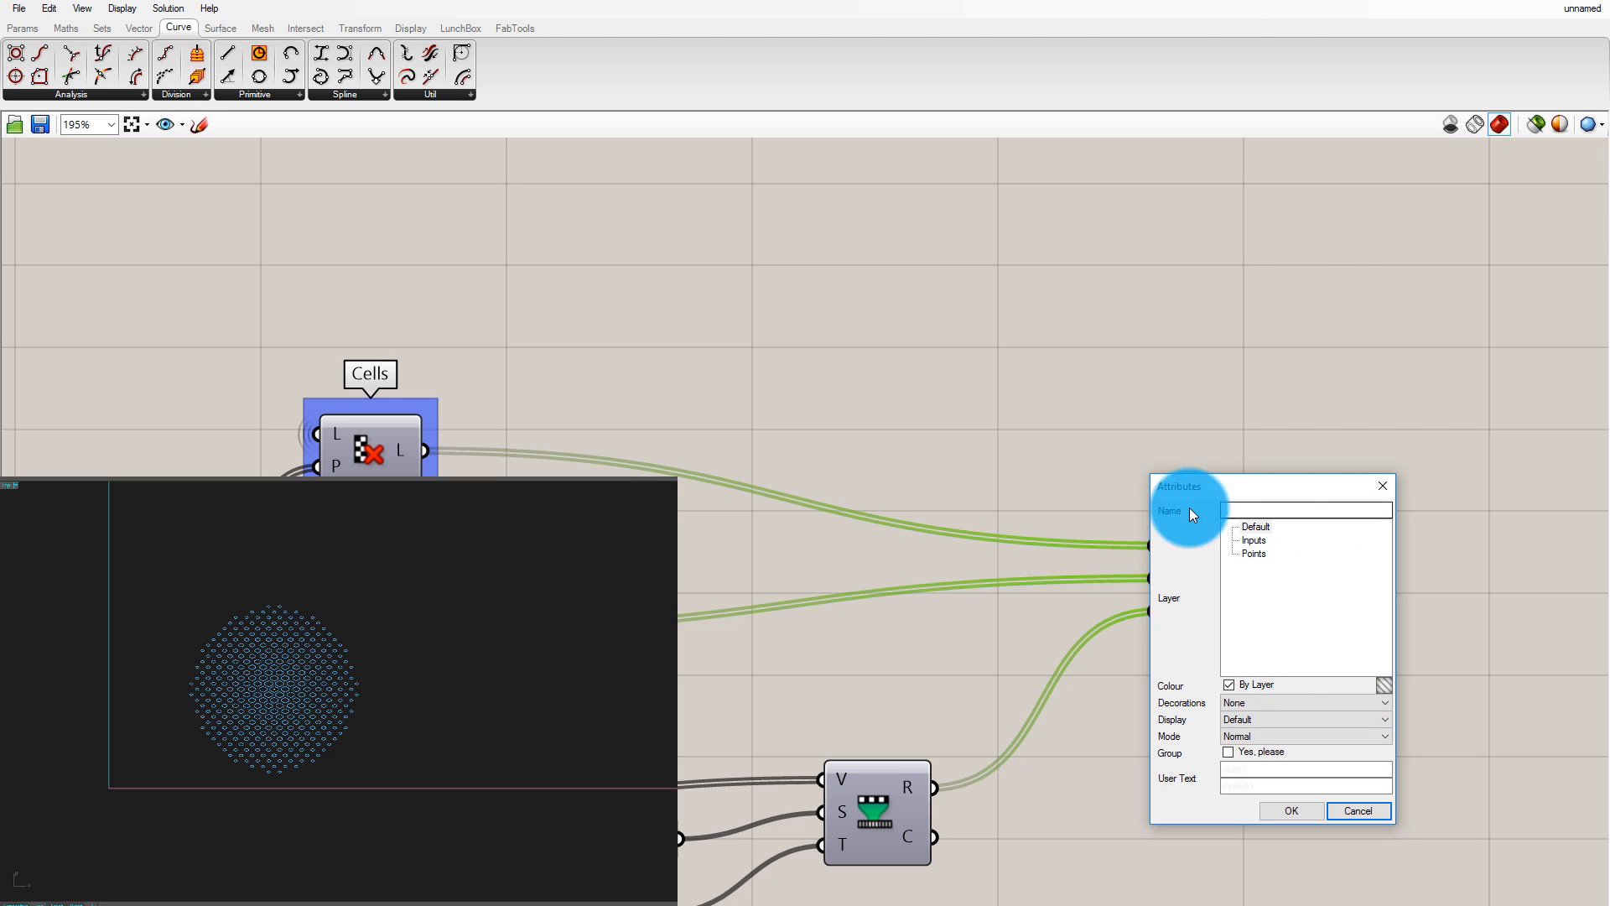
pyautogui.click(1229, 751)
pyautogui.click(1273, 808)
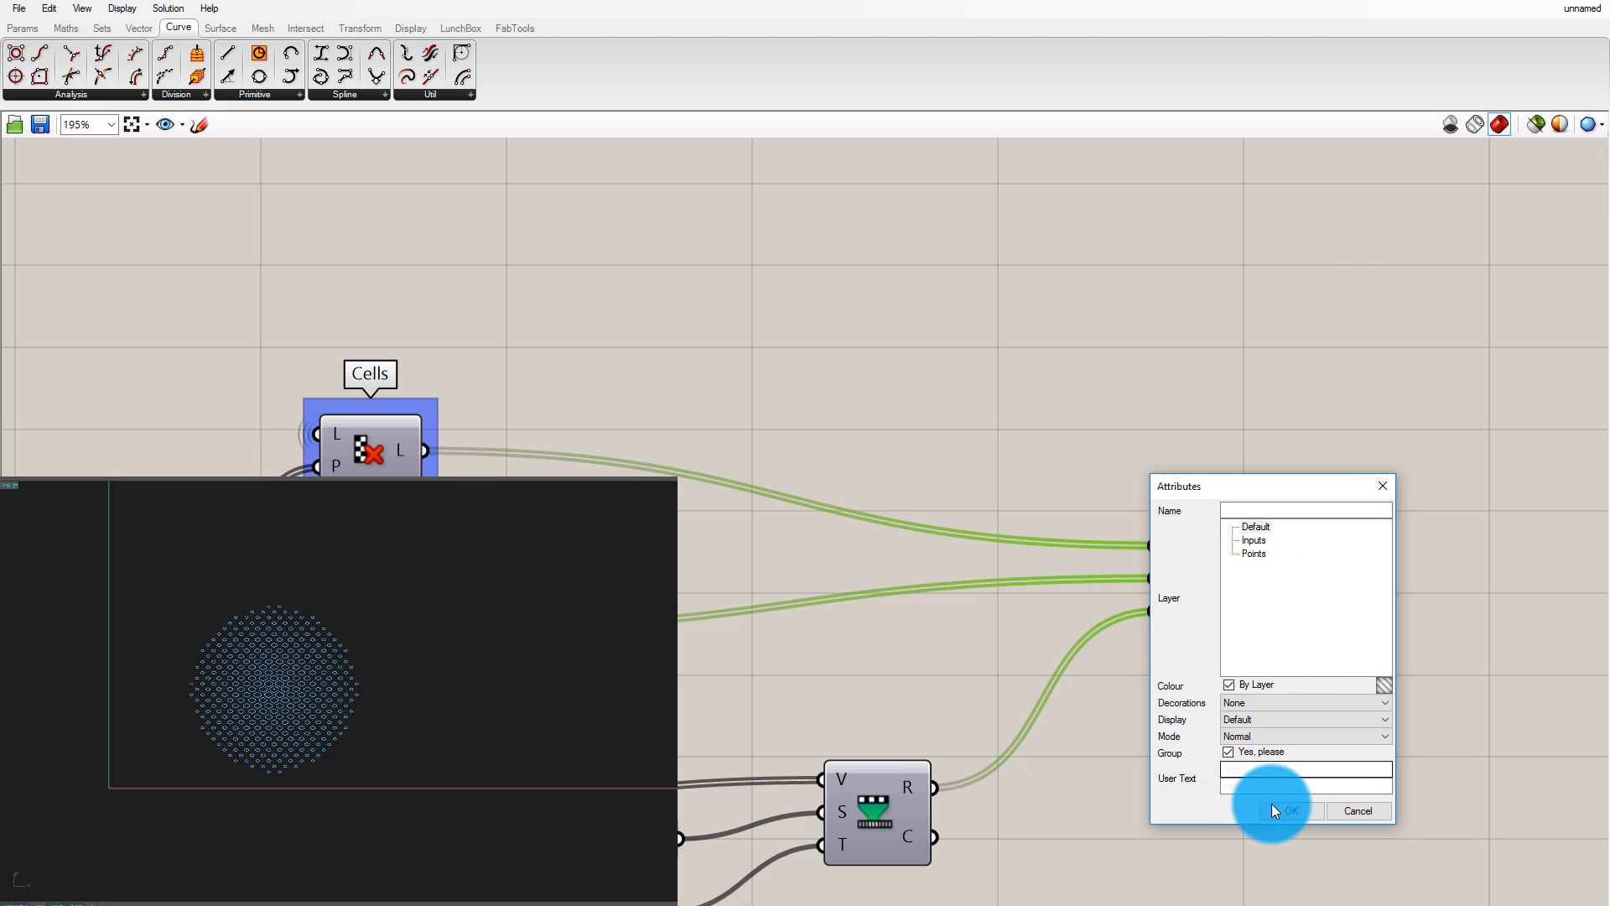
pyautogui.click(1331, 806)
pyautogui.click(276, 647)
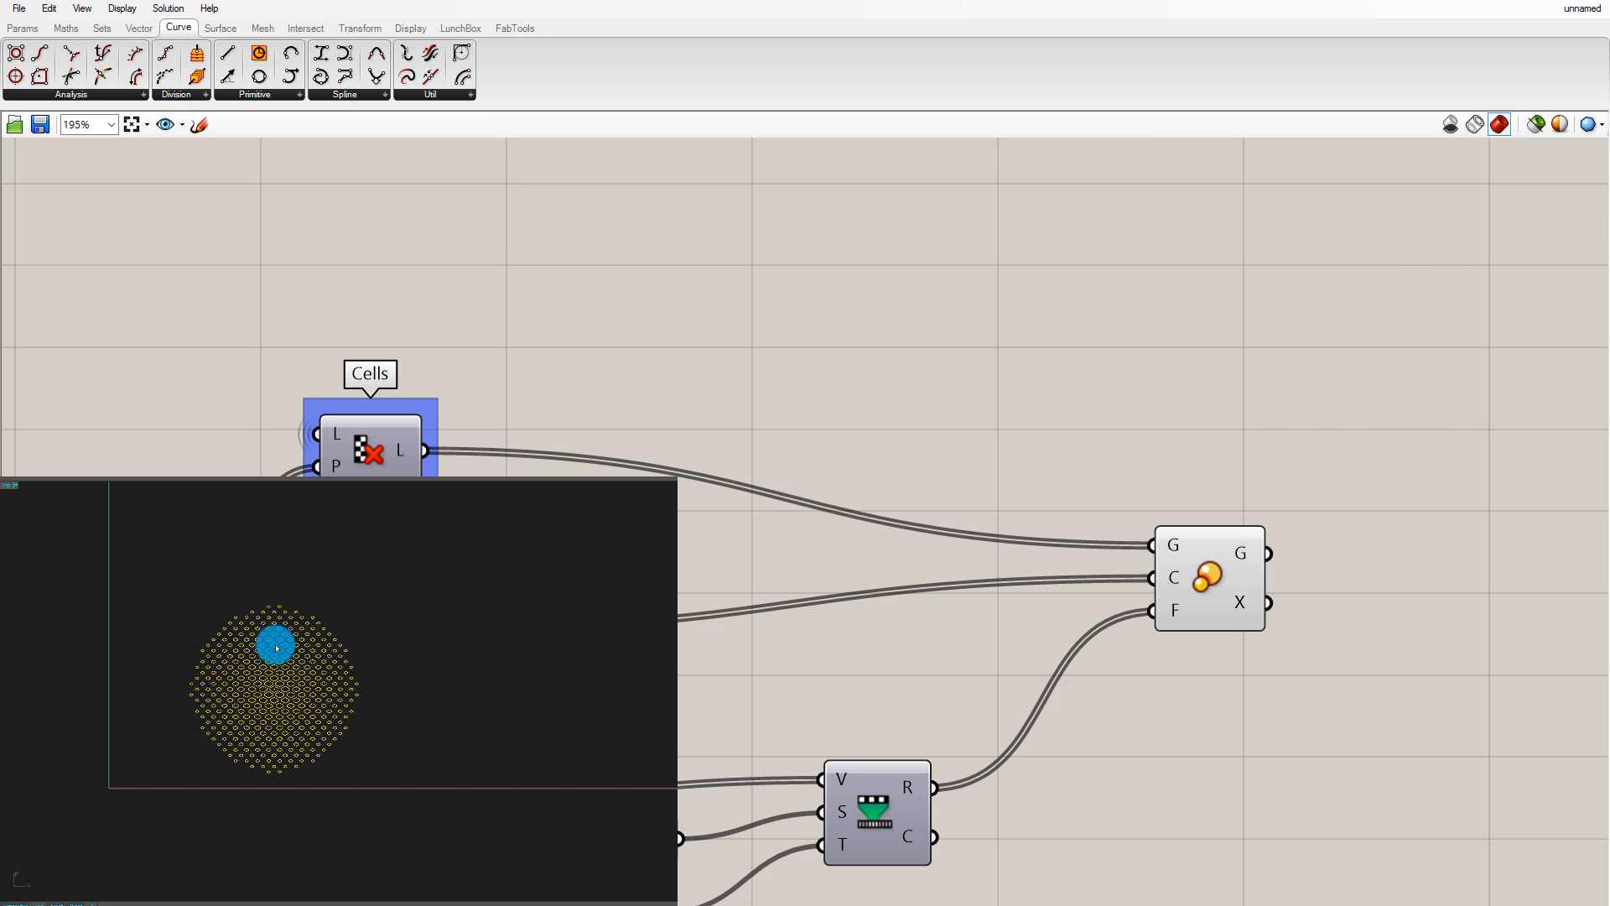
# In Rhino, set up an export of the selected baked hexagons with IGES as the file format
pyautogui.scroll(5, 276, 647)
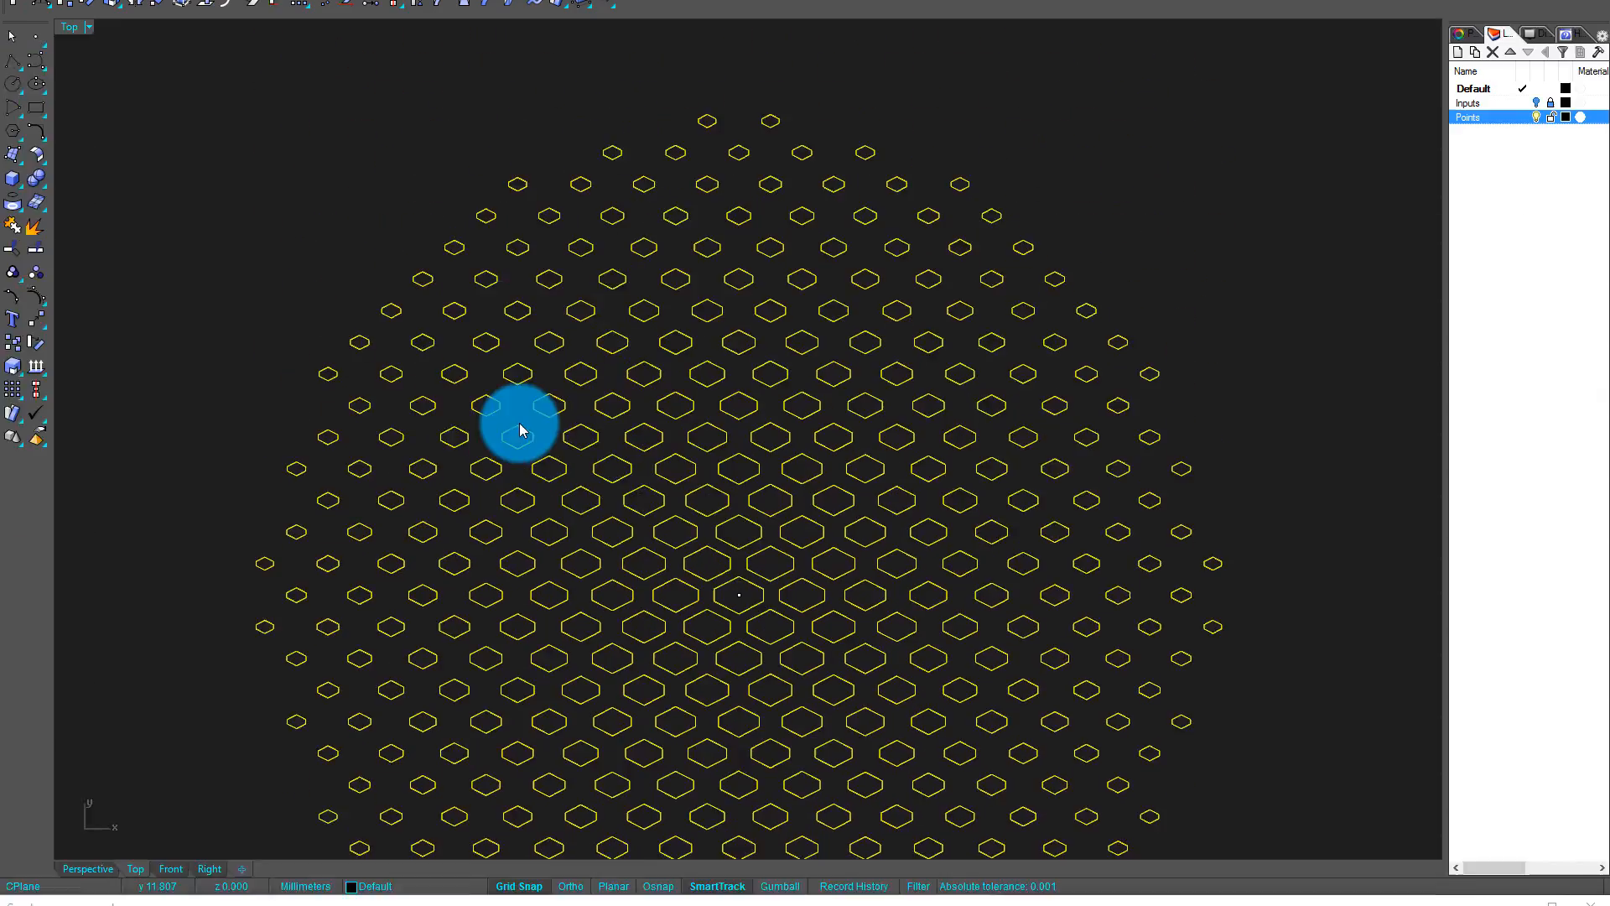
pyautogui.scroll(-6, 520, 429)
pyautogui.scroll(2, 707, 279)
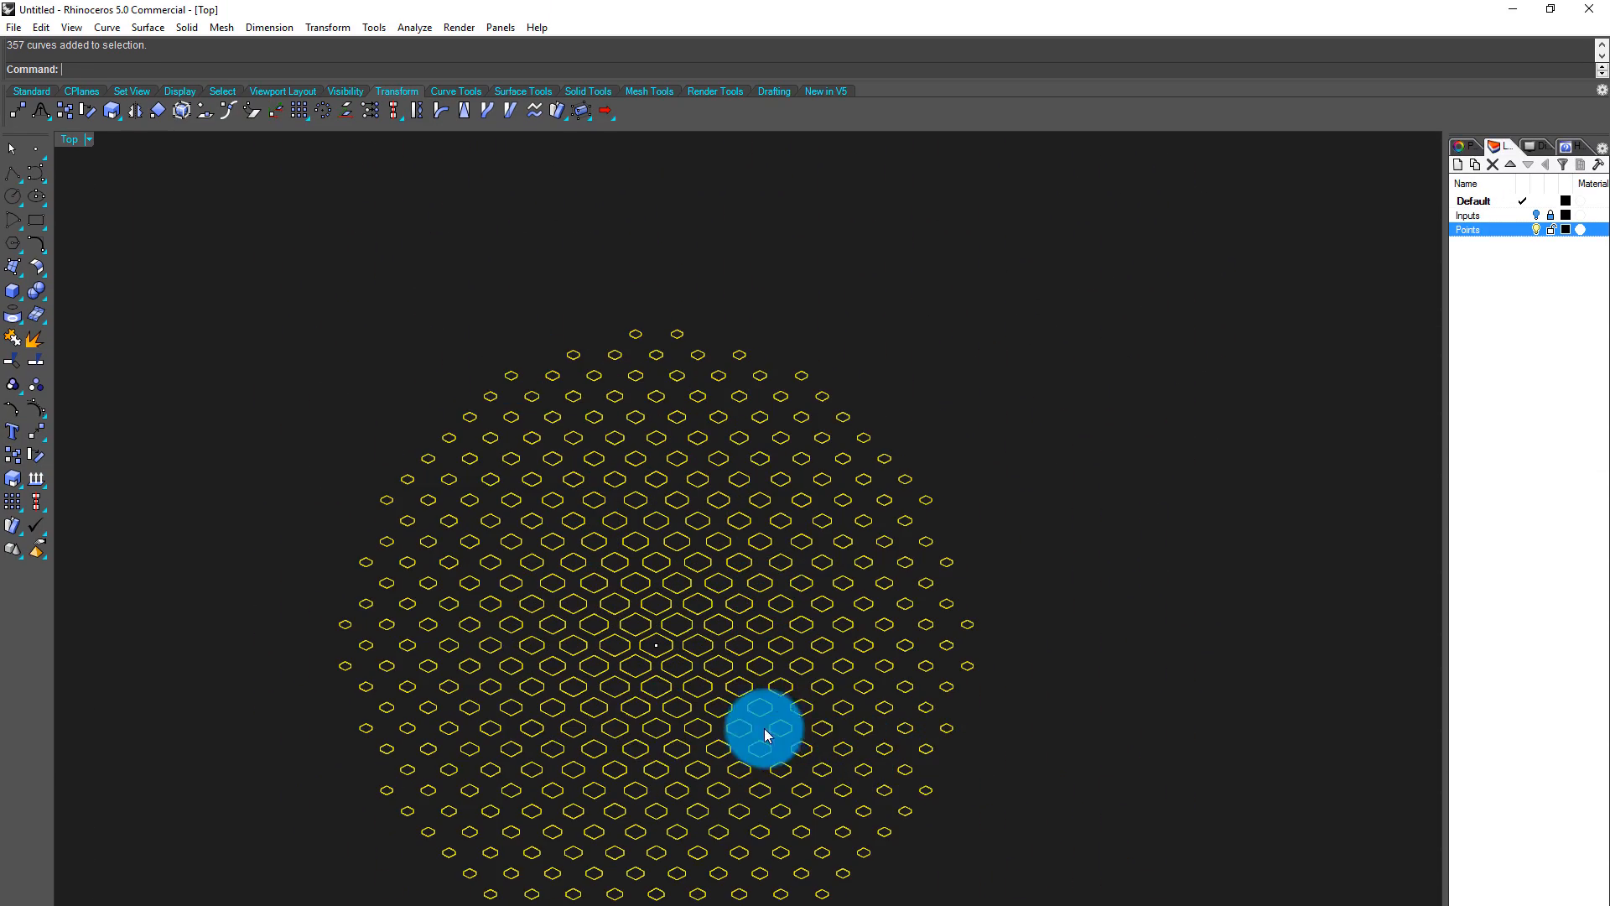
pyautogui.scroll(-4, 763, 728)
pyautogui.scroll(4, 804, 579)
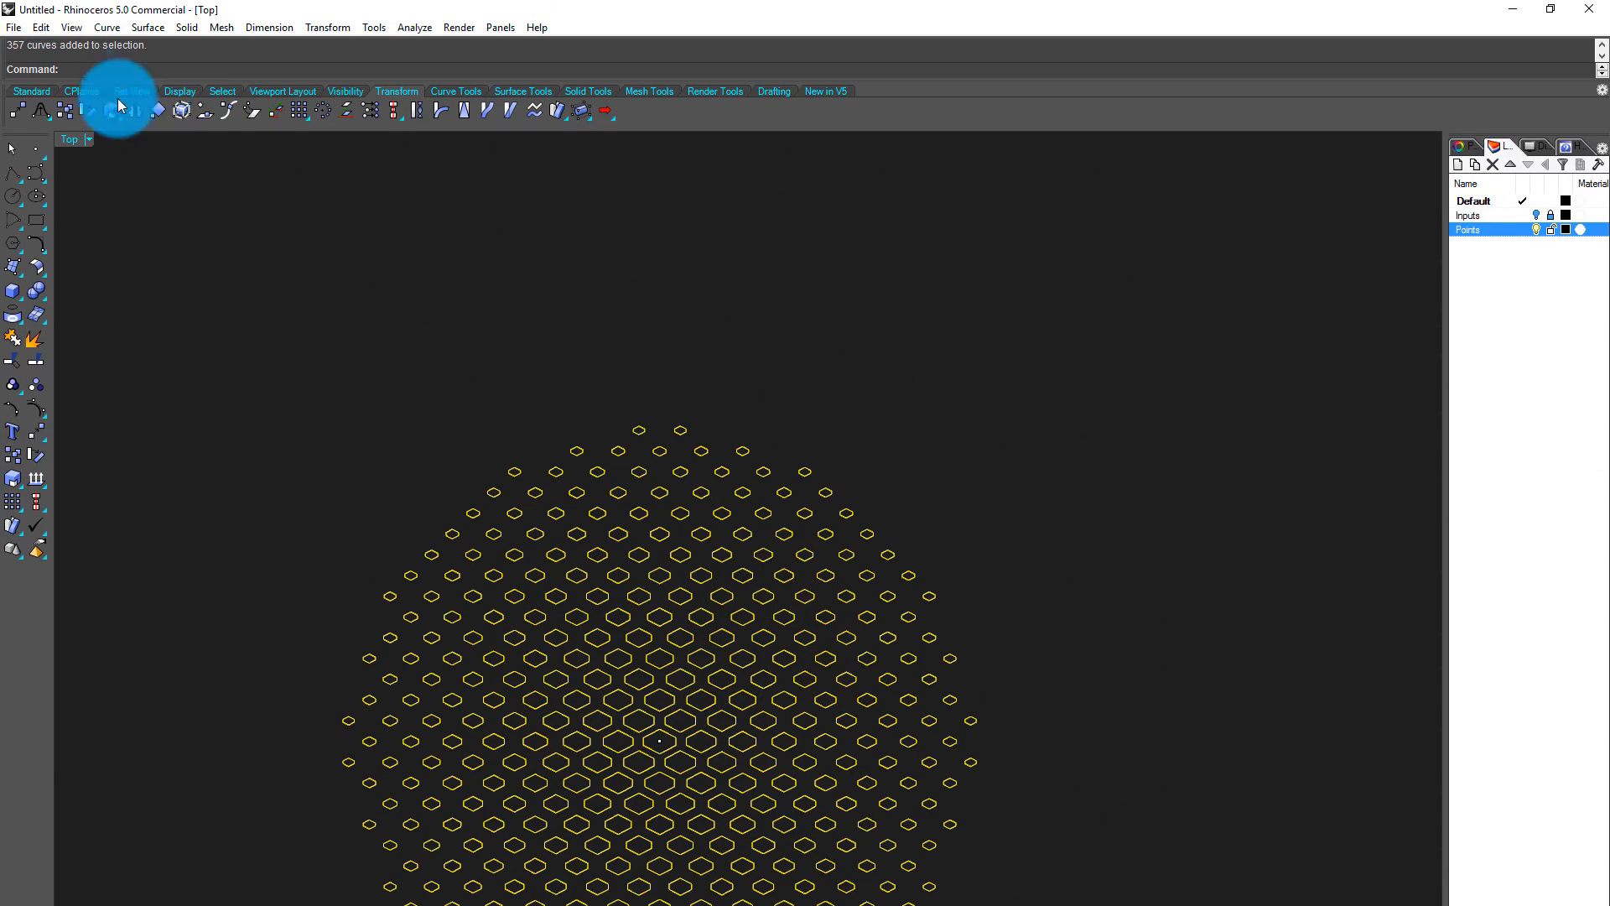
pyautogui.click(15, 34)
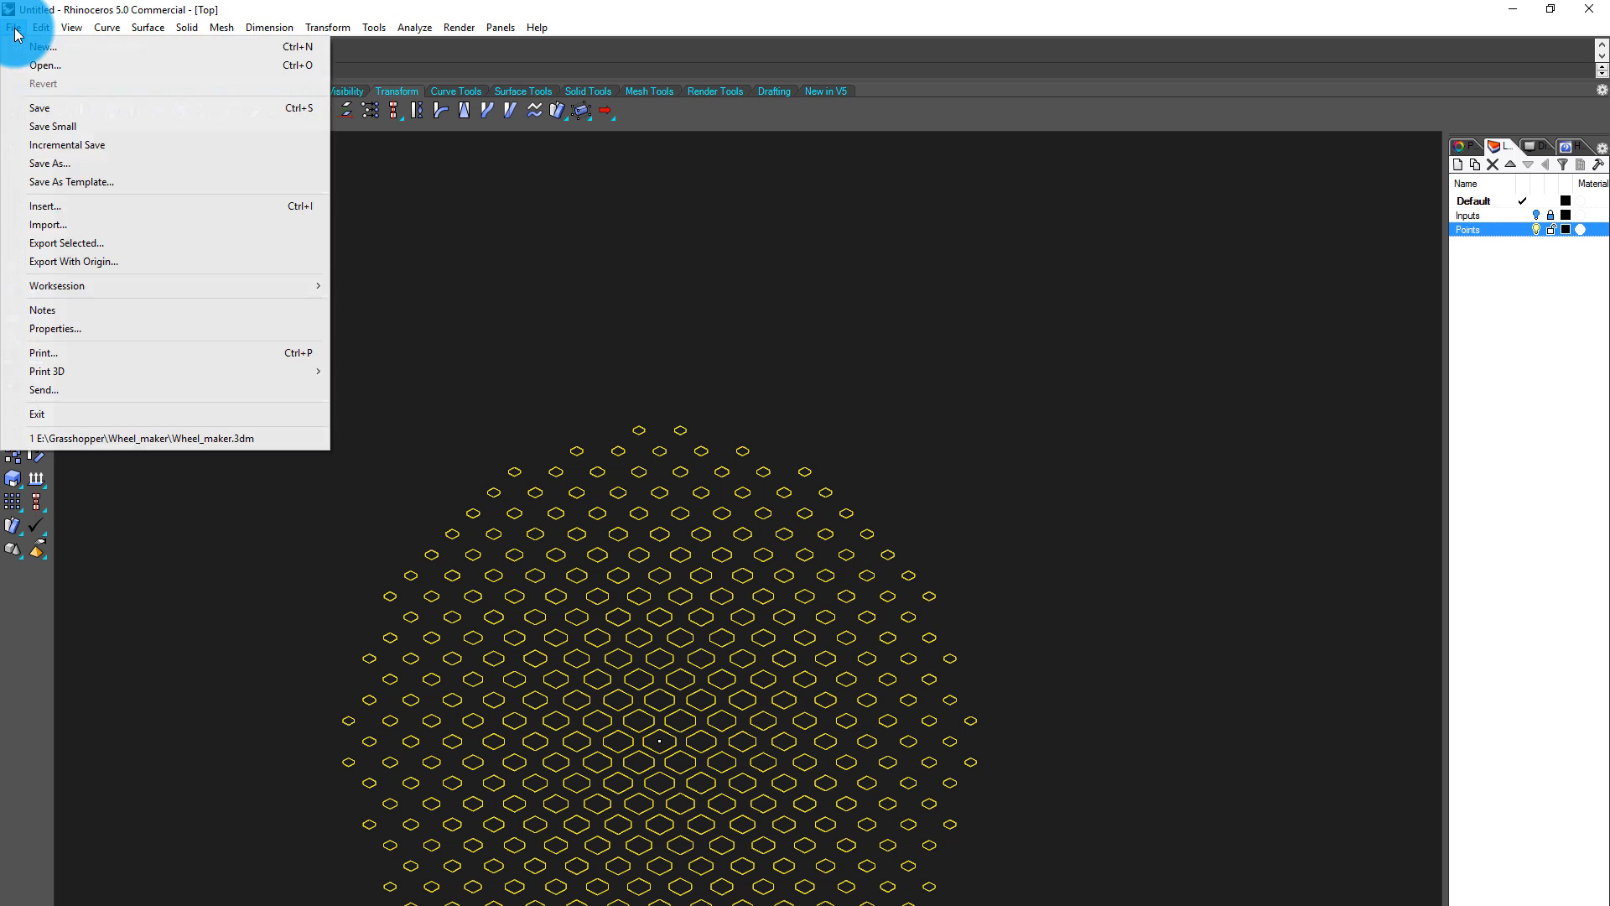
pyautogui.click(166, 235)
pyautogui.click(763, 798)
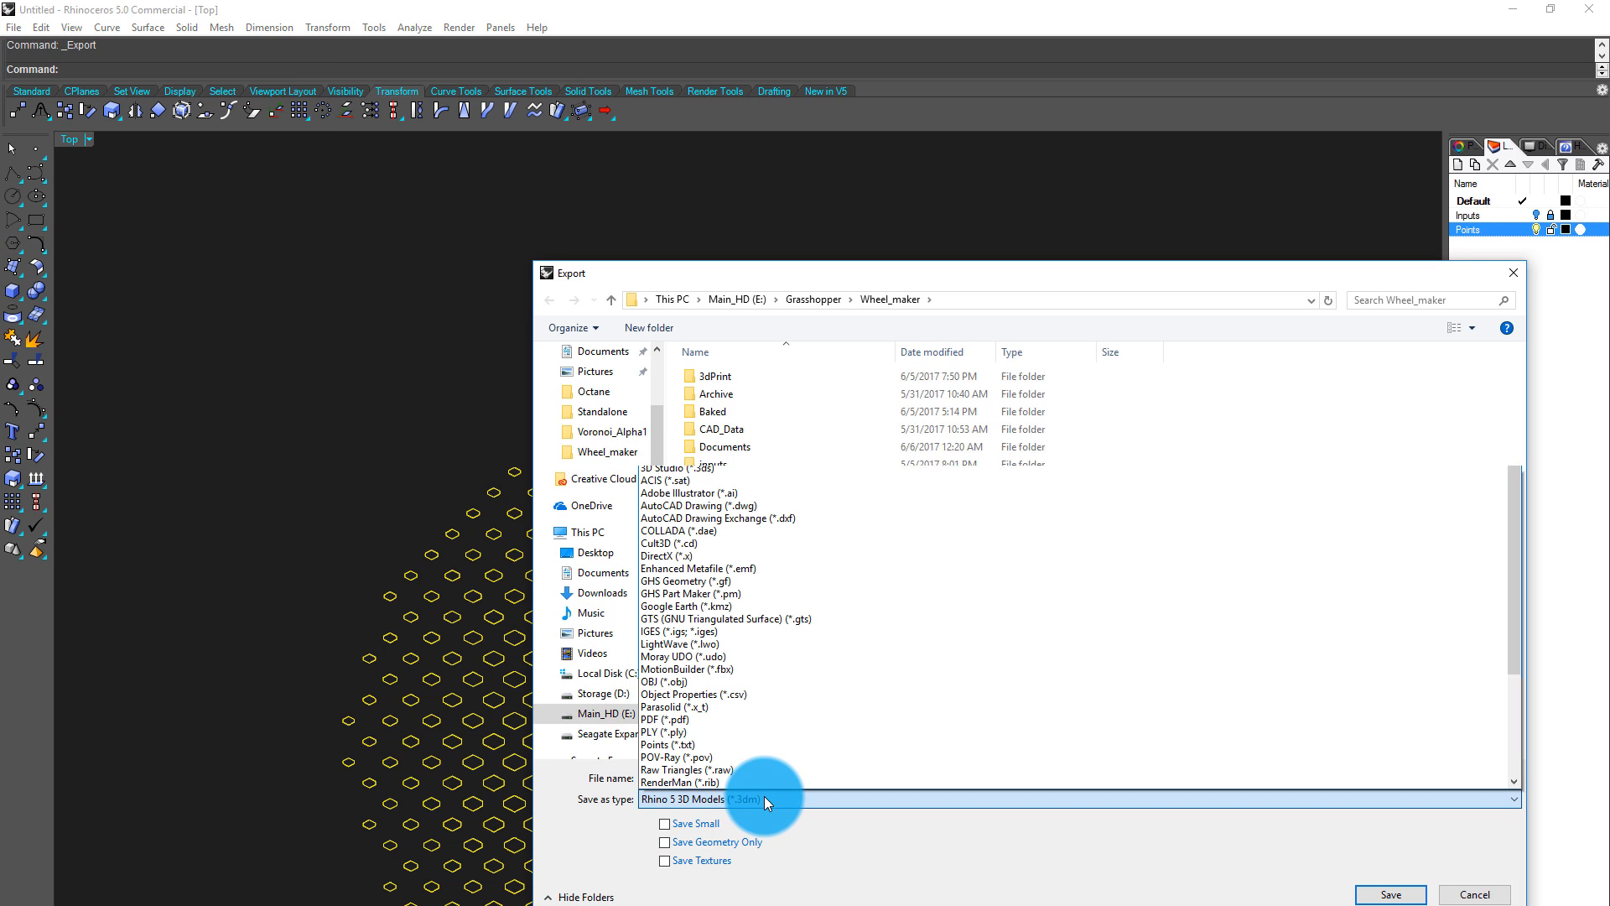
pyautogui.click(763, 629)
# Save the export to the Desktop as Curves, using the Default IGES type
pyautogui.scroll(2, 609, 397)
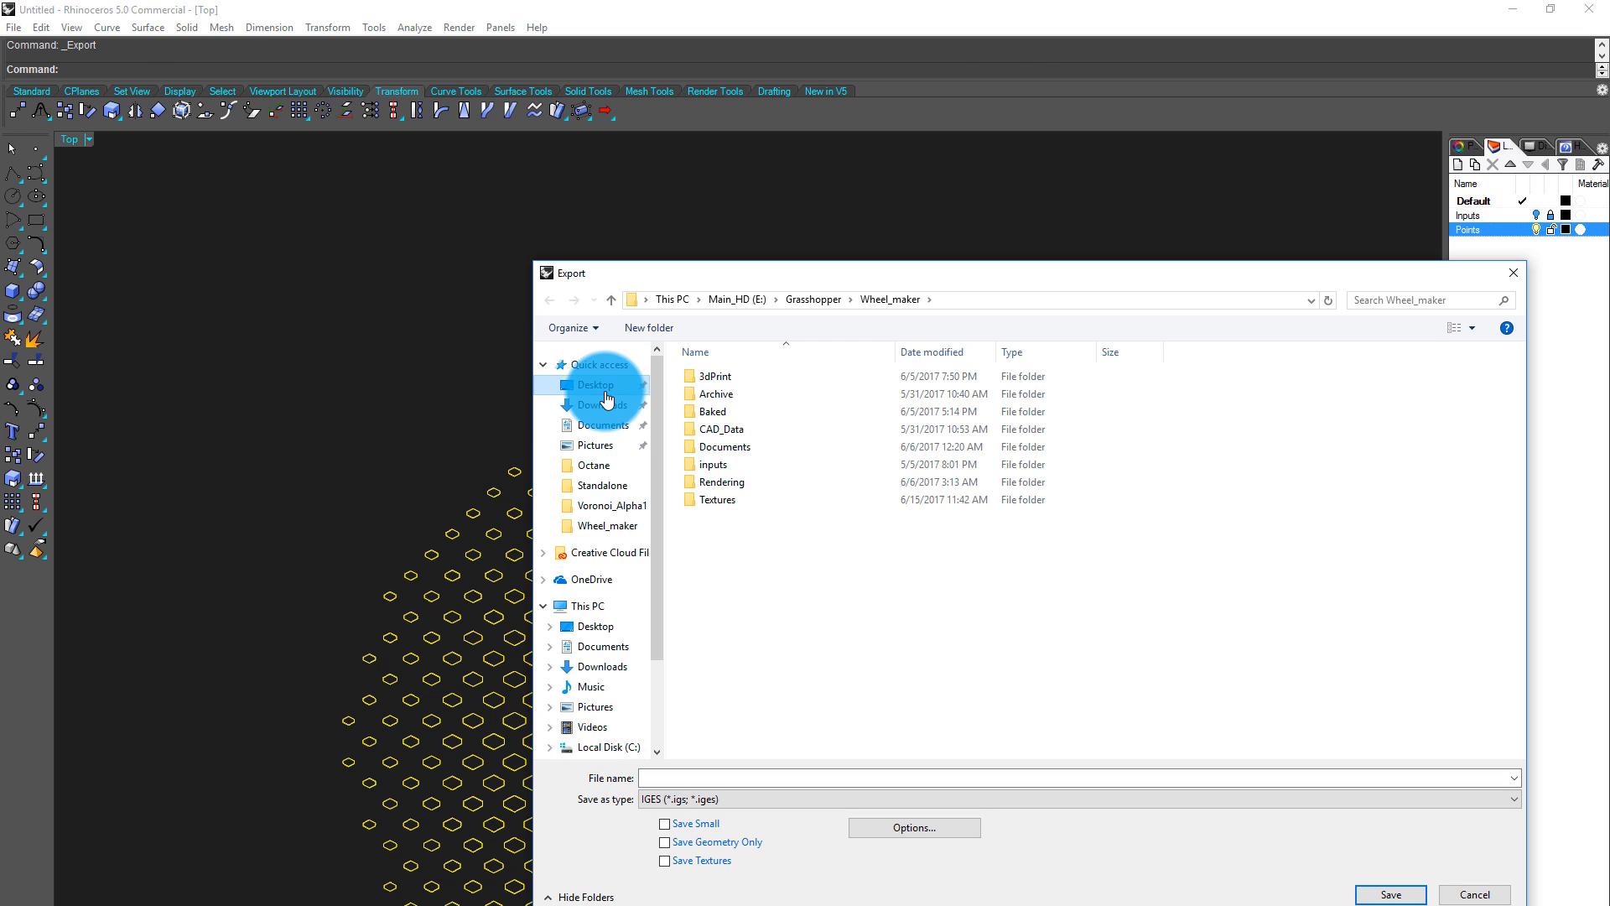
pyautogui.click(605, 390)
pyautogui.click(783, 779)
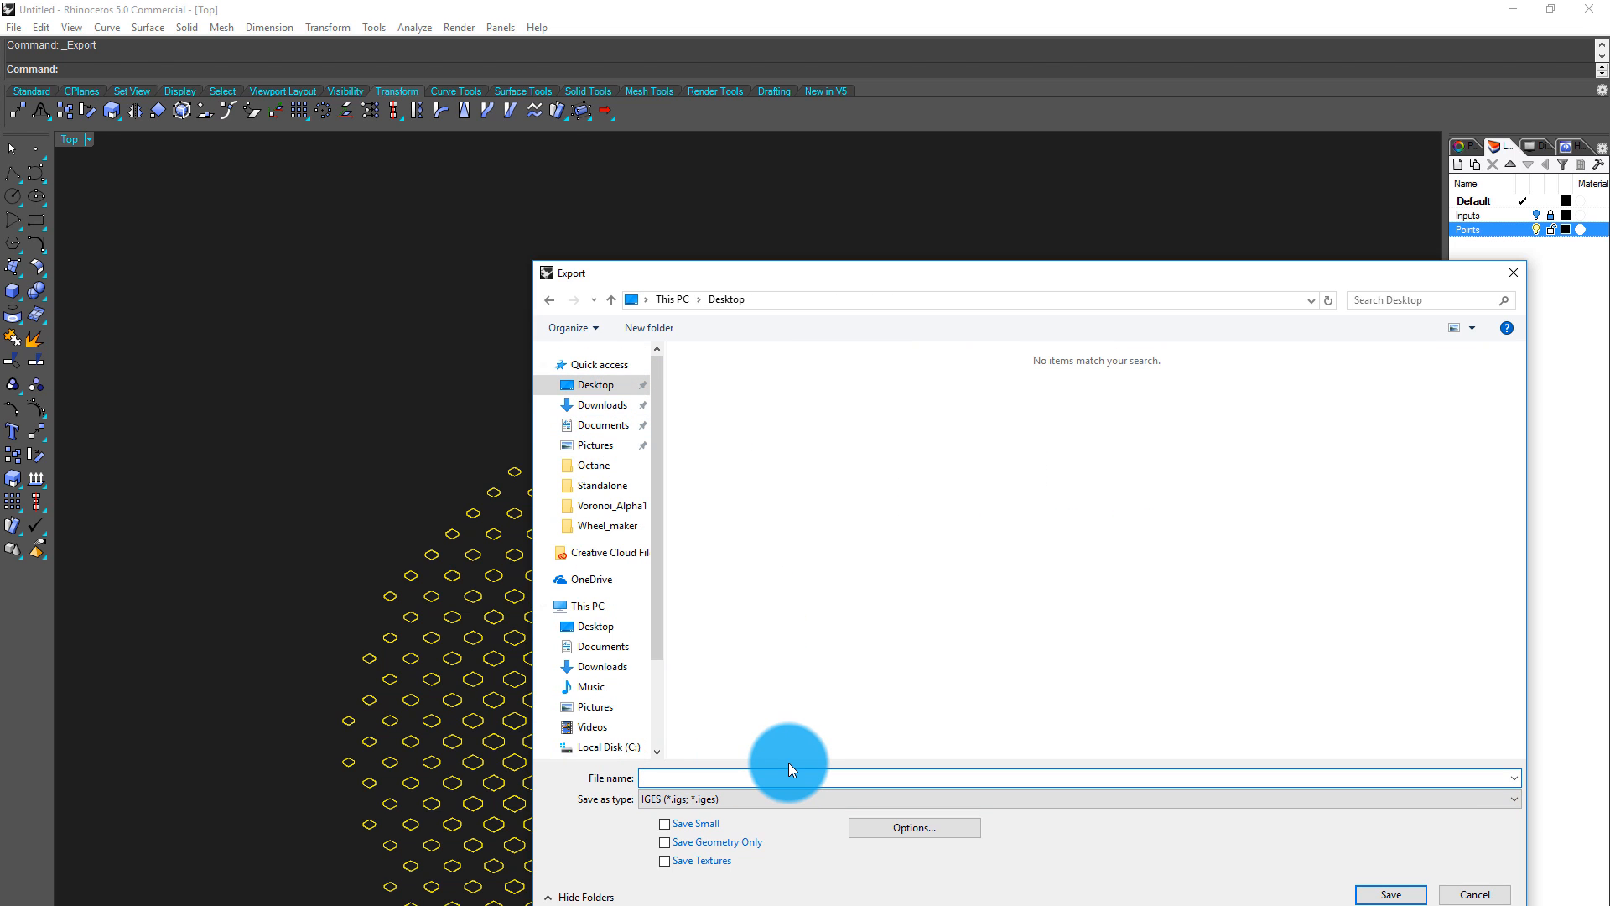
pyautogui.write('Curves')
pyautogui.press('Return')
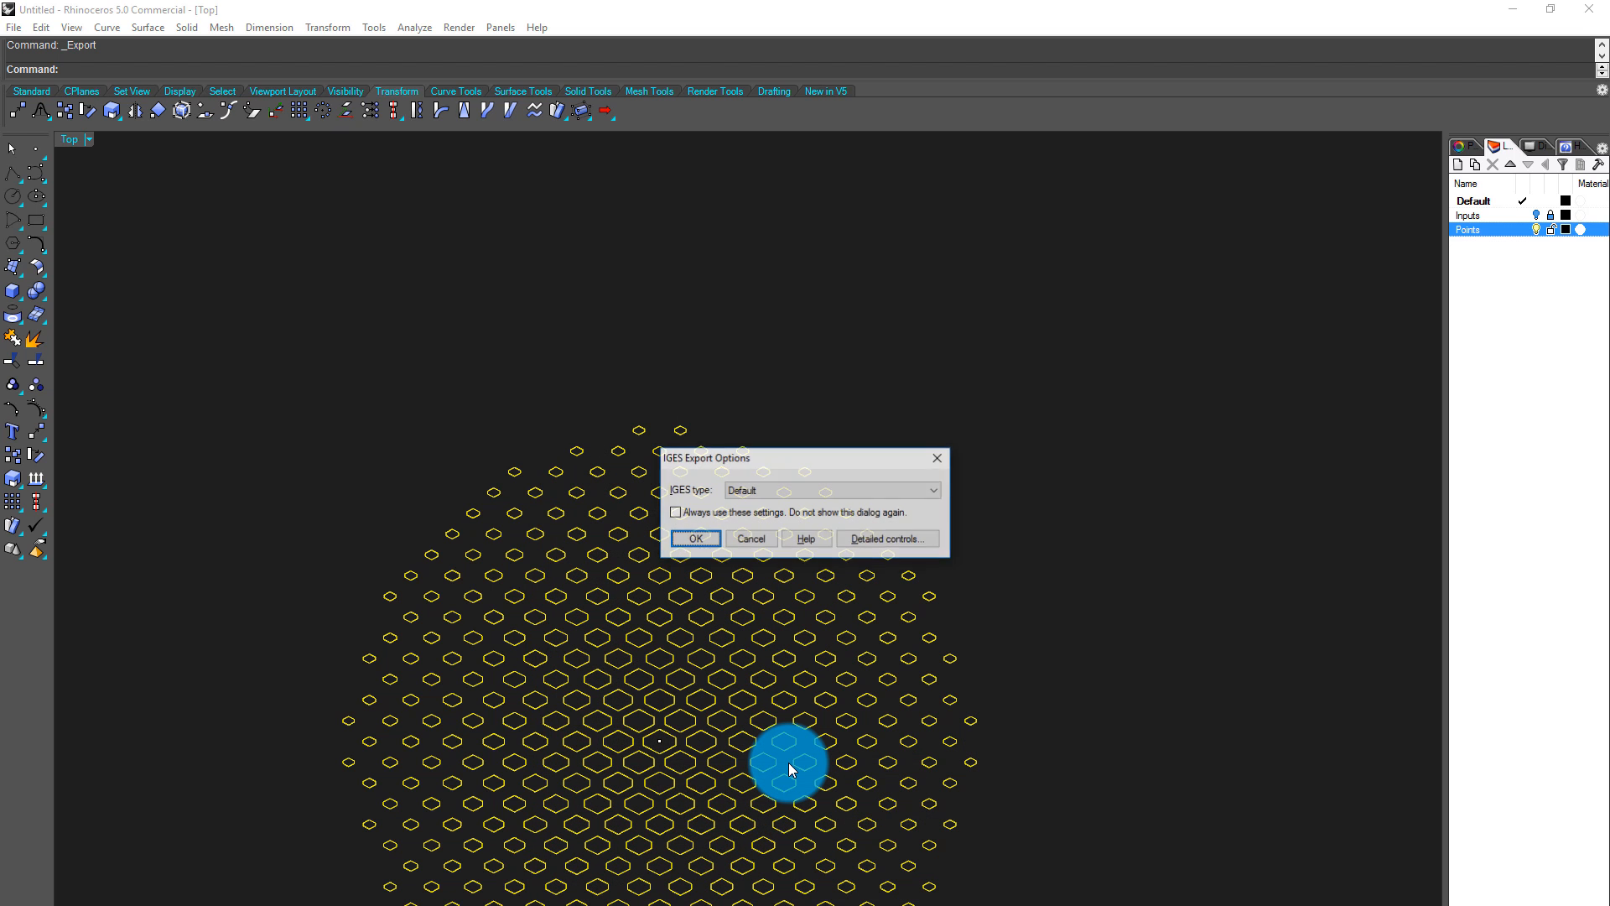
pyautogui.press('Return')
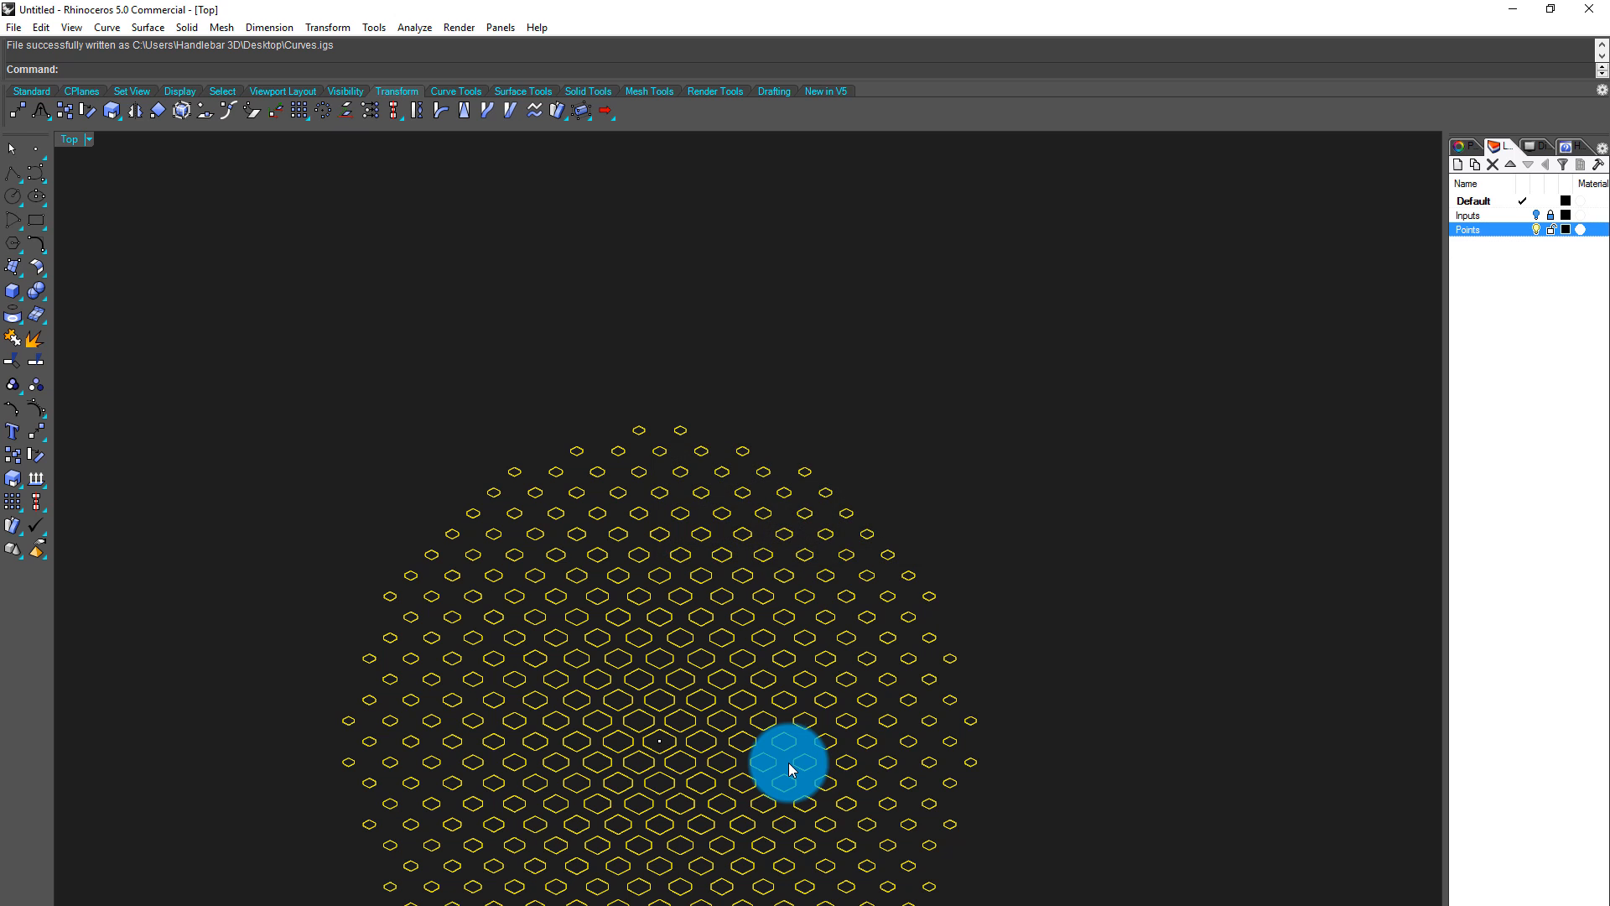
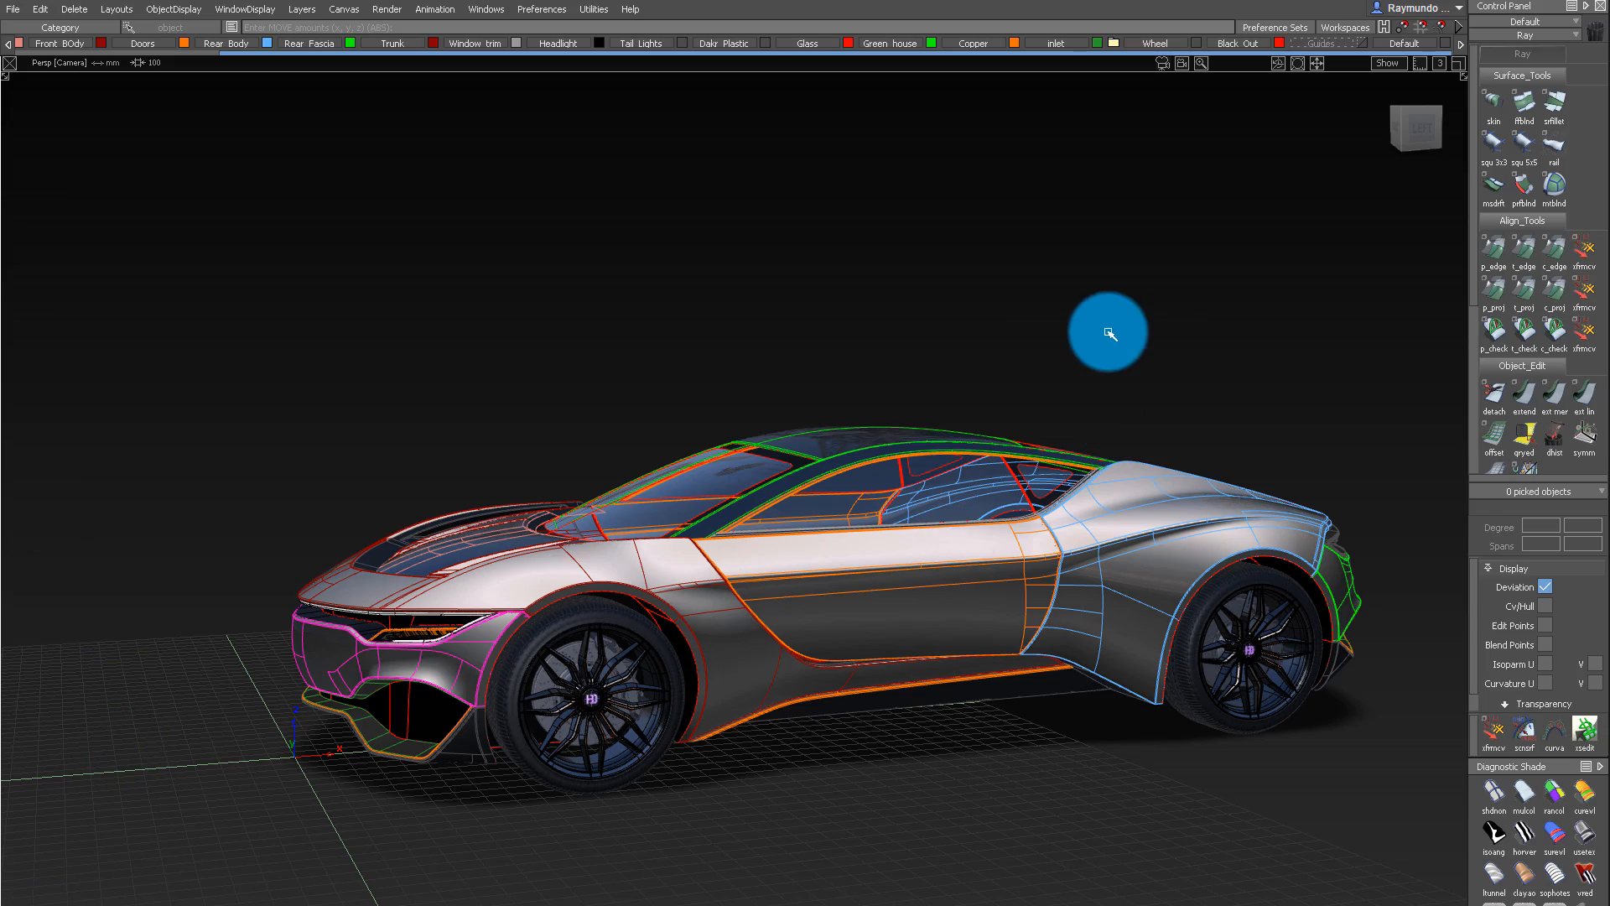
# Switch to Alias and import Curves.igs from the Desktop into the car model with Keep Layers enabled
pyautogui.keyDown('alt'); pyautogui.keyDown('shift'); pyautogui.moveTo(1107, 331); pyautogui.dragTo(1415, 84); pyautogui.keyUp('shift'); pyautogui.keyUp('alt')
pyautogui.click(1408, 118)
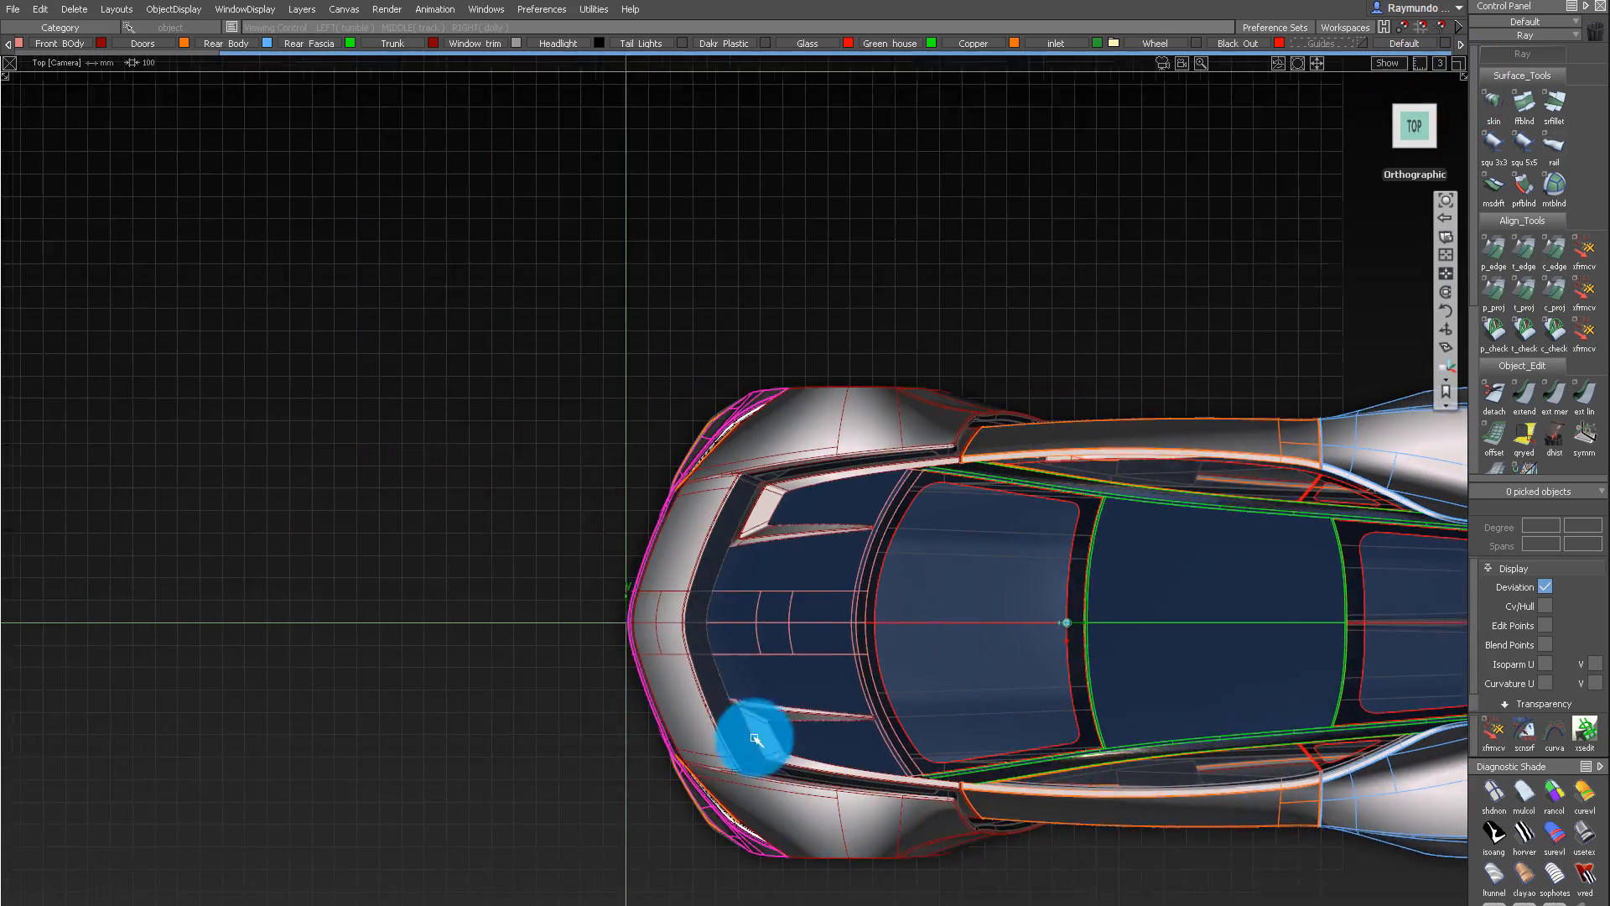
pyautogui.keyDown('alt'); pyautogui.keyDown('shift'); pyautogui.moveTo(1178, 688); pyautogui.dragTo(442, 612, button='middle'); pyautogui.keyUp('shift'); pyautogui.keyUp('alt')
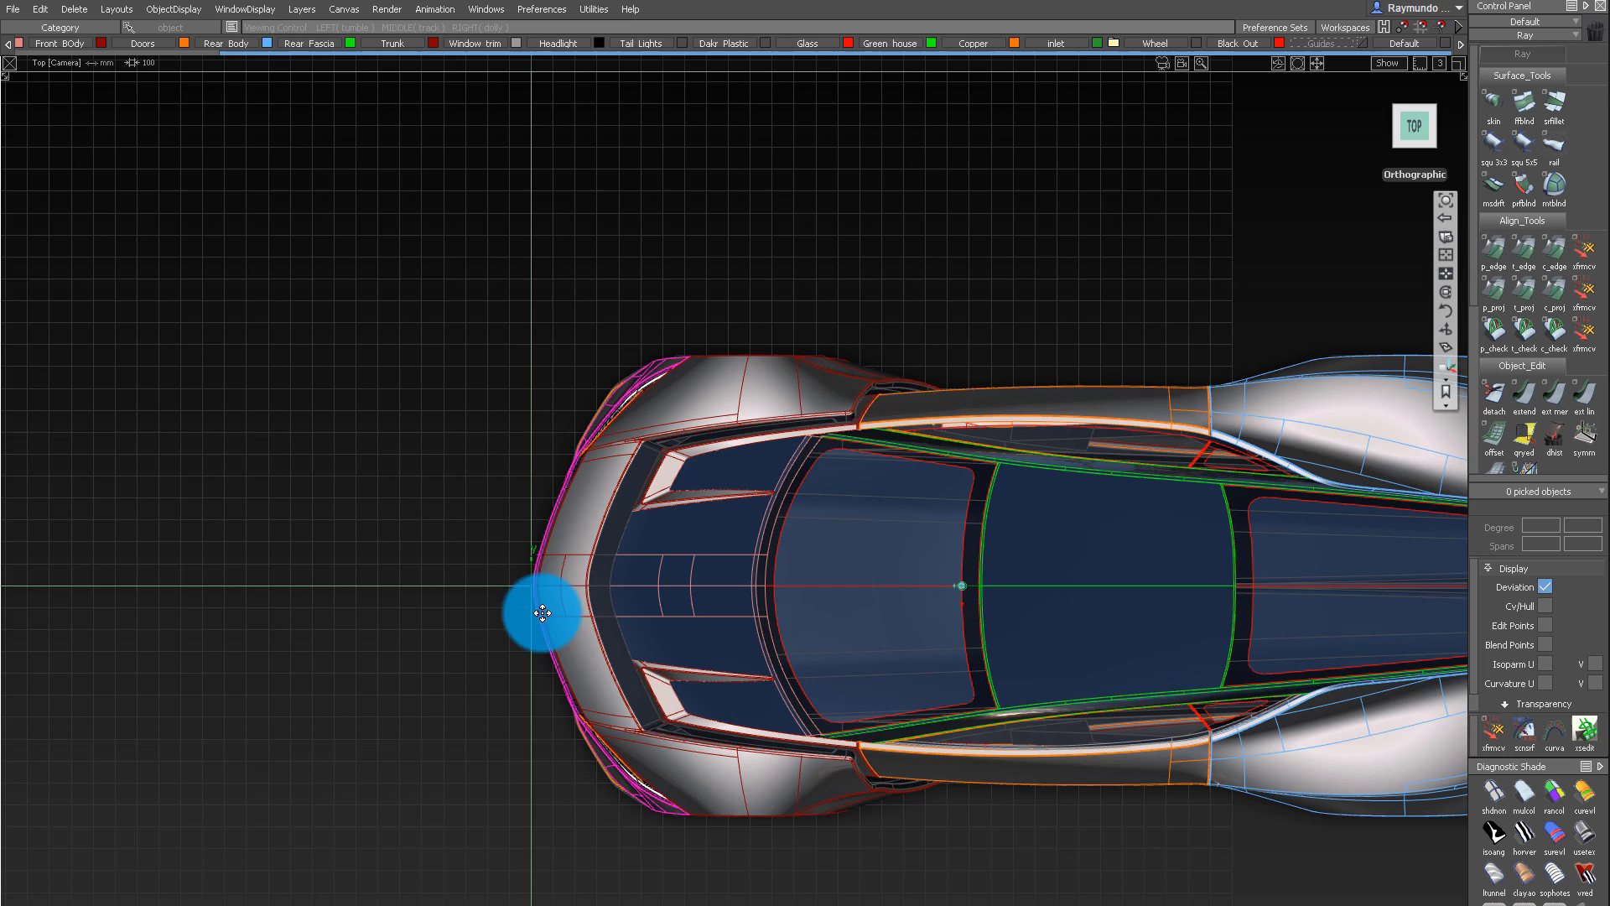
pyautogui.keyDown('alt'); pyautogui.keyDown('shift'); pyautogui.moveTo(542, 611); pyautogui.dragTo(327, 611, button='right'); pyautogui.keyUp('shift'); pyautogui.keyUp('alt')
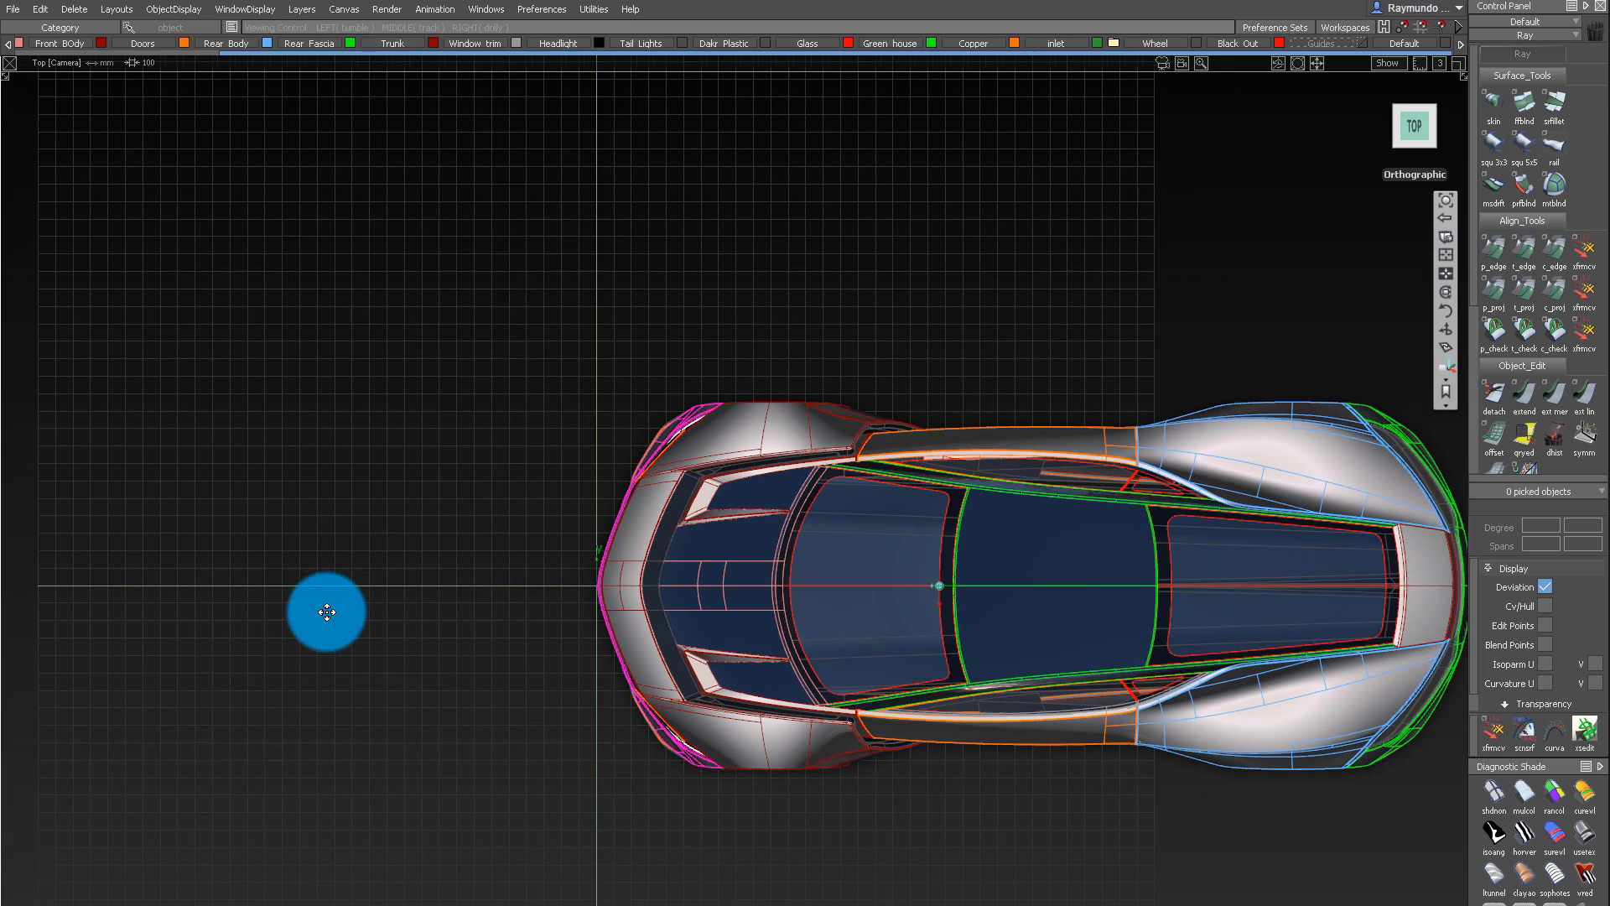
pyautogui.click(13, 9)
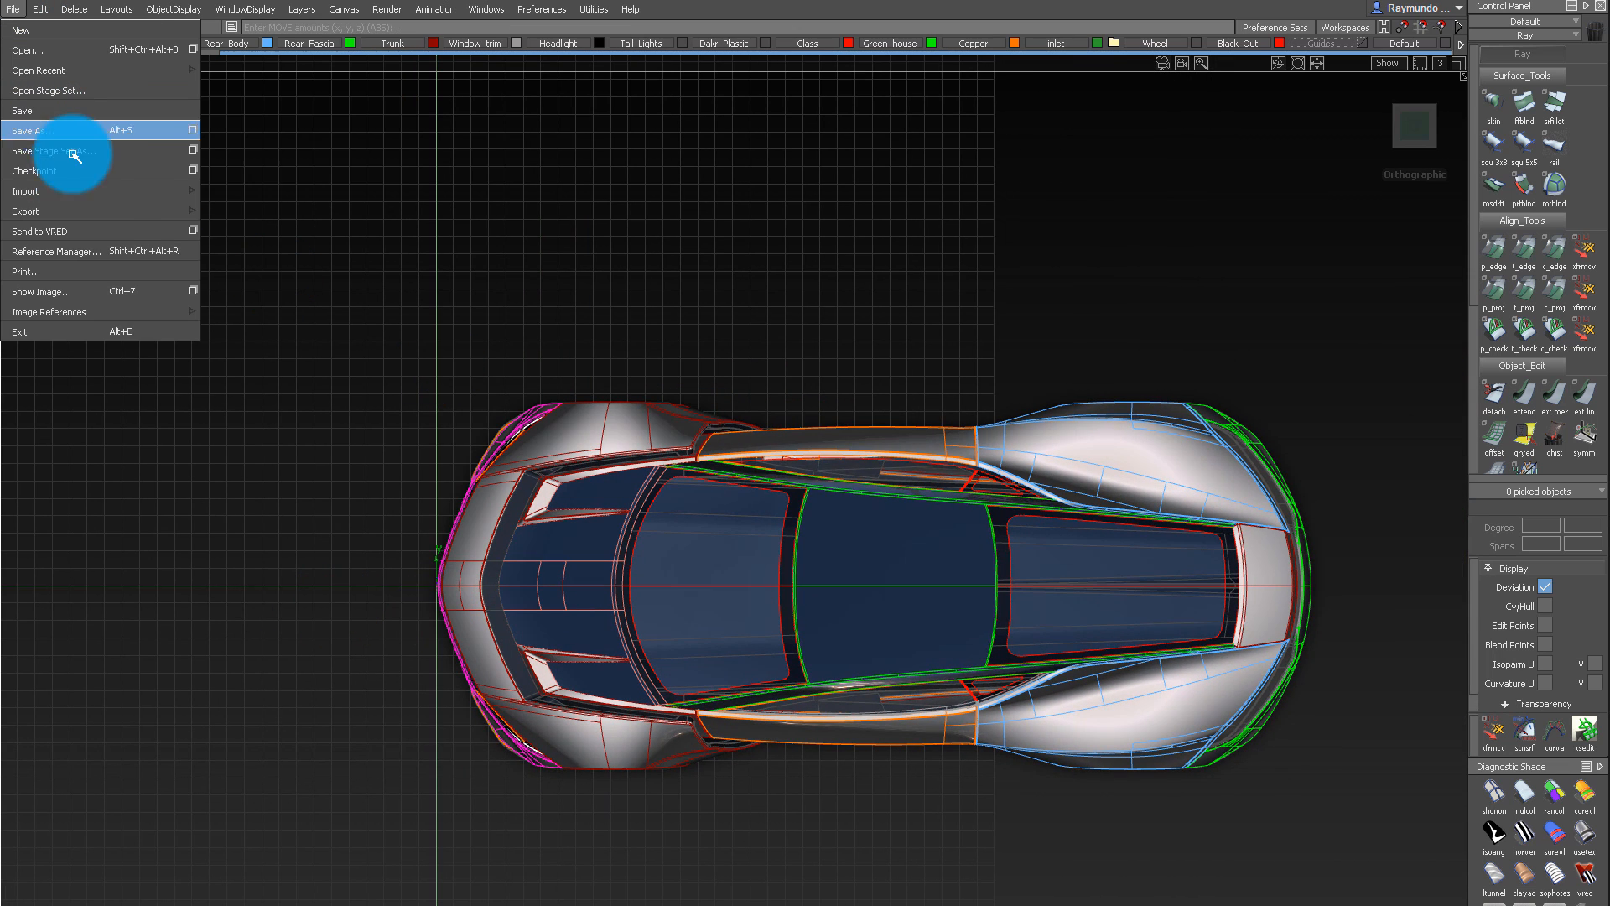
pyautogui.moveTo(95, 192)
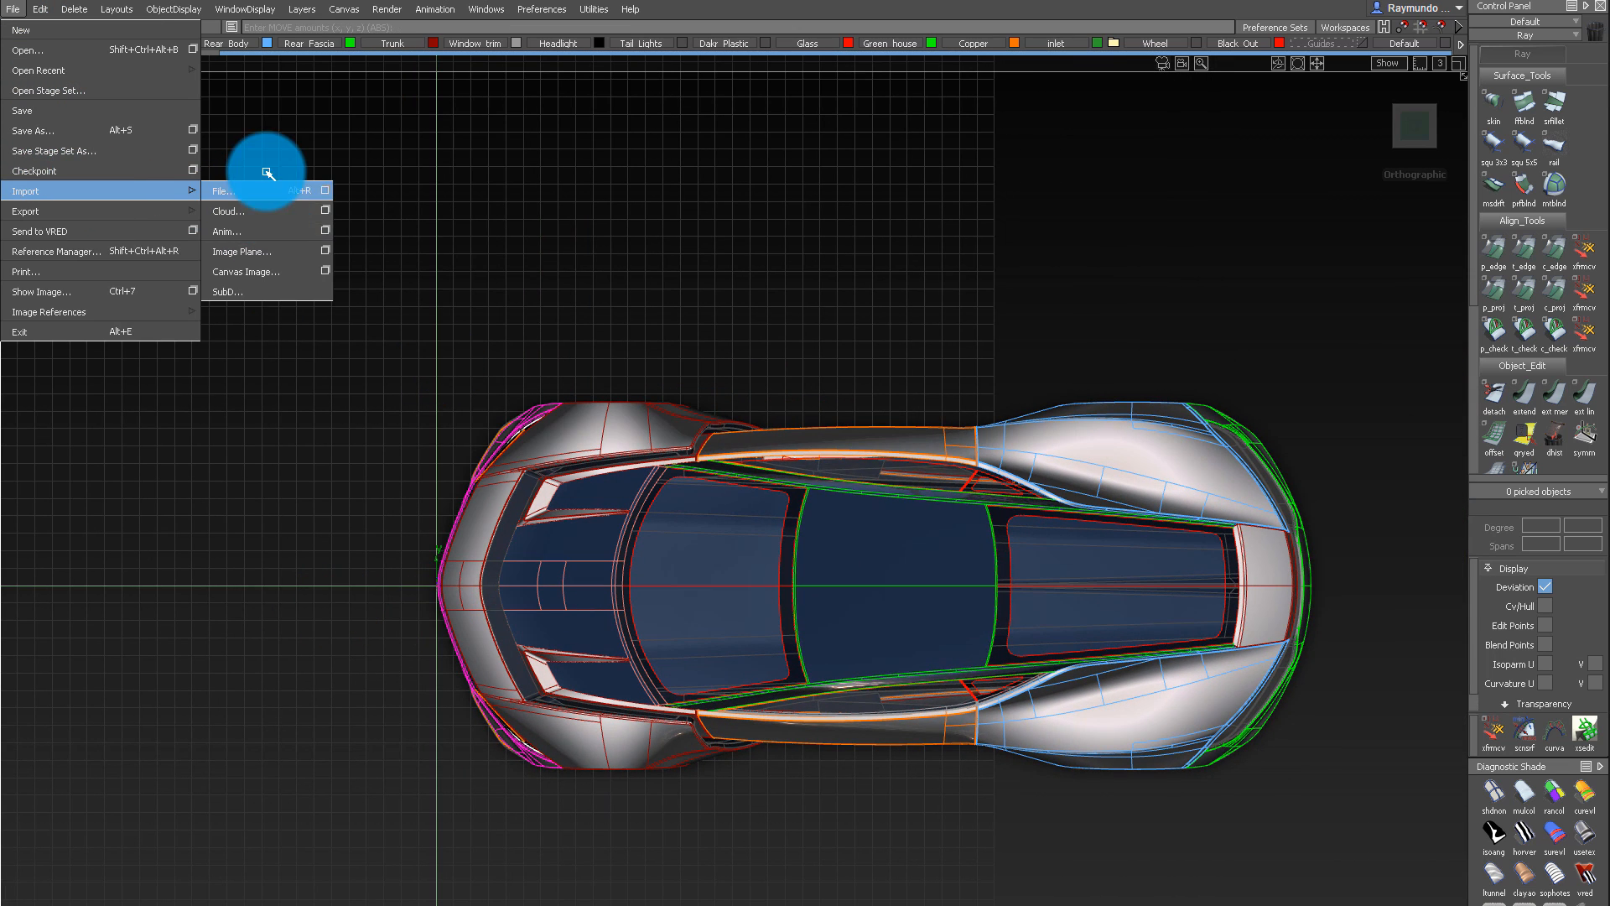
pyautogui.click(322, 192)
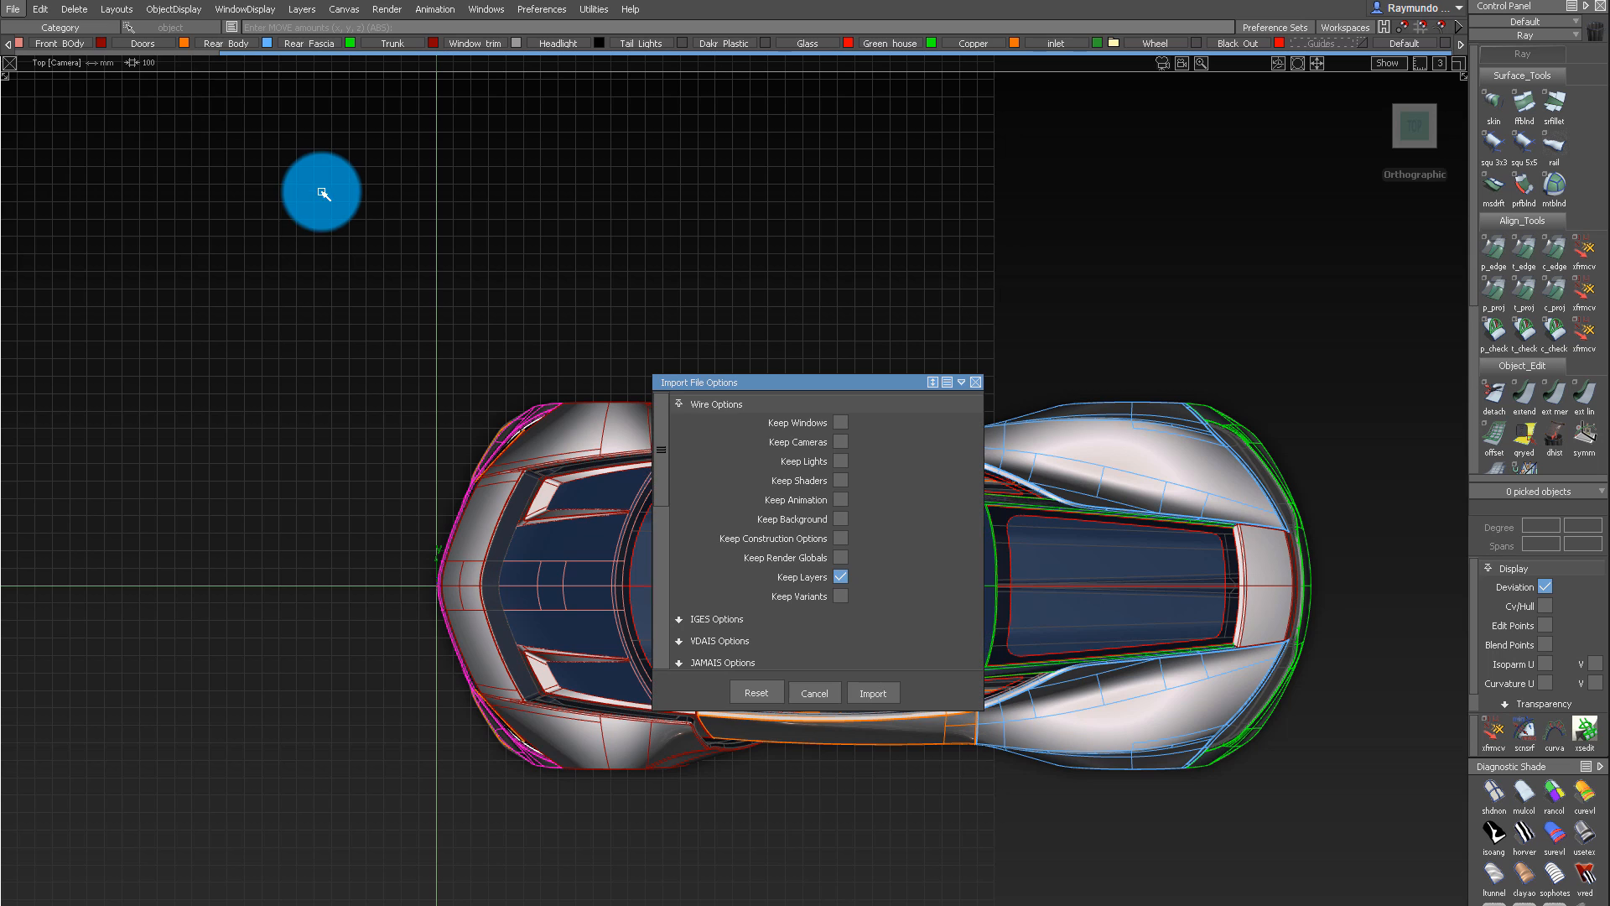
pyautogui.click(873, 693)
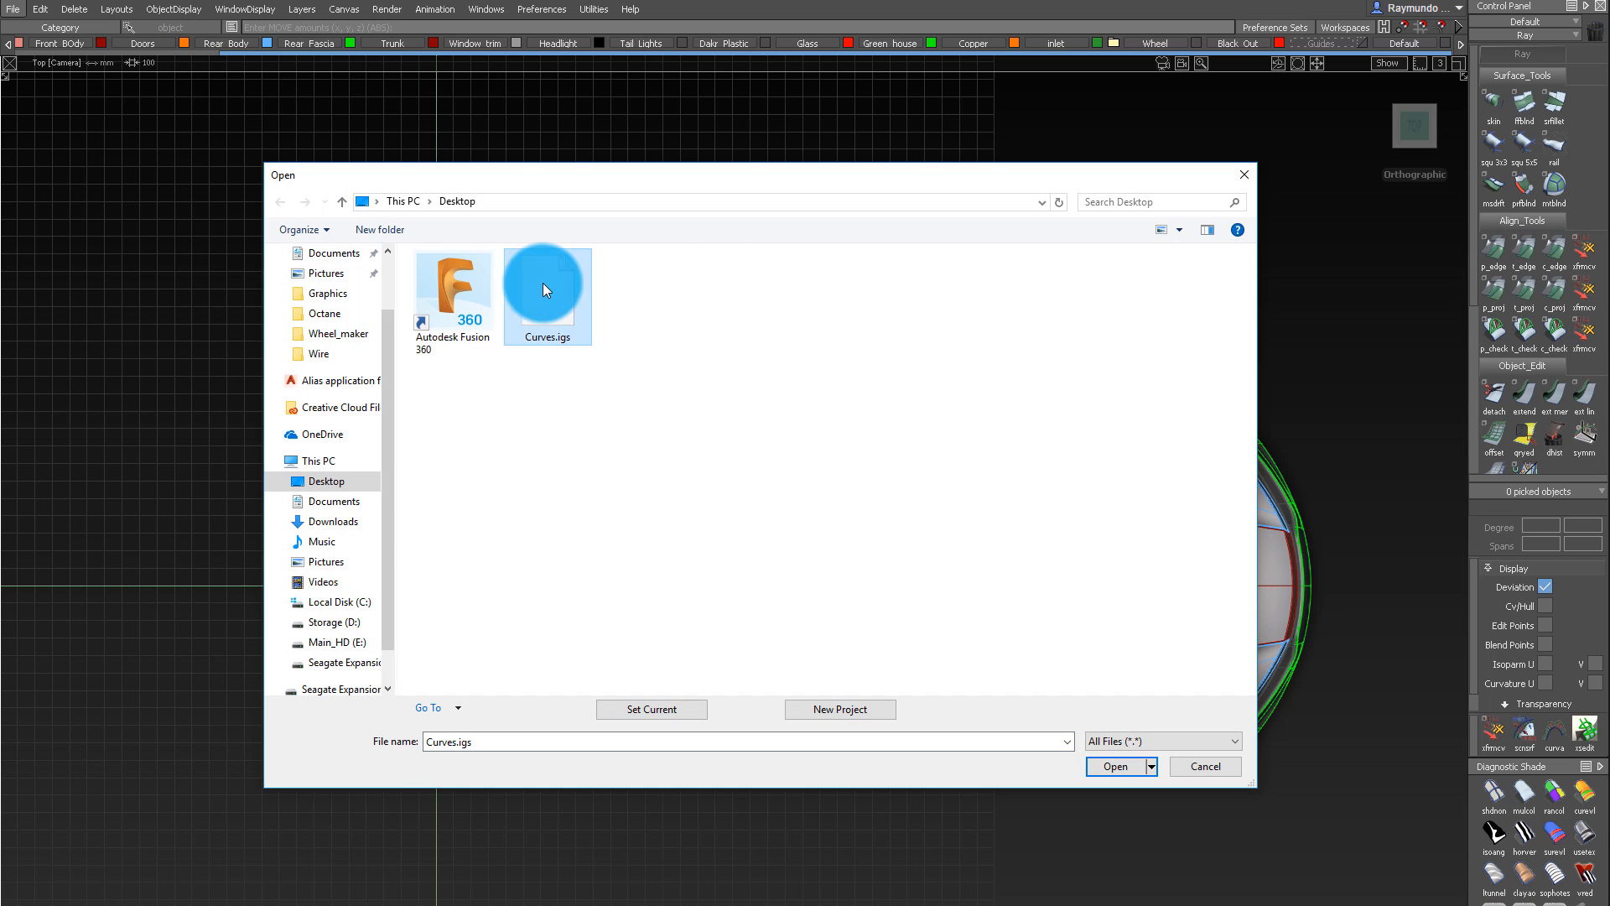
pyautogui.click(1122, 766)
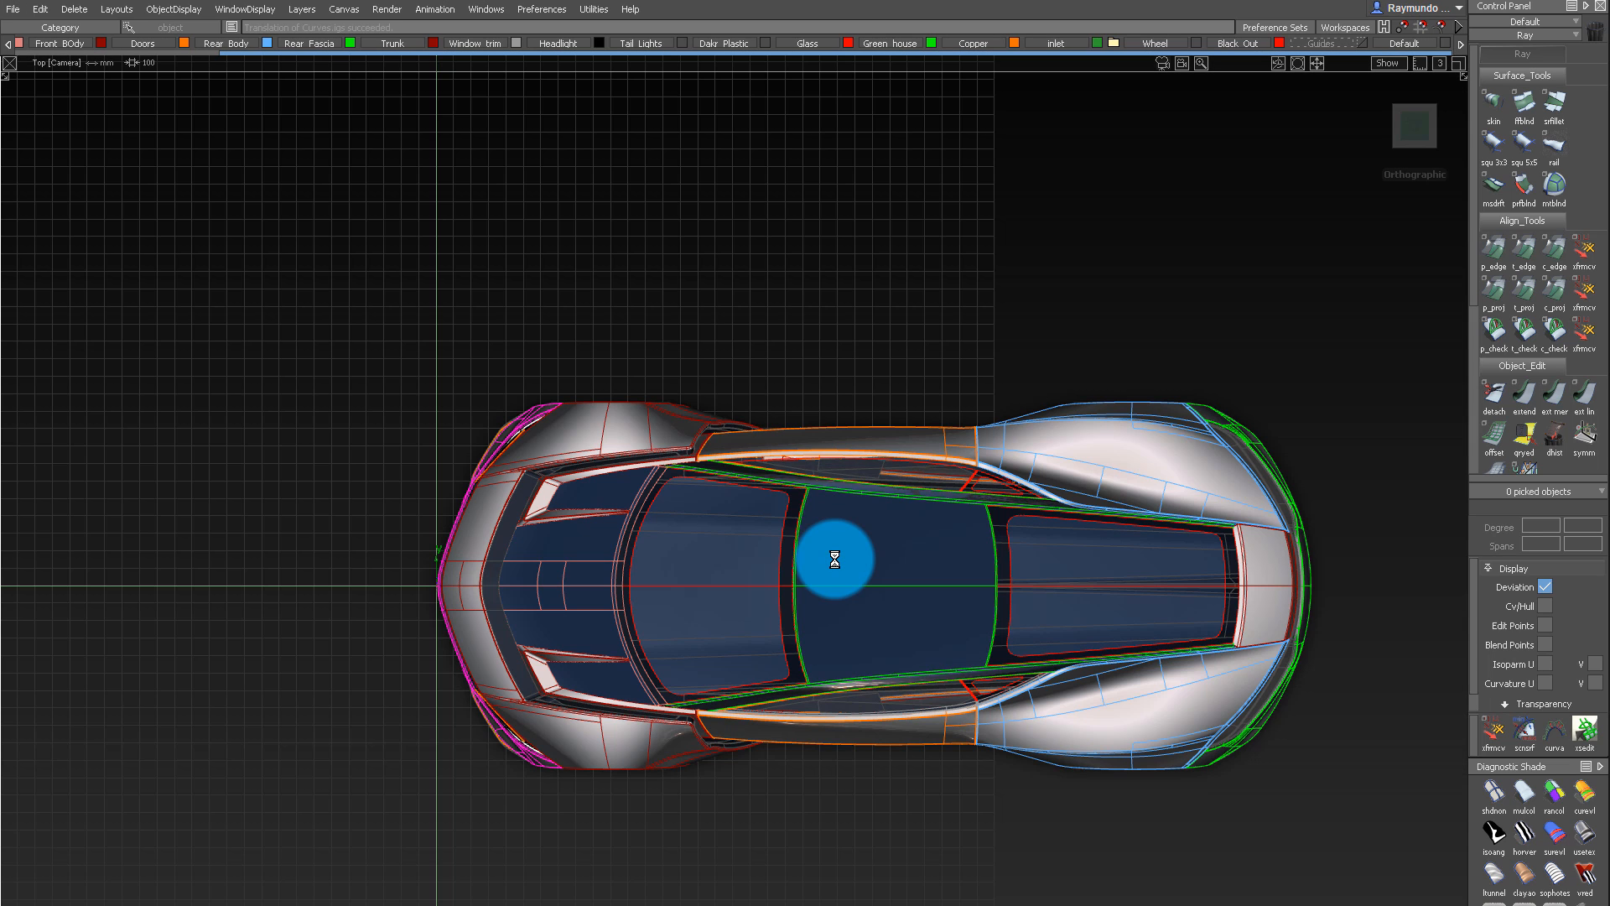
# Pick all the imported hexagon curves and locate them near the origin at the car's nose in the orthographic top view
pyautogui.keyDown('alt'); pyautogui.keyDown('shift'); pyautogui.moveTo(420, 618); pyautogui.dragTo(761, 545, button='right'); pyautogui.keyUp('shift'); pyautogui.keyUp('alt')
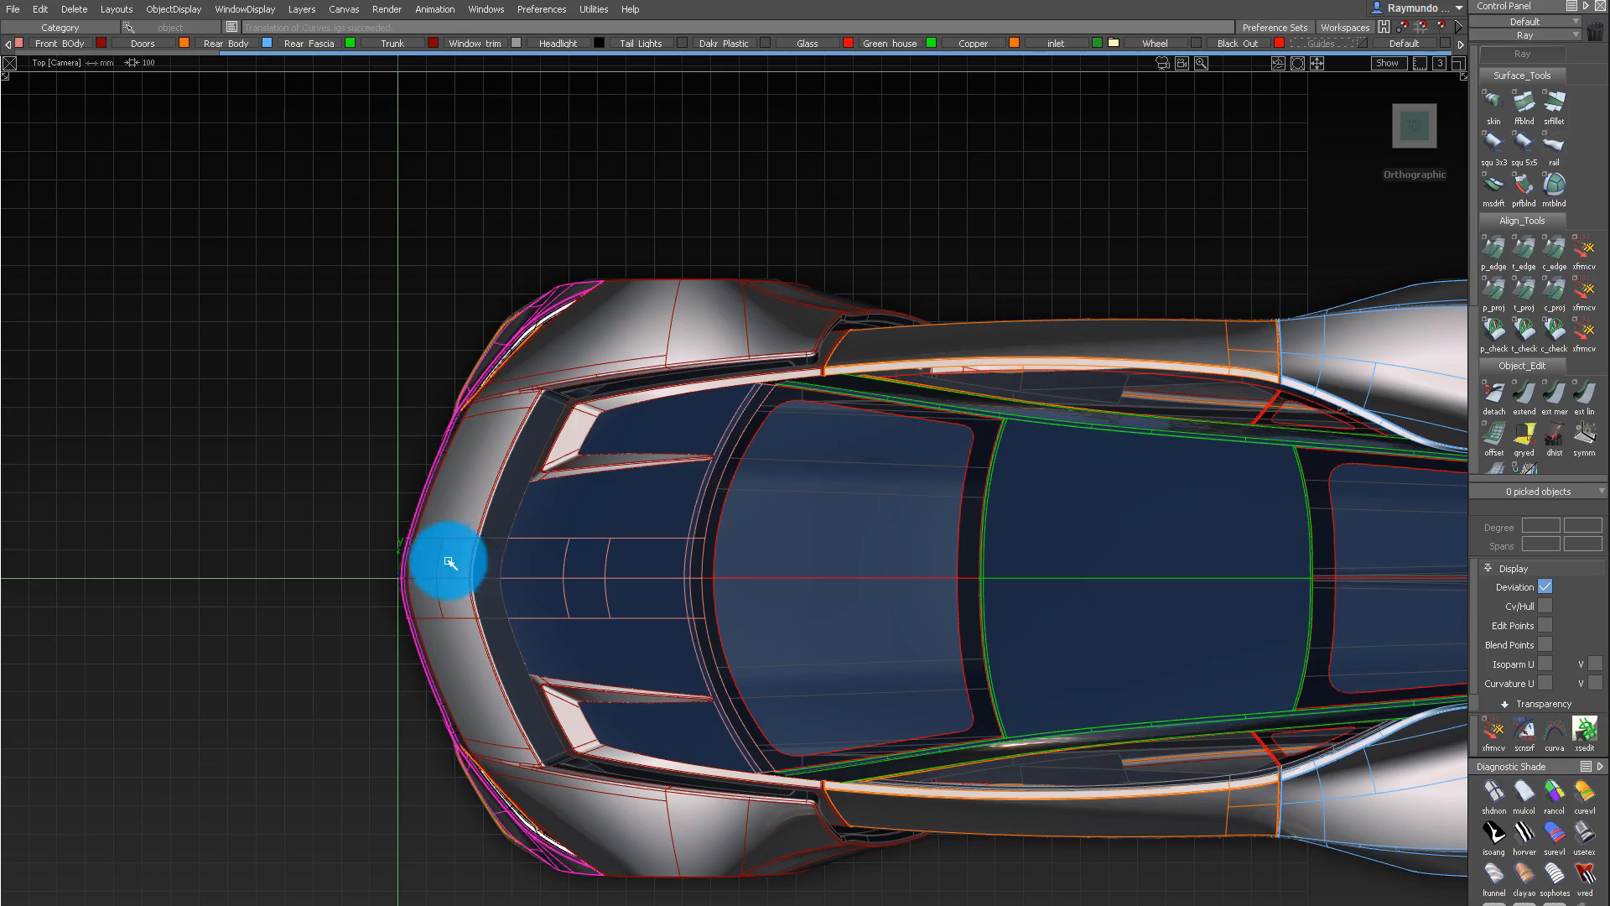
pyautogui.hotkey('alt', 'h')
pyautogui.keyDown('alt'); pyautogui.keyDown('shift'); pyautogui.moveTo(372, 590); pyautogui.dragTo(399, 586, button='right'); pyautogui.keyUp('shift'); pyautogui.keyUp('alt')
pyautogui.keyDown('alt'); pyautogui.keyDown('shift'); pyautogui.moveTo(399, 586); pyautogui.dragTo(1160, 578, button='middle'); pyautogui.keyUp('shift'); pyautogui.keyUp('alt')
pyautogui.keyDown('alt'); pyautogui.keyDown('shift'); pyautogui.moveTo(776, 540); pyautogui.dragTo(693, 590, button='right'); pyautogui.keyUp('shift'); pyautogui.keyUp('alt')
pyautogui.hotkey('alt', 'h')
pyautogui.keyDown('alt'); pyautogui.keyDown('shift'); pyautogui.moveTo(898, 589); pyautogui.dragTo(682, 612); pyautogui.keyUp('shift'); pyautogui.keyUp('alt')
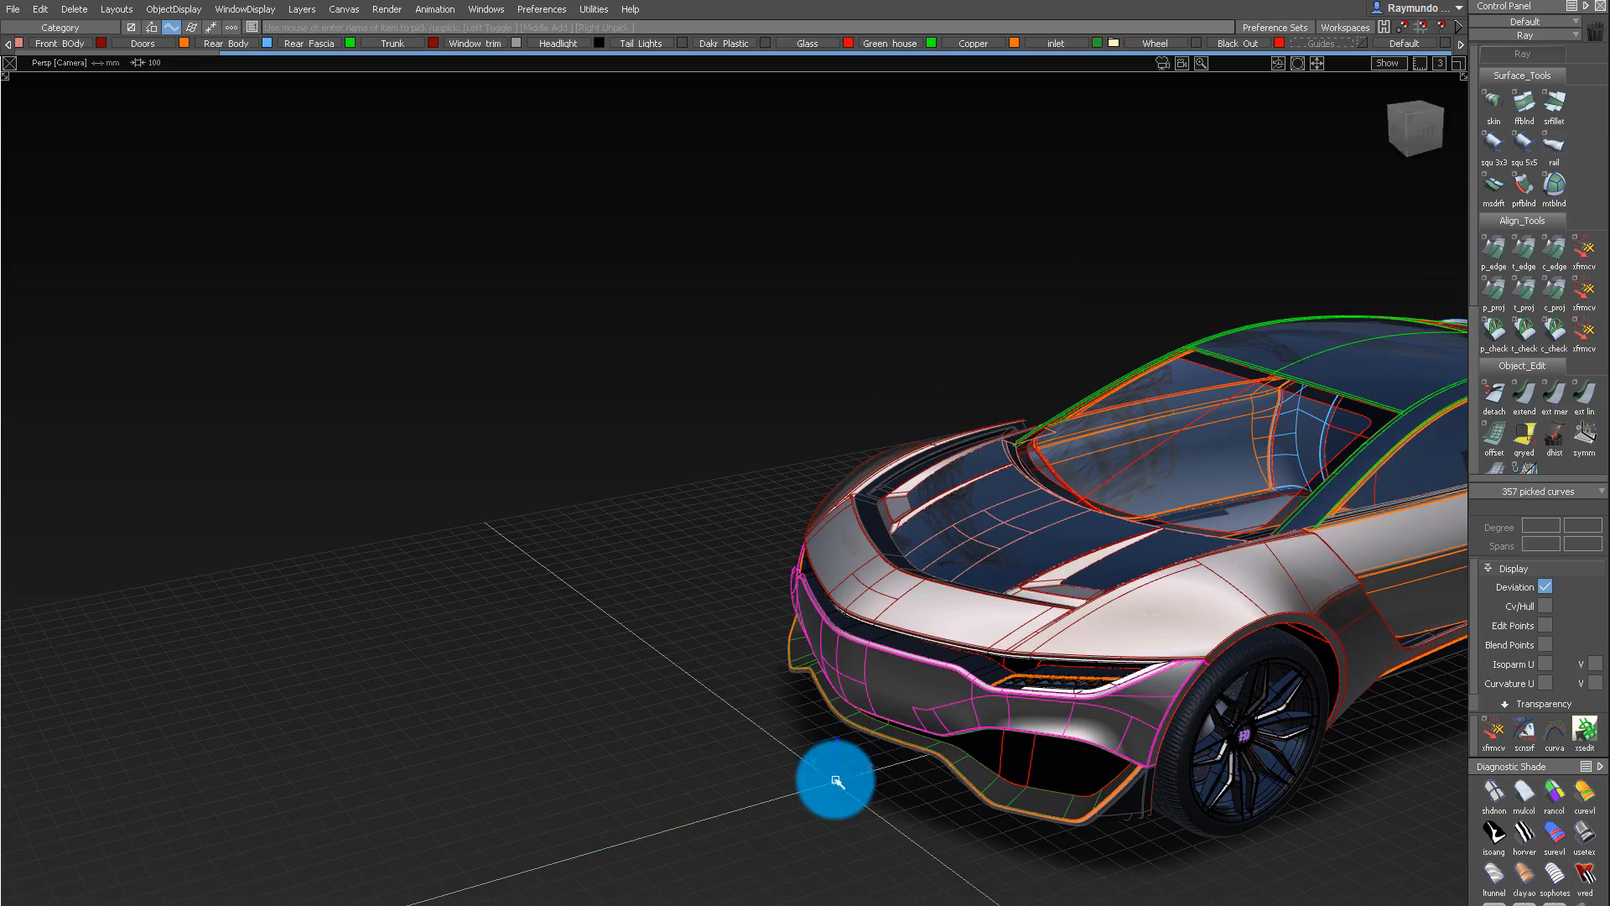
pyautogui.keyDown('alt'); pyautogui.keyDown('shift'); pyautogui.moveTo(836, 781); pyautogui.dragTo(1316, 79); pyautogui.keyUp('shift'); pyautogui.keyUp('alt')
pyautogui.click(1408, 119)
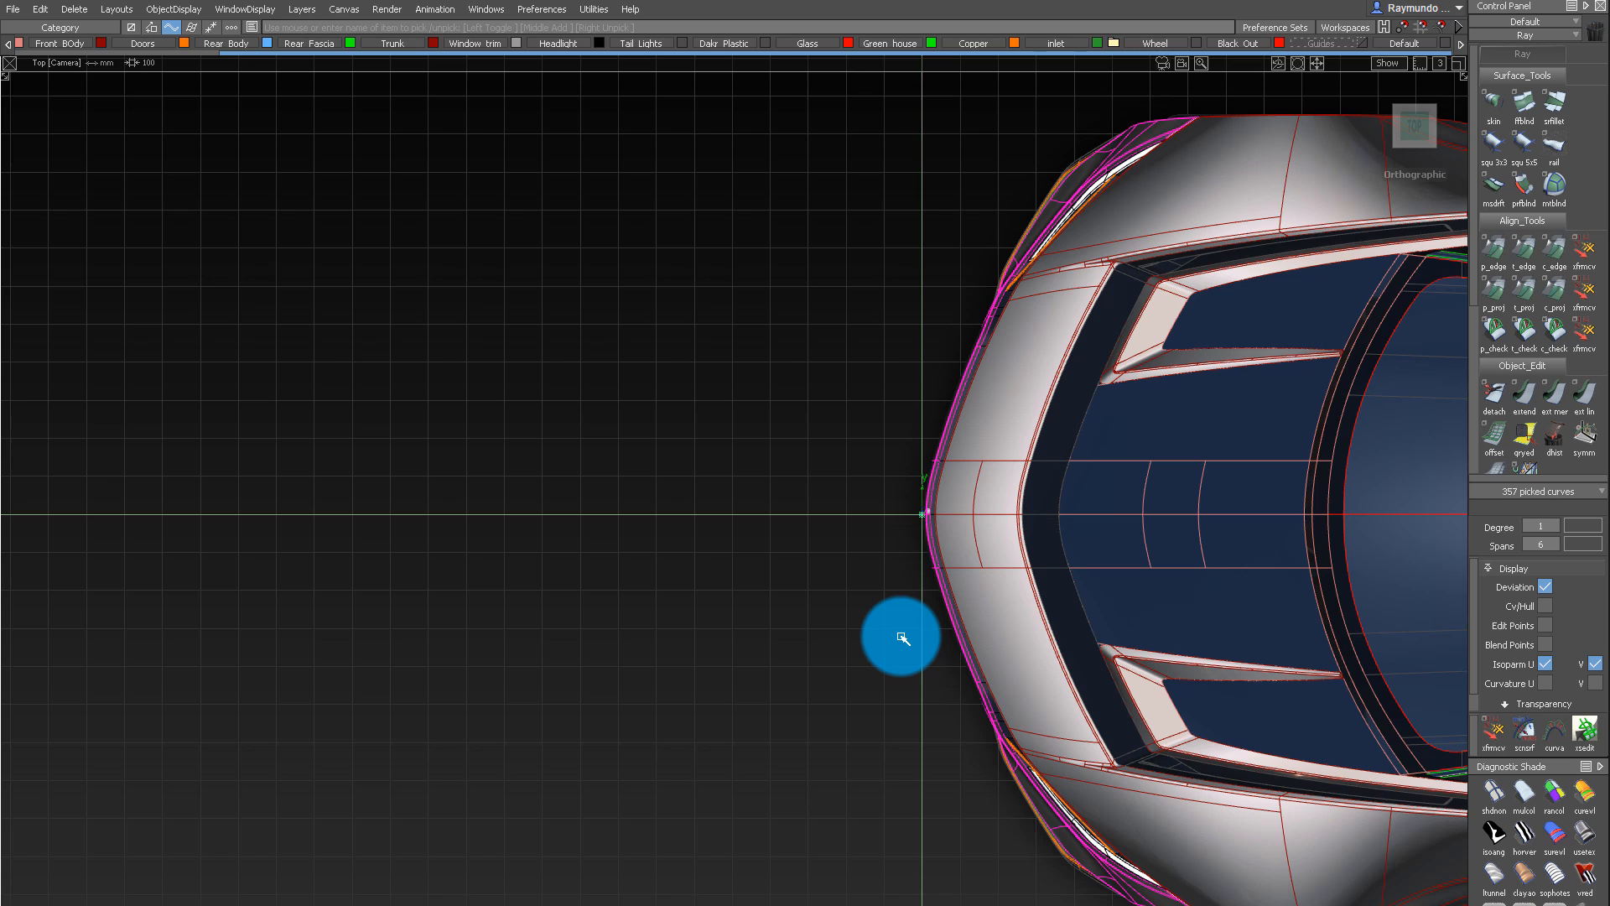
pyautogui.moveTo(920, 517)
pyautogui.keyDown('alt'); pyautogui.keyDown('shift'); pyautogui.mouseDown(button='right')
pyautogui.moveTo(1384, 529)
pyautogui.moveTo(1003, 637)
pyautogui.moveTo(953, 587)
pyautogui.mouseUp(button='right'); pyautogui.keyUp('shift'); pyautogui.keyUp('alt')
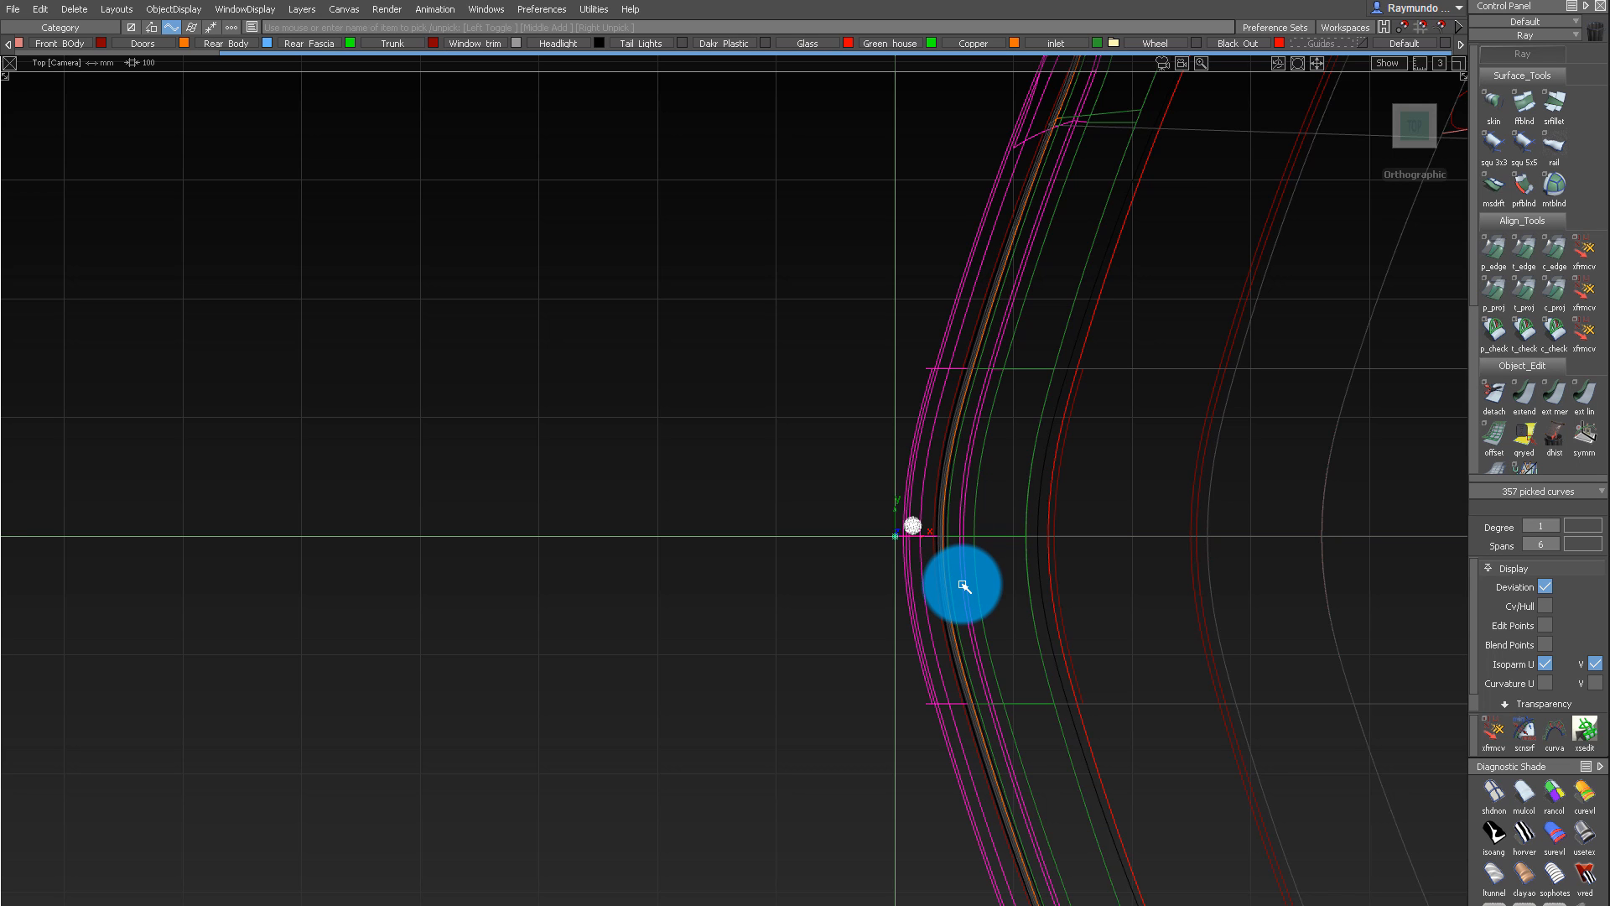
pyautogui.hotkey('ctrl', 'alt', 'l')
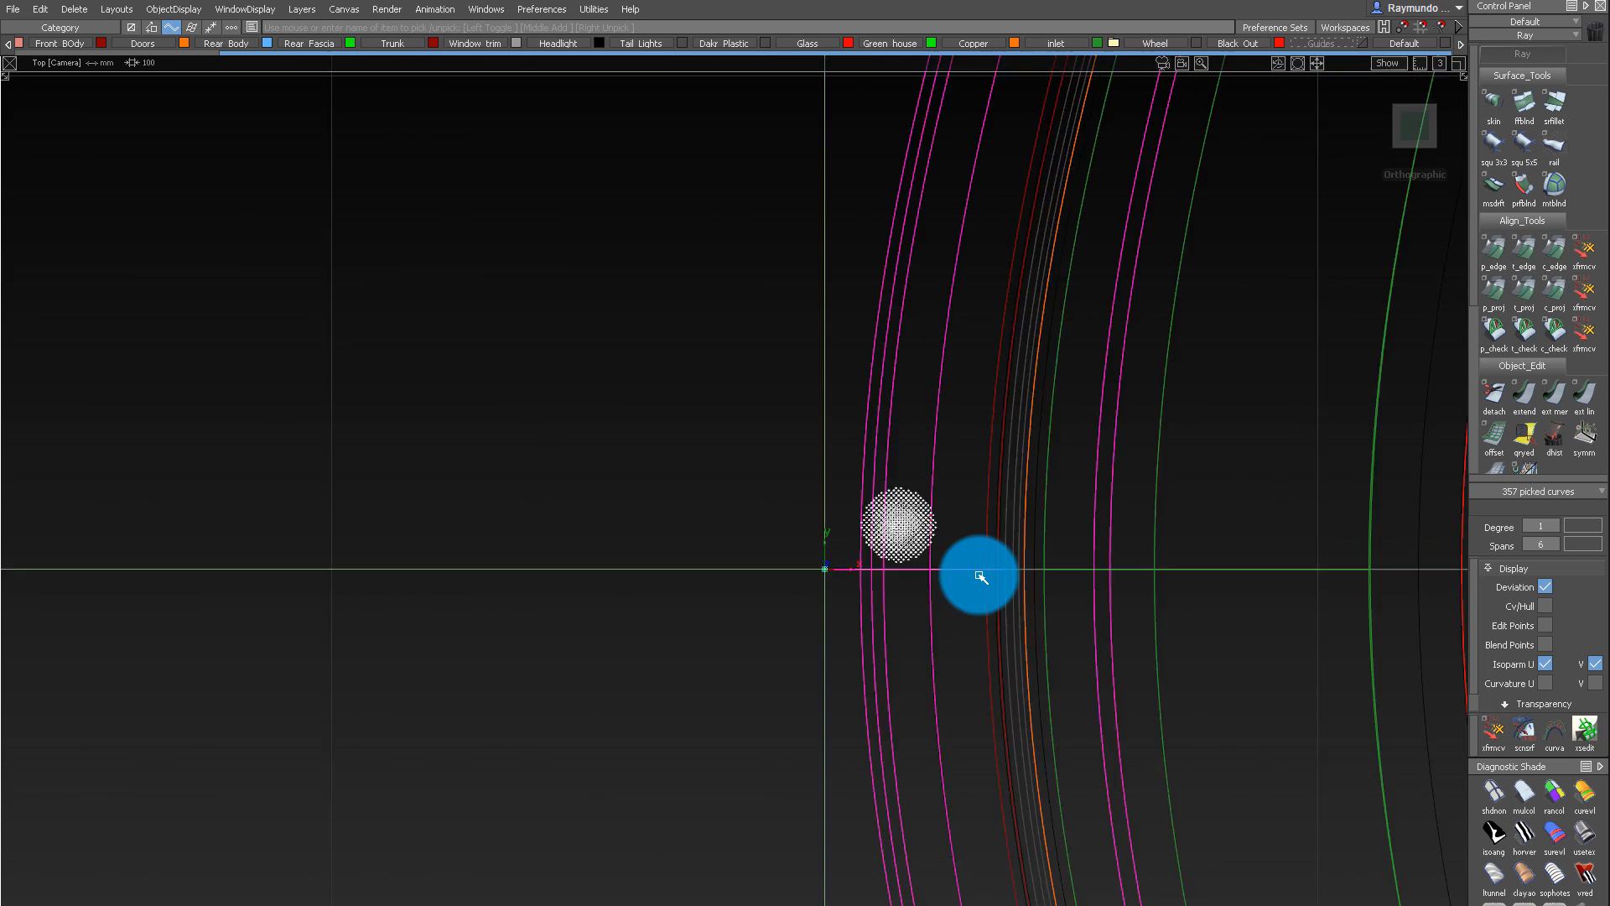
# Deselect the imported hexagon curves, and undo the deselection
pyautogui.keyDown('alt'); pyautogui.keyDown('shift'); pyautogui.moveTo(1168, 466); pyautogui.dragTo(618, 417, button='right'); pyautogui.keyUp('shift'); pyautogui.keyUp('alt')
pyautogui.keyDown('ctrl'); pyautogui.keyDown('shift'); pyautogui.moveTo(868, 606); pyautogui.dragTo(870, 485); pyautogui.keyUp('shift'); pyautogui.keyUp('ctrl')
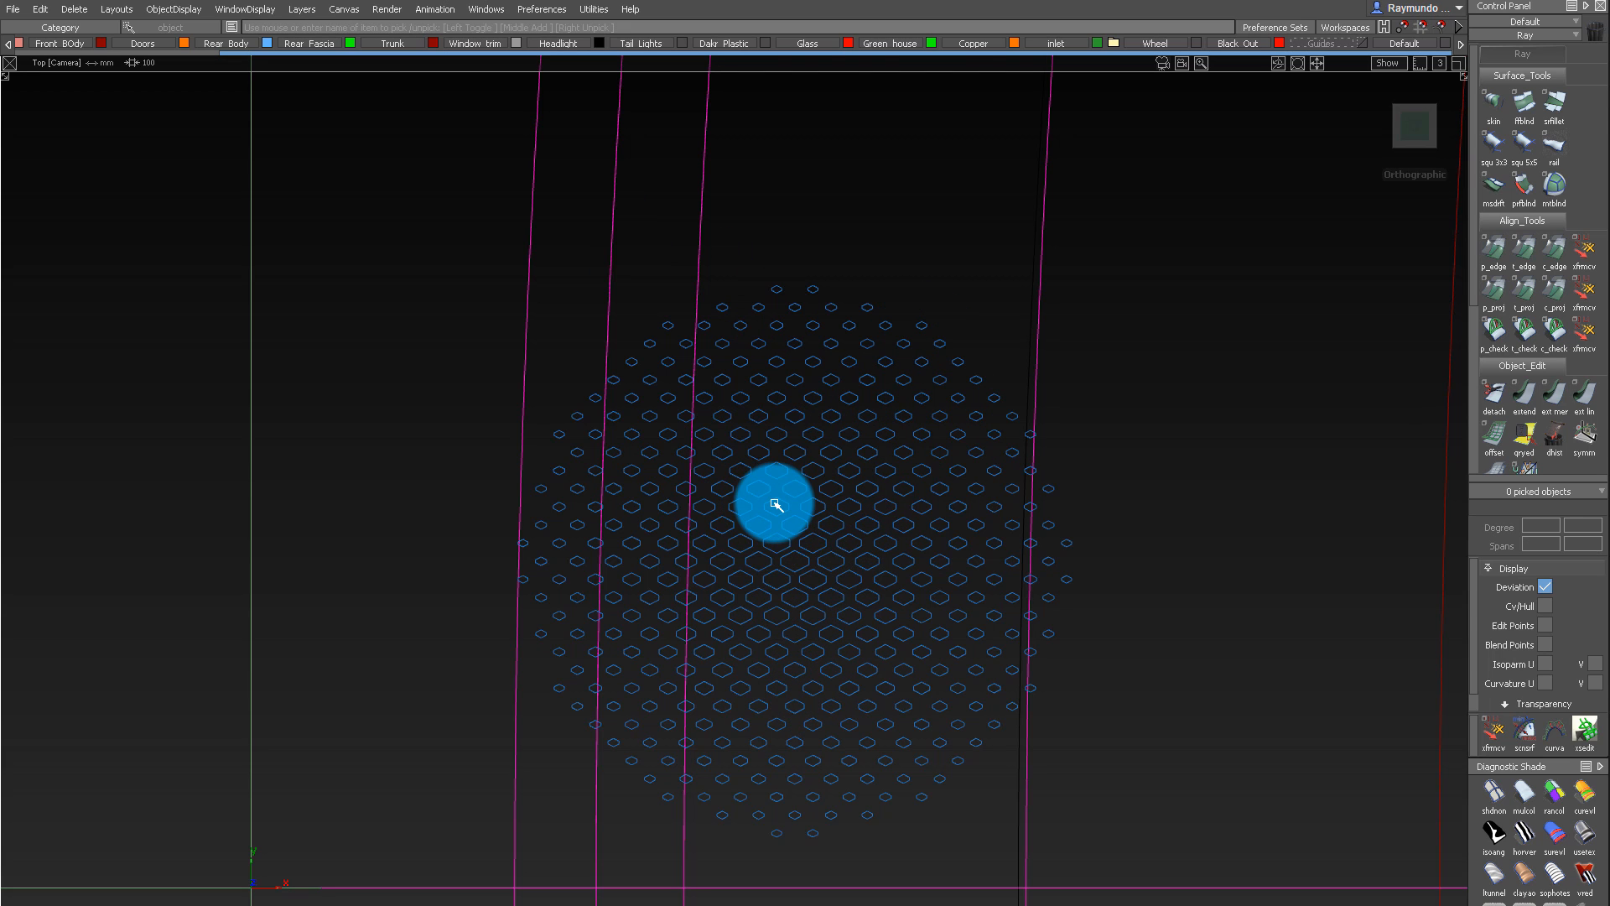
pyautogui.hotkey('ctrl', 'z')
pyautogui.keyDown('alt'); pyautogui.keyDown('shift'); pyautogui.moveTo(925, 554); pyautogui.dragTo(1157, 435, button='right'); pyautogui.keyUp('shift'); pyautogui.keyUp('alt')
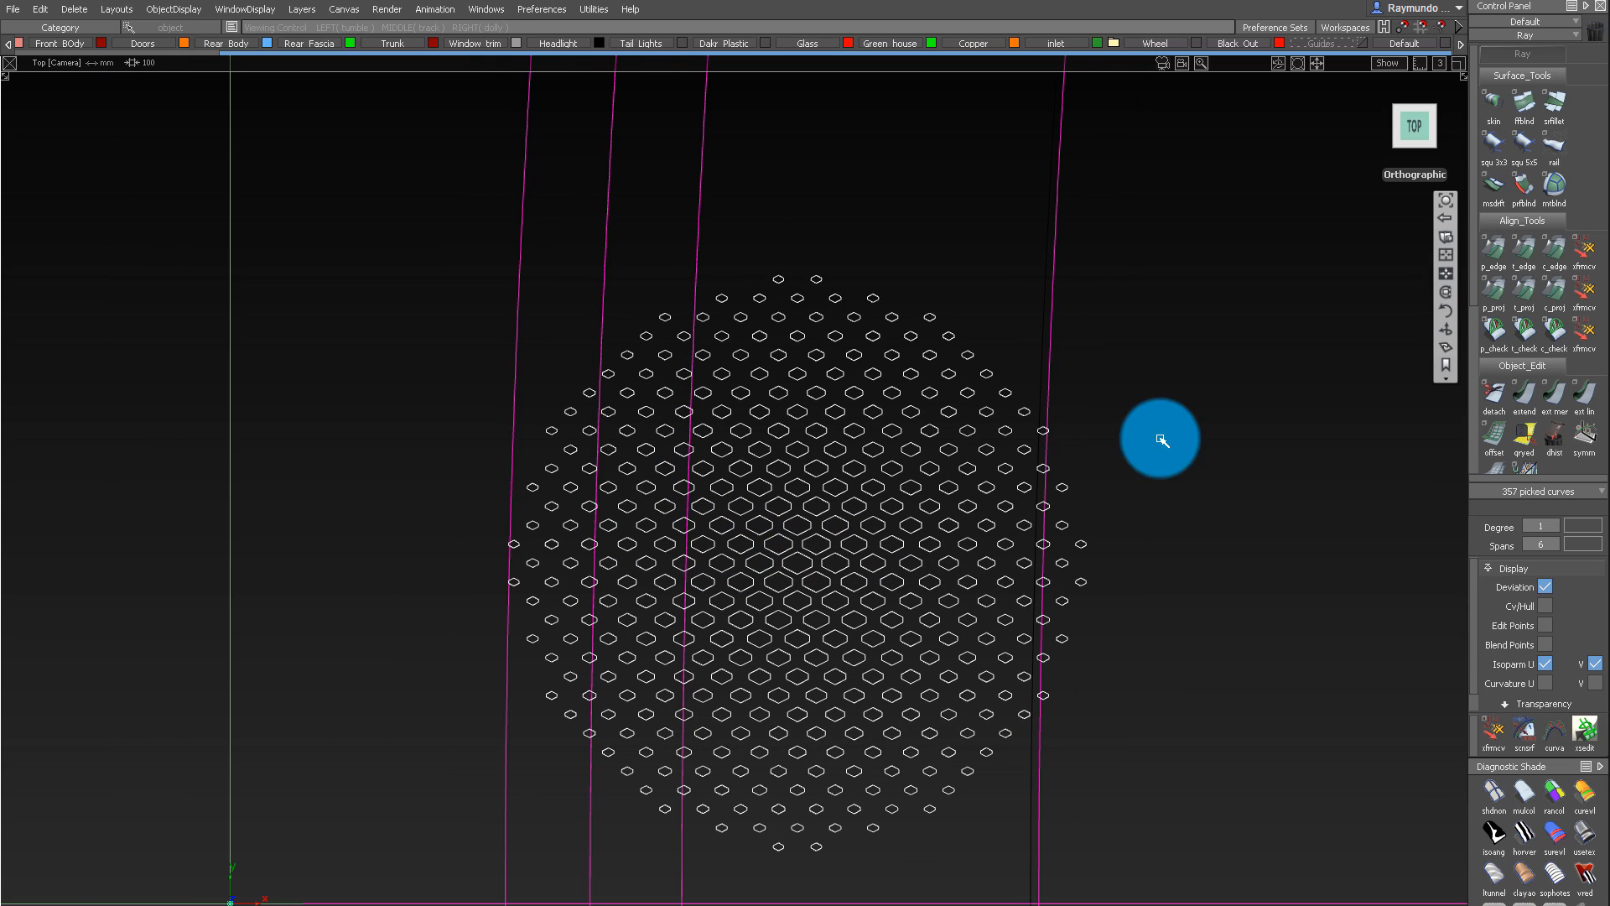
# Center the pivot of the picked hexagon curves and finish with nothing picked
pyautogui.click(112, 783)
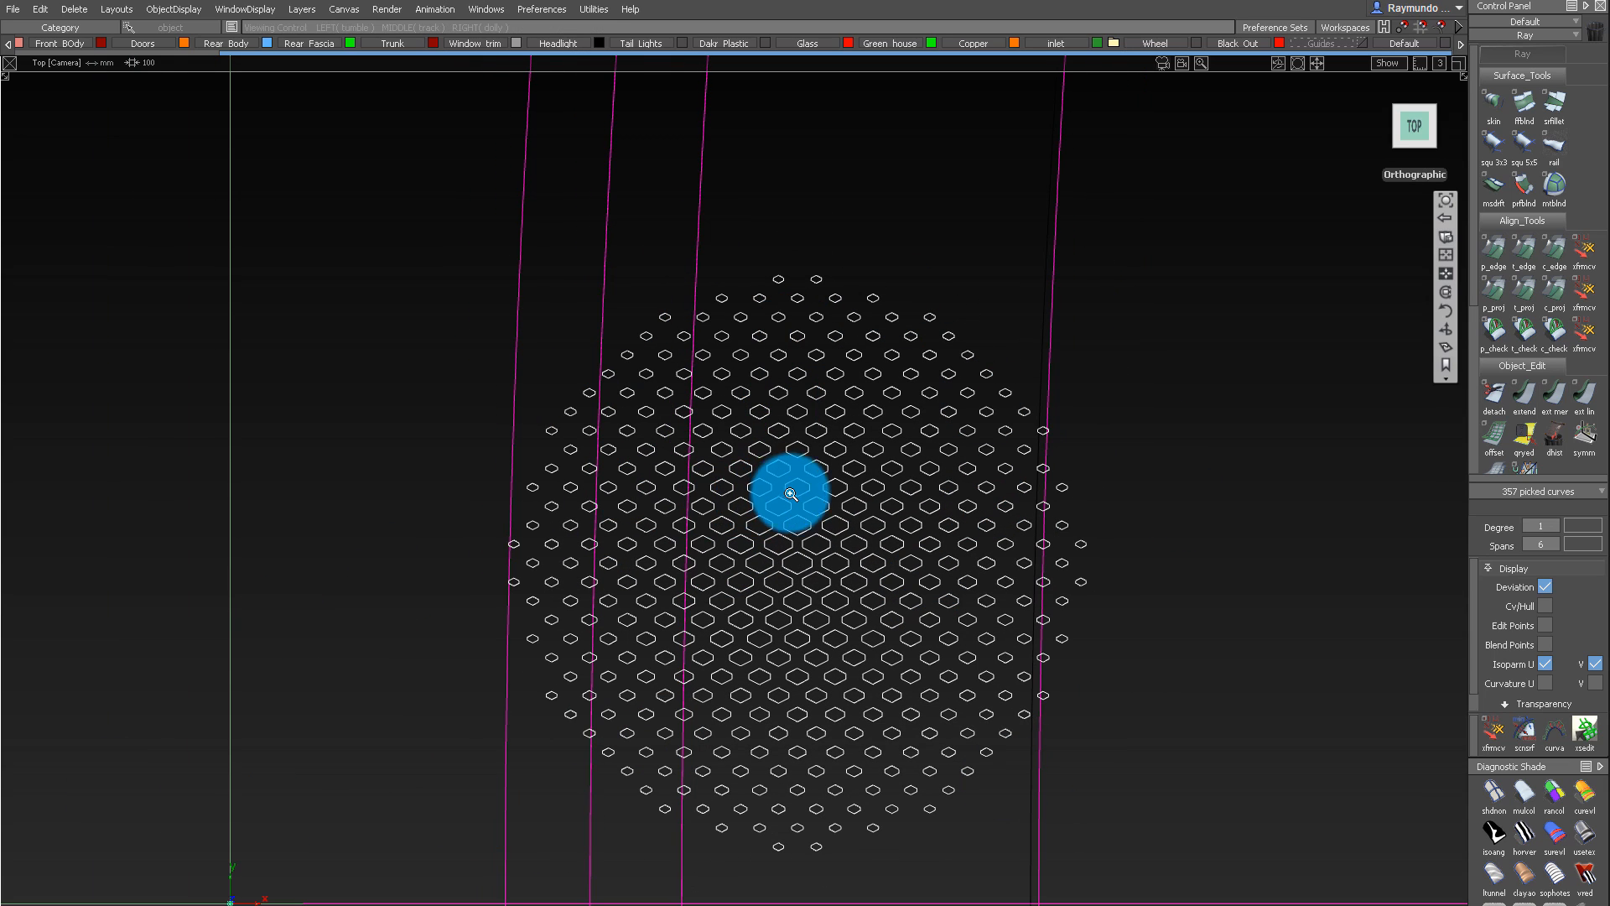
pyautogui.keyDown('alt'); pyautogui.keyDown('shift'); pyautogui.moveTo(791, 494); pyautogui.dragTo(815, 555, button='right'); pyautogui.keyUp('shift'); pyautogui.keyUp('alt')
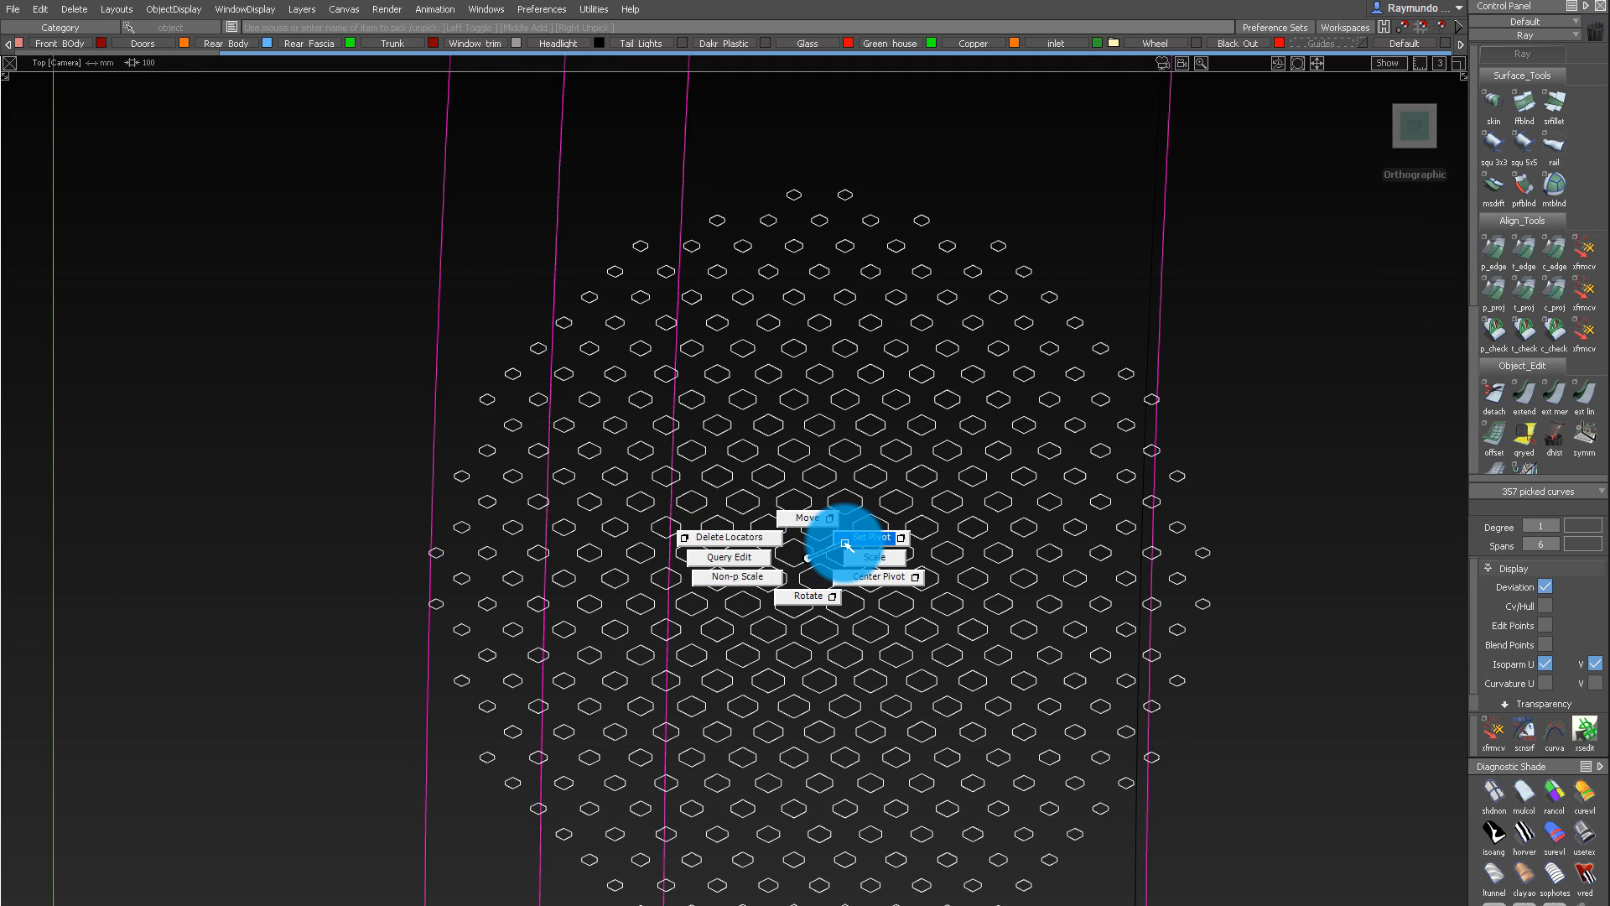
pyautogui.keyDown('alt'); pyautogui.keyDown('shift'); pyautogui.moveTo(836, 552); pyautogui.dragTo(732, 513, button='right'); pyautogui.keyUp('shift'); pyautogui.keyUp('alt')
pyautogui.keyDown('ctrl'); pyautogui.keyDown('shift'); pyautogui.moveTo(732, 512); pyautogui.dragTo(806, 532, button='right'); pyautogui.keyUp('shift'); pyautogui.keyUp('ctrl')
pyautogui.click(660, 741)
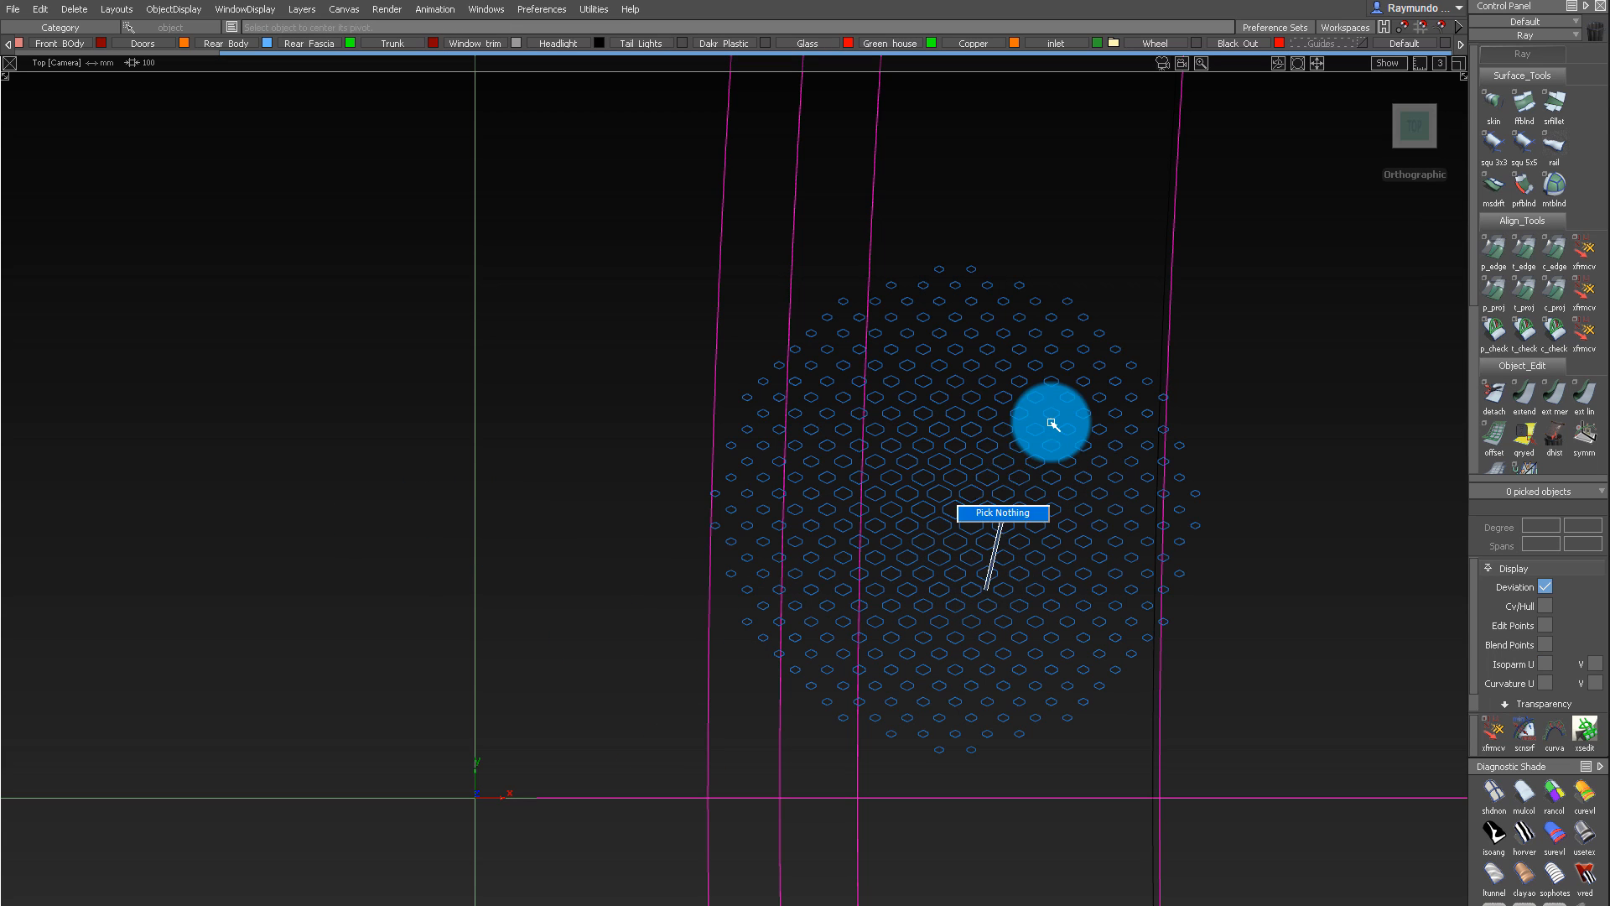
# Pick the hexagon curves again and move the pattern so its centre sits on the grid origin
pyautogui.moveTo(1001, 491); pyautogui.dragTo(643, 549)
pyautogui.keyDown('ctrl'); pyautogui.keyDown('shift'); pyautogui.moveTo(644, 514); pyautogui.dragTo(643, 508, button='right'); pyautogui.keyUp('shift'); pyautogui.keyUp('ctrl')
pyautogui.keyDown('alt'); pyautogui.moveTo(590, 434); pyautogui.dragTo(654, 743, button='right'); pyautogui.keyUp('alt')
pyautogui.keyDown('alt'); pyautogui.moveTo(656, 795); pyautogui.dragTo(320, 755, button='middle'); pyautogui.keyUp('alt')
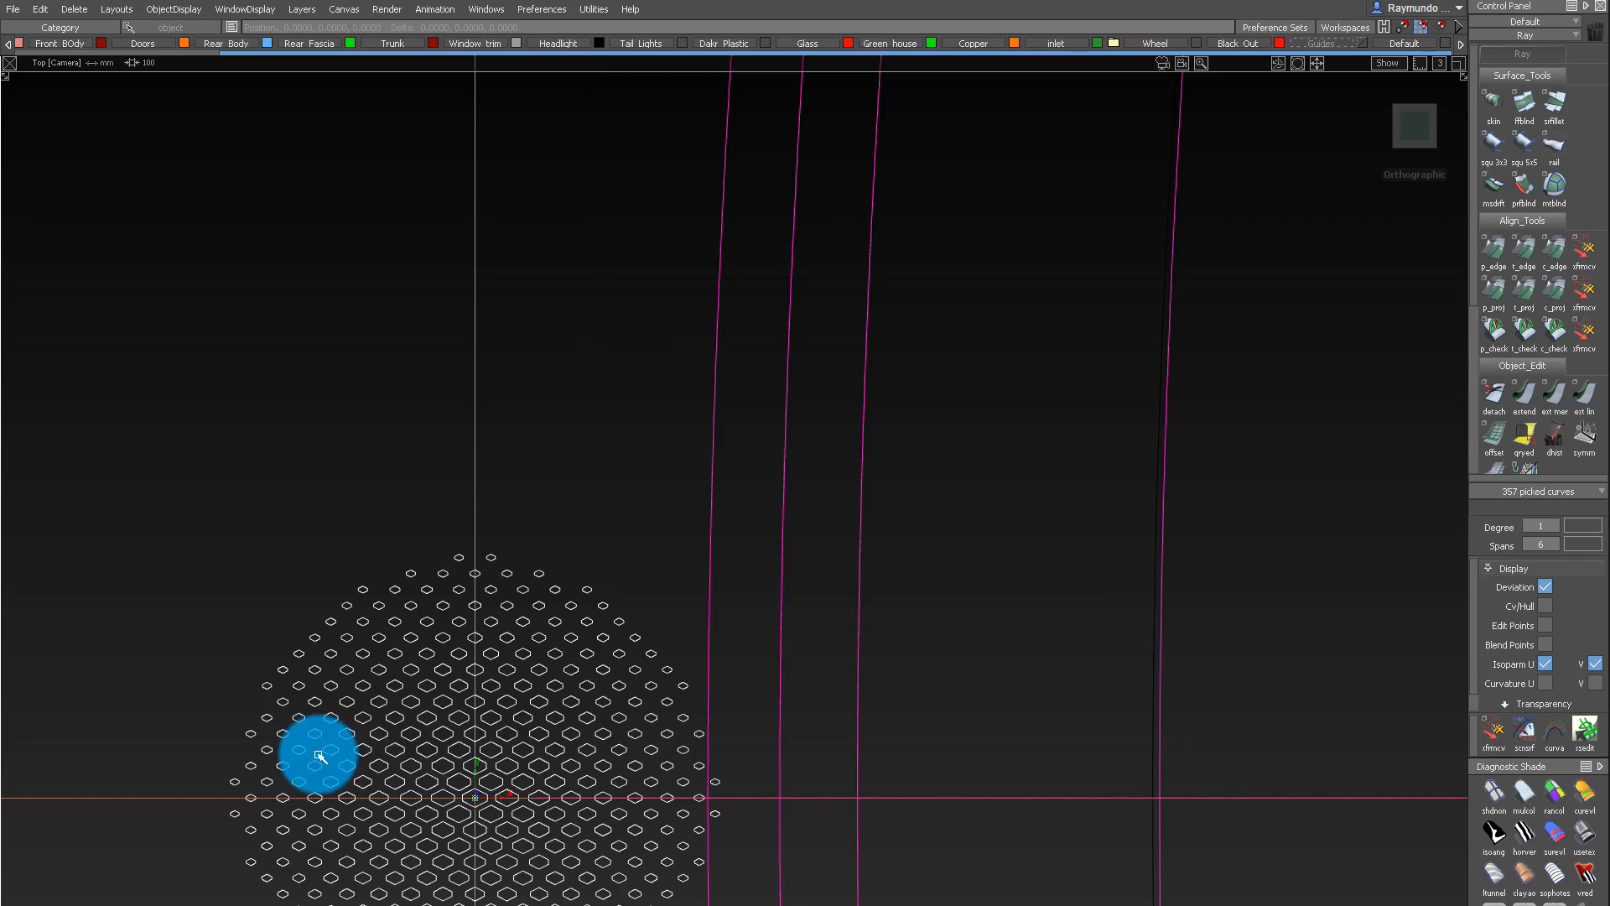
# Scale up the hexagon curves about the origin and move them along the car's centreline onto the roof panel
pyautogui.keyDown('alt'); pyautogui.keyDown('shift'); pyautogui.moveTo(513, 764); pyautogui.dragTo(841, 652, button='right'); pyautogui.keyUp('shift'); pyautogui.keyUp('alt')
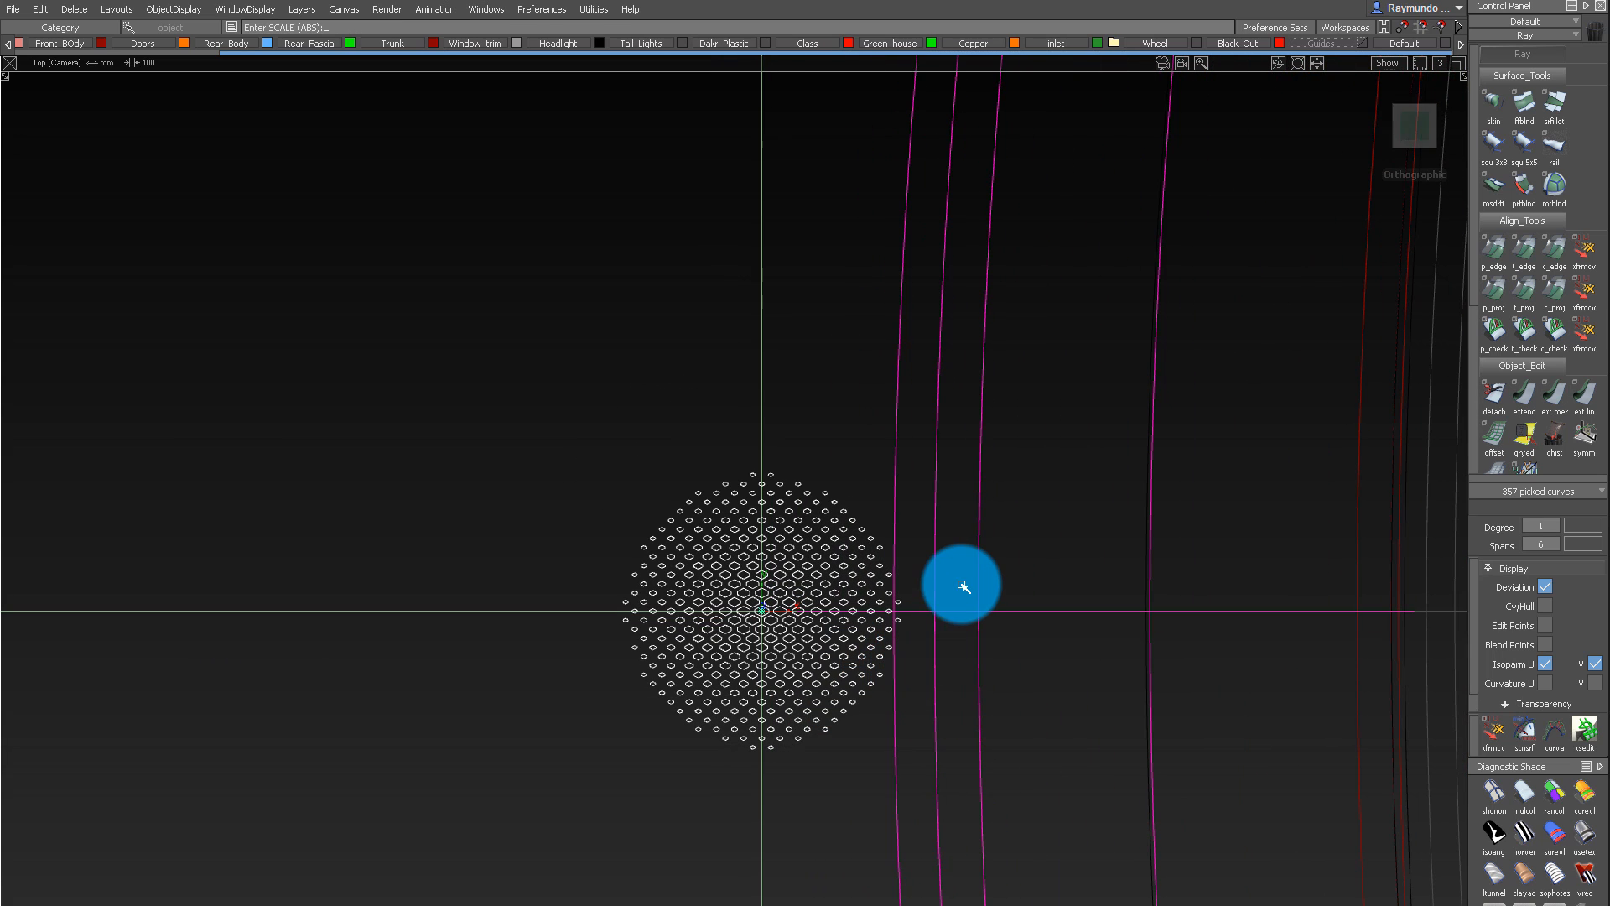
pyautogui.keyDown('alt'); pyautogui.keyDown('shift'); pyautogui.moveTo(964, 585); pyautogui.dragTo(329, 590, button='right'); pyautogui.keyUp('shift'); pyautogui.keyUp('alt')
pyautogui.keyDown('alt'); pyautogui.keyDown('shift'); pyautogui.moveTo(329, 589); pyautogui.dragTo(518, 682, button='middle'); pyautogui.keyUp('shift'); pyautogui.keyUp('alt')
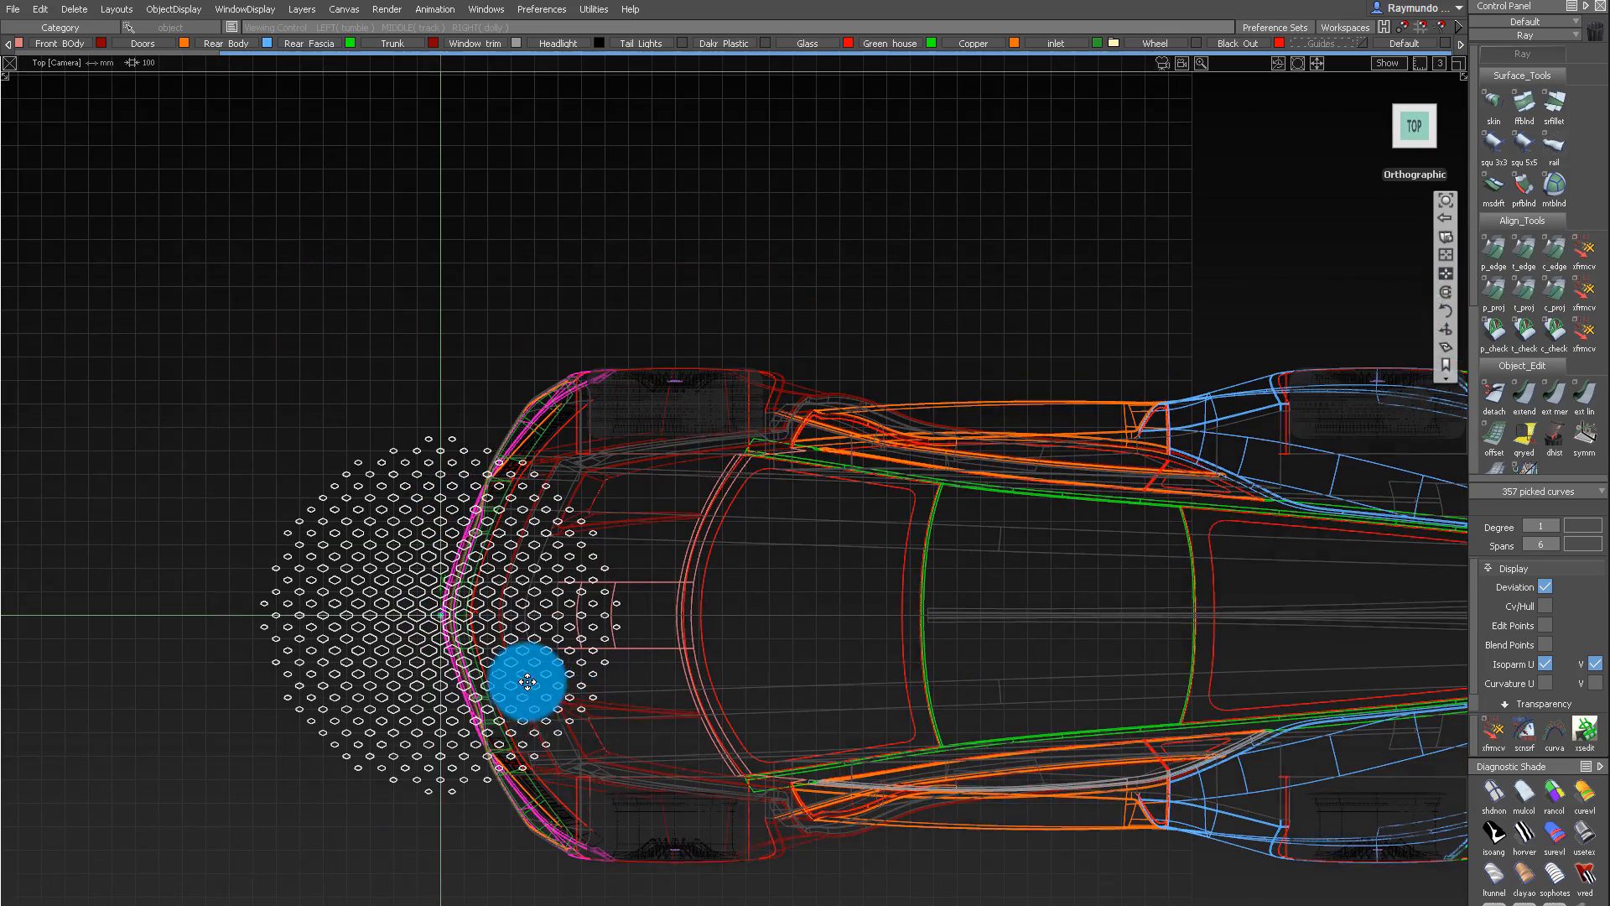
pyautogui.keyDown('ctrl'); pyautogui.keyDown('shift'); pyautogui.moveTo(525, 709); pyautogui.dragTo(511, 579, button='right'); pyautogui.keyUp('shift'); pyautogui.keyUp('ctrl')
pyautogui.moveTo(260, 353); pyautogui.dragTo(881, 360, button='middle')
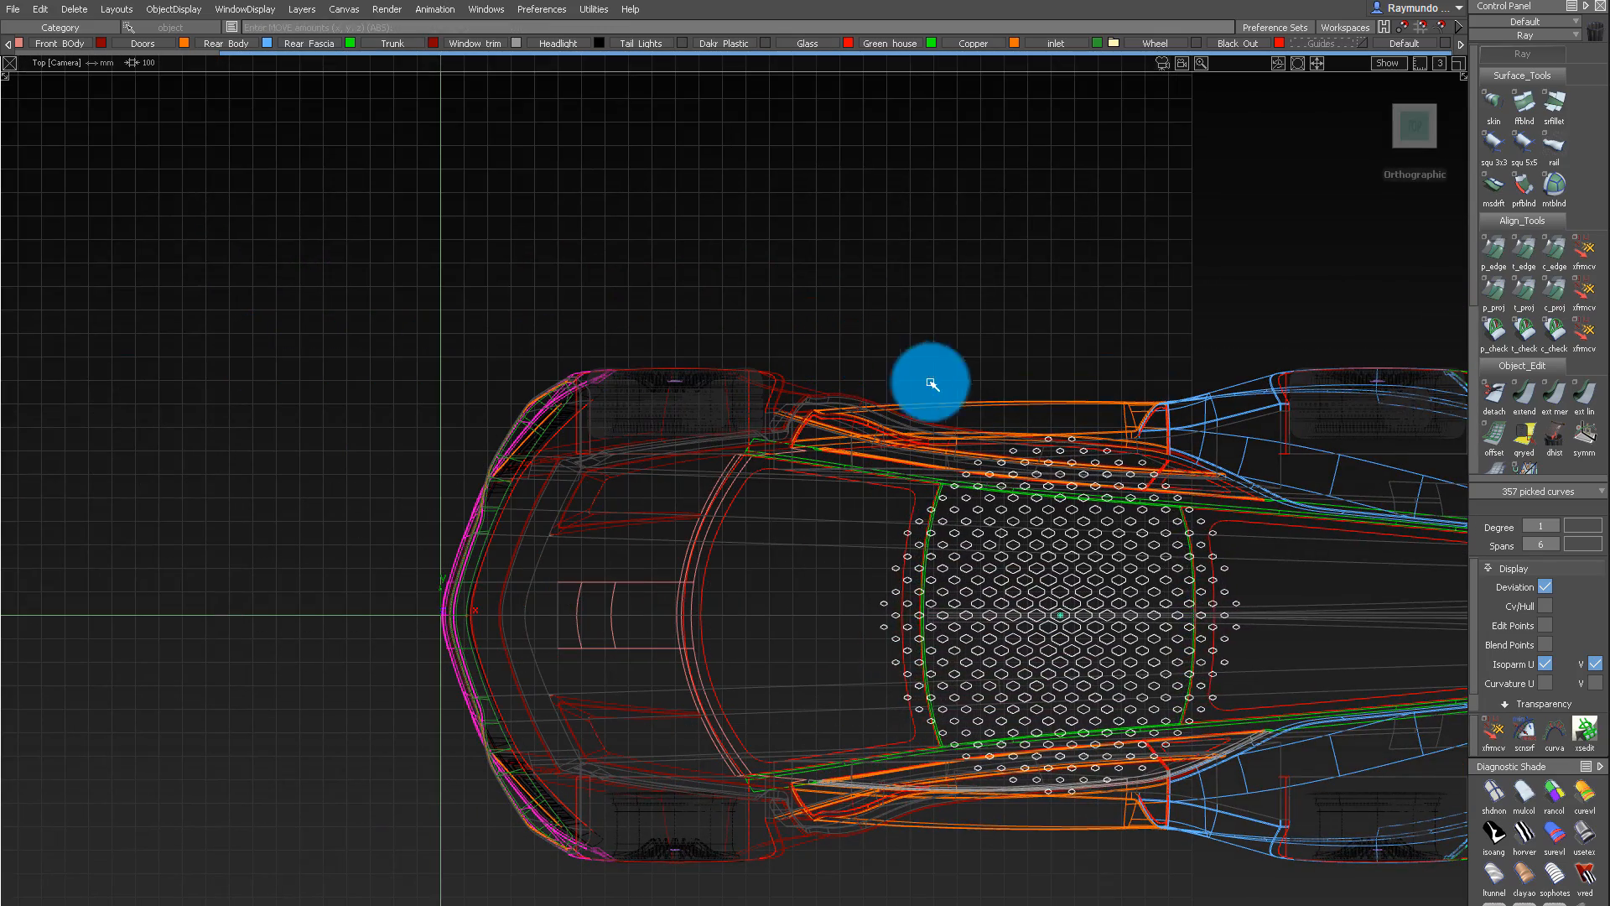
# Scale down the hexagon curves about their centre until the whole pattern fits inside the roof panel outline
pyautogui.keyDown('alt'); pyautogui.keyDown('shift'); pyautogui.moveTo(931, 382); pyautogui.dragTo(1064, 410, button='right'); pyautogui.keyUp('shift'); pyautogui.keyUp('alt')
pyautogui.keyDown('alt'); pyautogui.keyDown('shift'); pyautogui.moveTo(1064, 410); pyautogui.dragTo(657, 467, button='middle'); pyautogui.keyUp('shift'); pyautogui.keyUp('alt')
pyautogui.keyDown('alt'); pyautogui.keyDown('shift'); pyautogui.moveTo(657, 467); pyautogui.dragTo(733, 426, button='right'); pyautogui.keyUp('shift'); pyautogui.keyUp('alt')
pyautogui.keyDown('alt'); pyautogui.keyDown('shift'); pyautogui.moveTo(733, 426); pyautogui.dragTo(775, 275, button='middle'); pyautogui.keyUp('shift'); pyautogui.keyUp('alt')
pyautogui.keyDown('ctrl'); pyautogui.keyDown('shift'); pyautogui.moveTo(750, 366); pyautogui.dragTo(791, 366, button='right'); pyautogui.keyUp('shift'); pyautogui.keyUp('ctrl')
pyautogui.keyDown('alt'); pyautogui.keyDown('shift'); pyautogui.moveTo(842, 174); pyautogui.dragTo(794, 223, button='right'); pyautogui.keyUp('shift'); pyautogui.keyUp('alt')
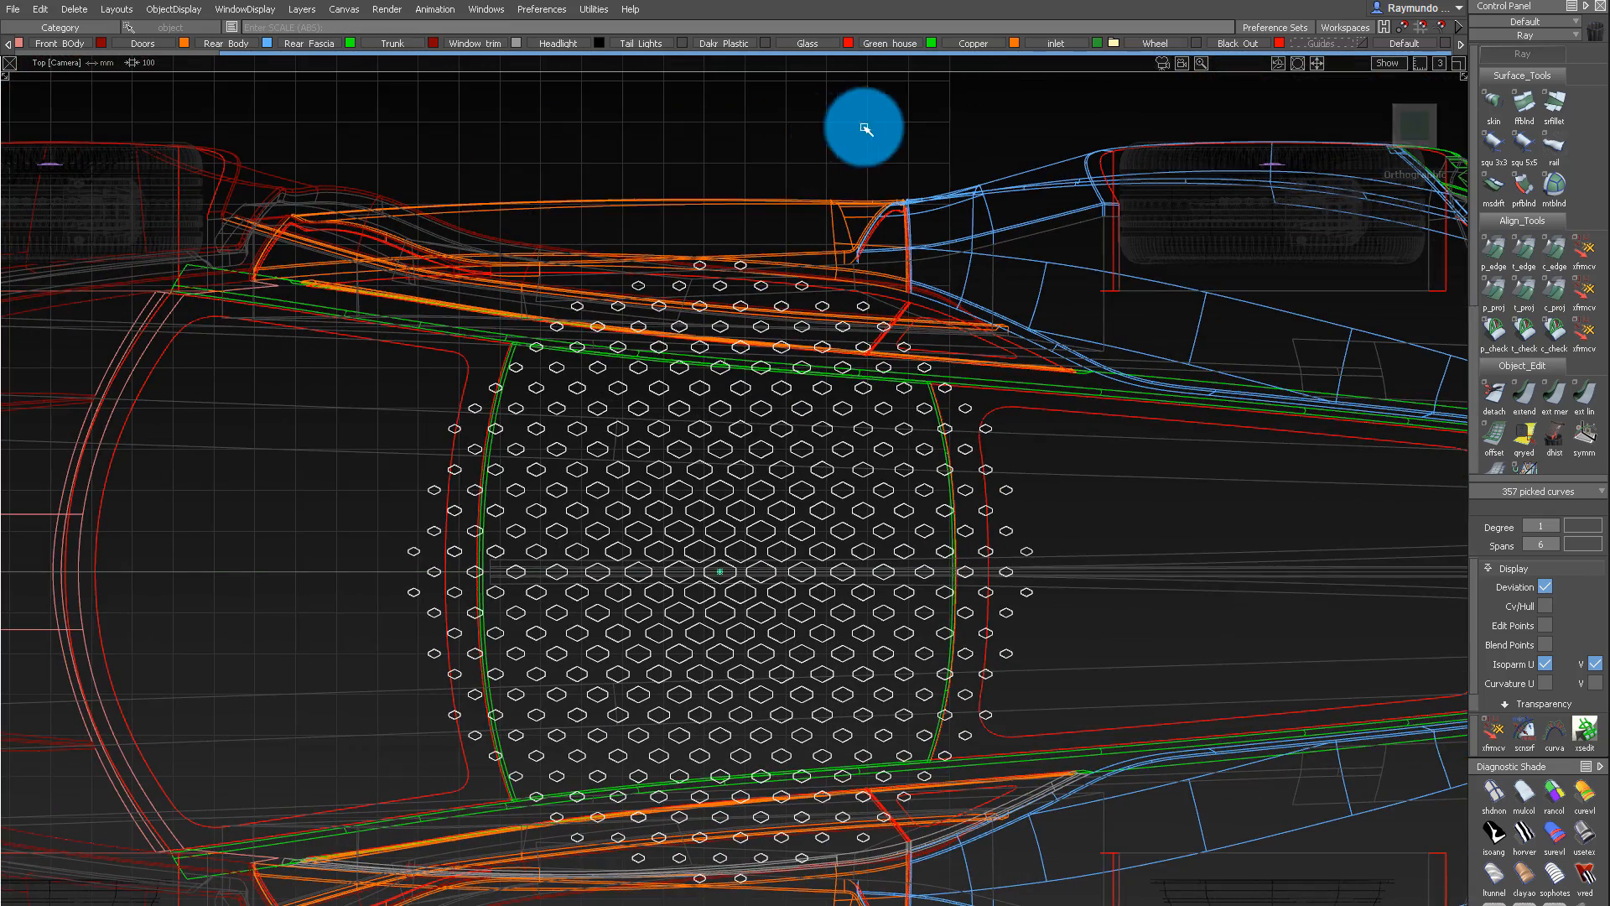
pyautogui.keyDown('ctrl'); pyautogui.keyDown('shift'); pyautogui.moveTo(879, 159); pyautogui.dragTo(931, 142, button='right'); pyautogui.keyUp('shift'); pyautogui.keyUp('ctrl')
pyautogui.moveTo(898, 137); pyautogui.dragTo(780, 209)
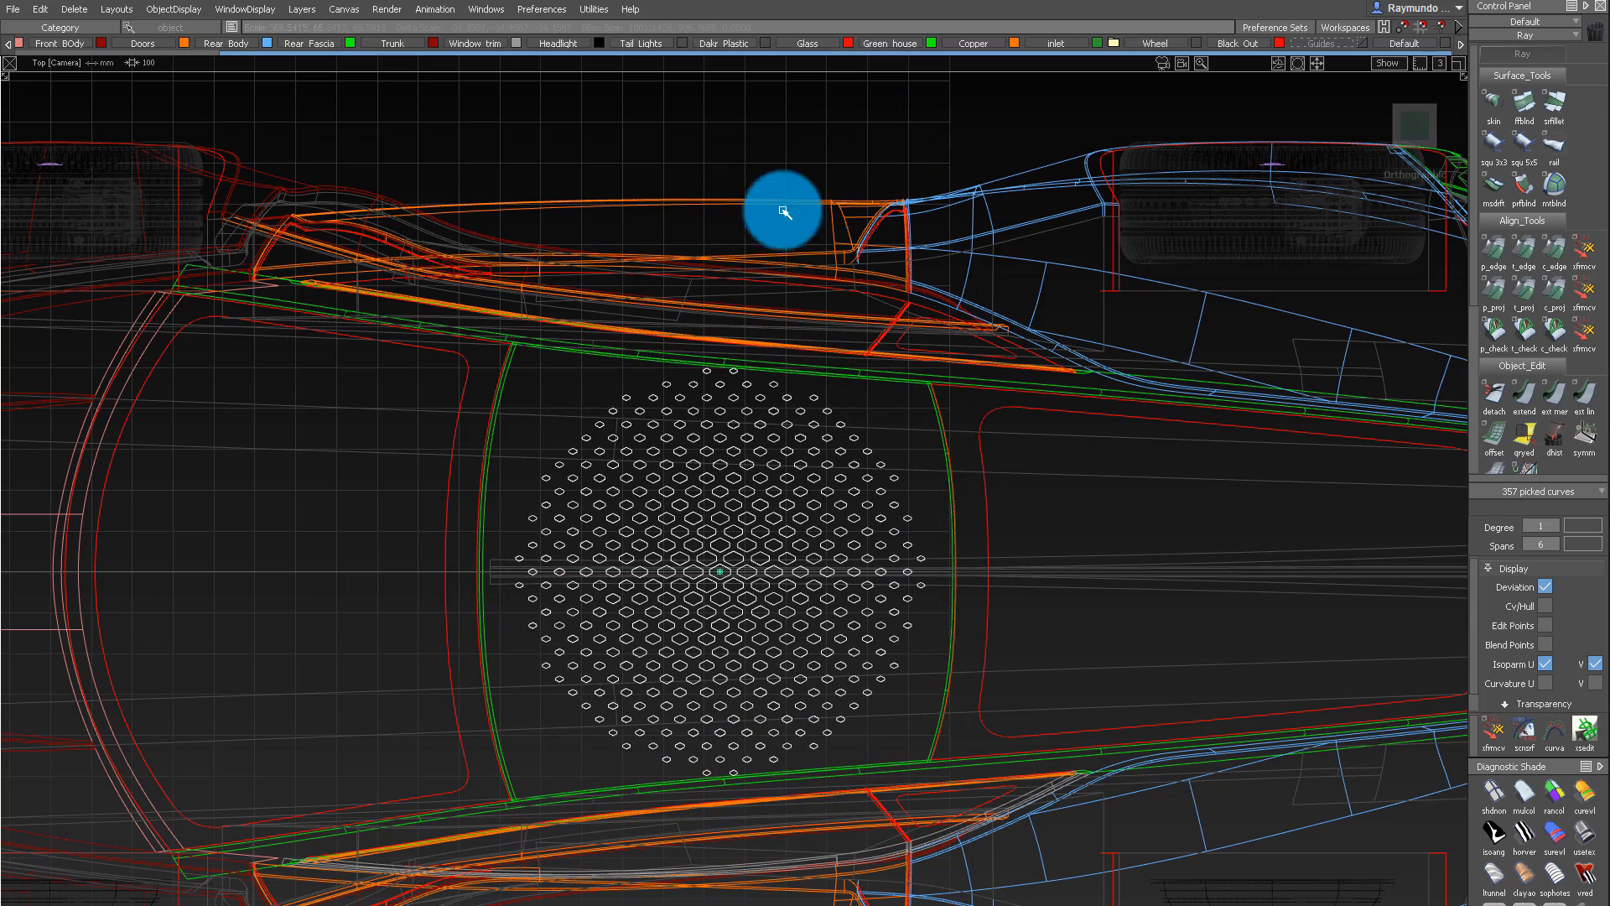
# Add the roof surface to the picked hexagon curves, isolate them from the rest of the car, and unpick everything
pyautogui.keyDown('ctrl'); pyautogui.keyDown('shift'); pyautogui.moveTo(847, 277); pyautogui.dragTo(847, 317); pyautogui.keyUp('shift'); pyautogui.keyUp('ctrl')
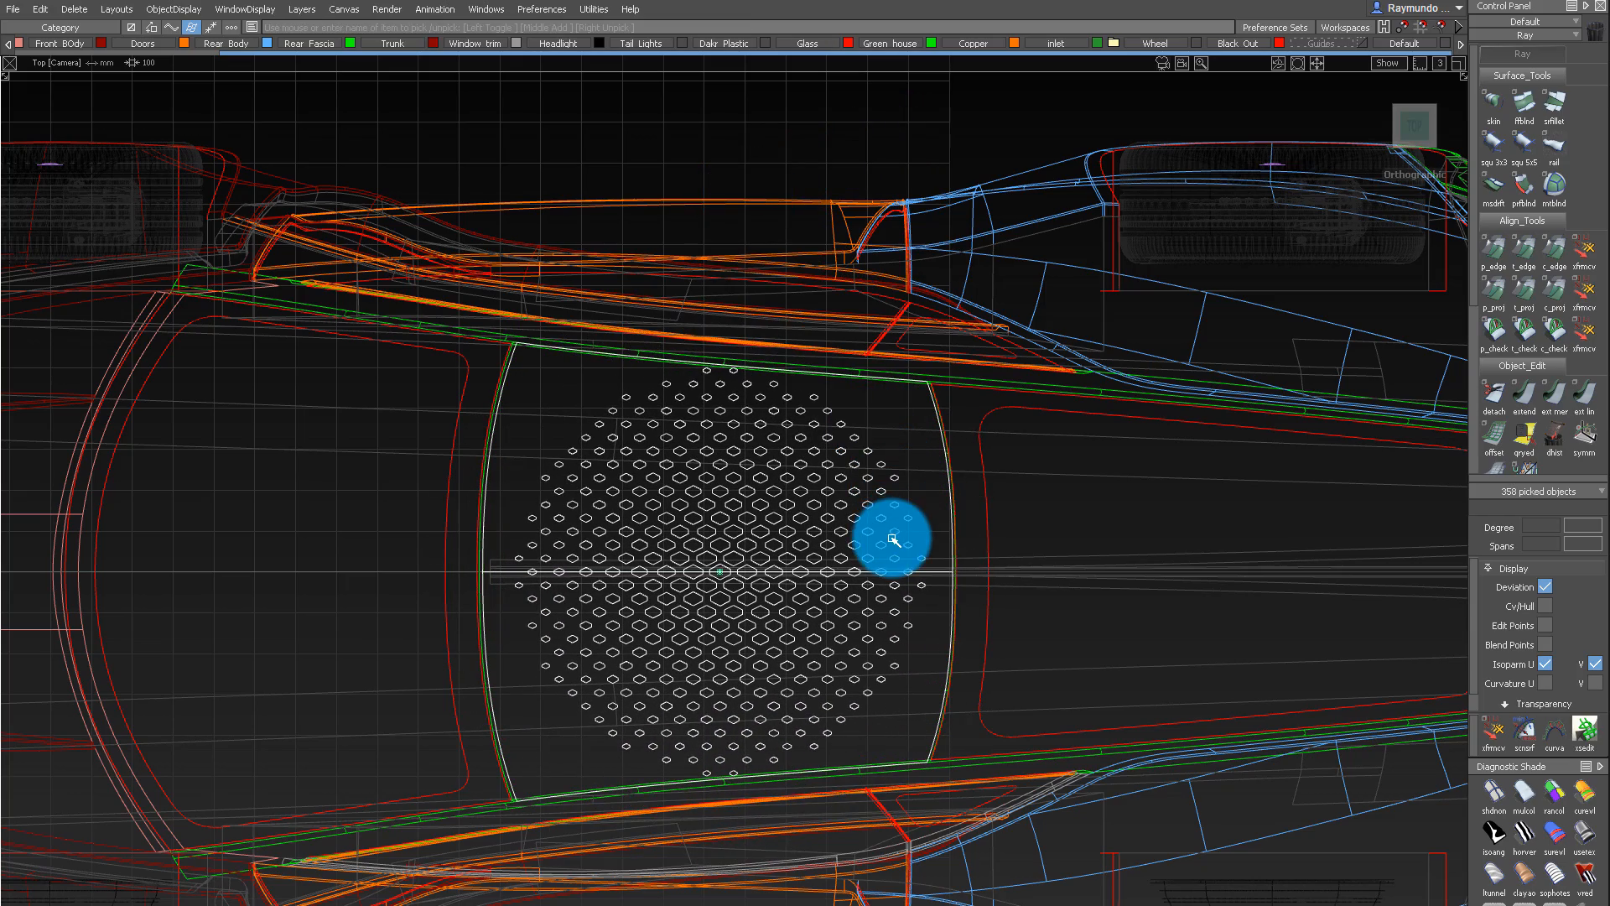
pyautogui.hotkey('alt', 'h')
pyautogui.keyDown('ctrl'); pyautogui.keyDown('shift'); pyautogui.moveTo(871, 681); pyautogui.dragTo(871, 376); pyautogui.keyUp('shift'); pyautogui.keyUp('ctrl')
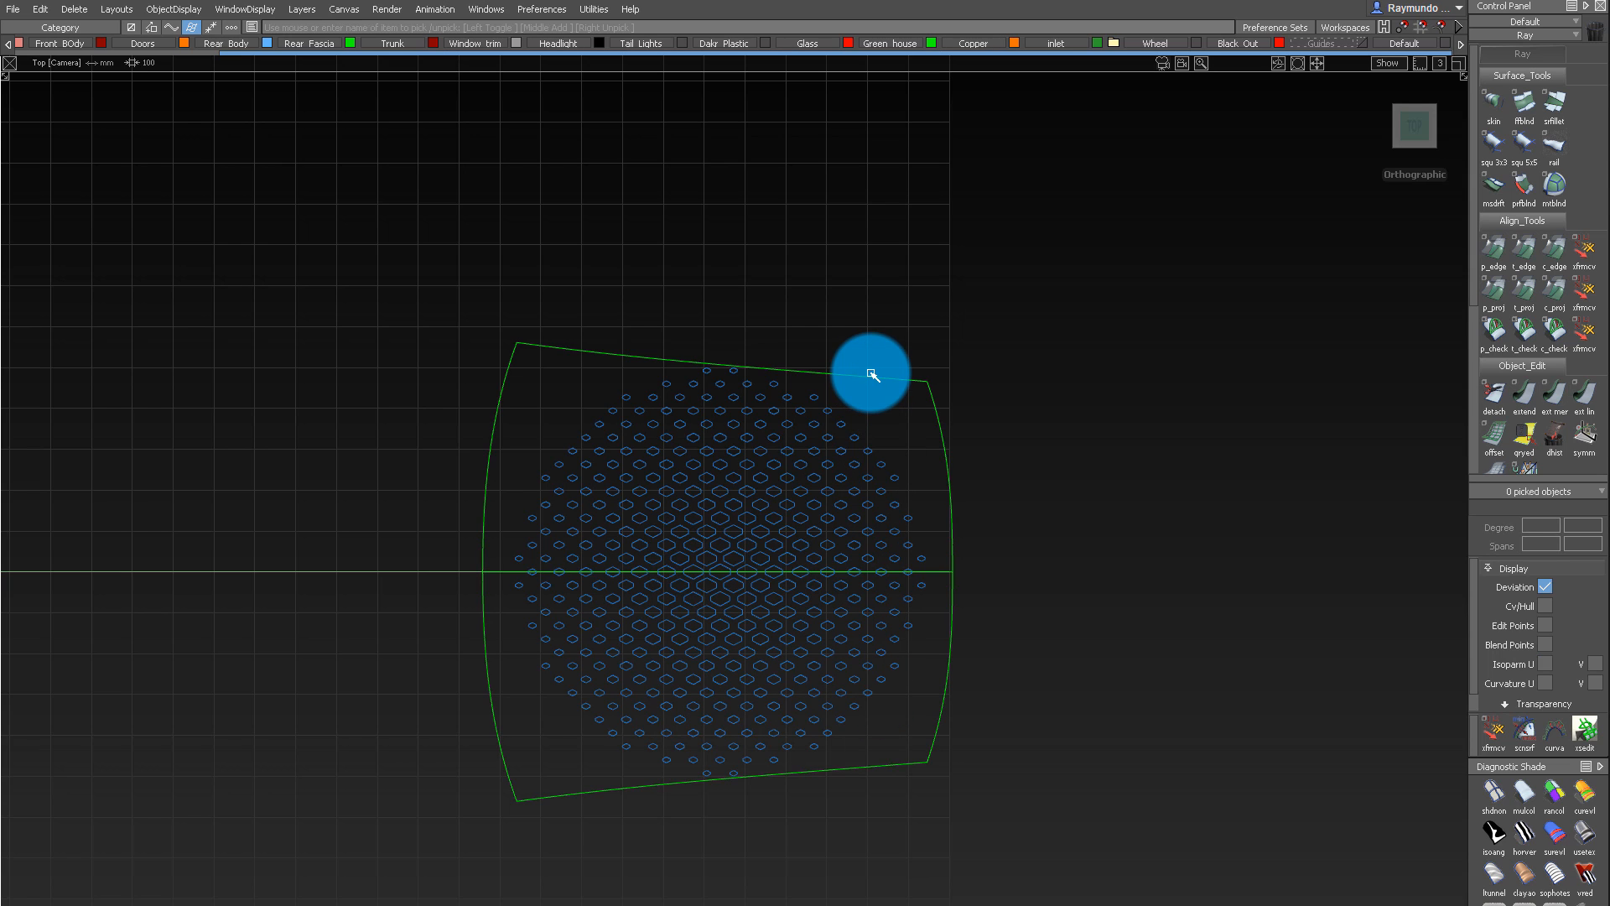
# Project all the hexagon curves onto the roof surface in the top view
pyautogui.click(868, 391)
pyautogui.moveTo(198, 259); pyautogui.dragTo(899, 234)
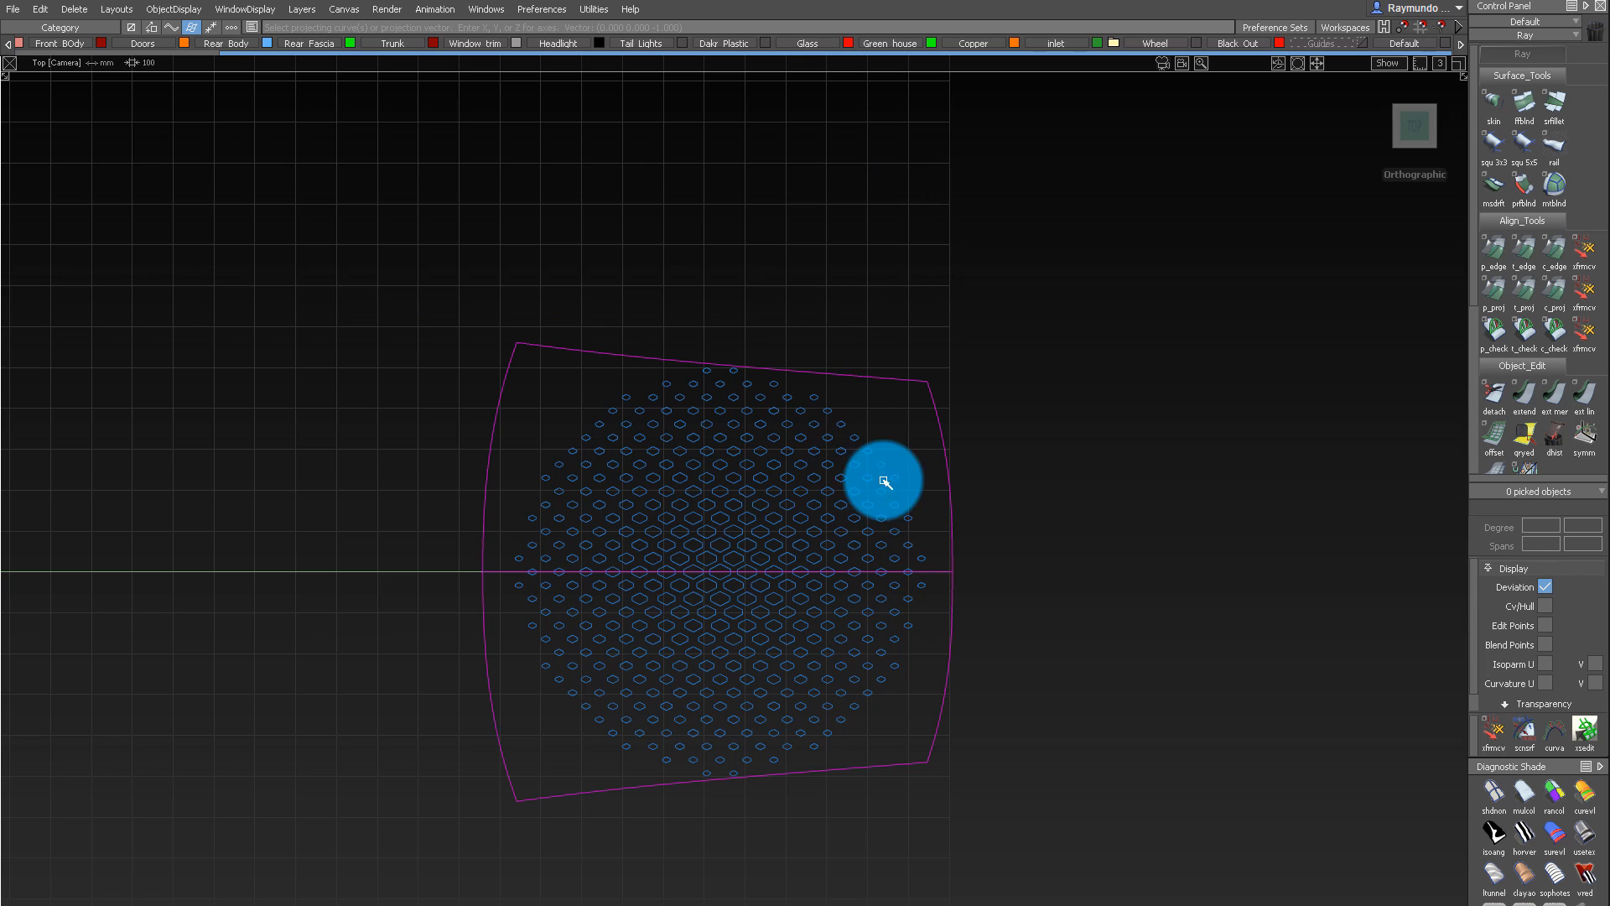
pyautogui.press('Escape')
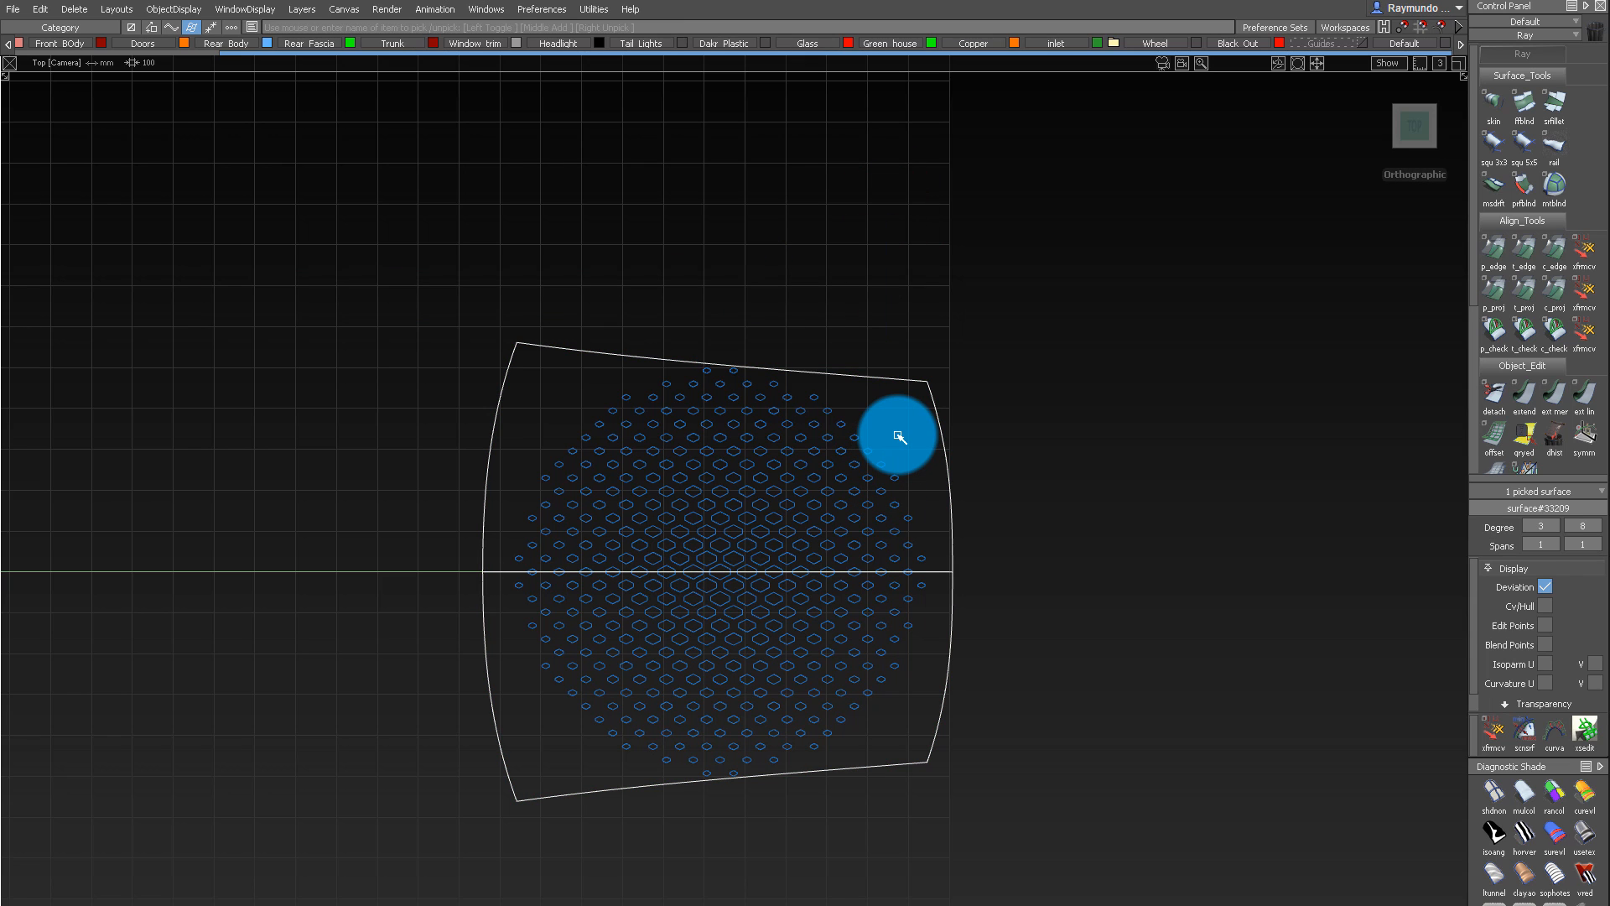
pyautogui.click(899, 437)
pyautogui.moveTo(322, 276); pyautogui.dragTo(1265, 879)
pyautogui.click(728, 449)
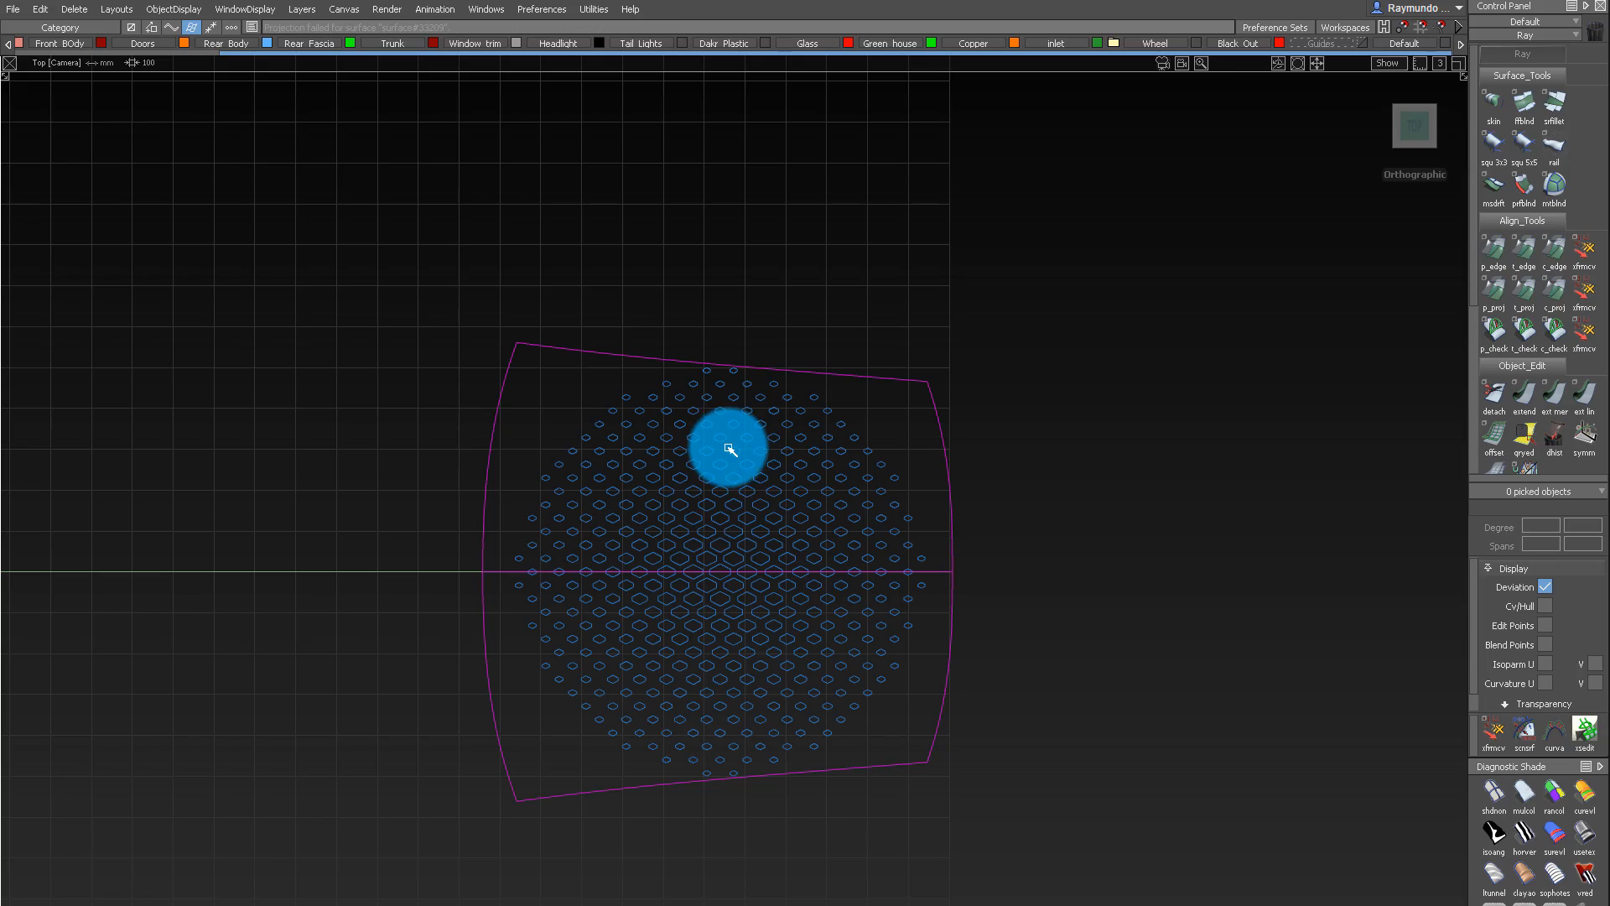
# Trim the projected hexagons out of the roof surface, keeping the region around the holes
pyautogui.keyDown('alt'); pyautogui.keyDown('shift'); pyautogui.moveTo(611, 747); pyautogui.dragTo(739, 173); pyautogui.keyUp('shift'); pyautogui.keyUp('alt')
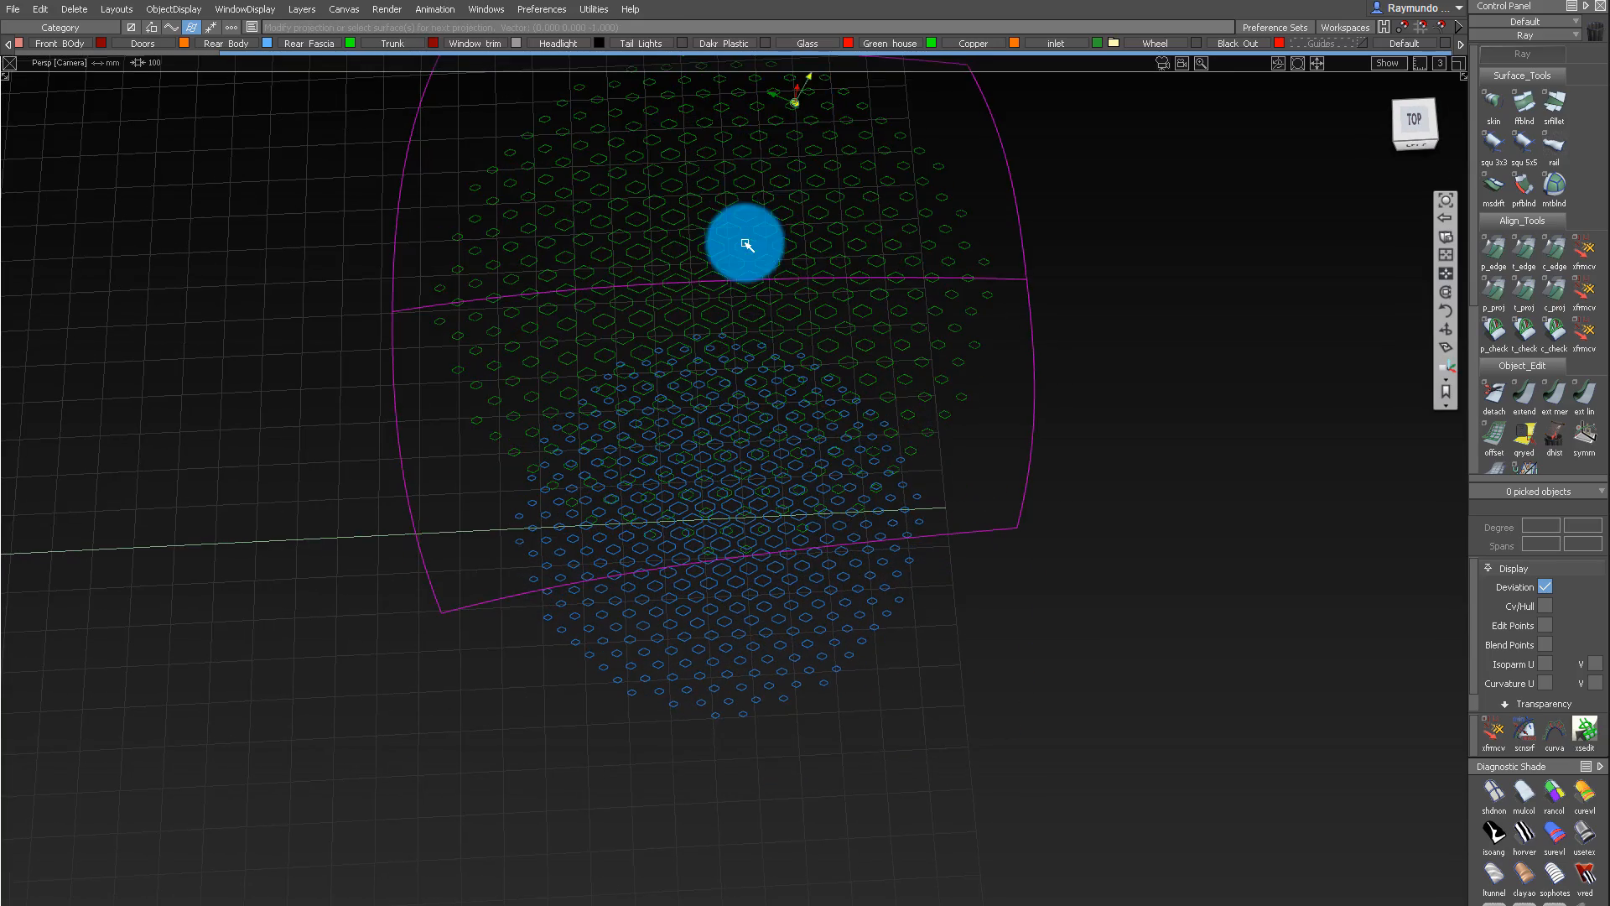
pyautogui.keyDown('alt'); pyautogui.keyDown('shift'); pyautogui.moveTo(747, 241); pyautogui.dragTo(922, 369, button='right'); pyautogui.keyUp('shift'); pyautogui.keyUp('alt')
pyautogui.keyDown('alt'); pyautogui.keyDown('shift'); pyautogui.moveTo(922, 369); pyautogui.dragTo(1231, 81); pyautogui.keyUp('shift'); pyautogui.keyUp('alt')
pyautogui.click(834, 403)
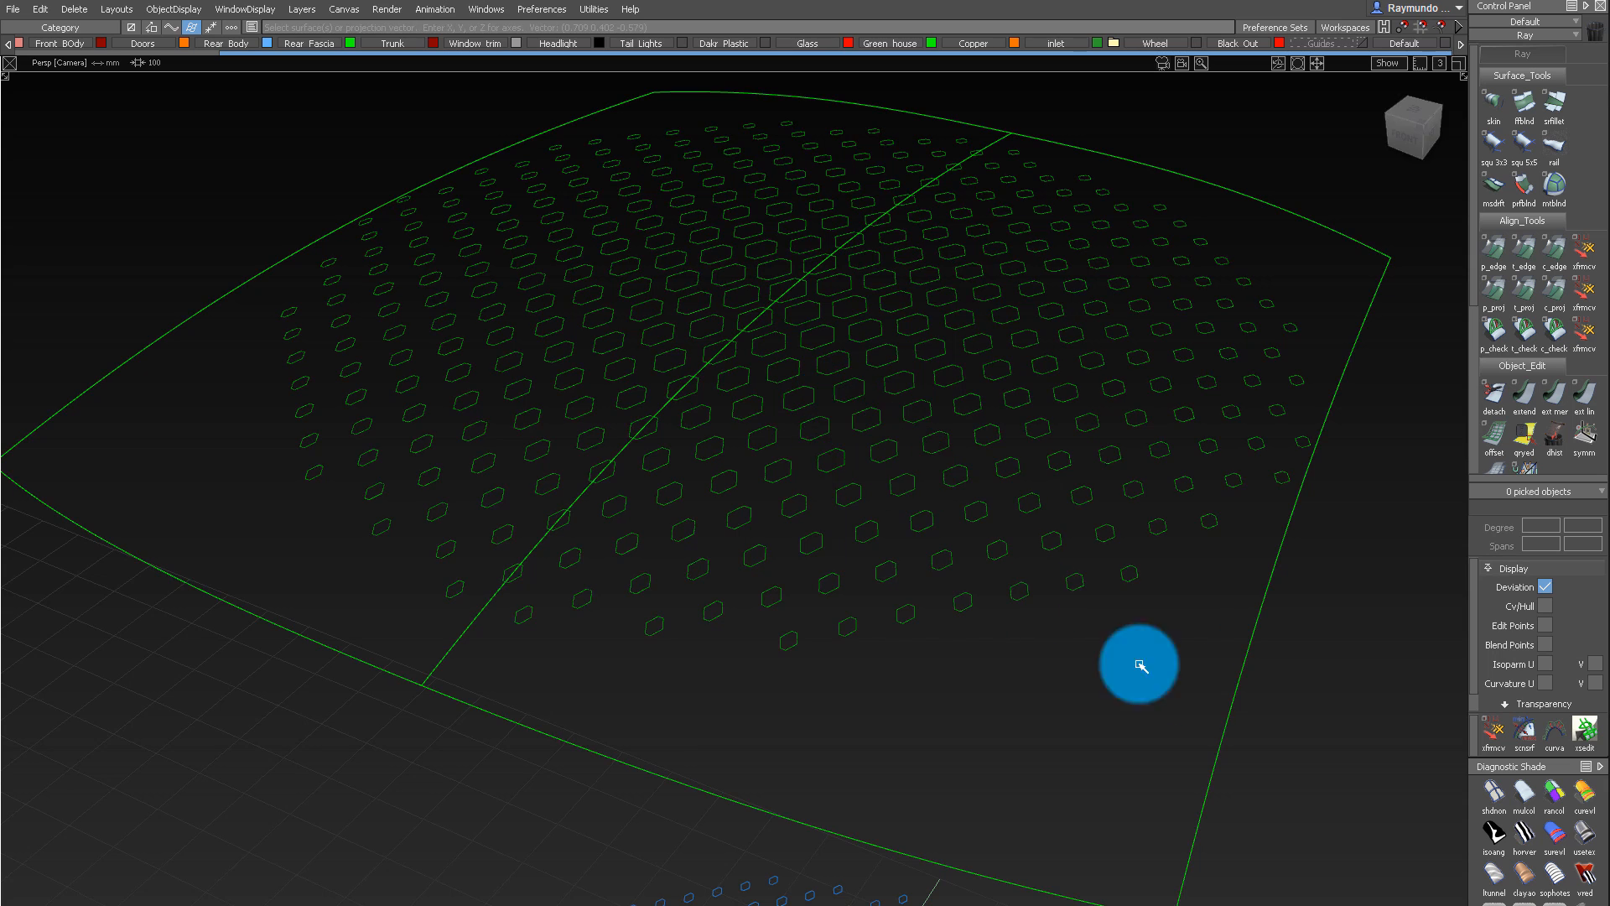
pyautogui.click(1116, 702)
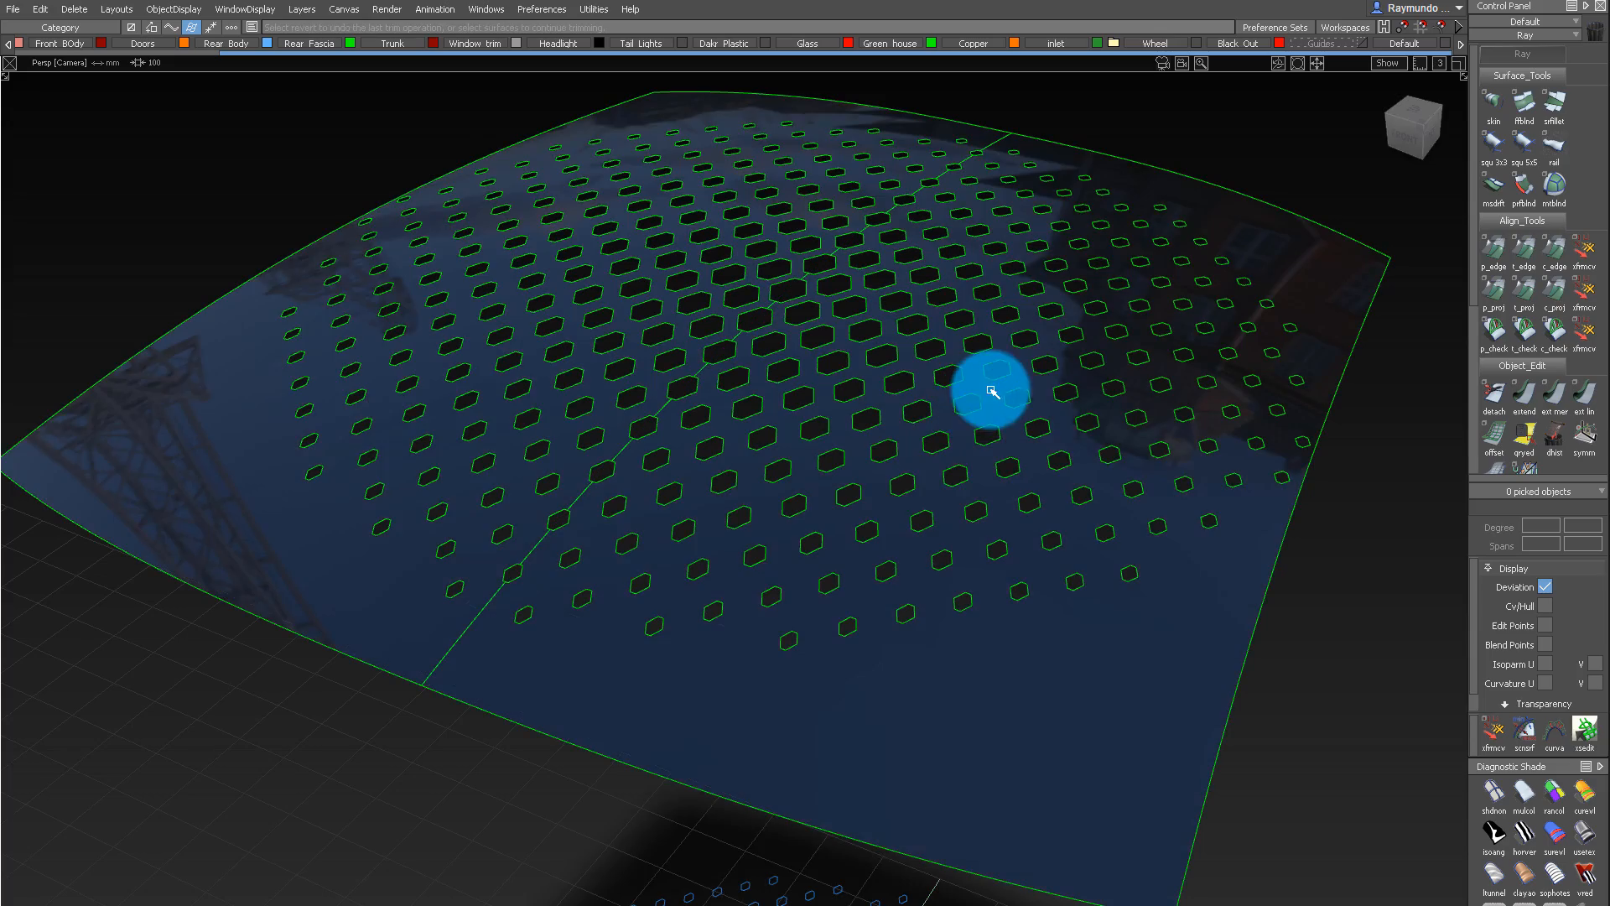
pyautogui.keyDown('alt'); pyautogui.keyDown('shift'); pyautogui.moveTo(992, 389); pyautogui.dragTo(981, 406, button='right'); pyautogui.keyUp('shift'); pyautogui.keyUp('alt')
pyautogui.moveTo(981, 406)
pyautogui.keyDown('alt'); pyautogui.keyDown('shift'); pyautogui.mouseDown()
pyautogui.moveTo(989, 604)
pyautogui.moveTo(991, 570)
pyautogui.mouseUp(); pyautogui.keyUp('shift'); pyautogui.keyUp('alt')
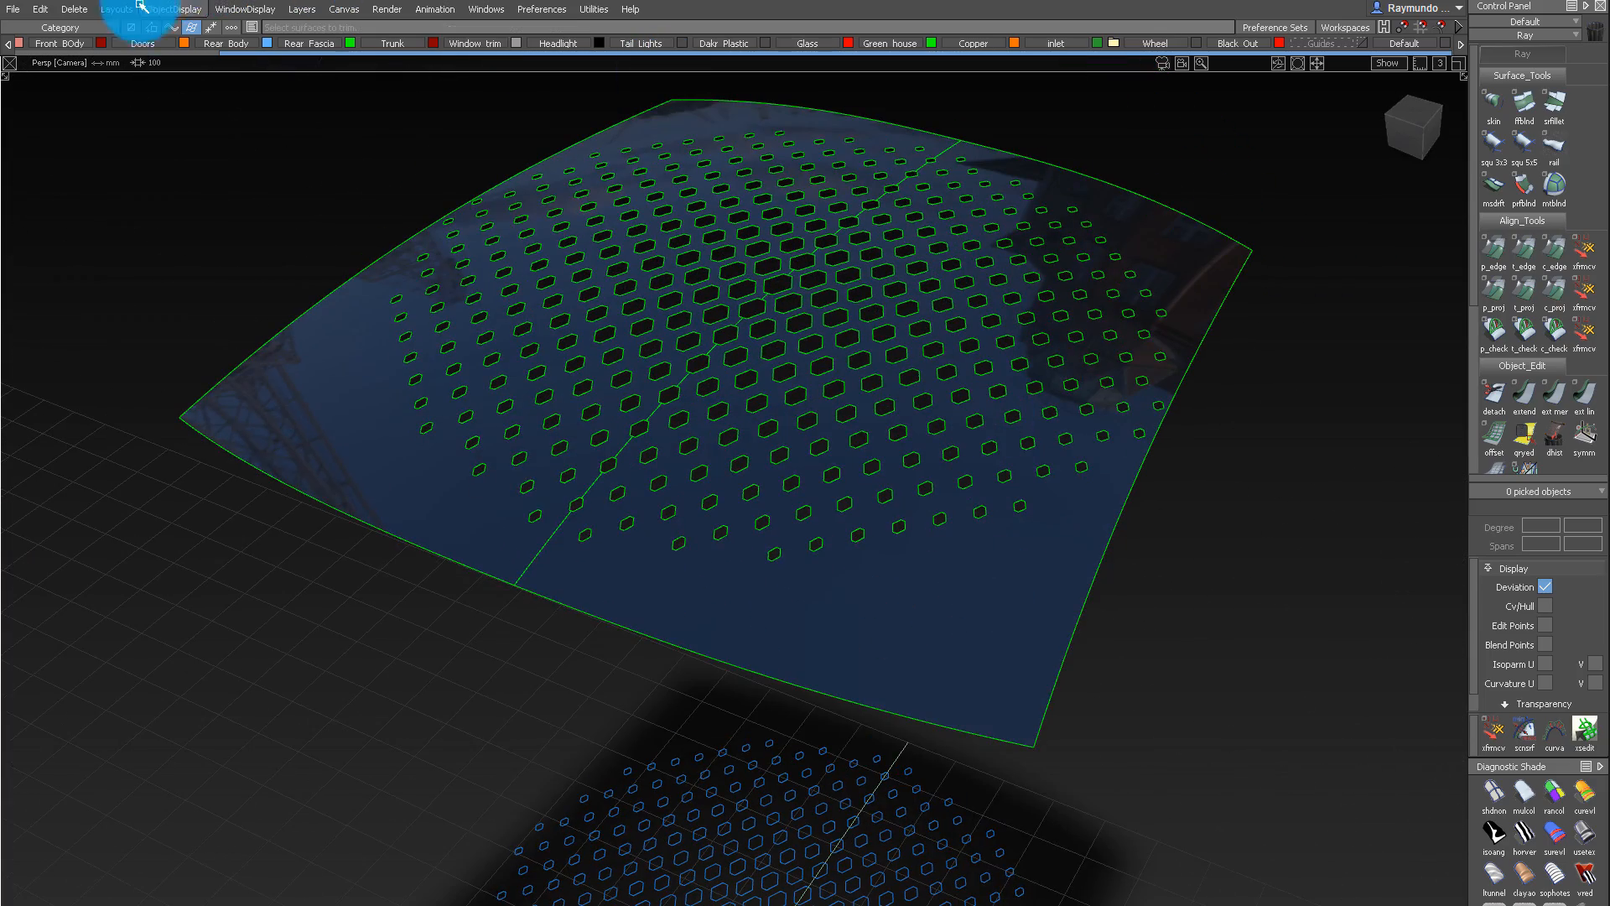
# Bring back all hidden objects and examine the perforated roof panel on the complete car from several sides
pyautogui.click(172, 8)
pyautogui.click(217, 52)
pyautogui.keyDown('alt'); pyautogui.keyDown('shift'); pyautogui.moveTo(762, 431); pyautogui.dragTo(763, 289); pyautogui.keyUp('shift'); pyautogui.keyUp('alt')
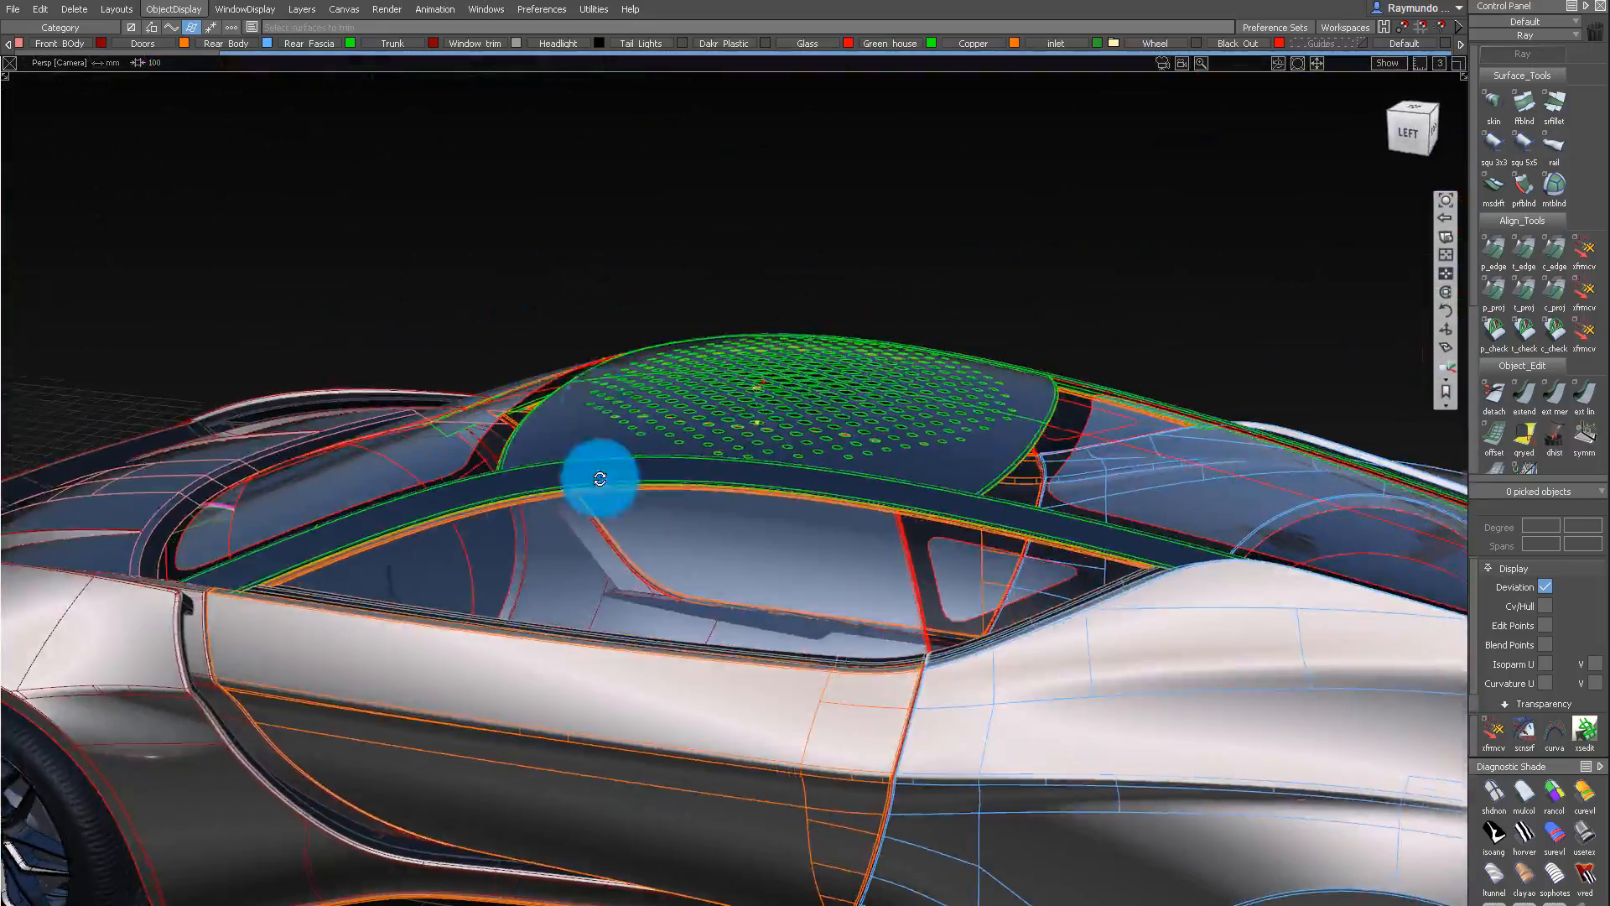
pyautogui.keyDown('alt'); pyautogui.keyDown('shift'); pyautogui.moveTo(600, 479); pyautogui.dragTo(489, 544); pyautogui.keyUp('shift'); pyautogui.keyUp('alt')
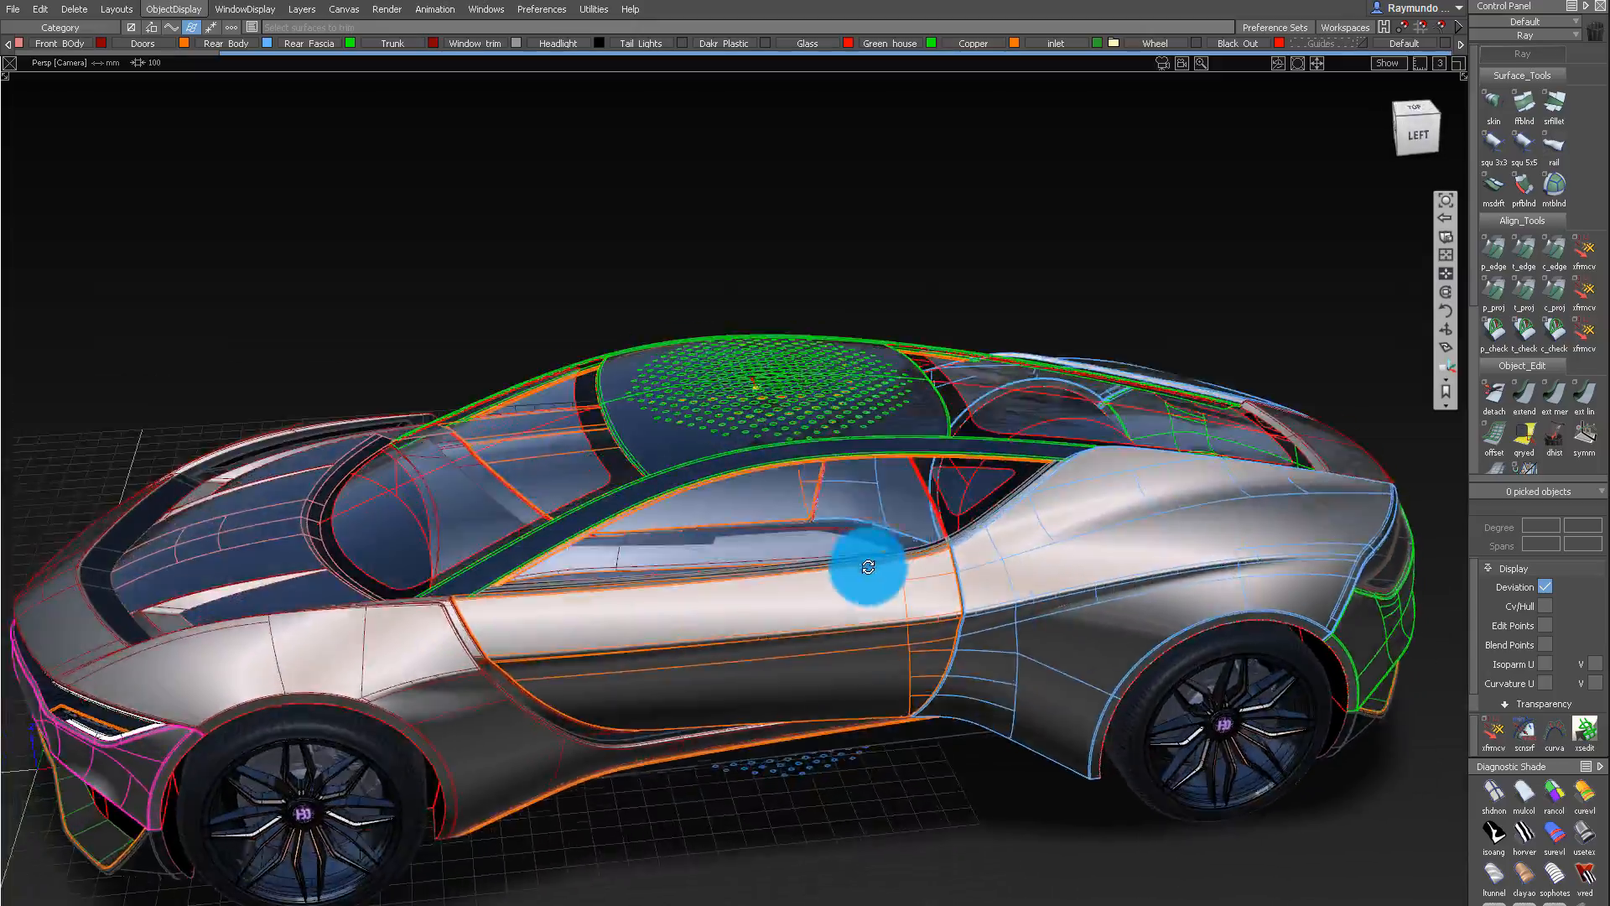
pyautogui.keyDown('alt'); pyautogui.keyDown('shift'); pyautogui.moveTo(868, 567); pyautogui.dragTo(657, 514); pyautogui.keyUp('shift'); pyautogui.keyUp('alt')
pyautogui.keyDown('alt'); pyautogui.keyDown('shift'); pyautogui.moveTo(657, 514); pyautogui.dragTo(903, 361, button='right'); pyautogui.keyUp('shift'); pyautogui.keyUp('alt')
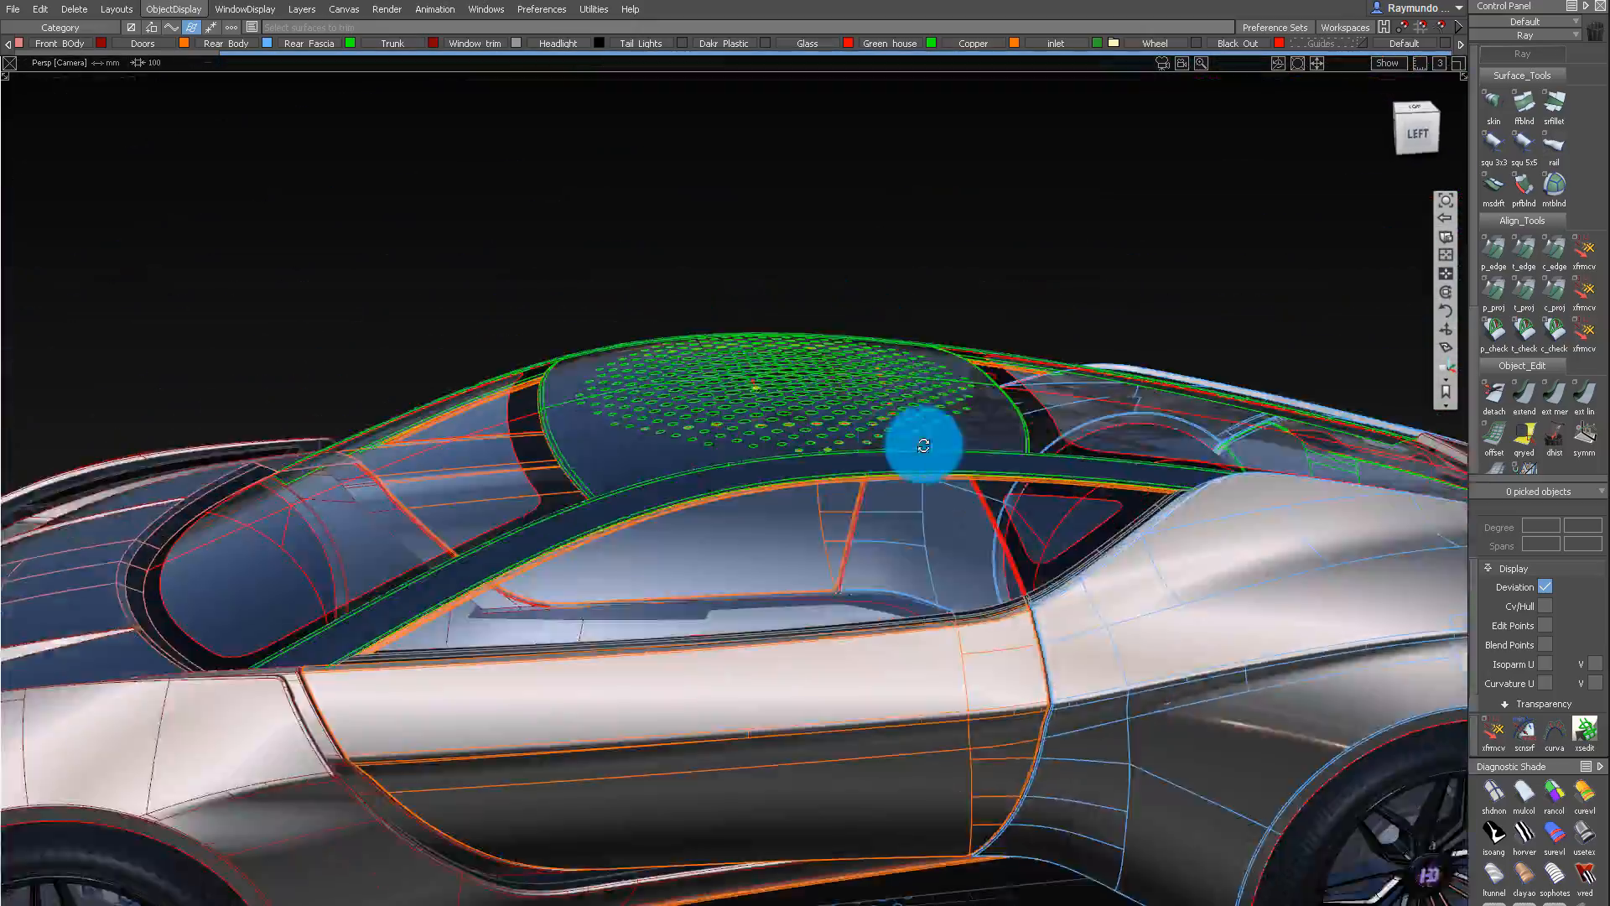
pyautogui.keyDown('alt'); pyautogui.keyDown('shift'); pyautogui.moveTo(924, 446); pyautogui.dragTo(909, 294); pyautogui.keyUp('shift'); pyautogui.keyUp('alt')
pyautogui.keyDown('alt'); pyautogui.keyDown('shift'); pyautogui.moveTo(909, 294); pyautogui.dragTo(852, 531, button='right'); pyautogui.keyUp('shift'); pyautogui.keyUp('alt')
pyautogui.keyDown('alt'); pyautogui.keyDown('shift'); pyautogui.moveTo(852, 531); pyautogui.dragTo(862, 709); pyautogui.keyUp('shift'); pyautogui.keyUp('alt')
# Untrim the isolated lower door side surface and turn on its control display
pyautogui.click(862, 709)
pyautogui.keyDown('alt'); pyautogui.keyDown('shift'); pyautogui.moveTo(851, 903); pyautogui.dragTo(772, 698); pyautogui.keyUp('shift'); pyautogui.keyUp('alt')
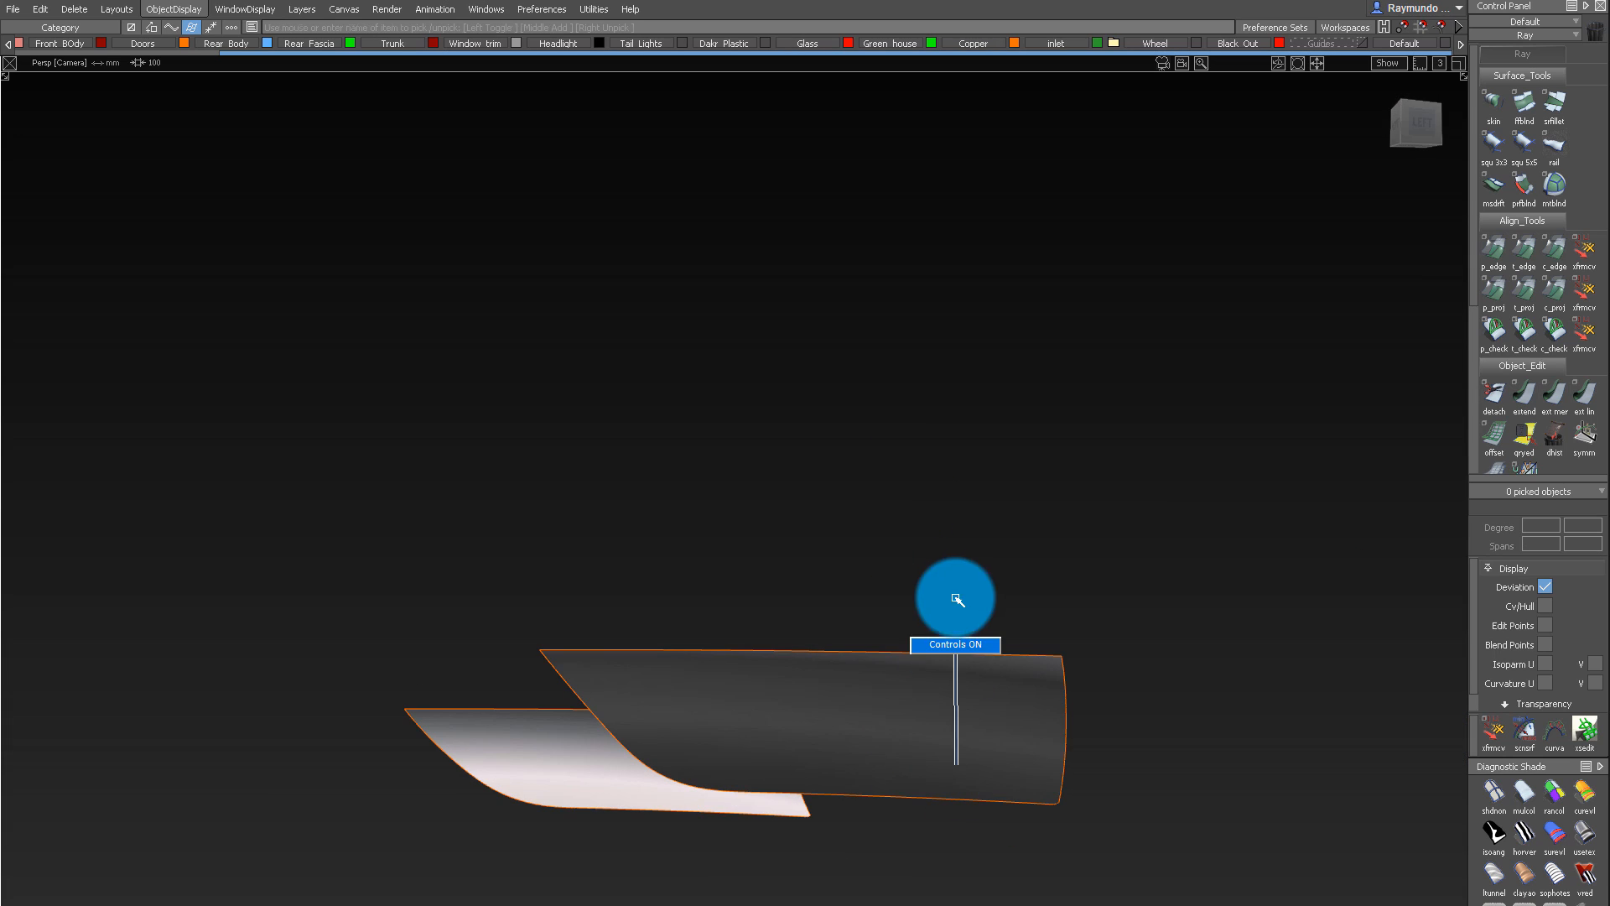
pyautogui.keyDown('alt'); pyautogui.keyDown('shift'); pyautogui.moveTo(956, 598); pyautogui.dragTo(918, 576); pyautogui.keyUp('shift'); pyautogui.keyUp('alt')
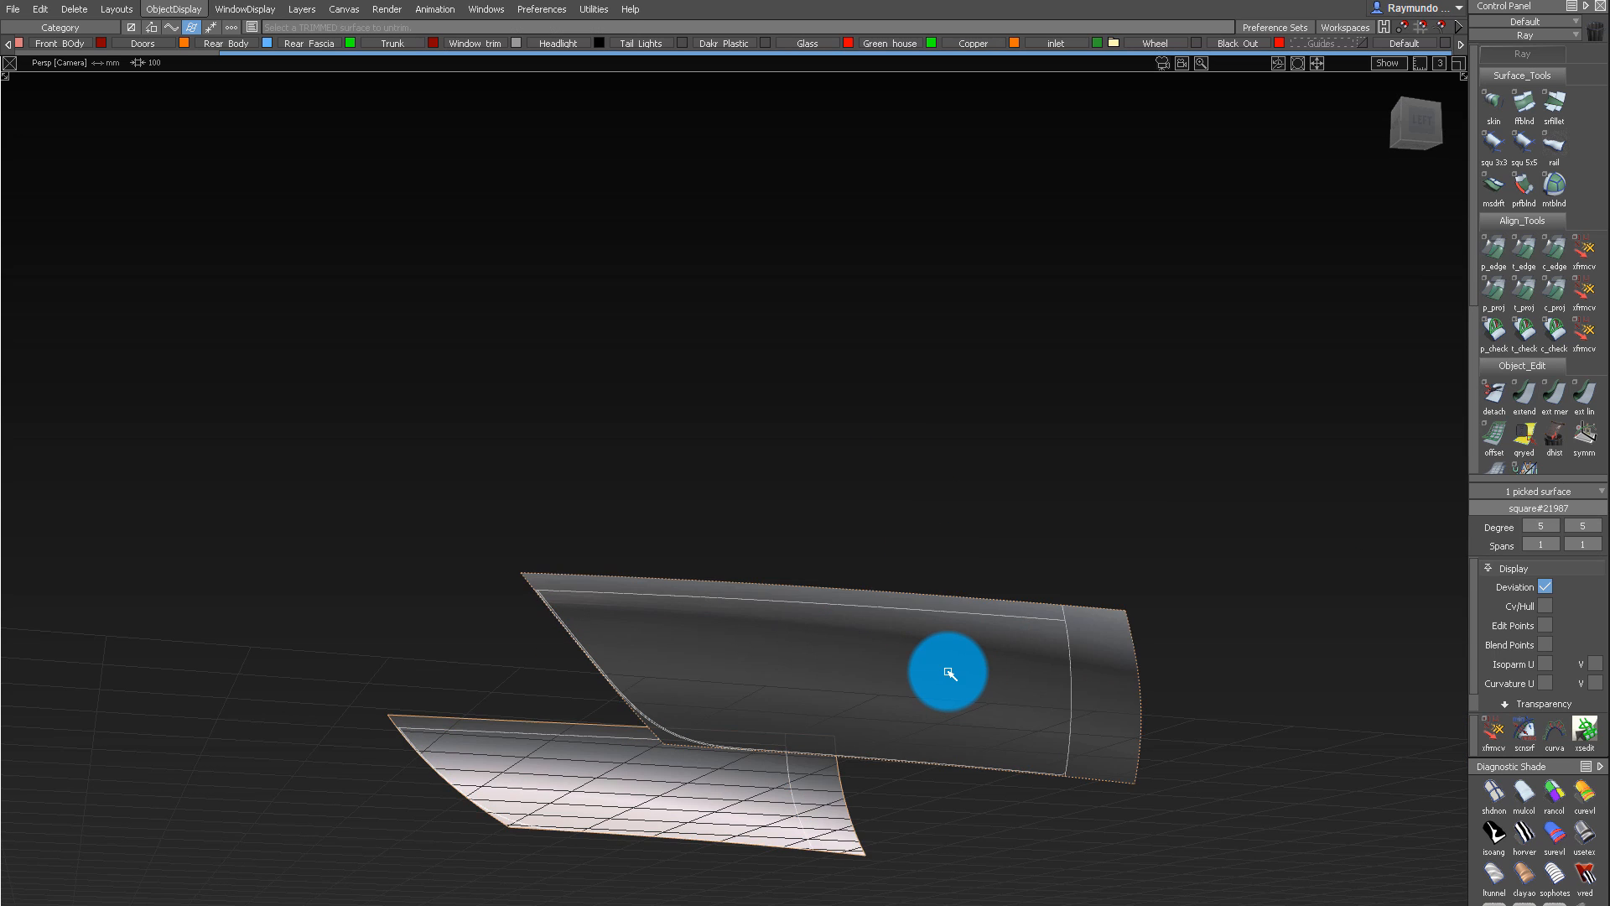
pyautogui.keyDown('ctrl'); pyautogui.keyDown('shift'); pyautogui.moveTo(947, 673); pyautogui.dragTo(946, 625, button='right'); pyautogui.keyUp('shift'); pyautogui.keyUp('ctrl')
pyautogui.keyDown('alt'); pyautogui.keyDown('shift'); pyautogui.moveTo(884, 511); pyautogui.dragTo(636, 513); pyautogui.keyUp('shift'); pyautogui.keyUp('alt')
pyautogui.keyDown('alt'); pyautogui.keyDown('shift'); pyautogui.click(610, 639); pyautogui.keyUp('shift'); pyautogui.keyUp('alt')
pyautogui.keyDown('alt'); pyautogui.keyDown('shift'); pyautogui.moveTo(612, 640); pyautogui.dragTo(796, 639, button='right'); pyautogui.keyUp('shift'); pyautogui.keyUp('alt')
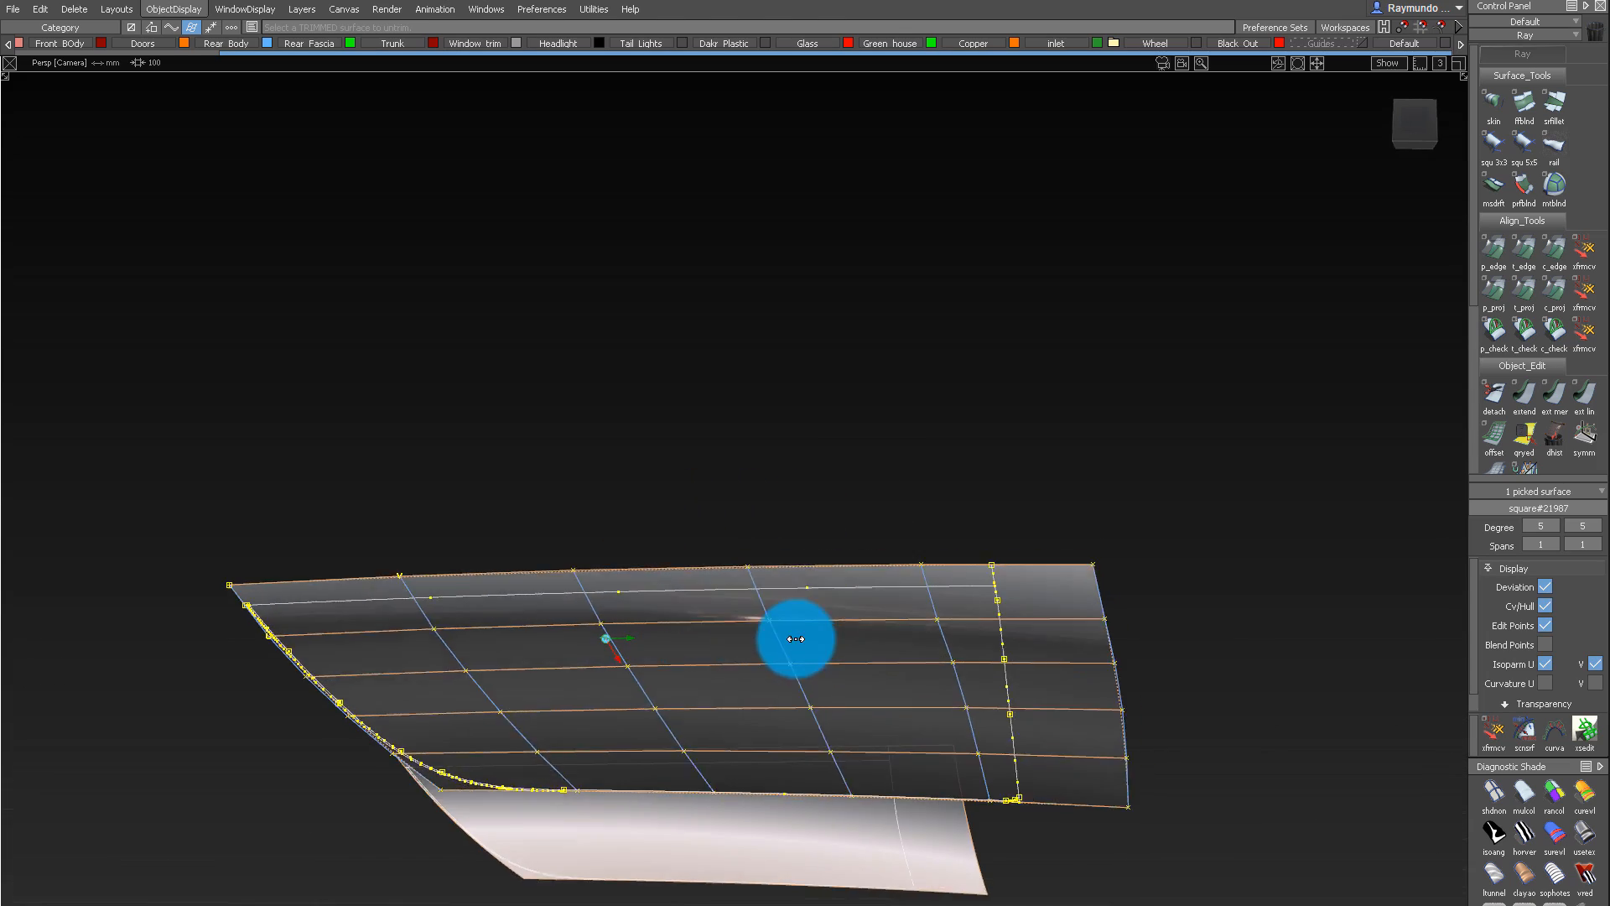
# Try to delete the curves on surface along the curved lower front corner of the untrimmed door surface
pyautogui.keyDown('alt'); pyautogui.keyDown('shift'); pyautogui.moveTo(795, 639); pyautogui.dragTo(748, 679); pyautogui.keyUp('shift'); pyautogui.keyUp('alt')
pyautogui.keyDown('alt'); pyautogui.keyDown('shift'); pyautogui.moveTo(747, 679); pyautogui.dragTo(766, 672, button='right'); pyautogui.keyUp('shift'); pyautogui.keyUp('alt')
pyautogui.keyDown('alt'); pyautogui.keyDown('shift'); pyautogui.moveTo(766, 672); pyautogui.dragTo(852, 648, button='middle'); pyautogui.keyUp('shift'); pyautogui.keyUp('alt')
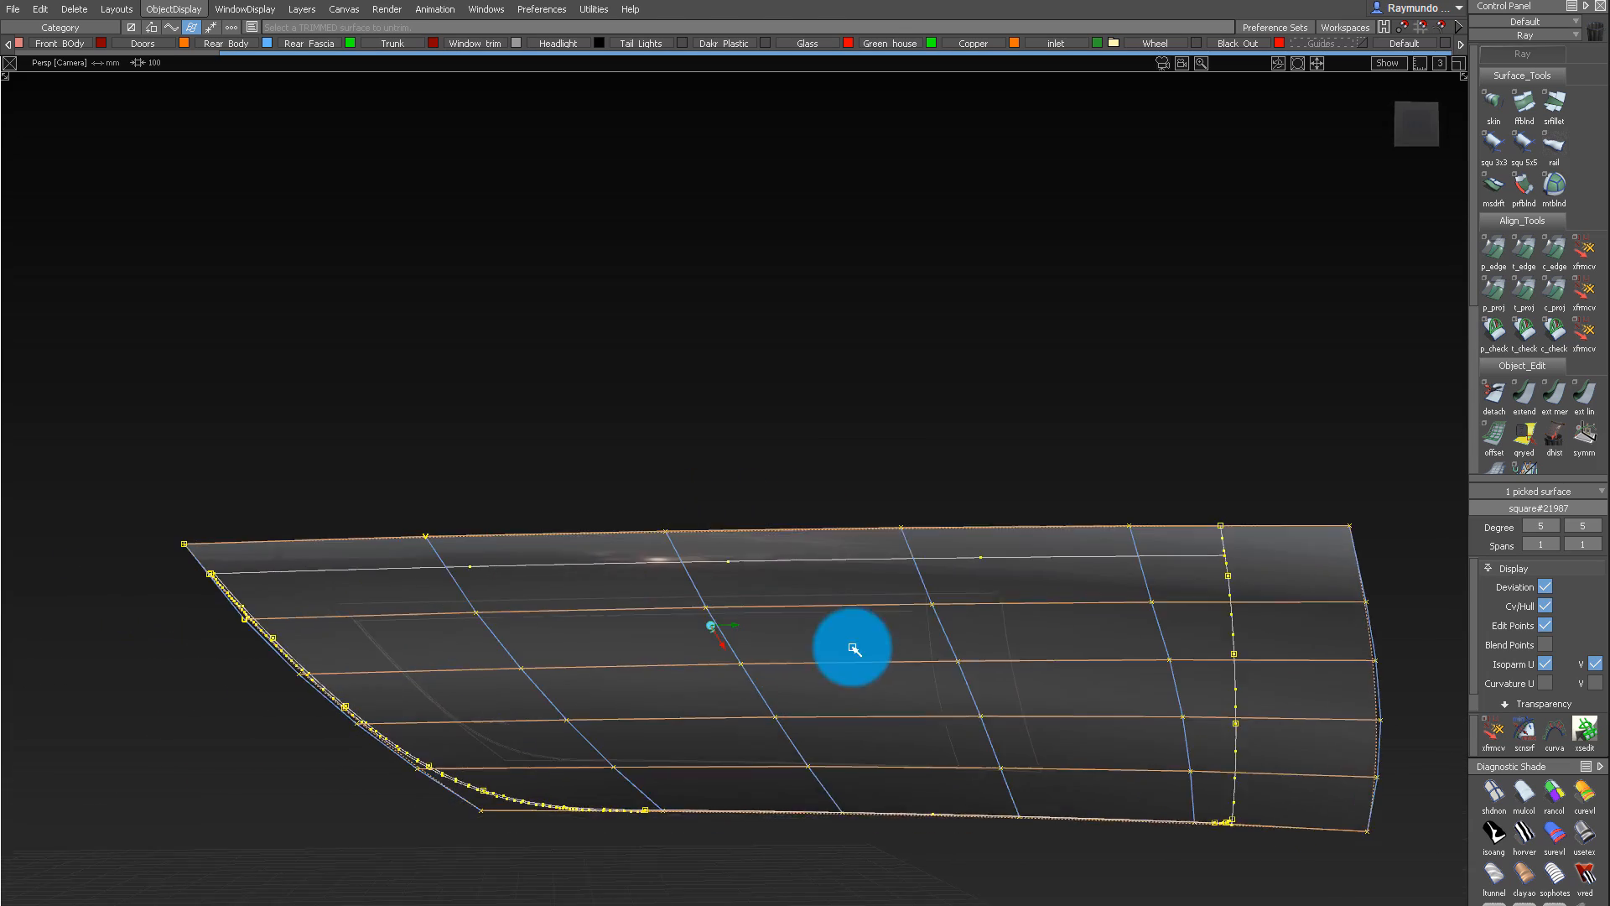
pyautogui.keyDown('alt'); pyautogui.keyDown('shift'); pyautogui.moveTo(852, 647); pyautogui.dragTo(865, 578); pyautogui.keyUp('shift'); pyautogui.keyUp('alt')
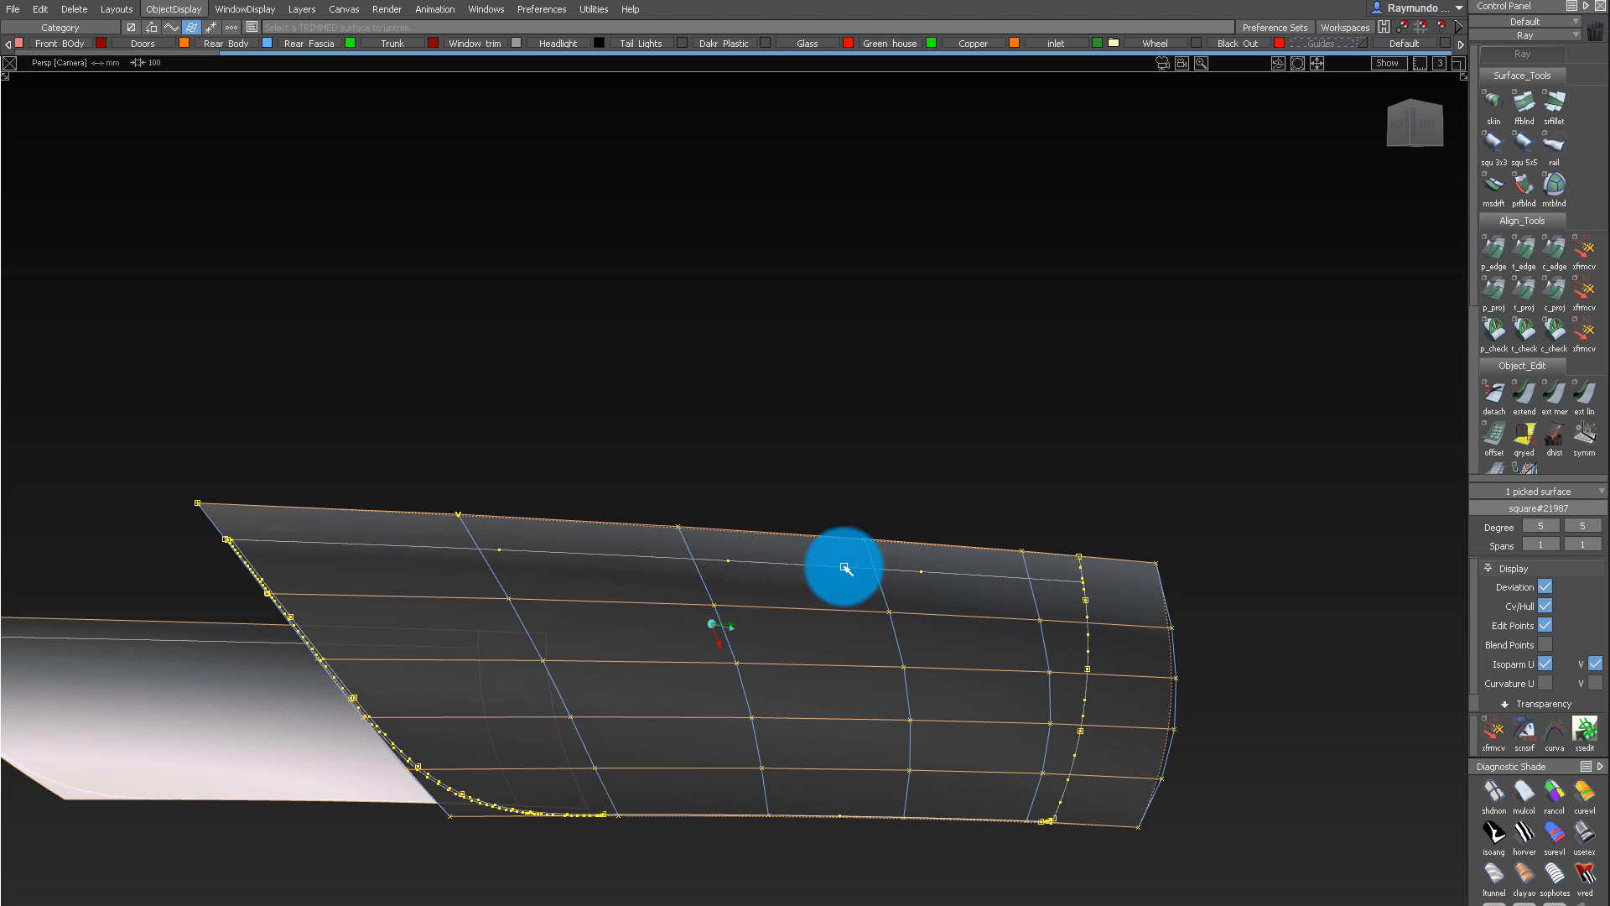
pyautogui.keyDown('alt'); pyautogui.keyDown('shift'); pyautogui.moveTo(1141, 701); pyautogui.dragTo(349, 637); pyautogui.keyUp('shift'); pyautogui.keyUp('alt')
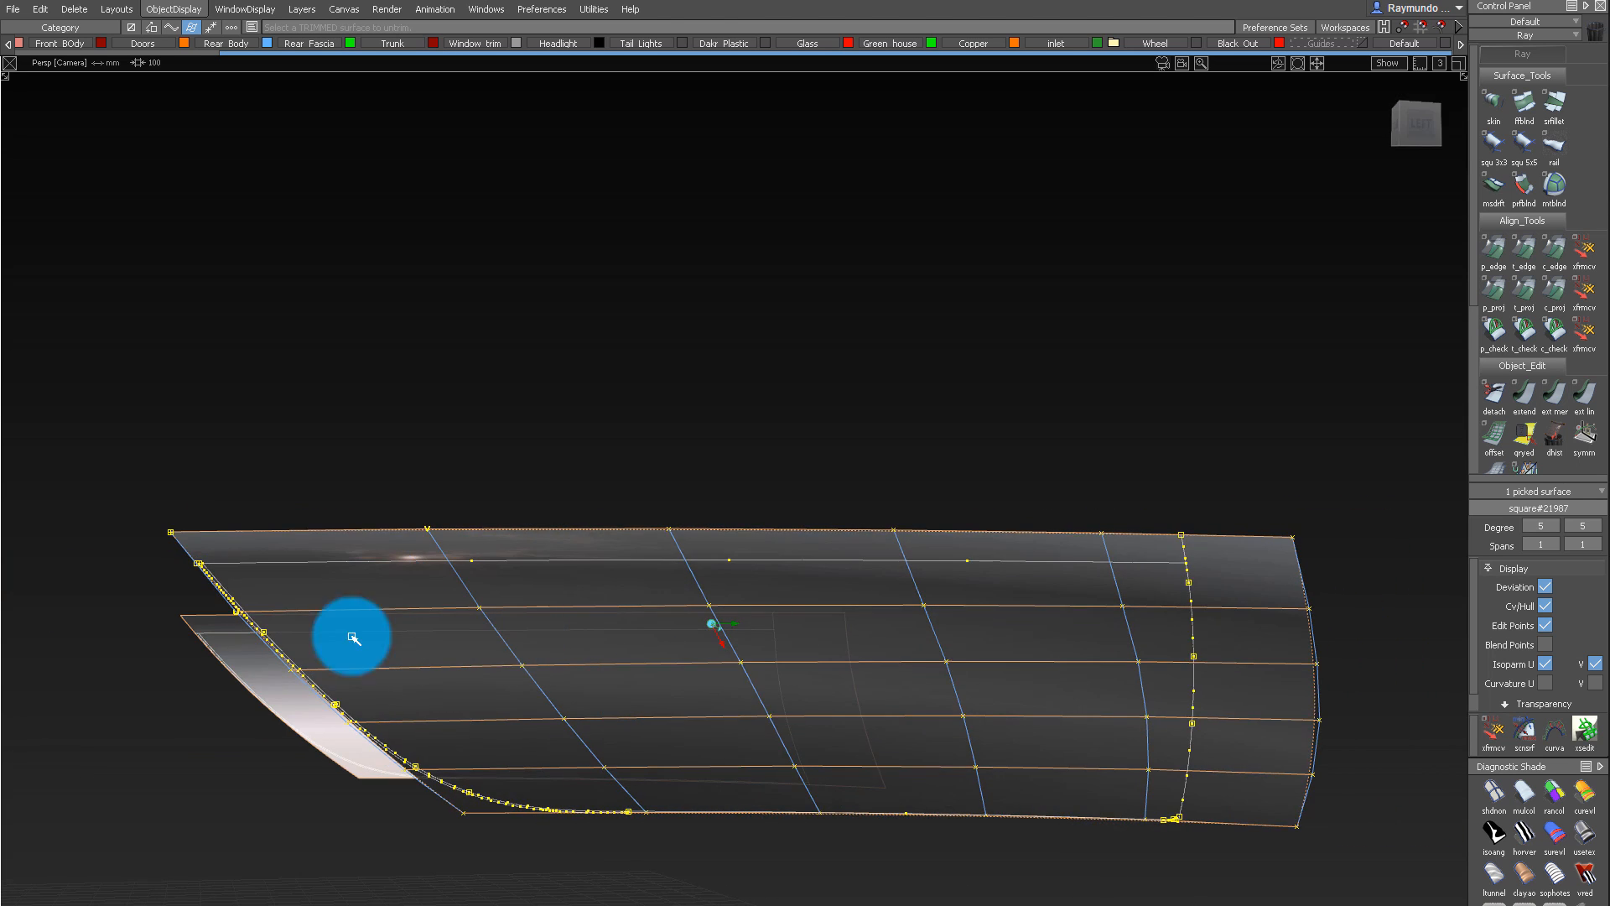
pyautogui.keyDown('alt'); pyautogui.keyDown('shift'); pyautogui.moveTo(1192, 691); pyautogui.dragTo(532, 676); pyautogui.keyUp('shift'); pyautogui.keyUp('alt')
pyautogui.keyDown('ctrl'); pyautogui.keyDown('shift'); pyautogui.moveTo(517, 737); pyautogui.dragTo(785, 853); pyautogui.keyUp('shift'); pyautogui.keyUp('ctrl')
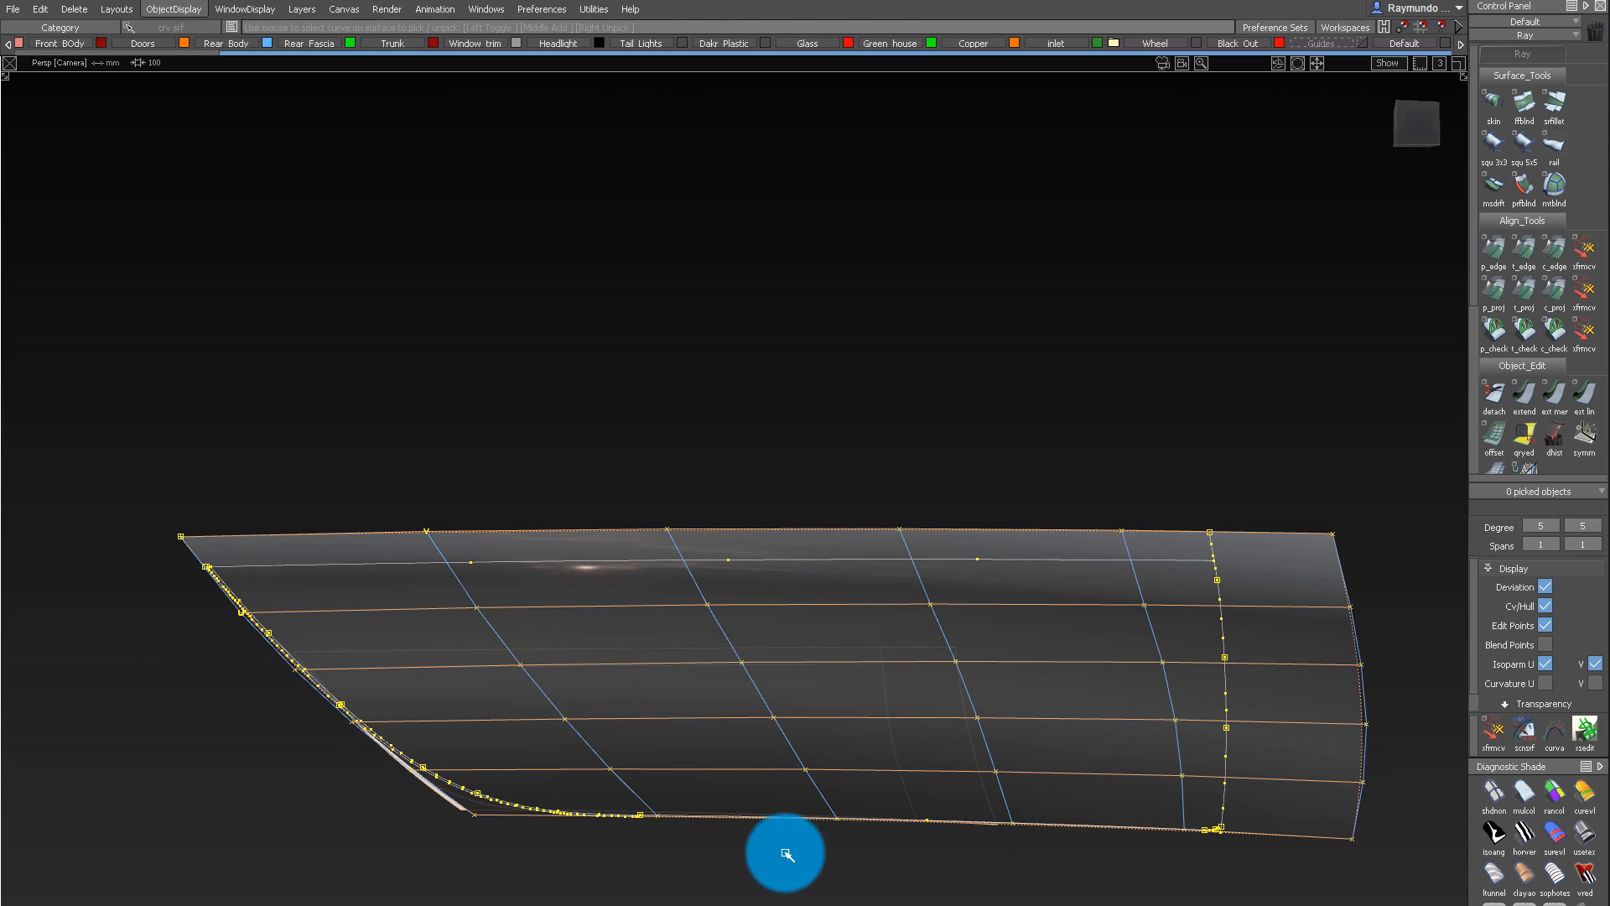
pyautogui.moveTo(676, 849); pyautogui.dragTo(310, 684)
pyautogui.press('Delete')
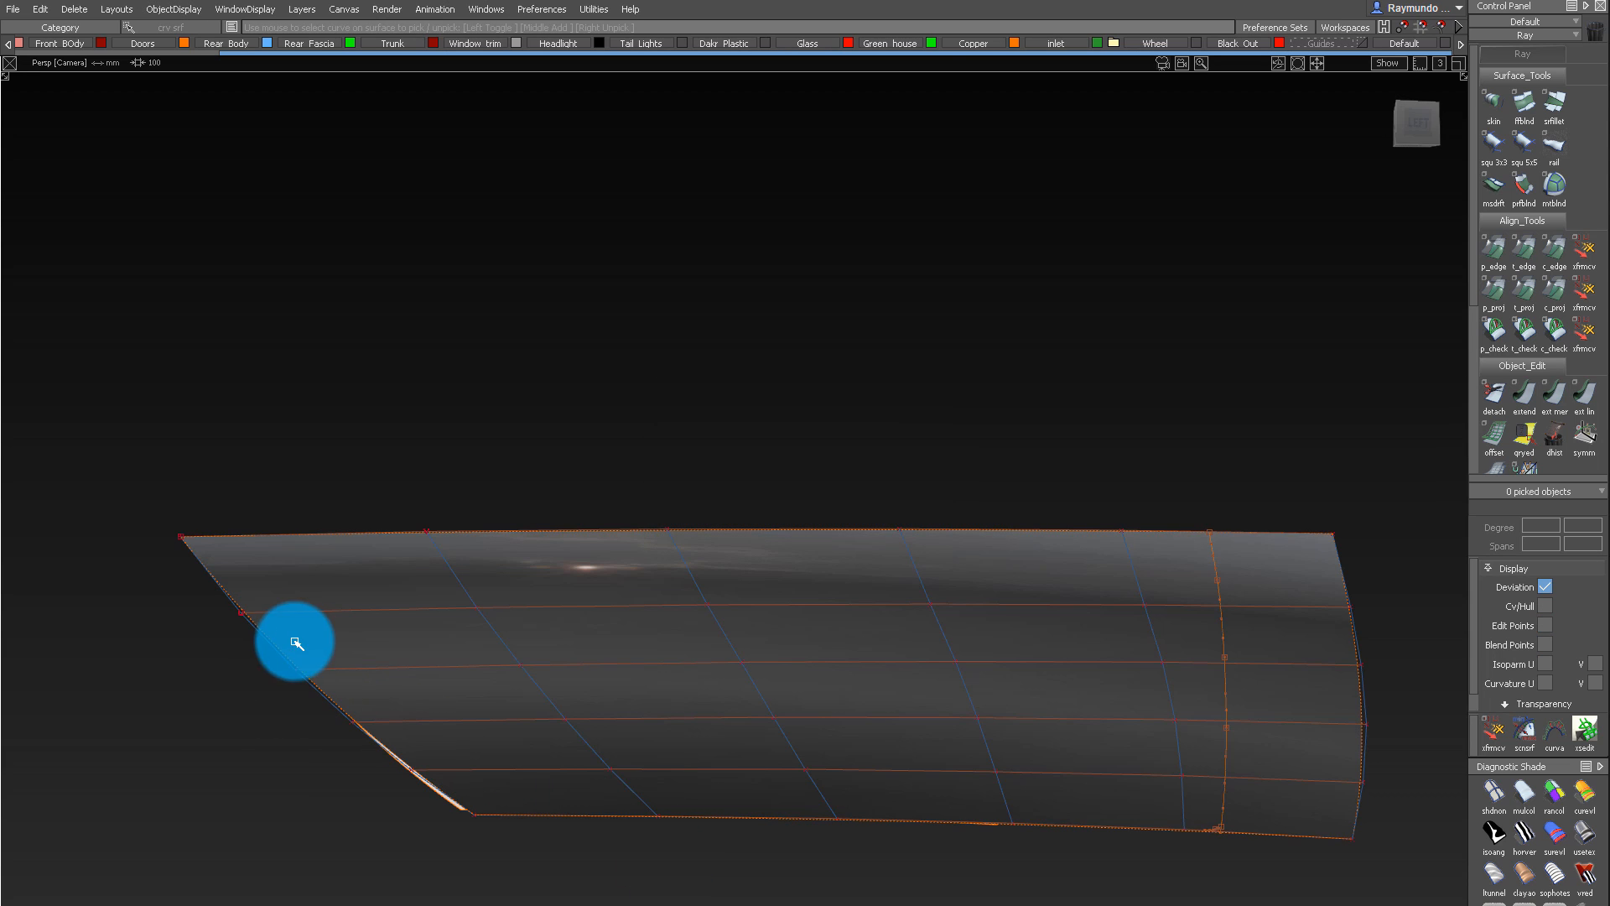
# Turn off the door surface's shading and delete the curves on surface along its curved lower front corner
pyautogui.keyDown('alt'); pyautogui.keyDown('shift'); pyautogui.moveTo(668, 687); pyautogui.dragTo(818, 819); pyautogui.keyUp('shift'); pyautogui.keyUp('alt')
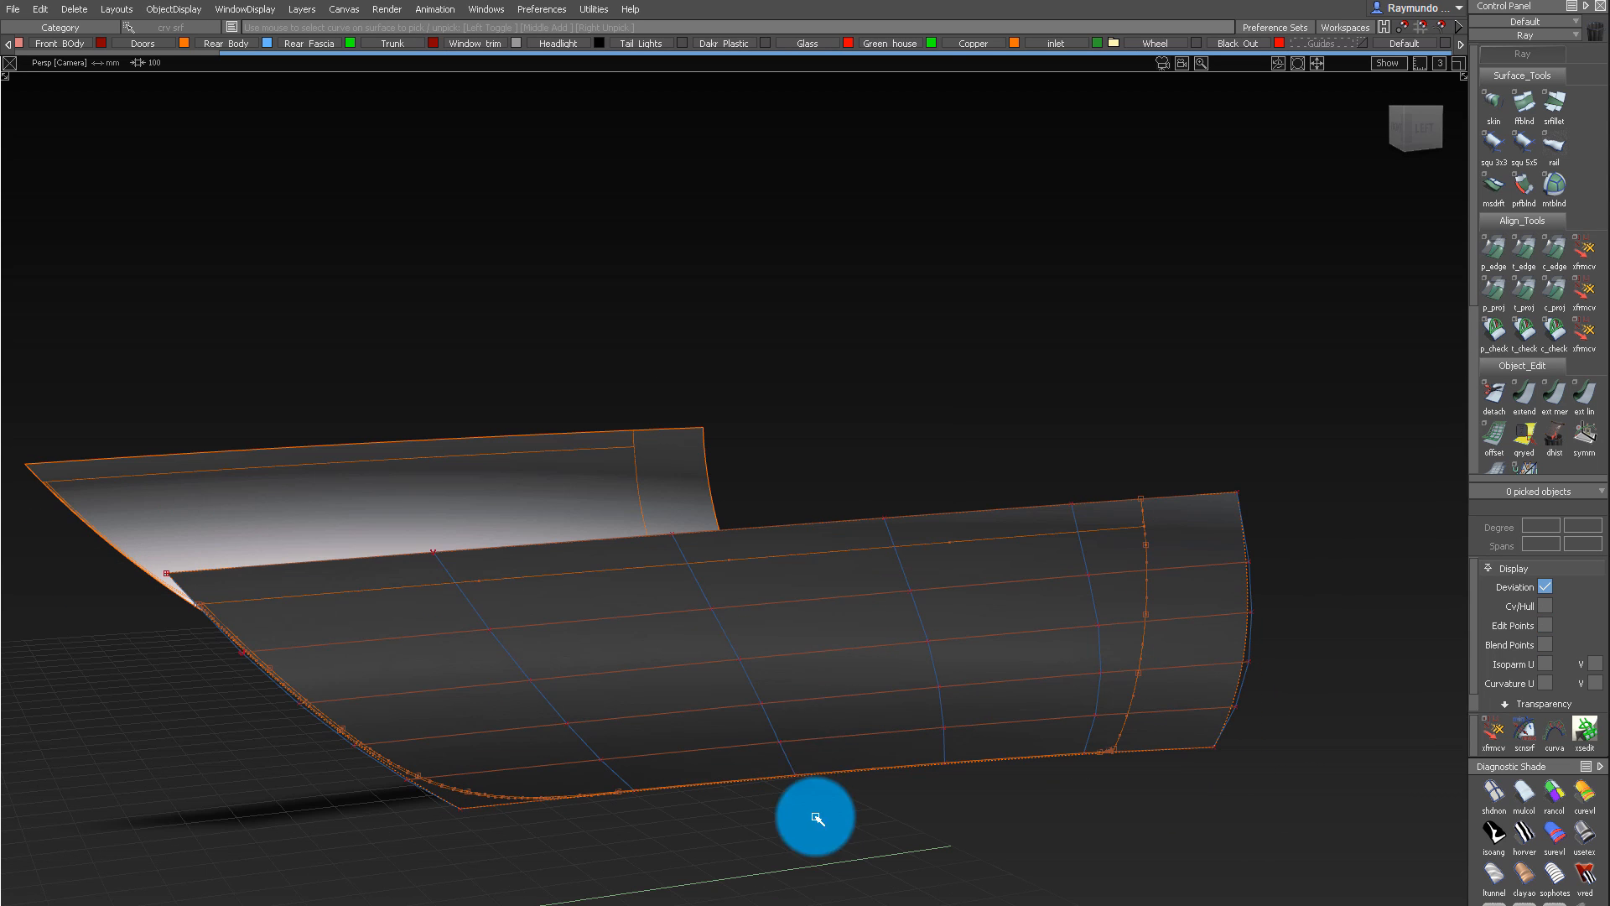
pyautogui.click(806, 641)
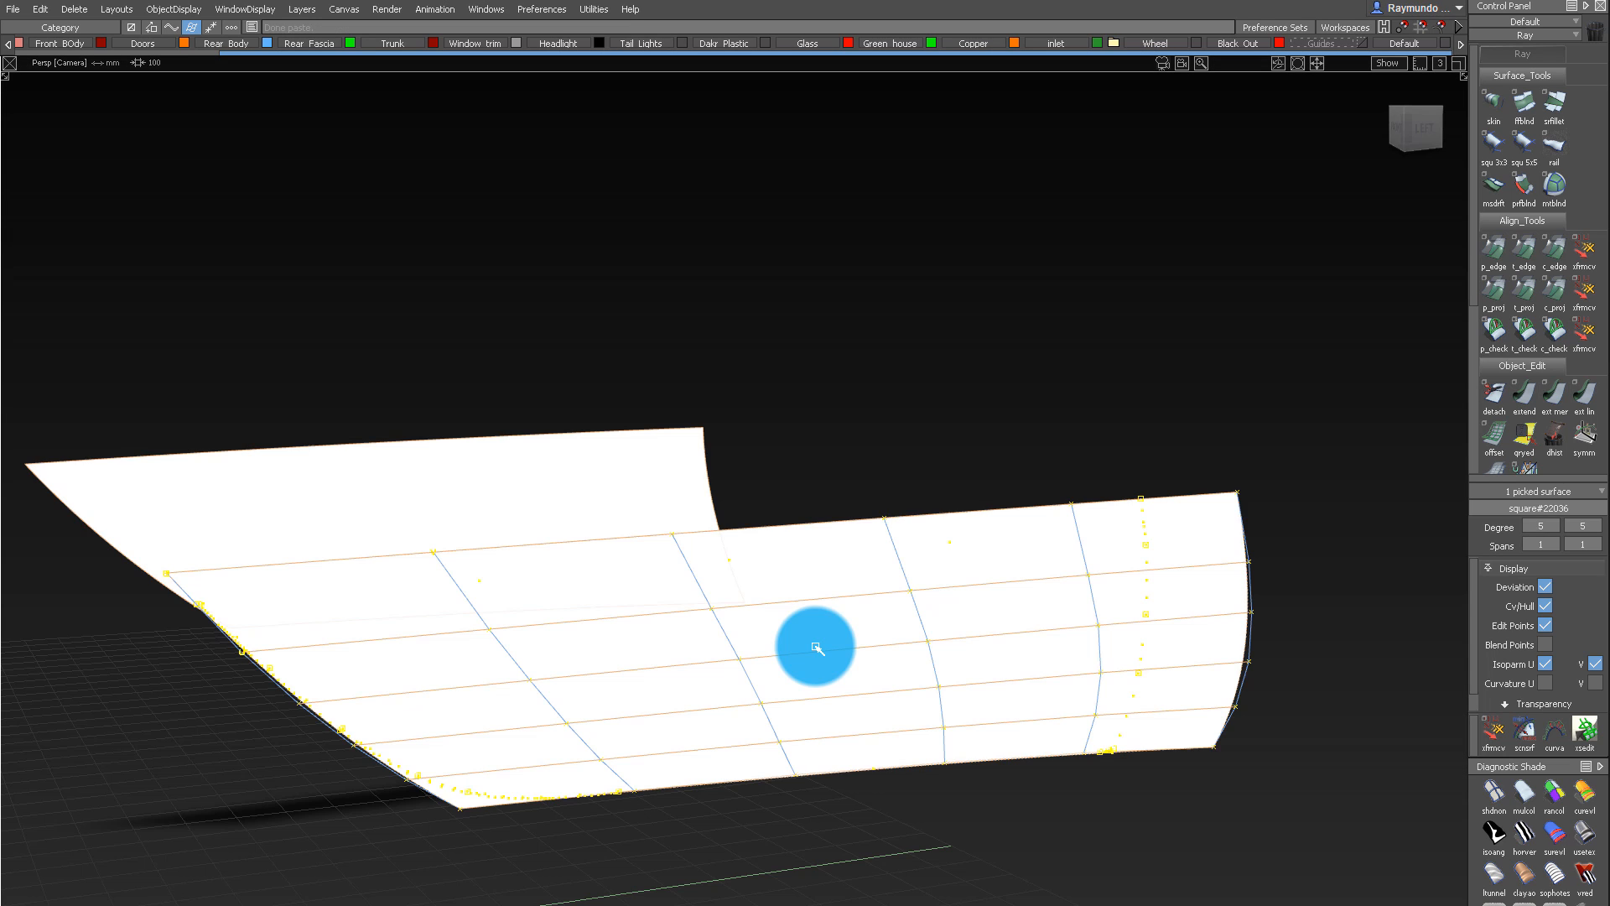
pyautogui.keyDown('ctrl'); pyautogui.keyDown('shift'); pyautogui.moveTo(844, 783); pyautogui.dragTo(793, 505); pyautogui.keyUp('shift'); pyautogui.keyUp('ctrl')
pyautogui.moveTo(760, 669)
pyautogui.keyDown('alt'); pyautogui.keyDown('shift'); pyautogui.mouseDown()
pyautogui.moveTo(636, 701)
pyautogui.moveTo(758, 893)
pyautogui.moveTo(557, 893)
pyautogui.moveTo(665, 870)
pyautogui.mouseUp(); pyautogui.keyUp('shift'); pyautogui.keyUp('alt')
pyautogui.keyDown('ctrl'); pyautogui.keyDown('shift'); pyautogui.moveTo(707, 810); pyautogui.dragTo(844, 872); pyautogui.keyUp('shift'); pyautogui.keyUp('ctrl')
pyautogui.press('Delete')
pyautogui.press('Return')
pyautogui.moveTo(309, 672); pyautogui.dragTo(516, 794)
pyautogui.press('Delete')
pyautogui.press('Return')
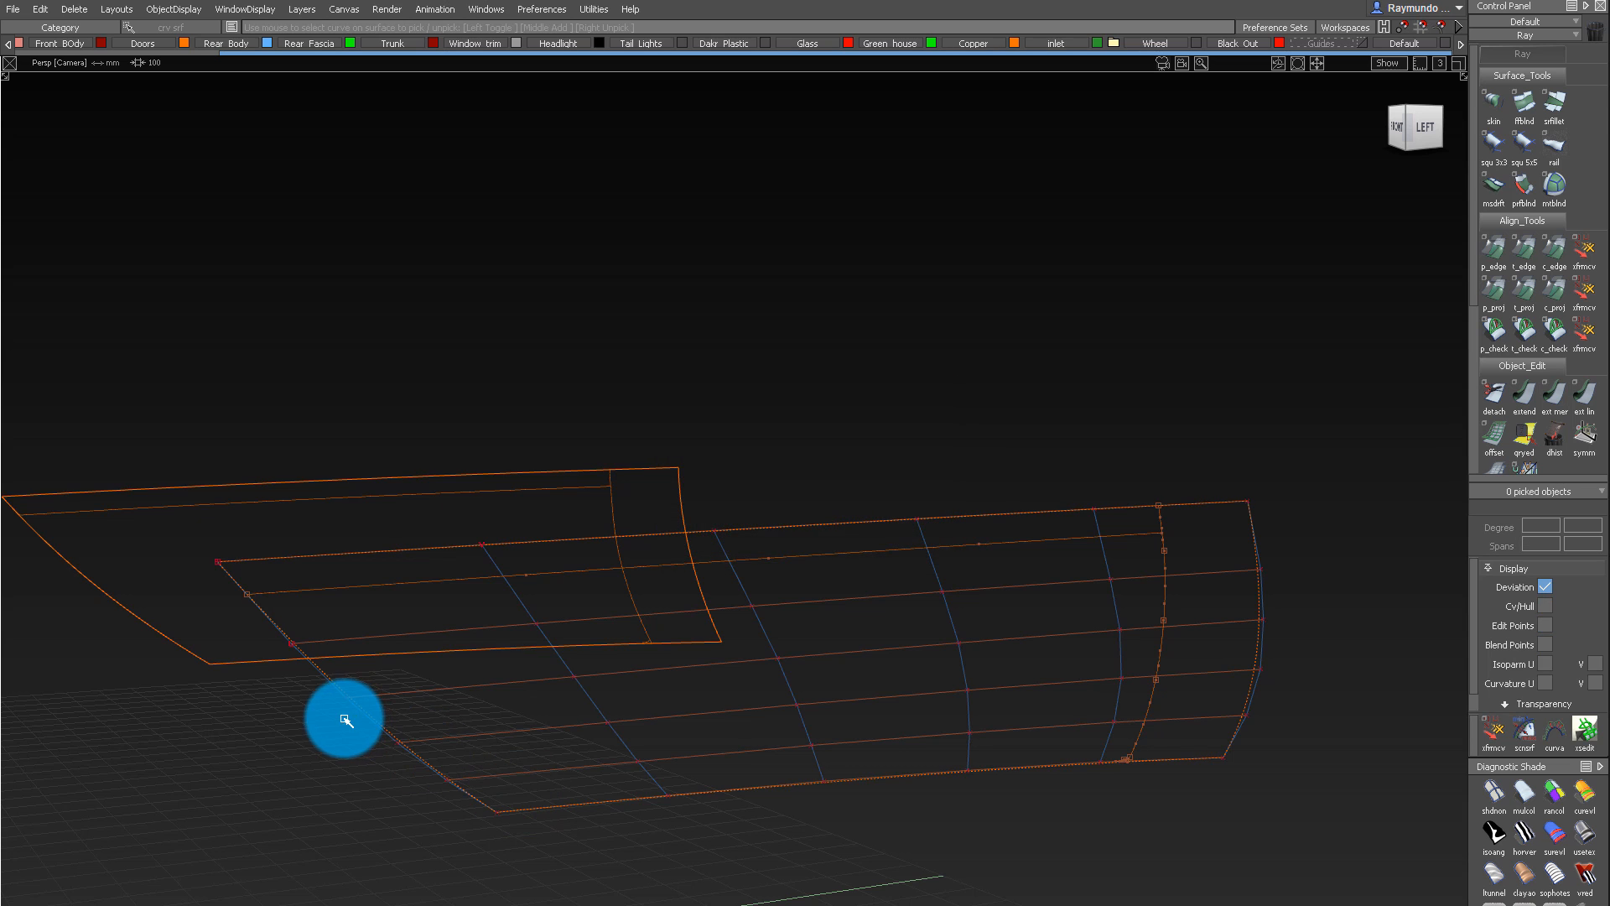
# Try to trim-convert the door surface region enclosed by the remaining curves on surface
pyautogui.keyDown('alt'); pyautogui.keyDown('shift'); pyautogui.moveTo(978, 708); pyautogui.dragTo(923, 722); pyautogui.keyUp('shift'); pyautogui.keyUp('alt')
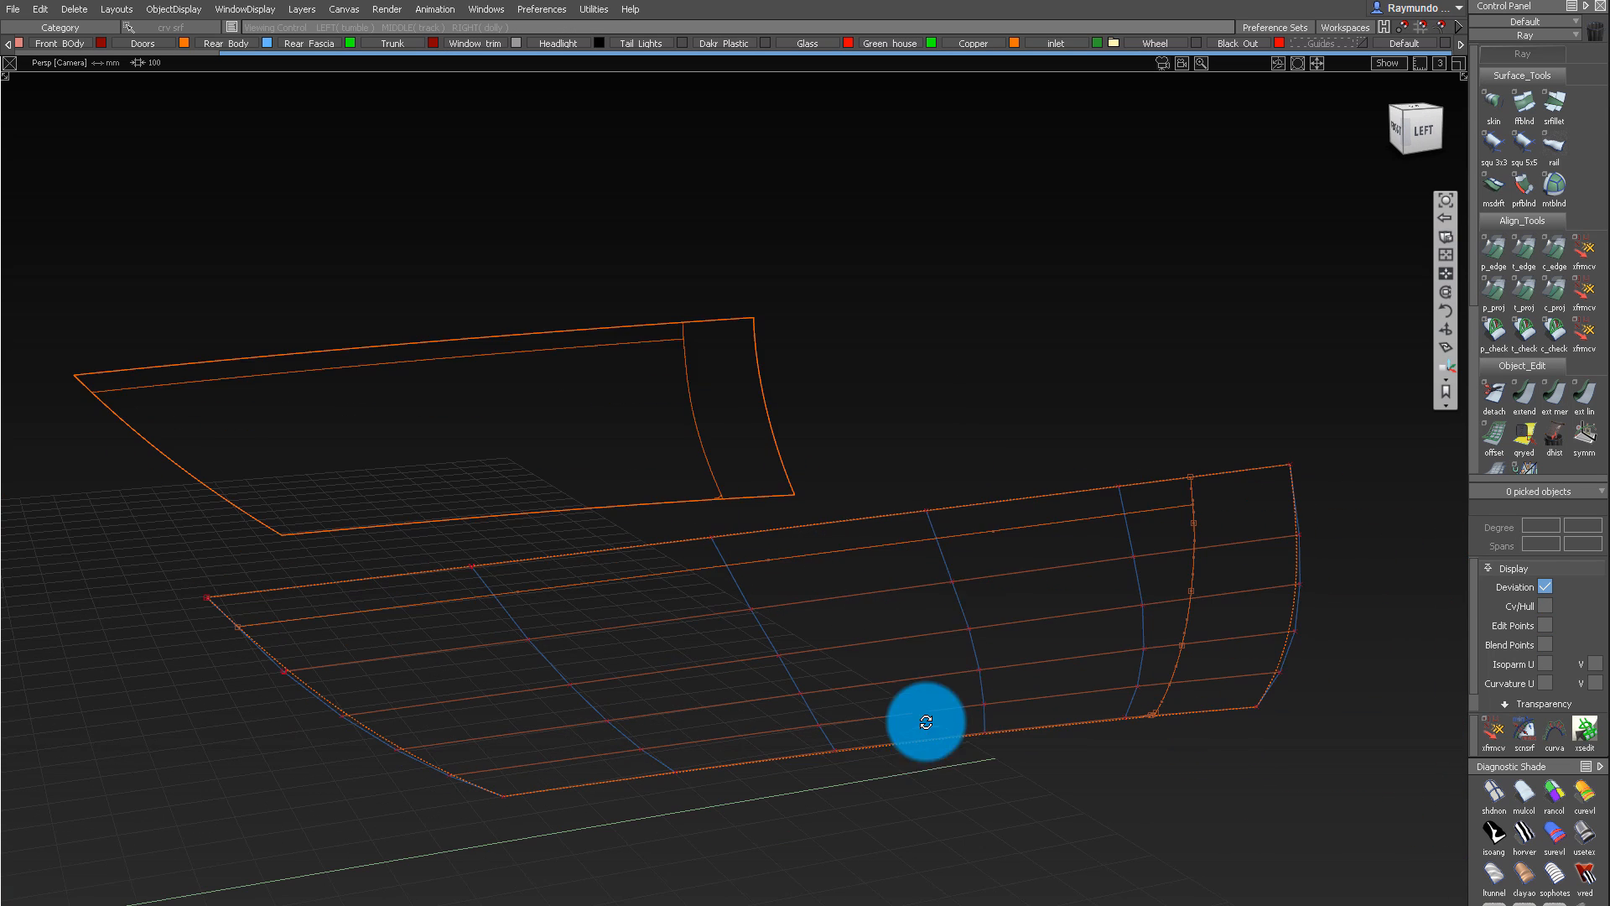
pyautogui.press('t')
pyautogui.click(916, 625)
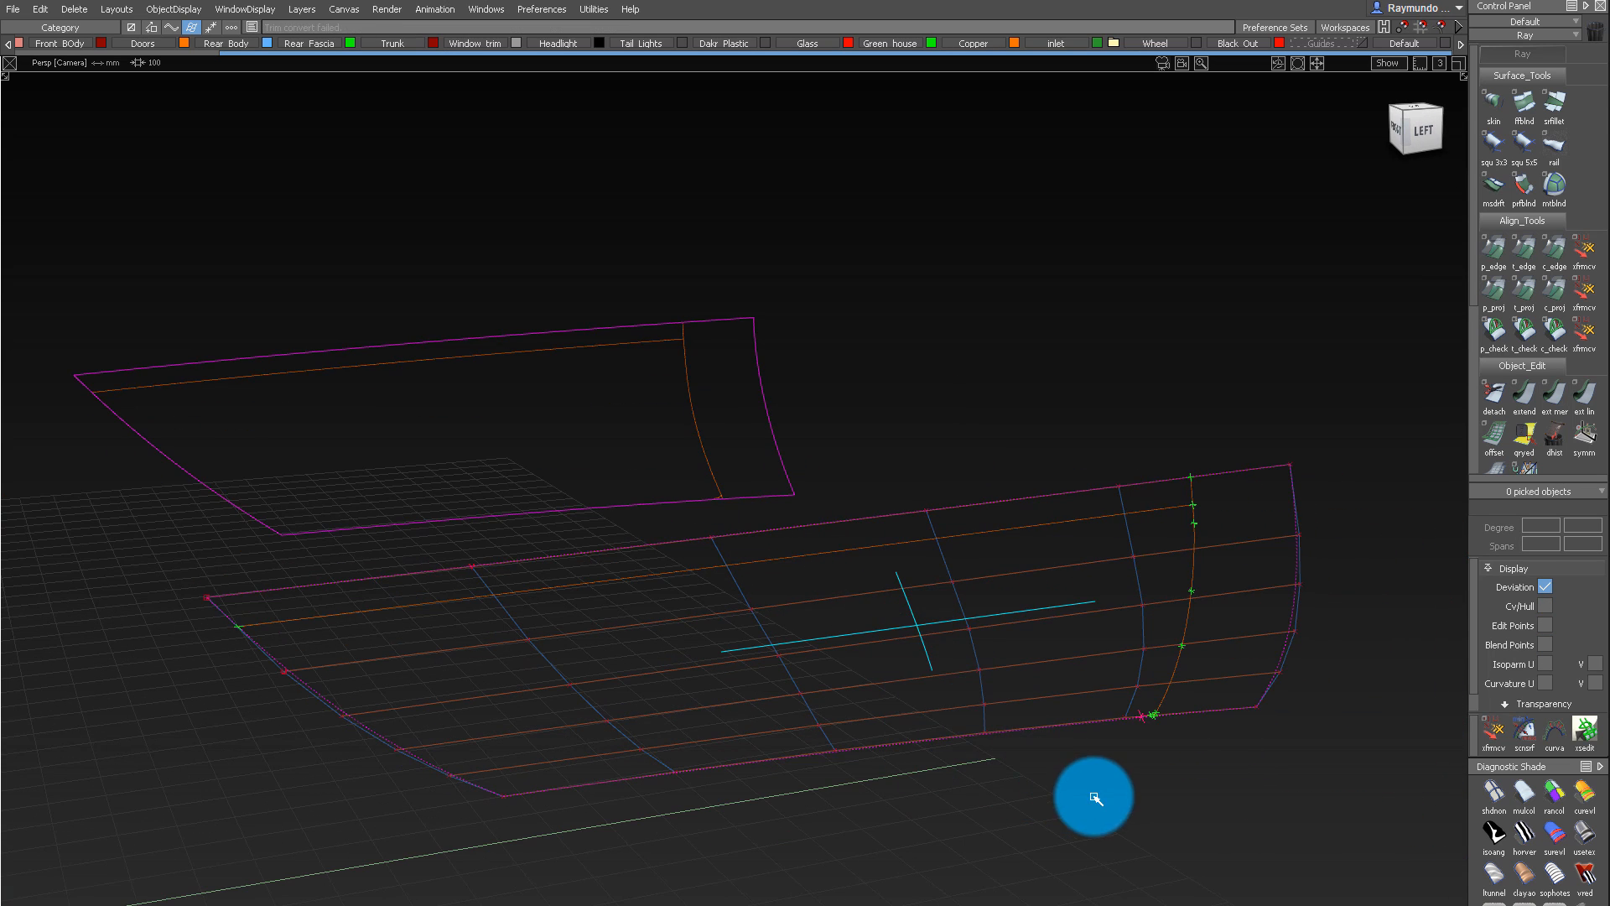
# Delete the small rounded curve on surface at the door surface's lower rear corner
pyautogui.keyDown('alt'); pyautogui.keyDown('shift'); pyautogui.moveTo(1149, 667); pyautogui.dragTo(1174, 755, button='right'); pyautogui.keyUp('shift'); pyautogui.keyUp('alt')
pyautogui.keyDown('alt'); pyautogui.keyDown('shift'); pyautogui.moveTo(1174, 755); pyautogui.dragTo(1136, 755); pyautogui.keyUp('shift'); pyautogui.keyUp('alt')
pyautogui.keyDown('alt'); pyautogui.keyDown('shift'); pyautogui.moveTo(1137, 755); pyautogui.dragTo(1191, 855, button='right'); pyautogui.keyUp('shift'); pyautogui.keyUp('alt')
pyautogui.keyDown('ctrl'); pyautogui.keyDown('shift'); pyautogui.moveTo(1191, 855); pyautogui.dragTo(1168, 824); pyautogui.keyUp('shift'); pyautogui.keyUp('ctrl')
pyautogui.click(1168, 824)
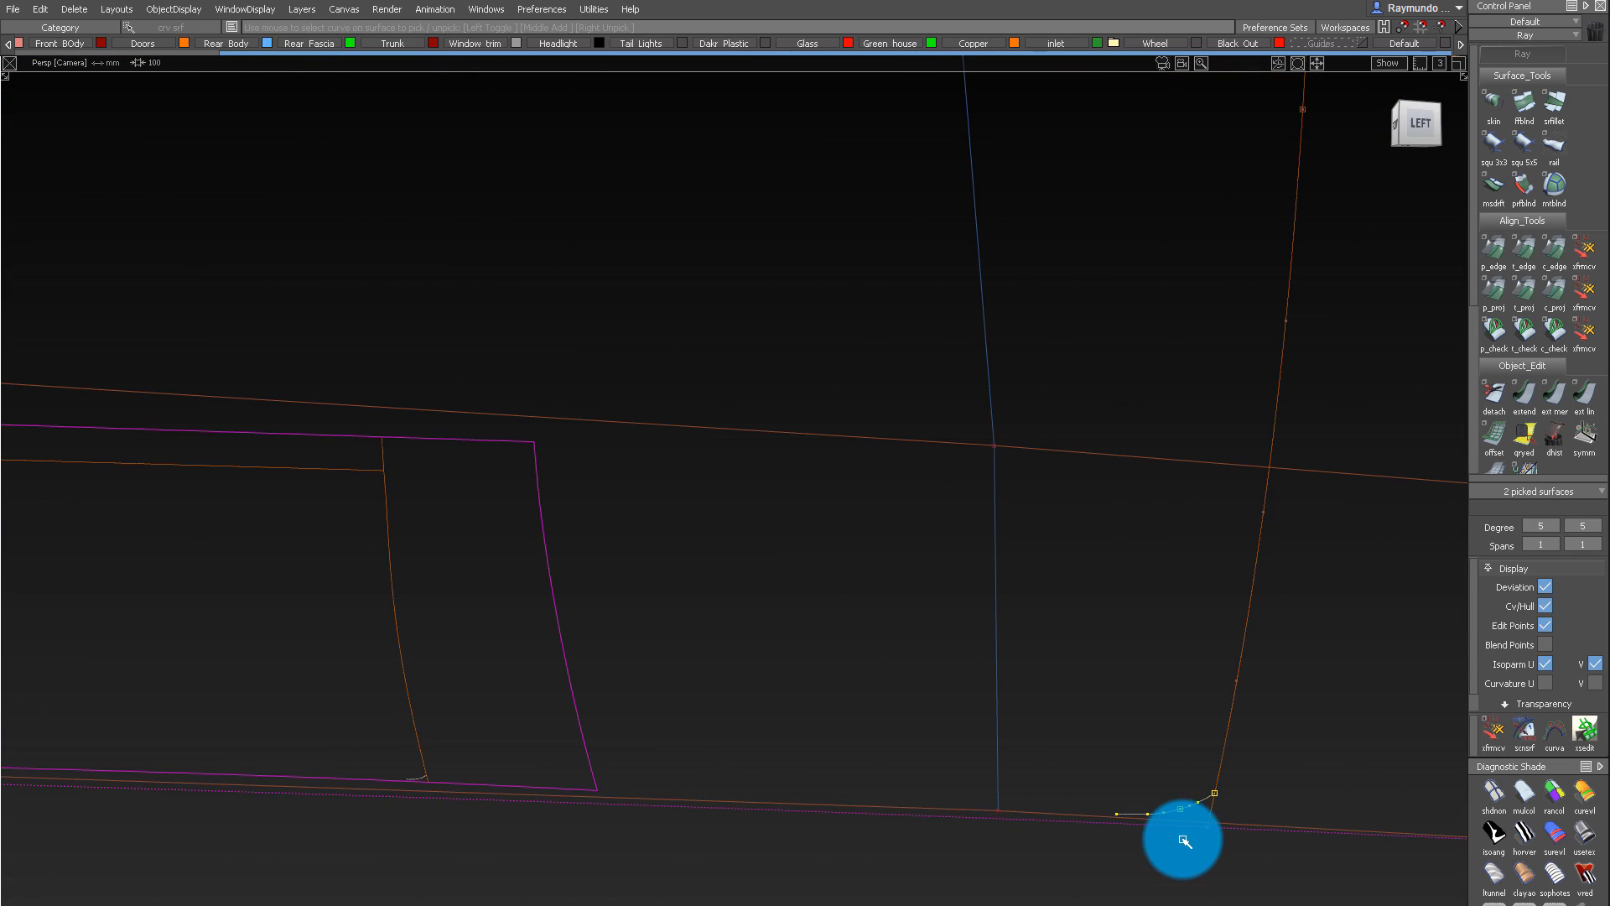
pyautogui.press('Delete')
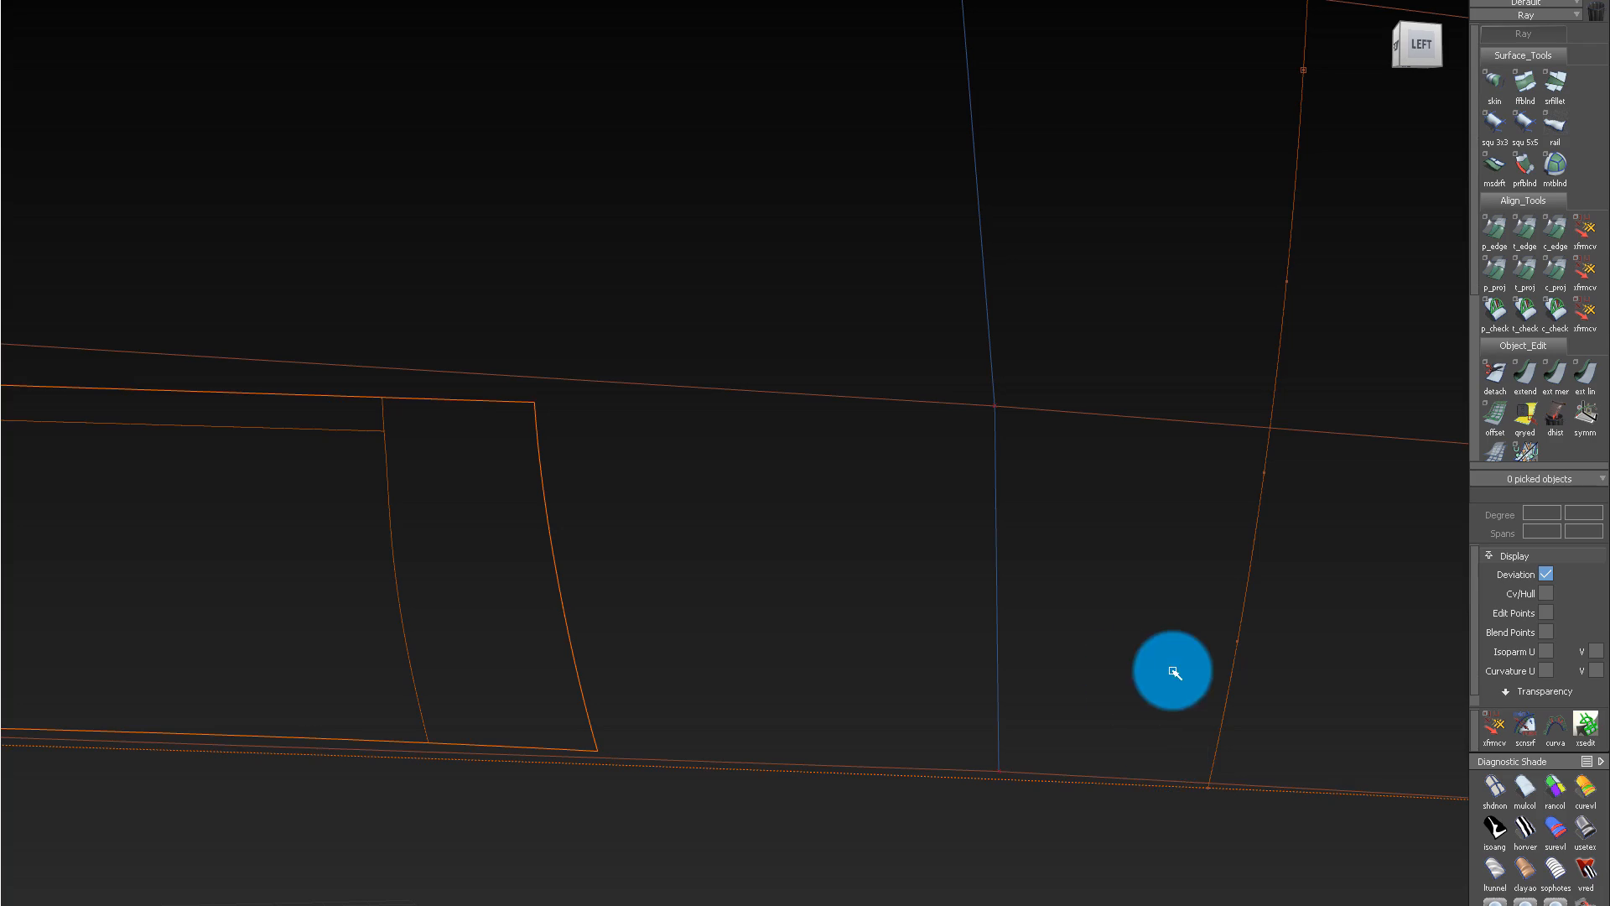
# Delete the rear cross curve on surface from the door surface
pyautogui.keyDown('alt'); pyautogui.keyDown('shift'); pyautogui.moveTo(1171, 668); pyautogui.dragTo(898, 662); pyautogui.keyUp('shift'); pyautogui.keyUp('alt')
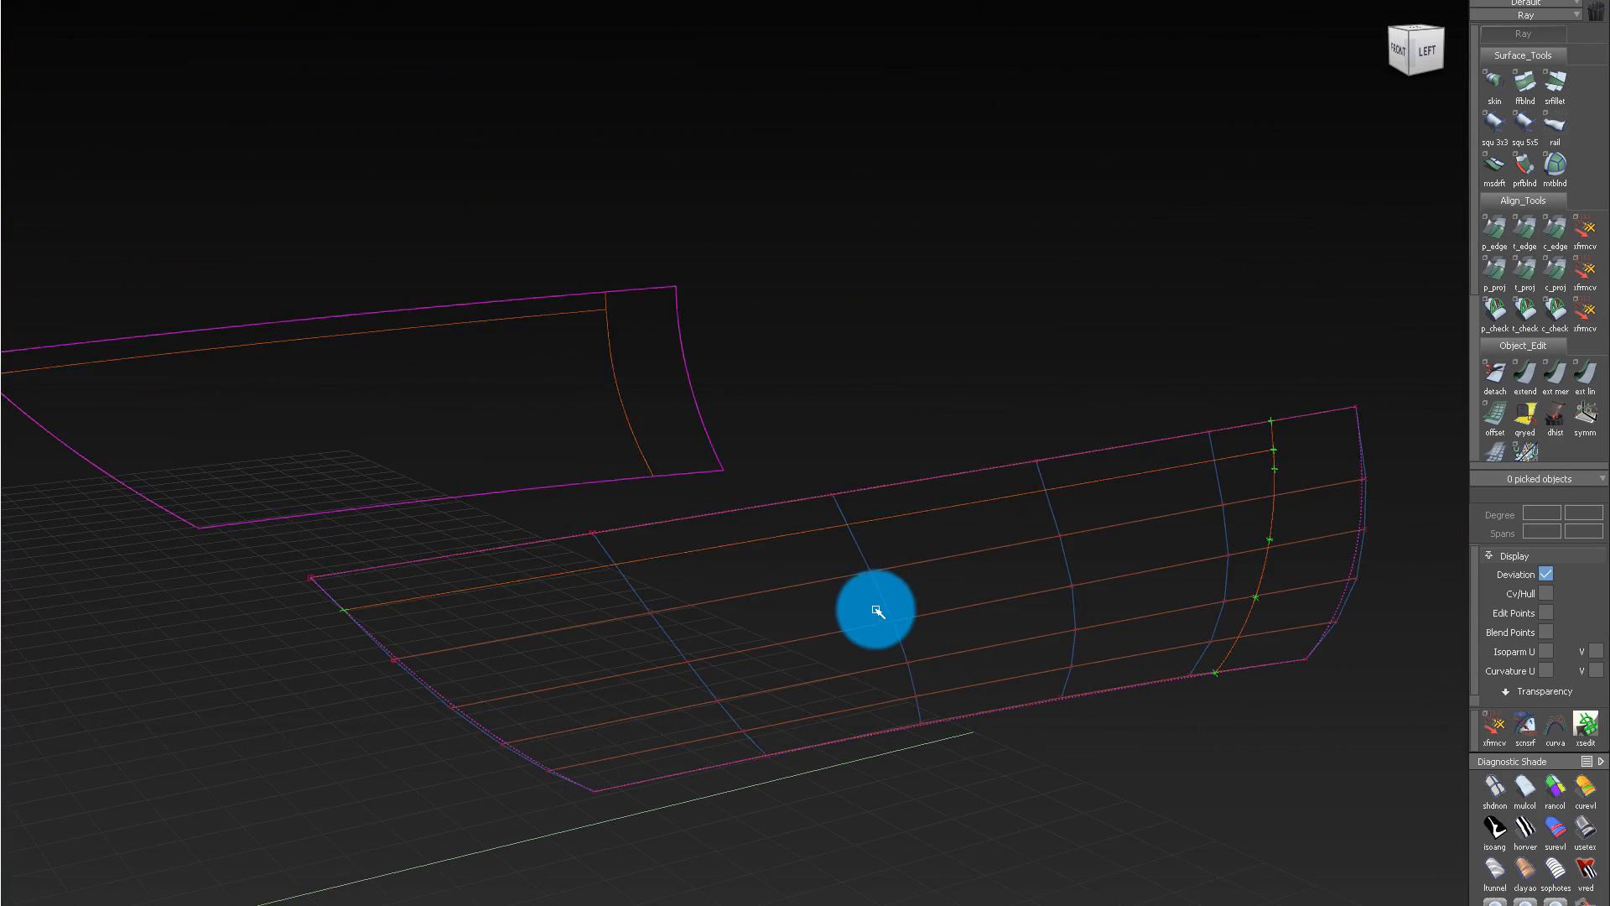
pyautogui.keyDown('alt'); pyautogui.keyDown('shift'); pyautogui.moveTo(1265, 726); pyautogui.dragTo(1359, 575); pyautogui.keyUp('shift'); pyautogui.keyUp('alt')
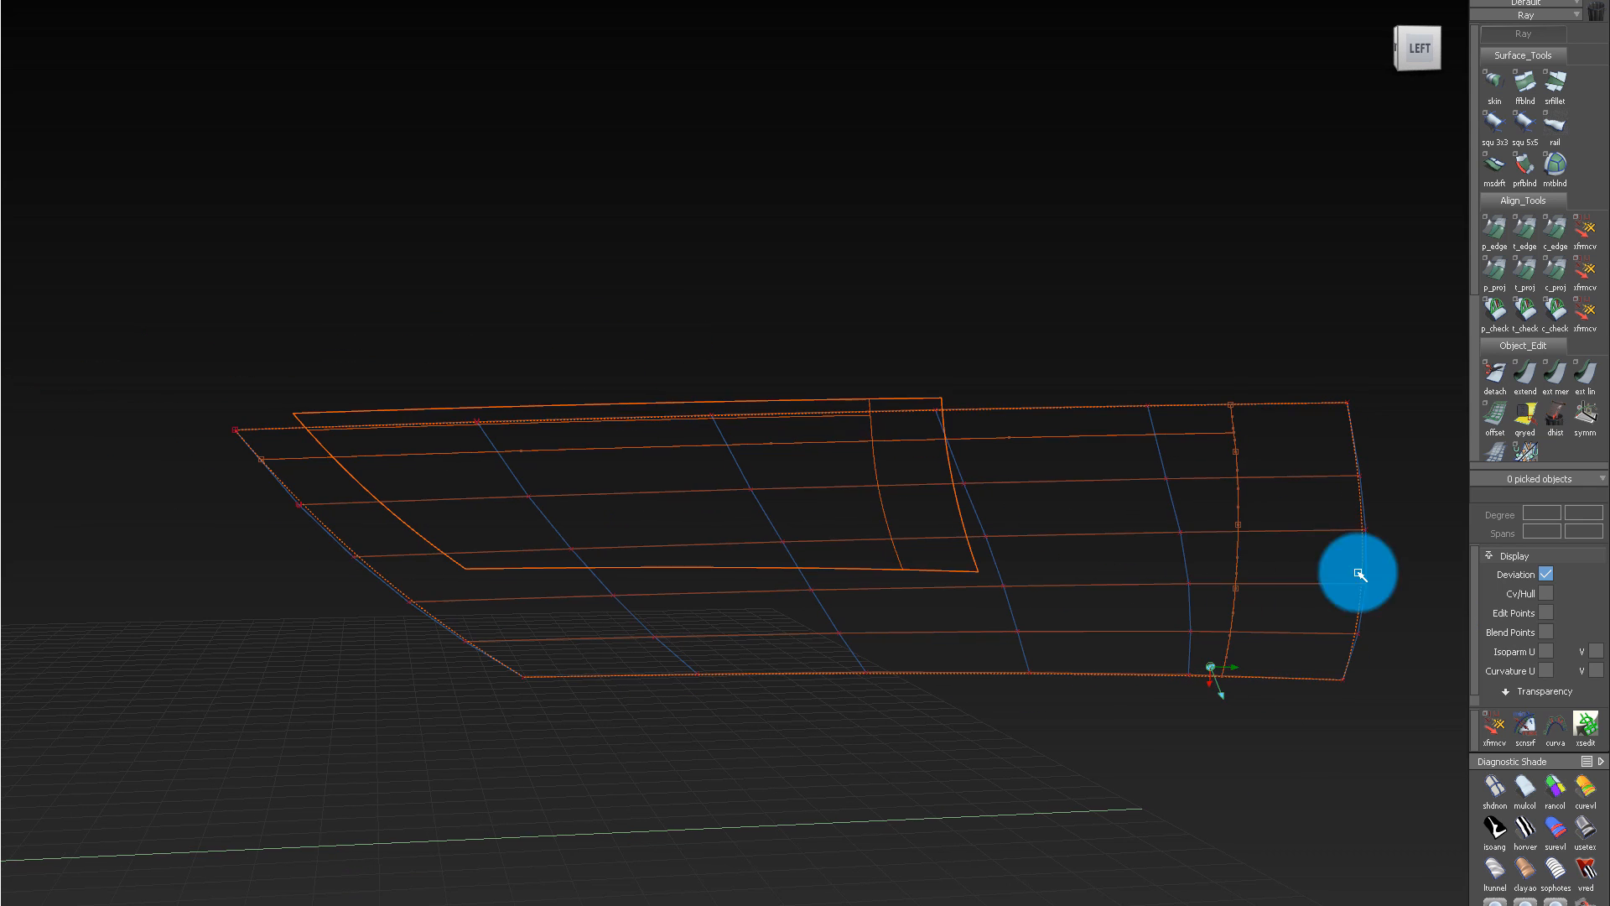
pyautogui.press('Delete')
pyautogui.press('Return')
pyautogui.press('Delete')
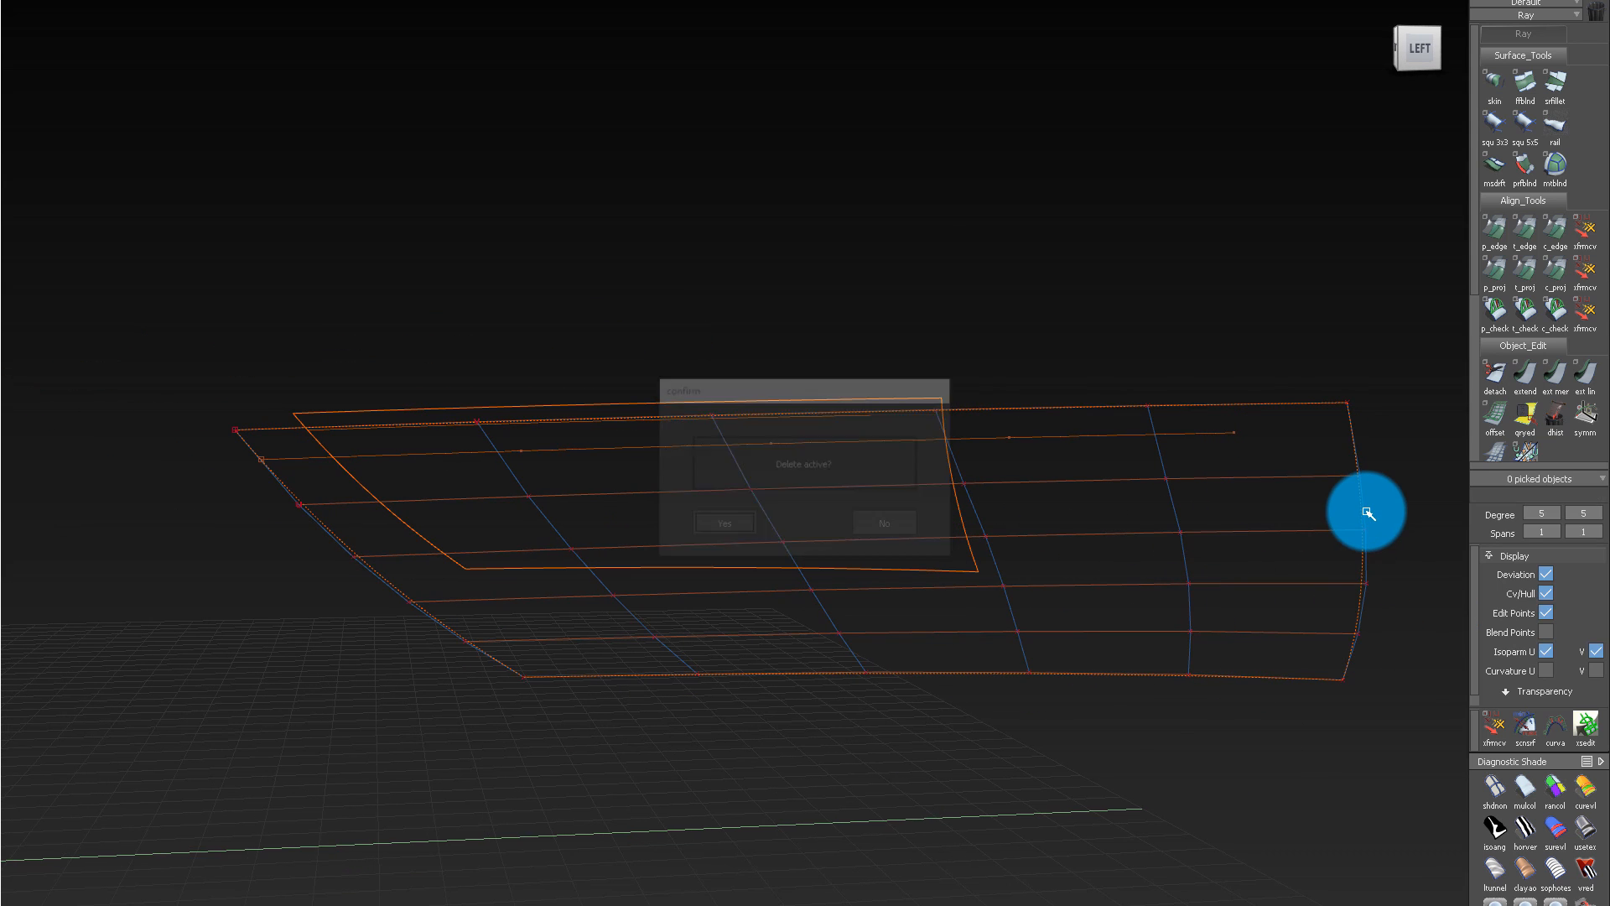
pyautogui.press('Return')
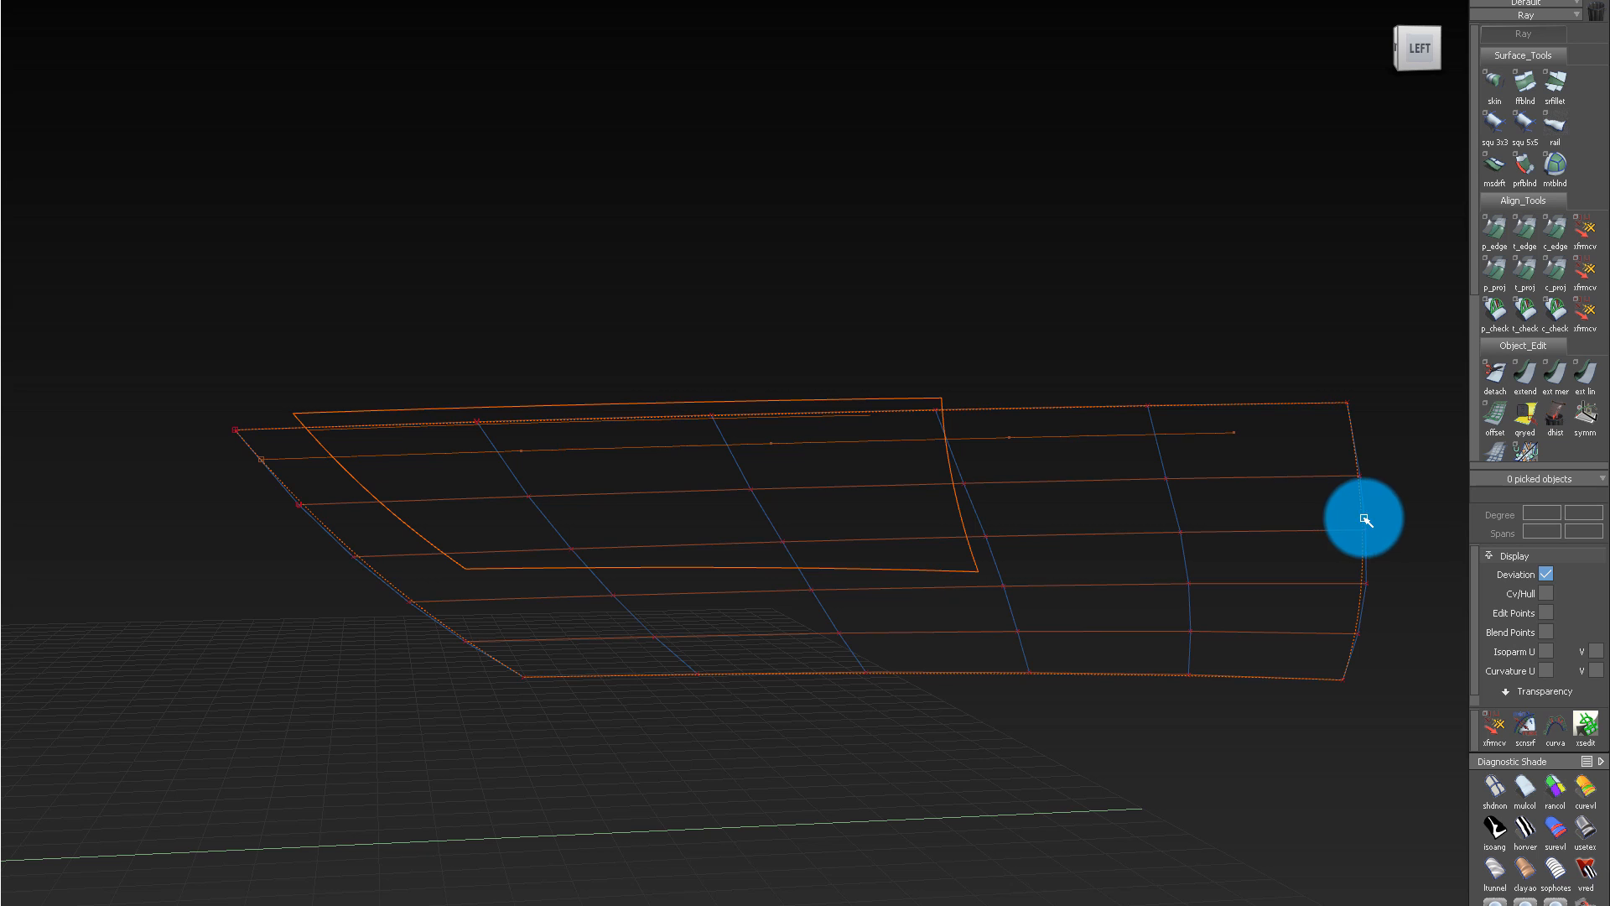
# Create a new cross curve on surface near the door surface's rear end and trim-convert the large region ahead of it
pyautogui.moveTo(1364, 517); pyautogui.dragTo(1145, 560)
pyautogui.click(1042, 482)
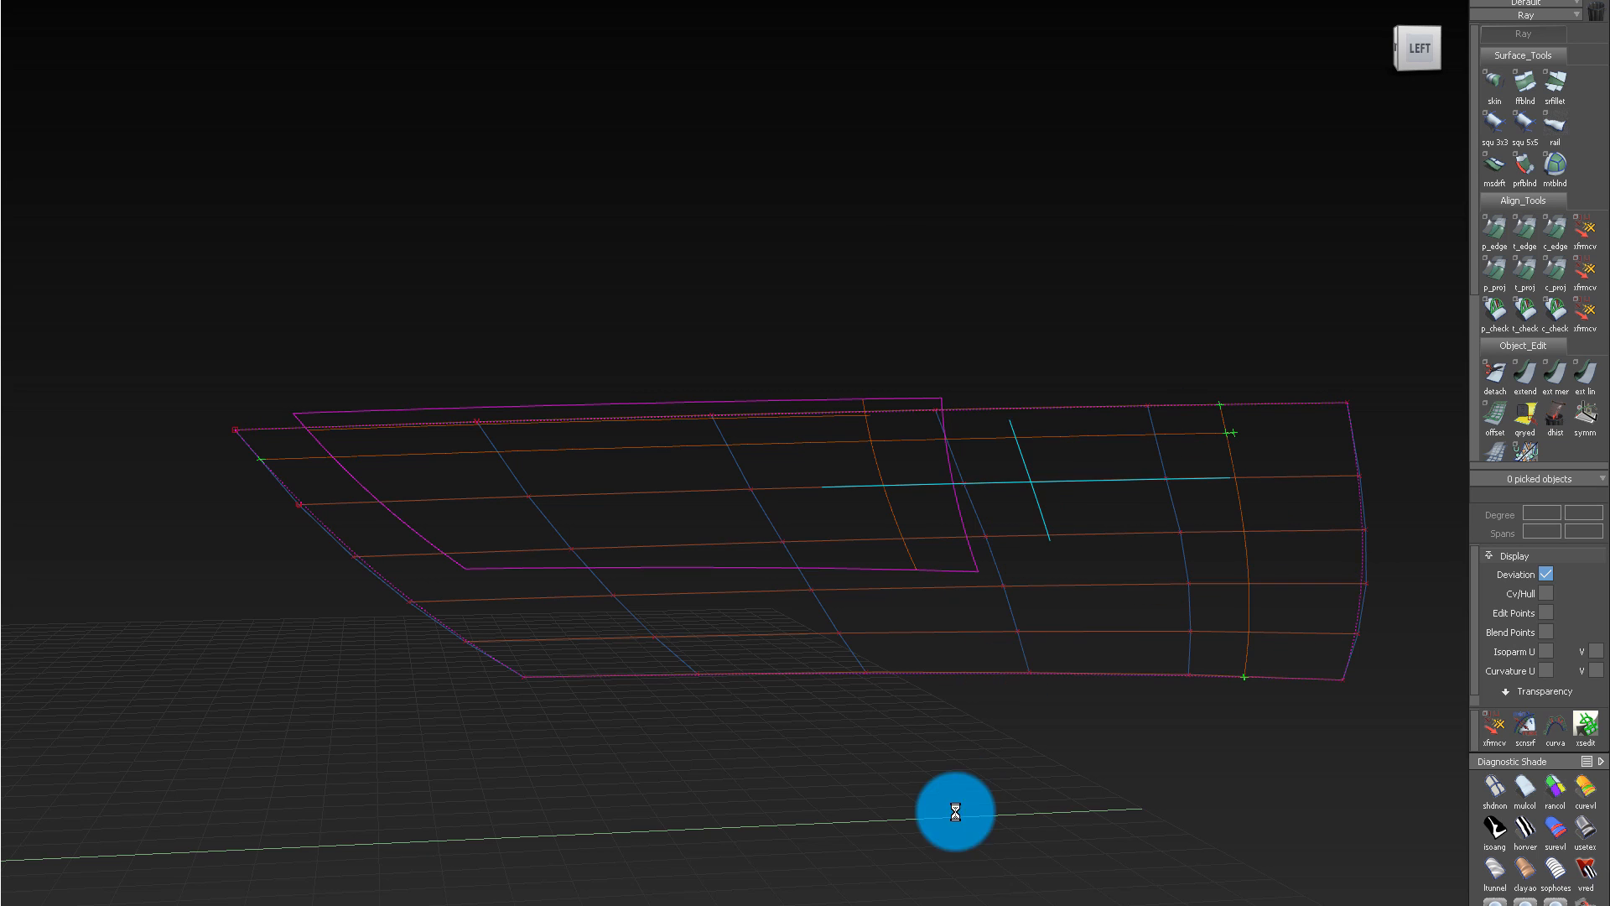
pyautogui.moveTo(546, 620)
pyautogui.keyDown('alt'); pyautogui.keyDown('shift'); pyautogui.mouseDown()
pyautogui.moveTo(823, 560)
pyautogui.moveTo(1250, 712)
pyautogui.mouseUp(); pyautogui.keyUp('shift'); pyautogui.keyUp('alt')
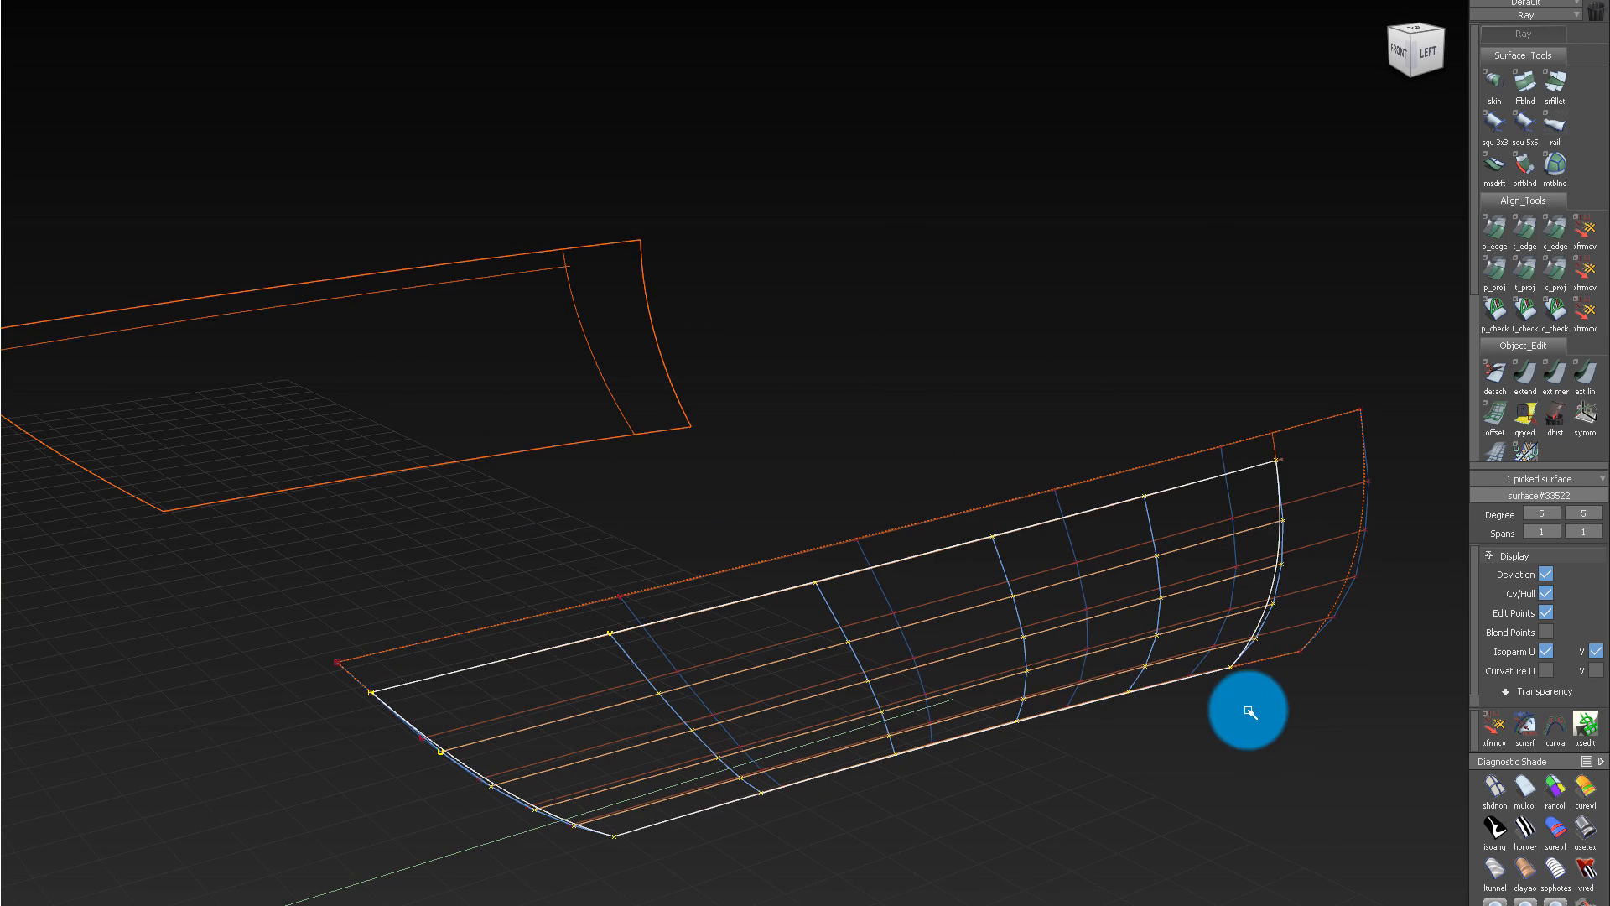
# Delete the original door surface, keeping only the new trim-converted surface
pyautogui.keyDown('ctrl'); pyautogui.keyDown('shift'); pyautogui.moveTo(1264, 205); pyautogui.dragTo(1274, 485); pyautogui.keyUp('shift'); pyautogui.keyUp('ctrl')
pyautogui.click(1357, 452)
pyautogui.press('Delete')
pyautogui.press('Return')
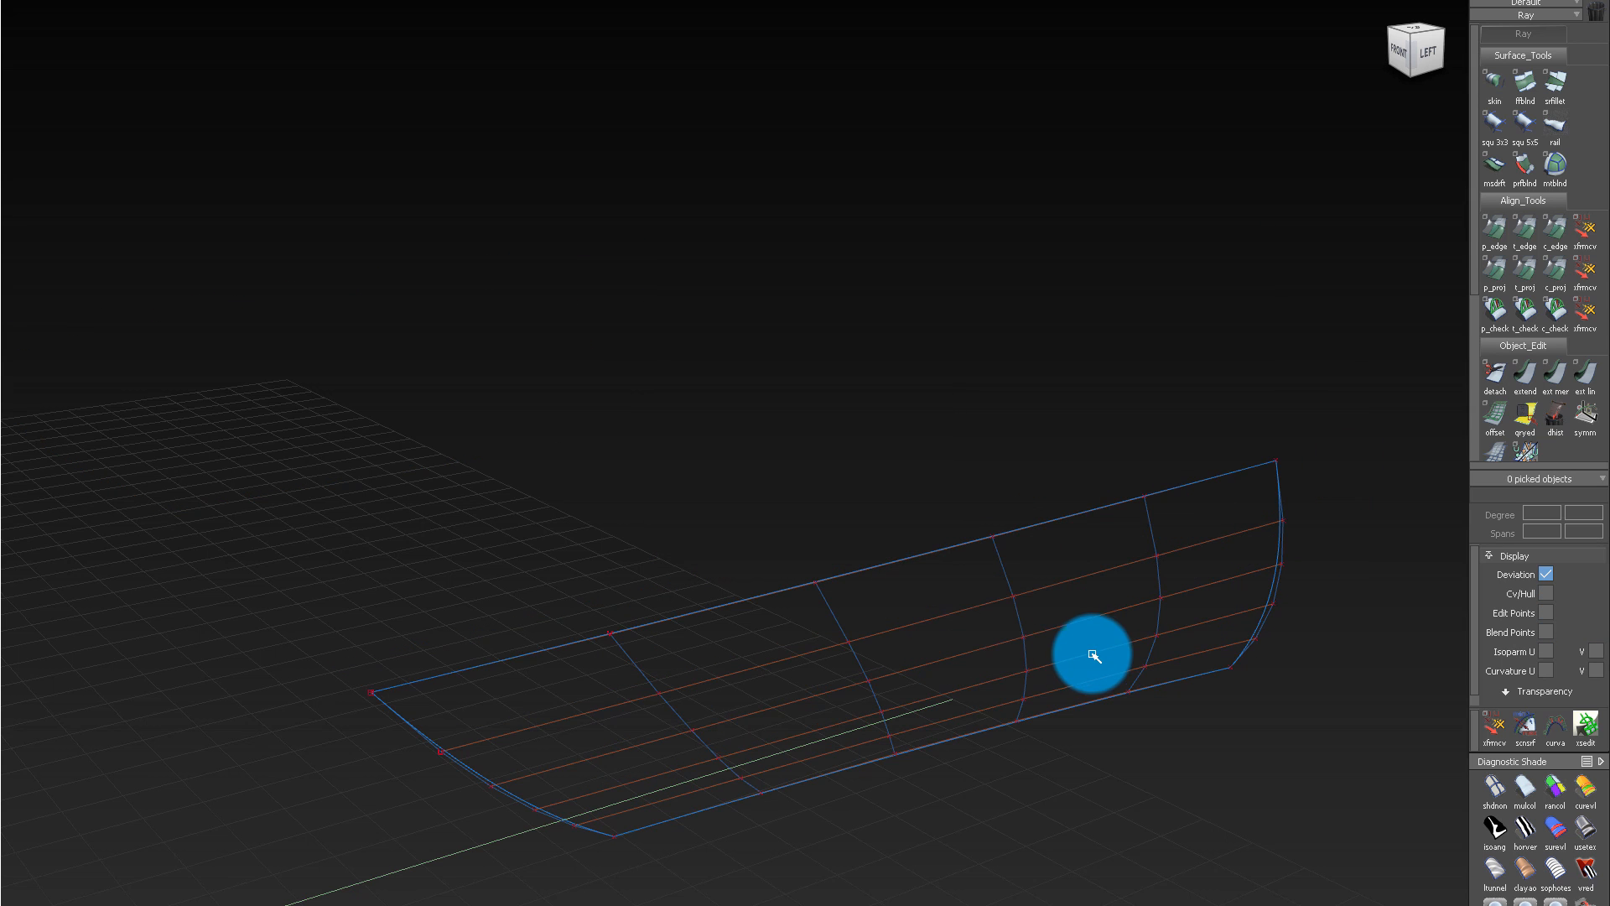
# Pick the new door surface and make the rest of the car visible again
pyautogui.keyDown('alt'); pyautogui.keyDown('shift'); pyautogui.moveTo(1085, 657); pyautogui.dragTo(998, 529); pyautogui.keyUp('shift'); pyautogui.keyUp('alt')
pyautogui.keyDown('alt'); pyautogui.keyDown('shift'); pyautogui.moveTo(1022, 434); pyautogui.dragTo(687, 585); pyautogui.keyUp('shift'); pyautogui.keyUp('alt')
pyautogui.click(987, 435)
pyautogui.hotkey('alt', 'v')
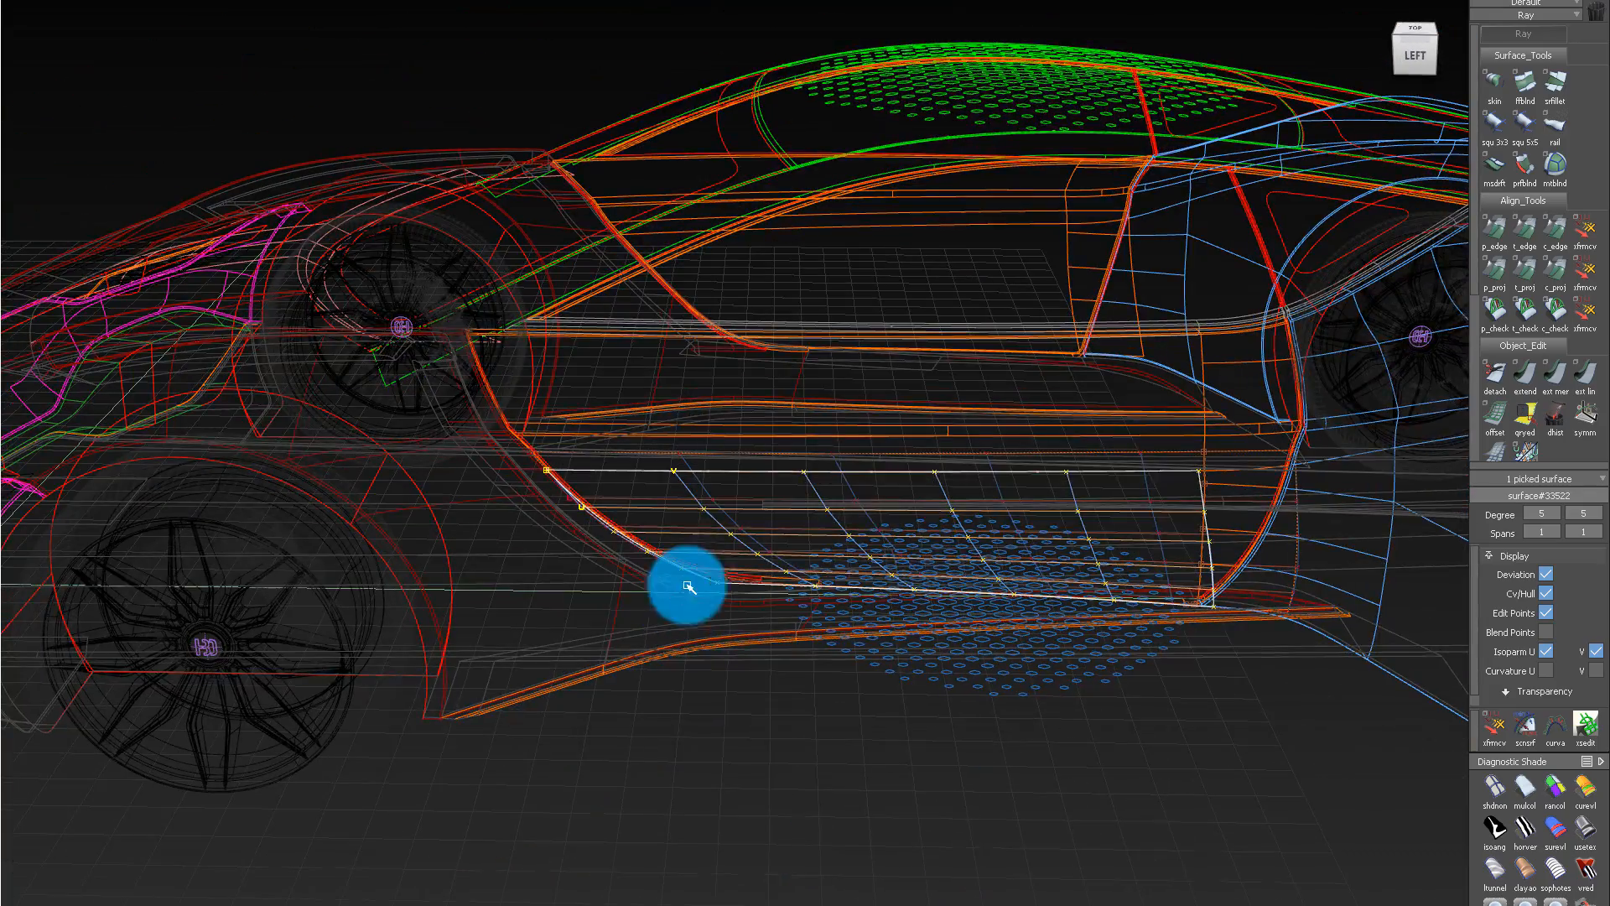
# Start saving only the picked lower door surface, with IGES as the file format
pyautogui.press('F11')
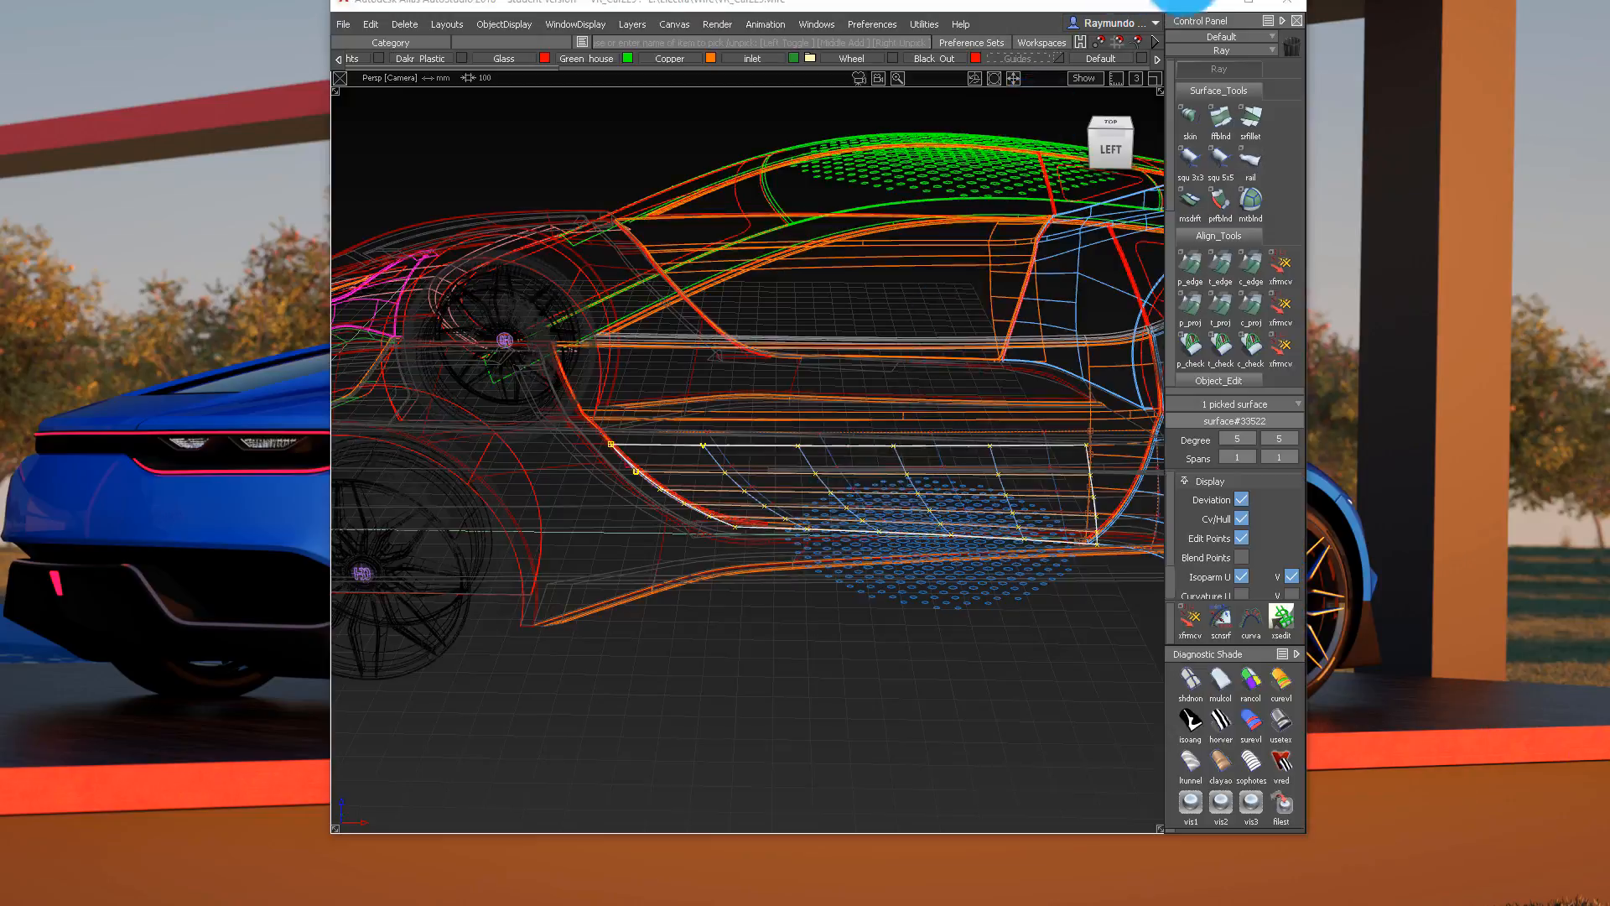
pyautogui.click(1256, 2)
pyautogui.keyDown('alt'); pyautogui.keyDown('shift'); pyautogui.moveTo(930, 536); pyautogui.dragTo(861, 537, button='right'); pyautogui.keyUp('shift'); pyautogui.keyUp('alt')
pyautogui.keyDown('alt'); pyautogui.keyDown('shift'); pyautogui.moveTo(862, 537); pyautogui.dragTo(1039, 445); pyautogui.keyUp('shift'); pyautogui.keyUp('alt')
pyautogui.click(39, 10)
pyautogui.moveTo(13, 9)
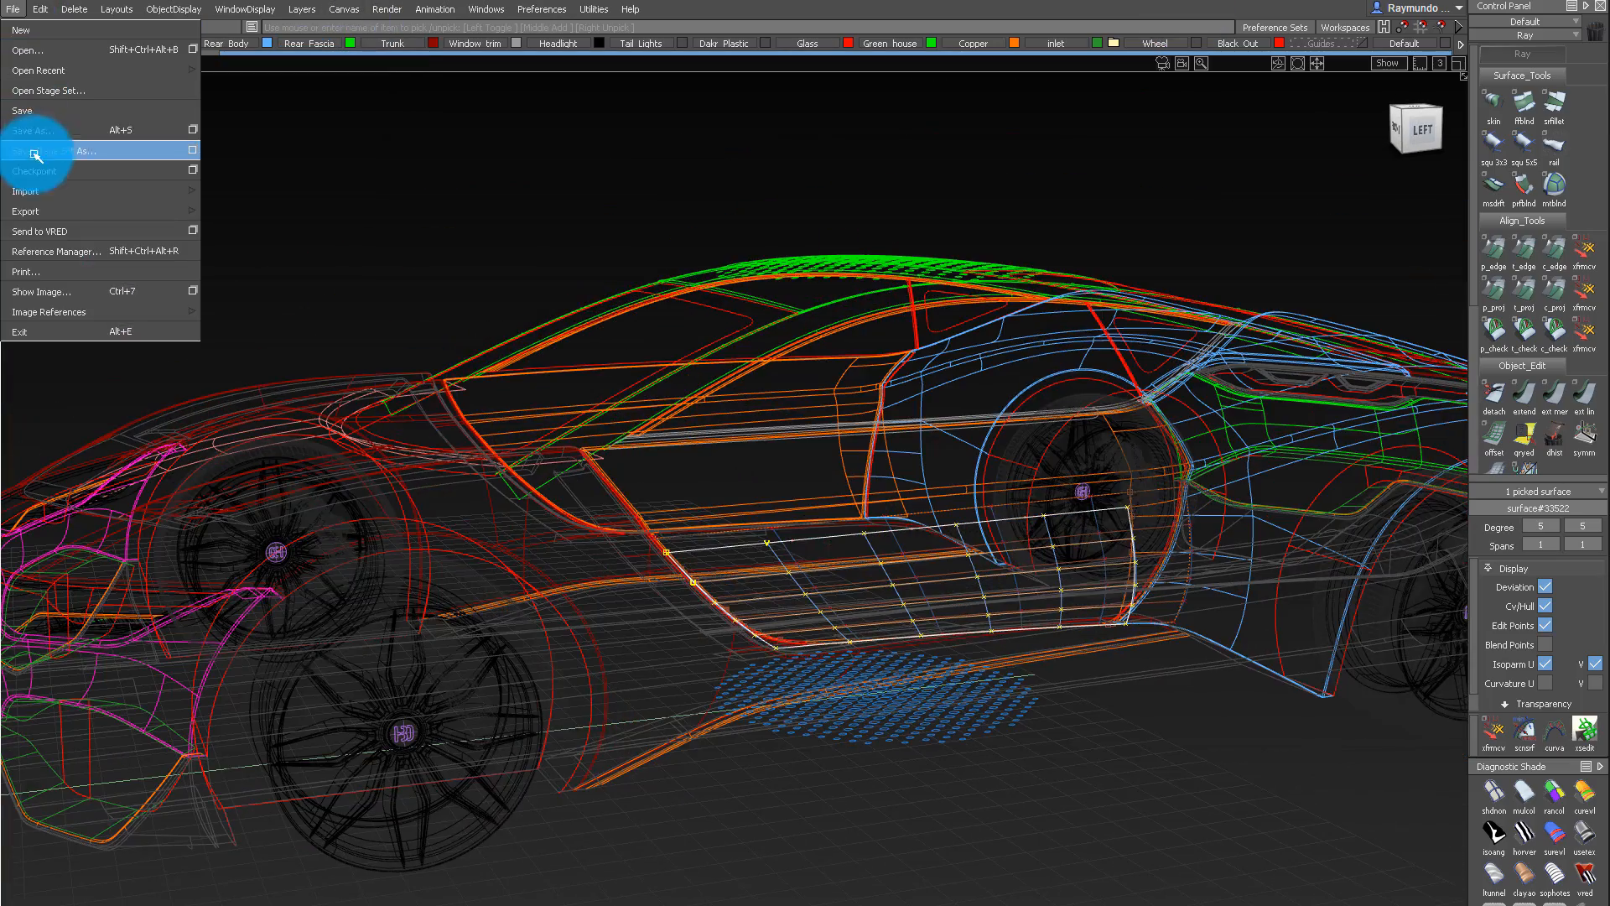
pyautogui.moveTo(68, 210)
pyautogui.click(354, 211)
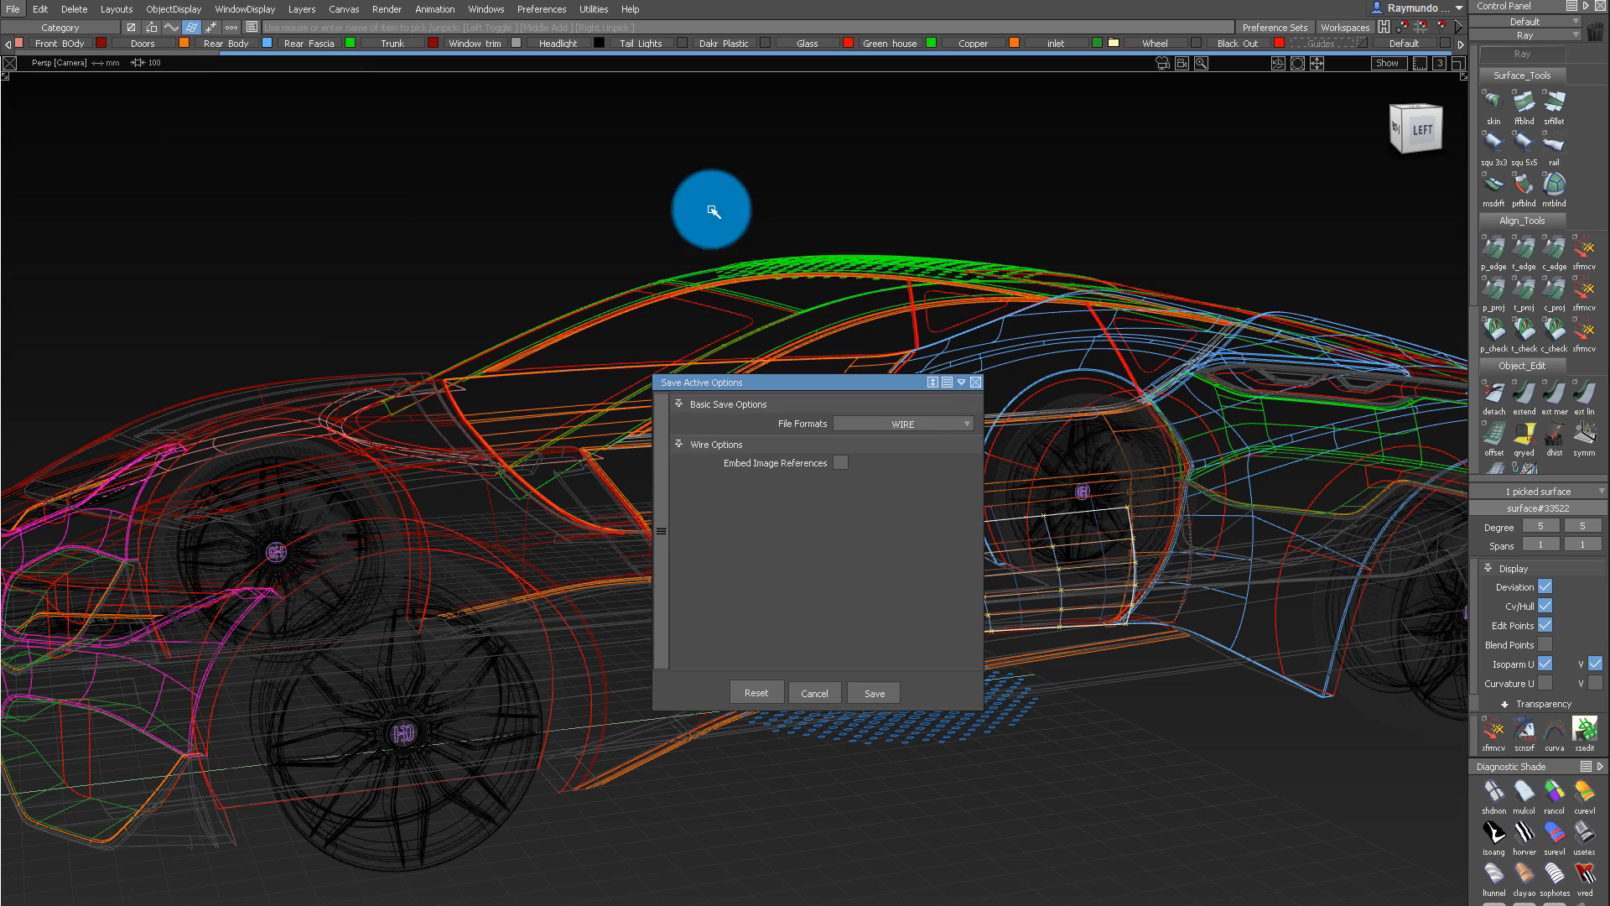
pyautogui.click(902, 423)
pyautogui.click(907, 709)
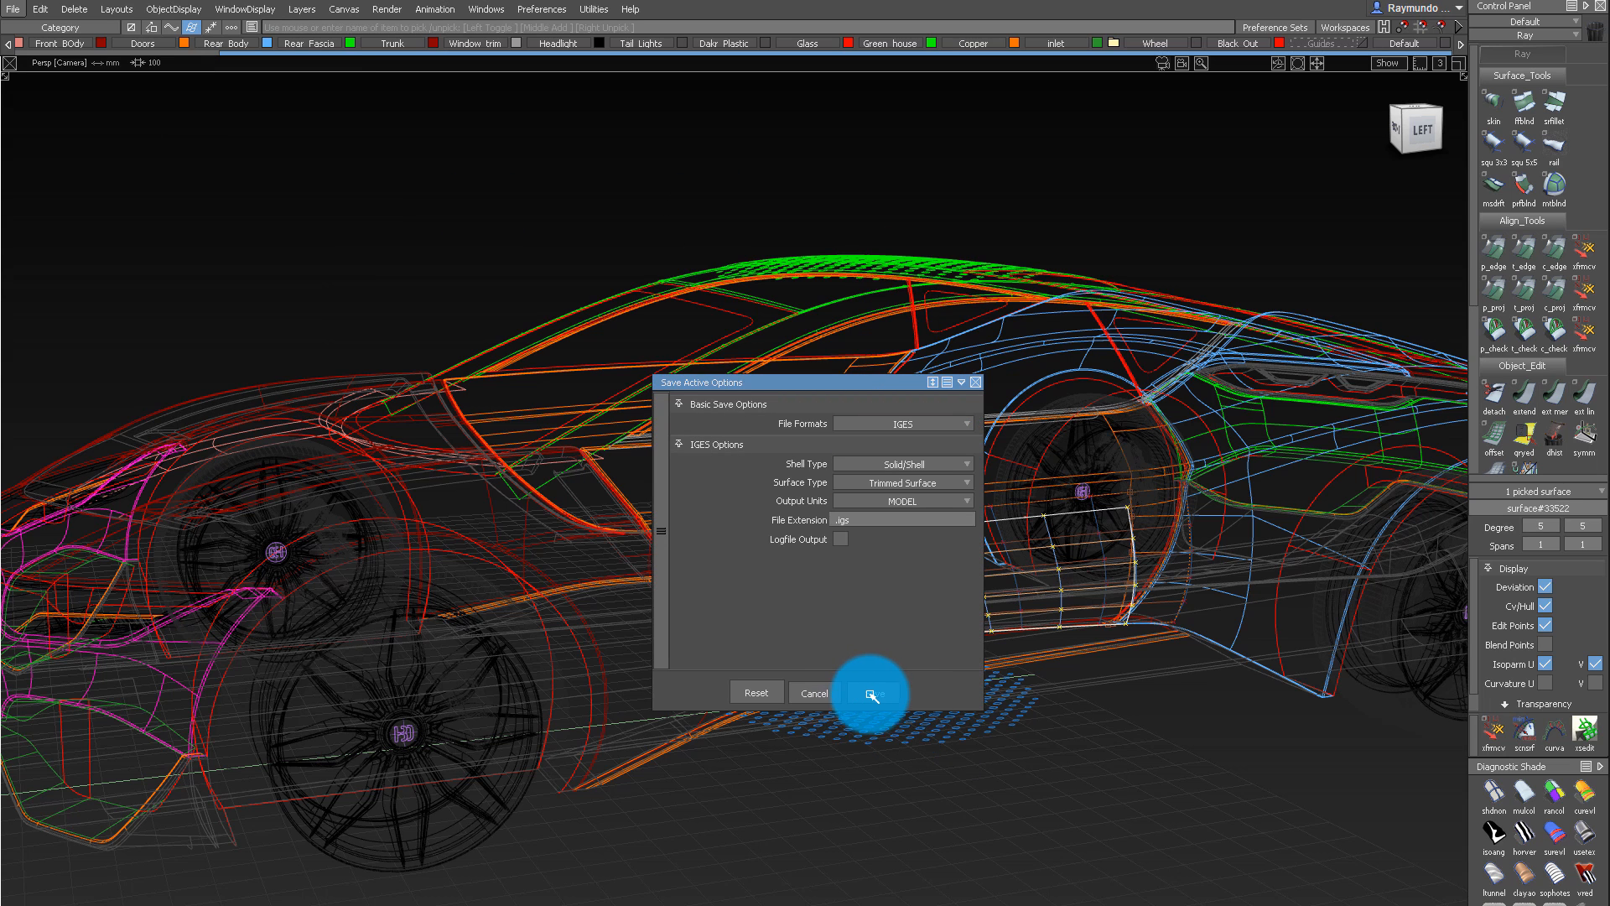
pyautogui.click(875, 695)
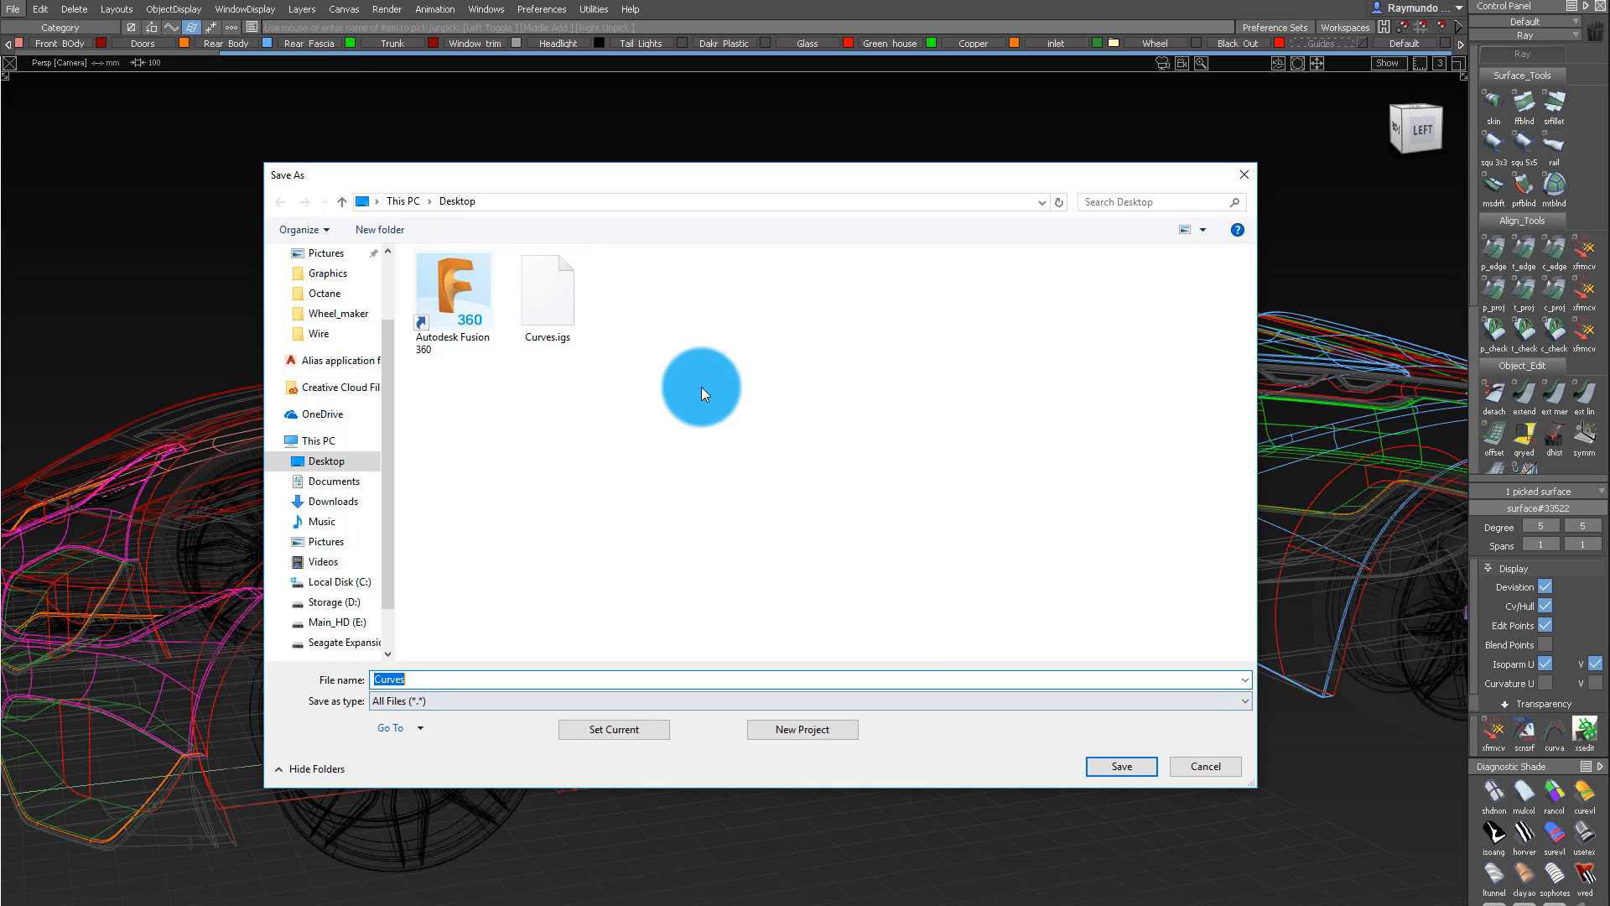
# Save the picked door surface on the Desktop under the name input_surface
pyautogui.click(465, 695)
pyautogui.click(465, 684)
pyautogui.hotkey('shift', 'Tab')
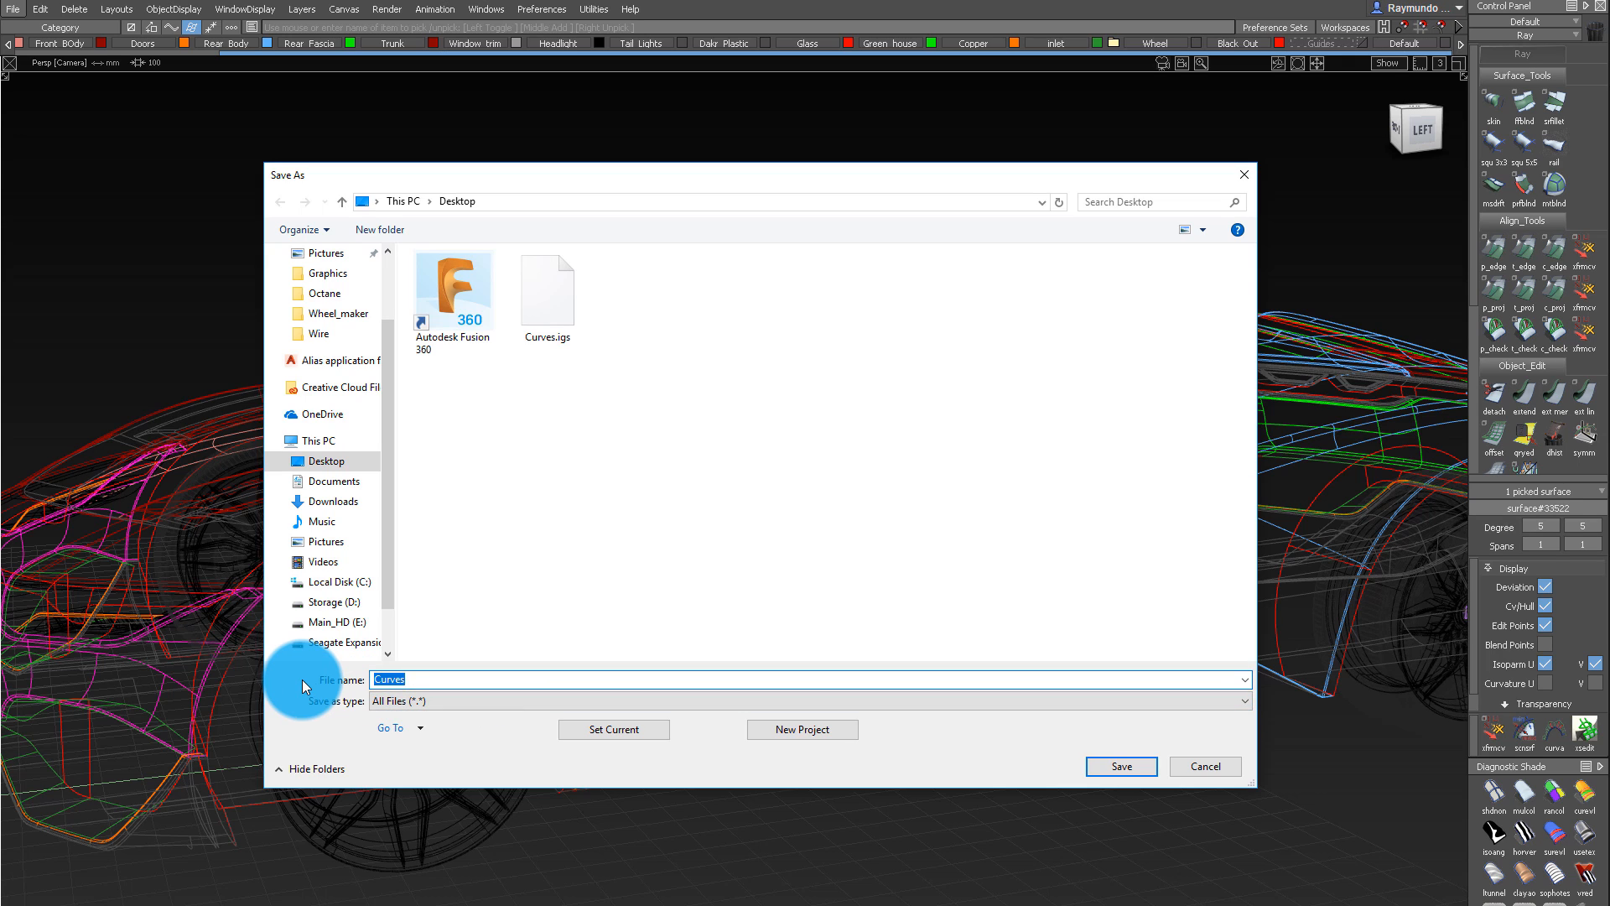
pyautogui.write('input_surface')
pyautogui.press('Return')
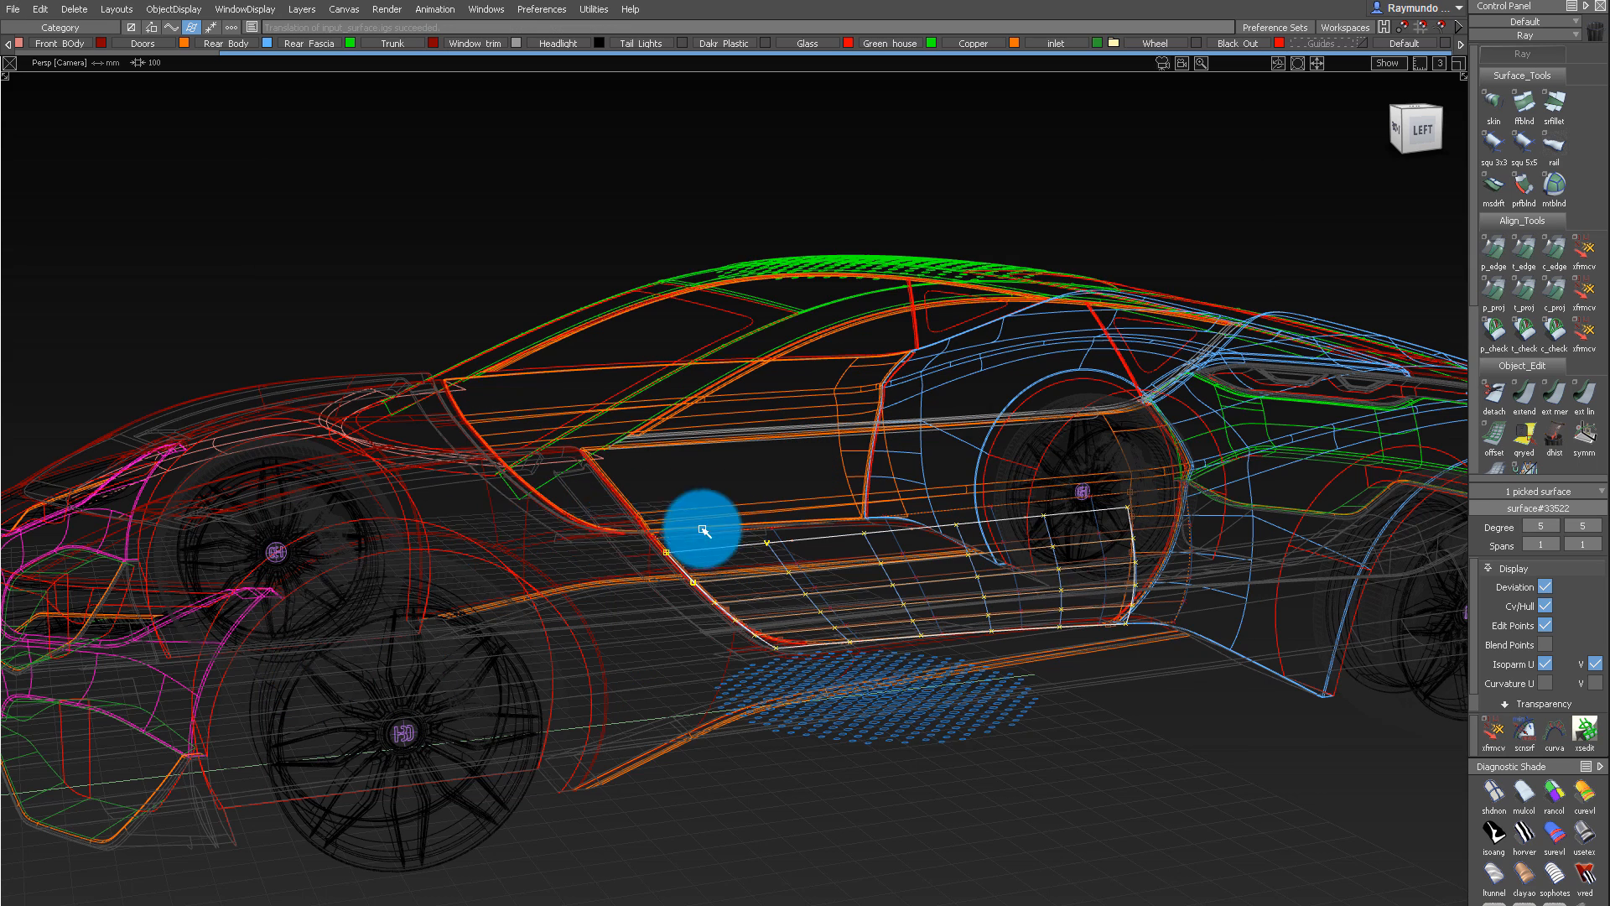
pyautogui.keyDown('alt'); pyautogui.keyDown('shift'); pyautogui.moveTo(704, 529); pyautogui.dragTo(776, 609); pyautogui.keyUp('shift'); pyautogui.keyUp('alt')
pyautogui.click(778, 413)
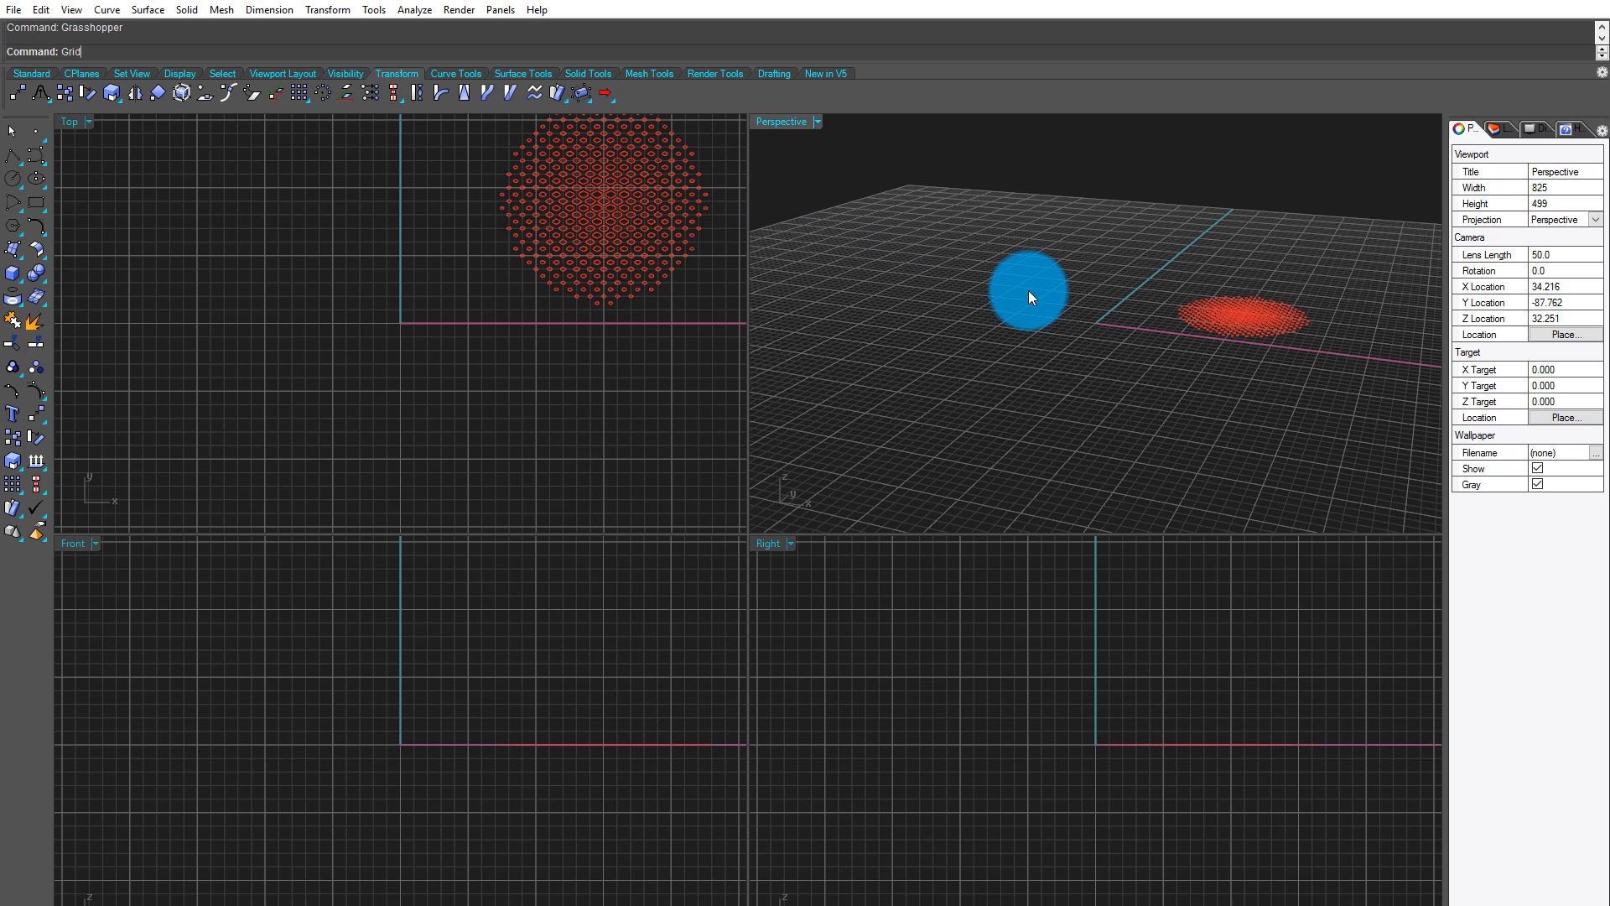
# Switch to Rhino and examine the circular hexagon pattern from several angles in the perspective view
pyautogui.scroll(-8, 1028, 403)
pyautogui.scroll(5, 1007, 341)
pyautogui.moveTo(1006, 341); pyautogui.dragTo(797, 369, button='right')
pyautogui.scroll(-5, 1105, 298)
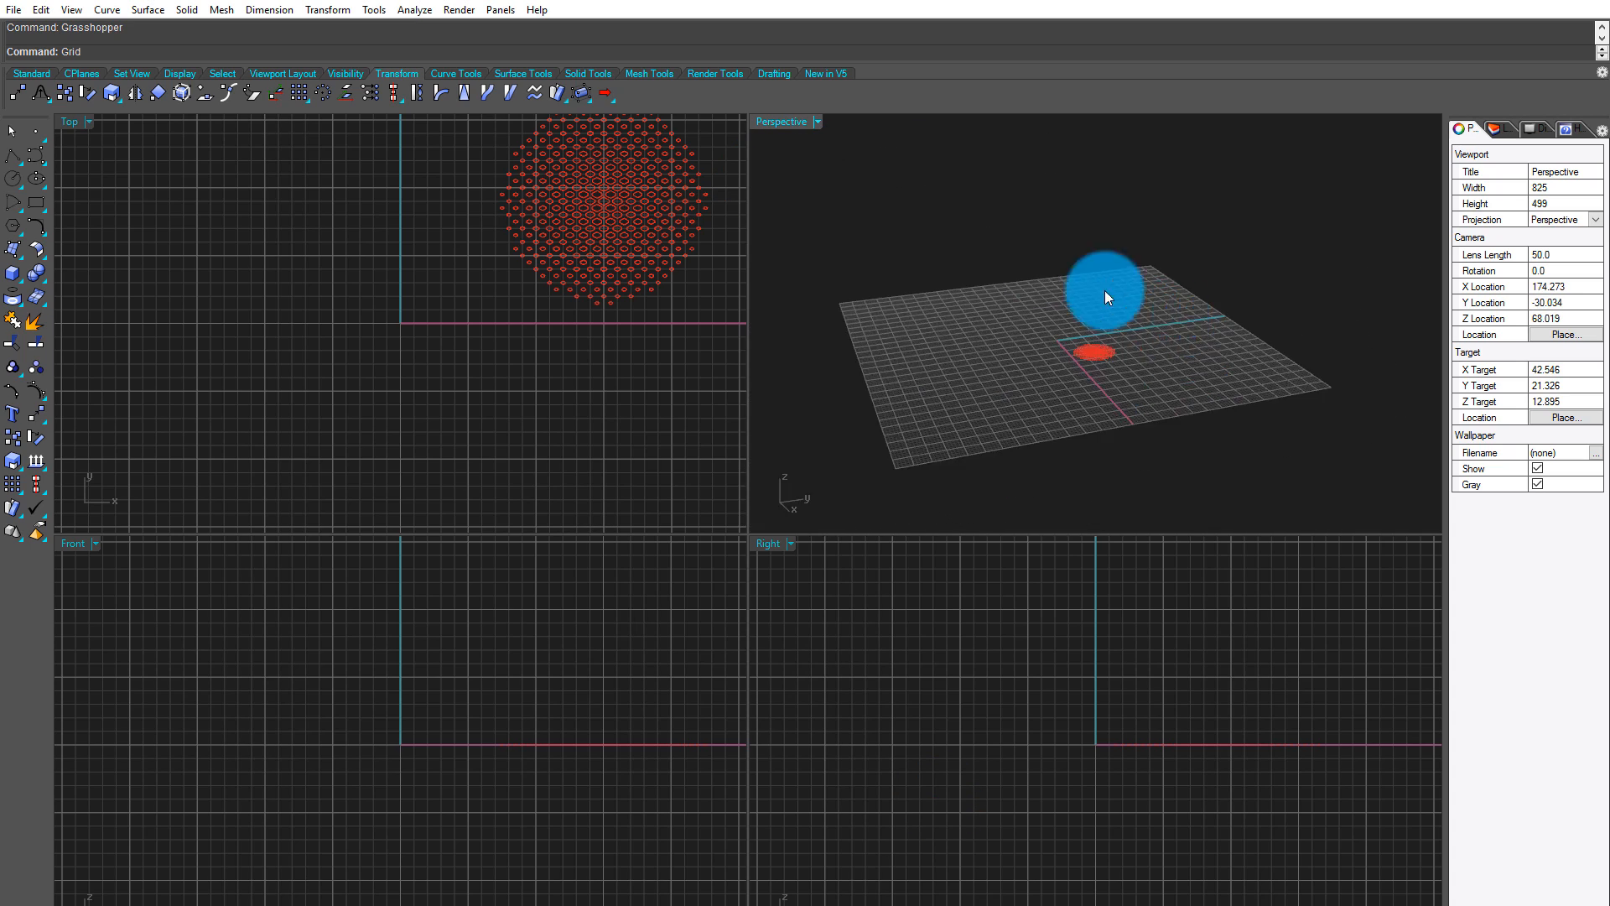
pyautogui.scroll(5, 1105, 298)
pyautogui.moveTo(1186, 410); pyautogui.dragTo(1132, 469, button='right')
pyautogui.scroll(-3, 1286, 423)
pyautogui.scroll(3, 1286, 423)
pyautogui.moveTo(1114, 293); pyautogui.dragTo(1158, 336, button='right')
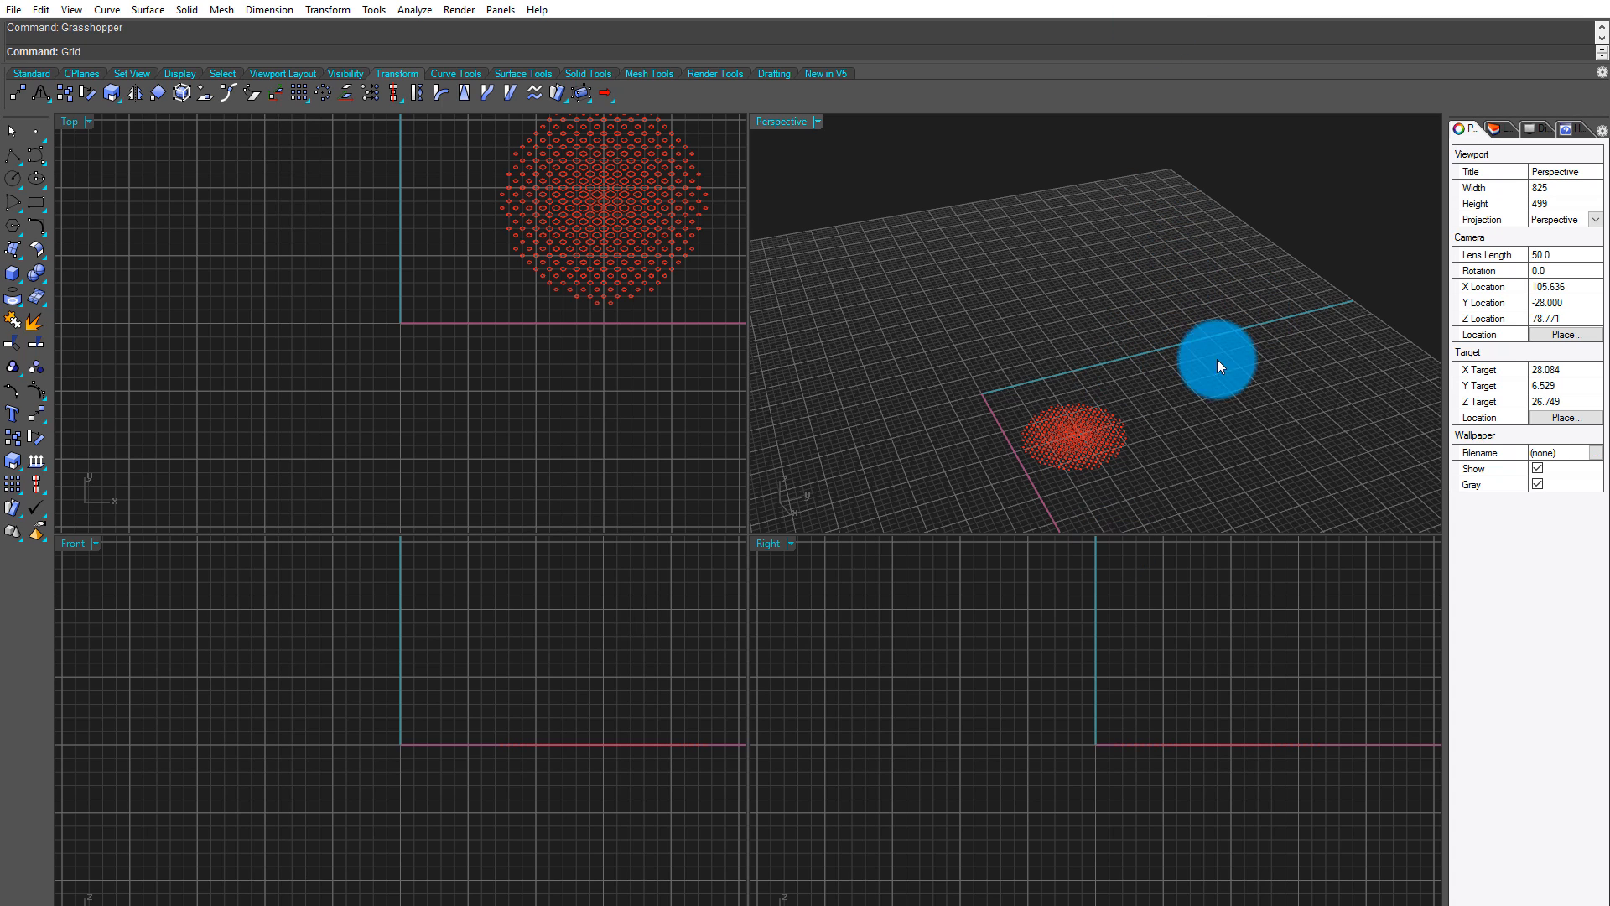
pyautogui.moveTo(985, 284); pyautogui.dragTo(1107, 298, button='right')
pyautogui.scroll(-3, 1107, 299)
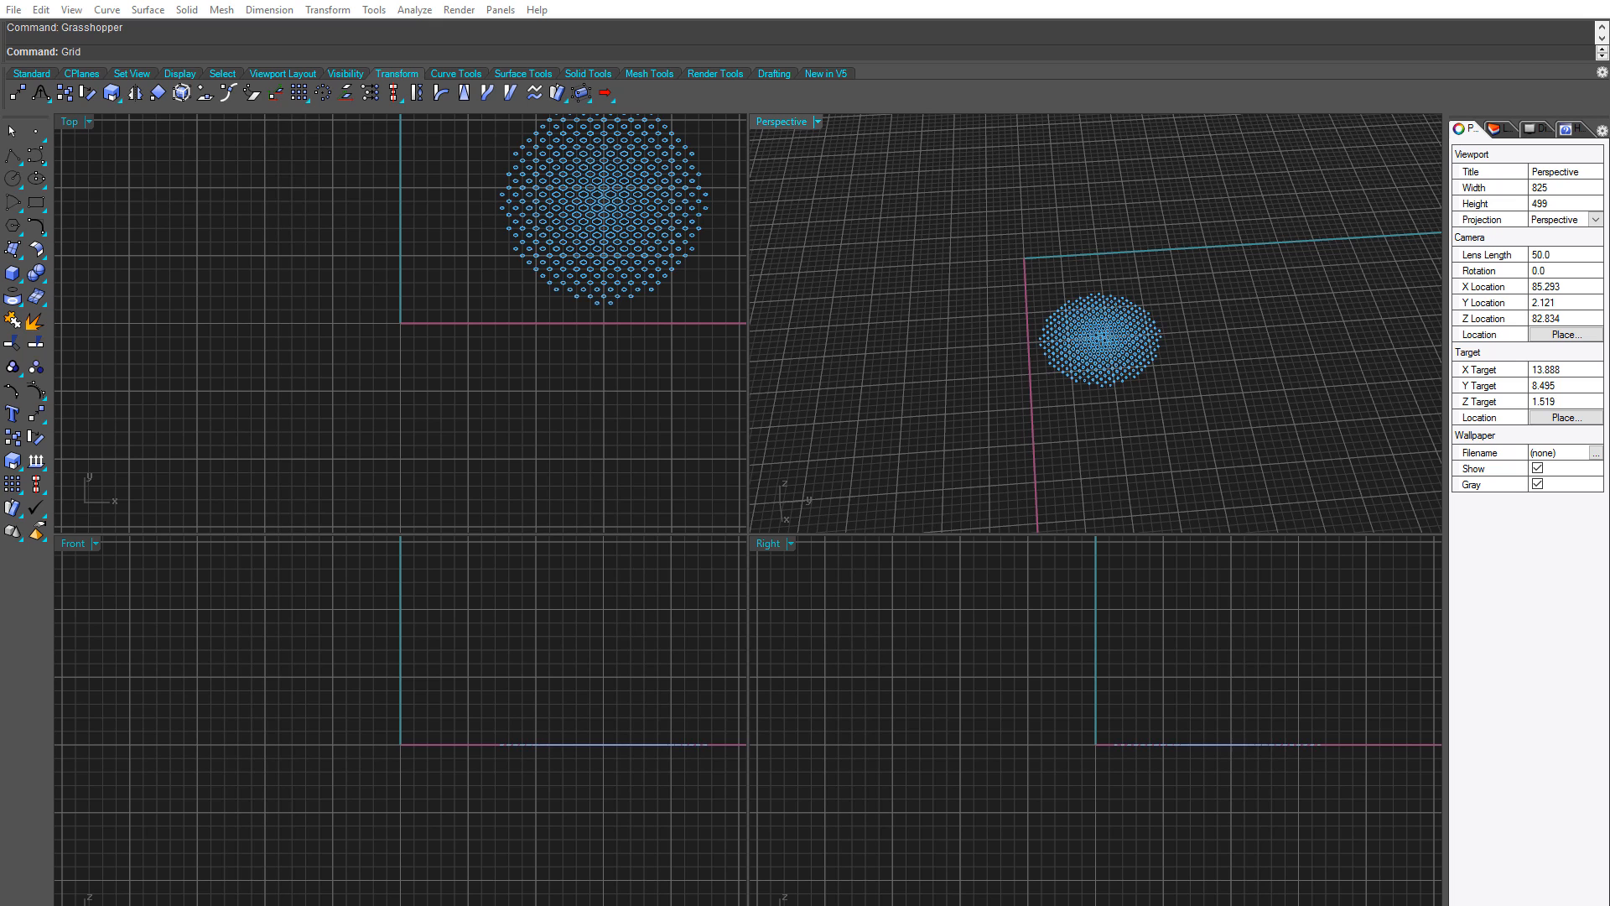
# Import input_surface.igs from the Desktop into the Rhino document
pyautogui.click(488, 295)
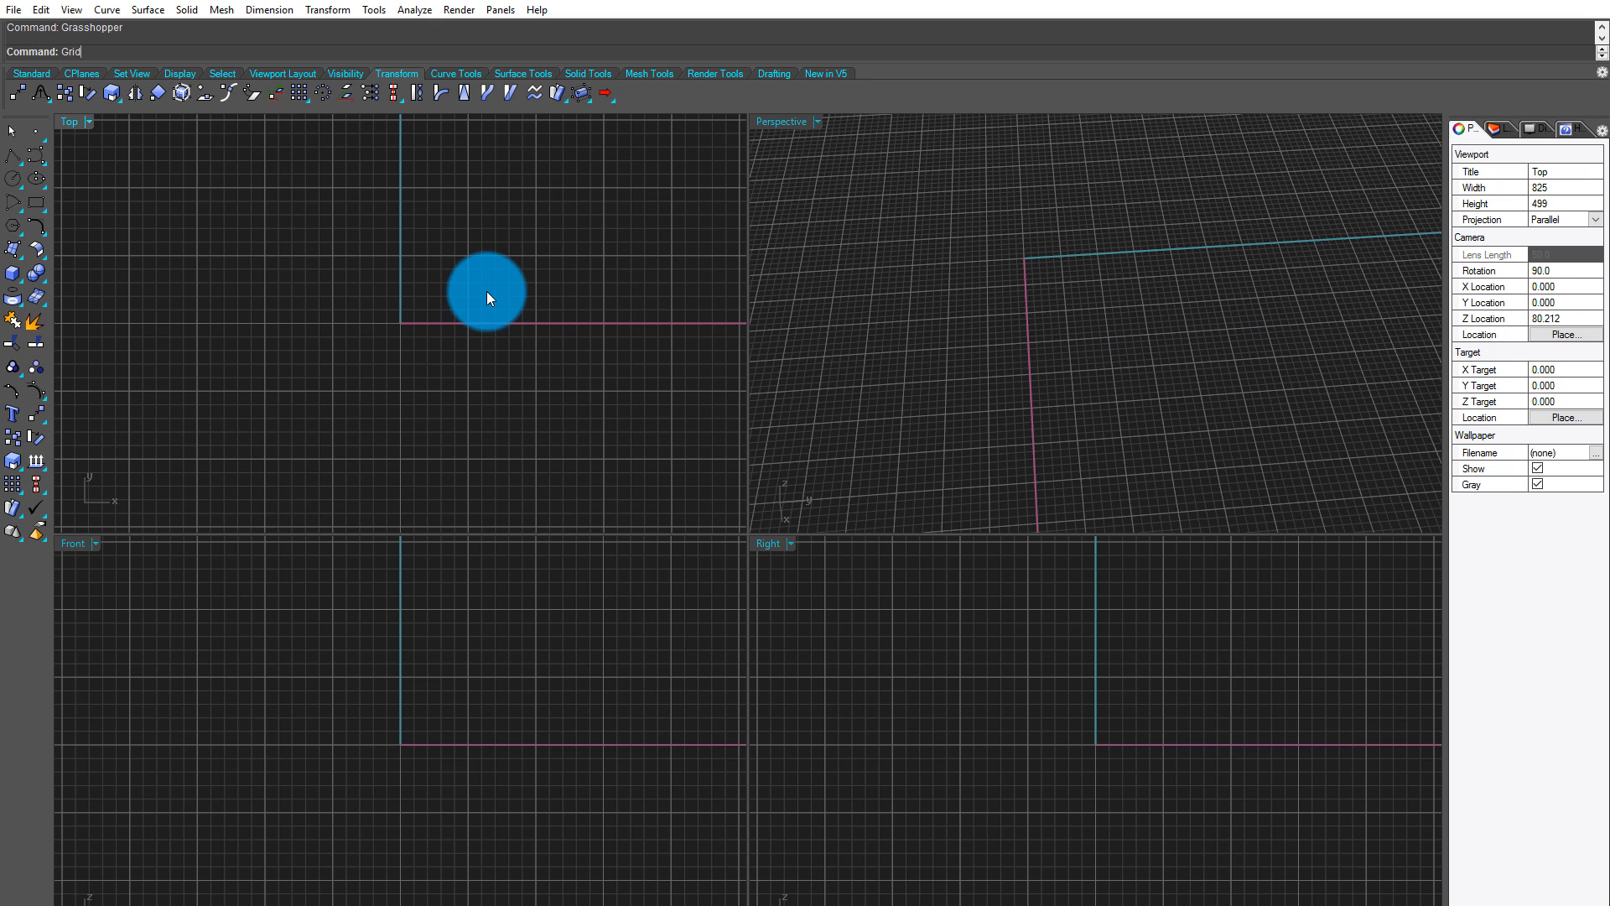
pyautogui.click(13, 10)
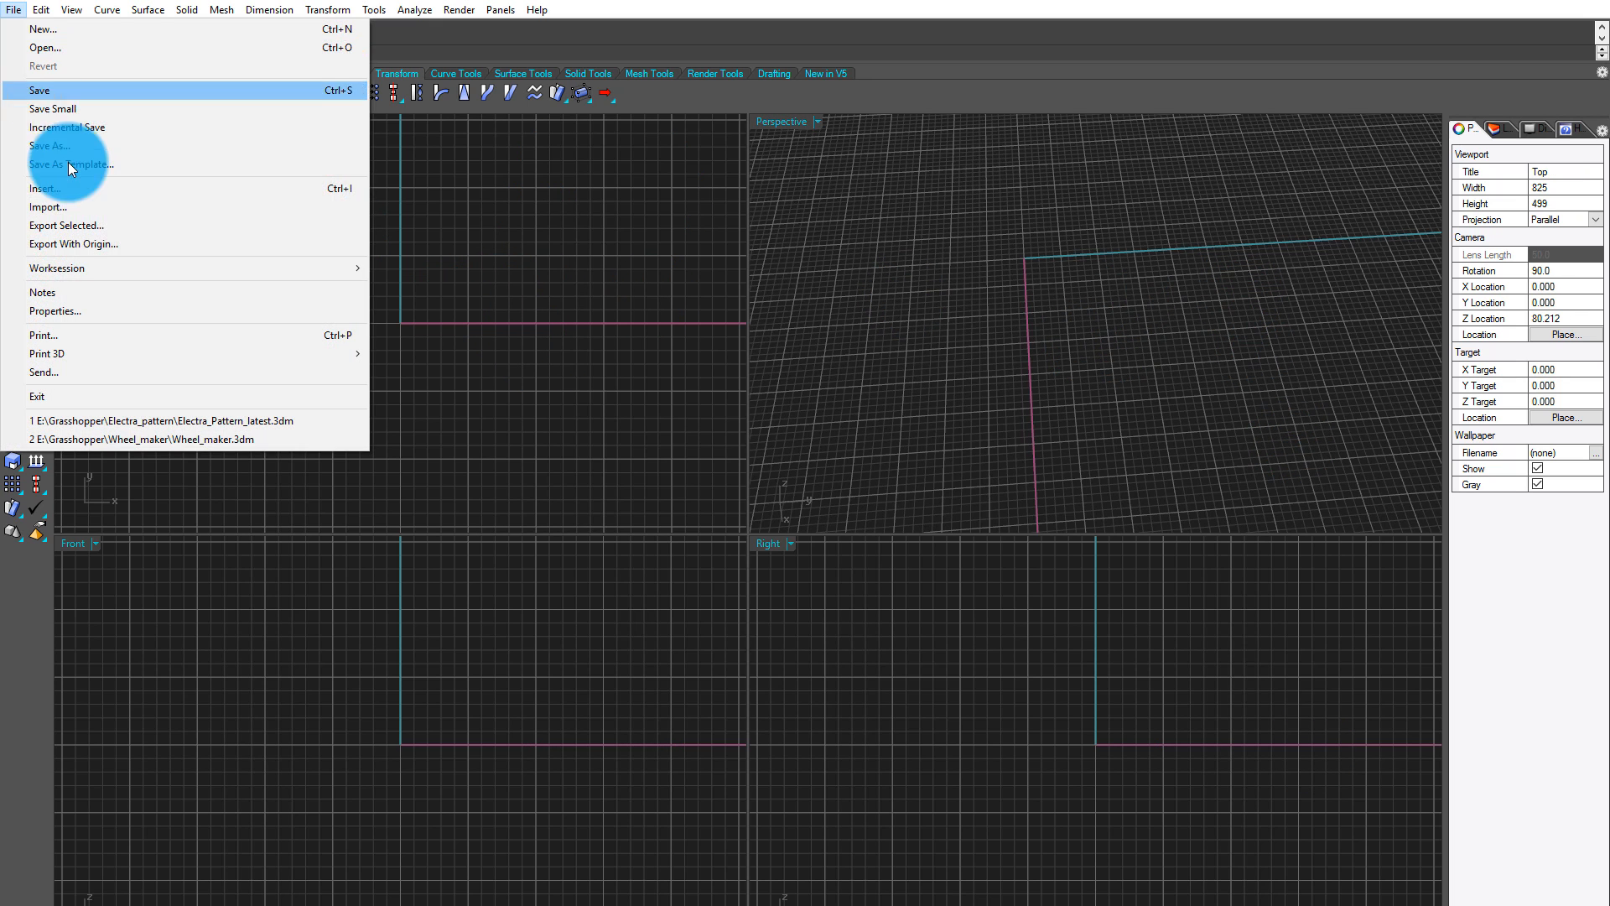
pyautogui.click(134, 206)
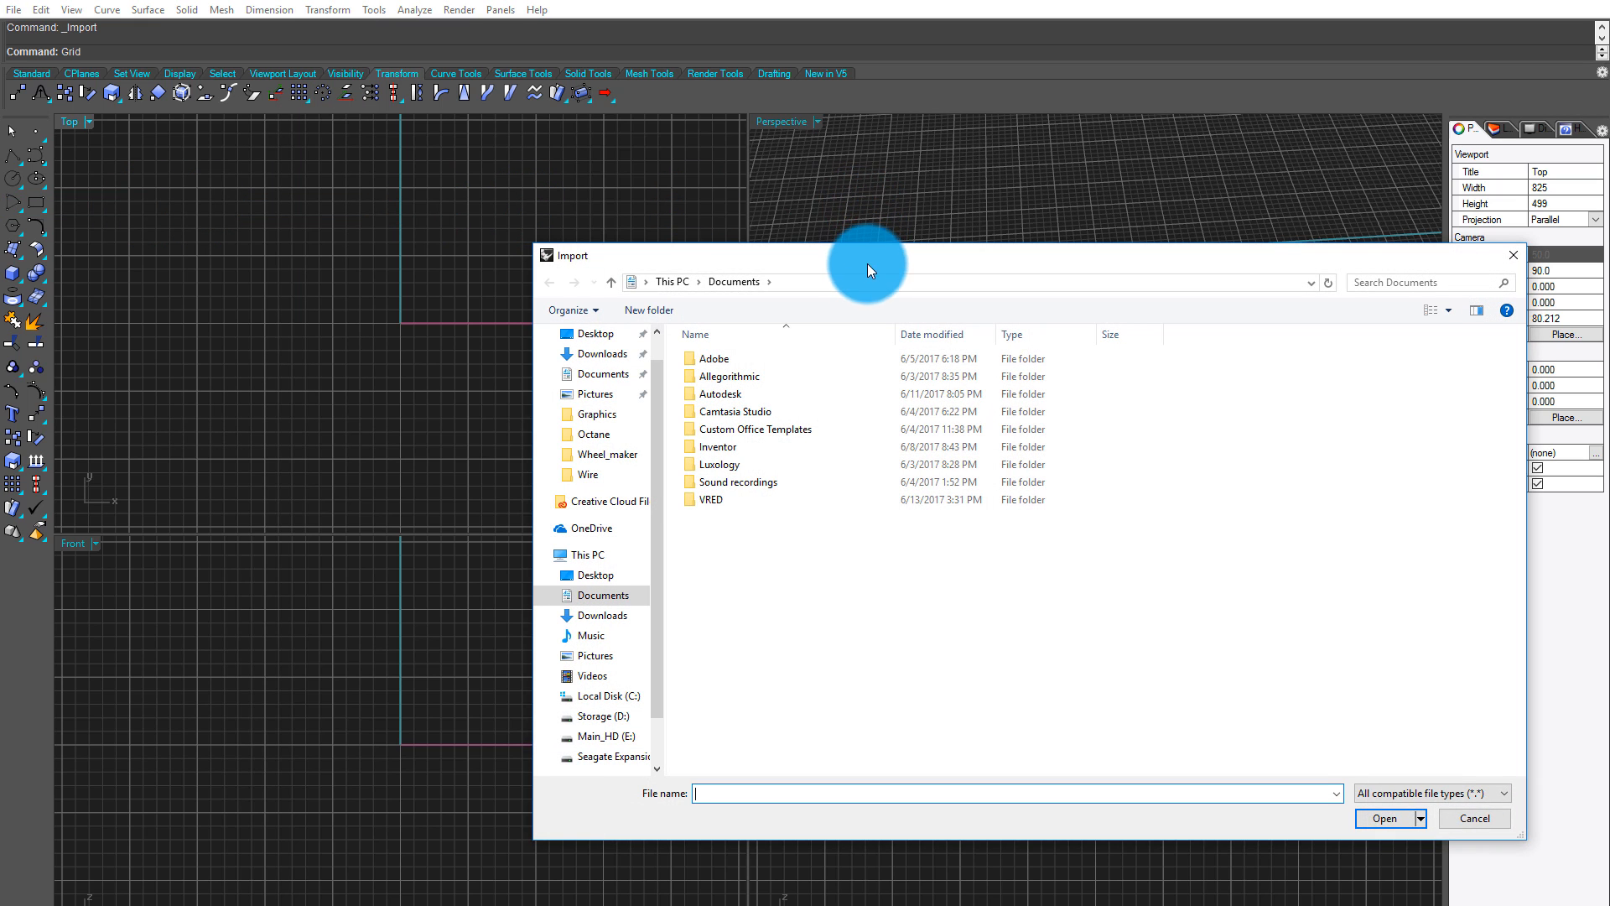
pyautogui.moveTo(867, 263); pyautogui.dragTo(771, 251)
pyautogui.scroll(1, 509, 339)
pyautogui.click(501, 355)
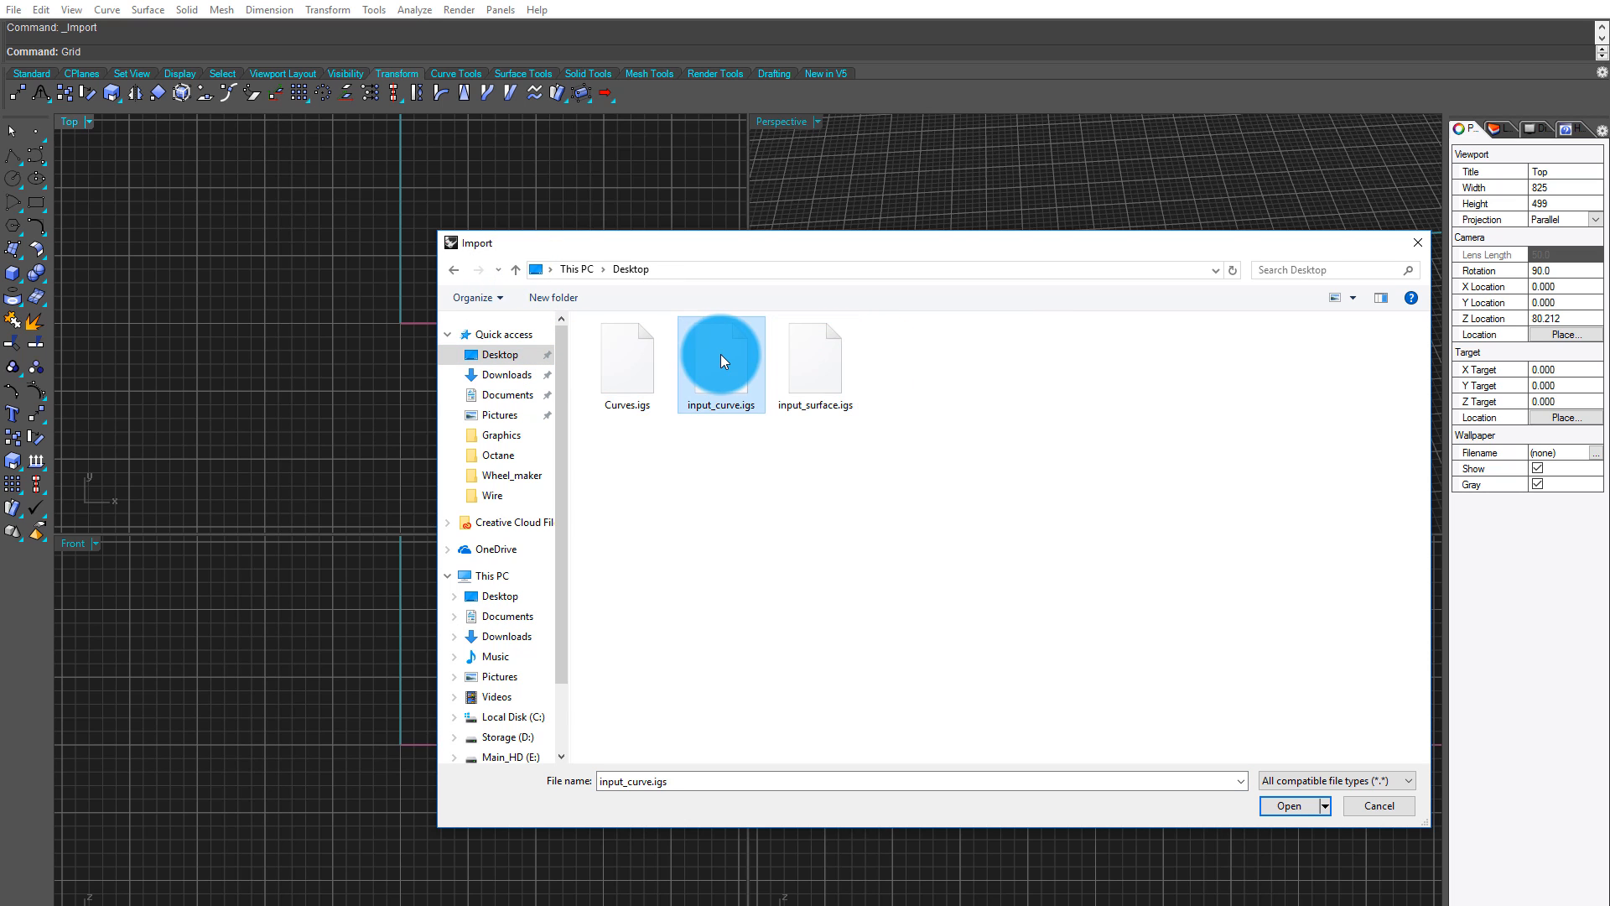
pyautogui.click(1296, 806)
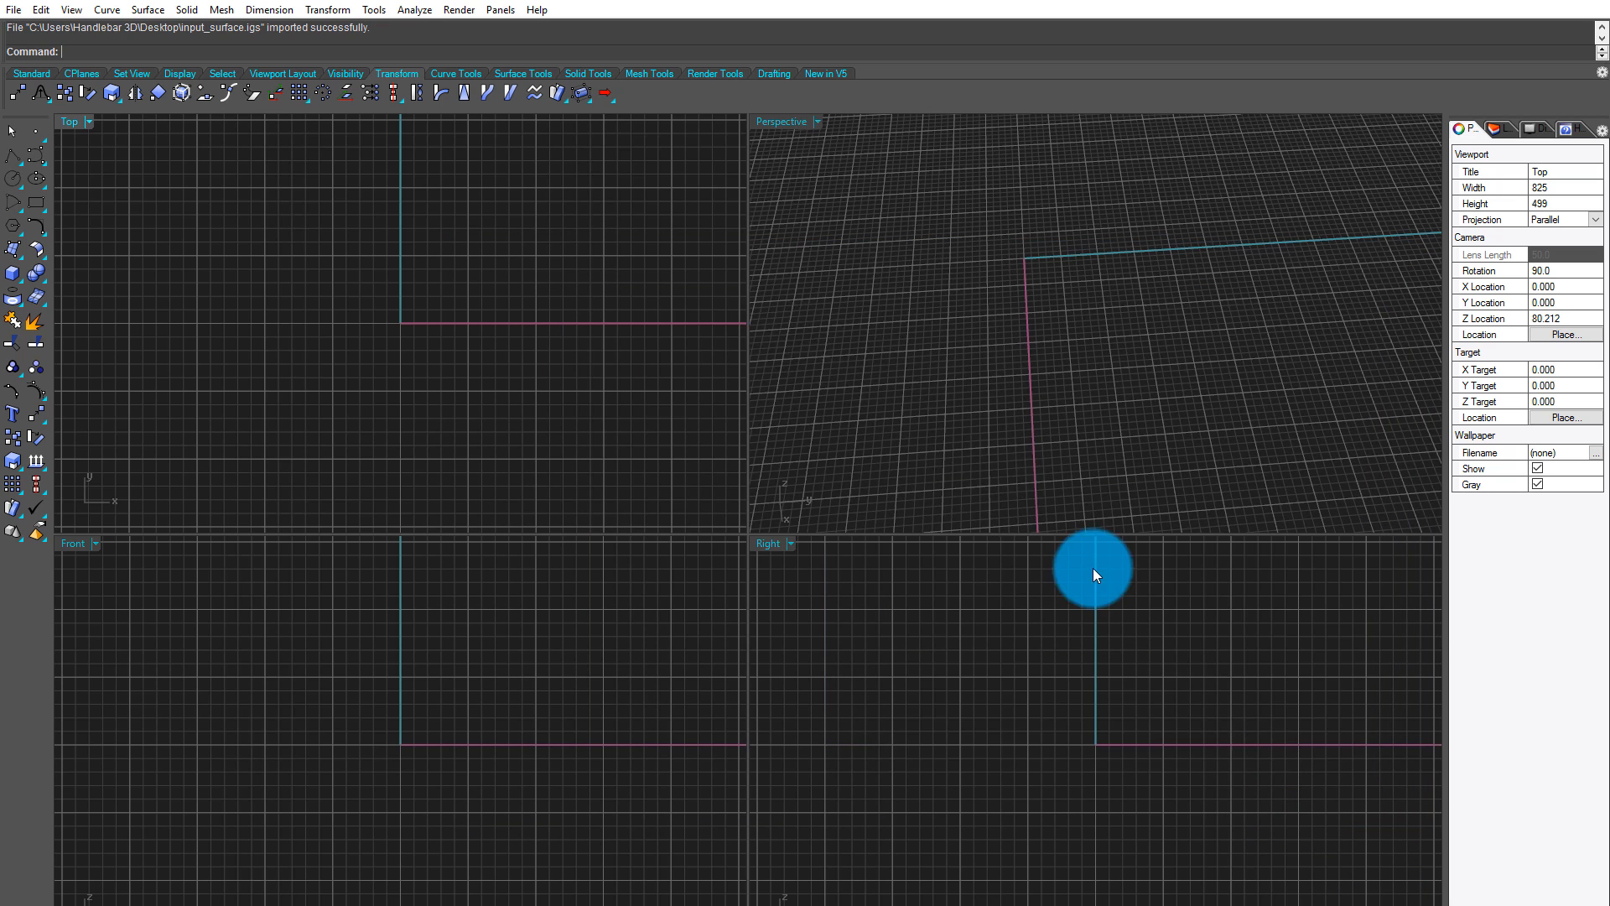
# Maximize the Perspective viewport with the imported door surface in view
pyautogui.moveTo(929, 331); pyautogui.dragTo(1145, 354, button='right')
pyautogui.moveTo(1084, 295); pyautogui.dragTo(1134, 312, button='right')
pyautogui.moveTo(1048, 382); pyautogui.dragTo(1087, 354, button='right')
pyautogui.moveTo(892, 408); pyautogui.dragTo(931, 435, button='right')
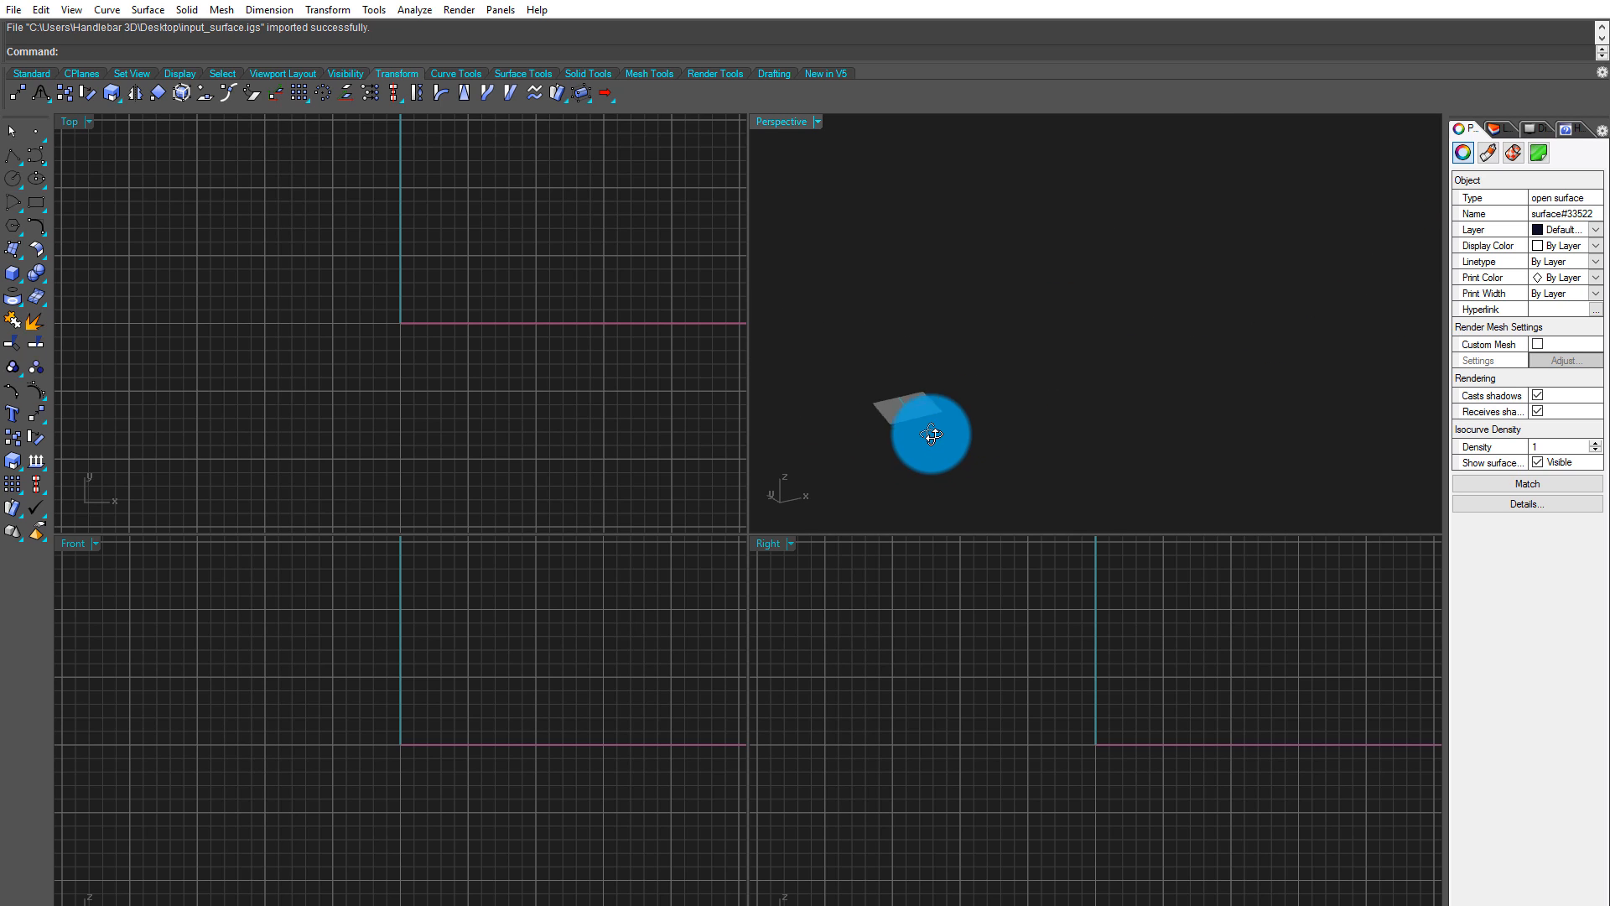
pyautogui.click(827, 124)
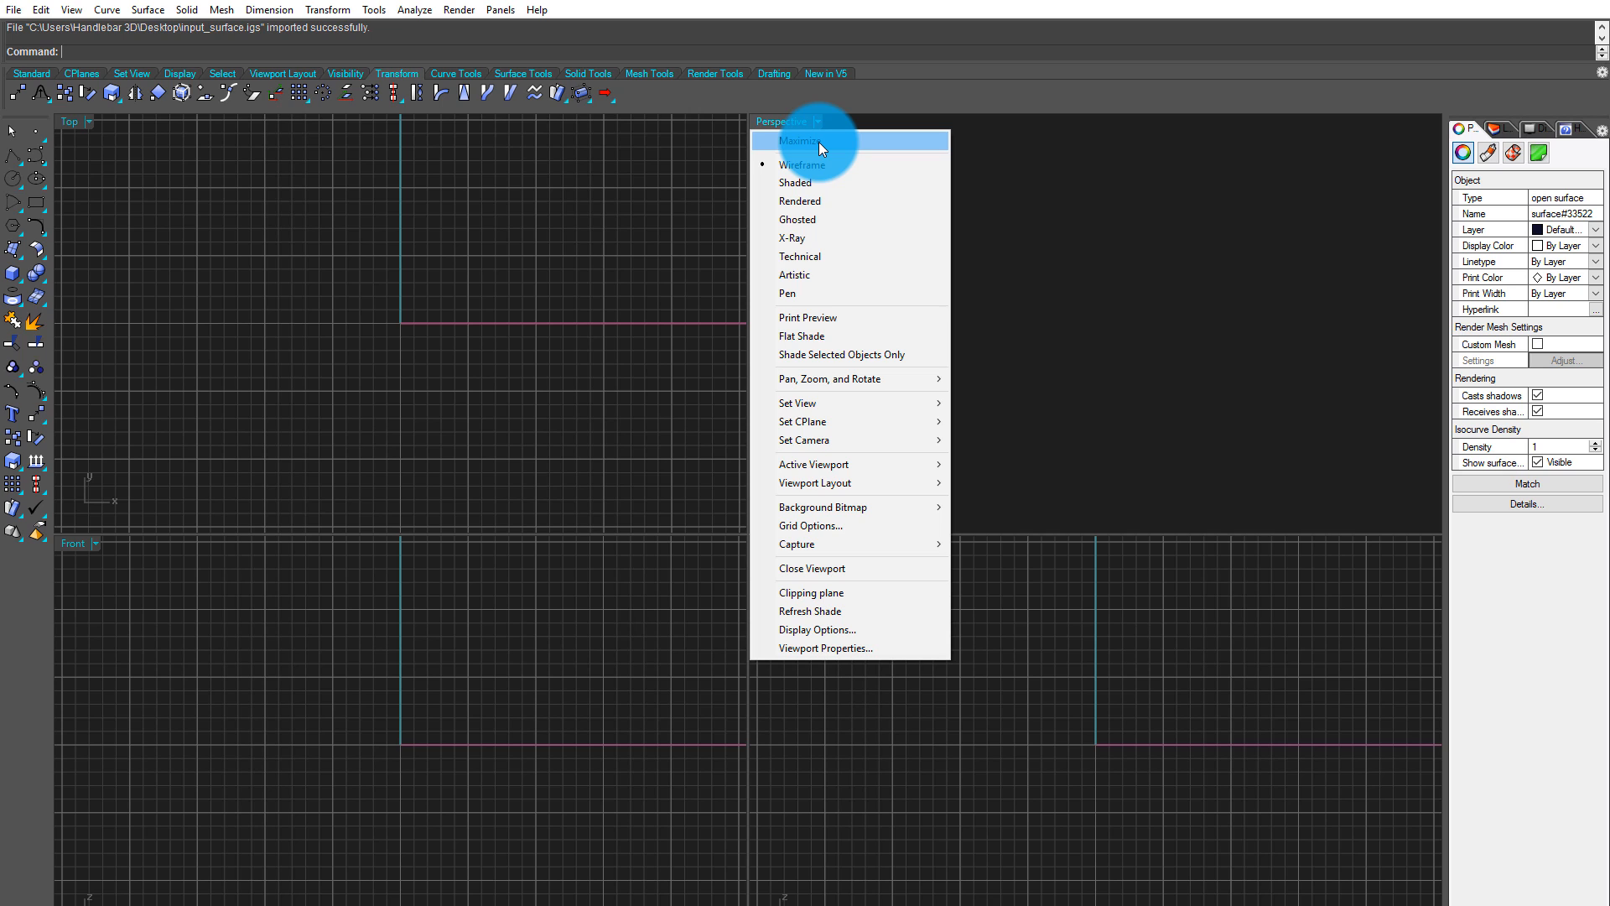
pyautogui.click(818, 143)
pyautogui.scroll(-12, 622, 613)
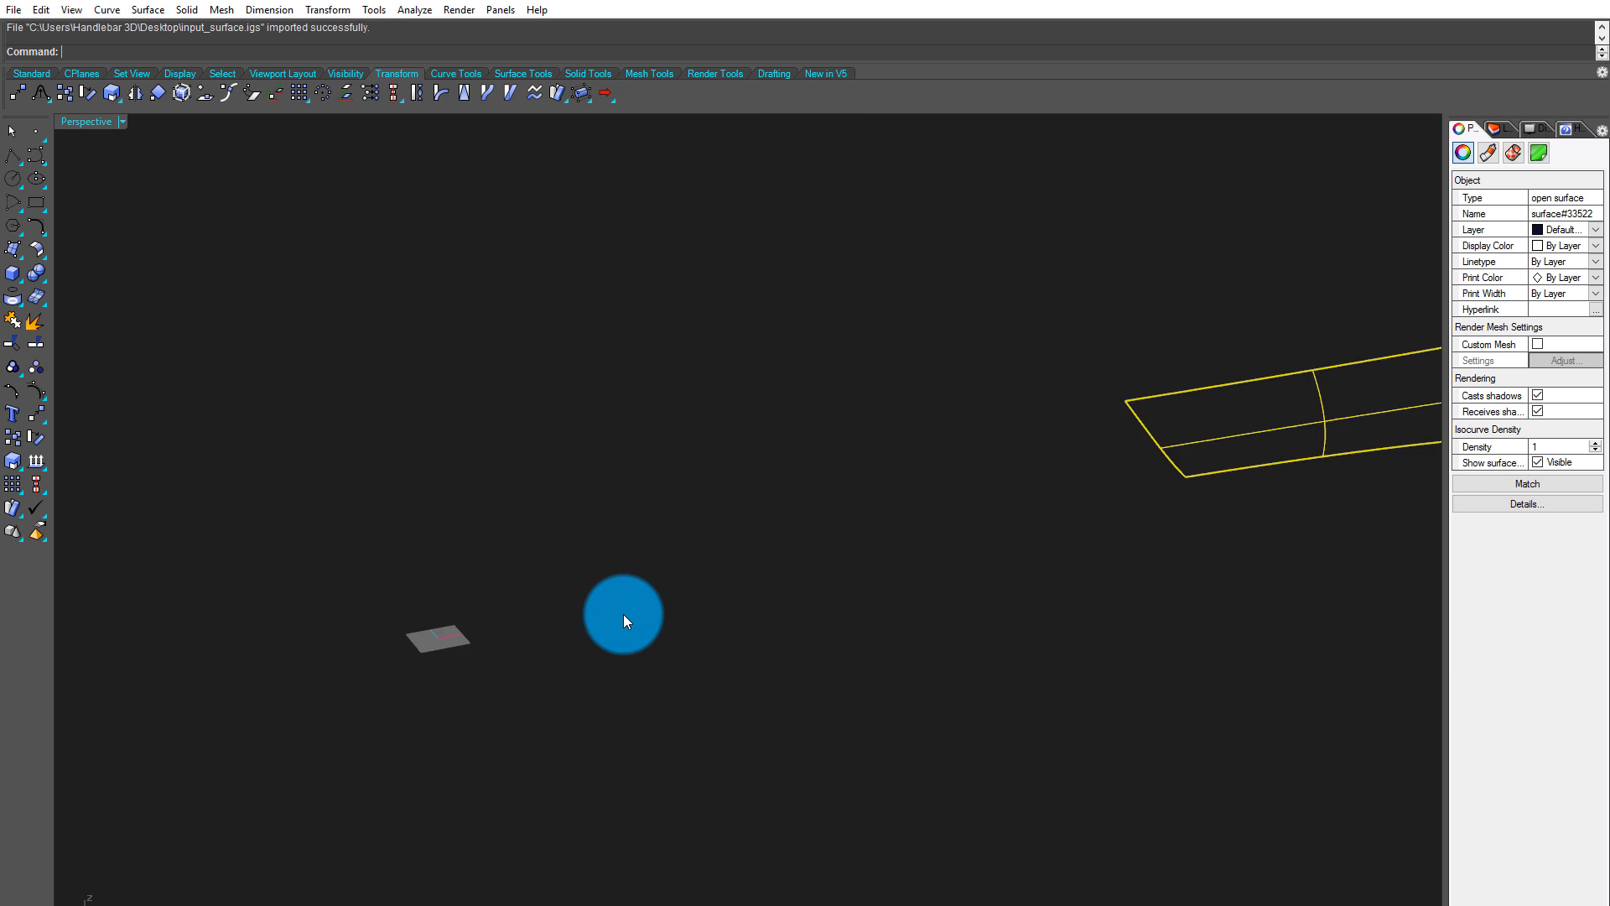
pyautogui.scroll(5, 1048, 479)
pyautogui.moveTo(1048, 480); pyautogui.dragTo(977, 457, button='right')
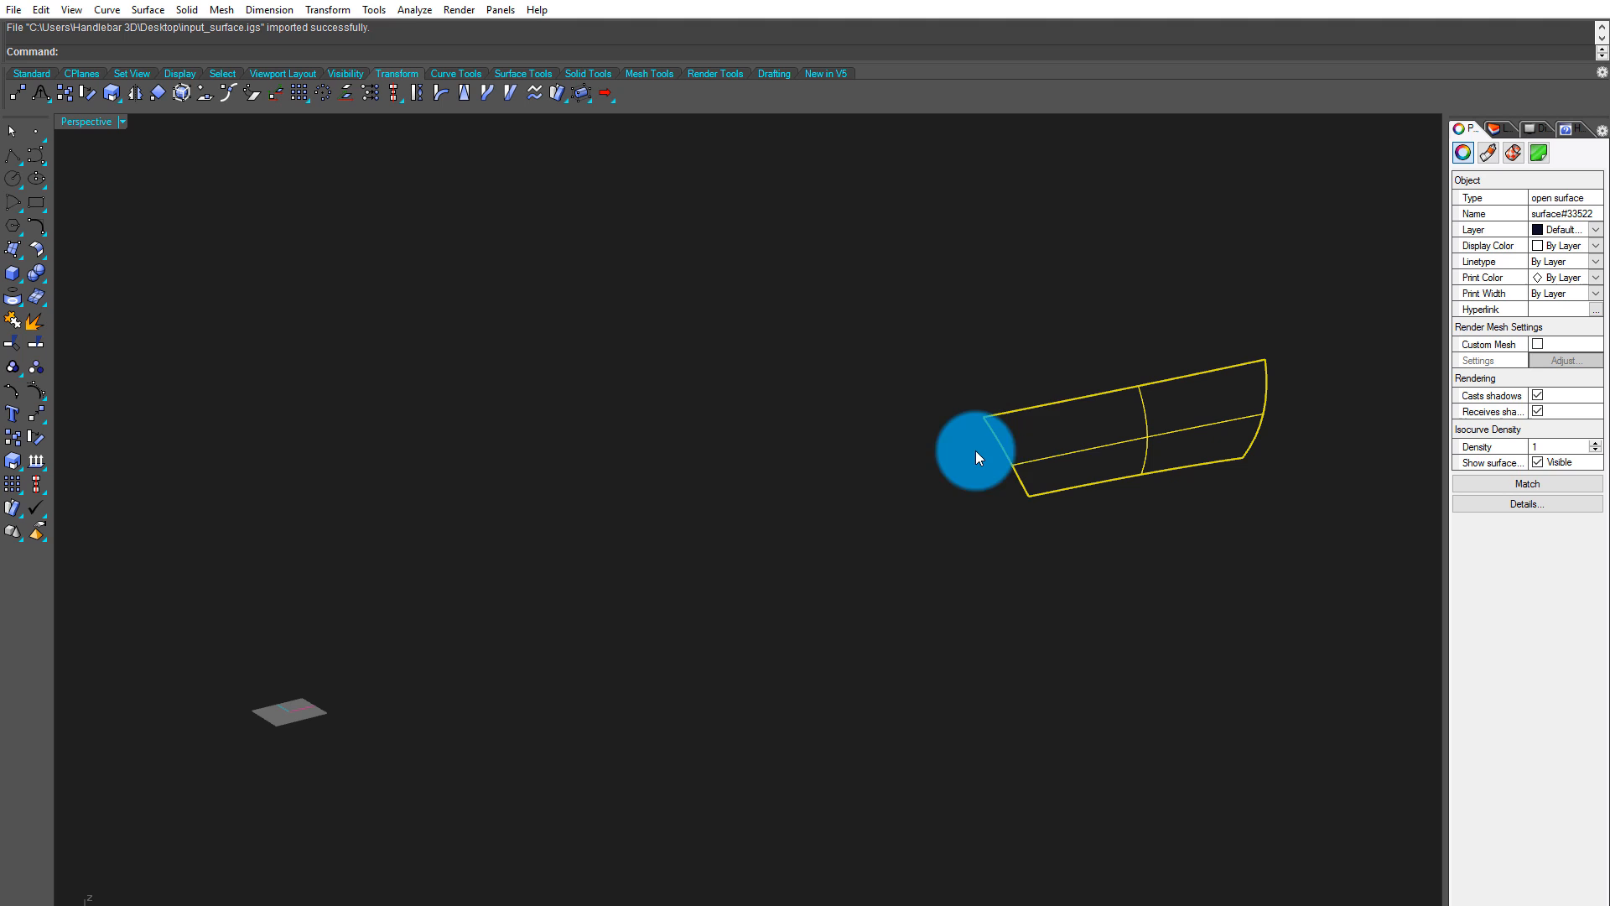
# Set the document grid to minor lines every 50 millimeters and the snap spacing to 25 millimeters
pyautogui.click(18, 10)
pyautogui.click(94, 310)
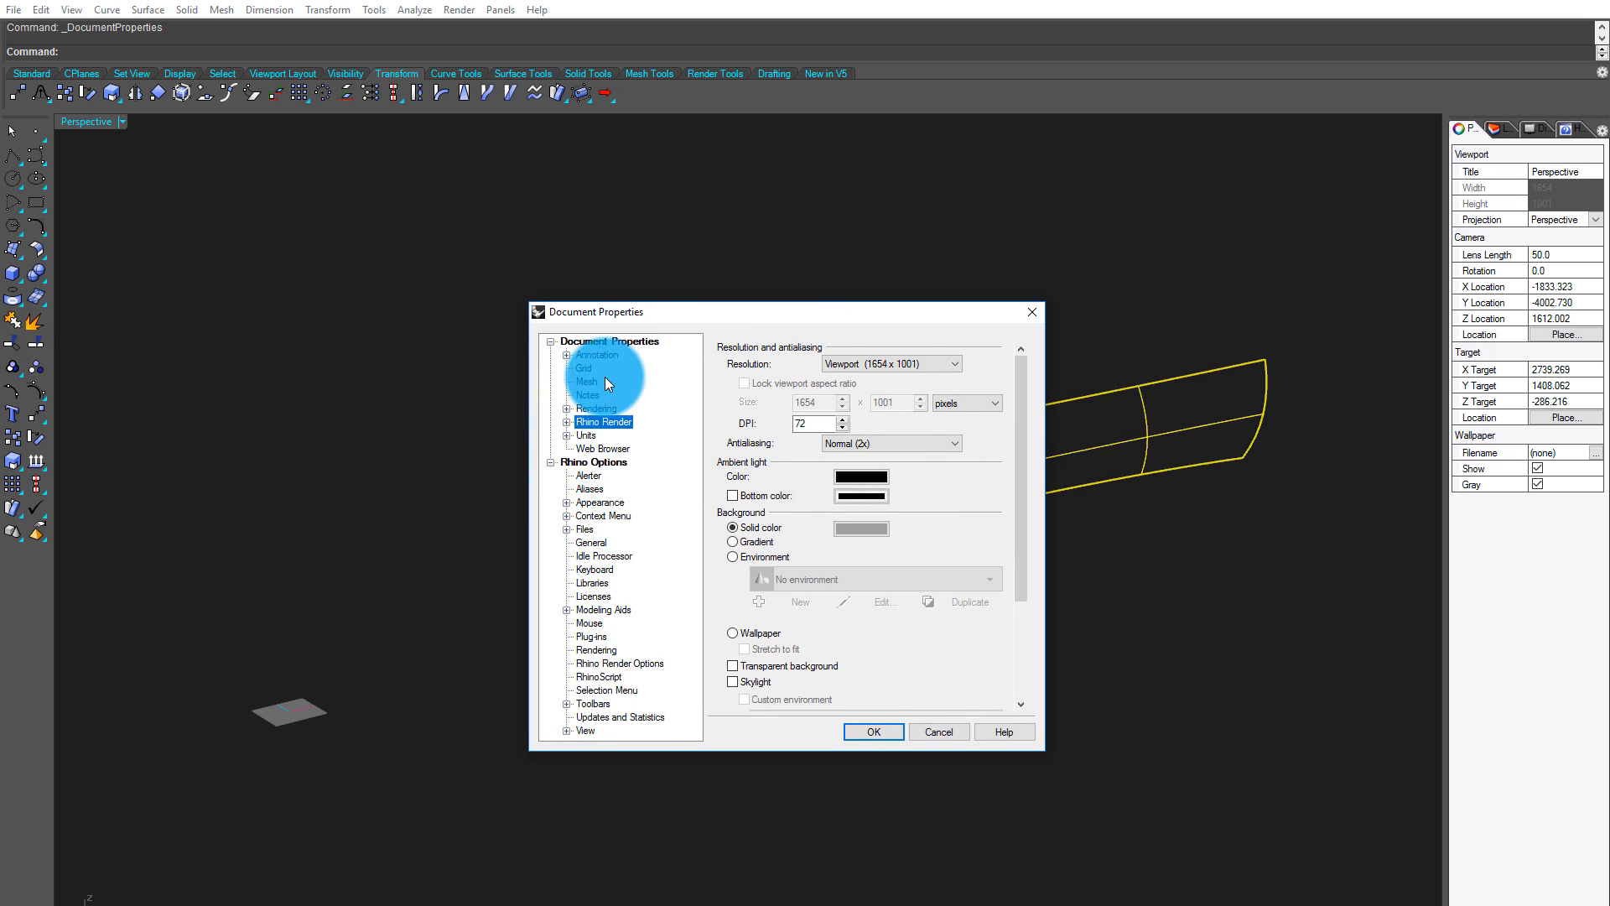
pyautogui.click(584, 369)
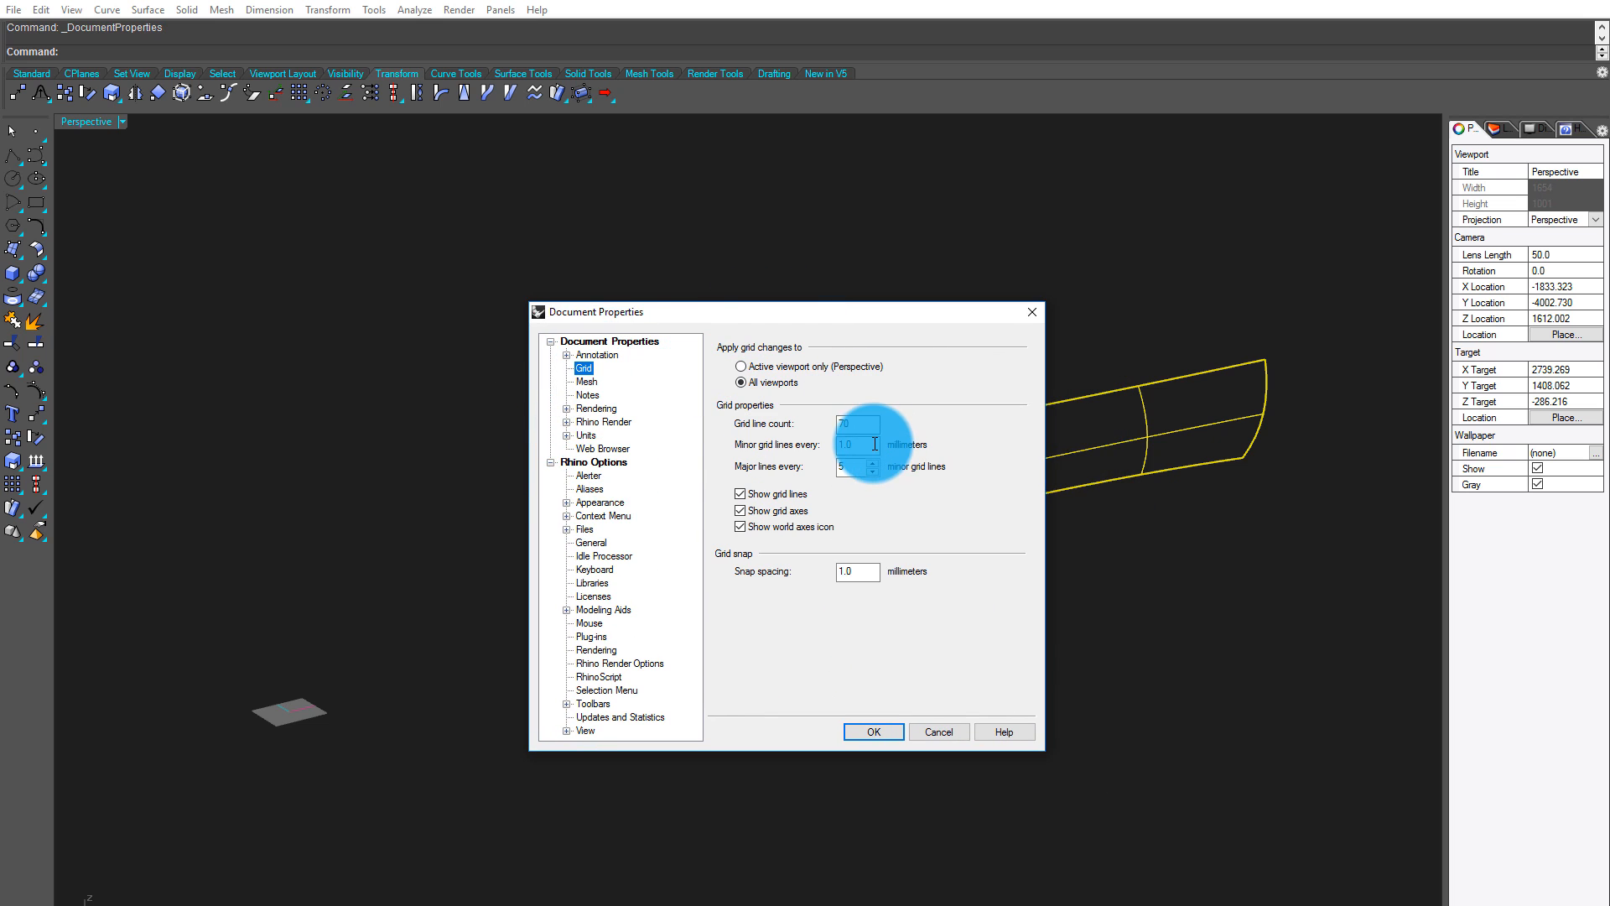
pyautogui.write('10')
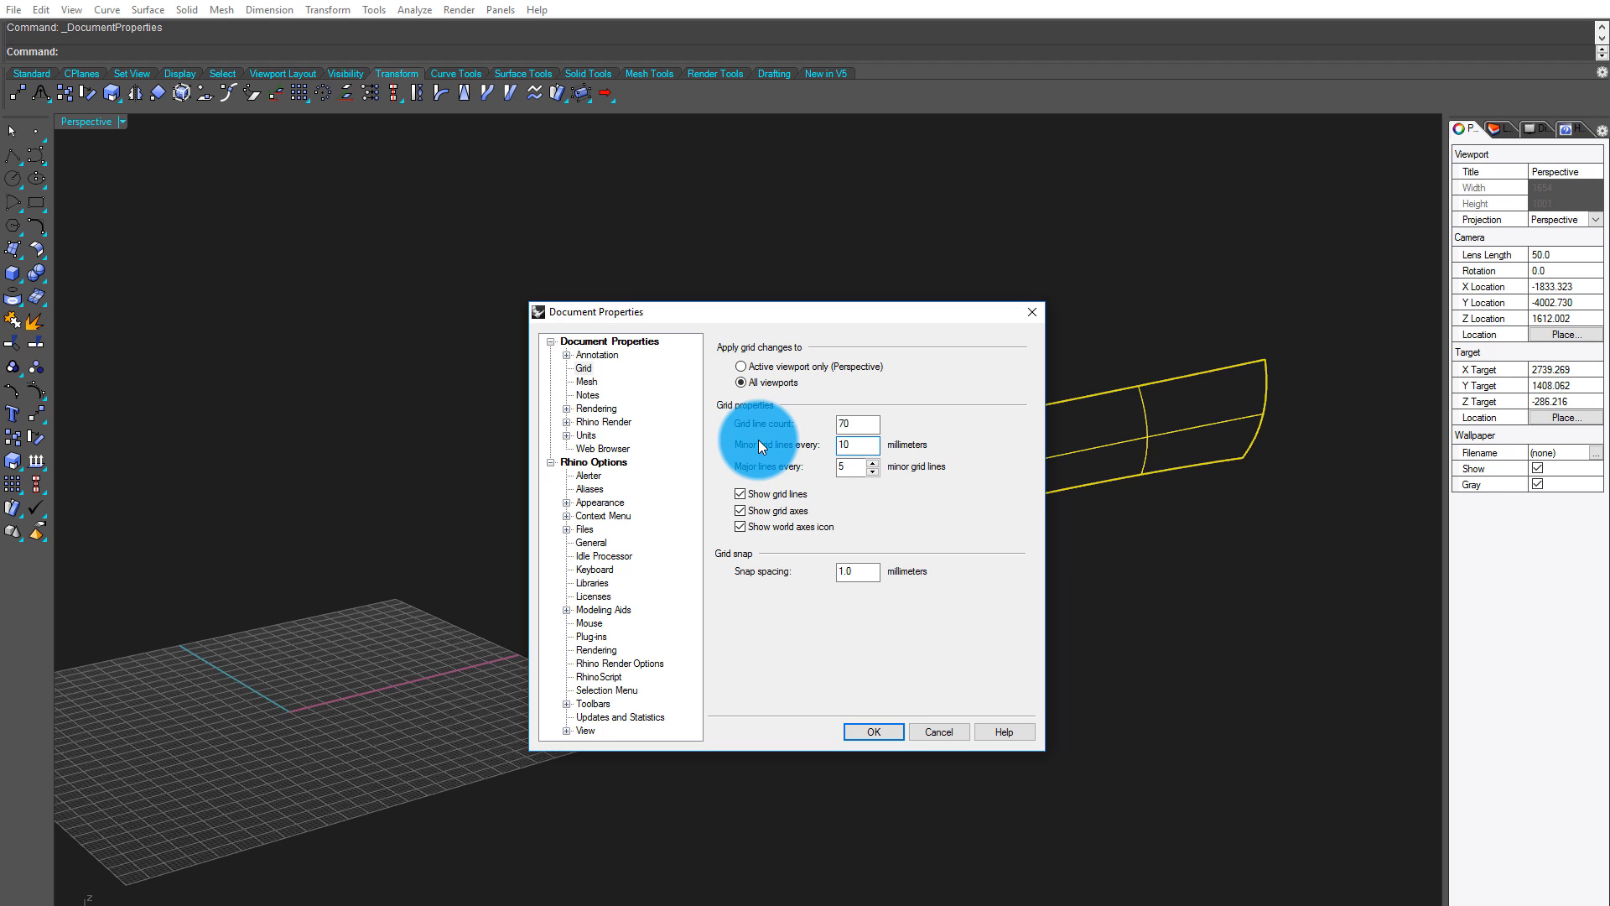
pyautogui.write('0')
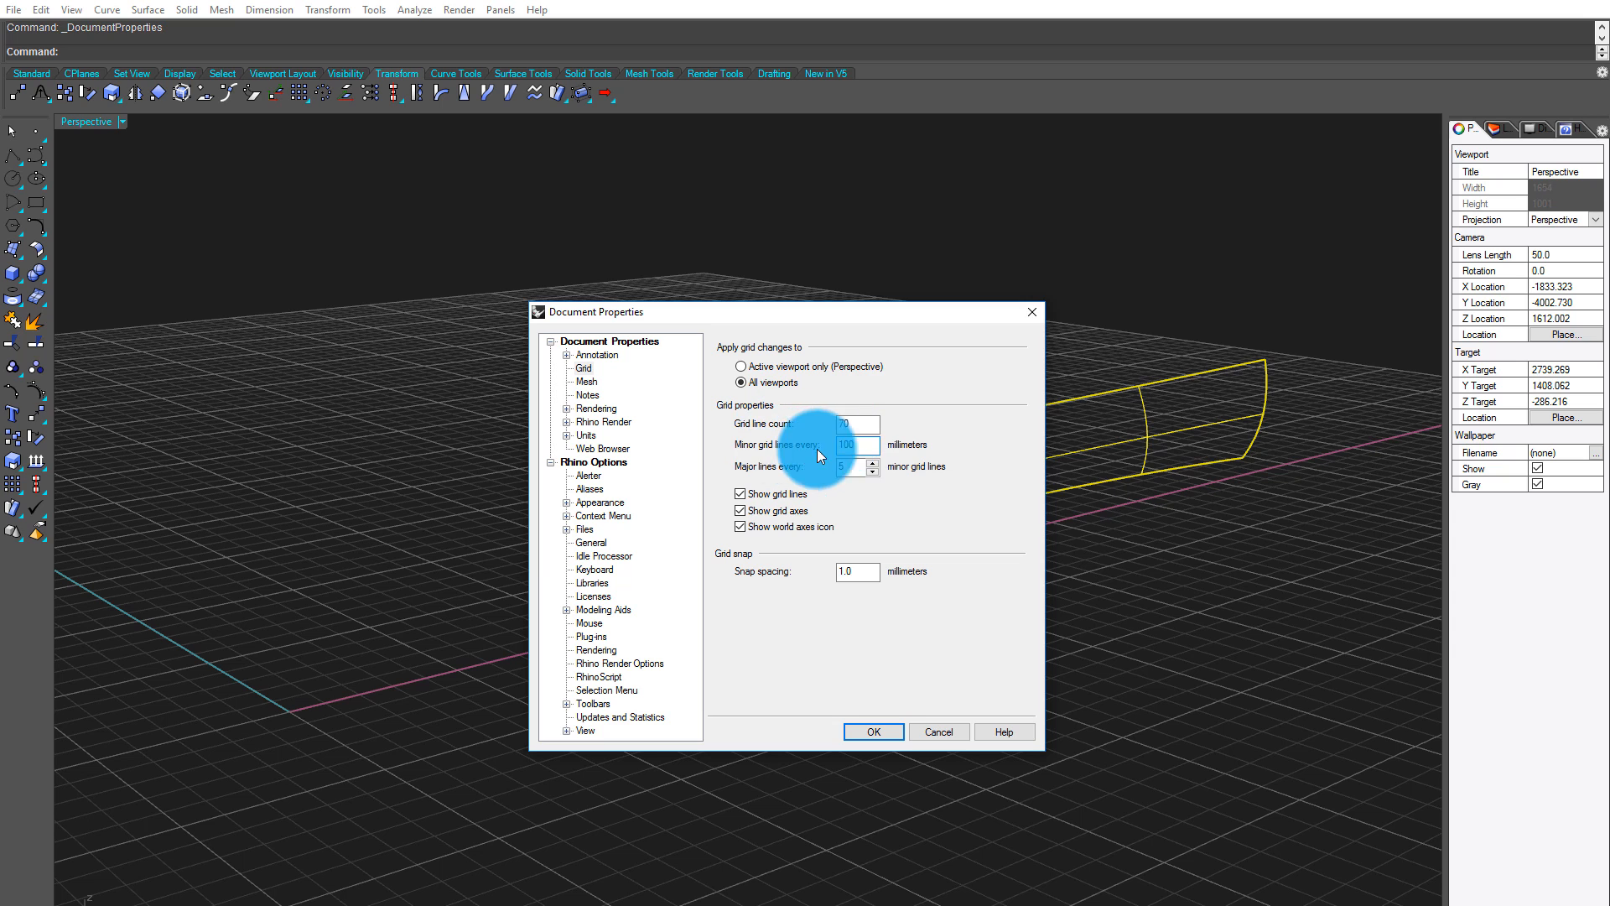
pyautogui.write('50.')
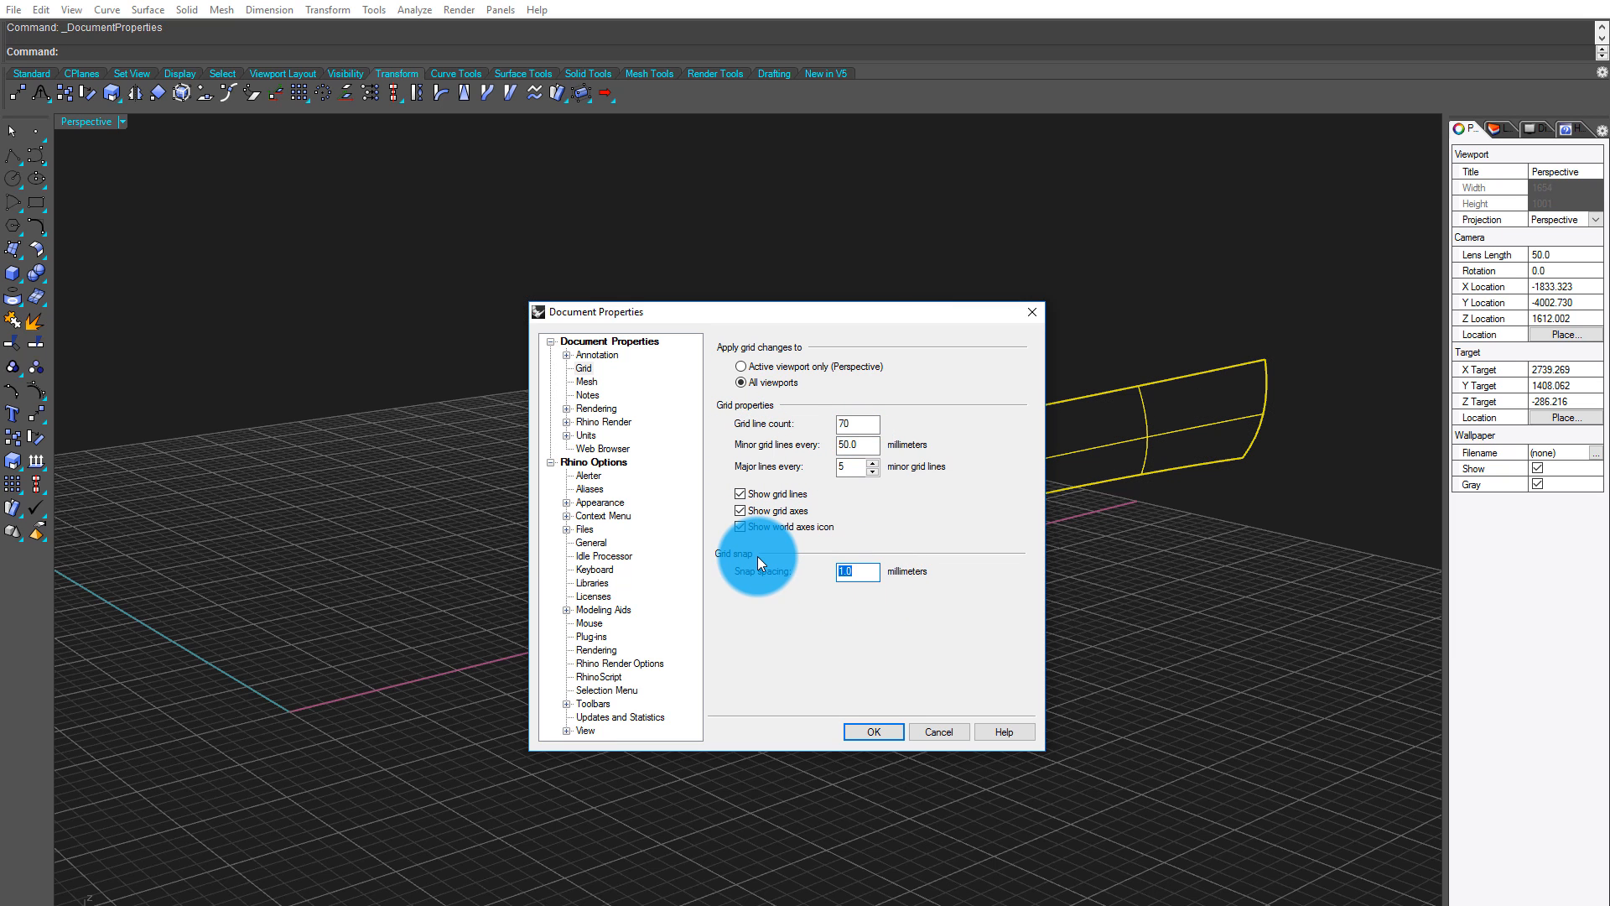
pyautogui.write('25')
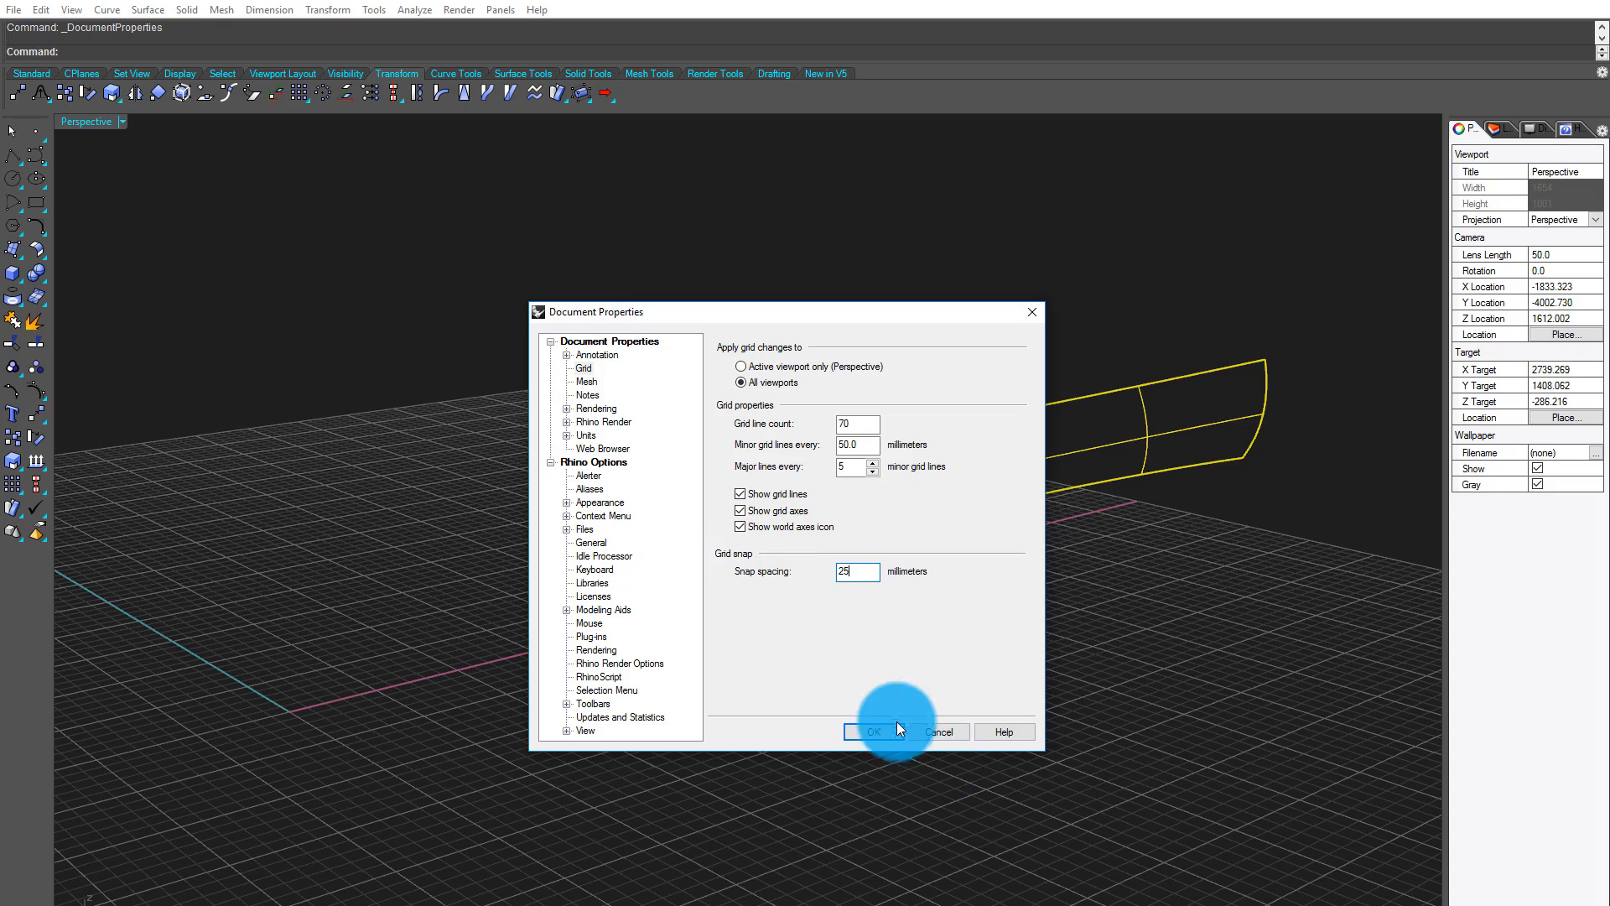
pyautogui.click(851, 727)
# Switch the Perspective viewport to Shaded display and leave the door surface deselected
pyautogui.moveTo(1058, 529); pyautogui.dragTo(995, 567, button='right')
pyautogui.click(994, 563)
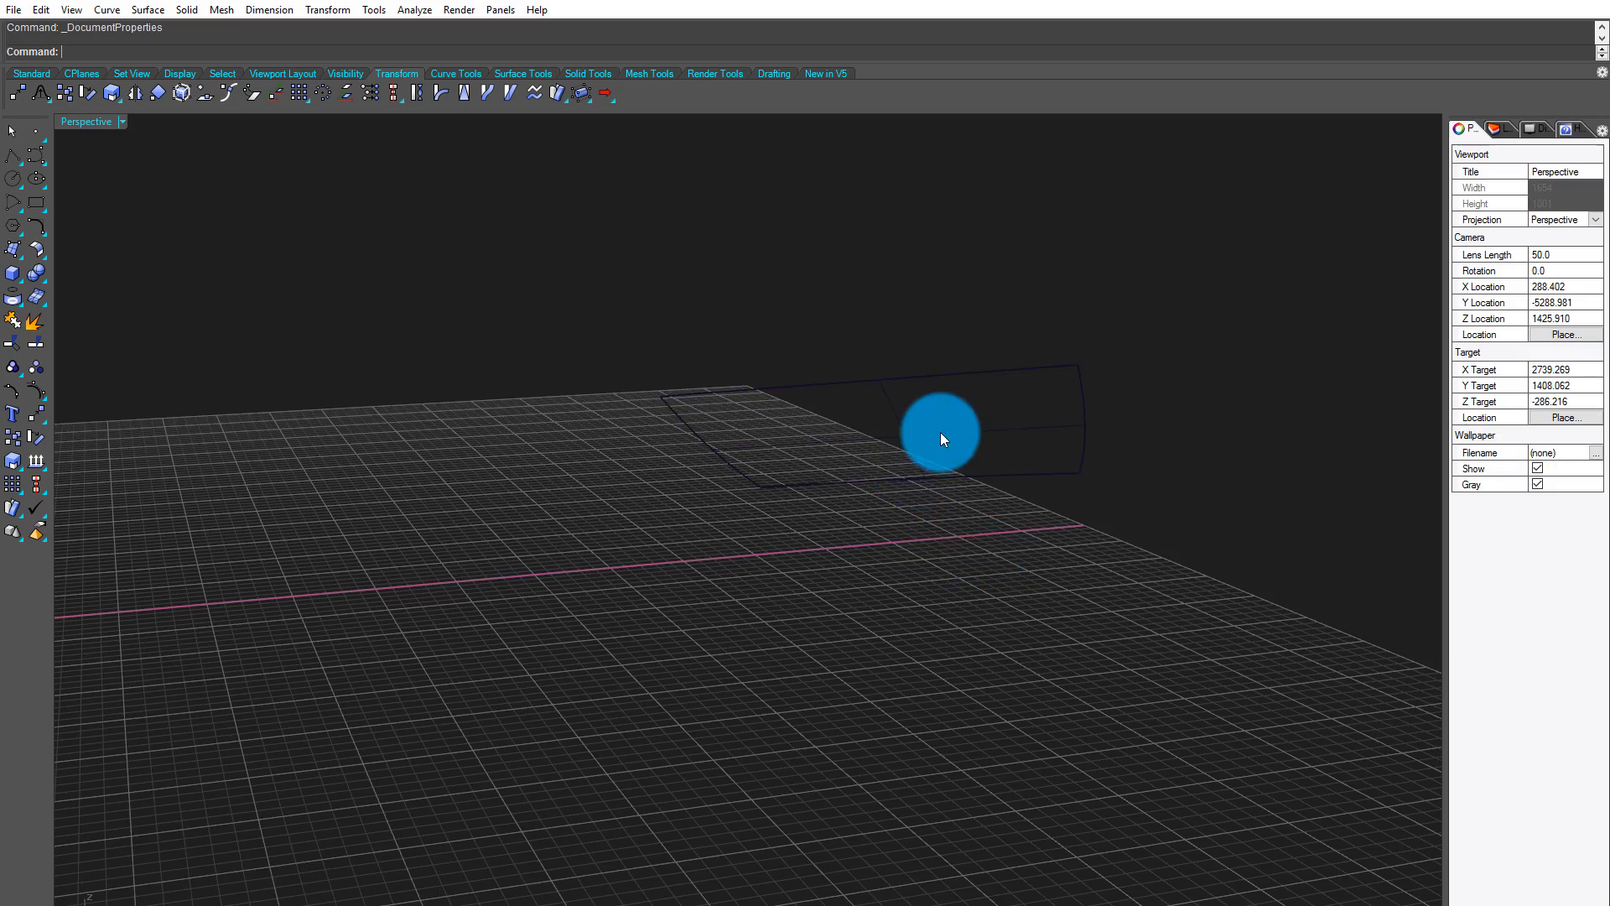
pyautogui.moveTo(940, 432)
pyautogui.mouseDown(button='right')
pyautogui.moveTo(923, 612)
pyautogui.moveTo(1198, 604)
pyautogui.moveTo(1089, 611)
pyautogui.moveTo(1070, 635)
pyautogui.moveTo(546, 607)
pyautogui.moveTo(564, 460)
pyautogui.moveTo(647, 456)
pyautogui.moveTo(580, 580)
pyautogui.mouseUp(button='right')
pyautogui.click(122, 123)
pyautogui.click(126, 183)
pyautogui.click(580, 583)
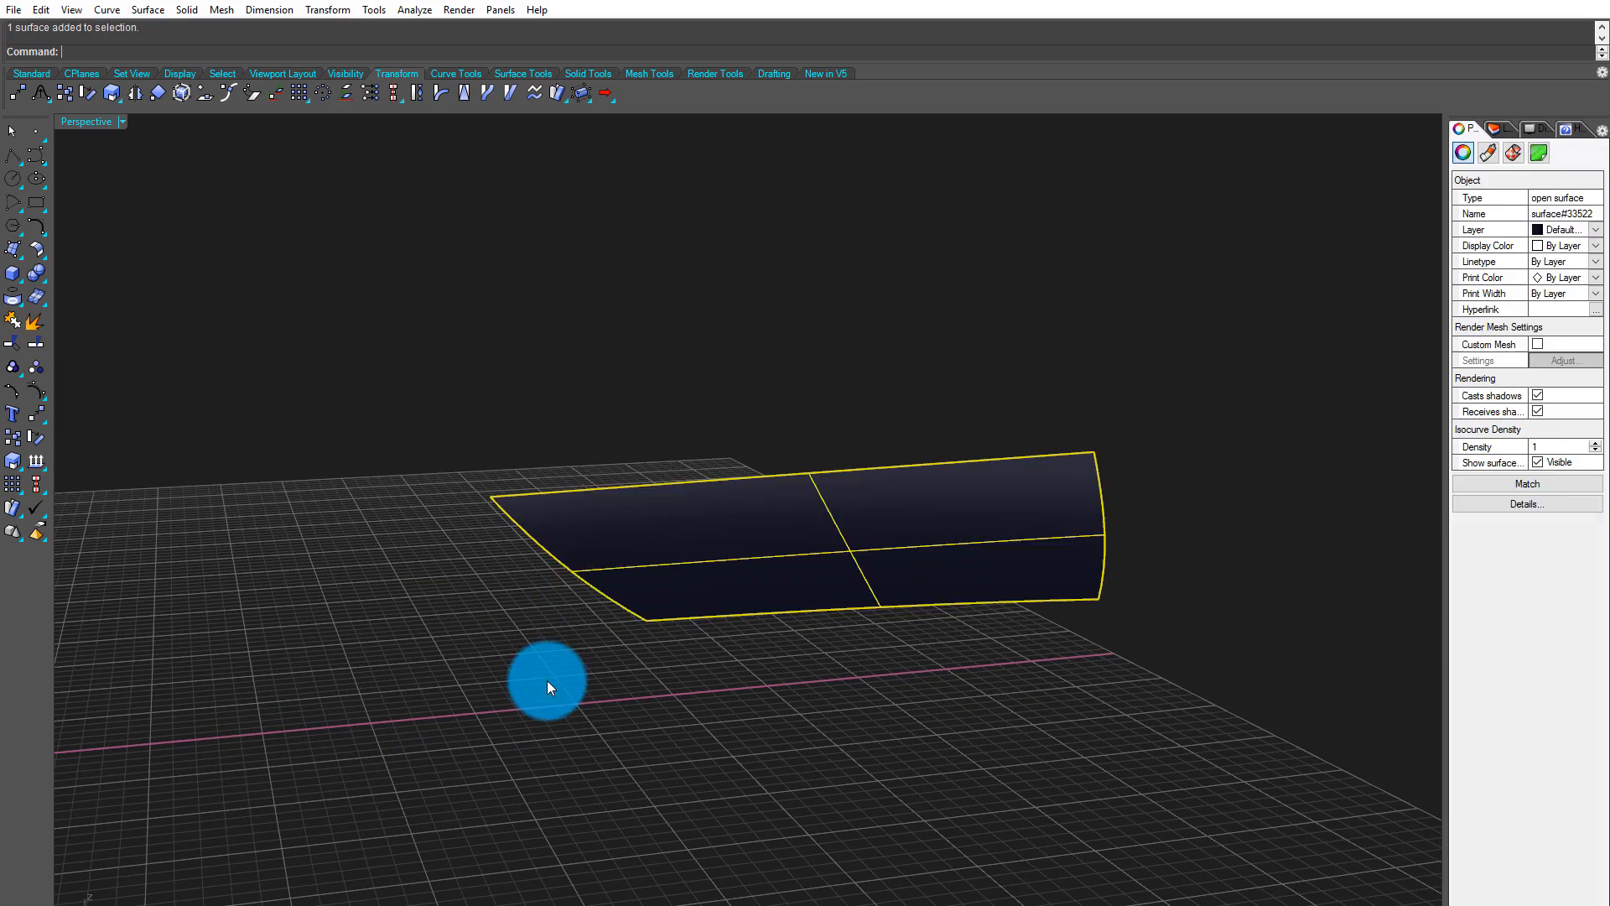
pyautogui.click(607, 415)
pyautogui.moveTo(607, 415); pyautogui.dragTo(773, 400, button='right')
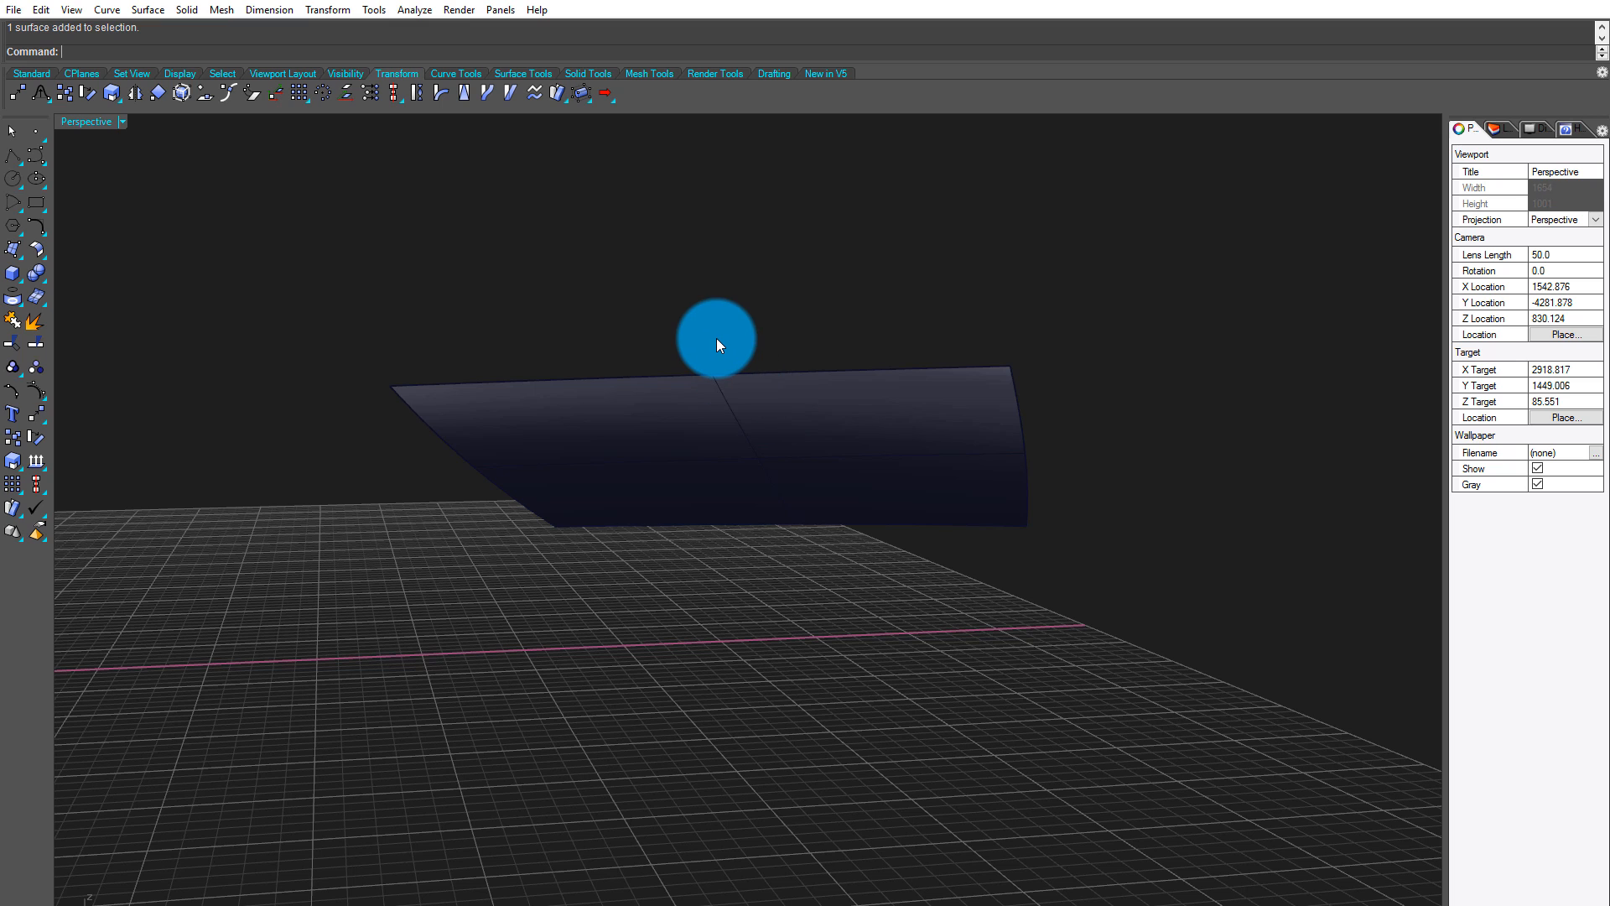
pyautogui.click(15, 10)
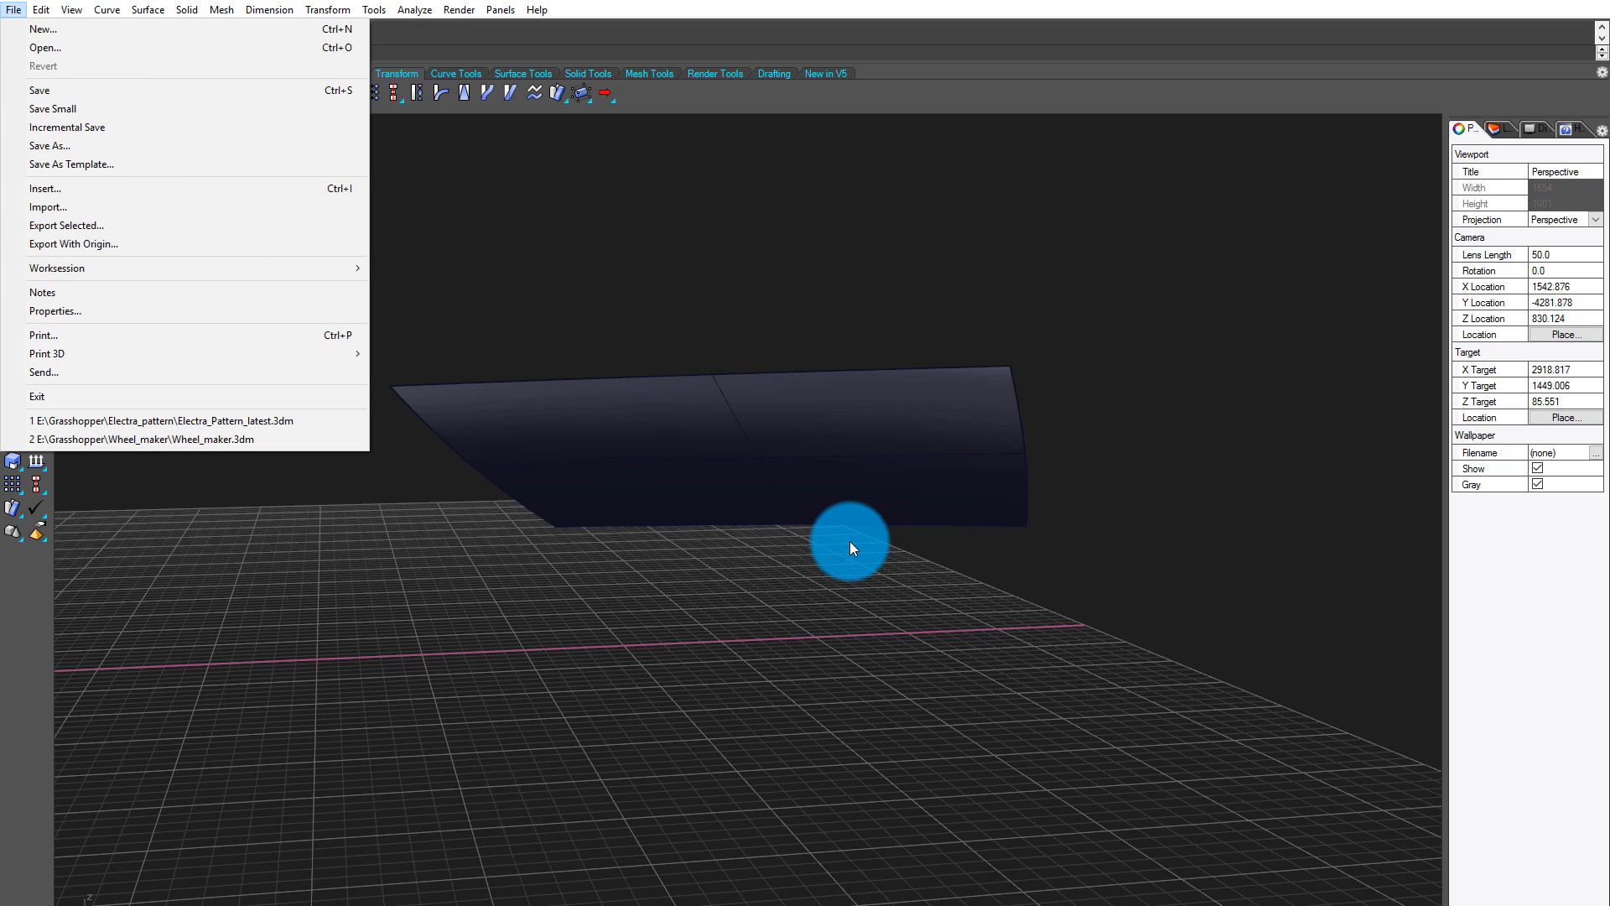
pyautogui.moveTo(849, 541); pyautogui.dragTo(530, 370, button='right')
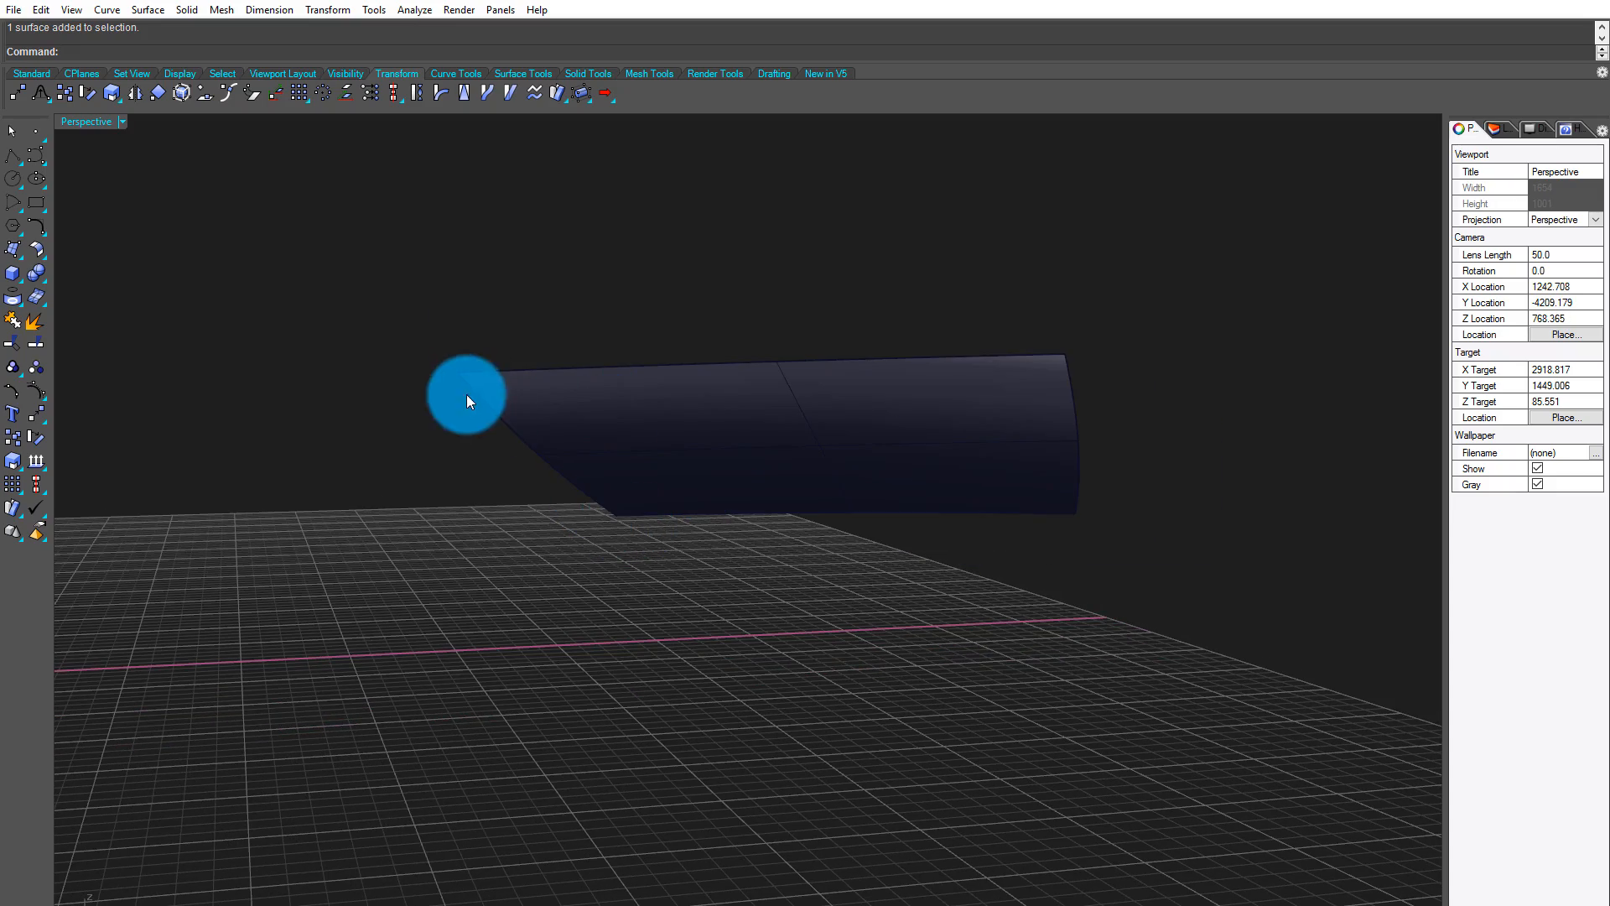
pyautogui.moveTo(540, 458); pyautogui.dragTo(998, 434, button='right')
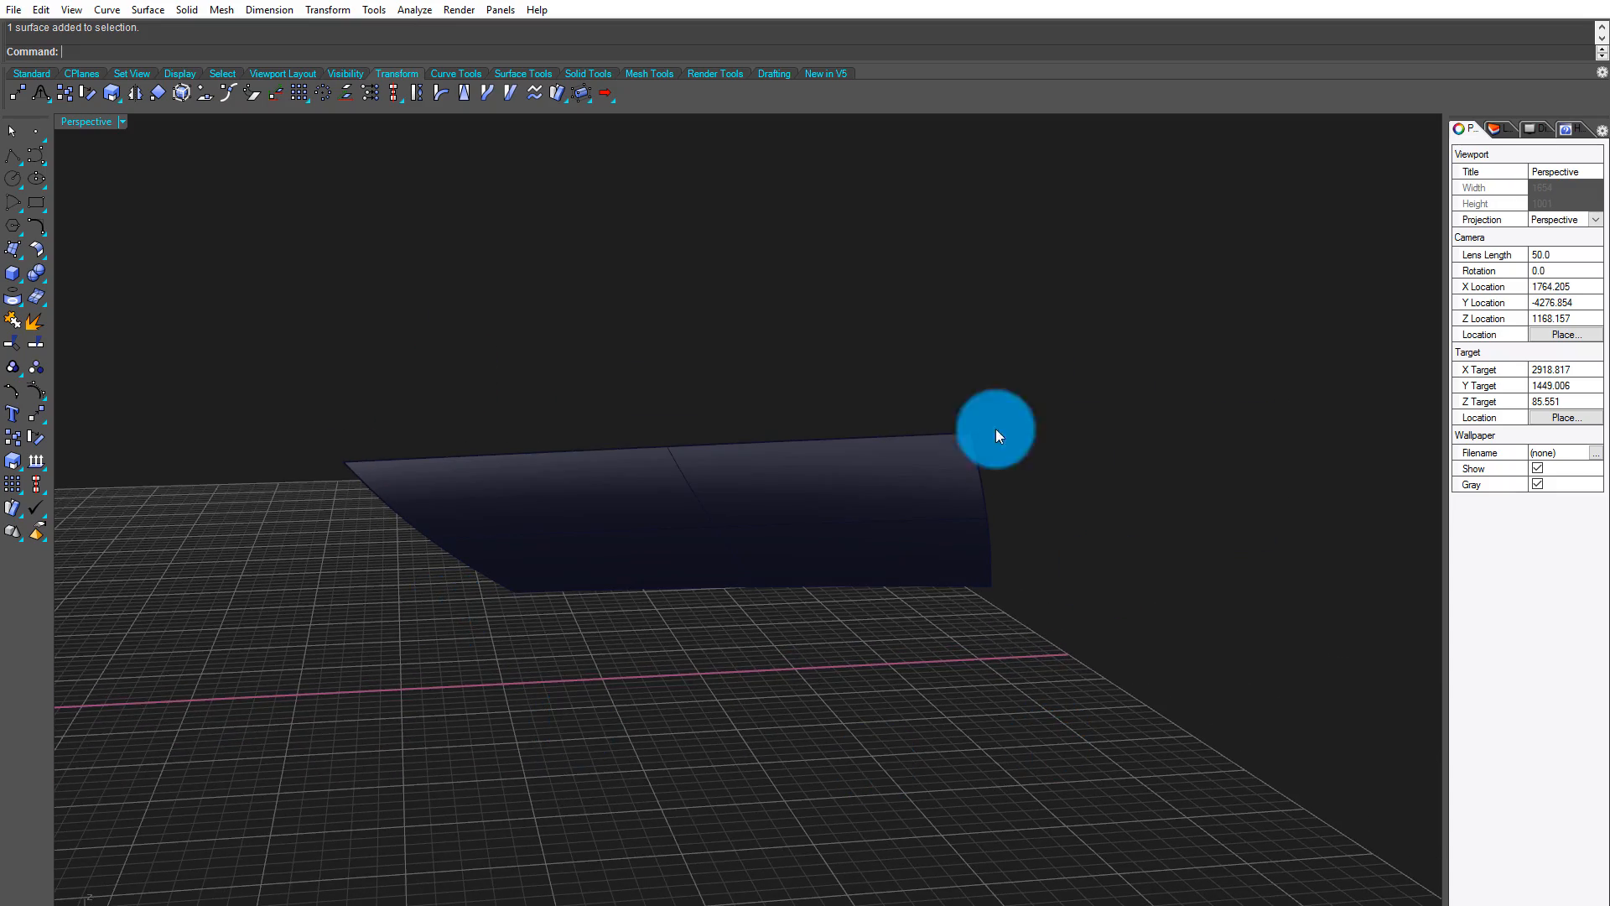
pyautogui.moveTo(634, 356); pyautogui.dragTo(577, 321, button='right')
pyautogui.moveTo(228, 404); pyautogui.dragTo(352, 390, button='right')
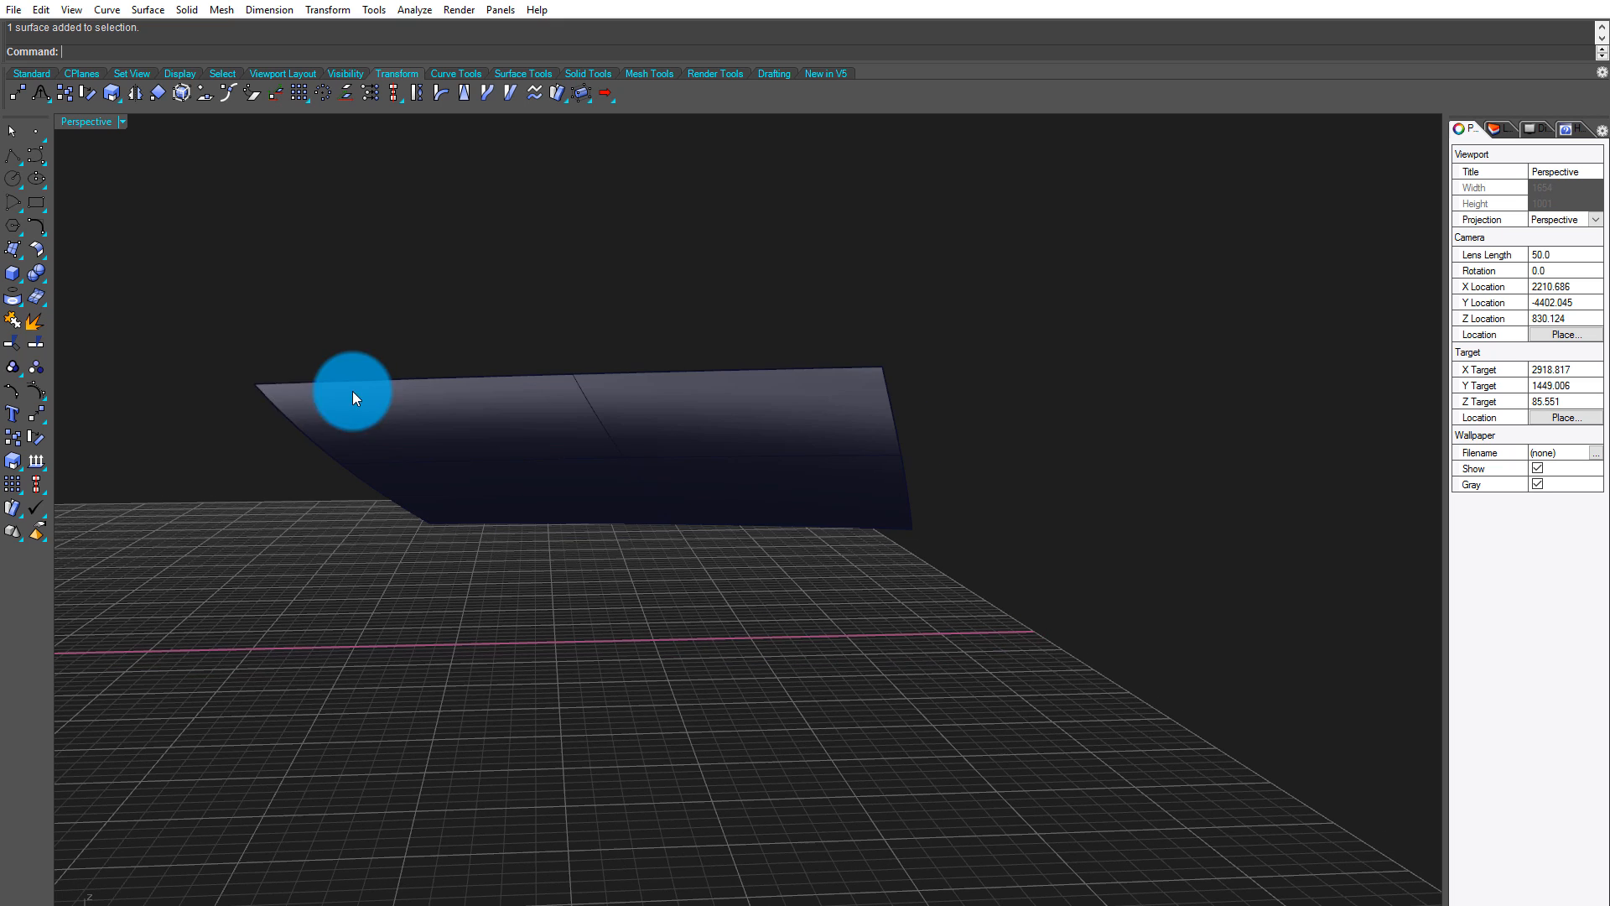
pyautogui.moveTo(445, 574); pyautogui.dragTo(406, 499, button='right')
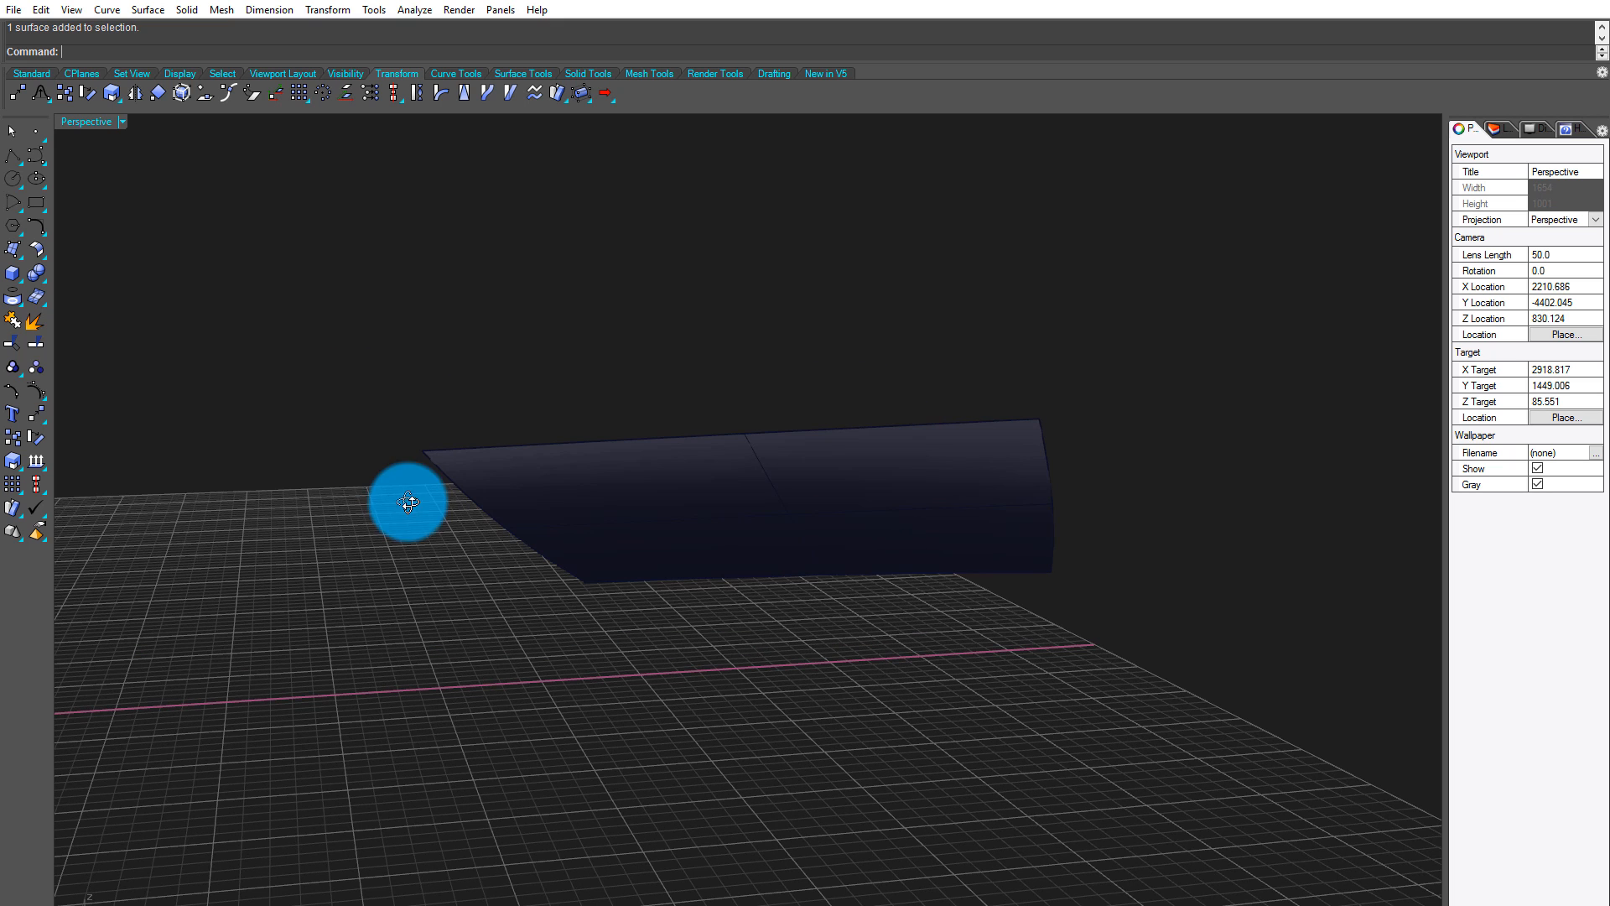
# Import input_curve.igs from the Desktop into the Rhino document and leave it deselected
pyautogui.click(14, 10)
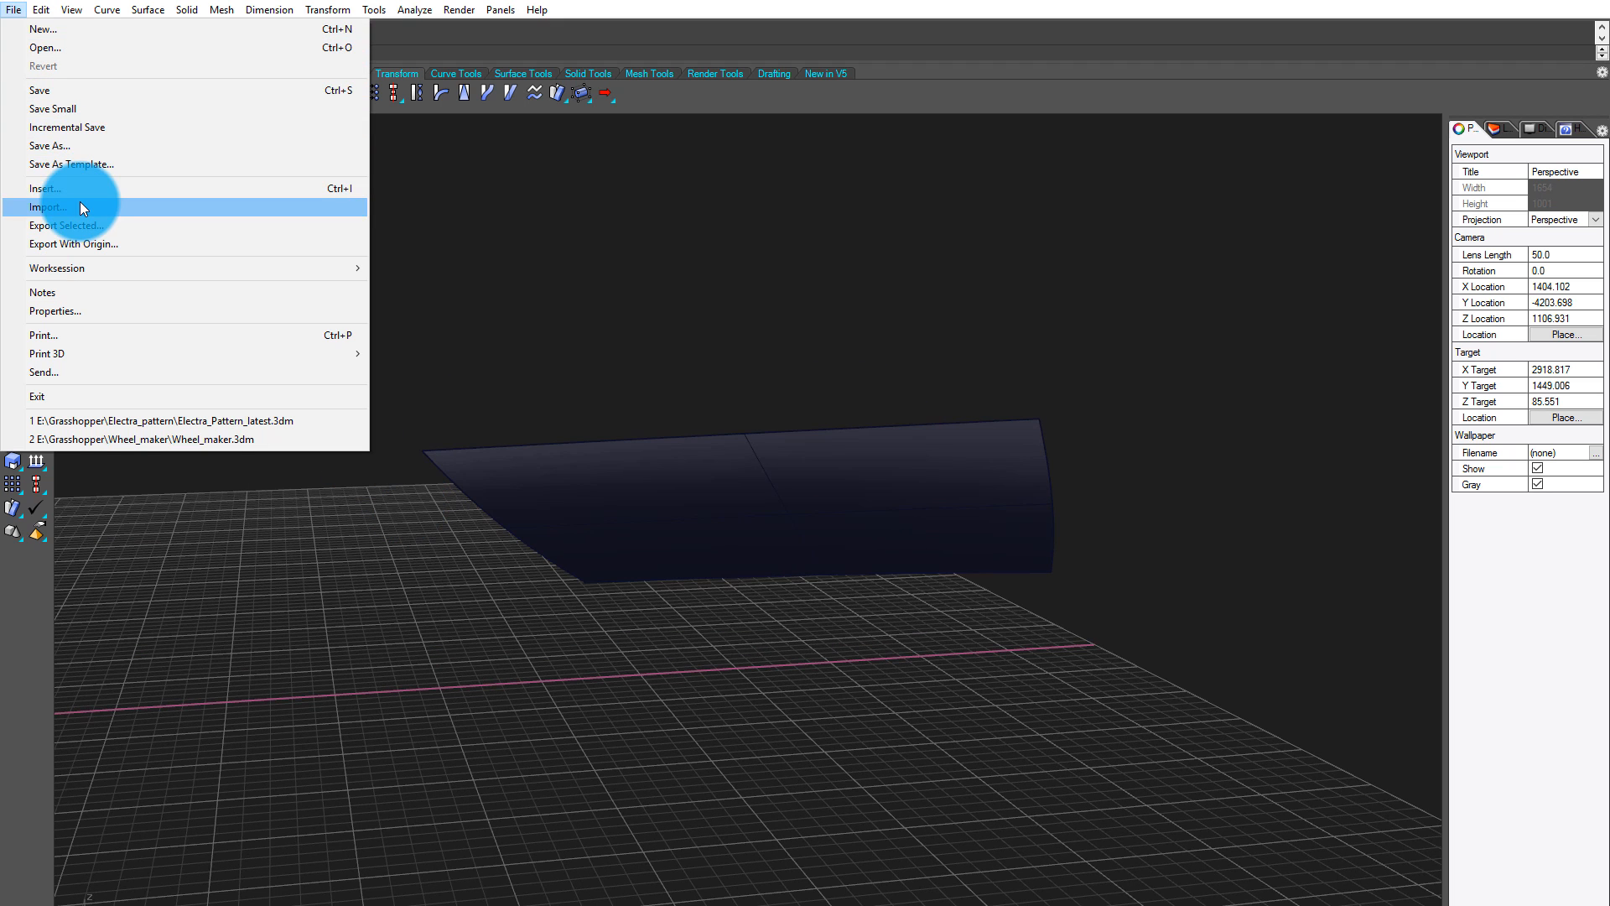
pyautogui.click(79, 203)
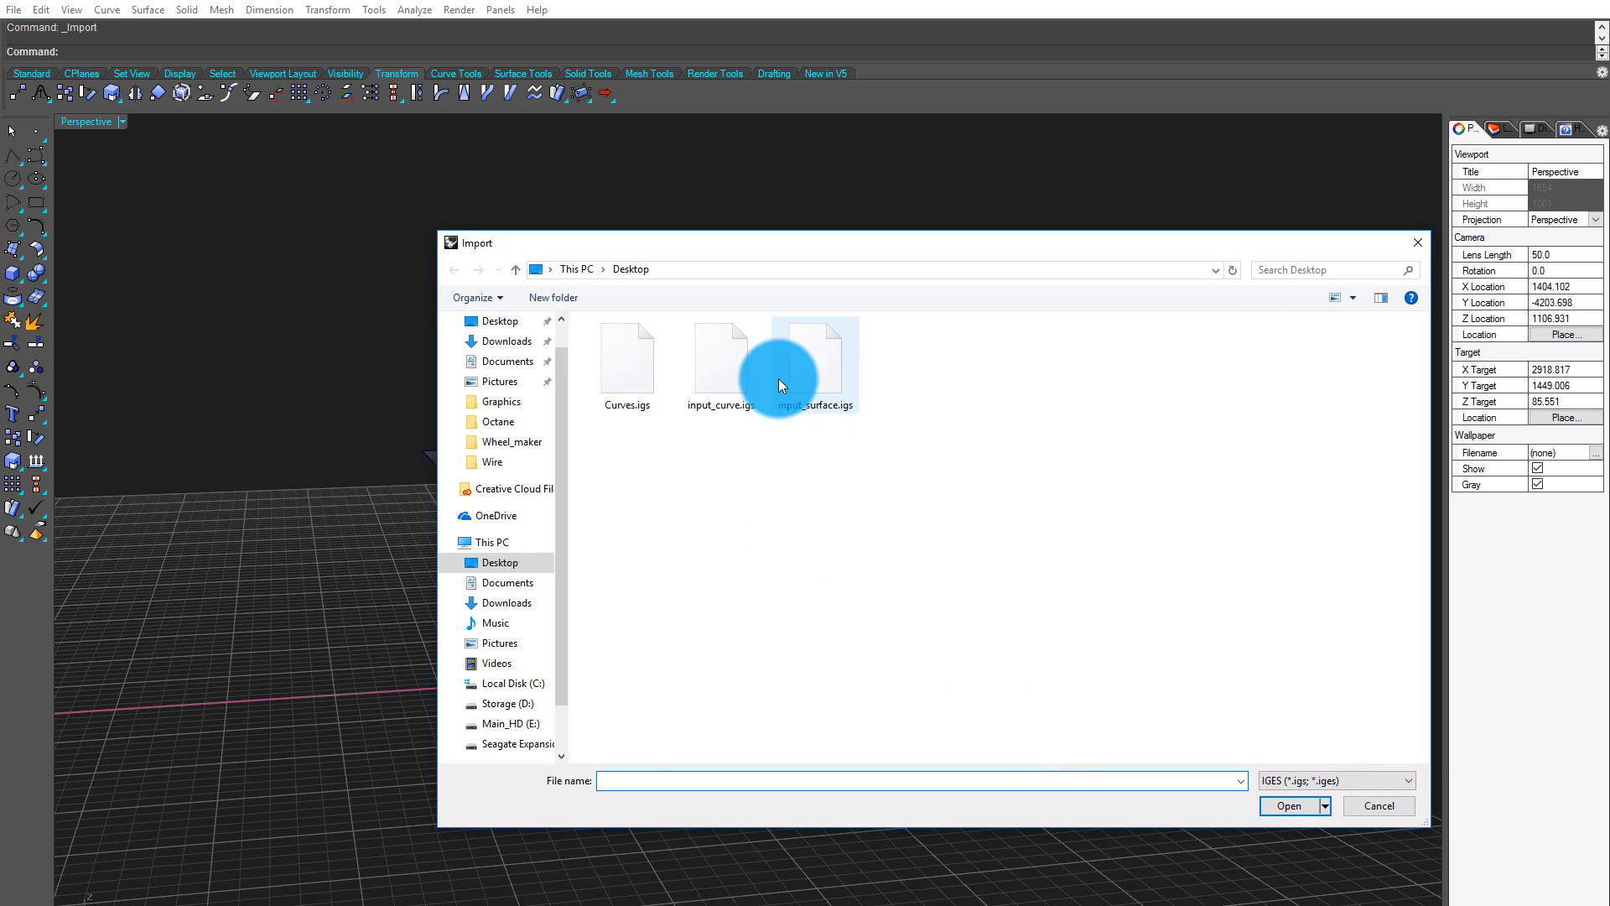
pyautogui.click(719, 374)
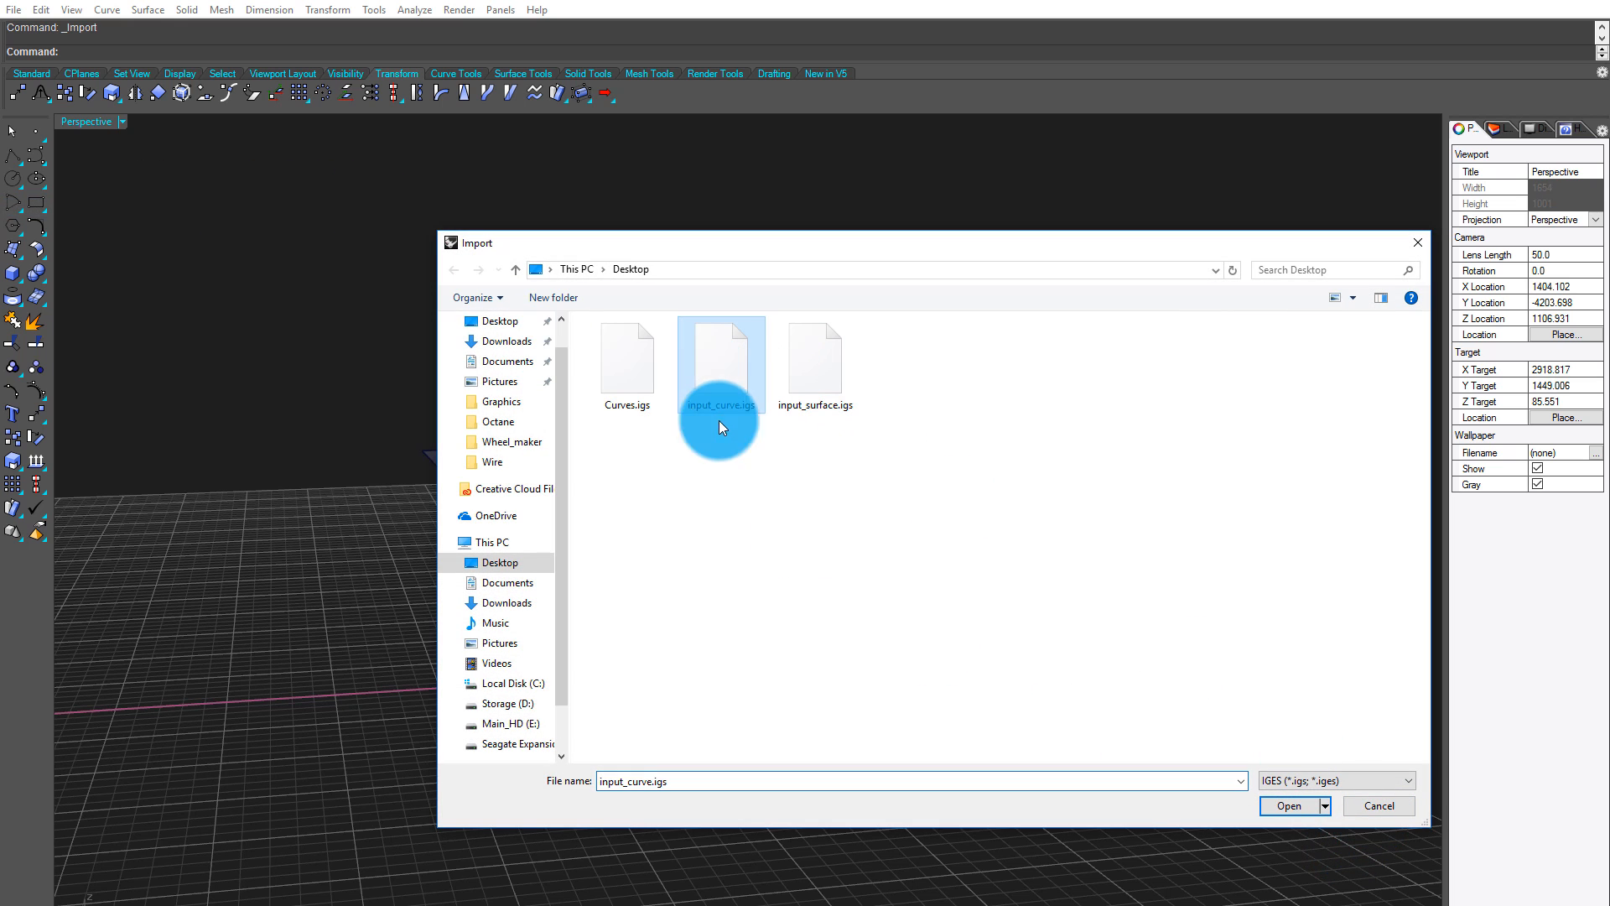
pyautogui.click(1267, 803)
pyautogui.moveTo(745, 661); pyautogui.dragTo(669, 629, button='right')
pyautogui.click(971, 766)
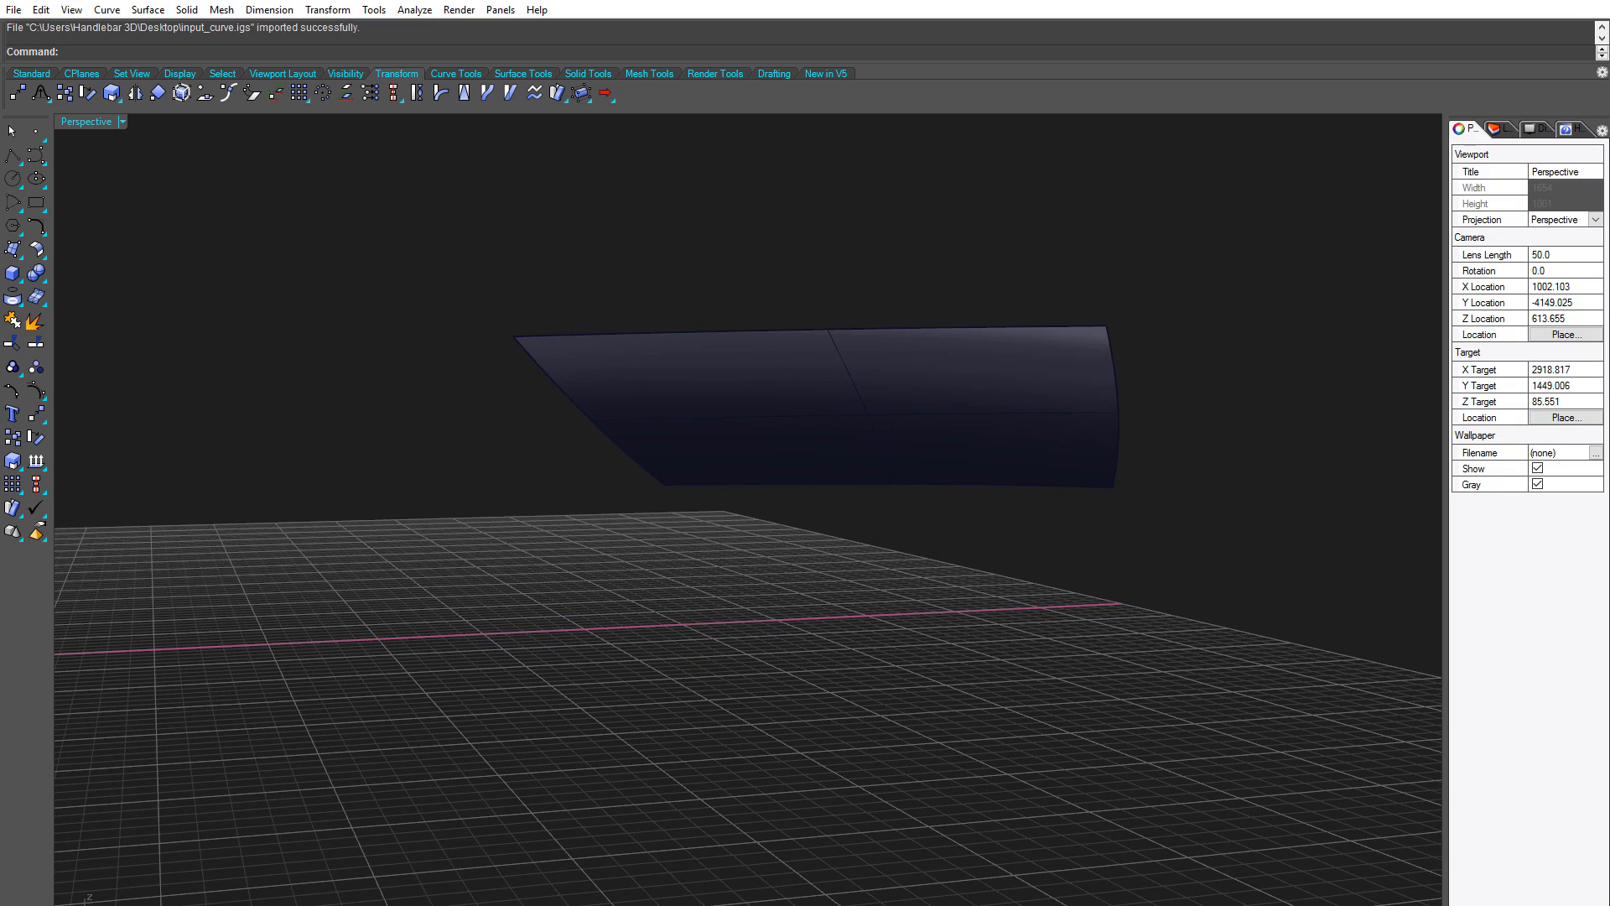
# Switch to the Distance_threshold definition in Grasshopper and assign the imported door surface to the Surface parameter under Inputs
pyautogui.scroll(5, 786, 389)
pyautogui.scroll(-5, 1051, 441)
pyautogui.scroll(3, 1028, 441)
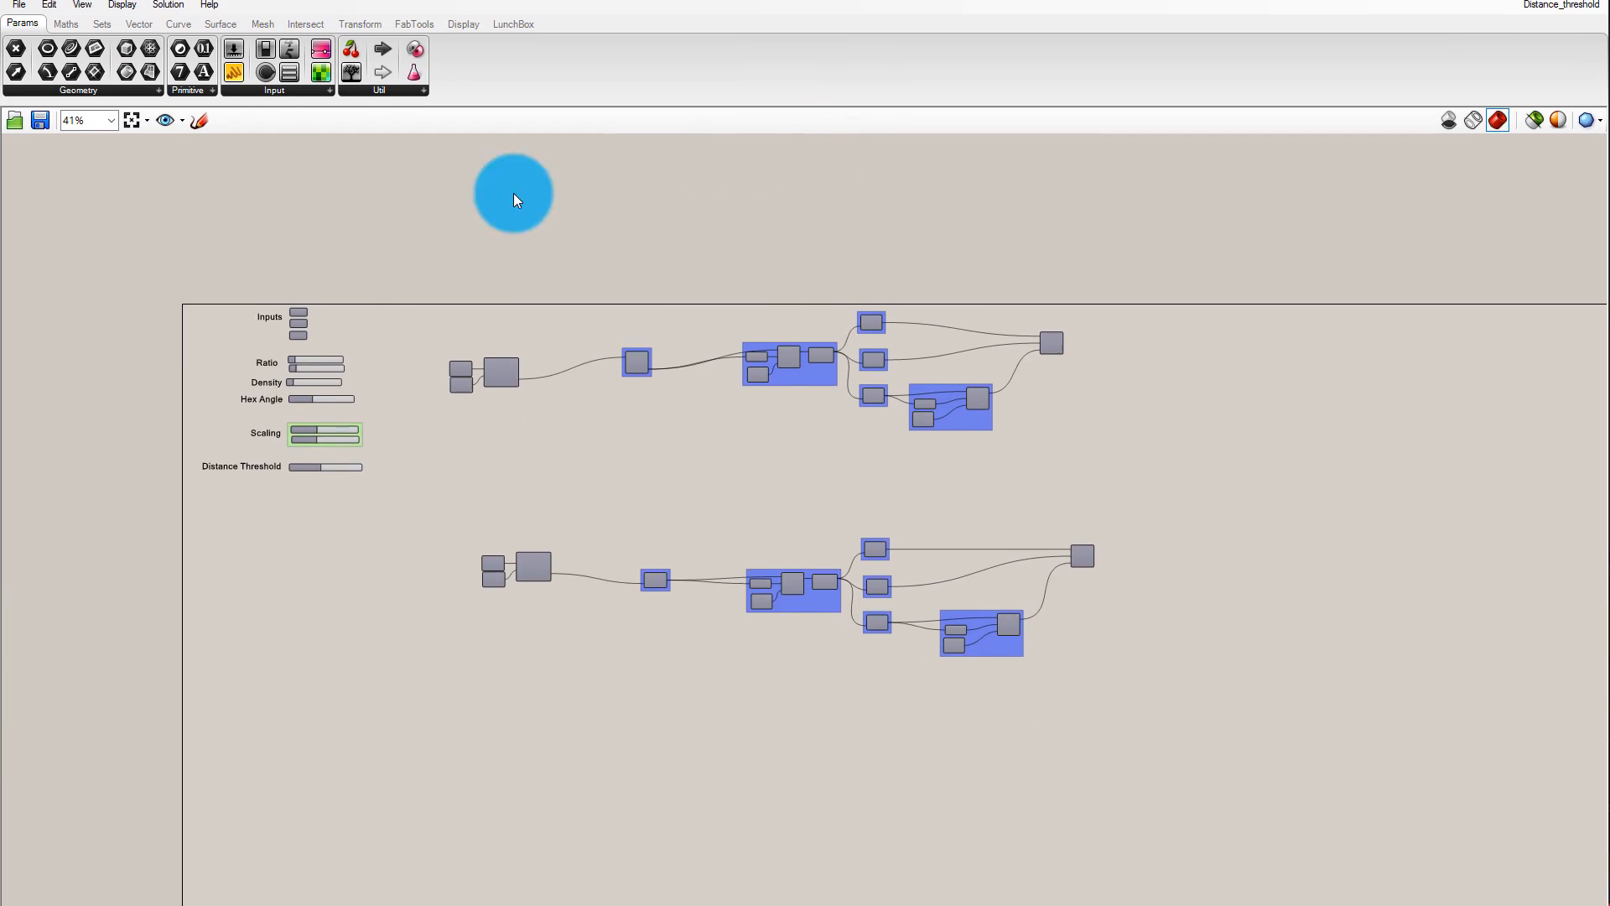
pyautogui.scroll(6, 274, 300)
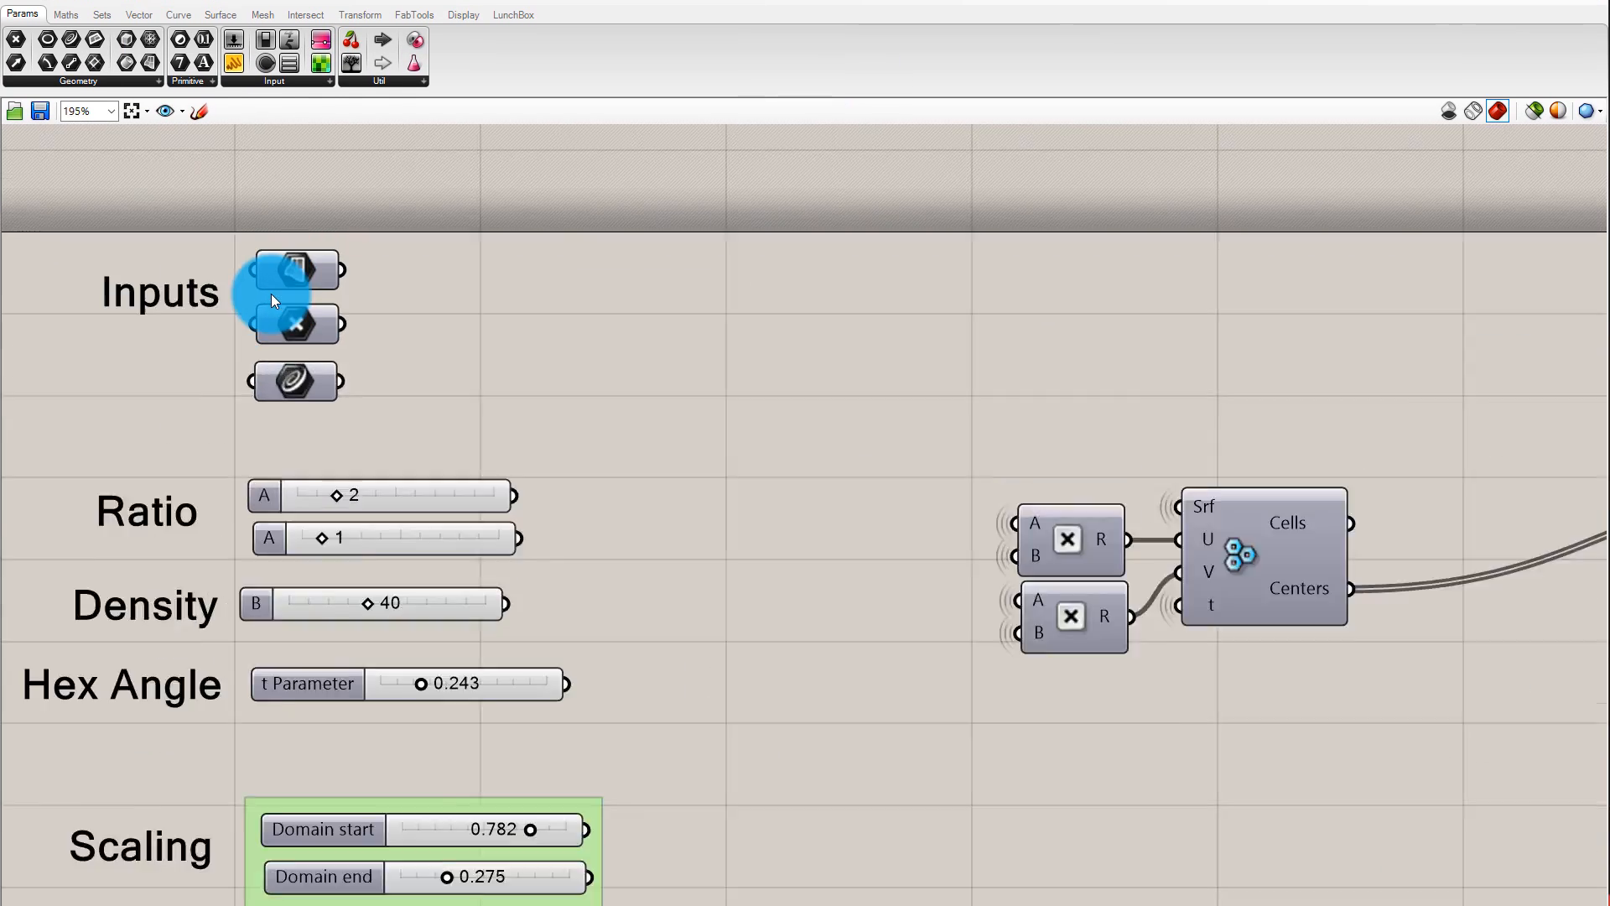
pyautogui.scroll(2, 272, 295)
pyautogui.scroll(-2, 996, 294)
pyautogui.scroll(1, 567, 280)
pyautogui.click(586, 259)
pyautogui.rightClick(549, 261)
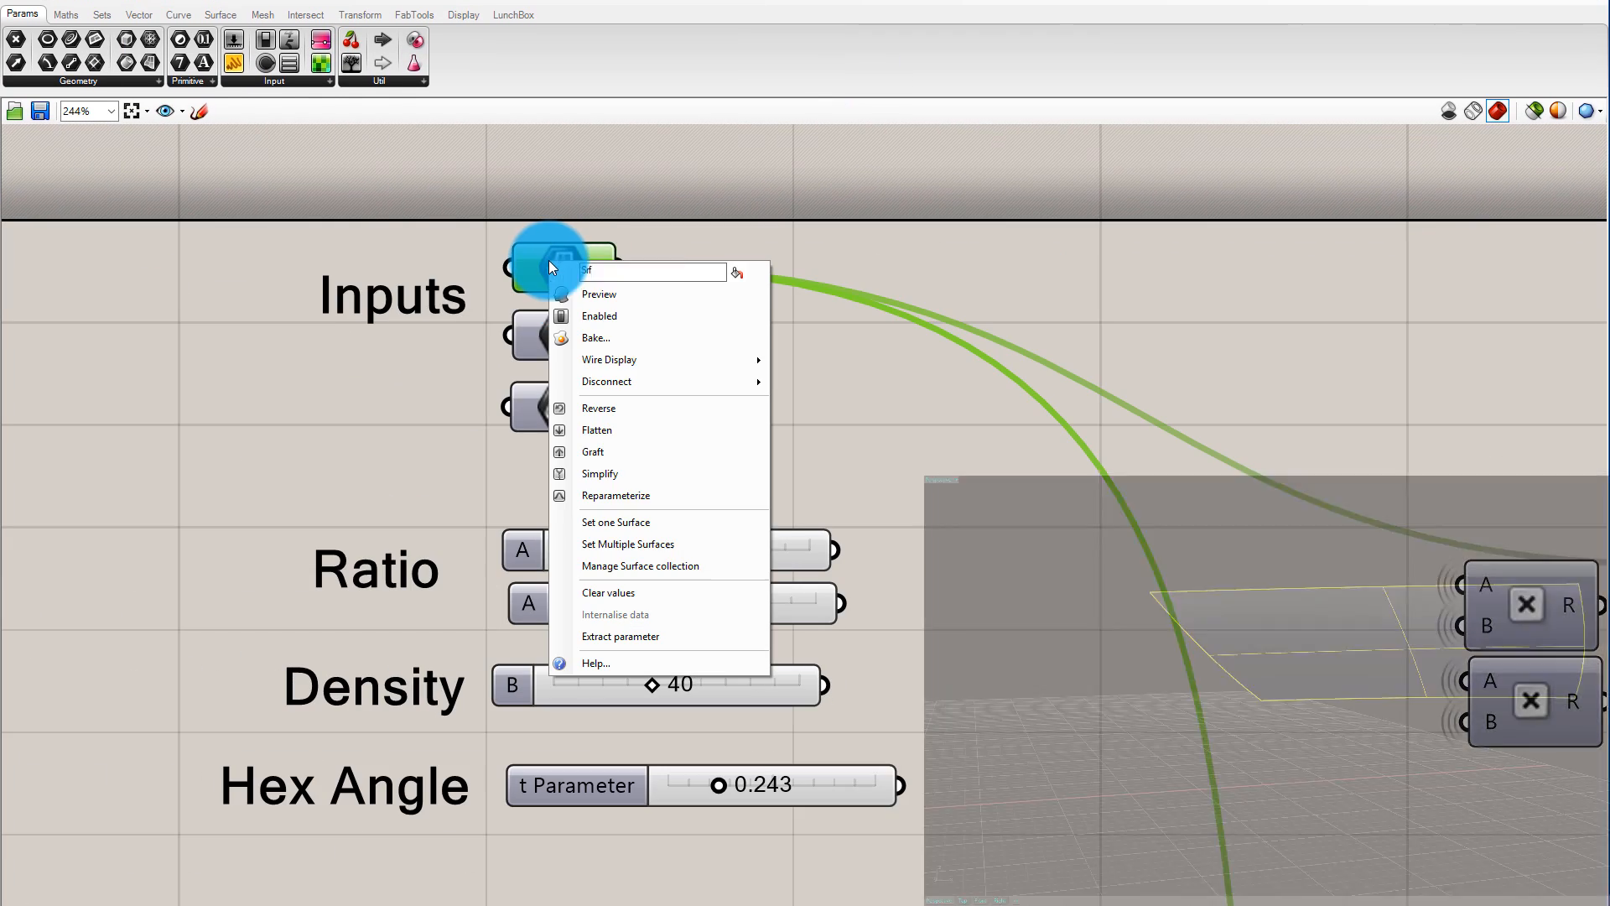
pyautogui.click(676, 522)
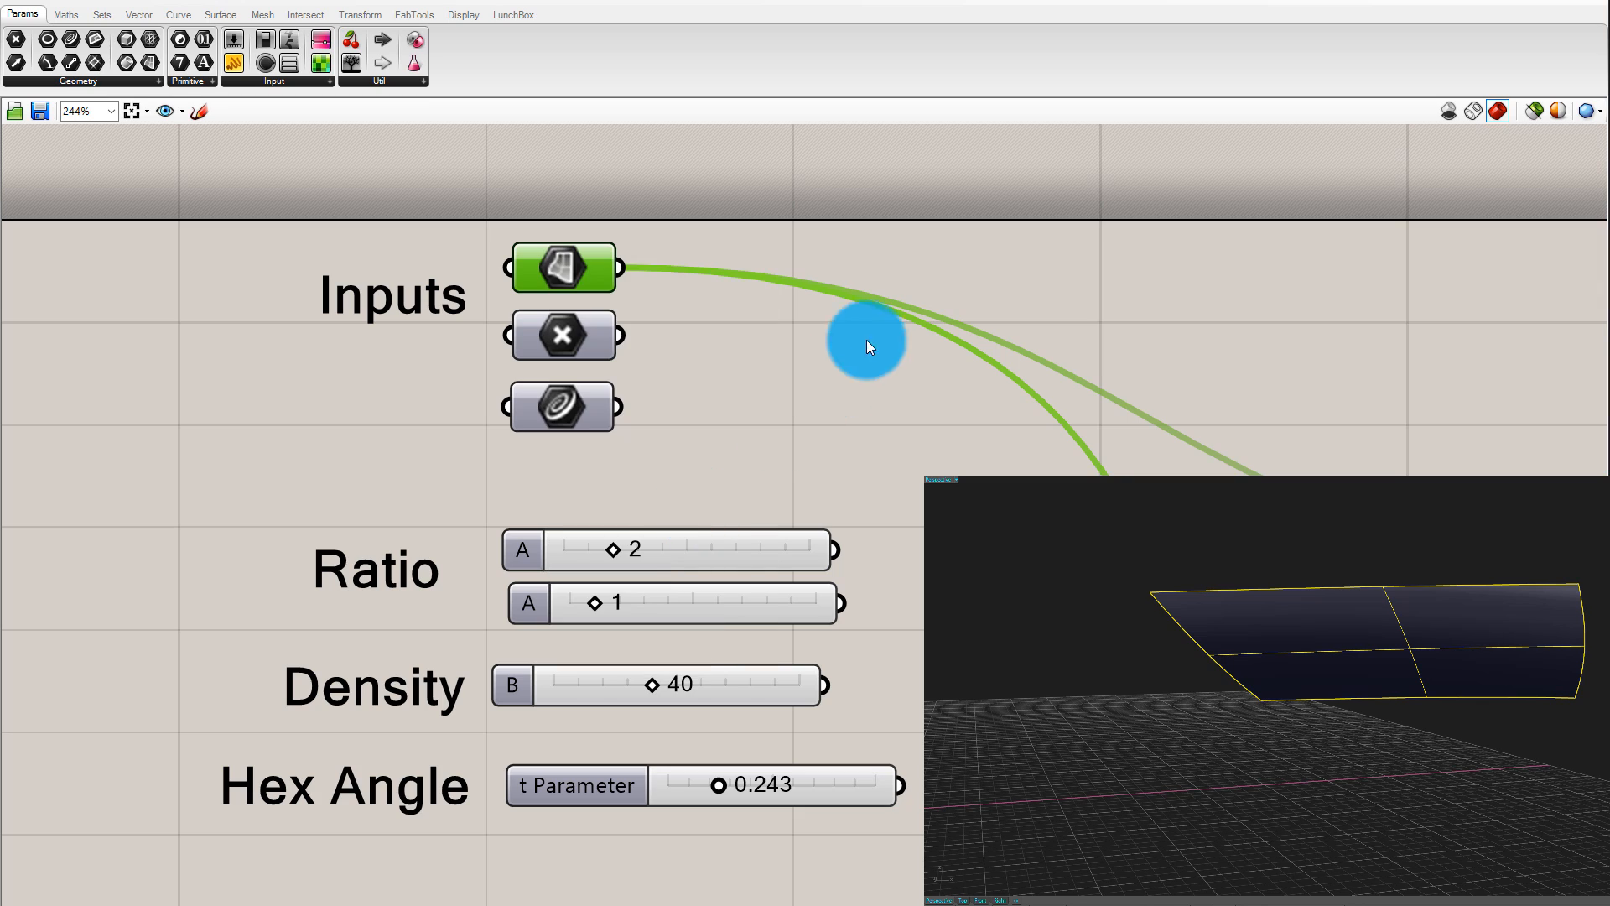
pyautogui.click(839, 226)
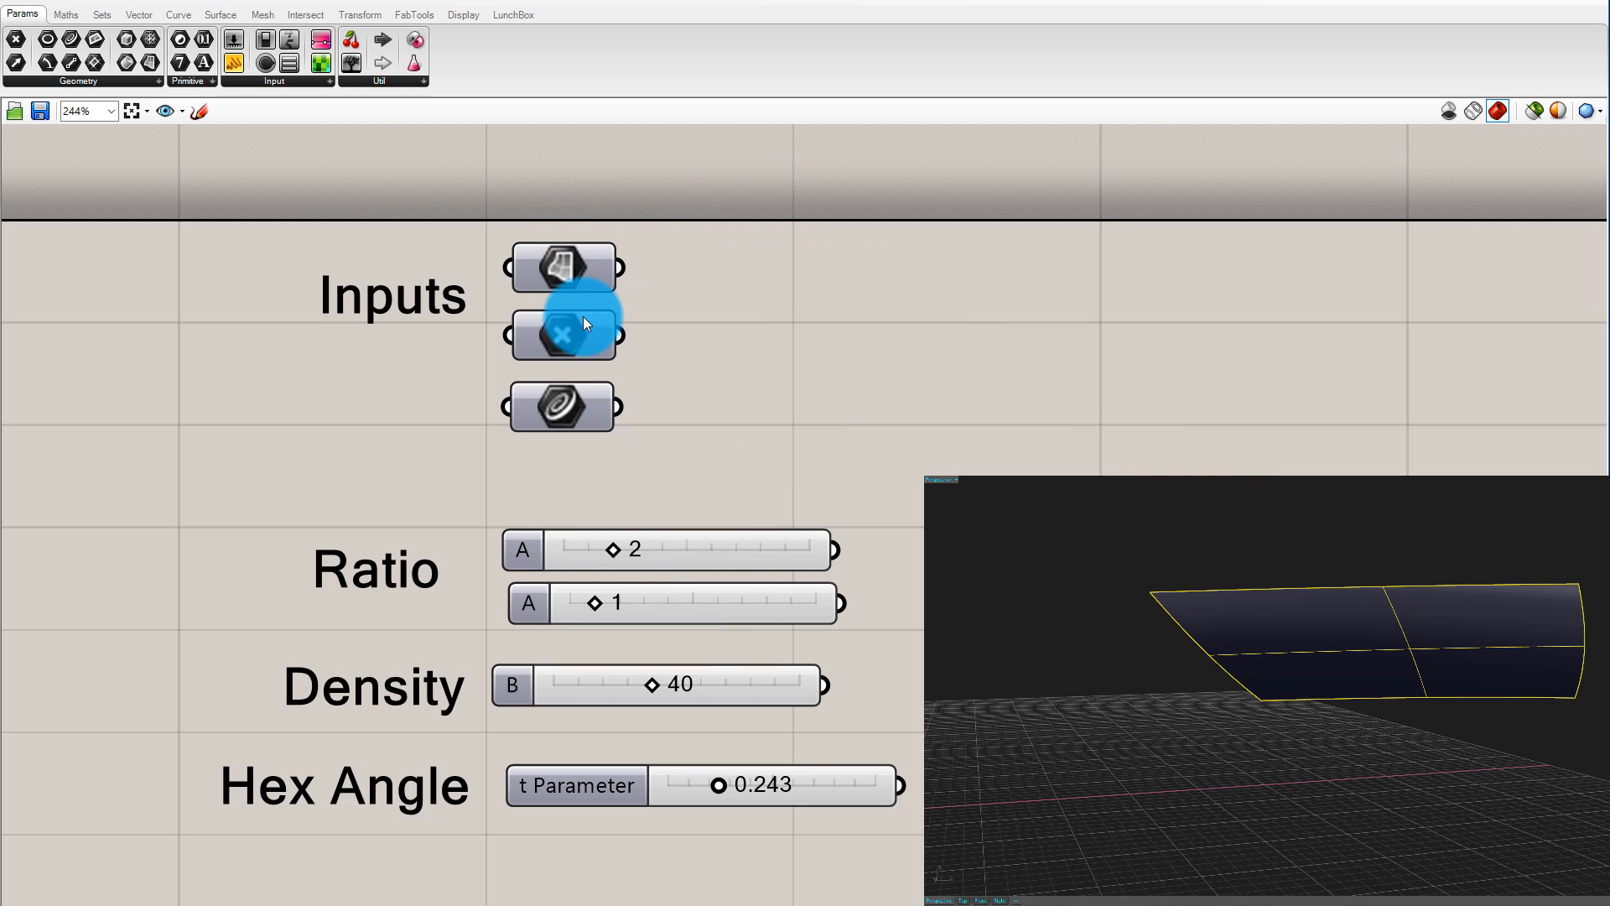
# Assign the imported curve along the door surface's slanted edge to the Curve parameter under Inputs
pyautogui.click(1188, 713)
pyautogui.click(1208, 651)
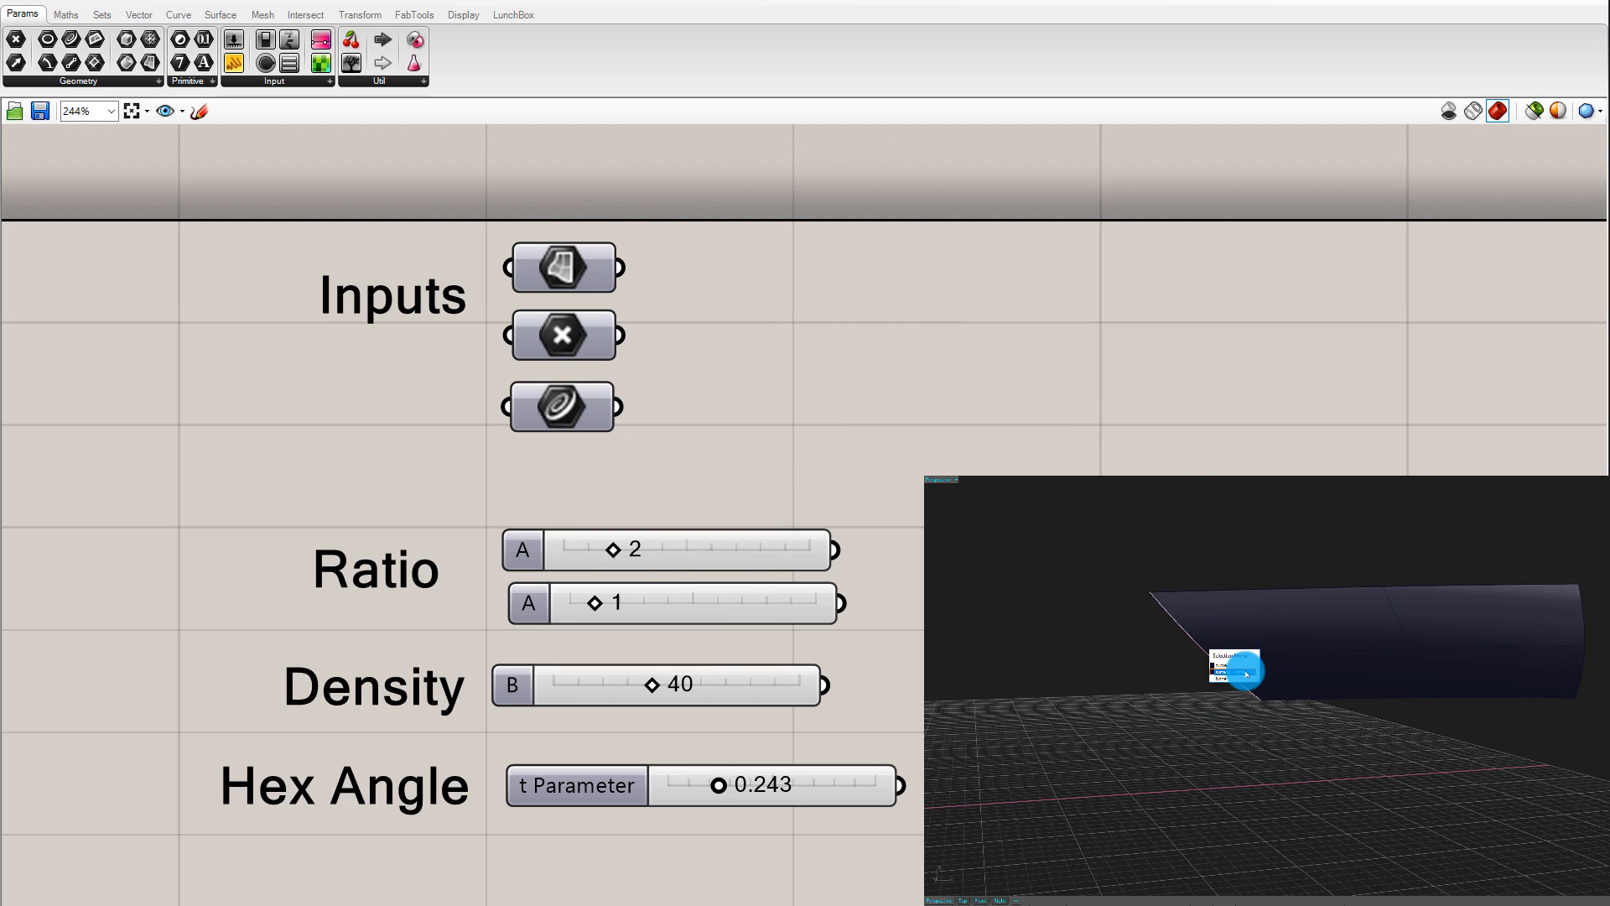
pyautogui.click(567, 415)
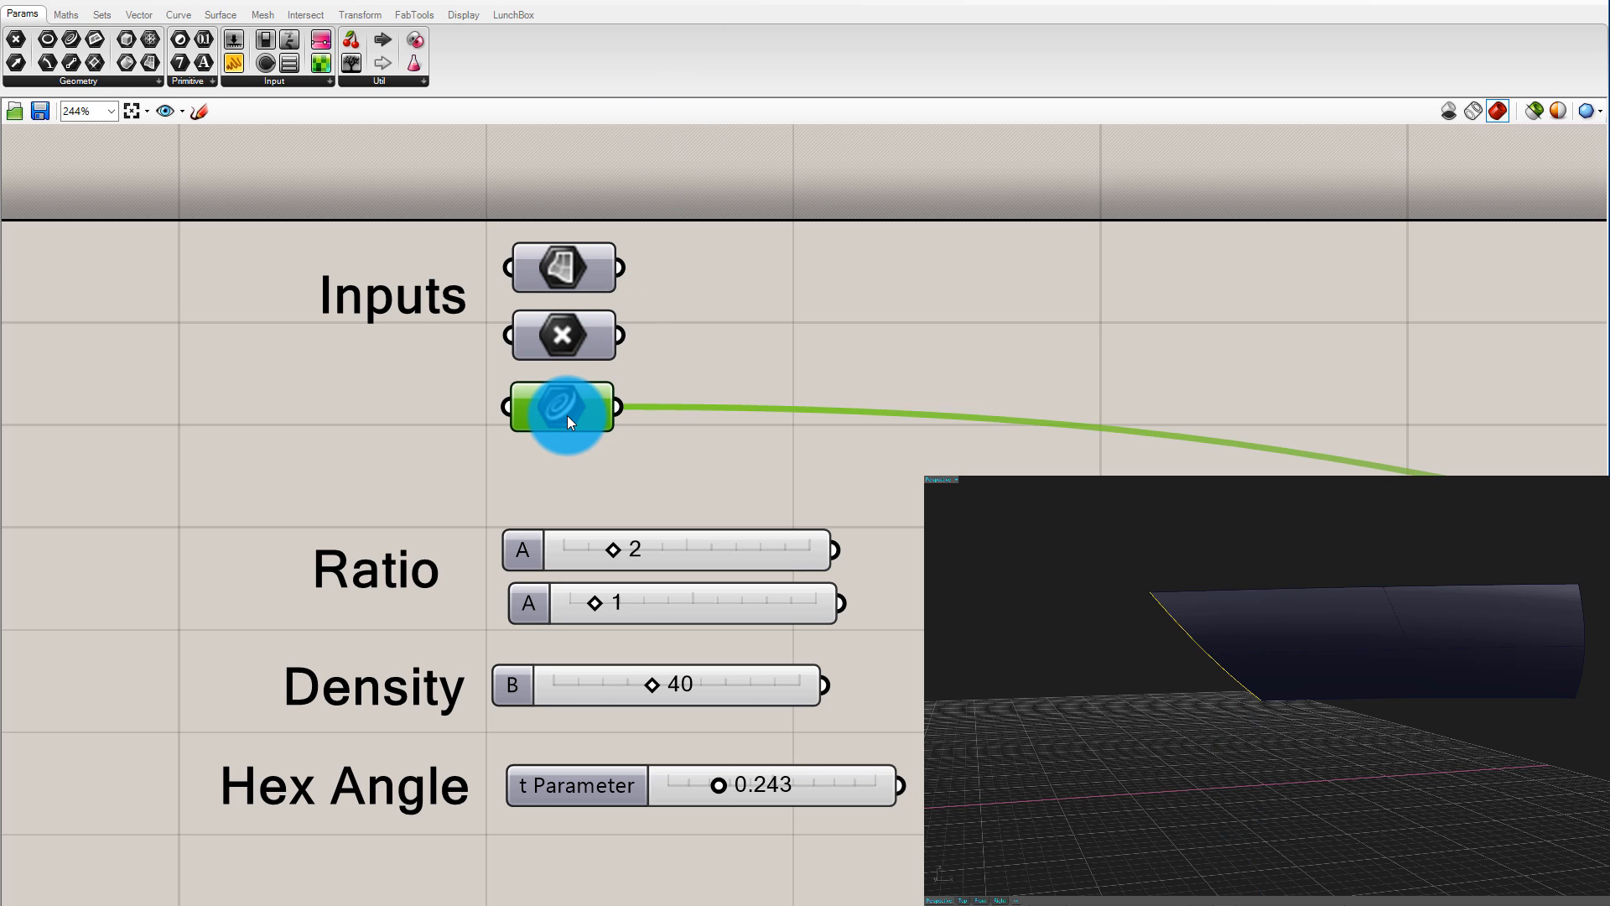
pyautogui.rightClick(566, 406)
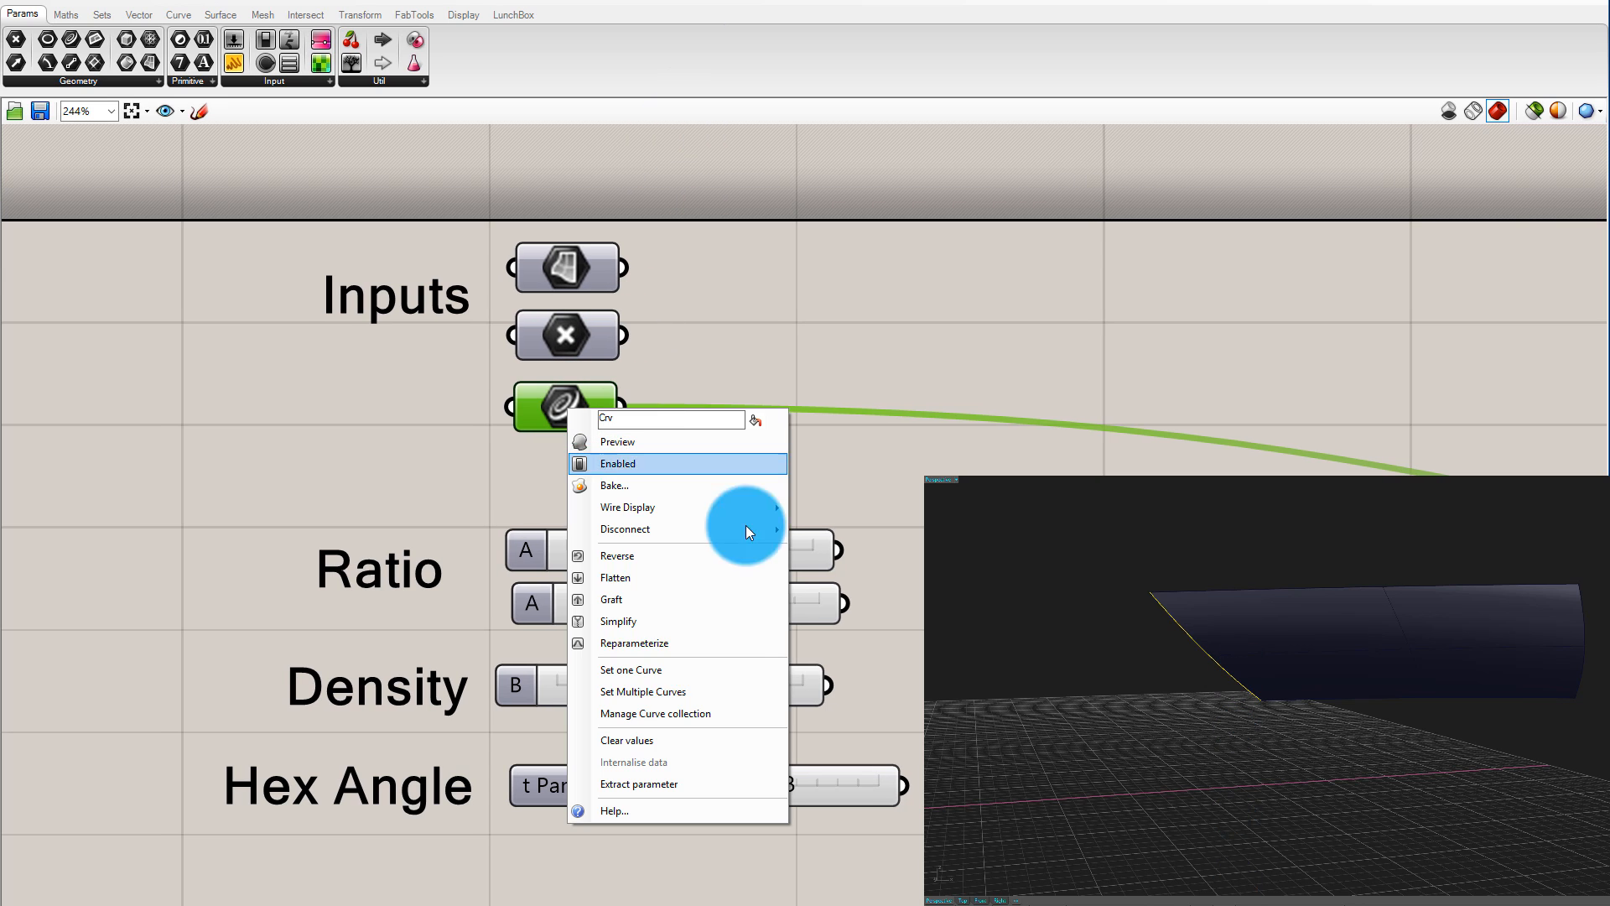
pyautogui.click(744, 670)
pyautogui.click(867, 379)
# Turn on the preview of the Scale component that ends the Curve Distance branch
pyautogui.scroll(-9, 573, 386)
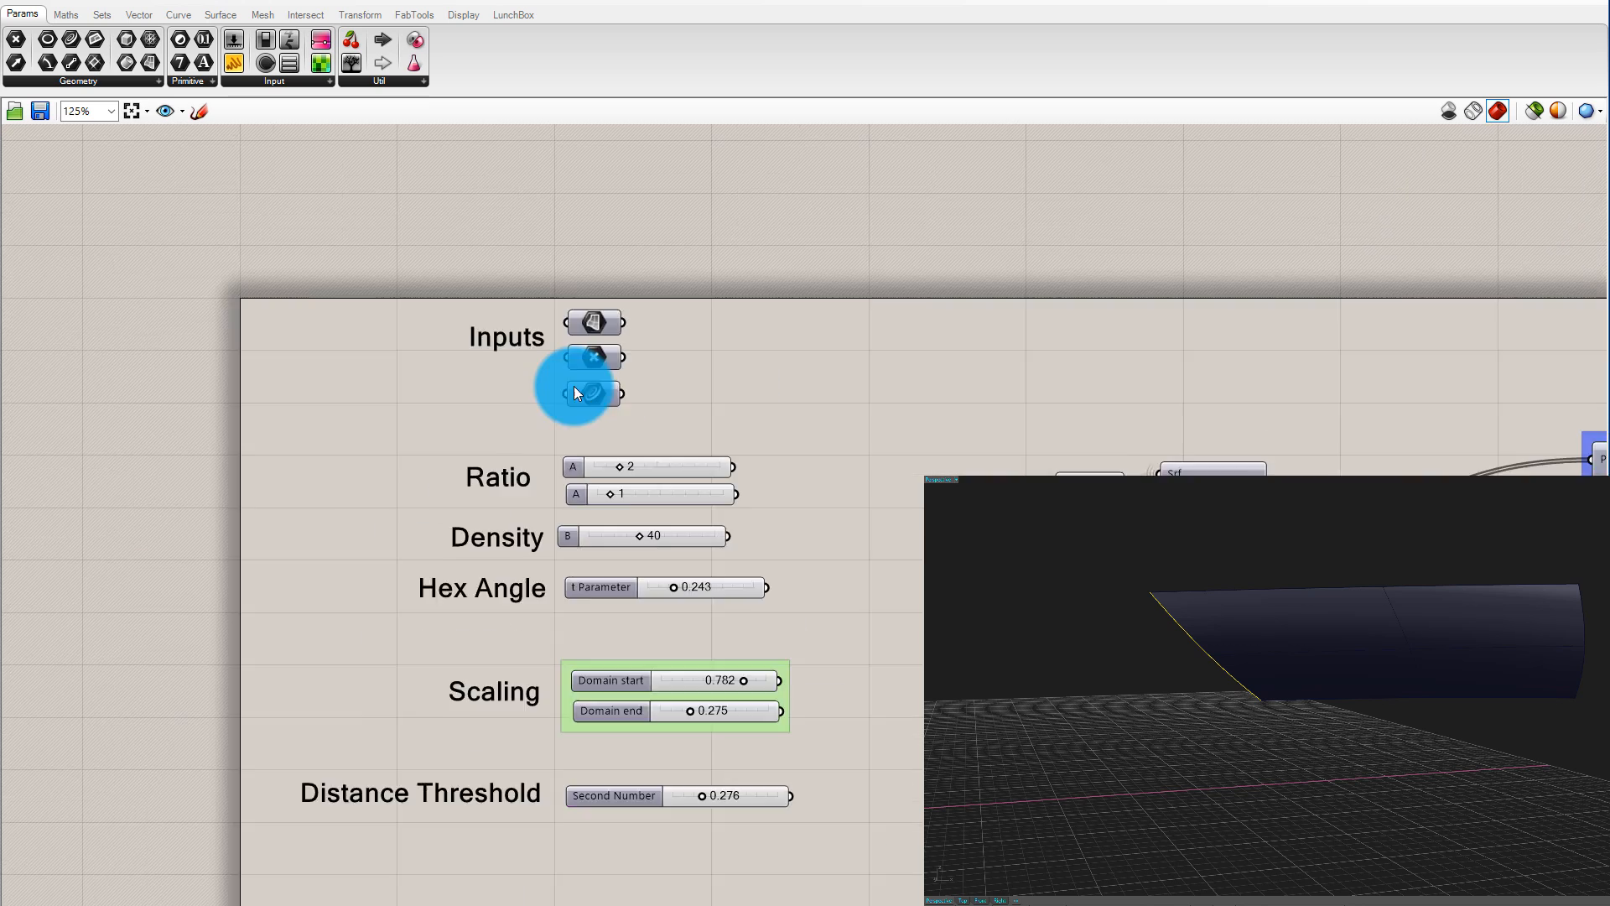
pyautogui.scroll(3, 1162, 389)
pyautogui.scroll(2, 1162, 389)
pyautogui.click(1163, 405)
pyautogui.middleClick(1164, 405)
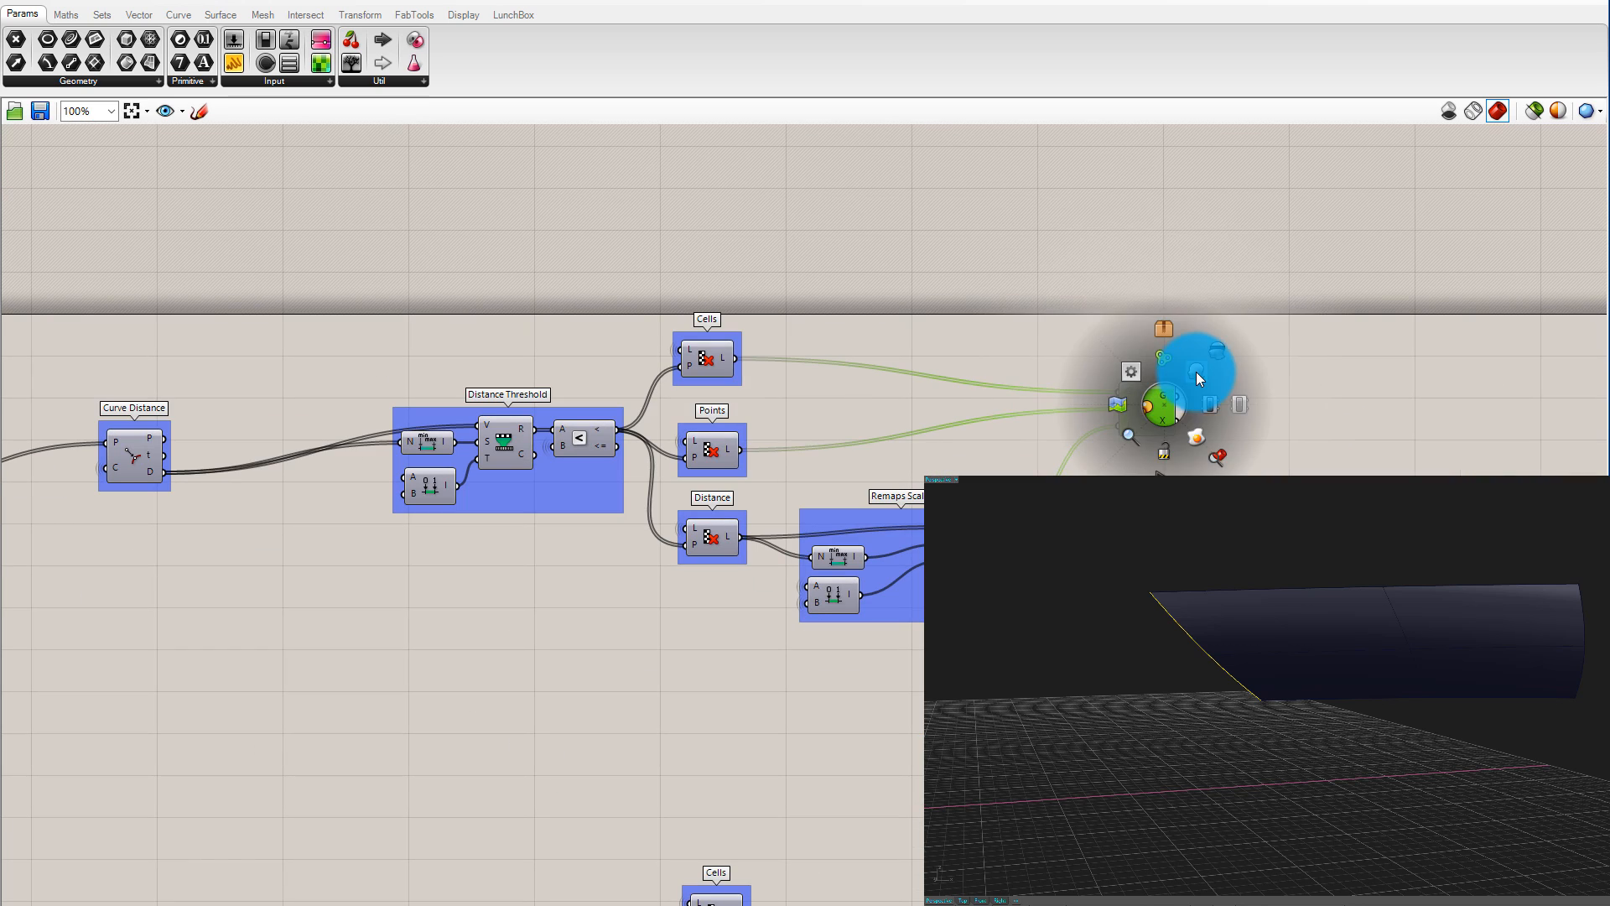
pyautogui.click(1196, 371)
pyautogui.click(1241, 389)
# Examine how the previewed hexagons shrink with distance from the slanted edge curve on the door surface
pyautogui.moveTo(1428, 623); pyautogui.dragTo(1129, 612, button='right')
pyautogui.scroll(8, 1123, 591)
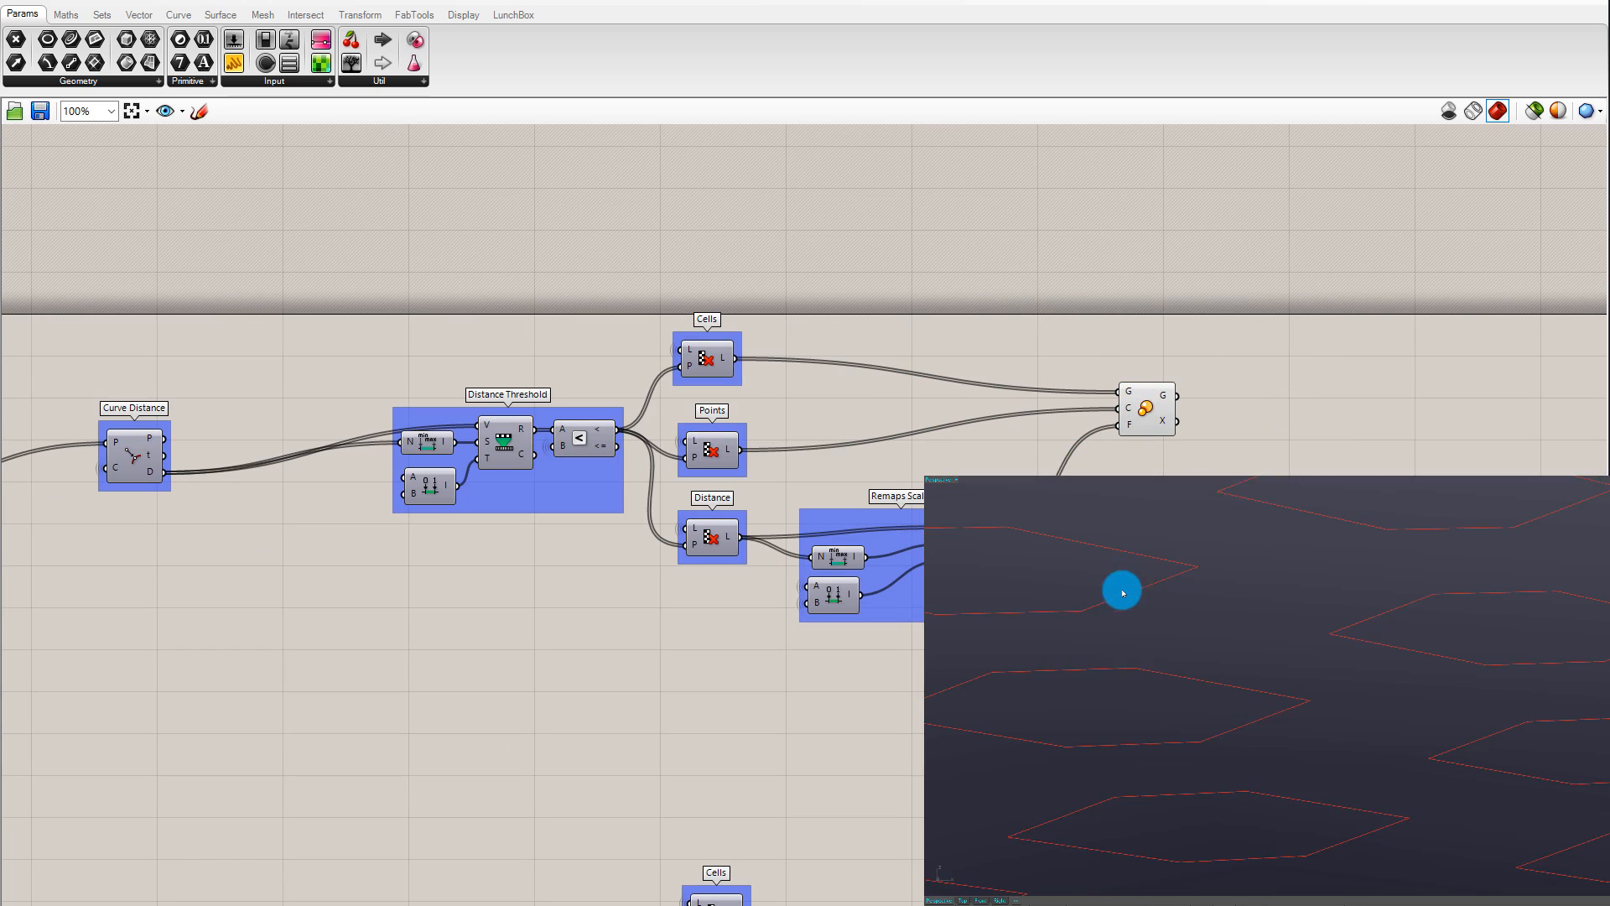
pyautogui.scroll(-8, 1203, 595)
pyautogui.scroll(6, 1275, 617)
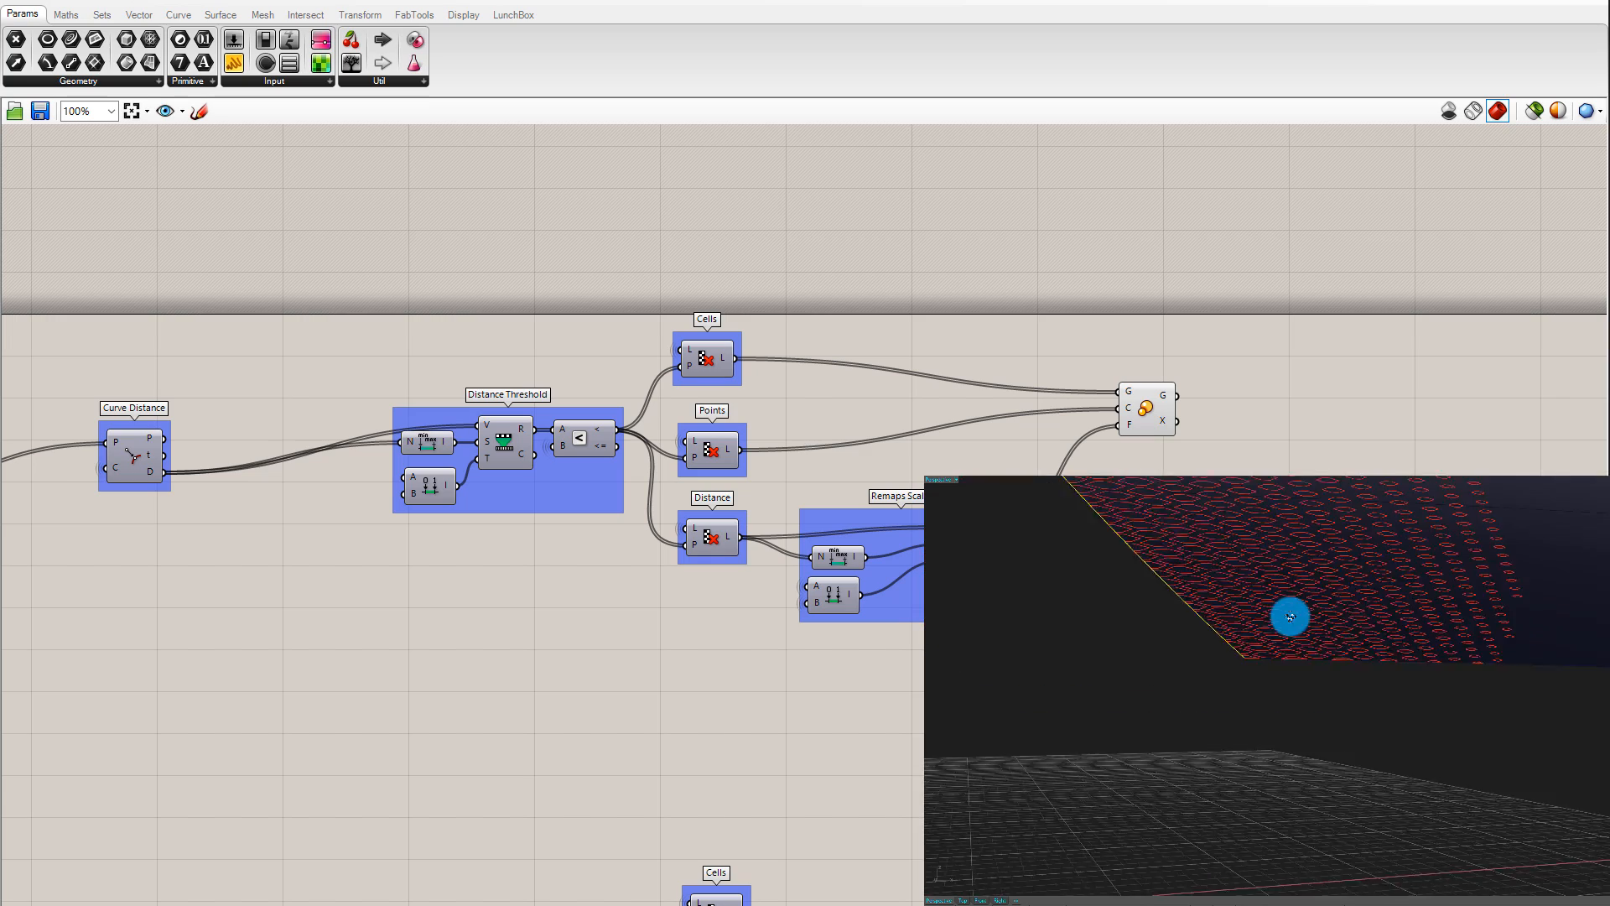
pyautogui.scroll(-6, 1283, 621)
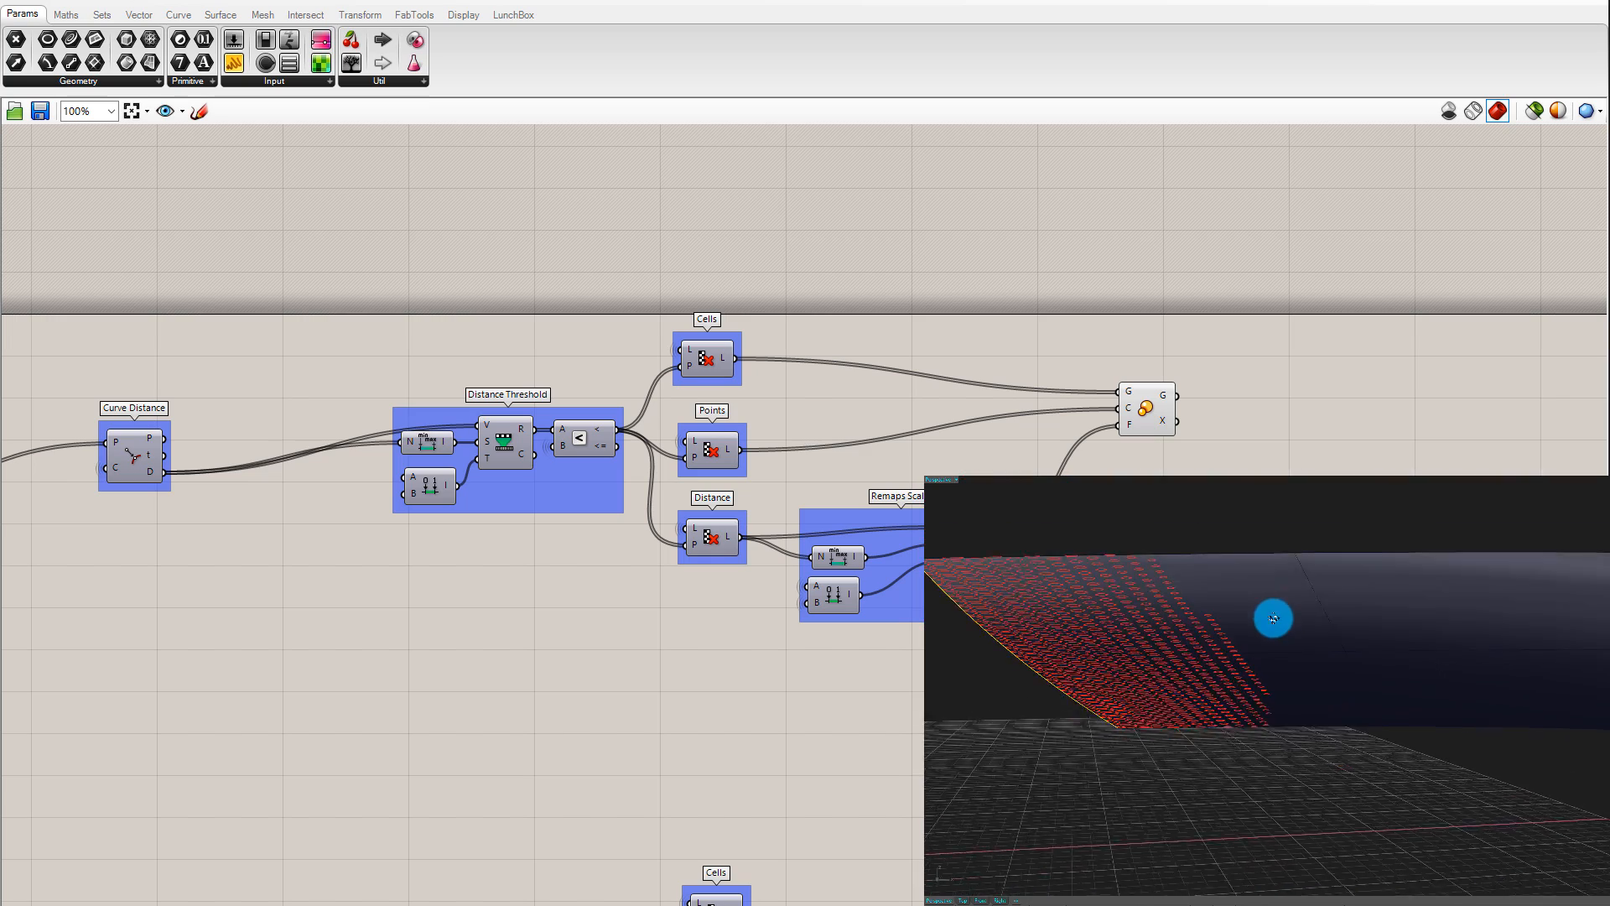
pyautogui.moveTo(1280, 617); pyautogui.dragTo(1234, 607, button='right')
pyautogui.scroll(-4, 1276, 616)
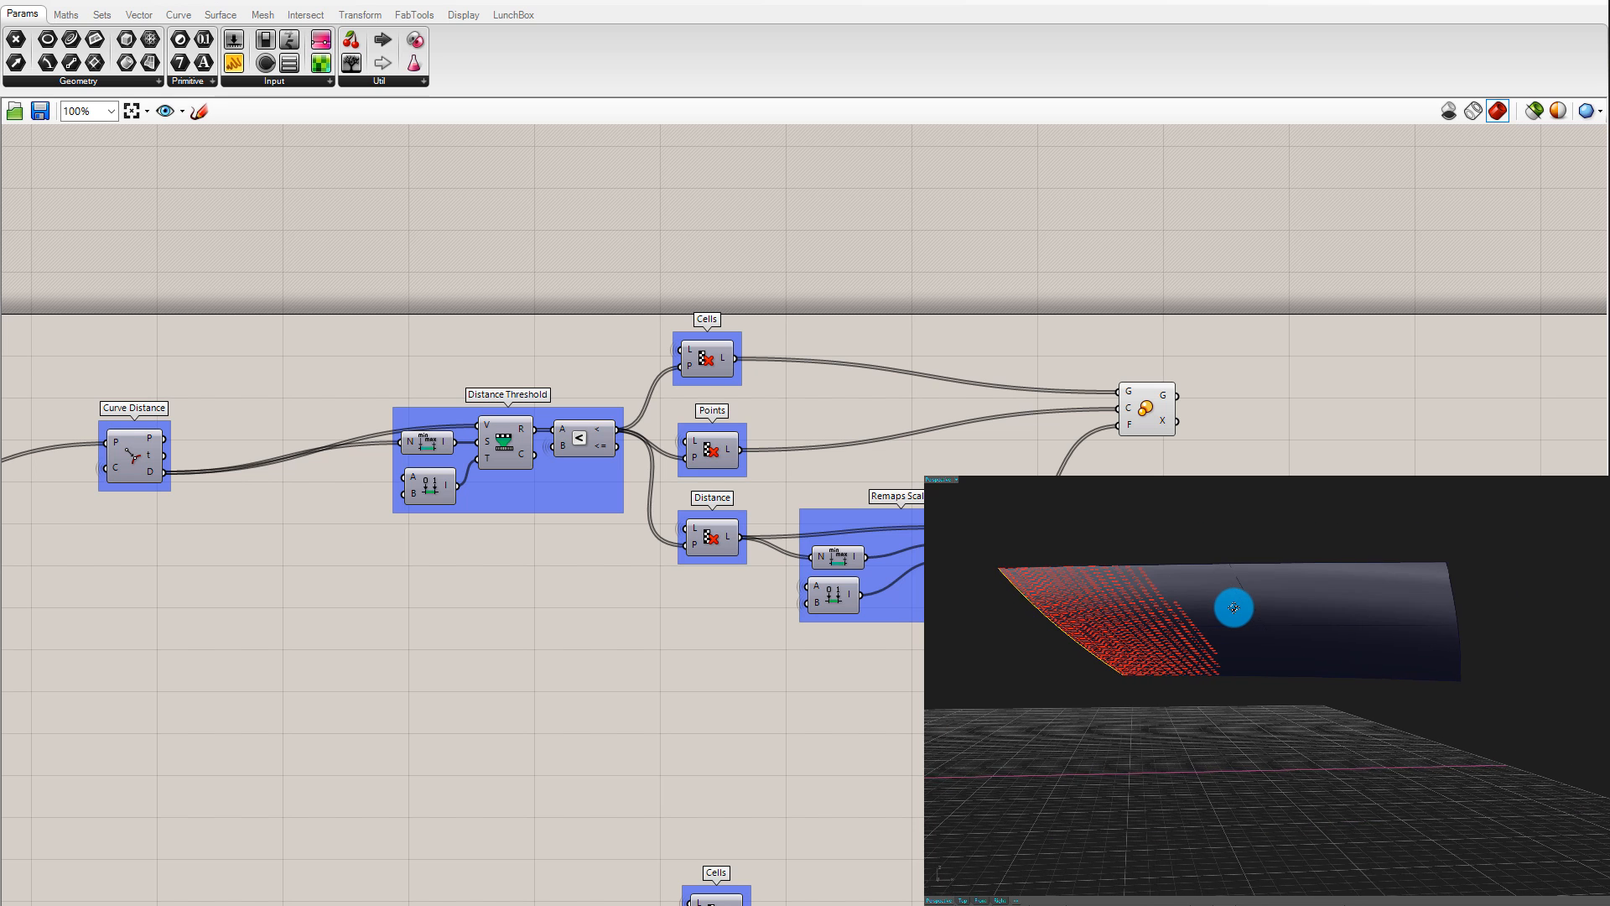
pyautogui.scroll(-2, 1212, 470)
pyautogui.scroll(3, 1140, 561)
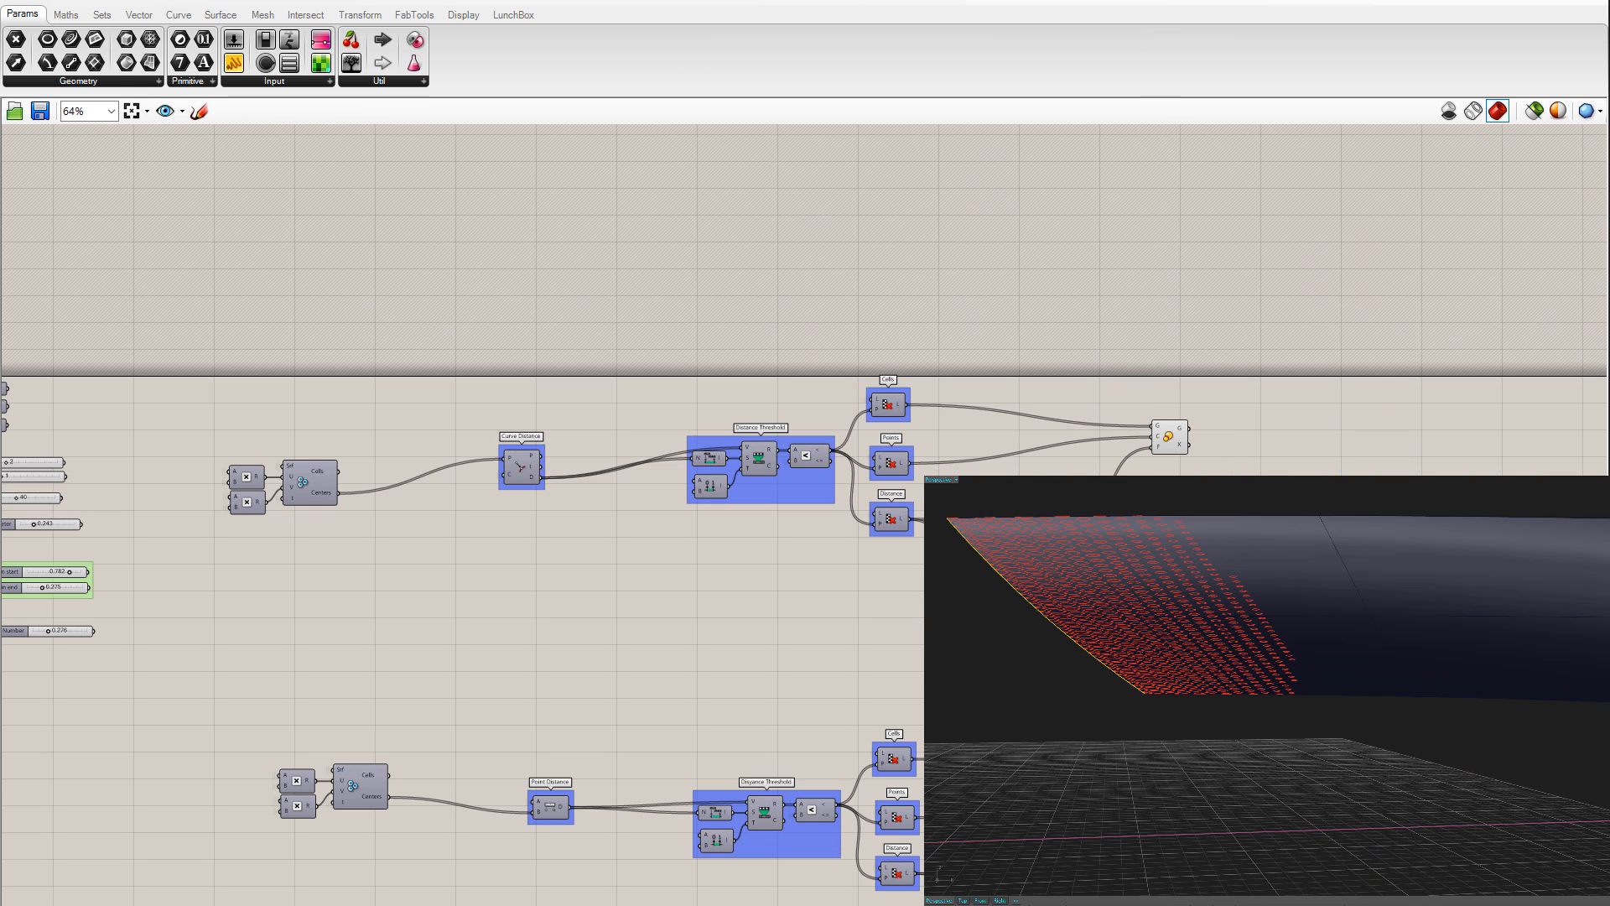
# Turn on the preview of the Hexagon Cells component in the Curve Distance branch to show the full cell grid
pyautogui.scroll(2, 904, 398)
pyautogui.scroll(-2, 858, 449)
pyautogui.scroll(2, 394, 477)
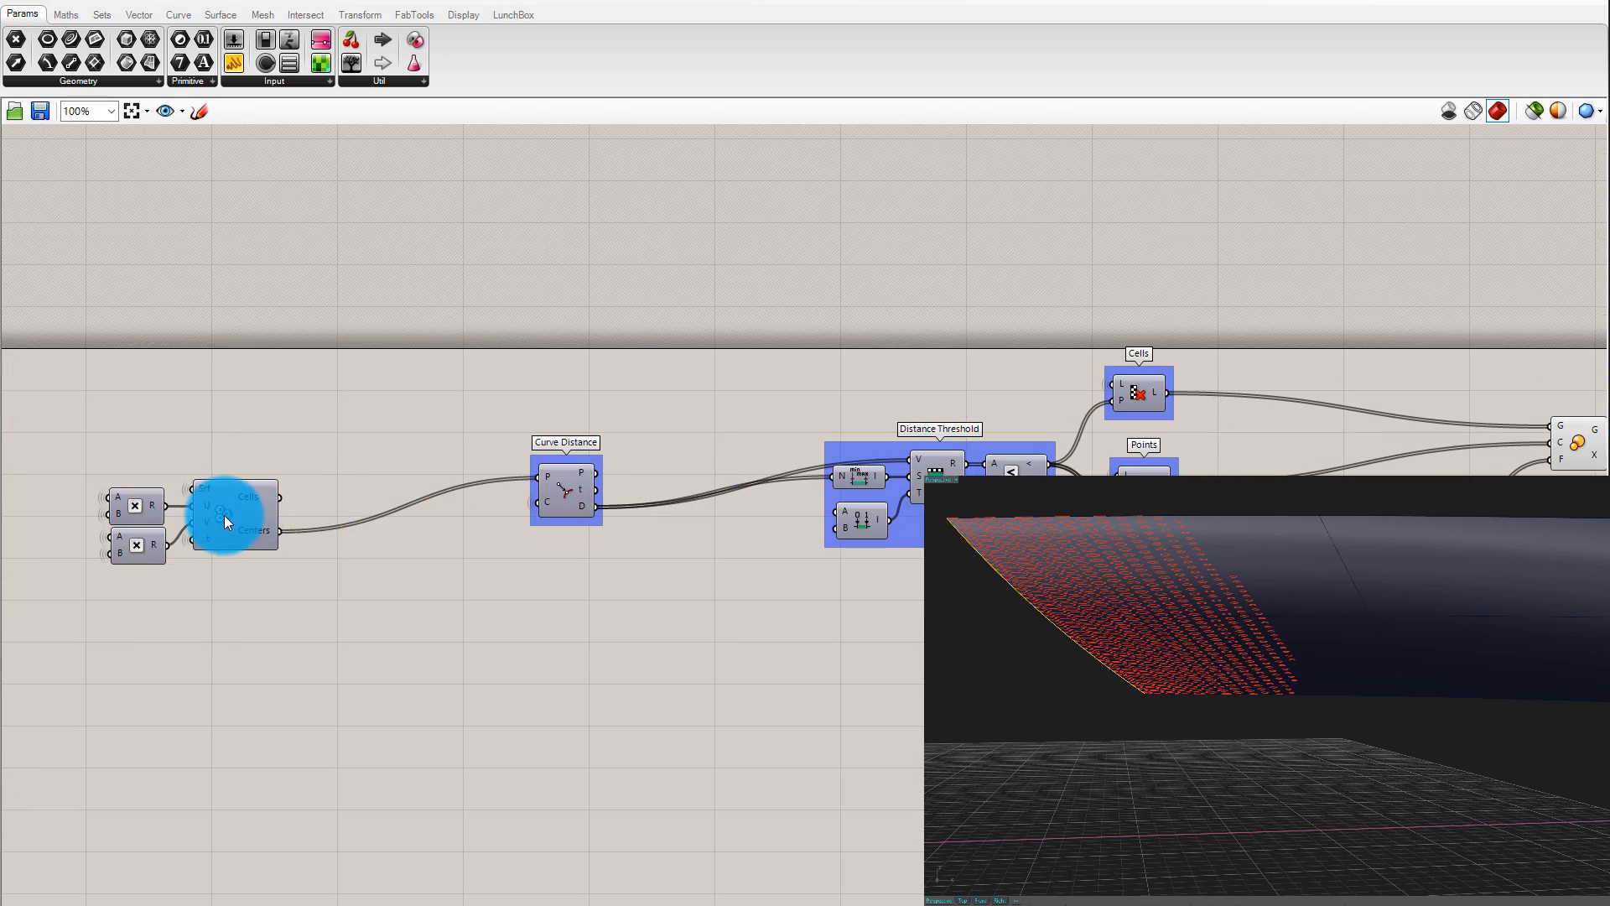
pyautogui.click(223, 514)
pyautogui.middleClick(224, 515)
pyautogui.click(248, 485)
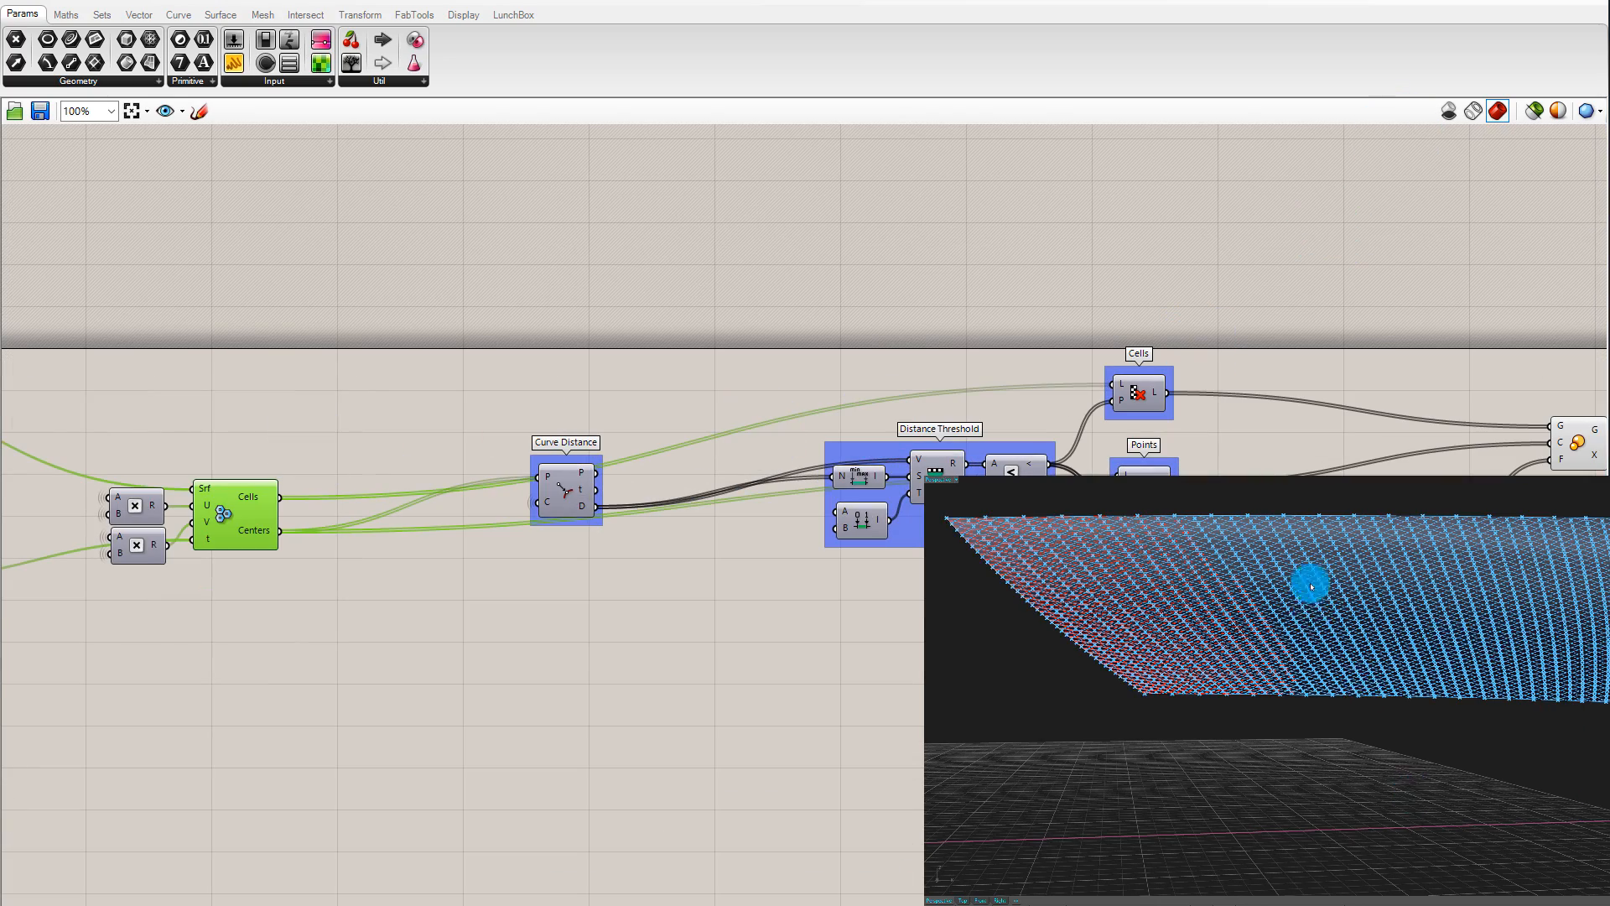
pyautogui.moveTo(1308, 579); pyautogui.dragTo(1314, 642, button='right')
pyautogui.click(914, 249)
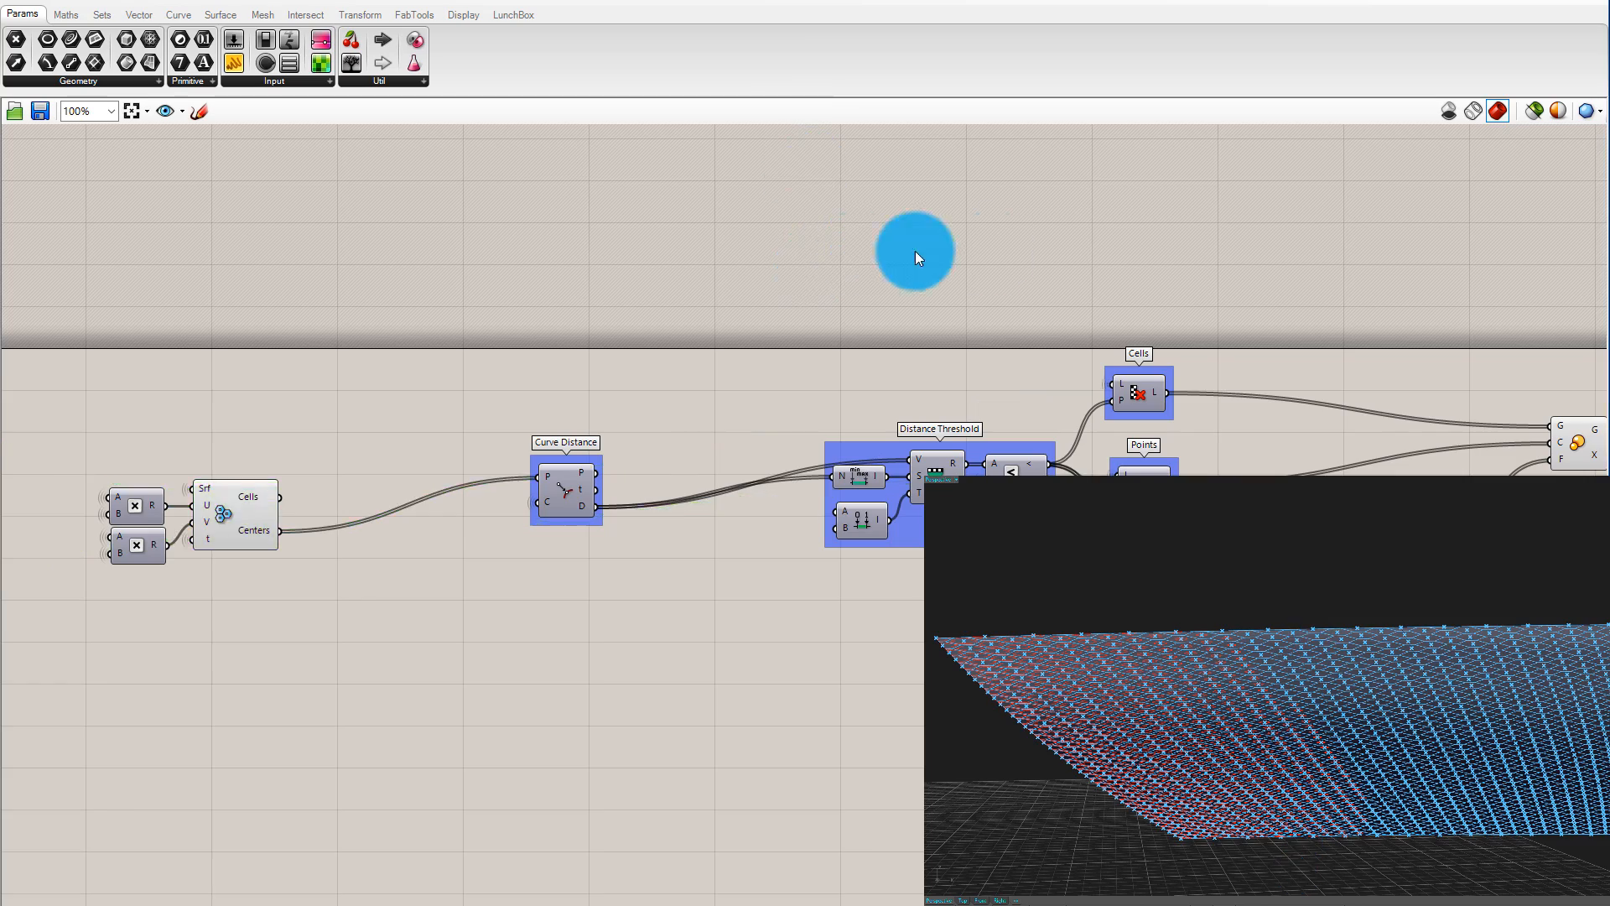
# Lower the Density slider to 14
pyautogui.scroll(-5, 914, 250)
pyautogui.scroll(9, 476, 302)
pyautogui.moveTo(586, 267); pyautogui.dragTo(581, 274, button='right')
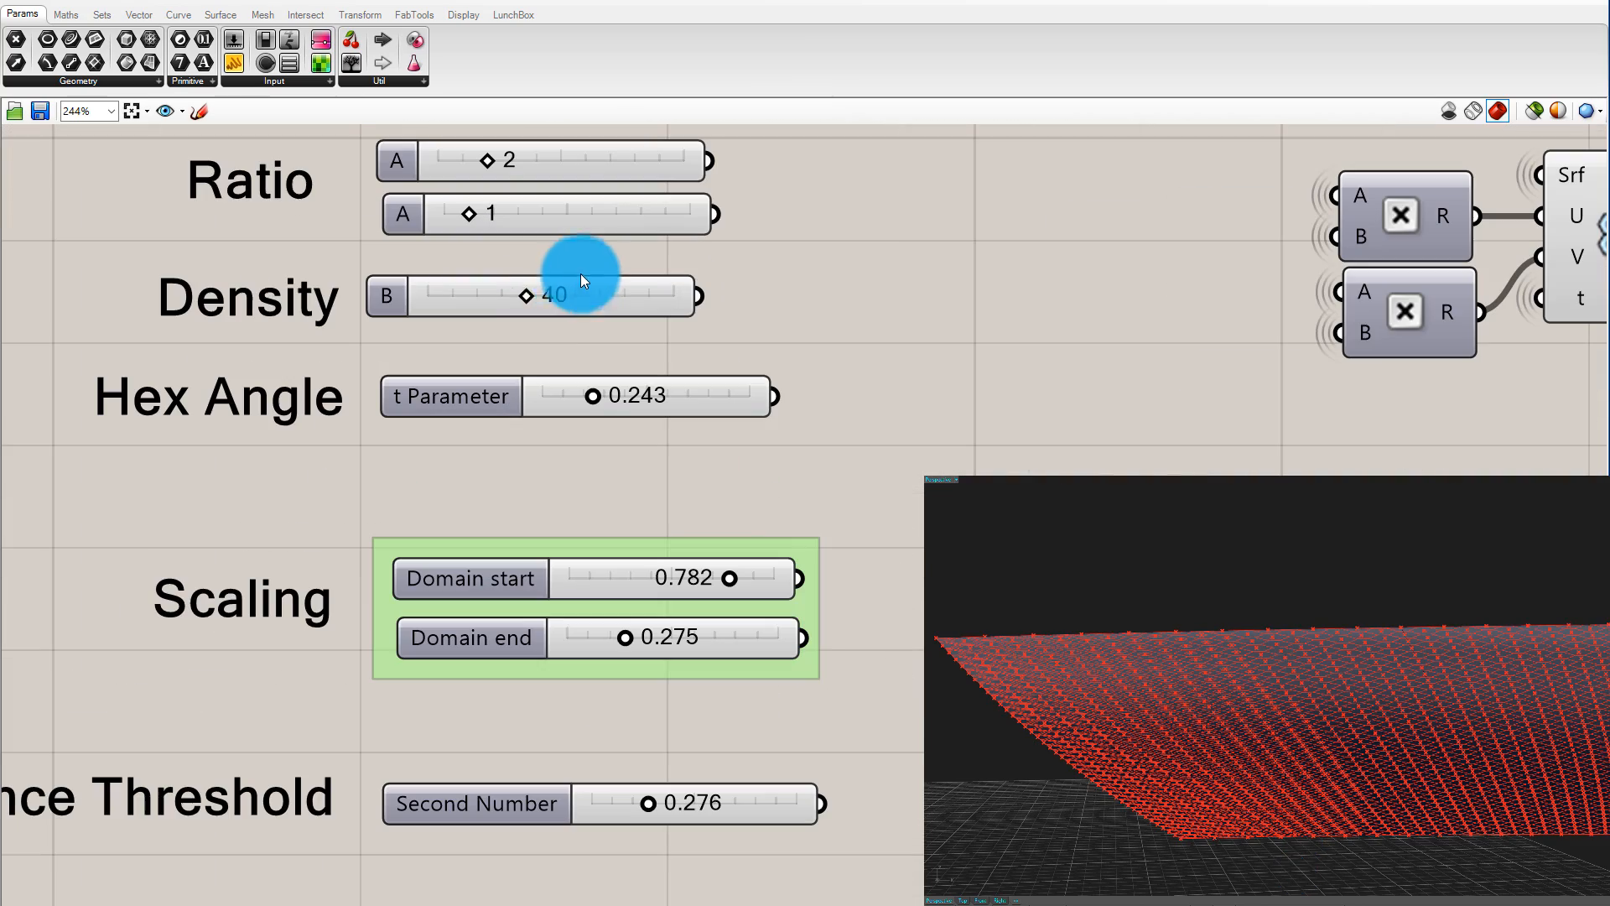
pyautogui.moveTo(509, 307); pyautogui.dragTo(465, 323)
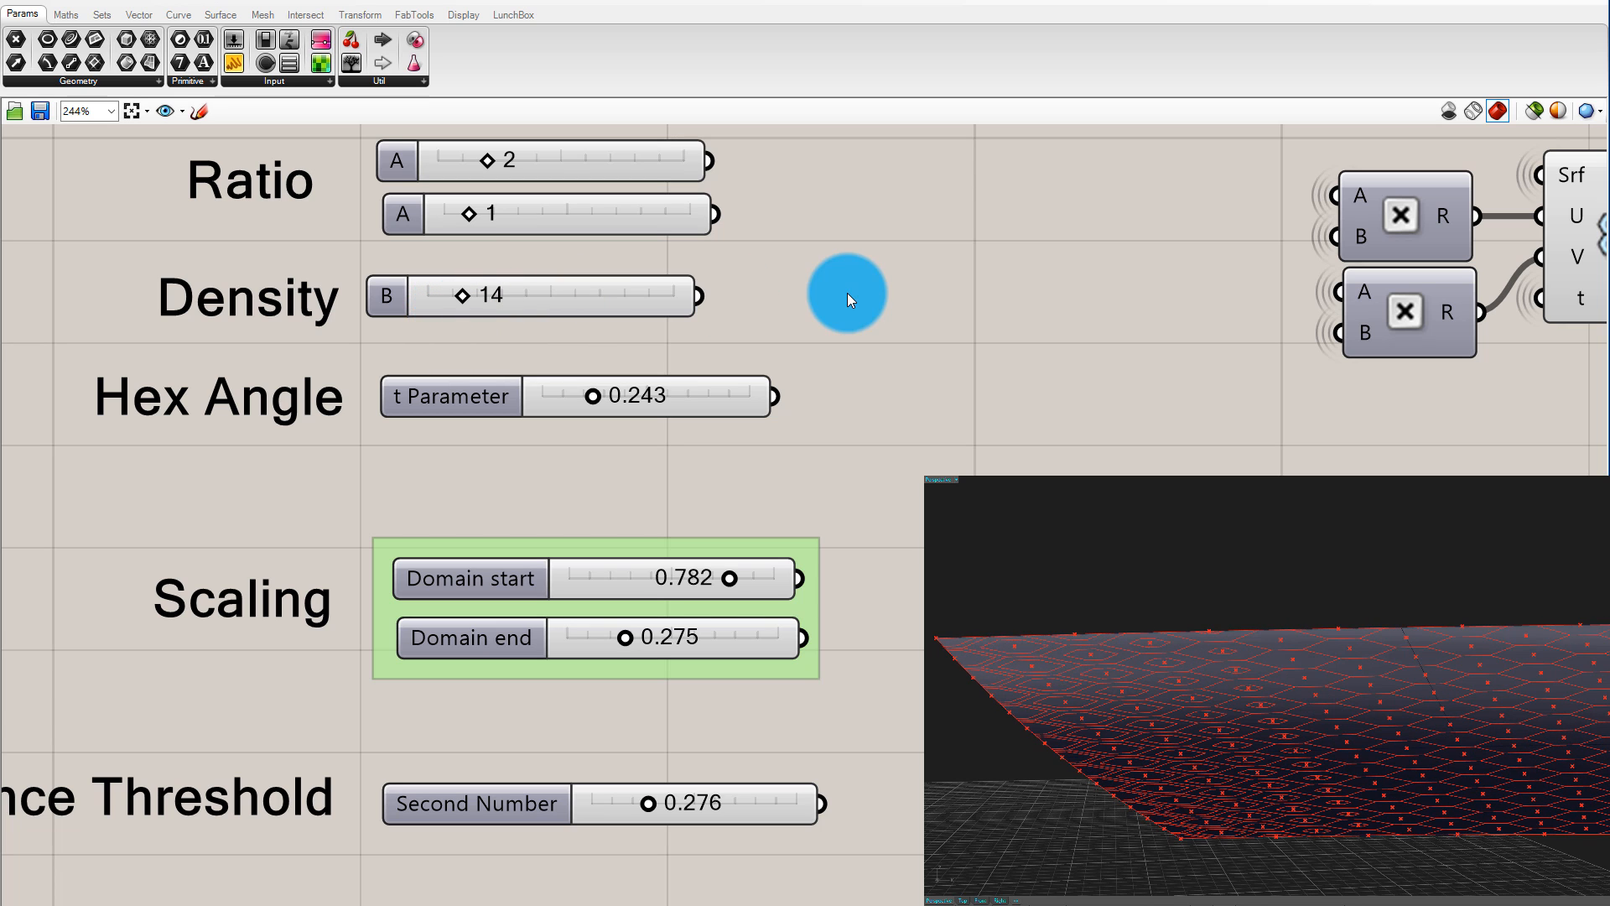
# Set the second Ratio slider to 2 so both hexagon ratio values match
pyautogui.moveTo(1255, 720)
pyautogui.mouseDown(button='right')
pyautogui.moveTo(1365, 711)
pyautogui.moveTo(1147, 707)
pyautogui.moveTo(1294, 708)
pyautogui.moveTo(1333, 686)
pyautogui.moveTo(1251, 689)
pyautogui.mouseUp(button='right')
pyautogui.scroll(1, 766, 304)
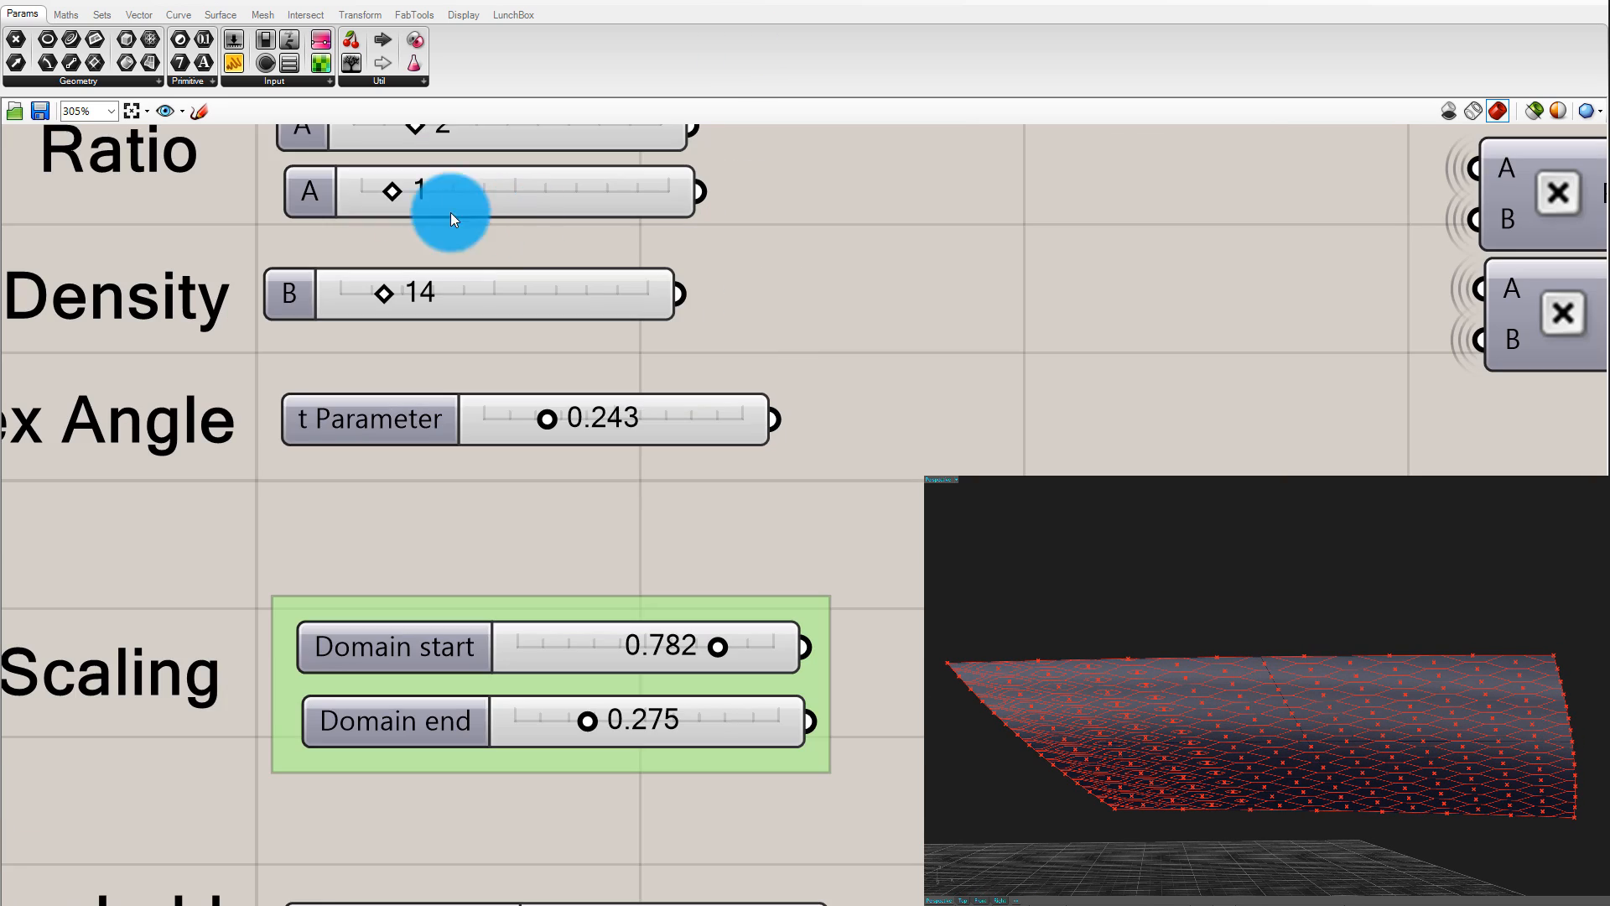
pyautogui.scroll(-2, 678, 383)
pyautogui.scroll(2, 497, 176)
pyautogui.moveTo(497, 305); pyautogui.dragTo(520, 305)
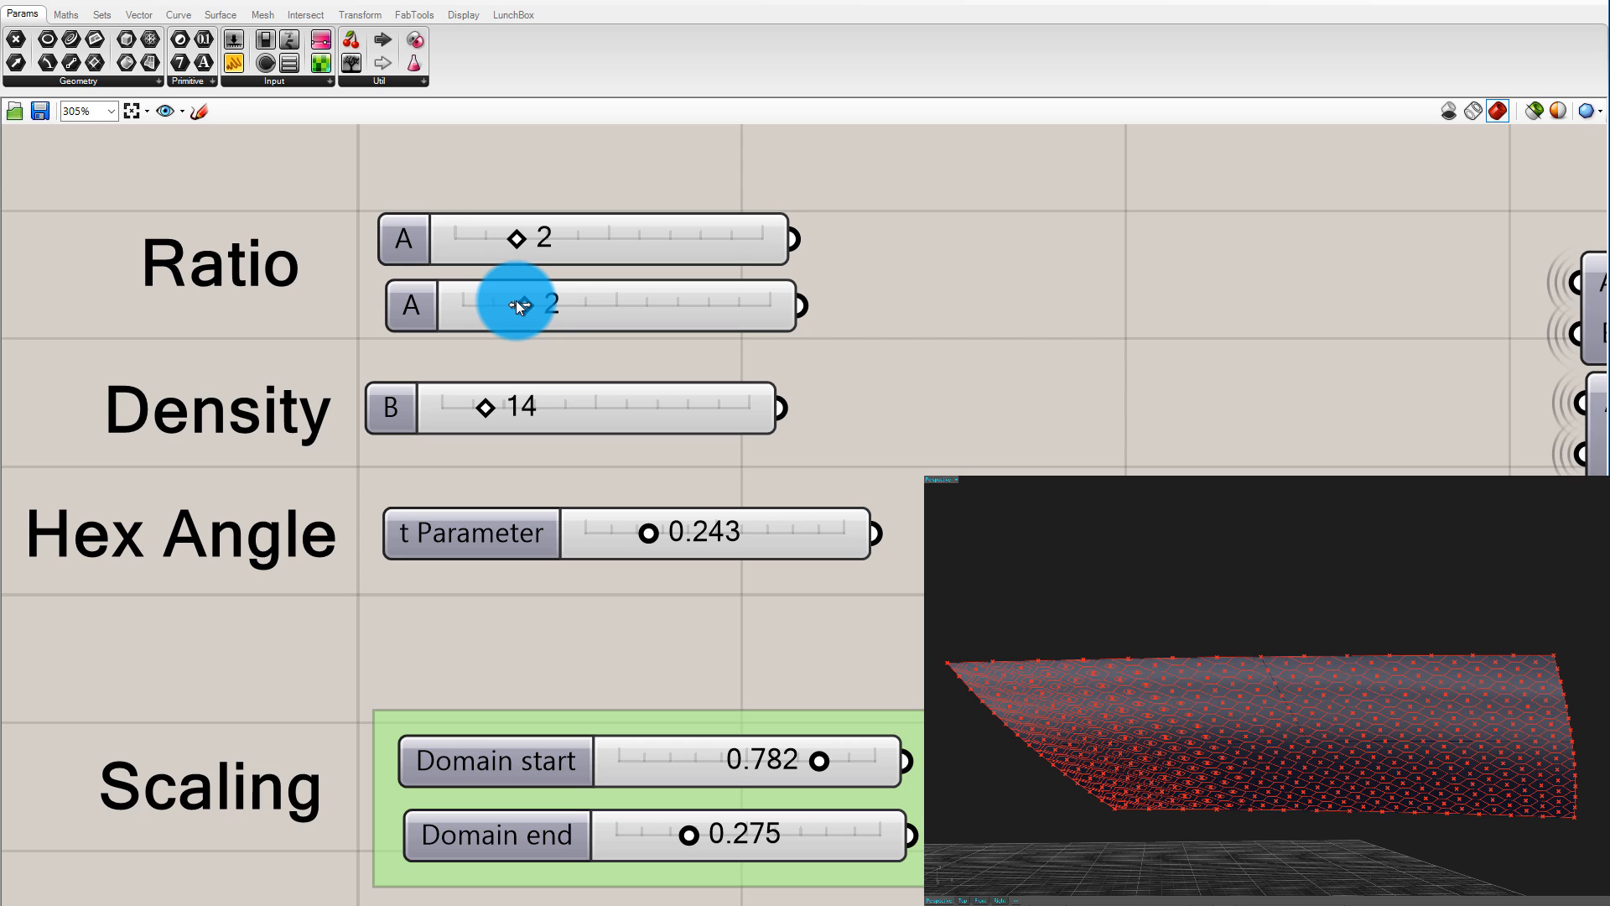
pyautogui.moveTo(530, 305)
pyautogui.mouseDown()
pyautogui.moveTo(553, 305)
pyautogui.moveTo(518, 308)
pyautogui.mouseUp()
# Turn off the preview of the Hexagon Cells component so only the scaled hexagons show on the door surface
pyautogui.scroll(-4, 891, 315)
pyautogui.scroll(2, 1142, 322)
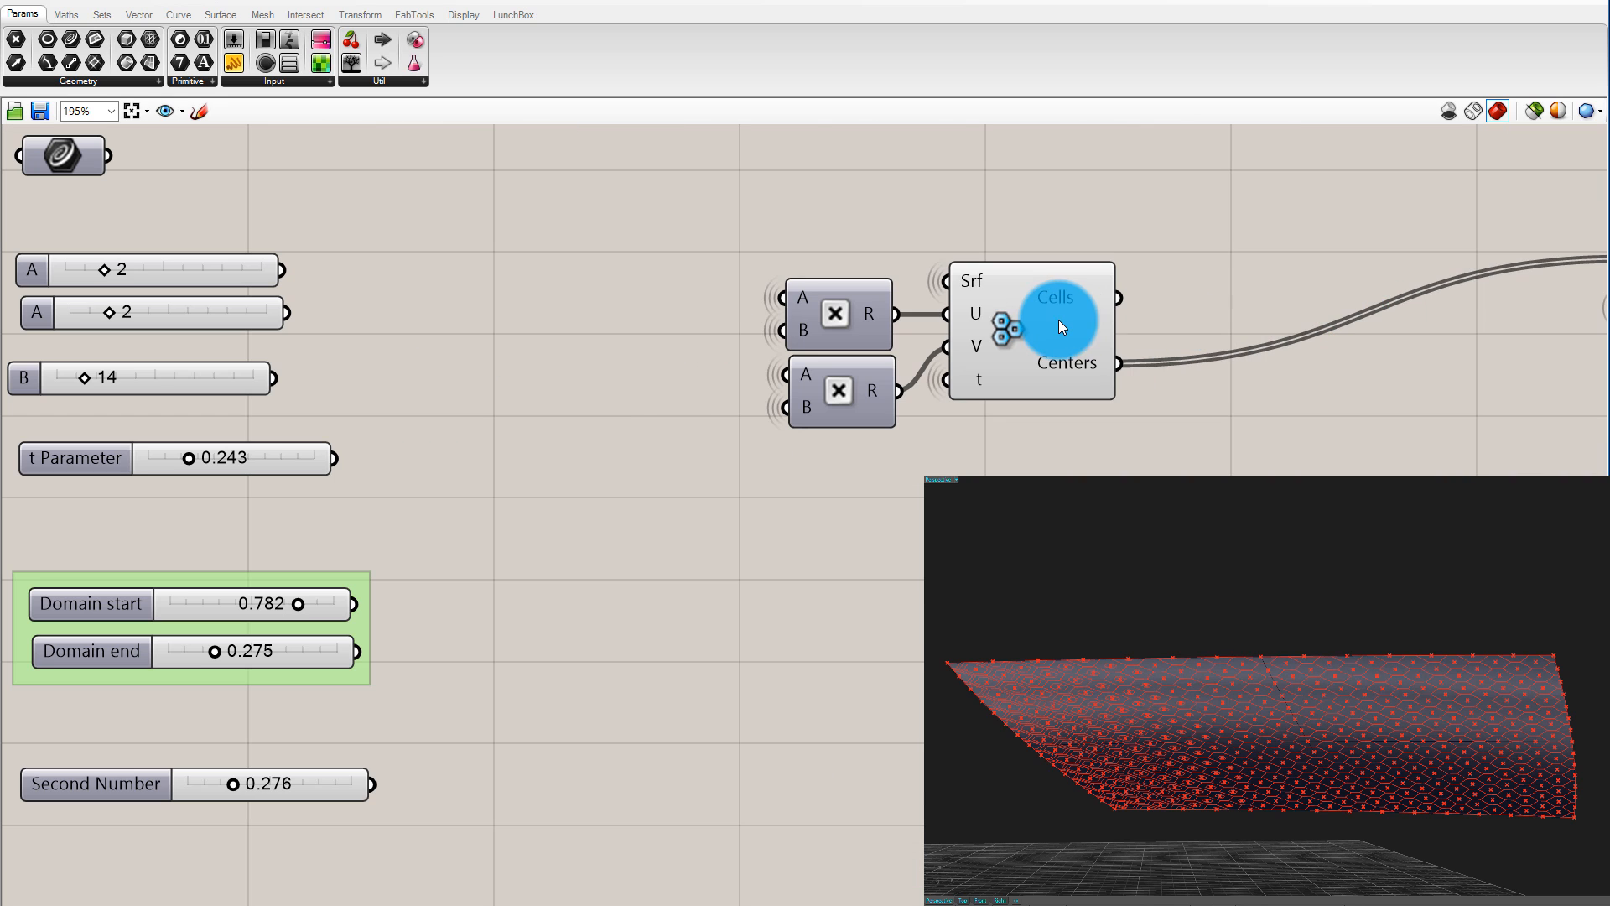
pyautogui.middleClick(1056, 320)
pyautogui.click(1105, 265)
pyautogui.moveTo(1199, 647)
pyautogui.mouseDown(button='right')
pyautogui.moveTo(1229, 647)
pyautogui.moveTo(1139, 639)
pyautogui.moveTo(1179, 629)
pyautogui.moveTo(1157, 639)
pyautogui.mouseUp(button='right')
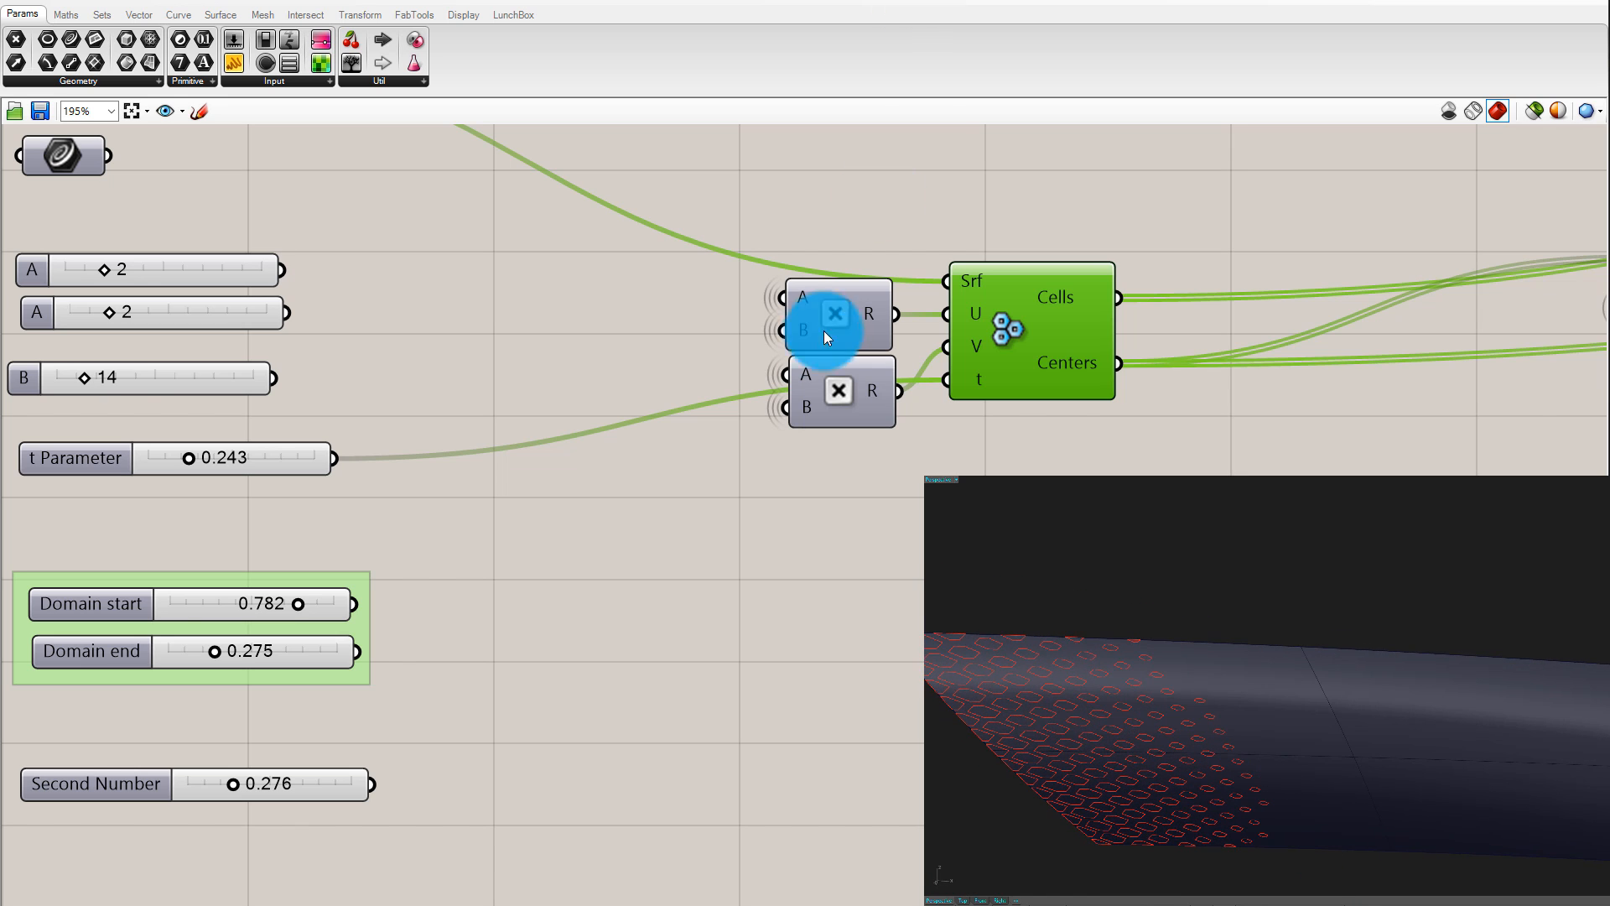
# Lower the Hex Angle slider, t Parameter, to 0.091
pyautogui.scroll(-3, 824, 330)
pyautogui.scroll(3, 508, 309)
pyautogui.scroll(-1, 518, 338)
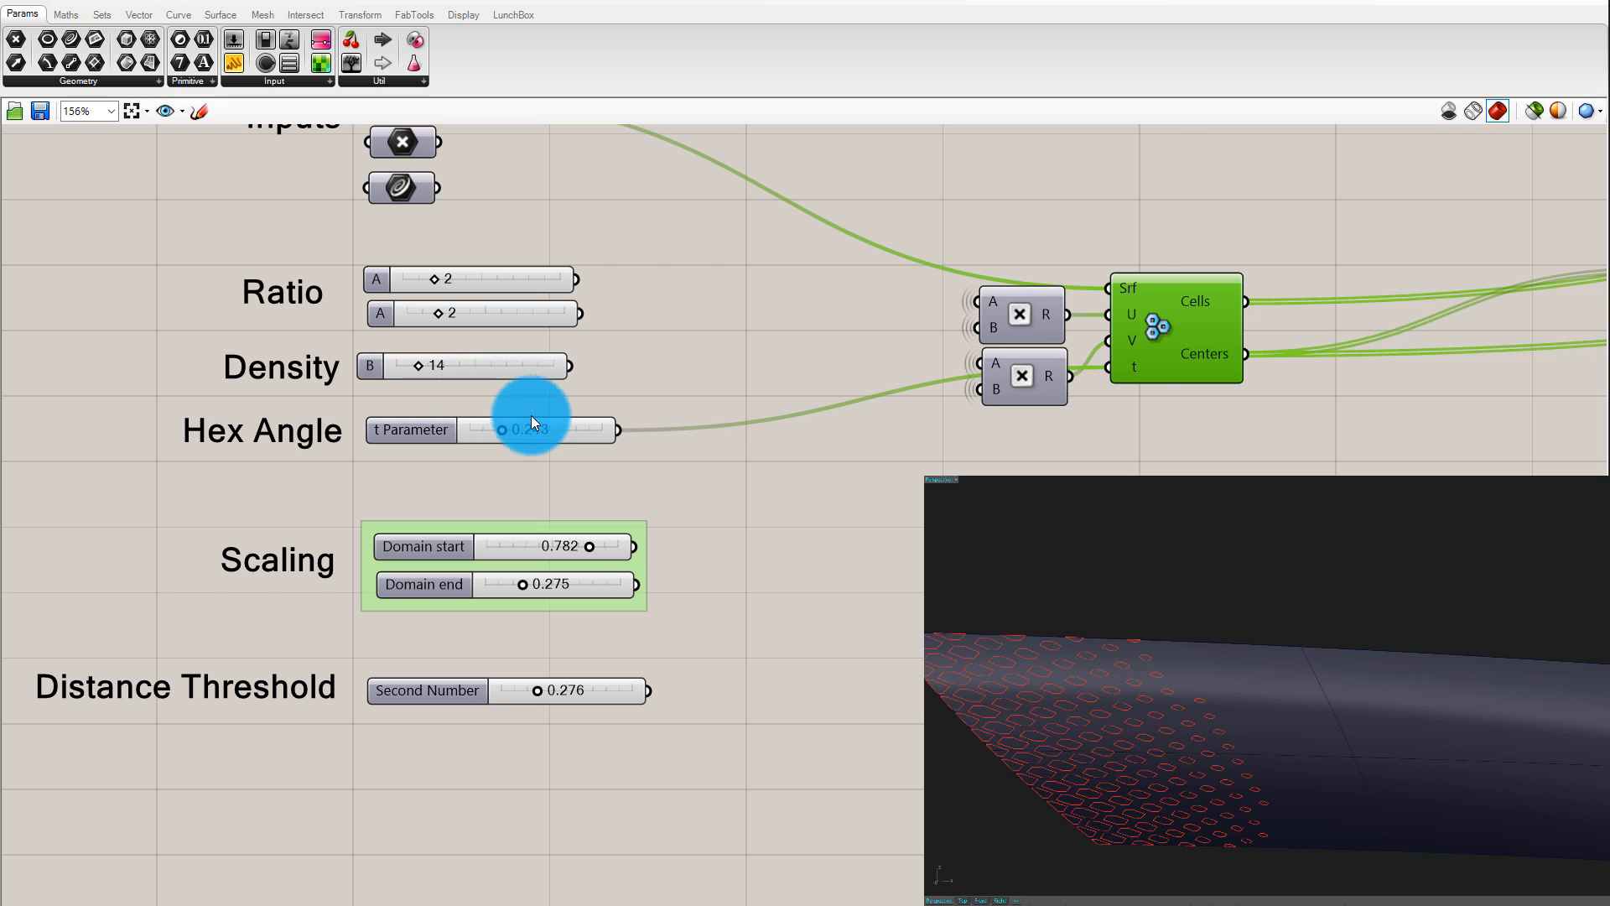
pyautogui.moveTo(503, 430); pyautogui.dragTo(540, 430)
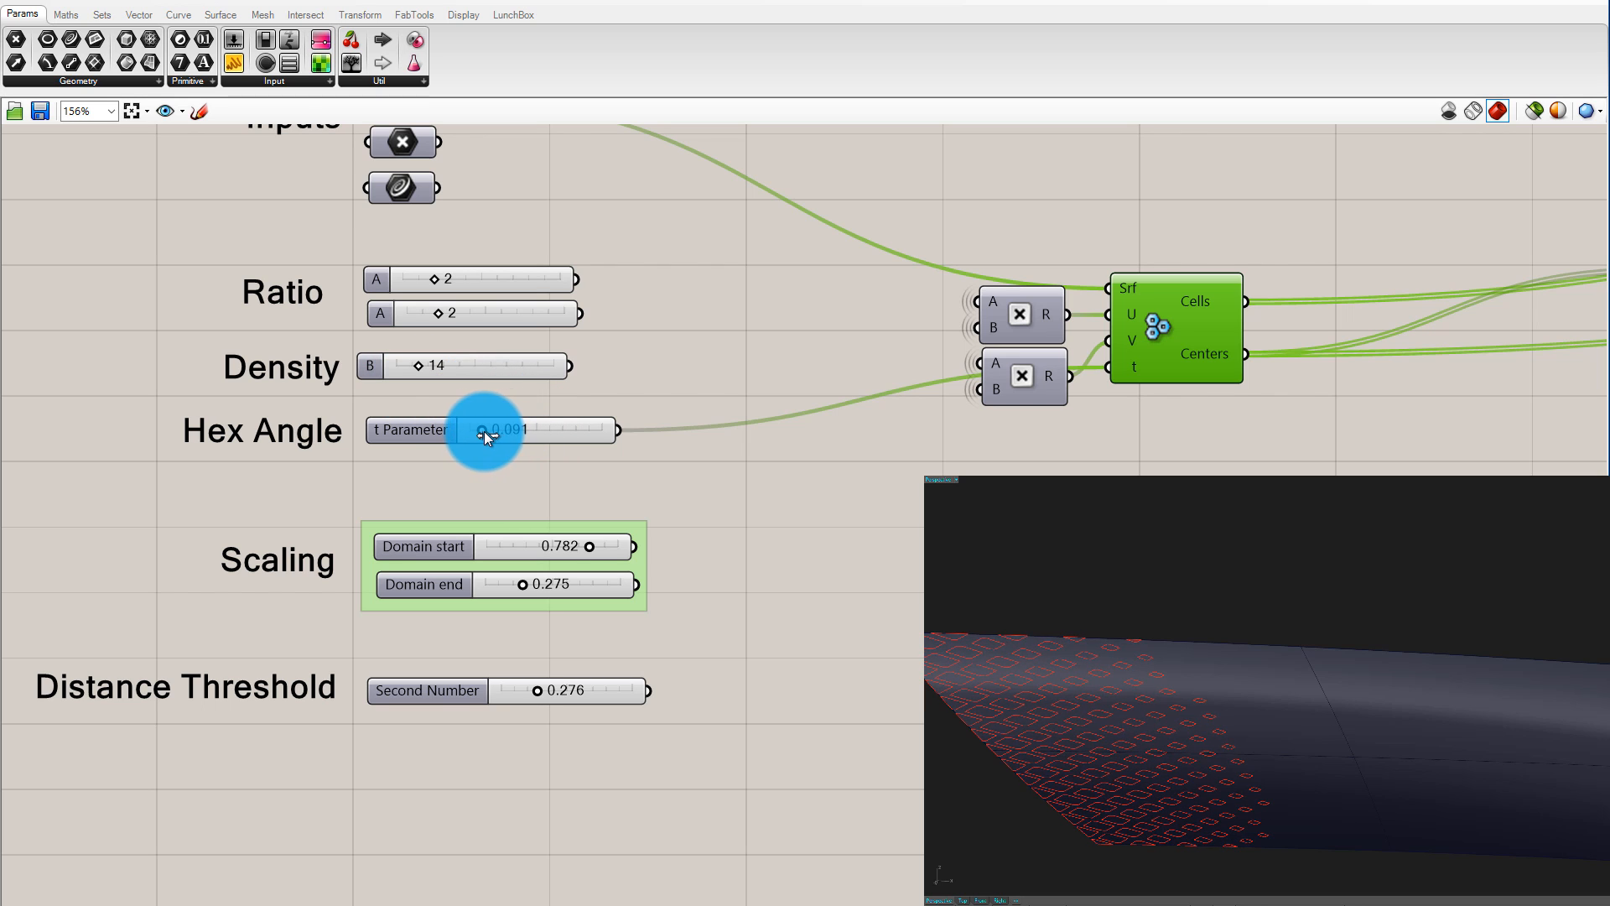
# Raise the Distance Threshold slider to 0.462 and check the hexagon spread across the door surface
pyautogui.click(537, 690)
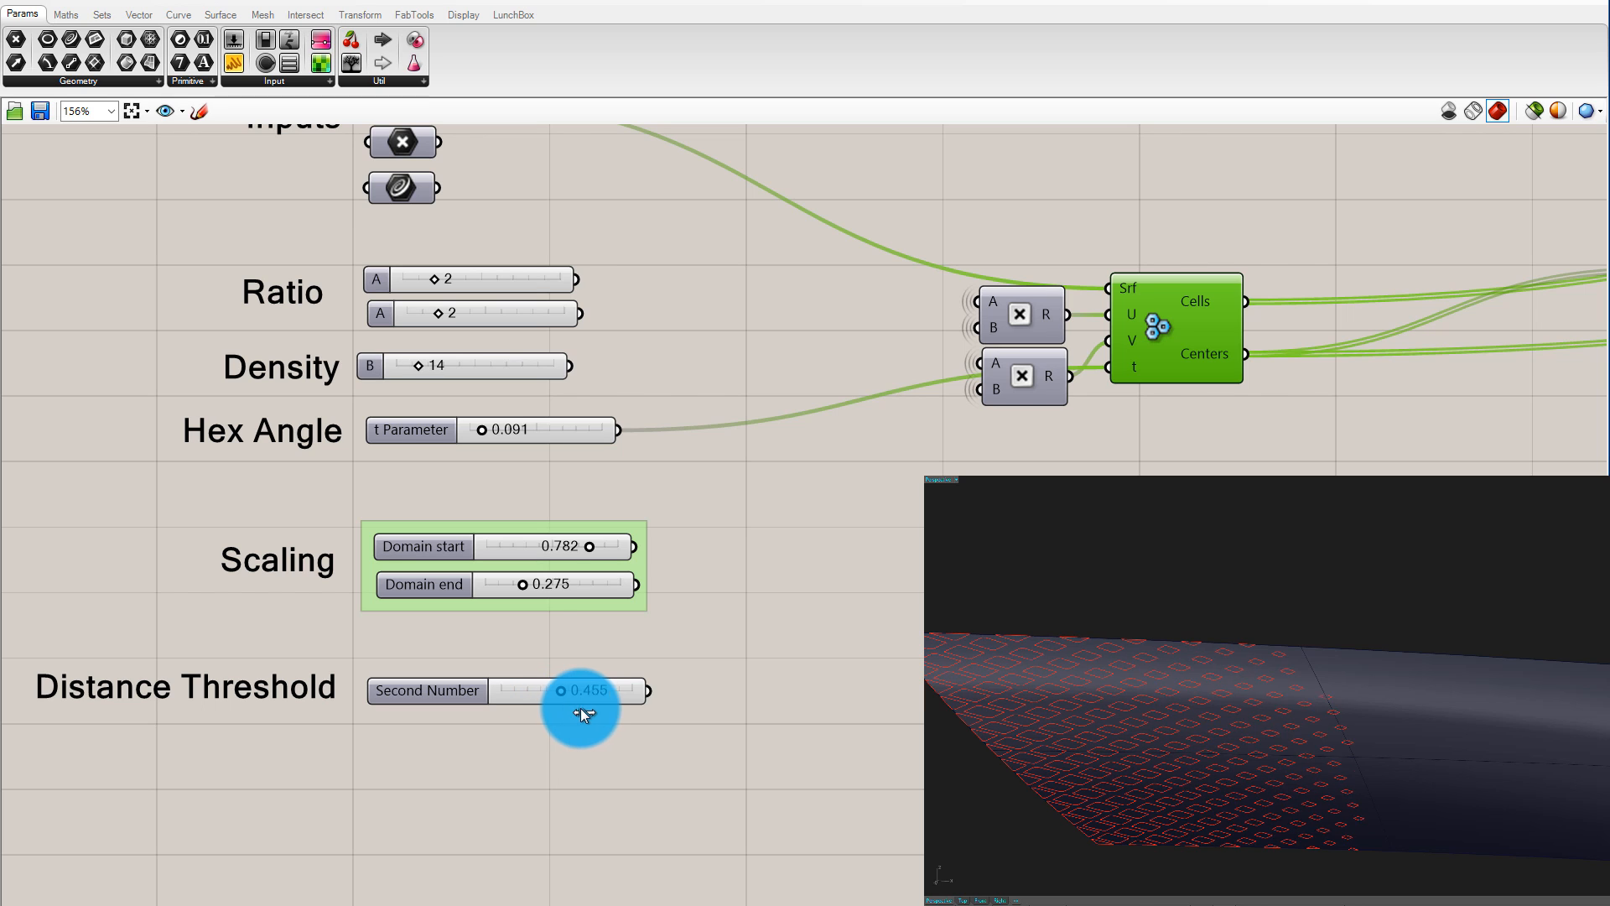
pyautogui.moveTo(1224, 784); pyautogui.dragTo(1207, 759, button='right')
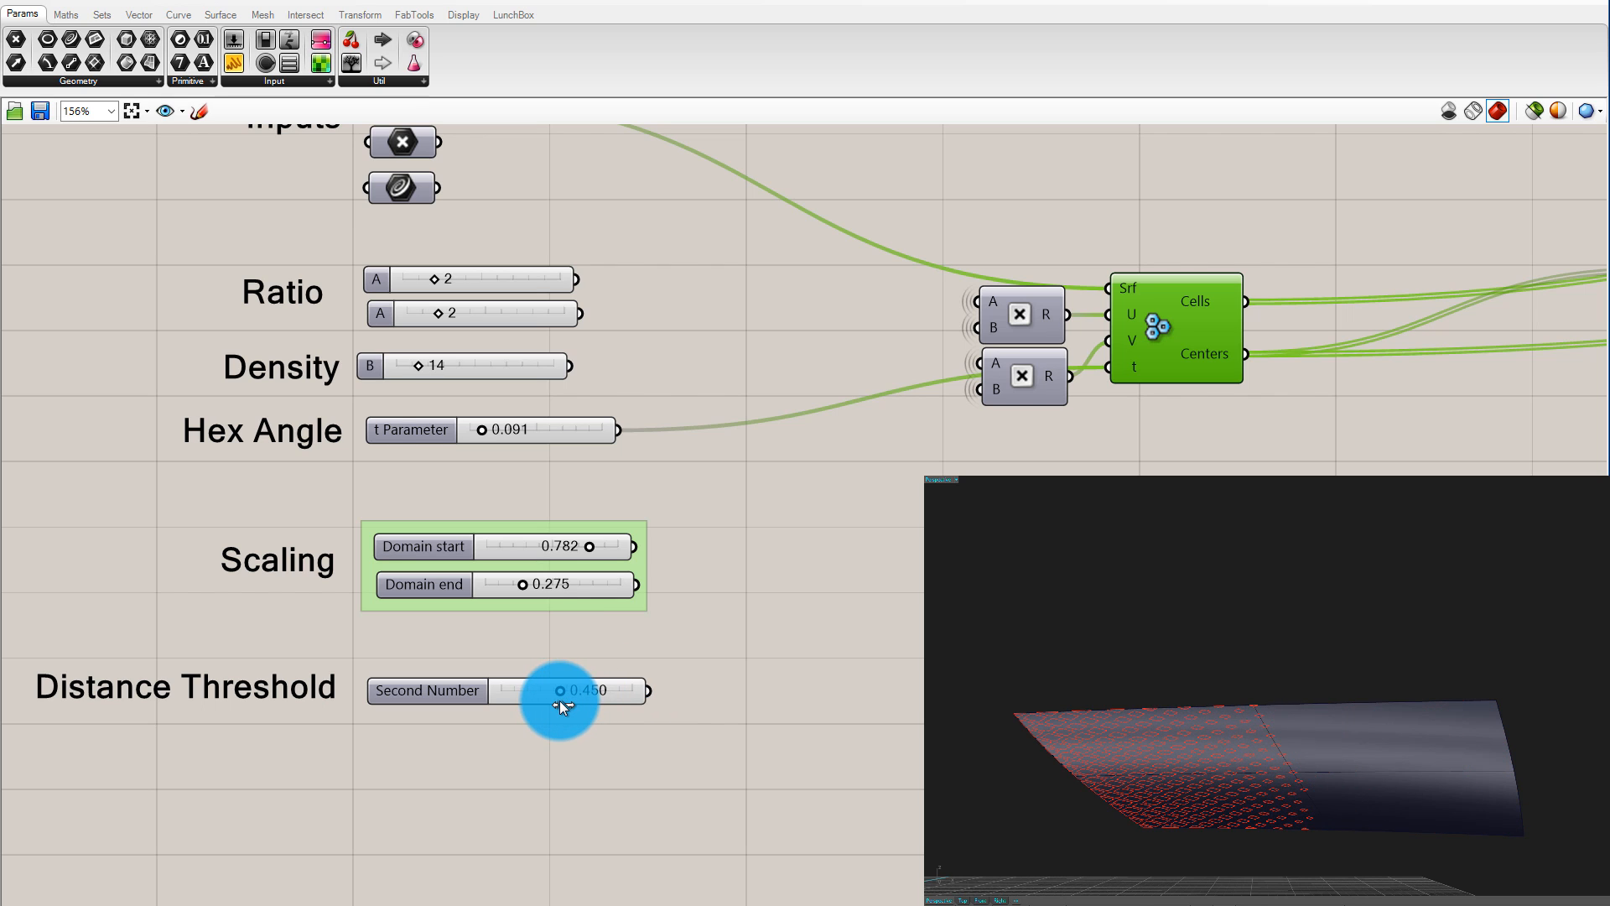
pyautogui.moveTo(1237, 722)
pyautogui.mouseDown(button='right')
pyautogui.moveTo(1276, 758)
pyautogui.moveTo(1225, 668)
pyautogui.moveTo(1232, 693)
pyautogui.mouseUp(button='right')
pyautogui.moveTo(1280, 852); pyautogui.dragTo(1227, 689, button='right')
pyautogui.click(632, 654)
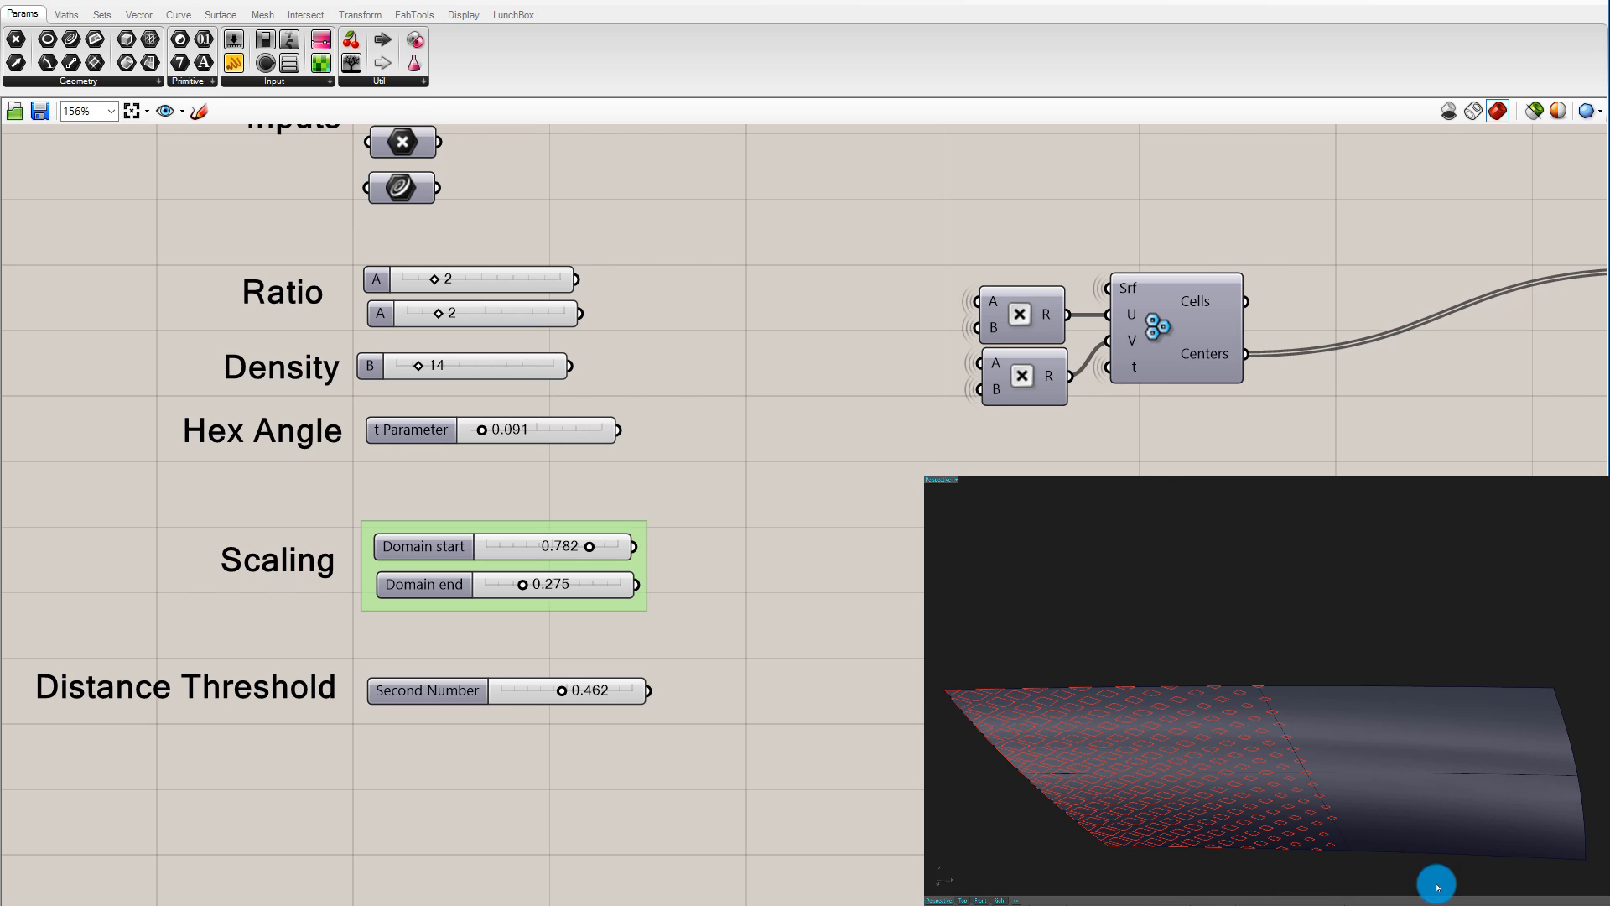
pyautogui.moveTo(1179, 708); pyautogui.dragTo(1204, 712, button='right')
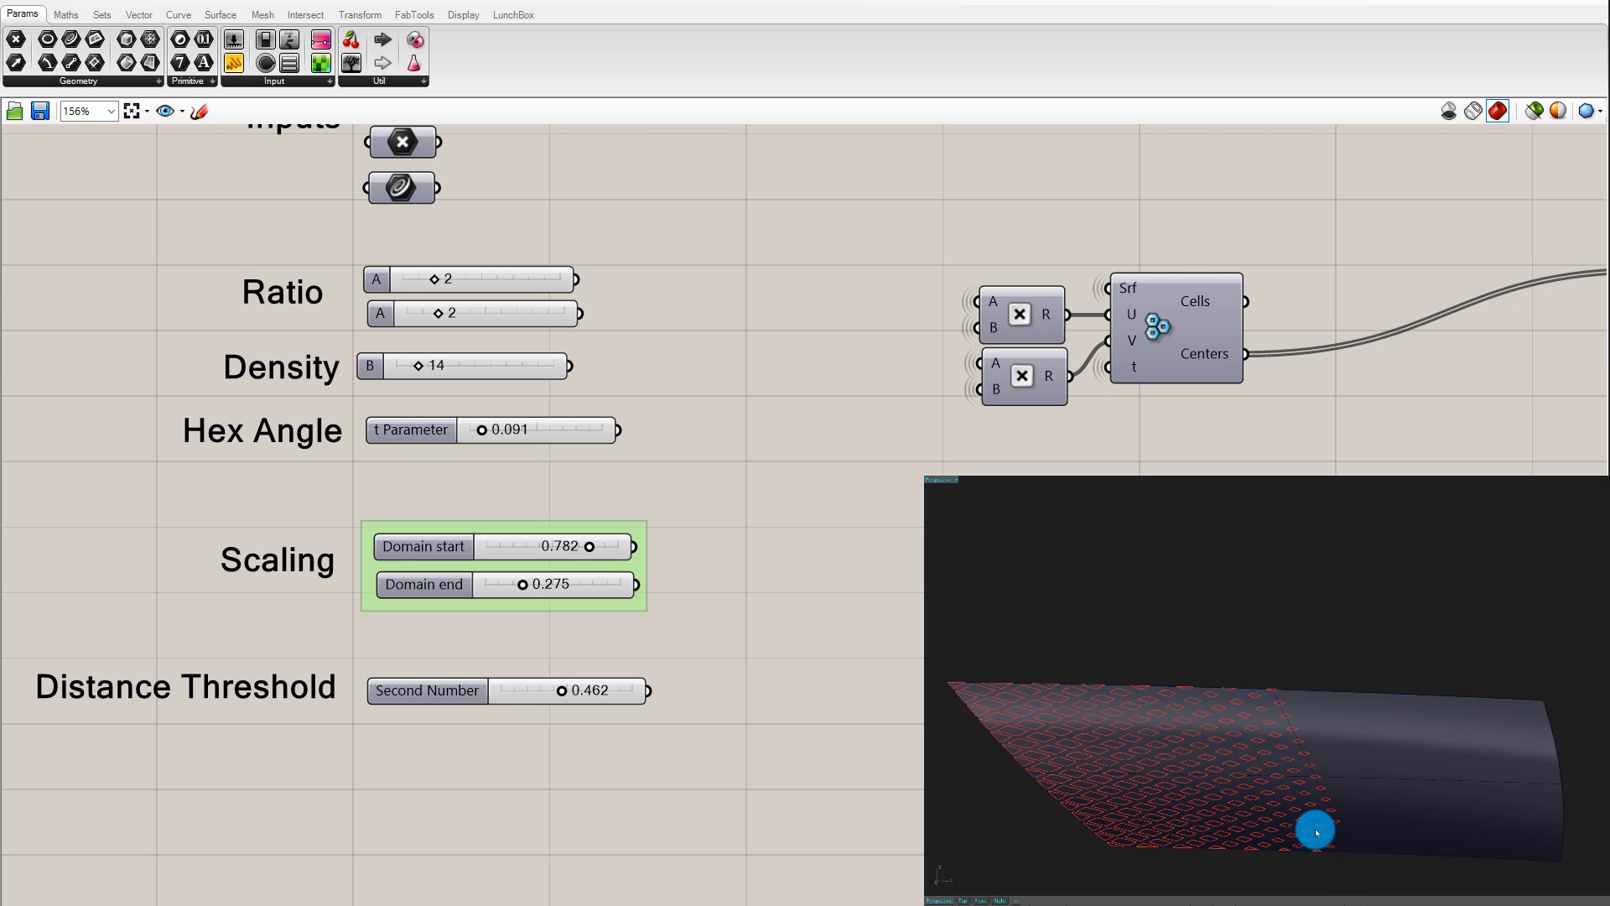
pyautogui.moveTo(1232, 769); pyautogui.dragTo(1250, 796, button='right')
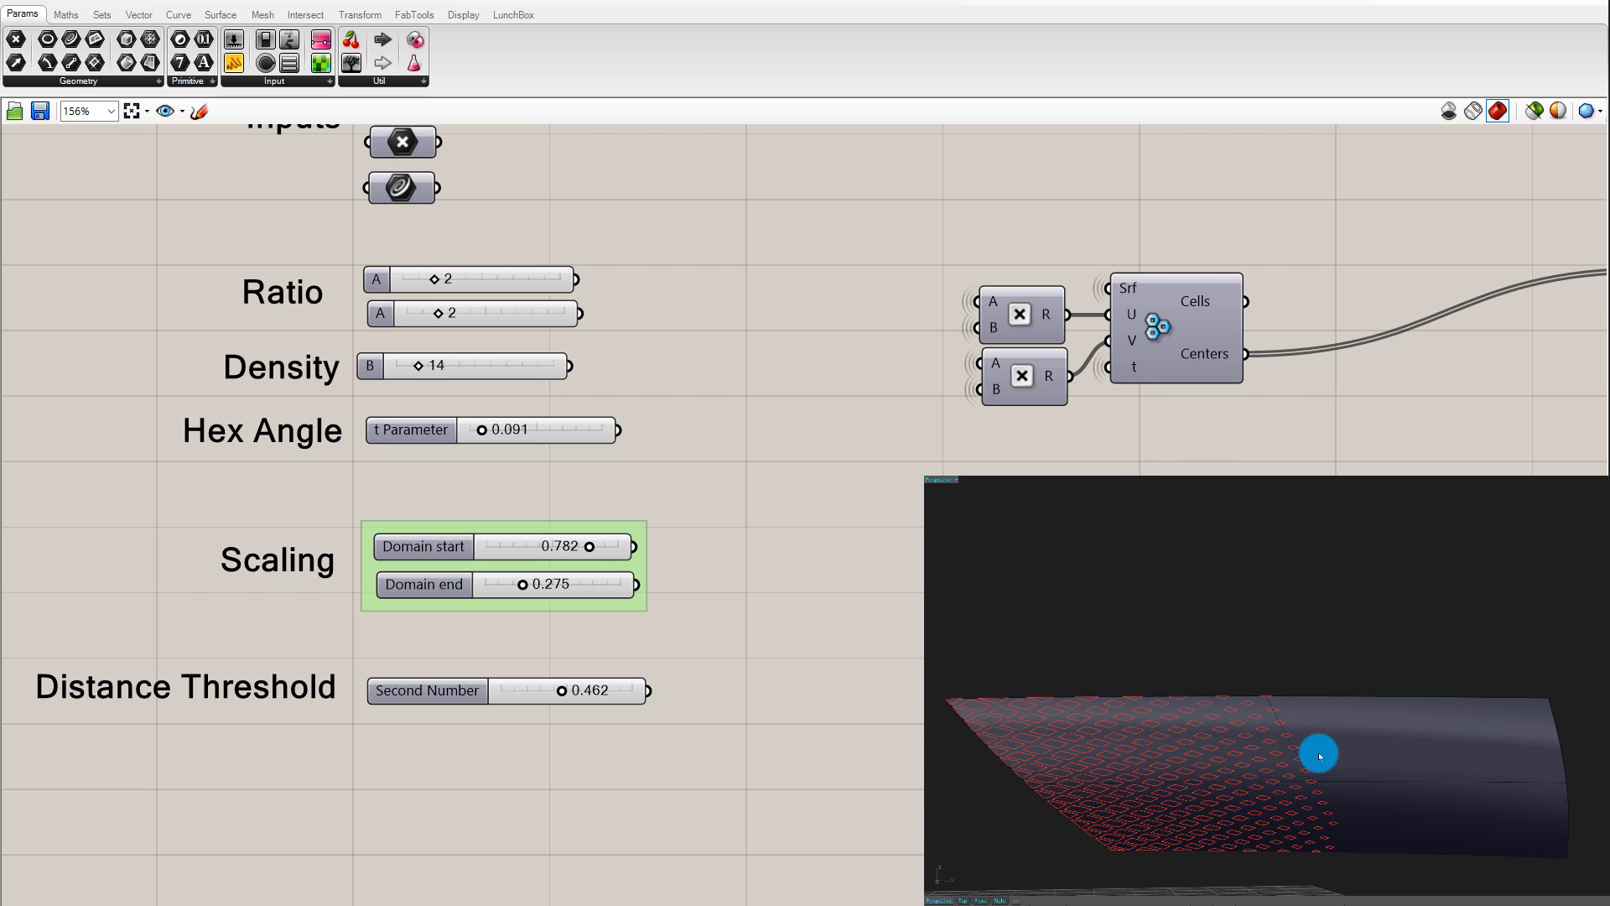
pyautogui.moveTo(1319, 755)
pyautogui.mouseDown(button='right')
pyautogui.moveTo(1250, 755)
pyautogui.moveTo(1312, 747)
pyautogui.moveTo(1301, 719)
pyautogui.moveTo(1335, 741)
pyautogui.mouseUp(button='right')
# Set the Scaling sliders to 0.113 for Domain end and 0.844 for Domain start
pyautogui.scroll(-2, 921, 491)
pyautogui.scroll(1, 654, 483)
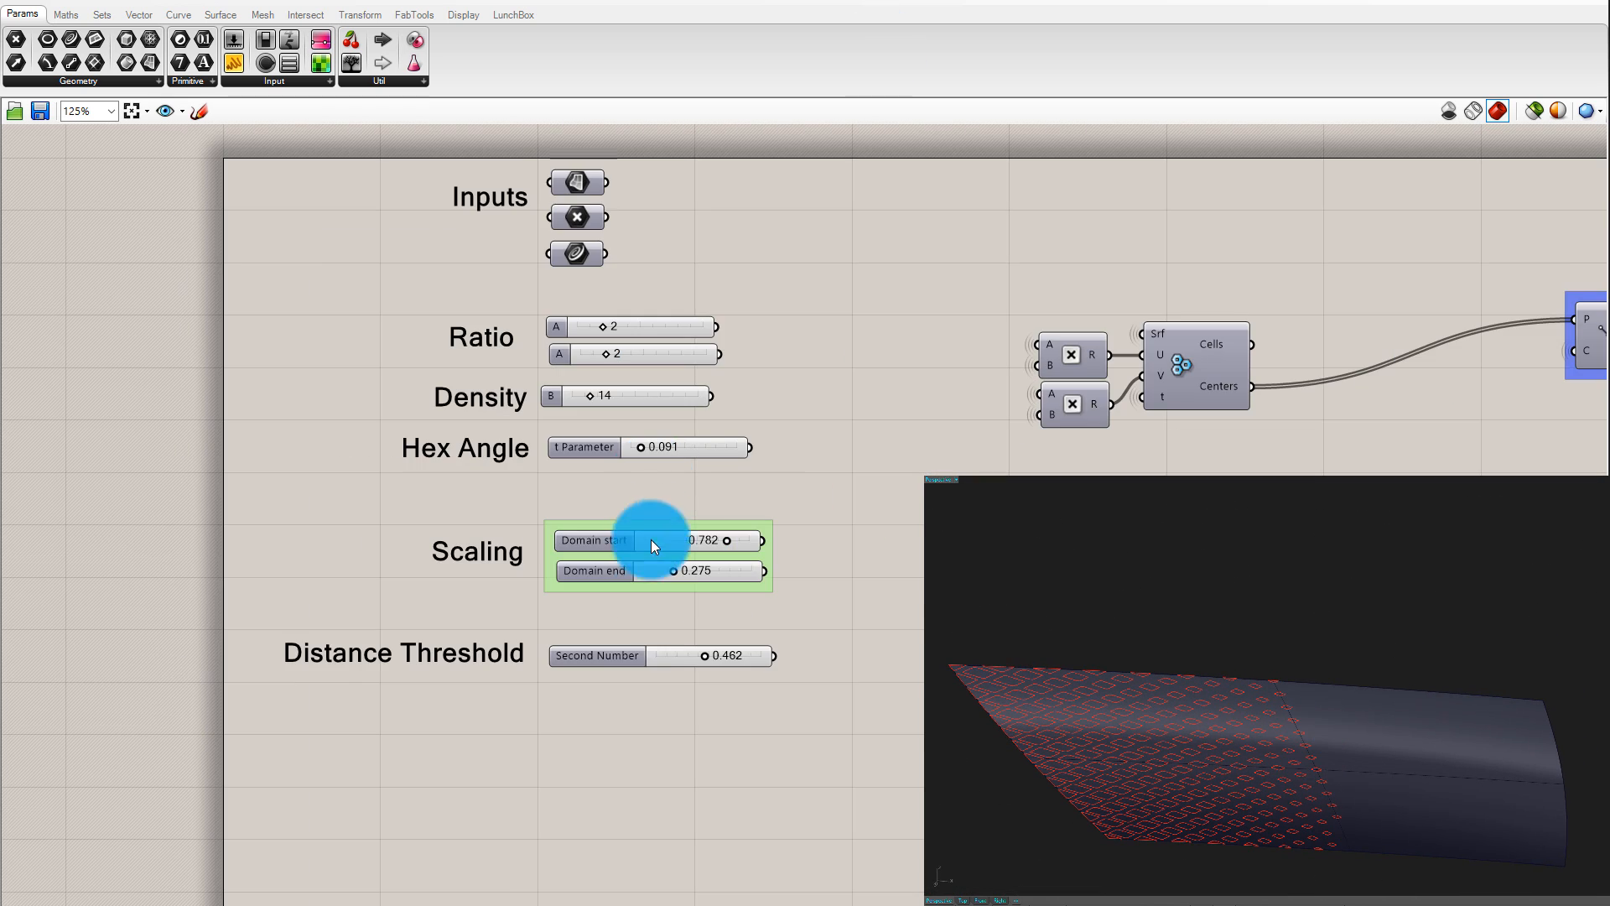
pyautogui.scroll(4, 651, 540)
pyautogui.moveTo(648, 503); pyautogui.dragTo(612, 511)
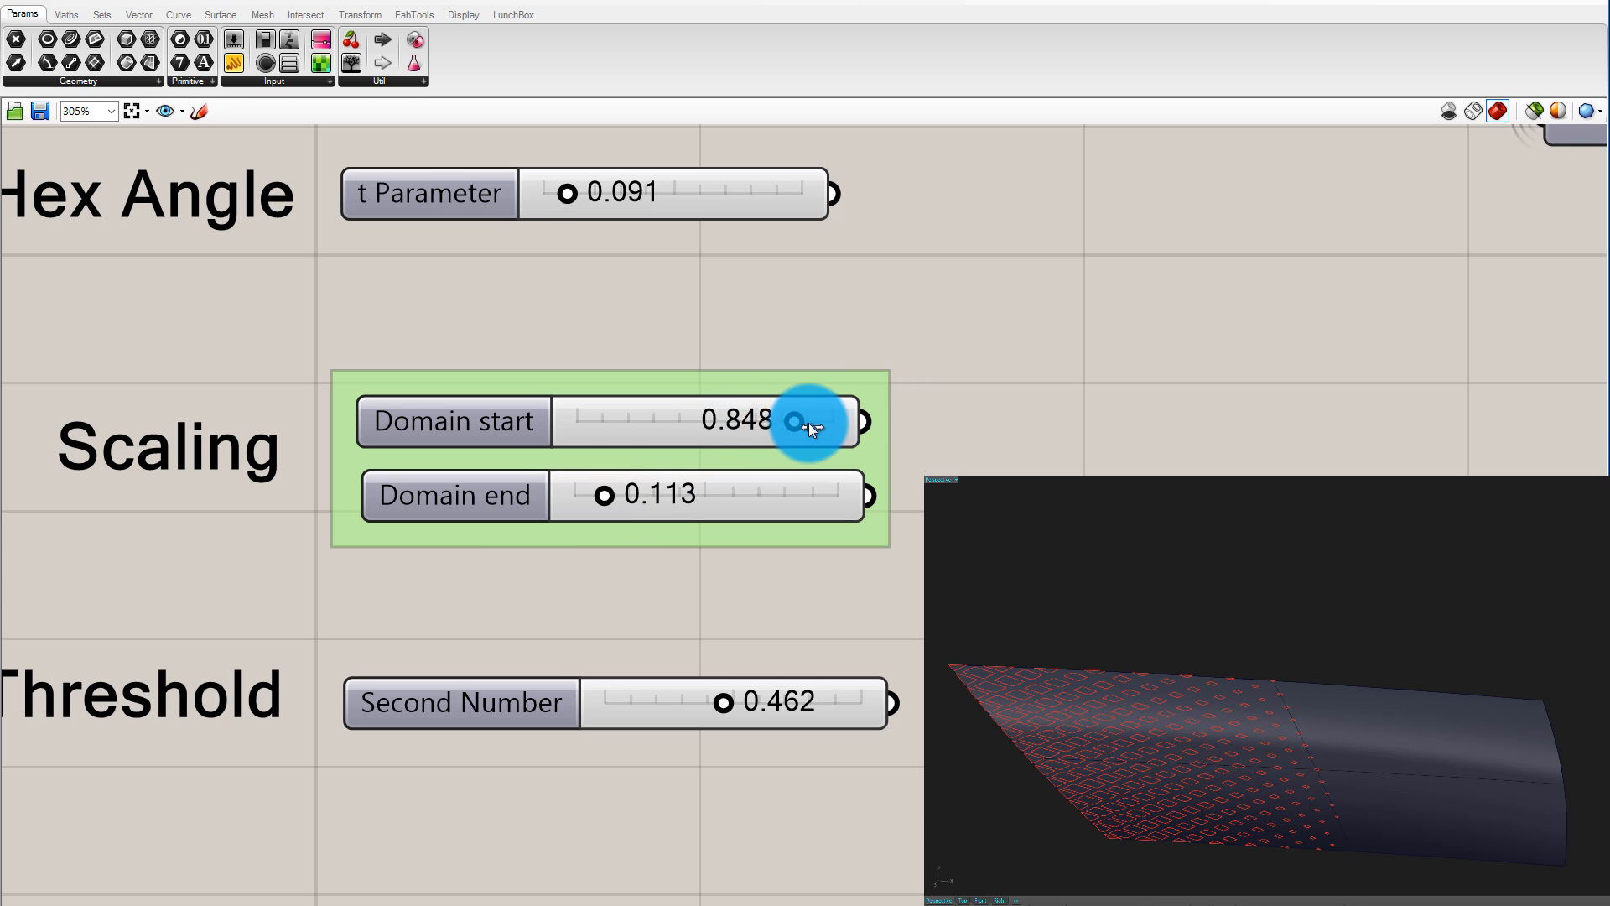
pyautogui.moveTo(812, 425); pyautogui.dragTo(794, 426)
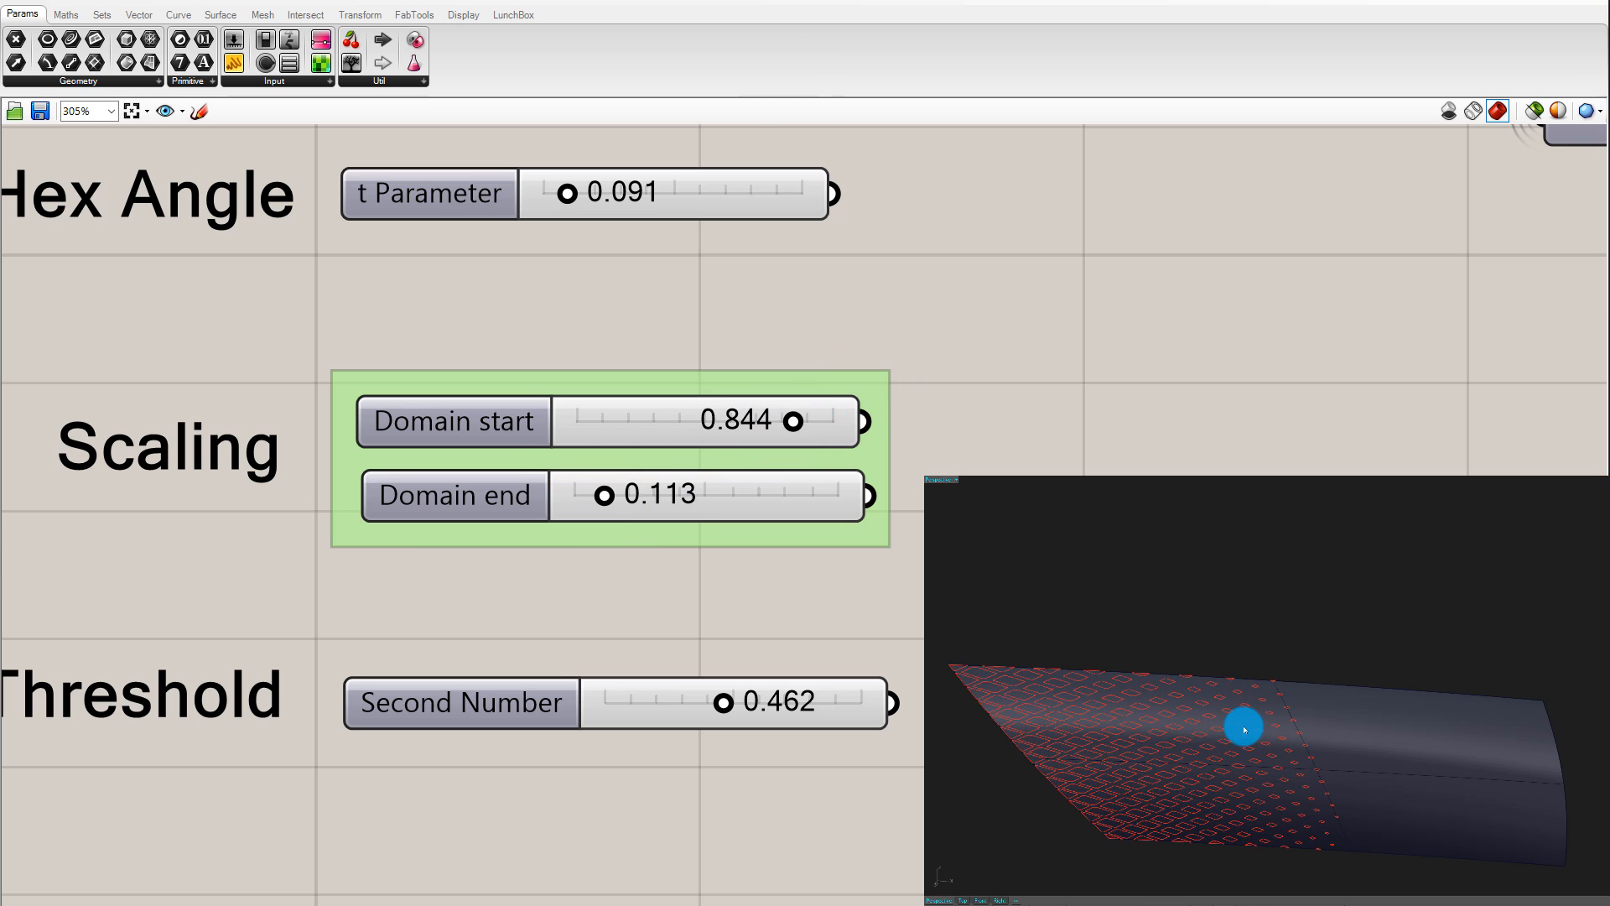
pyautogui.moveTo(1244, 730); pyautogui.dragTo(1172, 758, button='right')
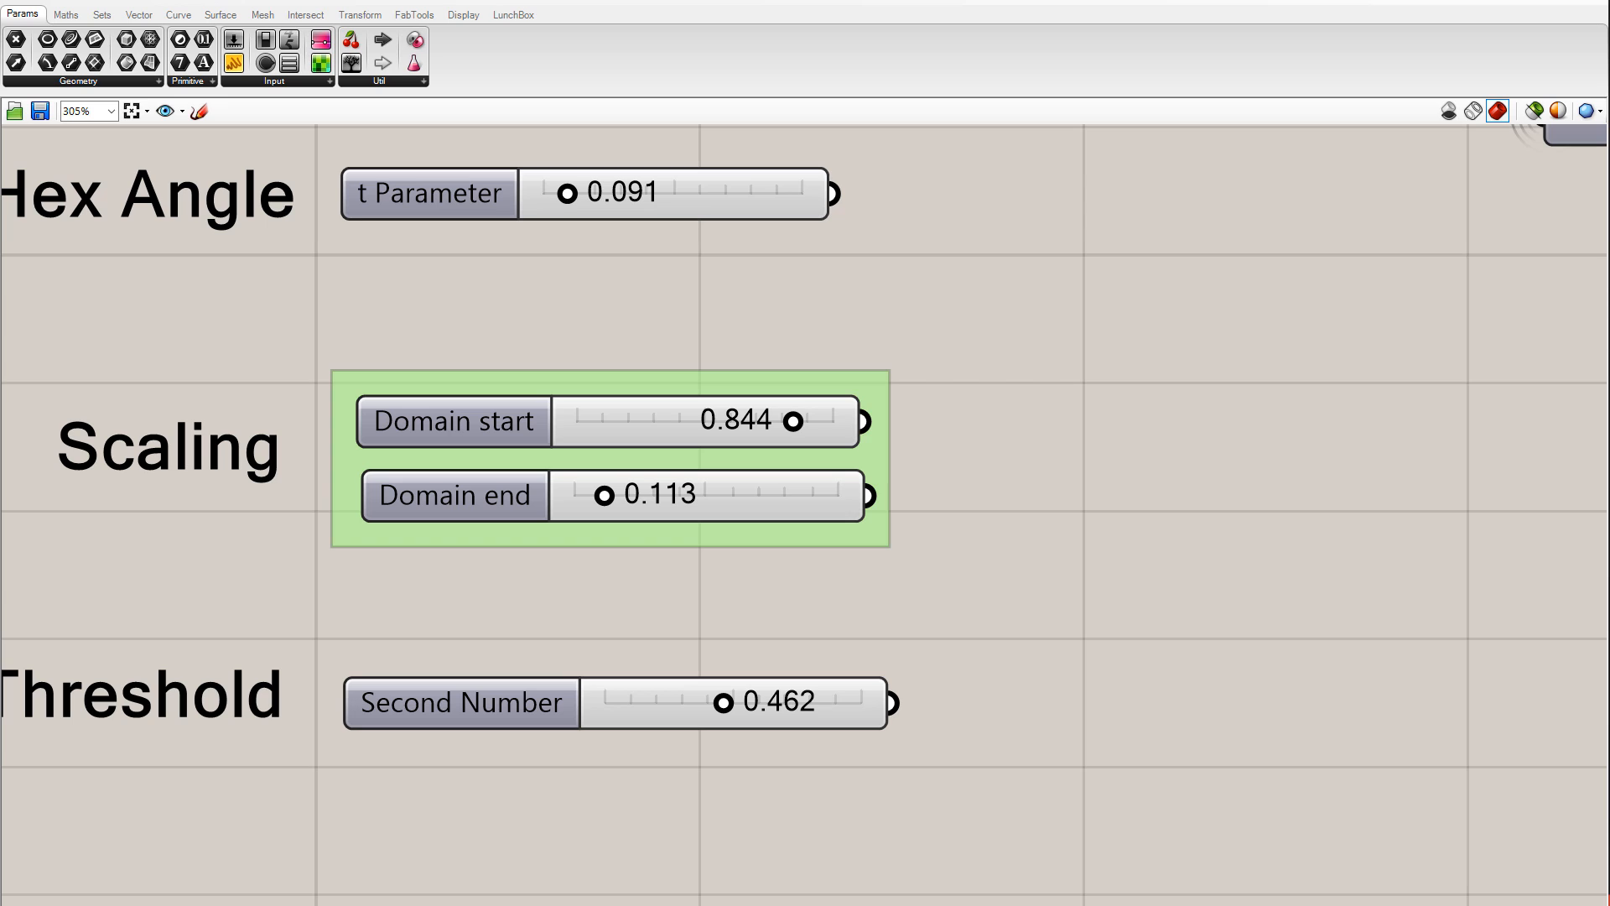
# Bake the scaled hexagons from the final Scale component of the Curve Distance branch into Rhino
pyautogui.scroll(-10, 1111, 506)
pyautogui.scroll(5, 1379, 457)
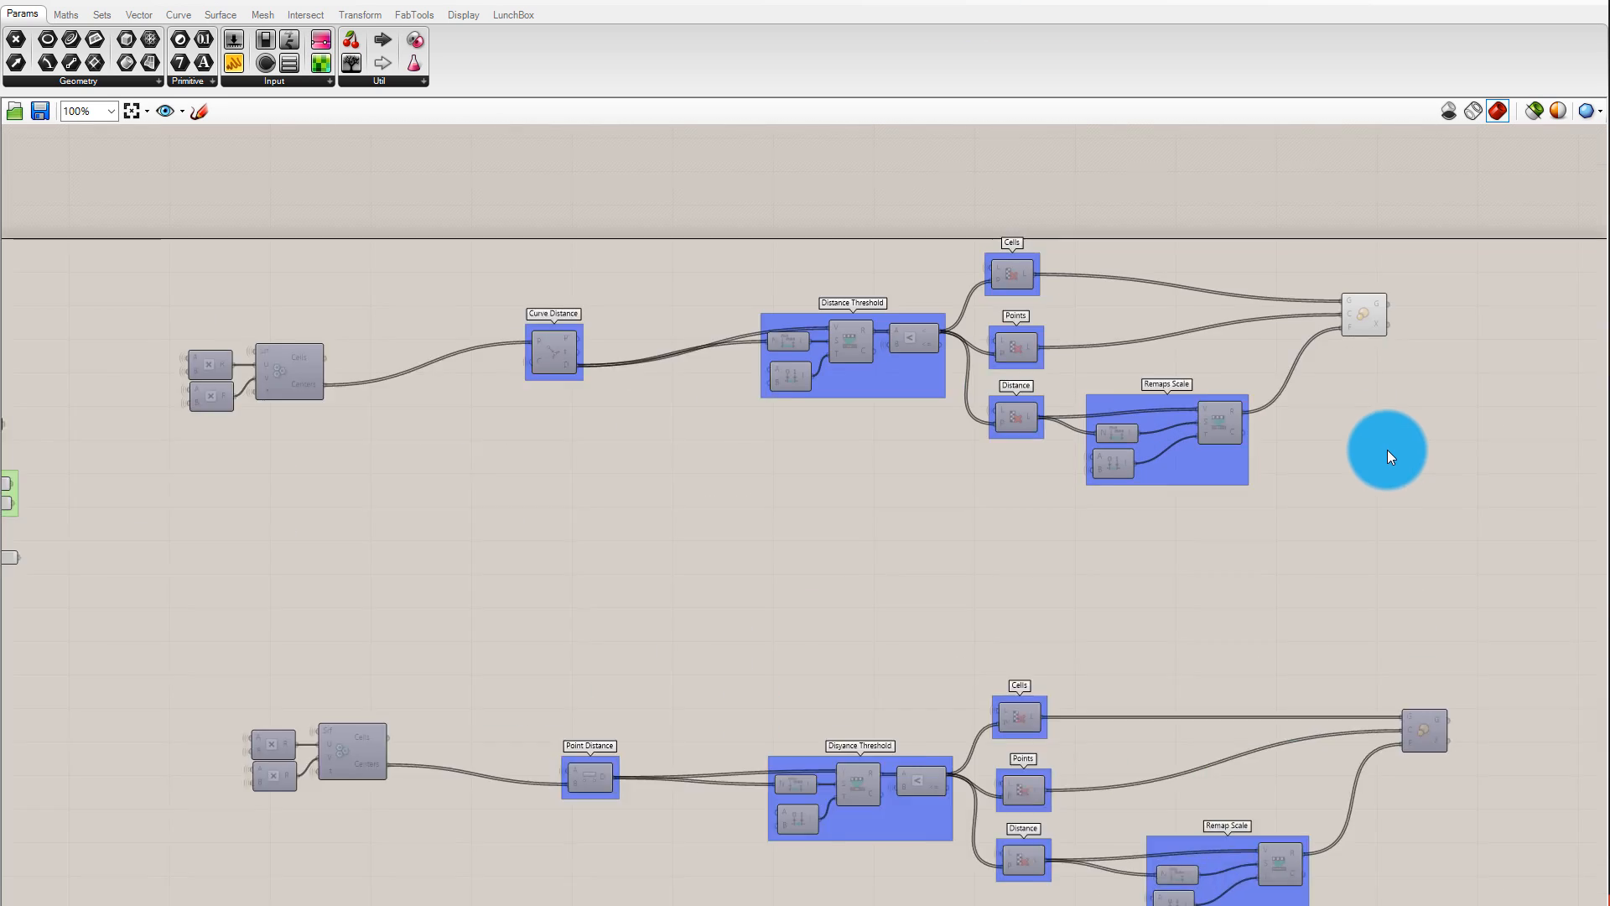
pyautogui.scroll(-2, 1132, 272)
pyautogui.scroll(3, 1342, 320)
pyautogui.click(1350, 319)
pyautogui.scroll(1, 1291, 336)
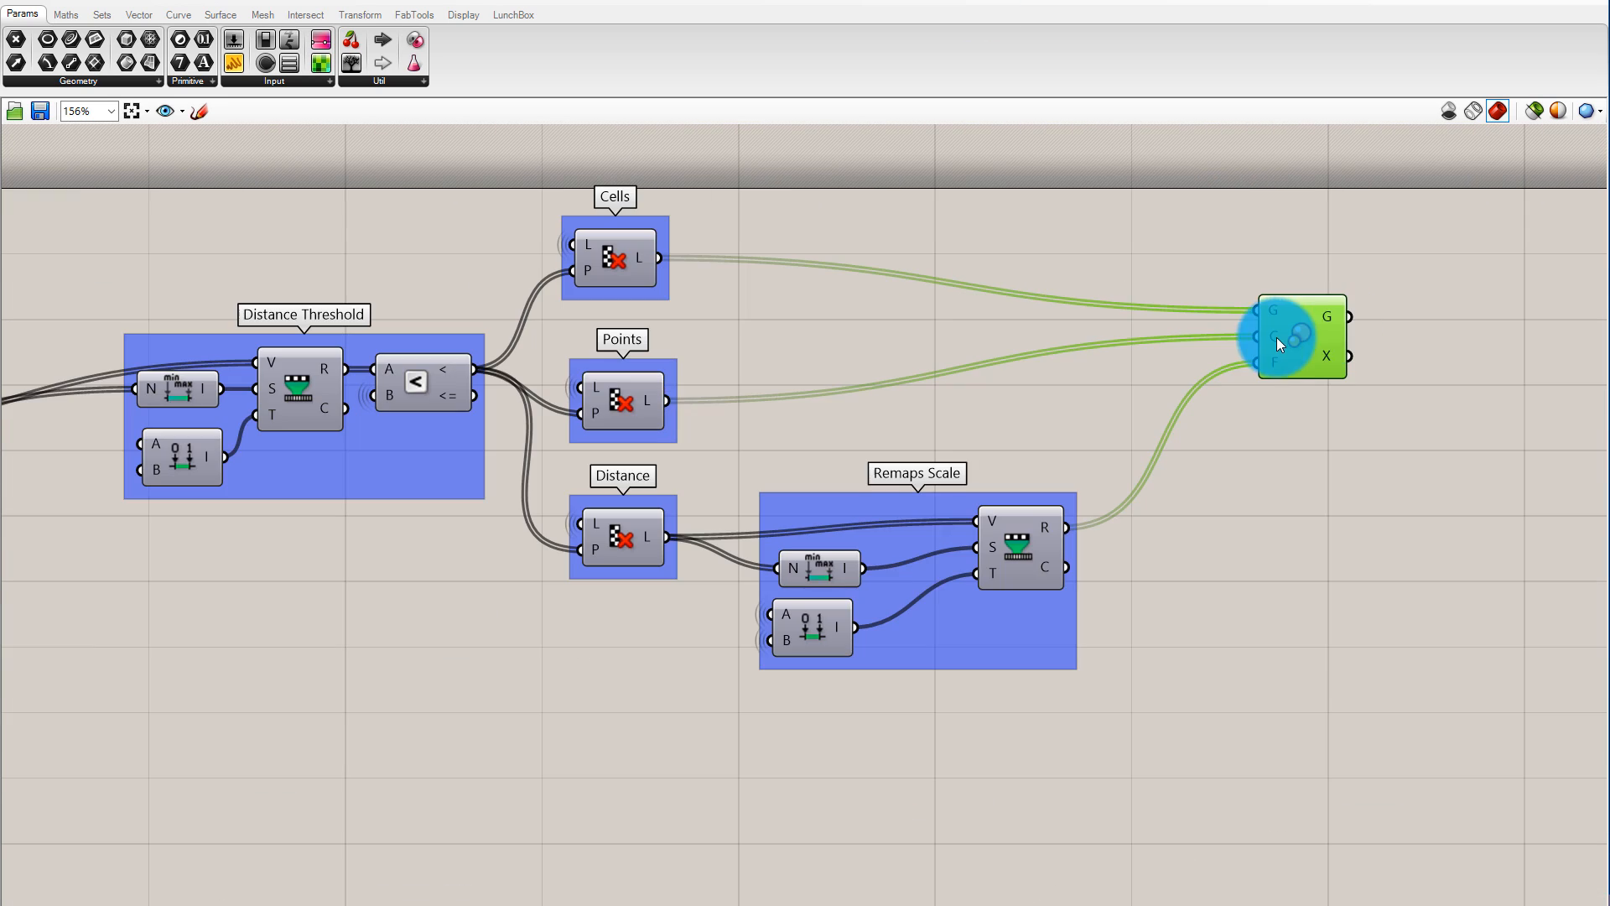
pyautogui.rightClick(1317, 333)
pyautogui.click(1411, 410)
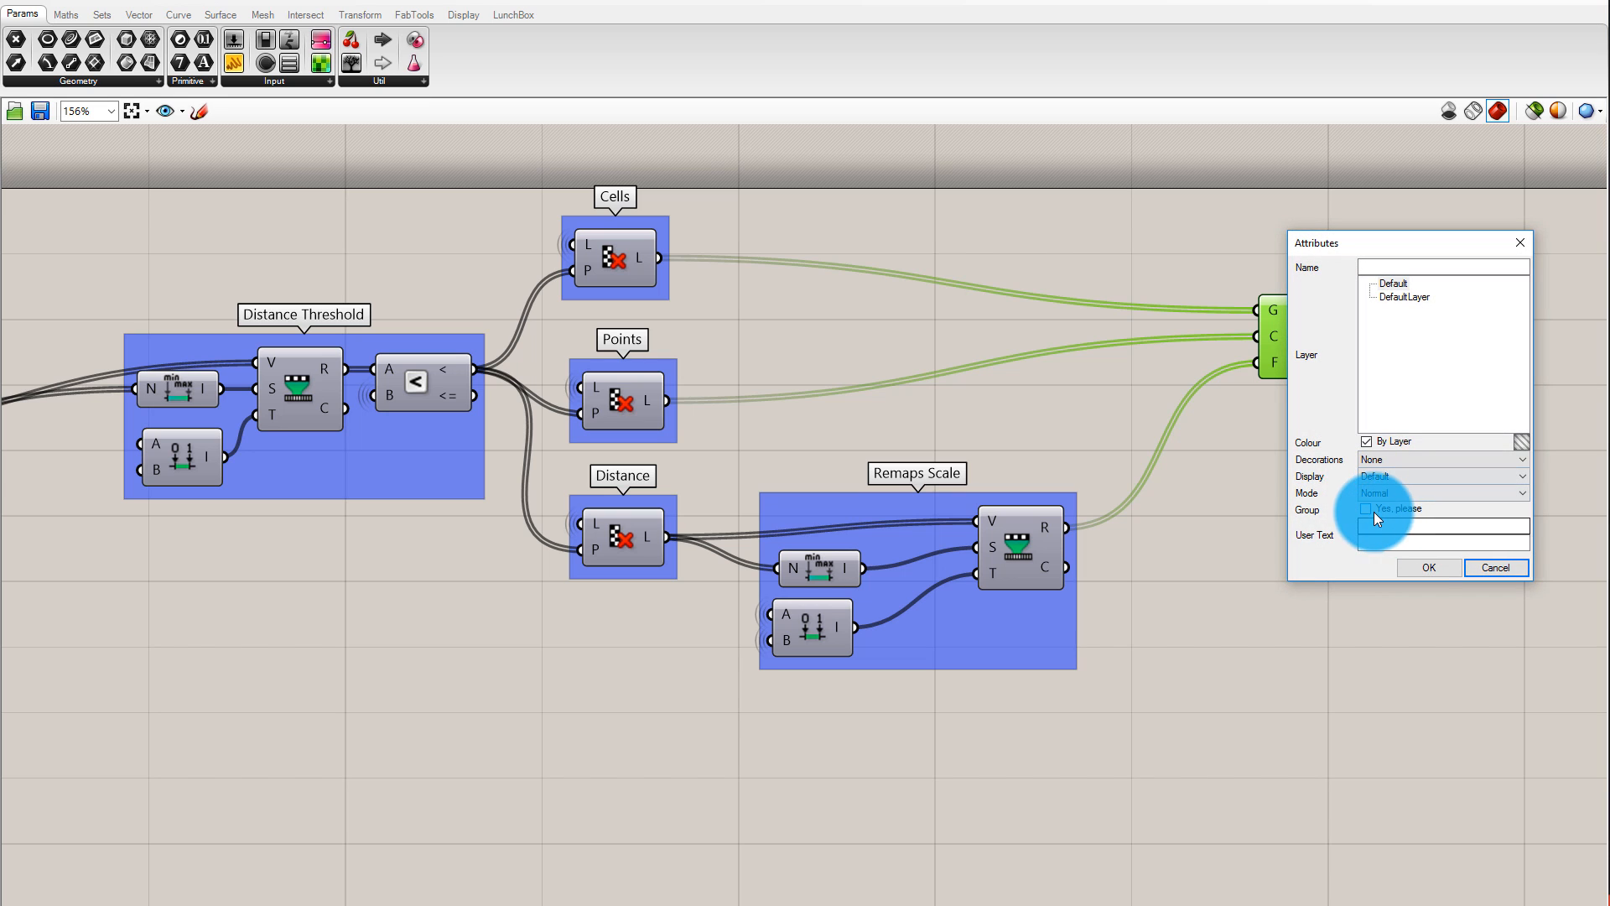
pyautogui.click(1423, 567)
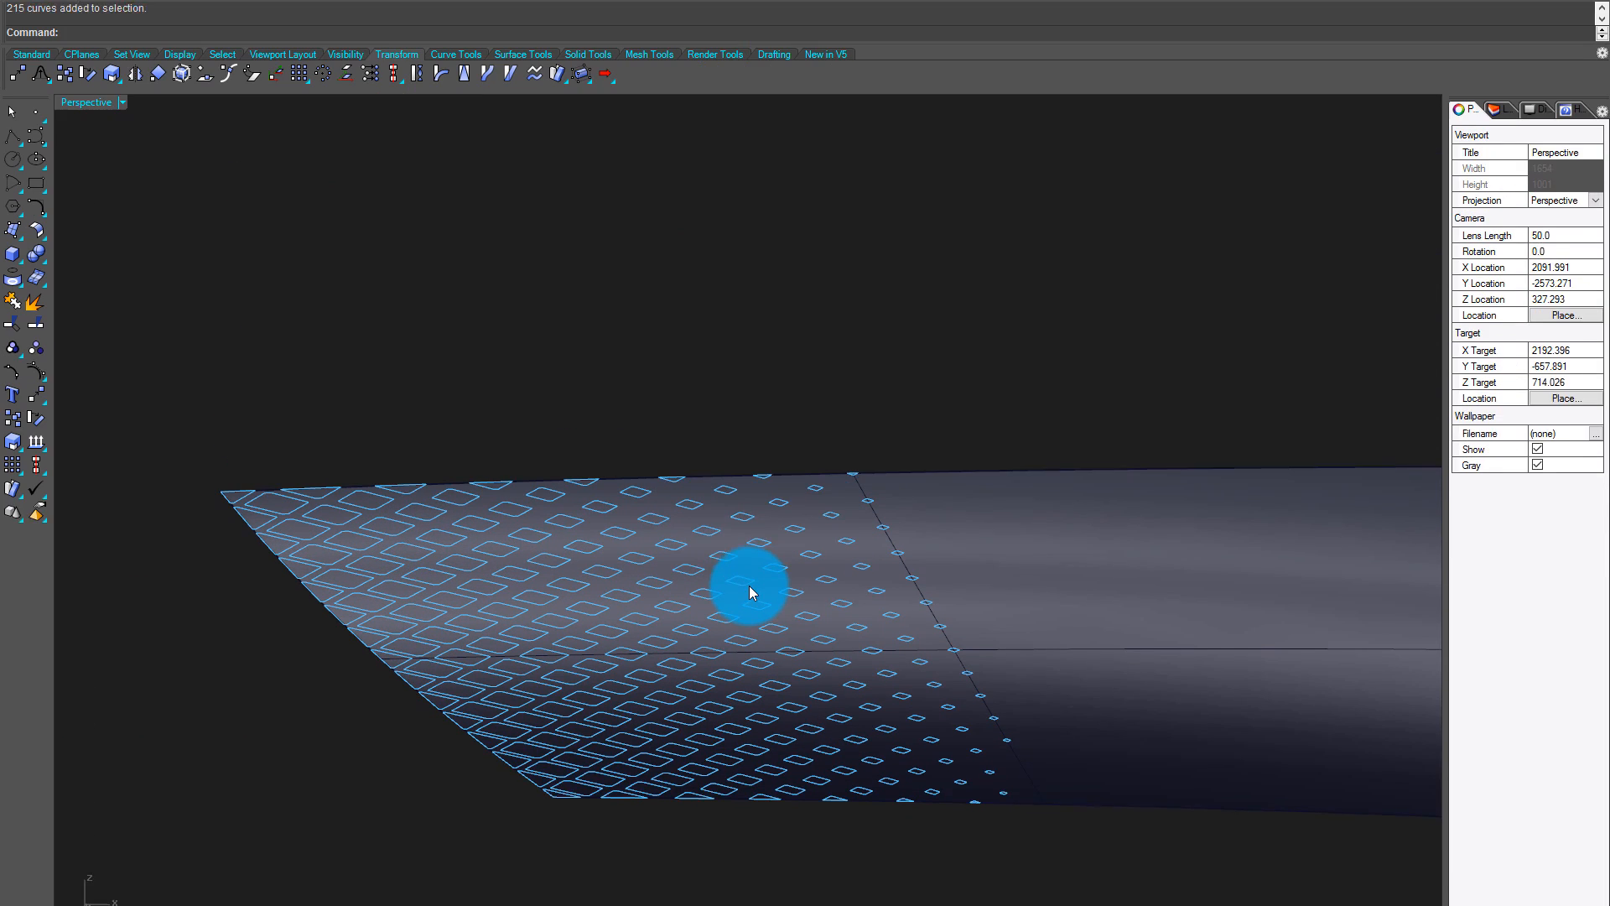
# Export the baked hexagon curves from Rhino to the Desktop as an IGES file named Door_Pattern, using the Default IGES type
pyautogui.click(748, 585)
pyautogui.click(13, 29)
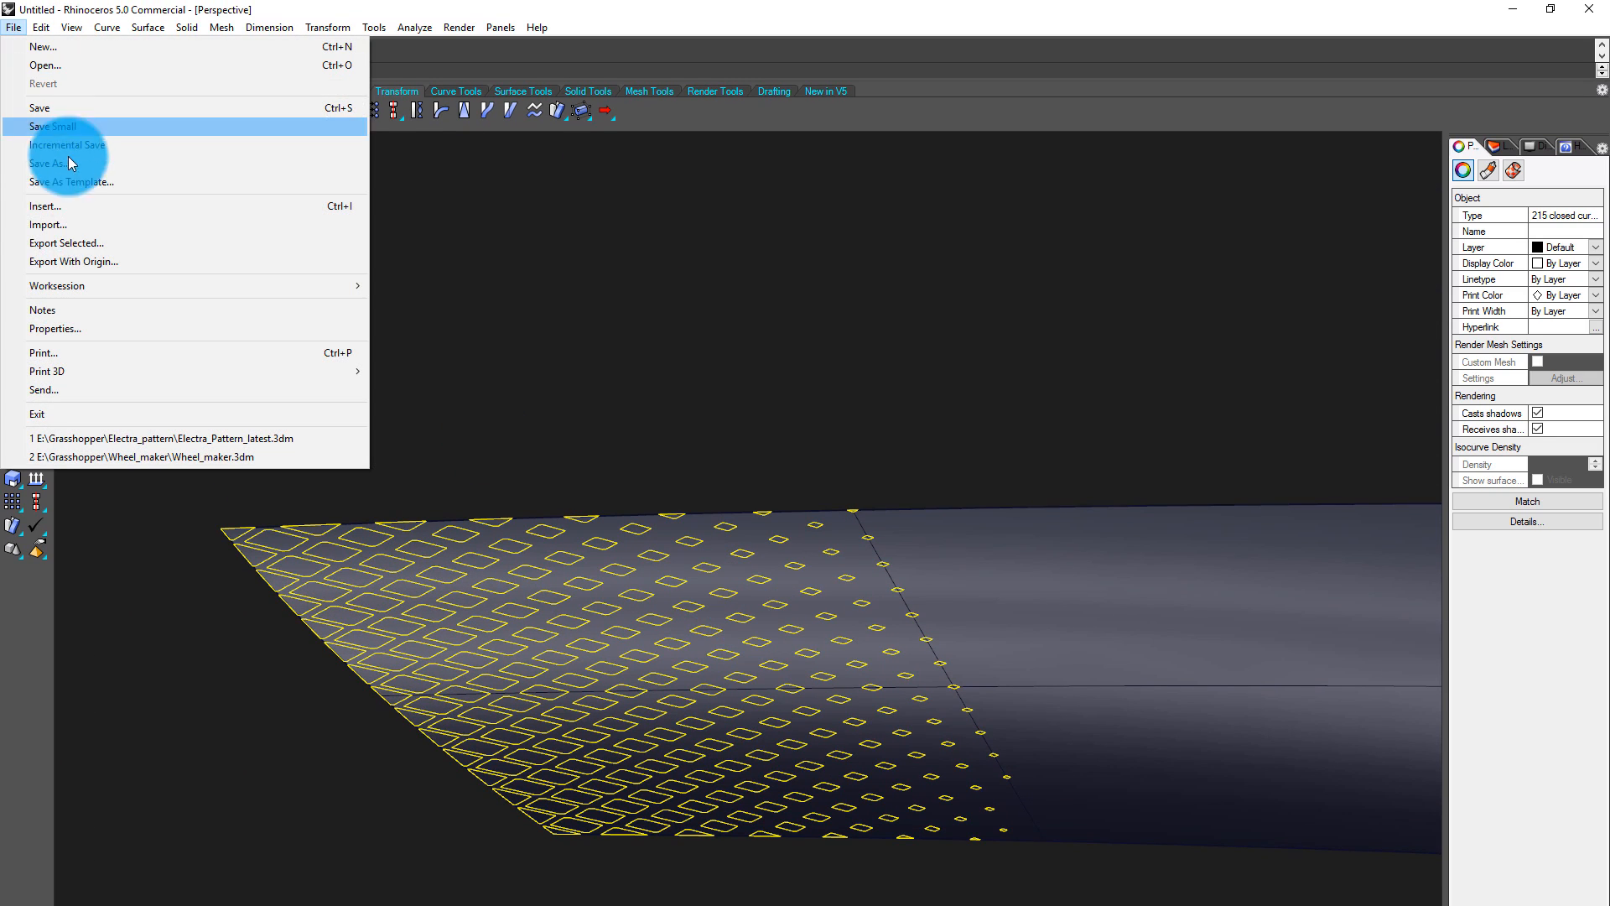
pyautogui.click(83, 245)
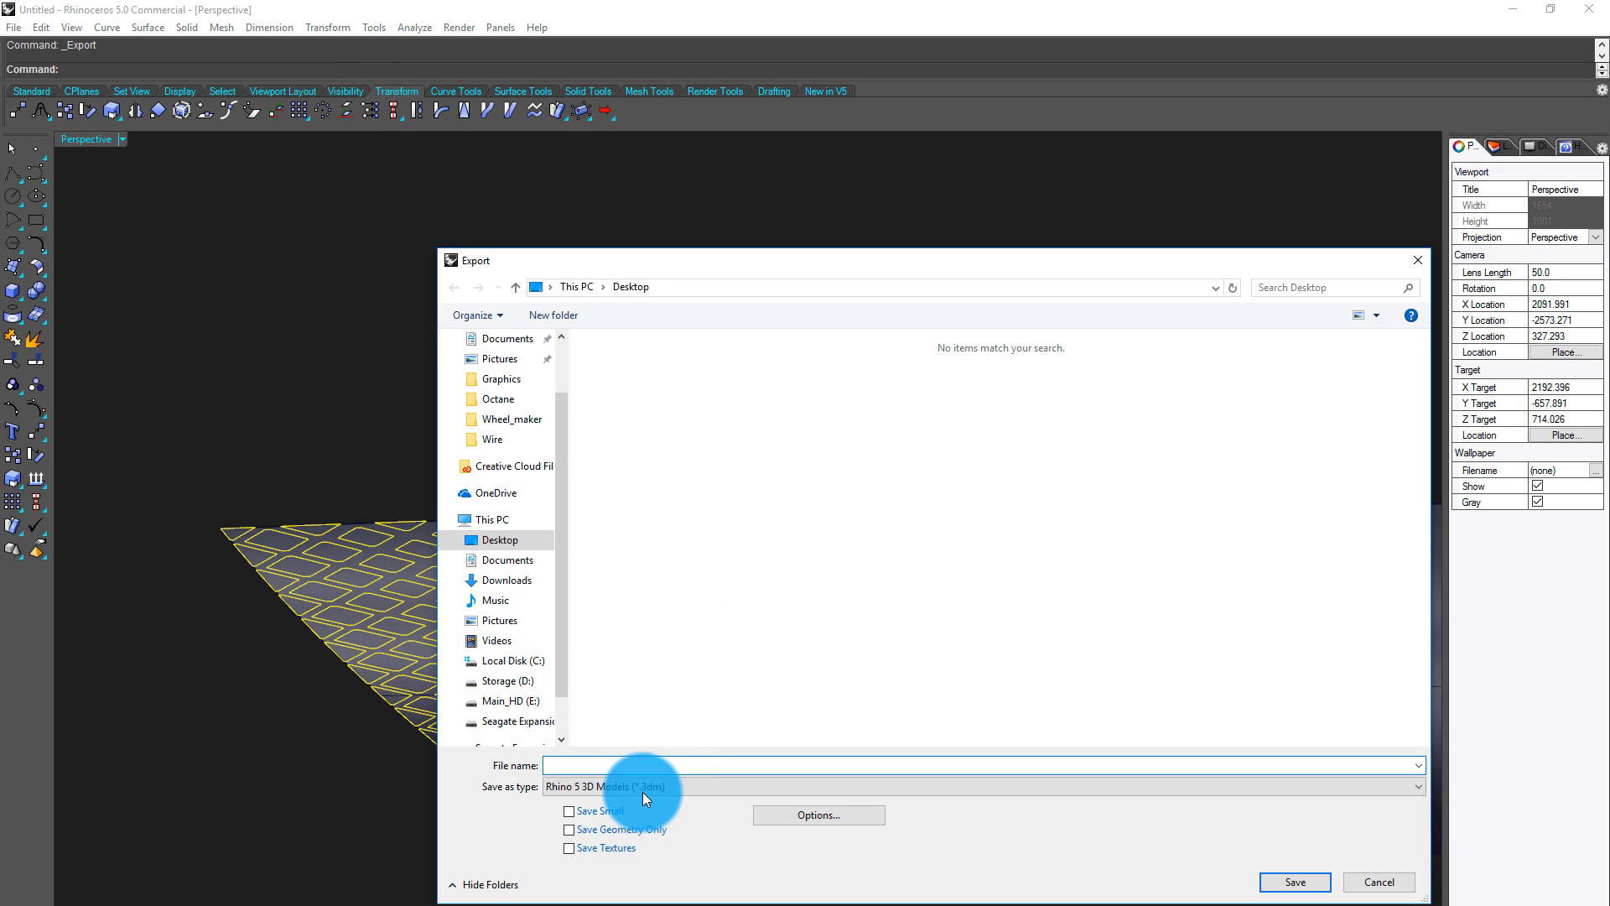
pyautogui.click(704, 788)
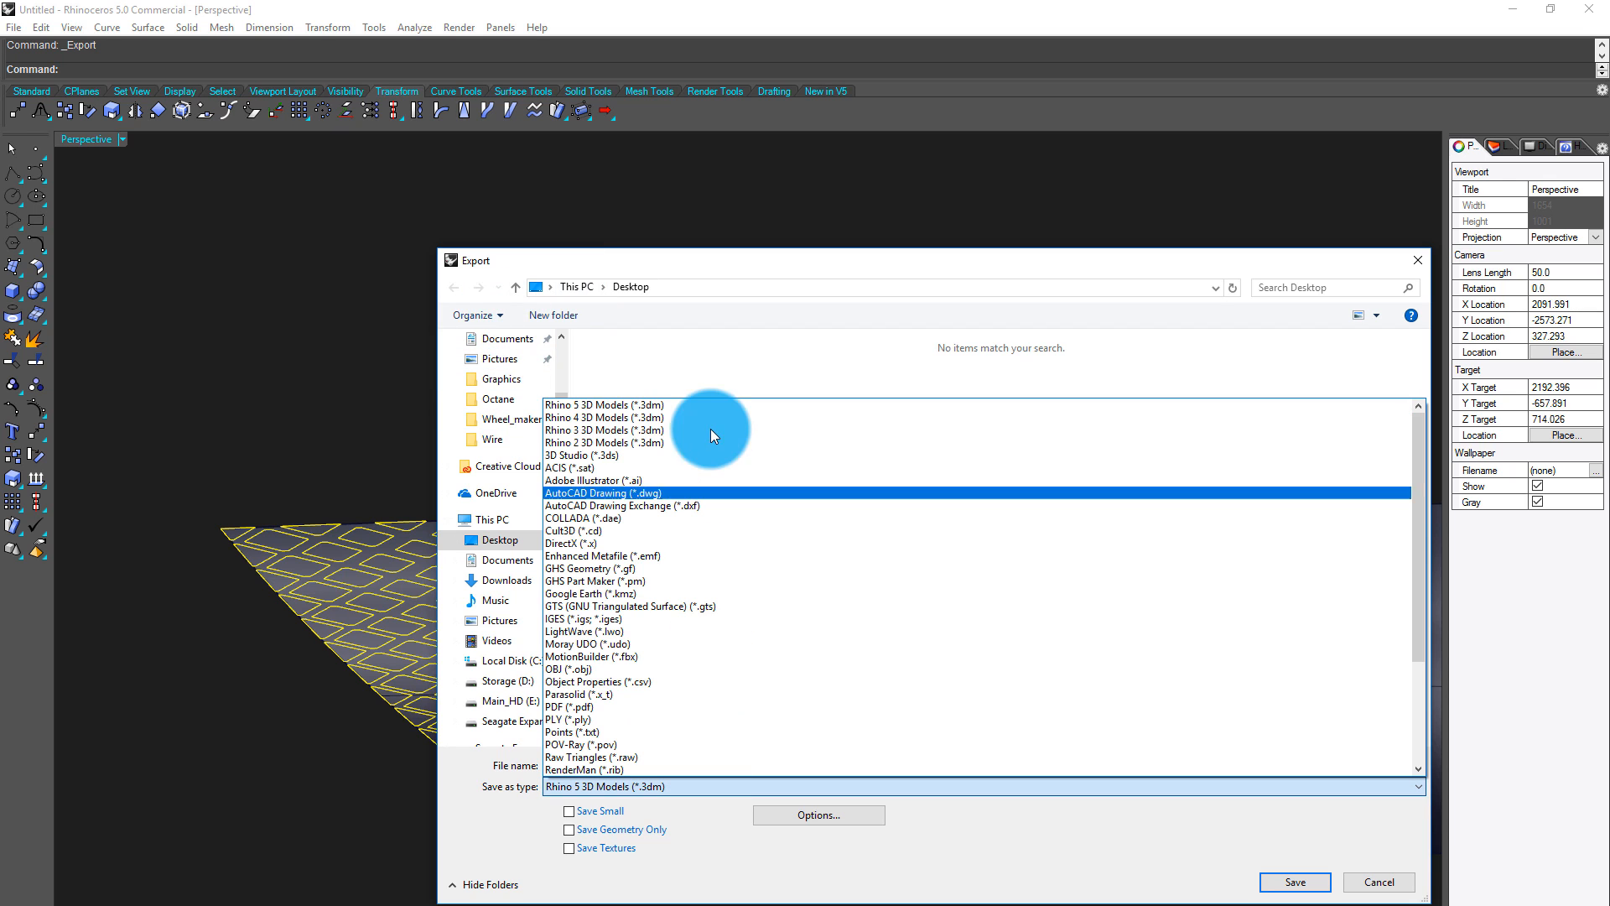
pyautogui.click(696, 618)
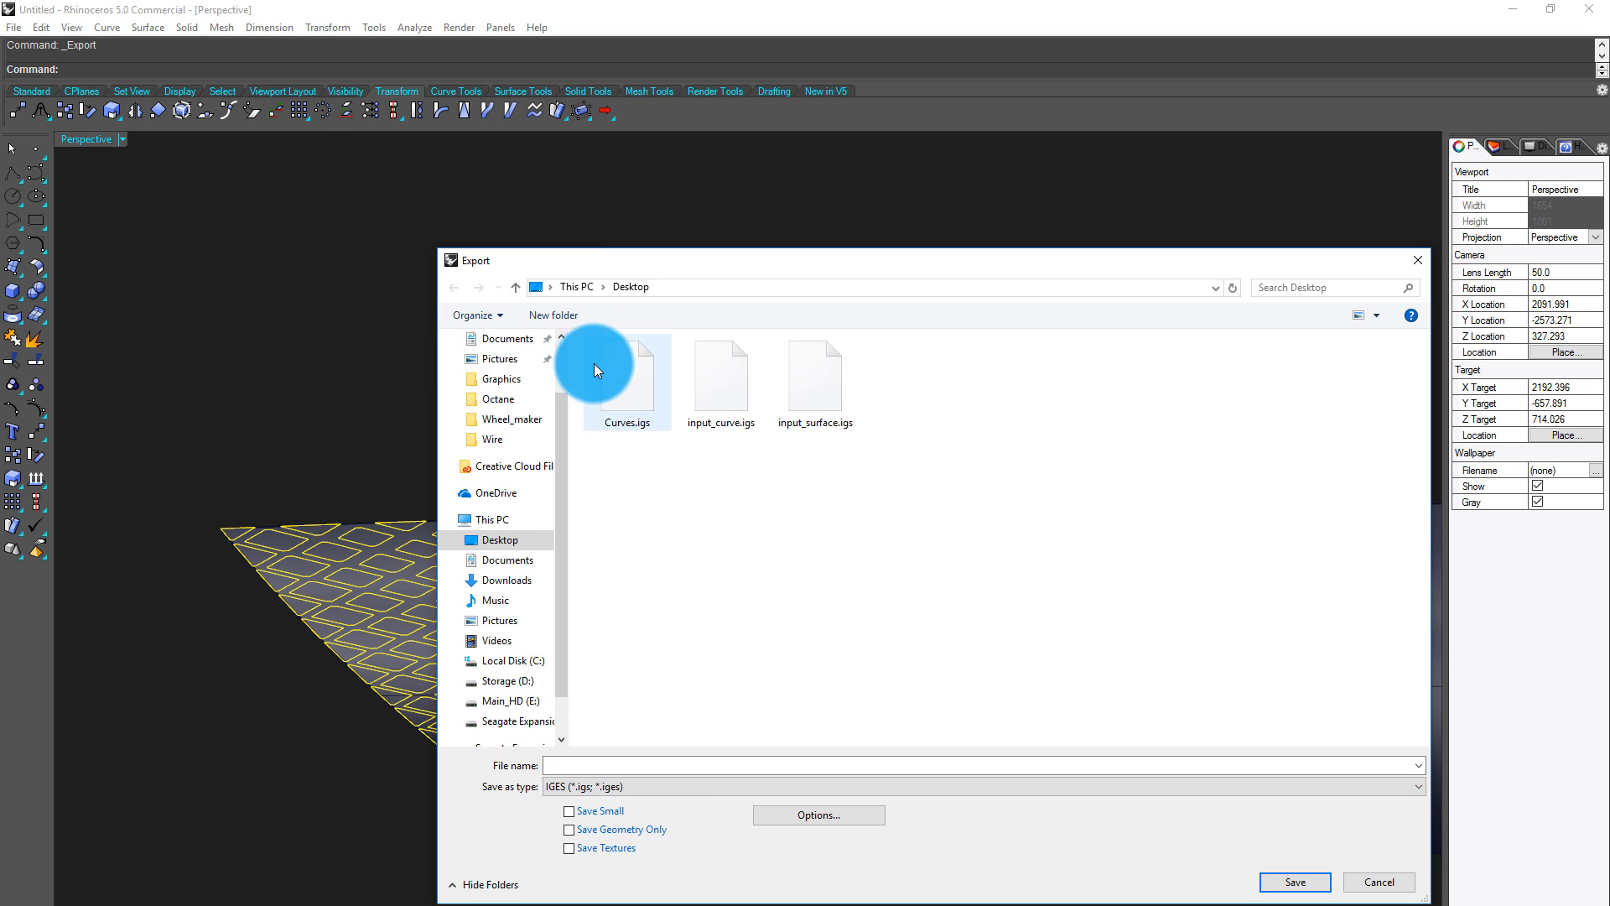
pyautogui.click(659, 766)
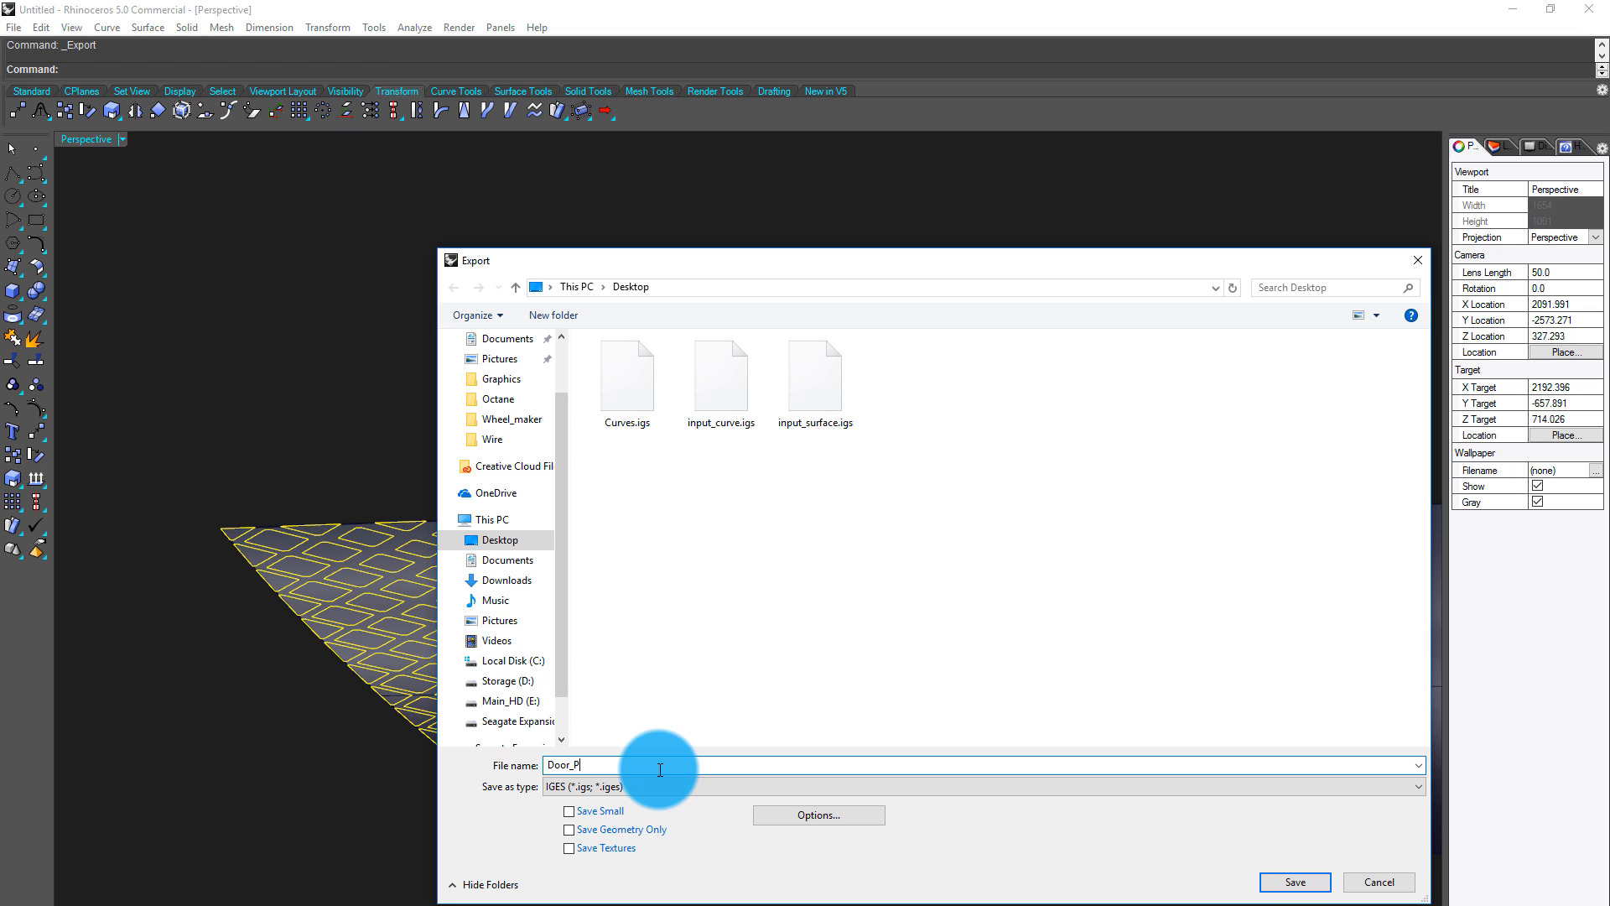
pyautogui.press('Return')
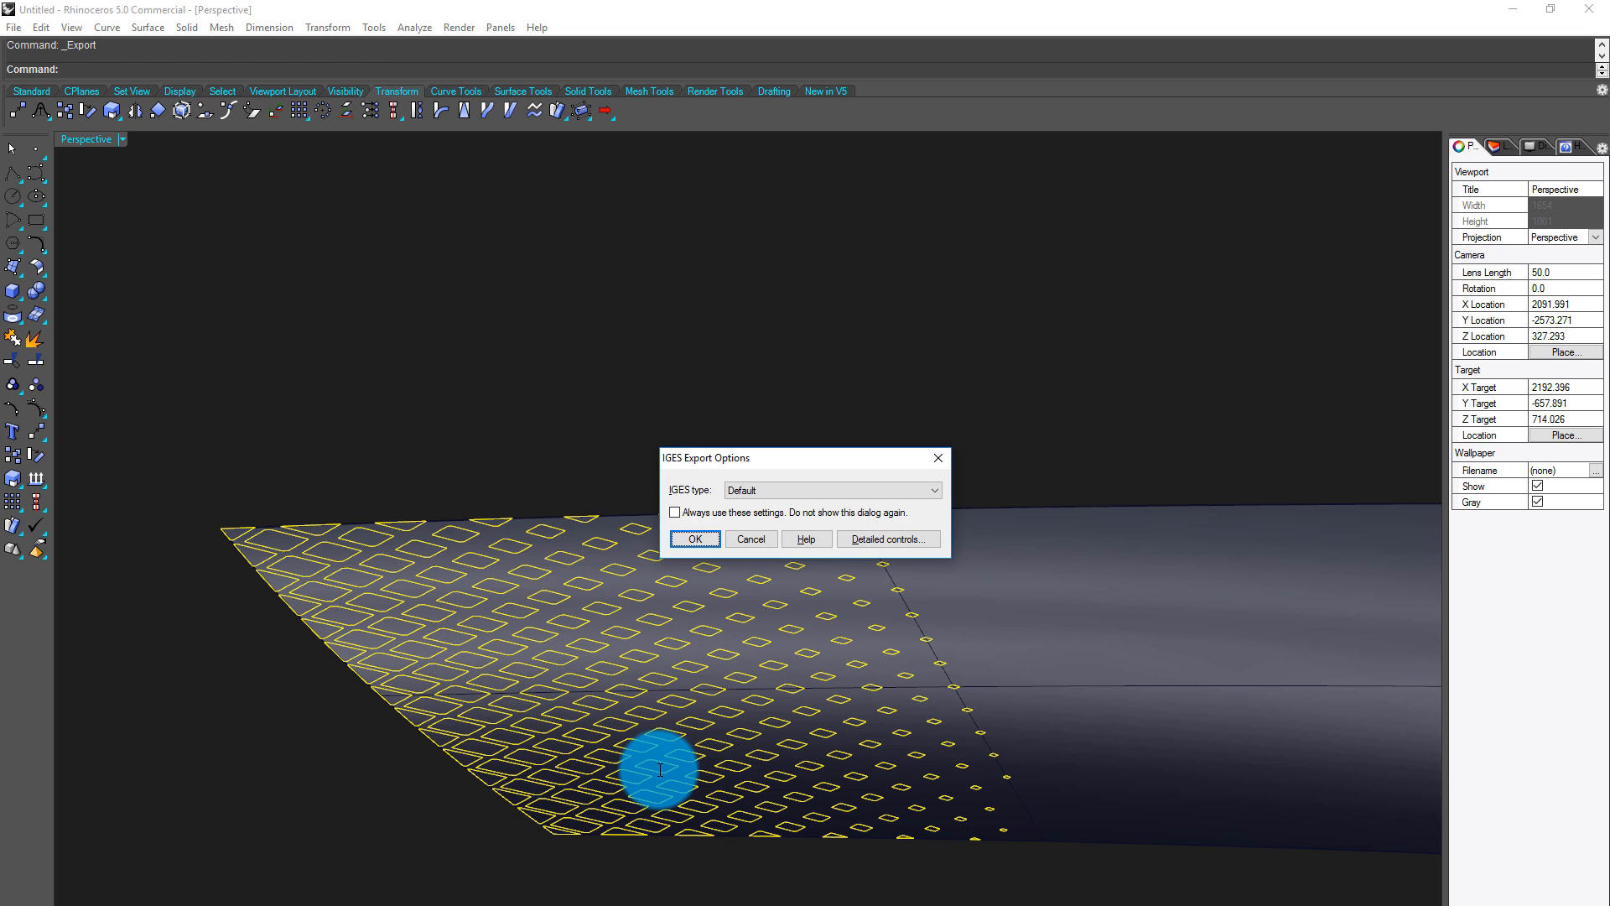
pyautogui.click(708, 535)
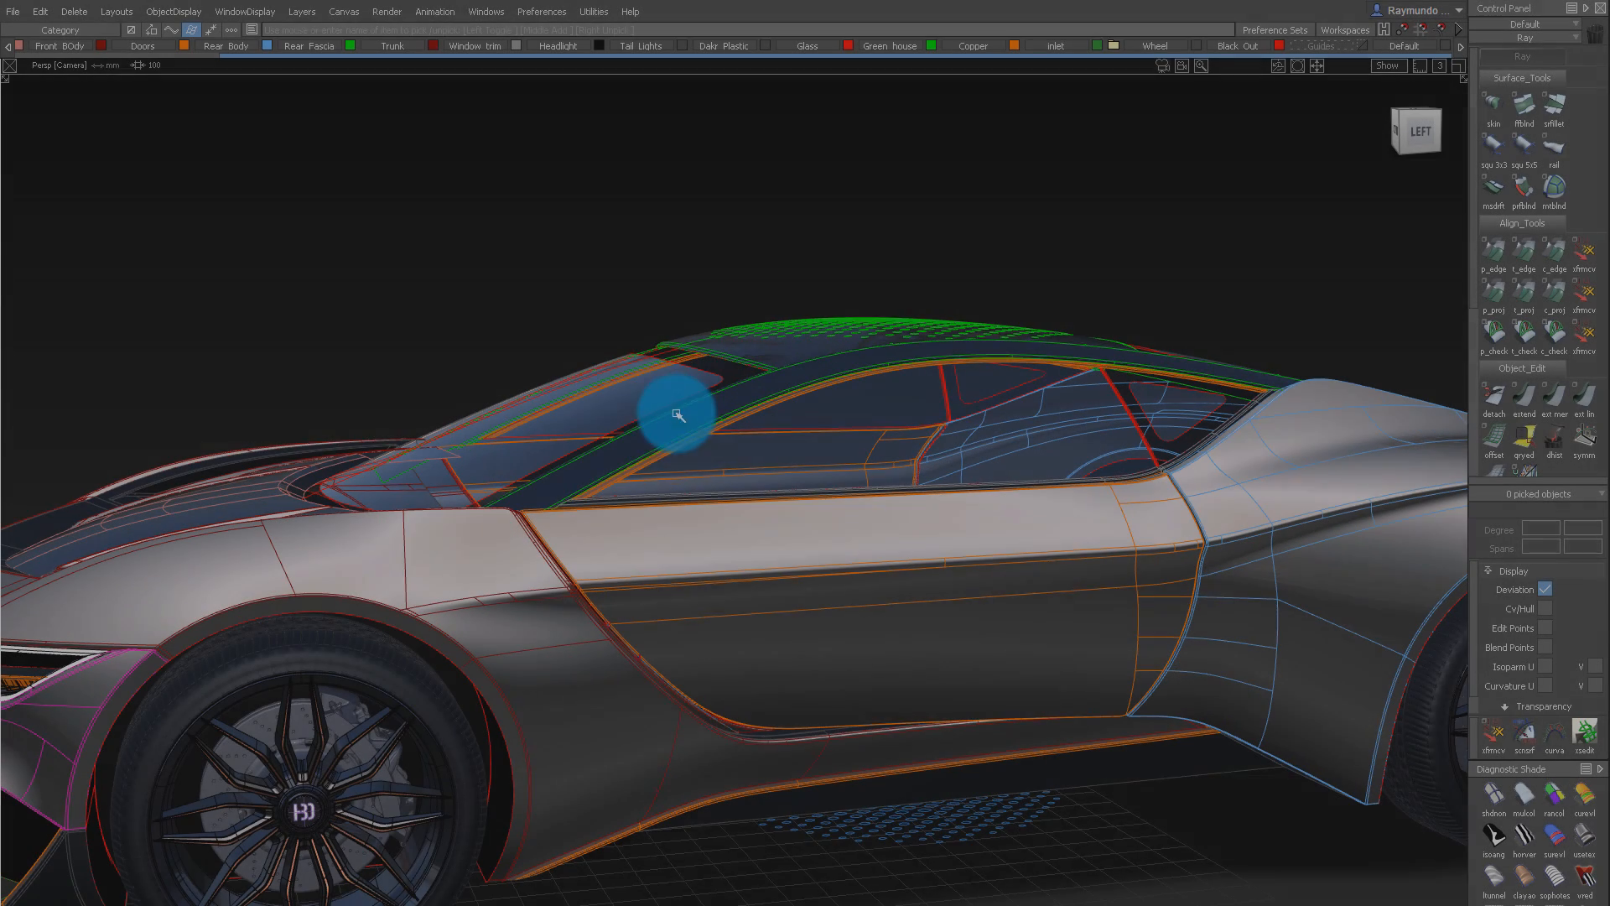
# Switch to Alias and import Door_Pattern.igs from the Desktop into the car model
pyautogui.keyDown('alt'); pyautogui.keyDown('shift'); pyautogui.moveTo(741, 486); pyautogui.dragTo(834, 503); pyautogui.keyUp('shift'); pyautogui.keyUp('alt')
pyautogui.click(16, 12)
pyautogui.moveTo(101, 194)
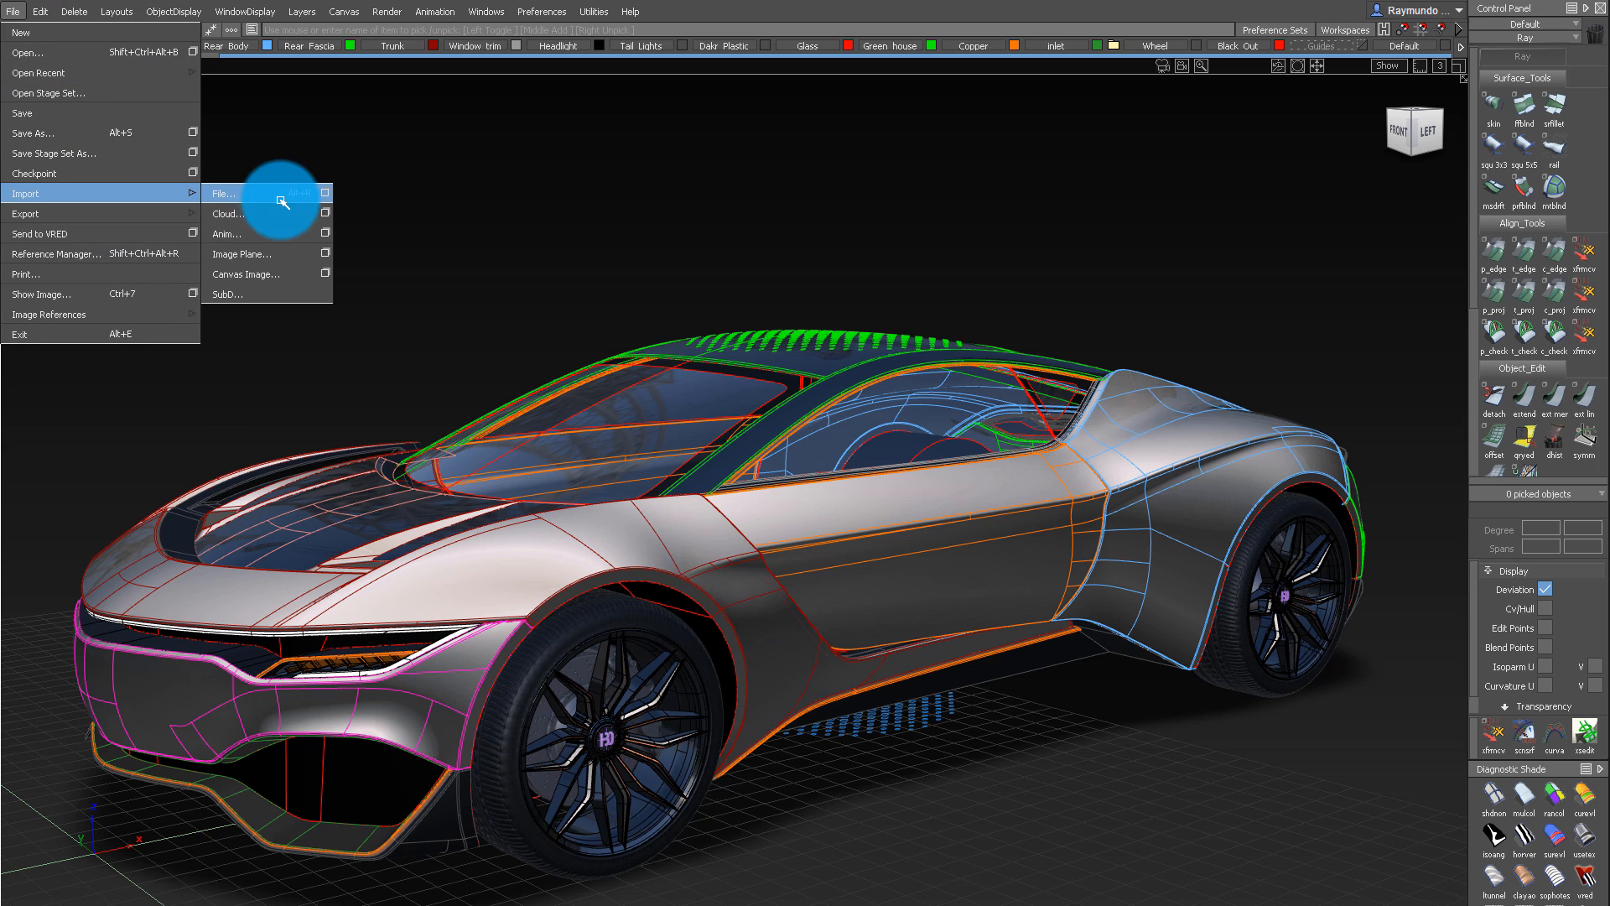
pyautogui.click(325, 199)
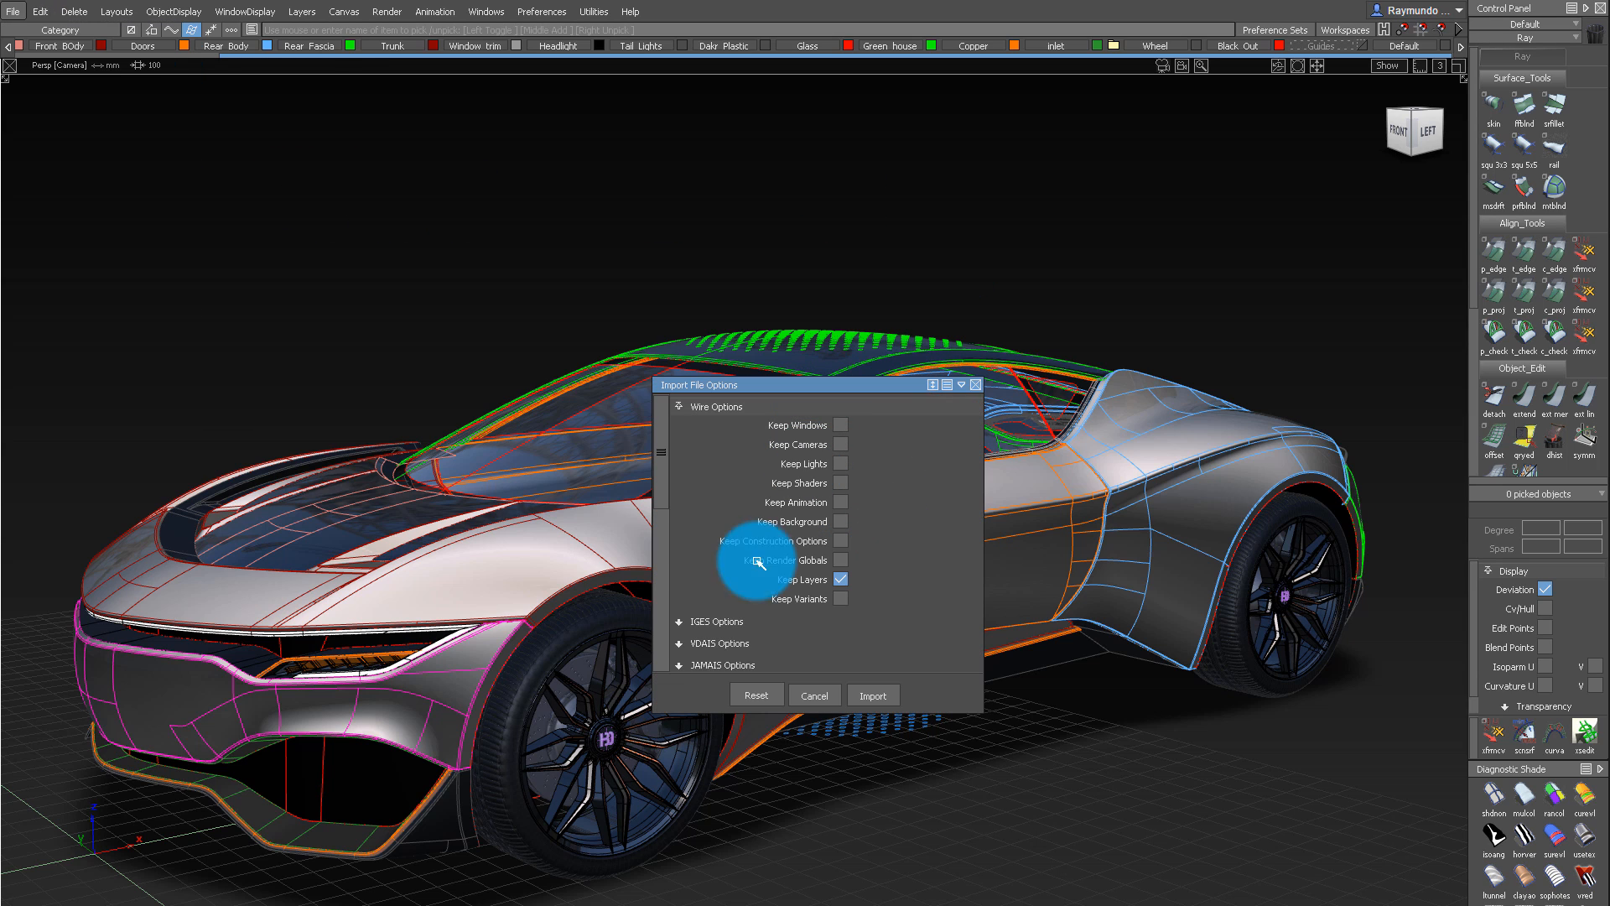
pyautogui.scroll(-2, 739, 616)
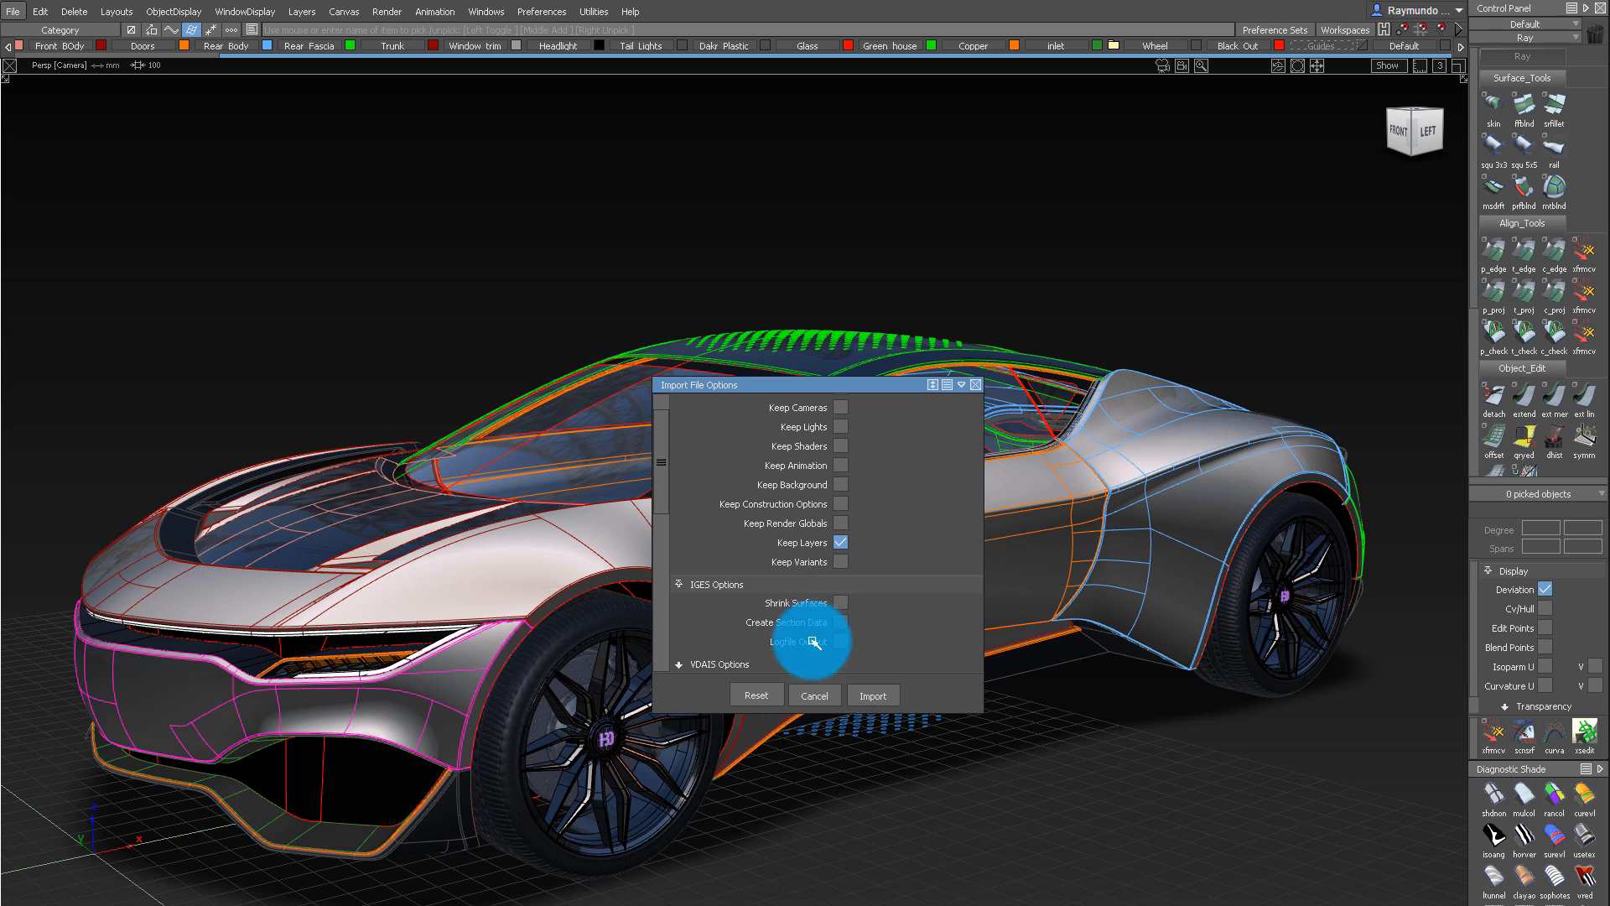
pyautogui.click(706, 585)
pyautogui.click(877, 698)
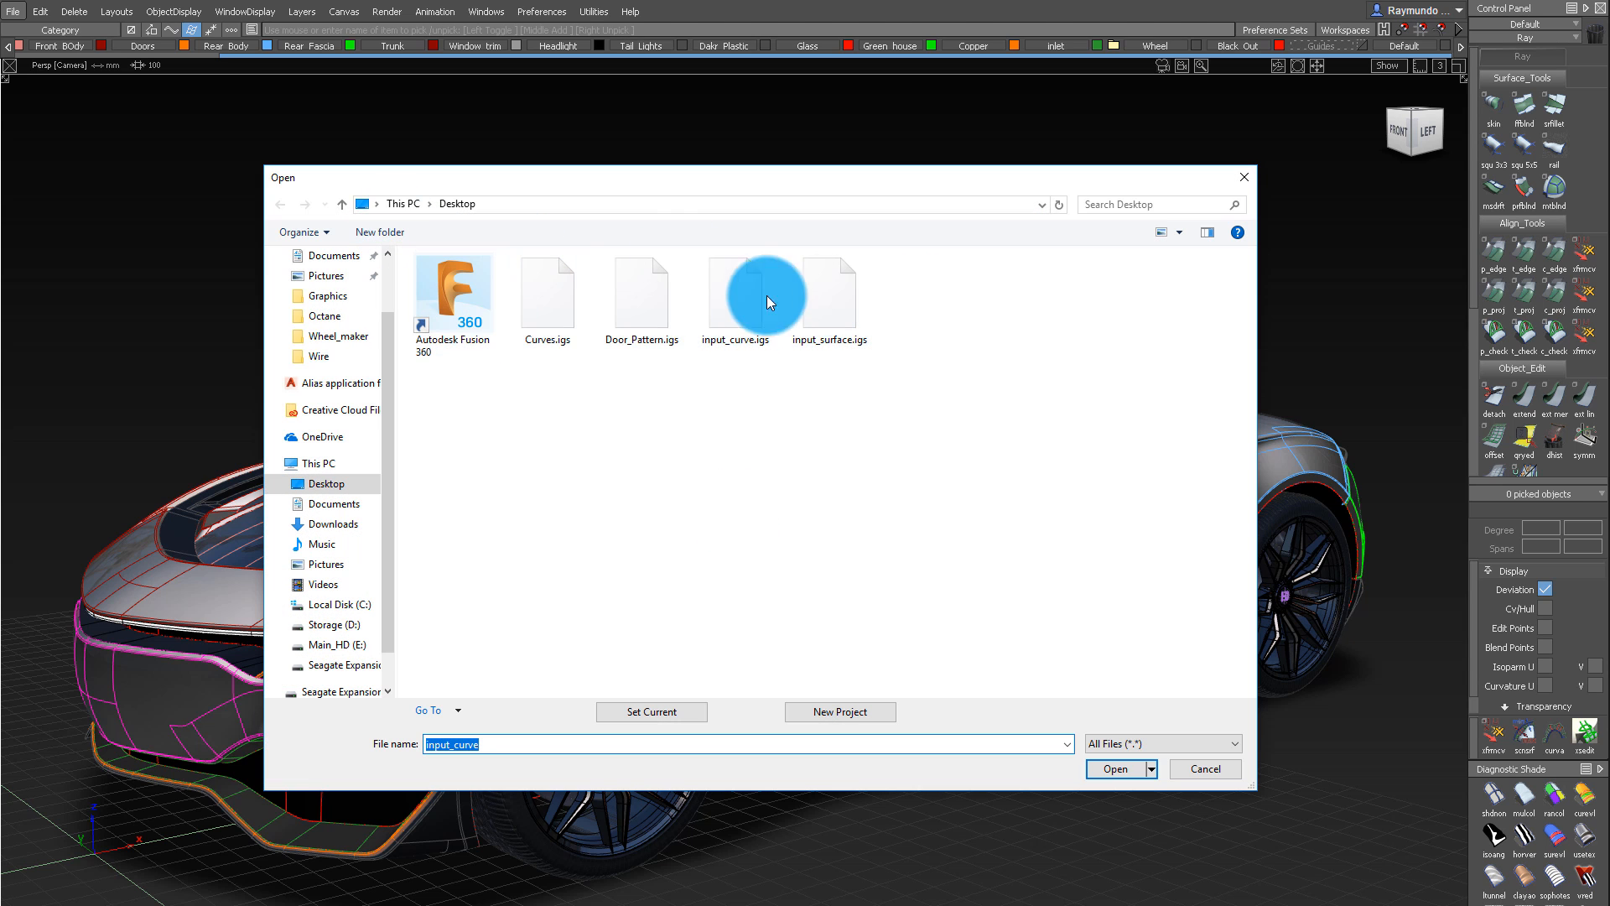
pyautogui.click(1107, 768)
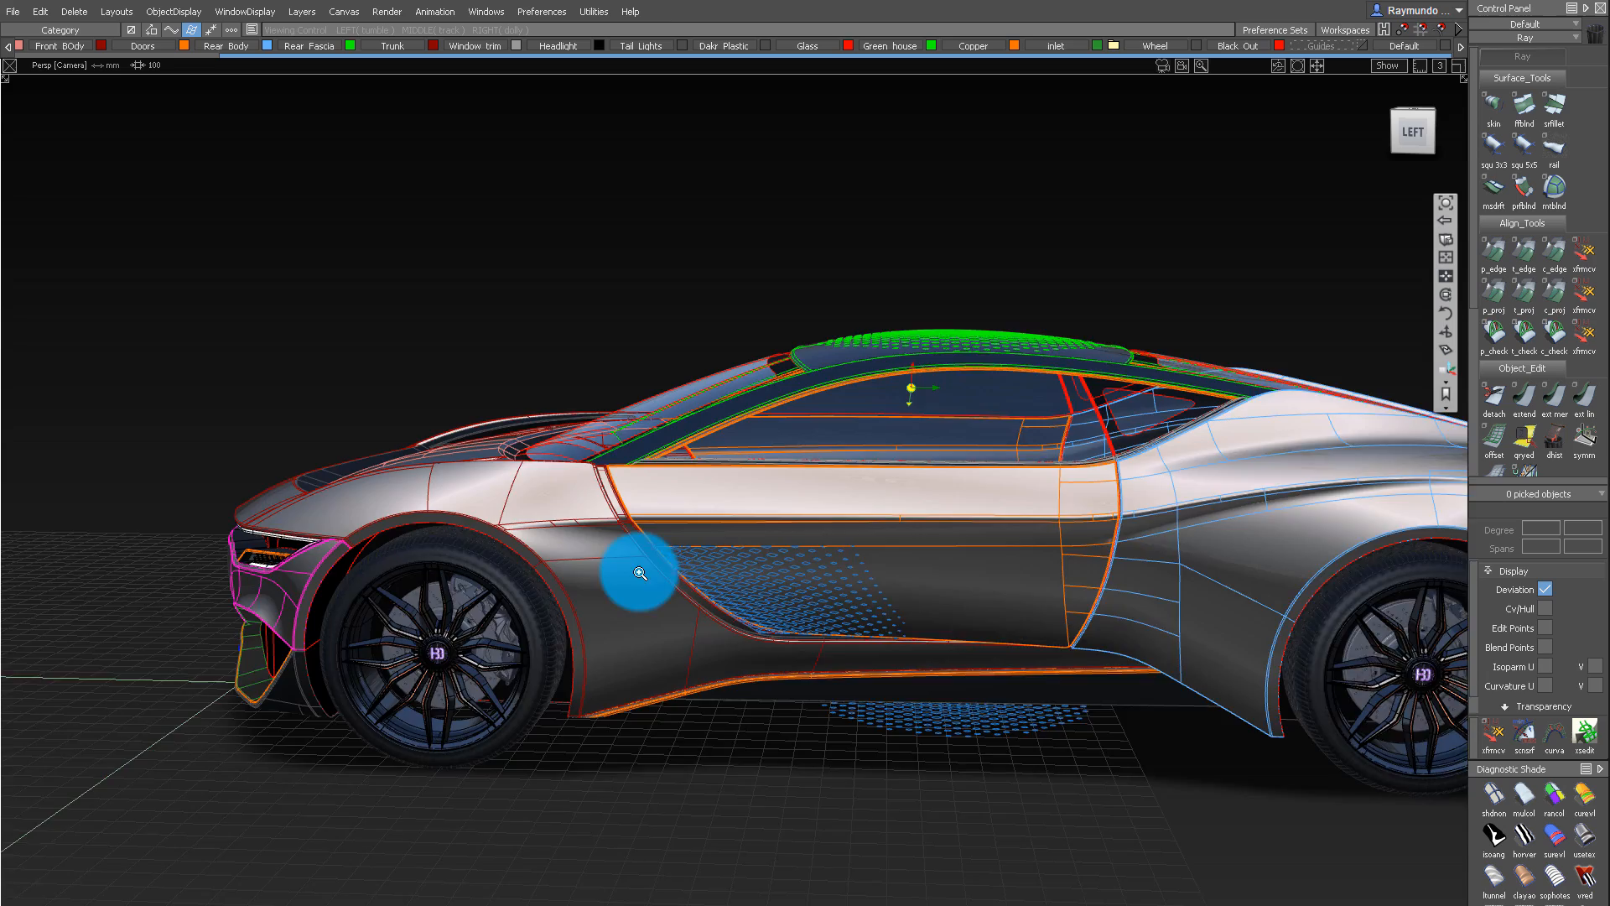
# Pick the imported hexagon curves and the two door surfaces around the pattern, and isolate them by hiding everything else
pyautogui.keyDown('alt'); pyautogui.keyDown('shift'); pyautogui.moveTo(640, 572); pyautogui.dragTo(988, 510, button='right'); pyautogui.keyUp('shift'); pyautogui.keyUp('alt')
pyautogui.click(818, 648)
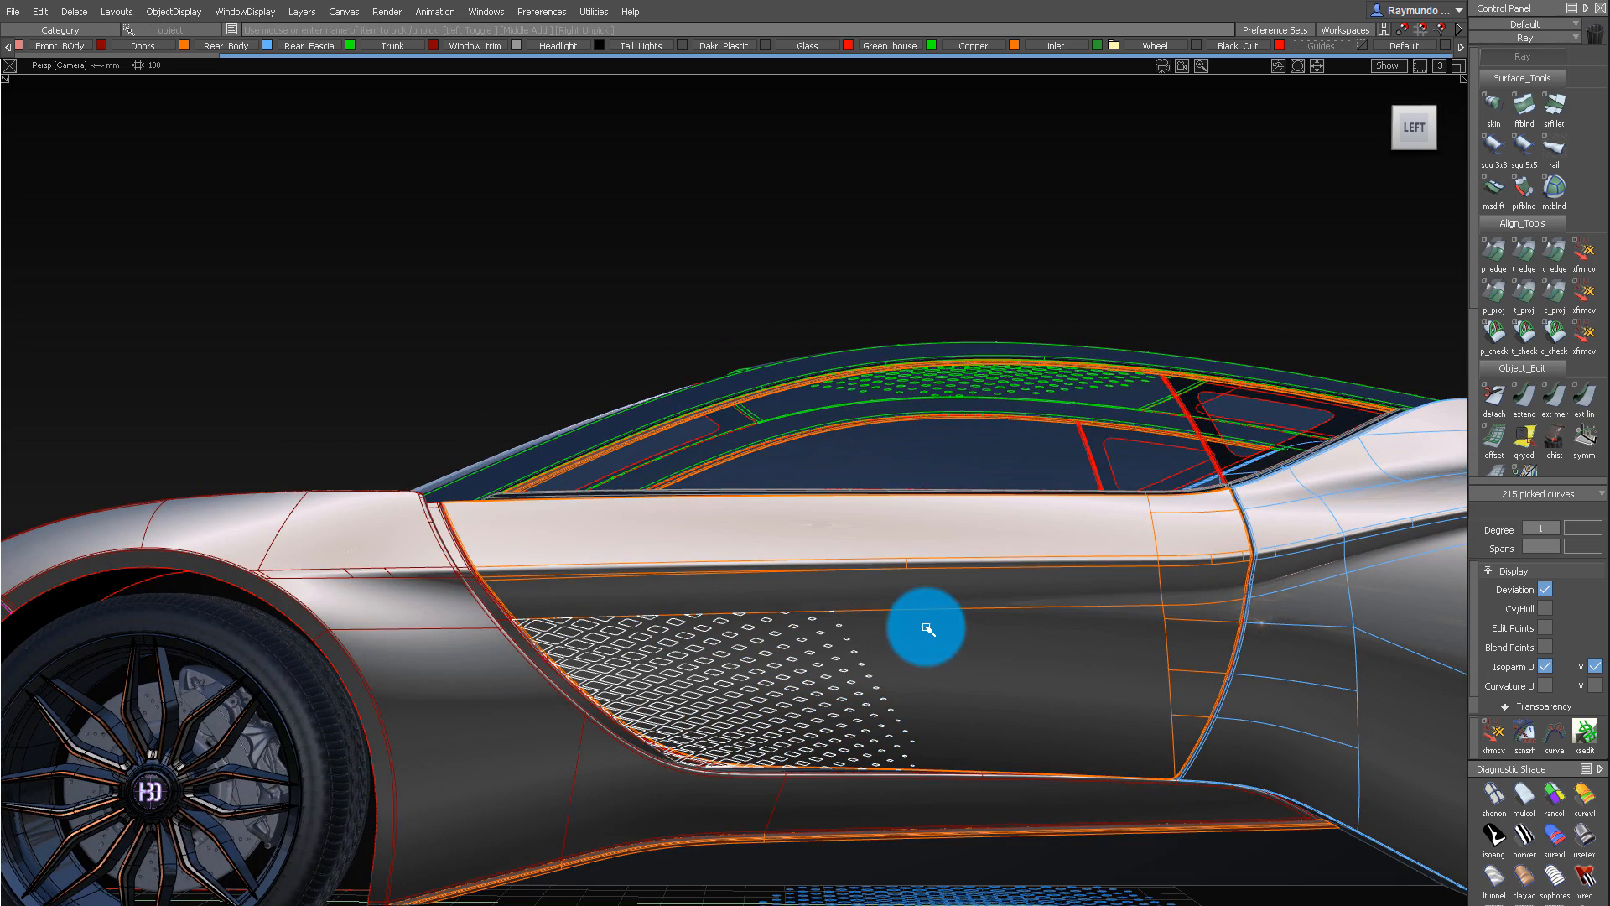
pyautogui.keyDown('ctrl'); pyautogui.keyDown('shift'); pyautogui.moveTo(925, 627); pyautogui.dragTo(960, 657); pyautogui.keyUp('shift'); pyautogui.keyUp('ctrl')
pyautogui.click(908, 602)
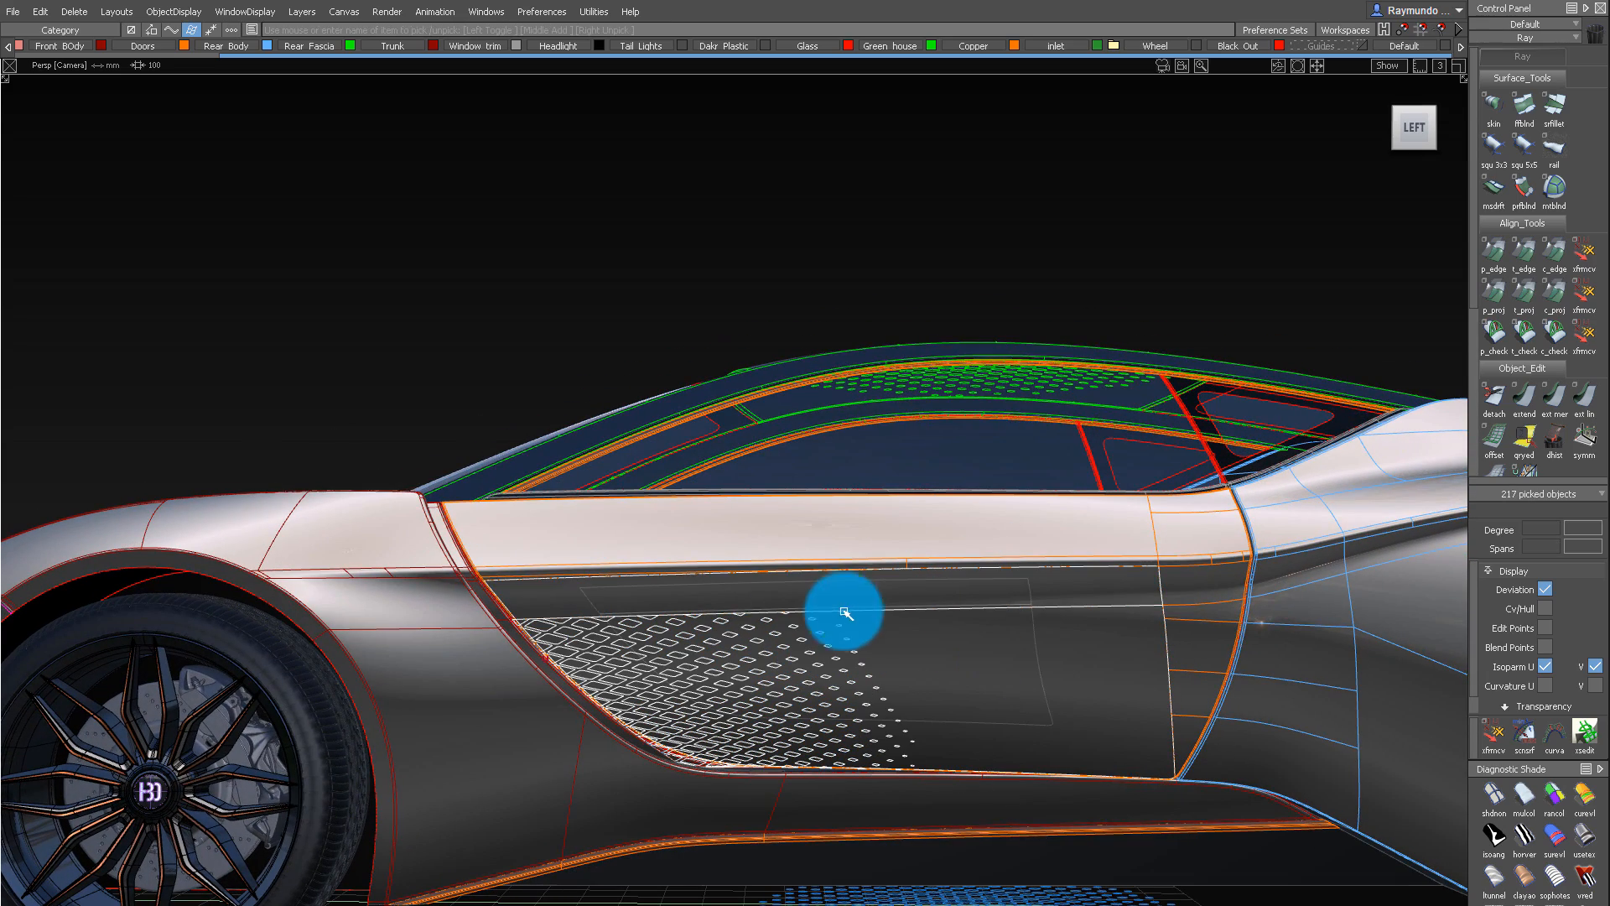
pyautogui.hotkey('alt', 'h')
pyautogui.keyDown('alt'); pyautogui.keyDown('shift'); pyautogui.moveTo(719, 646); pyautogui.dragTo(868, 639, button='right'); pyautogui.keyUp('shift'); pyautogui.keyUp('alt')
pyautogui.keyDown('alt'); pyautogui.keyDown('shift'); pyautogui.moveTo(868, 639); pyautogui.dragTo(916, 637); pyautogui.keyUp('shift'); pyautogui.keyUp('alt')
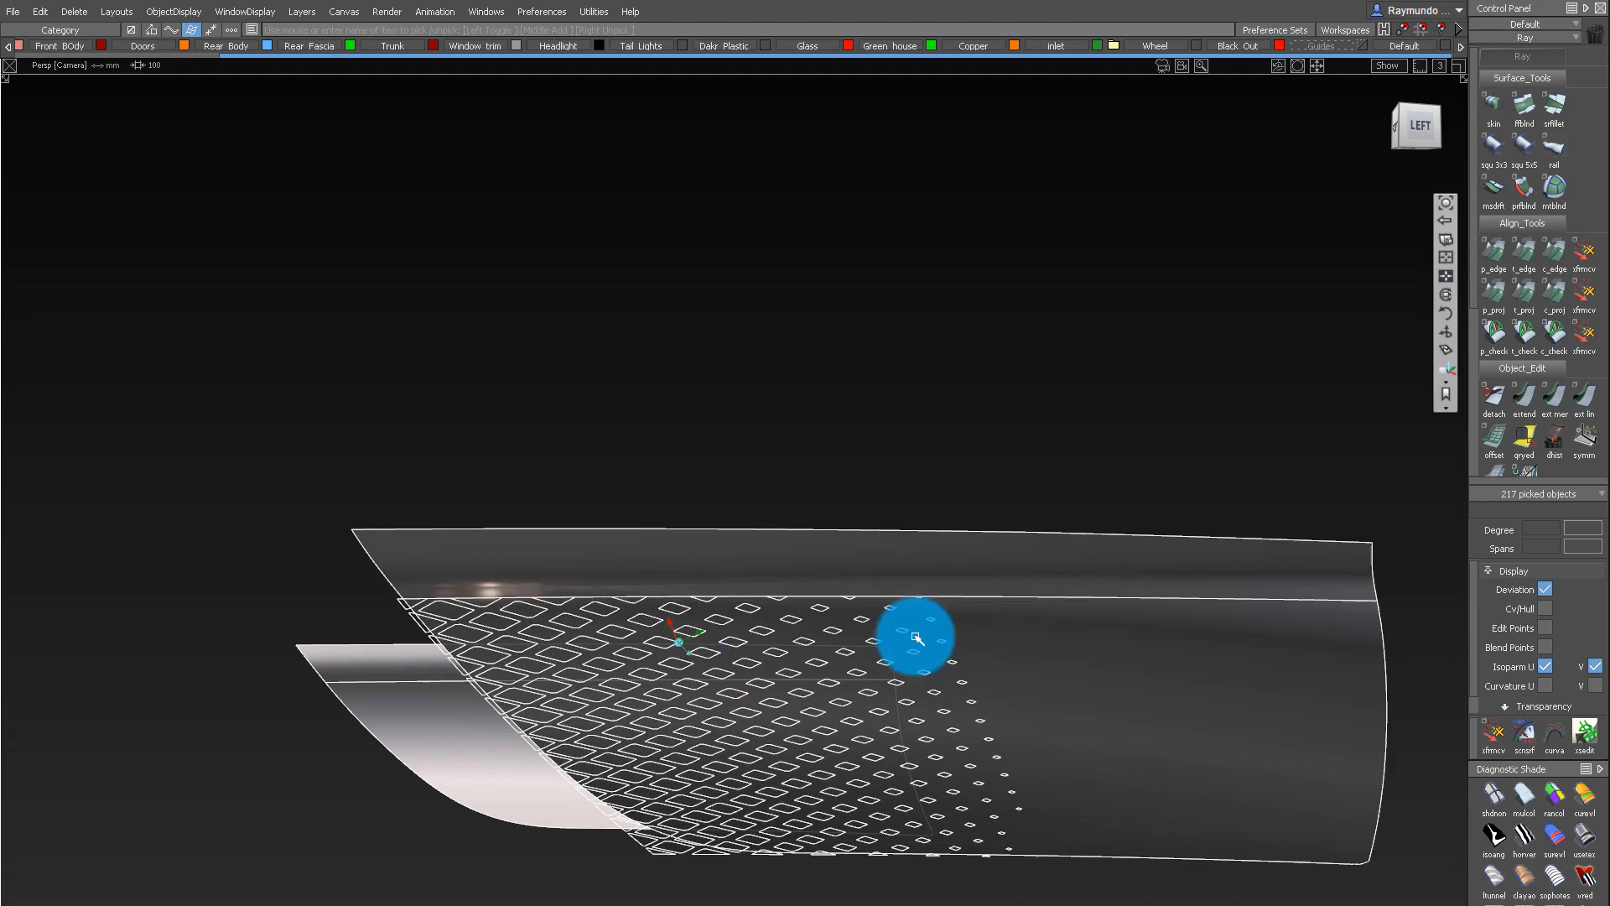
# Project all the hexagon curves onto the two door surfaces from the orthographic Left view
pyautogui.click(1073, 453)
pyautogui.click(1411, 120)
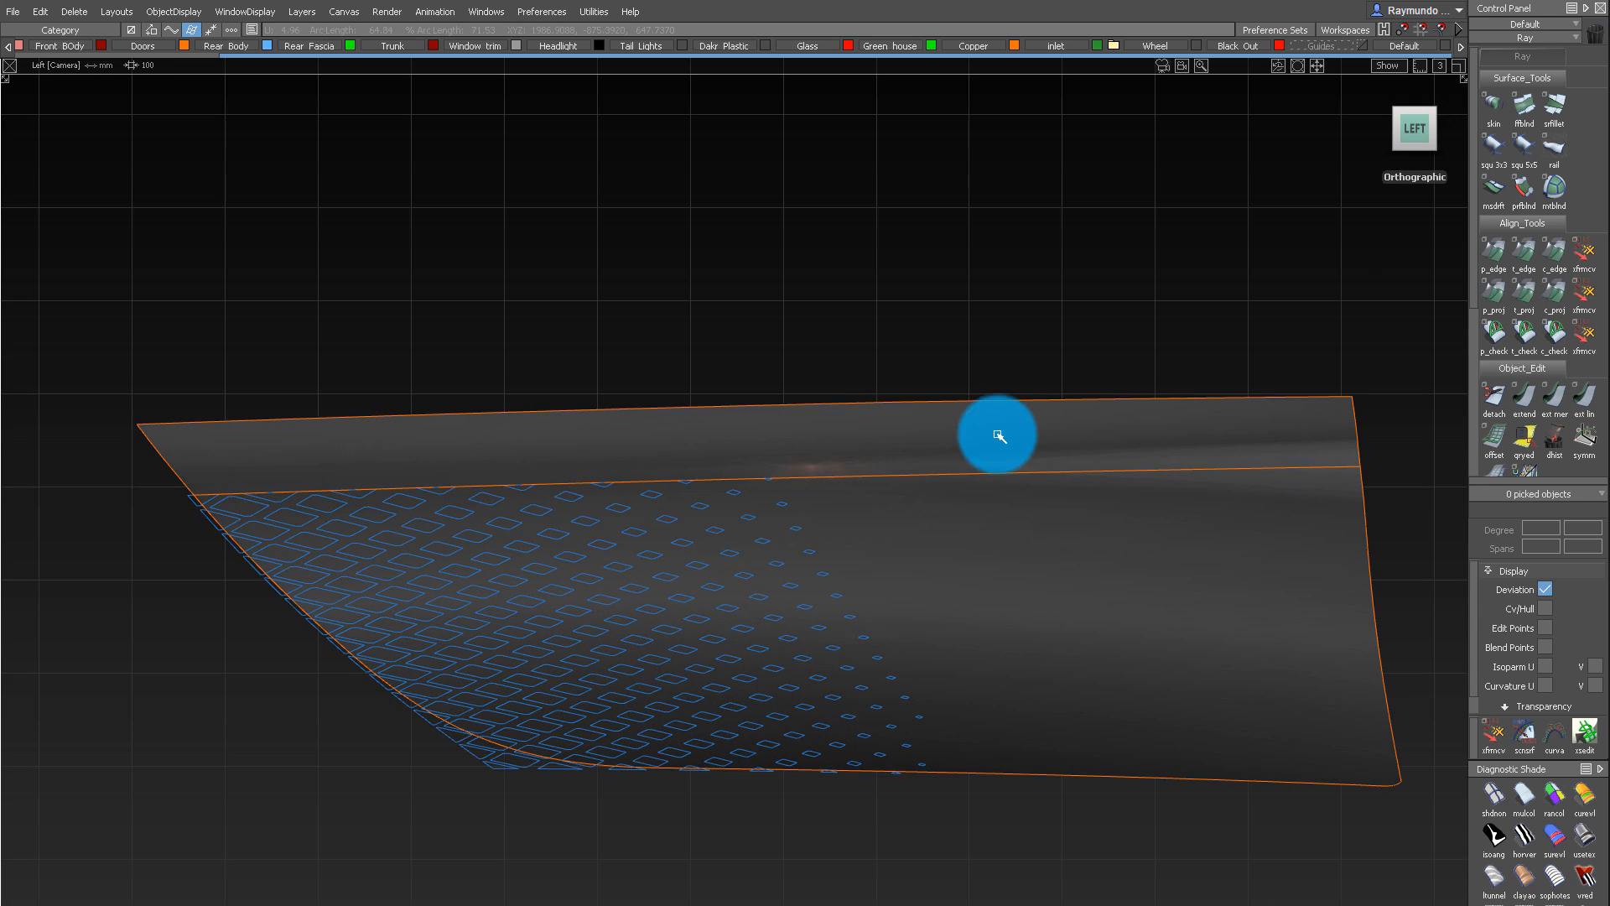
pyautogui.click(997, 434)
pyautogui.click(1006, 563)
pyautogui.press('space')
pyautogui.moveTo(48, 312); pyautogui.dragTo(1032, 905)
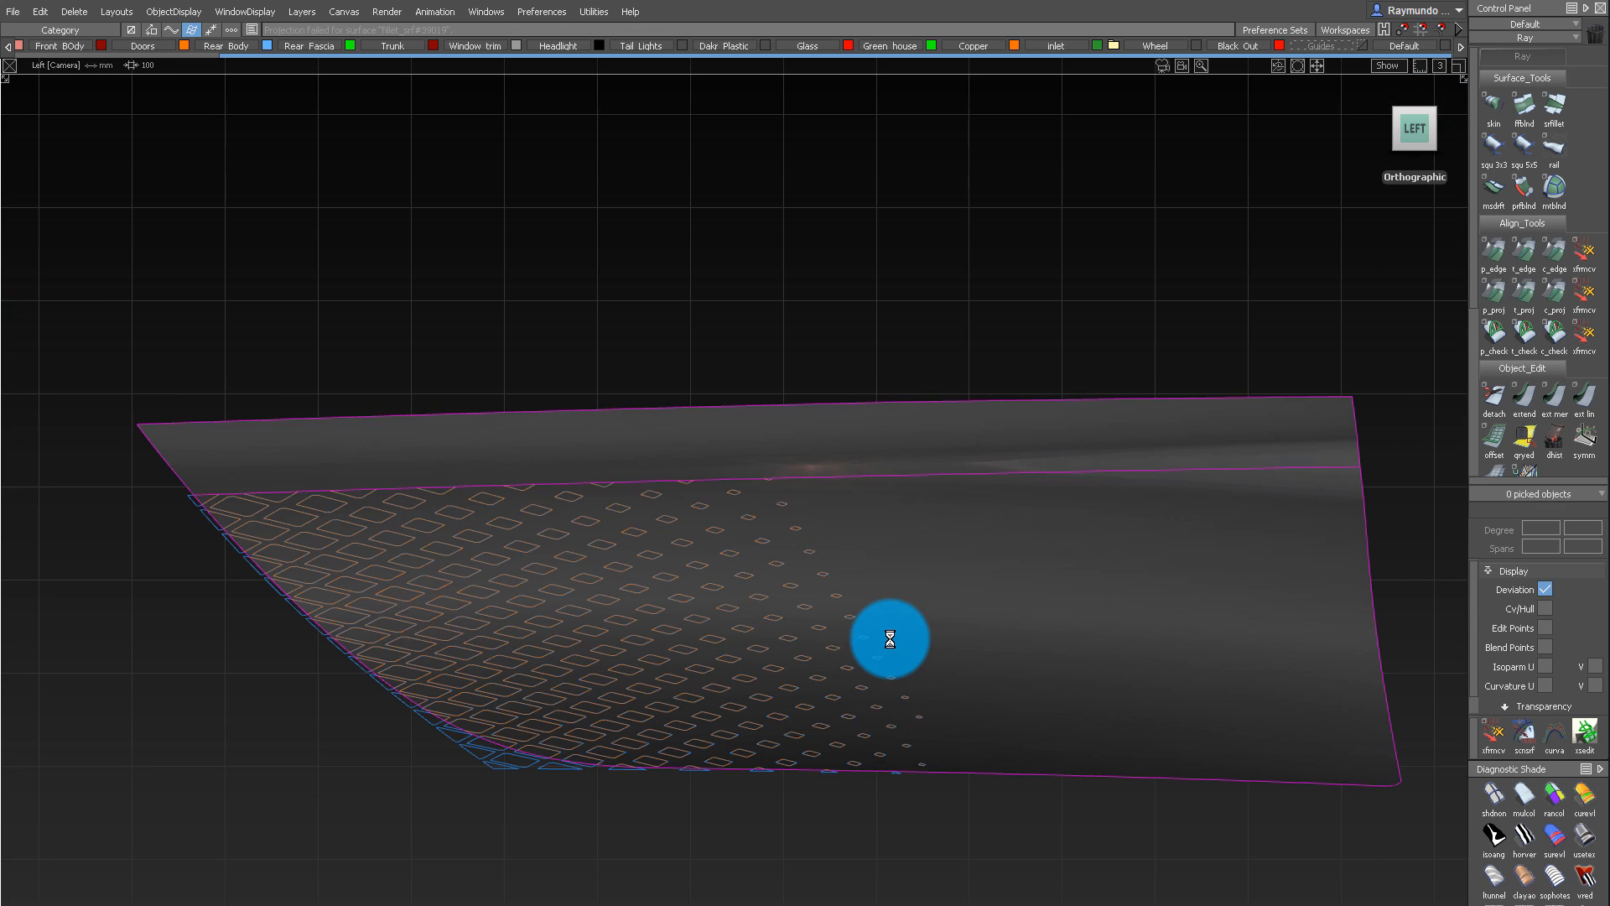
pyautogui.click(1101, 602)
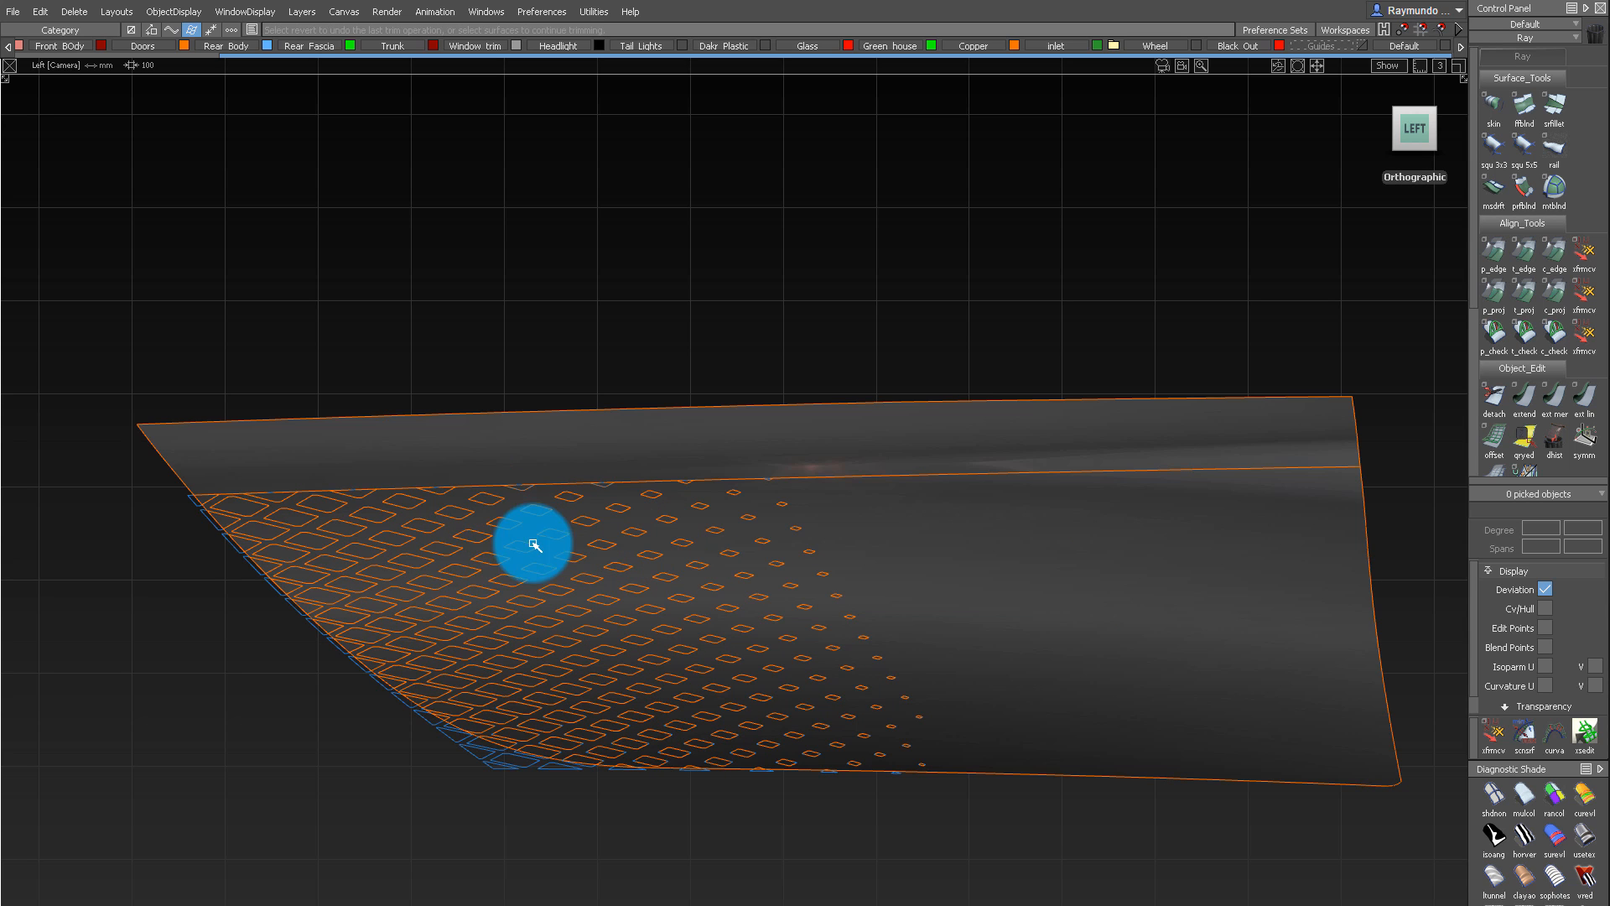
# Restore the hidden parts of the car in the perspective view and frame the patterned door
pyautogui.keyDown('alt'); pyautogui.keyDown('shift'); pyautogui.moveTo(439, 575); pyautogui.dragTo(601, 550); pyautogui.keyUp('shift'); pyautogui.keyUp('alt')
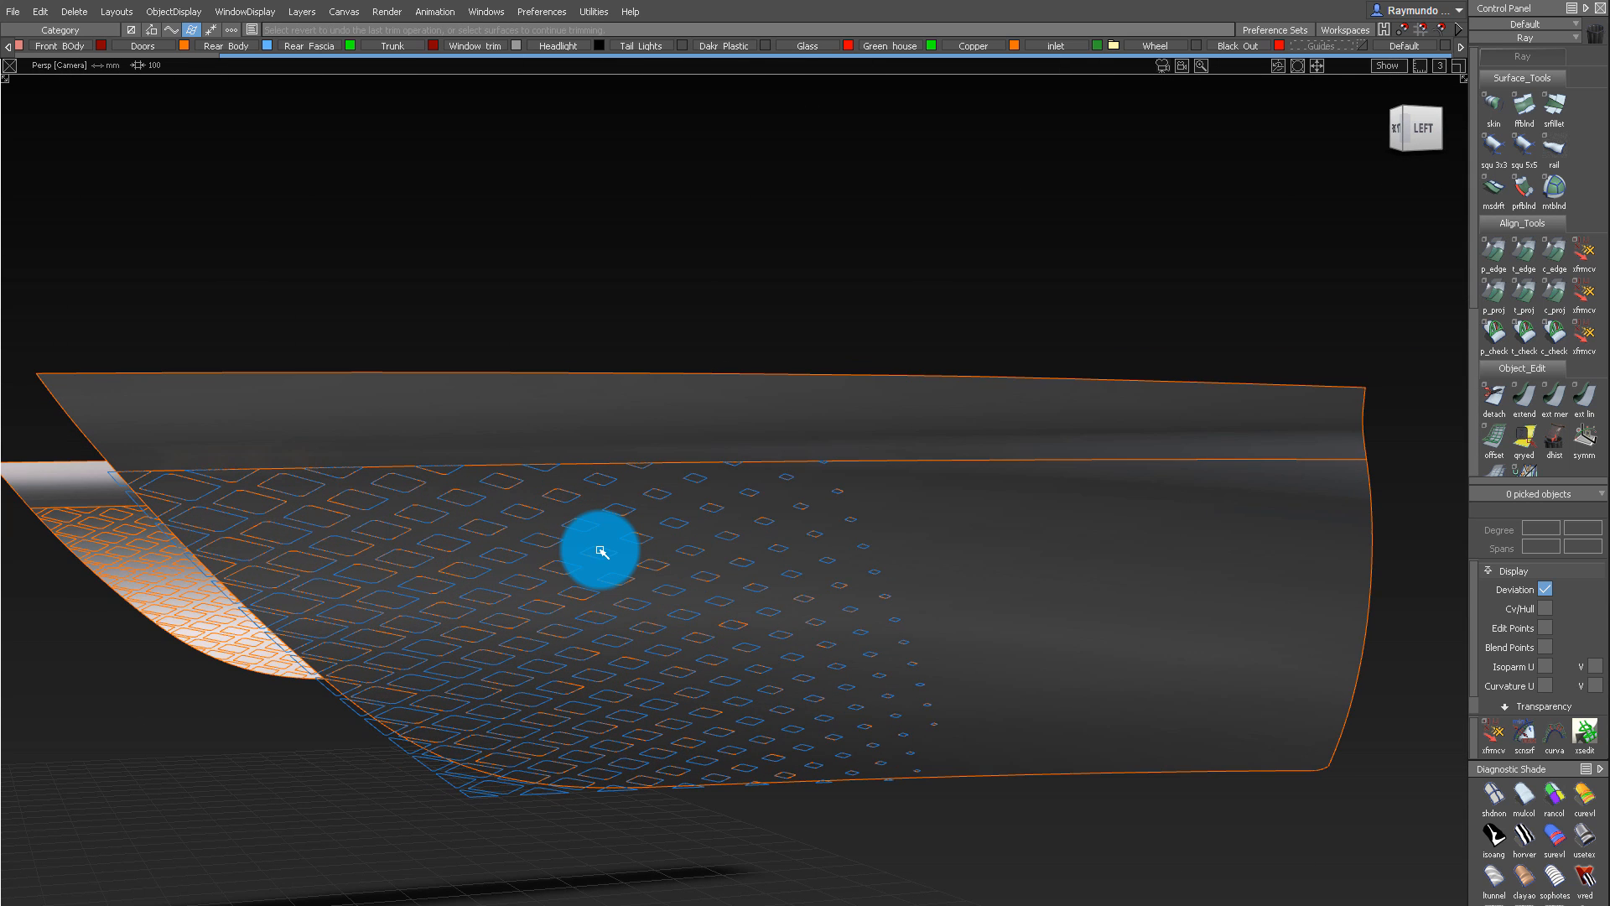
pyautogui.keyDown('ctrl'); pyautogui.keyDown('shift'); pyautogui.moveTo(604, 548); pyautogui.dragTo(937, 544, button='right'); pyautogui.keyUp('shift'); pyautogui.keyUp('ctrl')
pyautogui.keyDown('alt'); pyautogui.keyDown('shift'); pyautogui.moveTo(936, 544); pyautogui.dragTo(795, 549); pyautogui.keyUp('shift'); pyautogui.keyUp('alt')
pyautogui.keyDown('alt'); pyautogui.keyDown('shift'); pyautogui.moveTo(795, 549); pyautogui.dragTo(711, 571, button='right'); pyautogui.keyUp('shift'); pyautogui.keyUp('alt')
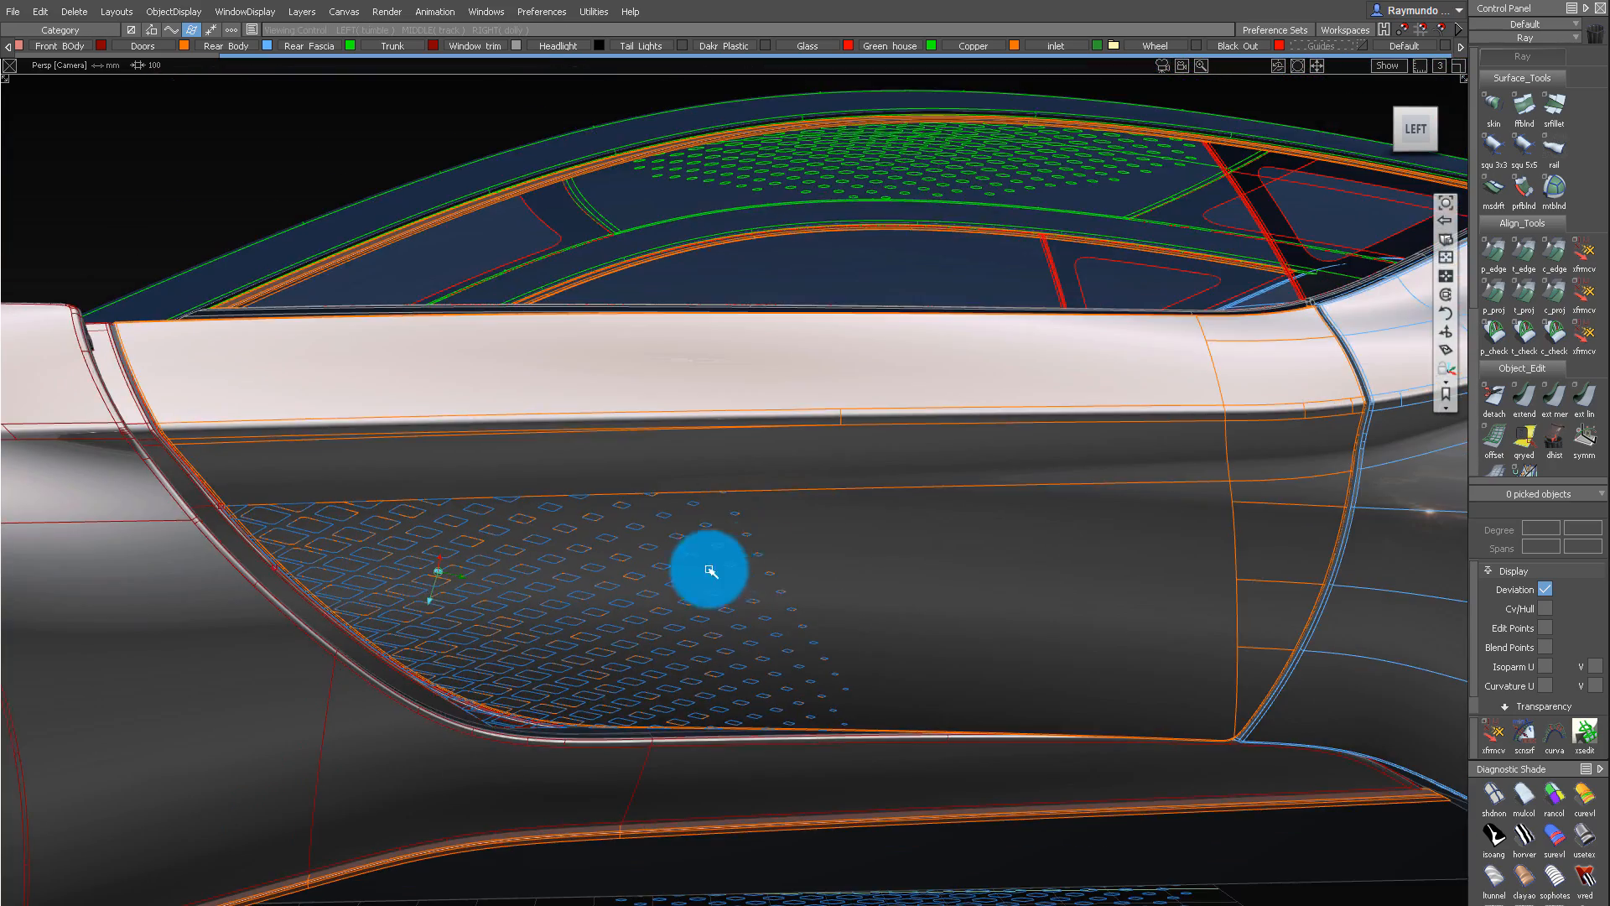
# Pick up the dark mirror shader from the car's window surround and assign it to the projected hexagon cells on the lower door
pyautogui.keyDown('alt'); pyautogui.keyDown('shift'); pyautogui.moveTo(1021, 575); pyautogui.dragTo(759, 618, button='right'); pyautogui.keyUp('shift'); pyautogui.keyUp('alt')
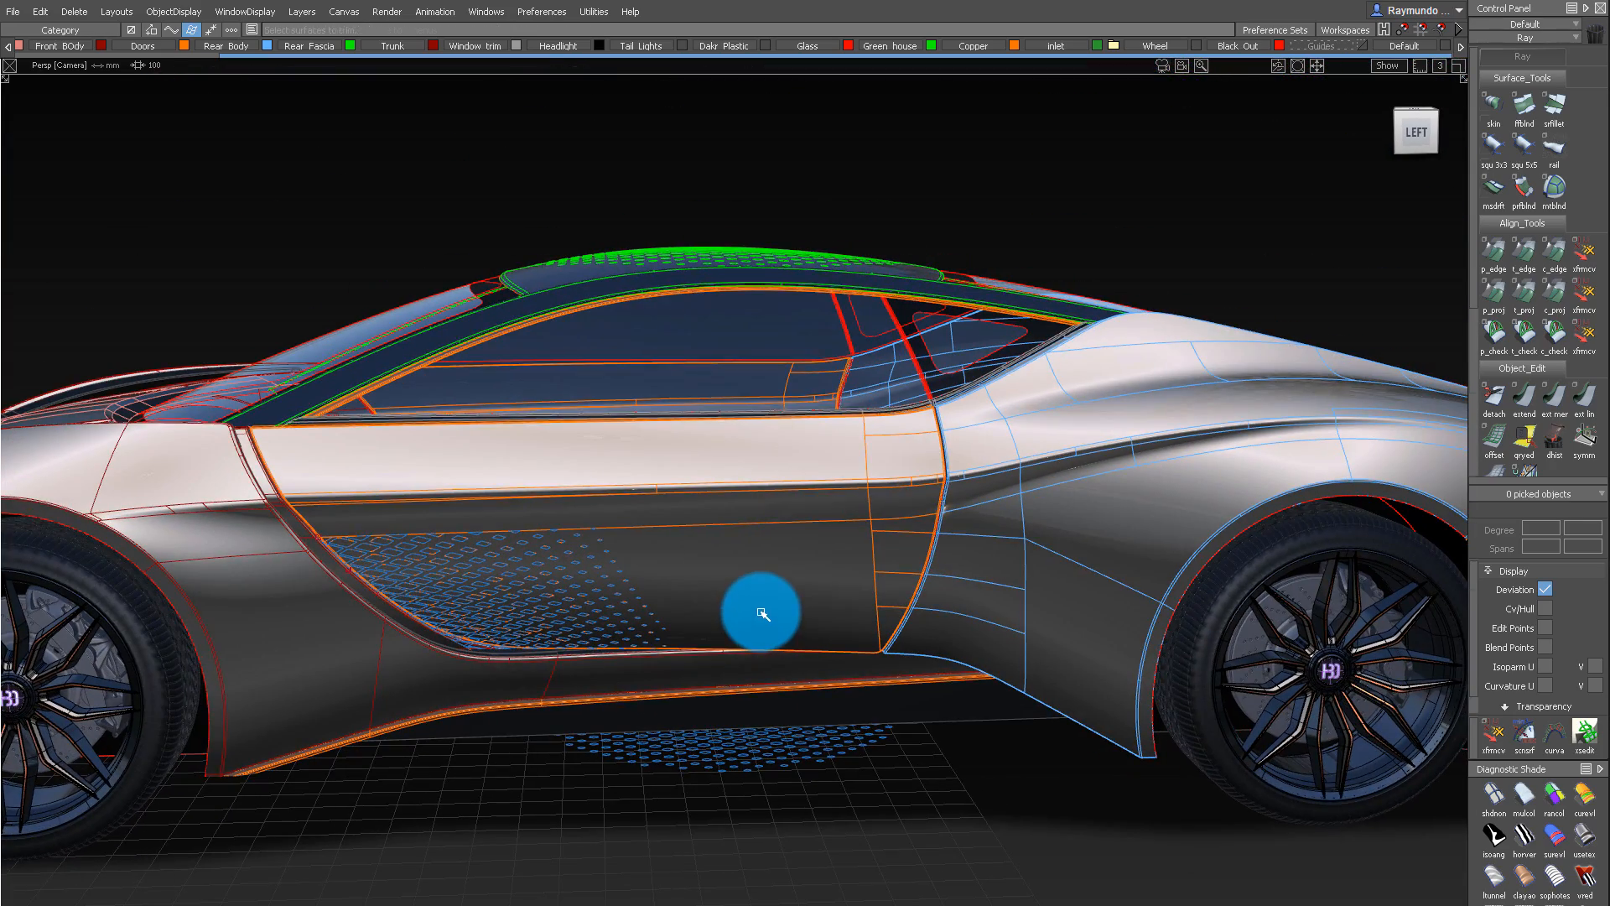
pyautogui.keyDown('ctrl'); pyautogui.keyDown('shift'); pyautogui.moveTo(758, 607); pyautogui.dragTo(763, 562); pyautogui.keyUp('shift'); pyautogui.keyUp('ctrl')
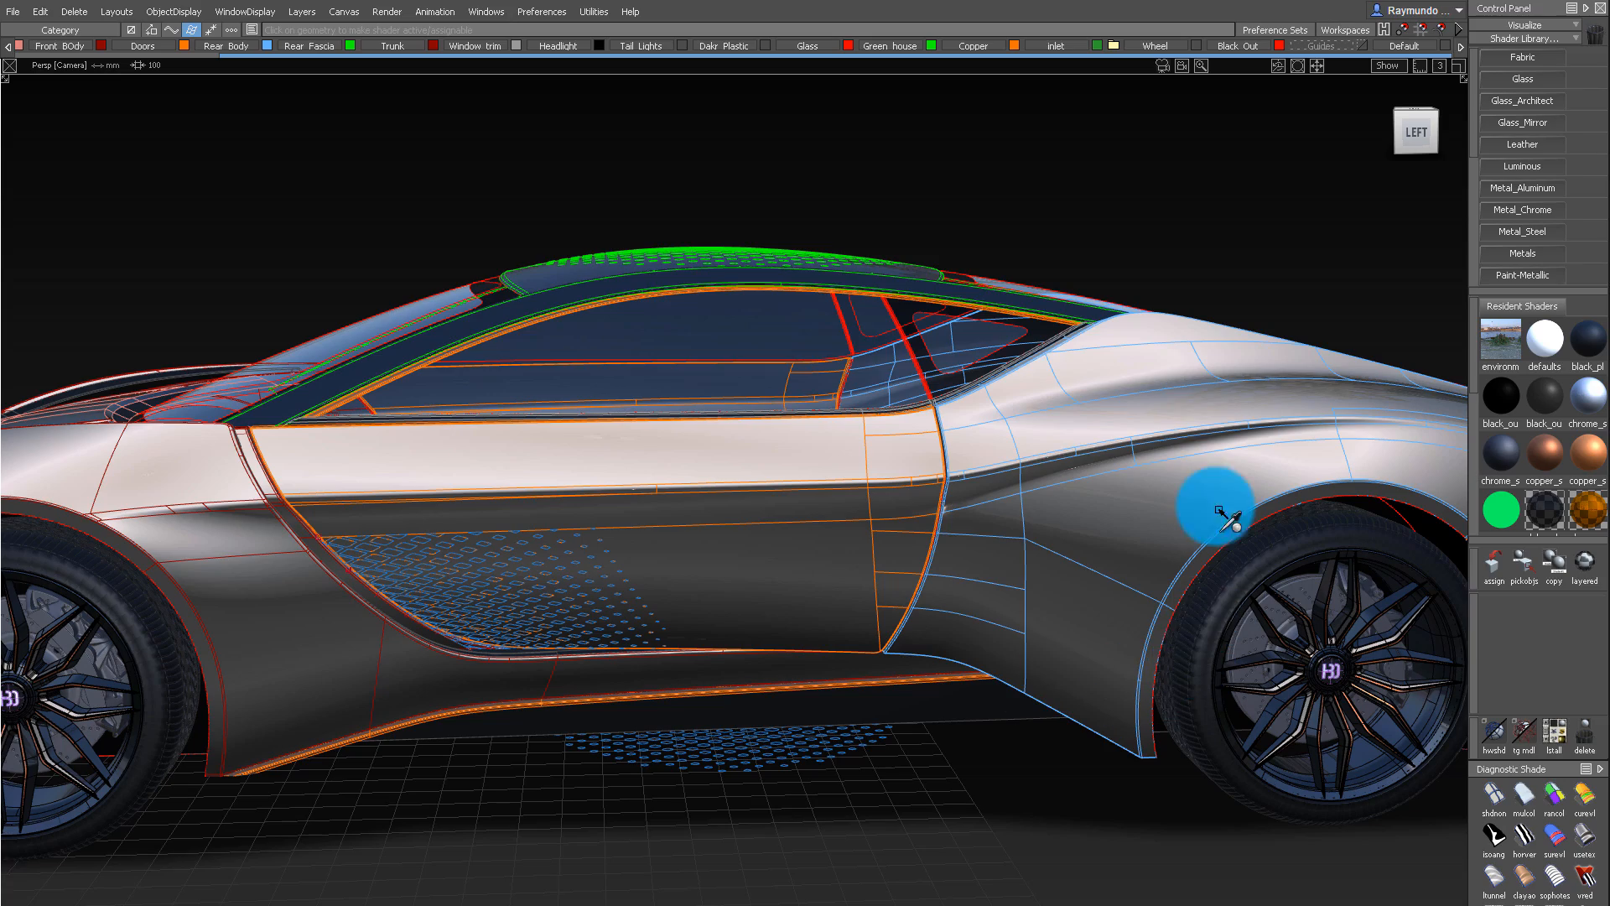
pyautogui.click(444, 341)
pyautogui.keyDown('alt'); pyautogui.keyDown('shift'); pyautogui.moveTo(453, 587); pyautogui.dragTo(570, 545, button='right'); pyautogui.keyUp('shift'); pyautogui.keyUp('alt')
pyautogui.click(556, 542)
pyautogui.keyDown('alt'); pyautogui.keyDown('shift'); pyautogui.moveTo(931, 544); pyautogui.dragTo(899, 536, button='right'); pyautogui.keyUp('shift'); pyautogui.keyUp('alt')
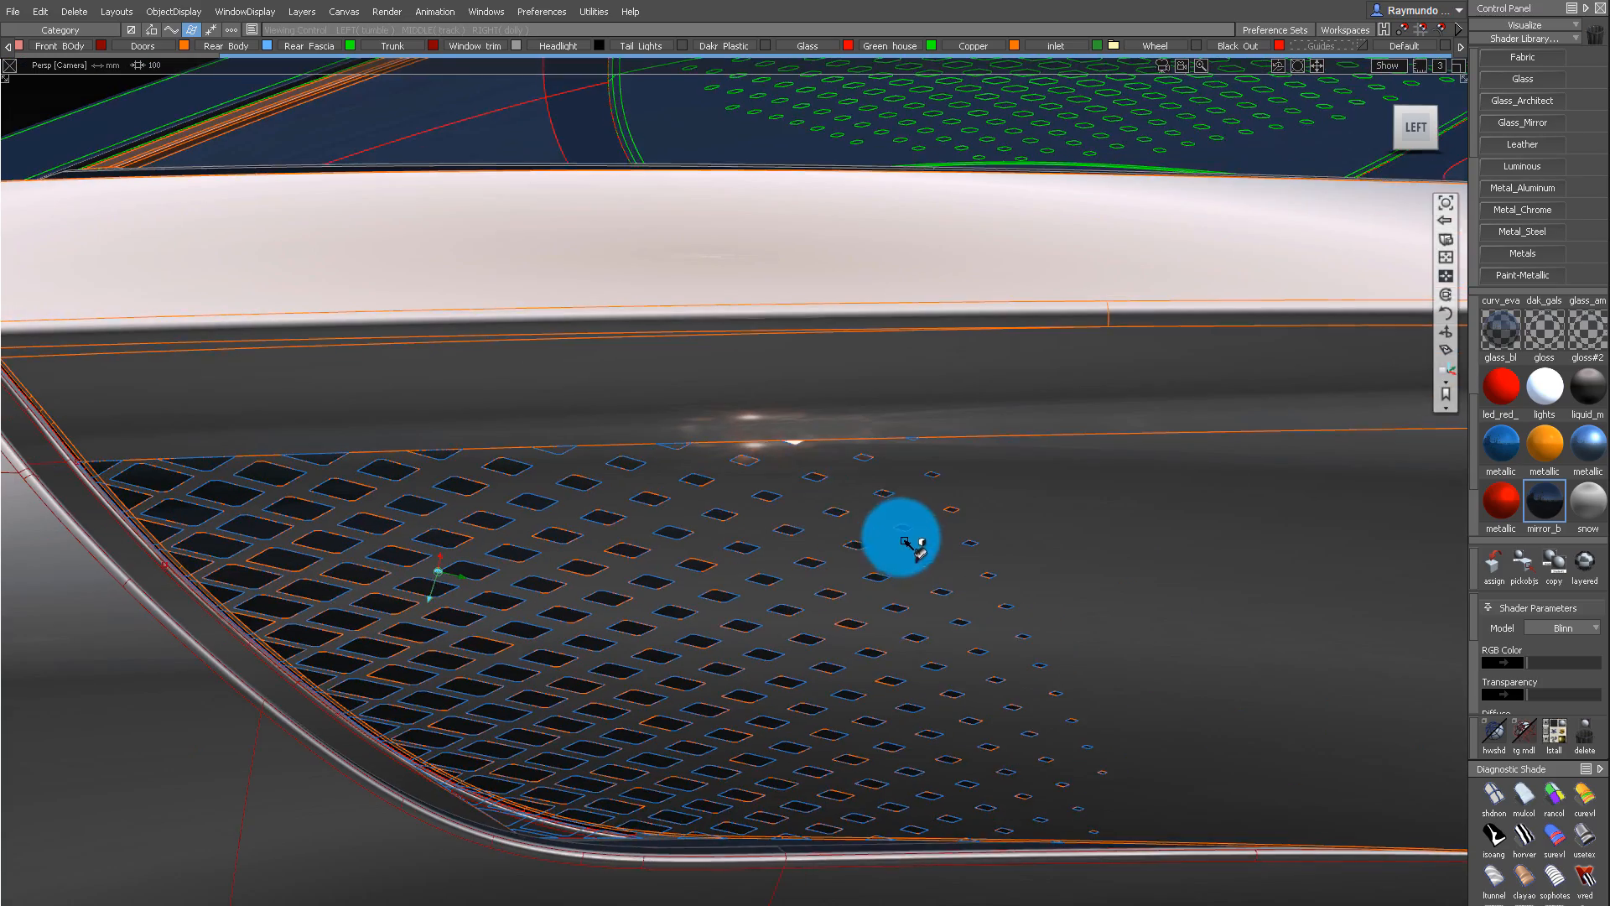
# Hide the model's wireframe curves in the perspective view and clear the current selection
pyautogui.keyDown('ctrl'); pyautogui.keyDown('shift'); pyautogui.moveTo(817, 457); pyautogui.dragTo(1010, 471, button='right'); pyautogui.keyUp('shift'); pyautogui.keyUp('ctrl')
pyautogui.keyDown('alt'); pyautogui.keyDown('shift'); pyautogui.moveTo(1010, 471); pyautogui.dragTo(401, 483); pyautogui.keyUp('shift'); pyautogui.keyUp('alt')
pyautogui.keyDown('alt'); pyautogui.keyDown('shift'); pyautogui.moveTo(401, 483); pyautogui.dragTo(594, 525, button='right'); pyautogui.keyUp('shift'); pyautogui.keyUp('alt')
pyautogui.keyDown('alt'); pyautogui.keyDown('shift'); pyautogui.moveTo(595, 525); pyautogui.dragTo(776, 546, button='middle'); pyautogui.keyUp('shift'); pyautogui.keyUp('alt')
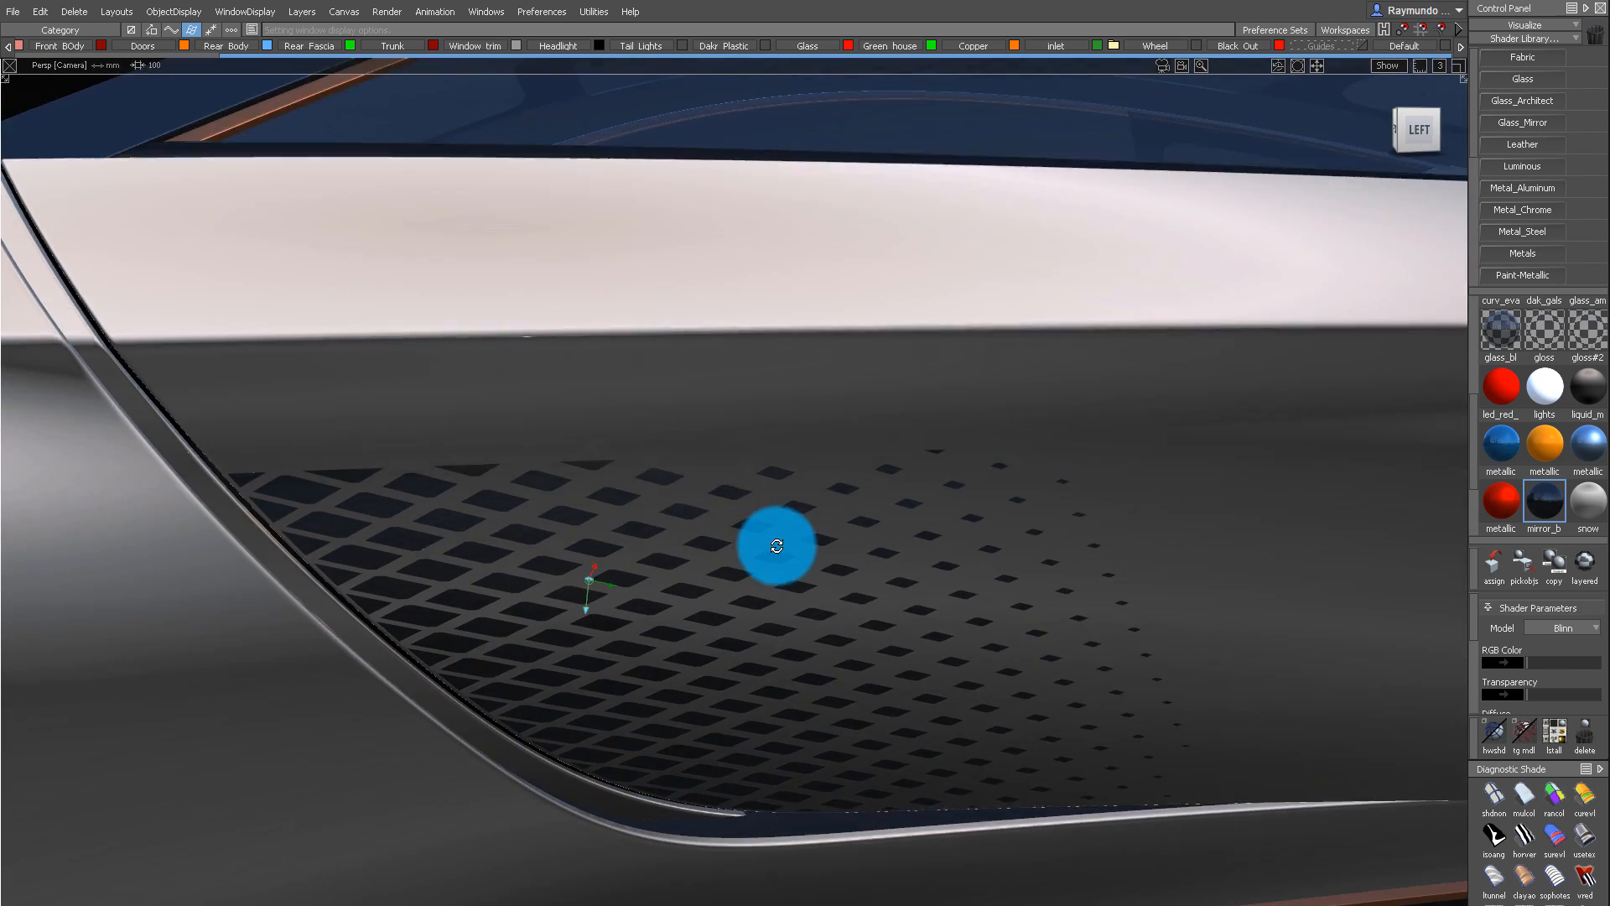
pyautogui.keyDown('alt'); pyautogui.keyDown('shift'); pyautogui.moveTo(776, 546); pyautogui.dragTo(636, 539); pyautogui.keyUp('shift'); pyautogui.keyUp('alt')
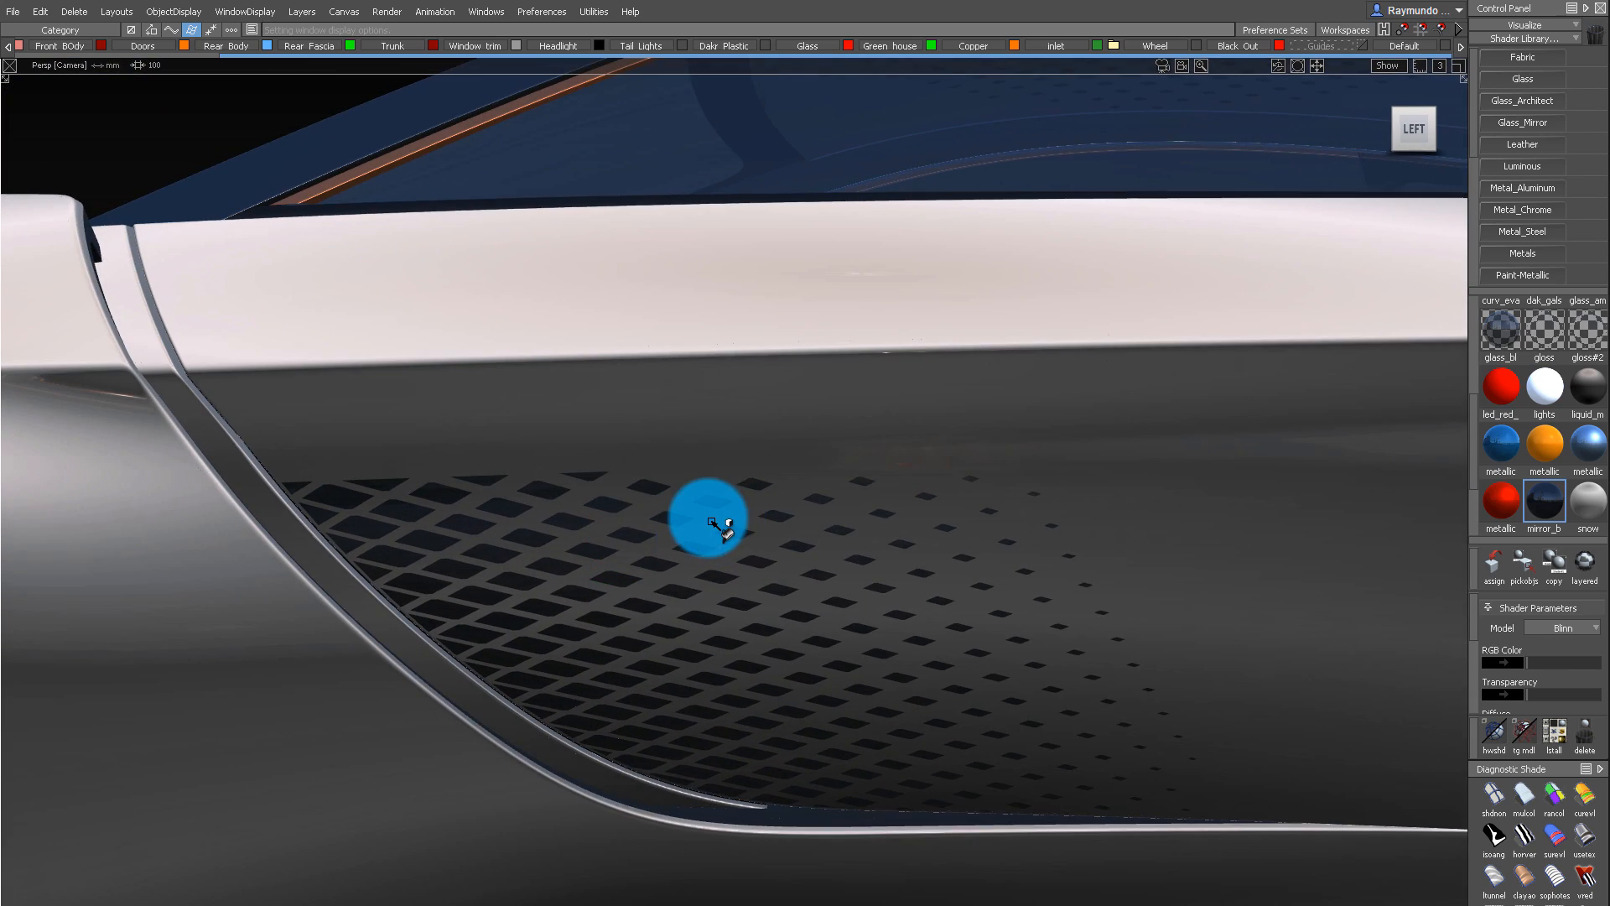
pyautogui.keyDown('alt'); pyautogui.keyDown('shift'); pyautogui.moveTo(426, 562); pyautogui.dragTo(628, 533); pyautogui.keyUp('shift'); pyautogui.keyUp('alt')
pyautogui.keyDown('ctrl'); pyautogui.keyDown('shift'); pyautogui.moveTo(922, 654); pyautogui.dragTo(923, 404); pyautogui.keyUp('shift'); pyautogui.keyUp('ctrl')
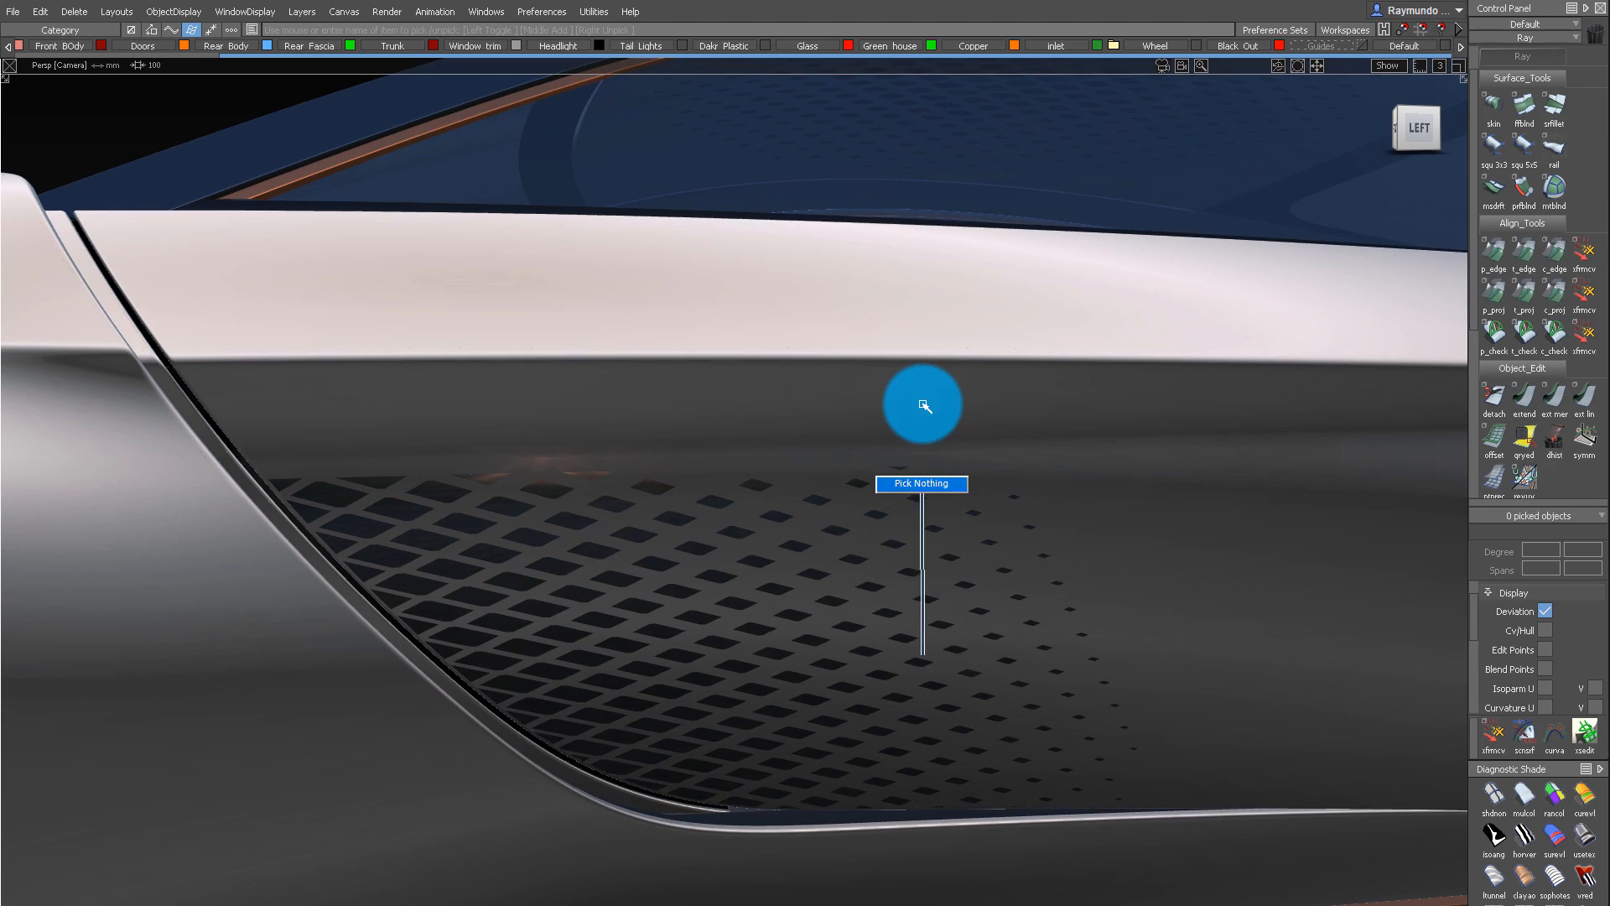
# Examine the shaded hexagon pattern on the lower door from the side, front three-quarter, rear, low and raised viewpoints, near and far
pyautogui.keyDown('alt'); pyautogui.keyDown('shift'); pyautogui.moveTo(825, 428); pyautogui.dragTo(787, 439, button='right'); pyautogui.keyUp('shift'); pyautogui.keyUp('alt')
pyautogui.keyDown('alt'); pyautogui.keyDown('shift'); pyautogui.moveTo(788, 438); pyautogui.dragTo(540, 492); pyautogui.keyUp('shift'); pyautogui.keyUp('alt')
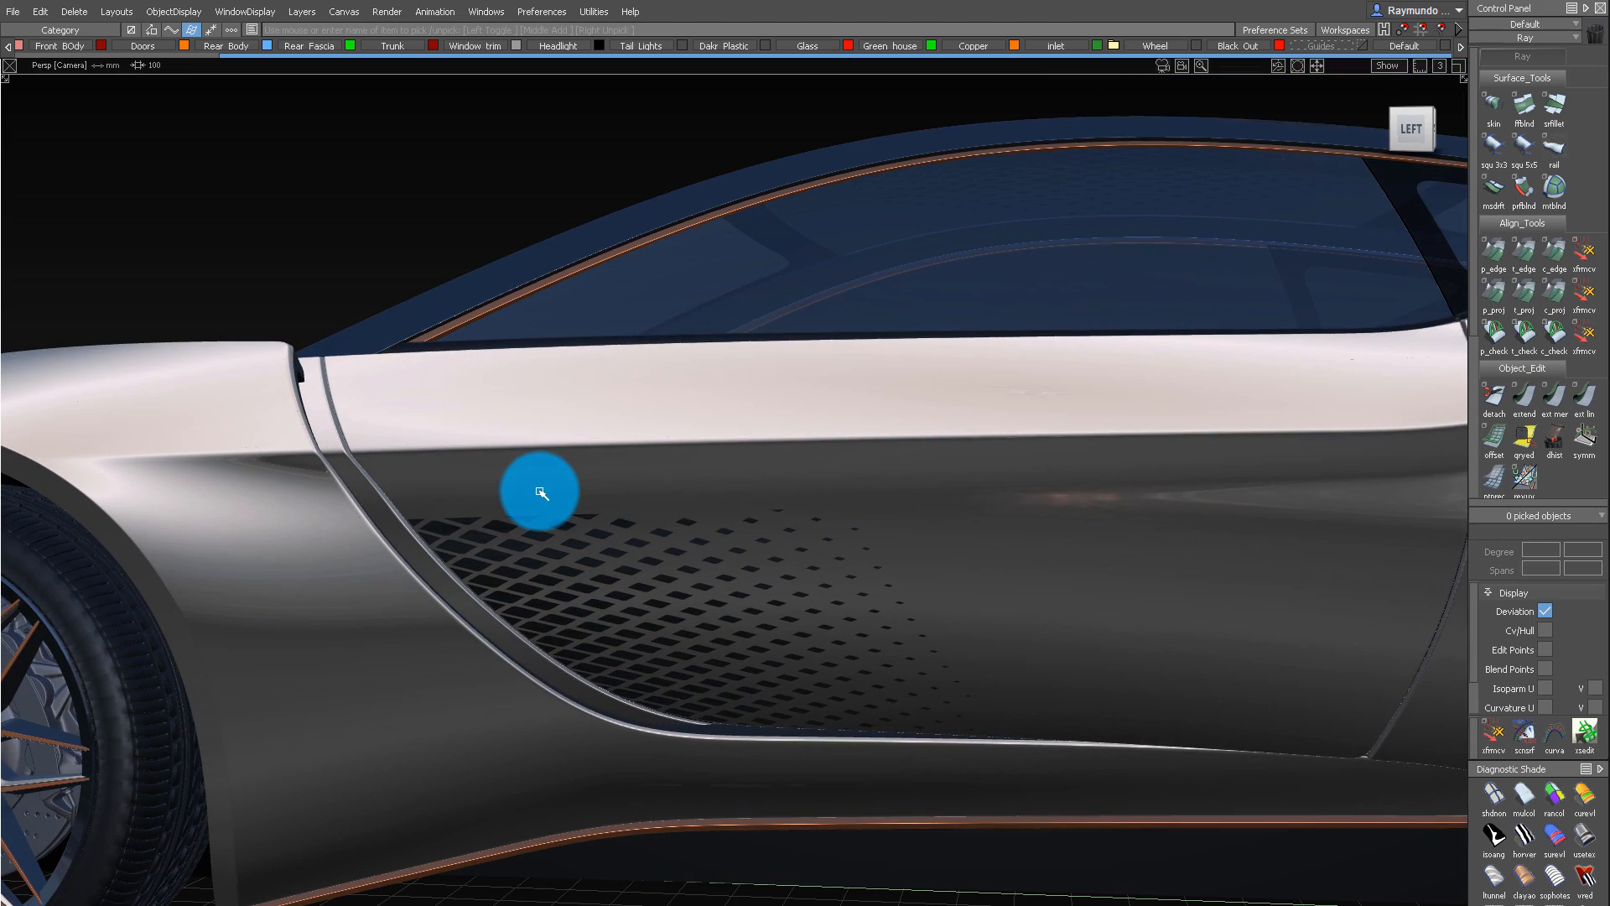
pyautogui.keyDown('alt'); pyautogui.keyDown('shift'); pyautogui.moveTo(556, 551); pyautogui.dragTo(832, 493); pyautogui.keyUp('shift'); pyautogui.keyUp('alt')
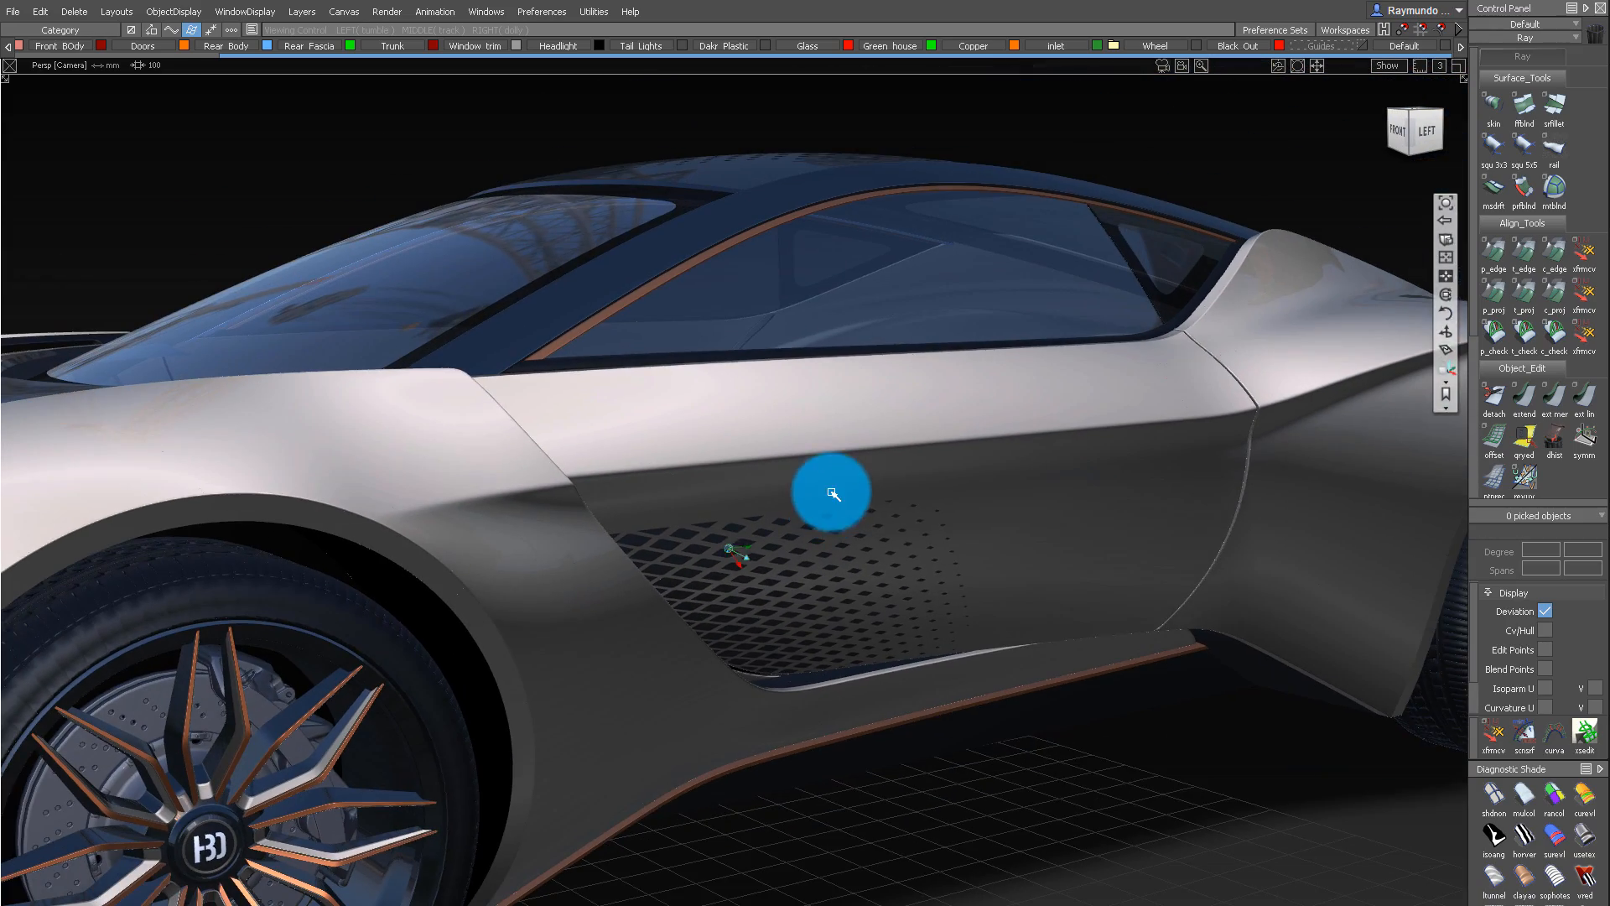
pyautogui.keyDown('alt'); pyautogui.keyDown('shift'); pyautogui.moveTo(1125, 509); pyautogui.dragTo(920, 578); pyautogui.keyUp('shift'); pyautogui.keyUp('alt')
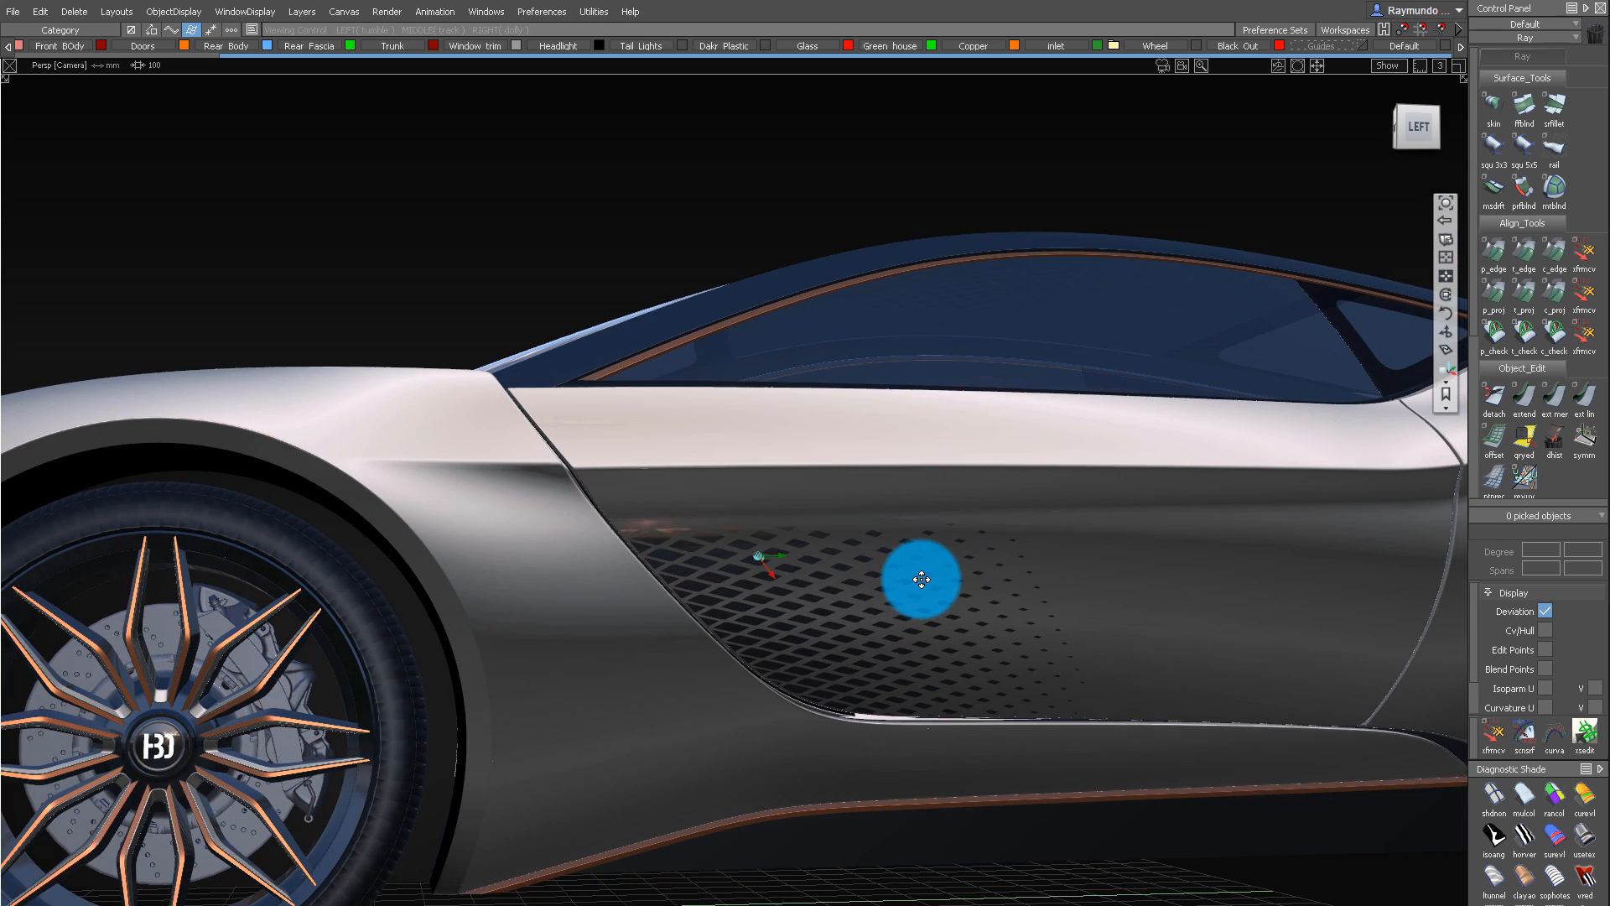
pyautogui.keyDown('alt'); pyautogui.keyDown('shift'); pyautogui.moveTo(919, 579); pyautogui.dragTo(805, 622, button='right'); pyautogui.keyUp('shift'); pyautogui.keyUp('alt')
pyautogui.keyDown('alt'); pyautogui.keyDown('shift'); pyautogui.moveTo(805, 621); pyautogui.dragTo(762, 640); pyautogui.keyUp('shift'); pyautogui.keyUp('alt')
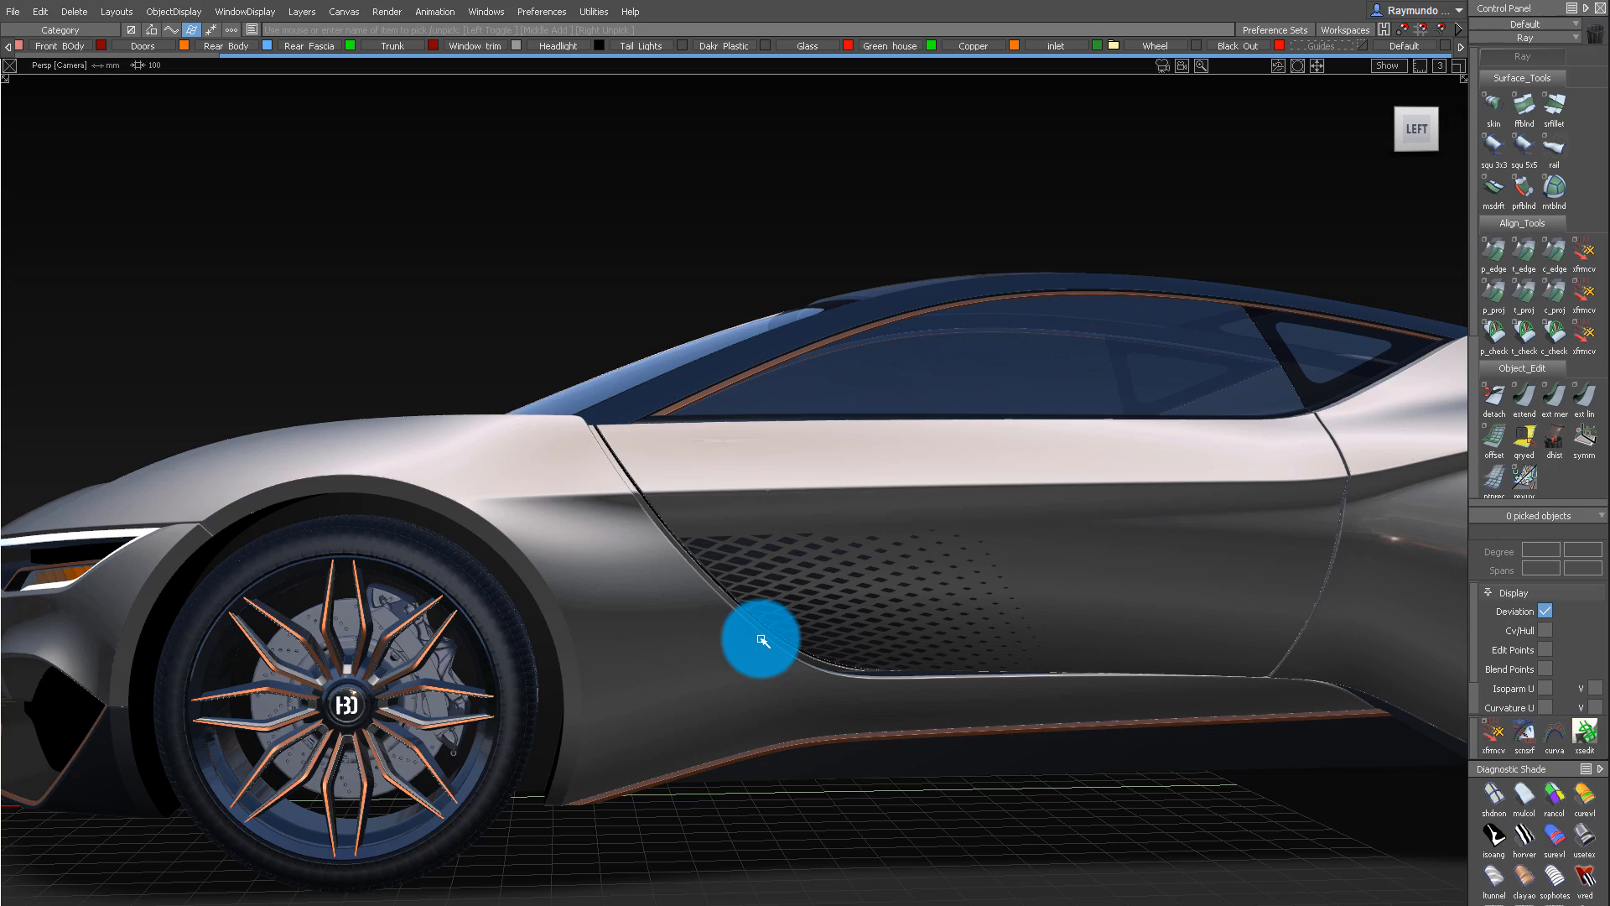
pyautogui.keyDown('alt'); pyautogui.keyDown('shift'); pyautogui.moveTo(657, 412); pyautogui.dragTo(610, 435); pyautogui.keyUp('shift'); pyautogui.keyUp('alt')
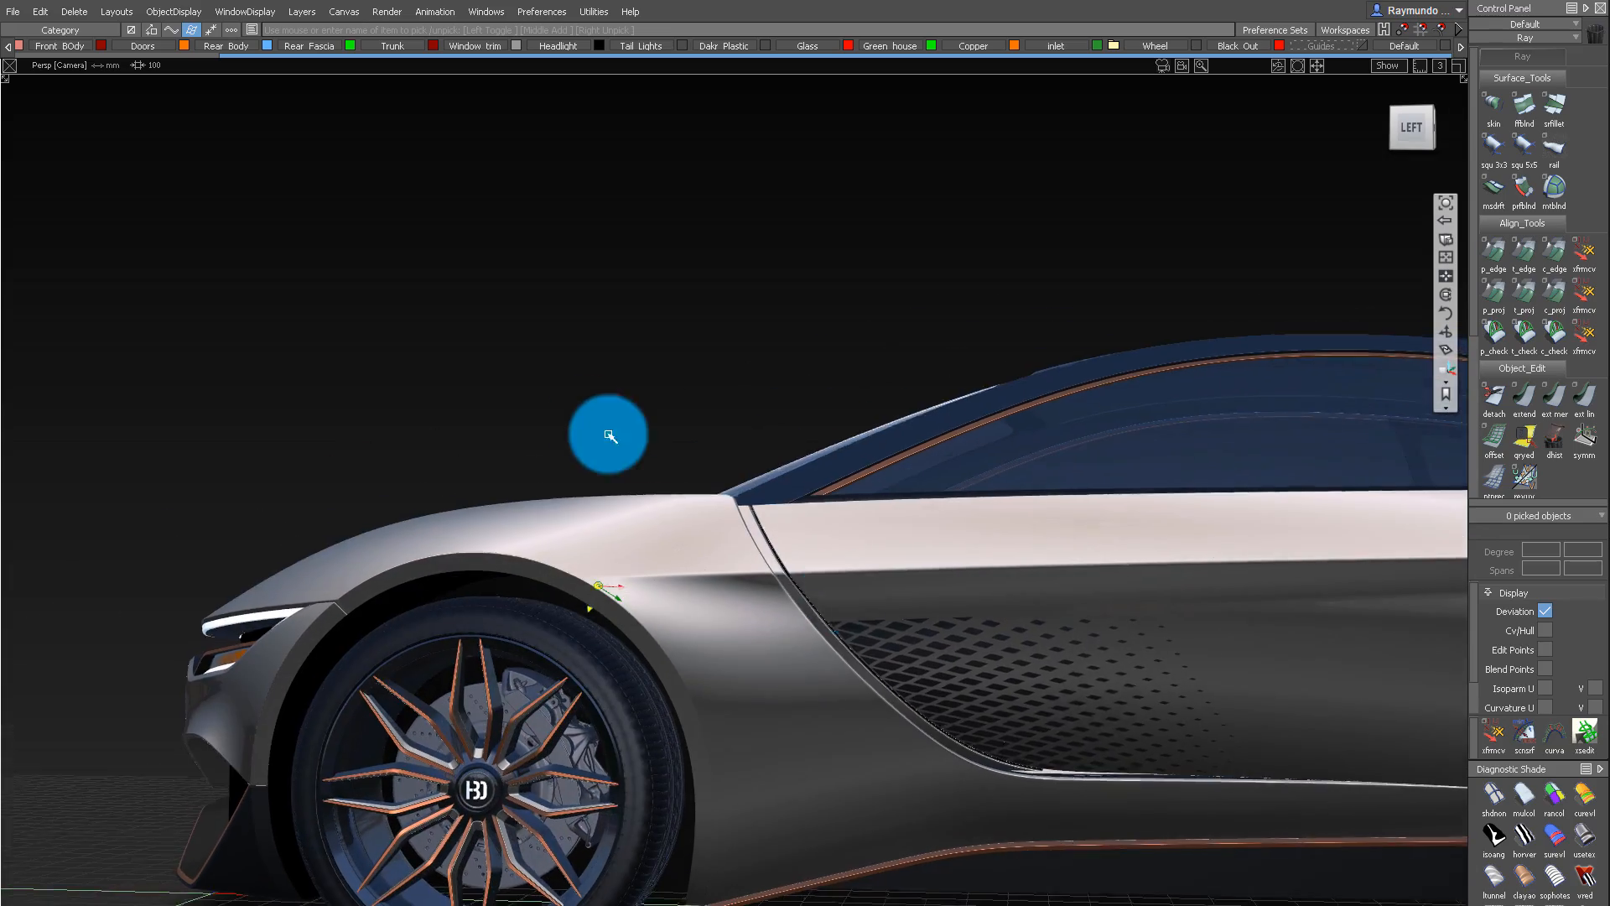
pyautogui.keyDown('alt'); pyautogui.keyDown('shift'); pyautogui.moveTo(1314, 753); pyautogui.dragTo(1024, 693, button='right'); pyautogui.keyUp('shift'); pyautogui.keyUp('alt')
pyautogui.keyDown('alt'); pyautogui.keyDown('shift'); pyautogui.moveTo(1024, 693); pyautogui.dragTo(1039, 646); pyautogui.keyUp('shift'); pyautogui.keyUp('alt')
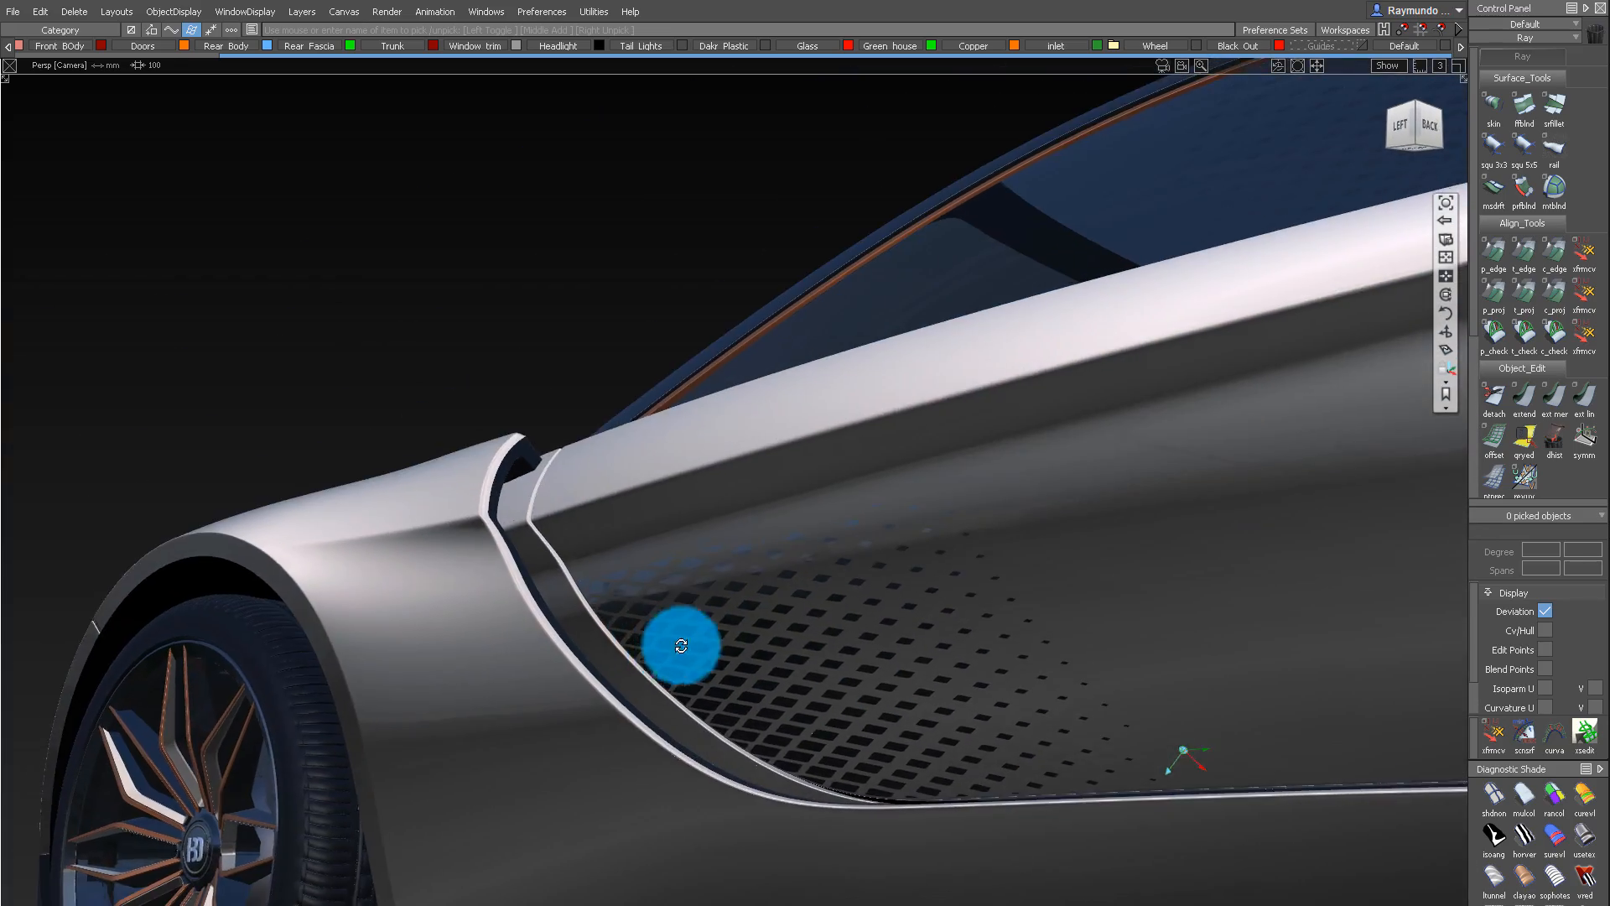
pyautogui.keyDown('alt'); pyautogui.keyDown('shift'); pyautogui.moveTo(1040, 645); pyautogui.dragTo(735, 564, button='right'); pyautogui.keyUp('shift'); pyautogui.keyUp('alt')
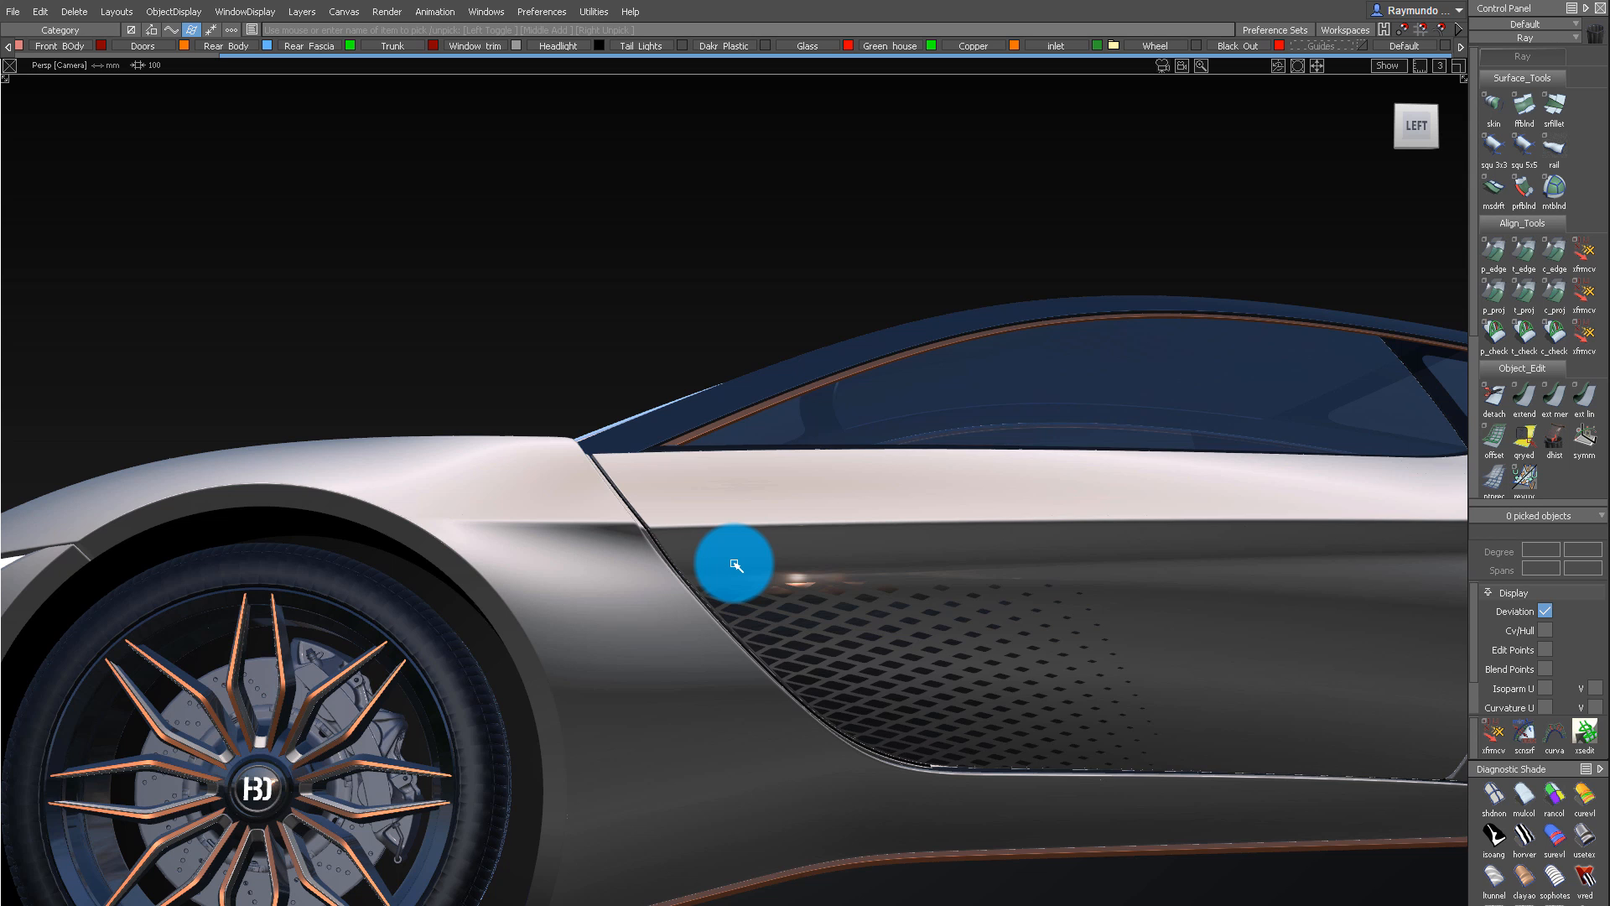
pyautogui.keyDown('alt'); pyautogui.keyDown('shift'); pyautogui.moveTo(809, 543); pyautogui.dragTo(786, 509); pyautogui.keyUp('shift'); pyautogui.keyUp('alt')
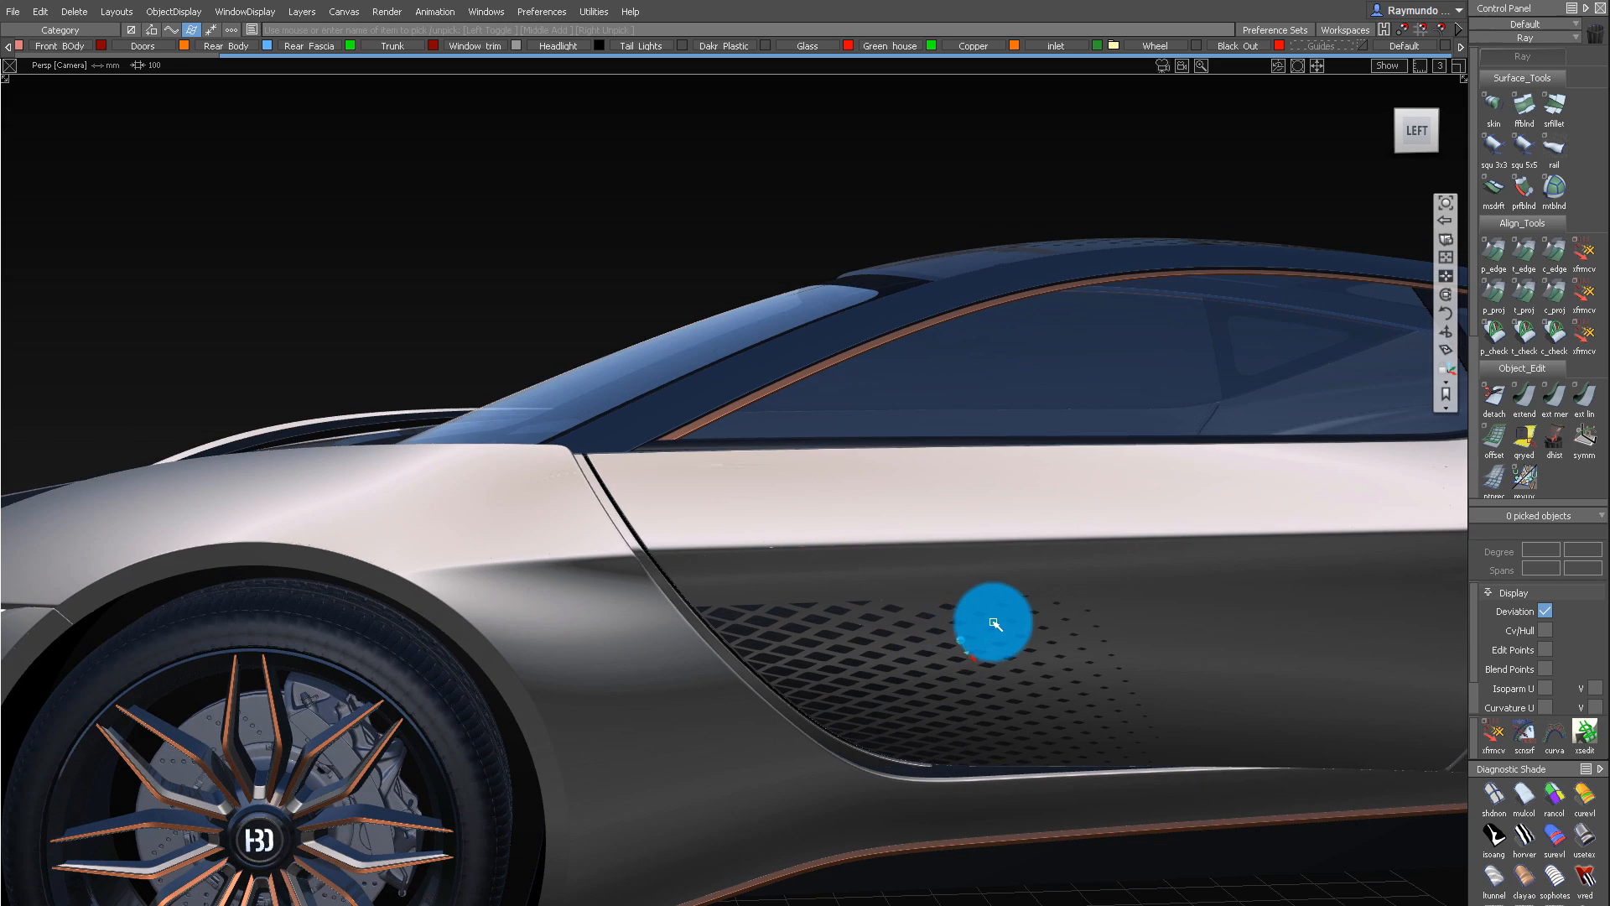
pyautogui.keyDown('alt'); pyautogui.keyDown('shift'); pyautogui.moveTo(994, 623); pyautogui.dragTo(1105, 571); pyautogui.keyUp('shift'); pyautogui.keyUp('alt')
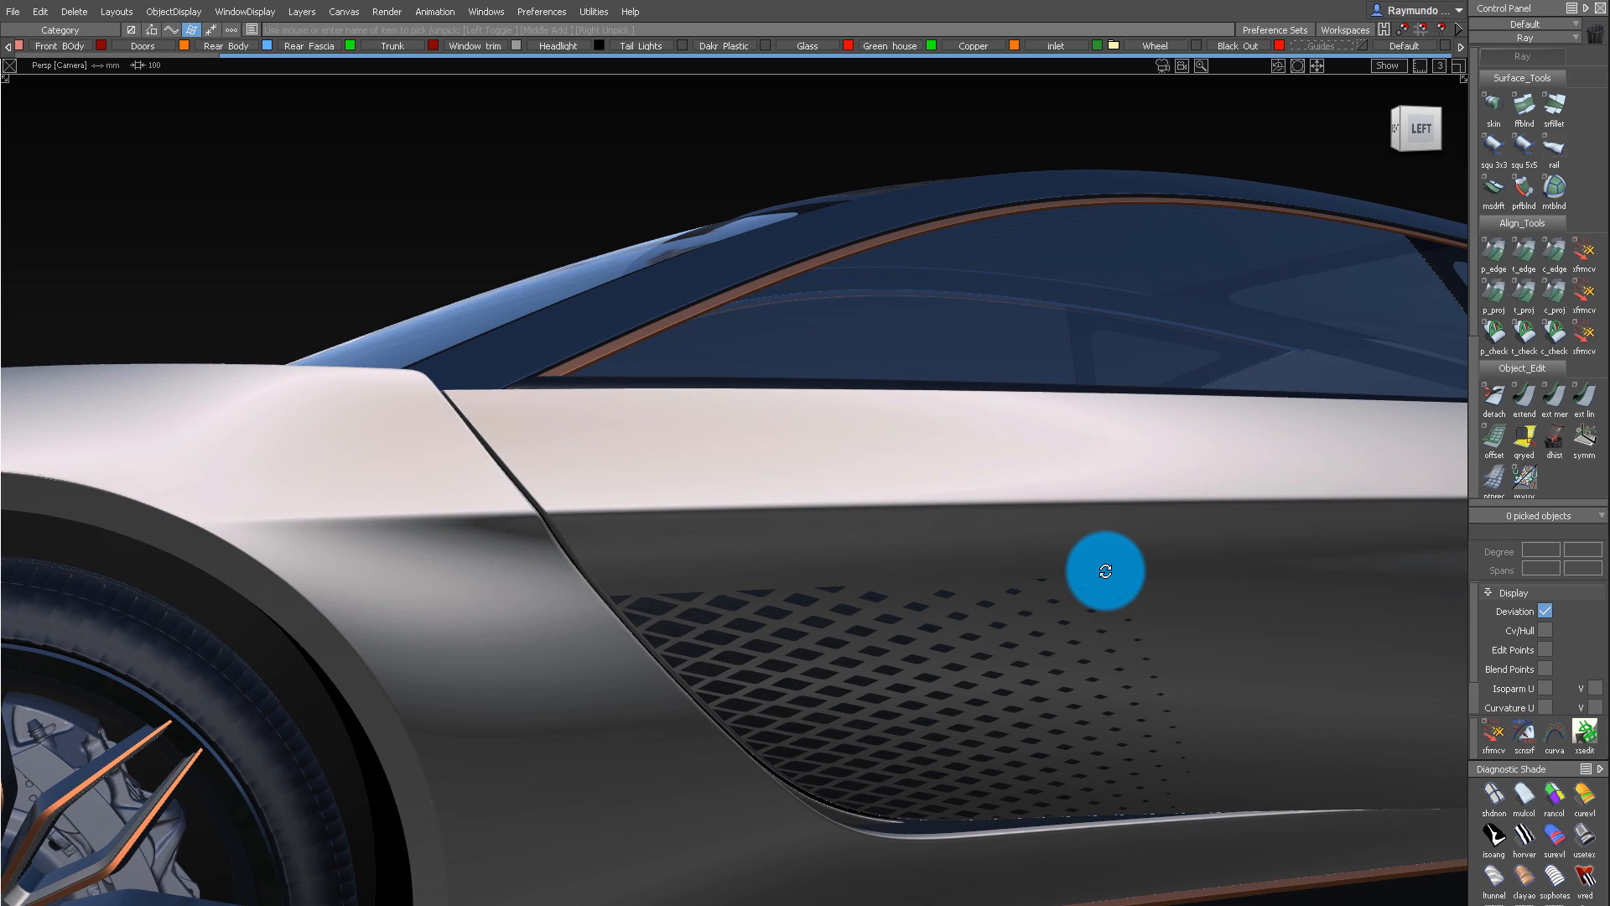
pyautogui.keyDown('alt'); pyautogui.keyDown('shift'); pyautogui.moveTo(959, 571); pyautogui.dragTo(916, 575, button='right'); pyautogui.keyUp('shift'); pyautogui.keyUp('alt')
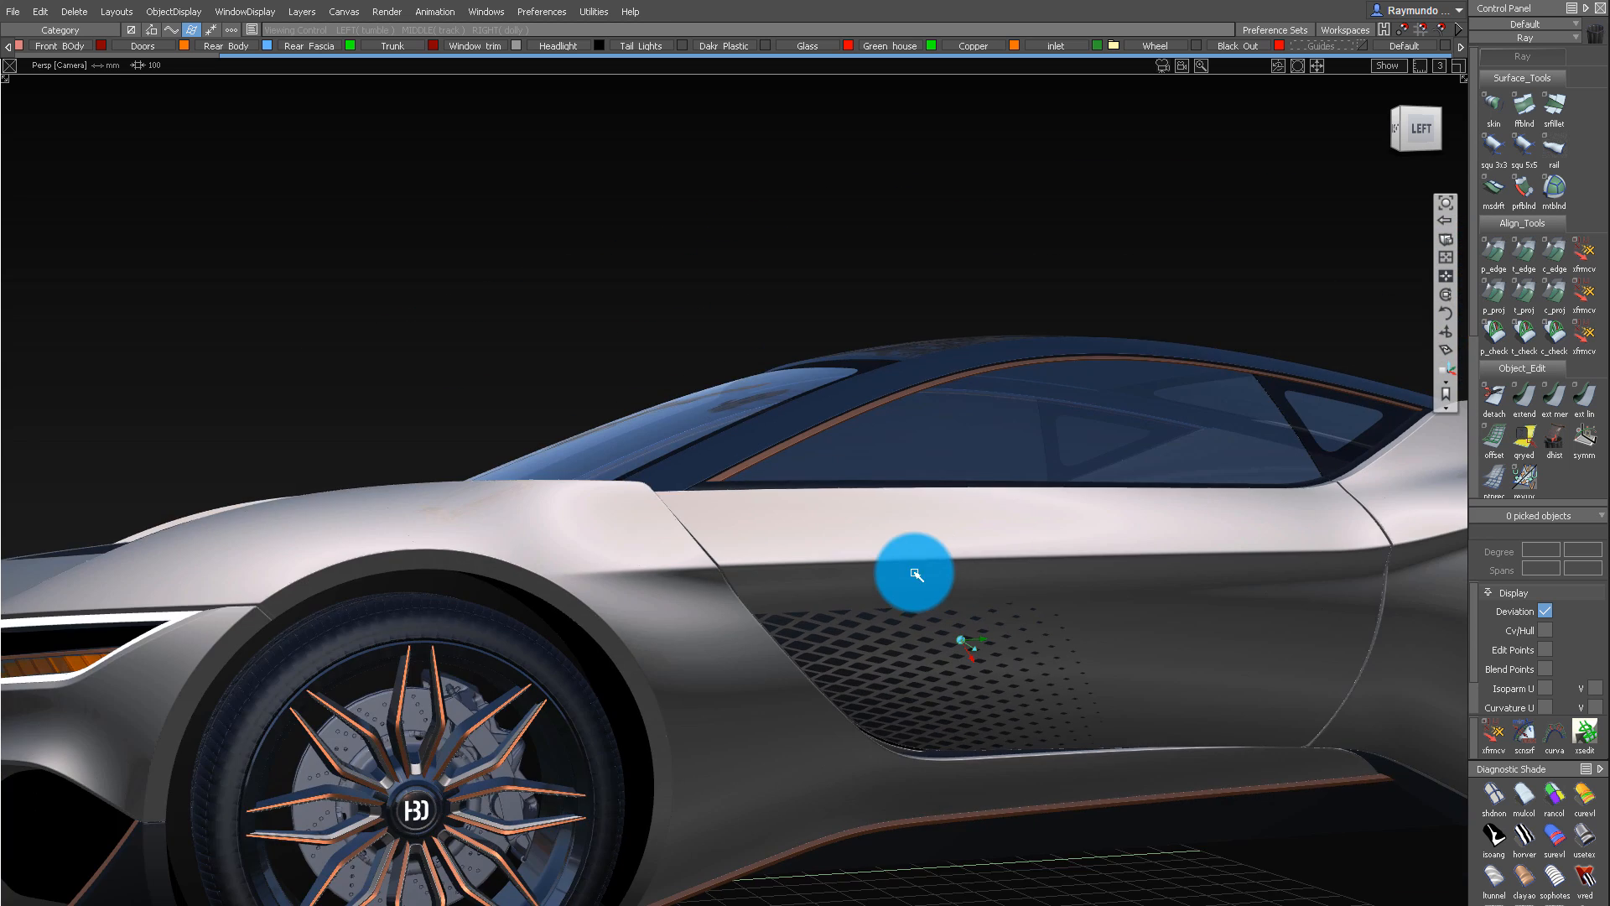
pyautogui.keyDown('alt'); pyautogui.keyDown('shift'); pyautogui.moveTo(916, 576); pyautogui.dragTo(779, 607); pyautogui.keyUp('shift'); pyautogui.keyUp('alt')
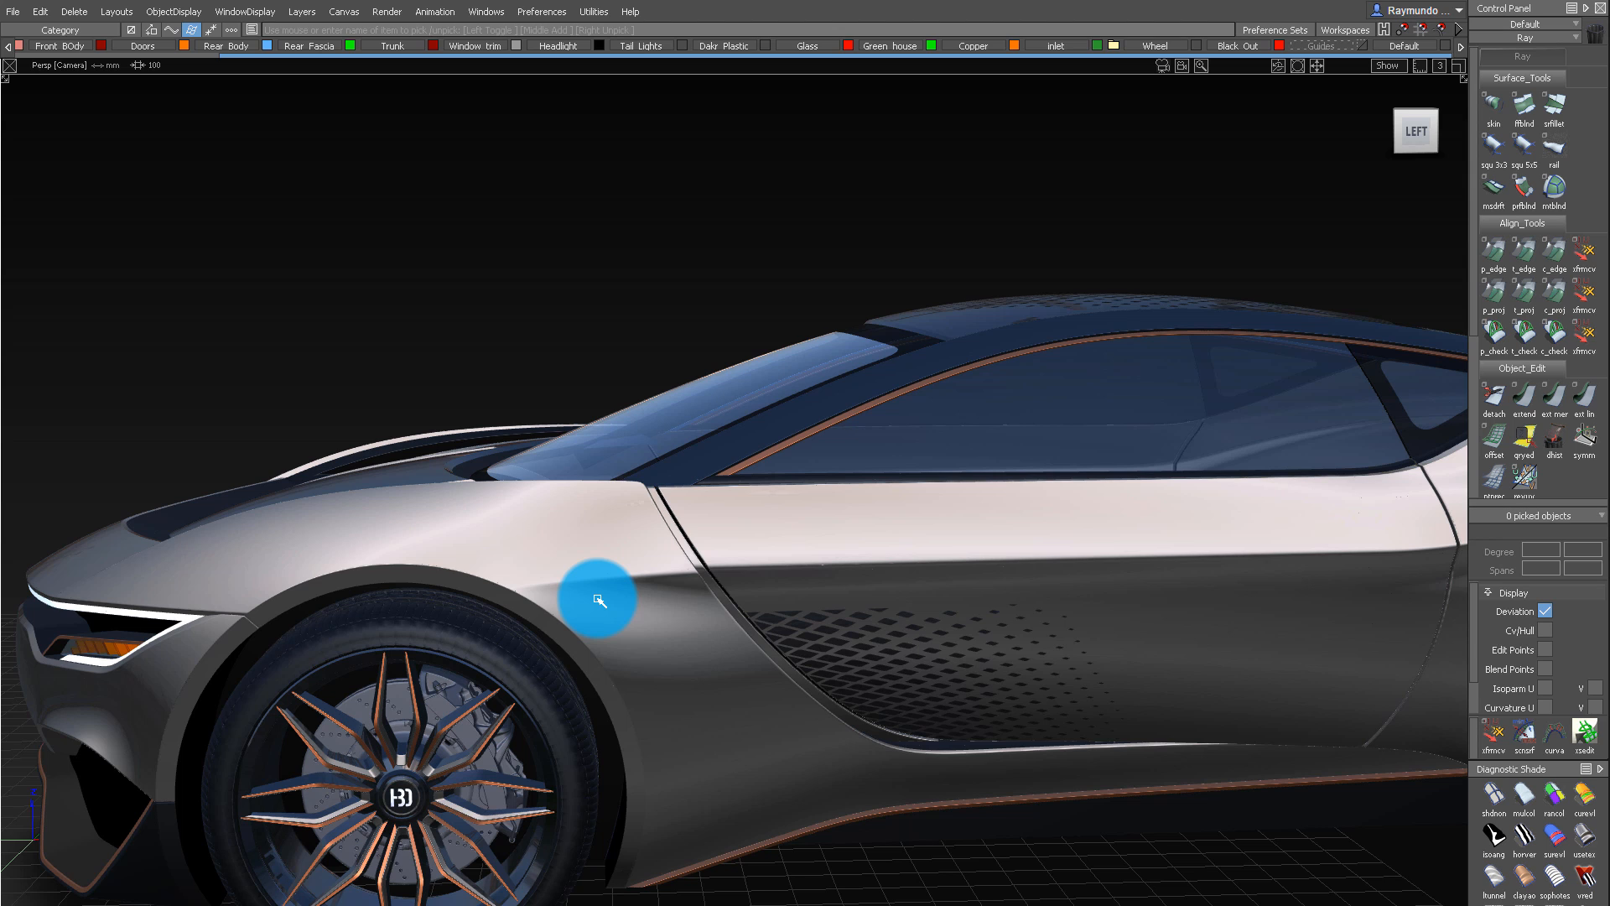
pyautogui.keyDown('alt'); pyautogui.keyDown('shift'); pyautogui.moveTo(405, 600); pyautogui.dragTo(421, 506); pyautogui.keyUp('shift'); pyautogui.keyUp('alt')
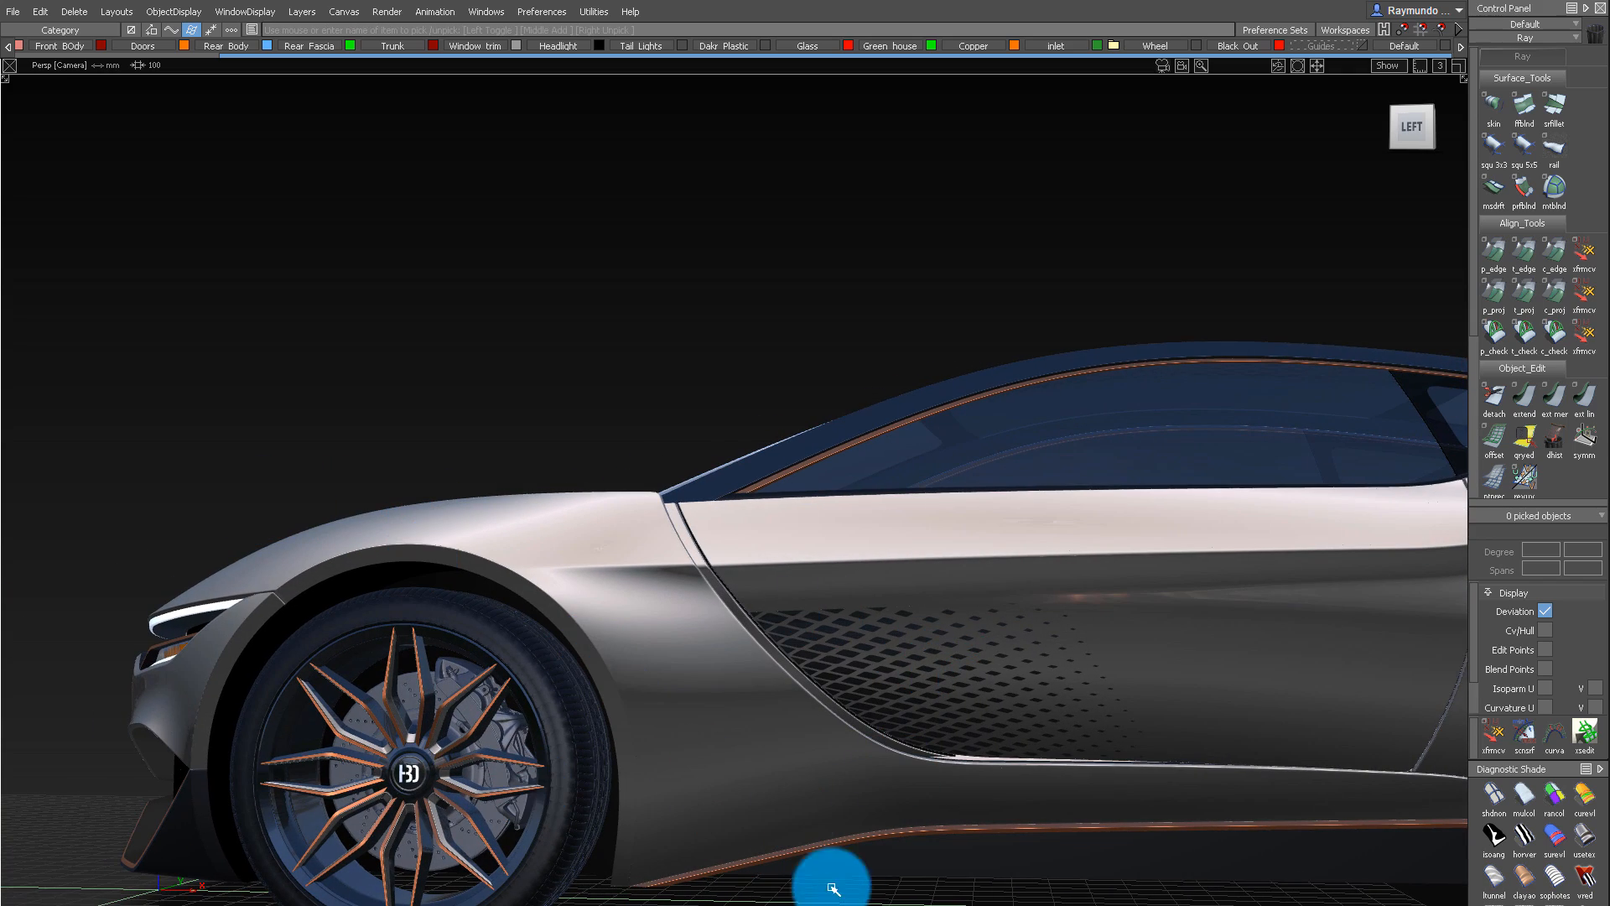
pyautogui.moveTo(964, 539)
pyautogui.keyDown('alt'); pyautogui.keyDown('shift'); pyautogui.mouseDown()
pyautogui.moveTo(995, 437)
pyautogui.moveTo(995, 506)
pyautogui.moveTo(593, 682)
pyautogui.moveTo(797, 402)
pyautogui.mouseUp(); pyautogui.keyUp('shift'); pyautogui.keyUp('alt')
pyautogui.keyDown('alt'); pyautogui.keyDown('shift'); pyautogui.moveTo(797, 402); pyautogui.dragTo(803, 415, button='right'); pyautogui.keyUp('shift'); pyautogui.keyUp('alt')
pyautogui.keyDown('alt'); pyautogui.keyDown('shift'); pyautogui.moveTo(804, 414); pyautogui.dragTo(819, 189); pyautogui.keyUp('shift'); pyautogui.keyUp('alt')
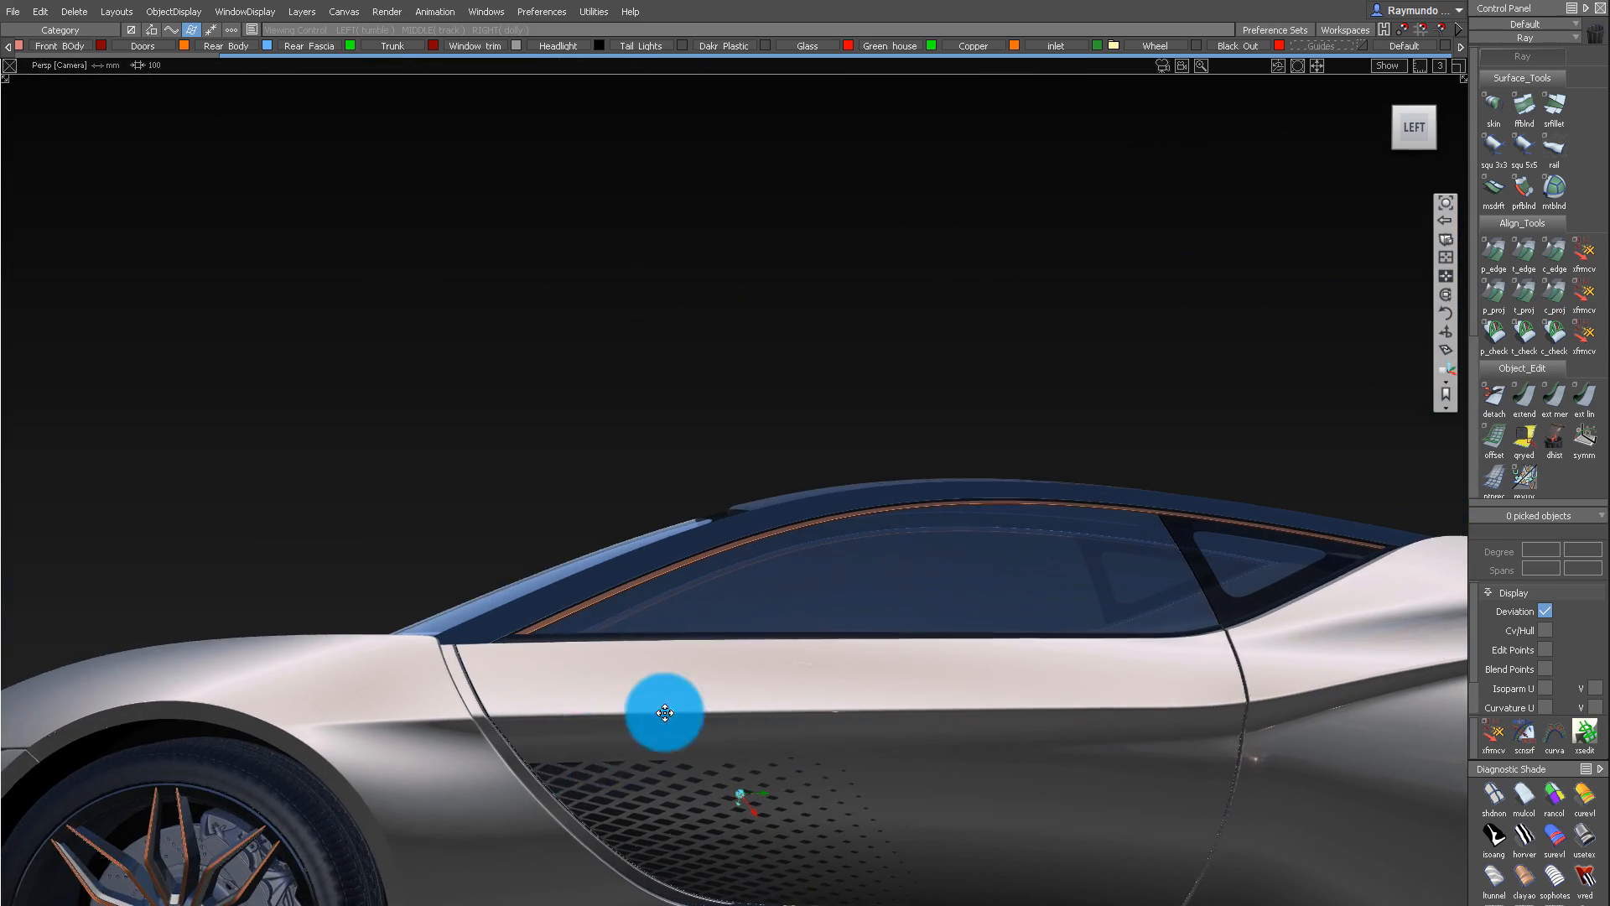
pyautogui.keyDown('alt'); pyautogui.keyDown('shift'); pyautogui.moveTo(665, 716); pyautogui.dragTo(807, 607, button='middle'); pyautogui.keyUp('shift'); pyautogui.keyUp('alt')
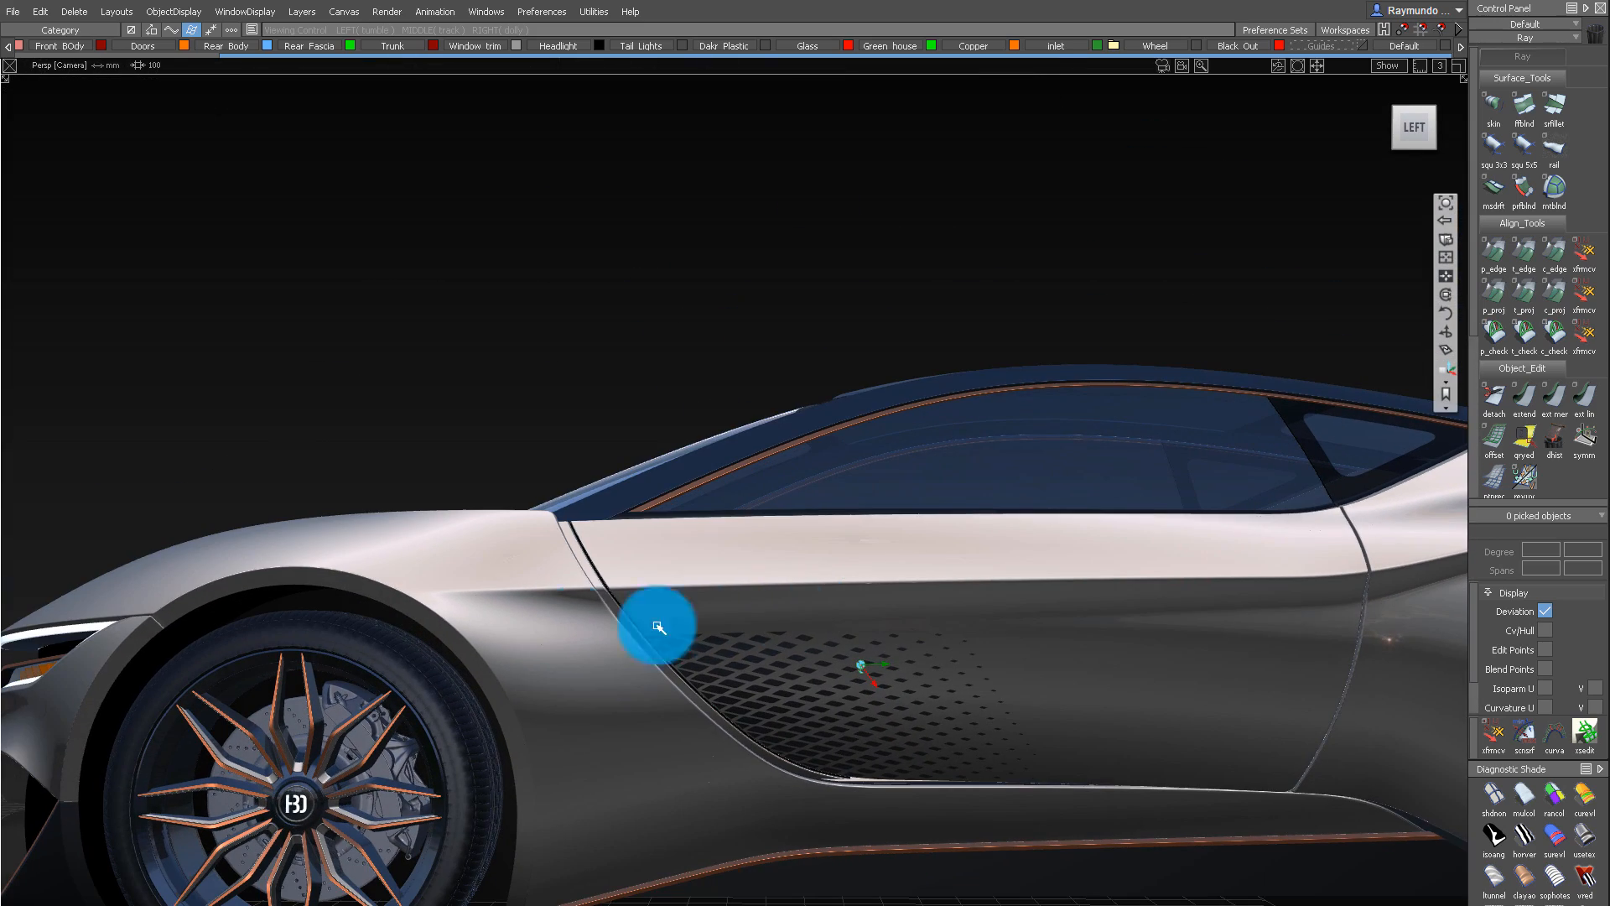
pyautogui.keyDown('alt'); pyautogui.keyDown('shift'); pyautogui.moveTo(674, 644); pyautogui.dragTo(811, 644); pyautogui.keyUp('shift'); pyautogui.keyUp('alt')
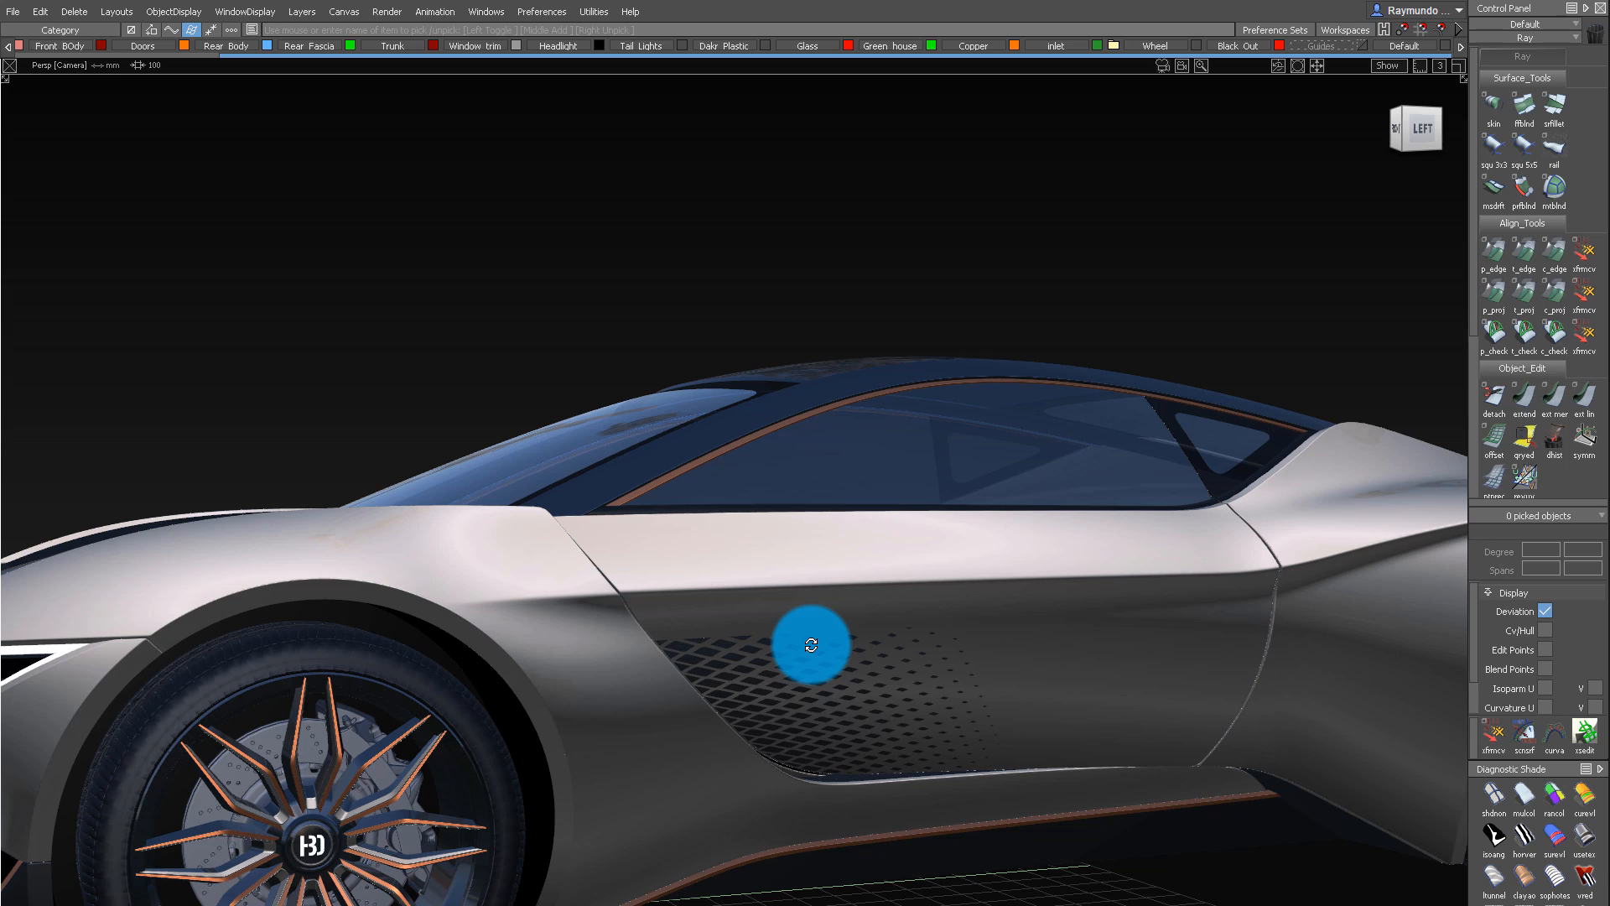
pyautogui.keyDown('alt'); pyautogui.keyDown('shift'); pyautogui.moveTo(777, 637); pyautogui.dragTo(752, 643, button='right'); pyautogui.keyUp('shift'); pyautogui.keyUp('alt')
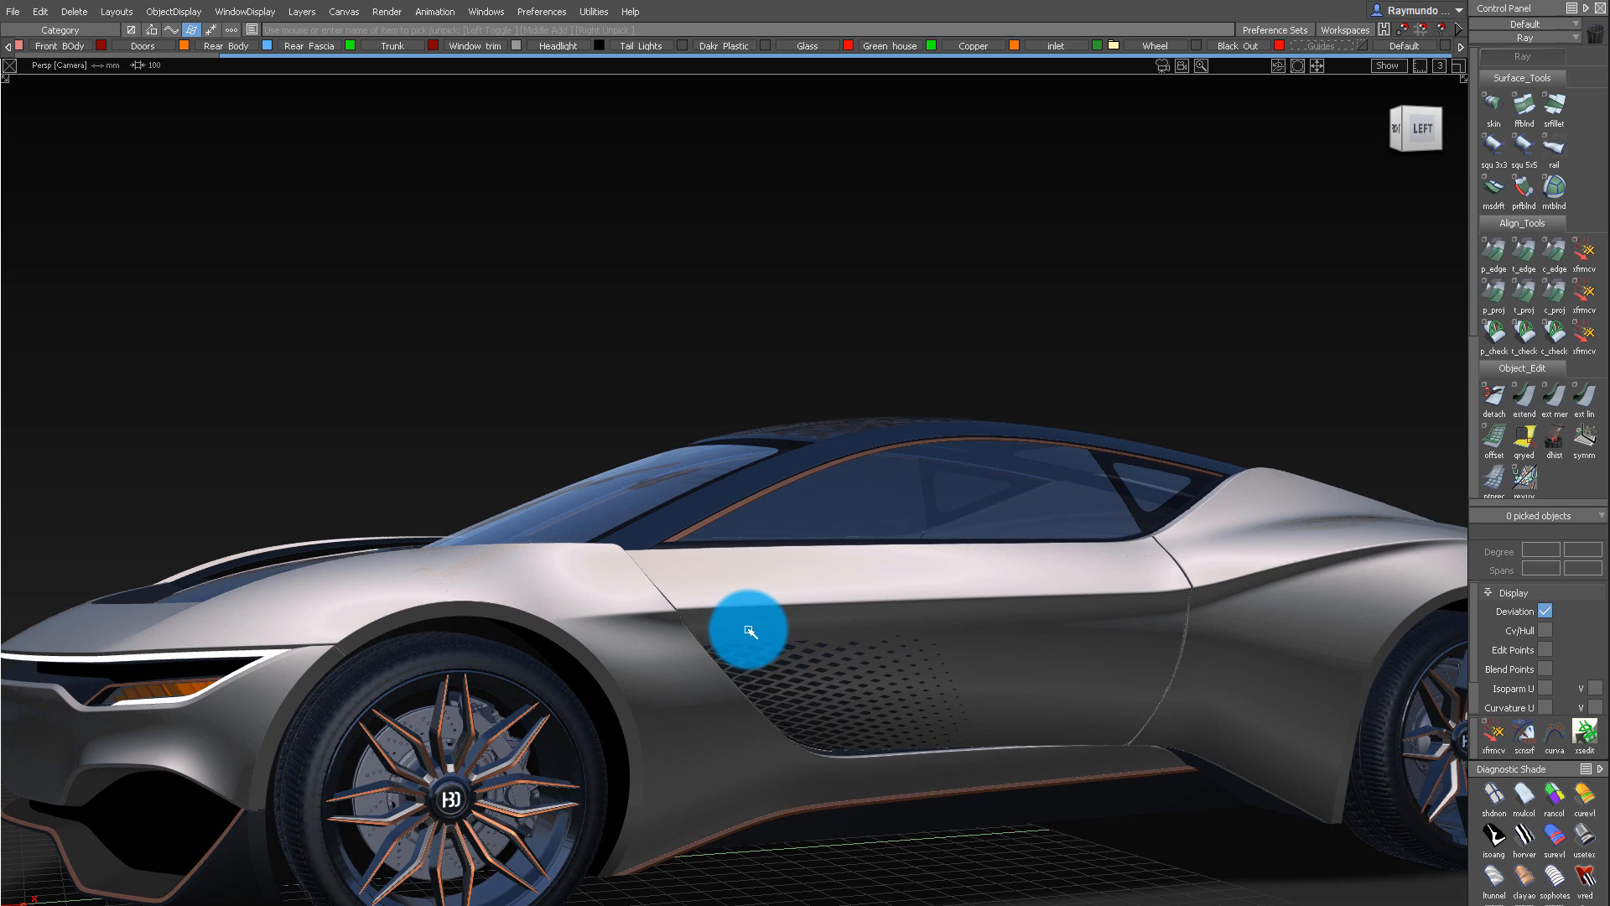
pyautogui.keyDown('alt'); pyautogui.keyDown('shift'); pyautogui.moveTo(544, 630); pyautogui.dragTo(867, 630); pyautogui.keyUp('shift'); pyautogui.keyUp('alt')
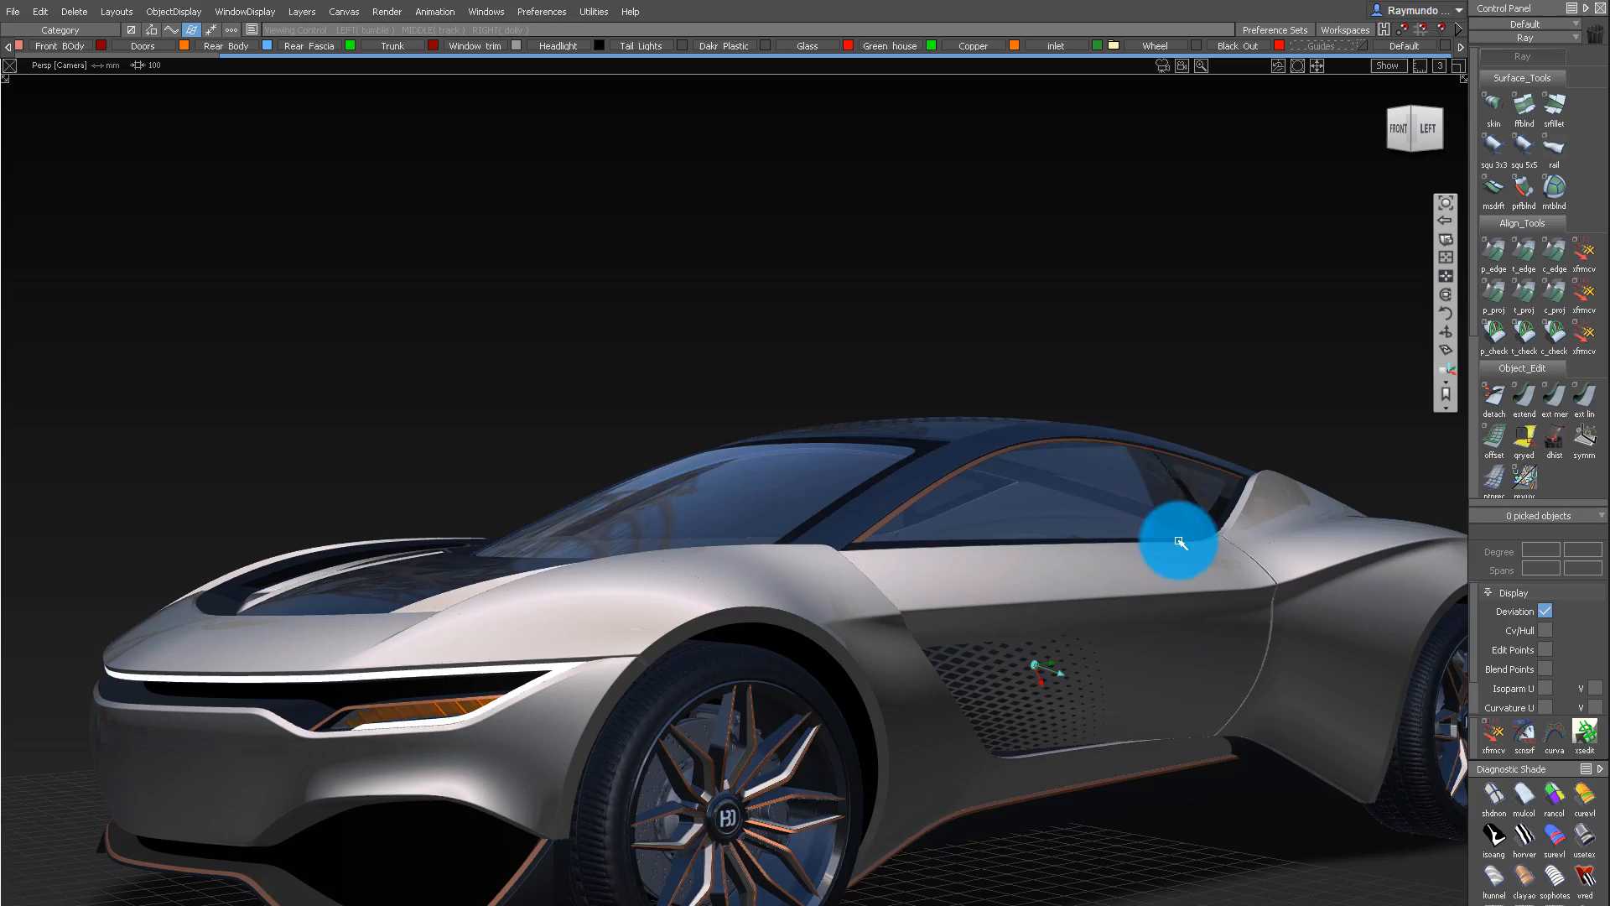
pyautogui.keyDown('alt'); pyautogui.keyDown('shift'); pyautogui.moveTo(1178, 541); pyautogui.dragTo(817, 746); pyautogui.keyUp('shift'); pyautogui.keyUp('alt')
pyautogui.keyDown('alt'); pyautogui.keyDown('shift'); pyautogui.moveTo(1185, 283); pyautogui.dragTo(845, 363); pyautogui.keyUp('shift'); pyautogui.keyUp('alt')
pyautogui.keyDown('alt'); pyautogui.keyDown('shift'); pyautogui.moveTo(845, 363); pyautogui.dragTo(942, 517, button='right'); pyautogui.keyUp('shift'); pyautogui.keyUp('alt')
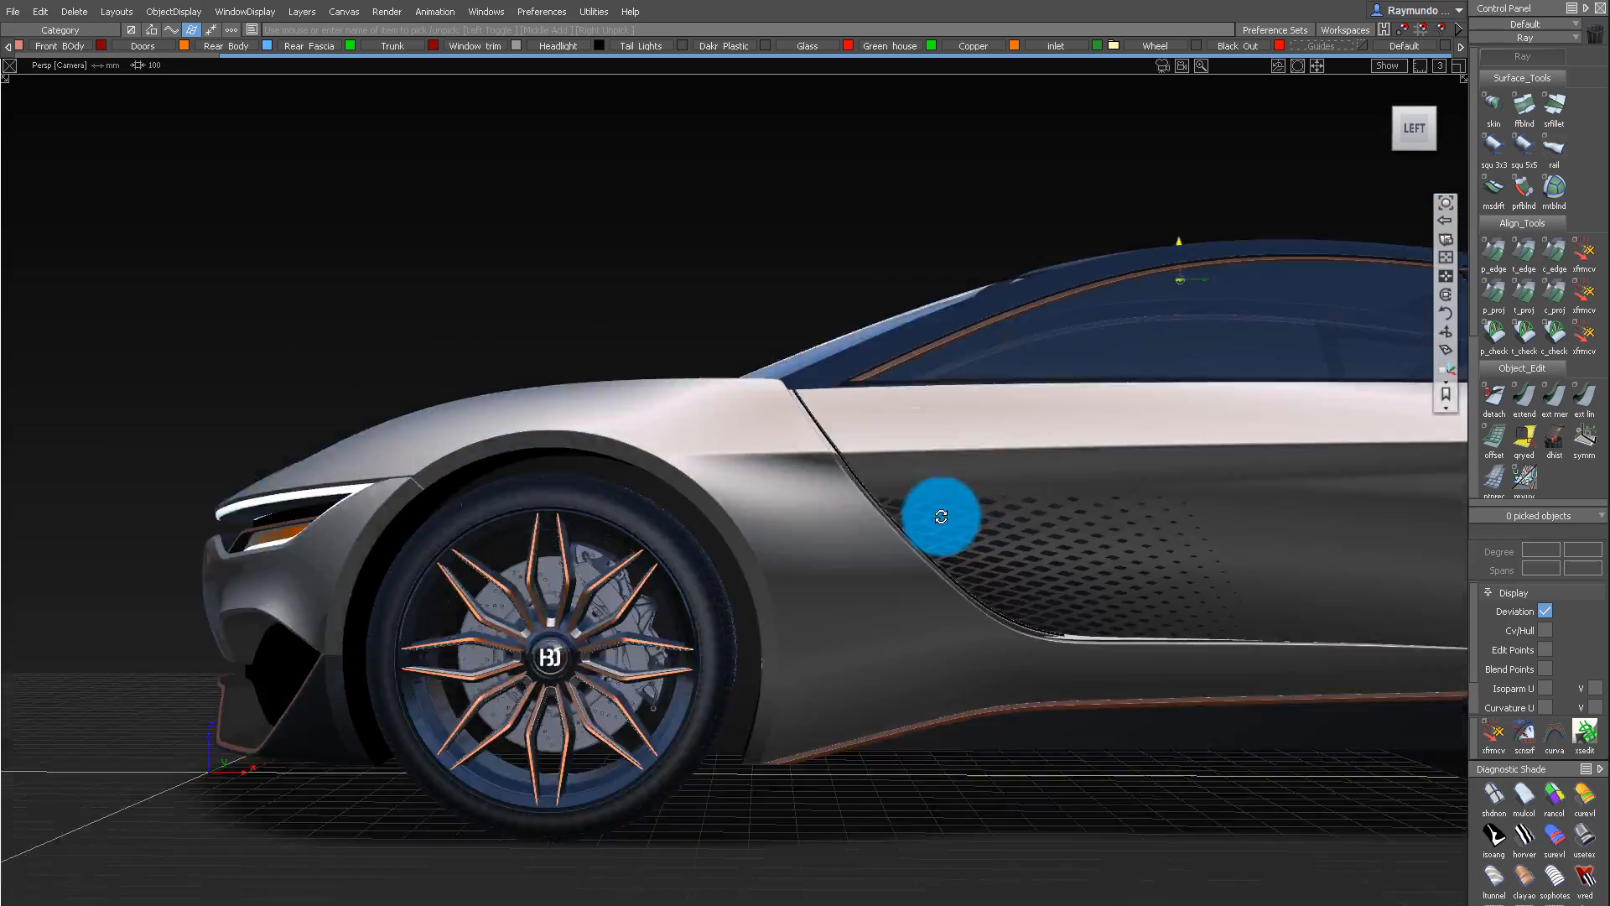
pyautogui.keyDown('alt'); pyautogui.keyDown('shift'); pyautogui.moveTo(941, 517); pyautogui.dragTo(713, 299); pyautogui.keyUp('shift'); pyautogui.keyUp('alt')
pyautogui.keyDown('alt'); pyautogui.keyDown('shift'); pyautogui.moveTo(714, 299); pyautogui.dragTo(780, 382, button='middle'); pyautogui.keyUp('shift'); pyautogui.keyUp('alt')
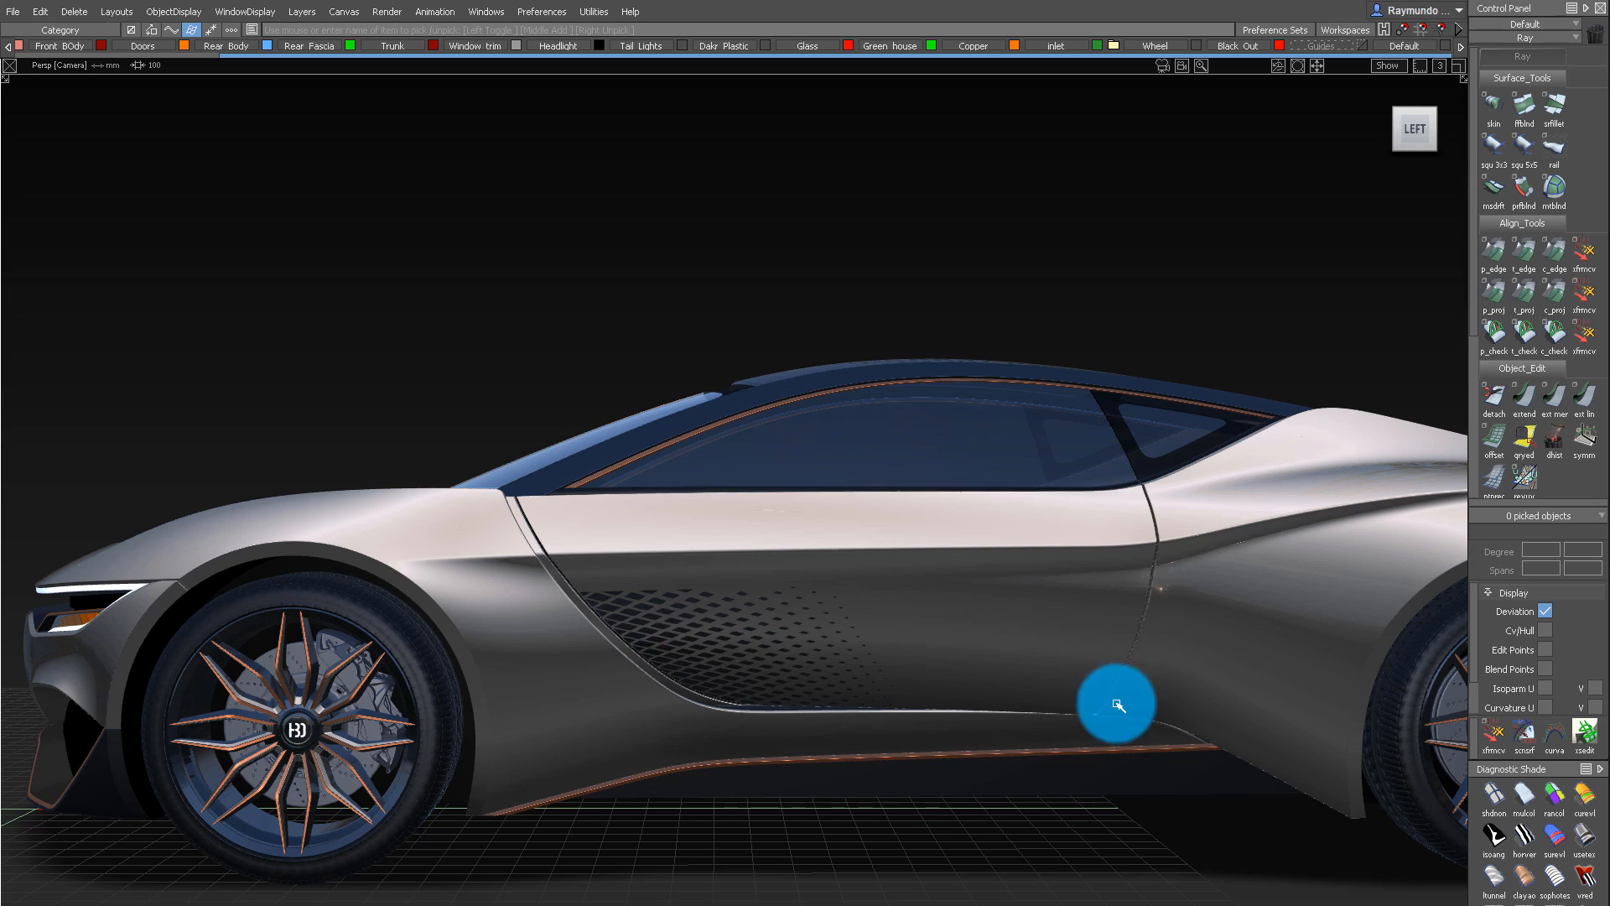
pyautogui.keyDown('alt'); pyautogui.keyDown('shift'); pyautogui.moveTo(950, 623); pyautogui.dragTo(1354, 713); pyautogui.keyUp('shift'); pyautogui.keyUp('alt')
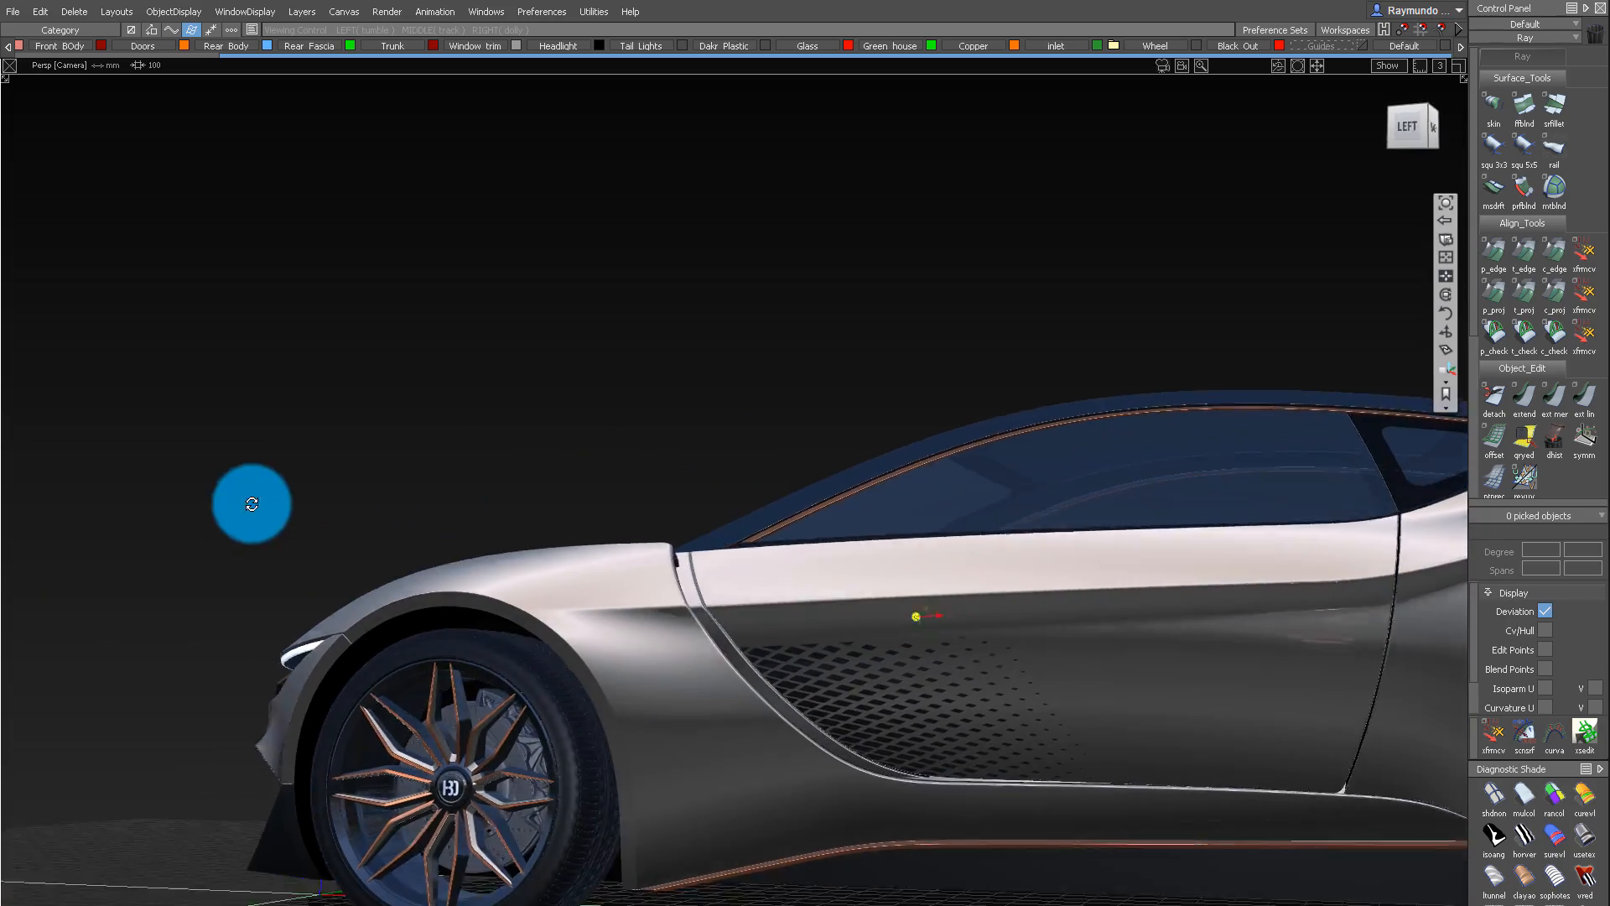
pyautogui.keyDown('alt'); pyautogui.keyDown('shift'); pyautogui.moveTo(653, 538); pyautogui.dragTo(496, 526); pyautogui.keyUp('shift'); pyautogui.keyUp('alt')
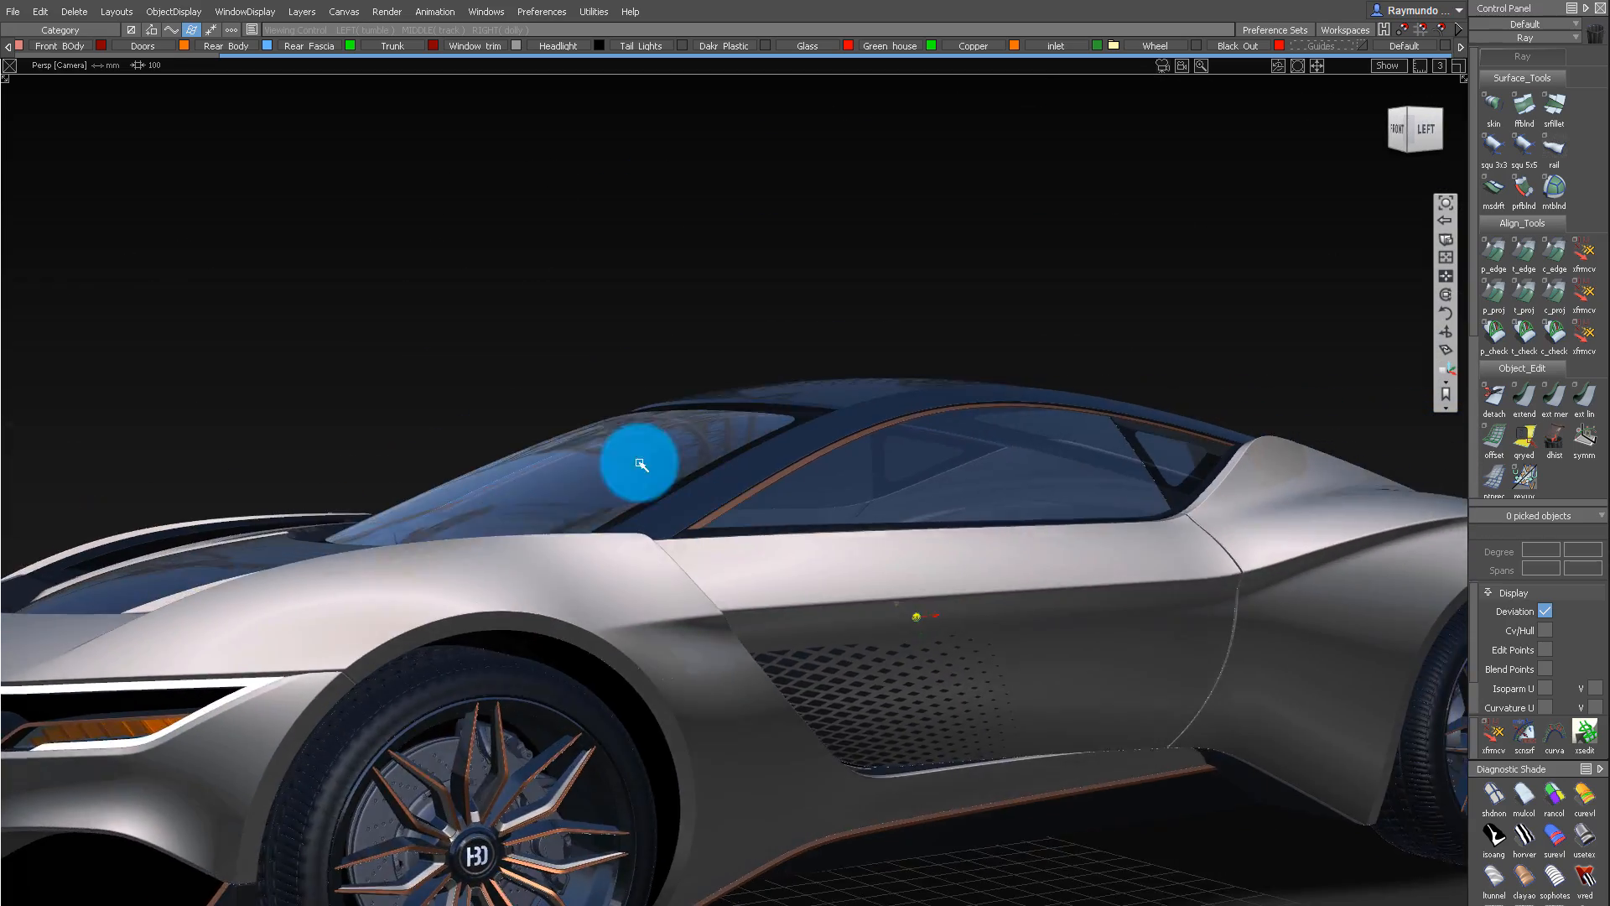
pyautogui.keyDown('alt'); pyautogui.keyDown('shift'); pyautogui.moveTo(641, 464); pyautogui.dragTo(786, 850); pyautogui.keyUp('shift'); pyautogui.keyUp('alt')
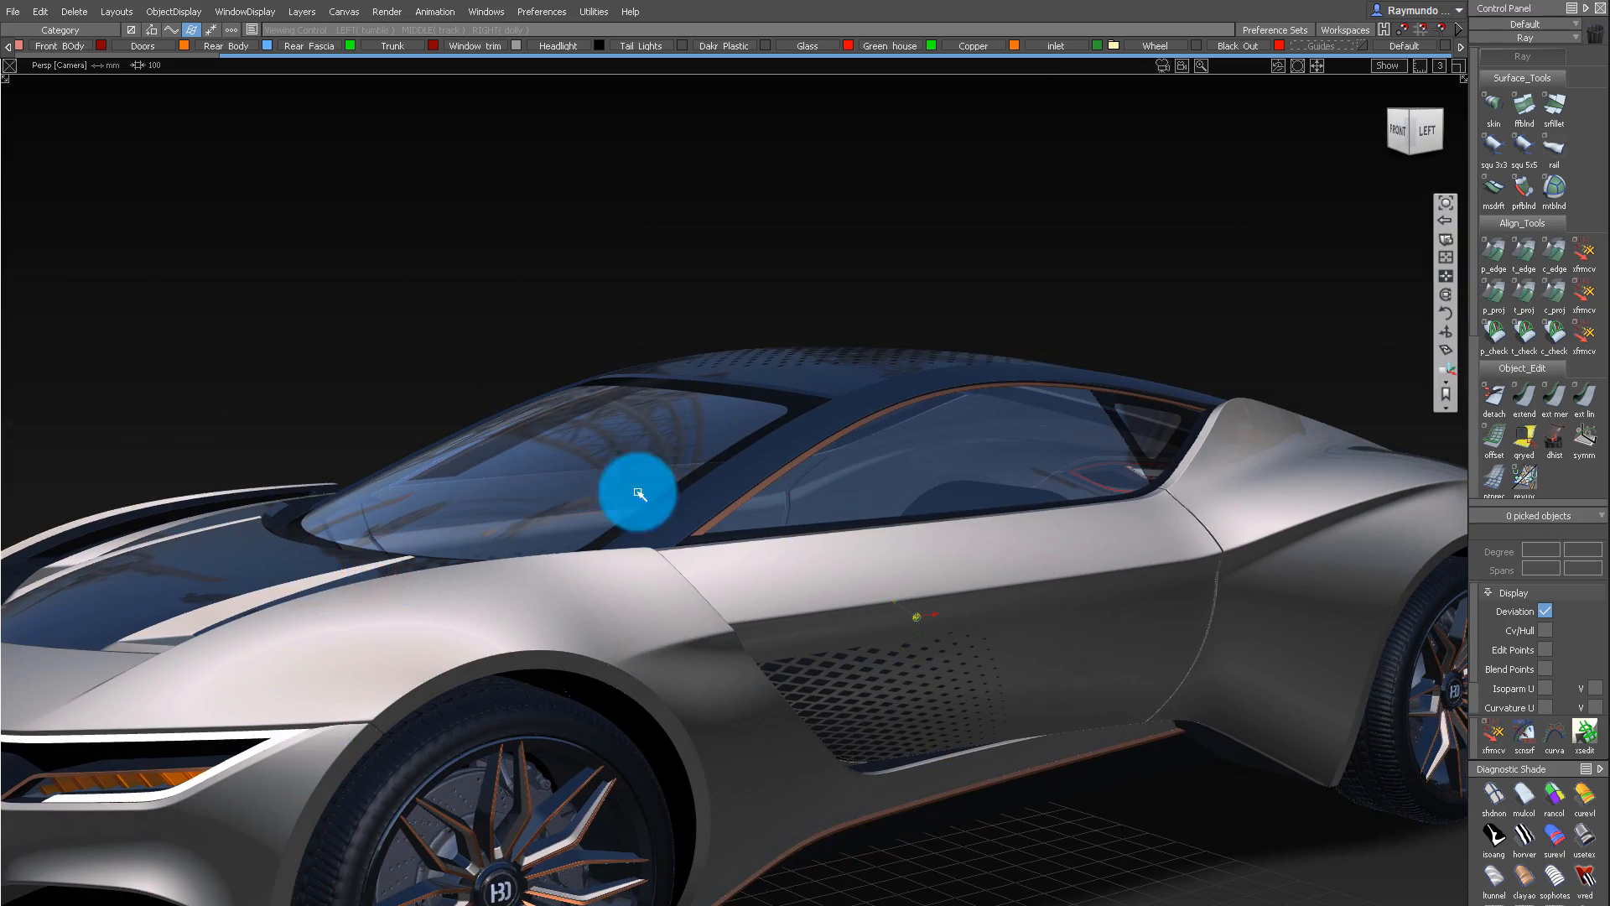
pyautogui.keyDown('alt'); pyautogui.keyDown('shift'); pyautogui.moveTo(1188, 487); pyautogui.dragTo(738, 448); pyautogui.keyUp('shift'); pyautogui.keyUp('alt')
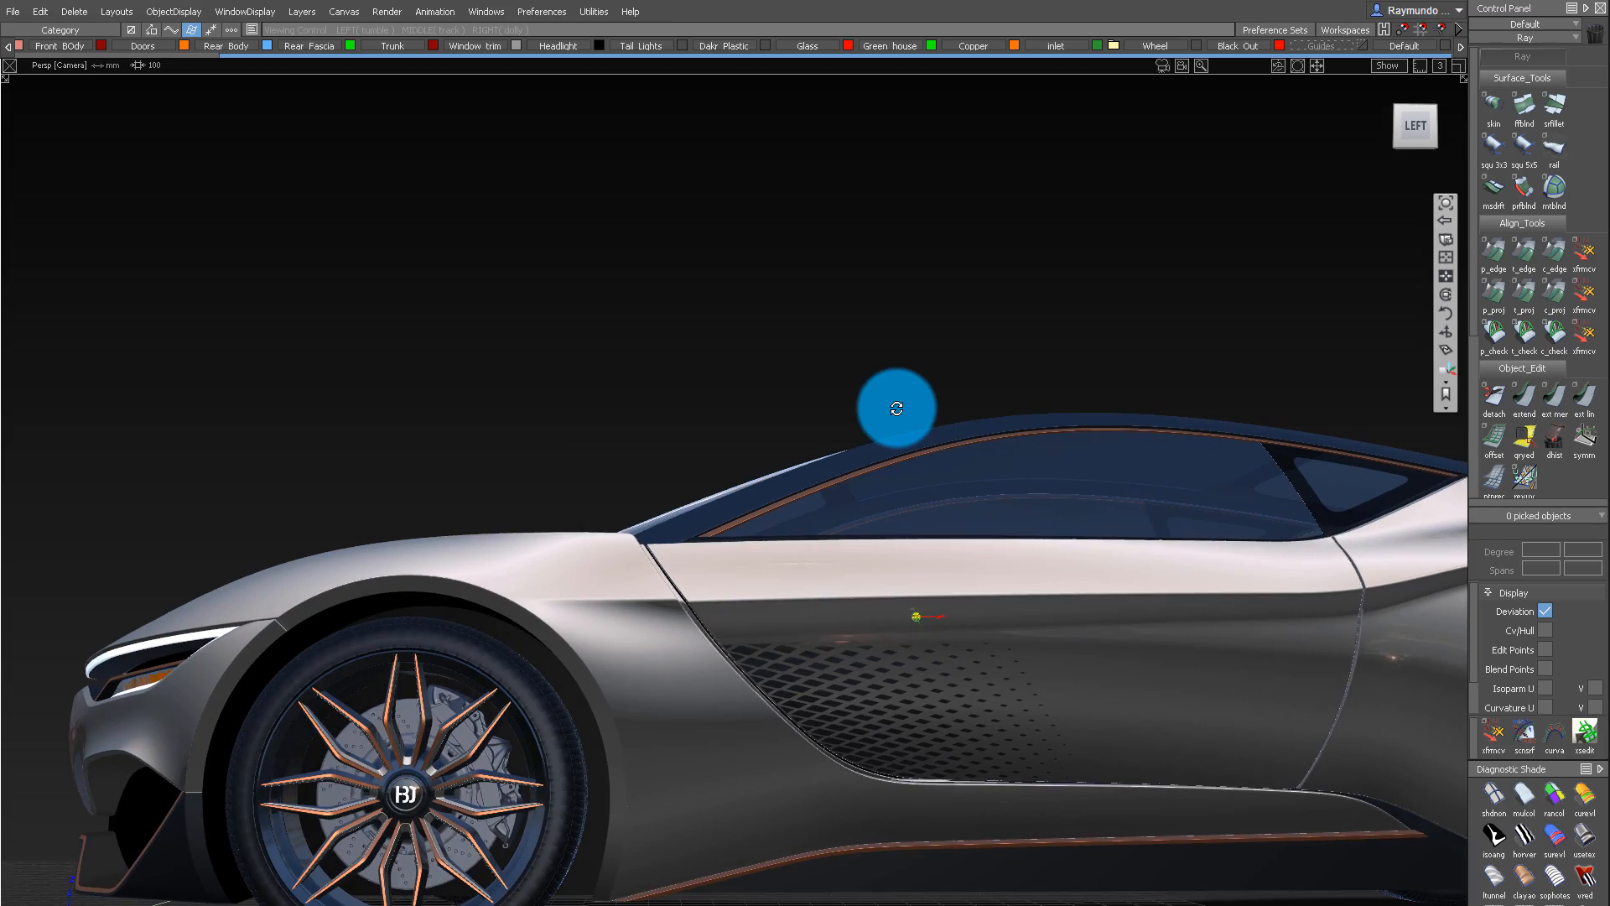
pyautogui.keyDown('alt'); pyautogui.keyDown('shift'); pyautogui.moveTo(908, 413); pyautogui.dragTo(993, 481); pyautogui.keyUp('shift'); pyautogui.keyUp('alt')
pyautogui.keyDown('alt'); pyautogui.keyDown('shift'); pyautogui.moveTo(592, 543); pyautogui.dragTo(319, 537, button='middle'); pyautogui.keyUp('shift'); pyautogui.keyUp('alt')
pyautogui.keyDown('alt'); pyautogui.keyDown('shift'); pyautogui.moveTo(467, 503); pyautogui.dragTo(526, 544); pyautogui.keyUp('shift'); pyautogui.keyUp('alt')
pyautogui.keyDown('alt'); pyautogui.keyDown('shift'); pyautogui.moveTo(526, 543); pyautogui.dragTo(402, 571, button='right'); pyautogui.keyUp('shift'); pyautogui.keyUp('alt')
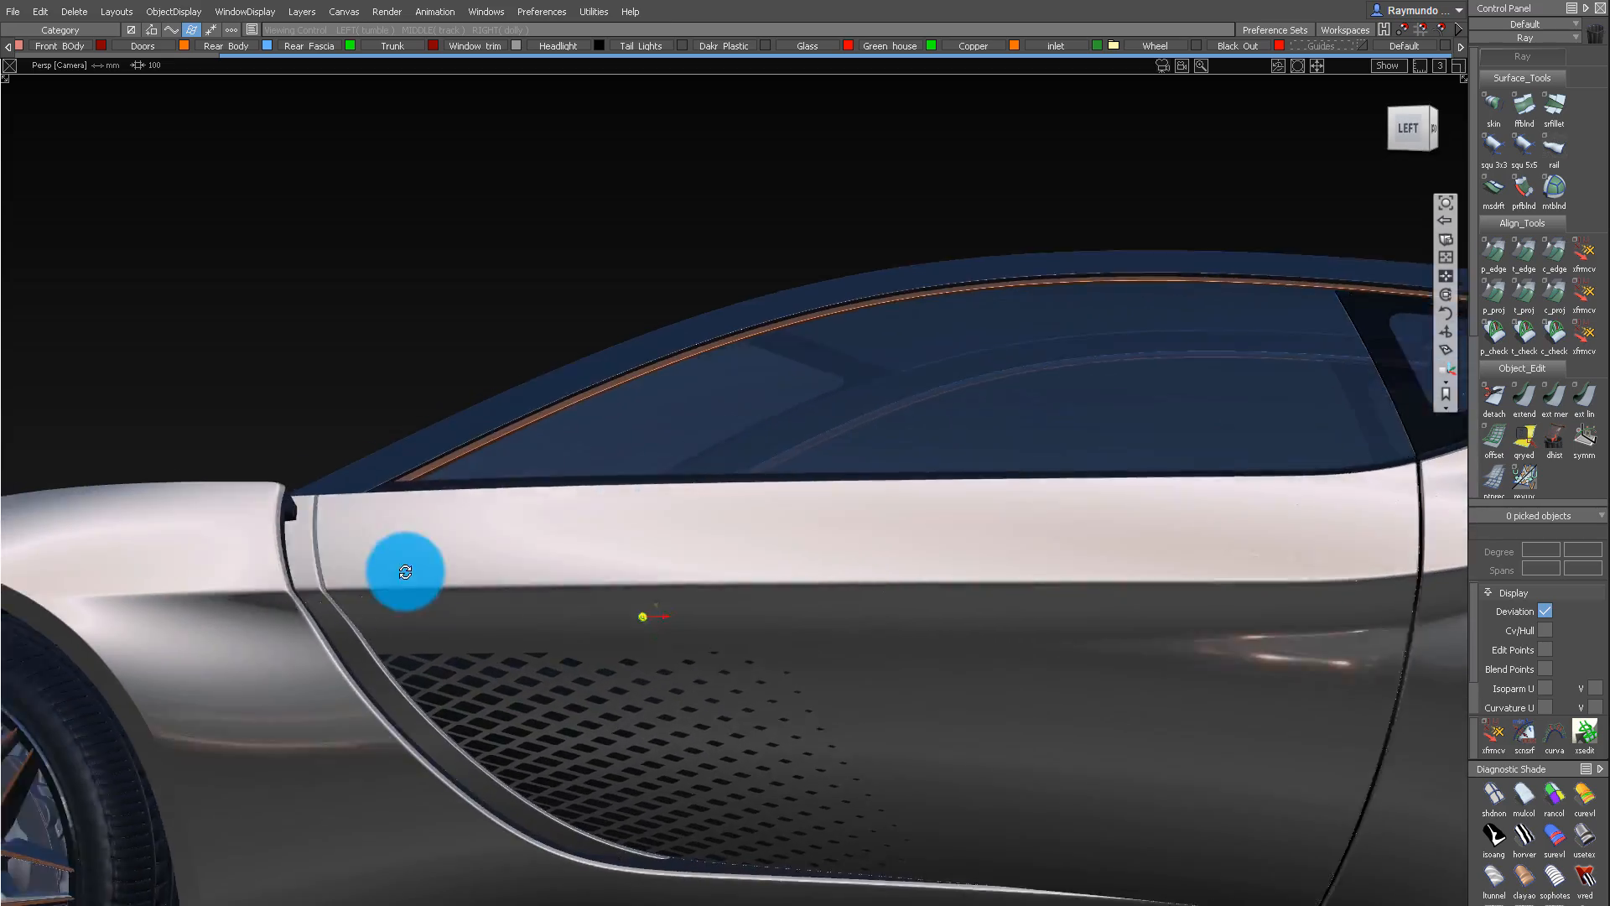
pyautogui.keyDown('alt'); pyautogui.keyDown('shift'); pyautogui.moveTo(402, 571); pyautogui.dragTo(453, 445, button='middle'); pyautogui.keyUp('shift'); pyautogui.keyUp('alt')
pyautogui.keyDown('alt'); pyautogui.keyDown('shift'); pyautogui.moveTo(452, 444); pyautogui.dragTo(746, 440); pyautogui.keyUp('shift'); pyautogui.keyUp('alt')
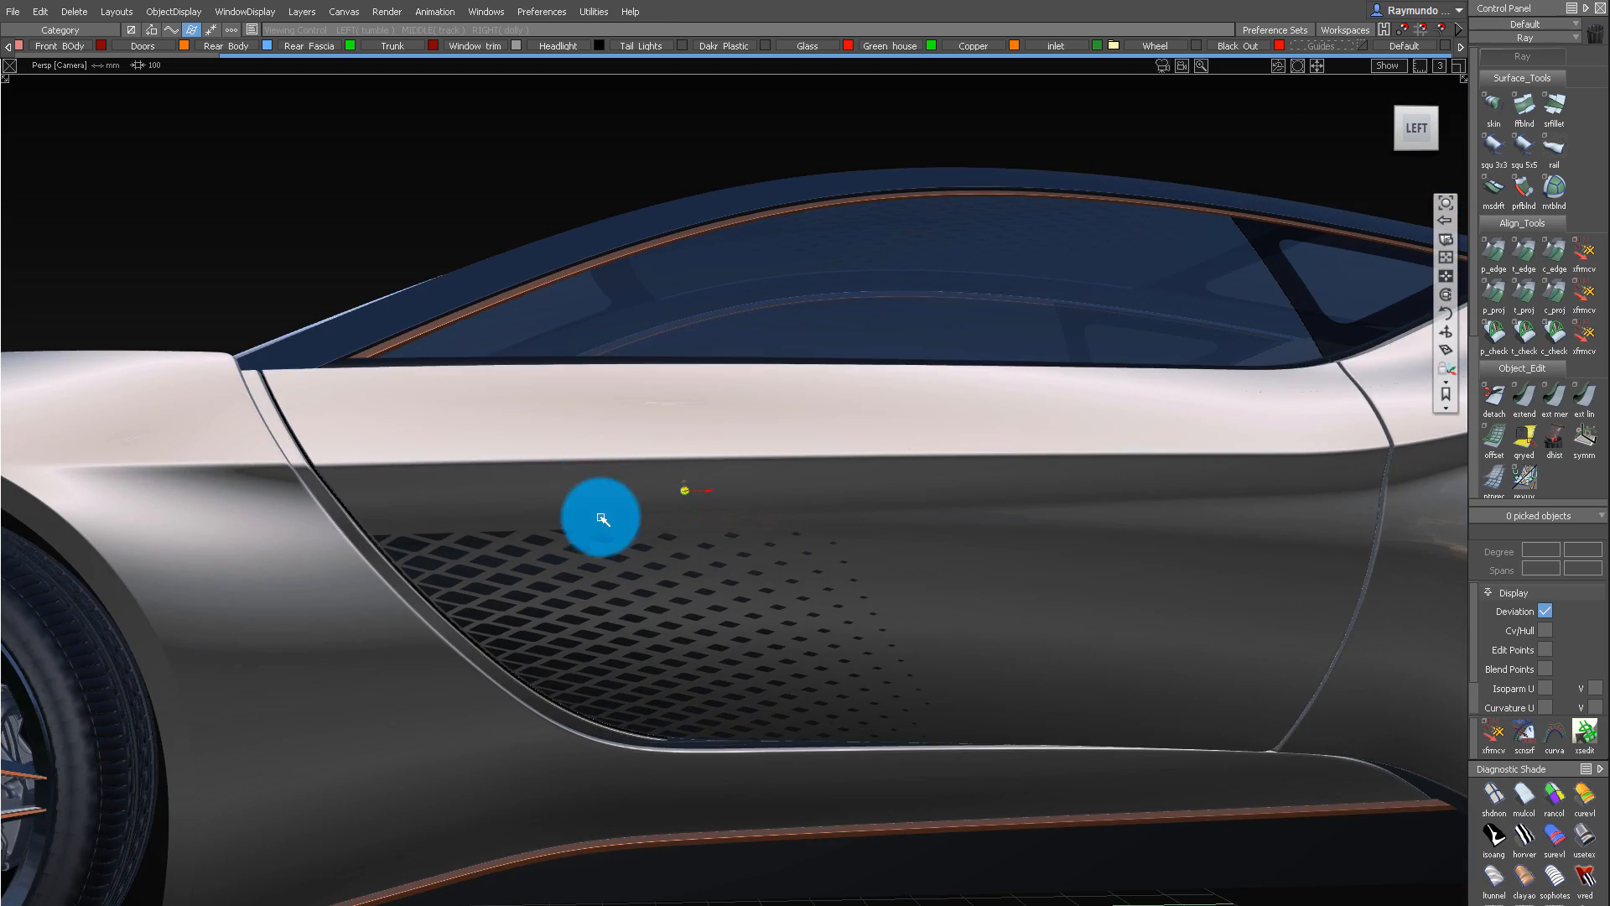
pyautogui.keyDown('alt'); pyautogui.keyDown('shift'); pyautogui.moveTo(602, 515); pyautogui.dragTo(576, 565); pyautogui.keyUp('shift'); pyautogui.keyUp('alt')
pyautogui.keyDown('alt'); pyautogui.keyDown('shift'); pyautogui.moveTo(575, 566); pyautogui.dragTo(738, 546, button='middle'); pyautogui.keyUp('shift'); pyautogui.keyUp('alt')
pyautogui.keyDown('alt'); pyautogui.keyDown('shift'); pyautogui.moveTo(738, 547); pyautogui.dragTo(642, 503, button='right'); pyautogui.keyUp('shift'); pyautogui.keyUp('alt')
pyautogui.keyDown('alt'); pyautogui.keyDown('shift'); pyautogui.moveTo(641, 503); pyautogui.dragTo(535, 554); pyautogui.keyUp('shift'); pyautogui.keyUp('alt')
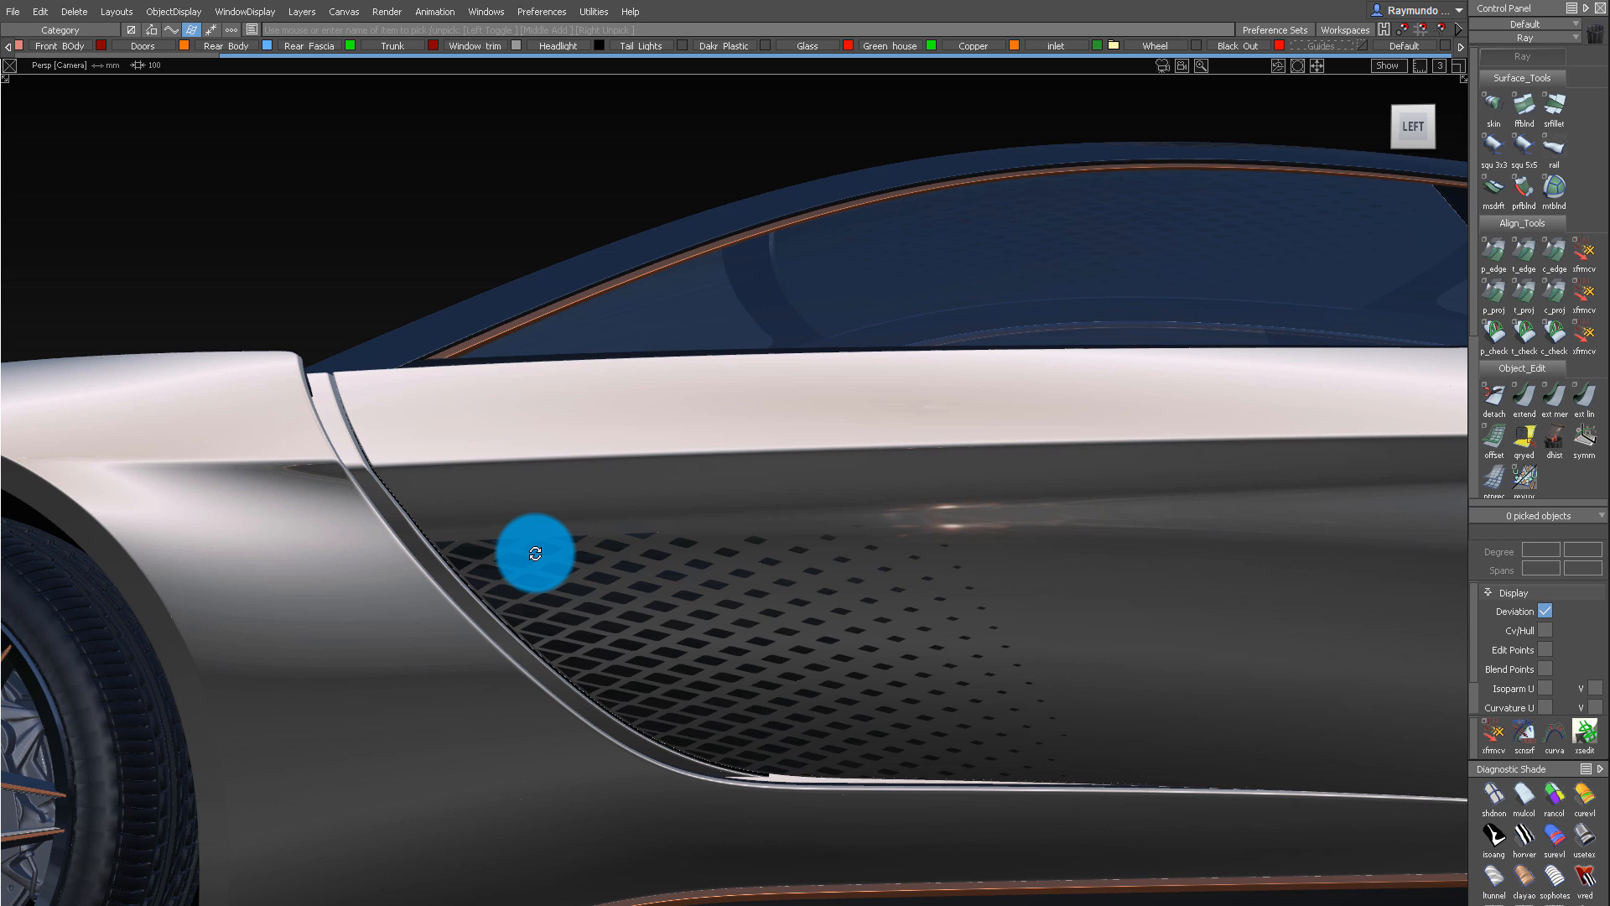
pyautogui.keyDown('alt'); pyautogui.keyDown('shift'); pyautogui.moveTo(352, 490); pyautogui.dragTo(470, 635); pyautogui.keyUp('shift'); pyautogui.keyUp('alt')
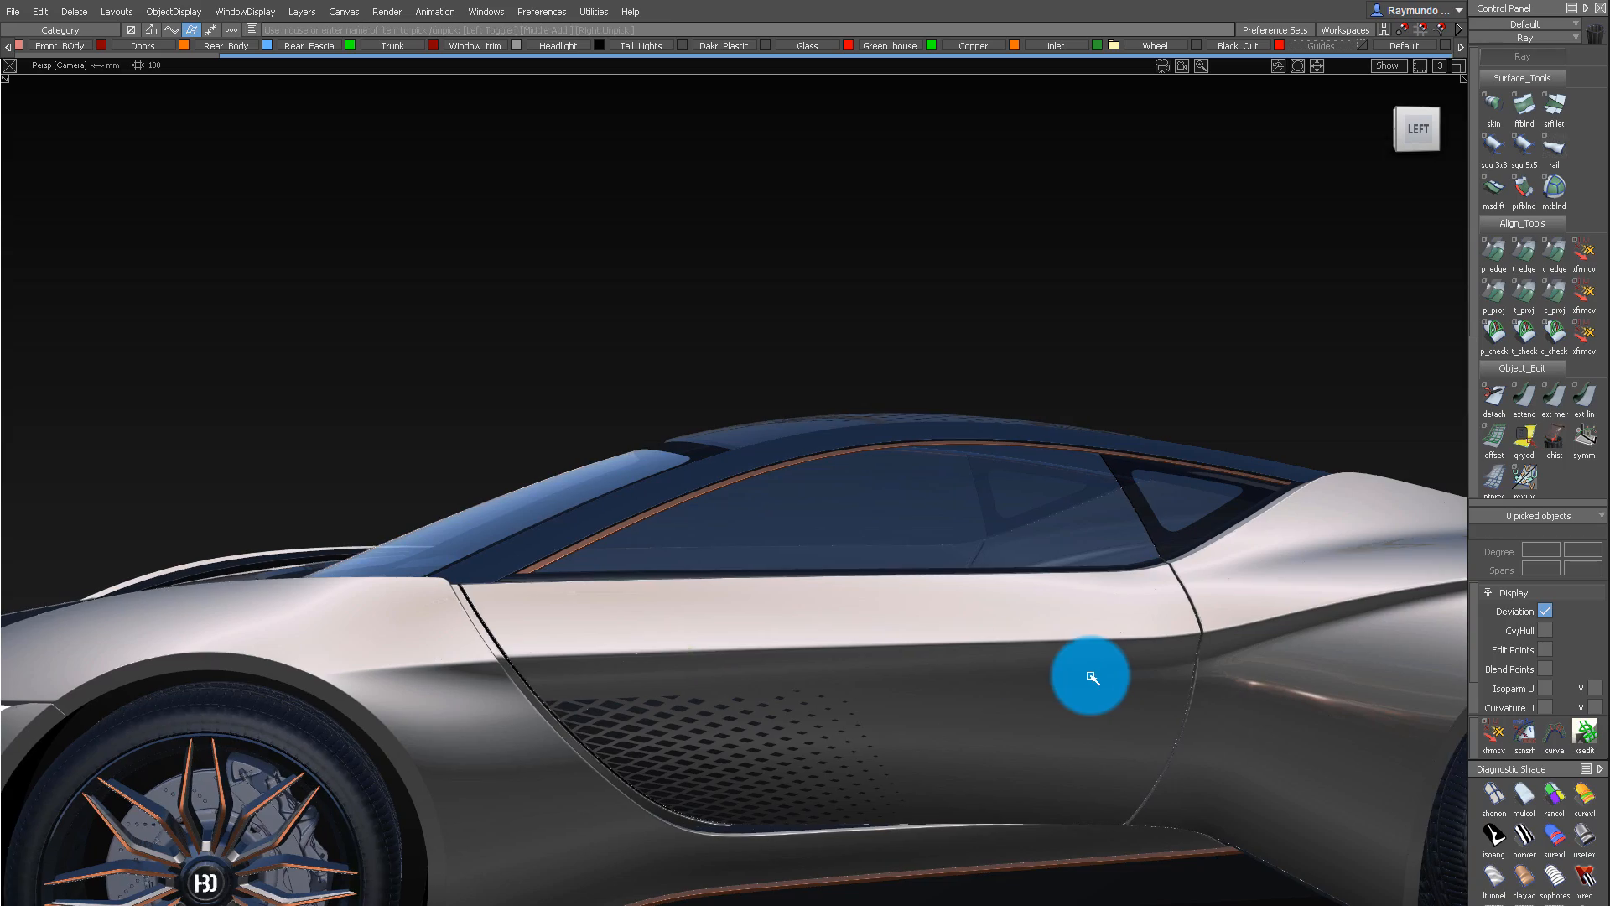
pyautogui.keyDown('alt'); pyautogui.keyDown('shift'); pyautogui.moveTo(901, 411); pyautogui.dragTo(525, 467); pyautogui.keyUp('shift'); pyautogui.keyUp('alt')
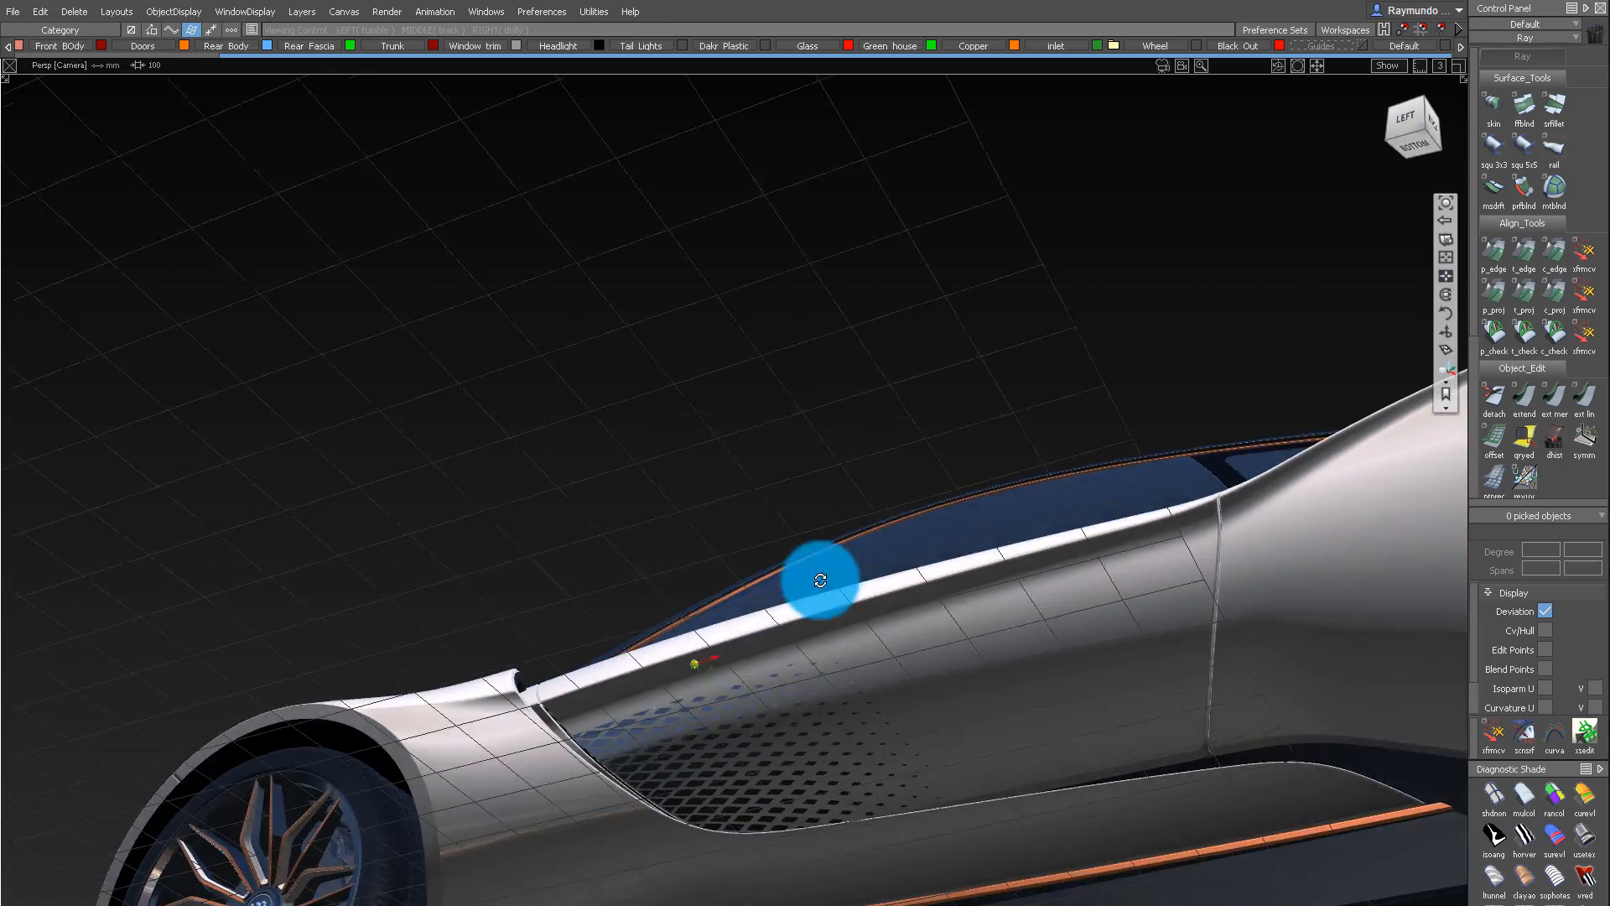
pyautogui.keyDown('alt'); pyautogui.keyDown('shift'); pyautogui.moveTo(821, 580); pyautogui.dragTo(1227, 650); pyautogui.keyUp('shift'); pyautogui.keyUp('alt')
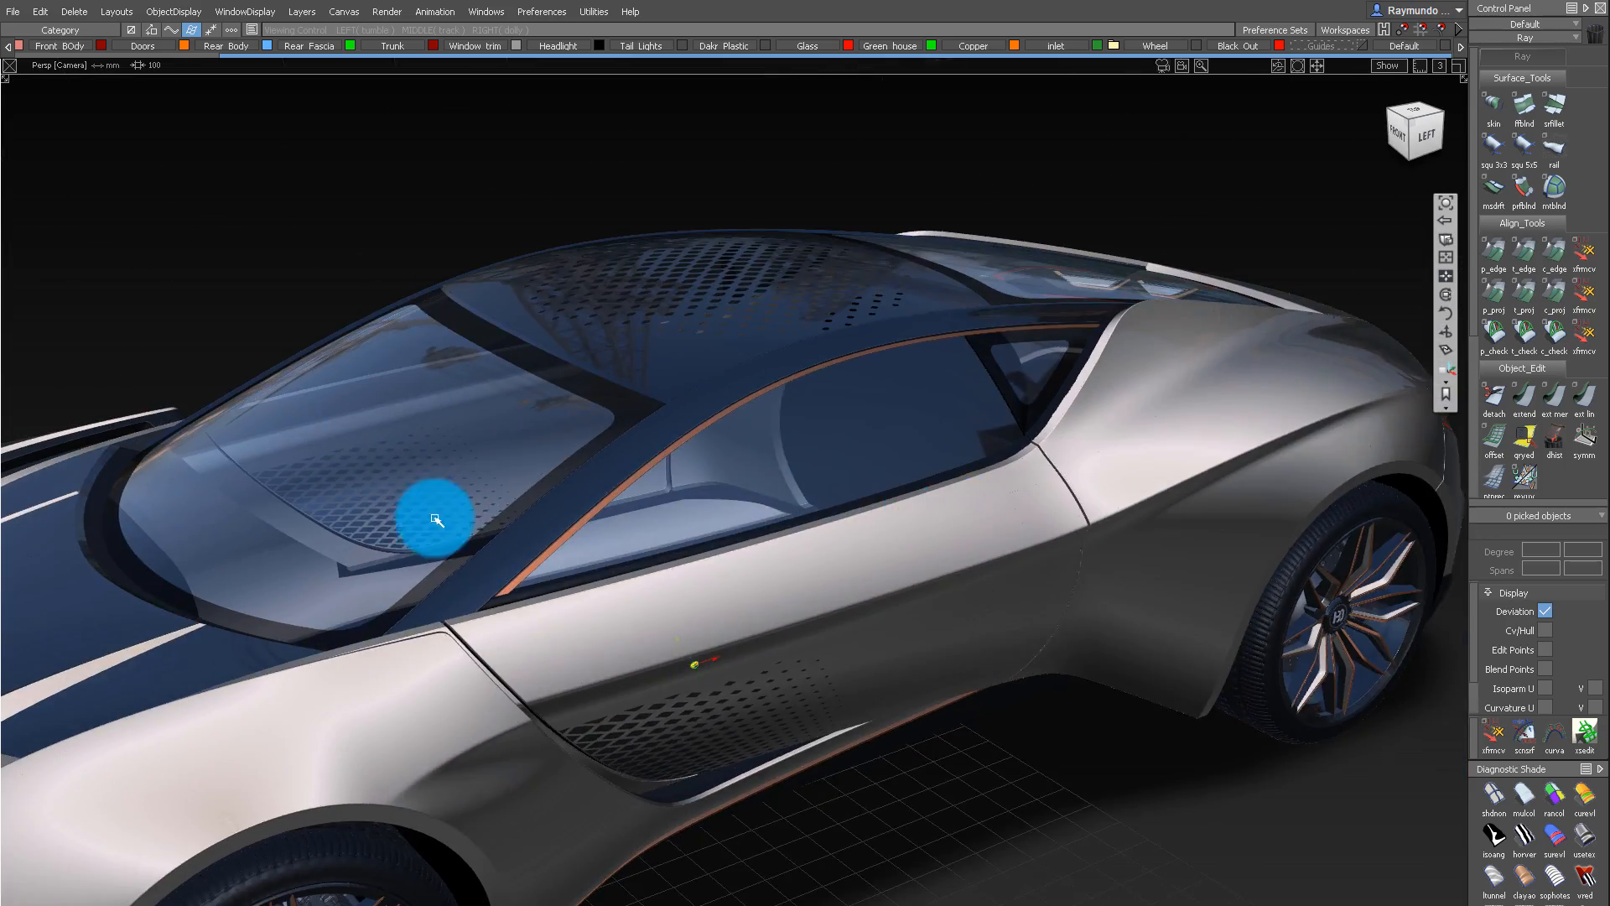
# Examine how the hexagon pattern on the lower door reads against the whole car in side profile, front three-quarter, low and raised views
pyautogui.keyDown('alt'); pyautogui.keyDown('shift'); pyautogui.moveTo(436, 520); pyautogui.dragTo(574, 533); pyautogui.keyUp('shift'); pyautogui.keyUp('alt')
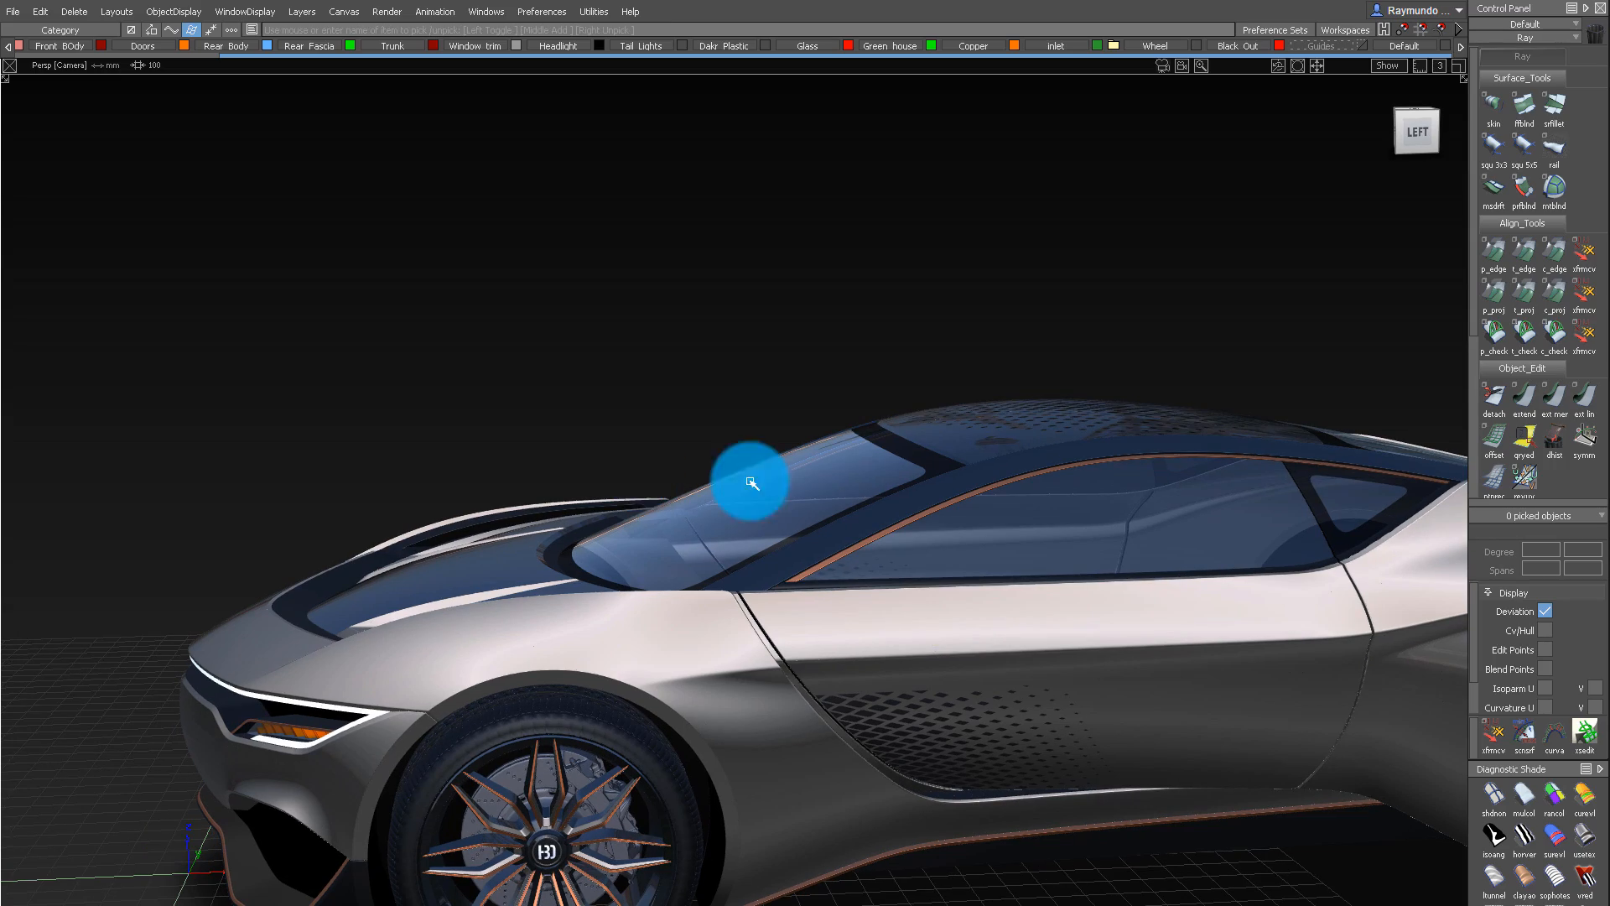
pyautogui.keyDown('alt'); pyautogui.keyDown('shift'); pyautogui.moveTo(747, 470); pyautogui.dragTo(928, 370); pyautogui.keyUp('shift'); pyautogui.keyUp('alt')
pyautogui.keyDown('alt'); pyautogui.keyDown('shift'); pyautogui.moveTo(765, 730); pyautogui.dragTo(617, 658); pyautogui.keyUp('shift'); pyautogui.keyUp('alt')
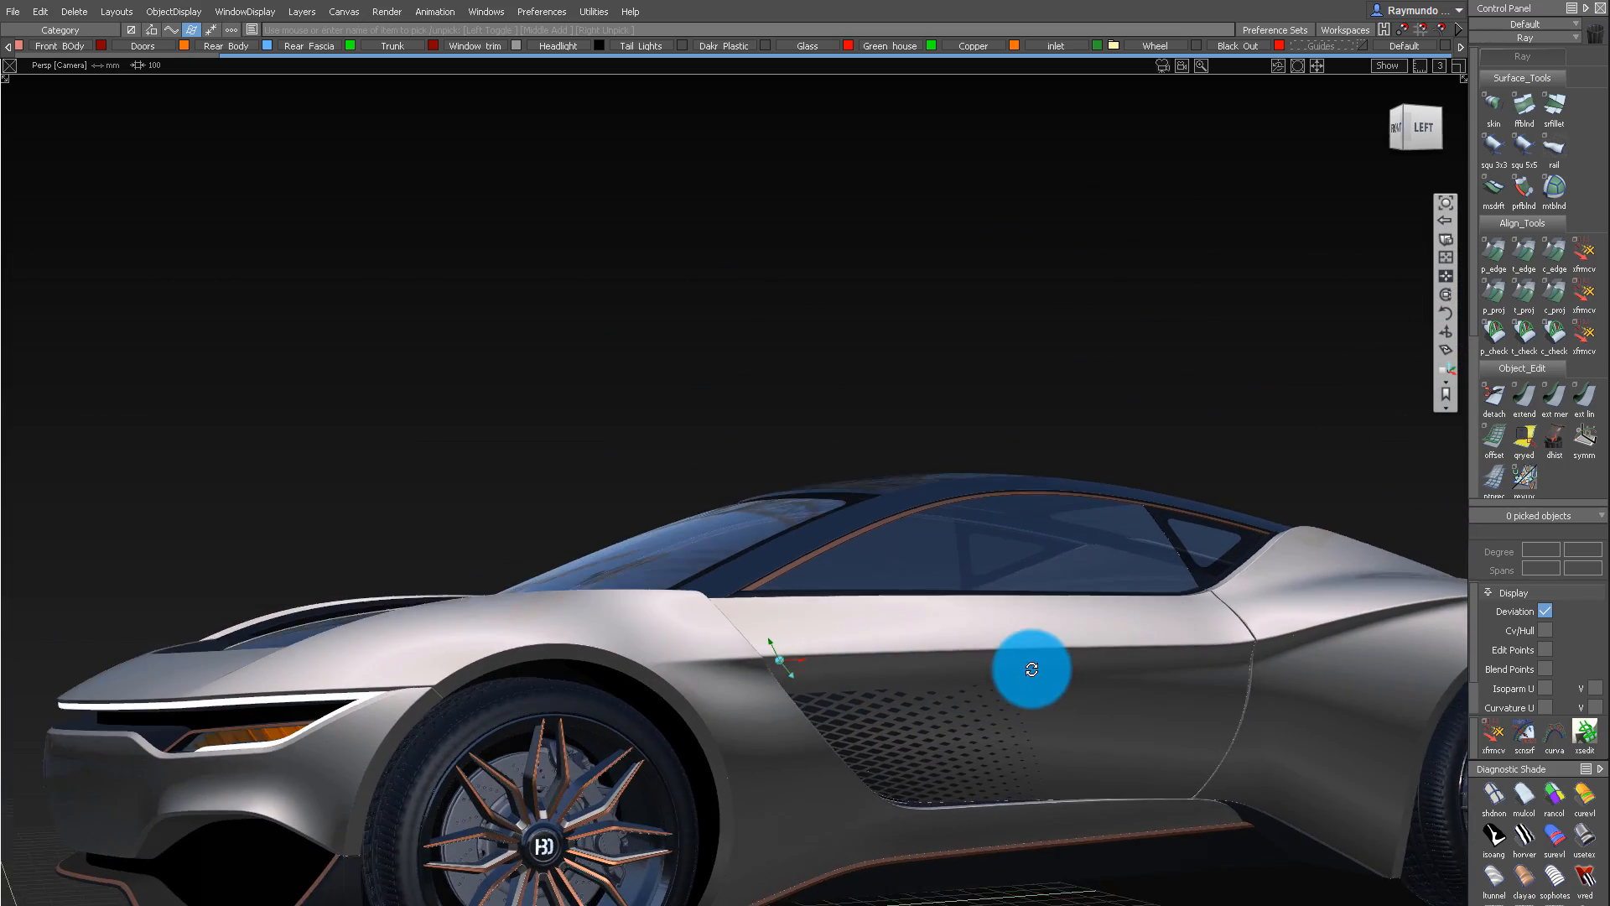
pyautogui.keyDown('alt'); pyautogui.keyDown('shift'); pyautogui.moveTo(722, 581); pyautogui.dragTo(785, 606); pyautogui.keyUp('shift'); pyautogui.keyUp('alt')
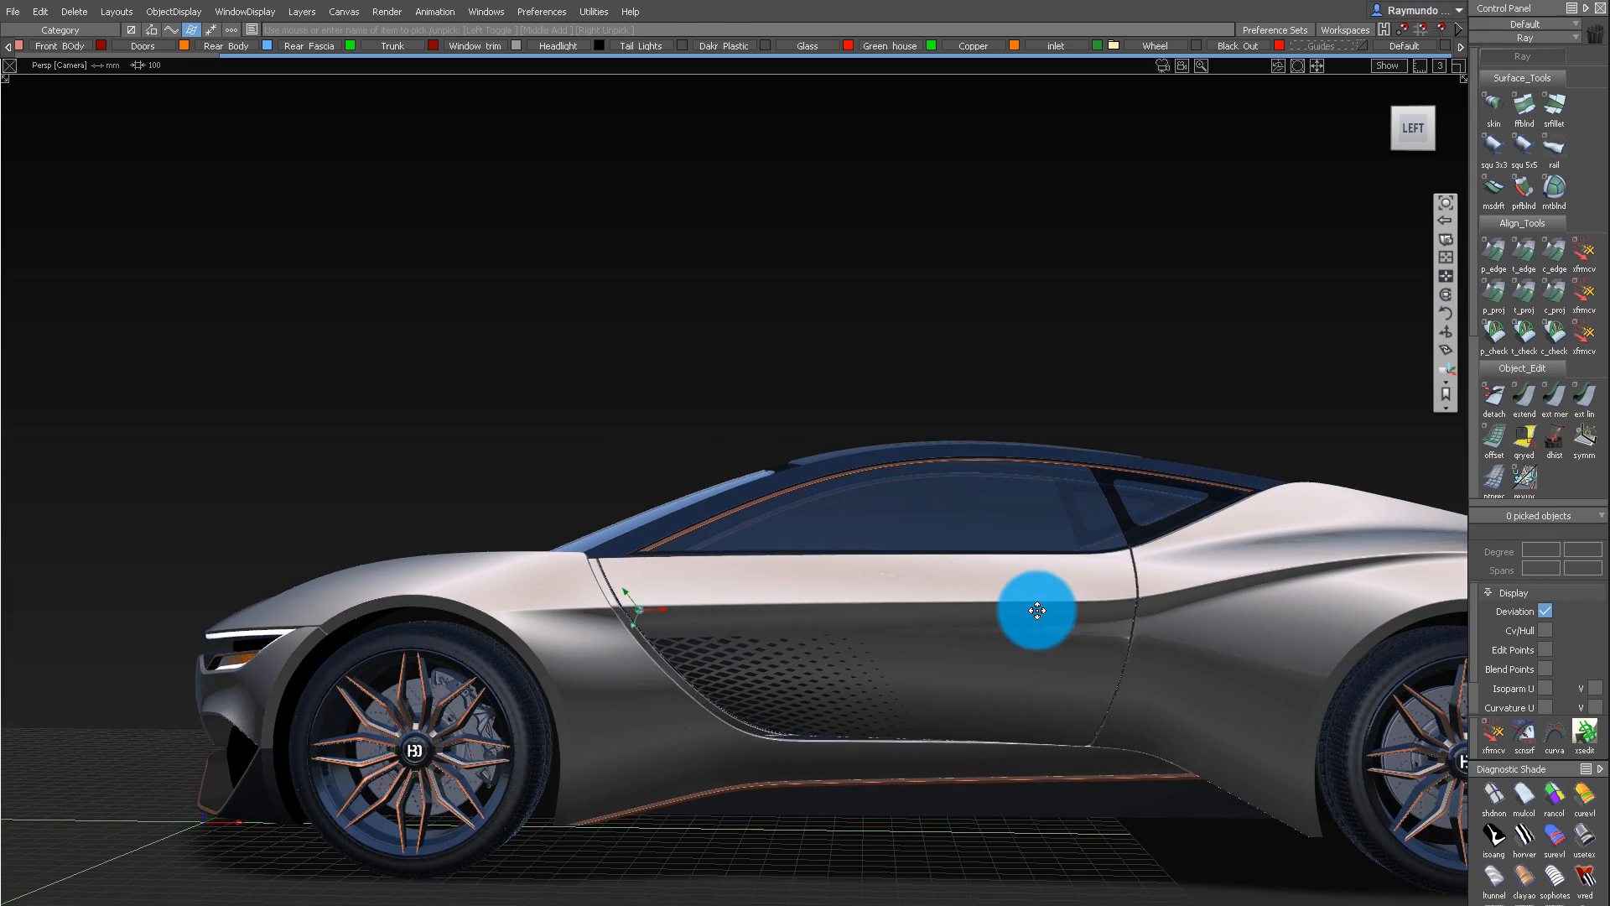
pyautogui.keyDown('alt'); pyautogui.keyDown('shift'); pyautogui.moveTo(1037, 610); pyautogui.dragTo(679, 613, button='middle'); pyautogui.keyUp('shift'); pyautogui.keyUp('alt')
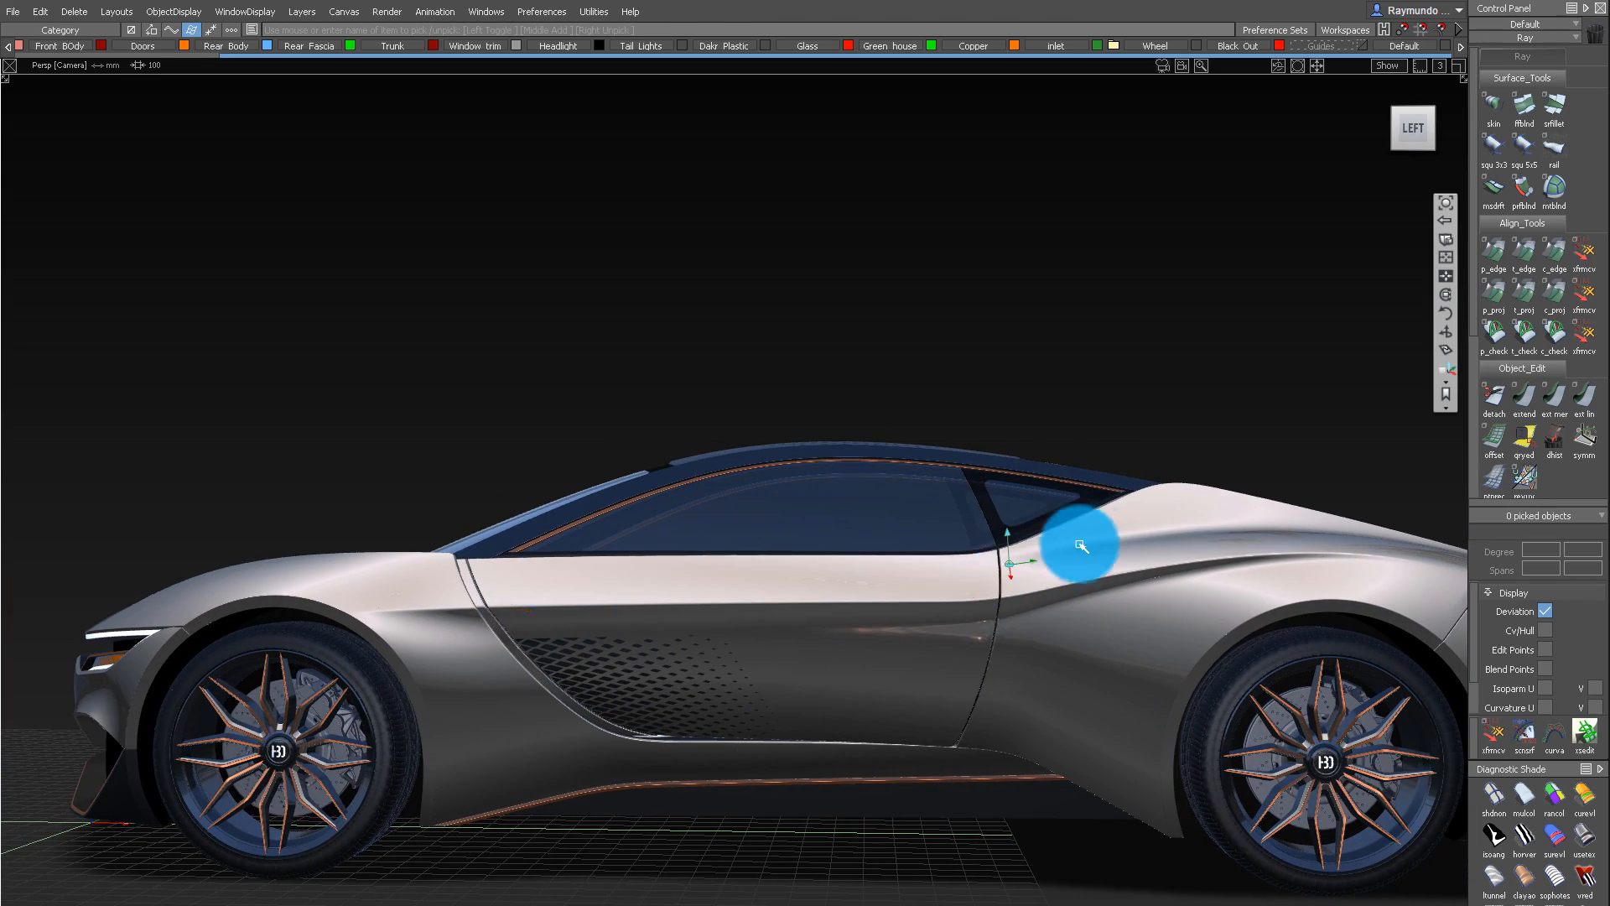
pyautogui.keyDown('alt'); pyautogui.keyDown('shift'); pyautogui.moveTo(1081, 546); pyautogui.dragTo(813, 676); pyautogui.keyUp('shift'); pyautogui.keyUp('alt')
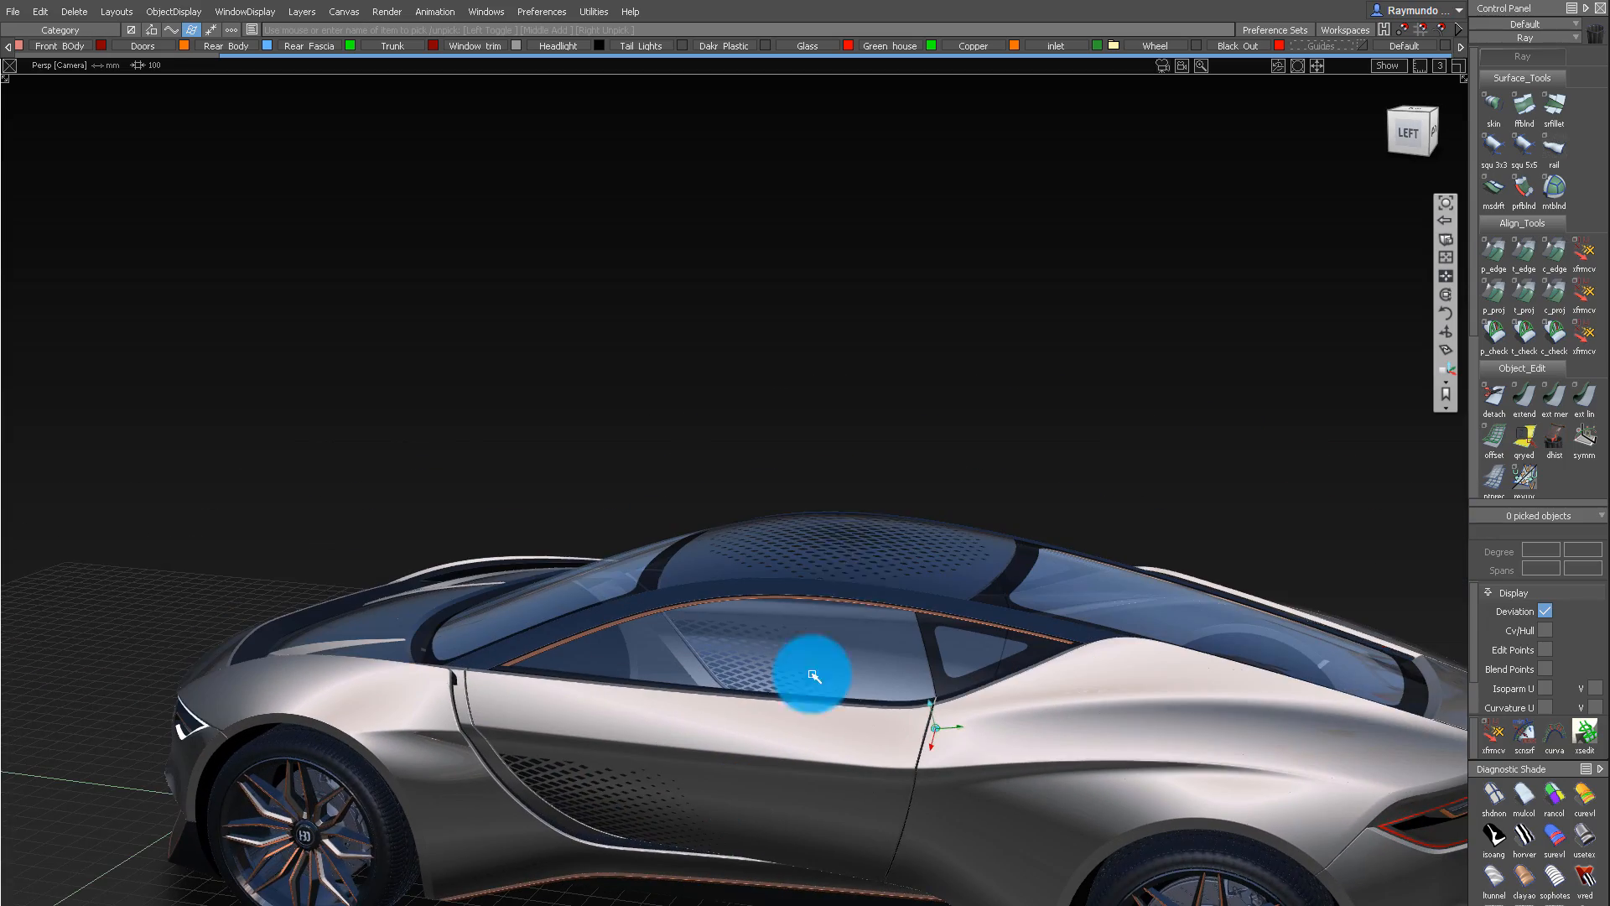
pyautogui.keyDown('alt'); pyautogui.keyDown('shift'); pyautogui.scroll(1, 874, 527); pyautogui.keyUp('shift'); pyautogui.keyUp('alt')
pyautogui.keyDown('alt'); pyautogui.keyDown('shift'); pyautogui.click(904, 552); pyautogui.keyUp('shift'); pyautogui.keyUp('alt')
pyautogui.keyDown('alt'); pyautogui.keyDown('shift'); pyautogui.moveTo(833, 493); pyautogui.dragTo(931, 380); pyautogui.keyUp('shift'); pyautogui.keyUp('alt')
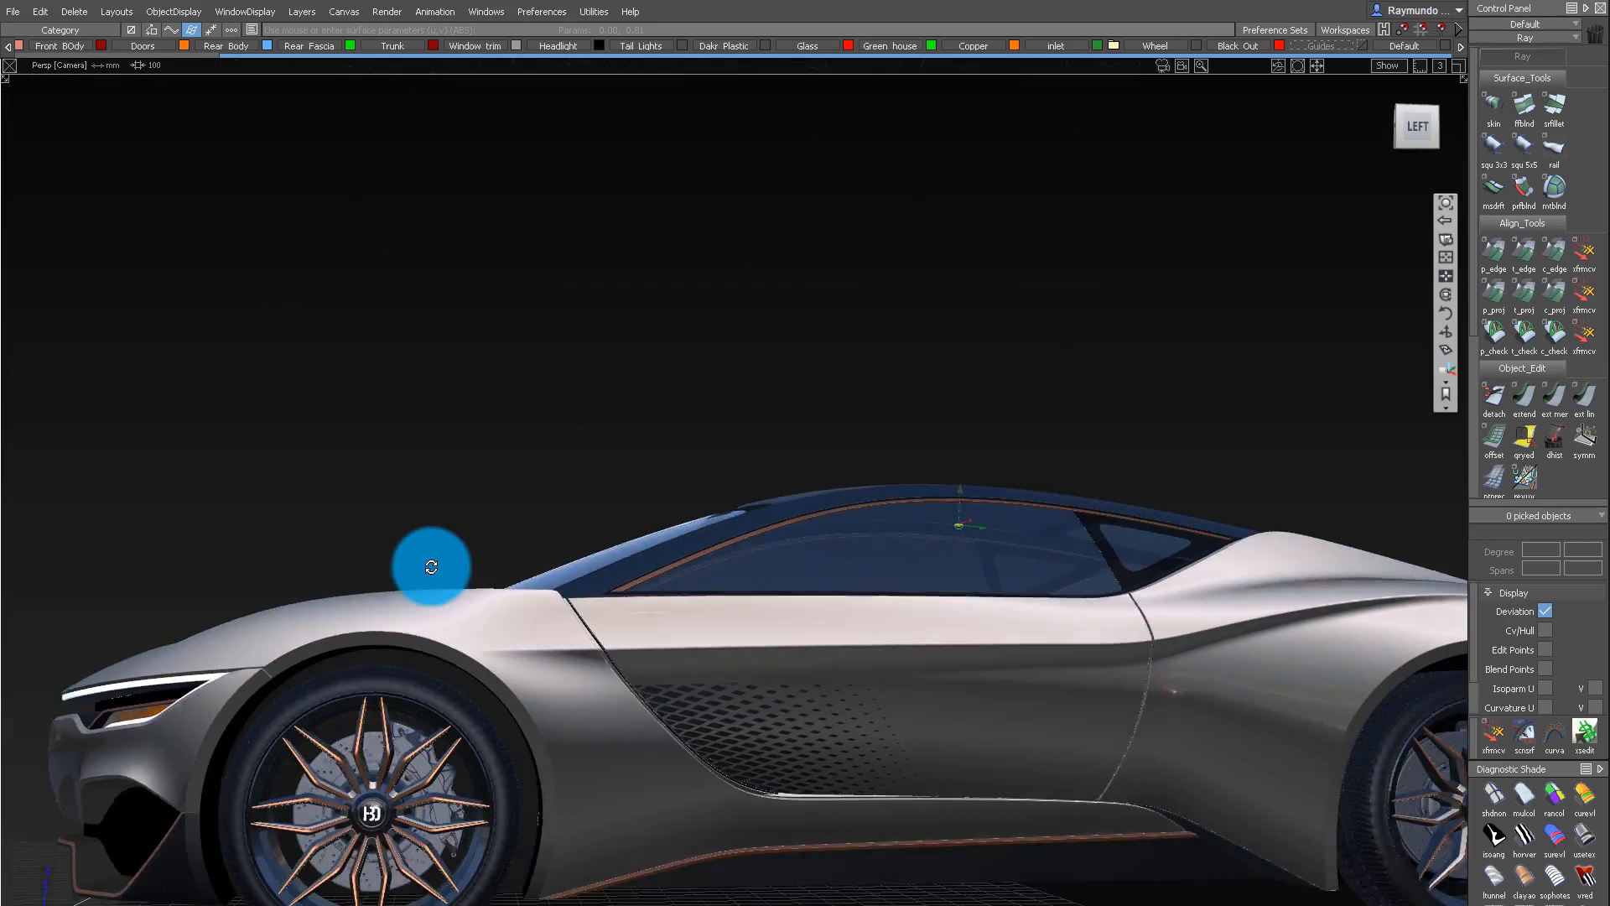
pyautogui.keyDown('alt'); pyautogui.keyDown('shift'); pyautogui.moveTo(431, 567); pyautogui.dragTo(625, 606); pyautogui.keyUp('shift'); pyautogui.keyUp('alt')
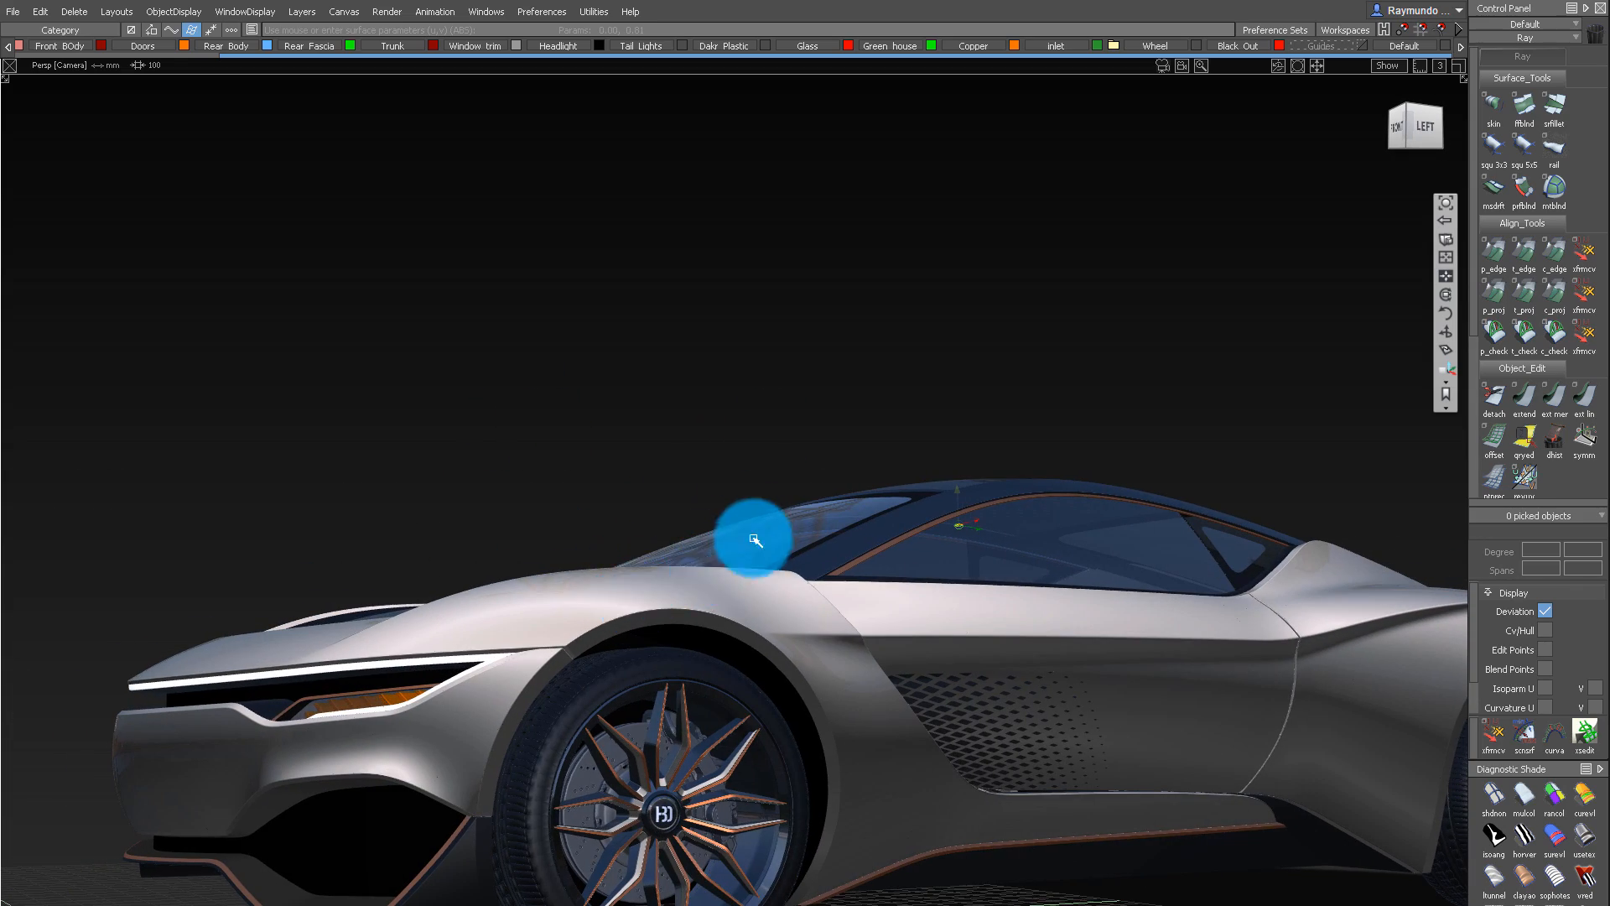
pyautogui.keyDown('alt'); pyautogui.keyDown('shift'); pyautogui.moveTo(755, 540); pyautogui.dragTo(636, 437); pyautogui.keyUp('shift'); pyautogui.keyUp('alt')
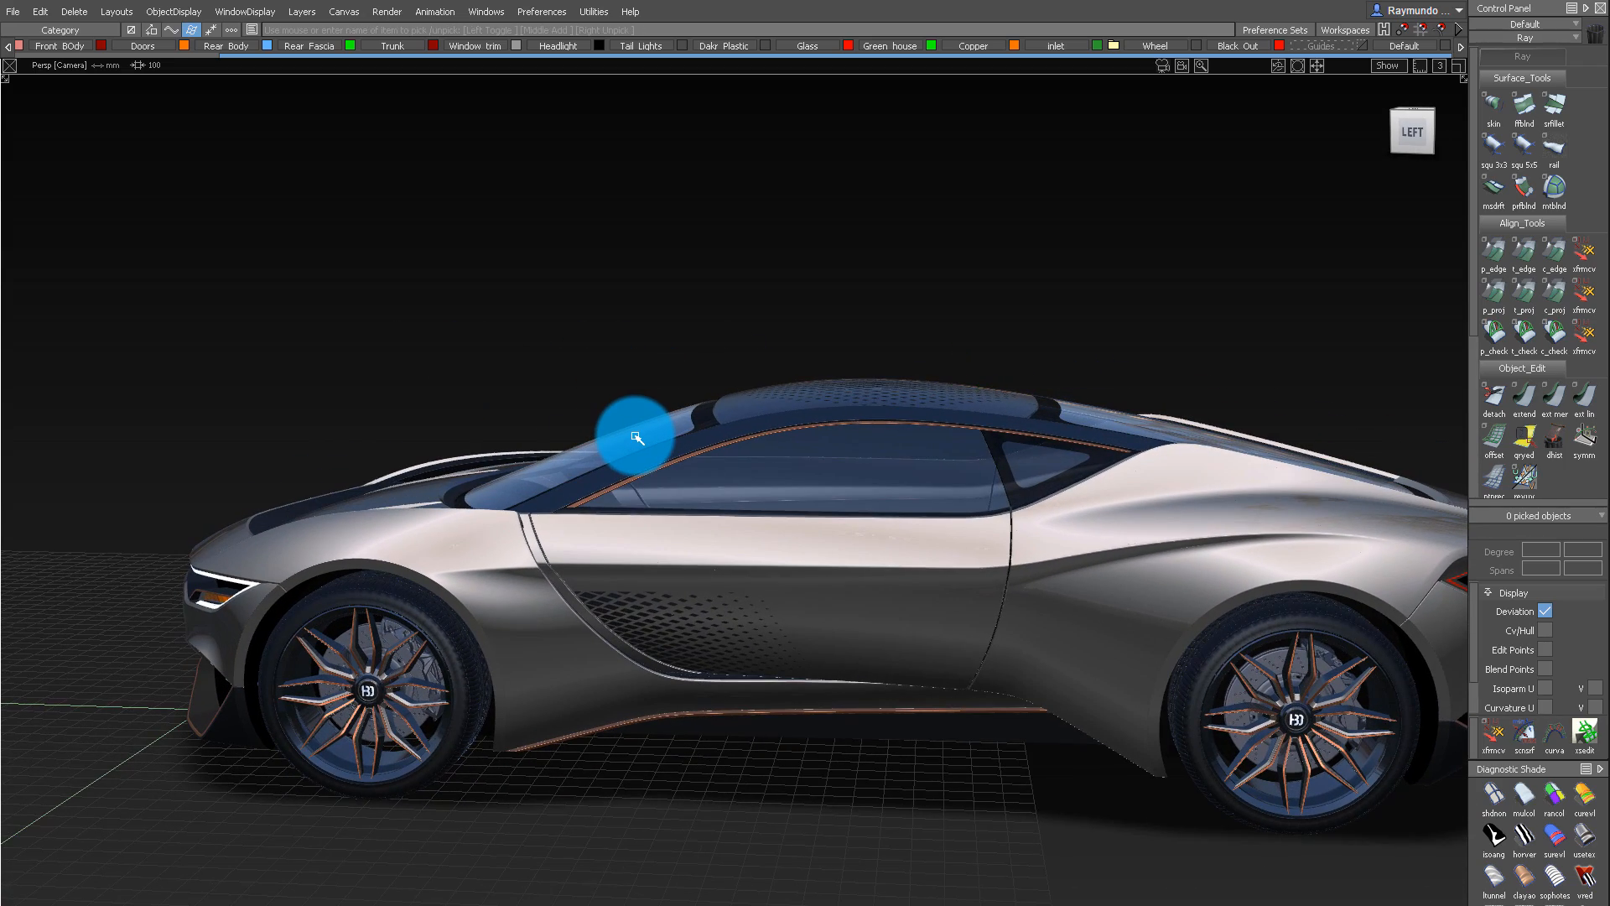
pyautogui.keyDown('alt'); pyautogui.keyDown('shift'); pyautogui.moveTo(761, 470); pyautogui.dragTo(406, 457); pyautogui.keyUp('shift'); pyautogui.keyUp('alt')
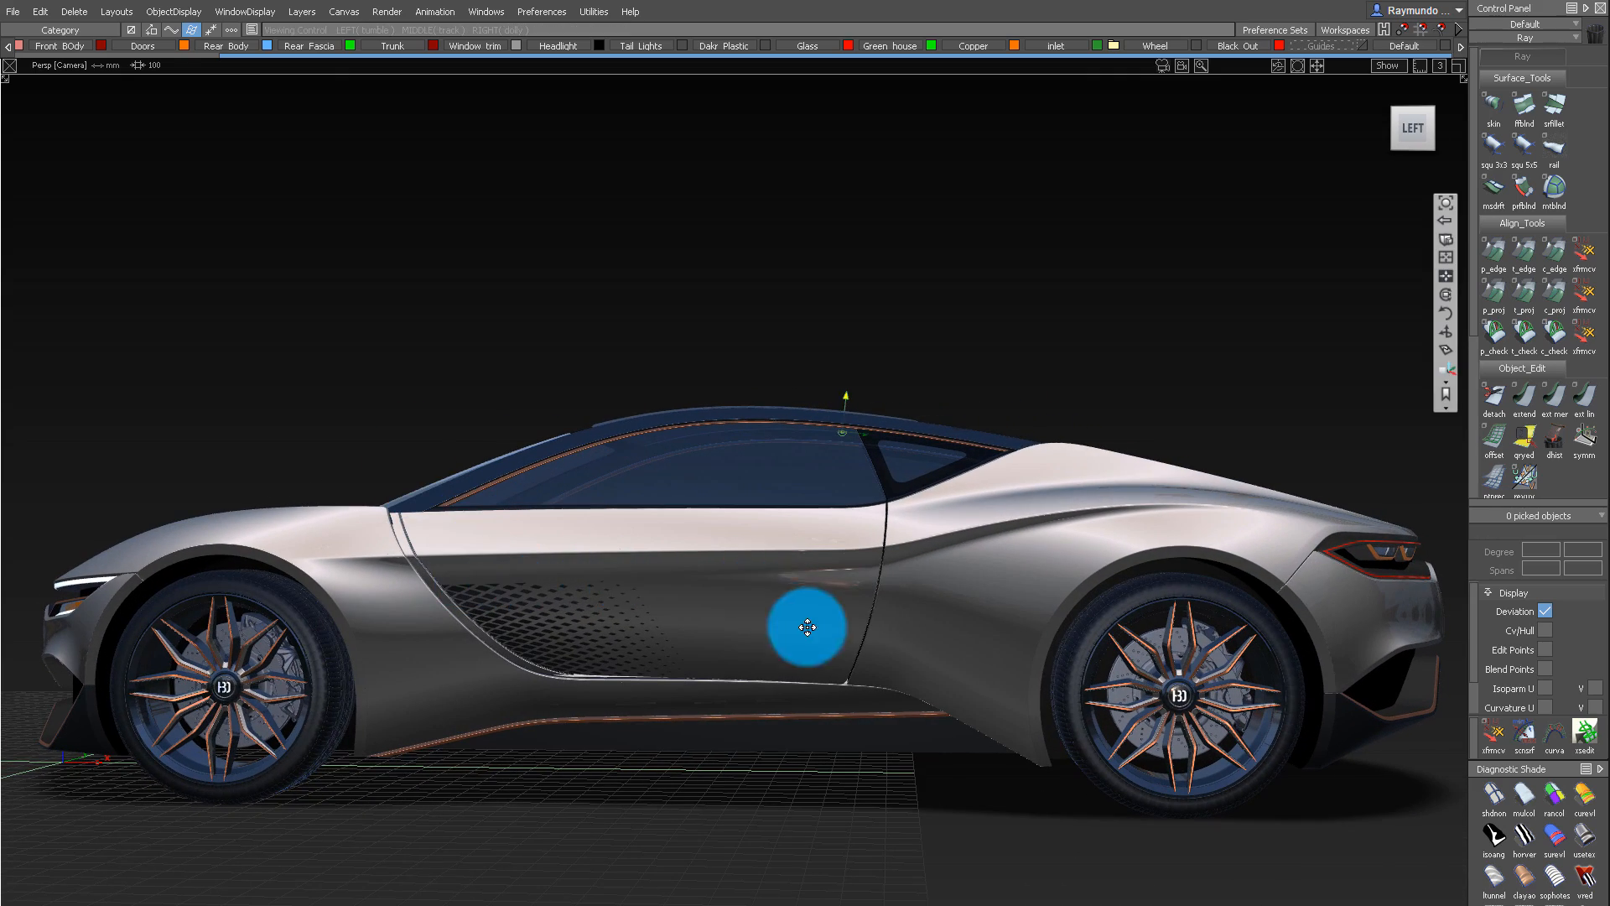
pyautogui.keyDown('alt'); pyautogui.keyDown('shift'); pyautogui.moveTo(808, 626); pyautogui.dragTo(906, 597); pyautogui.keyUp('shift'); pyautogui.keyUp('alt')
pyautogui.keyDown('alt'); pyautogui.keyDown('shift'); pyautogui.moveTo(905, 597); pyautogui.dragTo(783, 601, button='right'); pyautogui.keyUp('shift'); pyautogui.keyUp('alt')
pyautogui.keyDown('alt'); pyautogui.keyDown('shift'); pyautogui.moveTo(783, 601); pyautogui.dragTo(754, 565); pyautogui.keyUp('shift'); pyautogui.keyUp('alt')
pyautogui.keyDown('alt'); pyautogui.keyDown('shift'); pyautogui.moveTo(754, 565); pyautogui.dragTo(832, 515, button='middle'); pyautogui.keyUp('shift'); pyautogui.keyUp('alt')
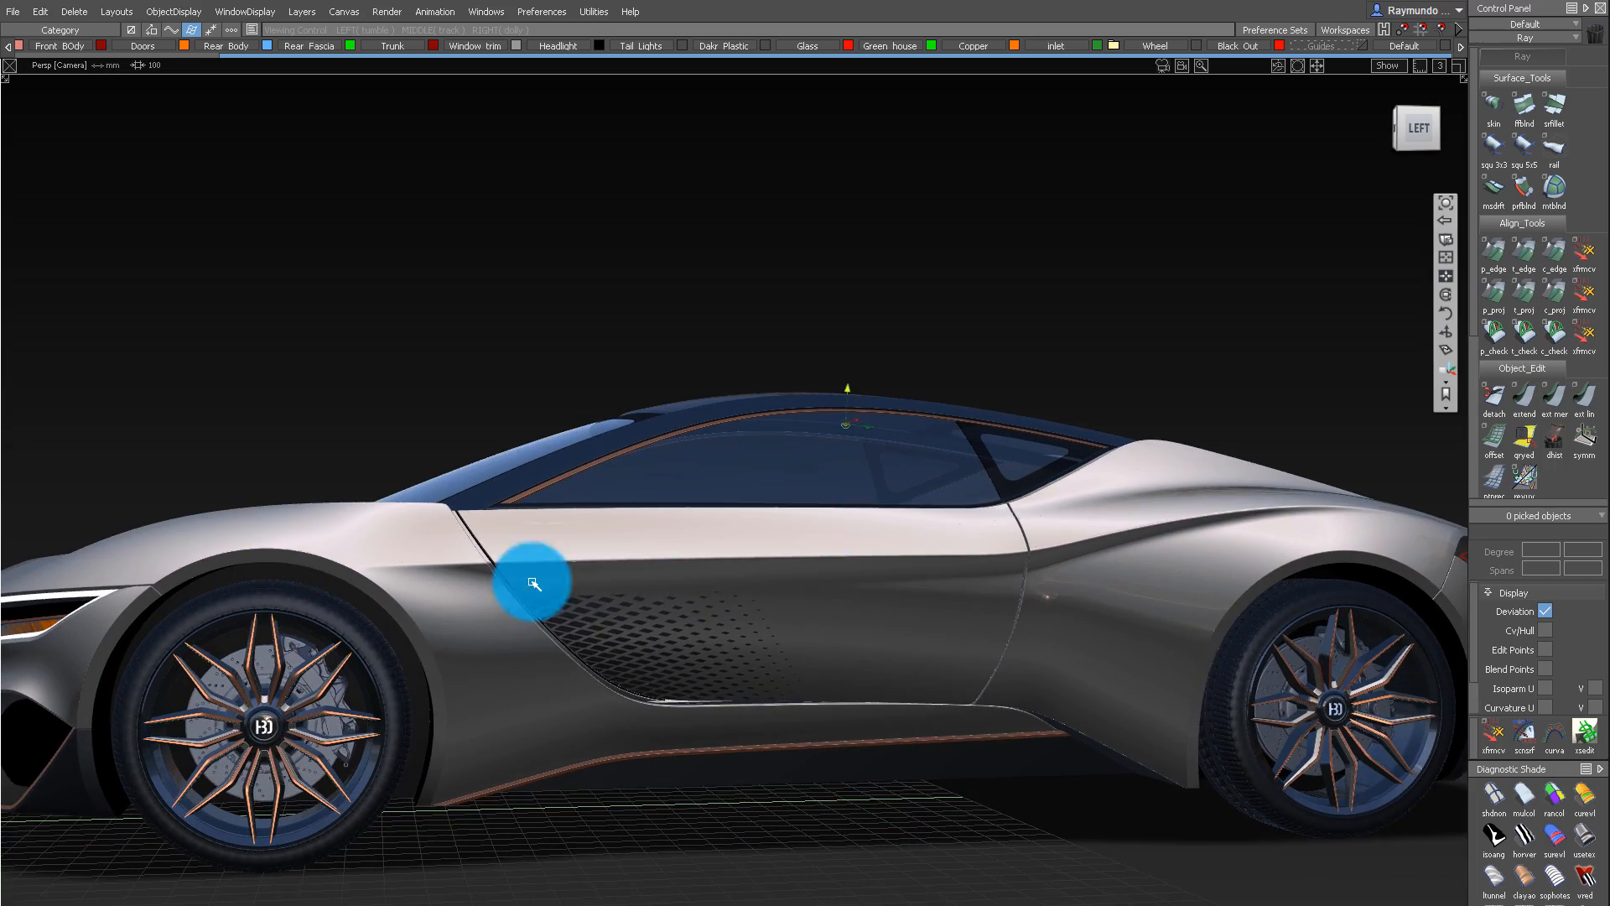
pyautogui.keyDown('alt'); pyautogui.keyDown('shift'); pyautogui.moveTo(639, 611); pyautogui.dragTo(727, 592, button='middle'); pyautogui.keyUp('shift'); pyautogui.keyUp('alt')
pyautogui.keyDown('alt'); pyautogui.keyDown('shift'); pyautogui.moveTo(719, 600); pyautogui.dragTo(593, 558, button='right'); pyautogui.keyUp('shift'); pyautogui.keyUp('alt')
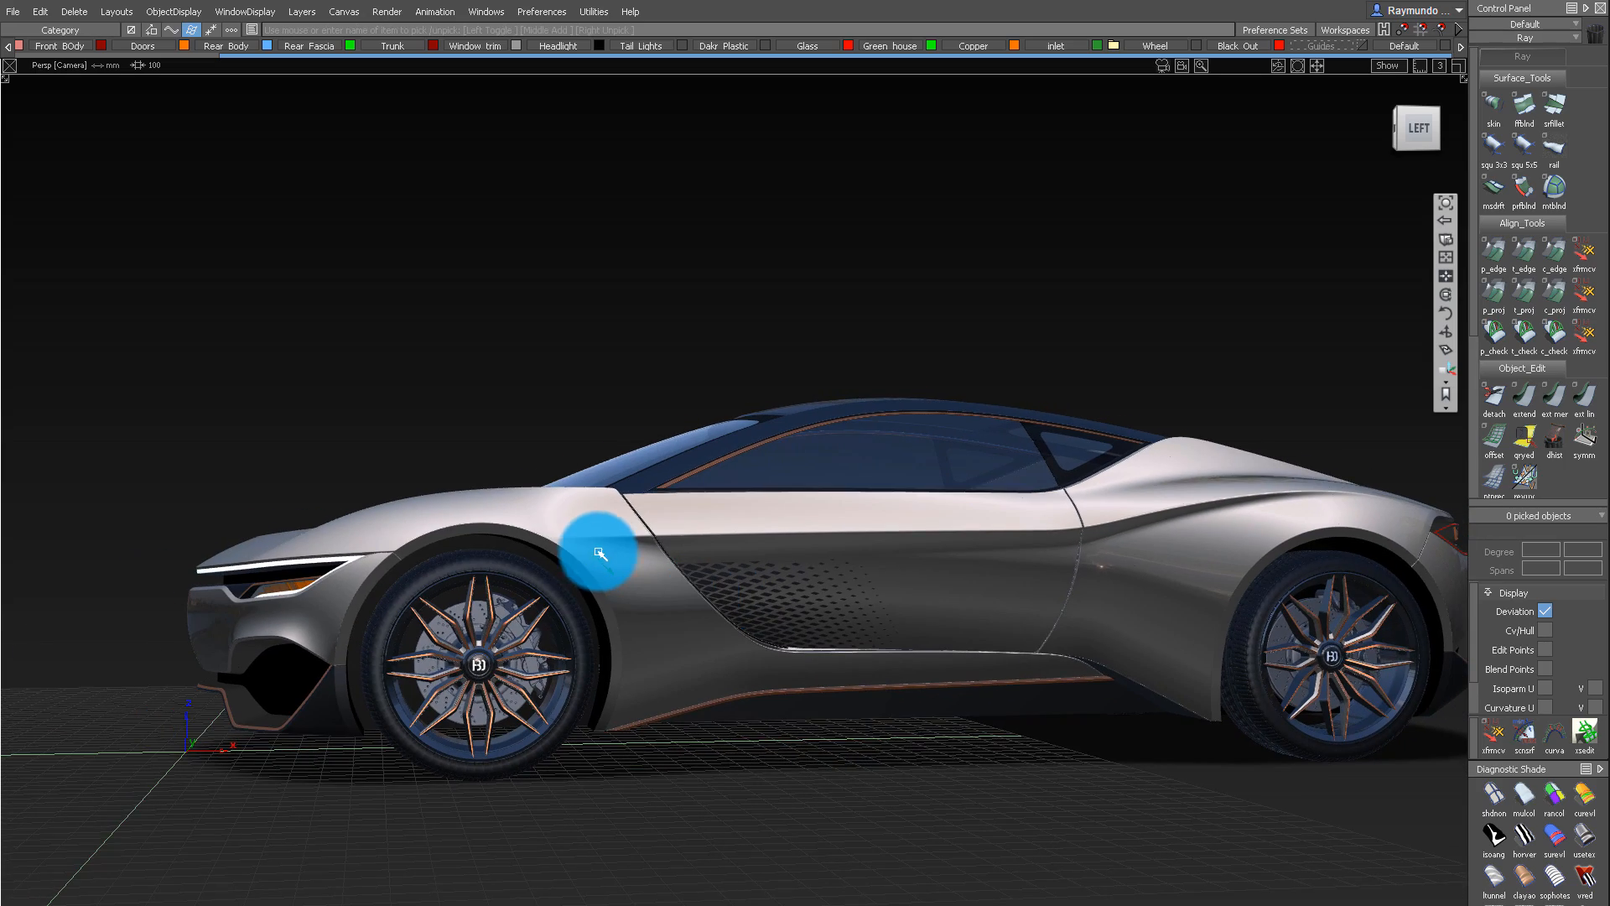
pyautogui.keyDown('alt'); pyautogui.keyDown('shift'); pyautogui.moveTo(593, 546); pyautogui.dragTo(496, 682); pyautogui.keyUp('shift'); pyautogui.keyUp('alt')
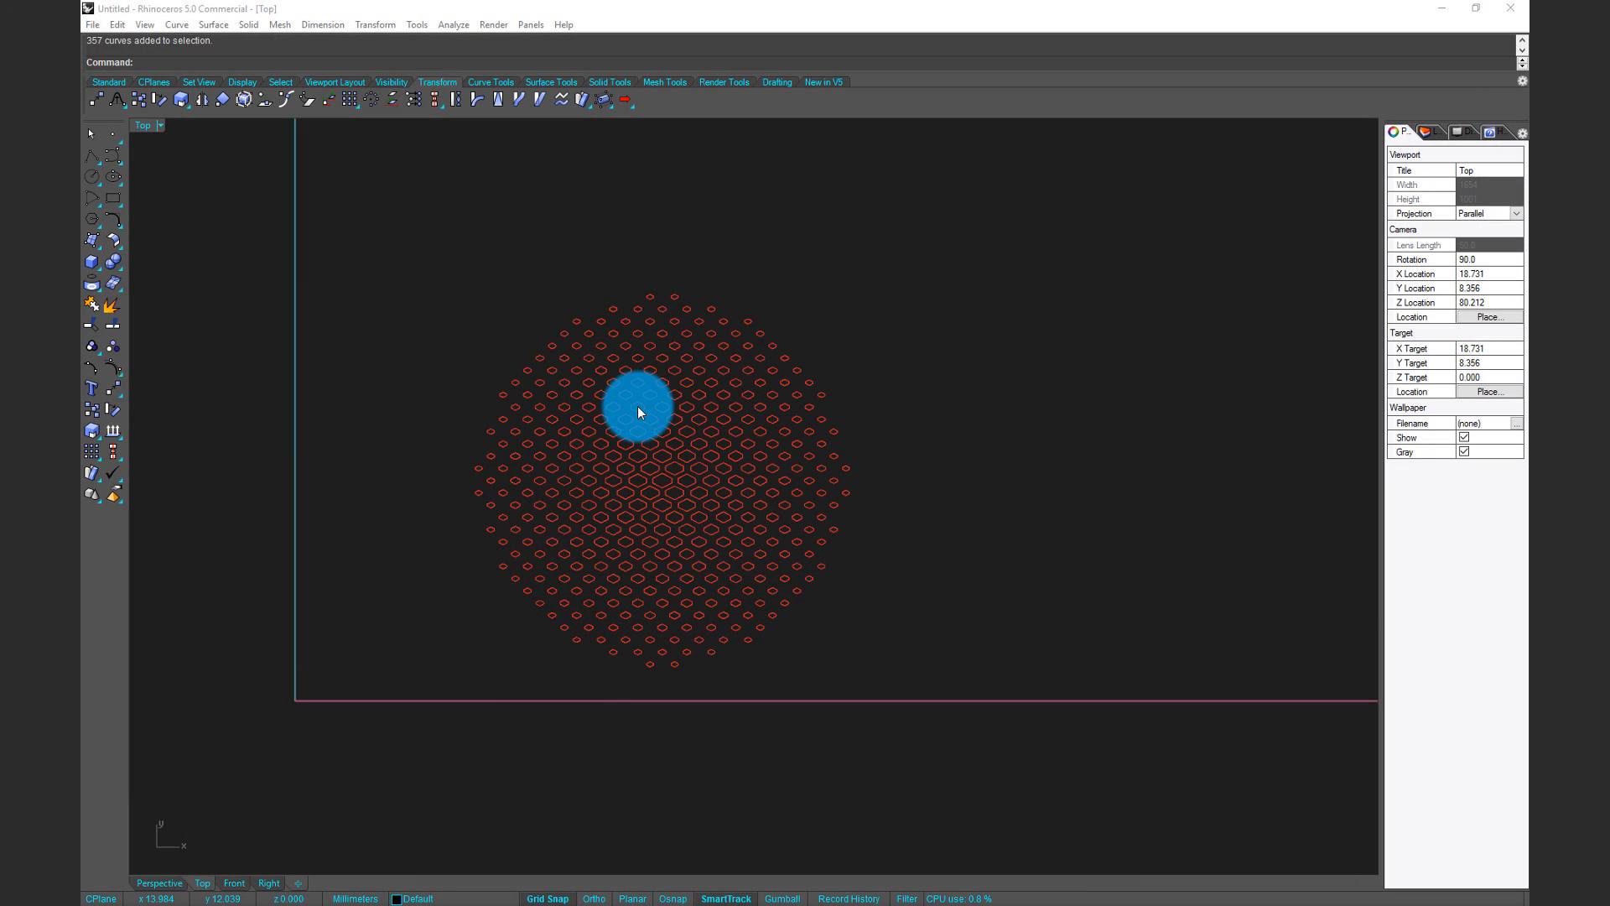
# Switch to Rhino and select all the hexagon curves of the circular pattern in the Top view
pyautogui.click(637, 405)
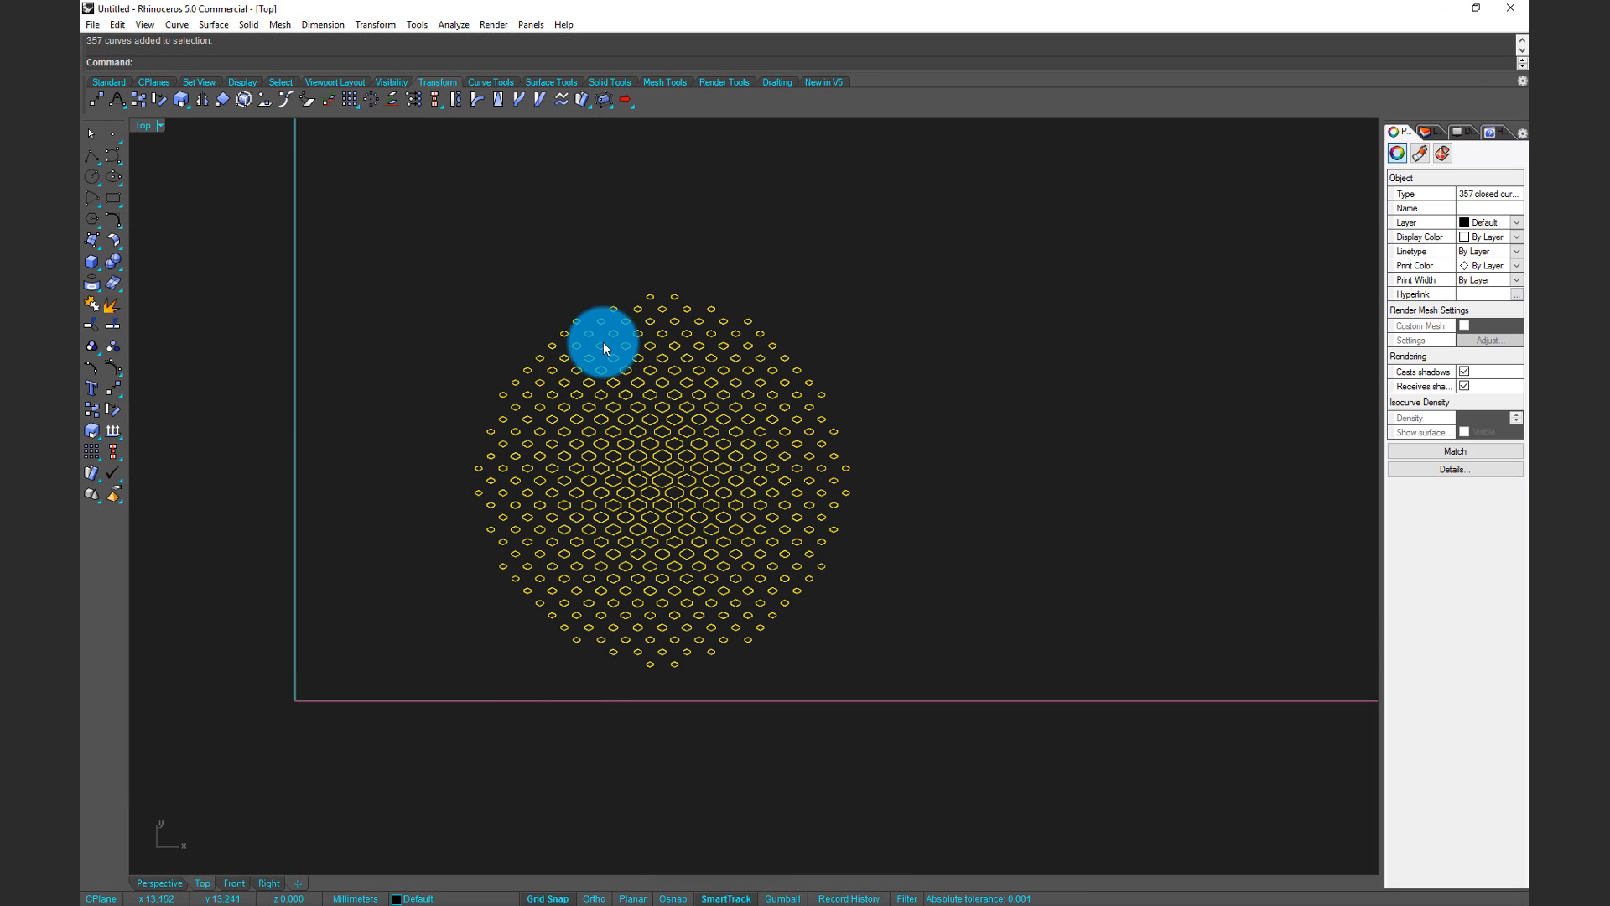
pyautogui.click(571, 305)
pyautogui.click(579, 362)
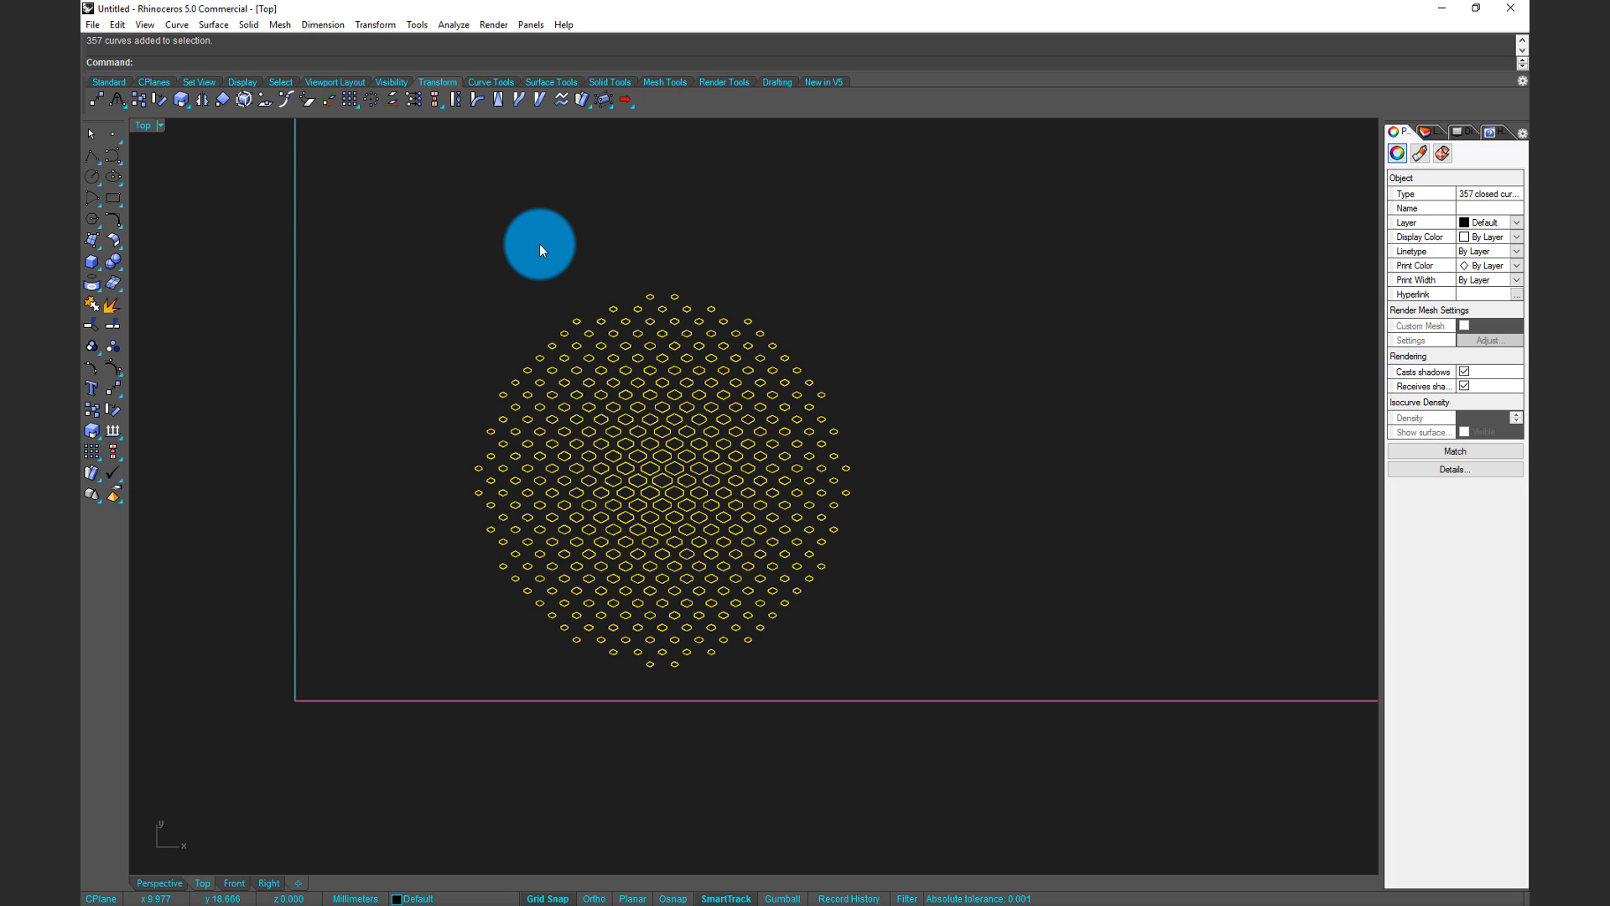
pyautogui.click(537, 231)
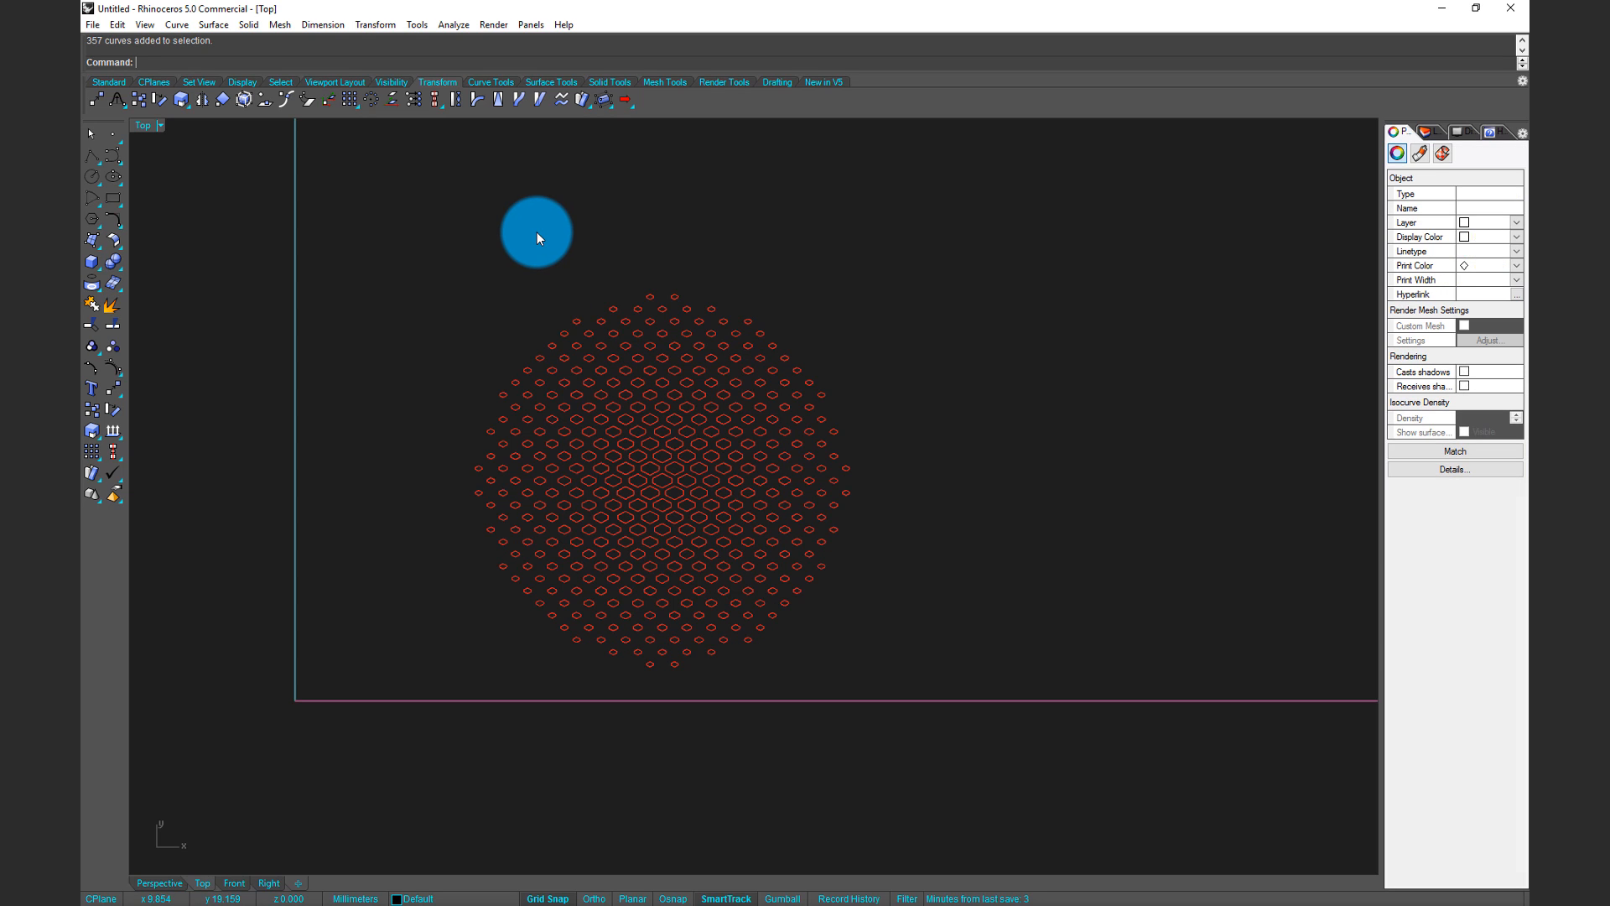
pyautogui.click(654, 415)
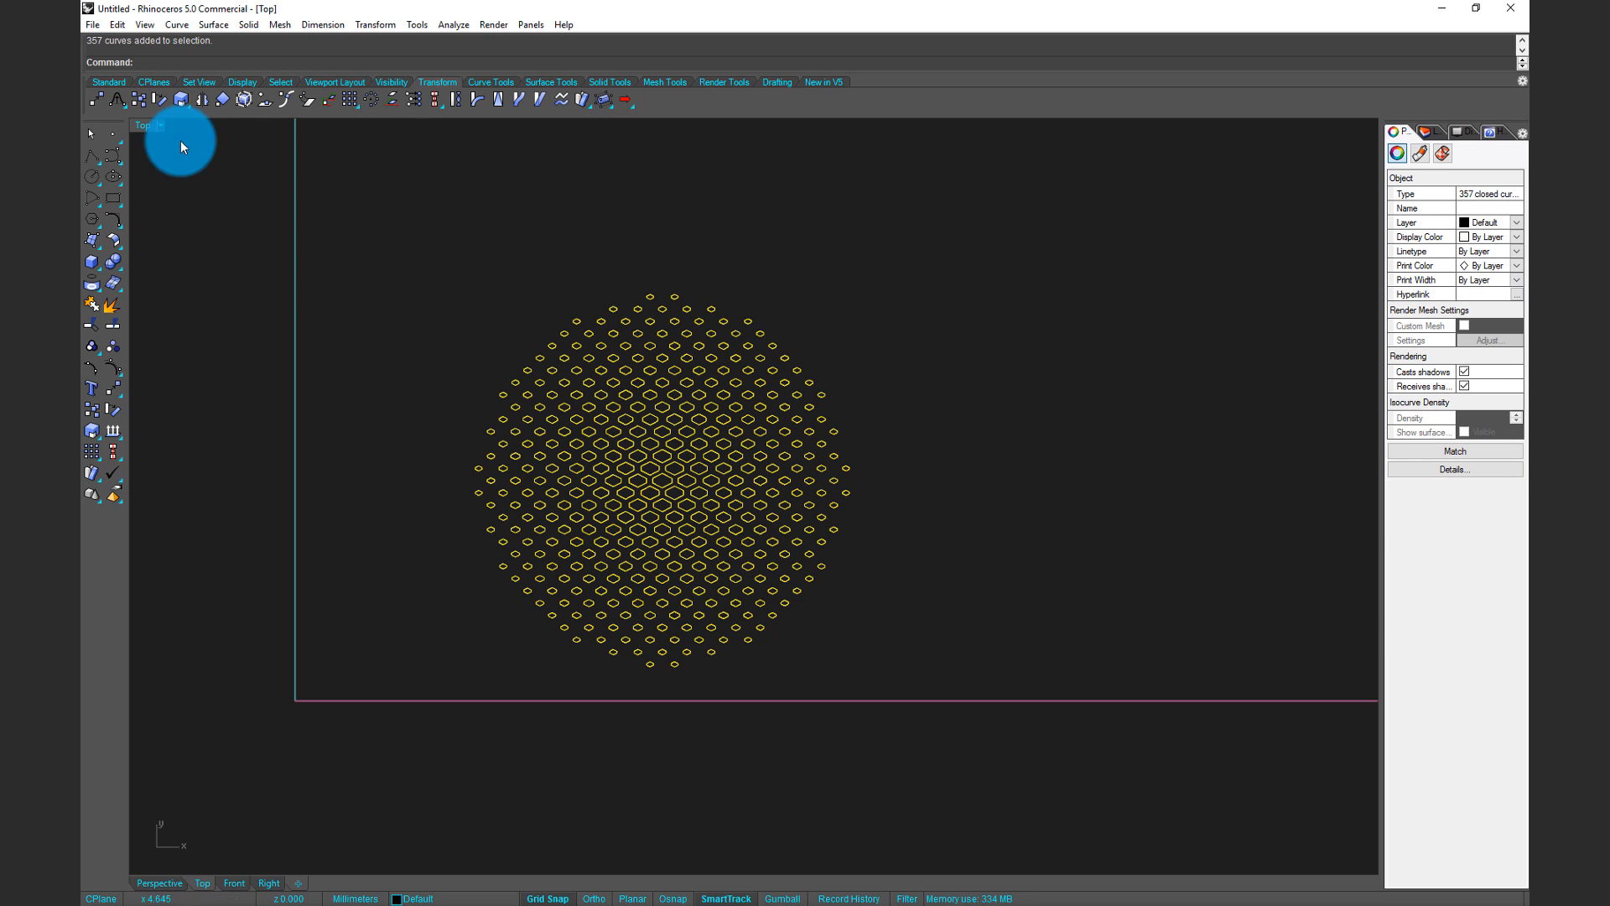
# Export the selected hexagon curves to the Desktop as an Adobe Illustrator (*.ai) file named Pattern
pyautogui.click(92, 25)
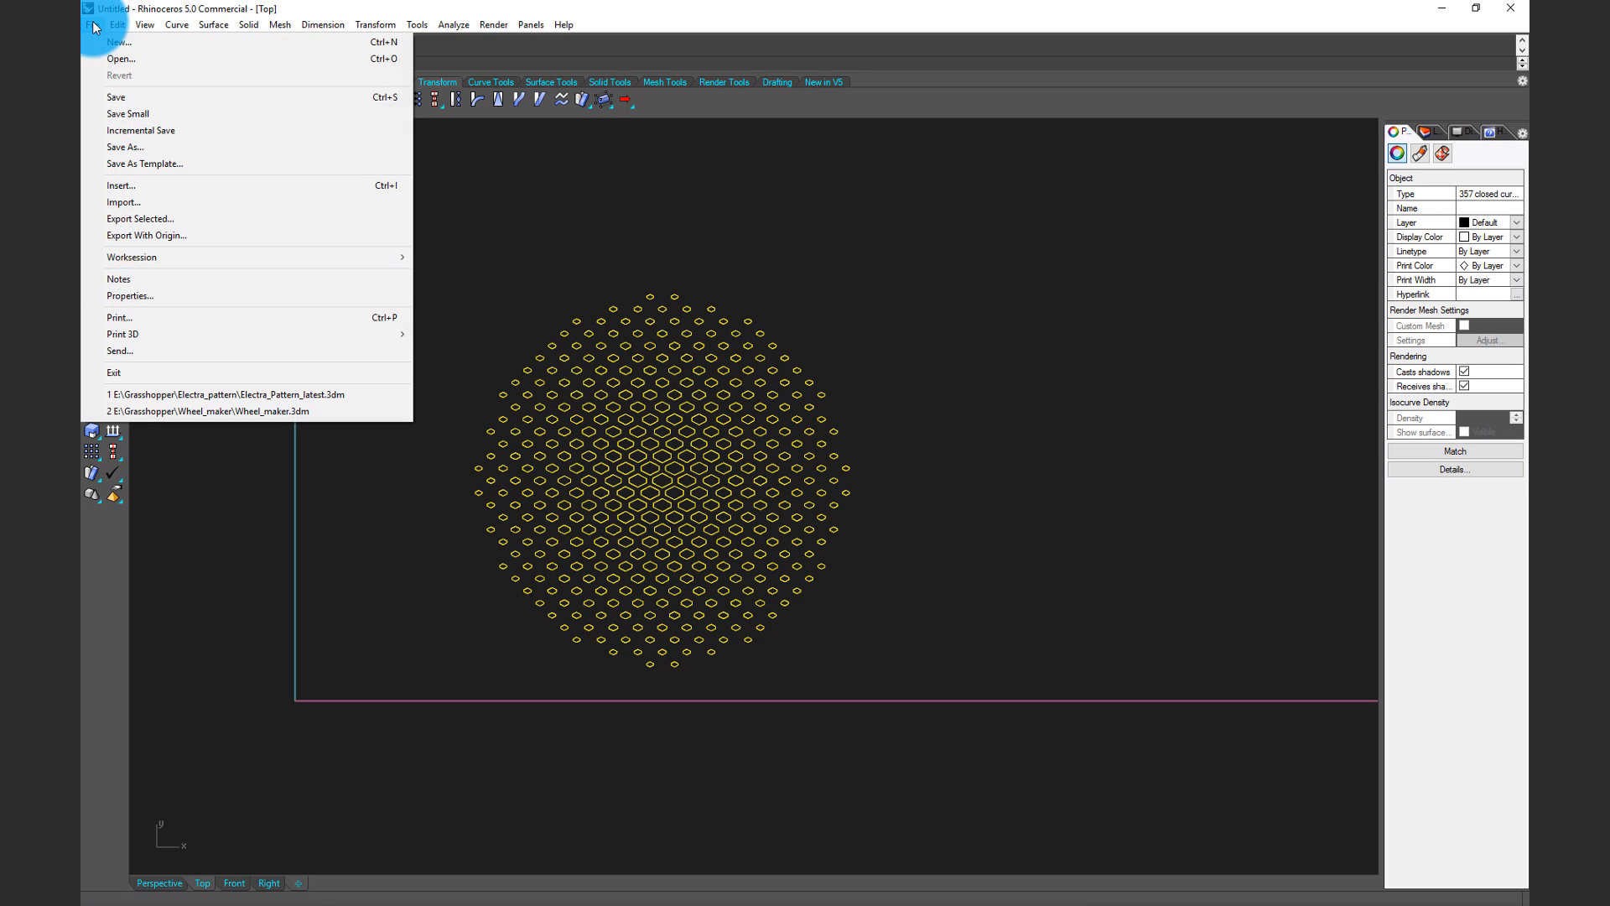
pyautogui.click(174, 220)
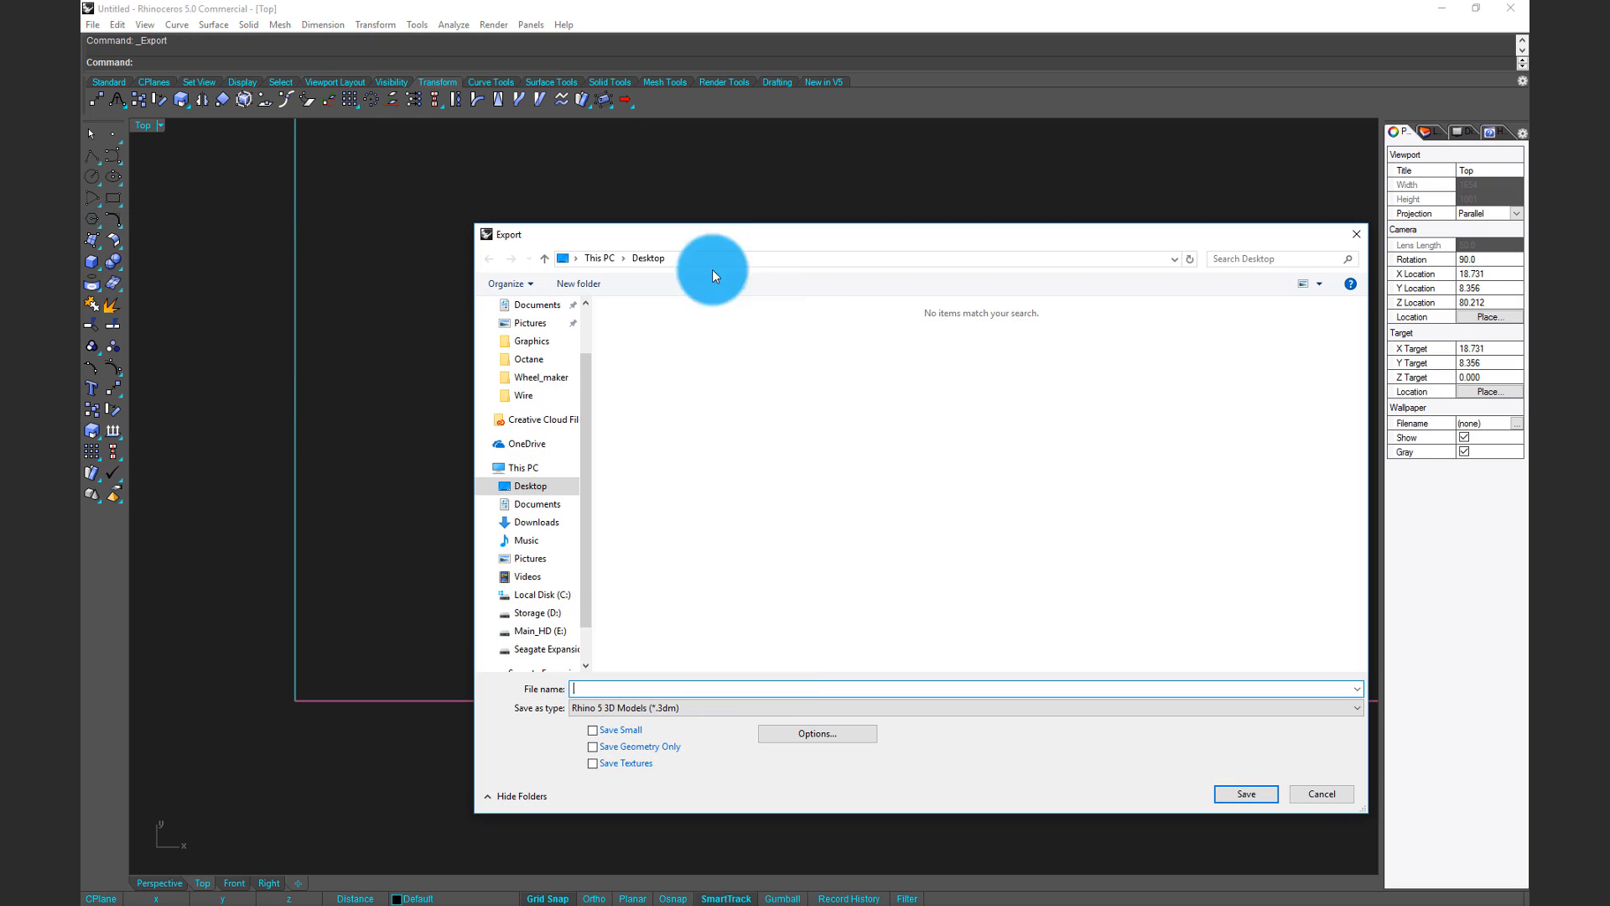
pyautogui.click(728, 708)
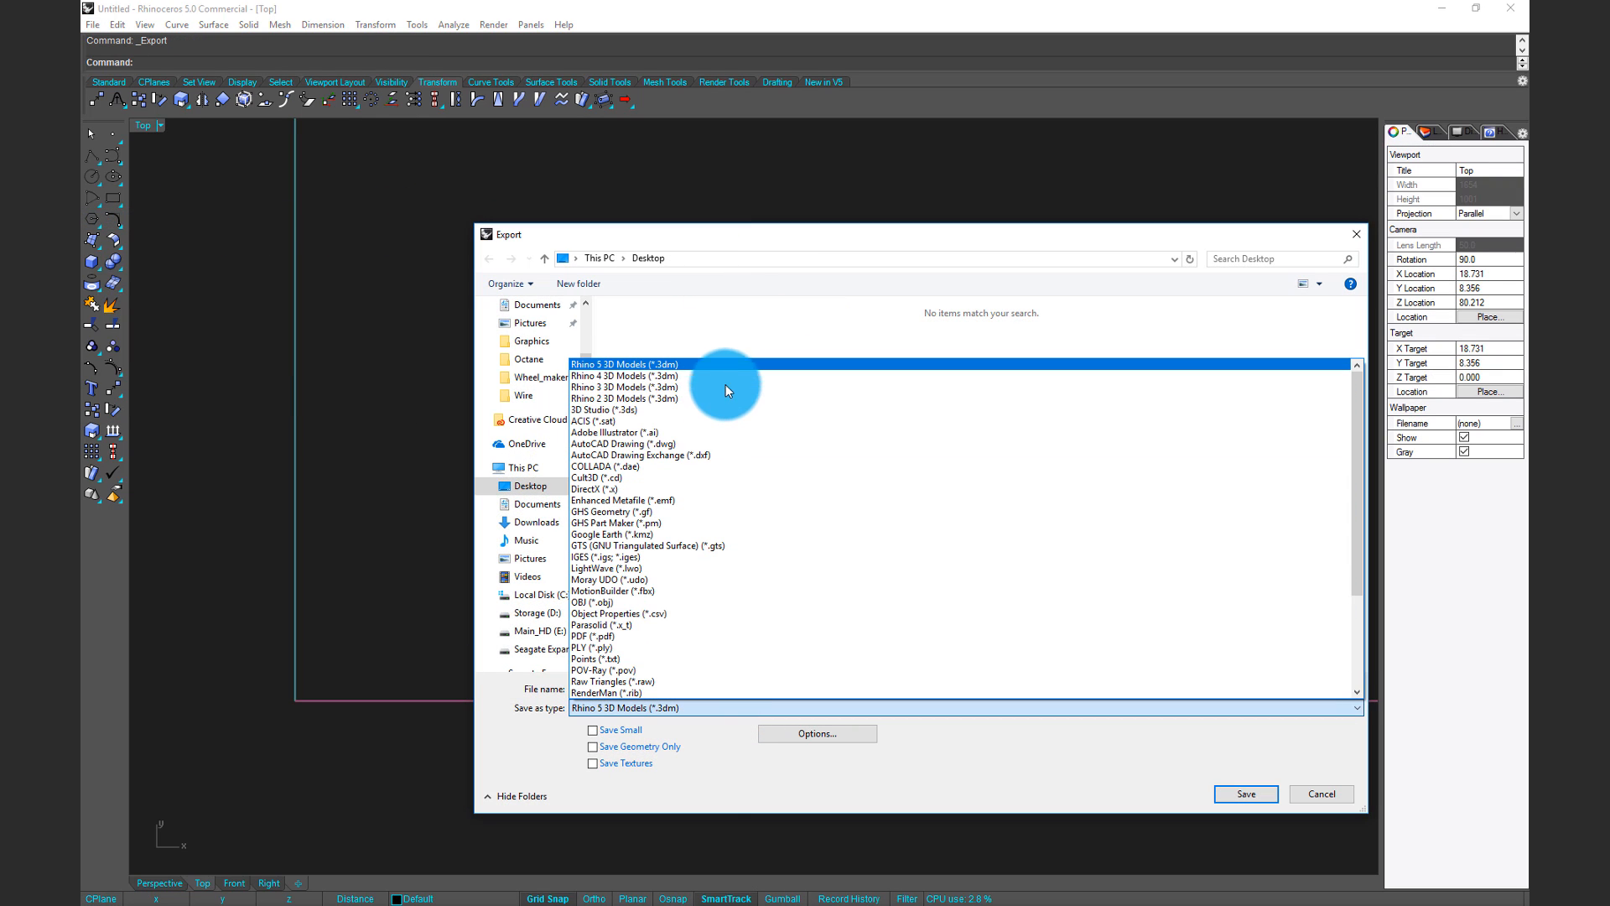
pyautogui.click(707, 432)
pyautogui.click(656, 688)
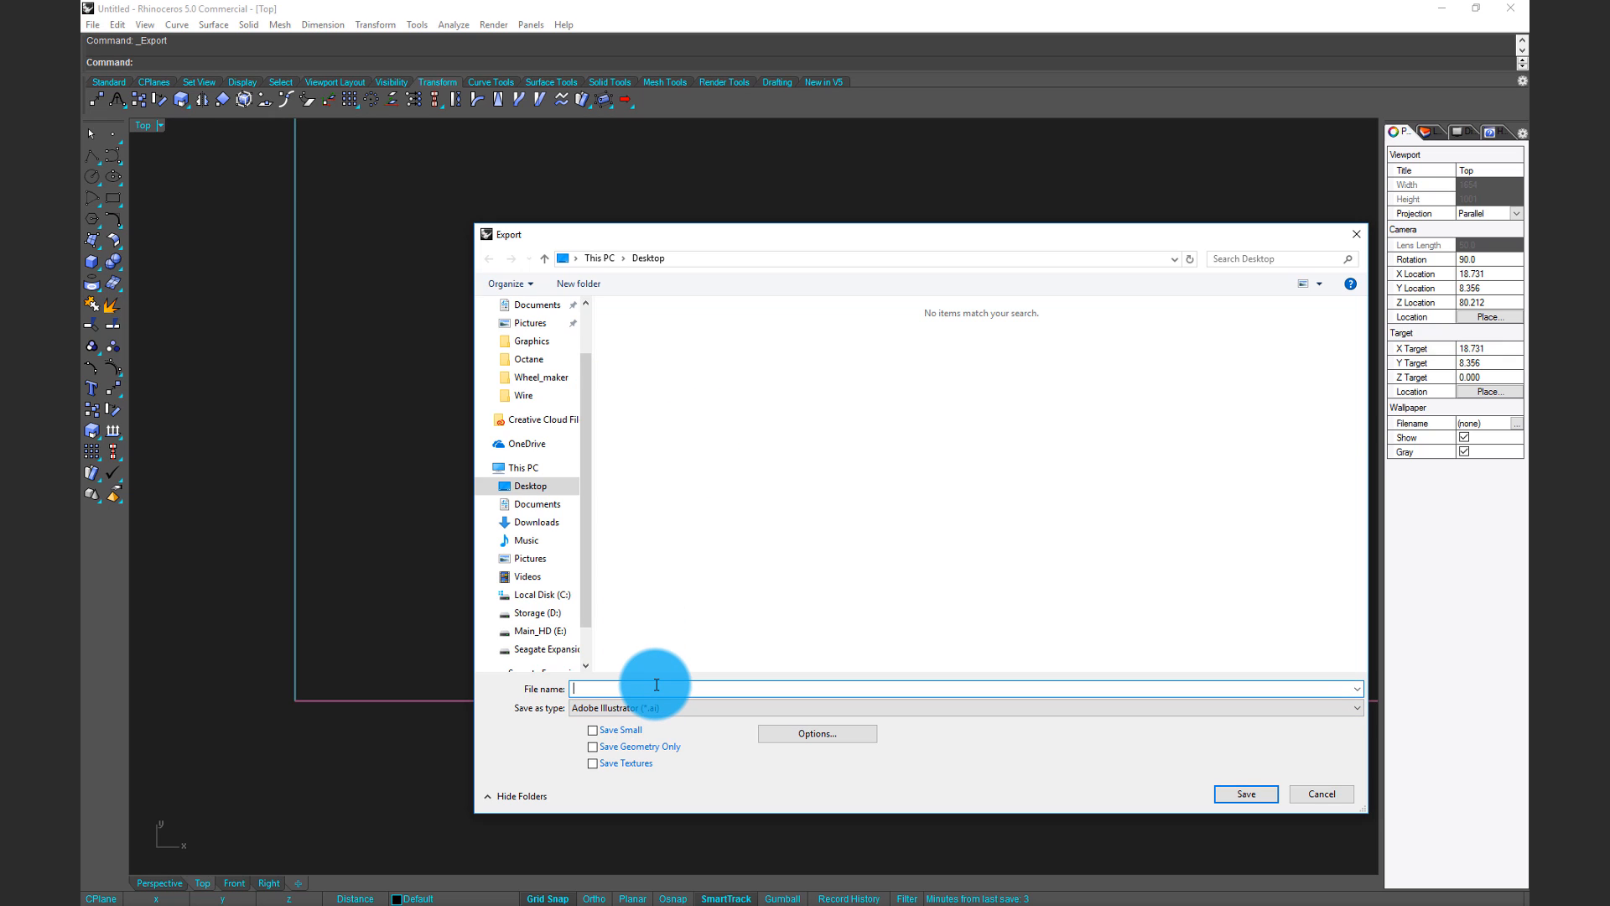
pyautogui.write('Pattern')
pyautogui.press('Return')
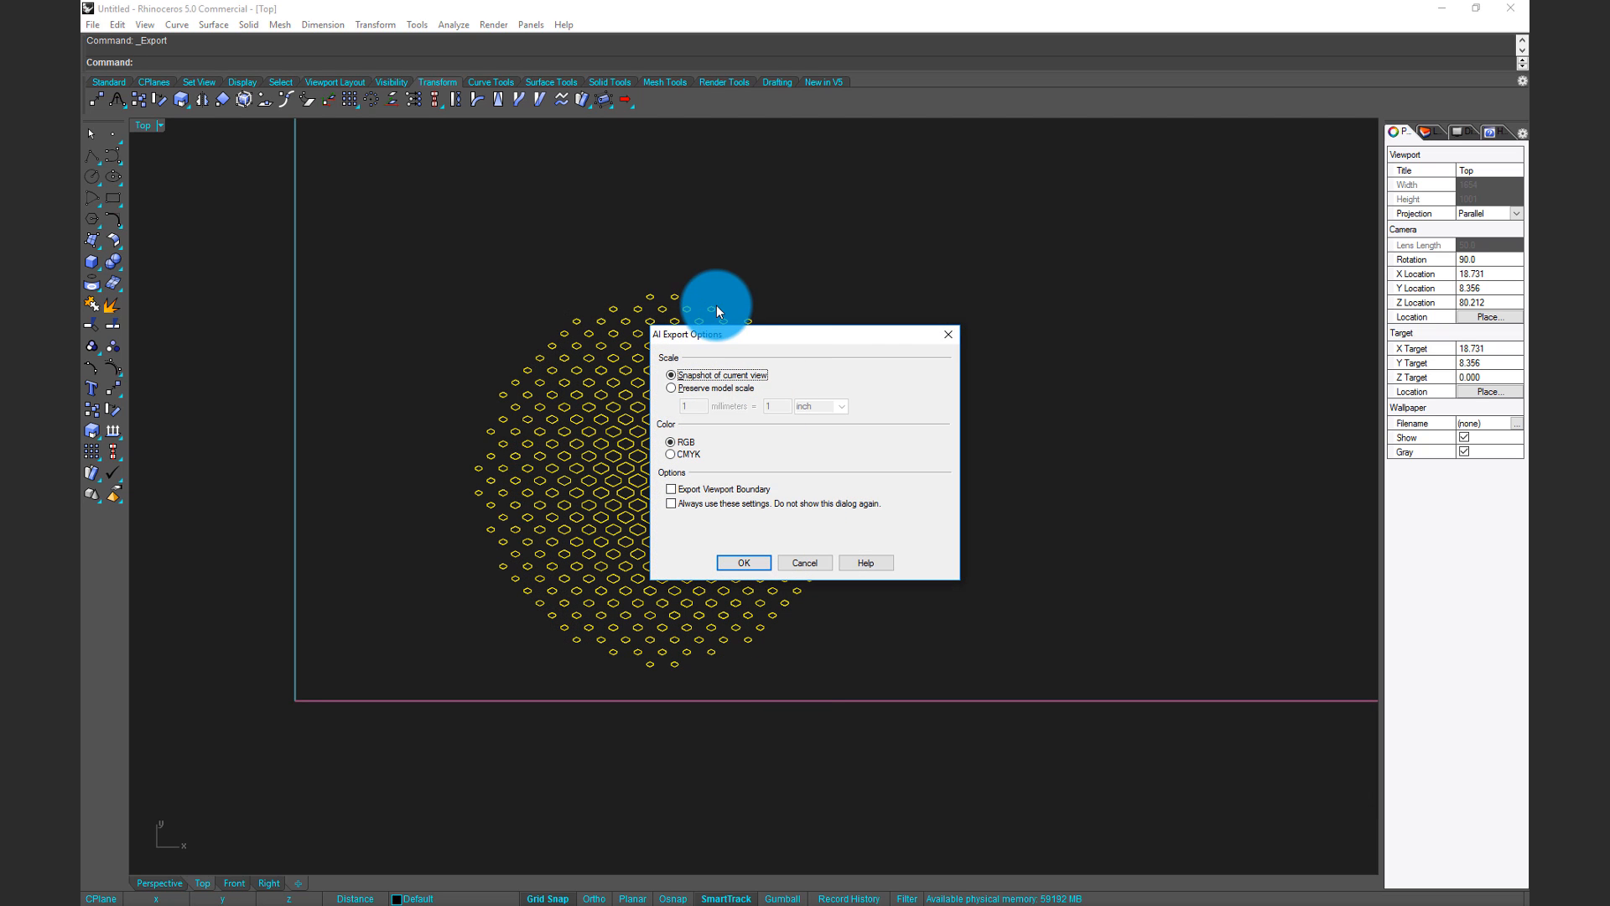
# Complete the AI export with the scale set to a snapshot of the current view and RGB color
pyautogui.moveTo(784, 342); pyautogui.dragTo(900, 355)
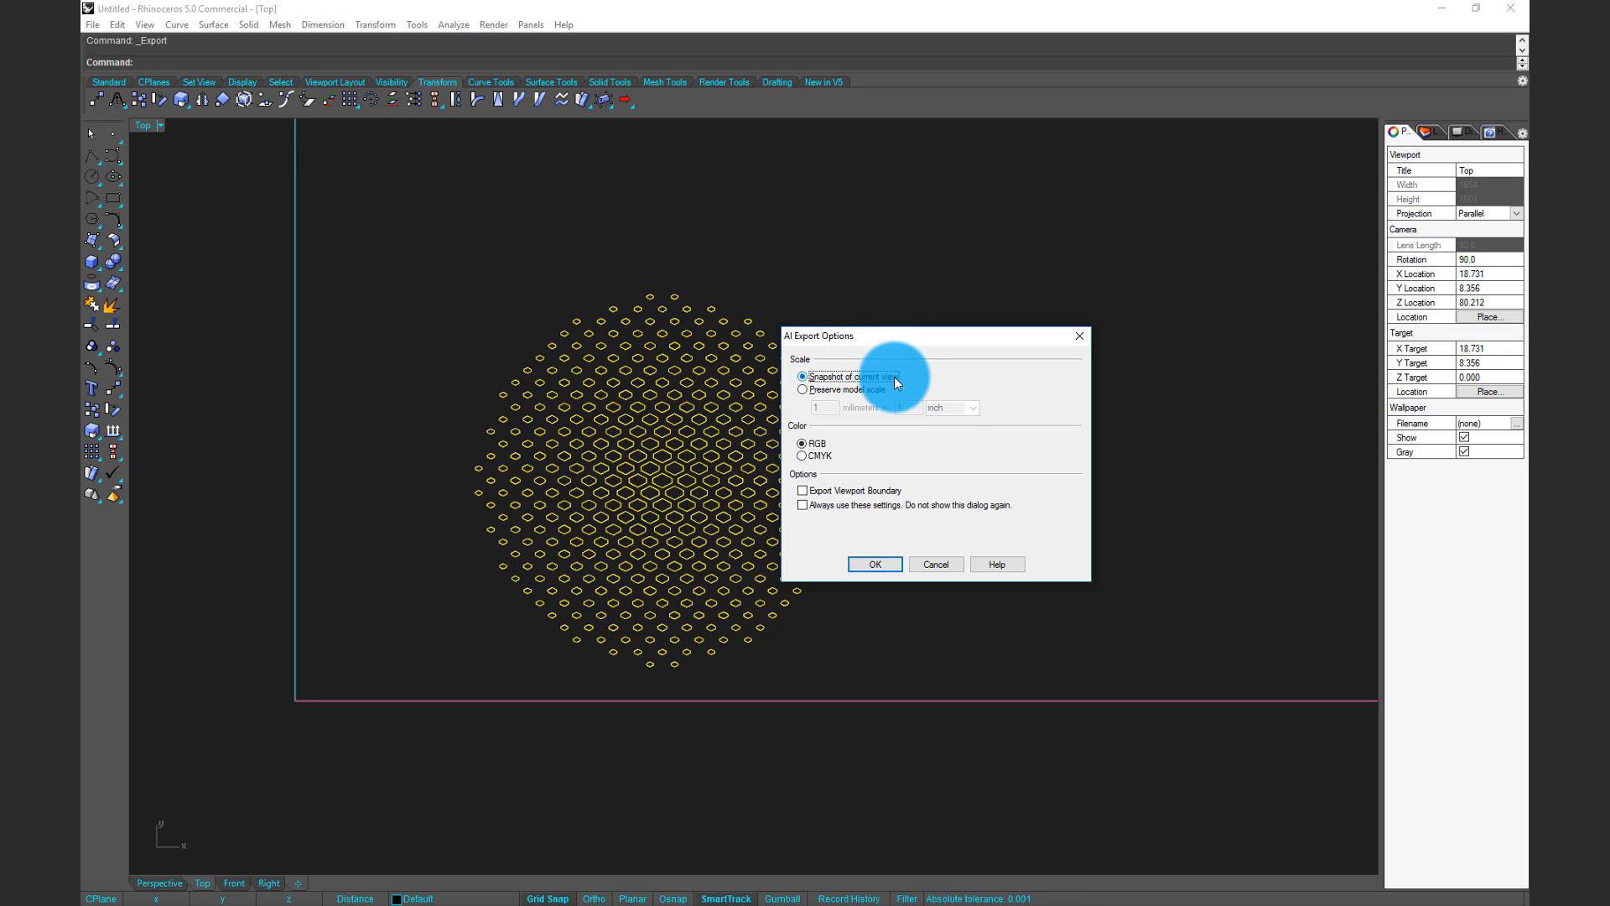
pyautogui.moveTo(896, 335); pyautogui.dragTo(1077, 270)
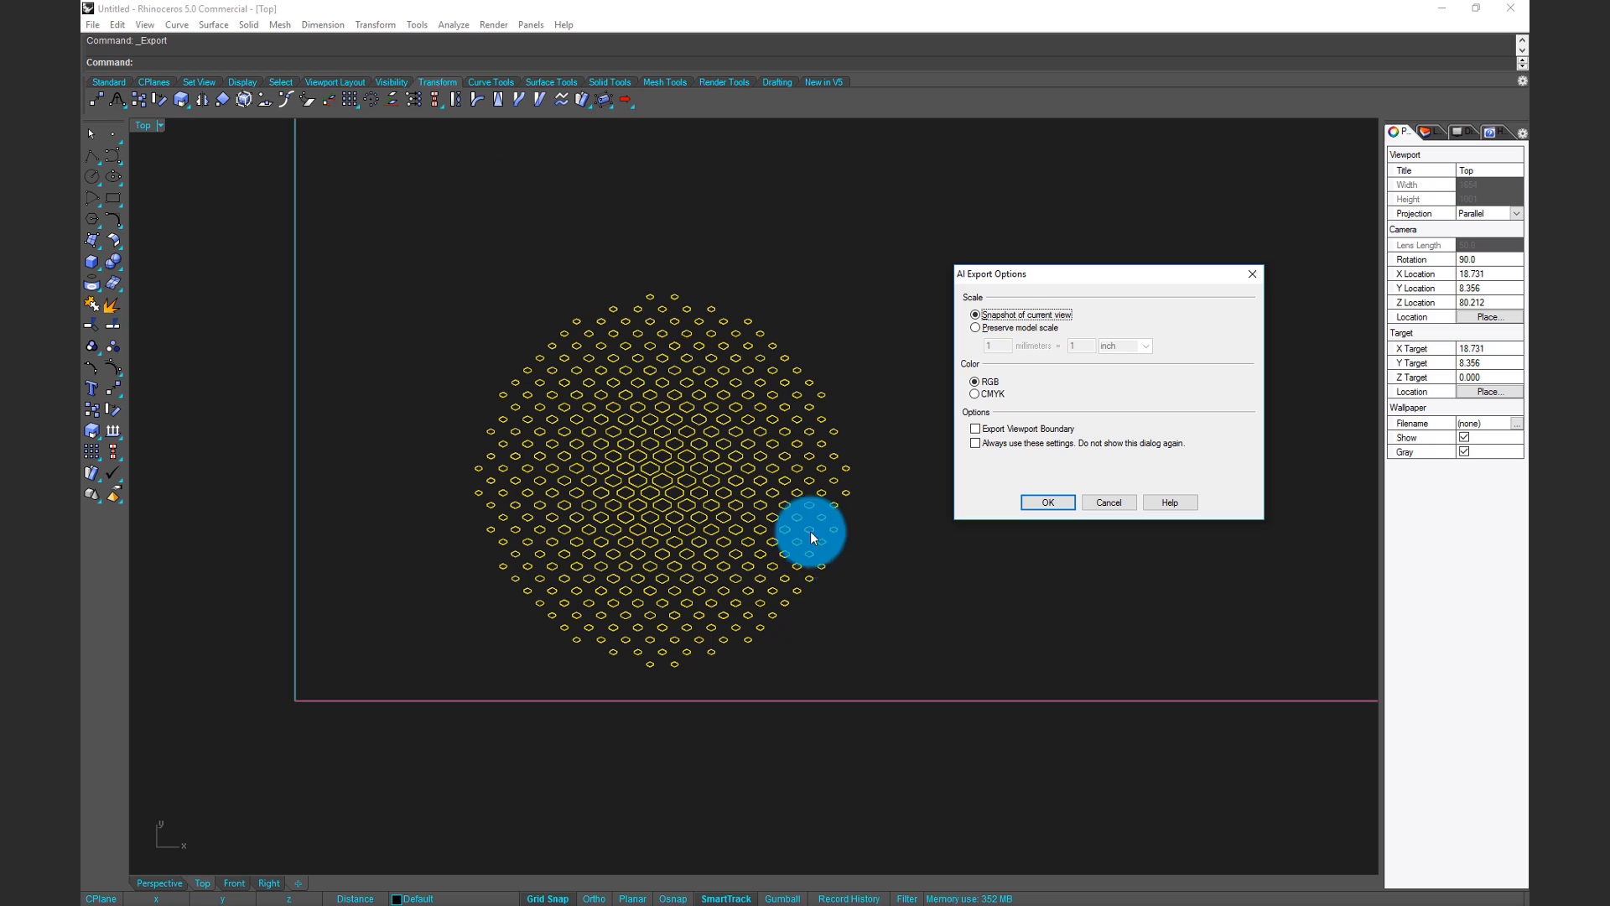
pyautogui.click(978, 327)
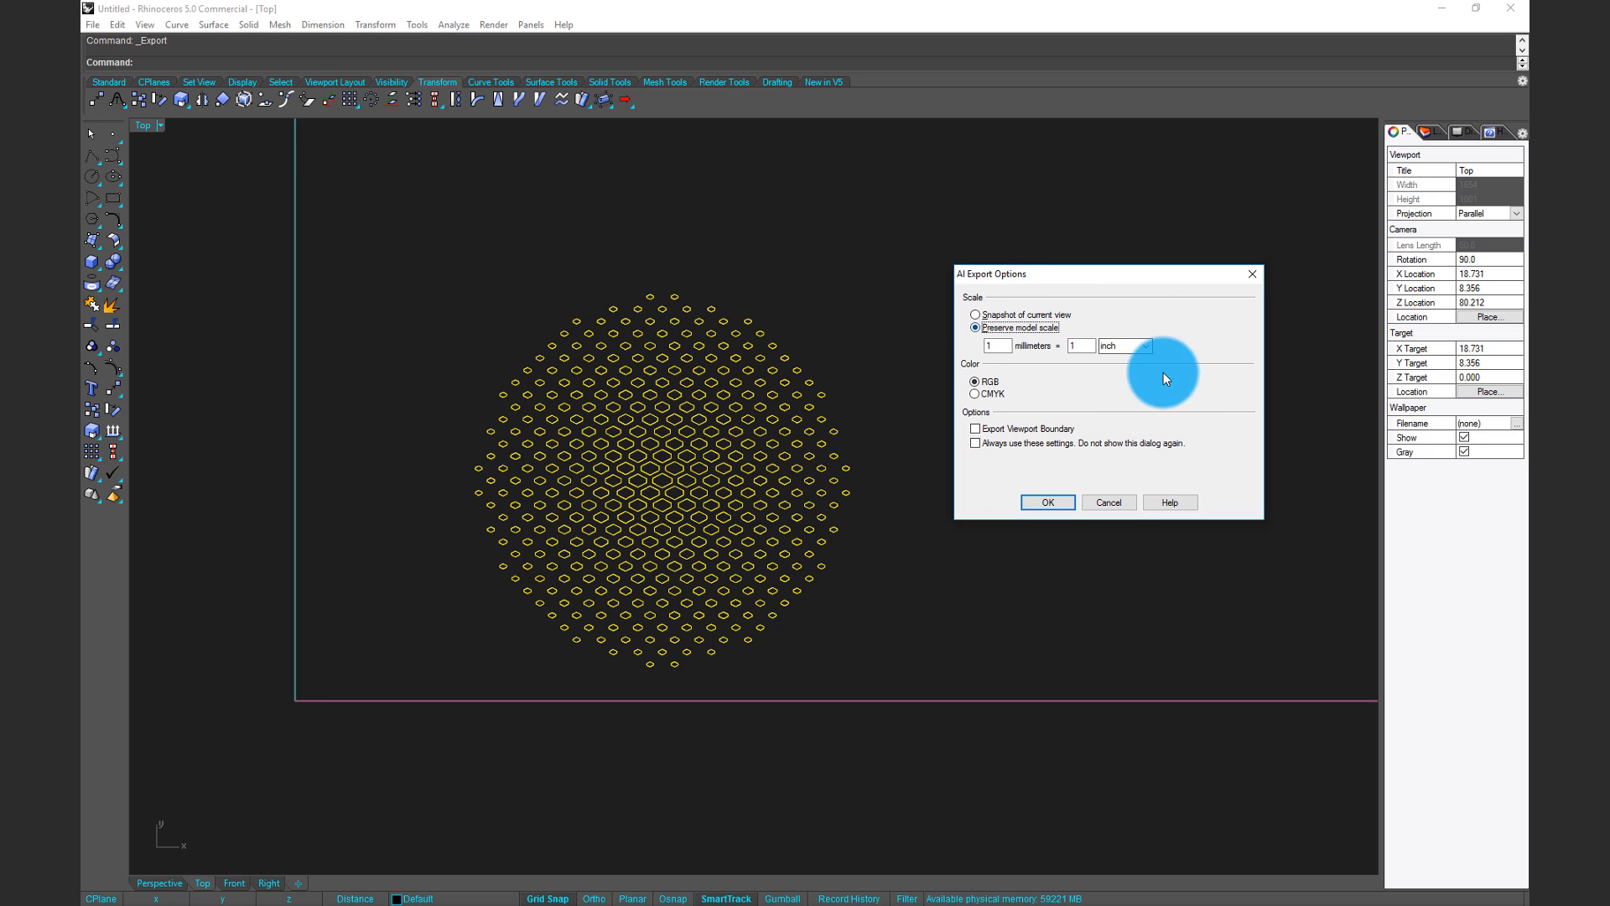
pyautogui.click(975, 315)
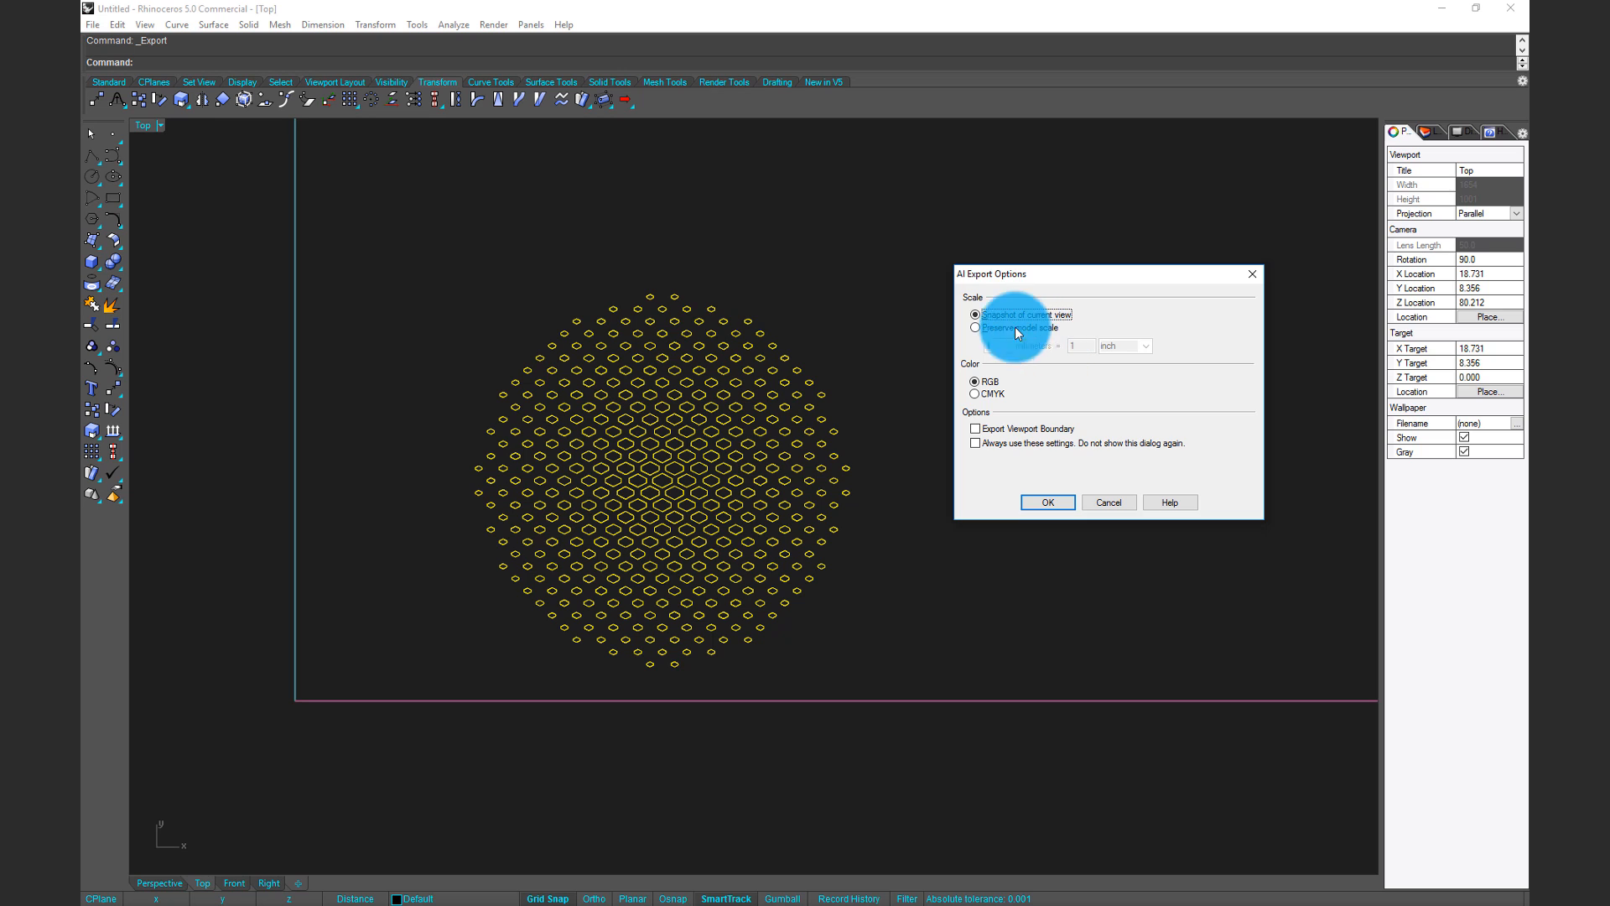
pyautogui.click(1055, 504)
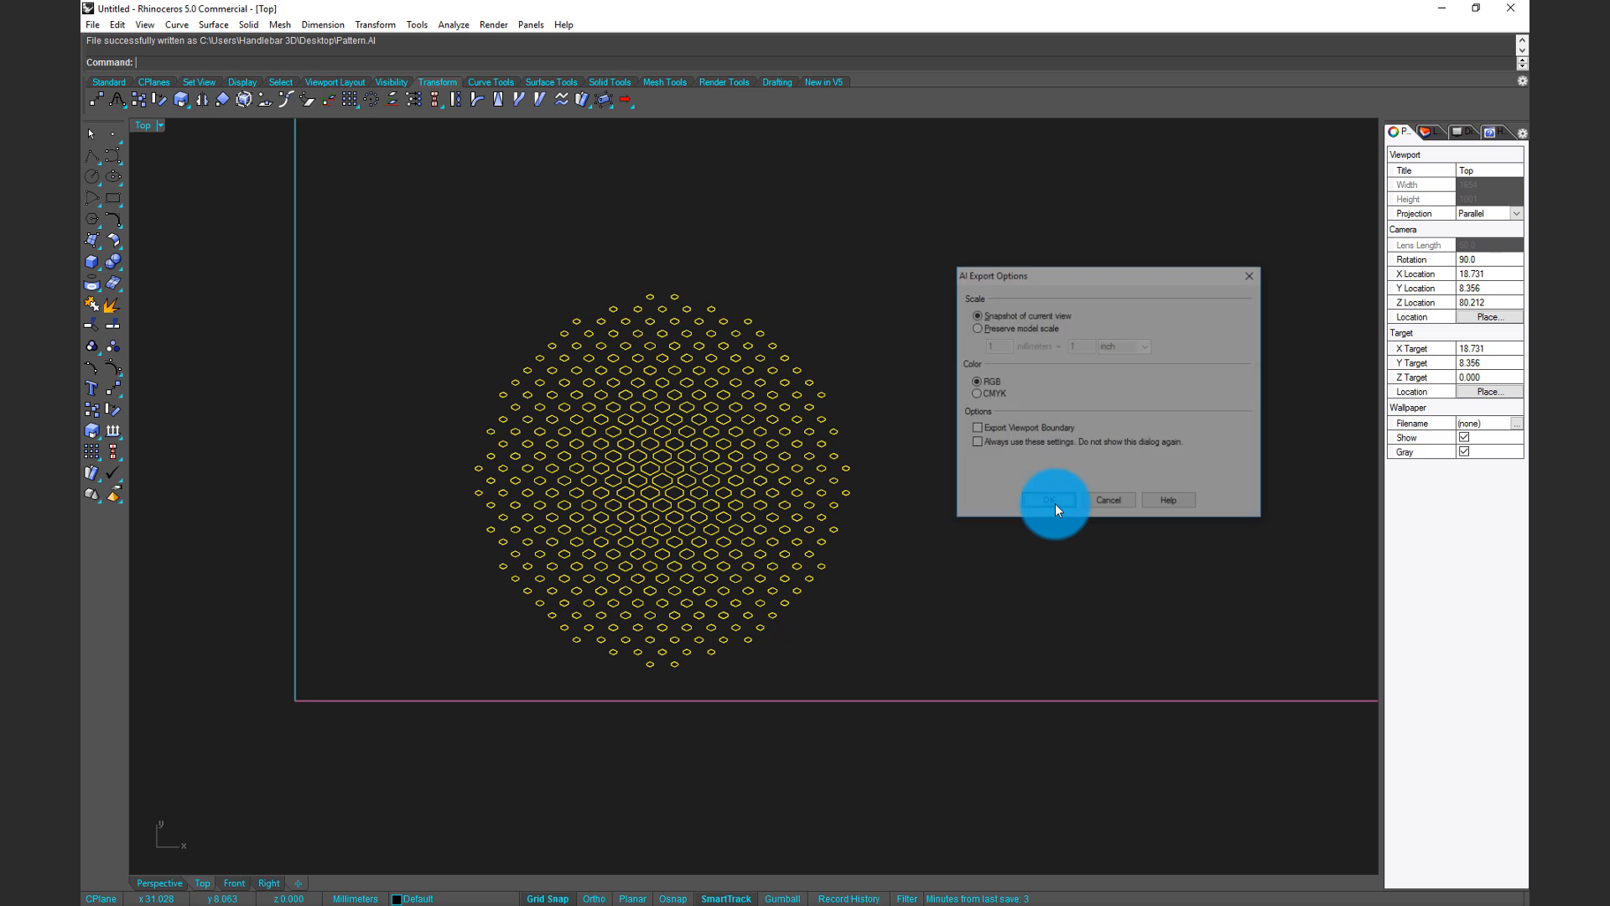
pyautogui.click(899, 353)
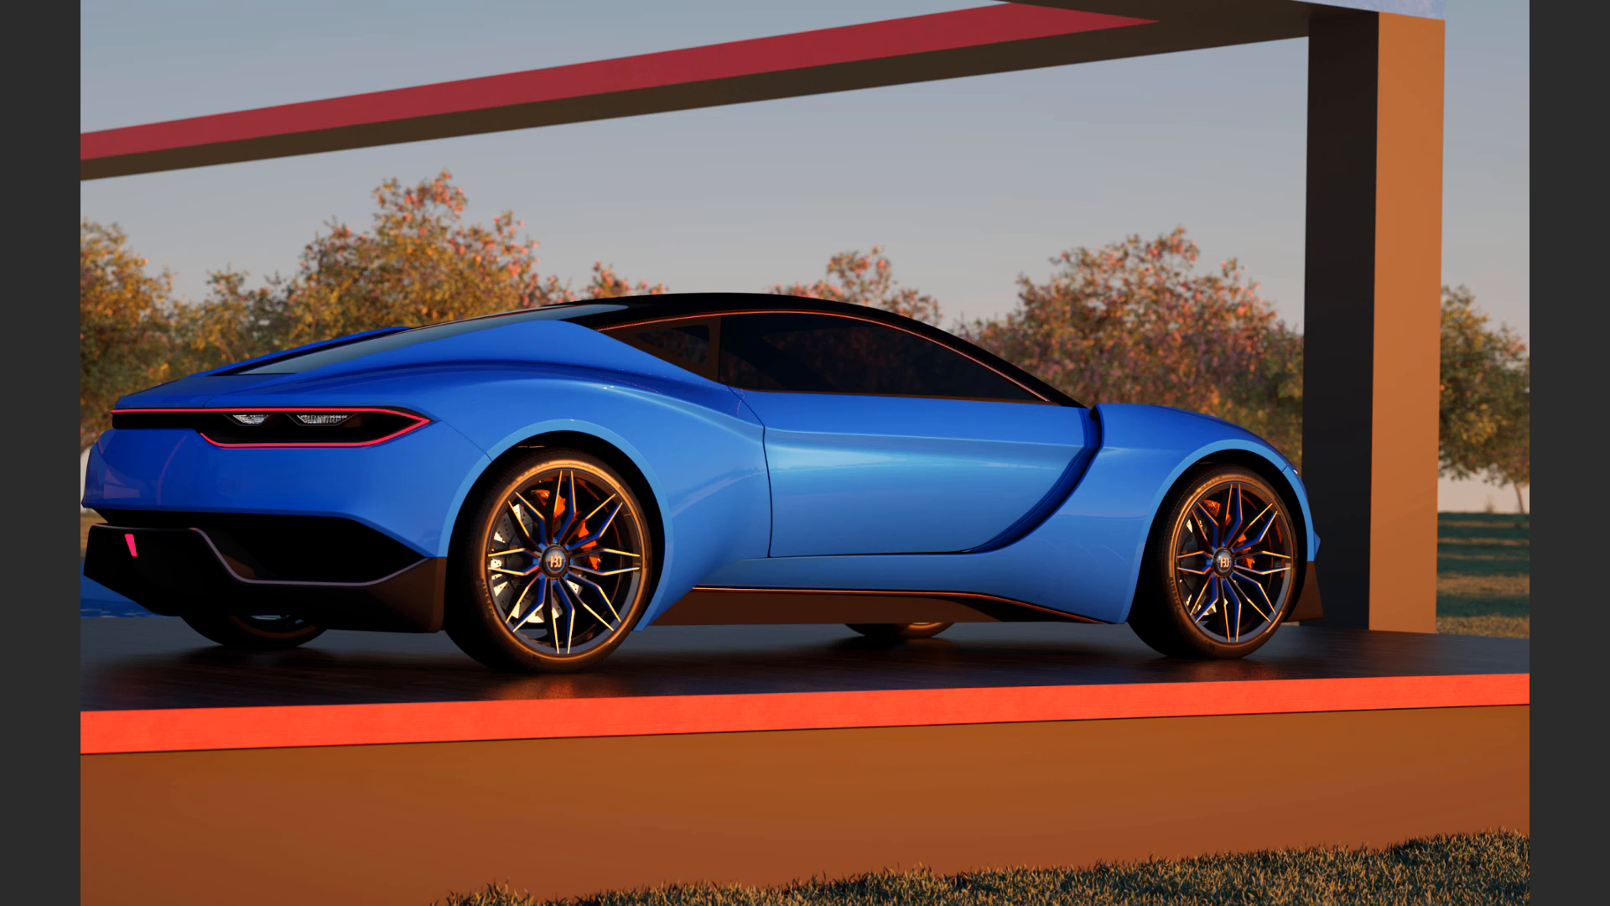
# Open the exported Pattern file in Illustrator and frame the hexagon artwork at 400% zoom
pyautogui.moveTo(762, 316)
pyautogui.mouseDown()
pyautogui.moveTo(864, 407)
pyautogui.moveTo(754, 343)
pyautogui.mouseUp()
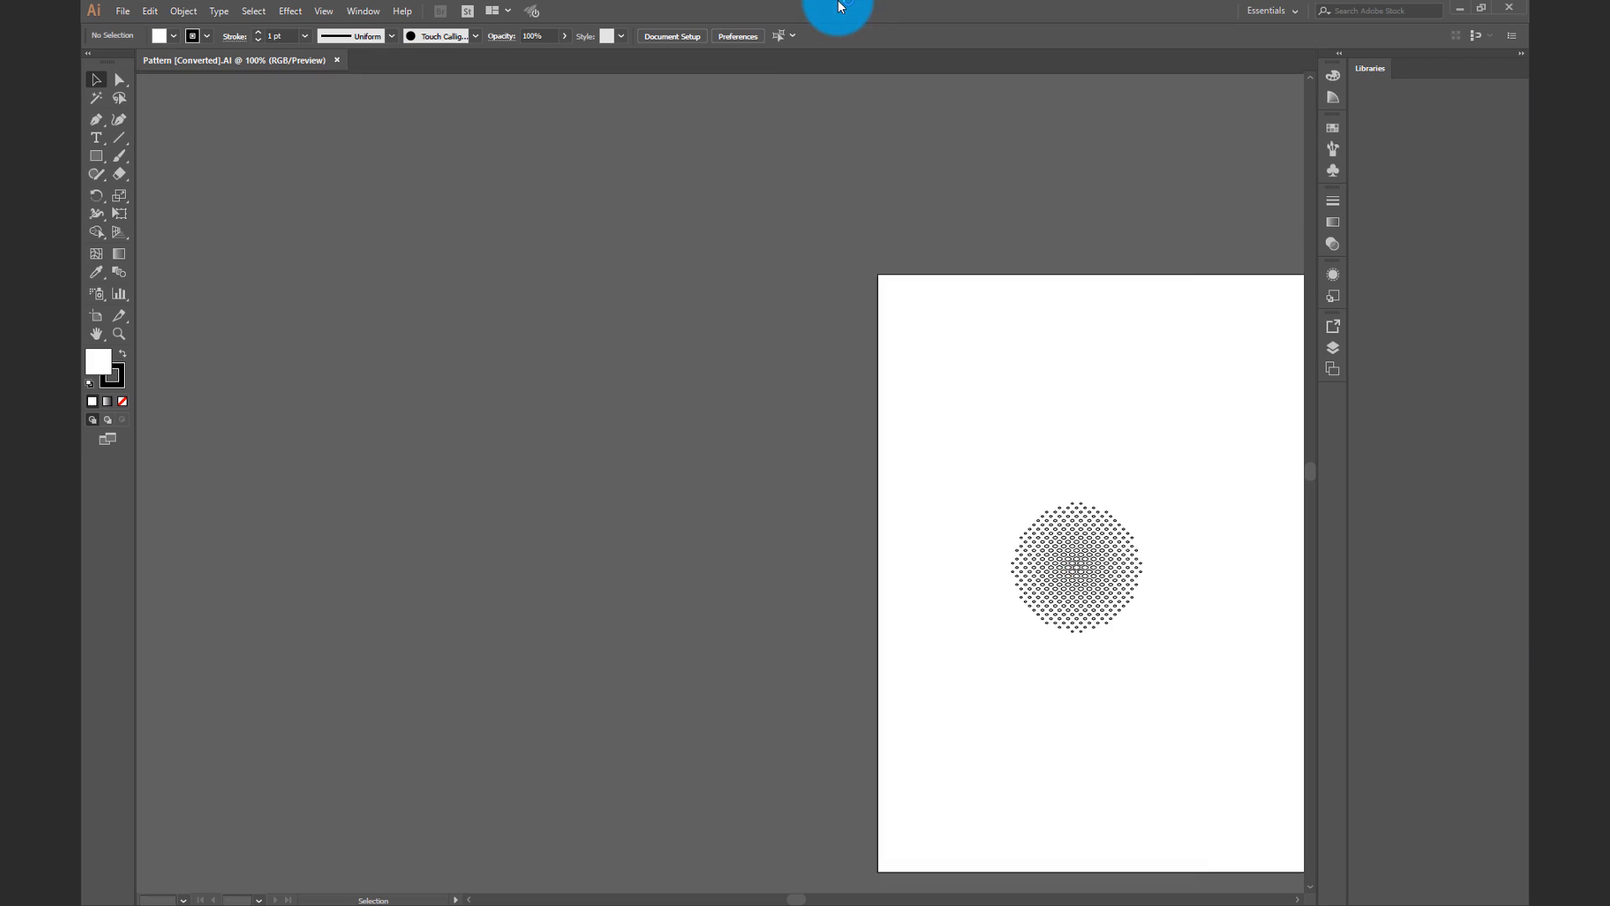
pyautogui.hscroll(-5, 827, 478)
pyautogui.scroll(-2, 715, 520)
pyautogui.keyDown('alt'); pyautogui.scroll(-4, 706, 519); pyautogui.keyUp('alt')
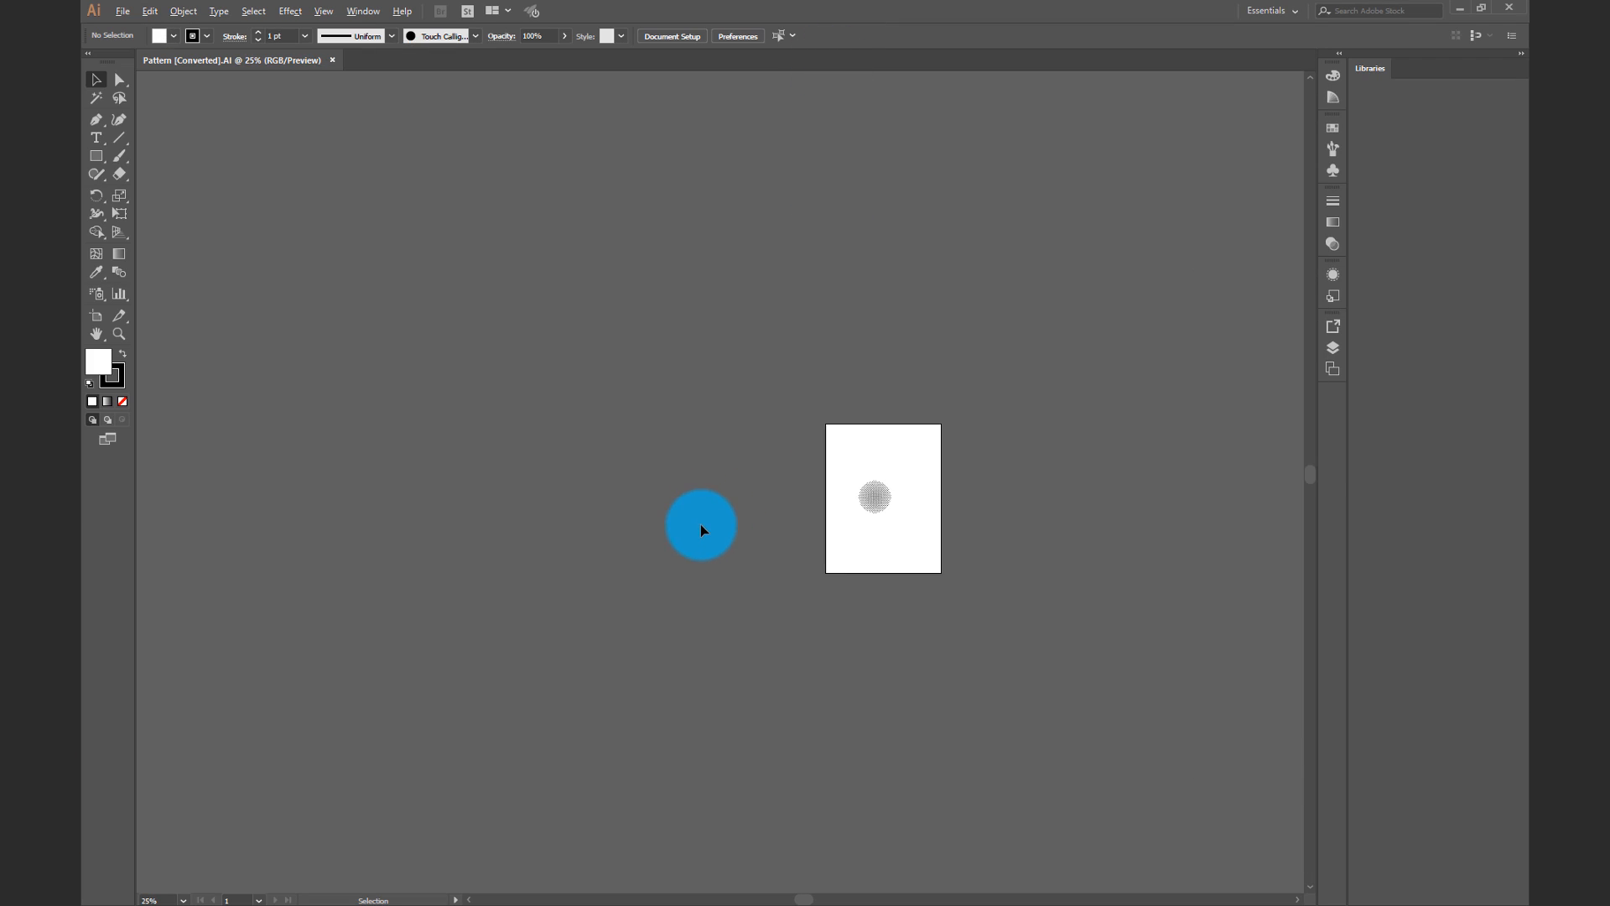
pyautogui.keyDown('alt'); pyautogui.scroll(4, 1006, 489); pyautogui.keyUp('alt')
pyautogui.keyDown('alt'); pyautogui.scroll(4, 340, 502); pyautogui.keyUp('alt')
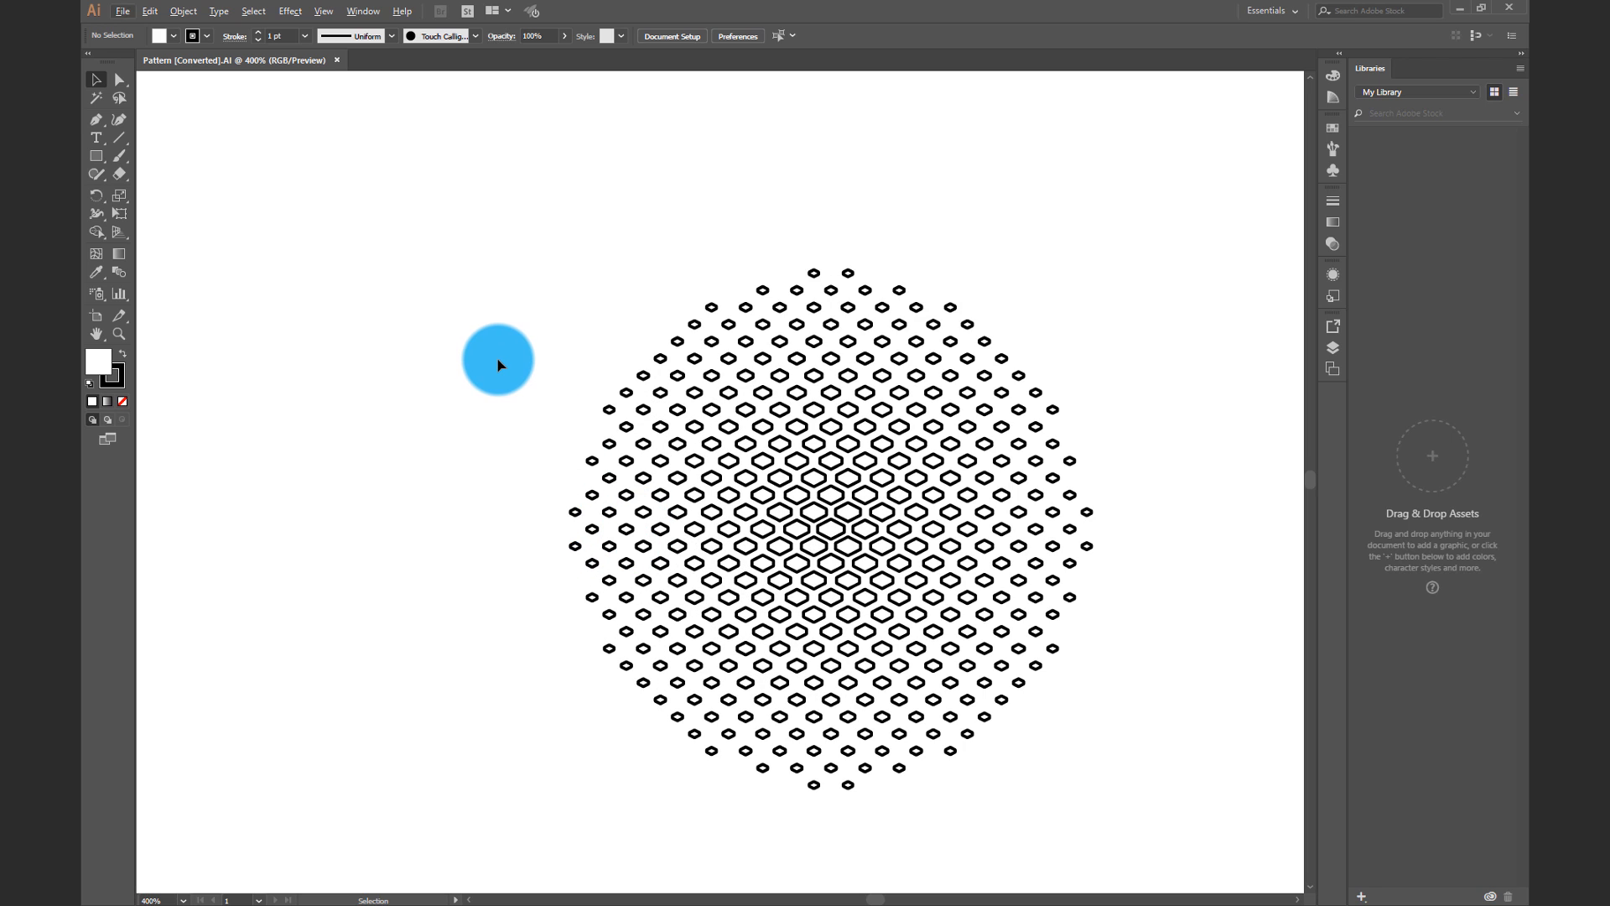
pyautogui.keyDown('alt'); pyautogui.scroll(-1, 496, 360); pyautogui.keyUp('alt')
pyautogui.keyDown('alt'); pyautogui.scroll(1, 711, 409); pyautogui.keyUp('alt')
# Swap fill and stroke on all the hexagons to give them a solid black fill and no stroke, then deselect them
pyautogui.moveTo(425, 198); pyautogui.dragTo(1096, 830)
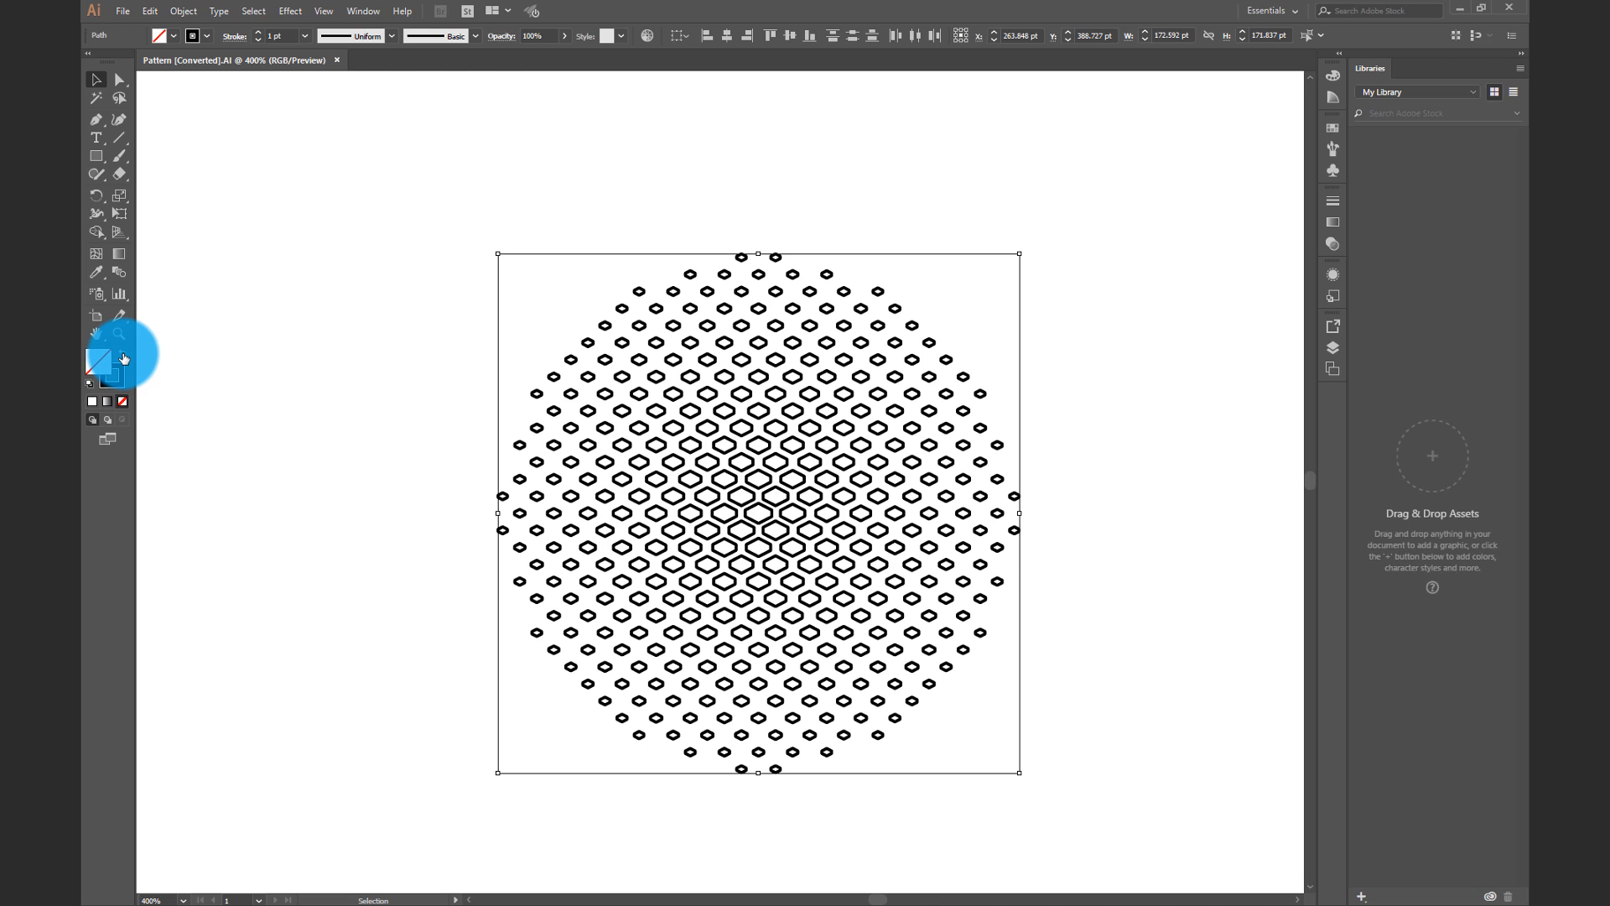
pyautogui.click(123, 358)
pyautogui.click(395, 384)
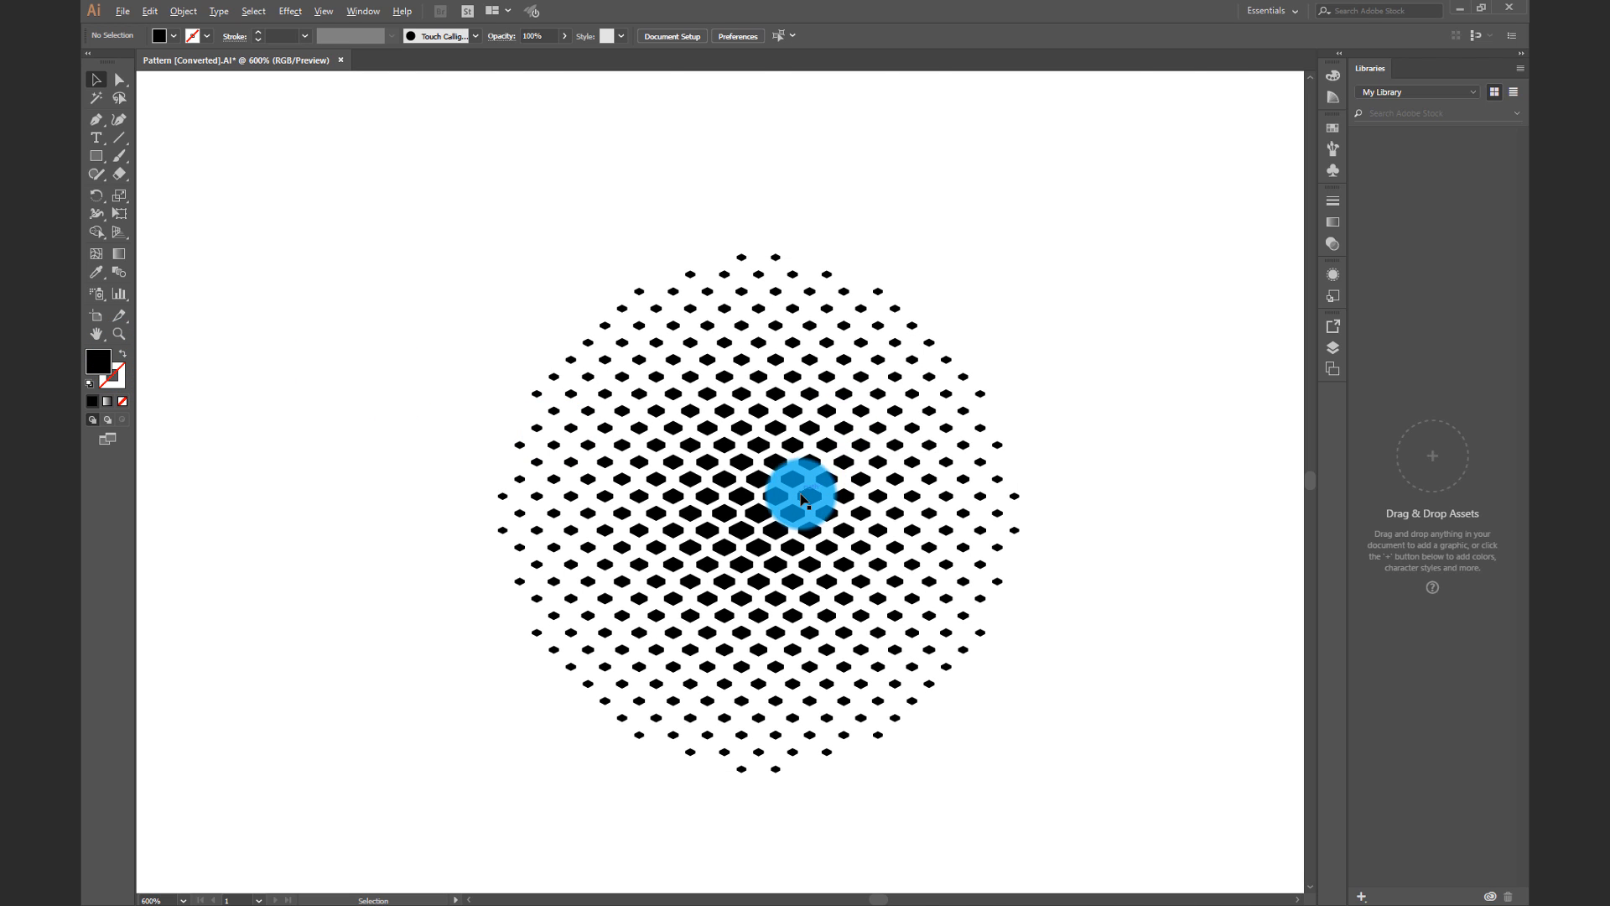
pyautogui.keyDown('alt'); pyautogui.scroll(2, 799, 496); pyautogui.keyUp('alt')
pyautogui.keyDown('alt'); pyautogui.scroll(-2, 798, 496); pyautogui.keyUp('alt')
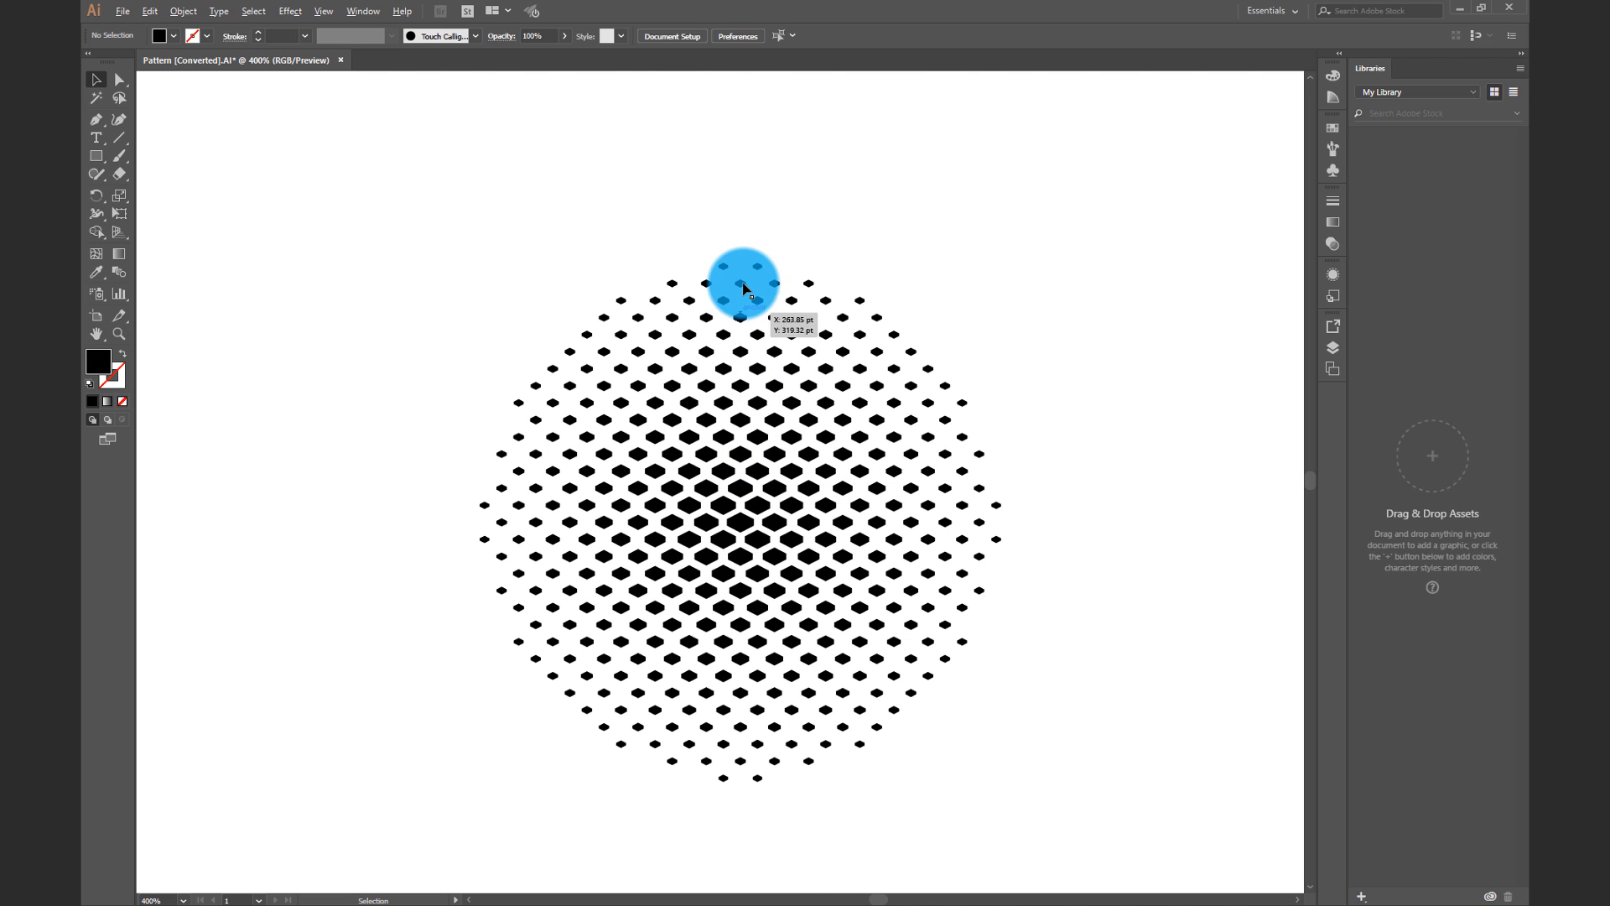